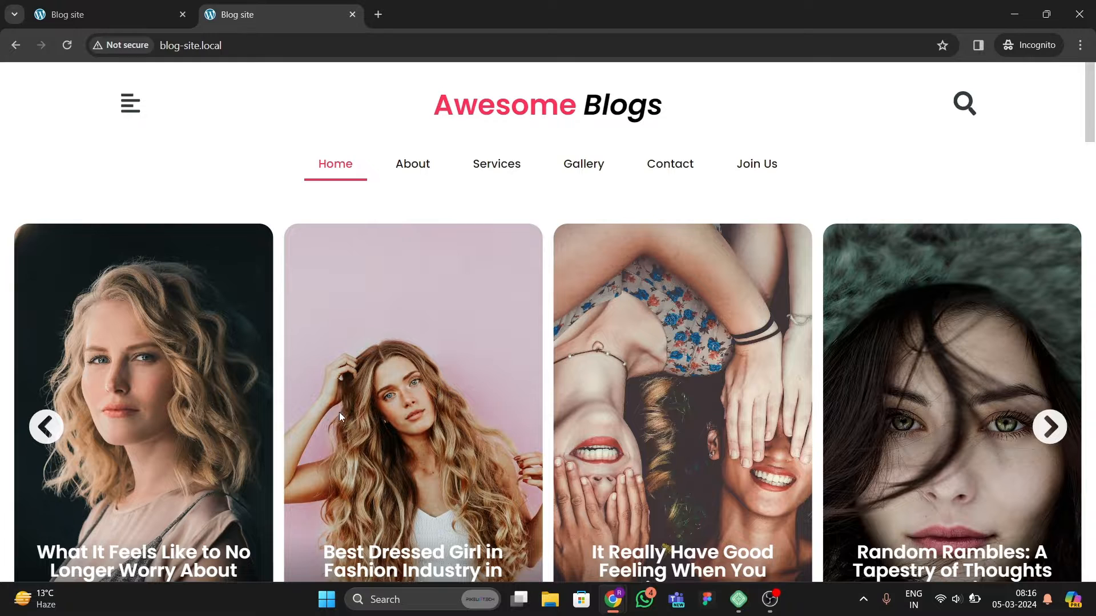
Step: Scroll the homepage to examine the header, post slider and Editor's Pick section
scroll(340, 417, "down", 2)
scroll(365, 408, "up", 3)
scroll(371, 396, "down", 4)
scroll(371, 396, "up", 2)
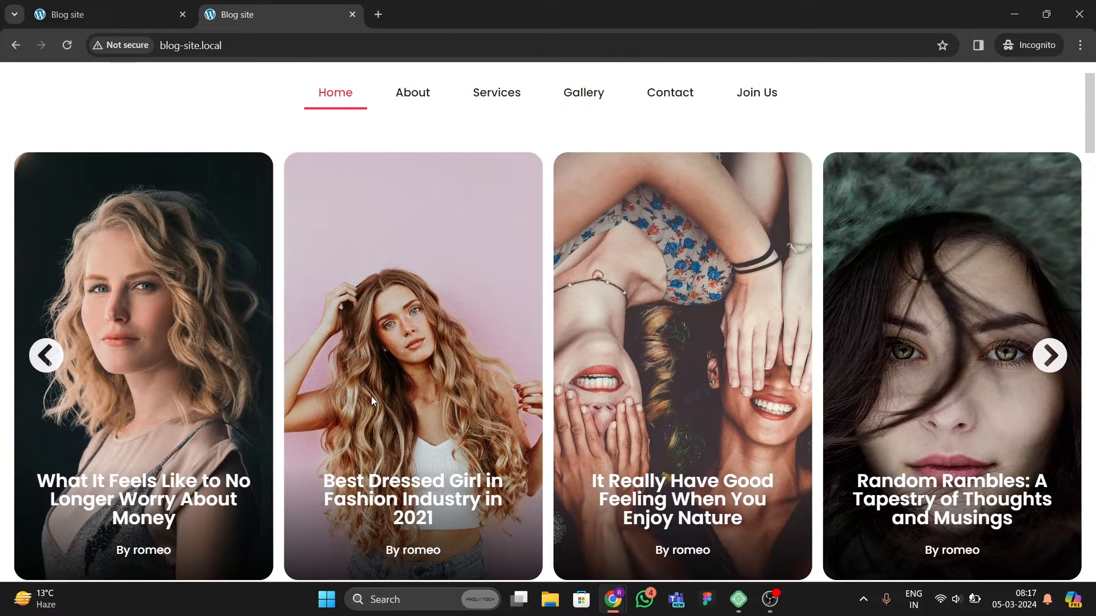
scroll(467, 374, "down", 4)
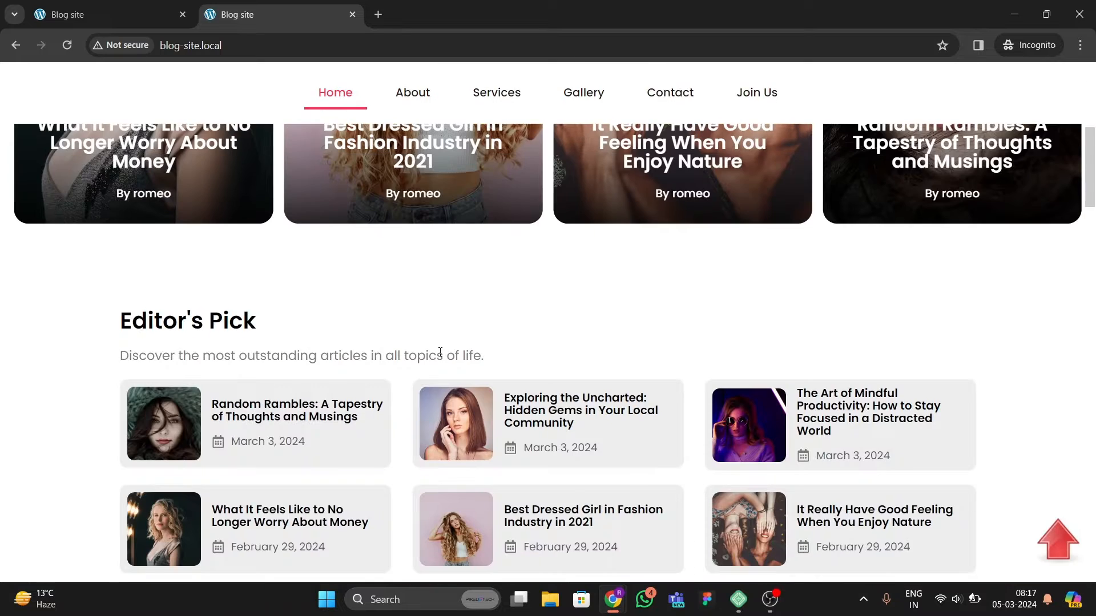
scroll(451, 363, "up", 4)
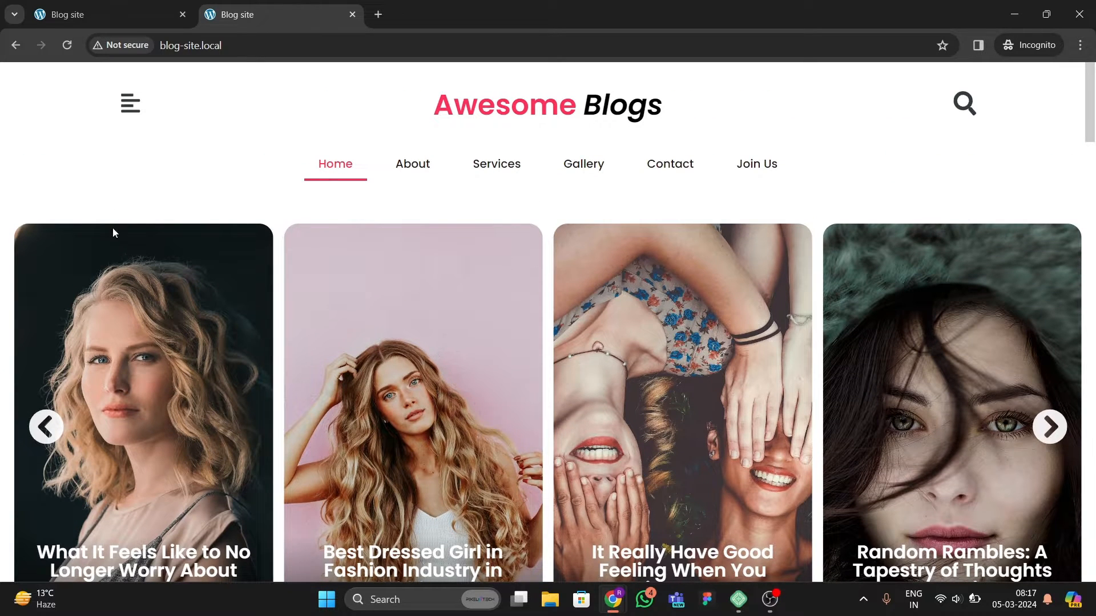
Step: Open the side menu panel, scroll through its recent posts list, and close it
left_click(132, 102)
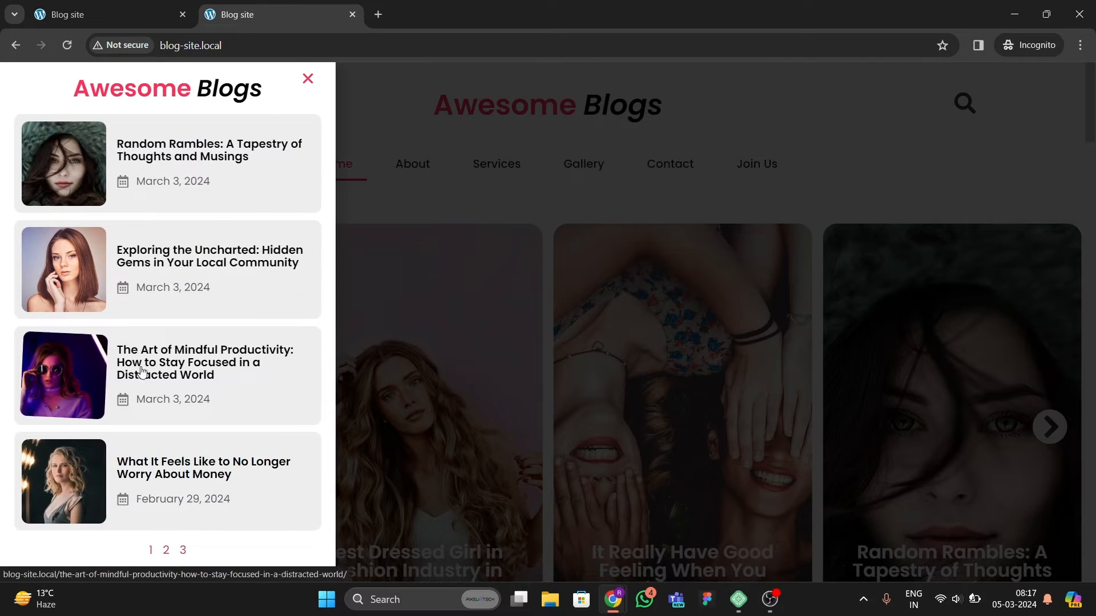
scroll(146, 377, "down", 2)
scroll(146, 376, "up", 2)
scroll(128, 353, "down", 2)
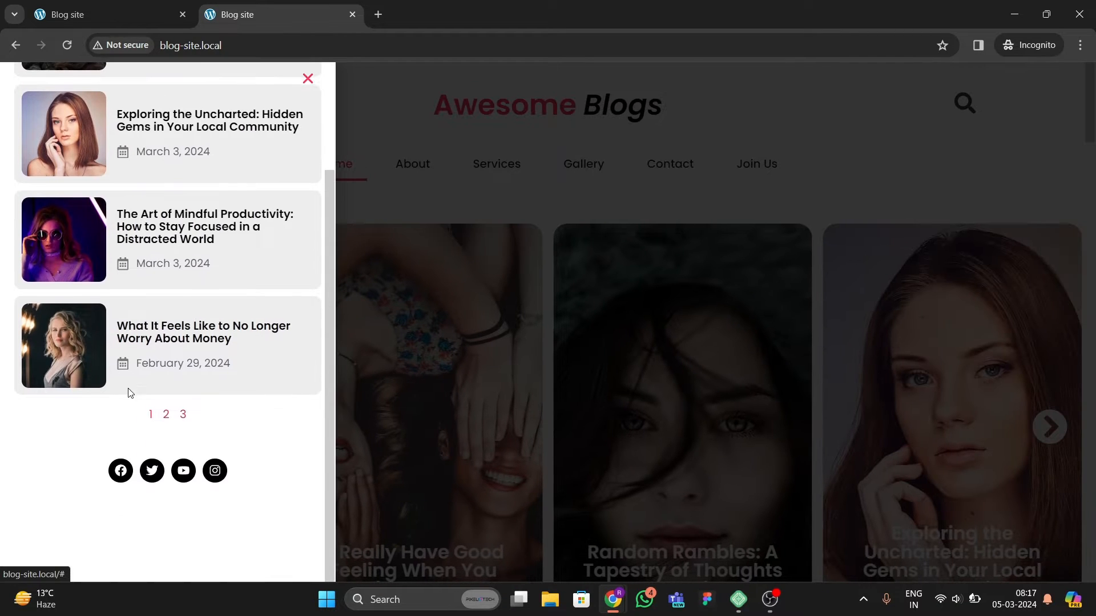
scroll(198, 183, "up", 2)
scroll(151, 320, "down", 2)
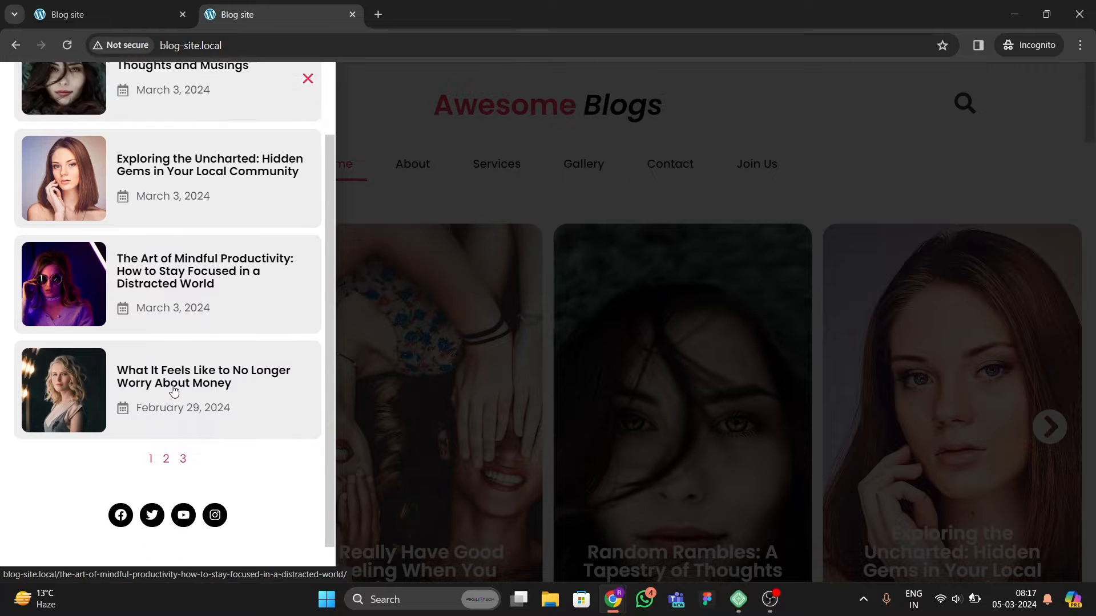
scroll(181, 422, "up", 2)
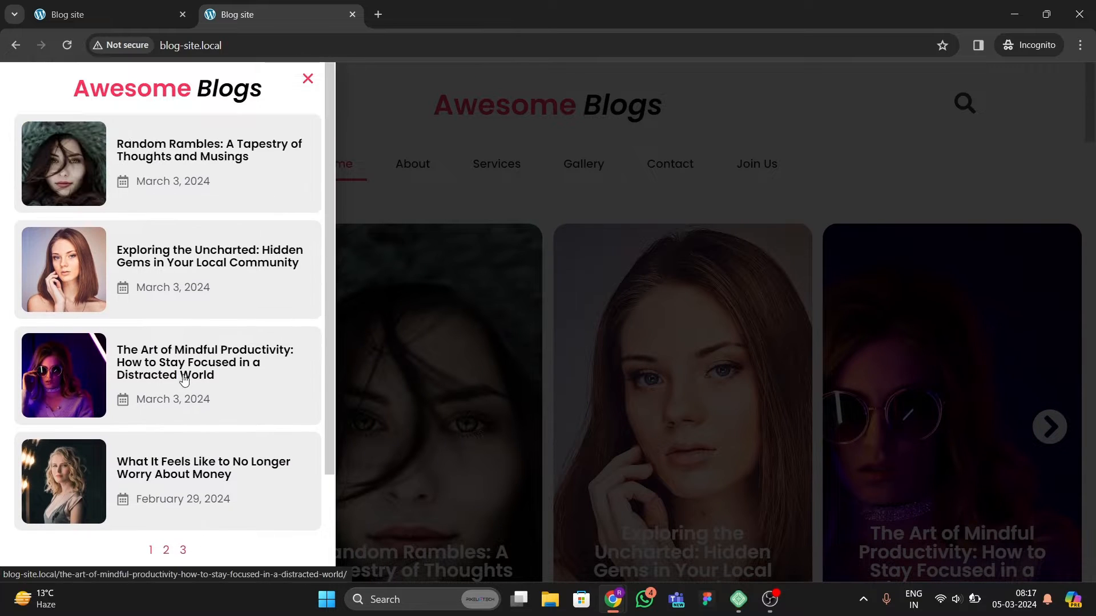
left_click(307, 79)
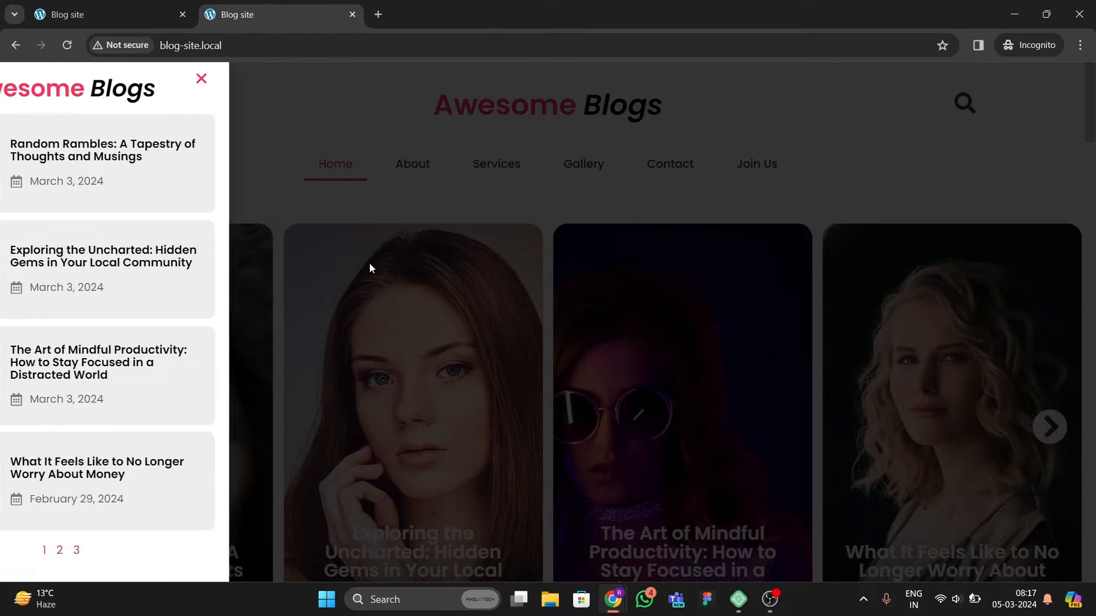
Step: Open and close the search overlay twice, focusing the search field before the second close
left_click(964, 105)
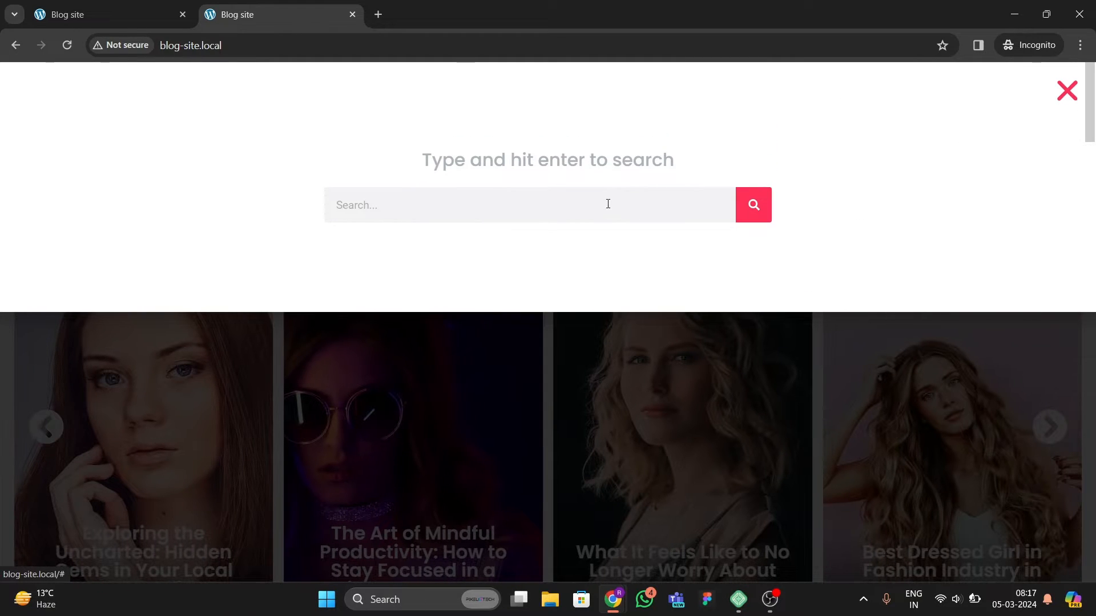
left_click(1069, 94)
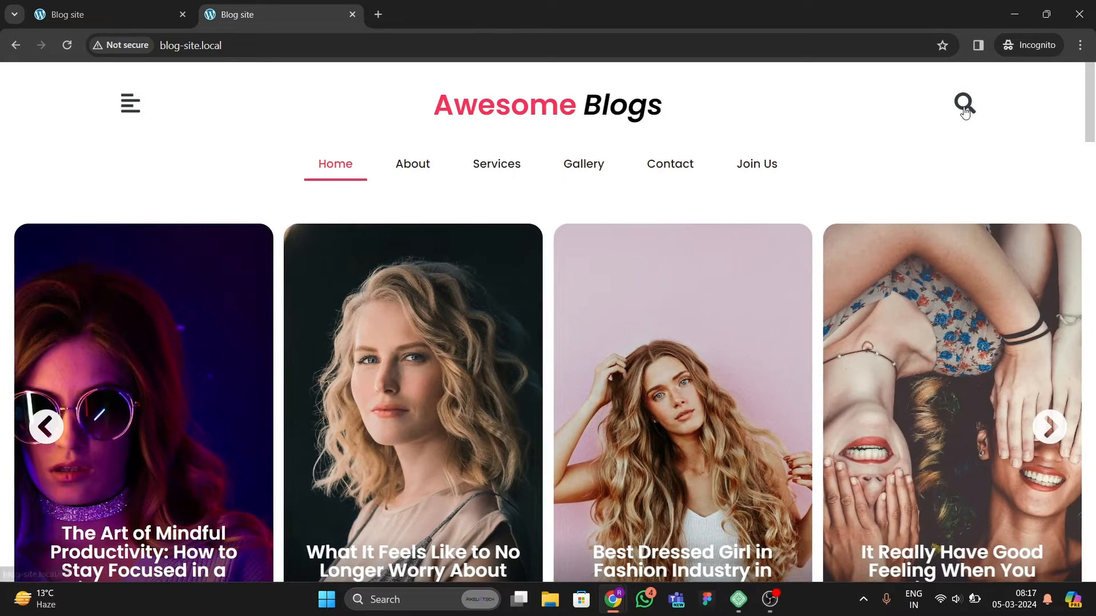
left_click(964, 105)
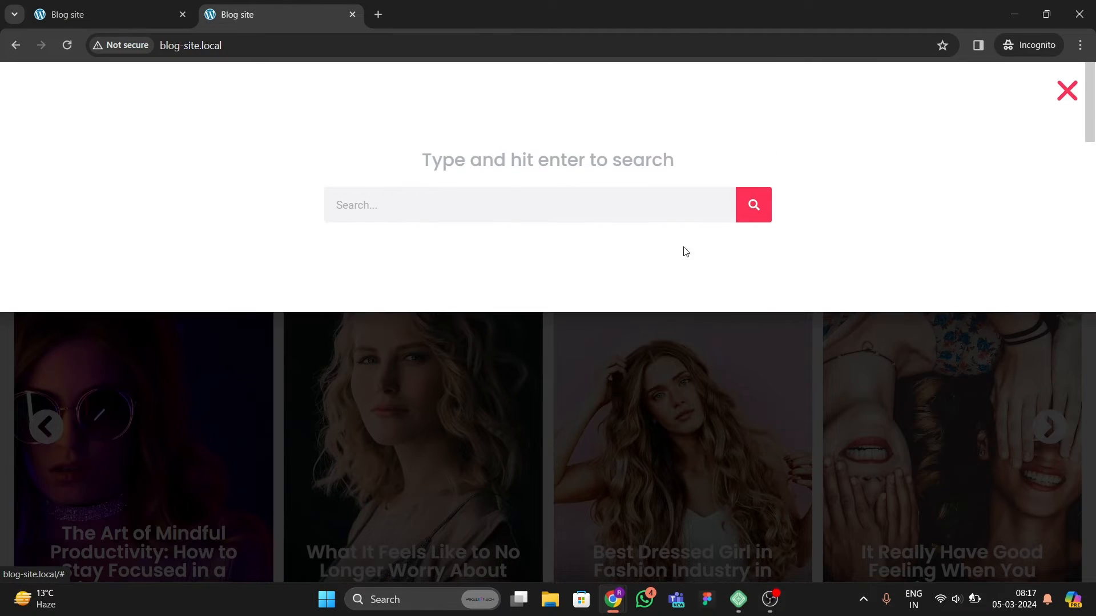
left_click(519, 208)
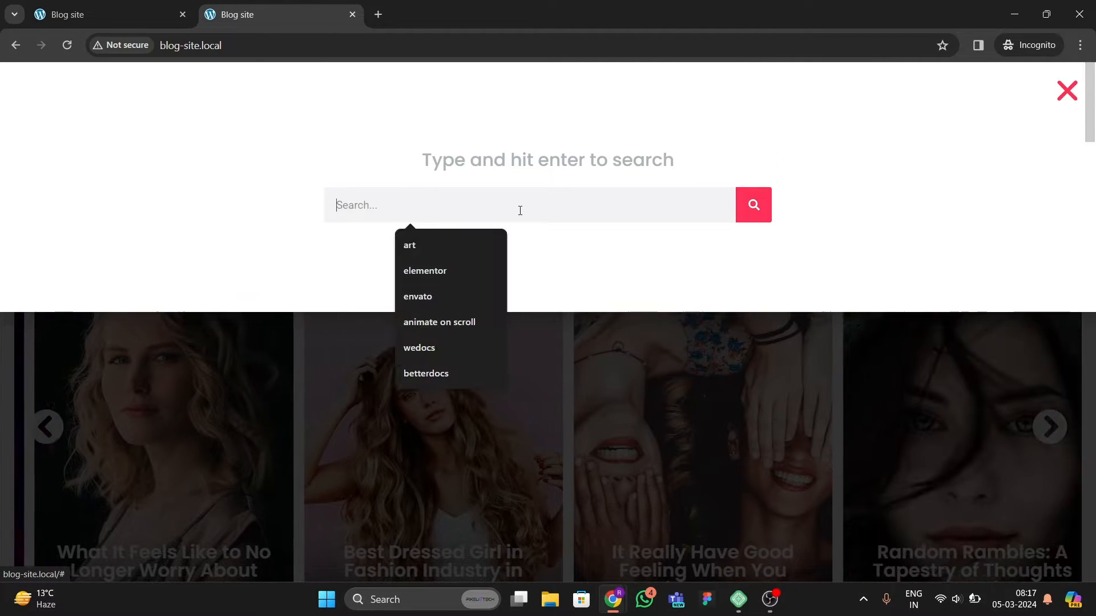
left_click(1066, 90)
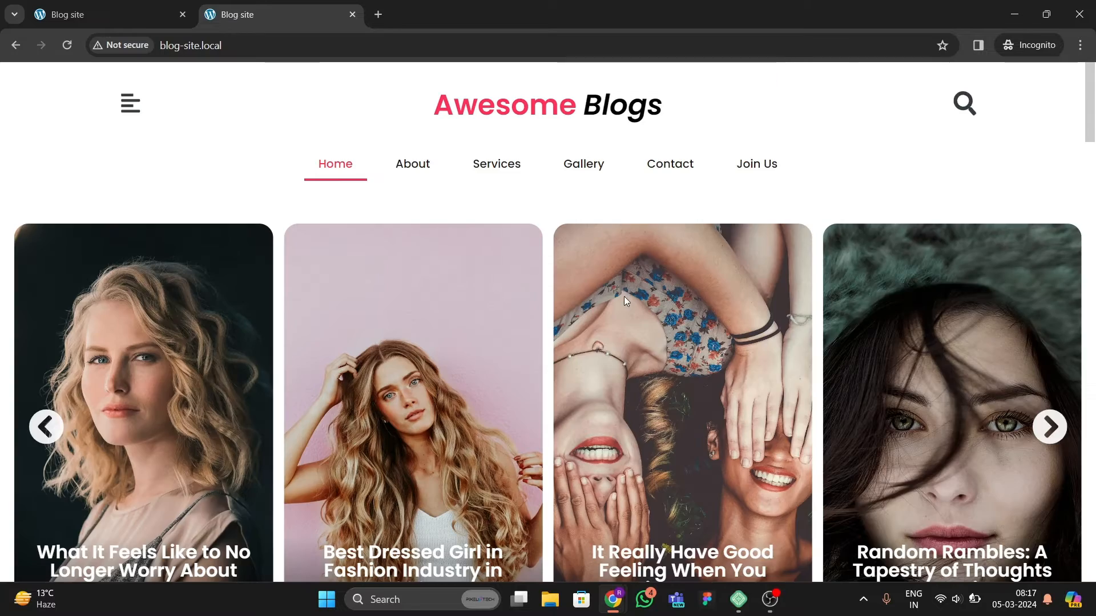
Step: Browse the featured post slider by advancing it several cards with its next arrow
scroll(371, 359, "down", 4)
scroll(482, 420, "up", 4)
scroll(483, 419, "down", 1)
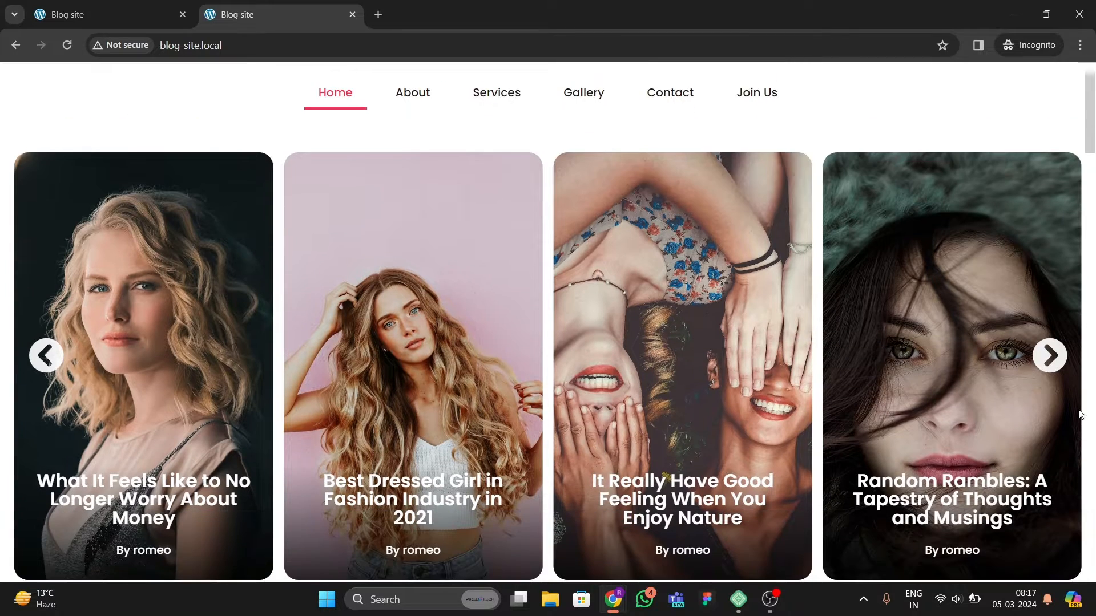
left_click(1049, 355)
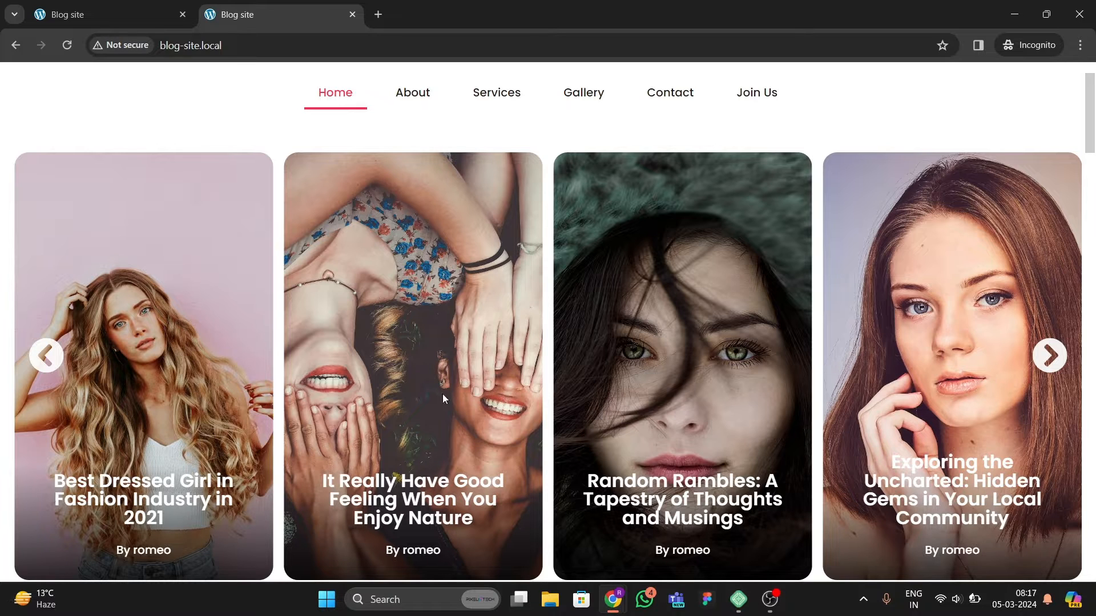
scroll(443, 394, "down", 1)
scroll(442, 394, "up", 1)
left_click(1051, 358)
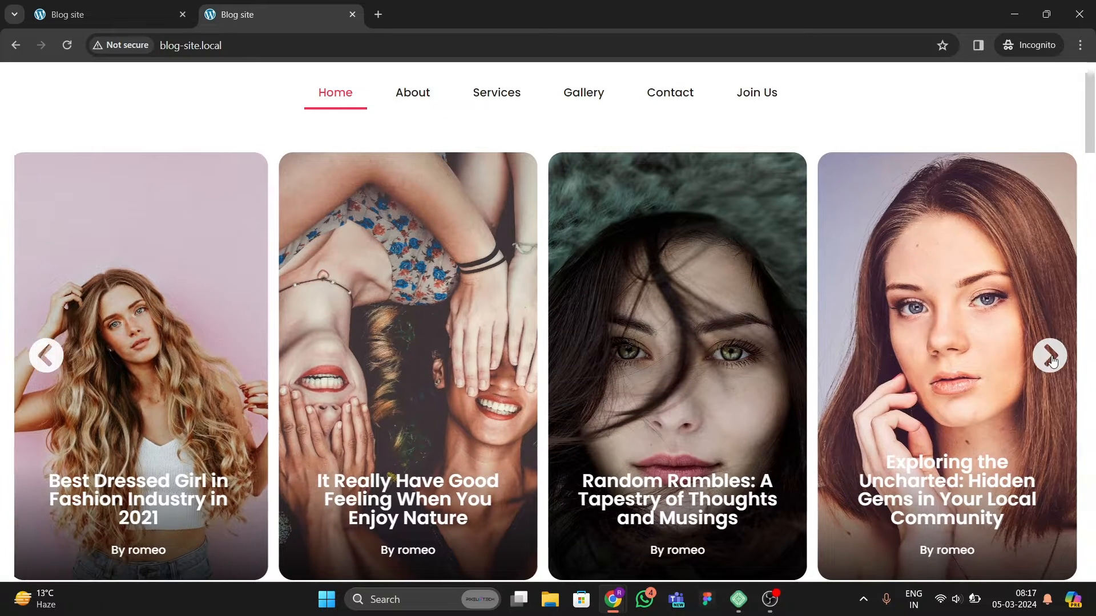
left_click(1052, 357)
left_click(1052, 357)
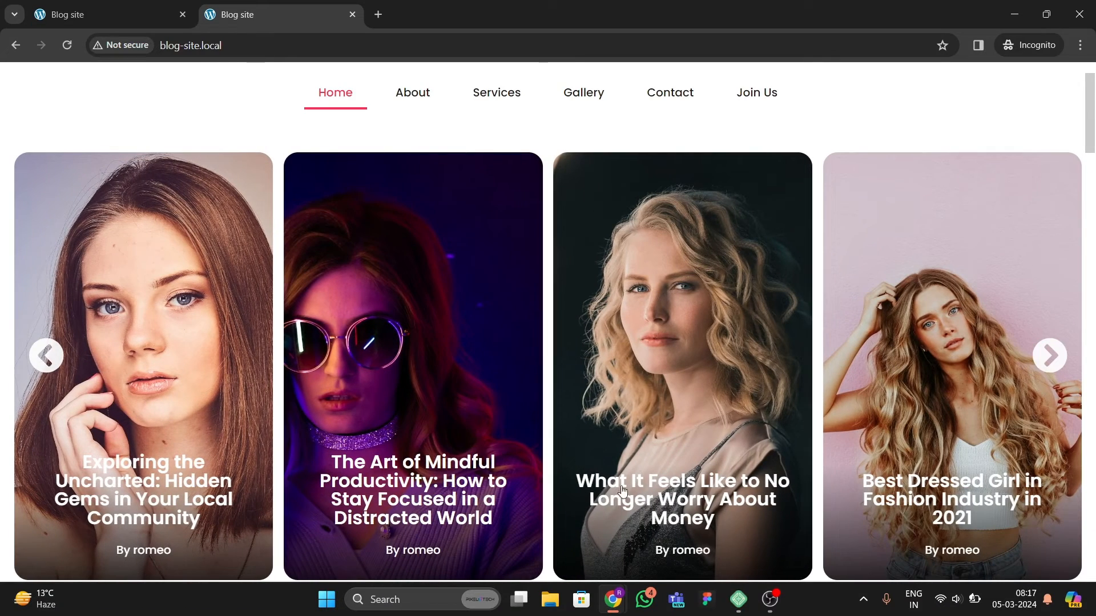
scroll(499, 443, "down", 2)
scroll(499, 445, "up", 4)
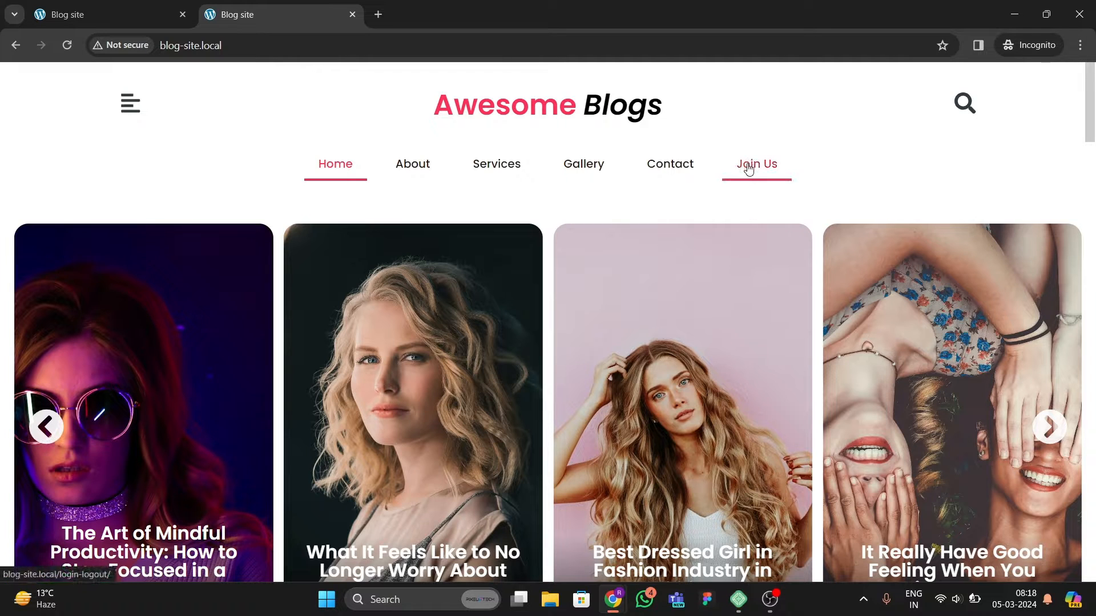
scroll(299, 331, "down", 3)
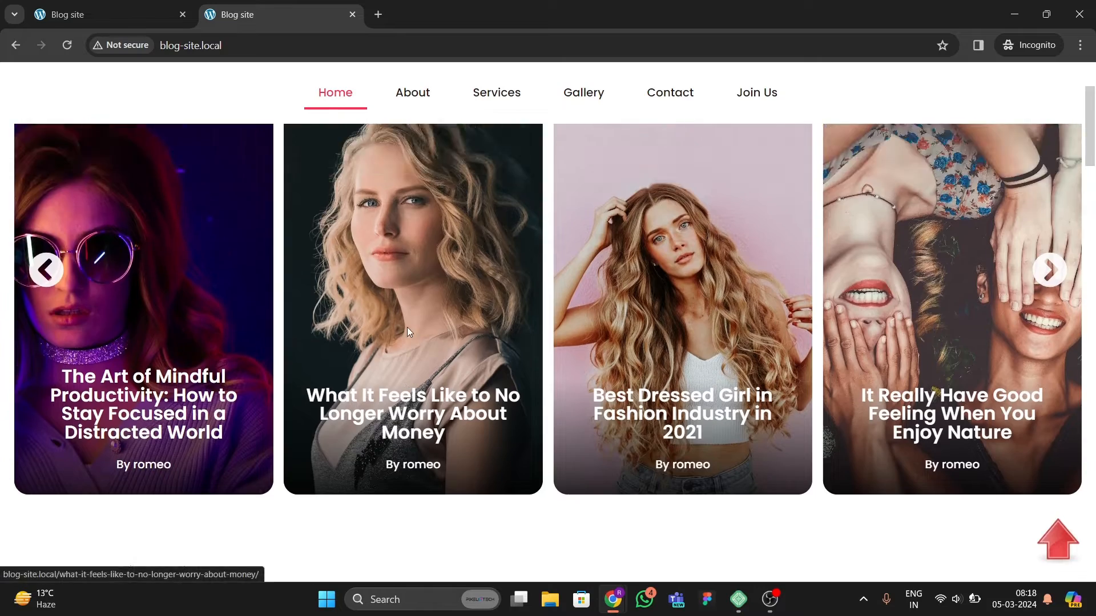
scroll(406, 327, "down", 4)
scroll(466, 352, "up", 4)
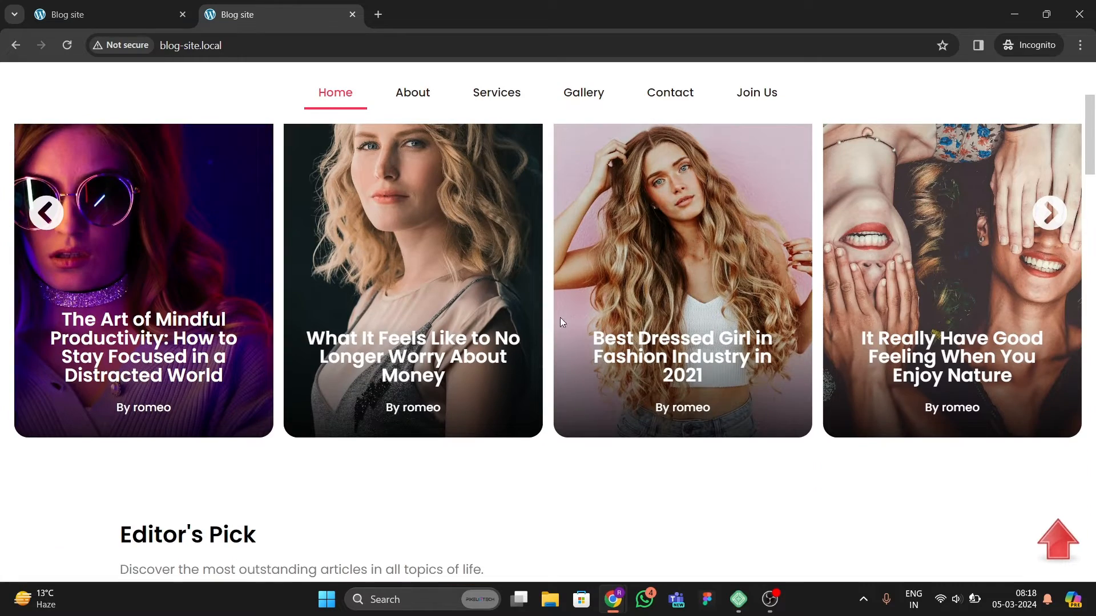
scroll(262, 361, "down", 6)
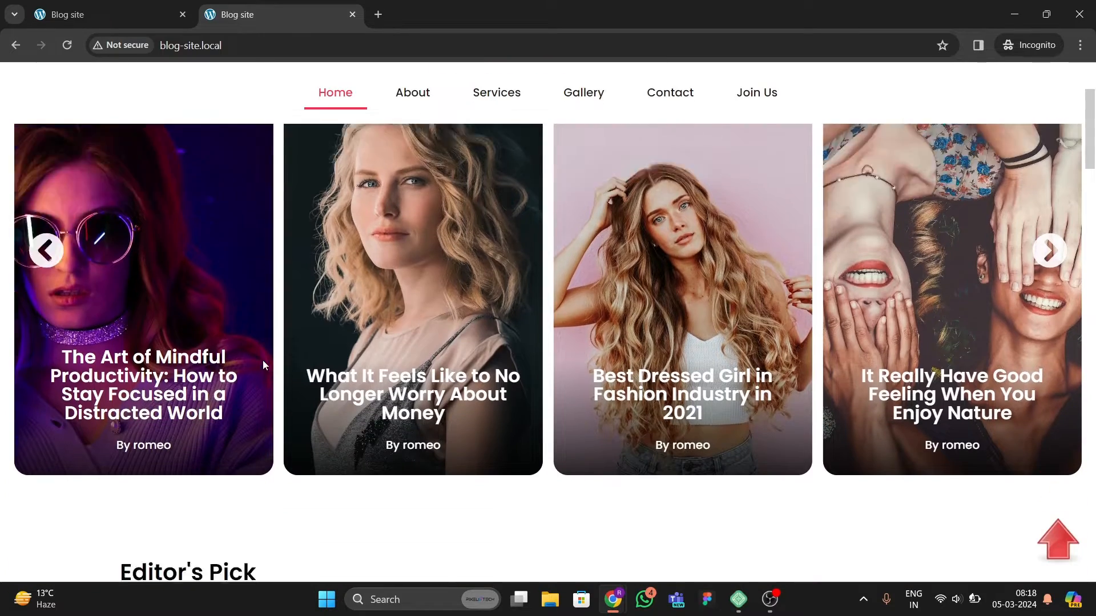
scroll(494, 397, "up", 6)
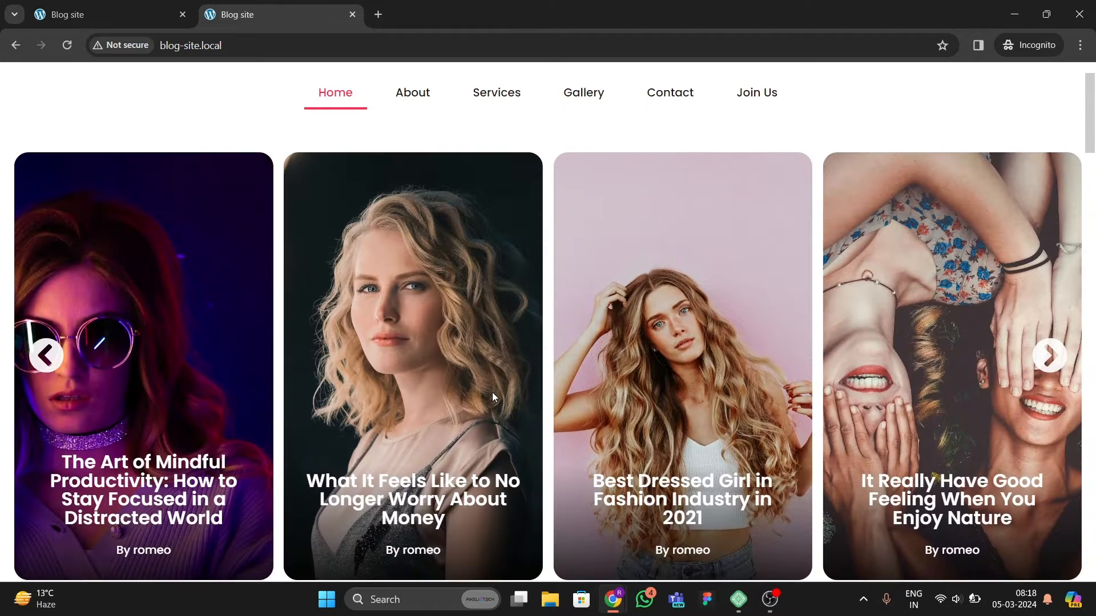
left_click(1055, 356)
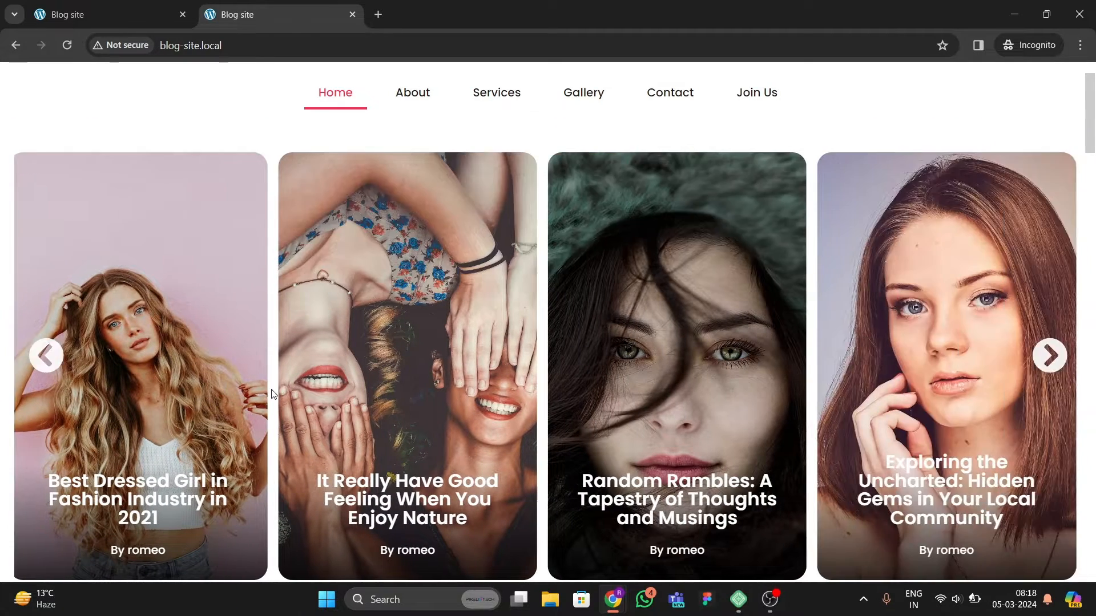
scroll(319, 407, "down", 9)
scroll(318, 407, "up", 1)
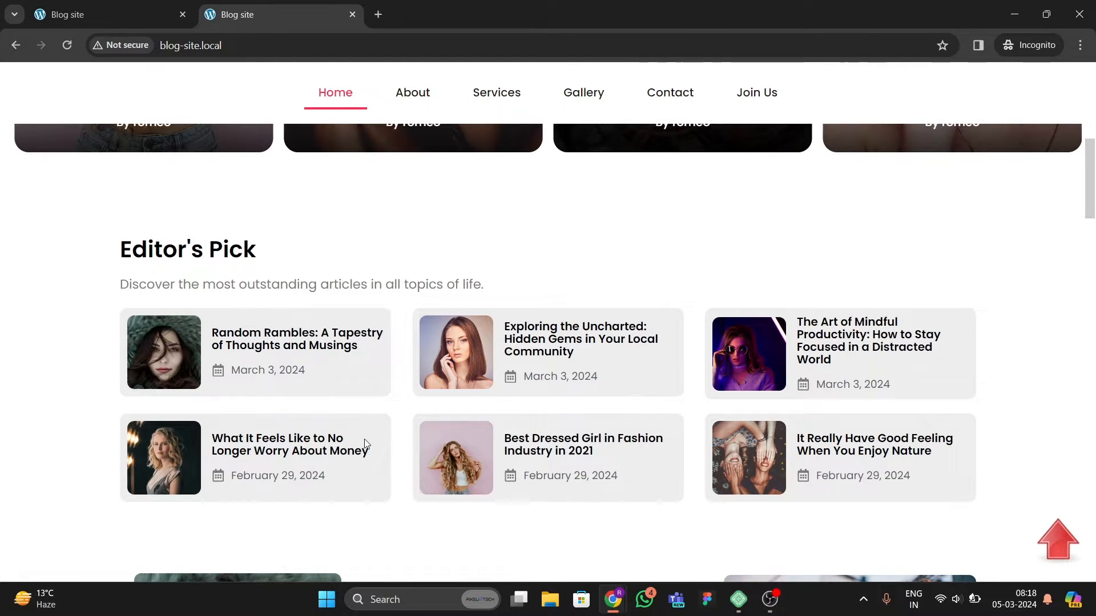
Step: Scroll down the homepage through Editor's Pick, the post list and sidebar to the newsletter section
scroll(214, 374, "down", 1)
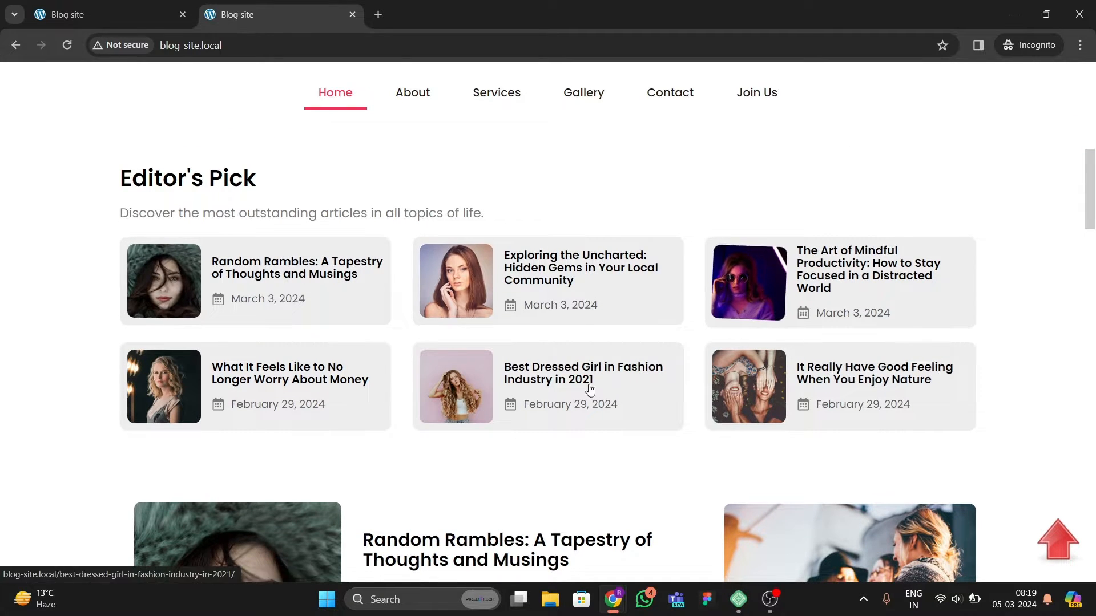
scroll(446, 394, "down", 4)
scroll(447, 394, "down", 4)
scroll(433, 398, "up", 5)
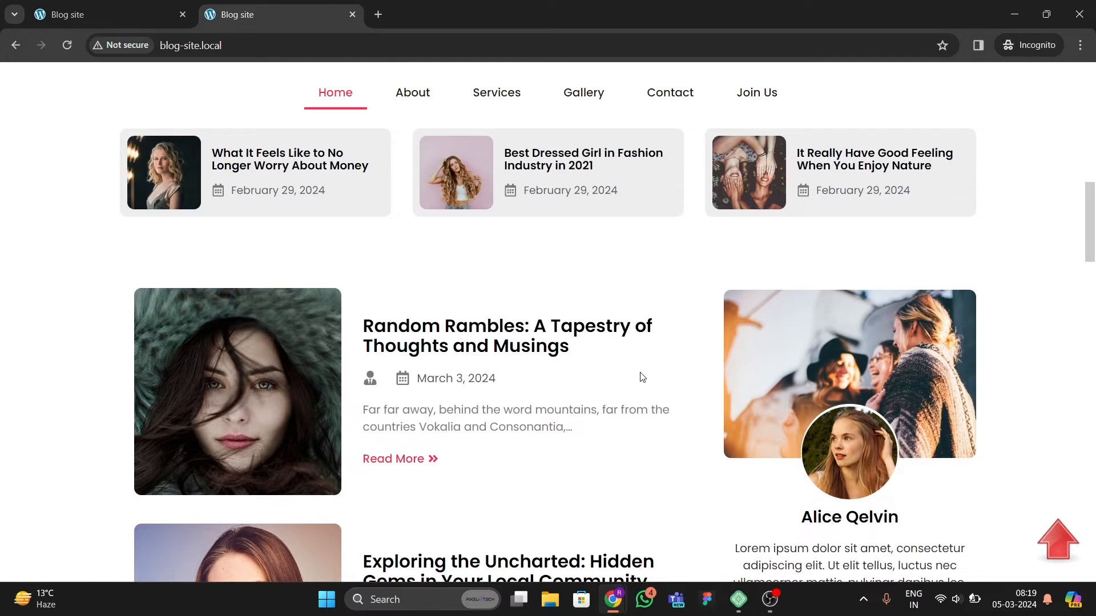
scroll(470, 379, "down", 13)
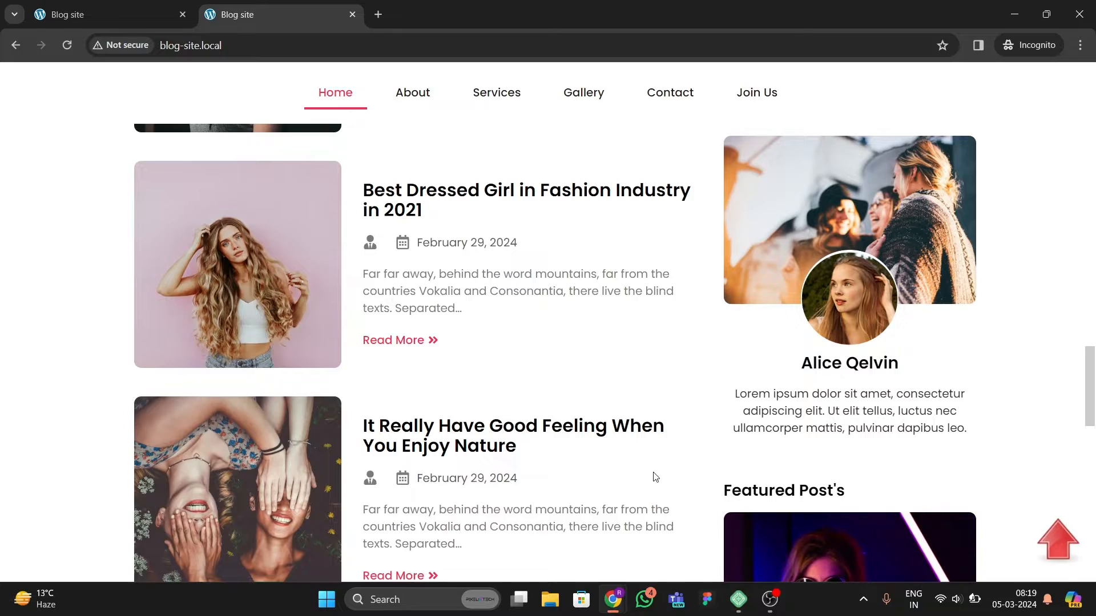
scroll(922, 409, "down", 5)
scroll(759, 448, "up", 20)
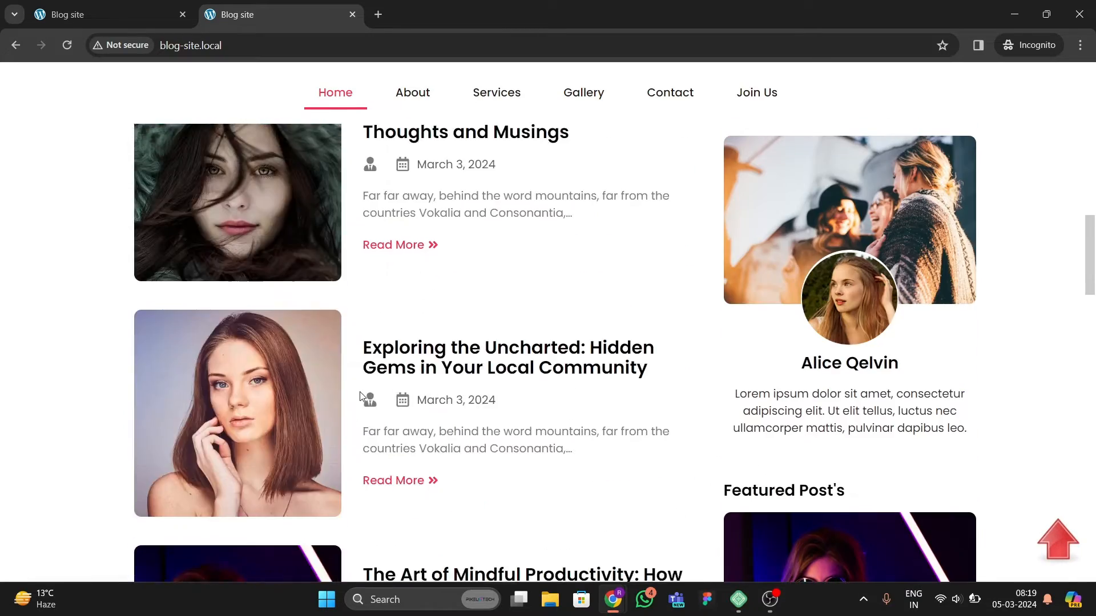
scroll(461, 359, "down", 13)
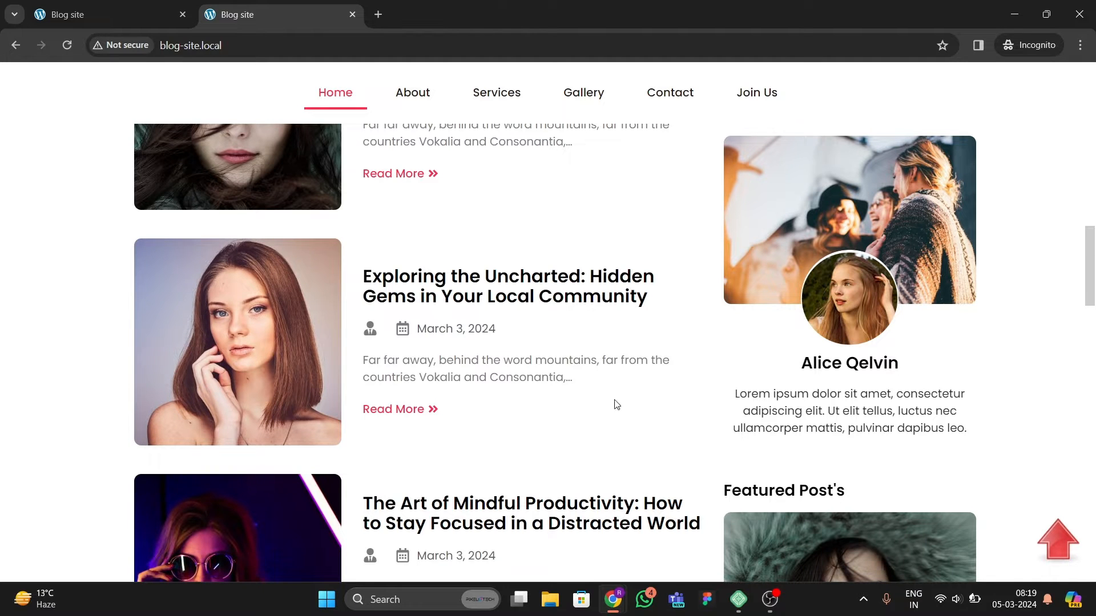
scroll(491, 393, "down", 20)
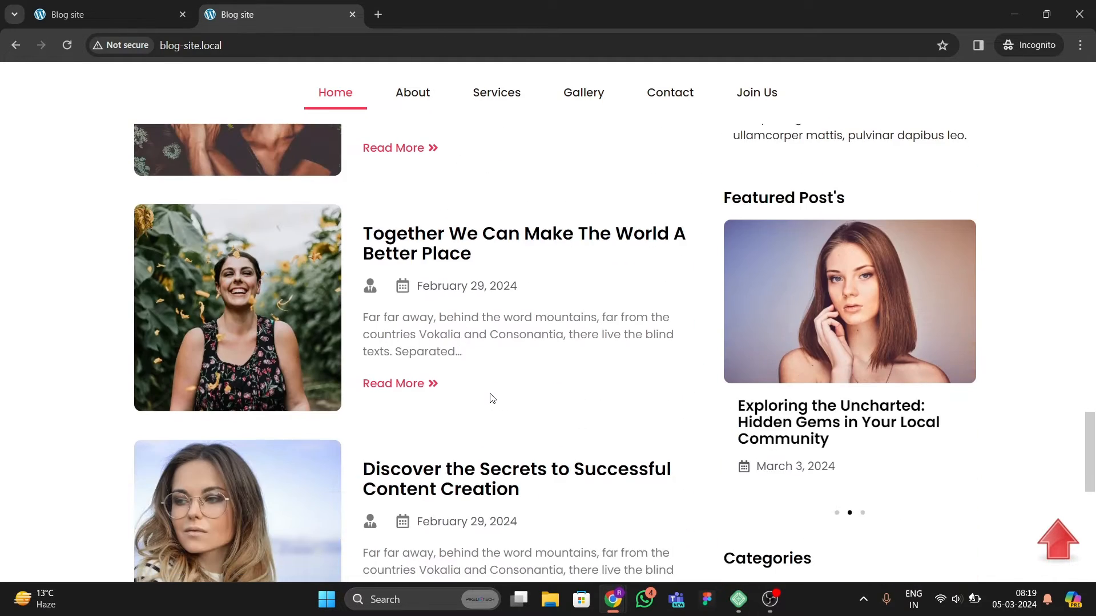
scroll(491, 398, "up", 1)
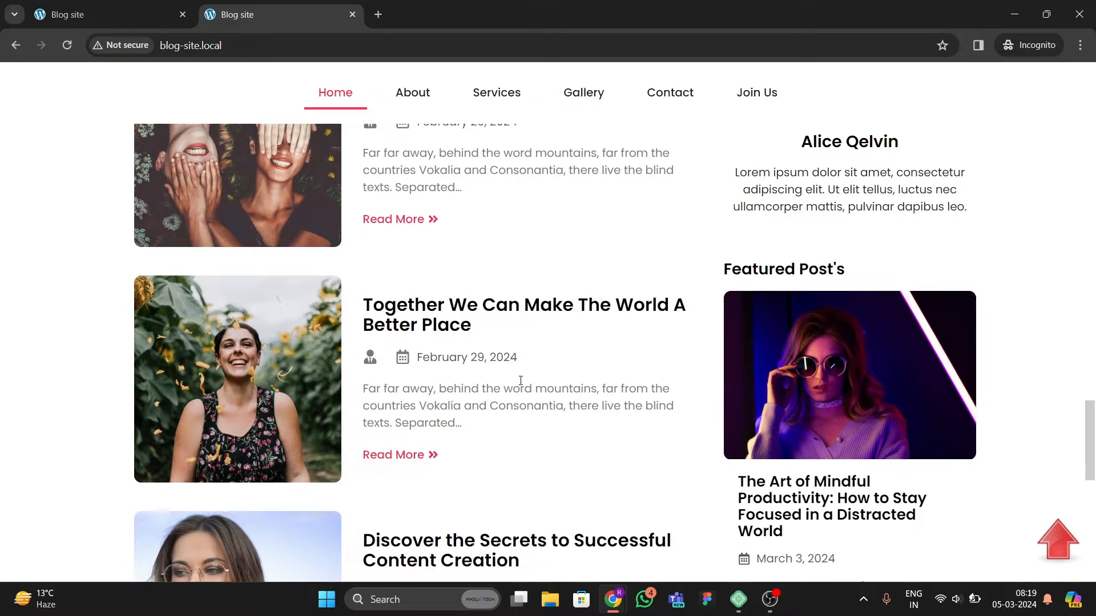
scroll(520, 376, "down", 2)
scroll(514, 368, "up", 5)
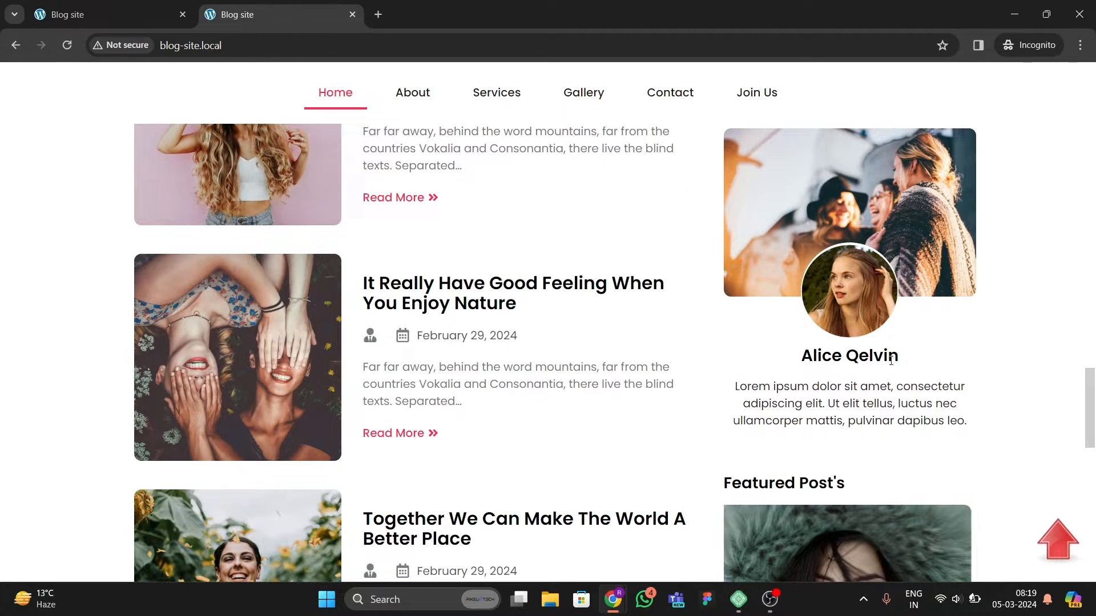
scroll(853, 362, "down", 4)
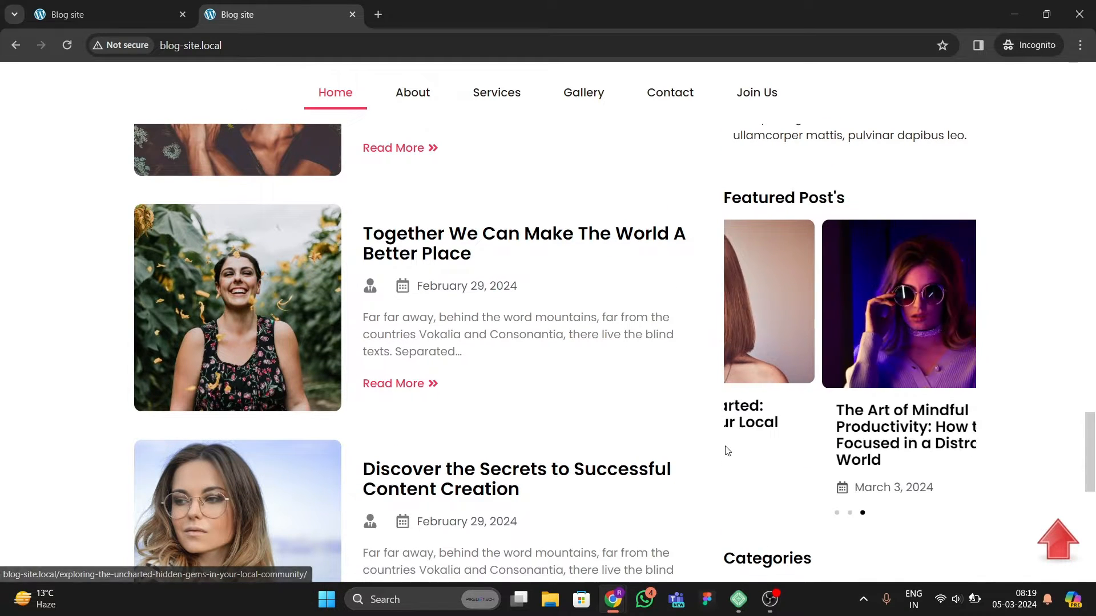
scroll(744, 408, "down", 4)
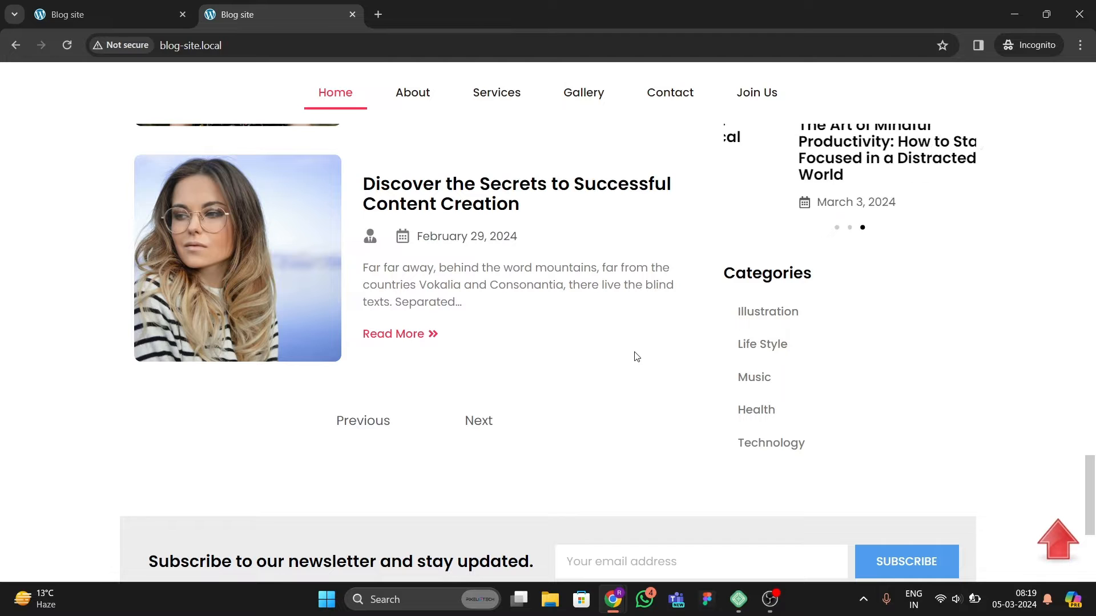
scroll(315, 325, "down", 3)
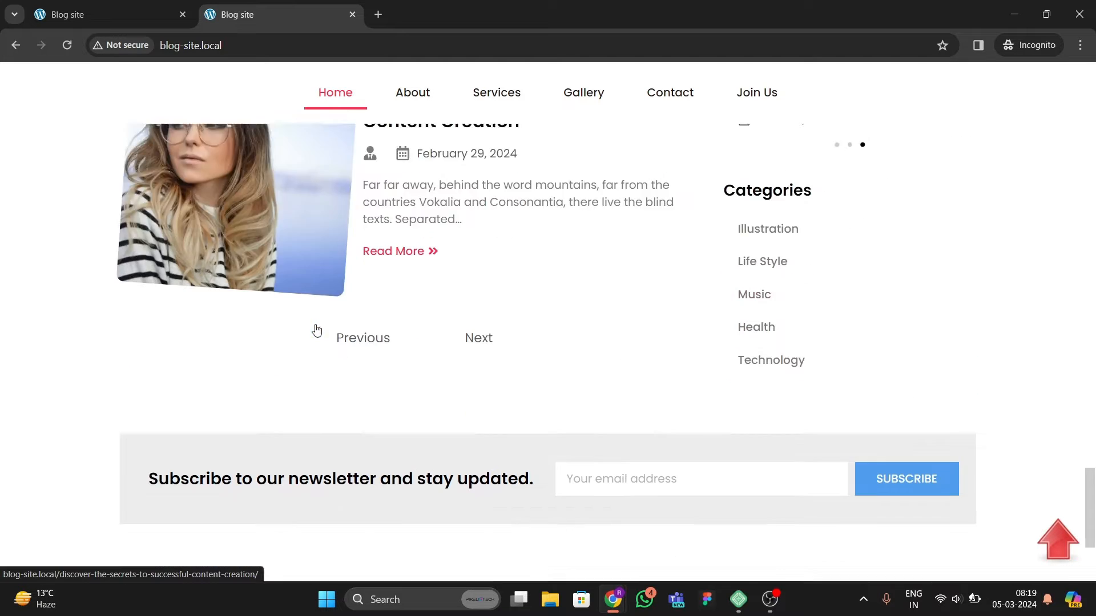
Step: Scroll through the homepage pagination, newsletter section and footer to examine them
scroll(447, 398, "up", 3)
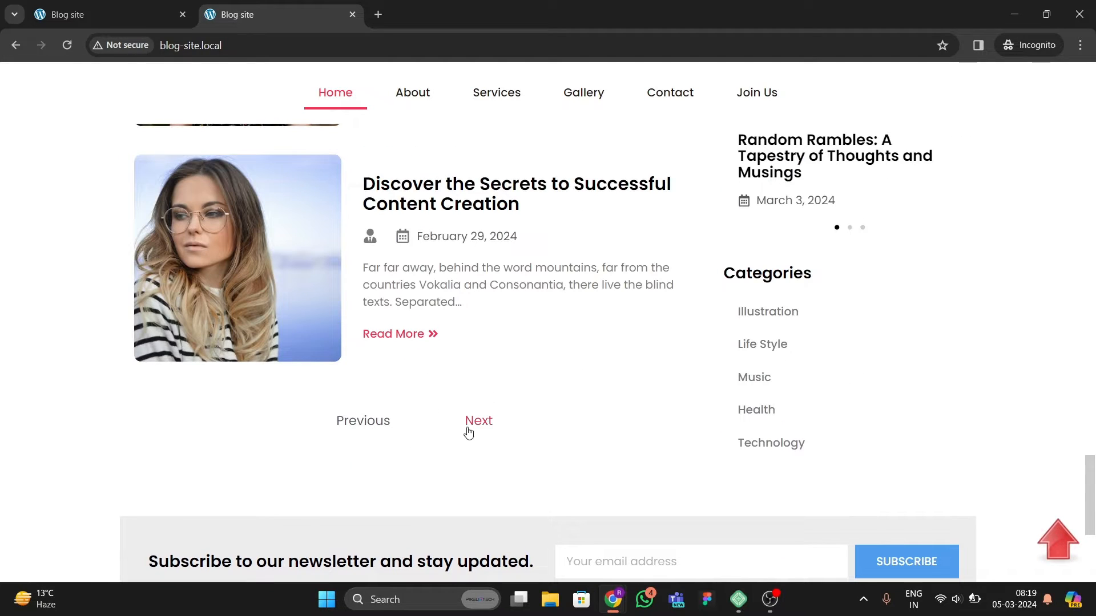
scroll(401, 382, "down", 1)
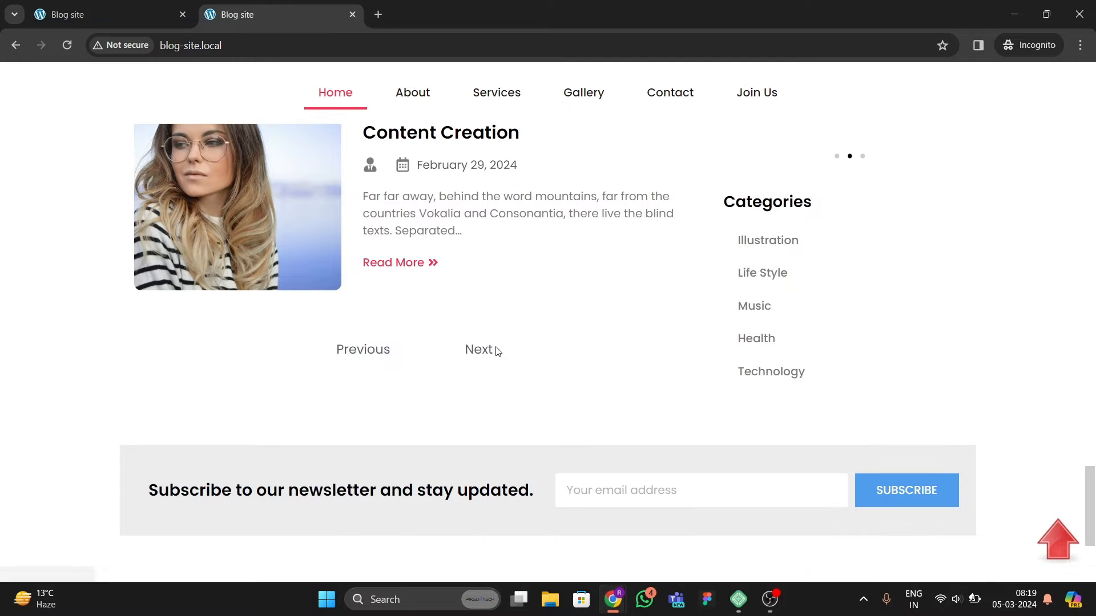
scroll(411, 345, "down", 1)
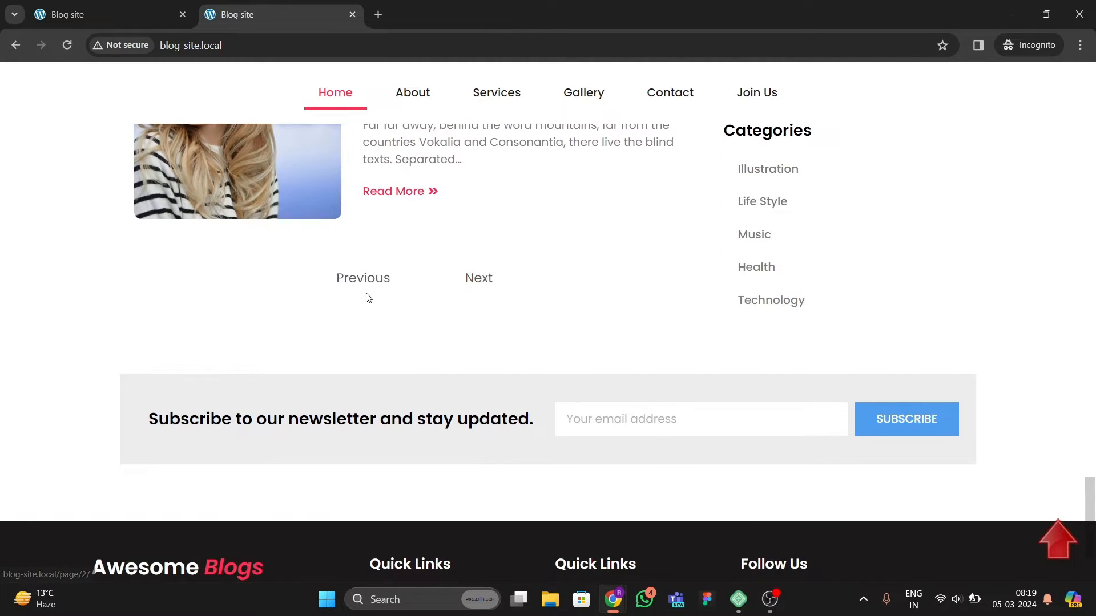
scroll(323, 340, "down", 2)
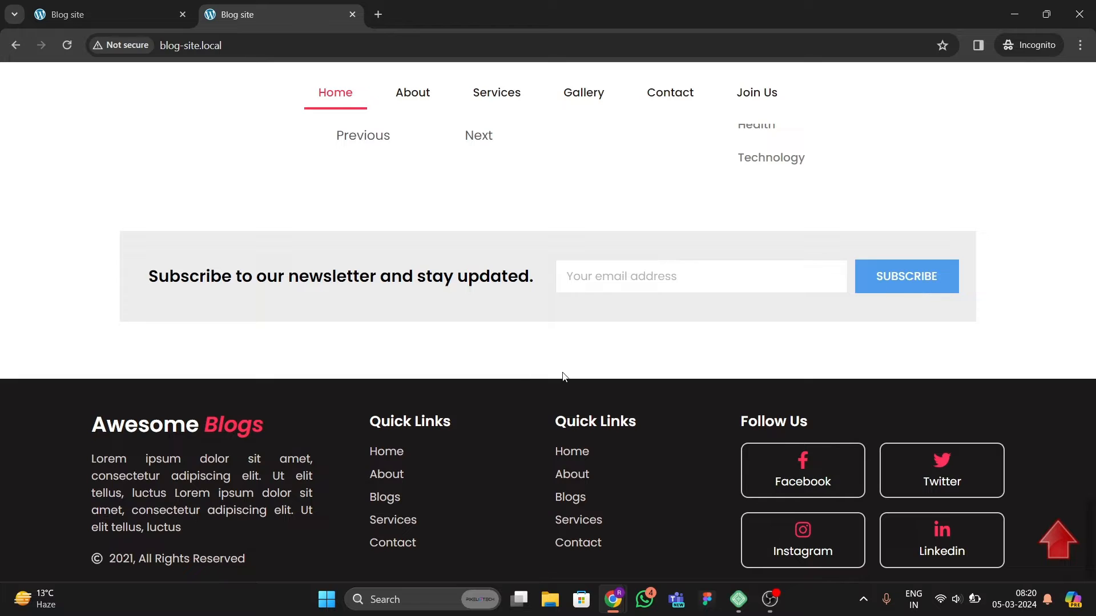
scroll(548, 385, "down", 1)
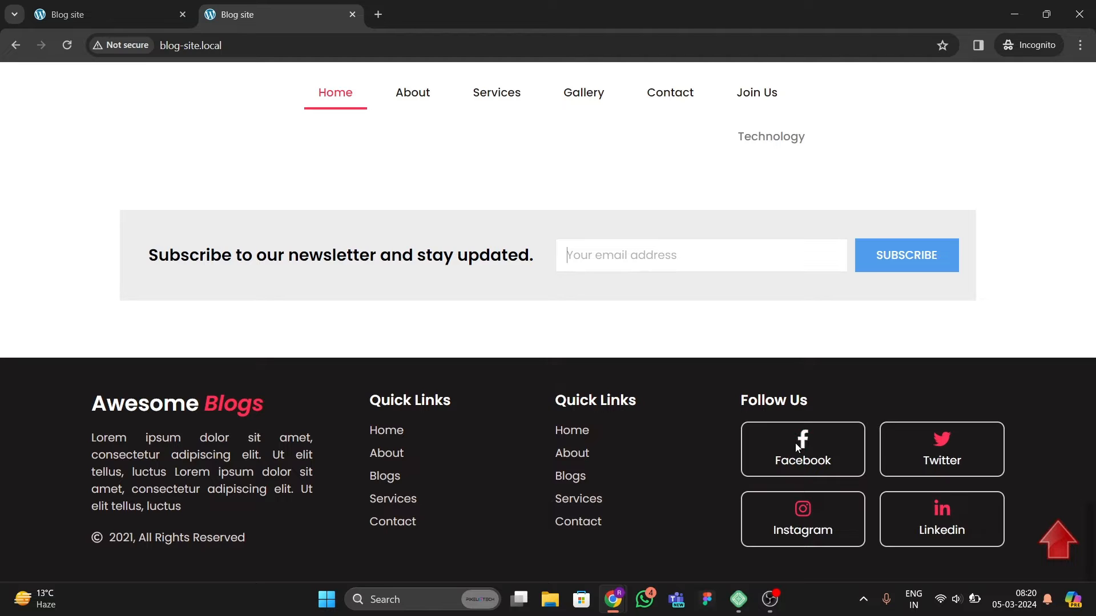
scroll(551, 474, "up", 1)
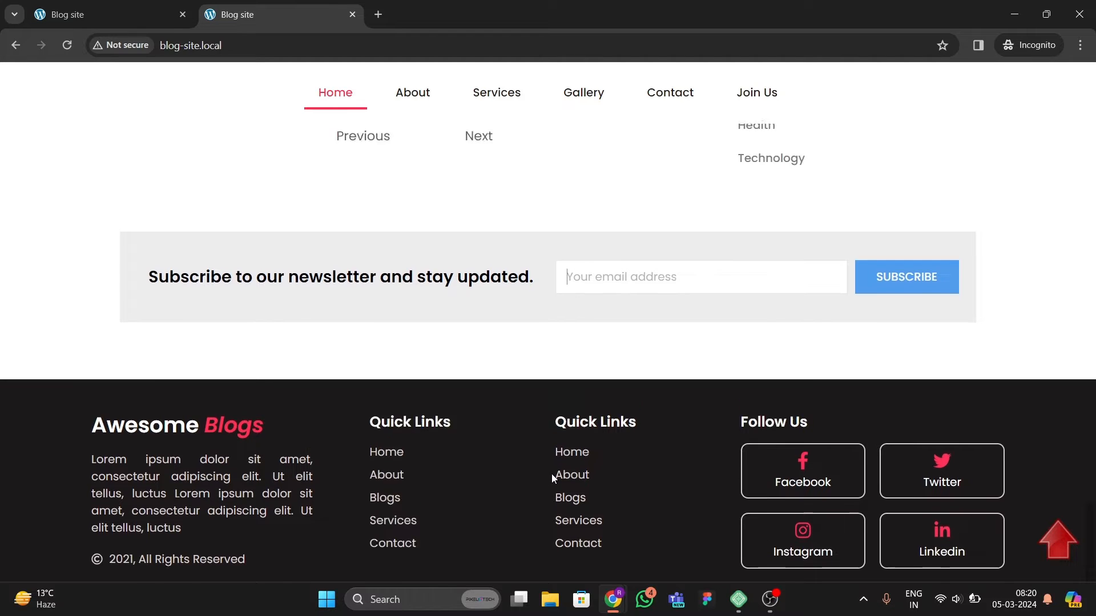
scroll(514, 457, "down", 1)
scroll(633, 368, "up", 3)
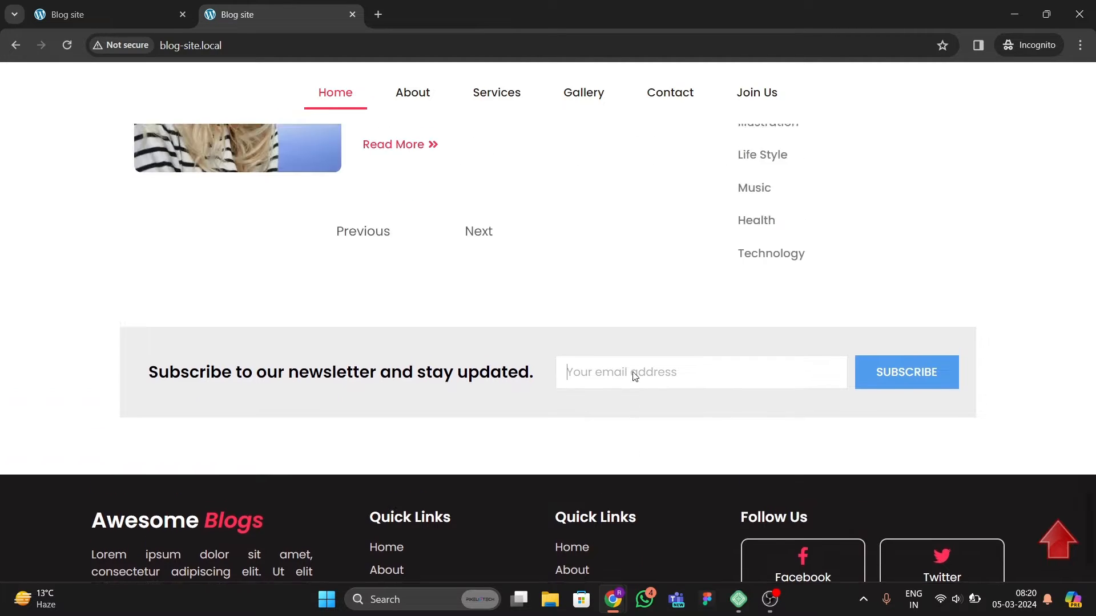
Step: Return to the top of the homepage with the back-to-top arrow button
left_click(1065, 553)
scroll(516, 272, "down", 5)
scroll(516, 272, "up", 5)
scroll(515, 277, "down", 5)
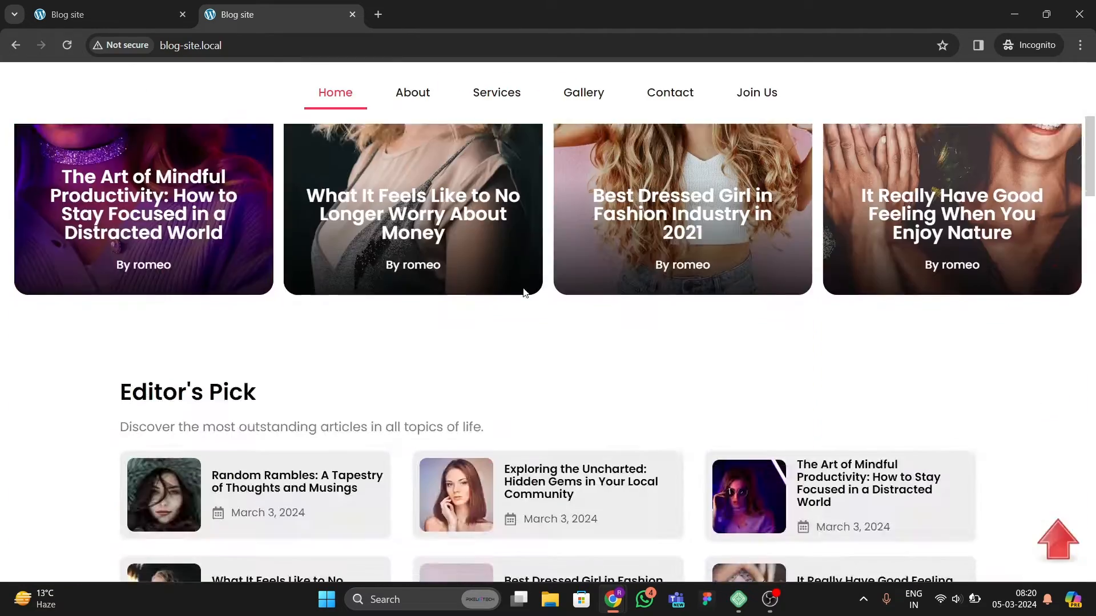
scroll(523, 288, "up", 5)
scroll(523, 289, "down", 1)
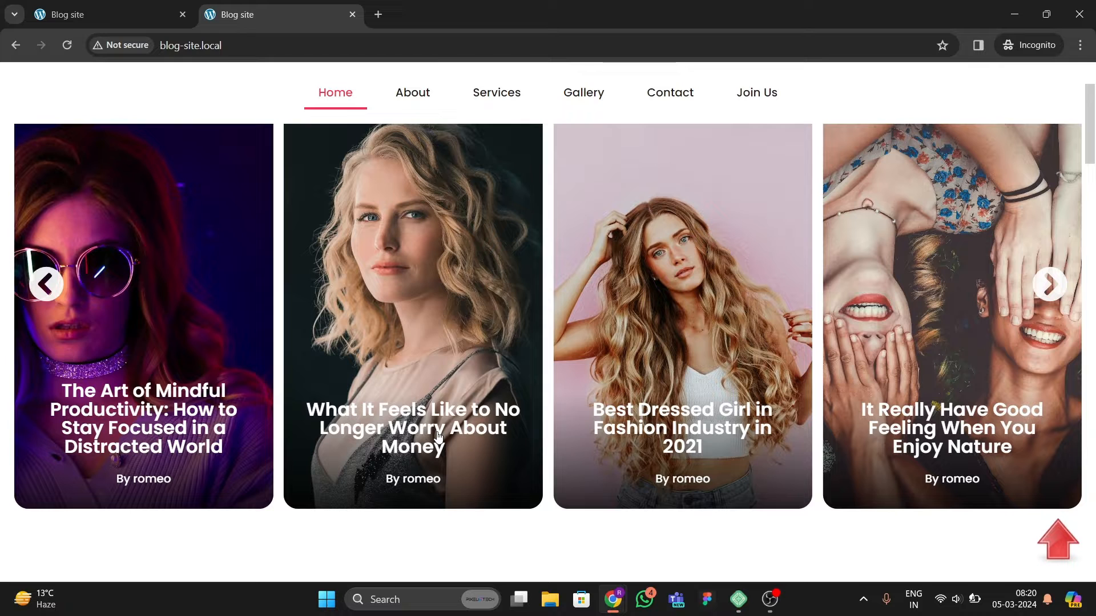
Step: Open the What It Feels Like to No Longer Worry About Money post and two Random Rambles links in new tabs
right_click(403, 450)
left_click(455, 301)
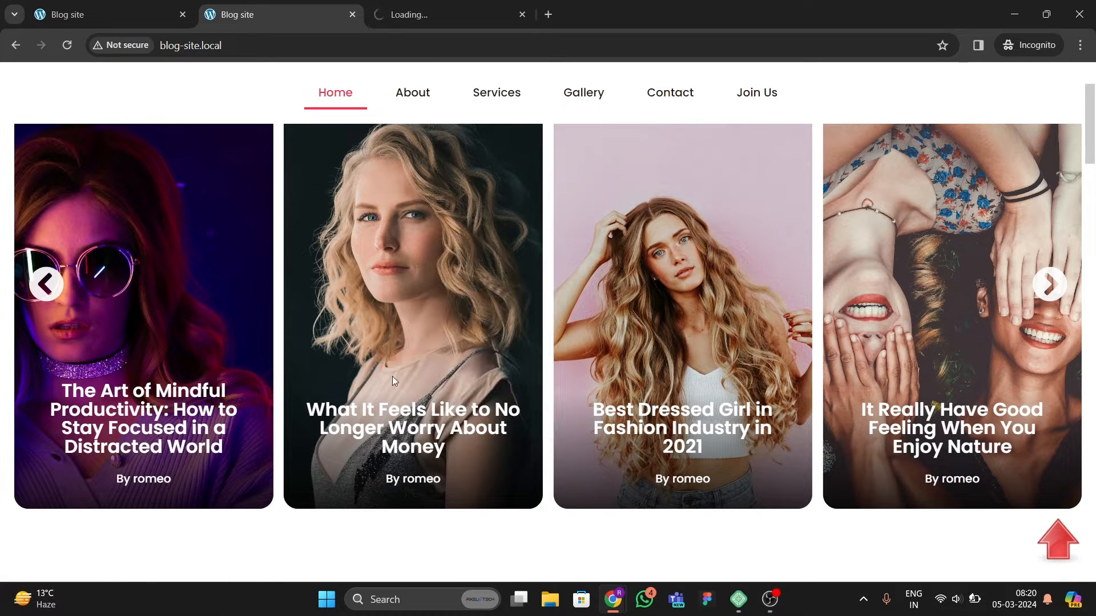
scroll(392, 375, "down", 4)
right_click(317, 271)
left_click(369, 284)
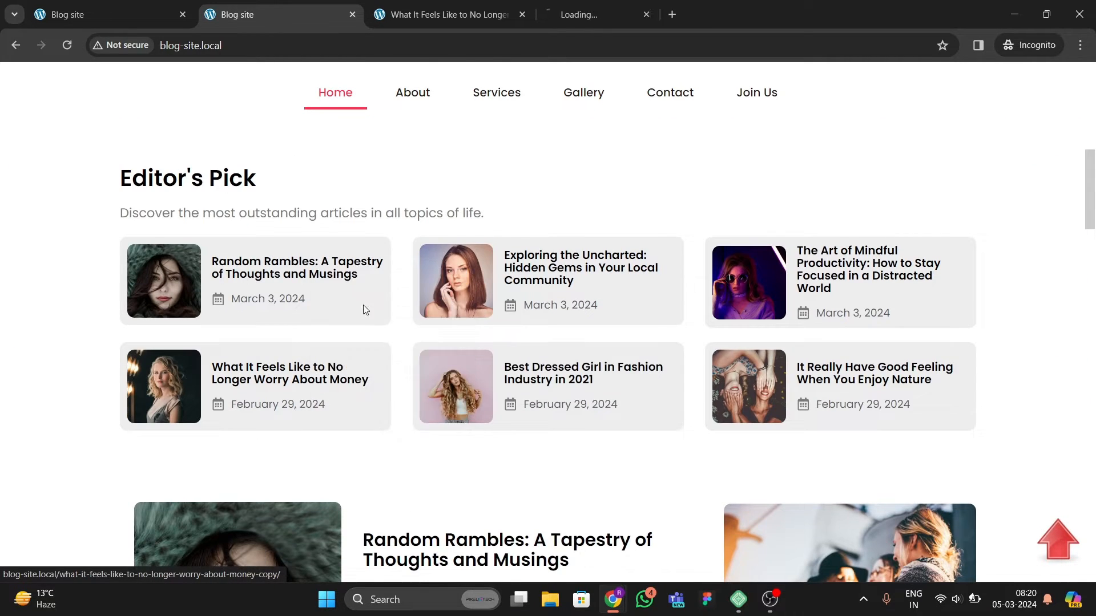
scroll(368, 320, "down", 5)
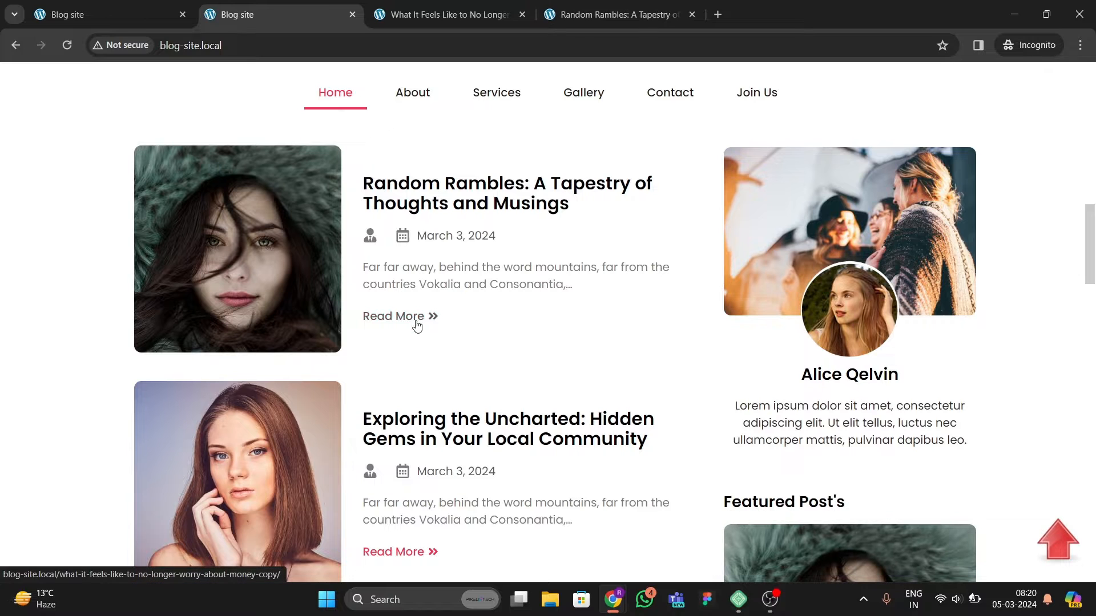
right_click(418, 324)
left_click(451, 336)
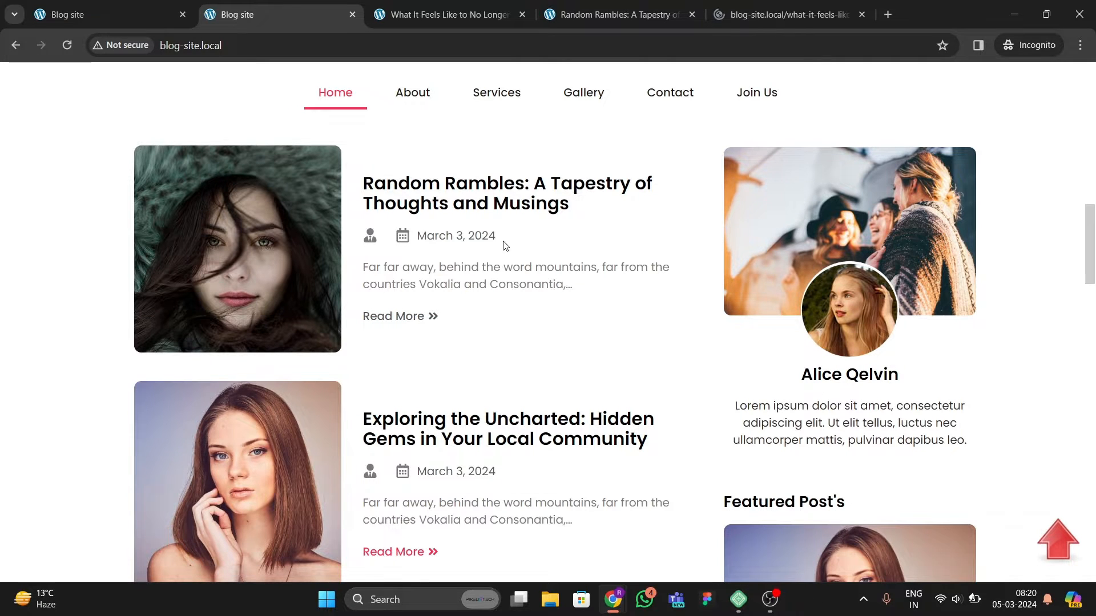
Step: Switch to the What It Feels Like to No Longer Worry About Money tab and close both Random Rambles tabs
left_click(388, 16)
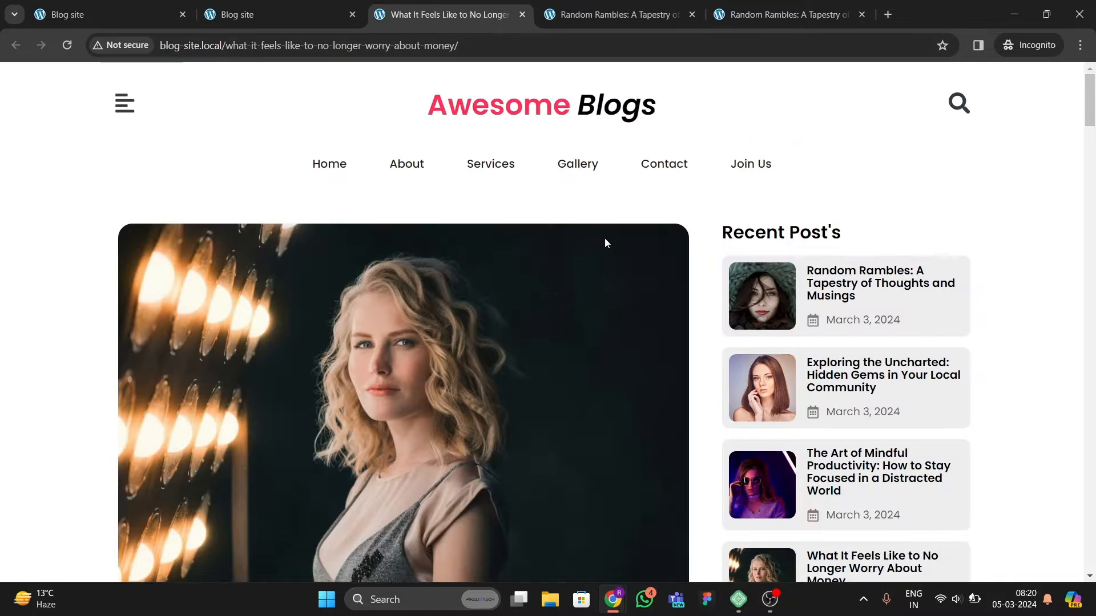
left_click(692, 19)
left_click(692, 18)
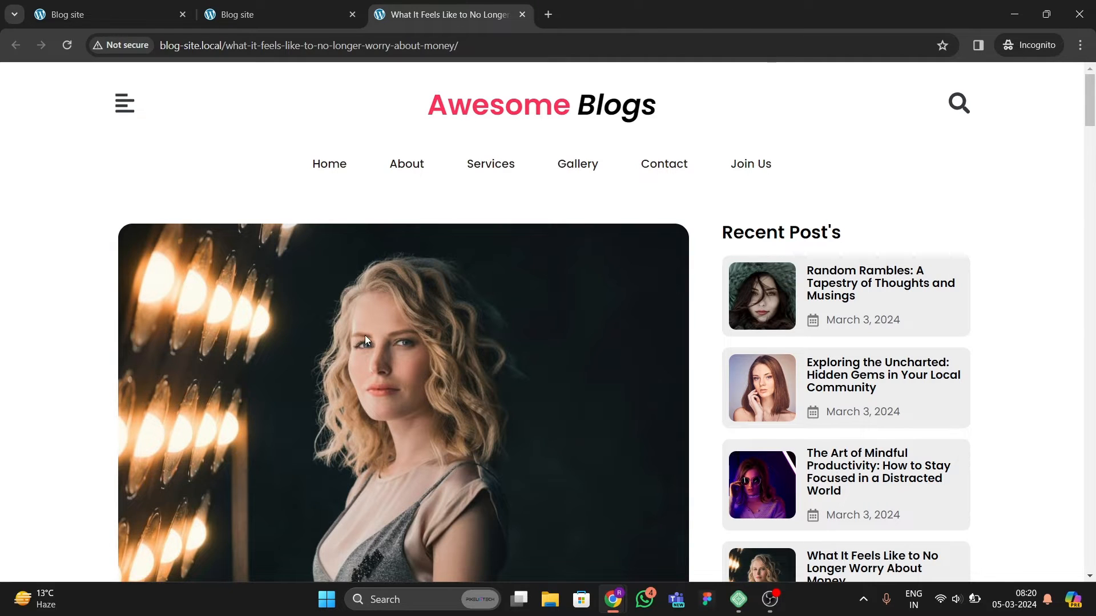
Step: Scroll through the single post page's content, related posts, comment form and sidebar
scroll(392, 359, "down", 3)
scroll(423, 358, "up", 3)
scroll(432, 372, "down", 3)
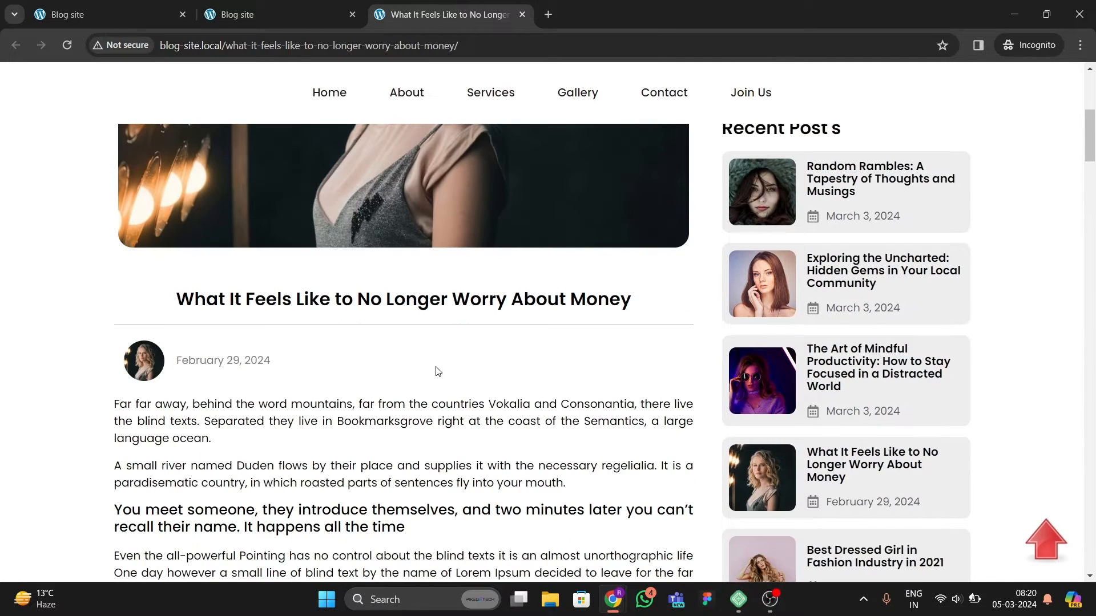
scroll(437, 368, "up", 5)
scroll(443, 377, "down", 5)
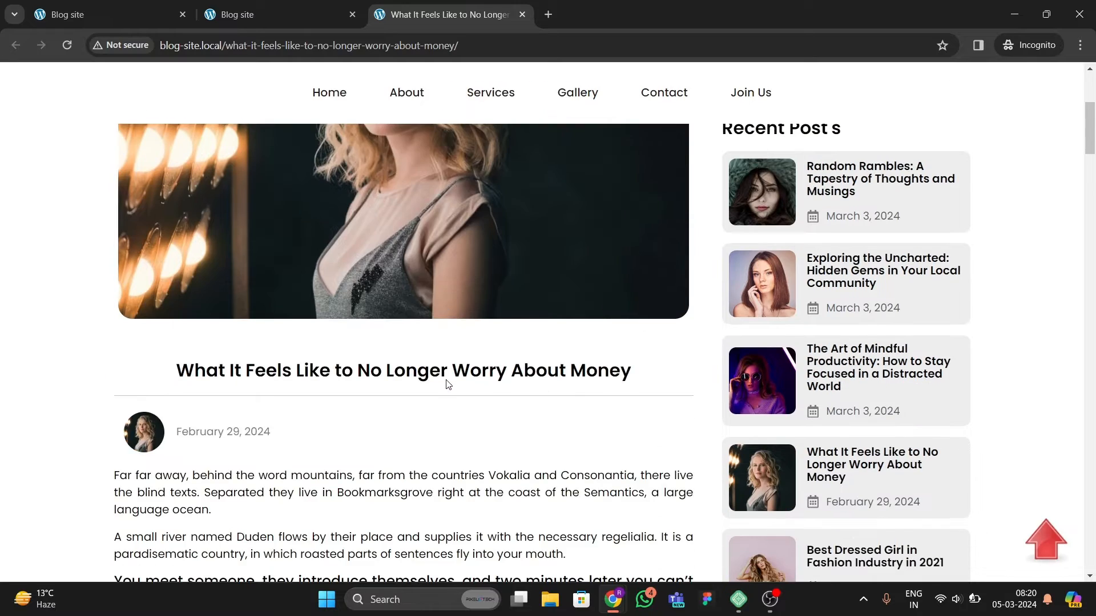
scroll(446, 383, "up", 3)
scroll(447, 382, "up", 2)
scroll(446, 383, "down", 6)
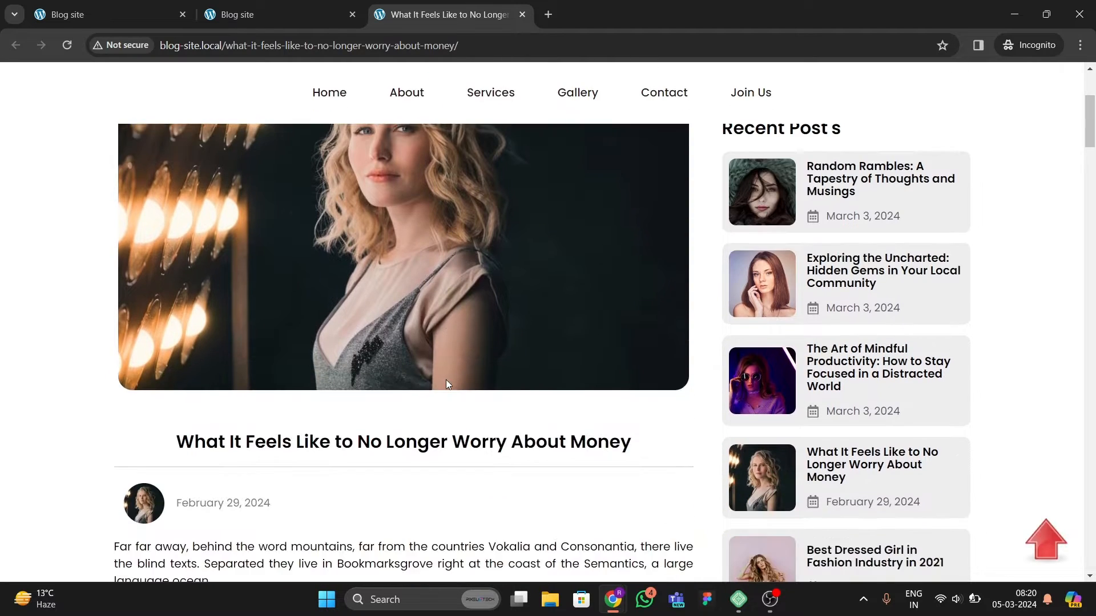
scroll(448, 385, "down", 12)
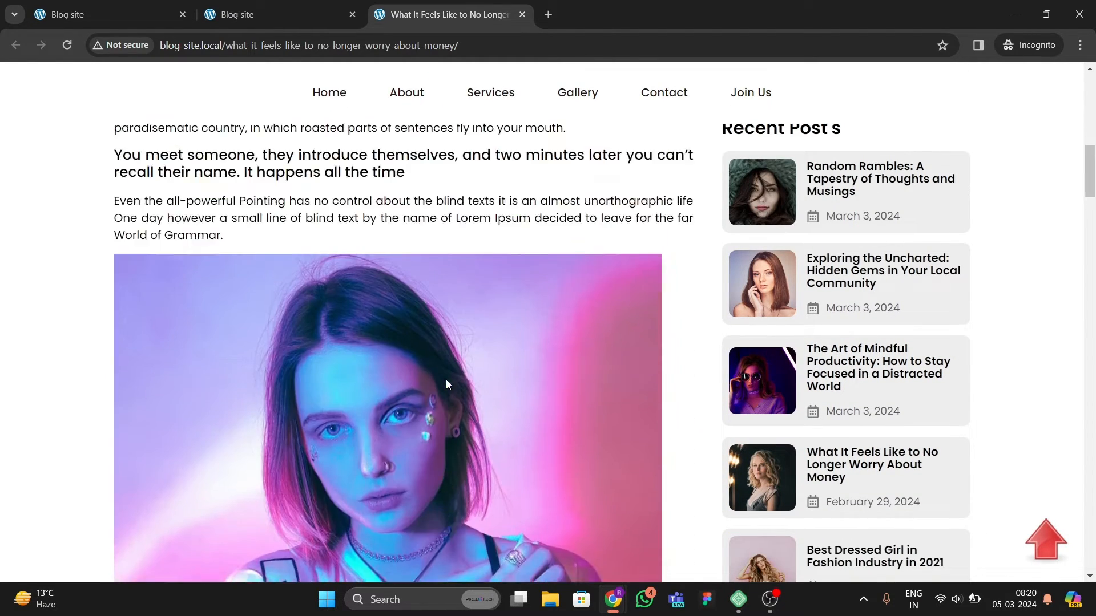
scroll(447, 384, "down", 15)
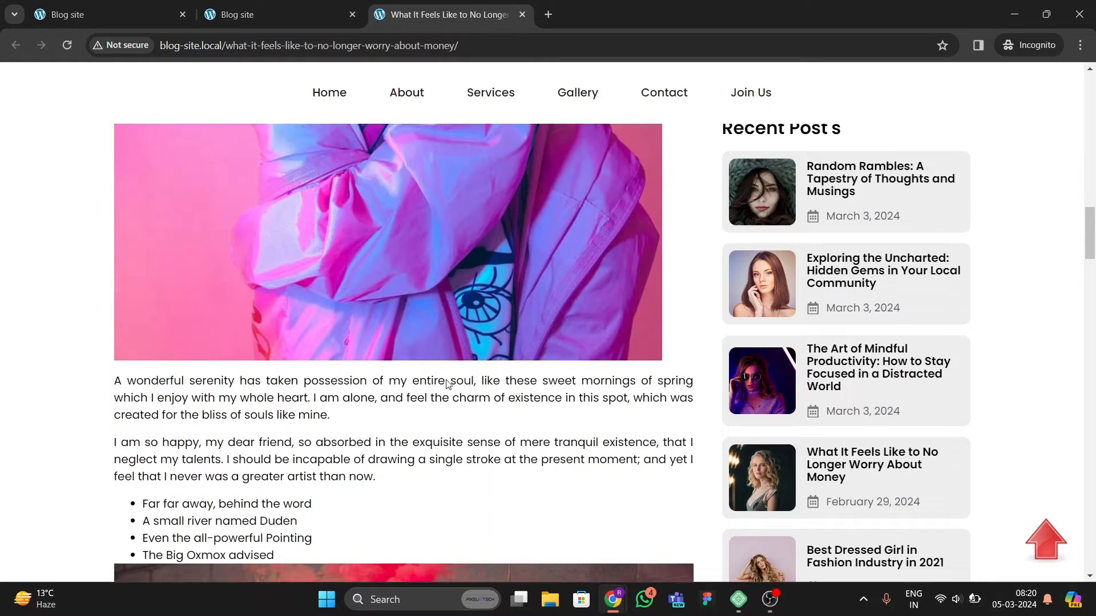
scroll(447, 385, "down", 15)
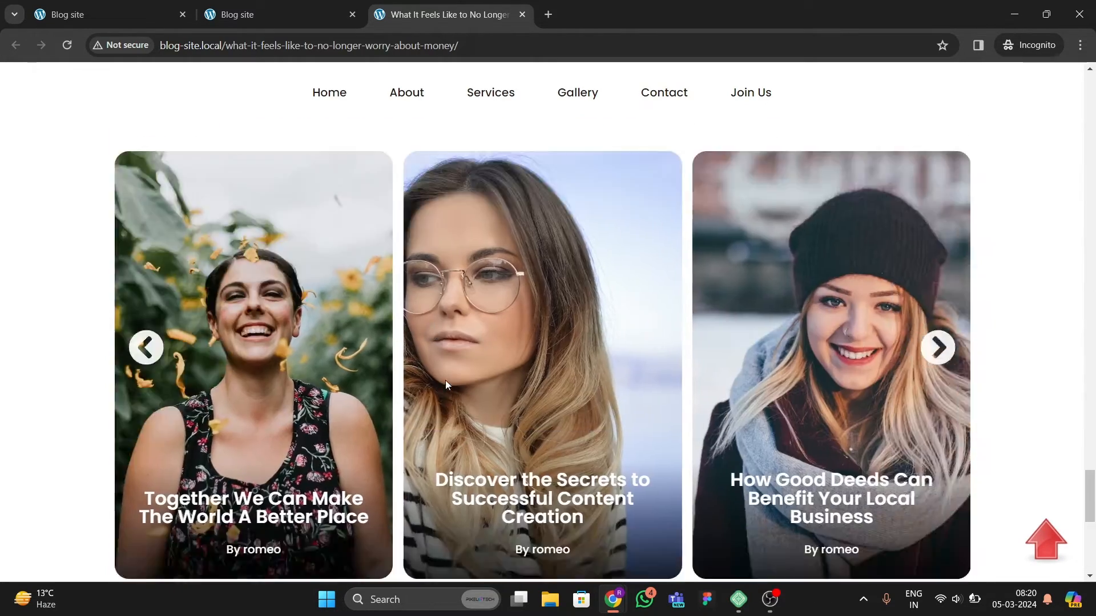
scroll(446, 385, "up", 15)
scroll(293, 447, "down", 6)
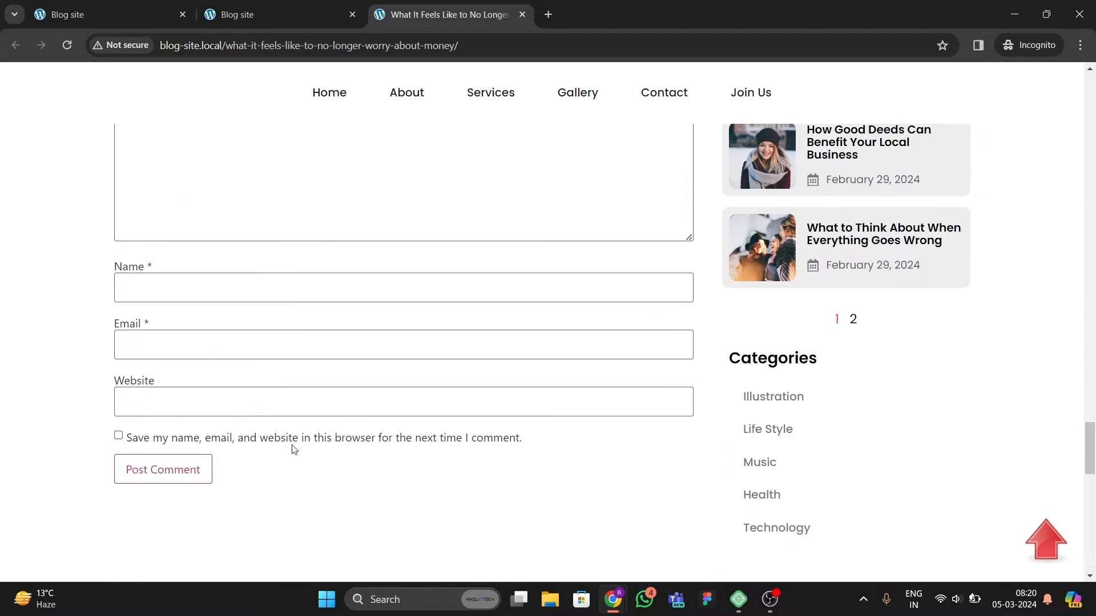
scroll(519, 307, "up", 4)
scroll(628, 319, "up", 4)
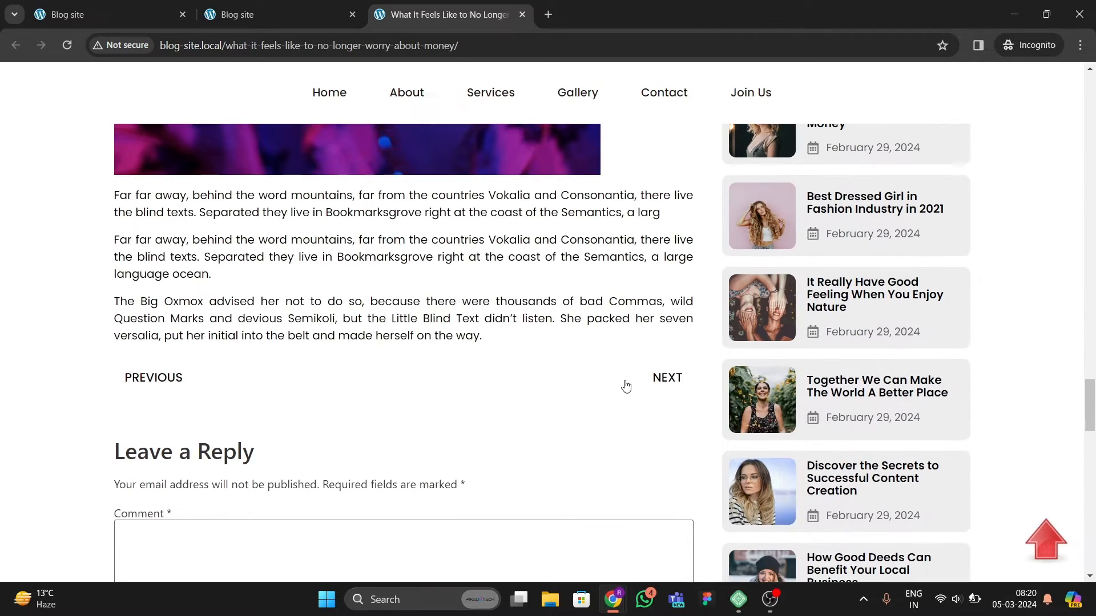
Step: Go to the next post, The Art of Mindful Productivity, and scroll down through its content
left_click(663, 384)
scroll(477, 317, "down", 2)
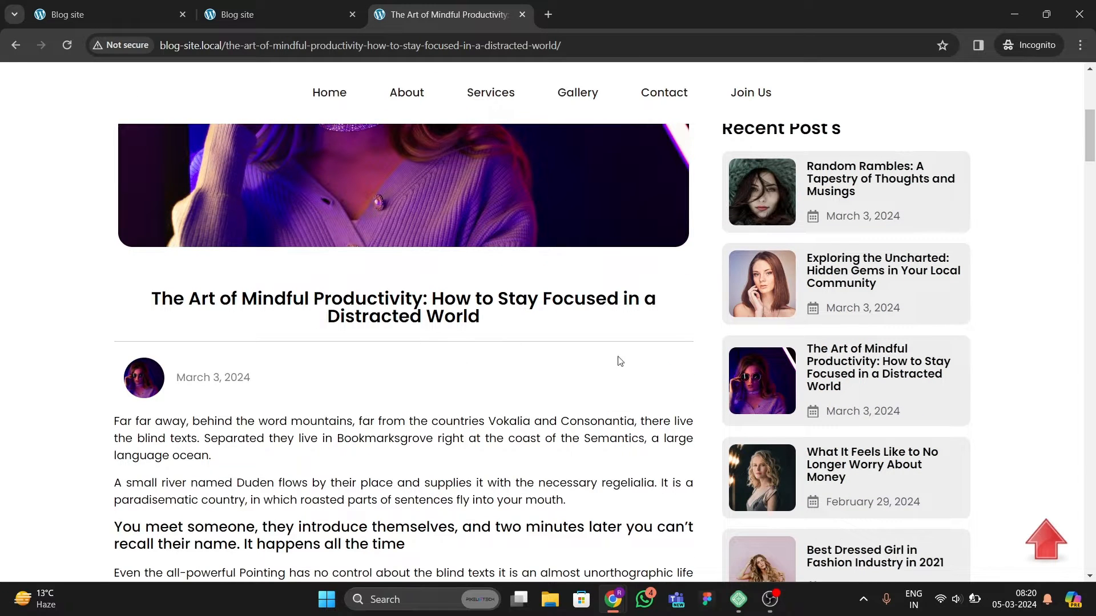
scroll(503, 371, "up", 4)
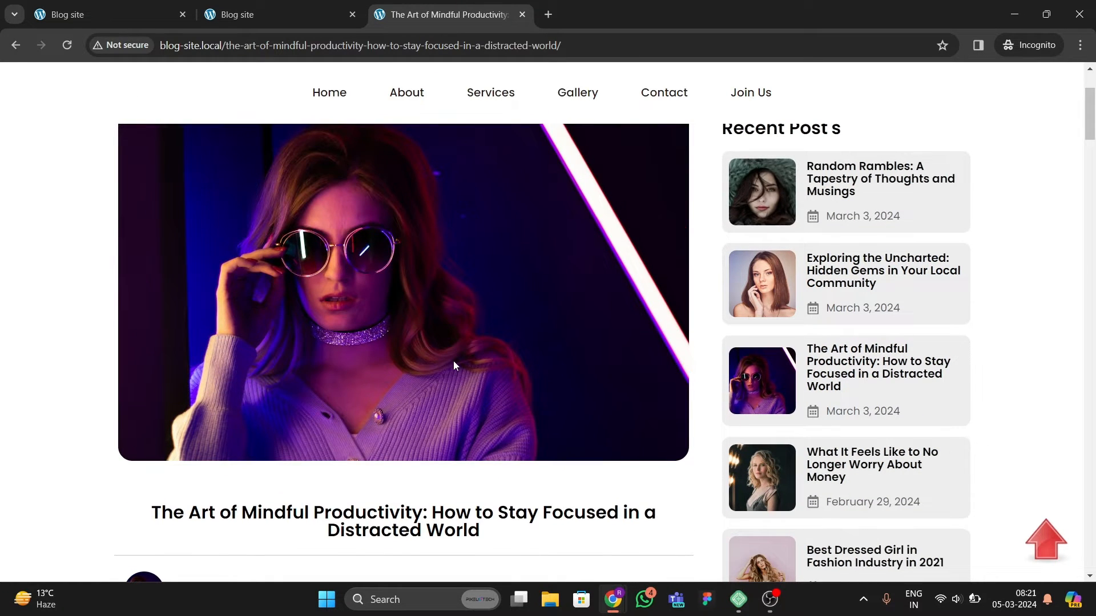
scroll(454, 364, "down", 10)
scroll(865, 189, "down", 8)
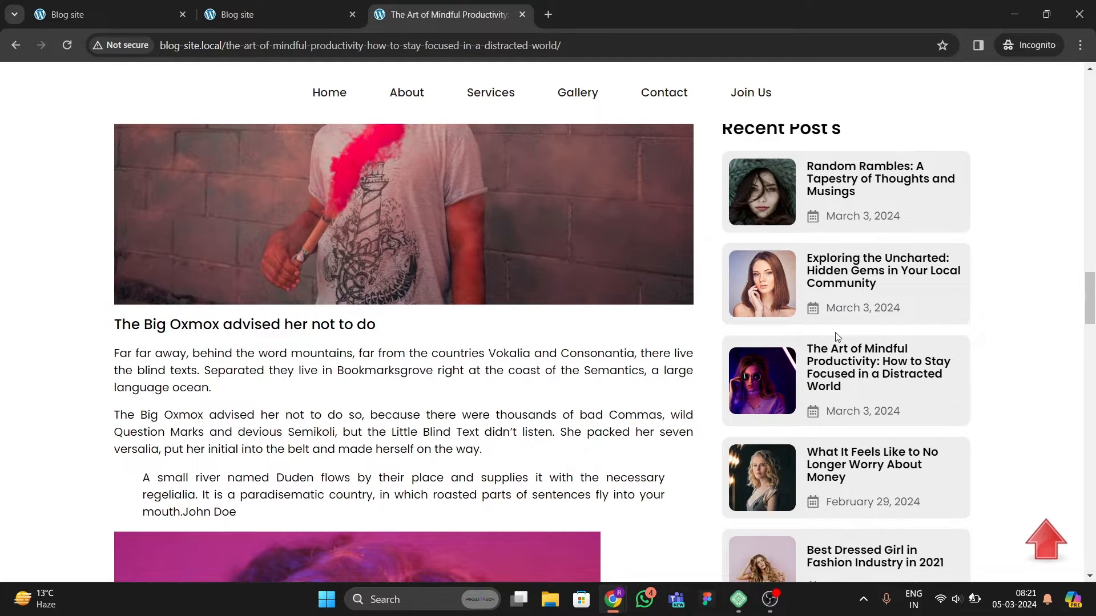
scroll(610, 395, "down", 10)
scroll(609, 395, "down", 7)
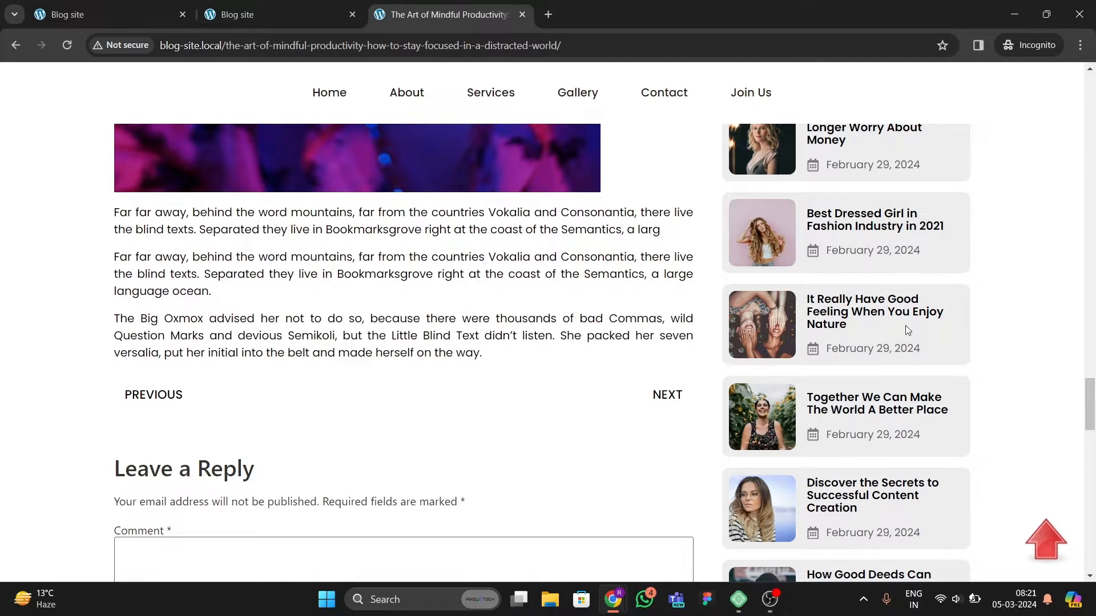
scroll(908, 330, "down", 10)
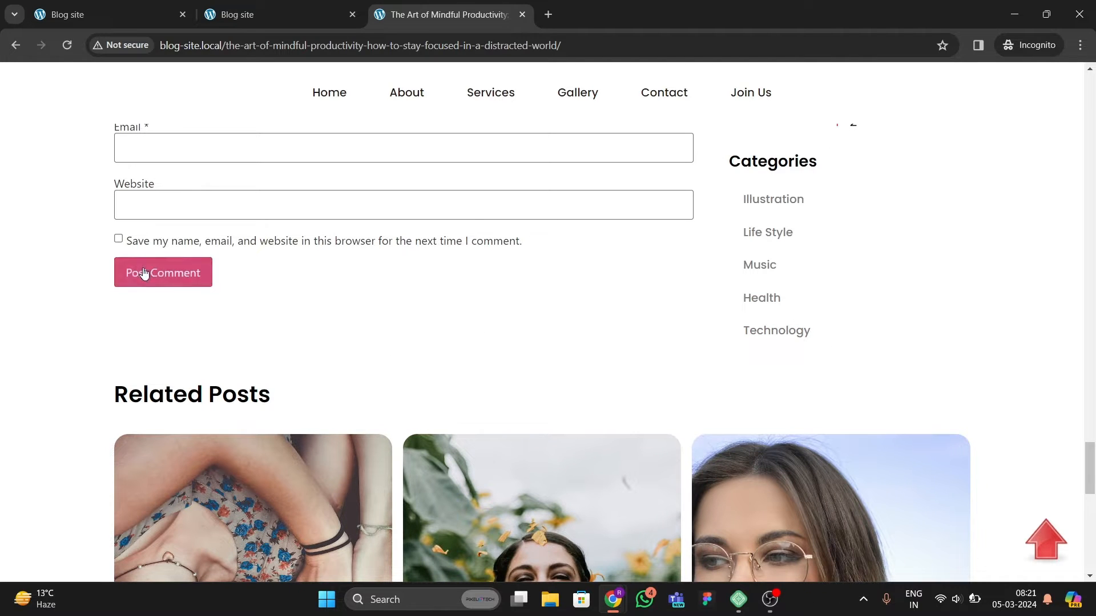
scroll(146, 286, "down", 5)
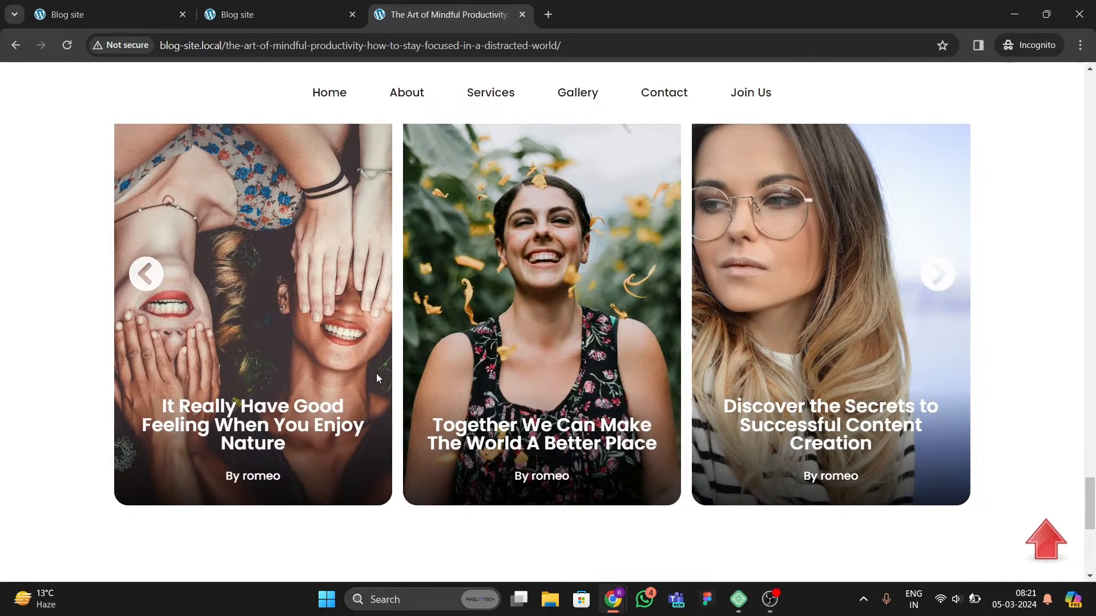
Step: Advance the Related Posts slider by one card with its next arrow
scroll(394, 391, "up", 3)
scroll(679, 348, "down", 3)
scroll(799, 420, "up", 3)
left_click(937, 496)
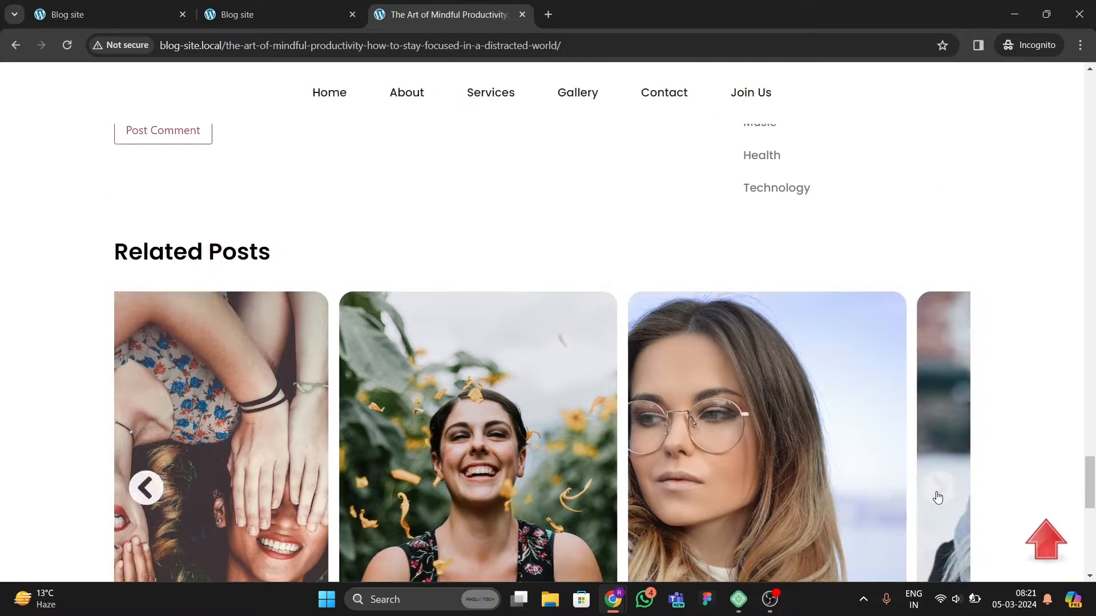
Step: Open the Join Us login / register page from the navigation menu and scroll over it
scroll(472, 314, "down", 10)
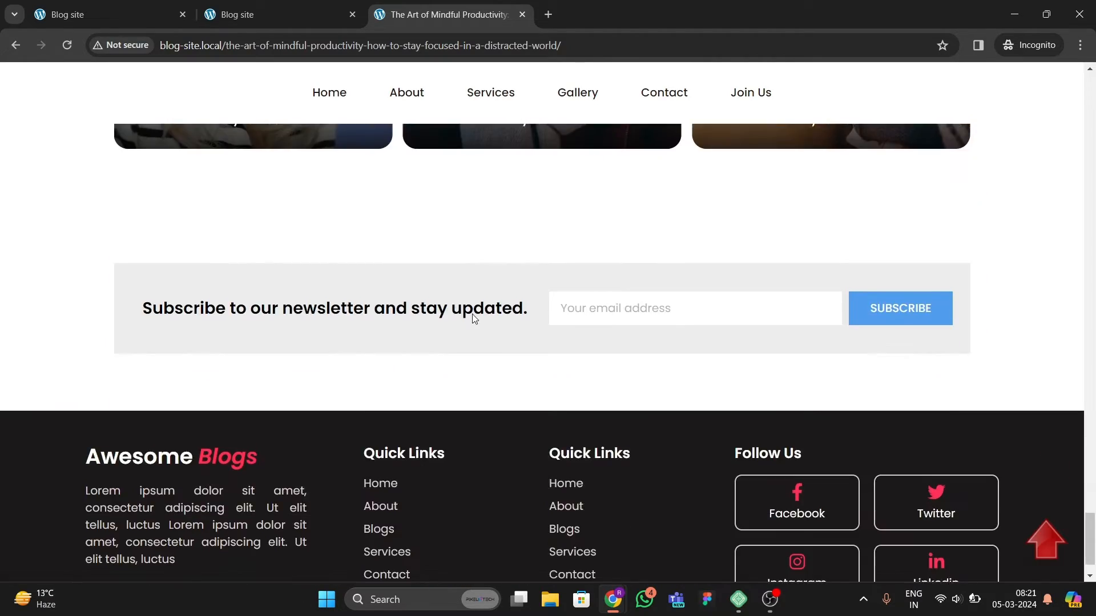
scroll(472, 293, "up", 18)
scroll(472, 265, "up", 15)
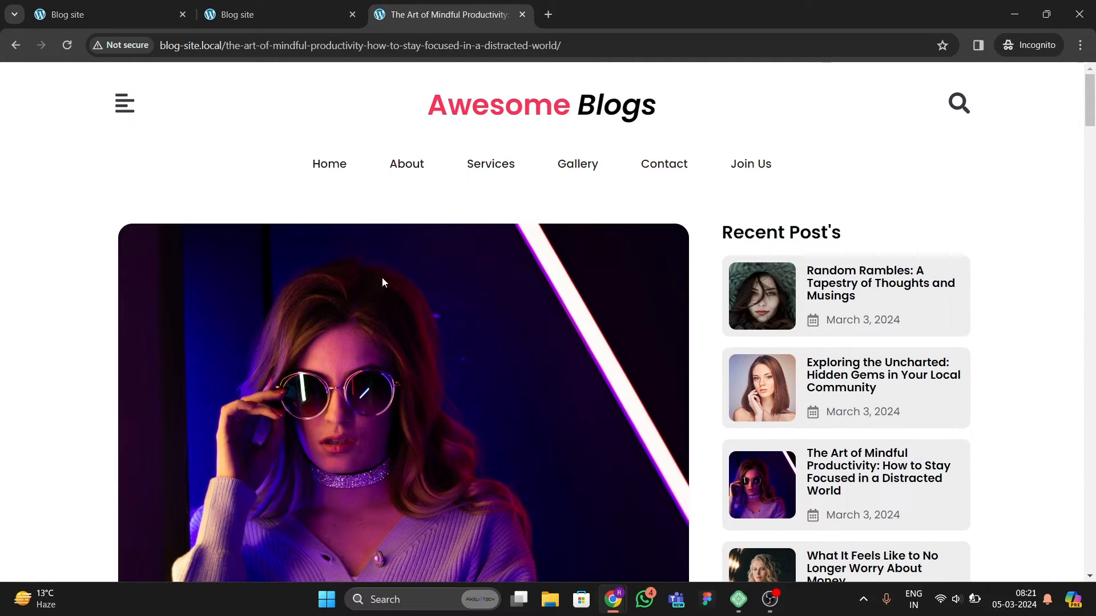
left_click(330, 165)
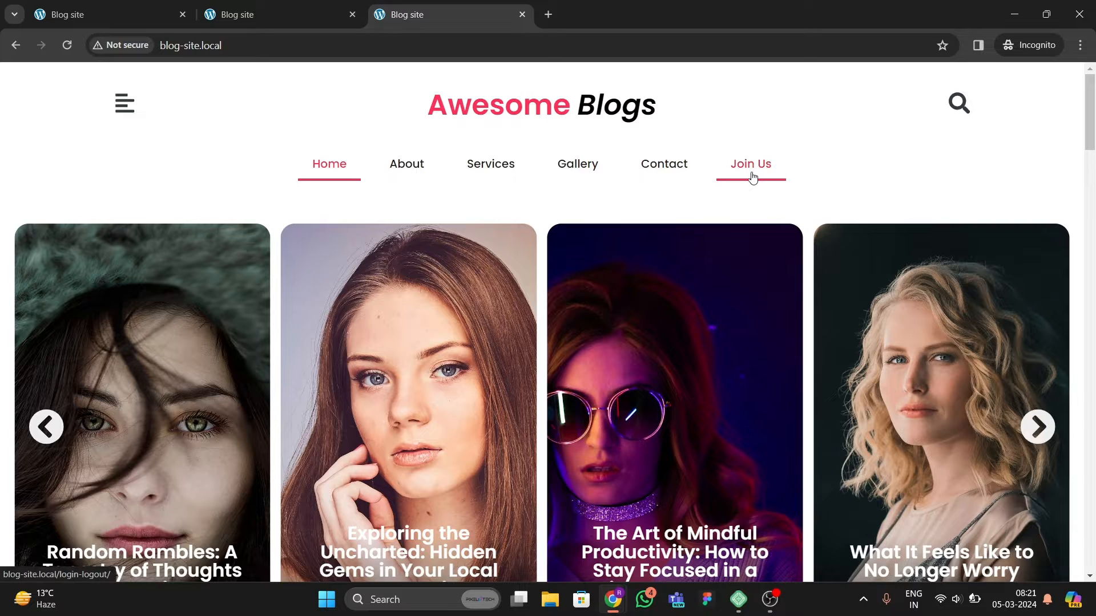
left_click(752, 176)
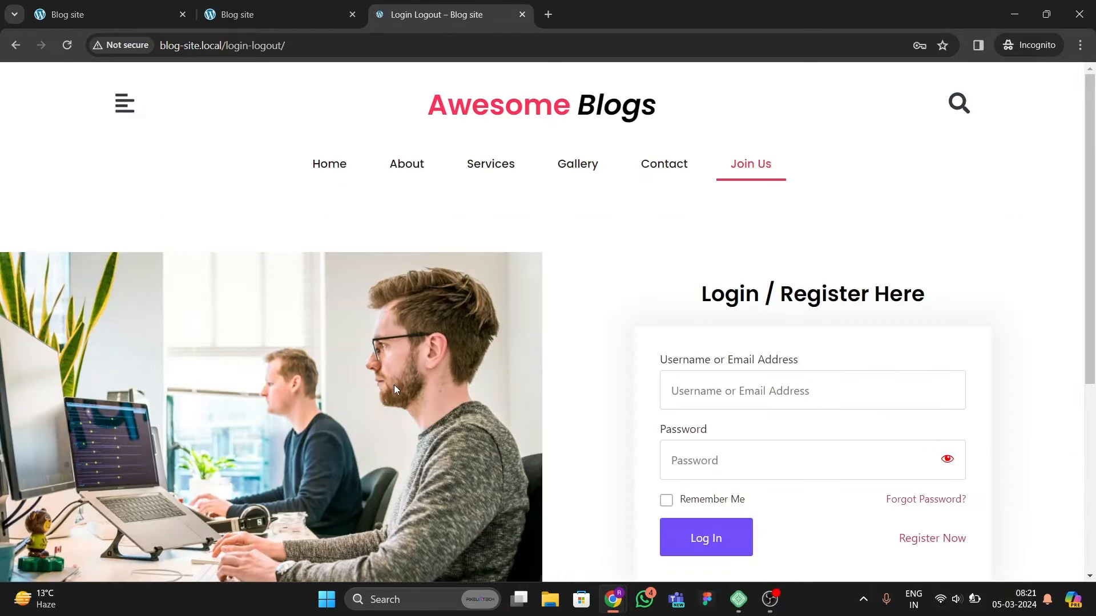
scroll(485, 399, "down", 5)
scroll(732, 357, "up", 5)
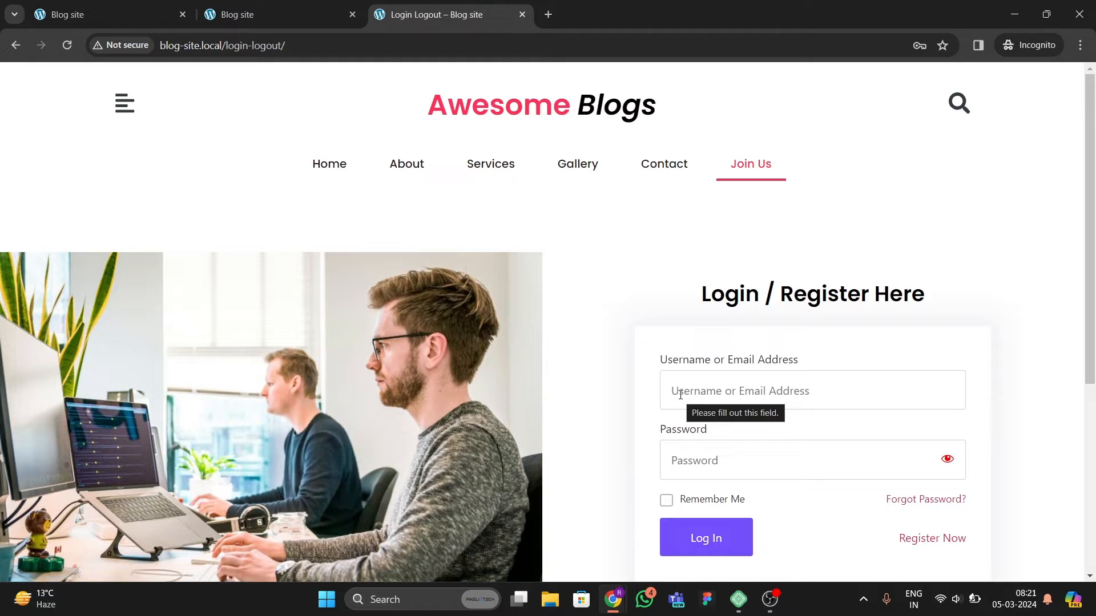
scroll(631, 379, "down", 1)
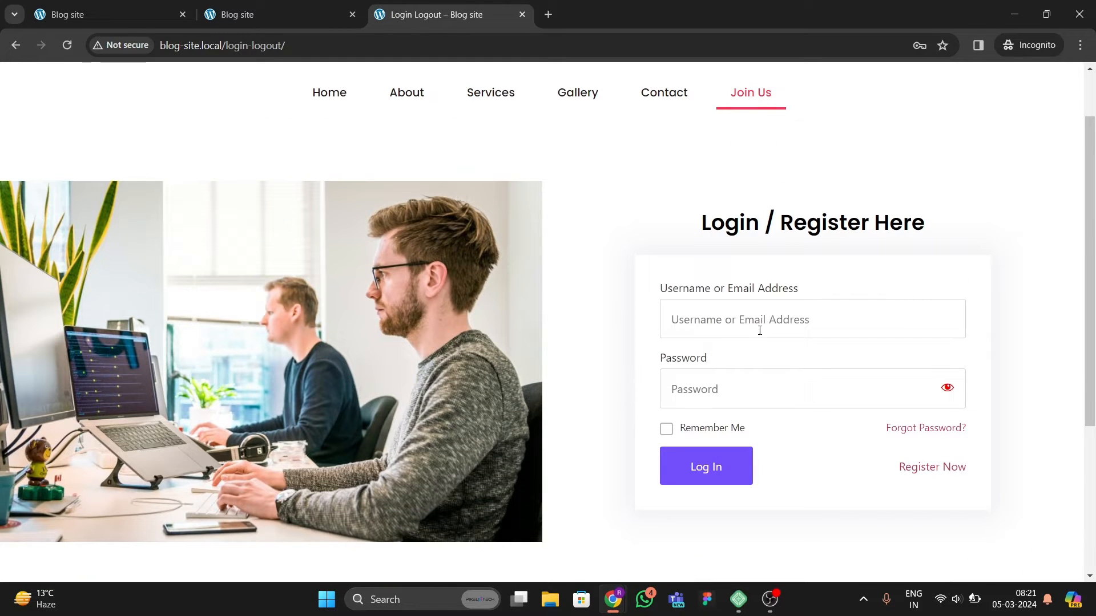
Step: Switch the login form to the registration form and back to sign in, scrolling over the page
left_click(922, 471)
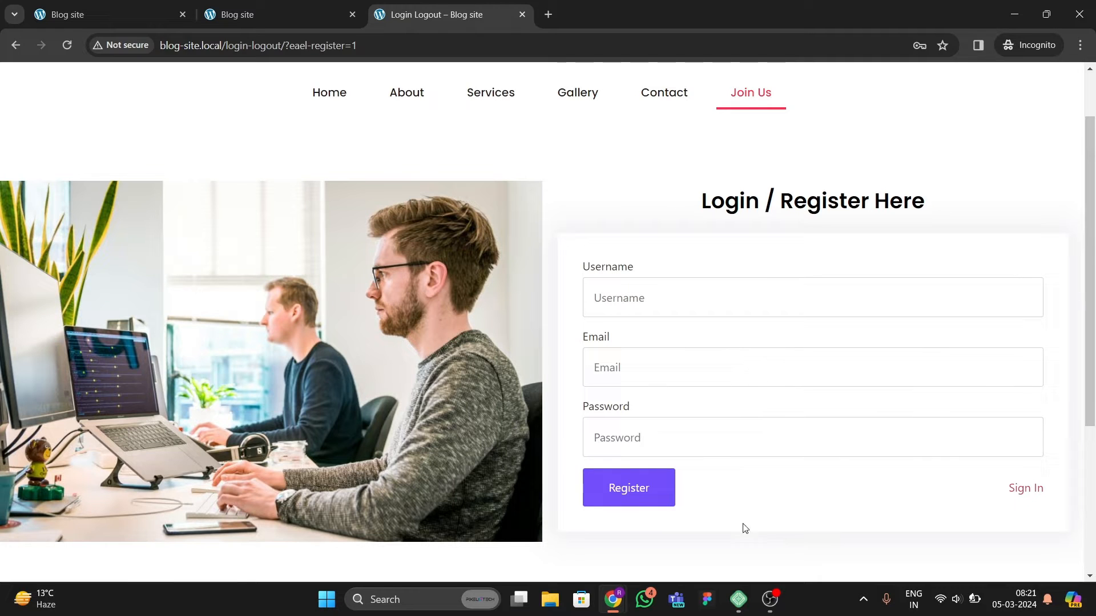
left_click(1036, 489)
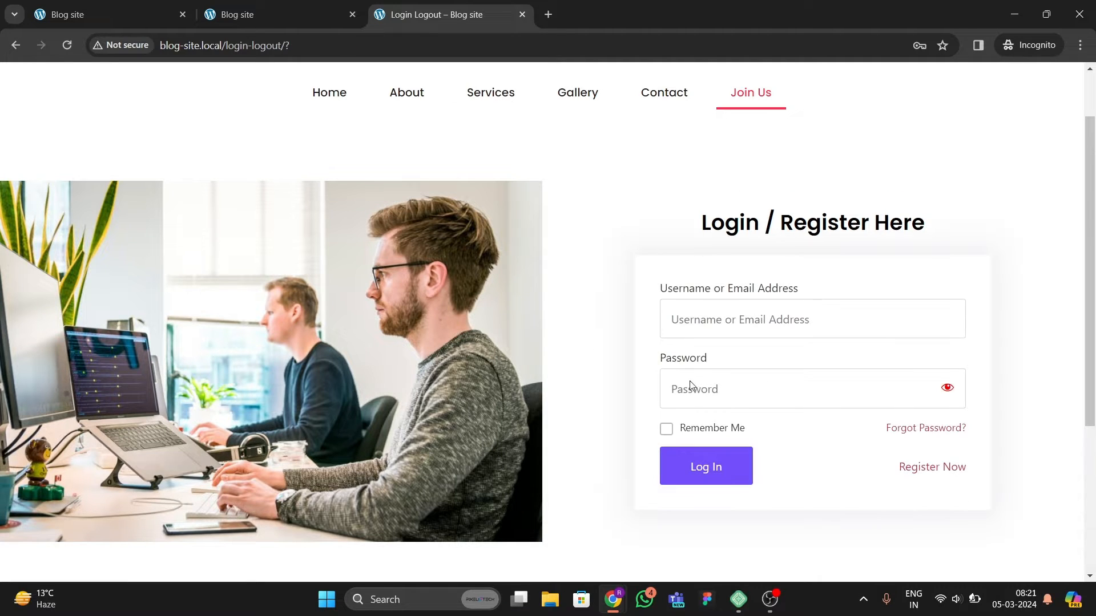
scroll(560, 397, "down", 4)
scroll(329, 337, "up", 6)
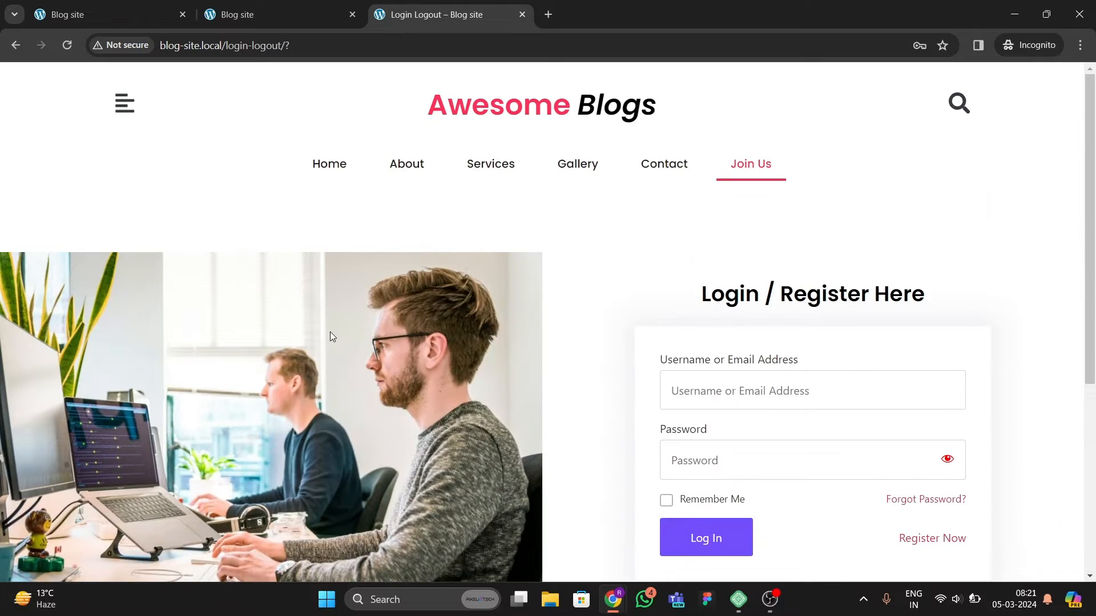
Step: Go to the homepage, open the Illustration category in a new tab and scroll through its posts
left_click(324, 167)
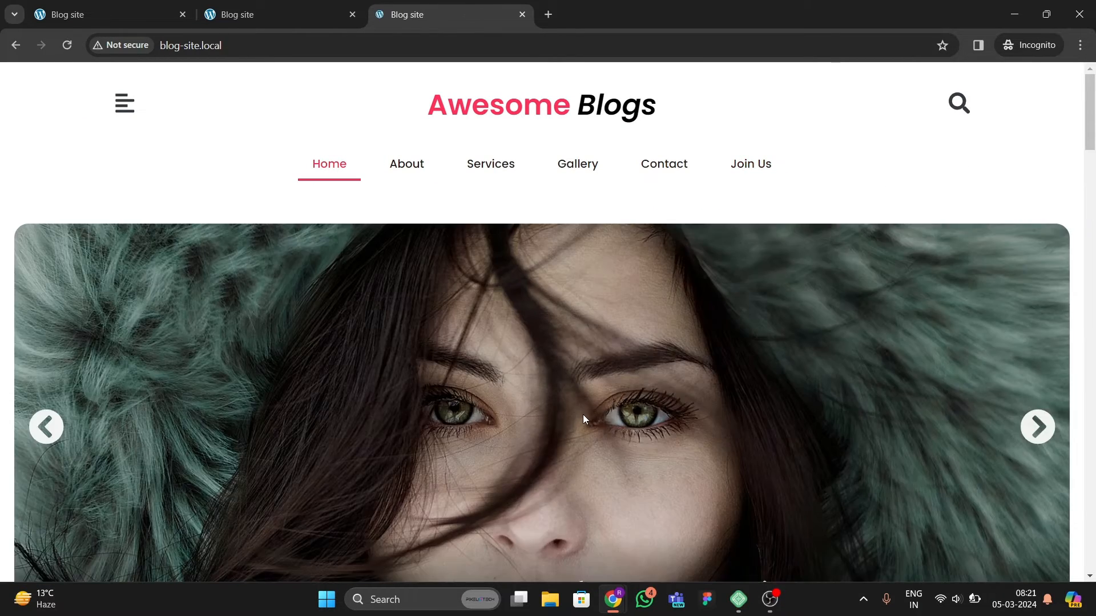
scroll(593, 417, "down", 15)
scroll(617, 424, "up", 5)
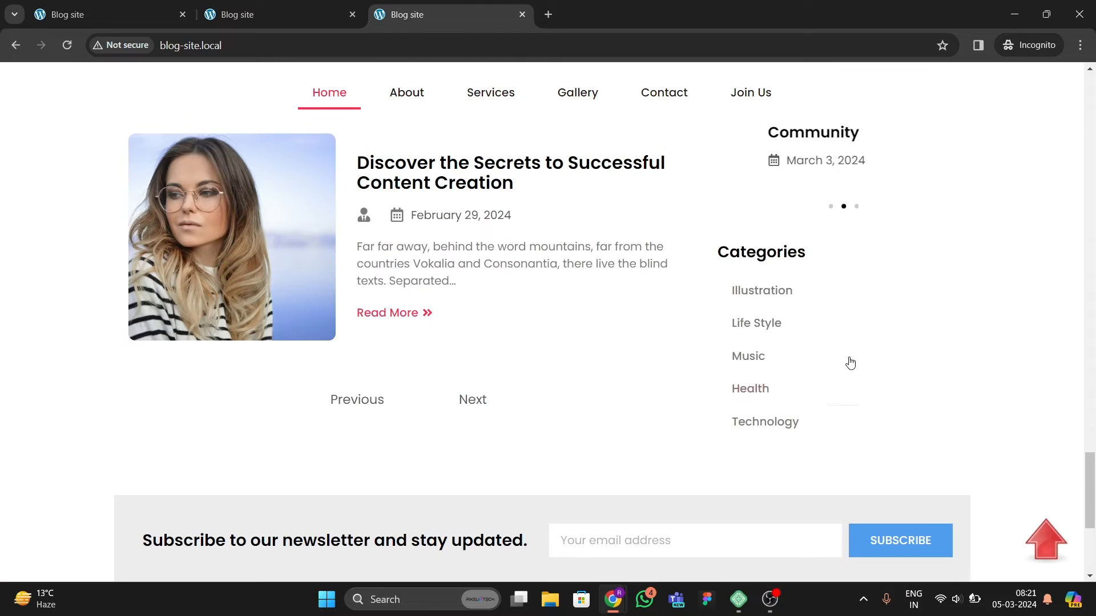
right_click(750, 292)
left_click(787, 310)
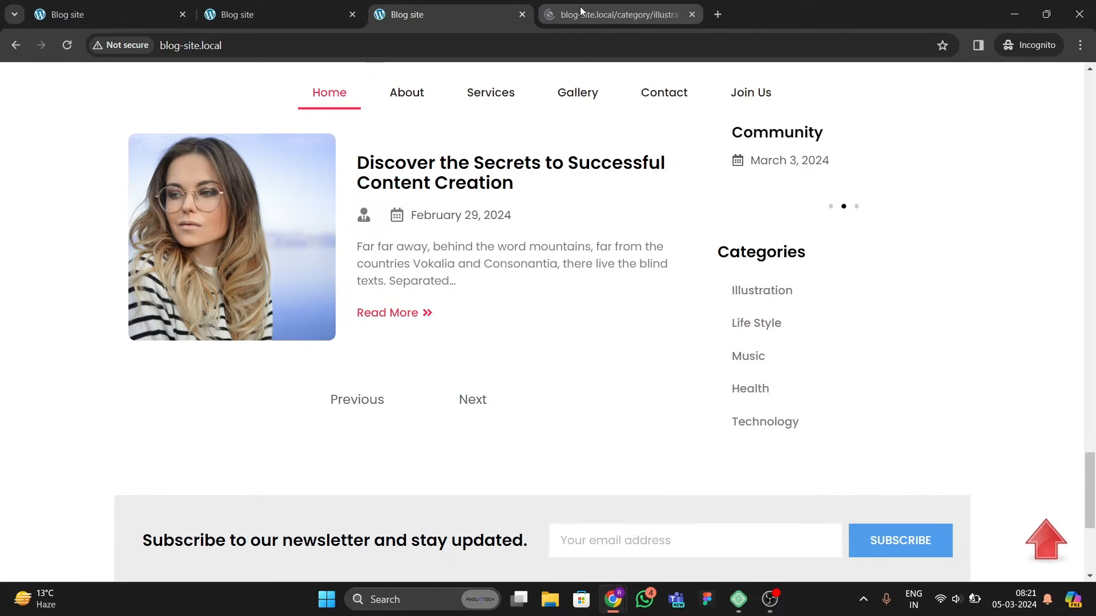
left_click(582, 15)
scroll(428, 407, "down", 3)
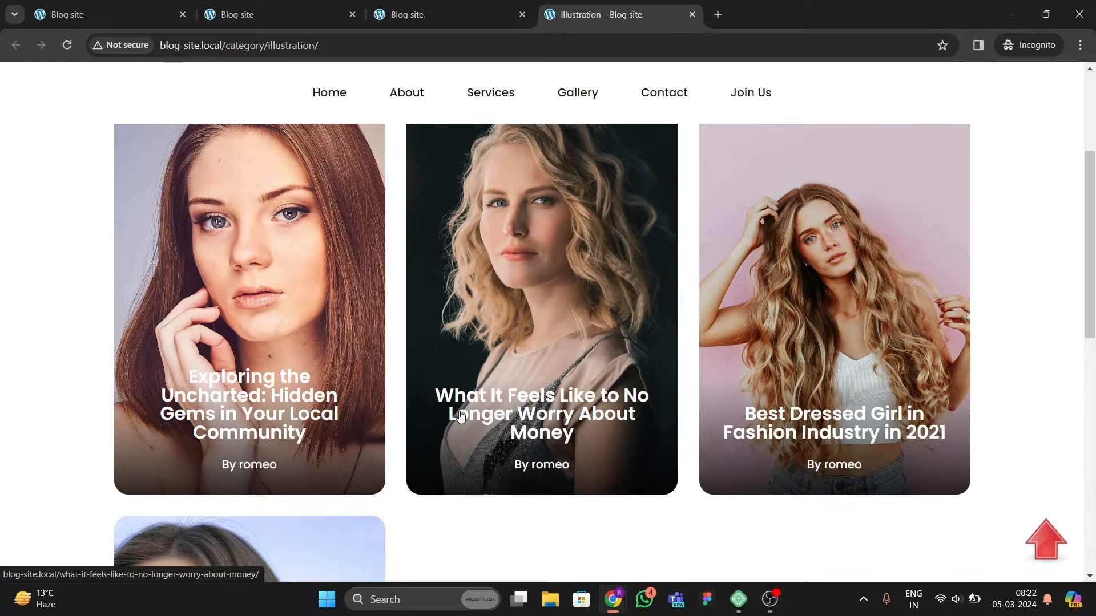
scroll(465, 399, "up", 3)
Step: Back on the homepage, open the Music category in a new tab and scroll through its posts
left_click(485, 21)
scroll(889, 344, "down", 2)
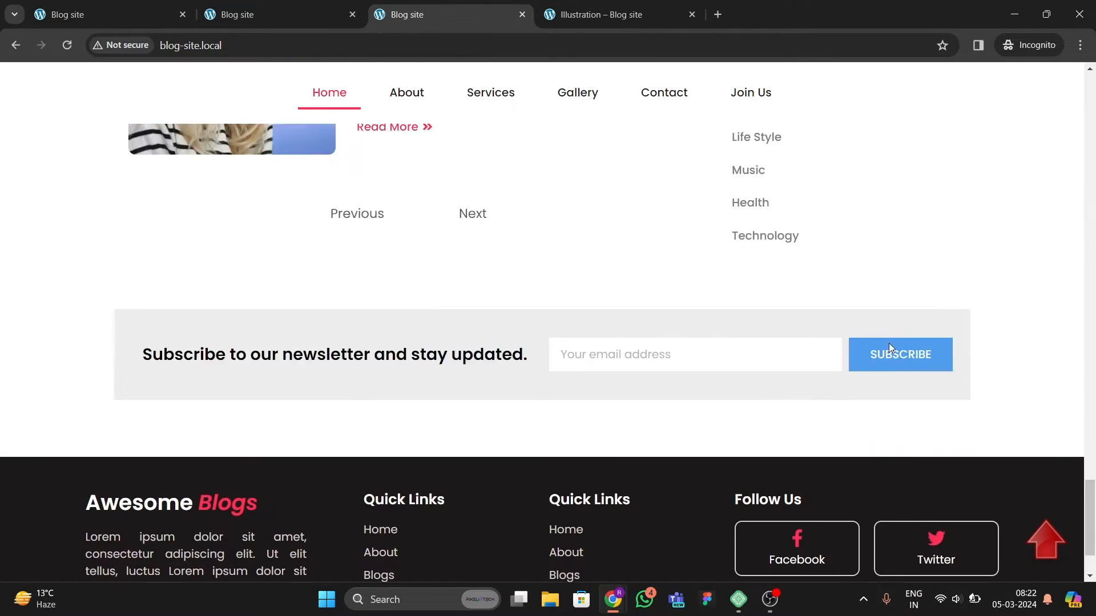
scroll(799, 257, "up", 1)
right_click(766, 215)
left_click(785, 228)
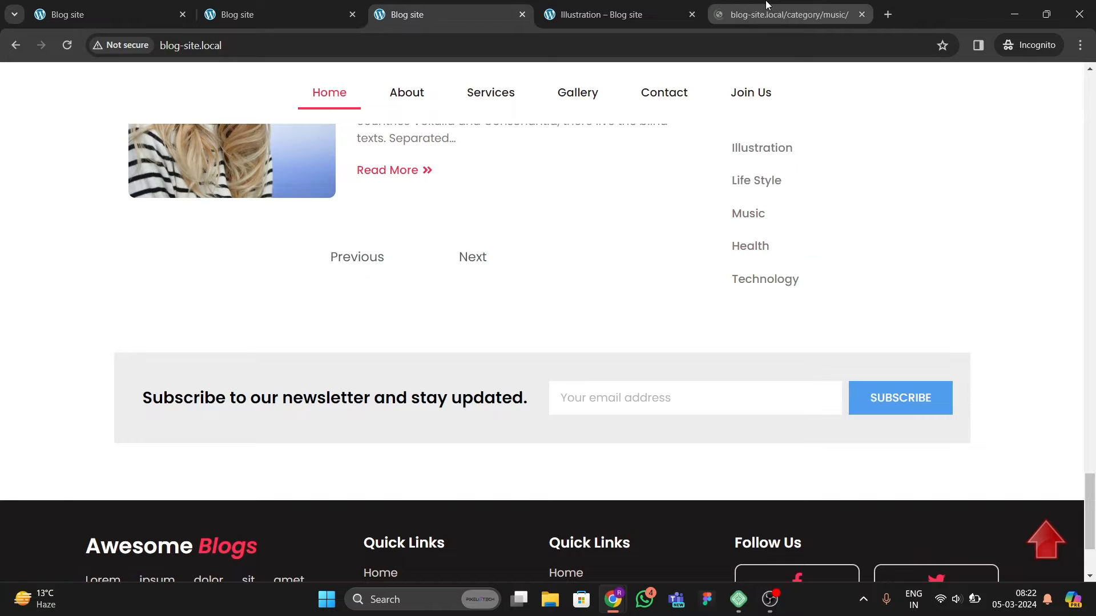
key("ctrl+Tab")
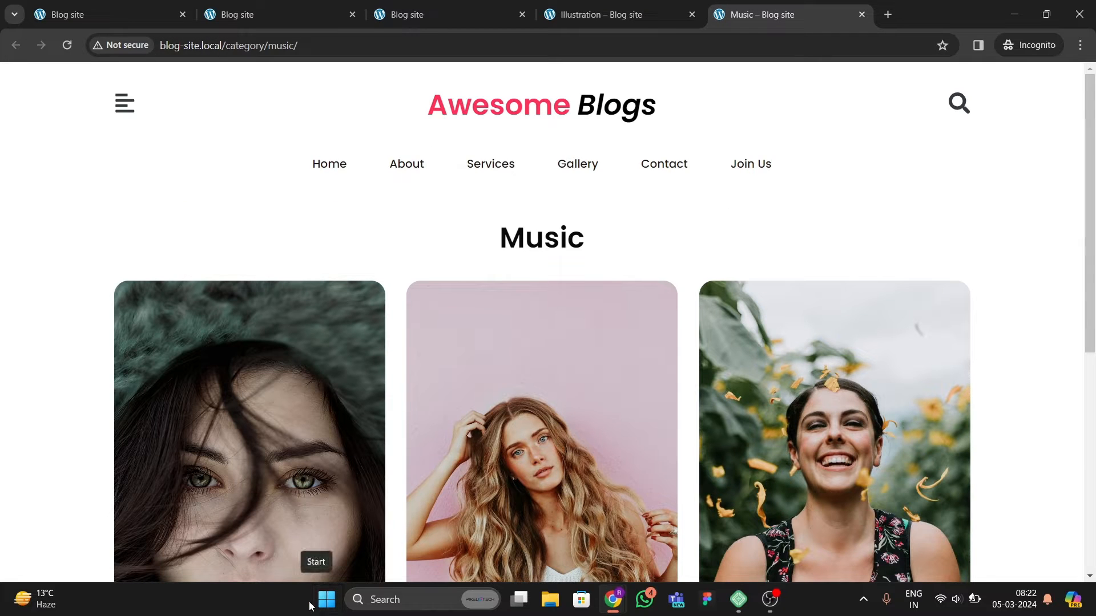
scroll(403, 531, "down", 7)
scroll(548, 456, "up", 7)
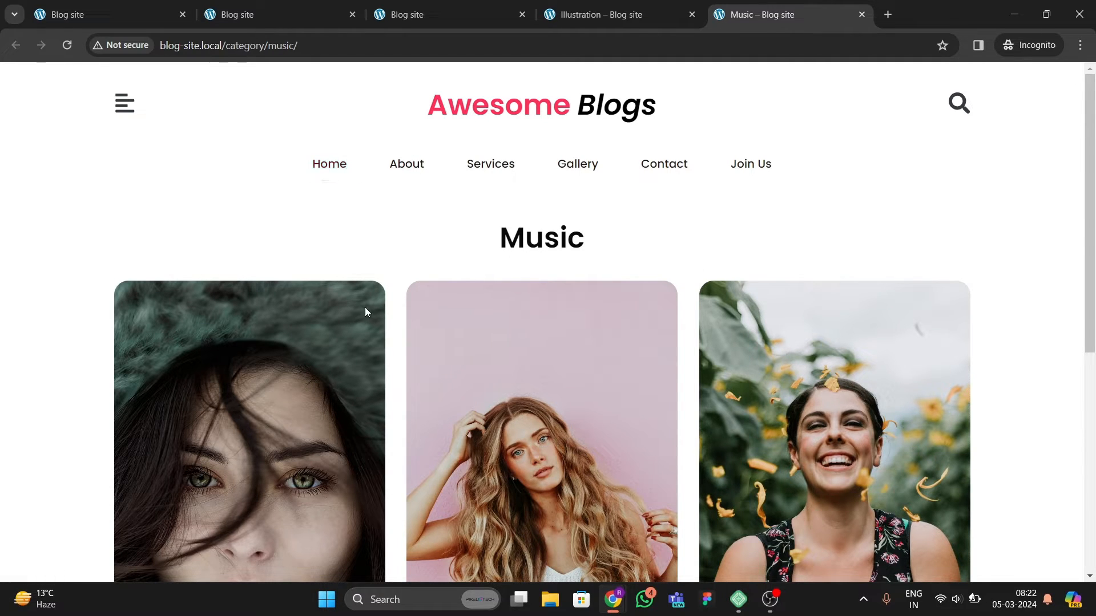
scroll(505, 355, "down", 3)
scroll(505, 359, "up", 3)
Step: Search the site for art and scroll through the search results
left_click(973, 101)
left_click(485, 209)
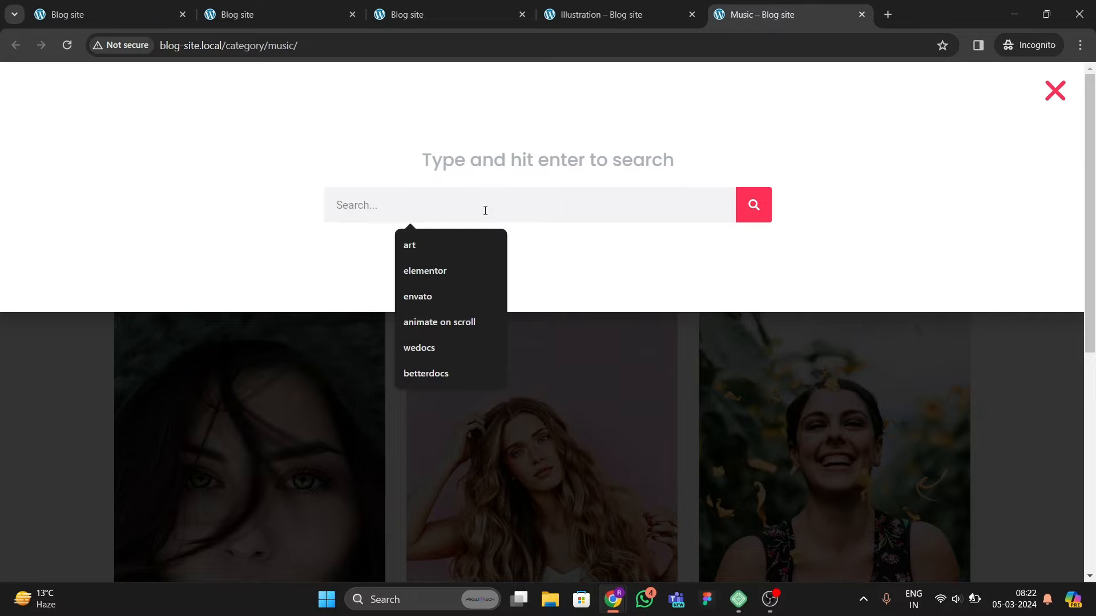
type("ar5")
key("BackSpace")
type("t")
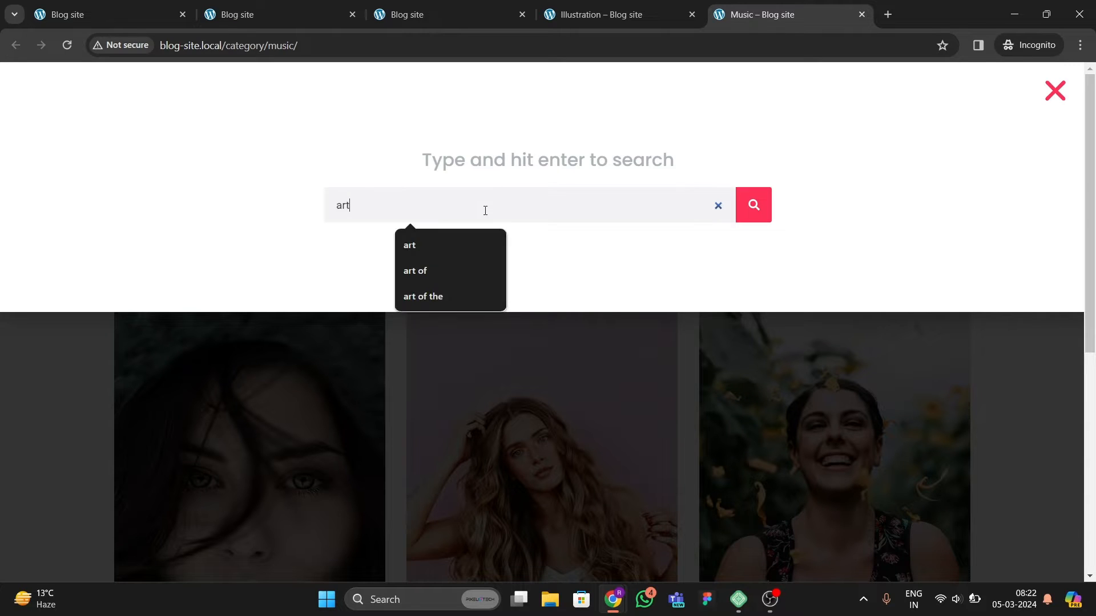
key("Return")
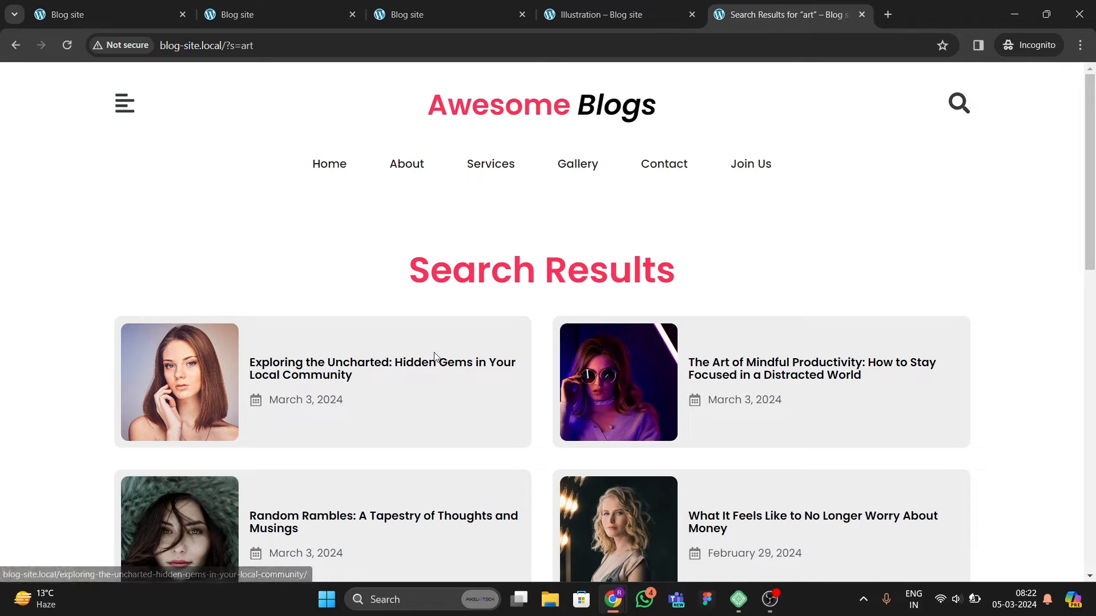
scroll(239, 364, "down", 5)
scroll(342, 388, "up", 4)
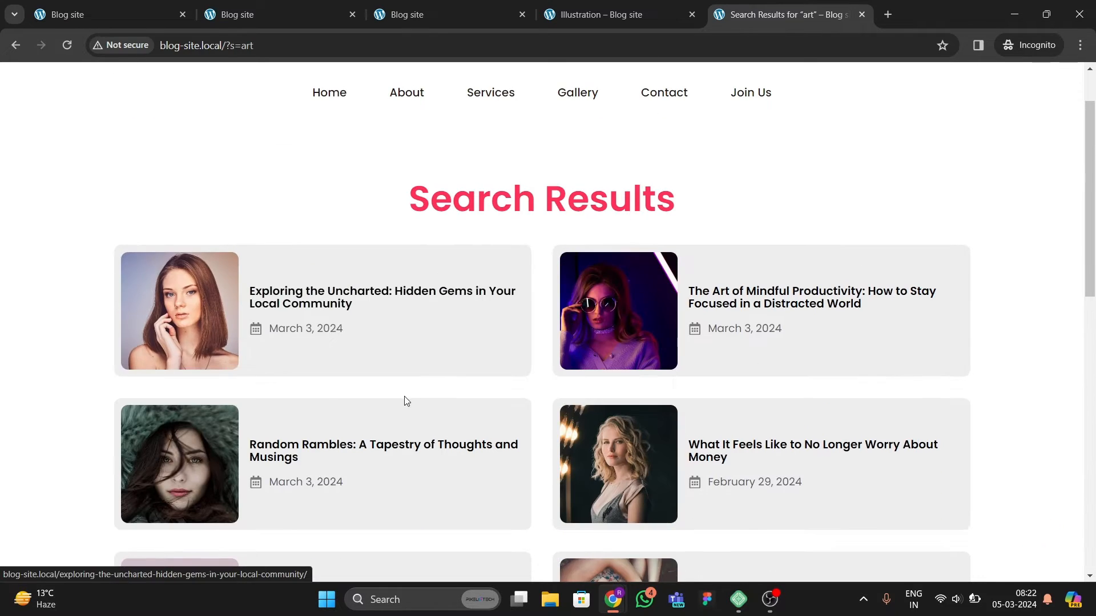
scroll(280, 315, "down", 12)
scroll(428, 368, "up", 12)
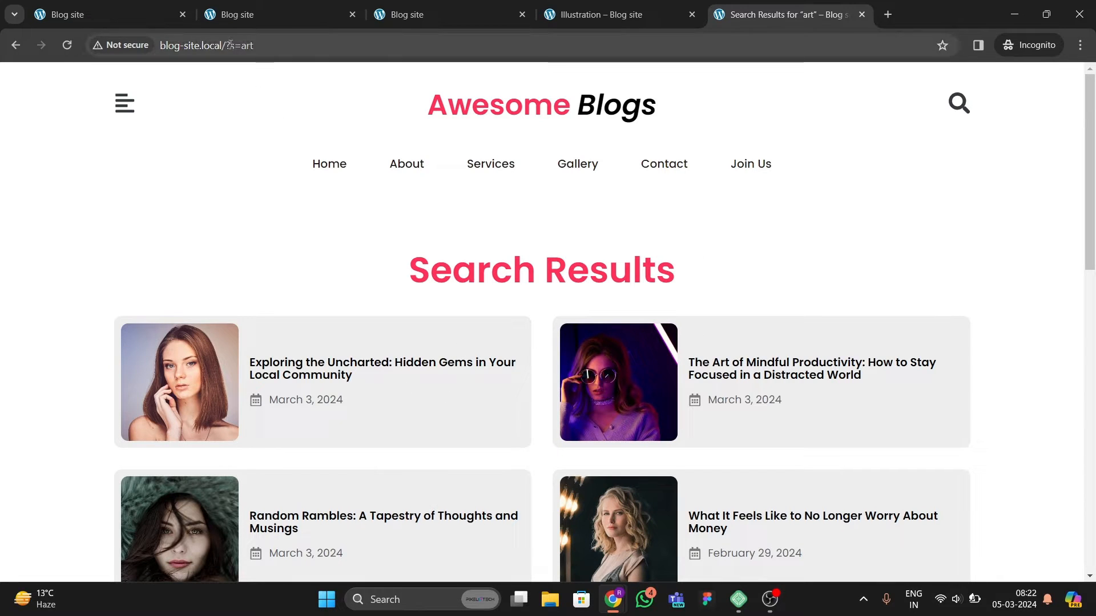
Step: Open the nonexistent address blog-site.local/fefe to view the site's 404 error page
left_click_drag(225, 46, 269, 47)
type("fefe")
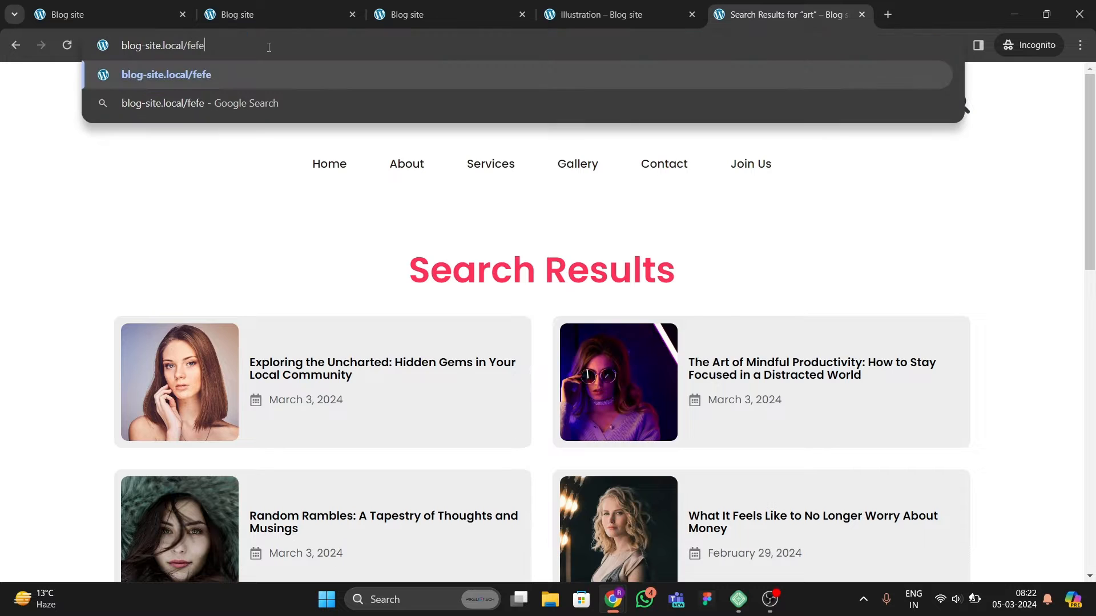
key("Return")
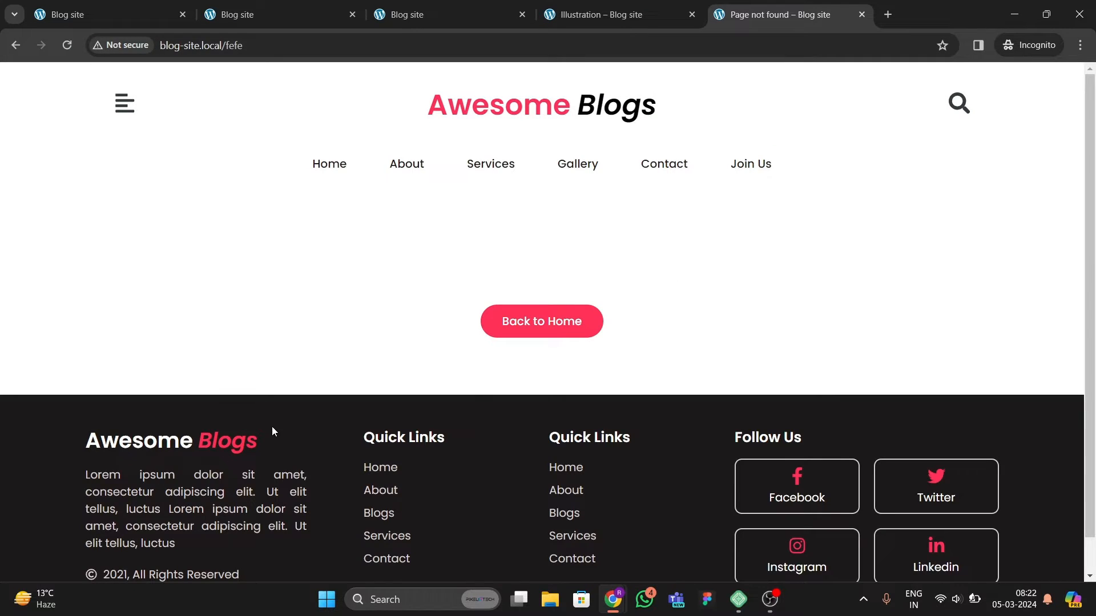
scroll(426, 331, "down", 1)
scroll(455, 348, "up", 3)
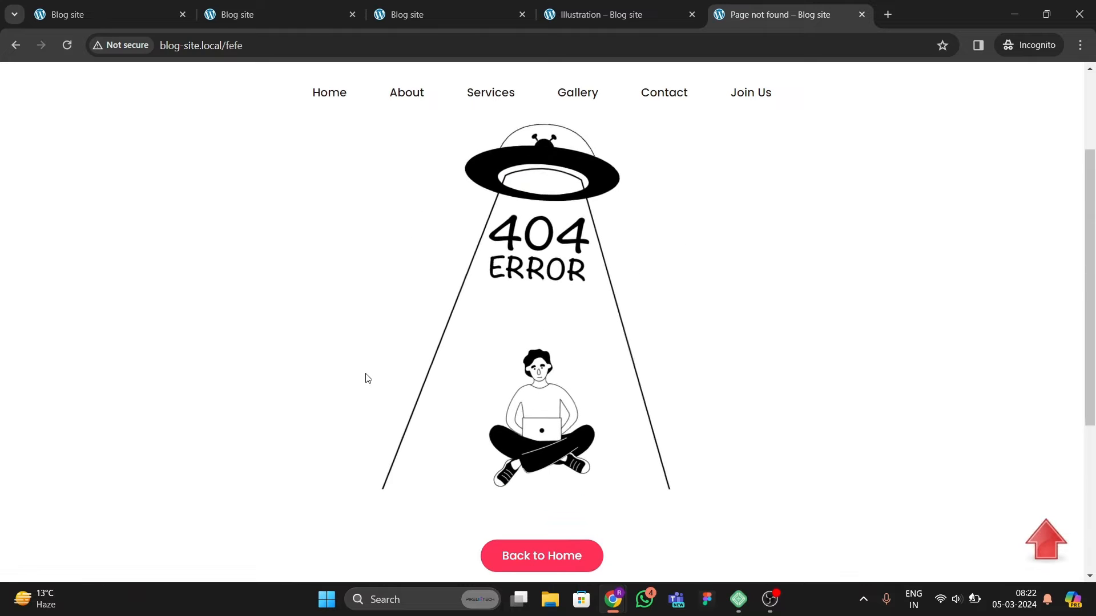
scroll(533, 344, "up", 2)
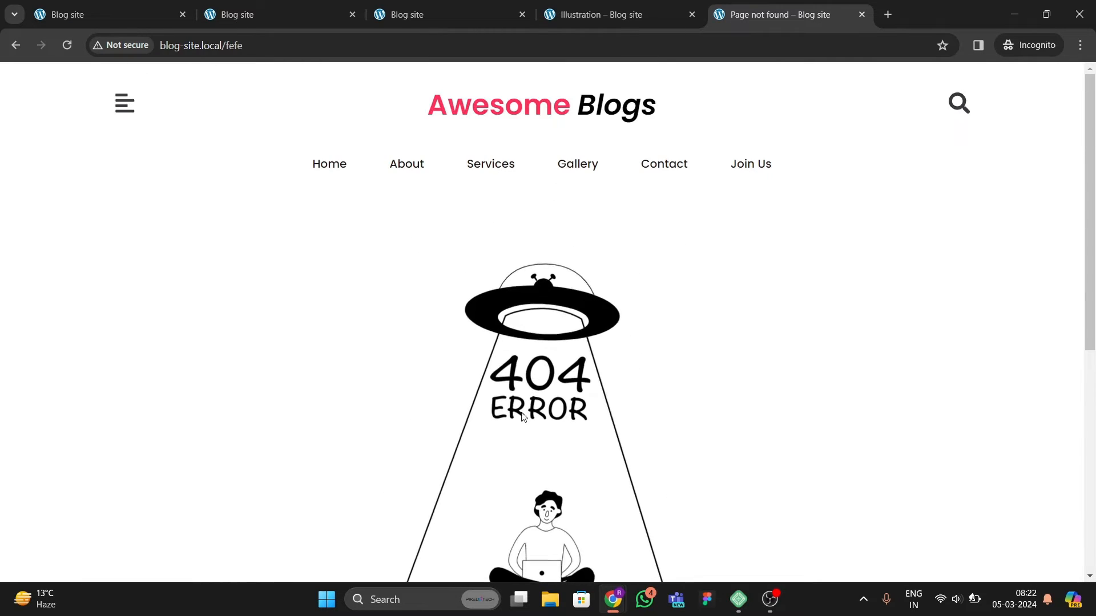
scroll(450, 436, "down", 3)
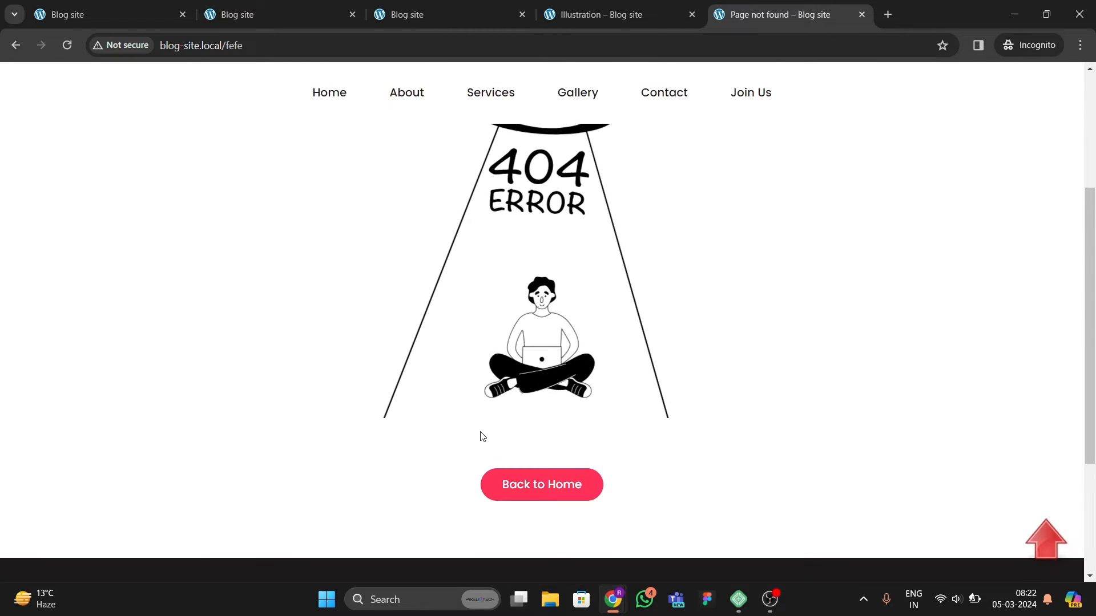
Step: Scroll over the 404 page and return to the homepage with Back to Home
scroll(482, 436, "up", 3)
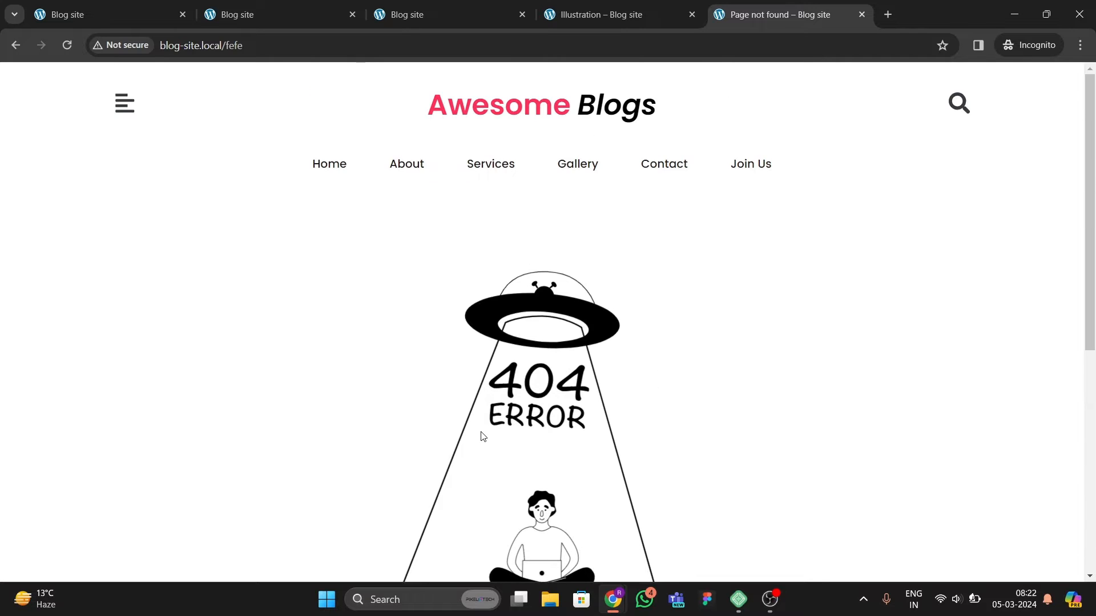
scroll(483, 437, "down", 3)
scroll(480, 433, "up", 3)
scroll(480, 430, "down", 3)
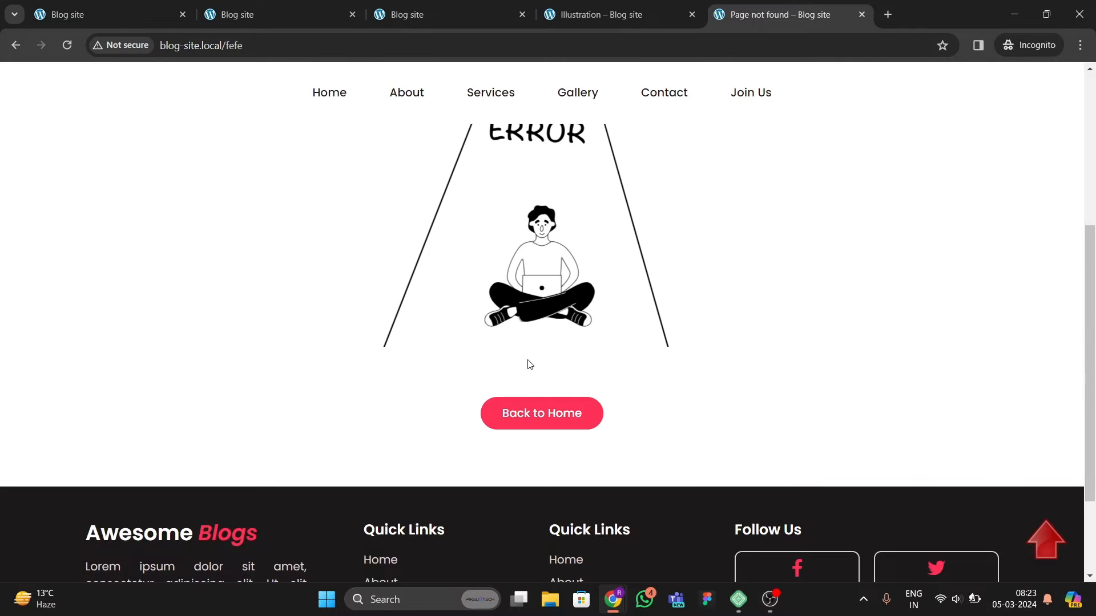
scroll(633, 349, "up", 4)
scroll(343, 445, "down", 5)
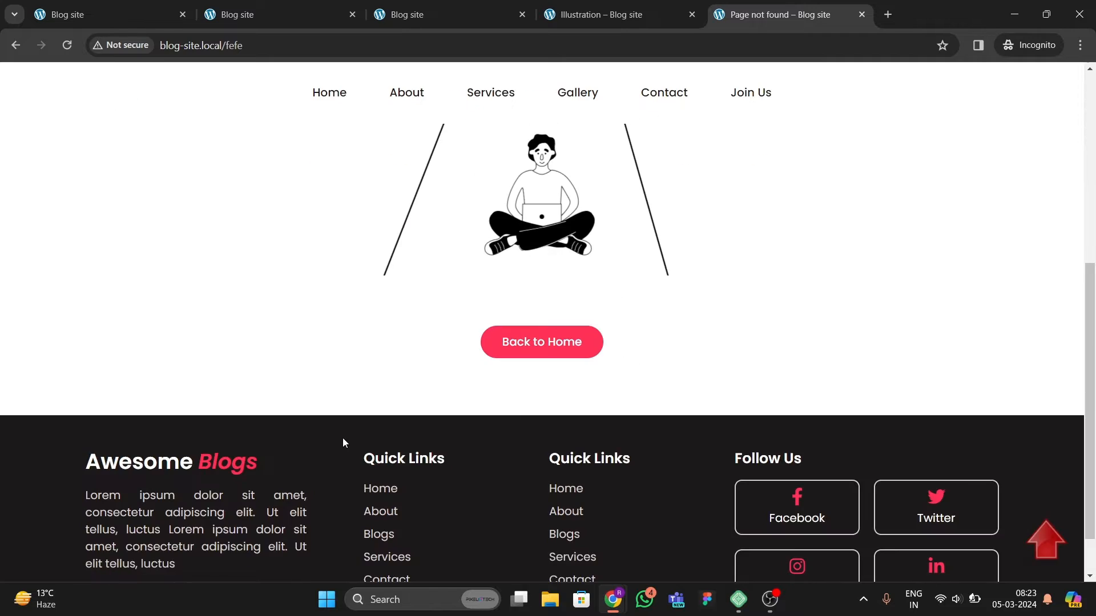
scroll(343, 440, "up", 4)
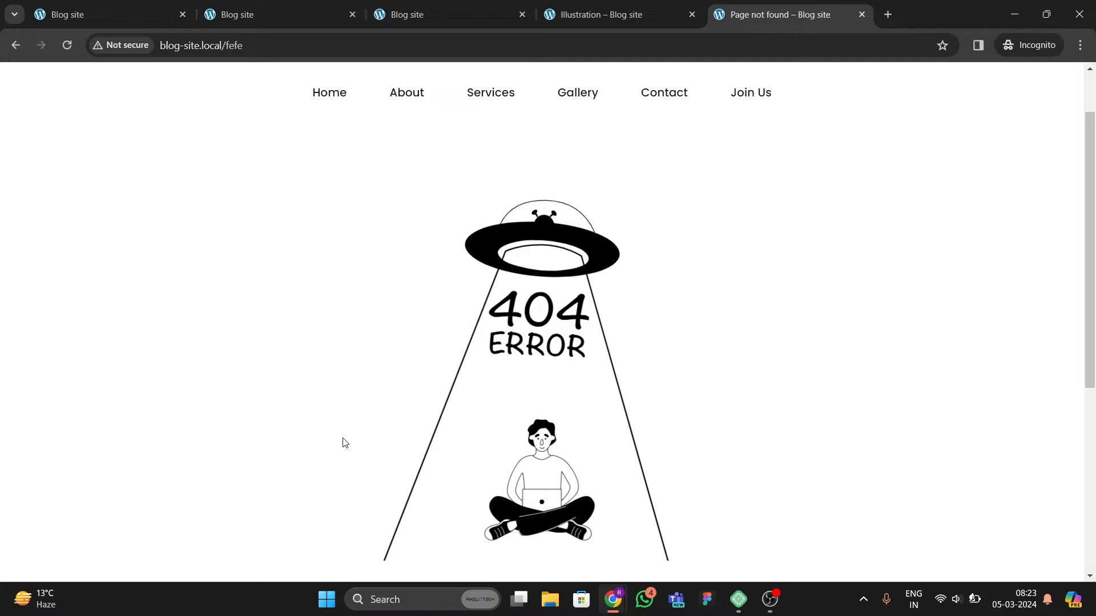
scroll(311, 501, "down", 5)
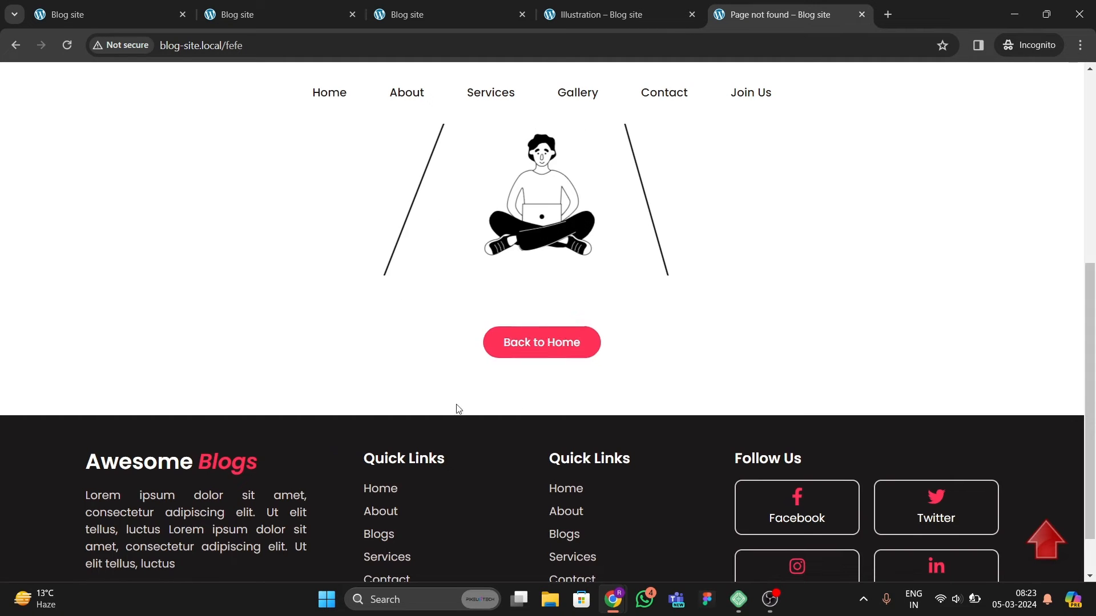
left_click(539, 343)
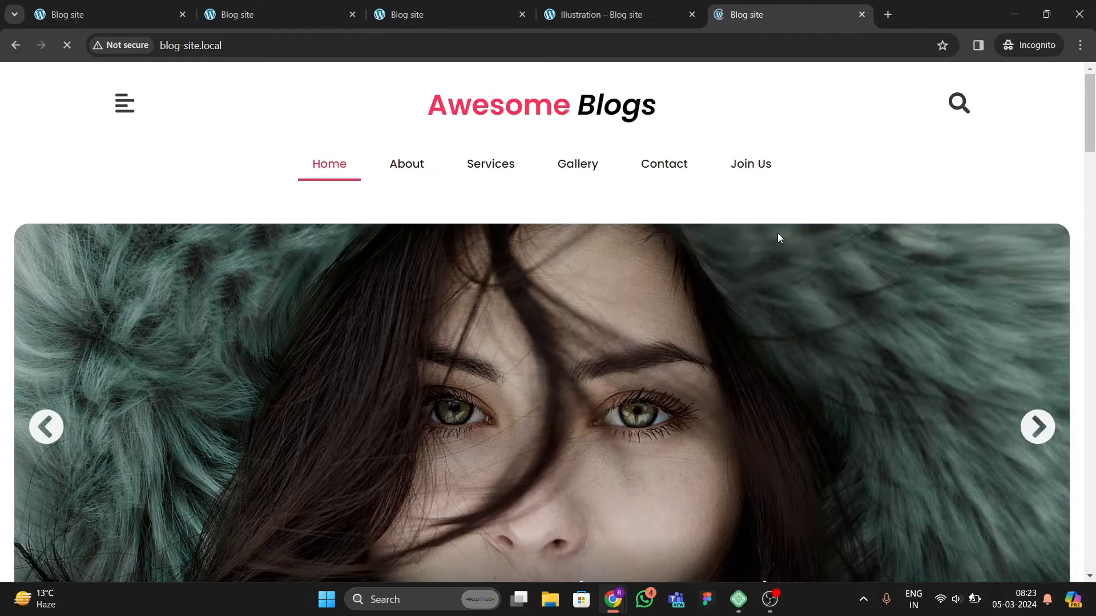
Step: Scroll down the homepage through Editor's Pick and the post list, then back to the top
scroll(521, 399, "down", 5)
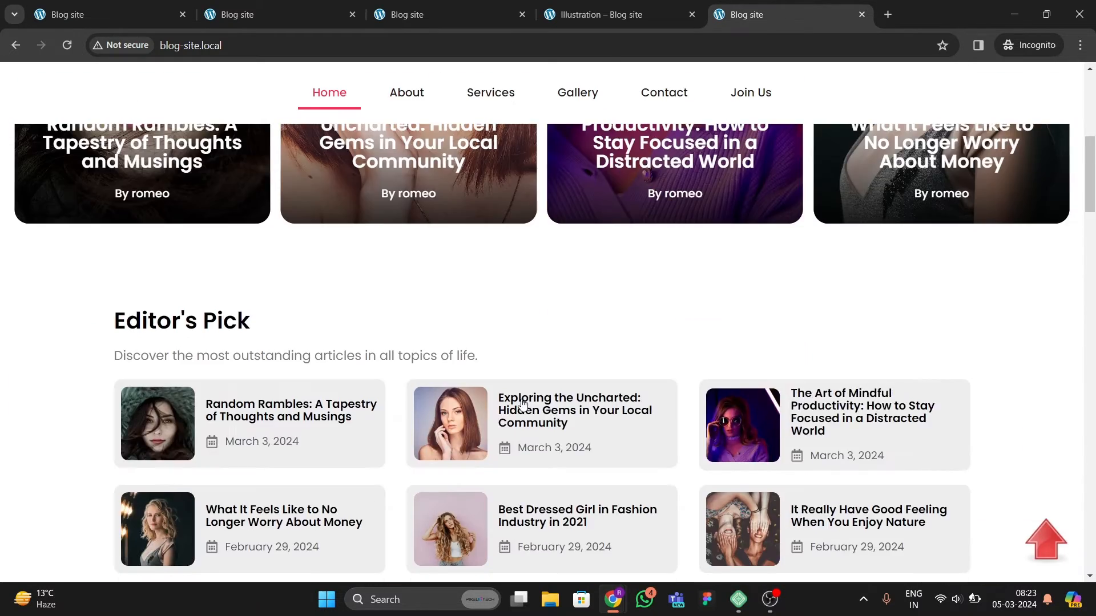
scroll(522, 400, "up", 3)
scroll(613, 395, "down", 13)
scroll(613, 398, "down", 10)
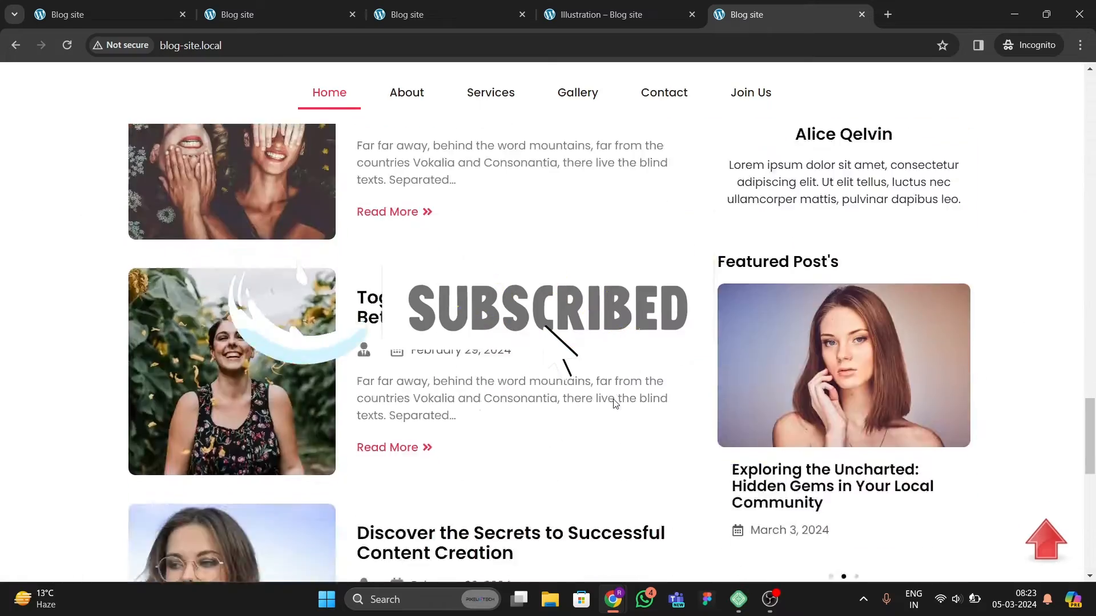
scroll(605, 384, "up", 10)
scroll(605, 368, "up", 10)
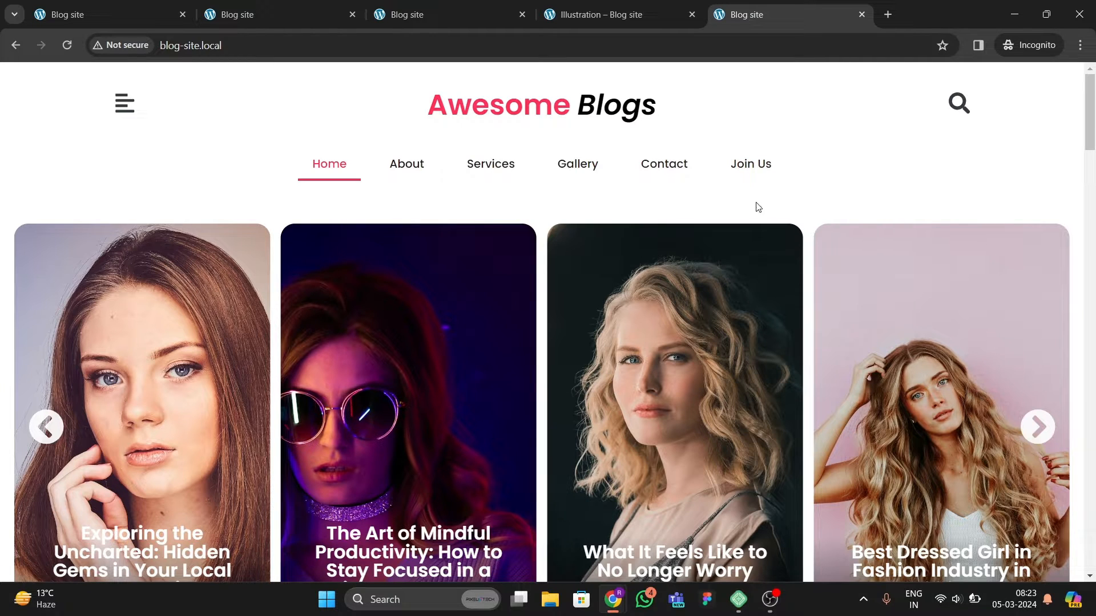
Step: Copy the site address and open it in a new Incognito window
left_click(271, 46)
key("ctrl+c")
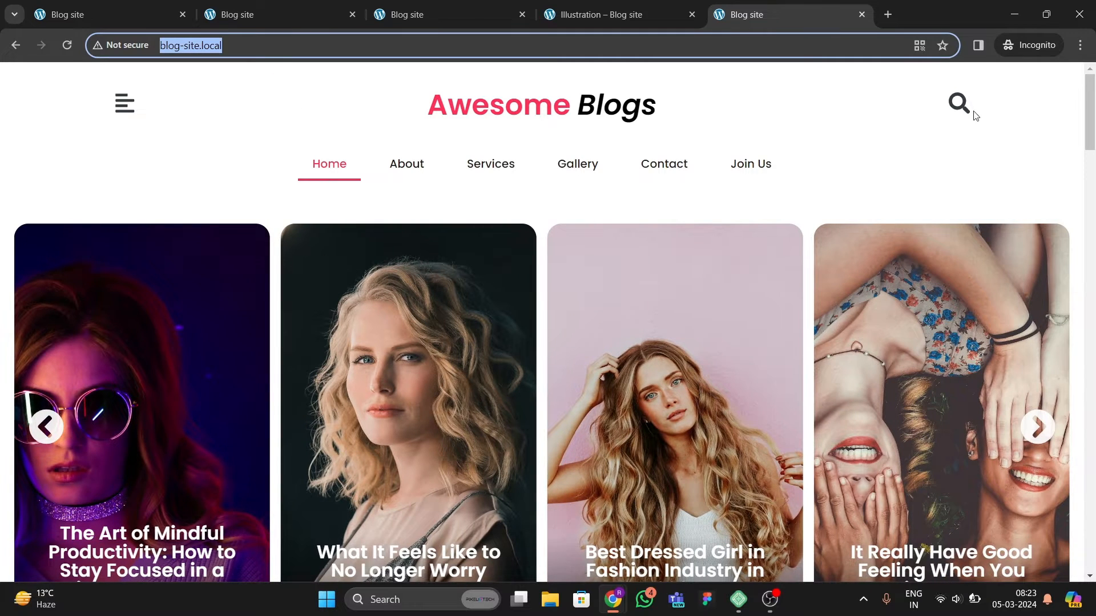
left_click(1078, 50)
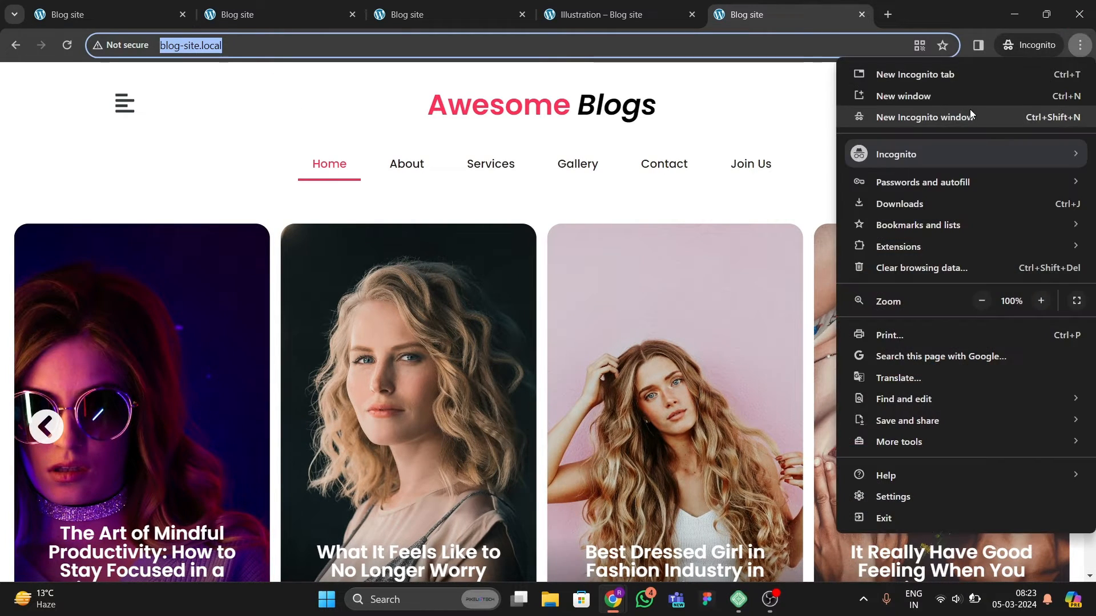
left_click(970, 115)
key("ctrl+v")
key("Return")
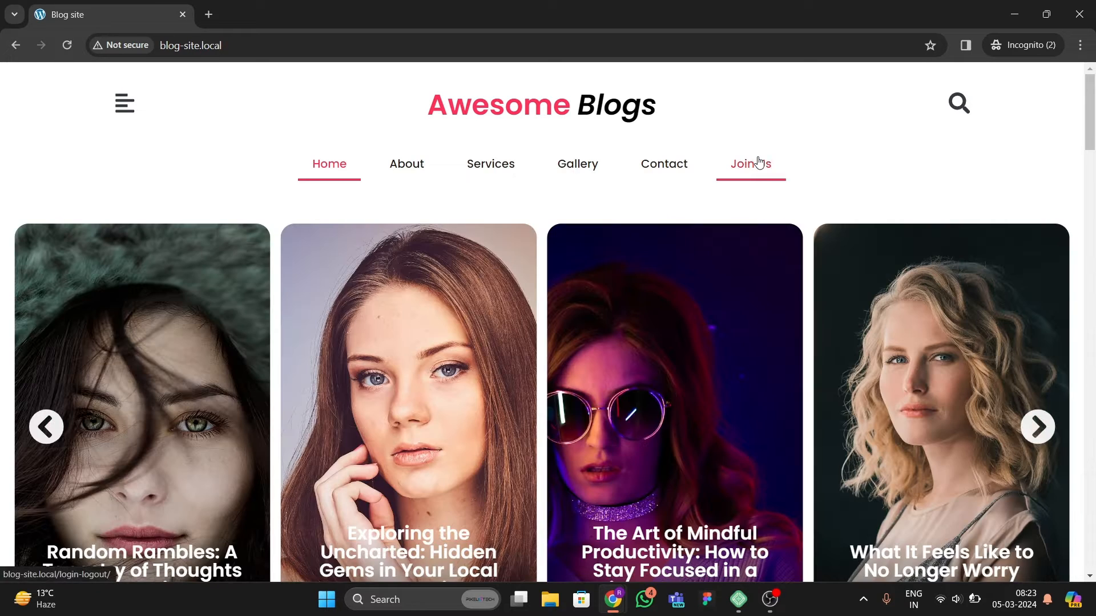
Step: Open the Join Us login page in the new window and scroll over it
left_click(759, 164)
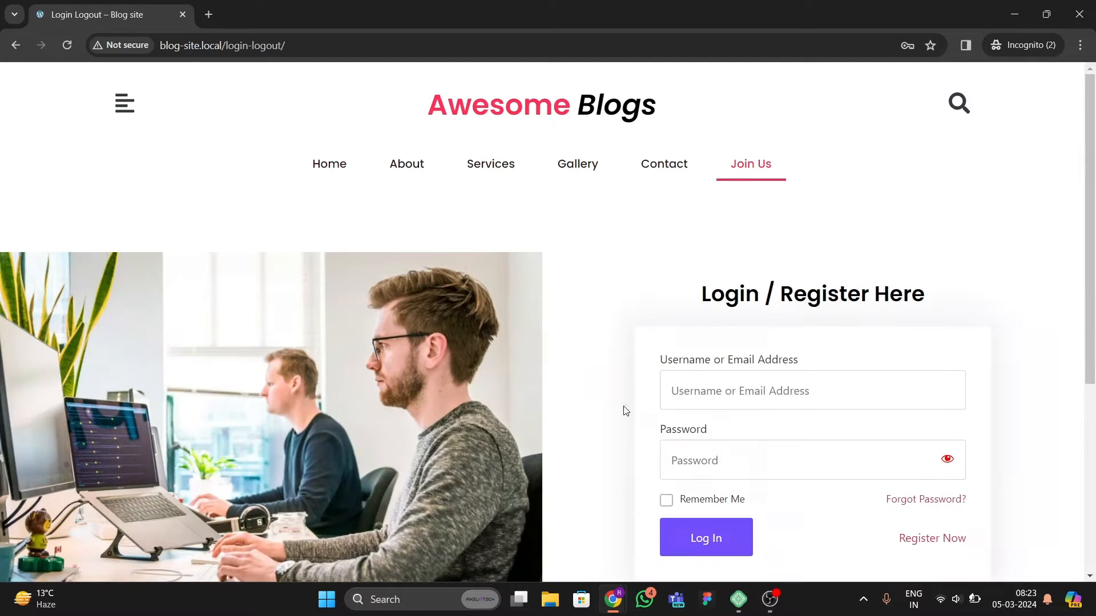
scroll(648, 414, "down", 1)
scroll(842, 501, "up", 1)
scroll(872, 416, "down", 2)
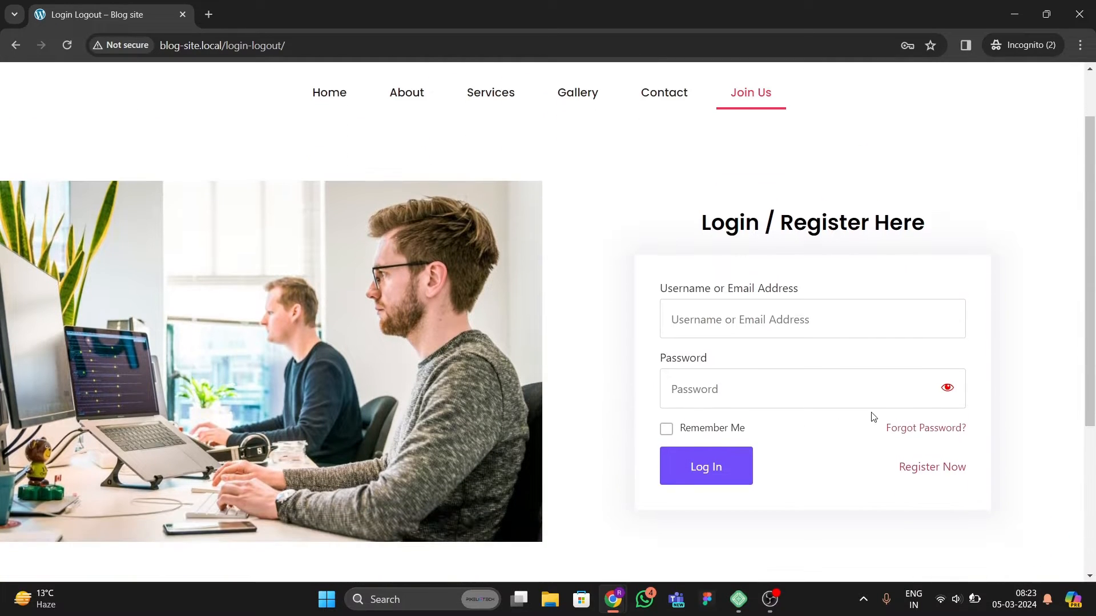
Step: Open the registration form and register a new account, filling in a username, e-mail address and password
left_click(919, 470)
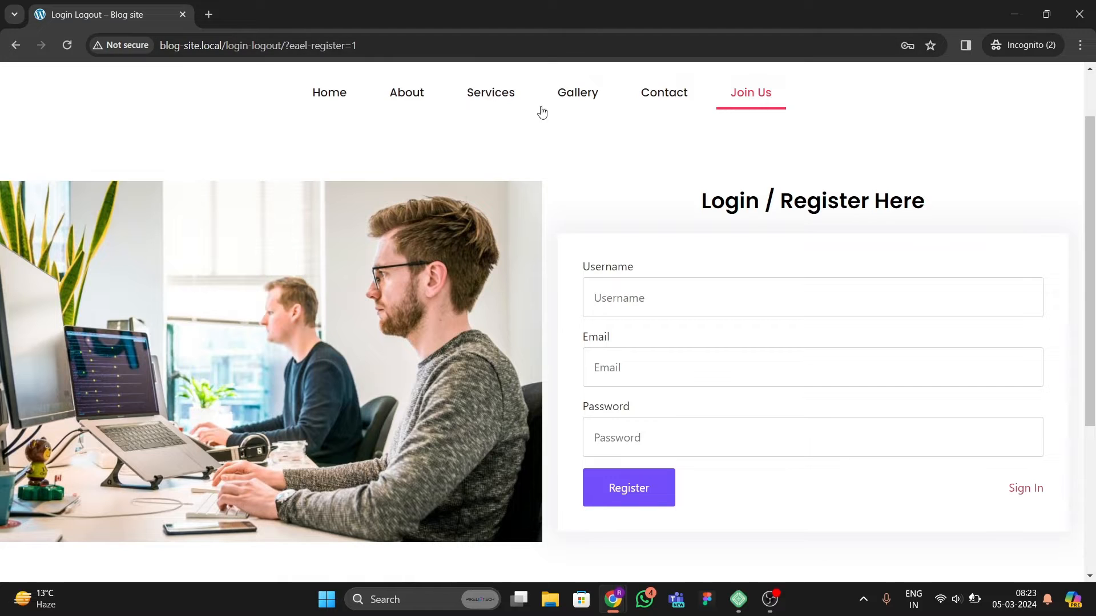
left_click(613, 284)
type("rubi")
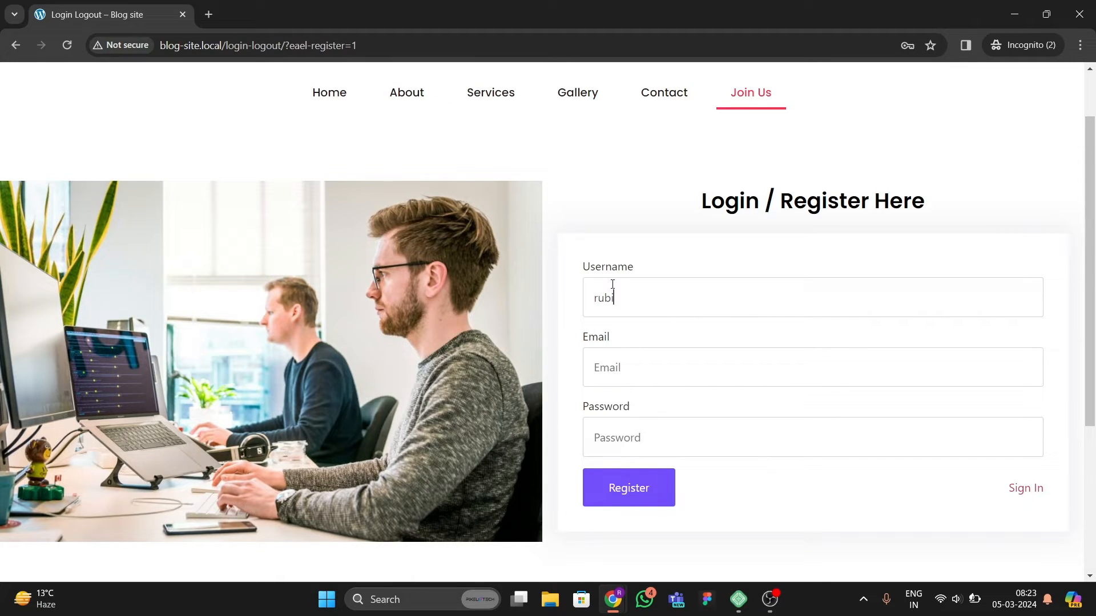
key("Tab")
type("•")
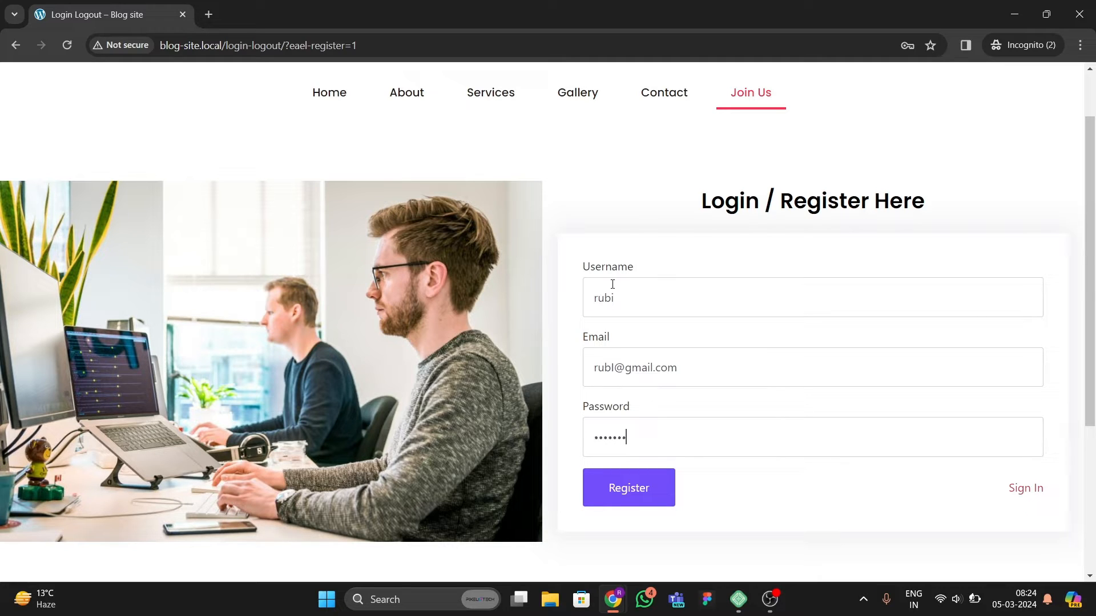
left_click(655, 489)
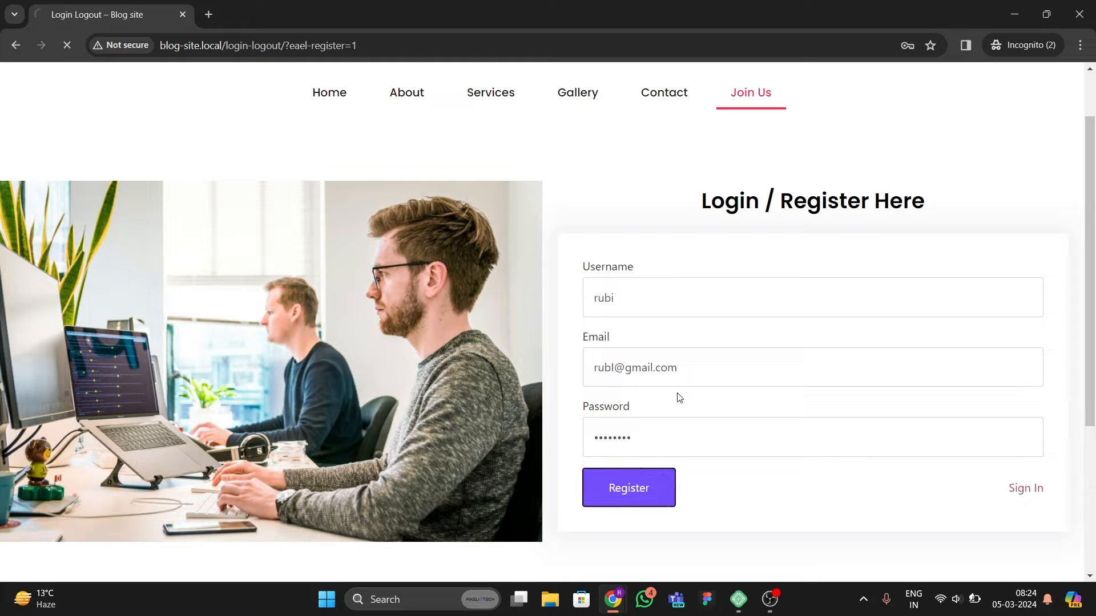
Step: Switch to the sign-in form and log in with the new account's username and password, ticking Remember Me
scroll(656, 367, "down", 3)
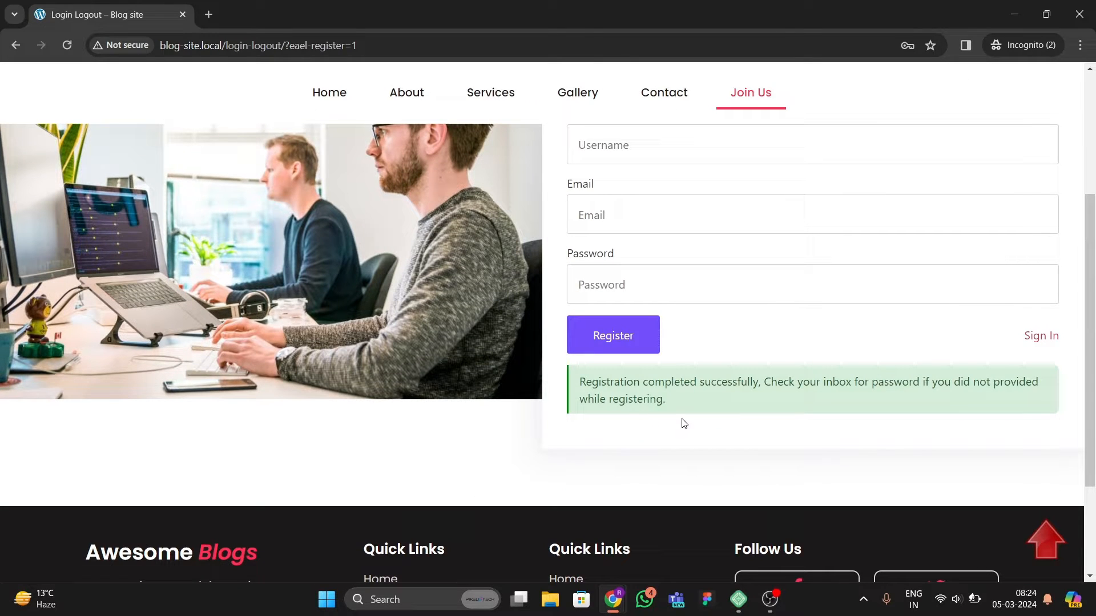
scroll(851, 505, "up", 2)
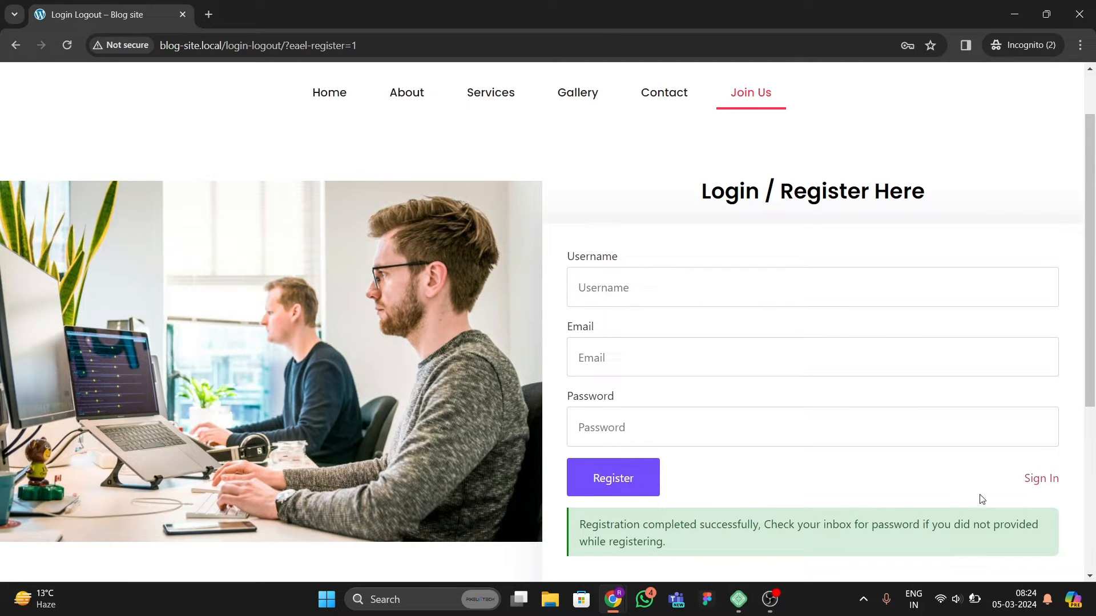
left_click(1042, 479)
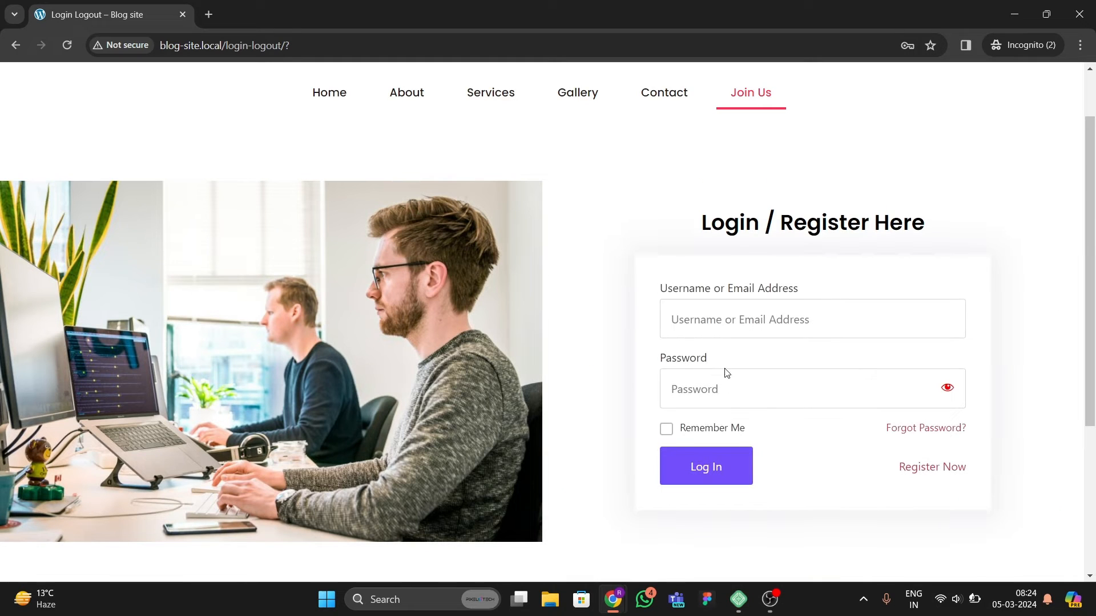
left_click(725, 328)
type("rubi")
key("Tab")
type("r")
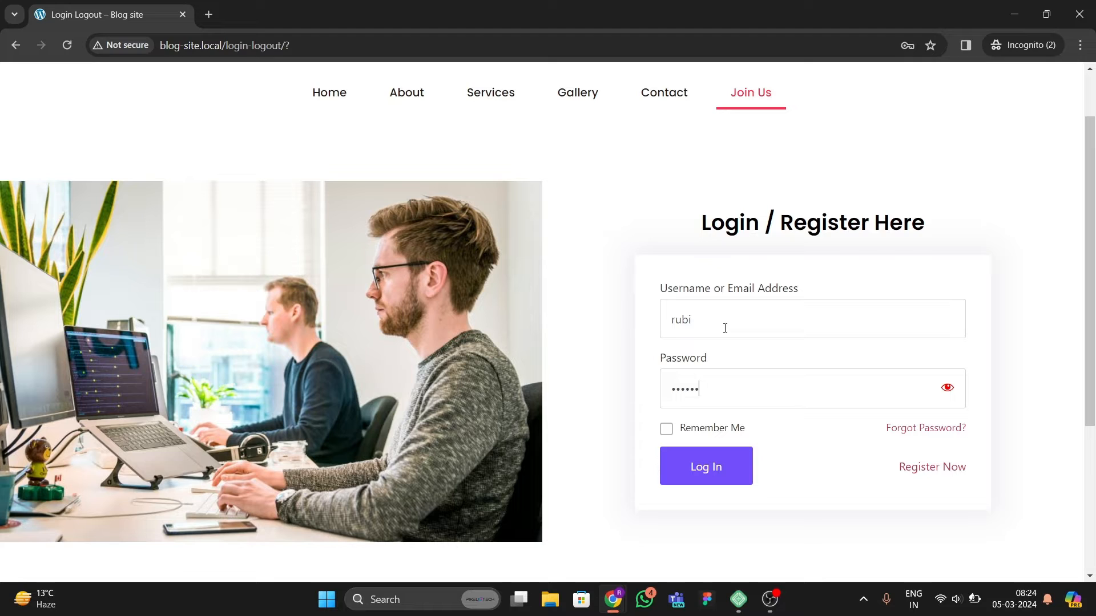
left_click(946, 395)
left_click(666, 428)
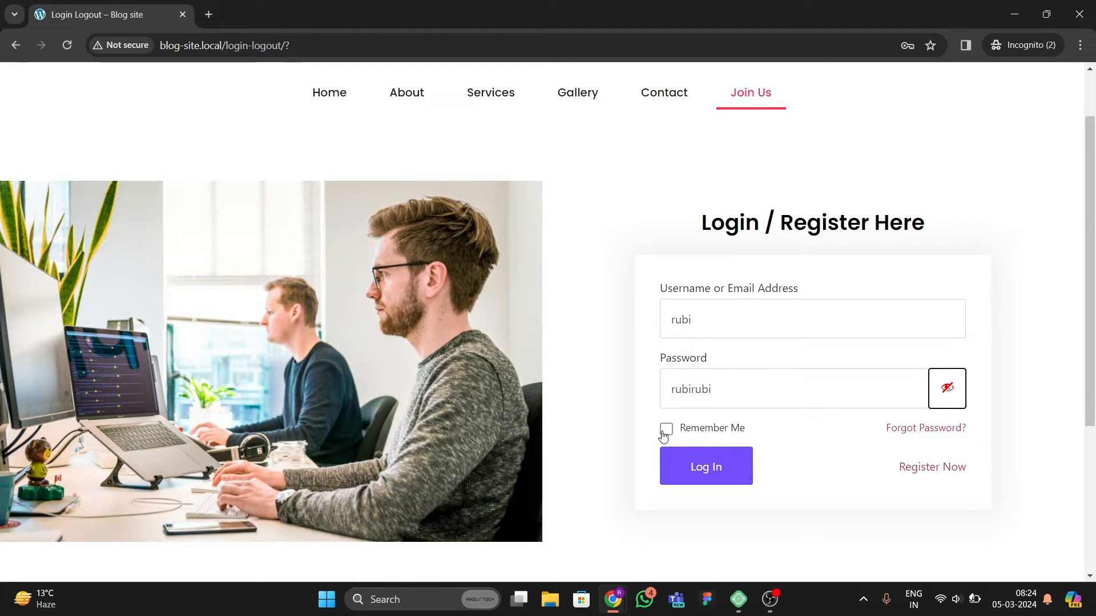
left_click(720, 467)
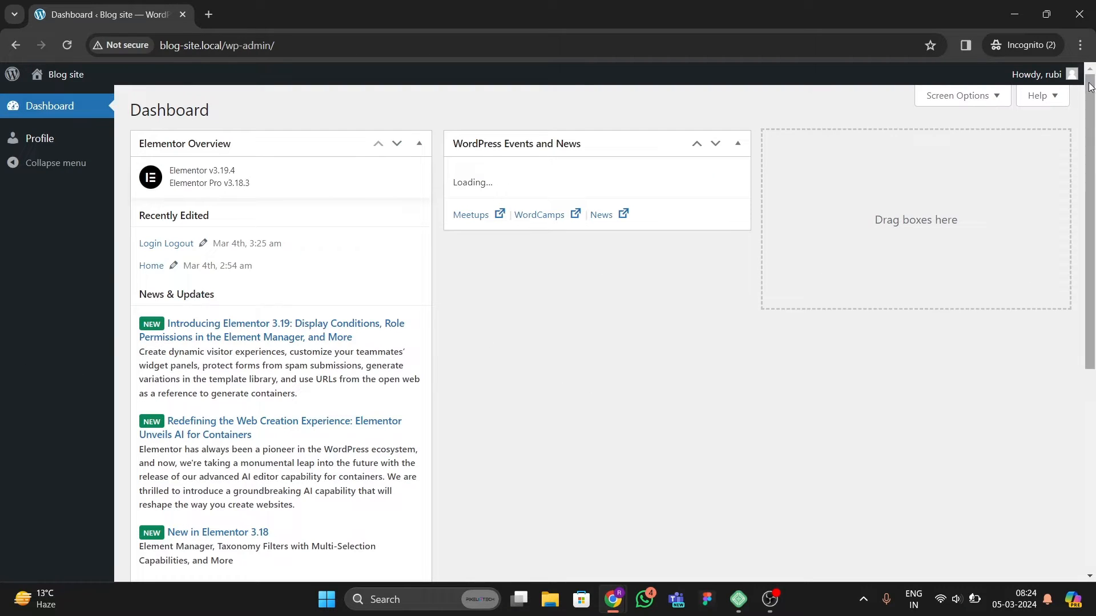
Step: Open the public site from the dashboard's site menu in a new tab
mouse_move(1042, 81)
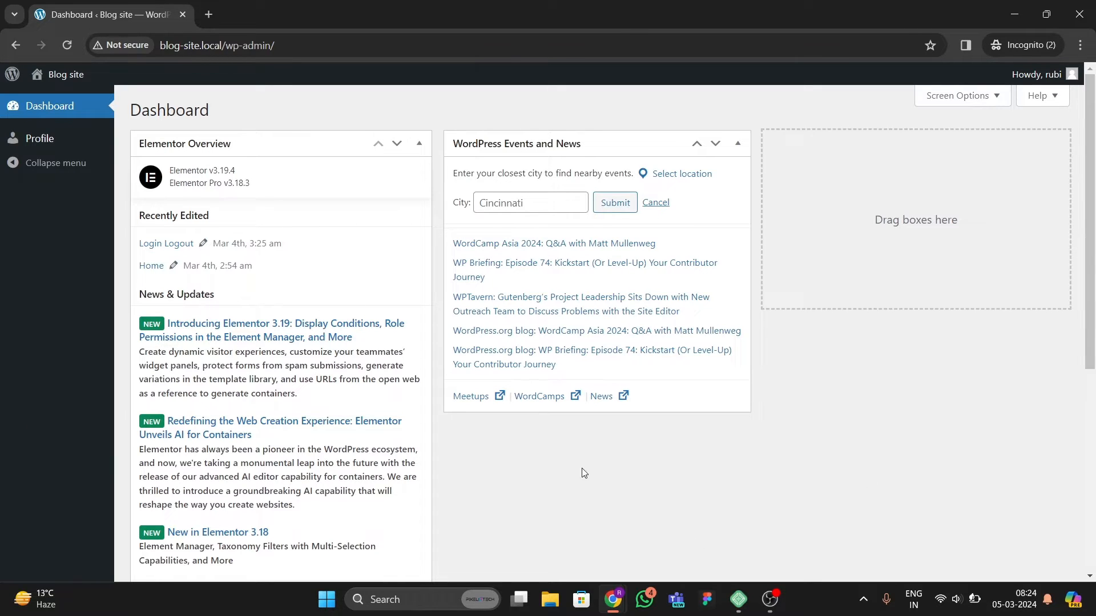
mouse_move(70, 79)
right_click(52, 99)
left_click(82, 110)
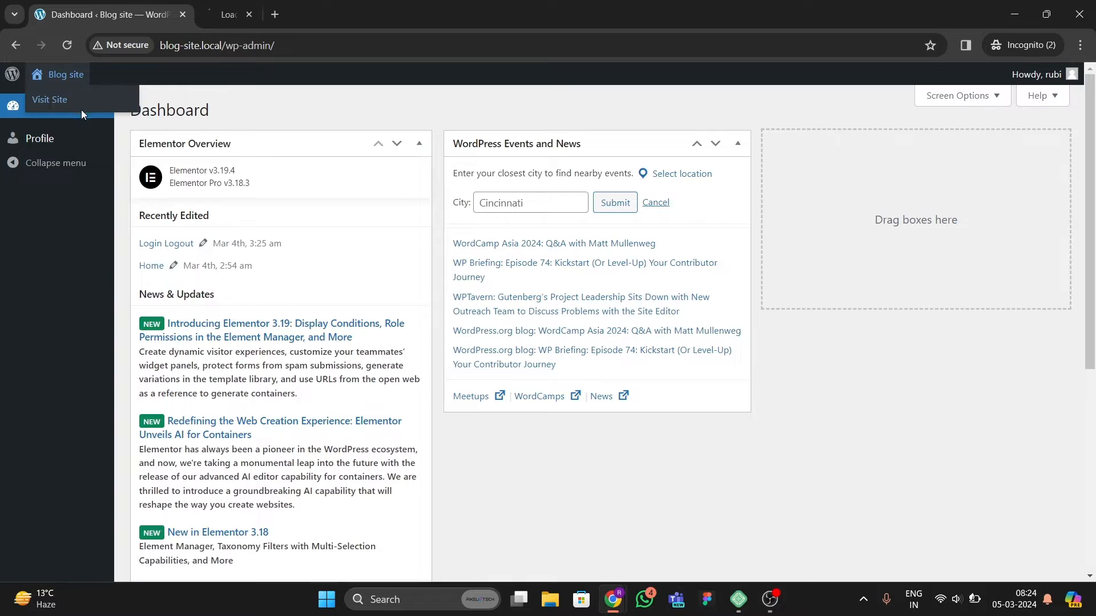
left_click(260, 17)
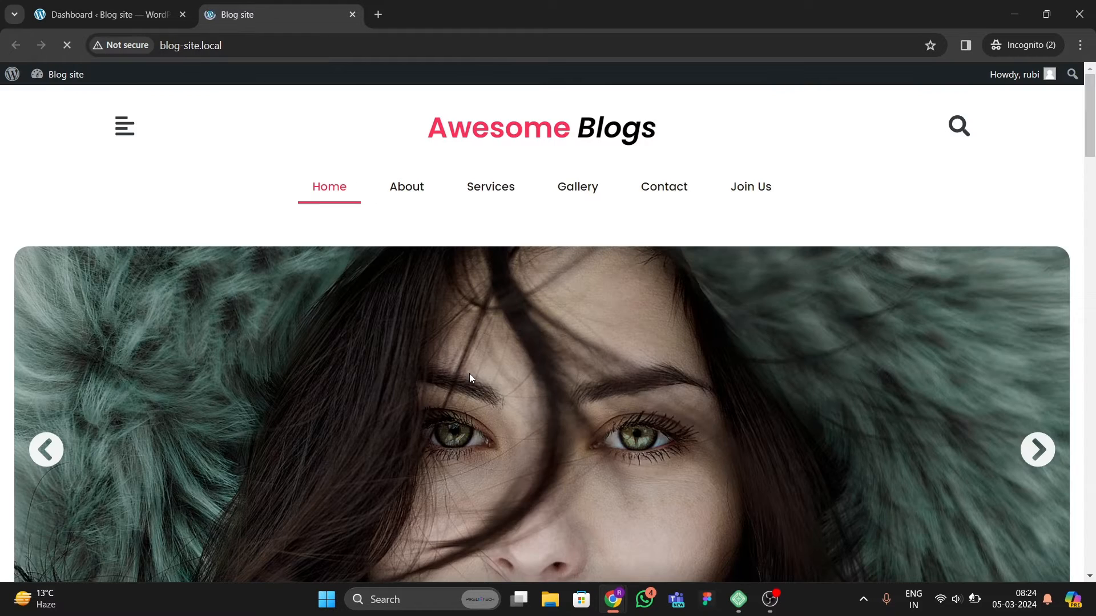
scroll(485, 394, "down", 1)
scroll(498, 406, "up", 1)
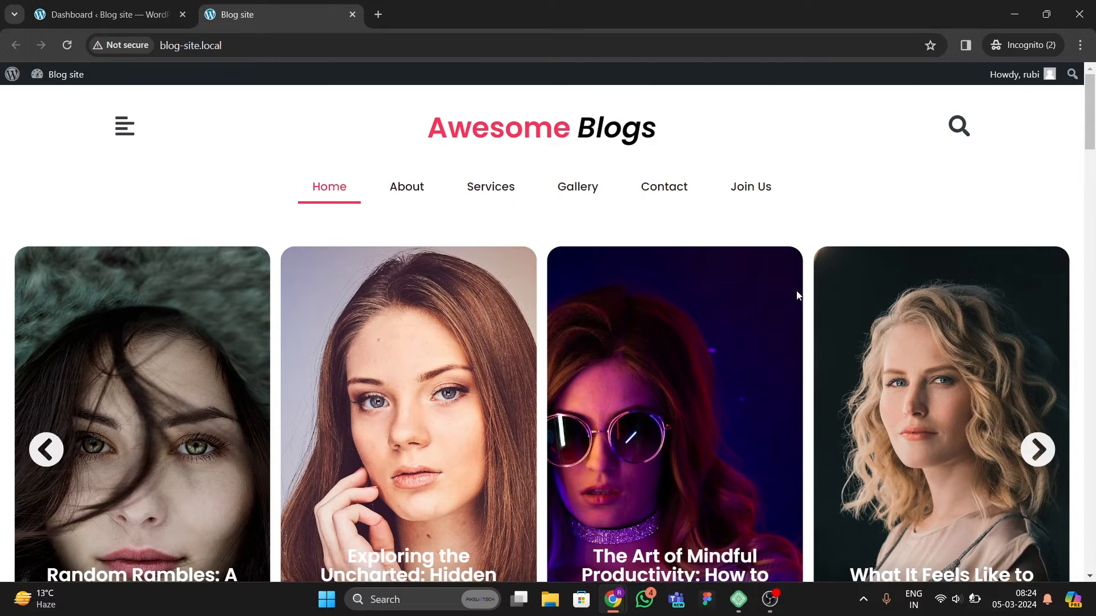
Step: Search the site for "fefe" using the header search box
left_click(971, 131)
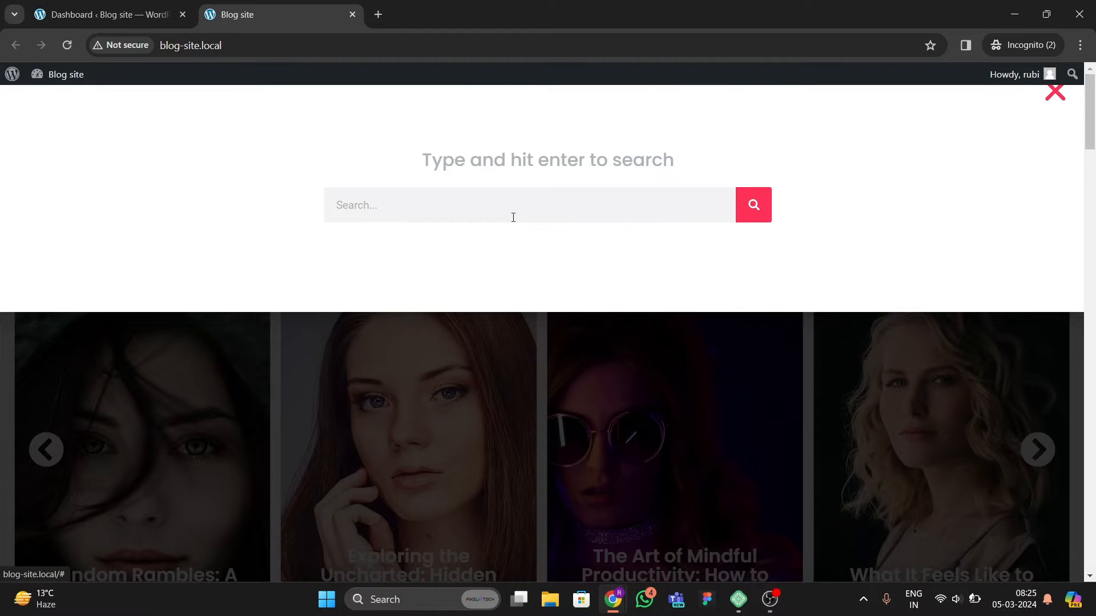
left_click(514, 218)
type("fe")
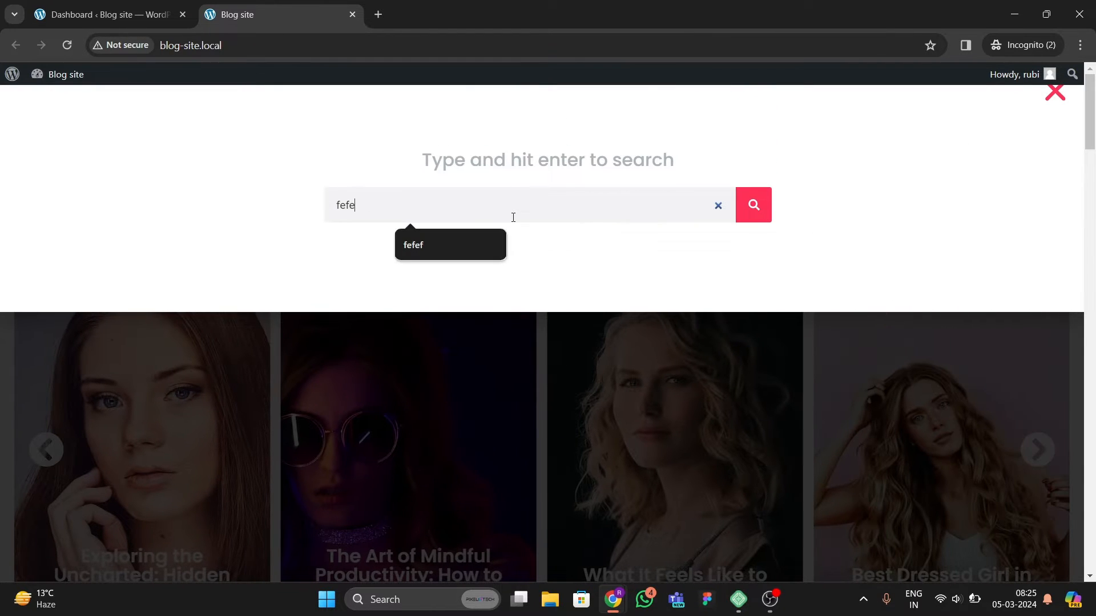
type("fe")
left_click(753, 207)
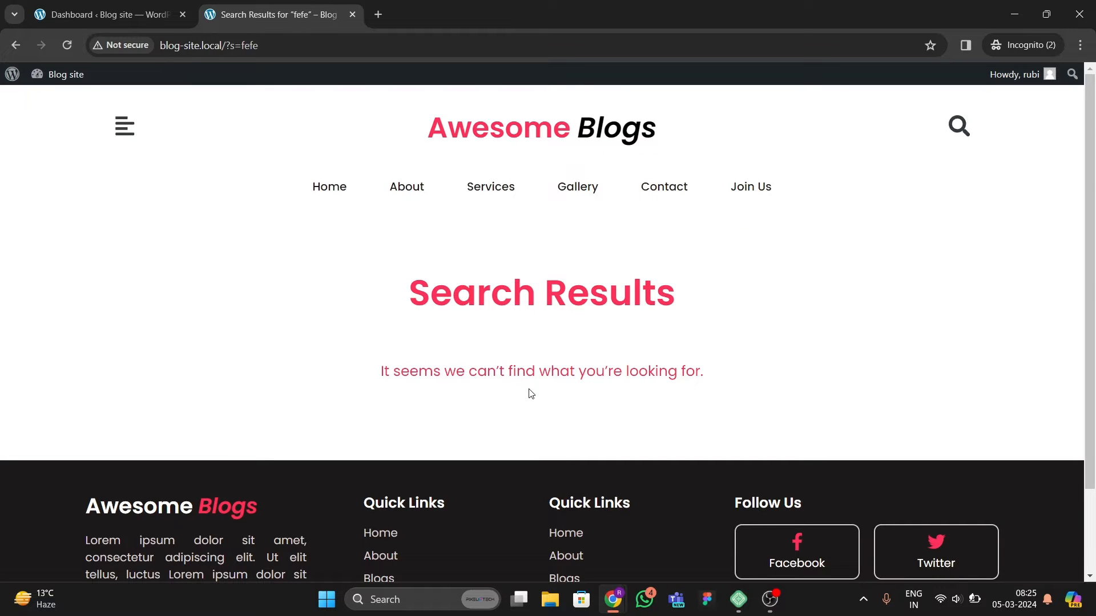
Step: Return to the homepage and scroll through its post sections
scroll(539, 391, "down", 2)
scroll(541, 395, "up", 2)
left_click(328, 187)
scroll(338, 358, "down", 8)
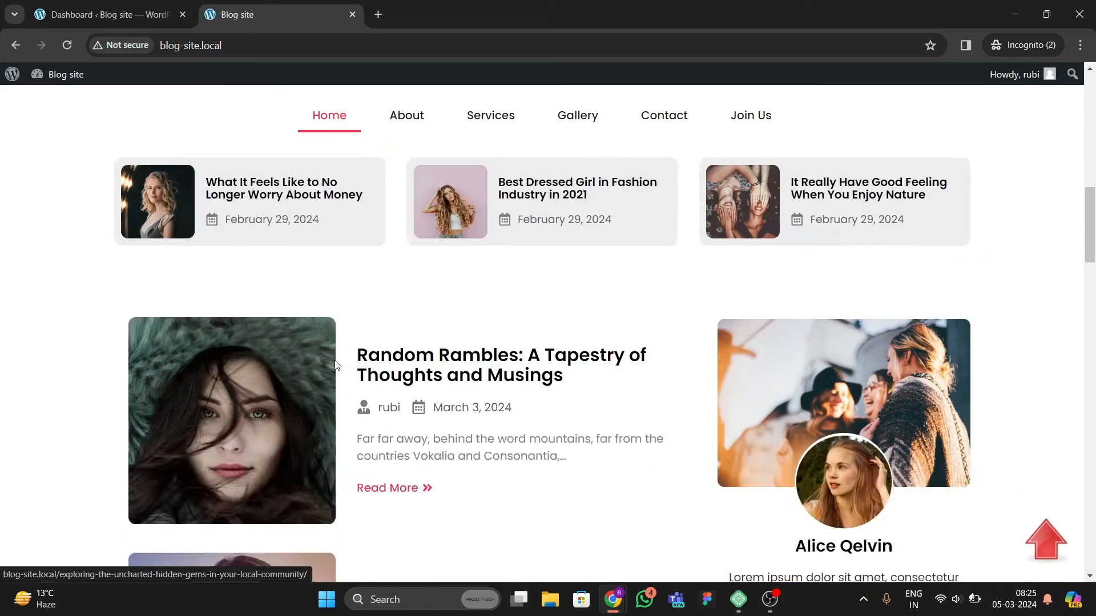
scroll(337, 362, "up", 8)
scroll(338, 366, "down", 7)
Step: Inspect the homepage in developer tools' responsive device view and advance the hero slider
right_click(78, 311)
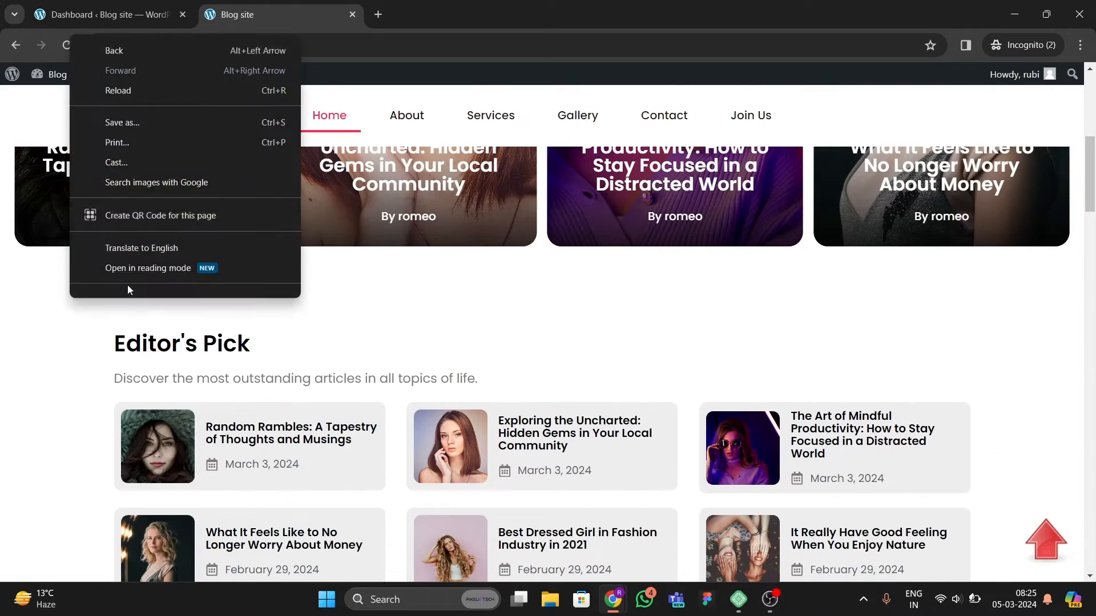
left_click(139, 283)
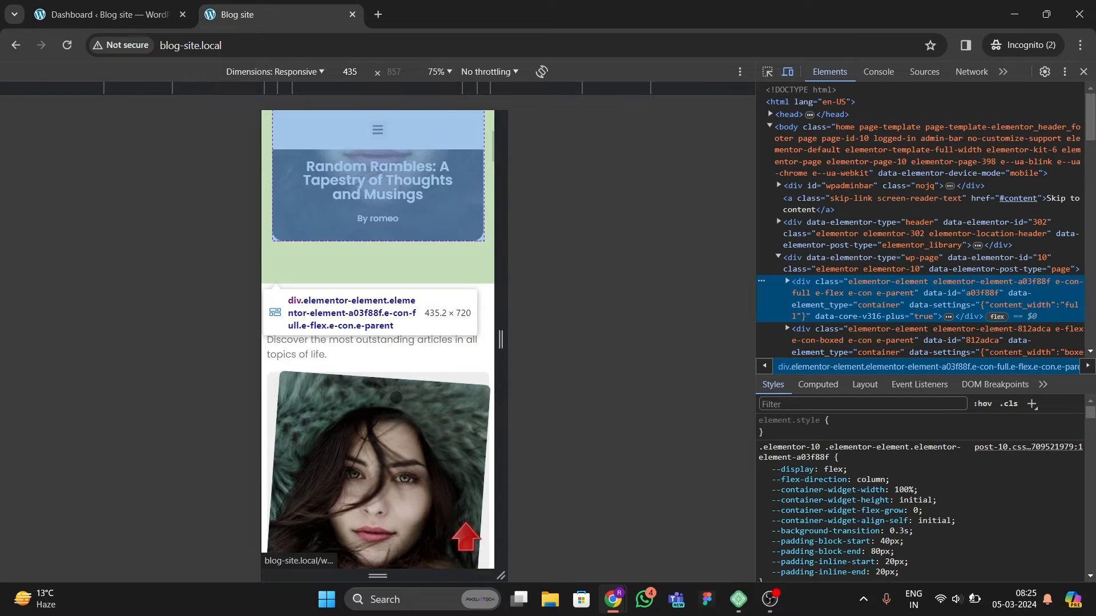
scroll(388, 382, "up", 7)
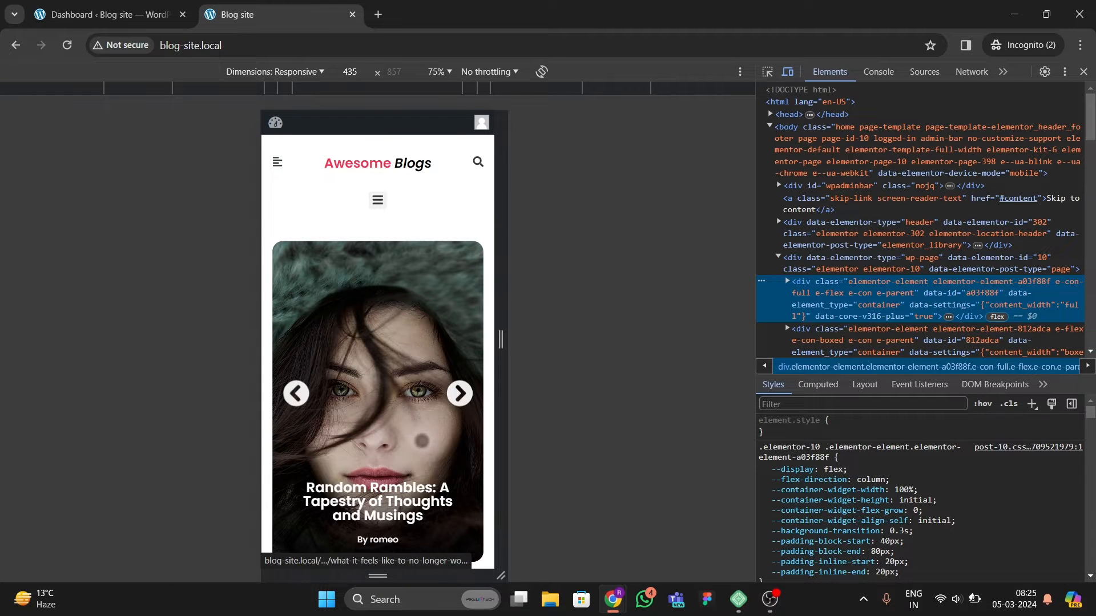
left_click(459, 393)
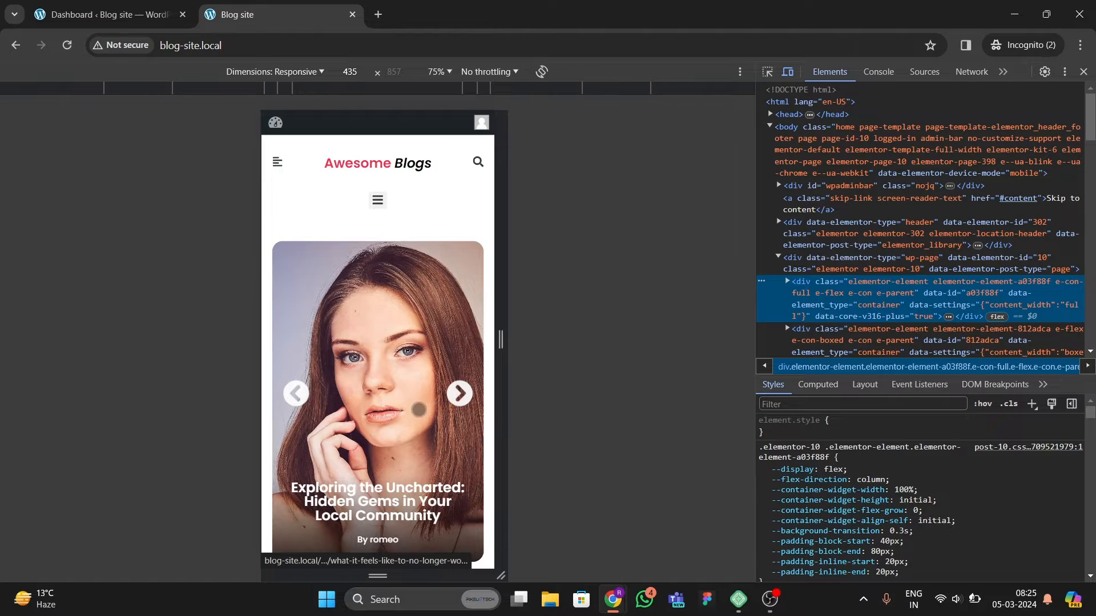
Step: Widen the responsive viewport to 446 px and open the mobile menu popup, scrolling through its posts
left_click_drag(500, 339, 502, 371)
scroll(367, 353, "down", 5)
scroll(367, 352, "up", 5)
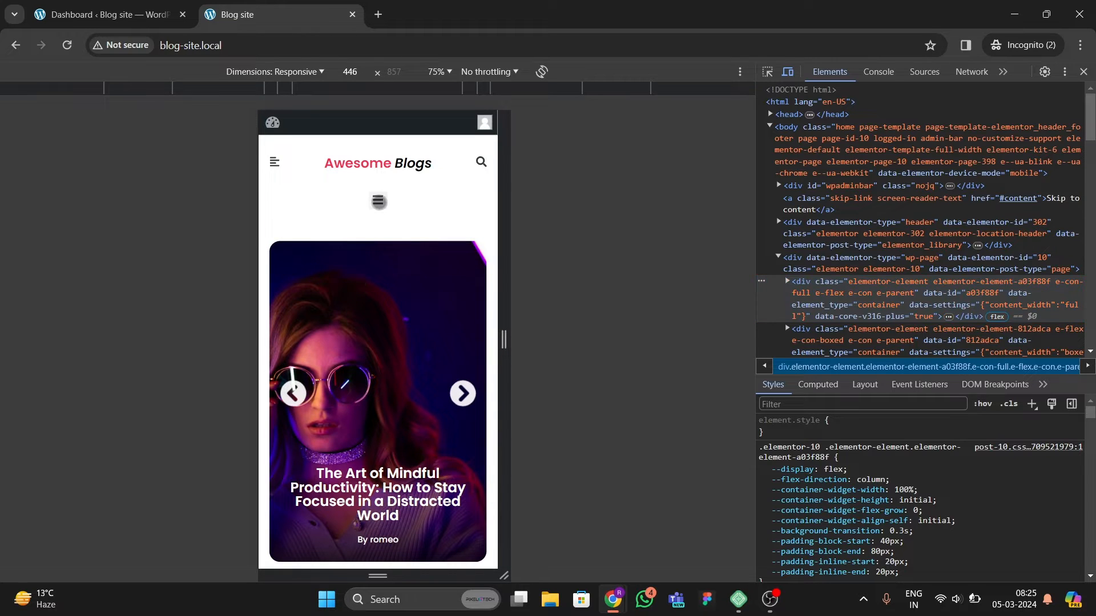
left_click(378, 201)
left_click(376, 198)
scroll(345, 382, "down", 14)
scroll(393, 345, "up", 4)
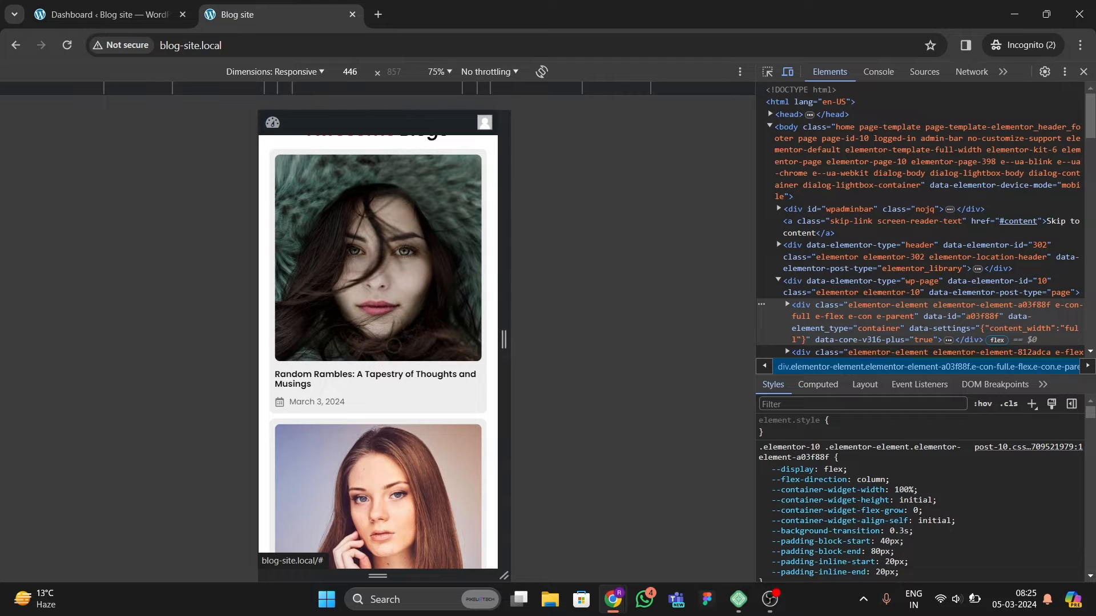
scroll(408, 359, "down", 12)
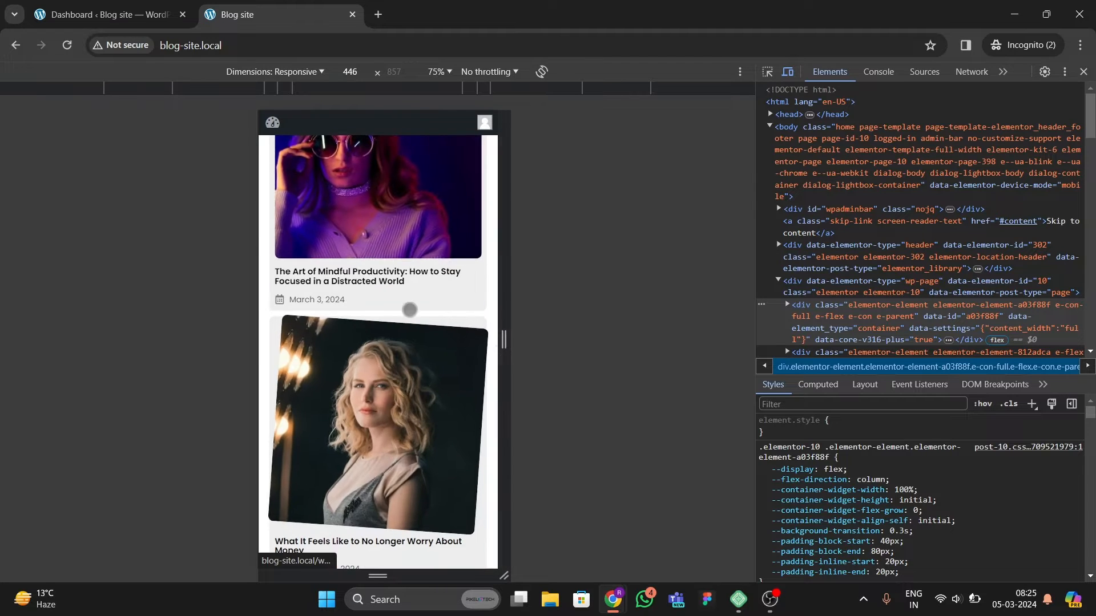
scroll(408, 311, "up", 8)
scroll(378, 343, "up", 4)
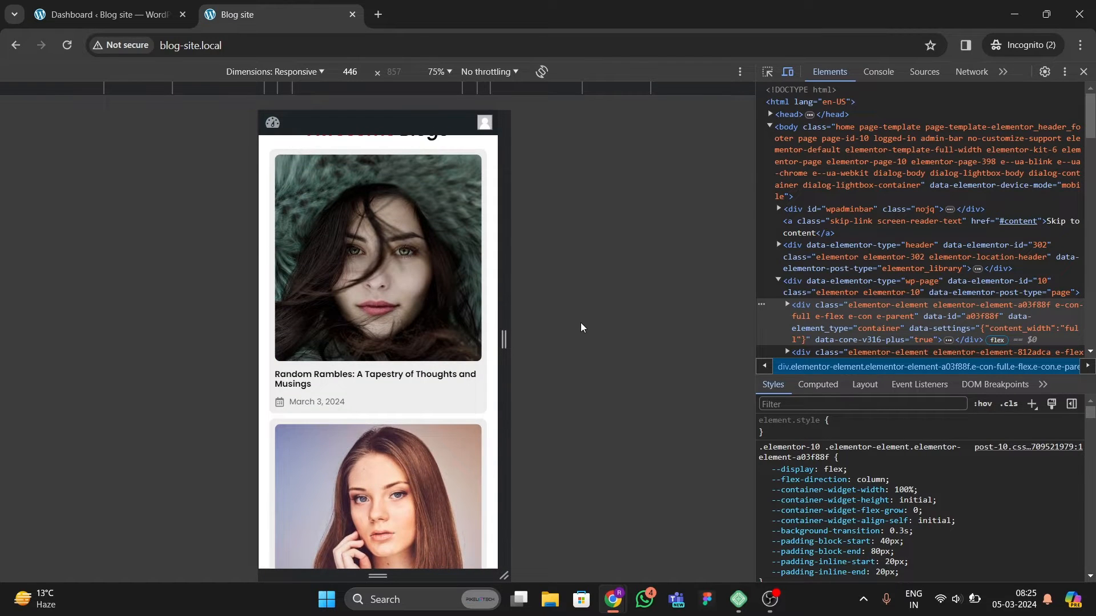
Step: Switch to the logged-in admin browser window and inspect its homepage in developer tools
mouse_move(609, 594)
left_click(581, 512)
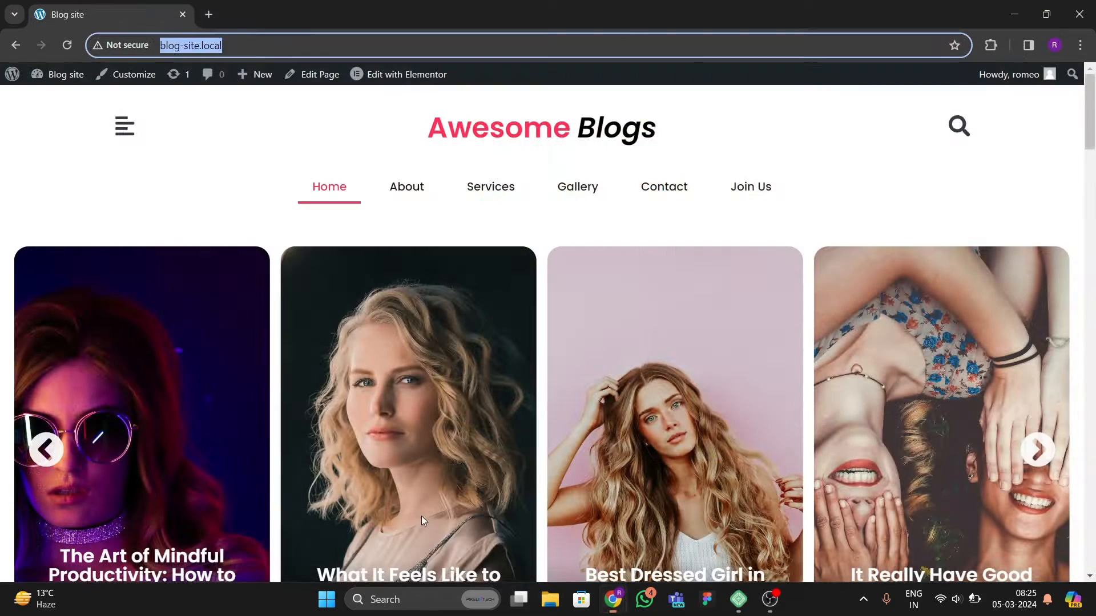
right_click(197, 228)
left_click(249, 538)
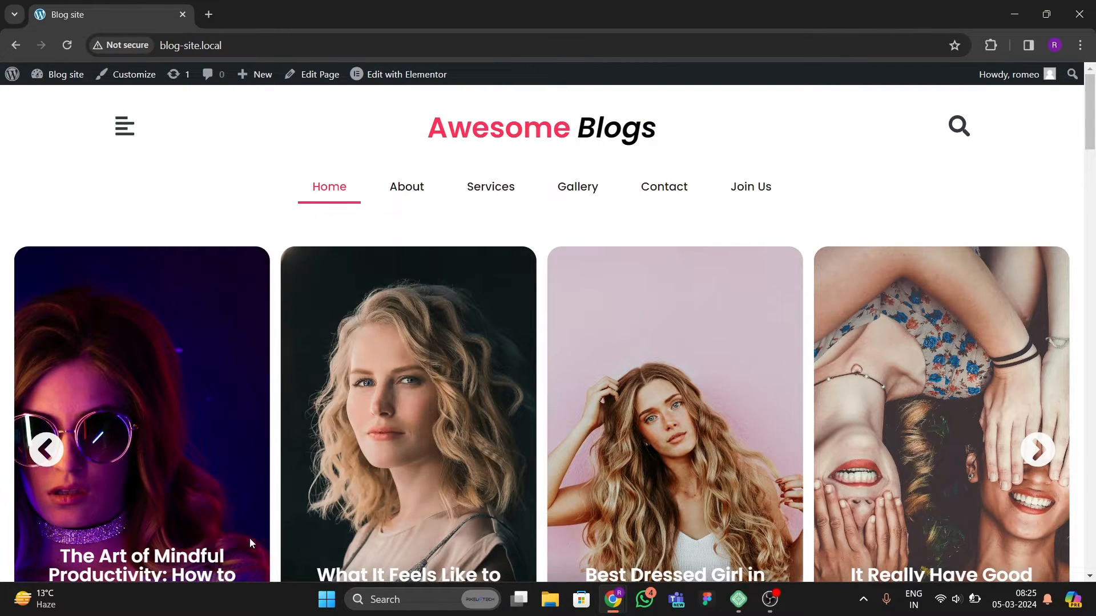
Step: Open the mobile off-canvas menu, scroll through it, and close it
left_click(276, 163)
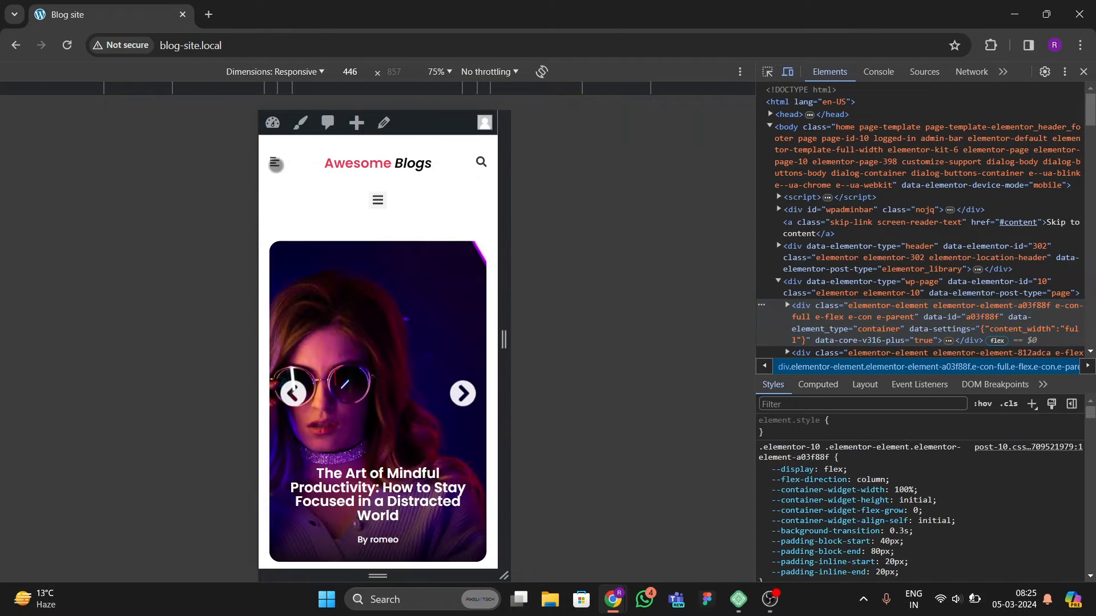
scroll(382, 285, "down", 10)
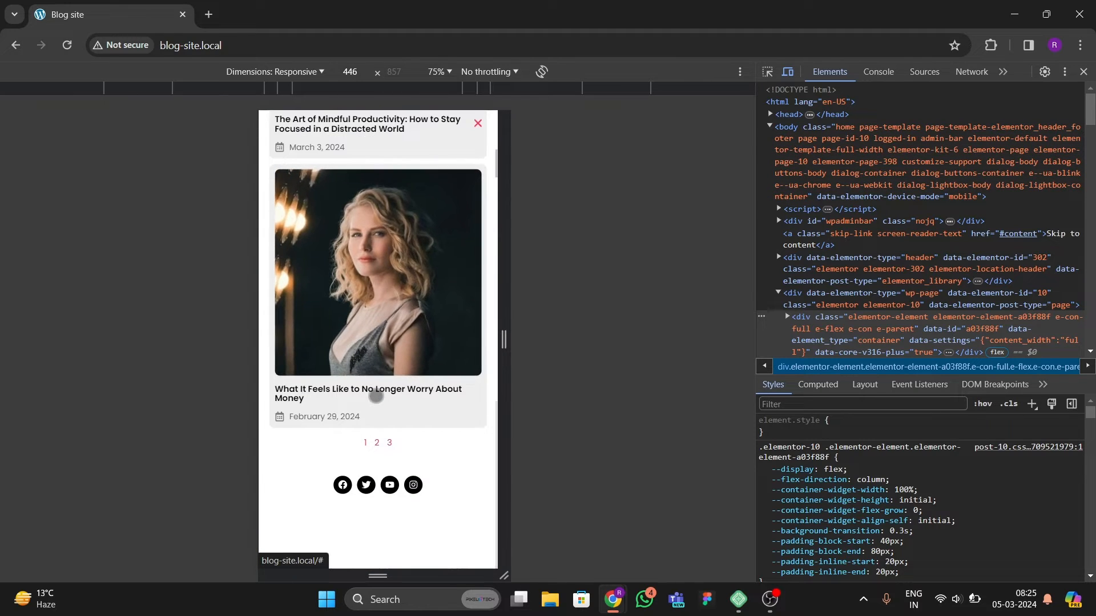
scroll(370, 377, "up", 3)
scroll(370, 377, "up", 5)
left_click(481, 121)
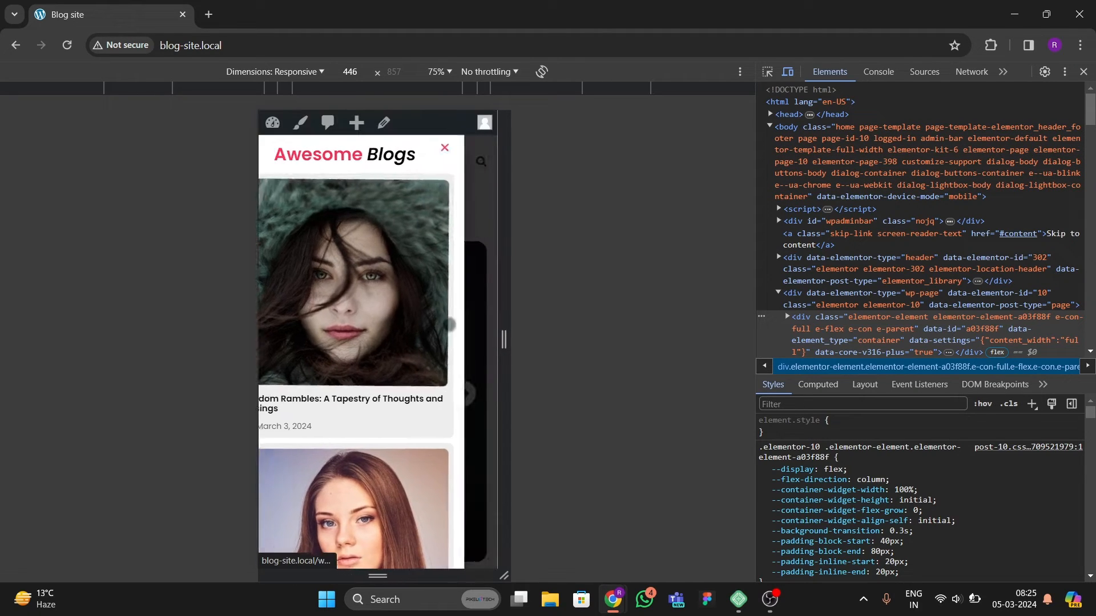
Step: Scroll the mobile homepage and advance the hero slider to the next post
scroll(425, 394, "down", 6)
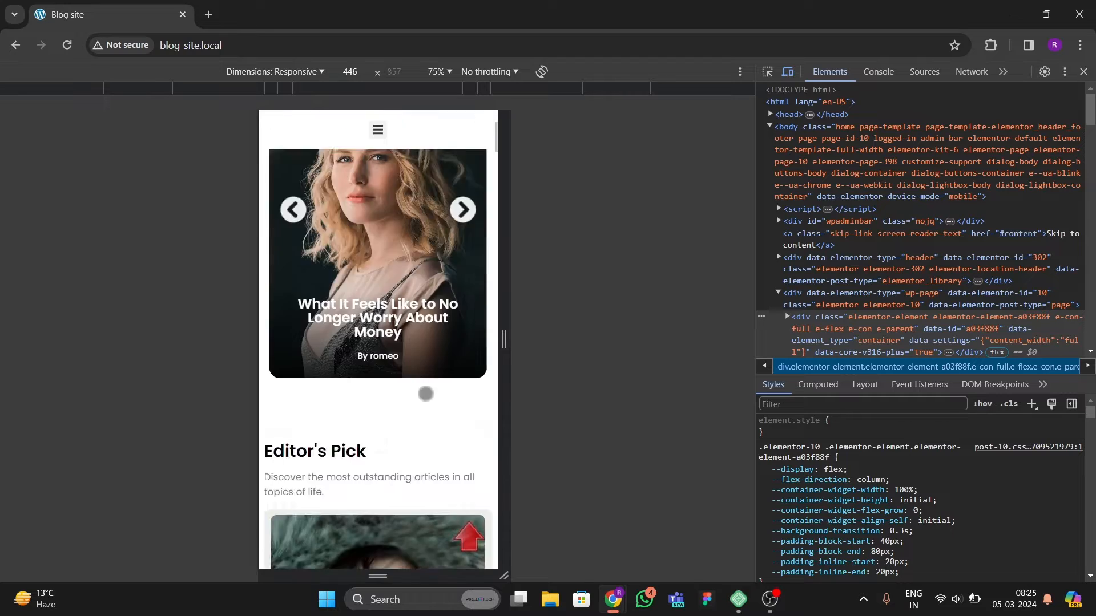
scroll(409, 395, "up", 4)
left_click(466, 286)
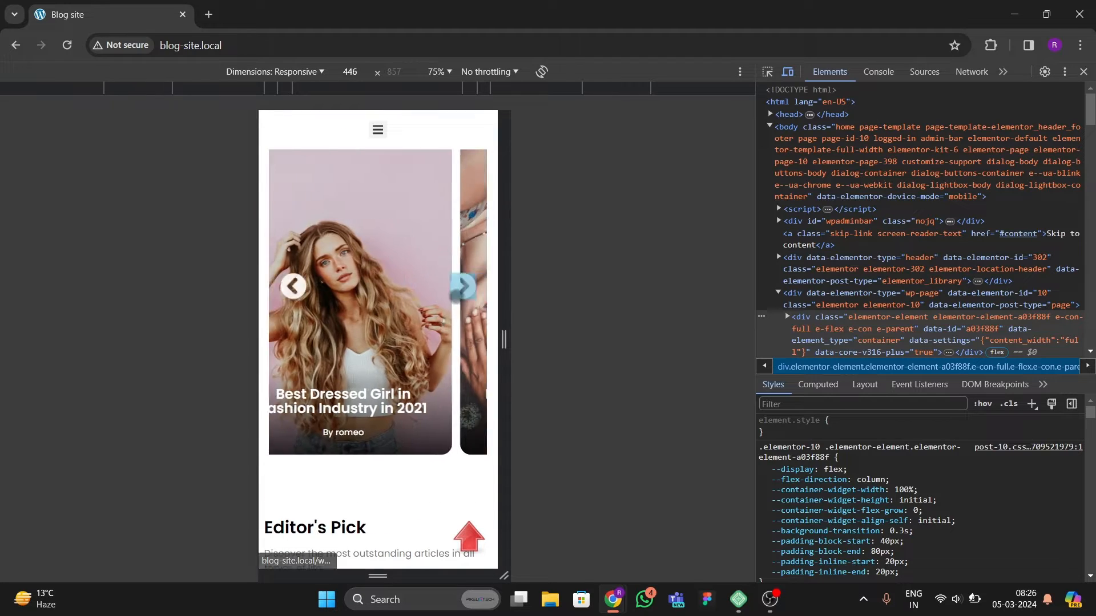
scroll(424, 279, "up", 3)
Step: Open the header search popup, focus its search field, and close the popup
left_click(480, 163)
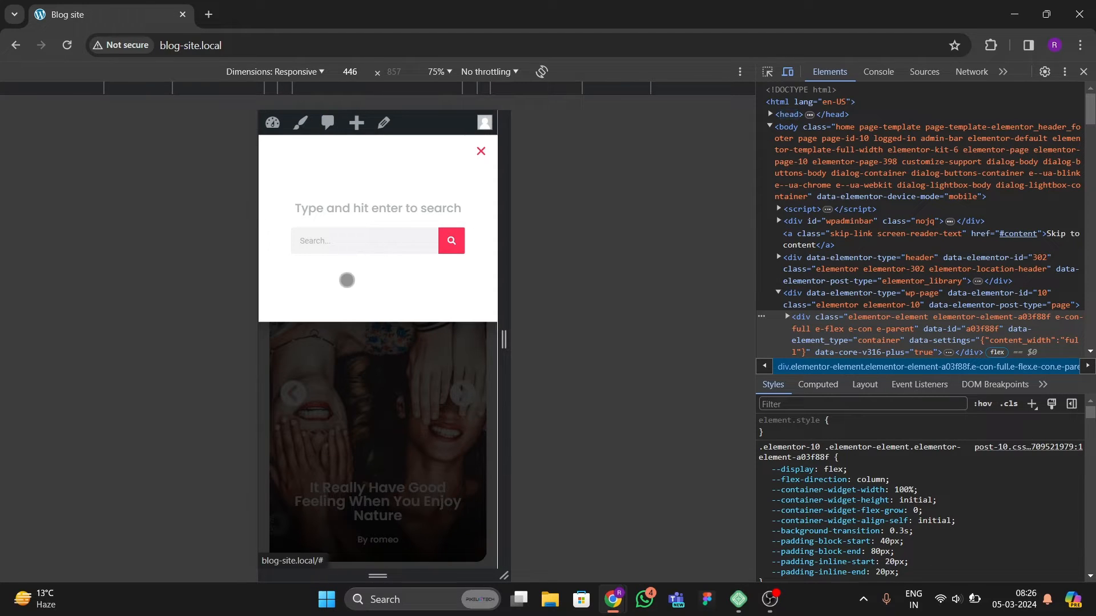
left_click(358, 232)
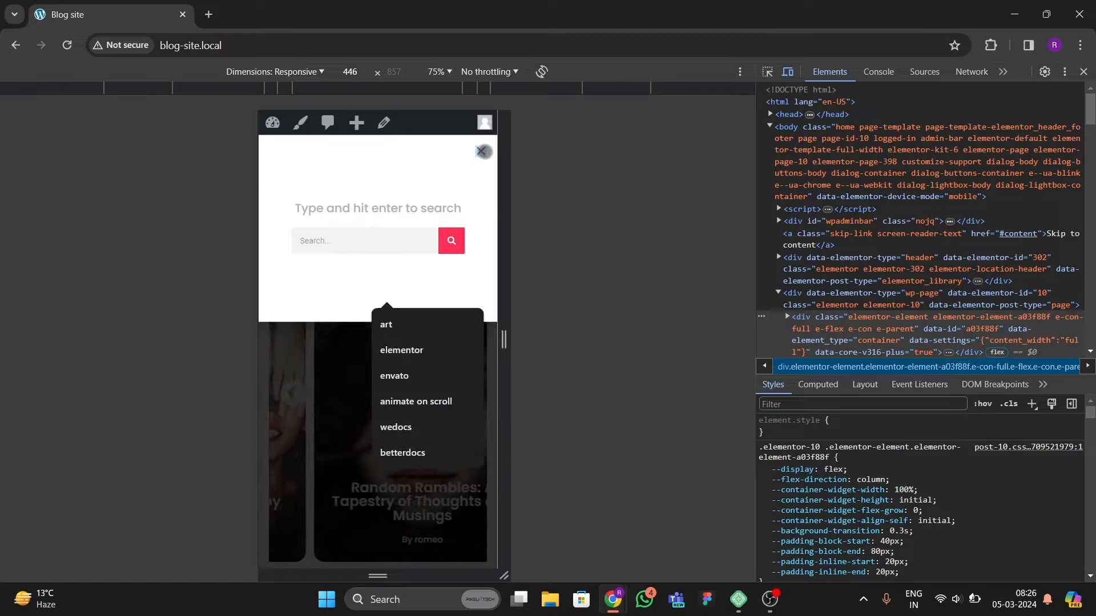
left_click(481, 151)
left_click(481, 162)
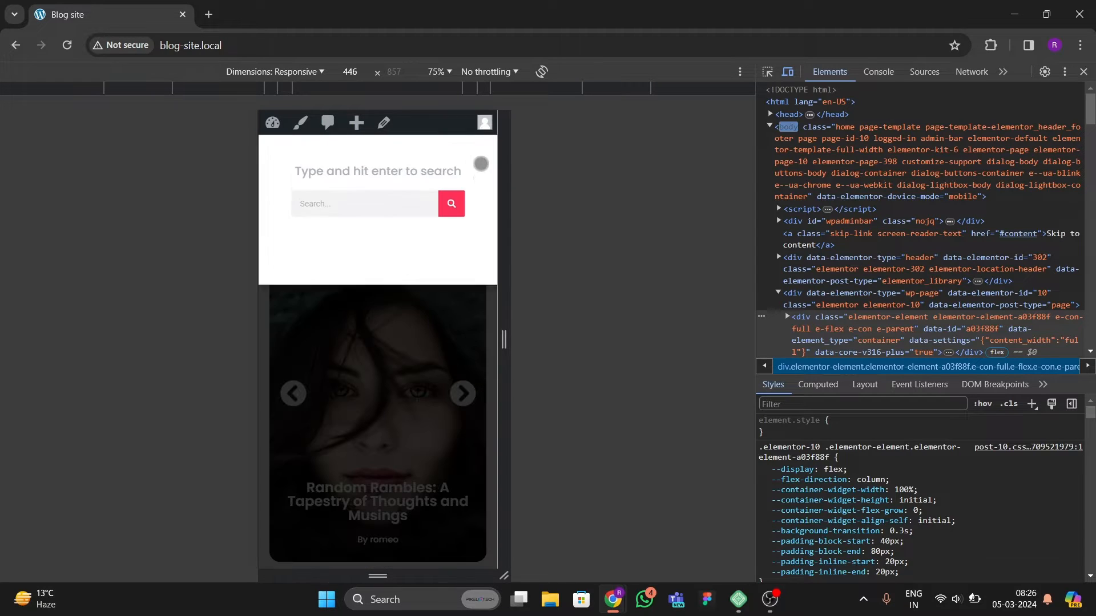
left_click(481, 152)
Step: Scroll down through the mobile homepage's post listings
scroll(334, 391, "down", 15)
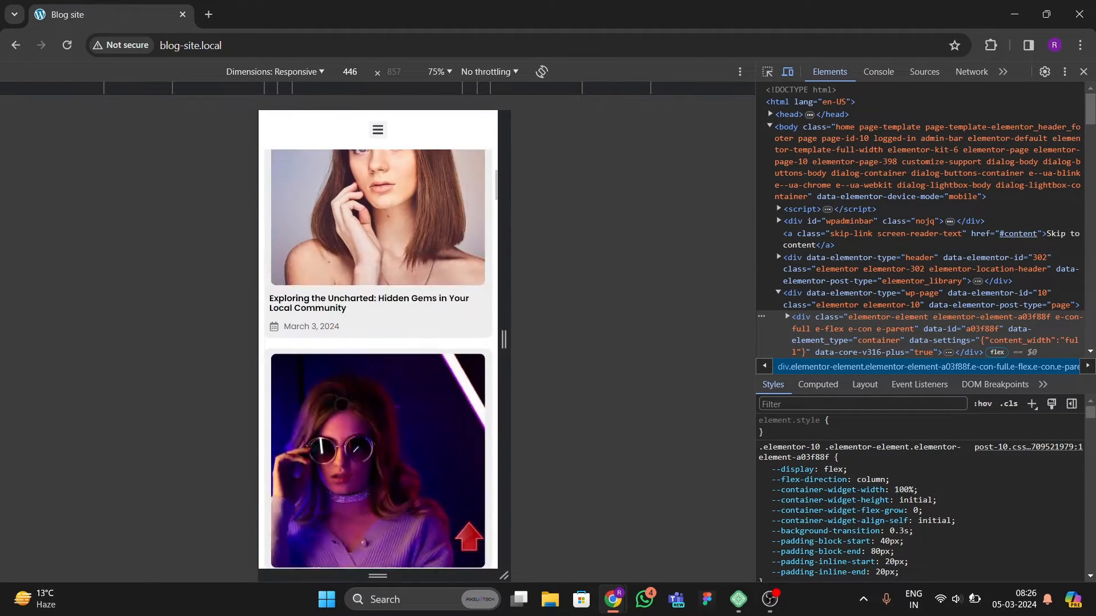
scroll(340, 409, "down", 15)
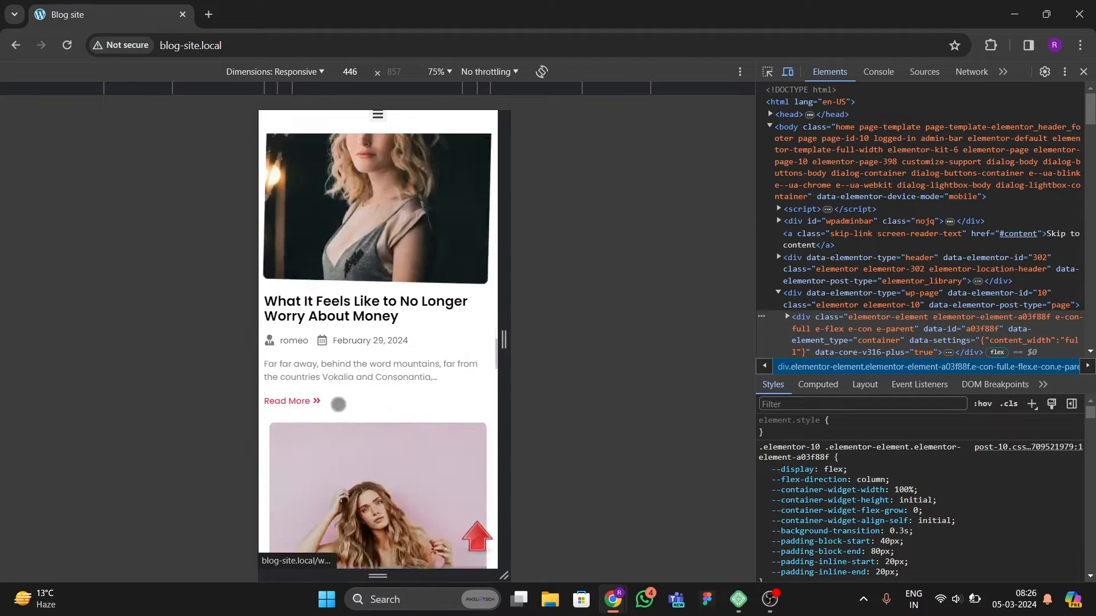
scroll(339, 409, "down", 10)
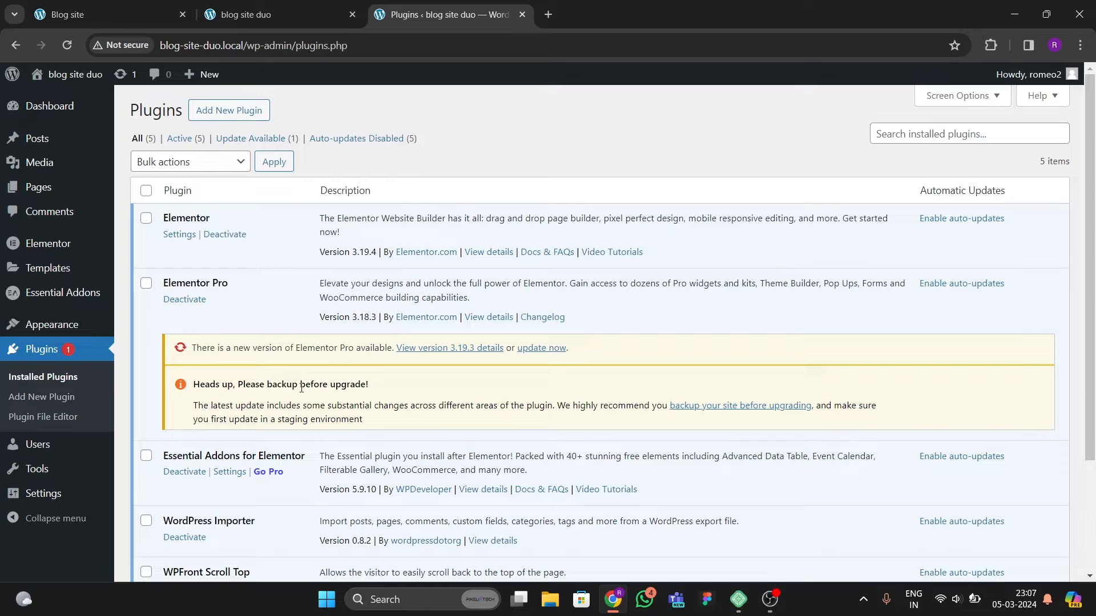
Step: Reorder the browser tabs so the Plugins tab sits before the blog site duo front-end tab
mouse_move(67, 99)
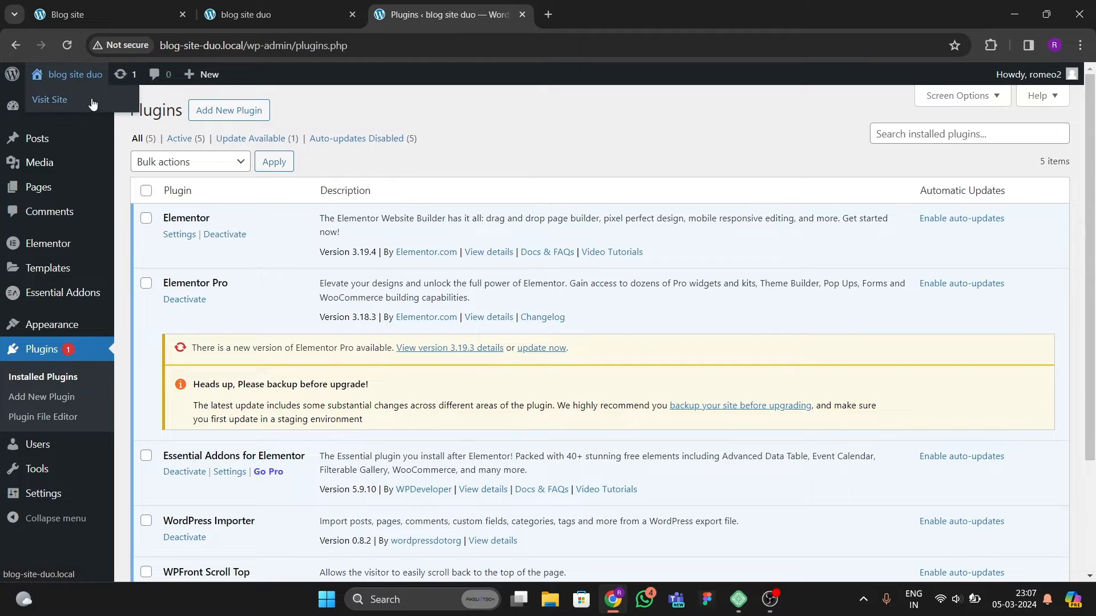
left_click(293, 16)
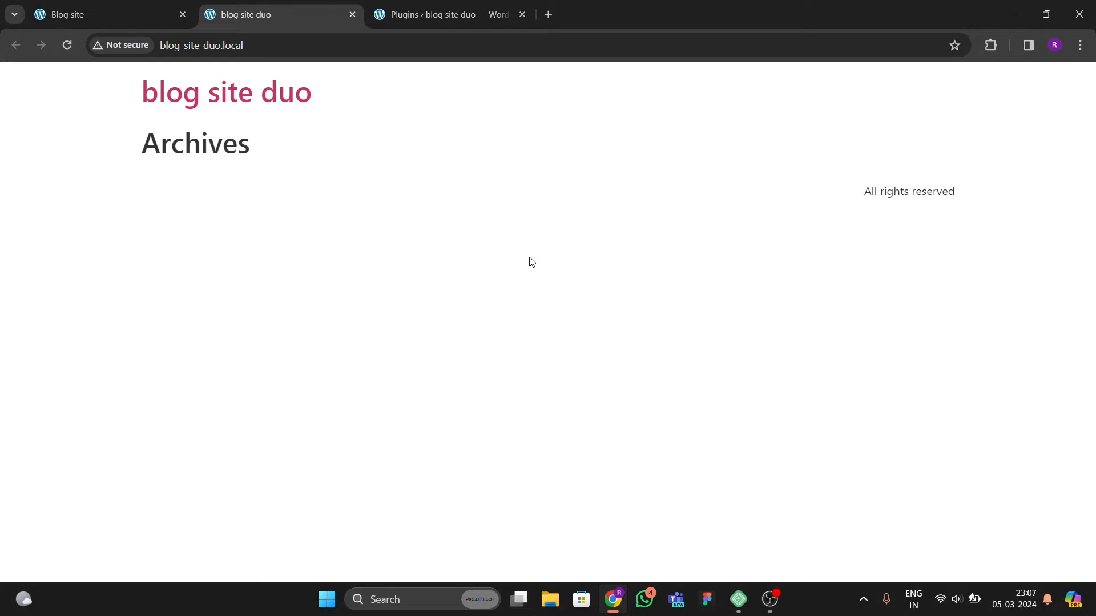
left_click_drag(440, 13, 302, 16)
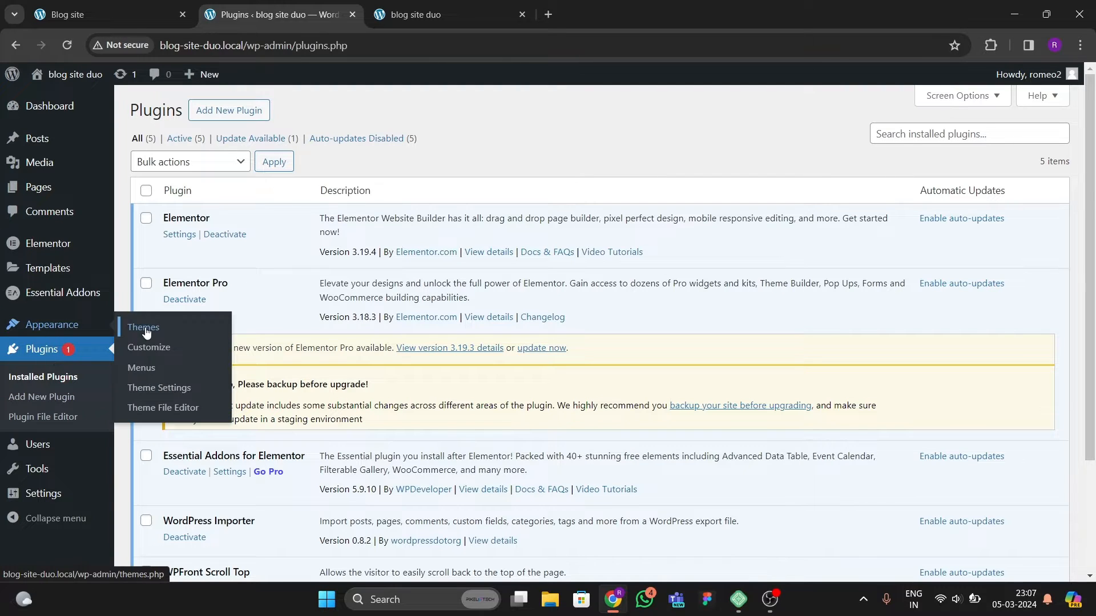
Step: Review the Themes page and the installed plugins list in the blog site duo dashboard
left_click(146, 326)
scroll(354, 355, "down", 1)
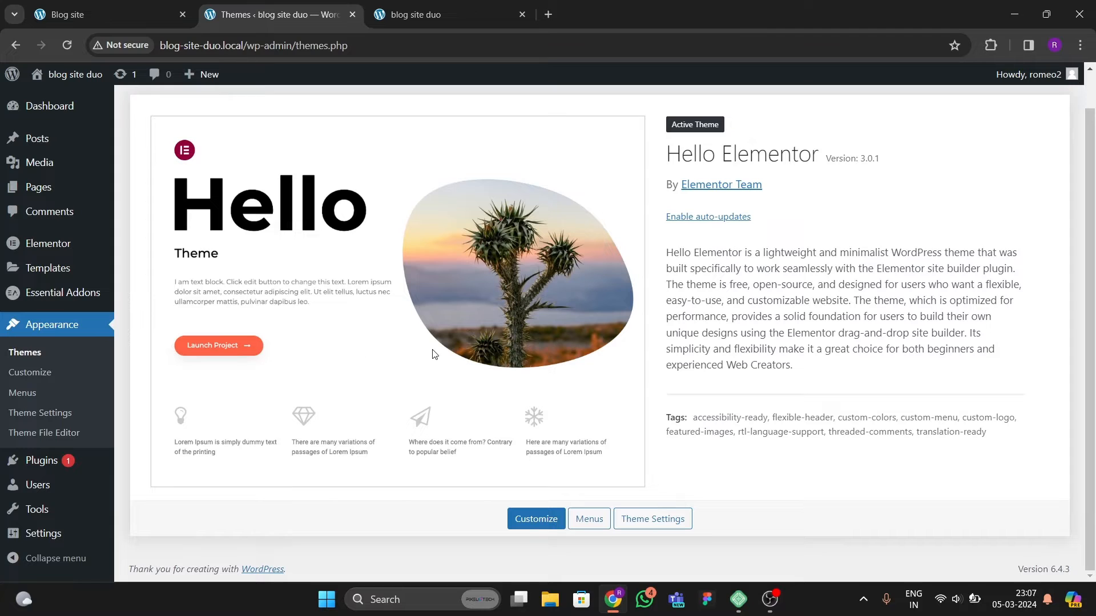
mouse_move(40, 463)
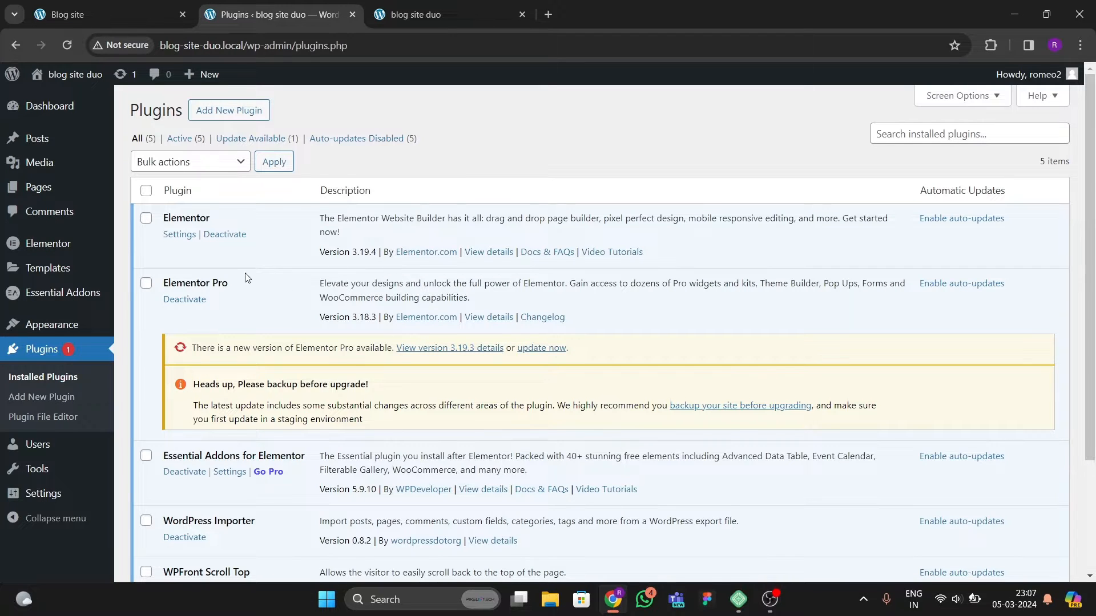
scroll(288, 309, "down", 1)
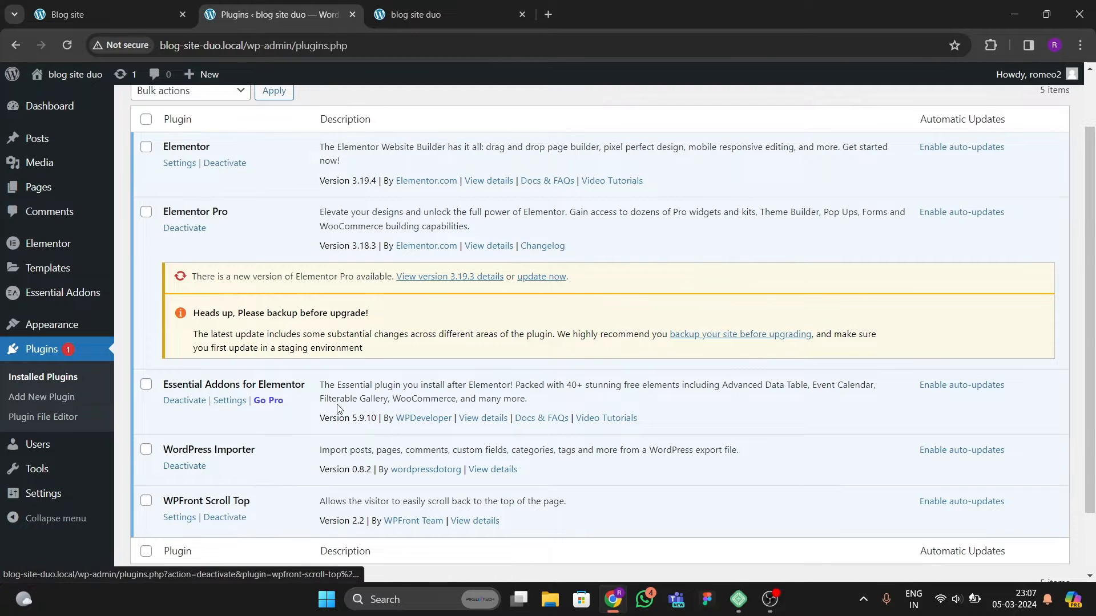
scroll(415, 321, "up", 1)
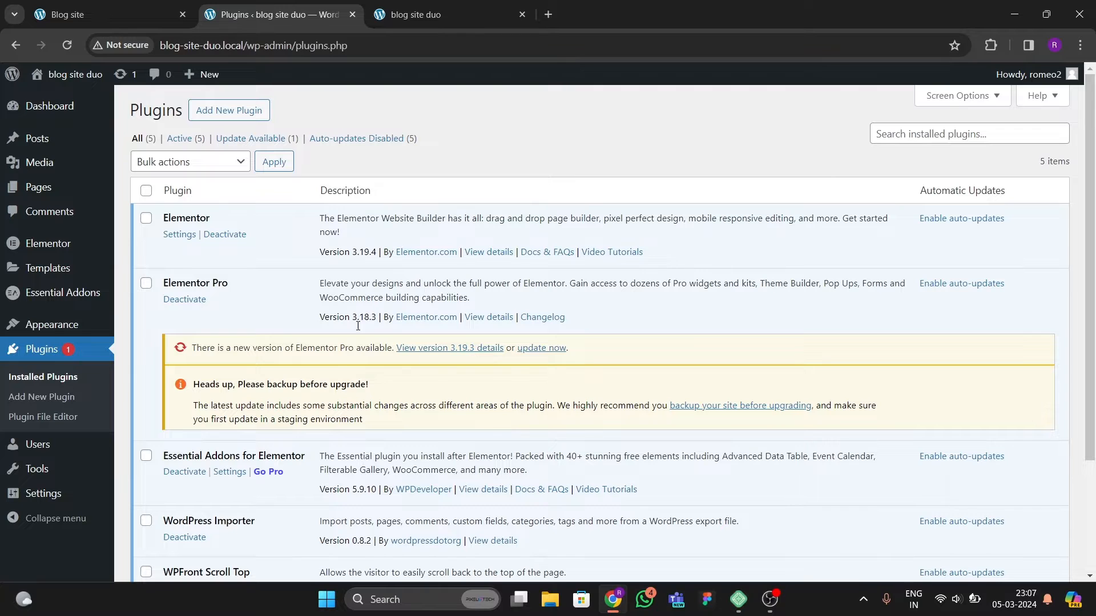
Step: Compare the blog site duo front end, the Blog site homepage, and the installed plugins list across tabs
left_click(416, 14)
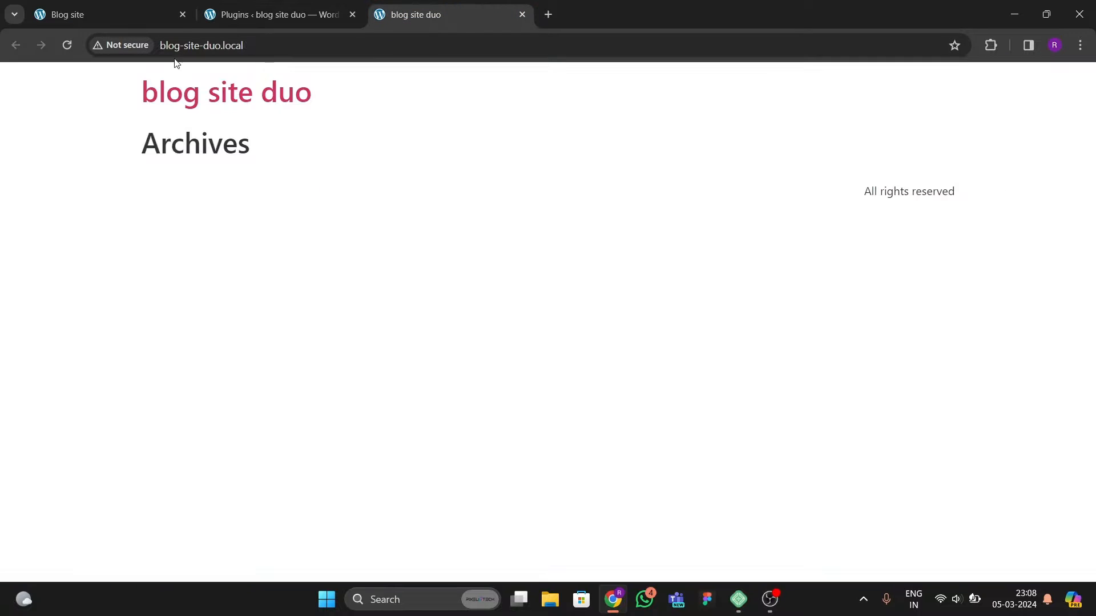
left_click(234, 23)
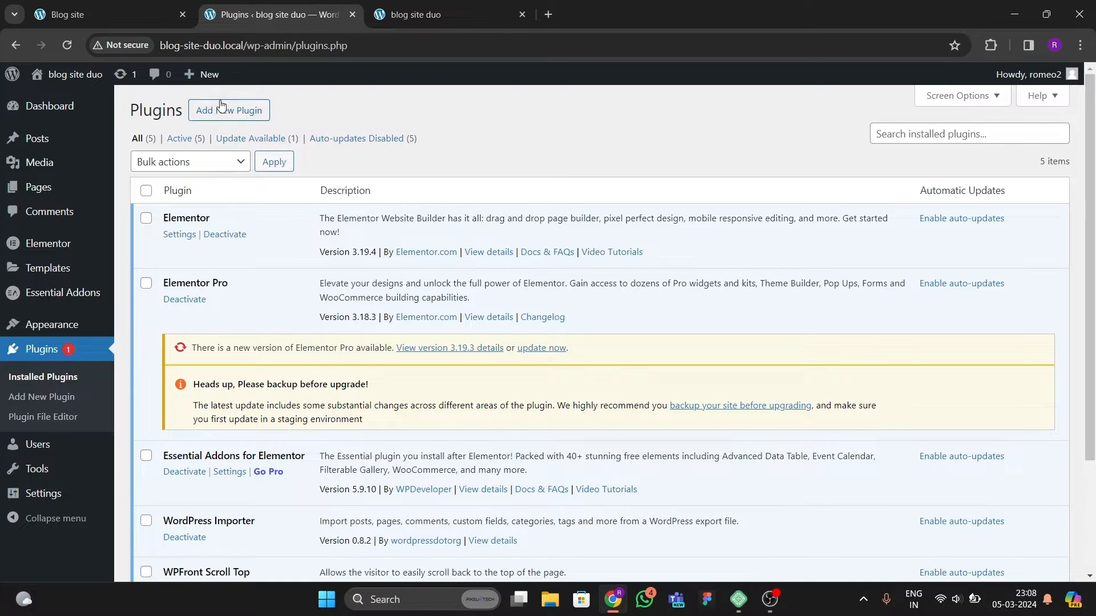
left_click(105, 16)
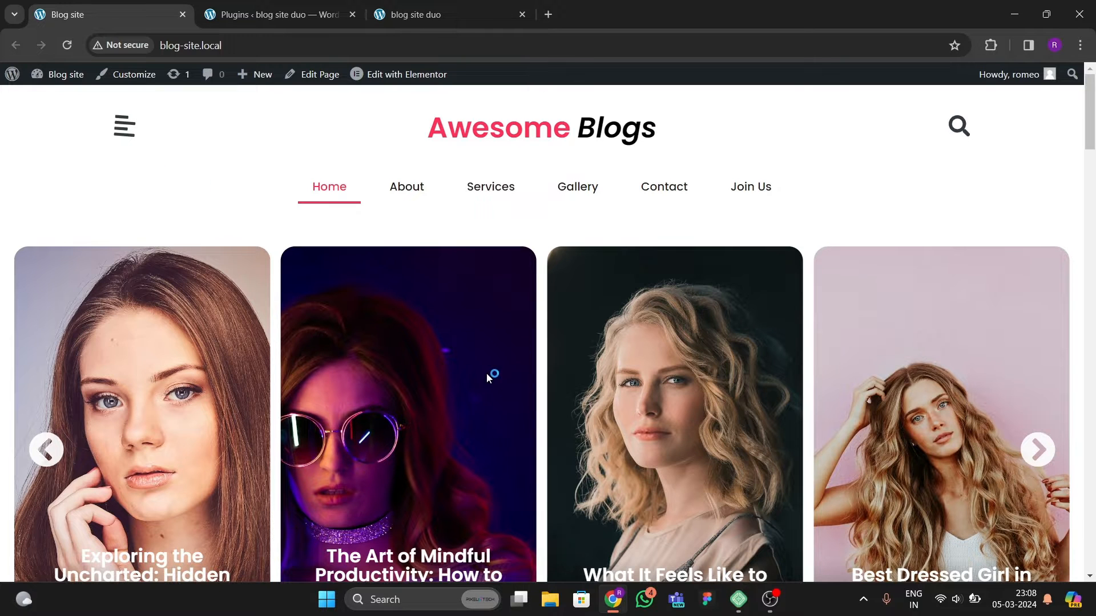
scroll(486, 372, "down", 1)
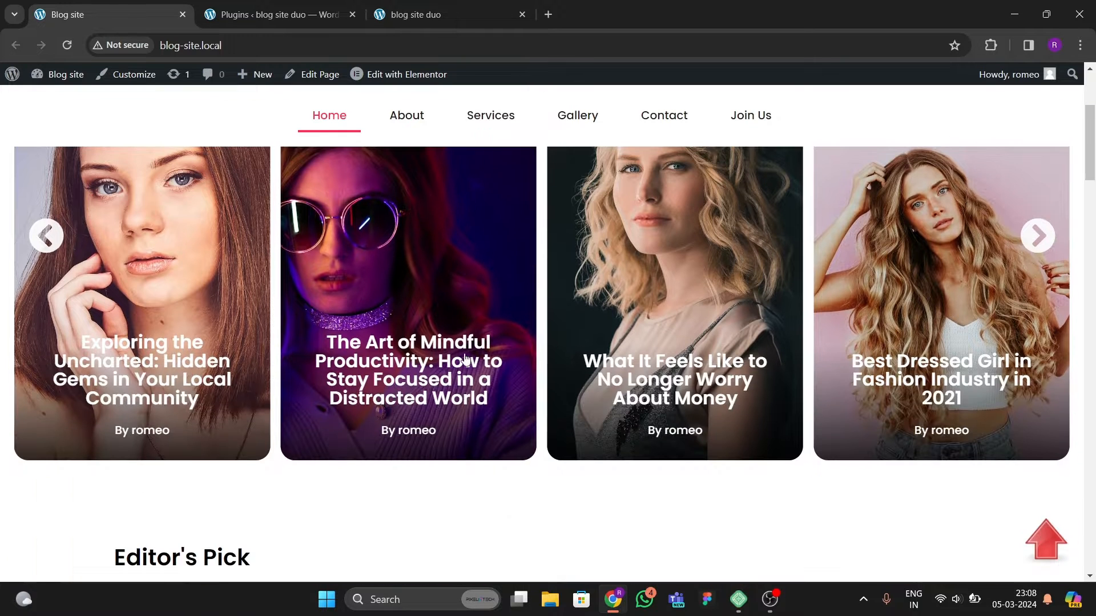
left_click(293, 11)
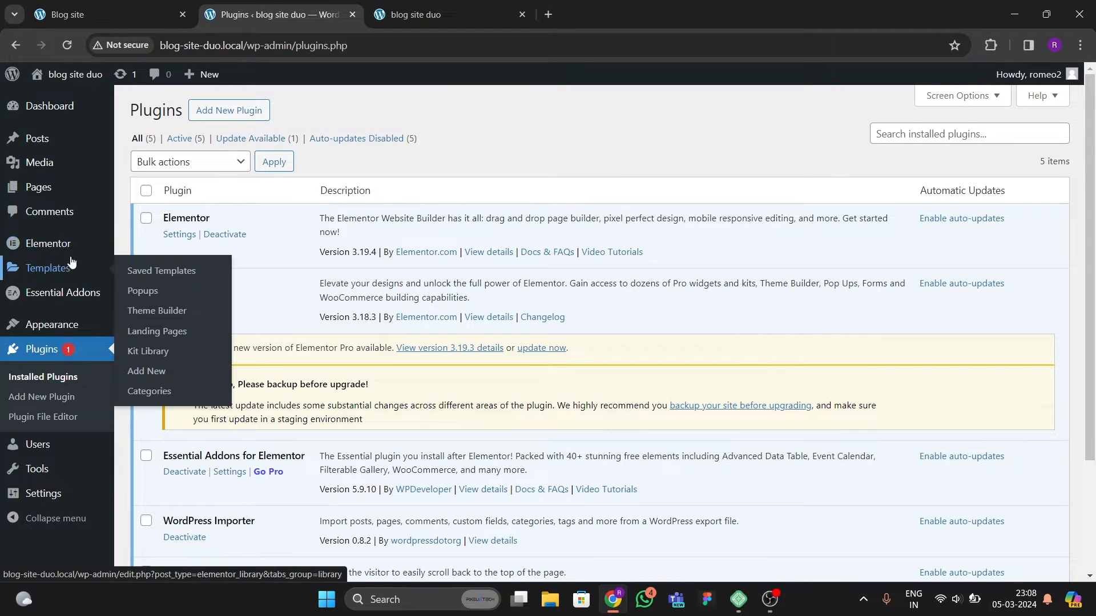
scroll(63, 349, "down", 3)
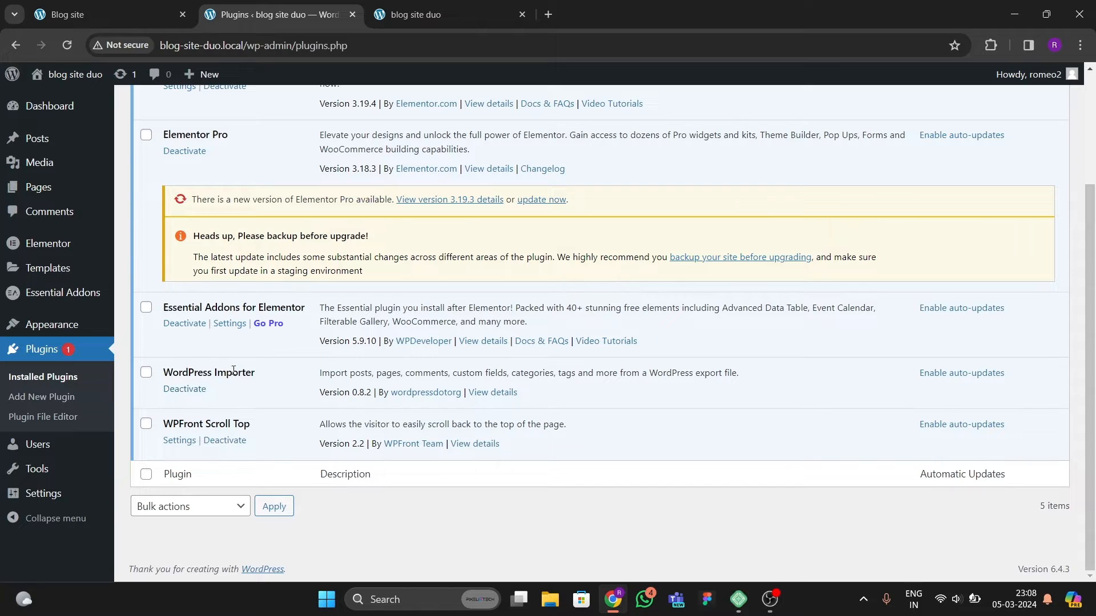
scroll(40, 325, "up", 3)
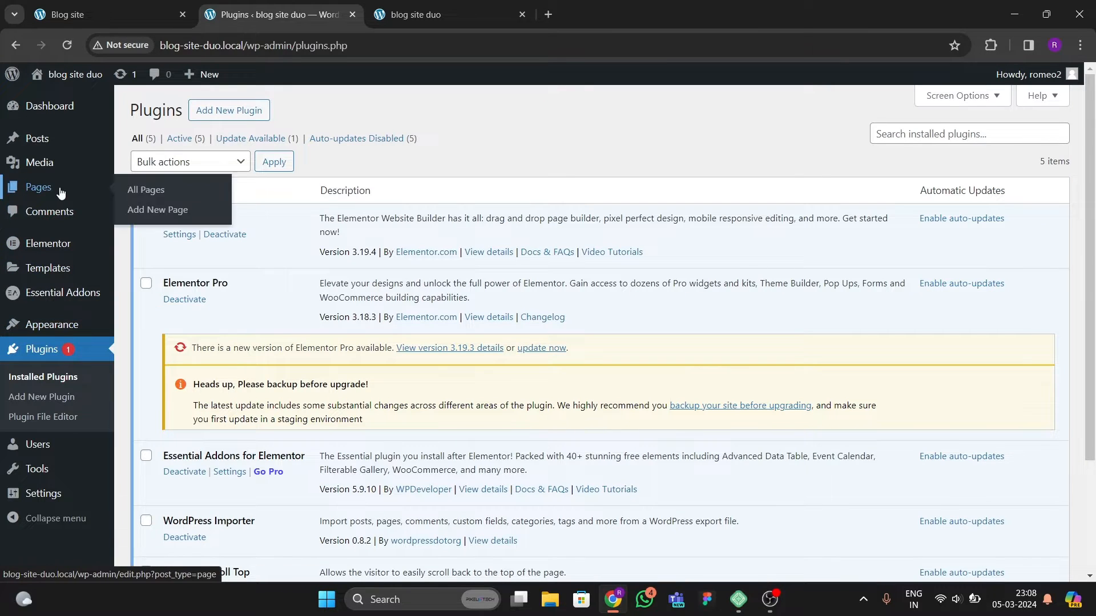
Step: Open the blog site duo Posts list
mouse_move(107, 143)
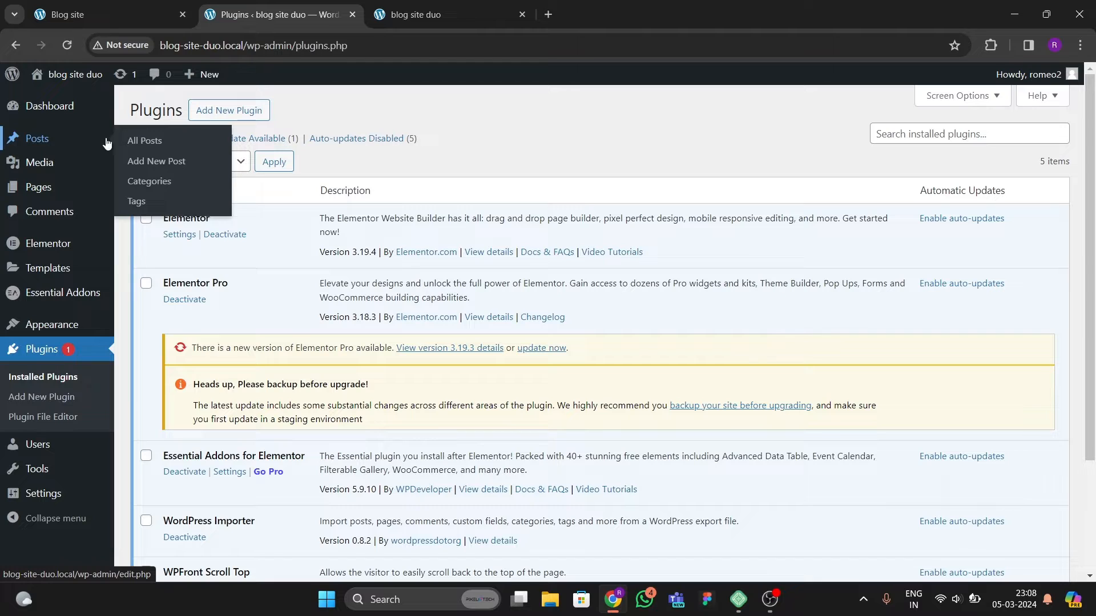
left_click(150, 142)
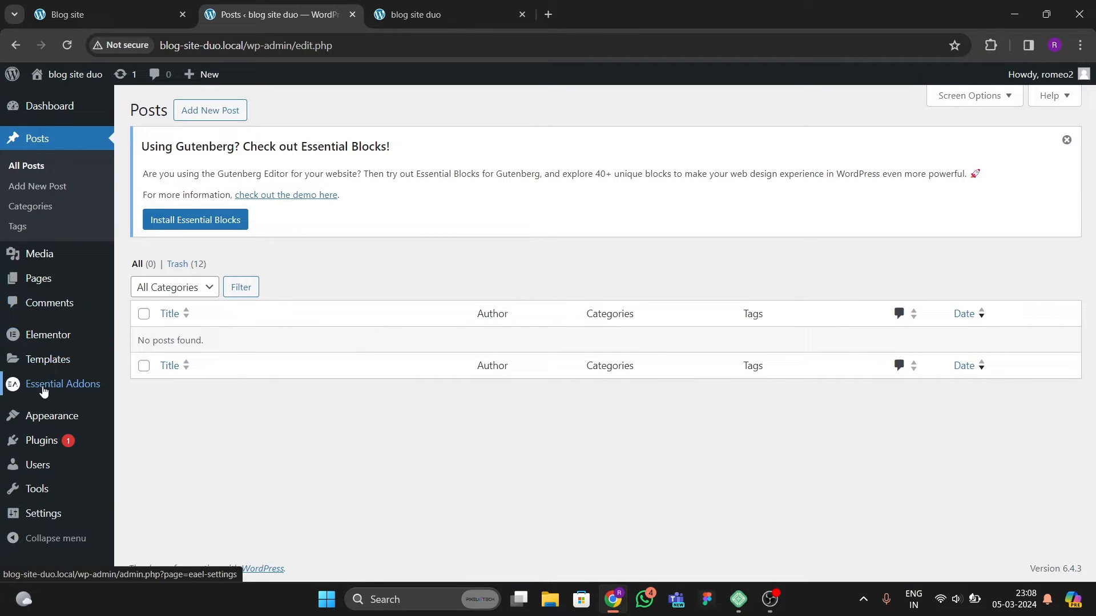
Step: Open the Import tools page and run the WordPress importer
mouse_move(54, 427)
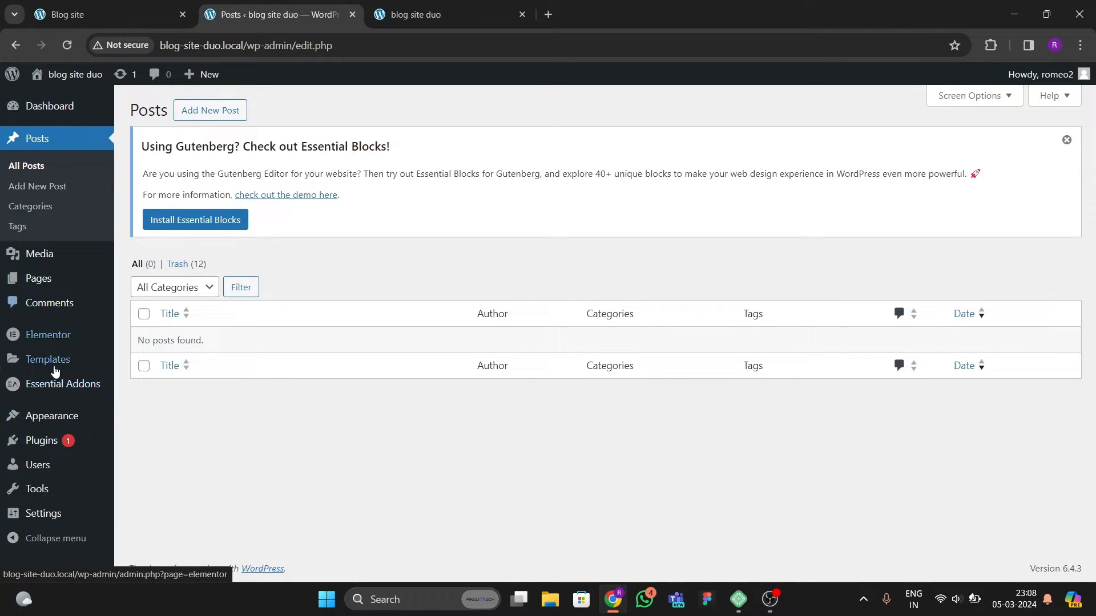
mouse_move(47, 492)
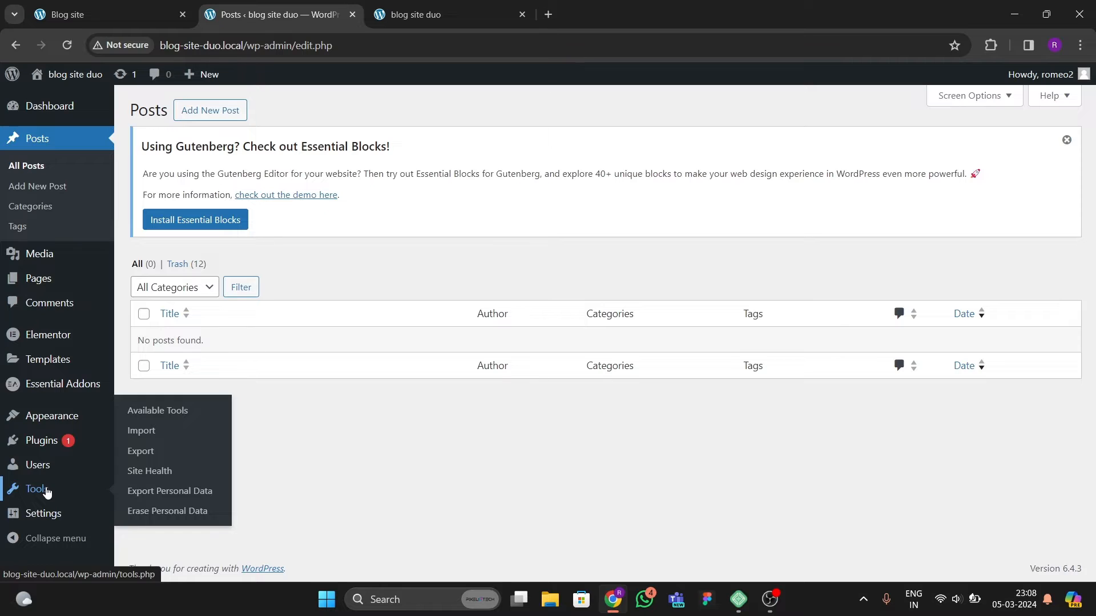
left_click(141, 431)
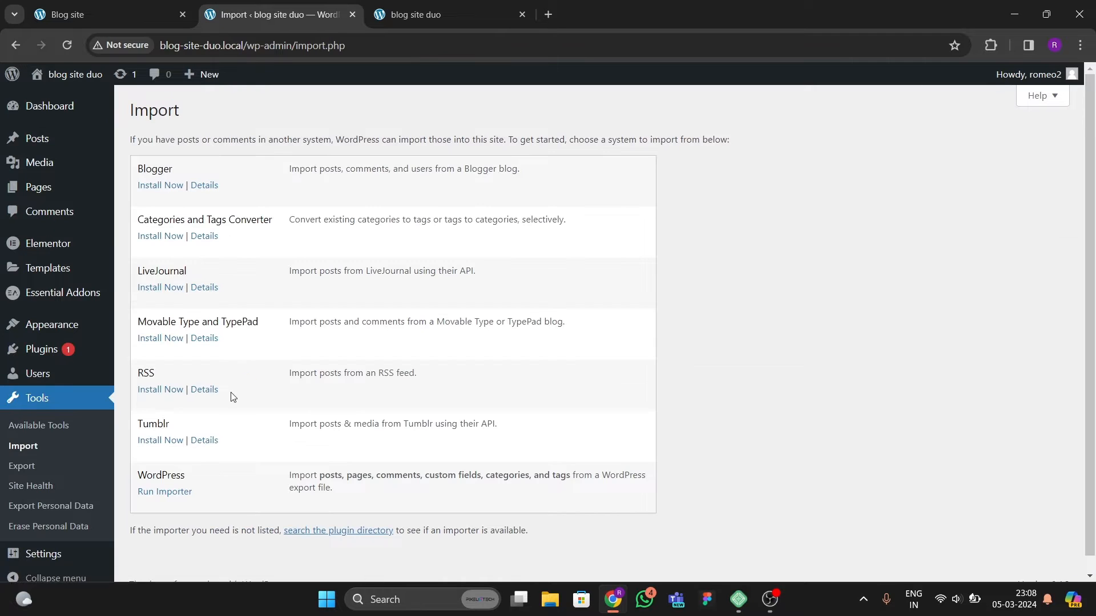
scroll(217, 466, "down", 1)
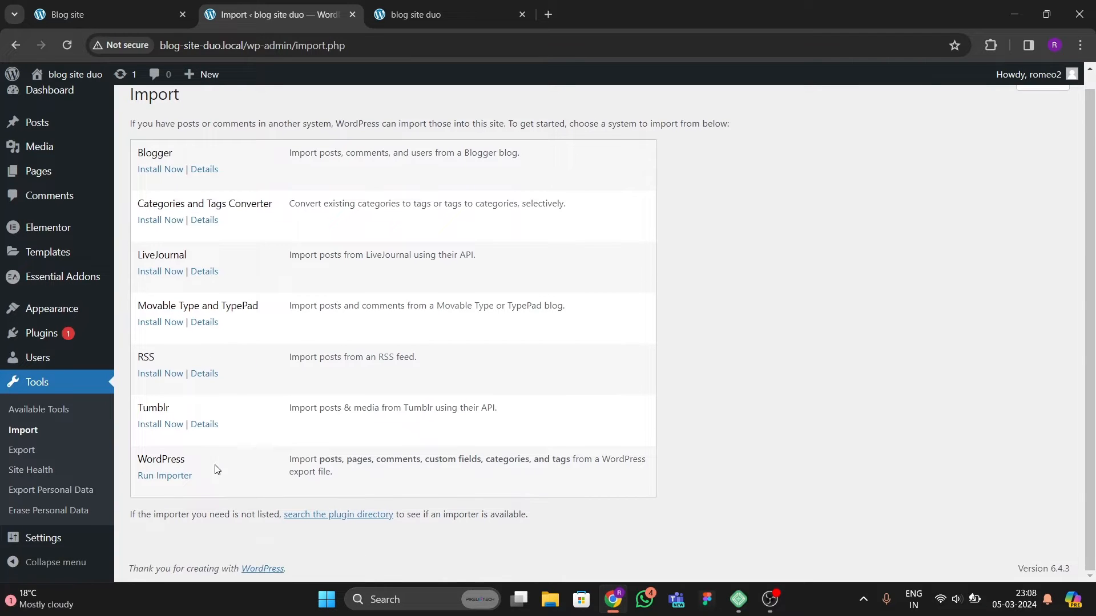
left_click(177, 475)
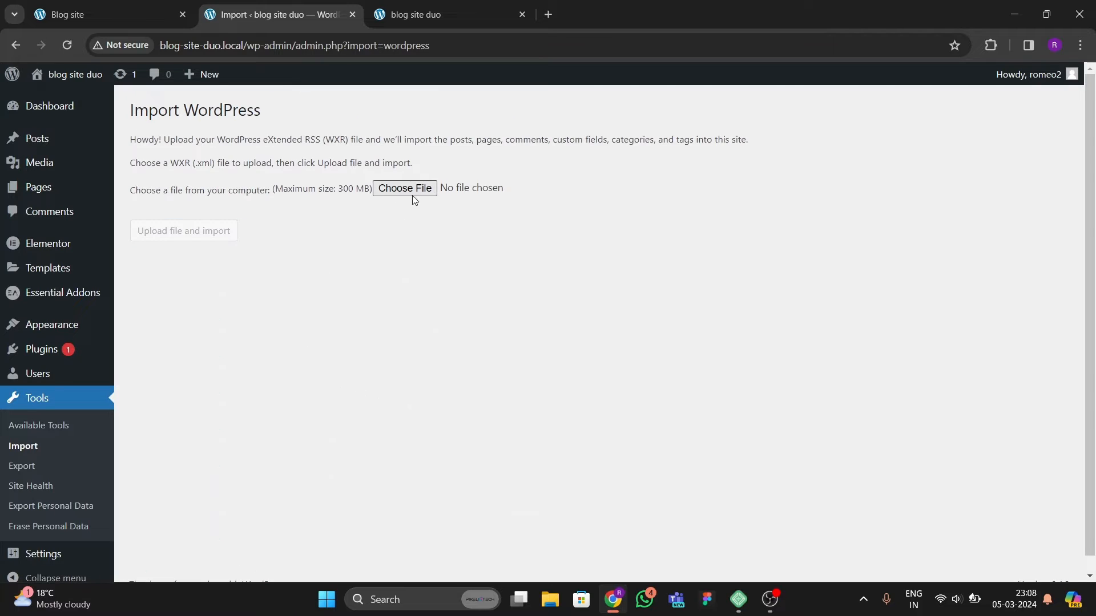
Step: Choose blogsite.WordPress.2024-03-05.xml from the Desktop as the WXR file to upload
left_click(412, 191)
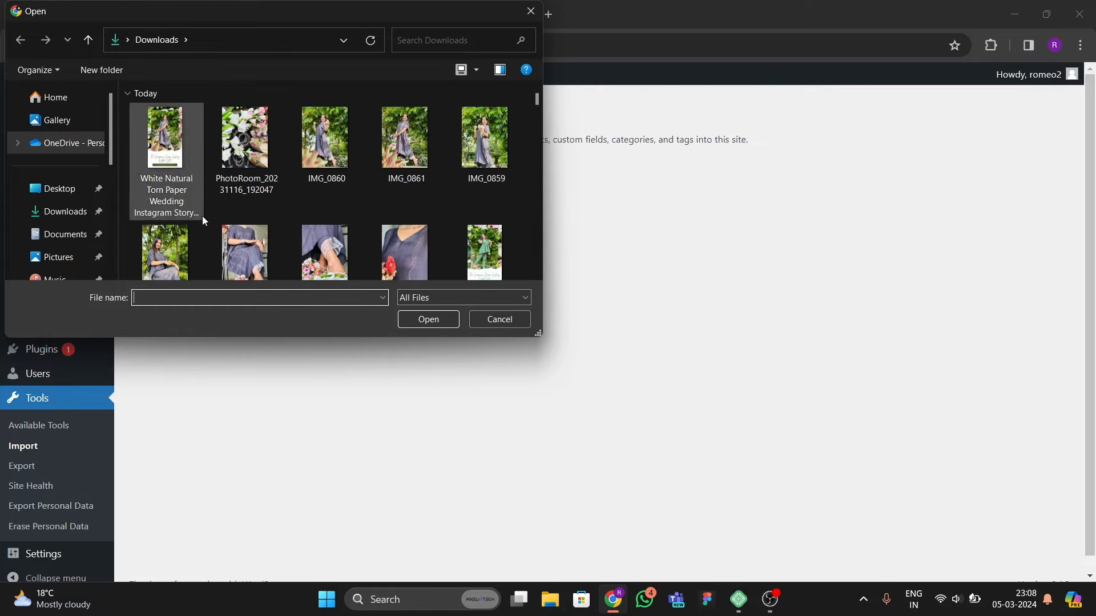
scroll(228, 212, "down", 3)
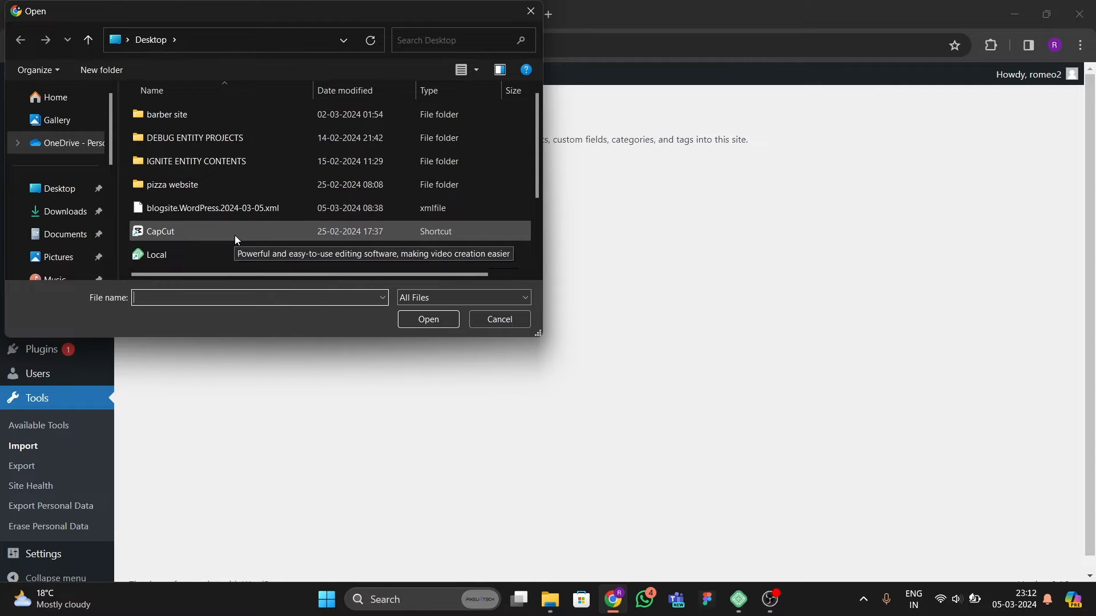
left_click(254, 209)
left_click(410, 323)
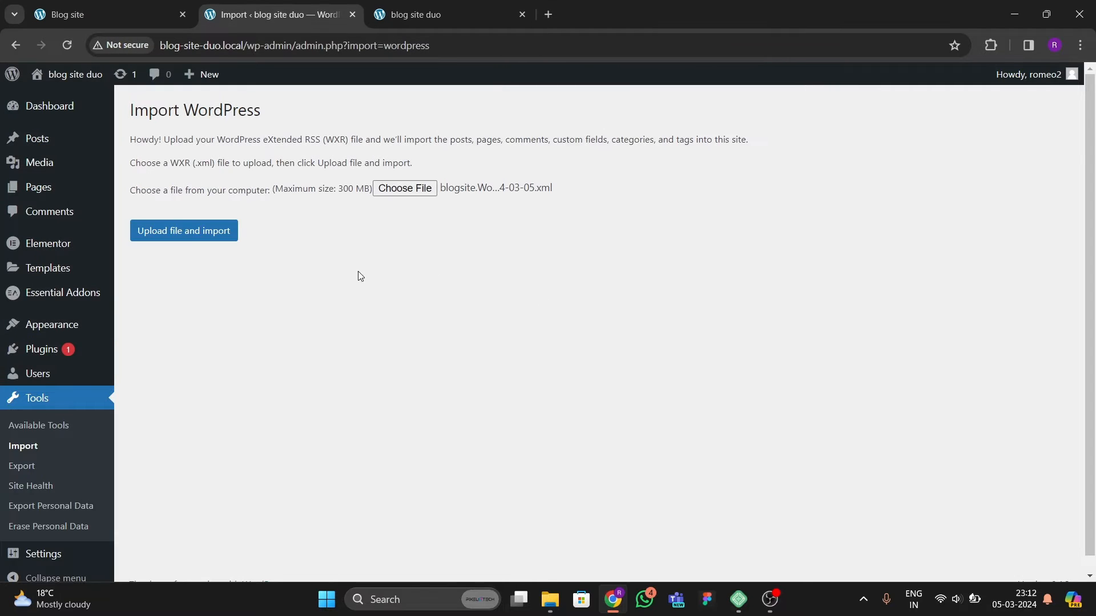
Step: Upload the file for import, assign the posts to the existing site user, and enable downloading file attachments
left_click(194, 231)
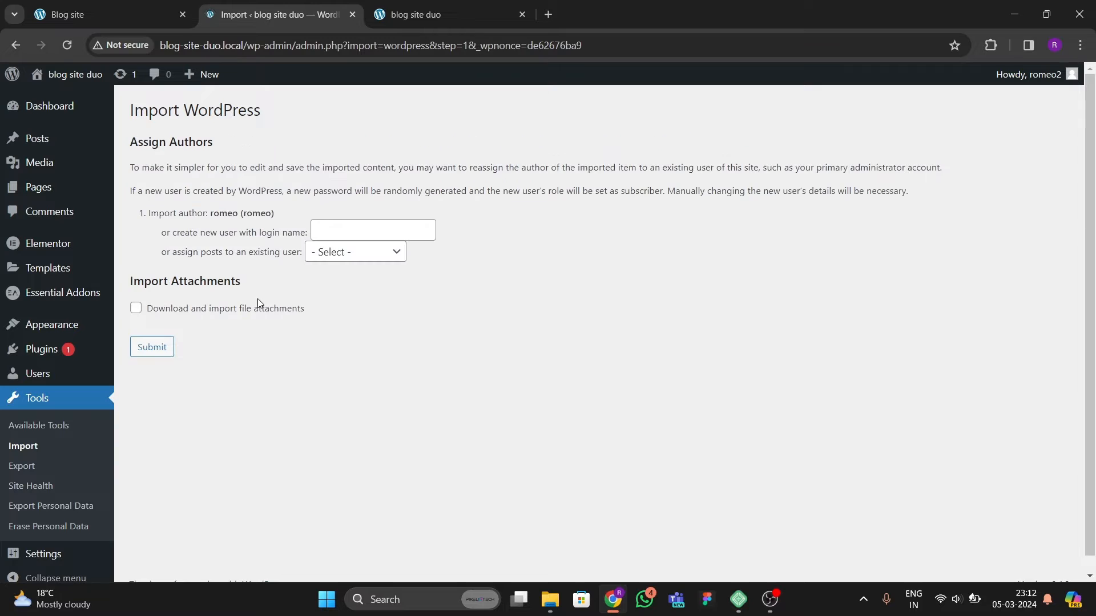
left_click(320, 251)
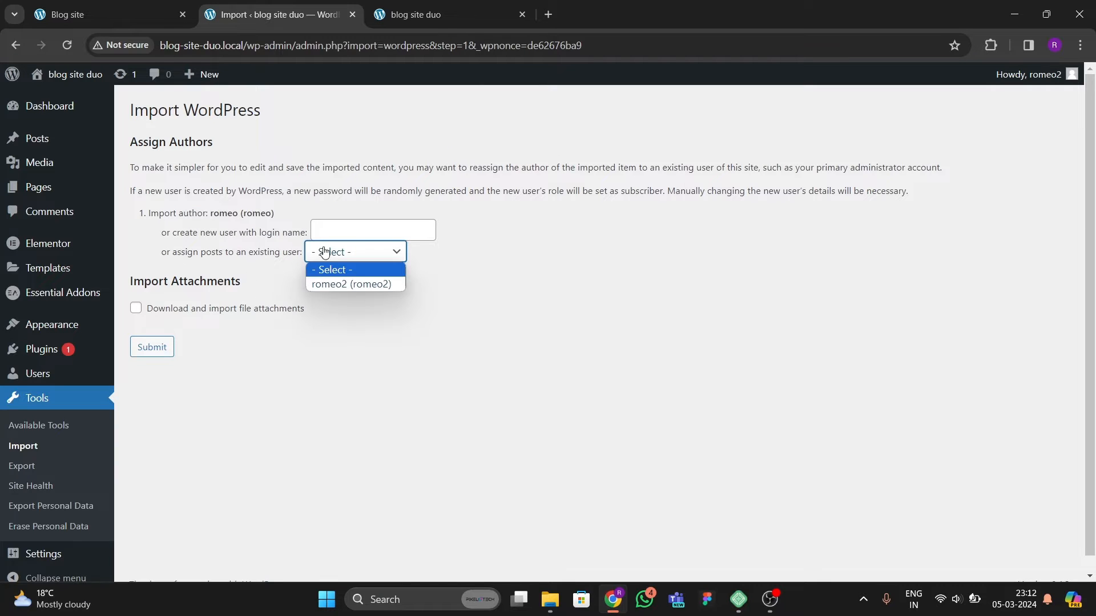
left_click(337, 281)
left_click(135, 308)
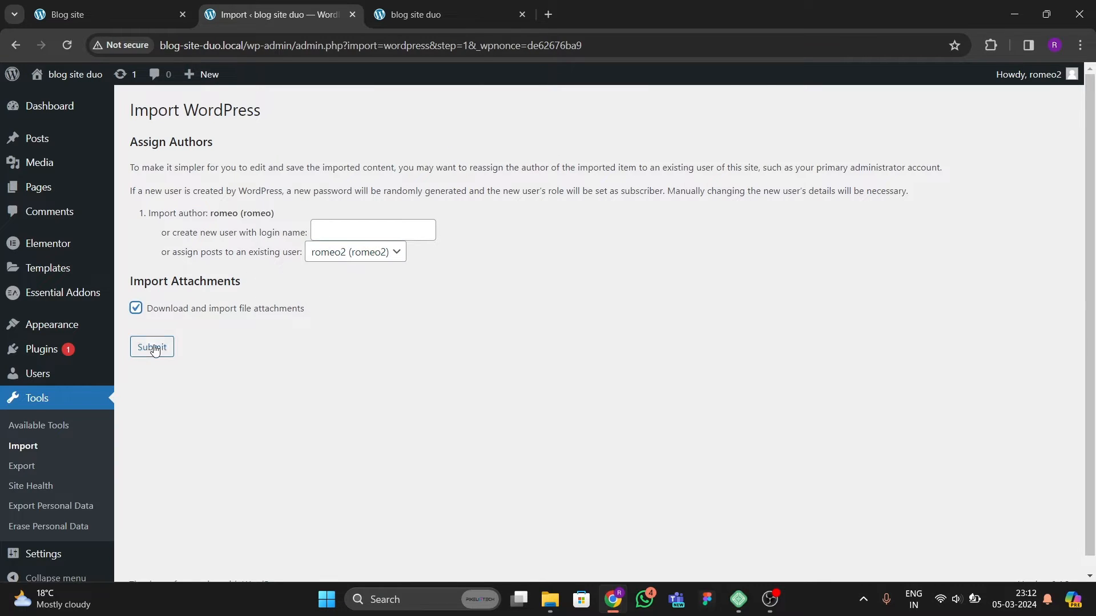
Step: Complete the WordPress import and review the imported posts in the blog site duo Posts list
left_click(133, 347)
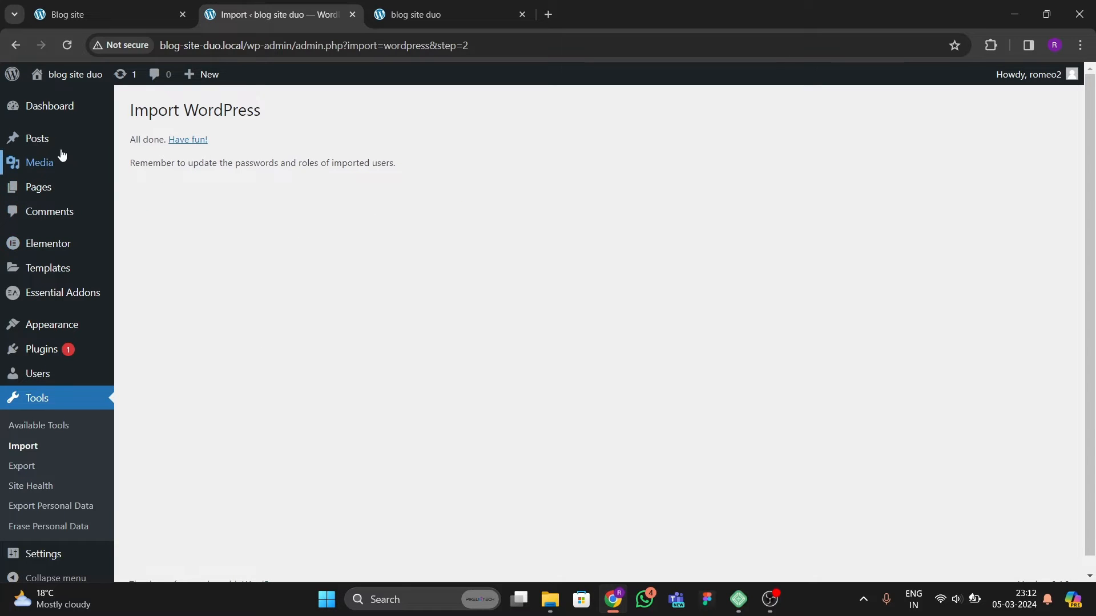
mouse_move(69, 139)
left_click(131, 149)
scroll(285, 369, "down", 5)
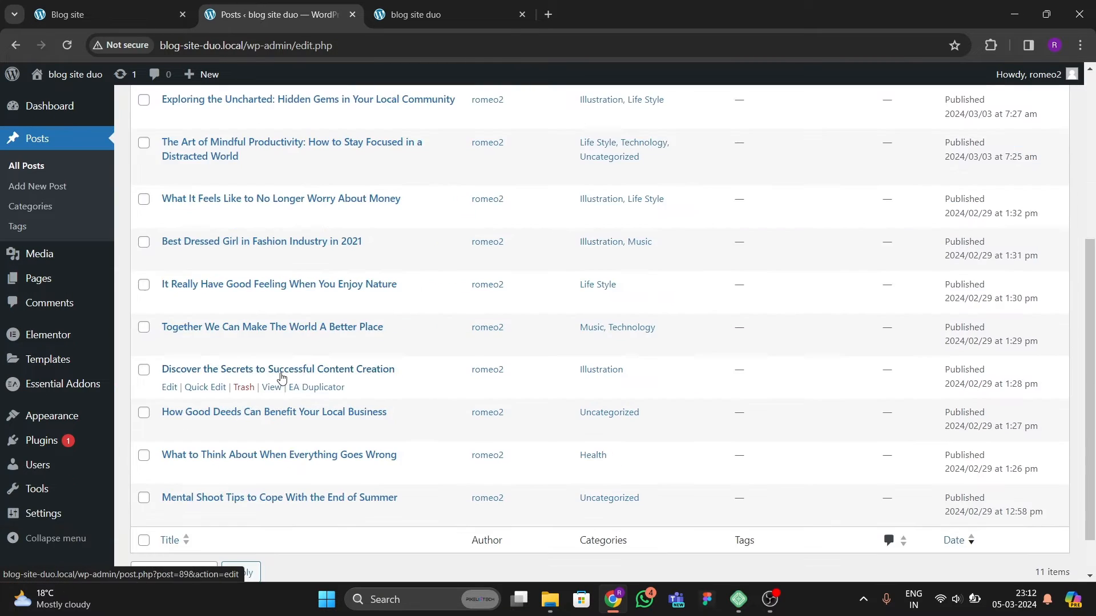
scroll(333, 370, "up", 5)
scroll(333, 370, "down", 5)
scroll(167, 325, "up", 4)
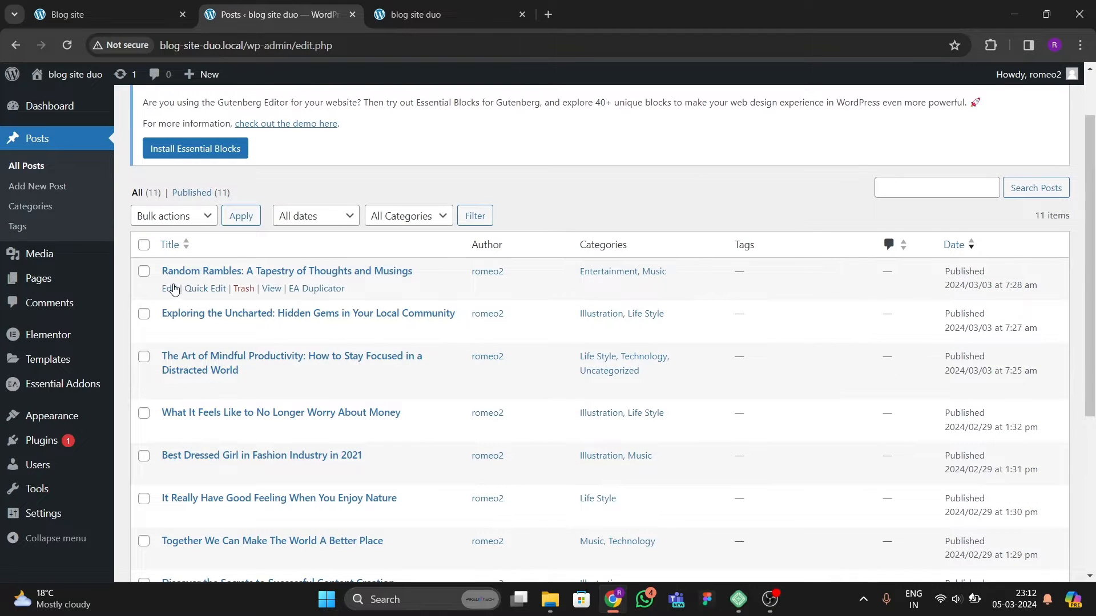
Step: Open the Random Rambles post's editor in a new tab and inspect its Featured image panel
right_click(173, 289)
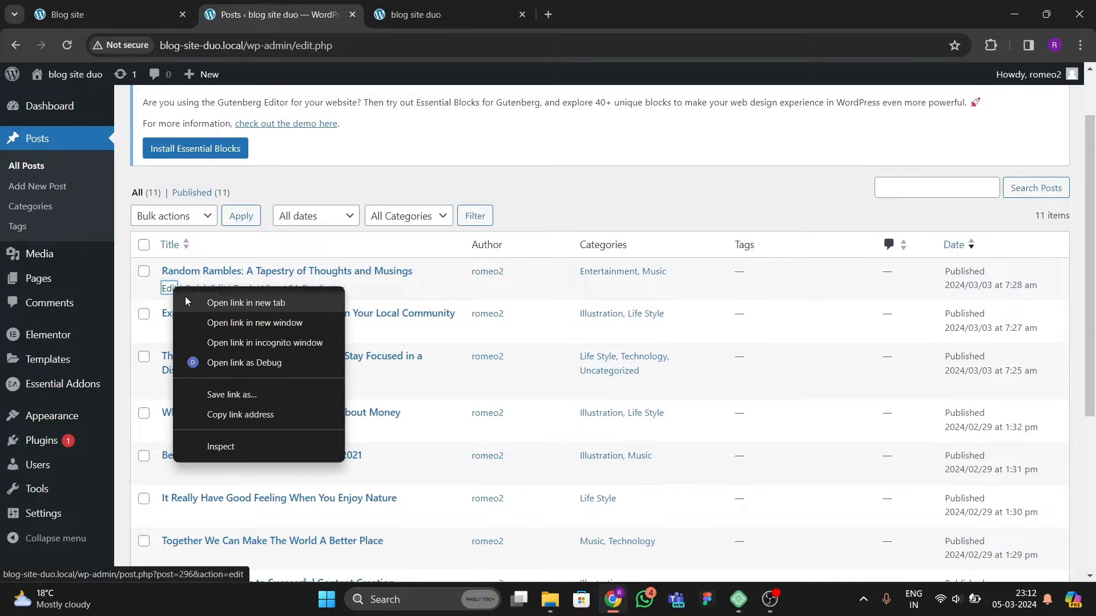
left_click(224, 305)
left_click(439, 15)
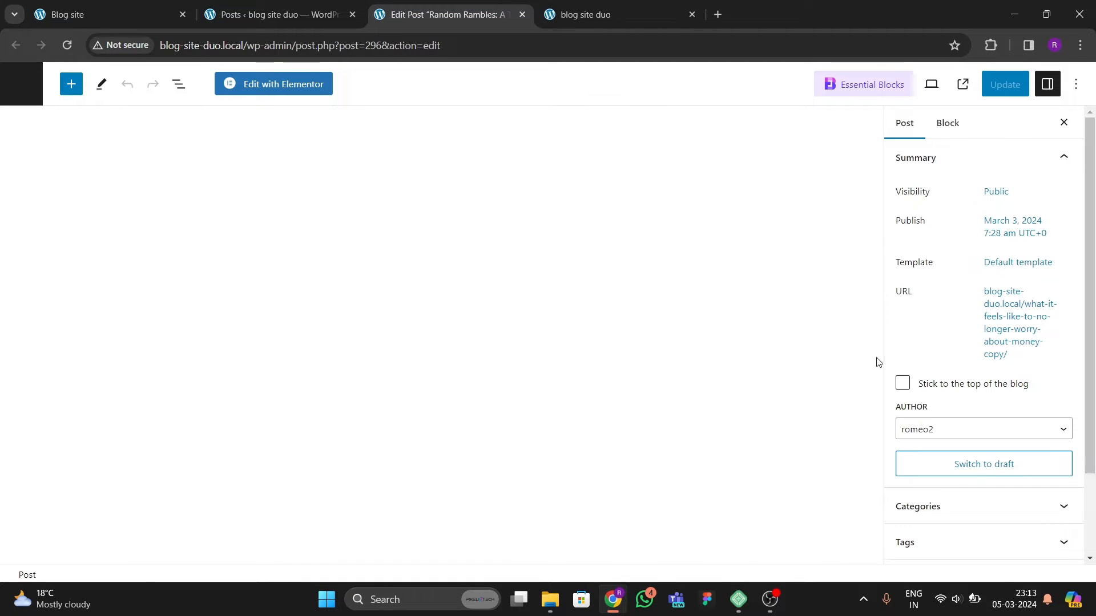
scroll(979, 446, "down", 2)
left_click(978, 480)
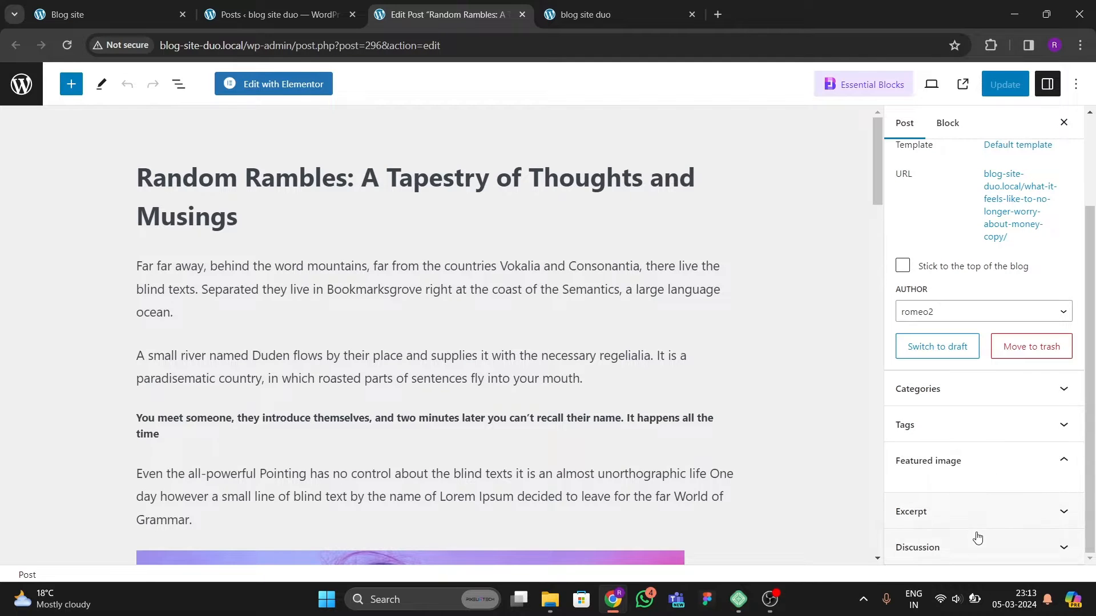
left_click(996, 471)
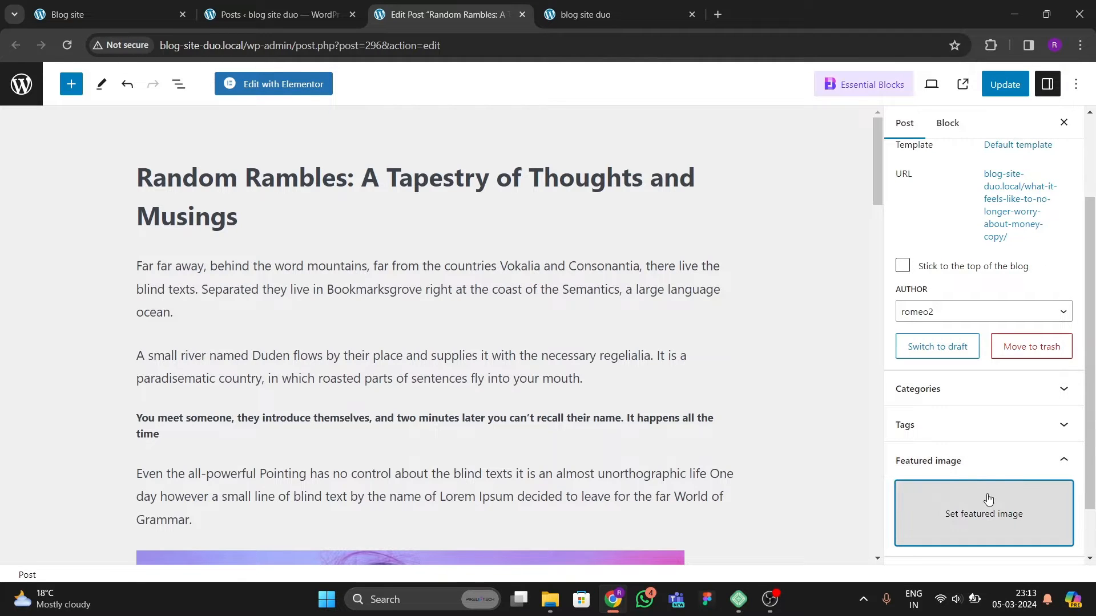
left_click(990, 465)
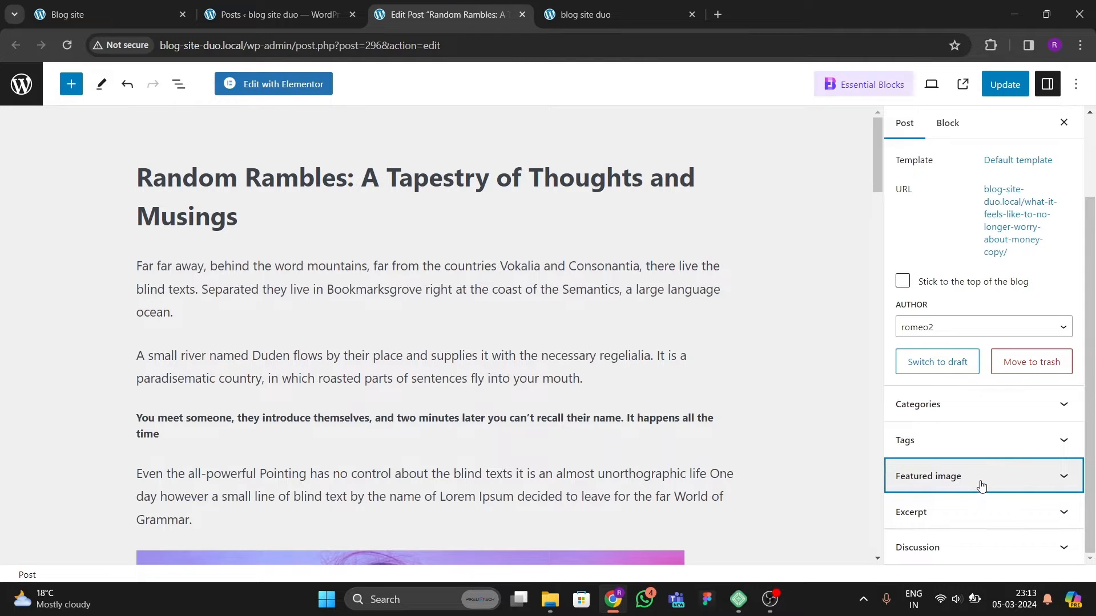
left_click(982, 486)
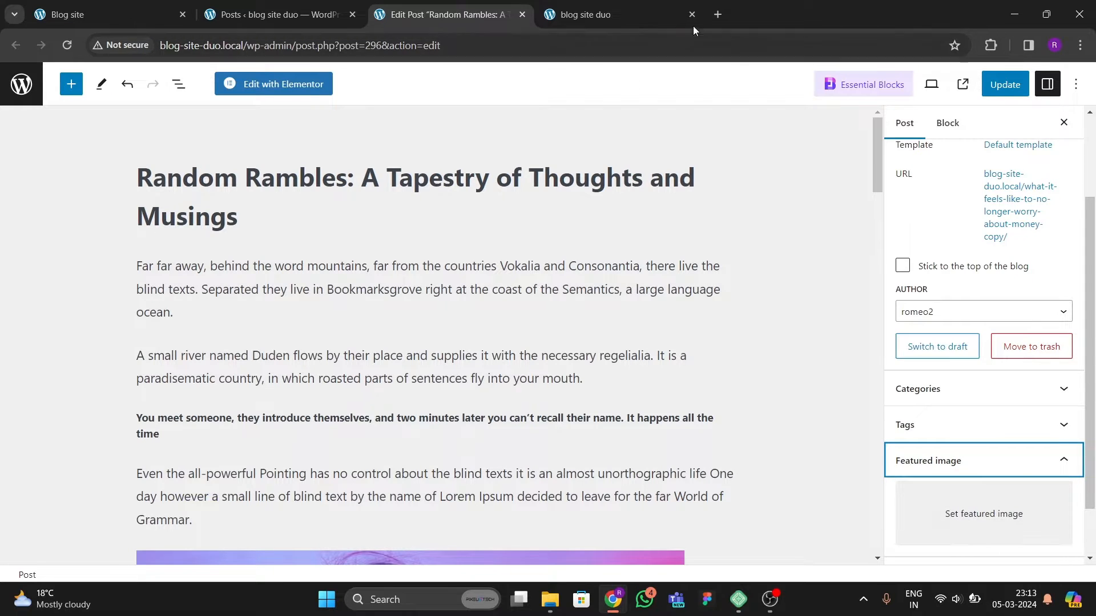
Step: Open Unsplash in a new tab and search its photos for fashion
left_click(718, 15)
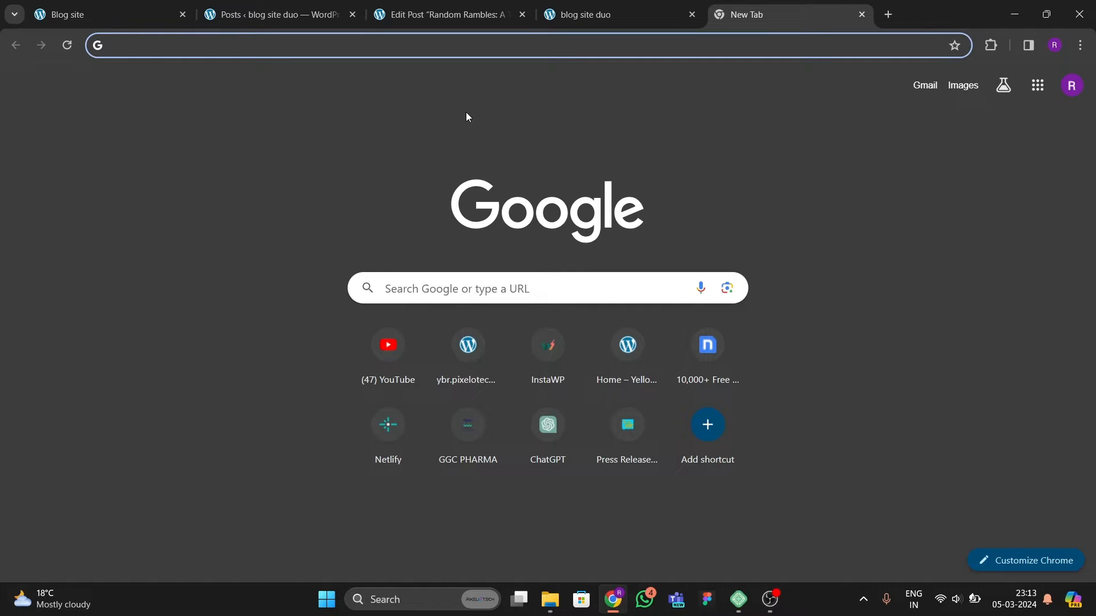
type("unsplash.com")
key("Return")
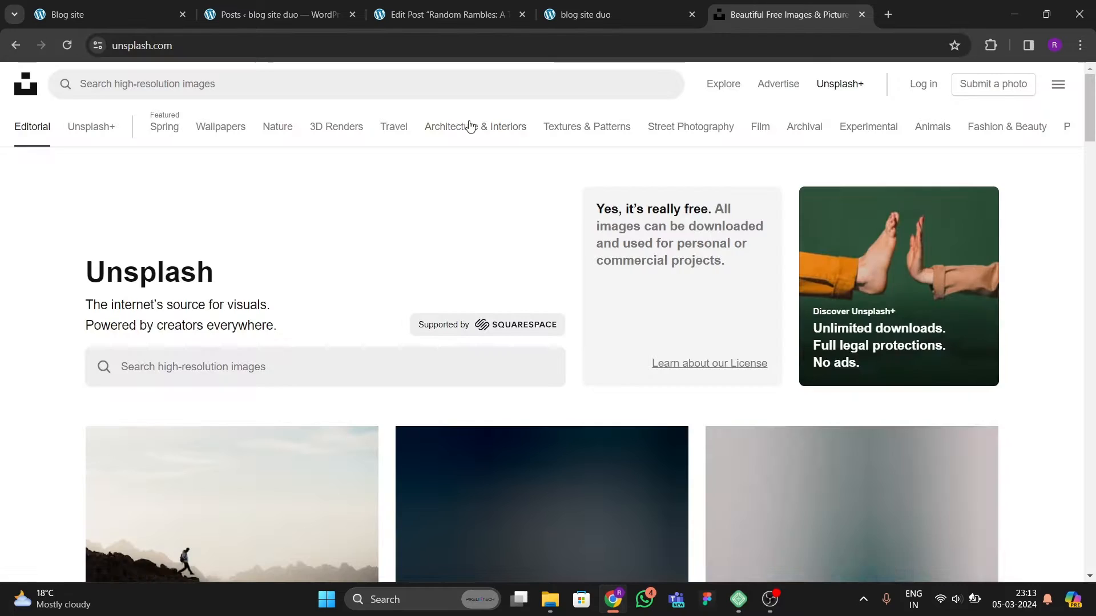
left_click(221, 80)
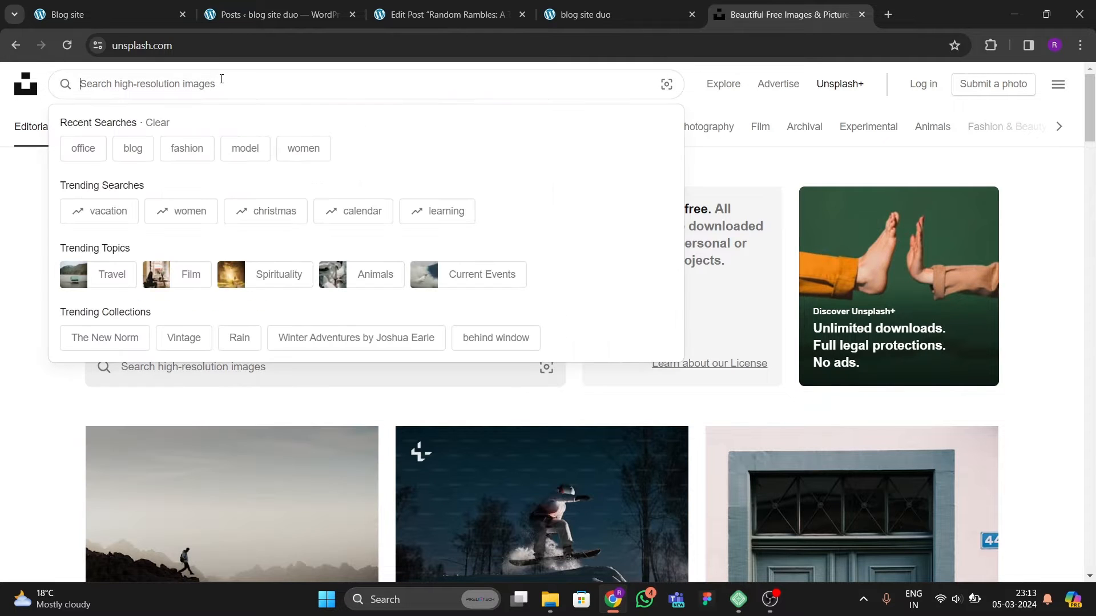
type("fas")
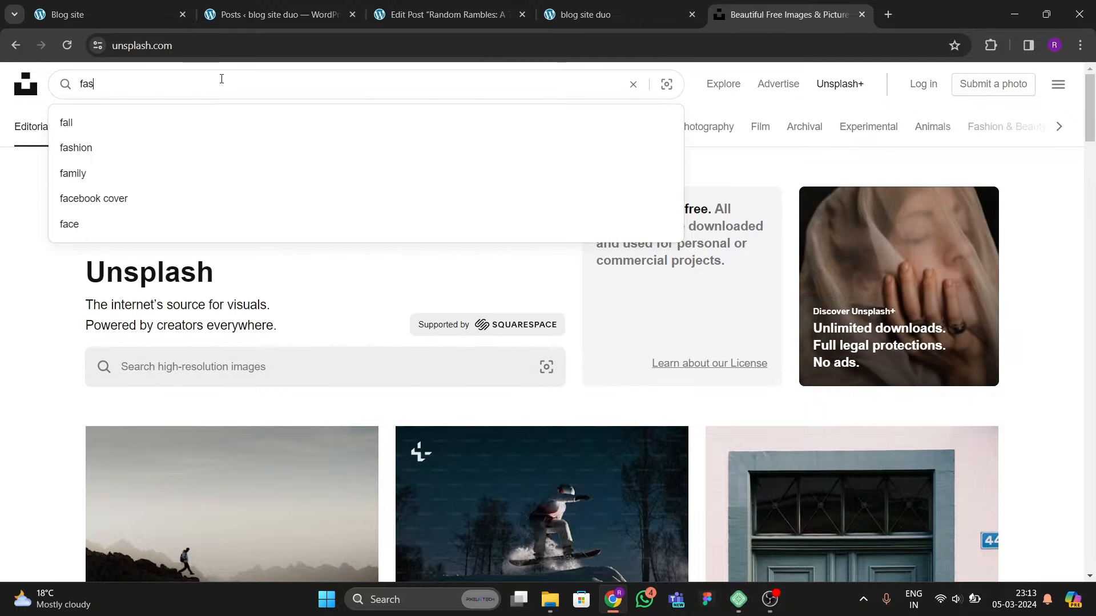
type("hoion")
key("Return")
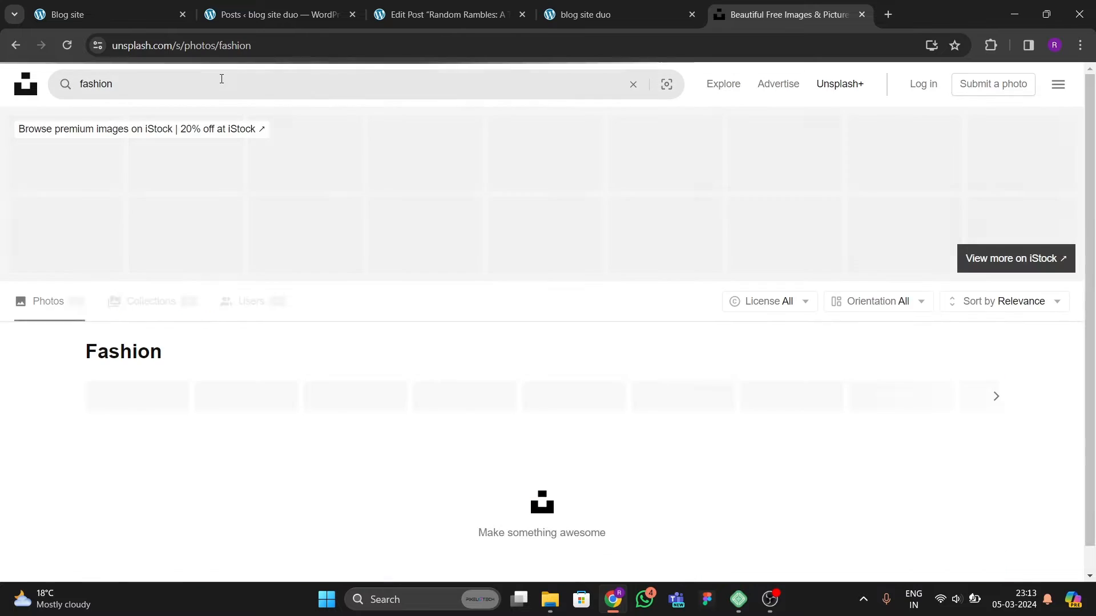
Step: Filter the fashion photo results to landscape orientation
scroll(420, 304, "down", 8)
scroll(776, 147, "up", 7)
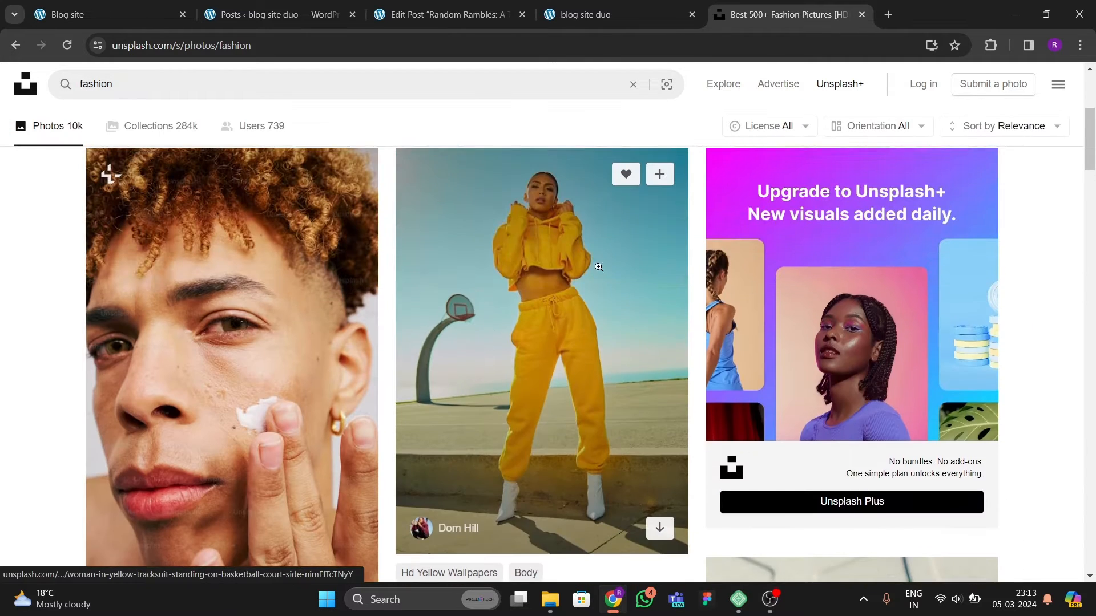
left_click(877, 230)
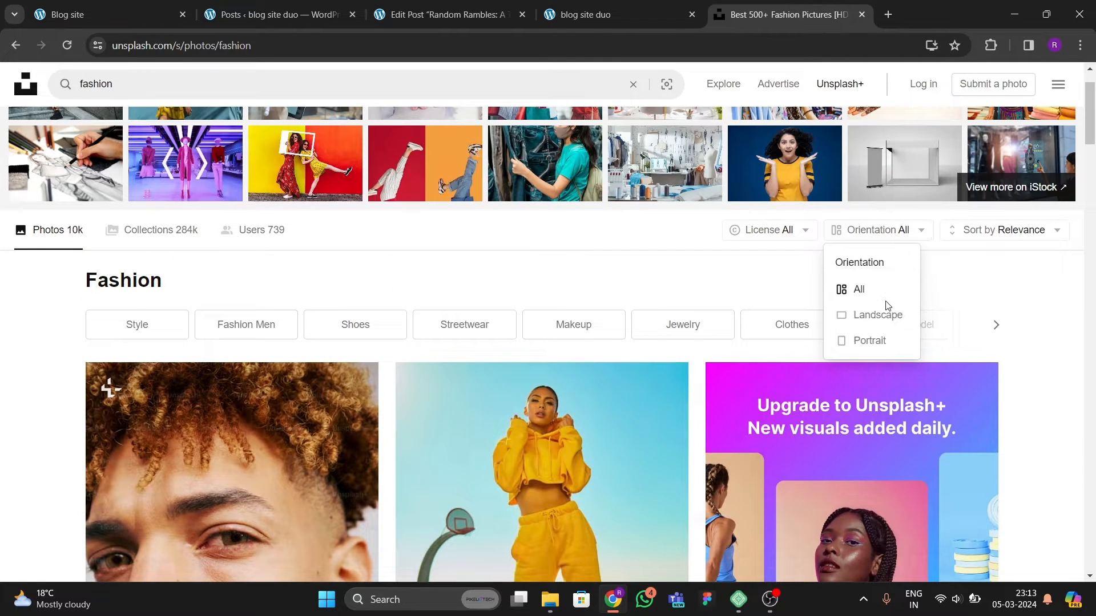
left_click(878, 315)
Step: Browse the landscape fashion photos for a suitable featured image
scroll(570, 348, "down", 10)
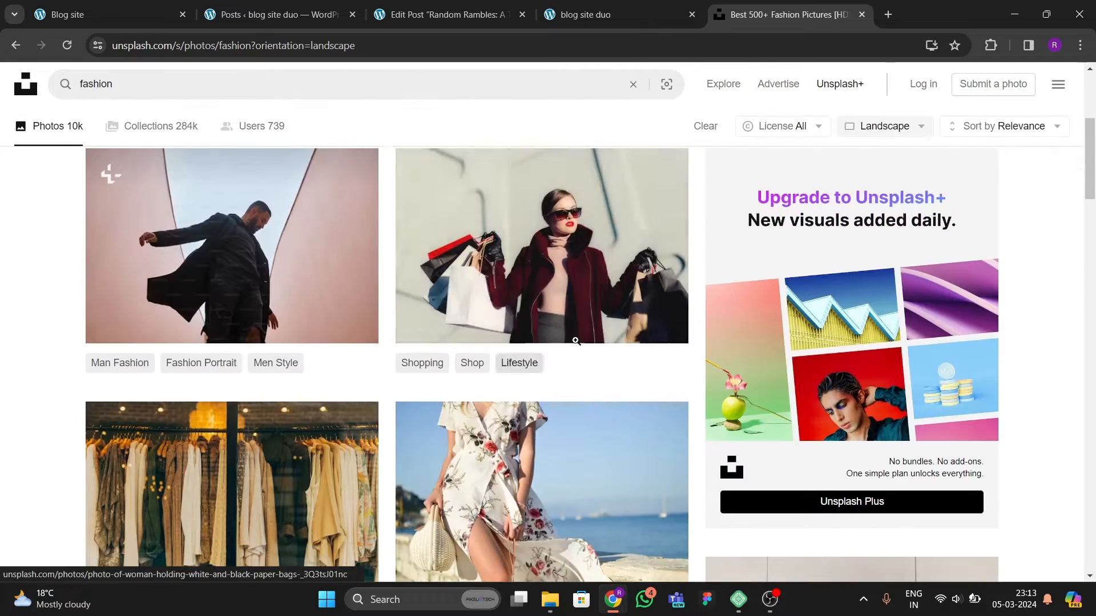
scroll(524, 372, "down", 3)
scroll(451, 353, "up", 10)
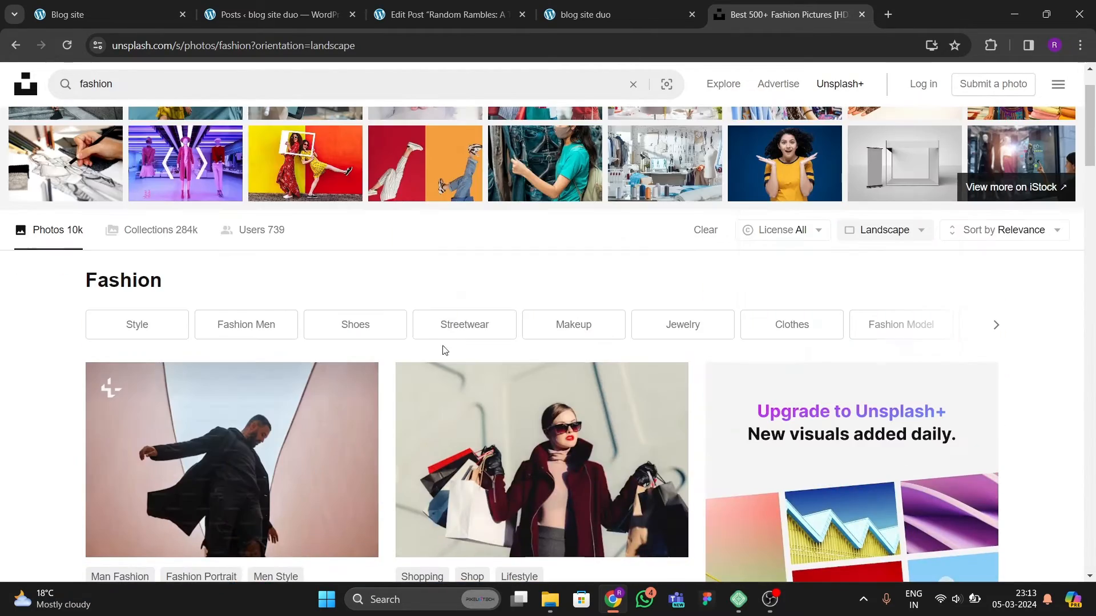
scroll(469, 369, "down", 3)
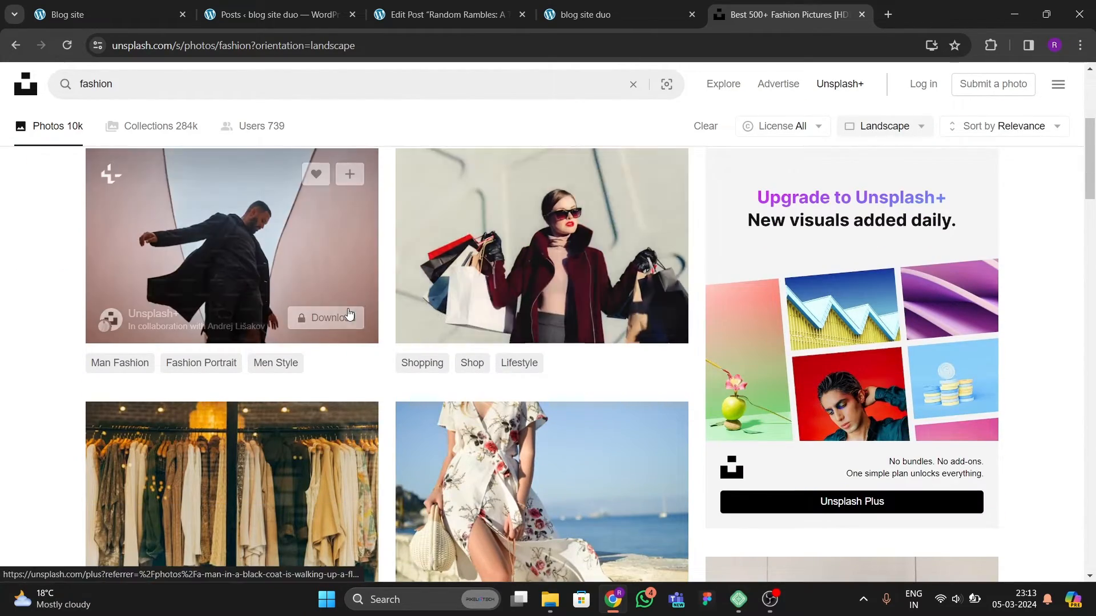
scroll(485, 434, "down", 2)
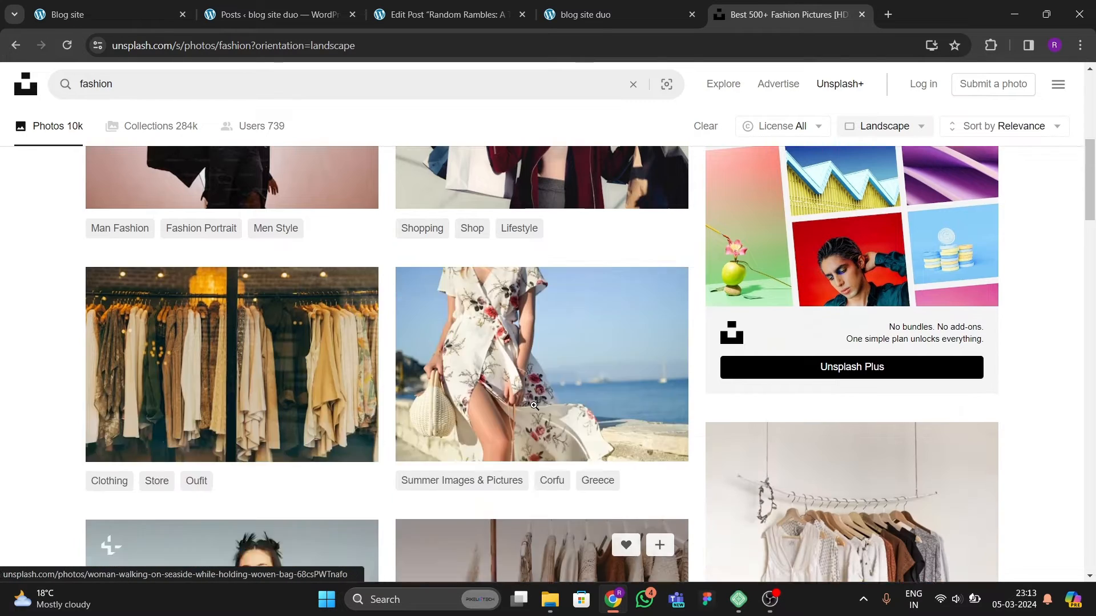
scroll(645, 536, "up", 1)
mouse_move(770, 608)
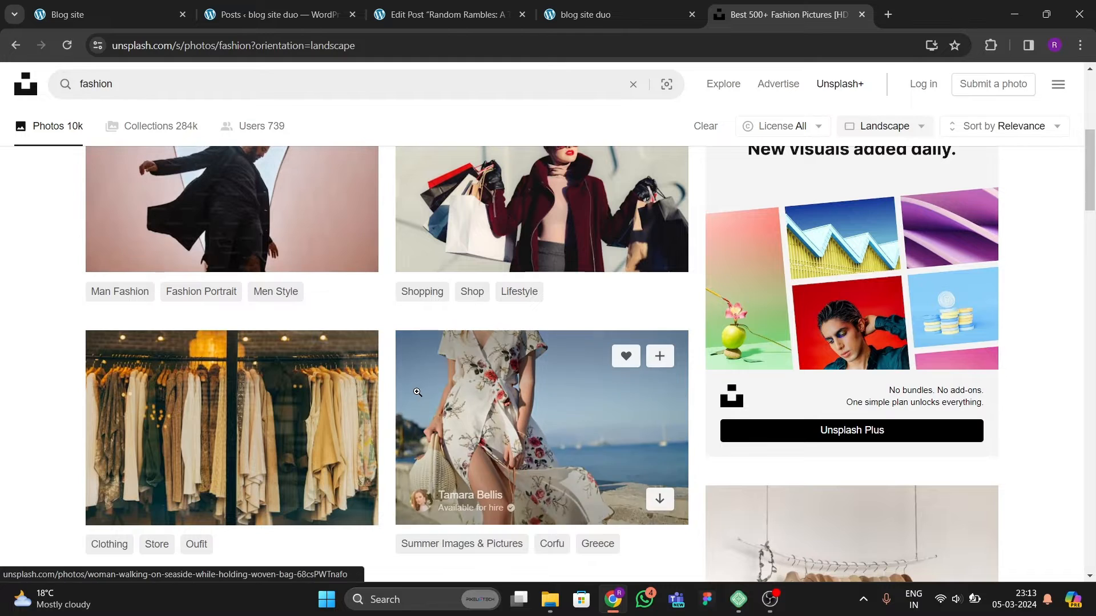
scroll(417, 392, "up", 1)
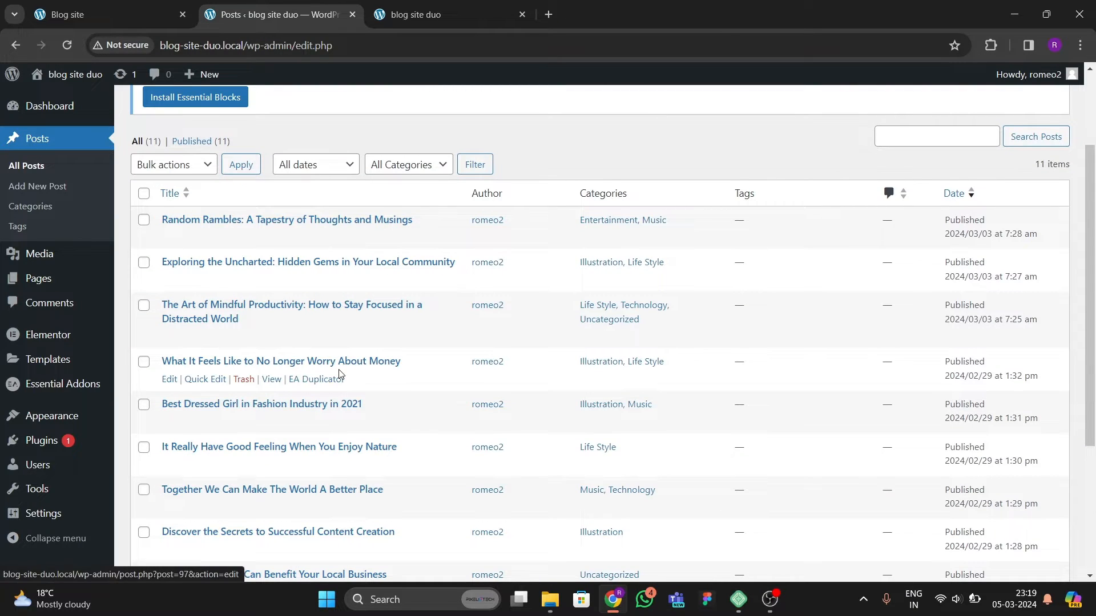
Step: Compare the blog site duo Posts list with the Blog site homepage
scroll(339, 373, "up", 1)
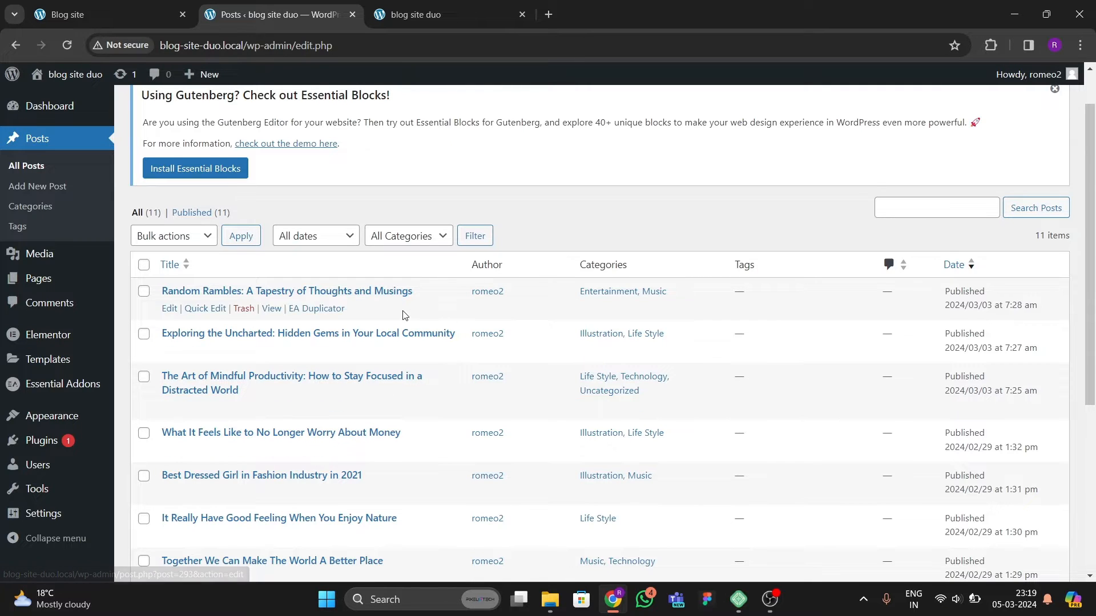
scroll(365, 350, "down", 2)
scroll(300, 377, "up", 2)
left_click(109, 16)
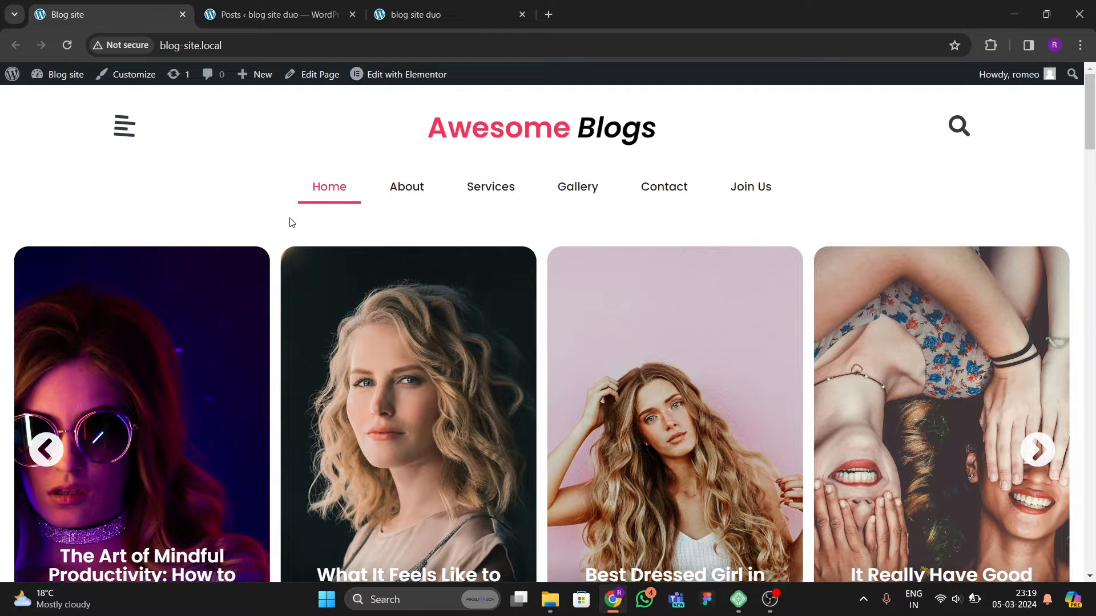
left_click(296, 12)
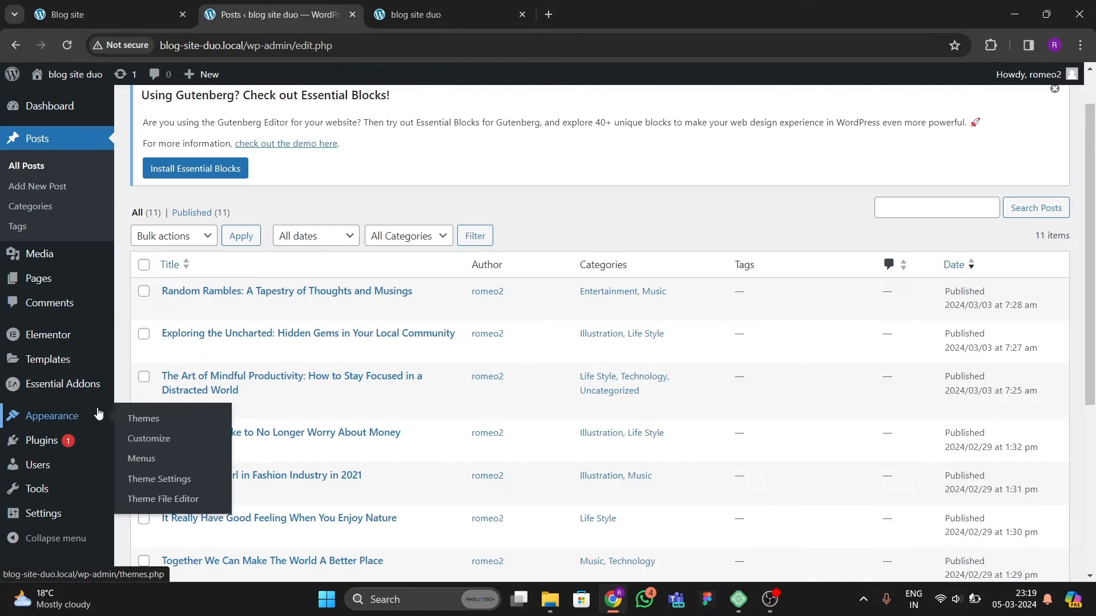
scroll(55, 402, "down", 3)
scroll(55, 400, "up", 2)
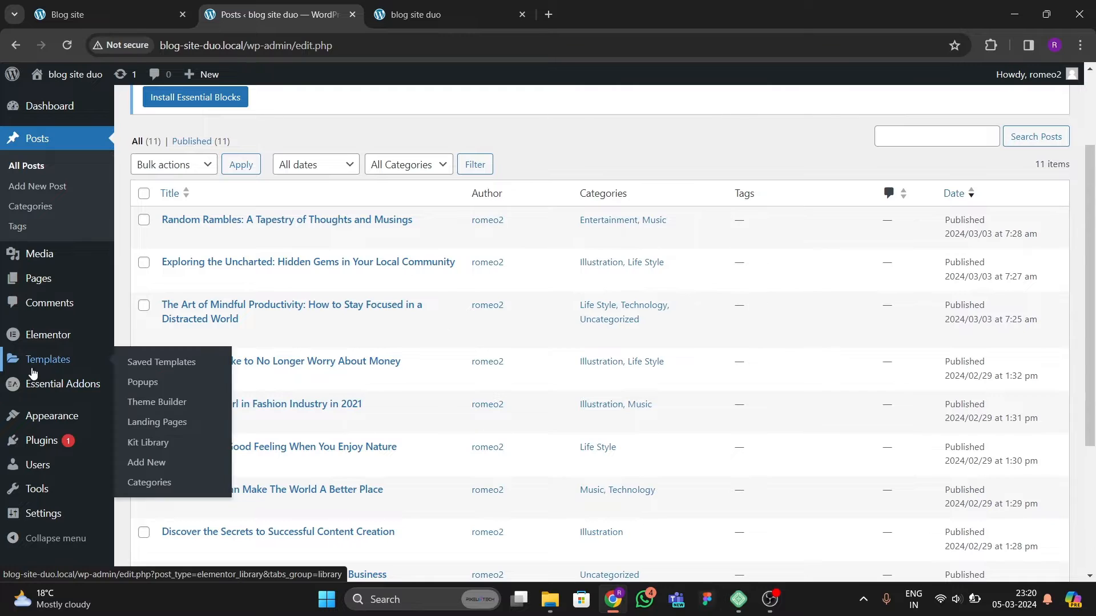
scroll(63, 355, "up", 2)
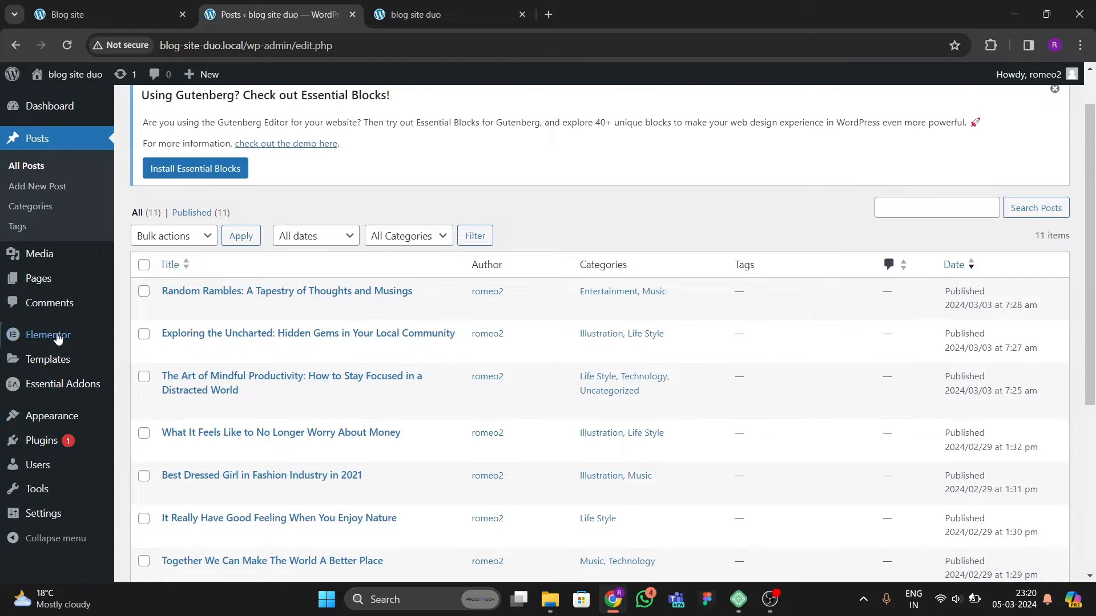
scroll(62, 400, "down", 5)
mouse_move(57, 517)
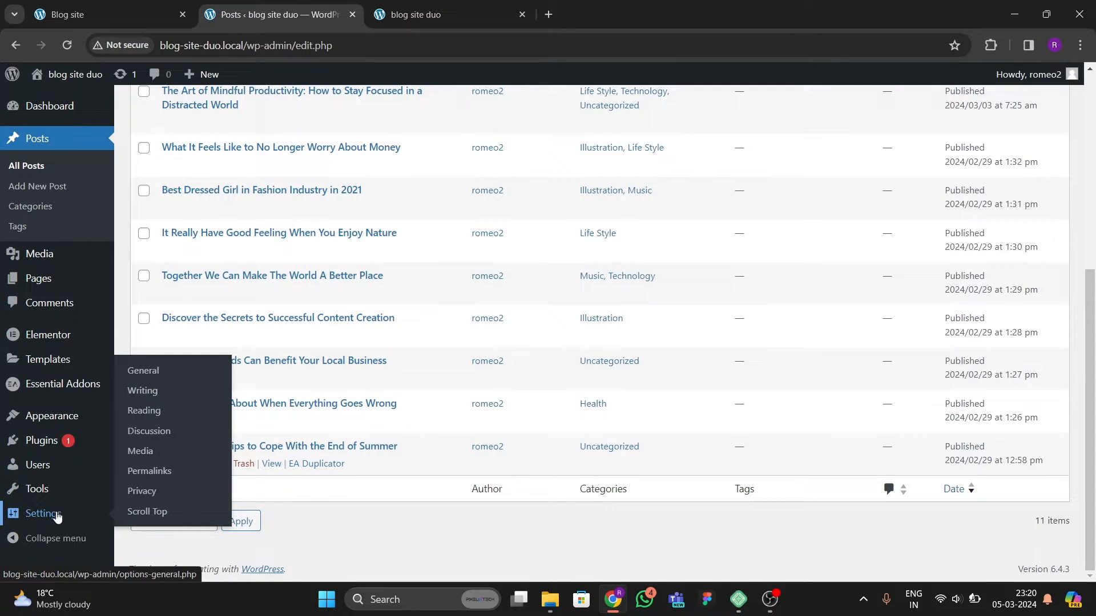
left_click(144, 410)
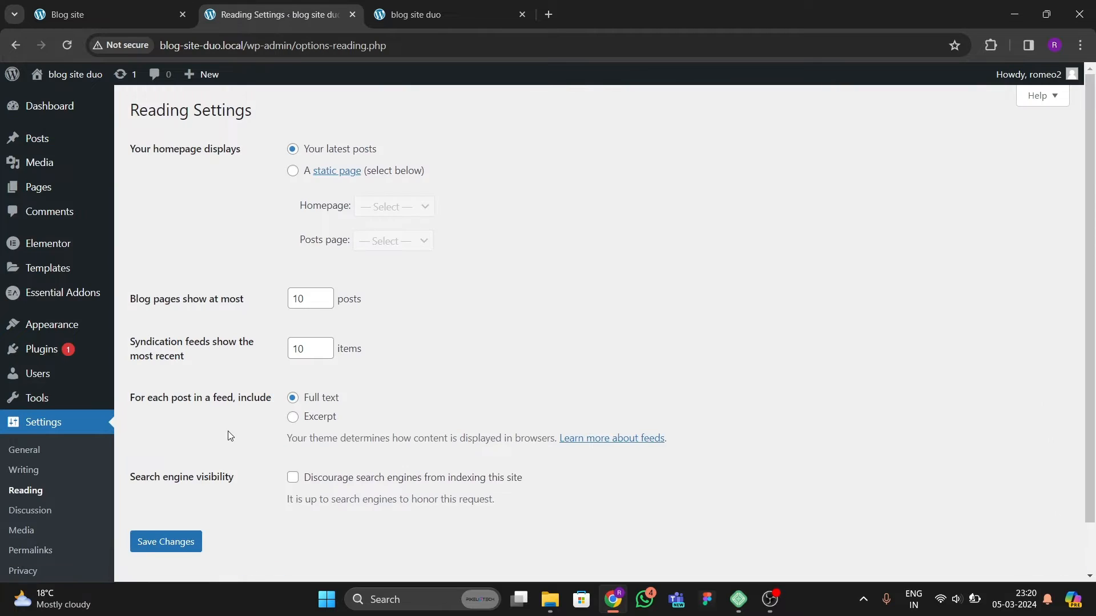
left_click(293, 172)
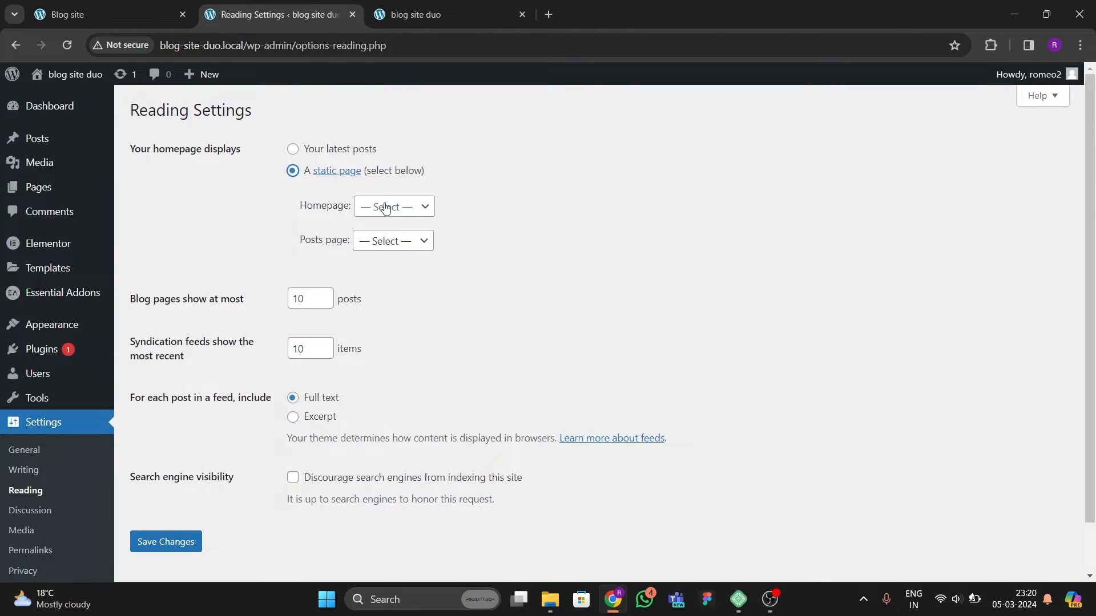
left_click(381, 207)
left_click(381, 222)
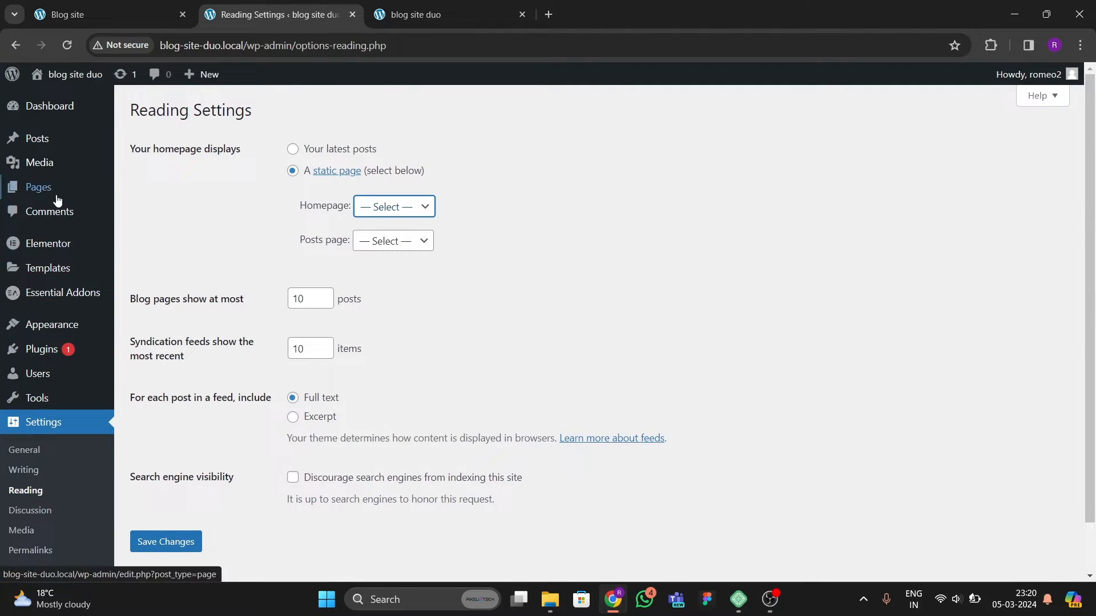
Step: Move all existing pages to the Trash with a bulk action
mouse_move(40, 187)
left_click(147, 188)
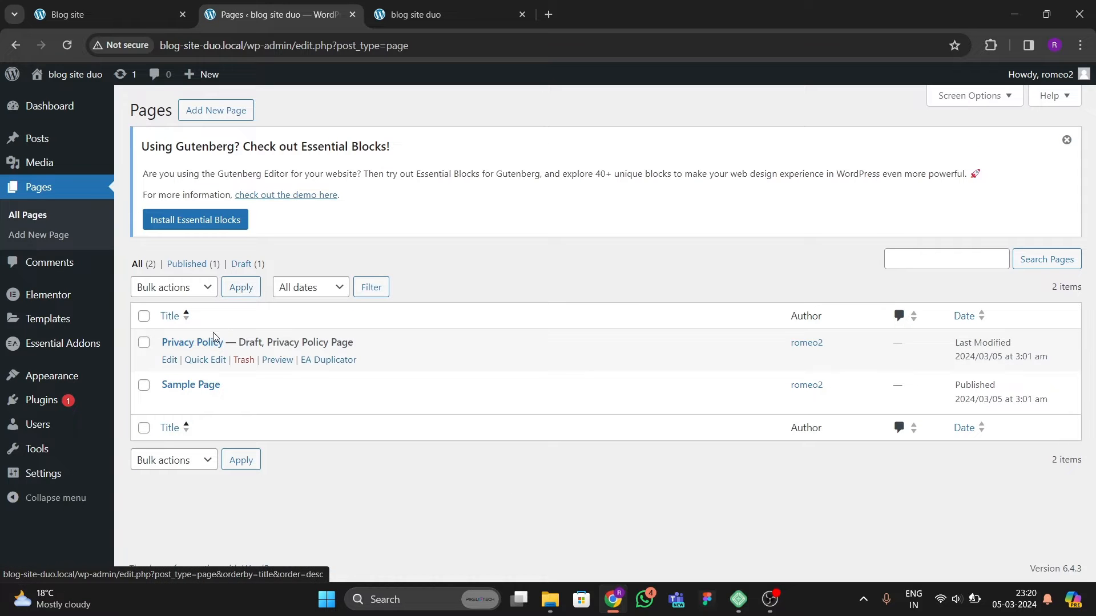
left_click(144, 316)
left_click(171, 287)
left_click(169, 333)
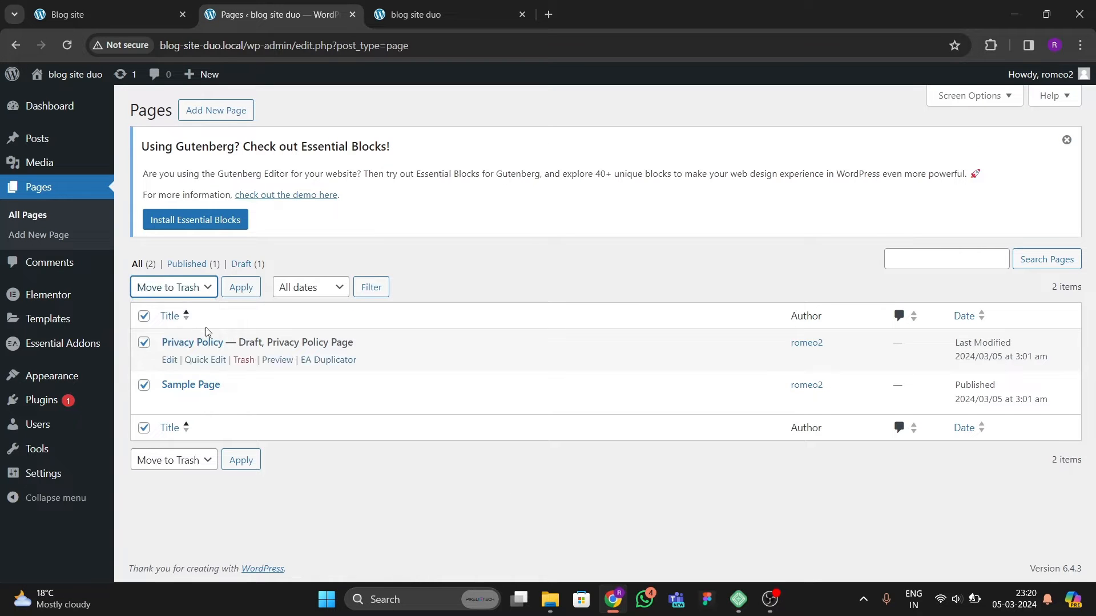
left_click(239, 288)
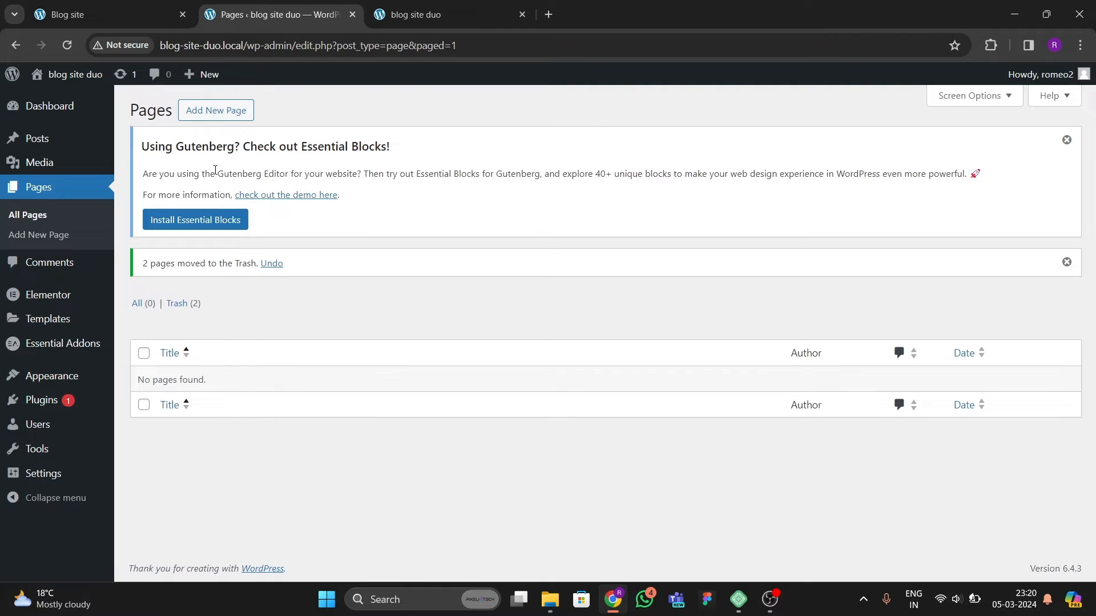
Step: Create a new page titled Home
left_click(216, 111)
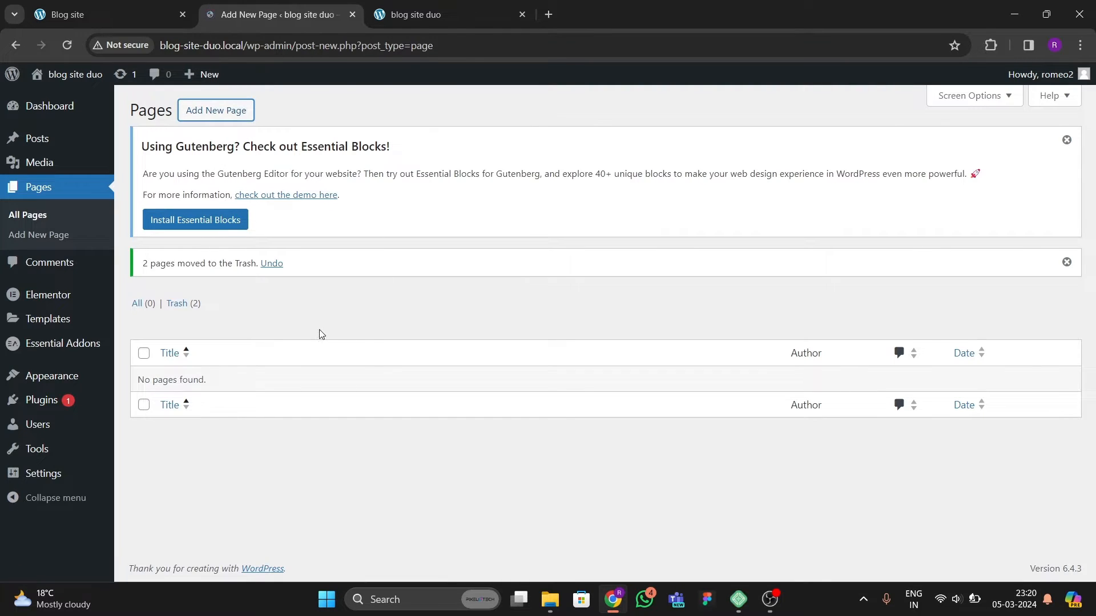
type("hy")
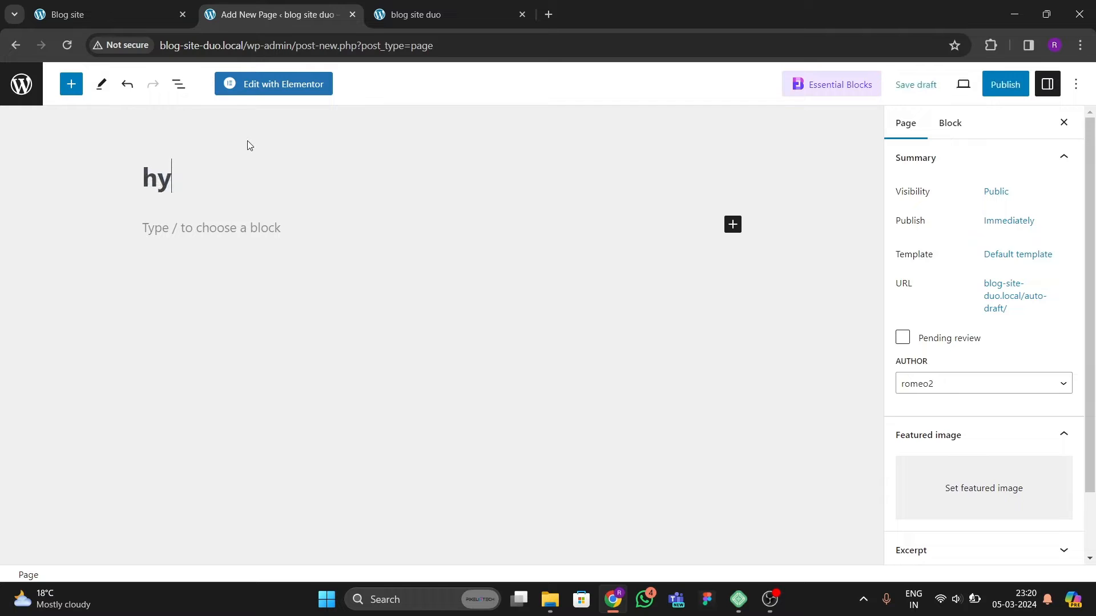
key("BackSpace")
key("BackSpace")
type("home")
key("BackSpace")
key("BackSpace")
key("BackSpace")
key("BackSpace")
type("Home")
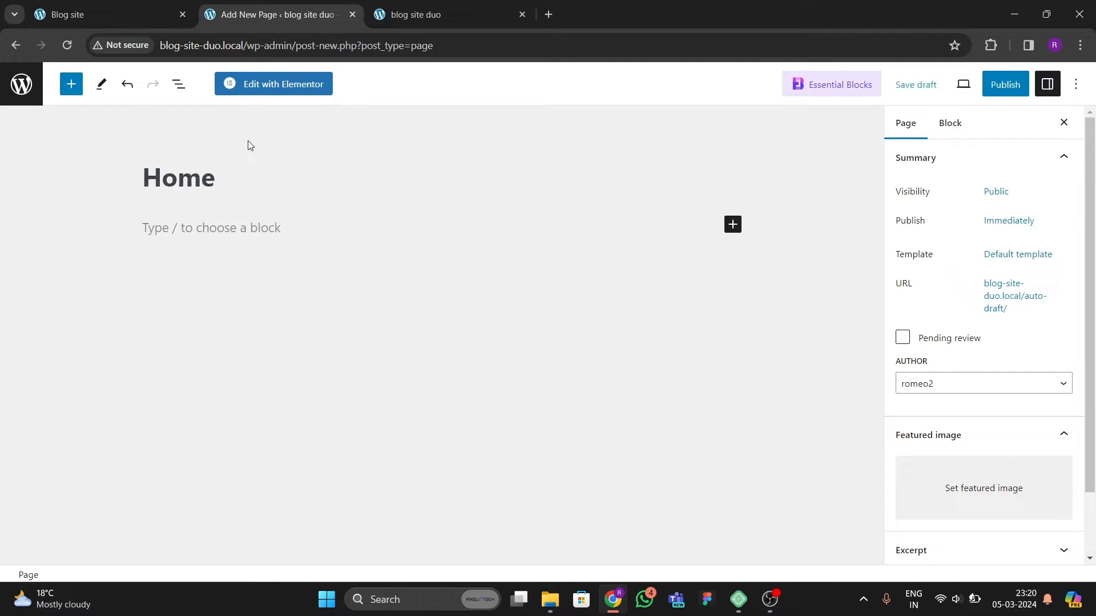
Step: Set the Home page template to Elementor Full Width and publish the page
left_click(993, 255)
left_click(945, 360)
left_click(927, 402)
left_click(779, 392)
left_click(997, 85)
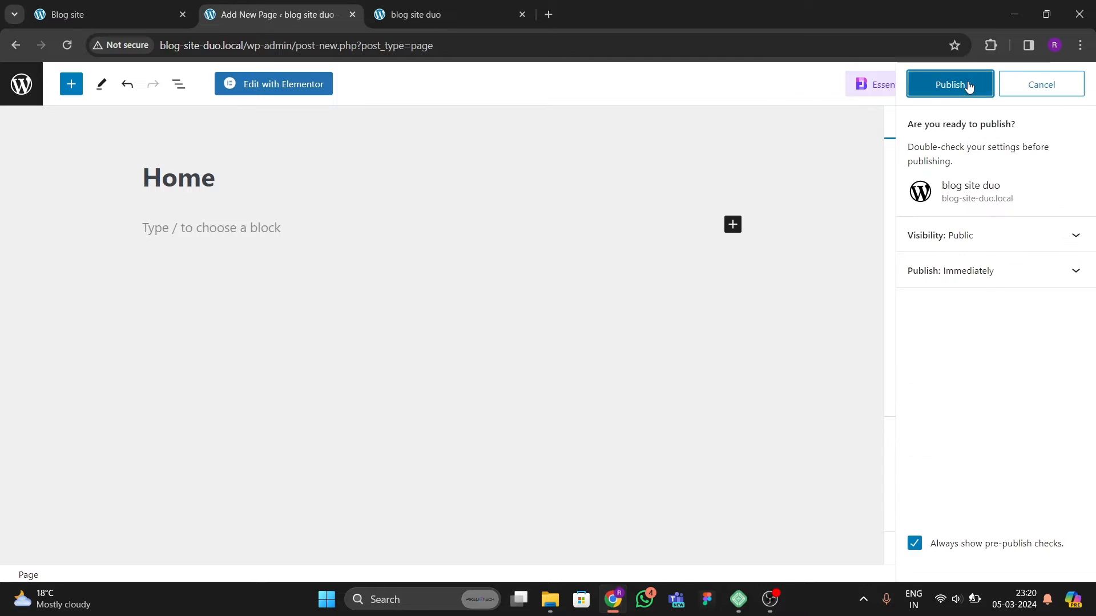
left_click(969, 86)
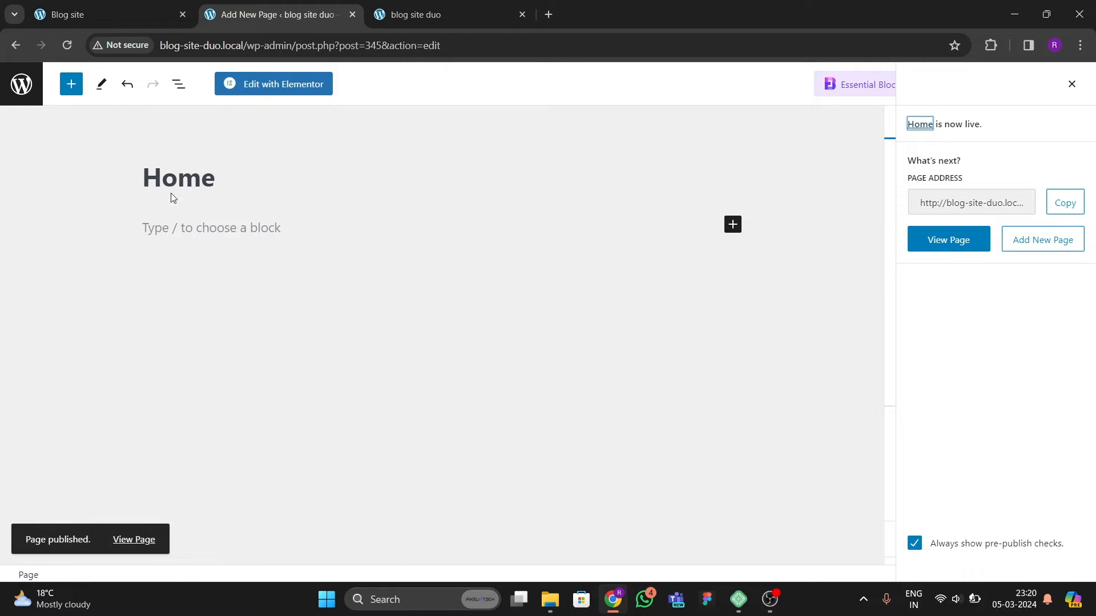
left_click(23, 86)
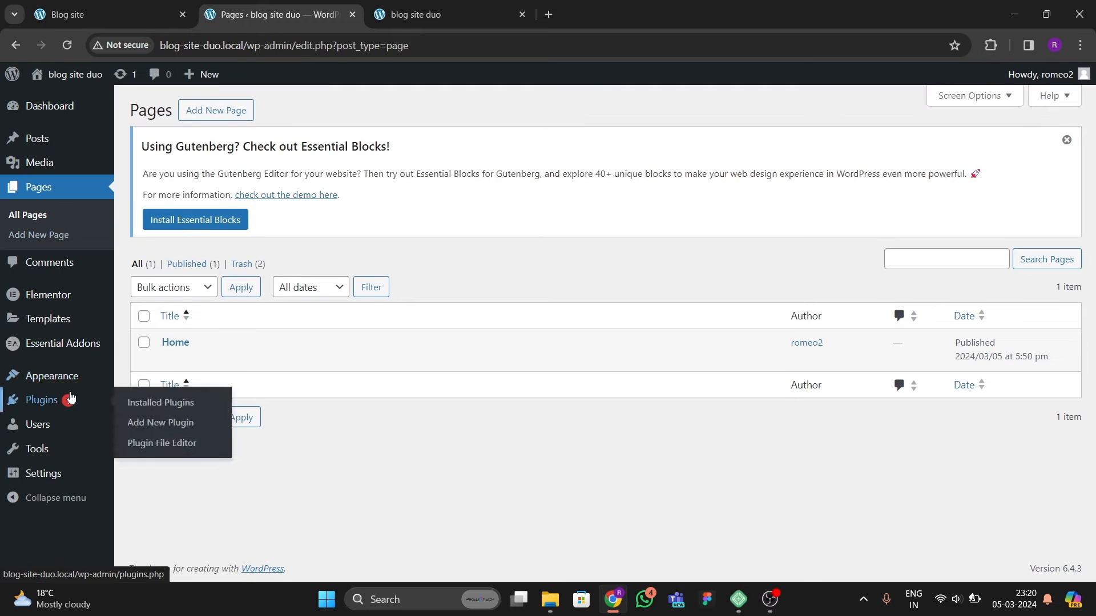
Step: In Elementor's Features settings, set Flexbox Container and Upgrade Swiper Library to Active
mouse_move(47, 298)
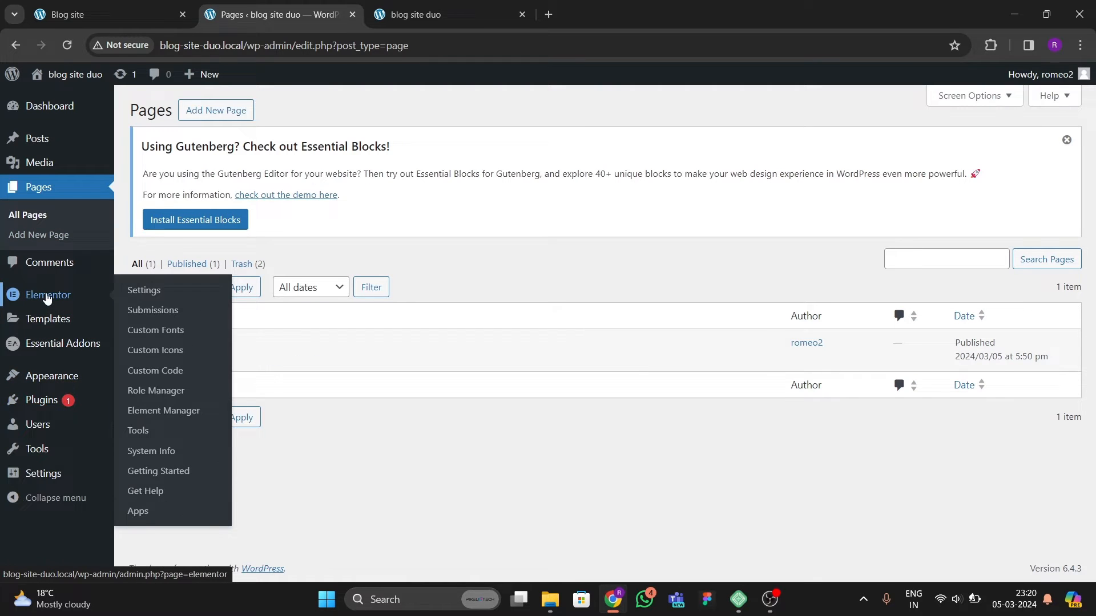
left_click(131, 292)
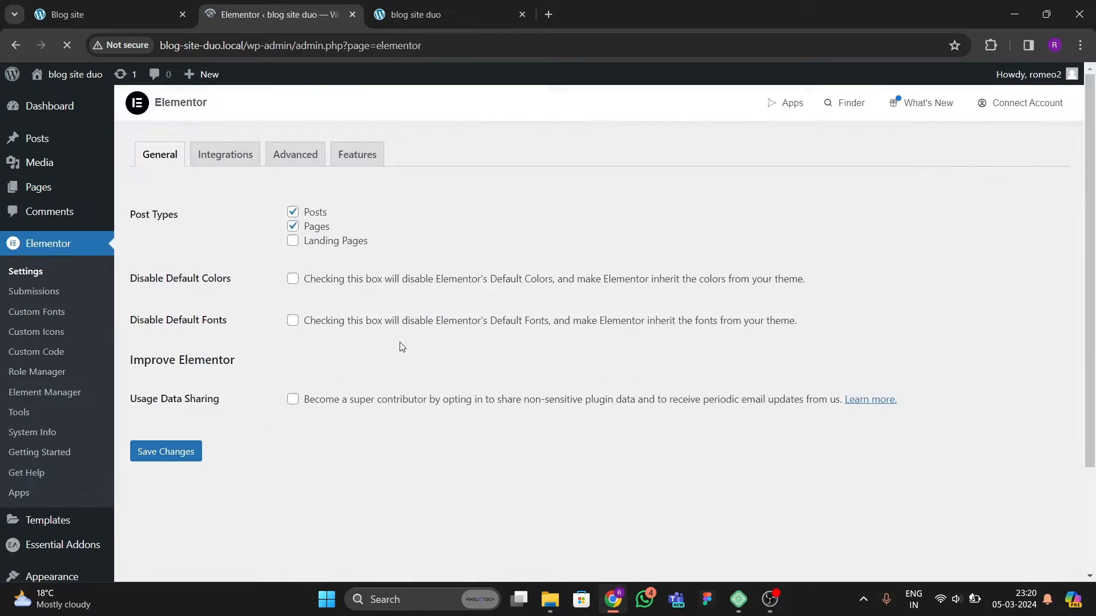
left_click(356, 154)
scroll(270, 392, "down", 2)
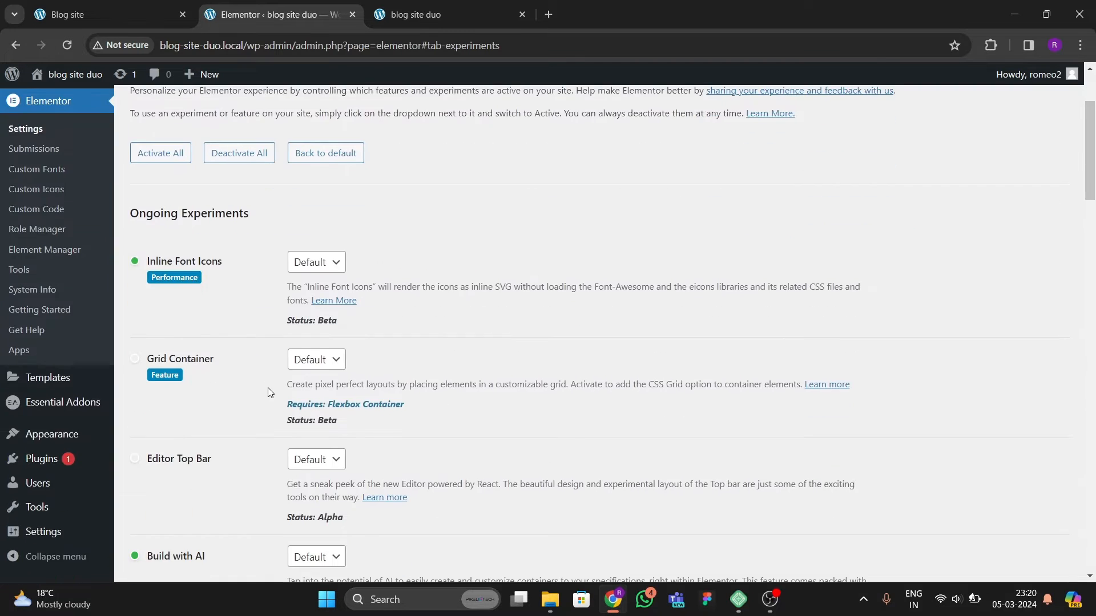
scroll(269, 392, "down", 2)
scroll(245, 381, "down", 5)
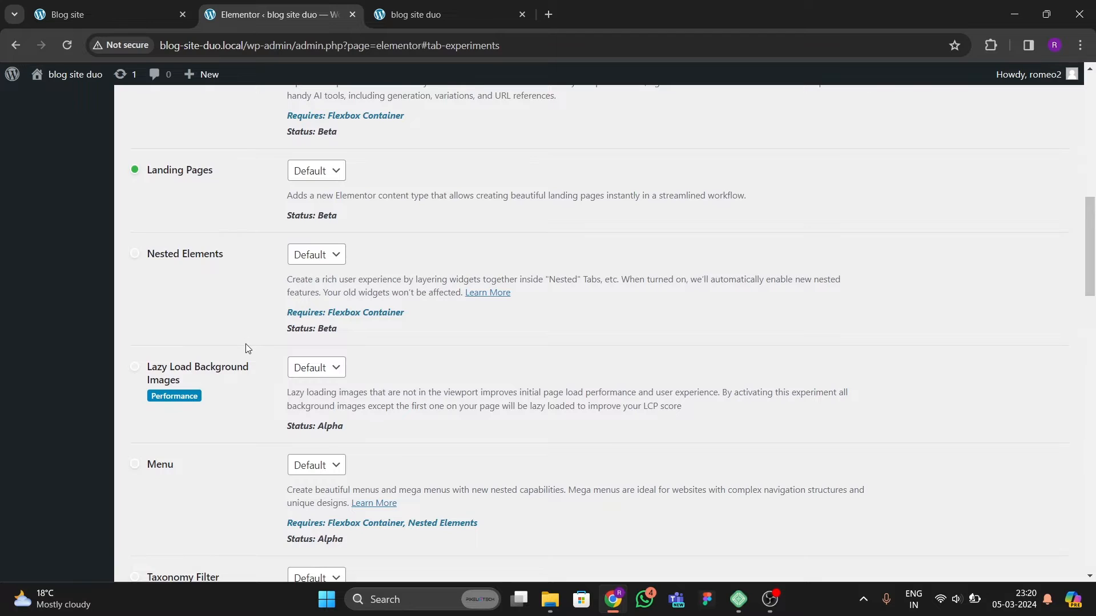
scroll(245, 344, "down", 7)
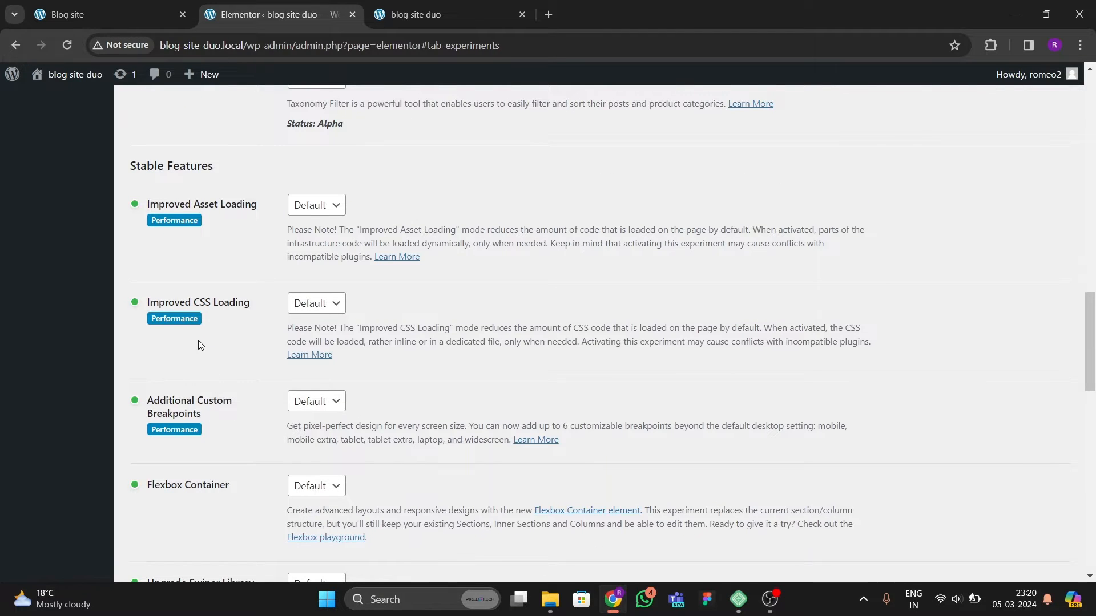
scroll(233, 366, "down", 3)
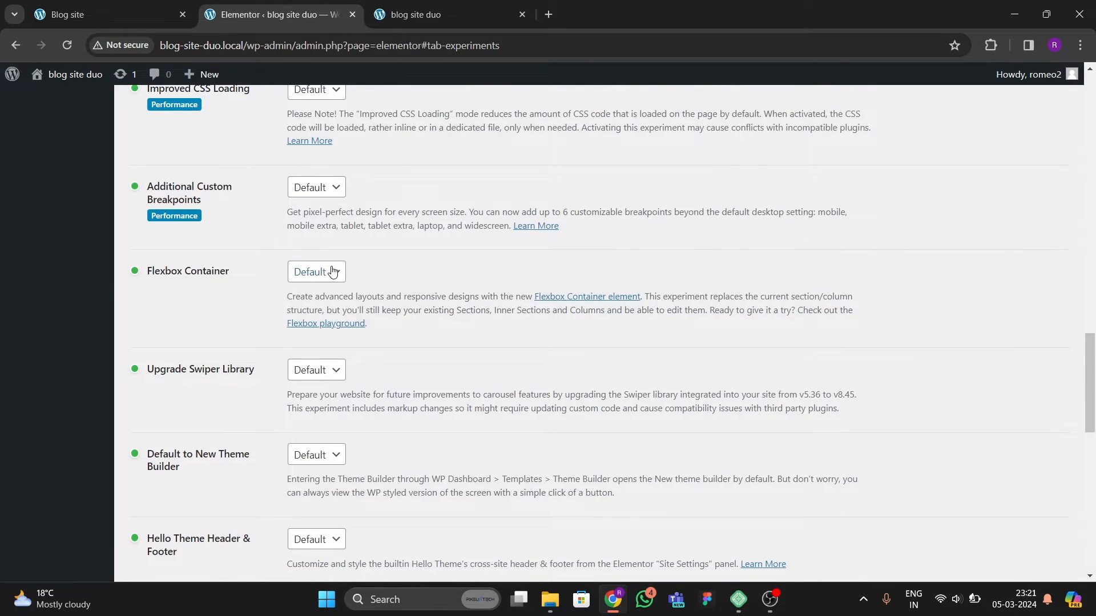
left_click(333, 272)
left_click(311, 303)
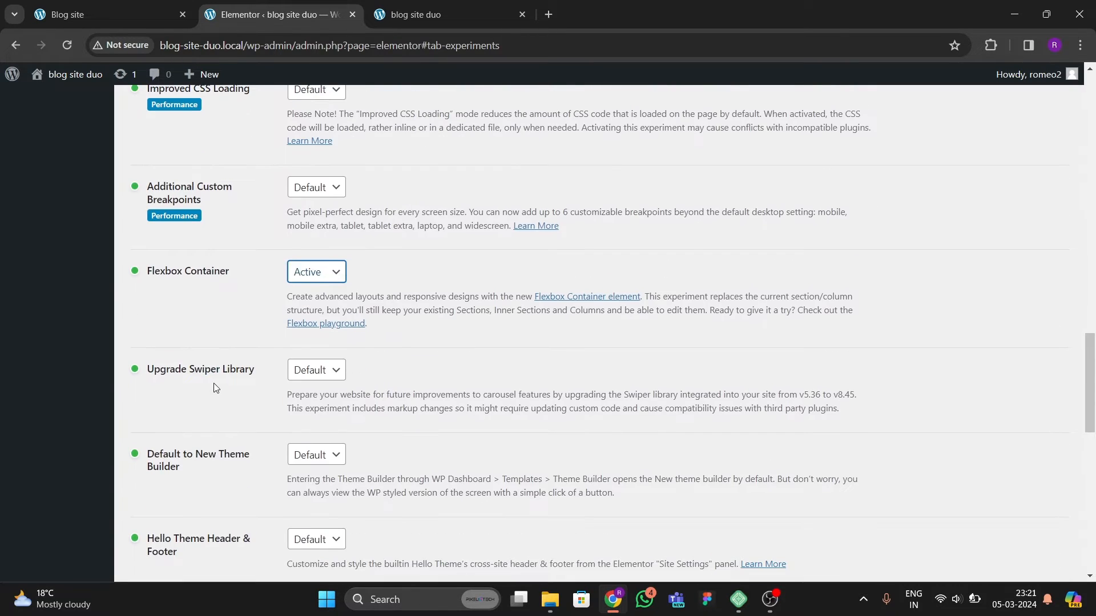
left_click(317, 369)
left_click(312, 402)
Step: Review the remaining Elementor experiments and features list
scroll(273, 405, "down", 1)
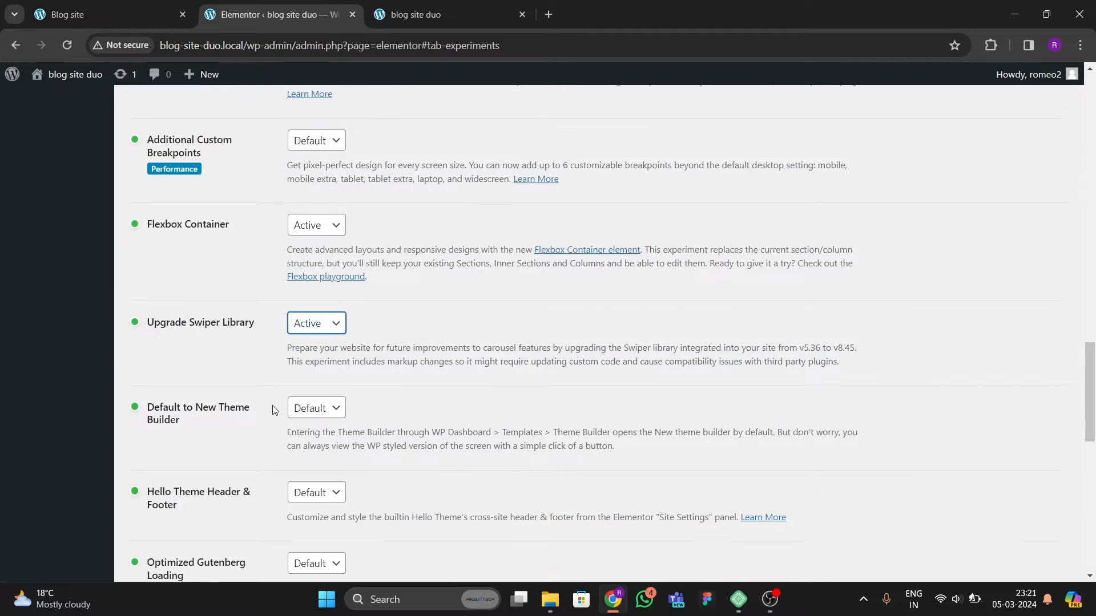
scroll(272, 405, "down", 2)
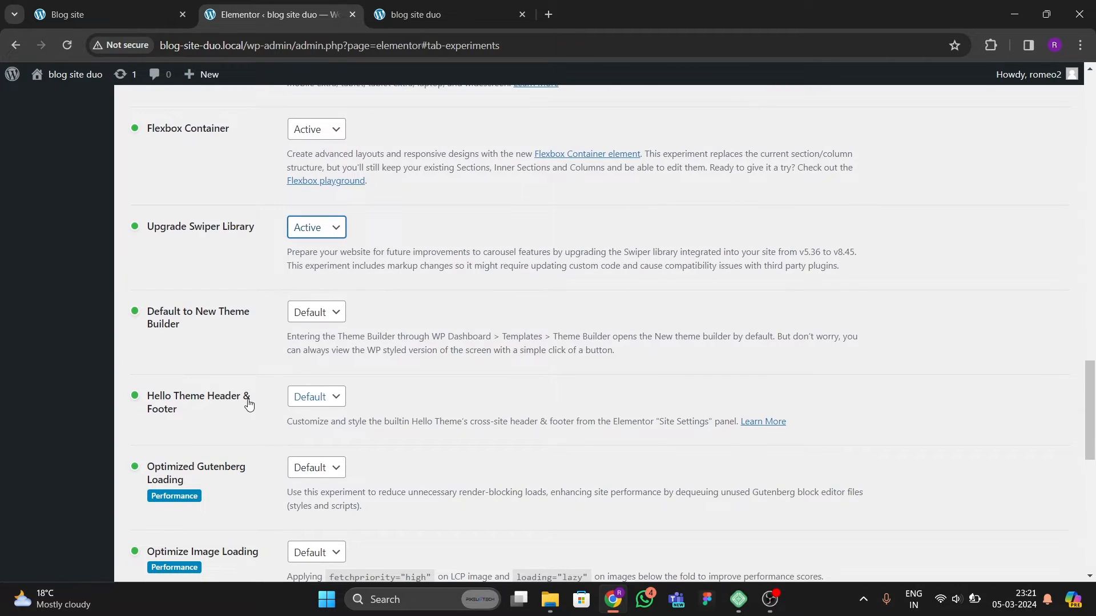
scroll(201, 379, "down", 6)
scroll(205, 377, "up", 12)
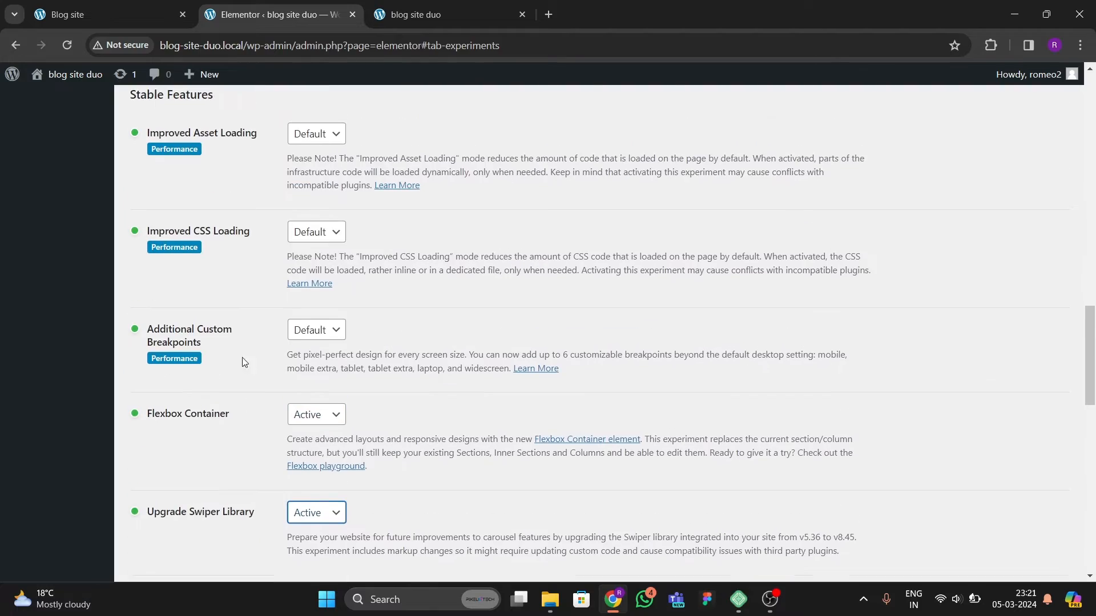
scroll(261, 350, "up", 20)
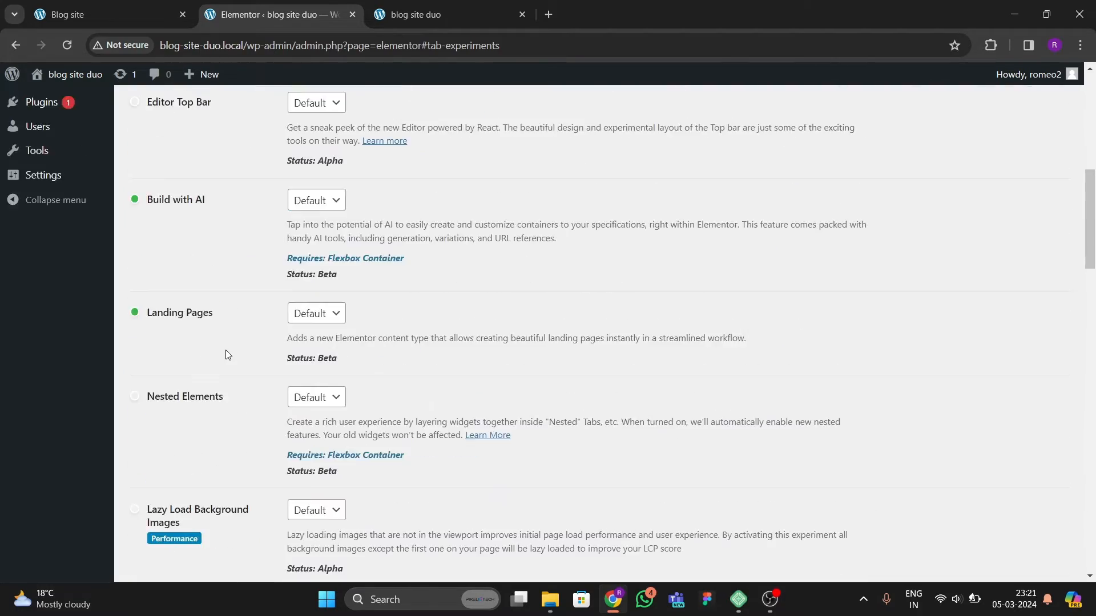
scroll(231, 343, "up", 4)
scroll(228, 387, "down", 20)
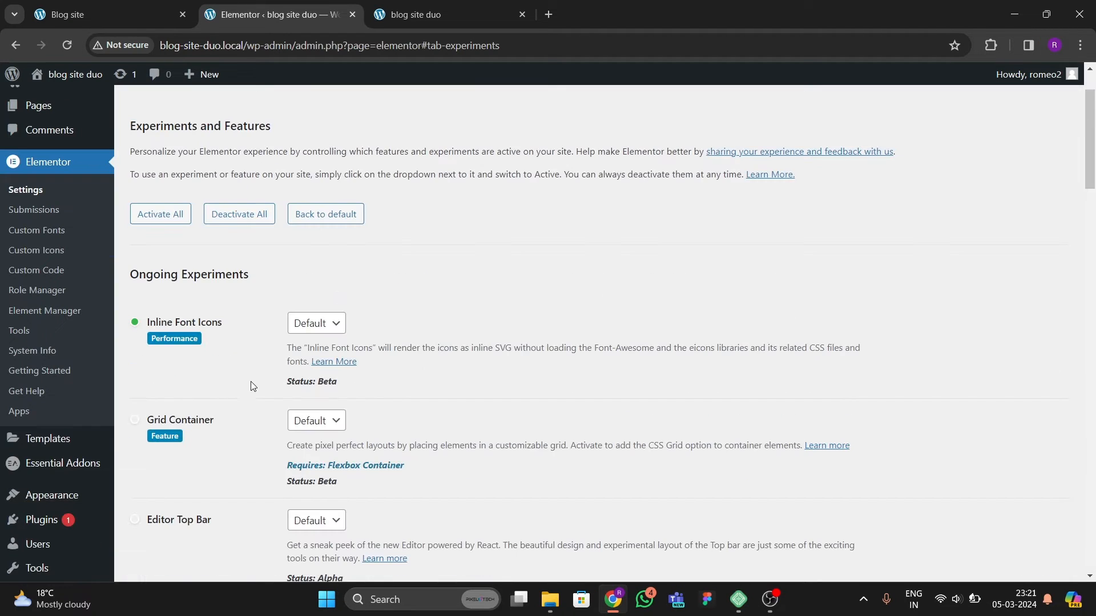
scroll(48, 341, "up", 2)
mouse_move(145, 203)
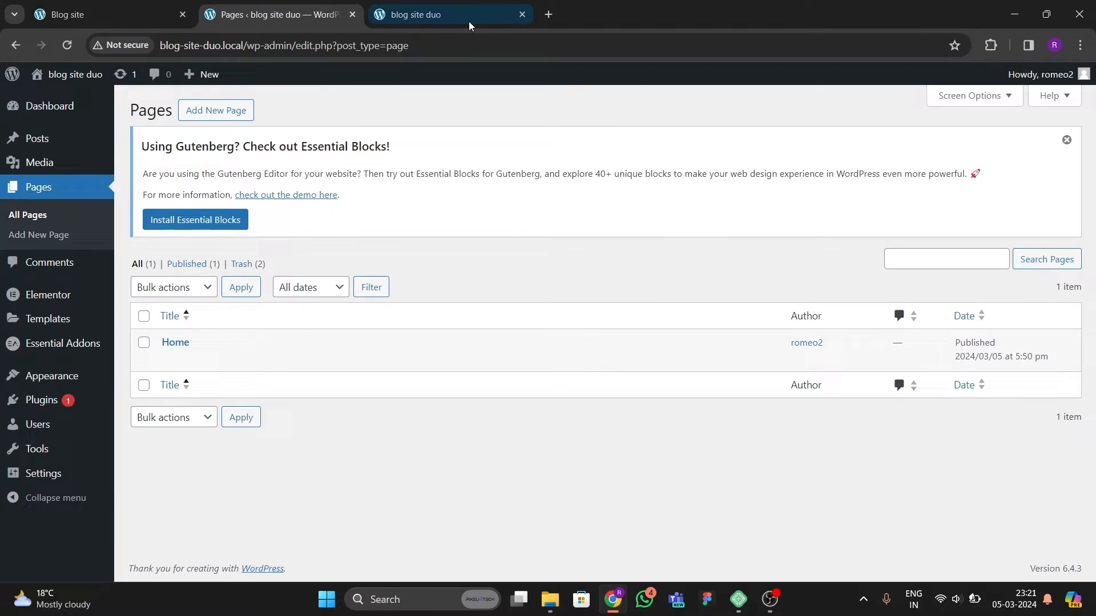
Step: Check the blog site duo front end, then return to the Pages list
left_click(467, 21)
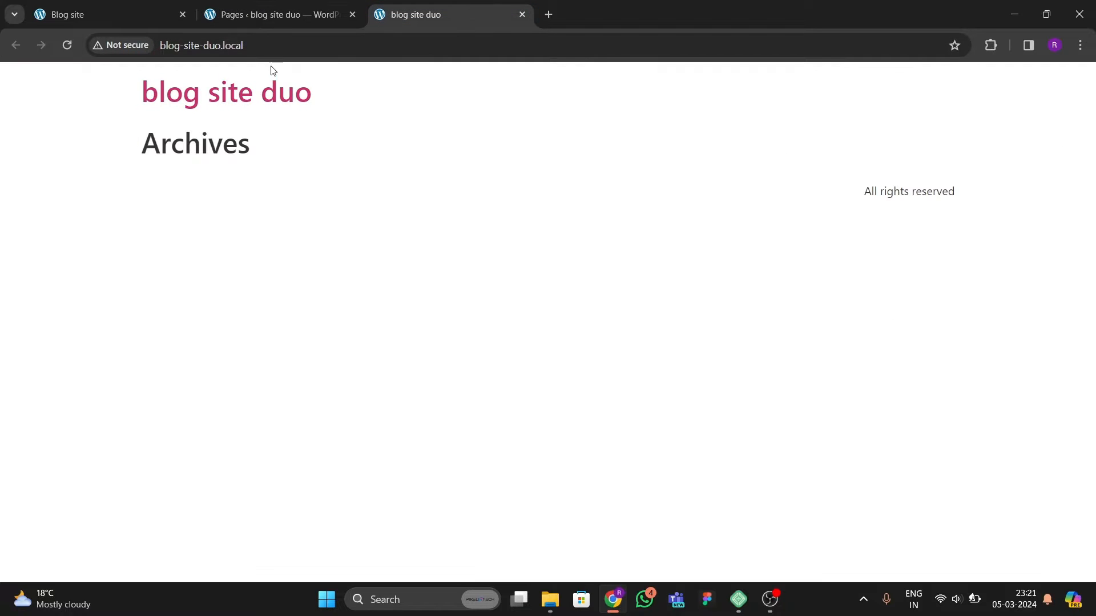
left_click(233, 17)
left_click(431, 13)
left_click(235, 16)
Step: Set the homepage to display the static page Home and save the reading settings
mouse_move(44, 475)
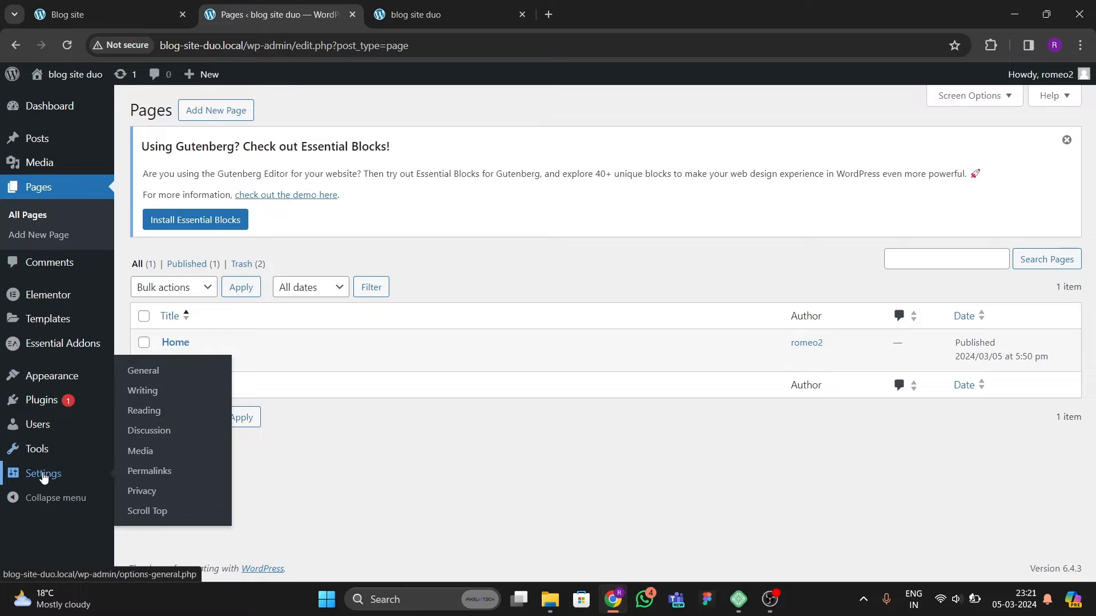
left_click(136, 408)
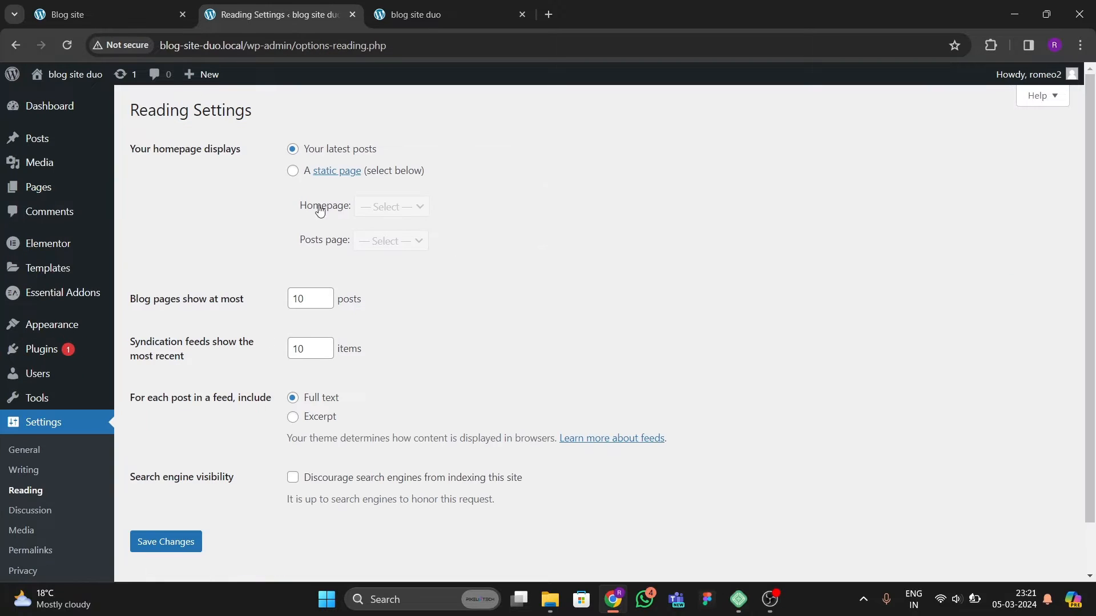
left_click(294, 171)
left_click(392, 207)
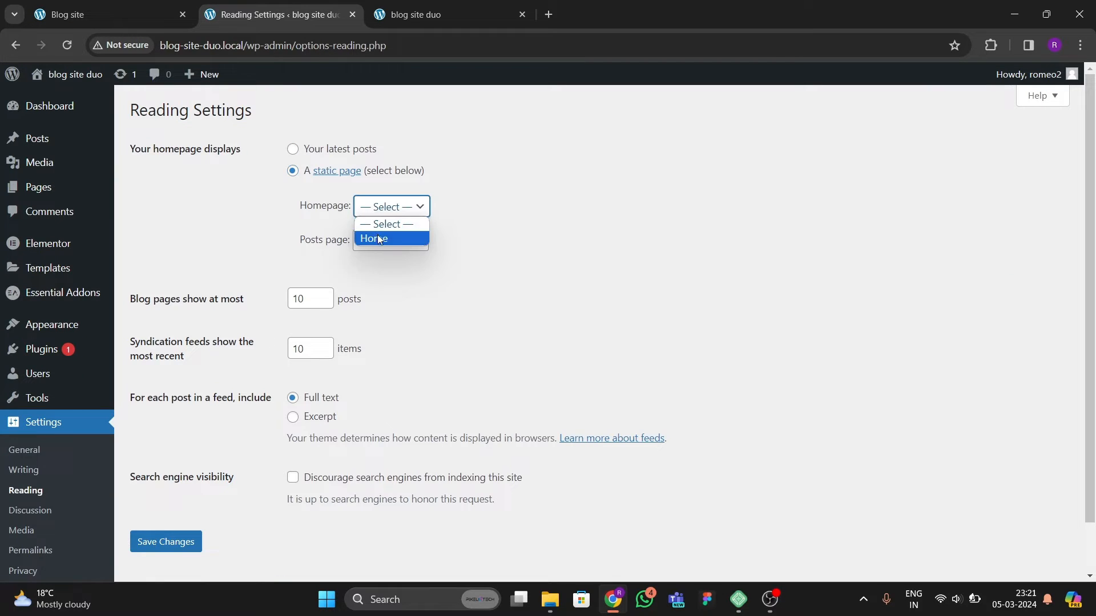
left_click(412, 237)
left_click(170, 536)
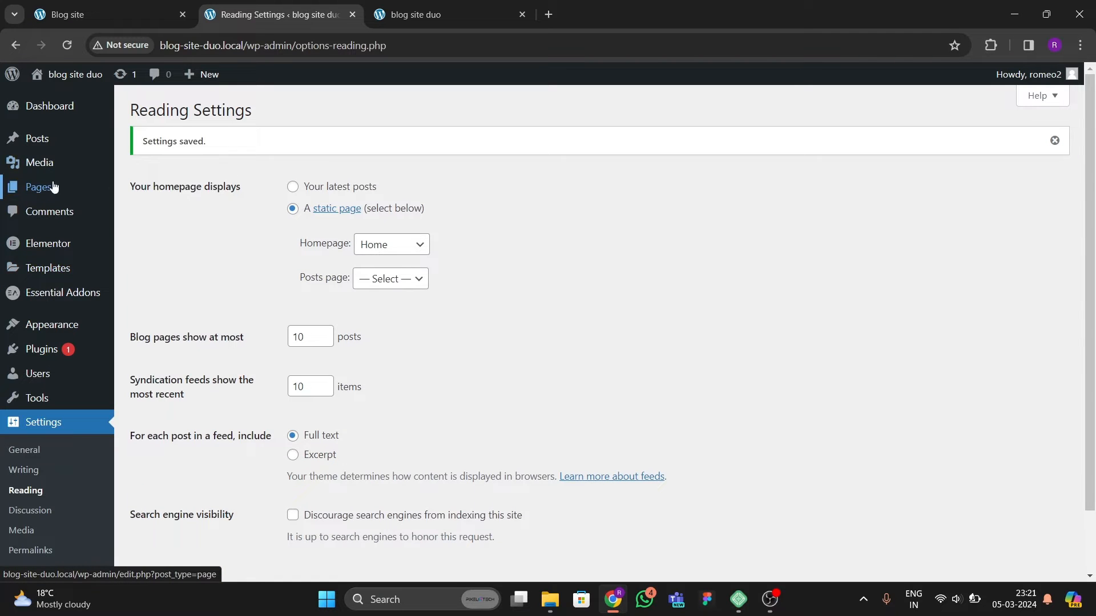
Step: Compare the Pages list with the original Blog site homepage
mouse_move(49, 188)
left_click(156, 198)
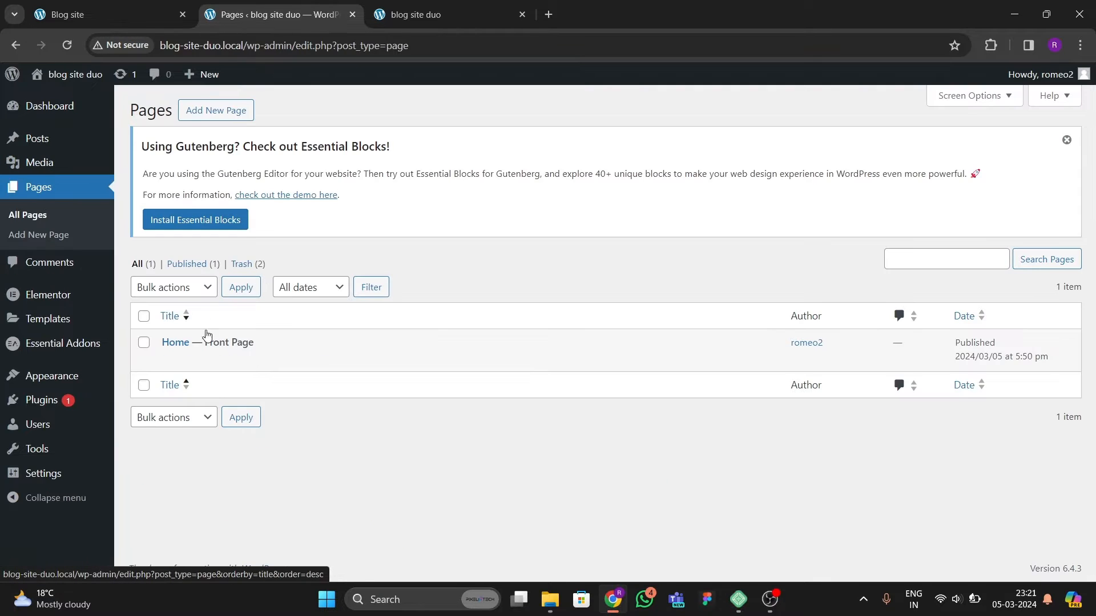
left_click(67, 14)
scroll(365, 337, "down", 2)
scroll(385, 363, "up", 2)
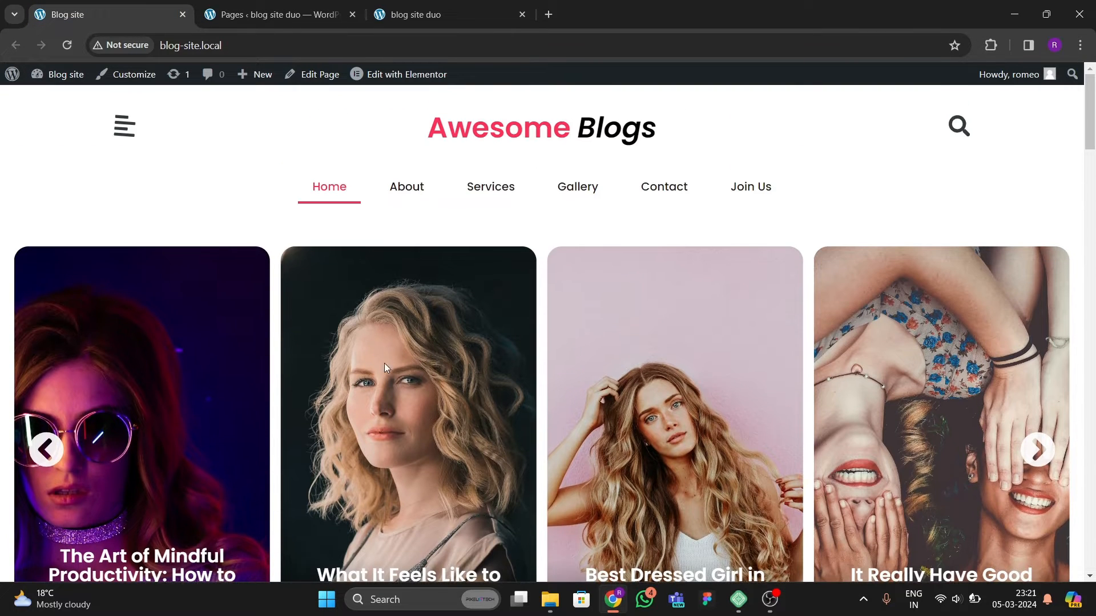
left_click(242, 15)
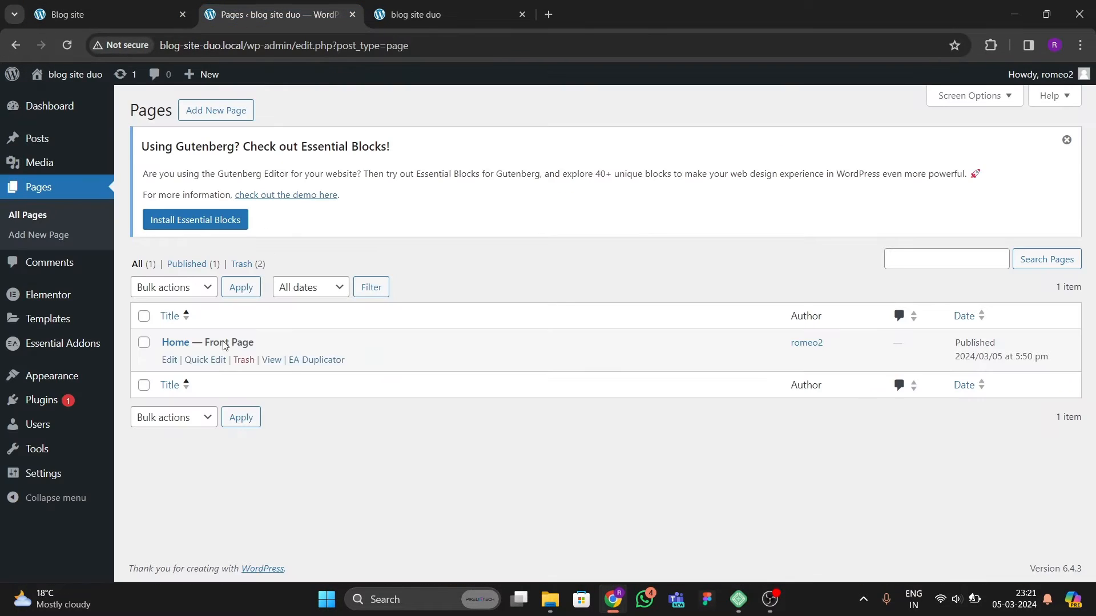
Step: Open the Home page editor in a new tab and launch Edit with Elementor
right_click(170, 360)
left_click(225, 372)
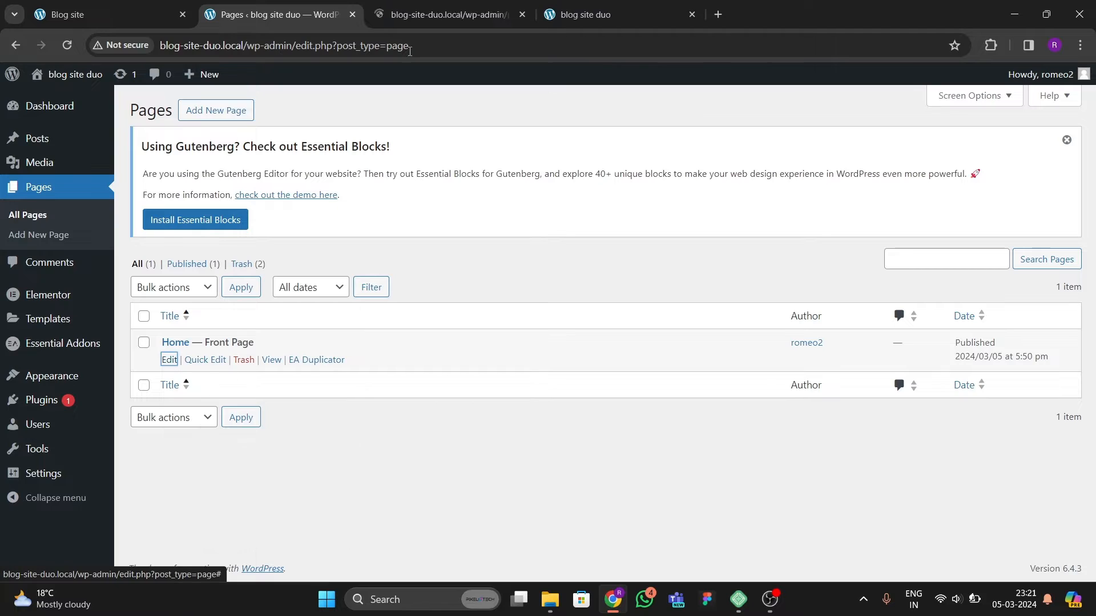
left_click(427, 12)
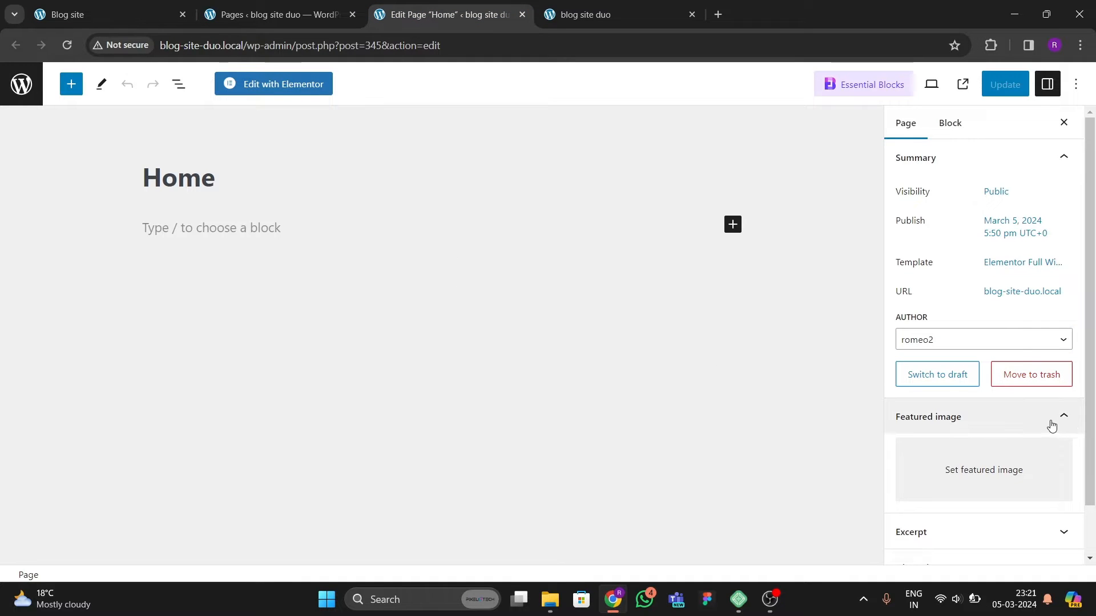
scroll(1011, 416, "down", 1)
scroll(973, 413, "up", 1)
left_click(308, 86)
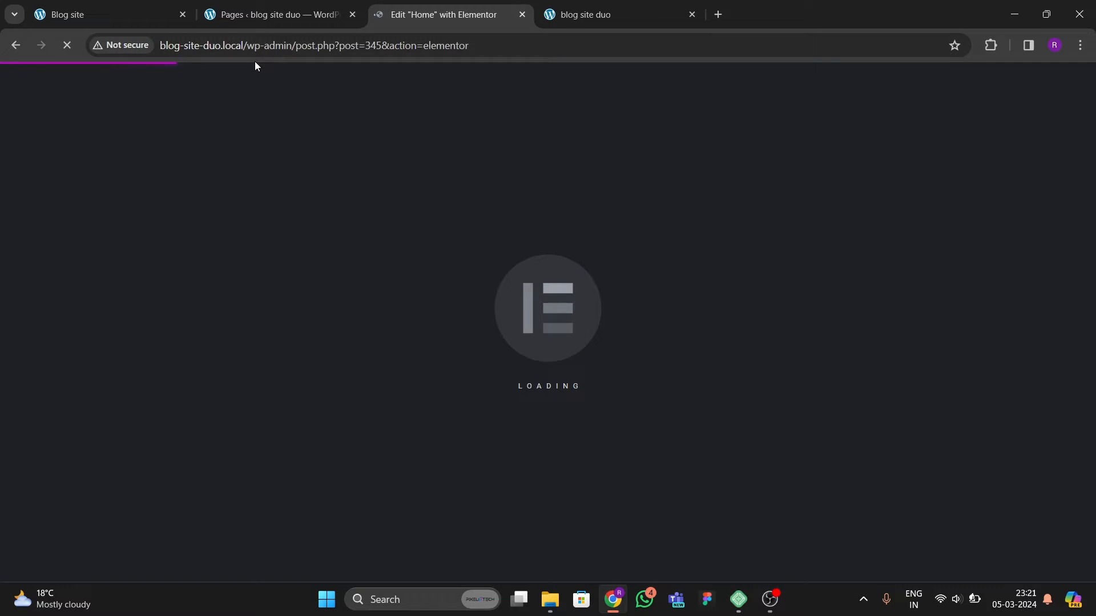
Step: Browse the post carousel on the original Blog site homepage
left_click(275, 22)
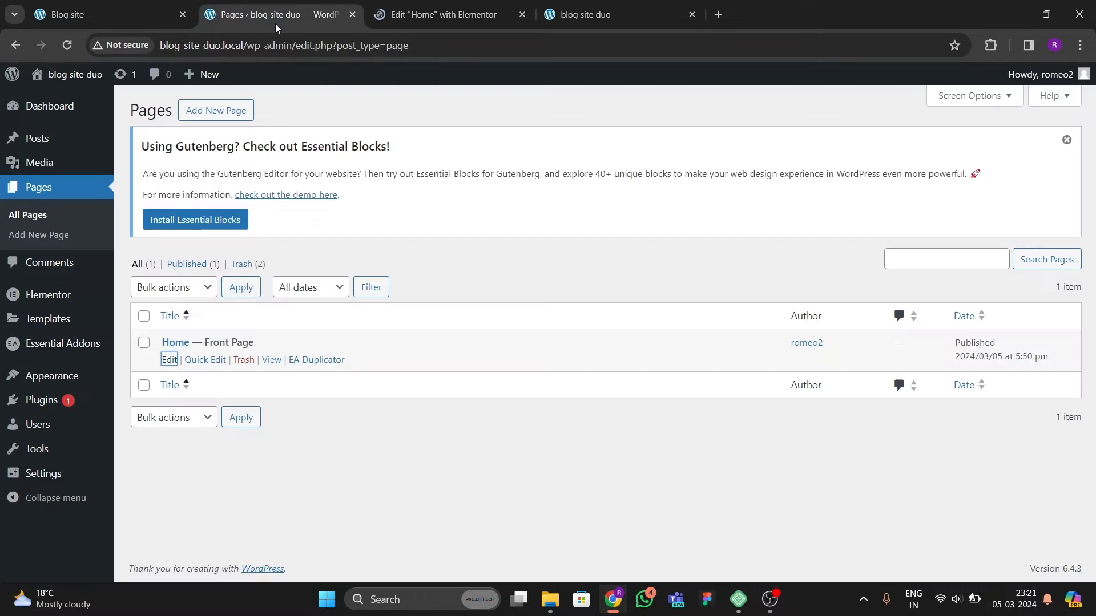
left_click(114, 14)
scroll(495, 345, "down", 2)
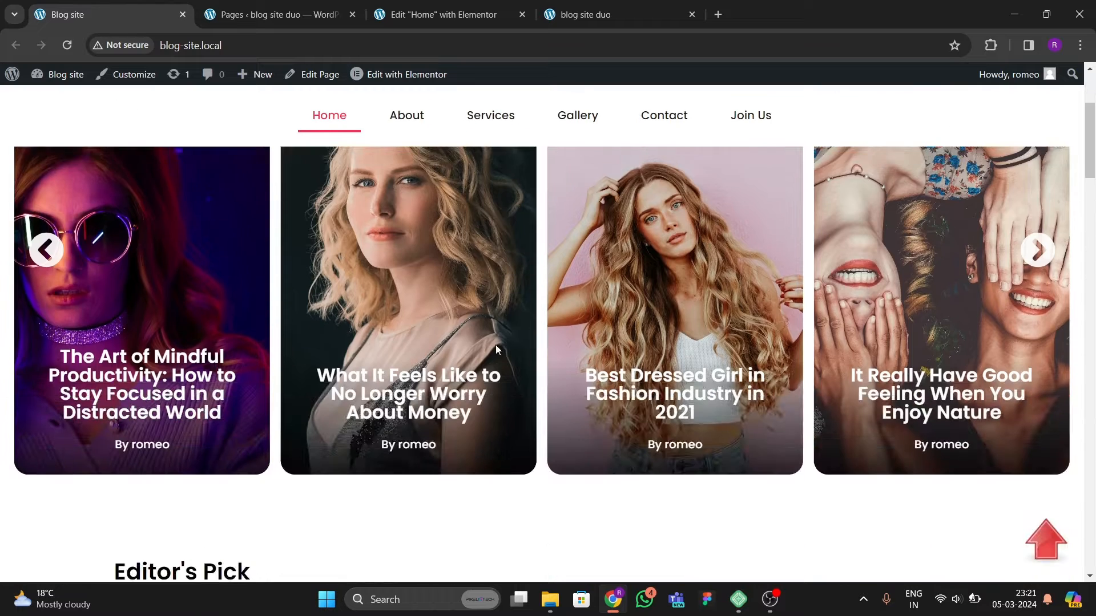
scroll(303, 238, "up", 3)
scroll(332, 228, "down", 2)
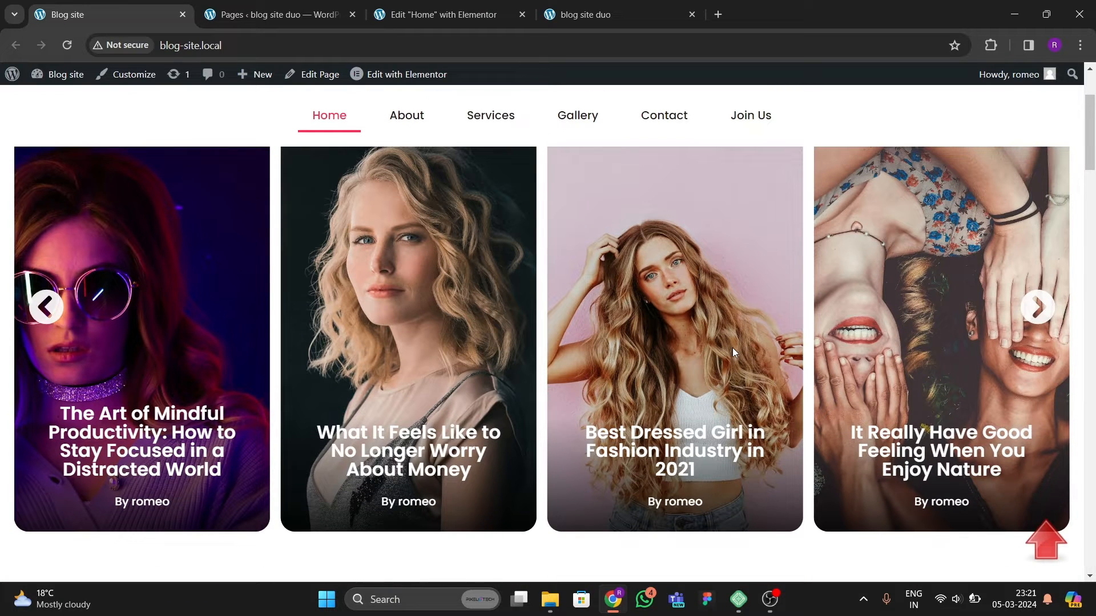
left_click(1042, 321)
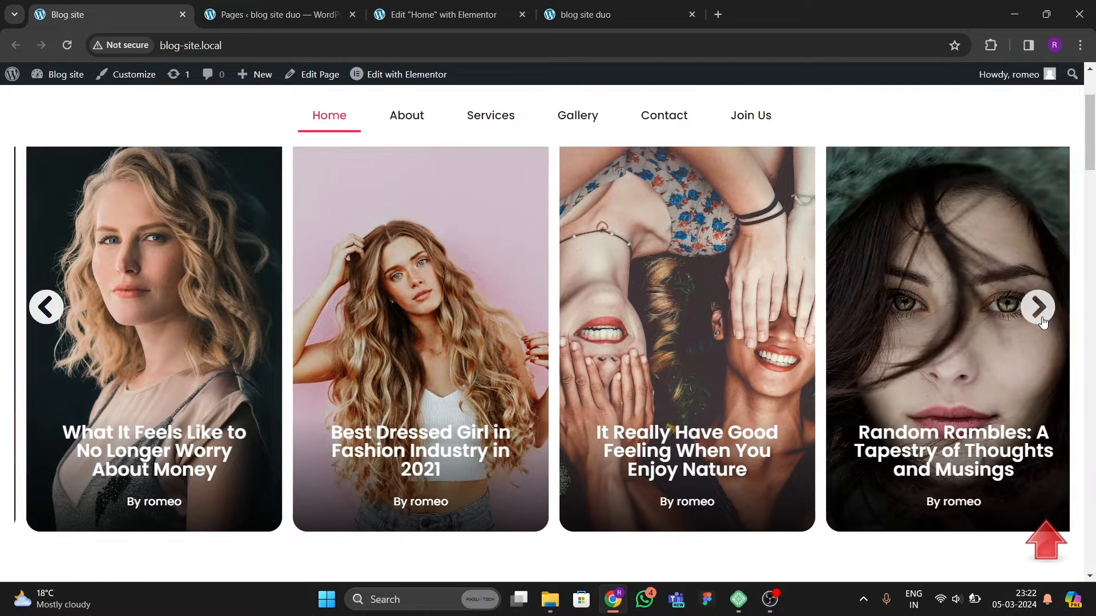
left_click(1044, 319)
left_click(1045, 319)
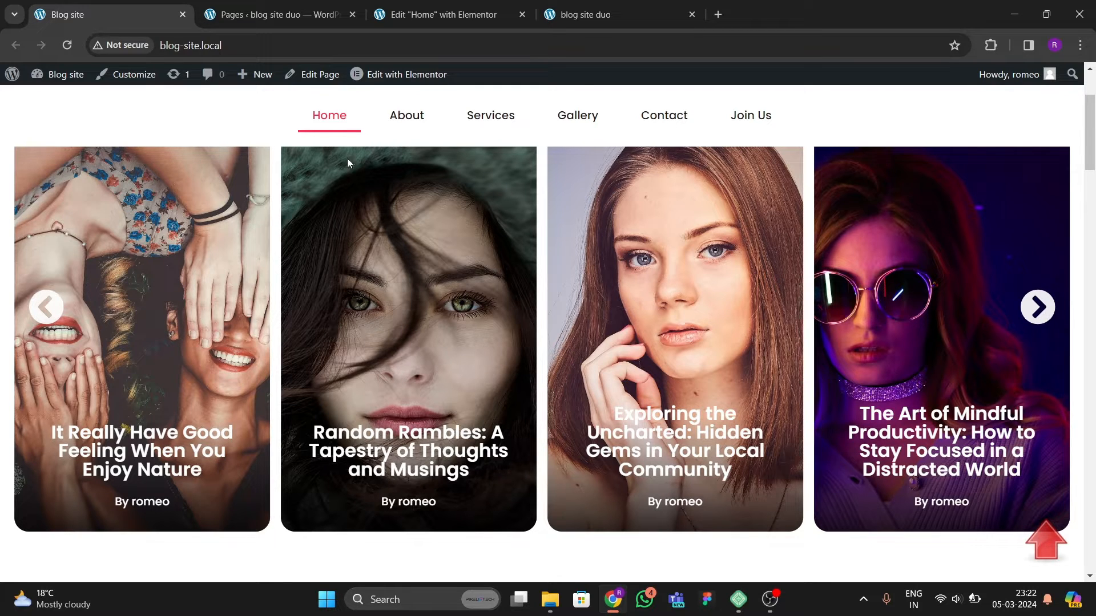
Step: Set the Home page's layout to Elementor Canvas and update the page
left_click(440, 15)
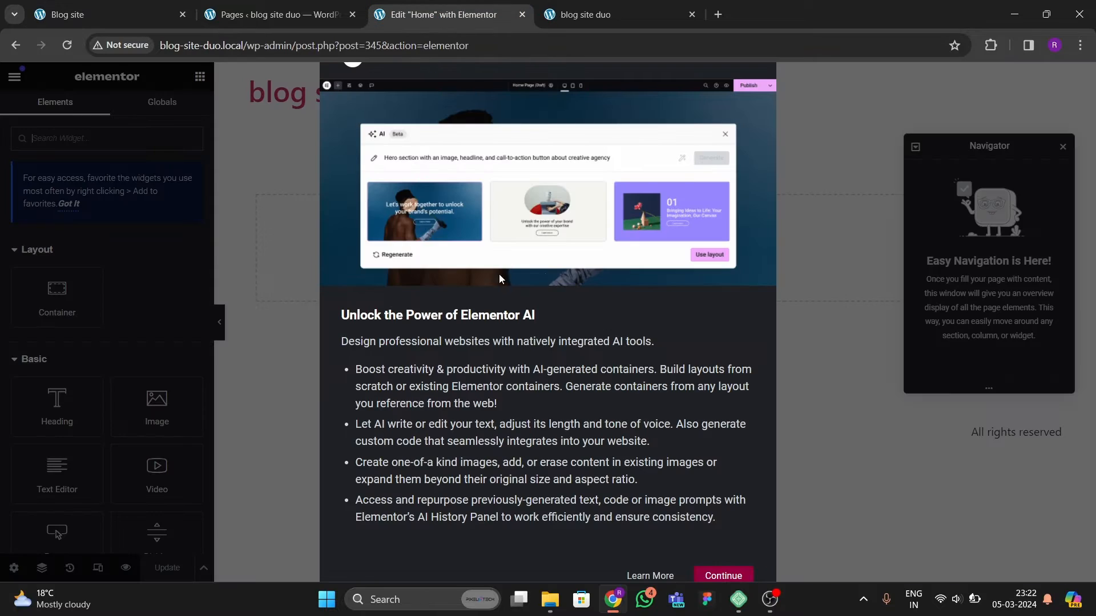
left_click(738, 576)
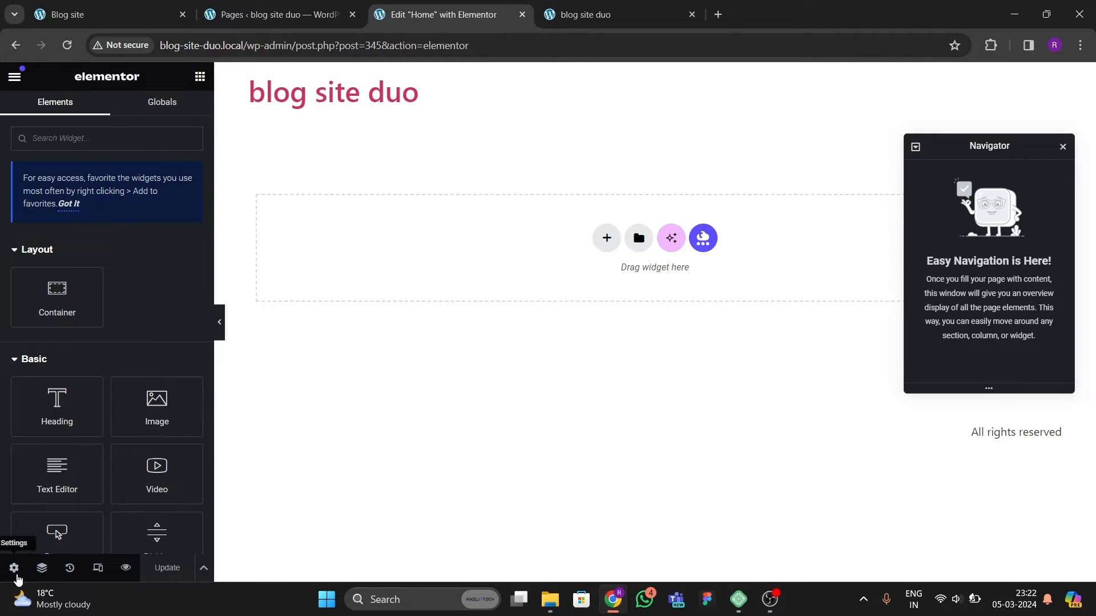
left_click(11, 566)
scroll(106, 400, "down", 5)
left_click(134, 471)
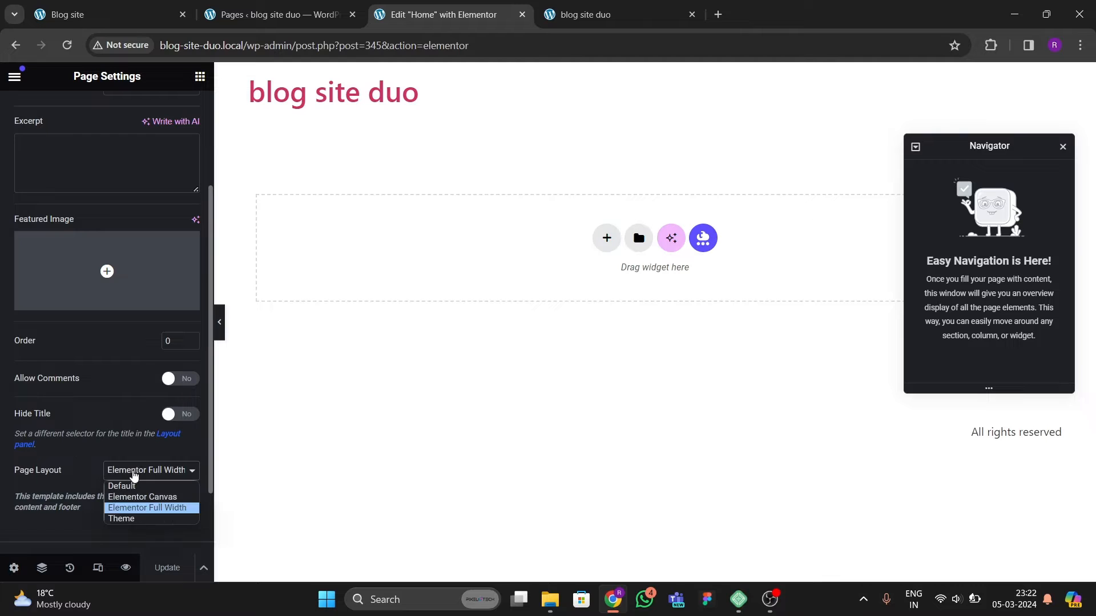
left_click(146, 503)
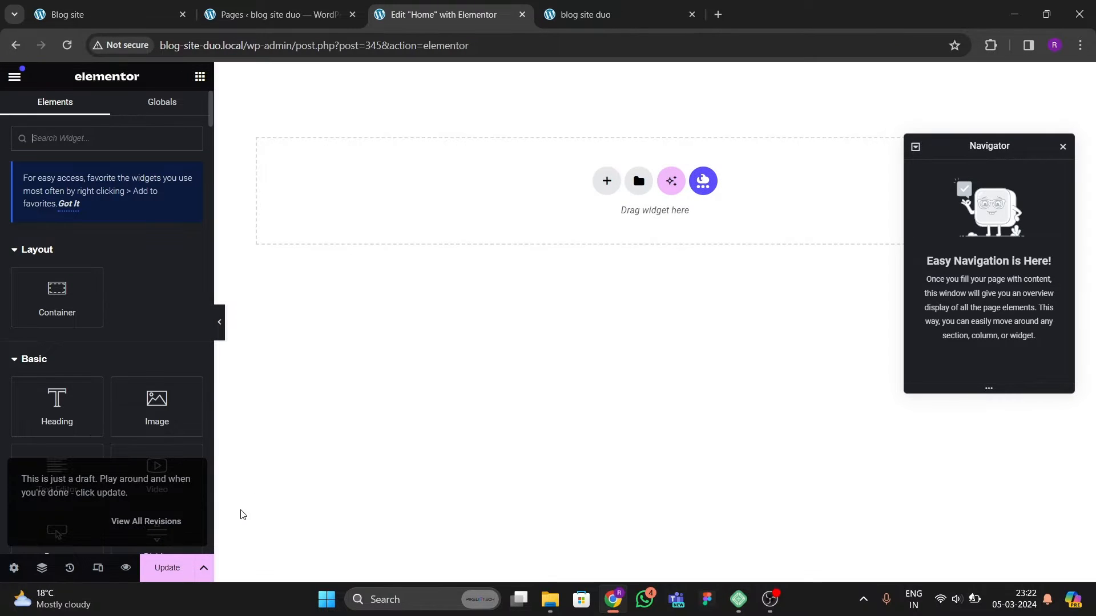
left_click(178, 575)
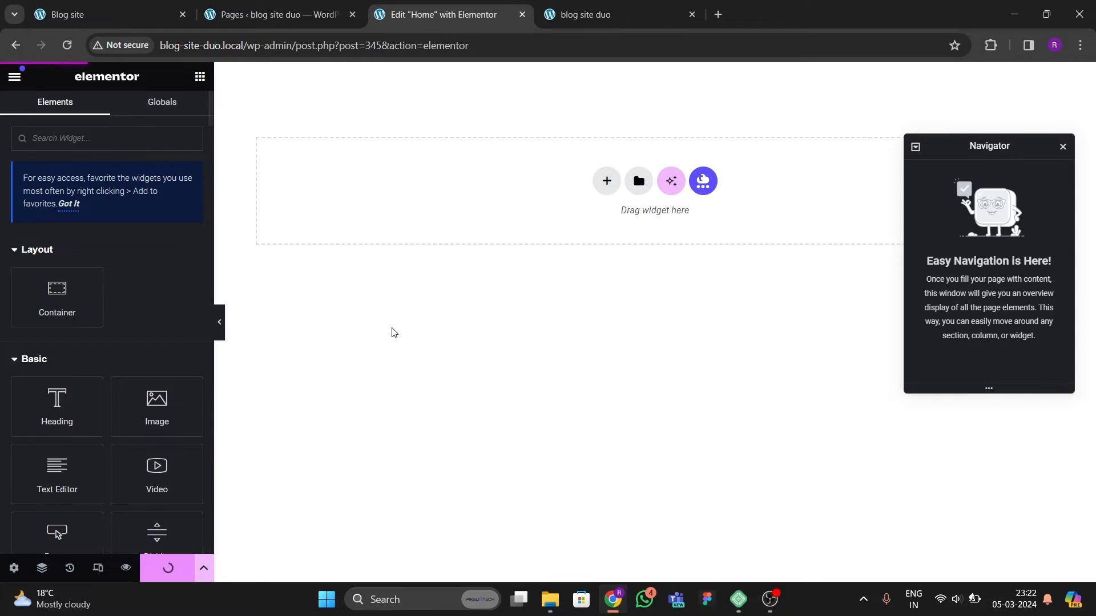
Step: Switch the editor's UI theme to Dark in User Preferences
scroll(145, 246, "down", 3)
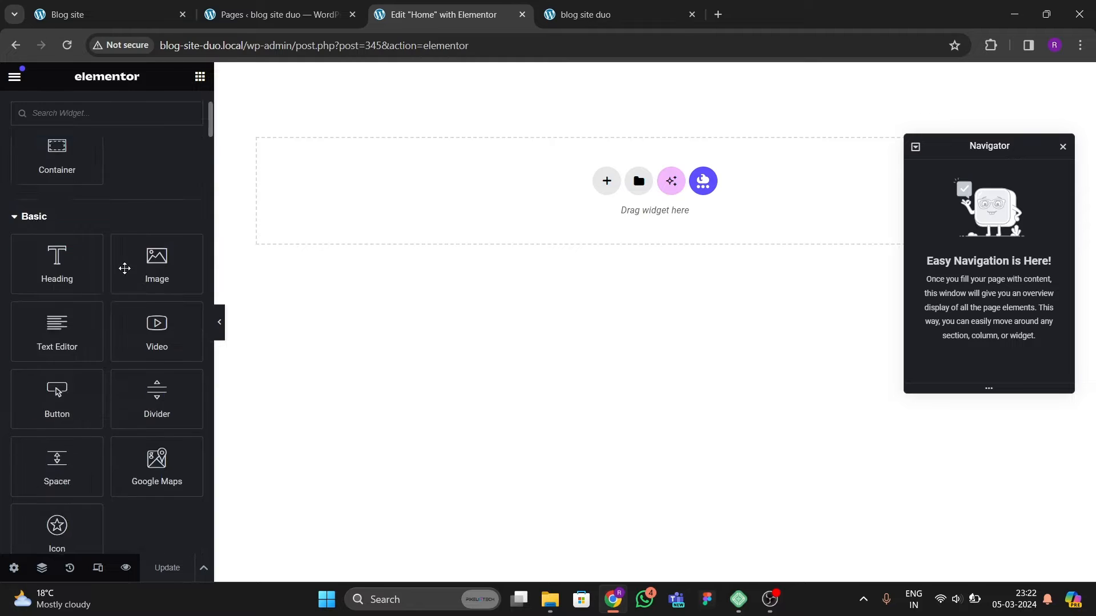
scroll(98, 310, "up", 3)
left_click(14, 79)
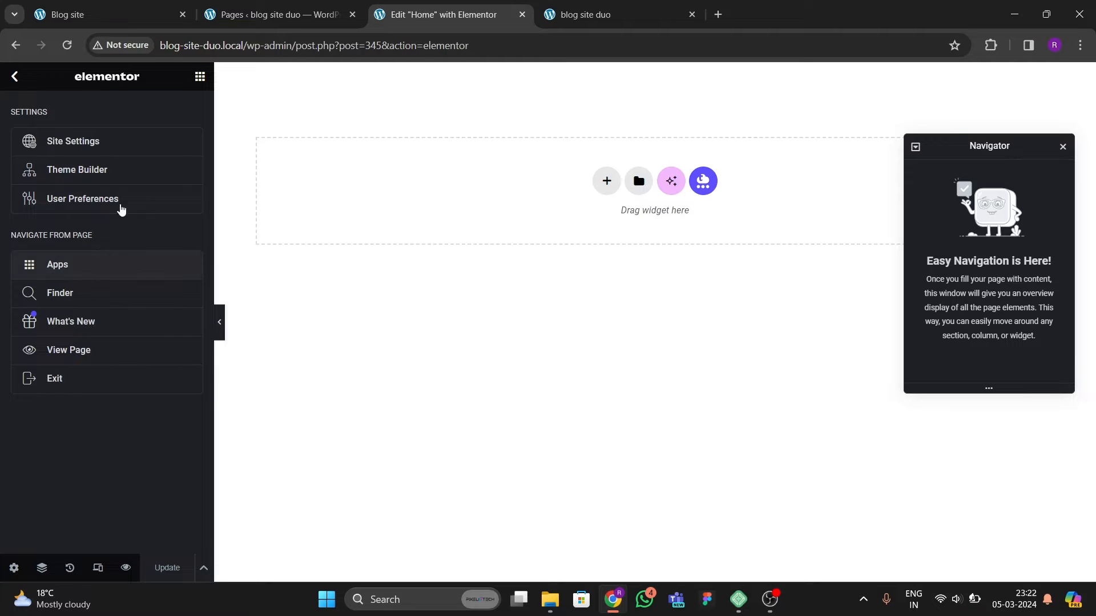
left_click(14, 78)
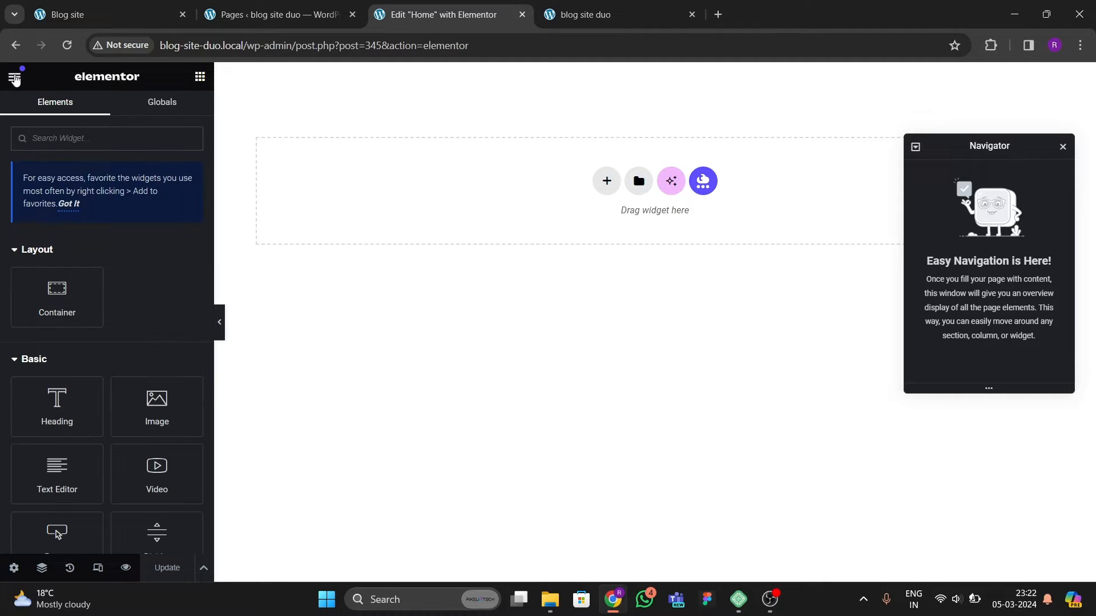
left_click(15, 78)
left_click(81, 200)
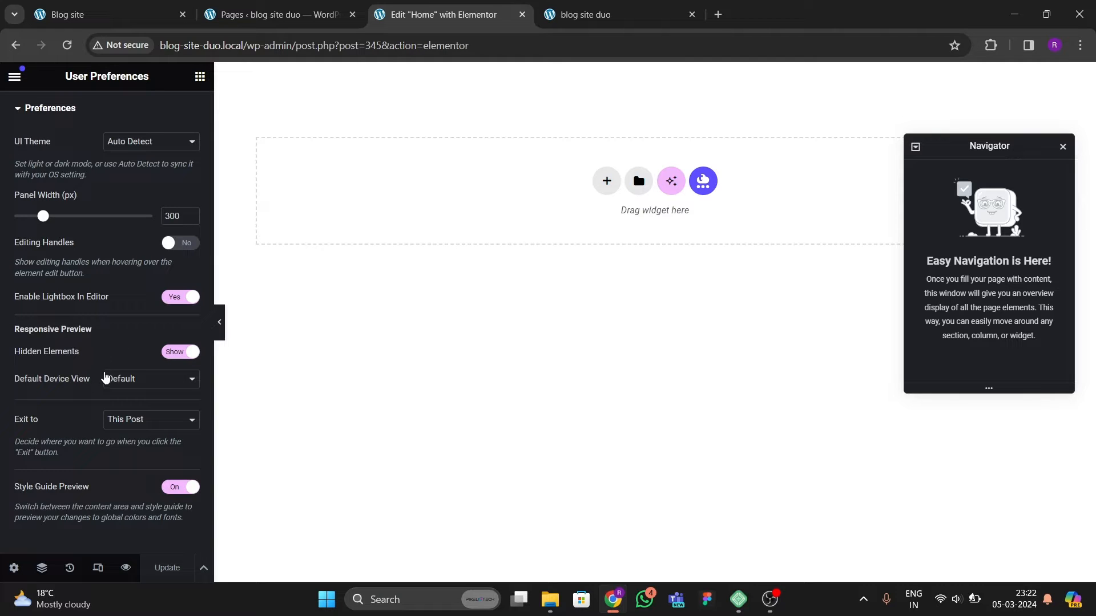
left_click(139, 147)
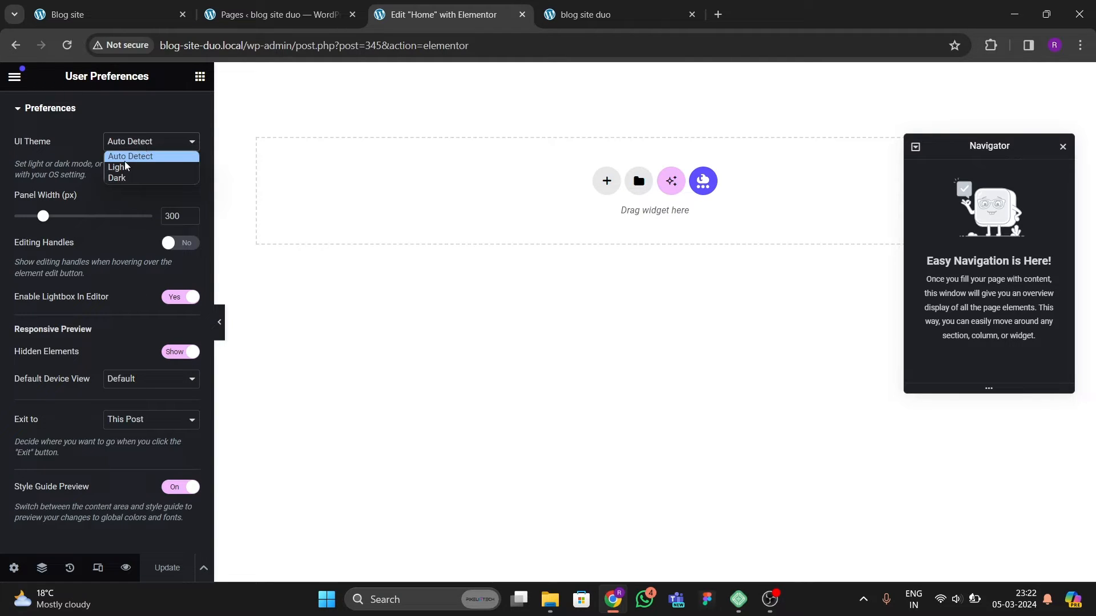
left_click(118, 177)
left_click(168, 568)
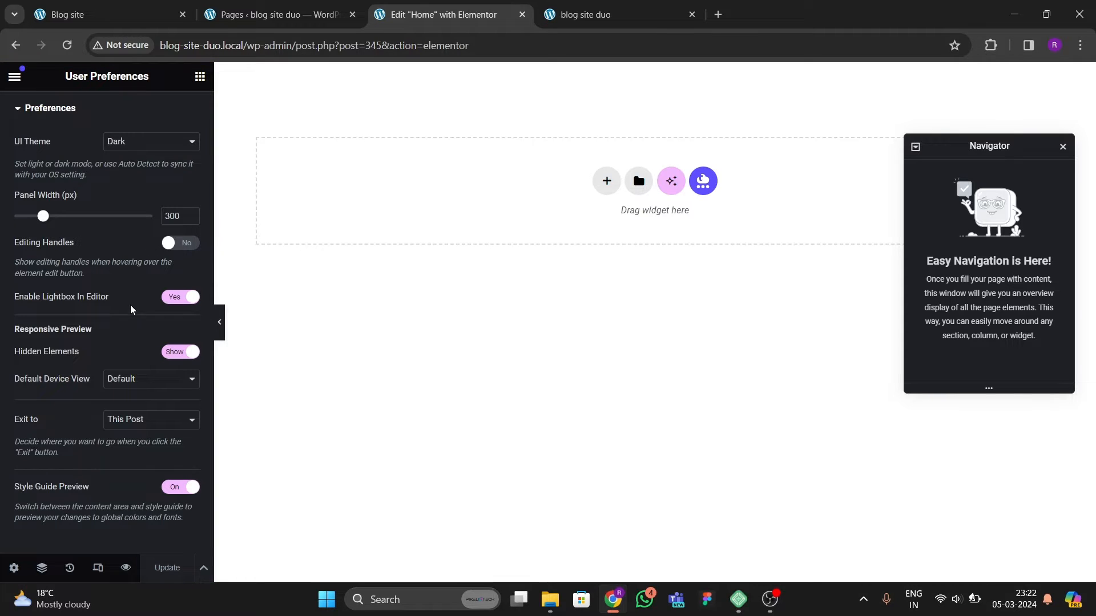
Step: Open the Elementor Theme Builder of blog site duo in a new tab
left_click(274, 15)
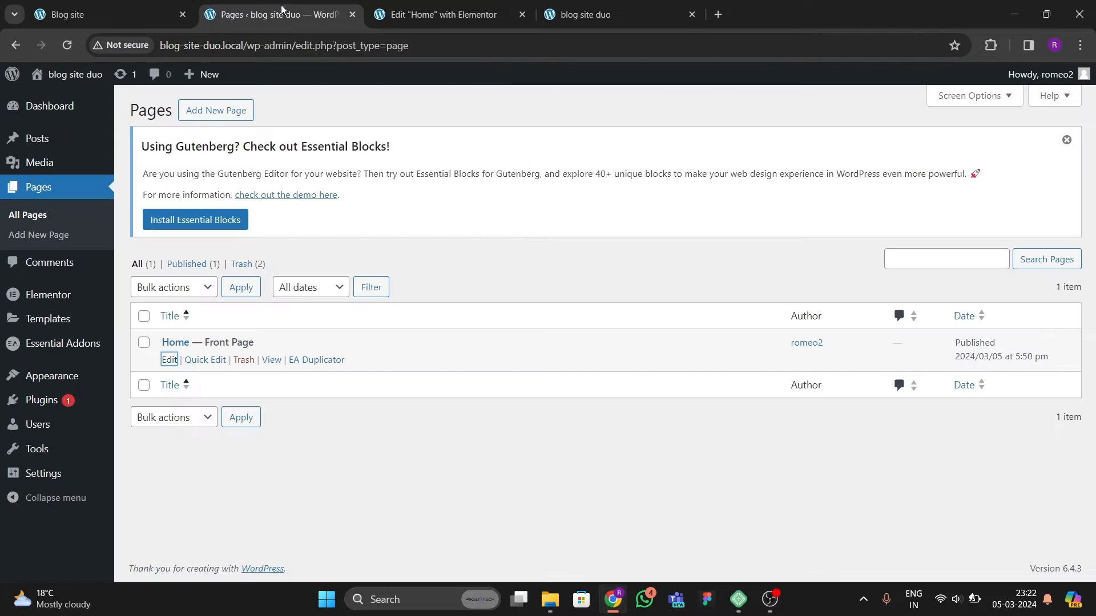
left_click(86, 15)
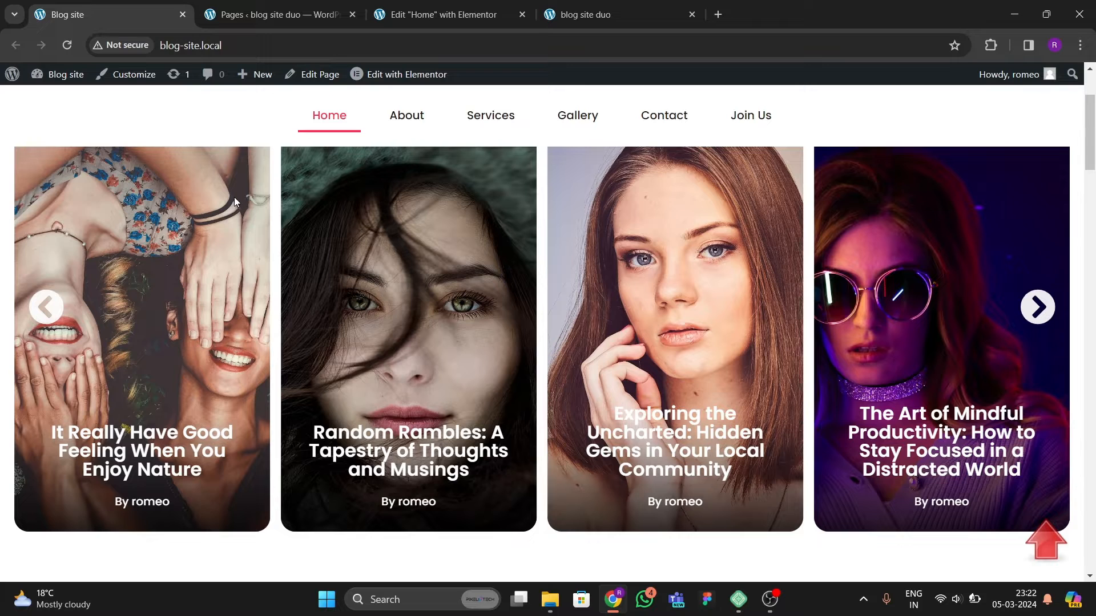
left_click(251, 14)
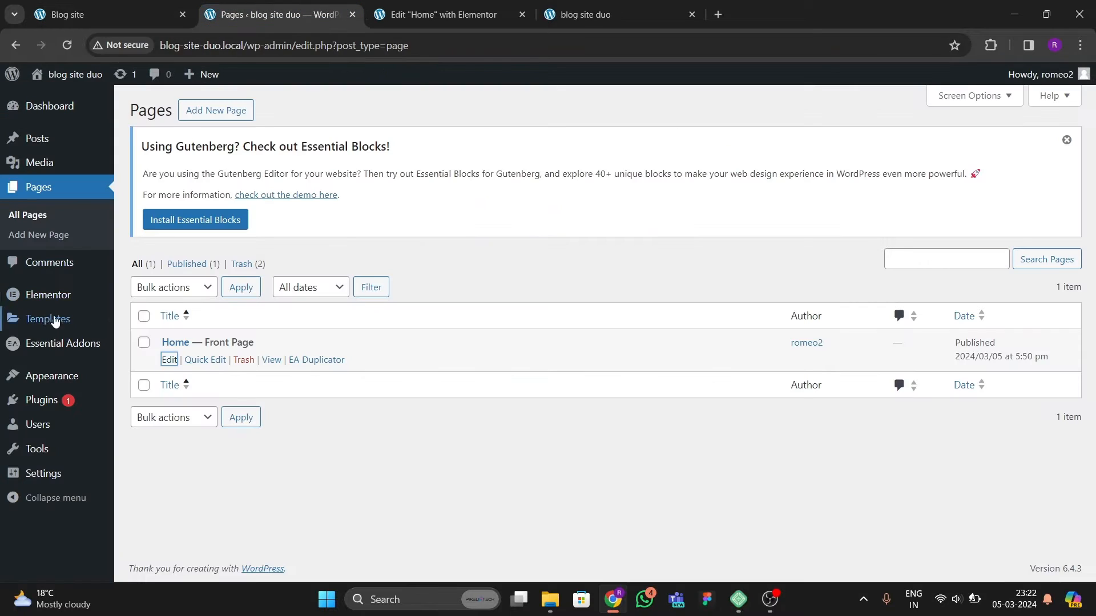
mouse_move(44, 323)
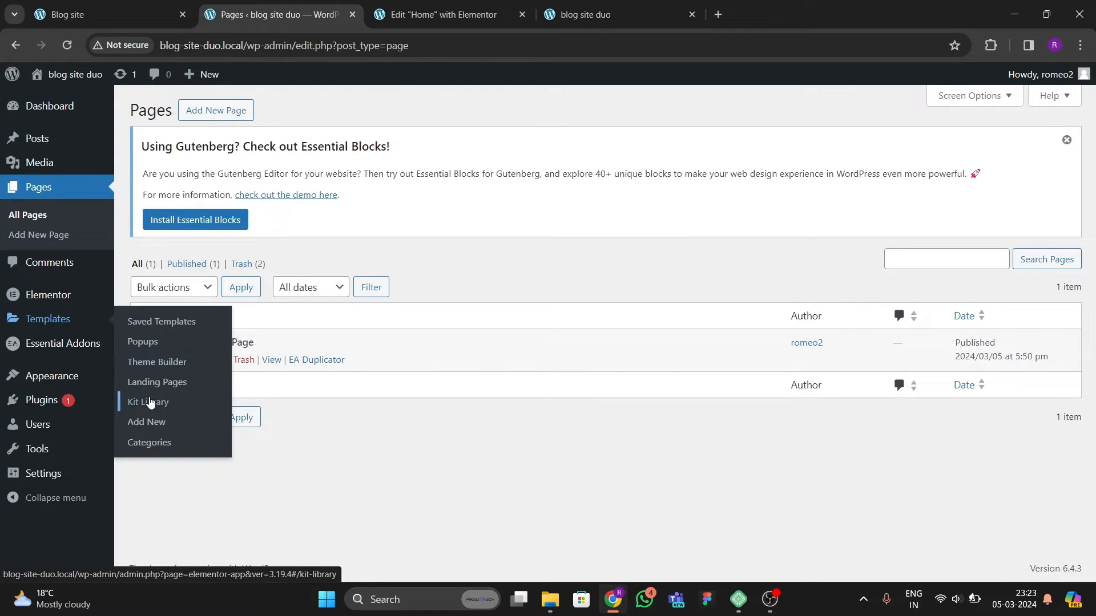
right_click(152, 361)
left_click(171, 377)
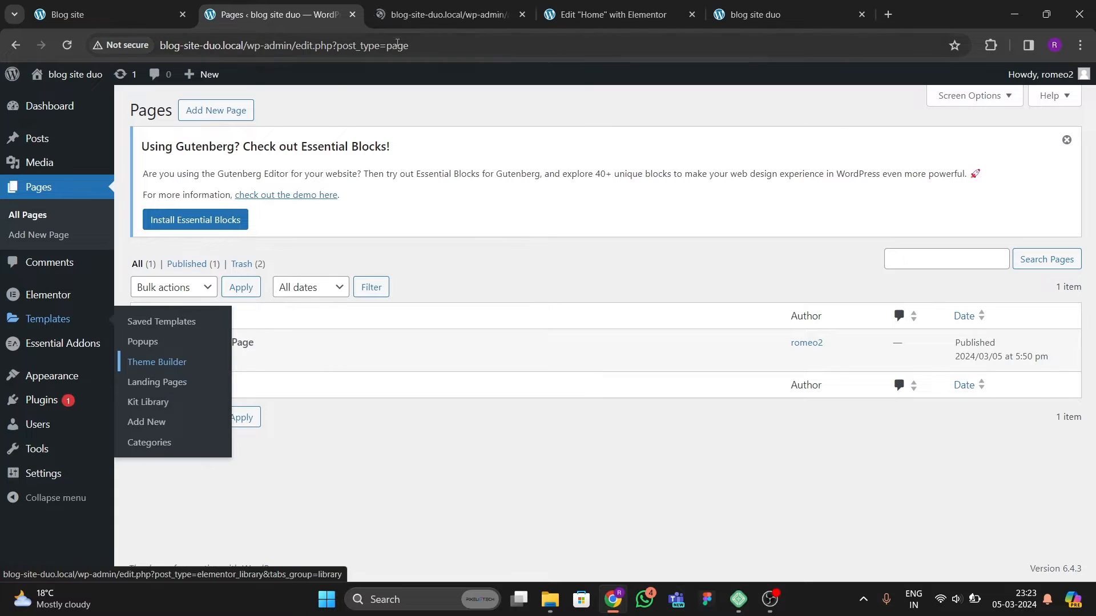
left_click(415, 14)
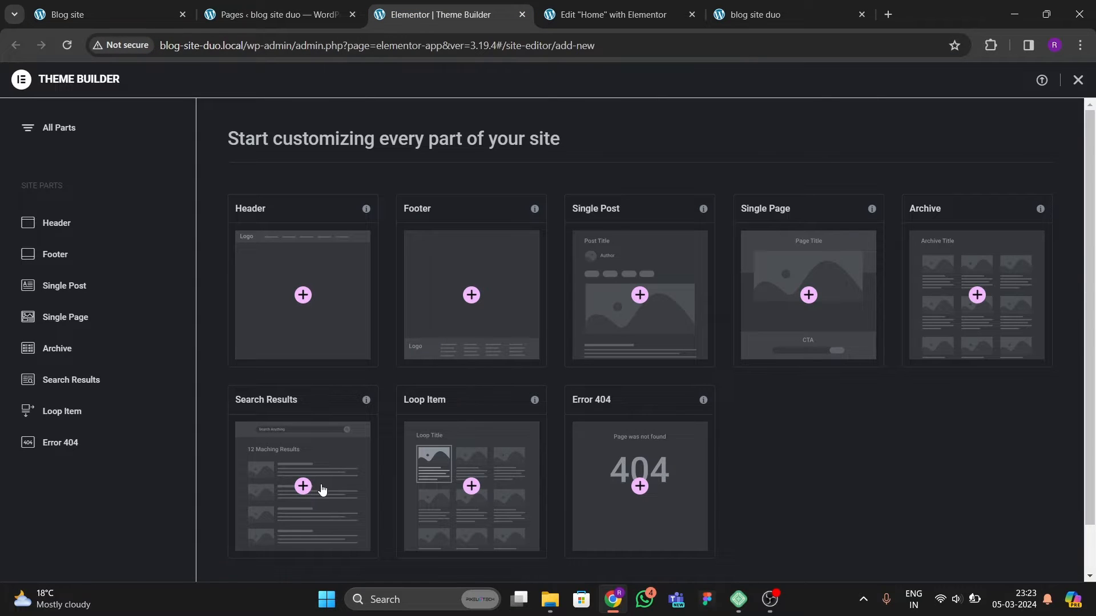
Step: Create a new Loop Item template and close the template library
left_click(94, 413)
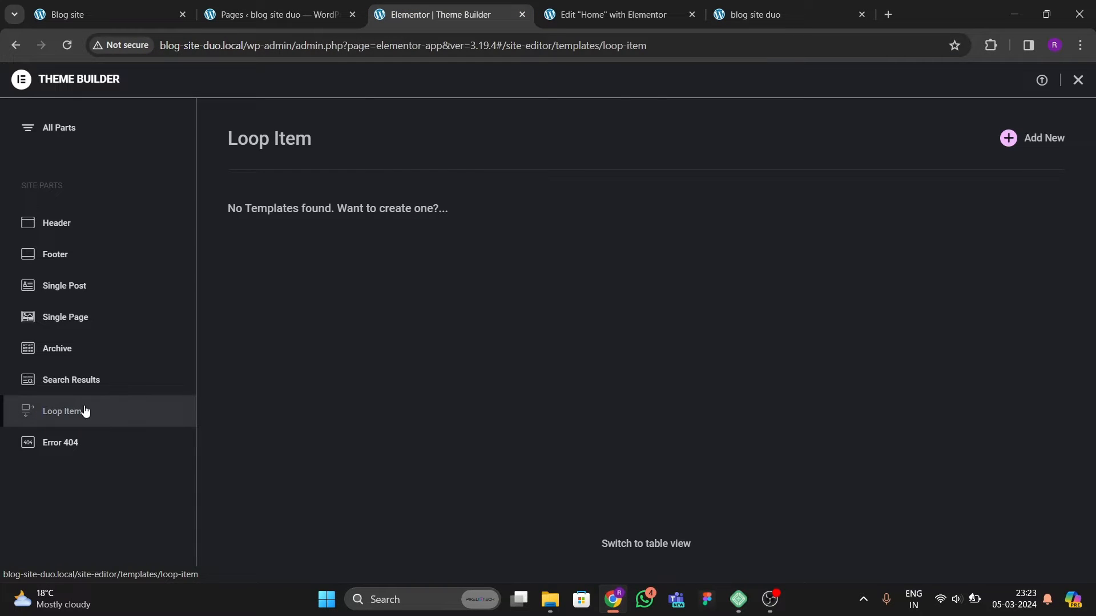
left_click(1008, 145)
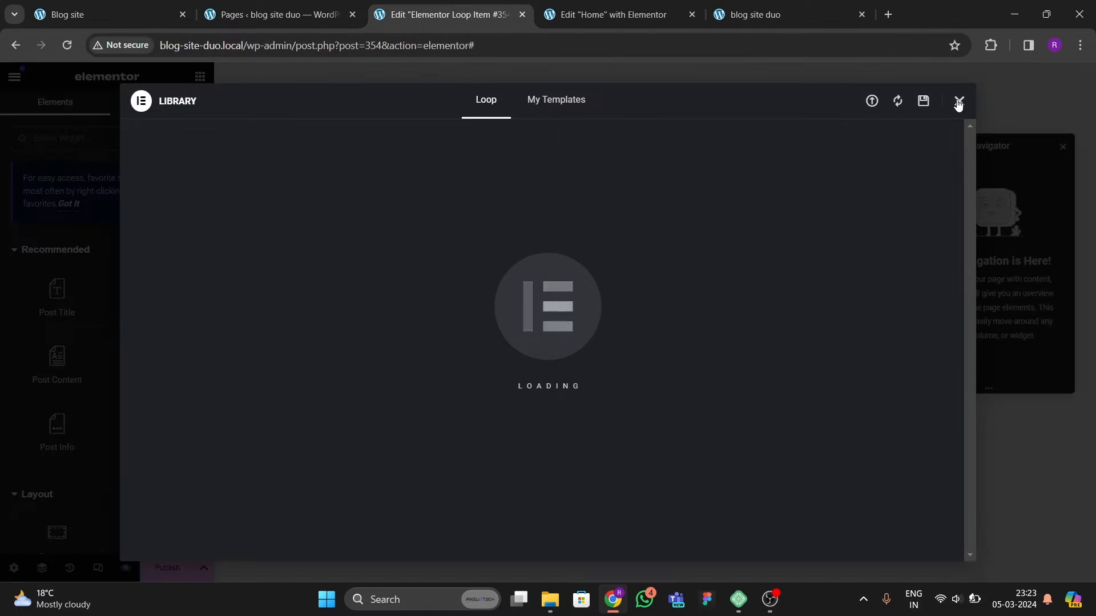
left_click(958, 102)
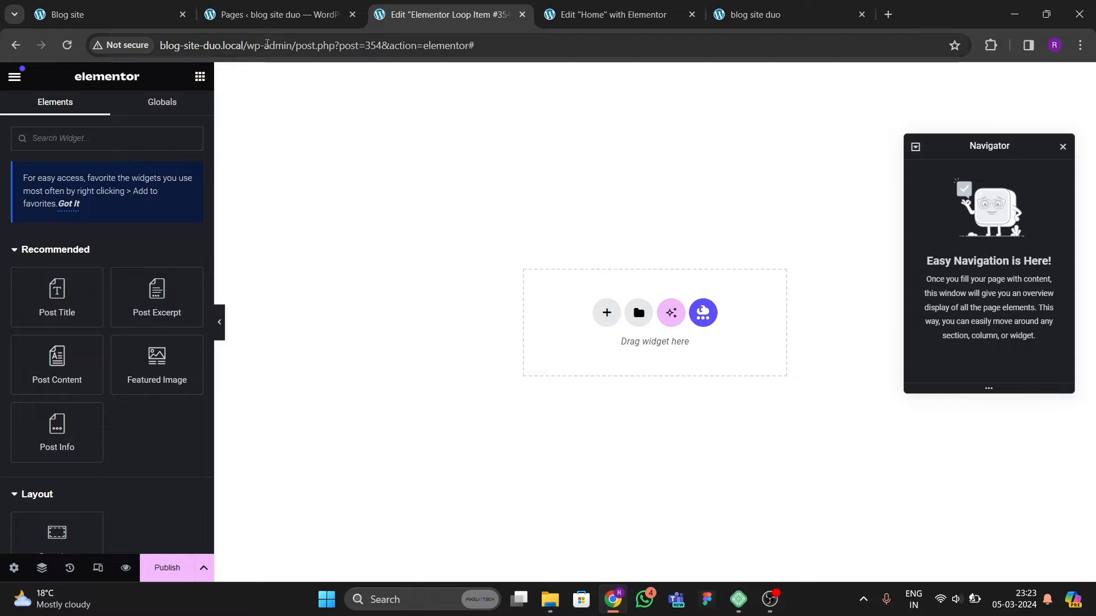
Step: Add a single-column container to the loop item and set its content width to Full Width
left_click(274, 14)
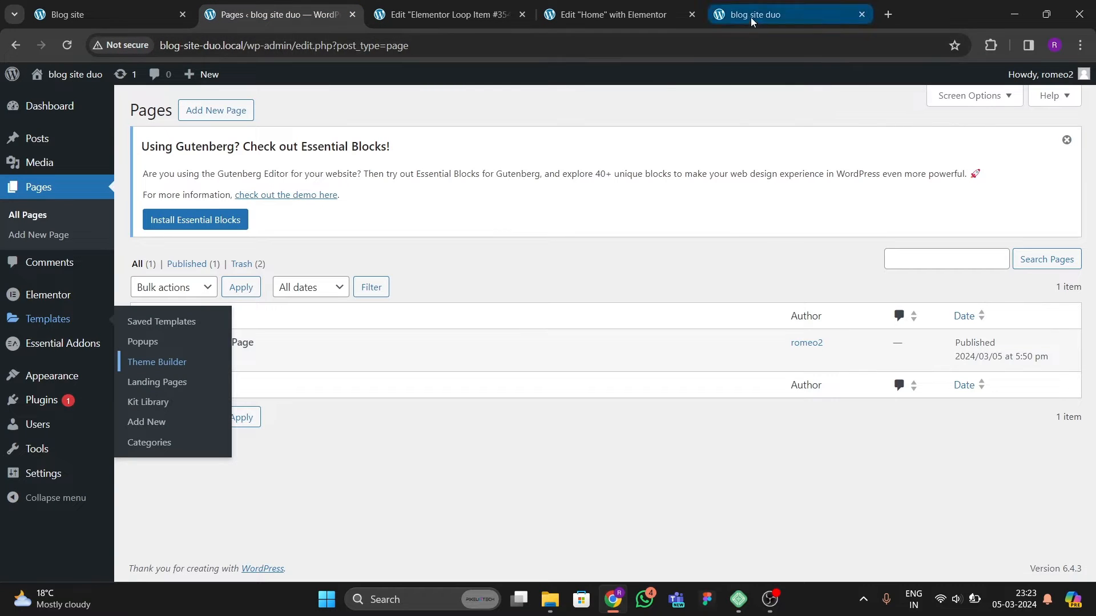
left_click(137, 16)
scroll(445, 297, "down", 2)
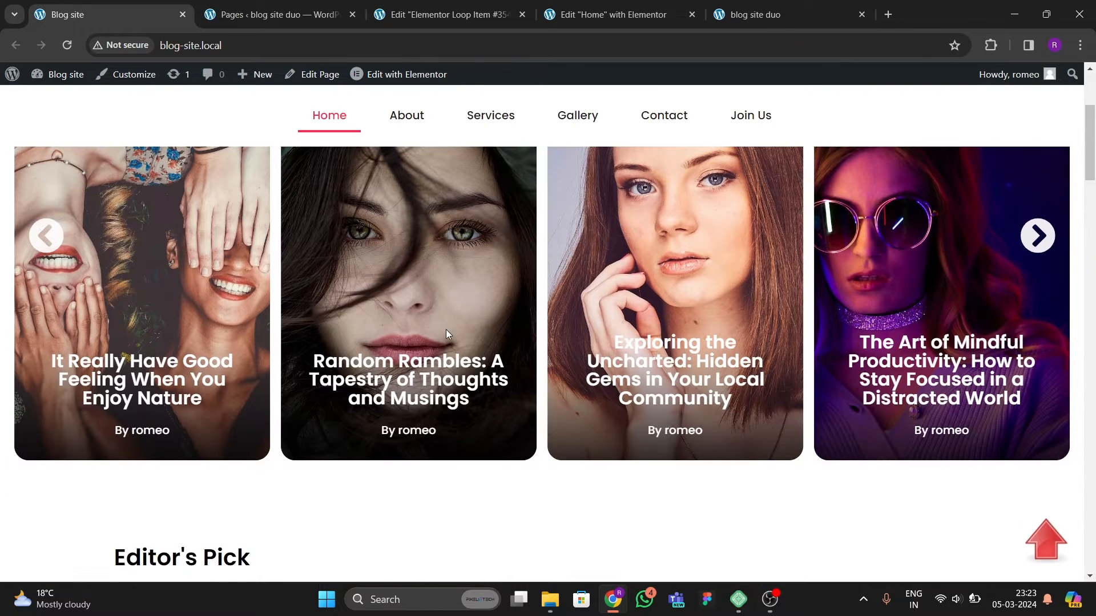
left_click(443, 14)
left_click(606, 312)
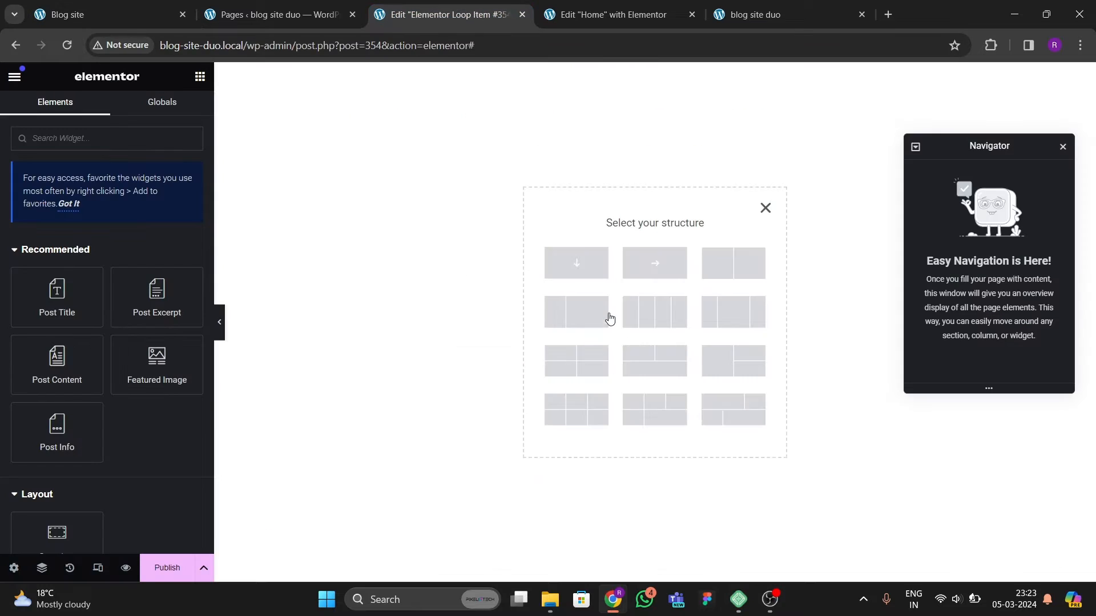
left_click(591, 268)
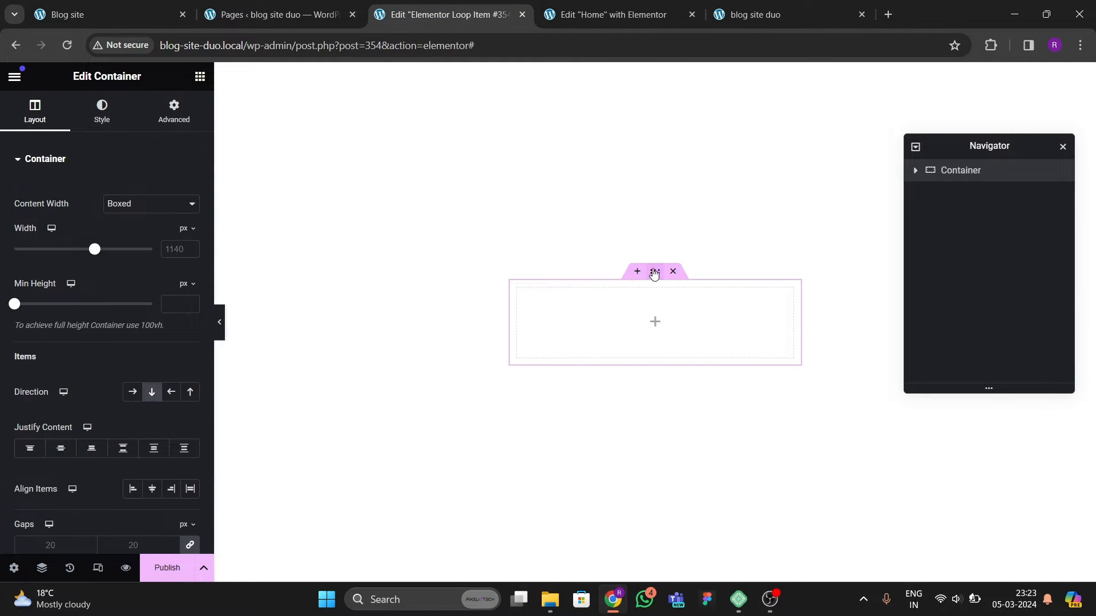
left_click(145, 206)
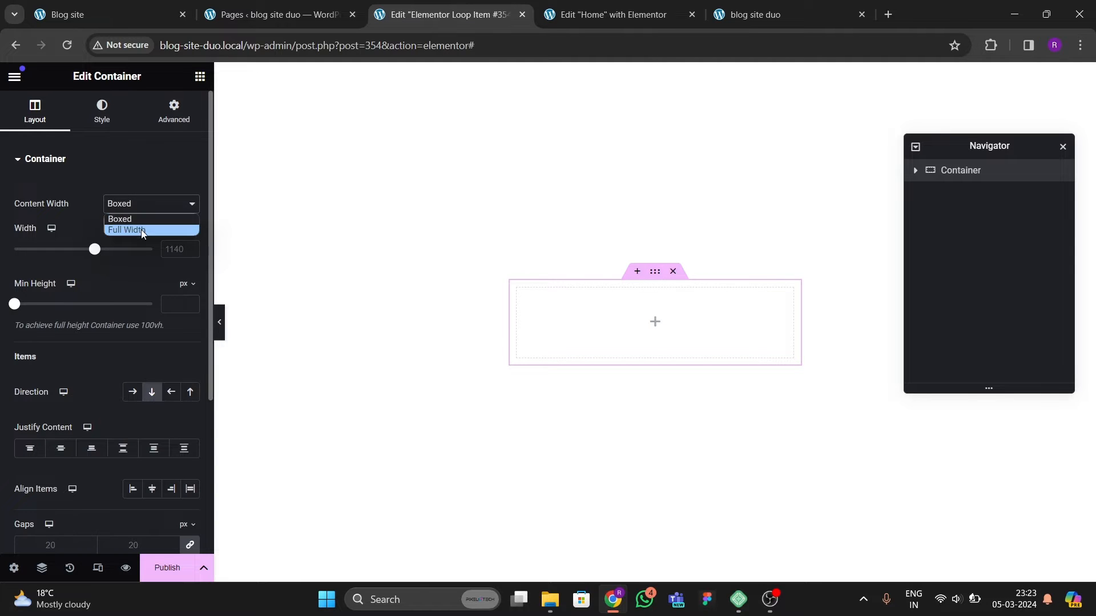
left_click(141, 228)
Step: Set the container's classic background image to the dynamic Featured Image
left_click(174, 111)
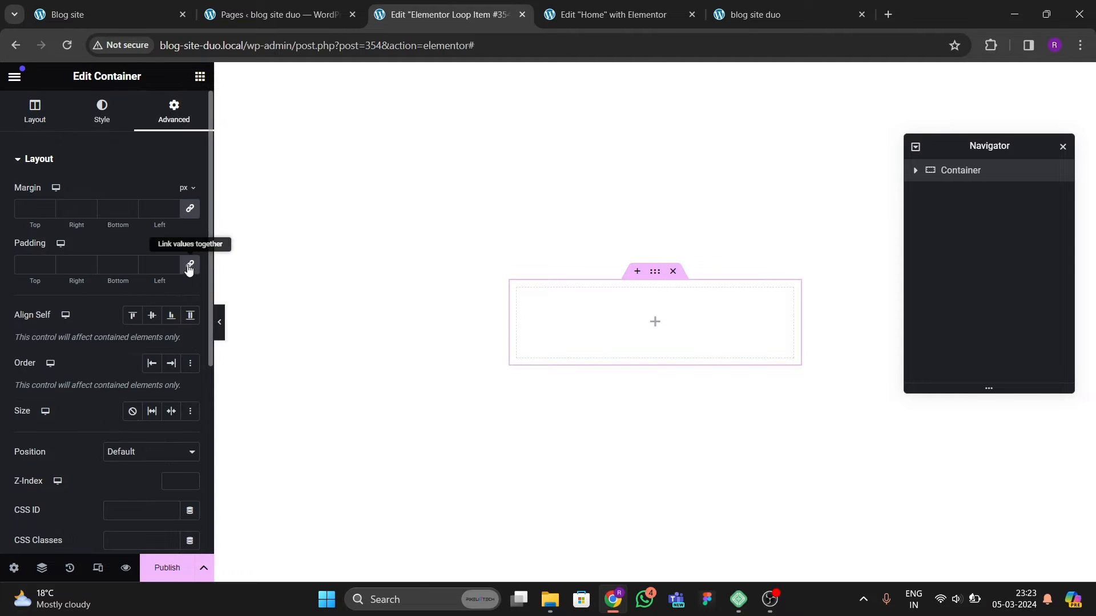
left_click(117, 115)
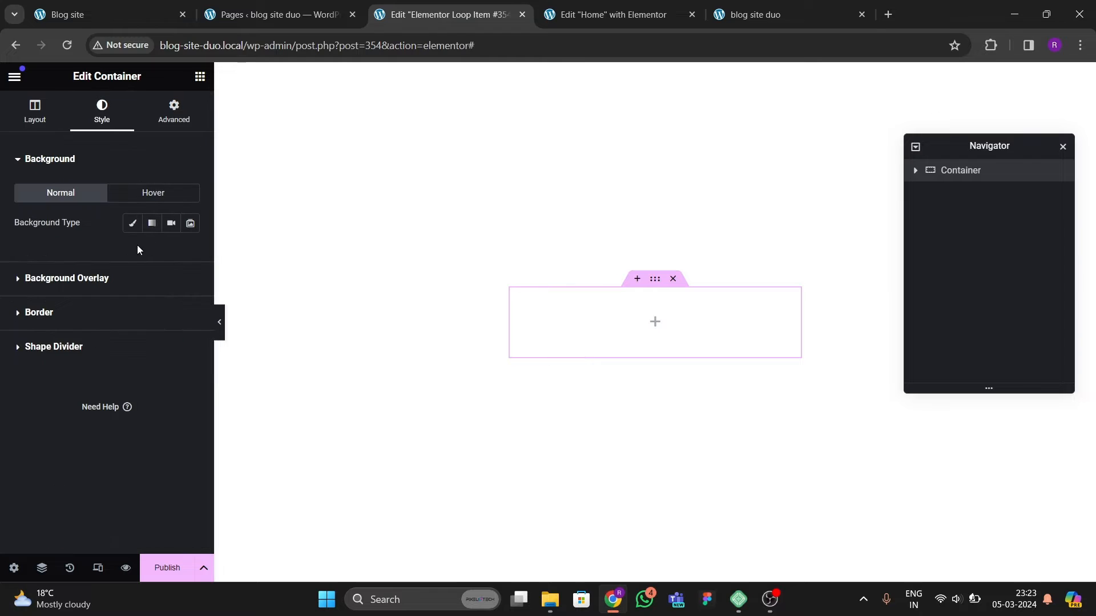
left_click(132, 226)
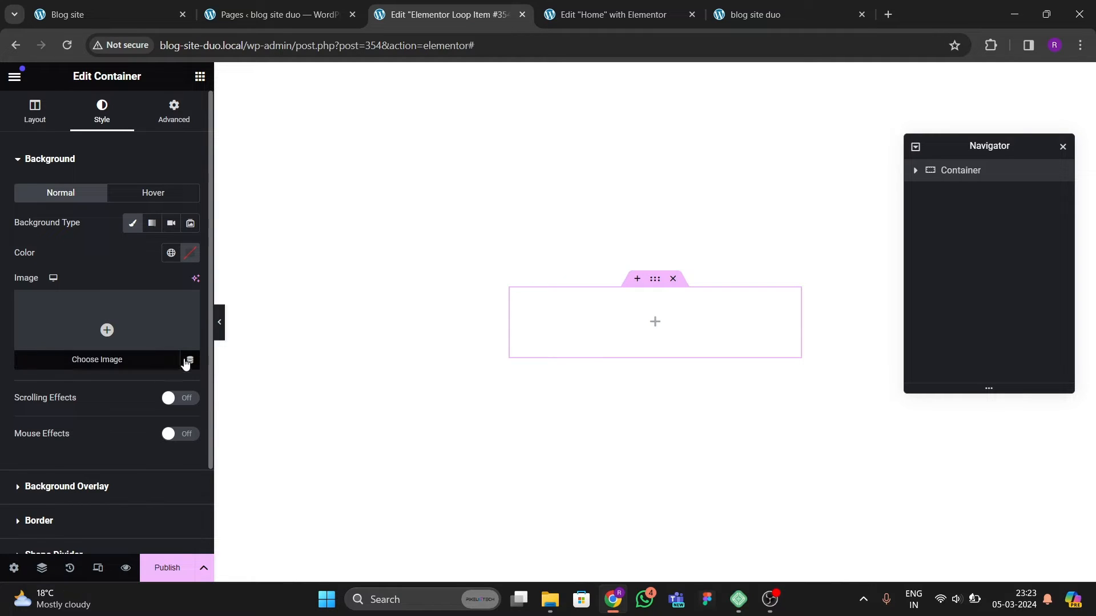
left_click(188, 359)
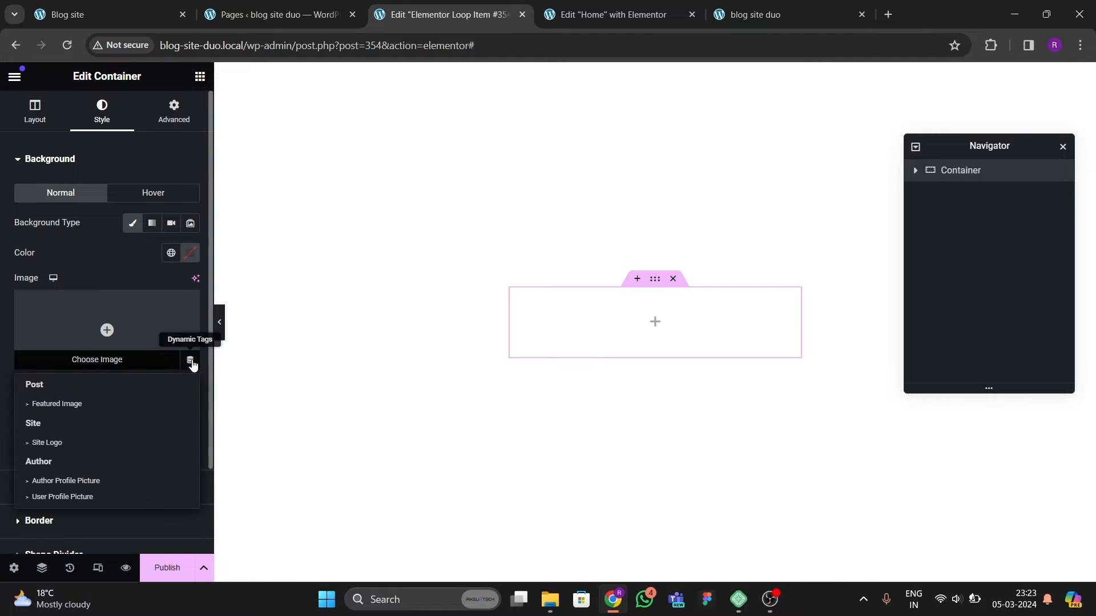
left_click(63, 404)
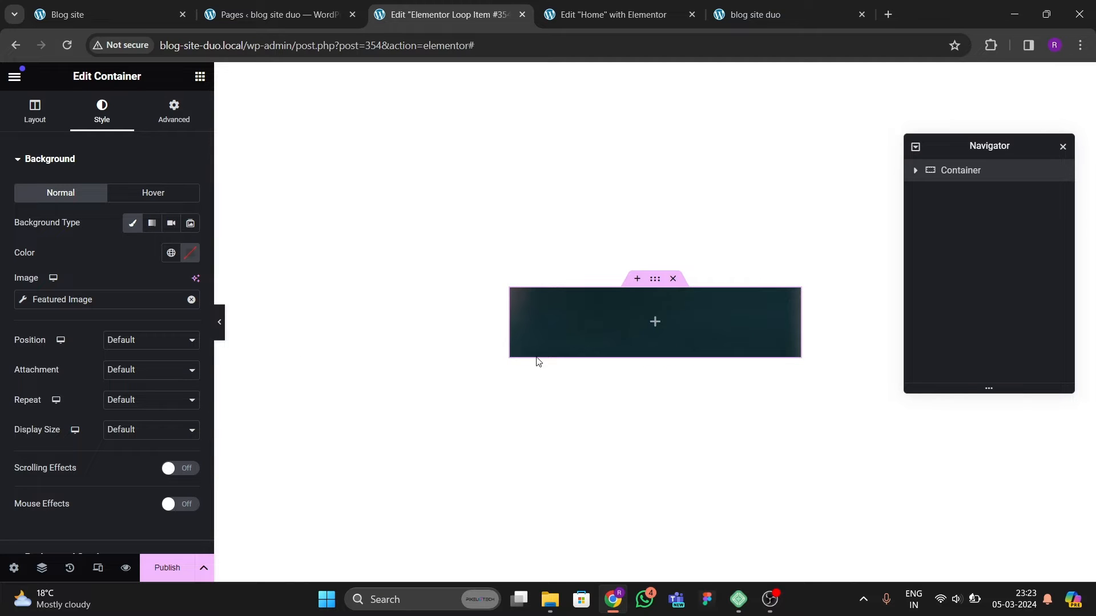
Step: Set the background position to Center Center and the display size to Cover
left_click(125, 343)
left_click(124, 369)
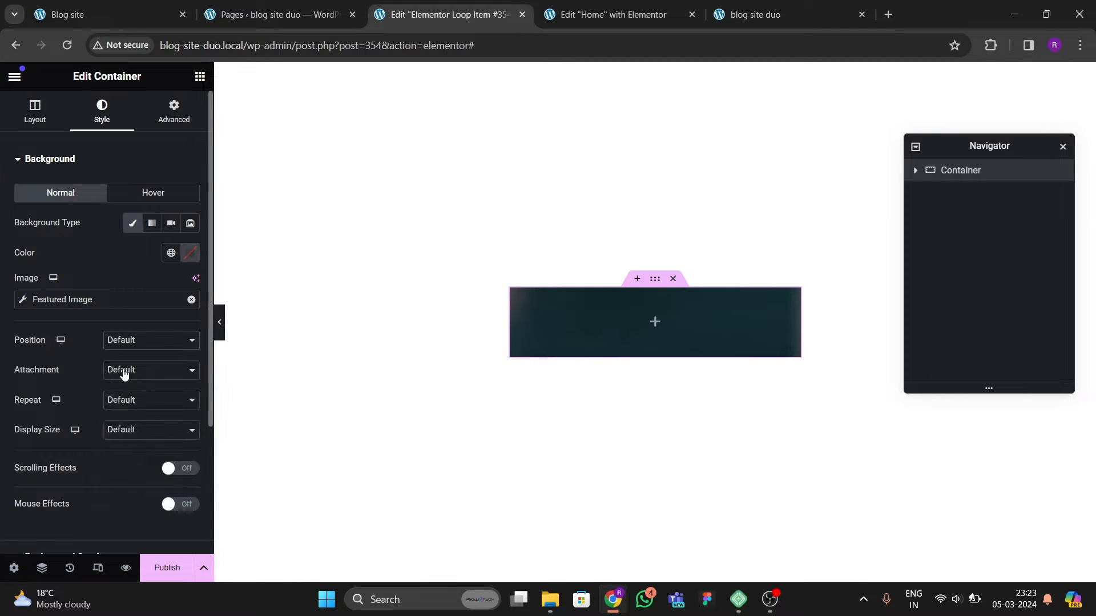
left_click(122, 435)
left_click(121, 461)
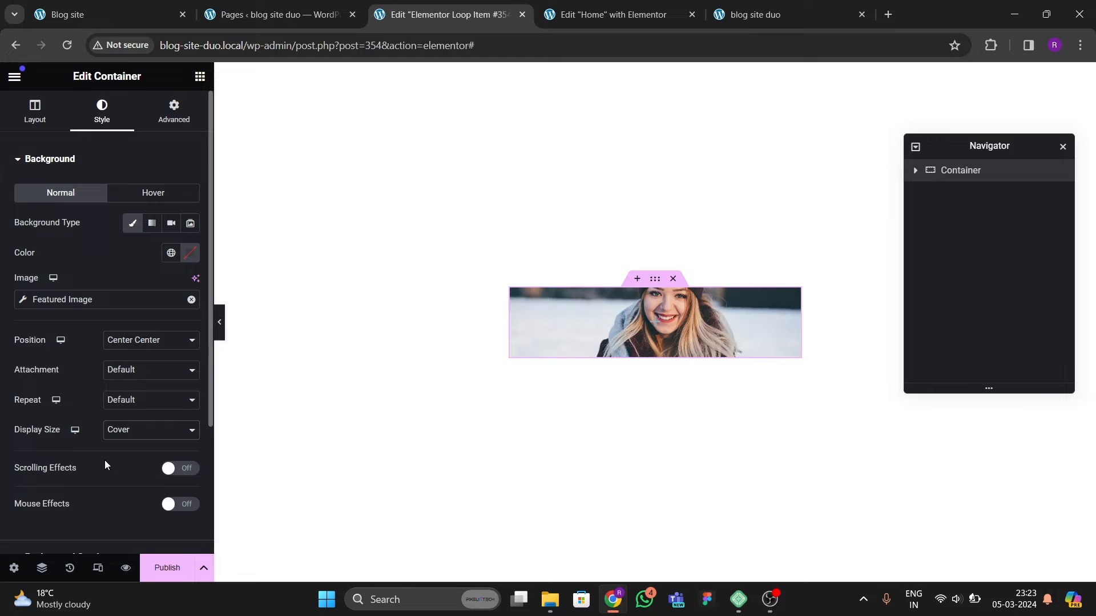
Step: Set the container's minimum height to 550 px
left_click(35, 111)
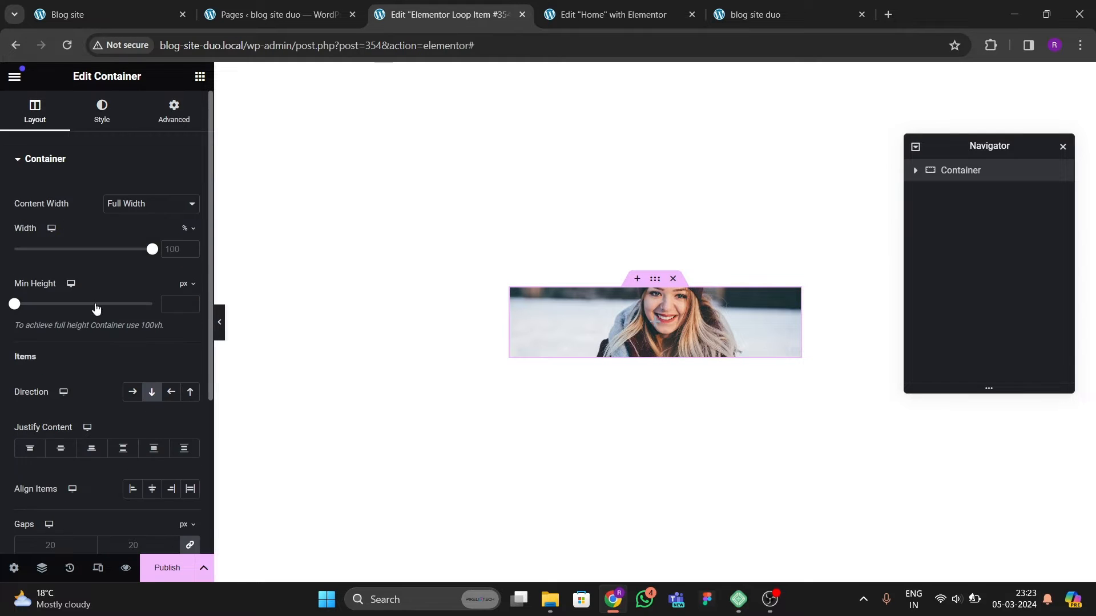
left_click_drag(16, 310, 60, 320)
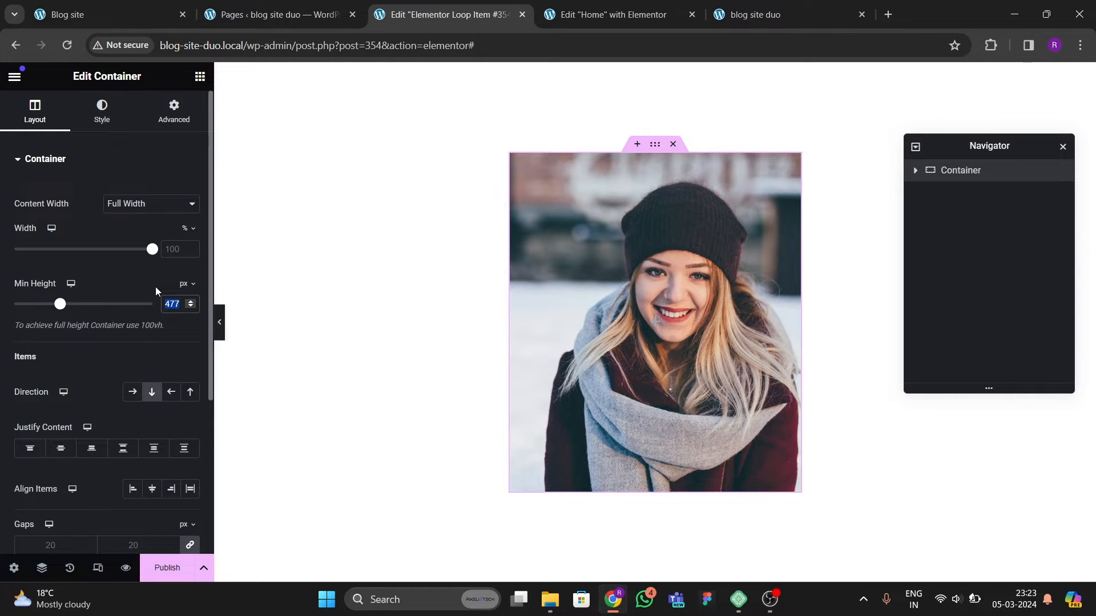
type("550")
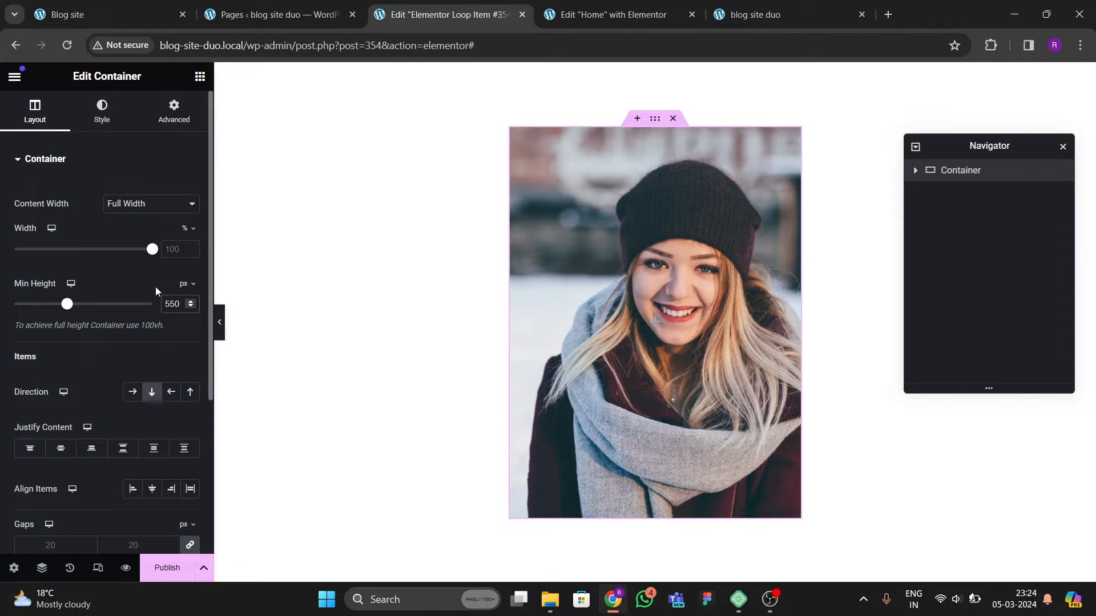
Step: Set the container's minimum height to 500 px, comparing the card with the original site's carousel
key("BackSpace")
key("BackSpace")
key("BackSpace")
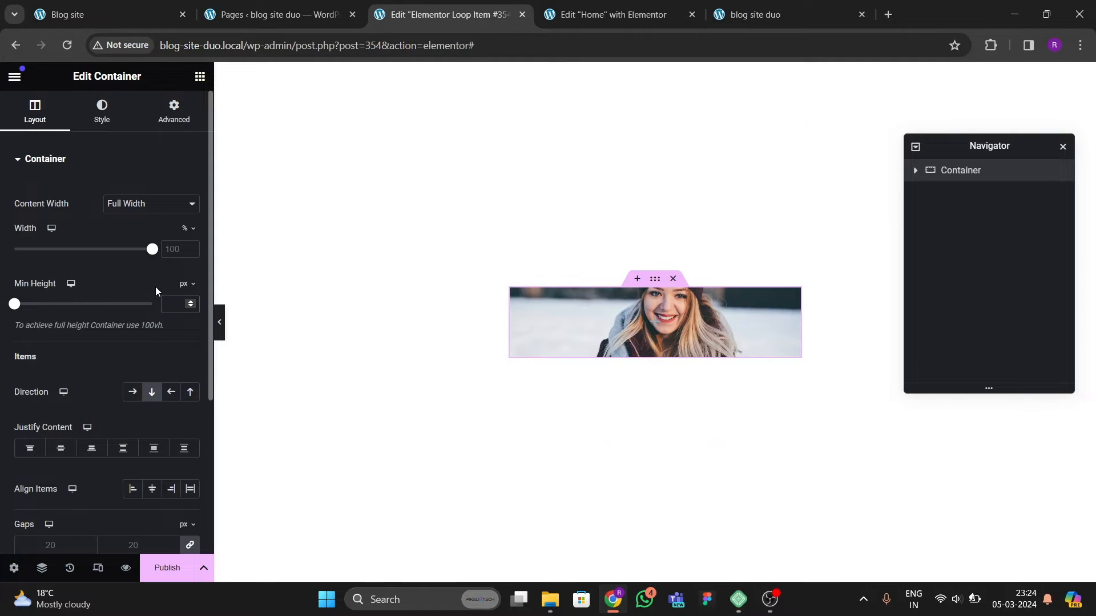
type("500")
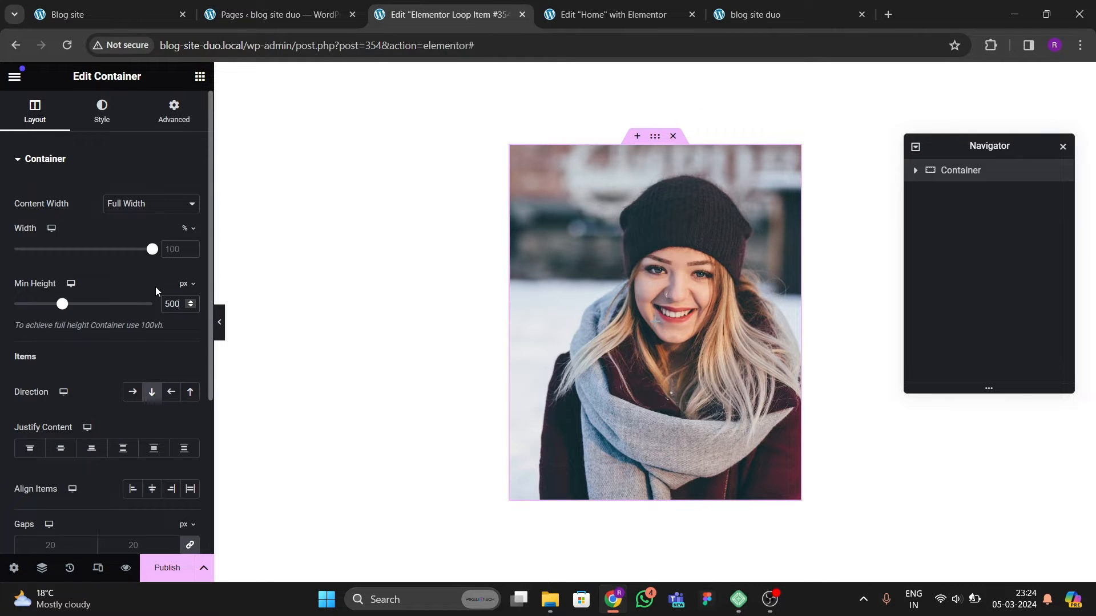
key("BackSpace")
key("BackSpace")
key("BackSpace")
type("500")
left_click(116, 15)
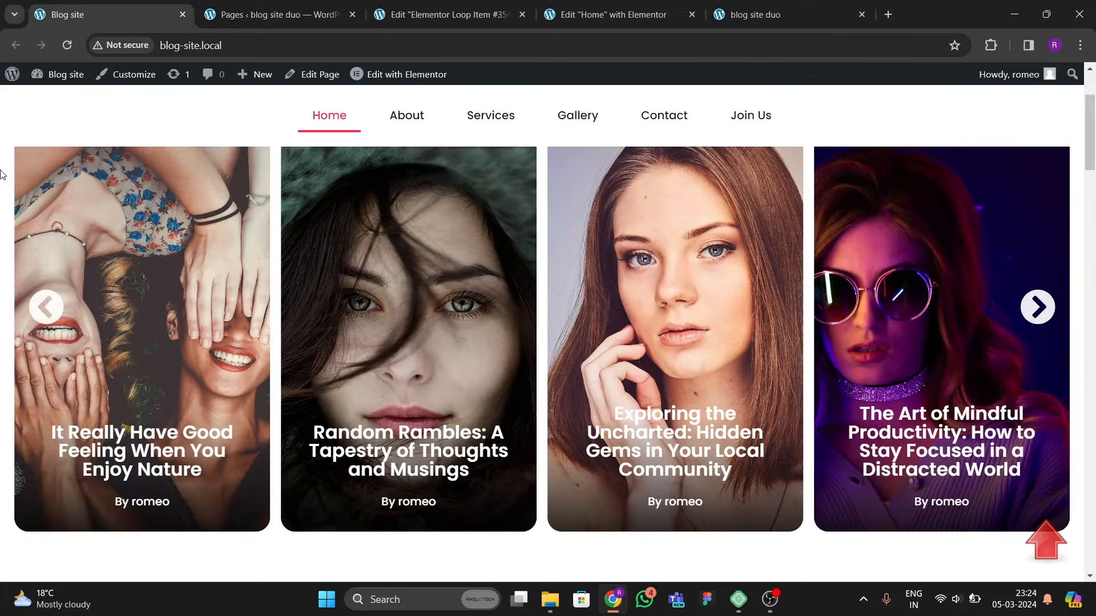
scroll(278, 95, "up", 1)
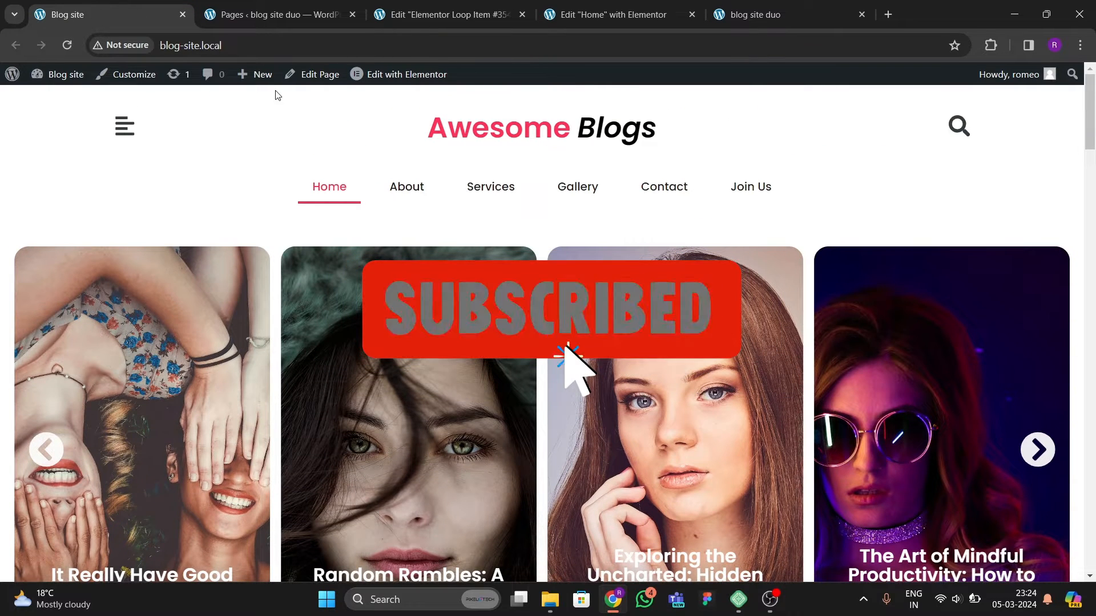
left_click(276, 14)
left_click(446, 14)
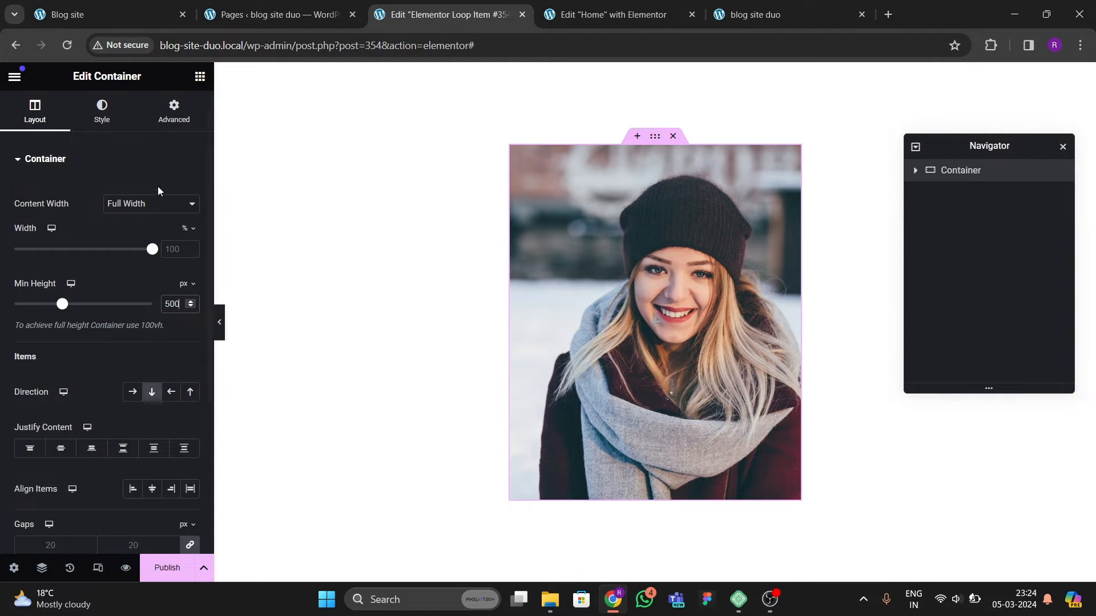
Step: Set the container's border radius to 20 px on all corners
left_click(101, 112)
scroll(95, 245, "down", 2)
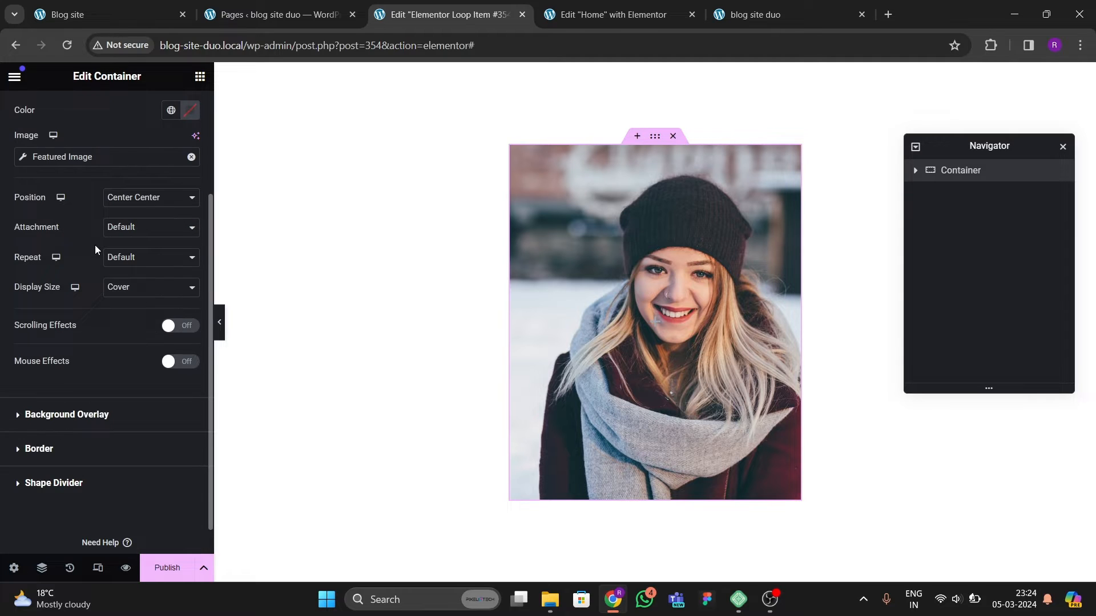
left_click(74, 458)
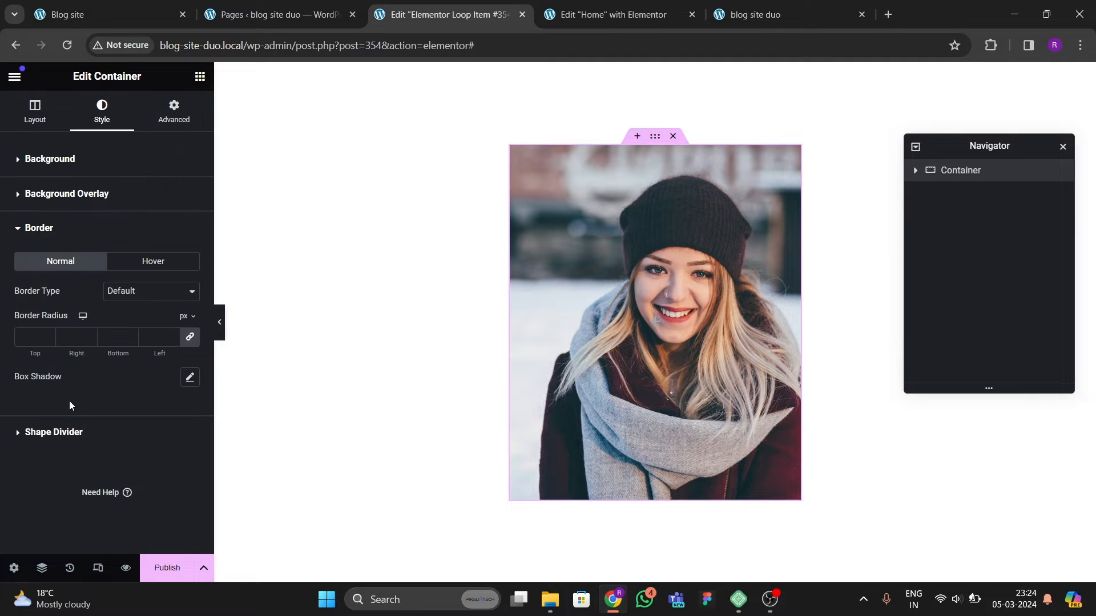
left_click(38, 337)
type("20")
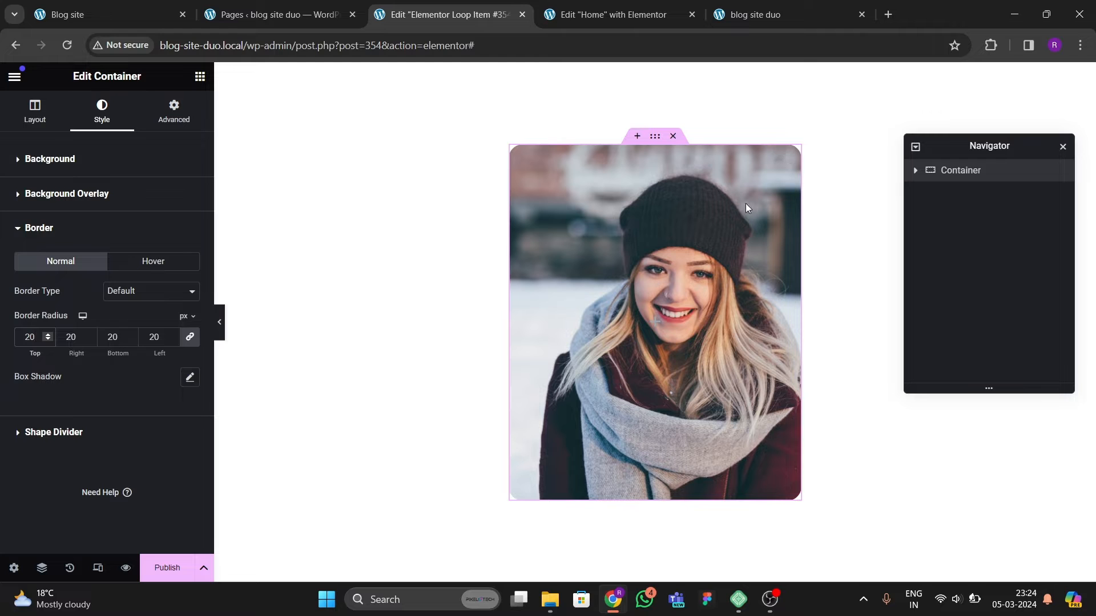
Step: Compare with the original carousel, reselect the container and set its border radius to 25 px
left_click(320, 17)
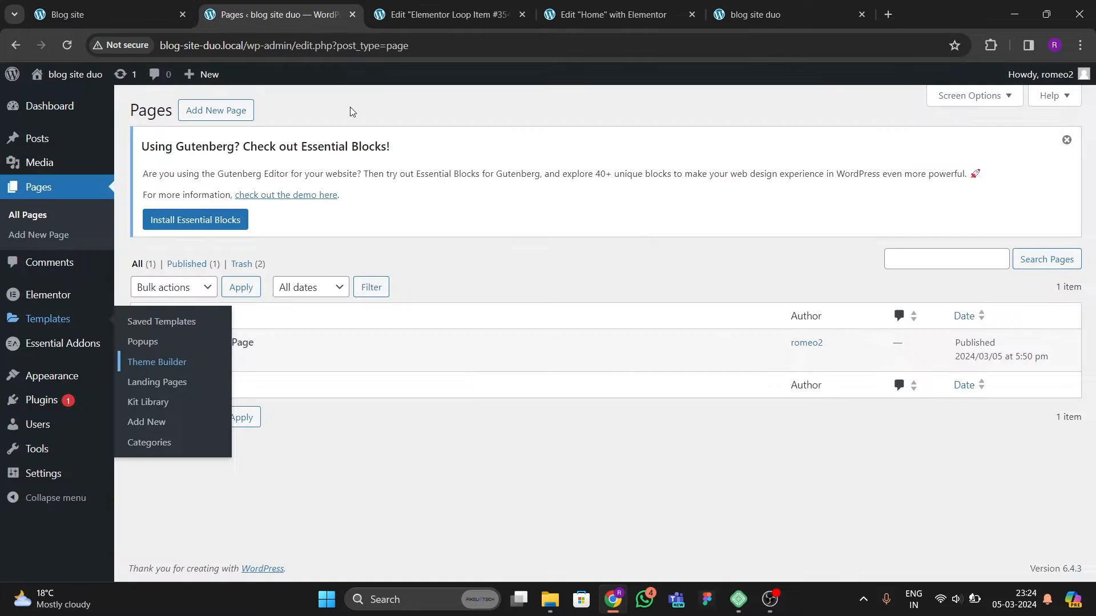
left_click(128, 16)
scroll(461, 292, "down", 3)
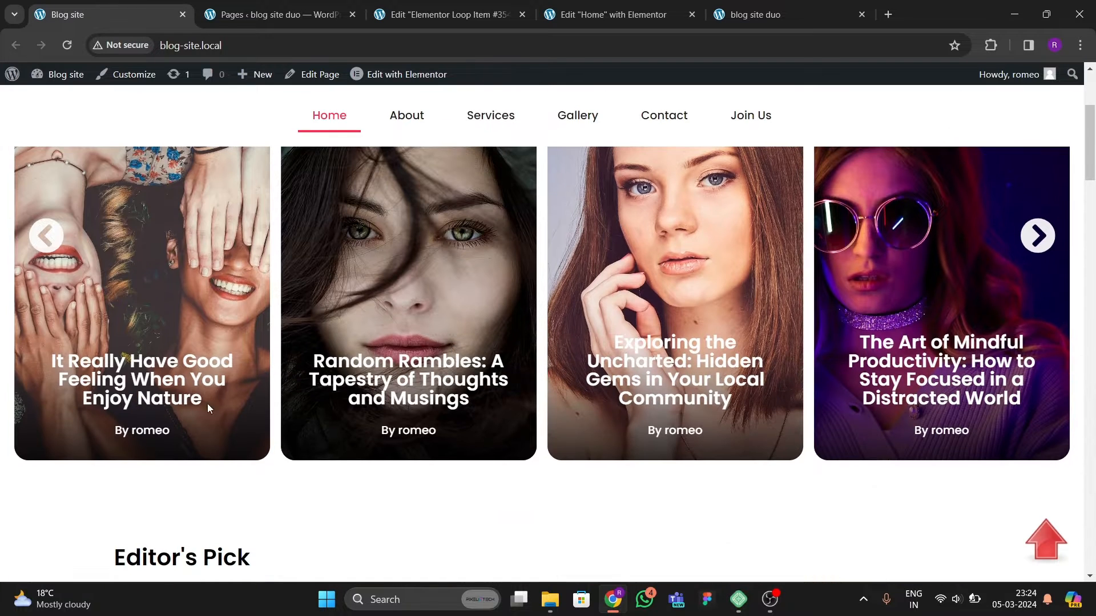
left_click(454, 17)
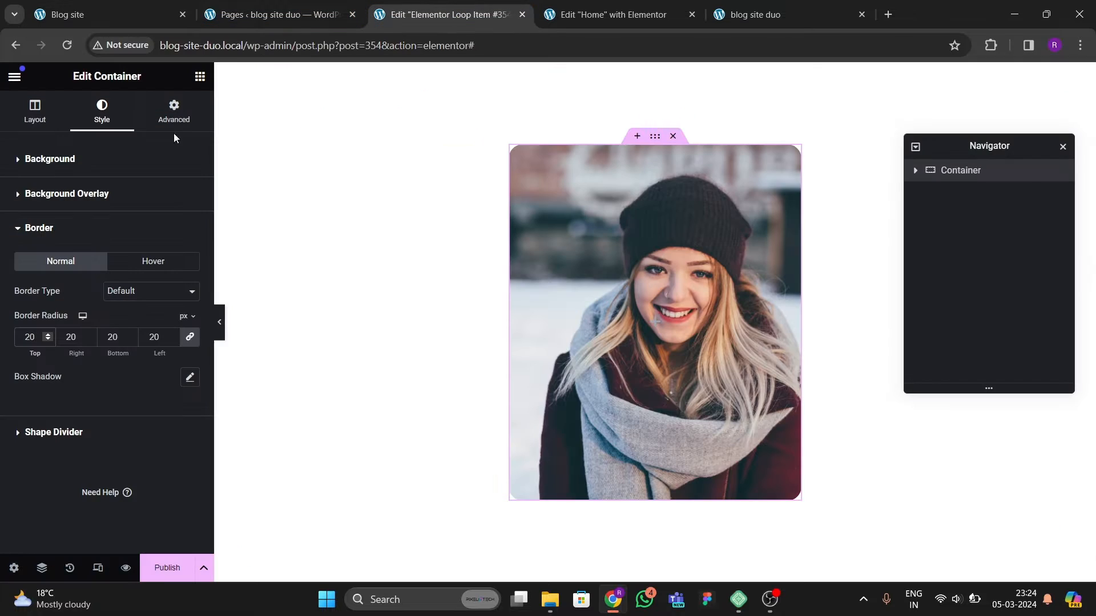
left_click(199, 76)
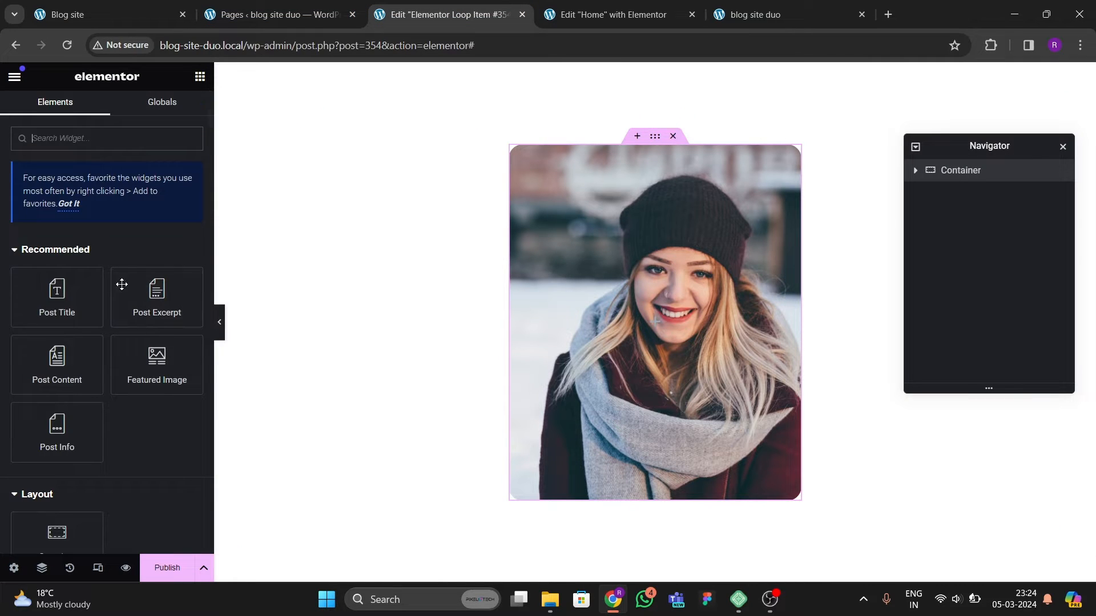
left_click(985, 176)
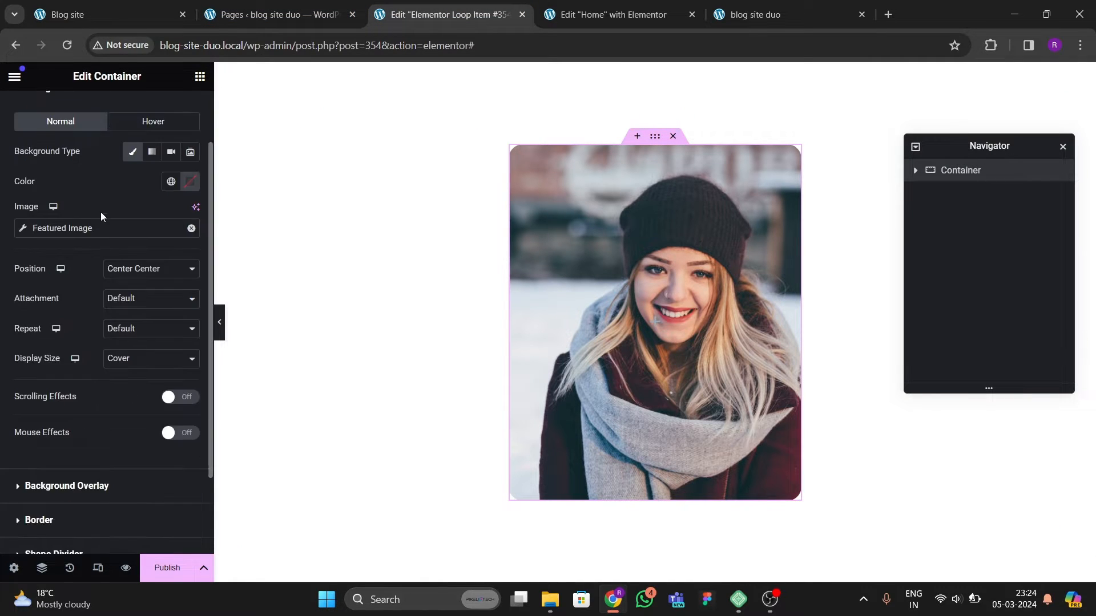
scroll(104, 229, "down", 3)
left_click(40, 419)
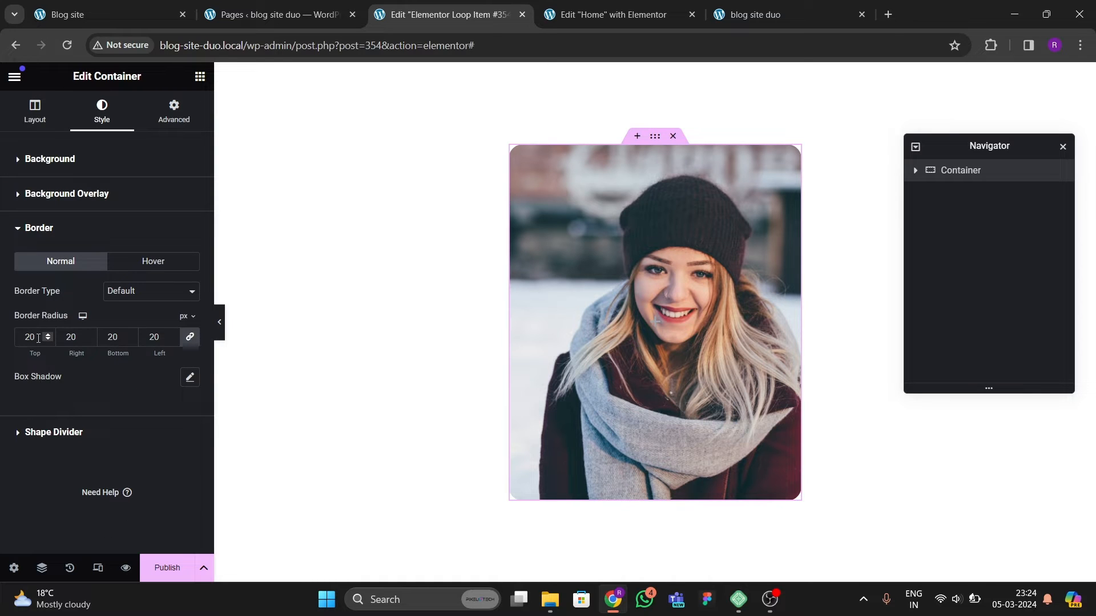
type("30")
key("BackSpace")
key("BackSpace")
type("25")
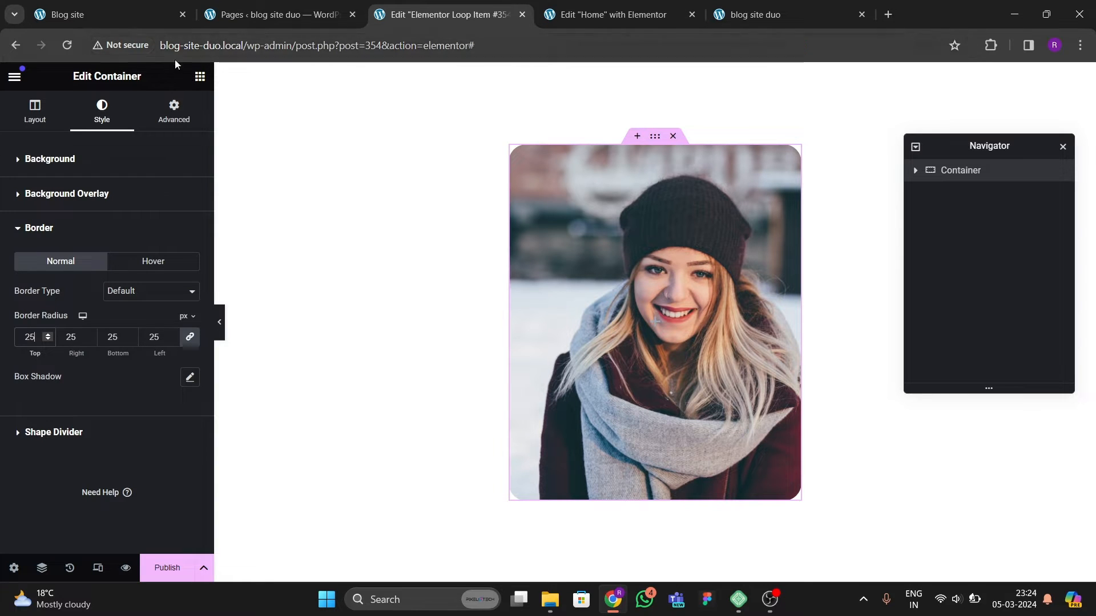
Step: Set the container's minimum height to 530 px
left_click(50, 131)
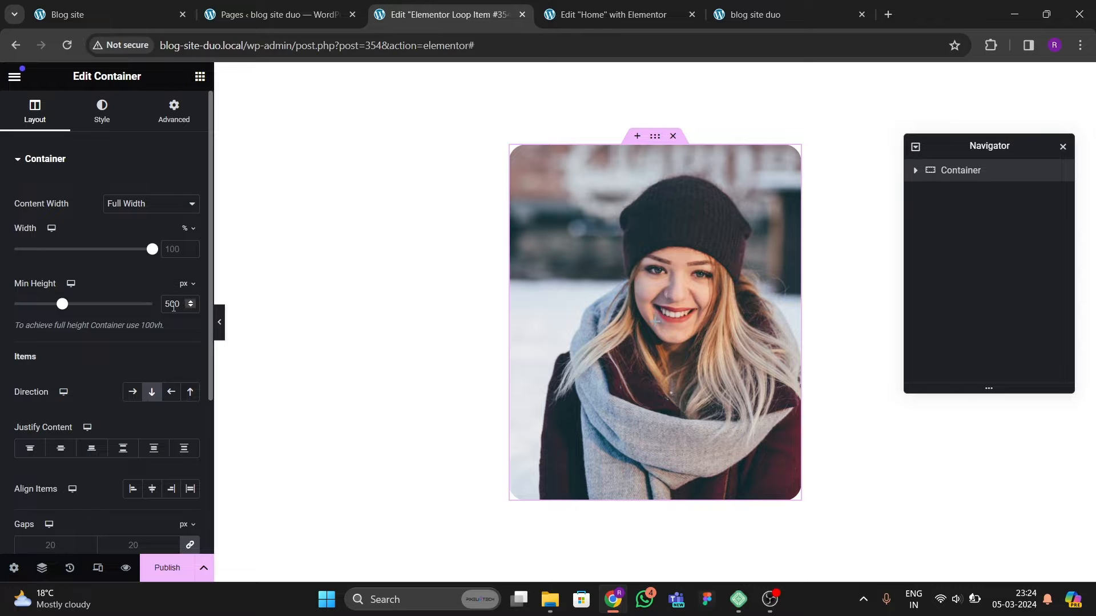
key("BackSpace")
type("3")
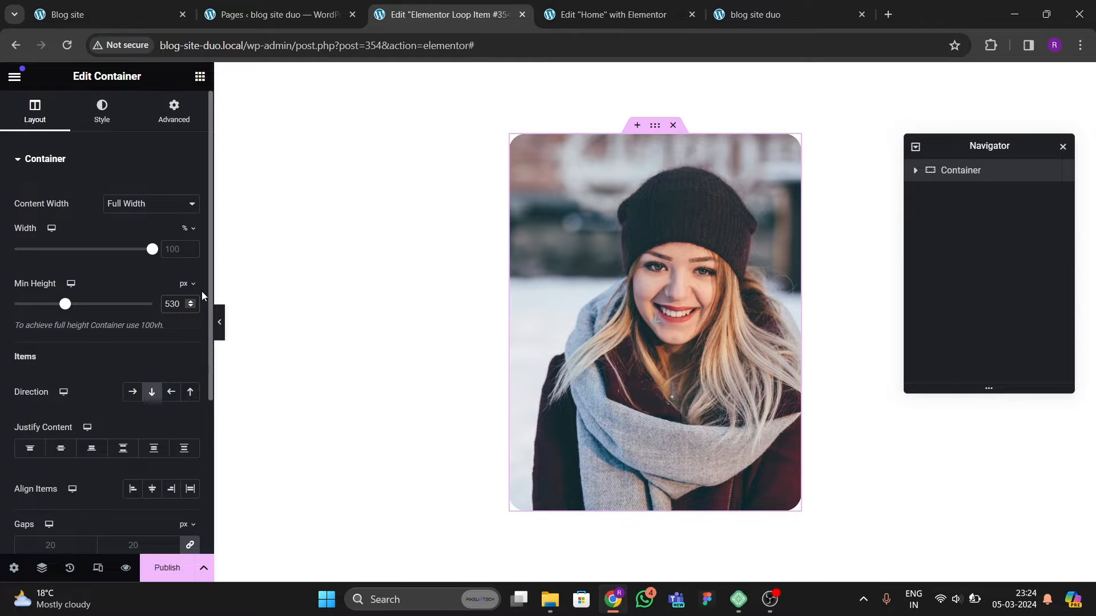
Step: Add a Heading widget inside the loop item container
left_click(200, 77)
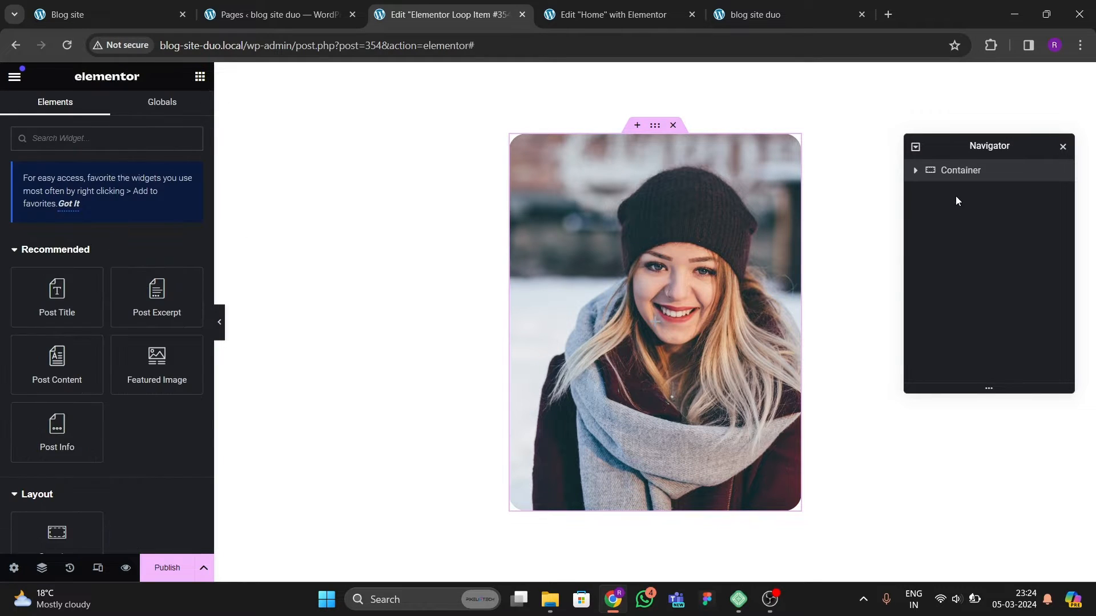
left_click(960, 172)
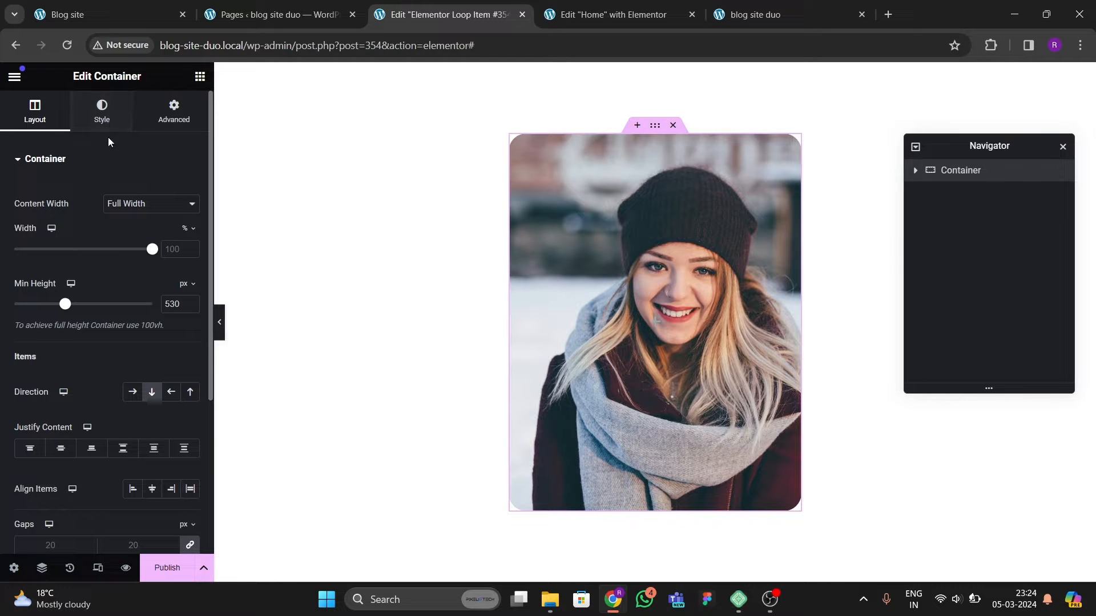
left_click(201, 78)
scroll(151, 311, "down", 3)
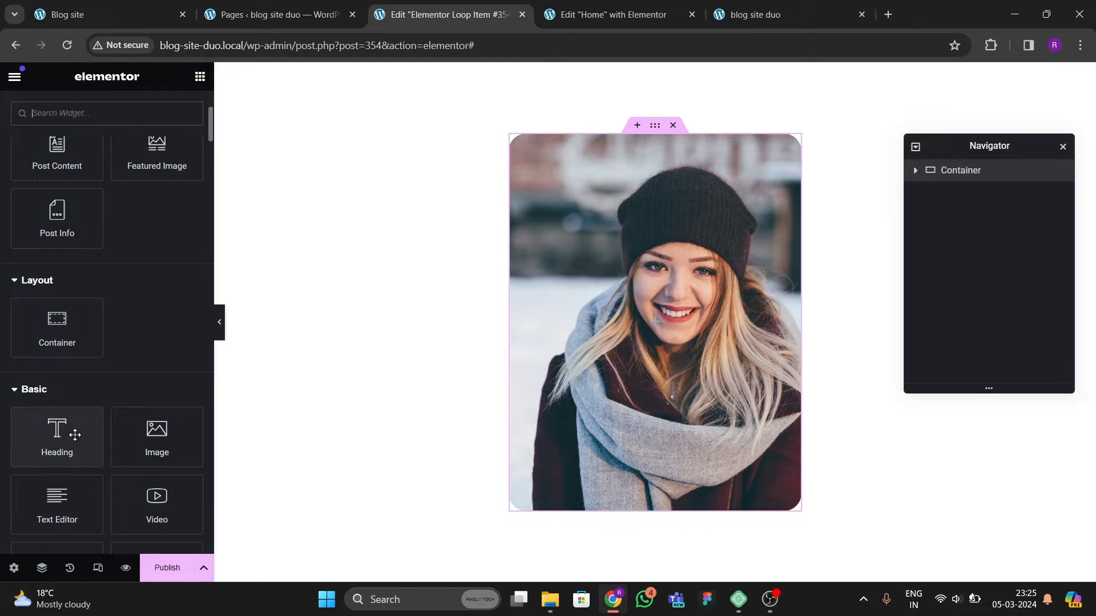
left_click_drag(75, 435, 691, 334)
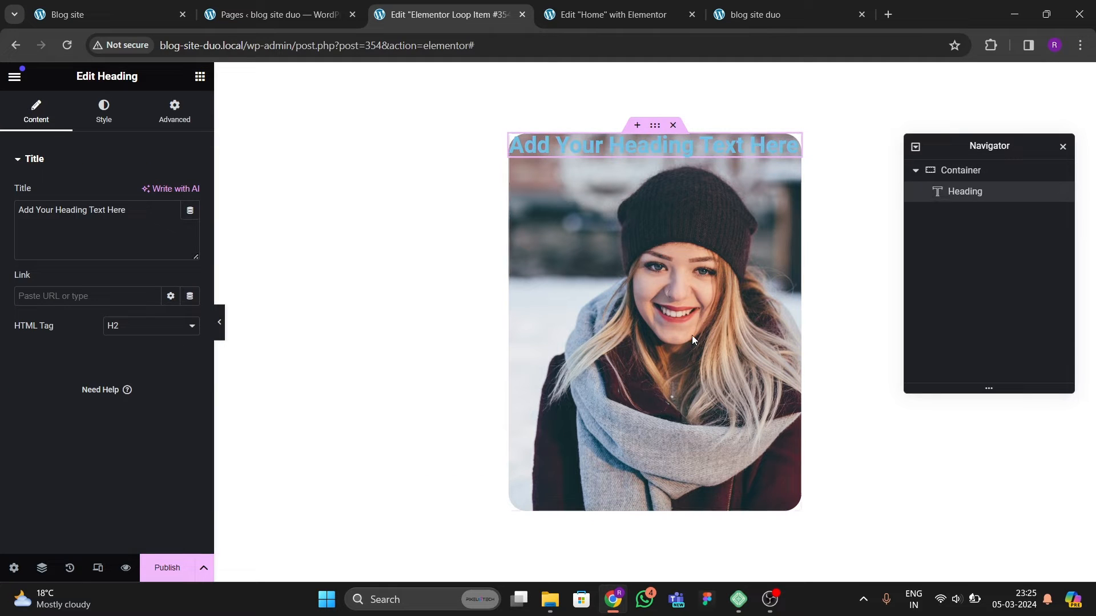
Step: Set the container's content to justify at the end and align items to the centre
left_click(962, 171)
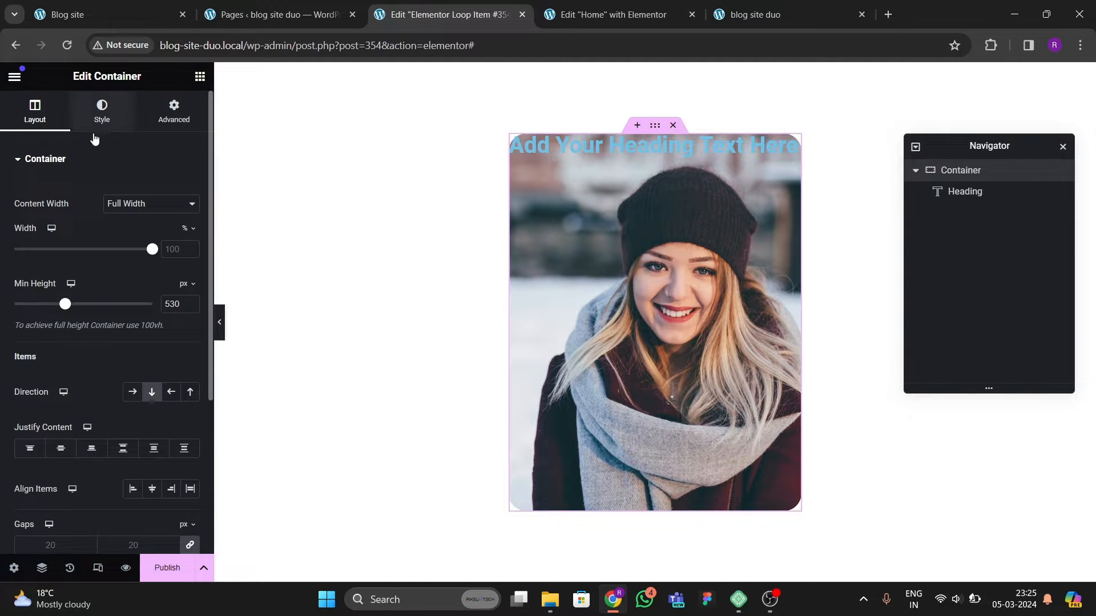
left_click(101, 113)
left_click(33, 113)
left_click(60, 448)
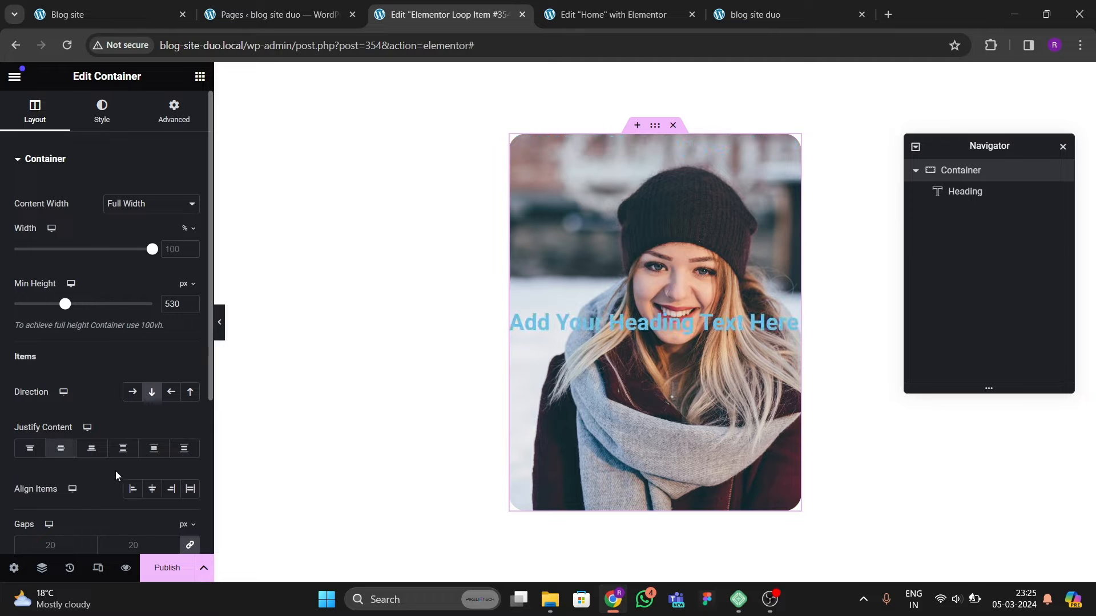
left_click(152, 489)
scroll(153, 456, "down", 3)
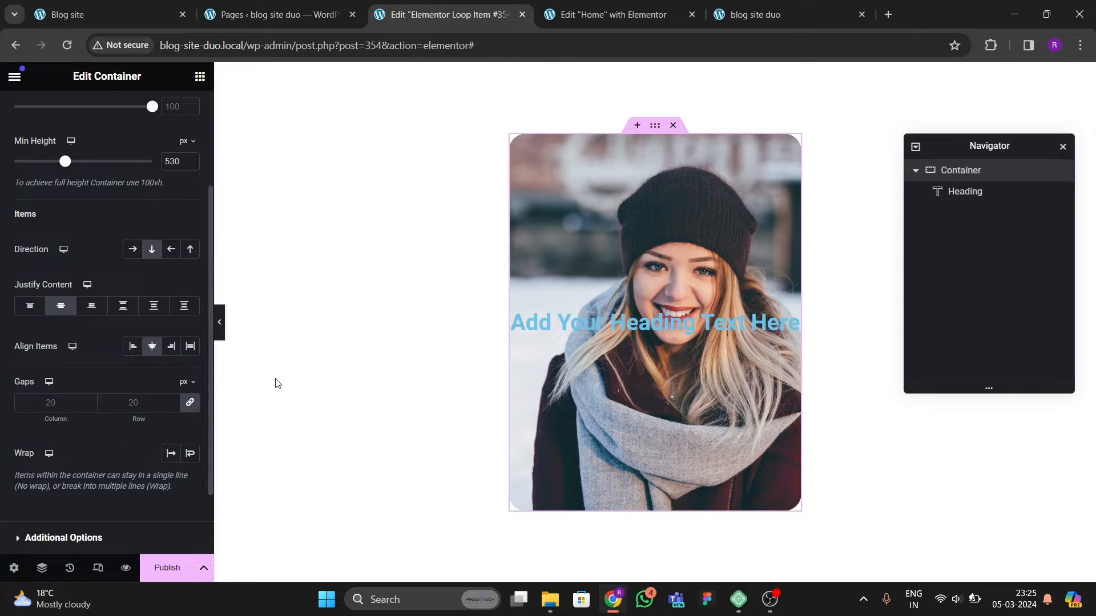
left_click(91, 306)
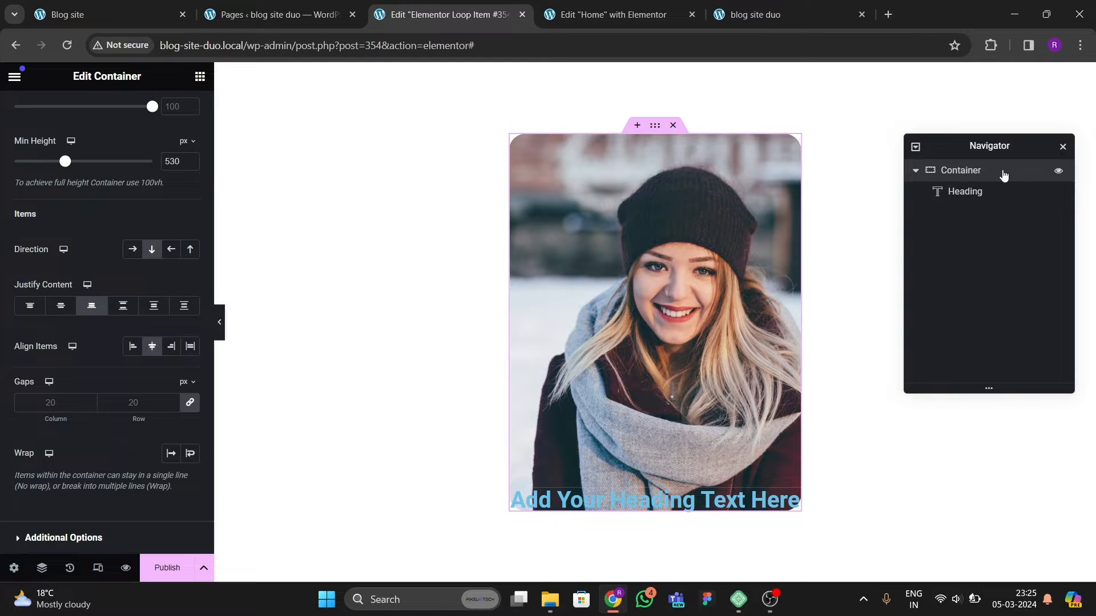
Step: Set the container's padding to 20 px on all sides
scroll(119, 171, "up", 3)
left_click(174, 112)
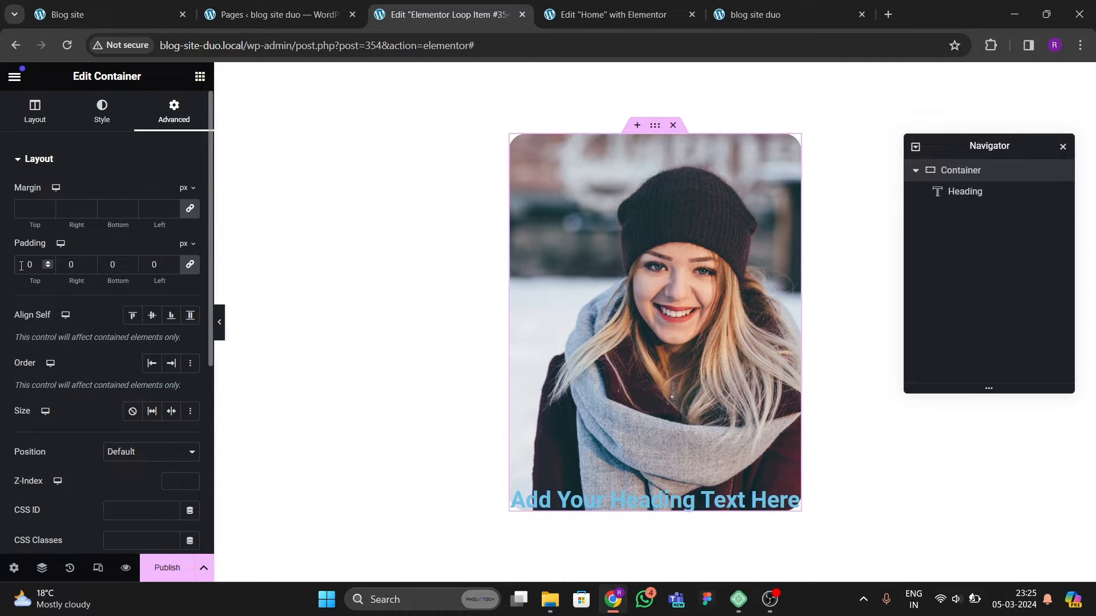
type("2")
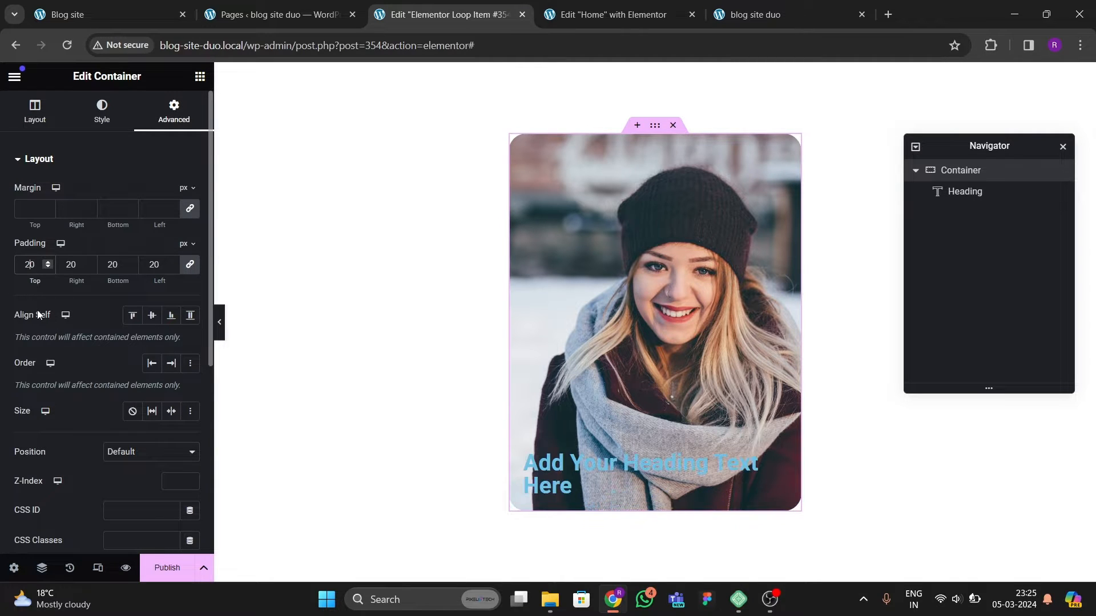
Step: Set the heading's title to the dynamic Post Title
left_click(556, 466)
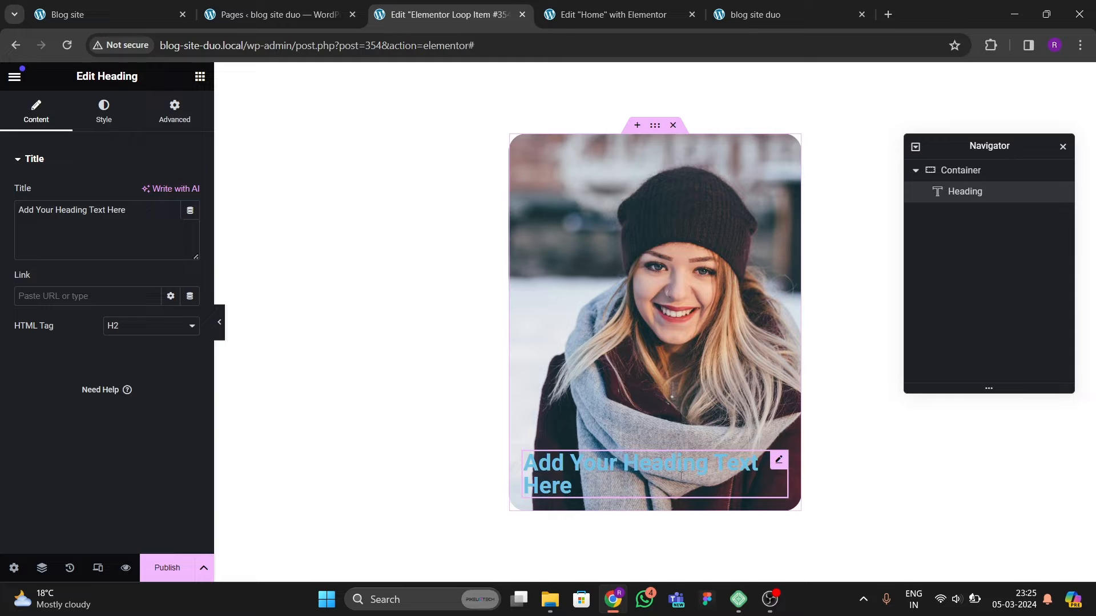
left_click(190, 211)
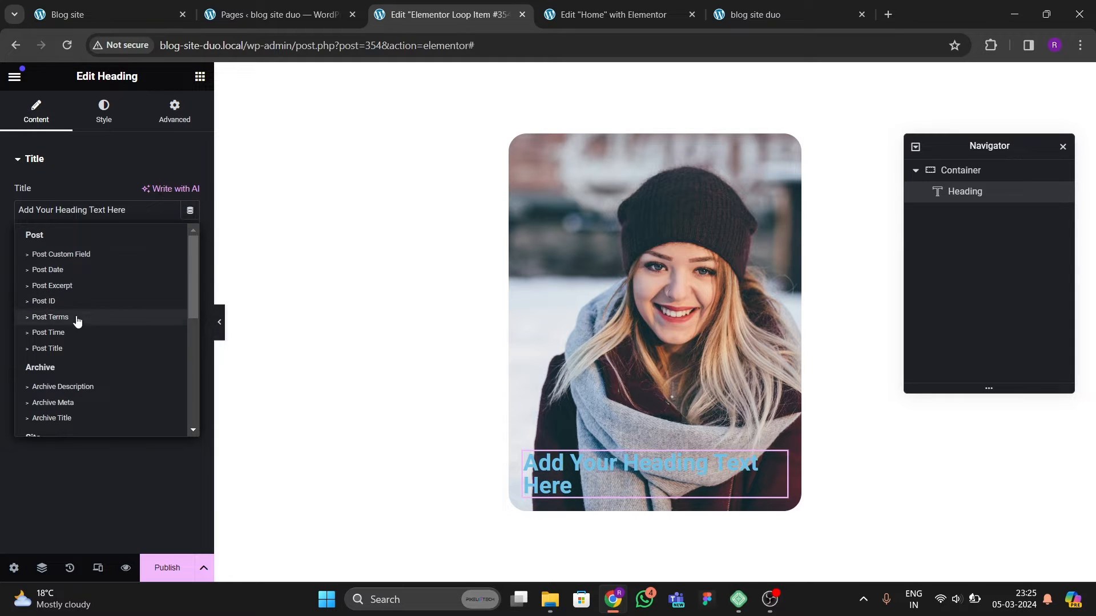
left_click(55, 348)
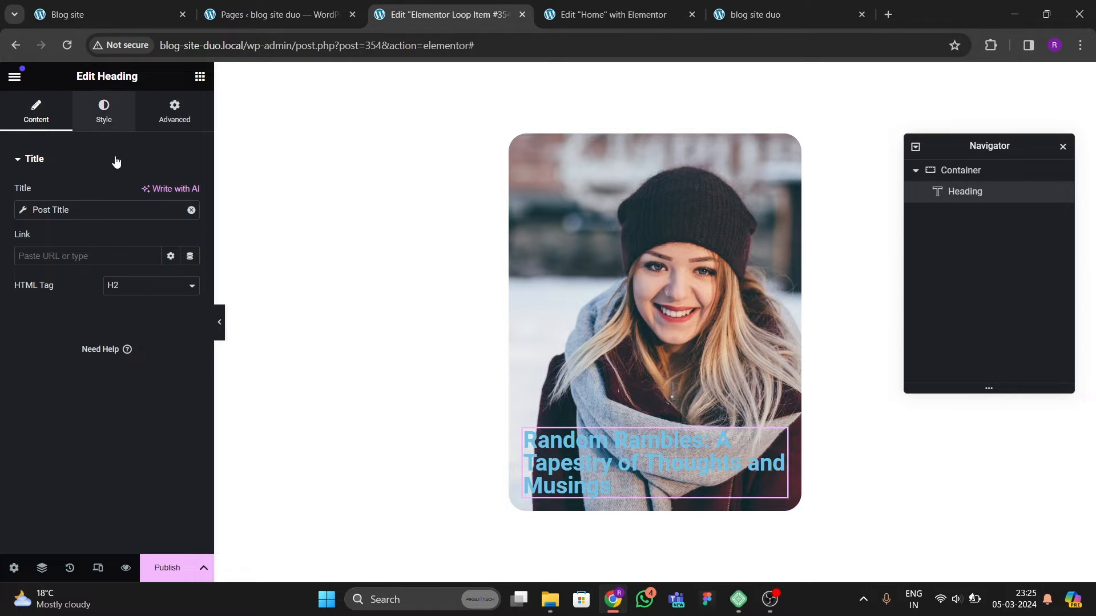
Step: Set the heading's text color to white #FFFFFF and center its alignment
left_click(103, 111)
left_click(190, 223)
left_click_drag(182, 324, 85, 276)
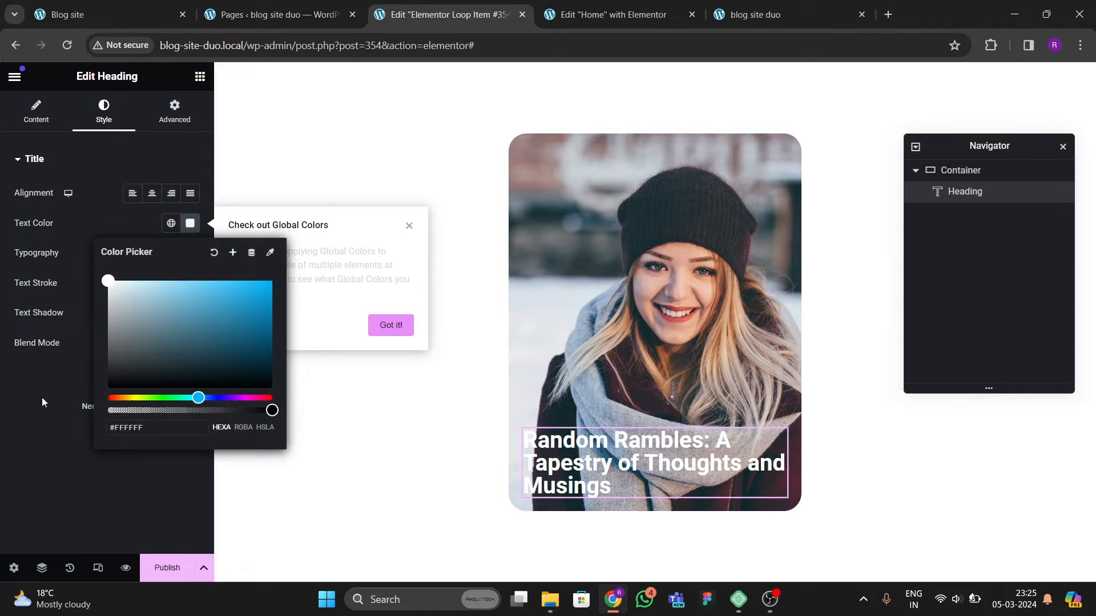
left_click(42, 397)
left_click(152, 193)
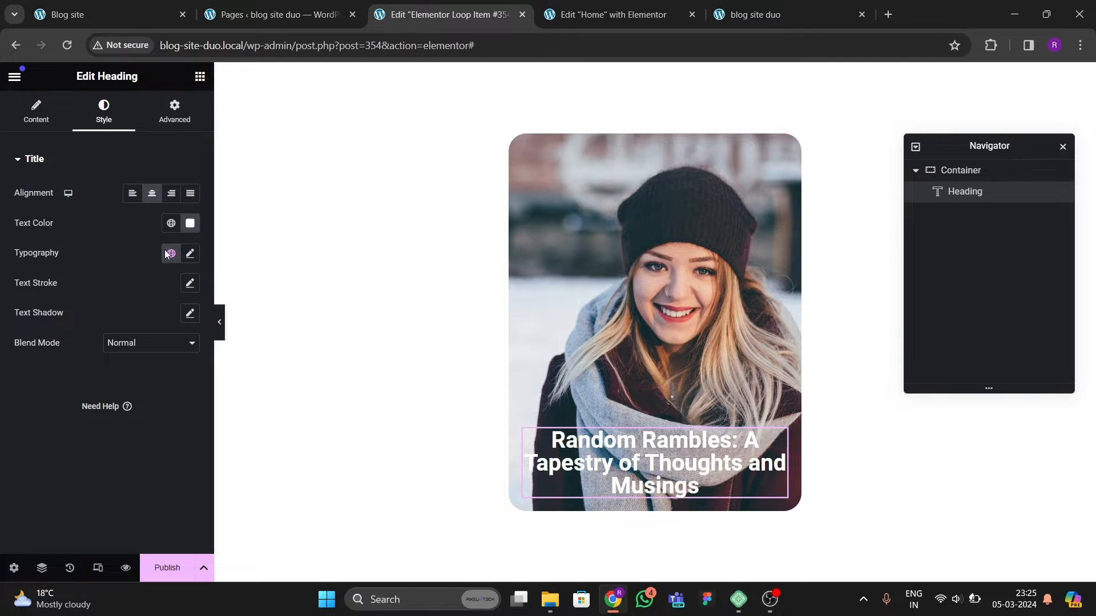
Step: Set the heading's typography to the Poppins family at 25 px size
left_click(190, 253)
left_click(139, 325)
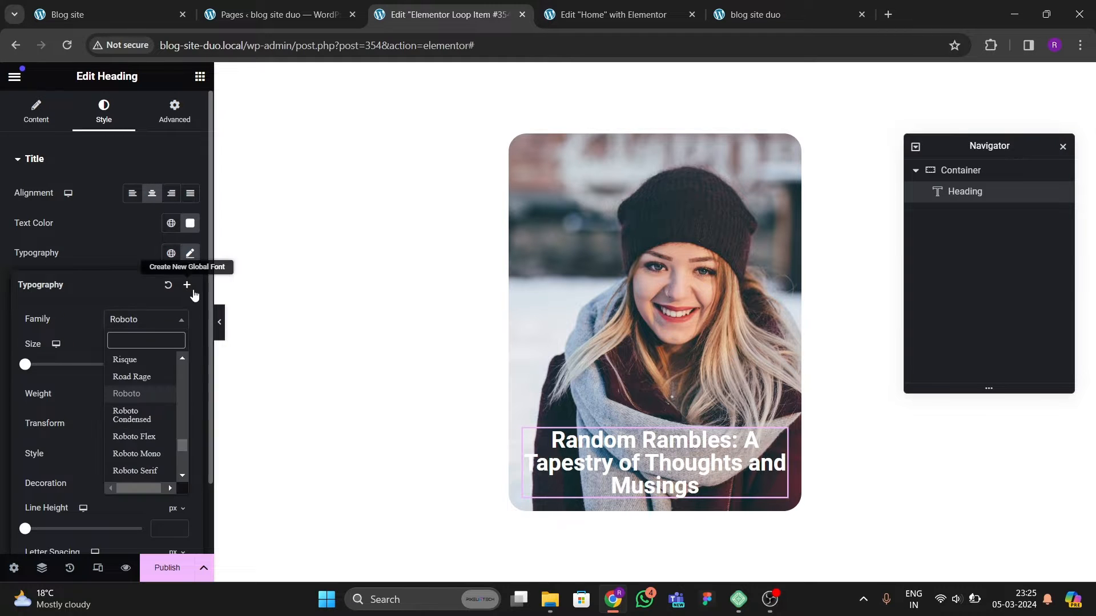
type("poppins")
key("Return")
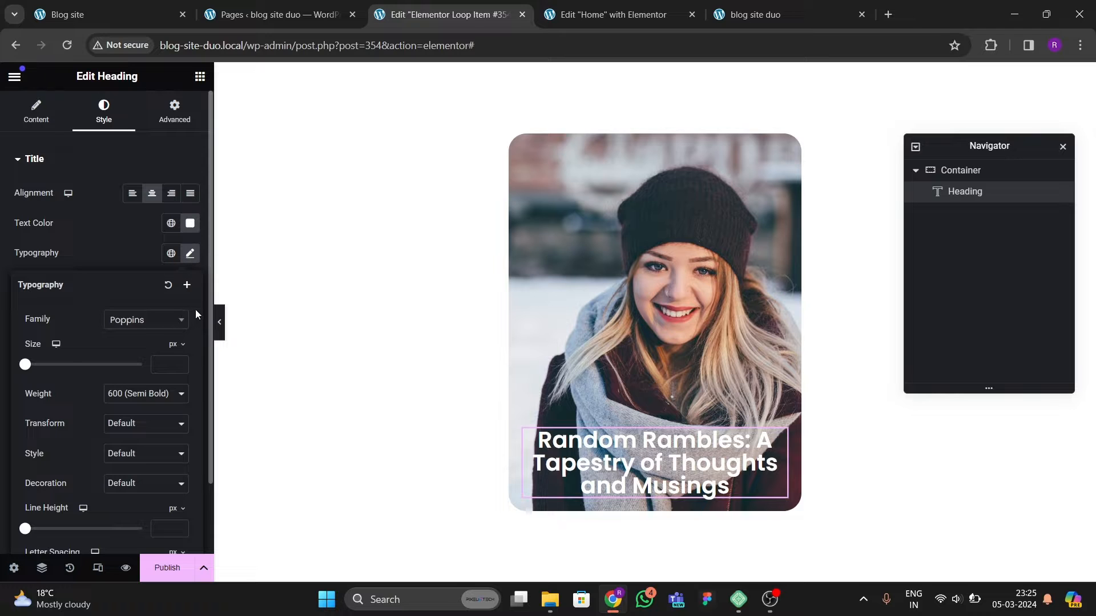
left_click(180, 364)
type("3")
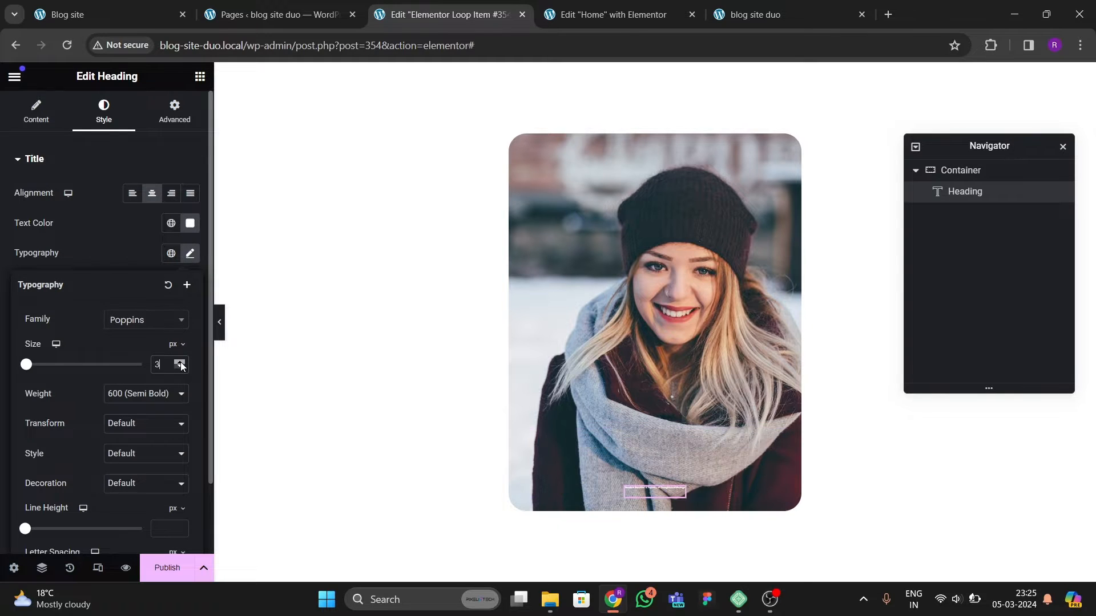
left_click_drag(180, 363, 183, 363)
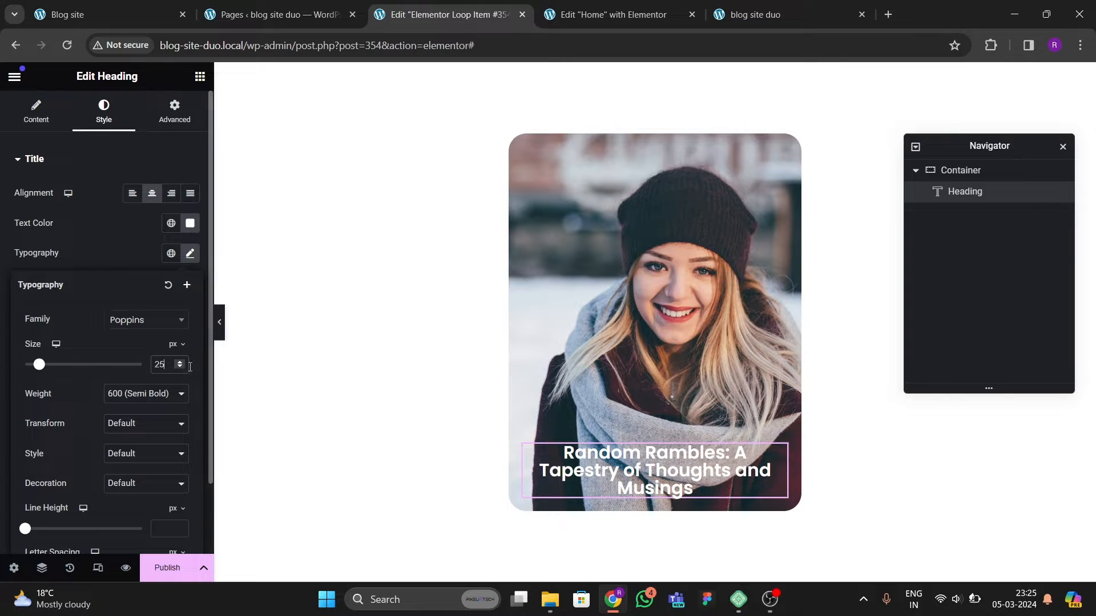
Step: Increase the heading's font size to 28 px
left_click(182, 363)
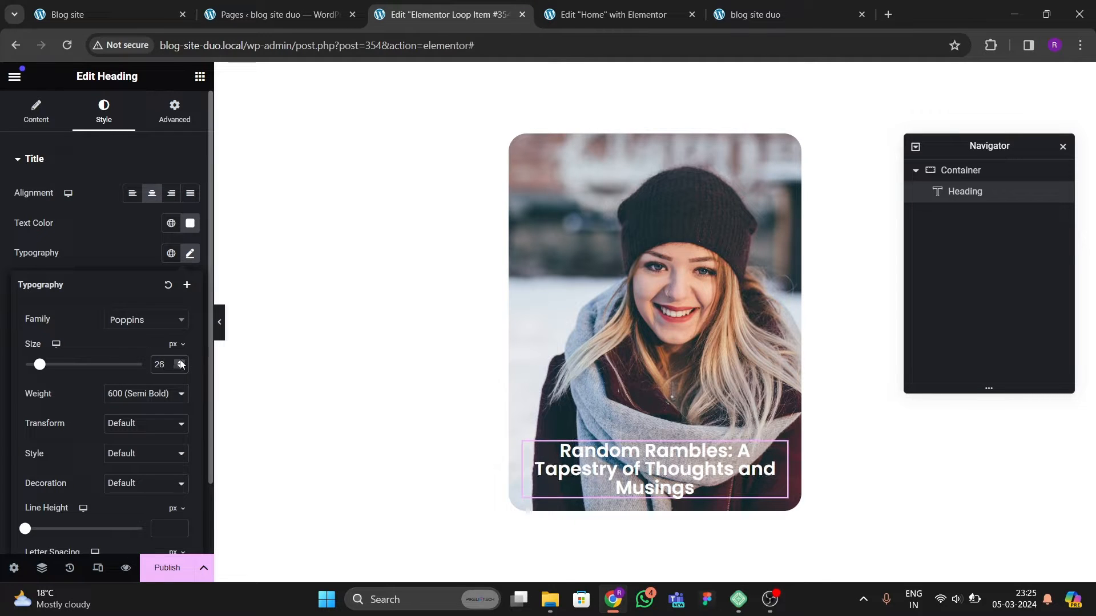
left_click(182, 363)
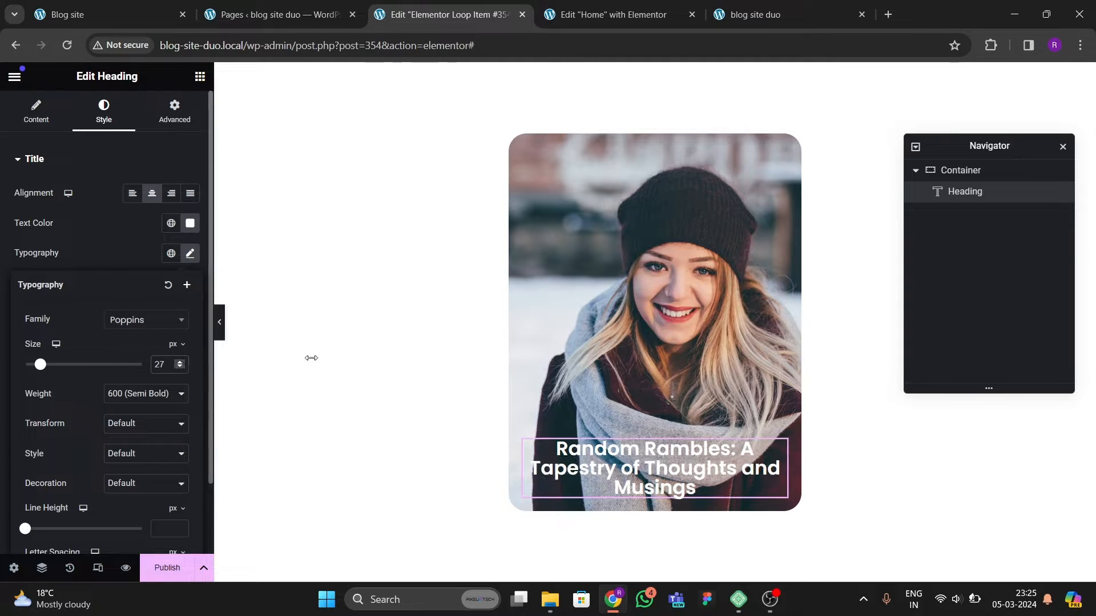
left_click(179, 362)
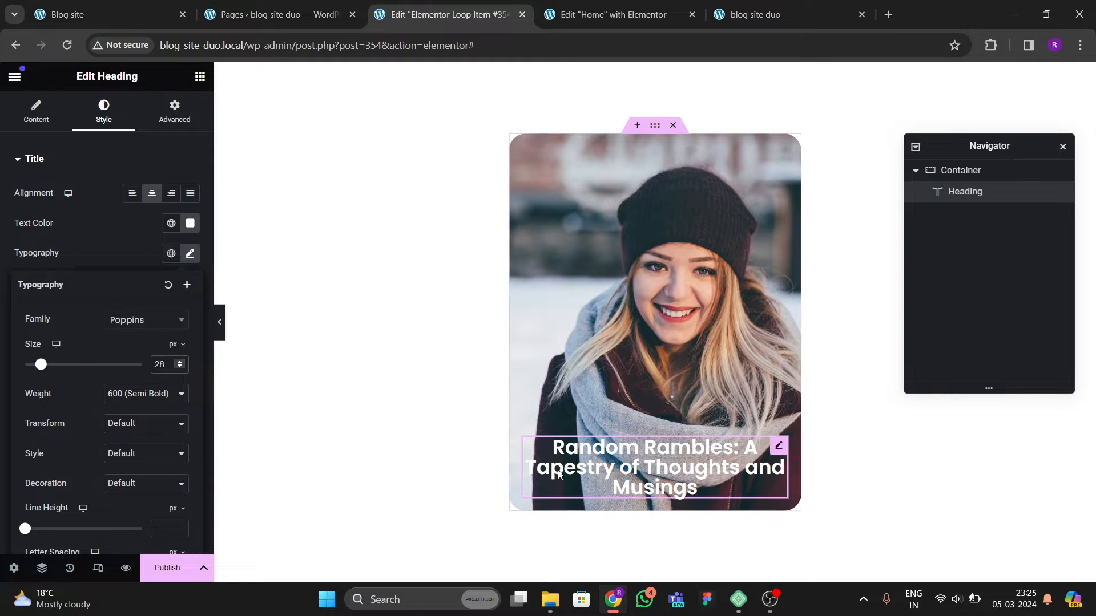
Step: Compare the loop card with the post carousel on the original Blog site
left_click(111, 17)
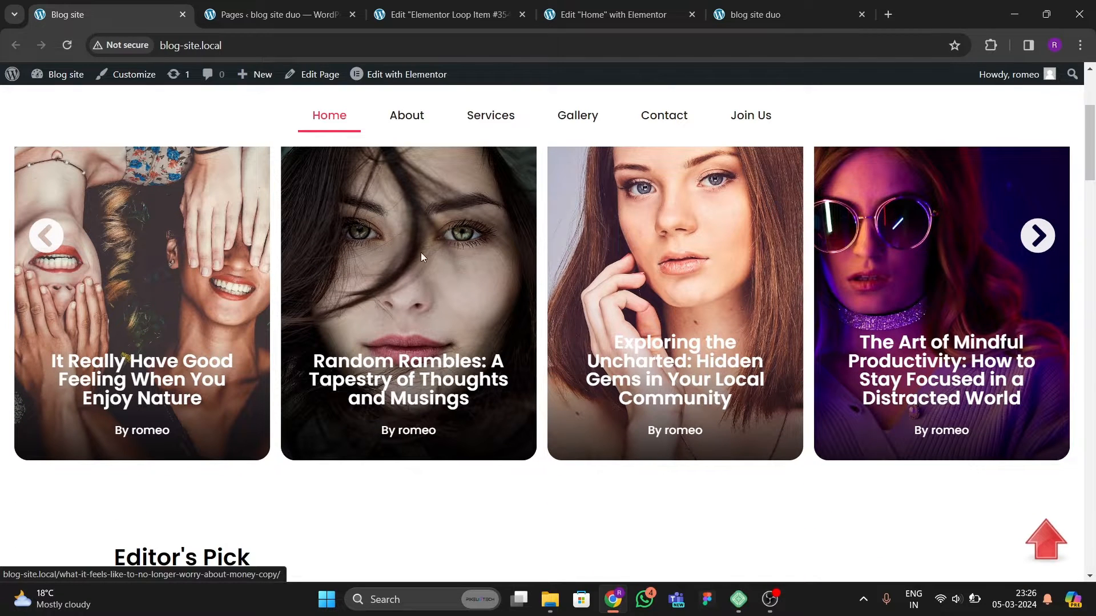
scroll(177, 321, "up", 1)
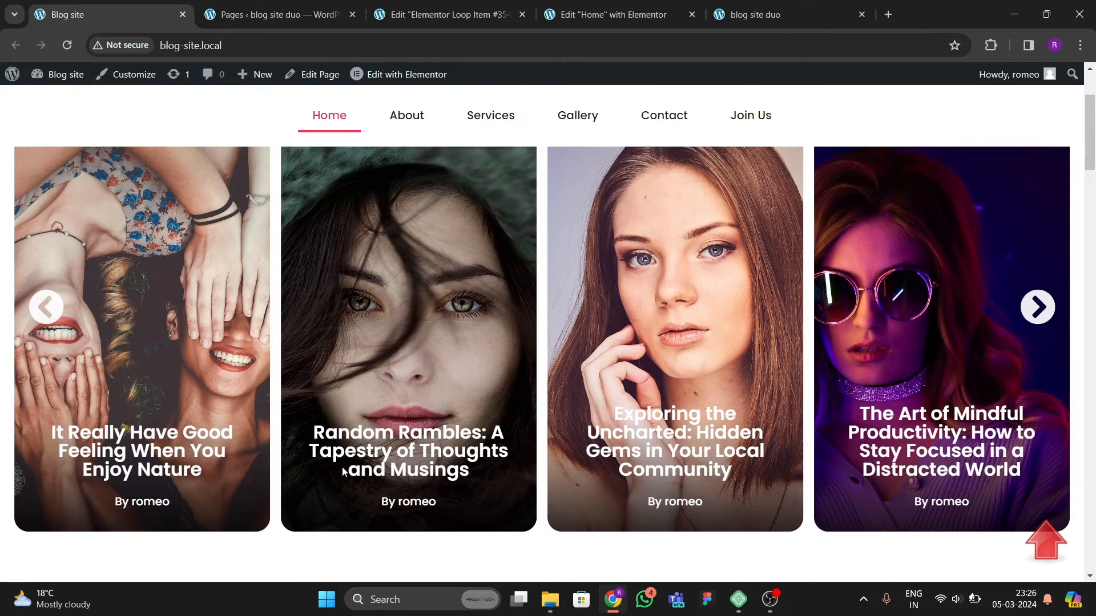
scroll(540, 337, "down", 1)
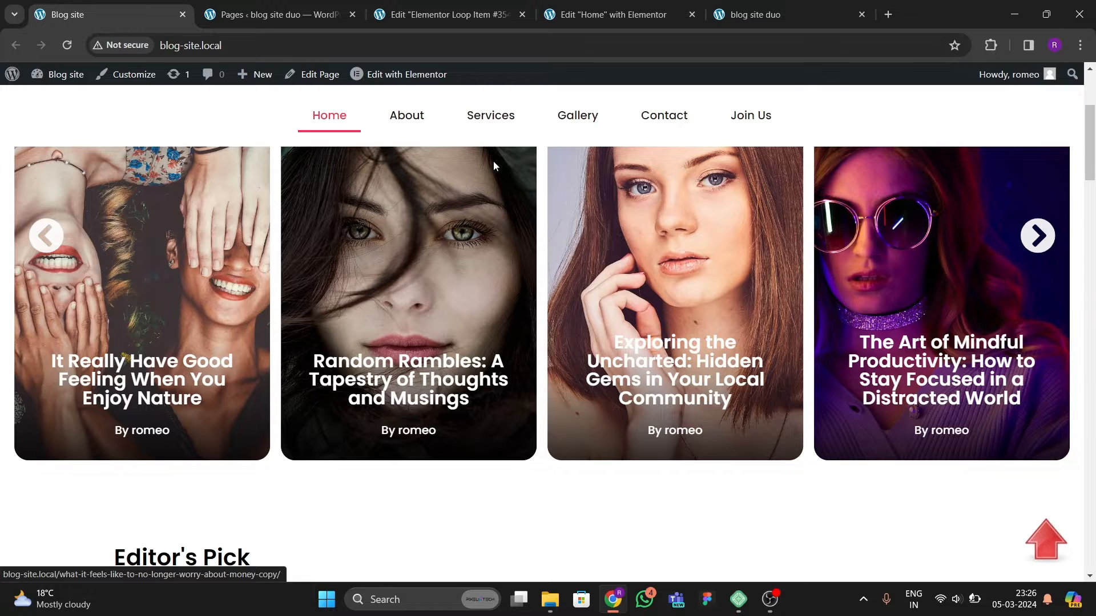
left_click(484, 16)
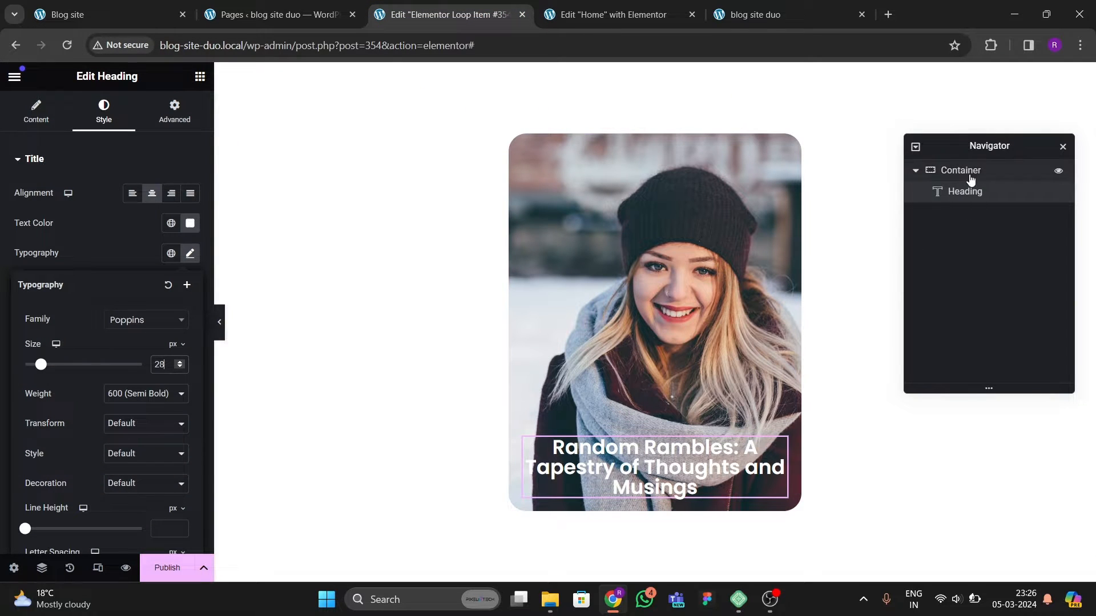
Step: Switch the container's background overlay to a gradient
left_click(962, 171)
left_click(102, 111)
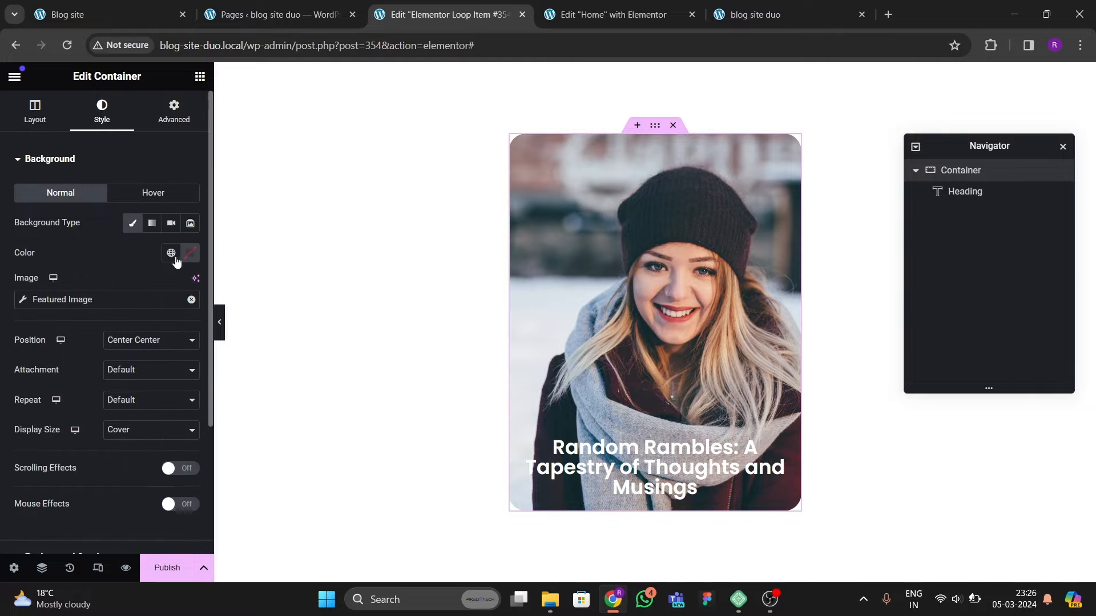
scroll(102, 308, "down", 3)
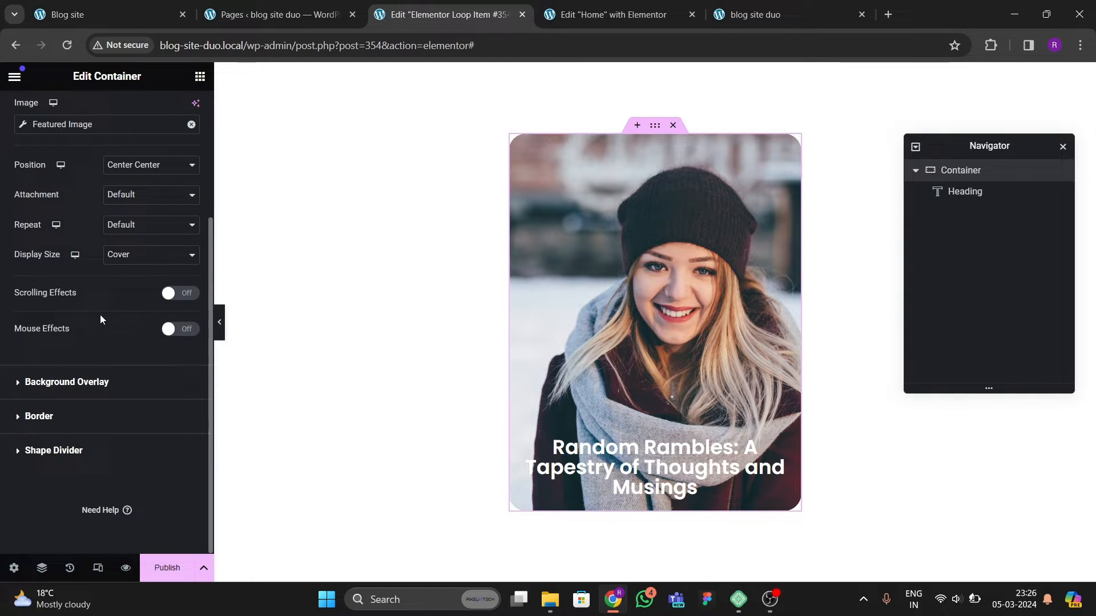
left_click(80, 383)
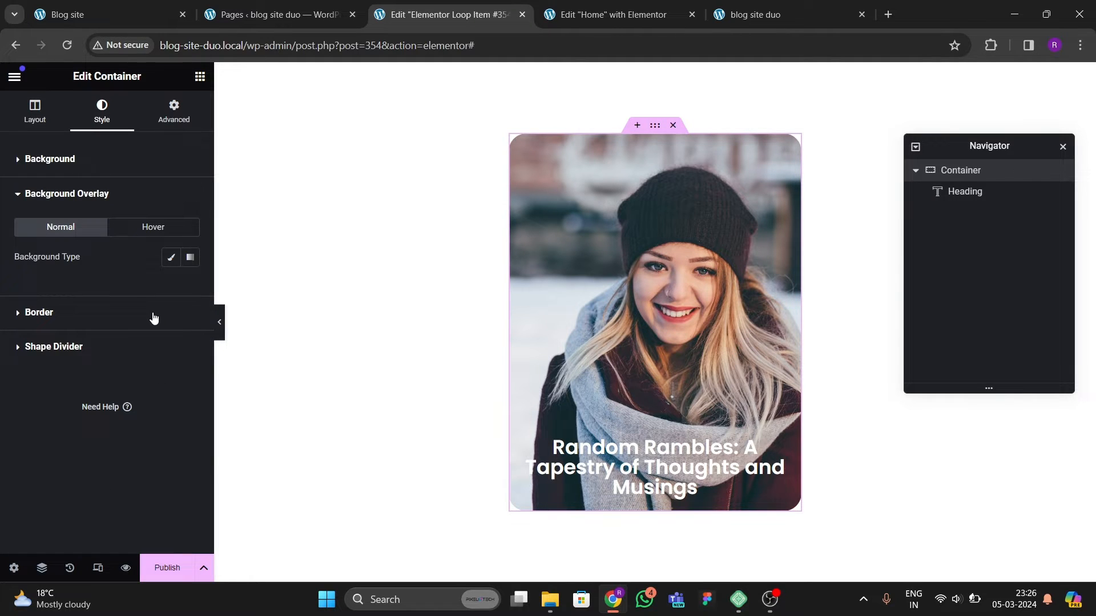
left_click(191, 257)
scroll(142, 378, "down", 4)
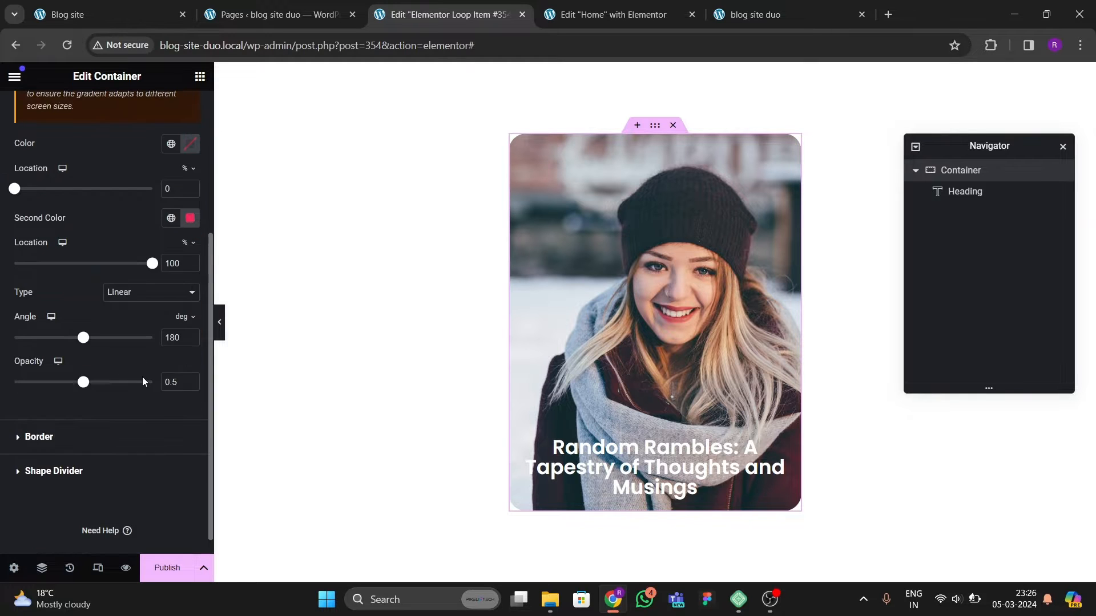
scroll(166, 282, "up", 3)
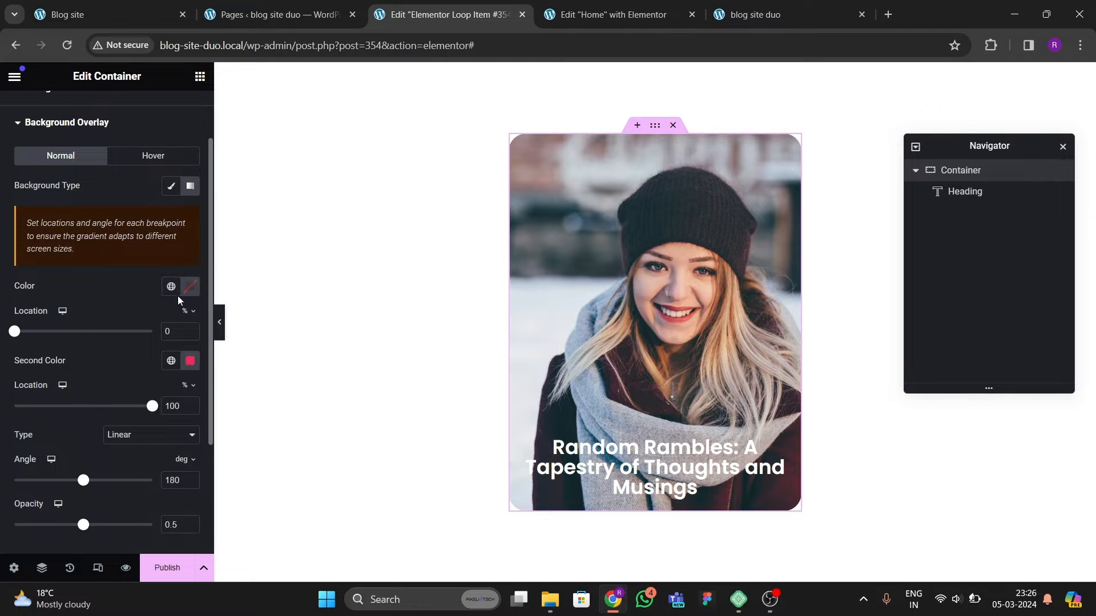
Step: Set the gradient overlay's first color to fully transparent
left_click(190, 286)
left_click(168, 397)
left_click_drag(169, 398, 92, 334)
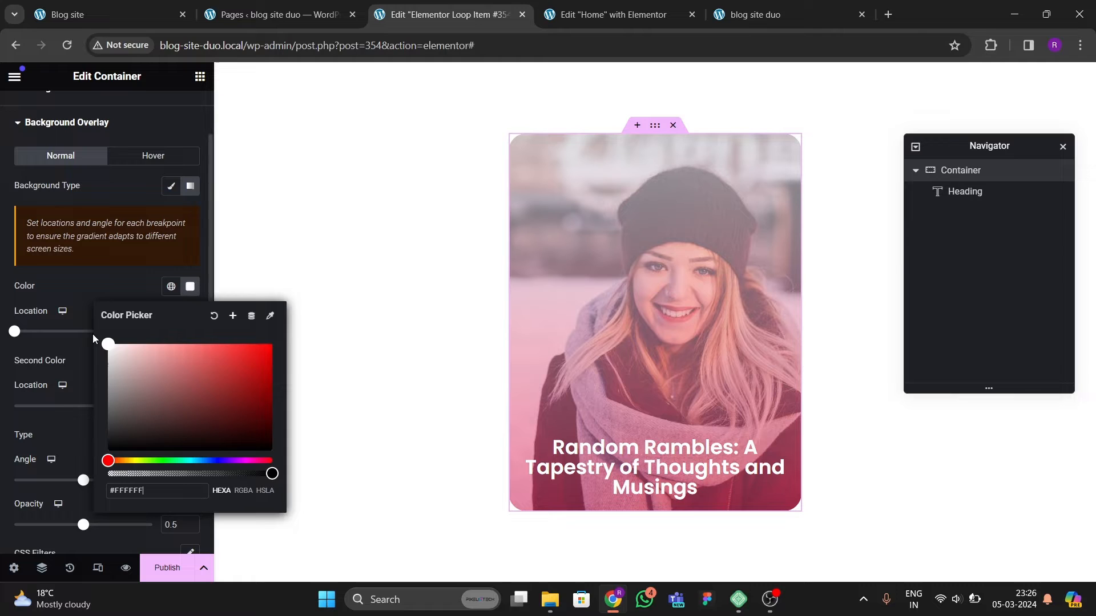
left_click(108, 287)
left_click(190, 286)
left_click_drag(269, 474, 53, 488)
left_click(131, 257)
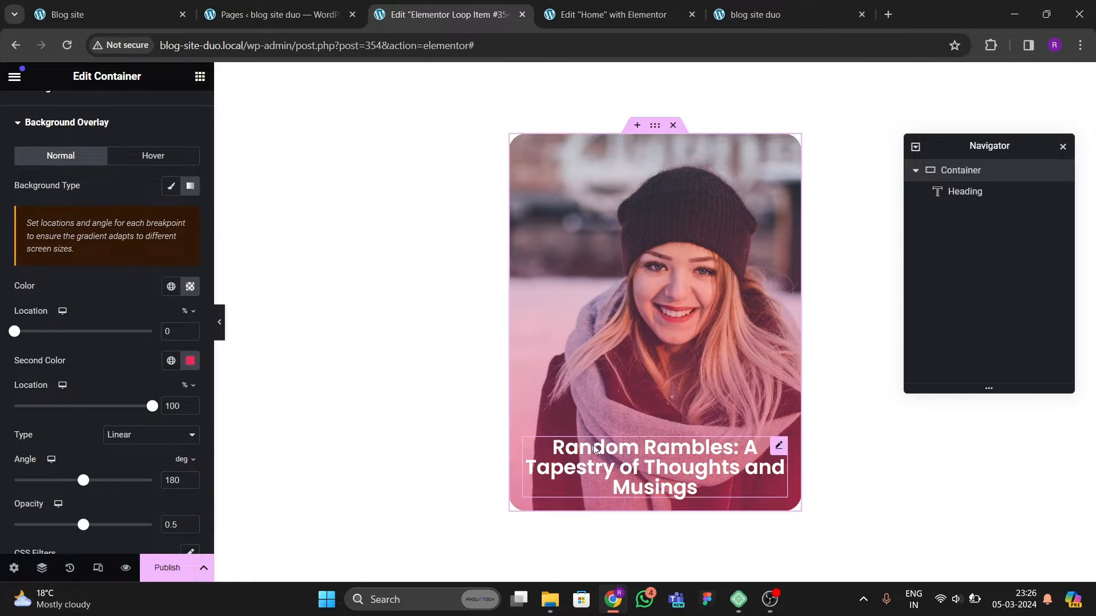
Step: Paste the copied color as the gradient's second color, black
left_click(190, 360)
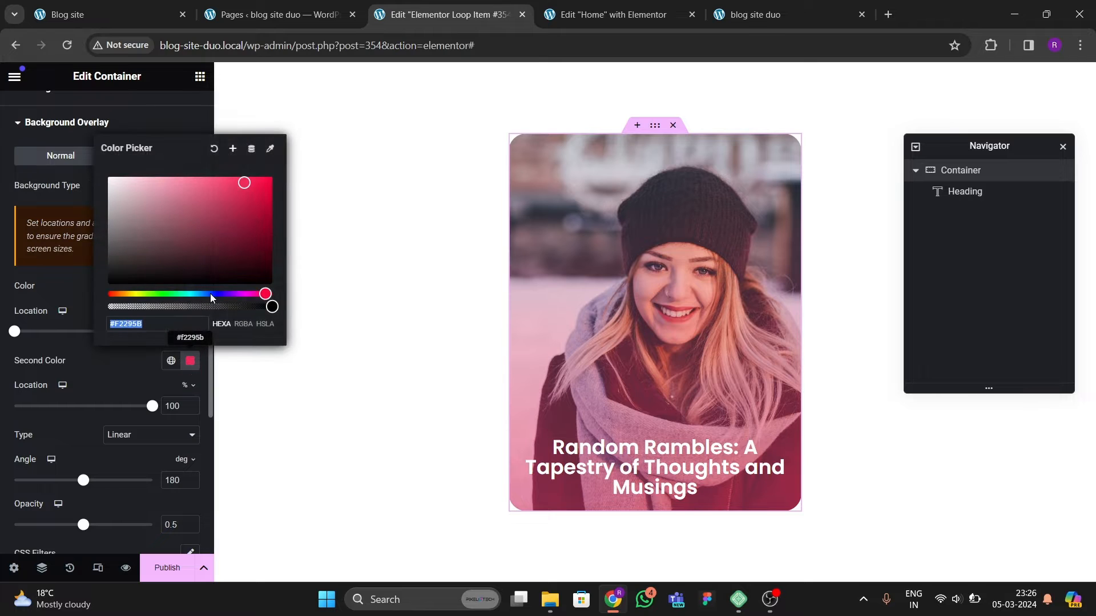
type("#000000")
left_click(125, 348)
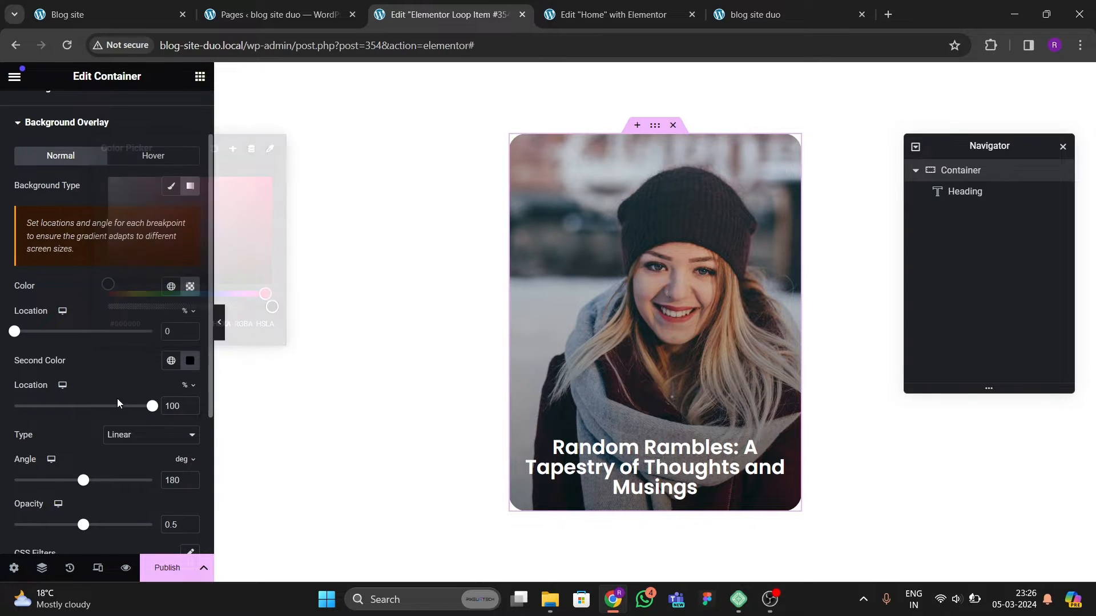
Step: Set the gradient's second color location to 75% and first color location to 61%
scroll(65, 440, "down", 1)
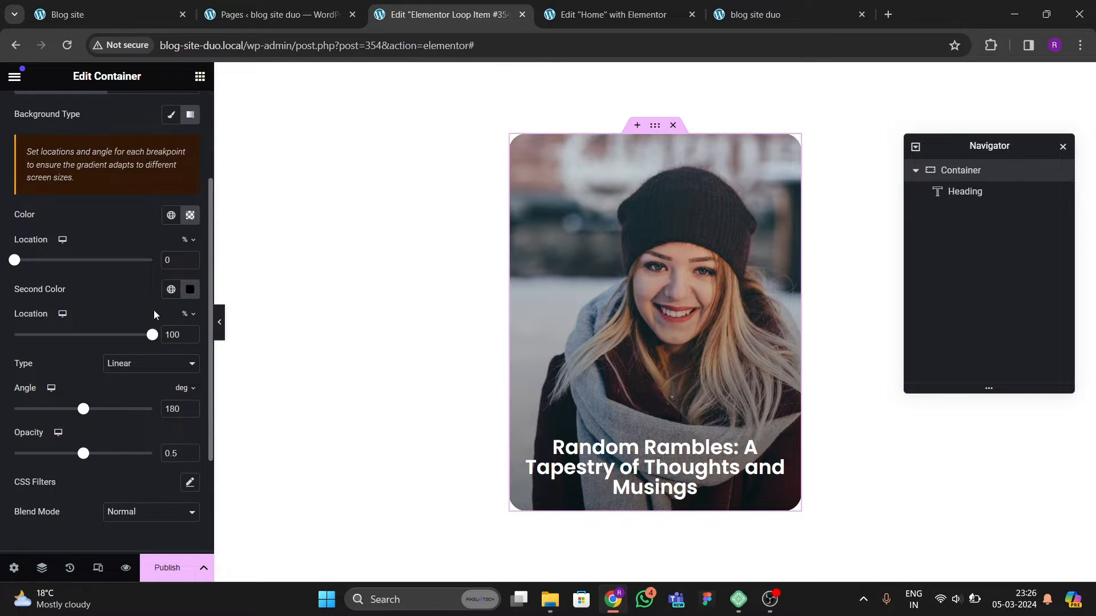
left_click_drag(152, 340, 118, 356)
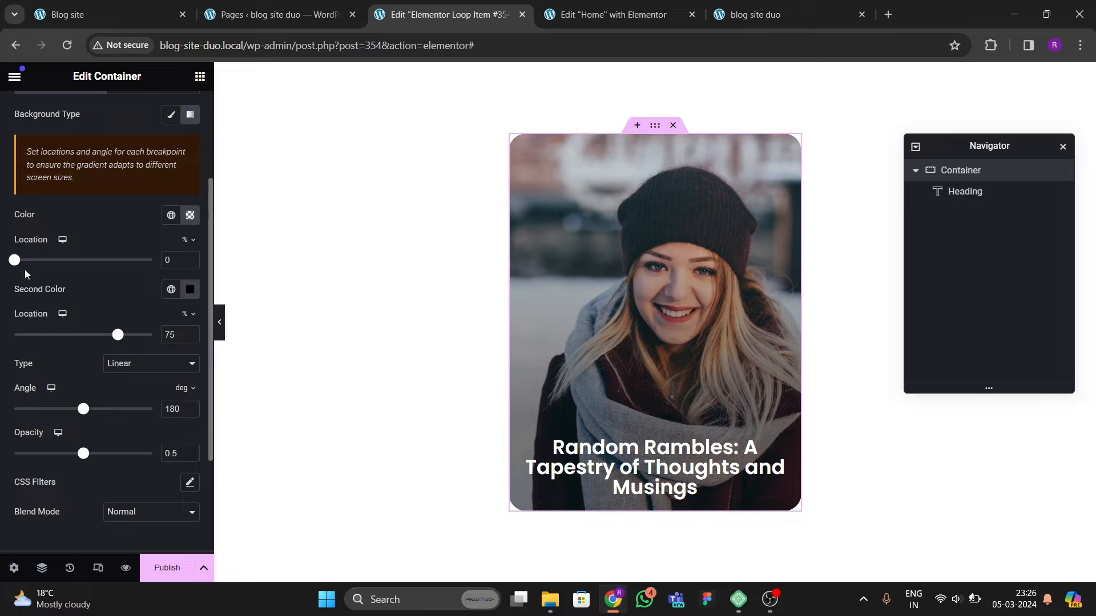
left_click_drag(21, 265, 105, 289)
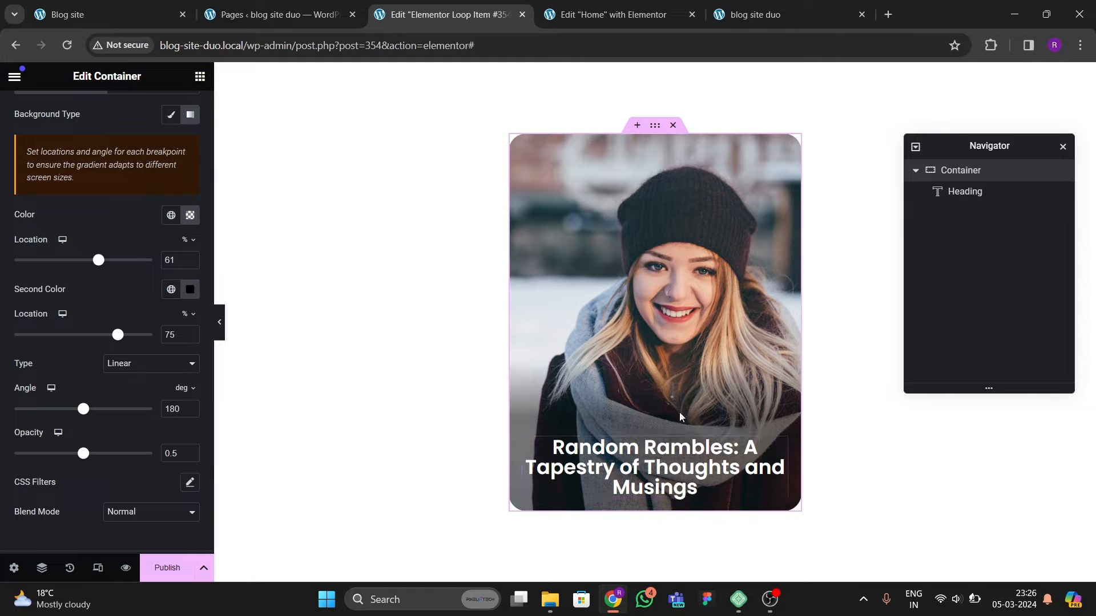
Step: Set the heading's font size to 25 px
left_click(725, 461)
left_click(190, 253)
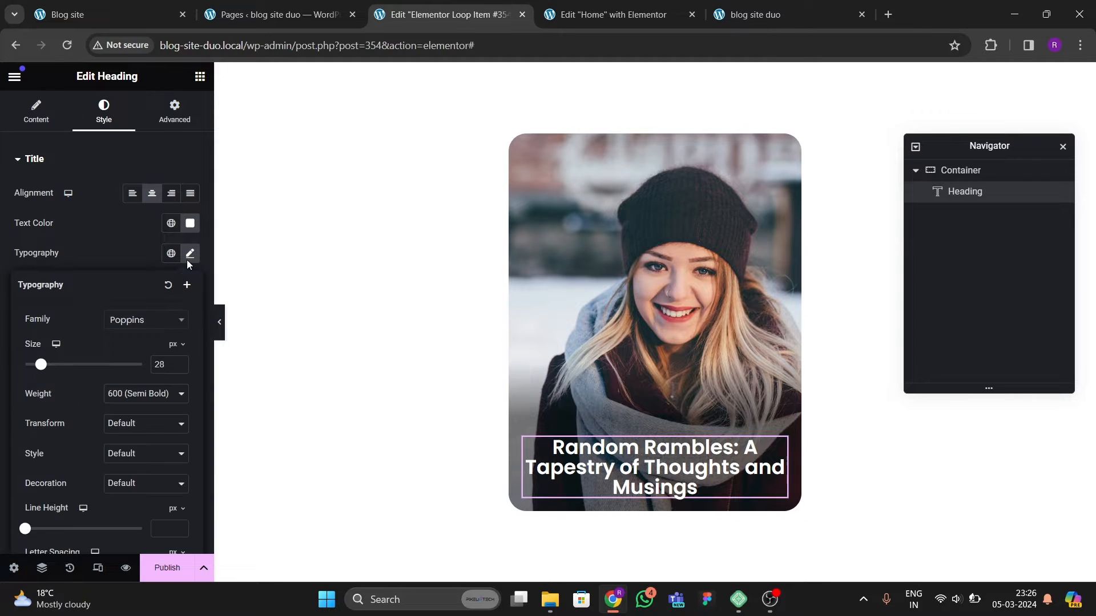
left_click(179, 367)
left_click(179, 366)
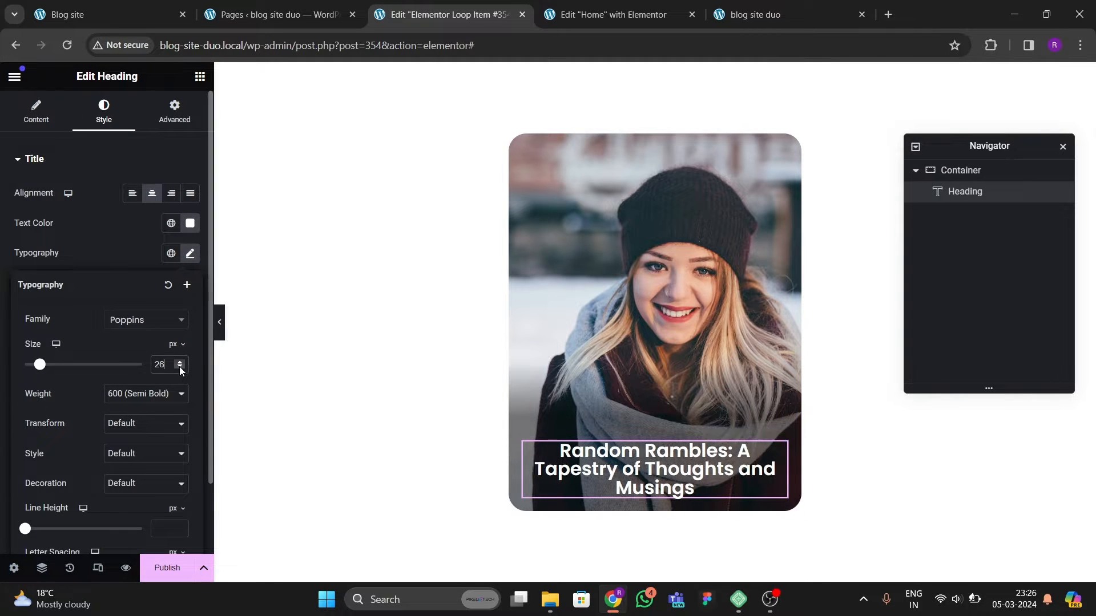
left_click(181, 367)
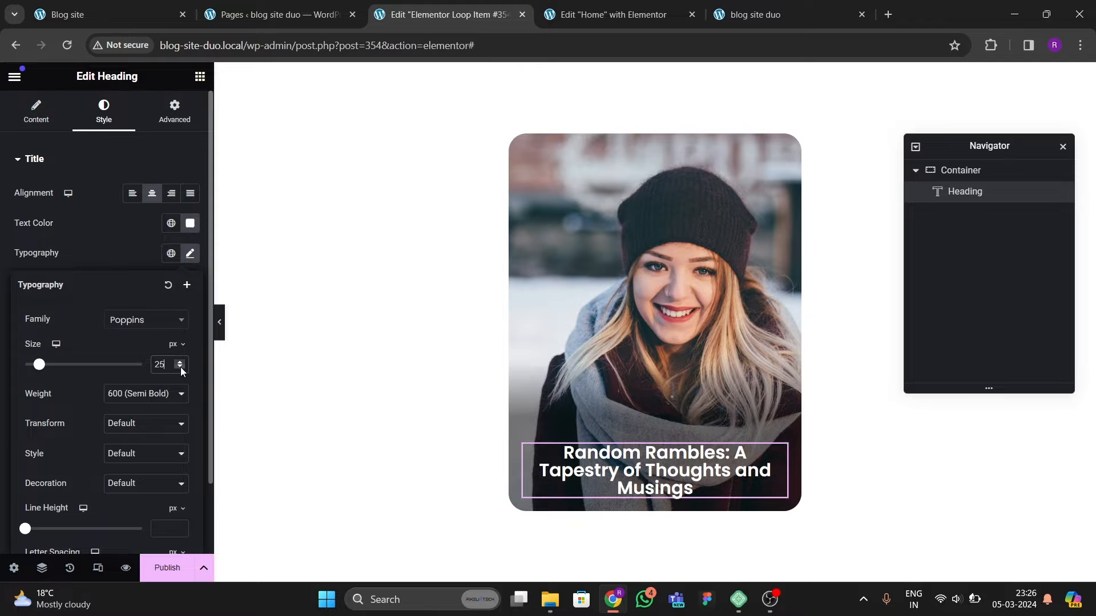
Step: Review the original site's carousel and the Home editor tab
left_click(200, 75)
scroll(95, 229, "down", 3)
left_click(64, 16)
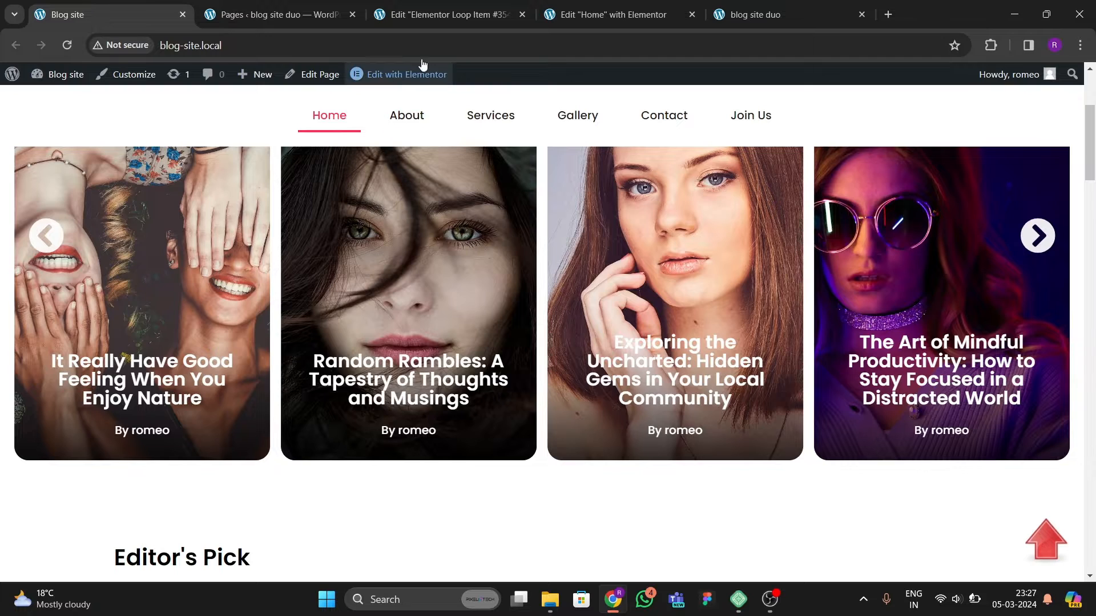
left_click(449, 17)
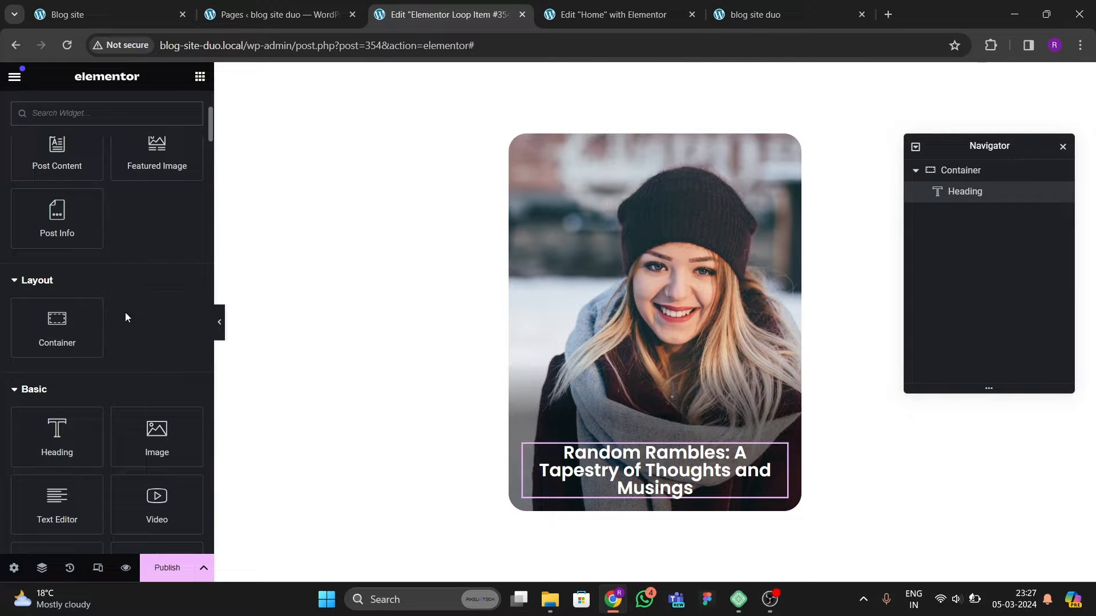
scroll(123, 270, "up", 4)
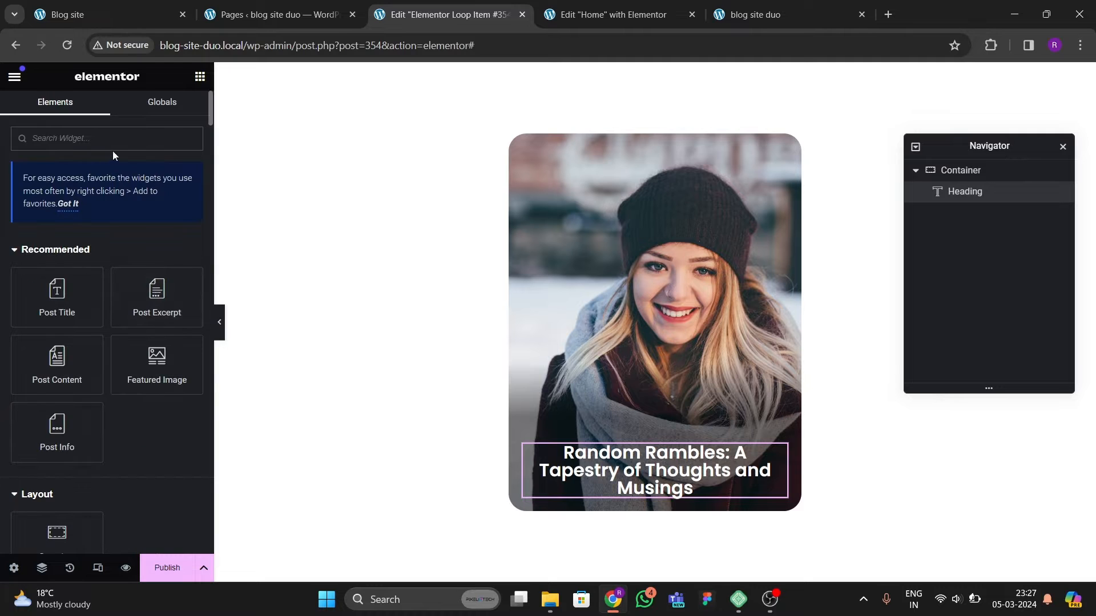
left_click(631, 23)
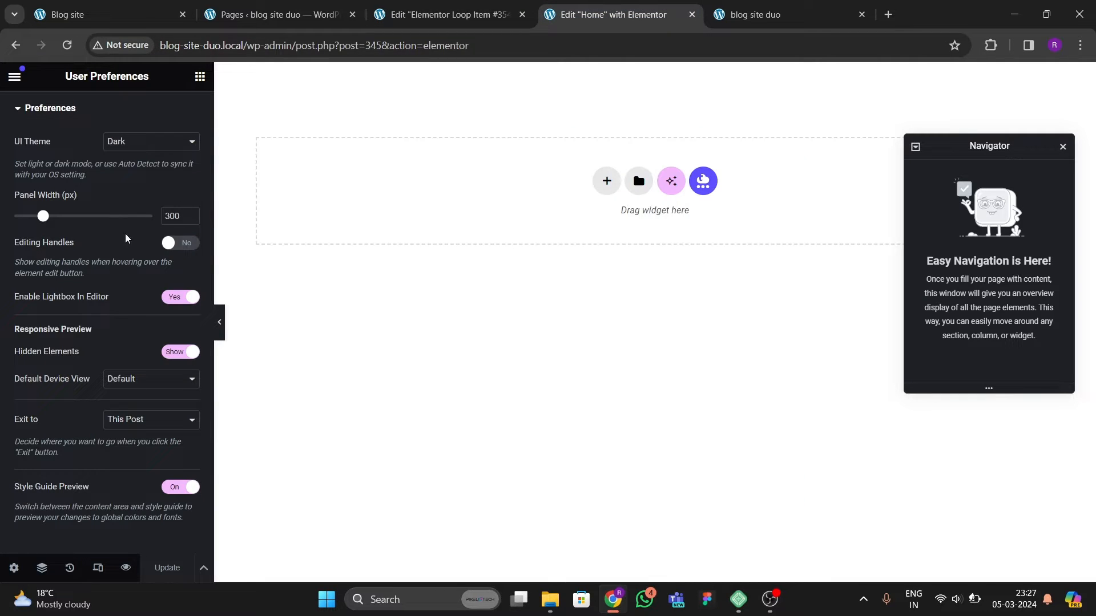
left_click(443, 14)
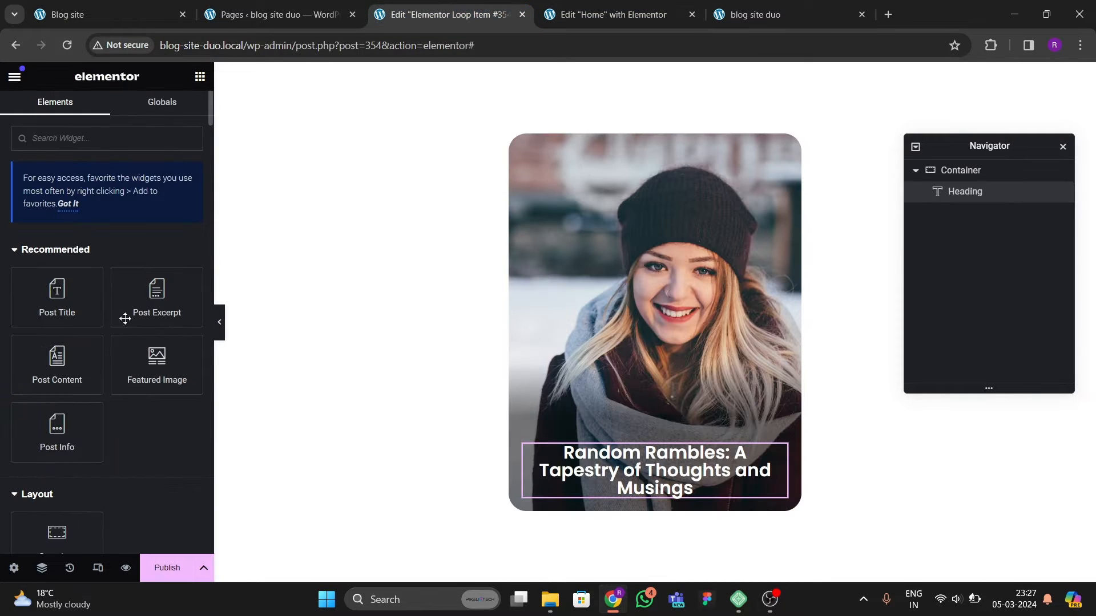
Step: Add a Text Editor widget below the heading inside the container
scroll(140, 337, "down", 5)
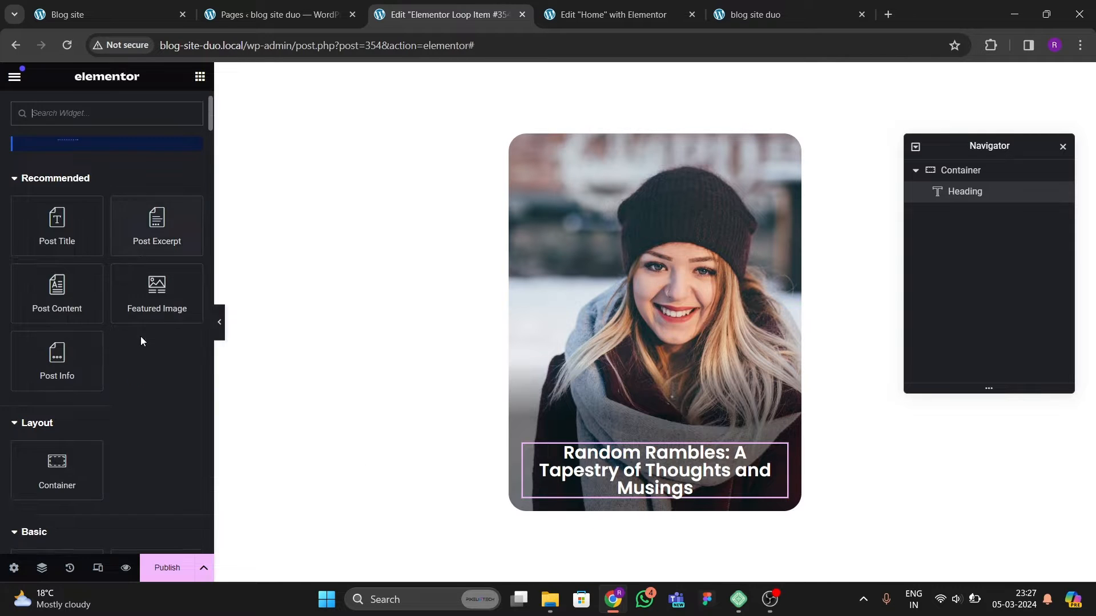
left_click_drag(57, 433, 662, 492)
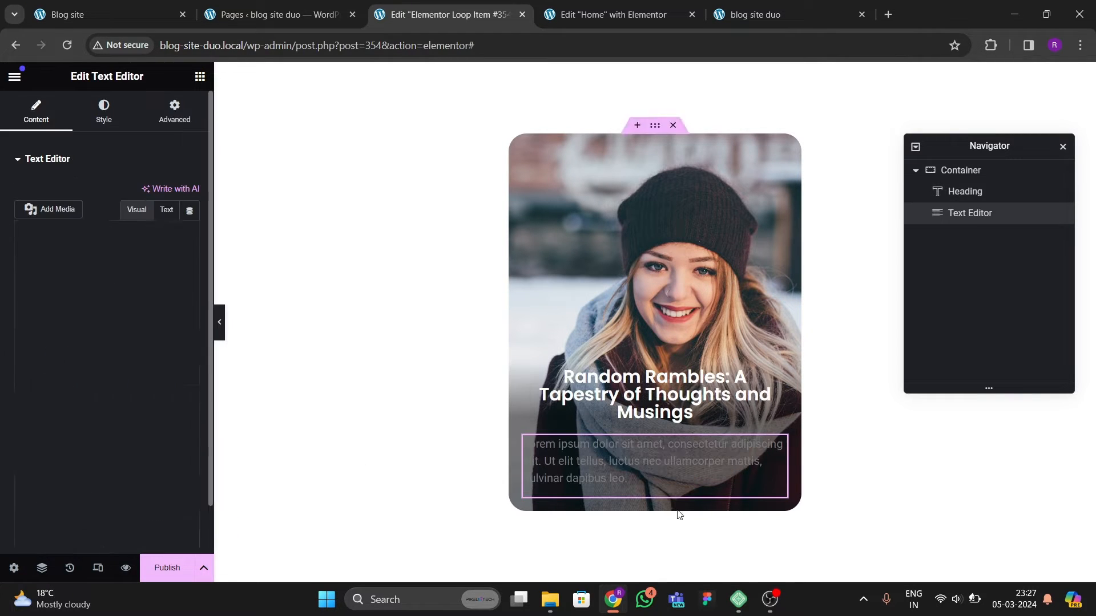
left_click(189, 211)
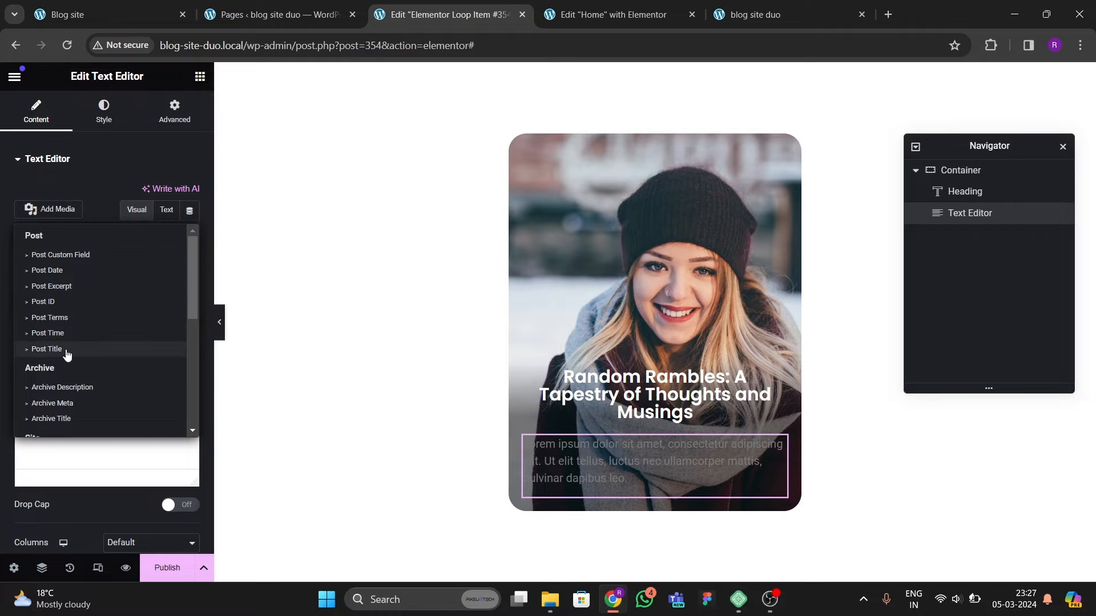
Step: Try the dynamic Author Info tag for the text and check its field options
scroll(67, 355, "down", 5)
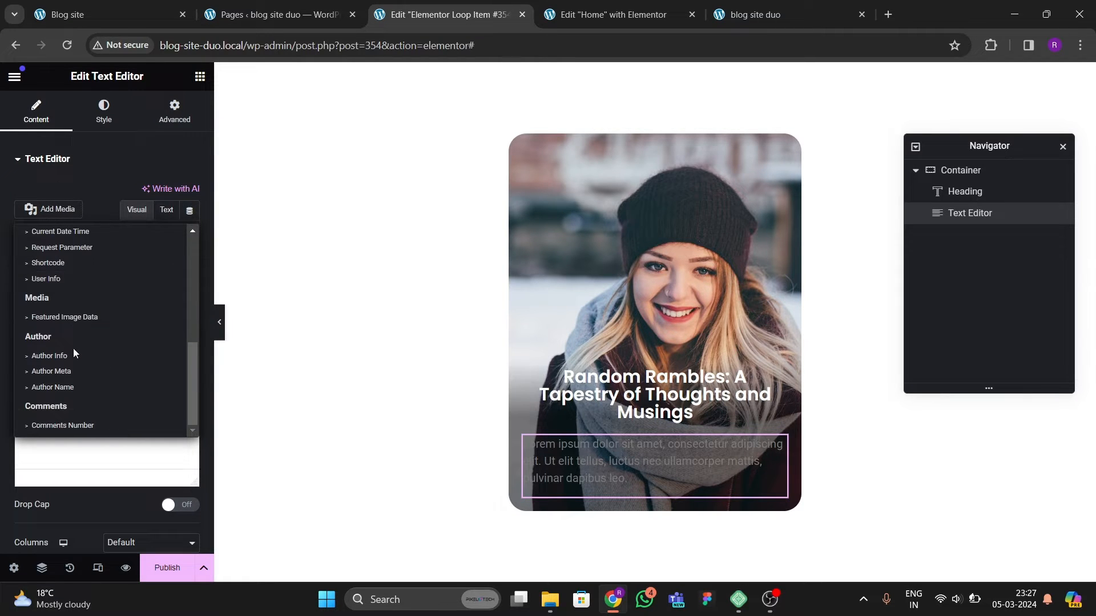
left_click(56, 357)
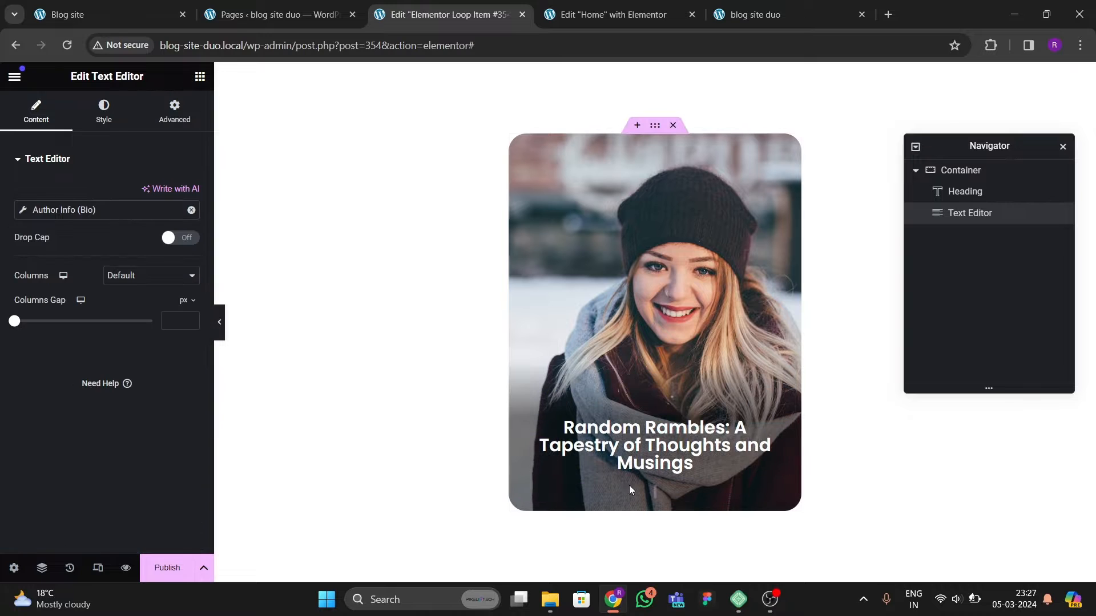
left_click(22, 211)
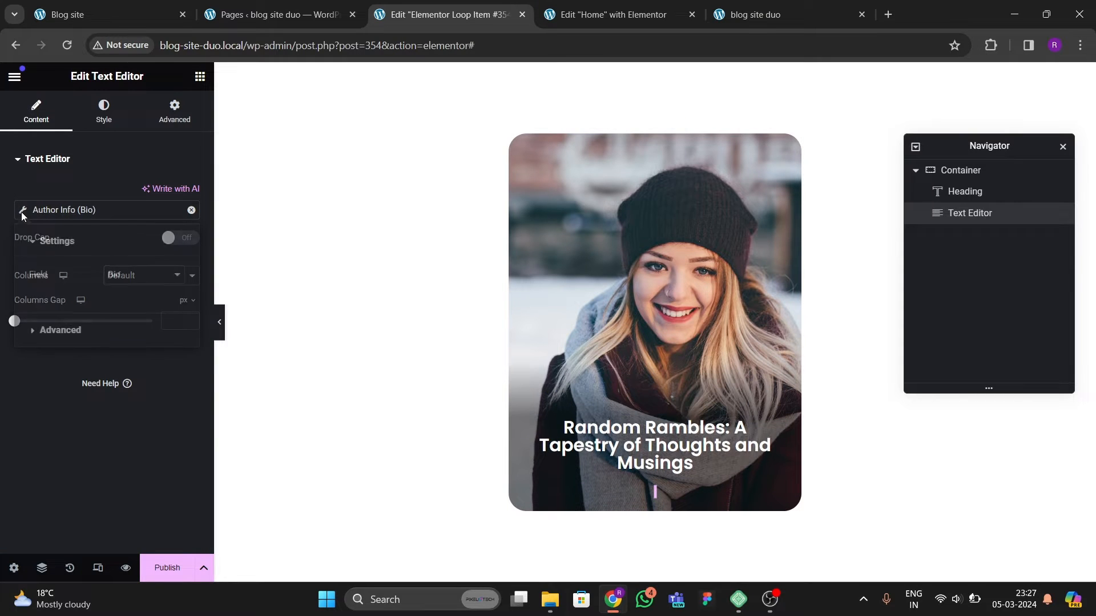
left_click(117, 275)
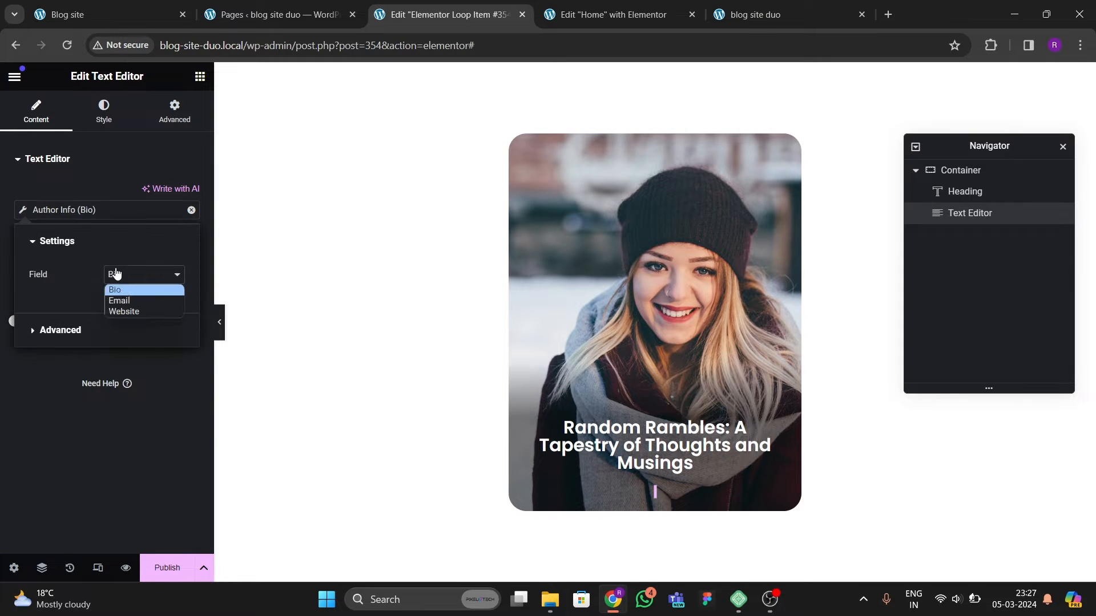
left_click(191, 211)
Step: Replace the text's dynamic tag with User Info set to the Display Name field
left_click(190, 211)
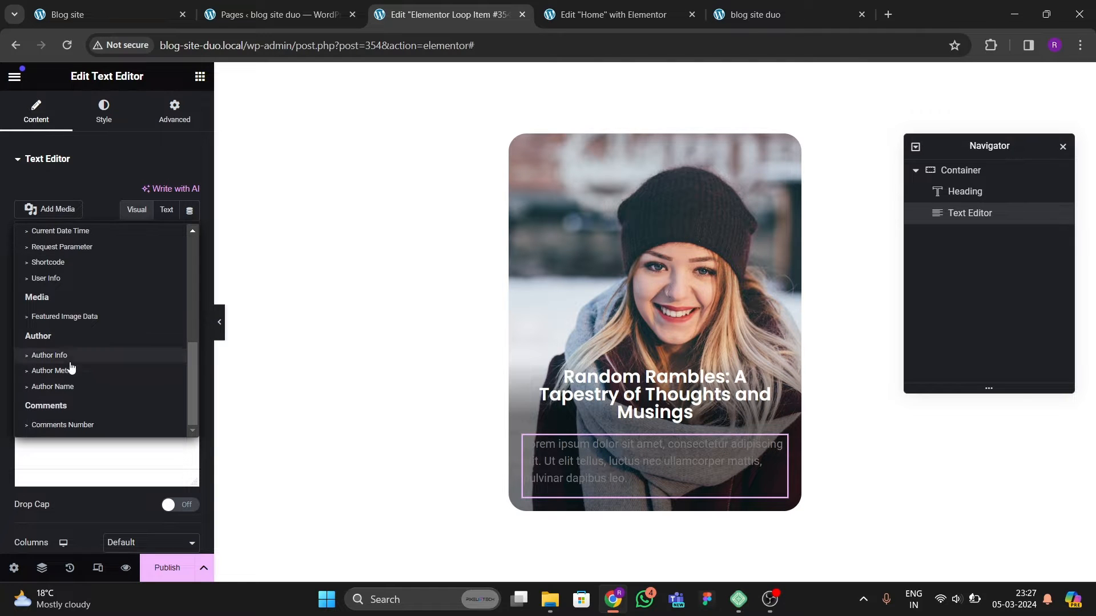
scroll(64, 365, "up", 2)
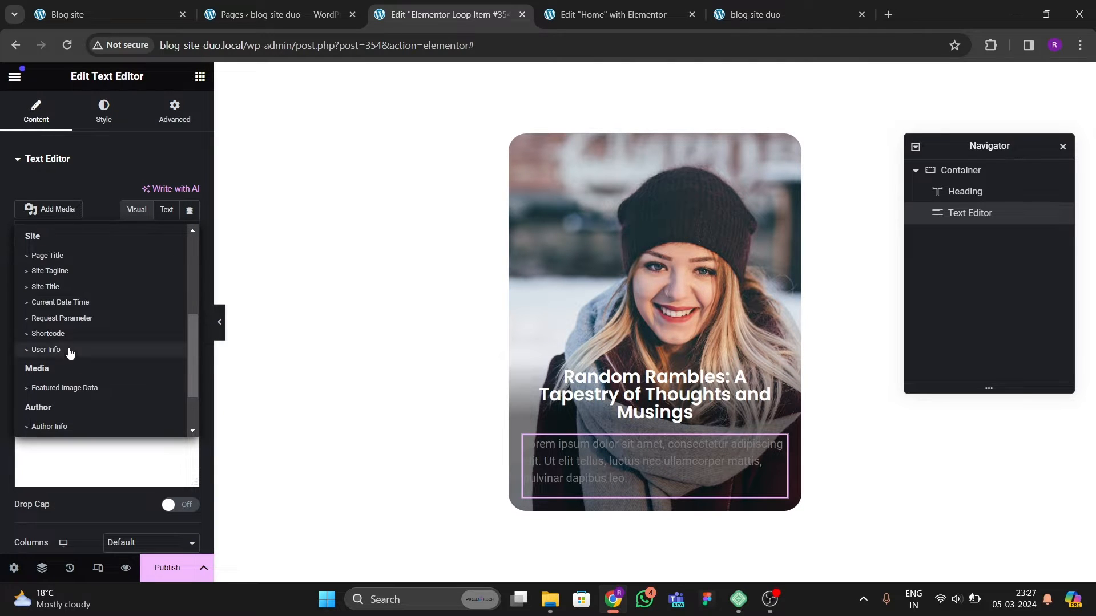
left_click(51, 349)
left_click(23, 212)
left_click(107, 276)
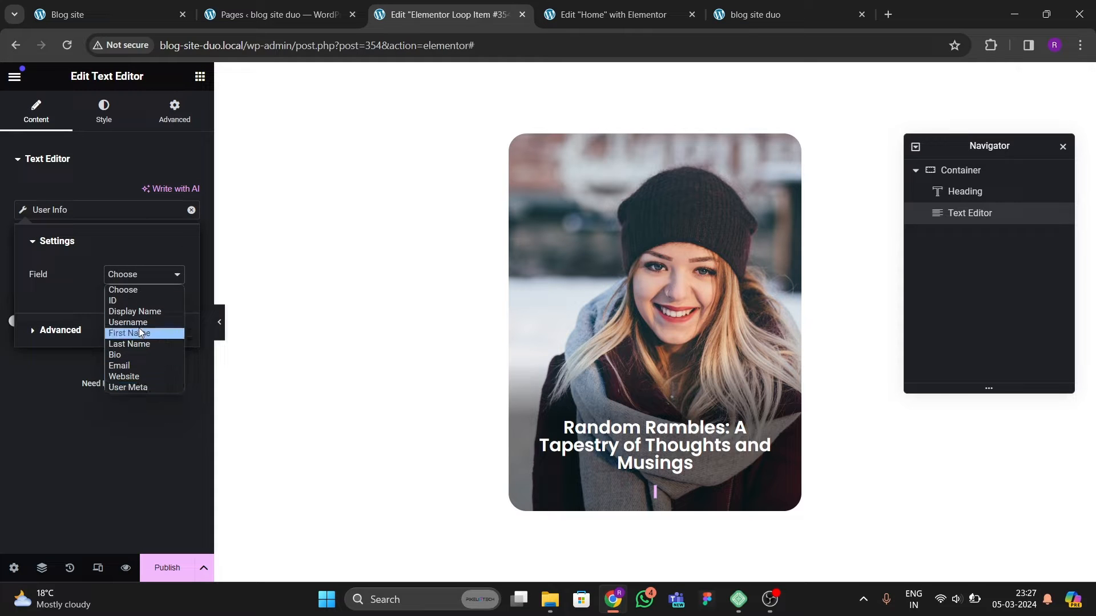
left_click(134, 311)
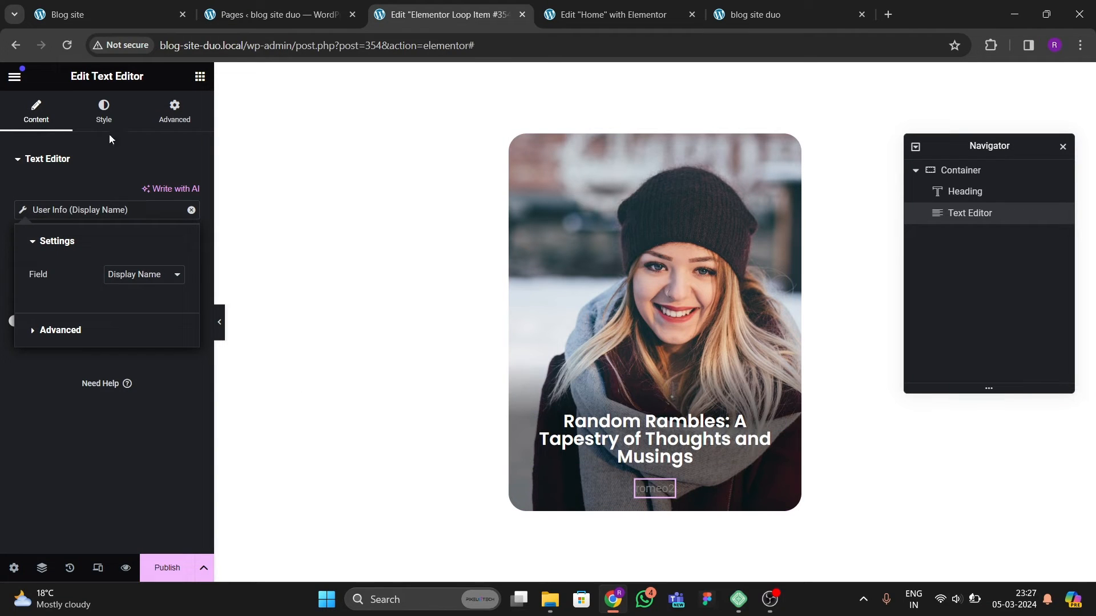
Step: Set the text's color to white and center its alignment
left_click(104, 111)
left_click(190, 223)
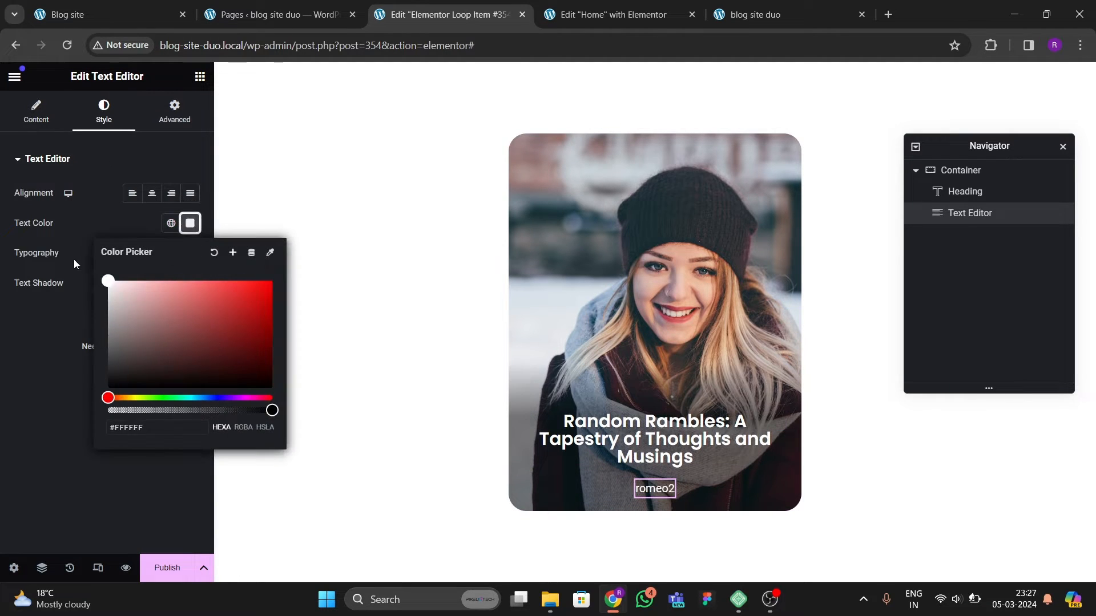
left_click(53, 375)
left_click(190, 253)
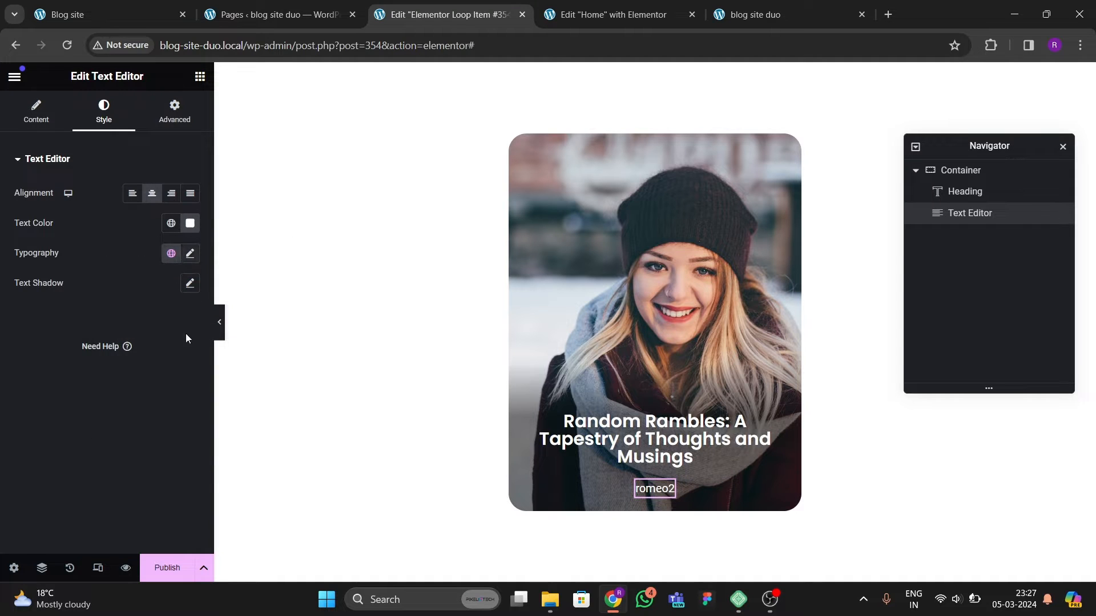
Step: Set the text's typography font family to Poppins and nudge its font size up a few steps
left_click(159, 325)
type("p")
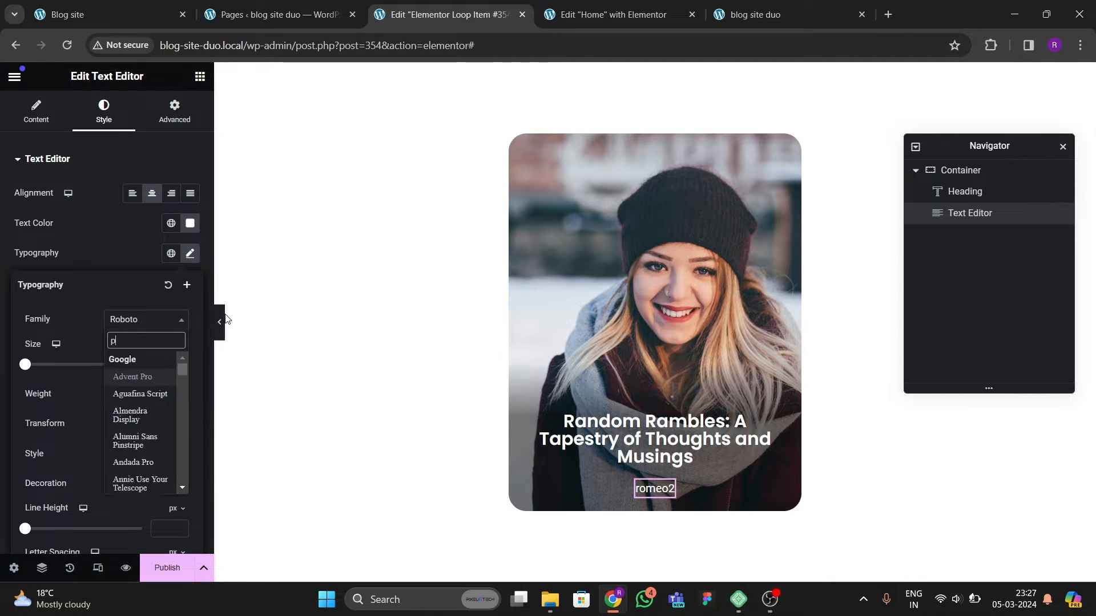
type("oppins")
key("Return")
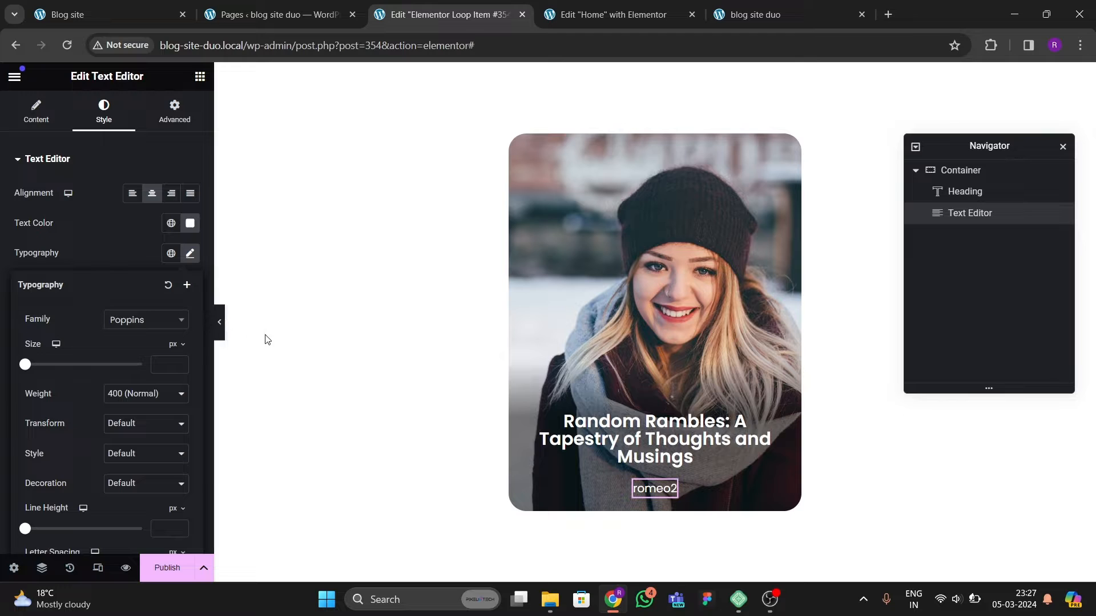
left_click(180, 363)
left_click(179, 363)
left_click(180, 363)
left_click(180, 363)
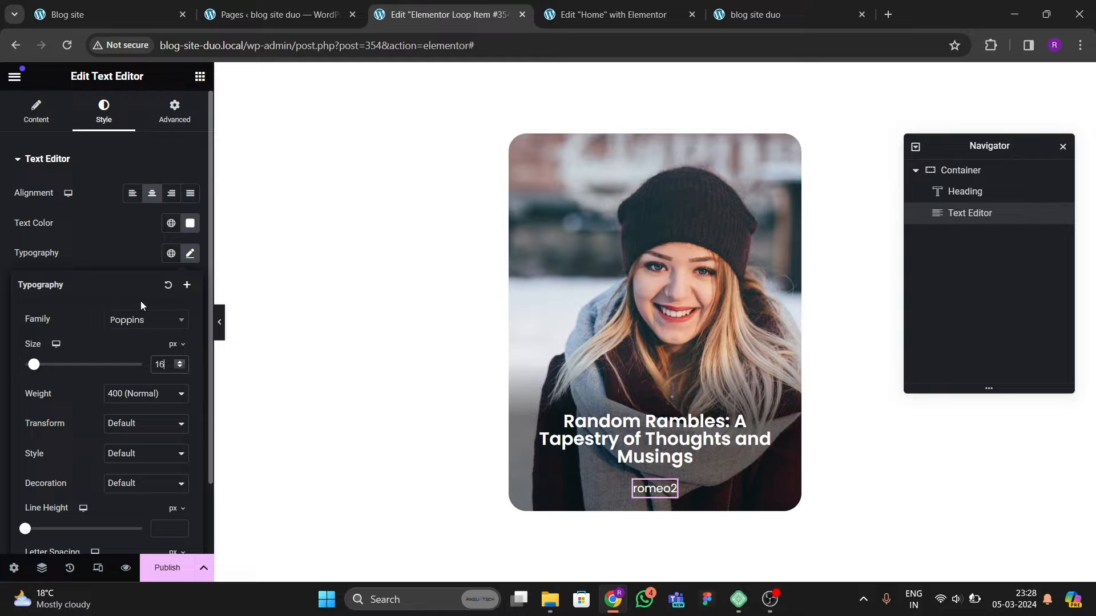
left_click(124, 256)
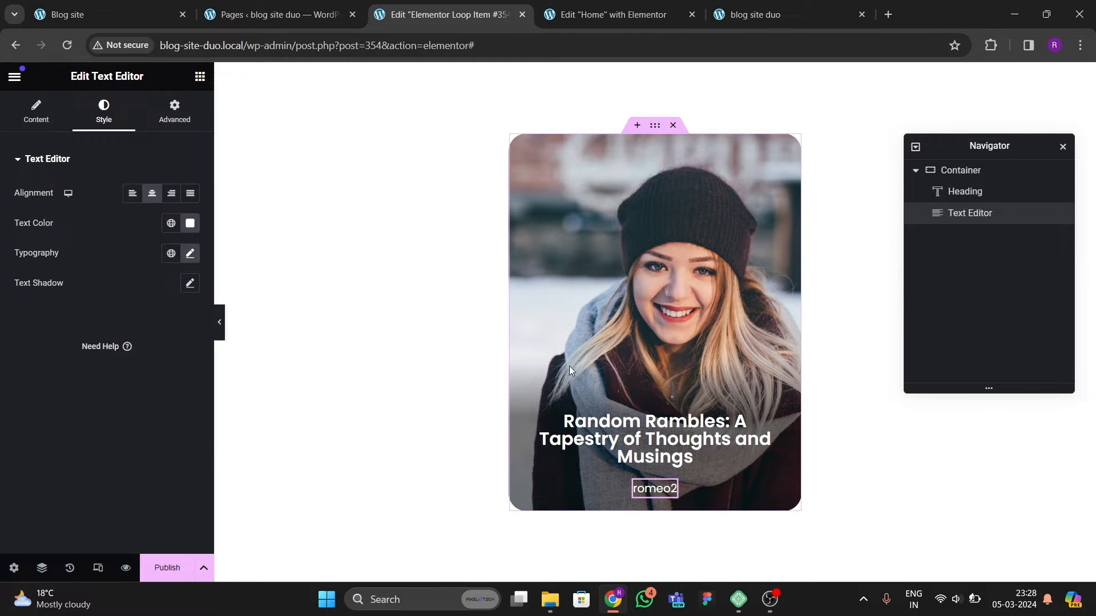
Step: Set the heading's font size to 26 px
left_click(594, 417)
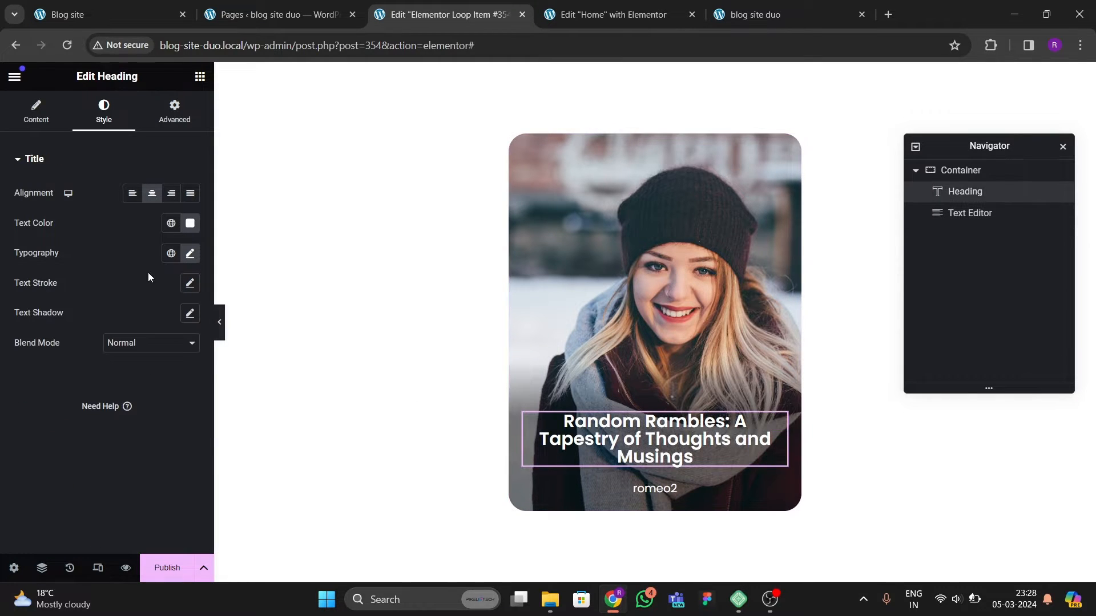
left_click(190, 252)
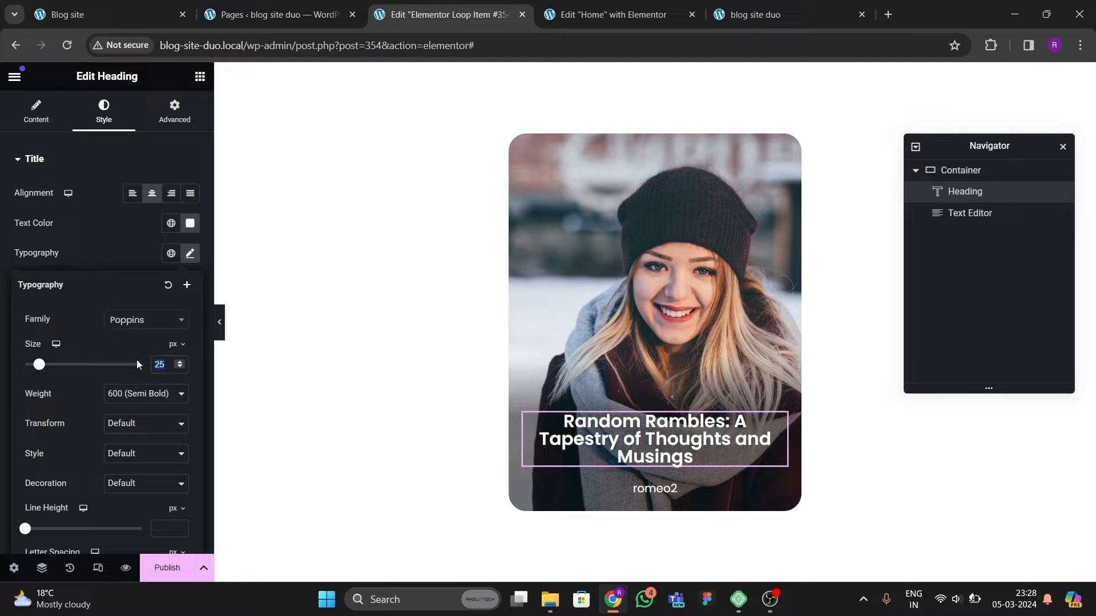
type("27")
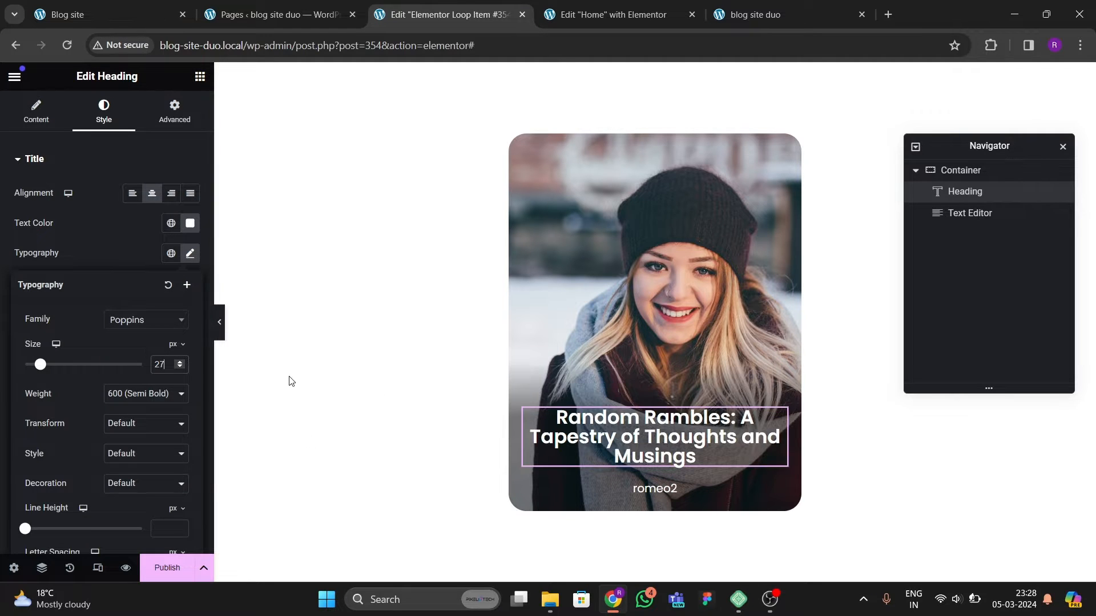
key("BackSpace")
type("6")
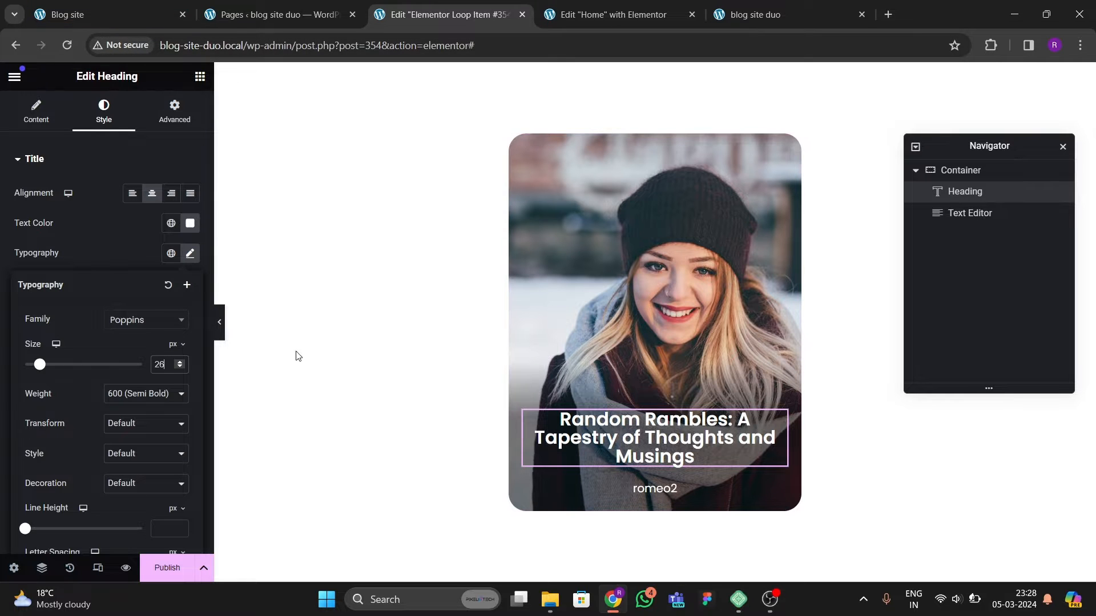
Step: Compare the card with the original site's carousel and publish the loop item template
left_click(107, 14)
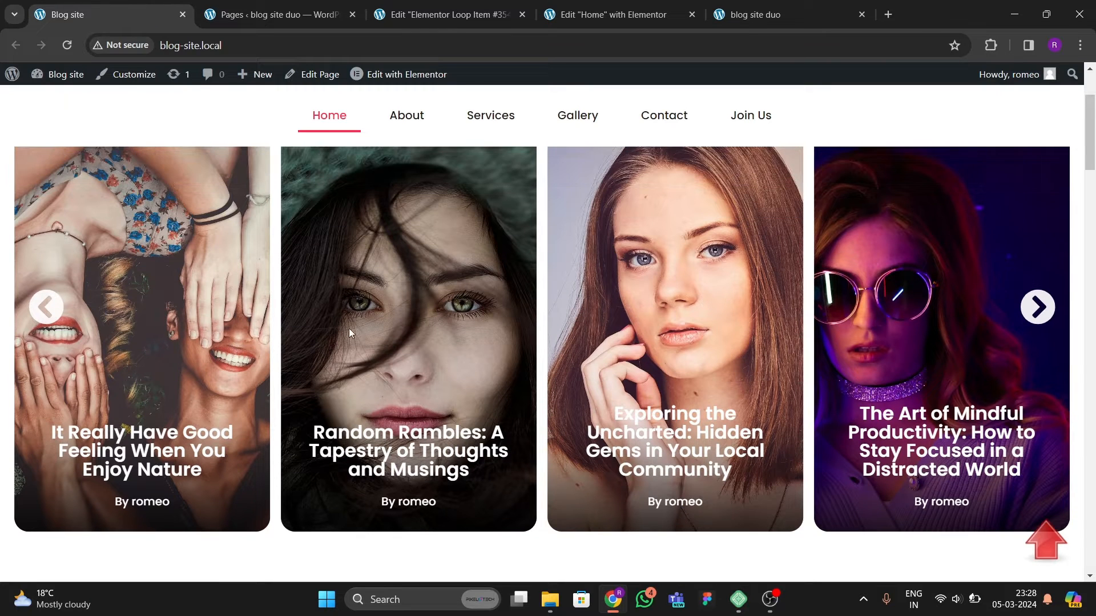
left_click(392, 16)
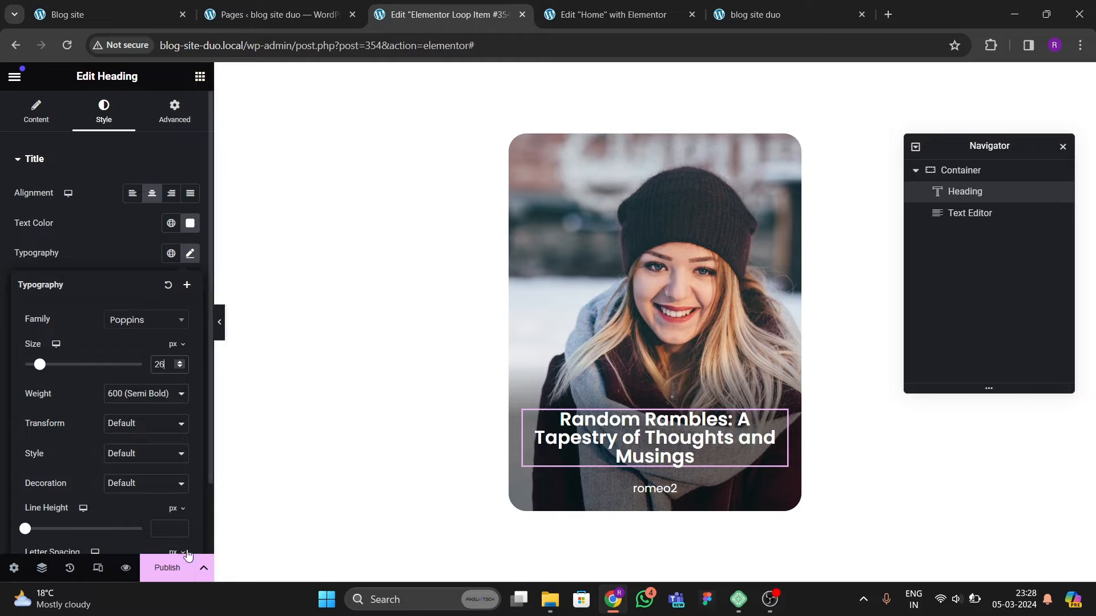
left_click(170, 566)
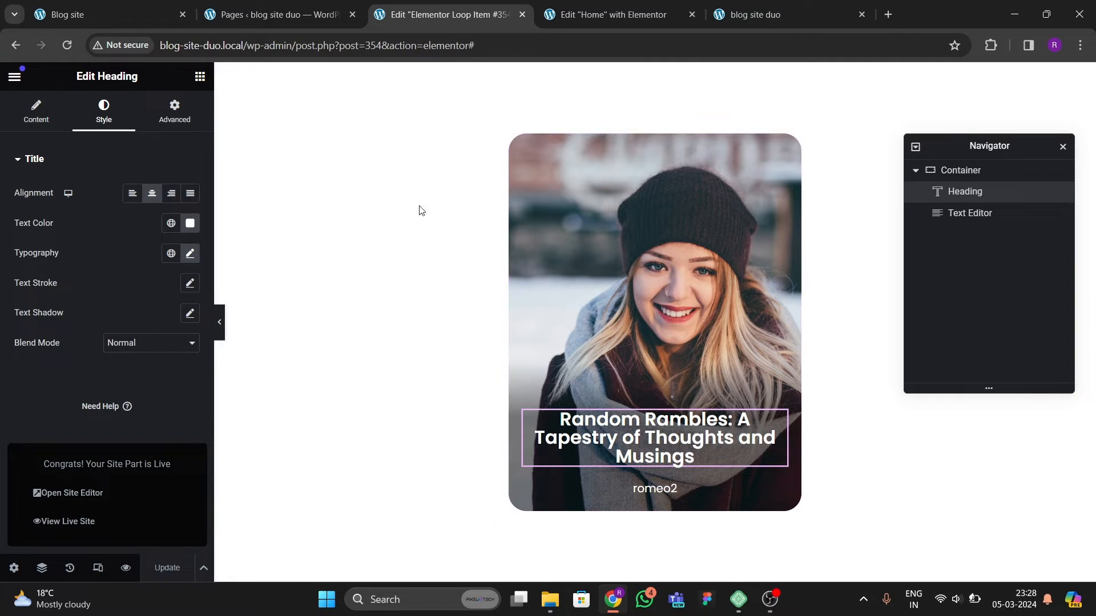
Step: Reload the Home page editor and add a single-column container
left_click(612, 15)
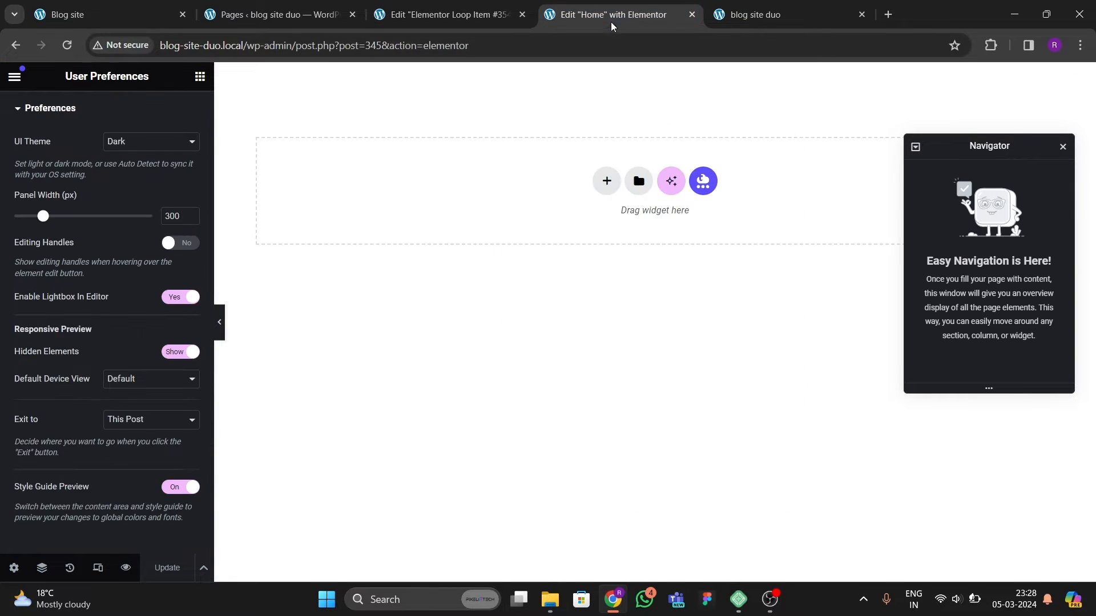
left_click(65, 49)
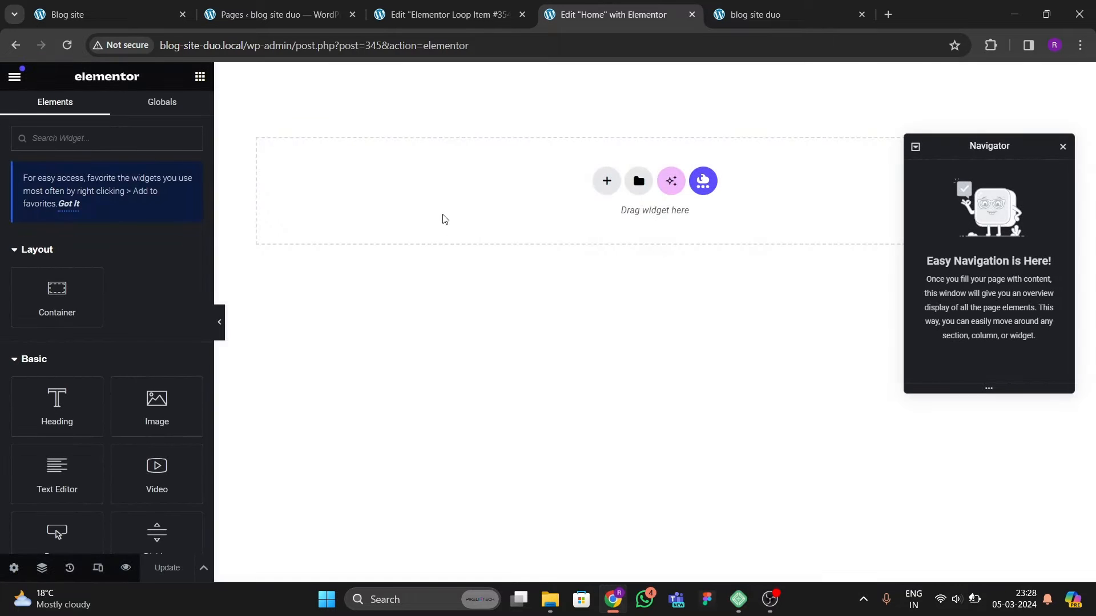
left_click(605, 184)
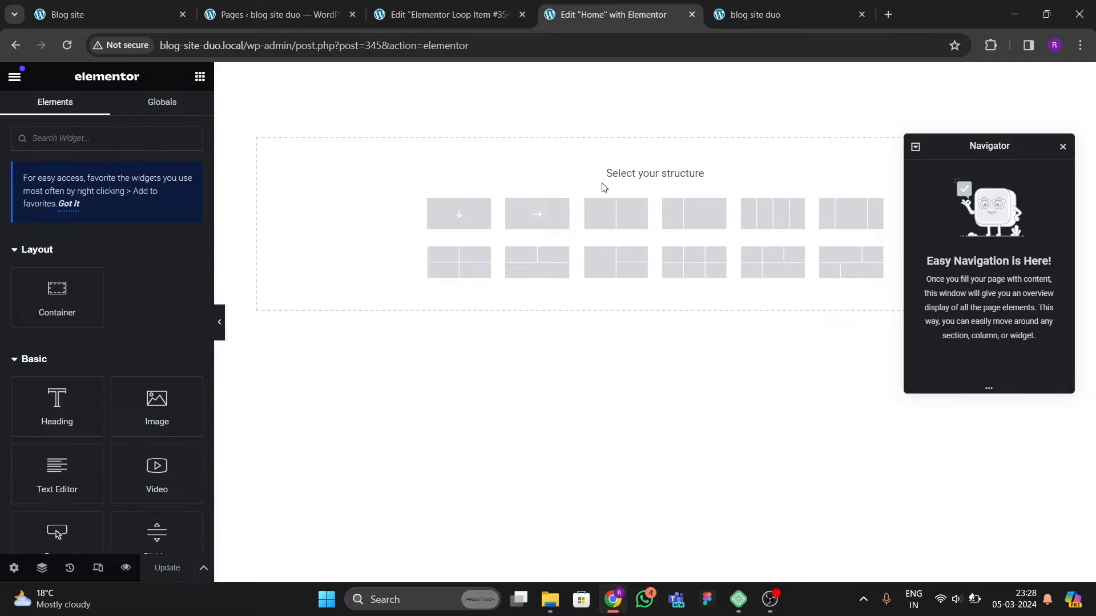
left_click(465, 220)
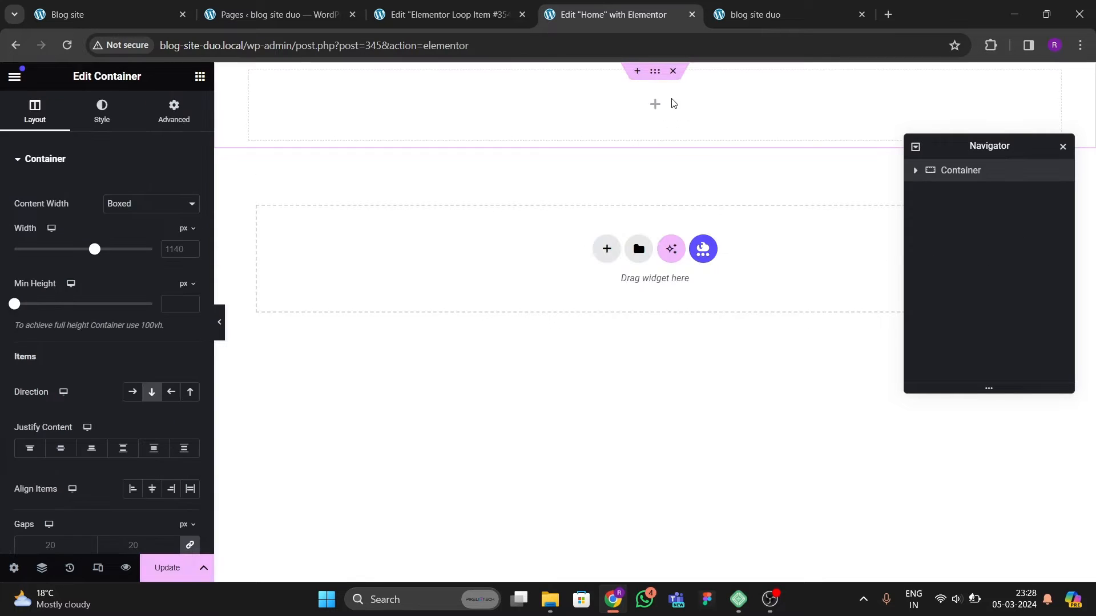
Step: Rename the new container to "hero slider"
double_click(979, 172)
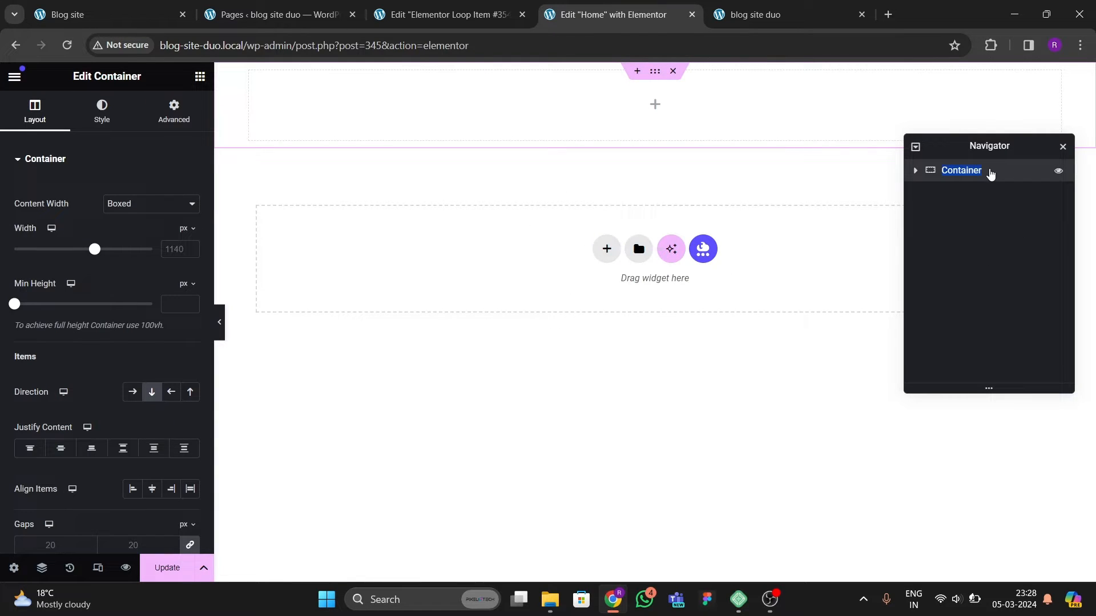
left_click(980, 146)
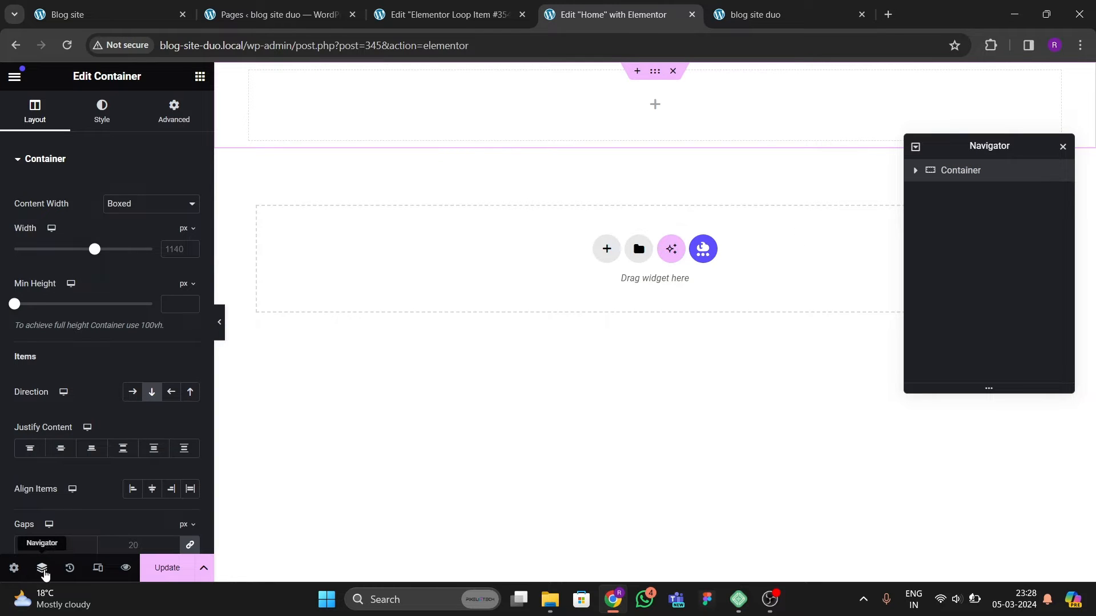
left_click(42, 569)
left_click(43, 568)
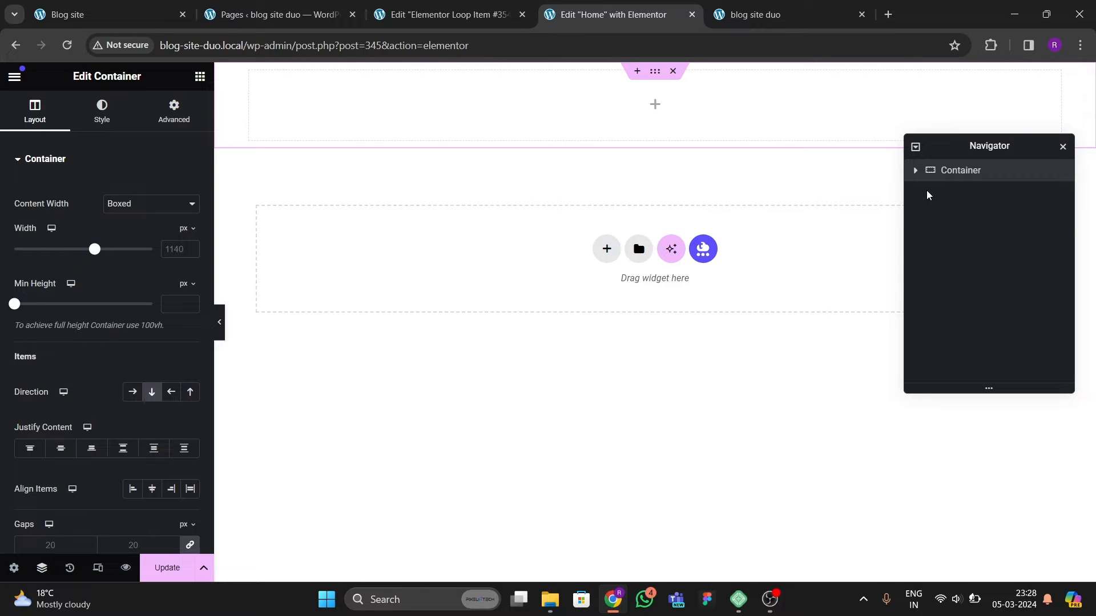
double_click(972, 173)
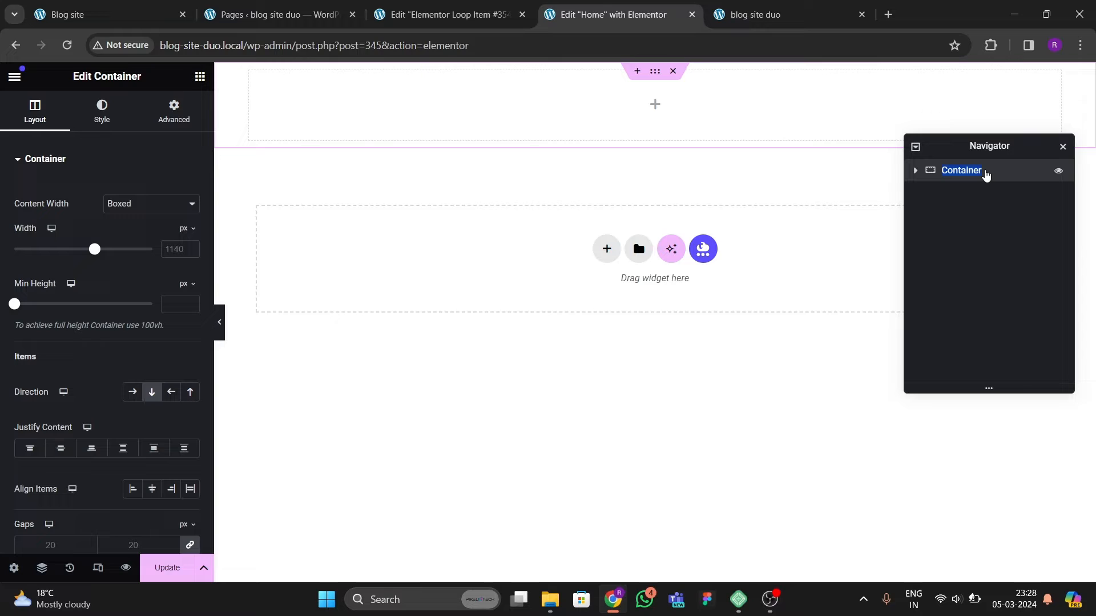
type("hero slider")
left_click(1001, 228)
Step: Set the hero slider container's content width to Full Width
left_click(919, 173)
left_click(123, 204)
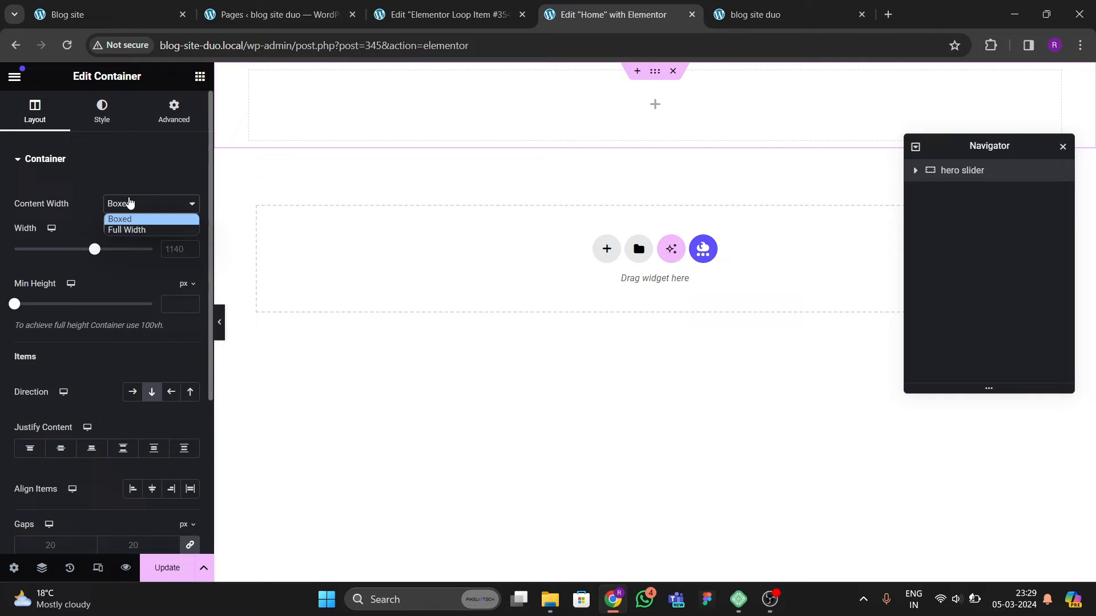
left_click(133, 231)
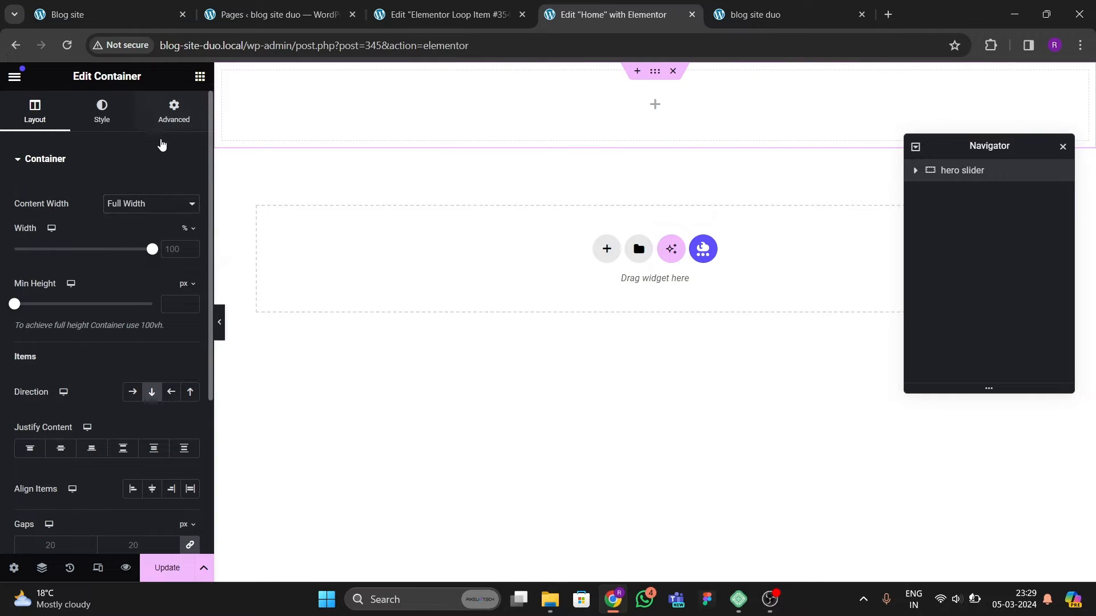
Step: Set the hero slider container's top and bottom padding to 40 px
left_click(168, 117)
left_click(190, 266)
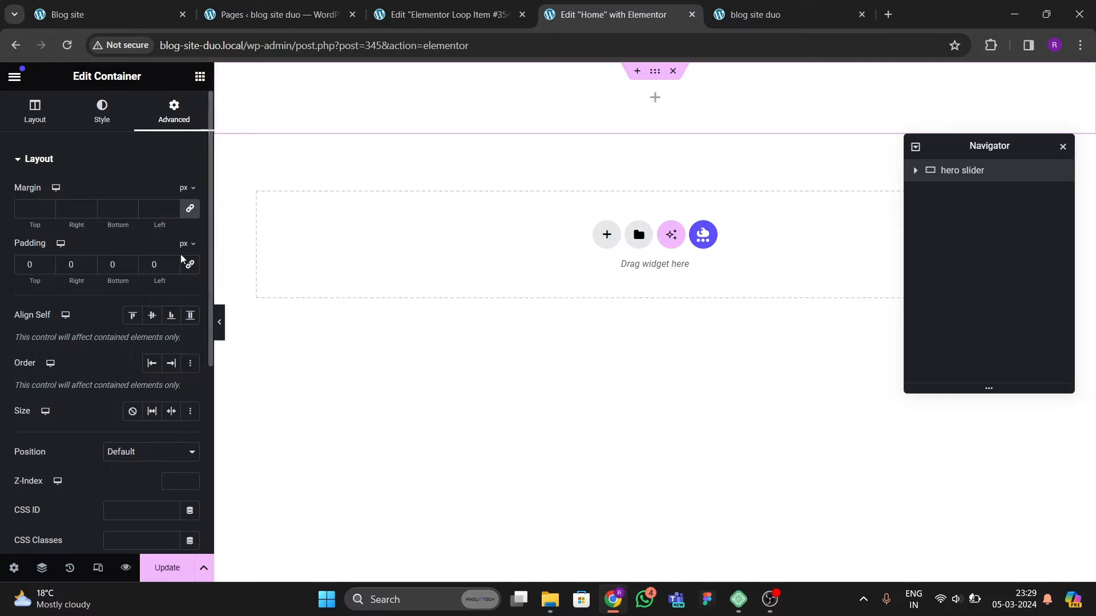
left_click(199, 77)
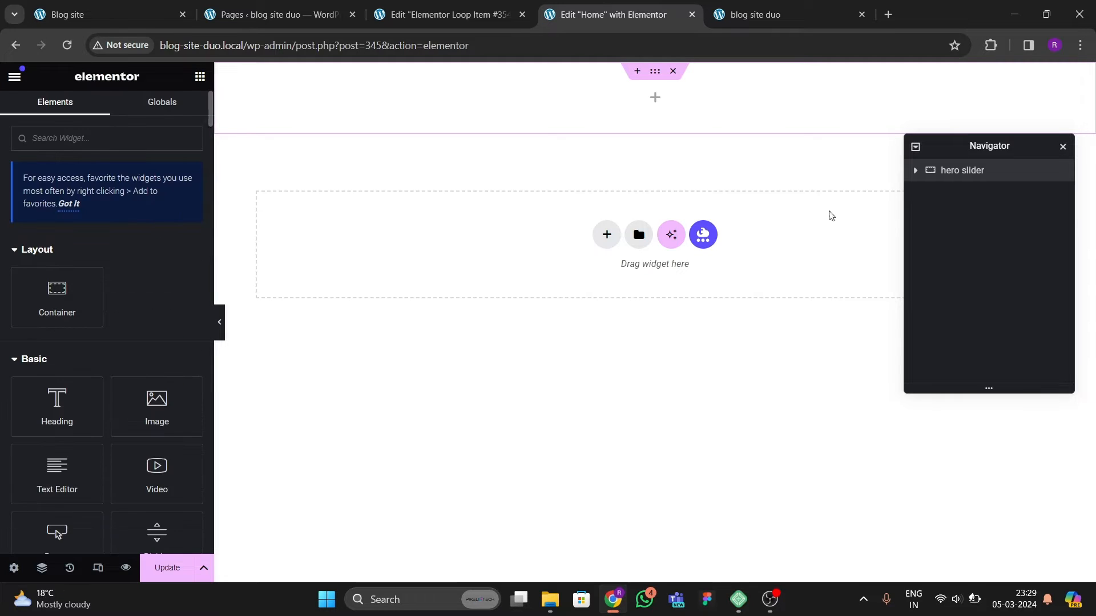
left_click(944, 171)
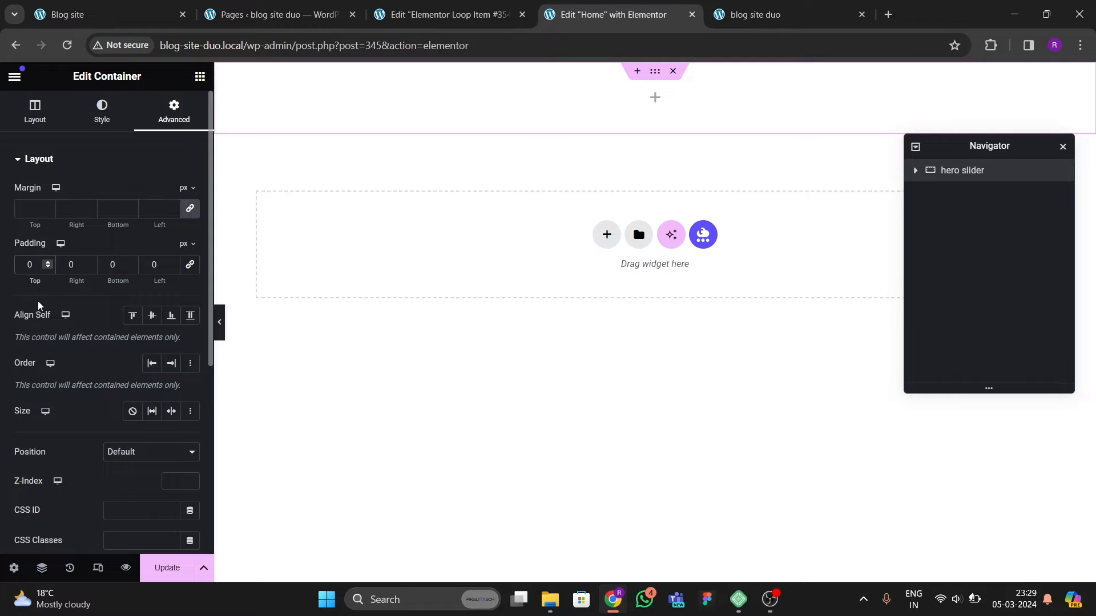
type("4")
left_click(103, 267)
type("4")
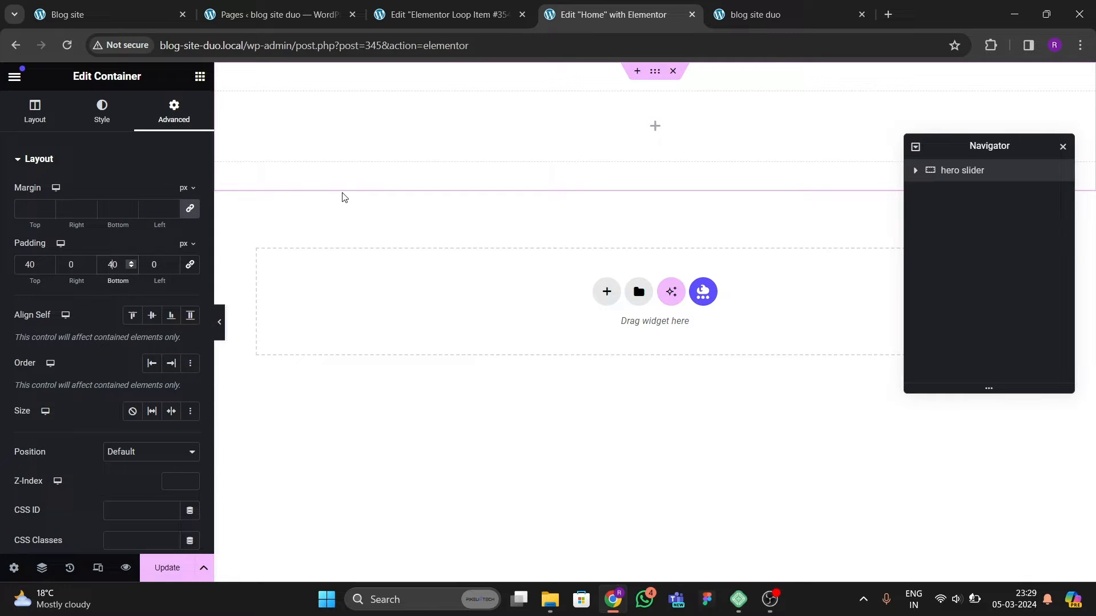
Step: Add a Loop Carousel widget into the hero slider container
left_click(138, 22)
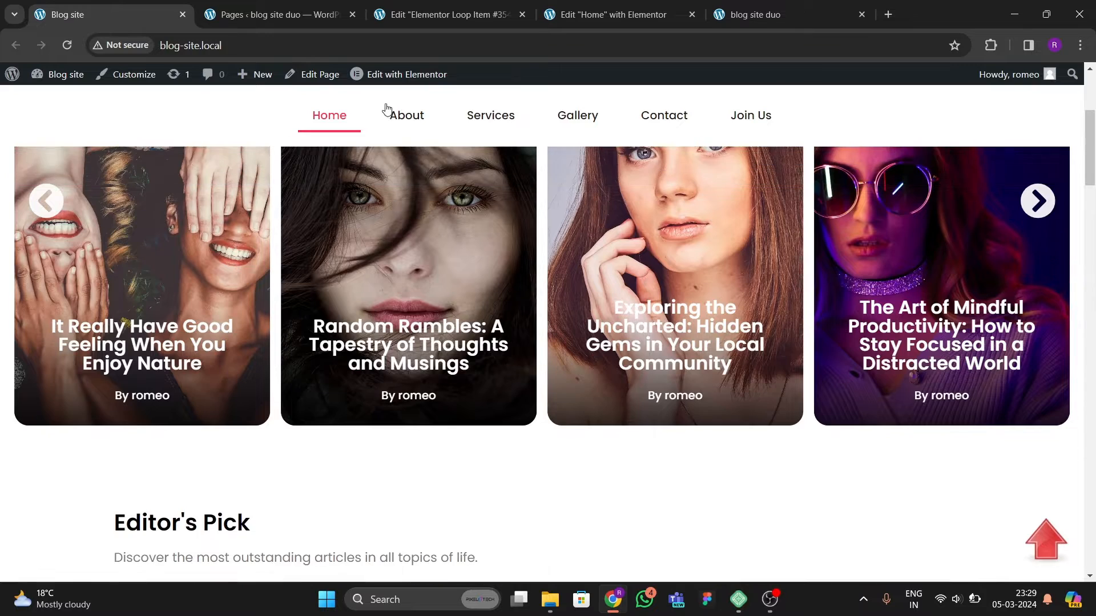
left_click(492, 16)
left_click(614, 14)
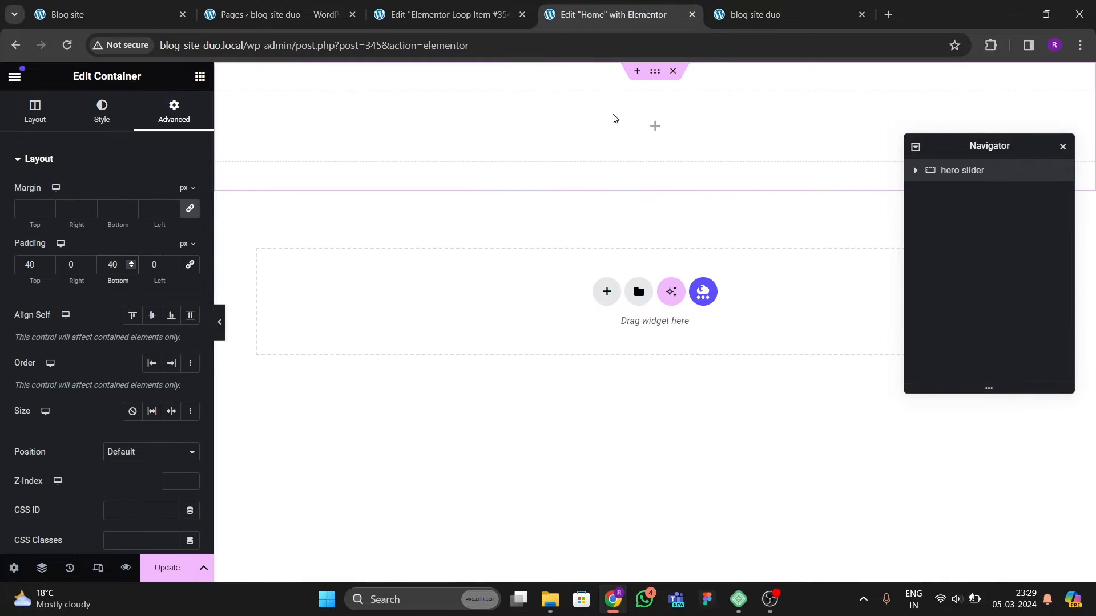
left_click(199, 76)
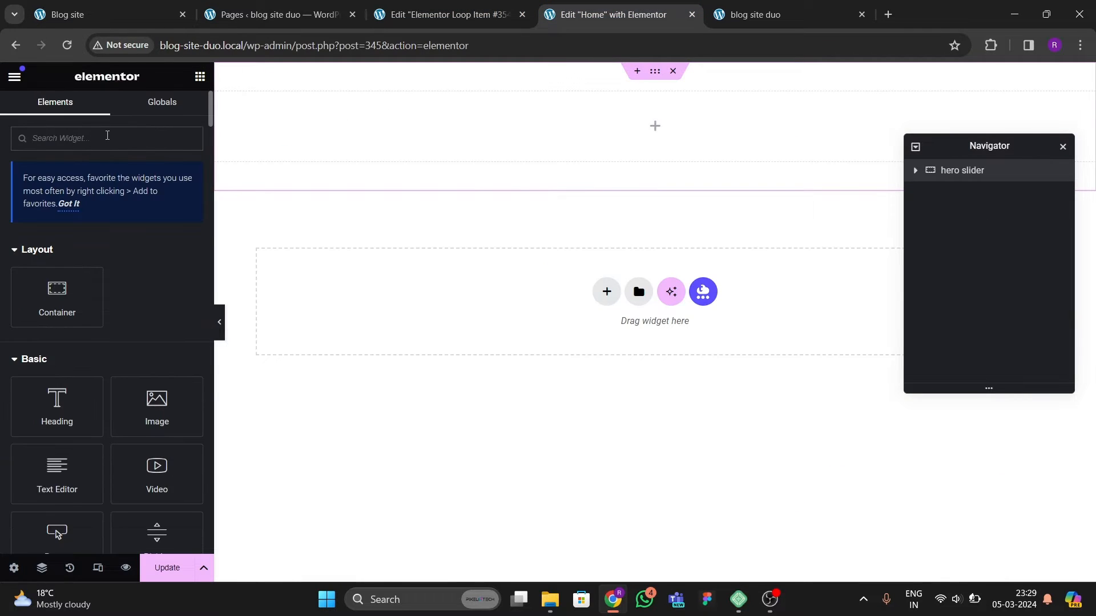
type("loop")
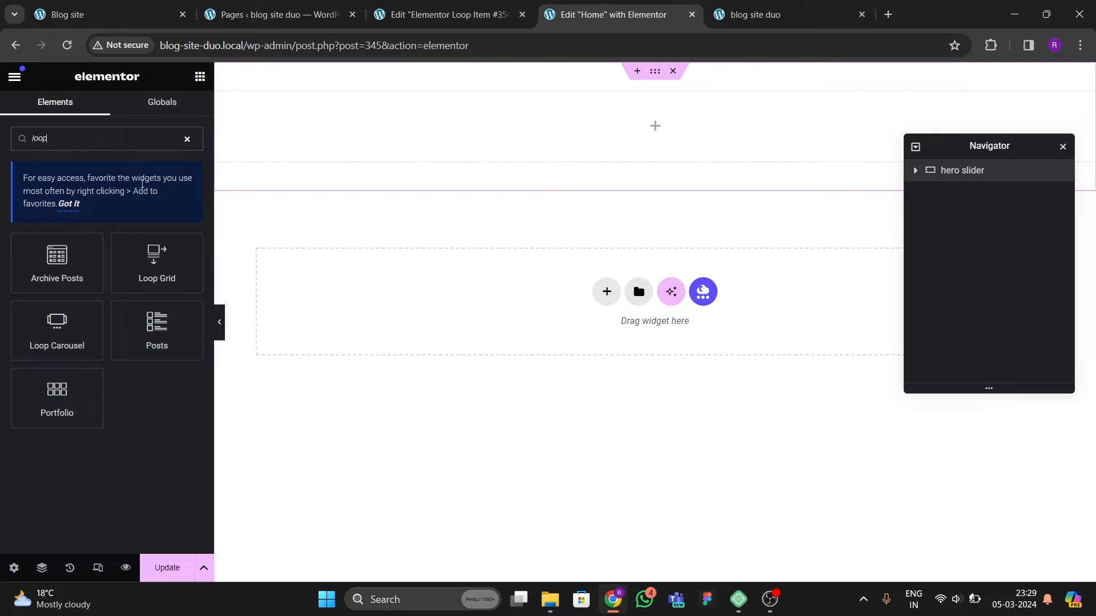
left_click_drag(49, 335, 396, 171)
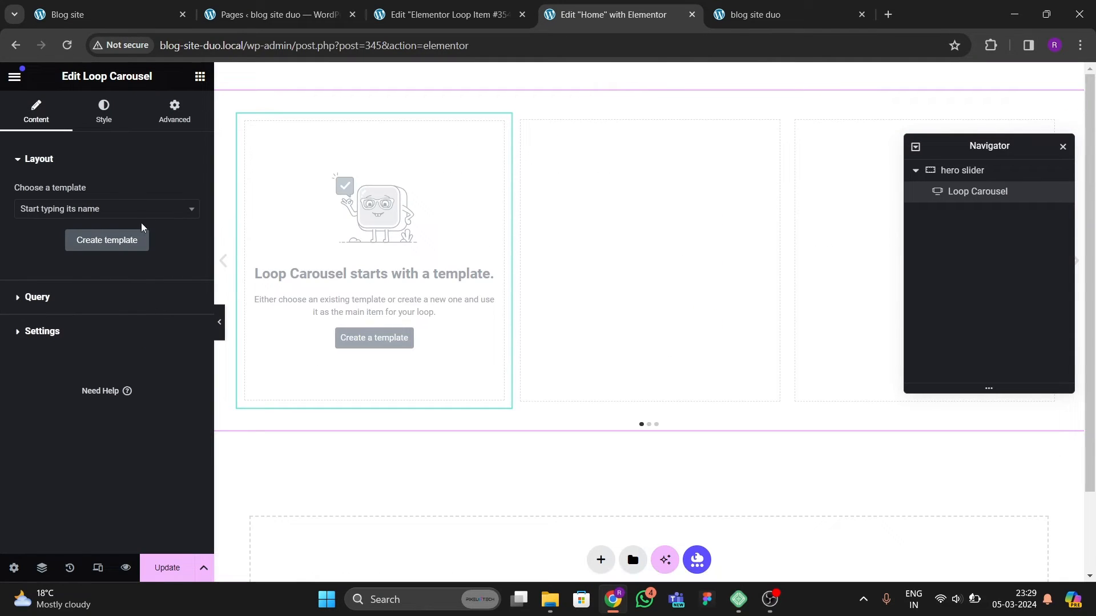
Step: Assign the Elementor Loop Item #354 template to the loop carousel and set the number of slides to 10
left_click(126, 210)
type("elementor")
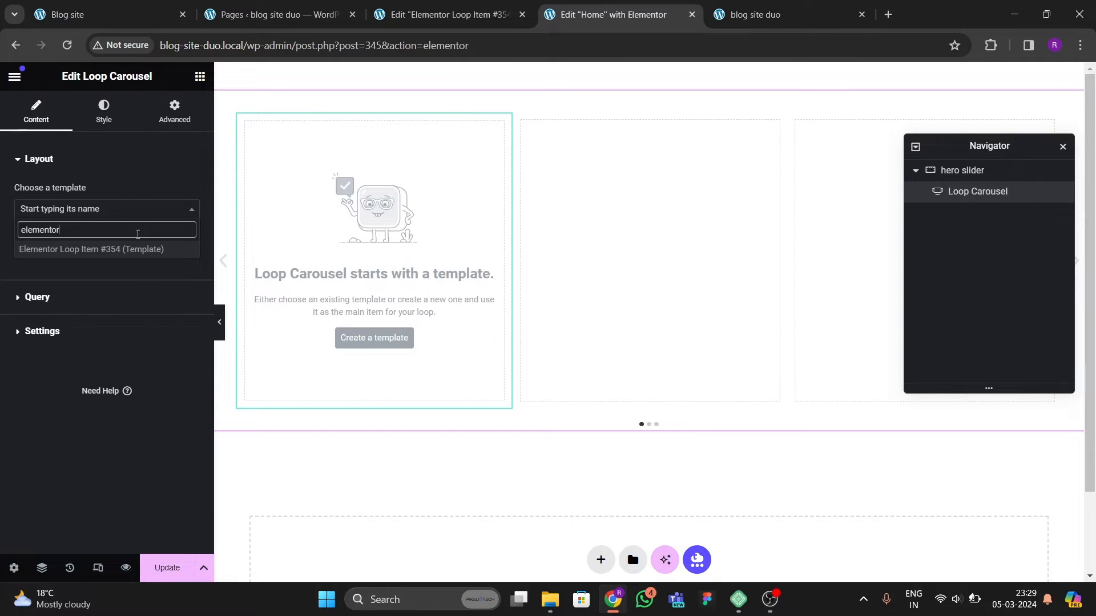
left_click(137, 251)
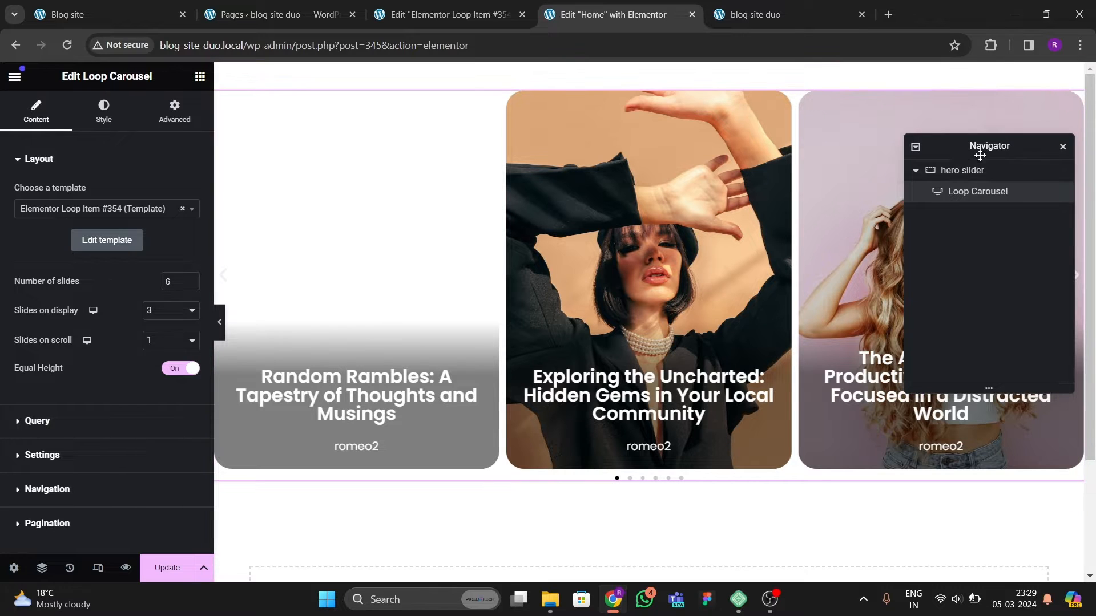
left_click_drag(941, 147, 689, 281)
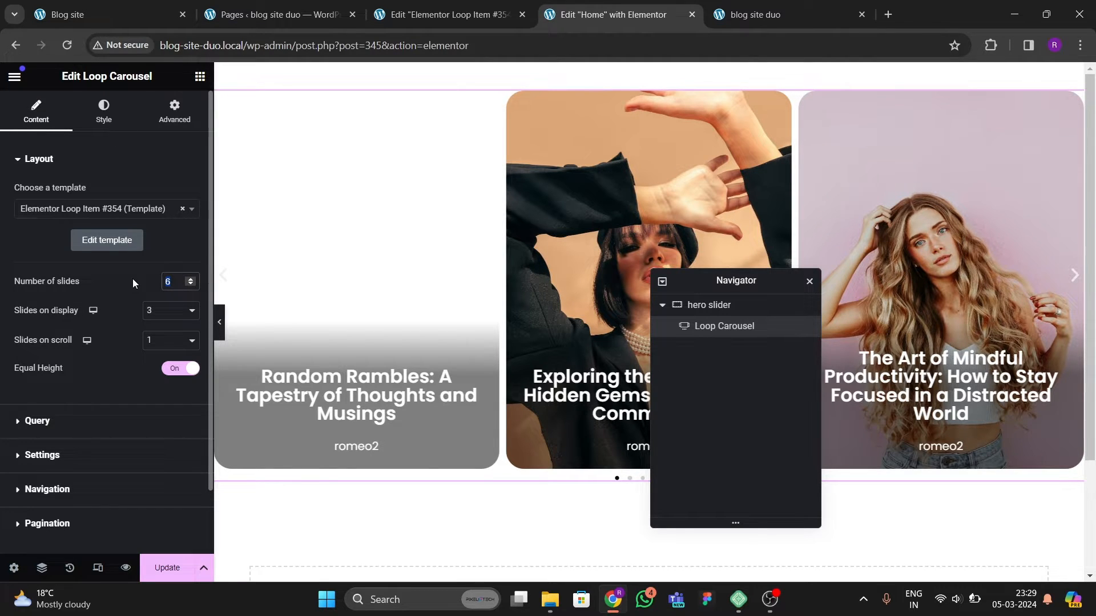
type("10")
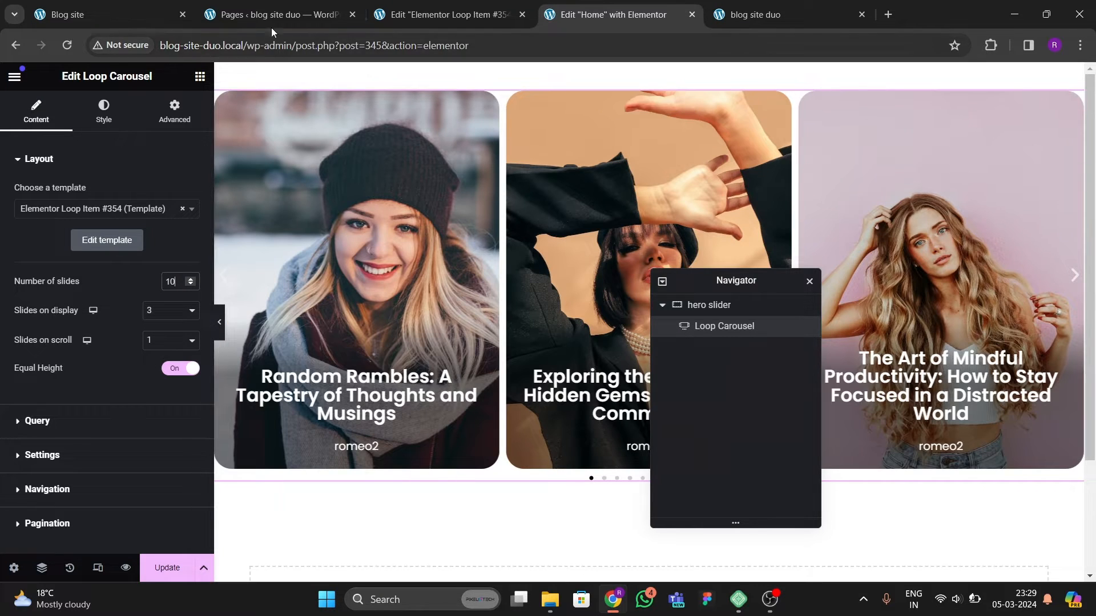
Step: Compare with the original site and set the carousel to show 4 slides at a time
left_click(102, 14)
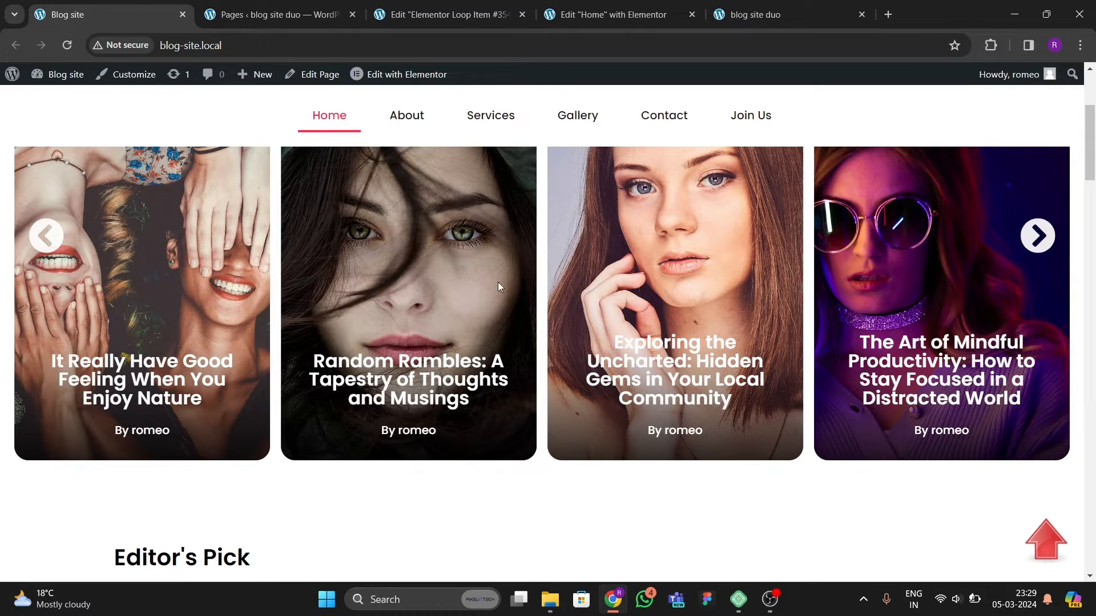
left_click(611, 14)
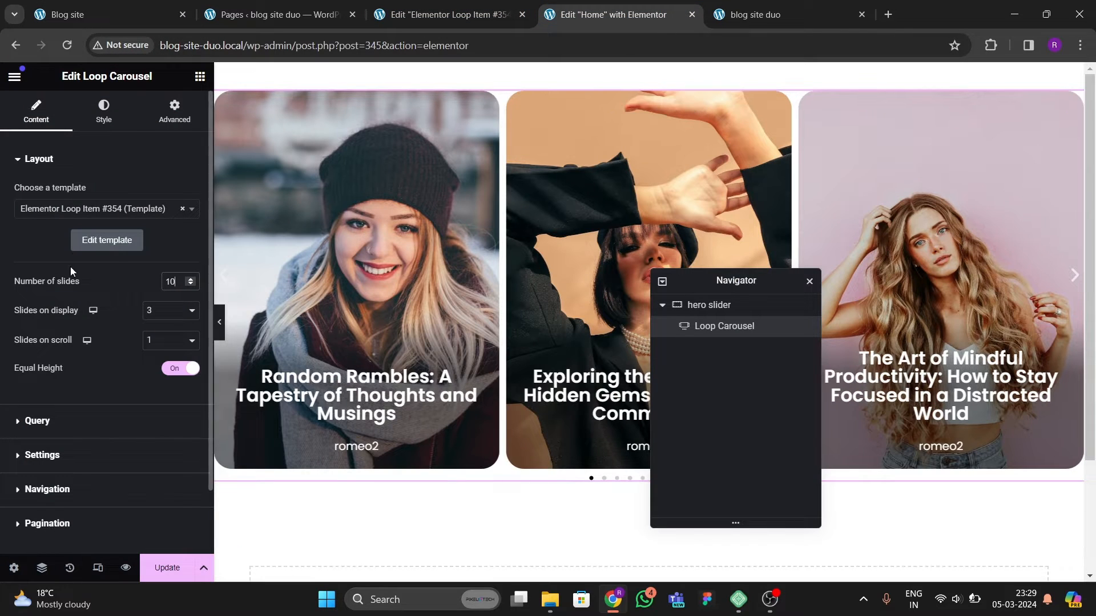
left_click(158, 316)
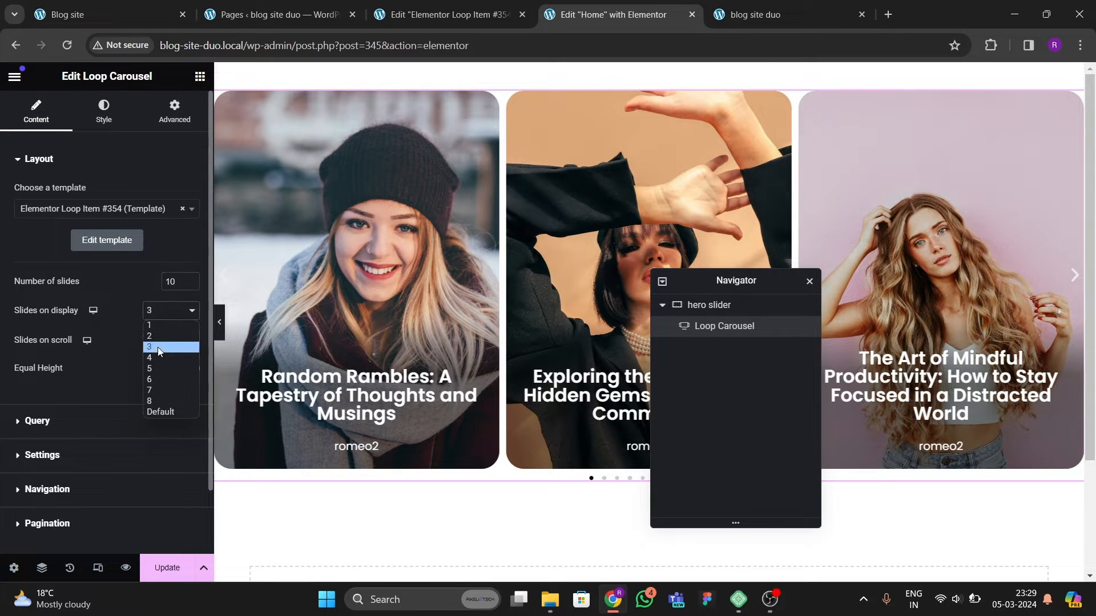
left_click(158, 347)
left_click(155, 312)
left_click(159, 358)
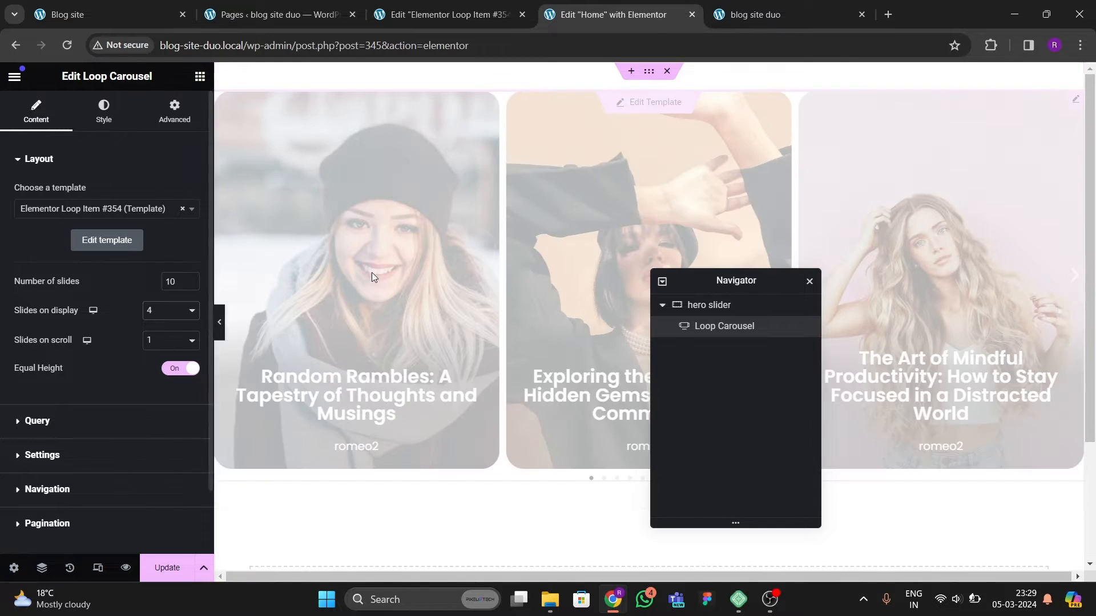
left_click(155, 341)
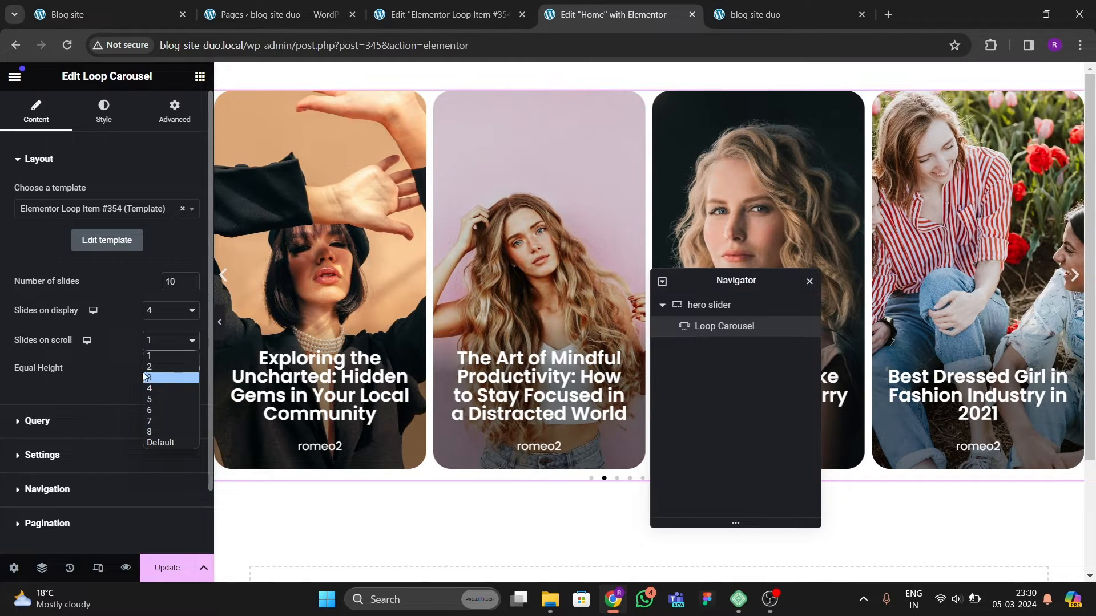
left_click(85, 383)
Step: Keep Posts as the query source and set the carousel's autoplay scroll speed to 2000 ms
left_click(104, 418)
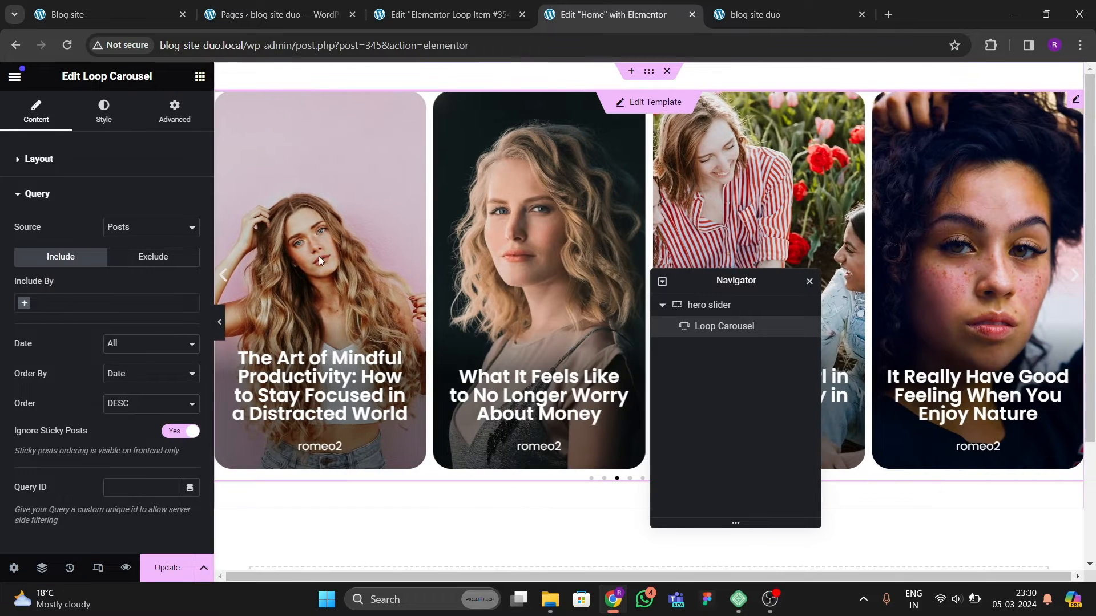
left_click(146, 228)
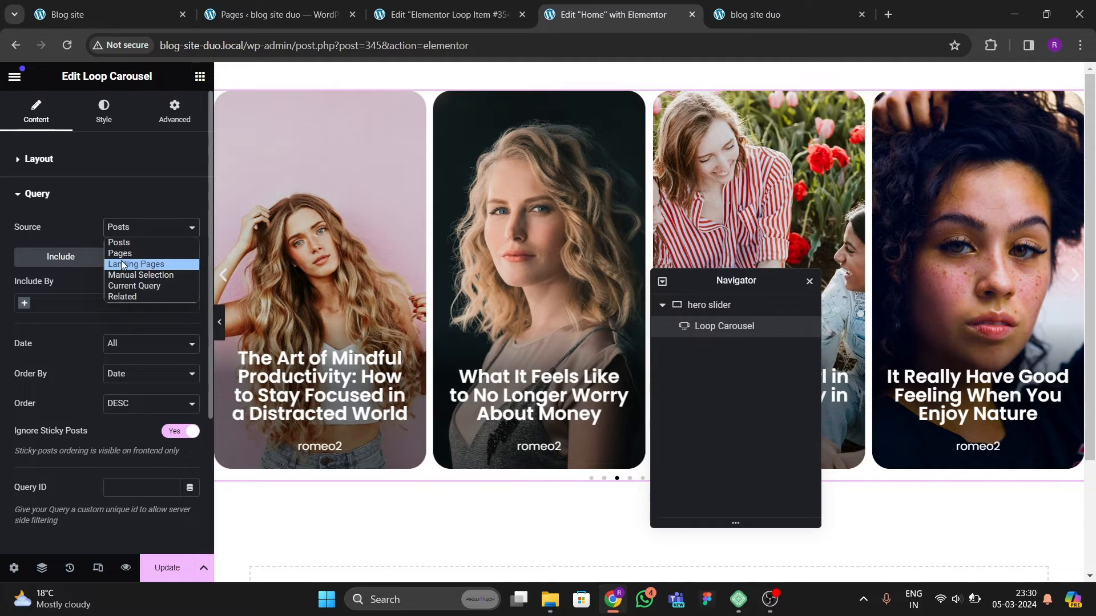
left_click(94, 237)
scroll(57, 343, "down", 3)
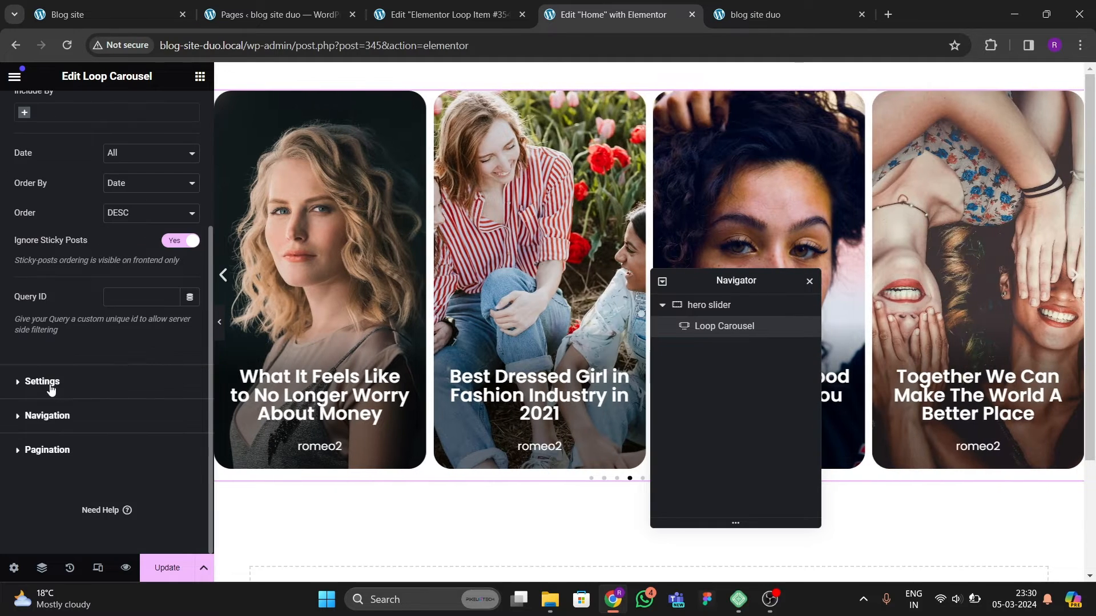
left_click(50, 388)
left_click(115, 16)
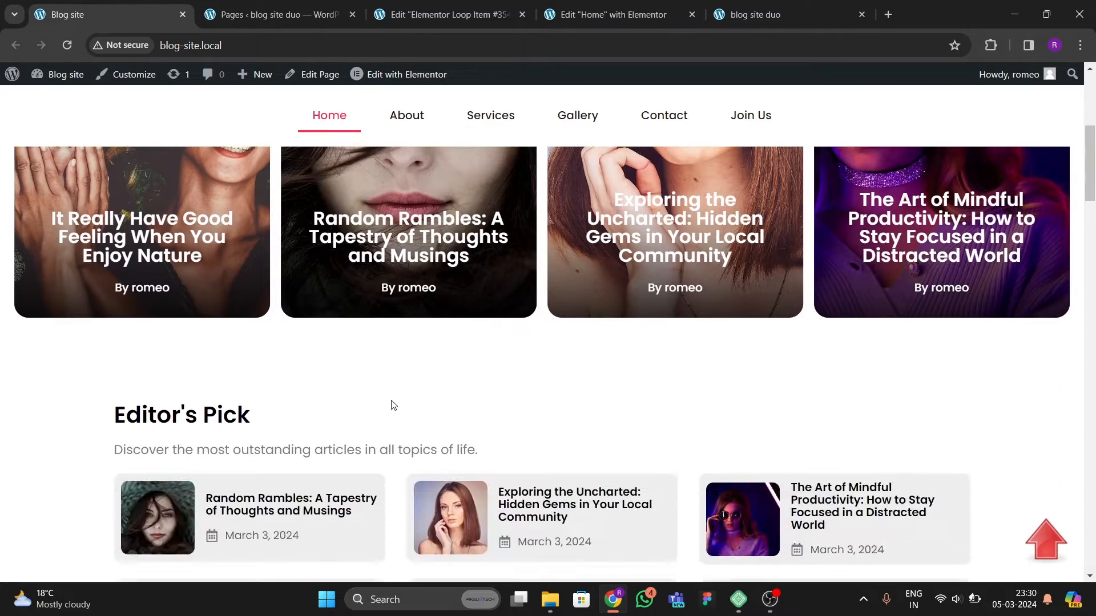
scroll(297, 399, "up", 5)
scroll(488, 443, "down", 2)
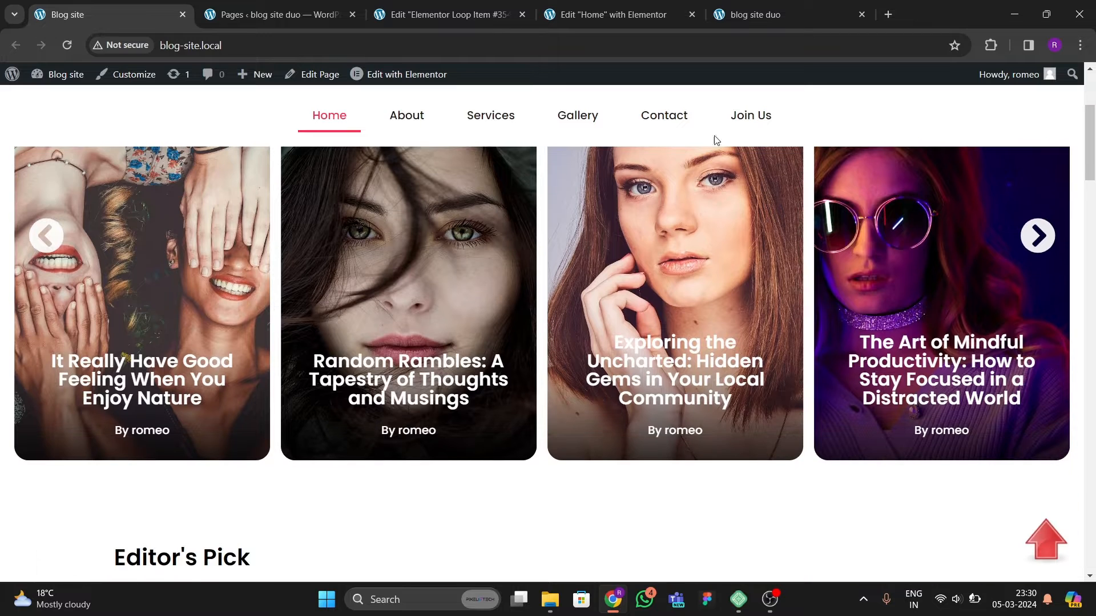
left_click(605, 23)
scroll(81, 317, "down", 2)
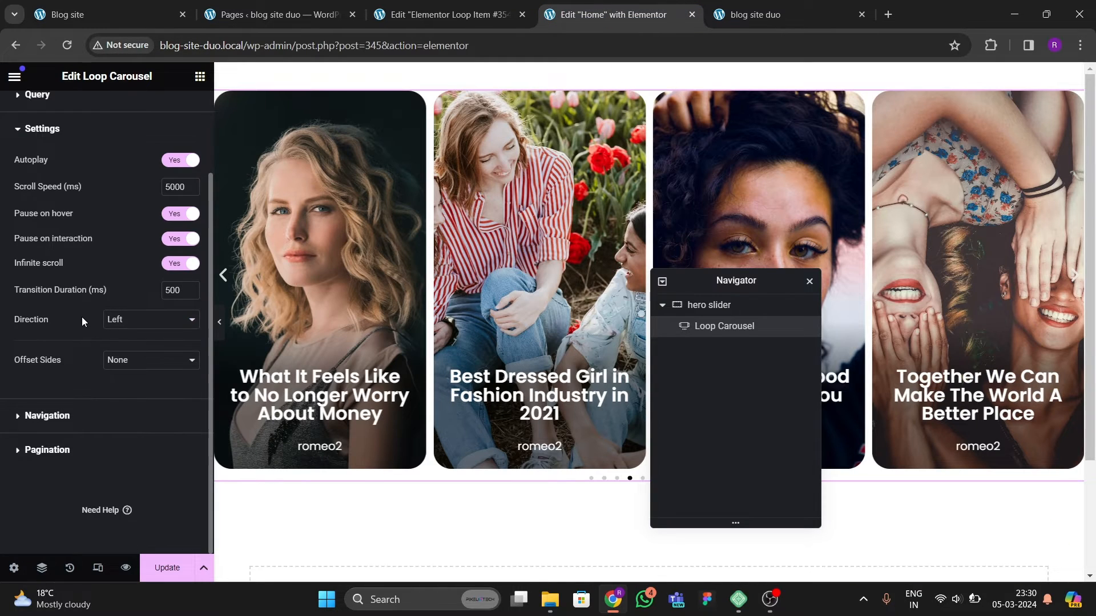
scroll(49, 370, "up", 1)
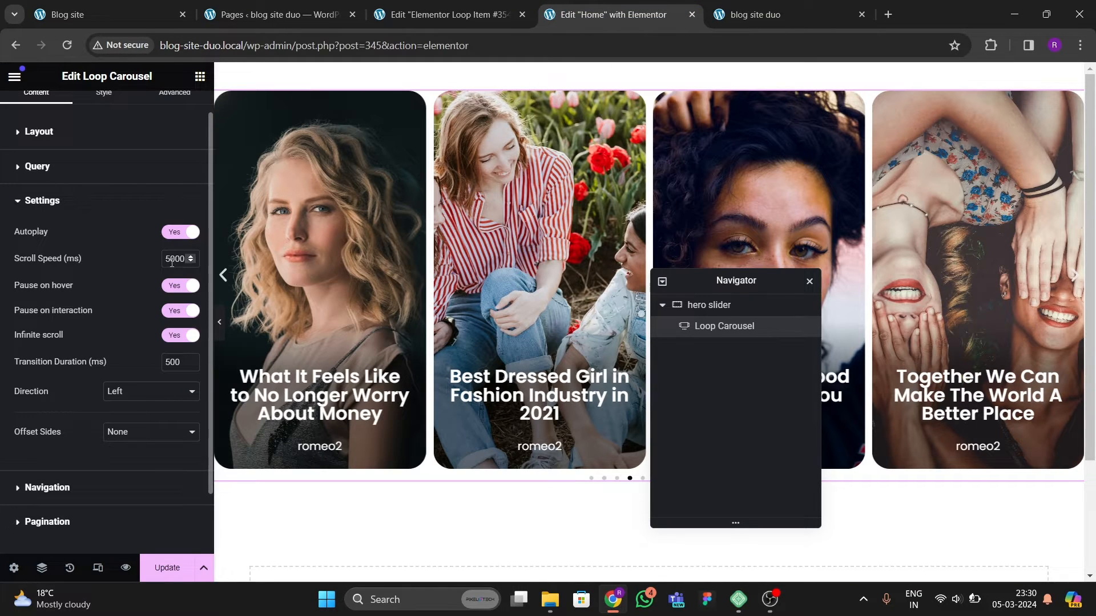
key("BackSpace")
type("2")
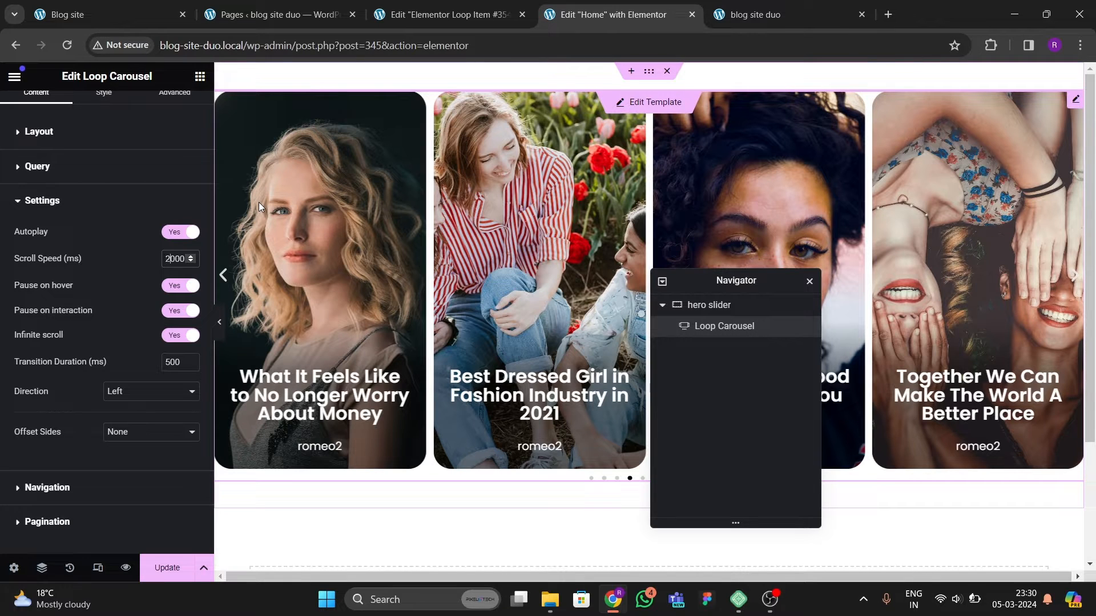
Step: Set the carousel's pagination to None
scroll(155, 374, "down", 1)
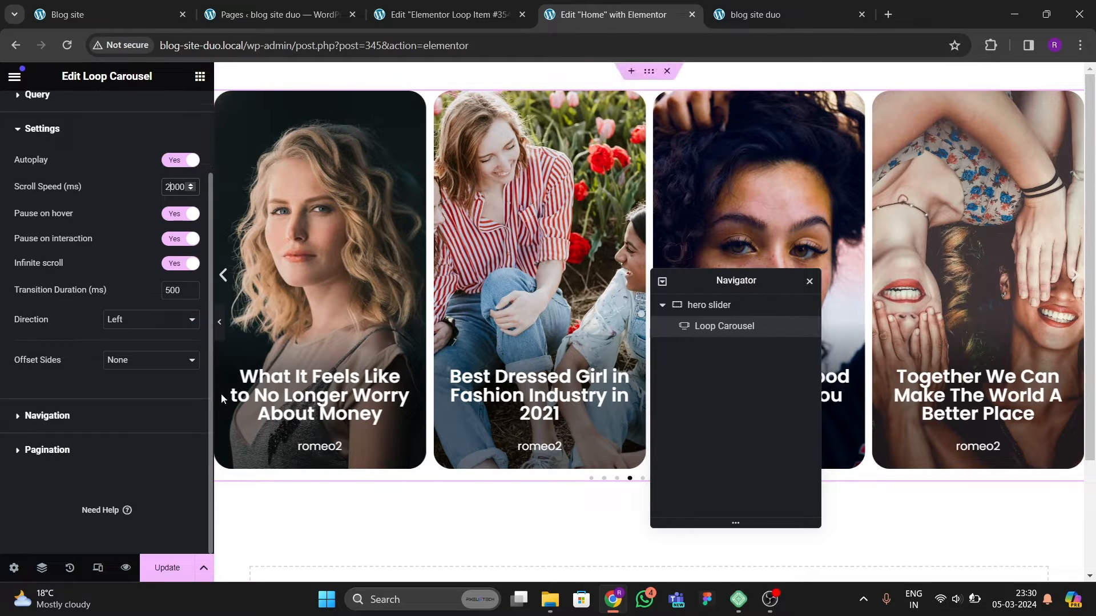
left_click(77, 414)
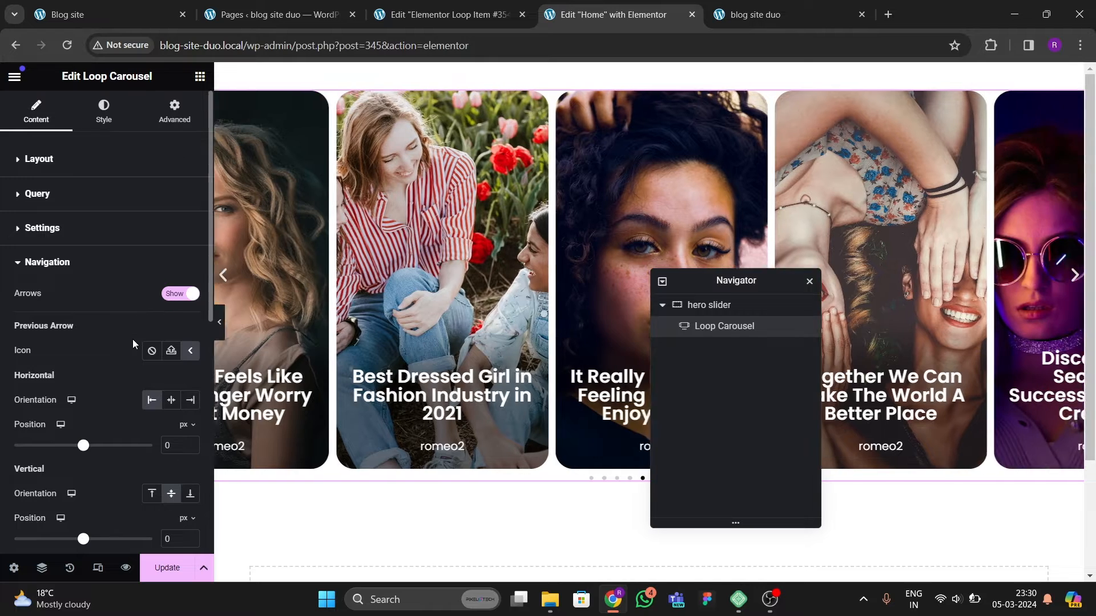
scroll(133, 339, "down", 5)
left_click(54, 451)
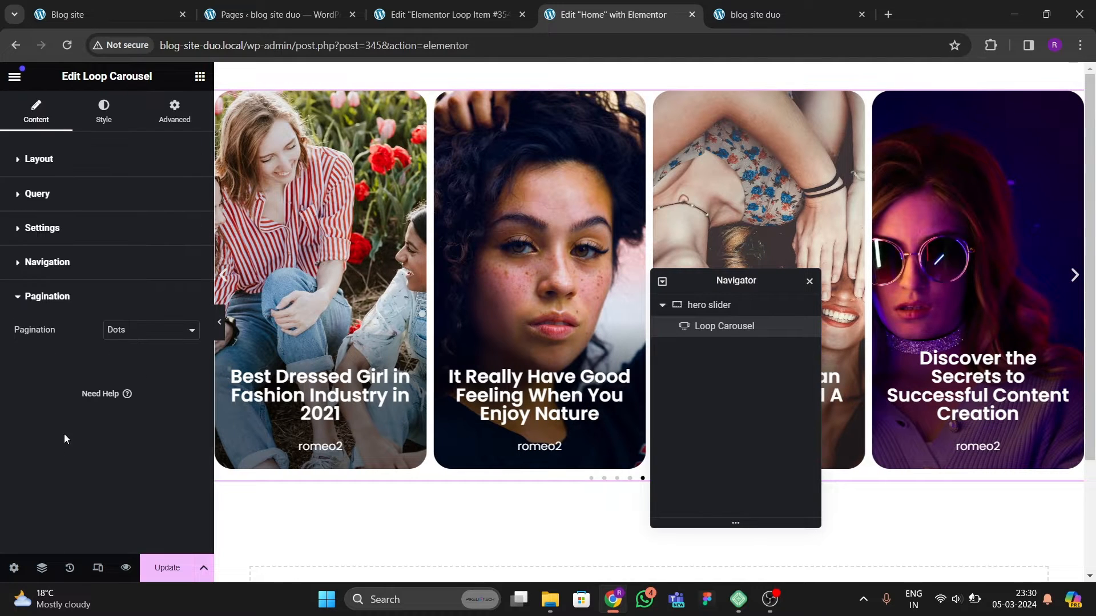
left_click(147, 331)
left_click(132, 346)
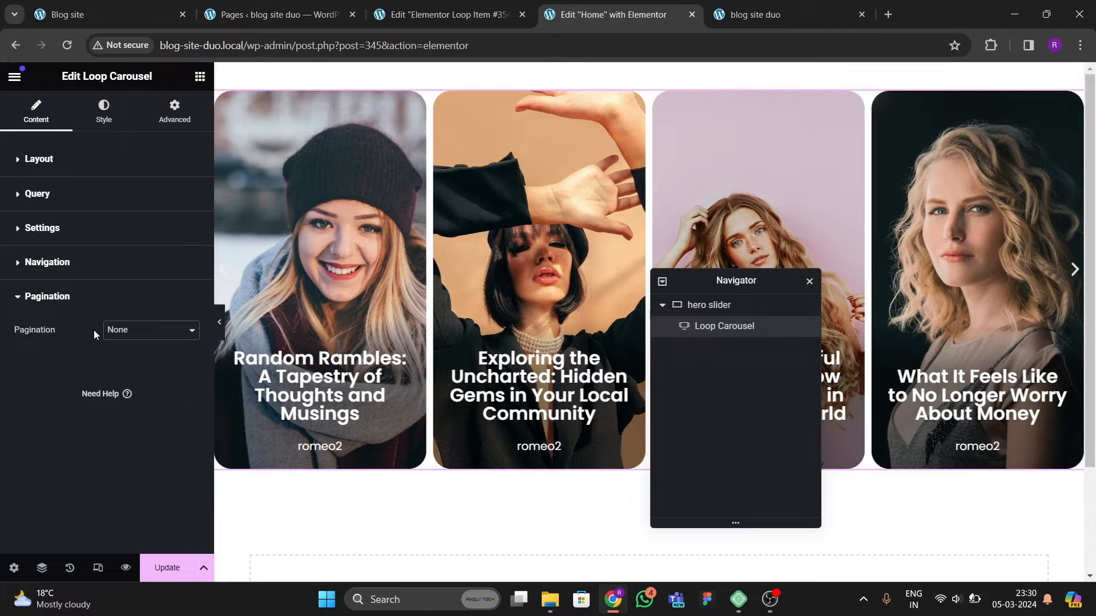
Step: Set the gap between the carousel's slides to 20 px
left_click(101, 108)
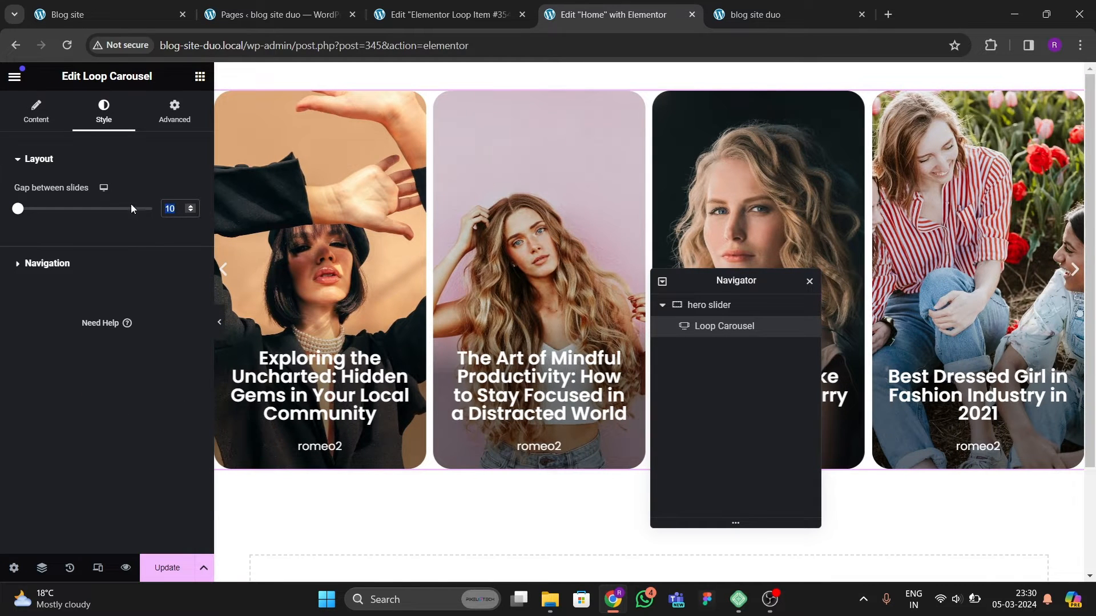
type("20")
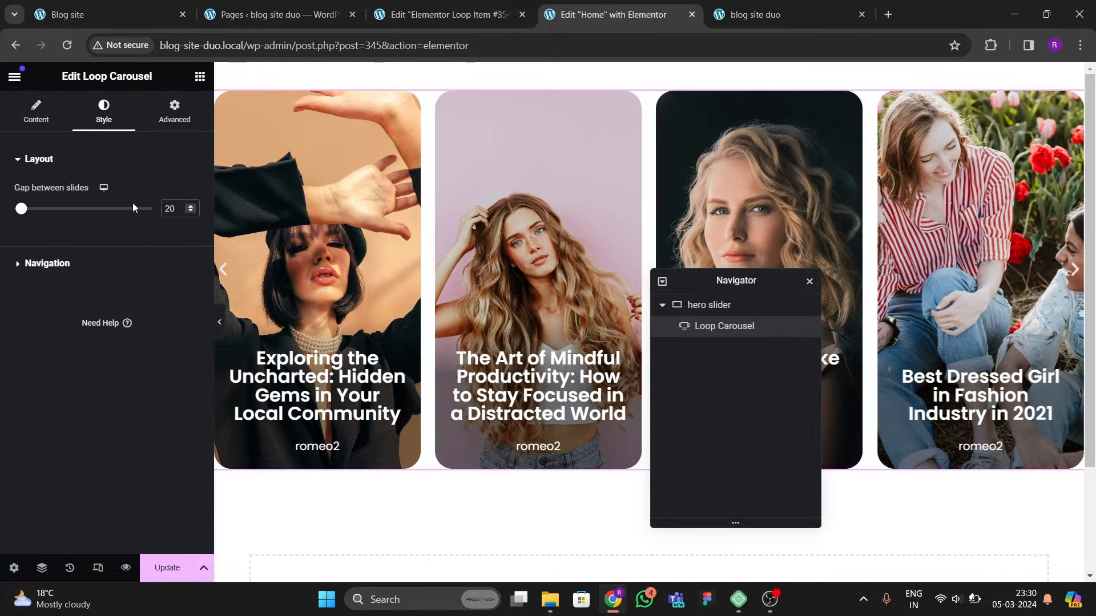
left_click(219, 323)
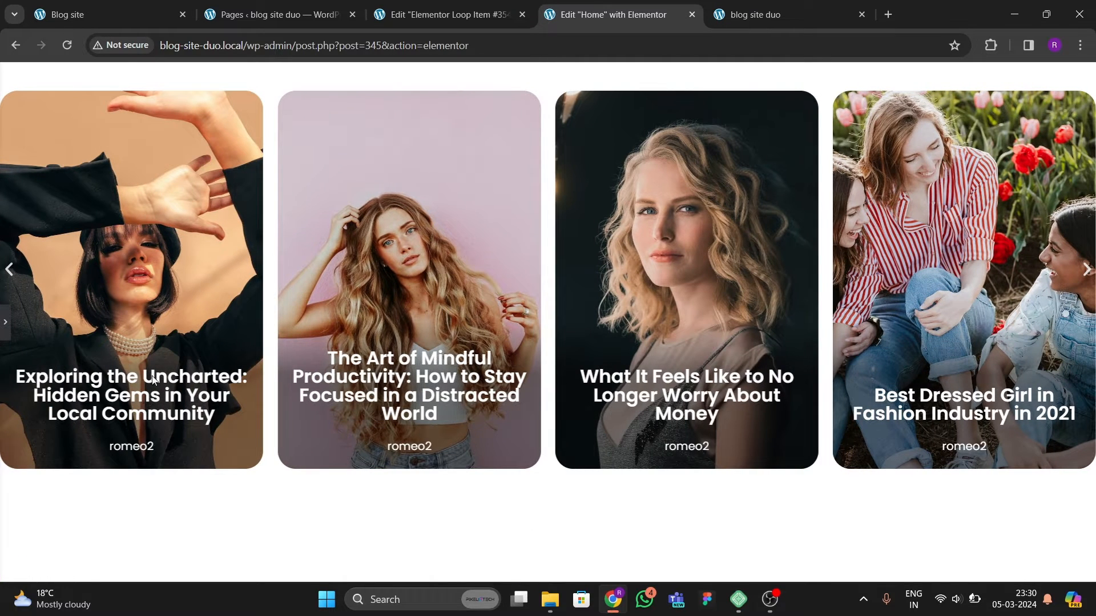
left_click(4, 328)
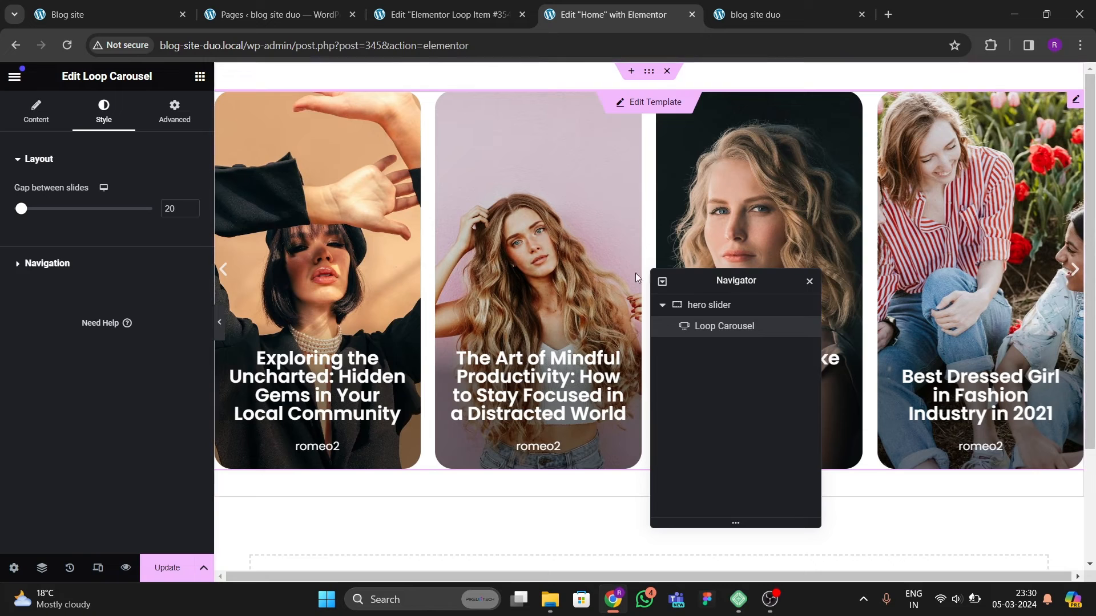
Step: Set the hero slider container's left and right padding to 20 px
left_click(710, 305)
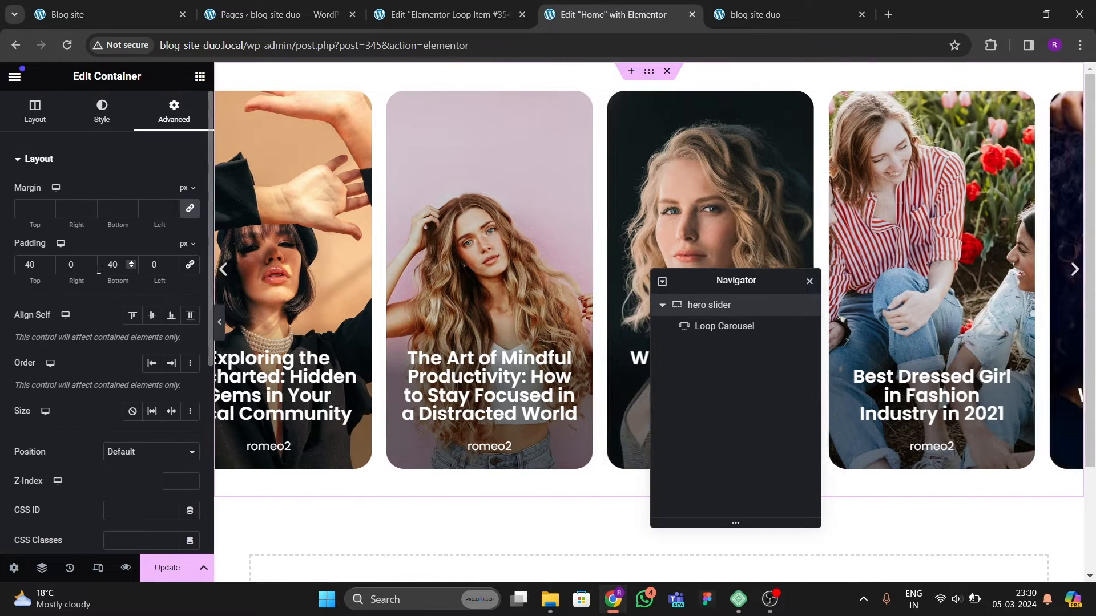
type("2")
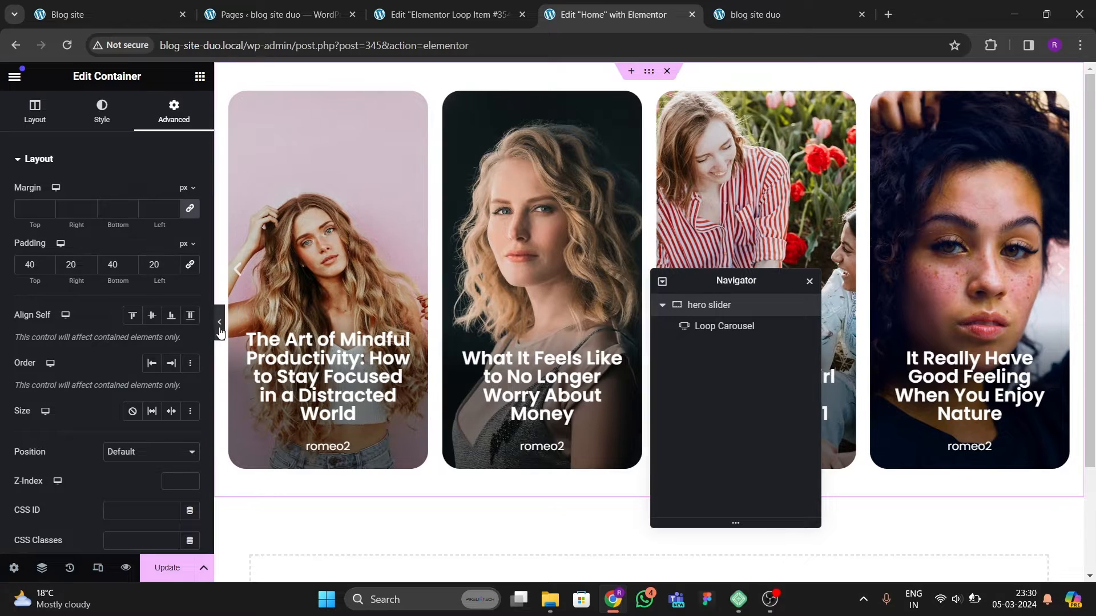
left_click(219, 322)
left_click(5, 324)
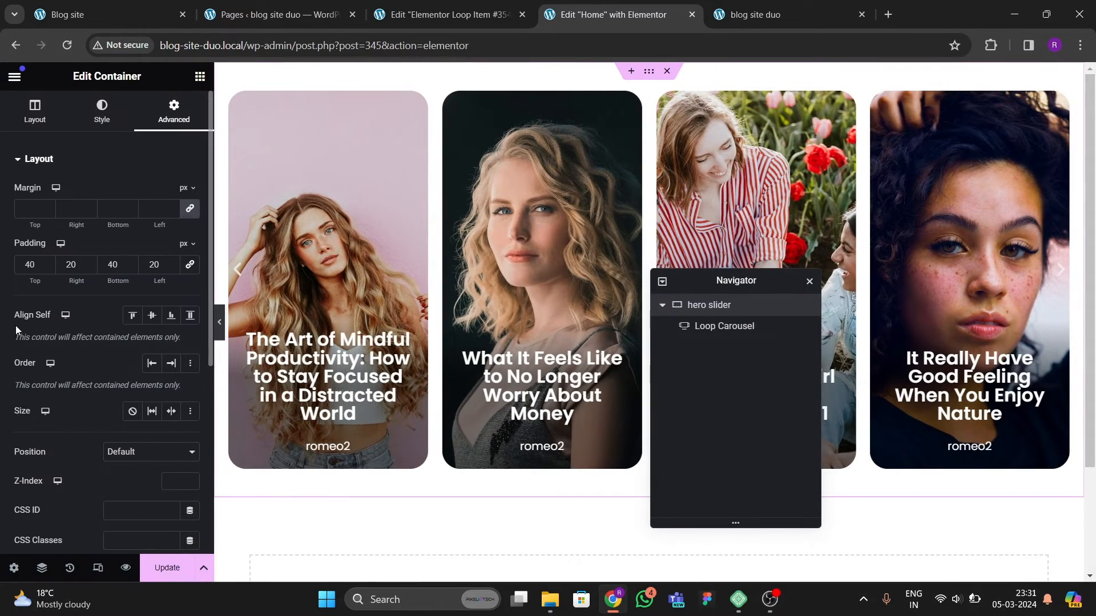
Step: Compare the rebuilt carousel with the original site's hero slider and review the carousel's layout settings
left_click(91, 14)
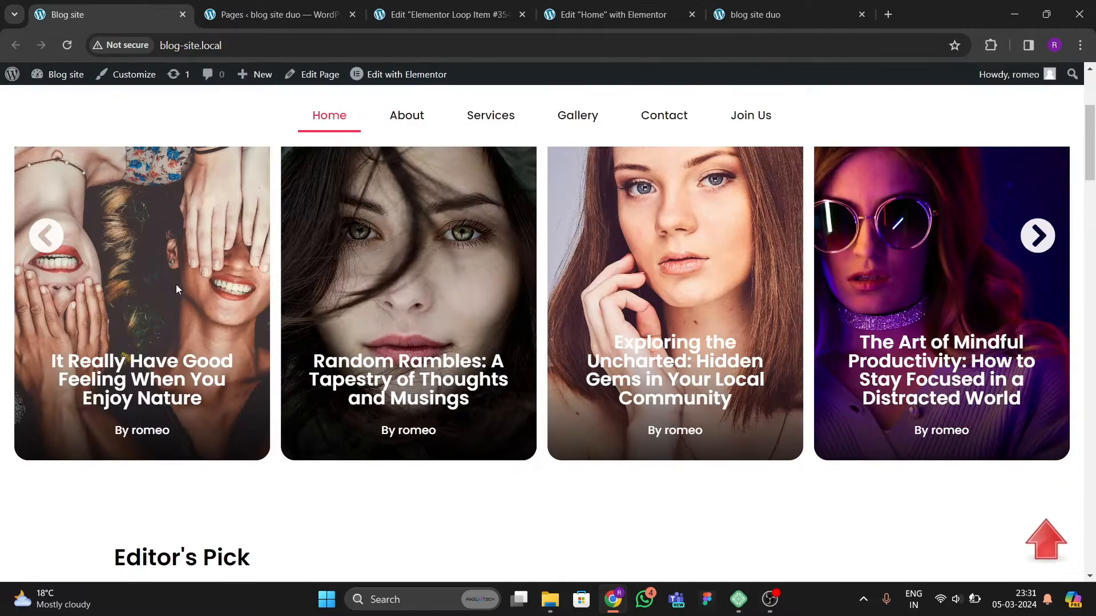
left_click(450, 16)
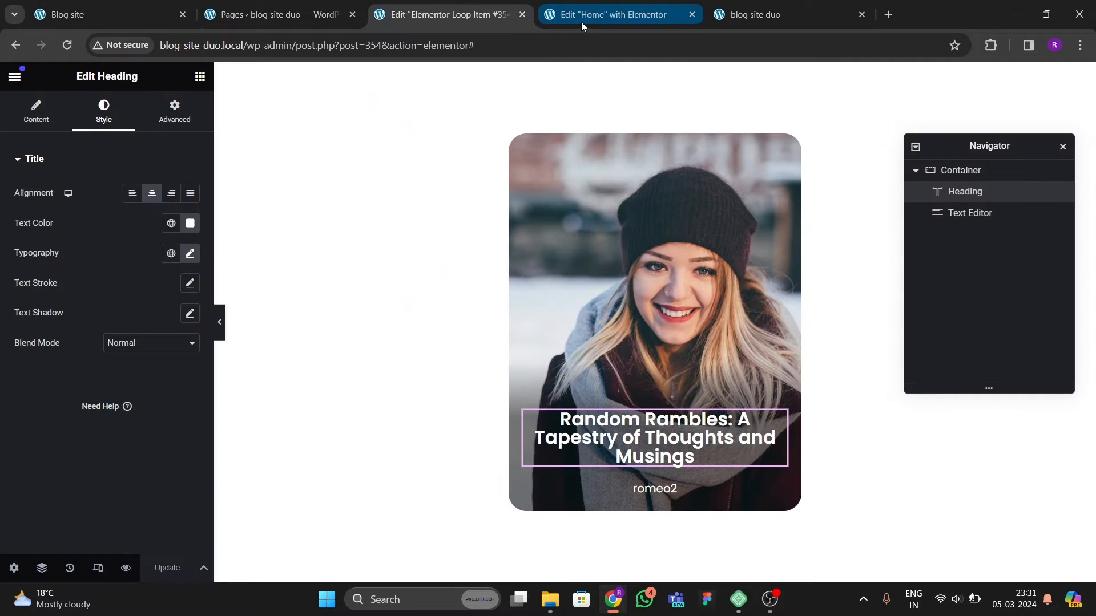
left_click(581, 17)
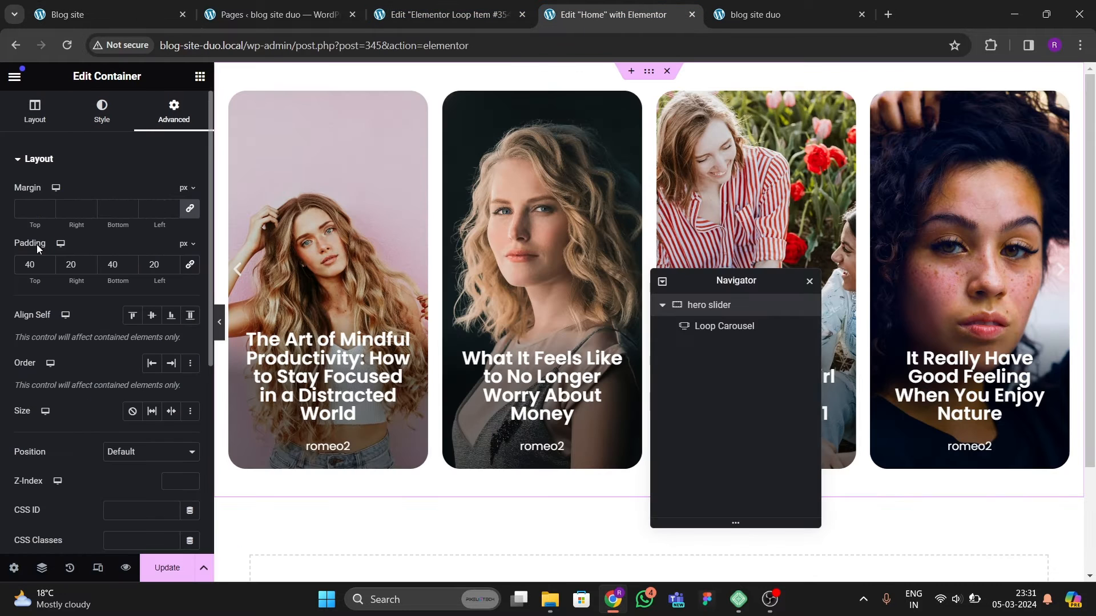
left_click(731, 326)
left_click(35, 111)
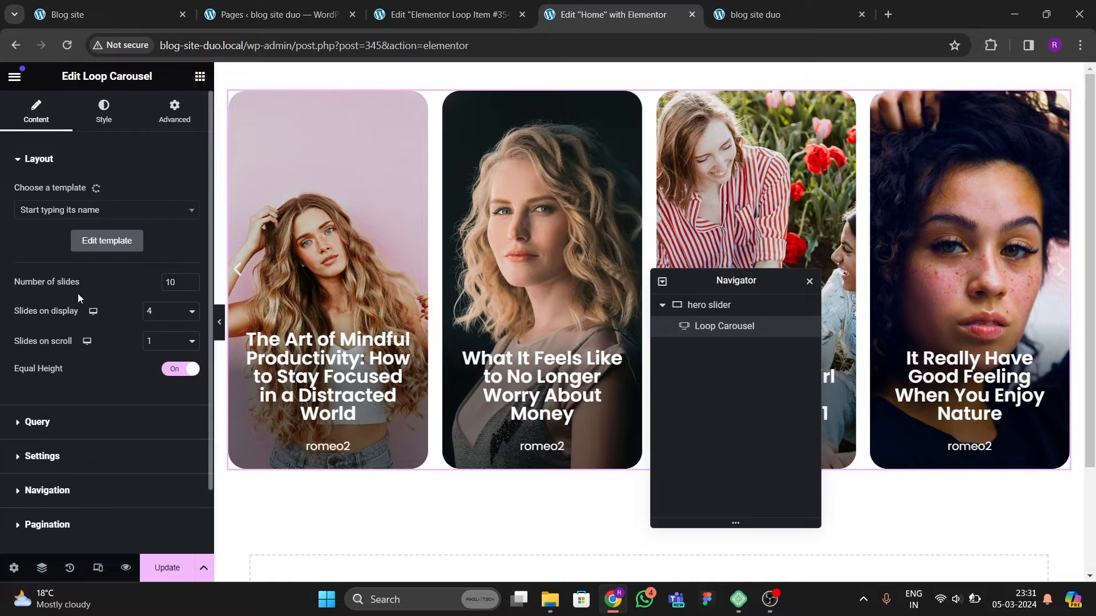
scroll(75, 298, "down", 2)
scroll(68, 296, "up", 2)
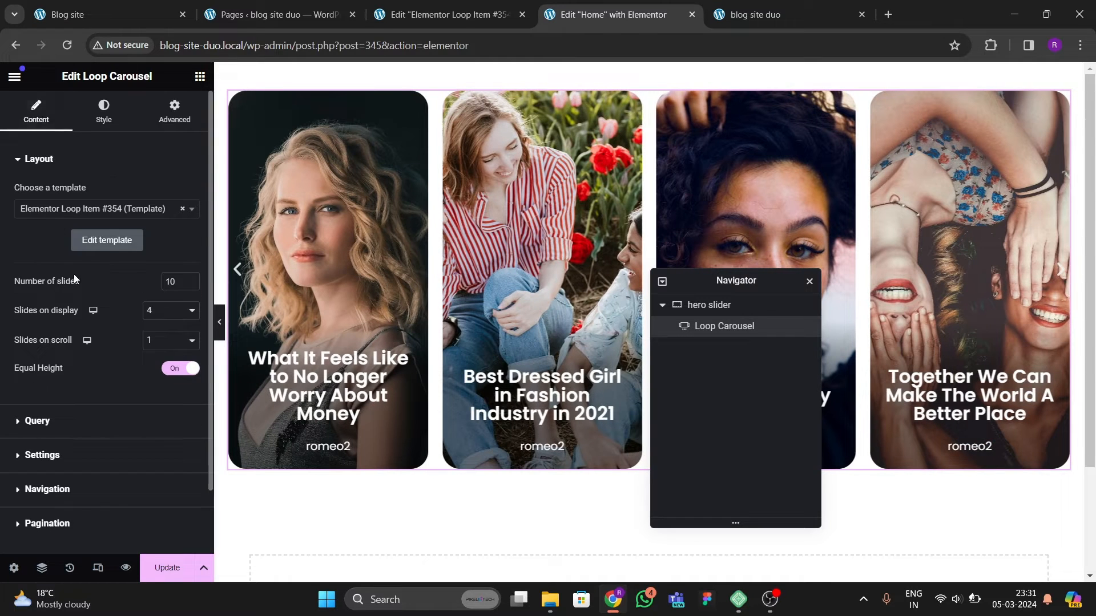
scroll(73, 274, "down", 2)
scroll(63, 358, "up", 2)
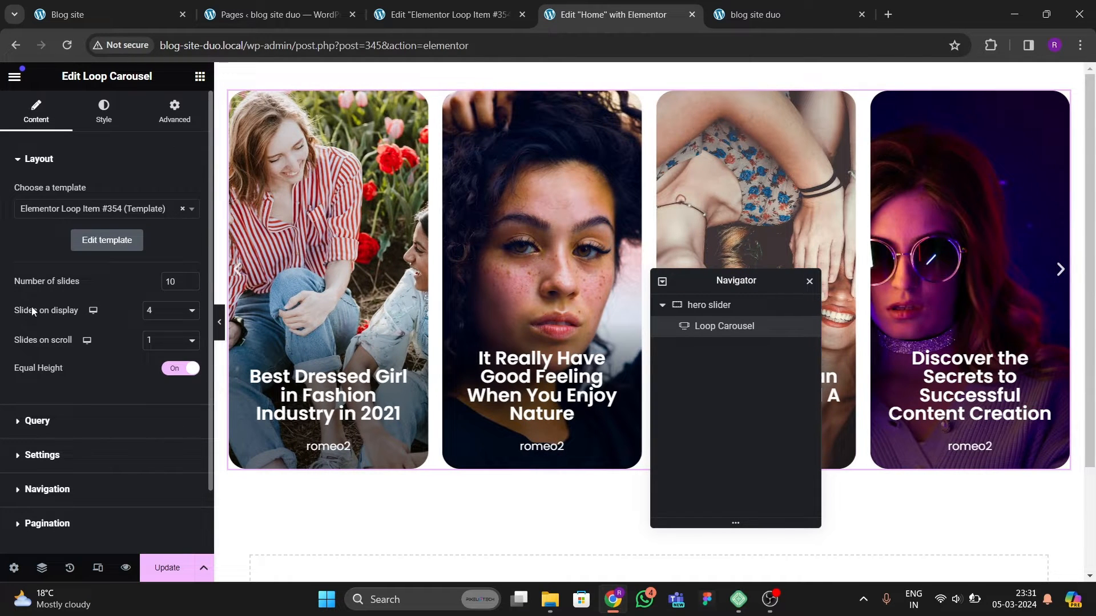
scroll(98, 370, "down", 2)
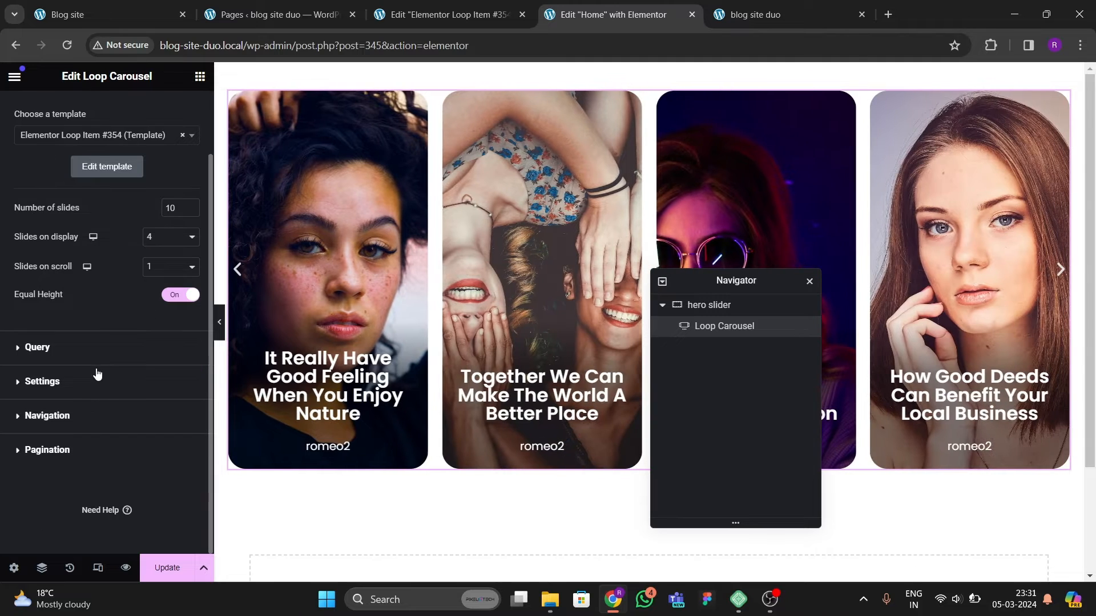
Step: Change the carousel's previous-arrow icon to the circled left chevron from the icon library
left_click(69, 382)
scroll(63, 382, "down", 2)
left_click(53, 409)
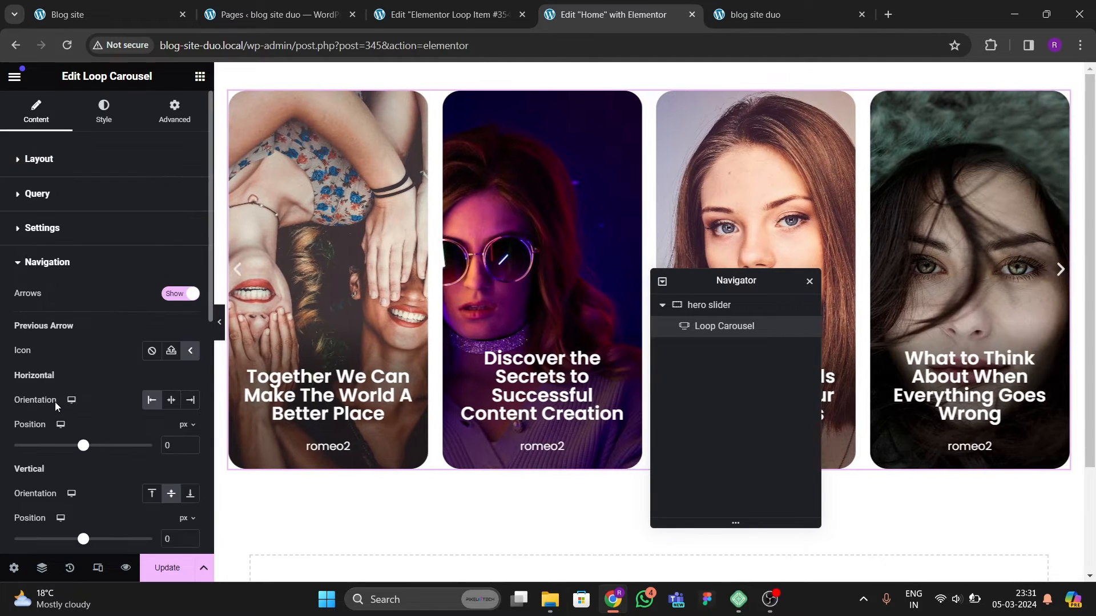
scroll(106, 337, "down", 4)
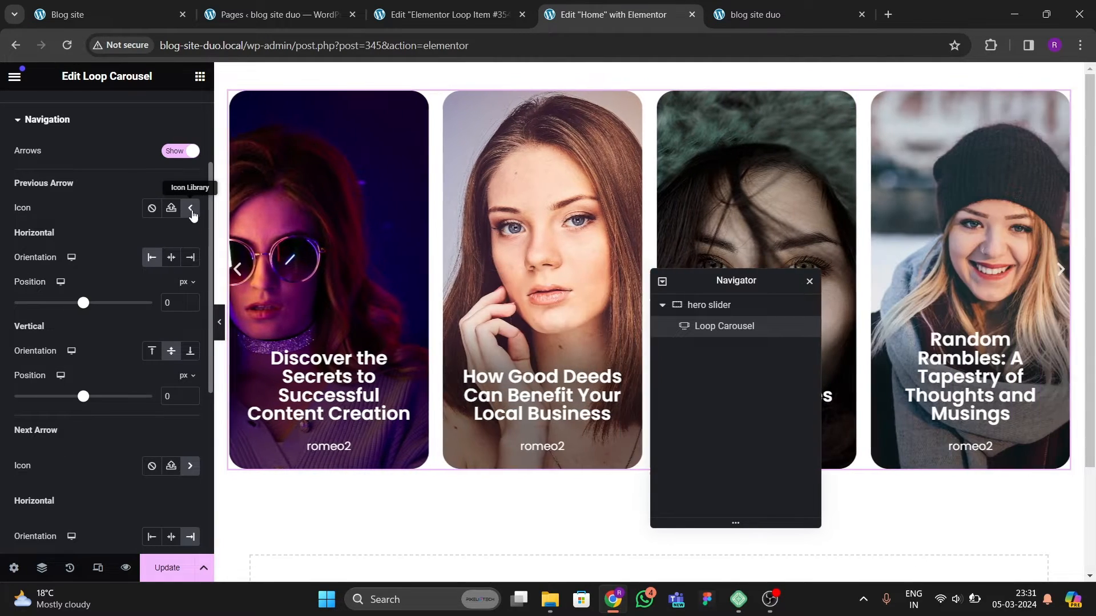
left_click(191, 209)
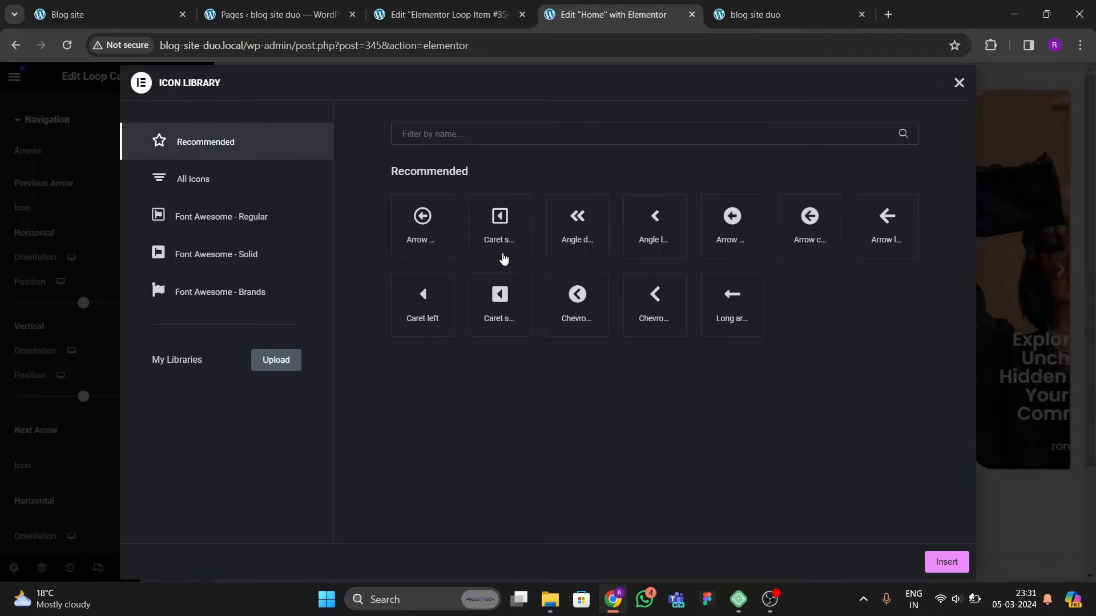
left_click(109, 14)
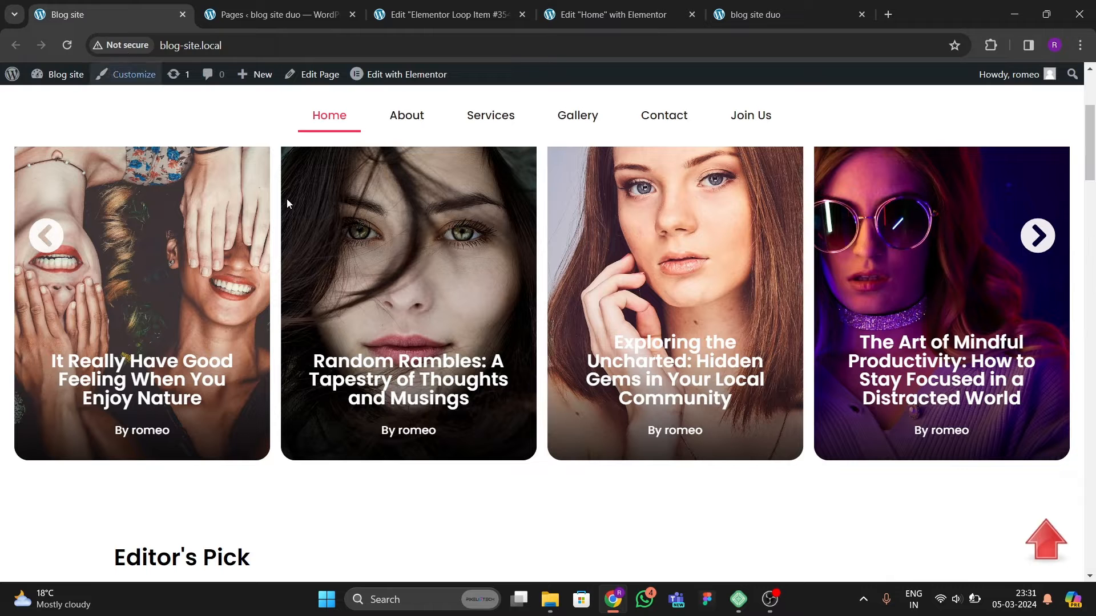
left_click(423, 15)
left_click(627, 15)
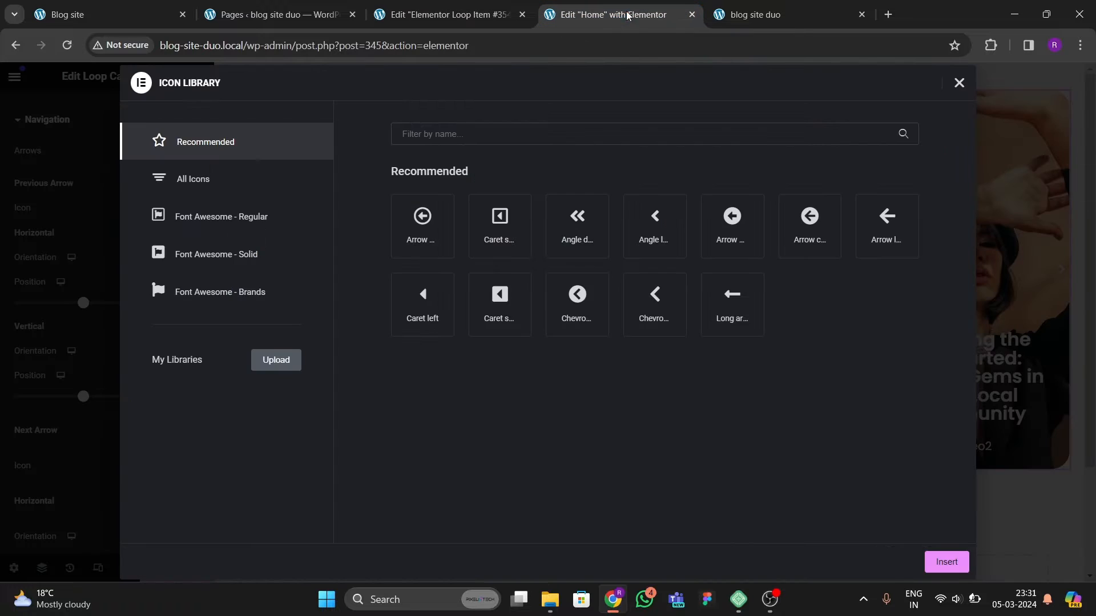
left_click(605, 334)
left_click(946, 562)
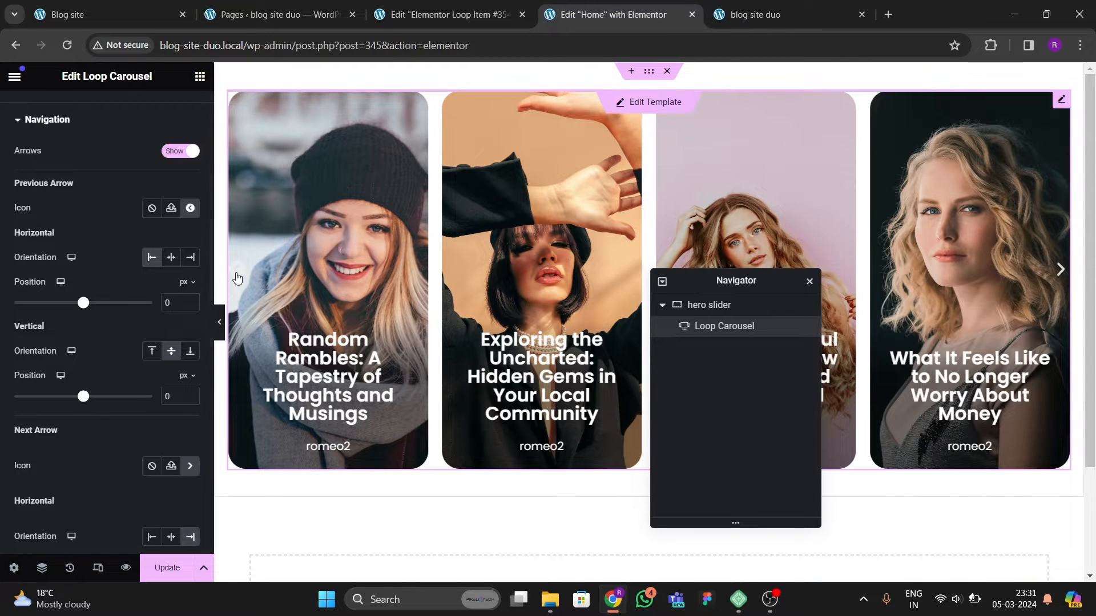
Step: Change the next-arrow icon to the circled right chevron from the icon library
scroll(112, 341, "down", 5)
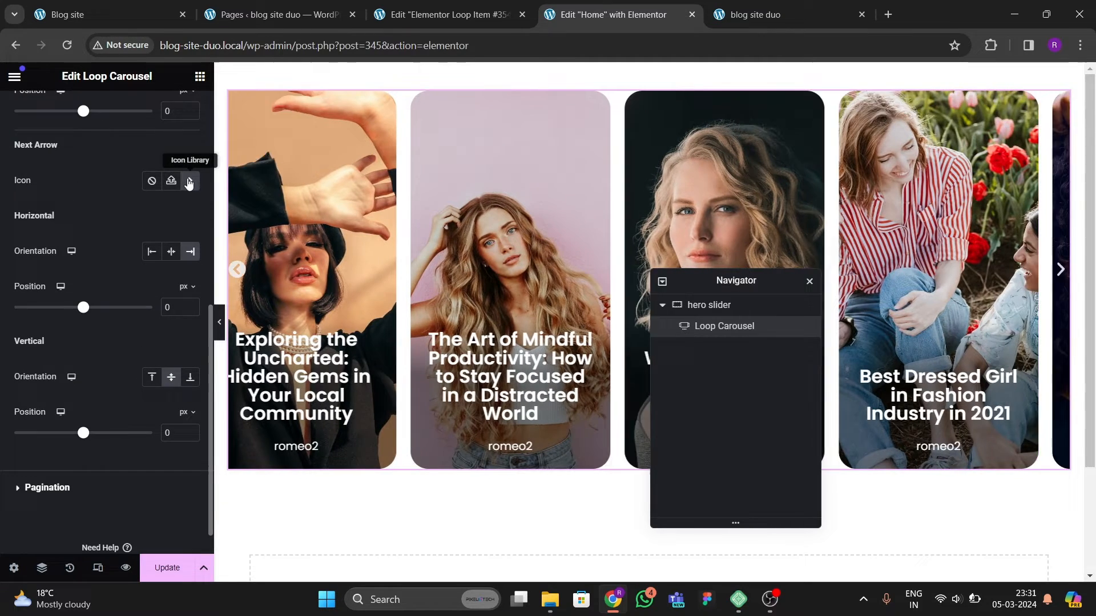
left_click(189, 181)
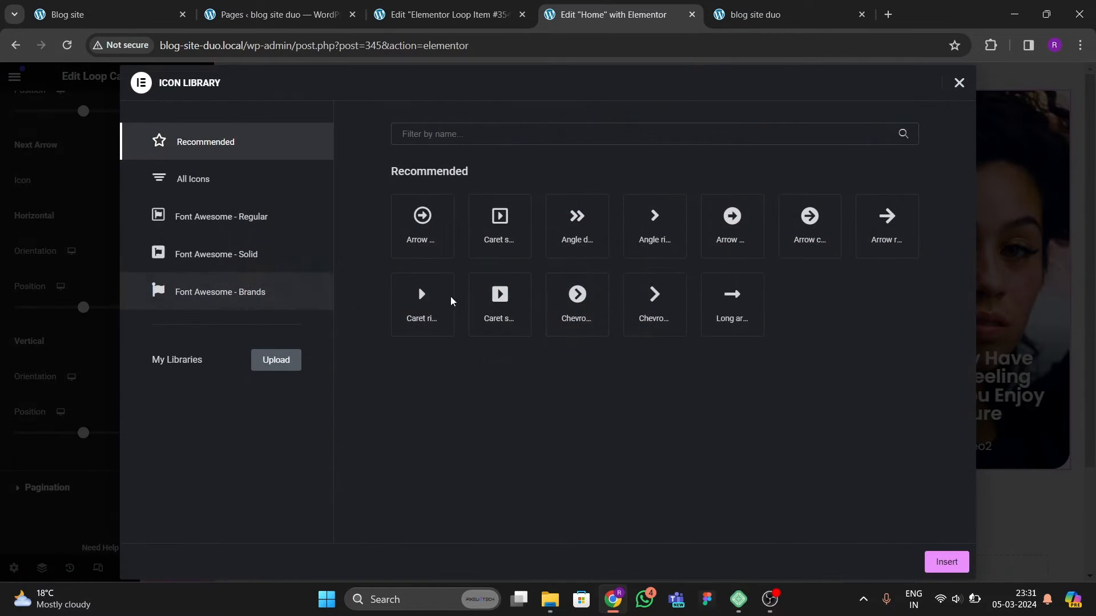
left_click(597, 312)
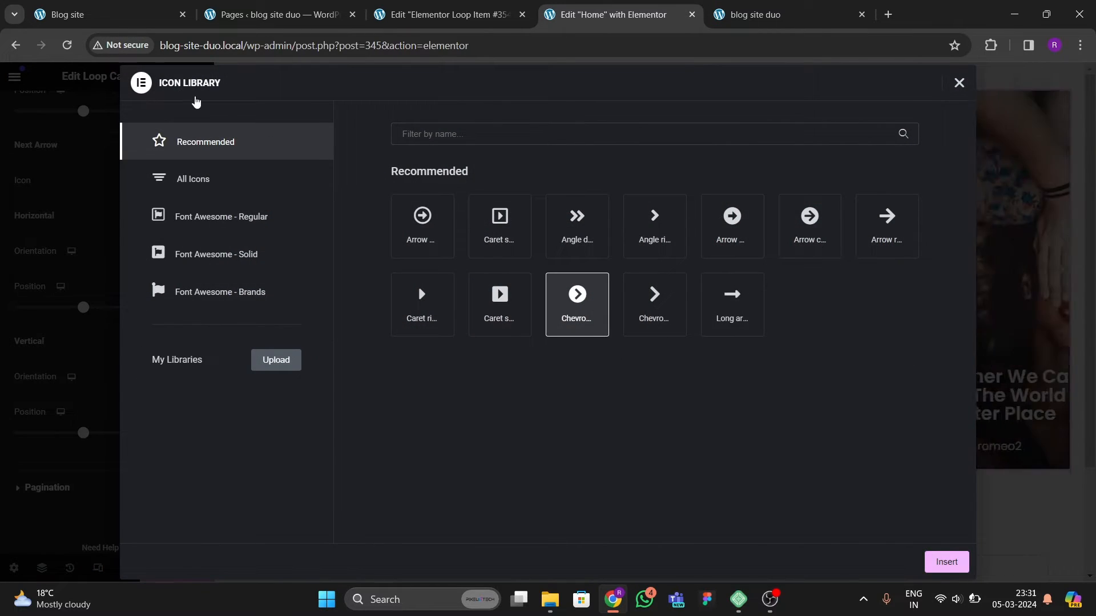
left_click(928, 558)
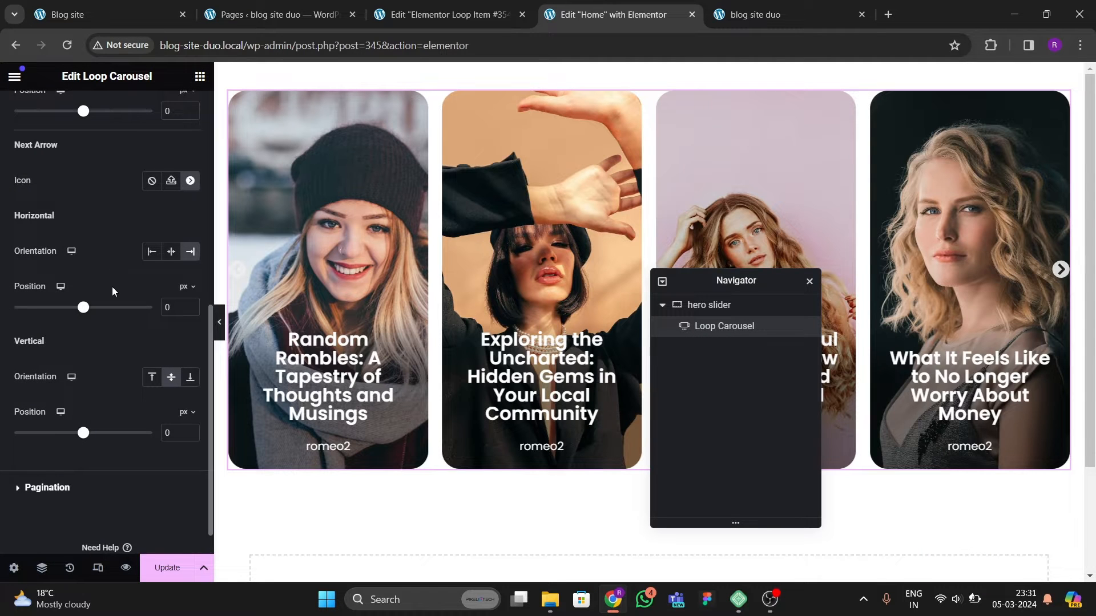
Step: Set the carousel's navigation icon size to 50 px in the style settings
scroll(111, 286, "up", 10)
left_click(104, 110)
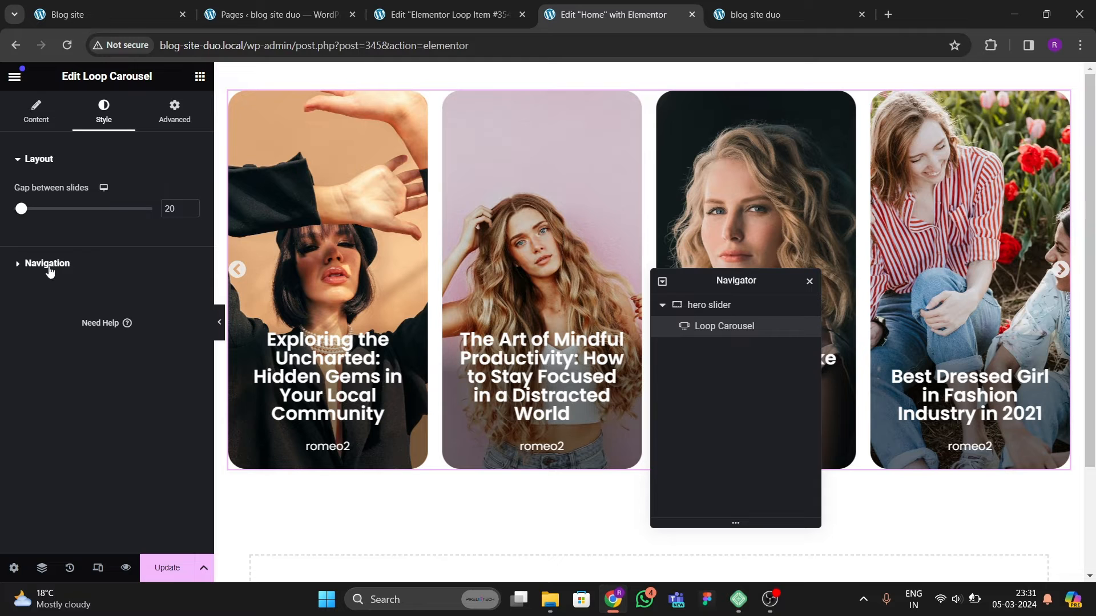
left_click(67, 285)
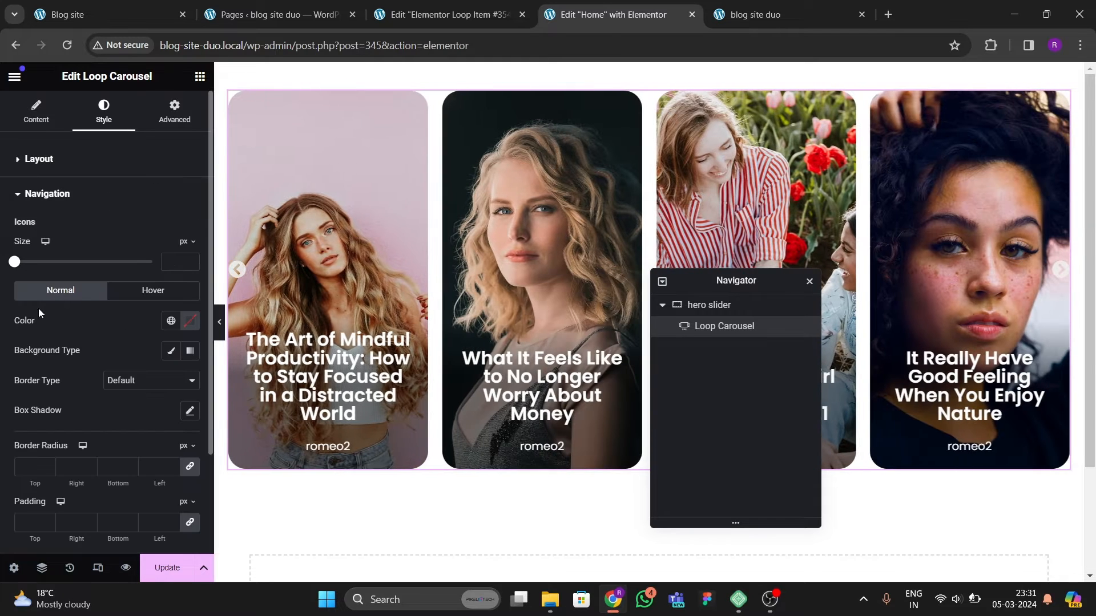
left_click_drag(15, 262, 30, 267)
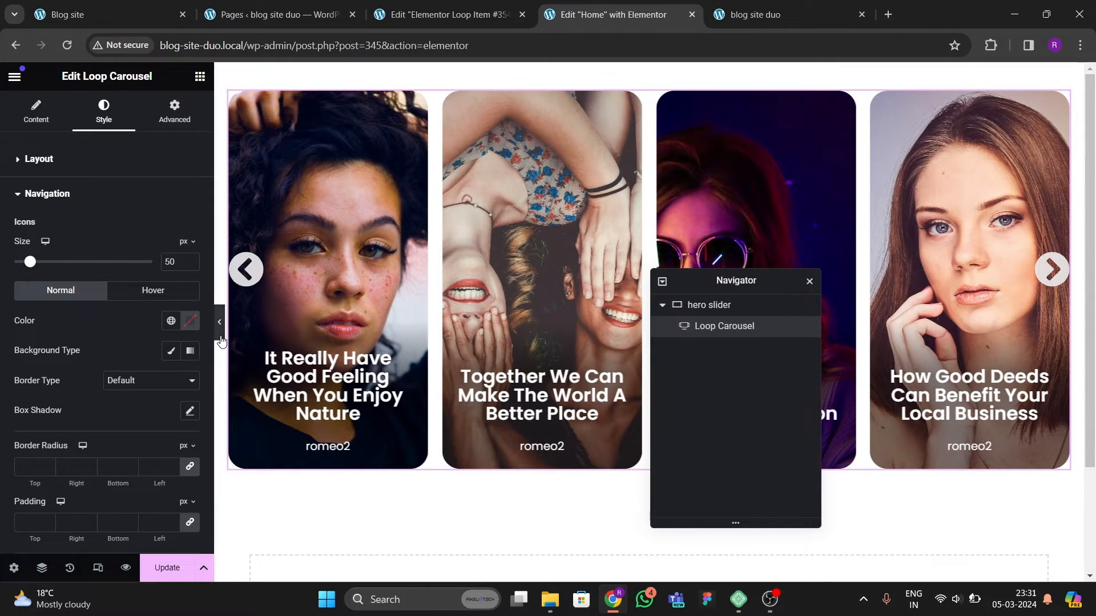
Step: Compare the carousel's arrows in preview with the original site's hero slider and the loop item template
left_click(220, 337)
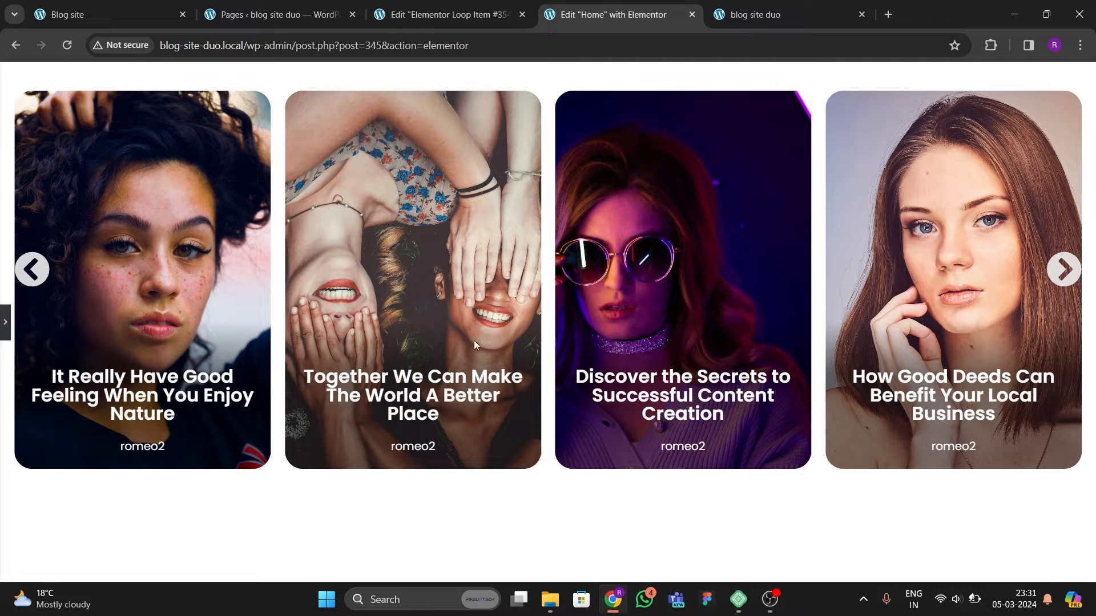
left_click(1063, 287)
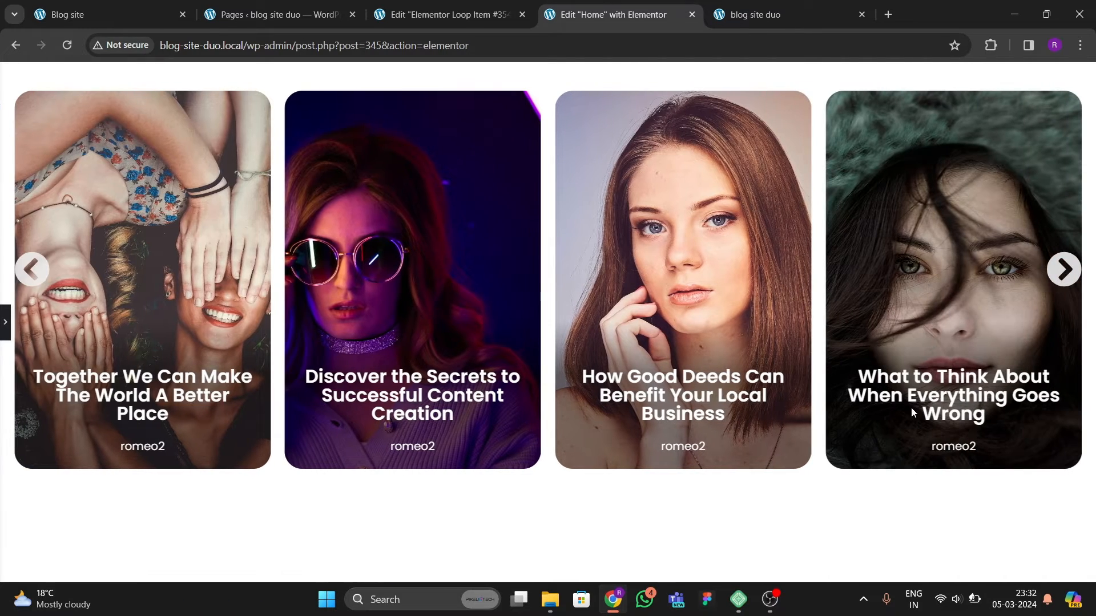
left_click(136, 17)
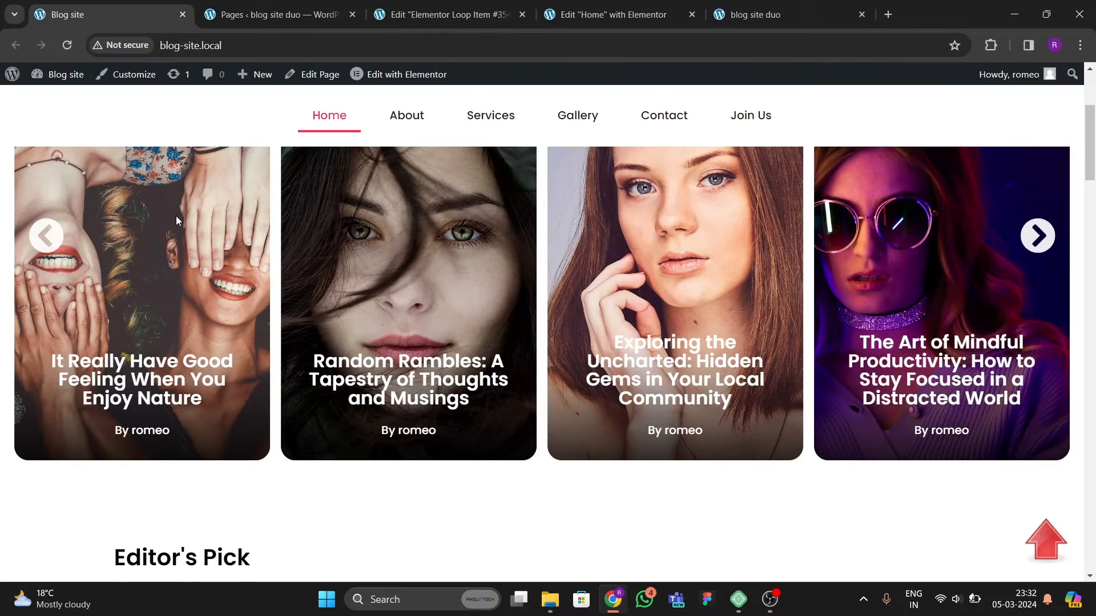
right_click(370, 368)
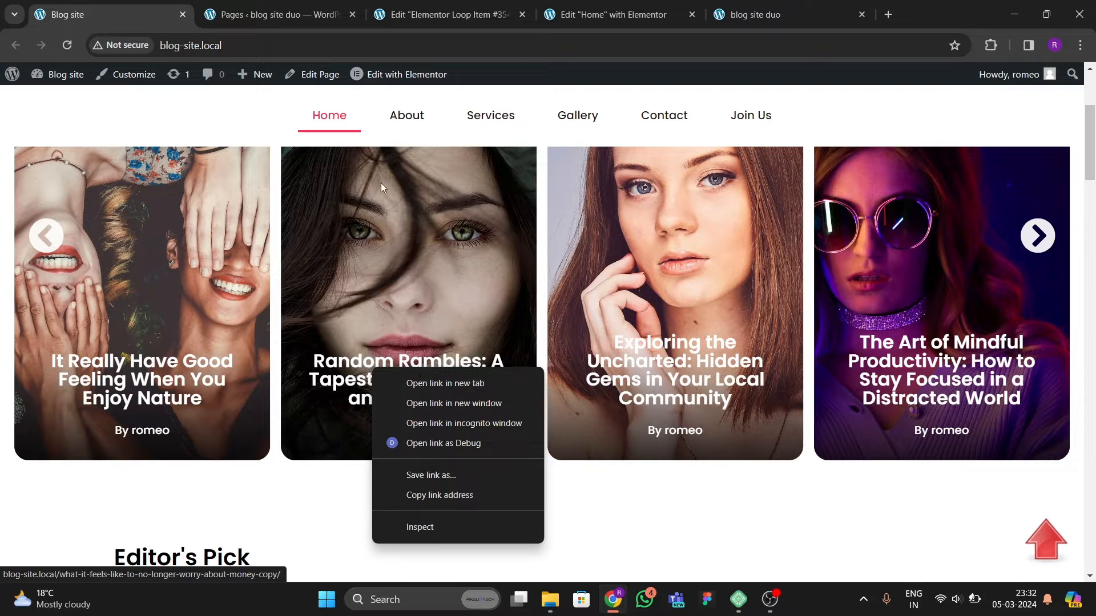
left_click(581, 24)
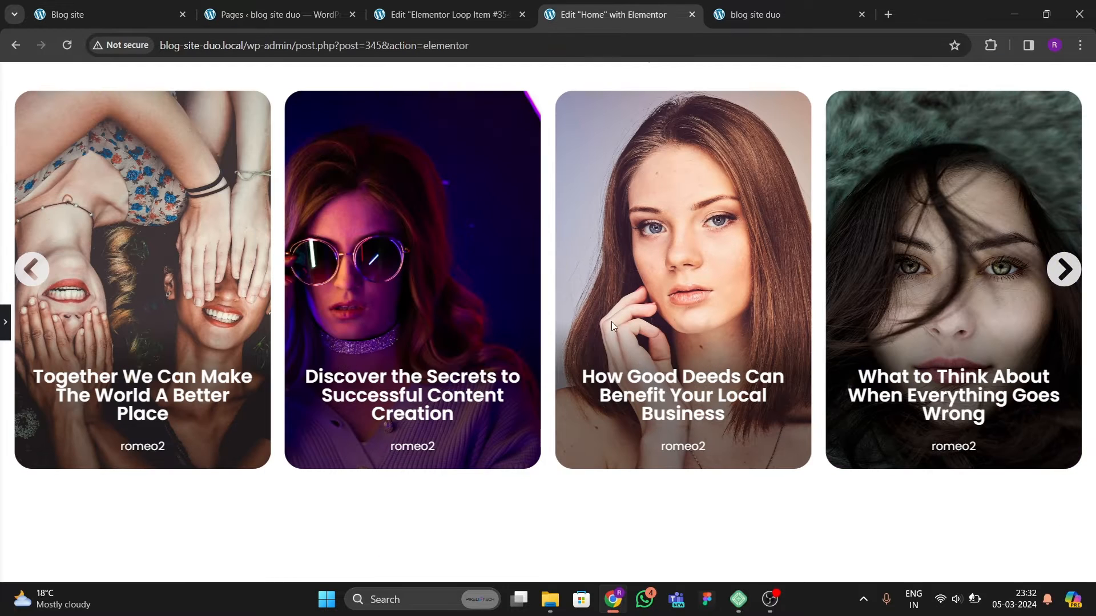
right_click(685, 403)
left_click(466, 16)
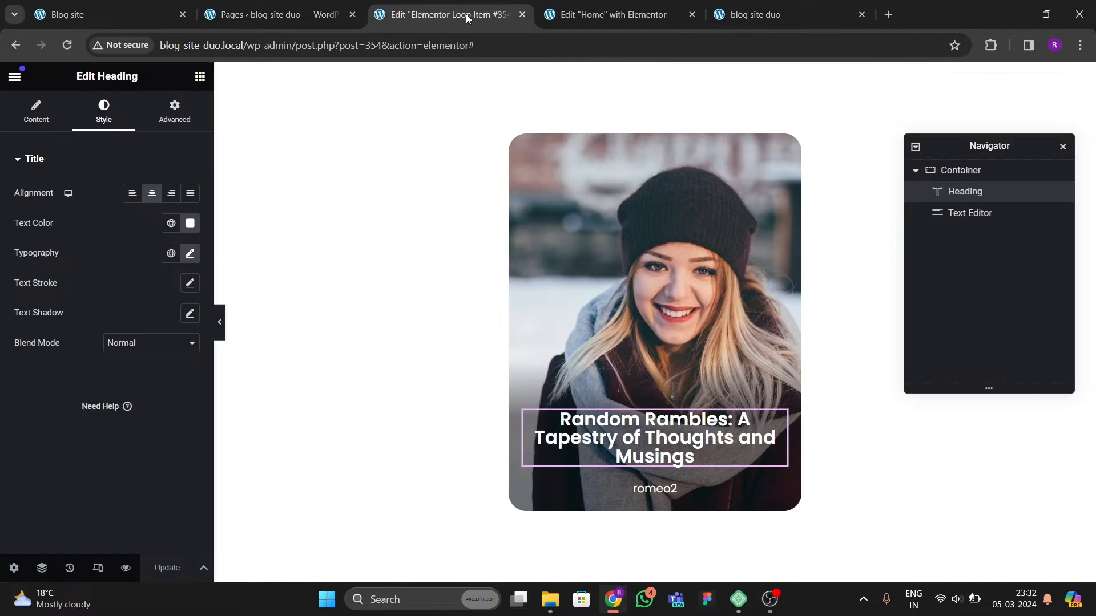
left_click(592, 13)
left_click(6, 320)
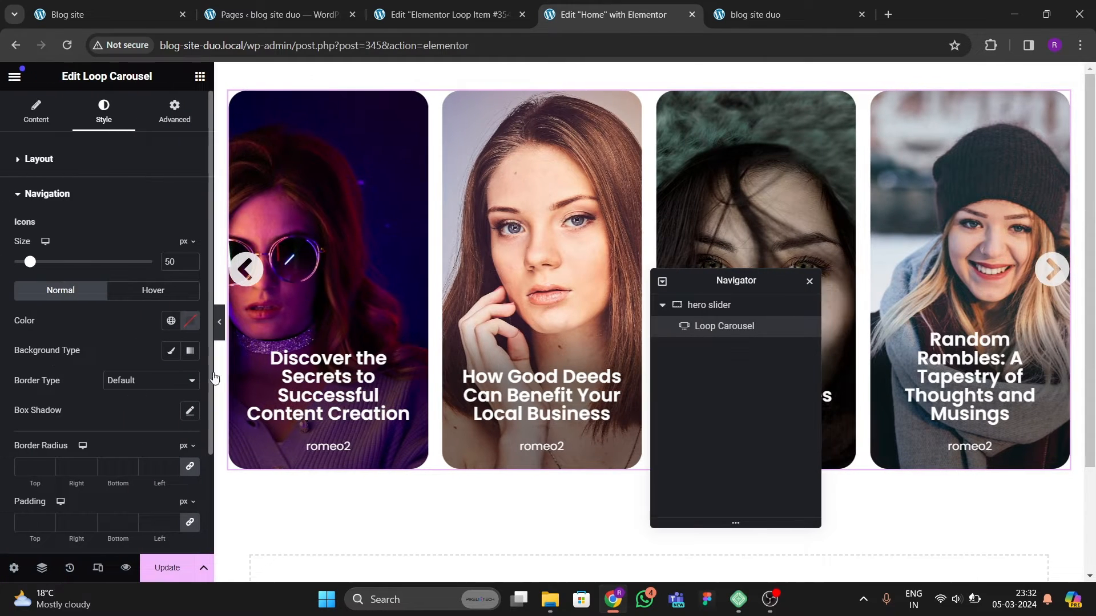
left_click(60, 15)
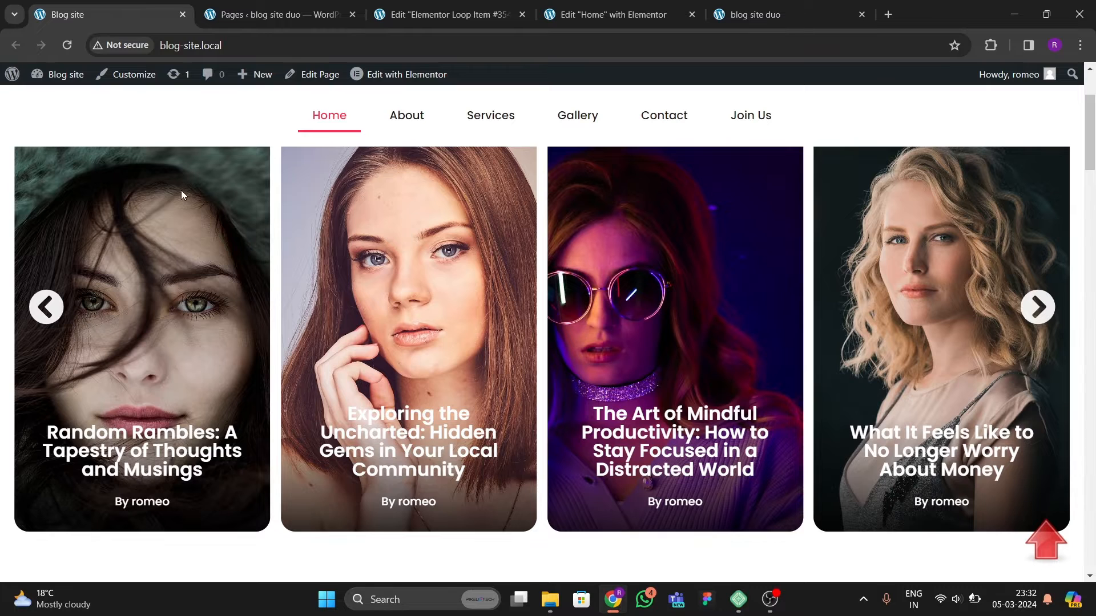
left_click(581, 17)
left_click(489, 17)
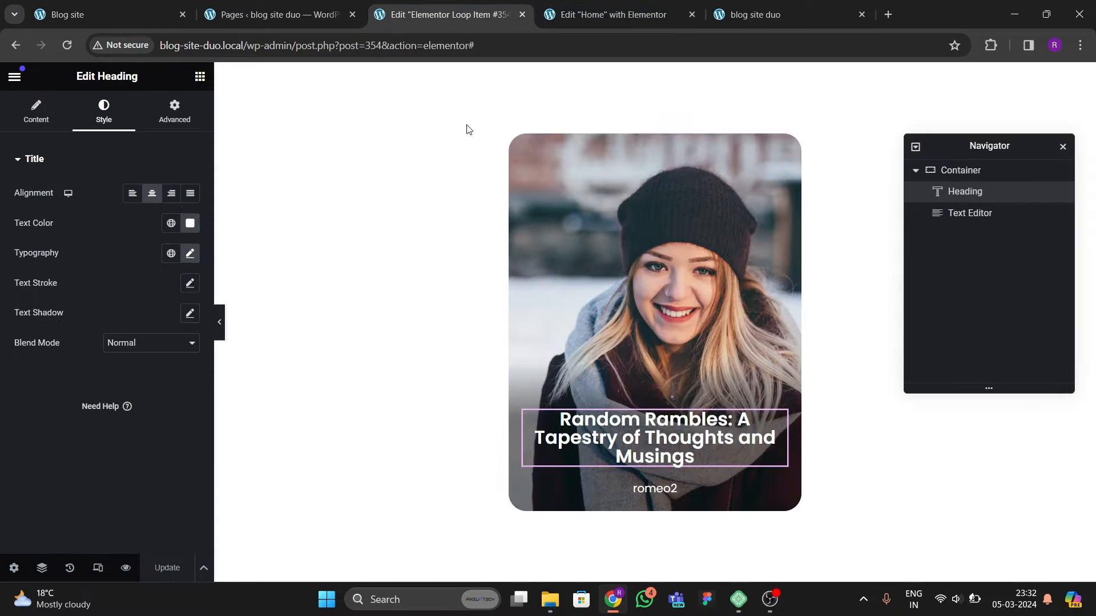
left_click(624, 8)
left_click(219, 322)
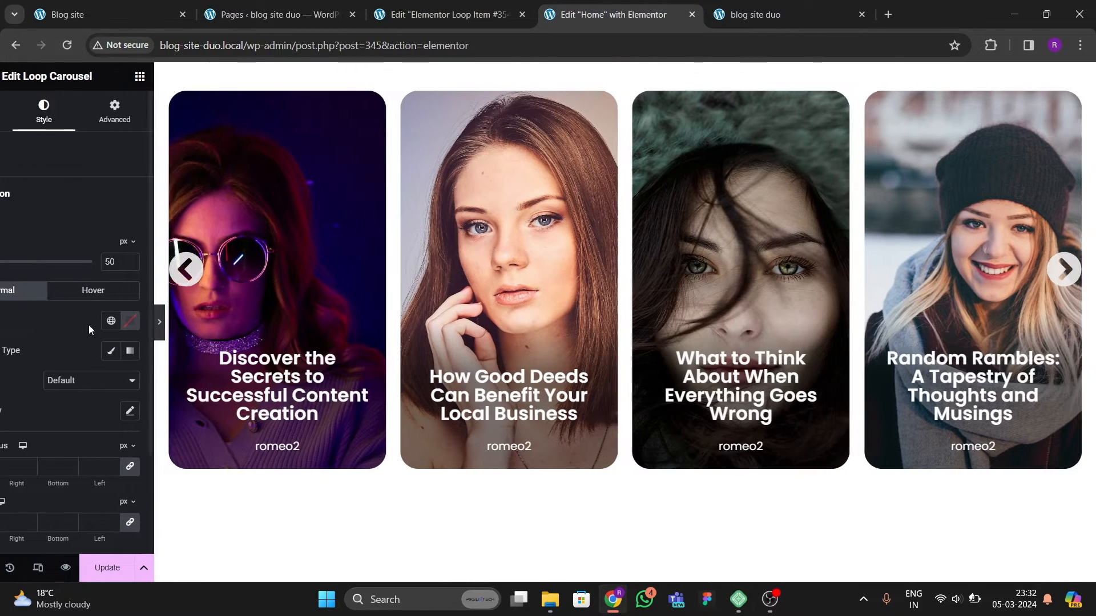
left_click(3, 317)
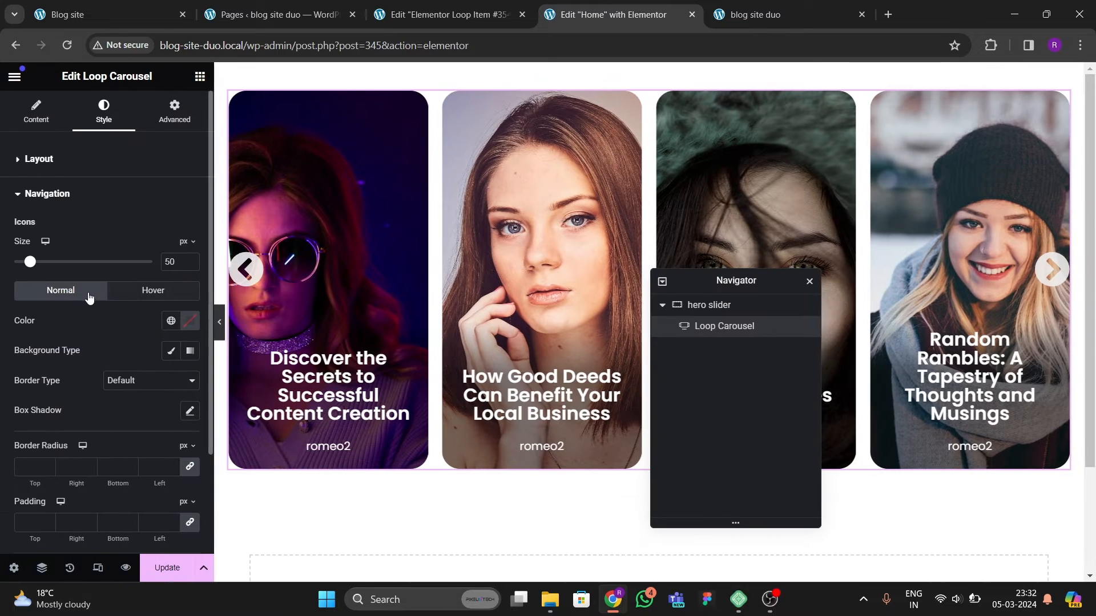
Step: Set the previous arrow's horizontal position to 20 px
left_click(36, 110)
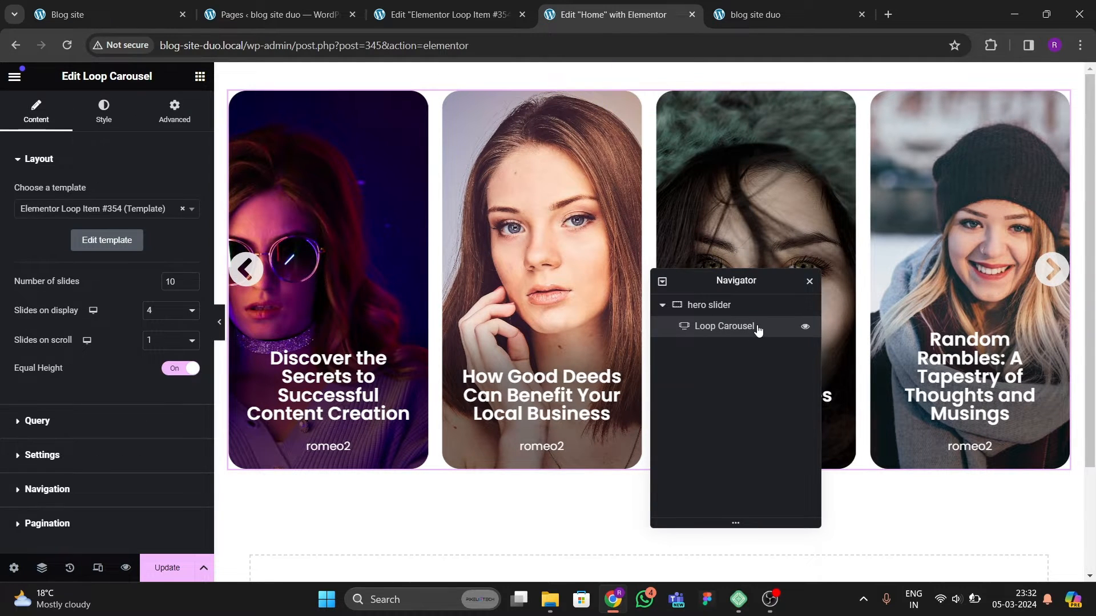
scroll(126, 321, "down", 1)
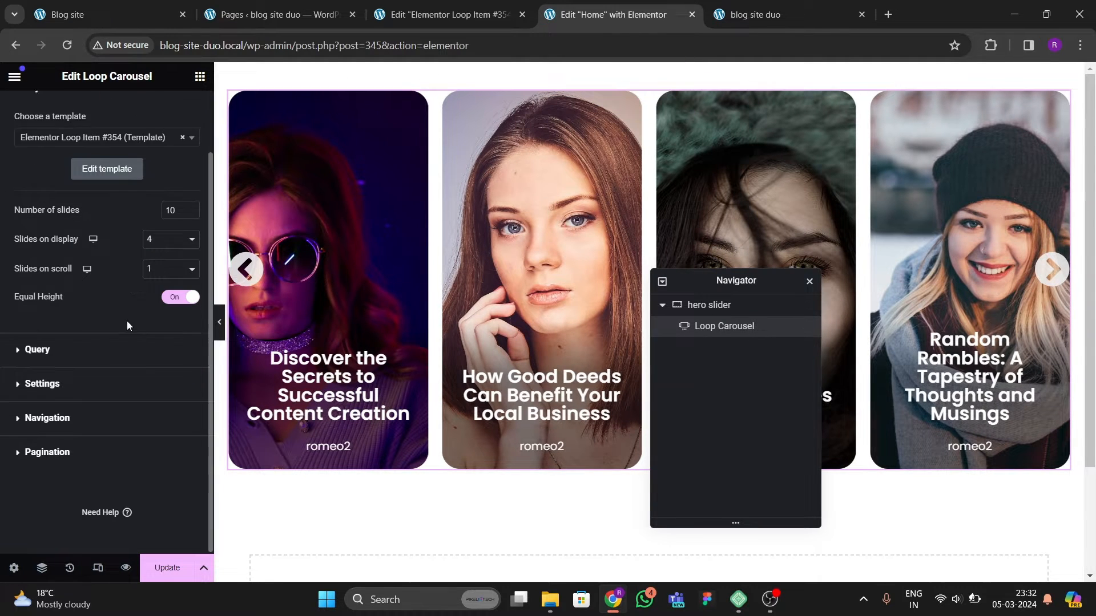
left_click(56, 411)
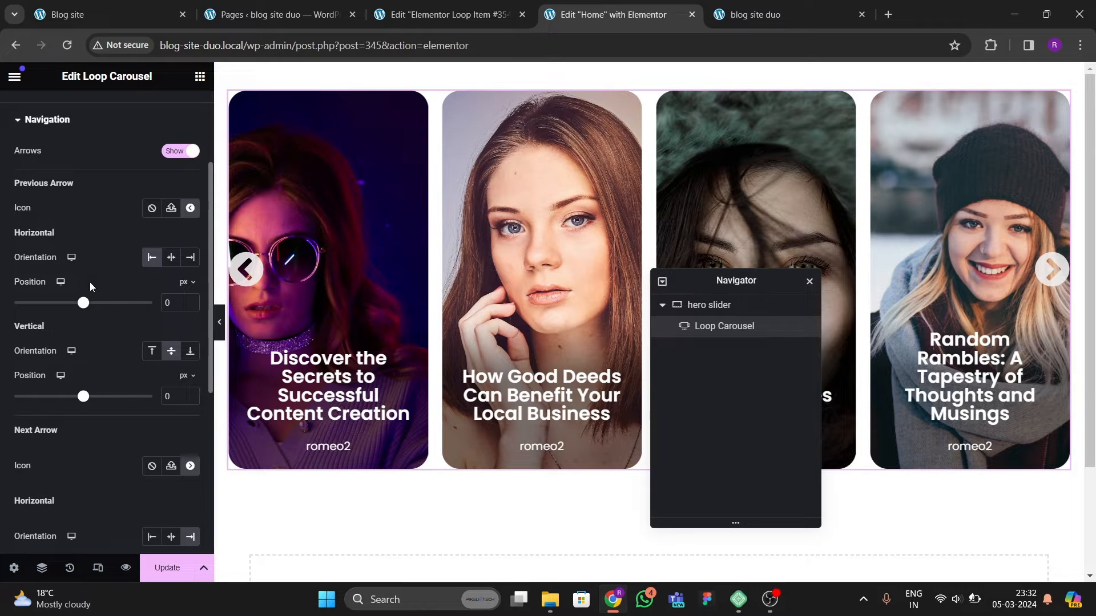
scroll(18, 388, "down", 2)
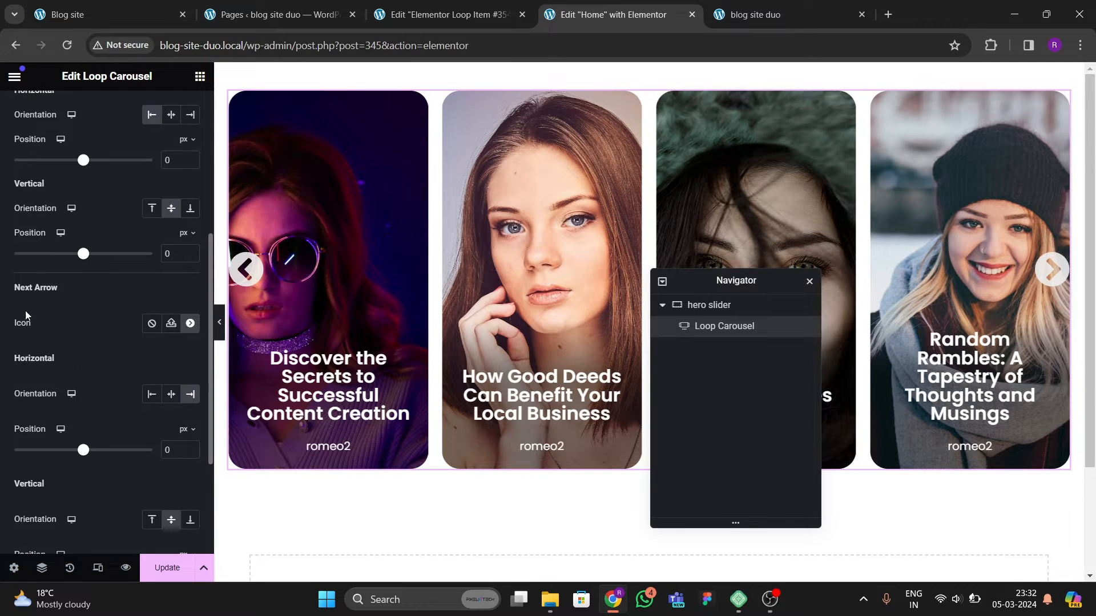
scroll(57, 257, "up", 3)
scroll(51, 392, "down", 6)
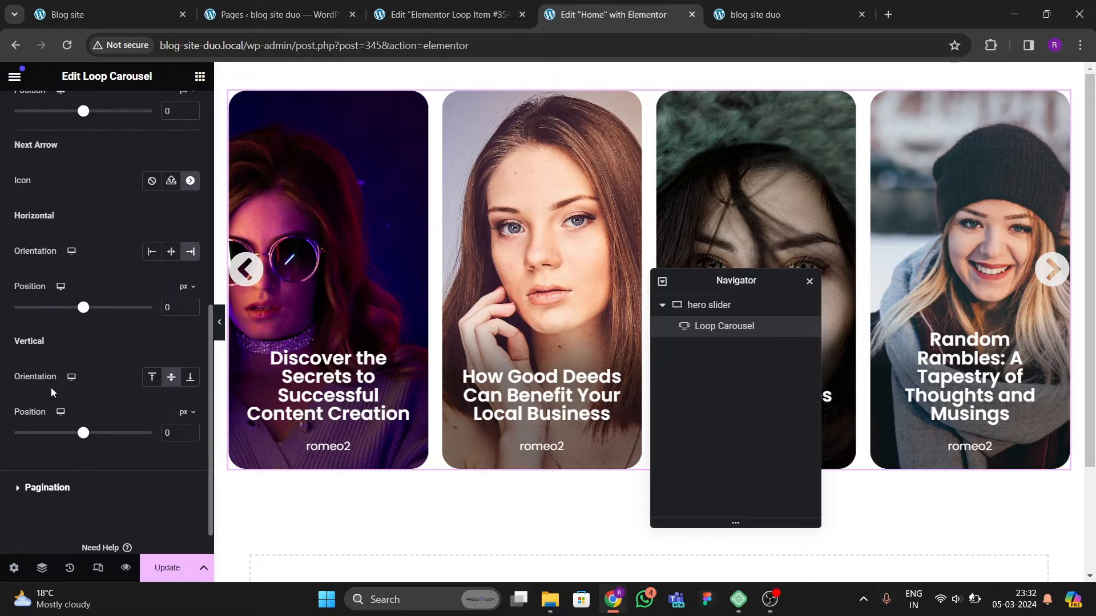
scroll(114, 343, "up", 5)
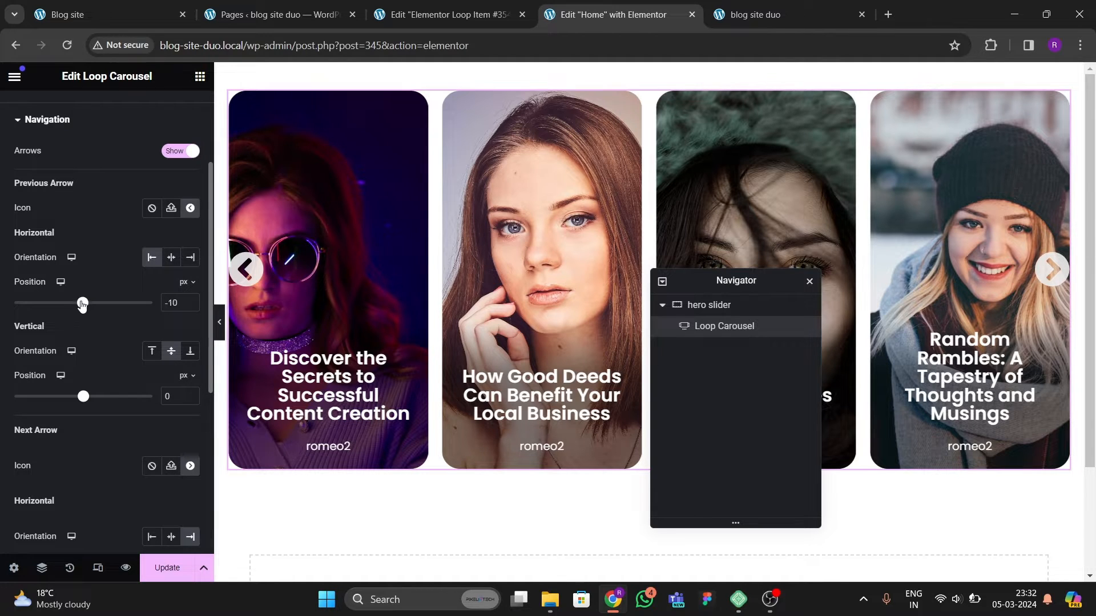
left_click_drag(83, 305, 86, 304)
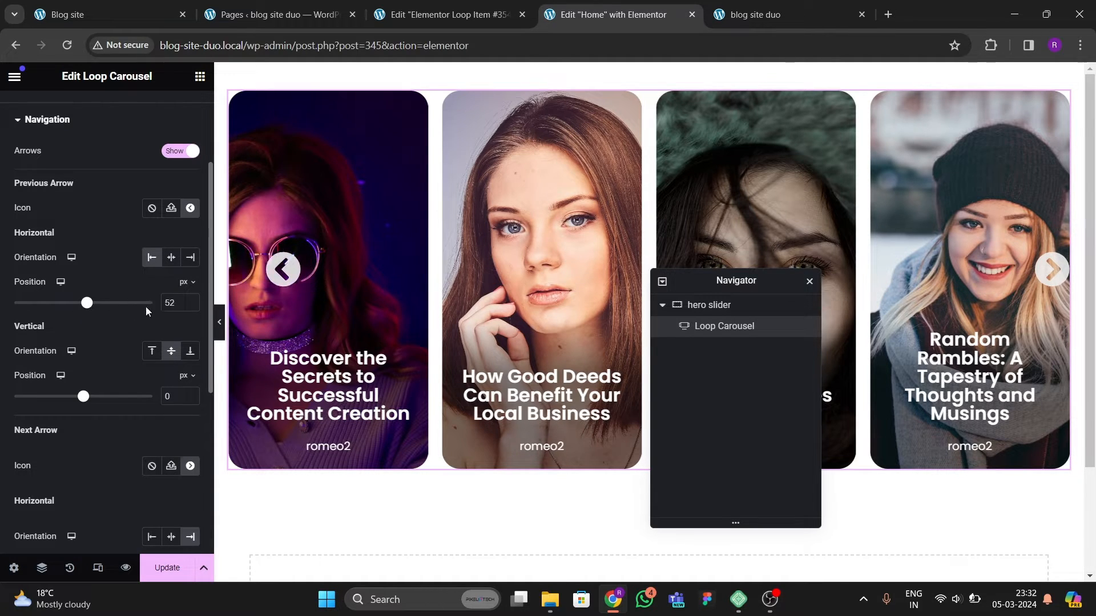
type("20")
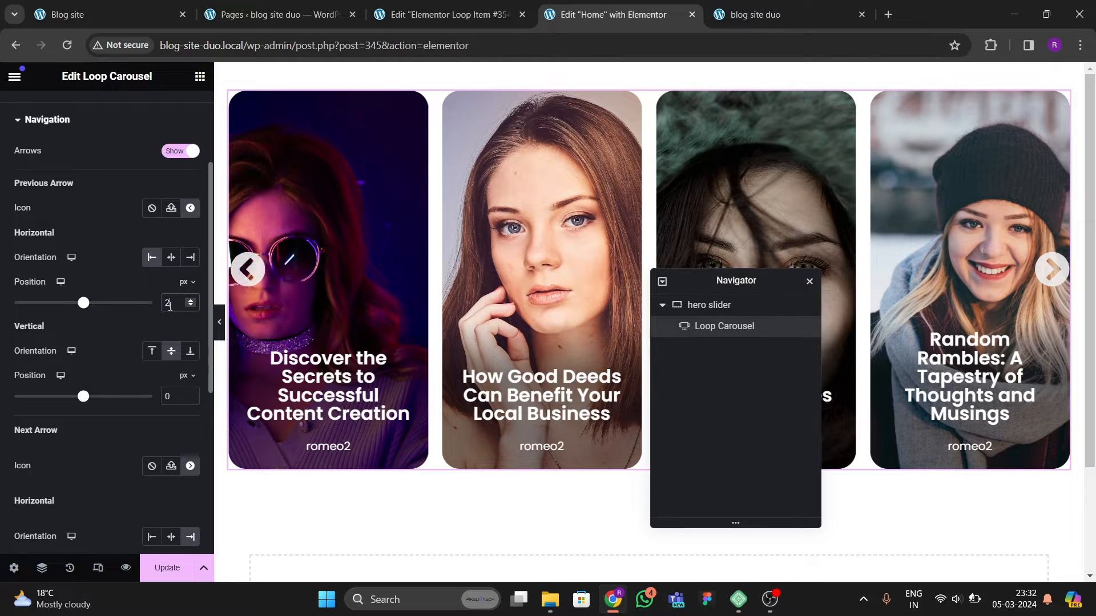
Step: Set the next arrow's horizontal position to 20 px
scroll(128, 367, "down", 4)
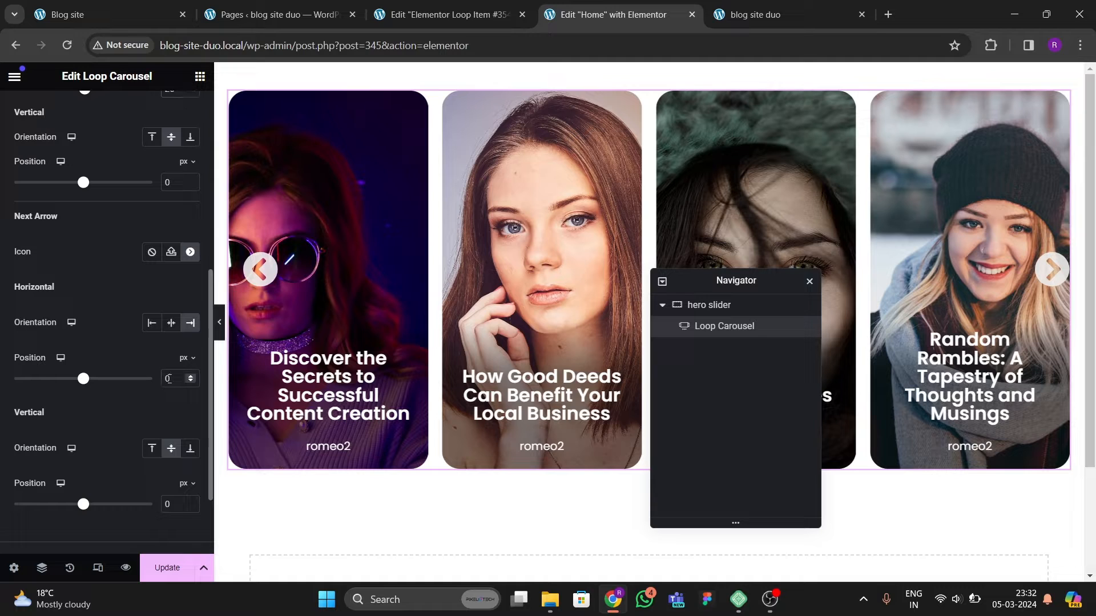
left_click(158, 372)
type("20")
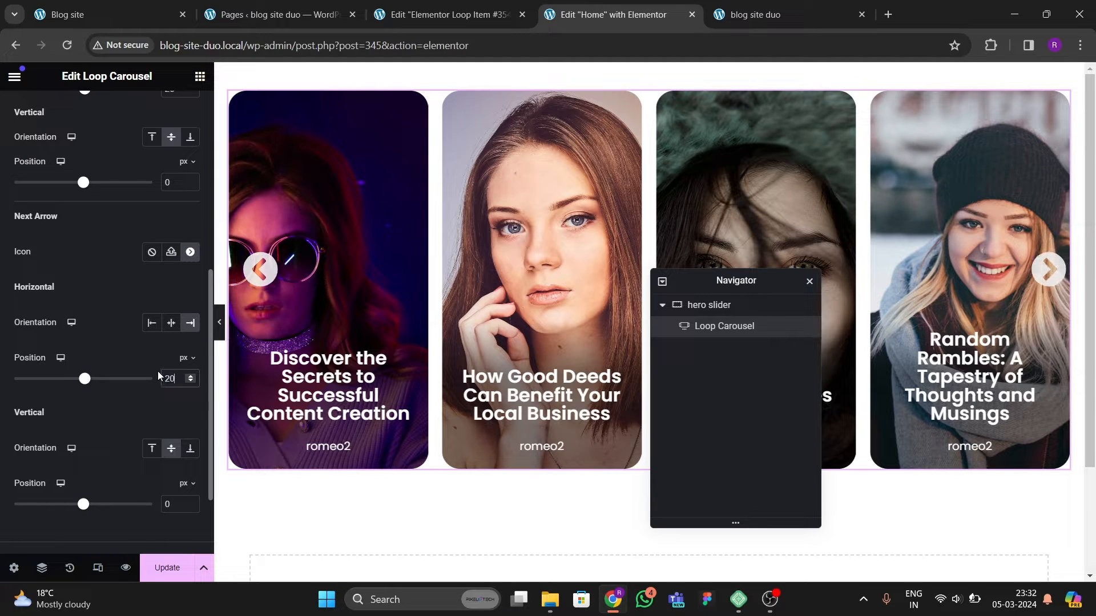
mouse_move(86, 379)
left_mouse_down()
mouse_move(110, 380)
mouse_move(91, 380)
left_mouse_up()
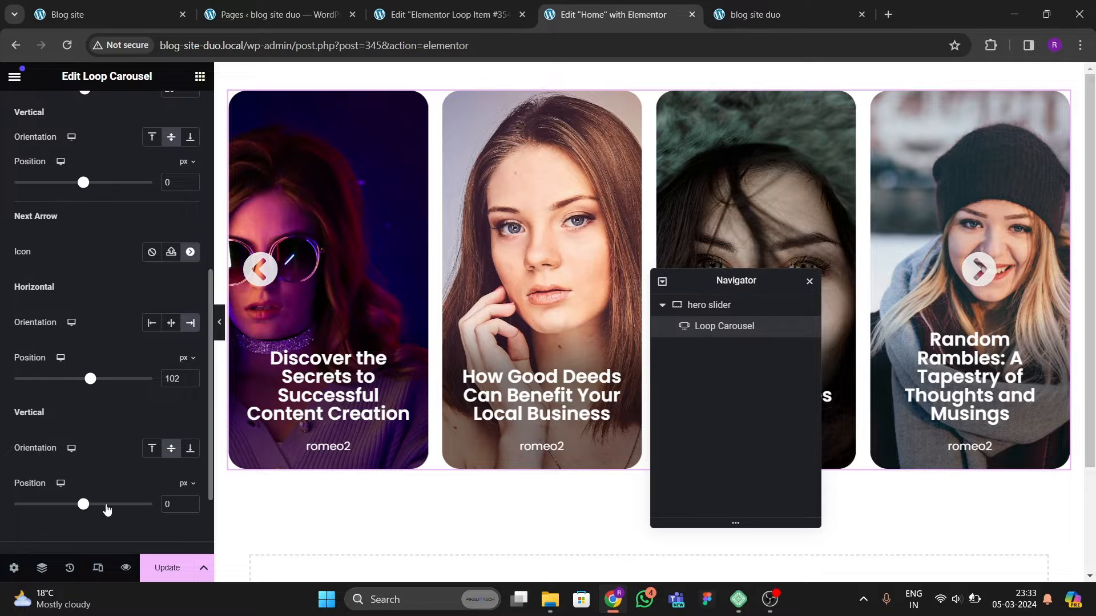
mouse_move(86, 508)
left_mouse_down()
mouse_move(97, 506)
mouse_move(73, 507)
mouse_move(84, 509)
left_mouse_up()
left_click(179, 506)
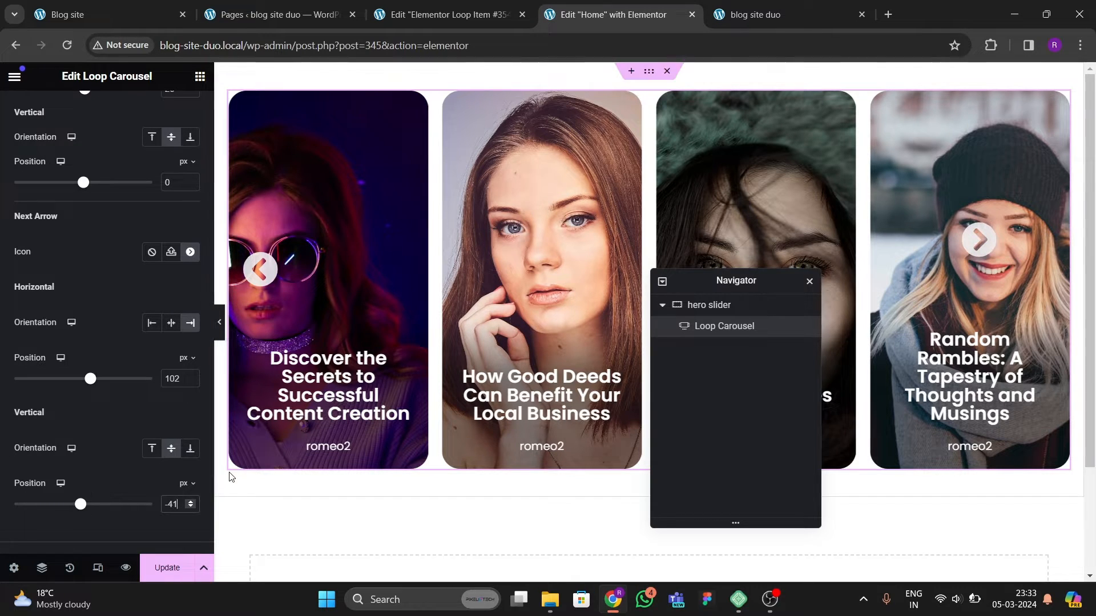
key("BackSpace")
key("BackSpace")
key("BackSpace")
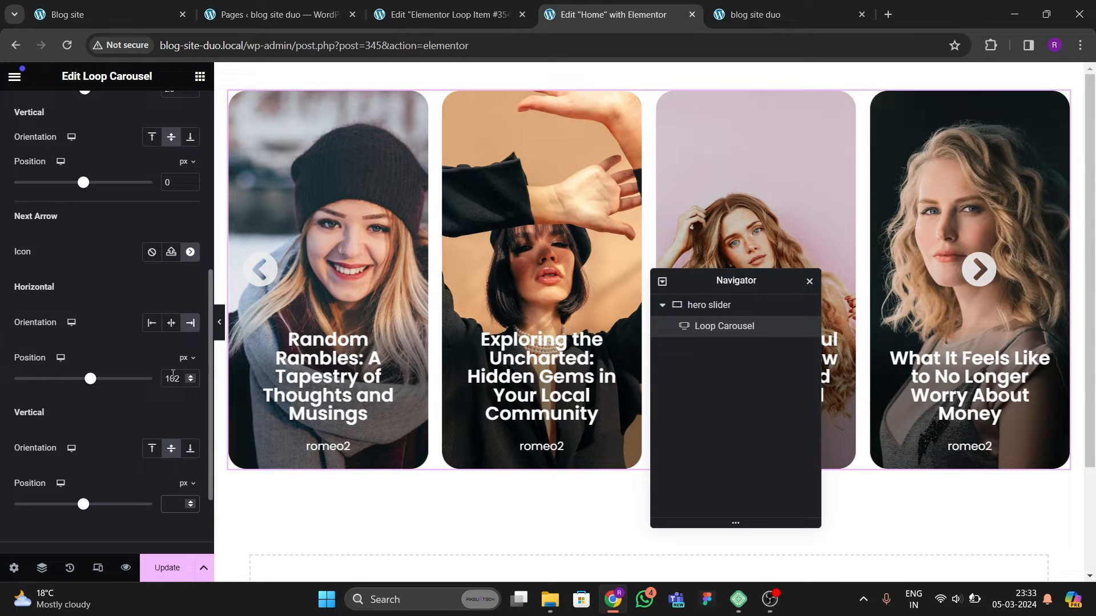
type("20")
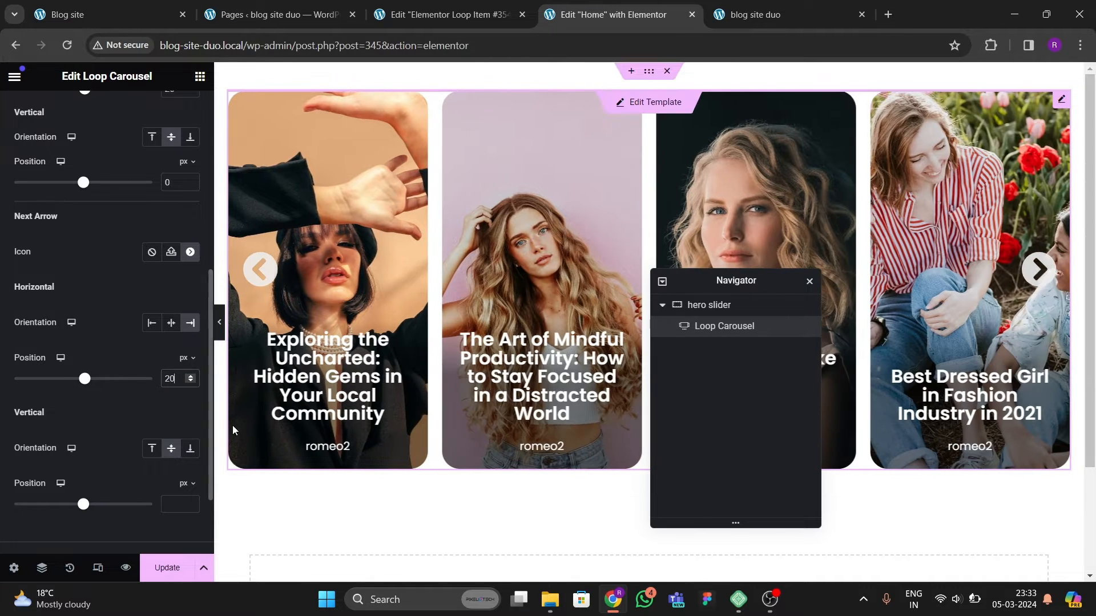
Step: Preview the carousel with the editor panel hidden, then save the homepage changes
left_click(220, 322)
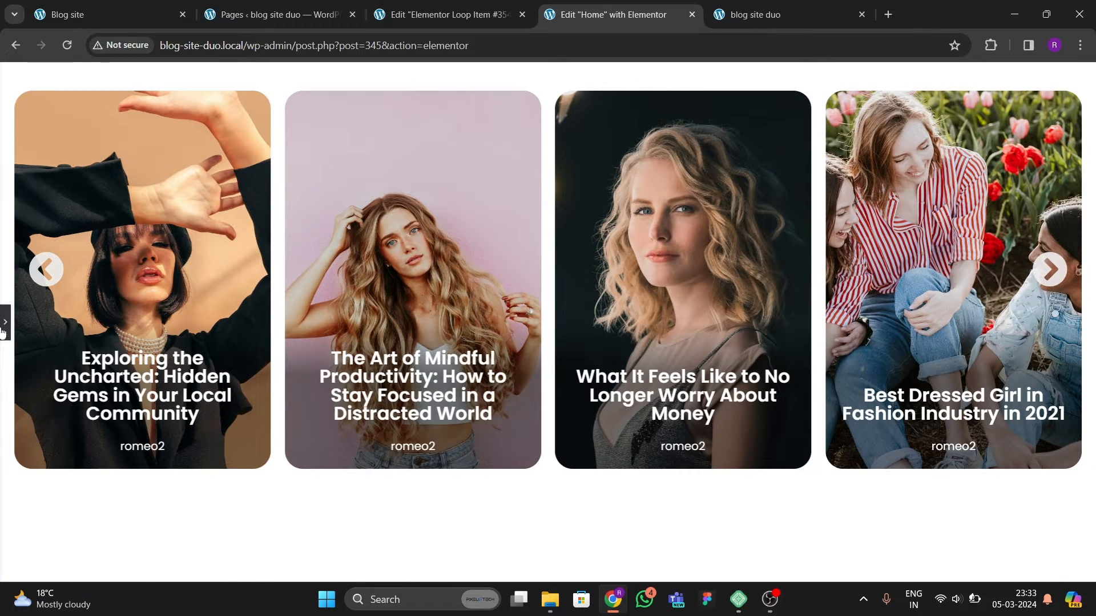
left_click(4, 328)
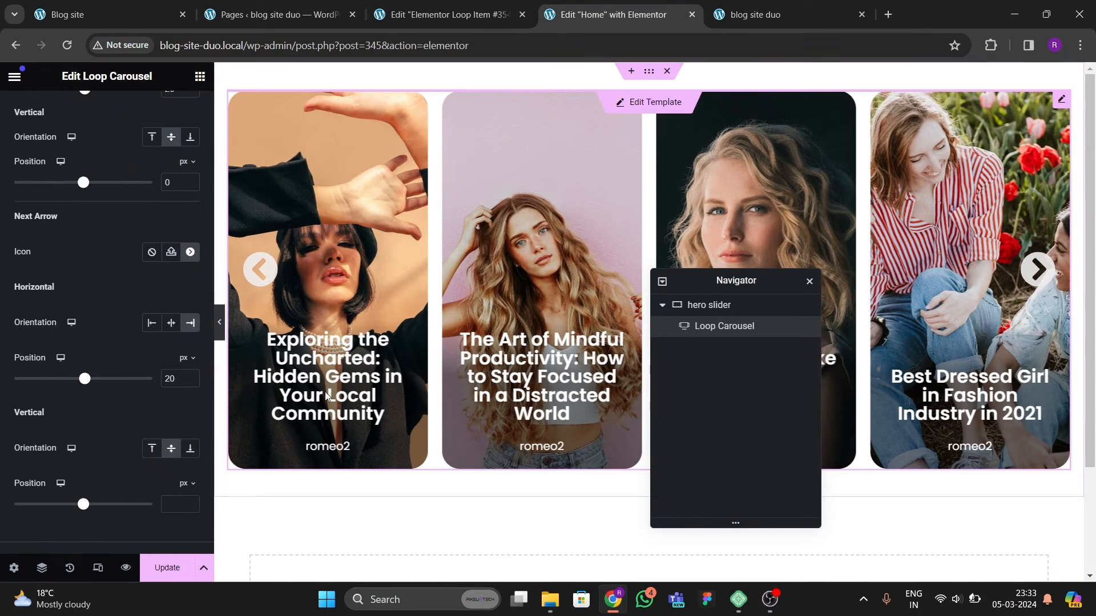
left_click(170, 565)
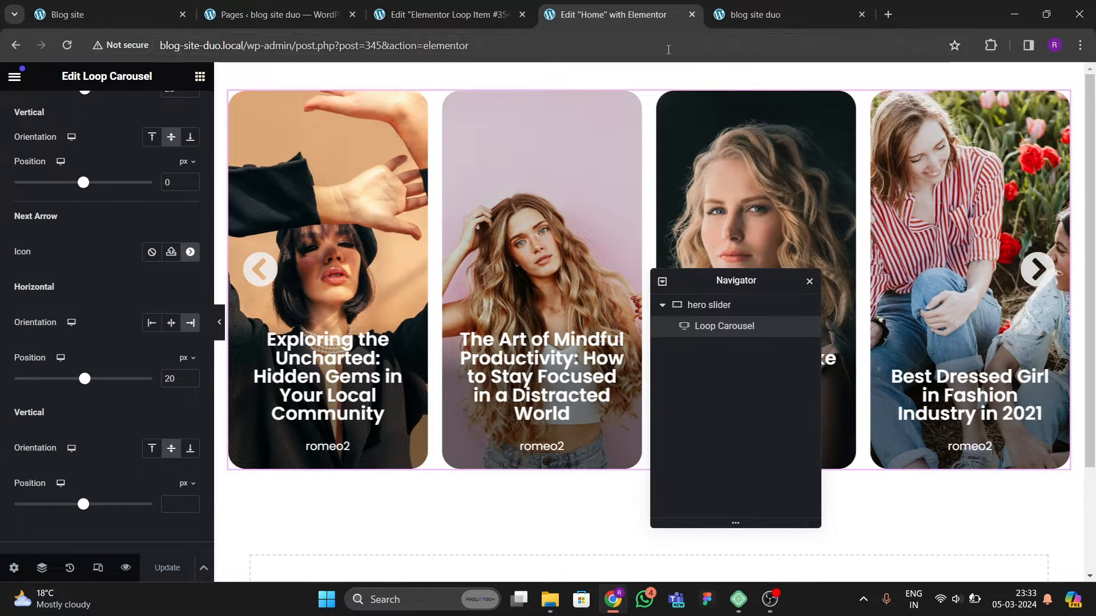
Step: Test the carousel's next and previous arrows on the live homepage
left_click(755, 14)
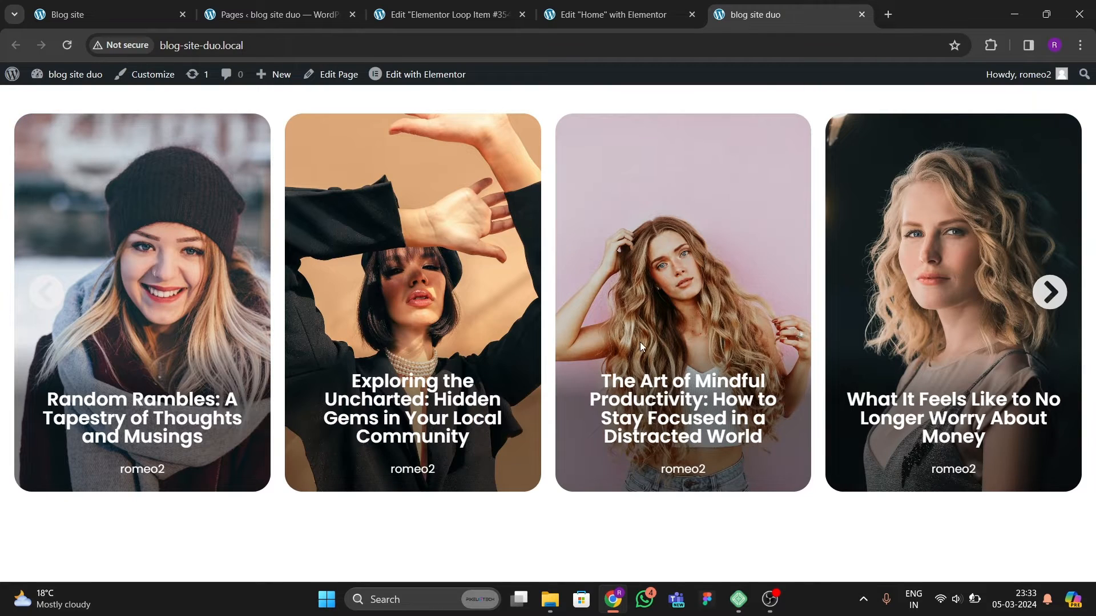
left_click(1055, 294)
left_click(1054, 294)
left_click(1055, 294)
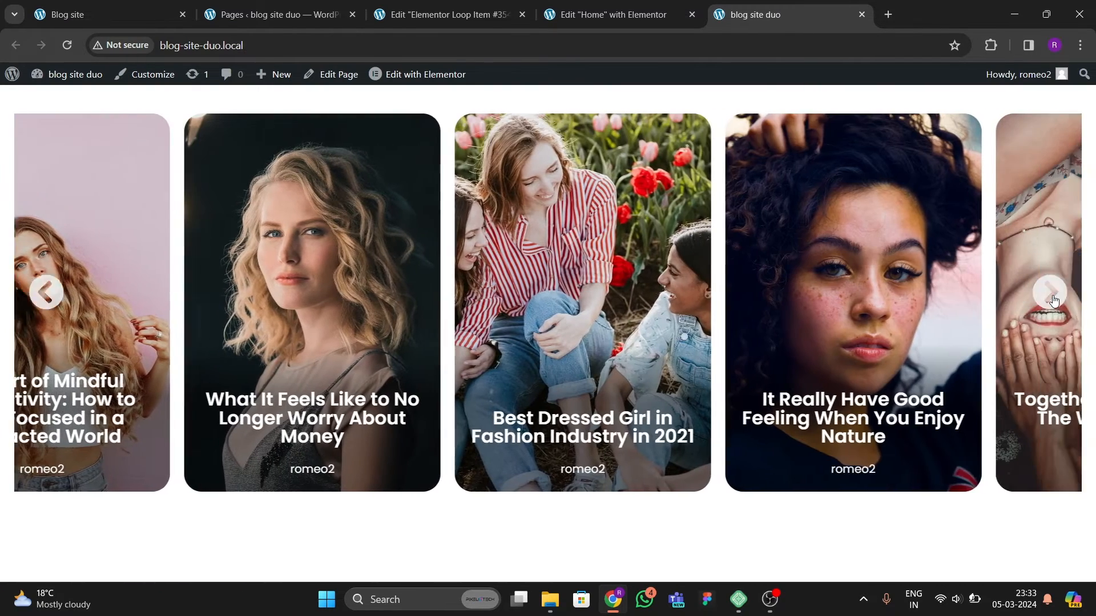
left_click(46, 293)
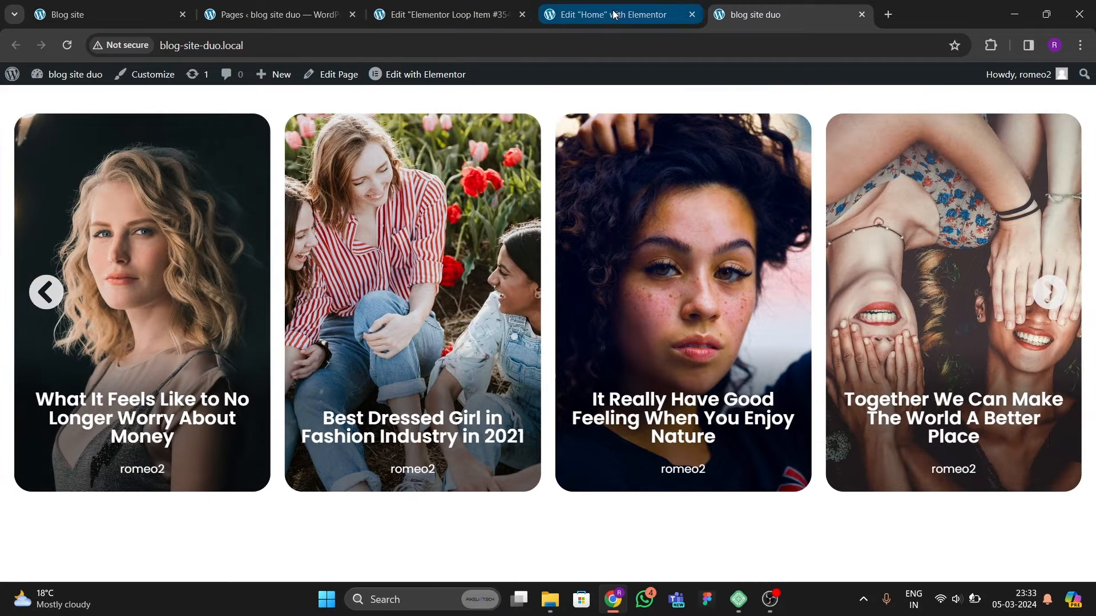
Step: In the loop item template, link the post title heading to the Post URL dynamic tag
left_click(313, 19)
left_click(481, 20)
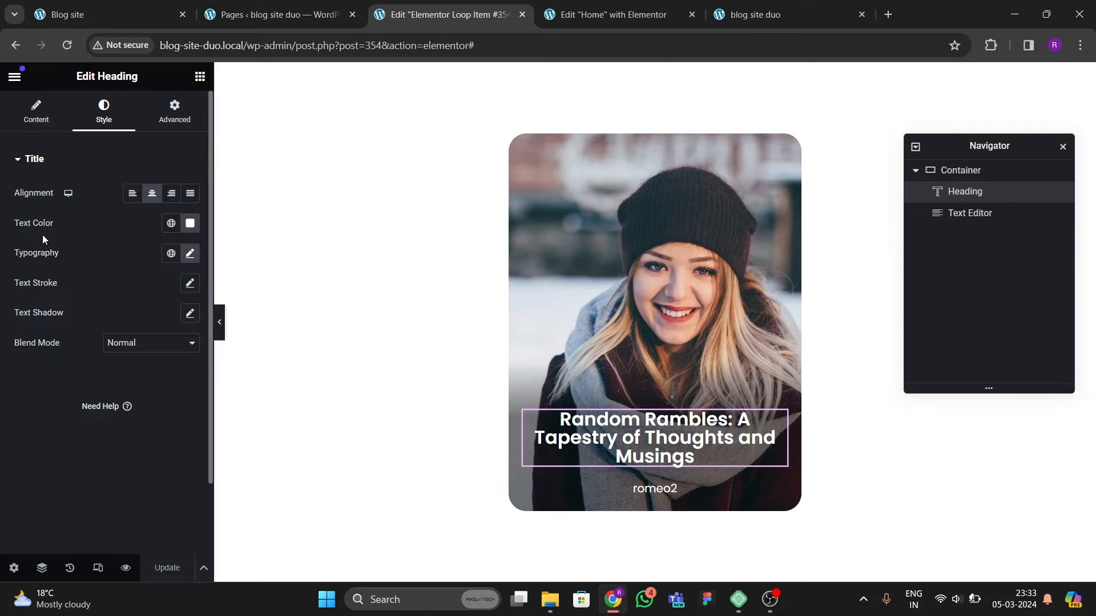
left_click(32, 112)
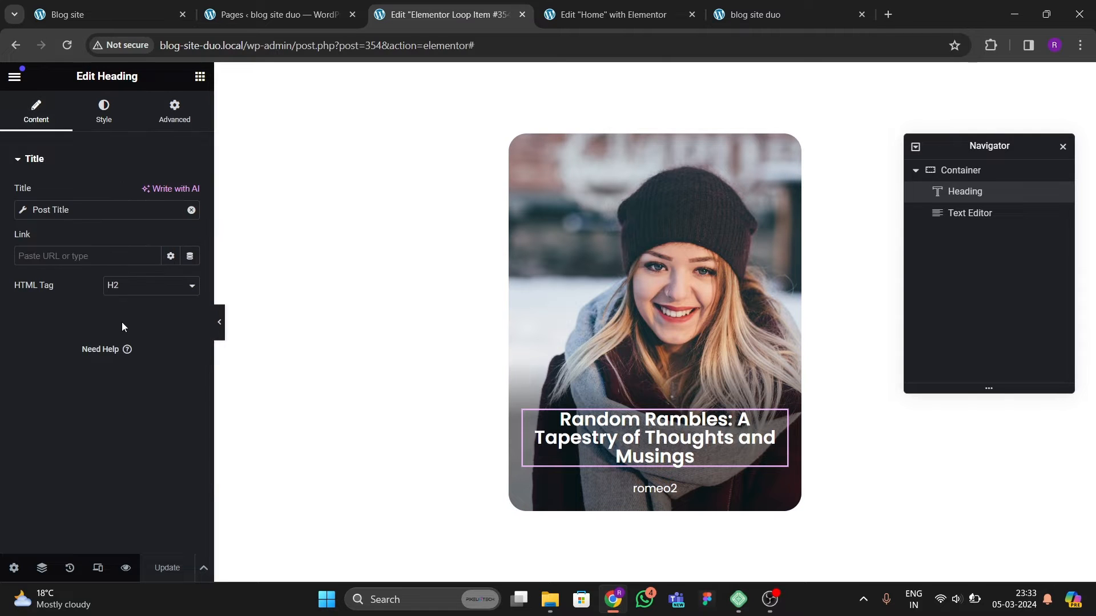
left_click(190, 257)
left_click(66, 316)
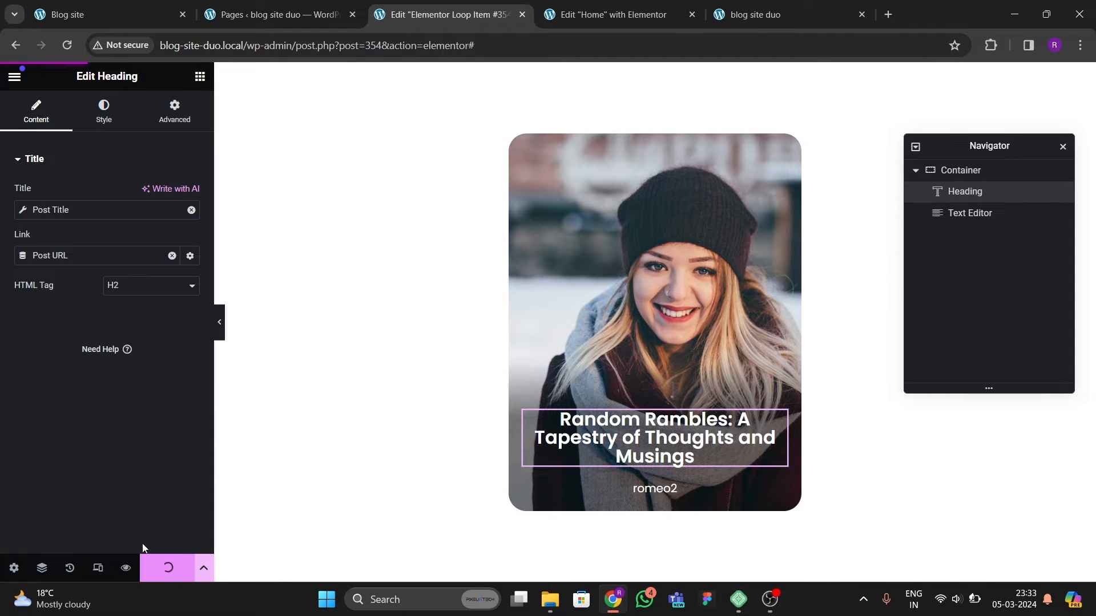
left_click(754, 15)
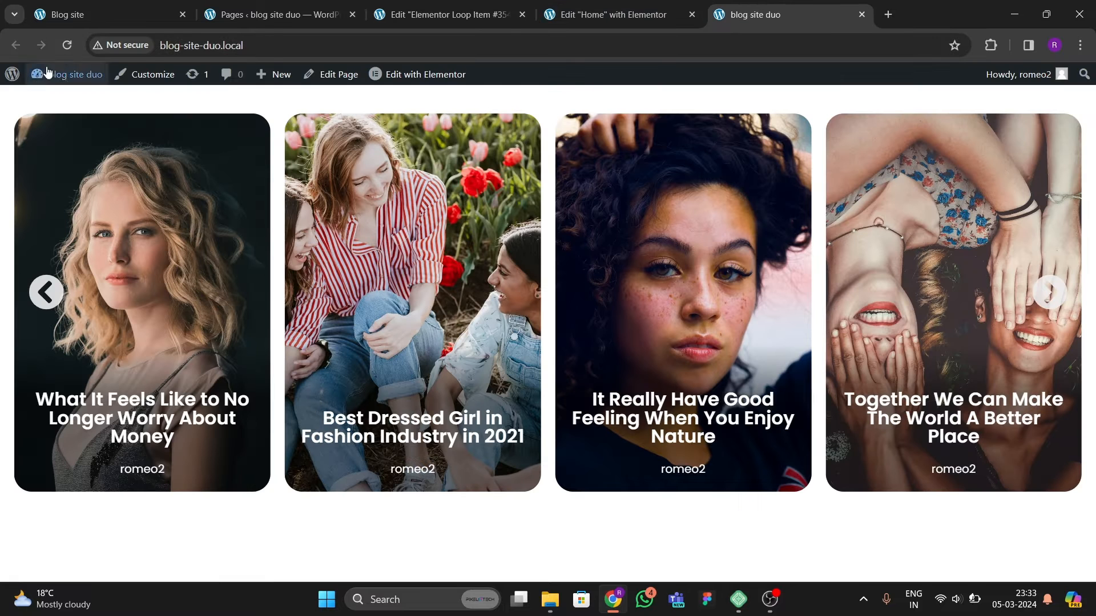
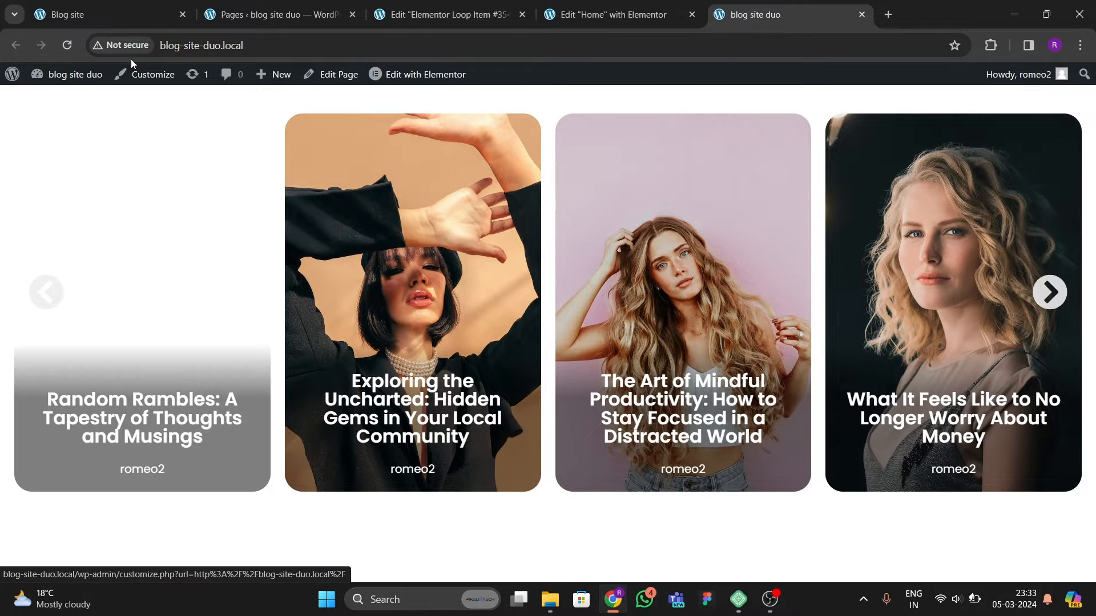
Step: Reload the live homepage, open a carousel post in a new tab to review it, then close that tab
left_click(67, 45)
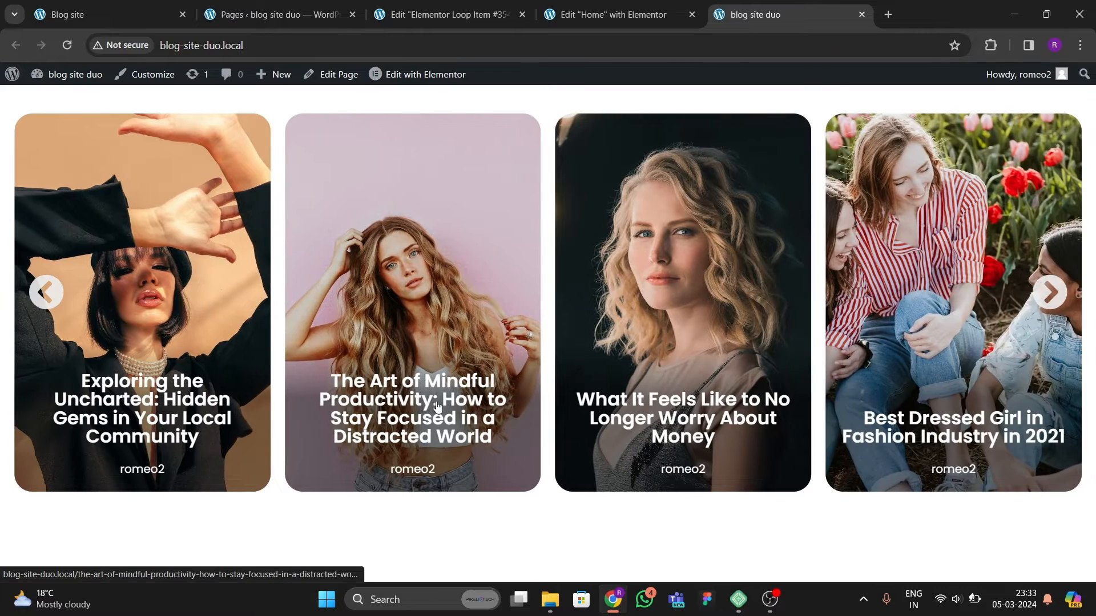
right_click(408, 398)
left_click(486, 236)
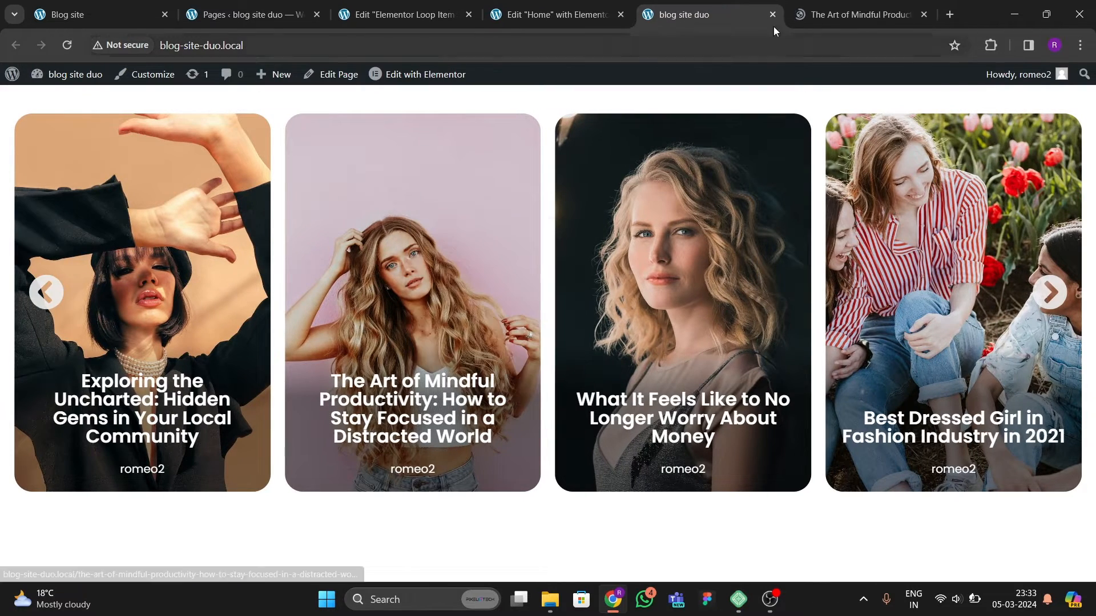
left_click(845, 14)
scroll(500, 282, "down", 8)
scroll(501, 286, "down", 15)
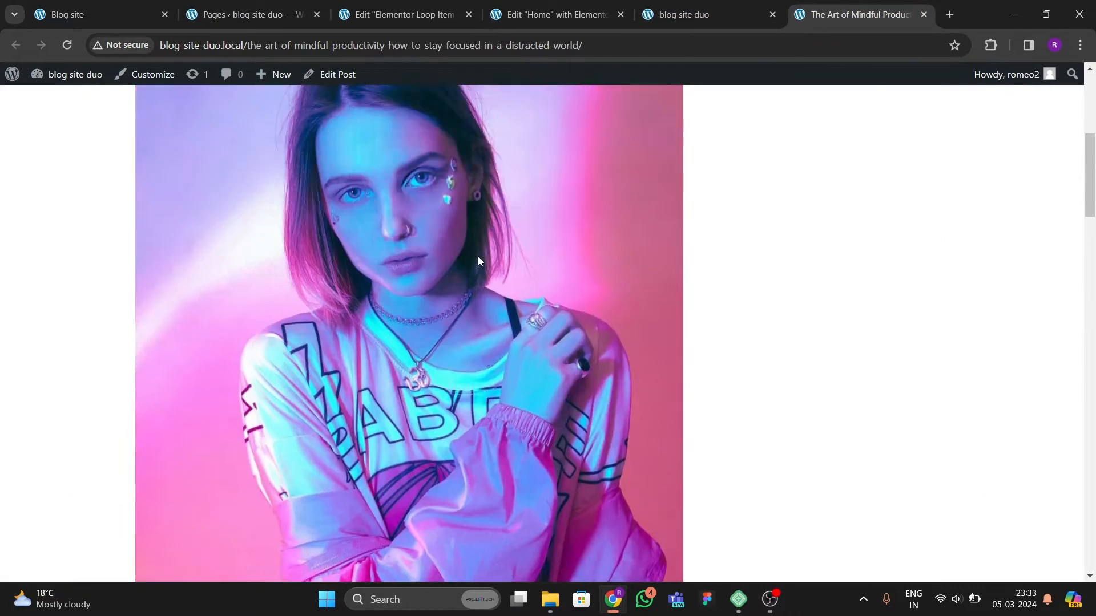
scroll(503, 302, "down", 3)
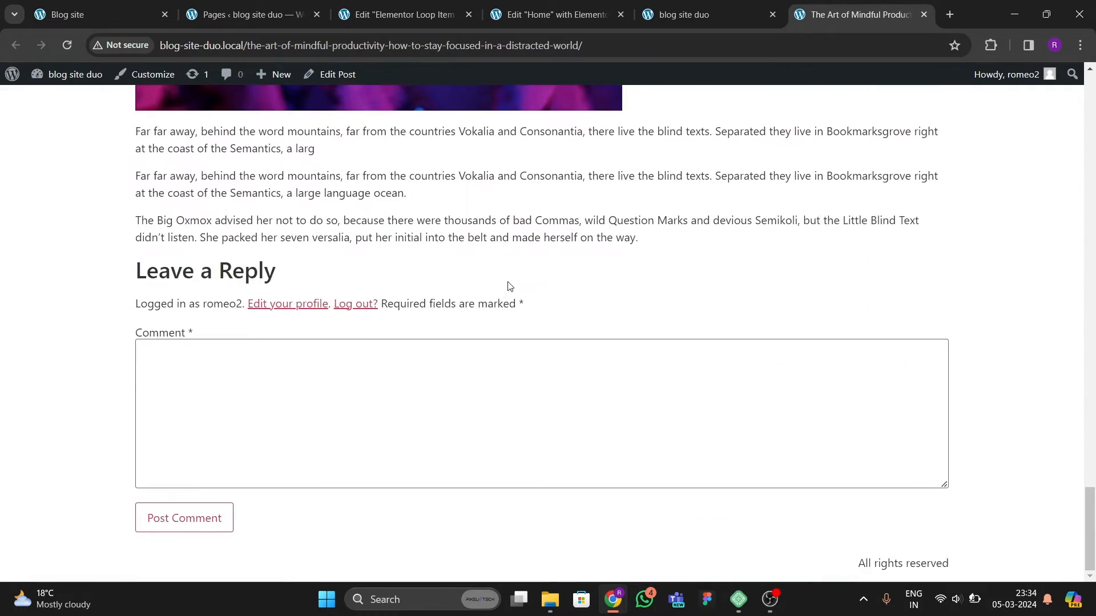
scroll(506, 286, "up", 15)
scroll(492, 266, "up", 10)
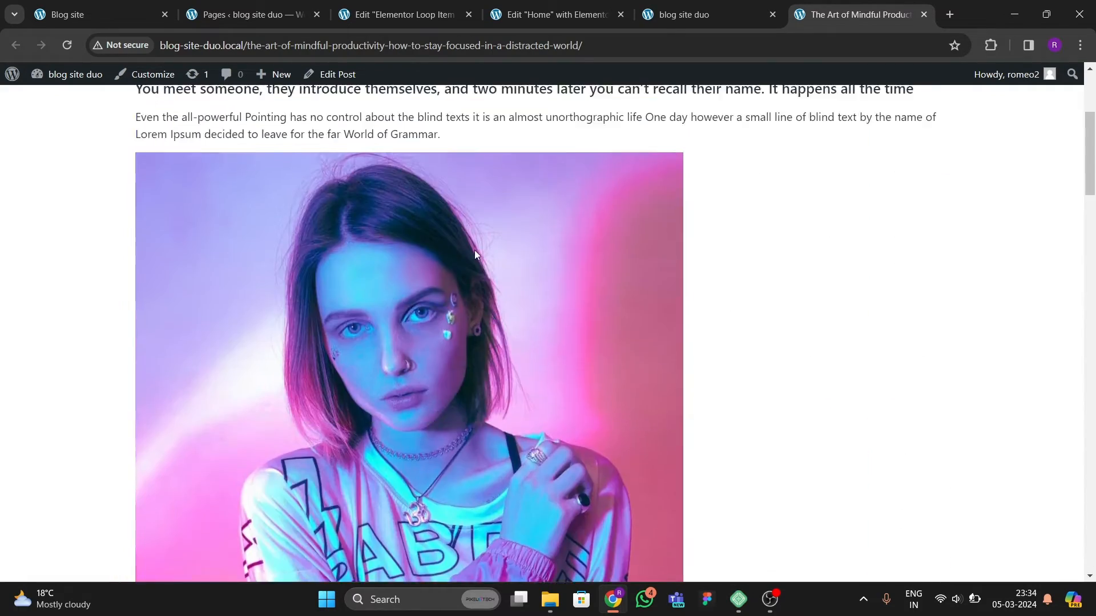
left_click(924, 15)
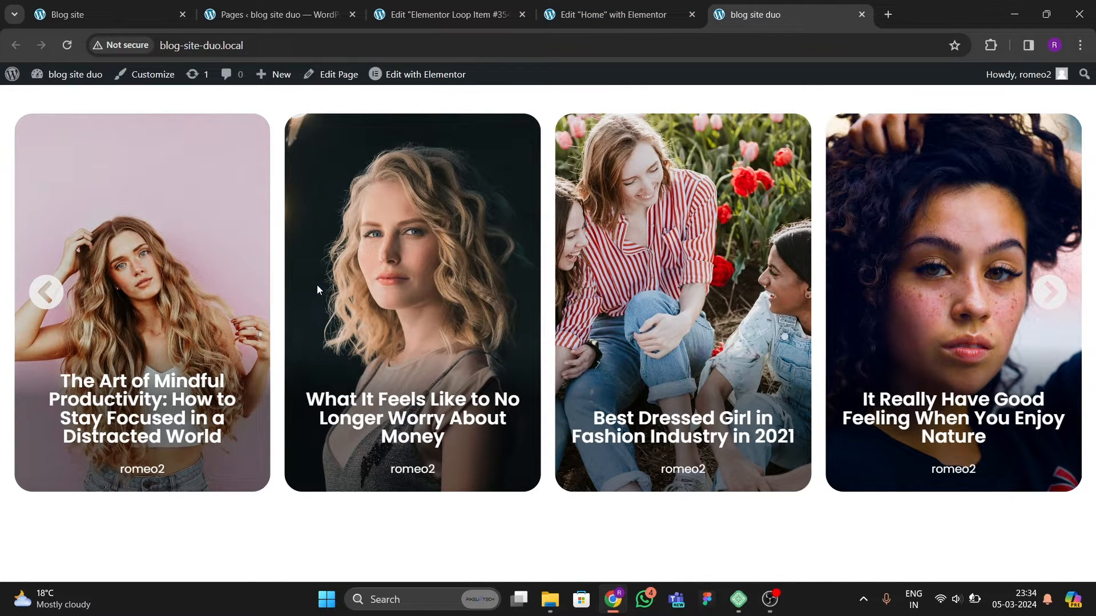
Step: Review the original site's Editor's Pick section below the hero
left_click(285, 15)
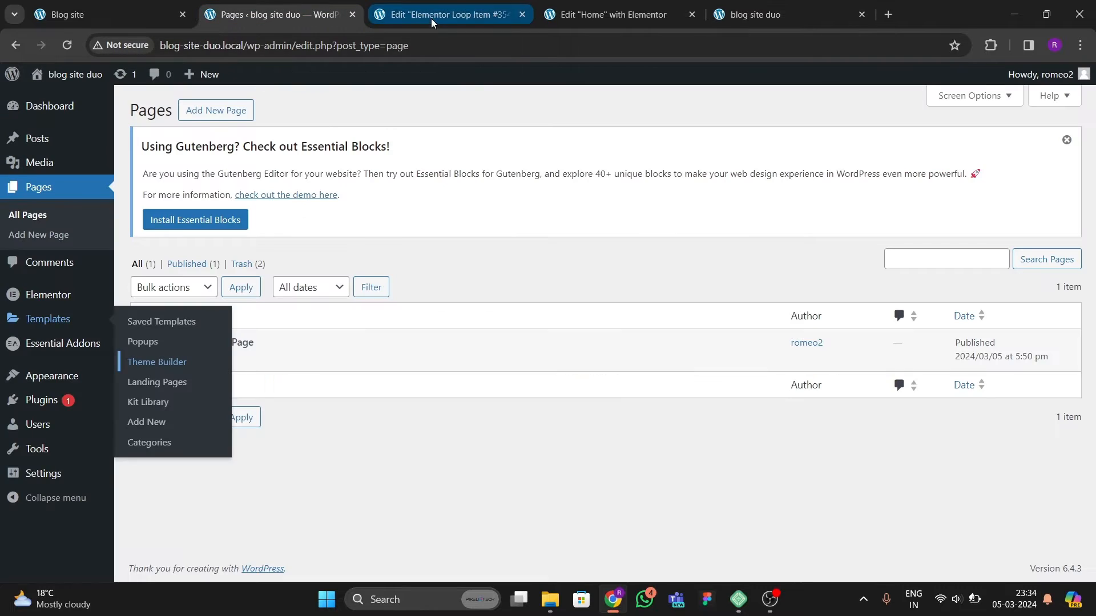
left_click(94, 16)
scroll(385, 362, "down", 8)
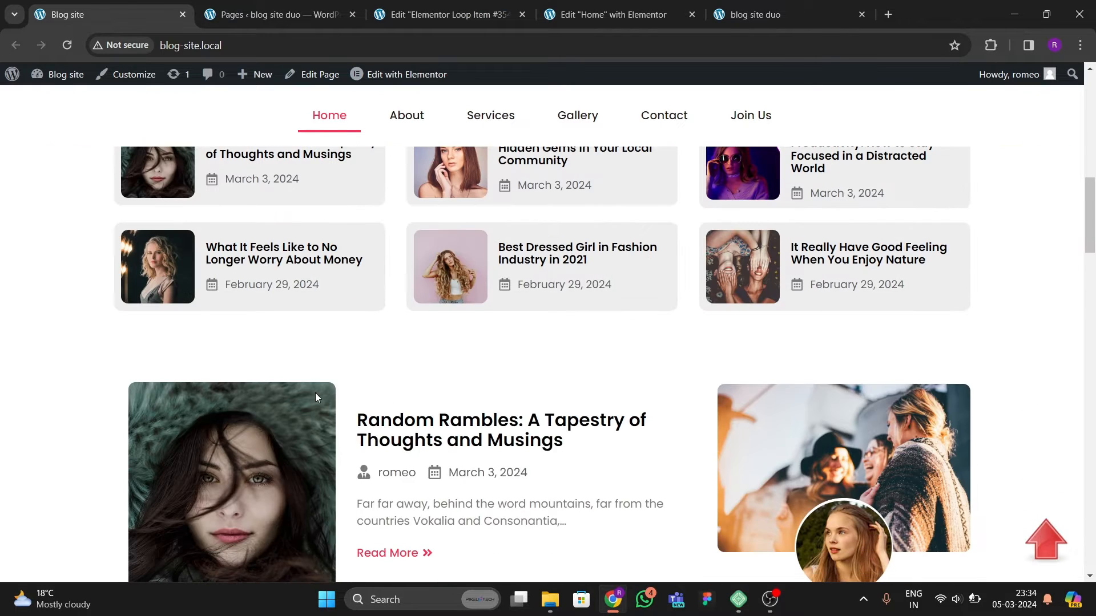
Step: Close the loop item editor, add a boxed container below the hero slider, and set its width to 1200 px
left_click(483, 17)
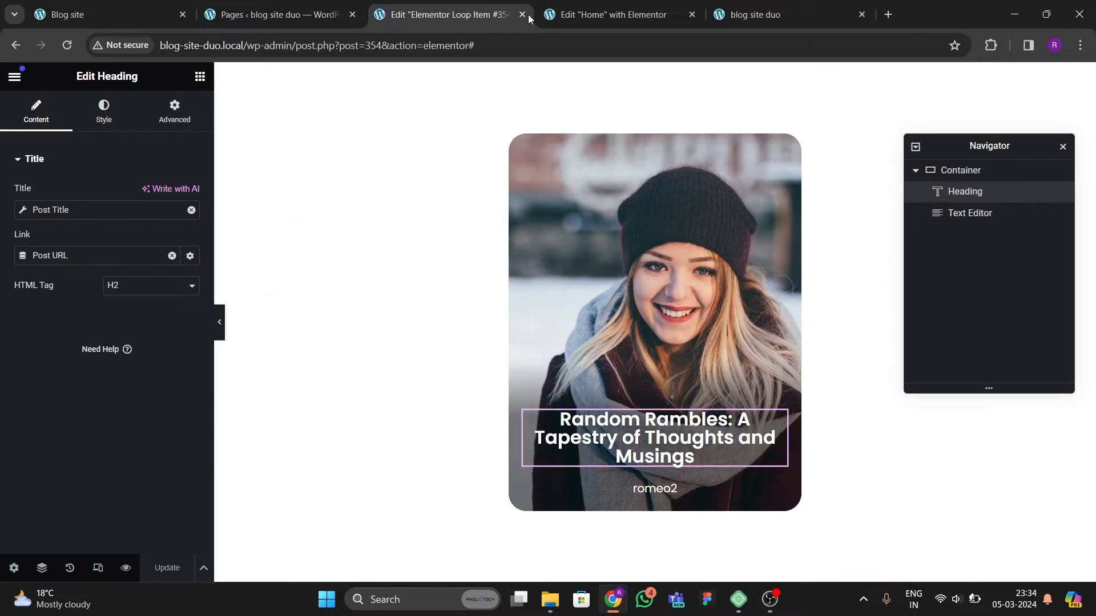
left_click(522, 14)
scroll(442, 324, "down", 2)
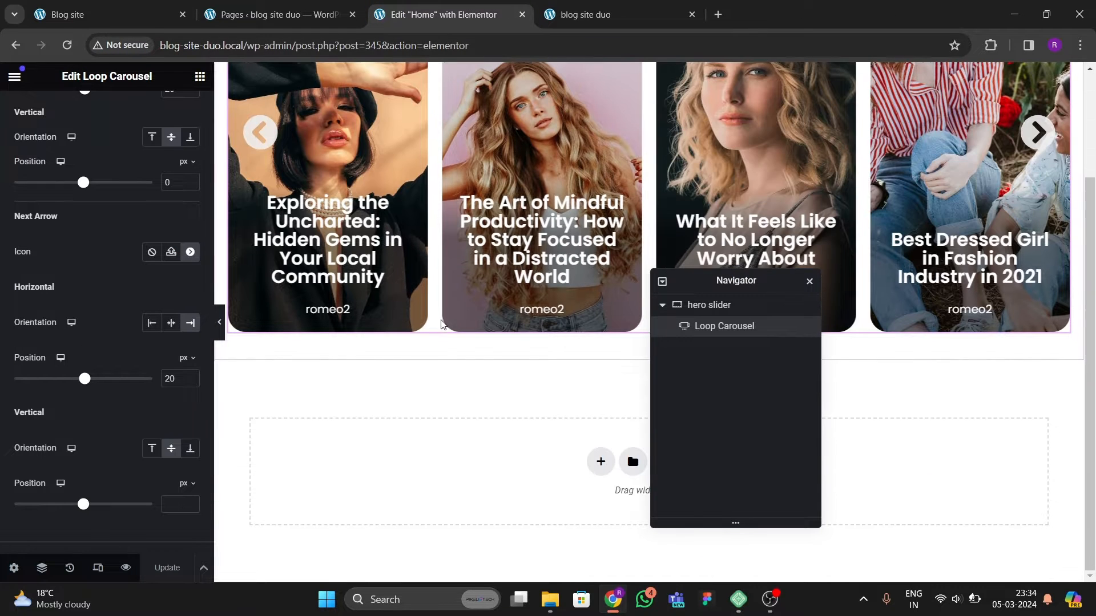
left_click_drag(679, 272, 851, 152)
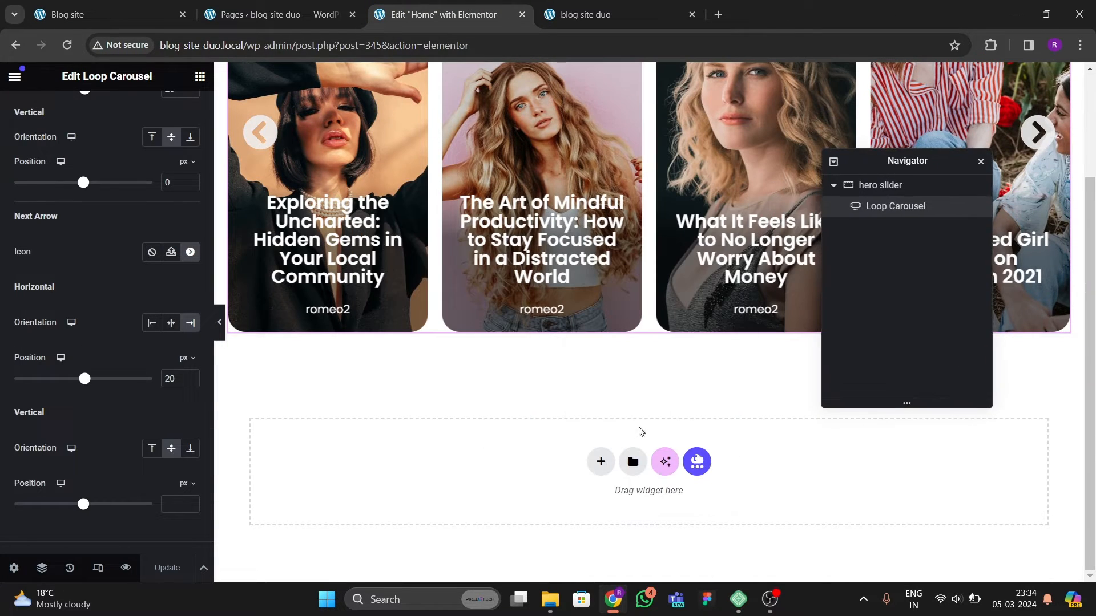
left_click(602, 460)
left_click(471, 492)
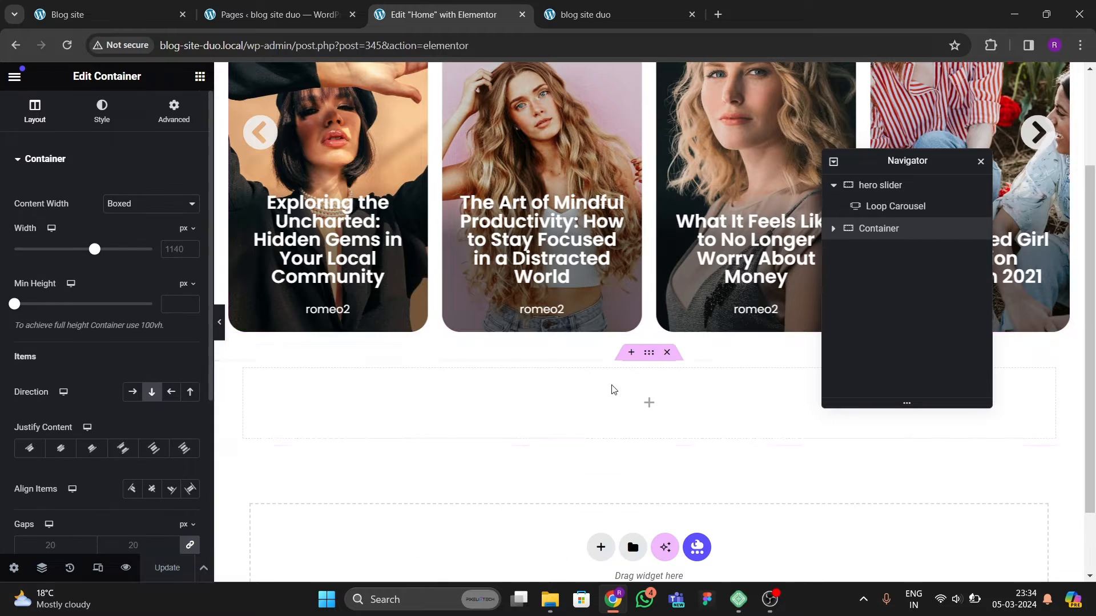
left_click(143, 205)
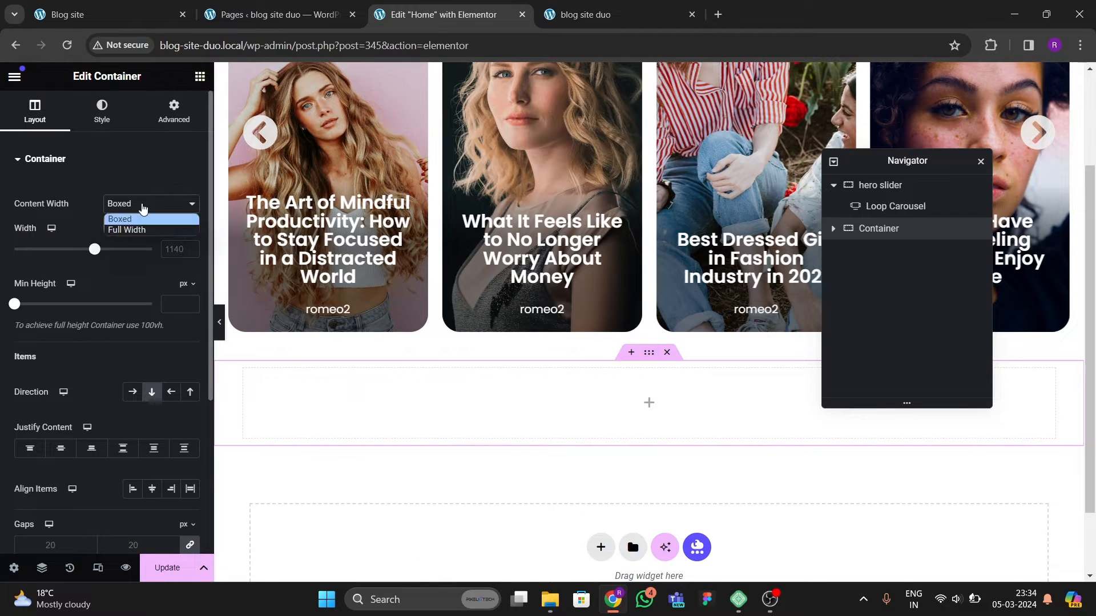
left_click(173, 249)
type("1200")
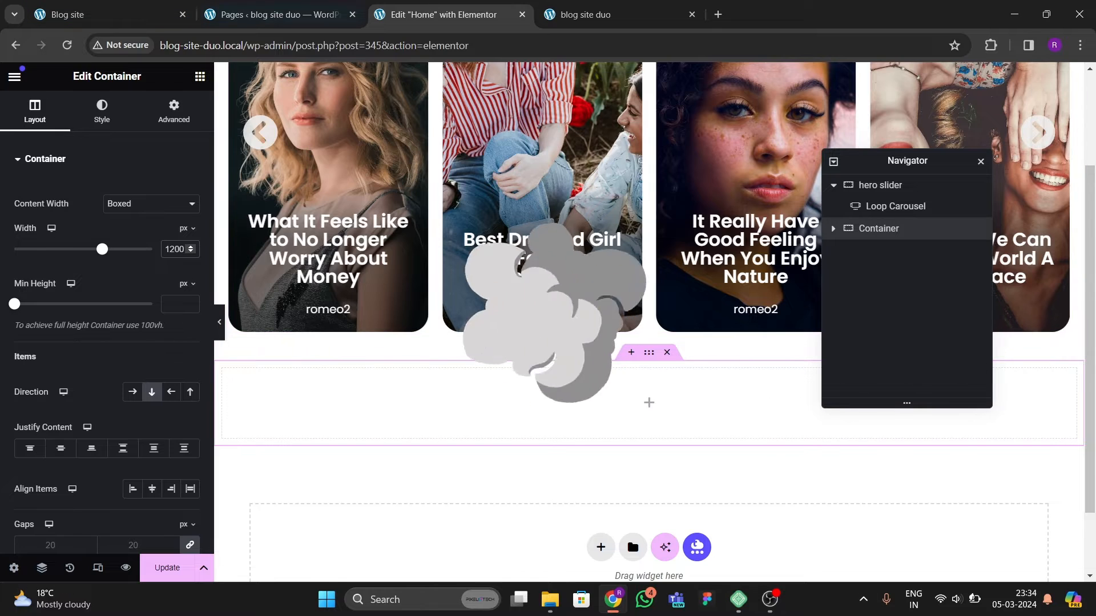
Step: Set the new container's top and bottom padding to 80 px
left_click(174, 111)
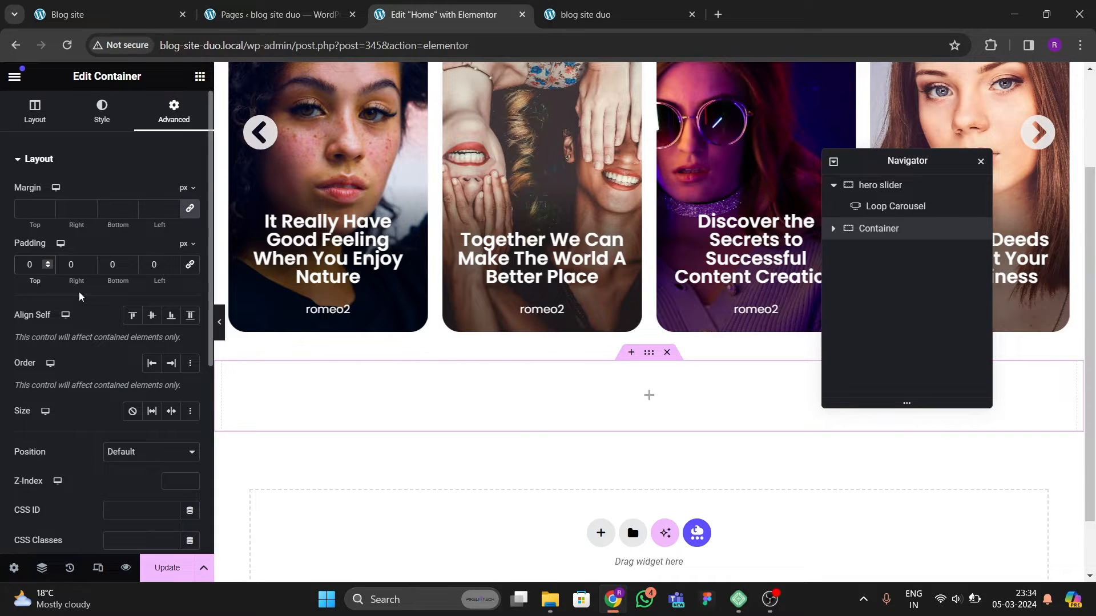
type("80")
key("Tab")
key("Tab")
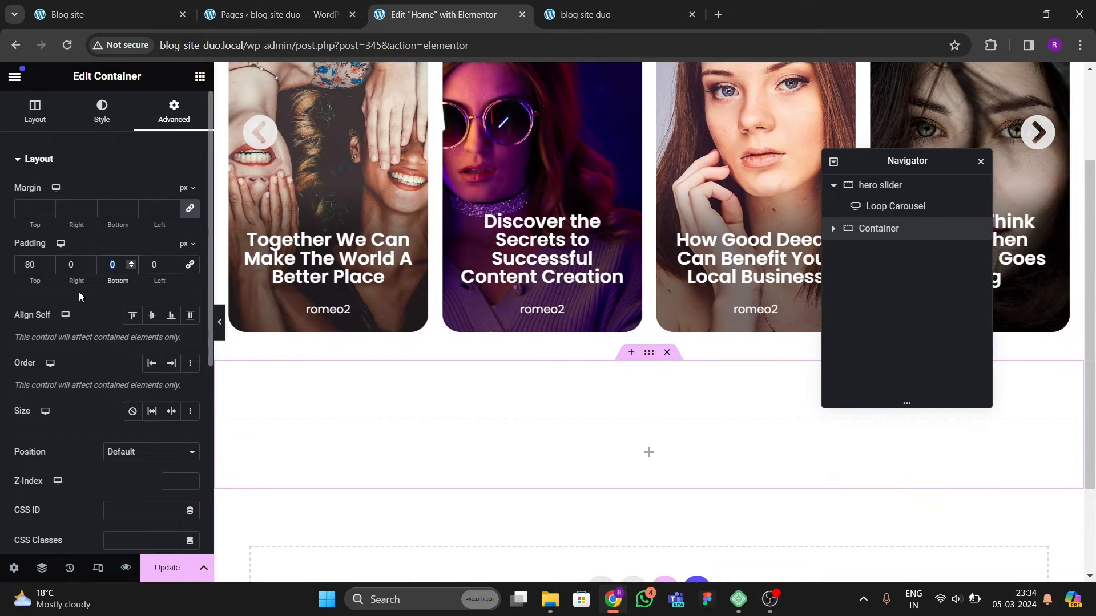
type("80")
scroll(425, 234, "down", 3)
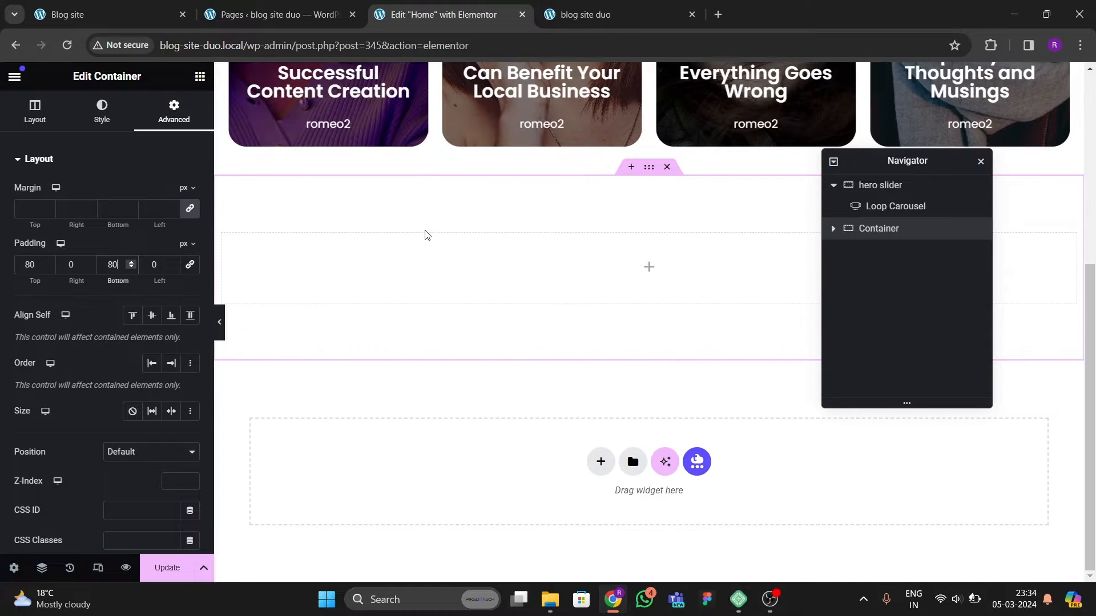
Step: Check the original Editor's Pick heading, then add a Heading widget reading Editor's Picks to the new container
left_click(104, 23)
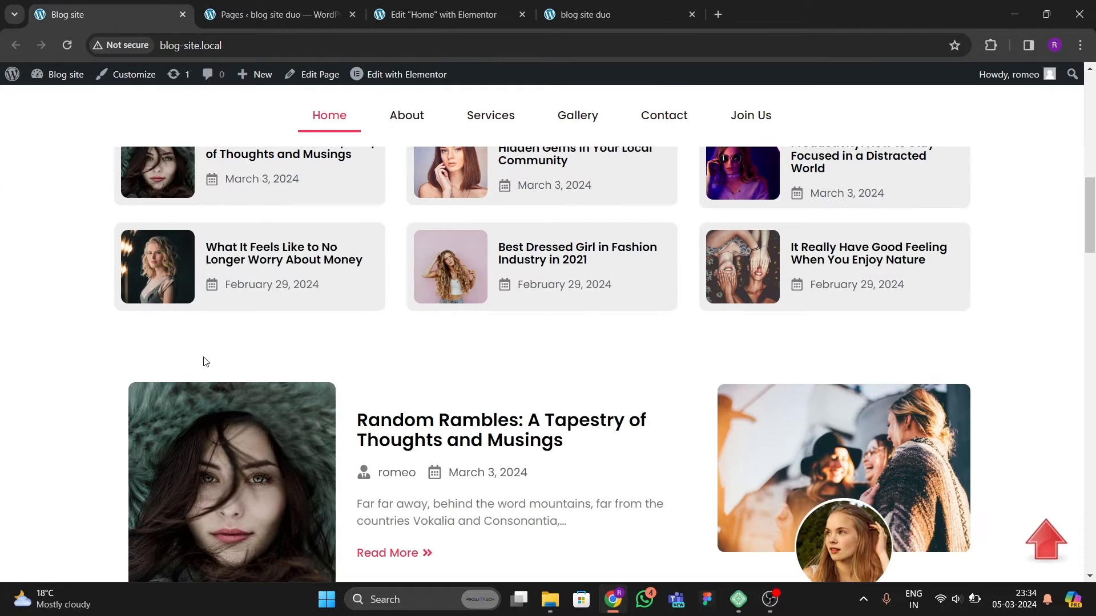
scroll(126, 293, "up", 3)
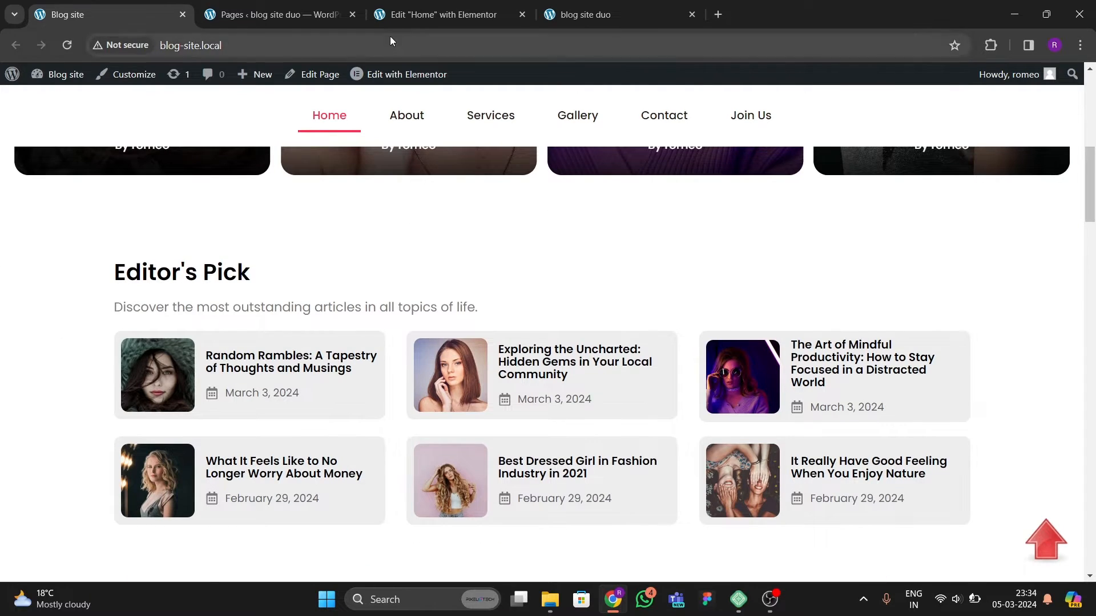
left_click(406, 20)
left_click(200, 77)
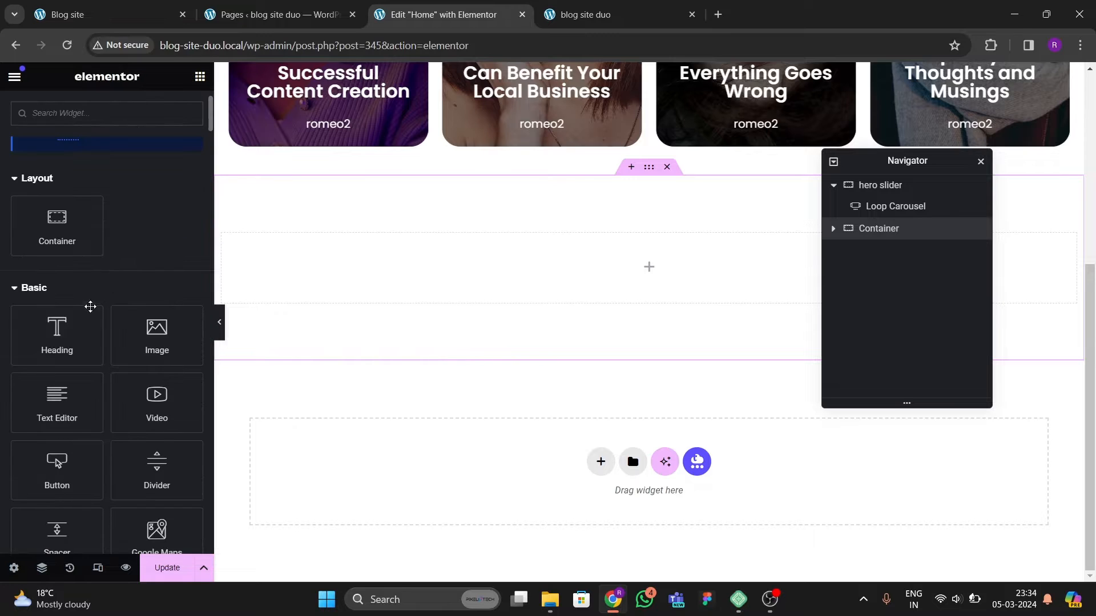
left_click_drag(57, 337, 428, 308)
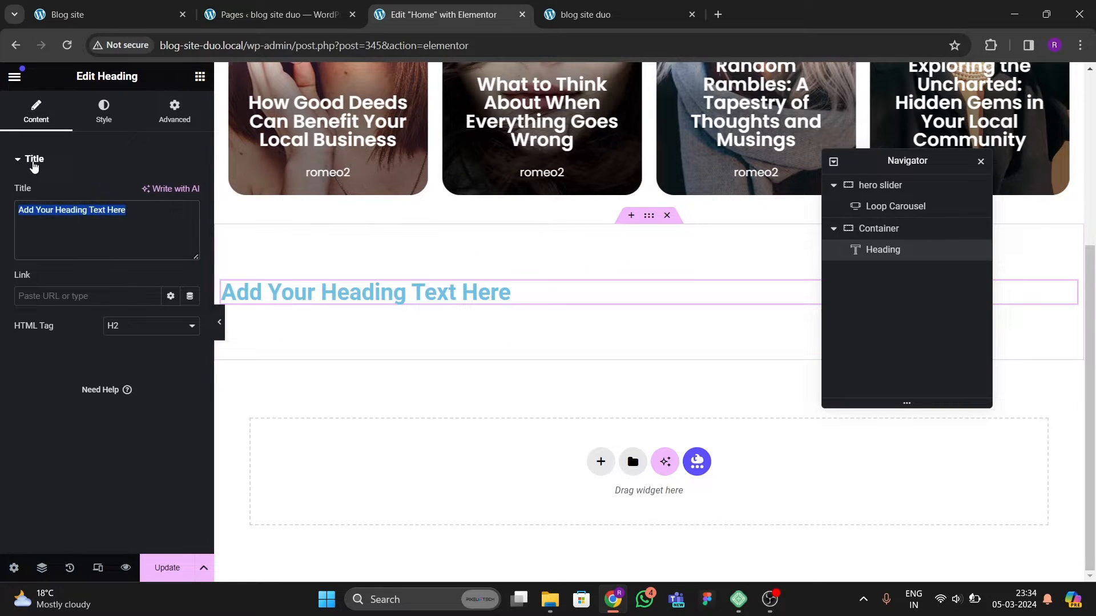
type("Edi")
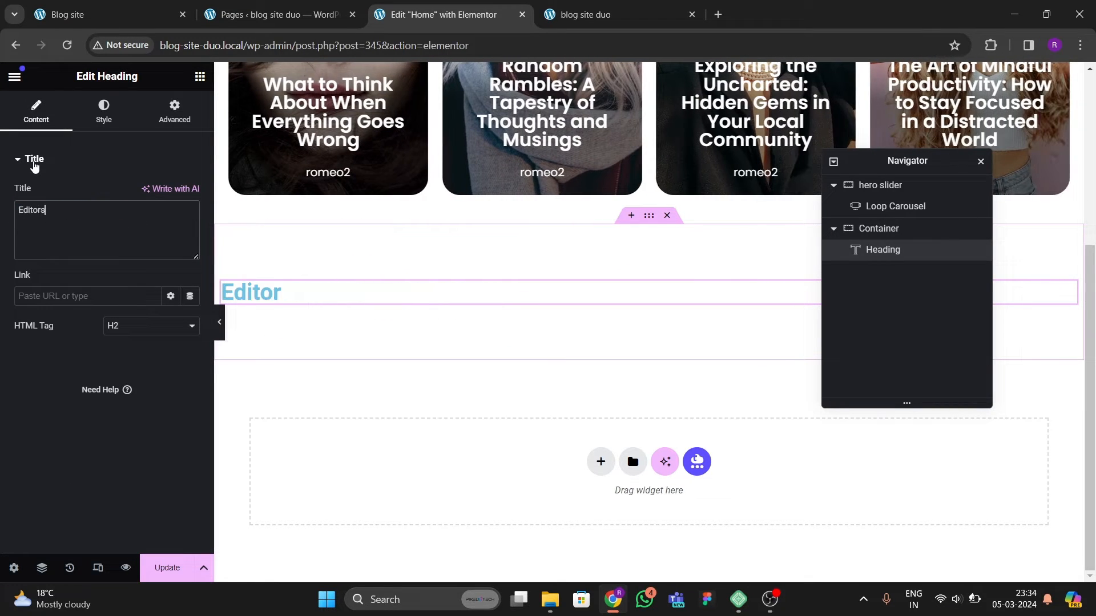
type("tor's")
key("BackSpace")
type("'s P")
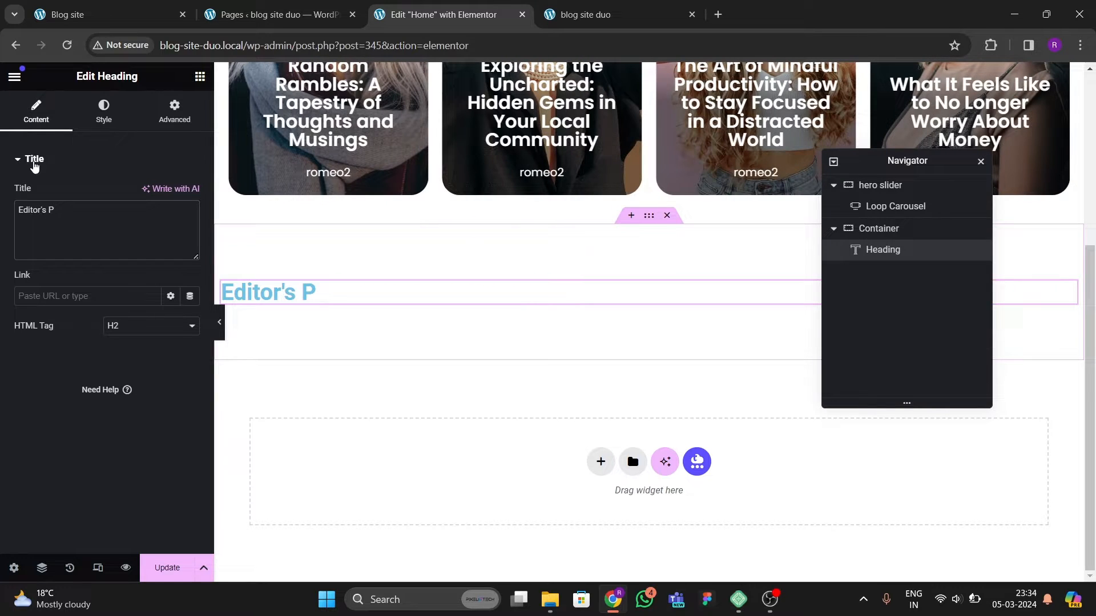
type("icks")
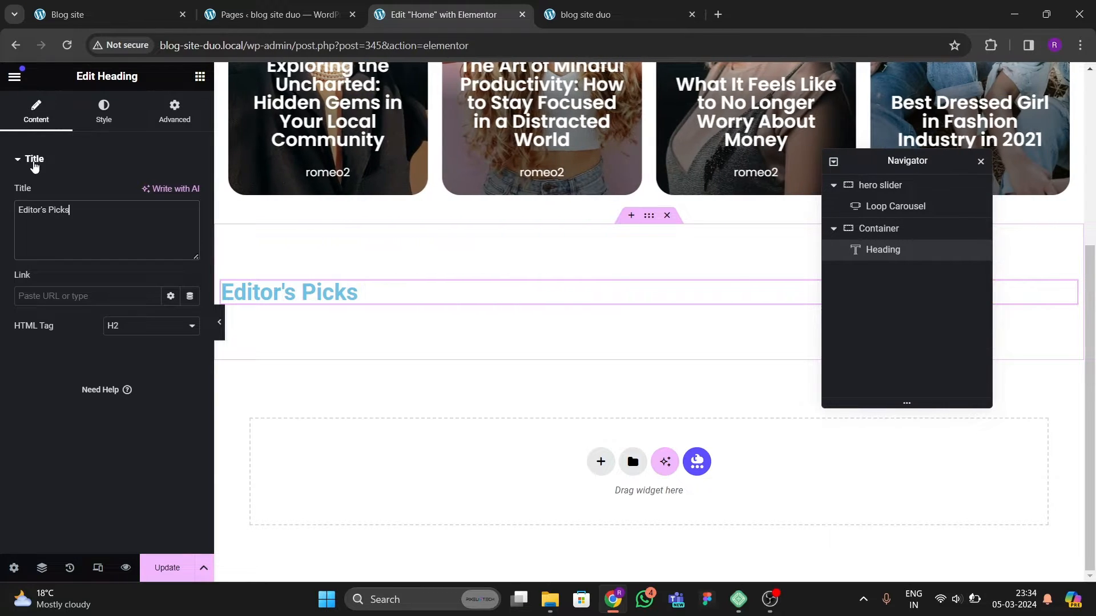
Step: Set the heading's text color to black
left_click(102, 119)
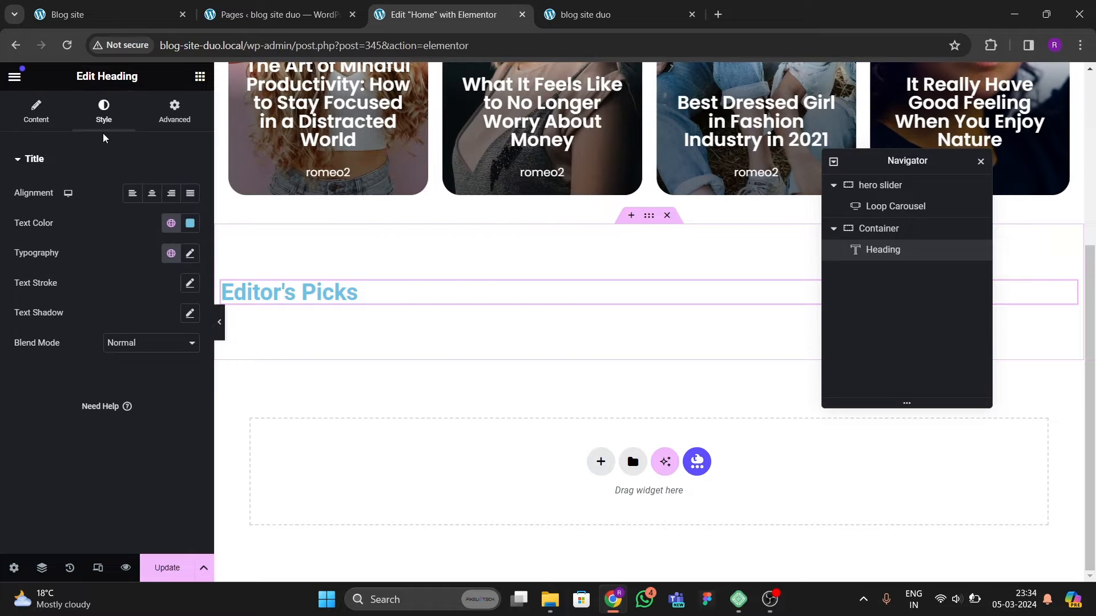
left_click(190, 222)
left_click(74, 415)
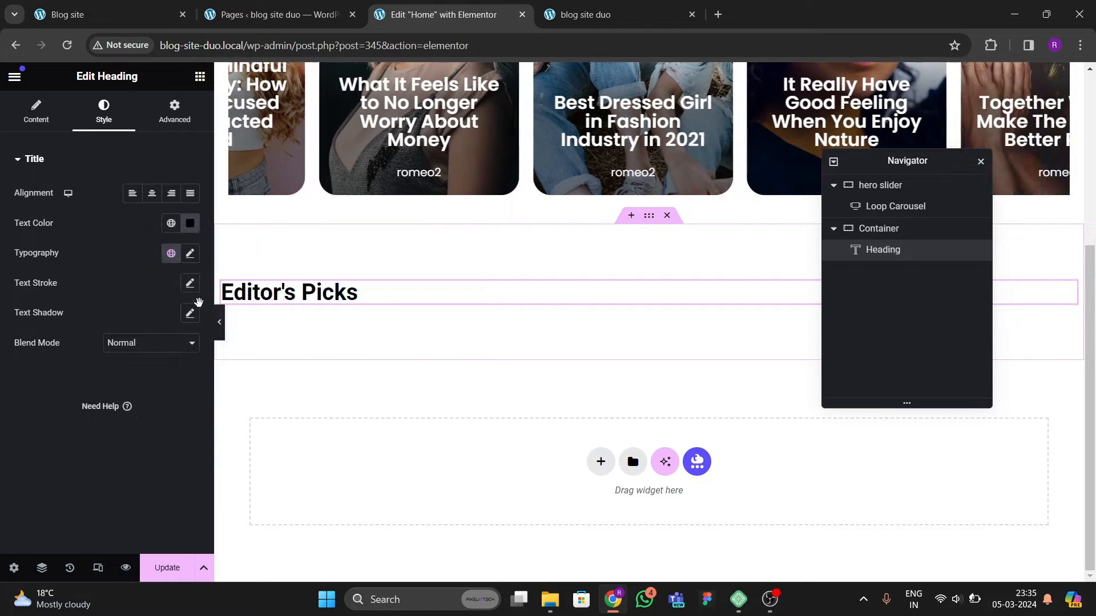
Step: Set the heading's typography font family to Poppins
left_click(190, 253)
left_click(149, 320)
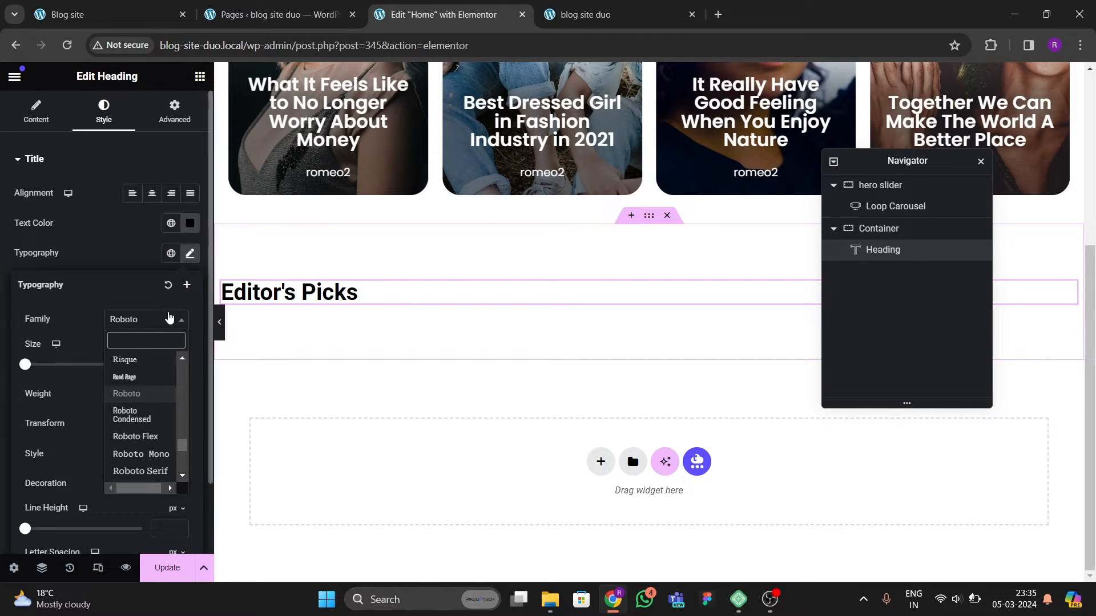
type("poppi")
left_click(130, 377)
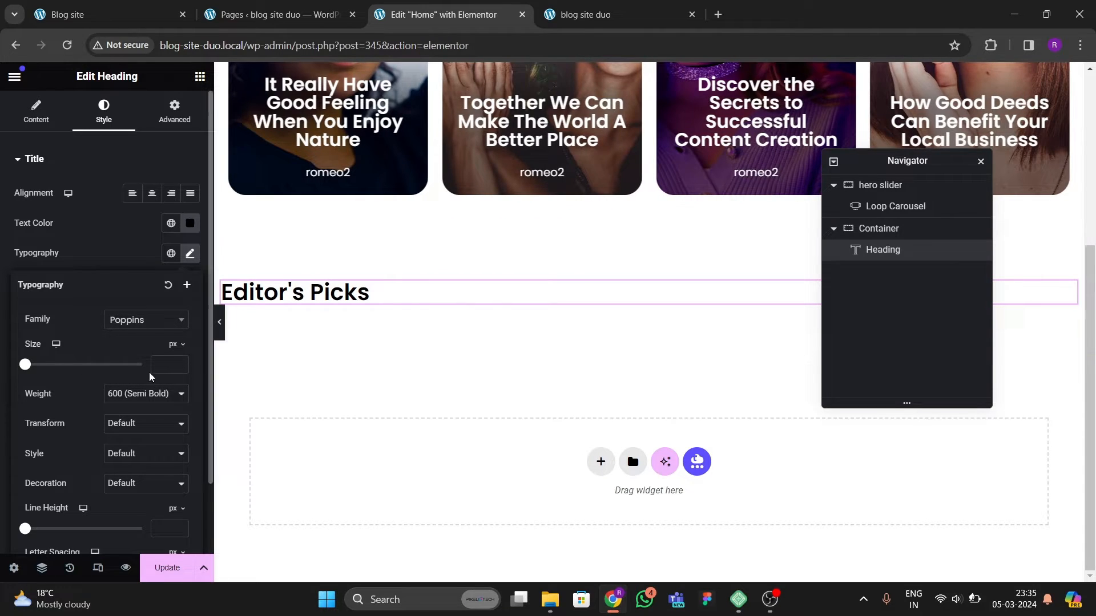
Step: Set the heading's font size to 28 px
left_click(181, 361)
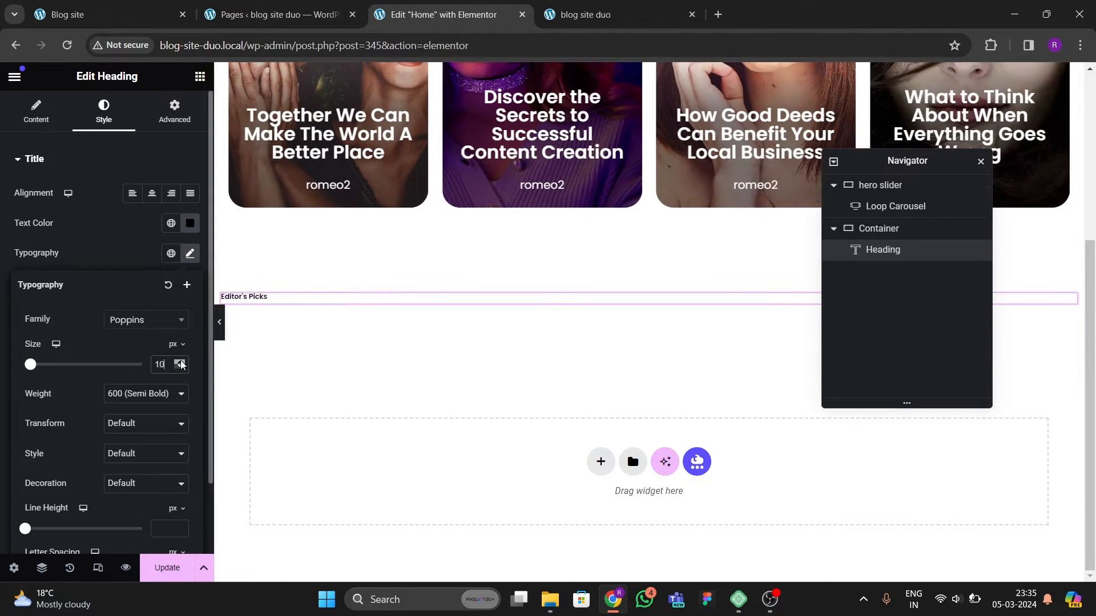
left_click(181, 363)
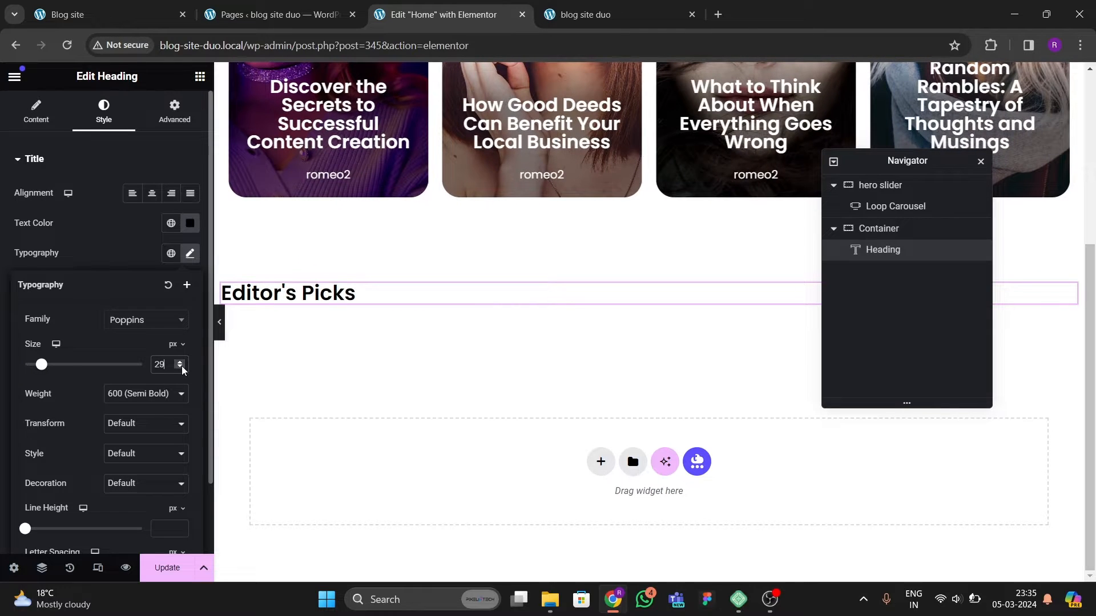
left_click(181, 368)
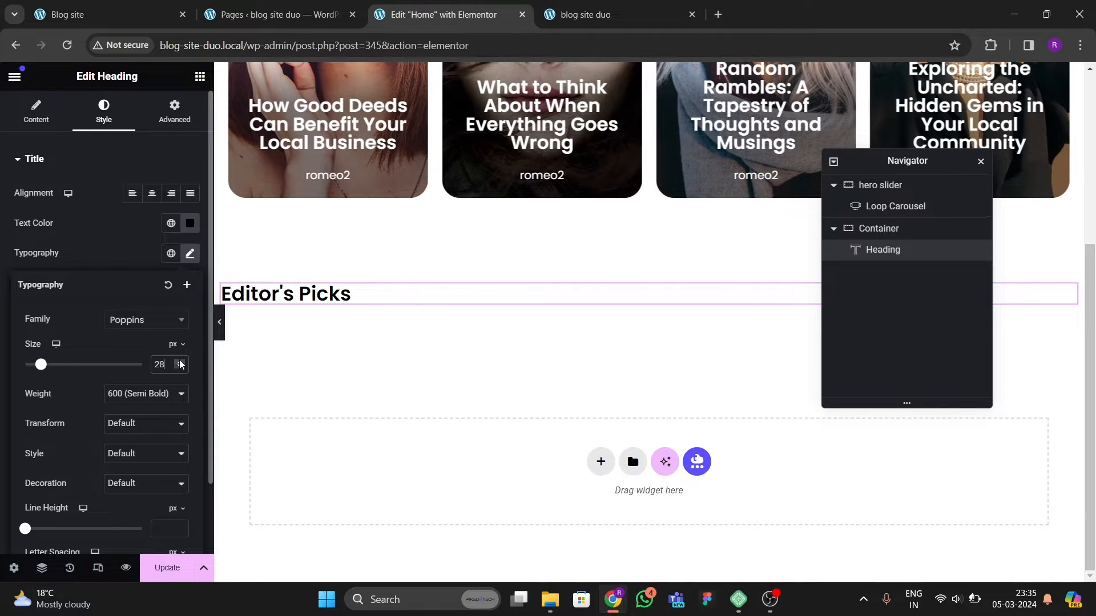
left_click(180, 362)
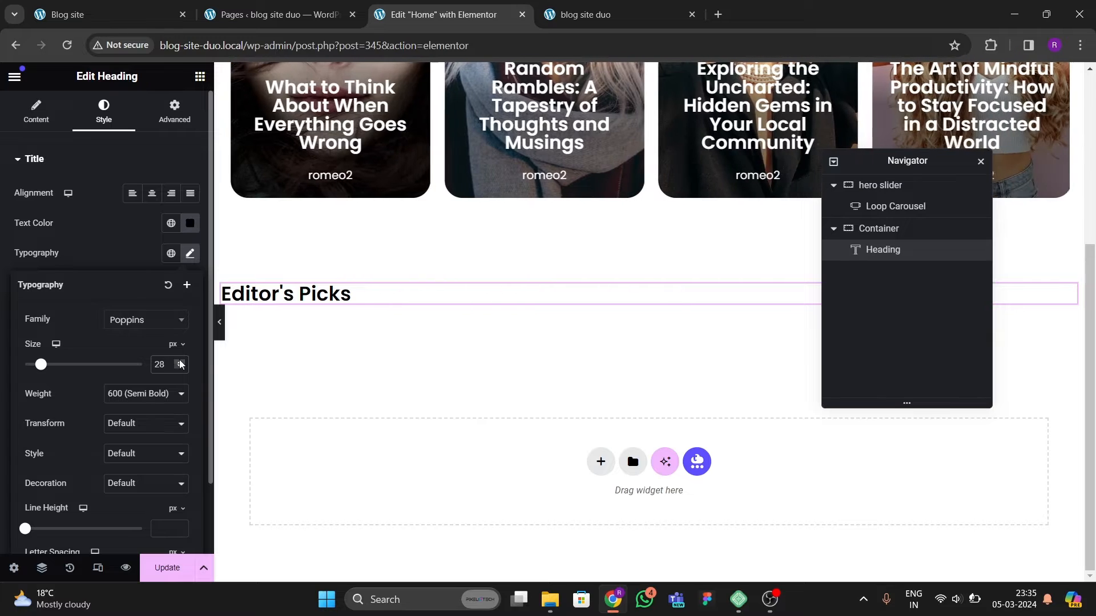
left_click(181, 361)
left_click(180, 368)
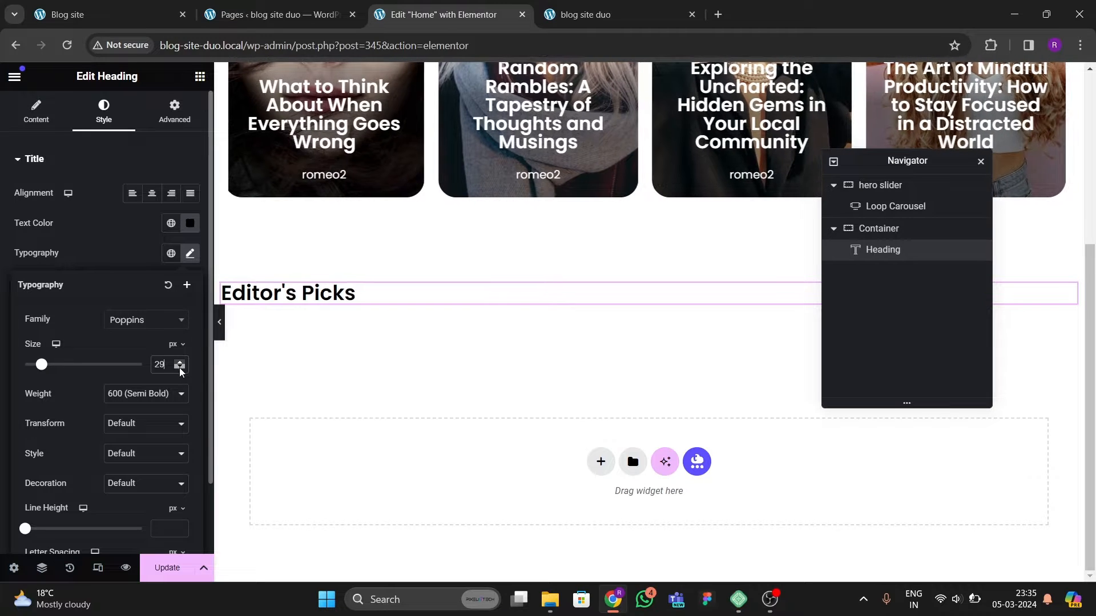
left_click(180, 369)
Step: Set the heading's font weight to 600 (Semi Bold)
left_click(147, 394)
left_click(143, 475)
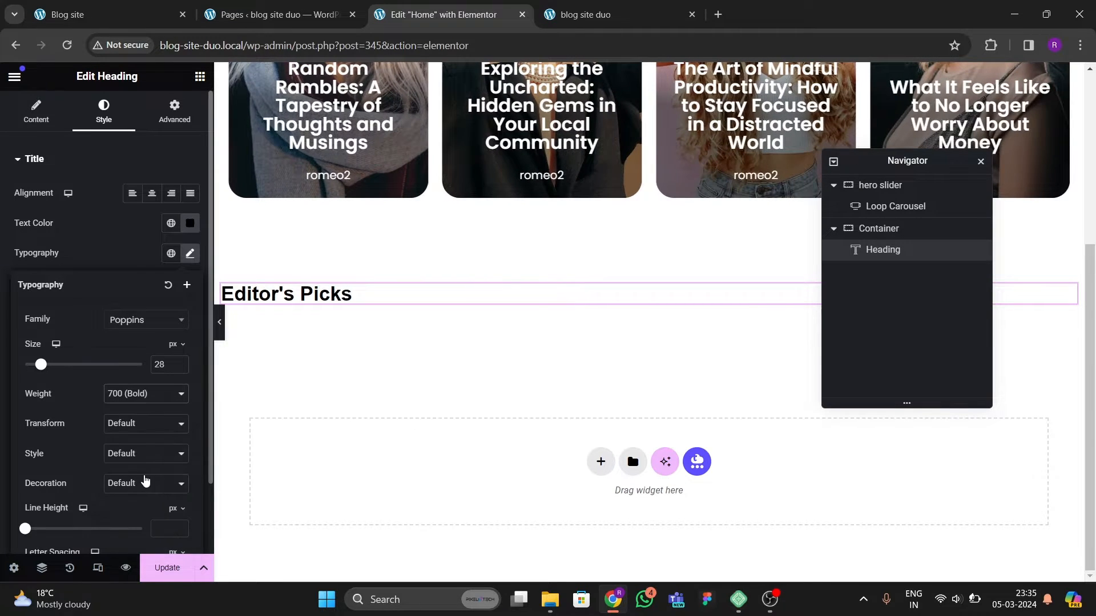
left_click(142, 396)
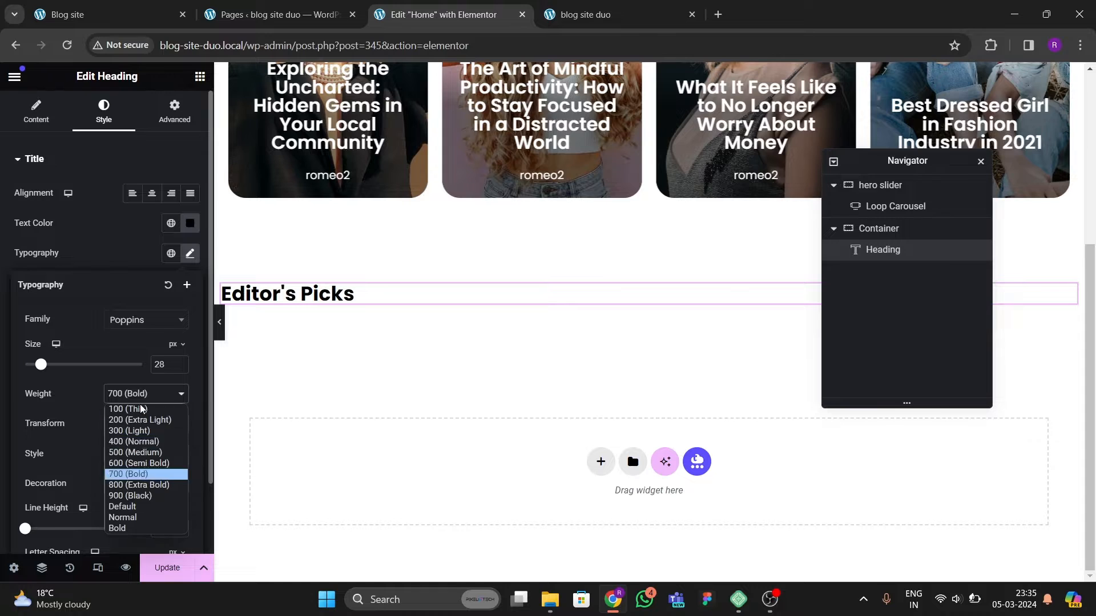
left_click(146, 464)
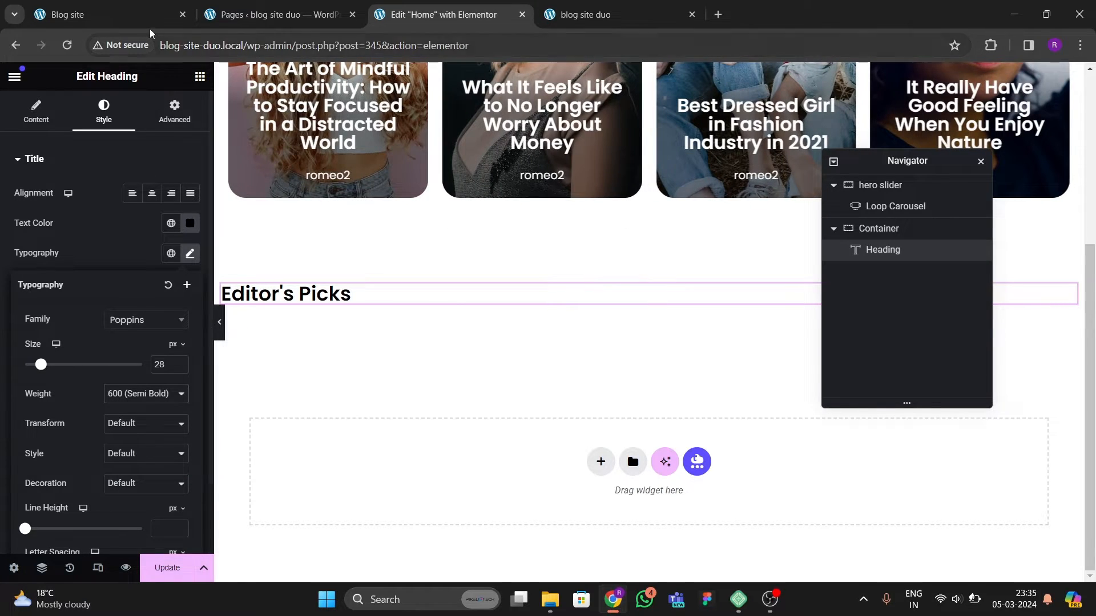
Step: Compare with the original section, then add a Text Editor widget below the Editor's Picks heading
key("ctrl+1")
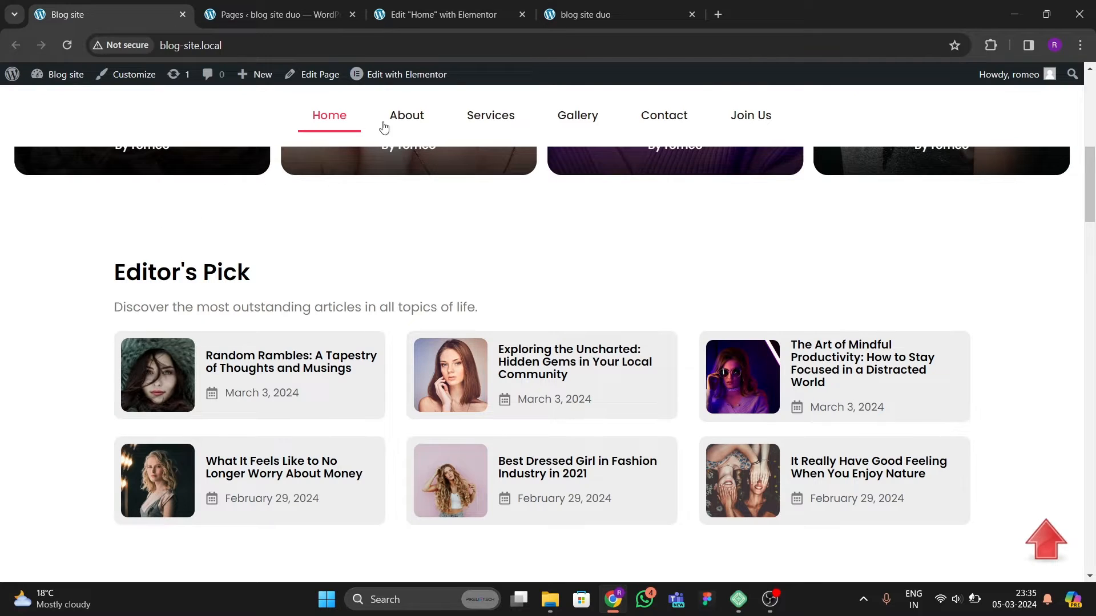
left_click(428, 20)
left_click(200, 76)
scroll(51, 258, "down", 1)
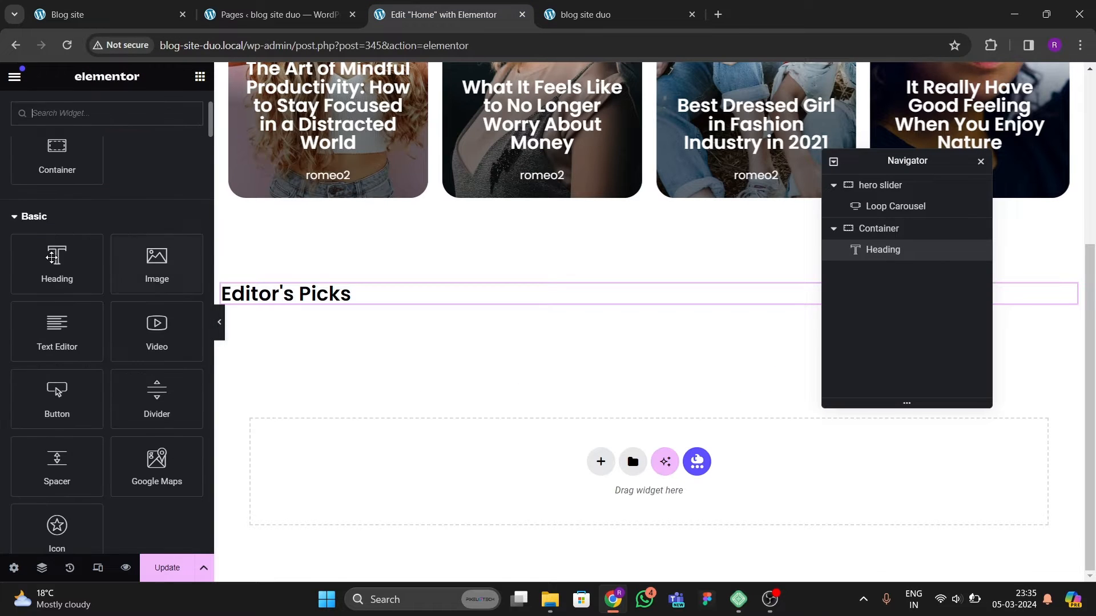
left_click_drag(69, 343, 309, 305)
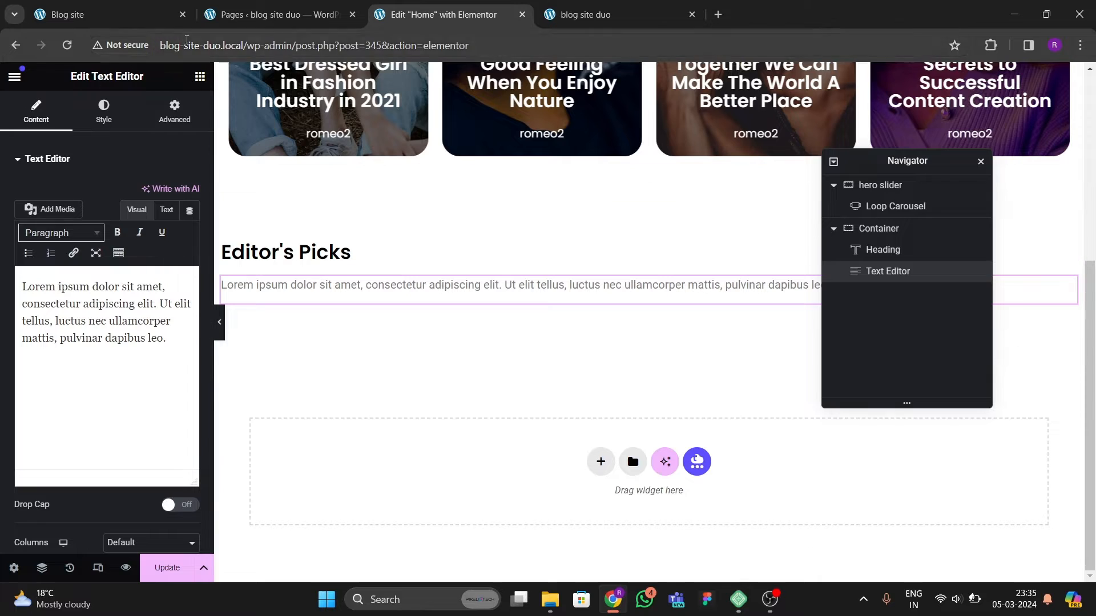
Step: Copy the original subtitle and paste it as the text content: Discover the most outstanding articles in all topics of life
left_click(166, 16)
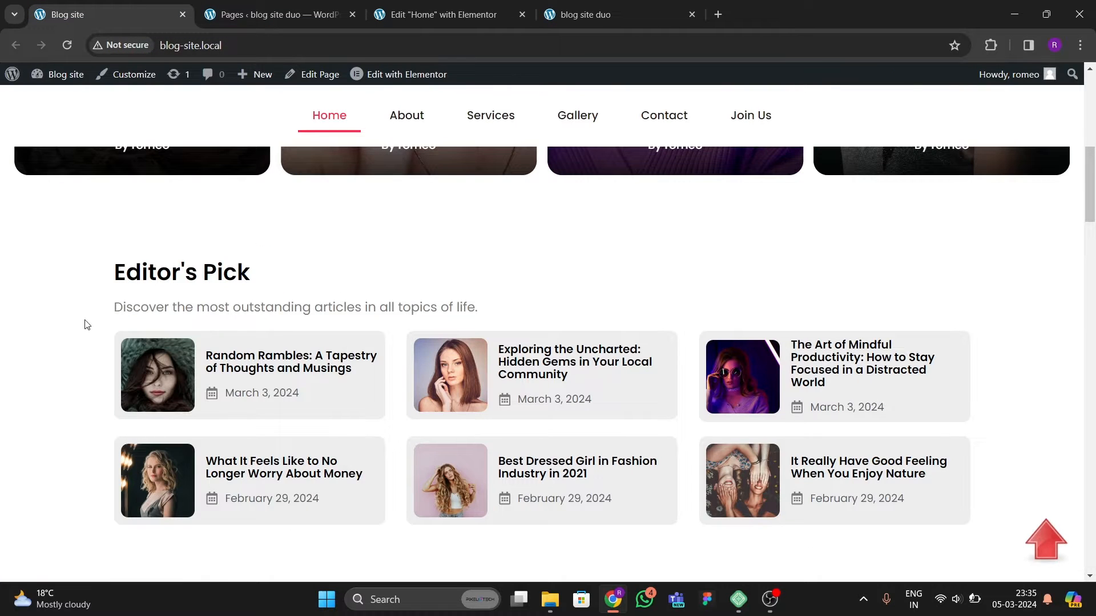
left_click_drag(112, 303, 456, 299)
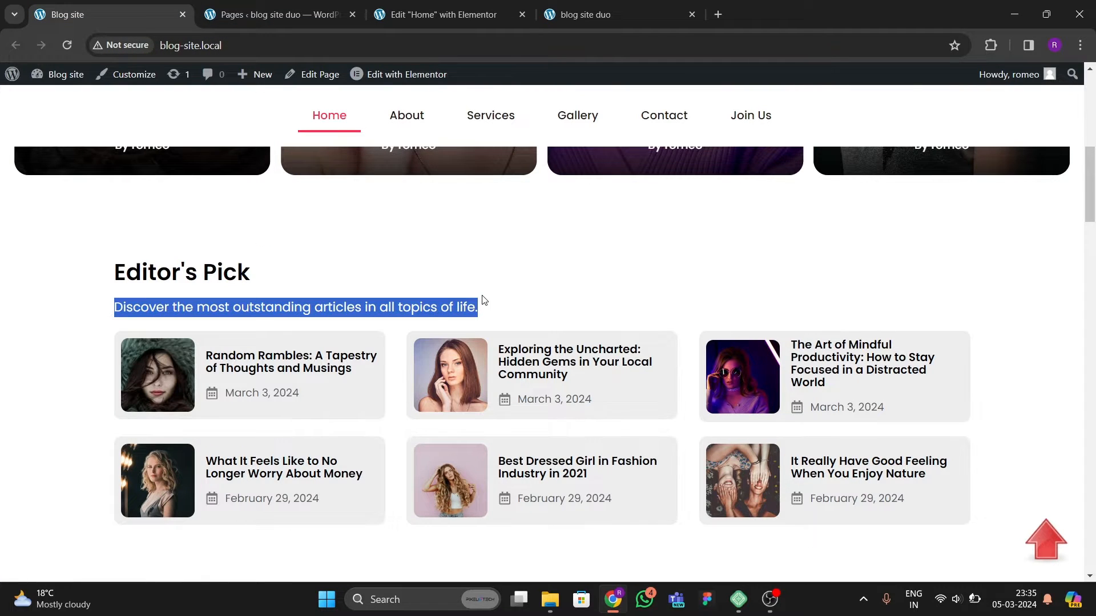
left_click(439, 15)
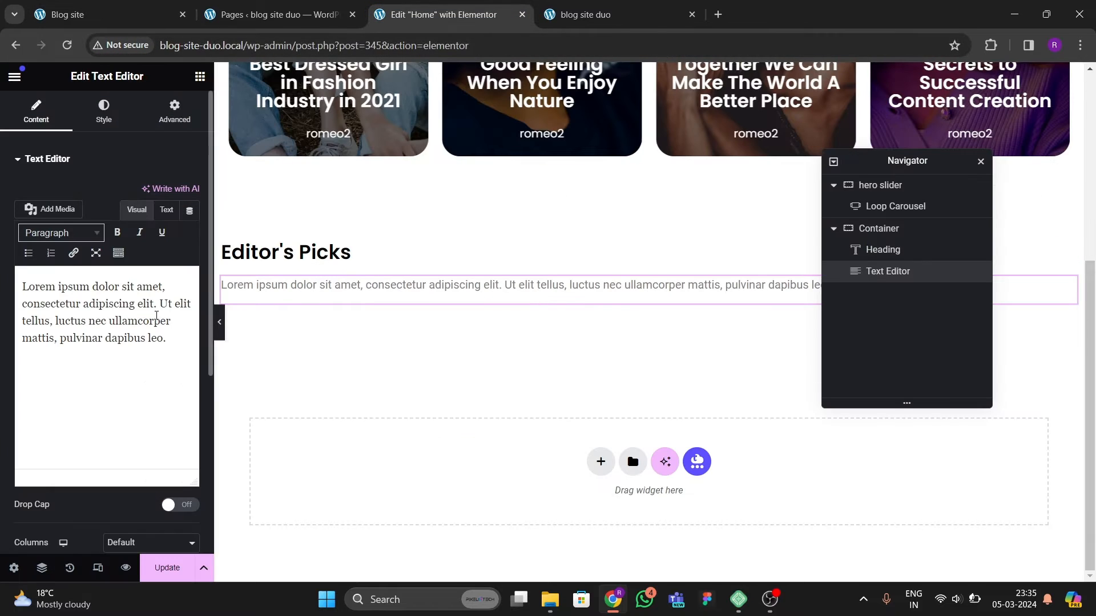
left_click(166, 210)
left_click(119, 332)
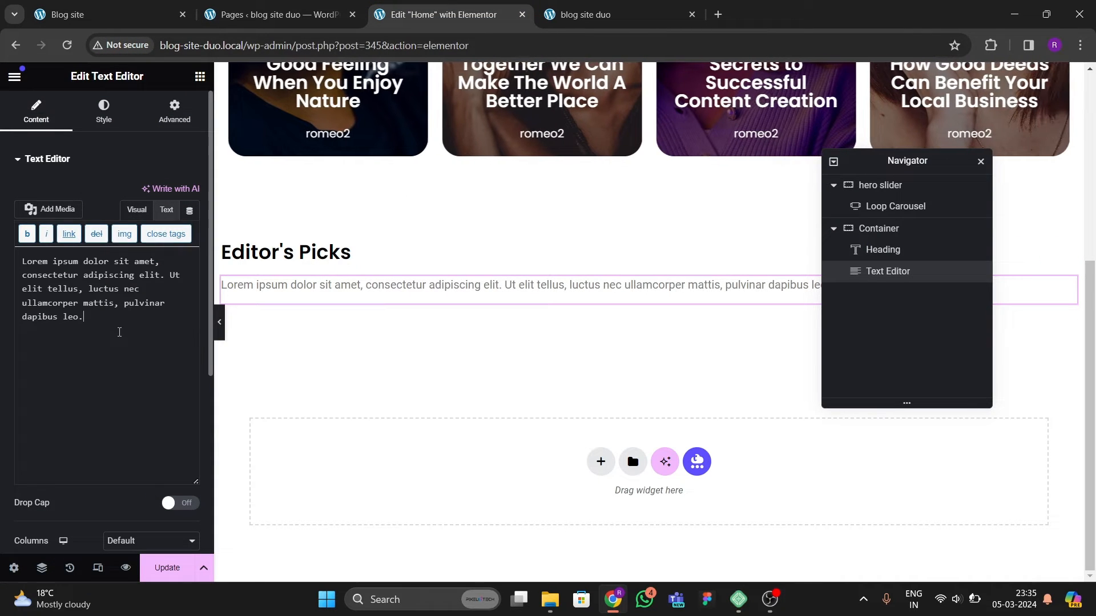
key("ctrl+a")
type("Discover the most outstanding articles in all topics of life.")
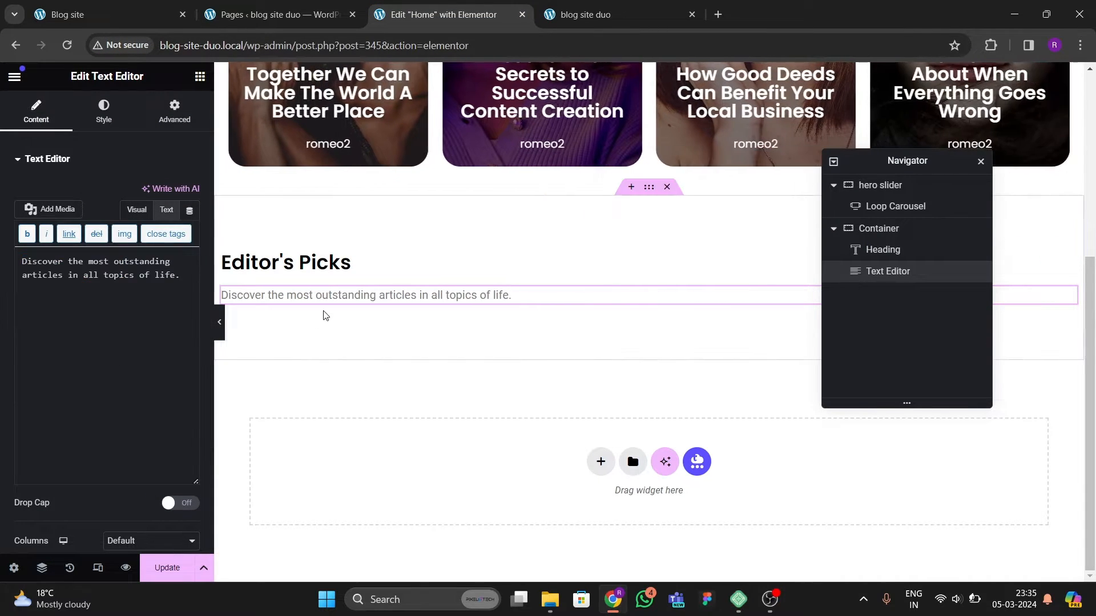
Step: Set the text editor's typography font family to Poppins
left_click(103, 111)
left_click(190, 254)
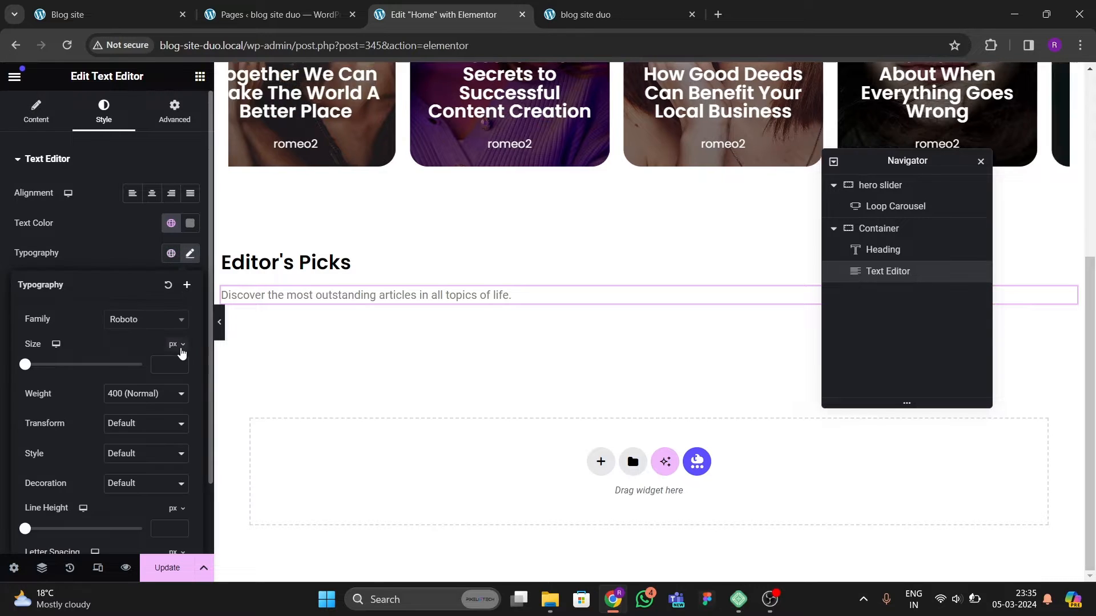
left_click(137, 320)
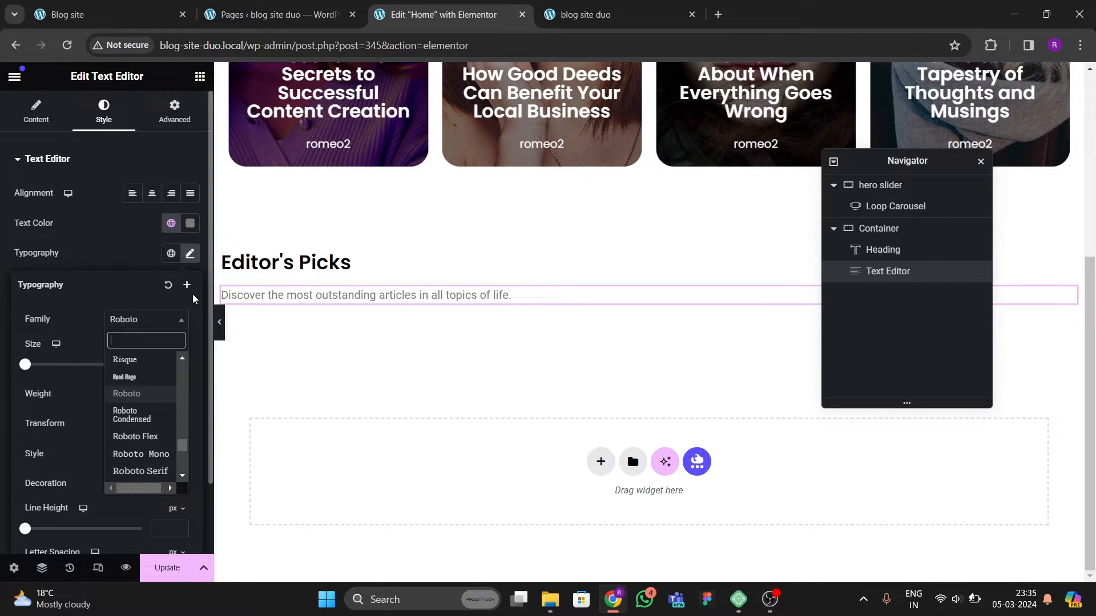
type("poppins")
key("Return")
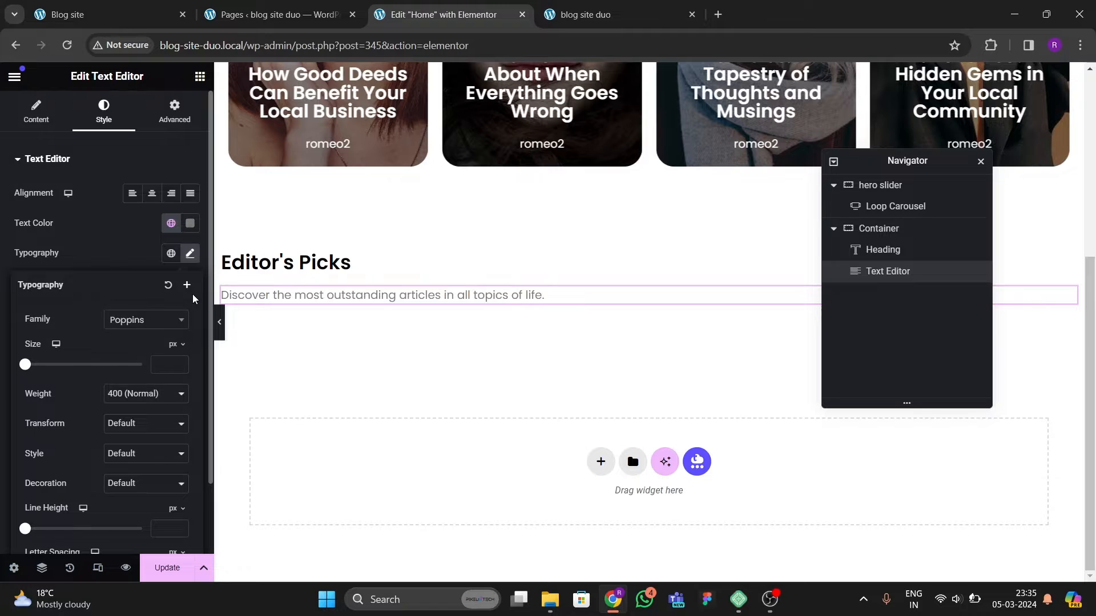
left_click(138, 272)
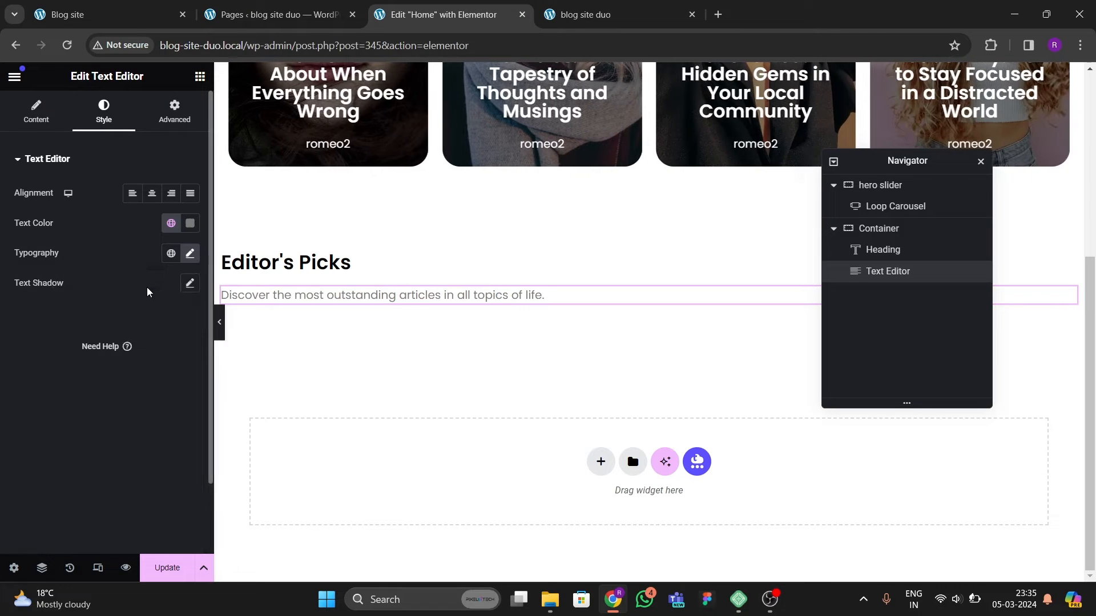
Step: Save the page and compare the live Editor's Picks section with the original site
left_click(167, 568)
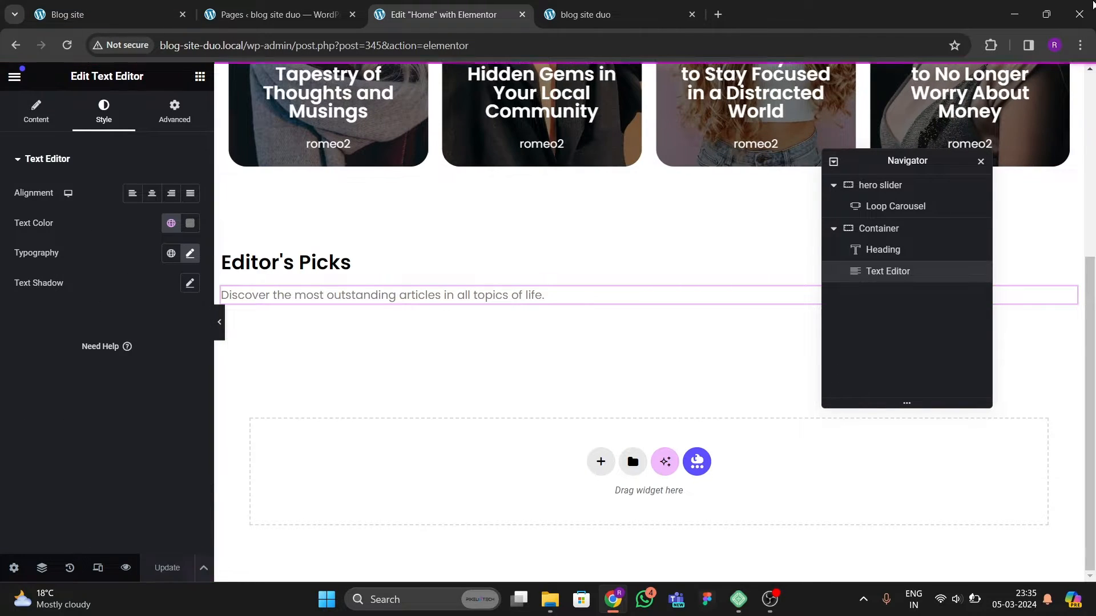
left_click(609, 12)
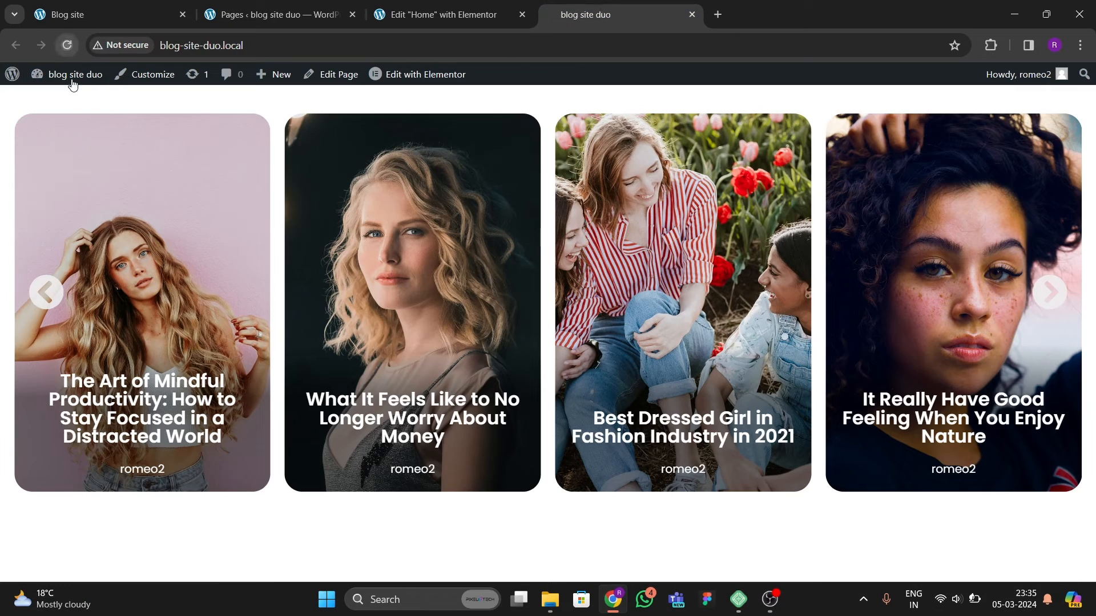
scroll(399, 354, "down", 2)
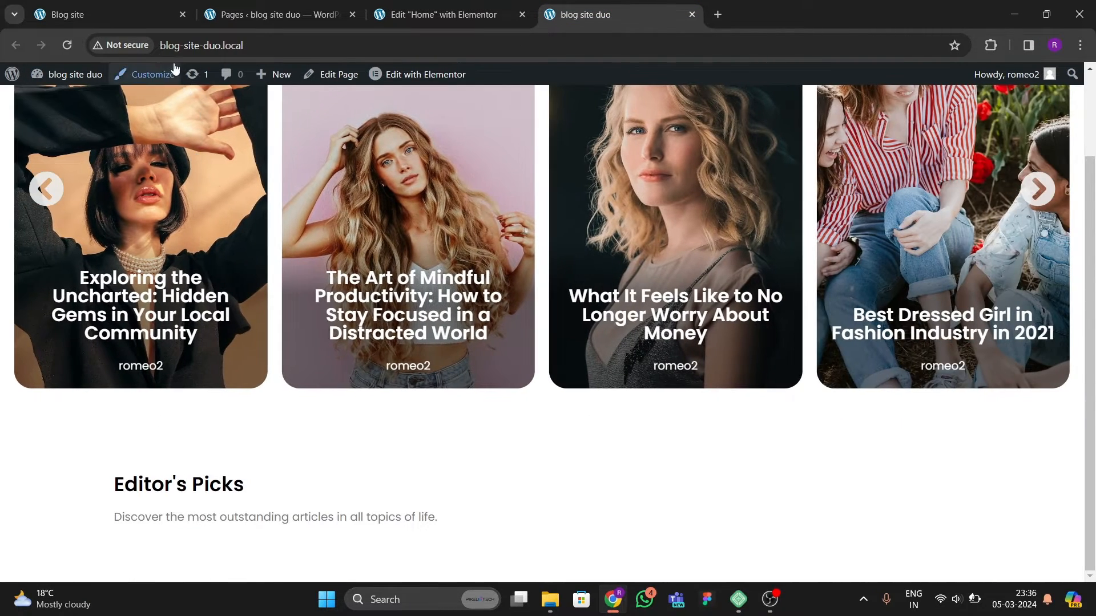
left_click(115, 14)
left_click(448, 14)
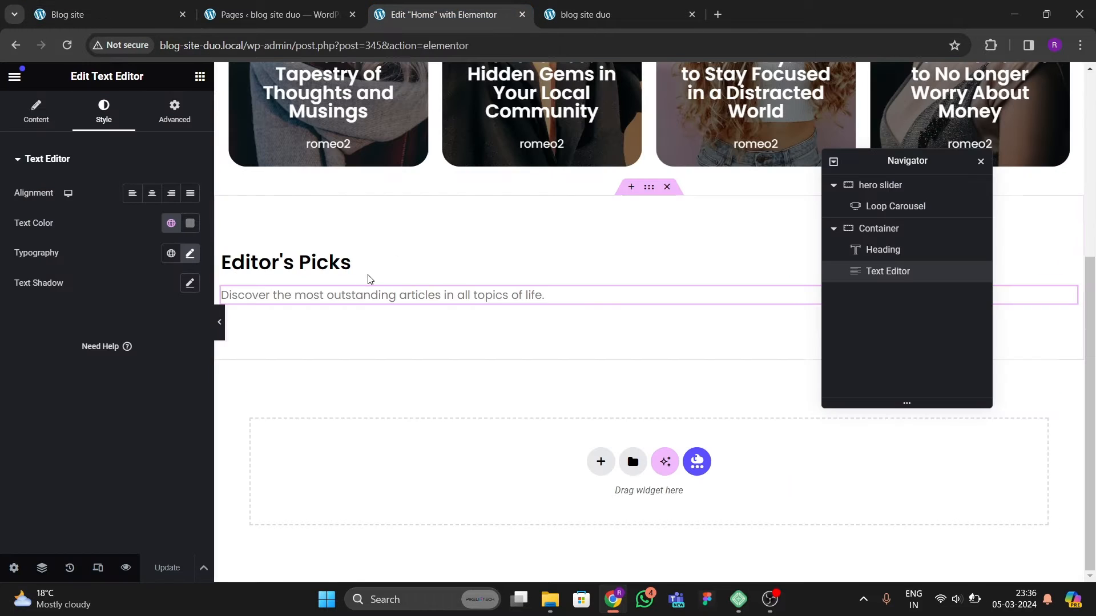
Step: Set the heading's font size to 30 px and save the page
left_click(365, 267)
left_click(190, 254)
left_click(165, 364)
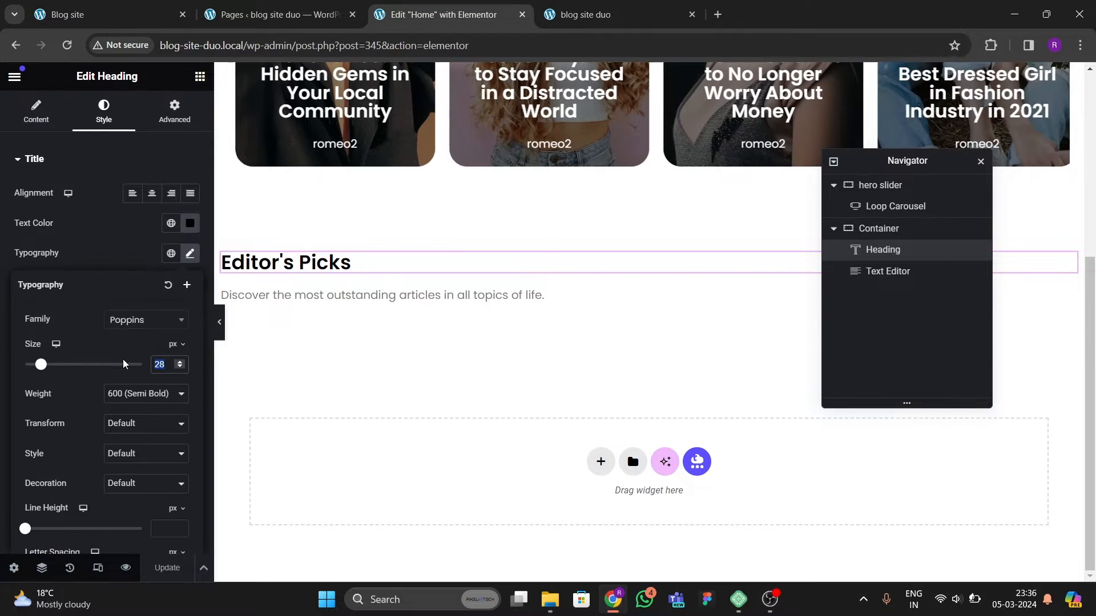
type("30")
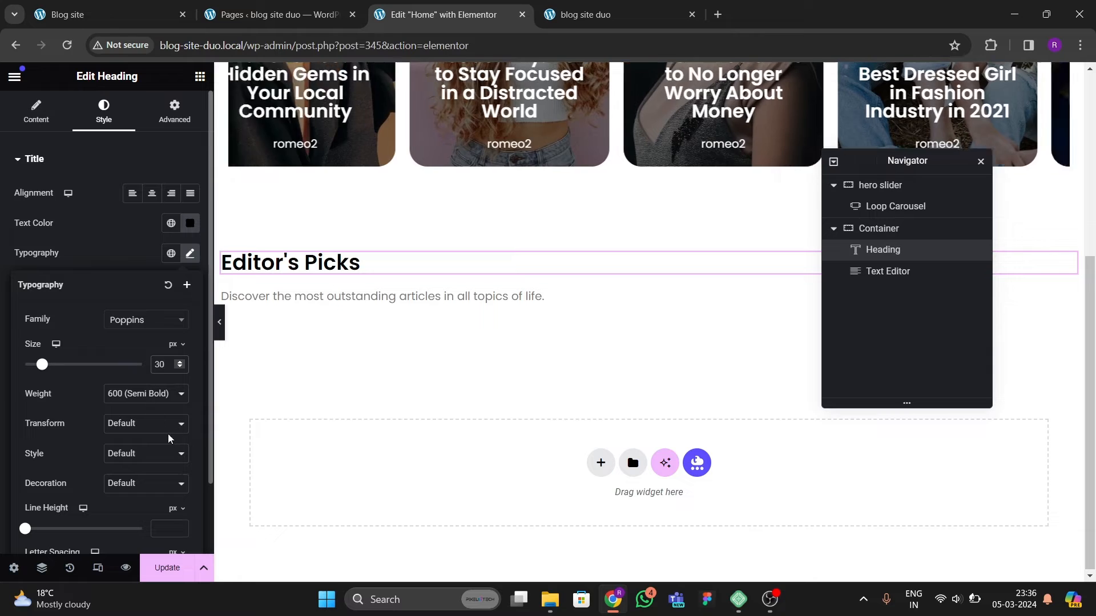
left_click(172, 564)
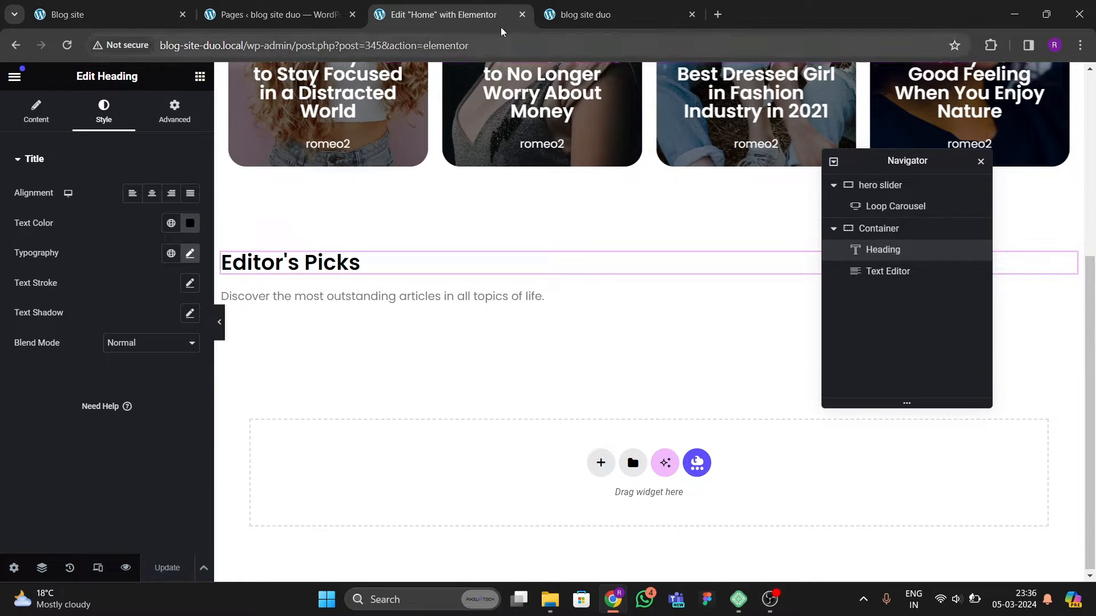
Step: Reload the live page and compare its Editor's Picks section with the original site
left_click(588, 15)
left_click(68, 45)
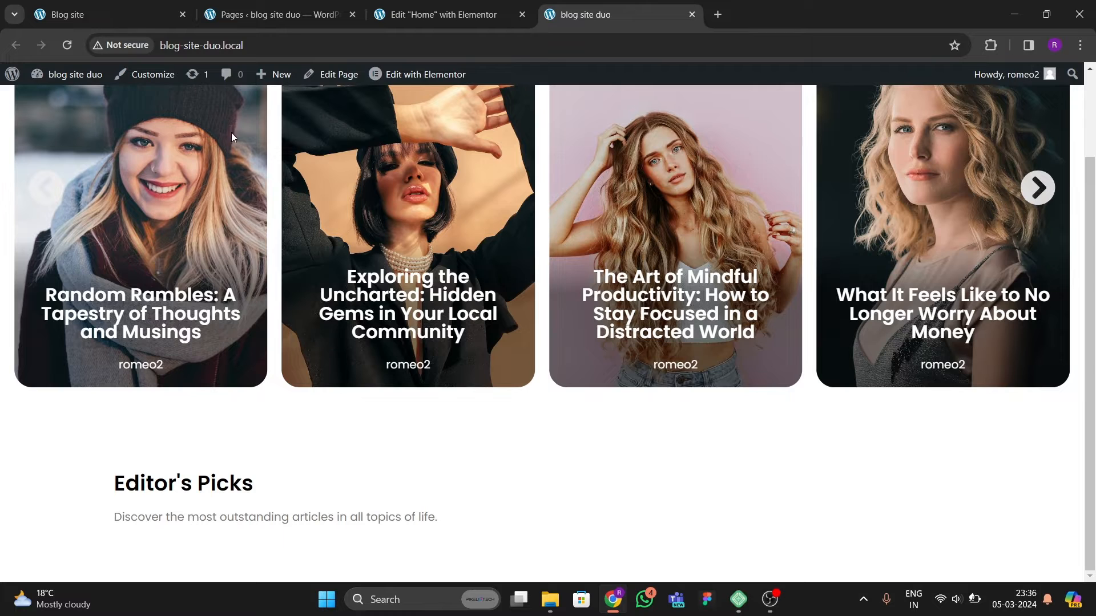
left_click(129, 22)
left_click(107, 401)
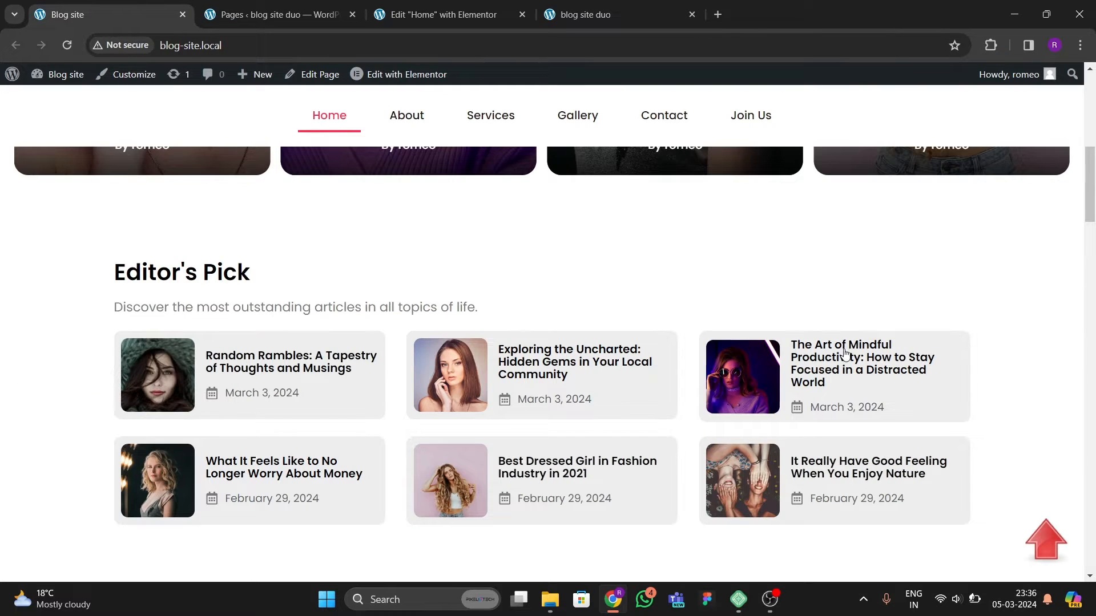
Step: Open the Elementor Theme Builder in a new tab
left_click(263, 14)
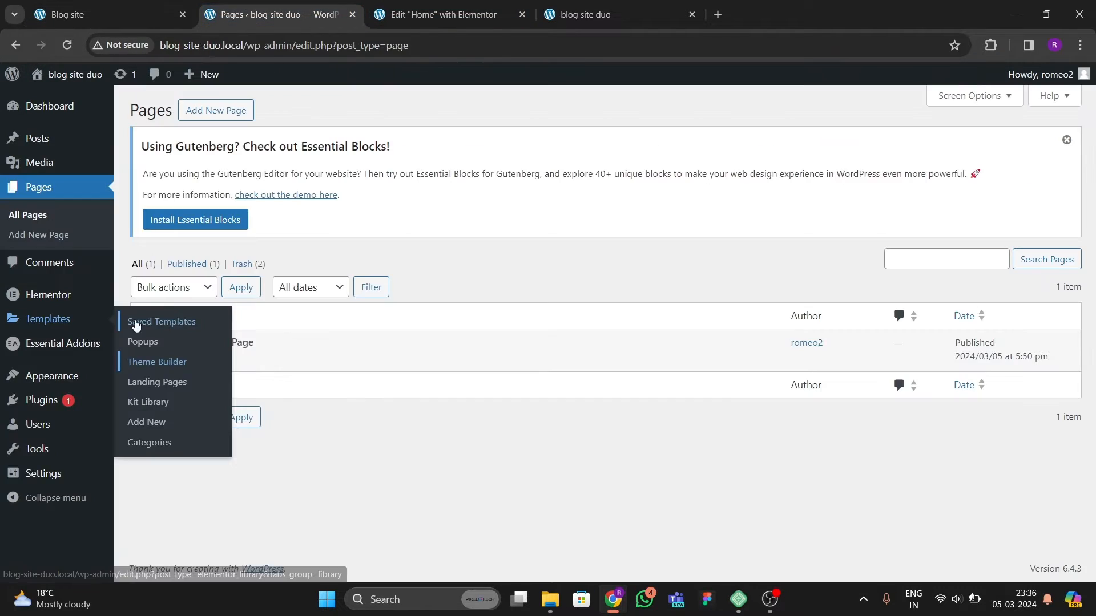
mouse_move(55, 323)
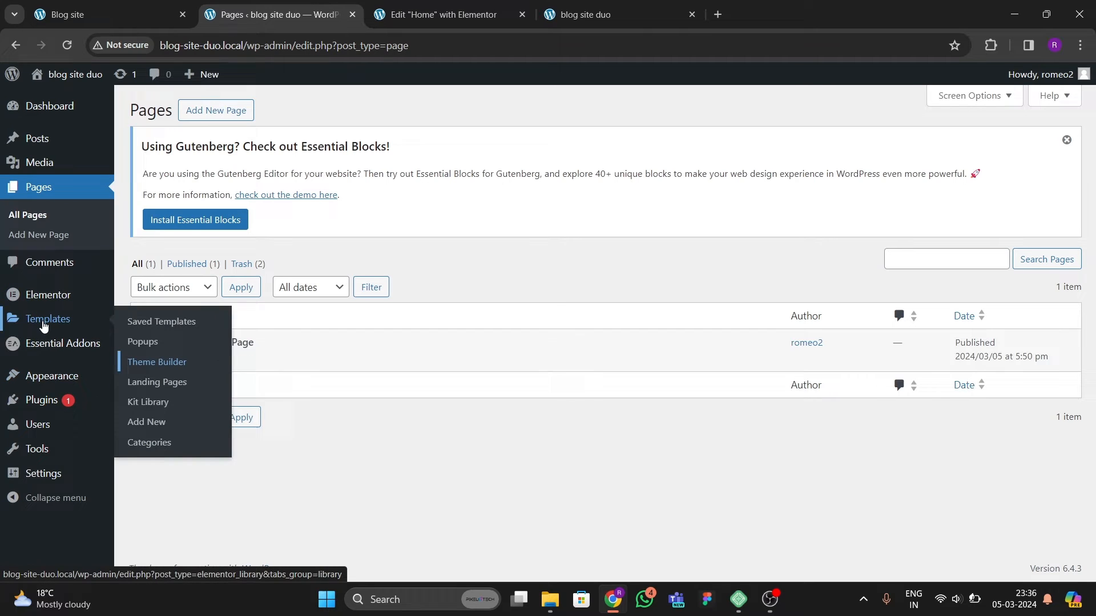
right_click(174, 362)
left_click(216, 378)
left_click(446, 24)
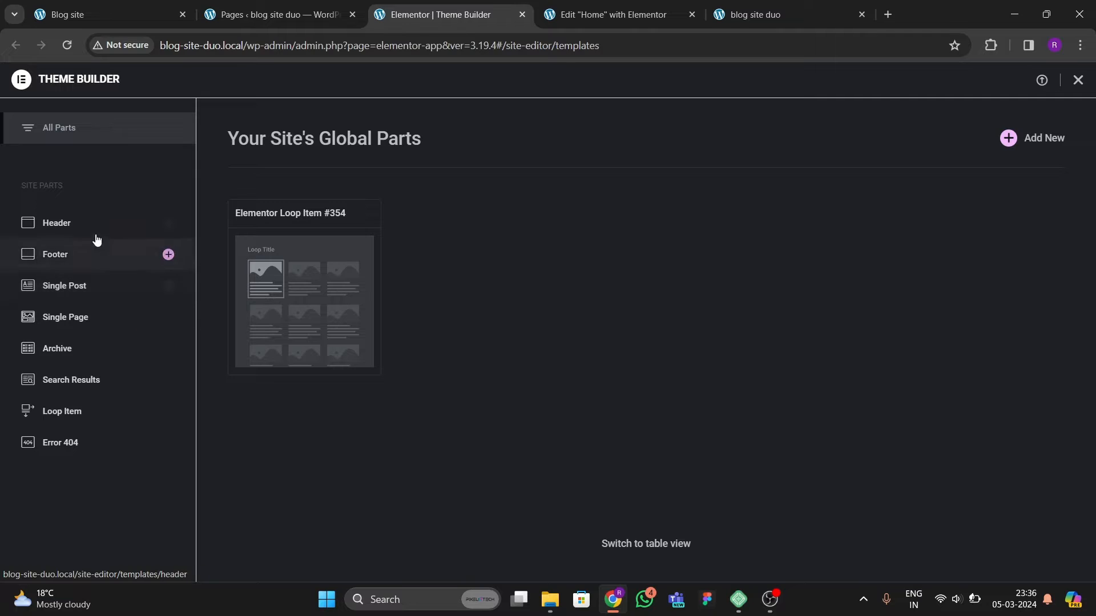
Step: Rename the existing Loop Item template to hero slider
left_click(76, 411)
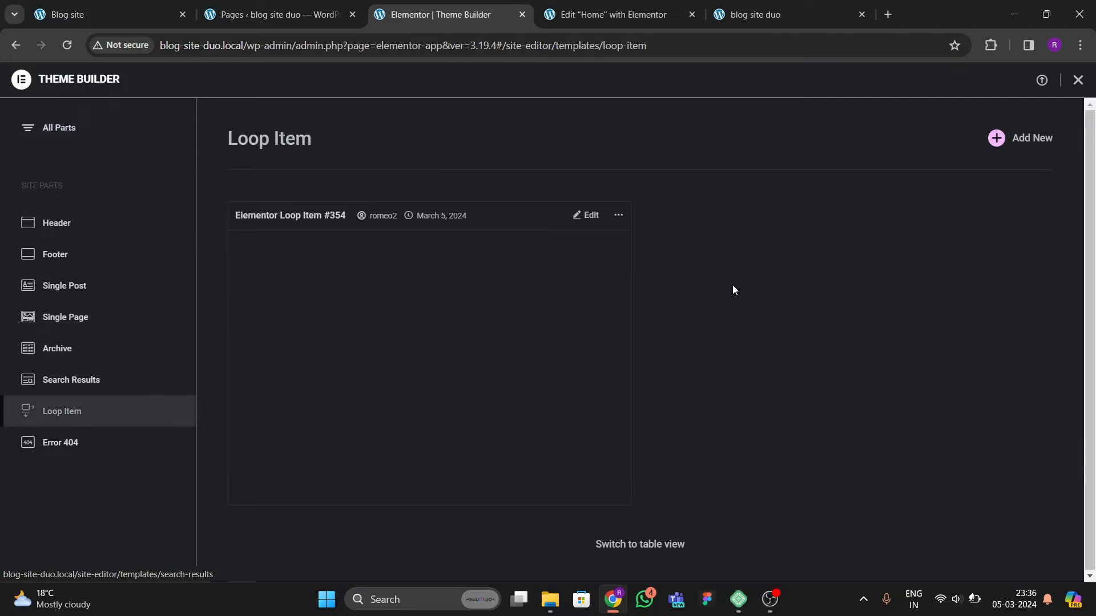
left_click(618, 215)
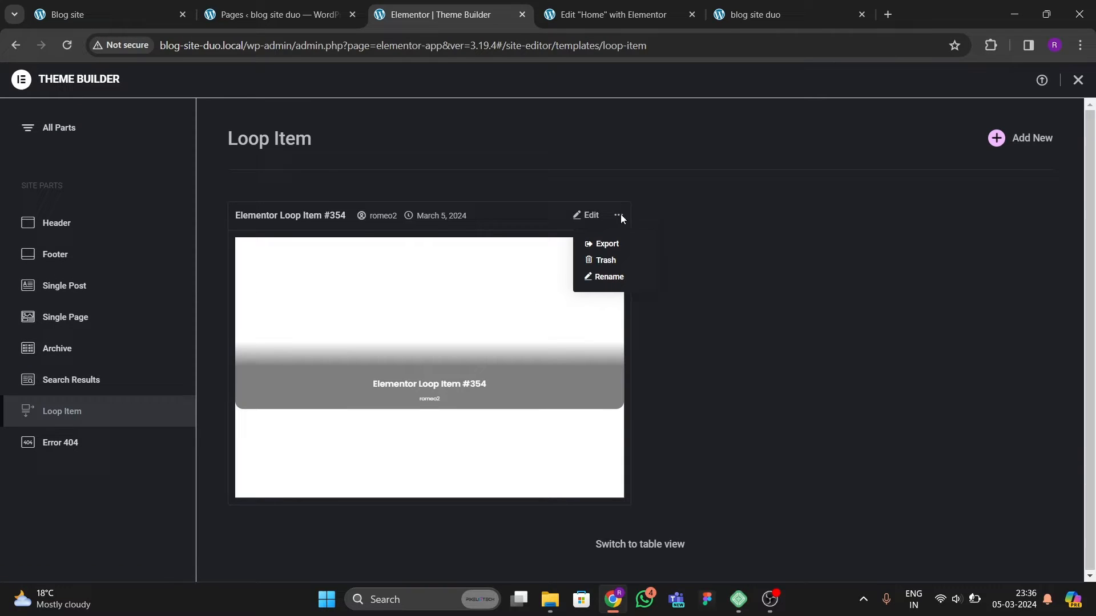
left_click(609, 275)
key("BackSpace")
key("BackSpace")
key("BackSpace")
key("BackSpace")
key("BackSpace")
key("BackSpace")
key("BackSpace")
key("BackSpace")
key("BackSpace")
key("BackSpace")
key("BackSpace")
key("BackSpace")
key("BackSpace")
key("BackSpace")
key("BackSpace")
key("BackSpace")
key("BackSpace")
key("BackSpace")
key("BackSpace")
key("BackSpace")
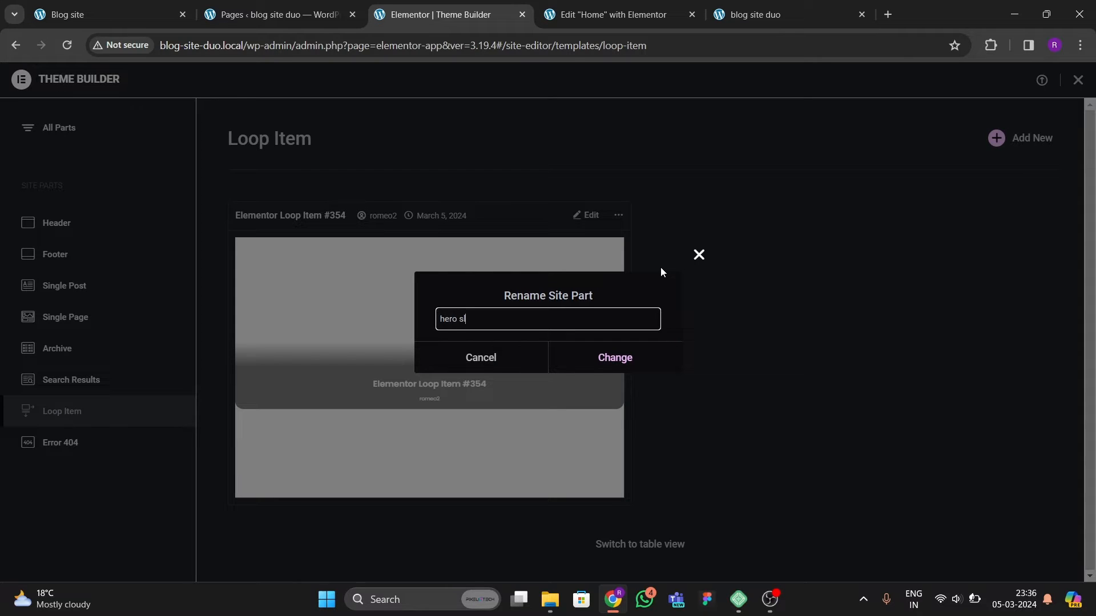
type("hero slider")
left_click(616, 360)
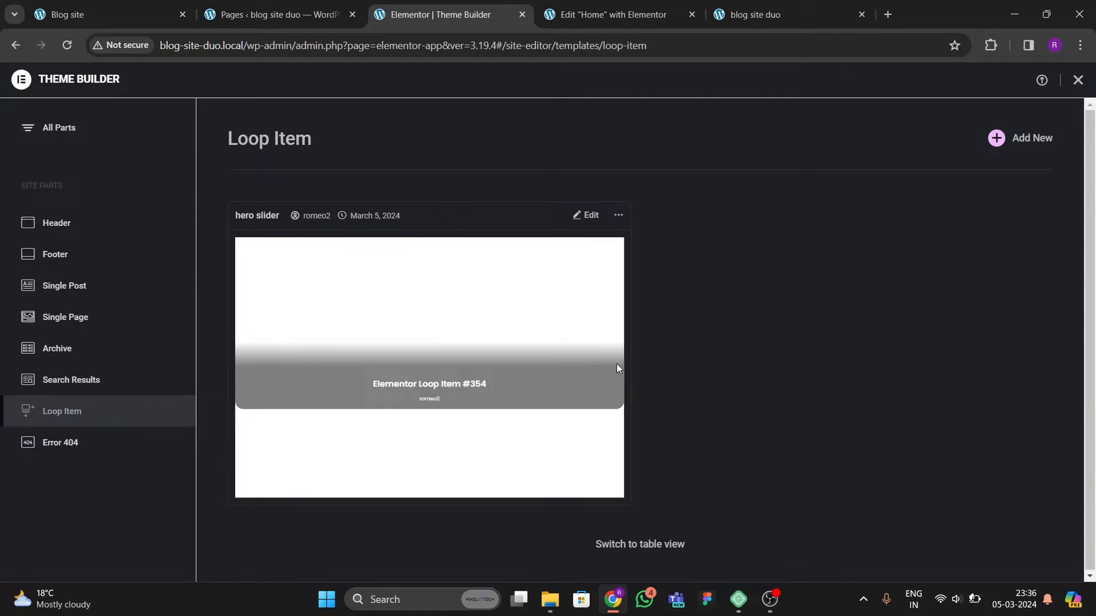
Step: Create a new Loop Item template and close the template library without choosing a design
left_click(988, 142)
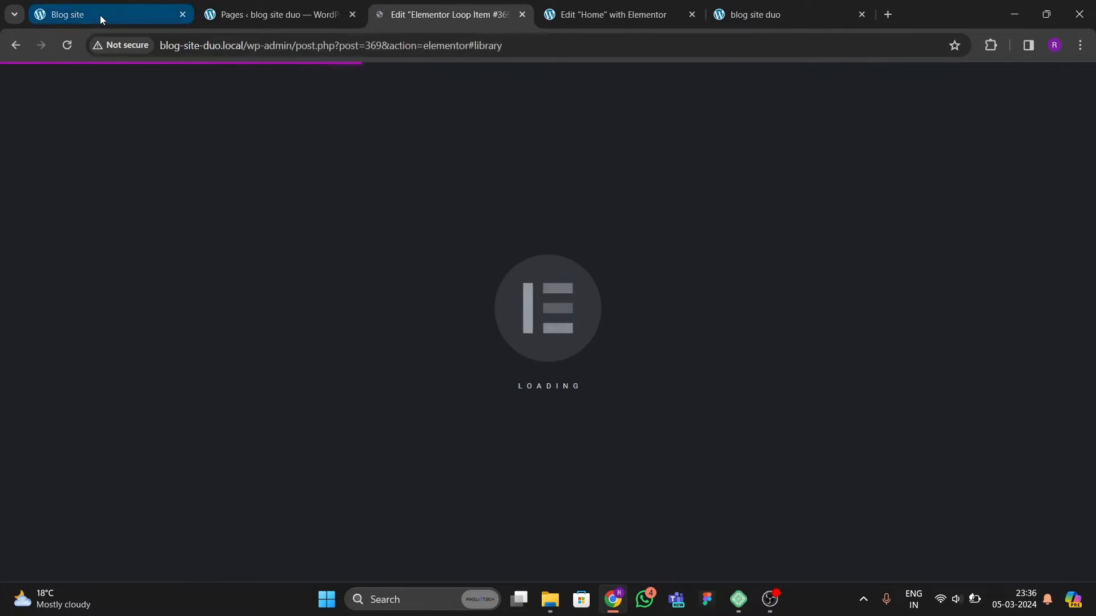
left_click(100, 15)
scroll(220, 410, "down", 1)
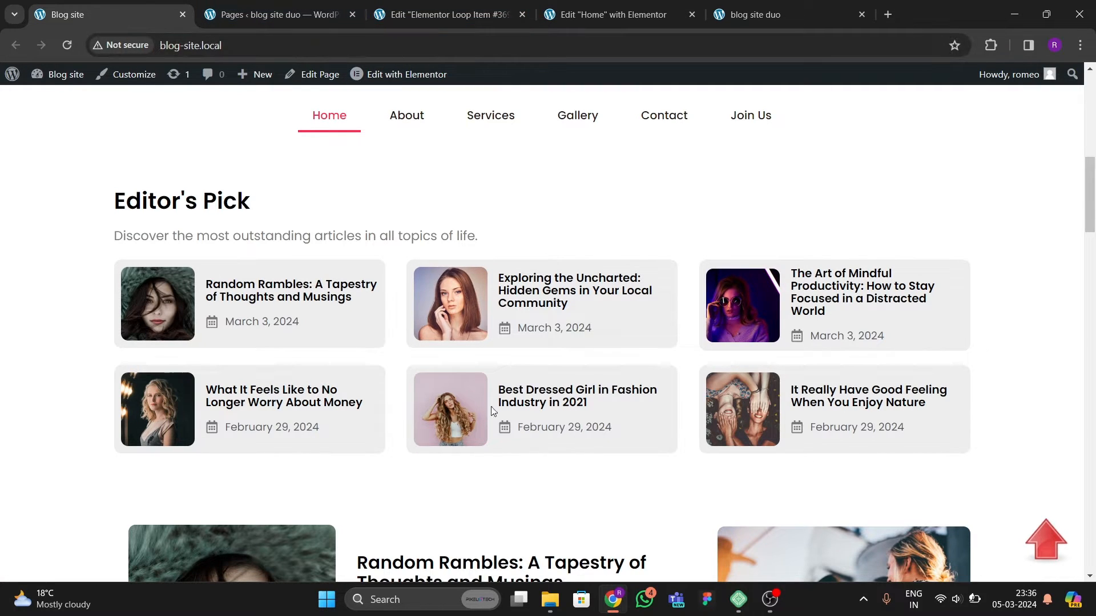
left_click(489, 14)
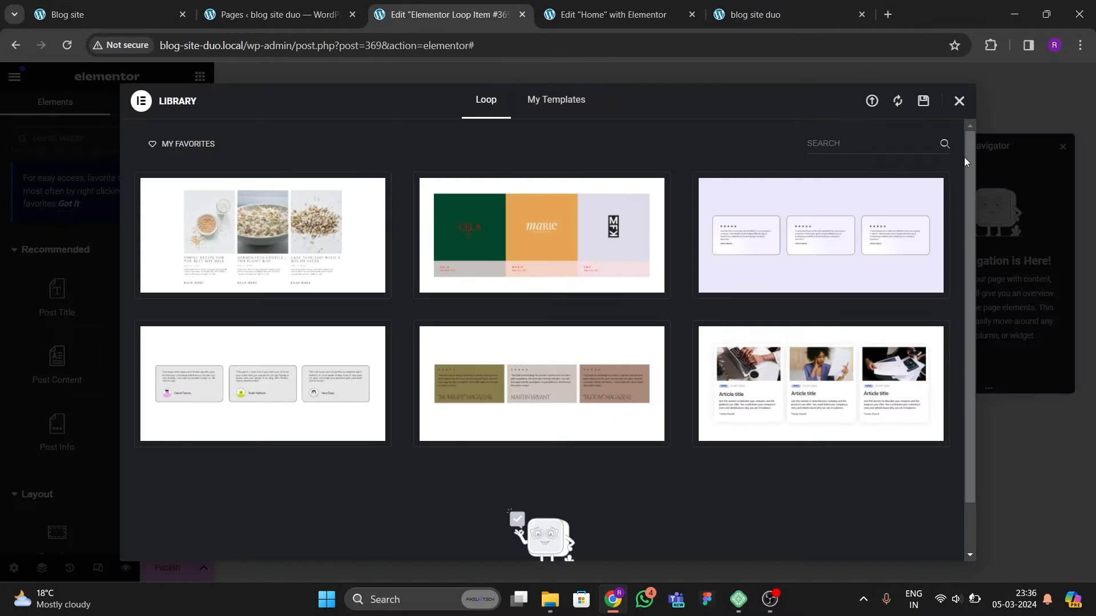
left_click(961, 100)
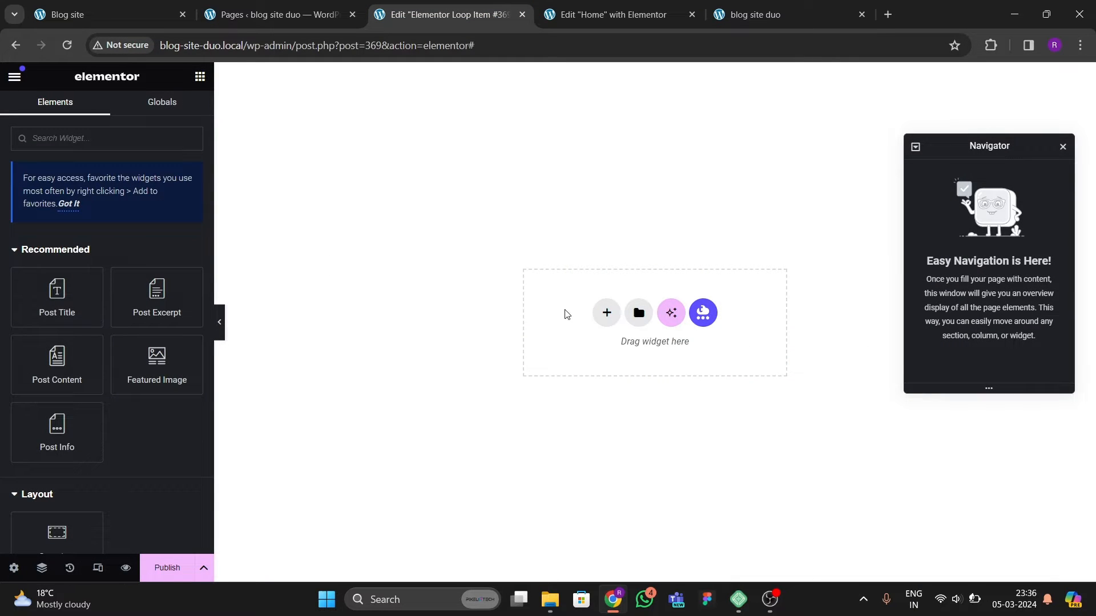
Step: Add a two-column container structure to the empty loop item canvas, comparing against the original site's Editor's Pick cards
left_click(606, 312)
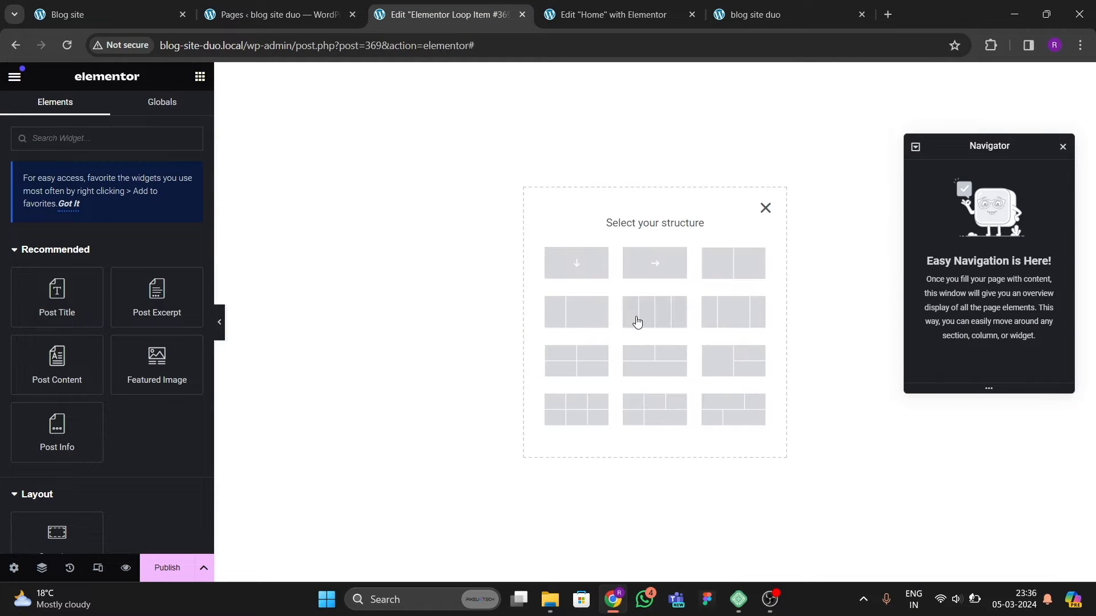
left_click(722, 273)
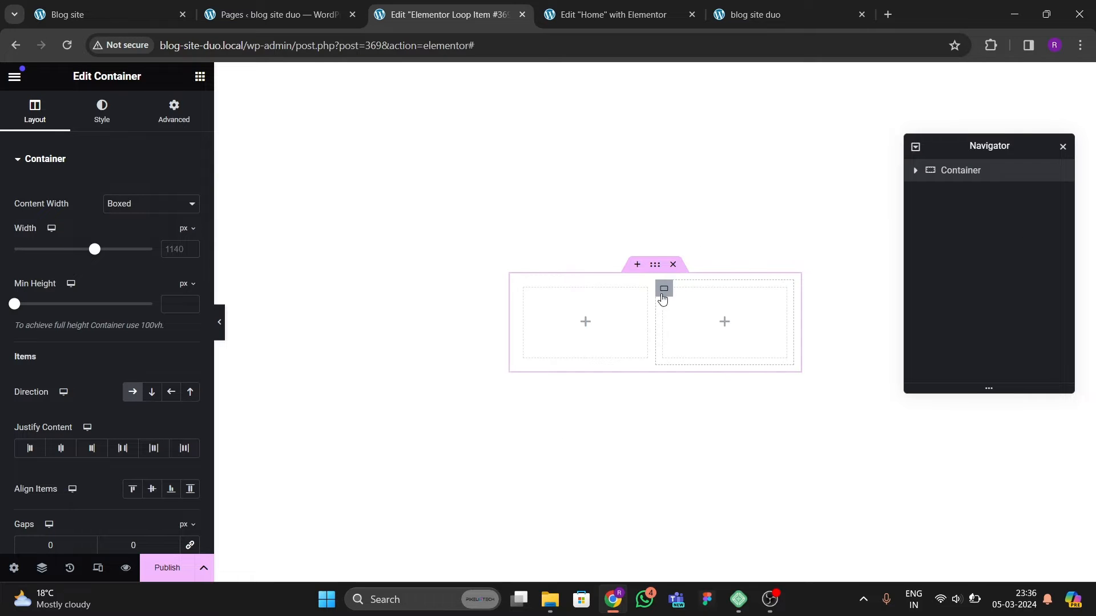
left_click(134, 11)
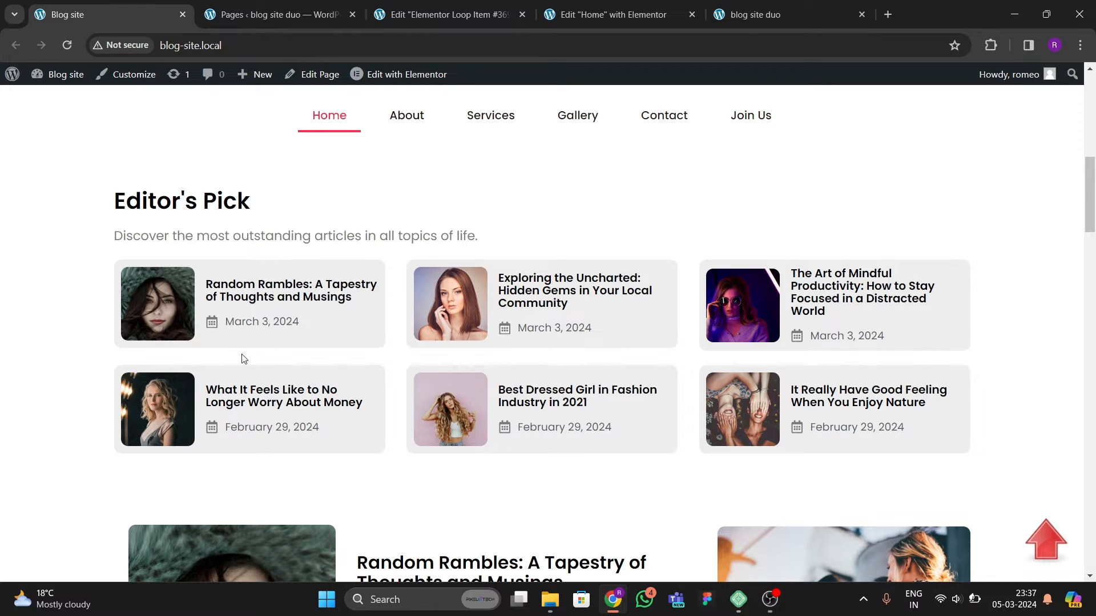
left_click(474, 15)
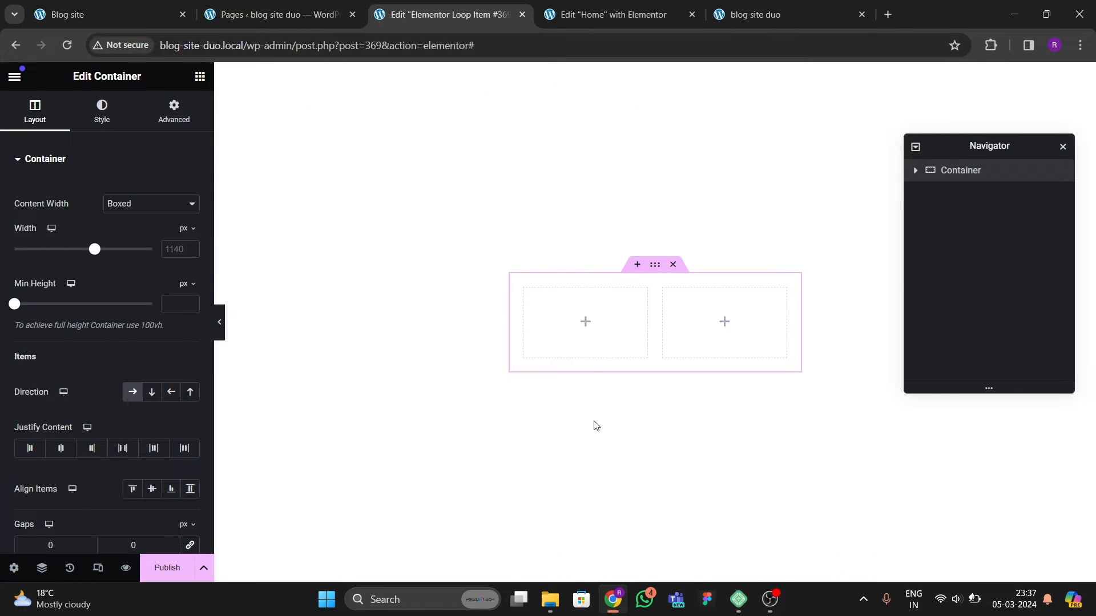
Step: Set the outer container's padding to 0 on all sides
left_click(143, 228)
left_click(174, 108)
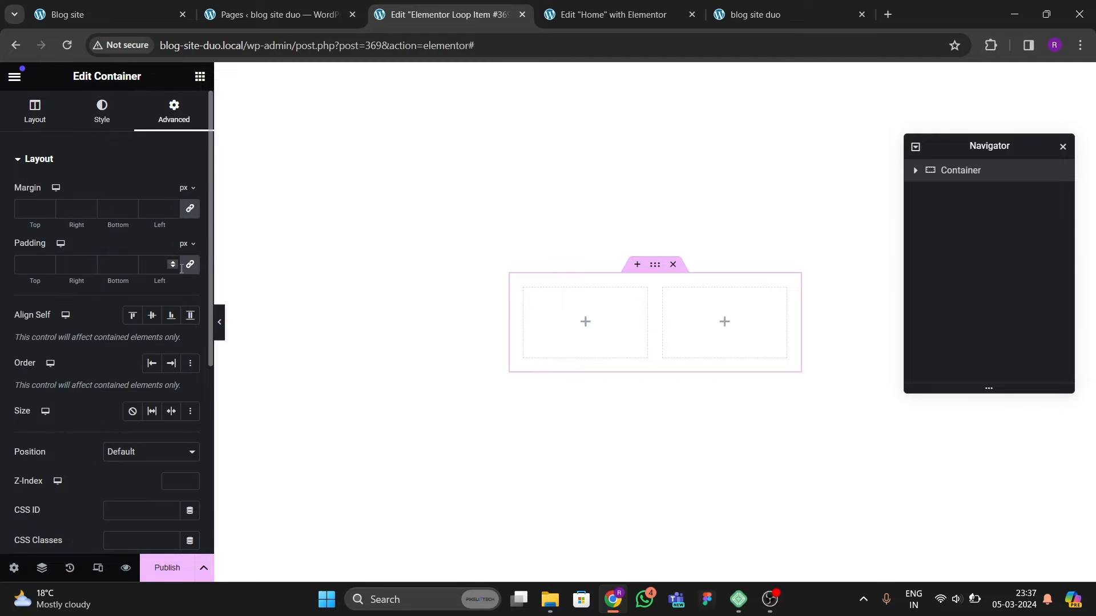
left_click(192, 272)
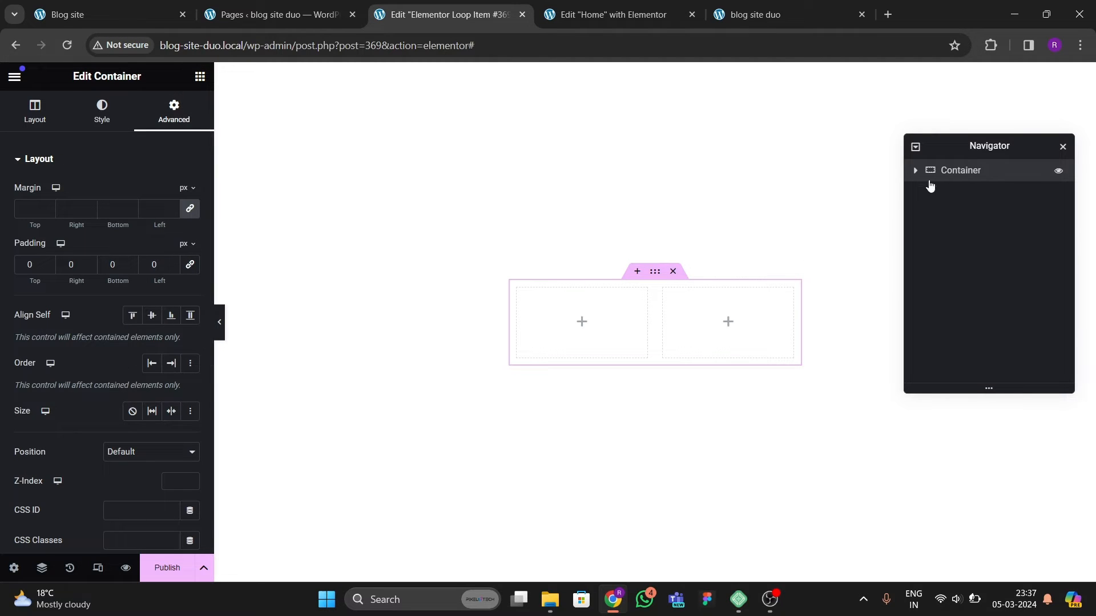
Step: Set the inner containers' widths to 30% for the left column and 70% for the right column
left_click(959, 194)
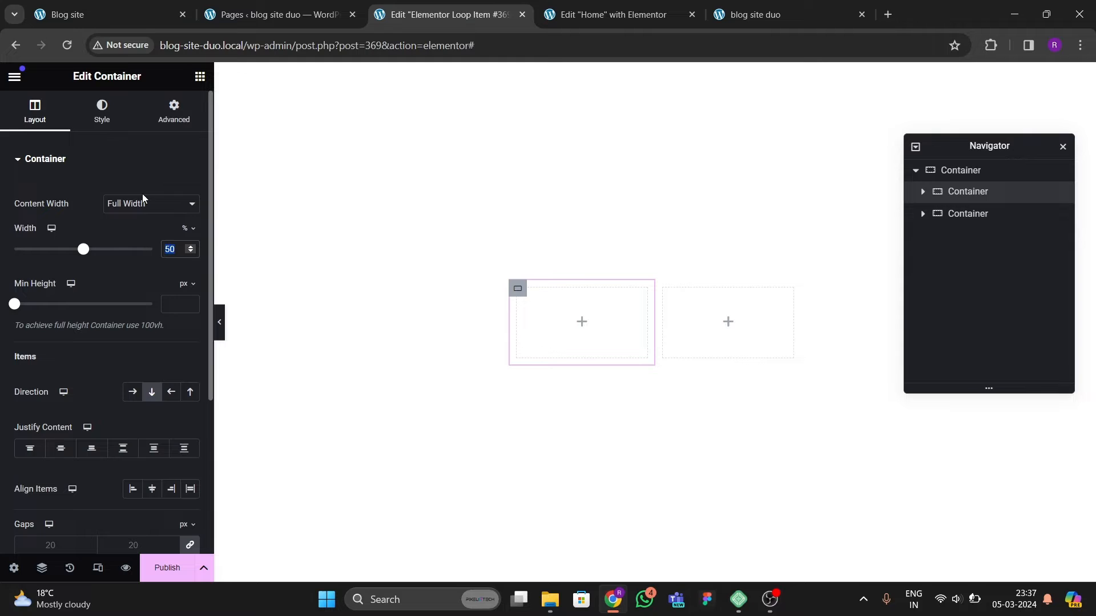
type("30")
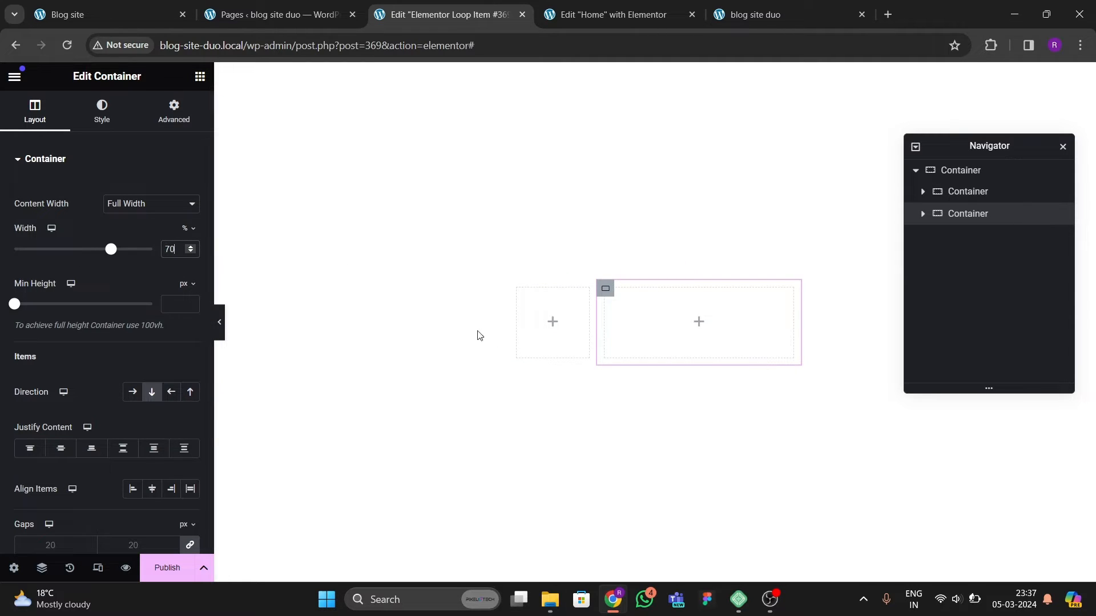
left_click(1009, 194)
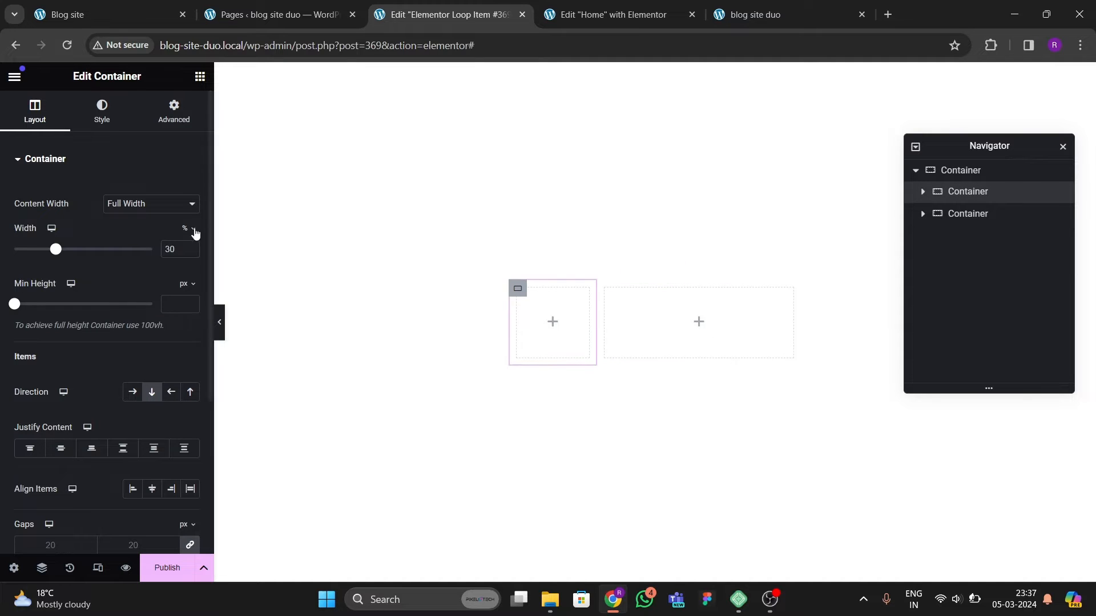
left_click(174, 111)
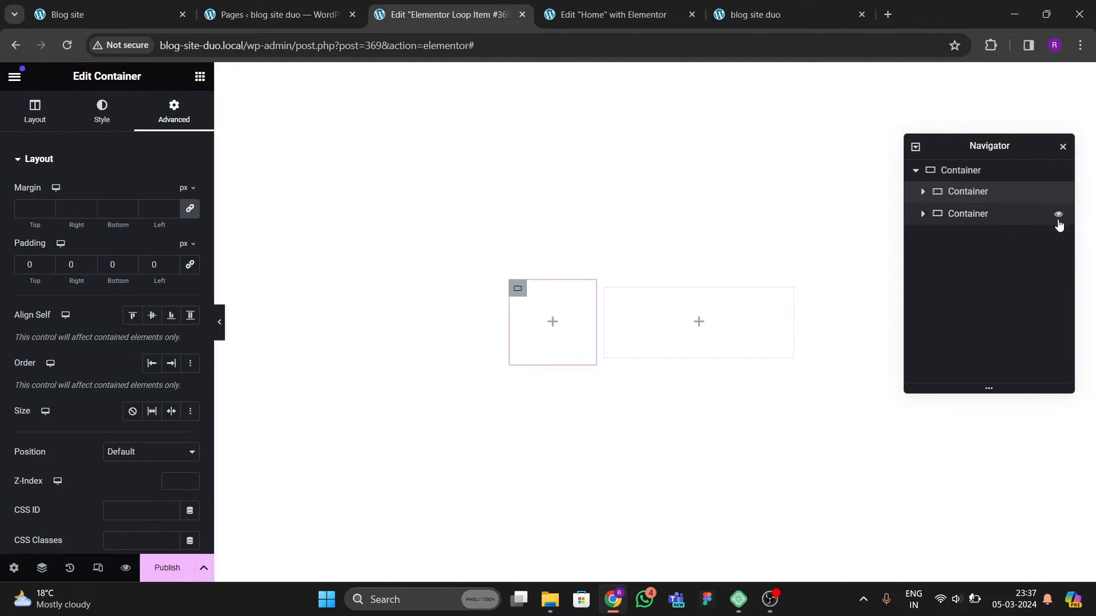
left_click(174, 111)
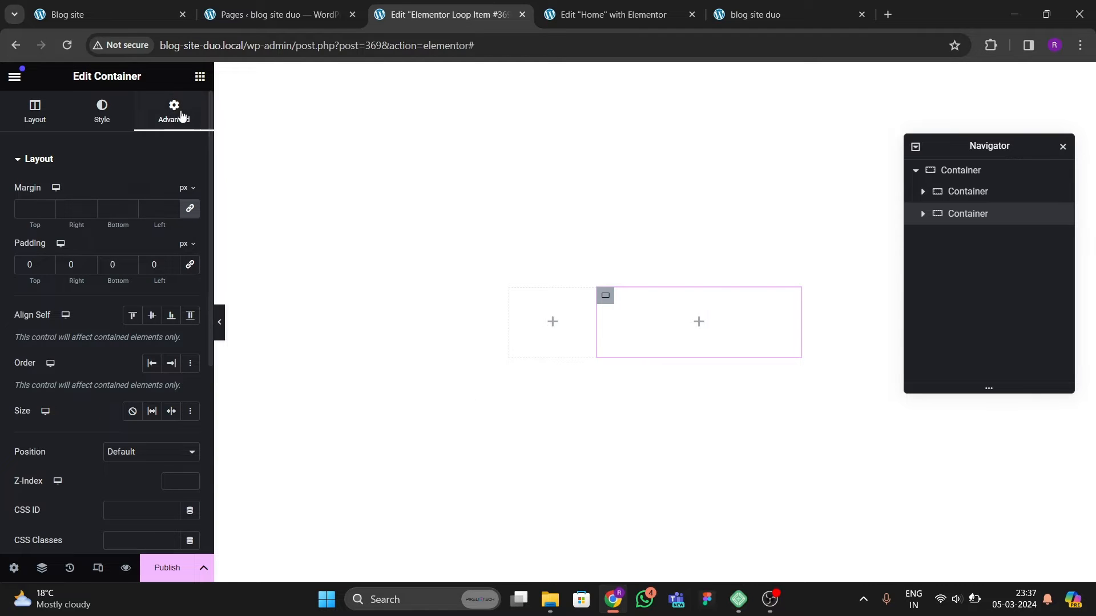
Step: Add an Image widget to the left column and set its source to the post's Featured Image
left_click(199, 76)
scroll(126, 328, "down", 3)
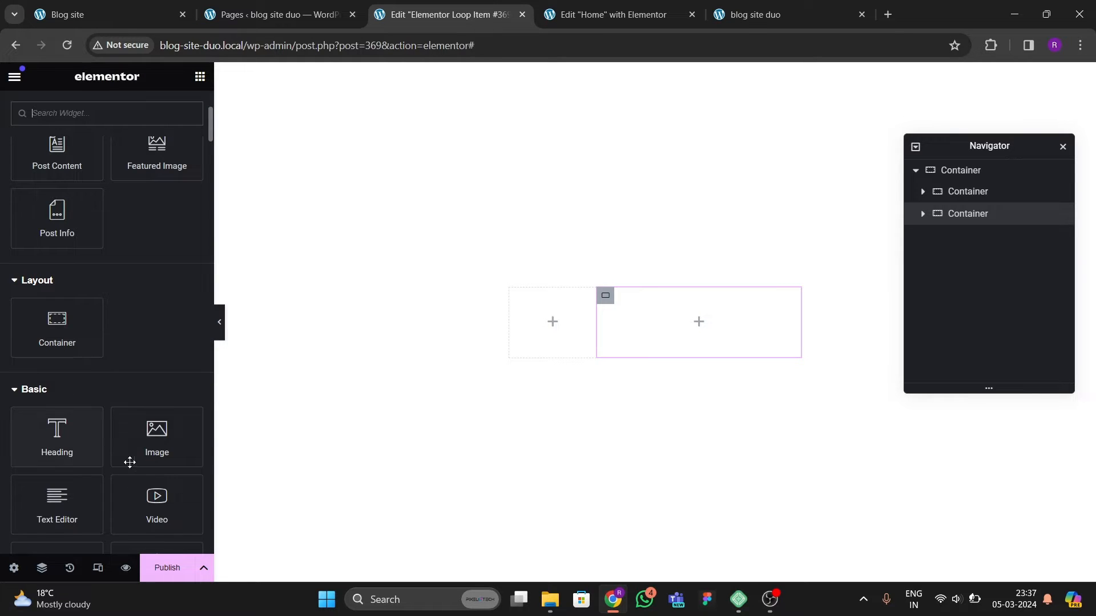
left_click_drag(127, 458, 538, 328)
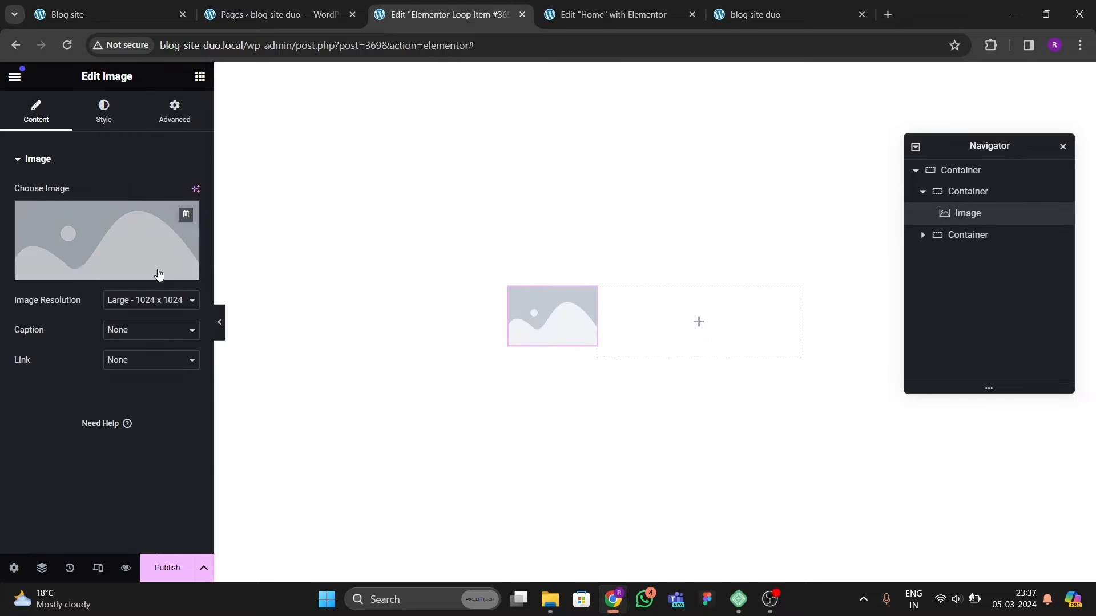
left_click(189, 271)
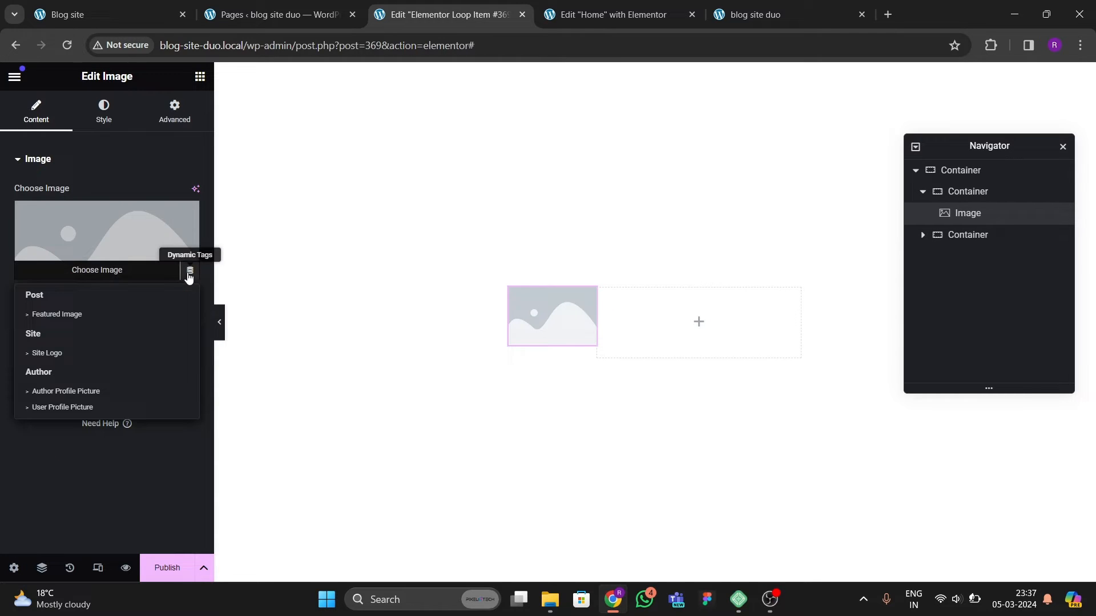
left_click(87, 313)
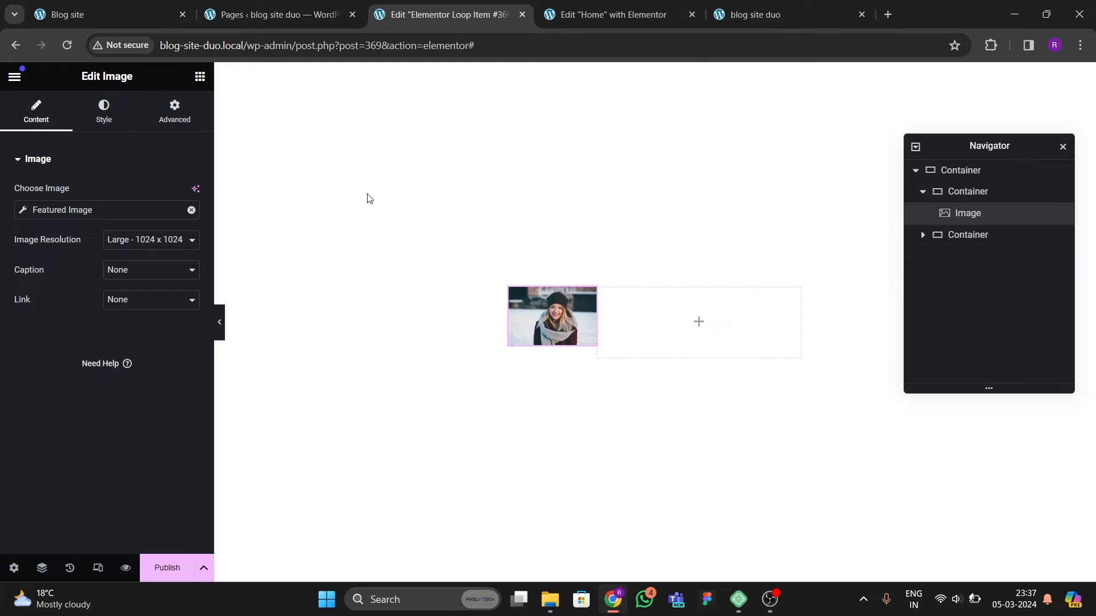
Step: Set the image resolution to Custom with width 400 and height 400, and apply it
left_click(103, 12)
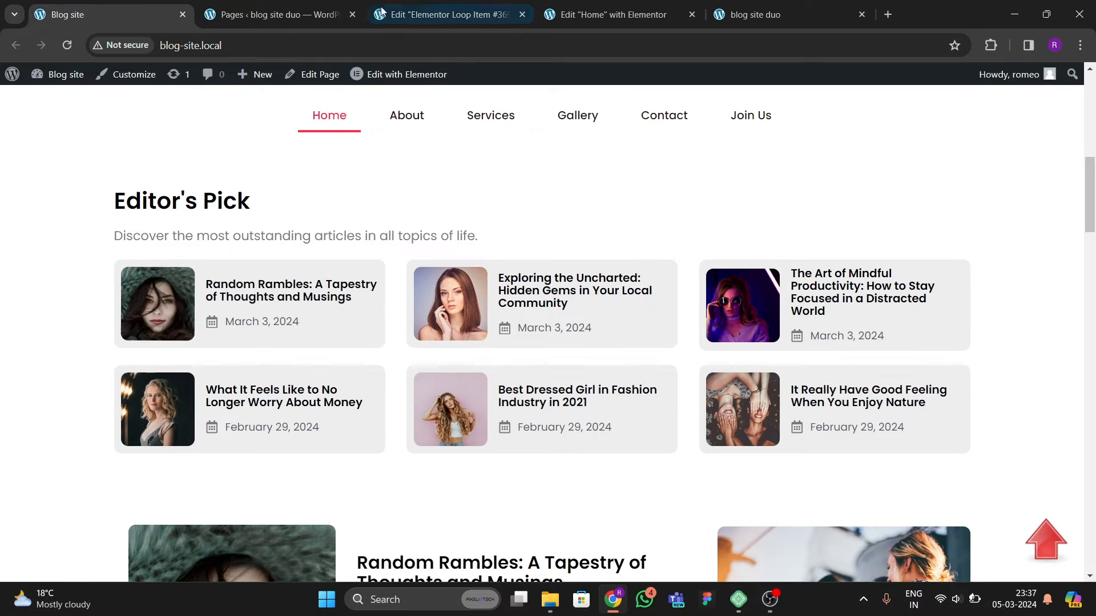
left_click(445, 14)
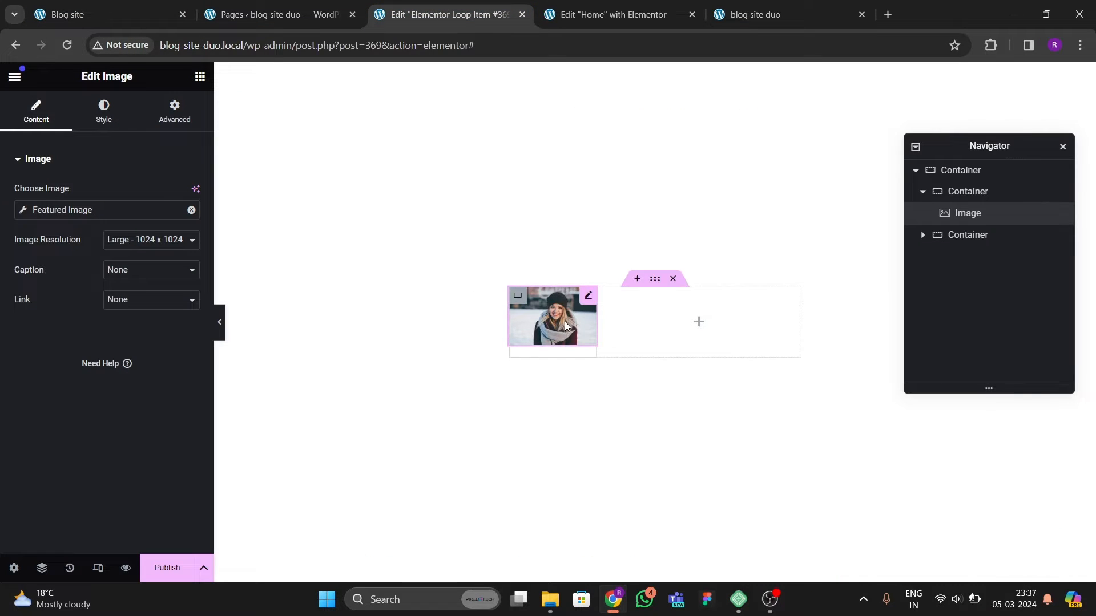
left_click(104, 114)
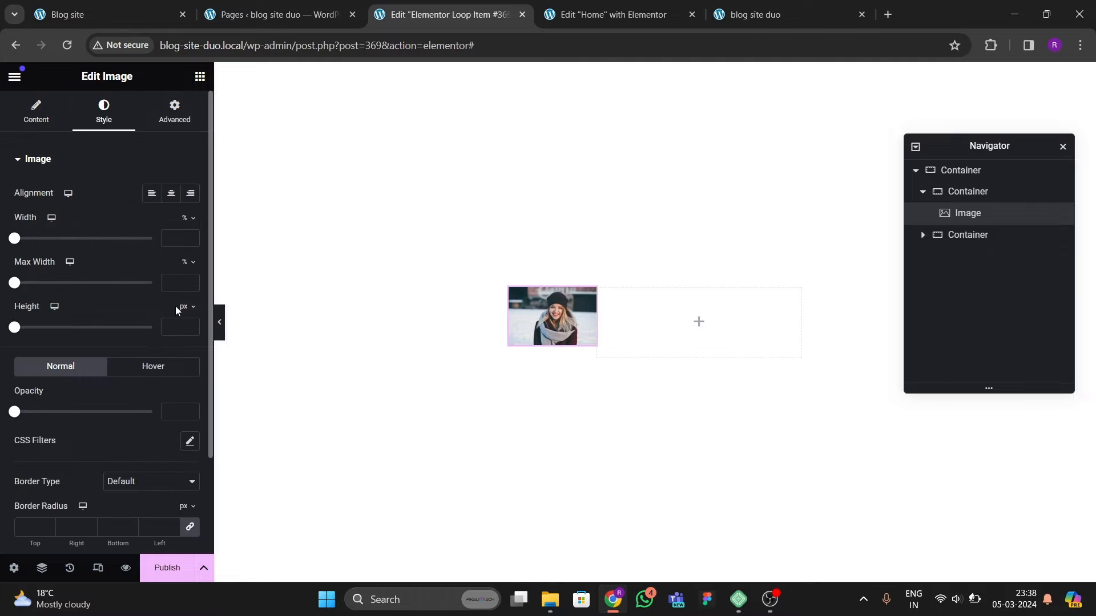
left_click(49, 119)
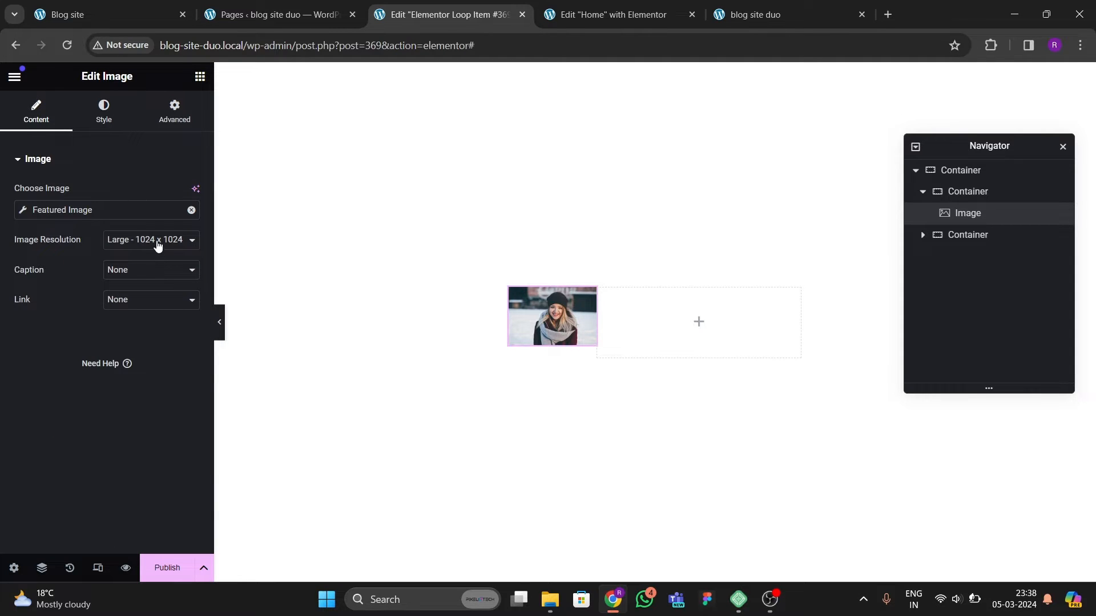
left_click(156, 242)
left_click(136, 321)
left_click(126, 245)
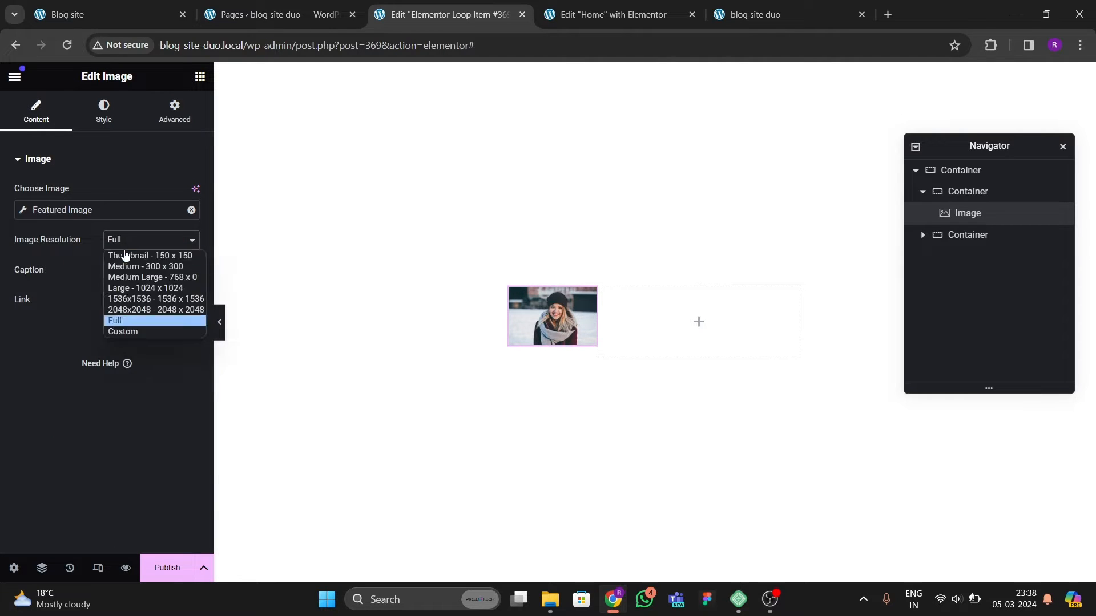
left_click(128, 332)
left_click(34, 318)
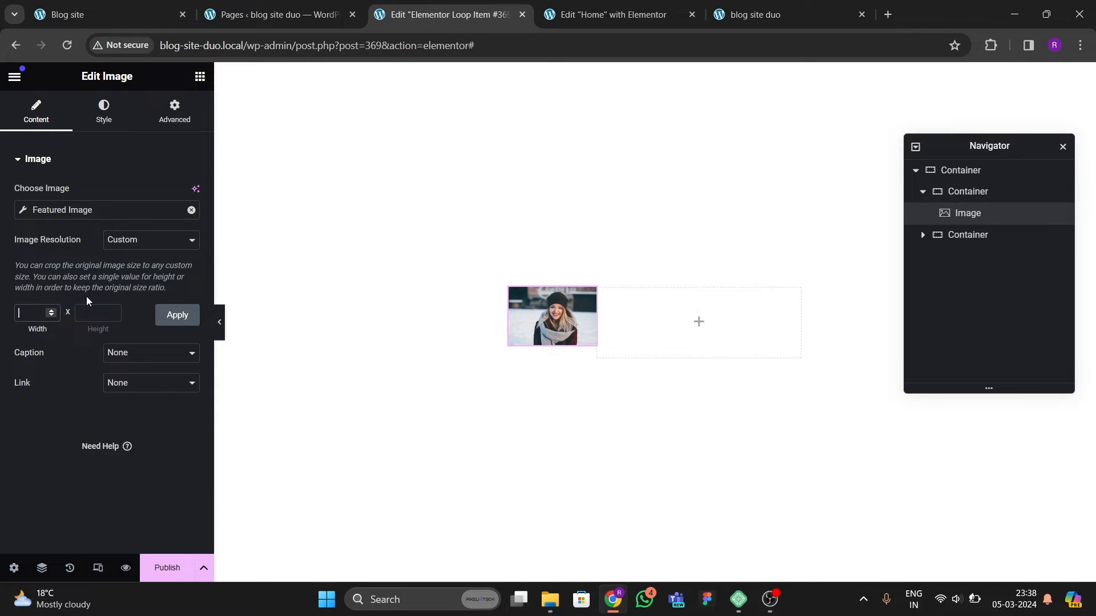
type("400")
key("Tab")
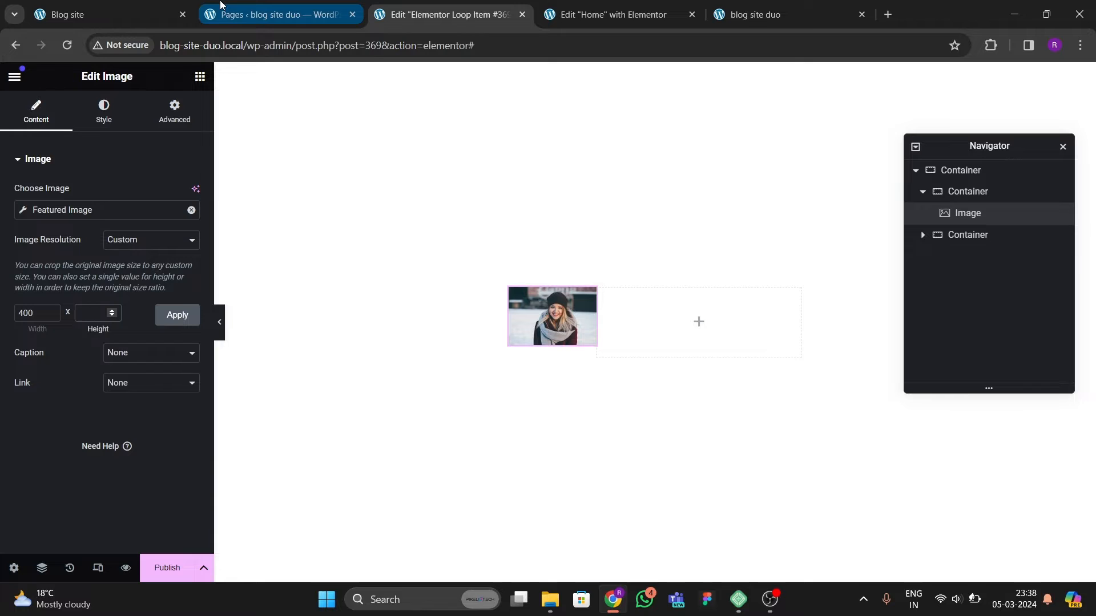
type("400")
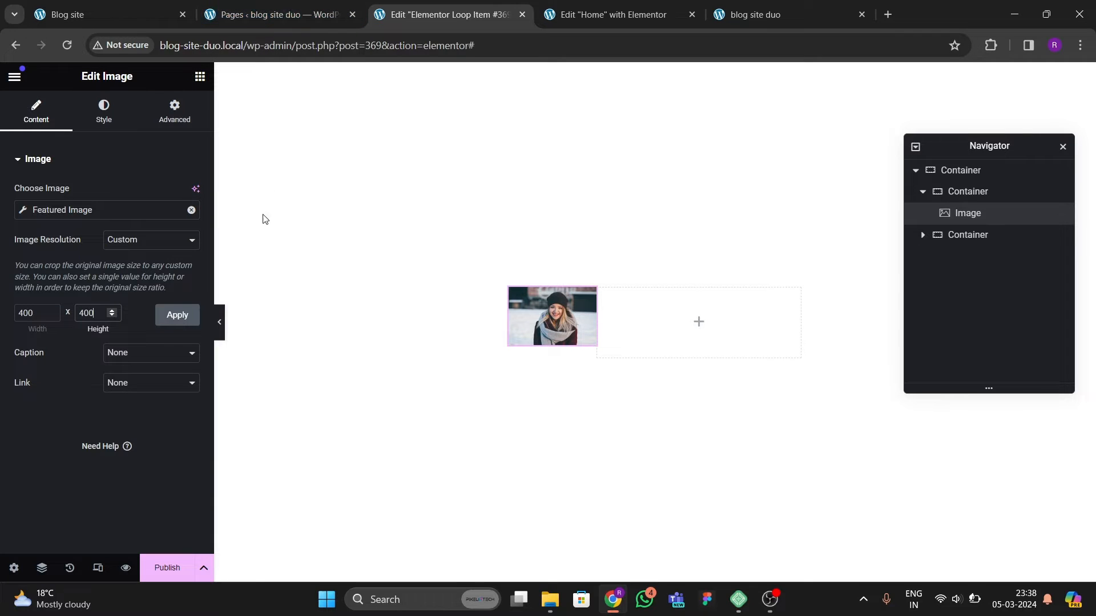
left_click(177, 315)
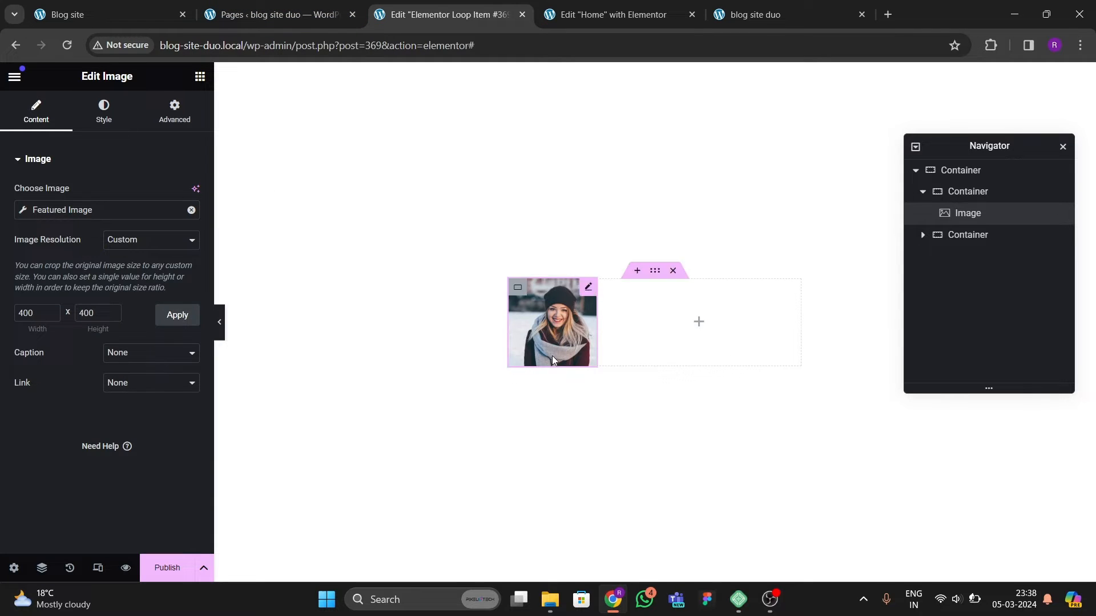
Step: Give the featured image a border radius of 10 px on all corners
left_click(98, 22)
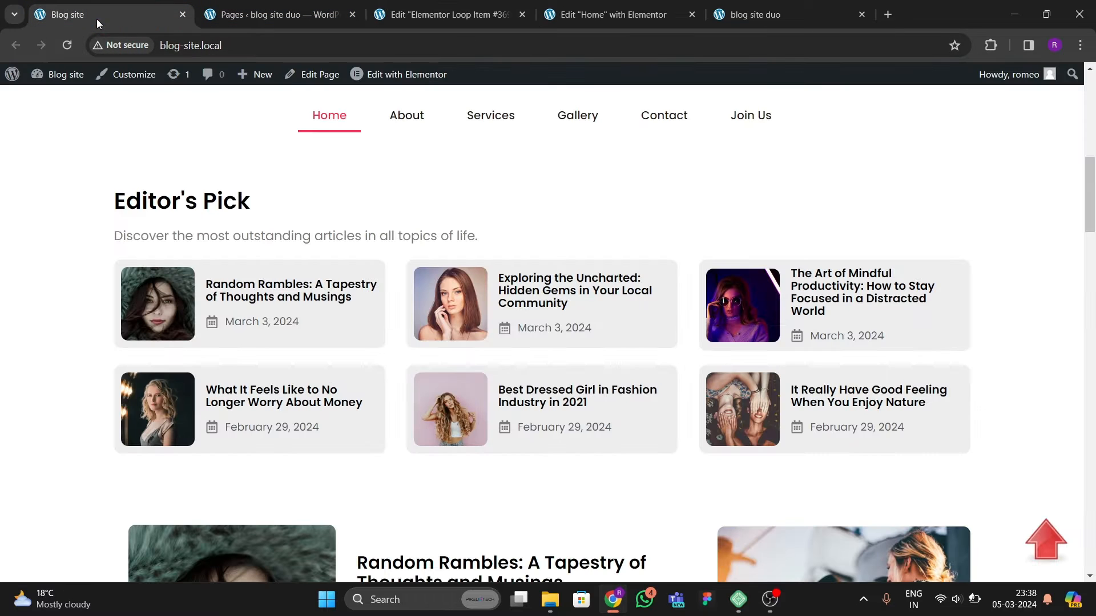
left_click(446, 14)
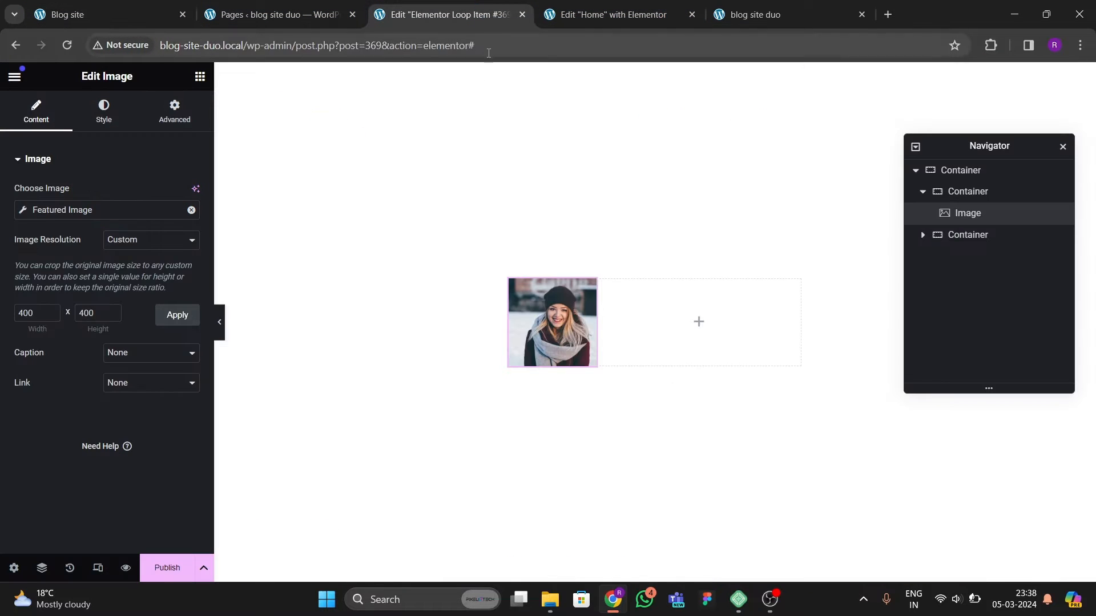
left_click(104, 110)
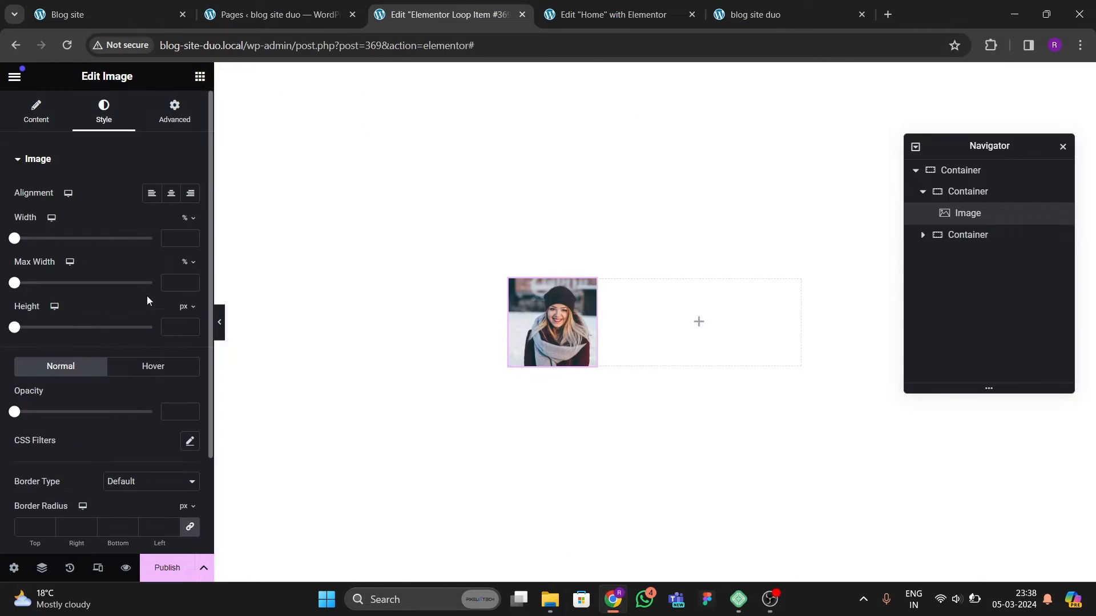
scroll(79, 382, "down", 1)
scroll(79, 381, "down", 1)
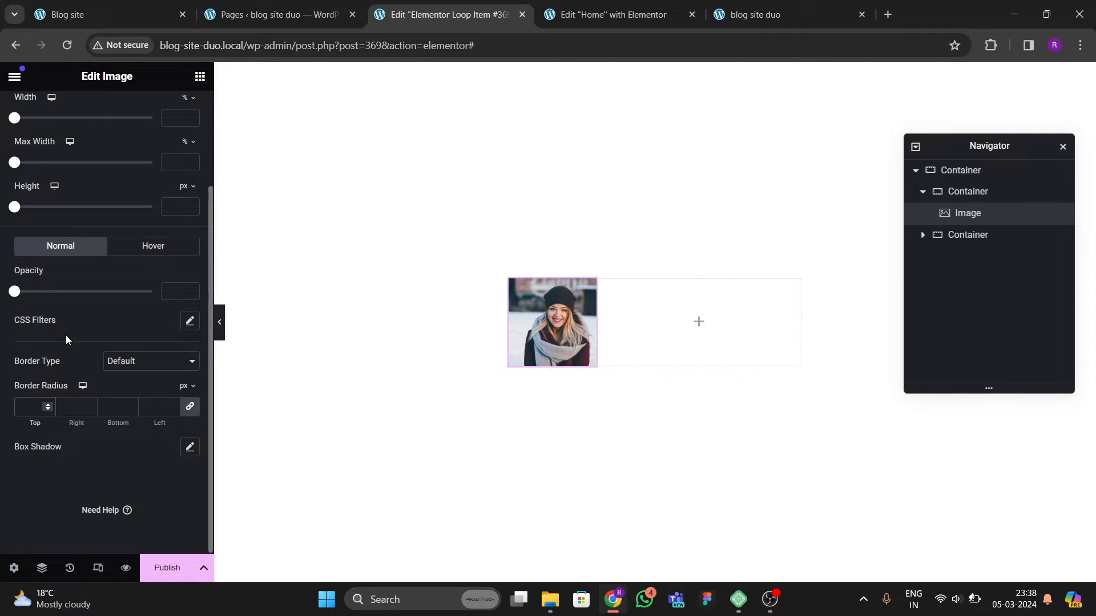
type("10")
key("BackSpace")
type("0")
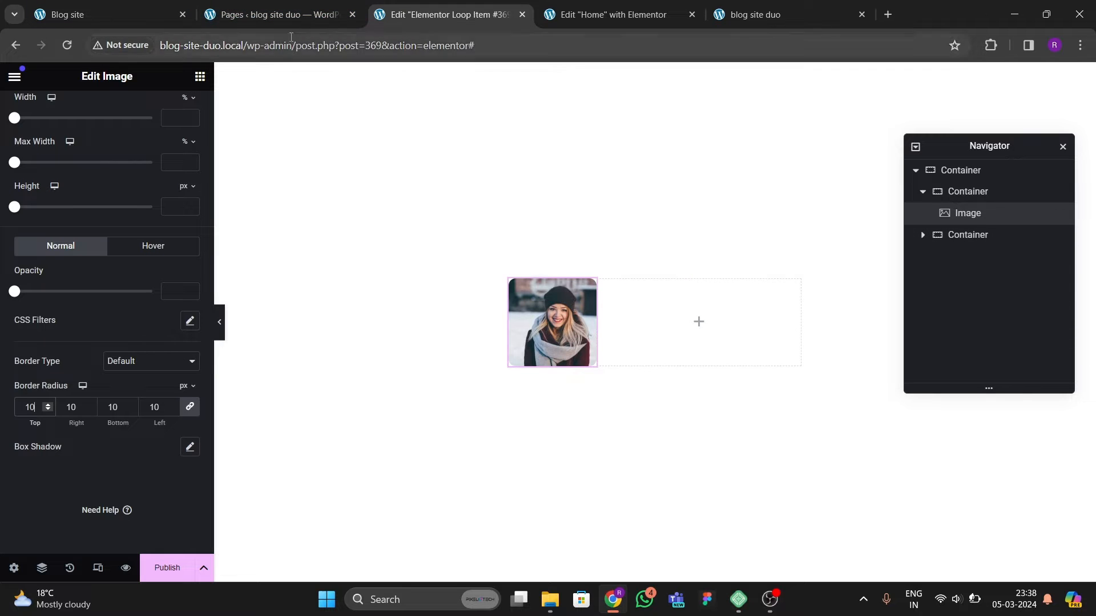
Step: Set the outer container's background color to #F3F3F3, then check the original site's card styling
left_click(108, 15)
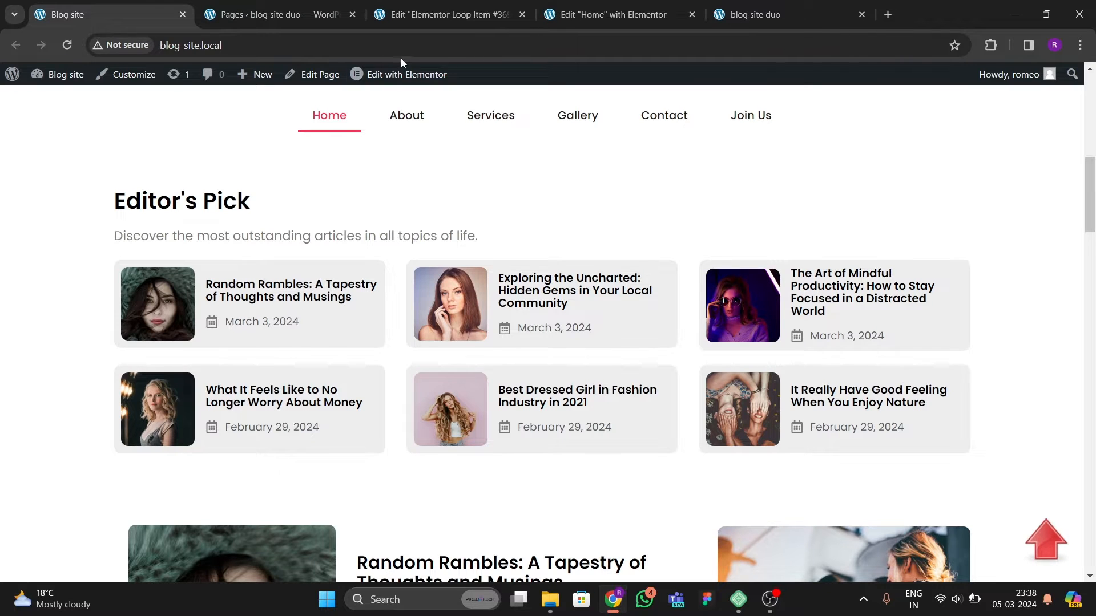
left_click(400, 14)
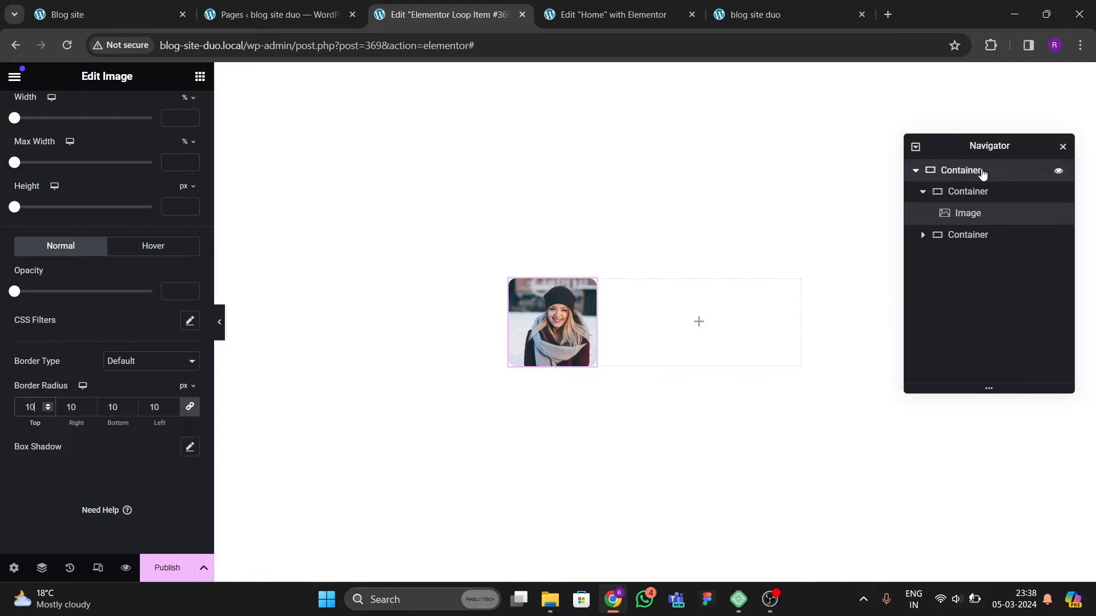
left_click(981, 171)
left_click(101, 111)
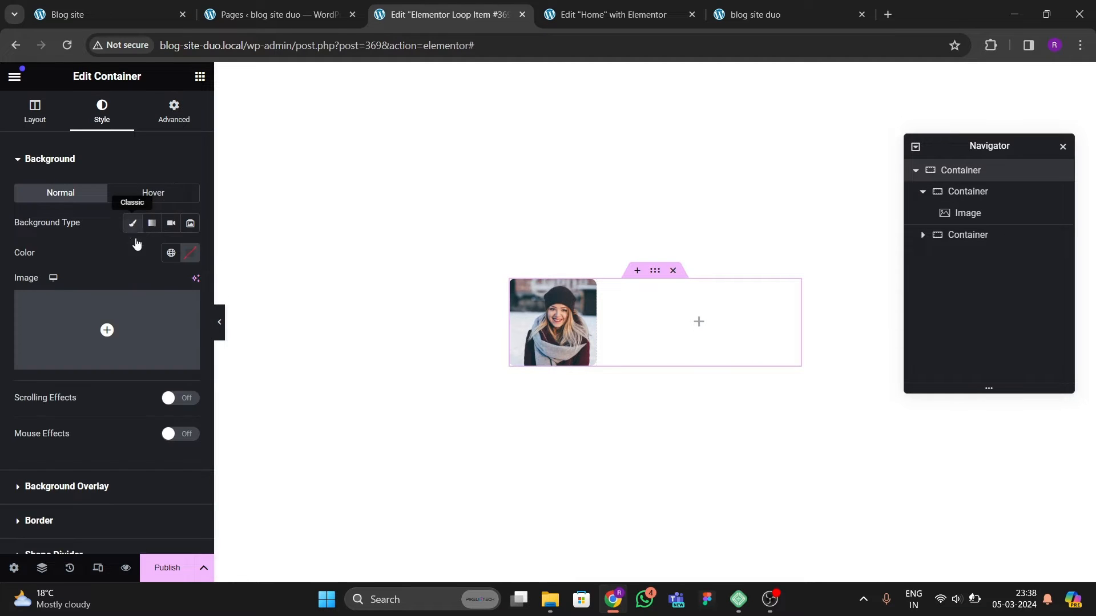
left_click(190, 253)
type("#F3F3F3")
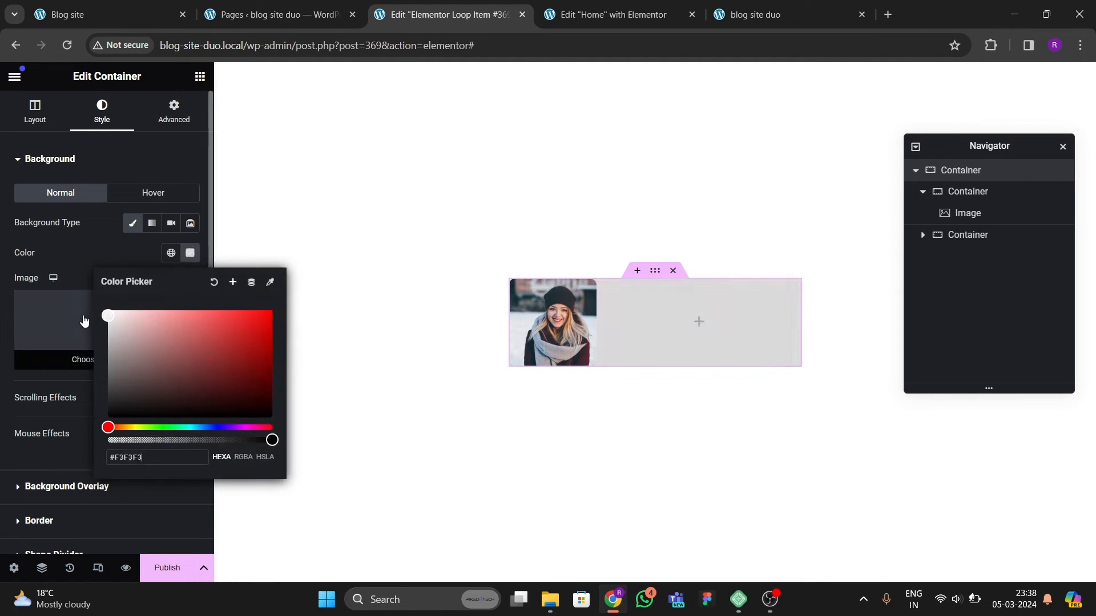
left_click_drag(83, 316, 81, 319)
left_click(114, 248)
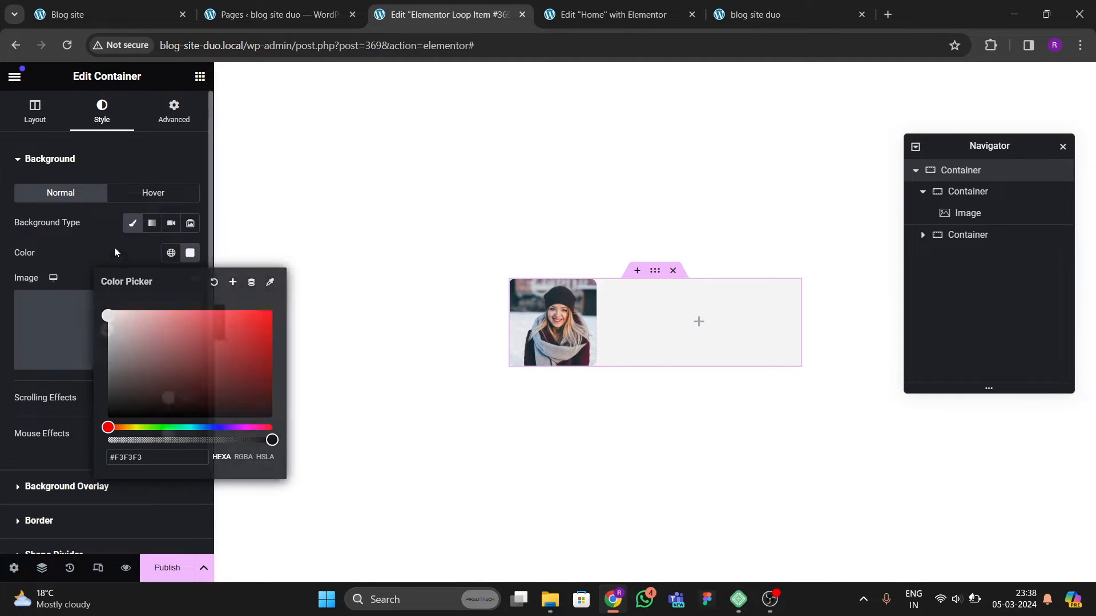
left_click(140, 17)
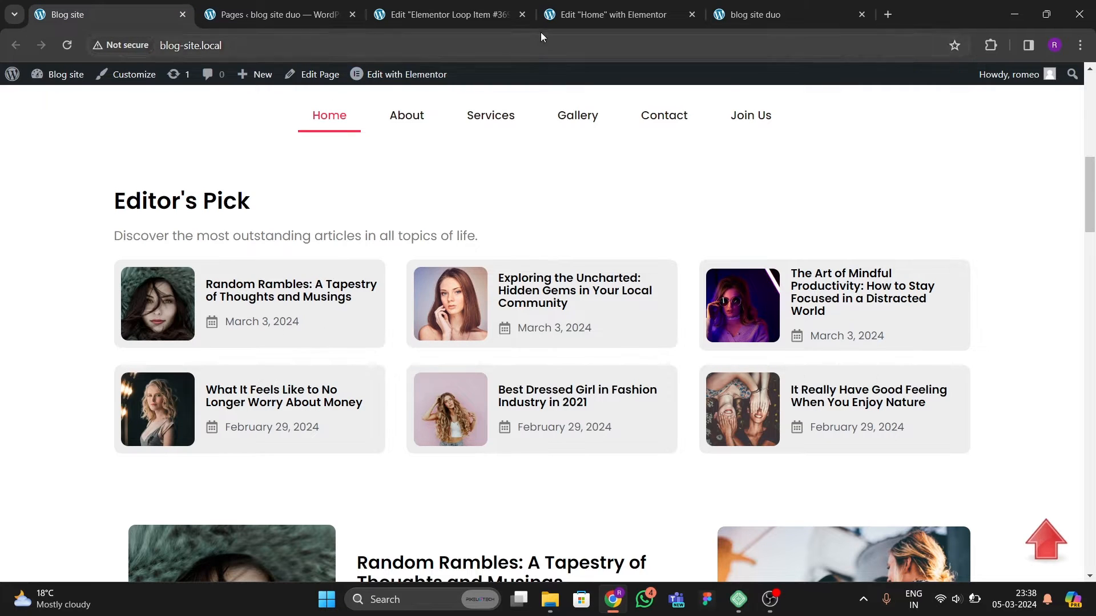
Step: Add a Heading widget to the right column of the loop item card
left_click(445, 15)
left_click(201, 78)
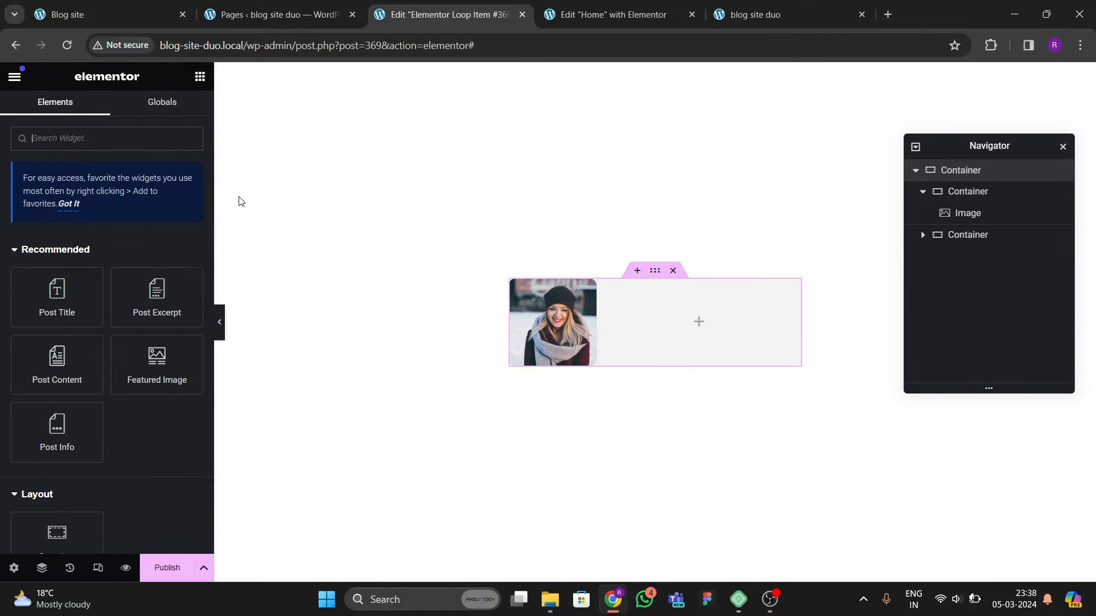
scroll(167, 321, "down", 6)
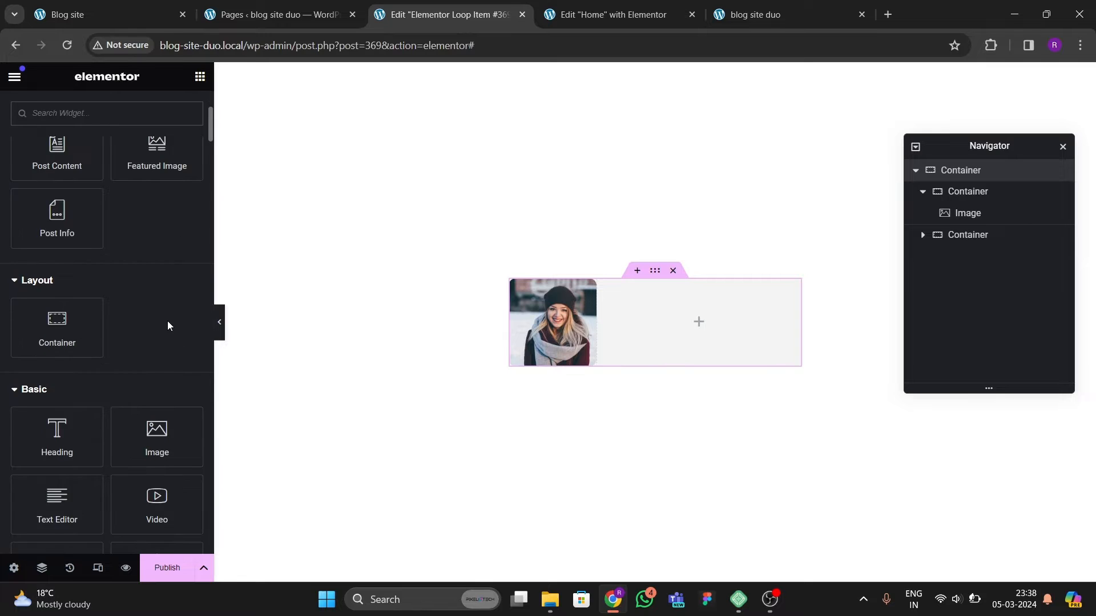
left_click_drag(58, 307, 671, 326)
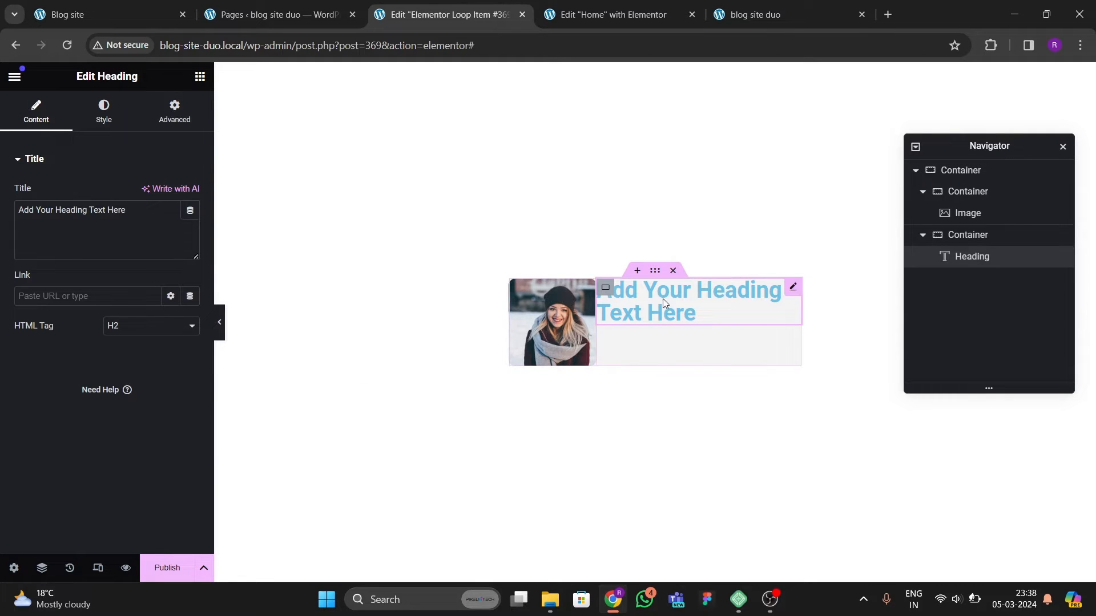
Step: Set the heading's title to the dynamic Post Title tag
left_click(190, 210)
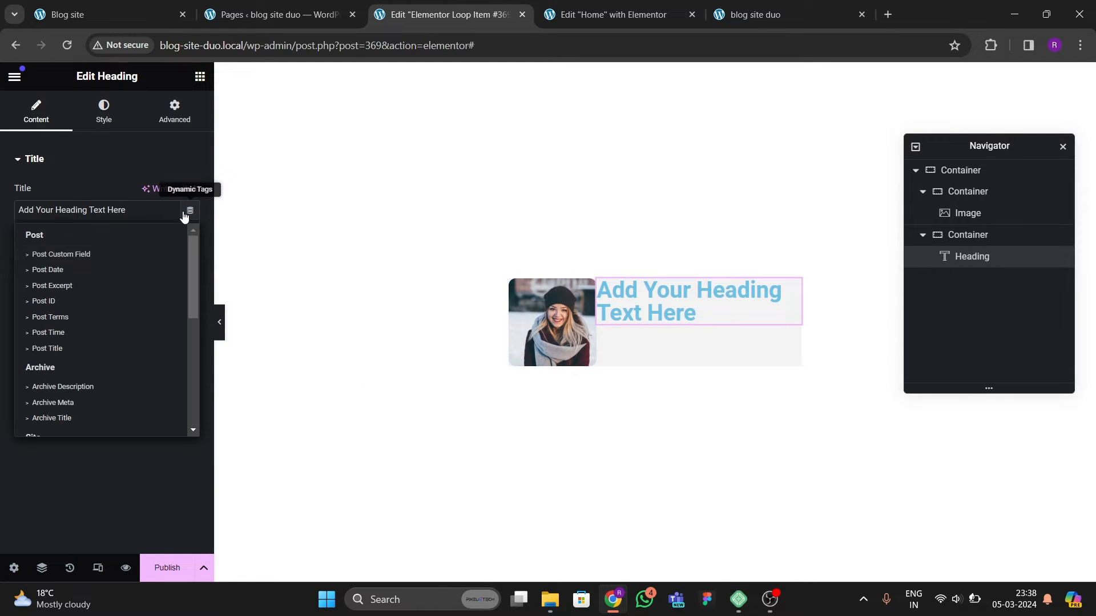
left_click(56, 334)
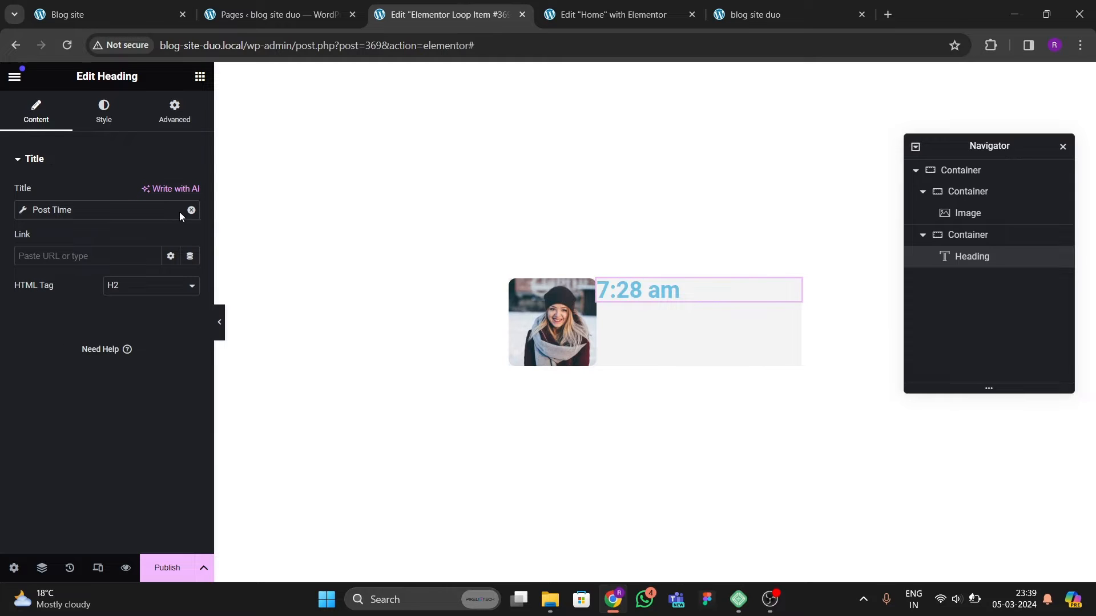
left_click(191, 210)
left_click(190, 211)
left_click(45, 349)
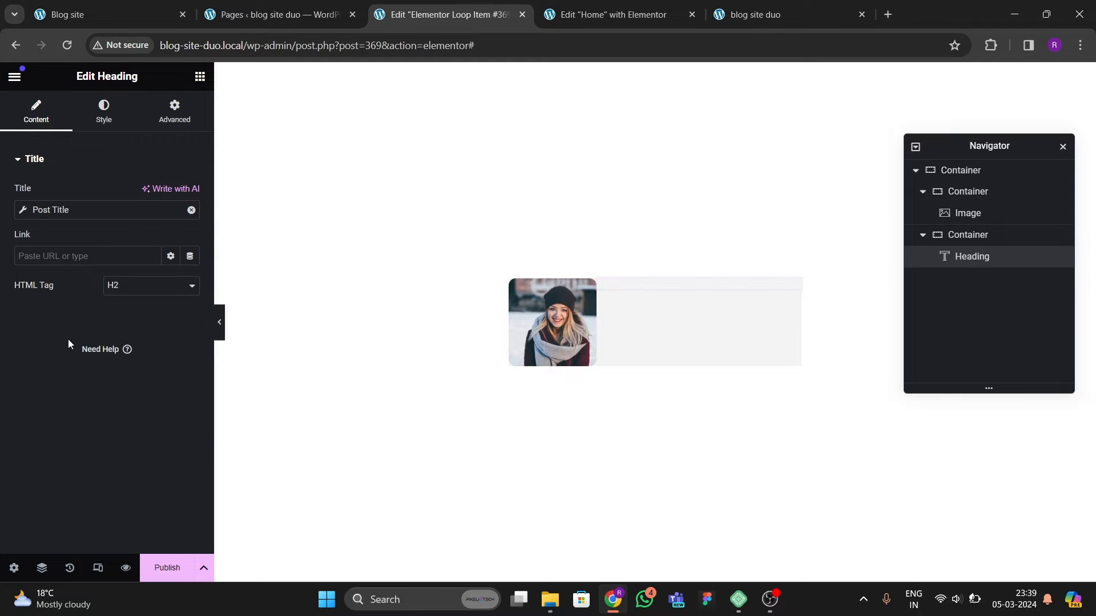
Step: Set the heading's text color to black
left_click(103, 111)
left_click(190, 223)
left_click_drag(193, 322, 55, 396)
left_click(54, 396)
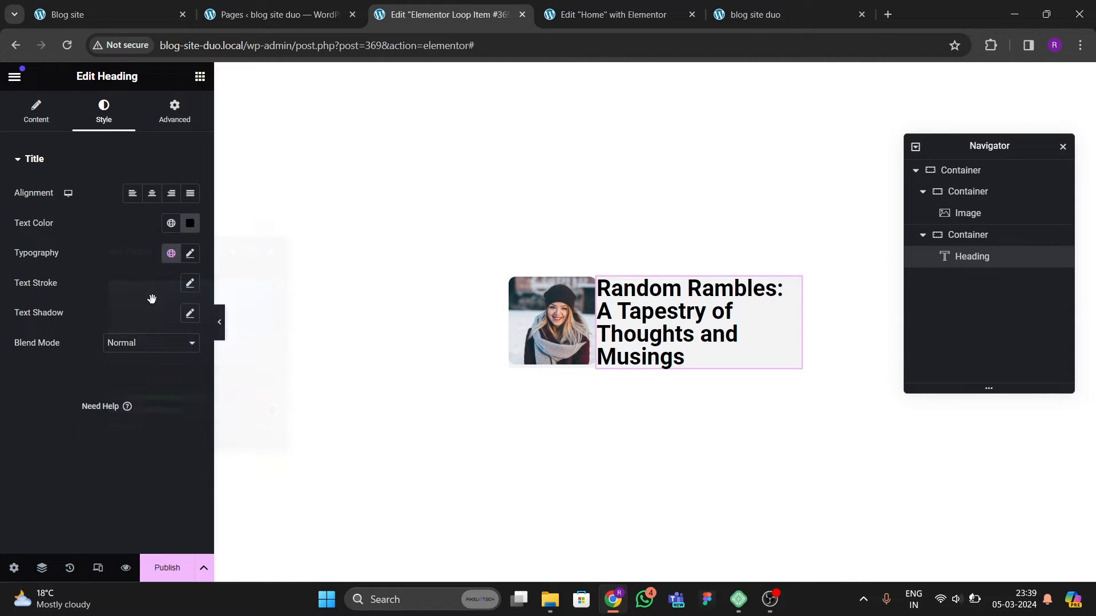
Step: Set the heading typography to Poppins, weight 500 (Medium), size 18 px
left_click(190, 253)
left_click(137, 319)
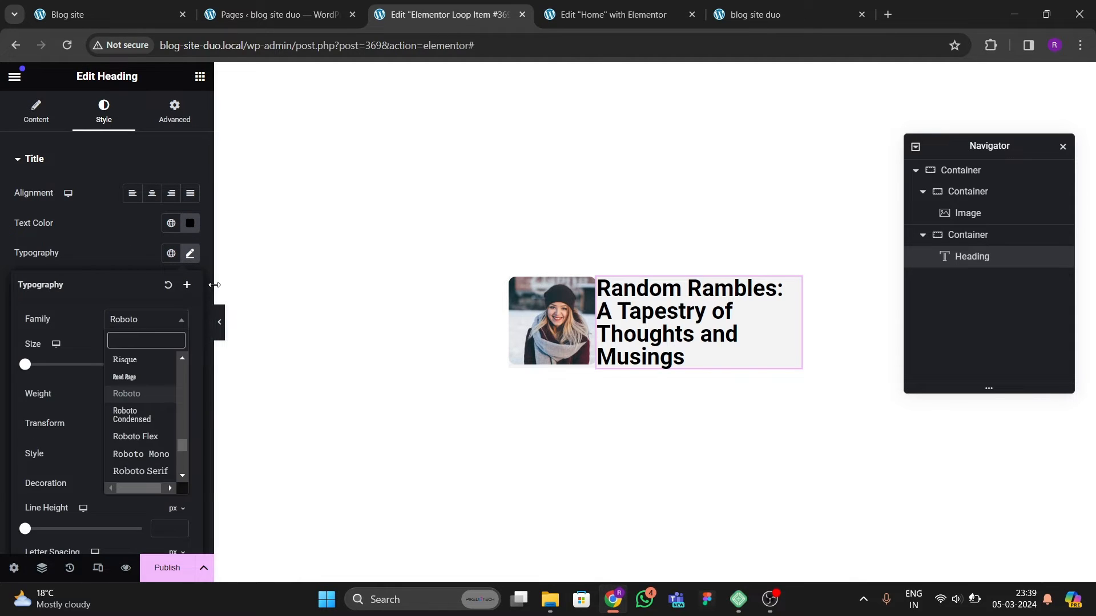
type("poppi")
key("Return")
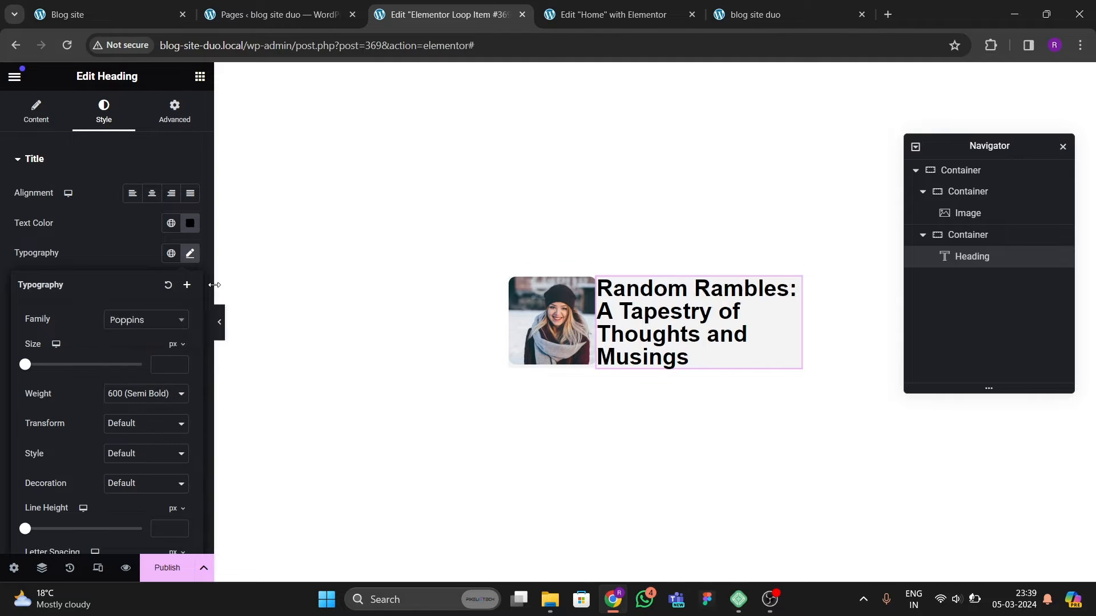
left_click(120, 395)
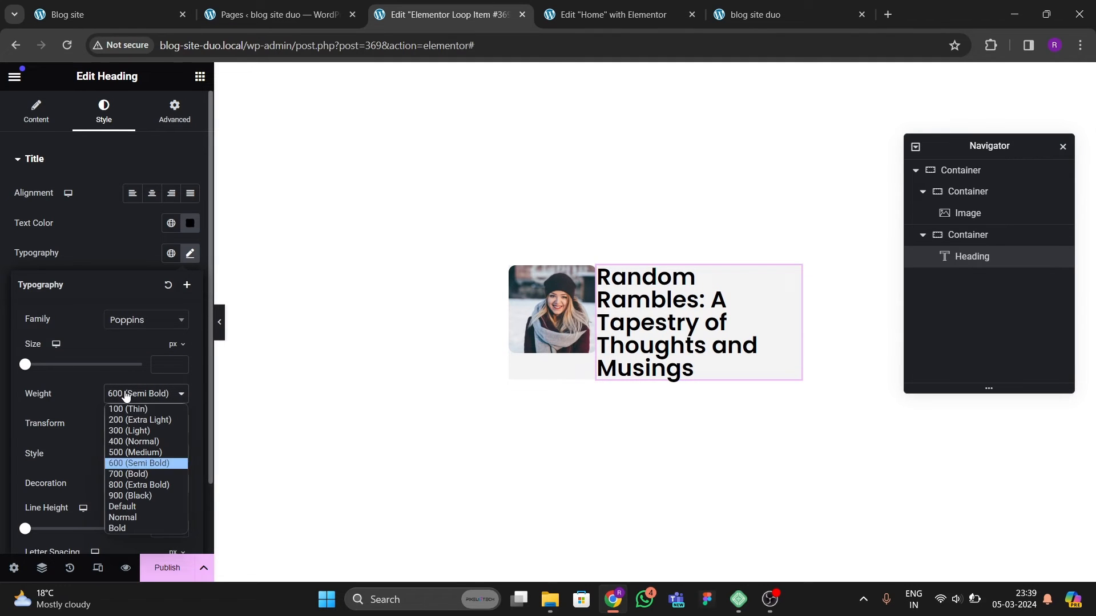
left_click(129, 450)
left_click(177, 362)
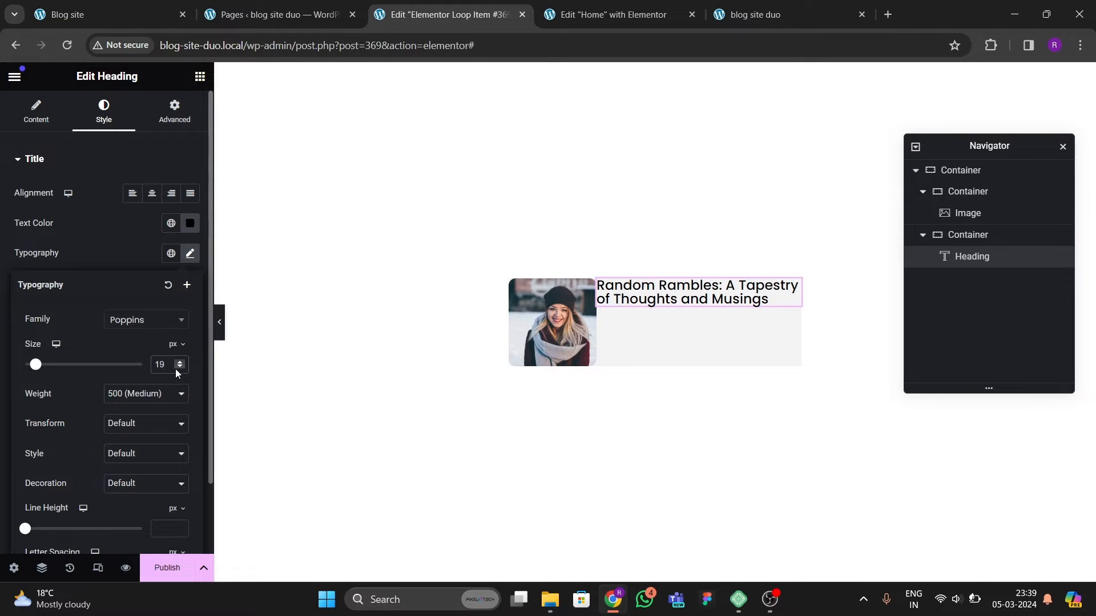
left_click(179, 368)
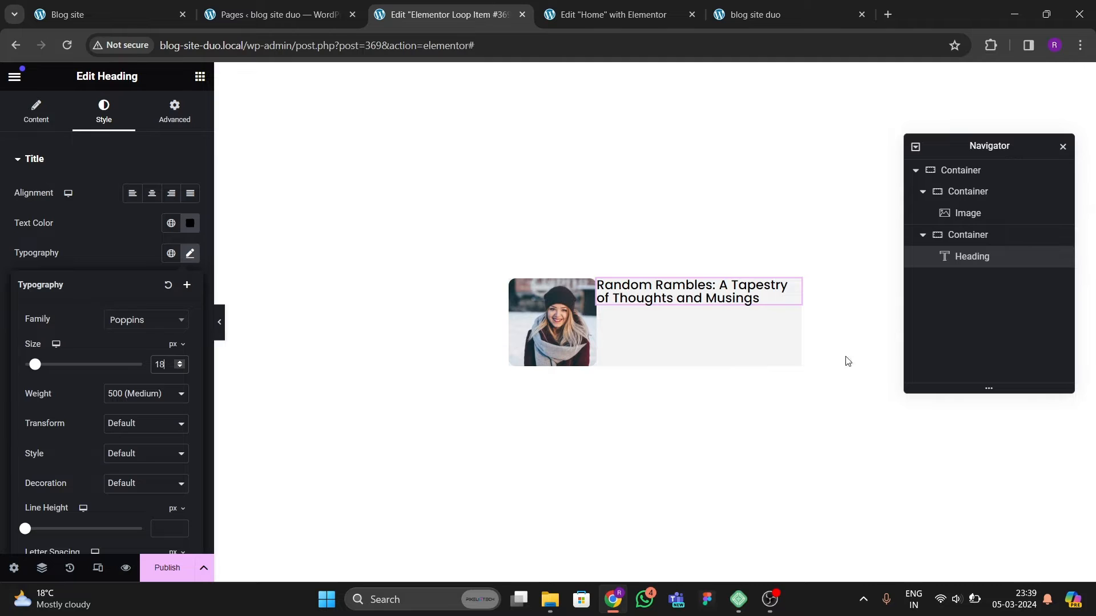
Step: Set the right column container's padding to 10 px on all sides
left_click(998, 234)
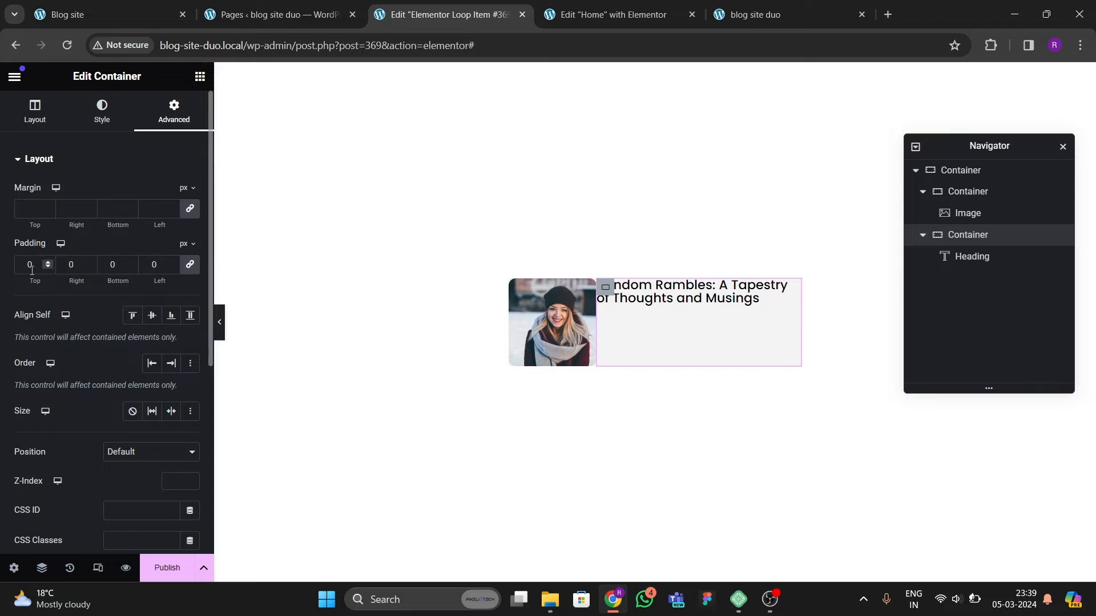
type("2")
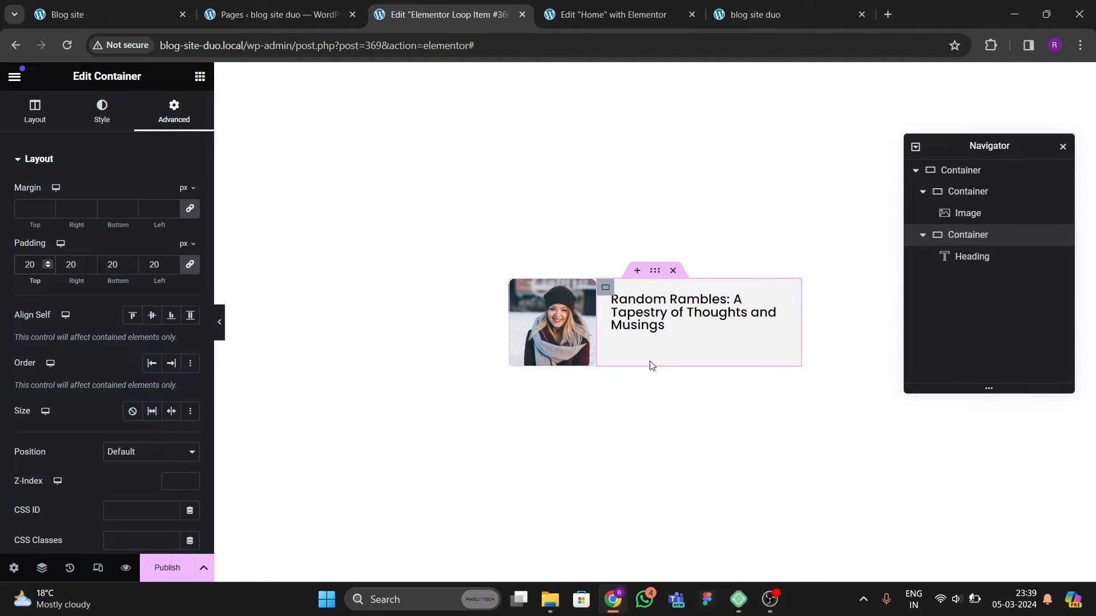
key("BackSpace")
type("10")
key("BackSpace")
key("BackSpace")
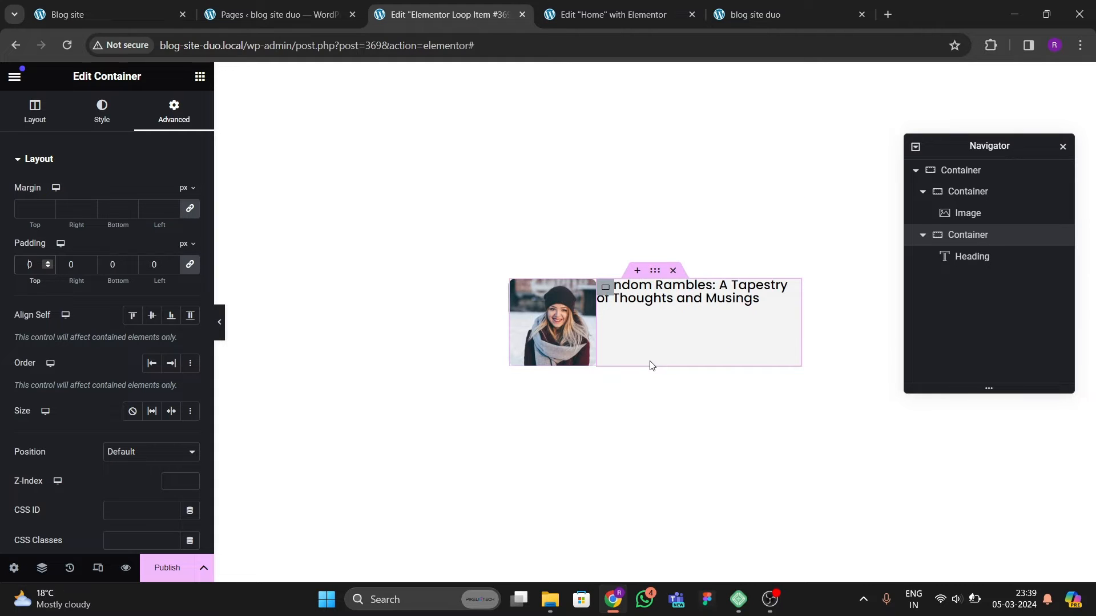
type("1")
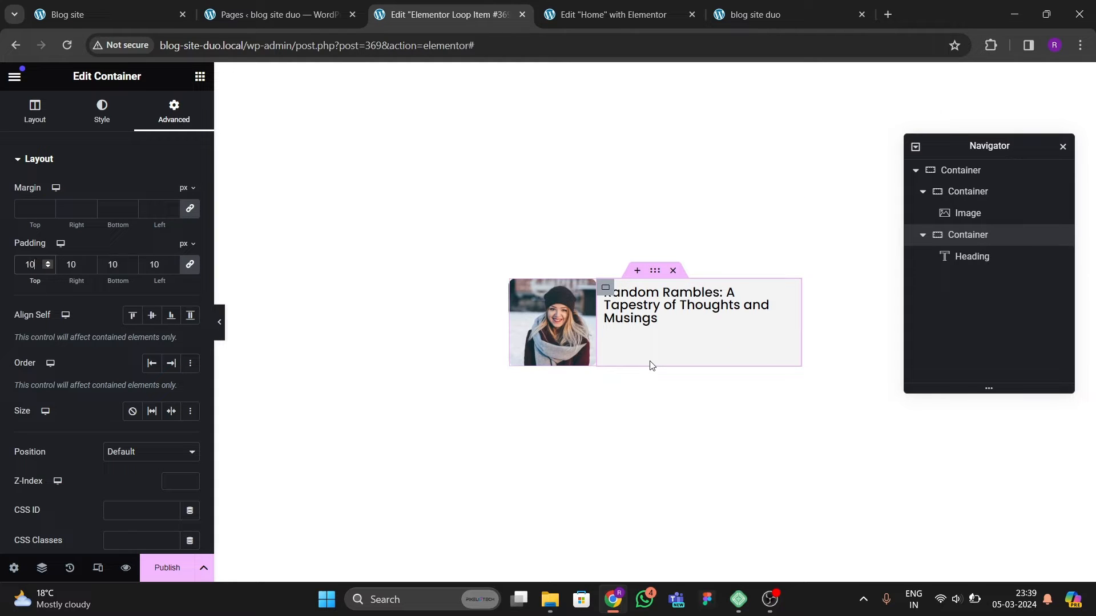
key("BackSpace")
type("5")
key("BackSpace")
type("0")
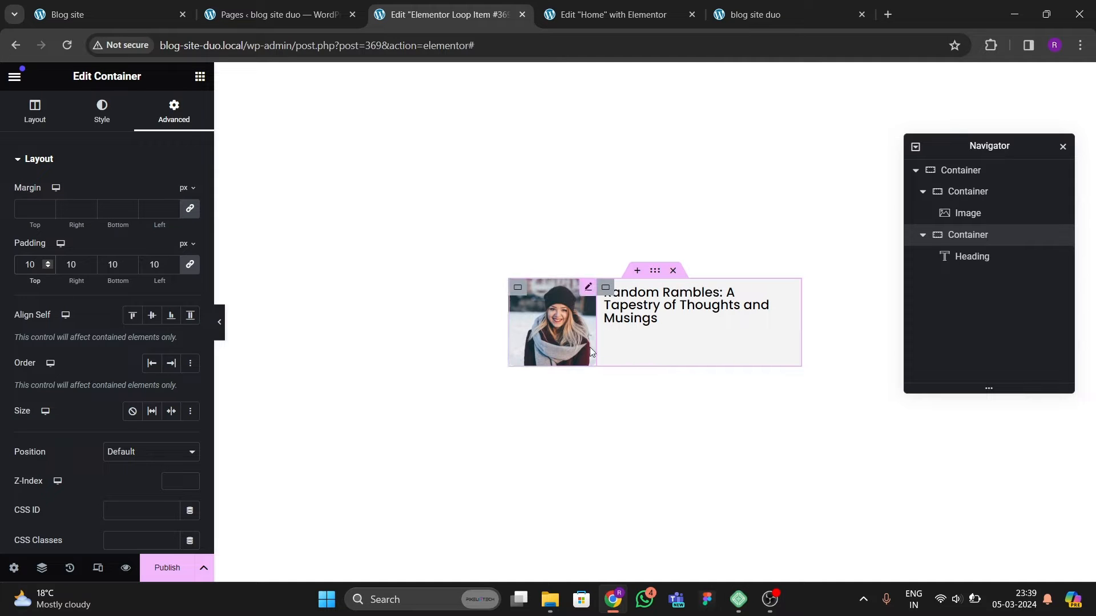
Step: Check the original site's card date line, then add an Icon List widget below the heading
left_click(110, 17)
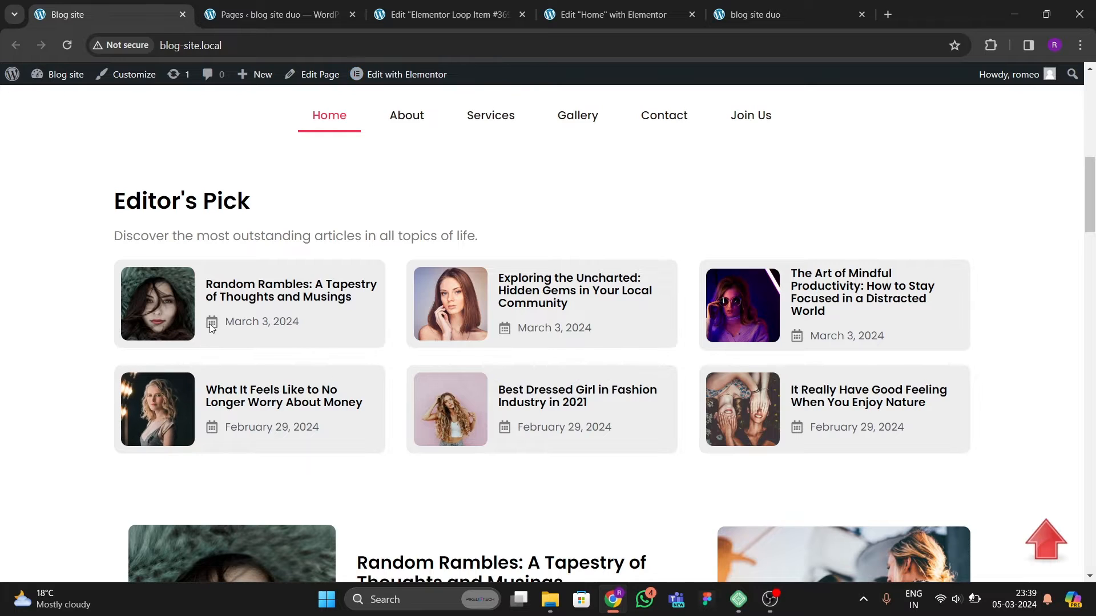
left_click(462, 22)
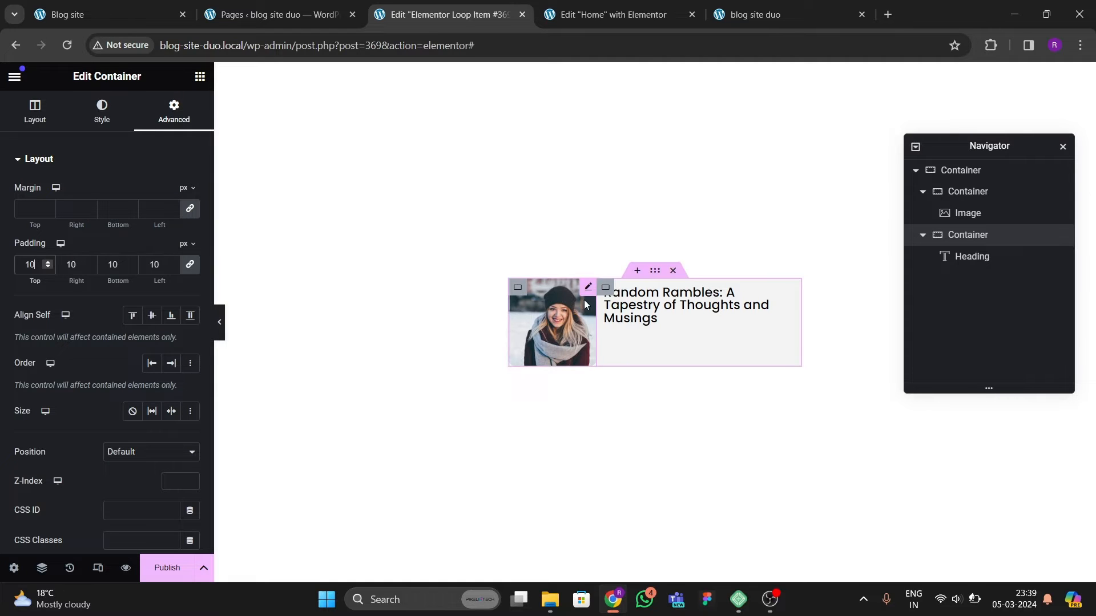
left_click(199, 76)
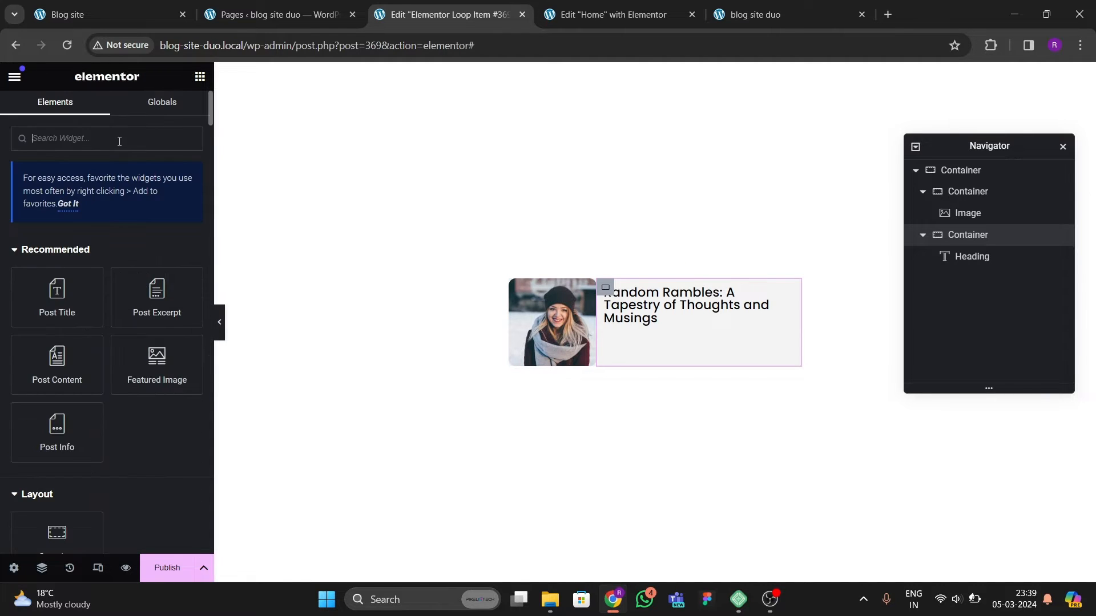
type("l")
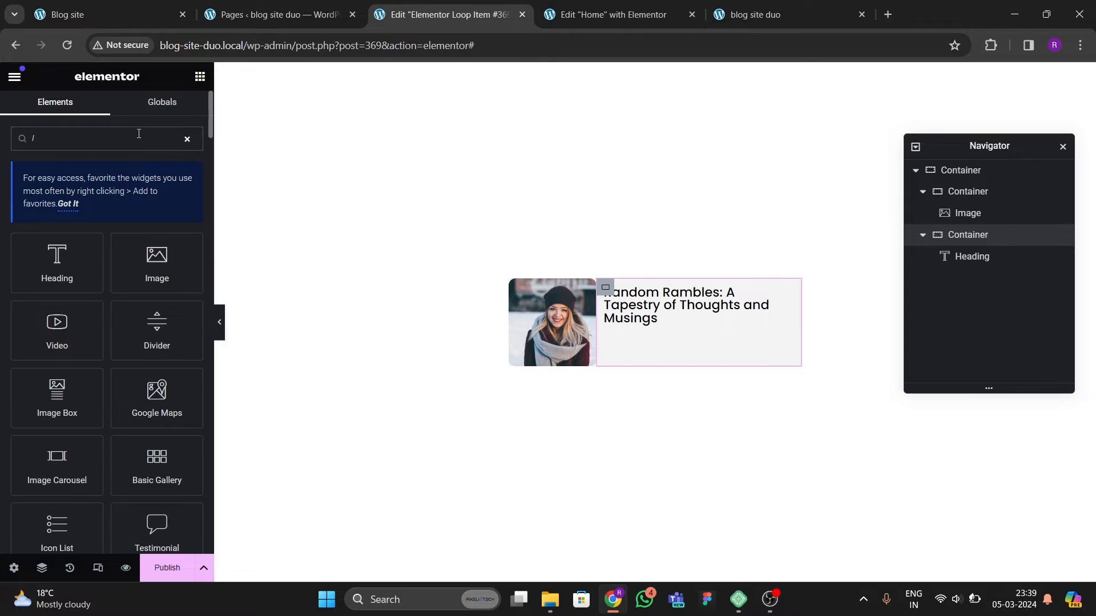
type("ist")
left_click_drag(90, 284, 684, 321)
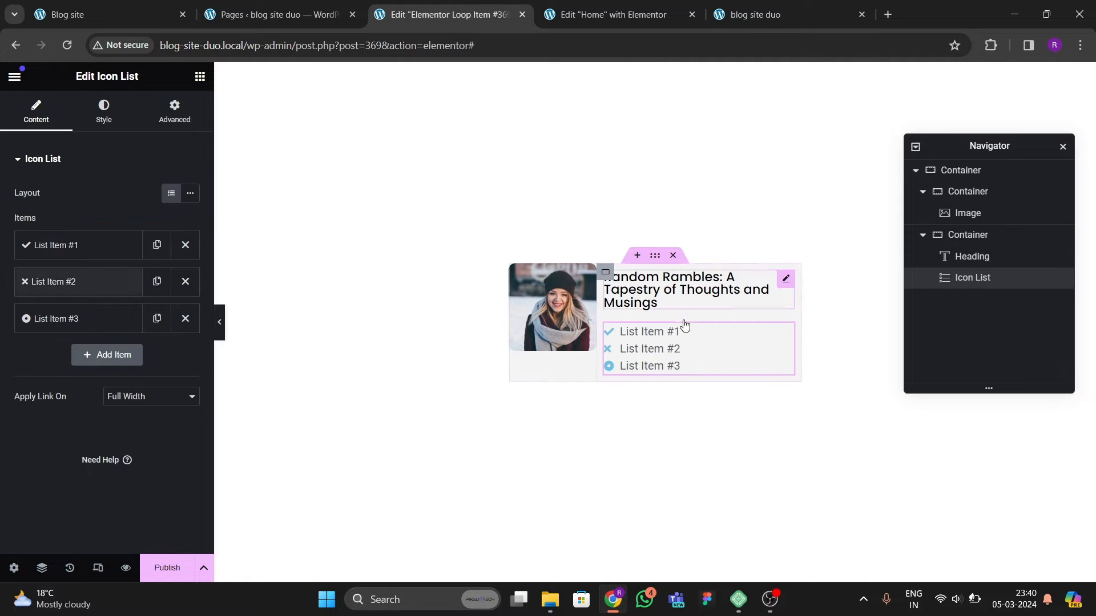
Step: Remove the list's second and third items and set the first item's icon to a calendar
left_click(183, 281)
left_click(183, 281)
left_click(86, 245)
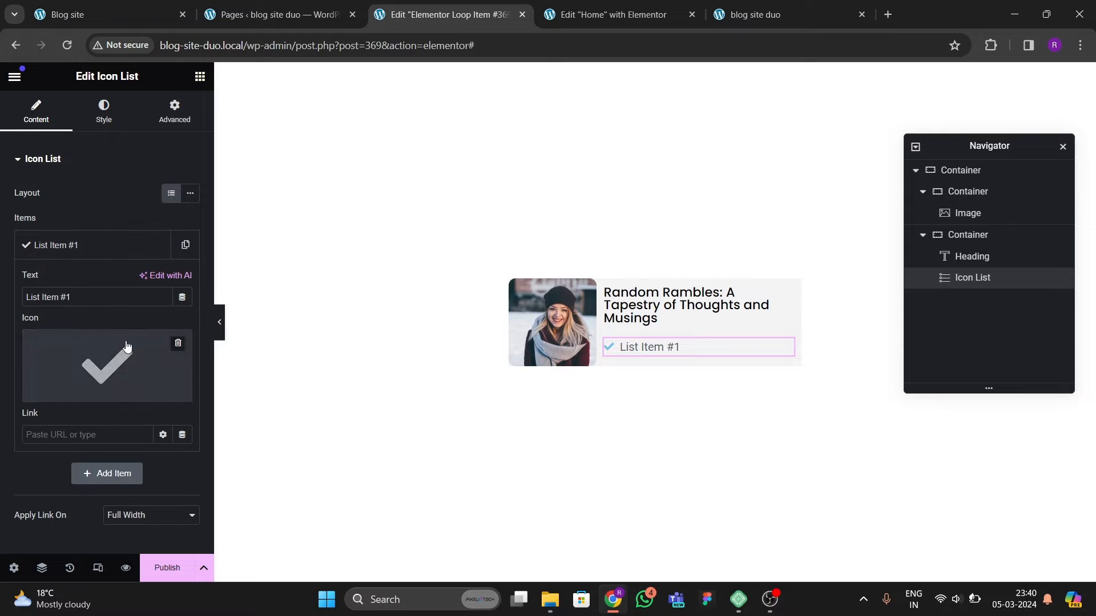
left_click(145, 358)
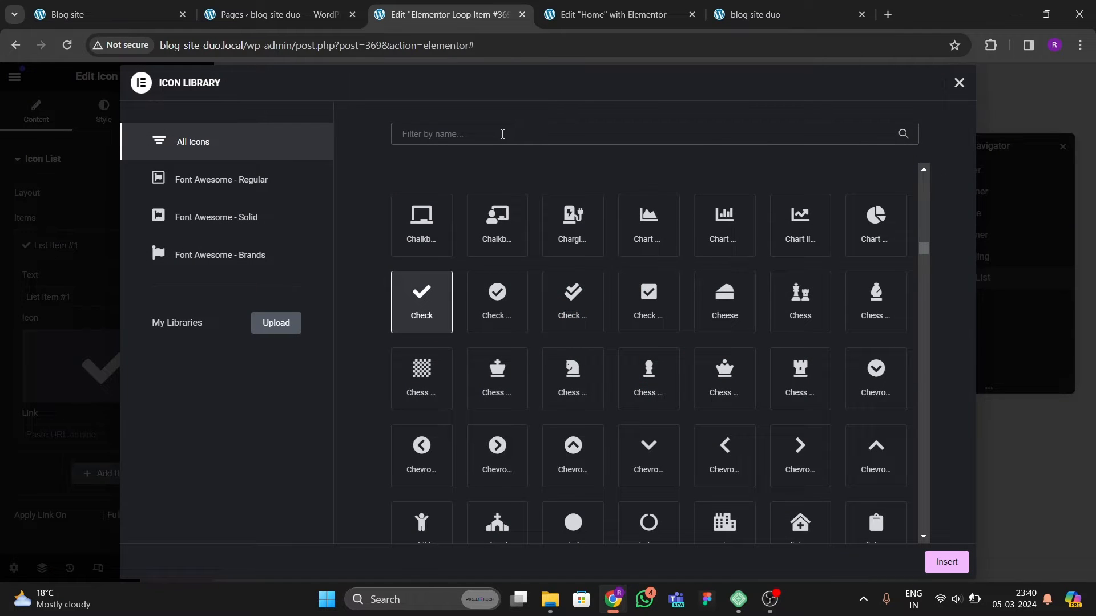
left_click(502, 134)
type("call")
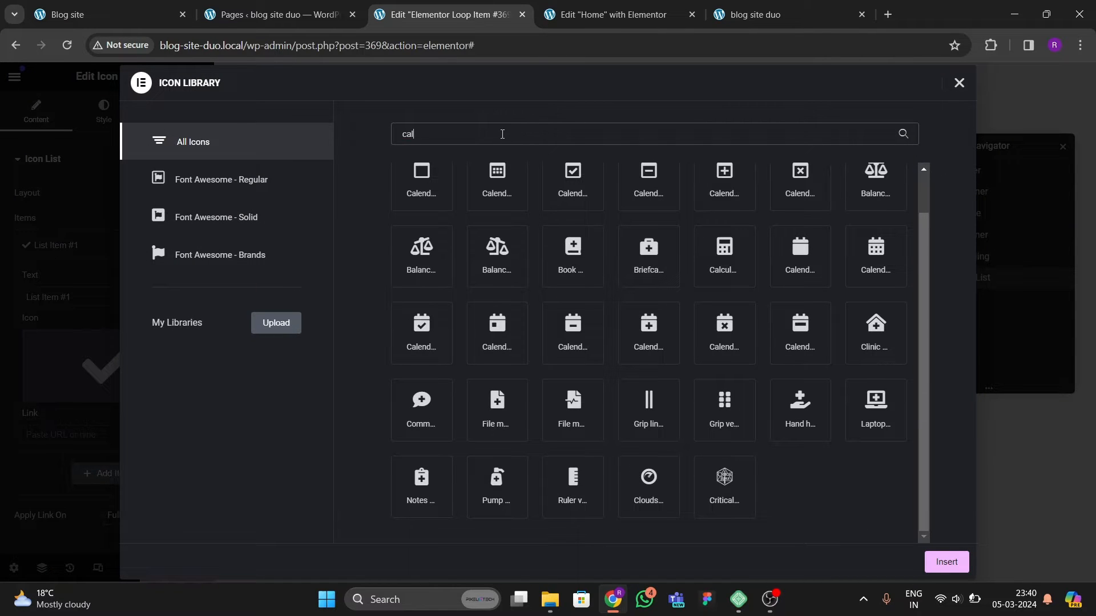
left_click(506, 191)
left_click(946, 562)
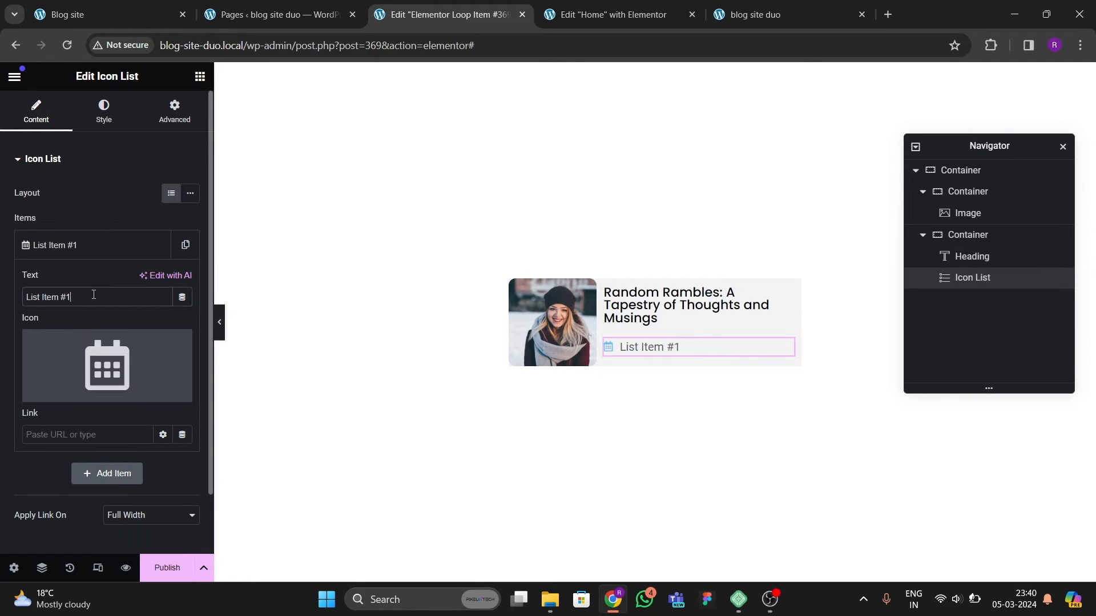
Step: Replace the list item's text with the dynamic Post Date tag
key("ctrl+a")
key("BackSpace")
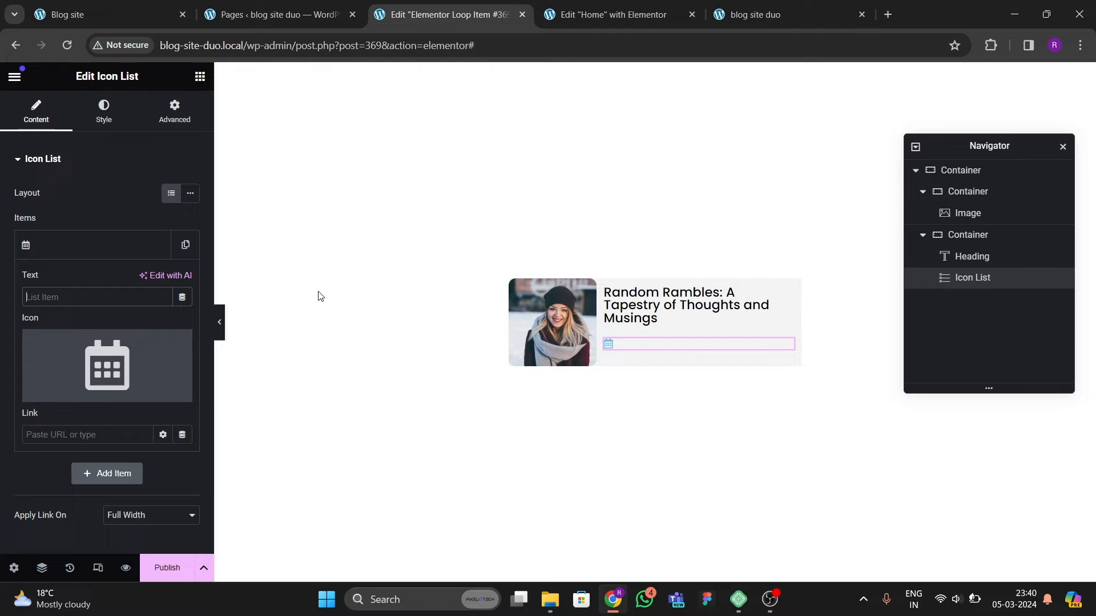
left_click(183, 298)
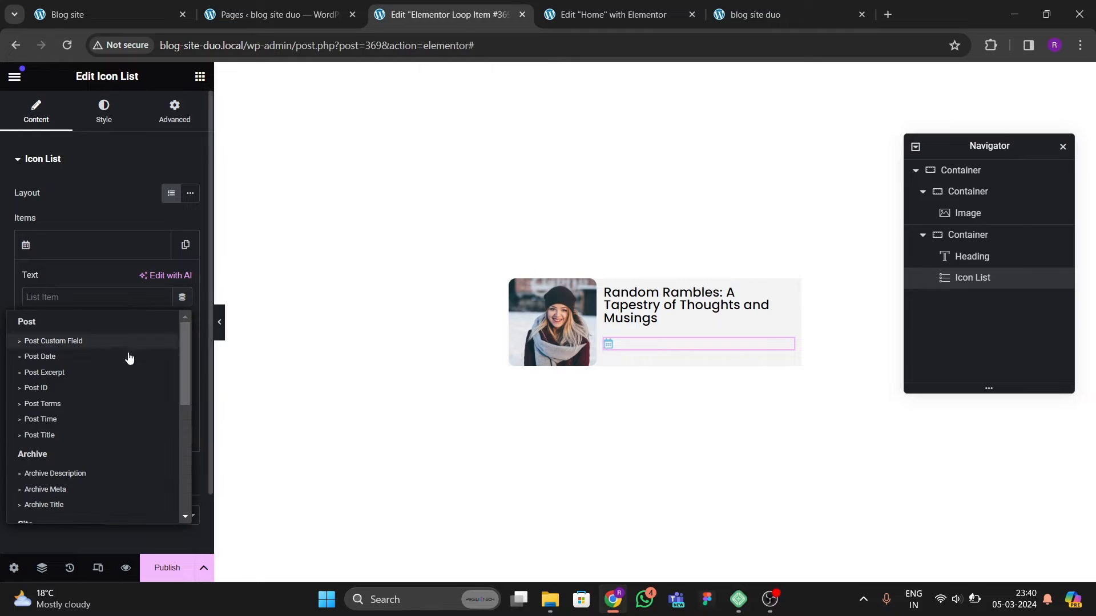
left_click(40, 357)
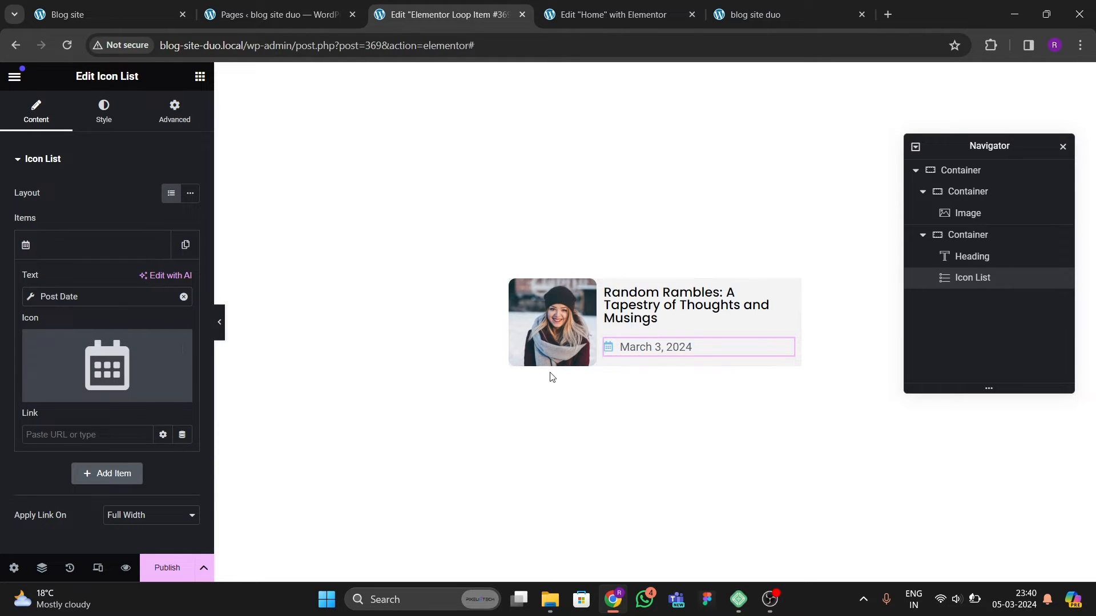
left_click(66, 250)
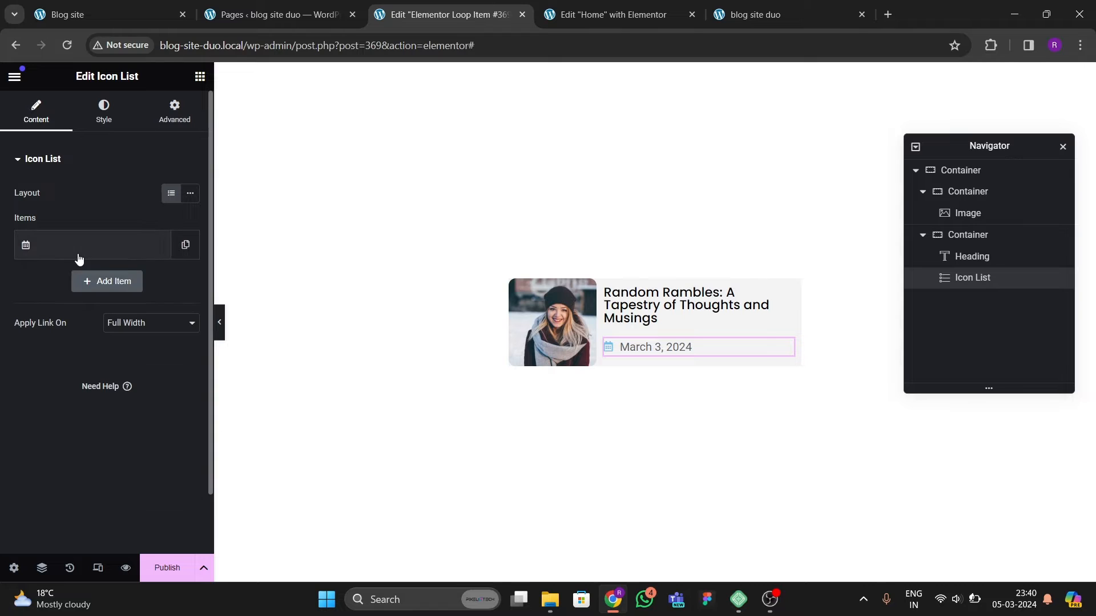
Step: Set the list icon color to #A9B2B6 and save it as a global color named theme grey
left_click(100, 129)
left_click(61, 326)
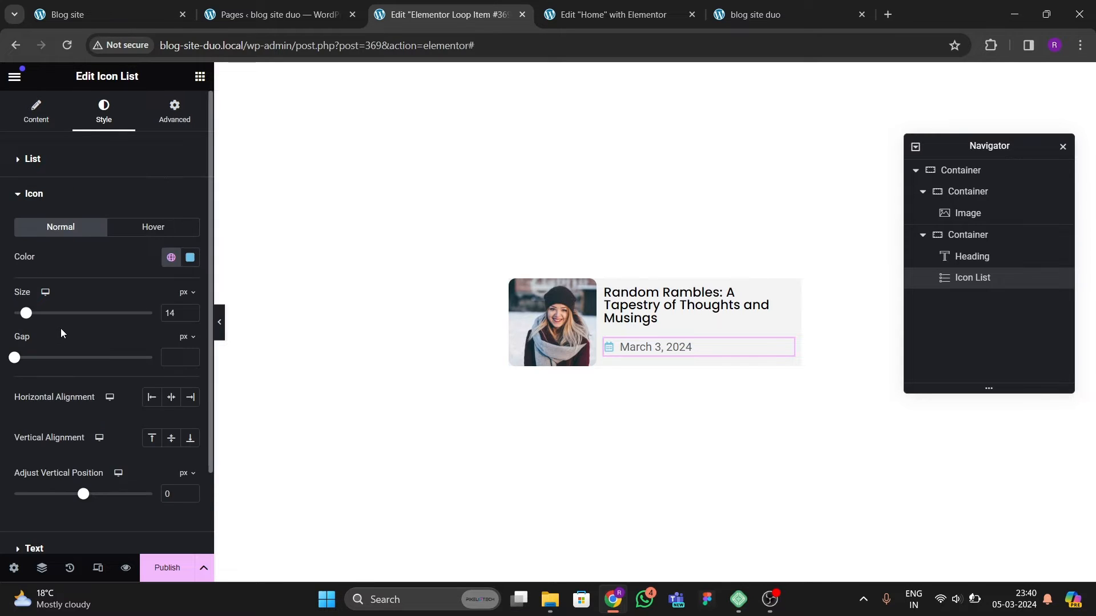
left_click(190, 257)
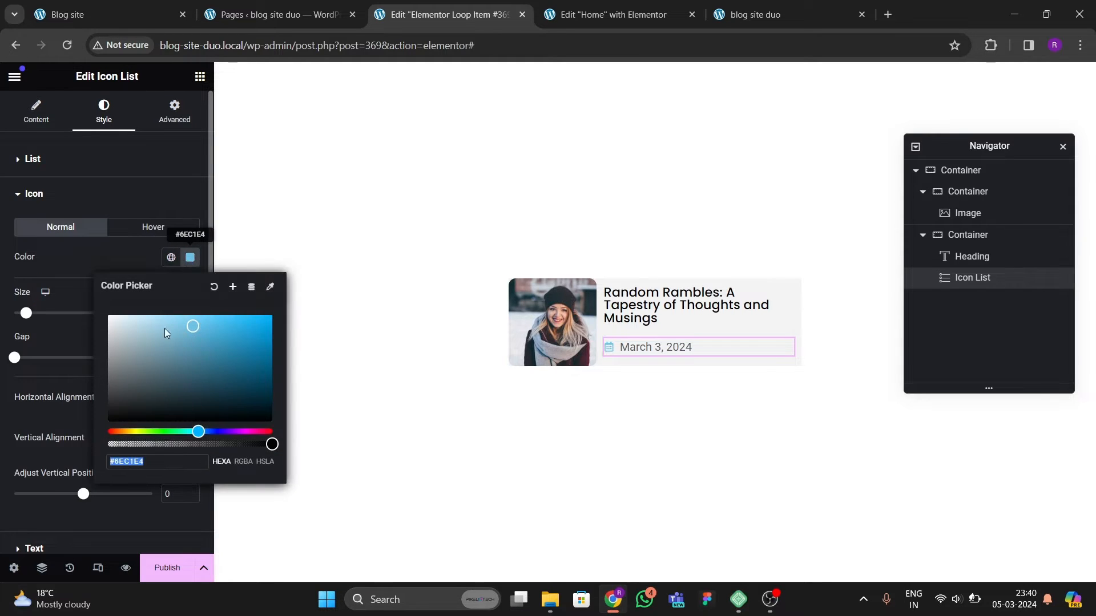
left_click_drag(211, 371, 120, 346)
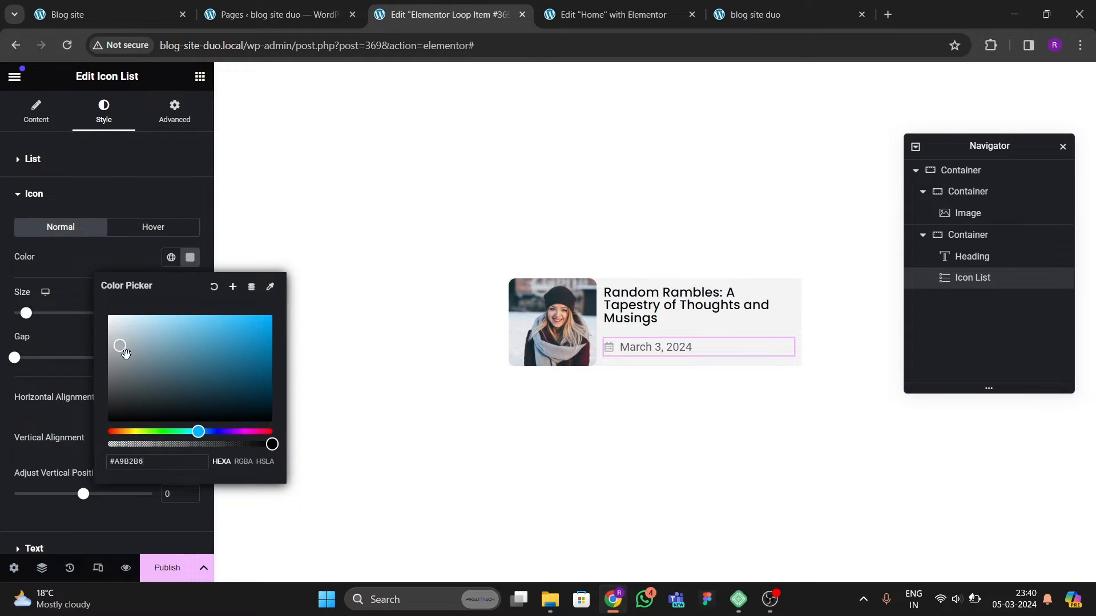
left_click(233, 286)
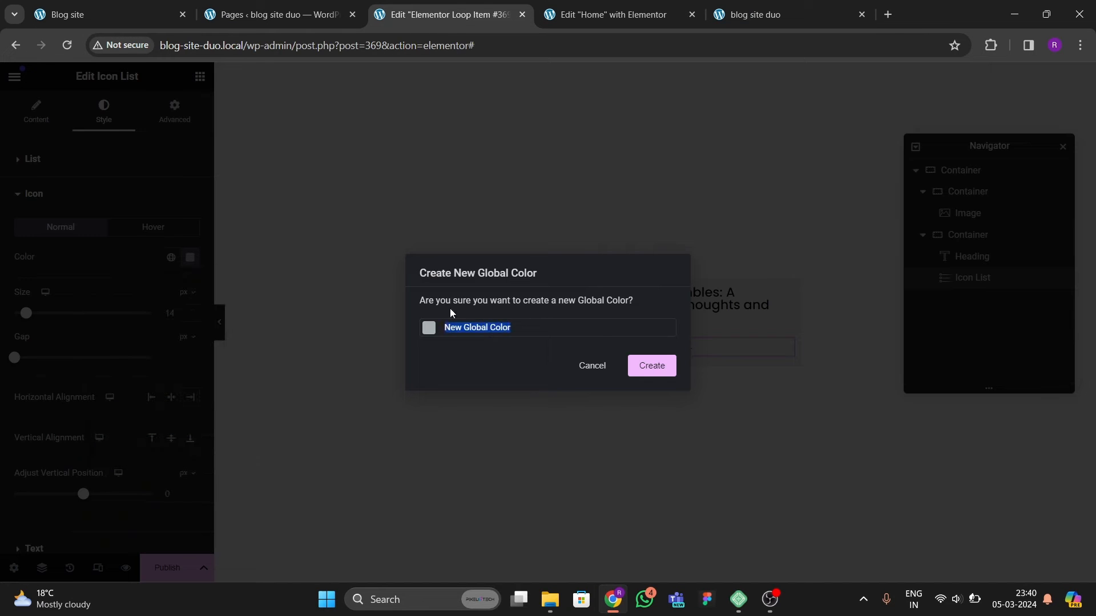
type("theme grey")
left_click(654, 372)
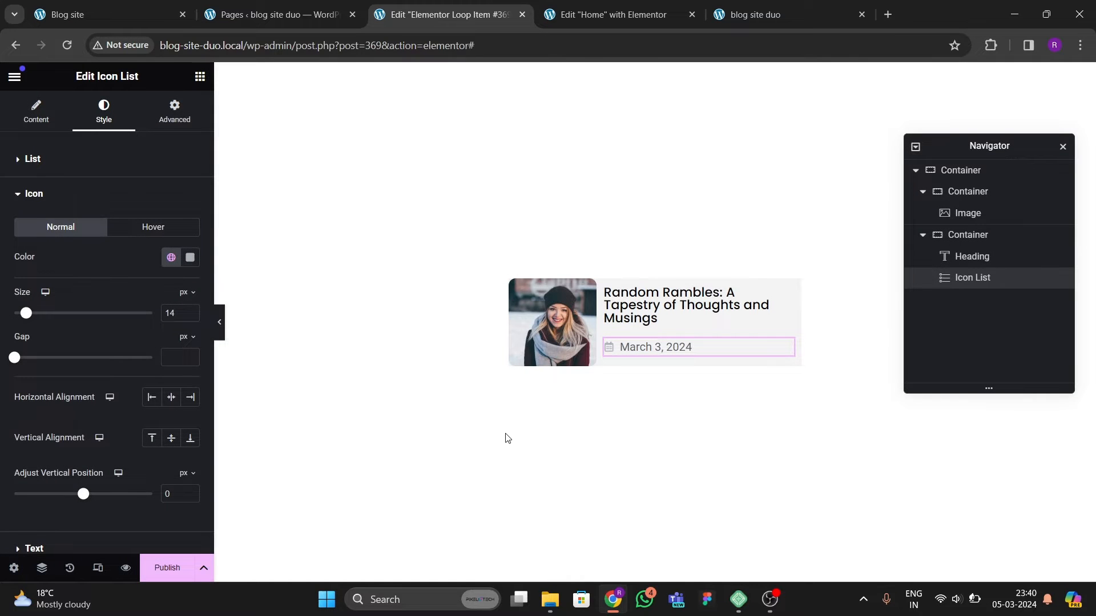
Step: Set the date text's typography to Poppins with a 14 px size
left_click(190, 257)
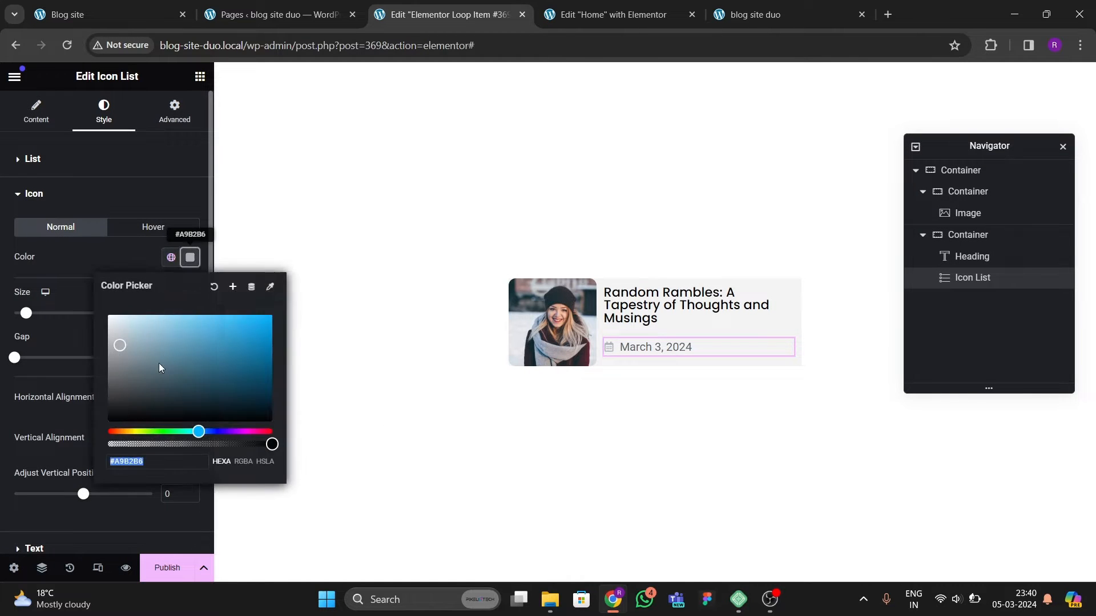
left_click(73, 377)
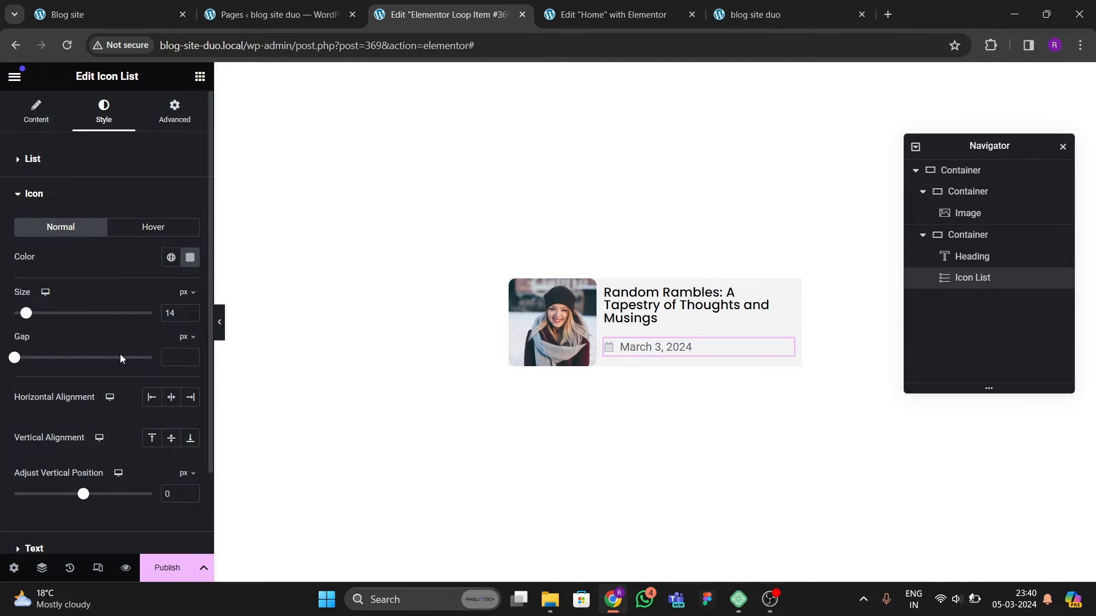
scroll(79, 384, "down", 2)
left_click(42, 455)
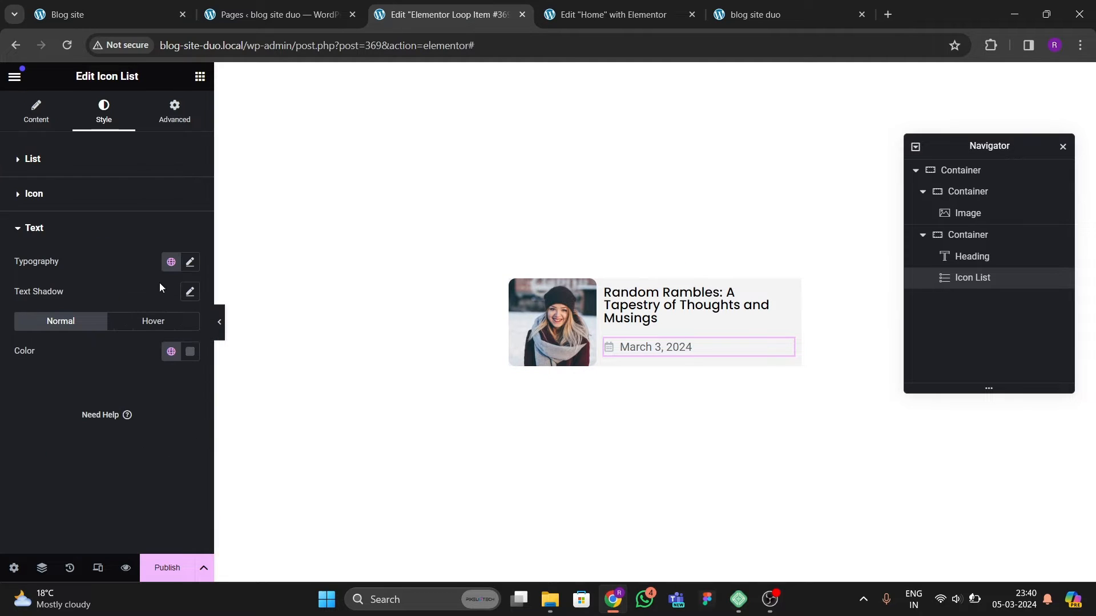
left_click(190, 262)
left_click(143, 327)
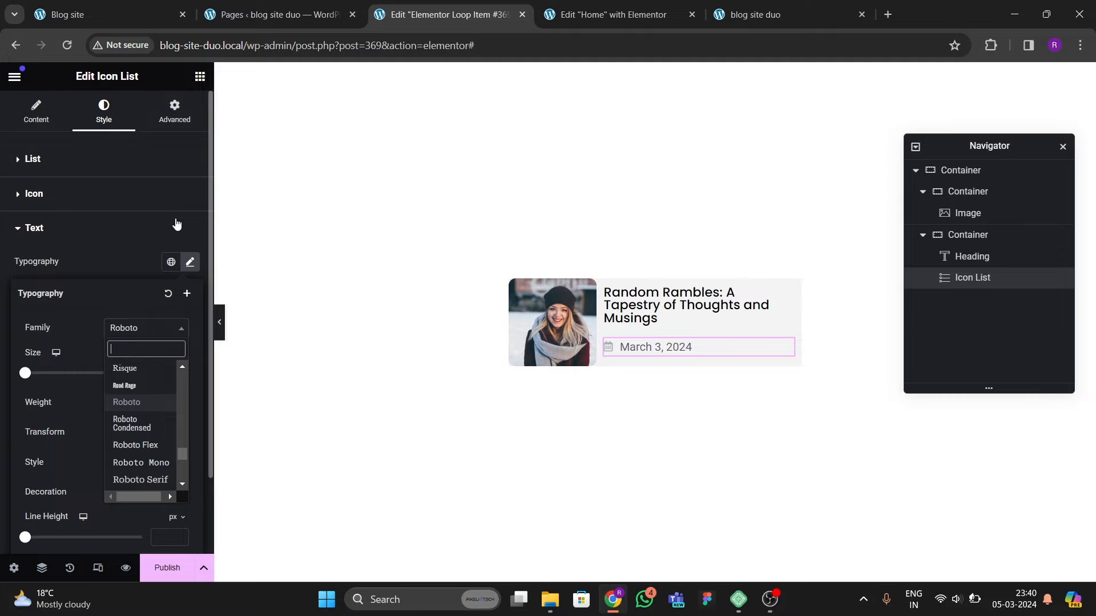
type("poppins")
key("Return")
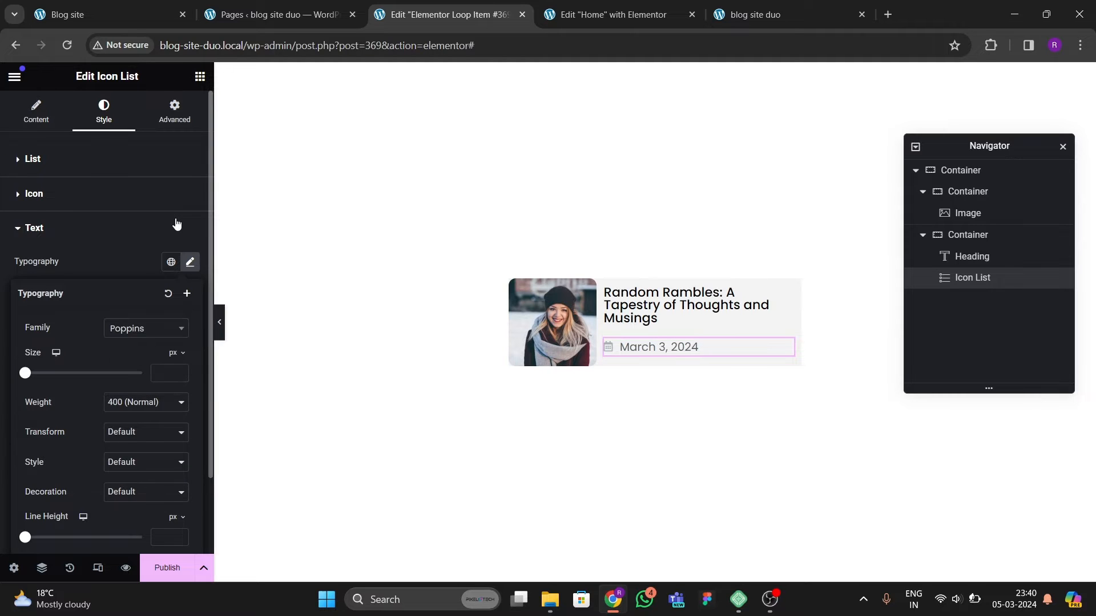
left_click(180, 372)
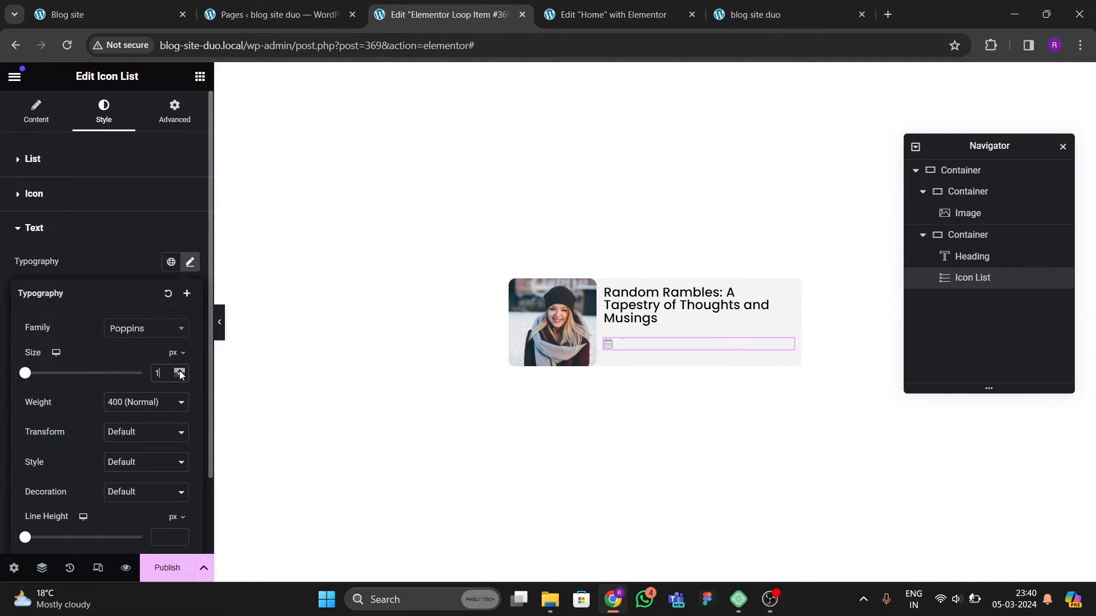
left_click(181, 376)
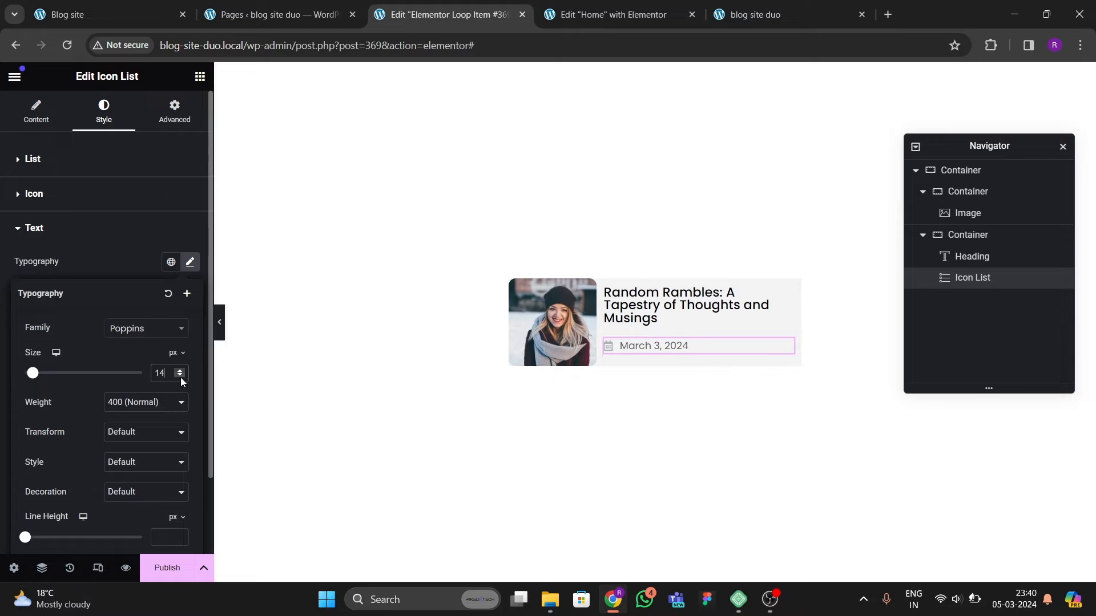
left_click(181, 377)
left_click(180, 371)
Step: Set the list icon size to 16 px
left_click(60, 197)
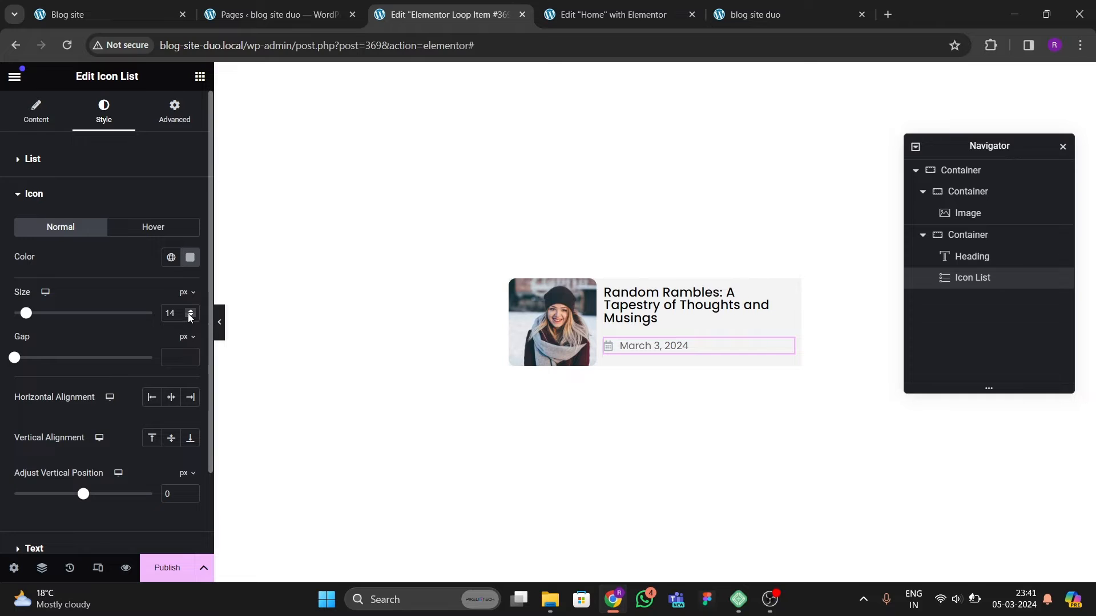
left_click(189, 314)
left_click(190, 312)
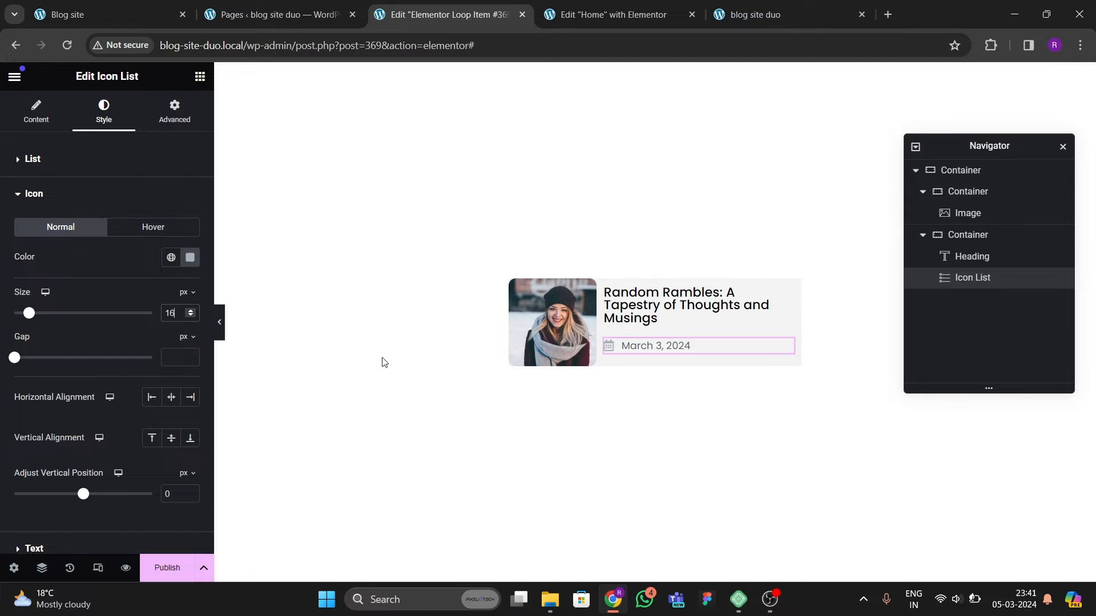
Step: Set the card's outer container padding to 10 px on all sides
left_click(556, 334)
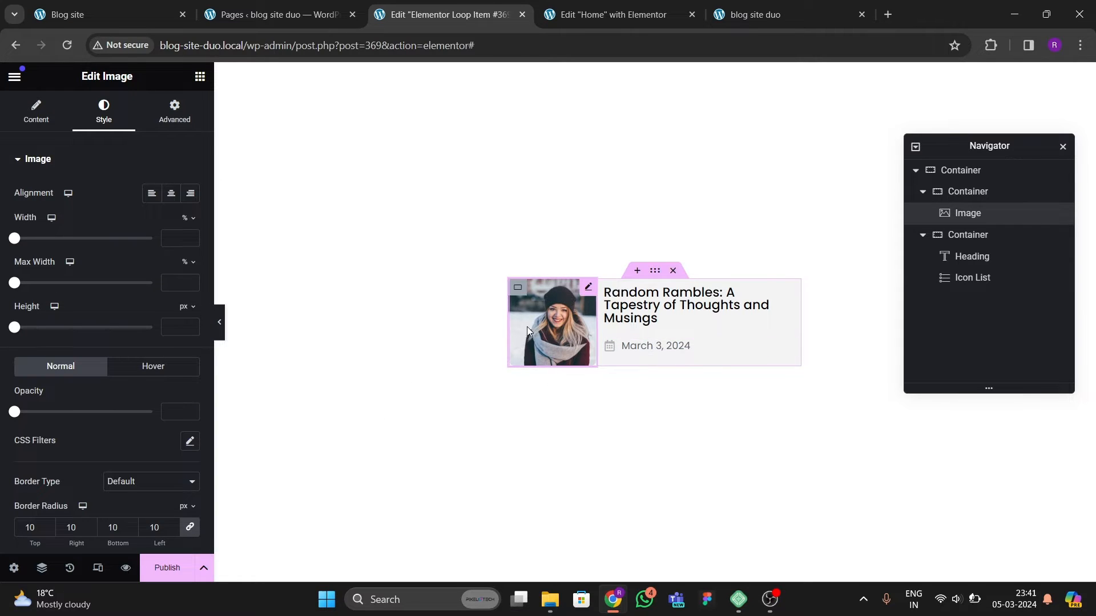
left_click(974, 175)
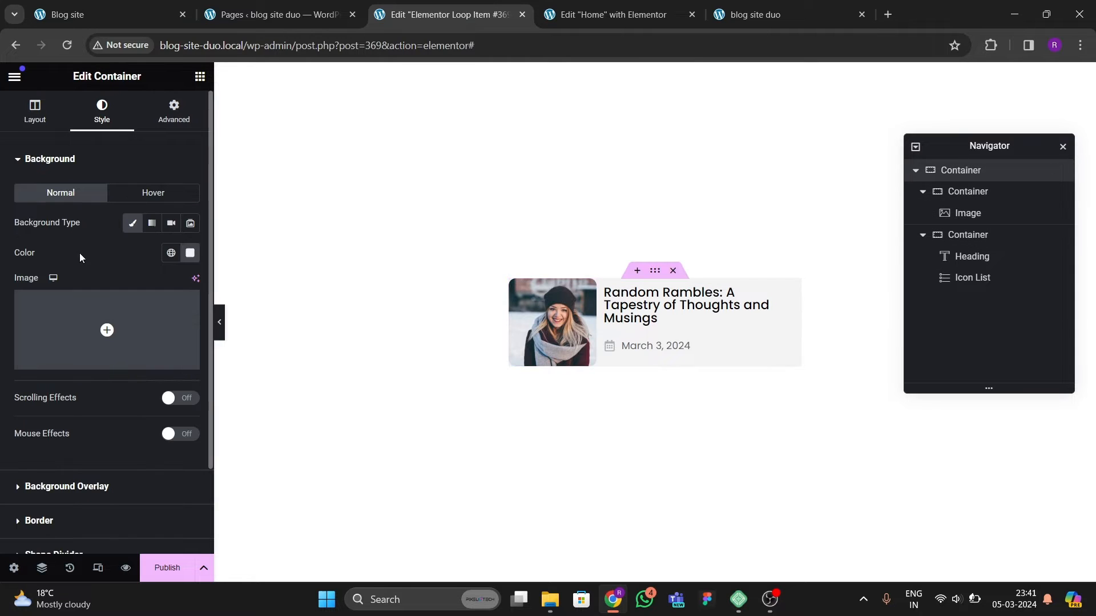
left_click(175, 111)
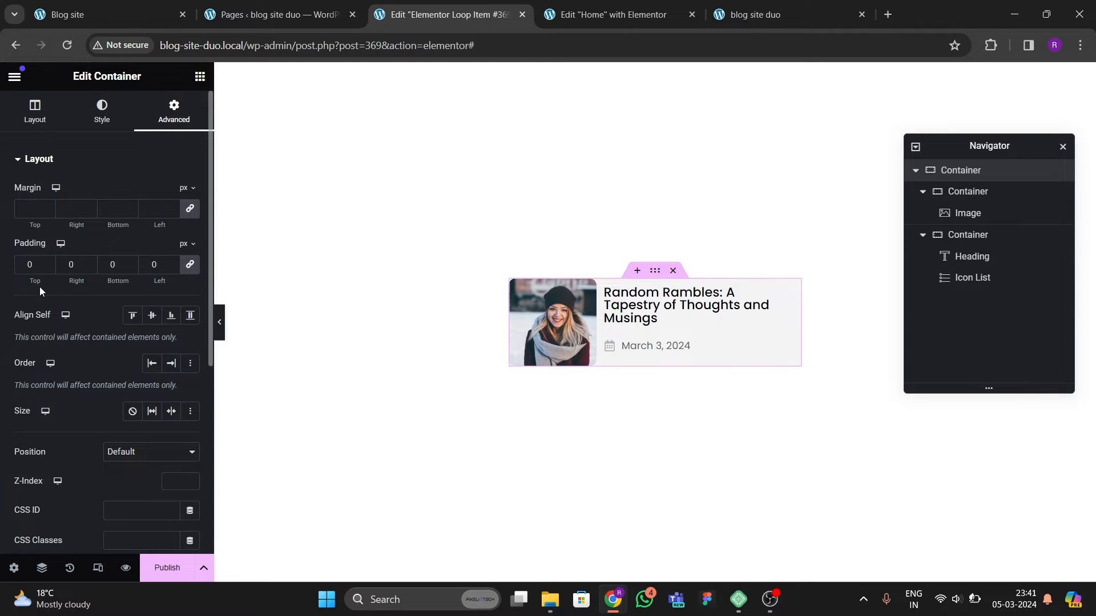
type("1")
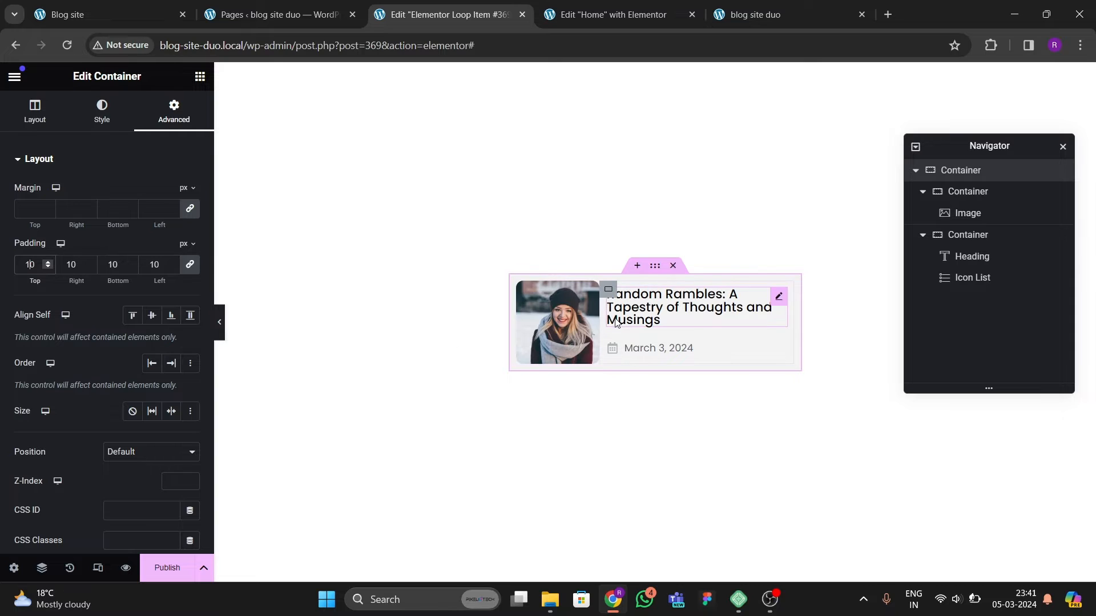
Step: Link the post title heading to the dynamic Post URL and publish the loop item template
left_click(777, 297)
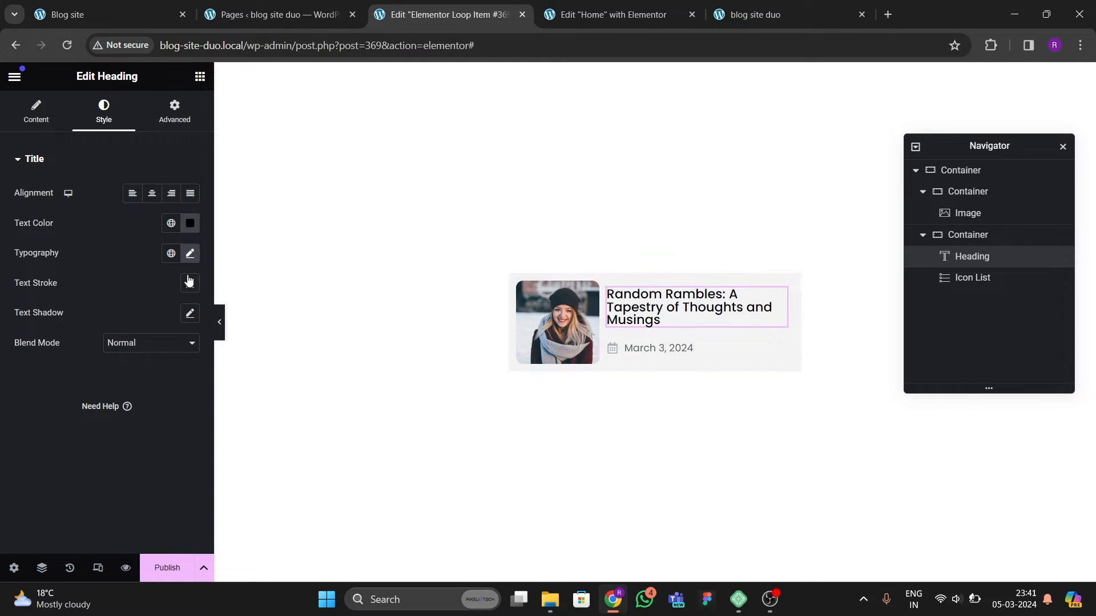
left_click(37, 114)
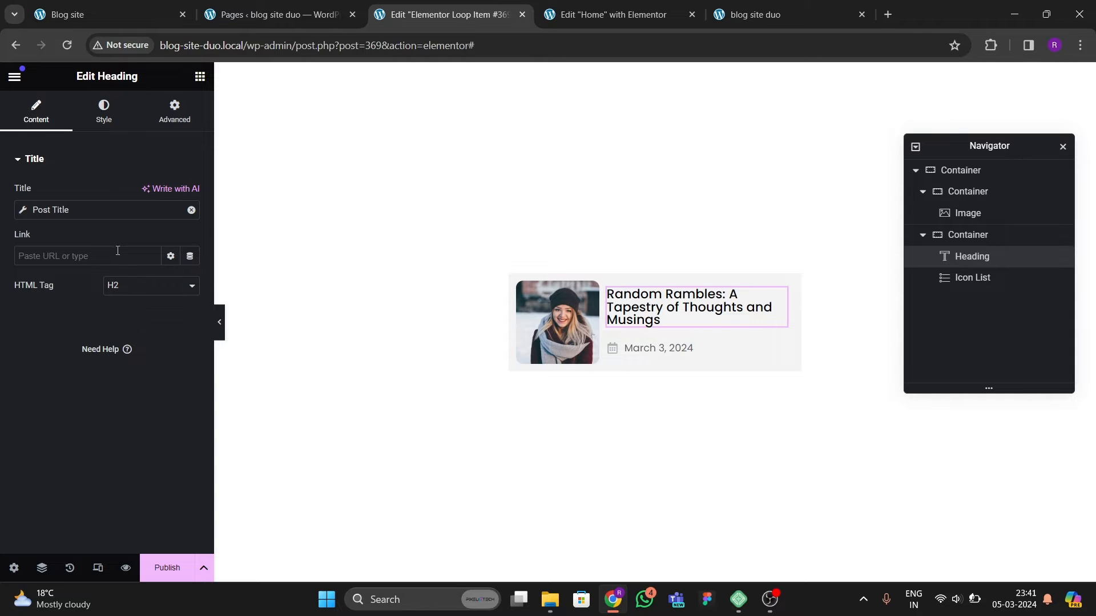
left_click(190, 255)
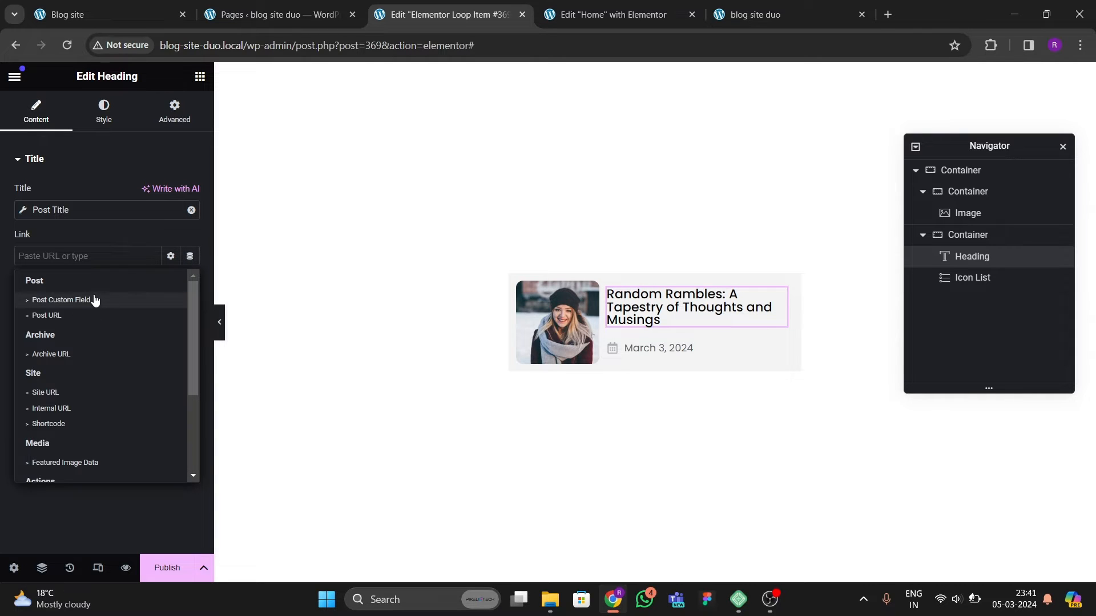
left_click(73, 316)
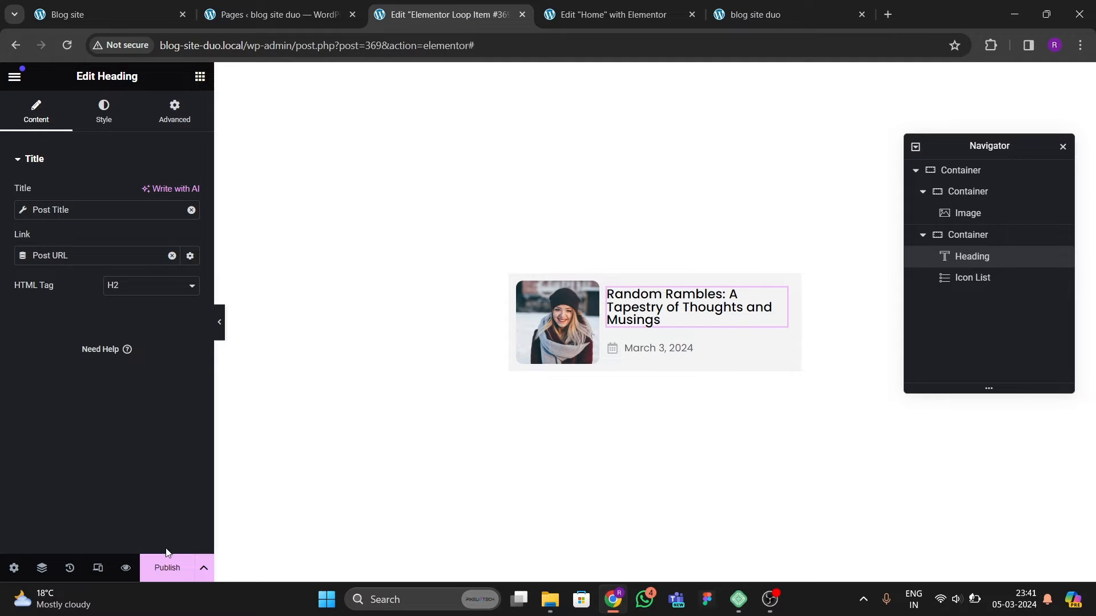
left_click(168, 562)
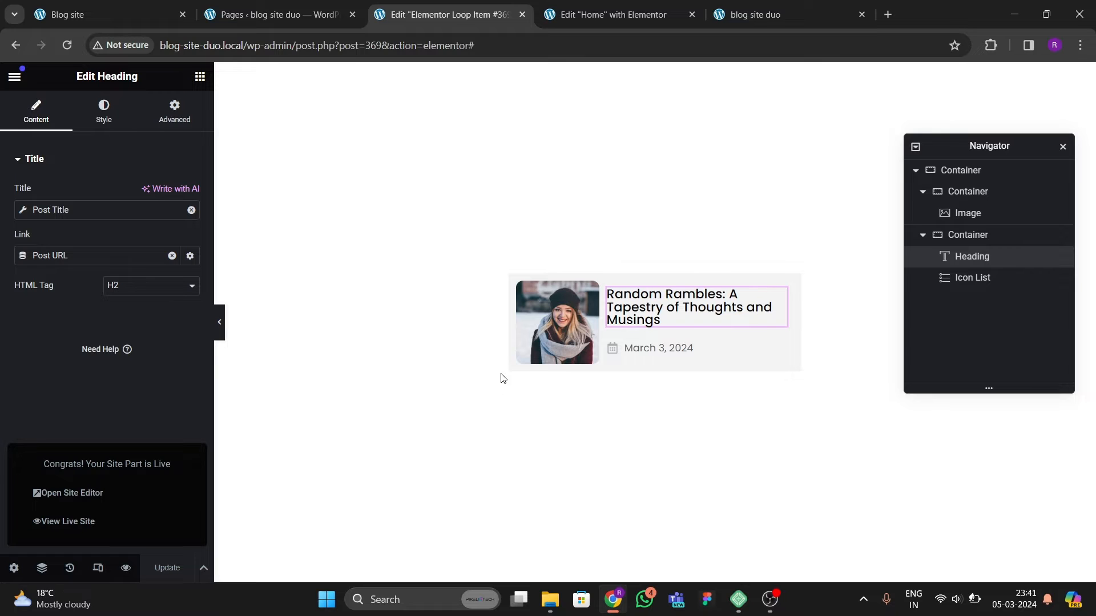
Step: On the Home page, add a Loop Grid widget below the Editor's Picks description
left_click(617, 15)
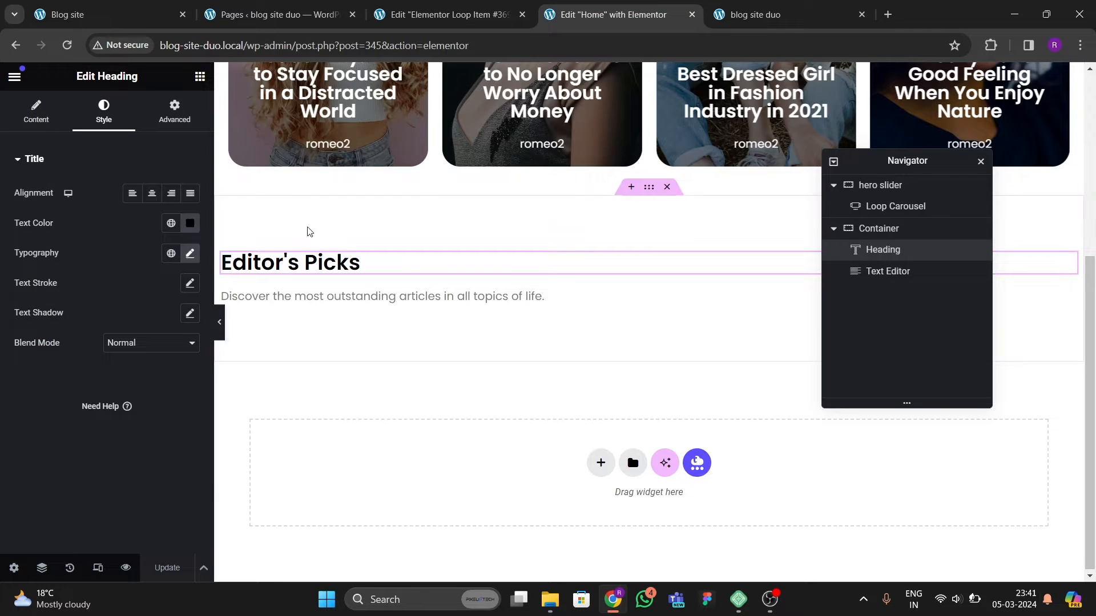
left_click(67, 45)
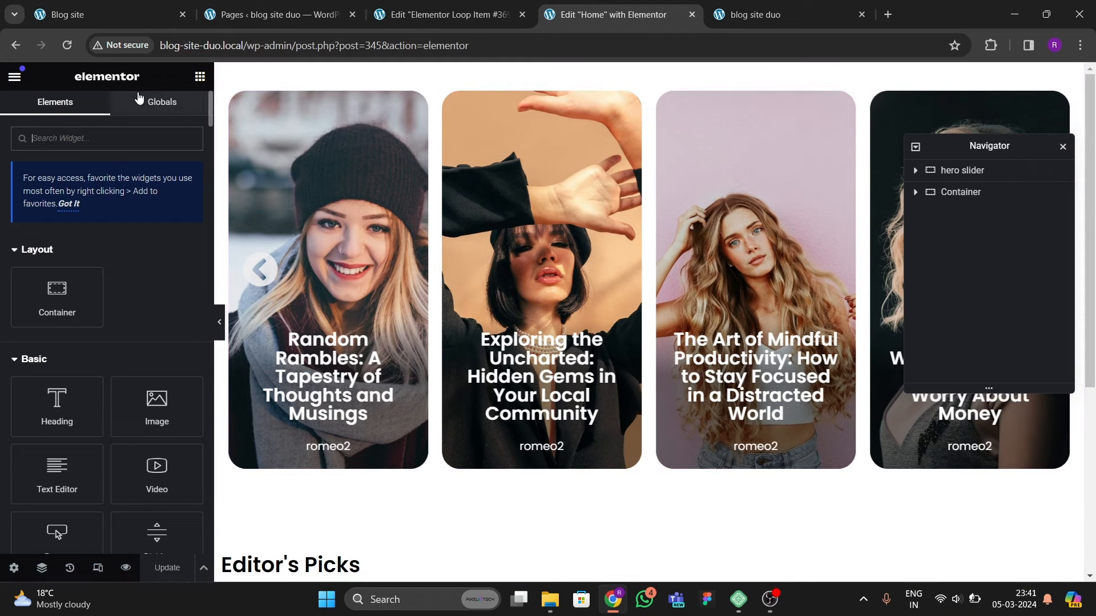
type("loop")
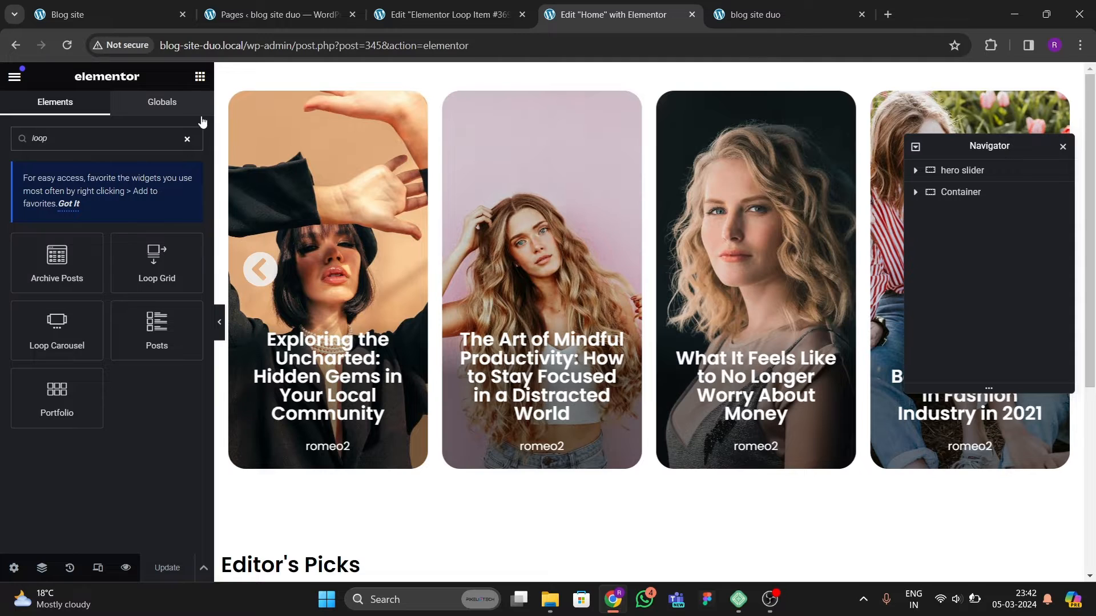
scroll(222, 148, "down", 5)
left_click_drag(157, 262, 437, 337)
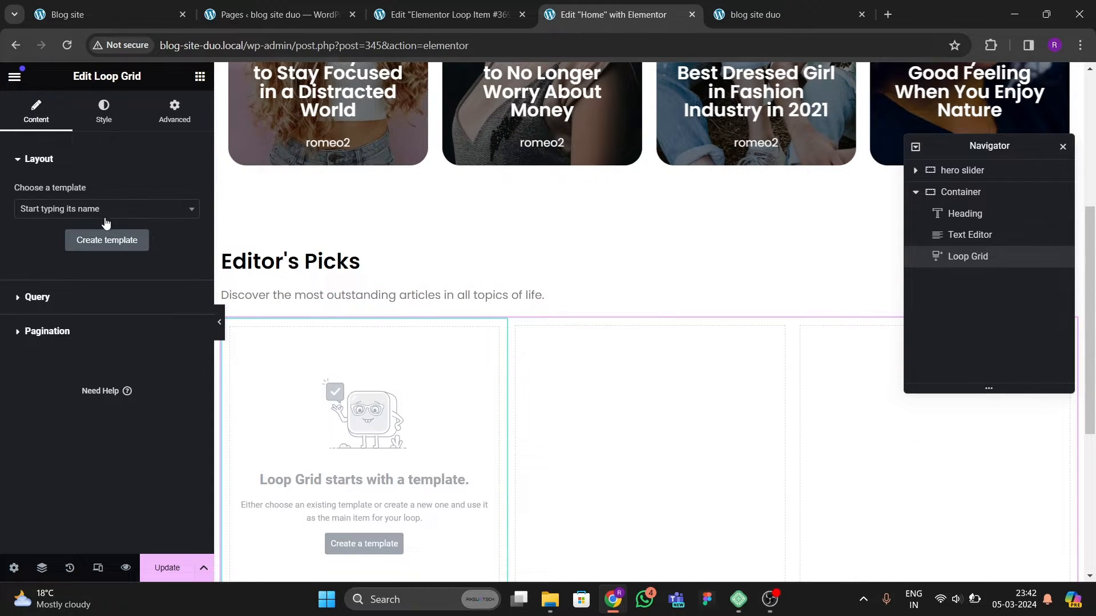
Step: Choose Elementor Loop Item #369 as the loop grid's template and preview the grid
left_click(104, 210)
type("loop")
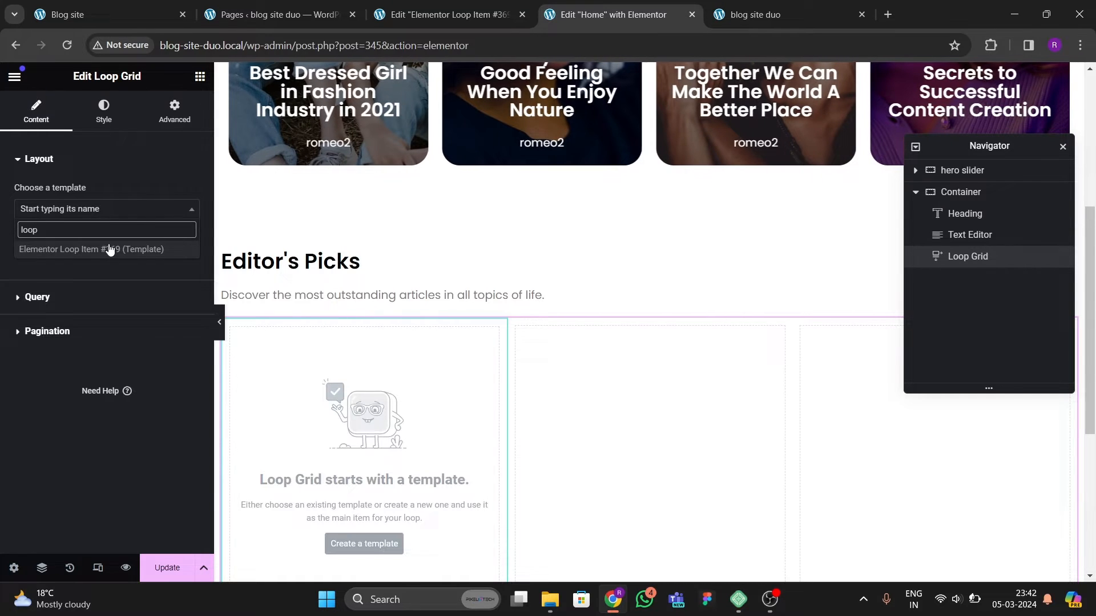
left_click(109, 249)
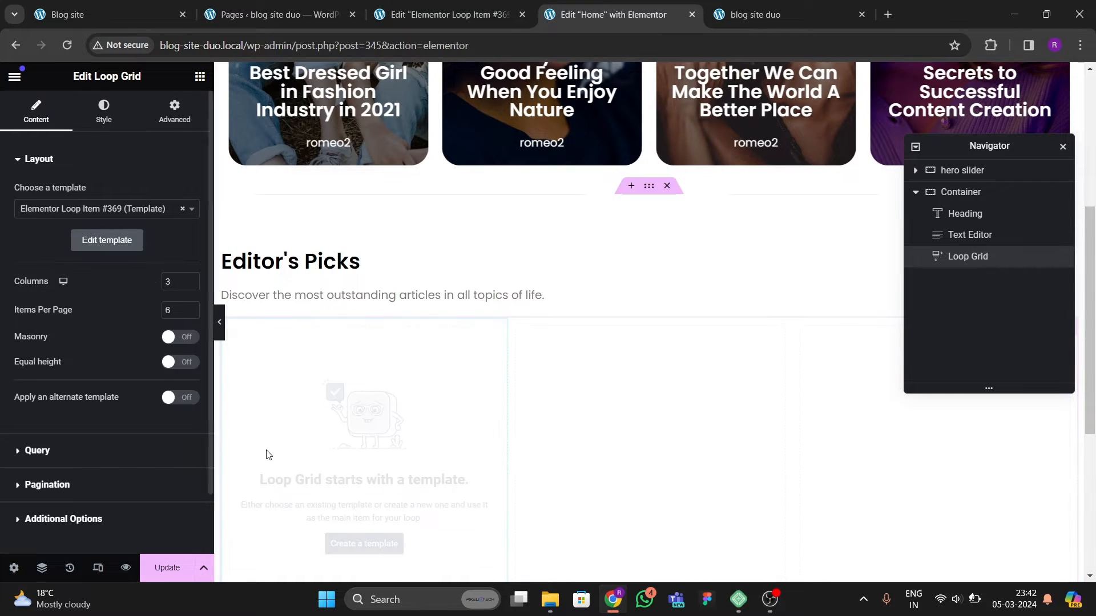
scroll(342, 389, "down", 2)
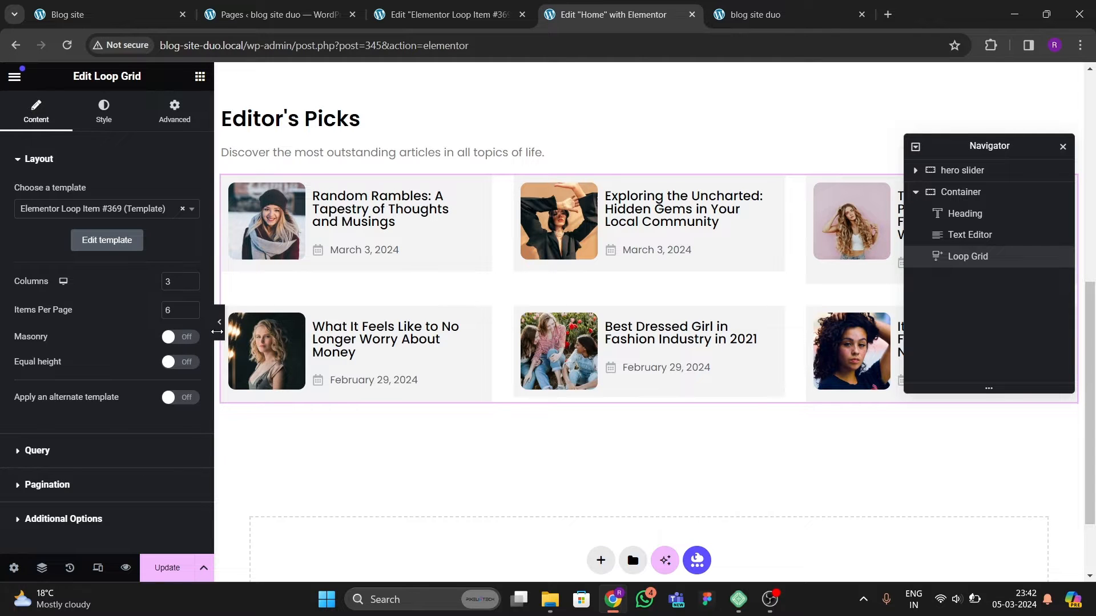
left_click(219, 322)
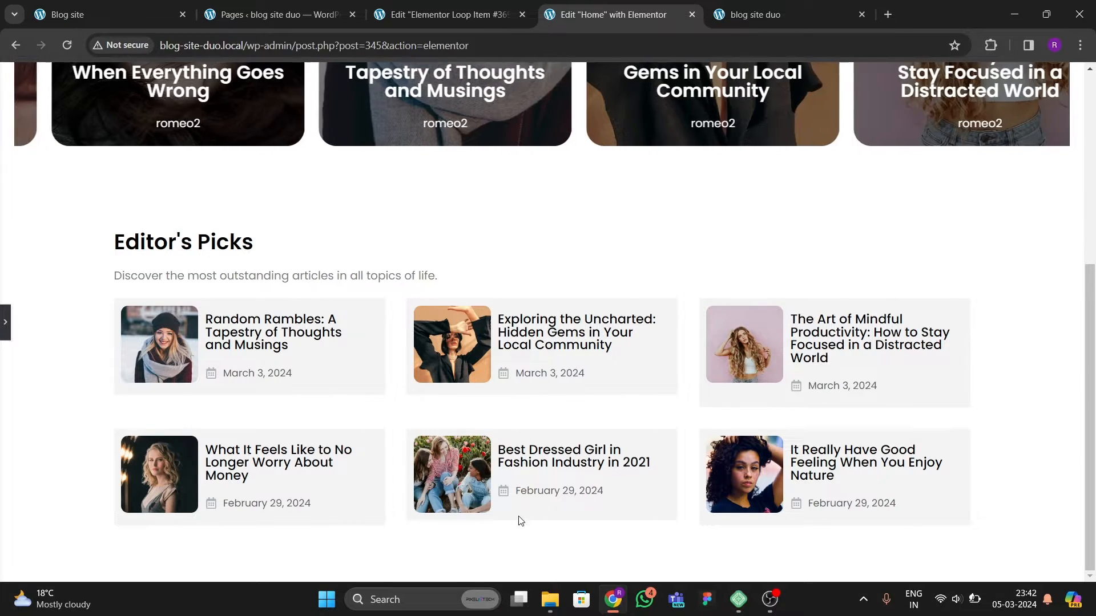
left_click(4, 326)
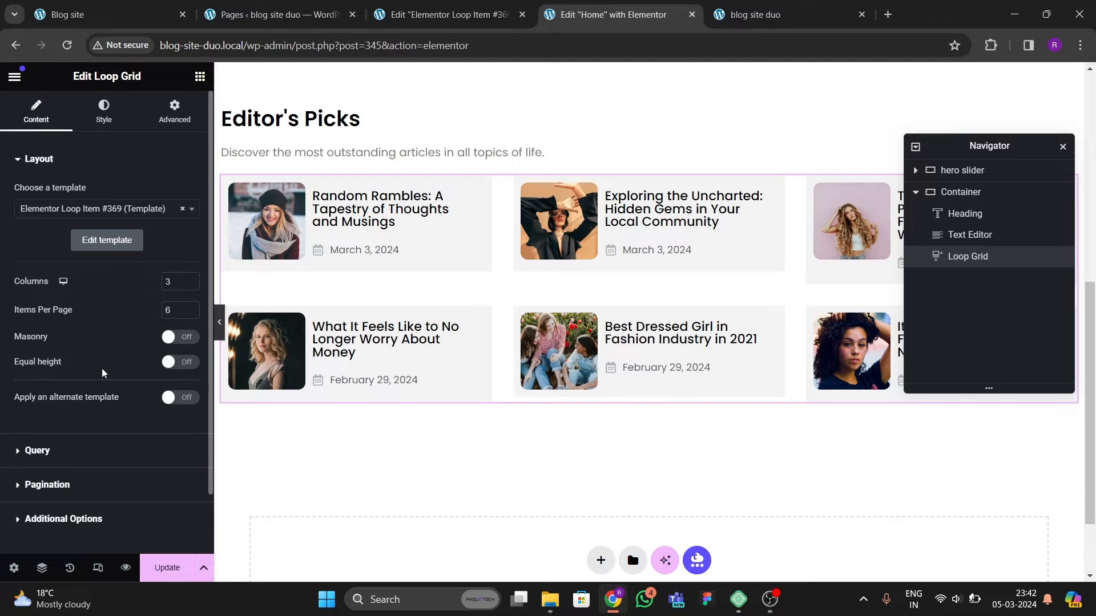
Step: Turn on Equal height for the loop grid
left_click(175, 363)
left_click(175, 369)
left_click(174, 369)
left_click(174, 368)
left_click(174, 368)
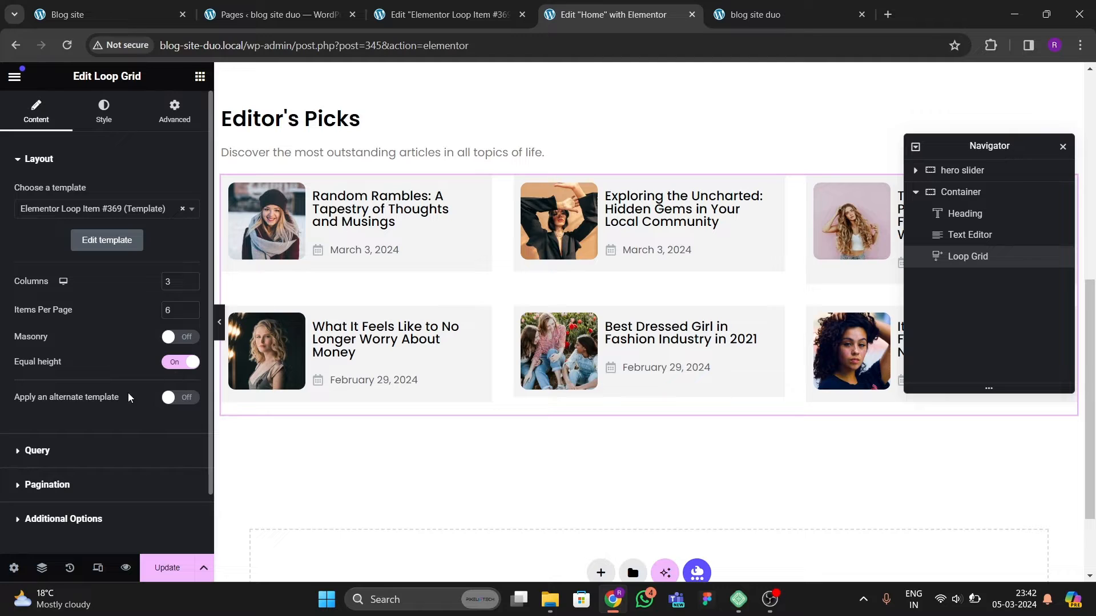
Step: Review the loop grid's Query and Pagination settings
left_click(52, 450)
scroll(109, 381, "down", 3)
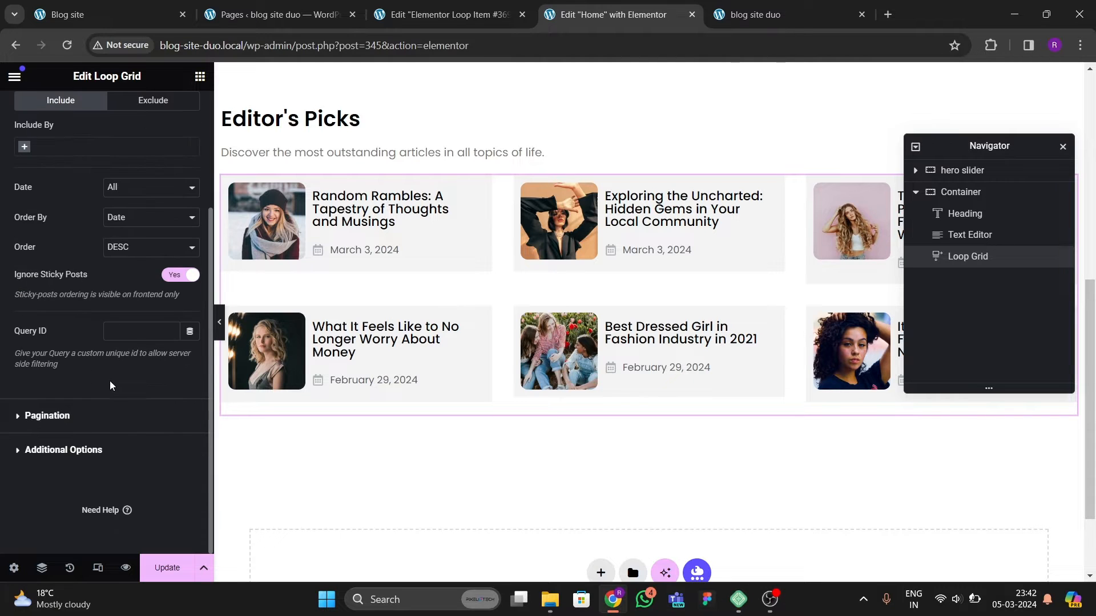
left_click(63, 414)
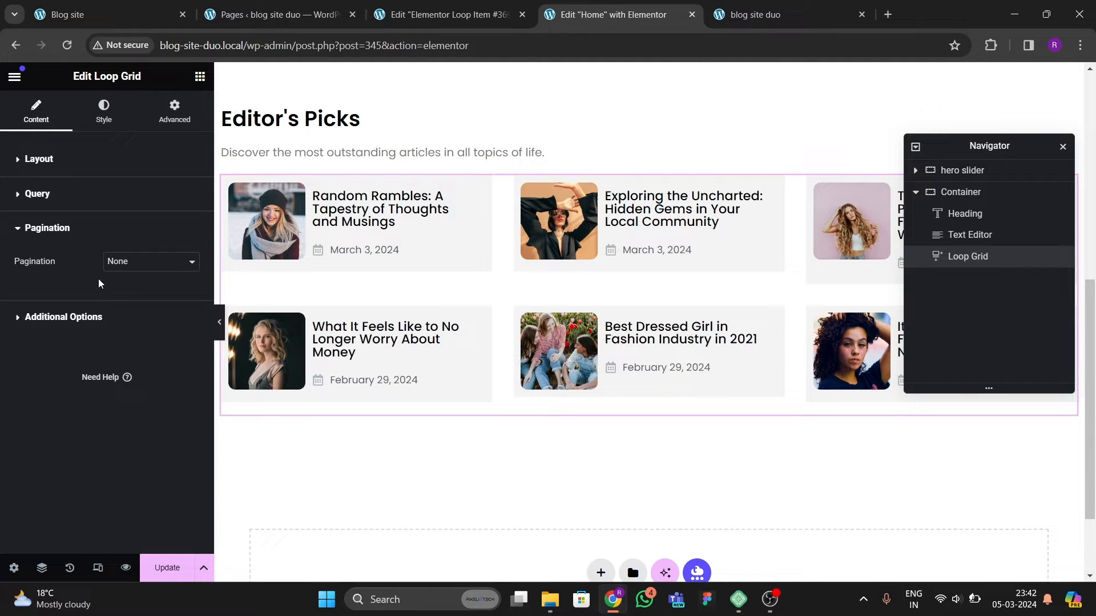
Step: Set the loop grid's gap between rows to 10 px and update the page
left_click(103, 111)
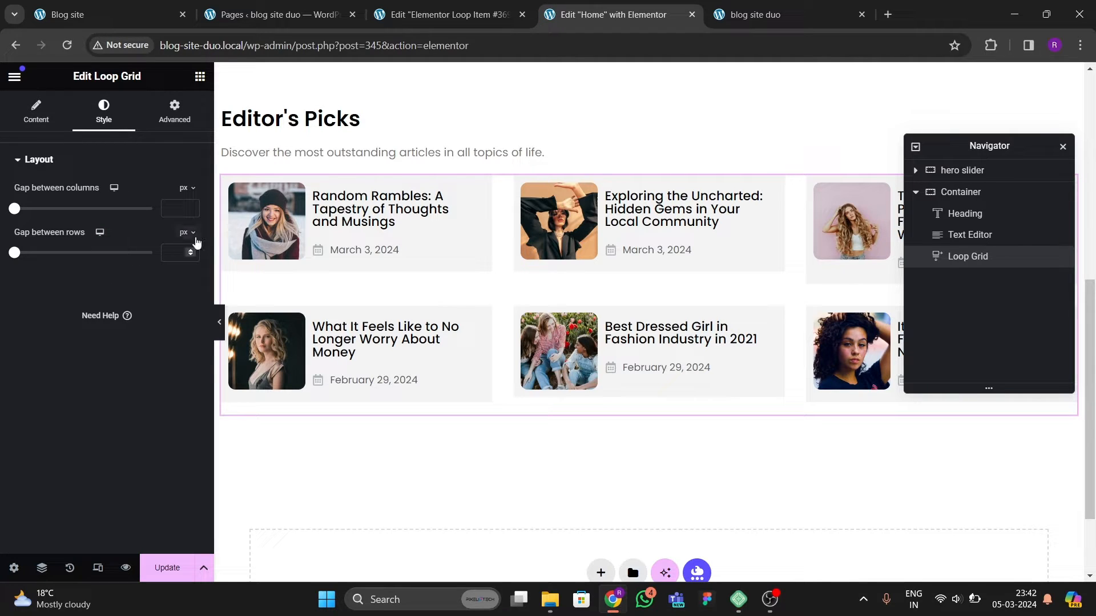
type("10")
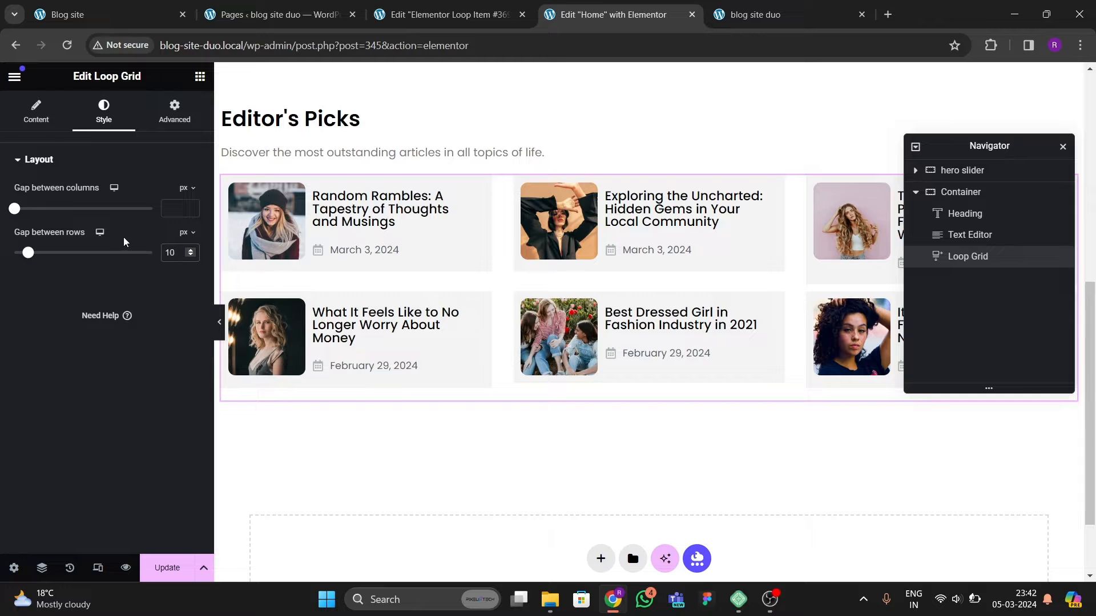
left_click(167, 568)
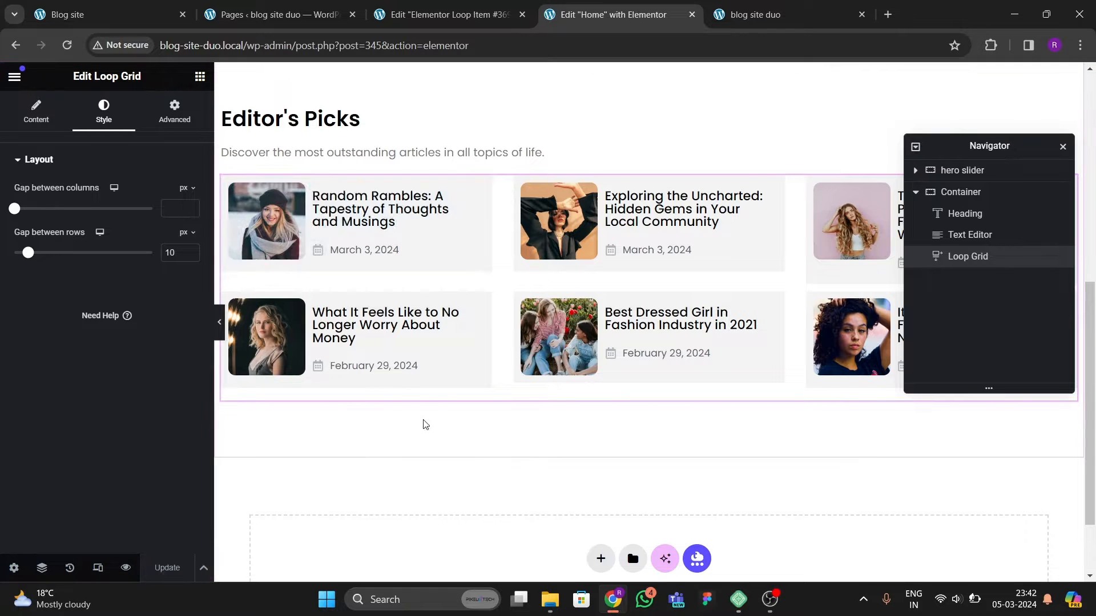
Step: Reload the live homepage and review the Editor's Picks cards
left_click(759, 14)
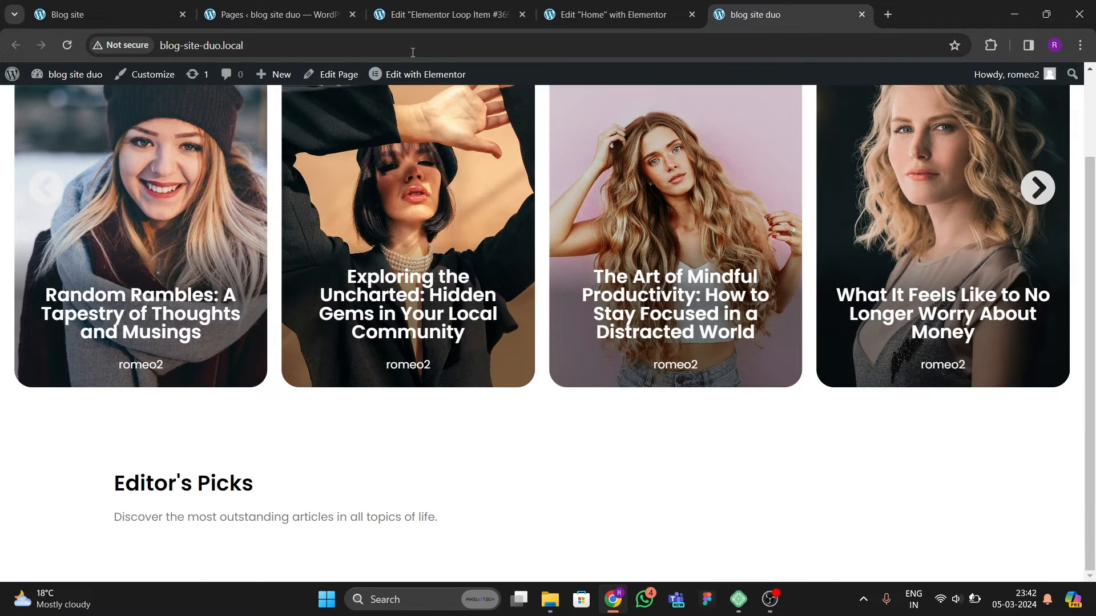
left_click(68, 45)
scroll(340, 404, "down", 4)
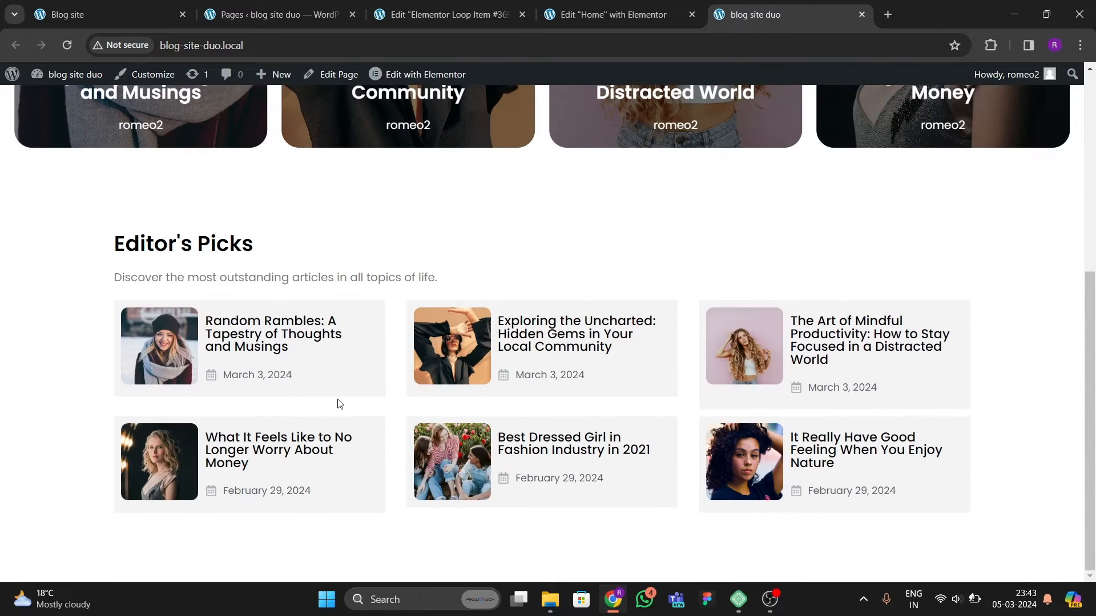
Step: Compare with the original cards, then set the loop item's card container border radius to 10 px and save the template
left_click(119, 8)
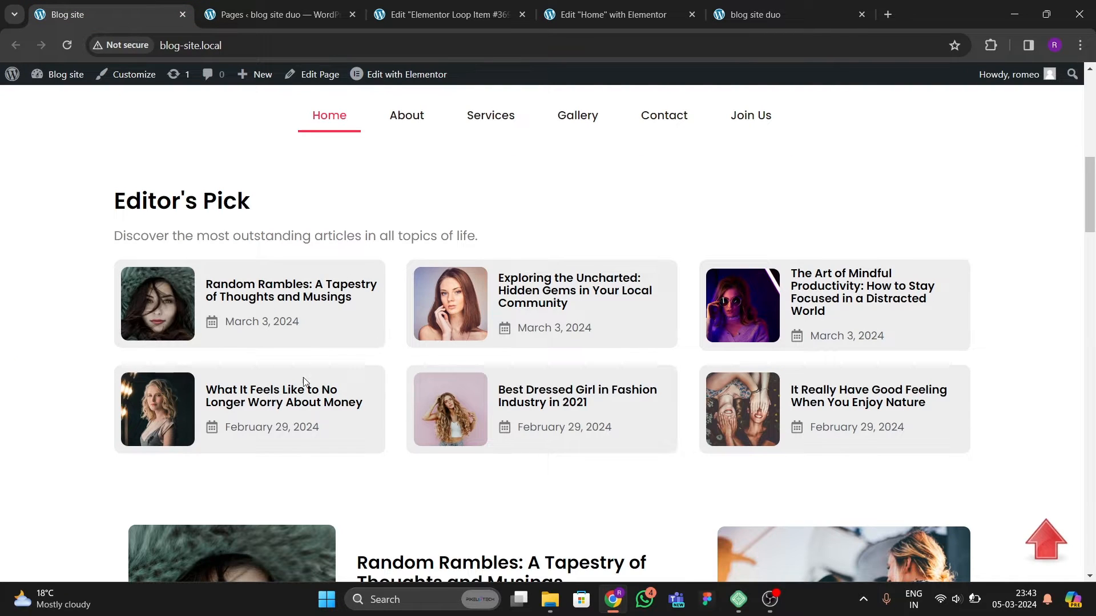
left_click(494, 18)
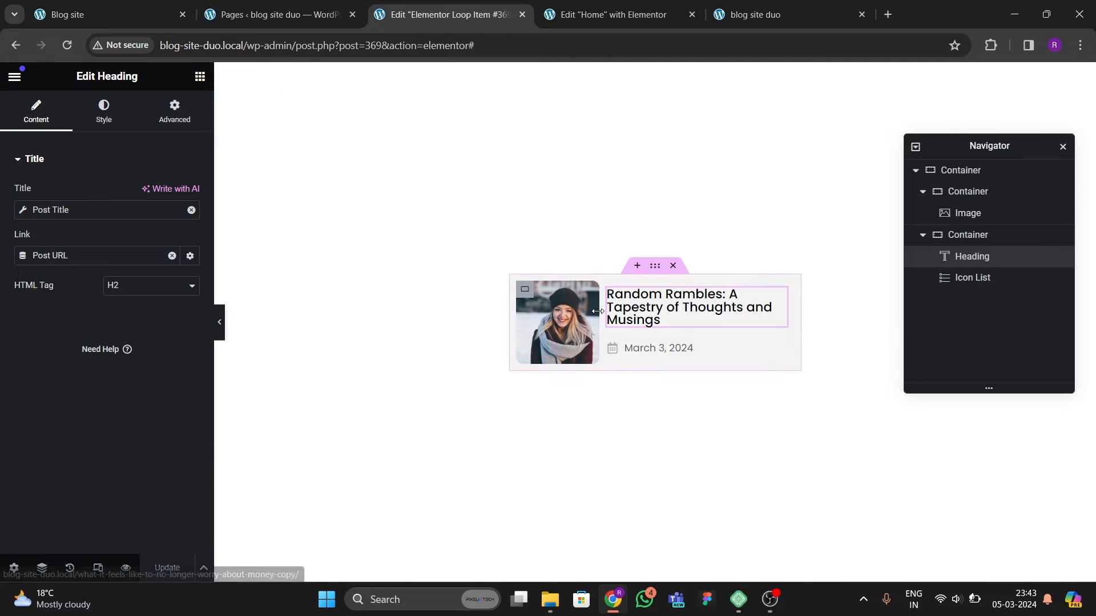
left_click(964, 170)
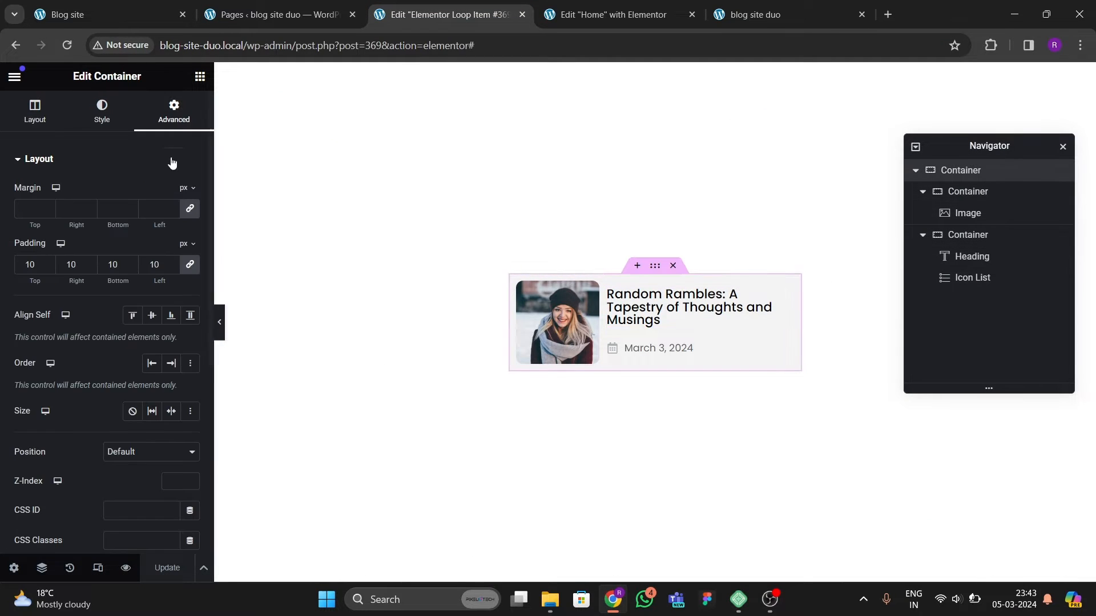
left_click(100, 114)
scroll(62, 342, "down", 2)
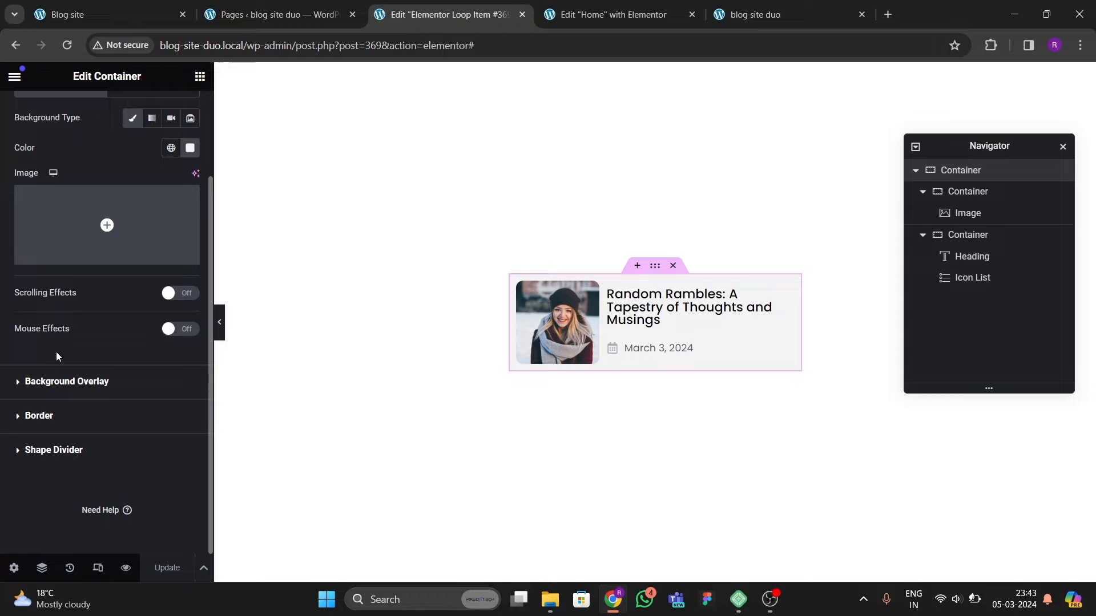
left_click(39, 416)
type("10")
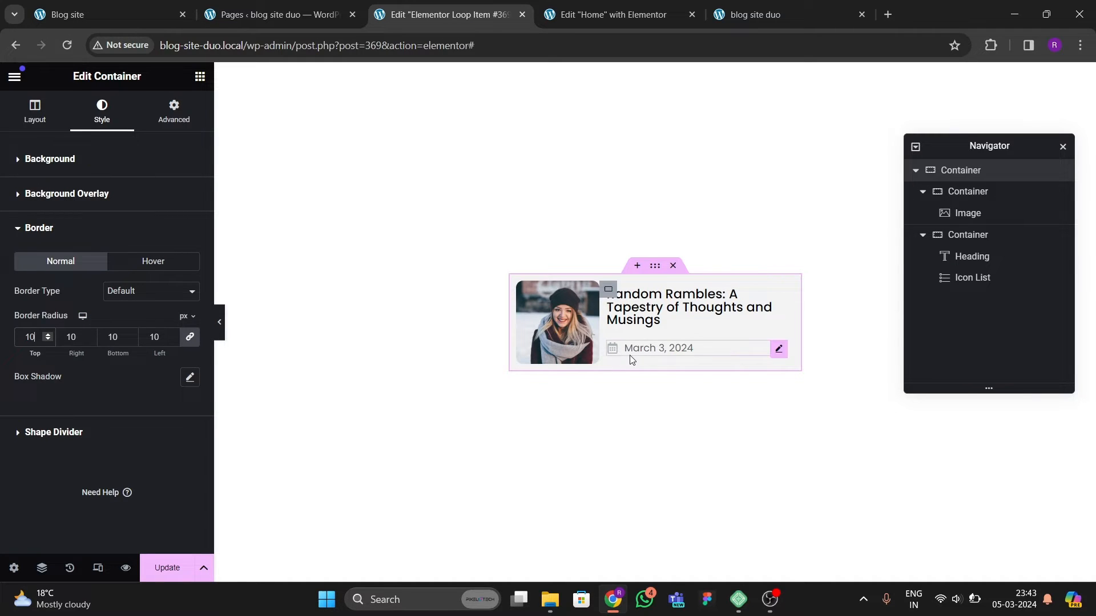
key("ctrl+s")
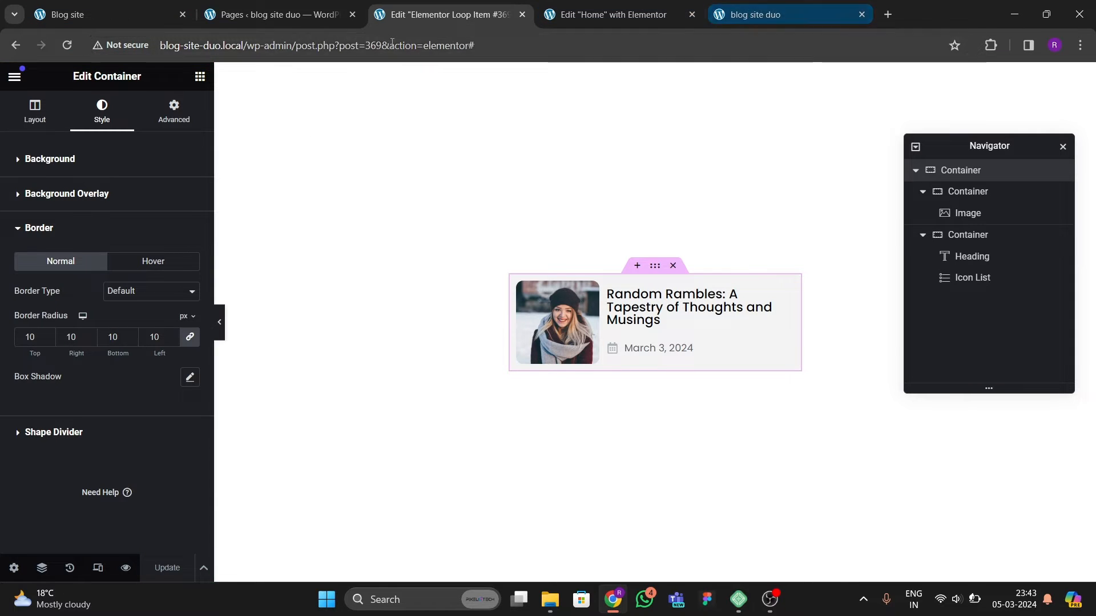
Step: Reload the live homepage and browse the hero carousel and Editor's Picks cards
left_click(765, 16)
key("F5")
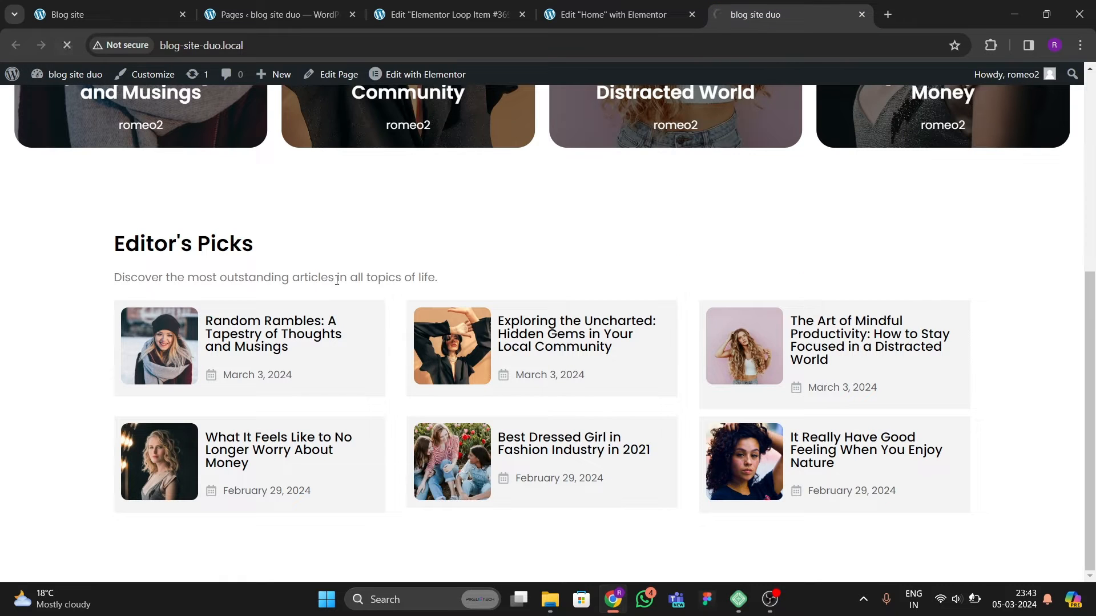
scroll(354, 313, "up", 5)
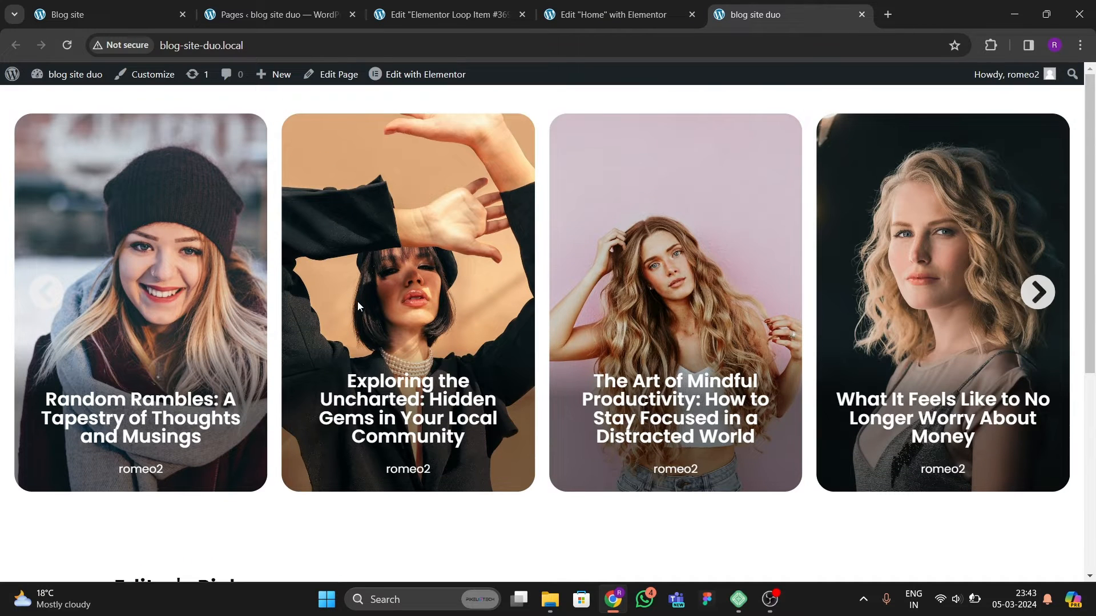
left_click(1037, 293)
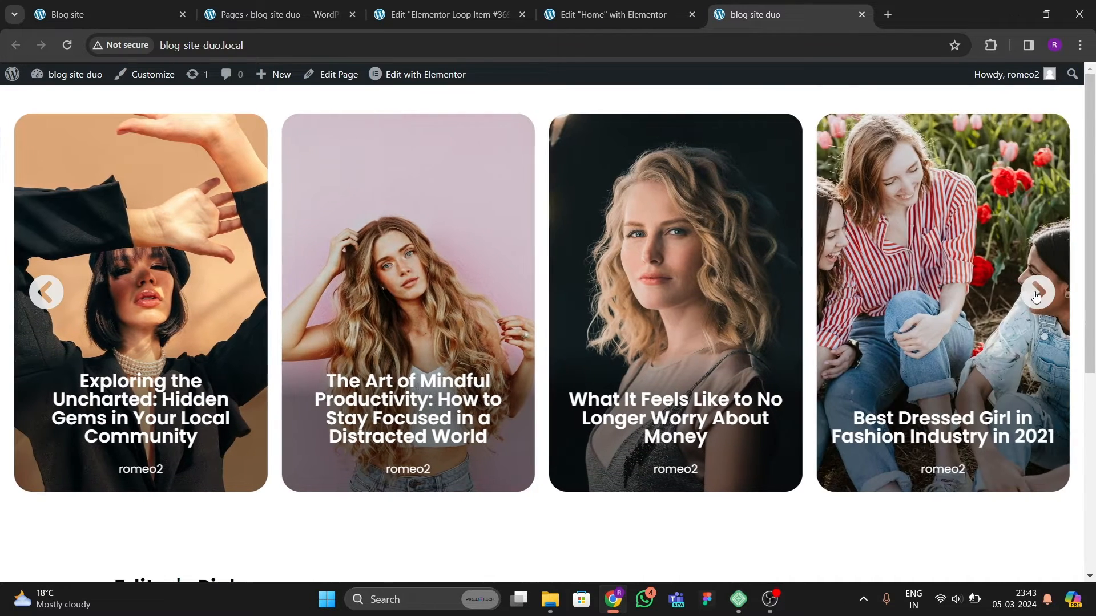
left_click(1037, 293)
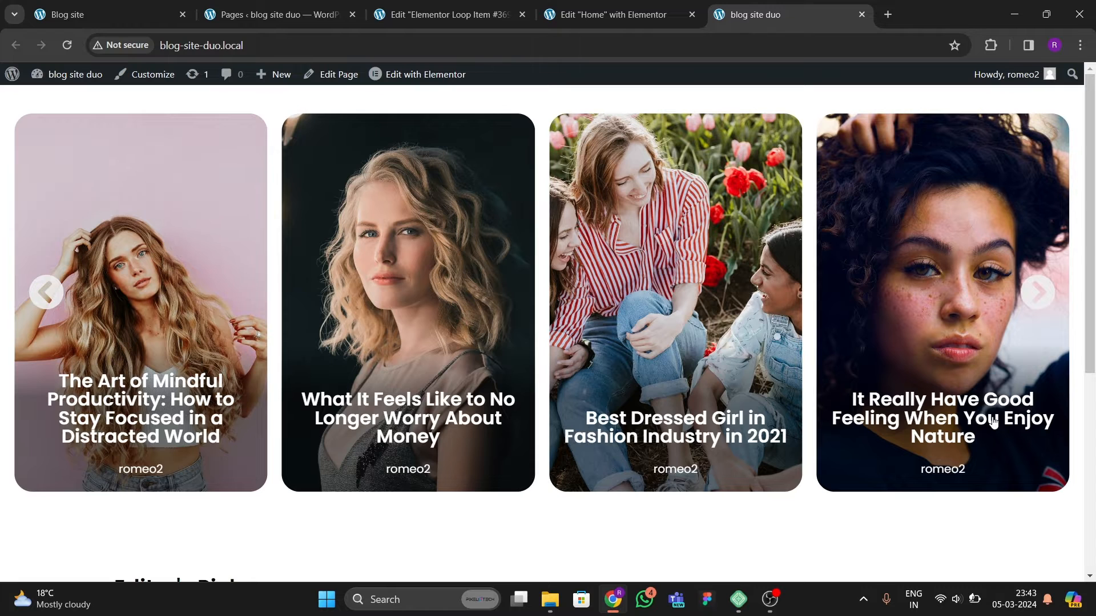
scroll(993, 423, "down", 6)
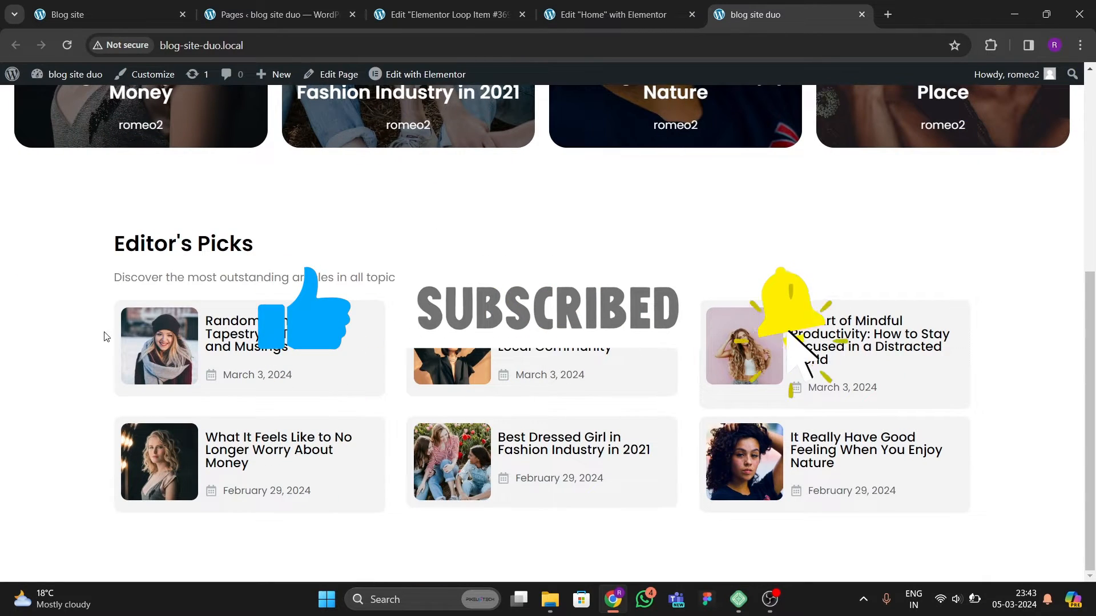
Step: Scroll through the original site's homepage post list and sidebar
key("ctrl+1")
scroll(495, 449, "down", 7)
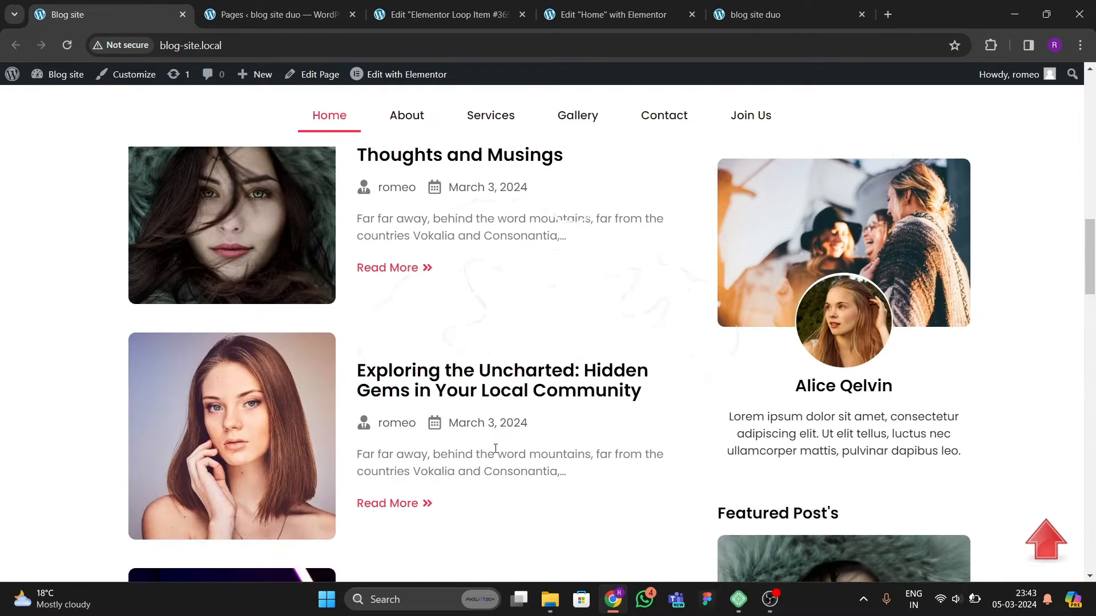
scroll(465, 312, "down", 10)
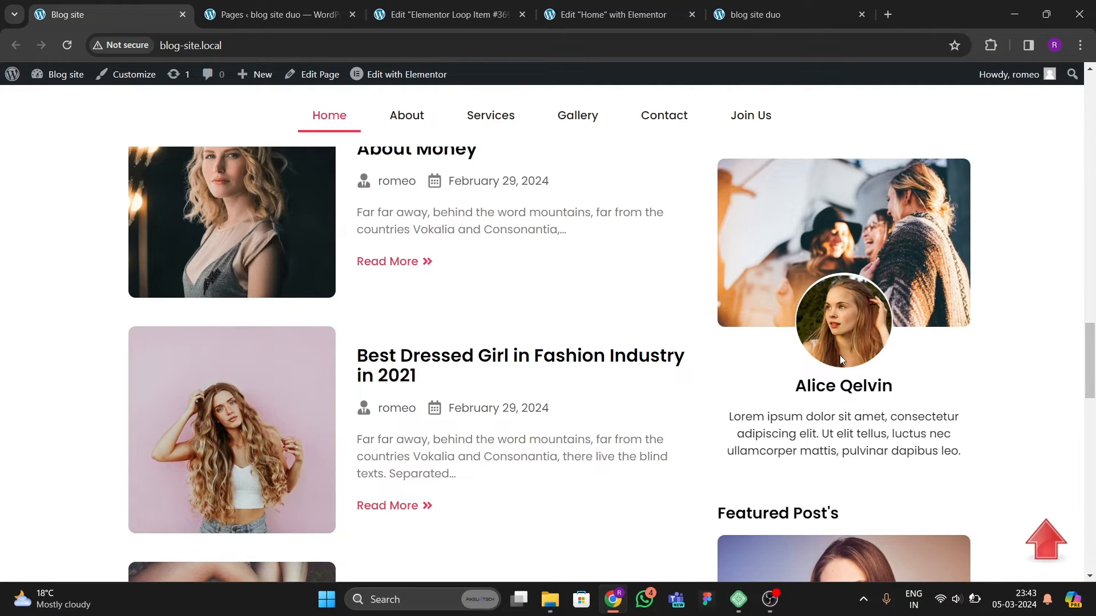
scroll(497, 311, "up", 10)
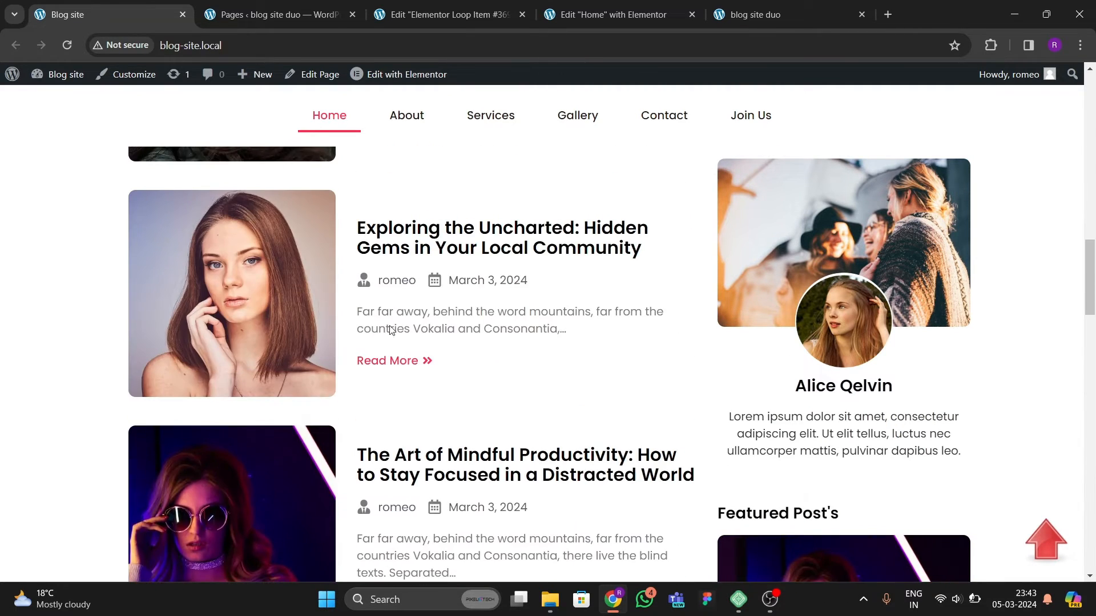
scroll(413, 284, "up", 5)
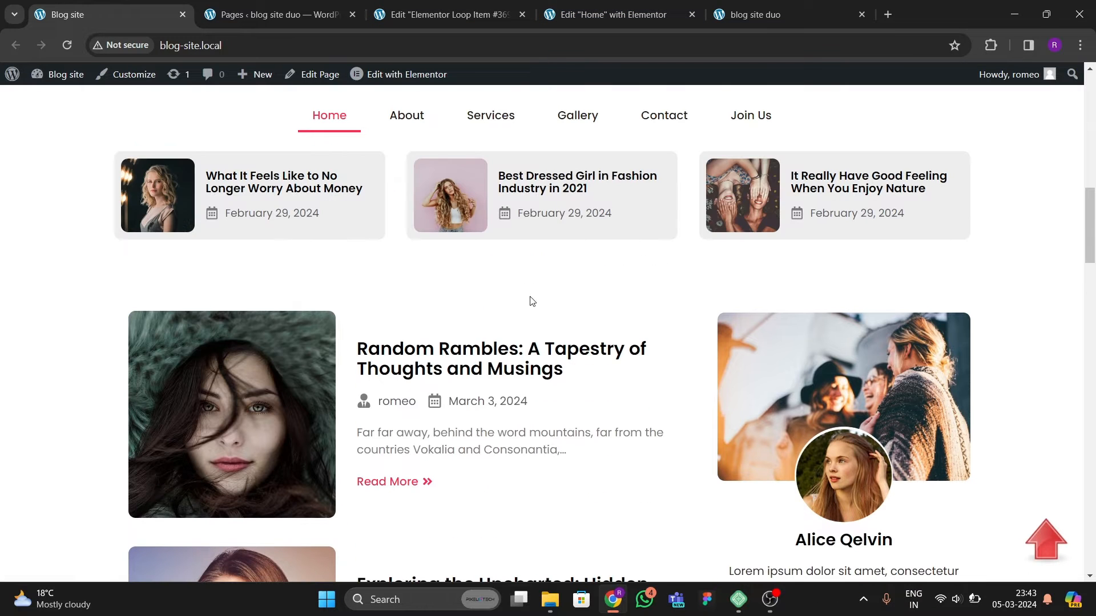
Step: Close the loop item editor and open the Theme Builder from Templates
left_click(417, 25)
left_click(521, 14)
left_click(278, 14)
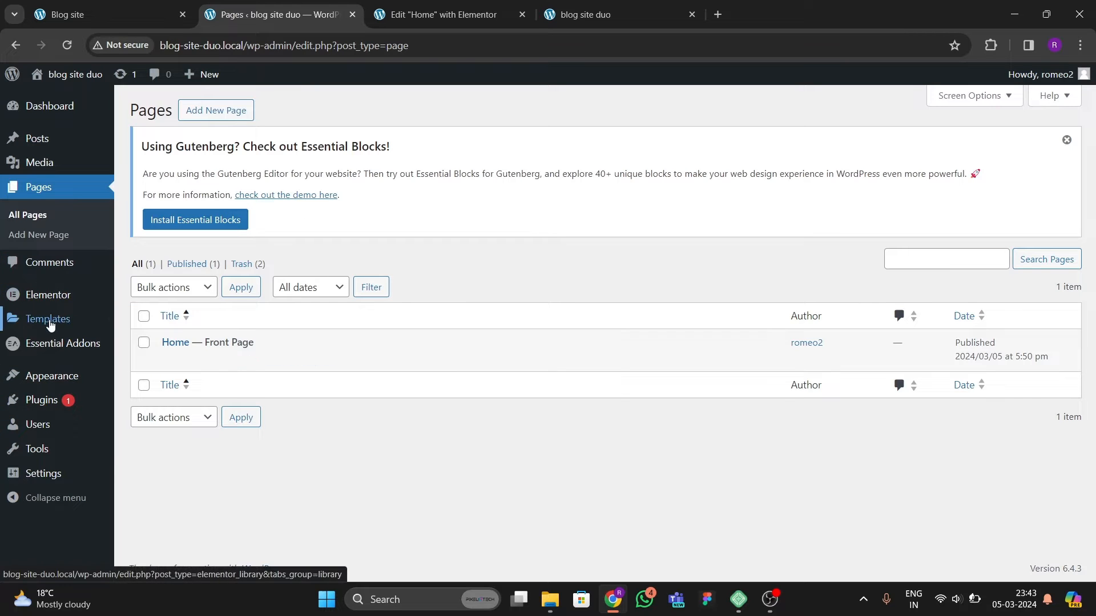
mouse_move(49, 320)
left_click(171, 362)
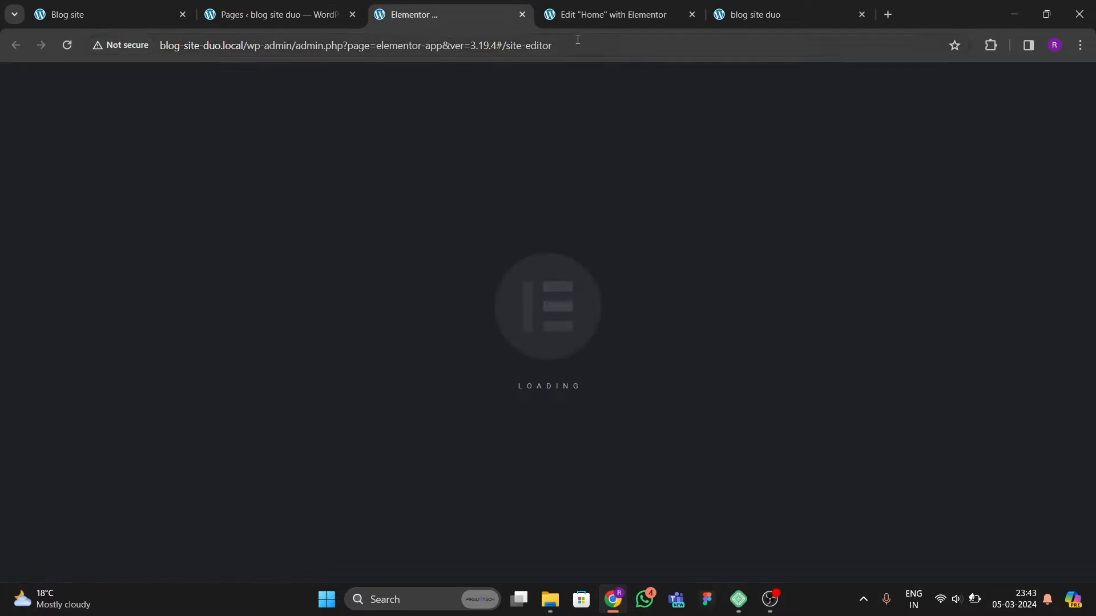
Step: Compare the original site's post list and Featured Post's sidebar with the new site
left_click(619, 16)
left_click(762, 12)
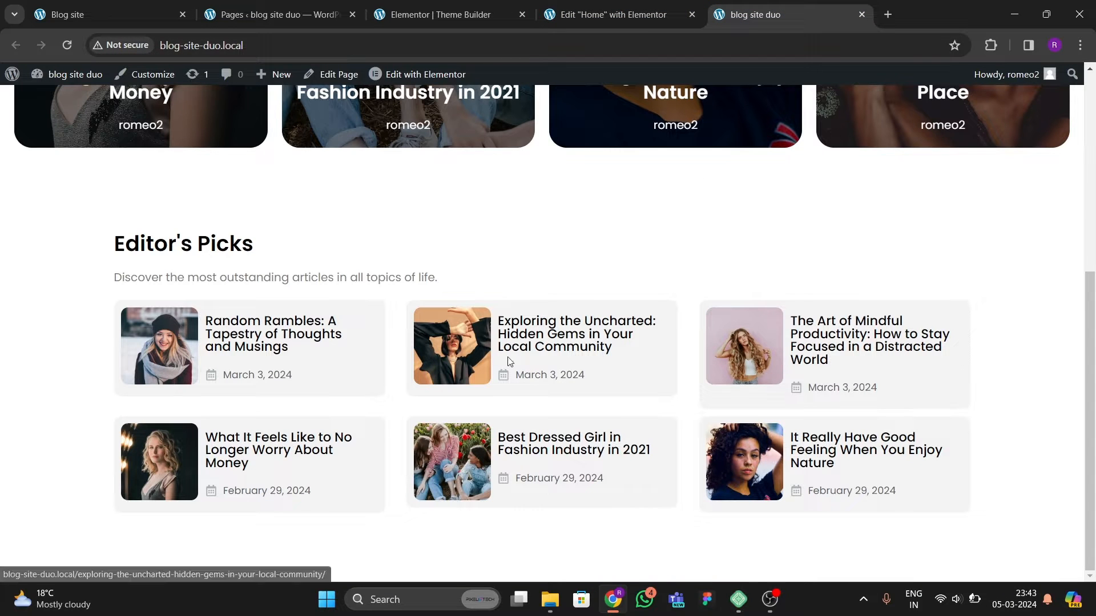
left_click(142, 16)
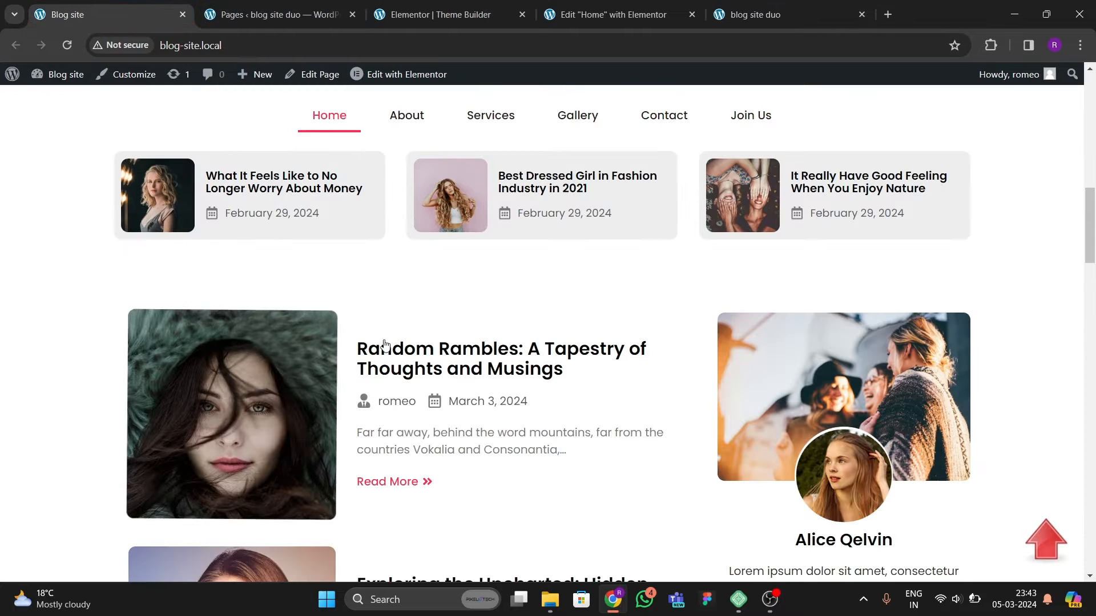
scroll(456, 343, "down", 8)
scroll(411, 337, "down", 15)
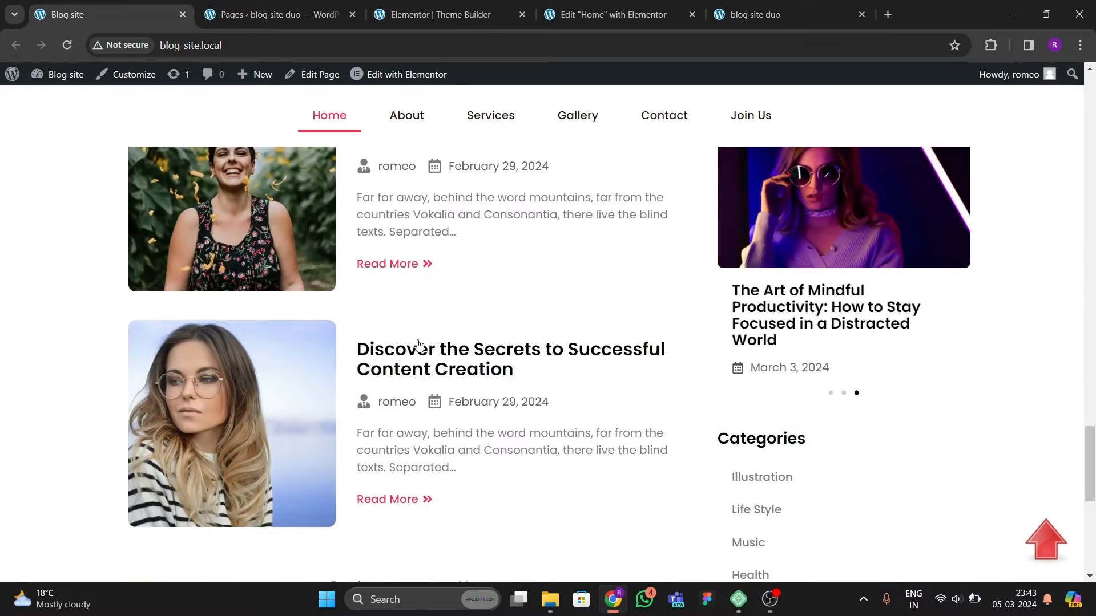
scroll(417, 349, "up", 12)
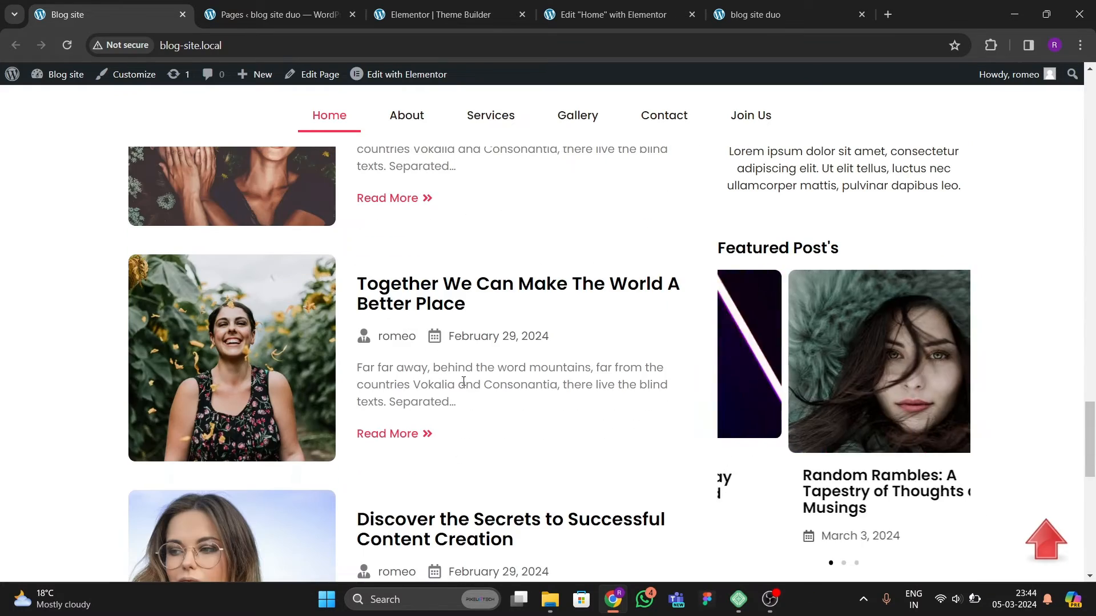
left_click(460, 17)
left_click(131, 16)
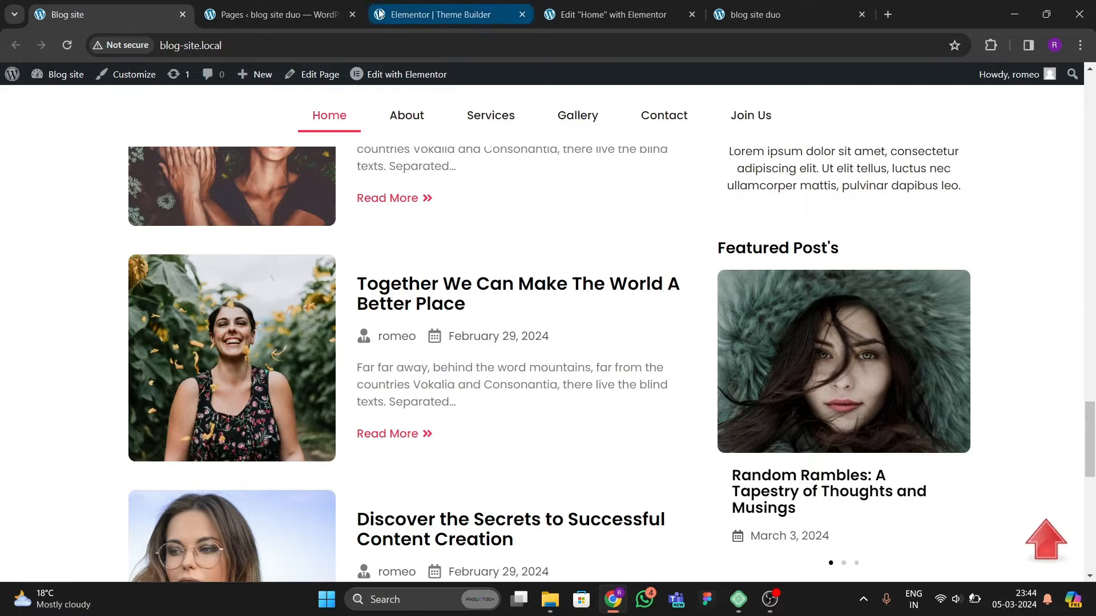
left_click(269, 17)
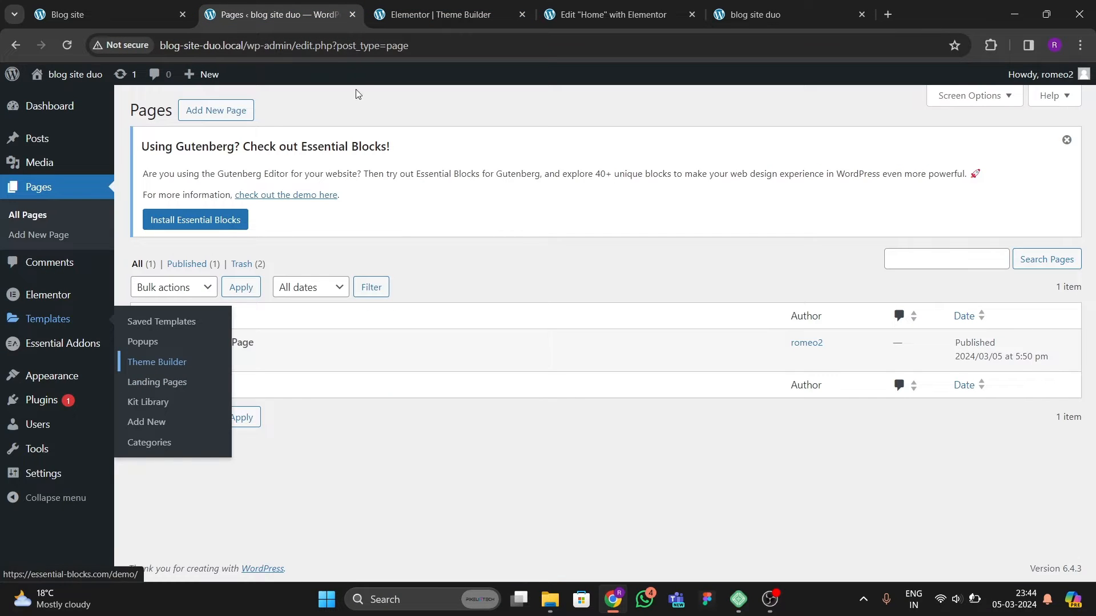
Step: Create a new Loop Item template in the Theme Builder
left_click(415, 15)
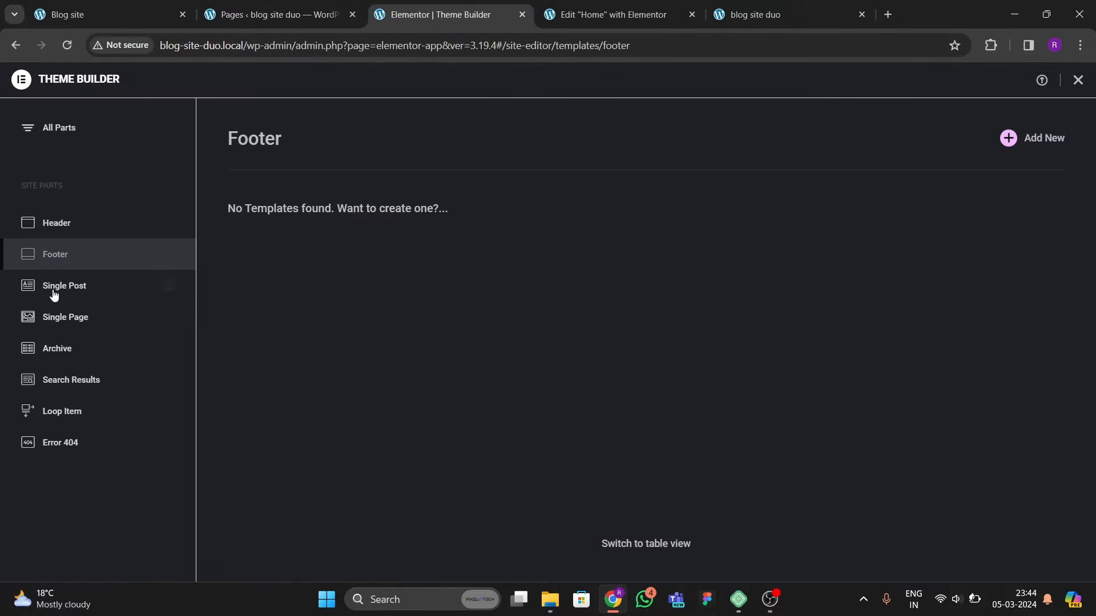
left_click(74, 408)
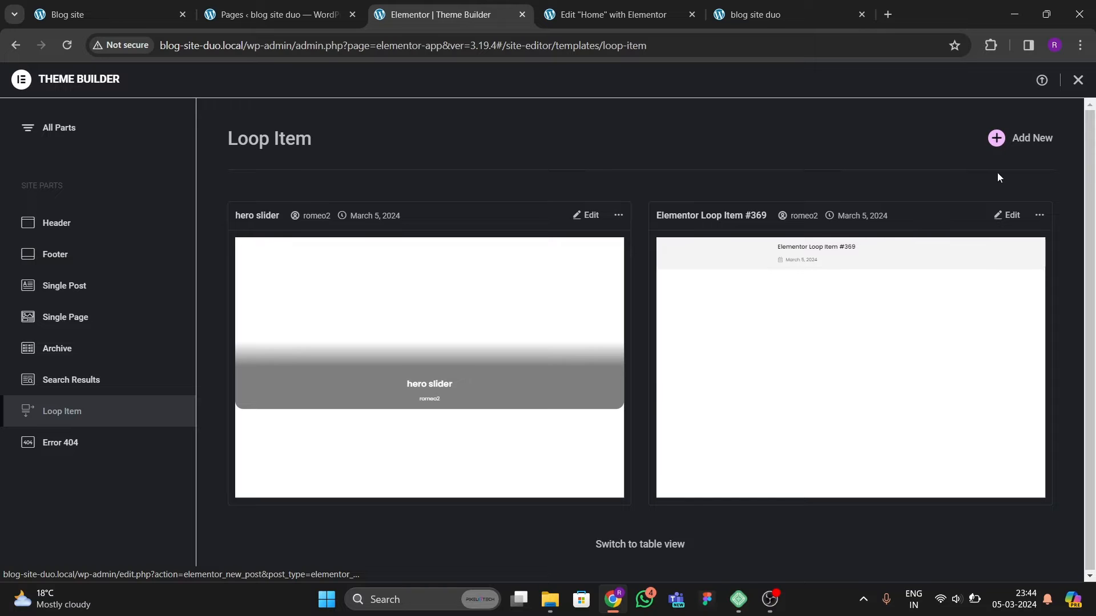
left_click(1002, 140)
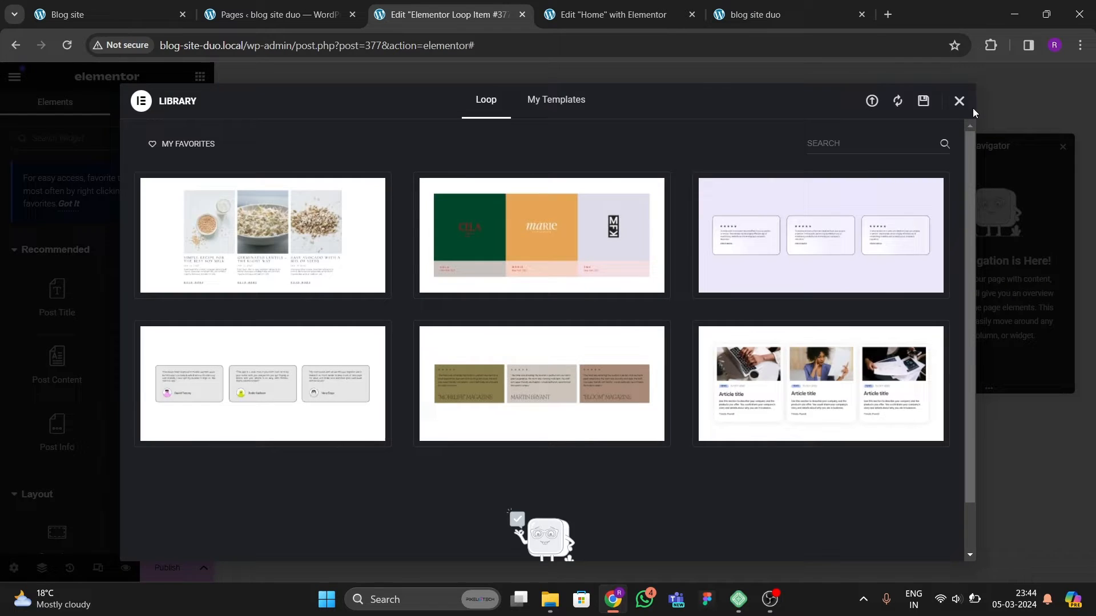
left_click(958, 101)
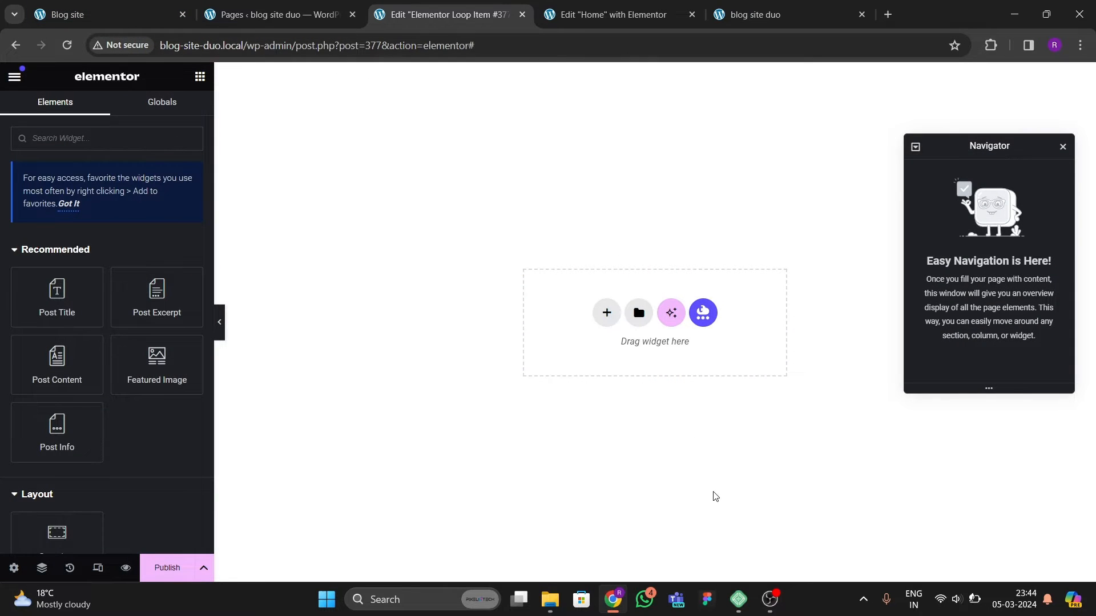
Step: Add a two-column container below the Editor's Picks section on the Home page
left_click(129, 19)
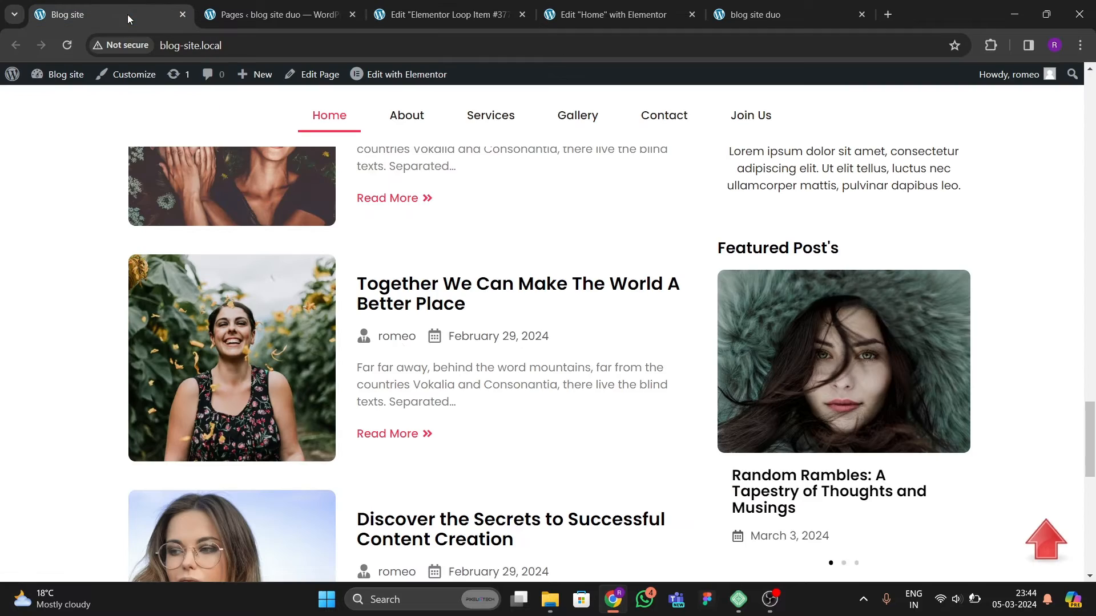
scroll(385, 358, "up", 3)
left_click(656, 17)
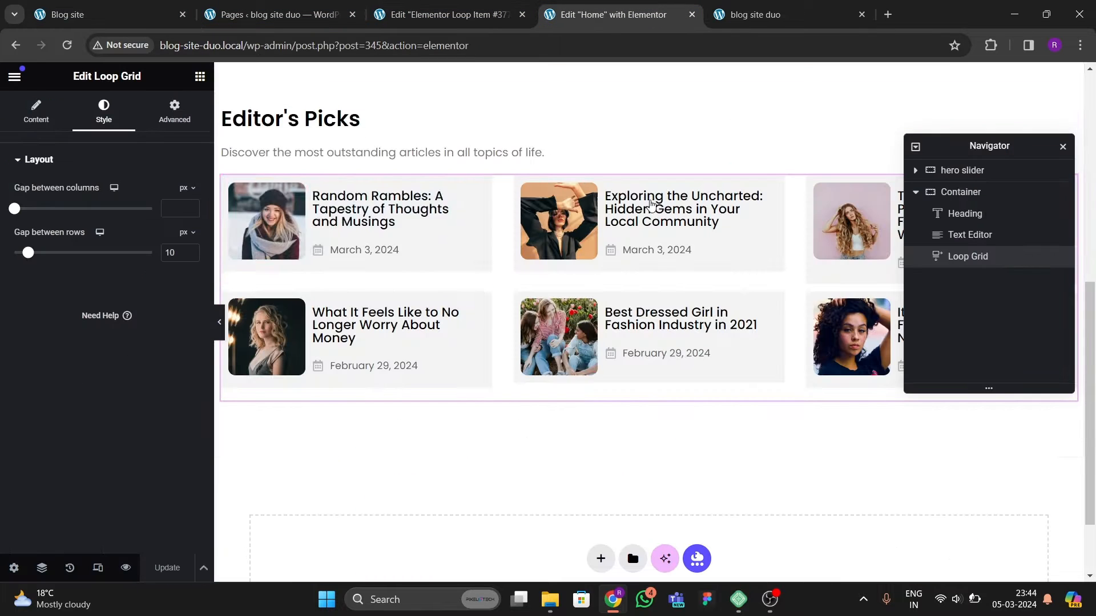
left_click(599, 461)
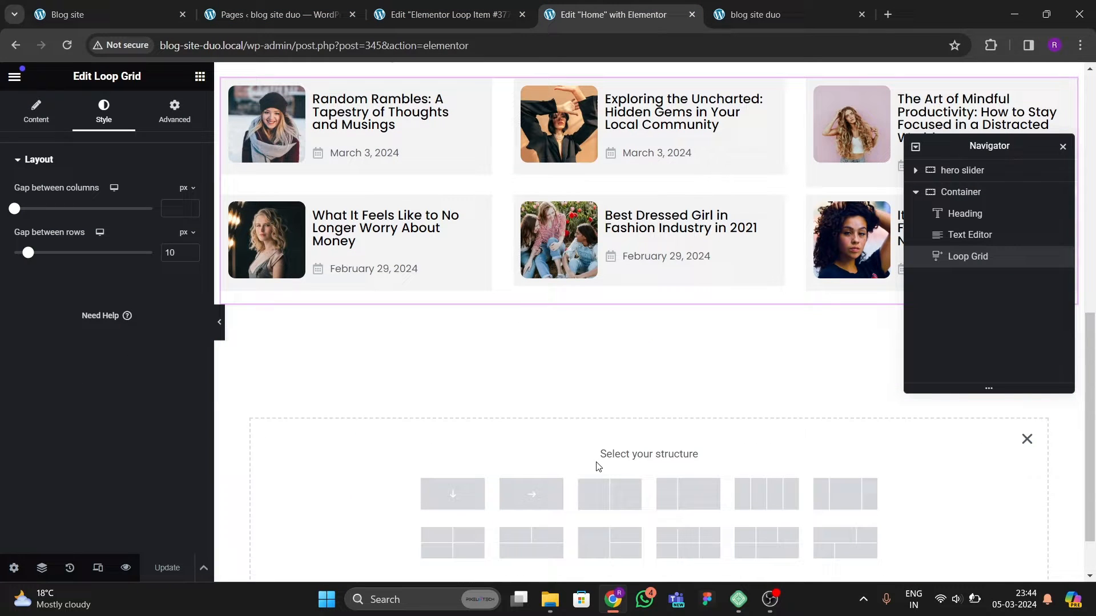
left_click(609, 494)
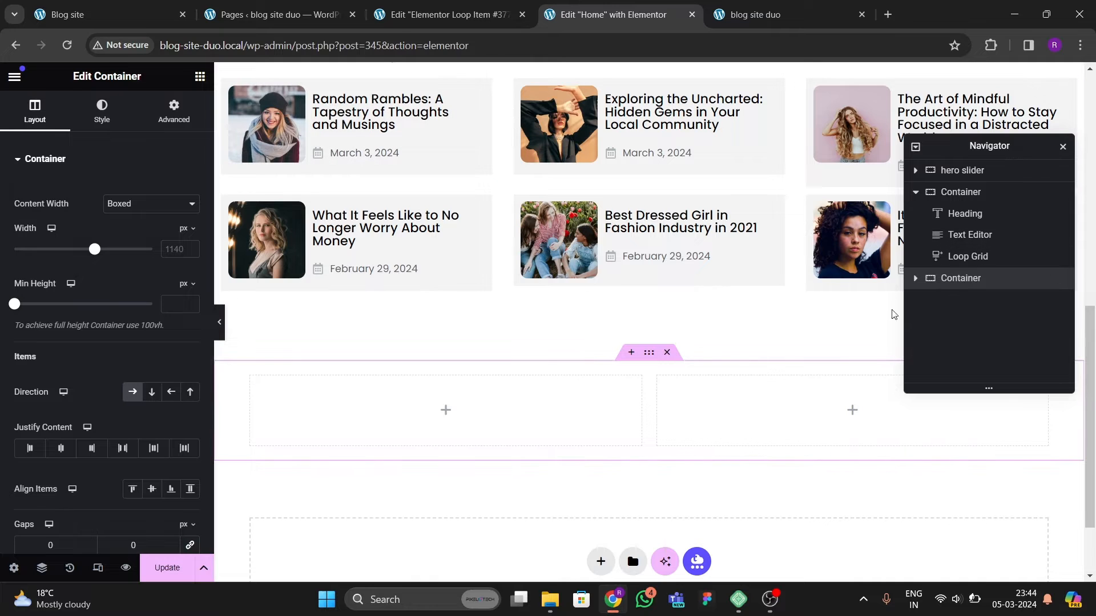
Step: Rename the Editor's Picks container to "editor picks" in the Navigator
double_click(961, 192)
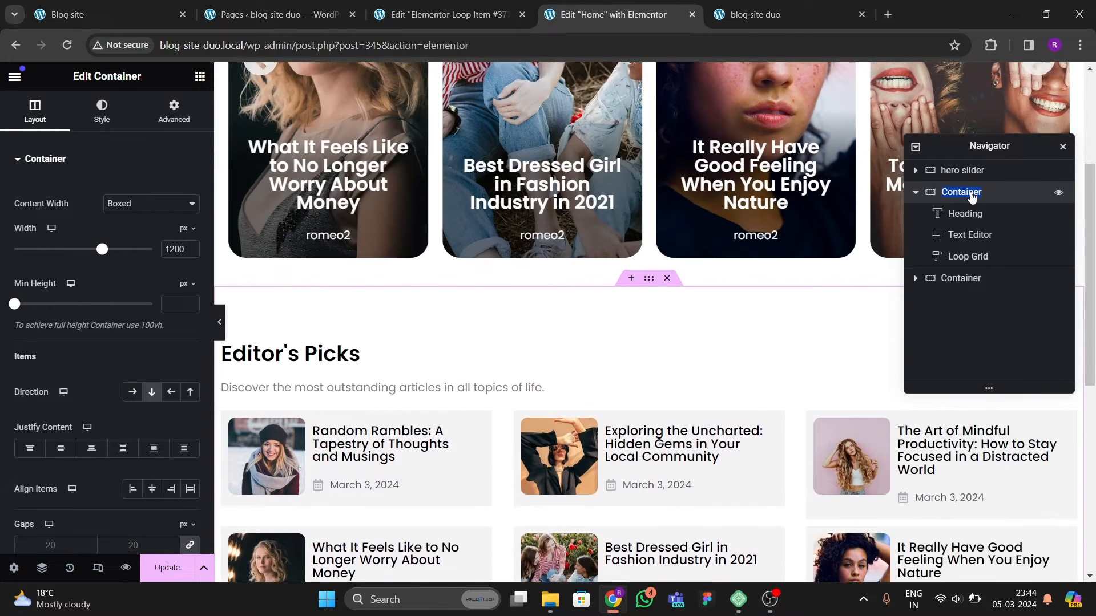
type("editor pics")
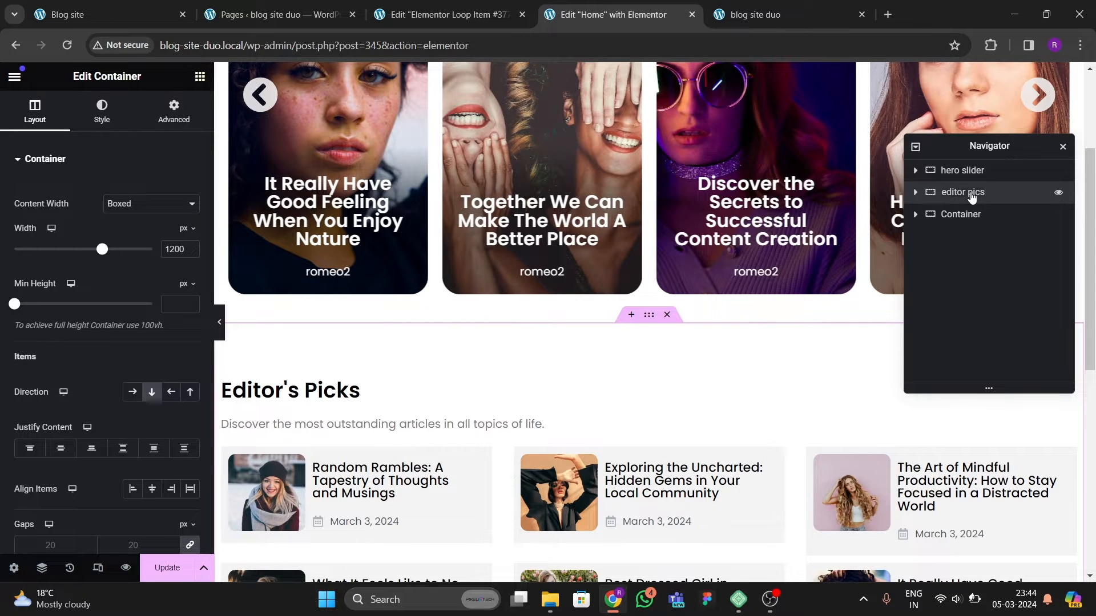
key("BackSpace")
key("BackSpace")
key("BackSpace")
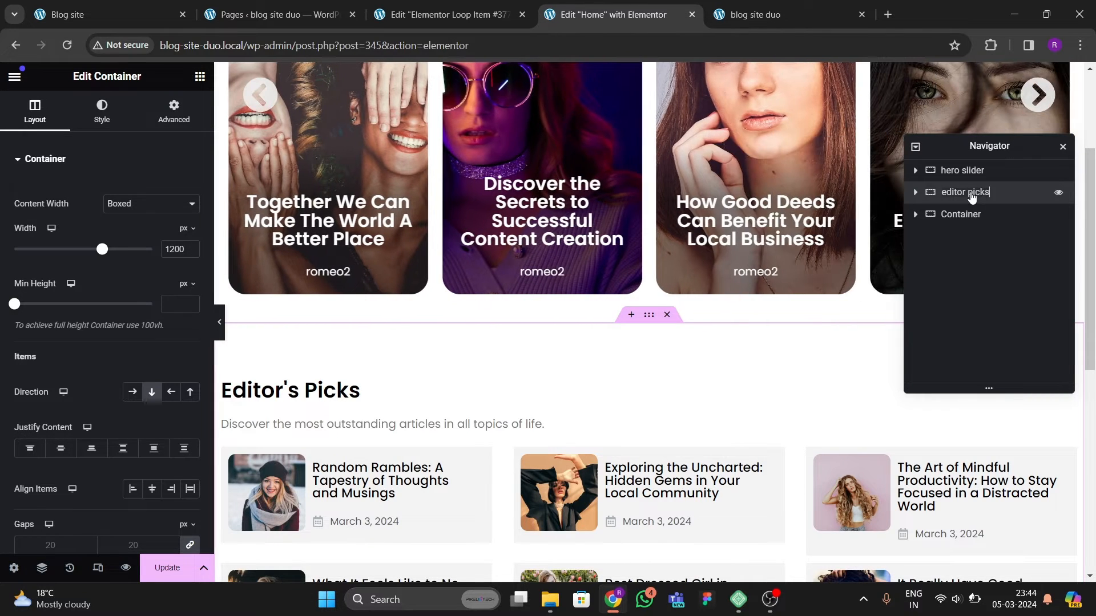
left_click(962, 221)
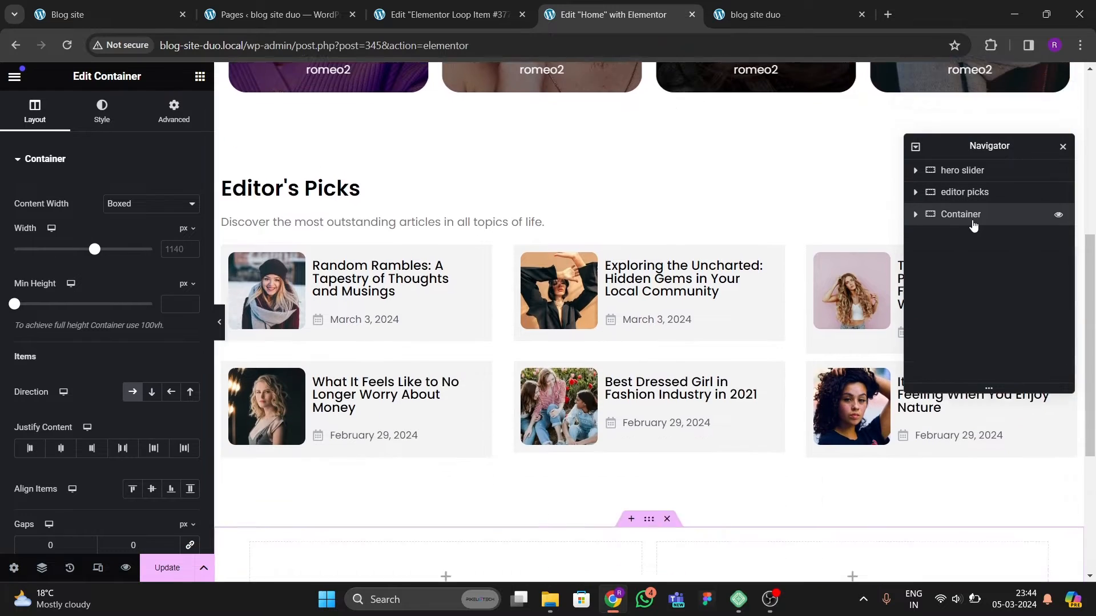
Step: Rename the new two-column container to "main slider" in the Navigator
double_click(959, 222)
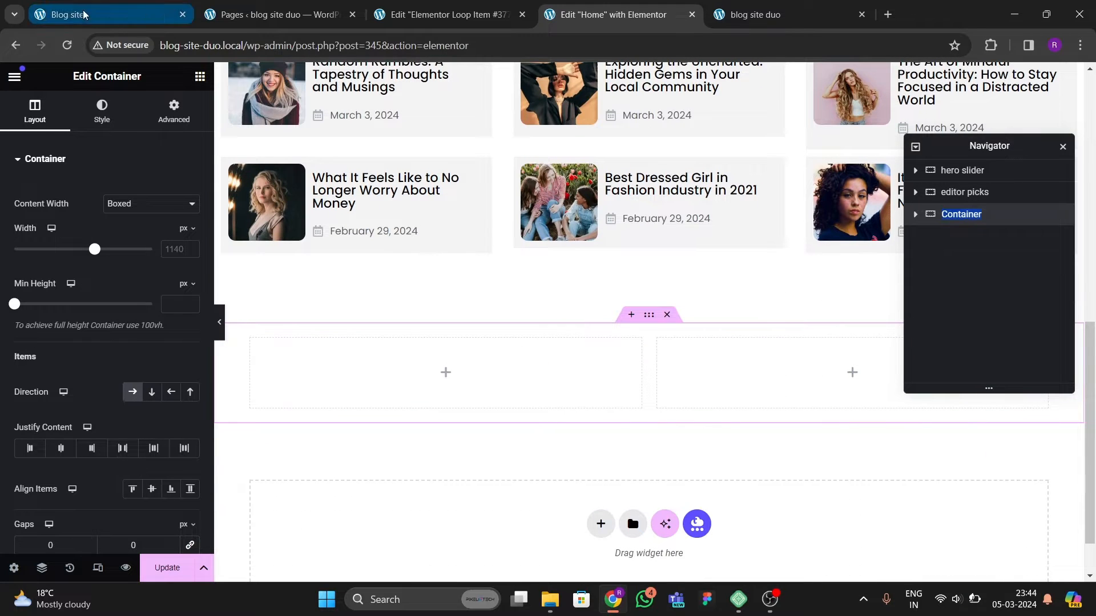
left_click(102, 17)
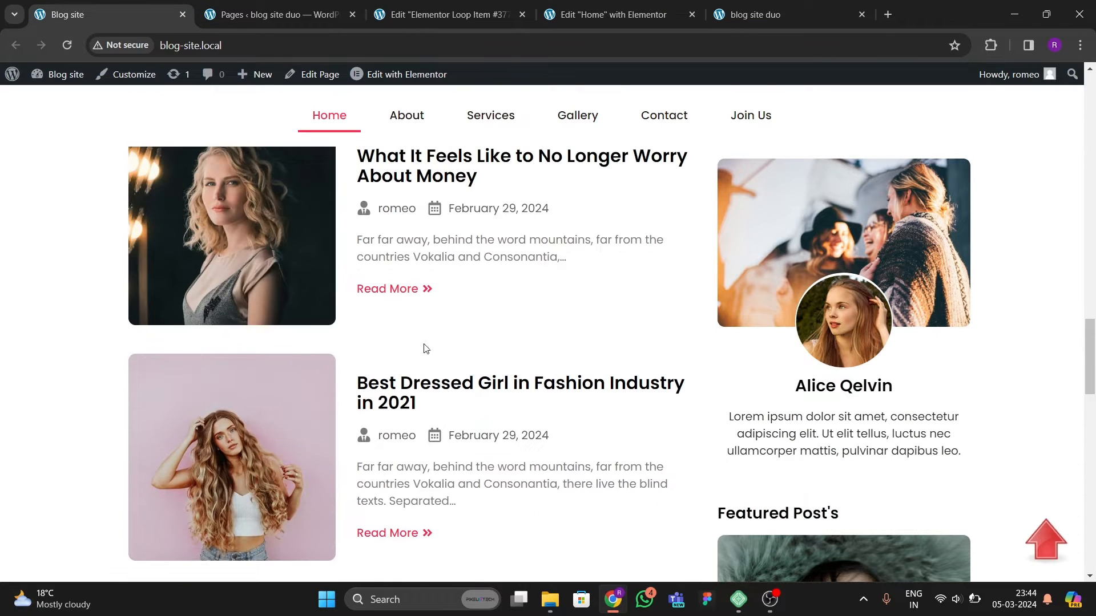
left_click(608, 15)
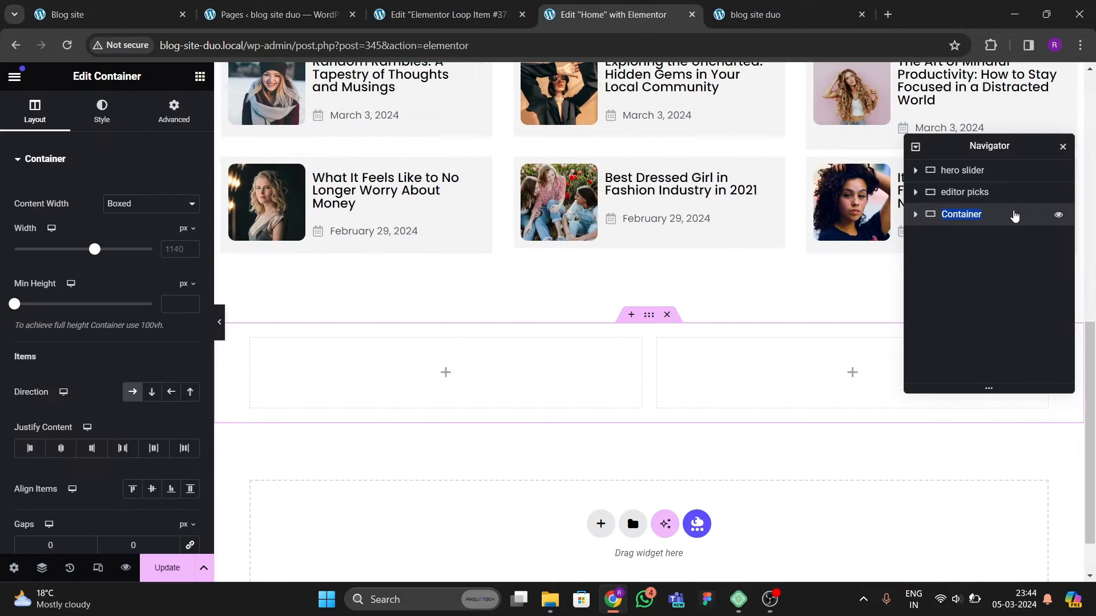
type("main slid")
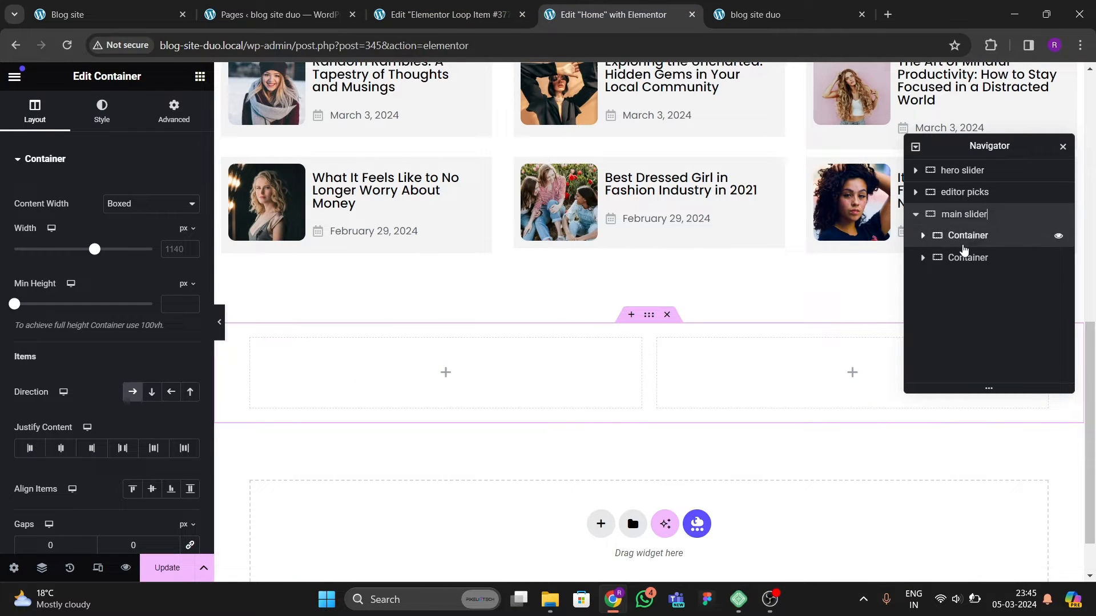
Step: Rename the main slider's two inner containers to "left" and "right"
left_click(966, 242)
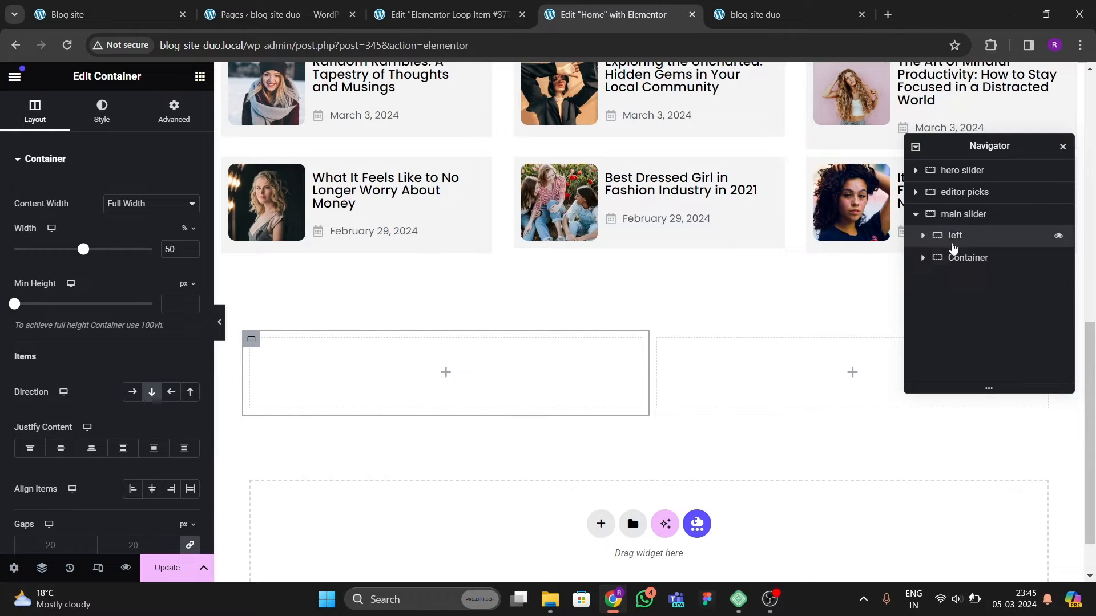
double_click(970, 259)
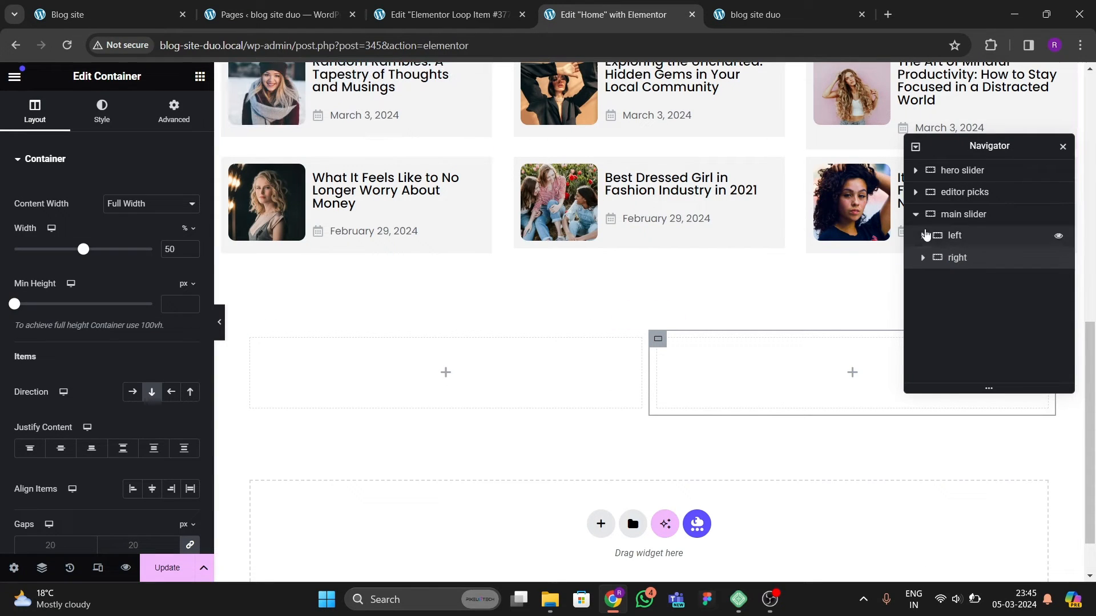
Step: Set the main slider container to Boxed content width with a width of 1200 px
left_click(916, 214)
left_click(977, 214)
left_click(127, 204)
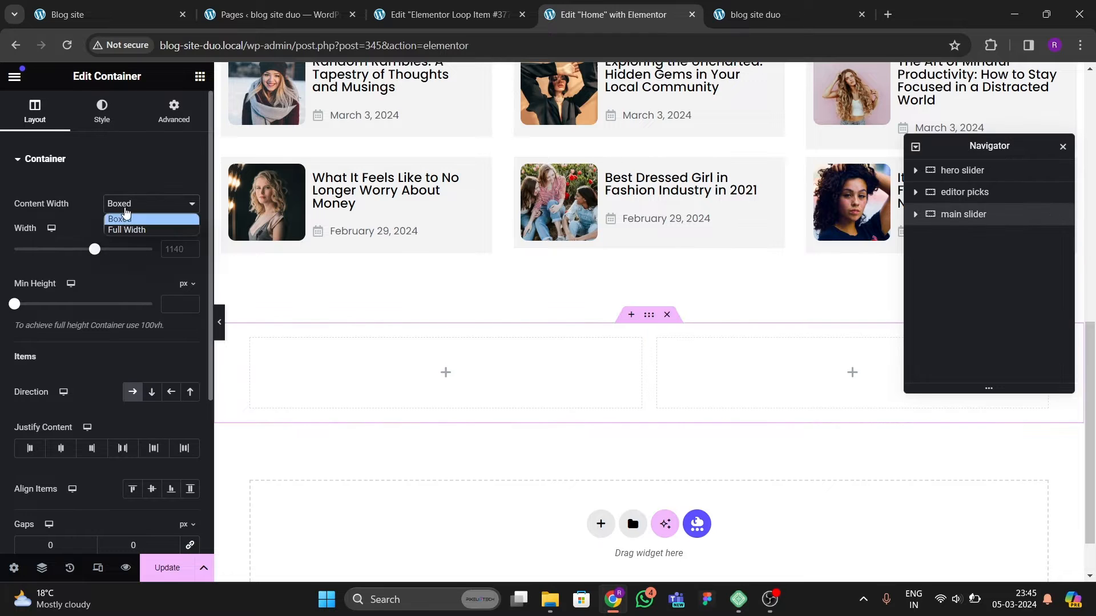
left_click(86, 227)
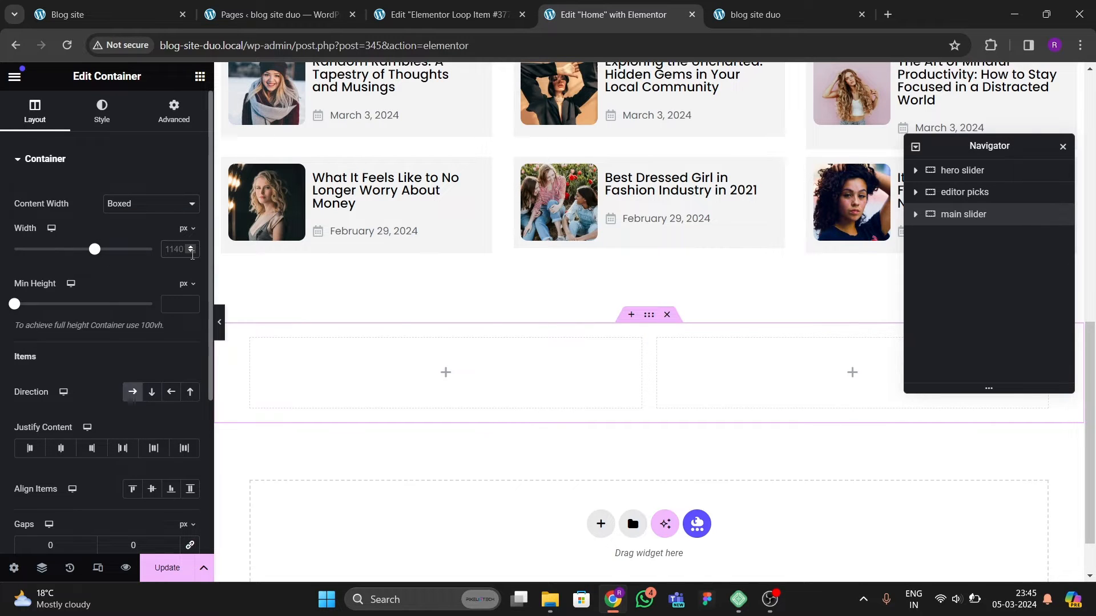
left_click(192, 255)
type("1200")
Step: Inspect the advanced padding of the left and right containers, then update the page
left_click(175, 111)
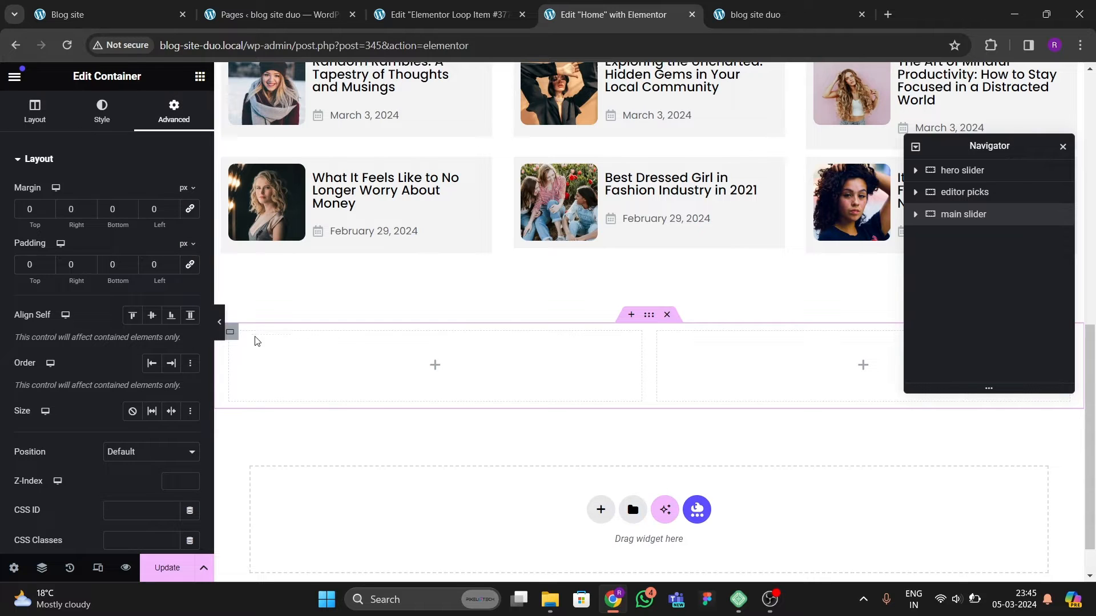
left_click(916, 215)
left_click(968, 240)
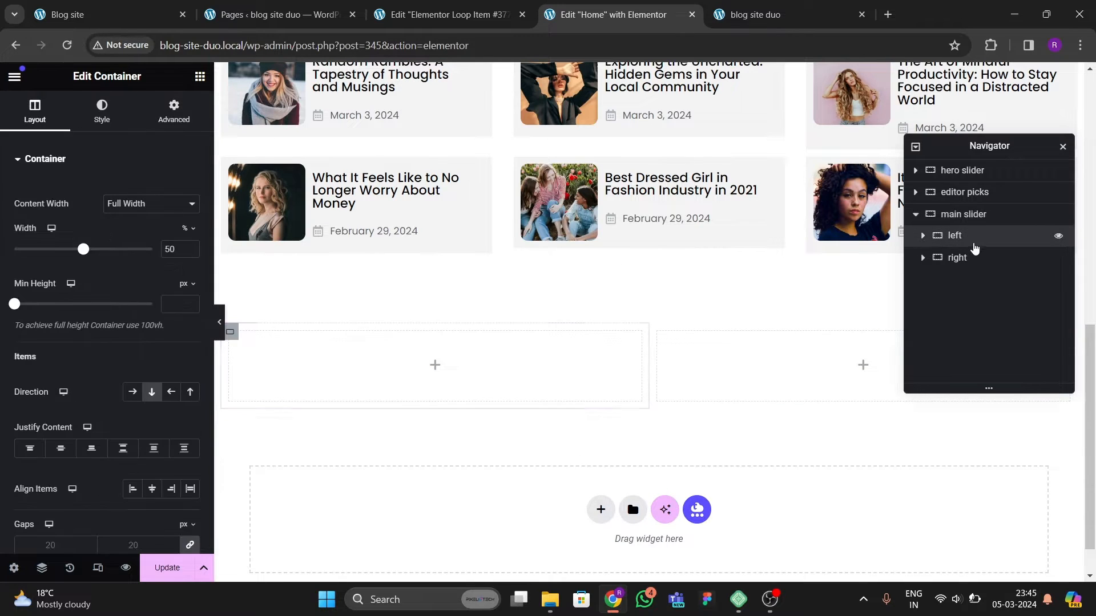
left_click(174, 112)
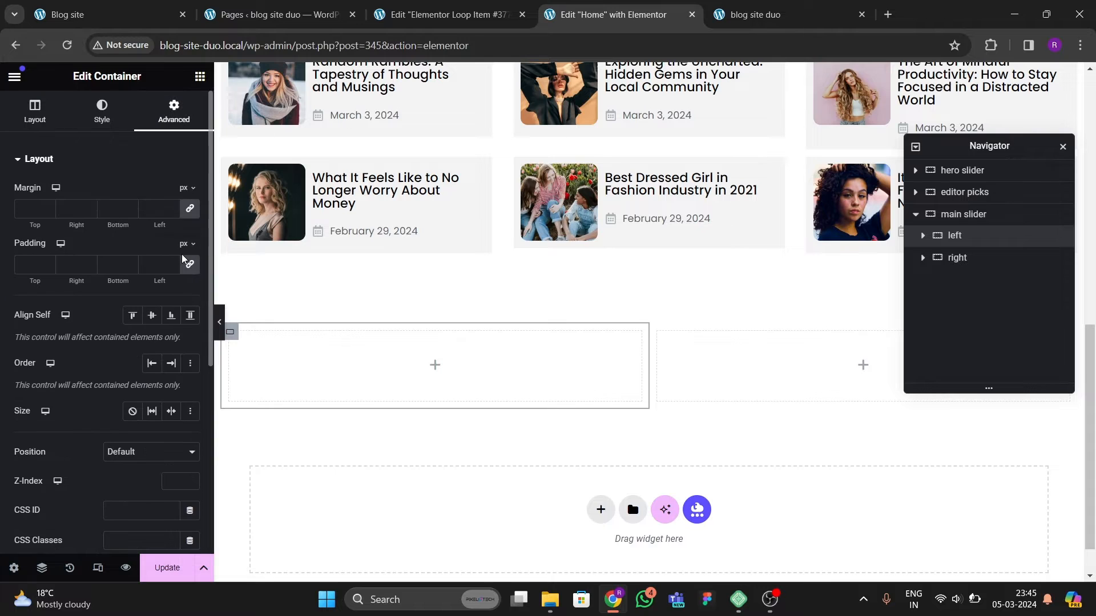
left_click(757, 350)
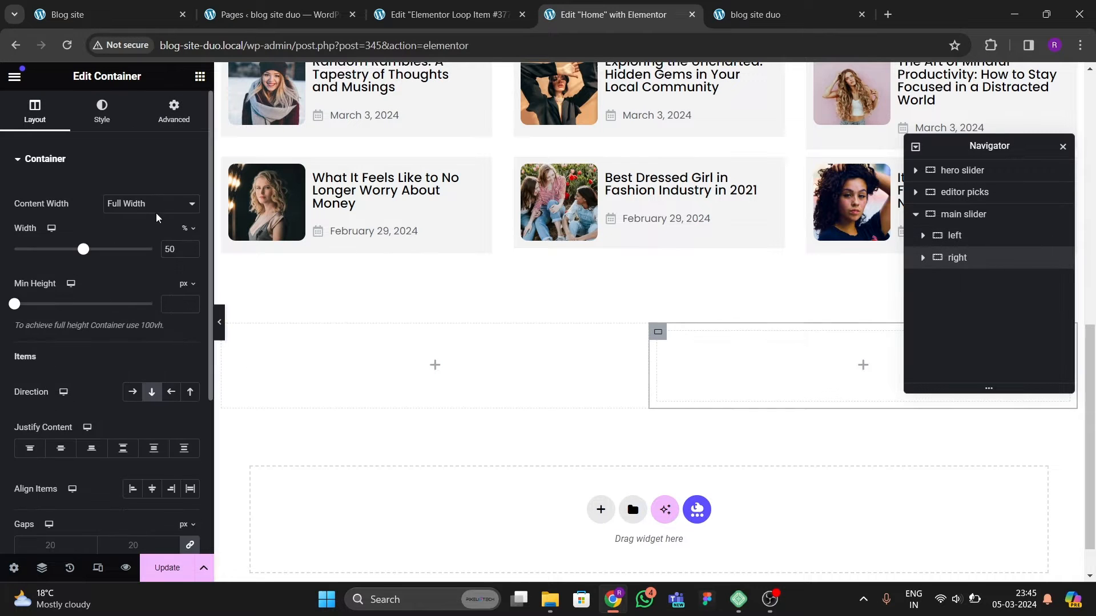
left_click(174, 112)
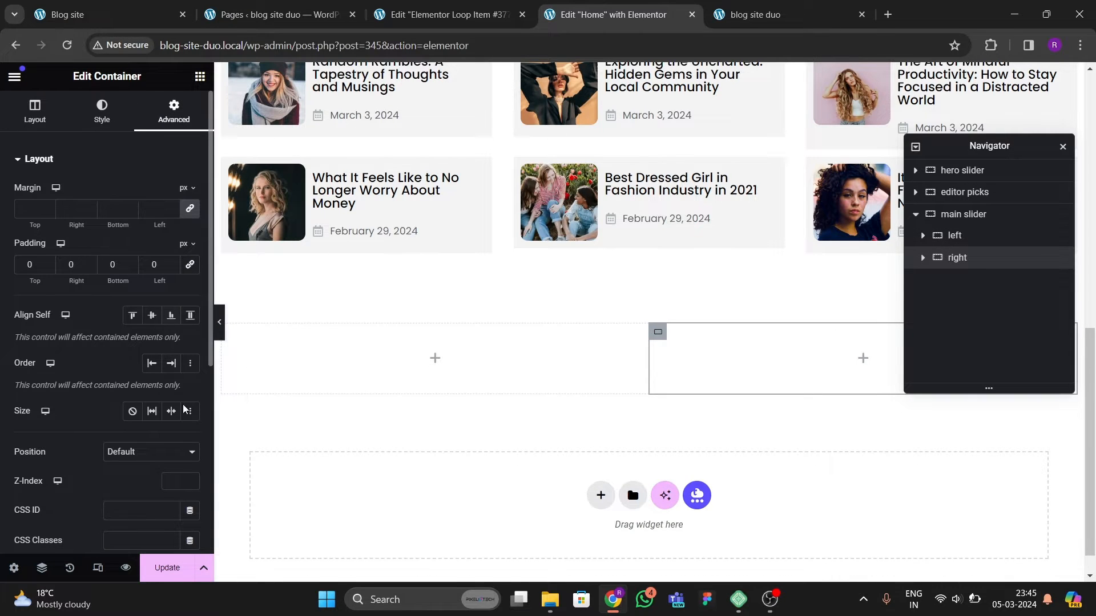
left_click(165, 568)
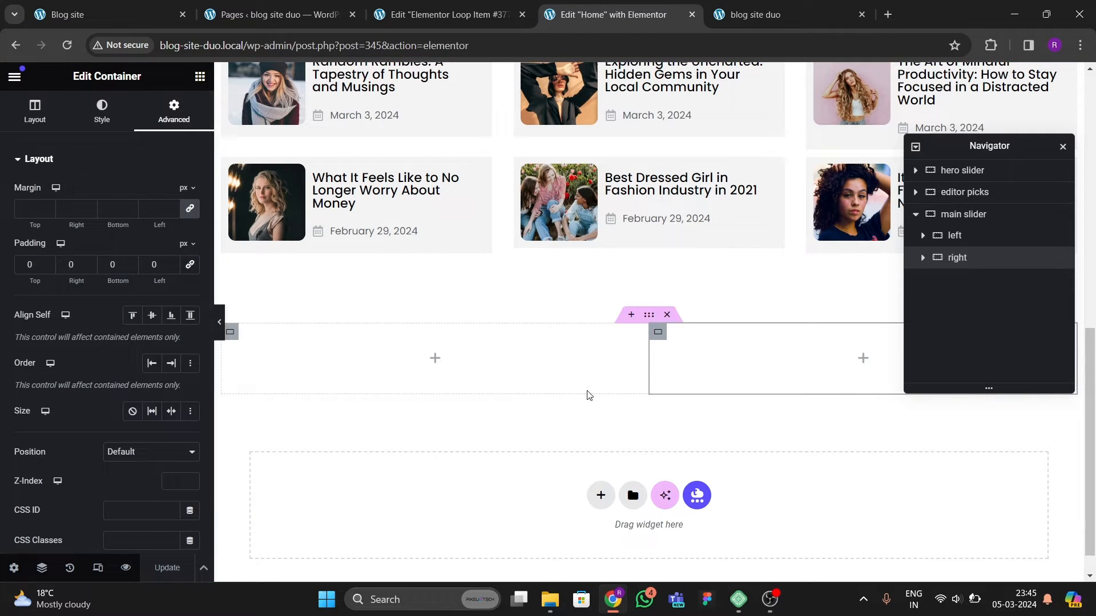
Step: Set the left container's width to 70% and the right container's width to 30%
left_click(986, 239)
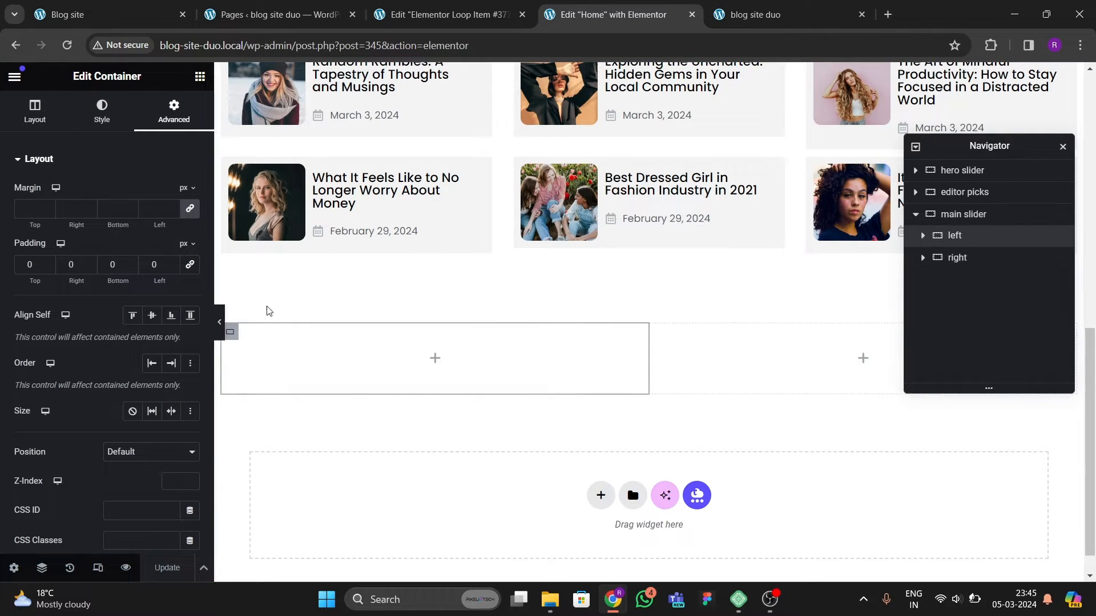
left_click(35, 111)
double_click(179, 249)
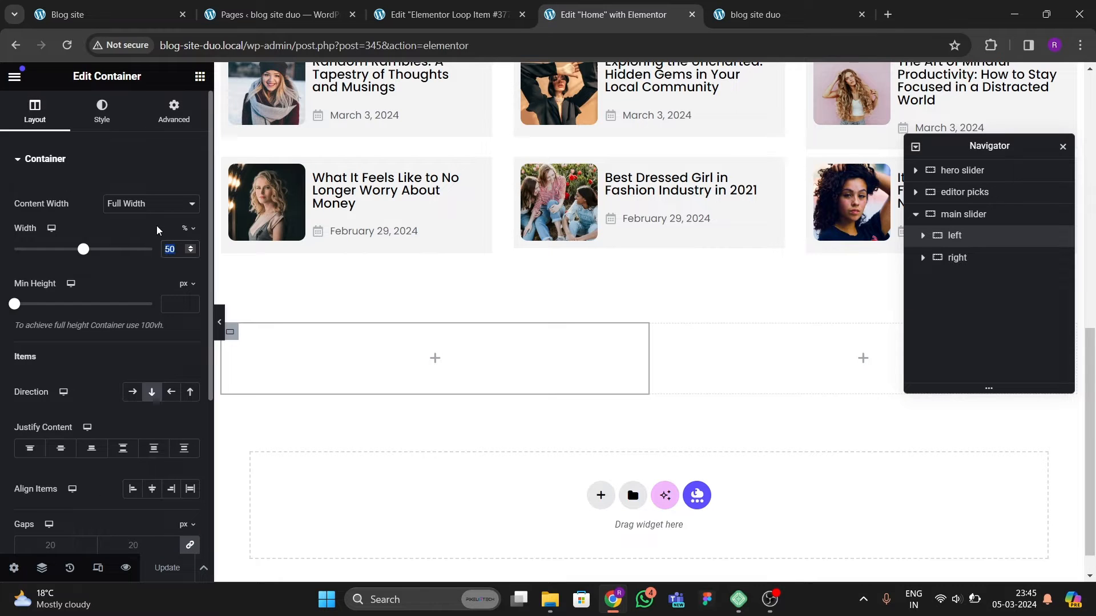
type("70")
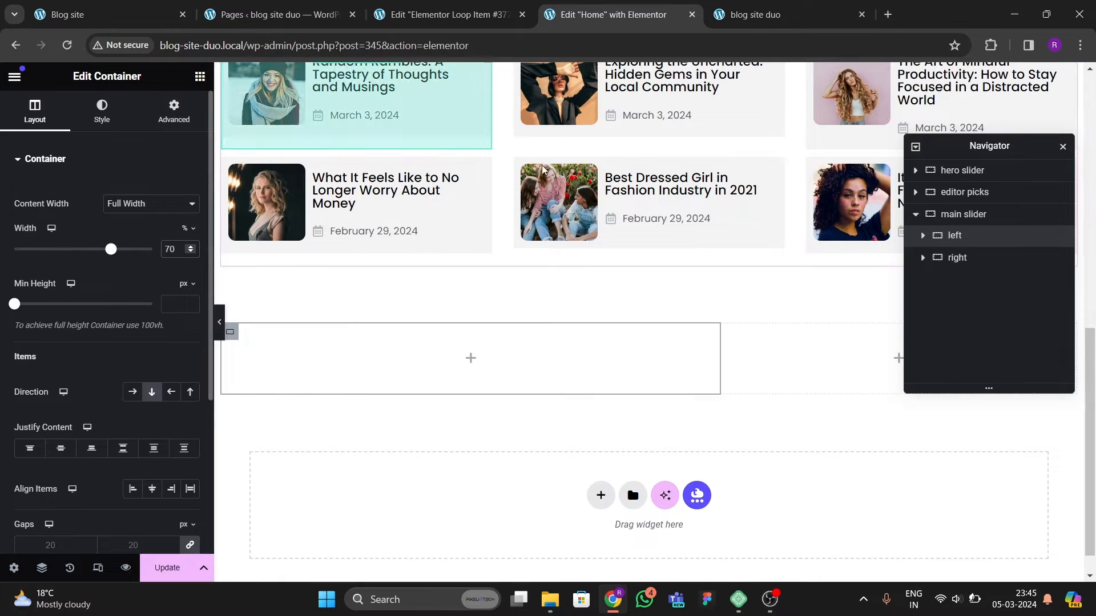
left_click(950, 257)
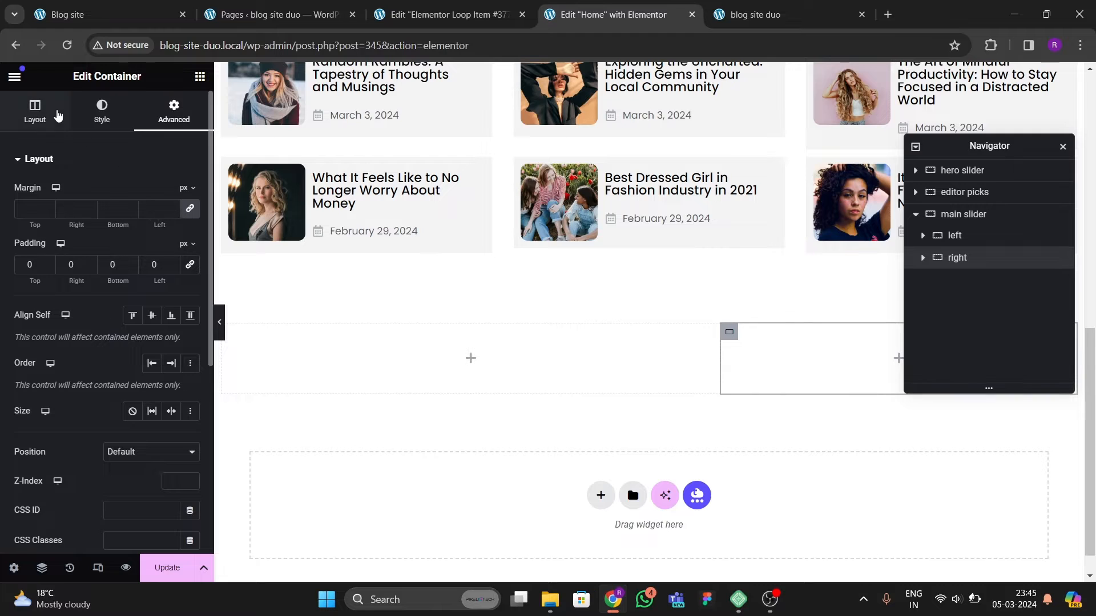
left_click(34, 111)
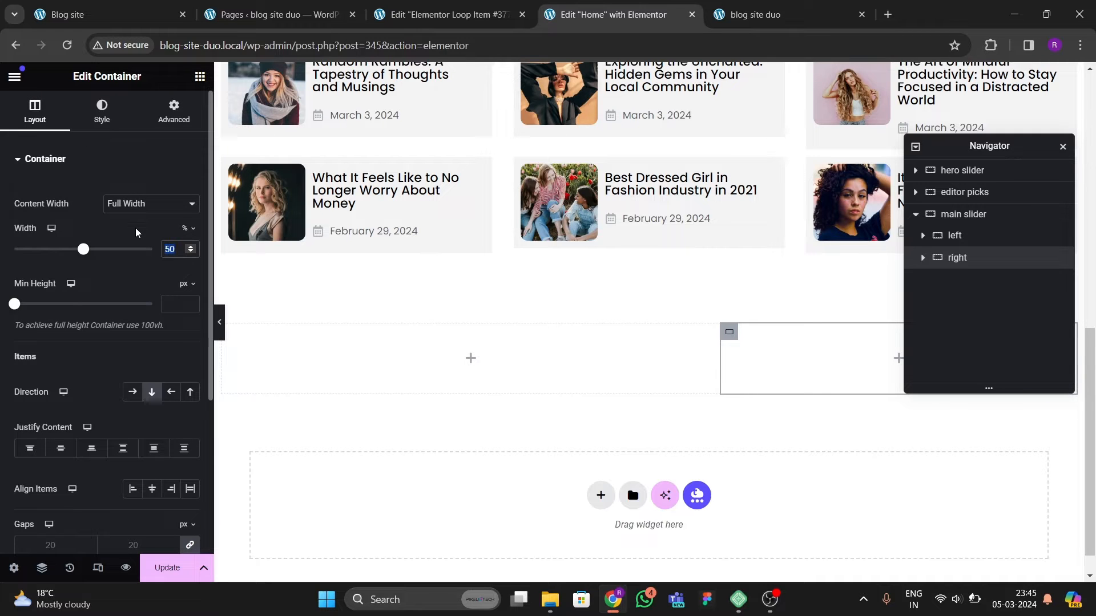
type("30")
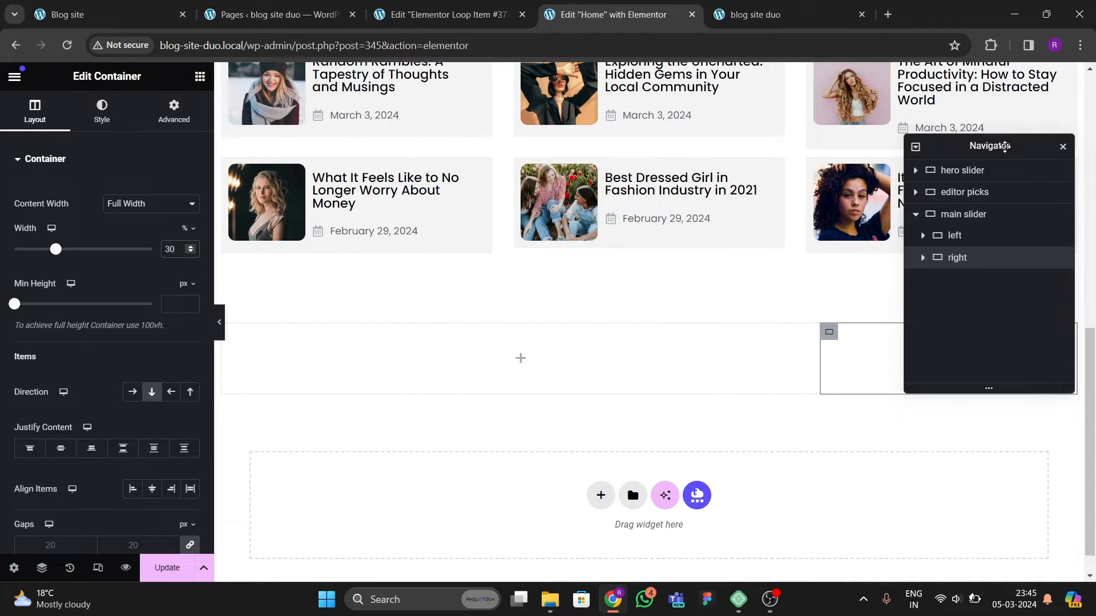
Step: Give the main slider container 80 px top and bottom padding and update the page
left_click_drag(1005, 146, 573, 269)
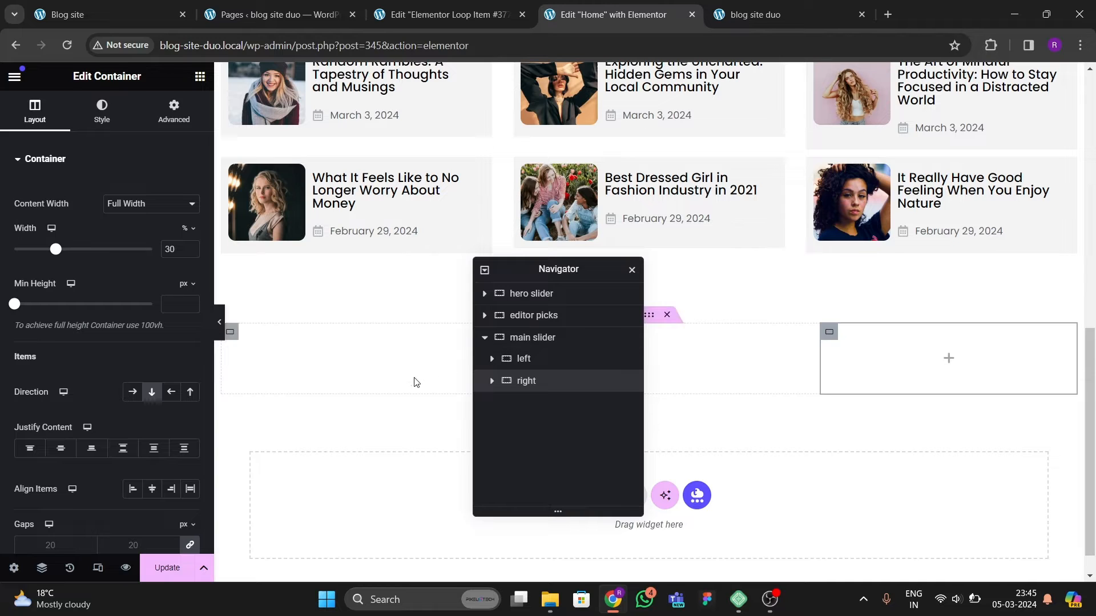
left_click_drag(497, 270, 585, 273)
left_click(612, 342)
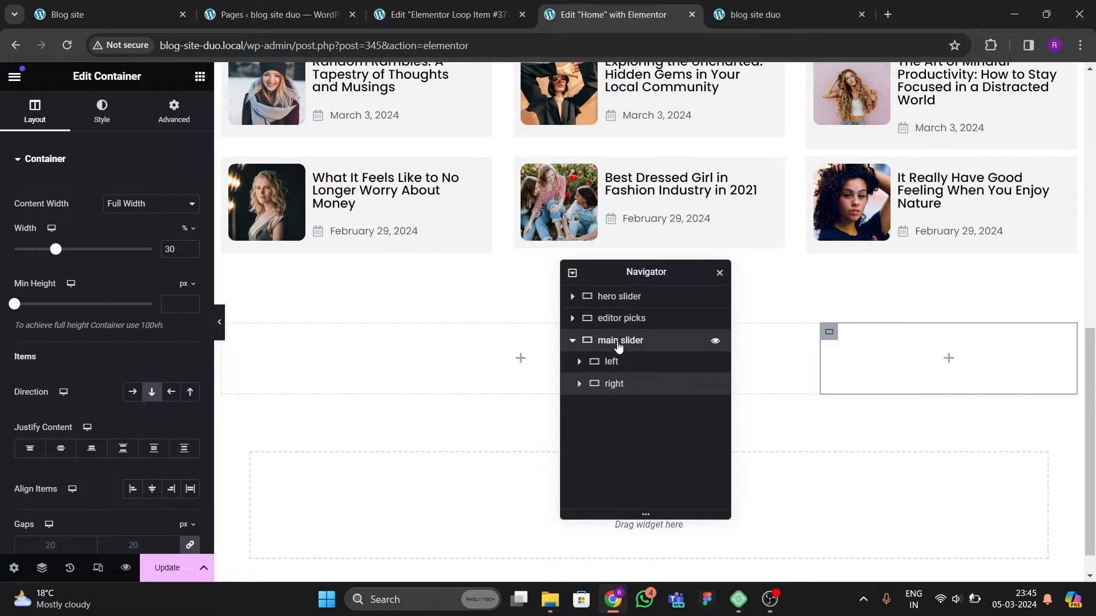
left_click(173, 111)
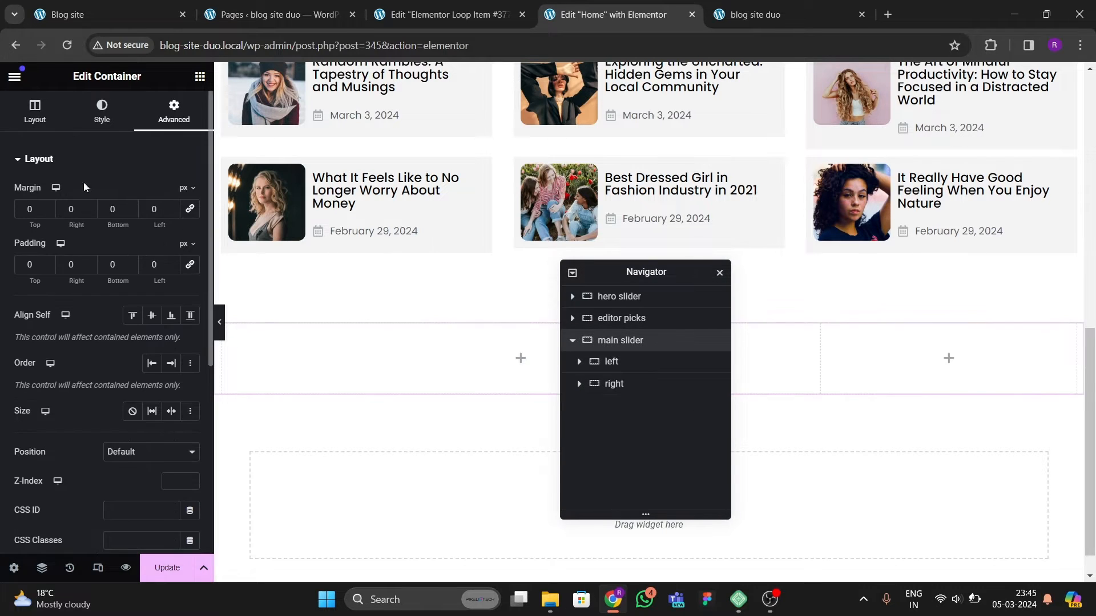
left_click(39, 259)
type("80")
key("Tab")
key("Tab")
type("80")
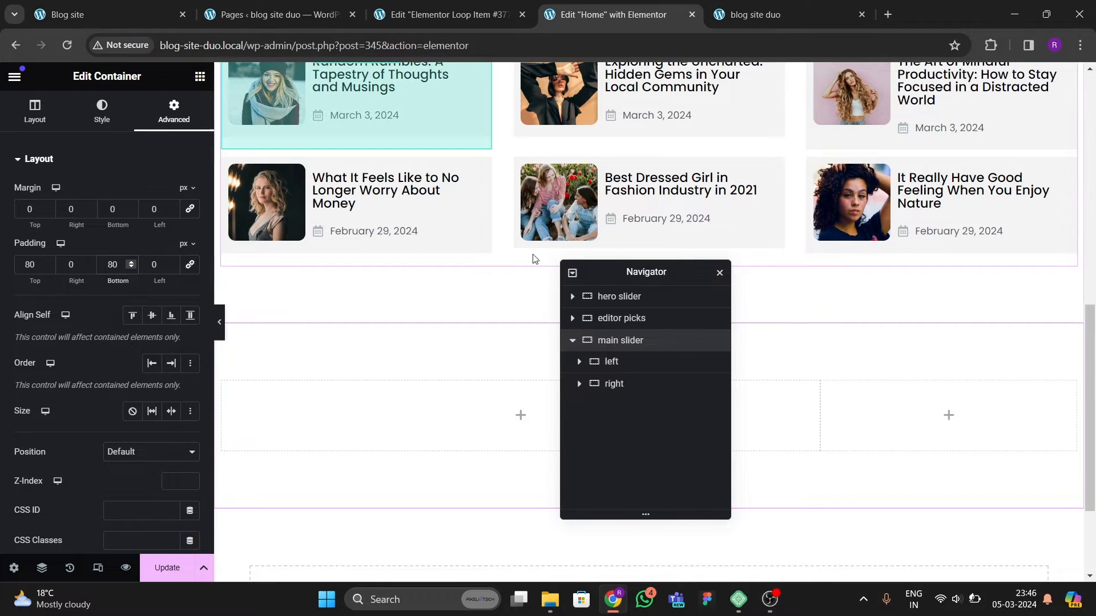
left_click(165, 567)
Step: Review the original site's post list layout alongside the empty Loop Item template
left_click_drag(657, 277, 480, 266)
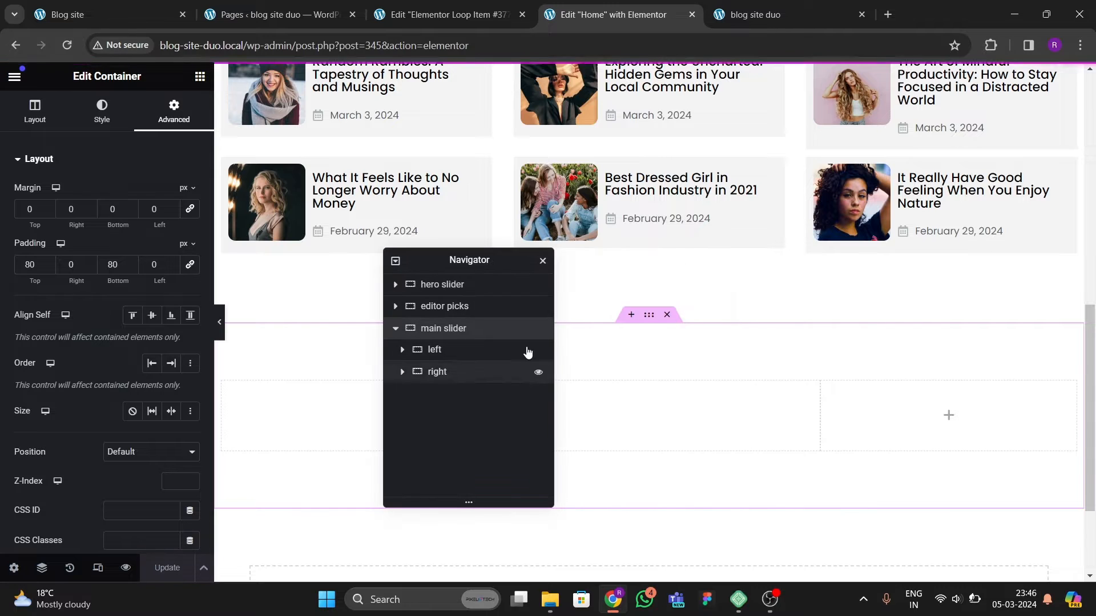
left_click(109, 15)
scroll(330, 320, "up", 8)
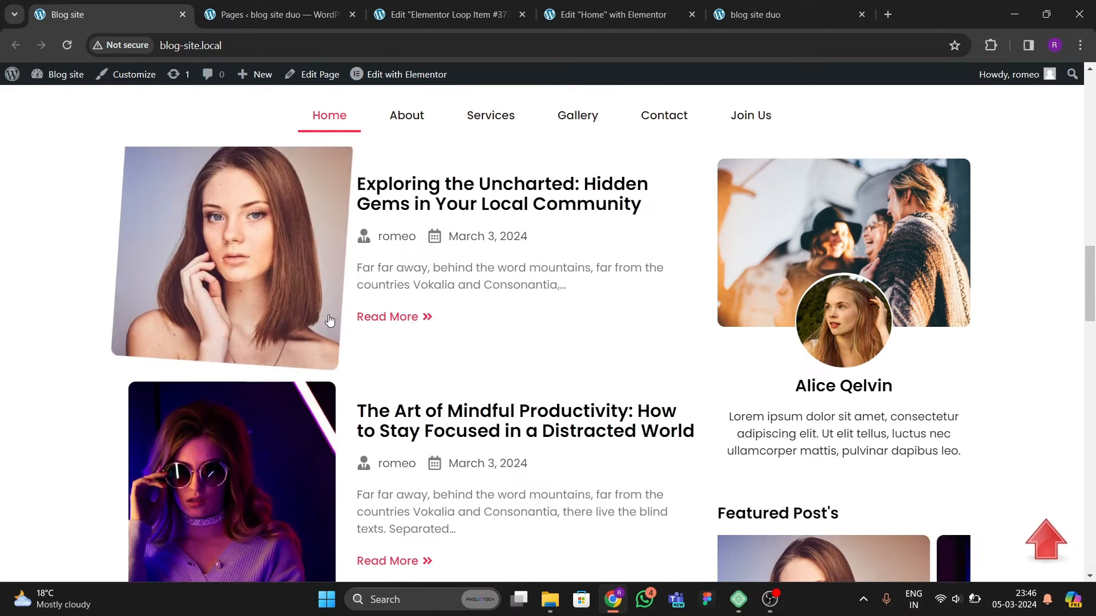
scroll(330, 319, "up", 5)
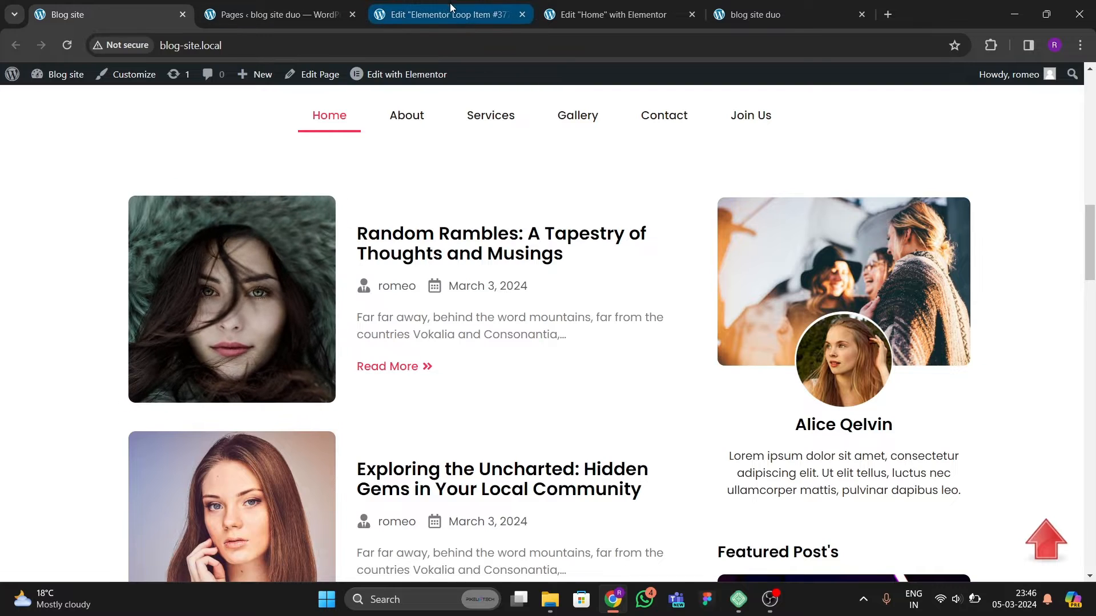
left_click(466, 16)
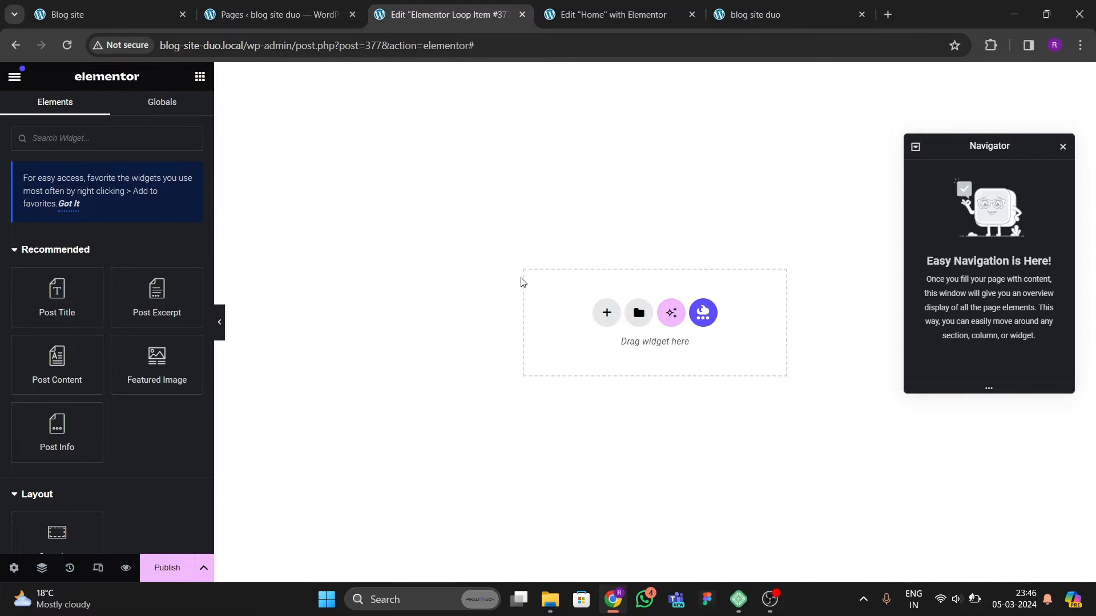
left_click(283, 14)
left_click(154, 14)
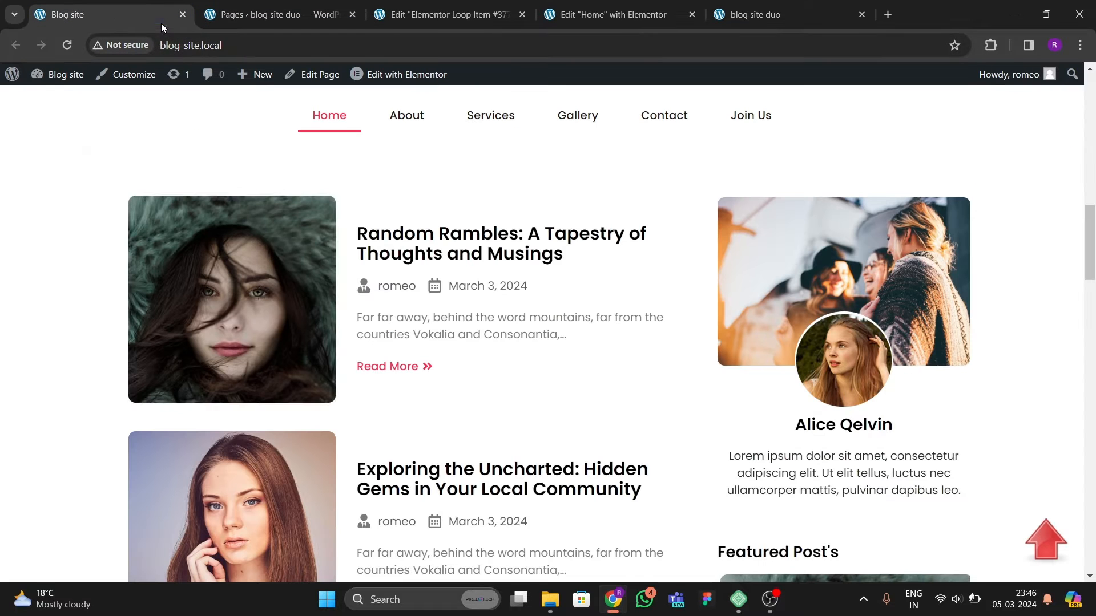
left_click(463, 15)
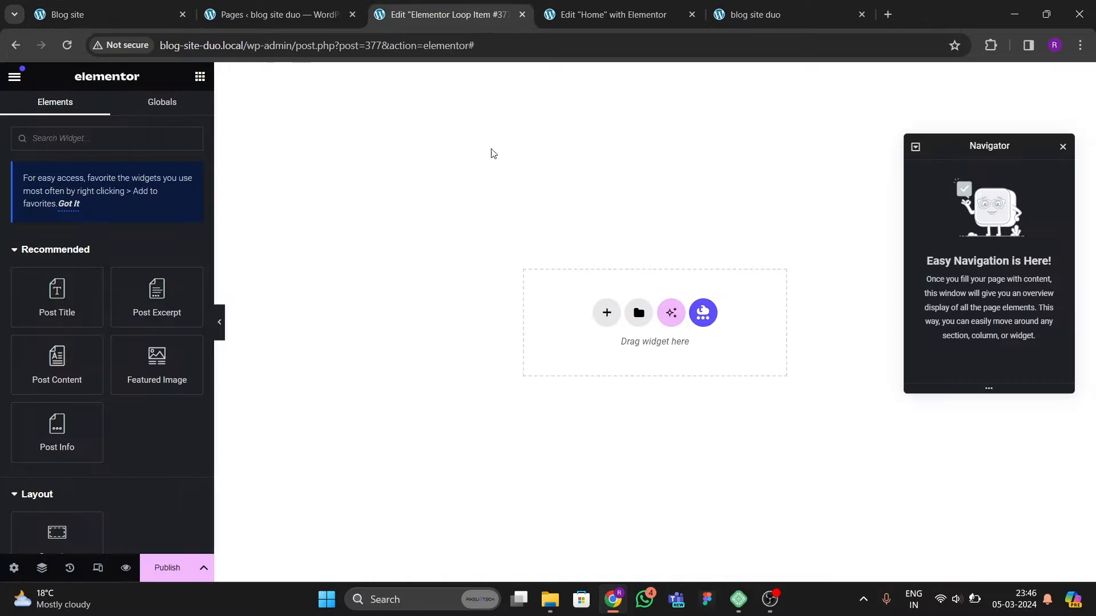
Step: Add a two-column container to the Loop Item template
left_click(607, 312)
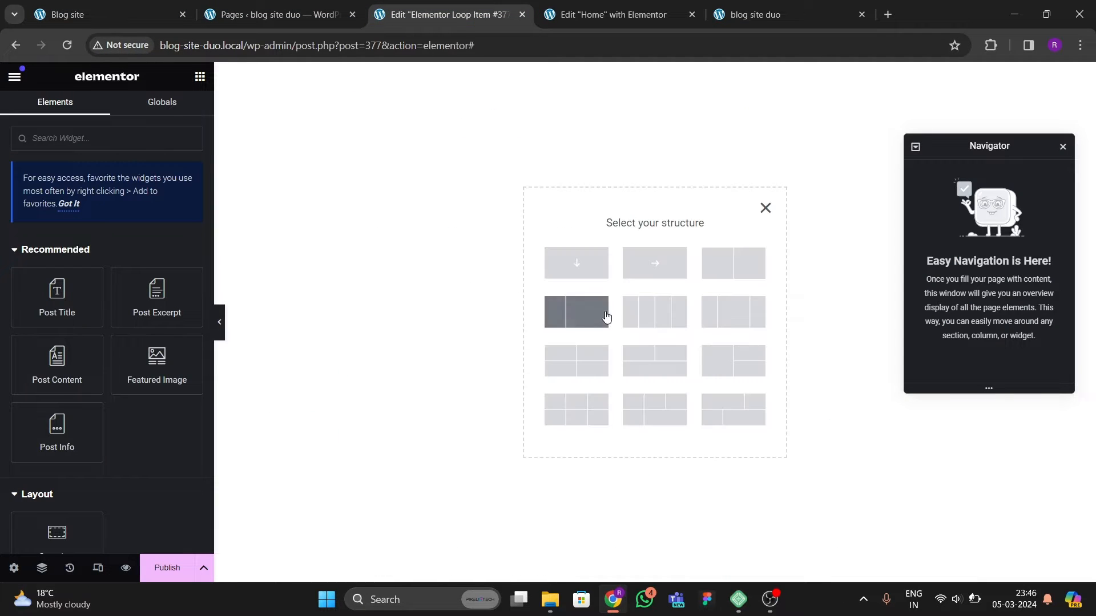
left_click(717, 278)
left_click(145, 21)
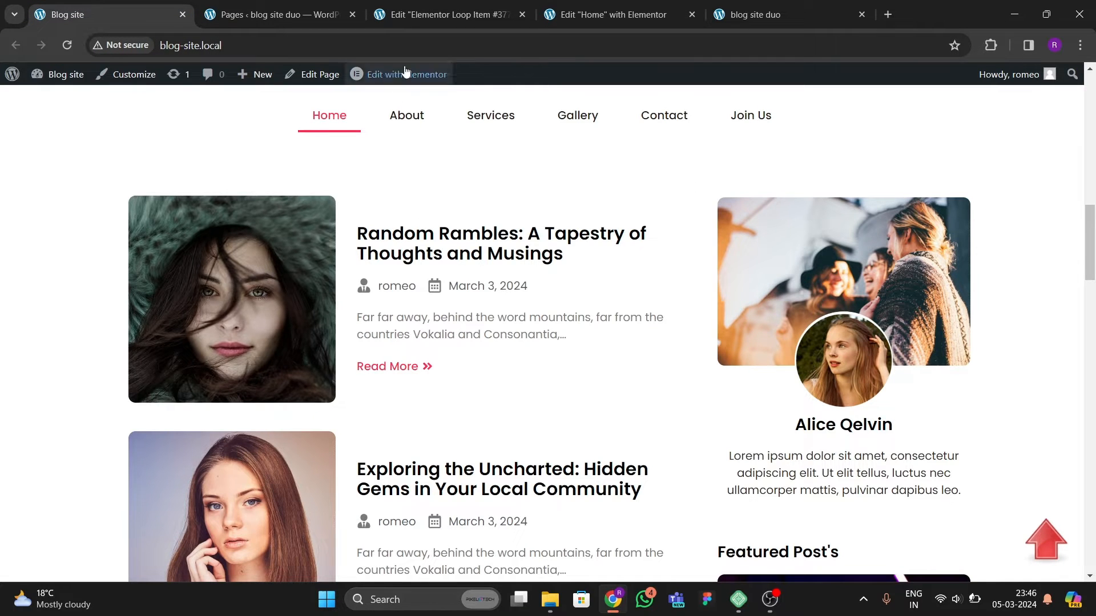
left_click(445, 14)
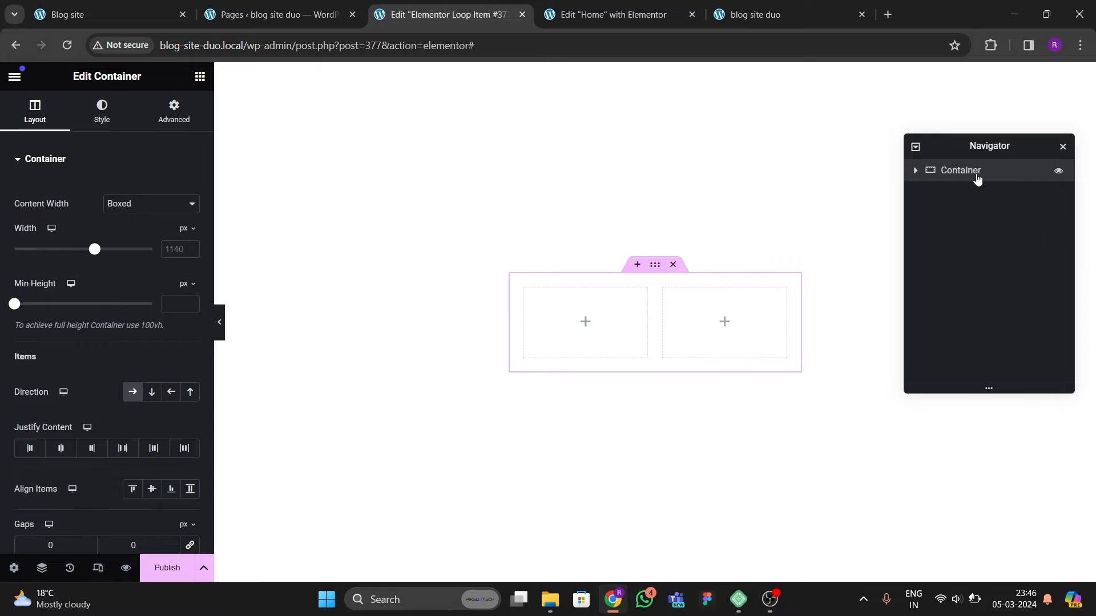
Step: Set the outer container's content width to Full Width and its padding to 0 on all sides
left_click(915, 171)
left_click(149, 210)
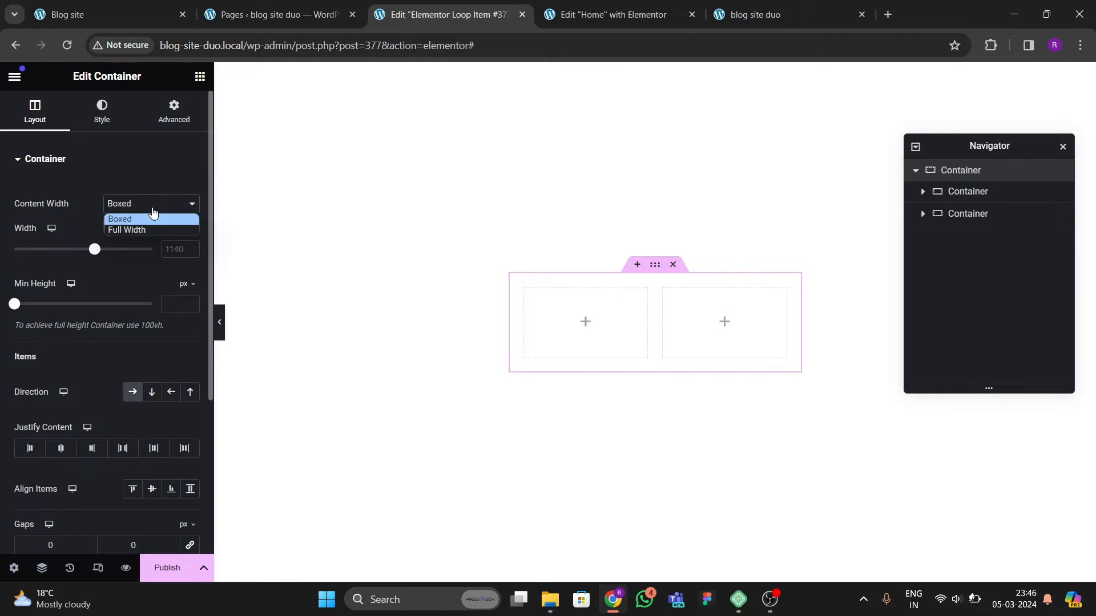
left_click(151, 205)
left_click(150, 205)
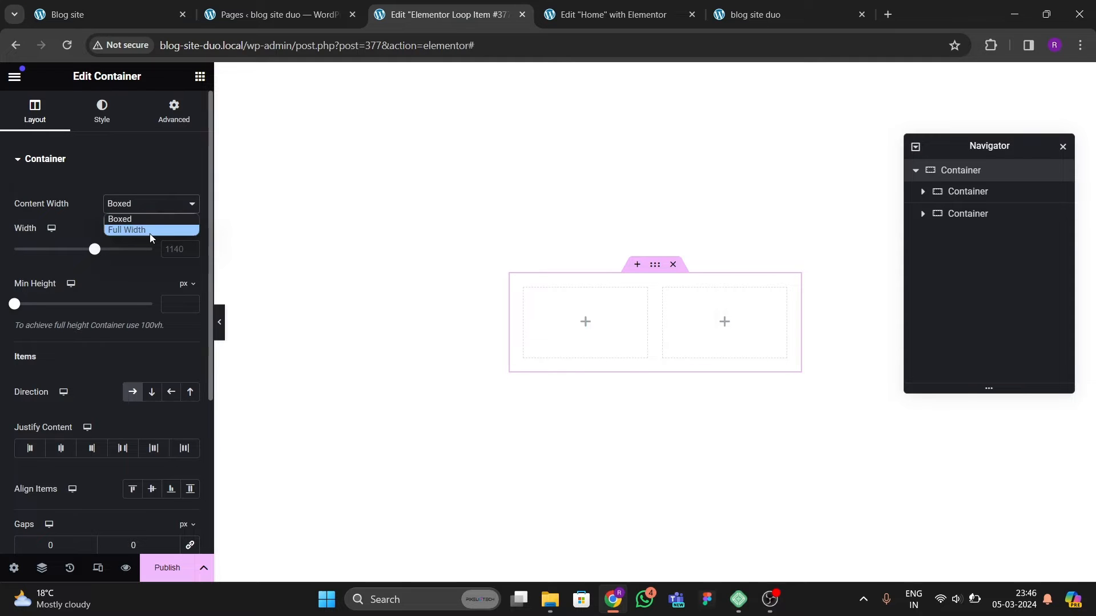
left_click(150, 232)
left_click(174, 112)
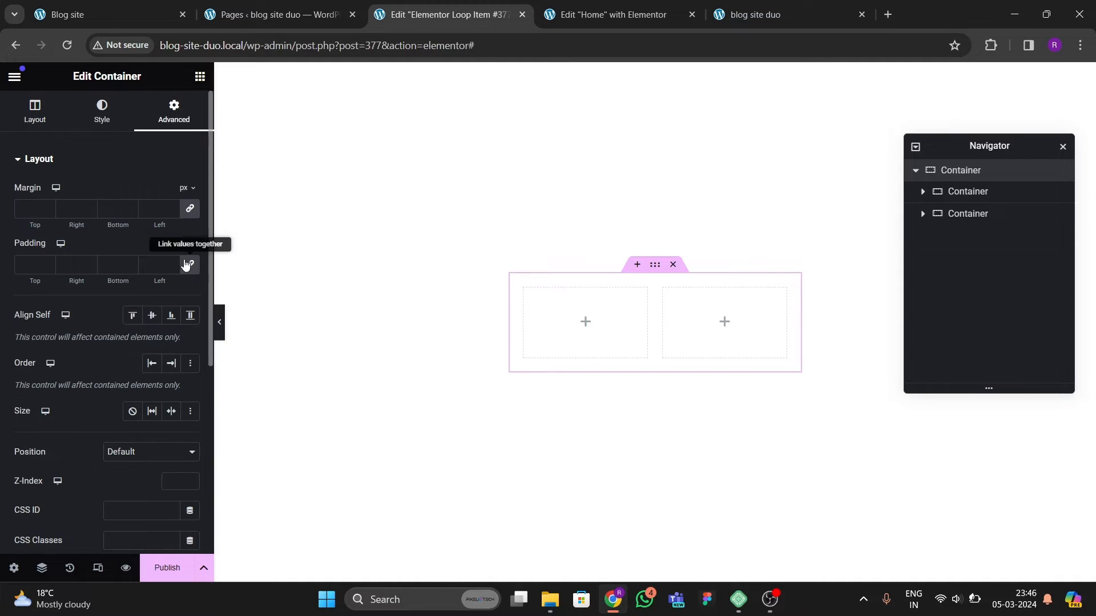
left_click(188, 263)
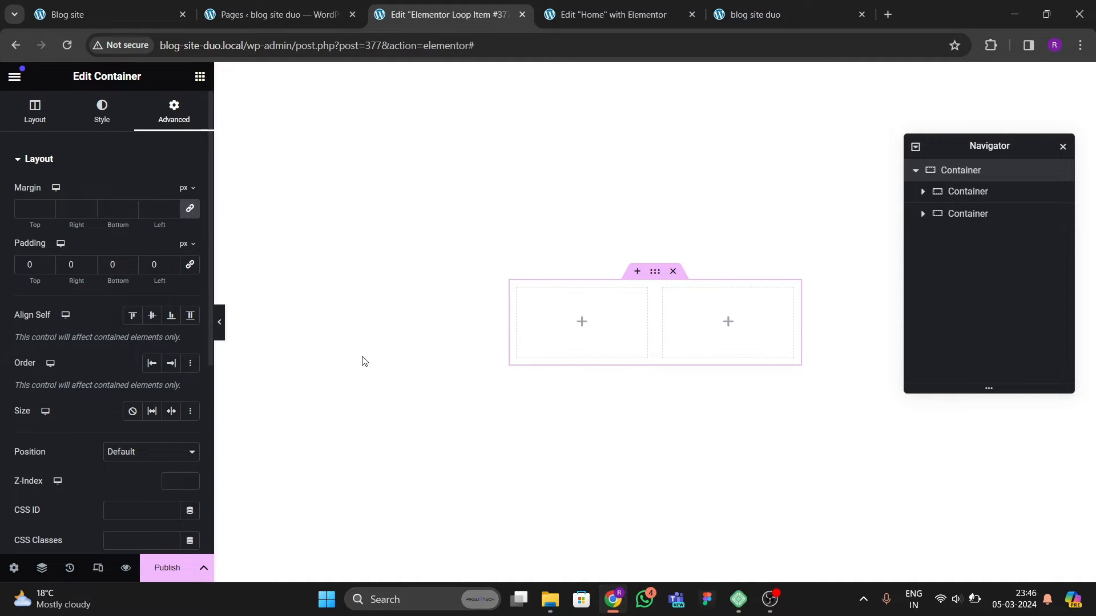
Step: Set the padding of both inner column containers to 0 on all sides
left_click(922, 214)
left_click(964, 192)
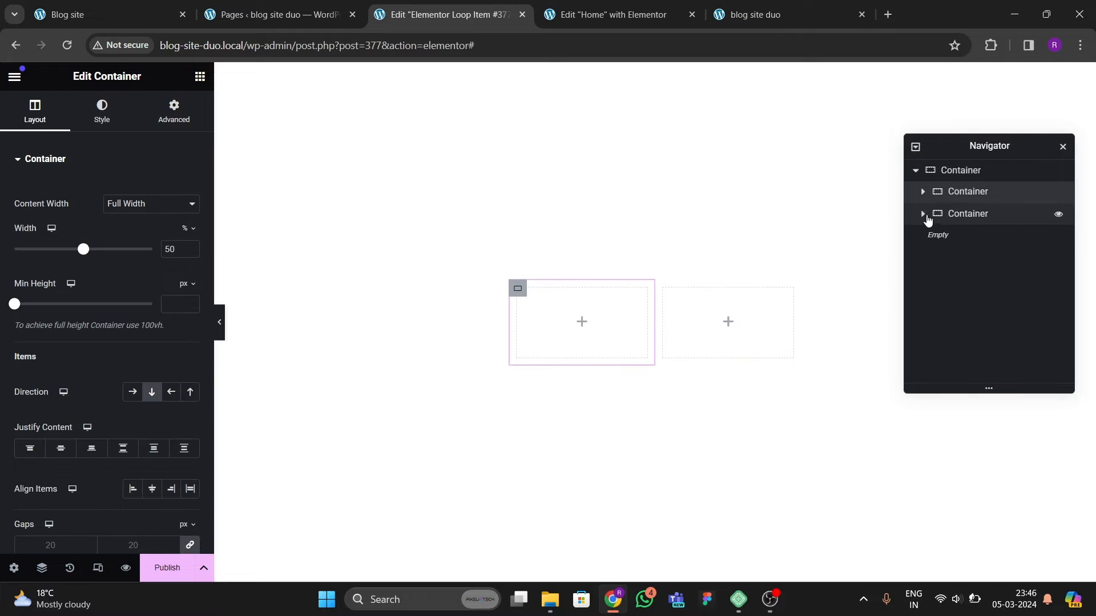
left_click(922, 214)
left_click(922, 192)
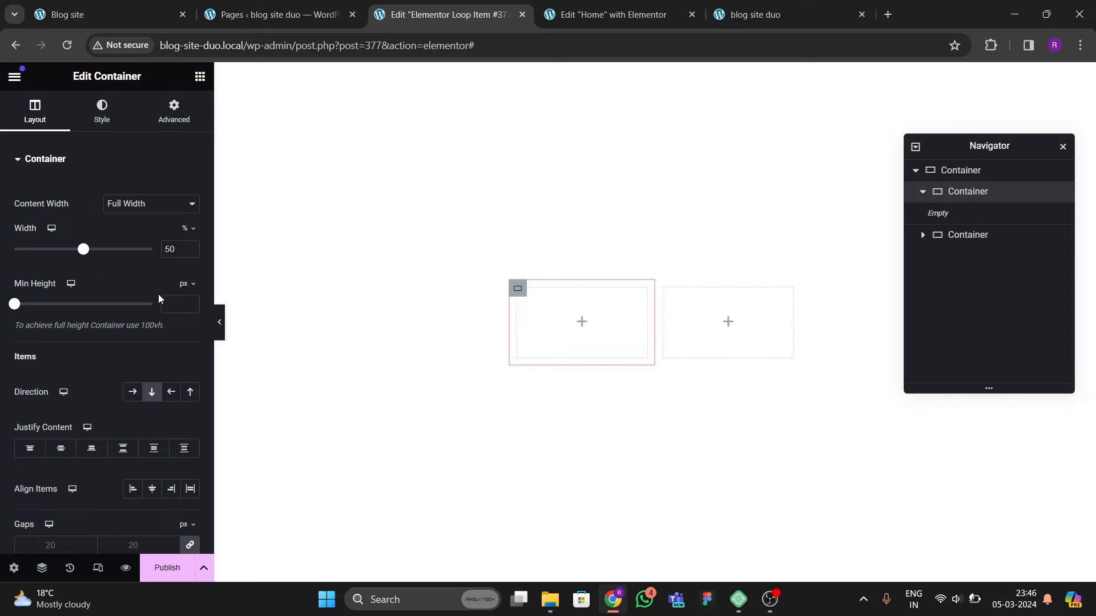
left_click(162, 129)
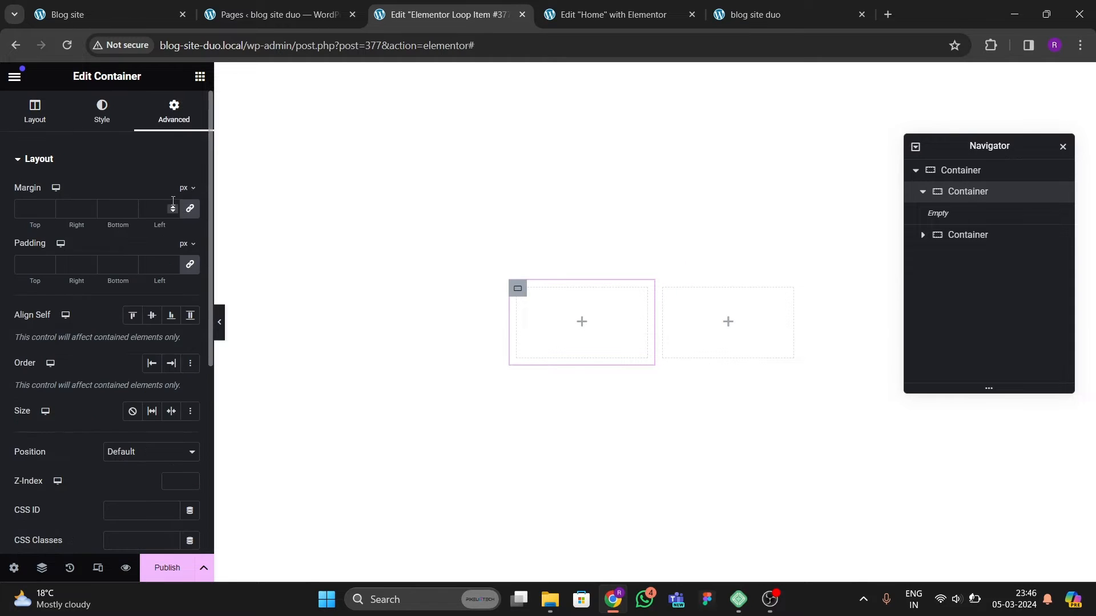
left_click(993, 240)
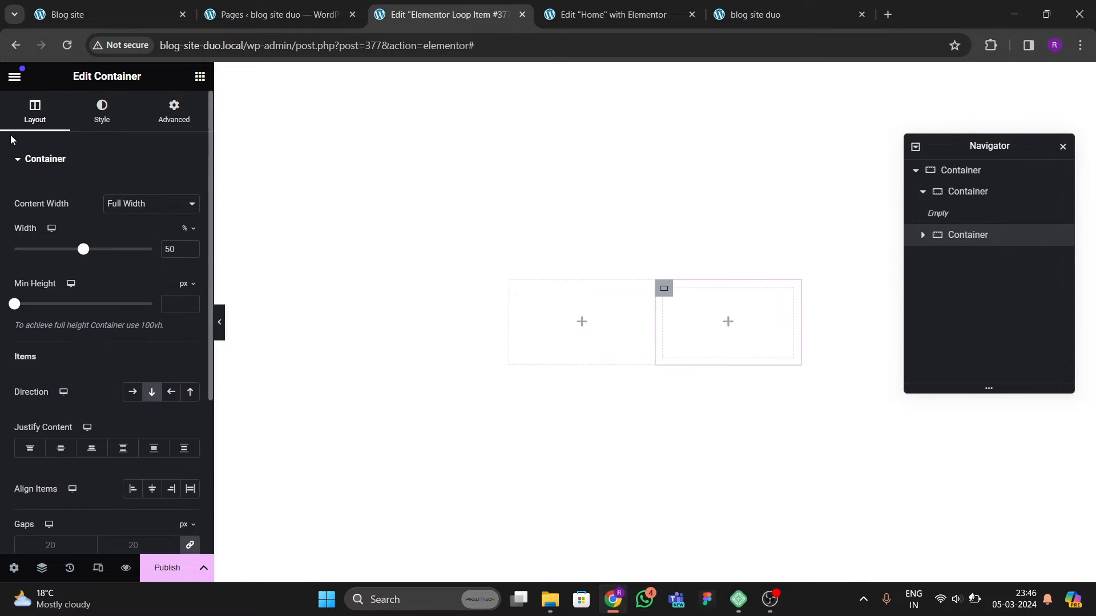
left_click(171, 112)
left_click(190, 265)
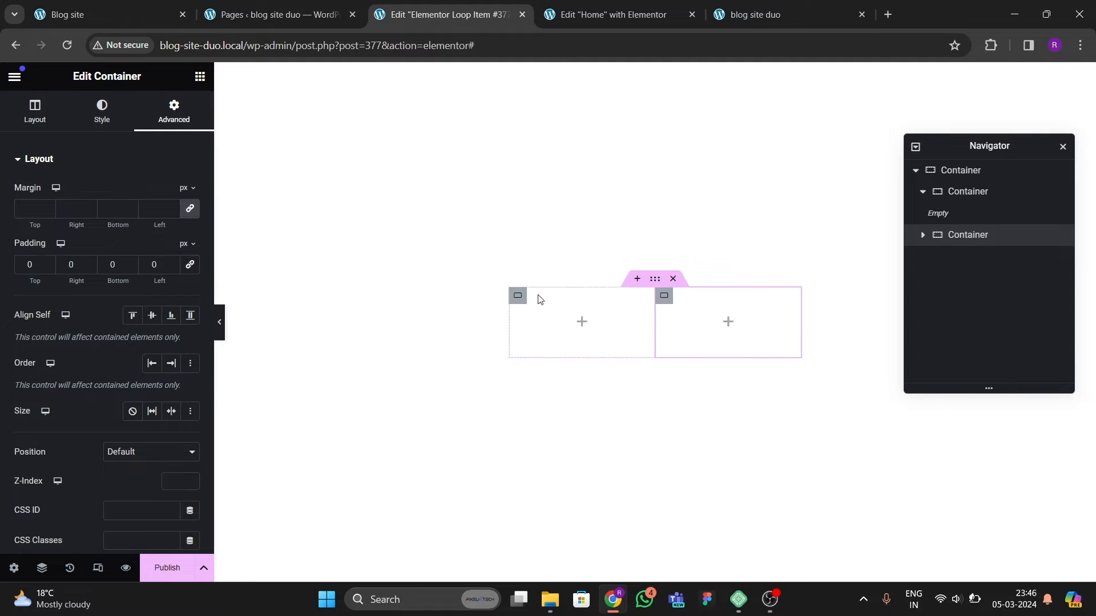
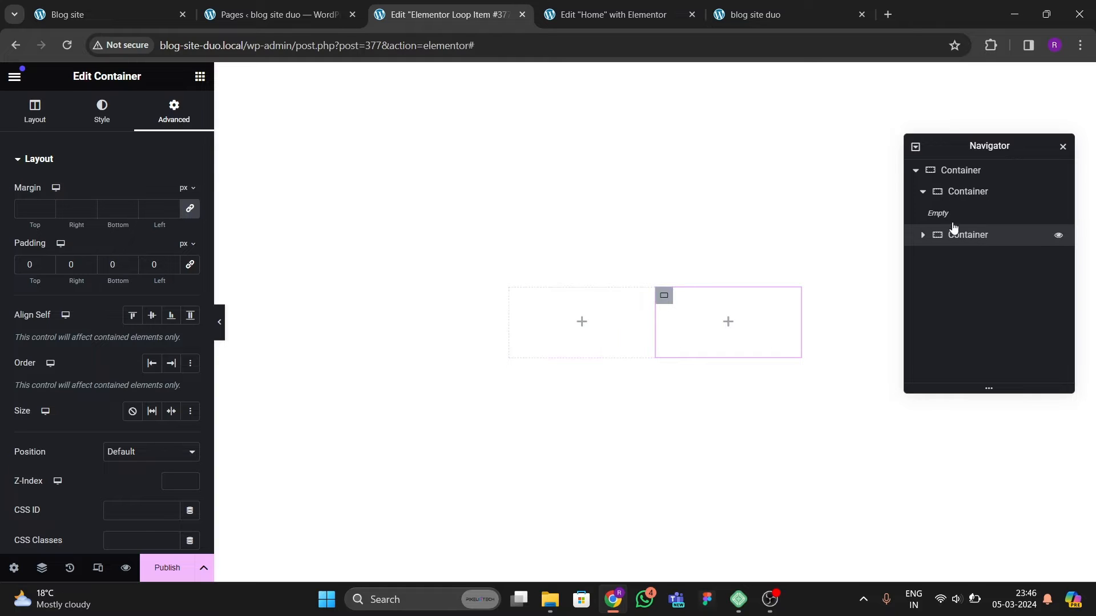
Step: Set the left column container's width to 30%
left_click(950, 191)
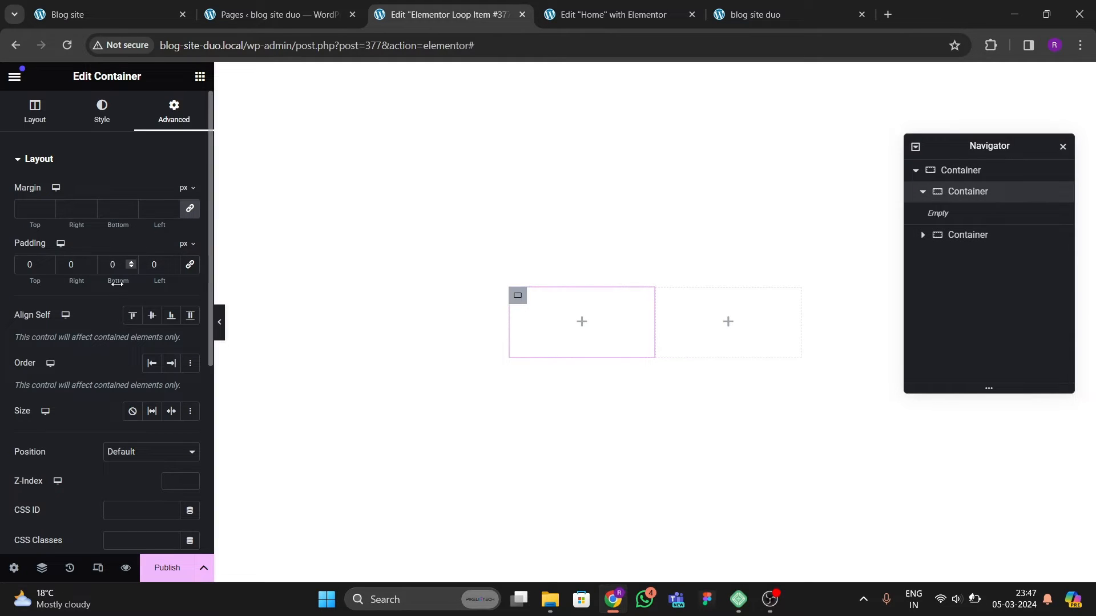
left_click(35, 112)
scroll(114, 285, "down", 3)
scroll(103, 319, "down", 1)
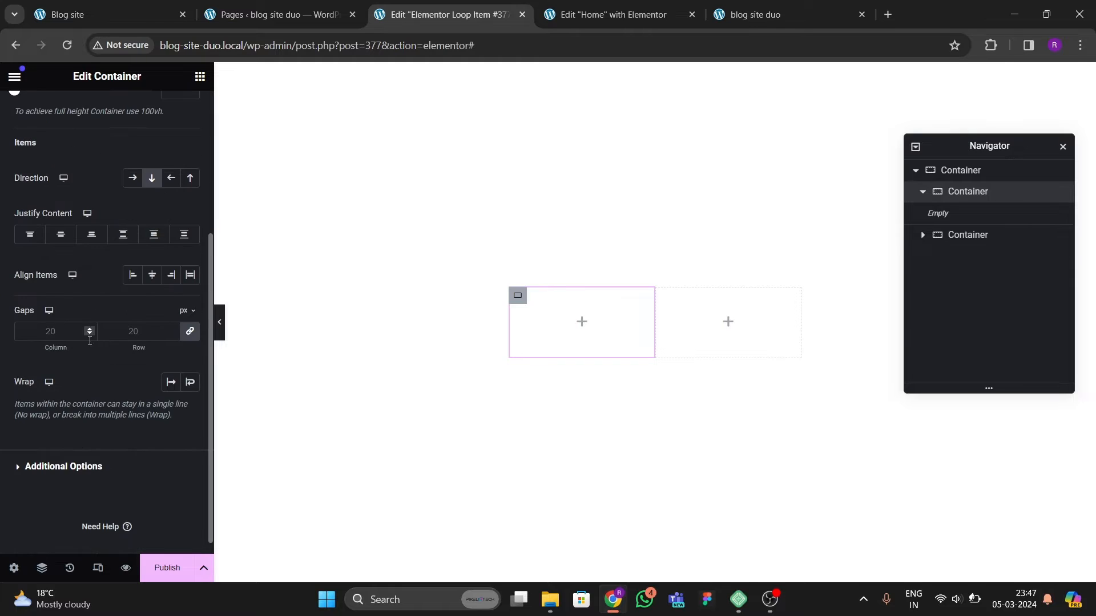
scroll(132, 360, "up", 2)
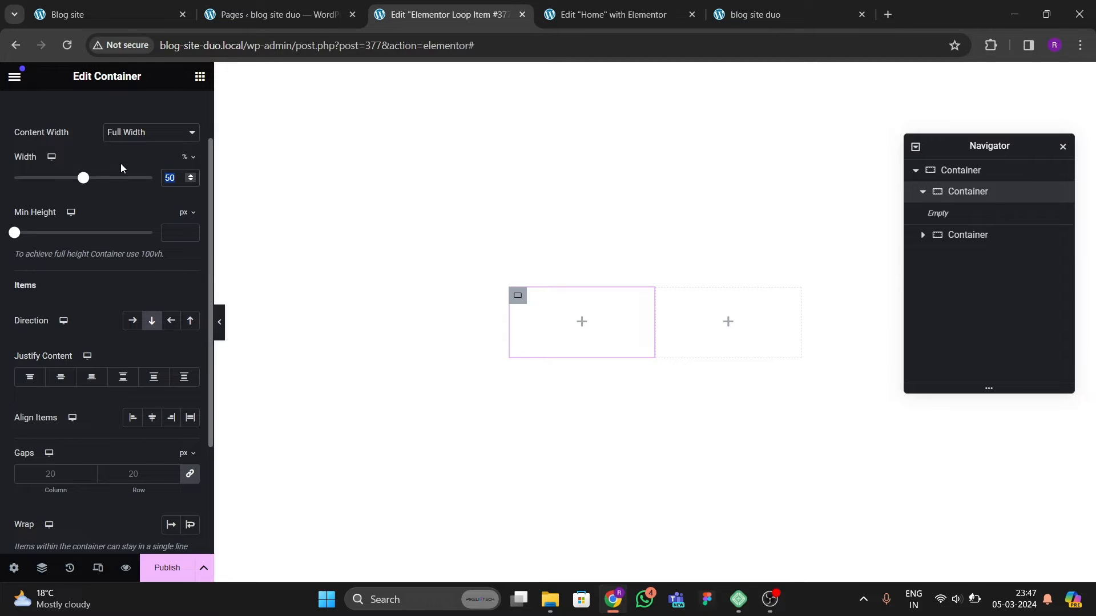
type("30")
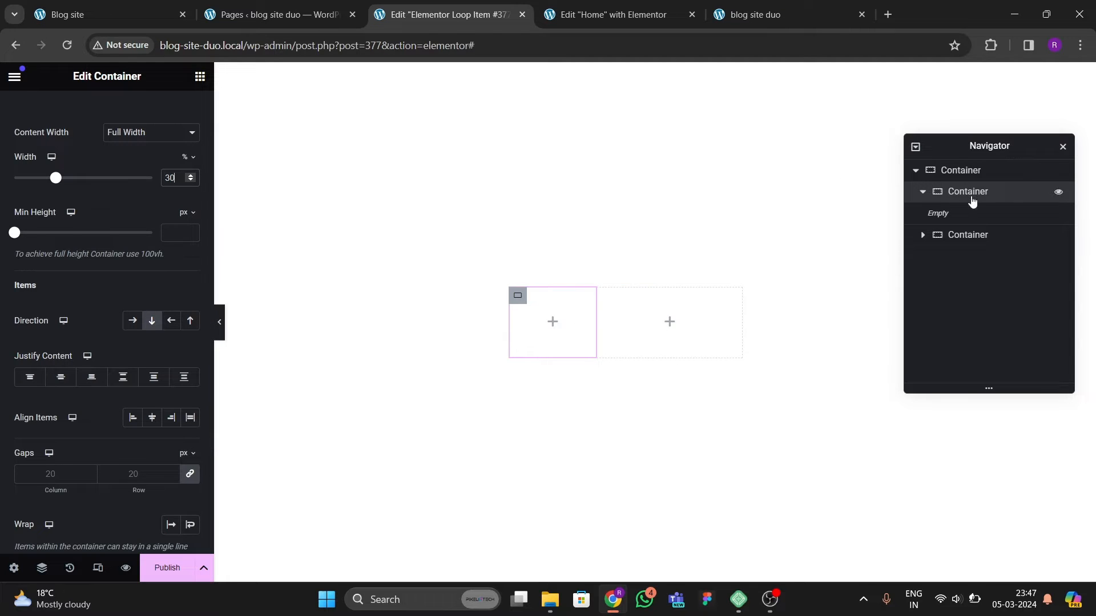
Step: Set the right column container's width to 70%
left_click(973, 235)
left_click(35, 126)
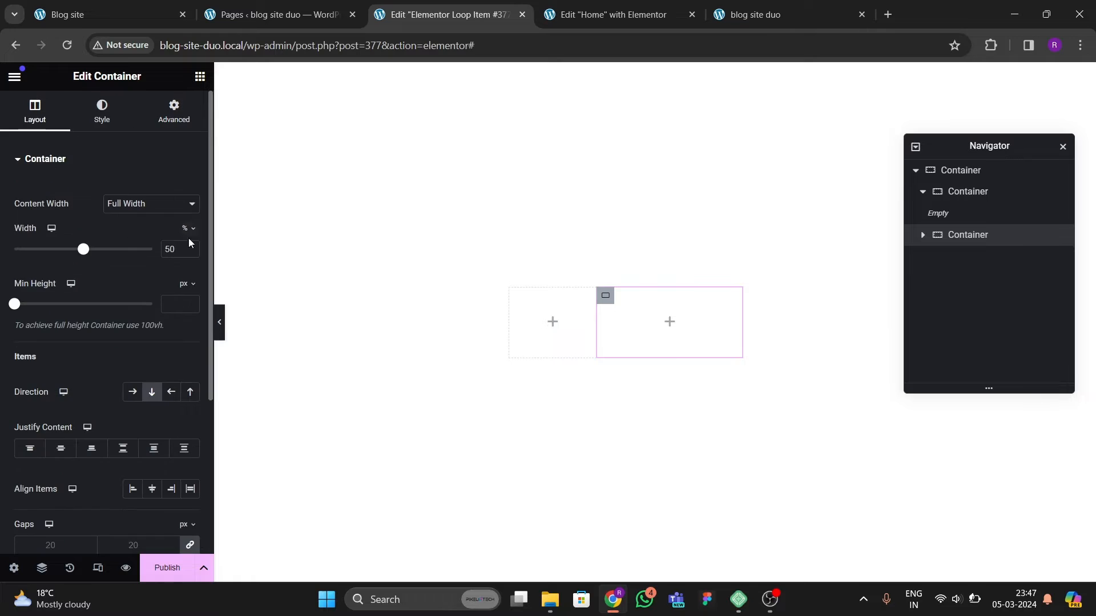
type("70")
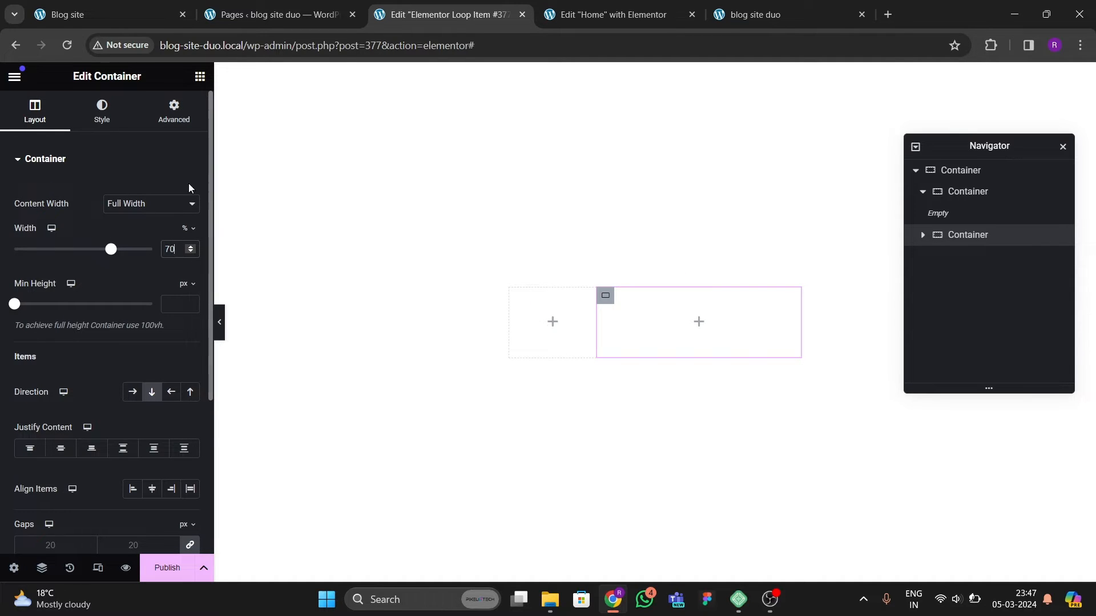
Step: Add an Image widget to the left column and set it to the post's dynamic Featured Image
left_click(67, 14)
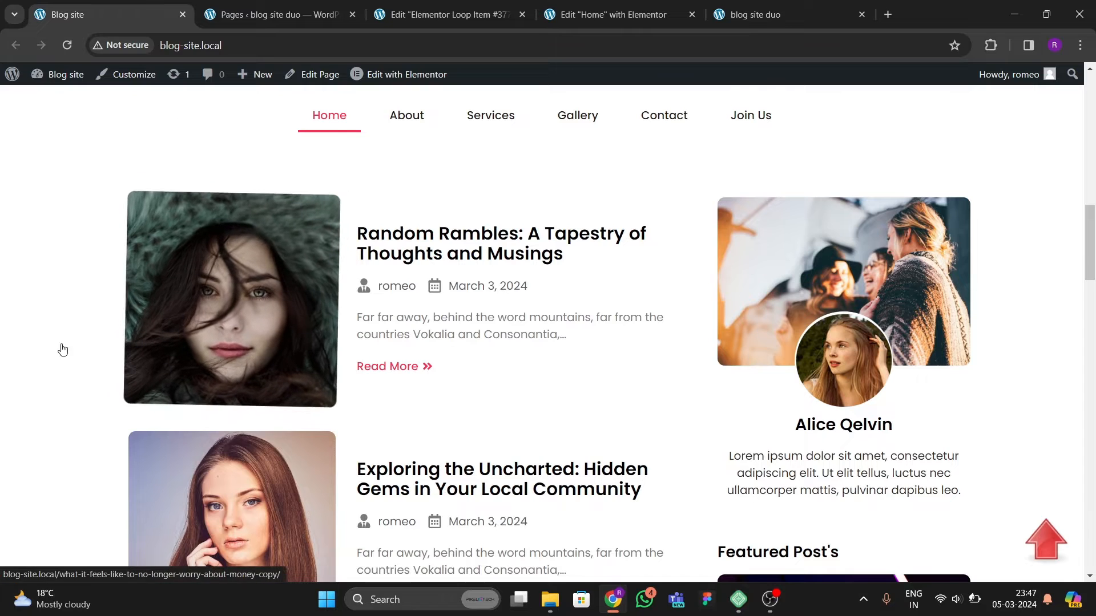
left_click(424, 5)
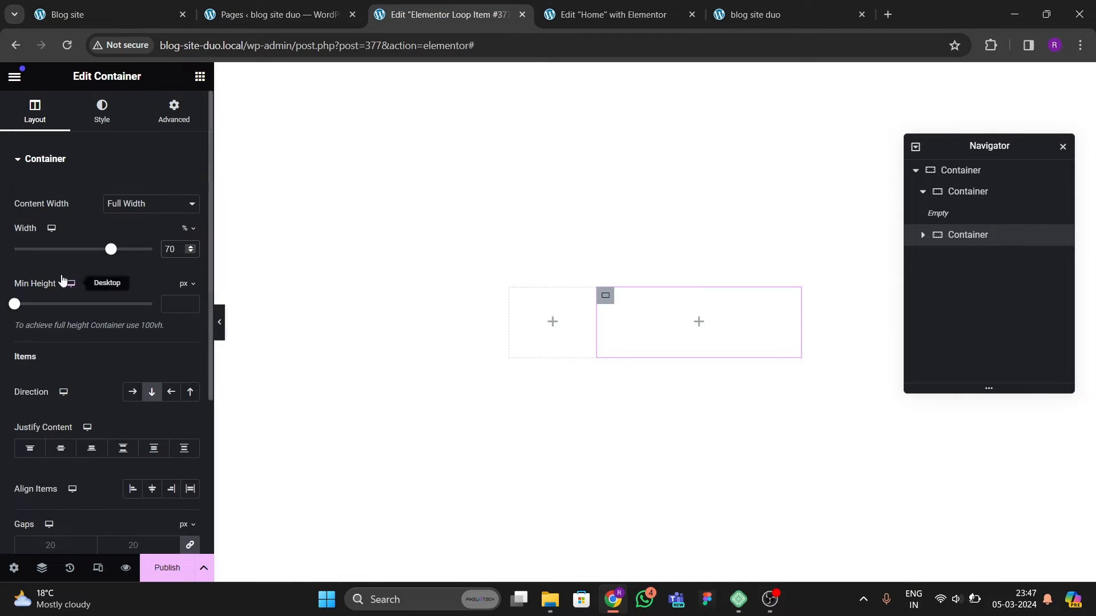
left_click(200, 76)
scroll(135, 330, "down", 5)
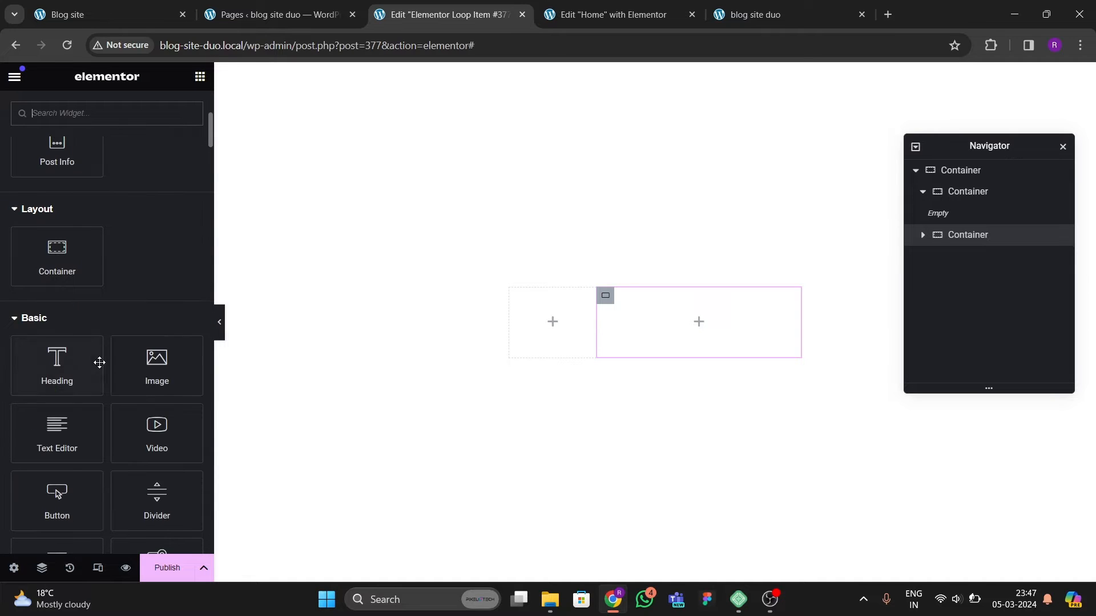
left_click_drag(157, 365, 535, 374)
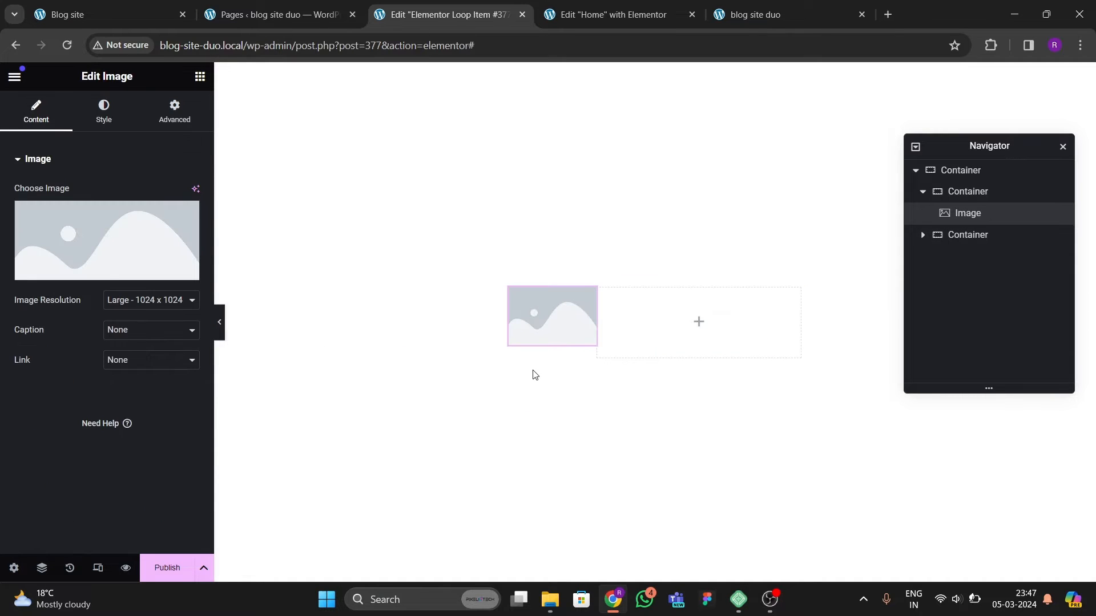
left_click(189, 270)
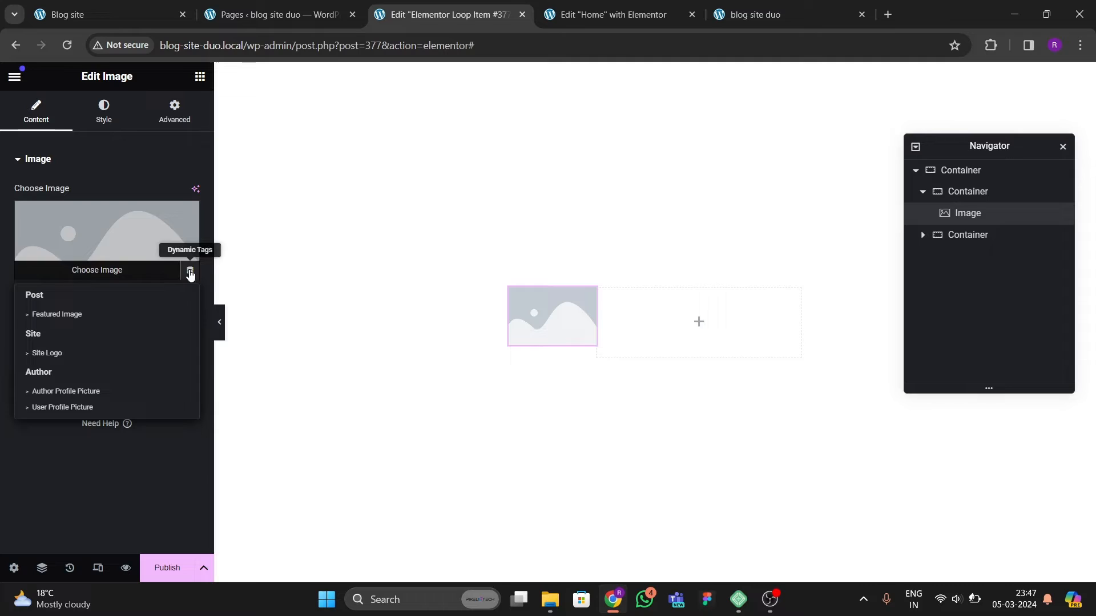
left_click(73, 317)
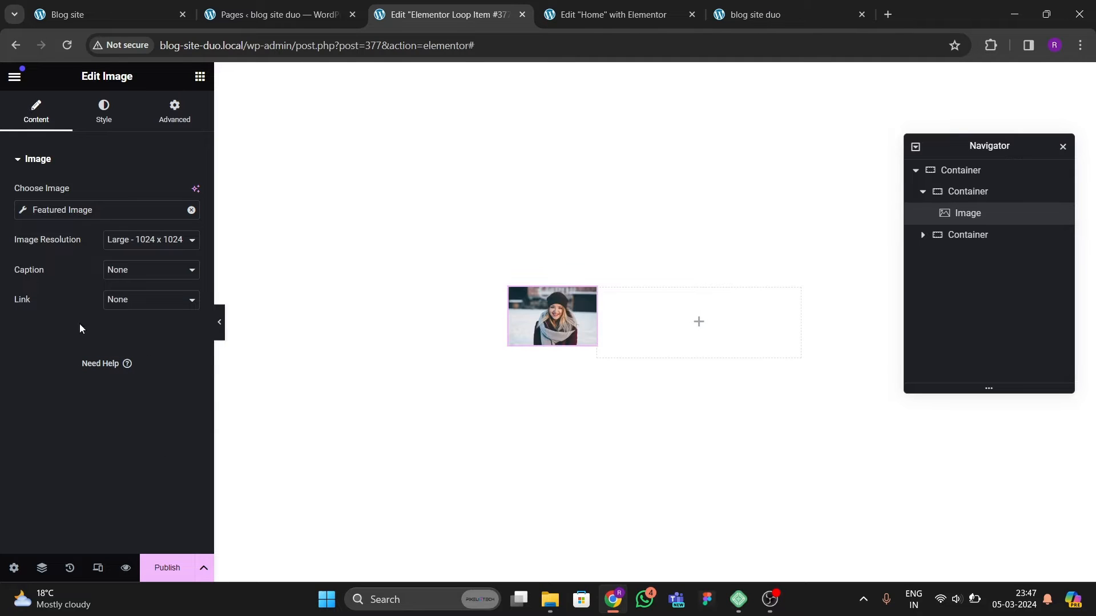
Step: Give the featured image a border radius of 10 px on all corners
left_click(104, 108)
scroll(81, 313, "down", 2)
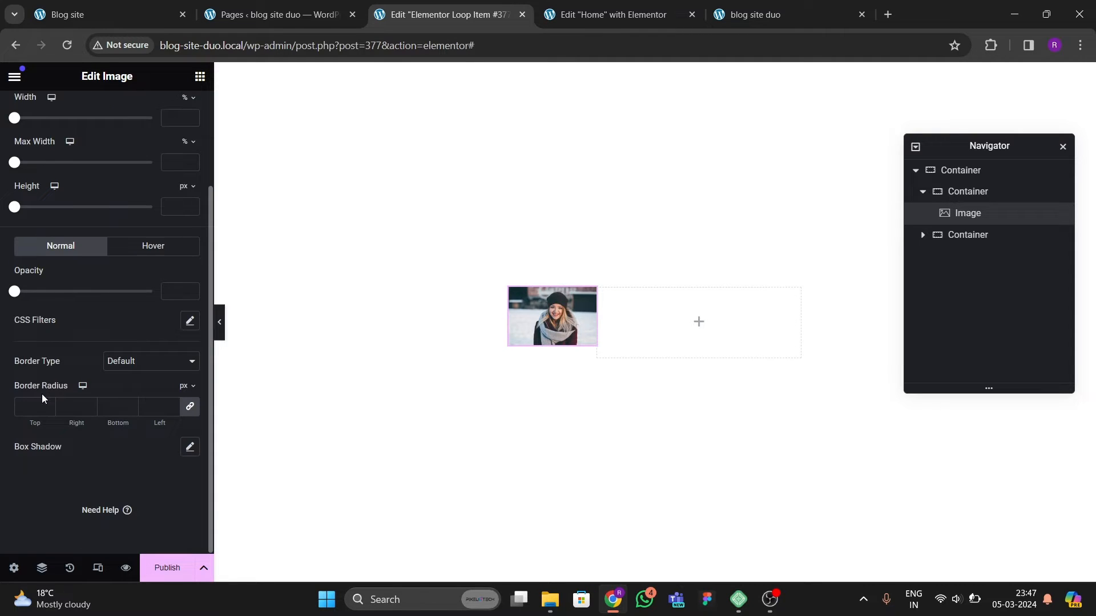
type("10")
scroll(112, 315, "up", 2)
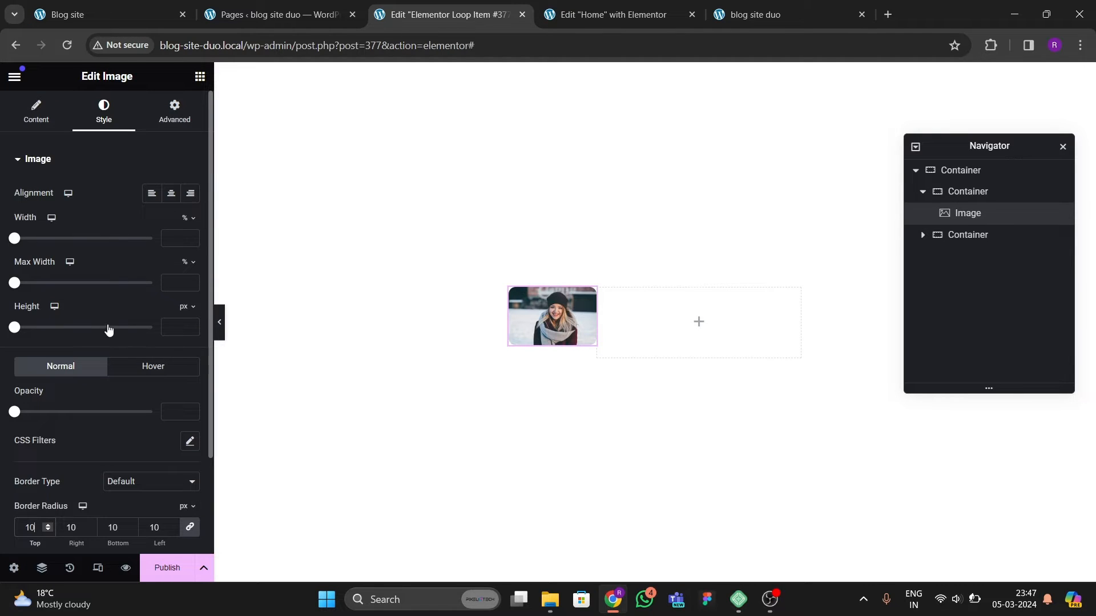
Step: Set the featured image's resolution to Custom at 400 x 400 and apply it
left_click(957, 191)
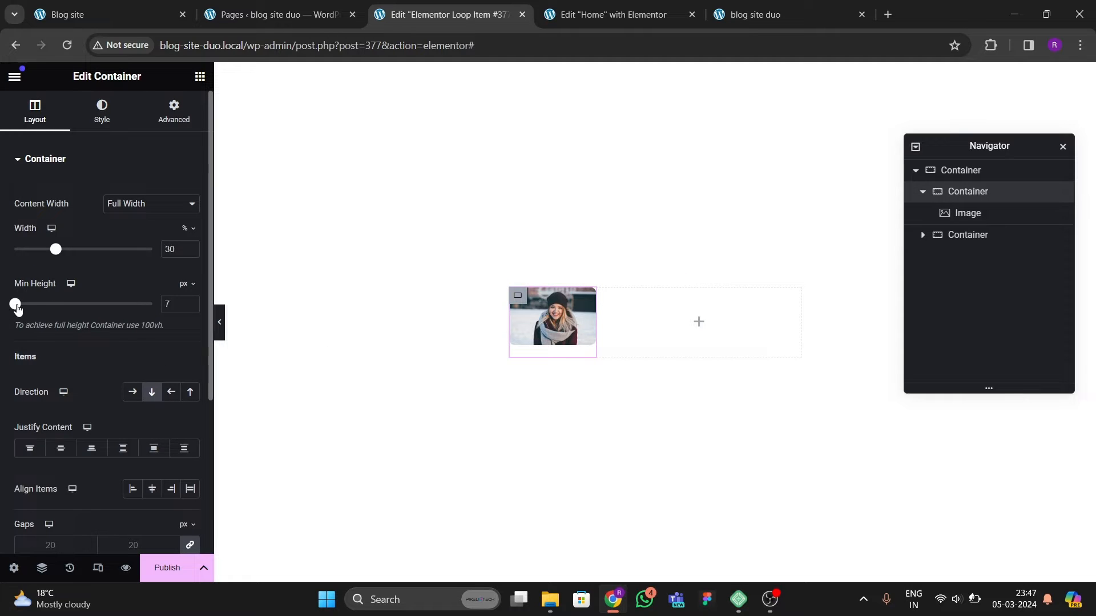
mouse_move(17, 308)
left_mouse_down()
mouse_move(29, 306)
mouse_move(14, 321)
left_mouse_up()
left_click(551, 323)
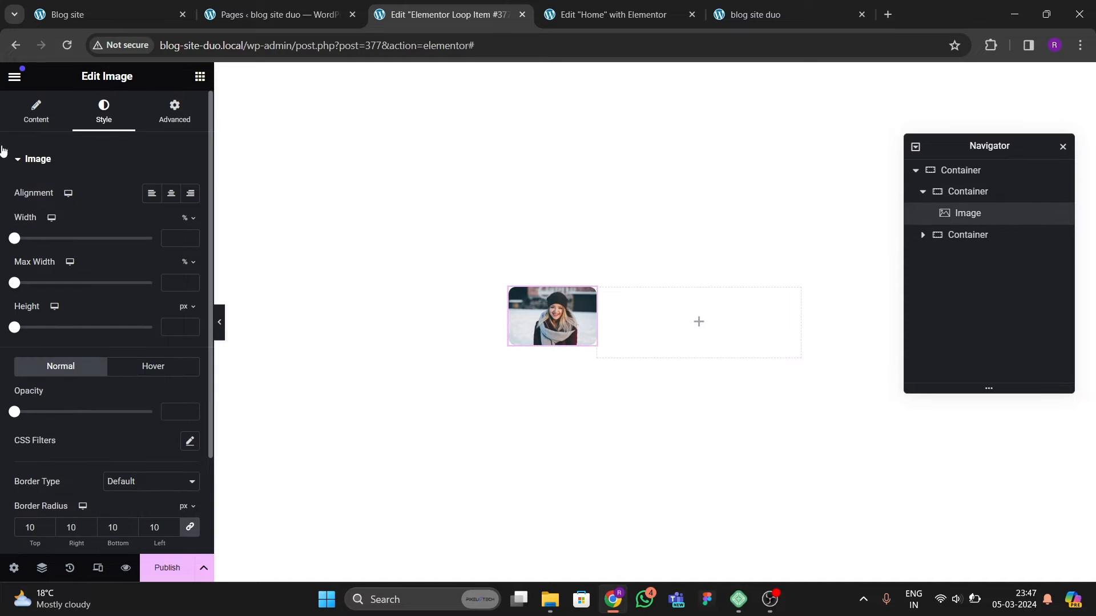
left_click(32, 118)
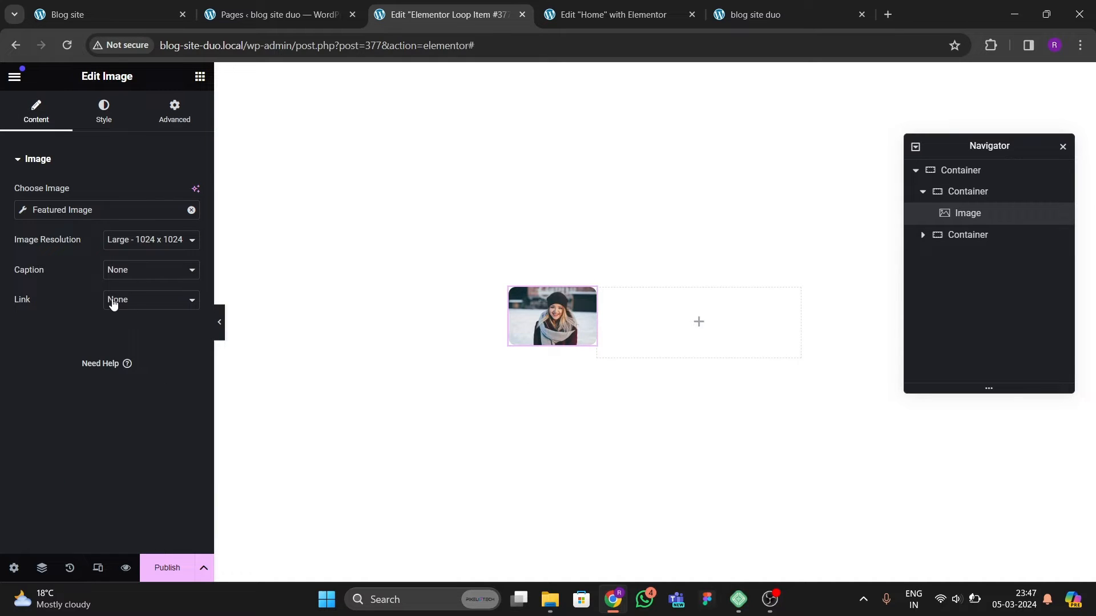
left_click(146, 247)
left_click(121, 325)
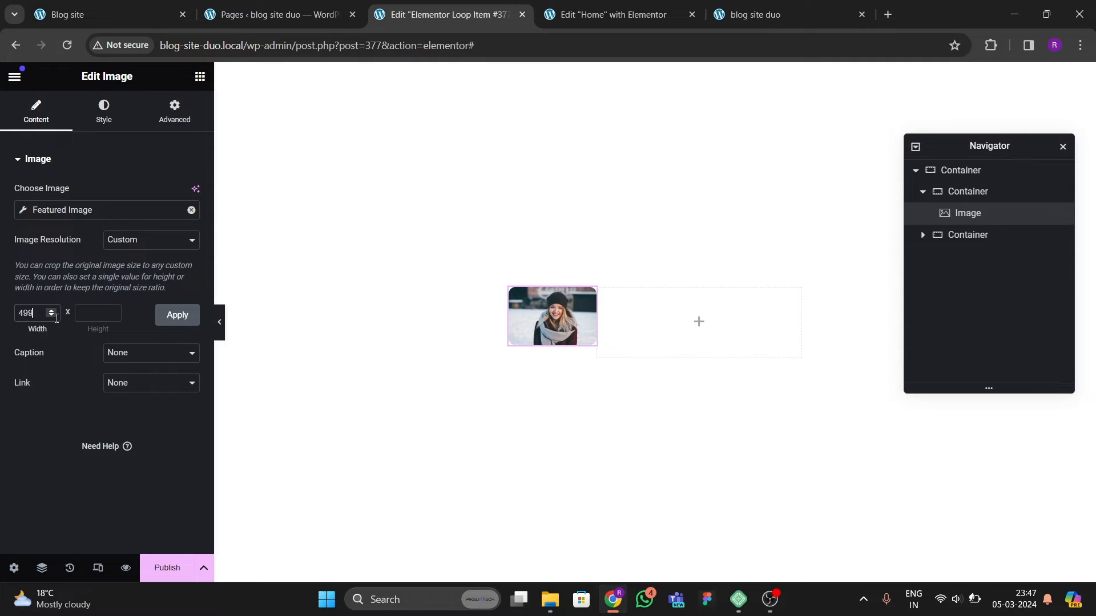
left_click(57, 319)
type("400")
key("Tab")
type("400")
left_click(178, 318)
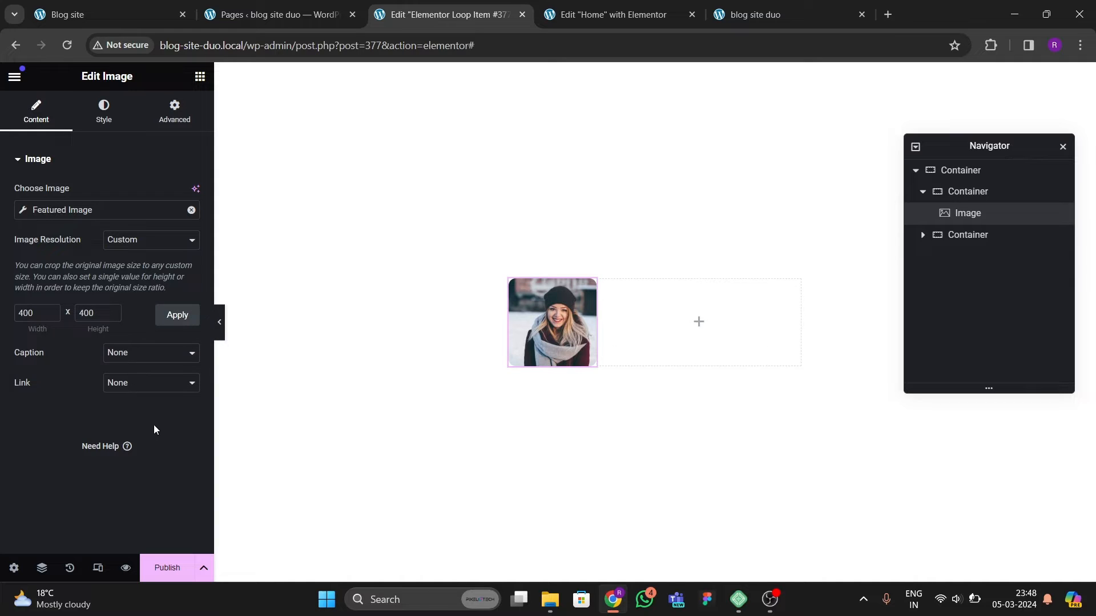
Step: Add a Heading widget to the right column and set its title to the dynamic Post Title
left_click(75, 14)
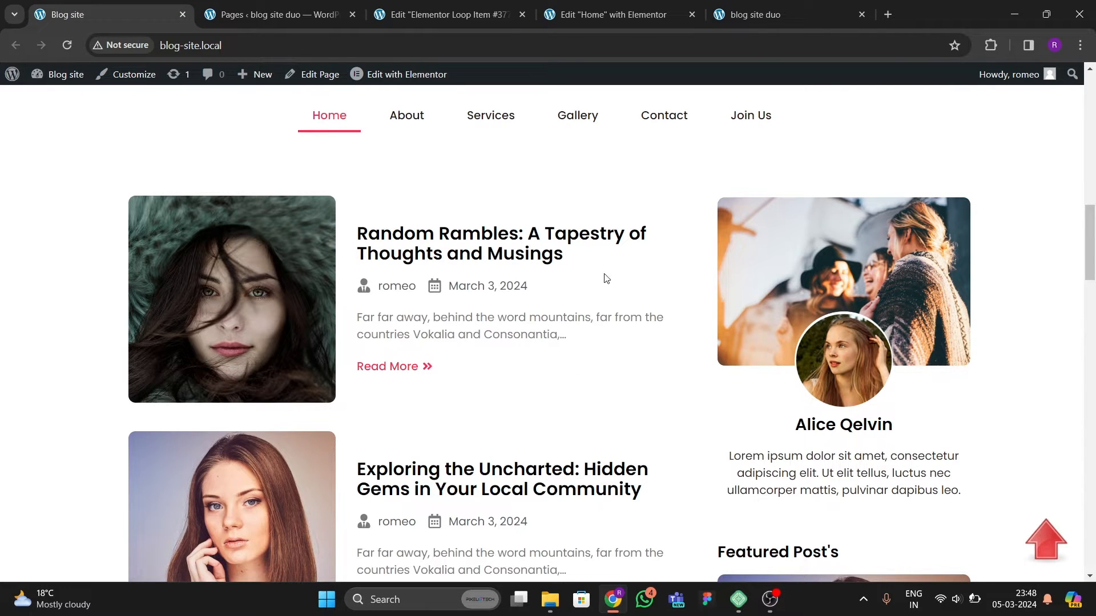
left_click(440, 19)
left_click(200, 76)
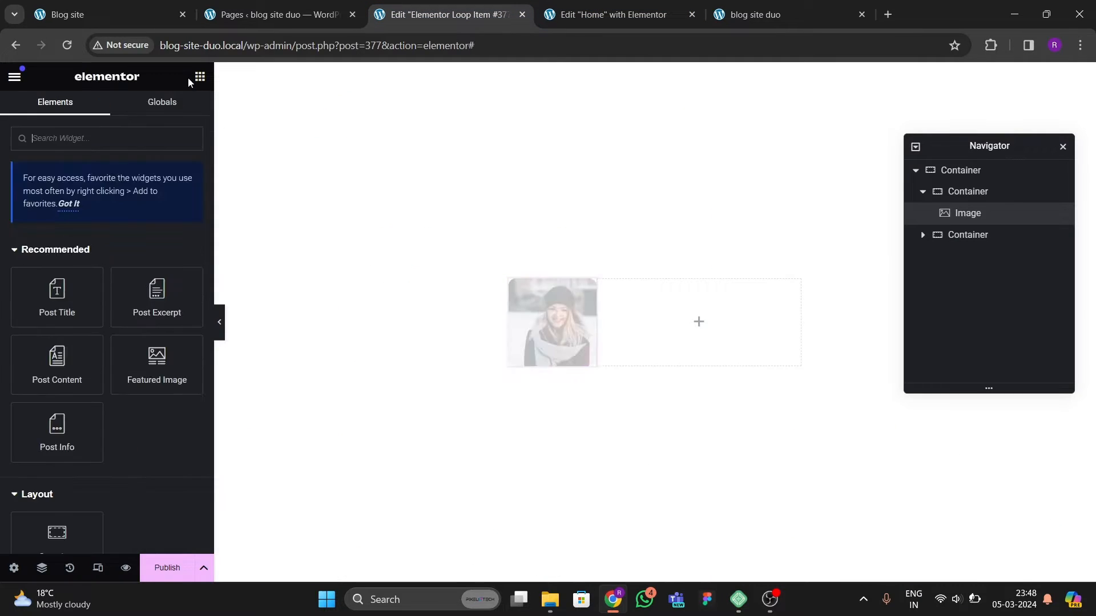
scroll(135, 252, "down", 5)
left_click_drag(57, 294, 648, 340)
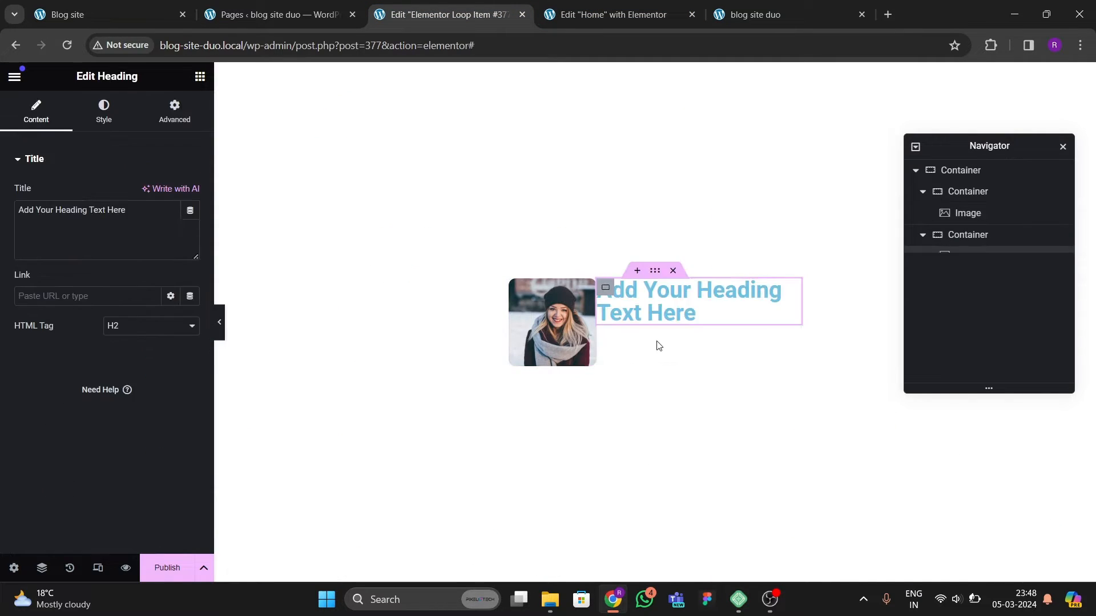
left_click(190, 211)
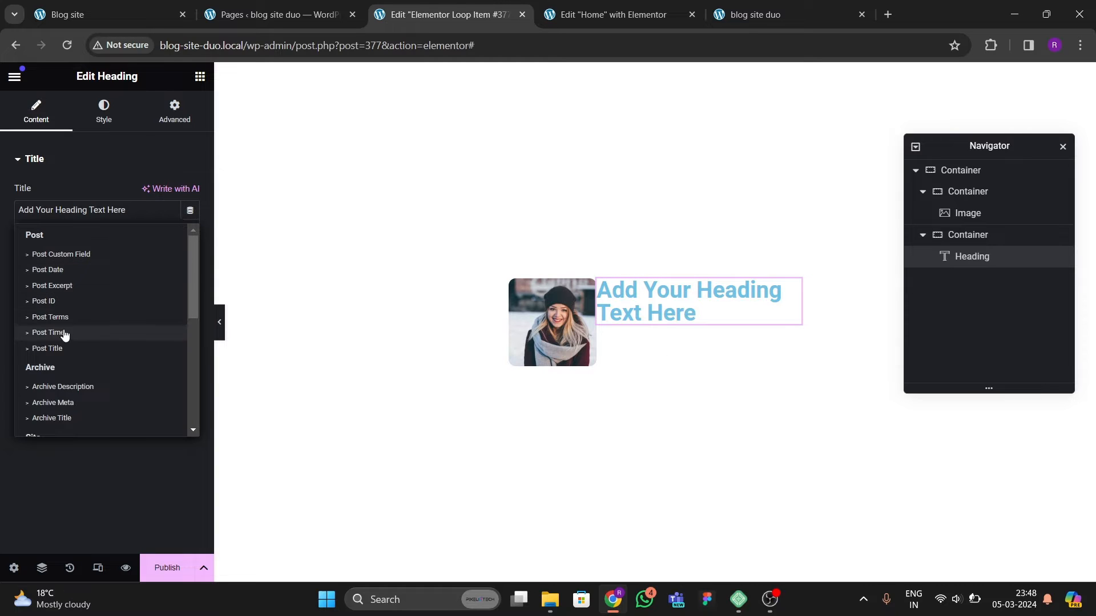
left_click(56, 347)
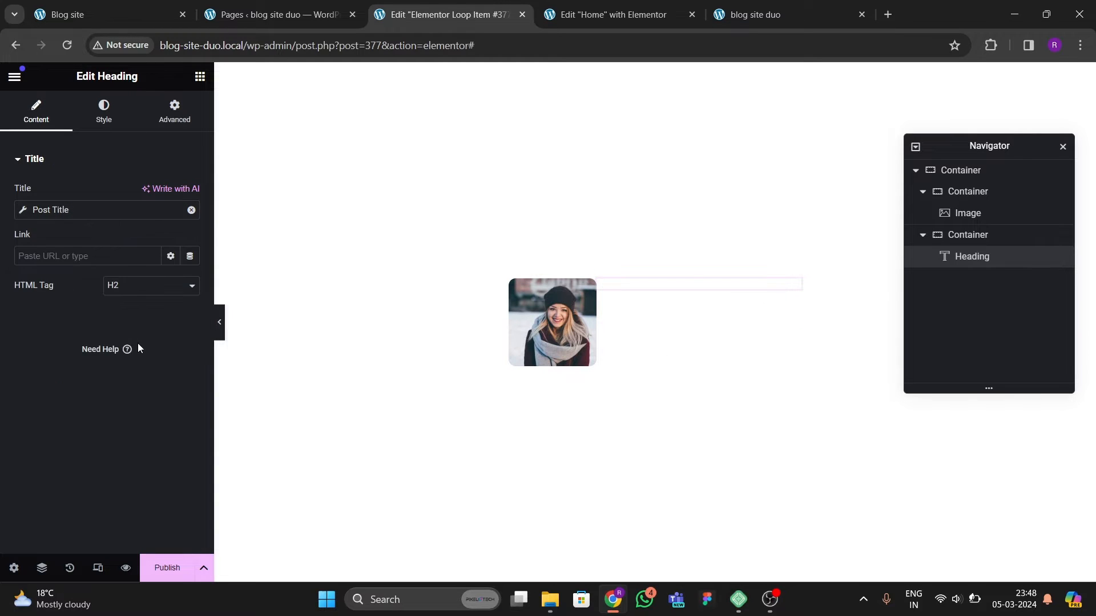
Step: Set the post title heading's text color to black
left_click(103, 111)
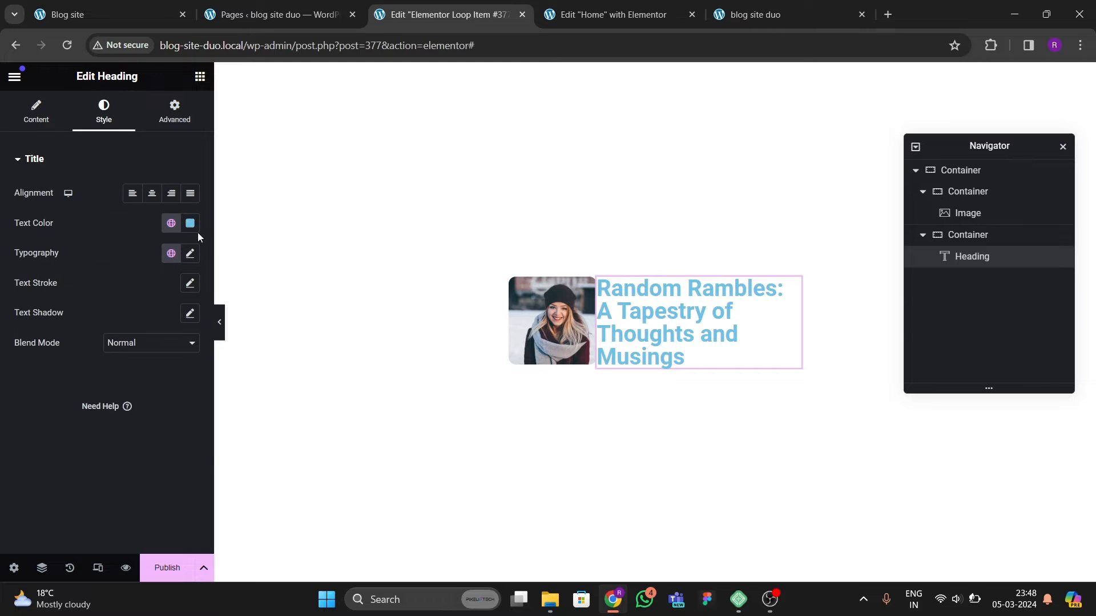
left_click(191, 224)
left_click_drag(200, 330, 5, 413)
left_click(6, 413)
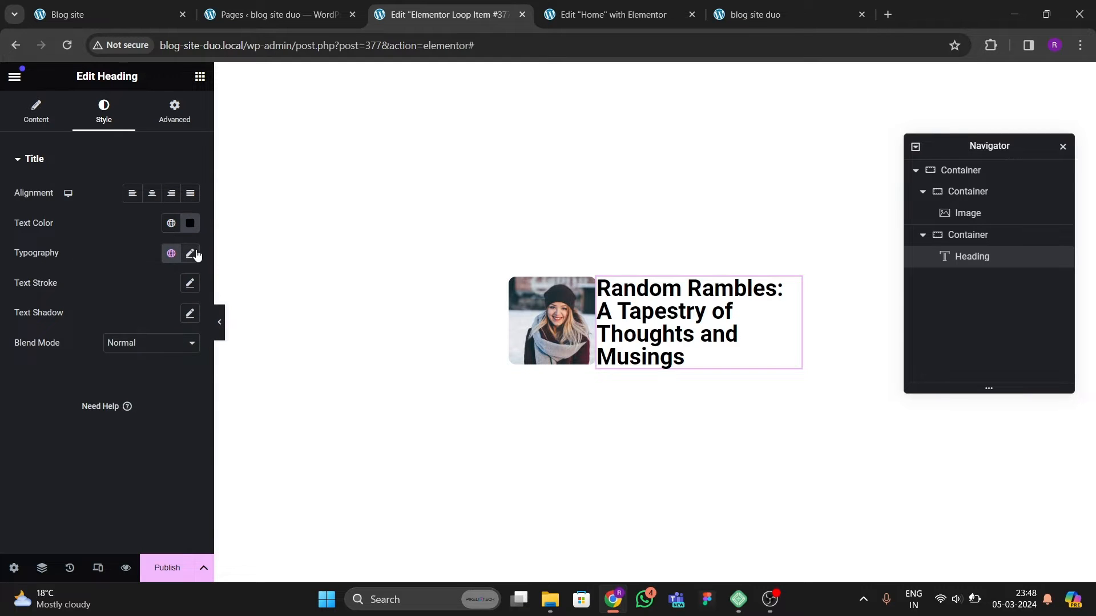
Step: Set the heading's typography to the Poppins font family at size 19 px
left_click(191, 254)
left_click(157, 313)
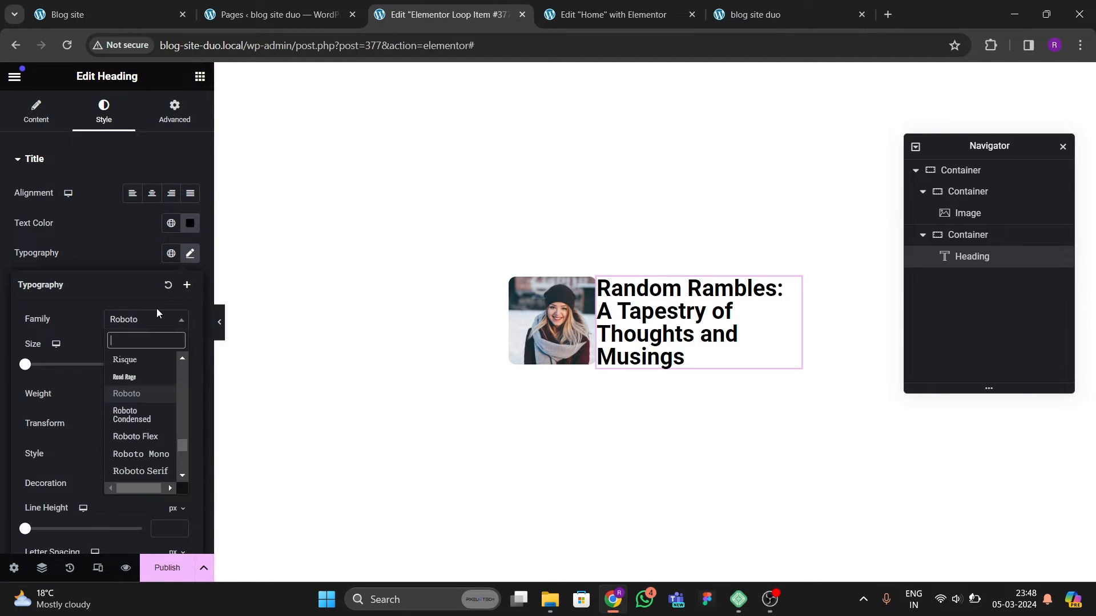
type("poppins")
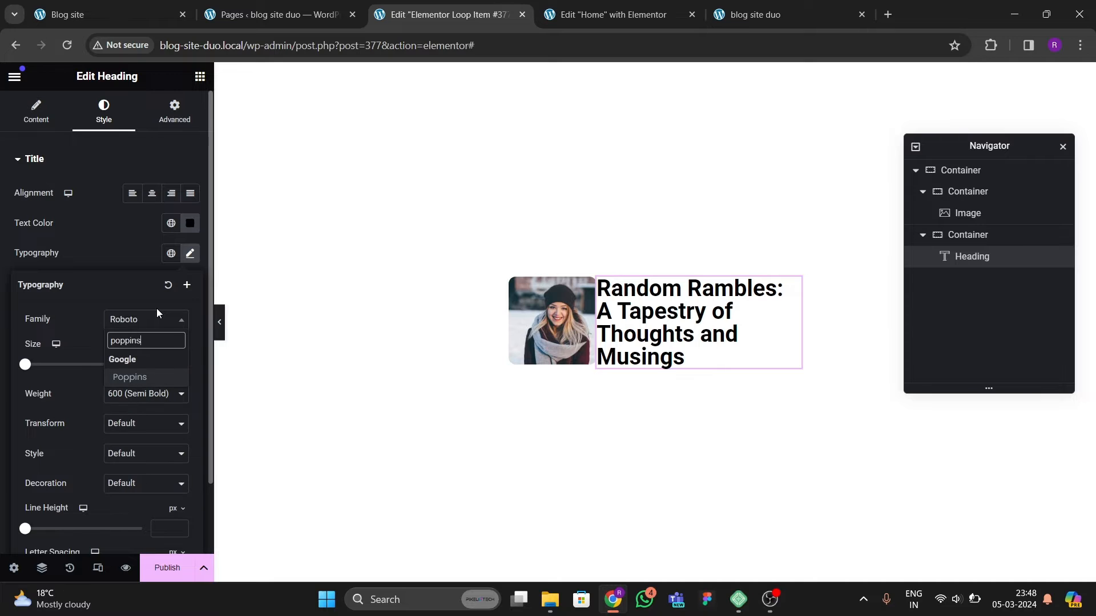
key("Return")
left_click_drag(182, 361, 183, 364)
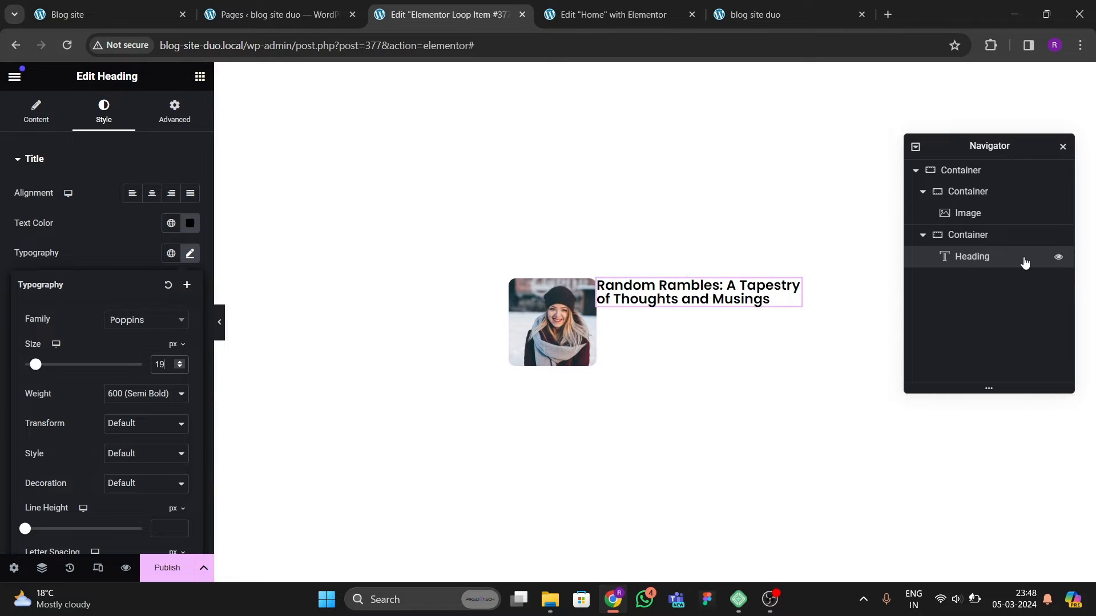
Step: Center the right column's content with Justify Content and Align Items set to center
left_click(991, 238)
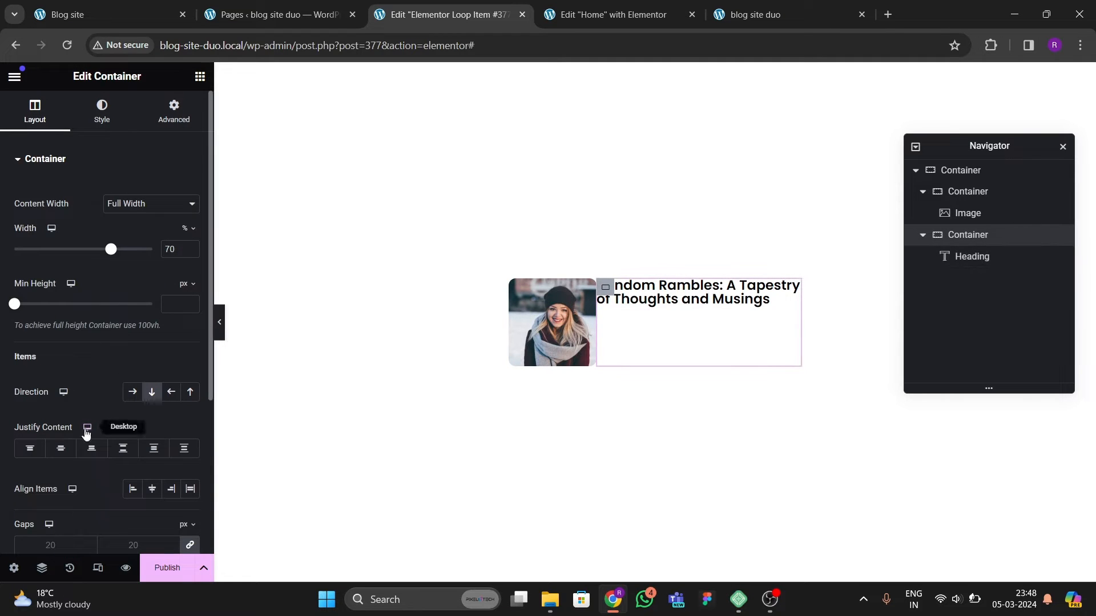
left_click(60, 449)
left_click(152, 489)
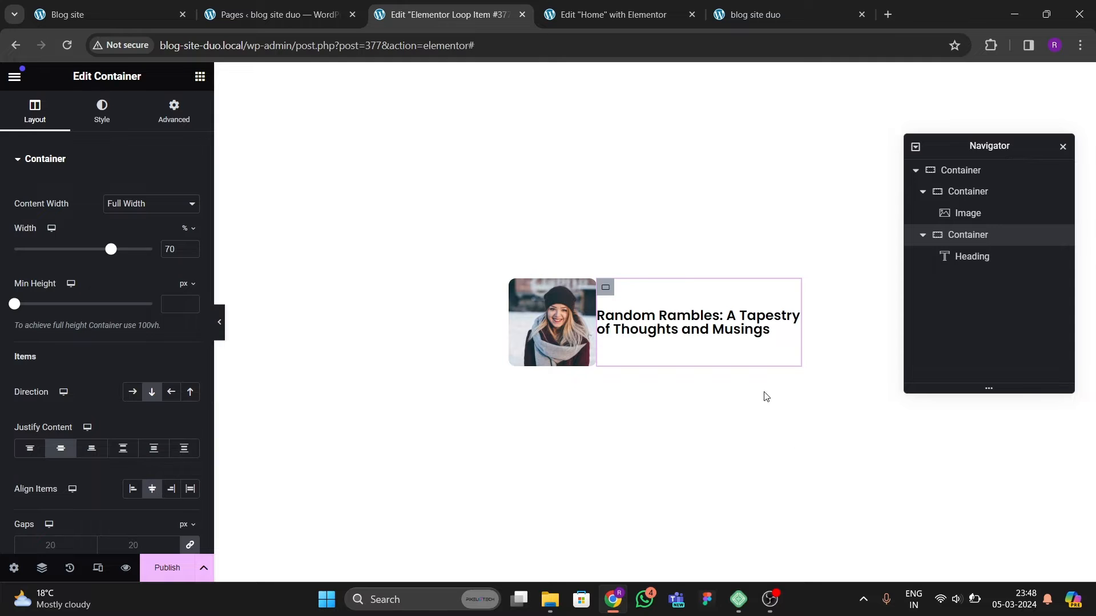
Step: Set the heading's font size to 17 px
left_click(790, 318)
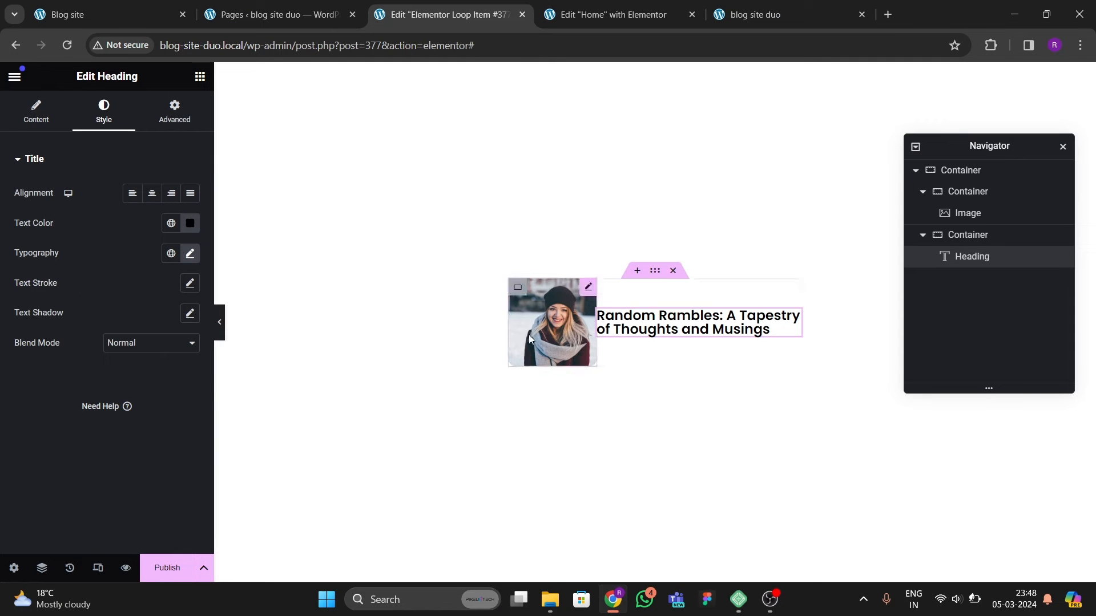
left_click(190, 257)
left_click(179, 367)
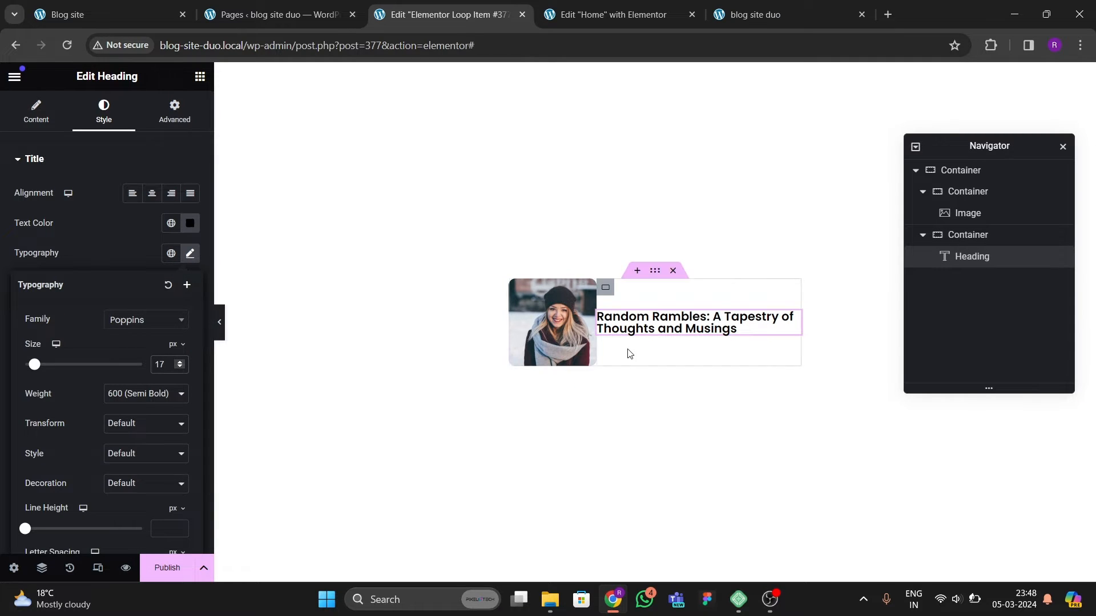
Step: Compare the loop item with the original site's post list
left_click(206, 80)
left_click(316, 16)
left_click(74, 16)
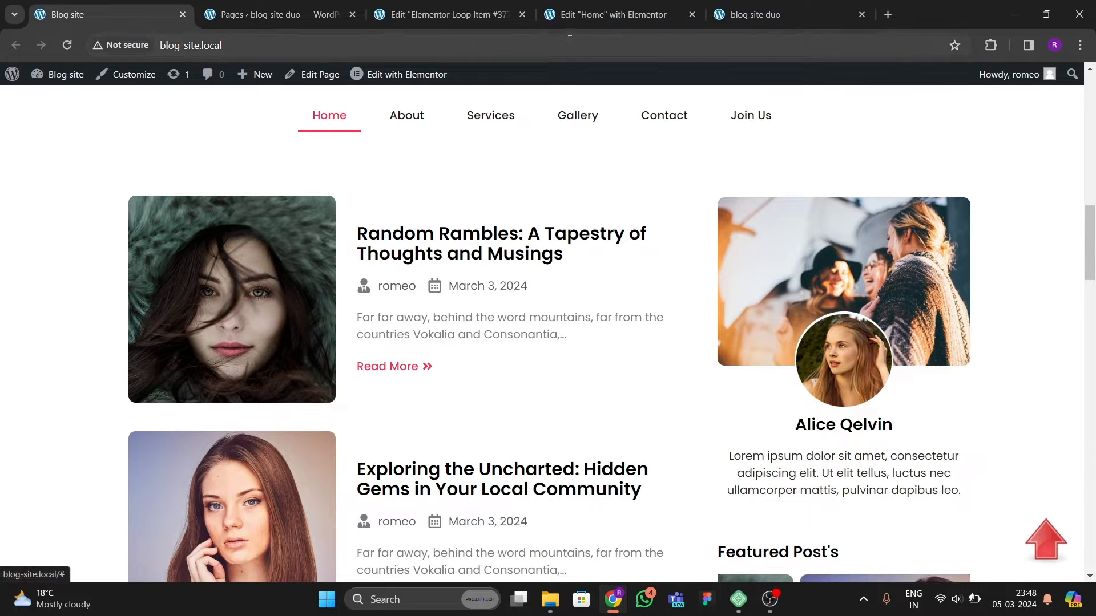
left_click(442, 14)
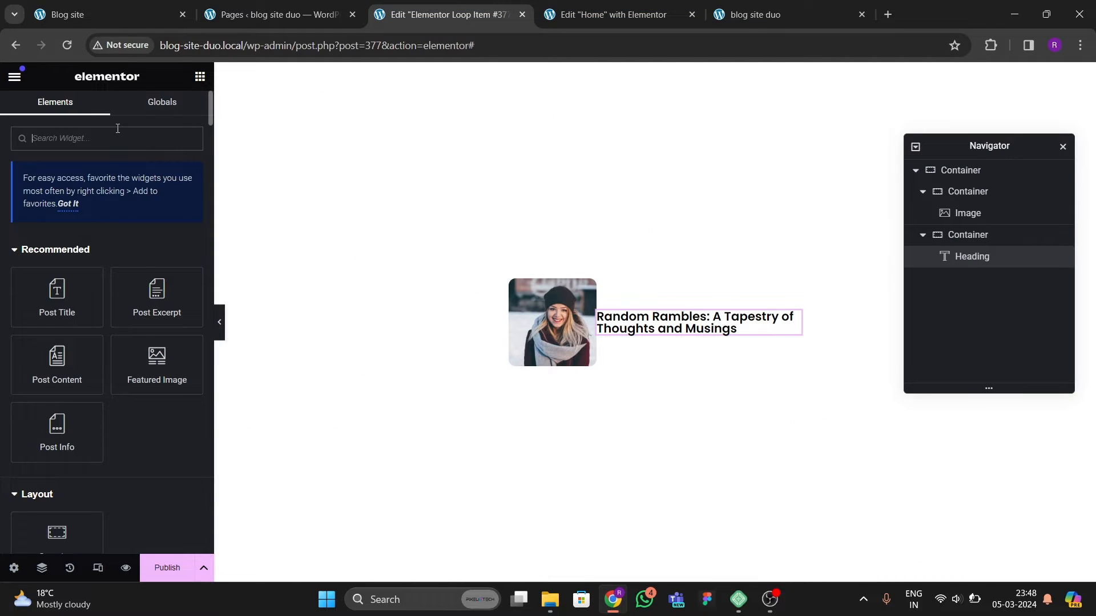
Step: Add an Icon List widget below the loop item's heading and switch its layout to inline
type("list")
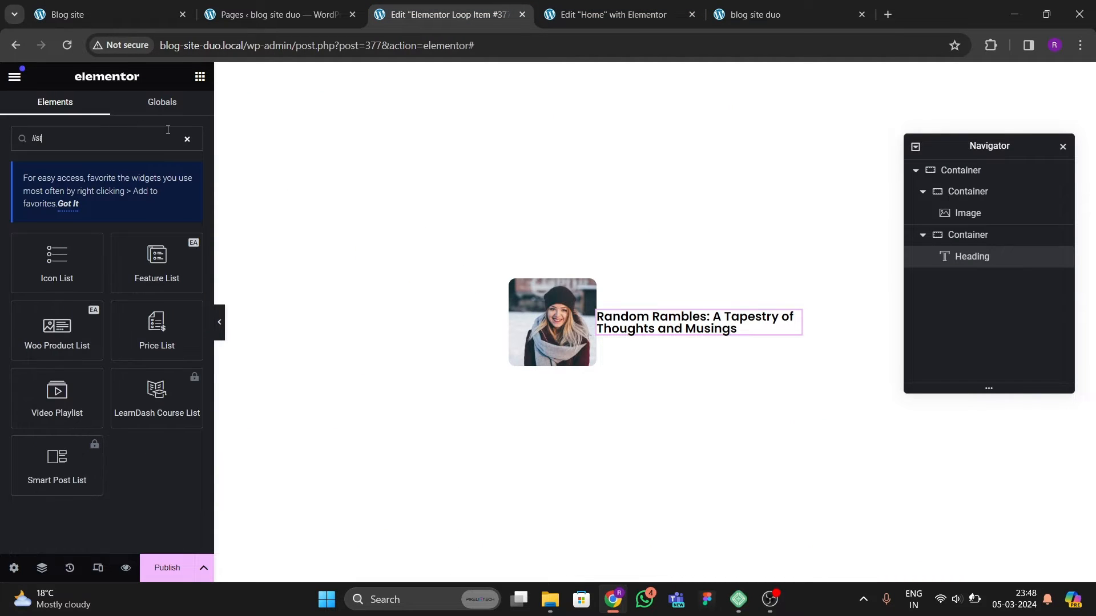
left_click_drag(74, 282, 664, 330)
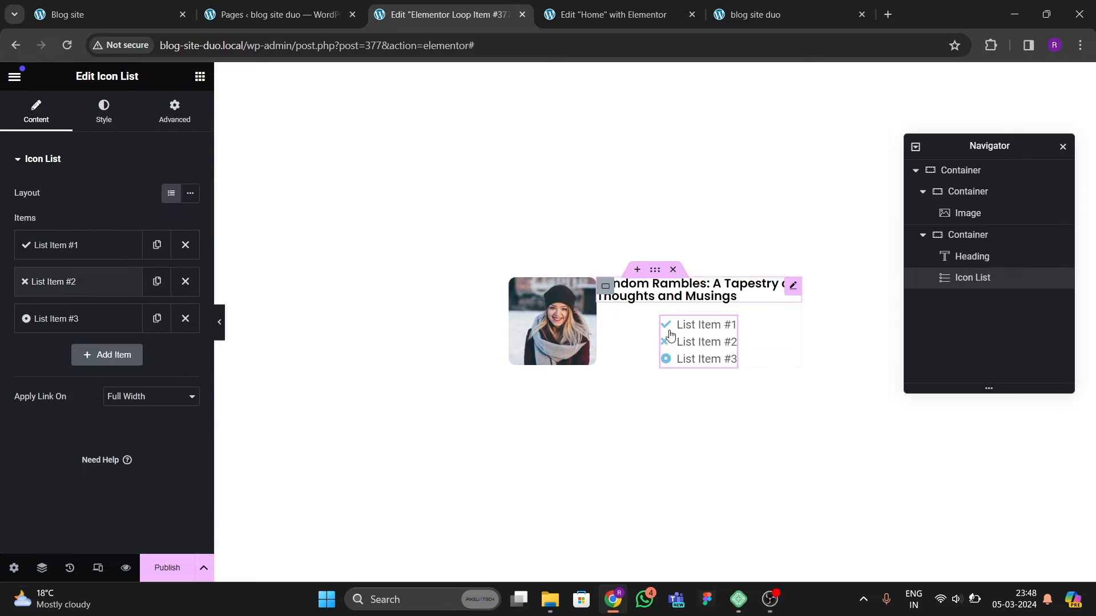
left_click(190, 193)
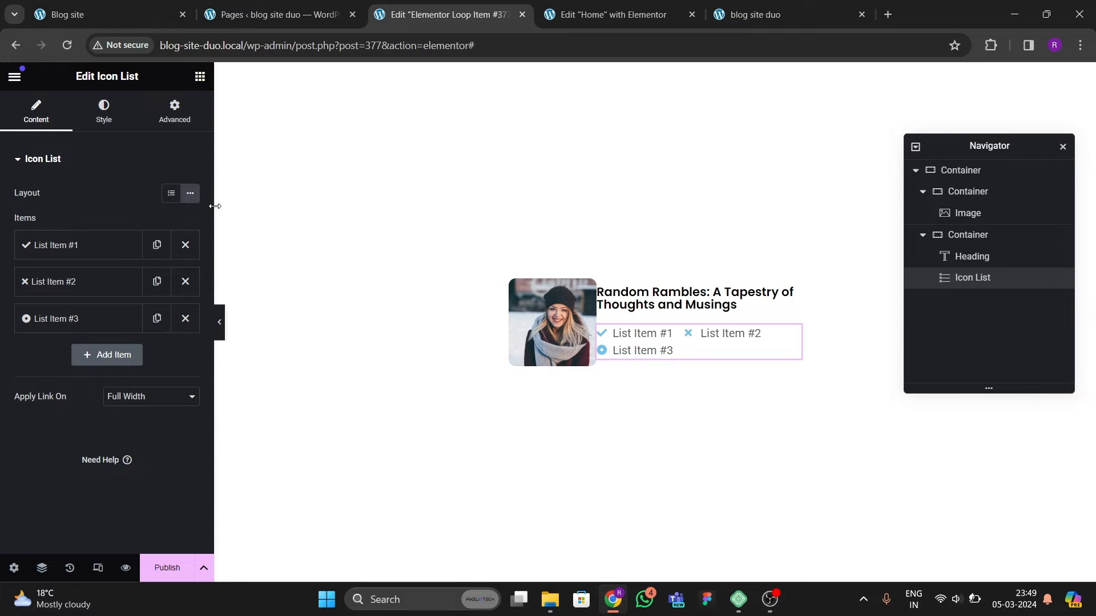
Step: Delete the second list item after comparing with the original site's post meta
left_click(125, 11)
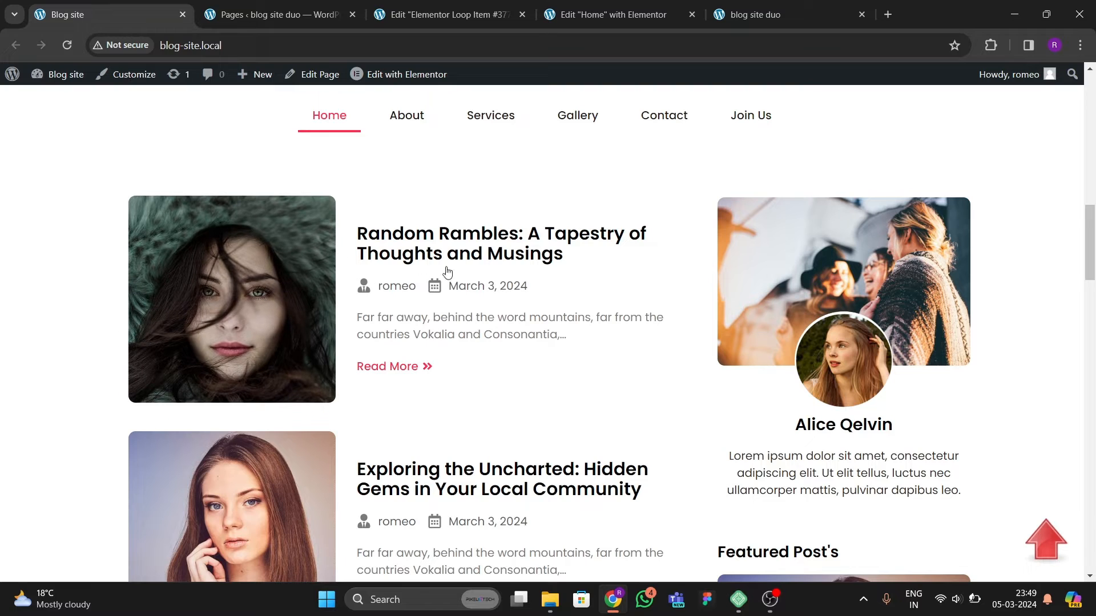
left_click(429, 15)
left_click(185, 283)
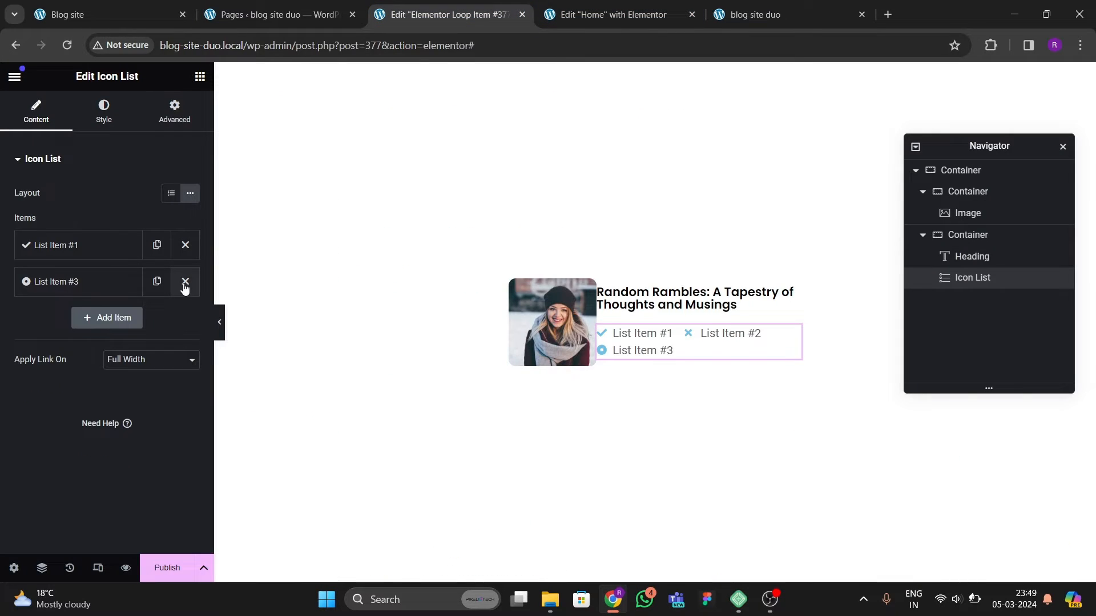
Step: Set the first list item's icon to the User icon from the icon library
left_click(73, 246)
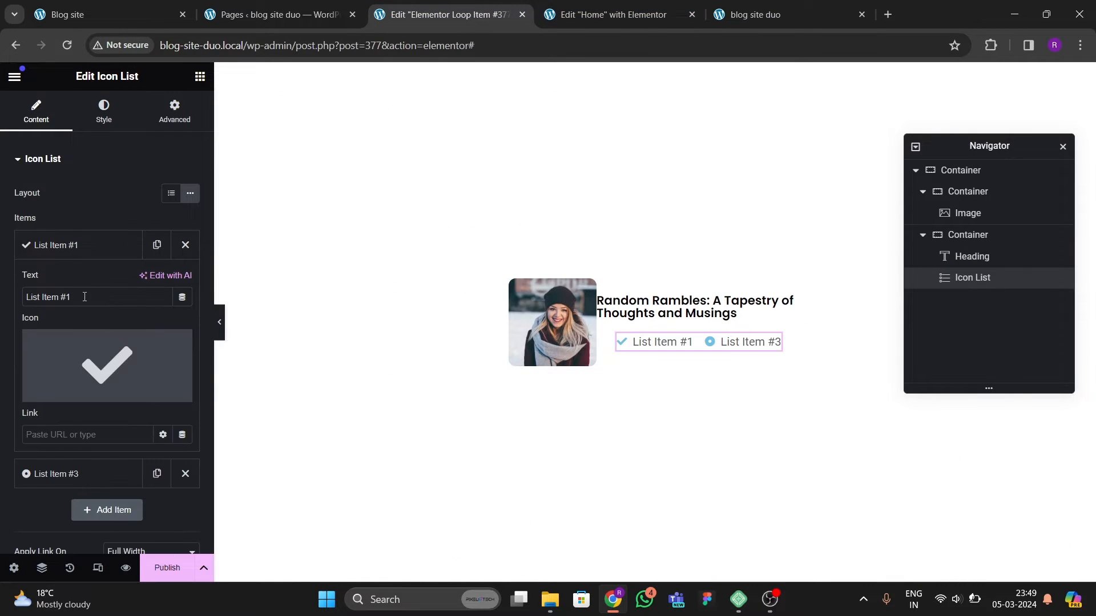
left_click(64, 391)
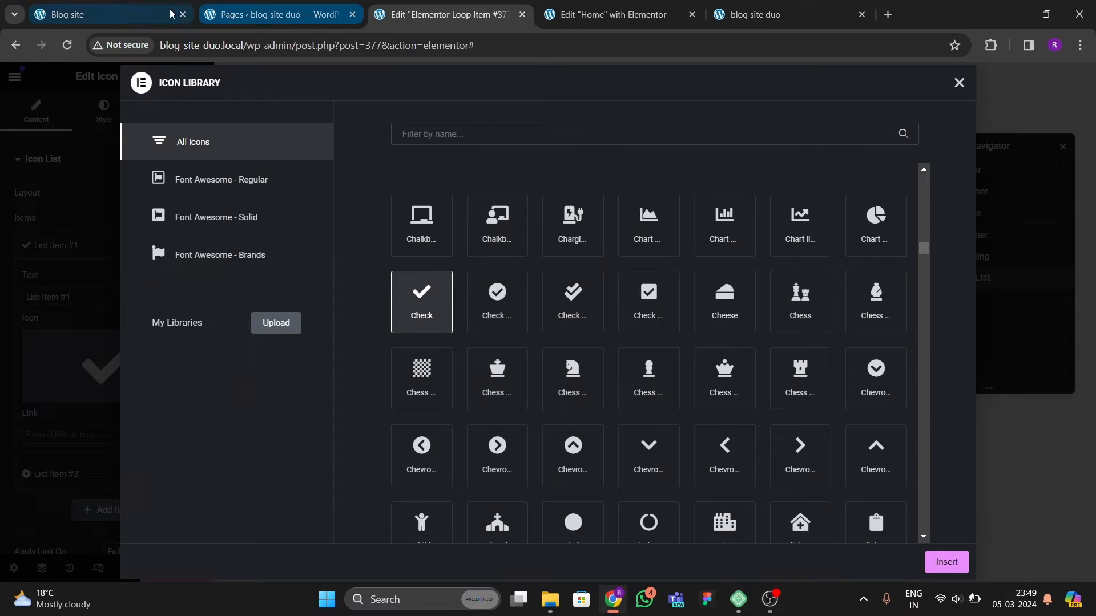
left_click(143, 14)
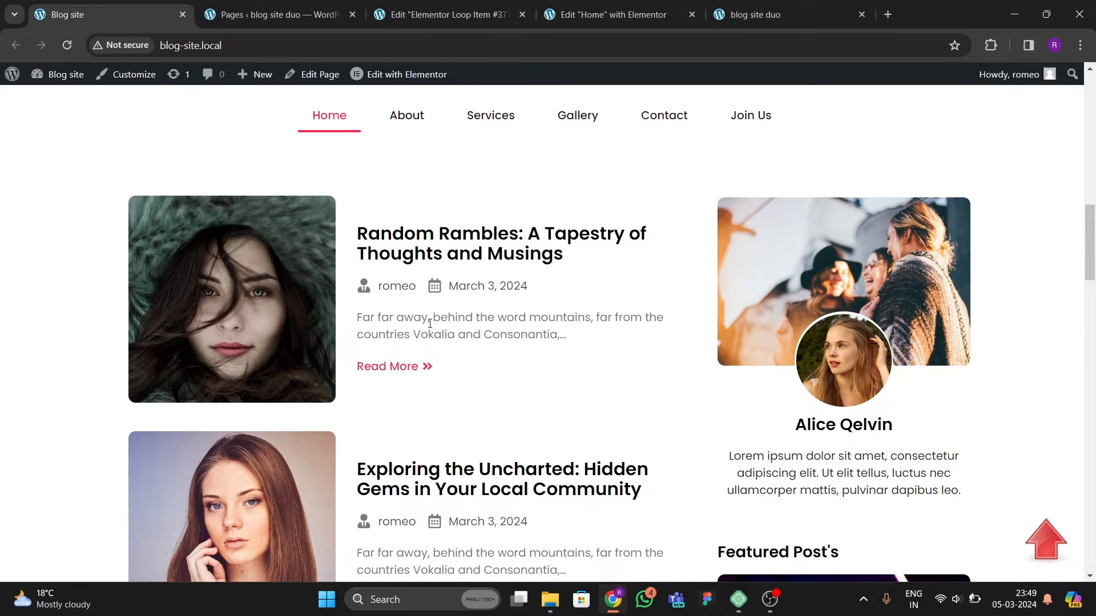
left_click(448, 14)
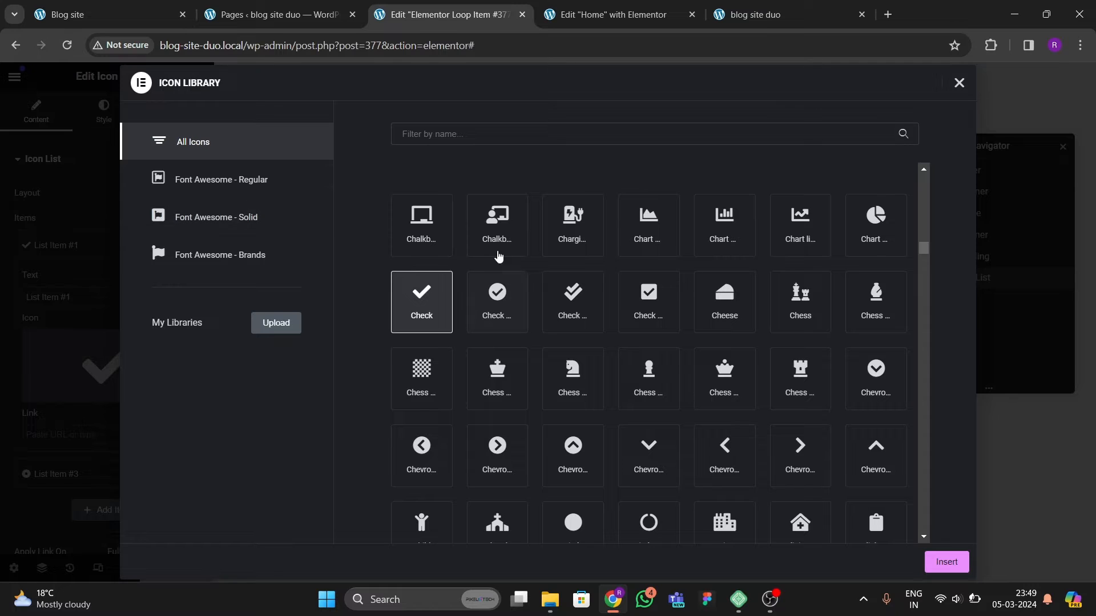
left_click(269, 229)
scroll(635, 371, "up", 1)
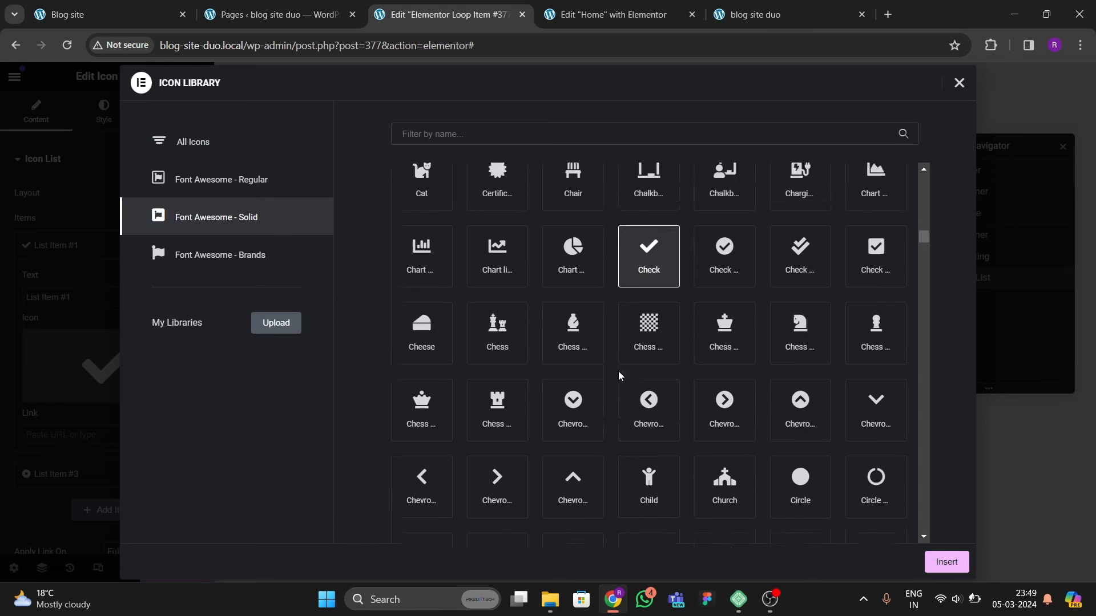
scroll(638, 377, "down", 15)
scroll(641, 386, "down", 20)
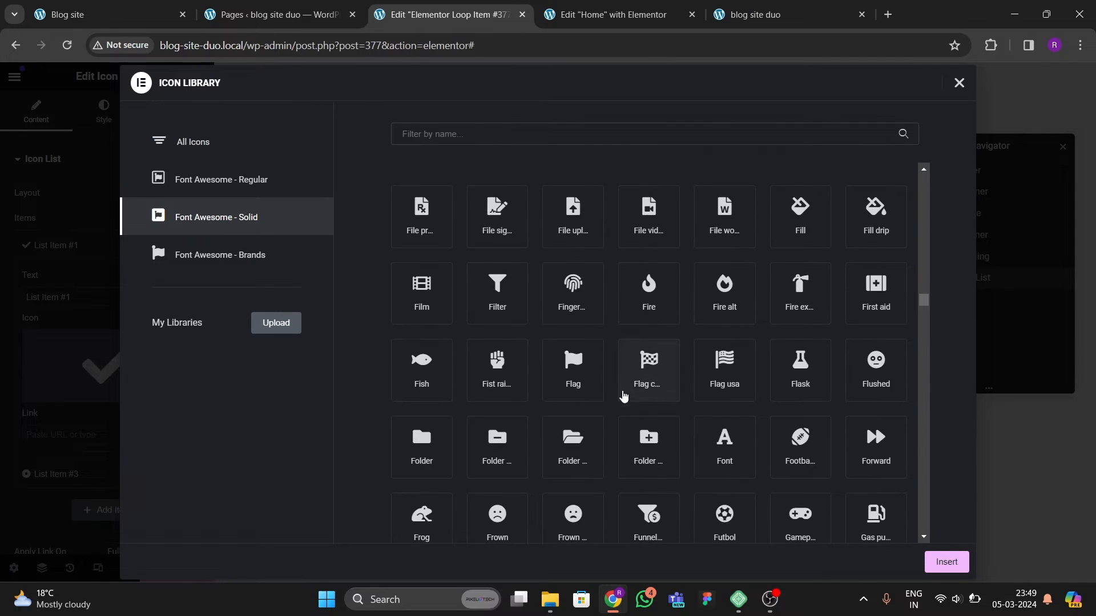
scroll(616, 400, "down", 10)
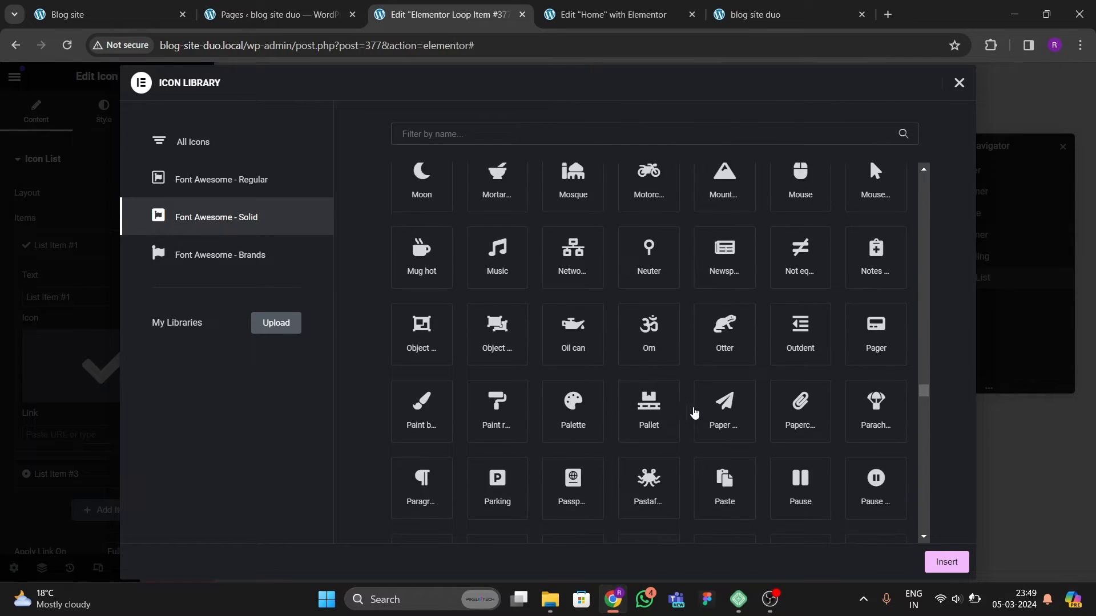
left_click(236, 179)
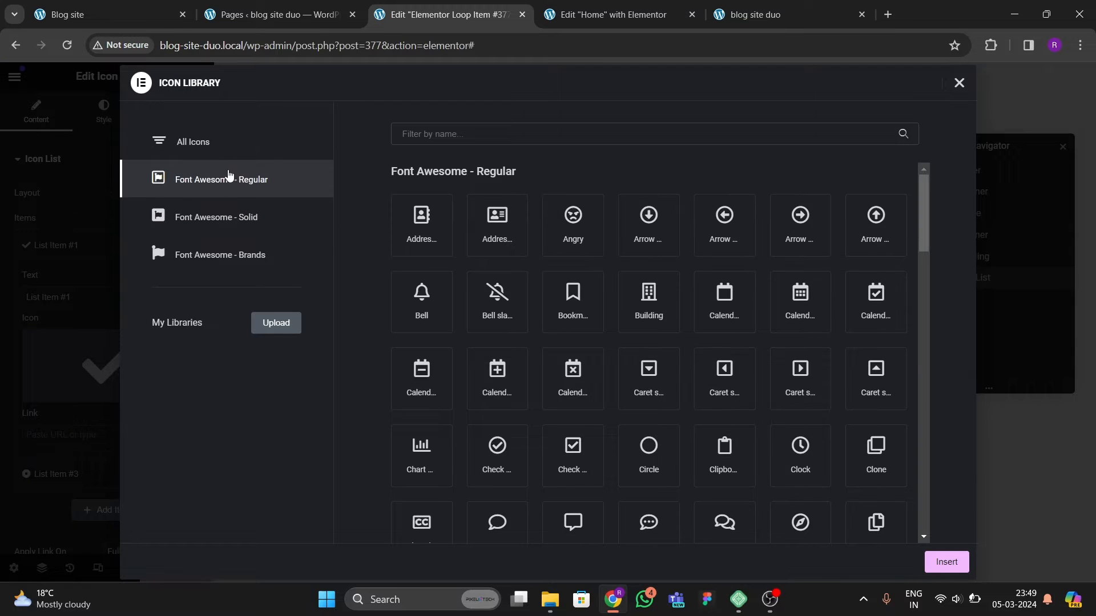
left_click(222, 143)
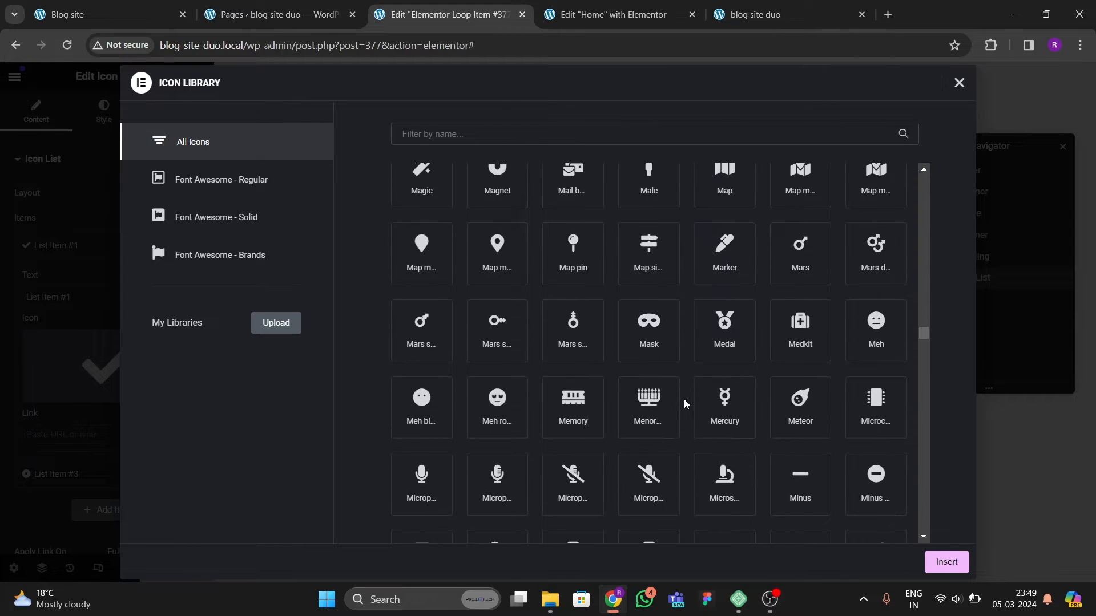
scroll(674, 413, "down", 20)
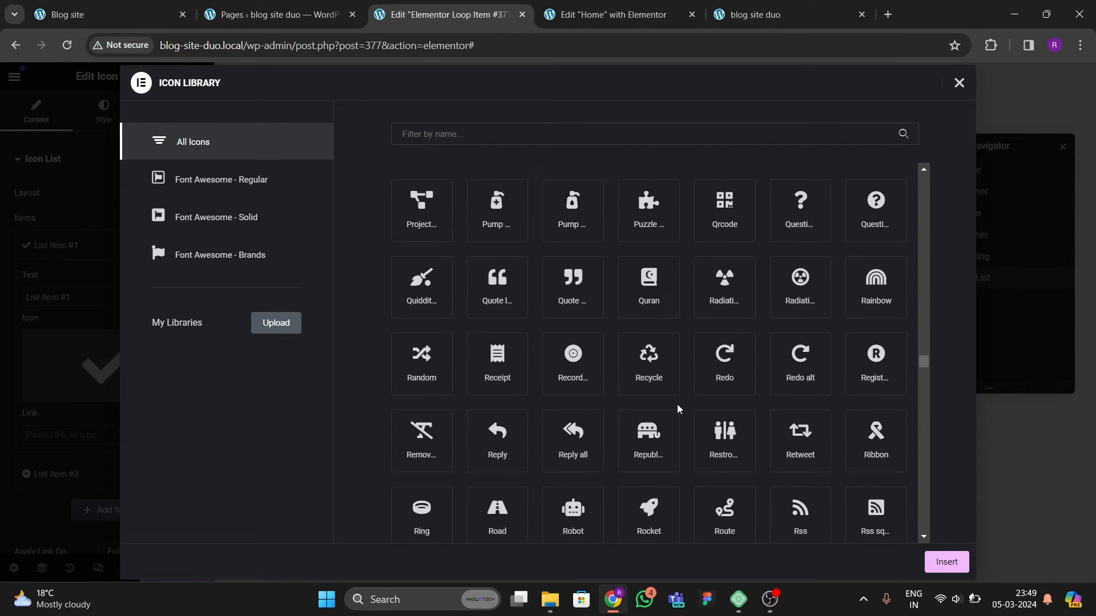
scroll(661, 446, "down", 12)
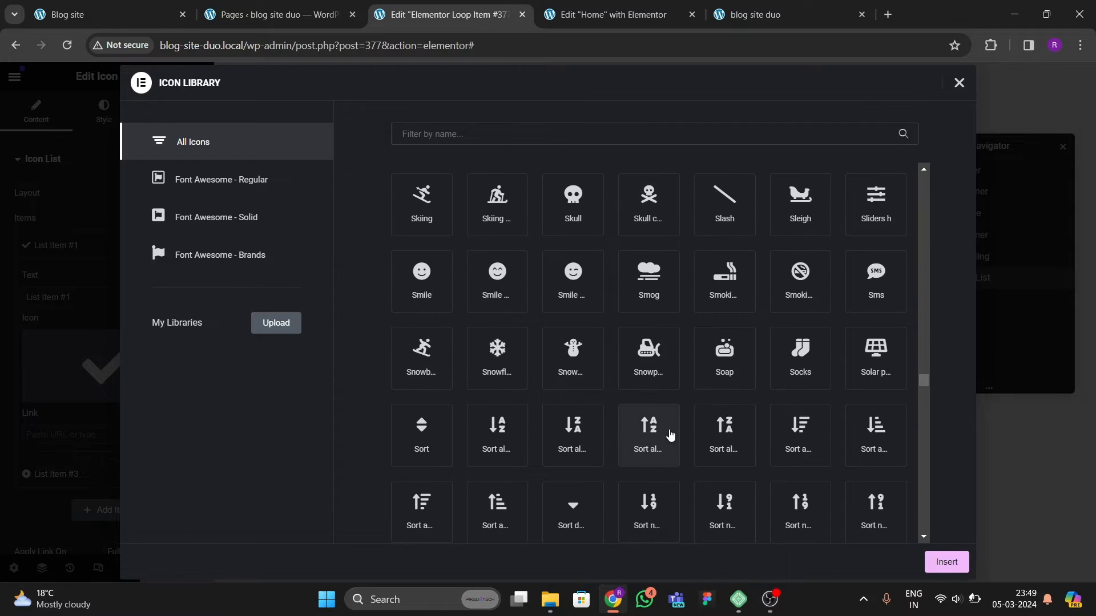
scroll(703, 395, "down", 10)
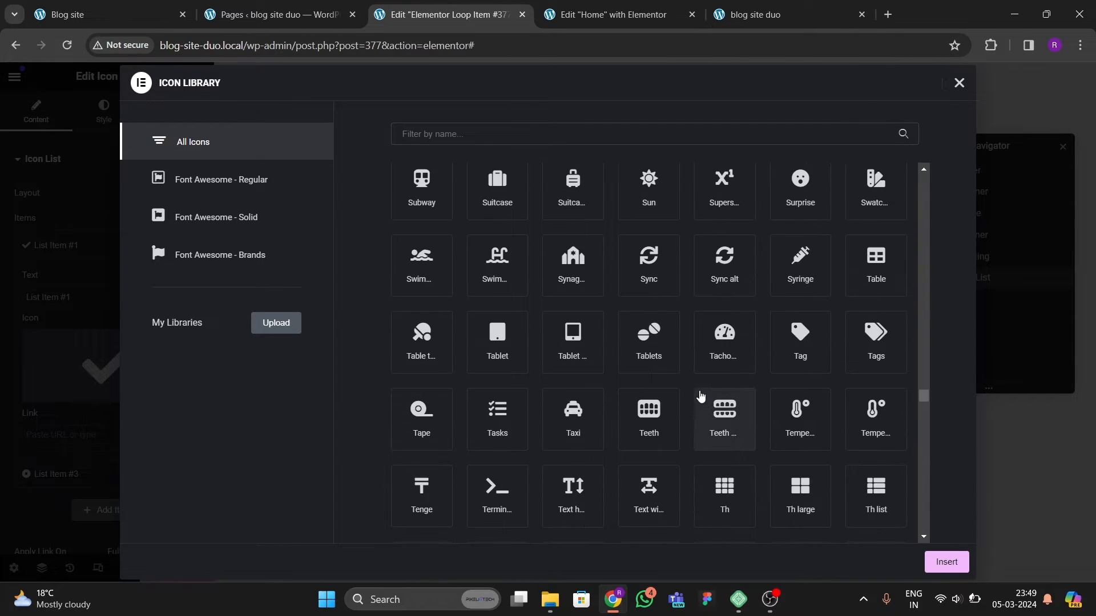
scroll(702, 403, "down", 10)
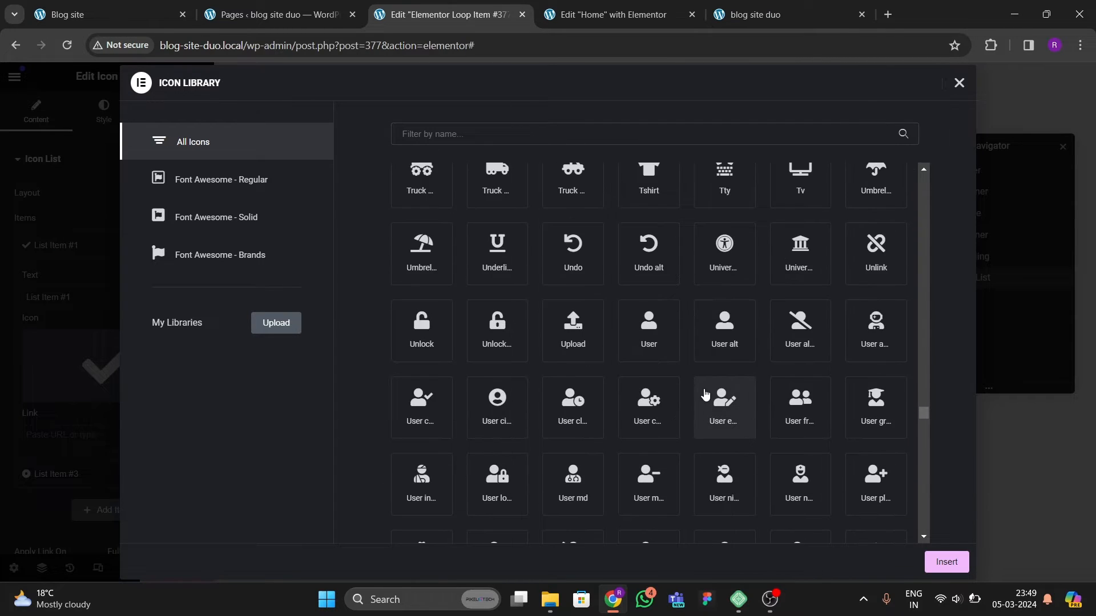
left_click(649, 331)
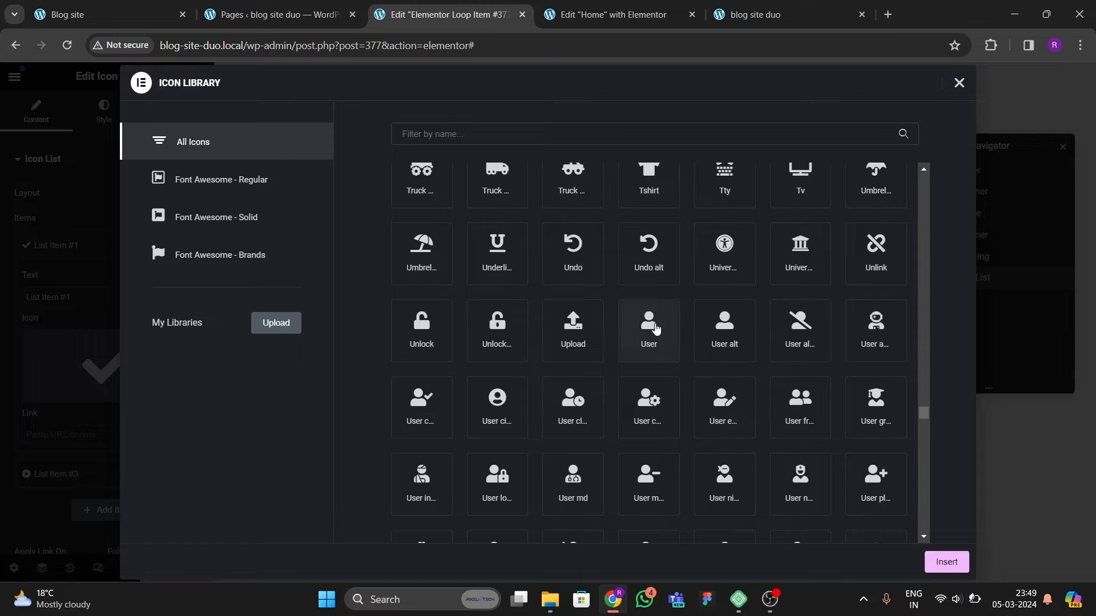
left_click(936, 562)
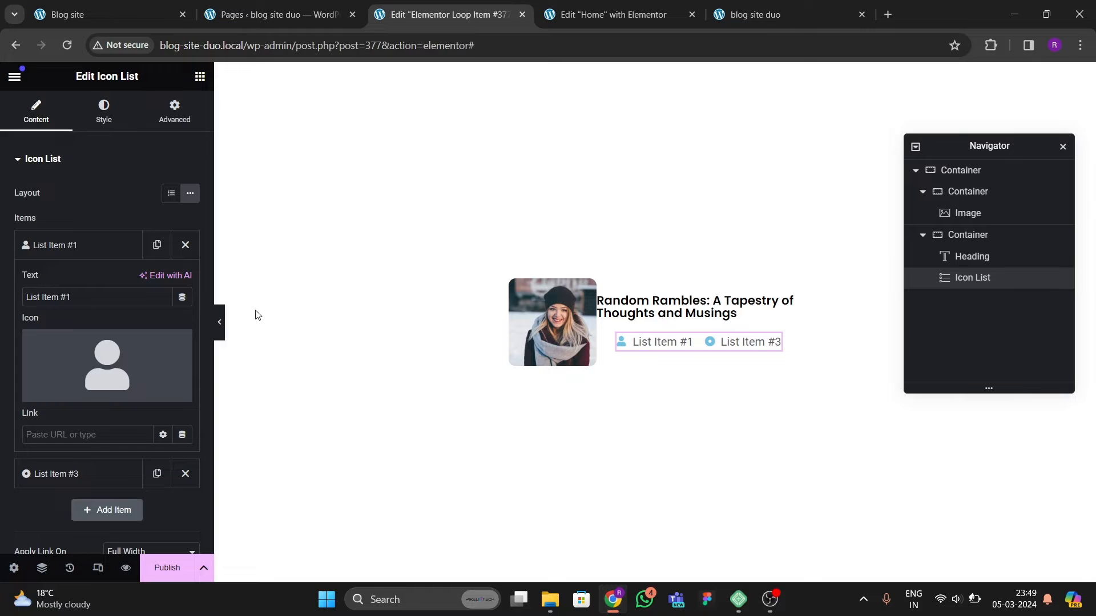
Step: Try to set the first item's text to the User Info dynamic tag, then remove it
left_click(182, 297)
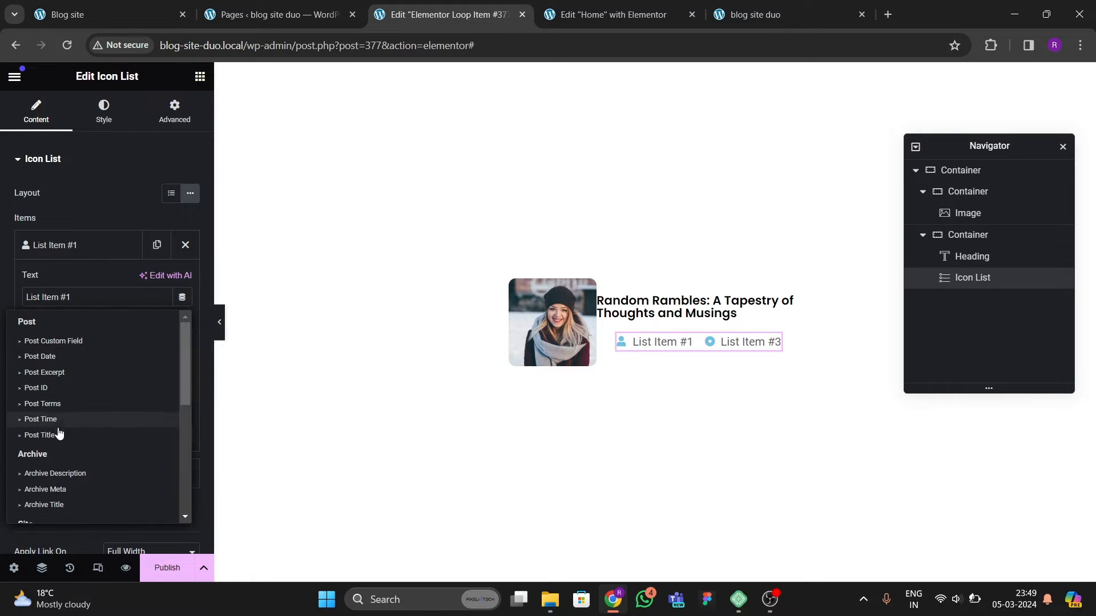
scroll(86, 430, "down", 3)
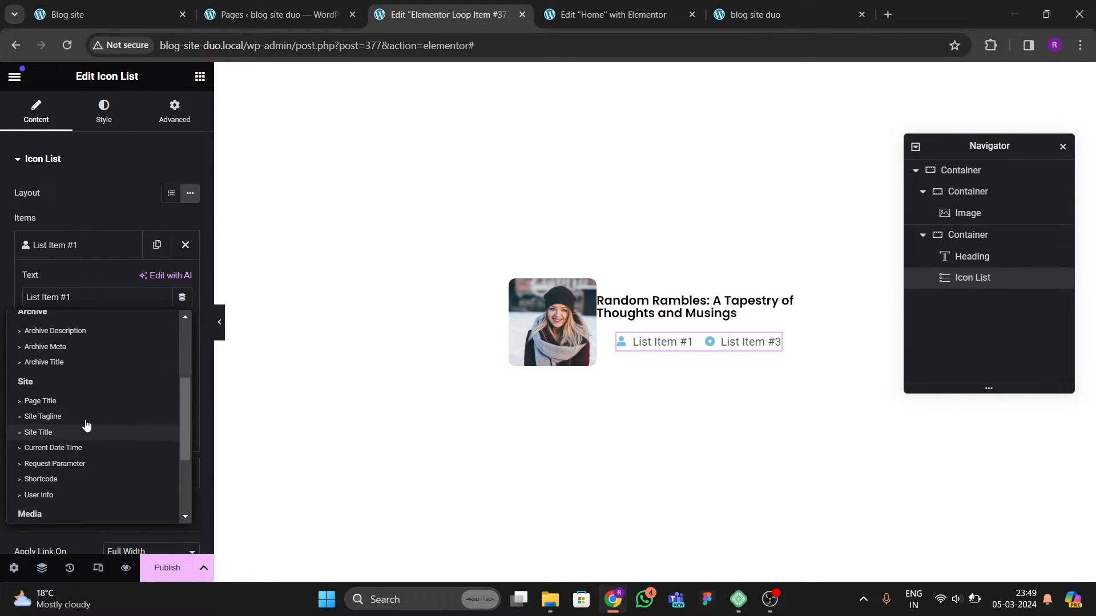
scroll(86, 427, "down", 2)
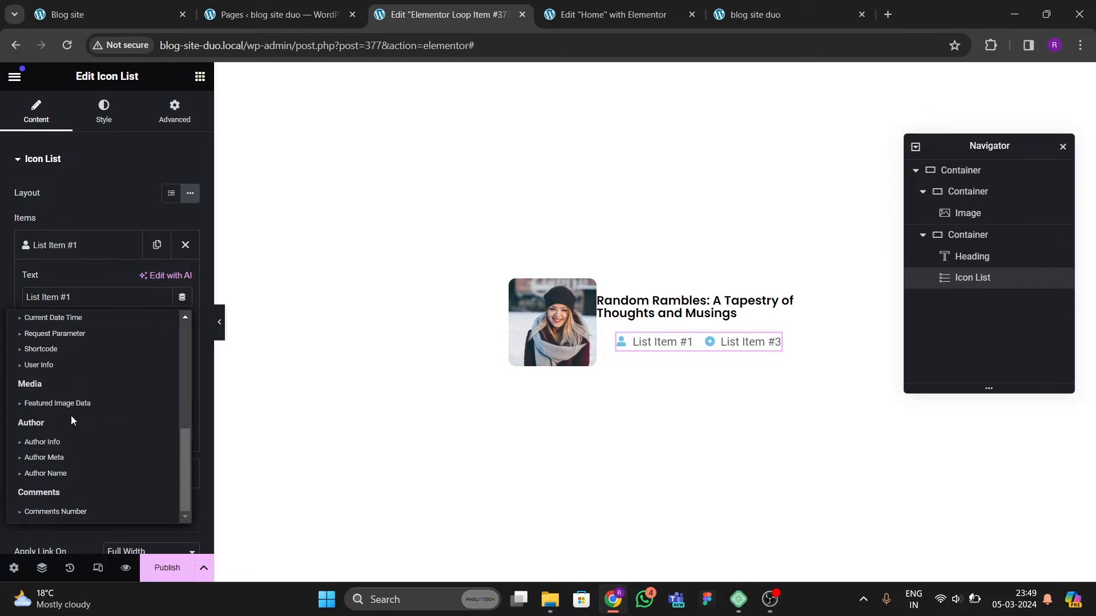
left_click(39, 364)
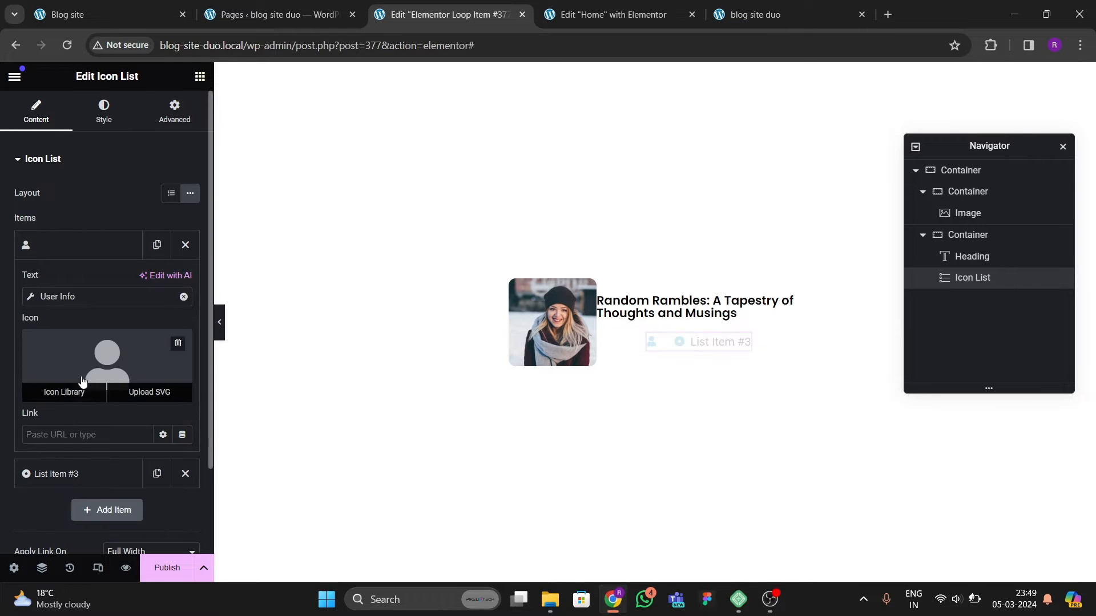
left_click(31, 295)
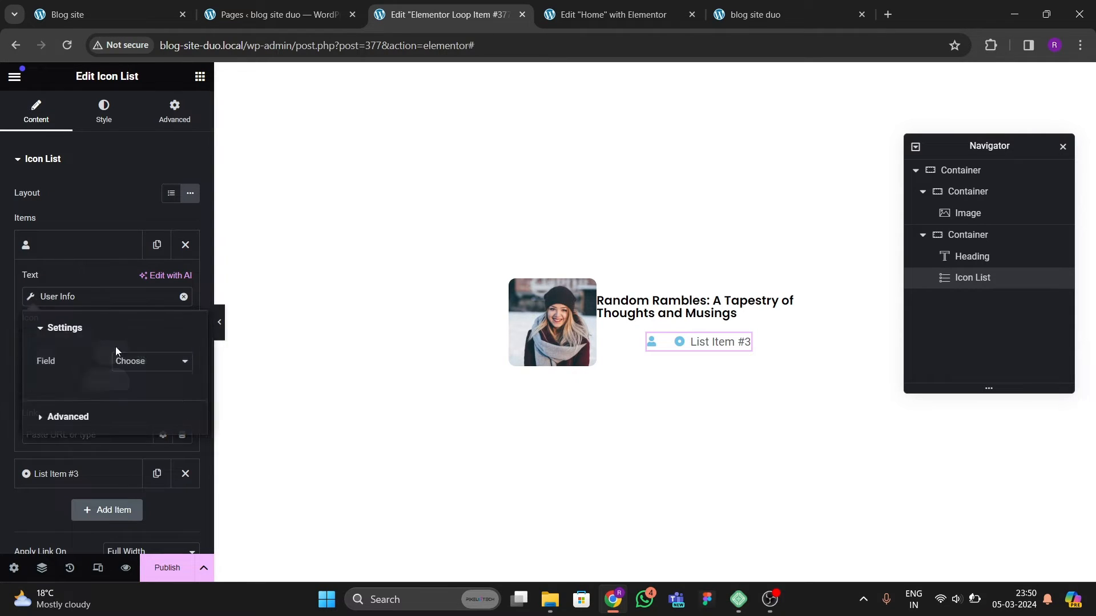
left_click(144, 365)
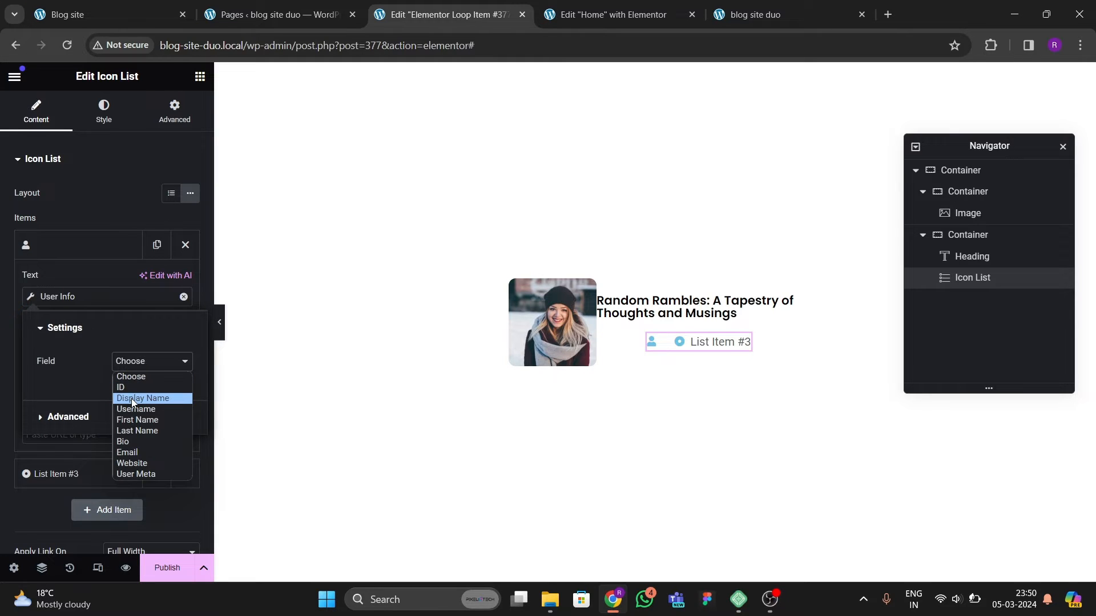
left_click(122, 29)
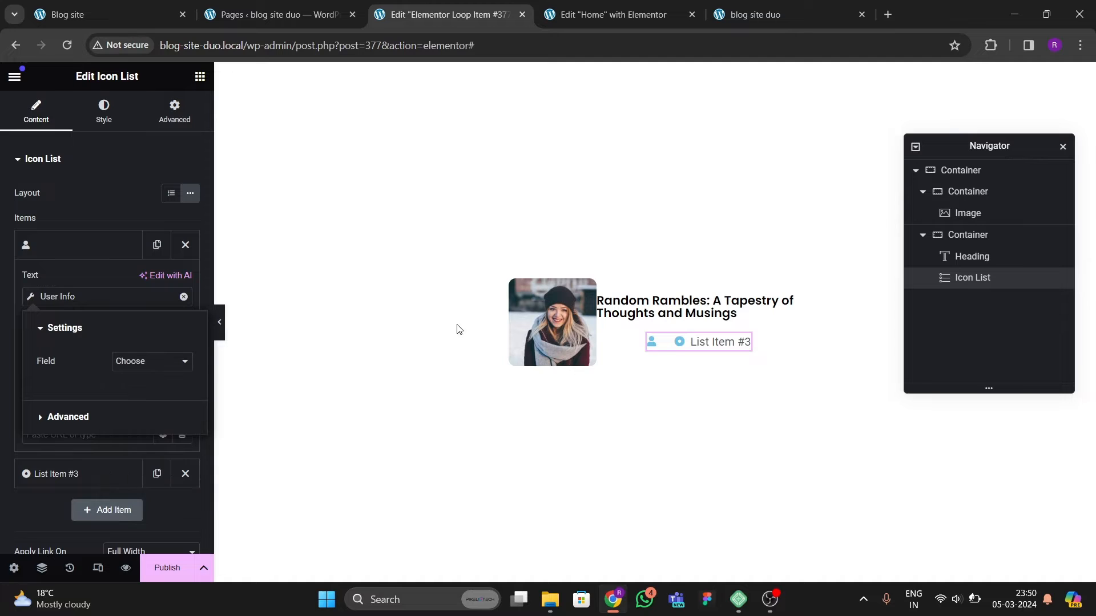
left_click(131, 8)
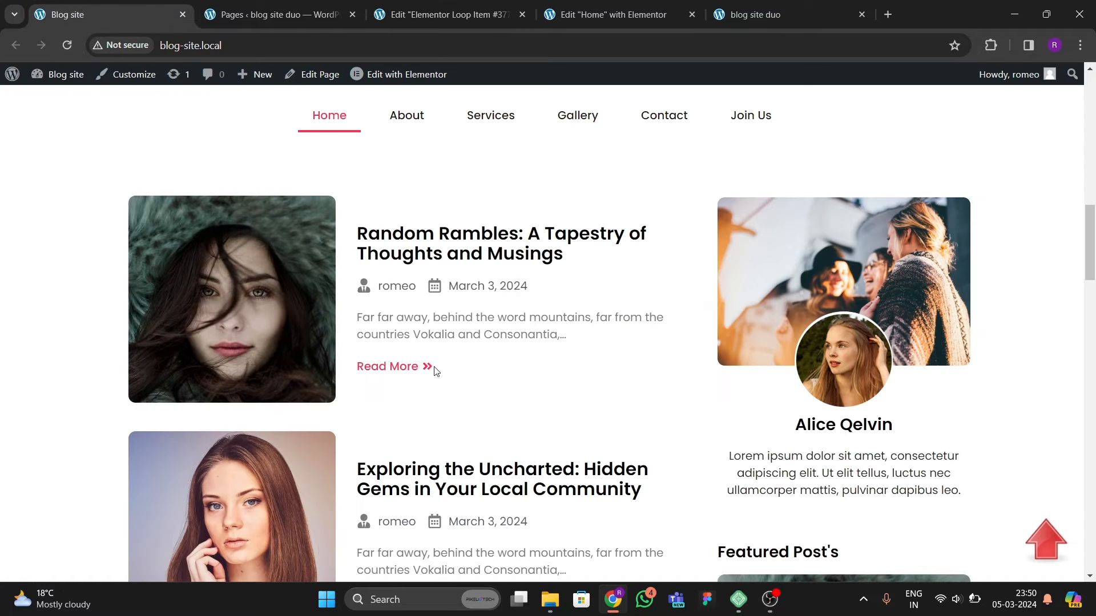
left_click(445, 14)
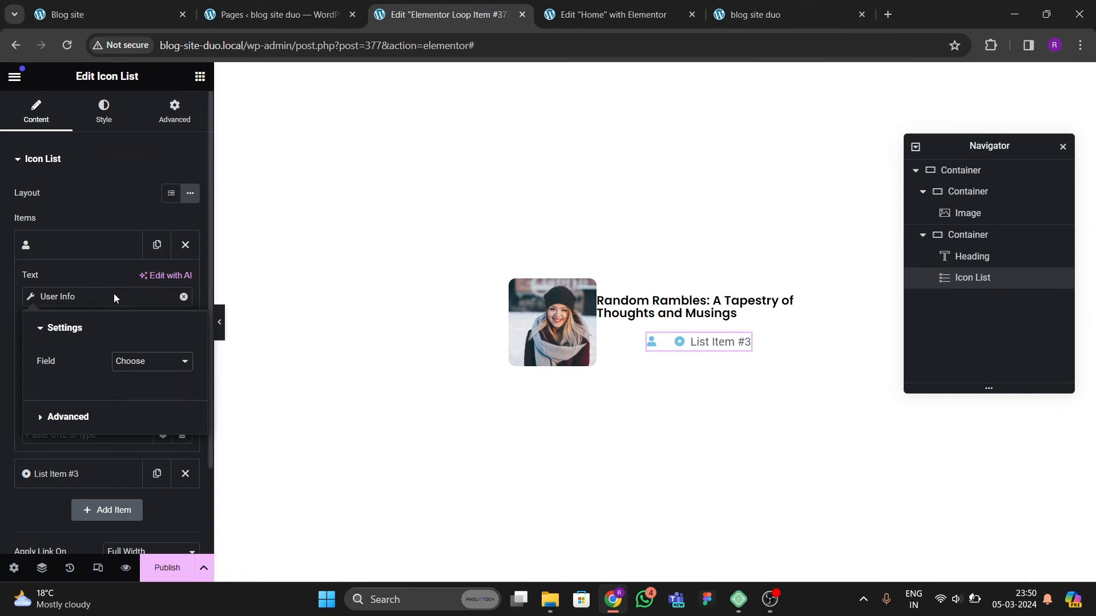
left_click(115, 363)
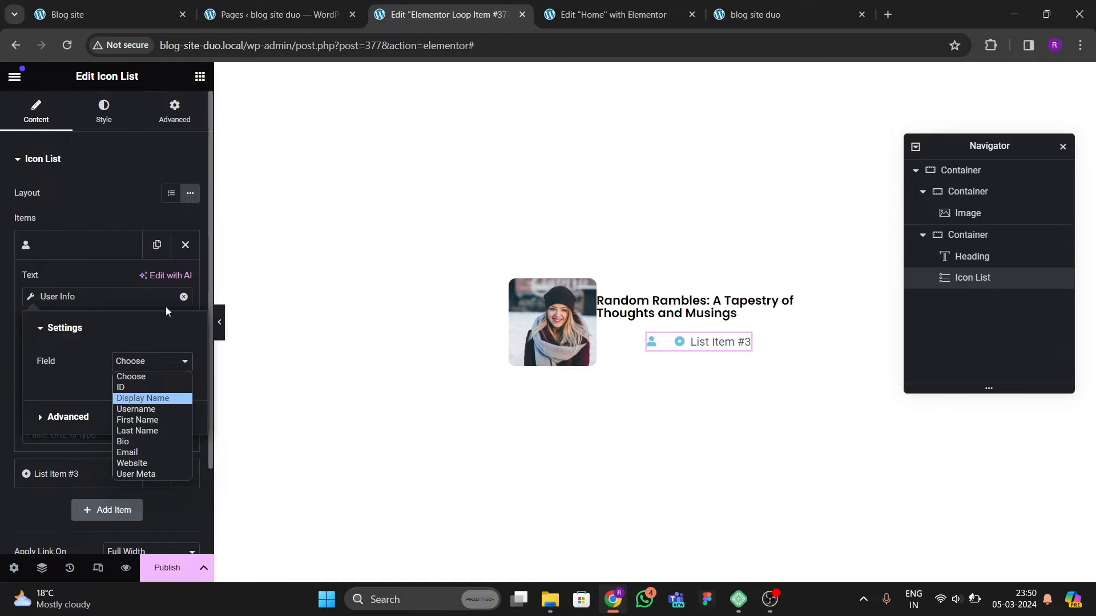
left_click(183, 297)
Step: Set the first list item's text to the Post Date dynamic tag
left_click(183, 296)
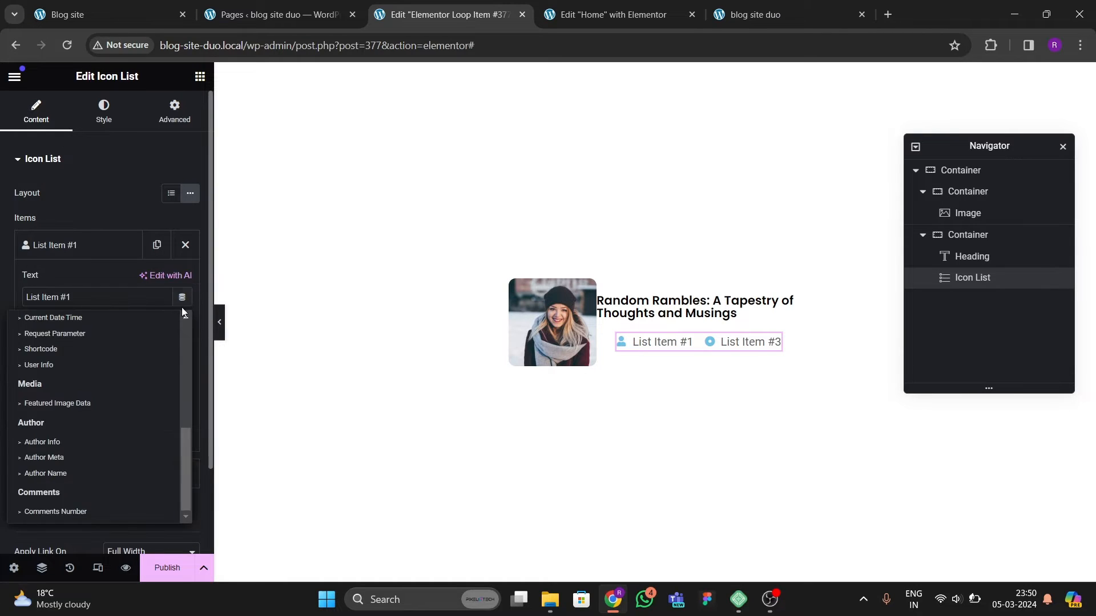
scroll(72, 365, "up", 3)
scroll(69, 352, "up", 4)
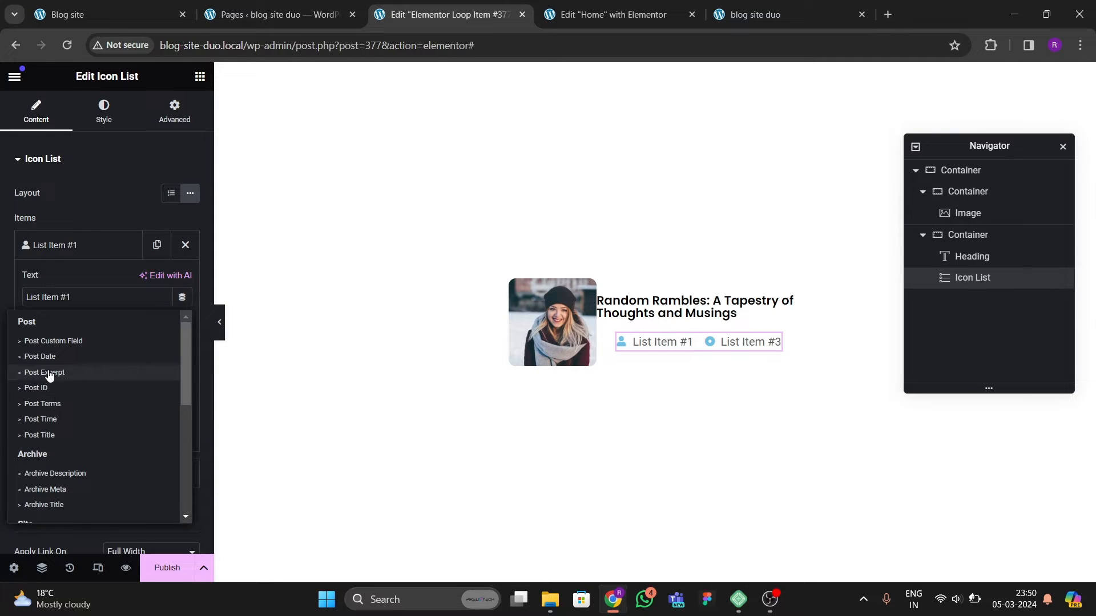
left_click(51, 356)
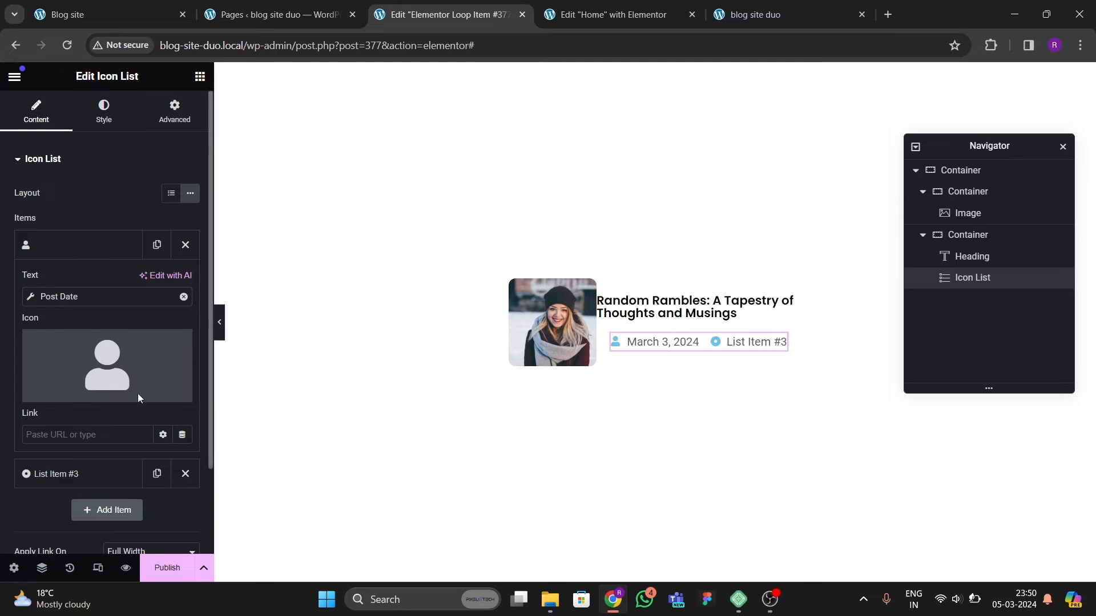
Step: Align the right column container's items to the start
left_click(968, 240)
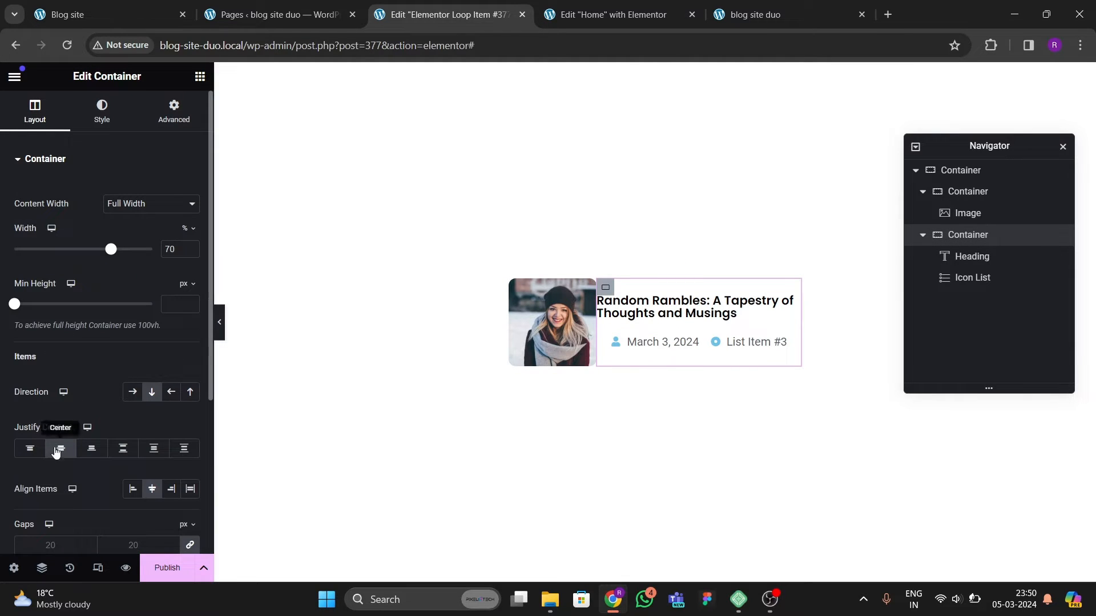
left_click(132, 487)
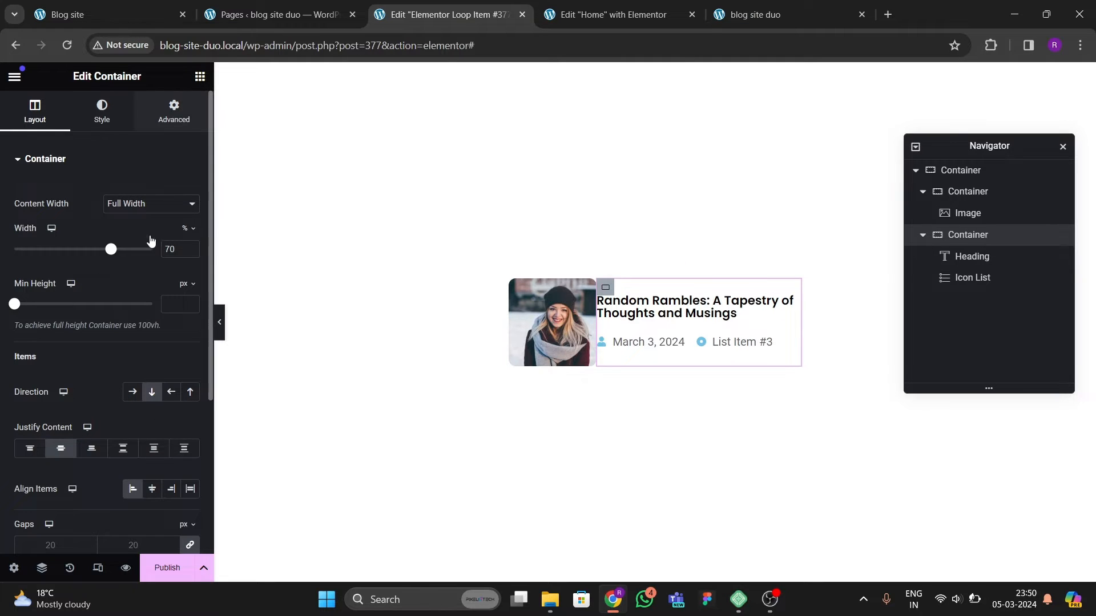
Step: Set the right column container's padding to 10 px on all sides
left_click(173, 111)
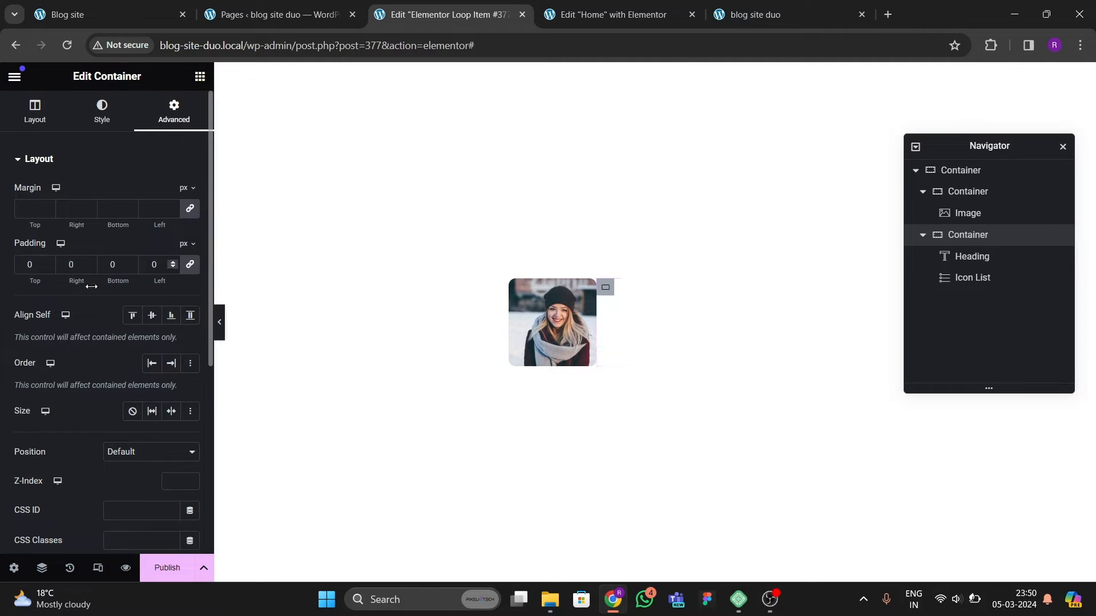
type("200")
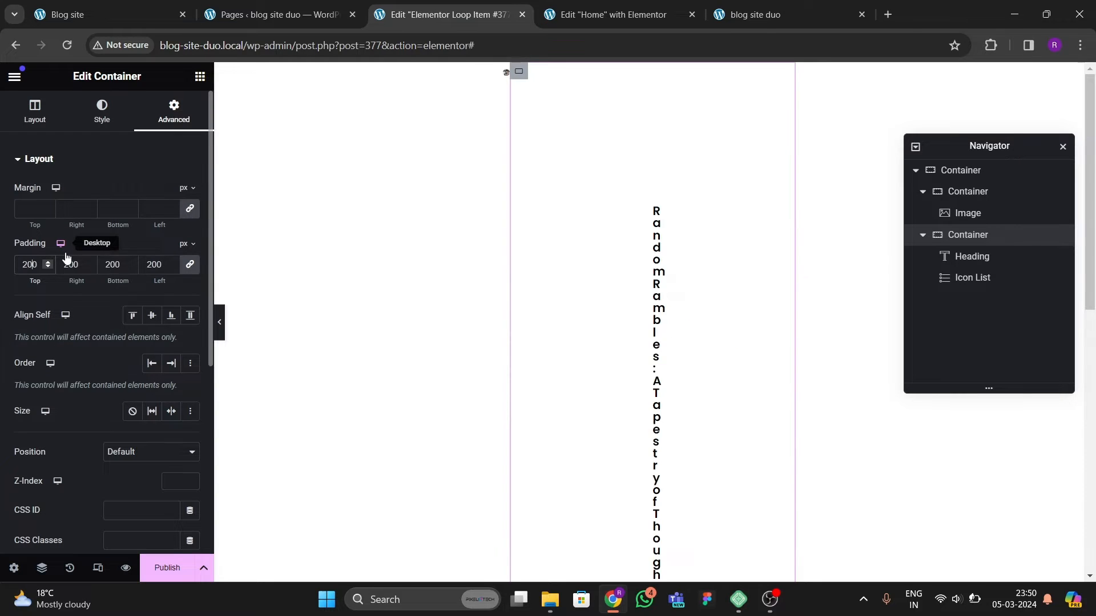
key("BackSpace")
key("BackSpace")
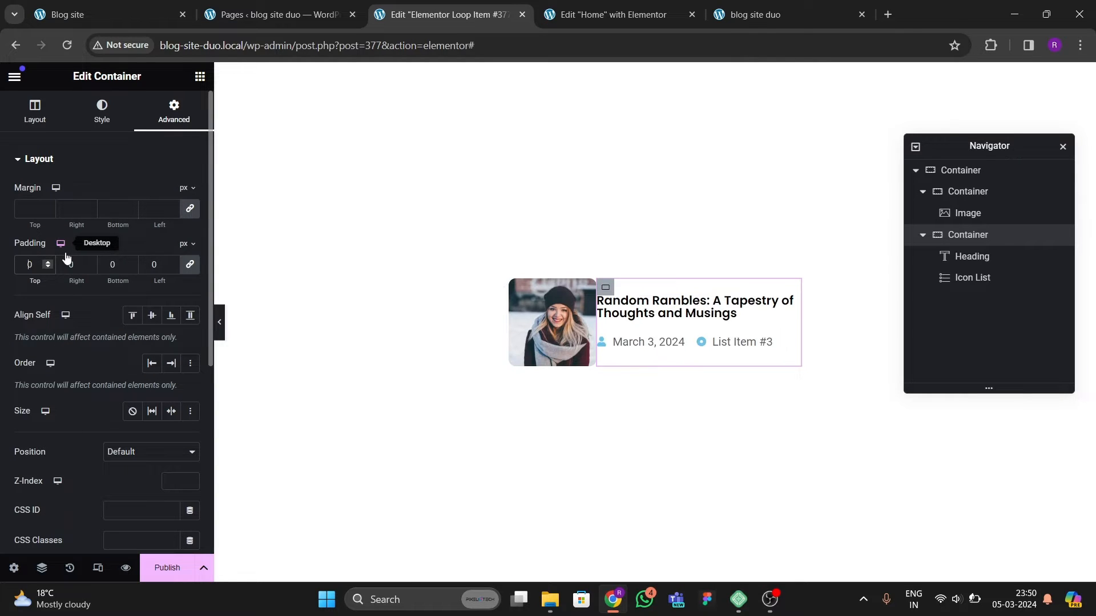
type("15")
key("BackSpace")
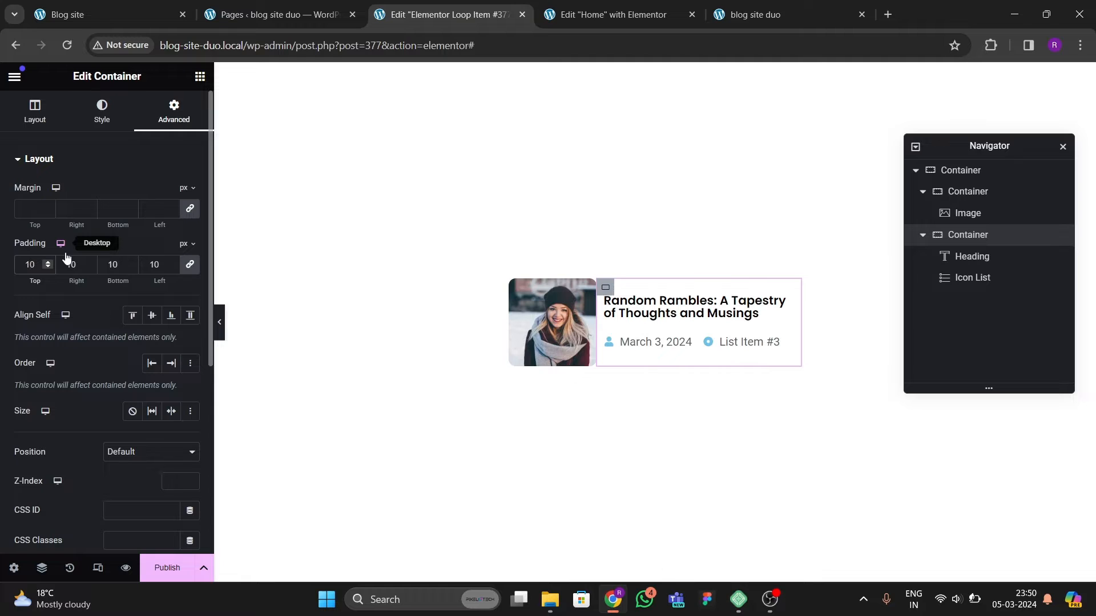
type("0")
key("BackSpace")
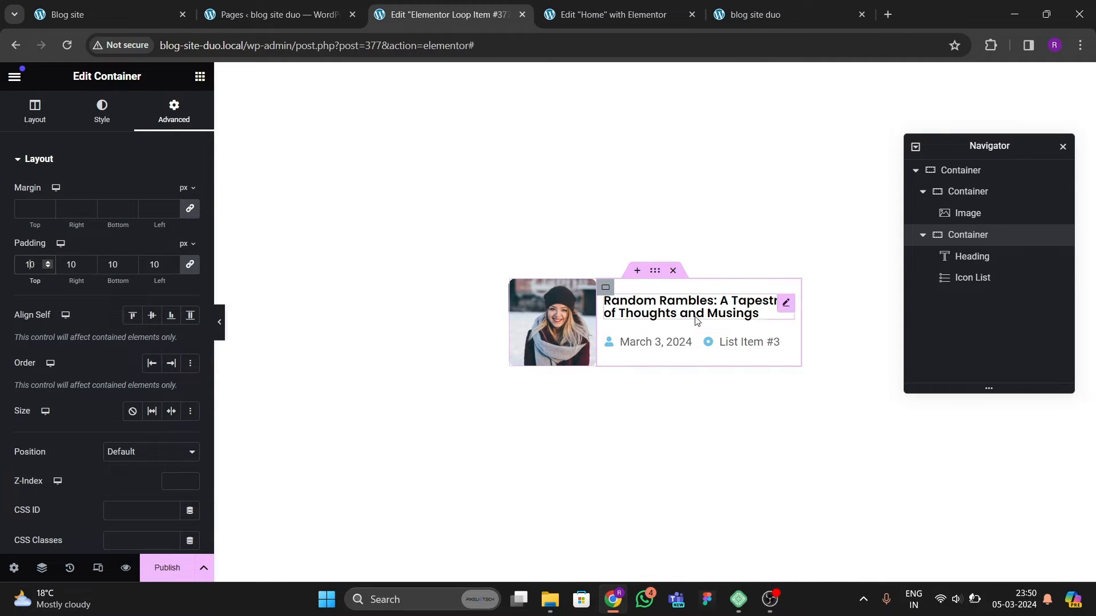
Step: Set the right column container's column and row gap to 10 px
left_click(10, 108)
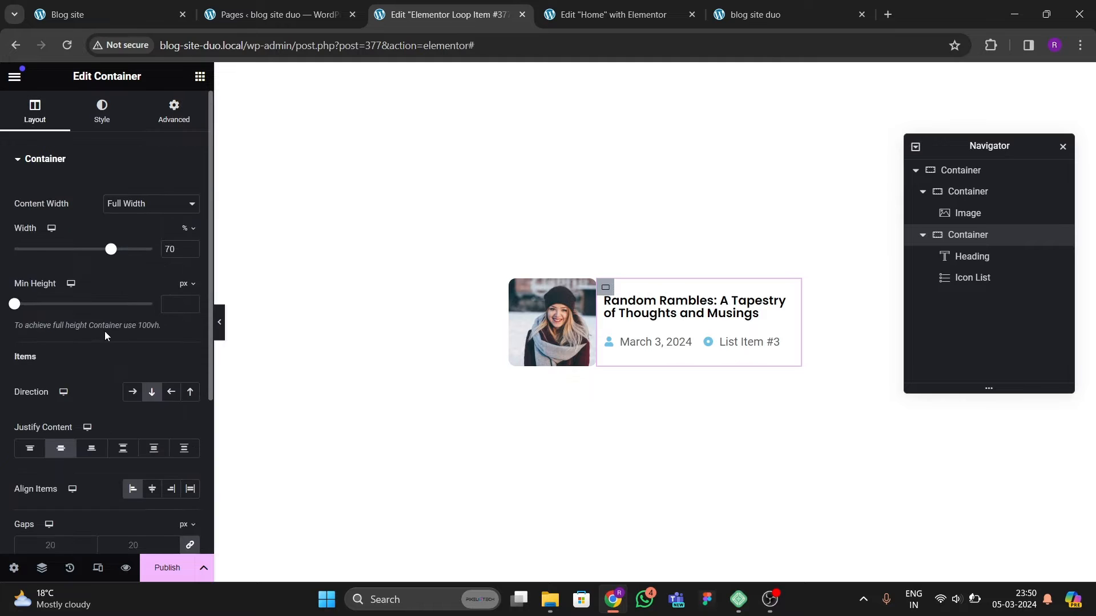
scroll(105, 333, "down", 1)
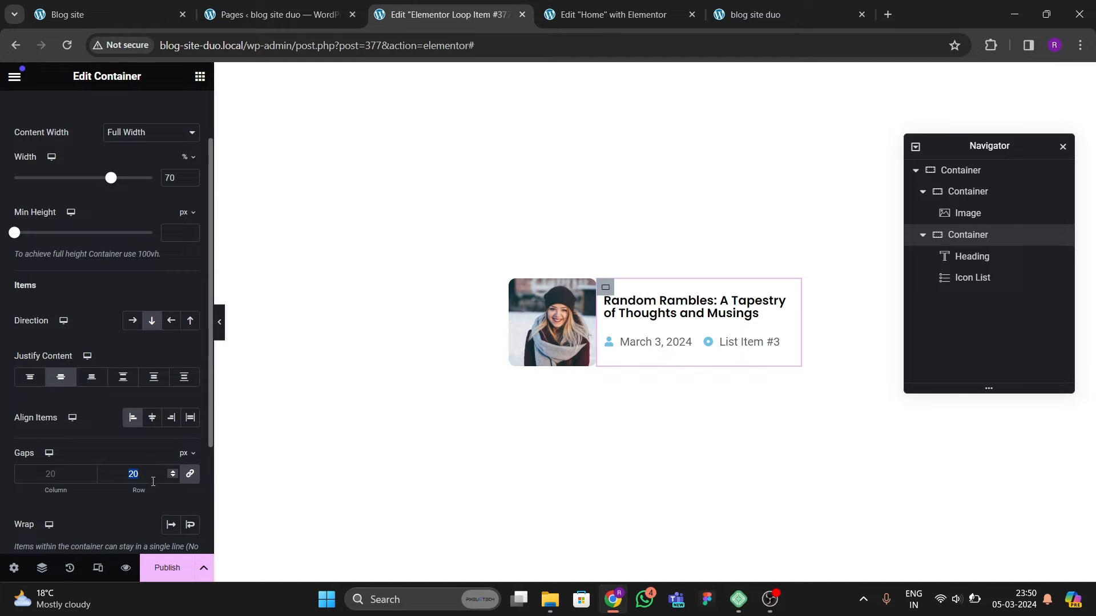
key("BackSpace")
type("0")
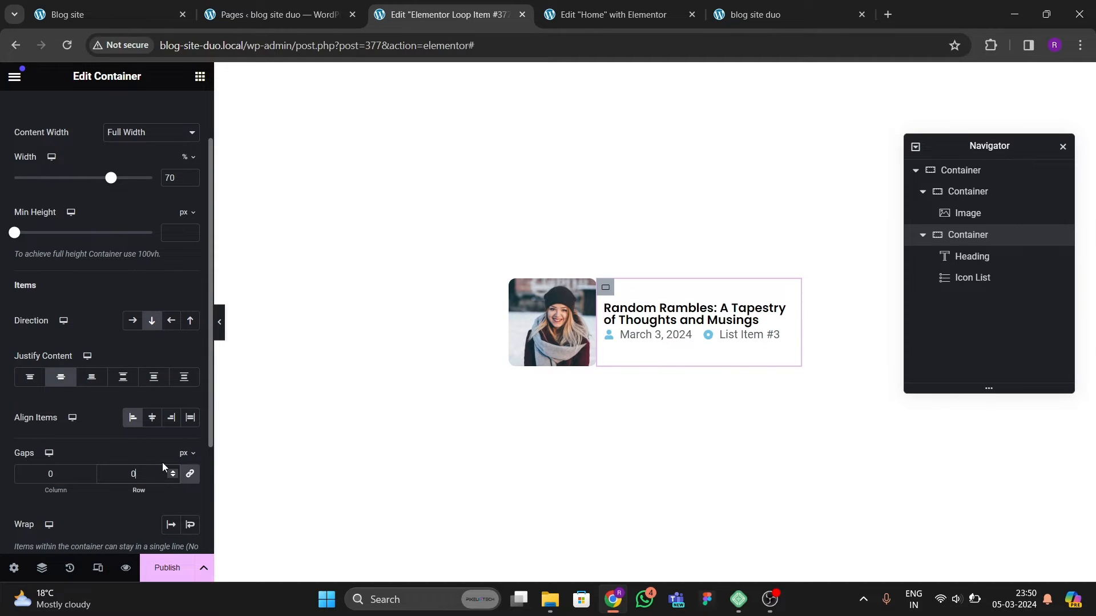
key("BackSpace")
type("10")
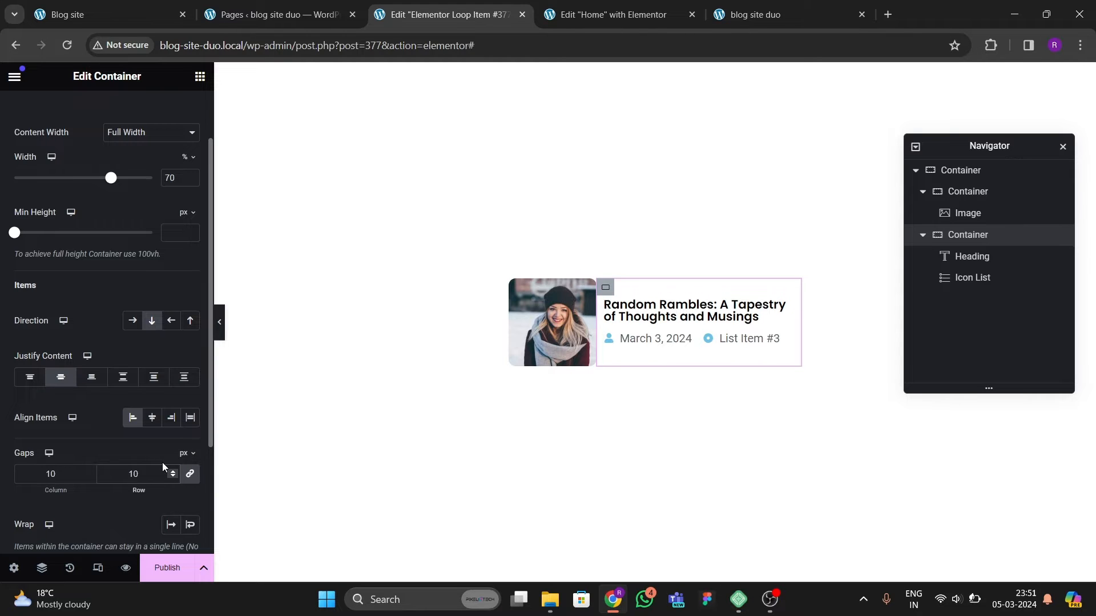
Step: Set the icon list's icon colour to dark grey #565E61
scroll(100, 173, "up", 2)
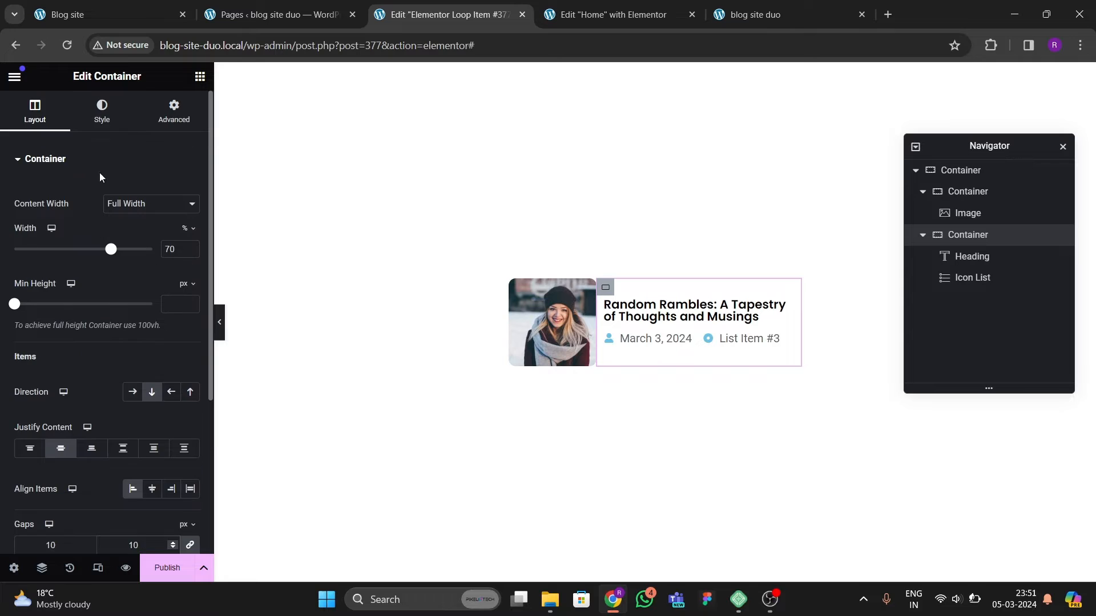
left_click(102, 111)
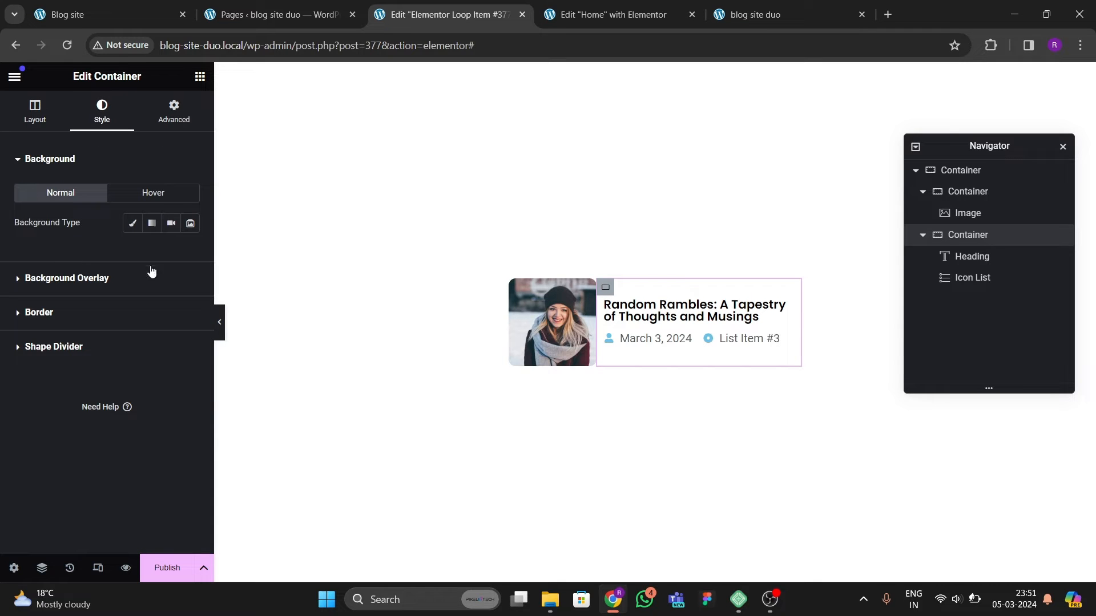
left_click(662, 341)
left_click(108, 113)
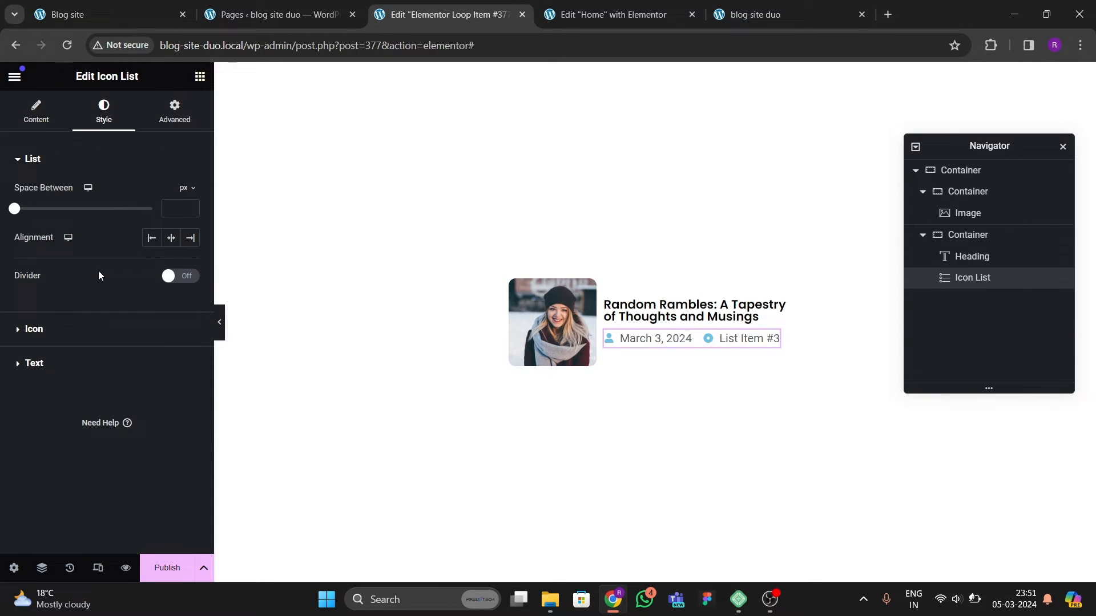
left_click(35, 330)
left_click(190, 258)
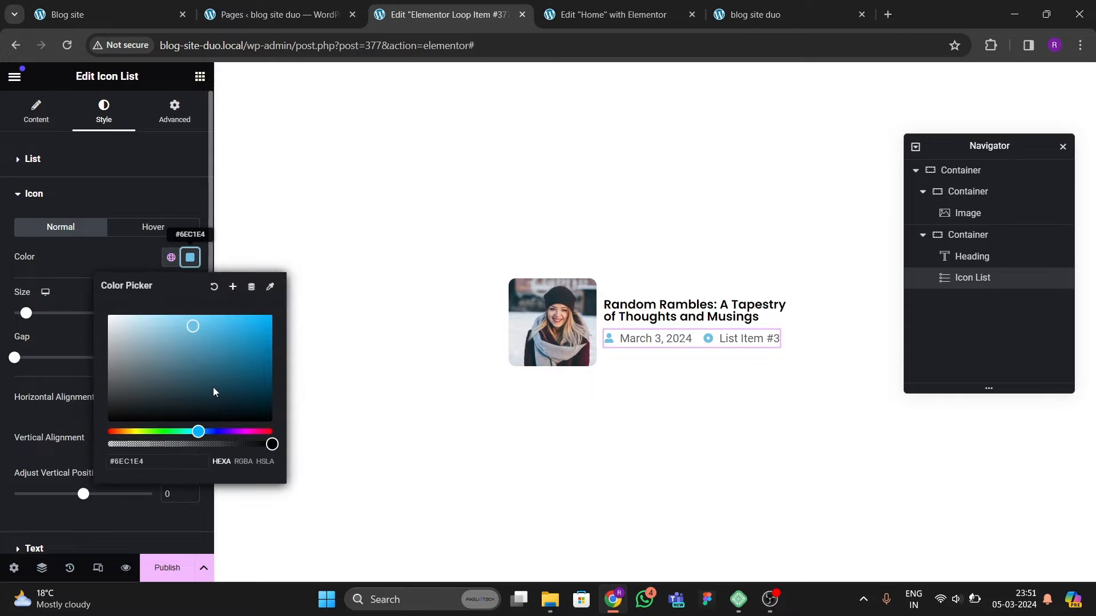
mouse_move(214, 387)
left_mouse_down()
mouse_move(137, 388)
mouse_move(107, 422)
left_mouse_up()
left_click(90, 285)
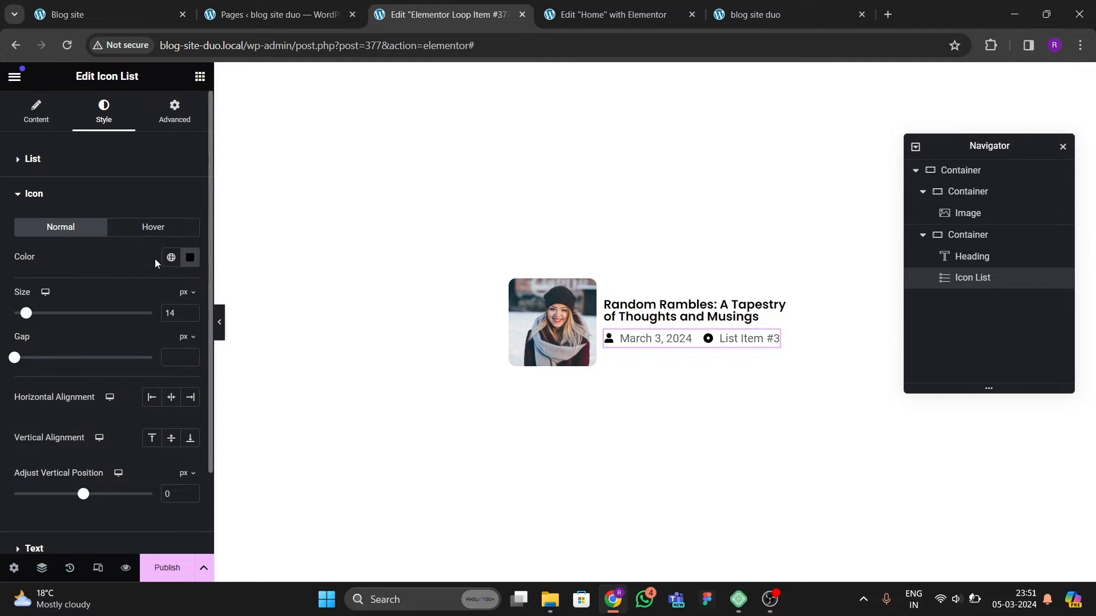
left_click(188, 262)
mouse_move(184, 398)
left_mouse_down()
mouse_move(119, 348)
mouse_move(115, 321)
mouse_move(111, 338)
mouse_move(161, 365)
mouse_move(49, 348)
mouse_move(43, 334)
mouse_move(83, 320)
mouse_move(127, 344)
mouse_move(110, 325)
left_mouse_up()
left_click(92, 306)
left_click(190, 257)
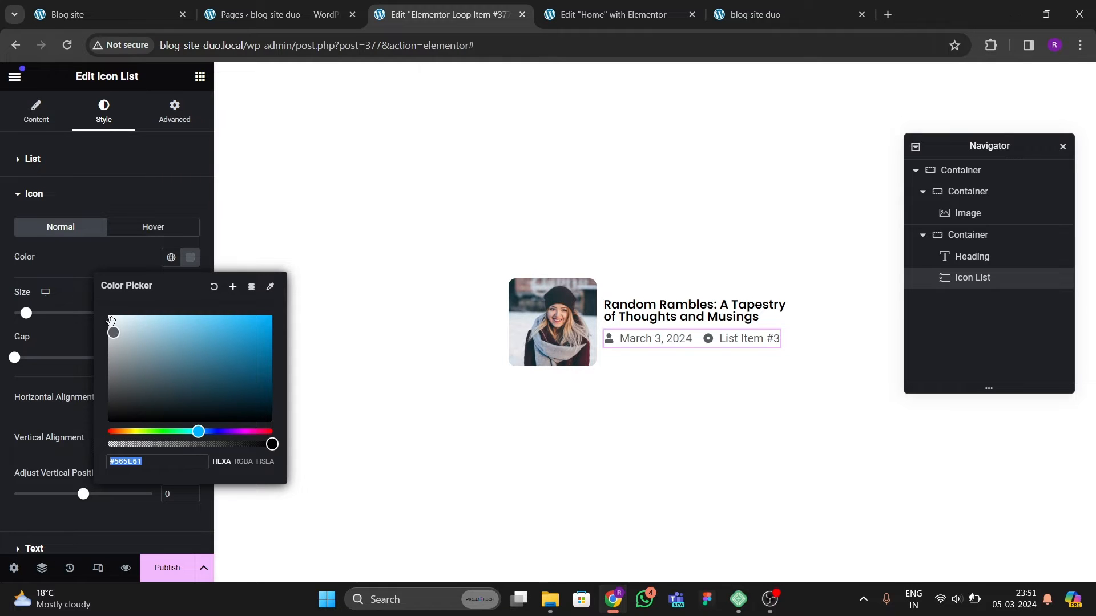
left_click(96, 289)
Step: Set the icon list text typography font family to Poppins
scroll(98, 341, "down", 2)
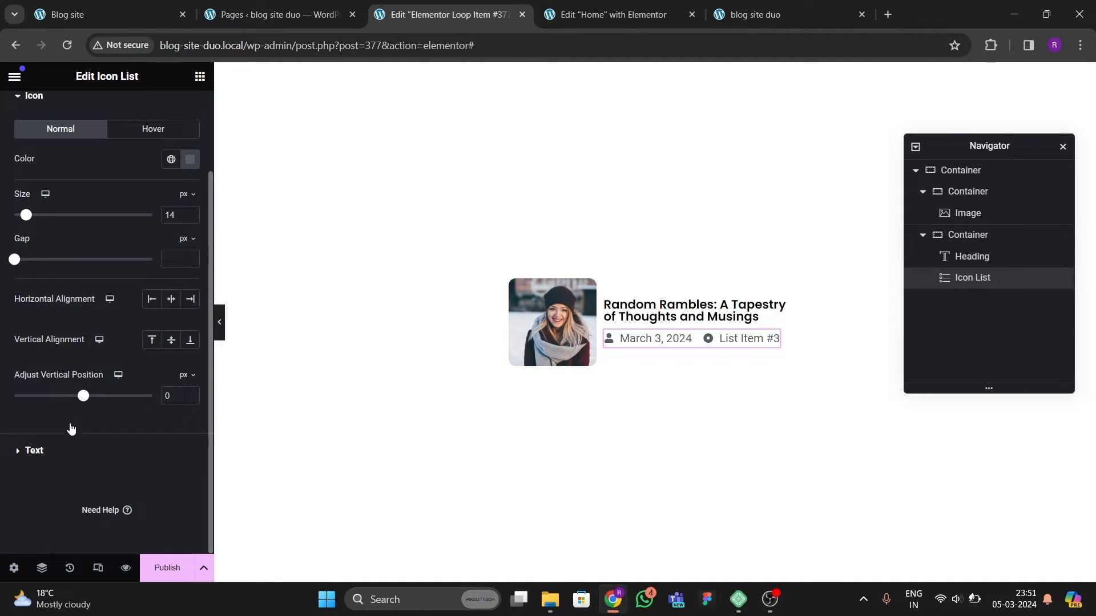
left_click(72, 450)
left_click(190, 262)
left_click(137, 334)
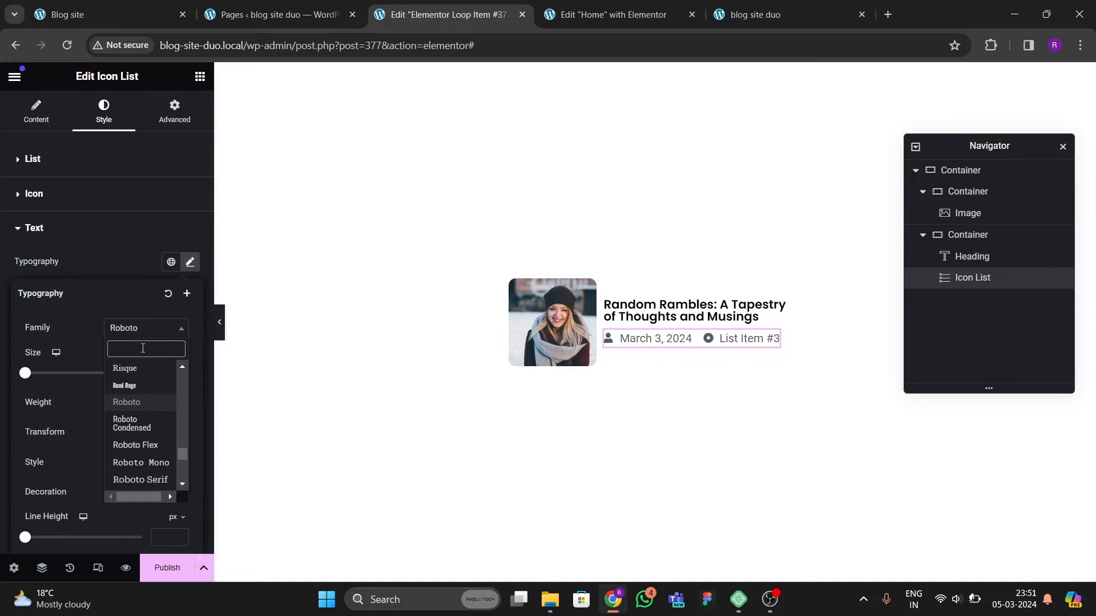
type("poppins")
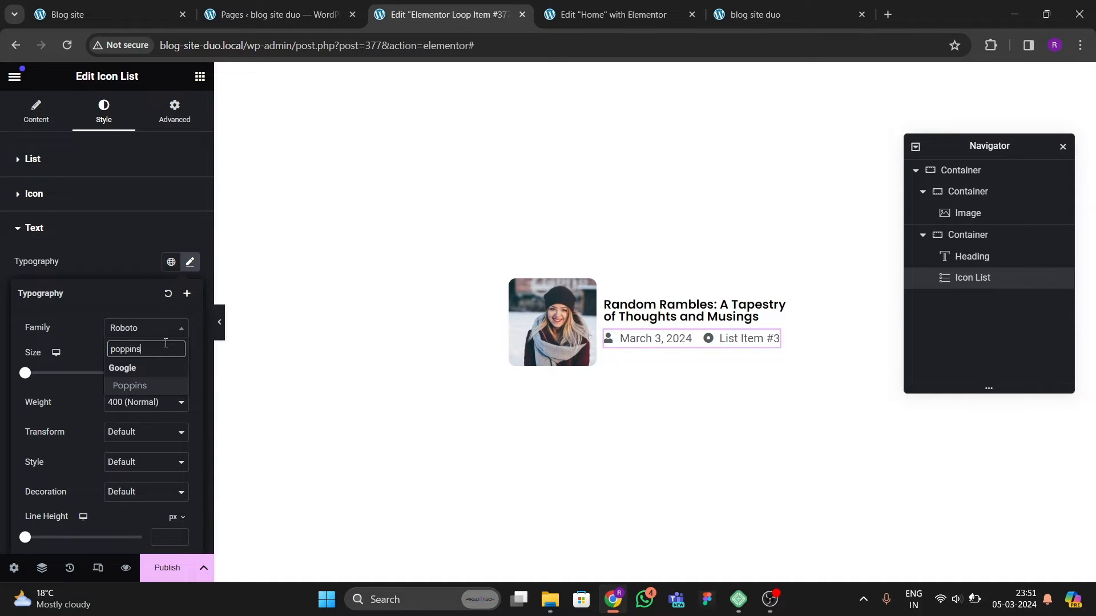
key("Return")
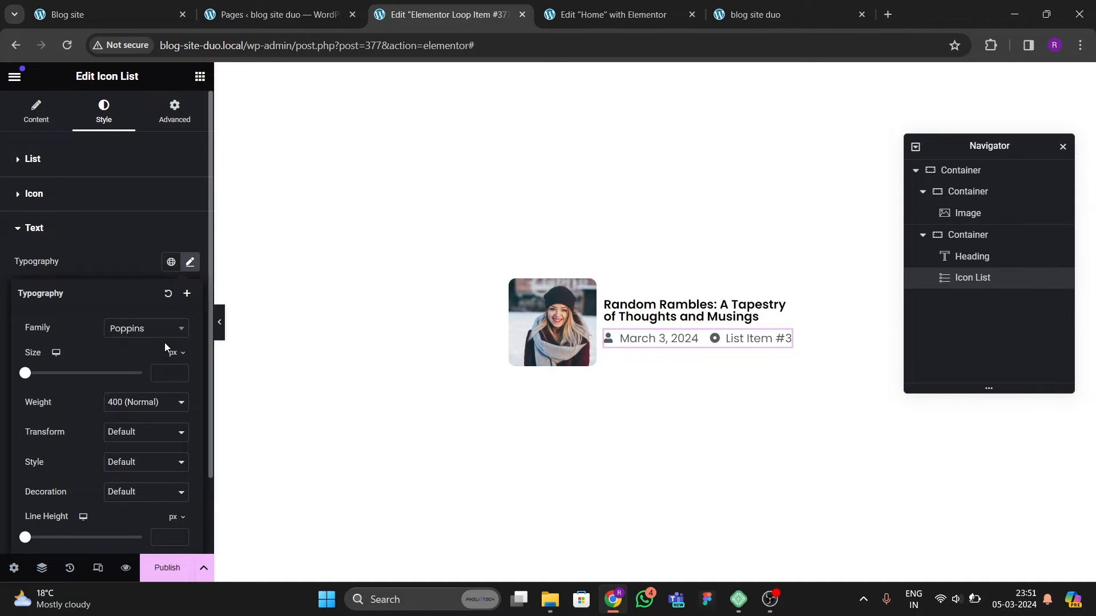
Step: Set the icon list text size to 15 px
left_click(183, 373)
left_click_drag(182, 371, 182, 372)
left_click(183, 376)
left_click(183, 376)
left_click(183, 377)
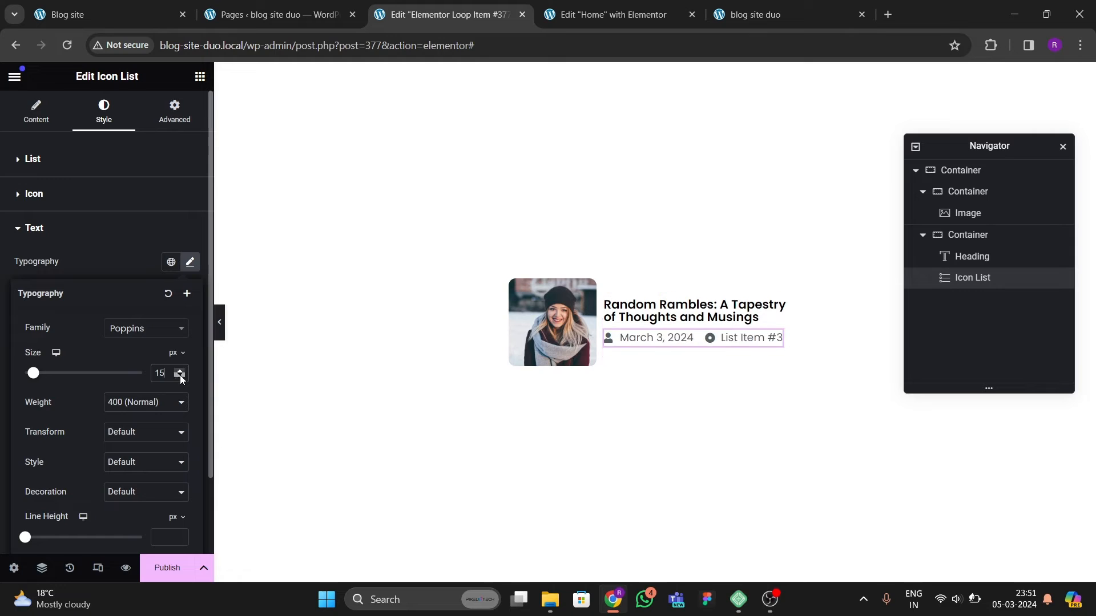
left_click(182, 377)
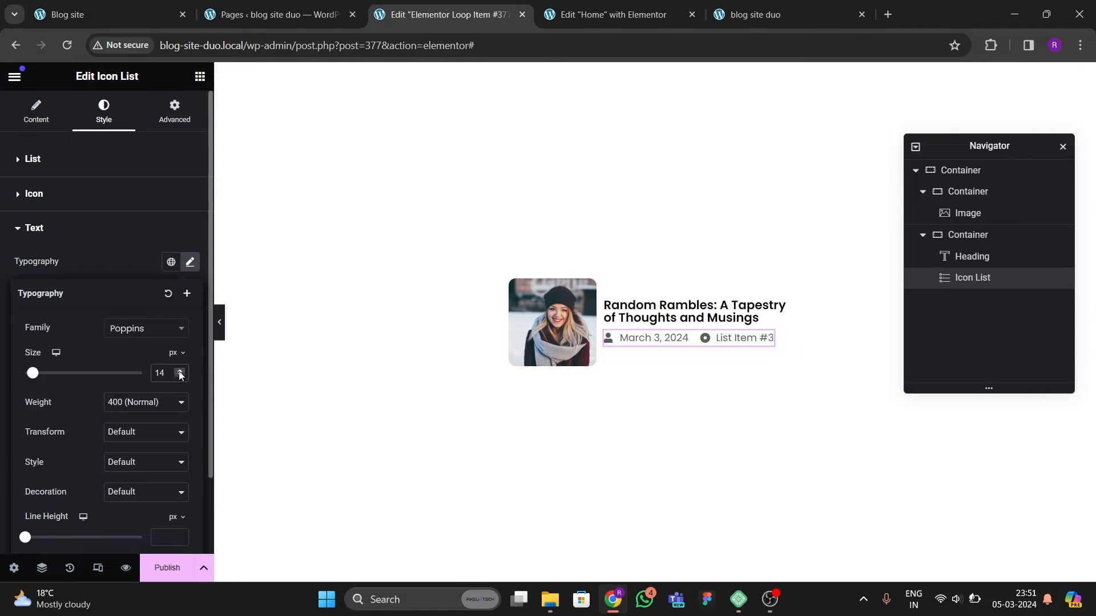
left_click(180, 371)
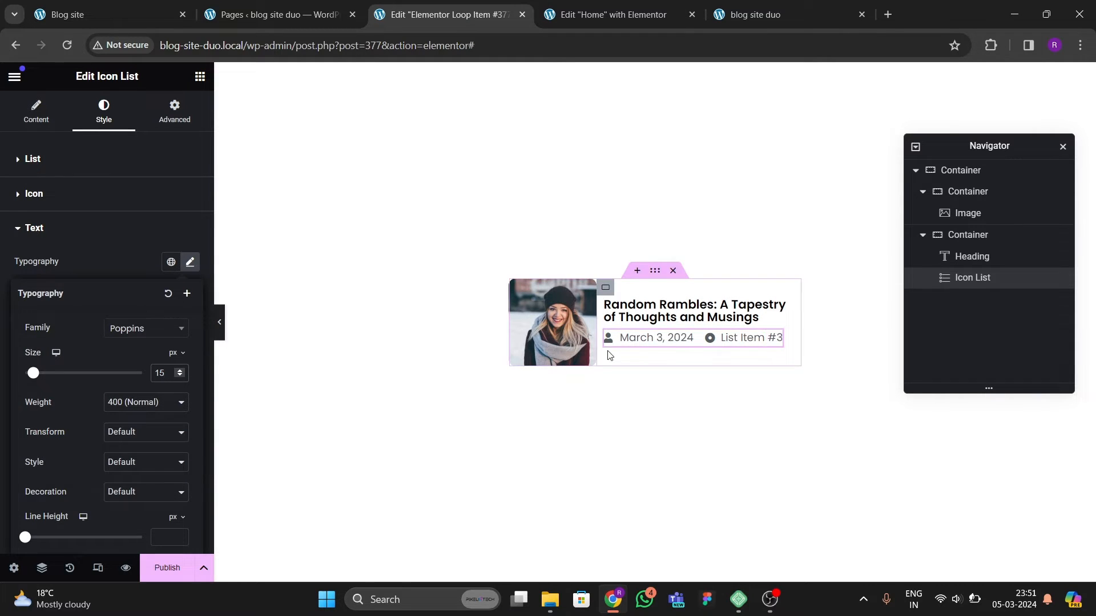
Step: Publish the loop item template and review the Editor's Picks cards on the reloaded blog site duo homepage
left_click(166, 570)
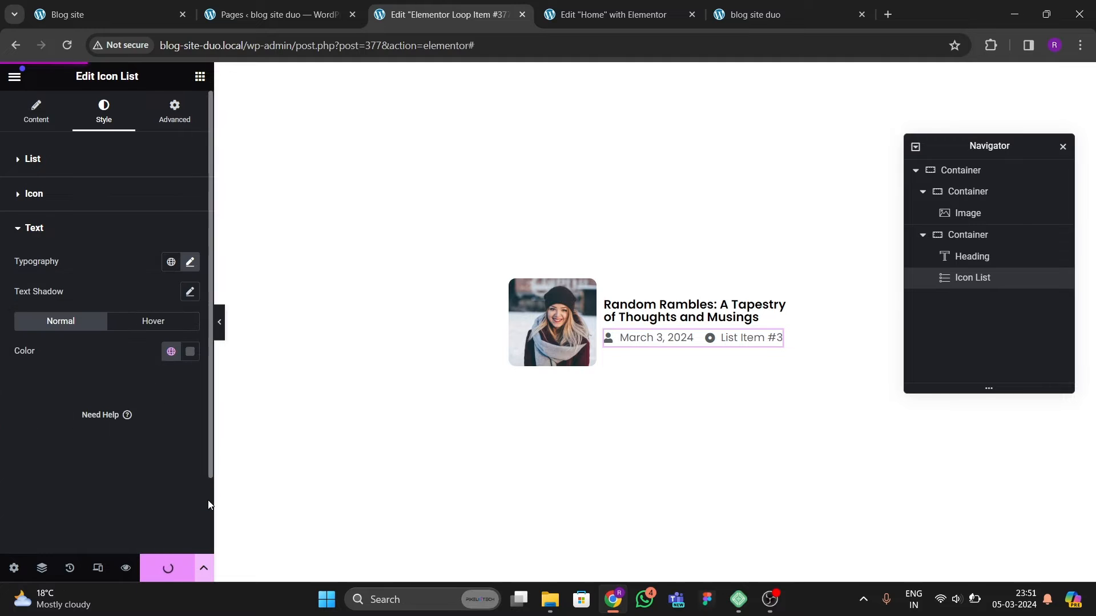
left_click(755, 14)
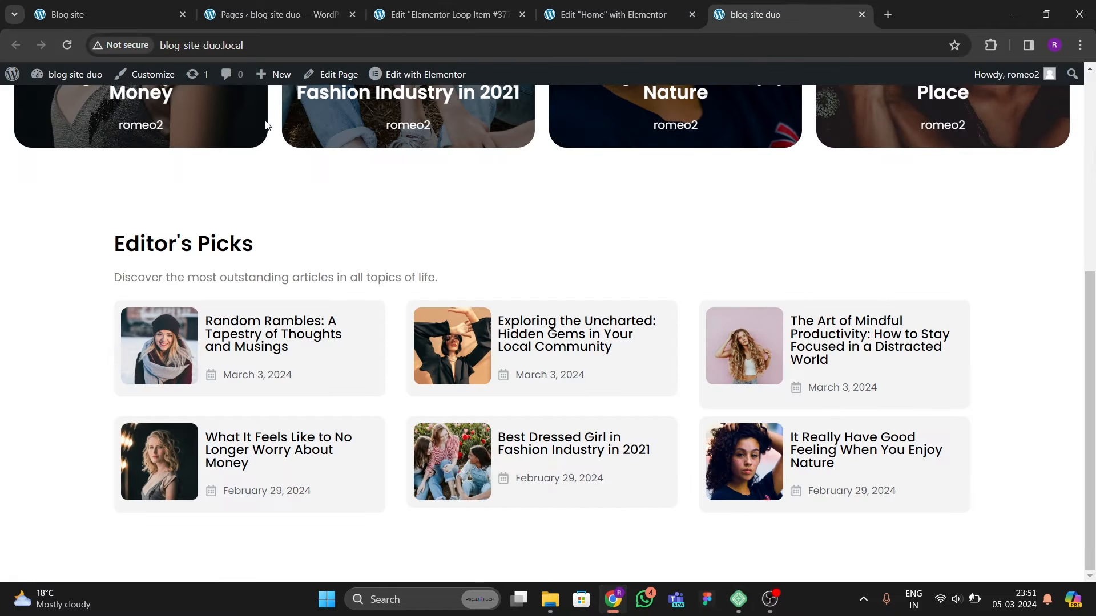
left_click(67, 45)
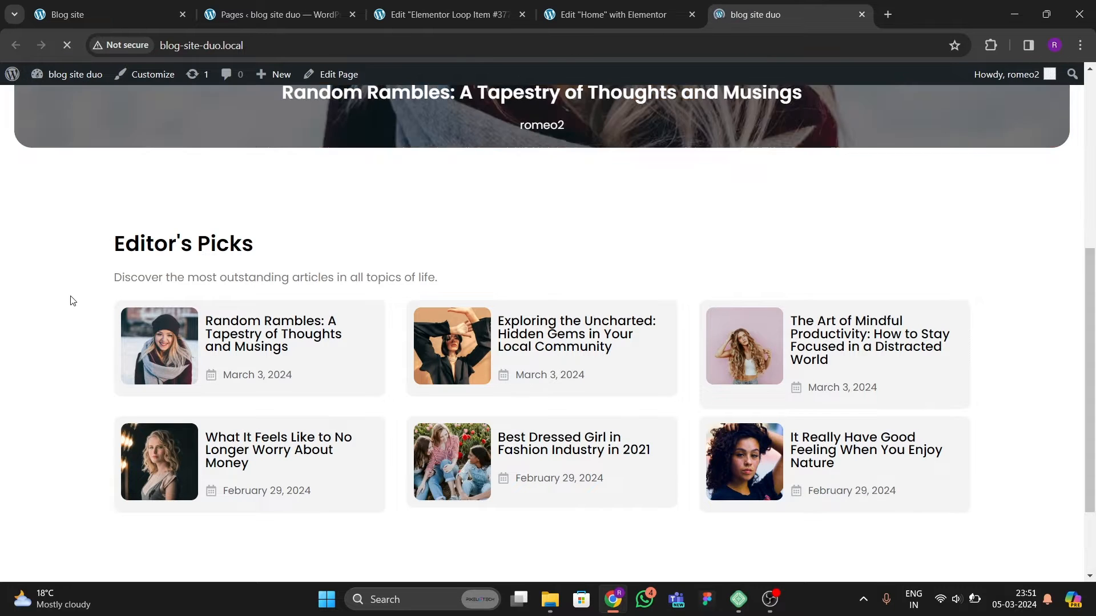
scroll(427, 357, "down", 2)
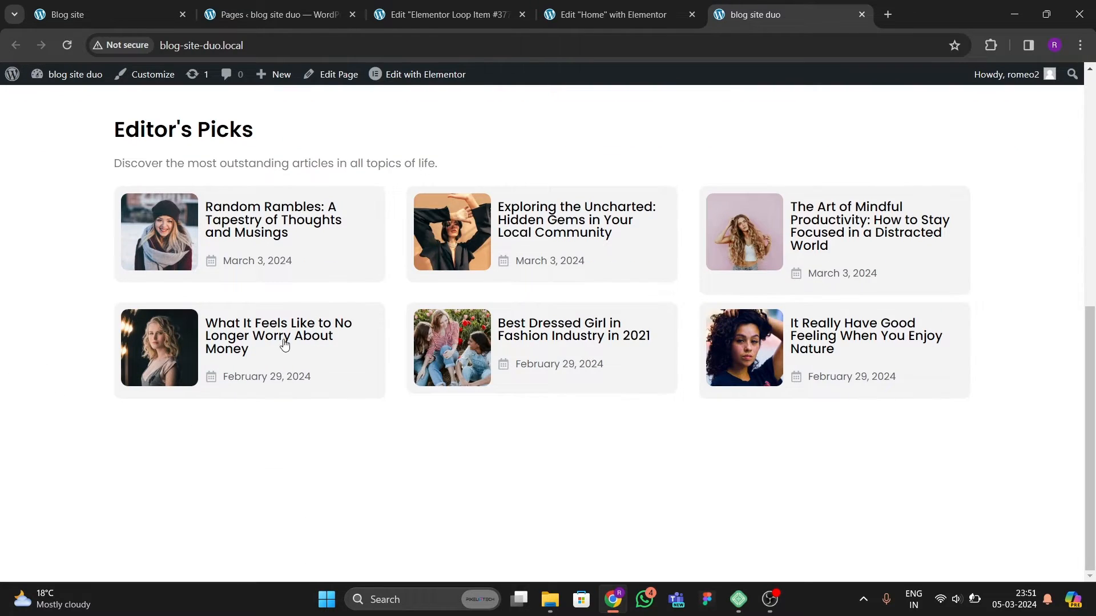
scroll(355, 281, "up", 2)
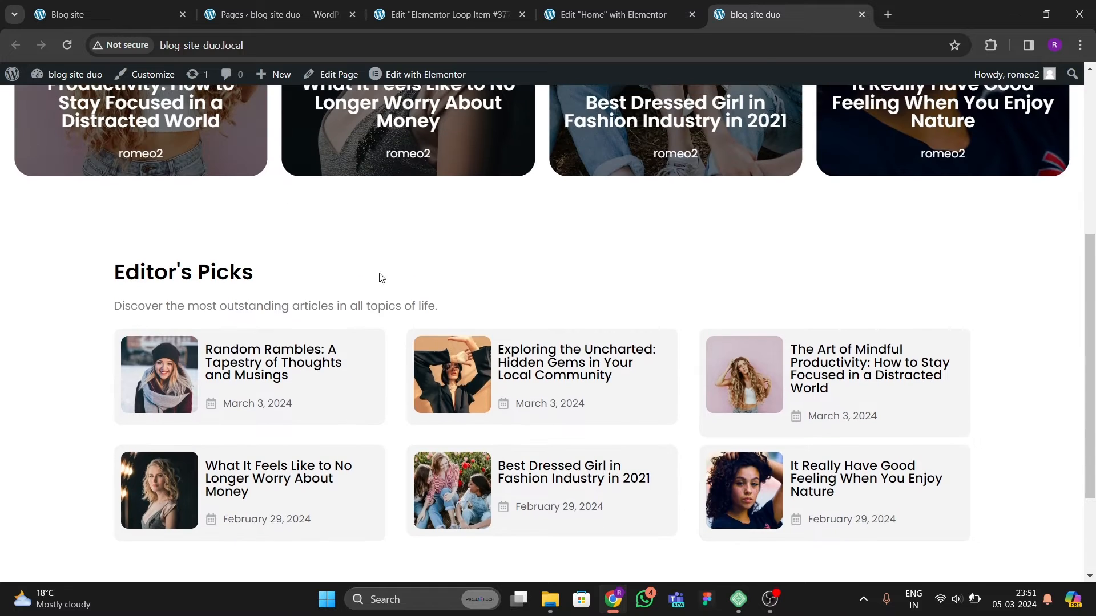
scroll(372, 300, "up", 3)
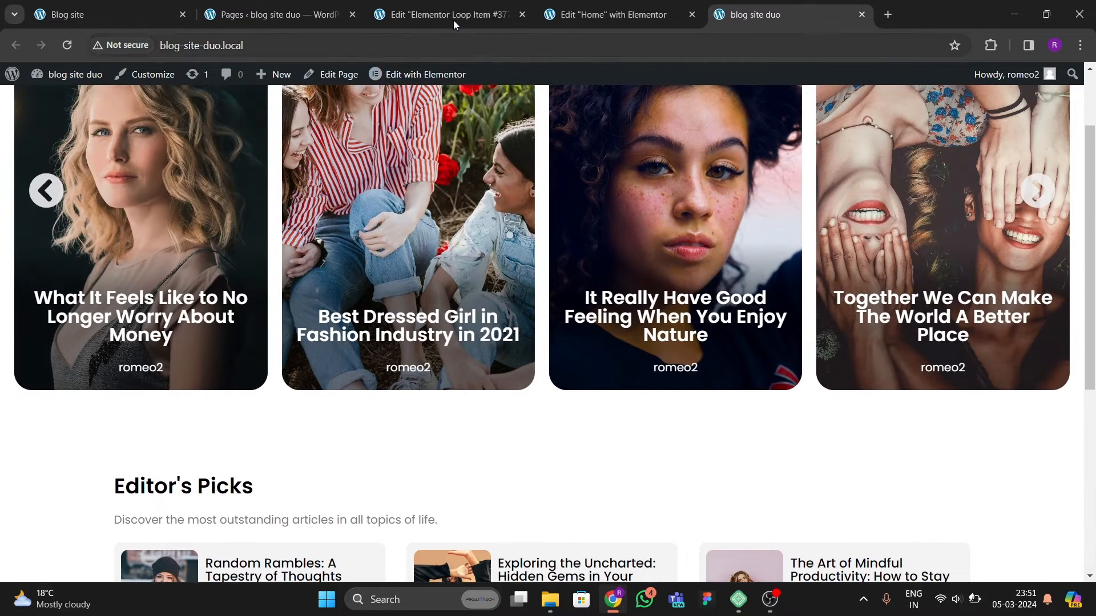
Step: Compare the loop item card with the post list on the original Blog site
left_click(454, 18)
left_click(629, 17)
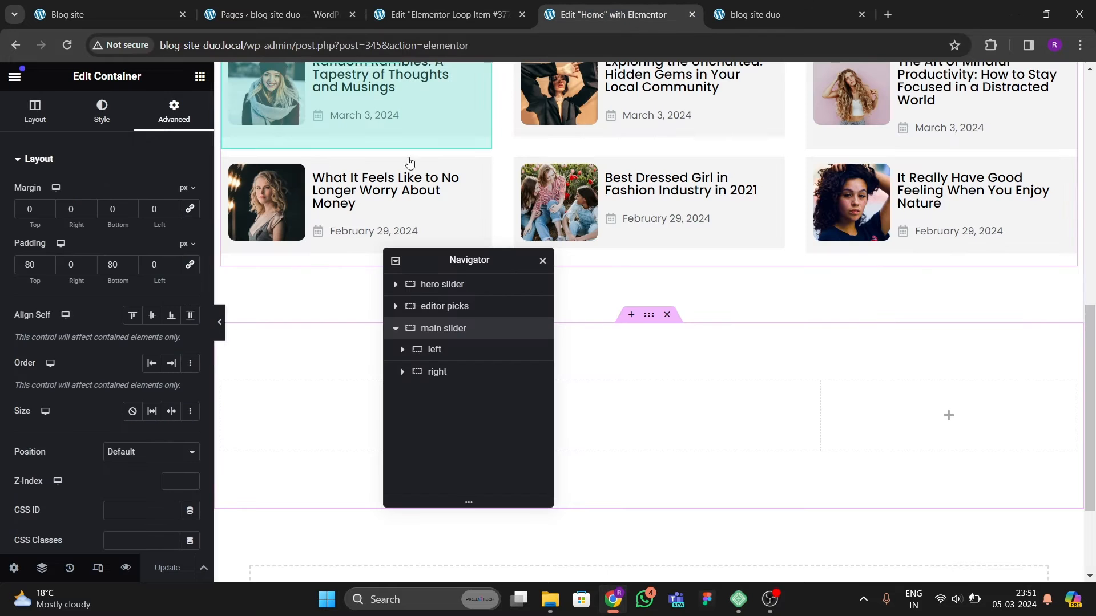
left_click(459, 16)
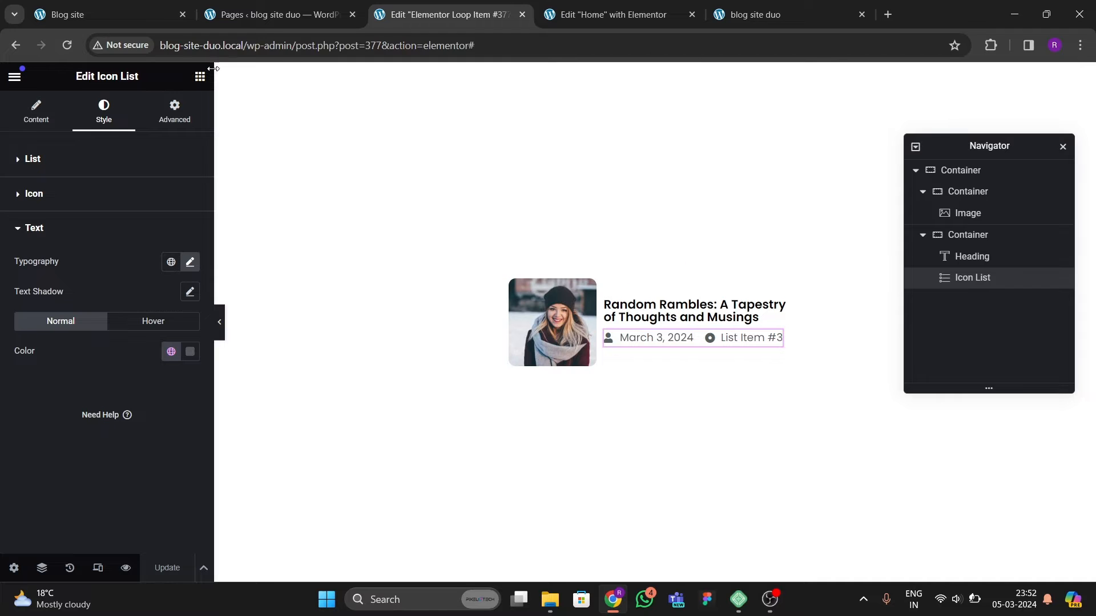
left_click(125, 17)
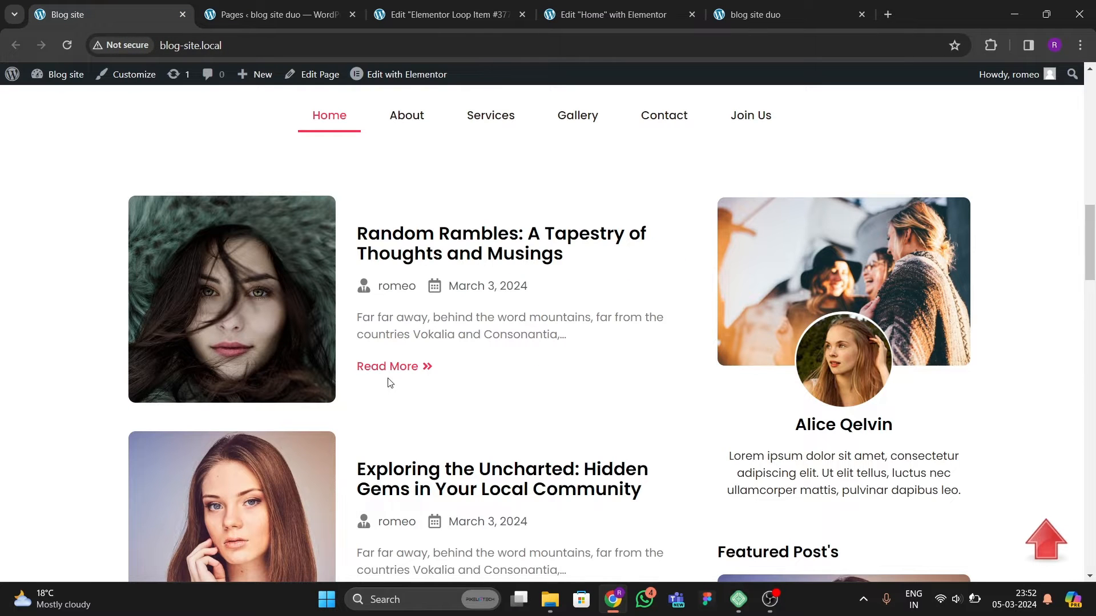
left_click(461, 15)
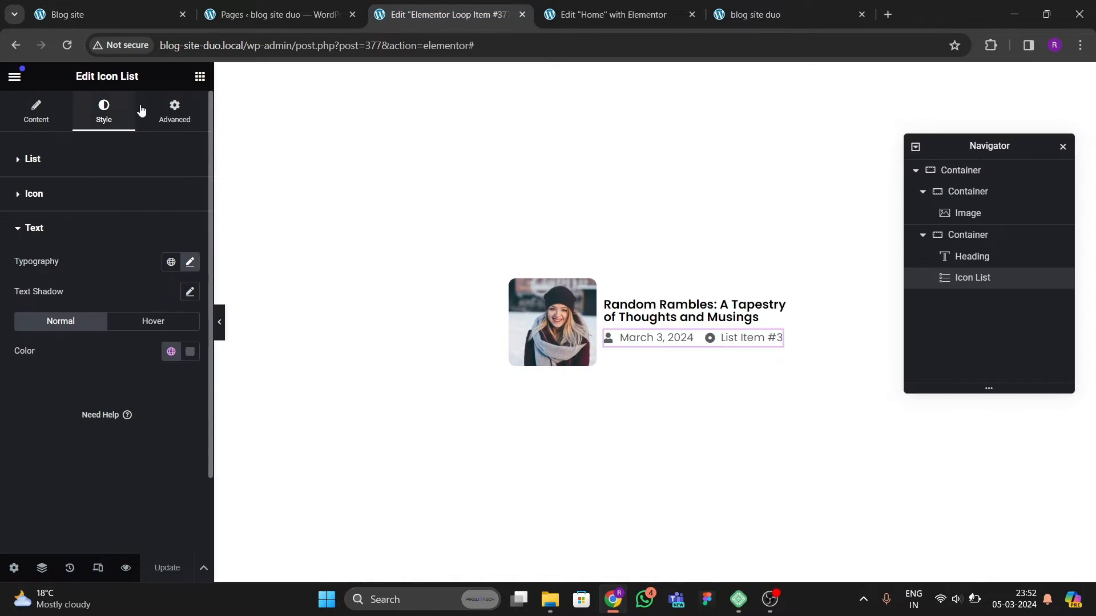
Step: Add a Text Editor widget below the icon list in the right column container
left_click(200, 76)
scroll(108, 329, "down", 6)
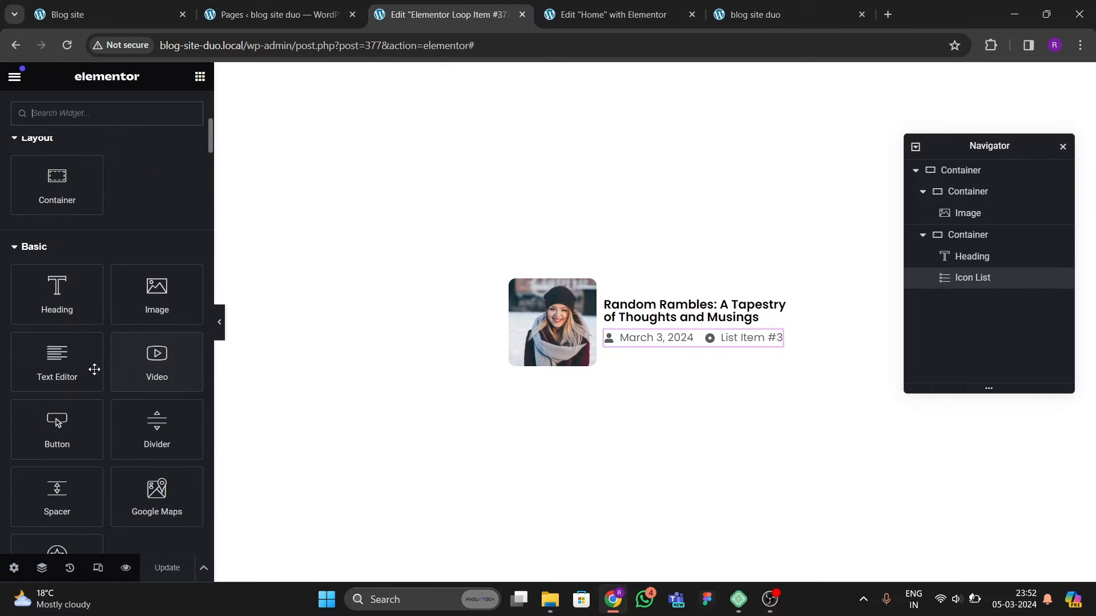
left_click_drag(94, 369, 662, 336)
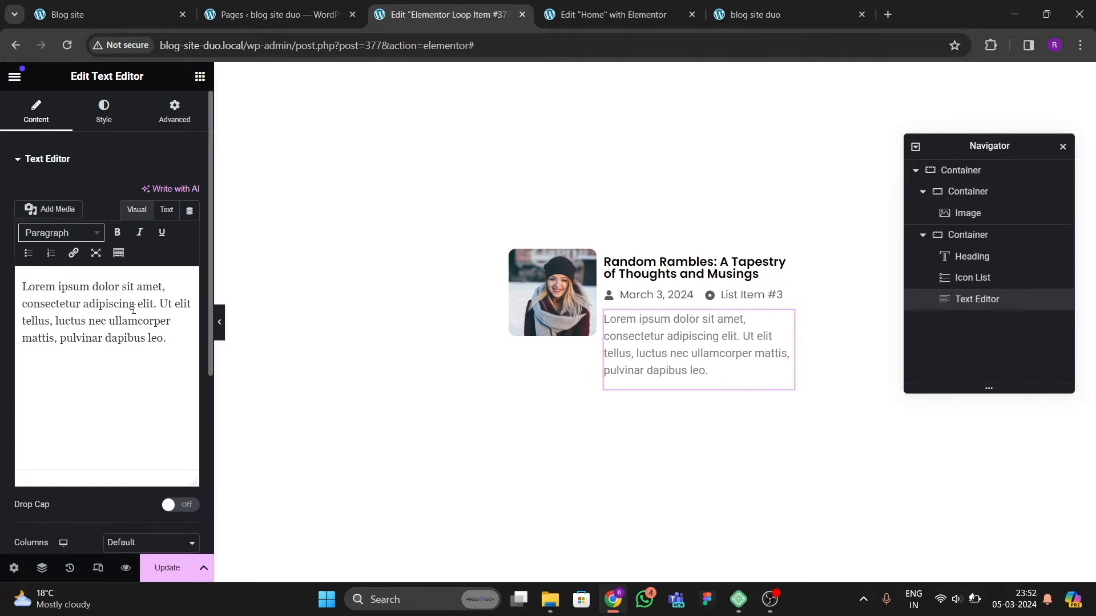
left_click(91, 14)
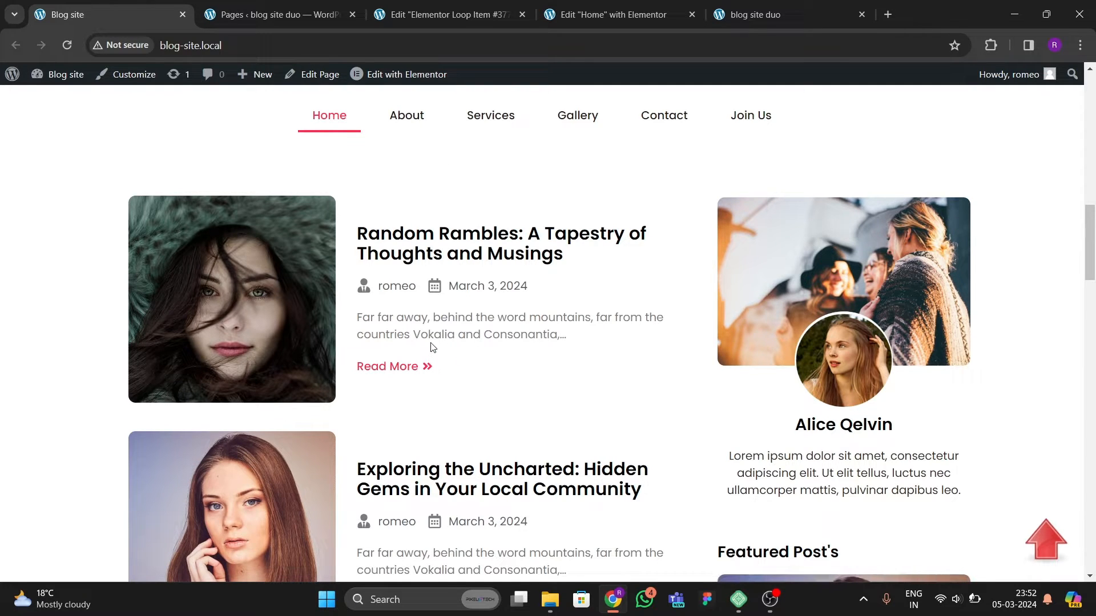
Step: Open the Random Rambles post in the blog site duo admin and inspect its excerpt
left_click(272, 20)
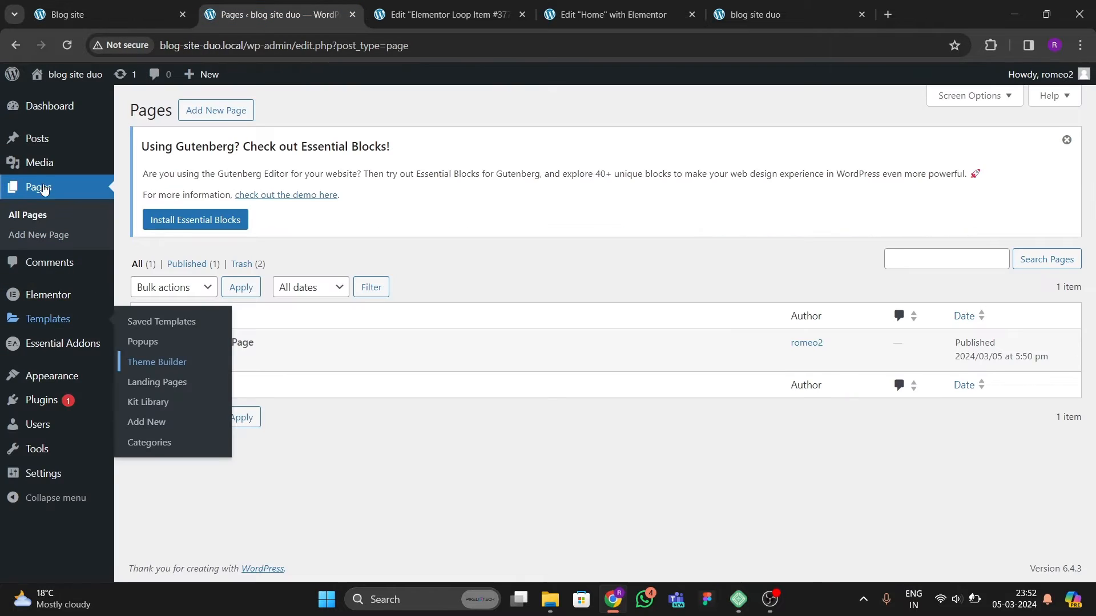
mouse_move(42, 143)
left_click(142, 140)
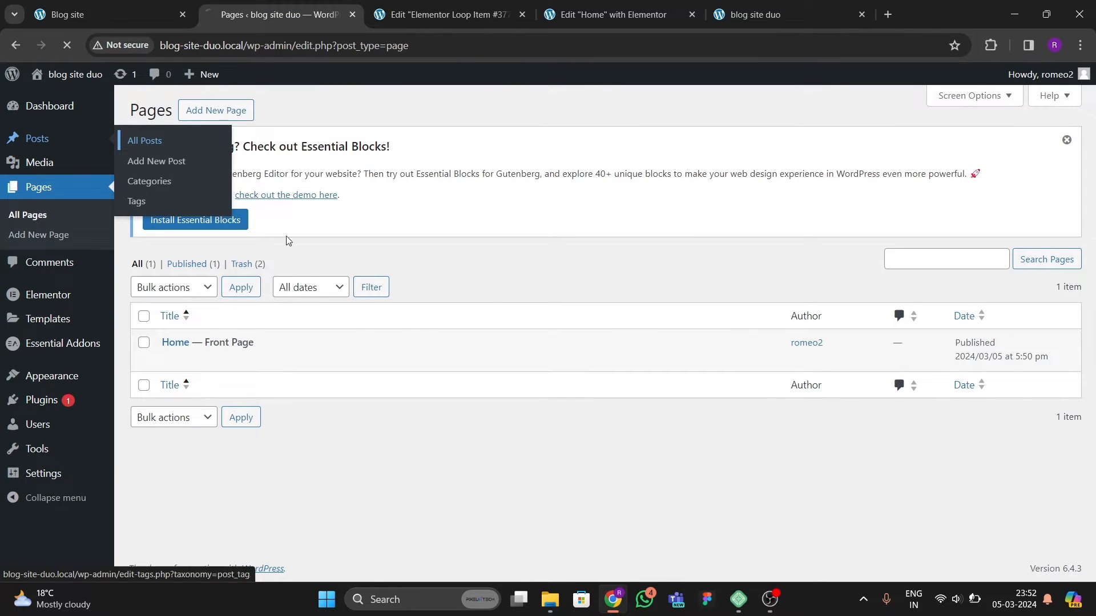
left_click(170, 360)
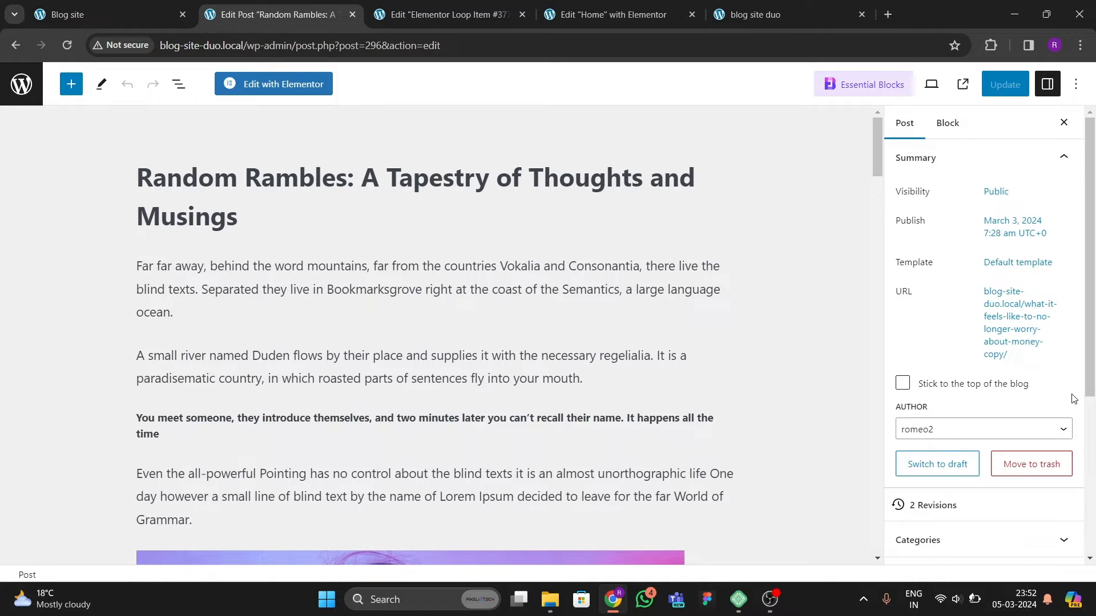
scroll(1074, 399, "down", 5)
left_click(952, 511)
scroll(964, 490, "down", 2)
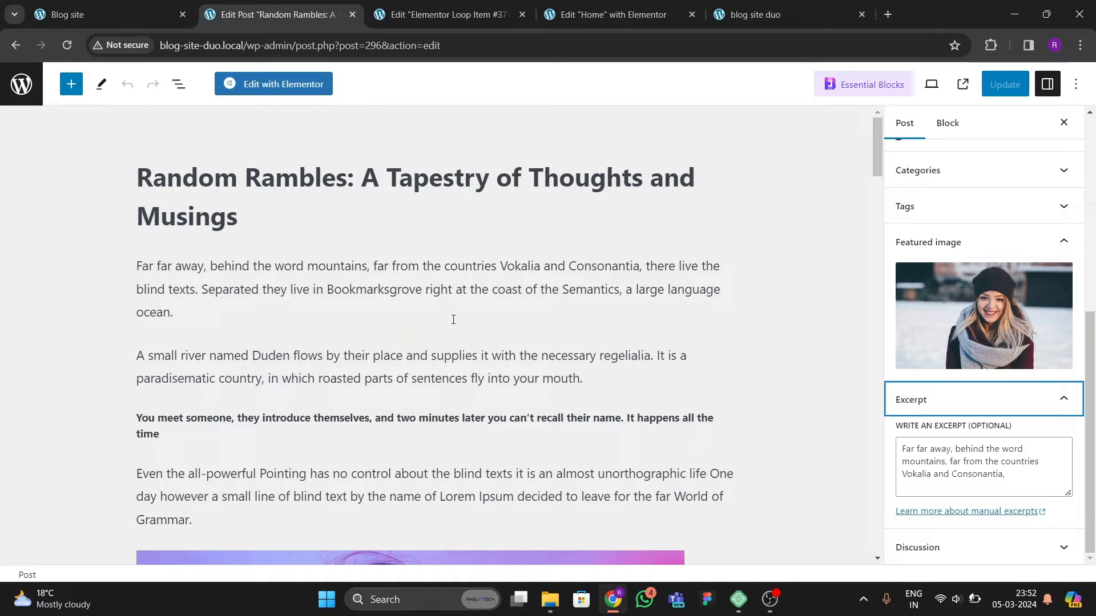
Step: Replace the loop item's Text Editor content with the dynamic Post Excerpt tag
left_click(429, 6)
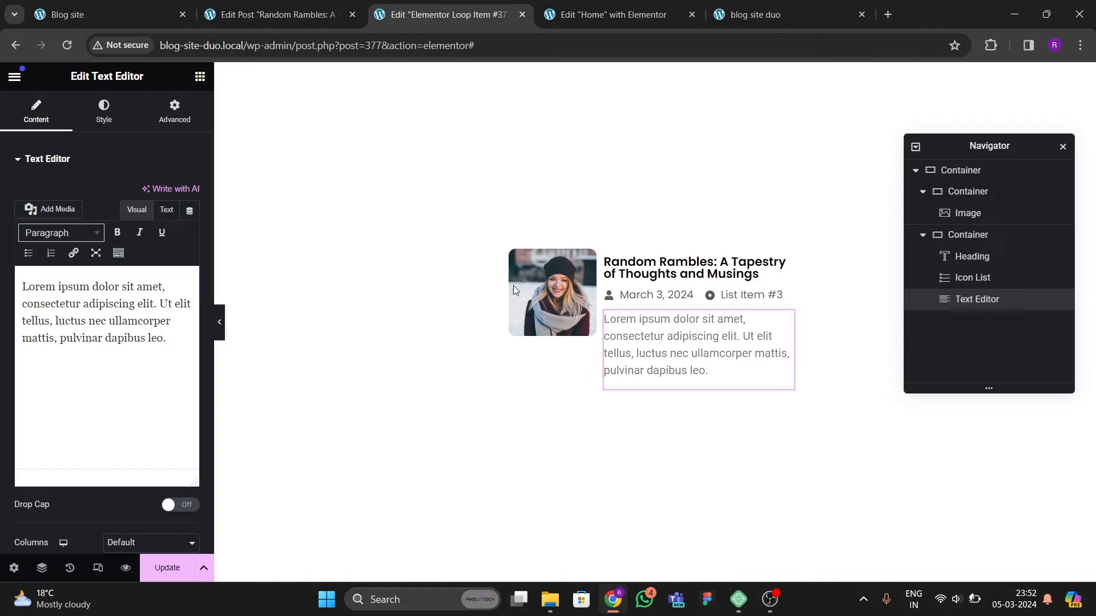
left_click(190, 211)
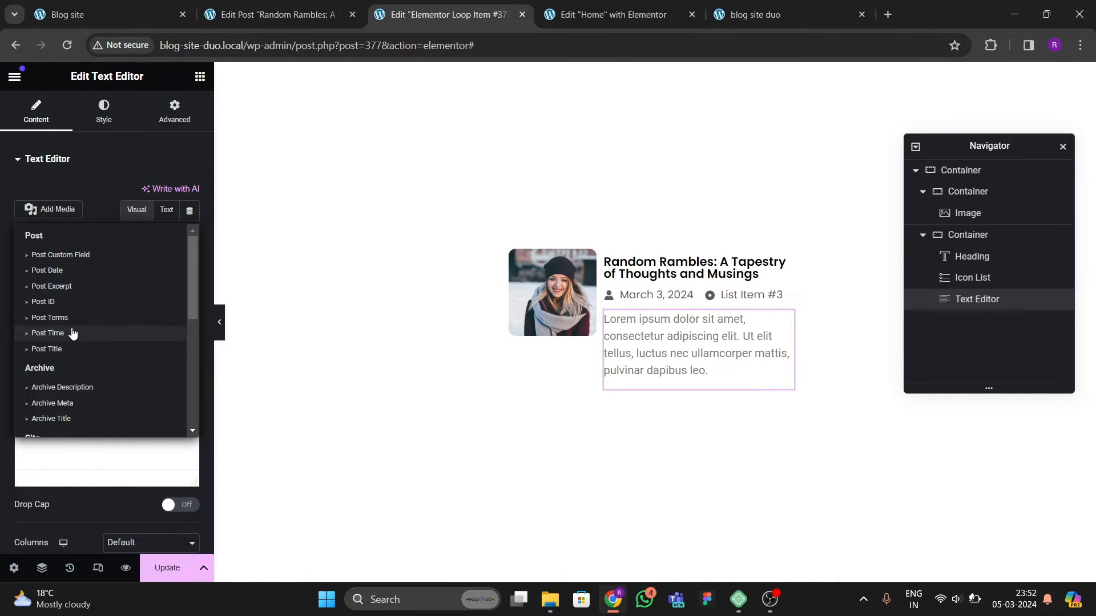
left_click(57, 286)
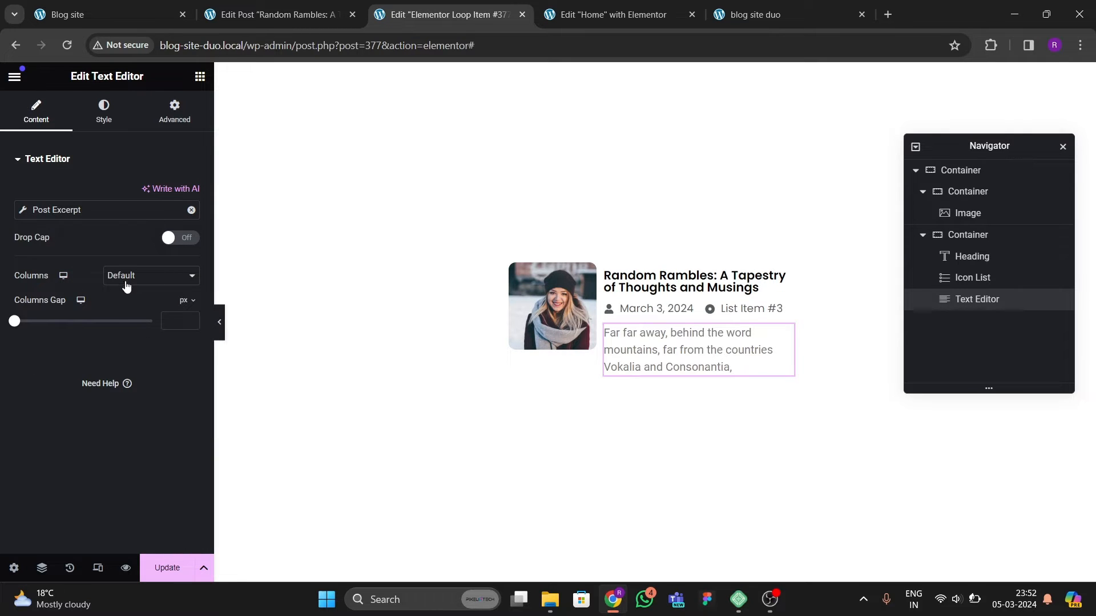
left_click(104, 112)
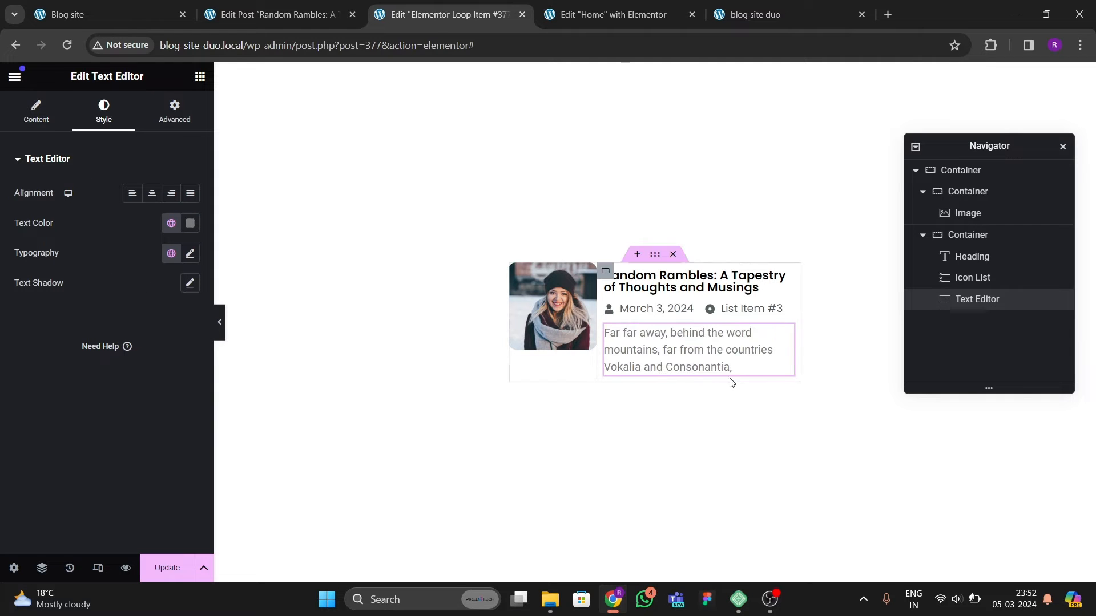
left_click(36, 112)
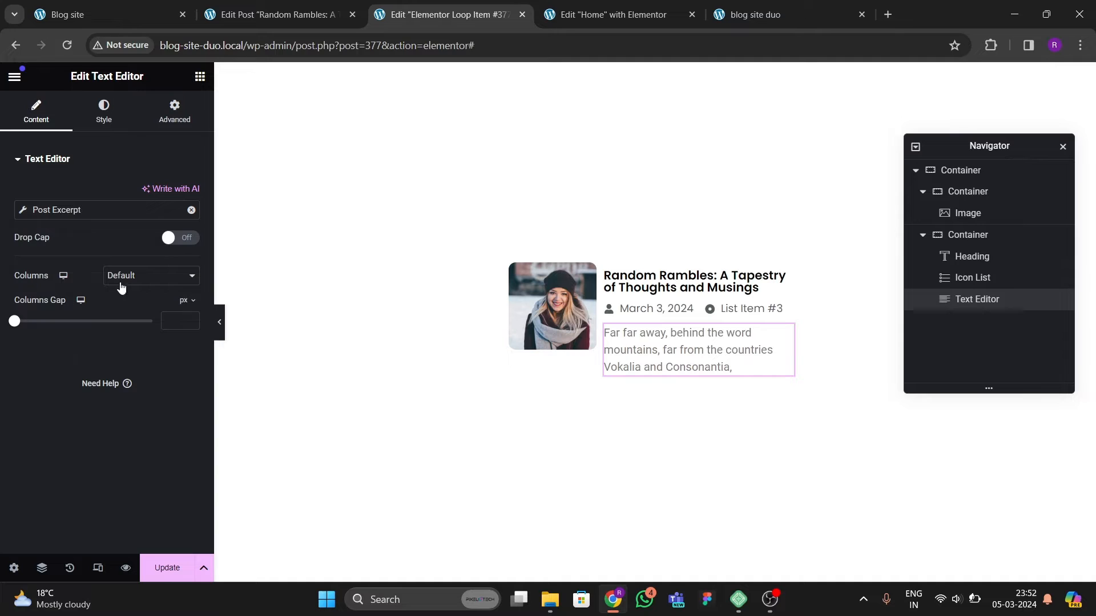
Step: Set the Post Excerpt's excerpt length to 10
left_click(179, 238)
left_click(179, 237)
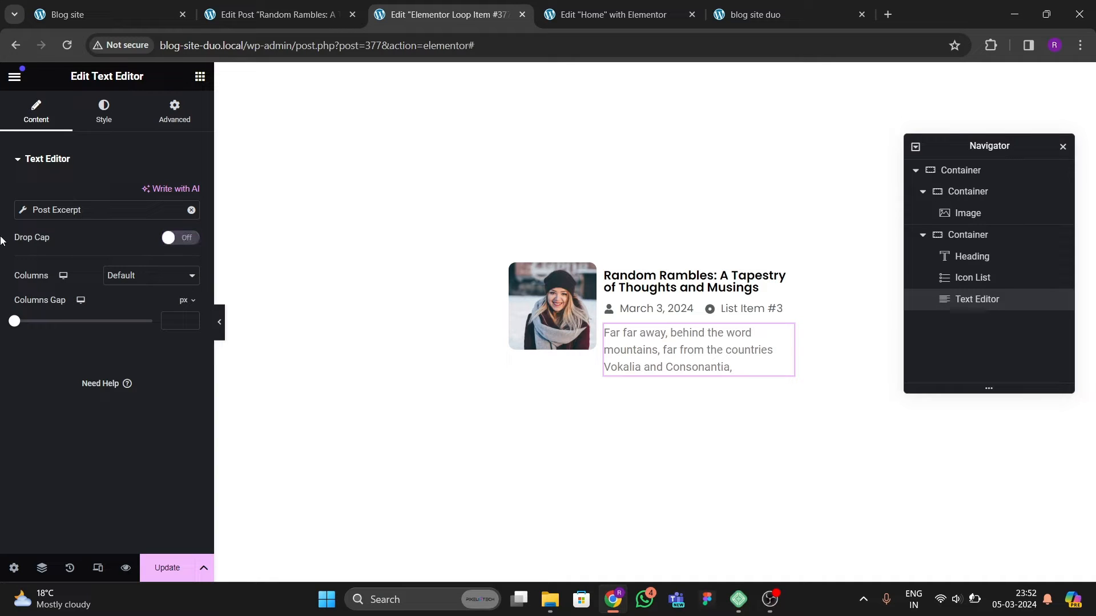
left_click(23, 210)
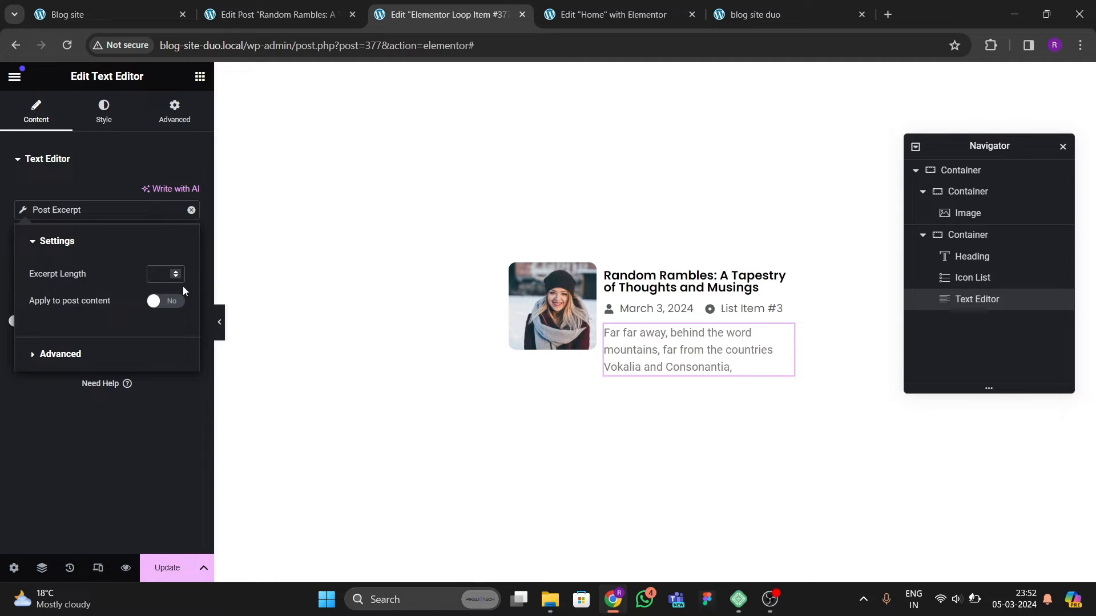
type("10")
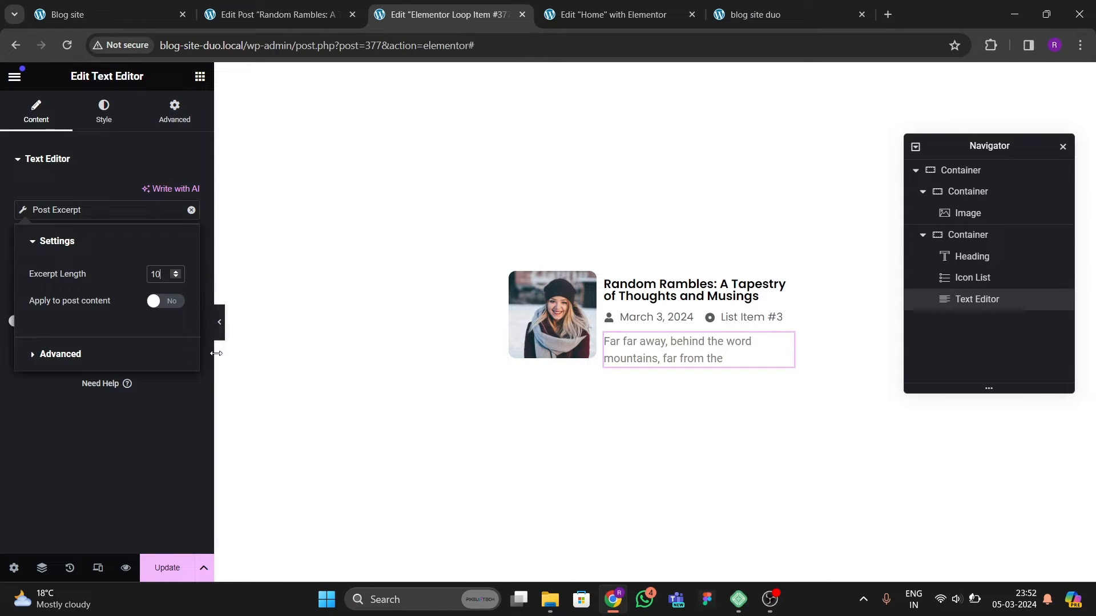
Step: Set the Text Editor's typography font family to Poppins
left_click(100, 117)
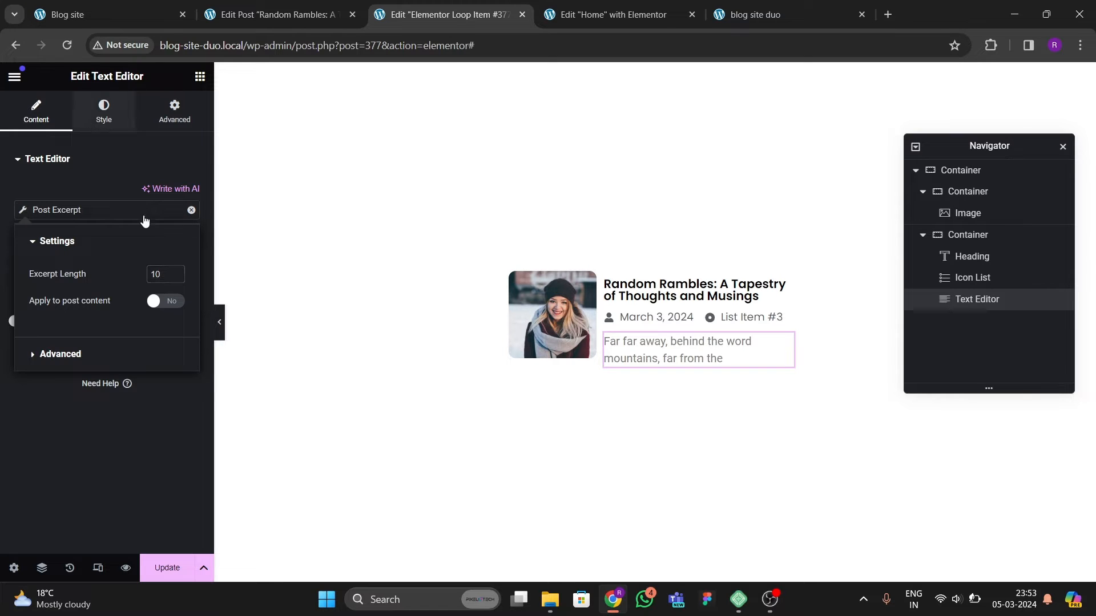
left_click(190, 253)
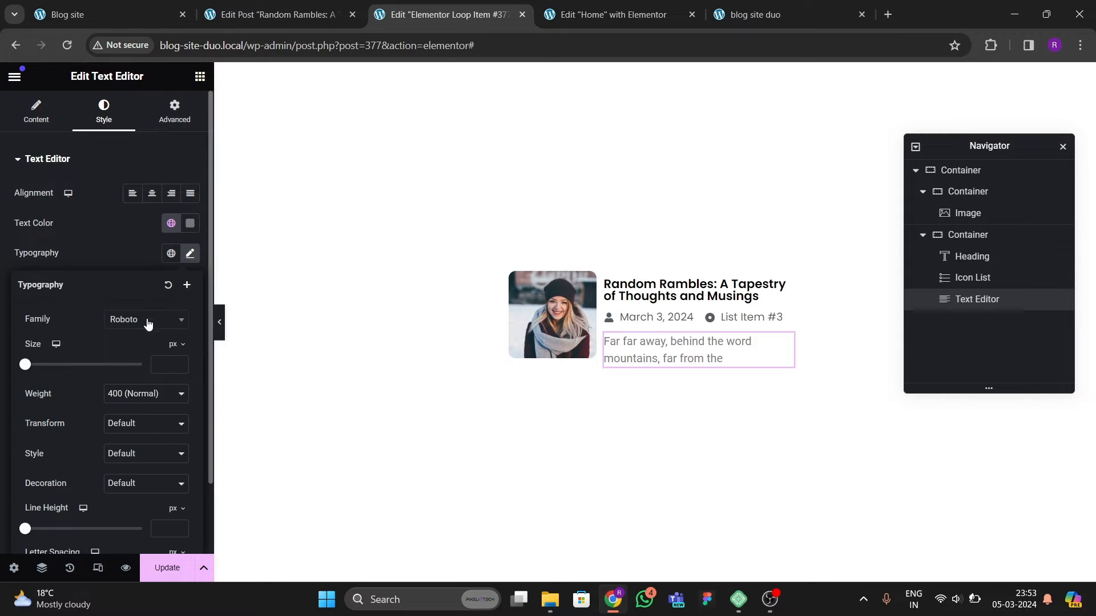
left_click(147, 319)
type("Poppins")
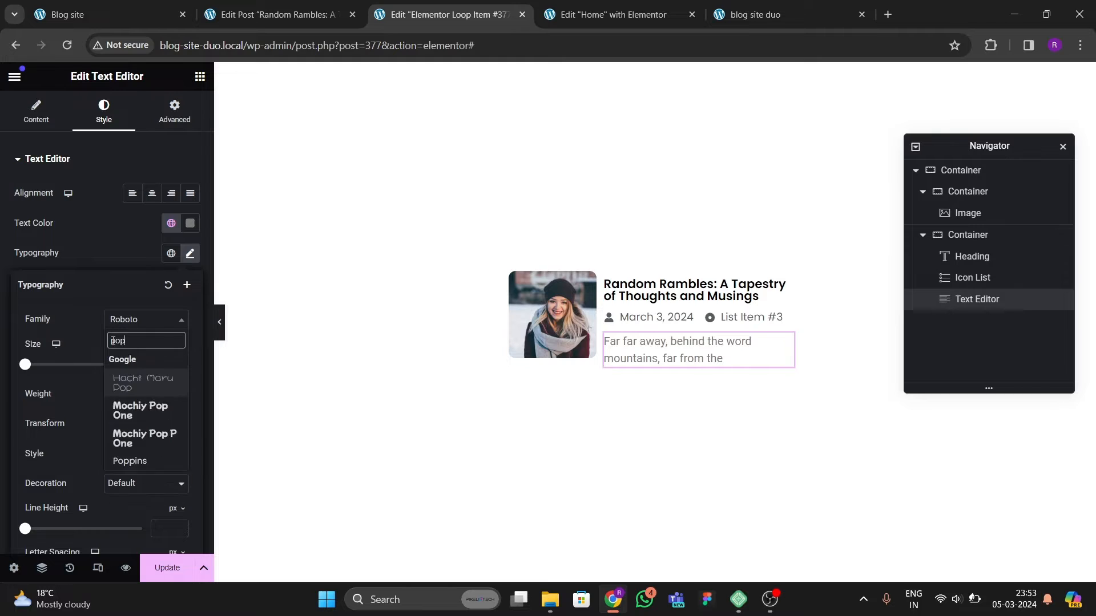
key("Return")
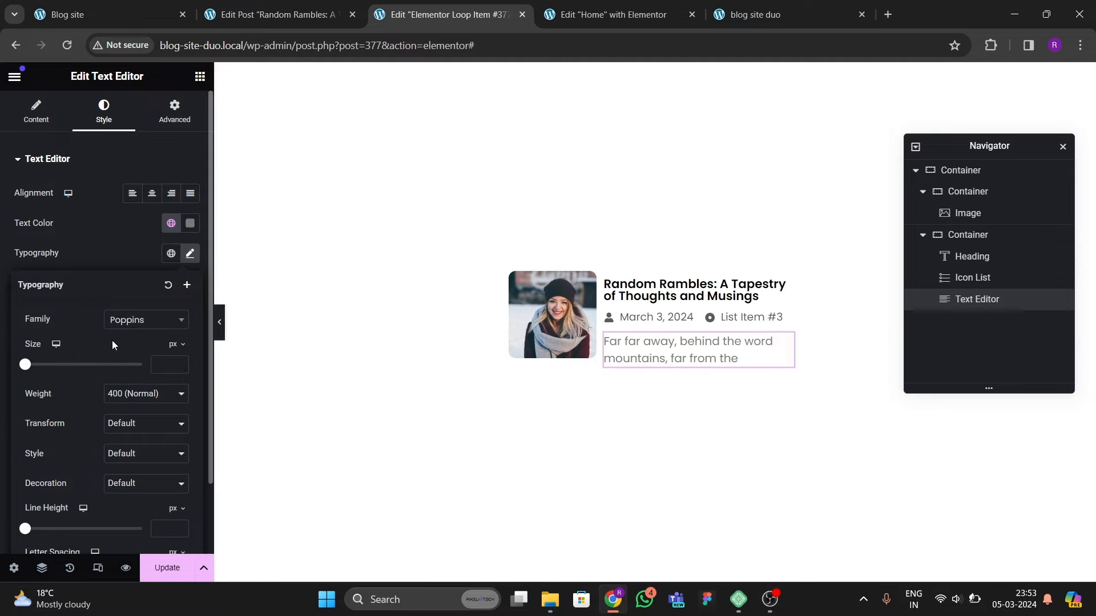
Step: Set the card heading's typography size to 18 px
left_click(678, 296)
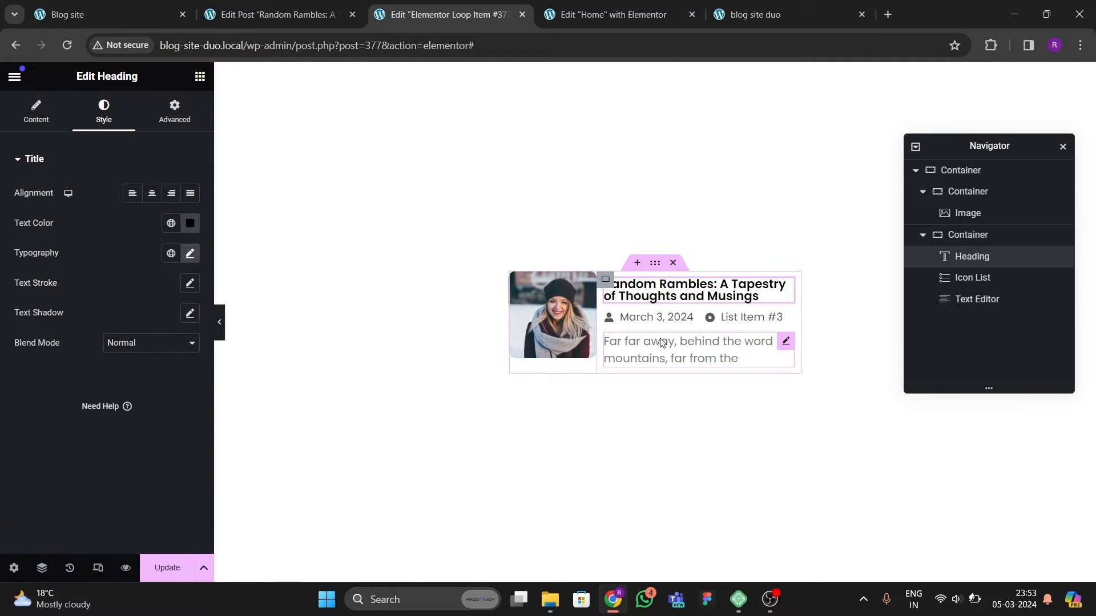
left_click(191, 252)
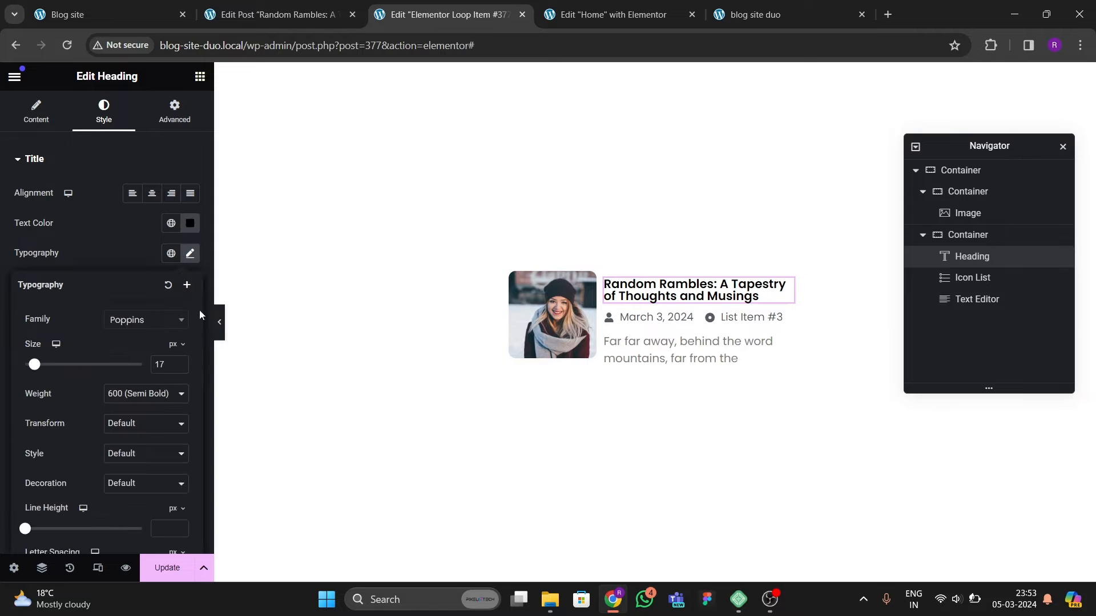
double_click(167, 365)
type("18")
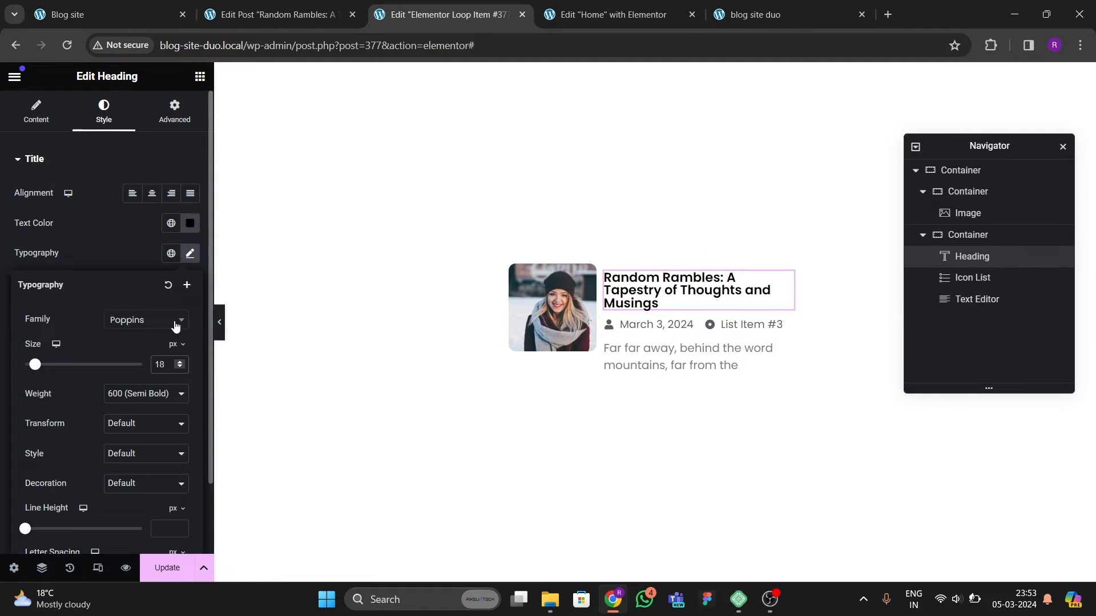
Step: Add a Button widget below the Text Editor in the card's right container
left_click(199, 76)
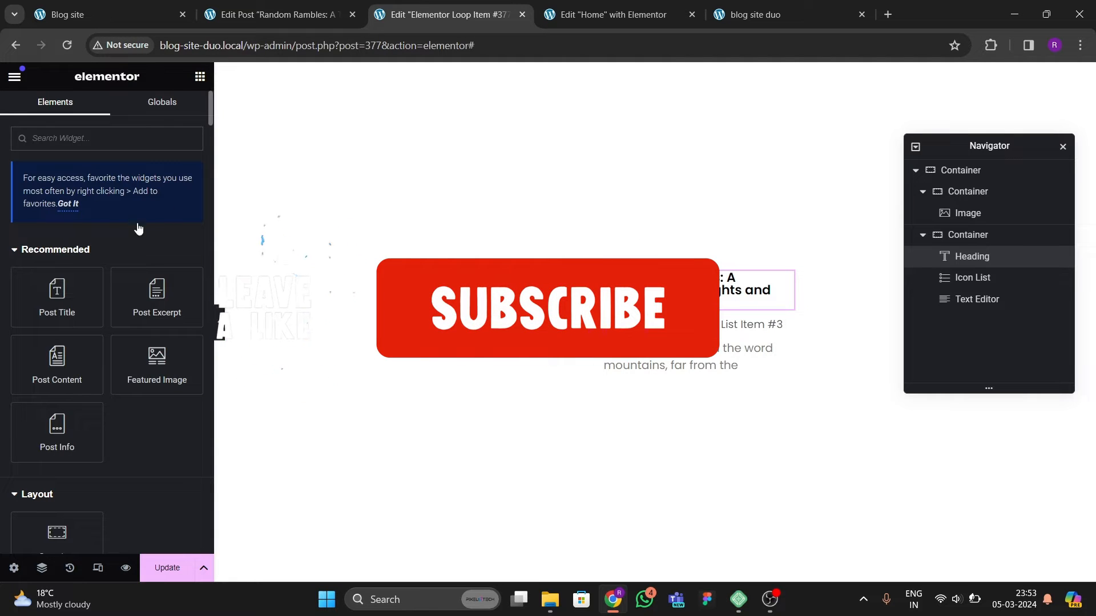
scroll(139, 228, "down", 8)
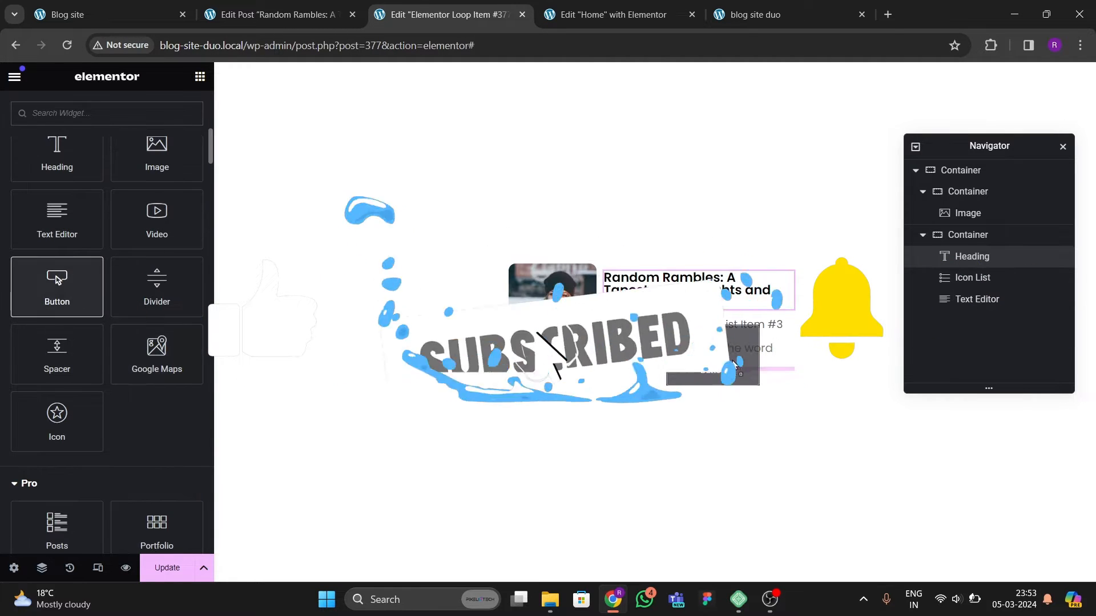
left_click_drag(734, 364, 717, 372)
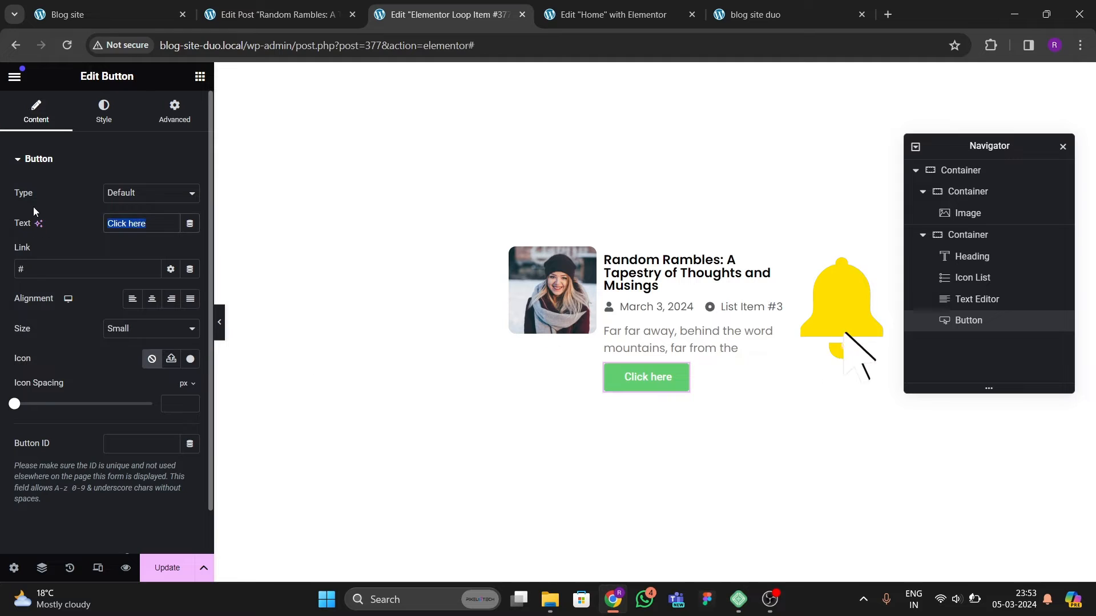
Step: Set the button text to Read More
type("Read Morfe")
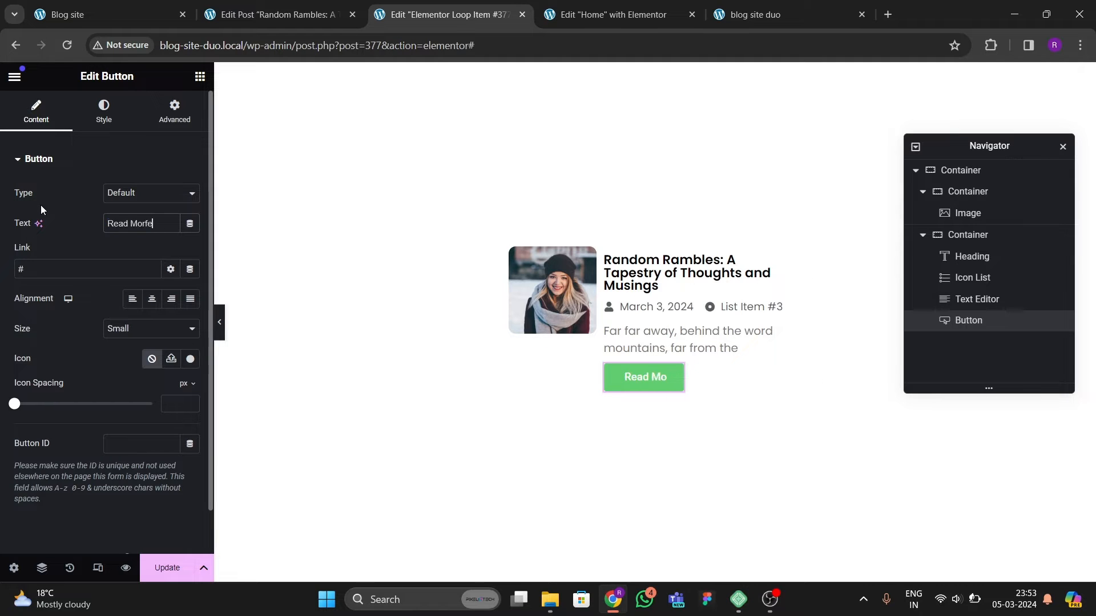
key("BackSpace")
key("BackSpace")
type("e")
Step: Add a long right arrow icon to the button and place it after the text
left_click(190, 359)
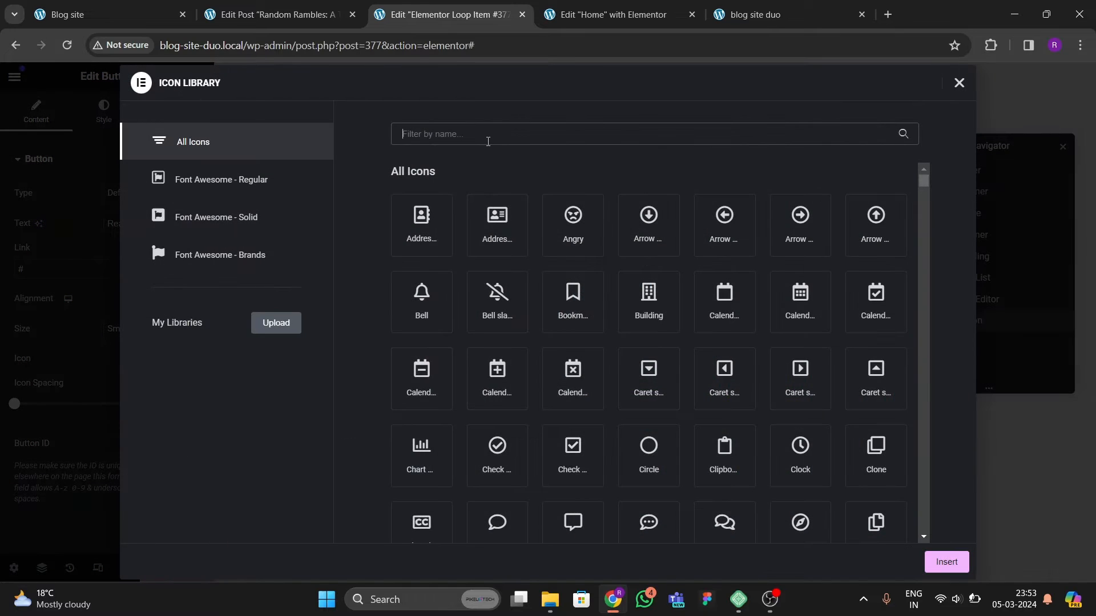
left_click(487, 140)
type("afr")
key("BackSpace")
key("BackSpace")
type("rr")
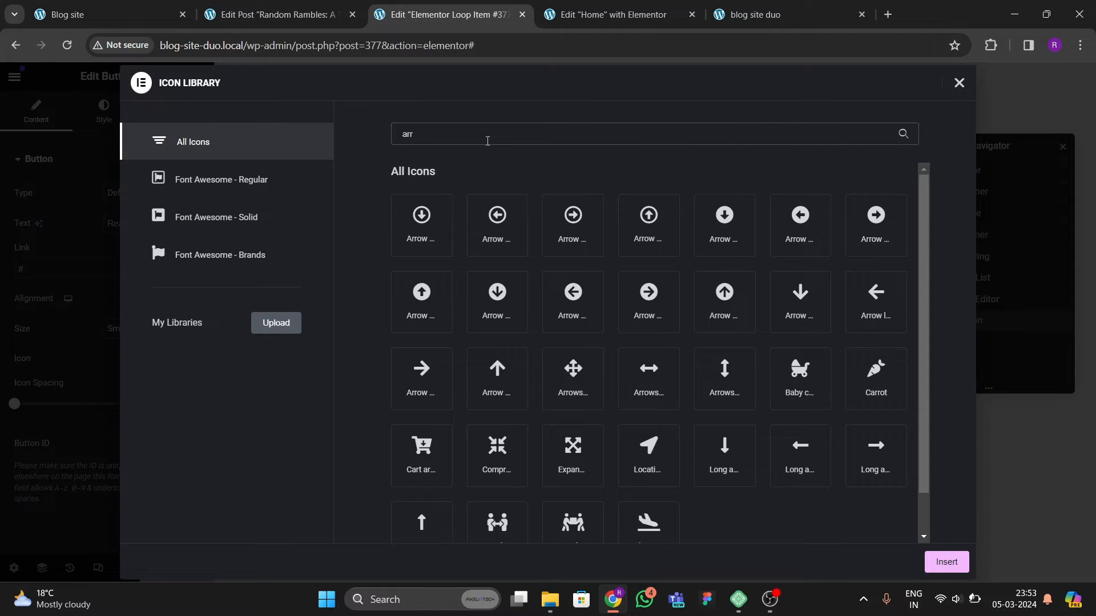
type("ow")
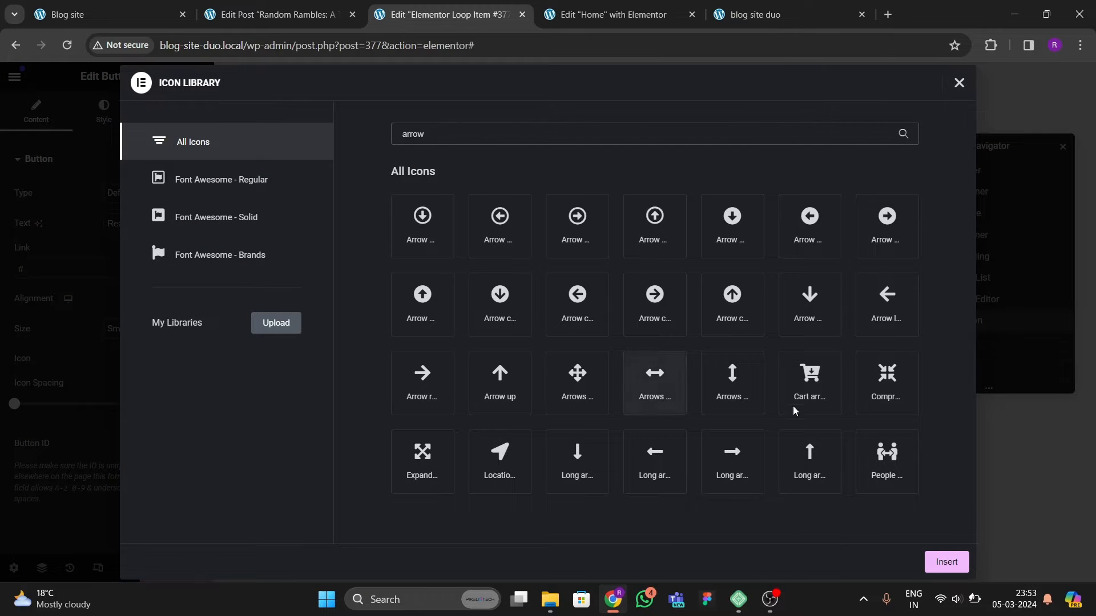
left_click(742, 454)
left_click(934, 562)
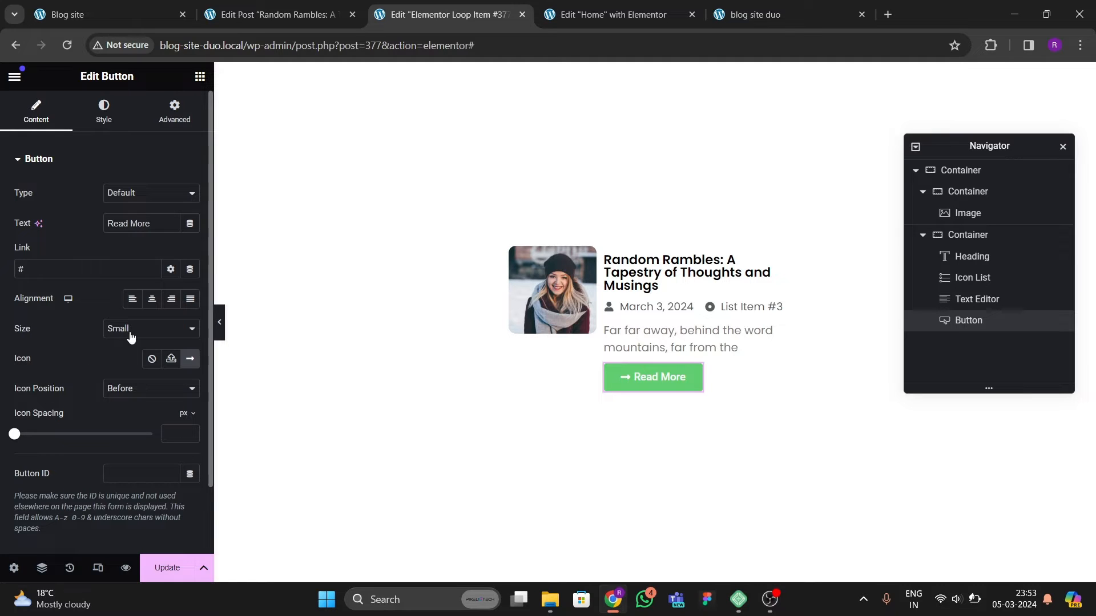
left_click(140, 396)
left_click(138, 415)
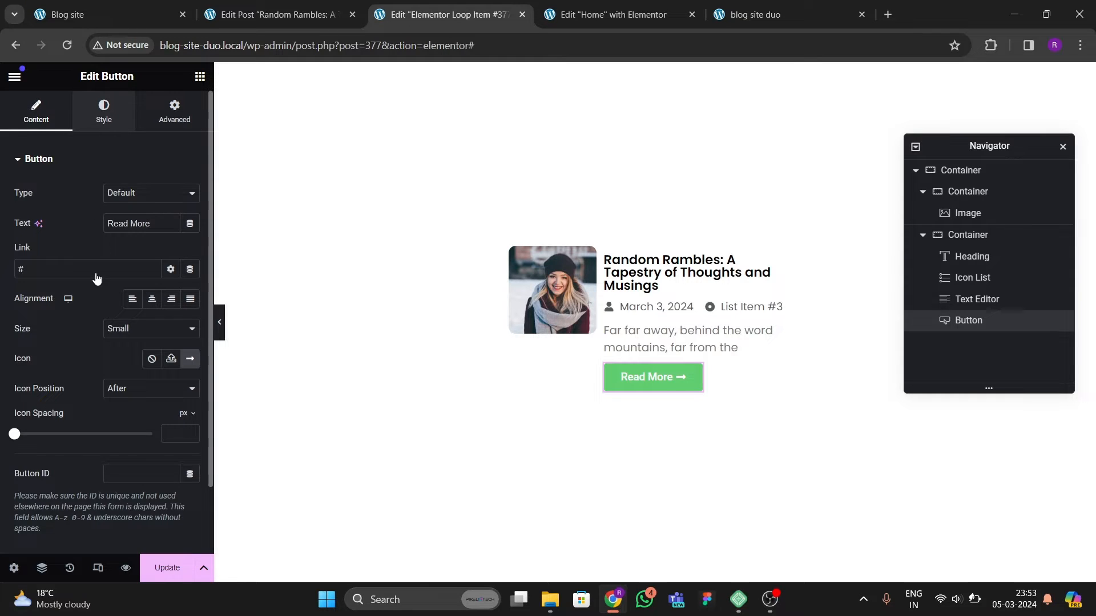
Step: Set the button's padding to 0 on all sides
left_click(104, 112)
scroll(104, 305, "down", 3)
left_click(42, 441)
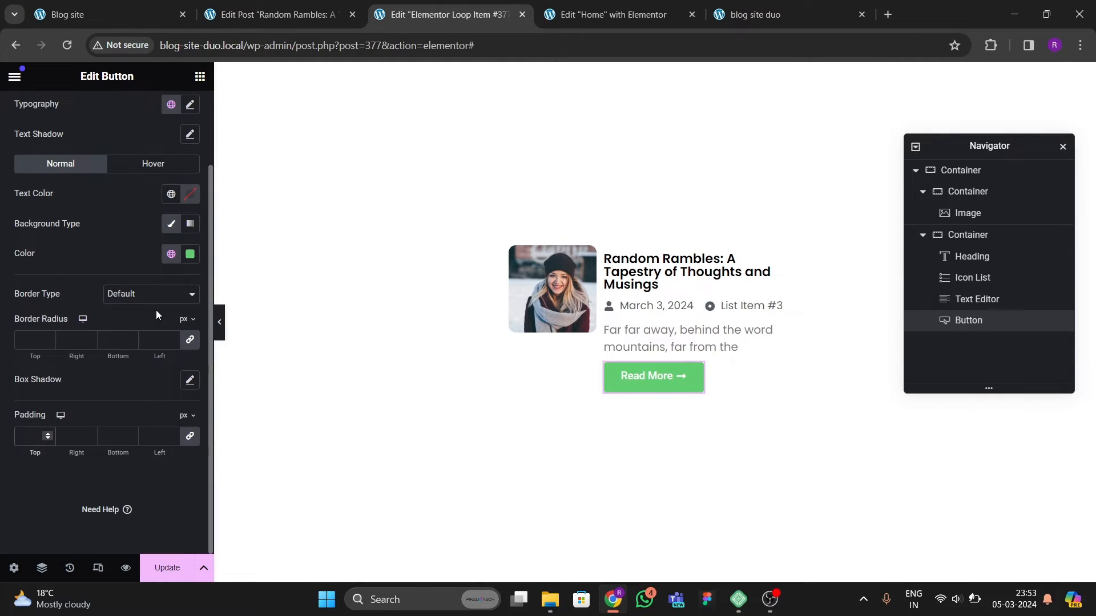
type("0")
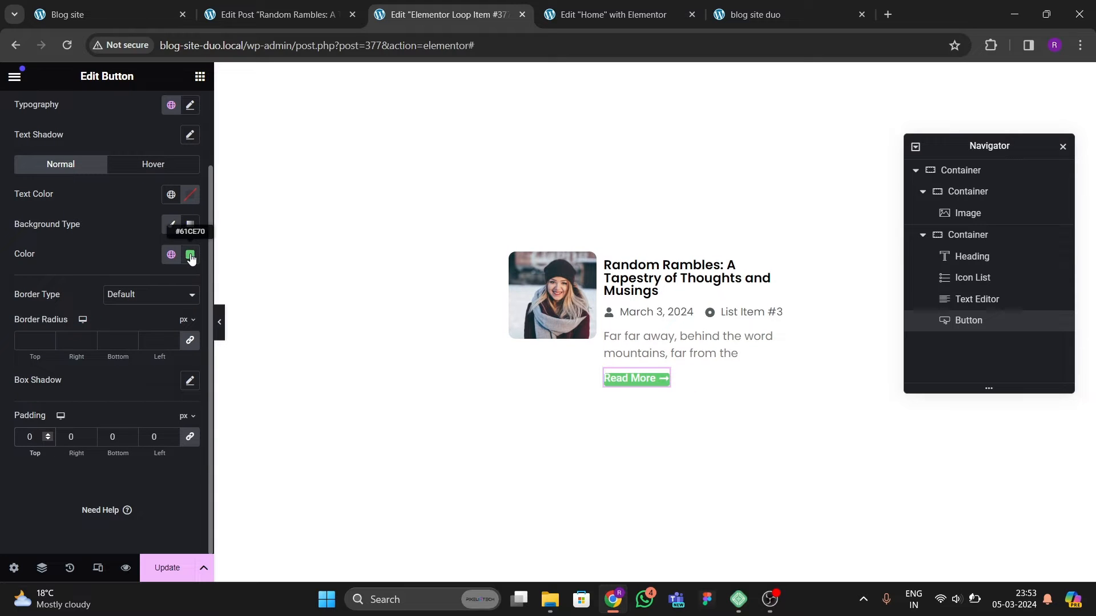
Step: Clear the button's background color
left_click(190, 254)
left_click_drag(264, 451, 110, 441)
left_click(121, 263)
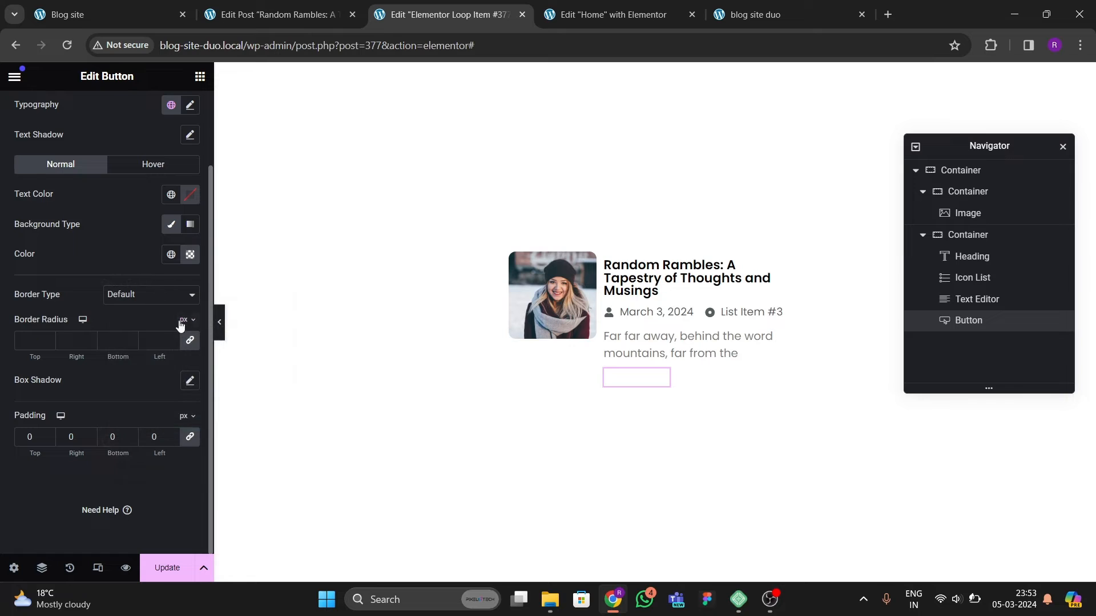
Step: Set the button's text color to black #000000
left_click(190, 195)
left_click_drag(189, 318, 82, 390)
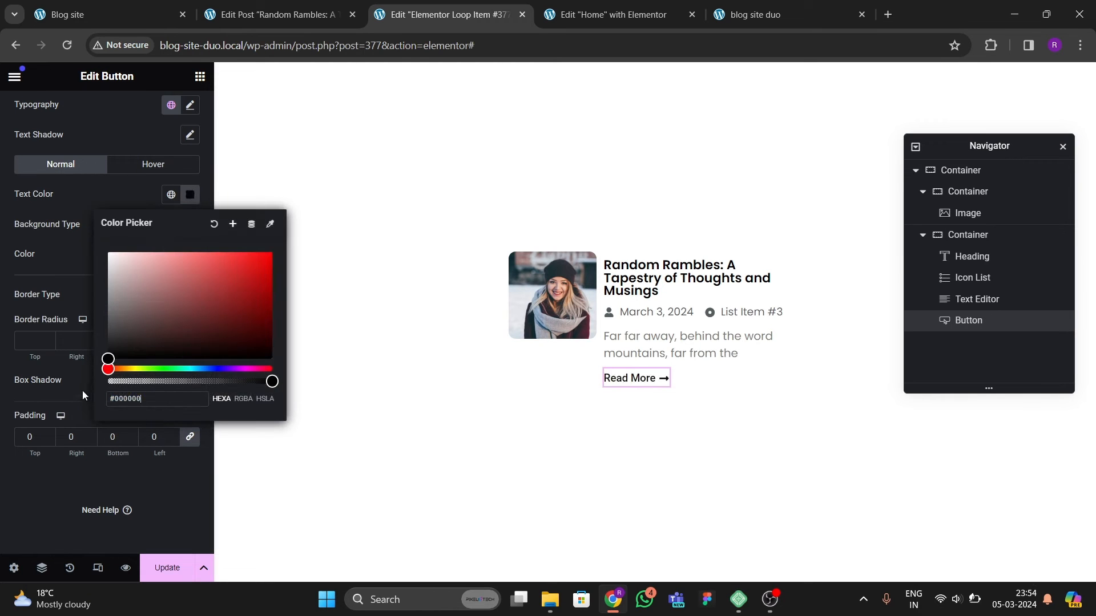
left_click(78, 214)
Step: Compare the Read More button in the loop card with the original Blog site's post list
left_click(74, 14)
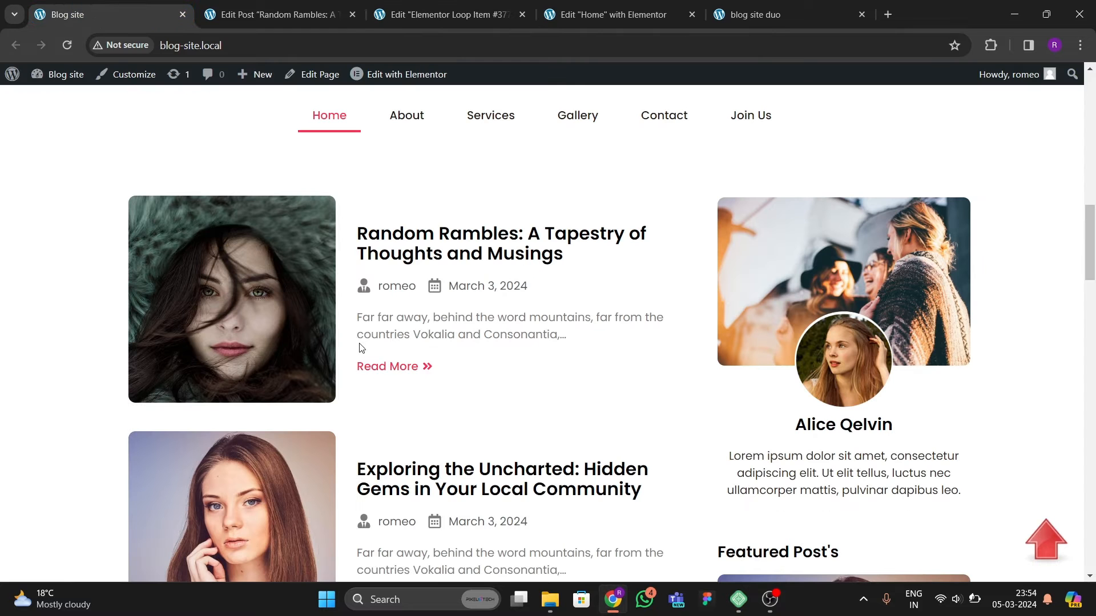
left_click(440, 16)
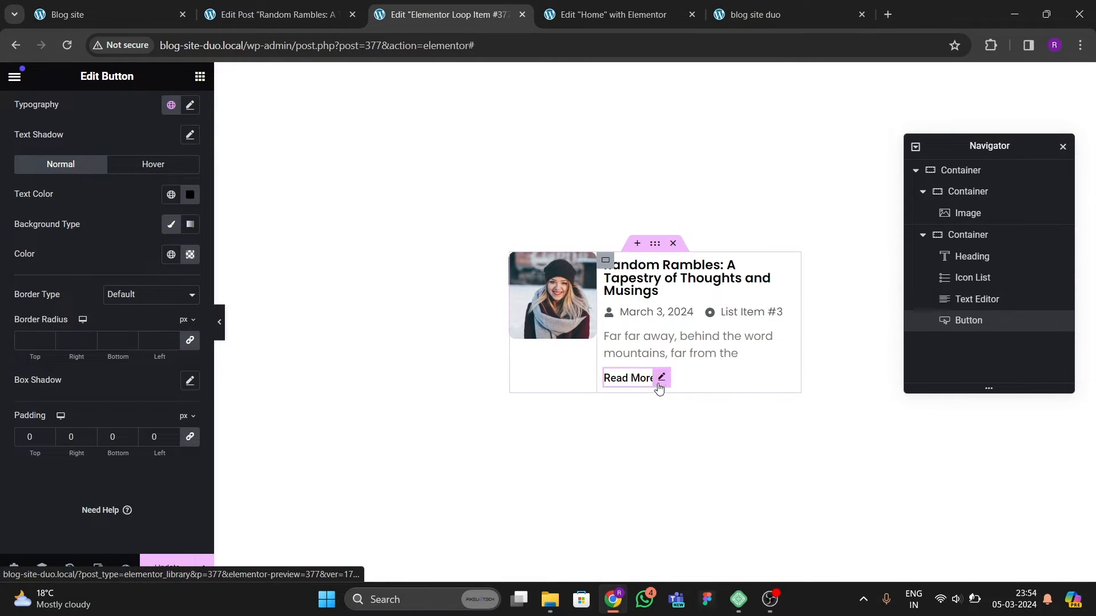
left_click(104, 12)
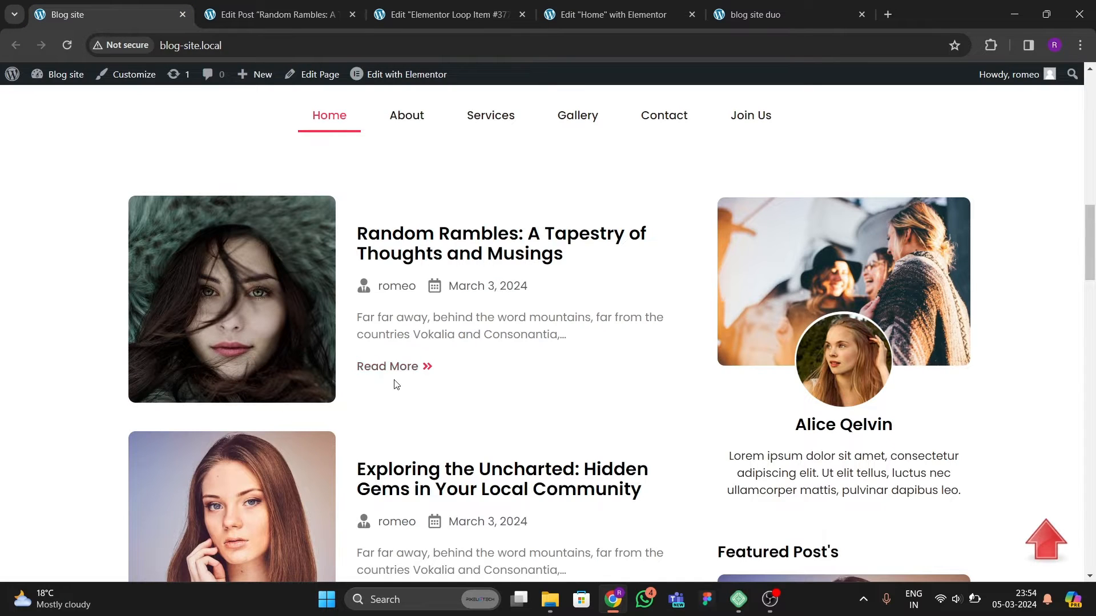
left_click(409, 23)
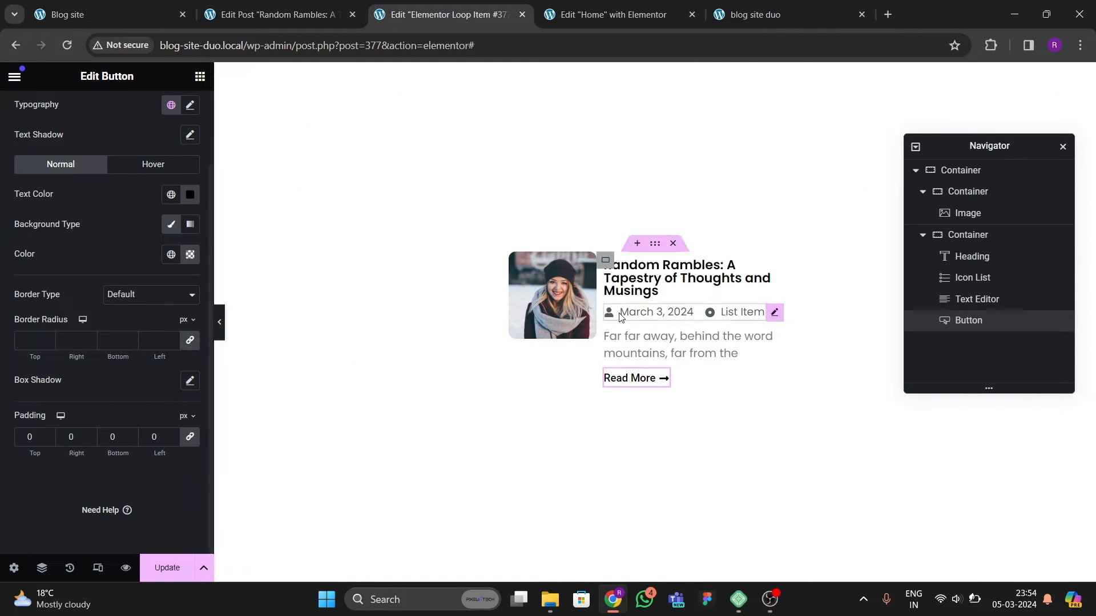
Step: Set the Read More button's text color to red #DD2626, saved as a new global color named theme red, and update the template
left_click(86, 14)
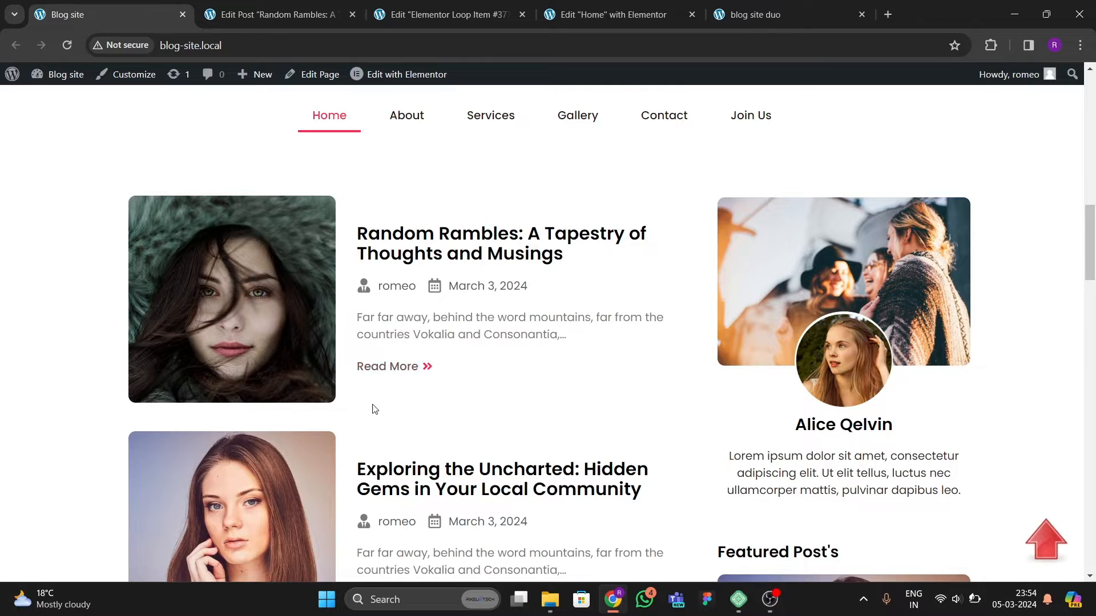
left_click(422, 24)
left_click(651, 18)
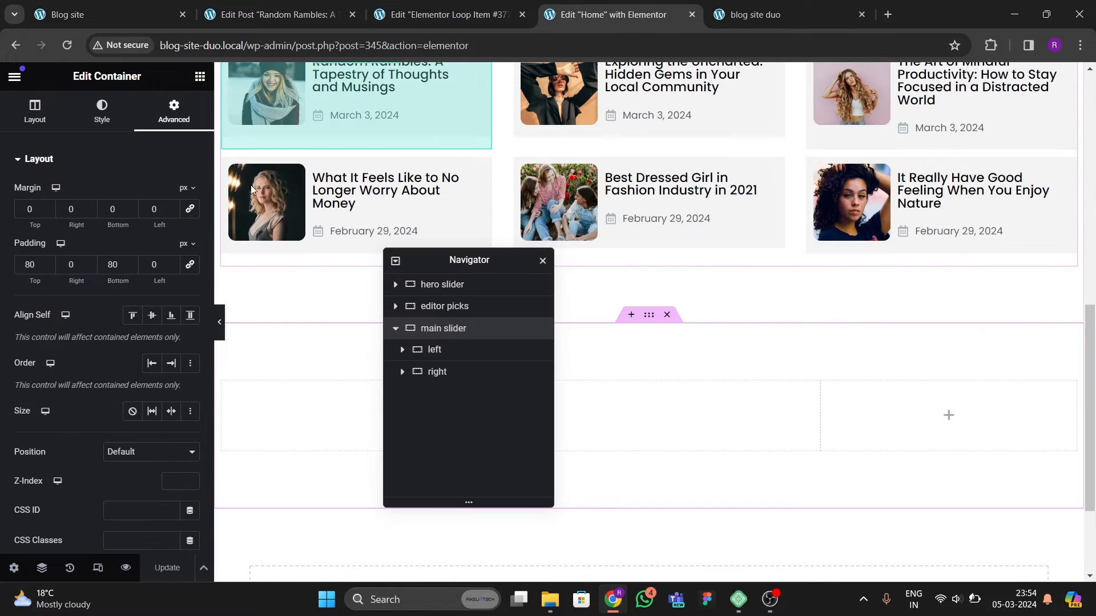
left_click_drag(425, 263, 565, 210)
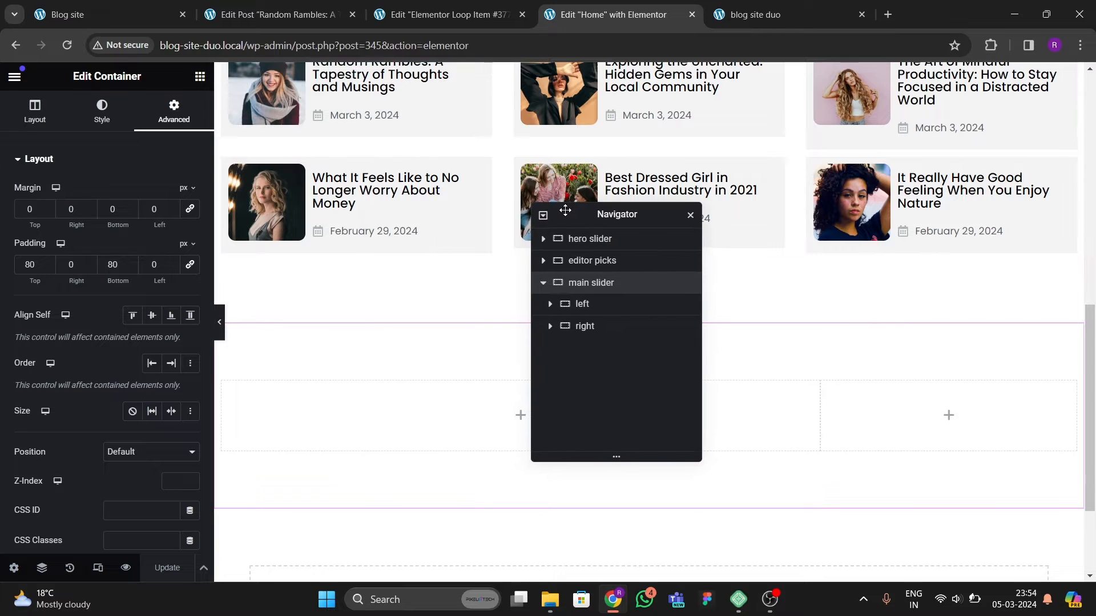
left_click(461, 16)
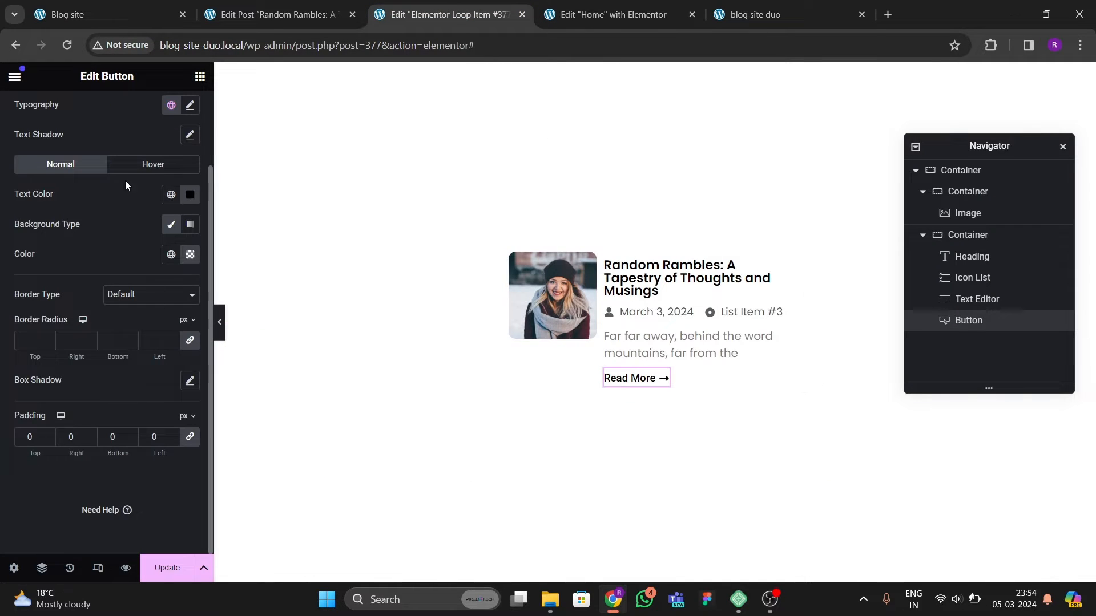
scroll(173, 263, "up", 2)
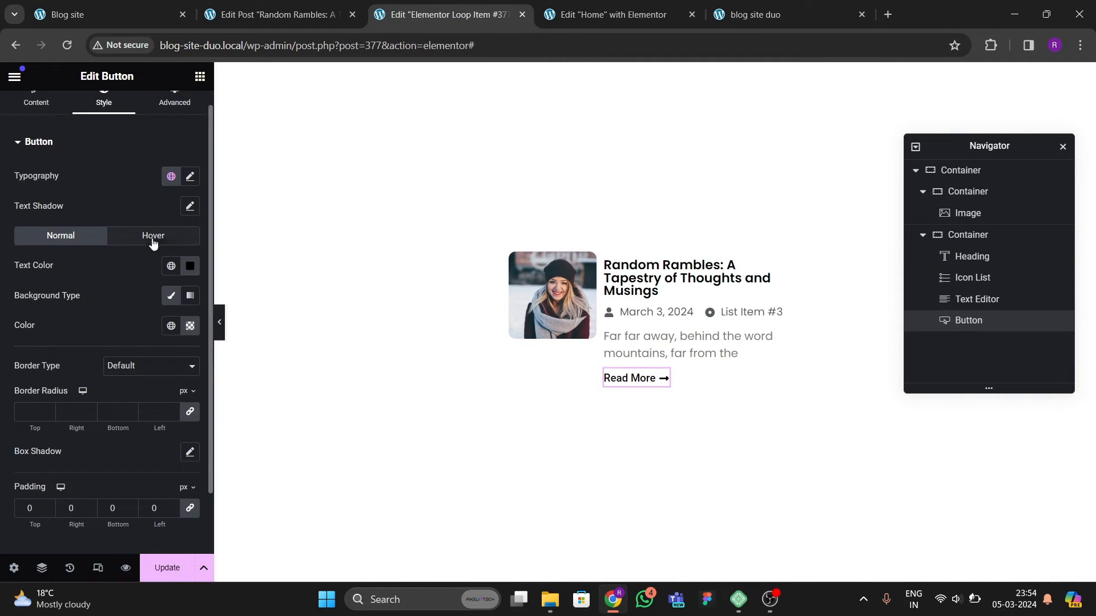
left_click(170, 266)
left_click(190, 266)
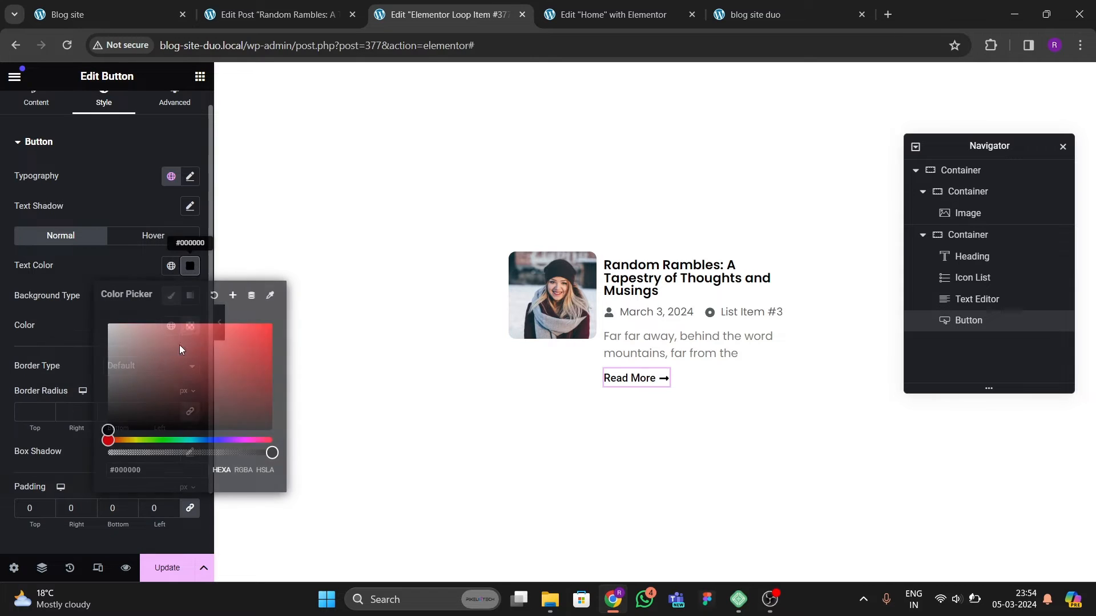
left_click(243, 337)
mouse_move(245, 337)
left_mouse_down()
mouse_move(257, 337)
mouse_move(246, 334)
left_mouse_up()
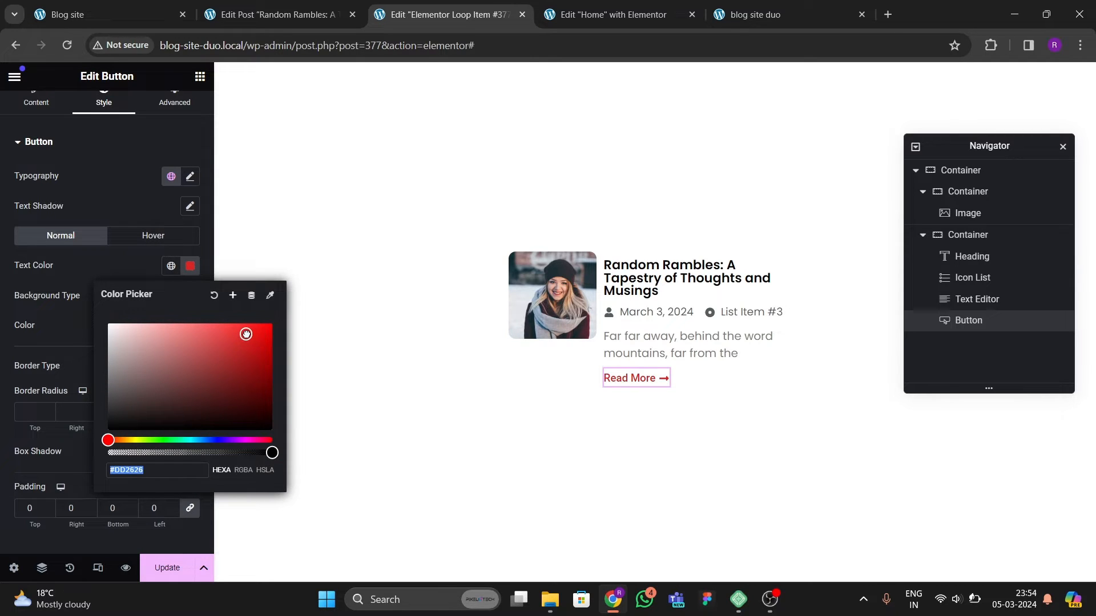
left_click(230, 301)
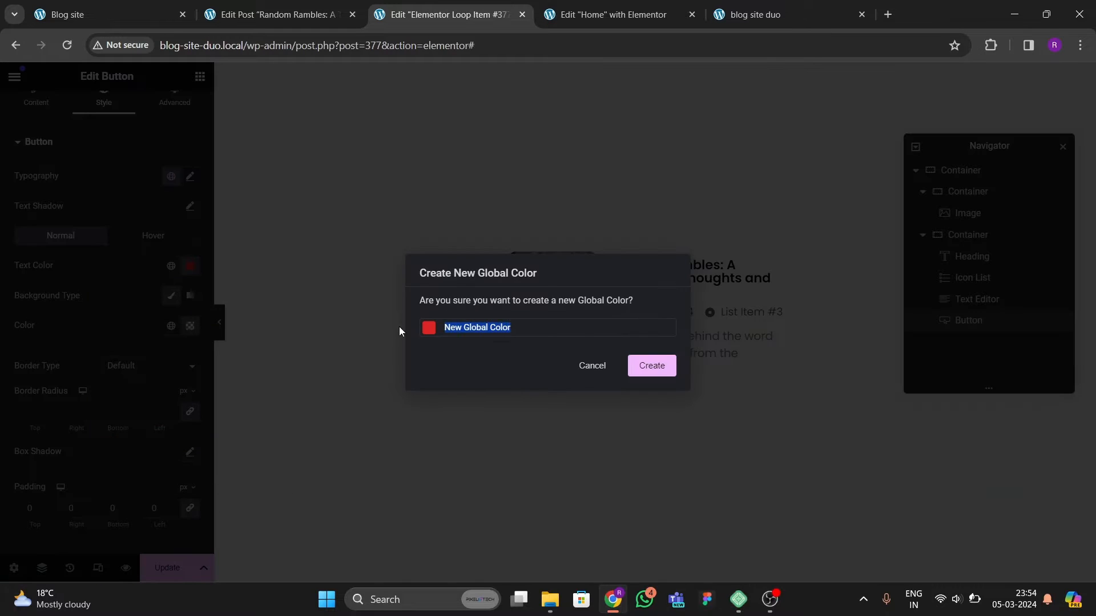
type("theme red")
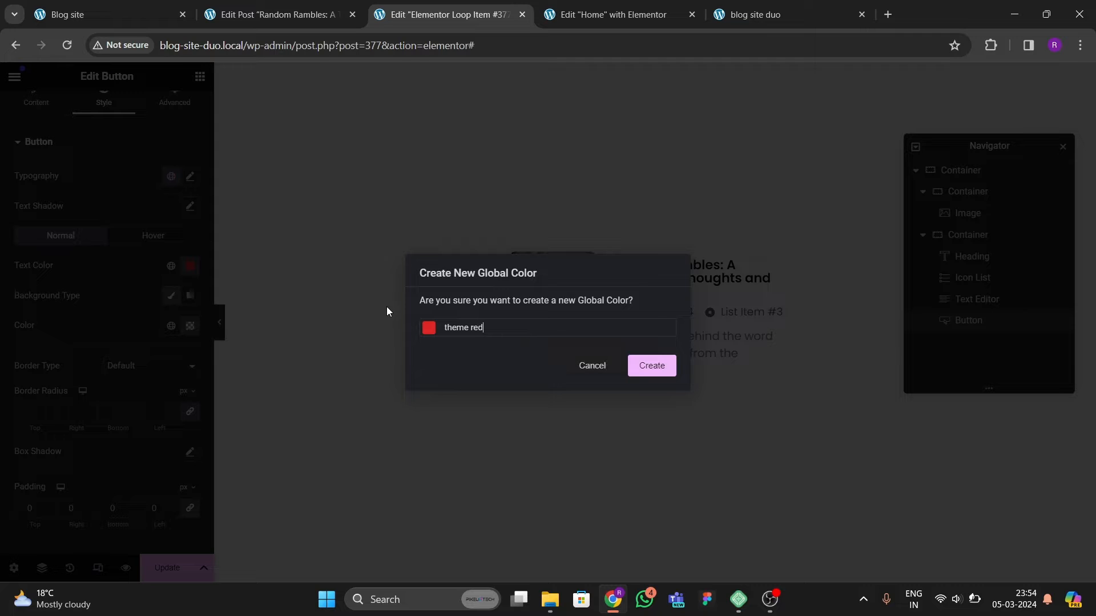
left_click(645, 365)
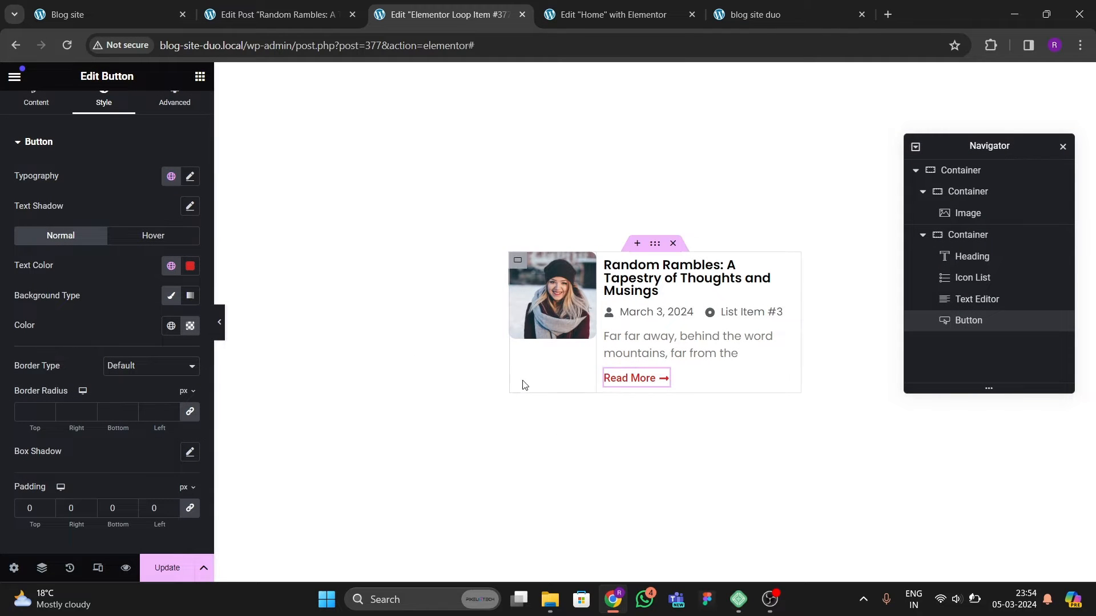
left_click(167, 568)
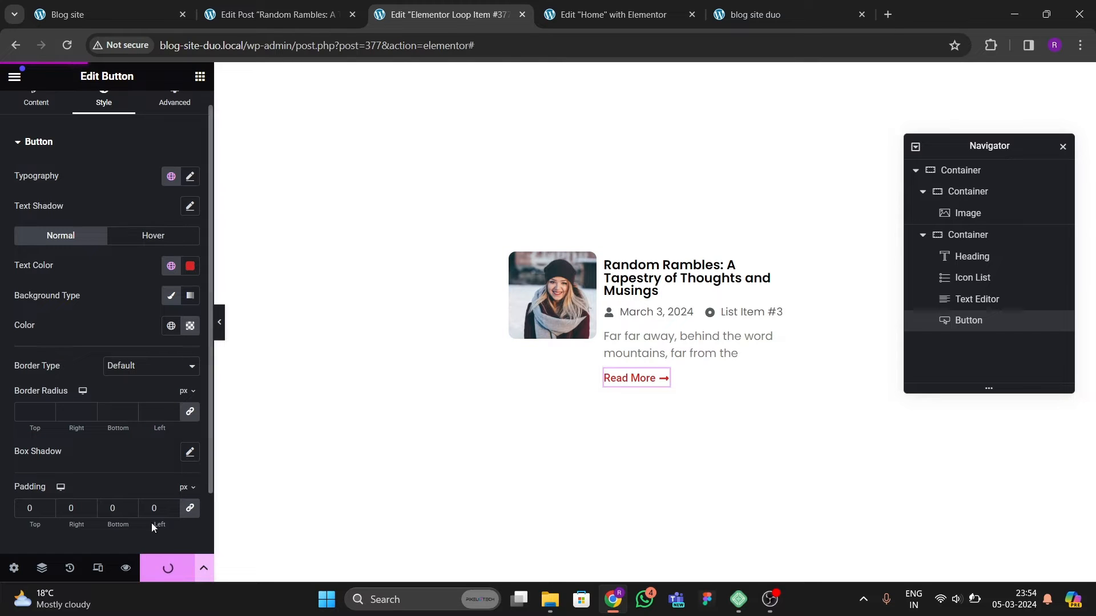
Step: Reload the Home page editor and add a Loop Grid widget to the main slider's left column
left_click(673, 16)
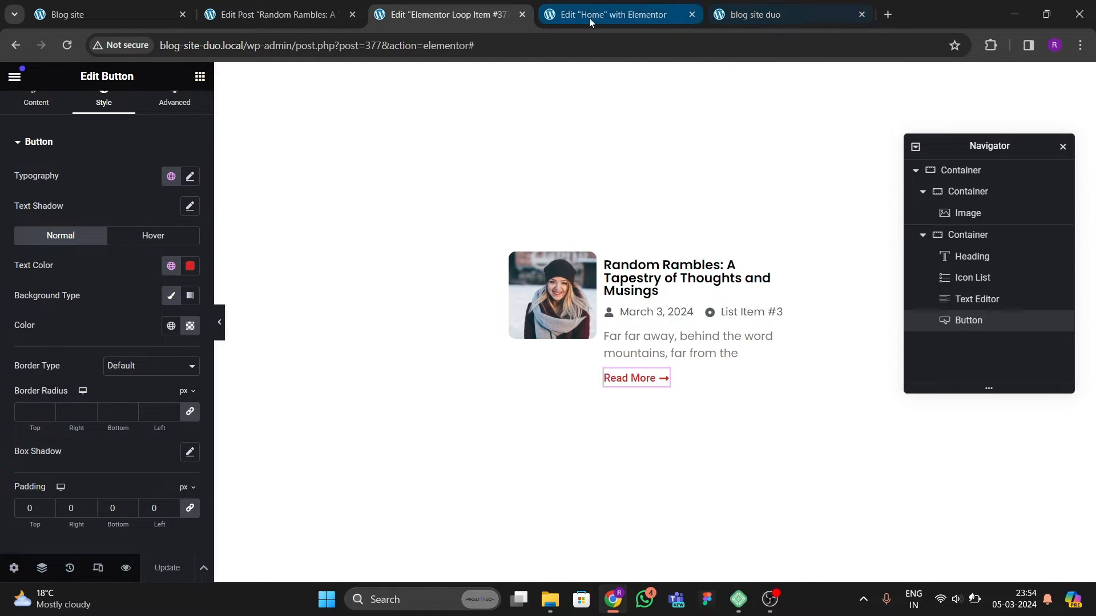
left_click(66, 45)
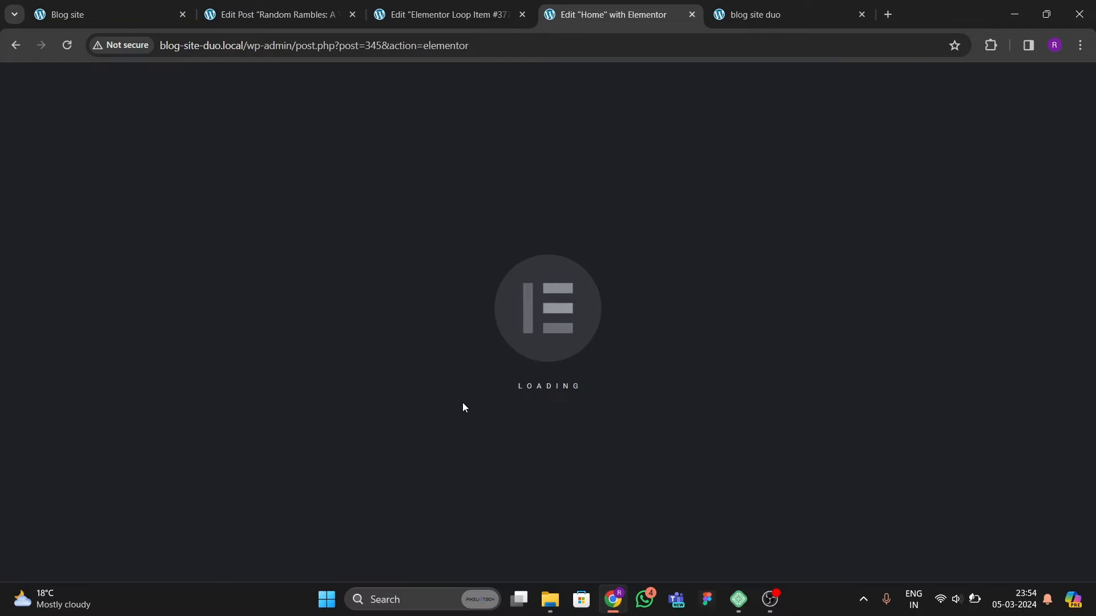
scroll(462, 376, "down", 15)
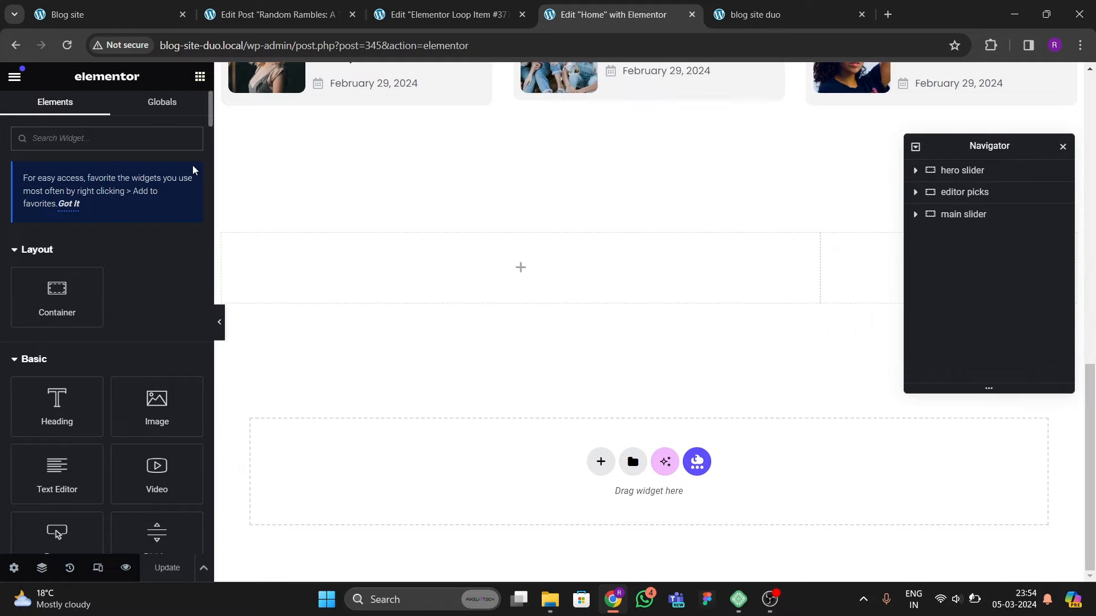
type("loop")
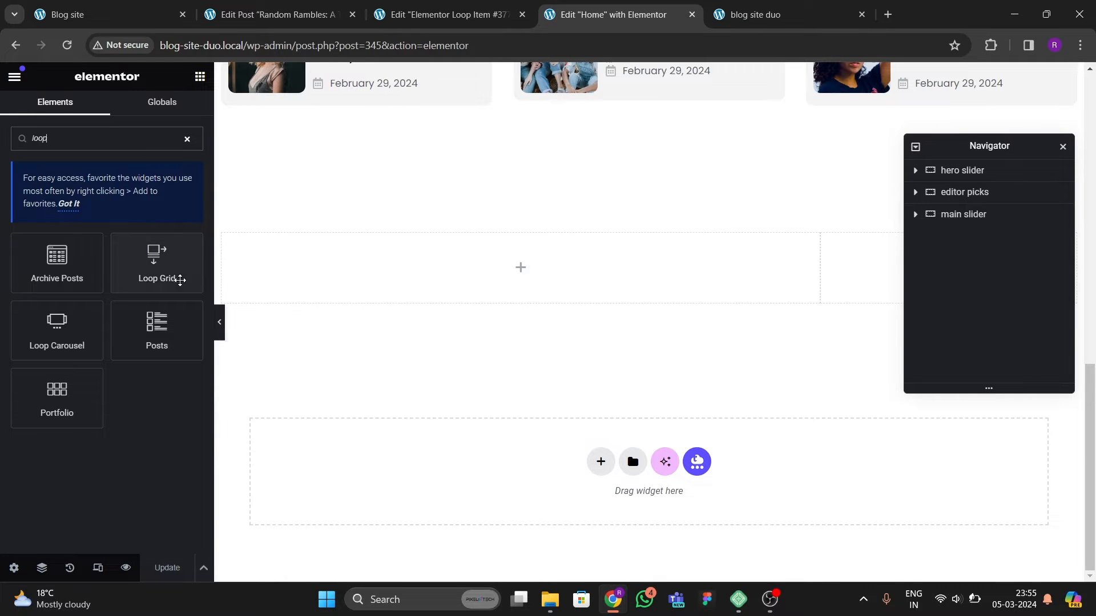
left_click_drag(168, 276, 460, 268)
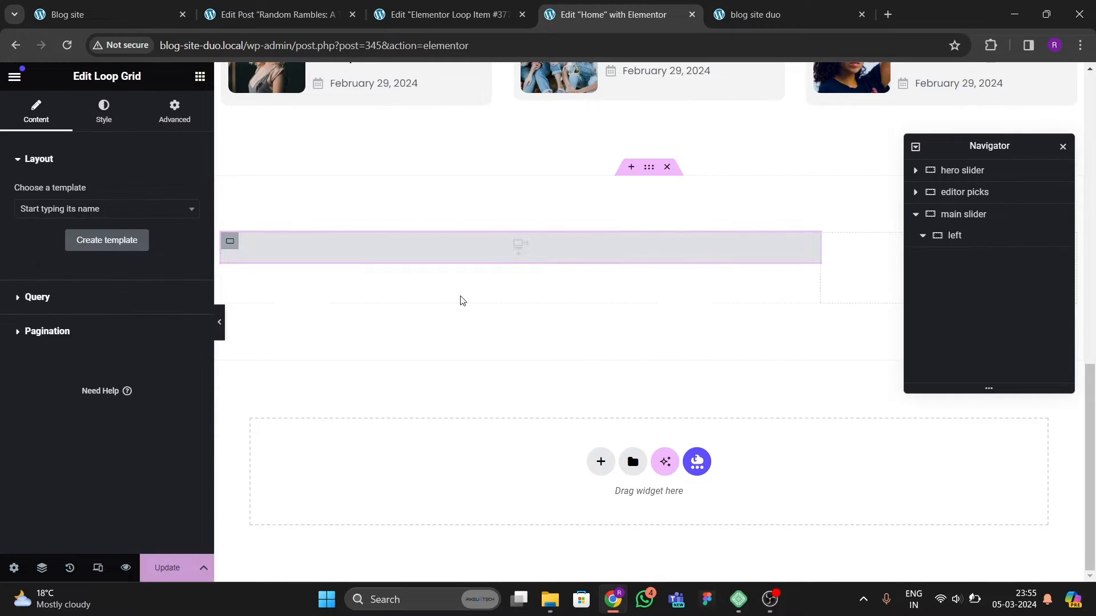
left_click(59, 209)
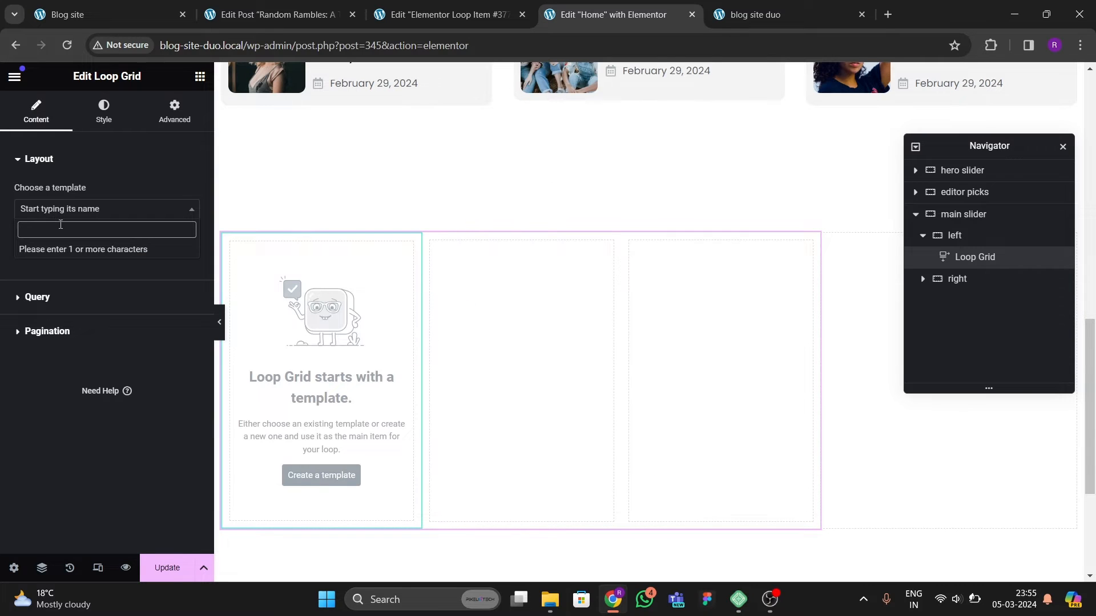
type("slide")
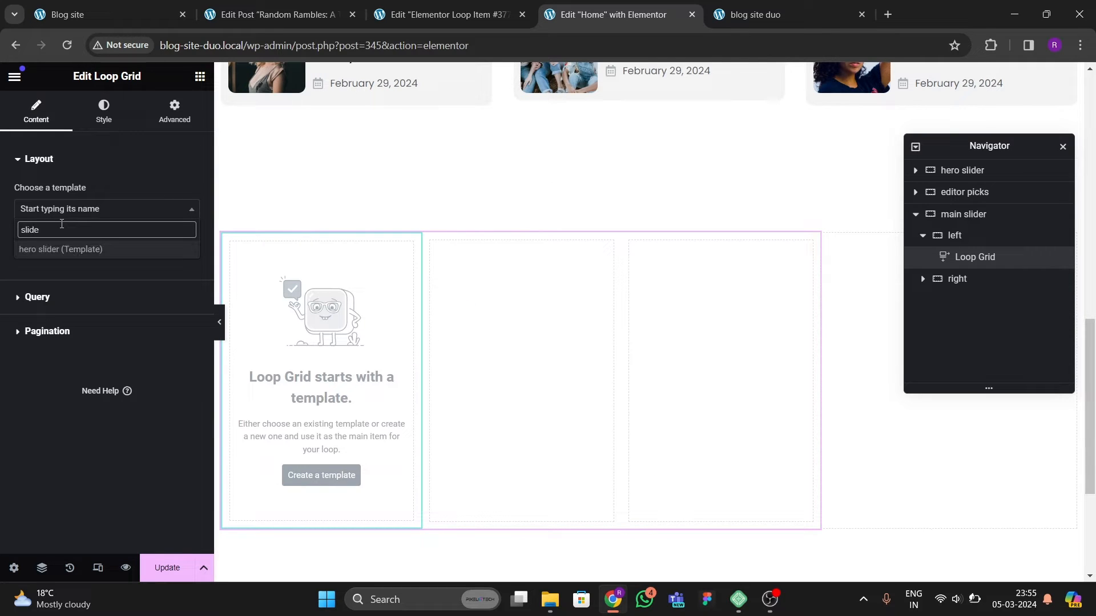
left_click(69, 248)
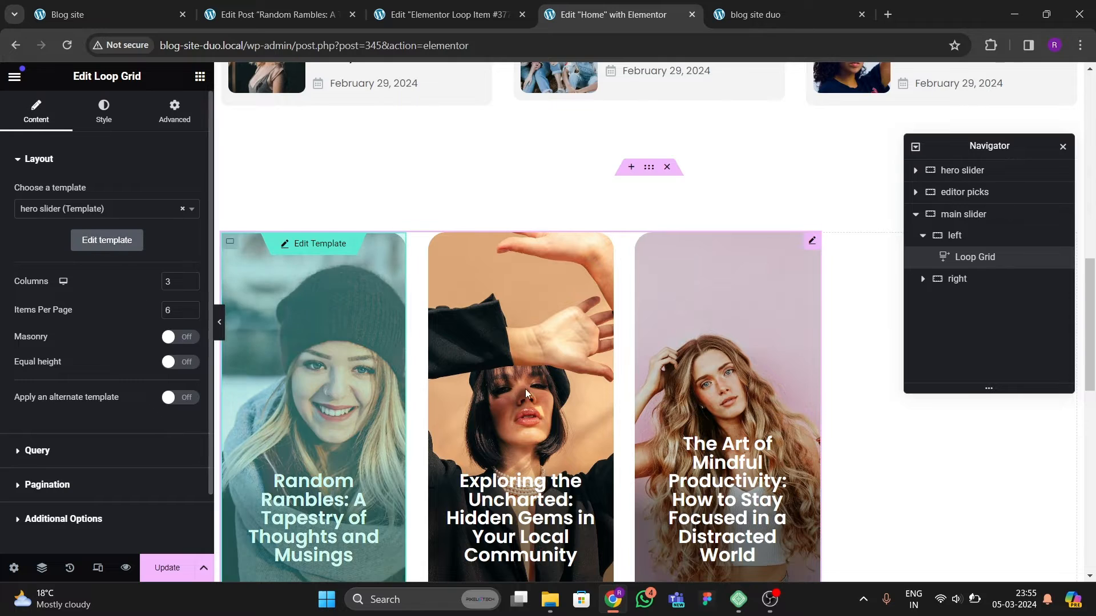
Step: Set the Loop Grid's template to Elementor Loop Item #377
scroll(525, 388, "down", 3)
left_click(71, 209)
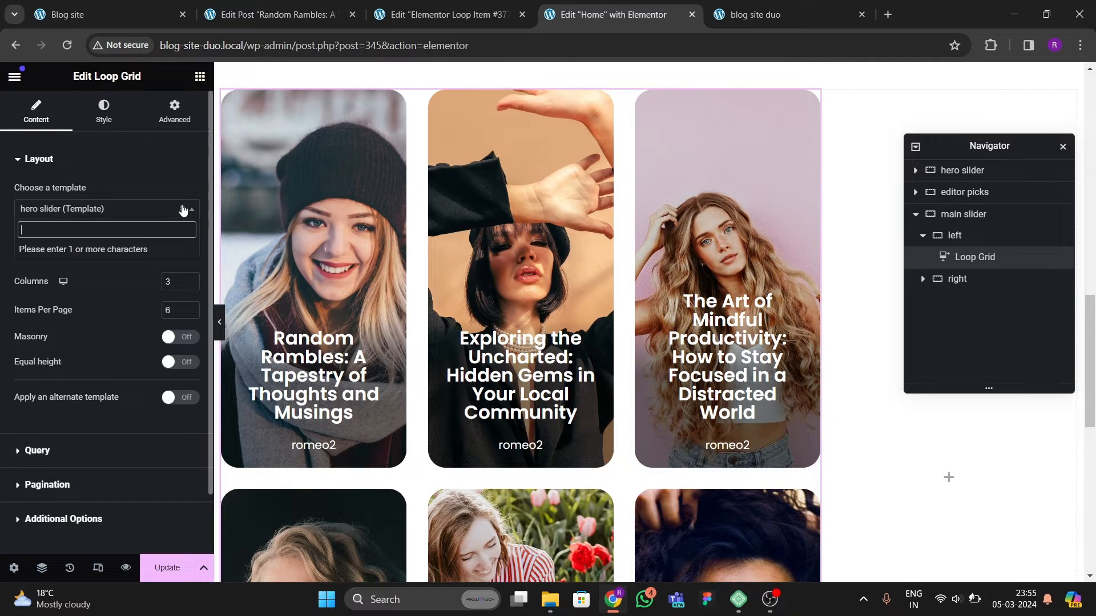
left_click(182, 209)
type("elementor")
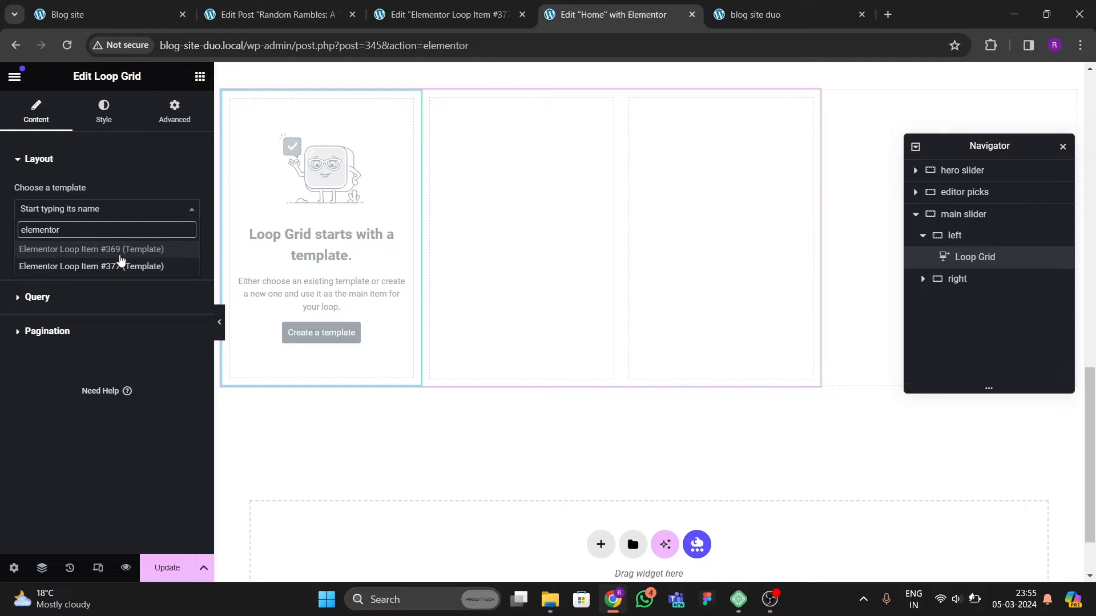
left_click(123, 267)
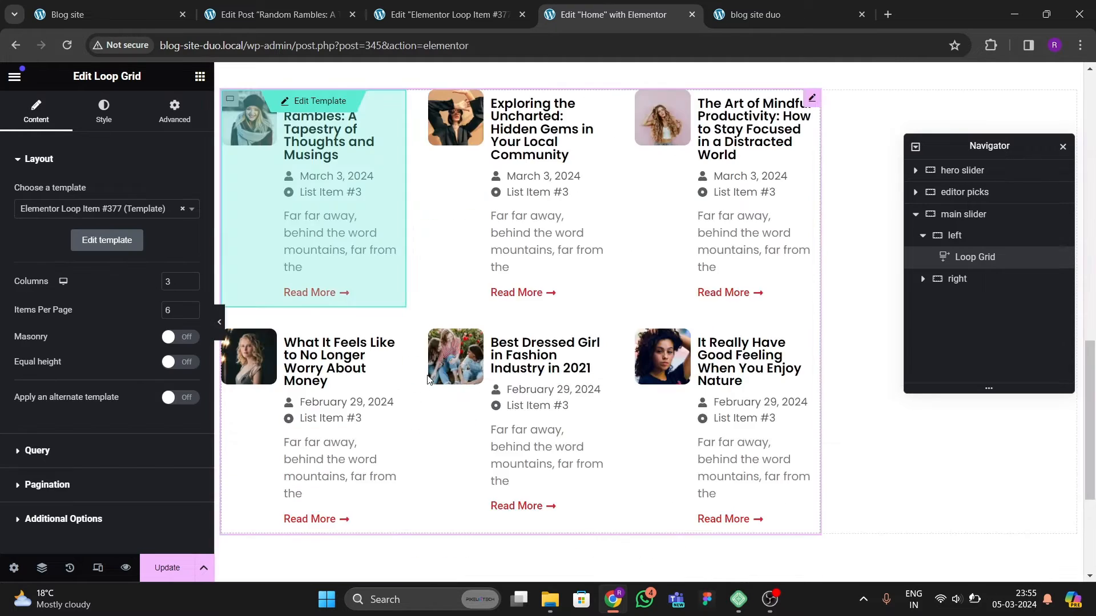
Step: Set the Loop Grid to 1 column and preview the post list with the editor panel hidden
scroll(452, 382, "up", 1)
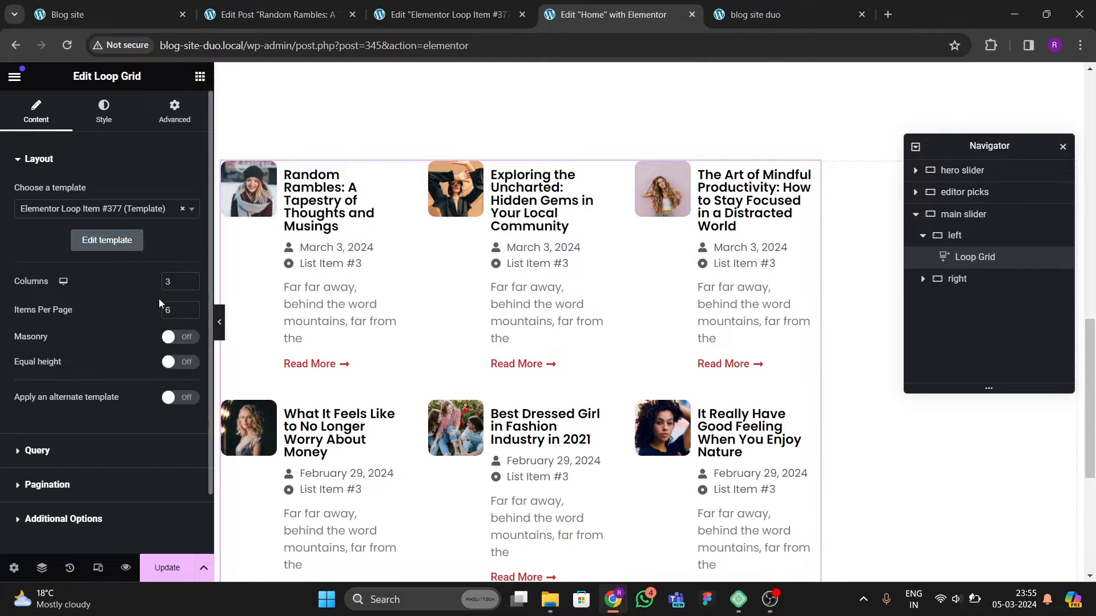
left_click(189, 286)
left_click(189, 286)
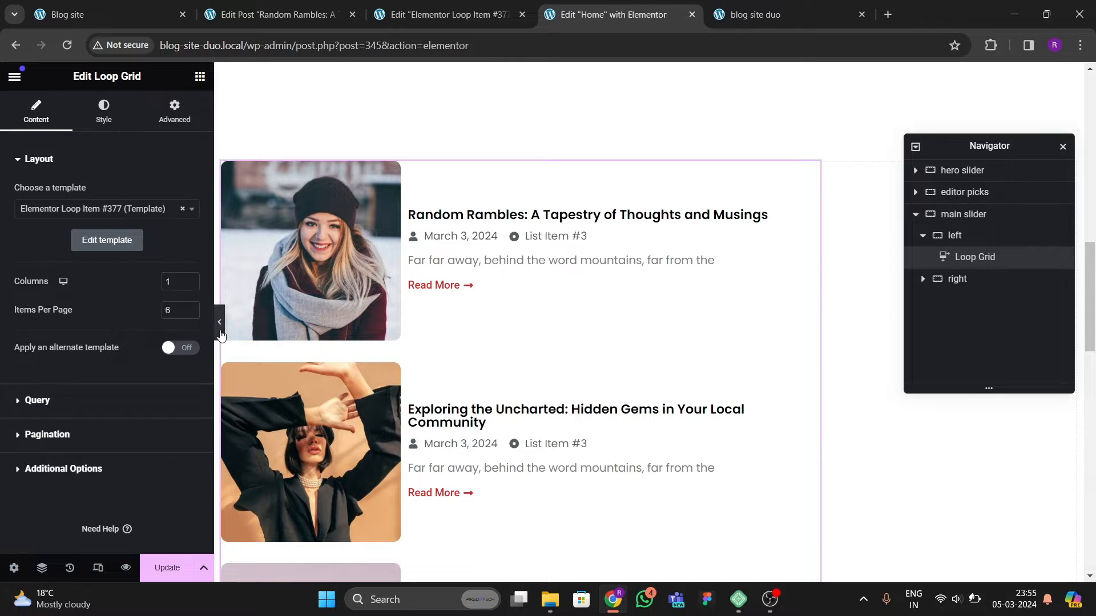
left_click(219, 322)
scroll(297, 394, "down", 3)
scroll(308, 383, "down", 9)
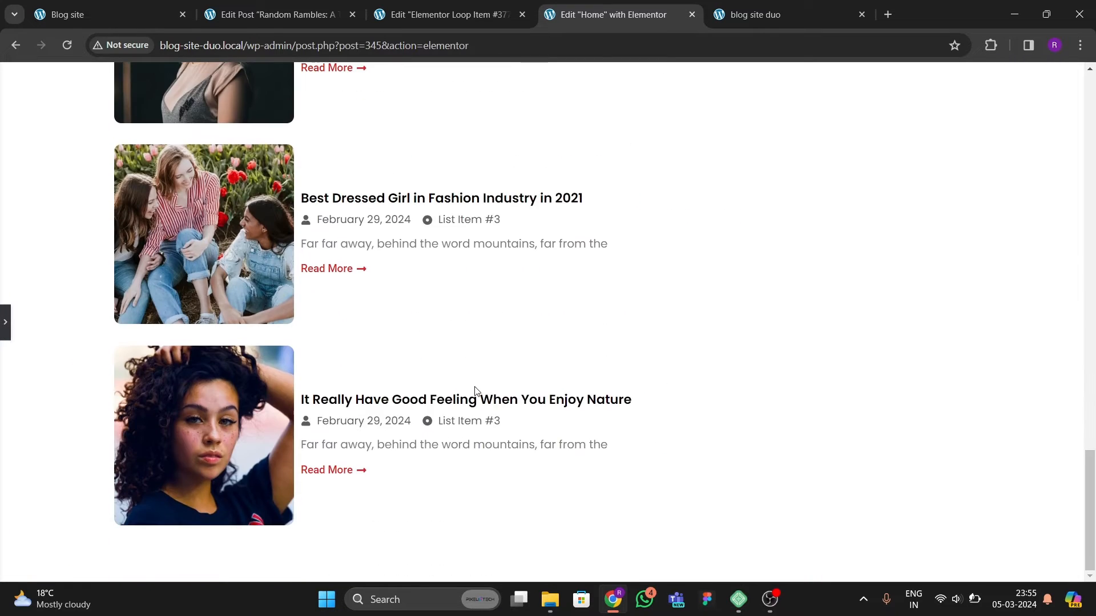
scroll(473, 391, "up", 11)
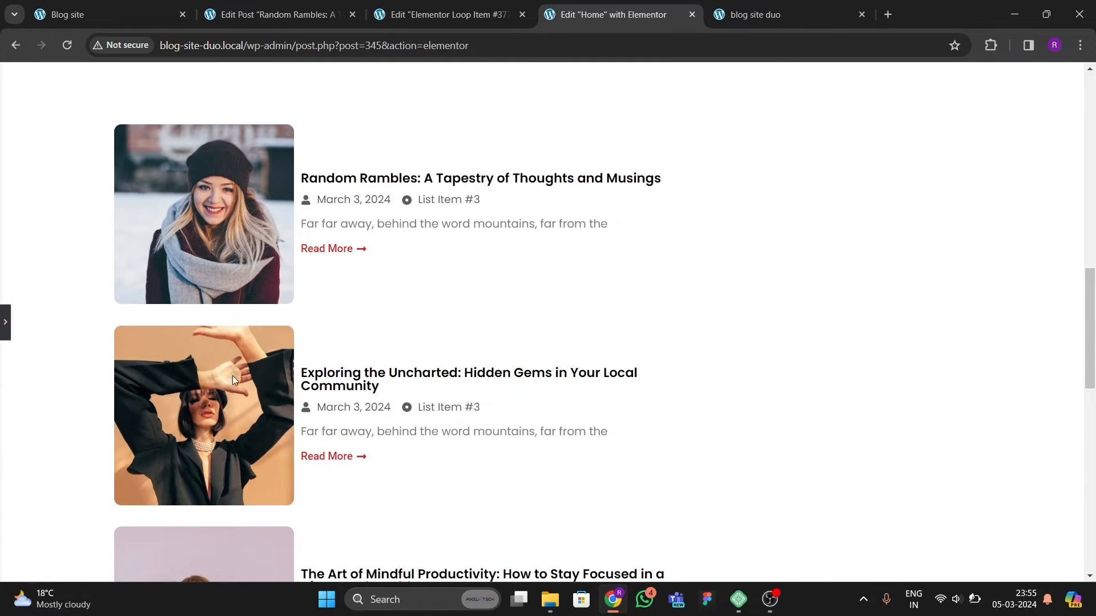
left_click(7, 337)
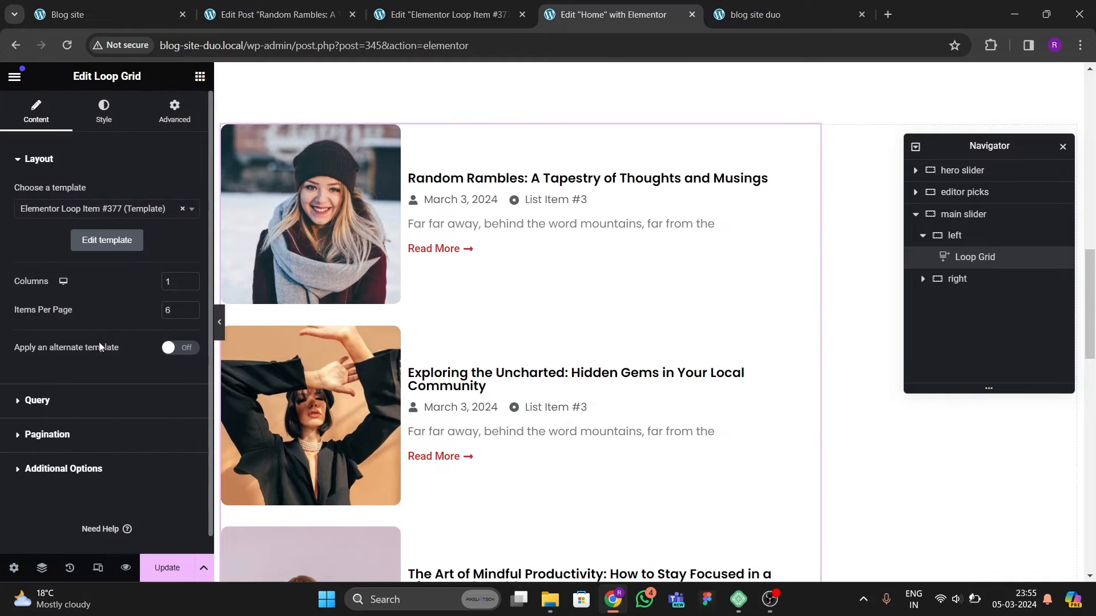
Step: Inspect the Loop Grid's Query and Additional Options sections and update the Home page
left_click(57, 401)
left_click(37, 194)
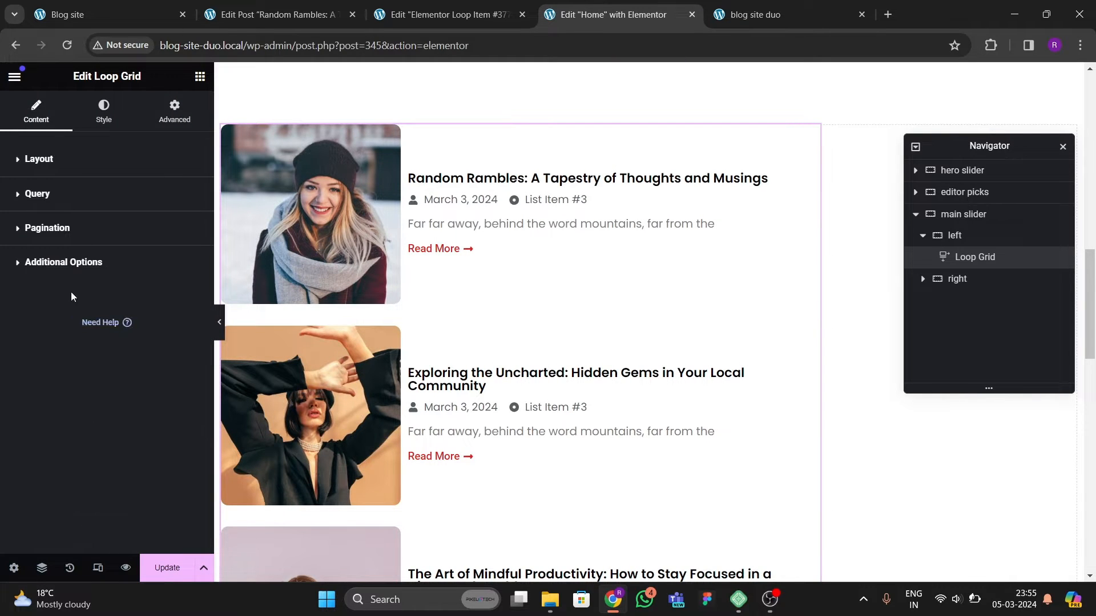
left_click(57, 263)
left_click(61, 269)
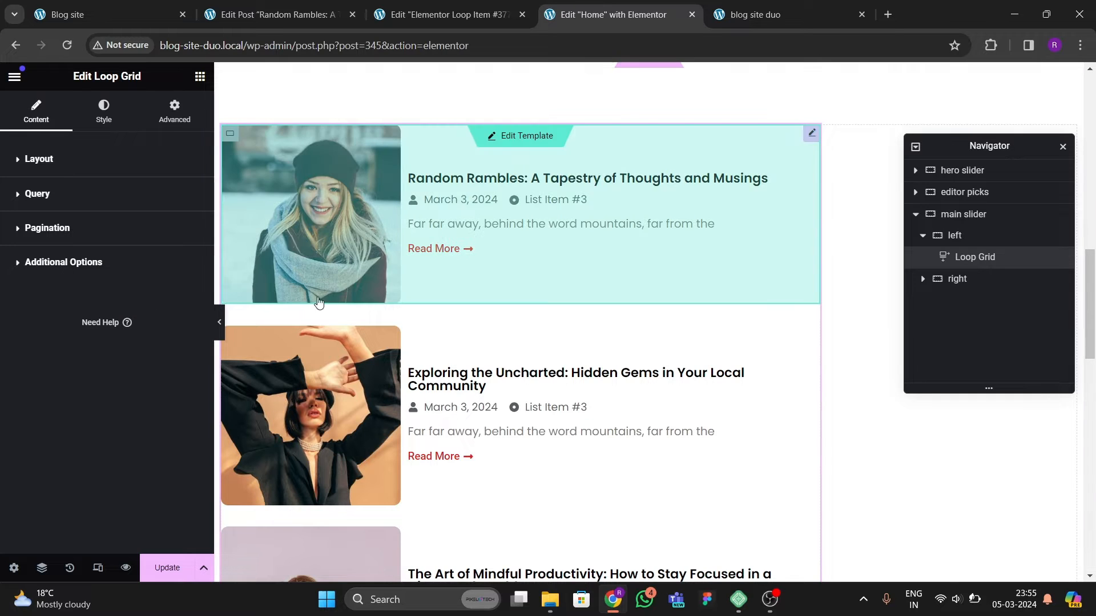
scroll(472, 370, "down", 5)
scroll(479, 366, "up", 6)
scroll(479, 366, "up", 5)
scroll(476, 379, "down", 10)
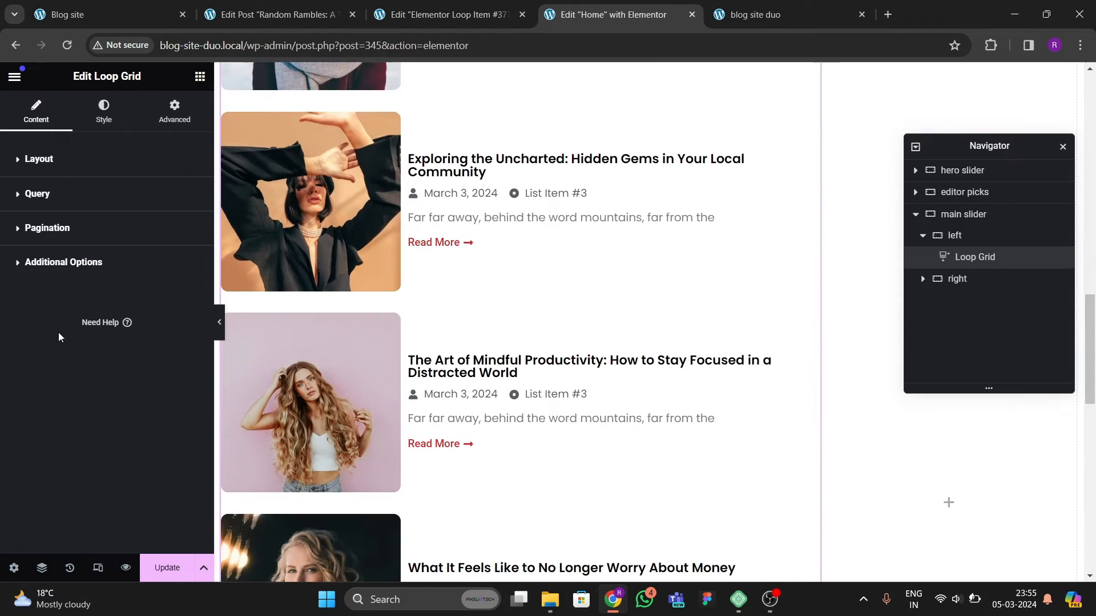
left_click(160, 568)
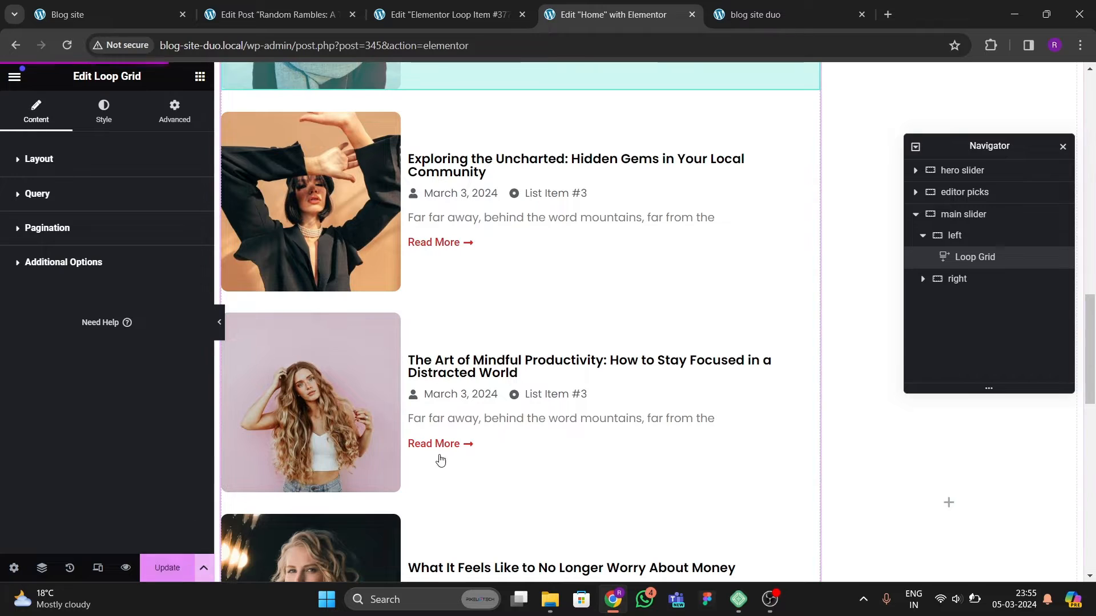
Step: Reload the live blog site duo homepage and review the new post list
left_click(759, 14)
key("F5")
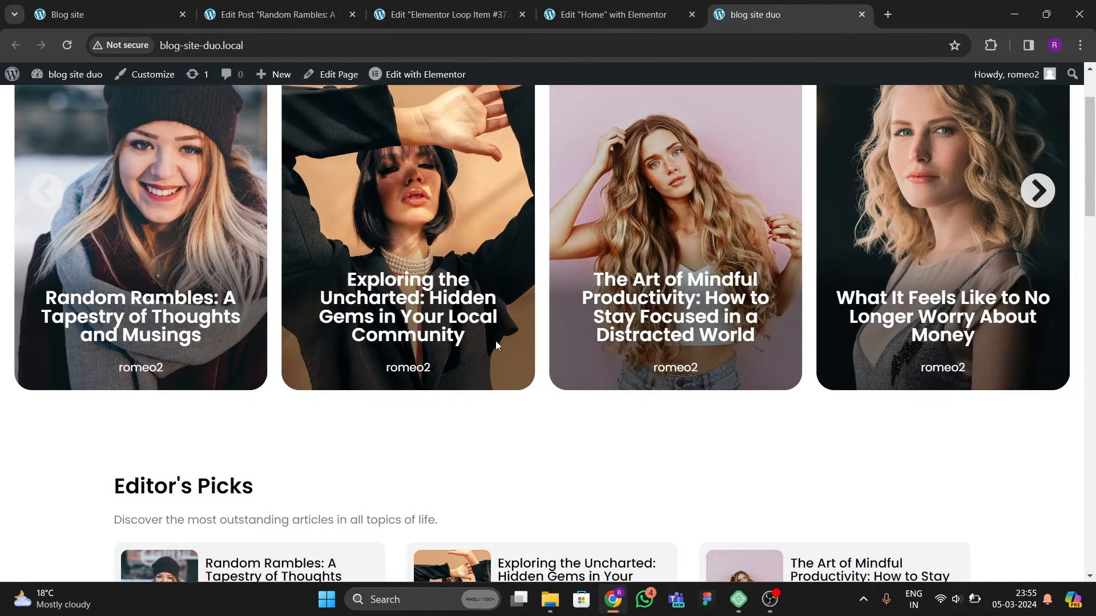
scroll(495, 340, "down", 5)
scroll(390, 334, "down", 11)
scroll(374, 341, "up", 4)
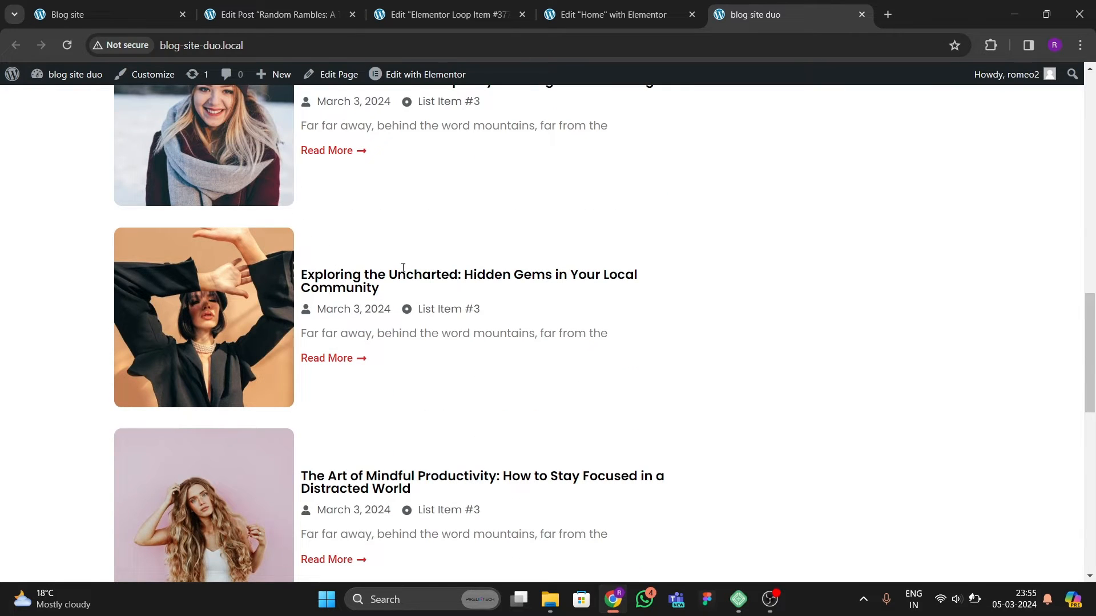
Step: In the loop item template, center the outer container's content horizontally and vertically
left_click(442, 16)
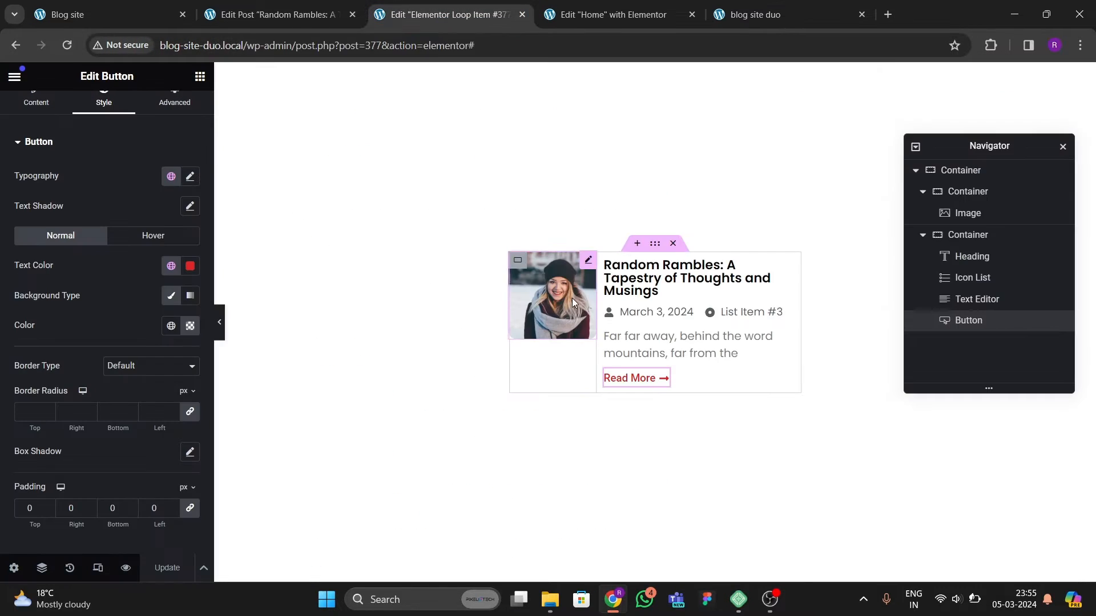
left_click(945, 170)
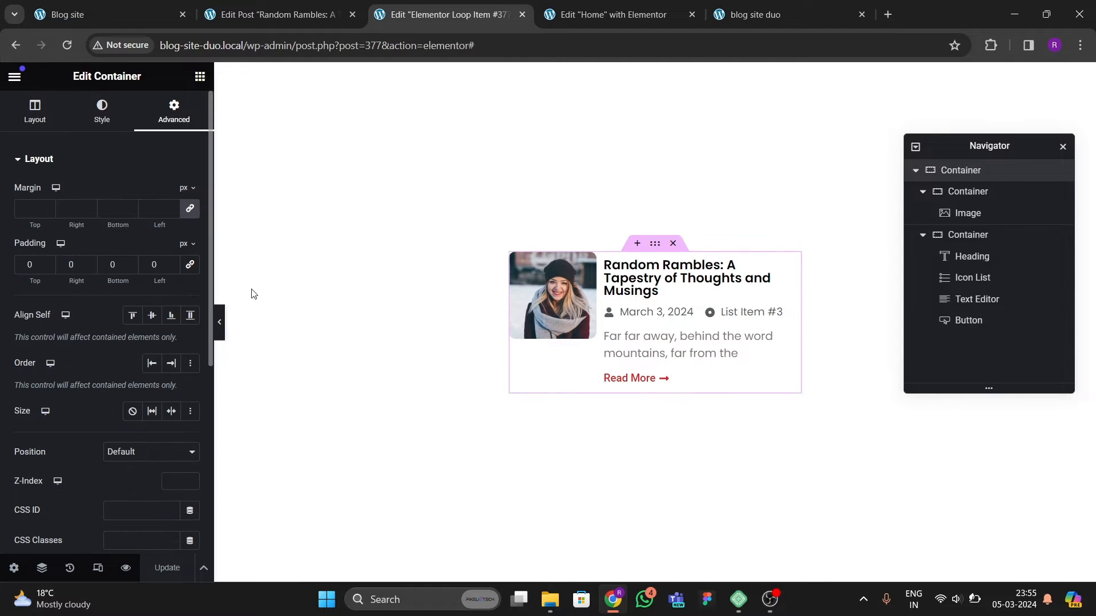
left_click(35, 111)
scroll(116, 411, "down", 3)
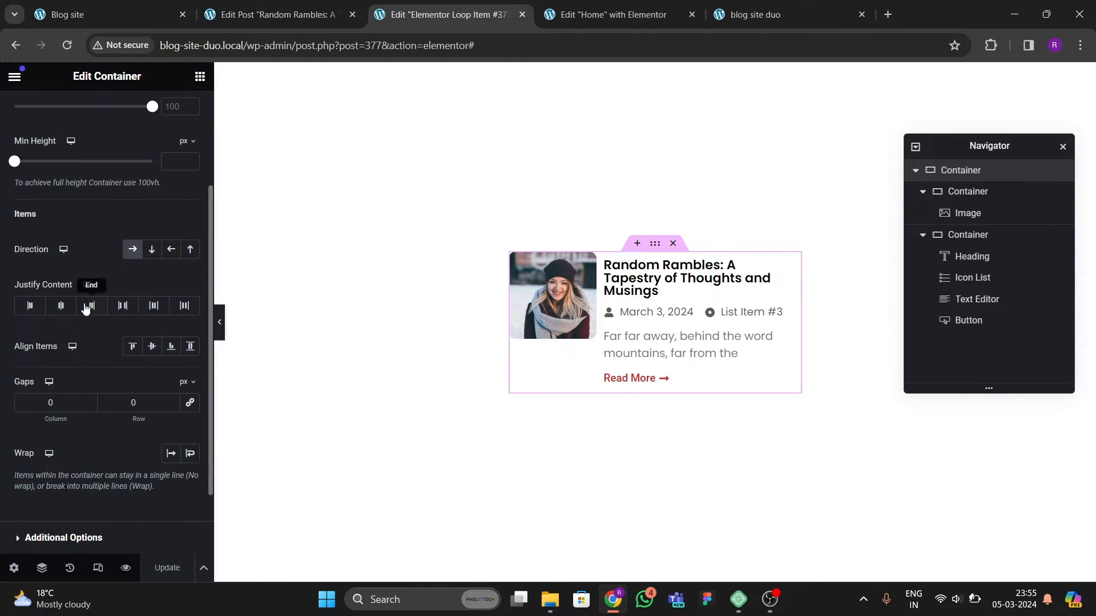
left_click(57, 308)
left_click(152, 347)
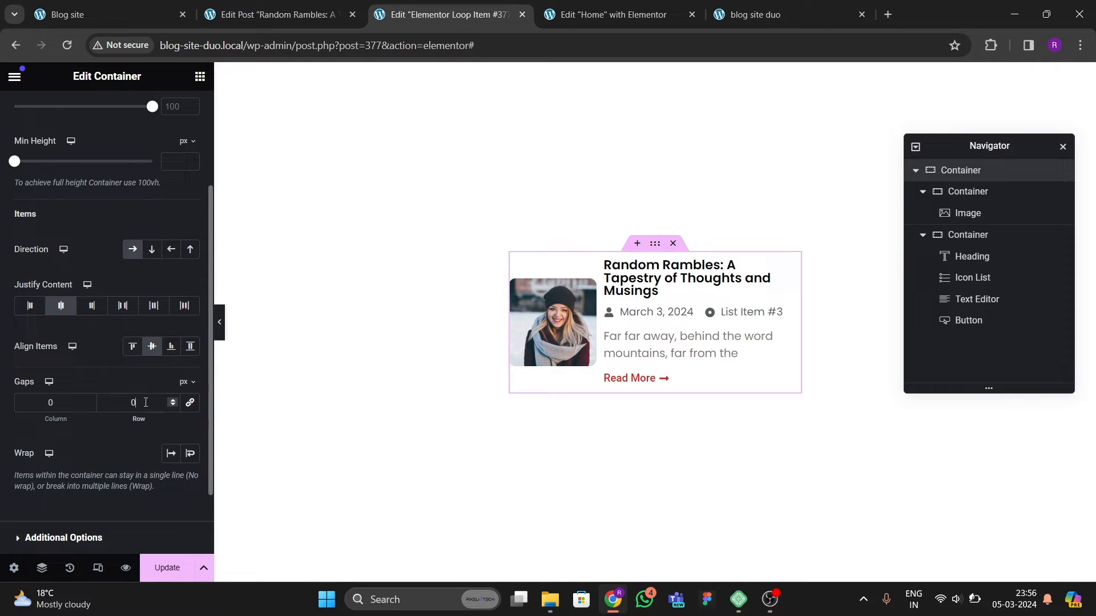
Step: Set the outer container's linked column and row gaps to 25 px
left_click(191, 406)
left_click_drag(142, 404, 125, 404)
type("10")
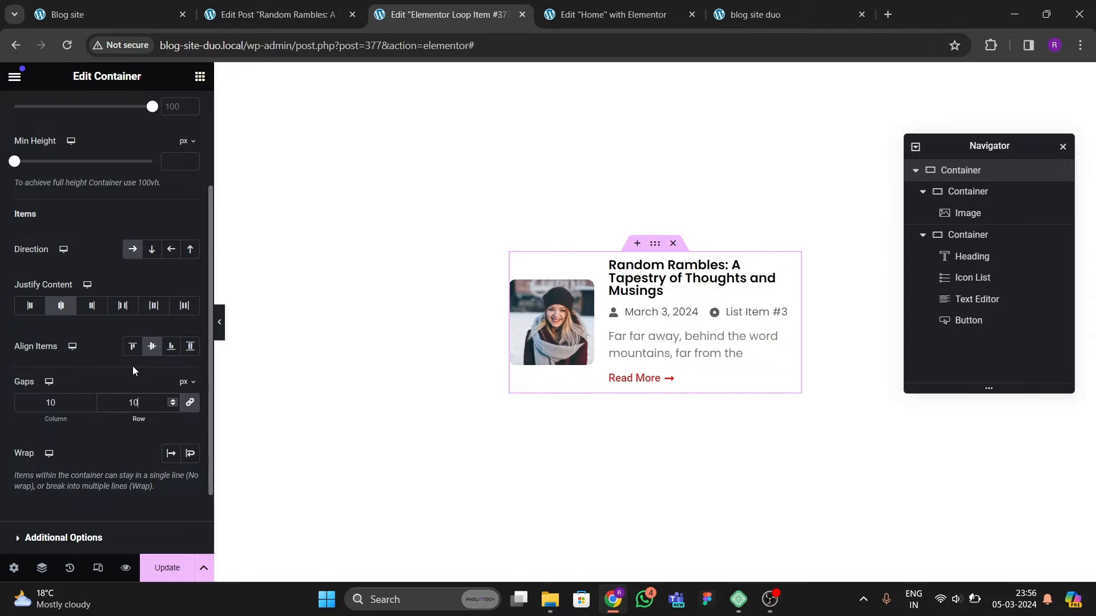
key("Left")
key("BackSpace")
type("2")
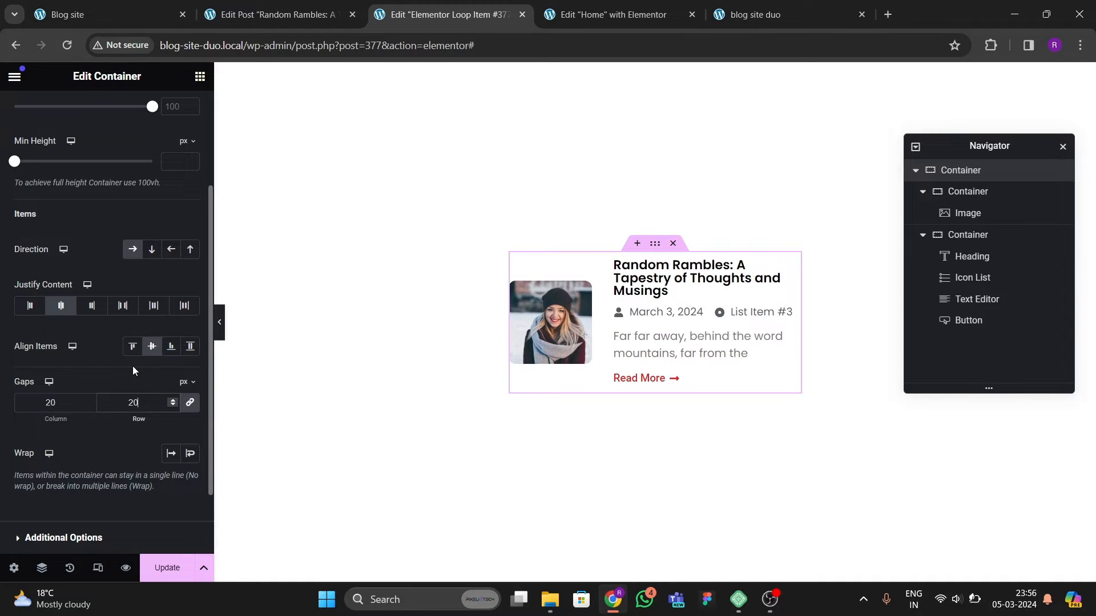
type("25")
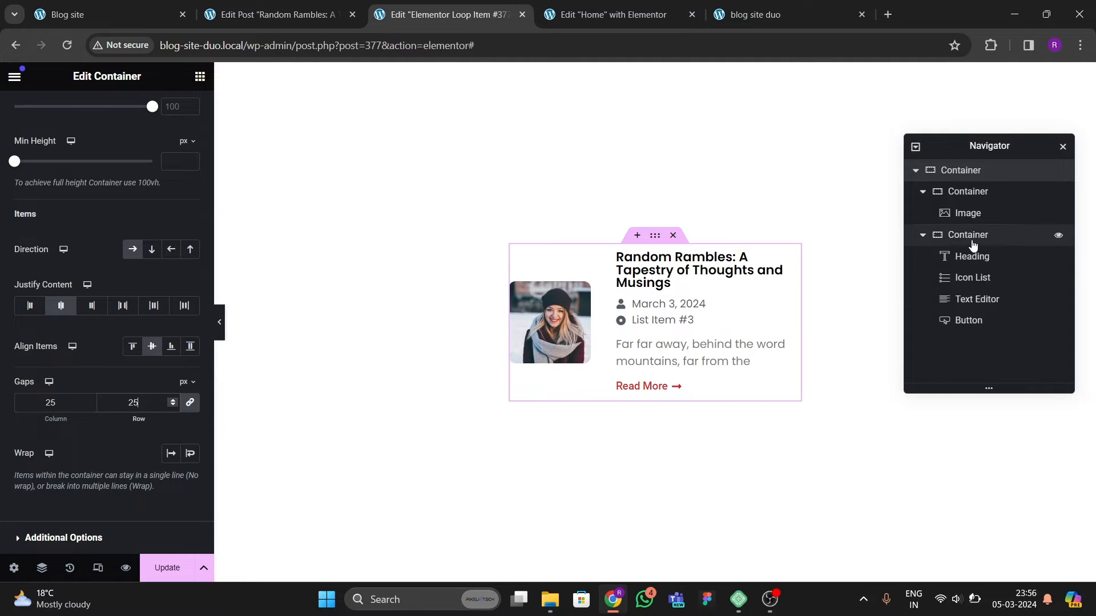
Step: Increase the post title heading's font size to 22 px
left_click(966, 237)
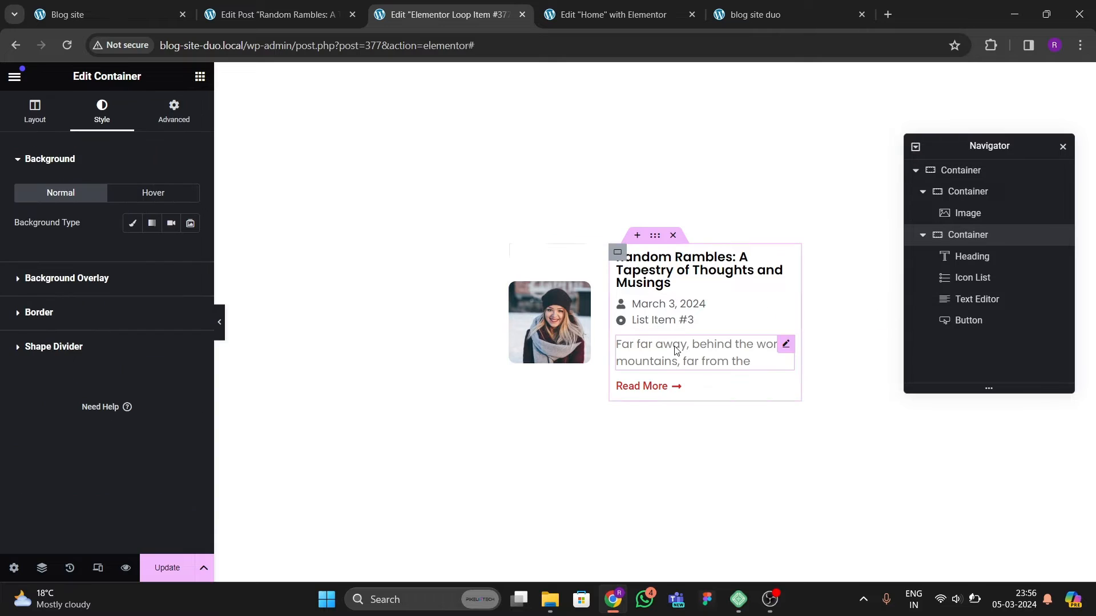
left_click(675, 266)
left_click(189, 254)
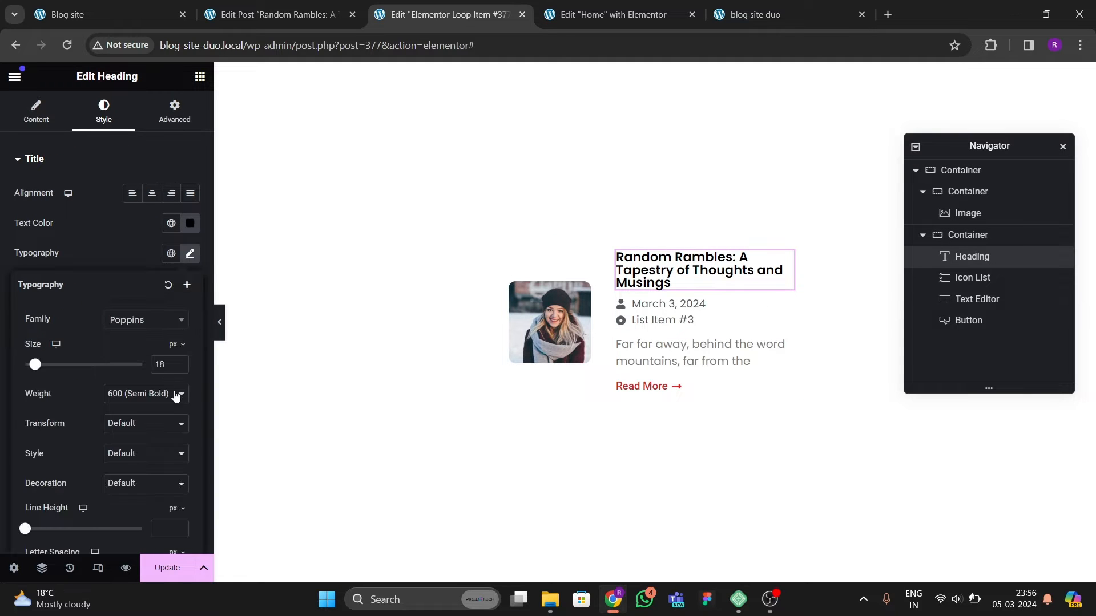
left_click(181, 363)
left_click(181, 363)
left_click(181, 363)
left_click(181, 363)
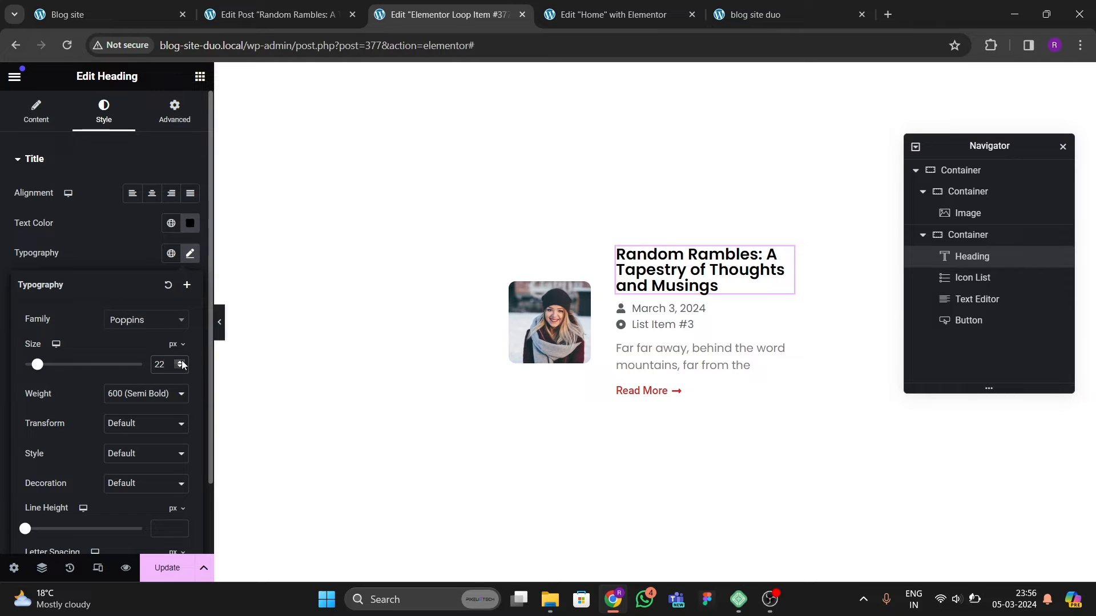
Step: Update the loop item template
left_click(778, 16)
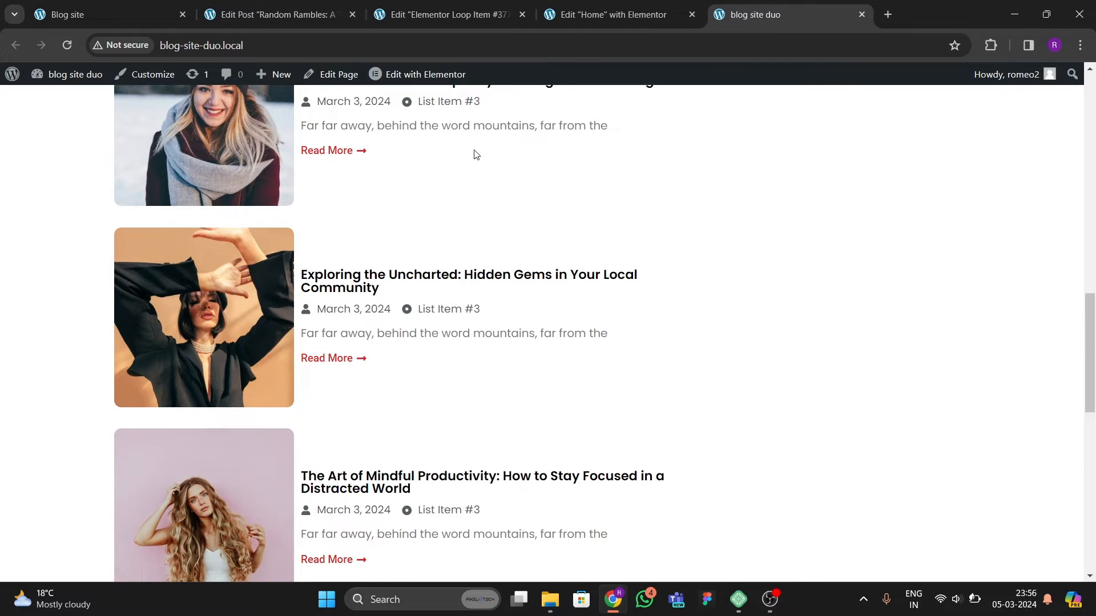
left_click(430, 15)
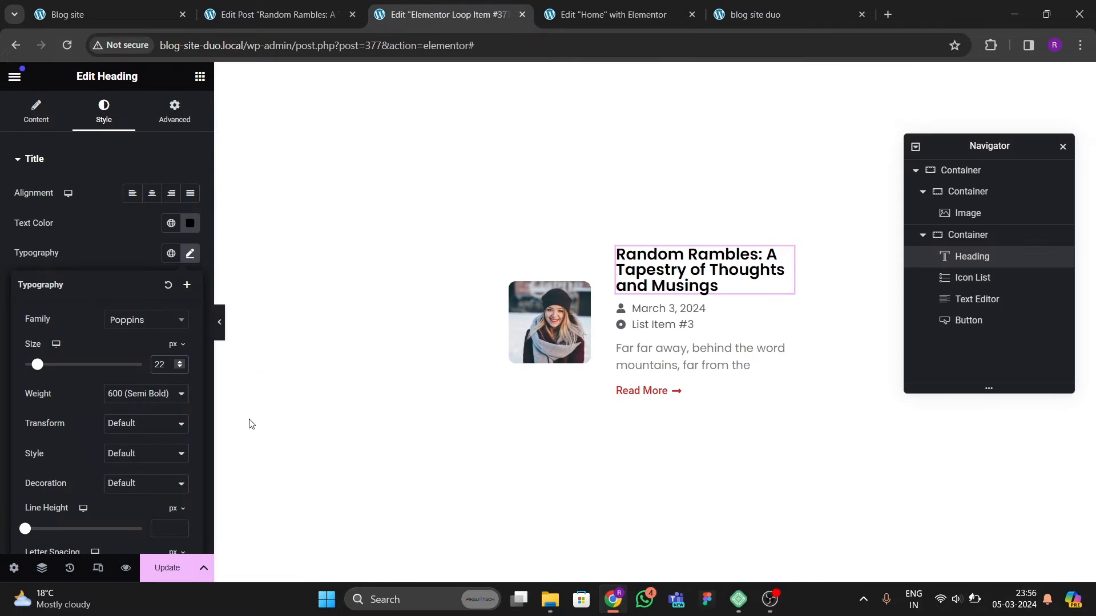
left_click(172, 570)
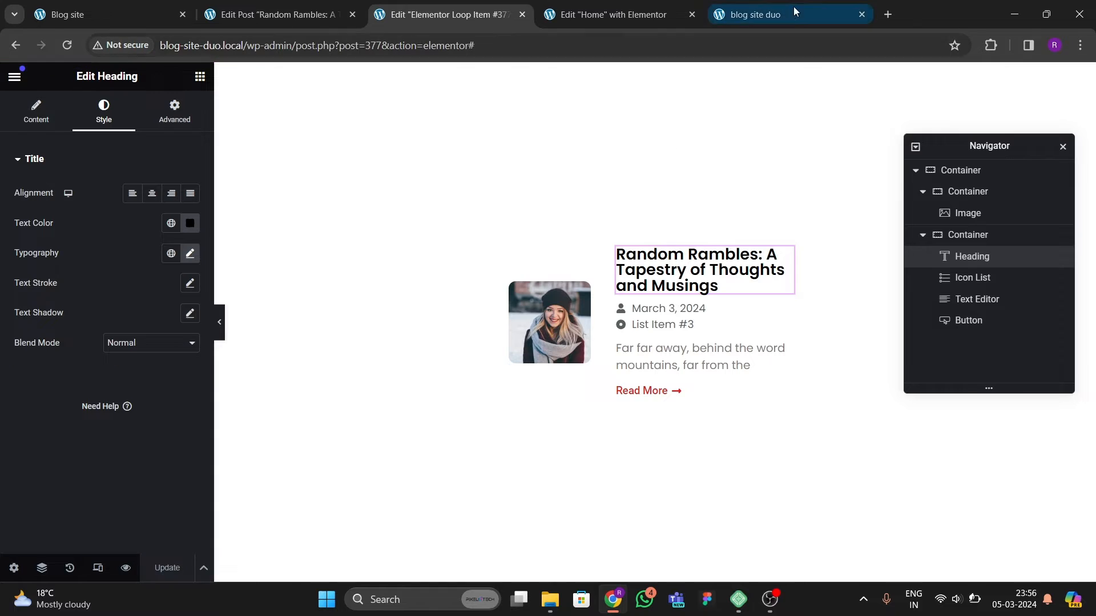
Step: Reload the live blog site duo homepage and review the restyled post list
left_click(794, 12)
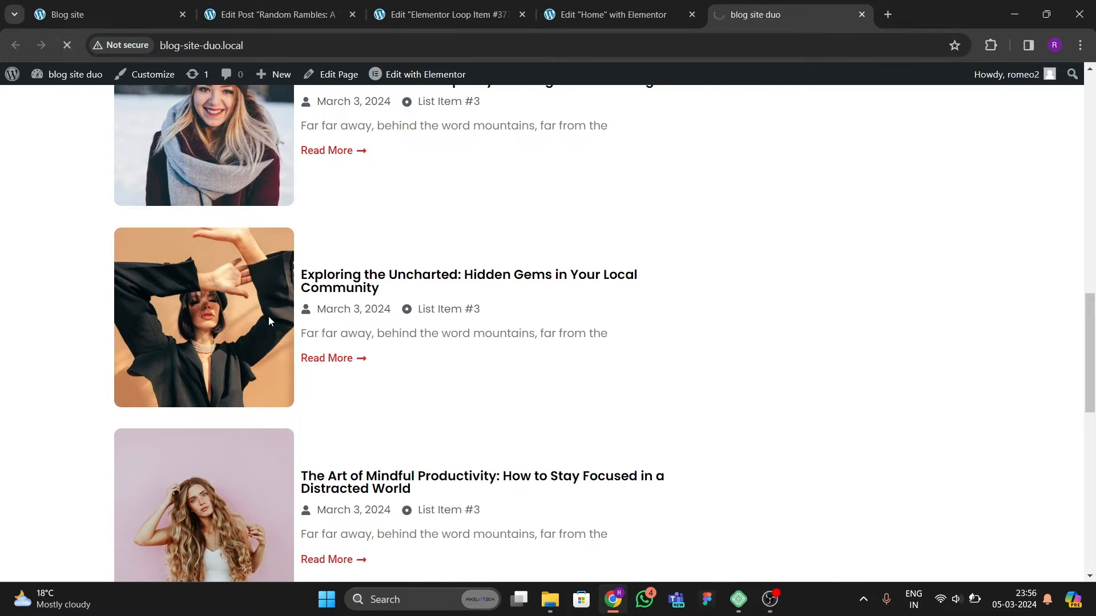
scroll(325, 366, "up", 8)
scroll(426, 400, "down", 5)
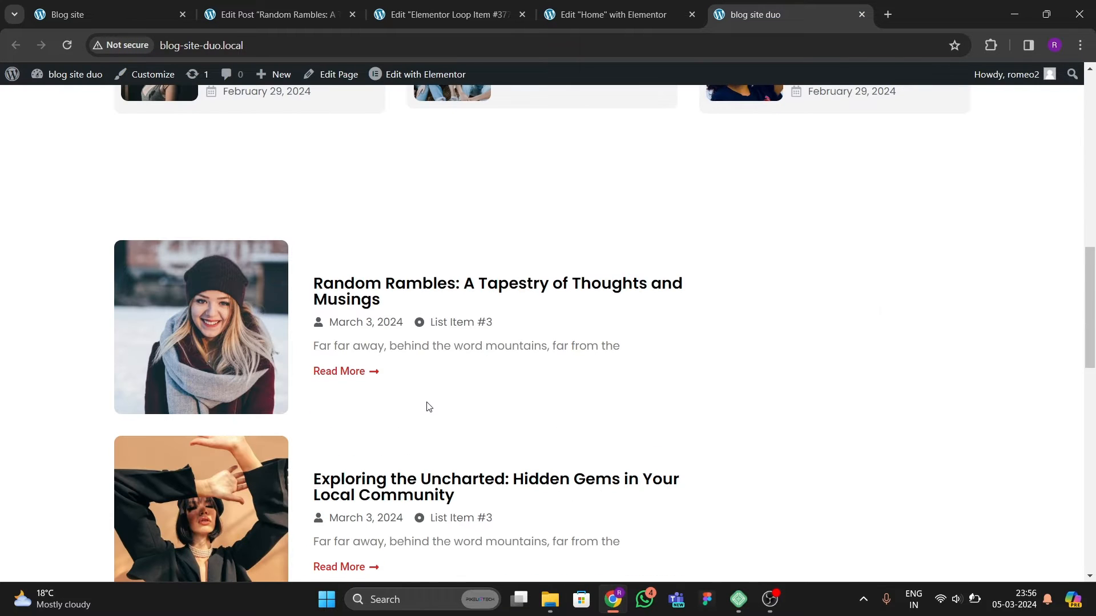
scroll(274, 358, "down", 10)
scroll(324, 419, "up", 1)
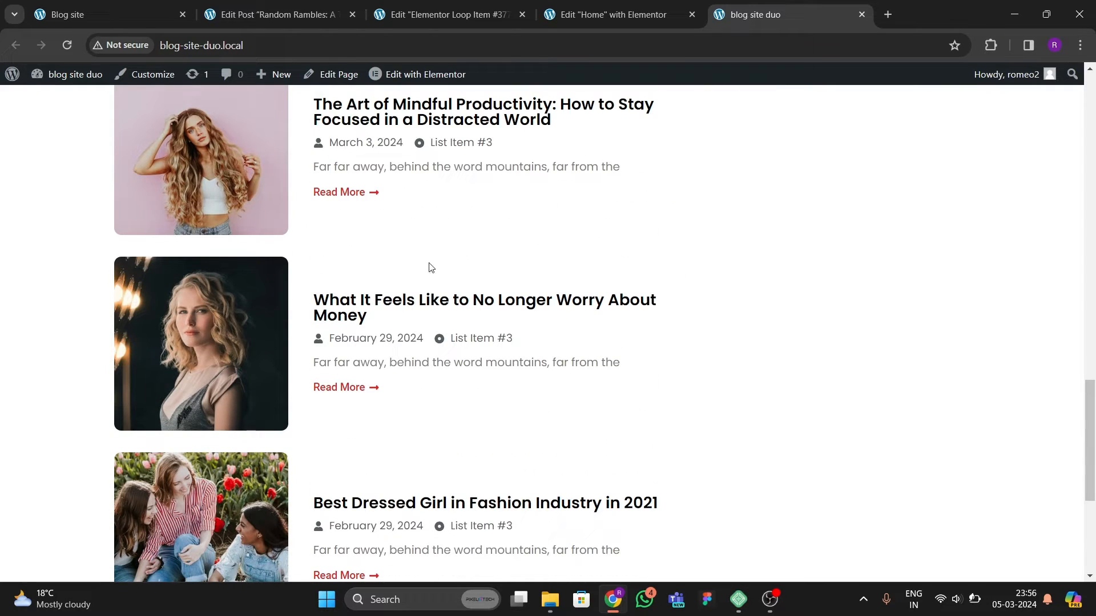
Step: Link the post title heading to the Post URL dynamic tag
left_click(457, 16)
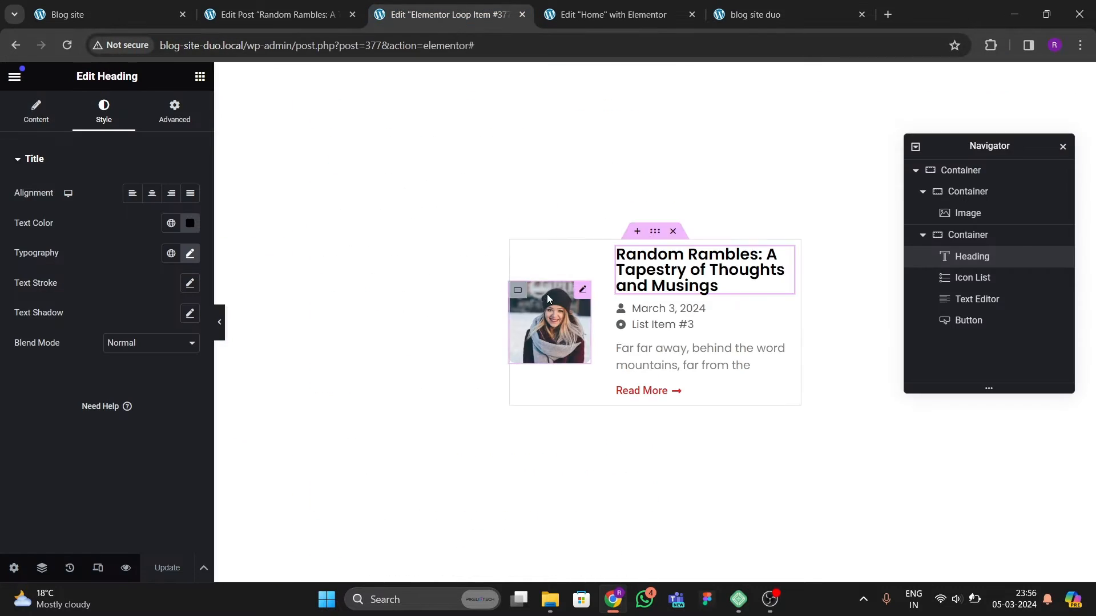
left_click(61, 117)
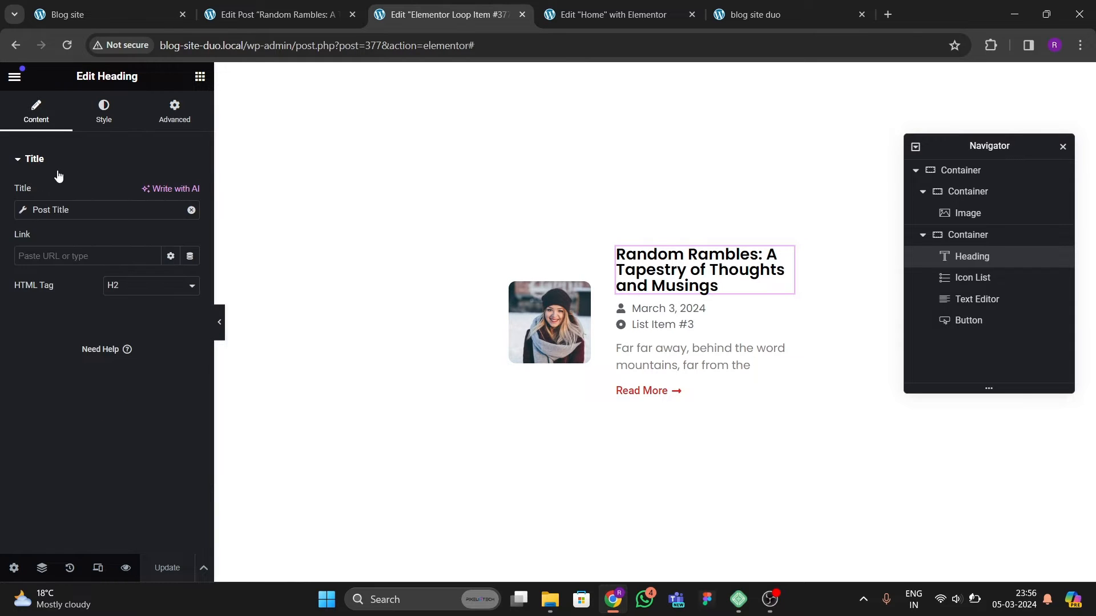
left_click(190, 256)
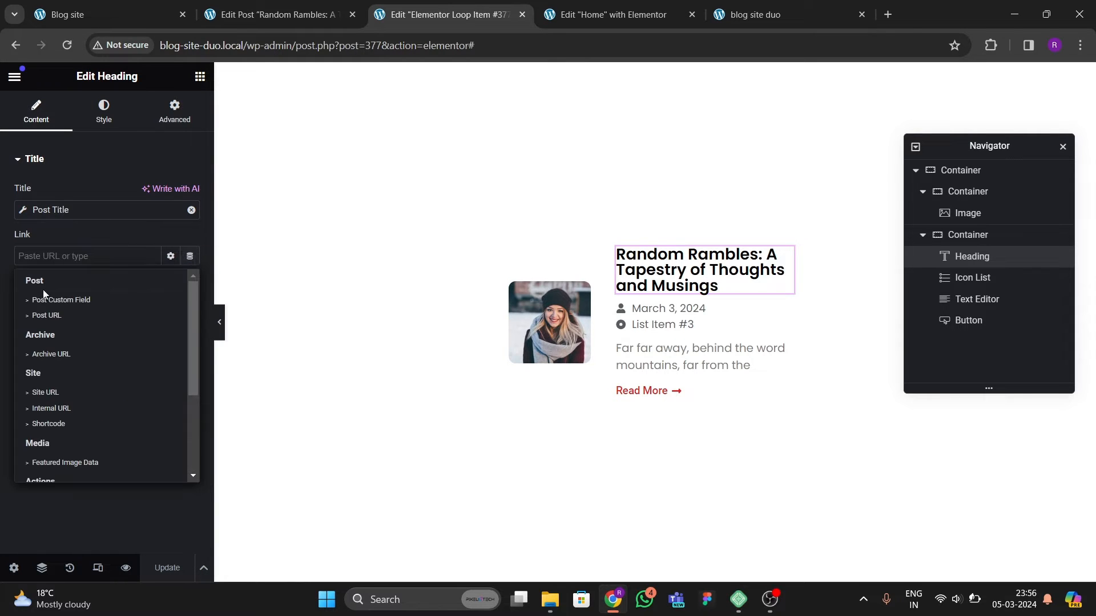
left_click(37, 316)
Step: Set the featured image's link to Custom URL using the Post URL dynamic tag
left_click(565, 336)
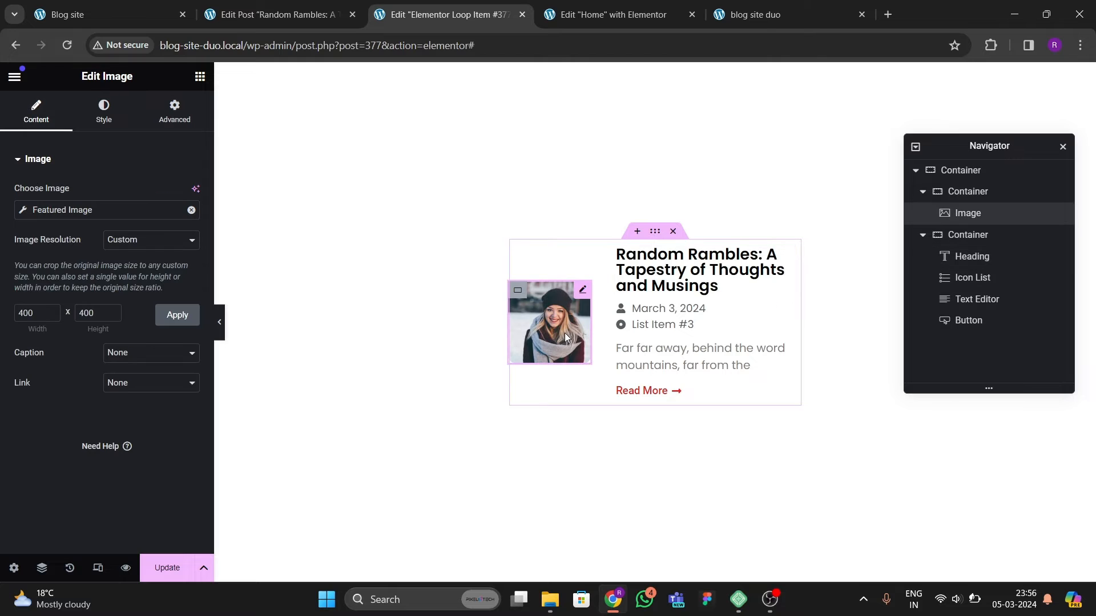
left_click(167, 382)
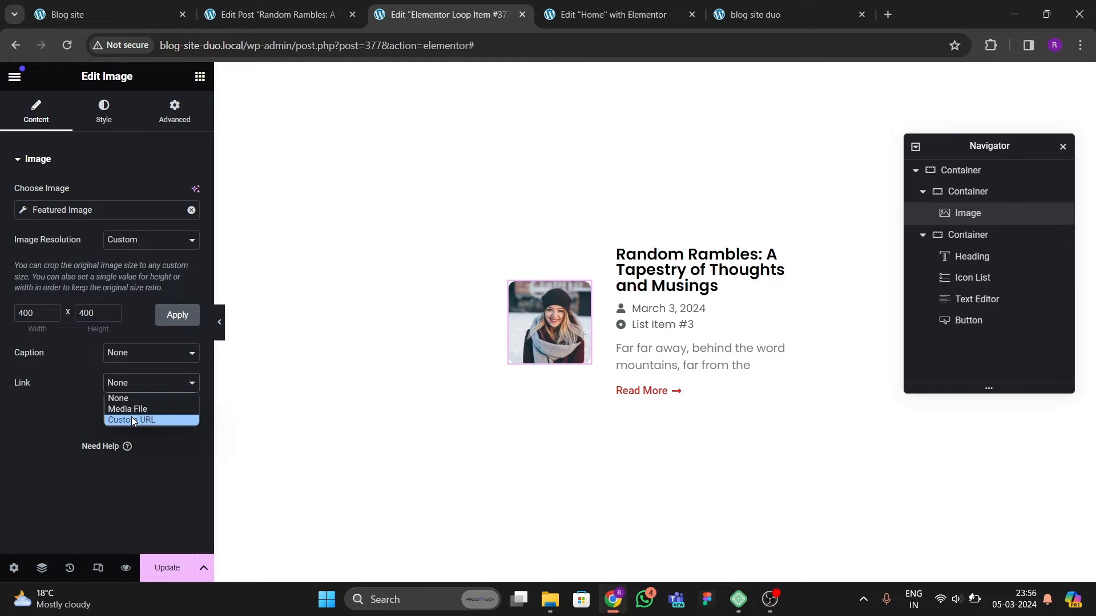
left_click(122, 422)
left_click(189, 413)
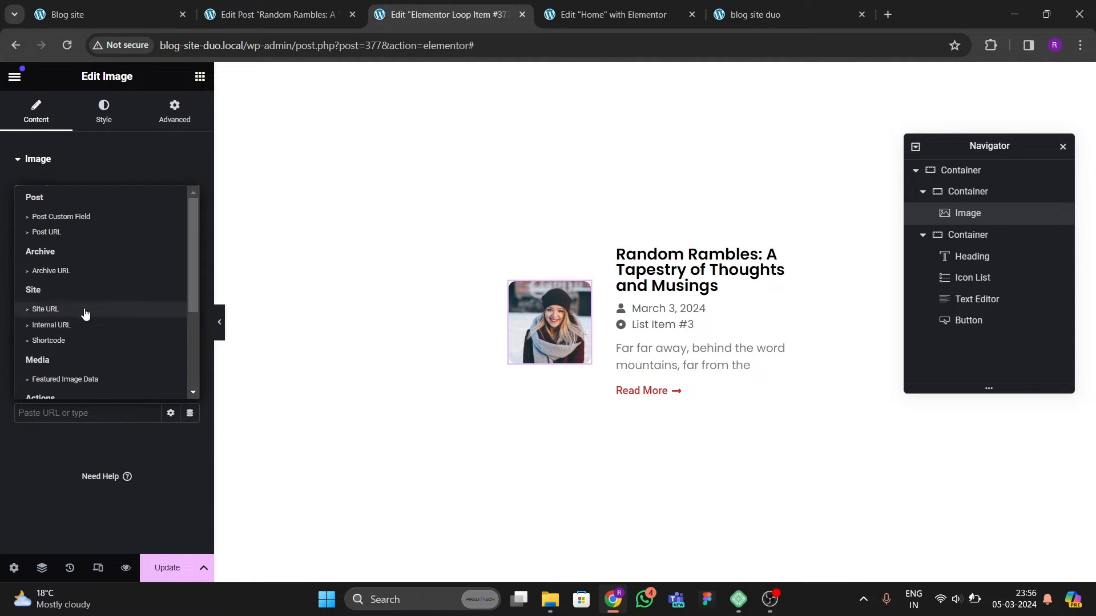
left_click(49, 233)
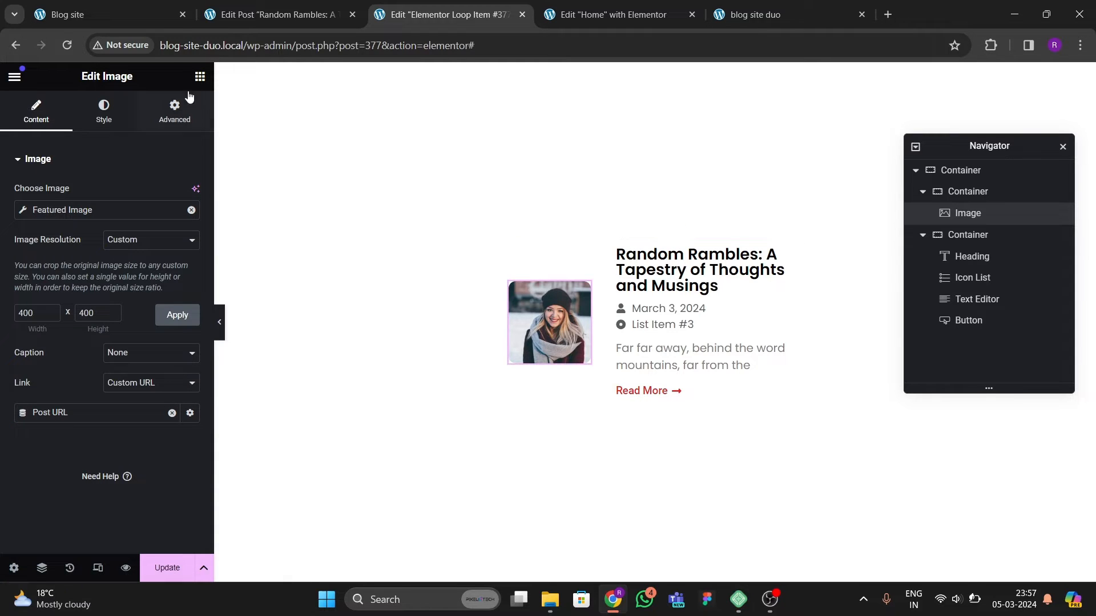
Step: Compare with the original Blog site and browse the image's Motion Effects and Transform settings
left_click(68, 15)
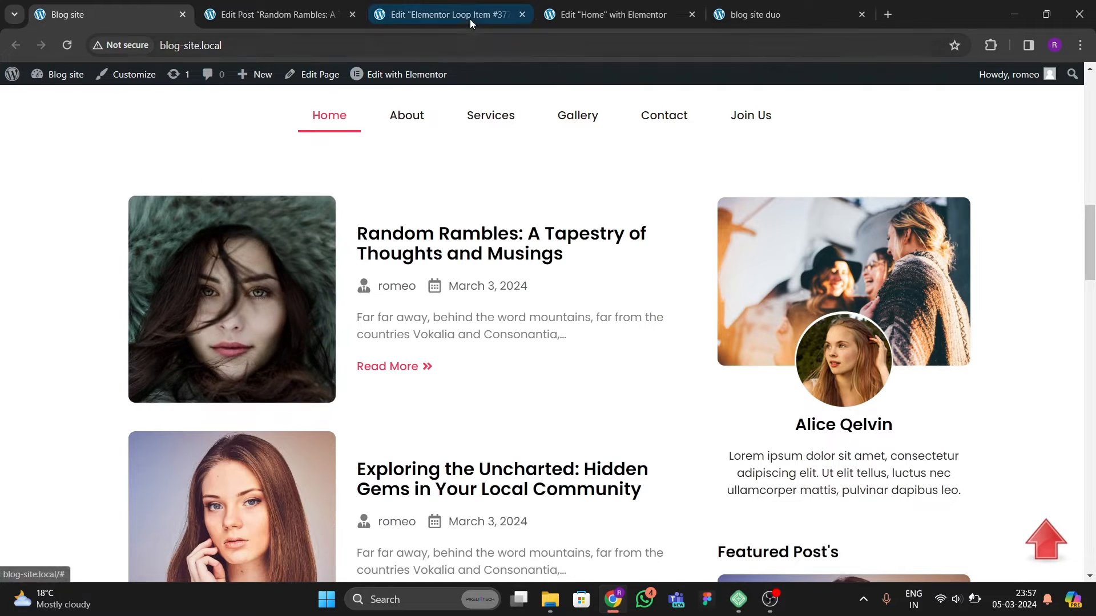
left_click(442, 14)
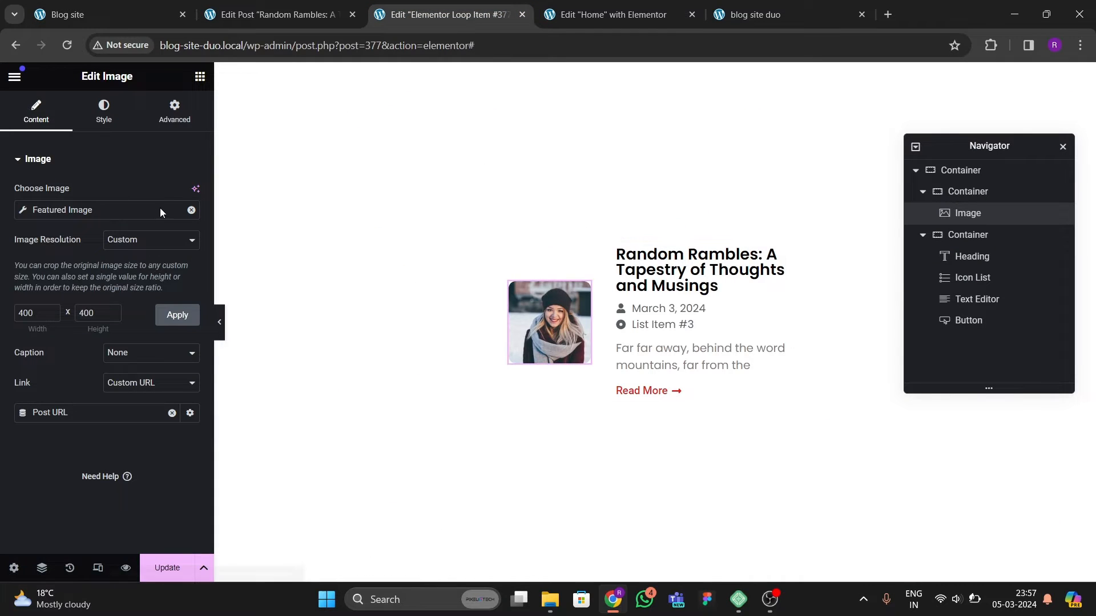
left_click(162, 121)
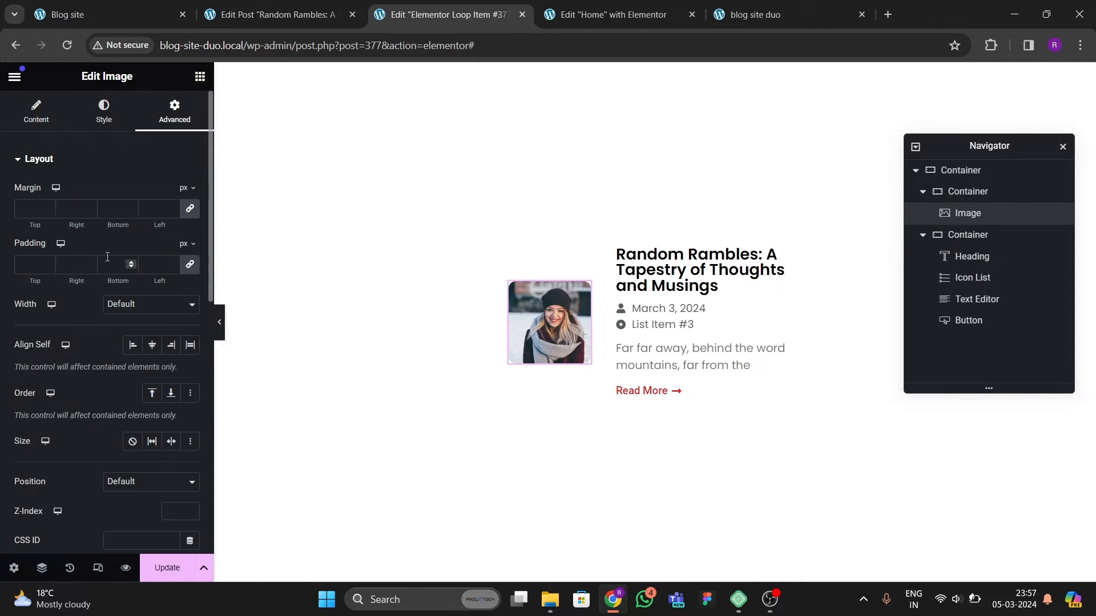
scroll(107, 257, "down", 8)
left_click(952, 597)
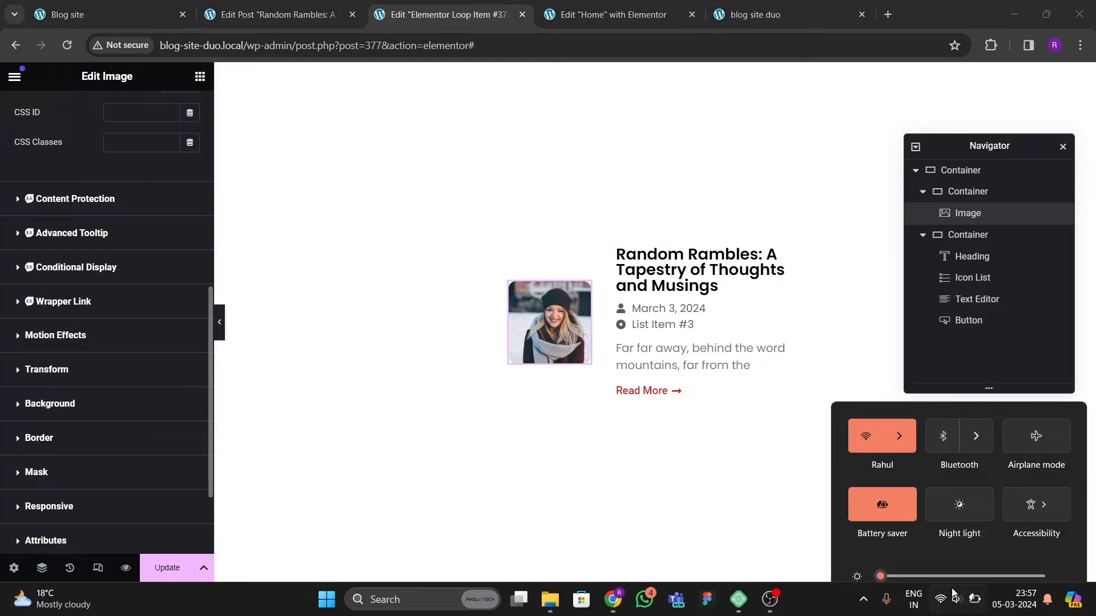
left_click(952, 596)
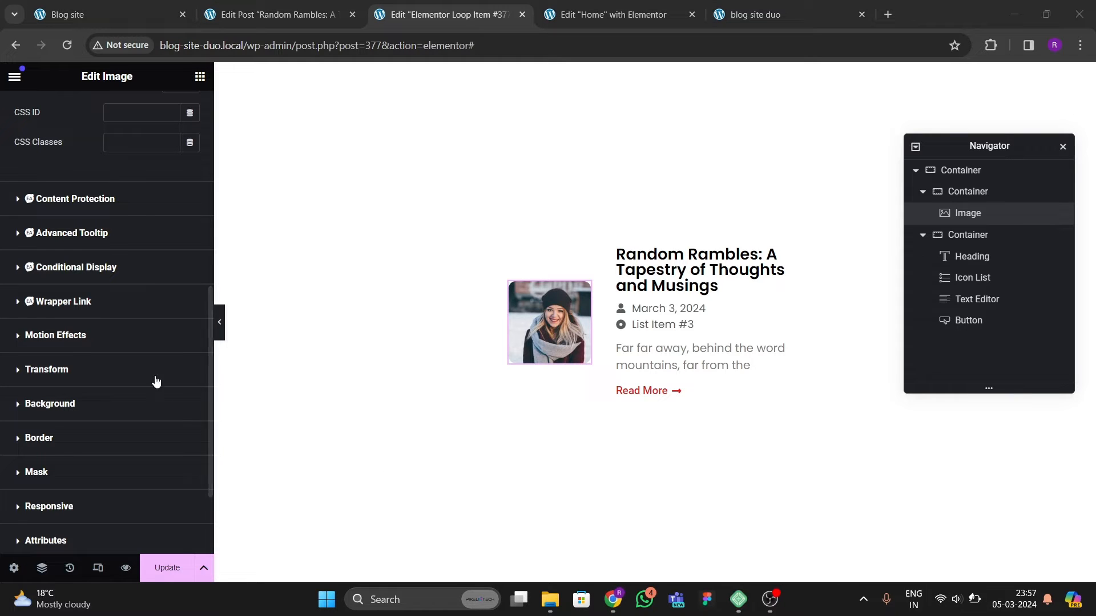
left_click(69, 335)
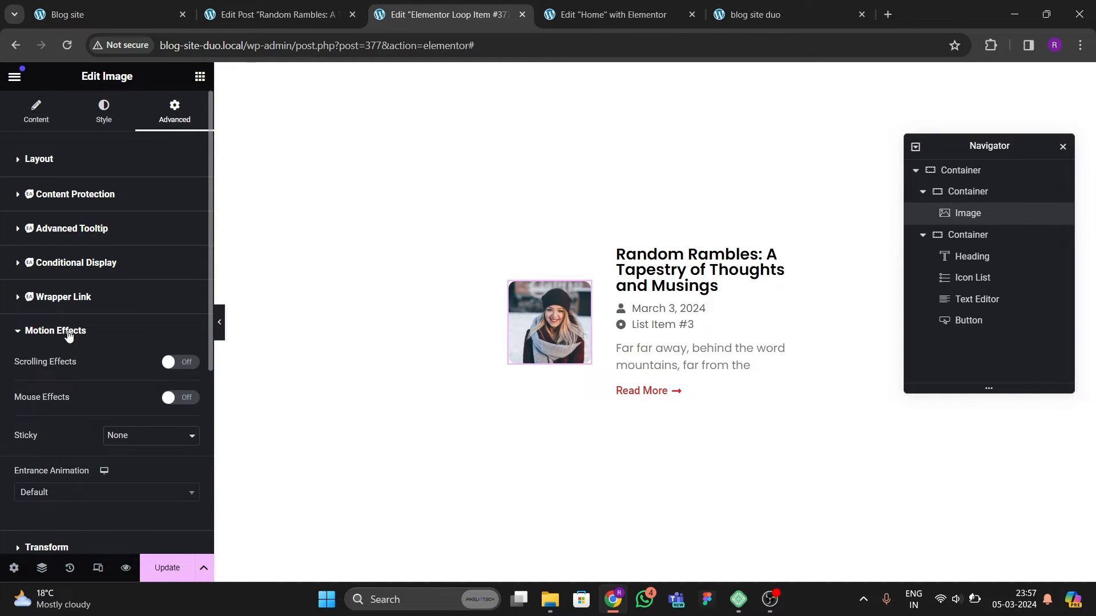
scroll(68, 335, "down", 5)
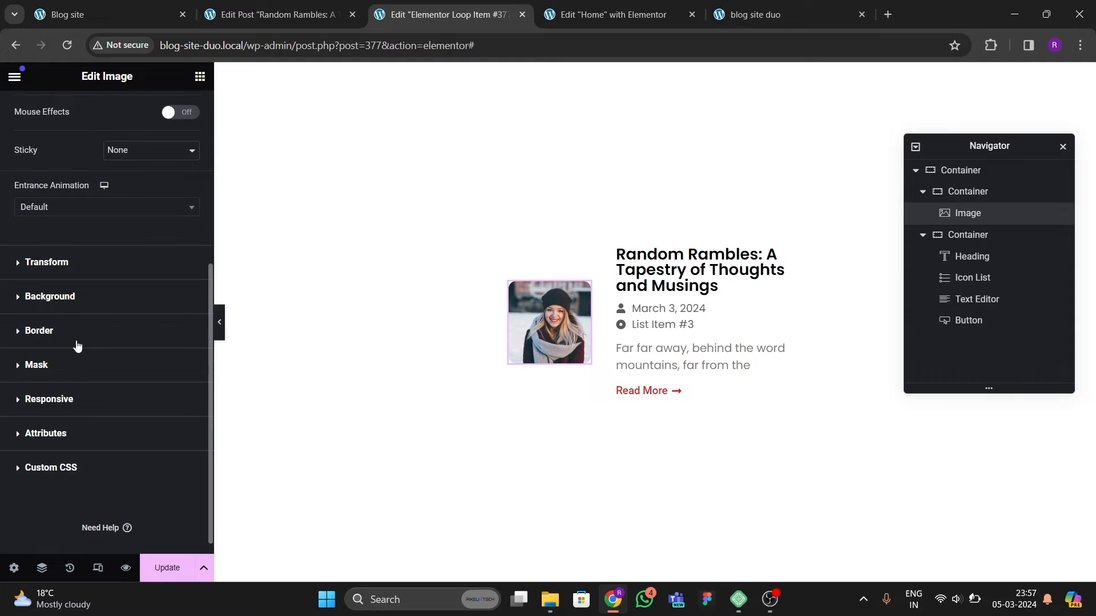
left_click(60, 264)
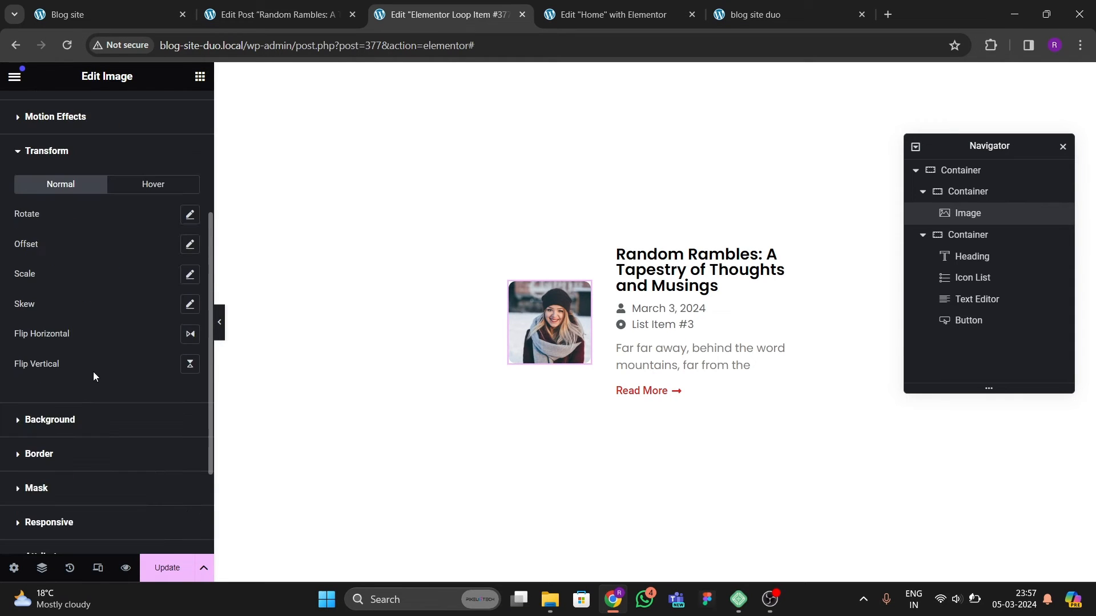
scroll(68, 382, "up", 2)
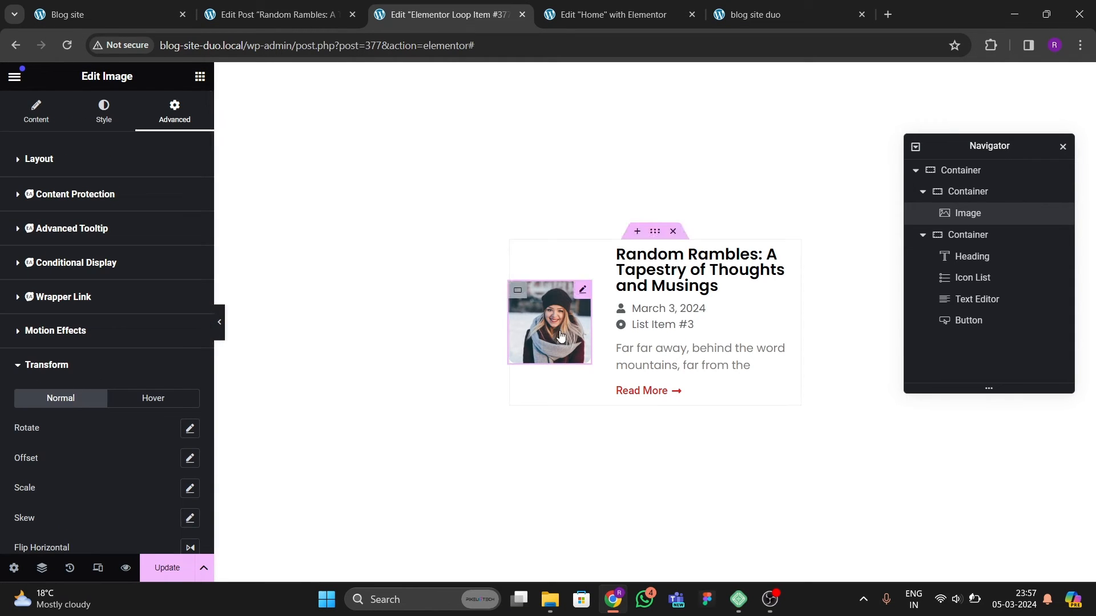
Step: Set the featured image's hover animation to Grow Rotate and update the loop item template
left_click(98, 114)
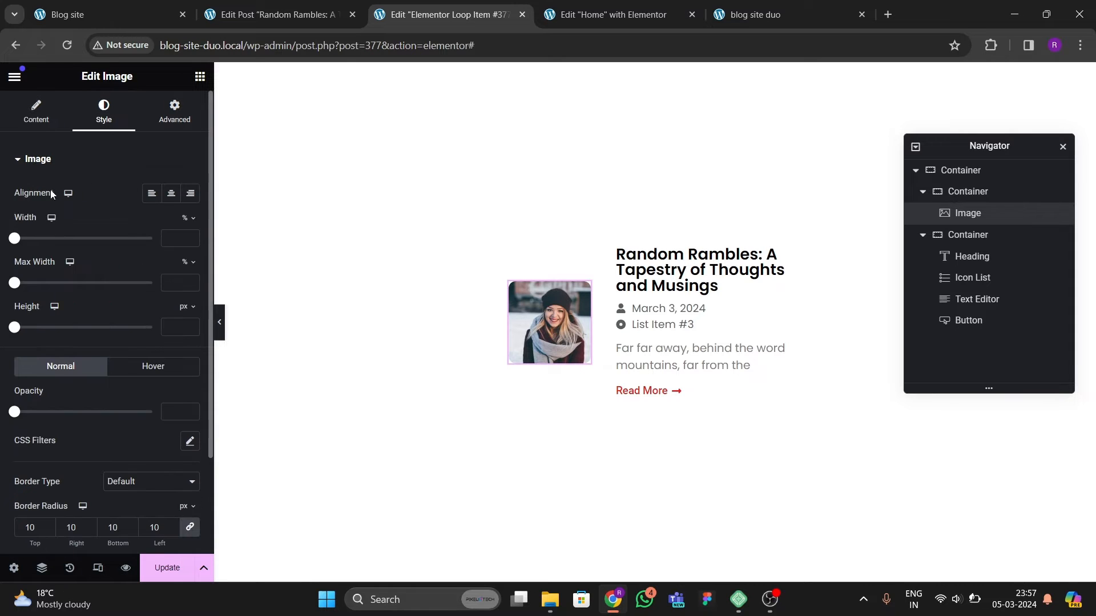
left_click(186, 358)
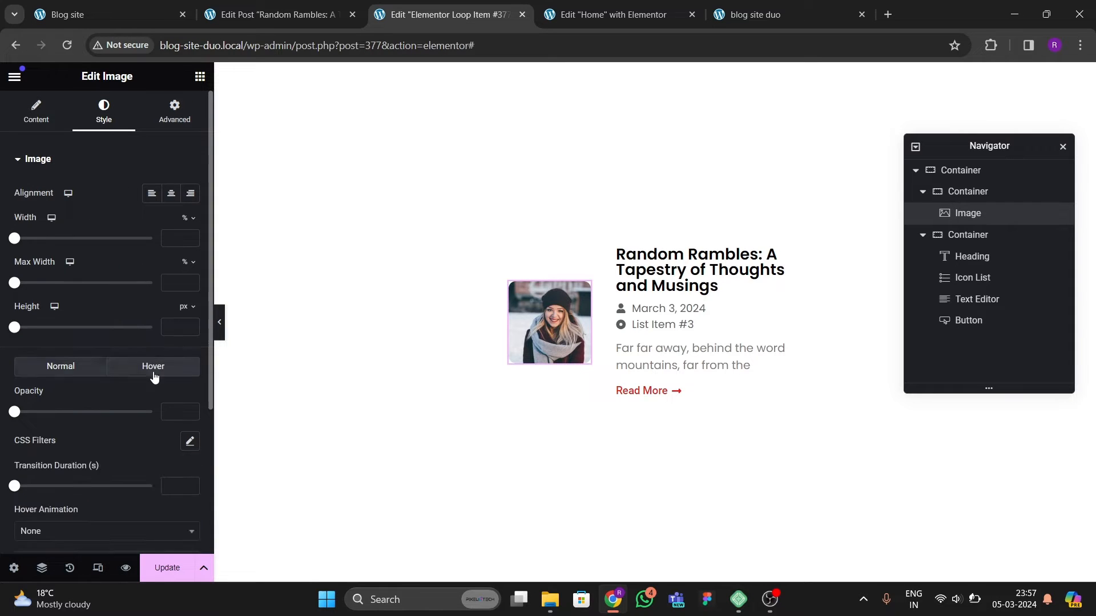
scroll(112, 377, "down", 3)
left_click(46, 395)
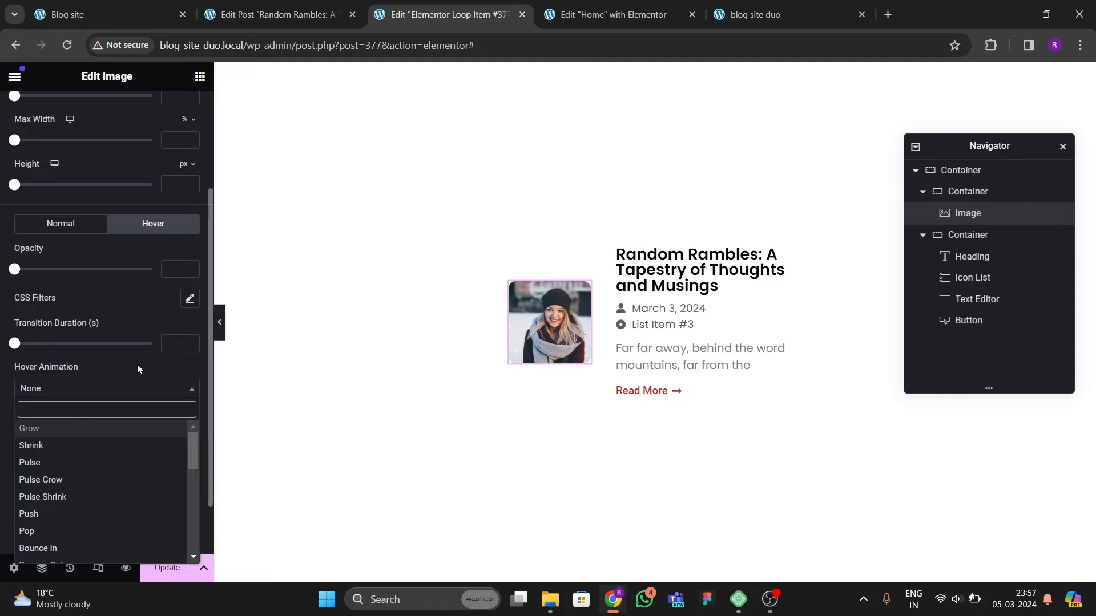
type("rotate")
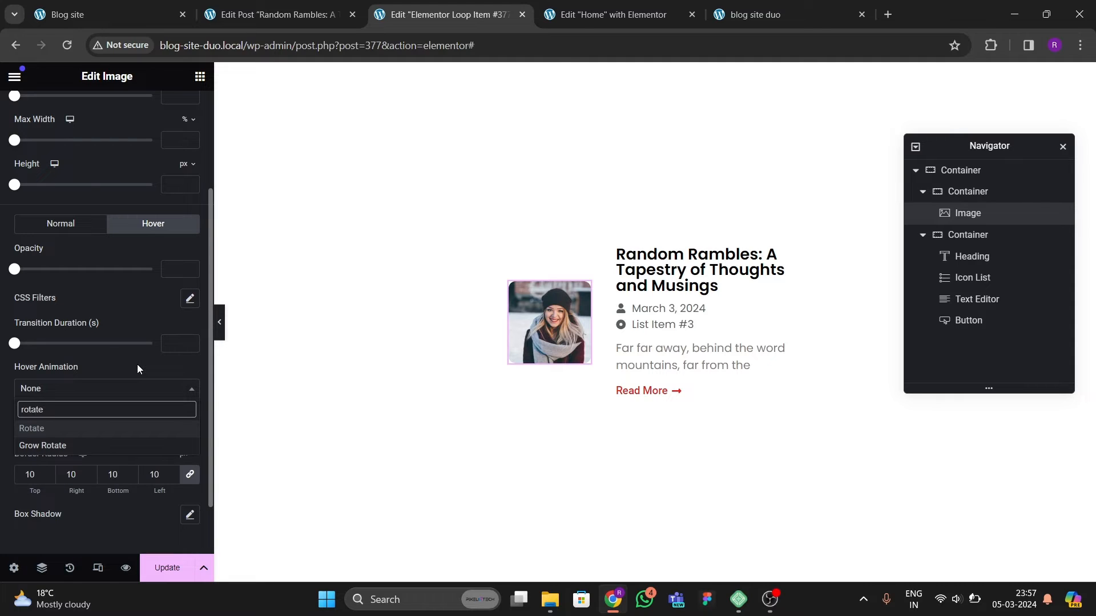
key("Down")
key("Return")
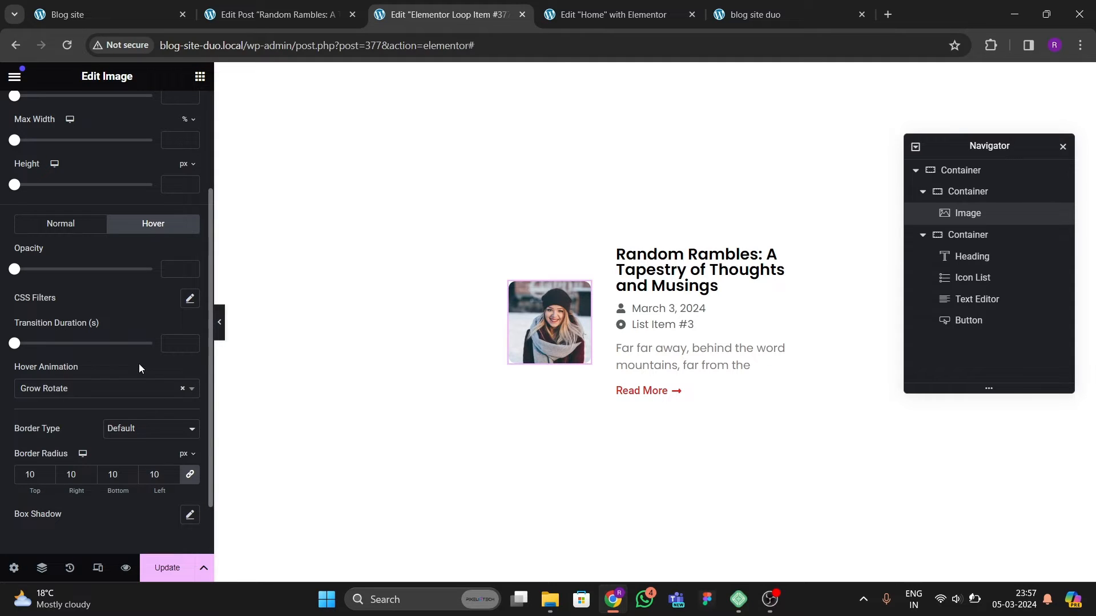
left_click(171, 569)
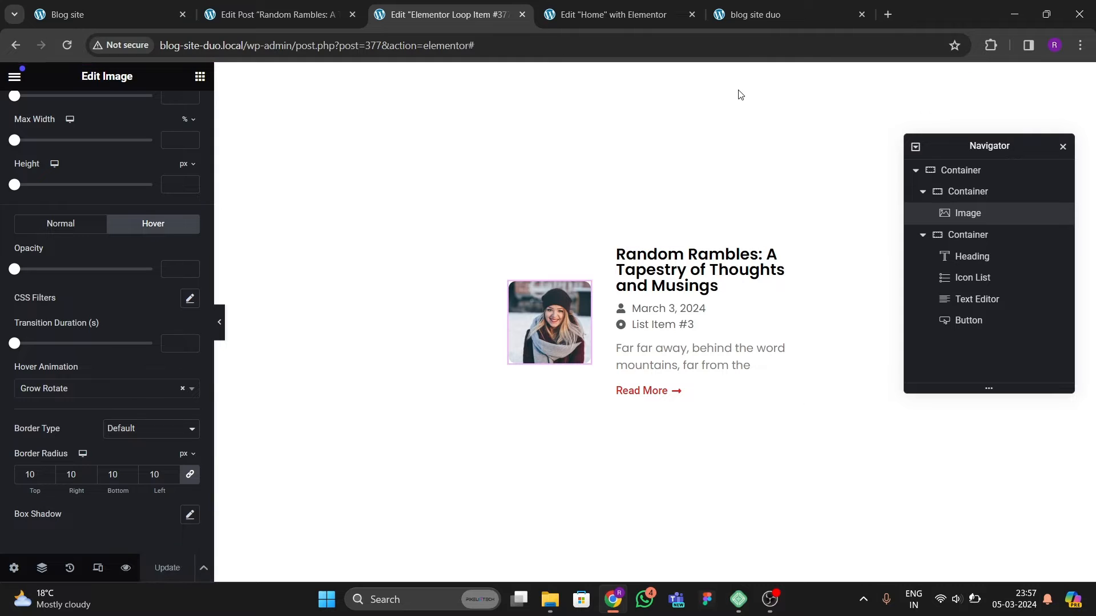
Step: Reload the live homepage and open a post title's link in a new tab to test it
left_click(754, 23)
left_click(67, 46)
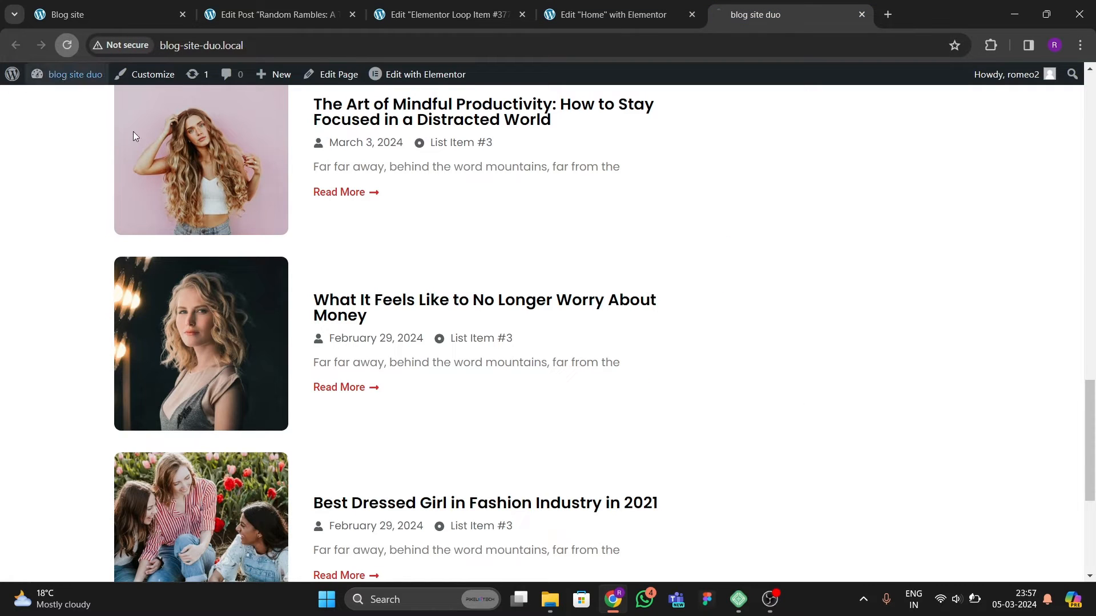
scroll(302, 286, "up", 7)
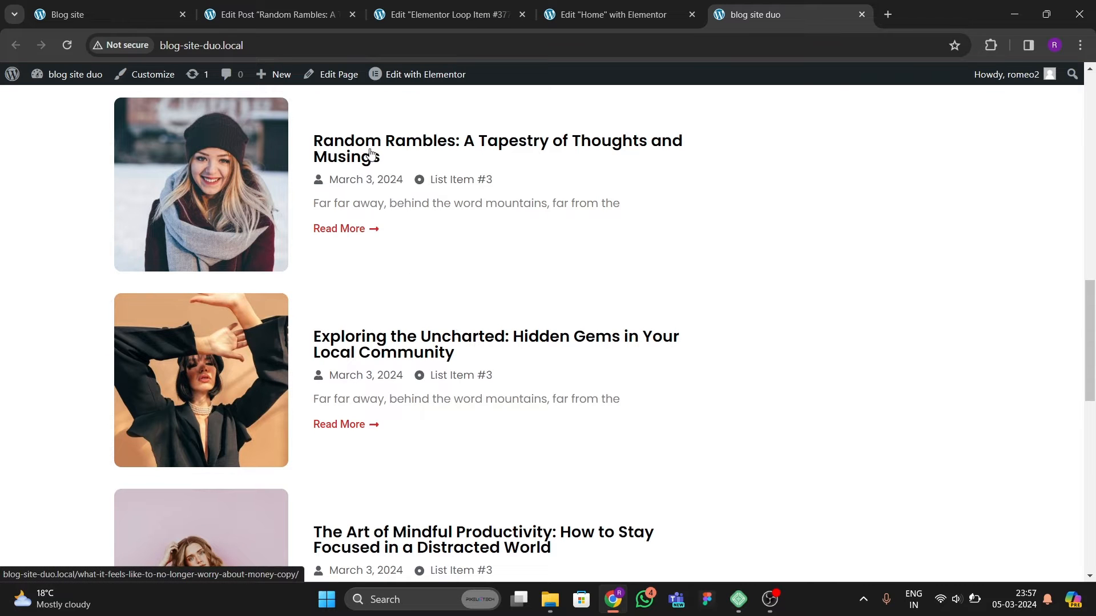
right_click(371, 153)
left_click(428, 165)
left_click(818, 20)
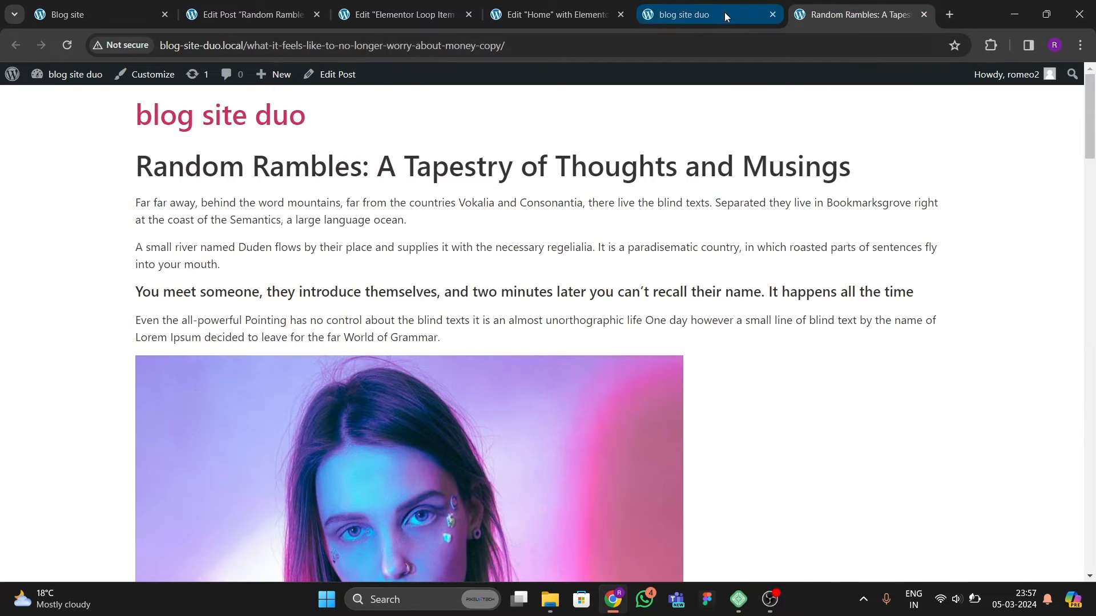
left_click(724, 16)
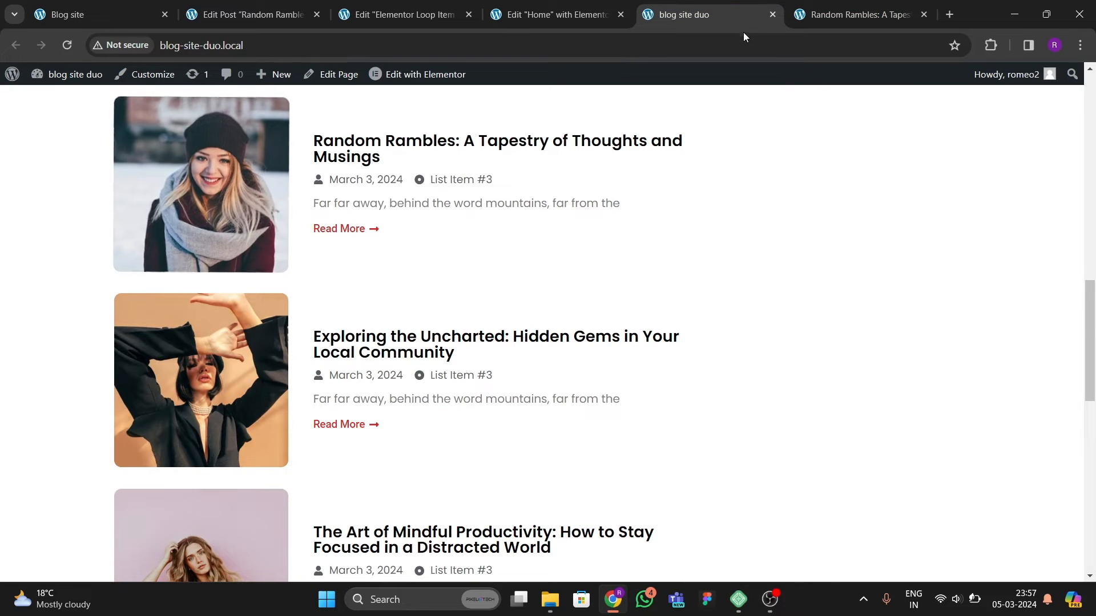
Step: Open a post's Read More link in a new tab to test it, then close the test tabs
right_click(358, 229)
left_click(485, 236)
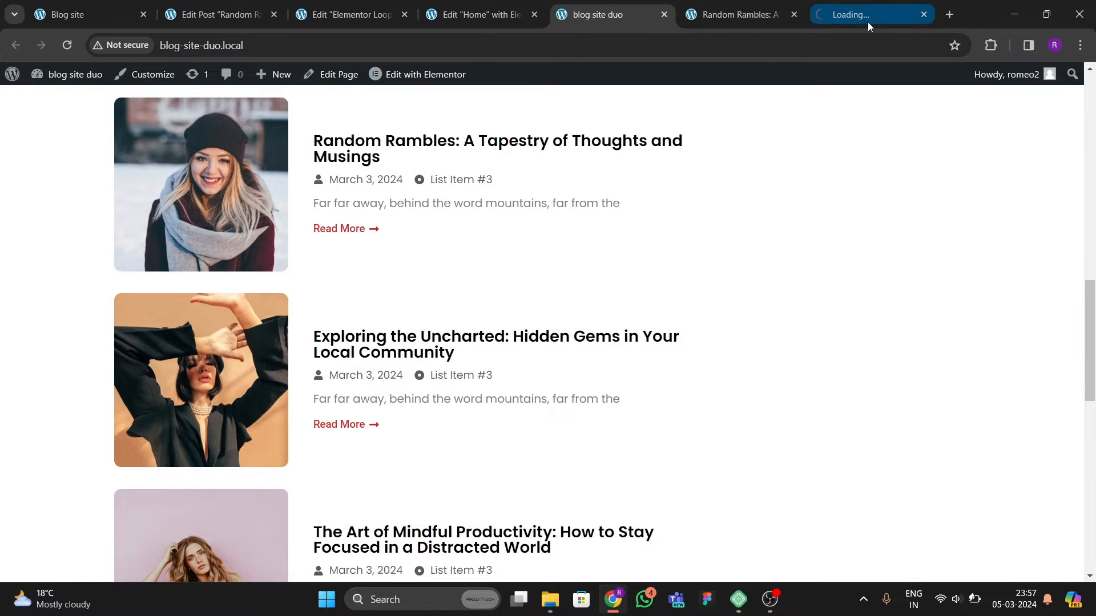
left_click(868, 17)
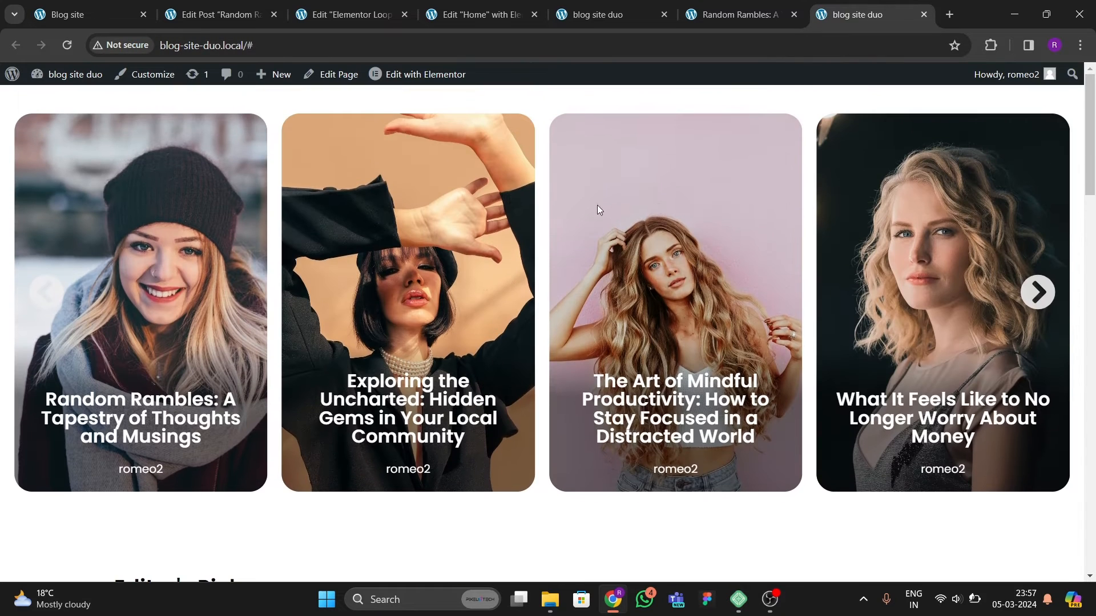
left_click(800, 15)
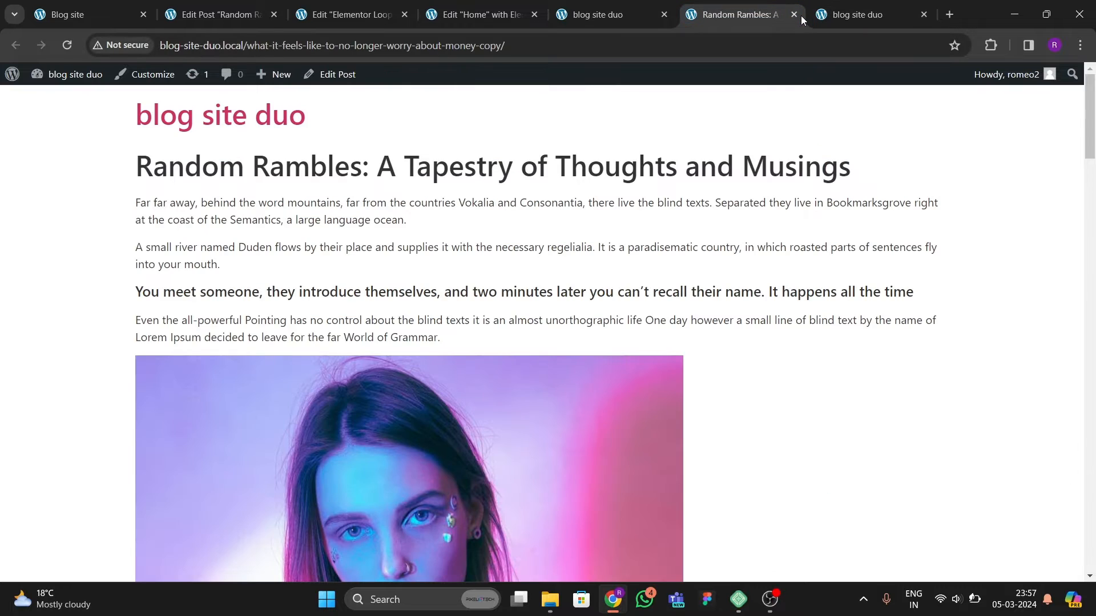
left_click(793, 14)
left_click(793, 14)
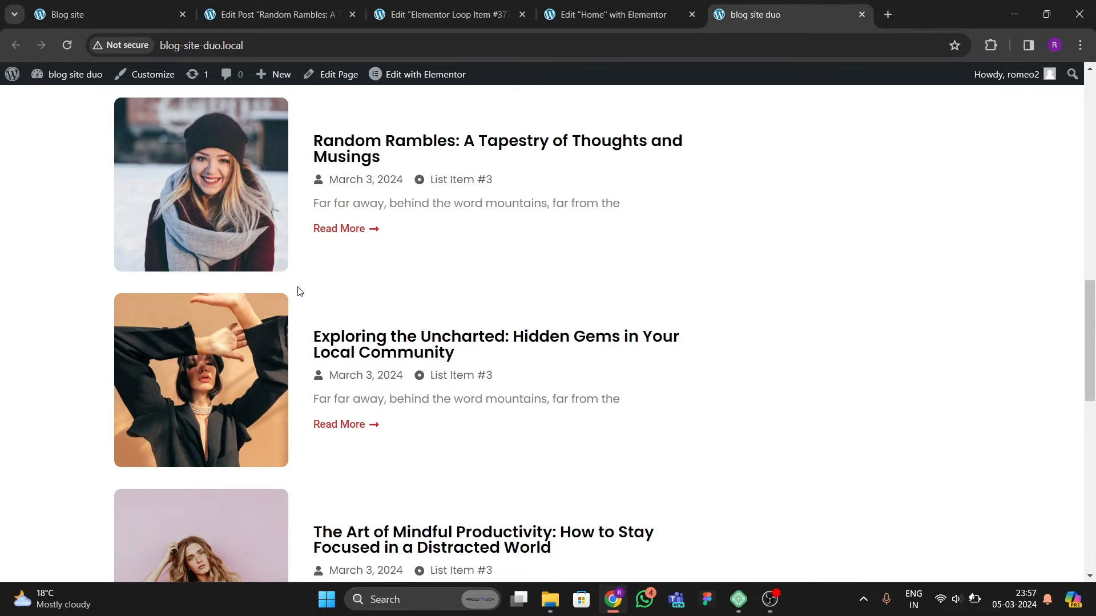
Step: Return to the Home page editor and select the post list's Loop Grid widget
scroll(435, 379, "down", 10)
scroll(435, 359, "up", 2)
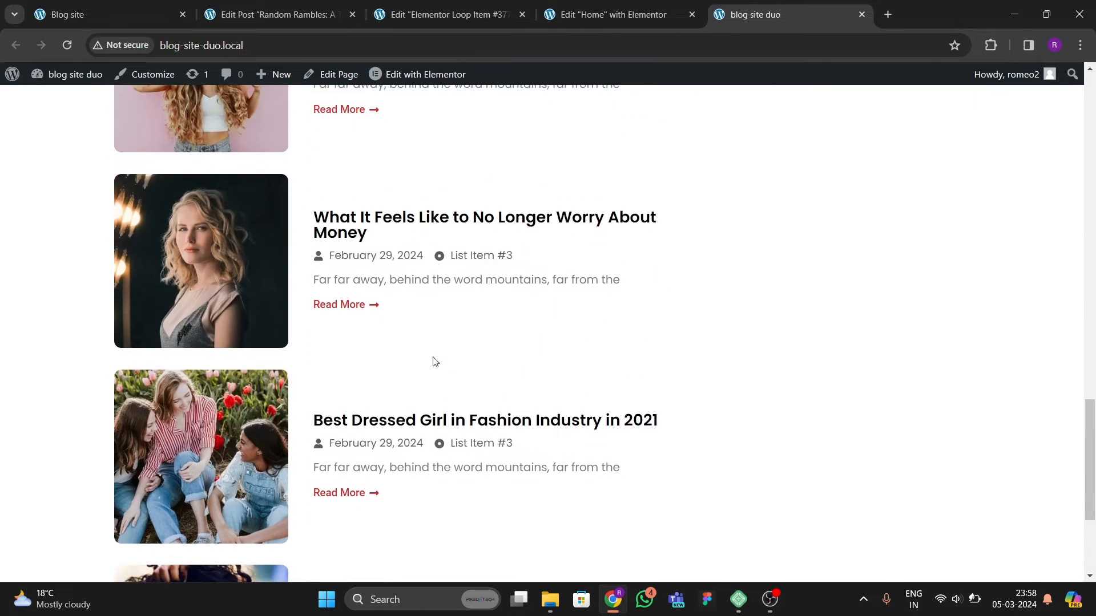
scroll(406, 436, "down", 4)
left_click(480, 14)
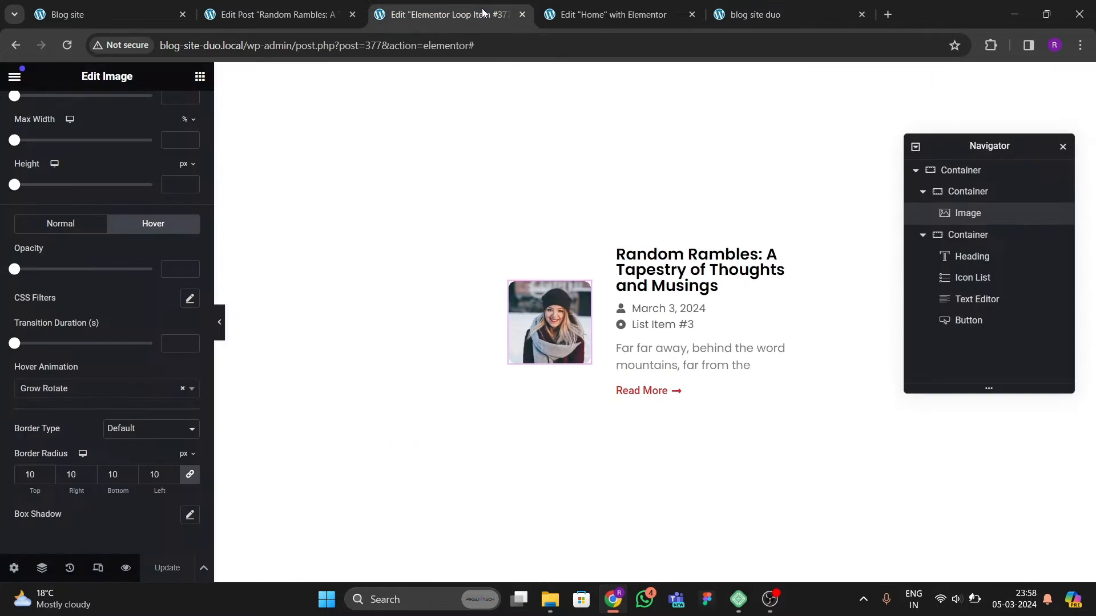
left_click(597, 15)
scroll(620, 274, "up", 3)
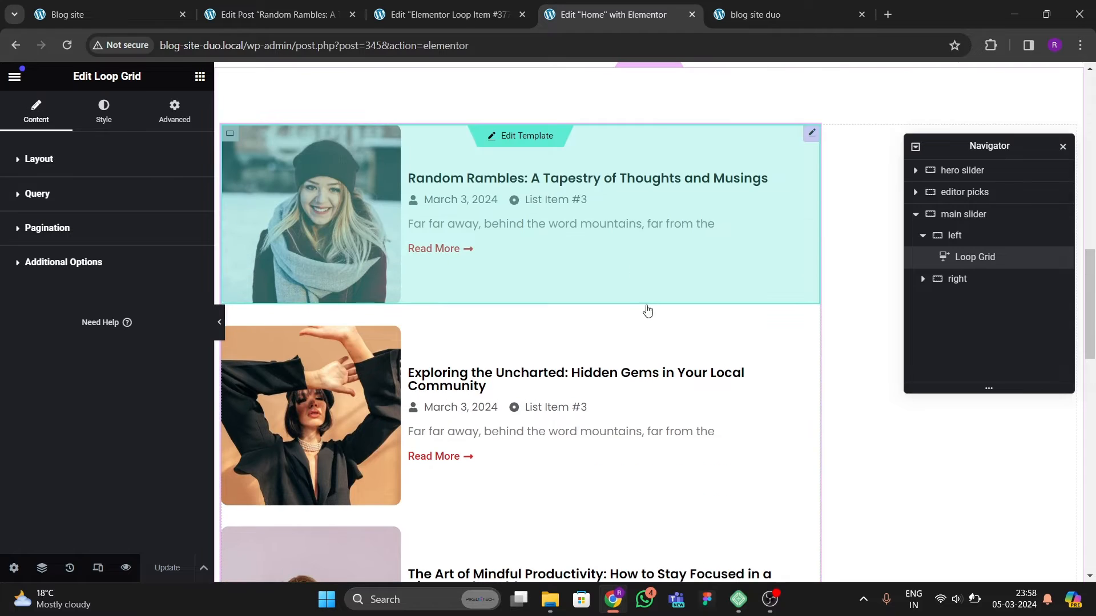
double_click(646, 310)
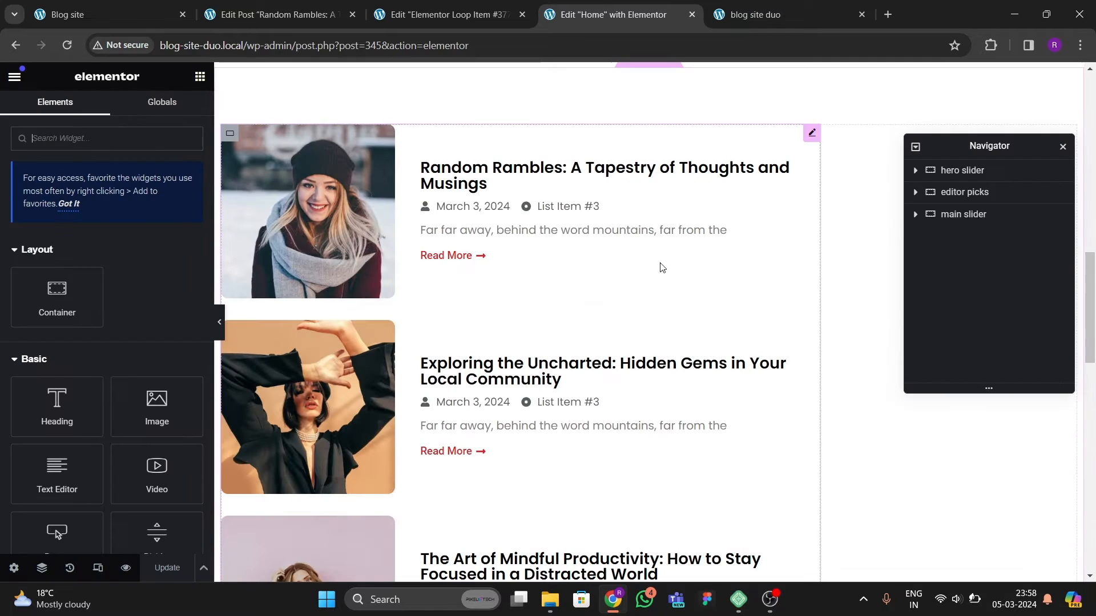
scroll(565, 354, "down", 15)
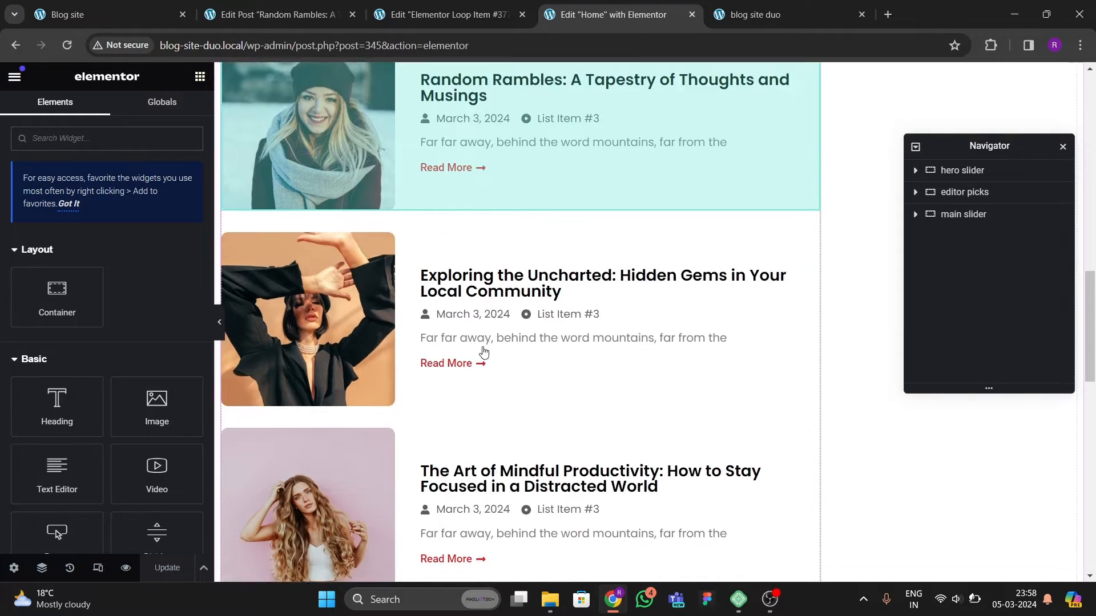
scroll(593, 366, "up", 3)
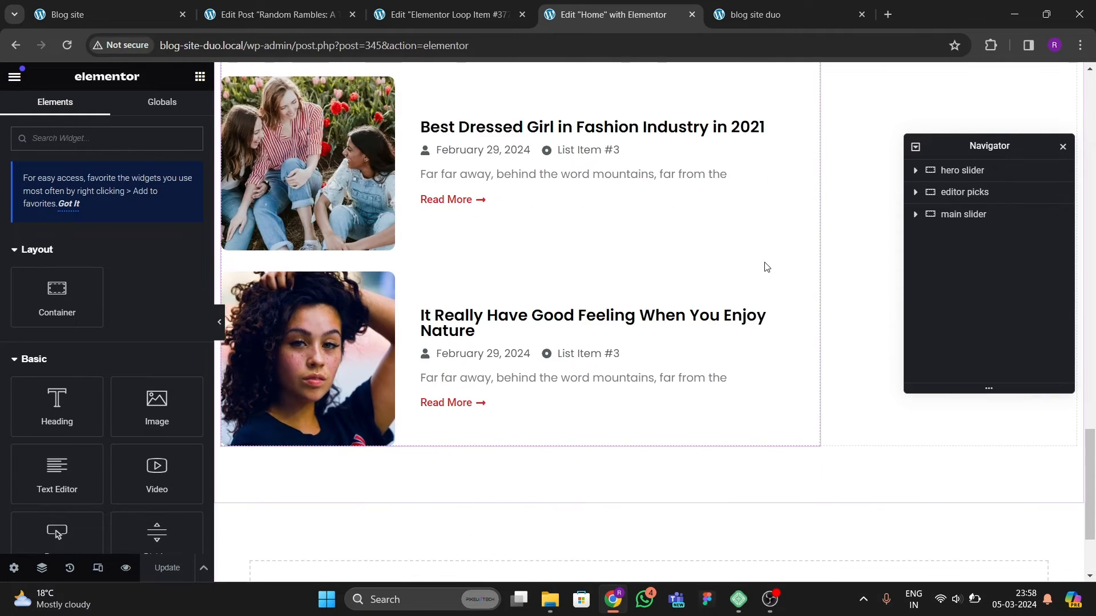
left_click(766, 267)
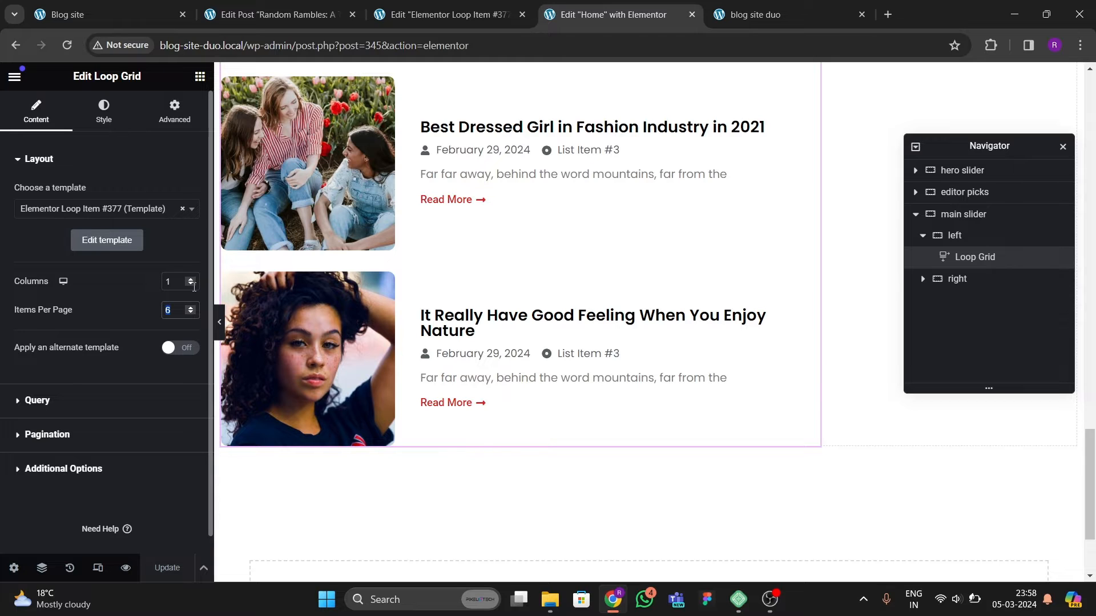
Step: Set the loop grid's items per page to 8
type("20")
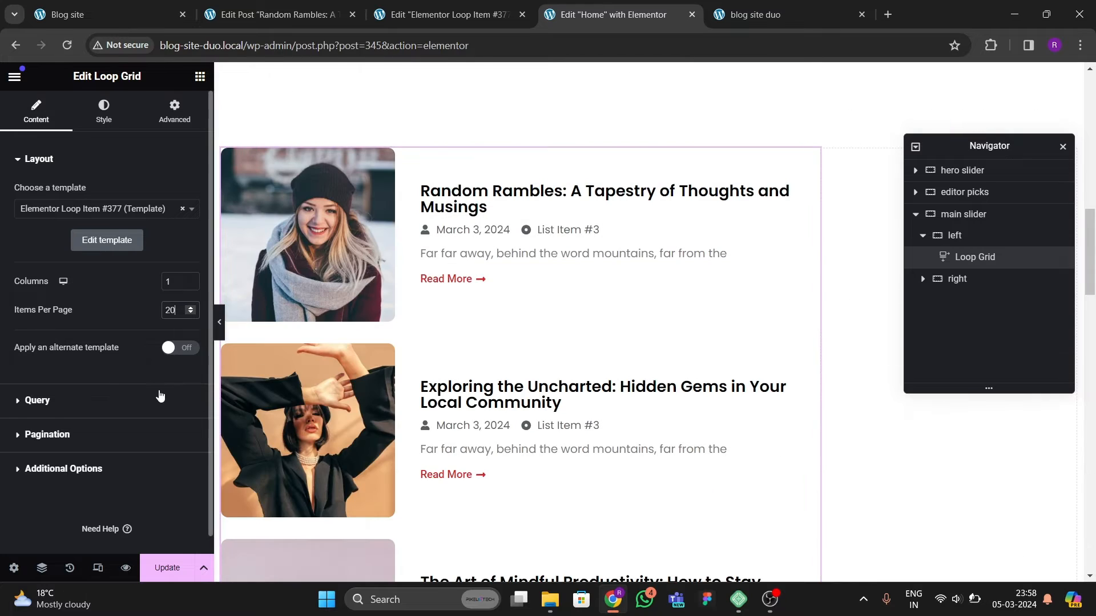
key("BackSpace")
key("BackSpace")
type("8")
Step: Scroll through the post list on the reference blog site for comparison
left_click(66, 14)
scroll(290, 426, "down", 5)
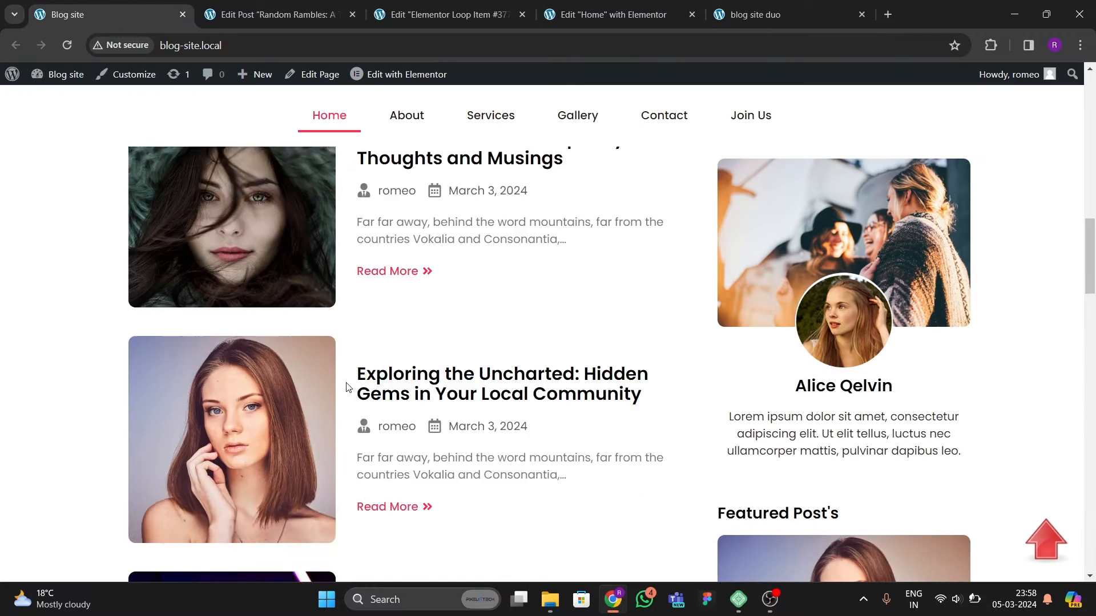
scroll(289, 427, "down", 15)
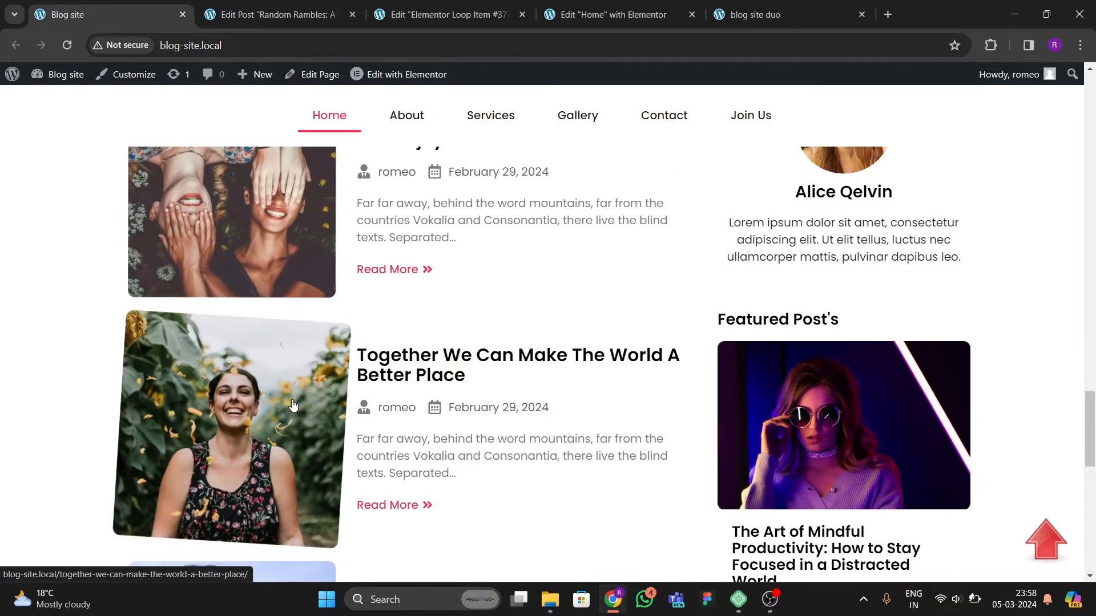
Step: Review the loop grid's posts in the editor and update the page
key("ctrl+4")
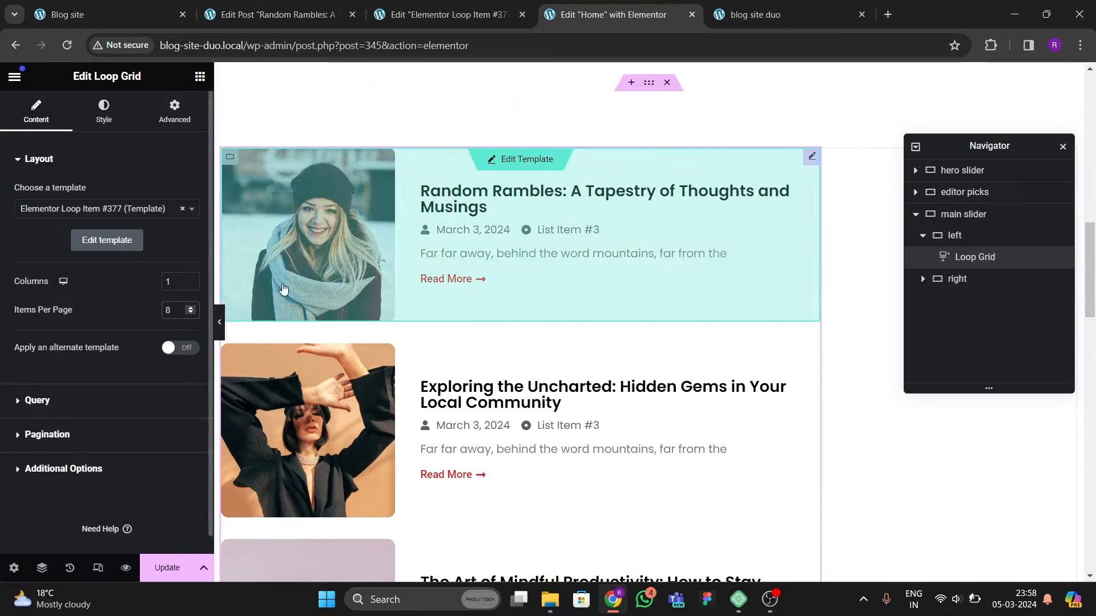
scroll(296, 320, "down", 4)
scroll(301, 335, "down", 12)
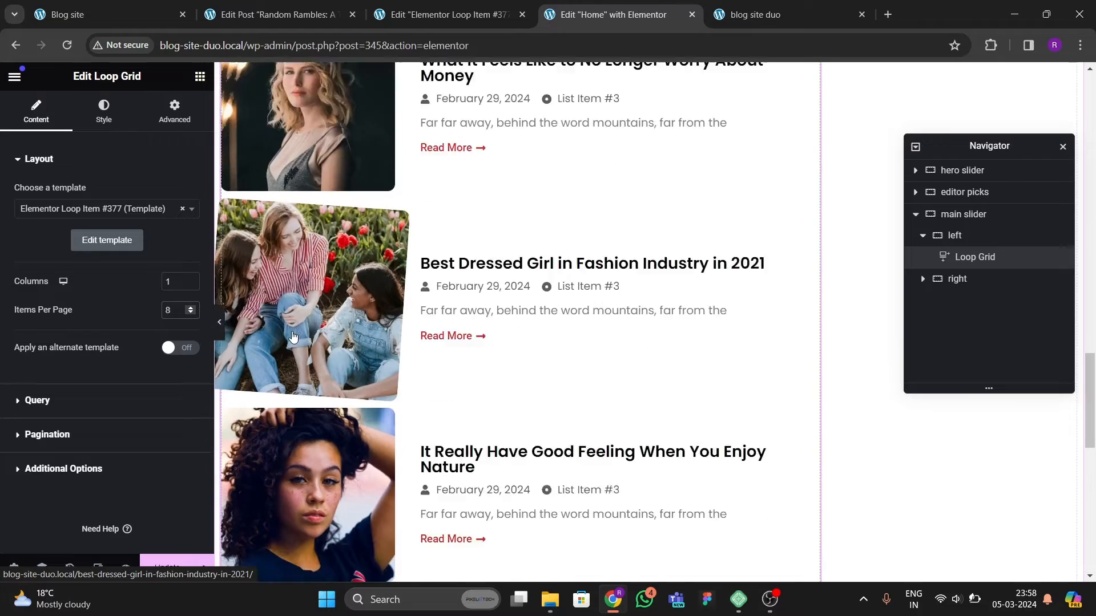
scroll(291, 336, "down", 5)
scroll(308, 325, "up", 16)
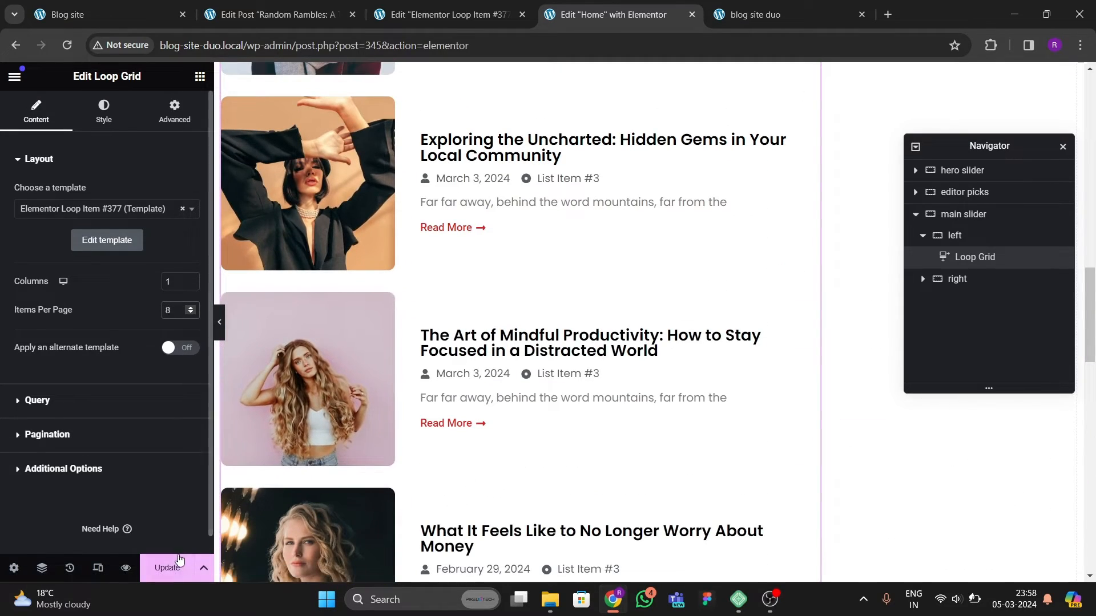
left_click(171, 567)
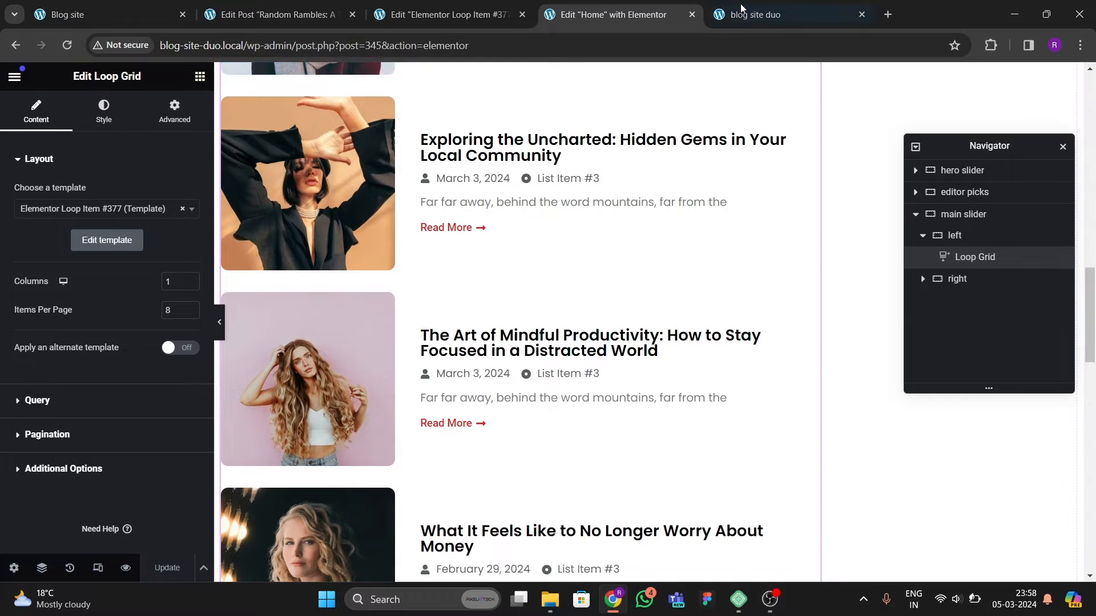
Step: Check the post list on the live duplicate blog site
key("ctrl+Tab")
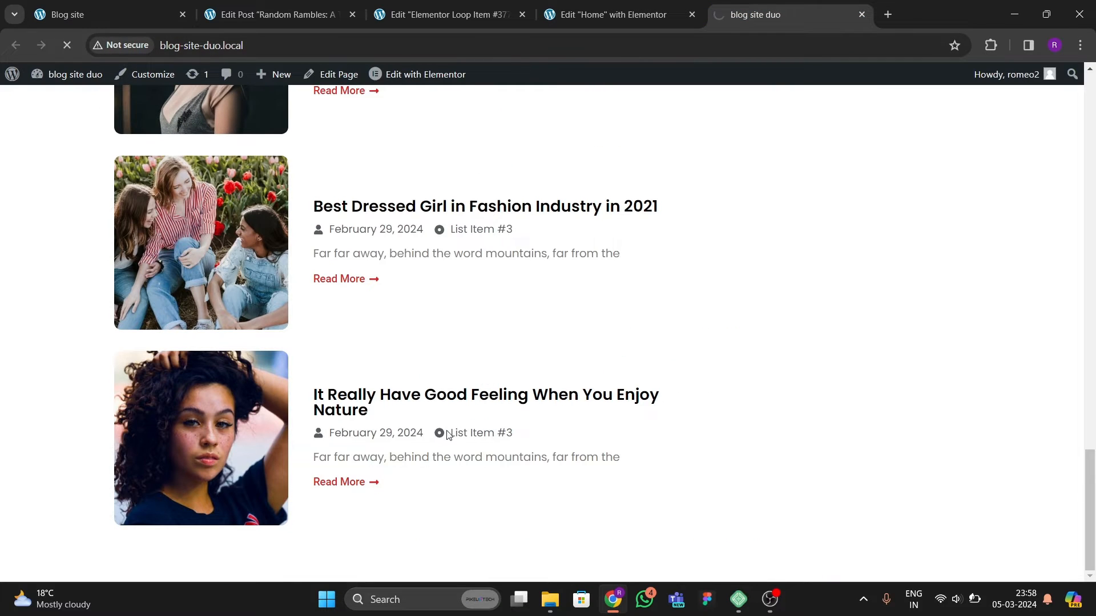
scroll(463, 450, "up", 1)
scroll(466, 451, "down", 7)
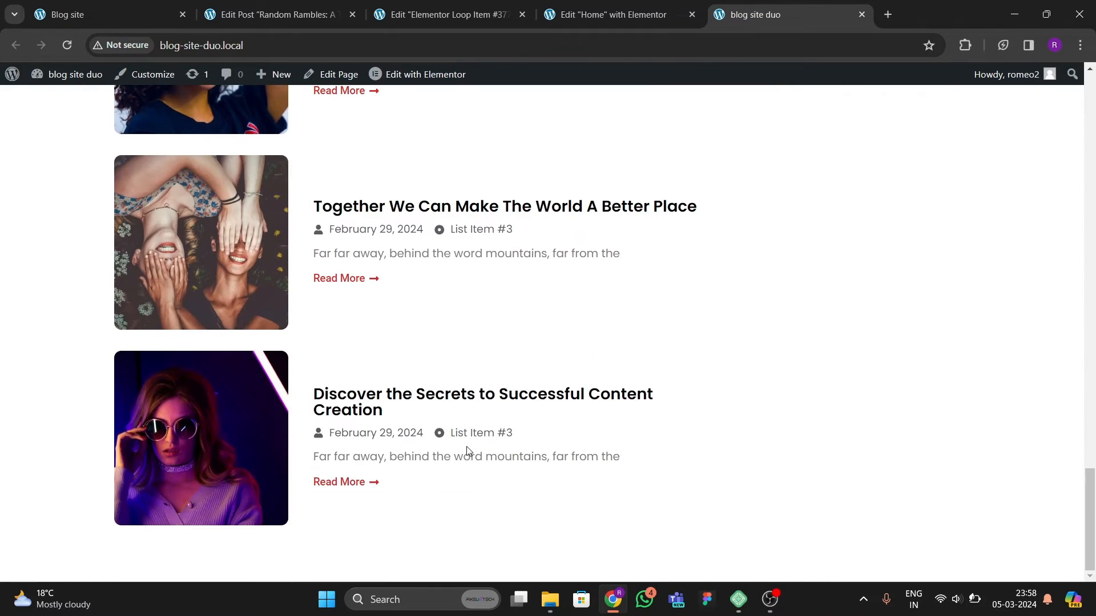
scroll(467, 451, "up", 15)
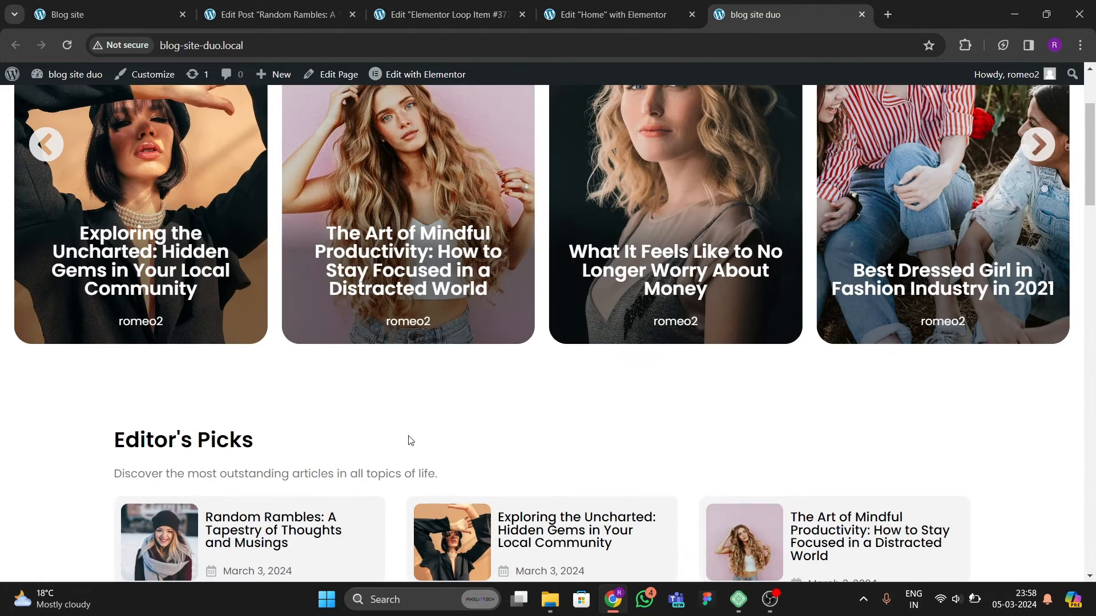
Step: Look through the open post, loop item template and reference site before returning to the home page editor
left_click(317, 17)
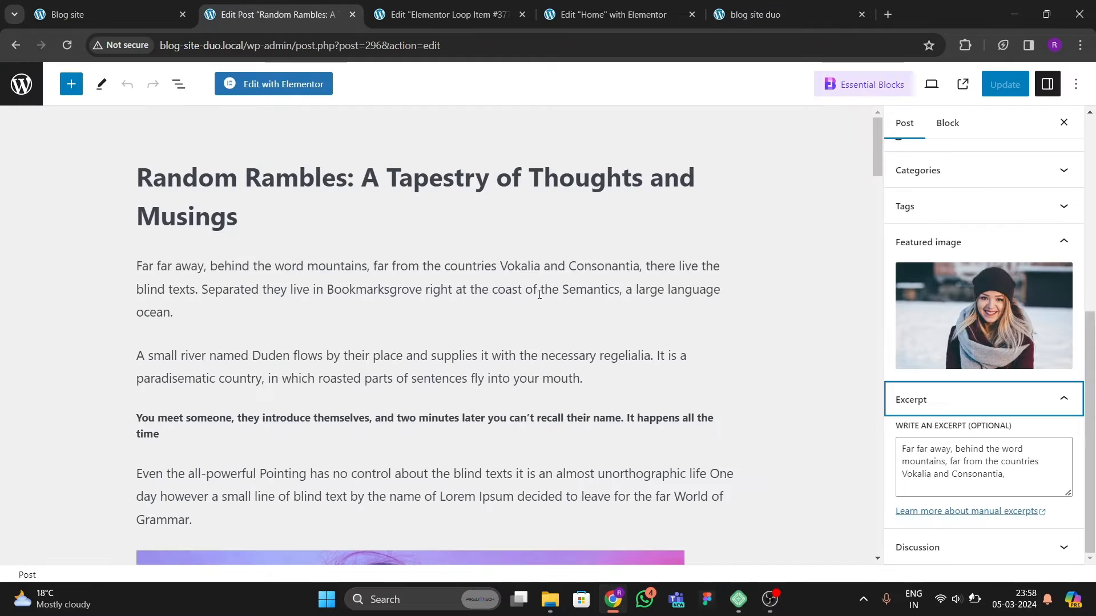
left_click(458, 17)
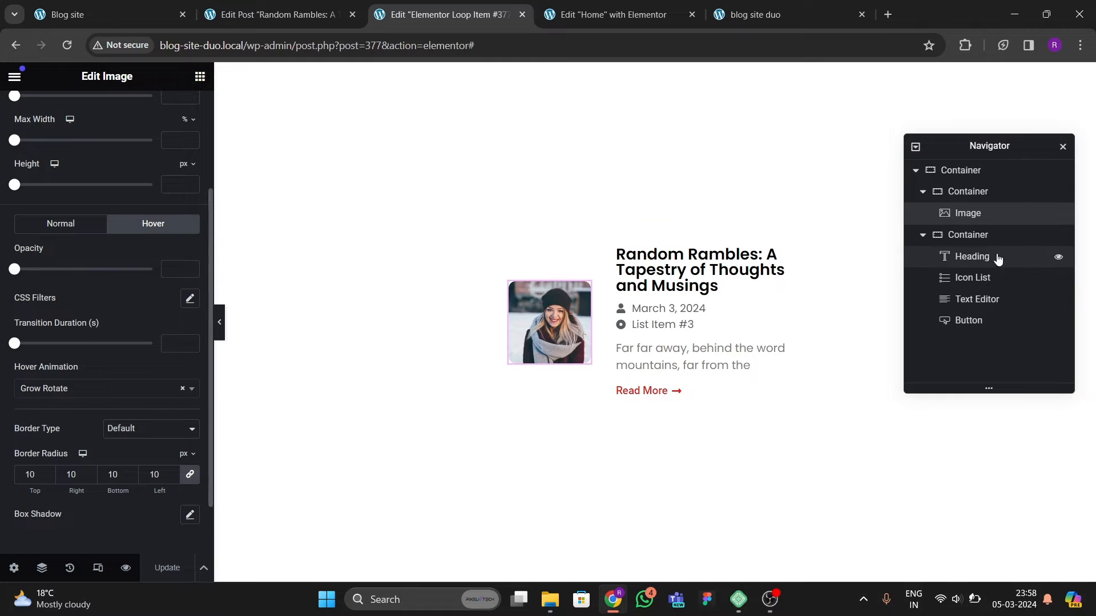
left_click(969, 237)
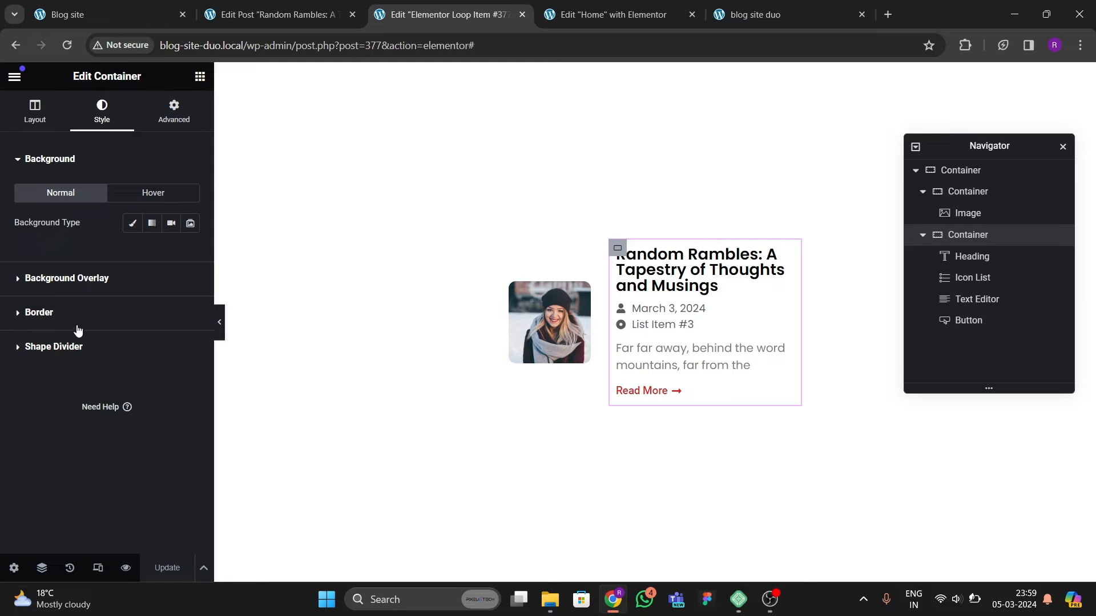
left_click(302, 19)
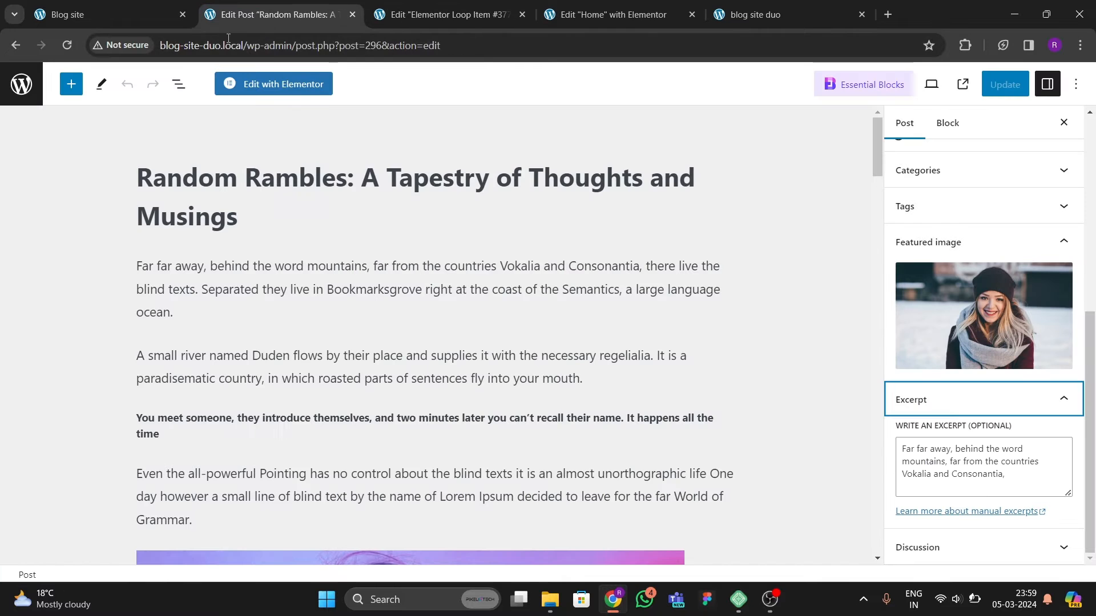
left_click(151, 20)
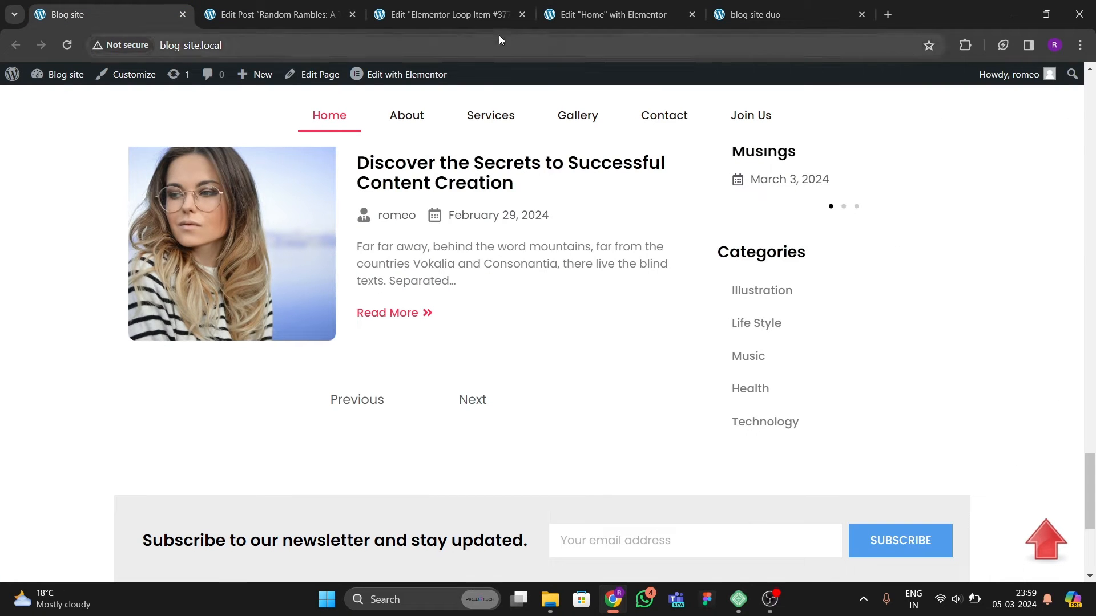
left_click(488, 19)
key("ctrl+Tab")
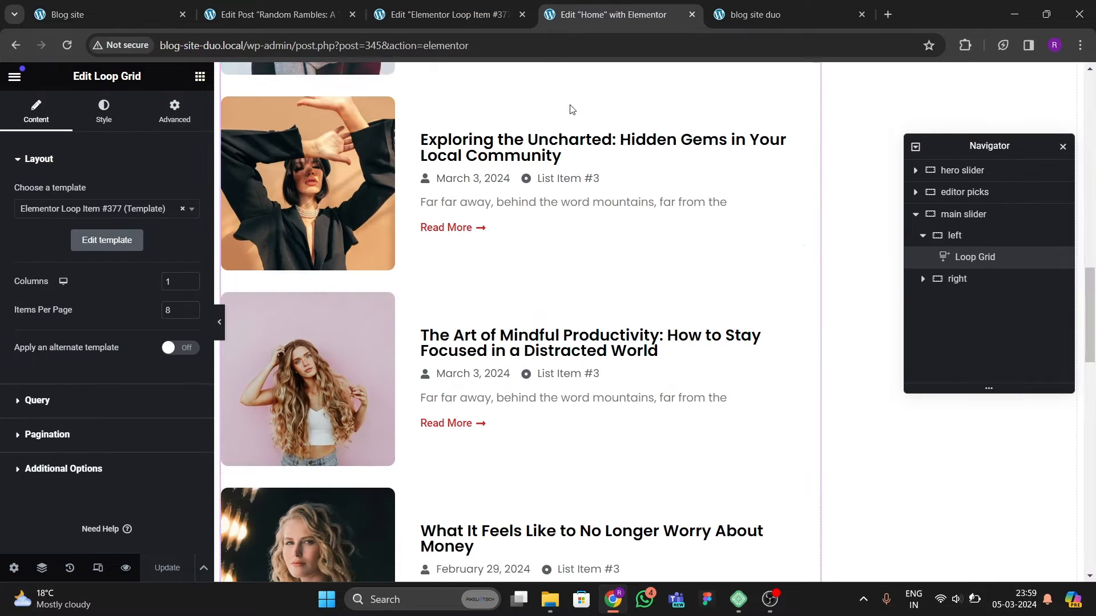
Step: Enable Previous/Next pagination on the loop grid
scroll(408, 325, "up", 3)
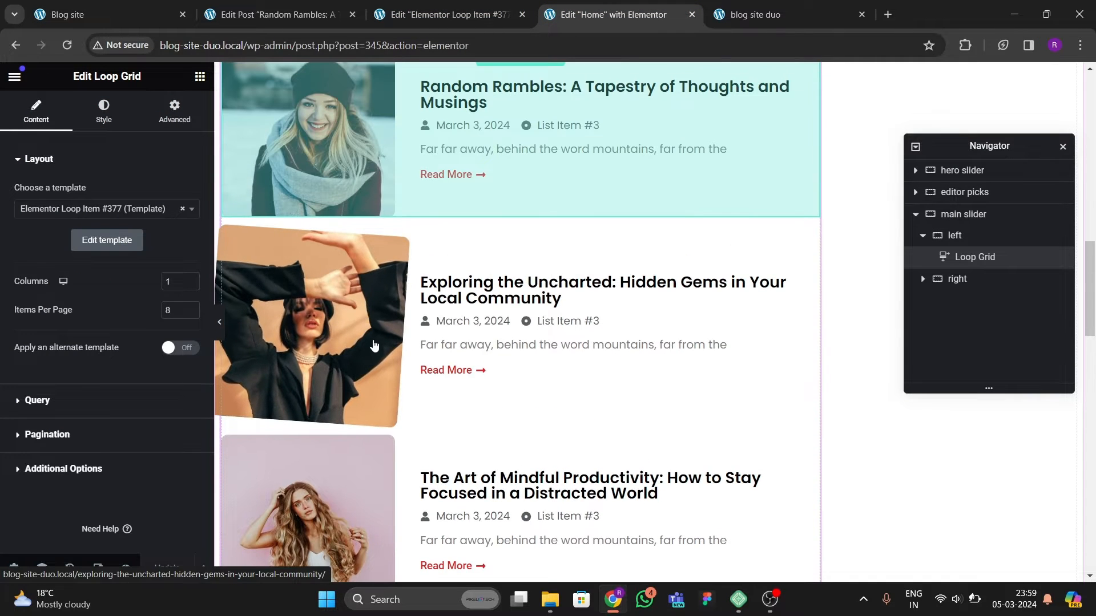
scroll(372, 348, "up", 1)
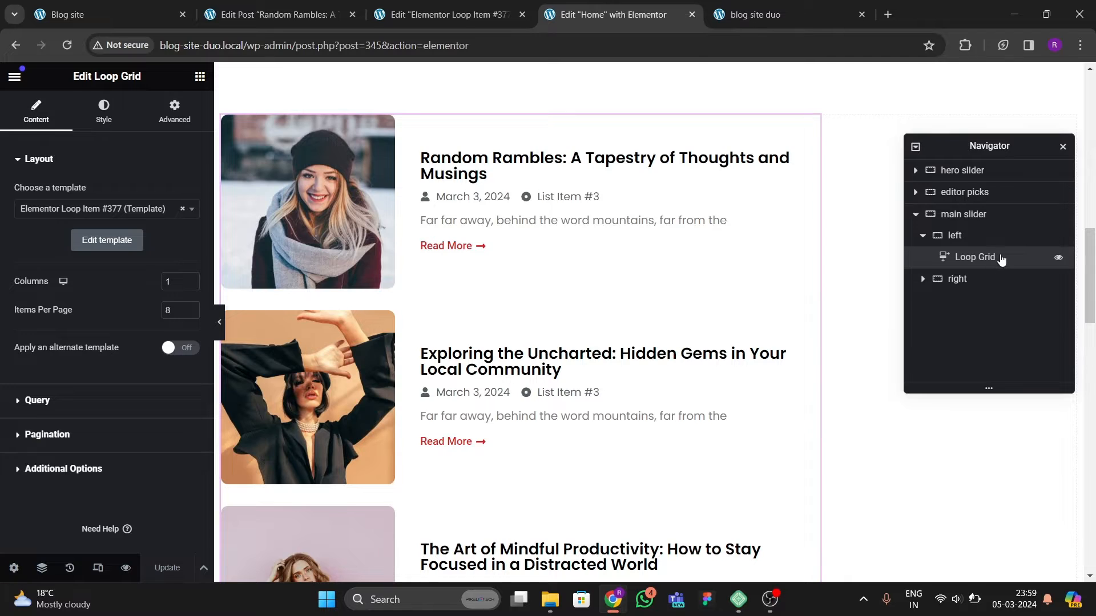
scroll(49, 368, "down", 1)
left_click(52, 419)
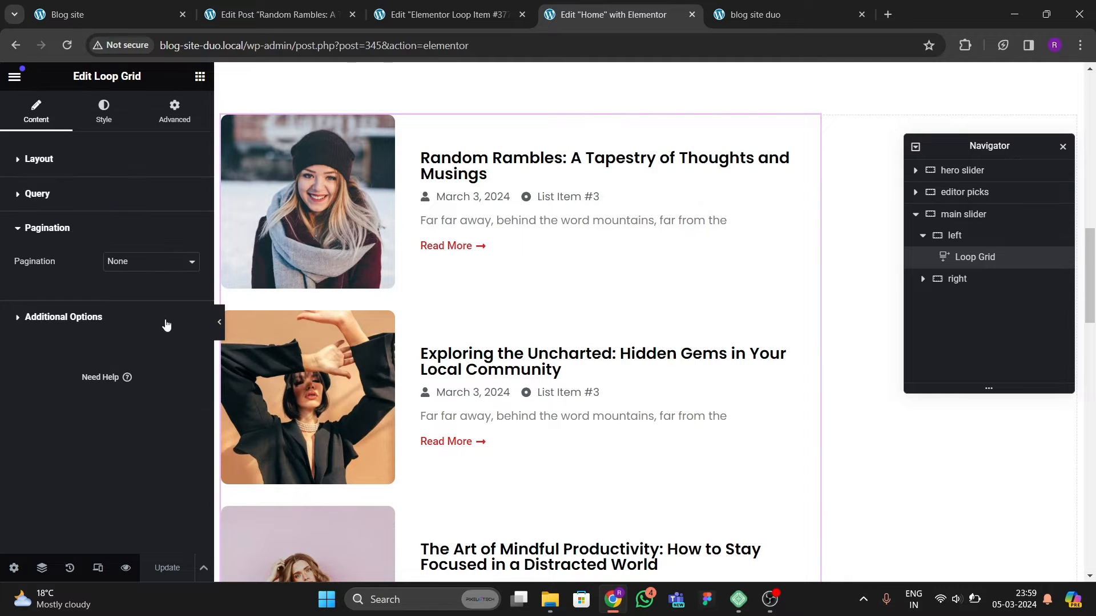
left_click(151, 261)
left_click(126, 298)
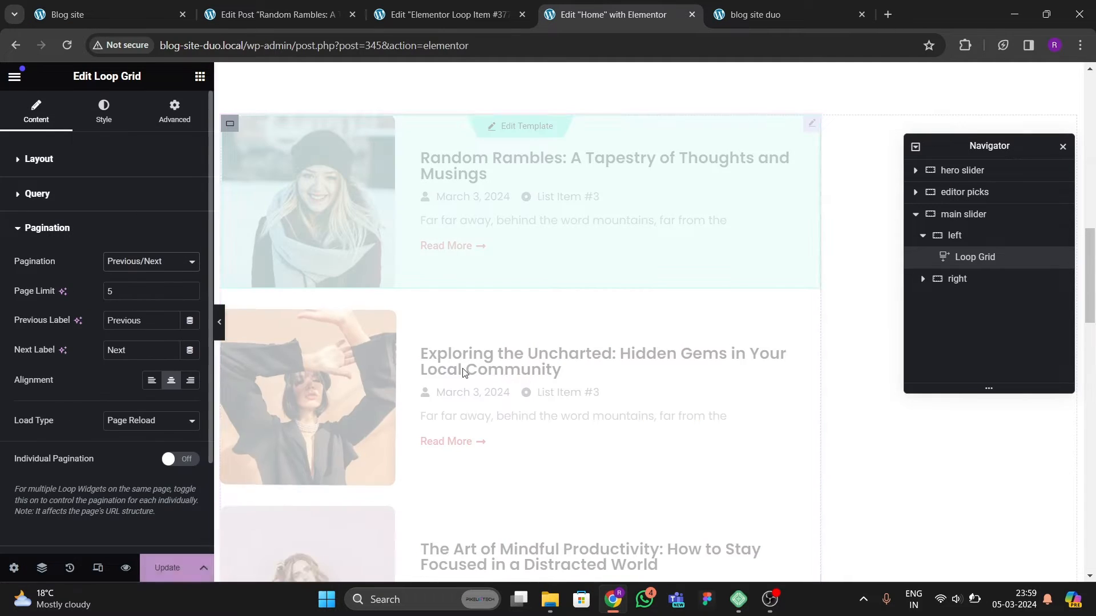
Step: Set the loop grid's items per page to 6
scroll(519, 384, "down", 15)
scroll(525, 385, "down", 6)
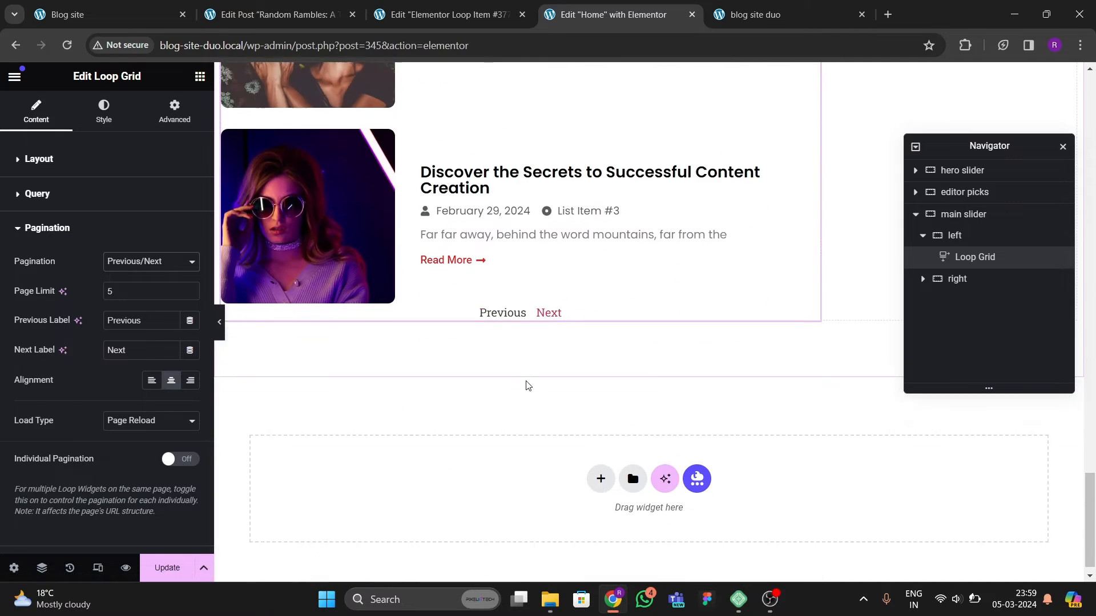
scroll(406, 379, "up", 2)
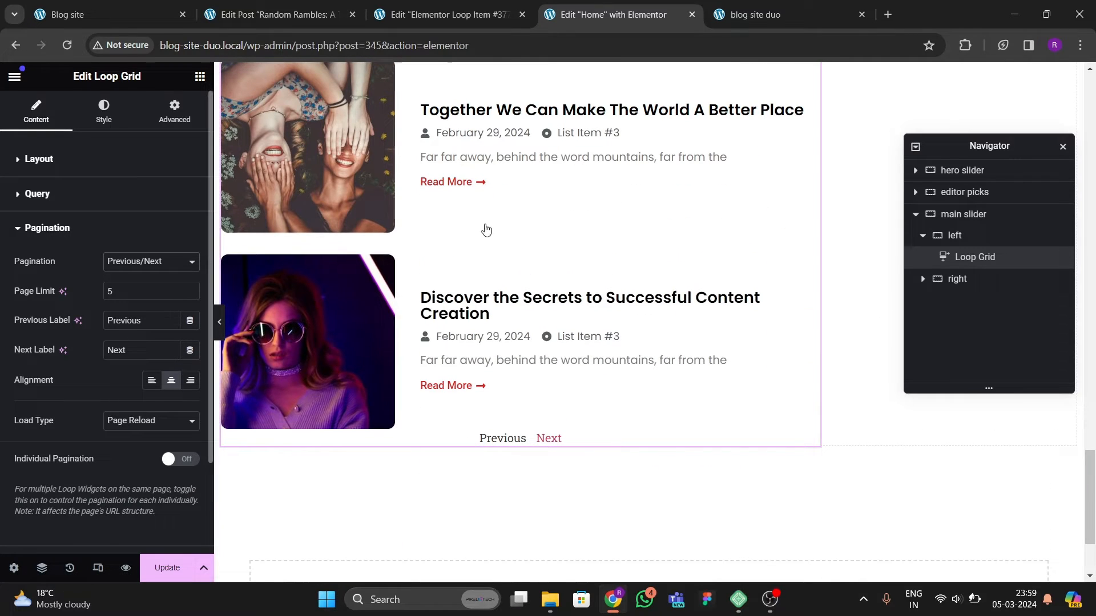
left_click(32, 158)
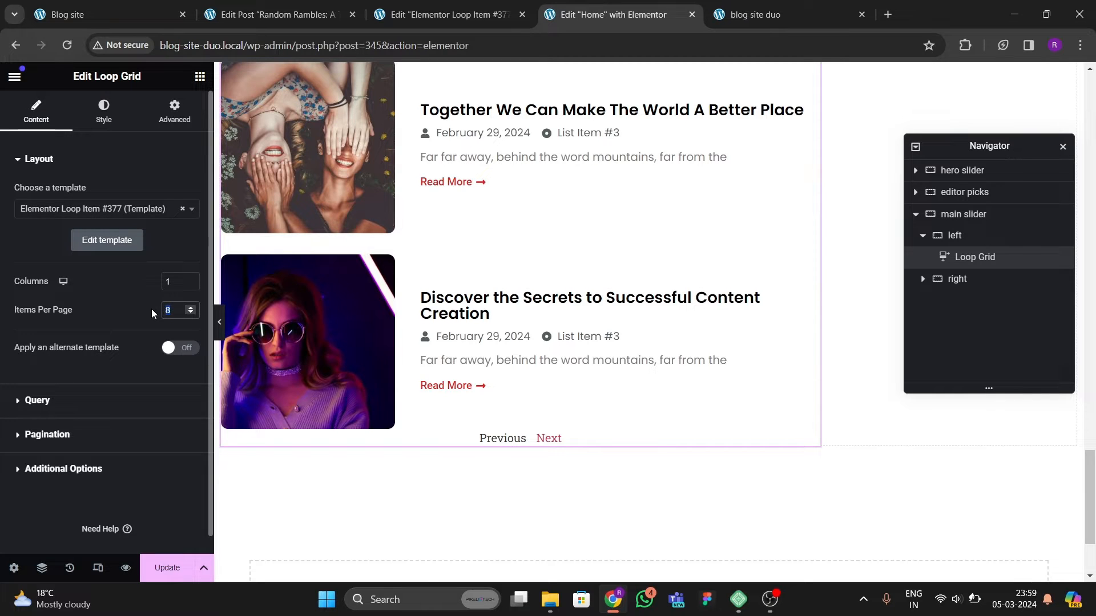
type("6")
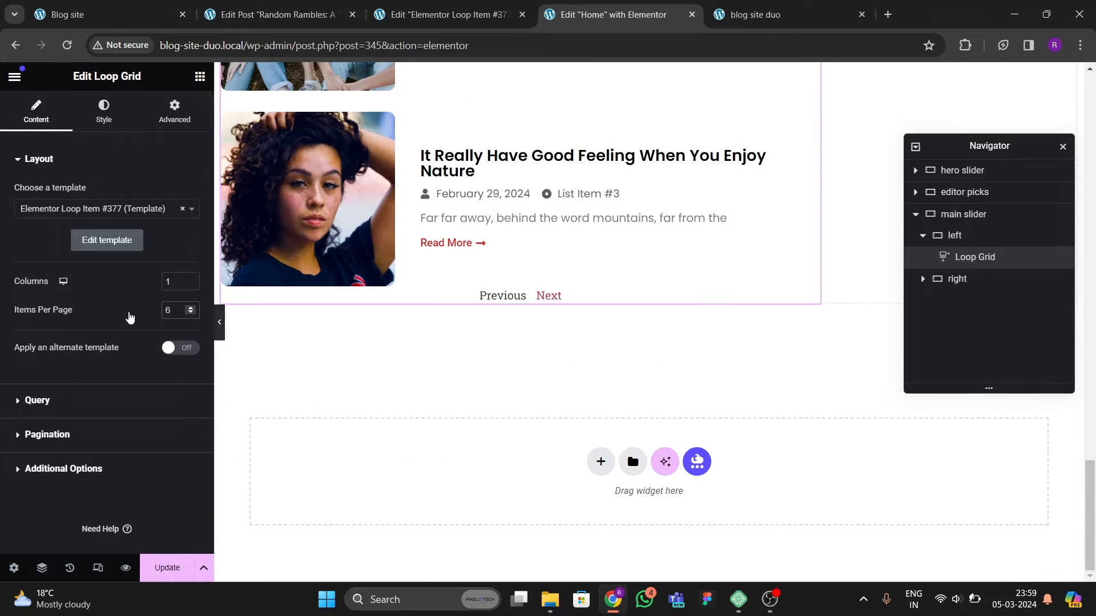
Step: Style the pagination with about 59 px space between links and 50 px spacing
left_click(103, 111)
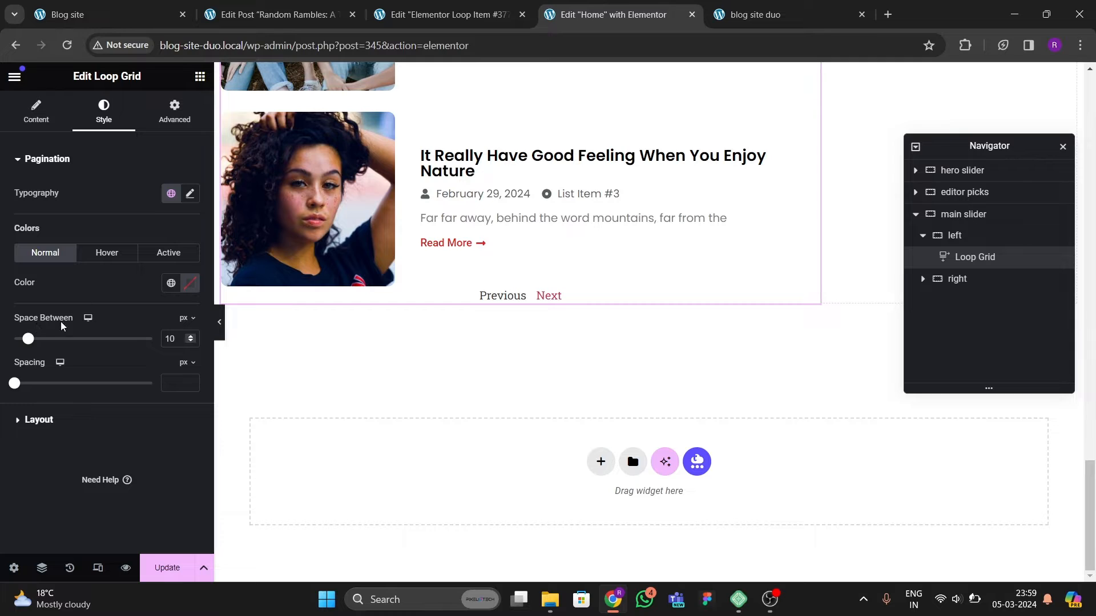
left_click_drag(28, 341, 97, 351)
left_click_drag(14, 384, 76, 399)
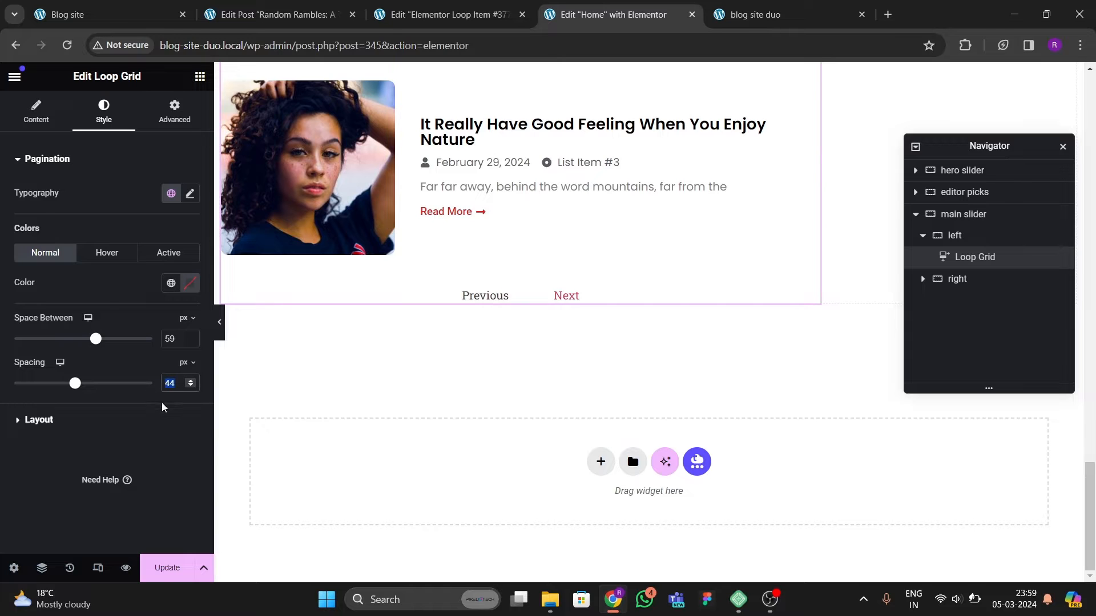
type("50")
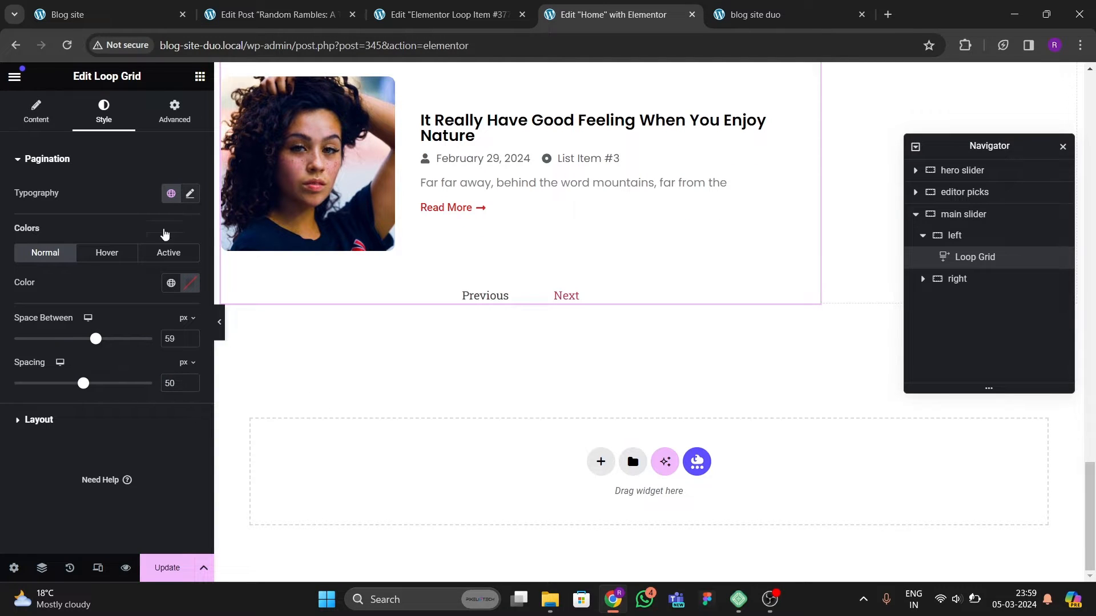
Step: Set the pagination typography font family to Poppins and update the page
left_click(190, 193)
left_click(146, 259)
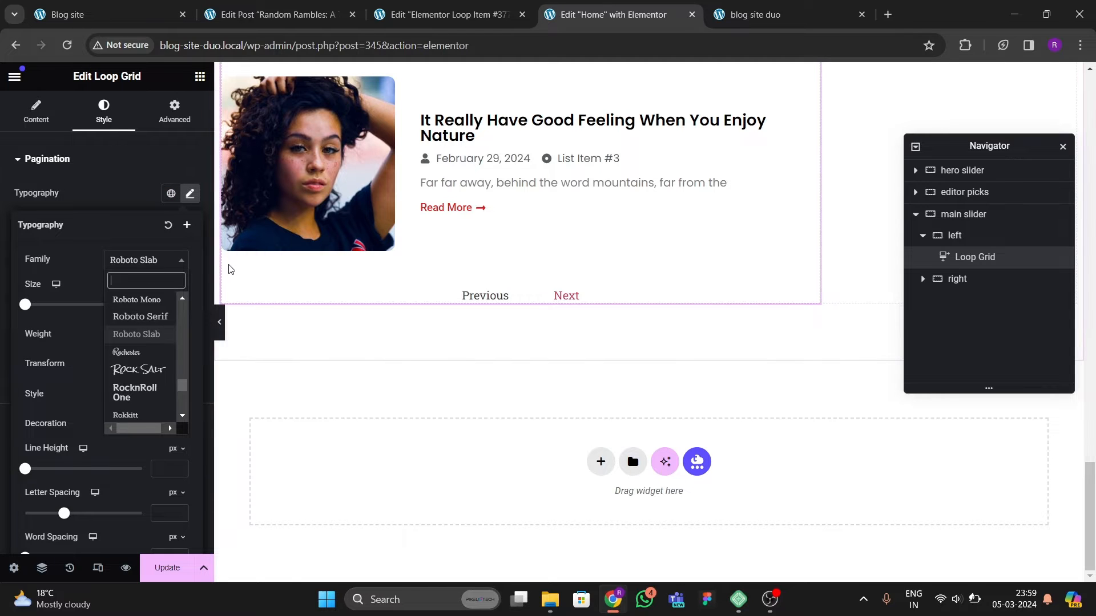
type("poppins")
key("Return")
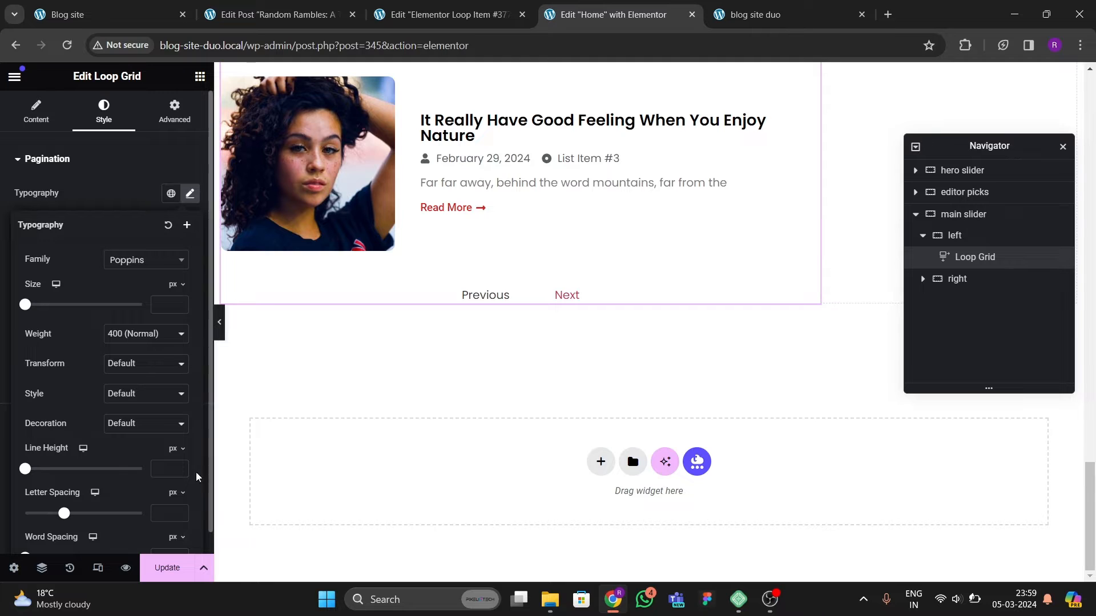
left_click(167, 568)
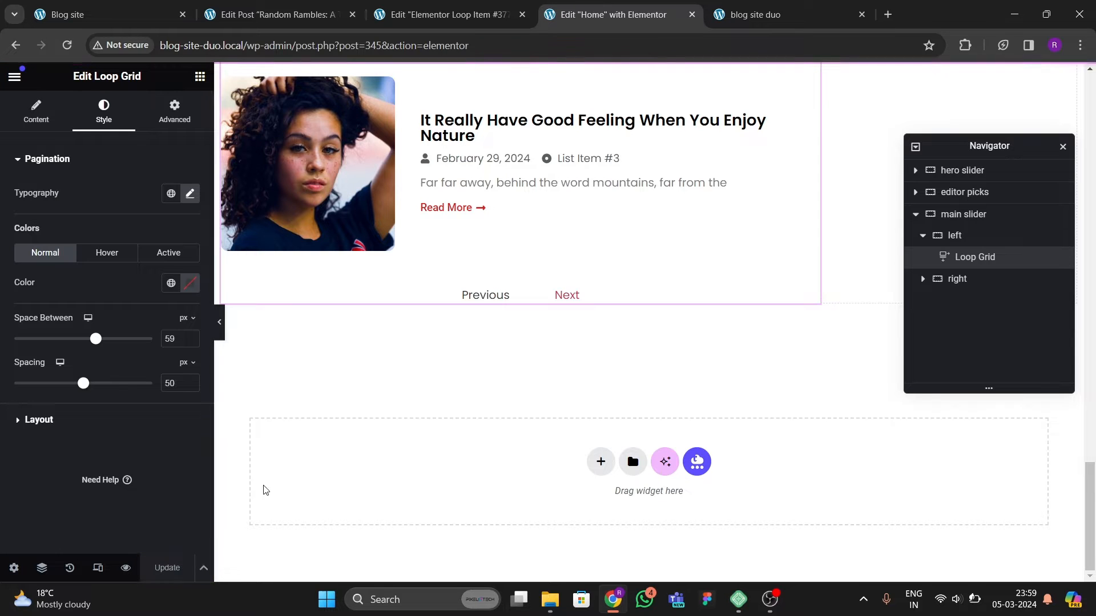
Step: Reload the live duplicate site and inspect the post list and its pagination
left_click(755, 14)
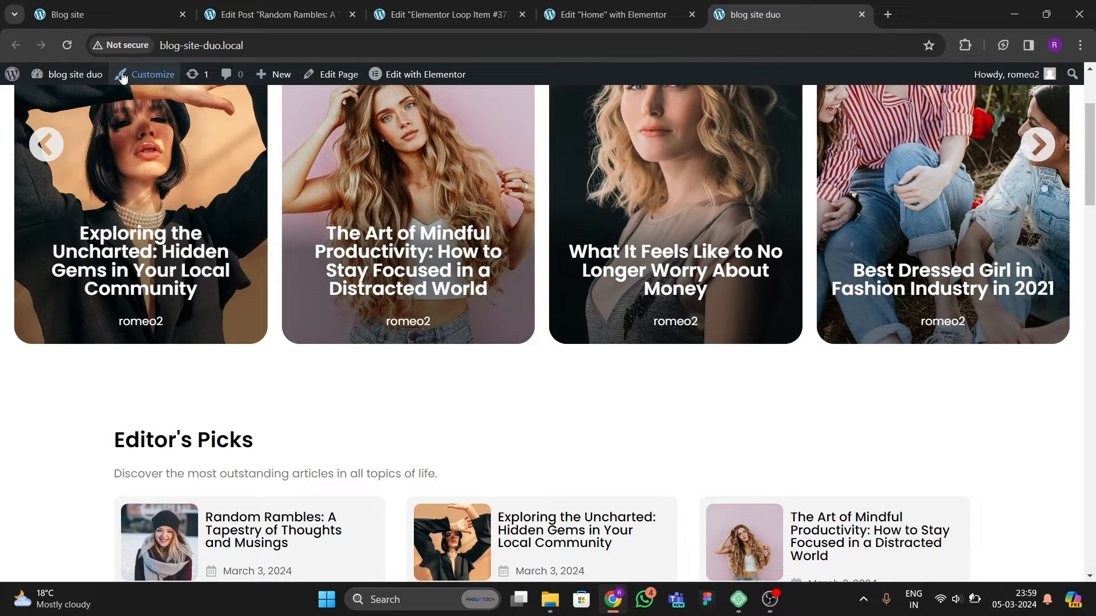
left_click(66, 45)
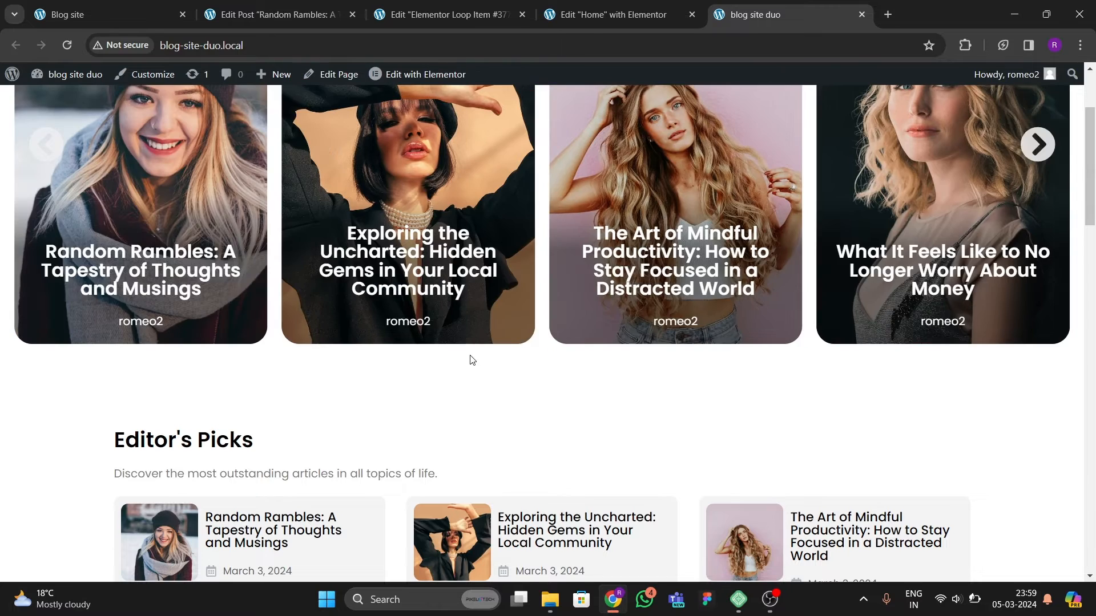
scroll(457, 332, "down", 10)
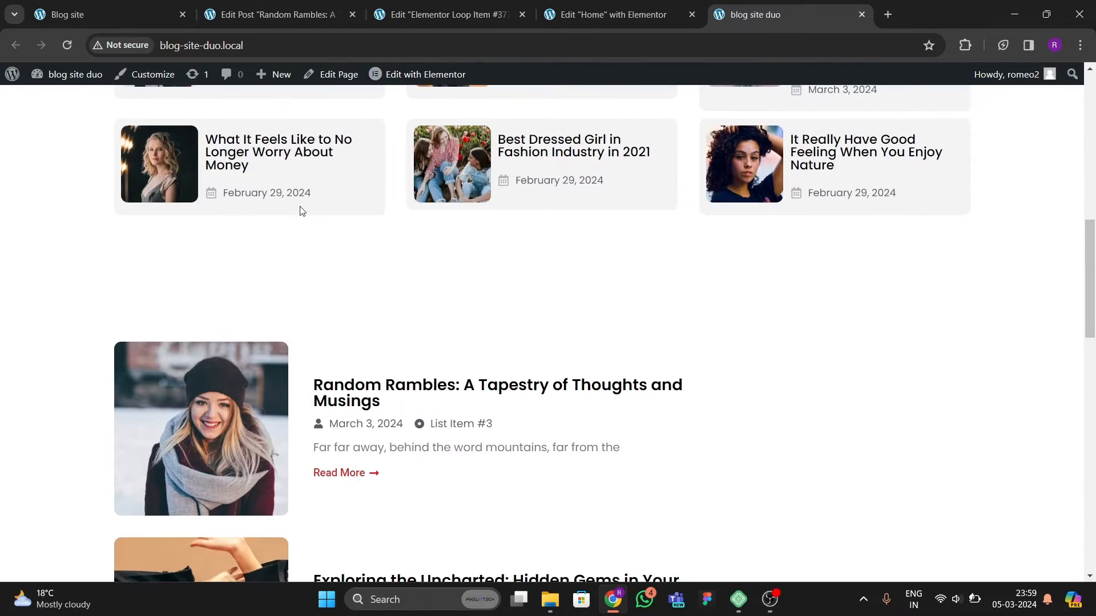
scroll(302, 212, "down", 5)
scroll(299, 262, "down", 15)
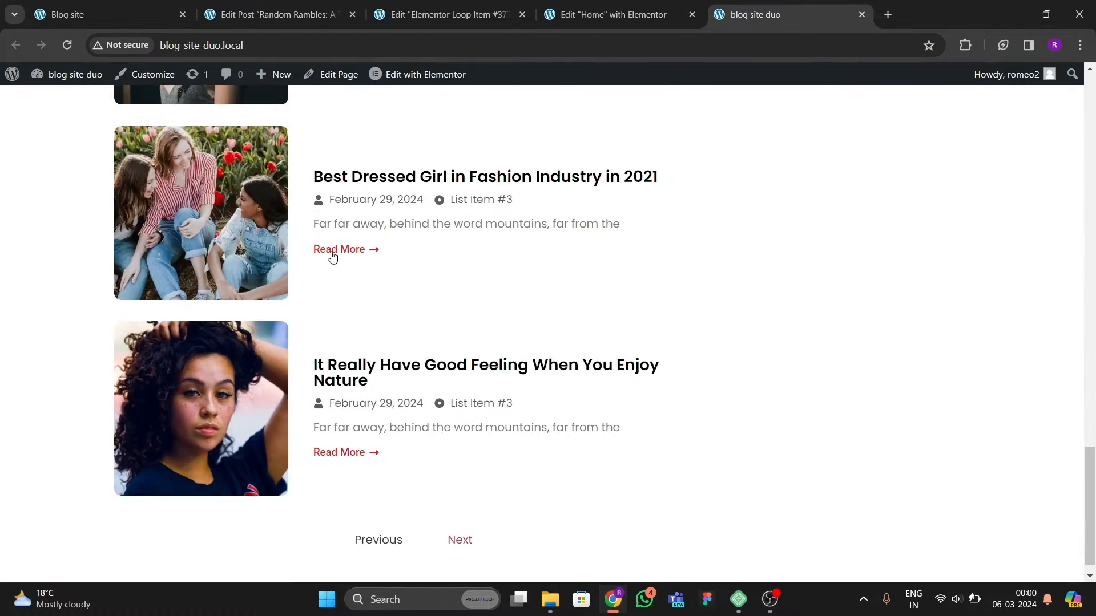
scroll(354, 491, "up", 6)
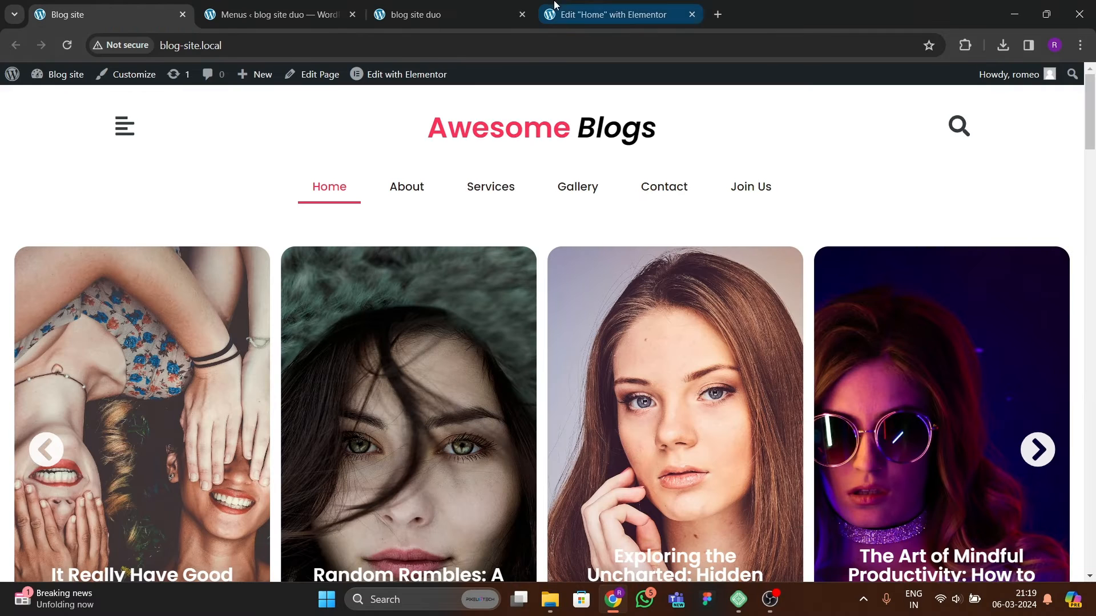
Step: Compare the post list layout on the duplicate site with the one on the reference blog site
left_click(554, 5)
left_click(422, 14)
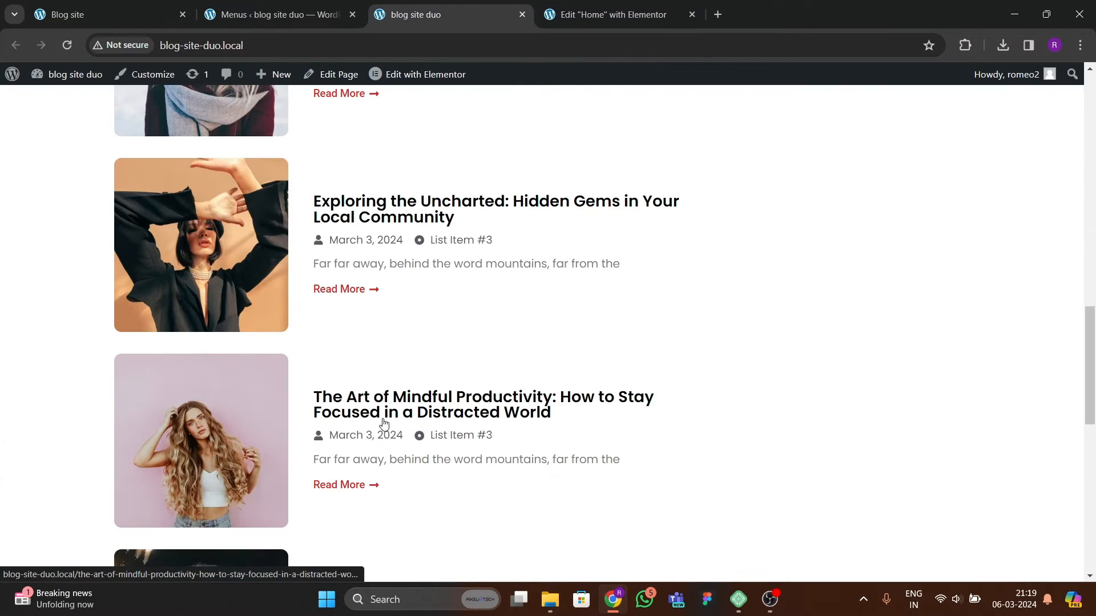
scroll(262, 384, "up", 12)
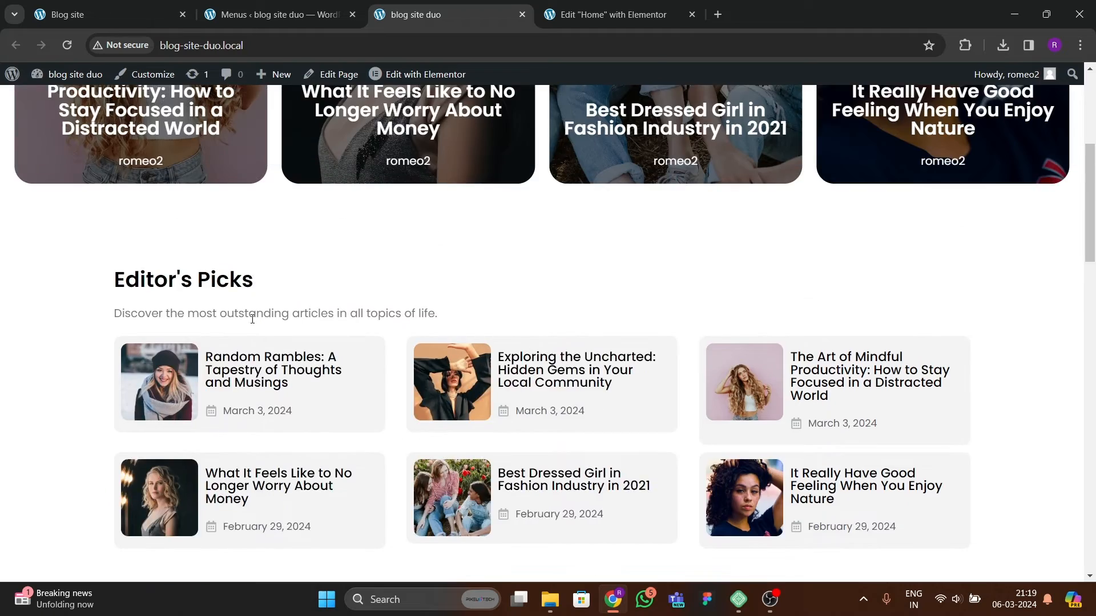
scroll(252, 318, "up", 5)
scroll(318, 331, "down", 3)
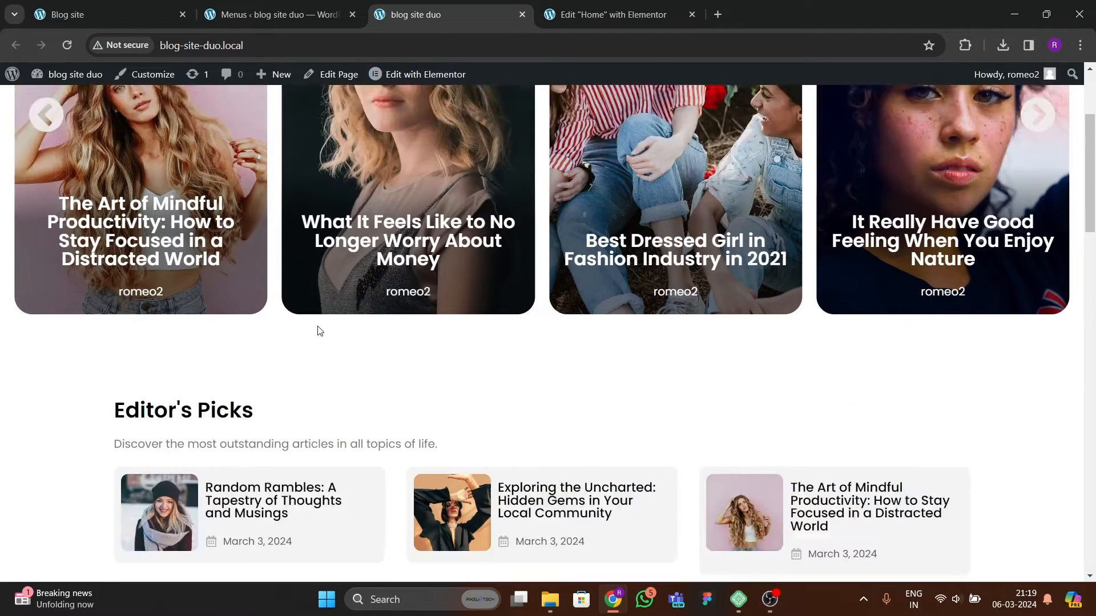
scroll(484, 313, "up", 4)
scroll(484, 313, "down", 5)
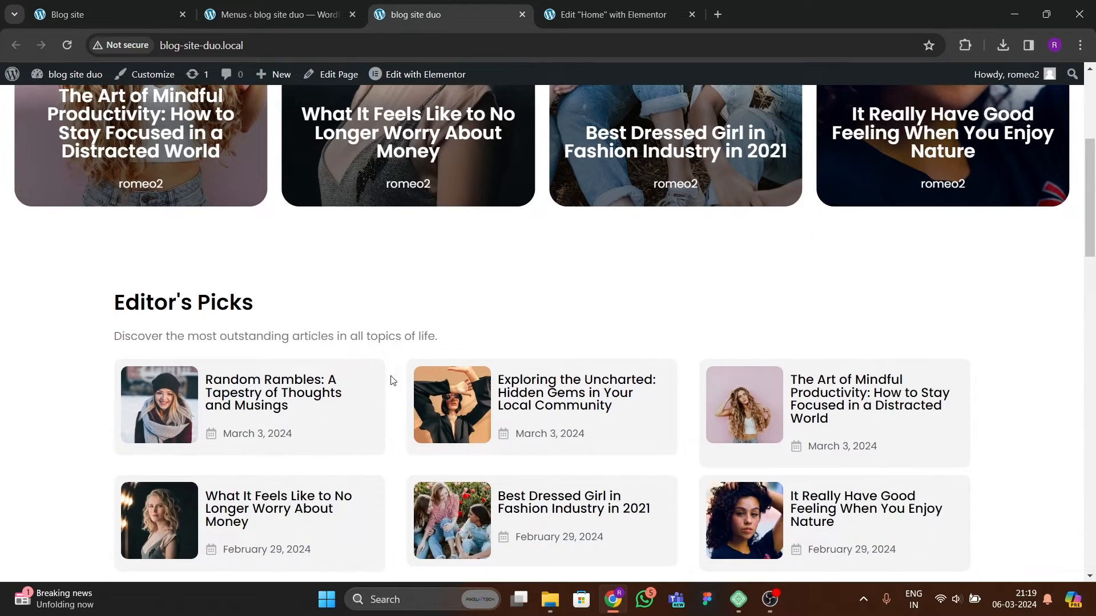
scroll(392, 381, "down", 5)
scroll(368, 317, "down", 5)
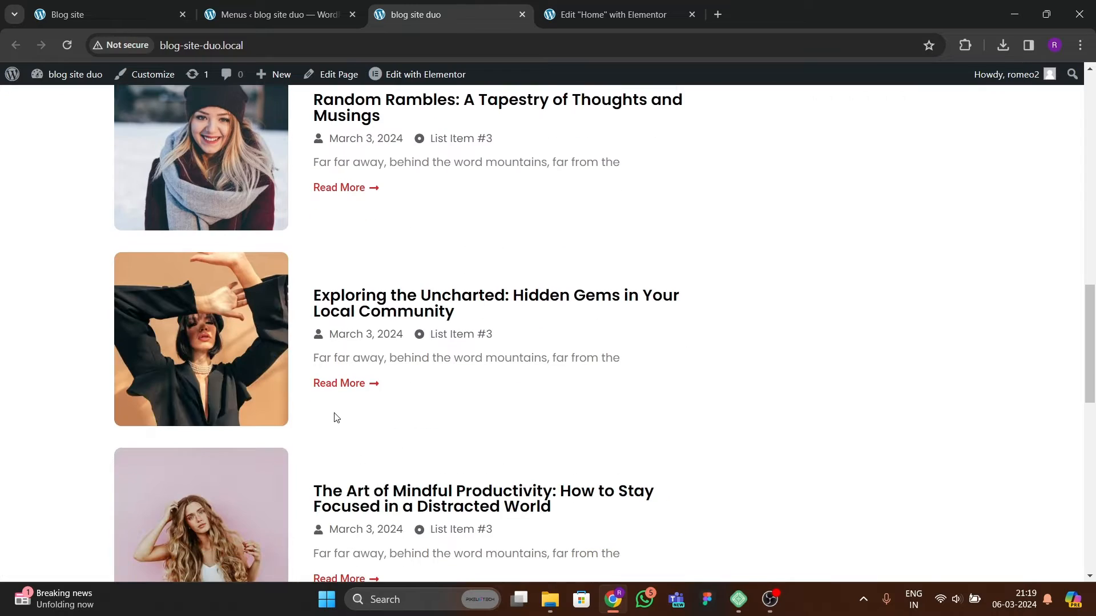
scroll(455, 335, "down", 3)
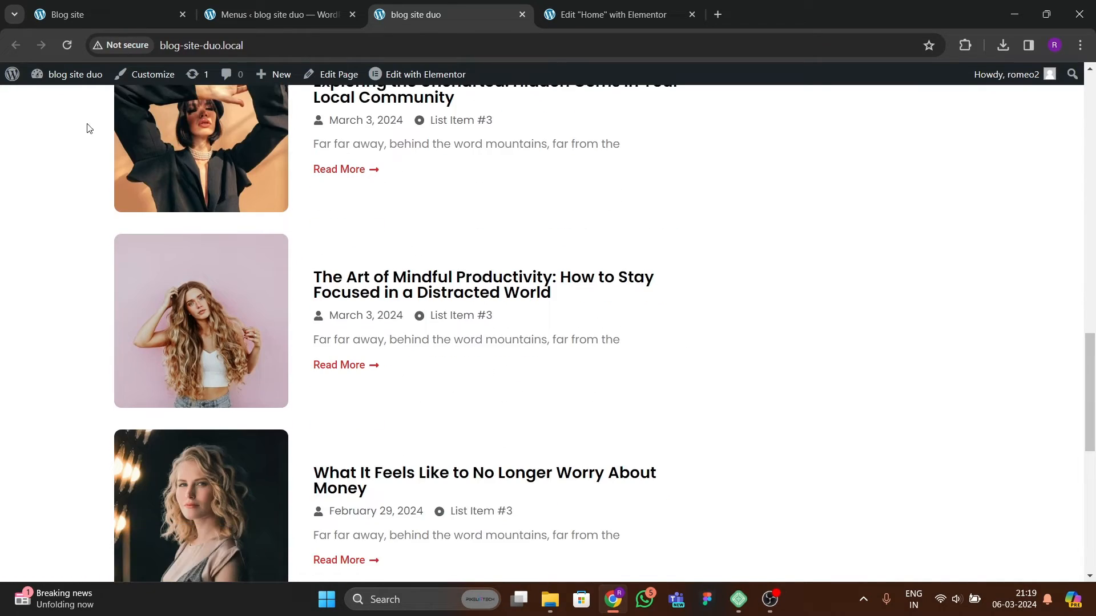
left_click(102, 8)
scroll(648, 400, "down", 10)
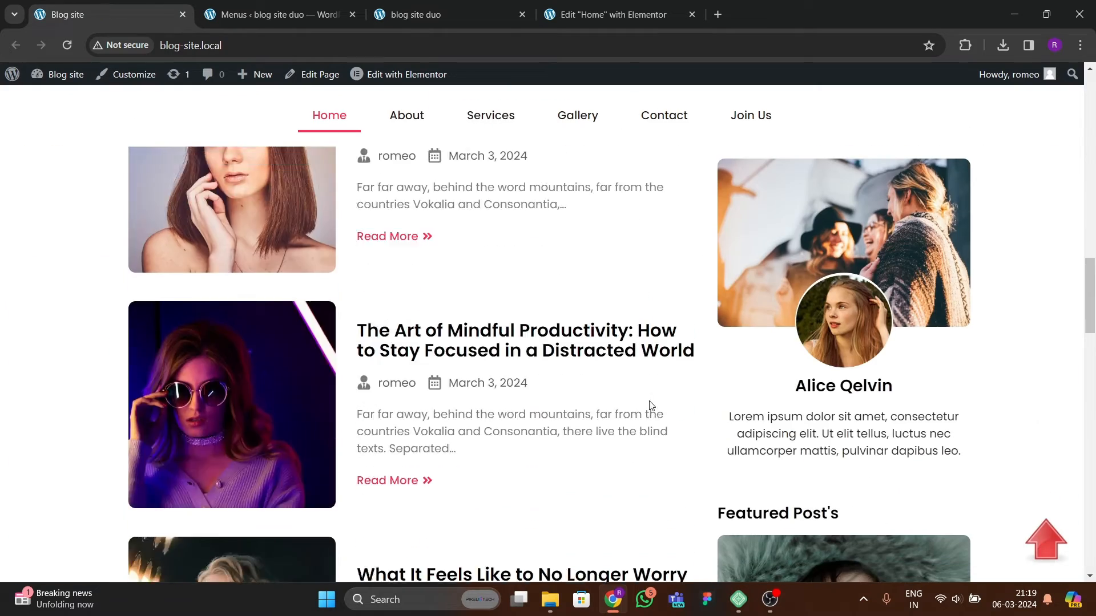
scroll(742, 319, "up", 4)
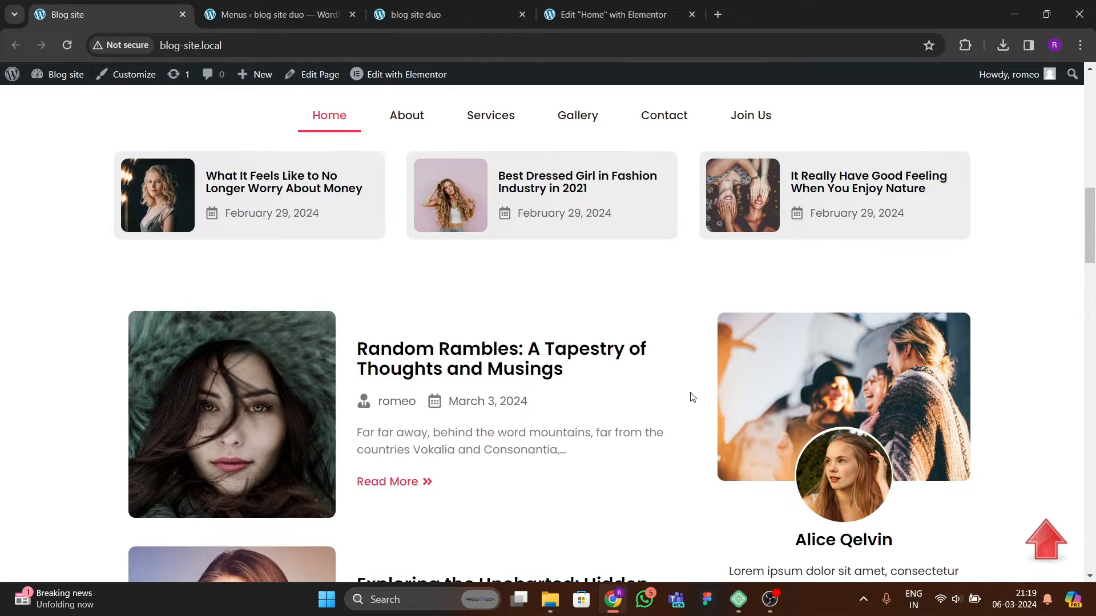
scroll(453, 384, "down", 6)
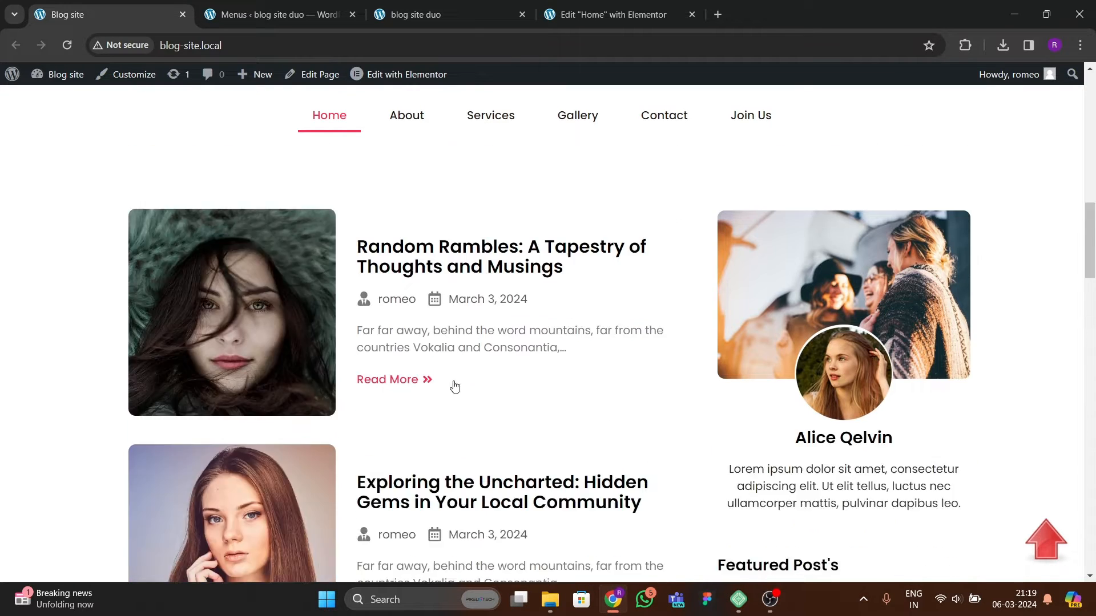
scroll(452, 360, "down", 6)
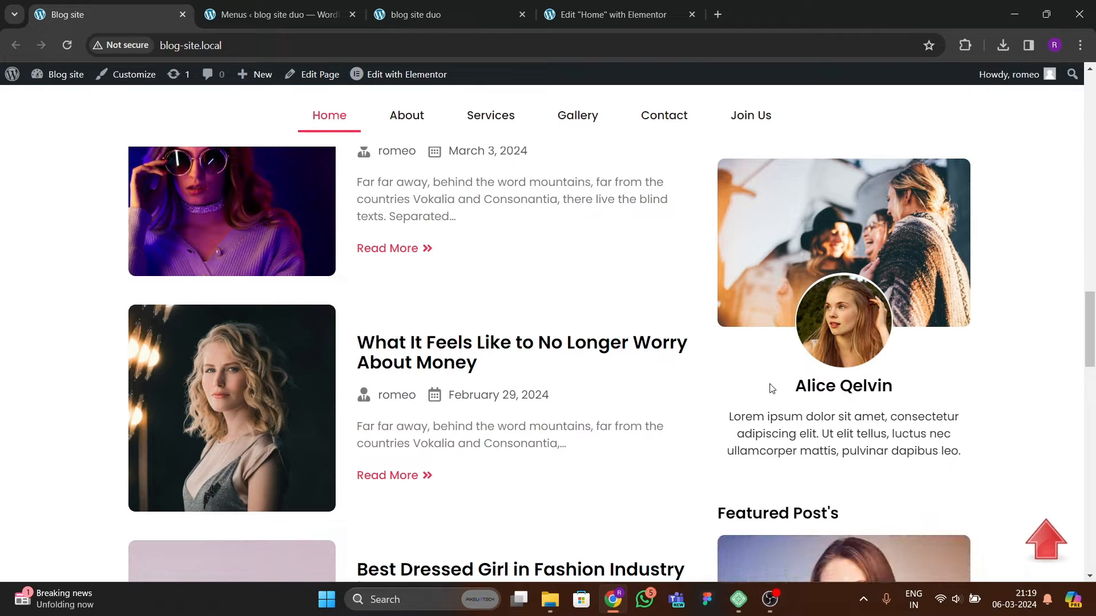
Step: Switch between the editor and both sites to examine the empty column beside the post list
left_click(607, 14)
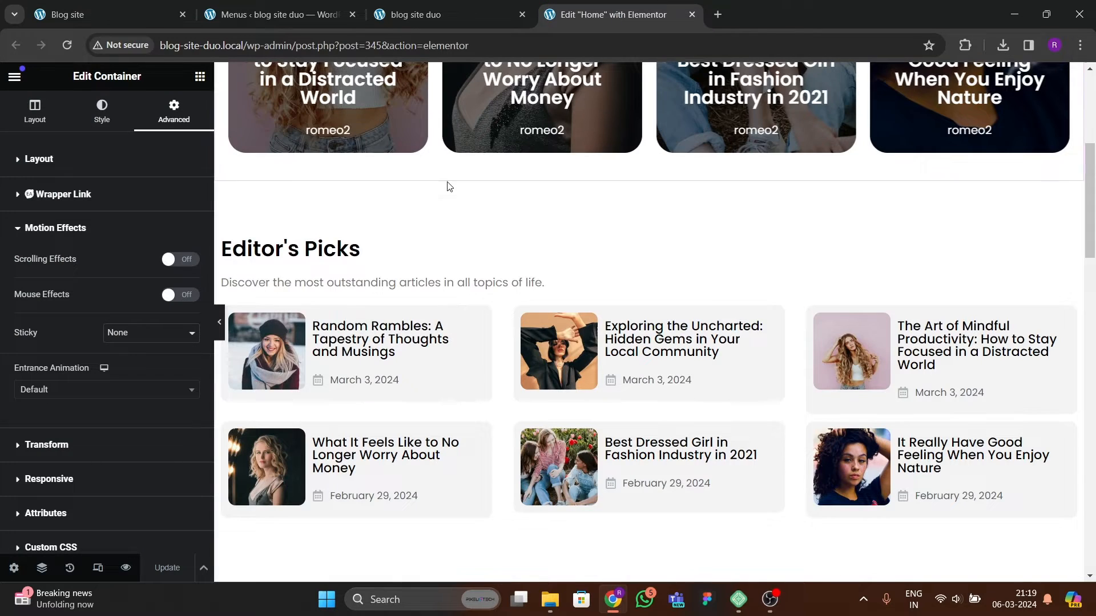
scroll(484, 380, "down", 5)
scroll(484, 380, "down", 2)
scroll(489, 406, "up", 5)
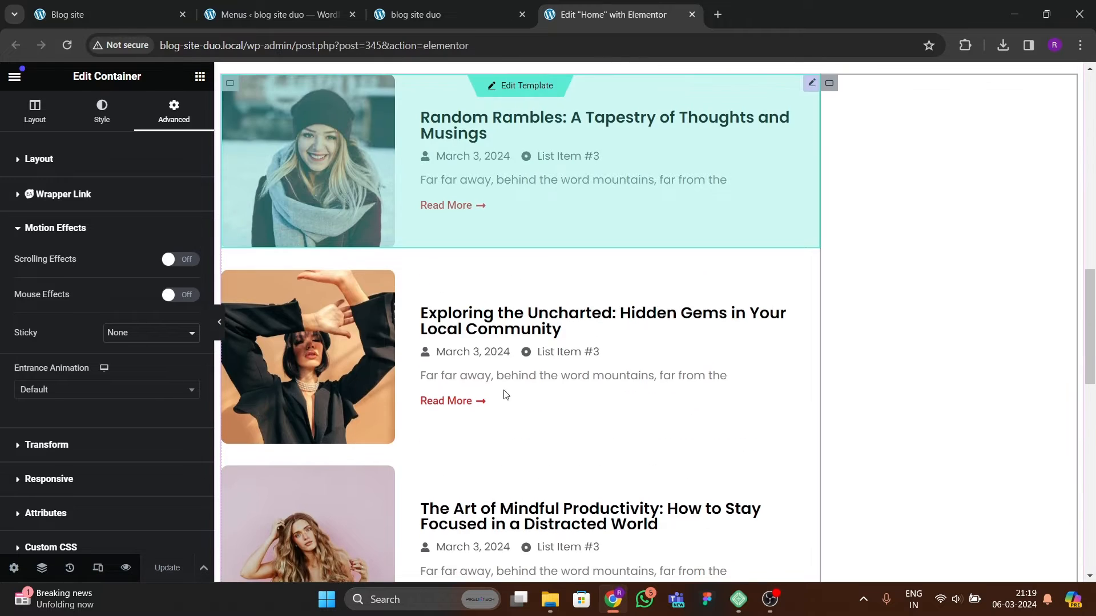
scroll(532, 379, "up", 3)
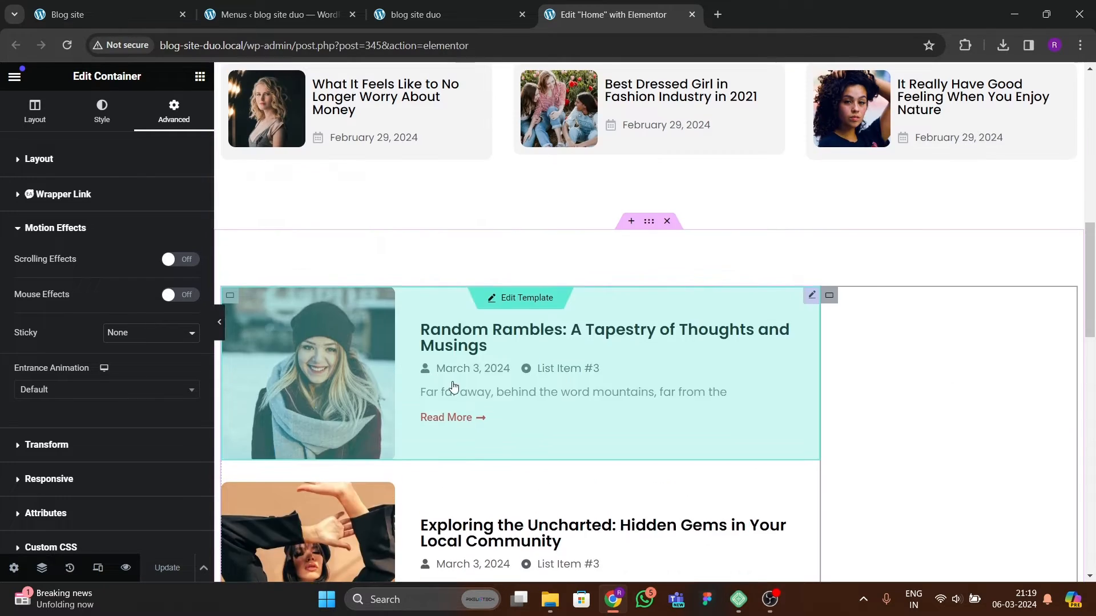
scroll(490, 382, "down", 5)
left_click(519, 6)
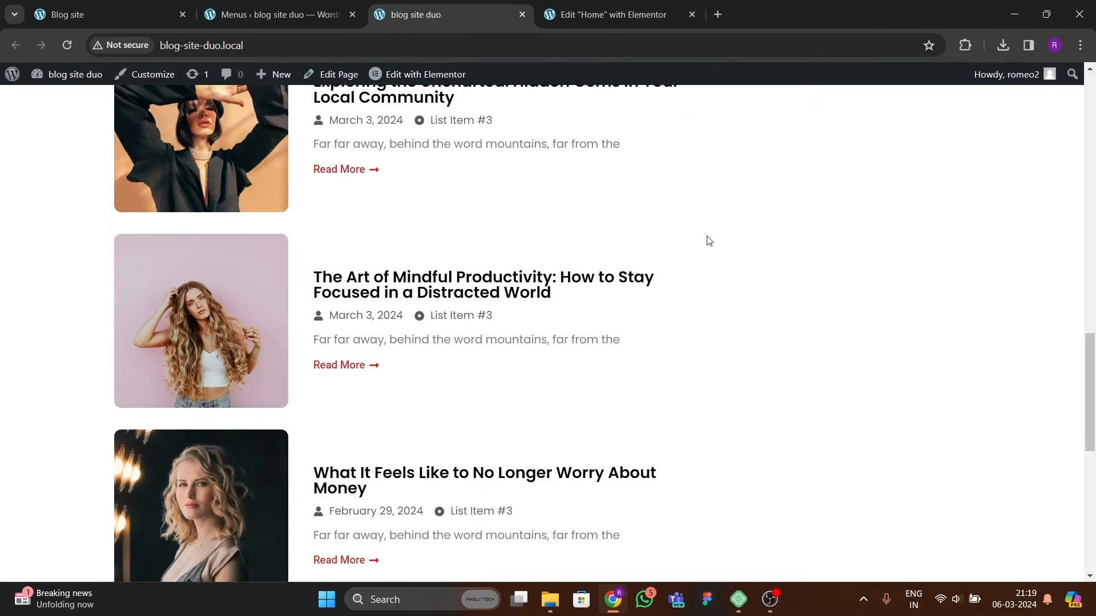
left_click(608, 14)
left_click(122, 14)
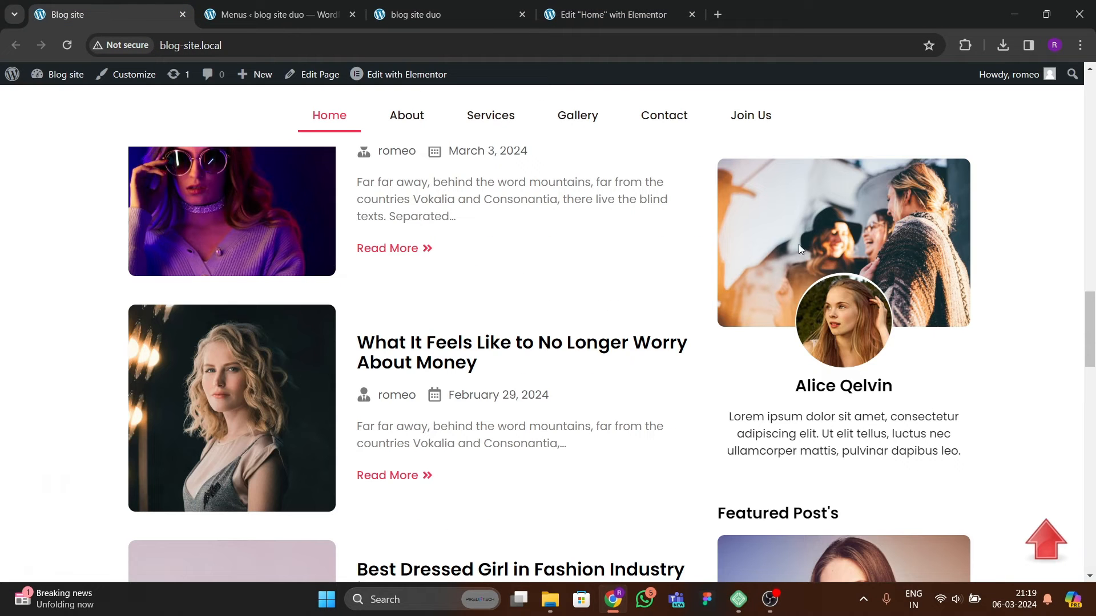
left_click(608, 14)
Step: Add a container into the empty right column beside the posts loop grid
scroll(856, 336, "up", 3)
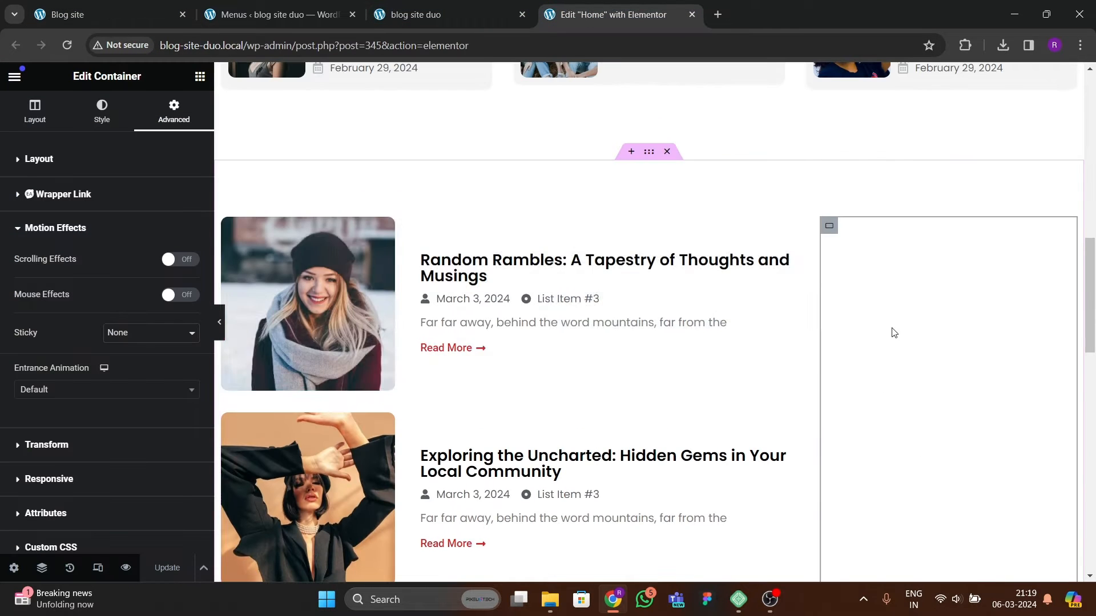
left_click(200, 76)
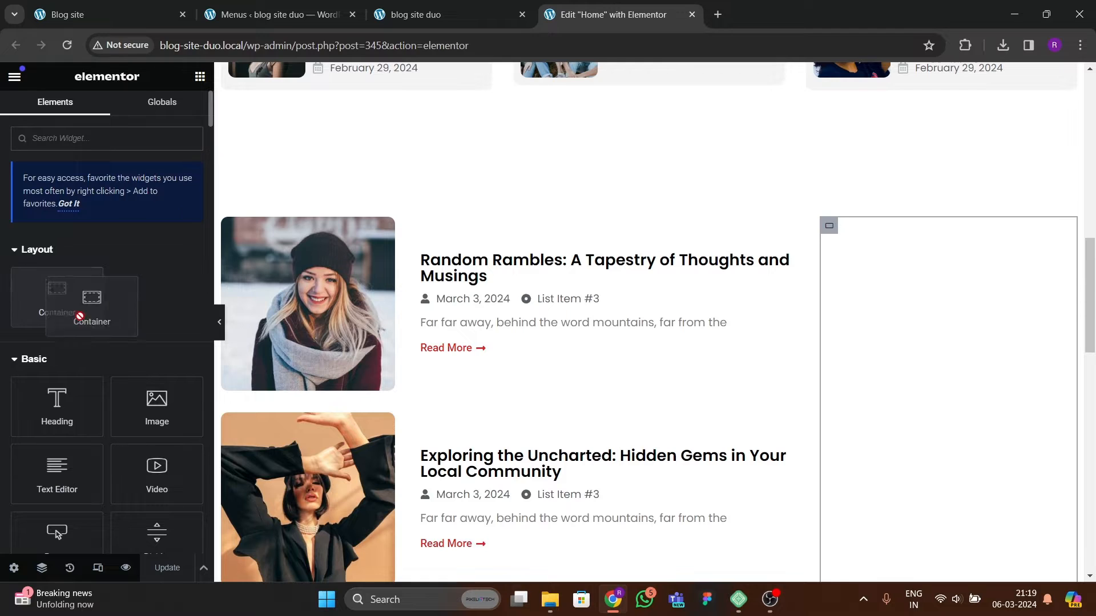
left_click_drag(85, 314, 894, 348)
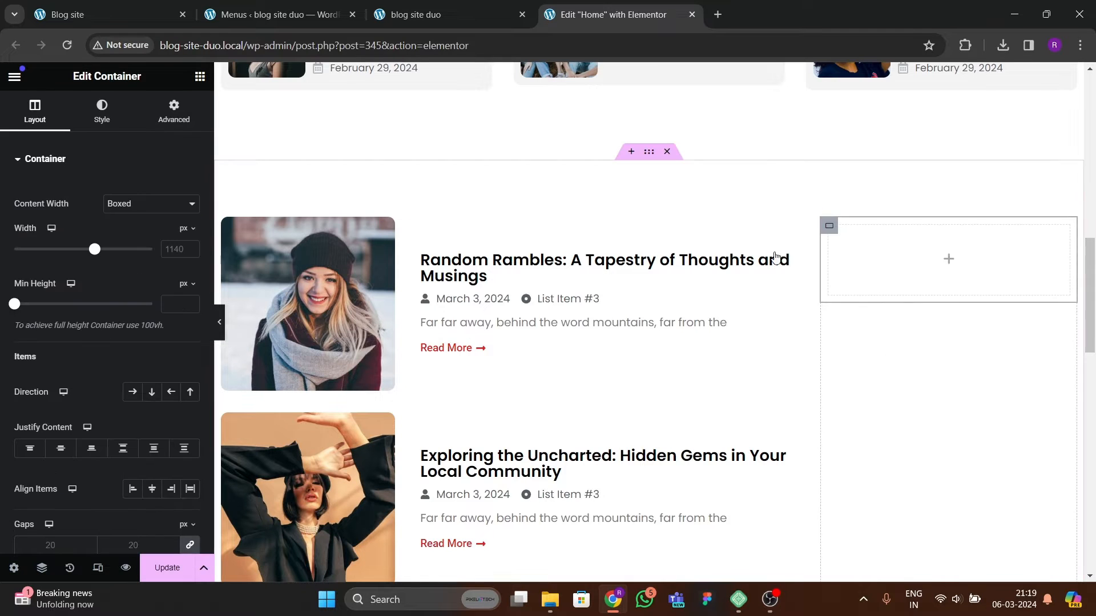
Step: Set the new container's content width to Full Width
left_click(42, 568)
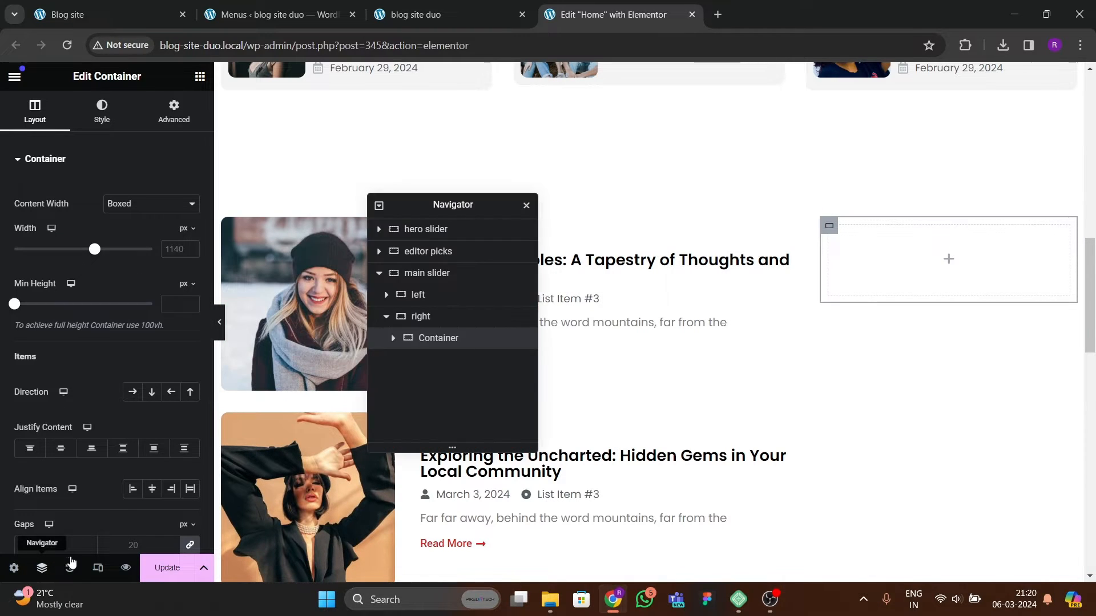
left_click_drag(454, 221, 602, 226)
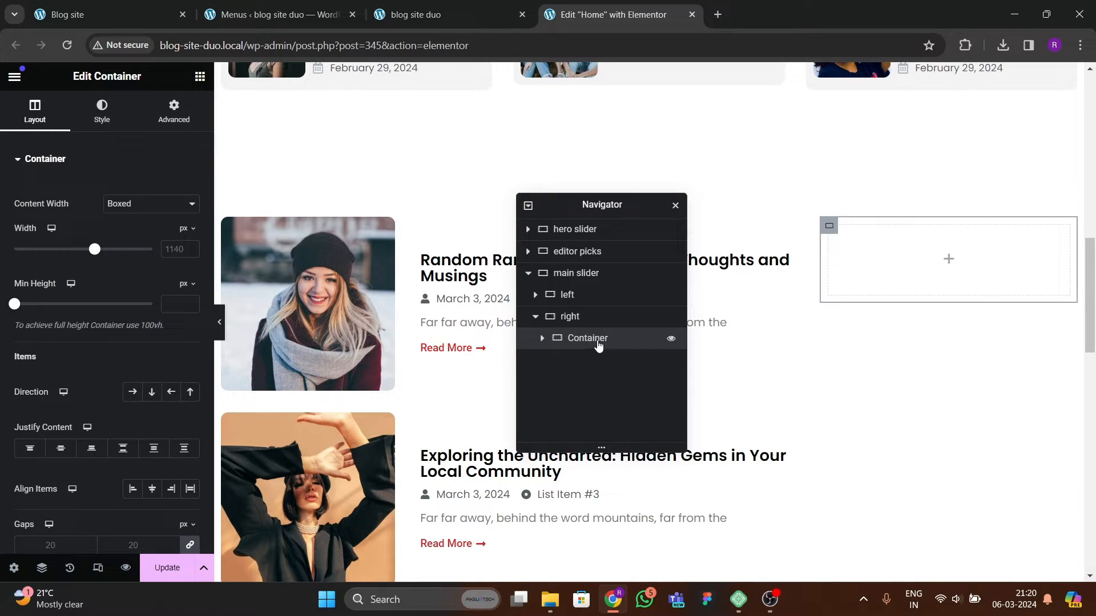
left_click(133, 205)
left_click(122, 227)
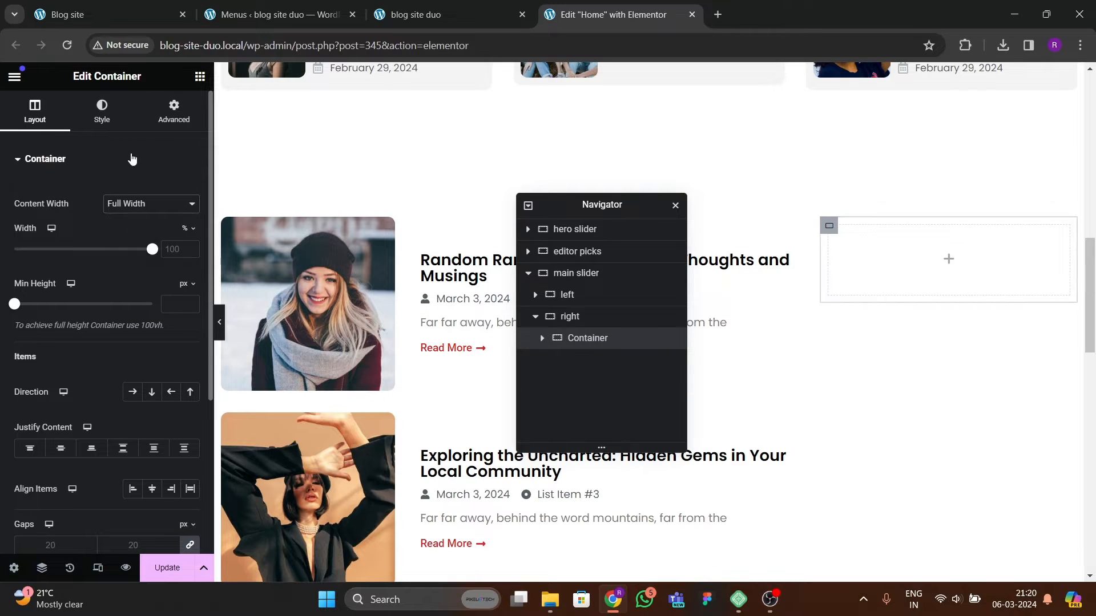
Step: Give the container a classic background image using the tim-van-der-kuip office photo from the media library
left_click(174, 111)
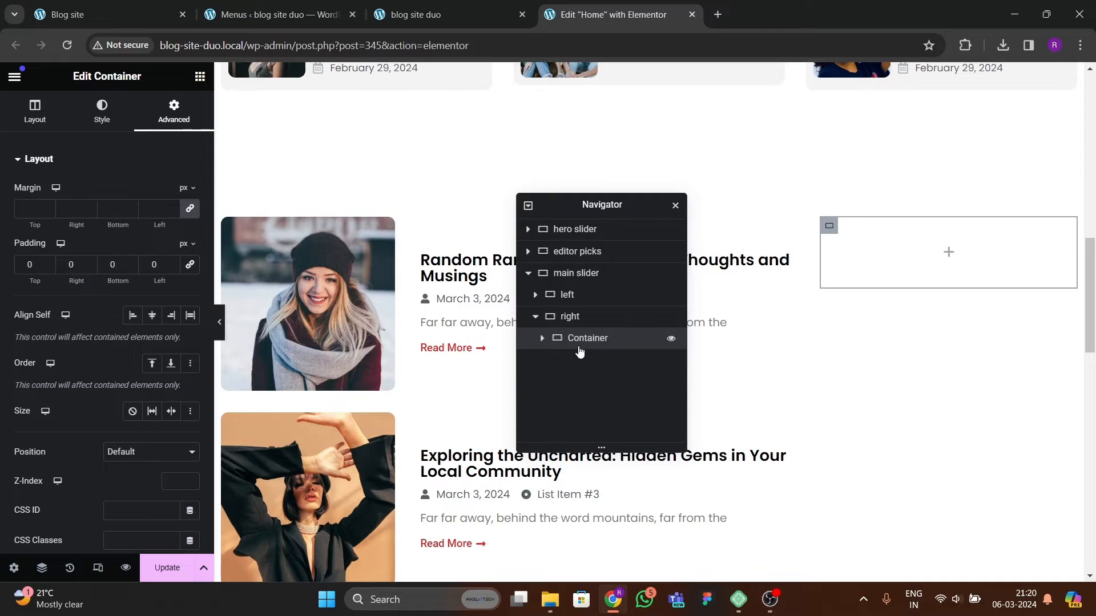
left_click(96, 113)
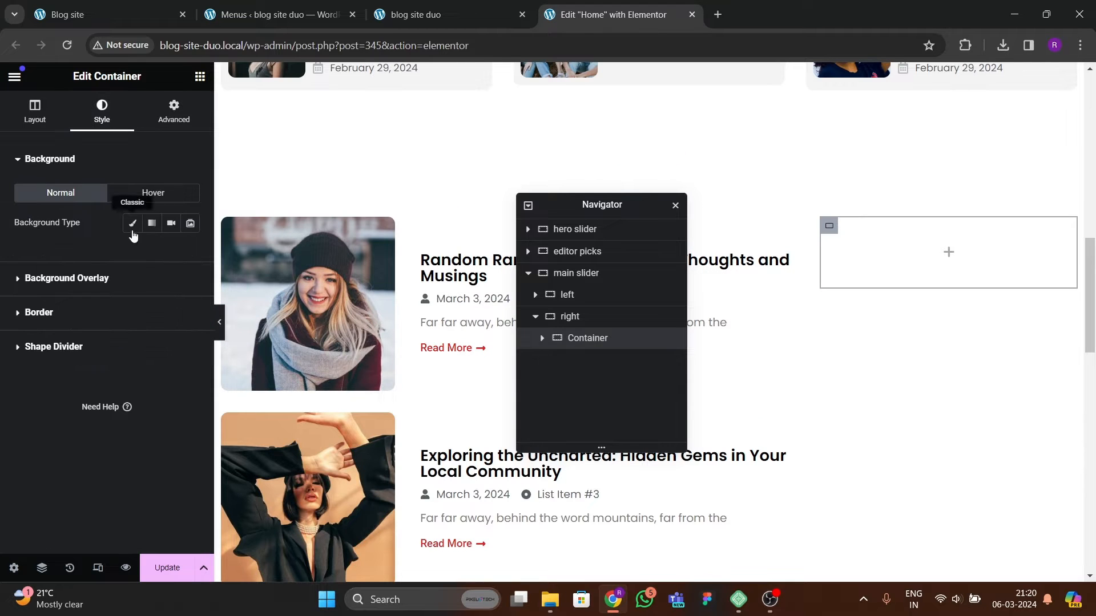
left_click(133, 224)
left_click(127, 326)
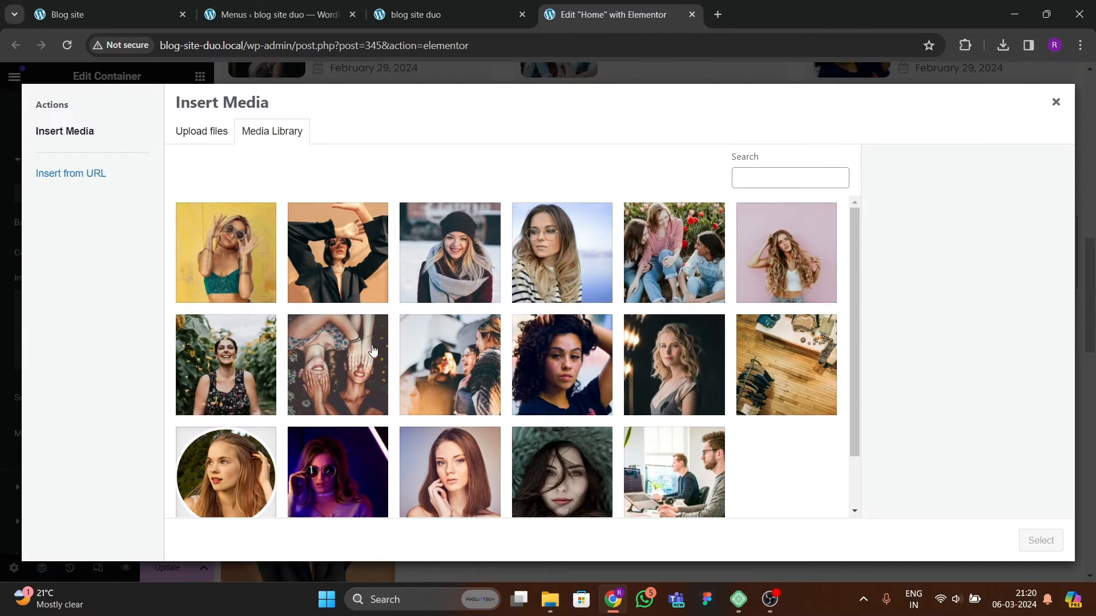
scroll(408, 388, "down", 2)
left_click(625, 404)
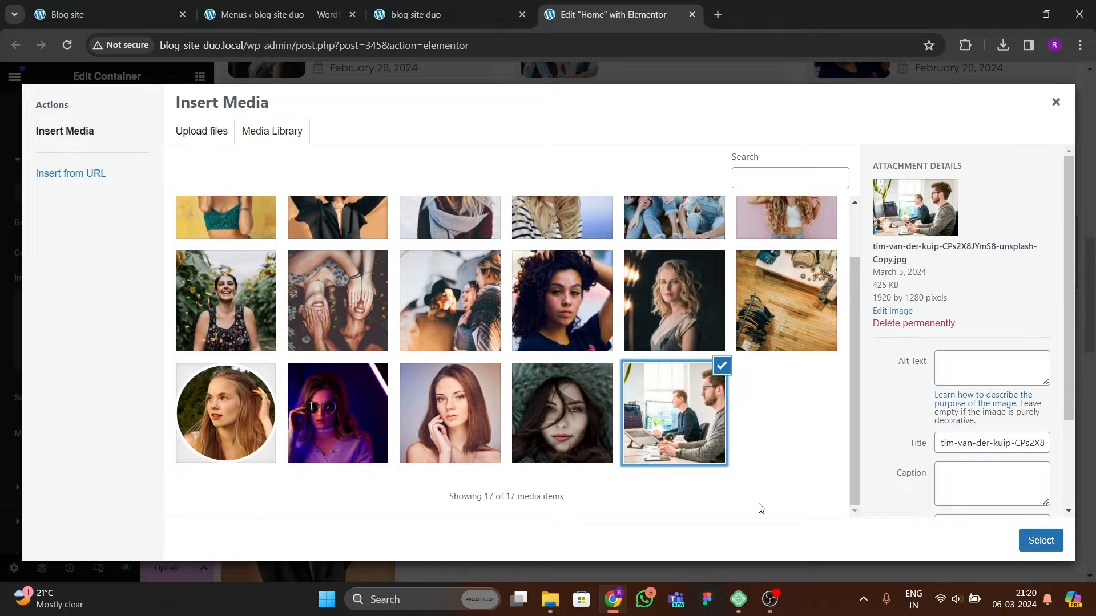
left_click(1039, 541)
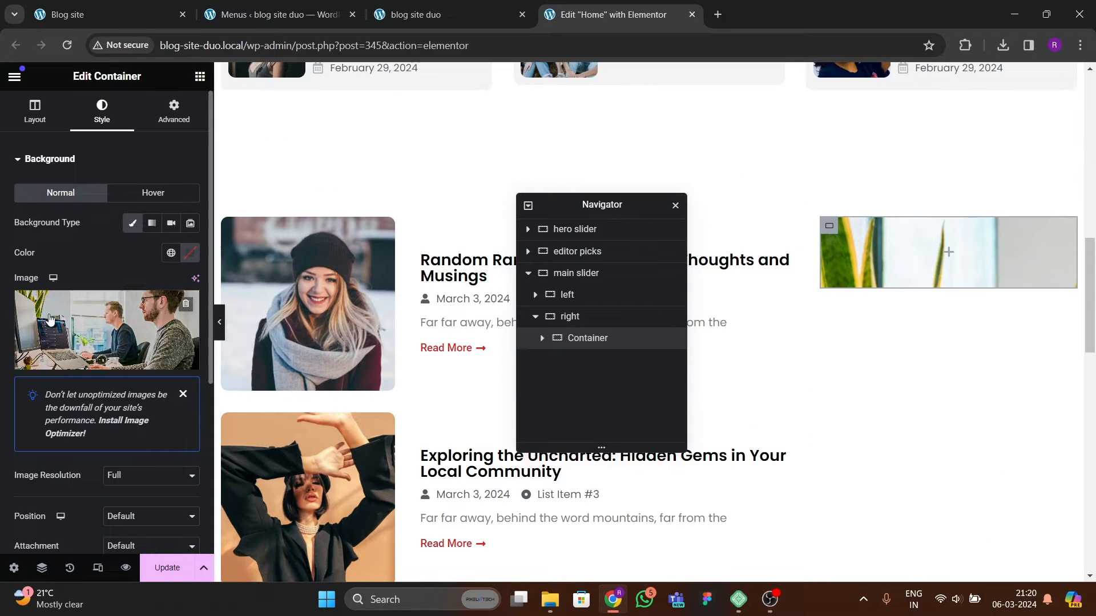
Step: Set the background image position to Center Center and its display size to Cover
scroll(184, 399, "down", 4)
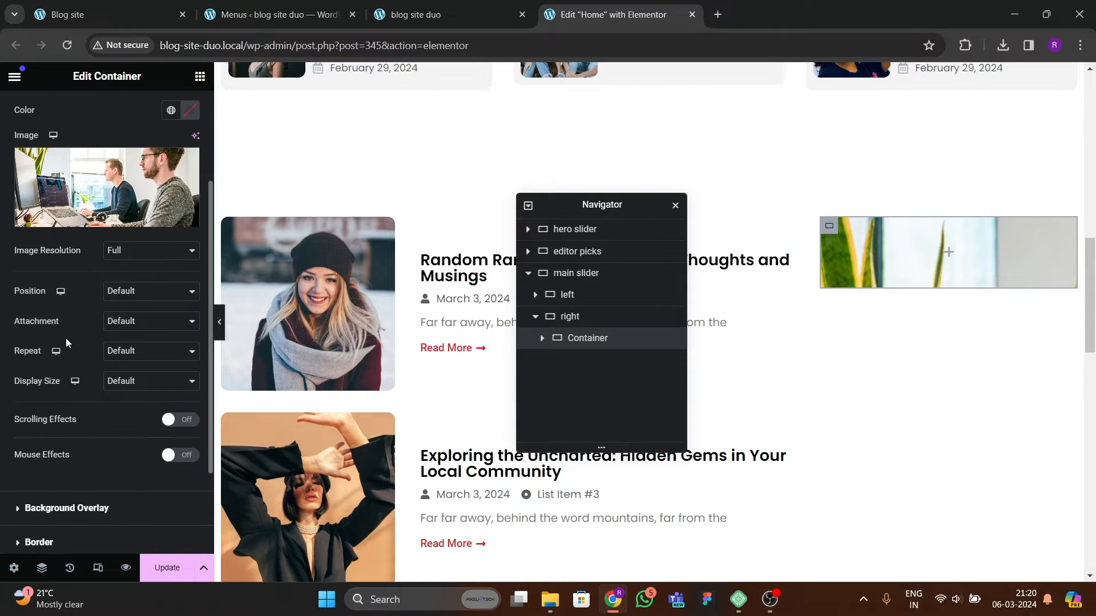
left_click(124, 292)
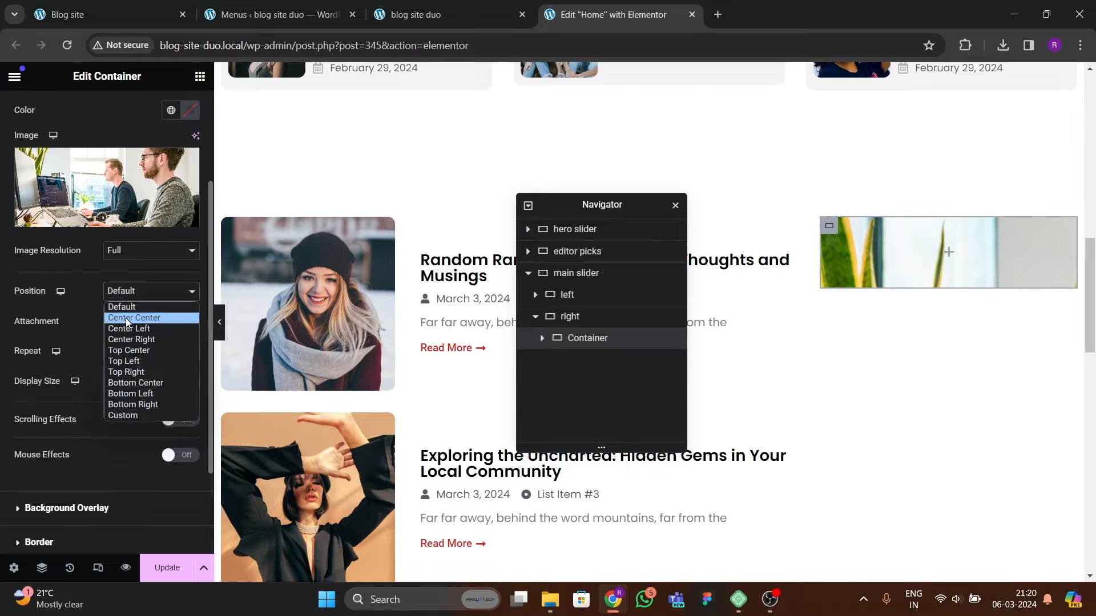
left_click(126, 317)
left_click(122, 393)
left_click(128, 421)
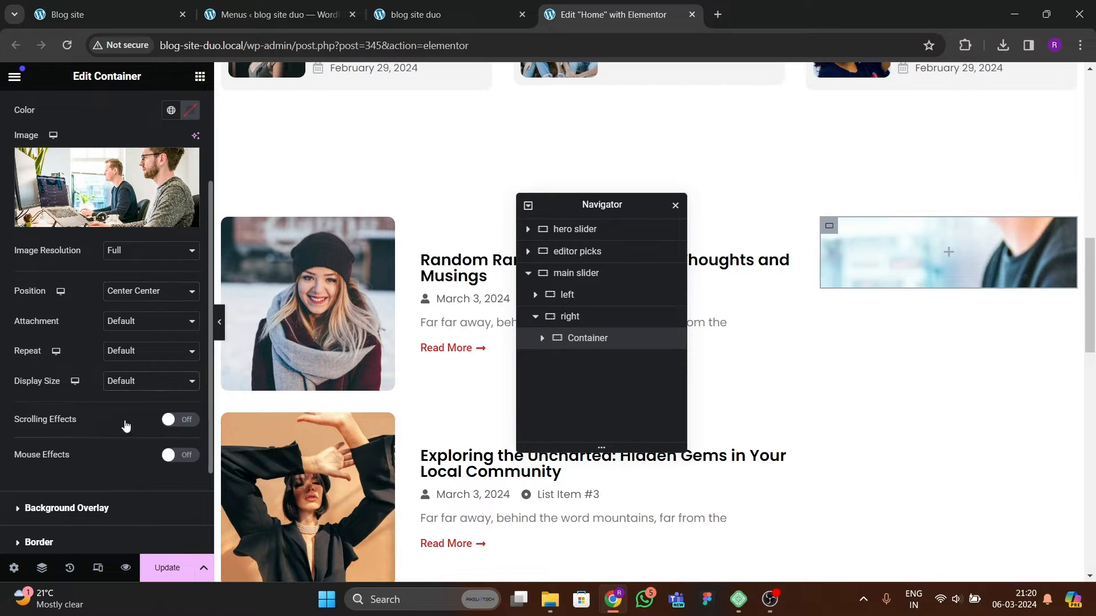
Step: Set the container's minimum height to 230 px
scroll(52, 327, "up", 3)
left_click(35, 112)
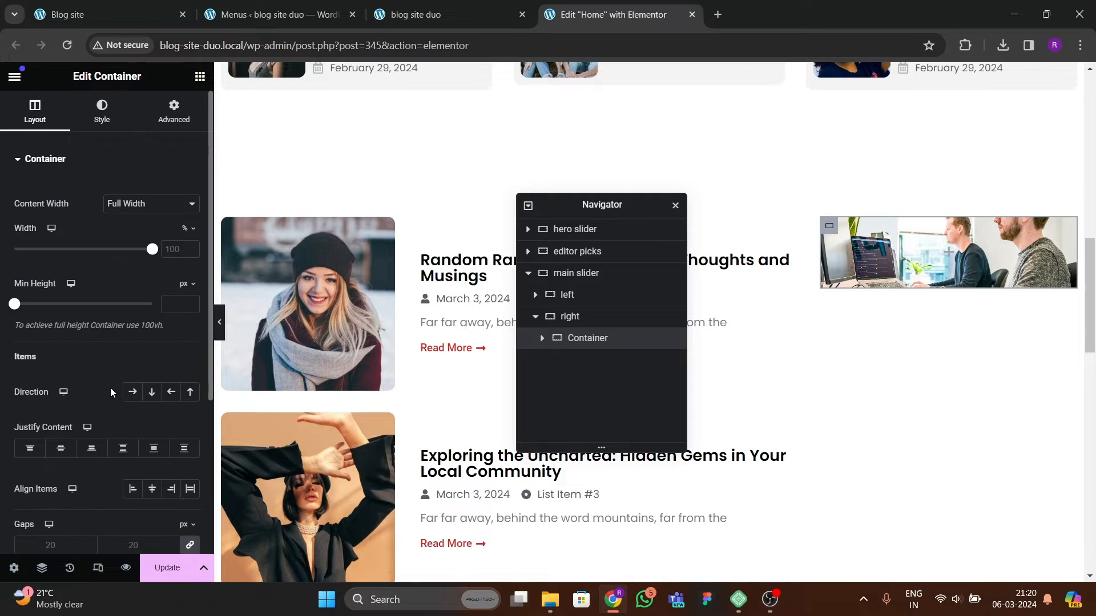
scroll(108, 388, "down", 1)
left_click_drag(15, 238, 38, 240)
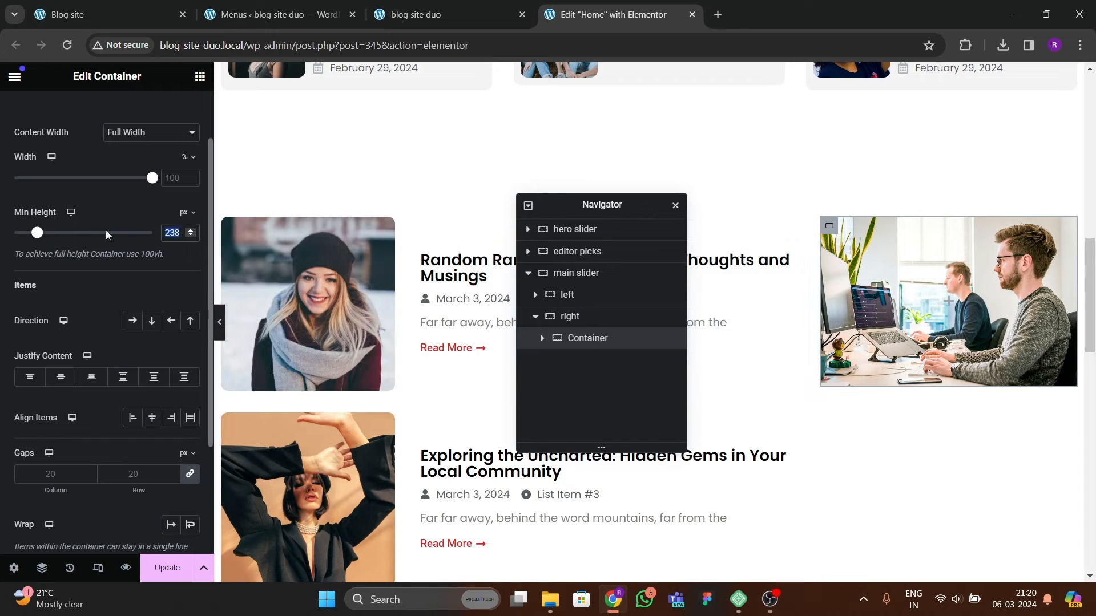
type("230")
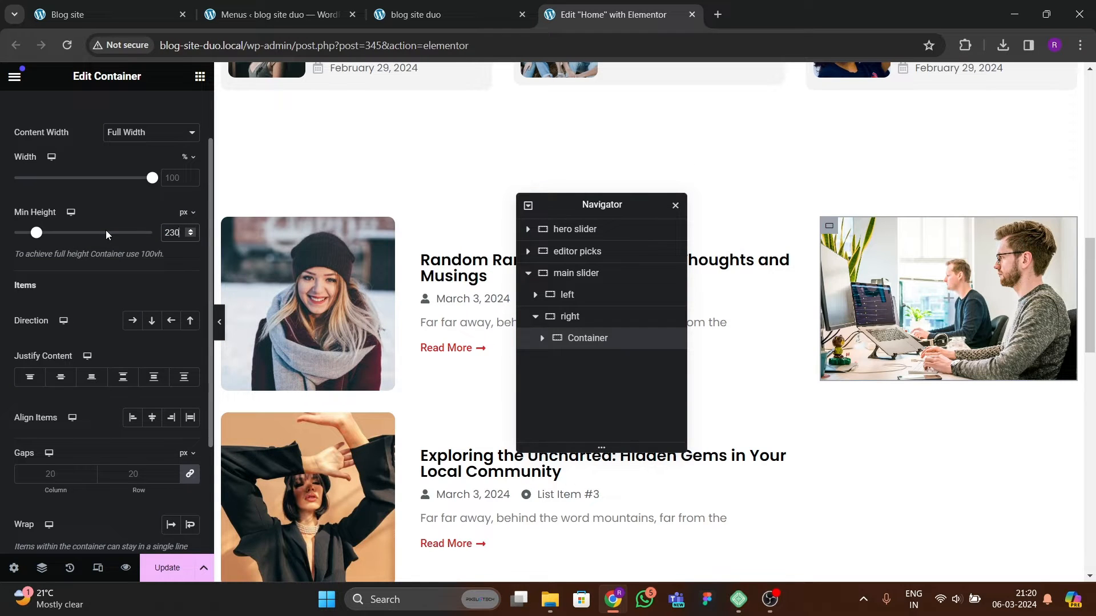
Step: Compare the reference sidebar image and review the container's background settings
key("ctrl+1")
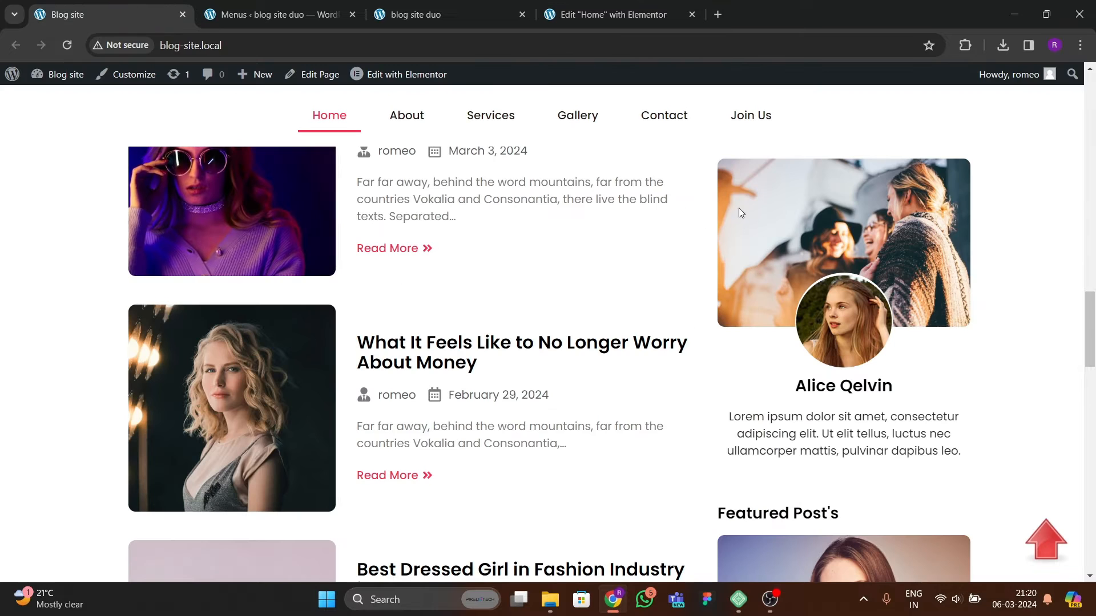
left_click(324, 22)
left_click(588, 23)
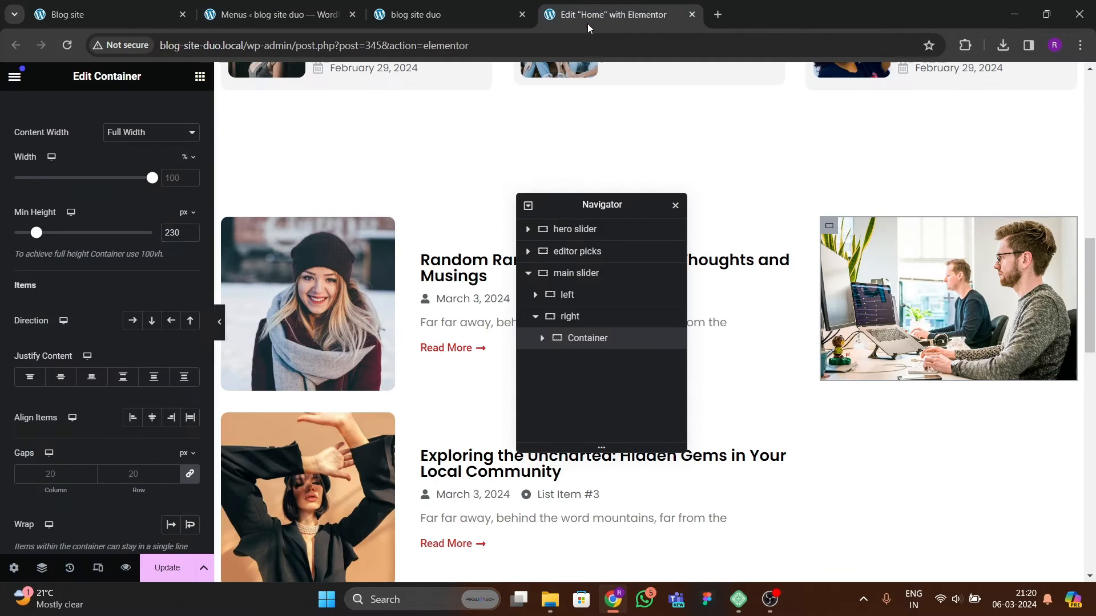
scroll(59, 197, "up", 3)
left_click(103, 112)
scroll(98, 342, "down", 10)
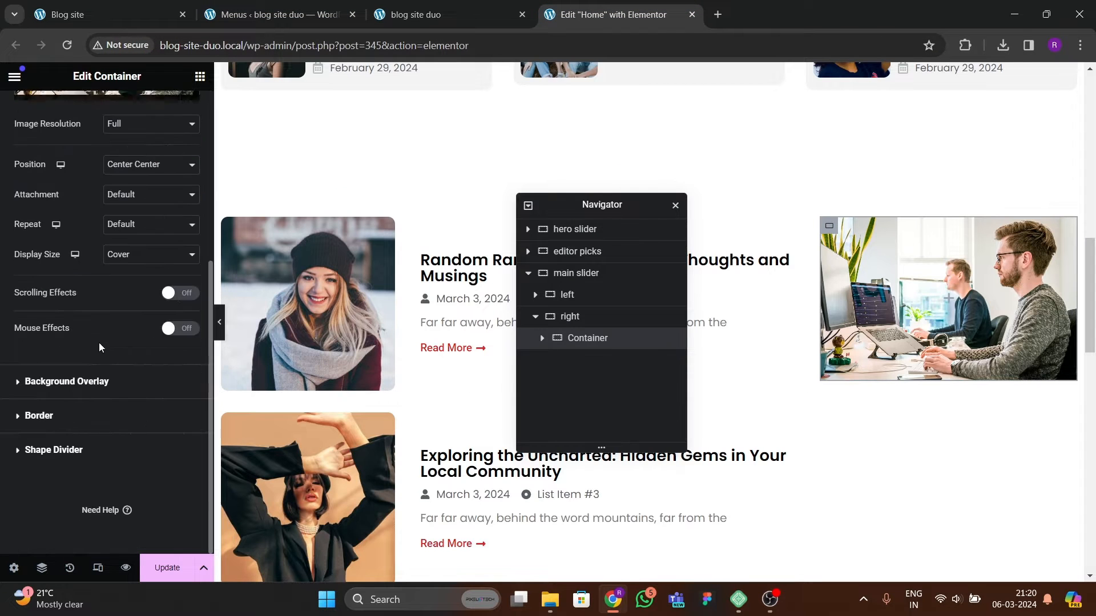
Step: Set the container's border radius to 10 px on all corners
left_click(51, 410)
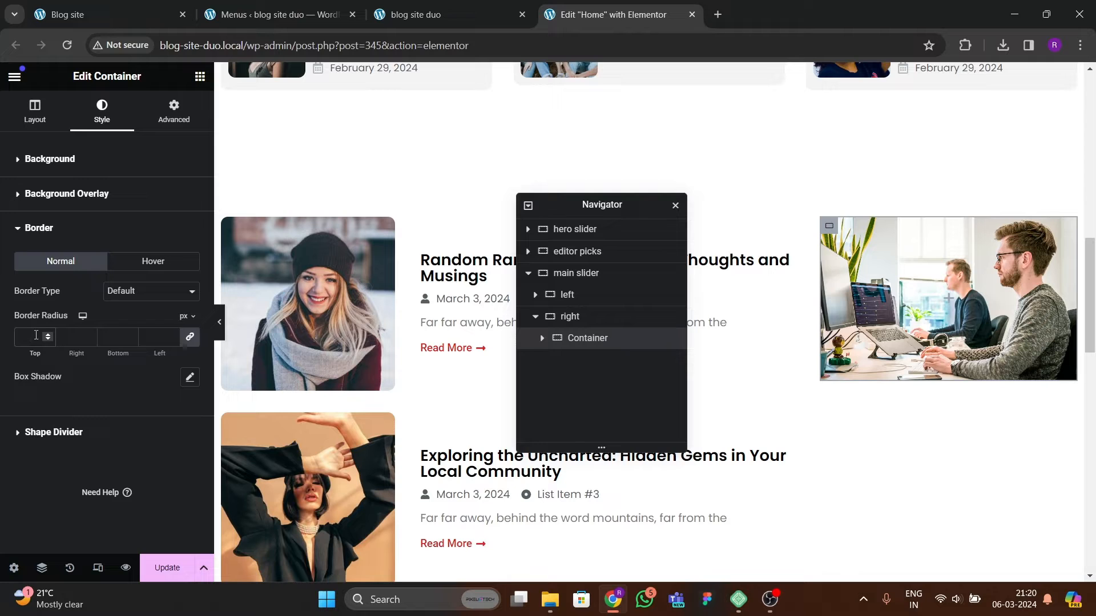
type("10")
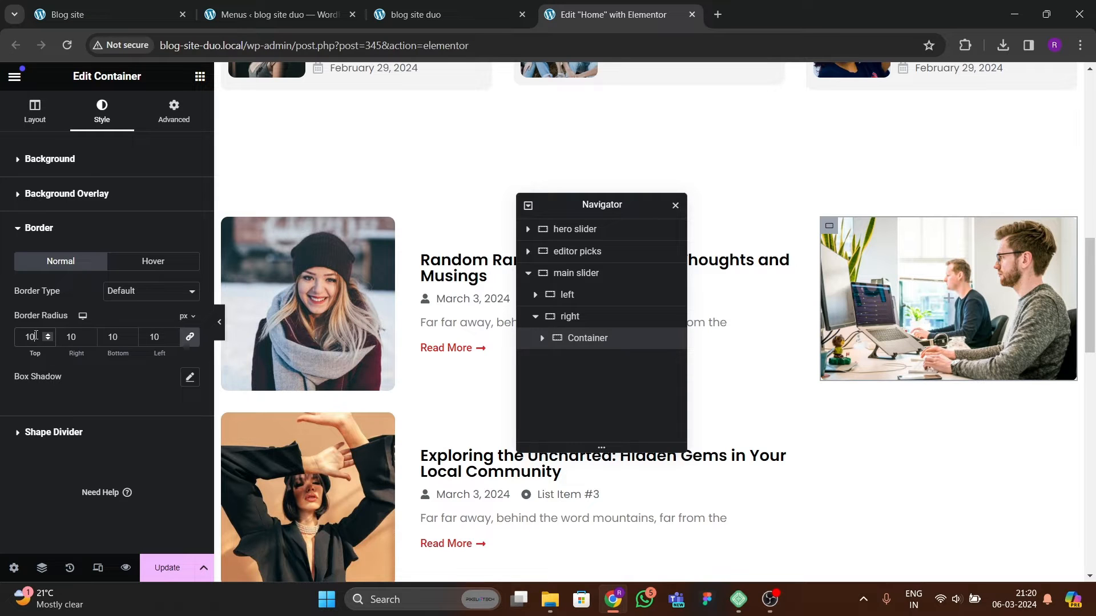
Step: Preview the sidebar and compare it with the reference blog site's profile card
left_click(219, 322)
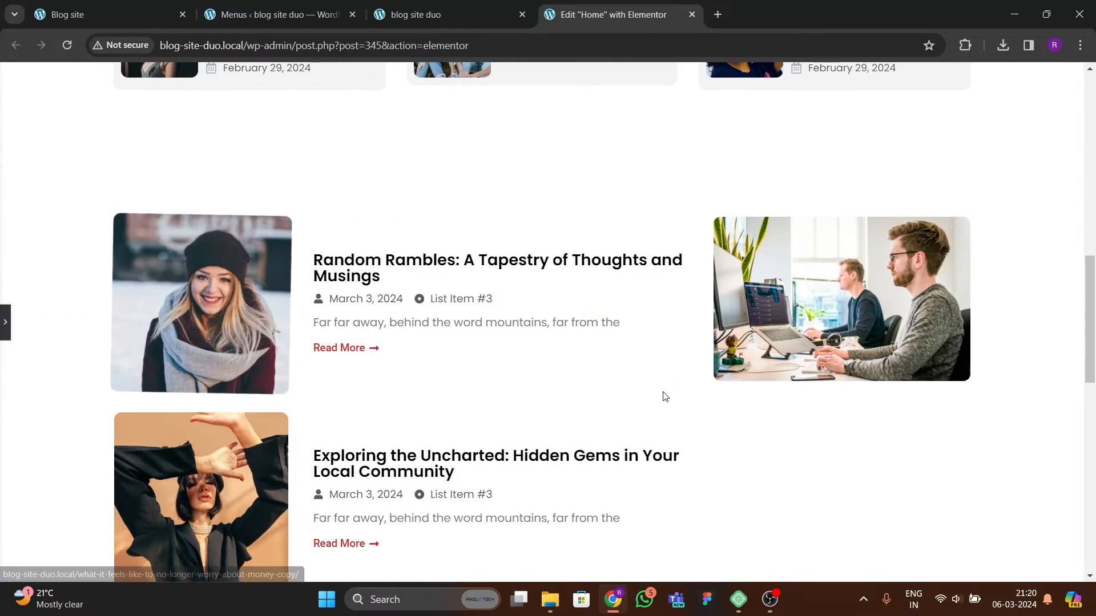
left_click(4, 323)
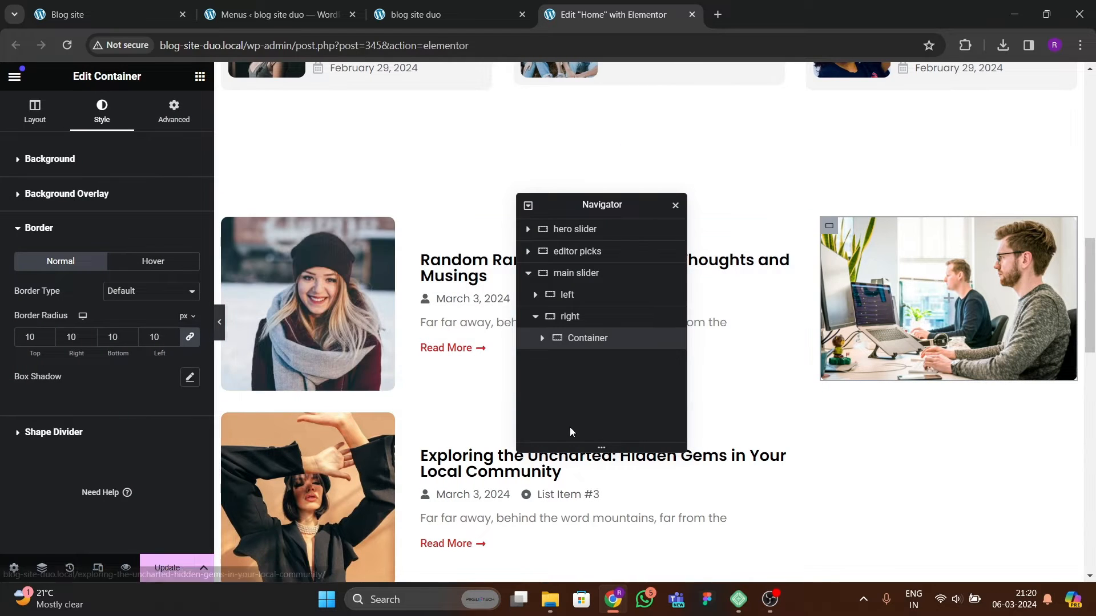
left_click(125, 8)
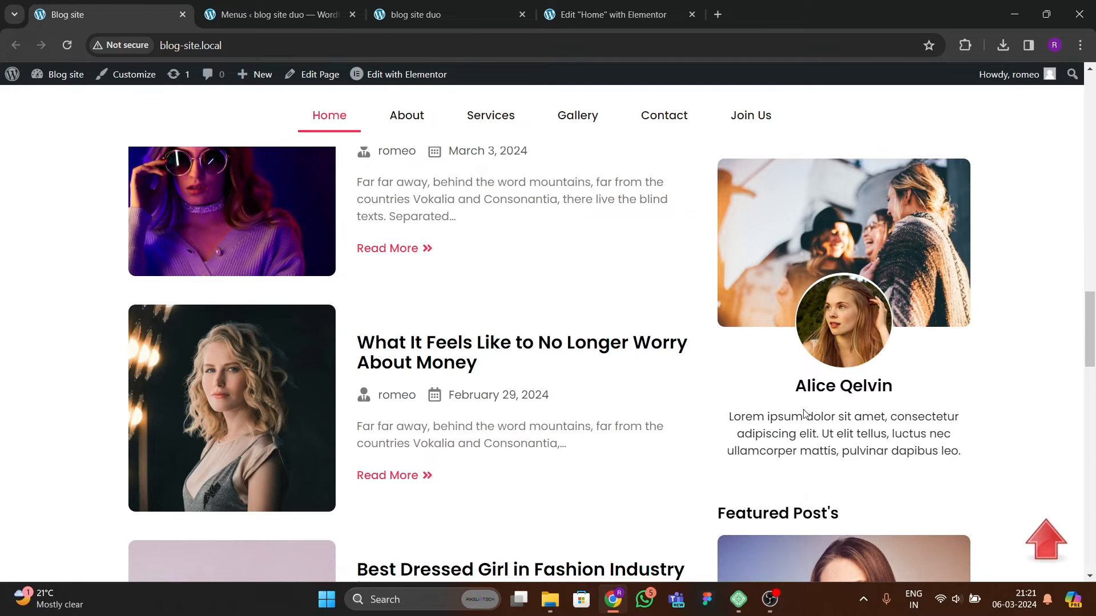
left_click(608, 15)
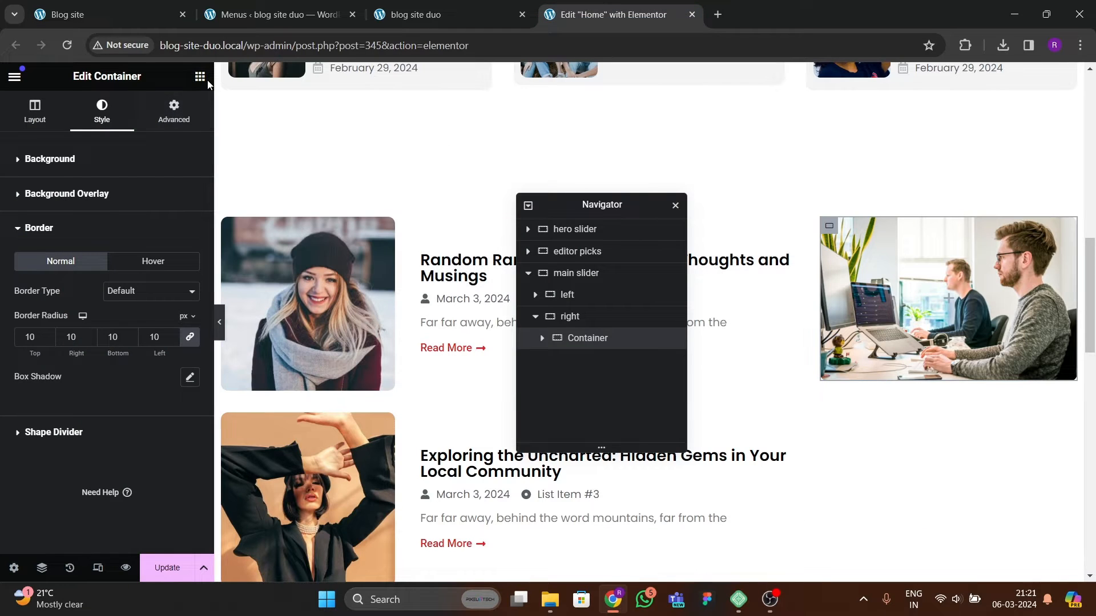
Step: Add a new container below the image container in the right column and set its padding to 0
left_click(201, 77)
mouse_move(57, 303)
left_mouse_down()
mouse_move(878, 416)
mouse_move(893, 370)
mouse_move(128, 365)
mouse_move(60, 308)
left_mouse_up()
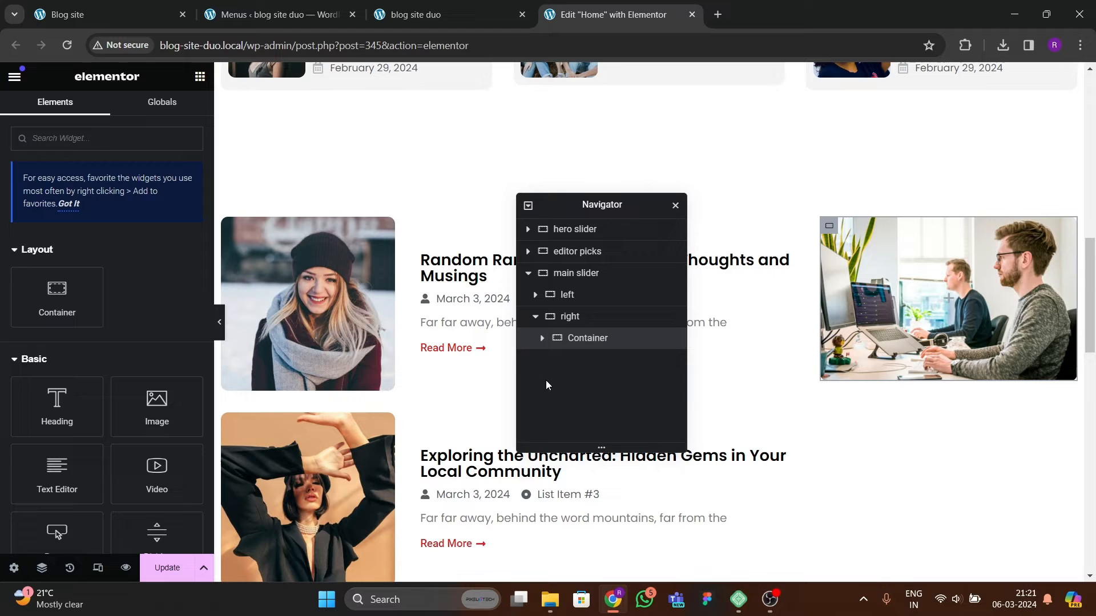
left_click(585, 343)
right_click(596, 341)
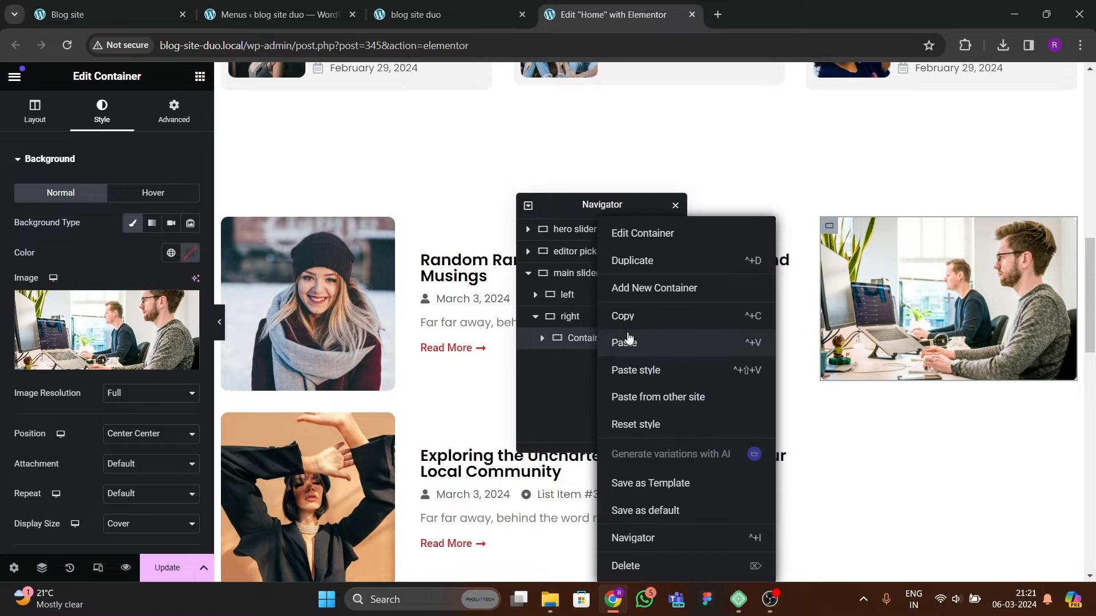
left_click(643, 291)
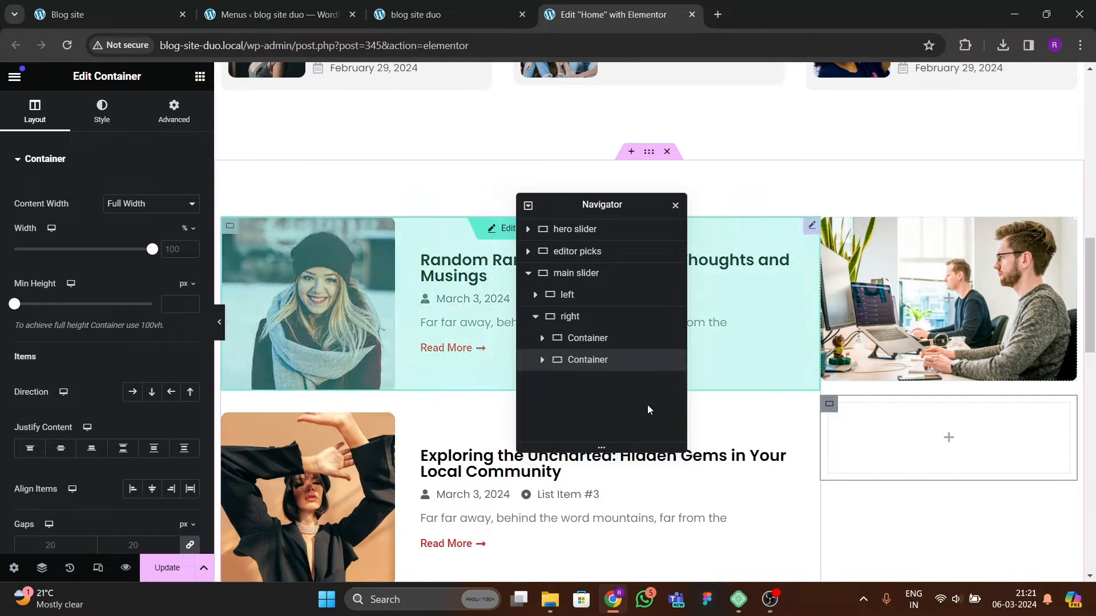
left_click(173, 112)
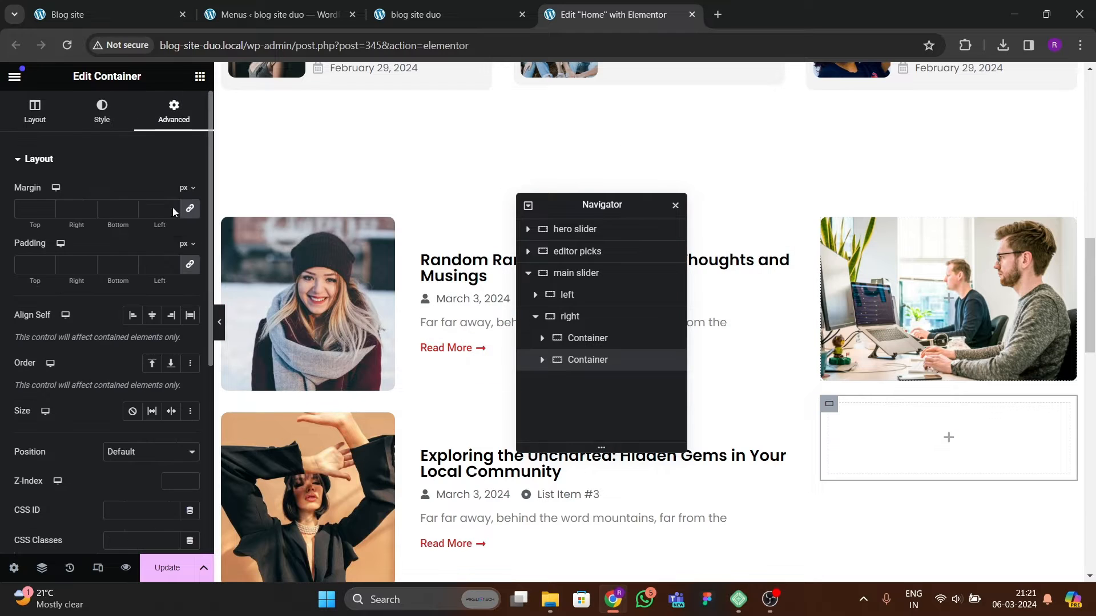
left_click(190, 266)
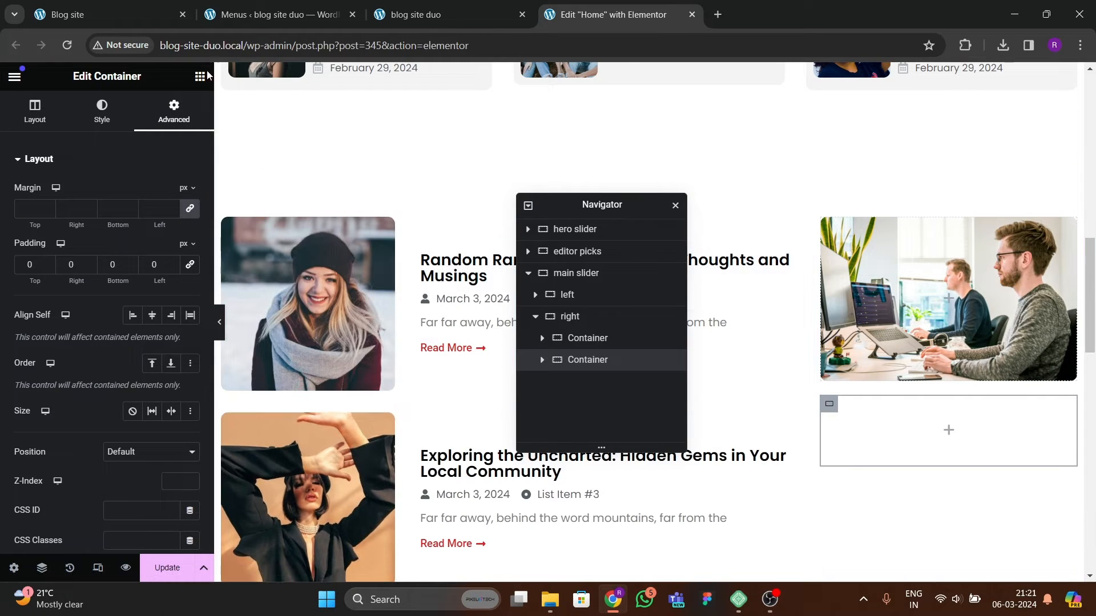
Step: Add an Image widget to the new container using the circular Ellipse-4 portrait from the media library
left_click(200, 76)
left_click_drag(156, 335, 897, 445)
left_click(120, 249)
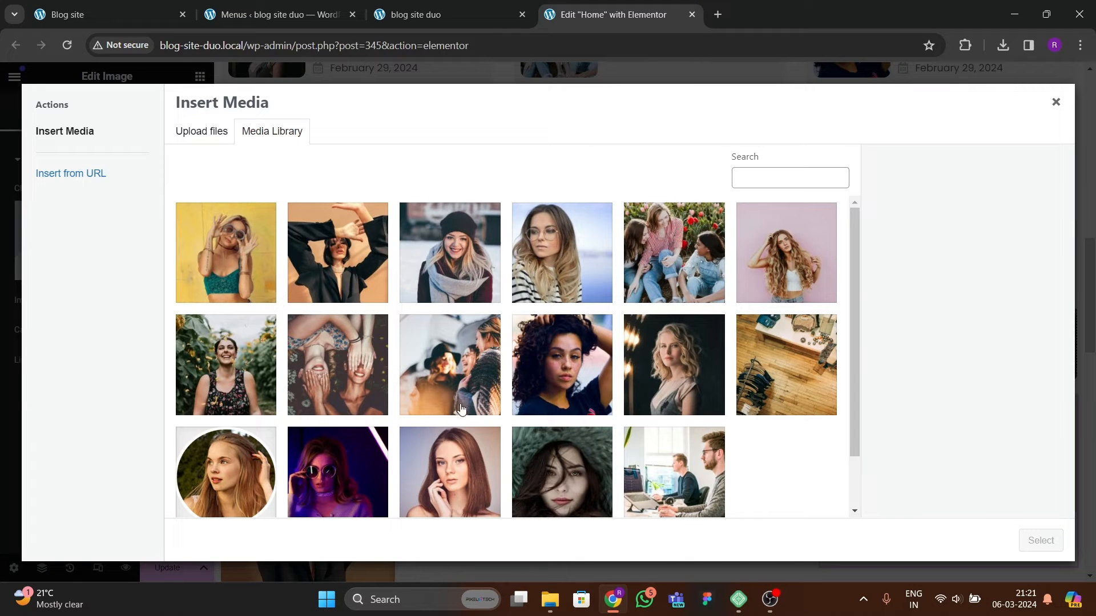
scroll(531, 451, "down", 2)
left_click(268, 408)
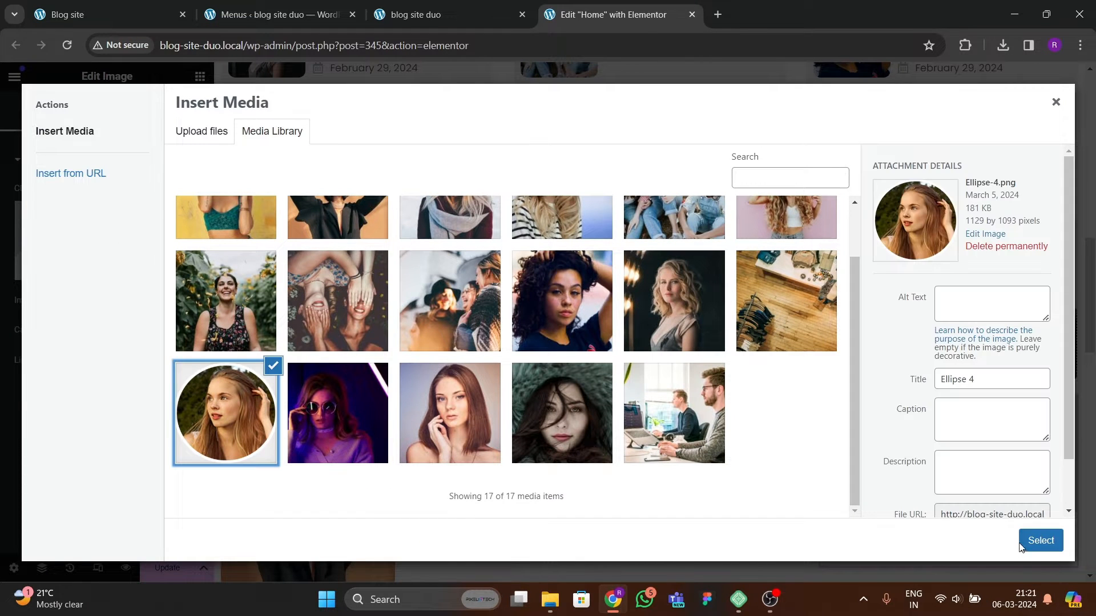
left_click(1040, 540)
Step: Set the profile image width to 37%, checking it against the reference sidebar
scroll(879, 394, "down", 3)
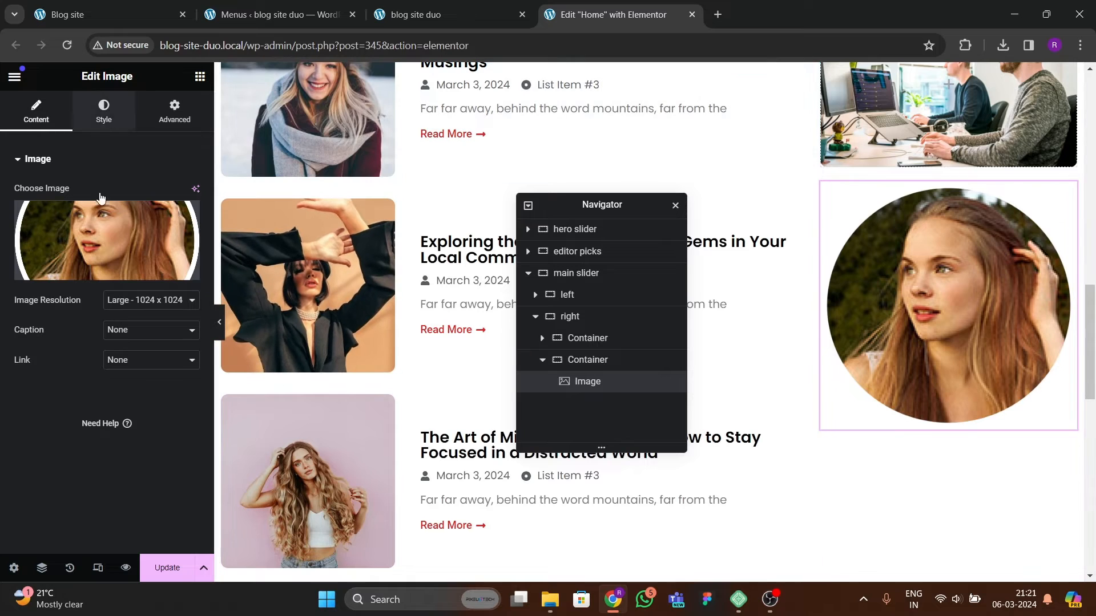
left_click(104, 112)
left_click_drag(17, 240, 57, 239)
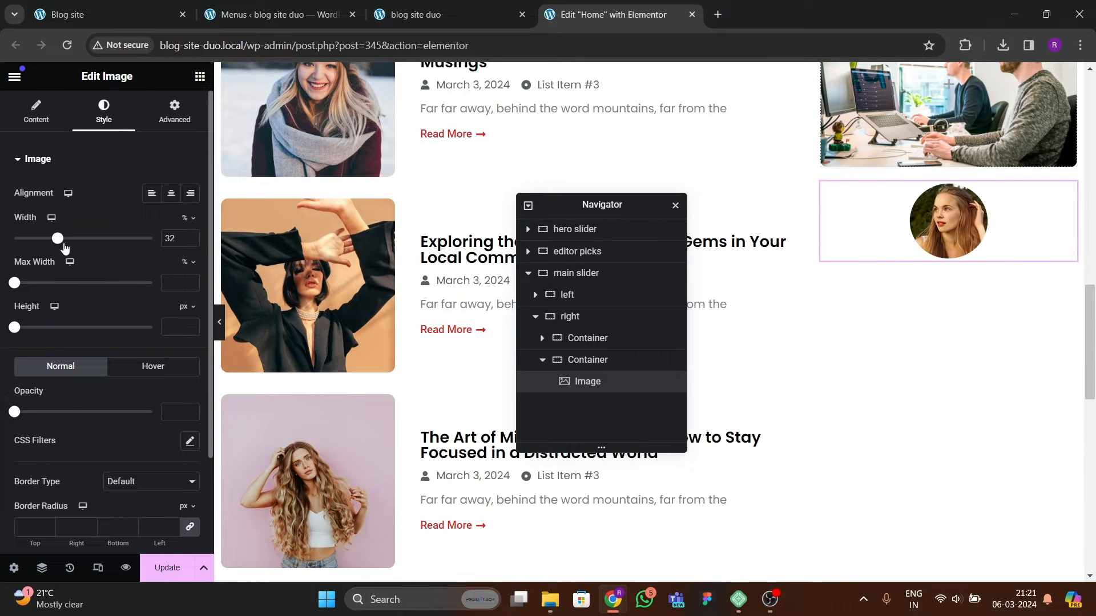
type("35")
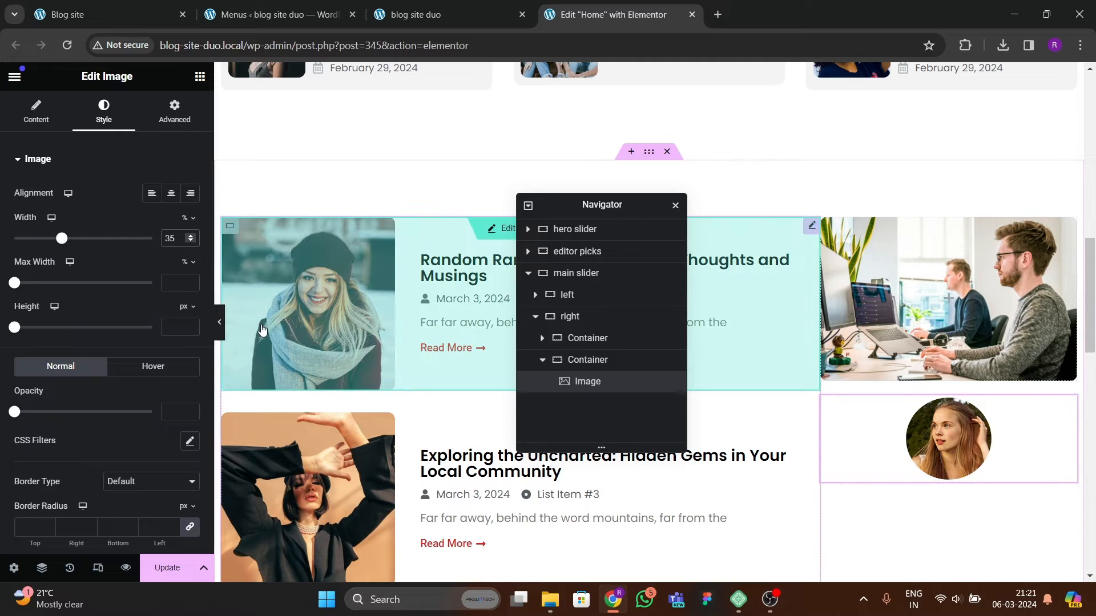
key("BackSpace")
key("BackSpace")
type("40")
key("BackSpace")
key("BackSpace")
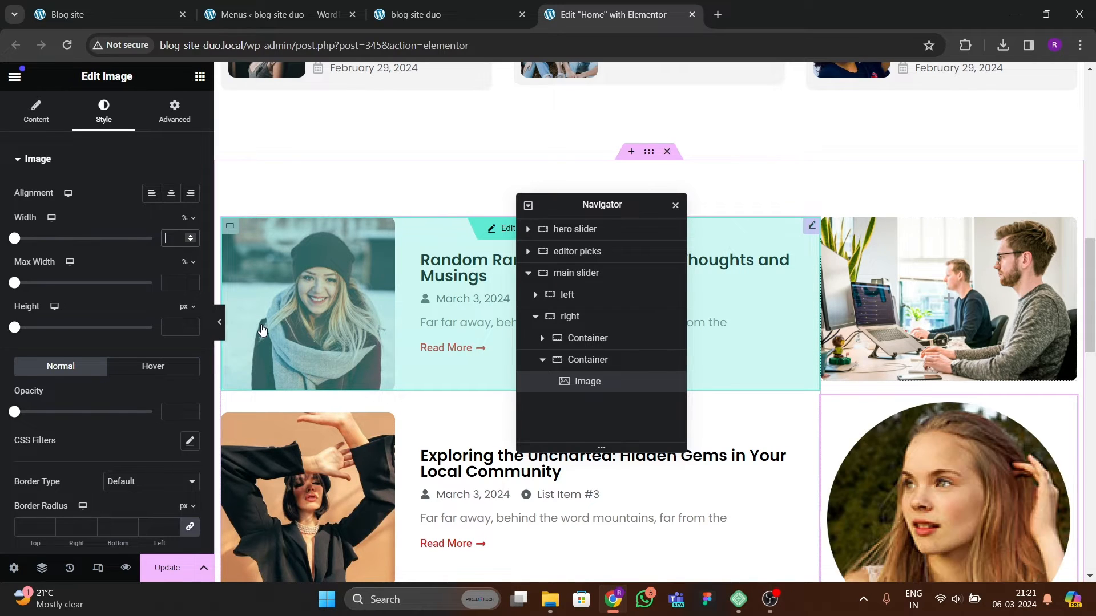
type("37")
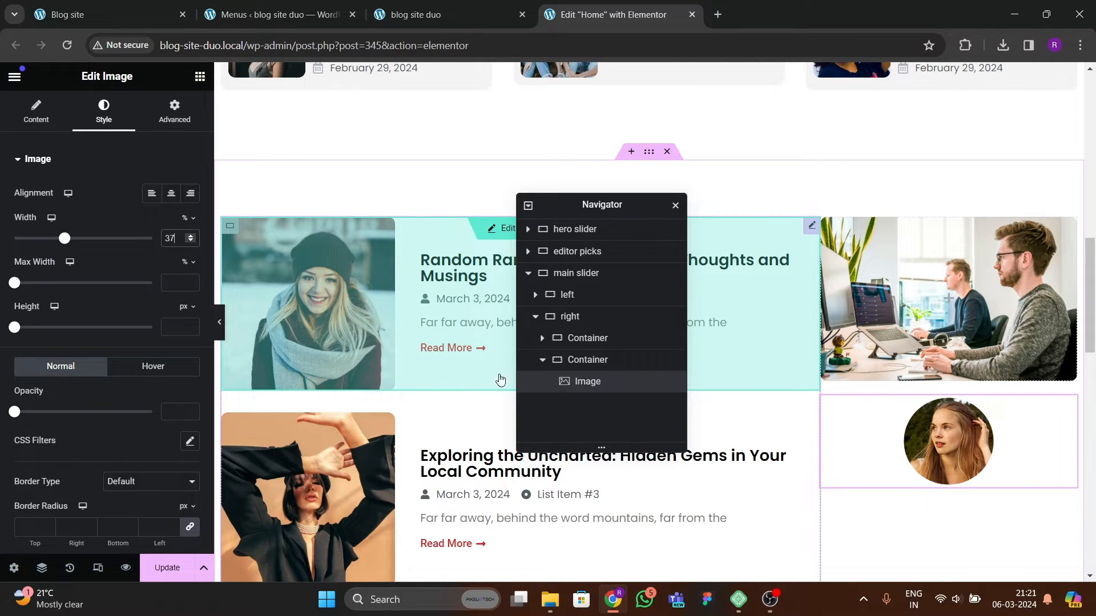
left_click(67, 14)
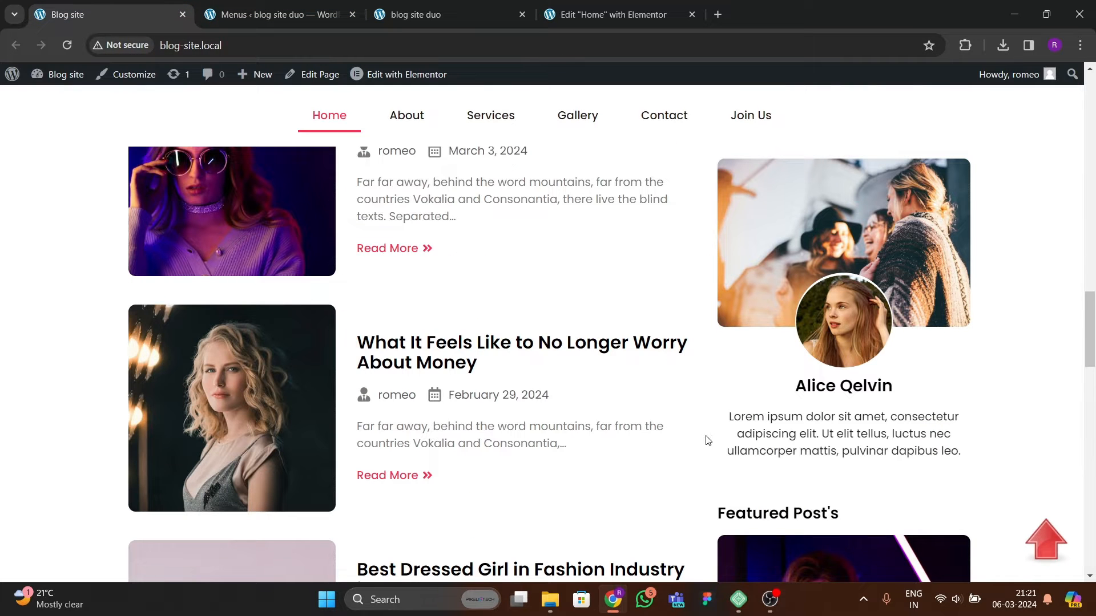
left_click(605, 14)
Step: Add a Heading widget below the image and enter the author's name as its title
left_click(199, 76)
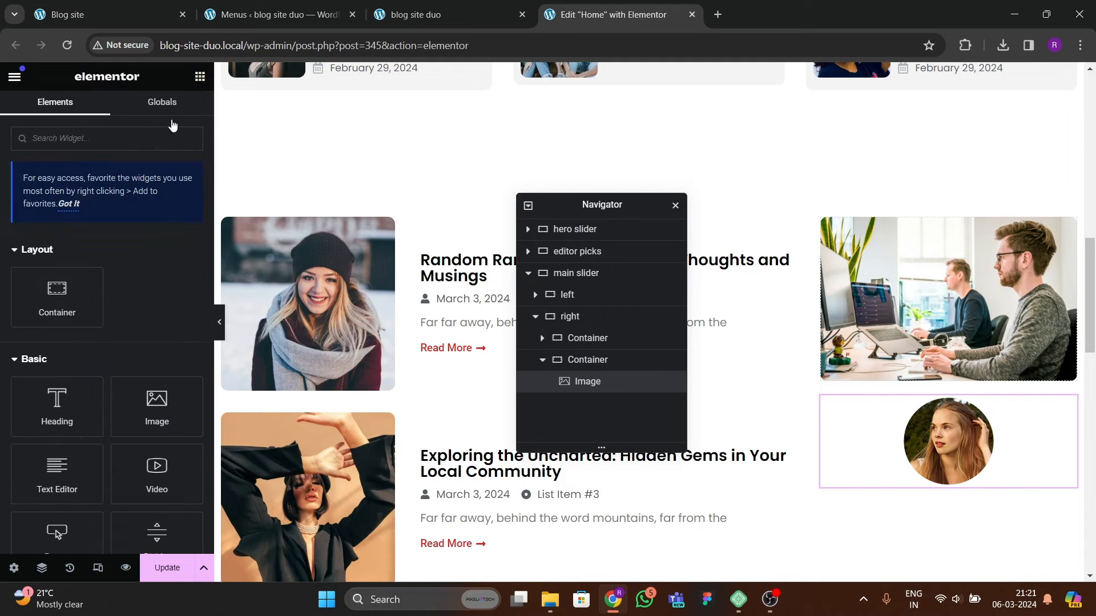
scroll(86, 342, "down", 2)
left_click_drag(56, 282, 964, 454)
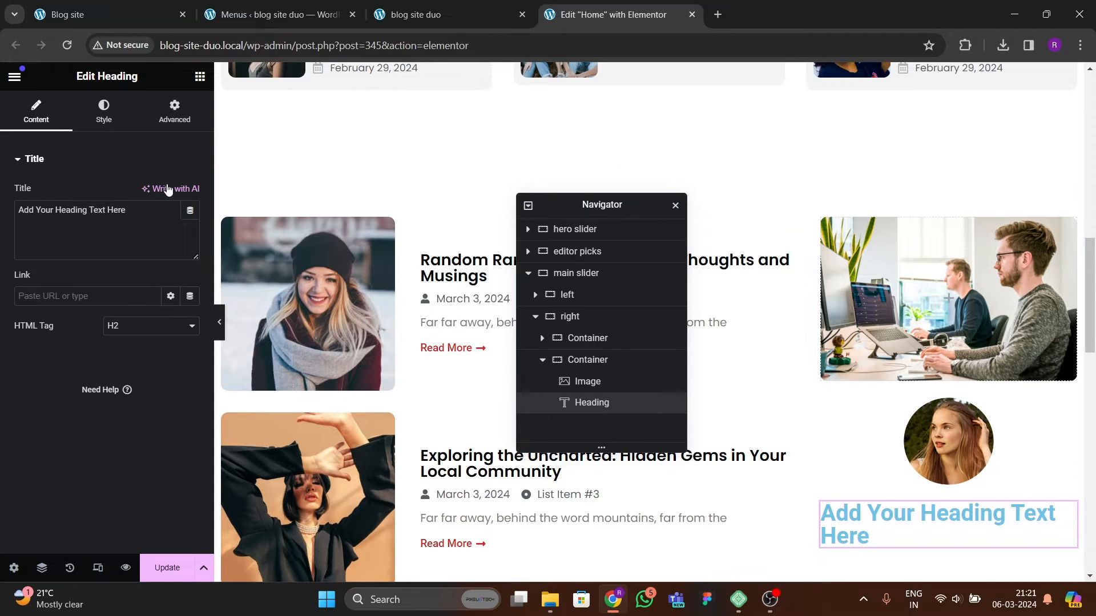
left_click_drag(129, 210, 2, 163)
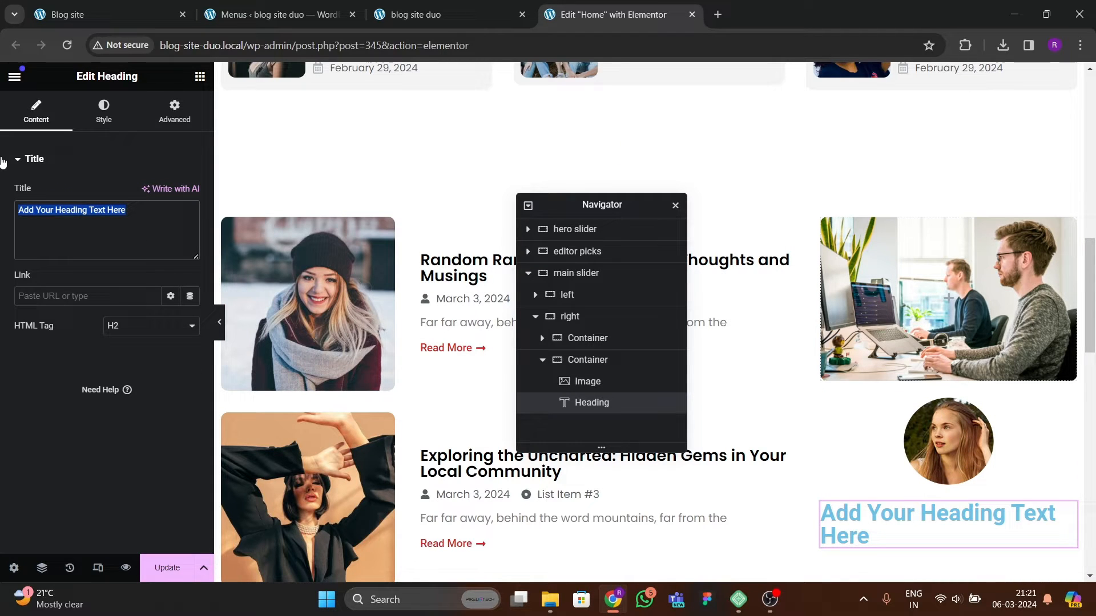
type("A")
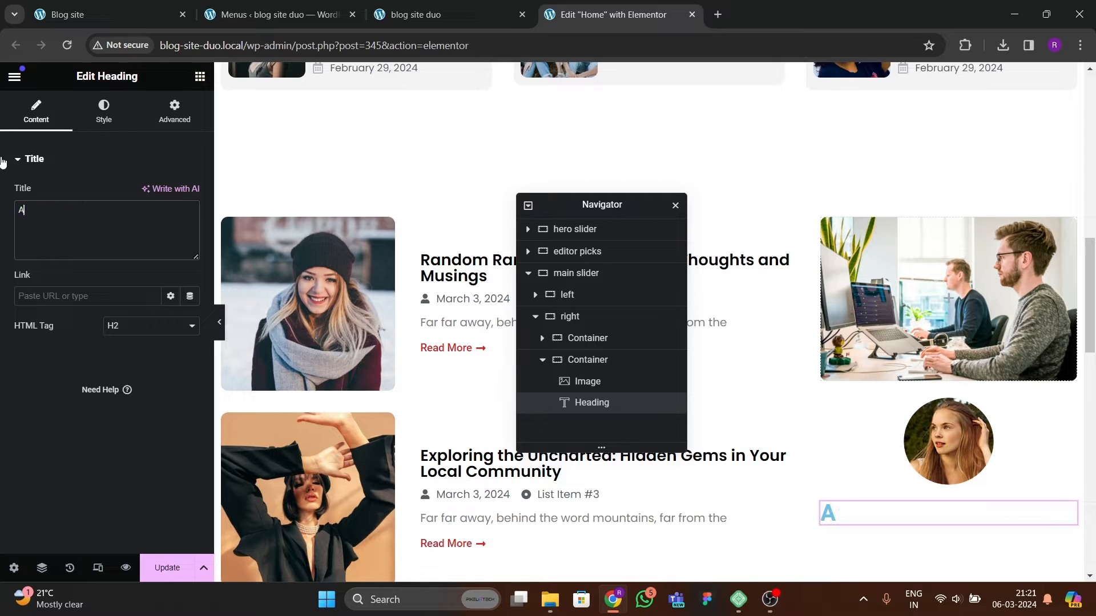
type("fsm")
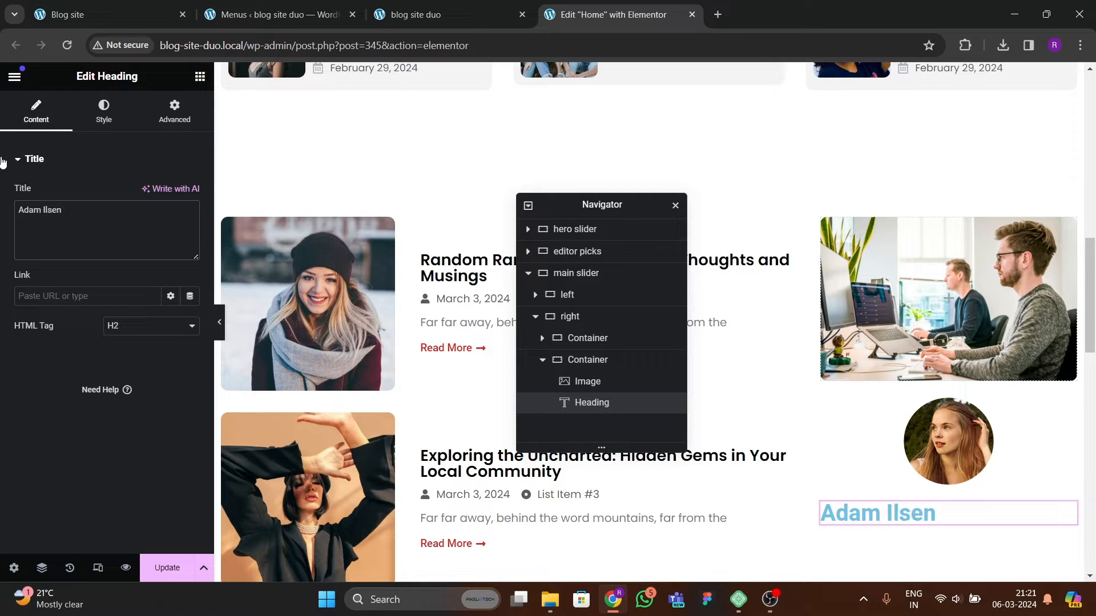
Step: Set the heading's text color to black #000000 and center-align it
left_click(104, 111)
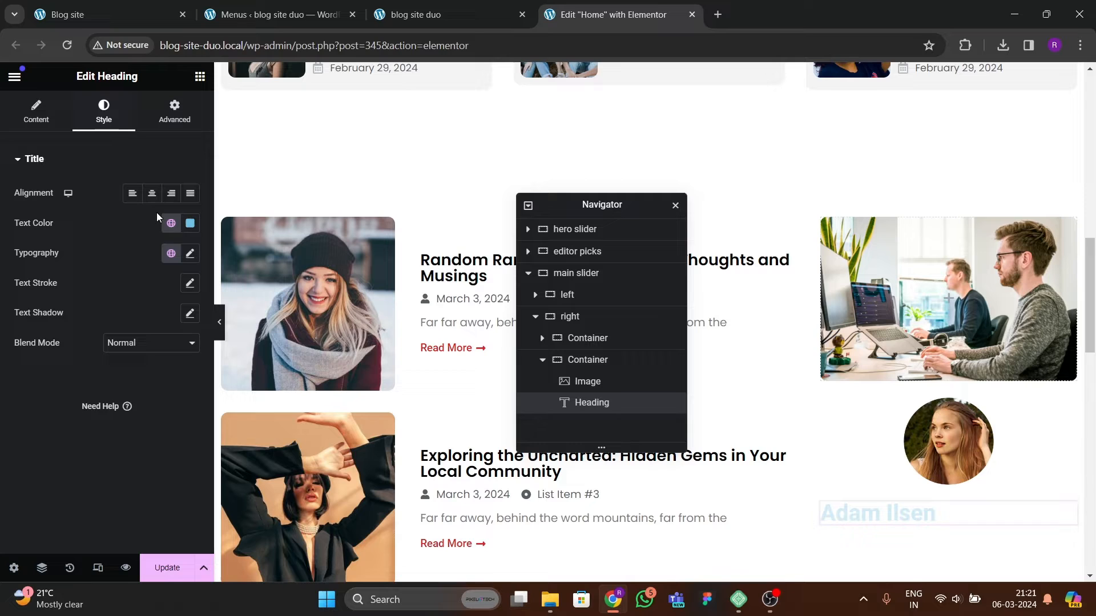
left_click(191, 223)
left_click_drag(190, 331, 64, 397)
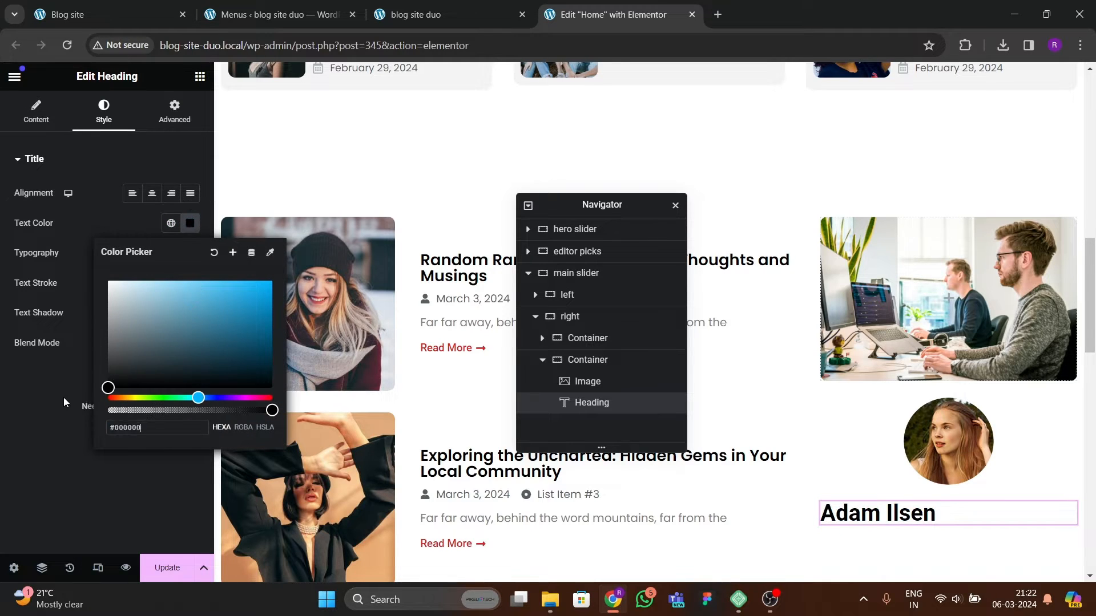
left_click(62, 399)
left_click(153, 194)
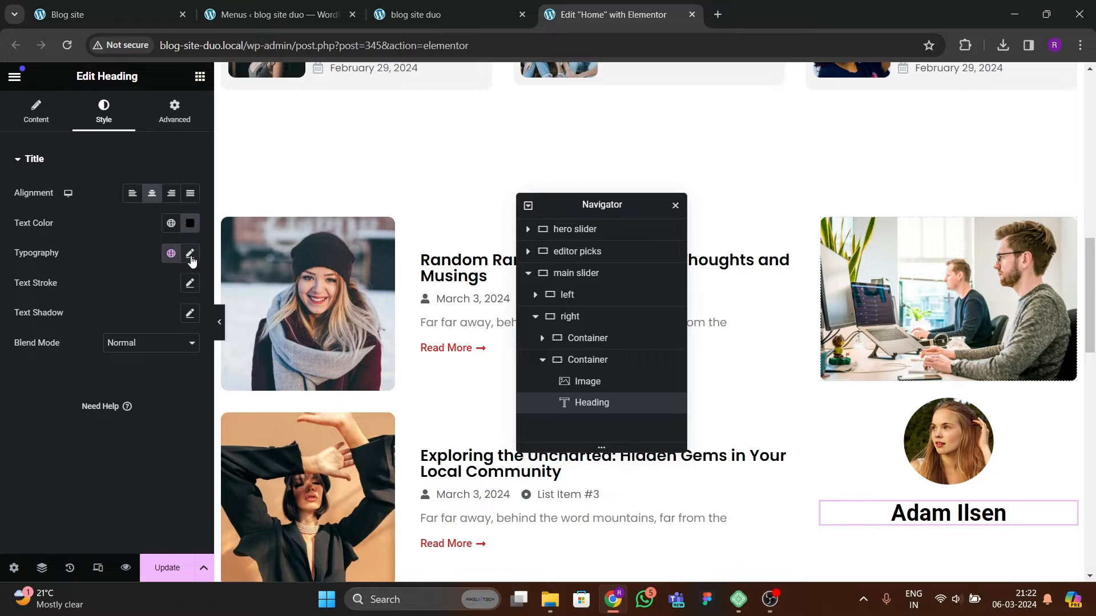
Step: Set the heading typography to the Poppins family with a font size of about 20 px
left_click(190, 253)
left_click(143, 320)
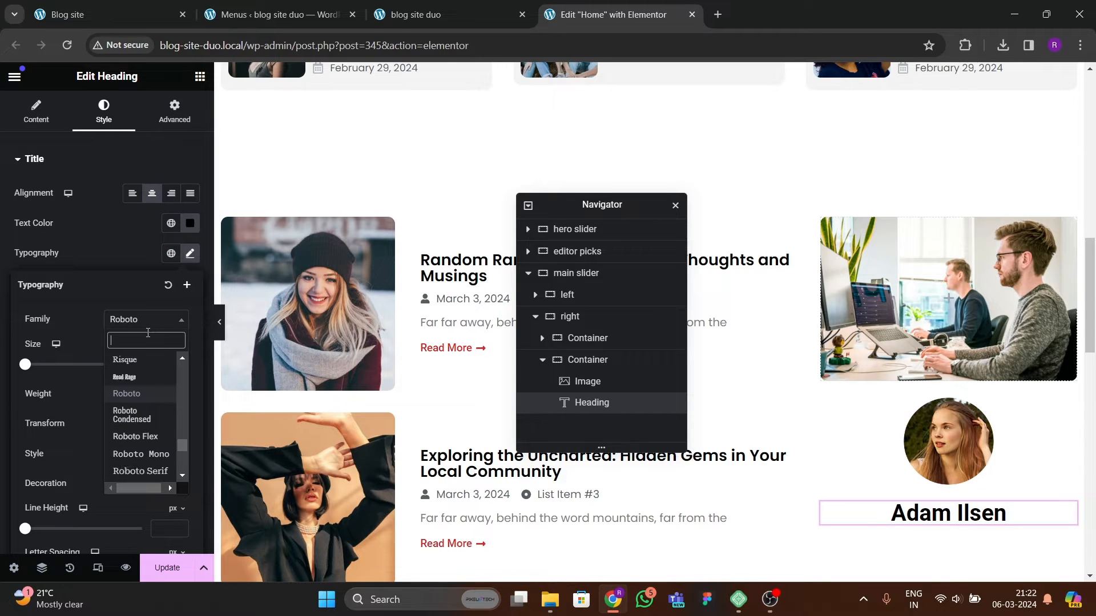
type("poppins")
key("Return")
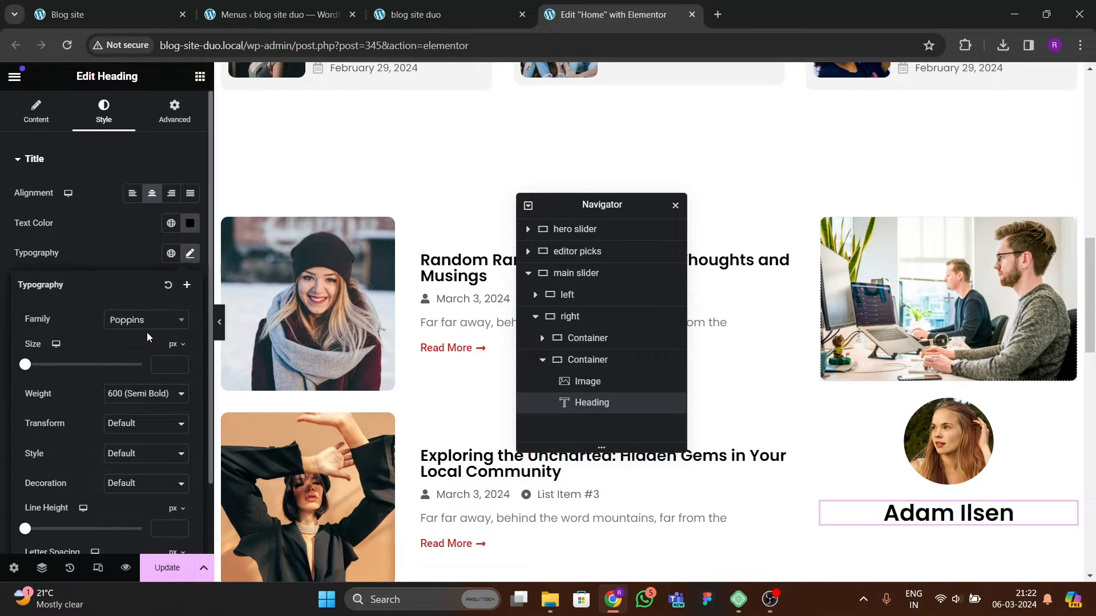
left_click_drag(180, 365, 179, 366)
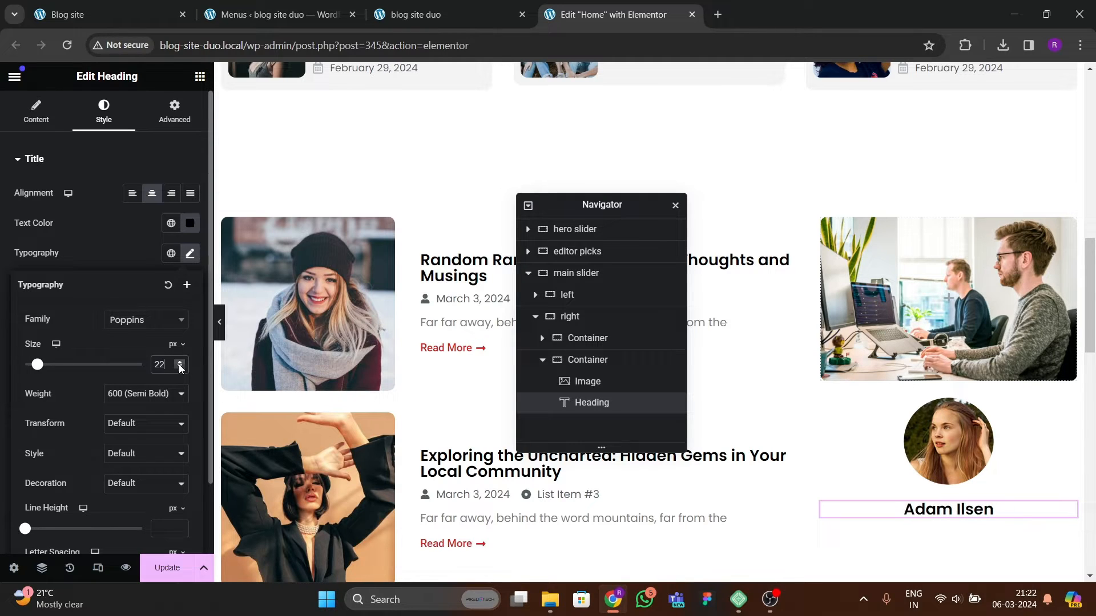
left_click(180, 368)
left_click(180, 369)
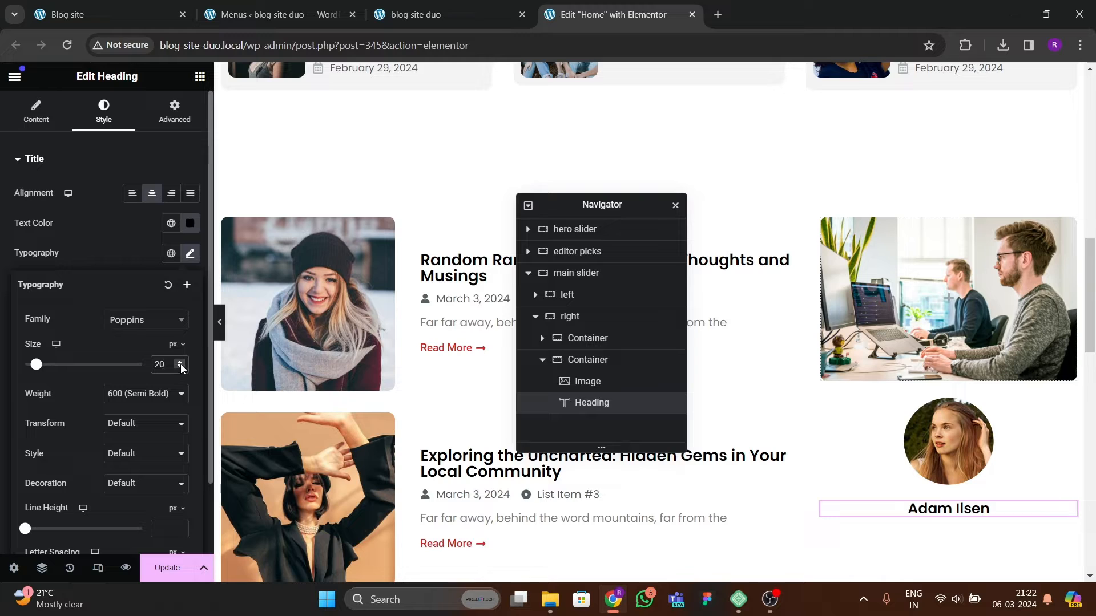
left_click(179, 364)
Step: Add a Text Editor widget below the heading and center-align its text
left_click(199, 76)
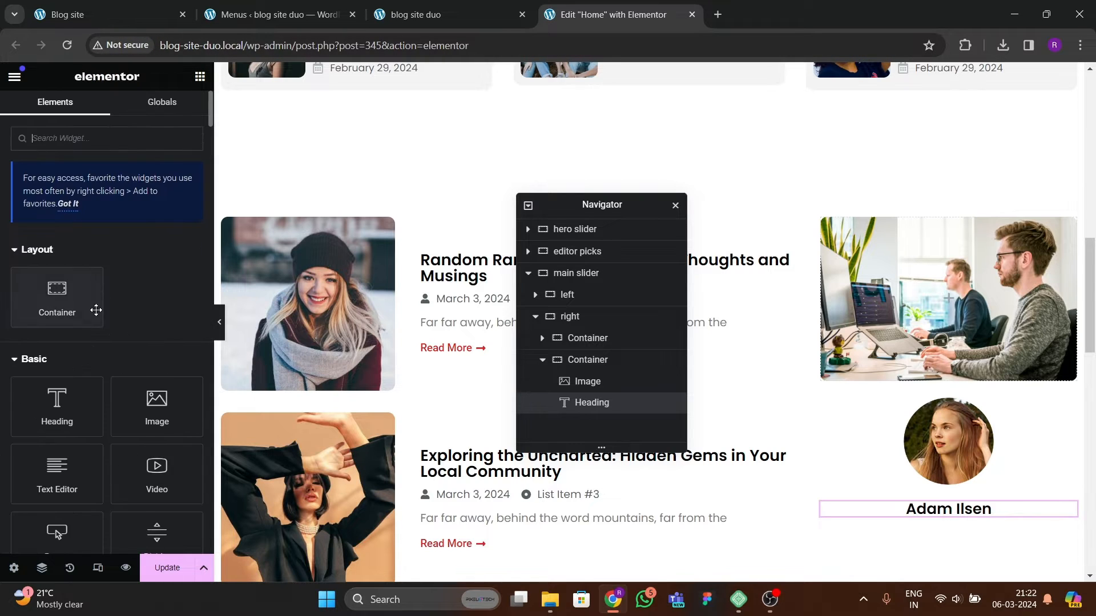
left_click_drag(54, 413, 987, 508)
left_click(113, 121)
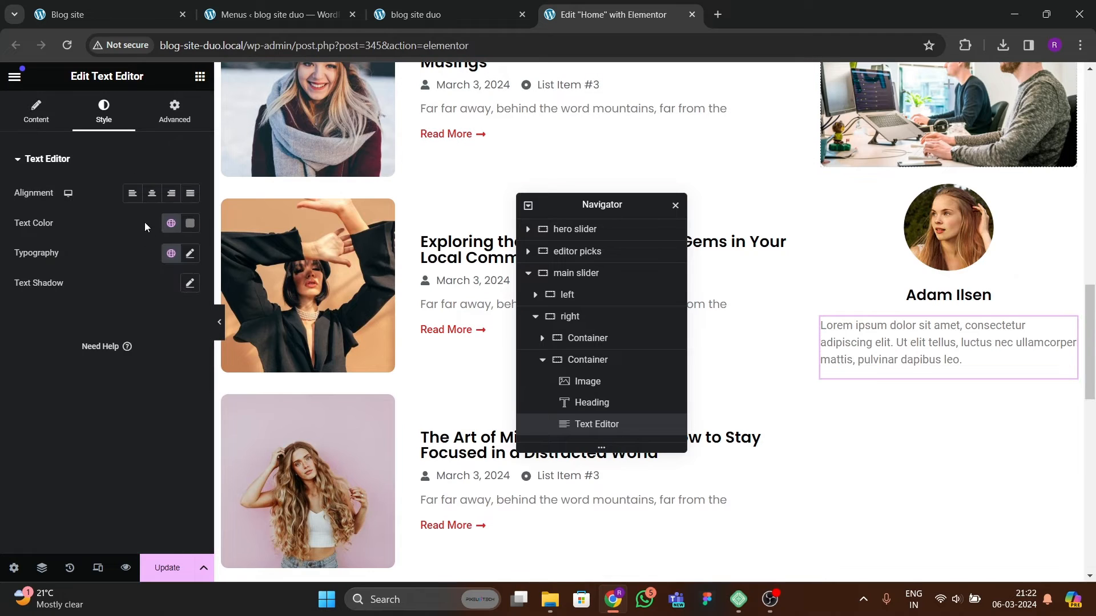
left_click(152, 193)
Step: Set the paragraph's text color to dark grey #2D2828
left_click(190, 223)
left_click_drag(147, 372, 129, 369)
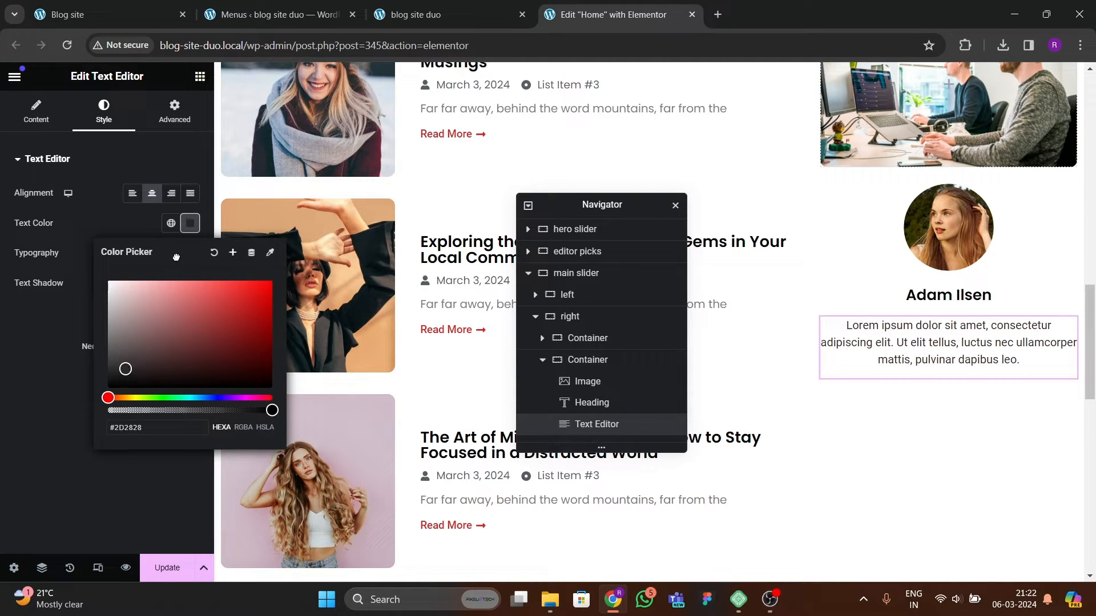
left_click(186, 318)
Step: Set the paragraph's typography font family to Poppins
left_click(190, 253)
left_click(144, 320)
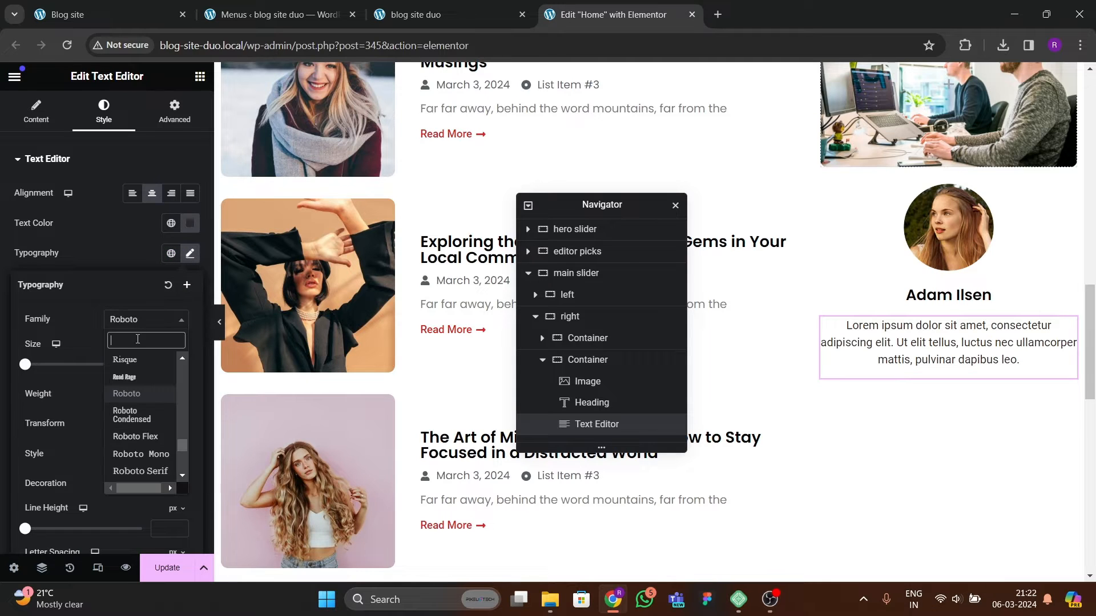
type("poppins")
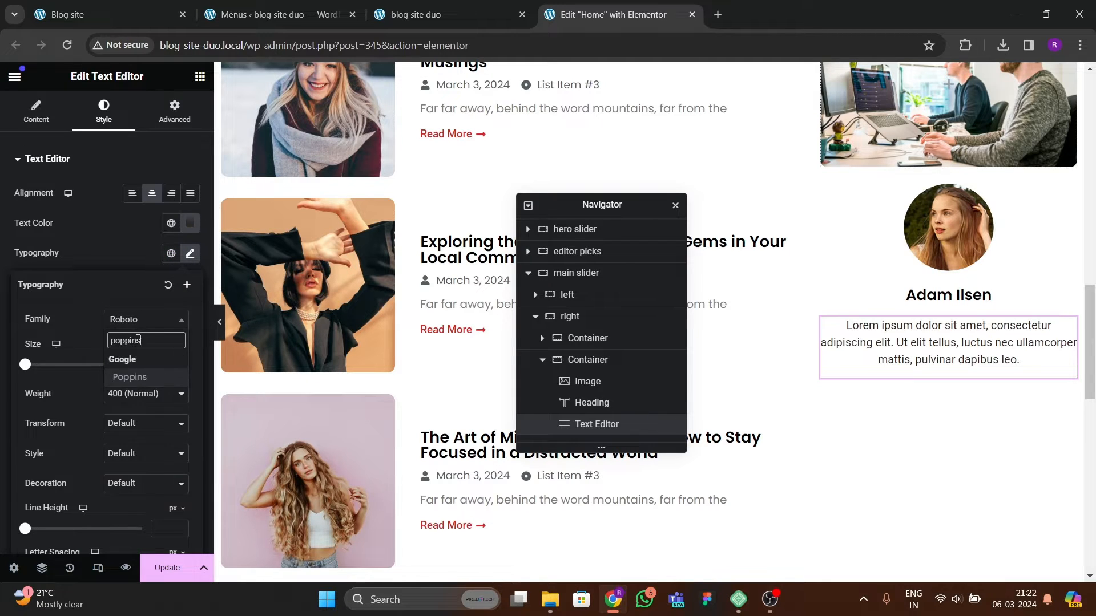
key("Return")
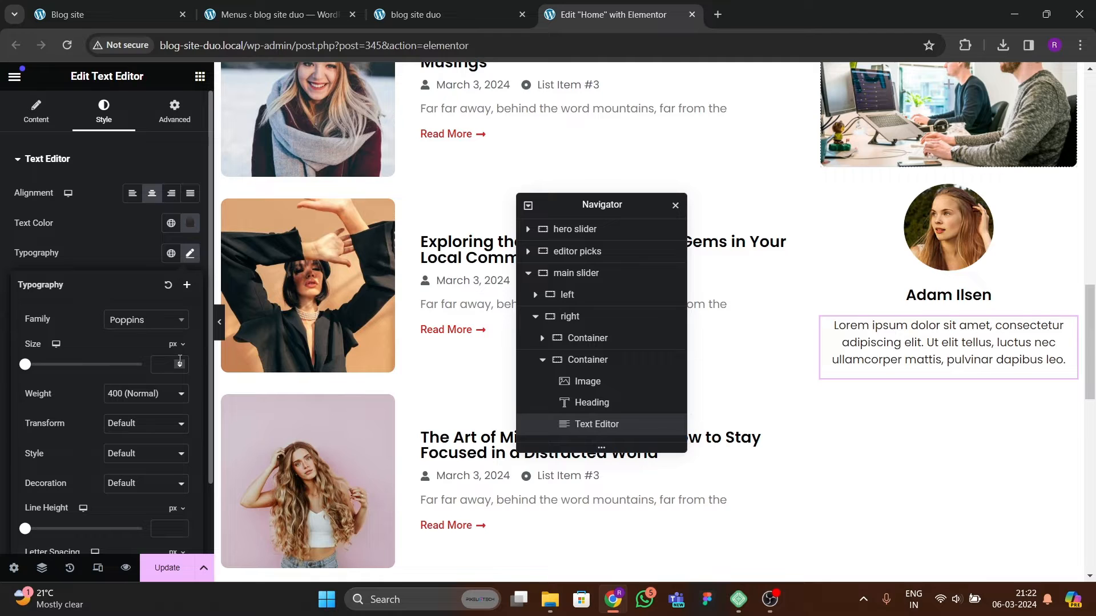
left_click_drag(180, 364, 180, 364)
Step: Select the Adam Ilsen heading and raise its font size to 23 px
left_click(925, 294)
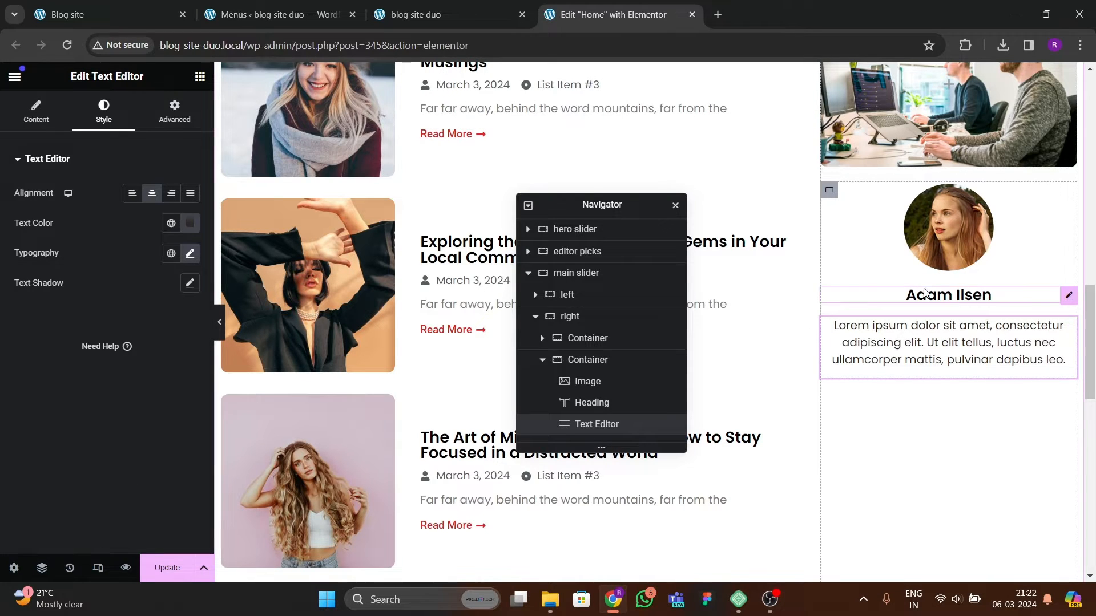
left_click(190, 253)
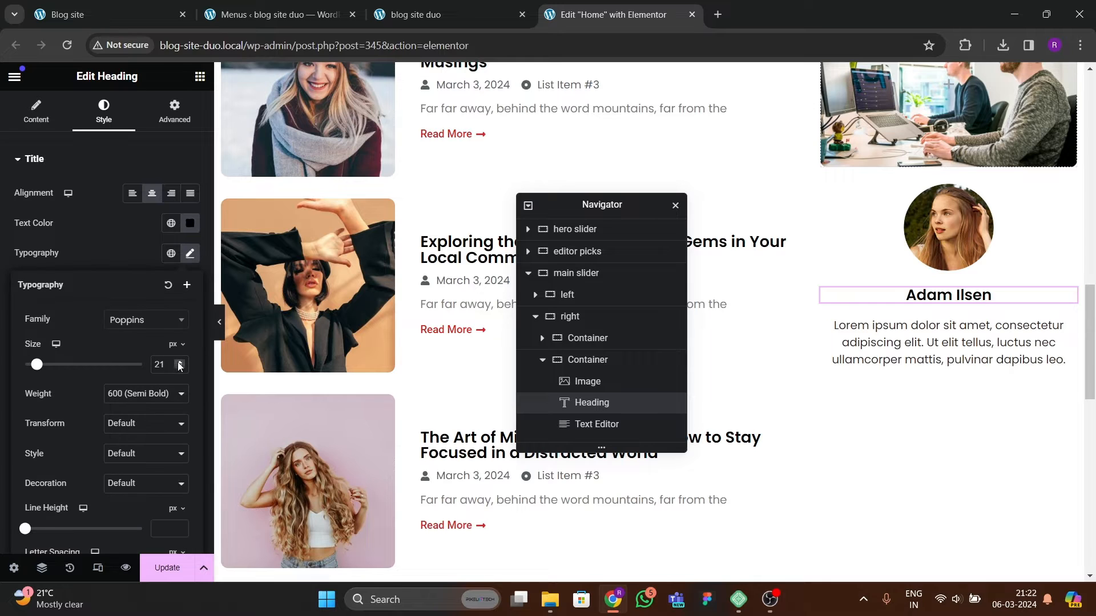
left_click(179, 361)
left_click(180, 362)
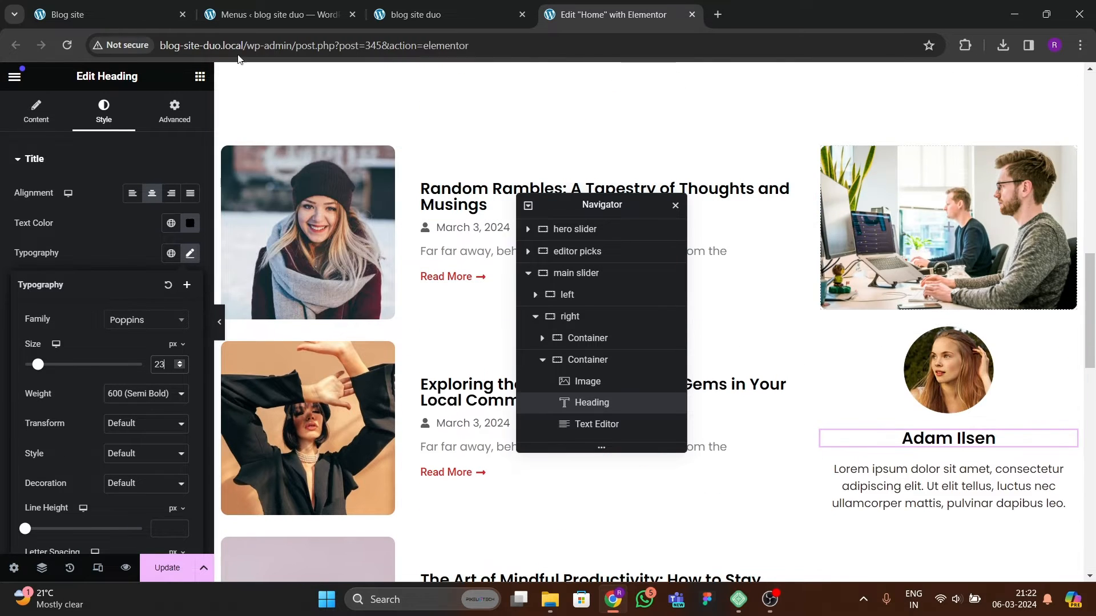
Step: Compare with the reference site, then set the profile card container's top margin to -5 em and update the page
left_click(118, 23)
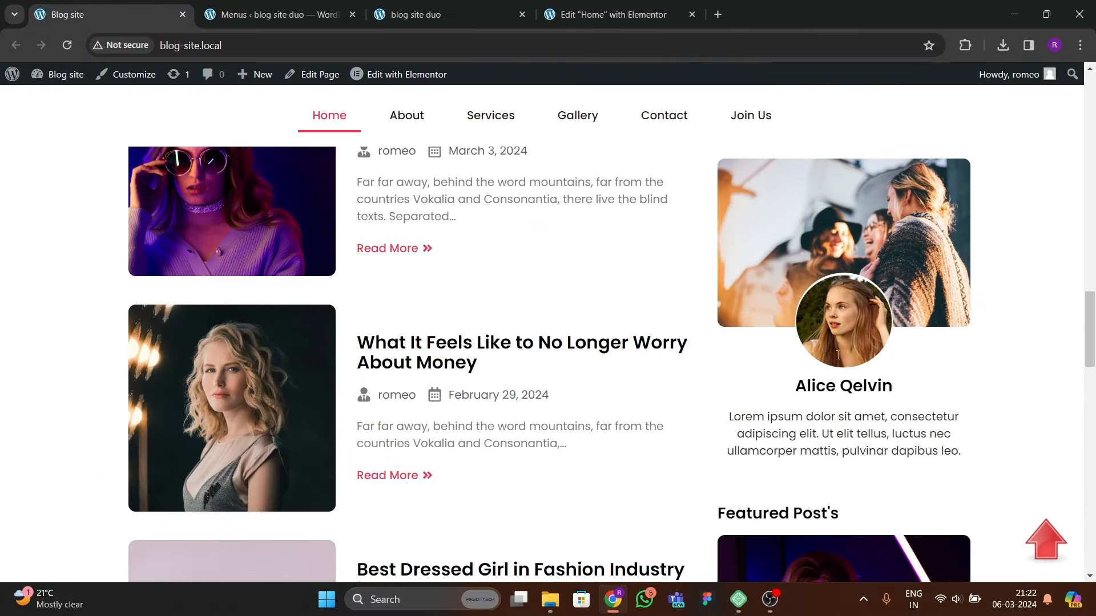
left_click(577, 21)
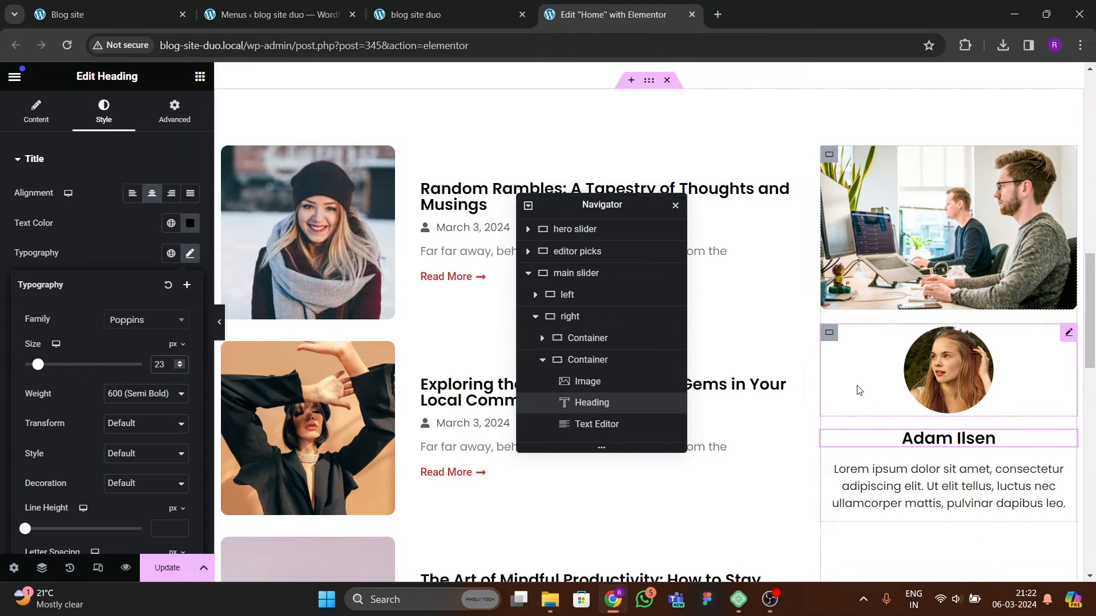
left_click(828, 332)
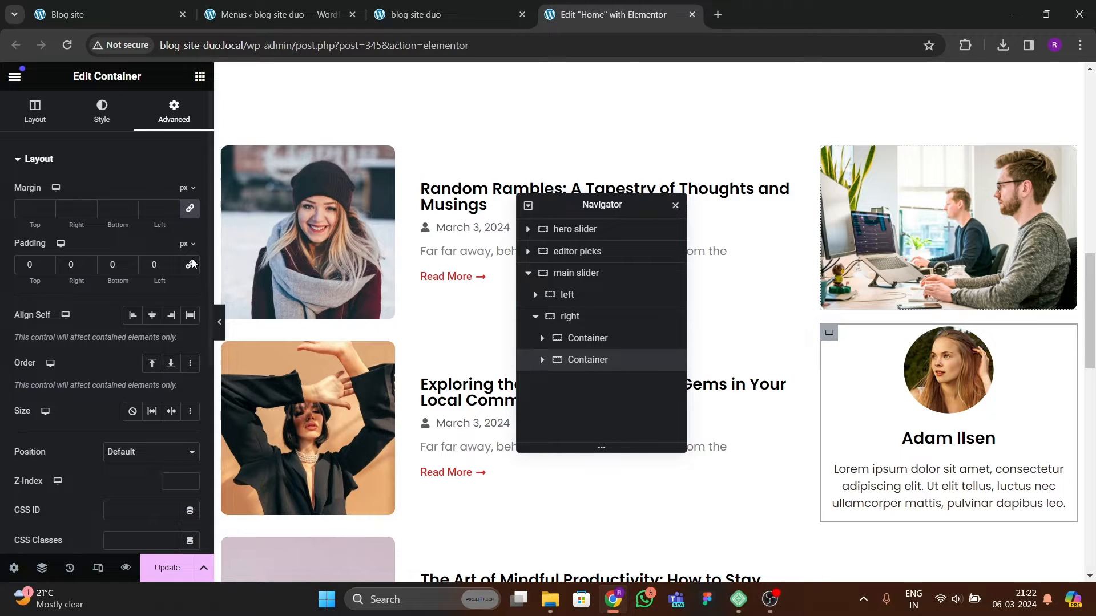
left_click(190, 211)
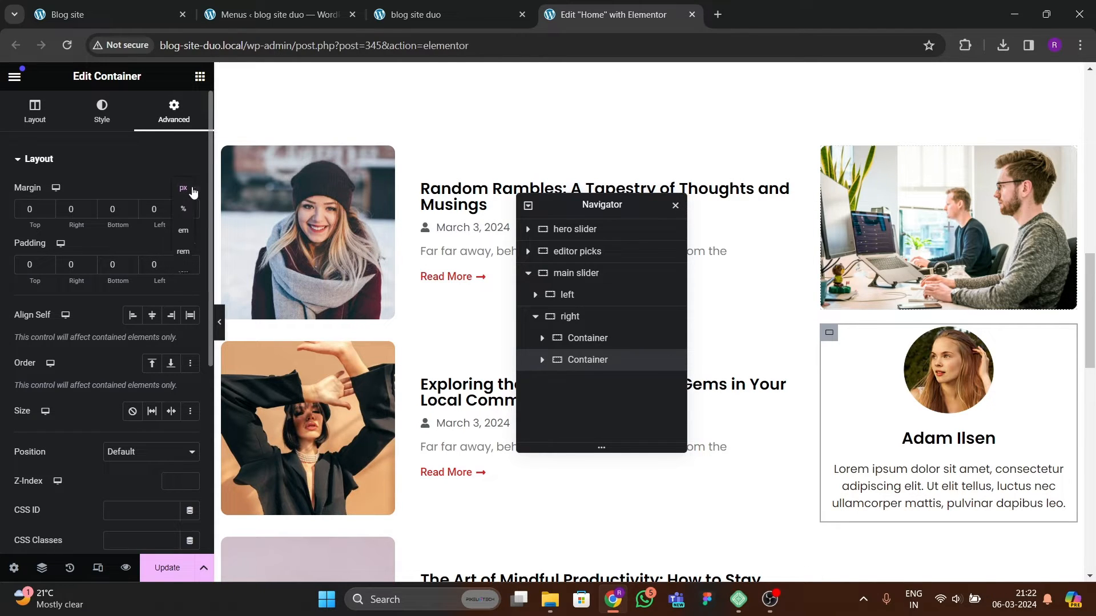
left_click(48, 212)
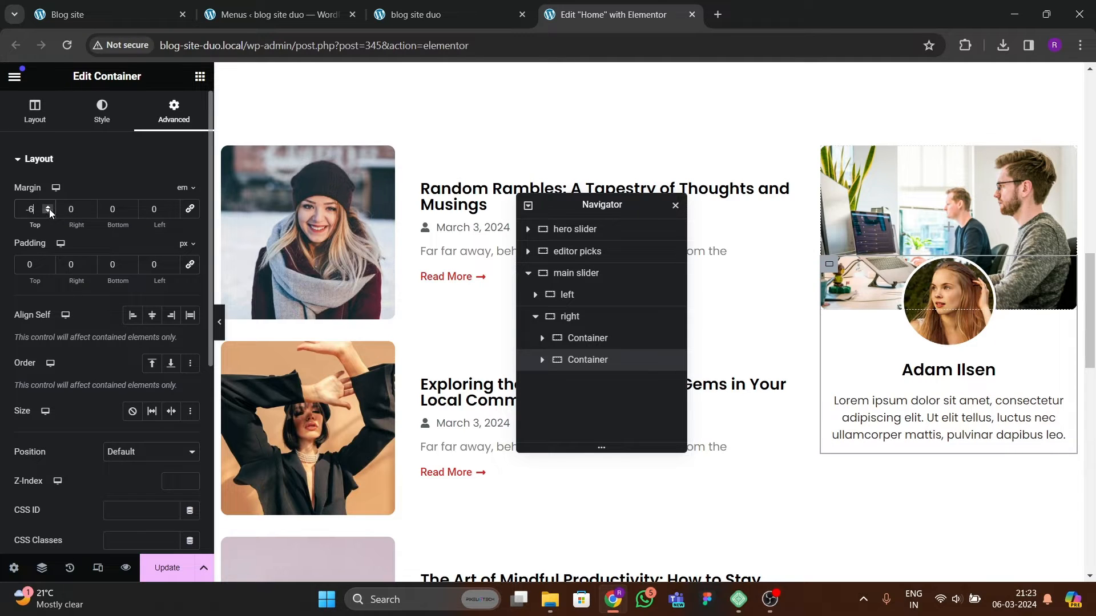
left_click(49, 207)
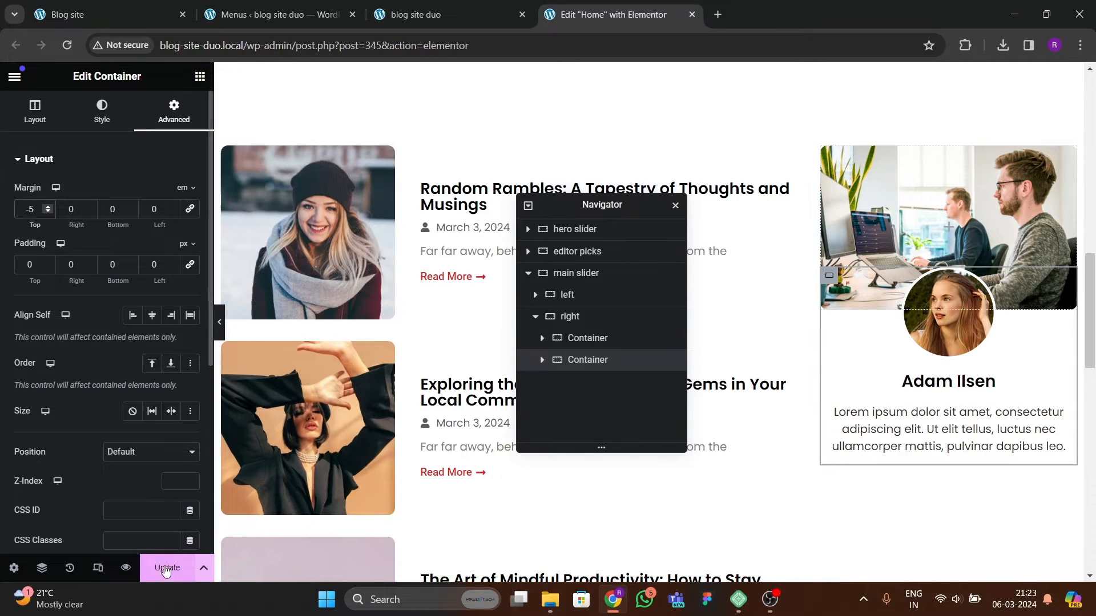
left_click(165, 568)
Step: Compare the live page's profile card and sidebar with the reference blog site
left_click(425, 17)
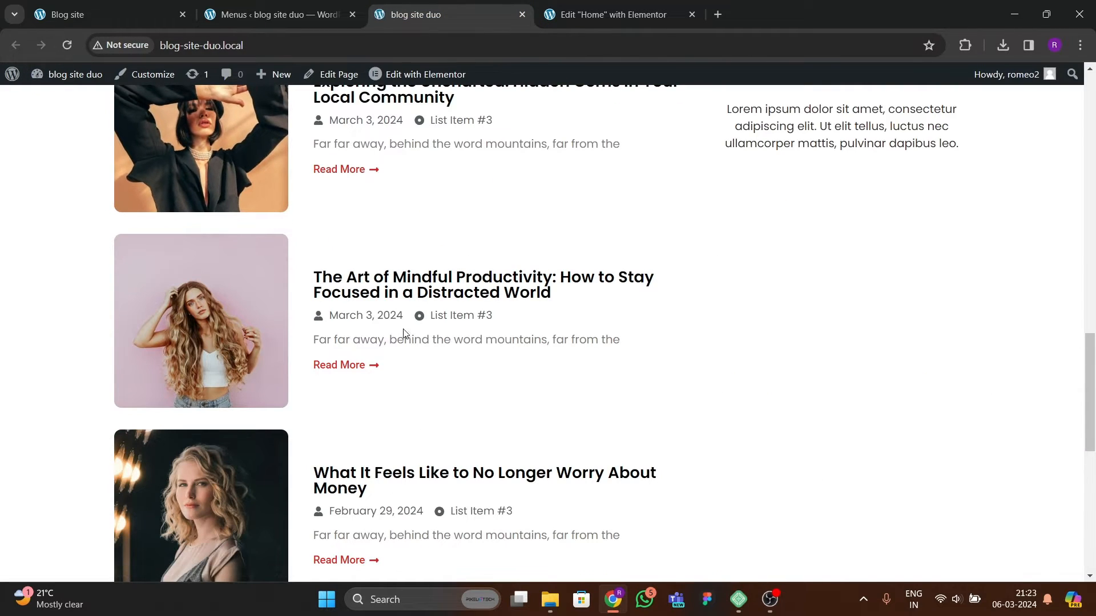
scroll(403, 334, "up", 15)
scroll(445, 342, "down", 10)
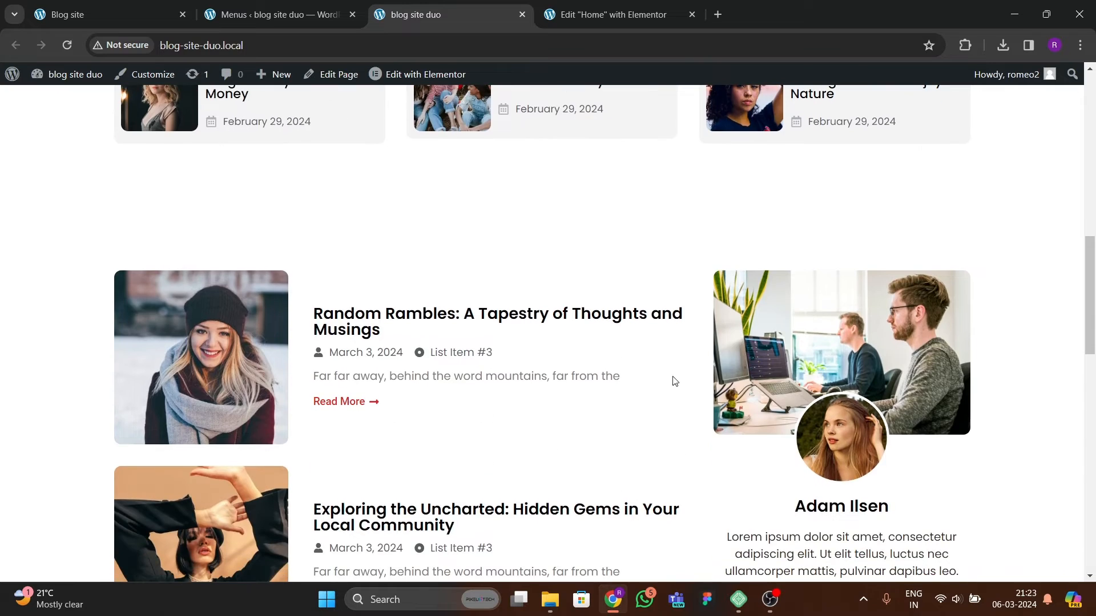
scroll(821, 444, "down", 4)
left_click(137, 17)
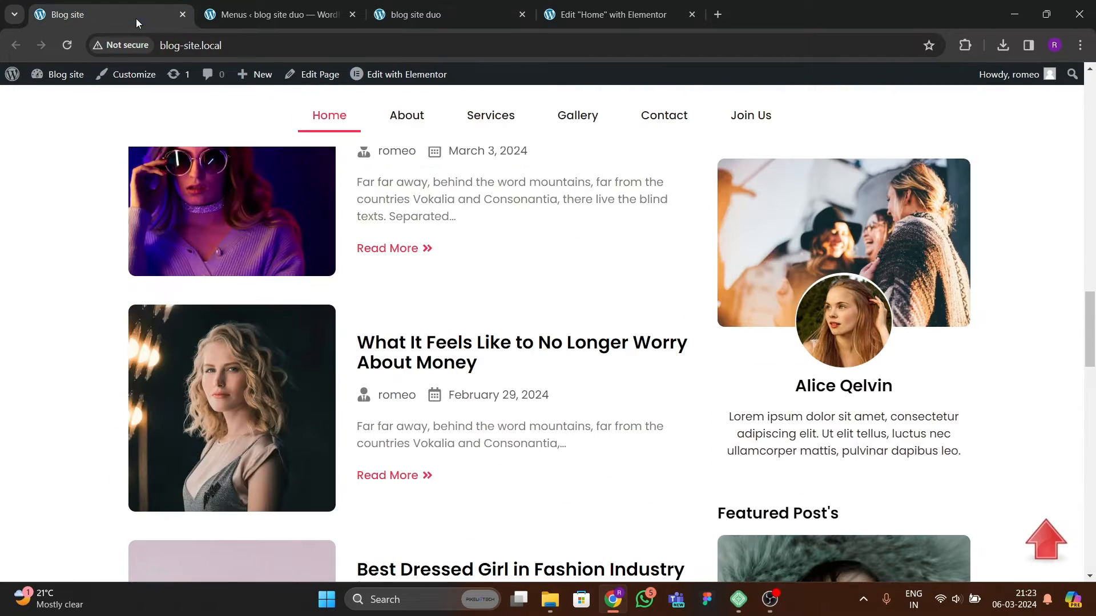
scroll(776, 452, "down", 14)
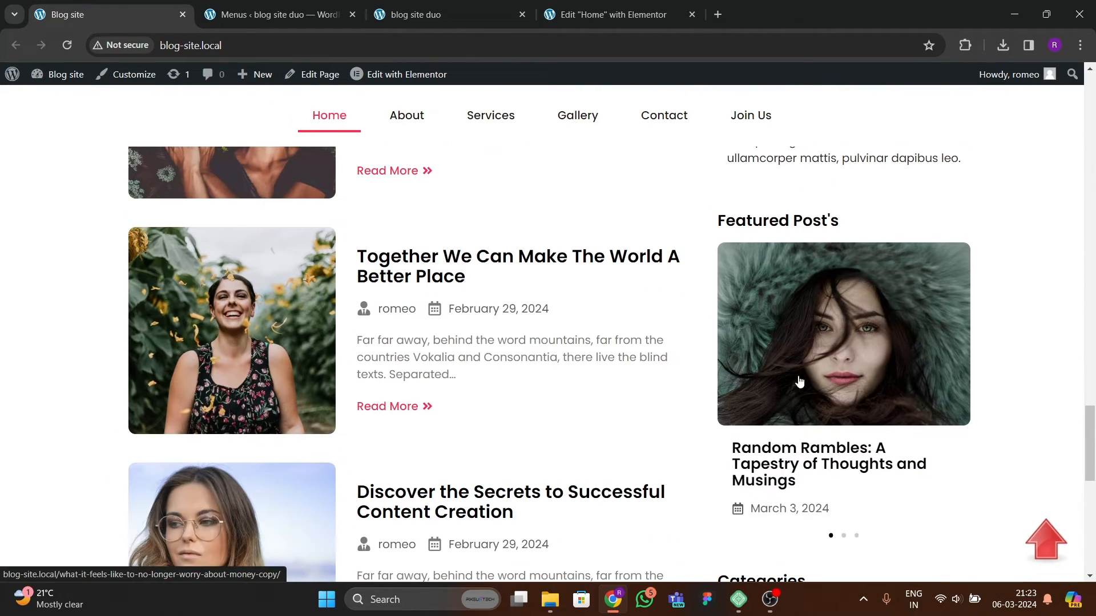
left_click(605, 15)
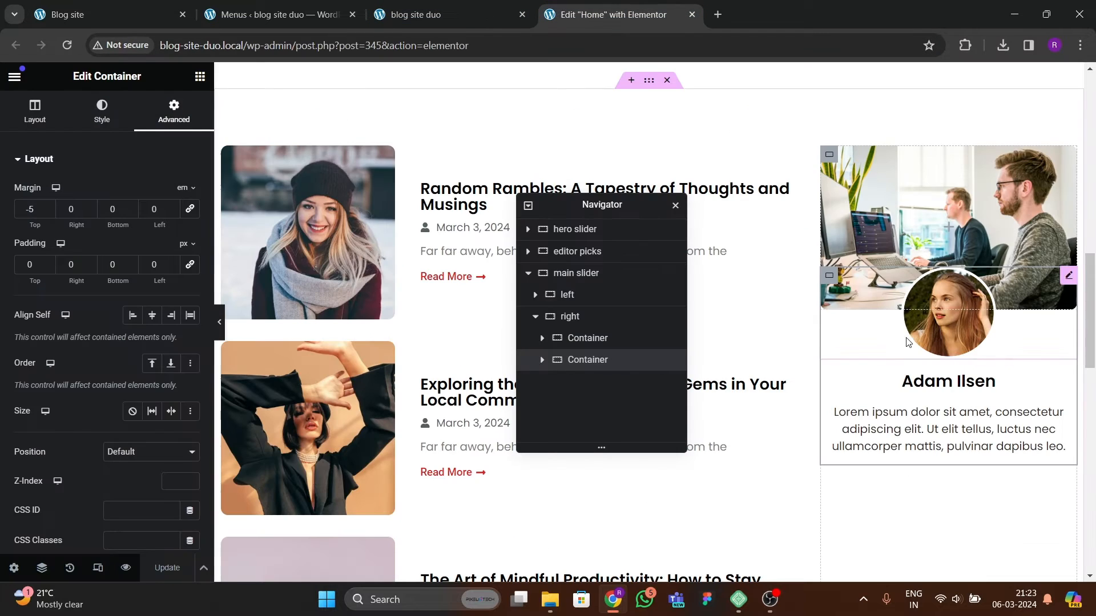
Step: Add a new empty container below the profile card in the right column
right_click(584, 365)
left_click(631, 286)
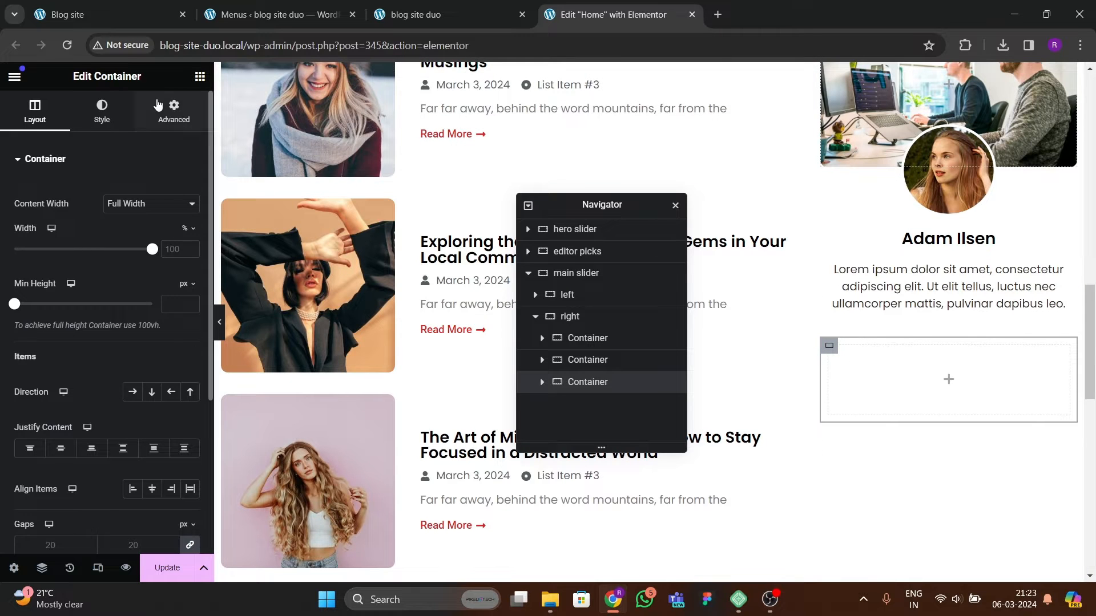
left_click(174, 112)
scroll(973, 343, "up", 1)
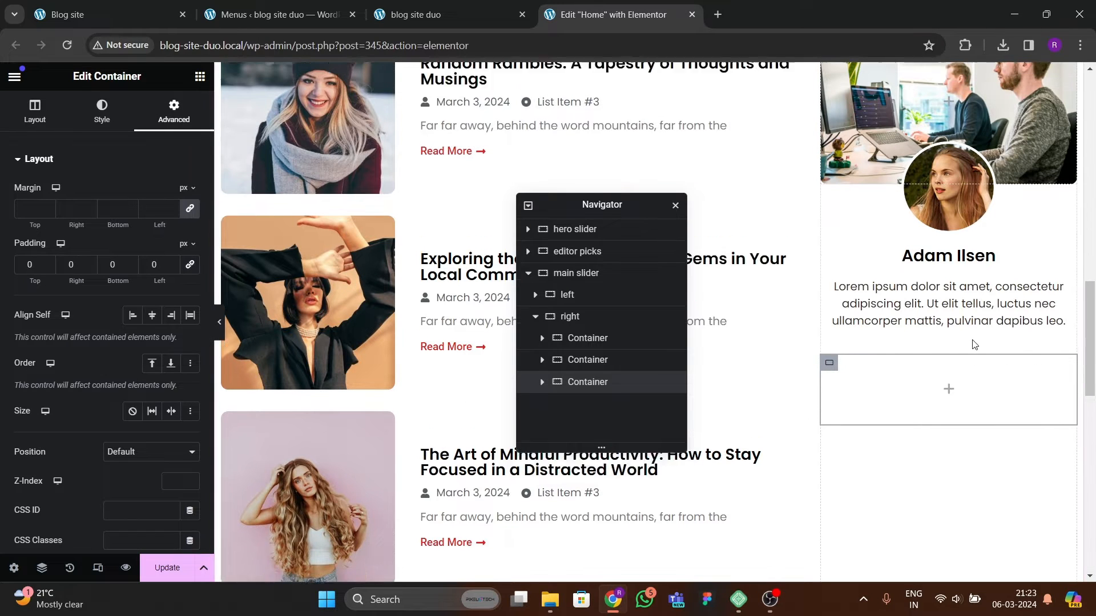
scroll(903, 327, "up", 4)
scroll(895, 346, "down", 5)
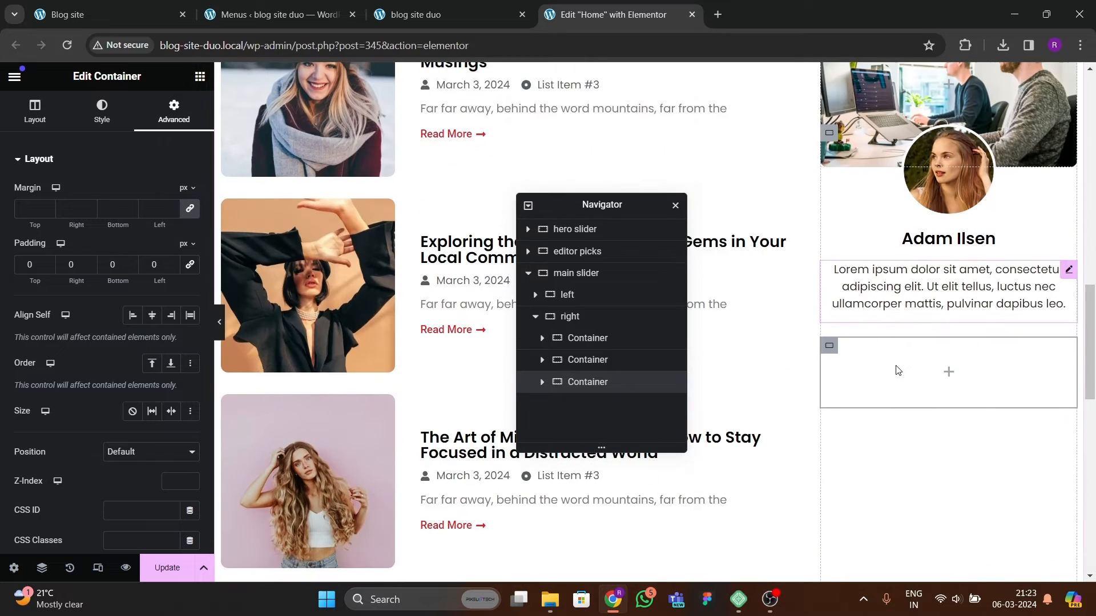
Step: Copy the Editor's Picks heading and paste it into the new sidebar container
scroll(895, 368, "up", 5)
scroll(420, 252, "up", 5)
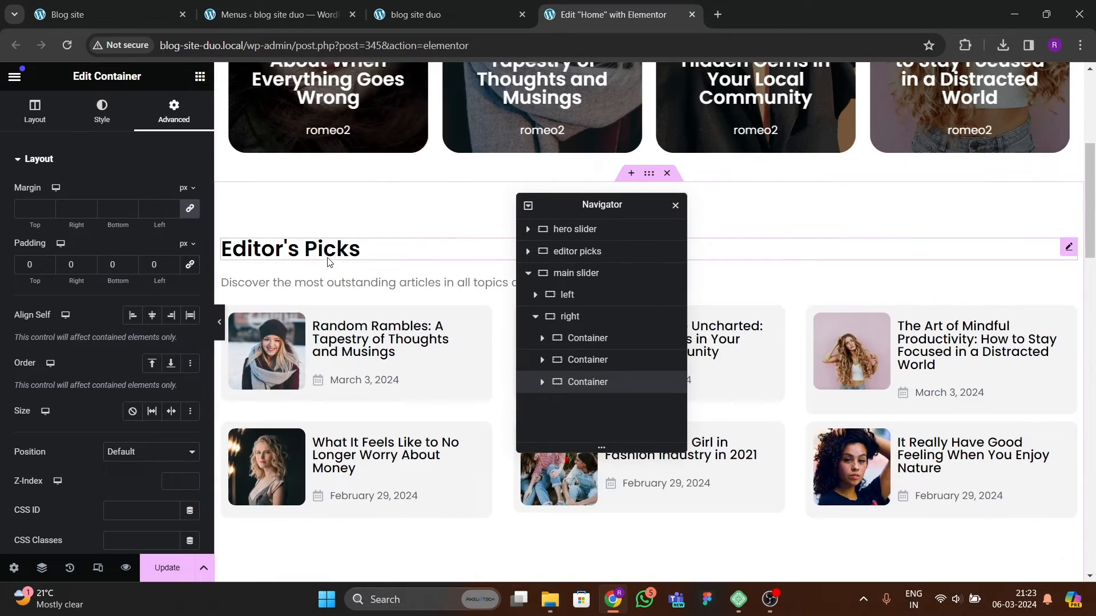
right_click(330, 260)
left_click(364, 327)
scroll(872, 354, "down", 10)
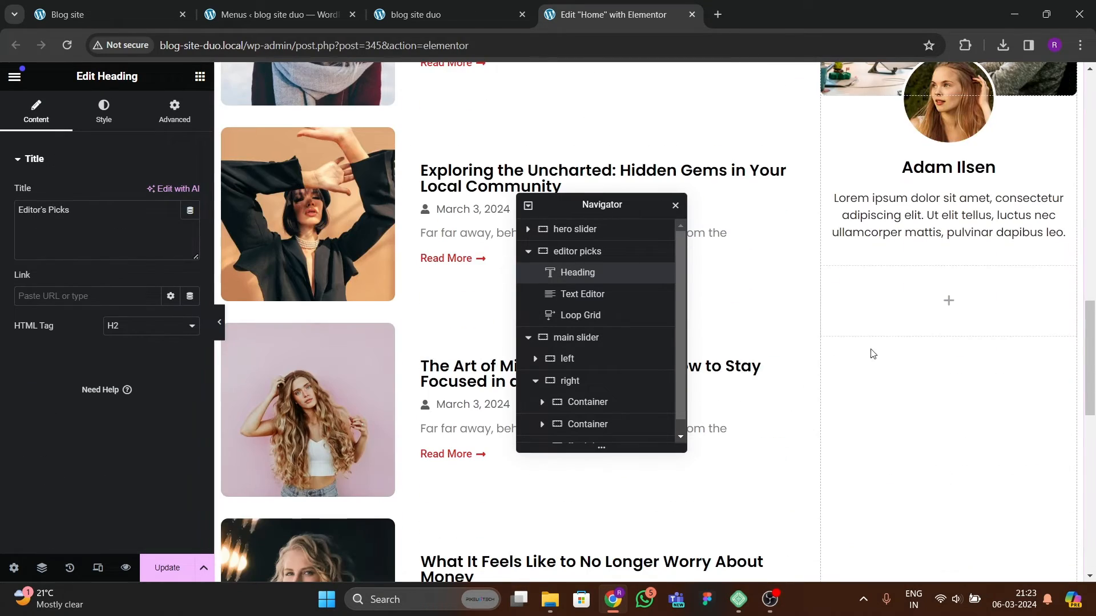
right_click(868, 301)
left_click(891, 274)
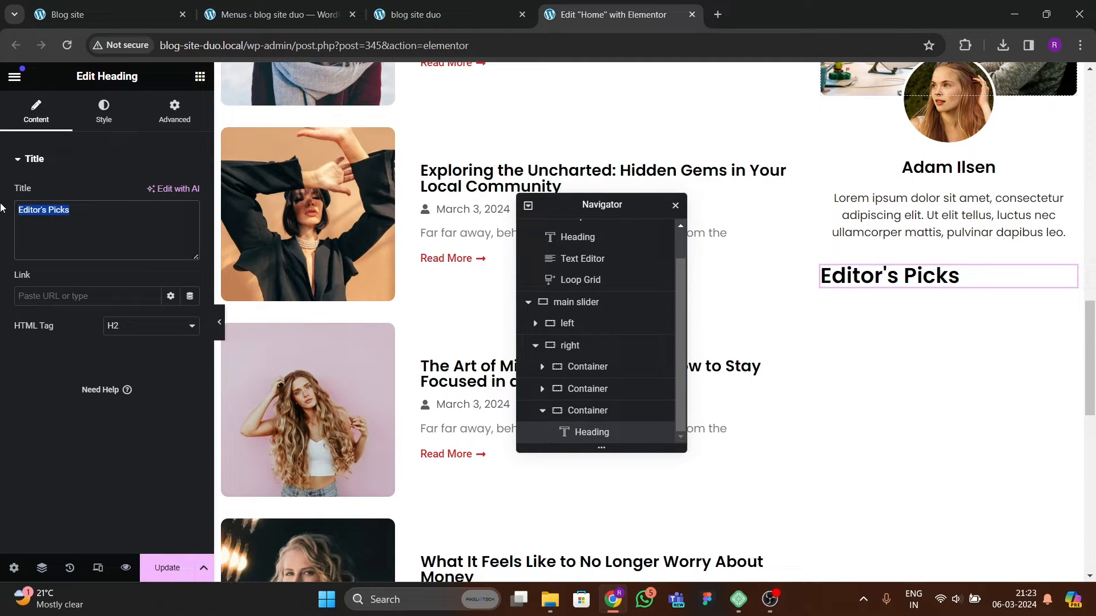
Step: Retitle the pasted heading as Featured Posts and set its font size to 25 px
type("Featured Posts")
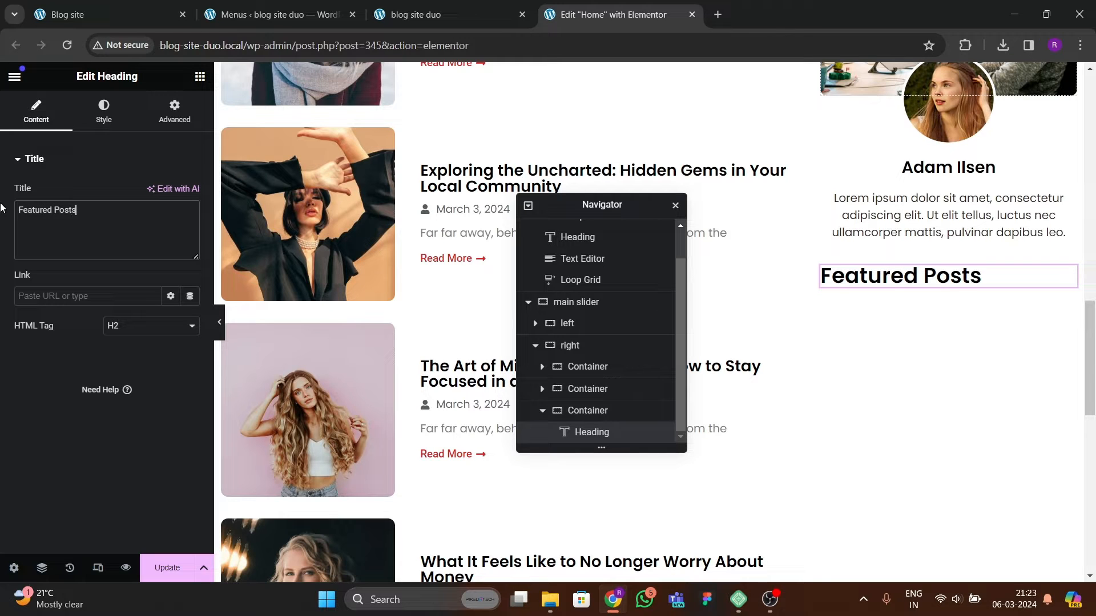
left_click(104, 111)
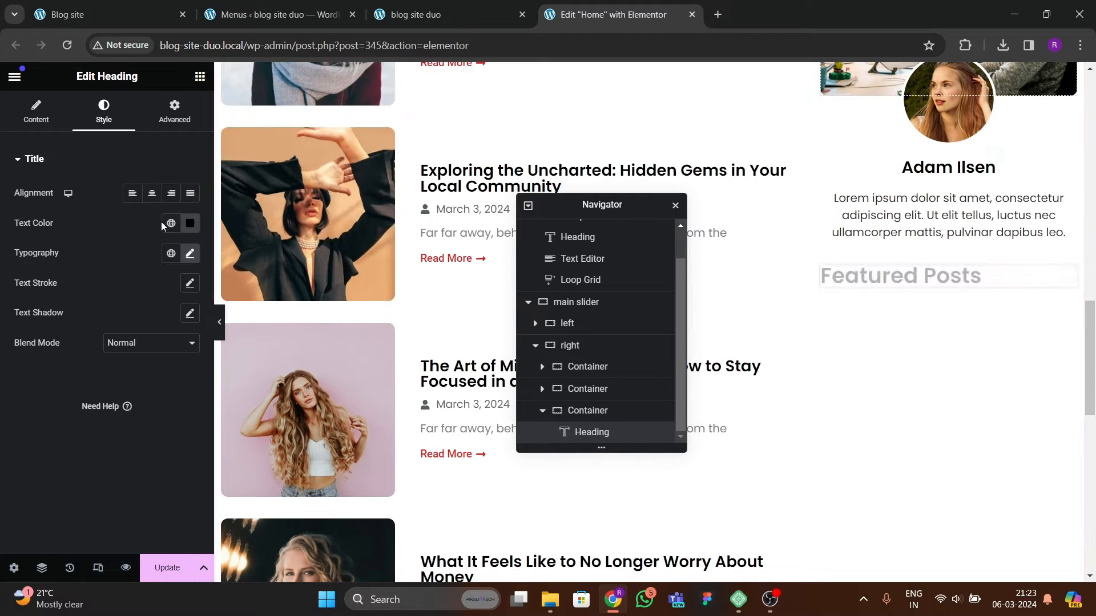
left_click(191, 252)
left_click(180, 368)
left_click(180, 368)
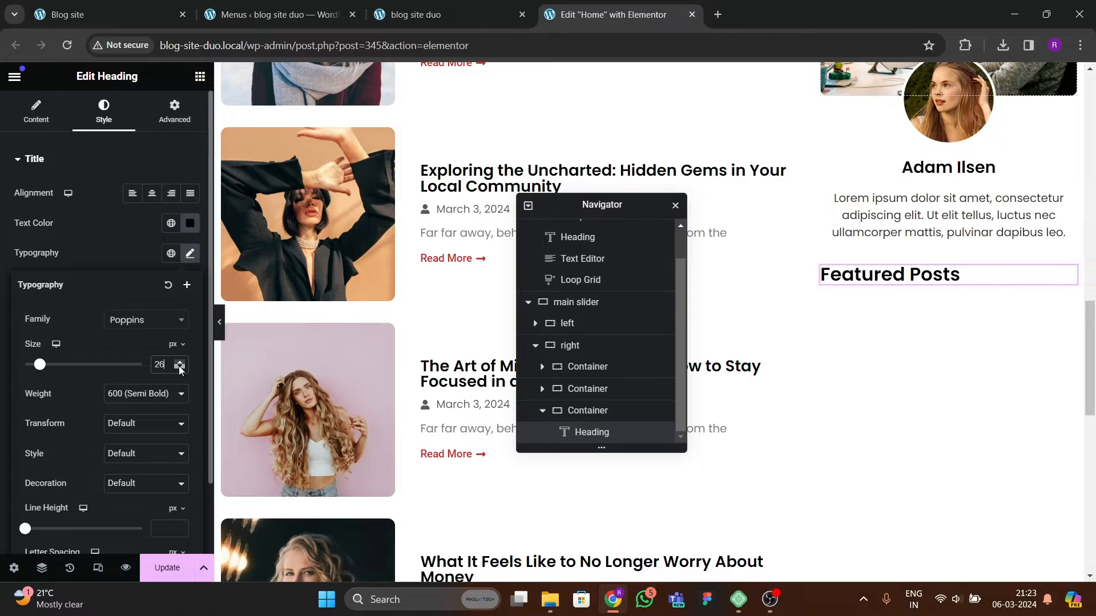
left_click(180, 369)
left_click(180, 363)
left_click(180, 363)
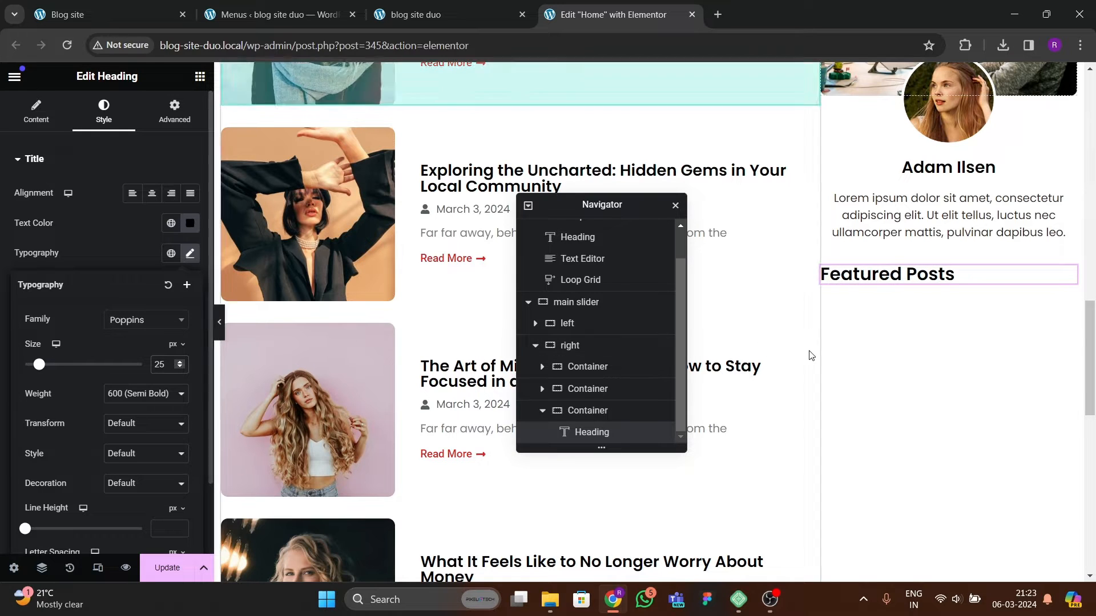
Step: Paste the Adam Ilsen heading's style onto the Featured Posts heading and left-align it
scroll(844, 391, "up", 3)
right_click(923, 393)
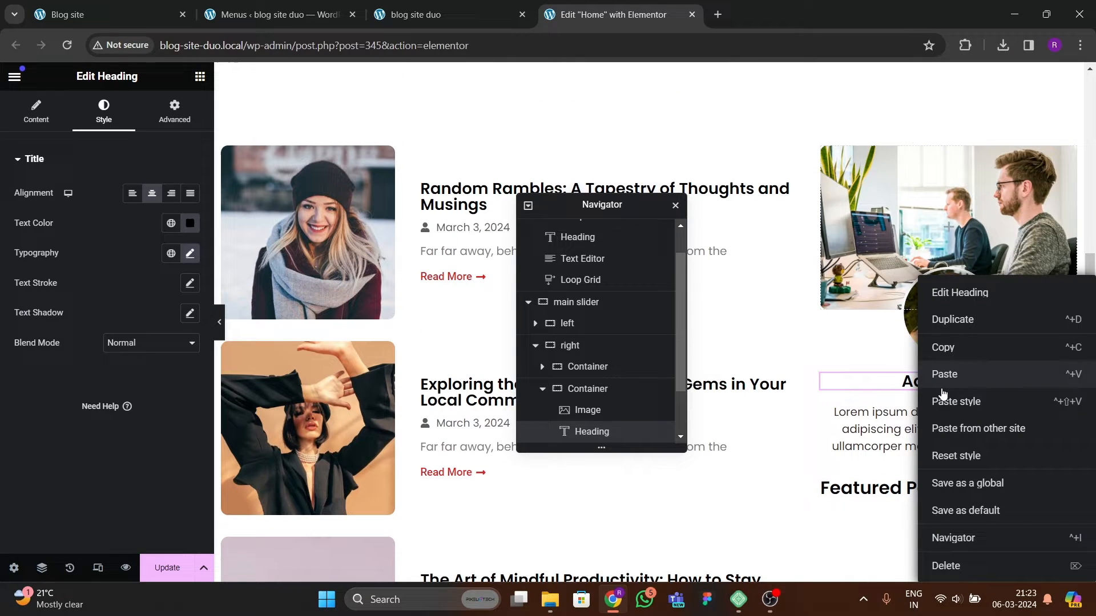
left_click(939, 345)
right_click(882, 485)
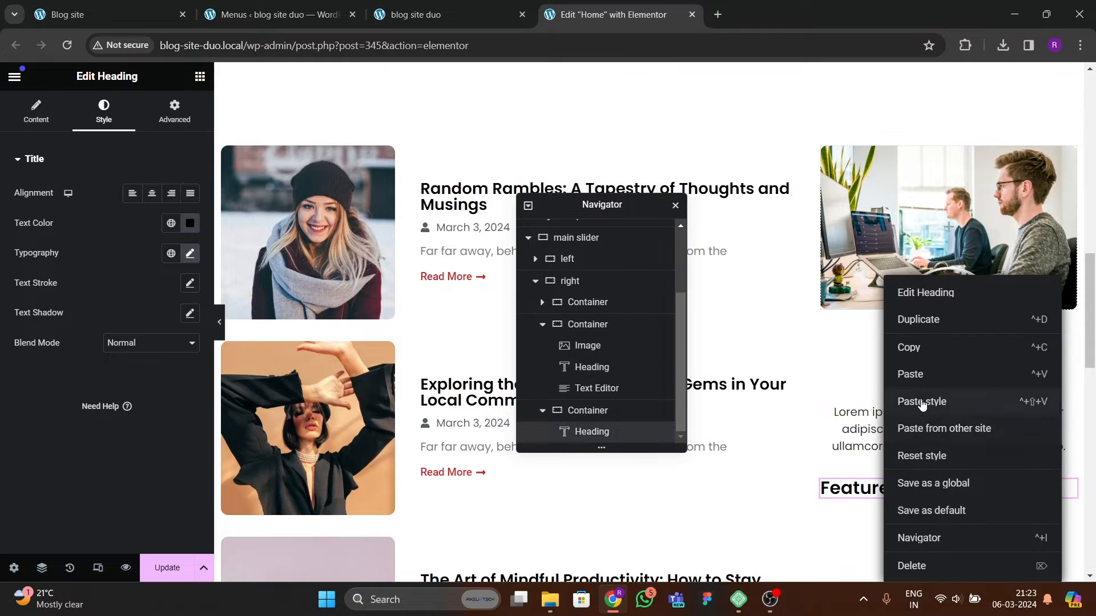
left_click(926, 402)
left_click(133, 193)
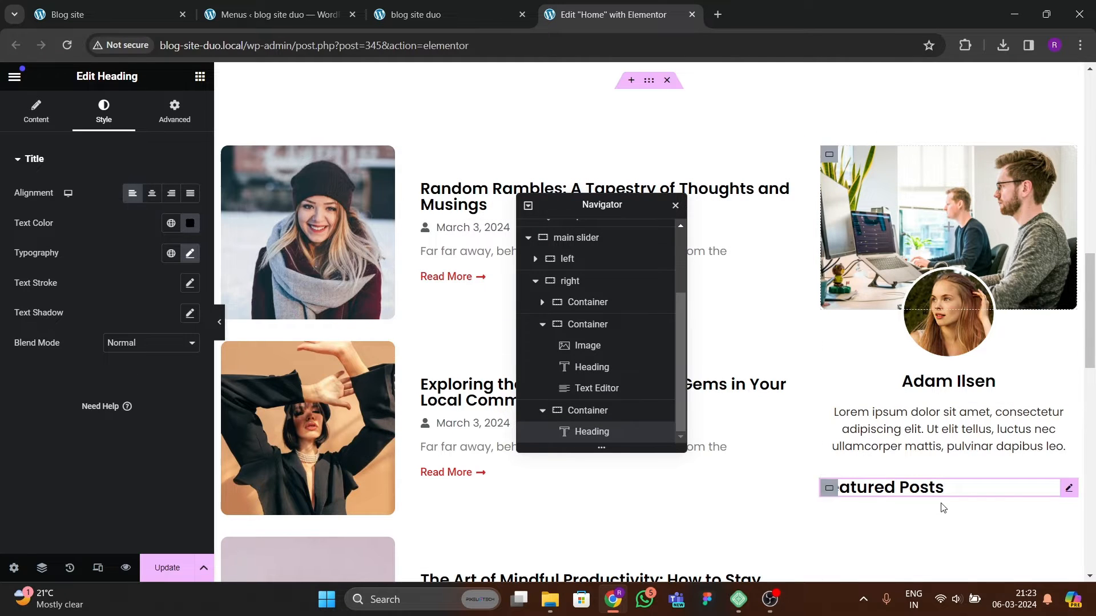
Step: Compare the Featured Posts sidebar section with the reference blog site
left_click(165, 12)
scroll(704, 422, "down", 2)
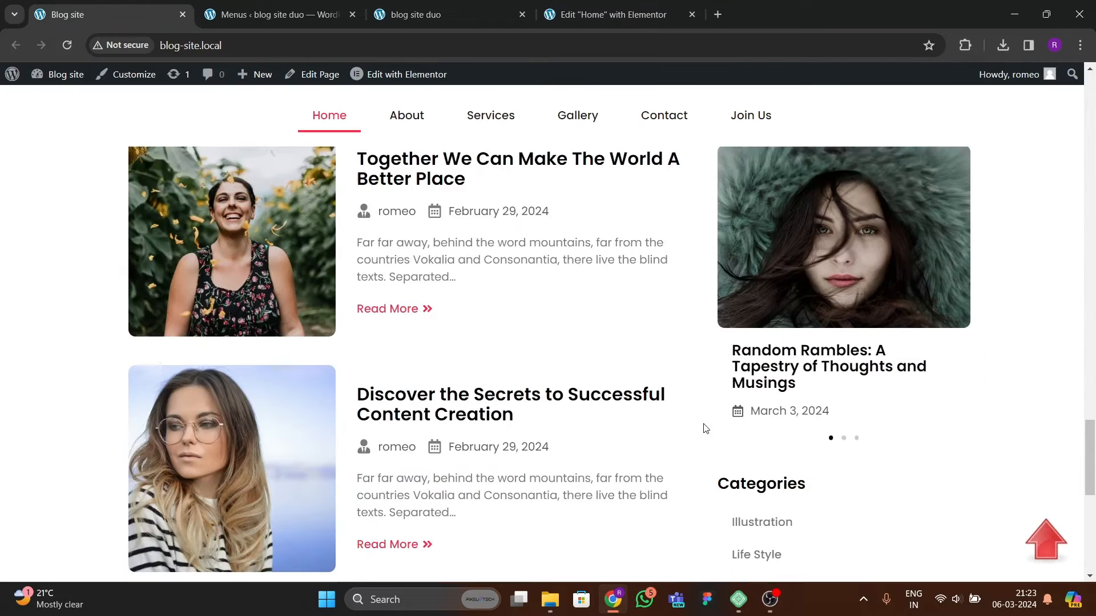
scroll(875, 406, "up", 3)
scroll(769, 402, "down", 1)
scroll(770, 402, "down", 2)
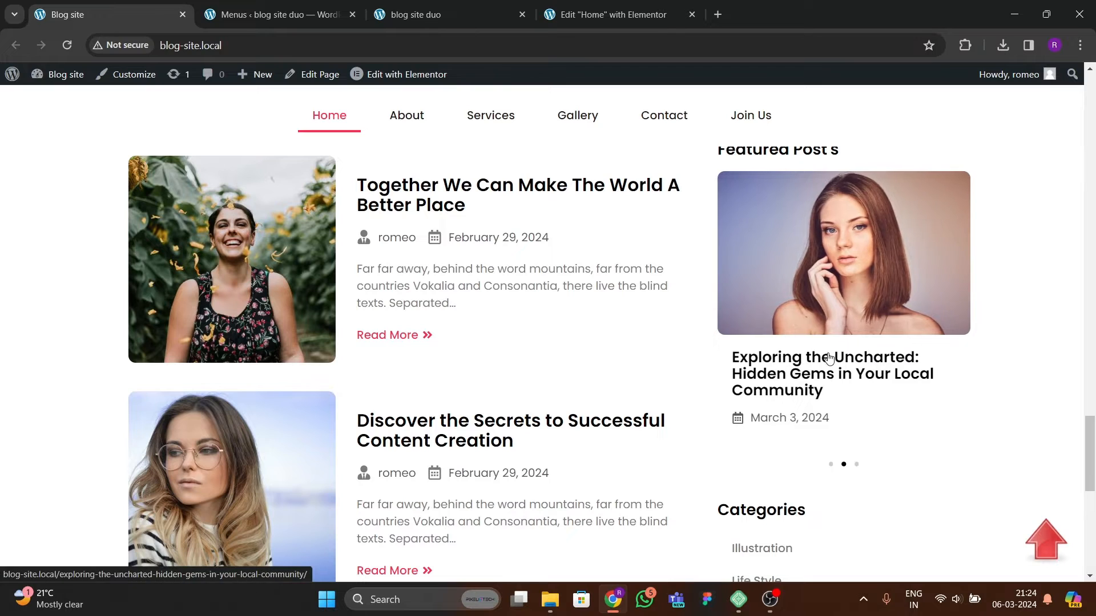
scroll(803, 341, "up", 4)
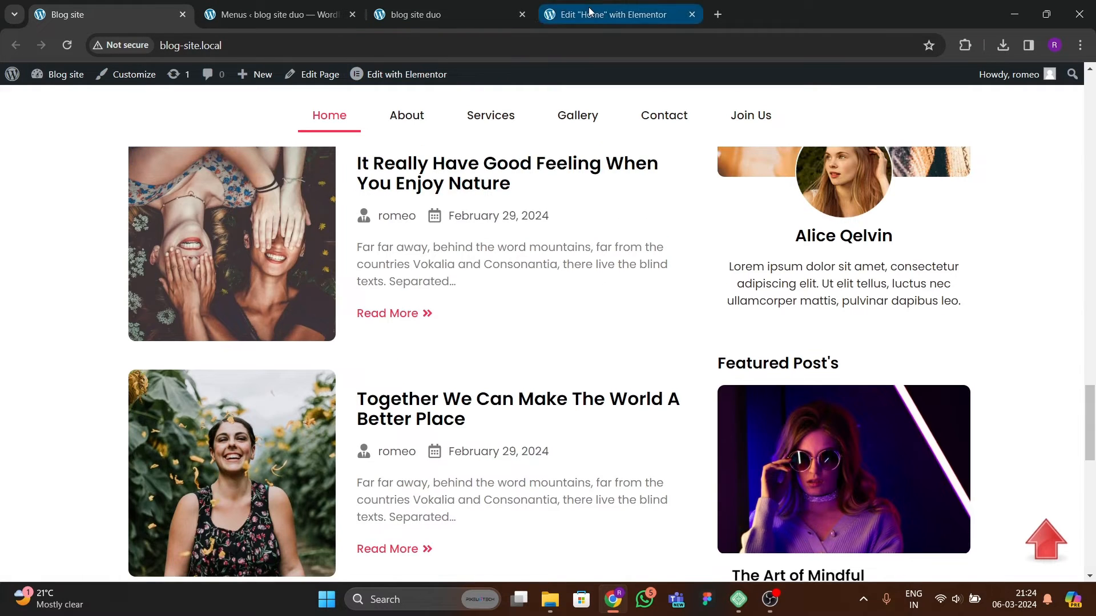
left_click(628, 14)
scroll(859, 398, "down", 4)
scroll(919, 433, "up", 4)
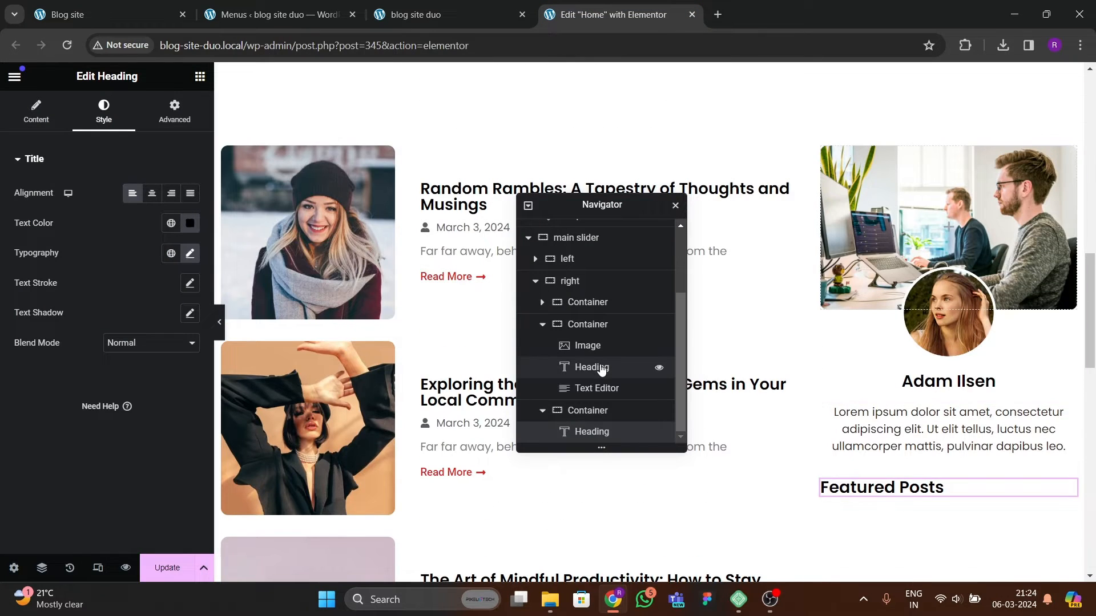
left_click(268, 14)
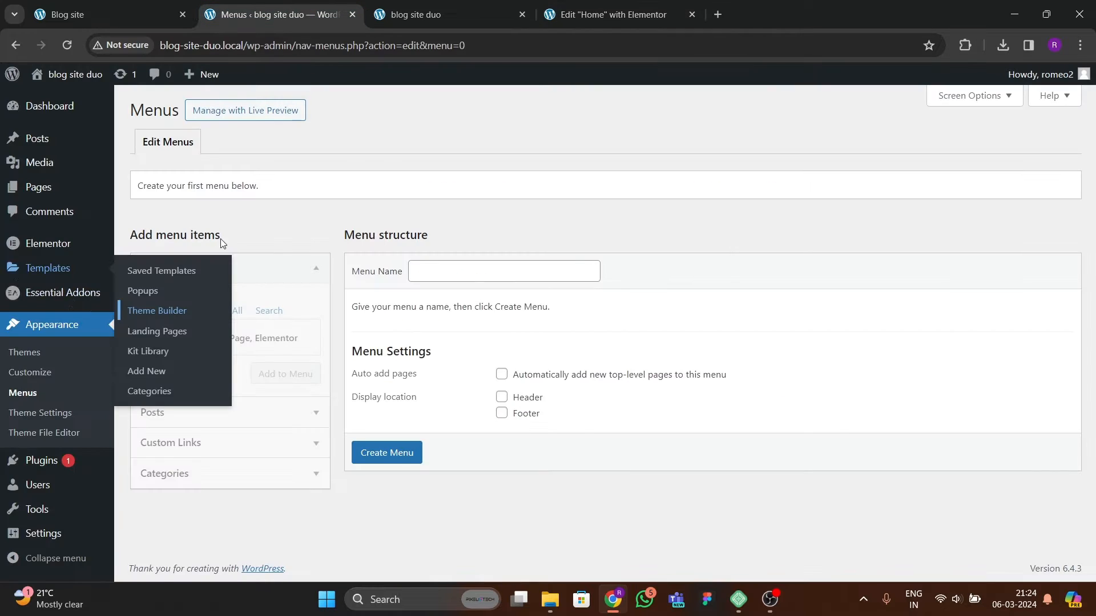
Step: Open the Theme Builder in a new tab and start a new Loop Item template
right_click(157, 311)
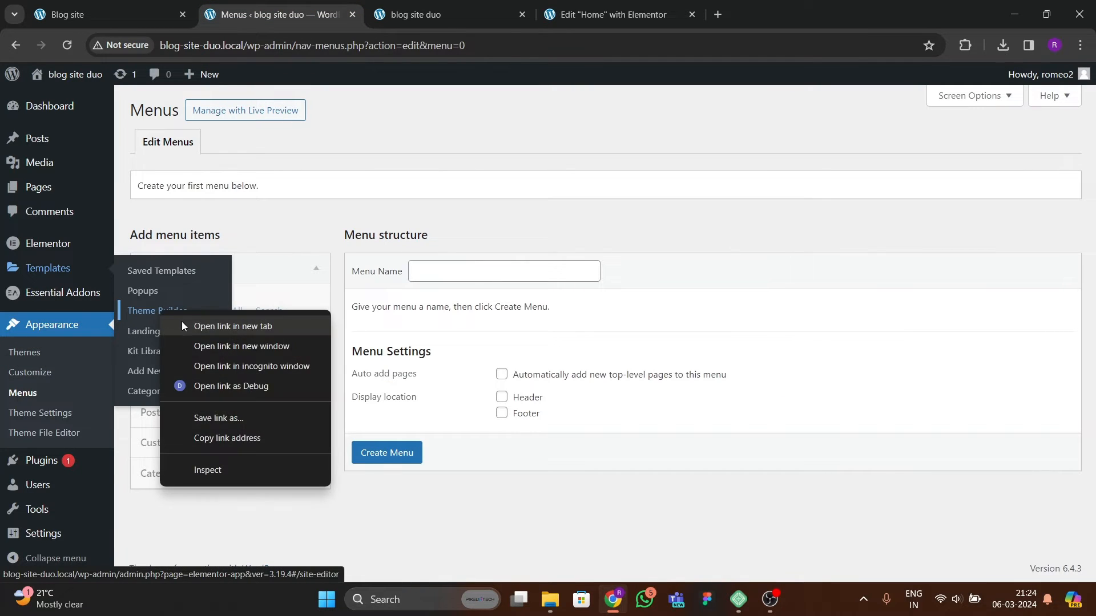
left_click(184, 323)
left_click(439, 15)
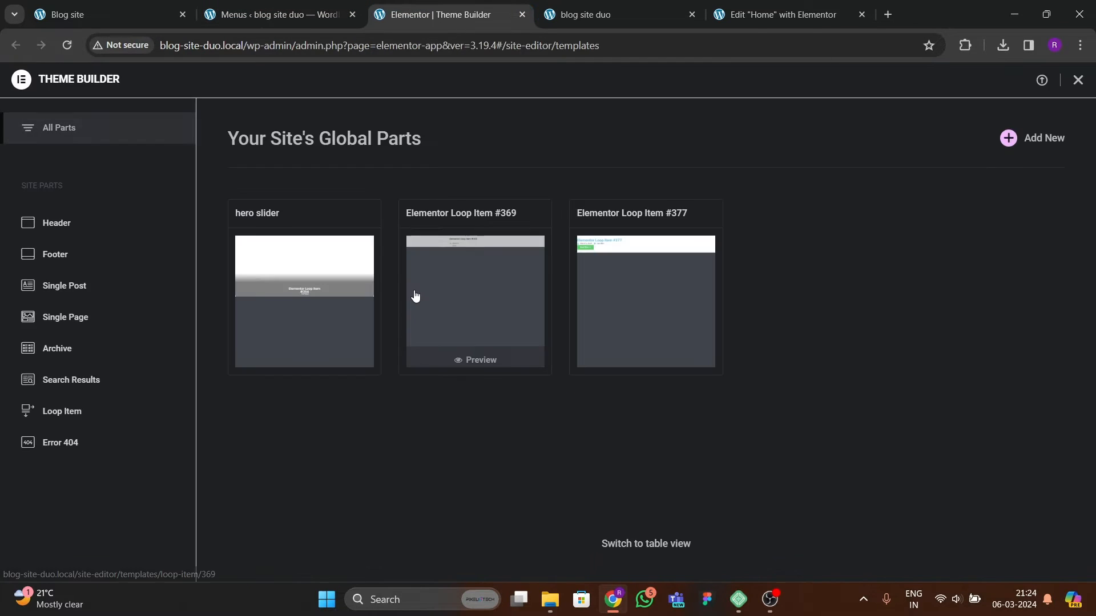
left_click(87, 409)
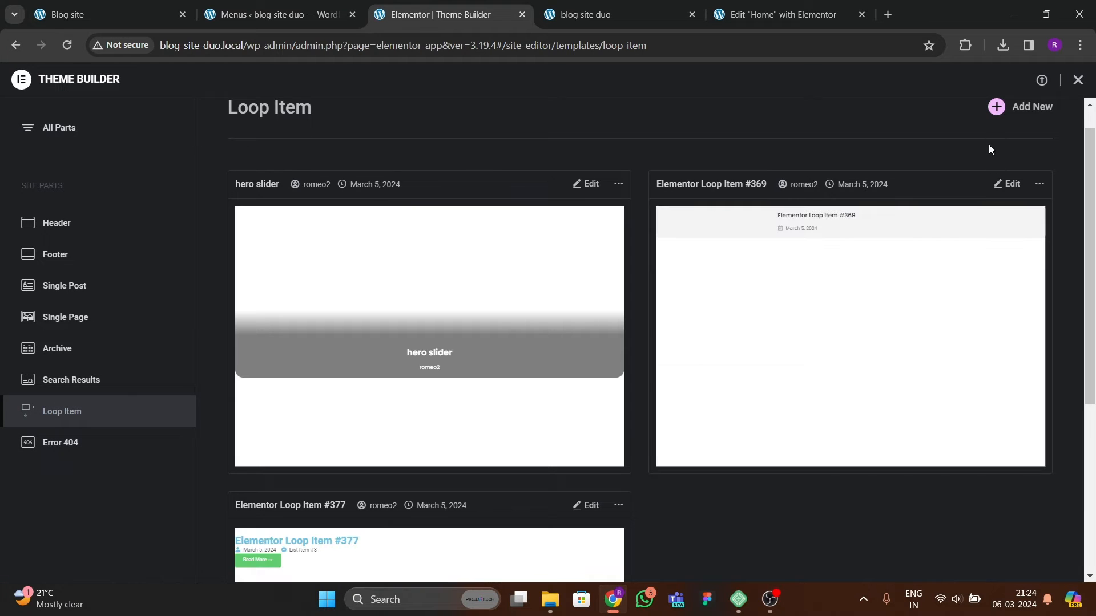
left_click(998, 108)
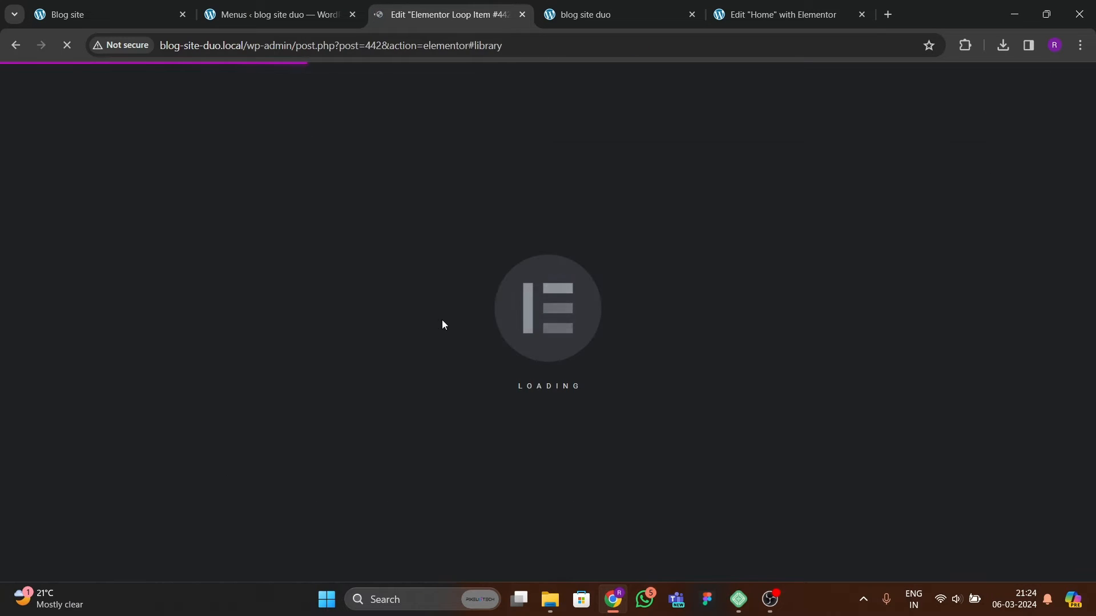
Step: Close the template library and add a single-column container to the empty loop item
key("ctrl+1")
scroll(763, 339, "down", 3)
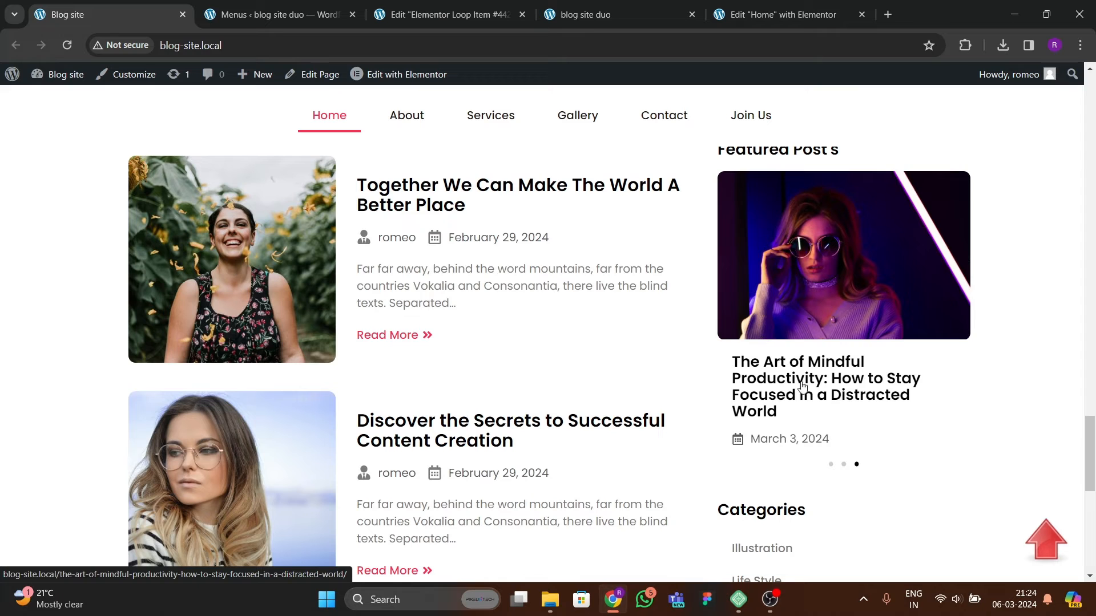
key("ctrl+3")
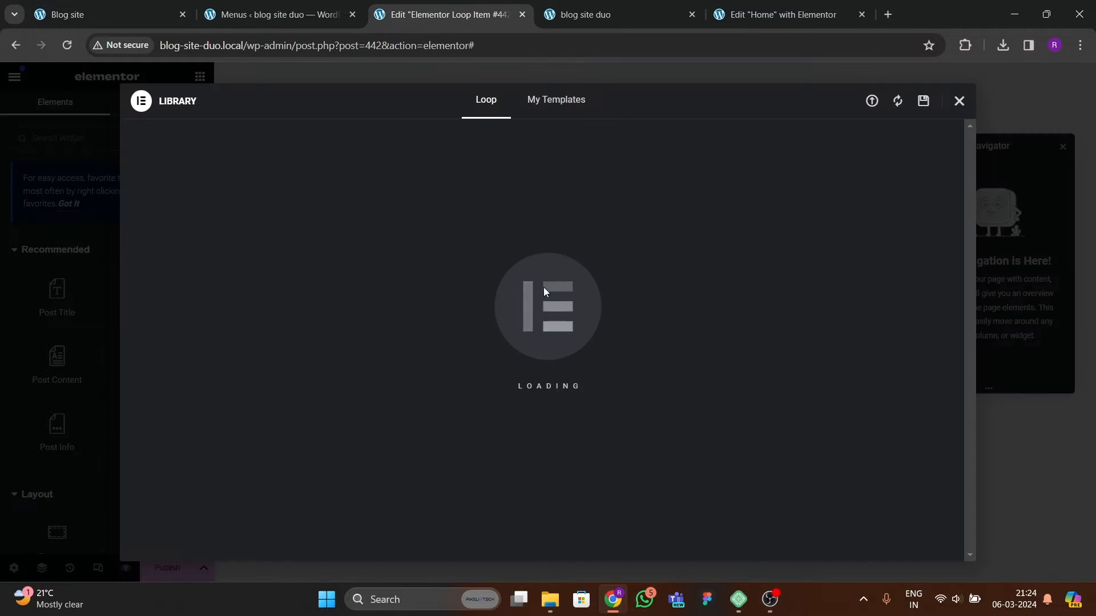
left_click(959, 101)
left_click(603, 317)
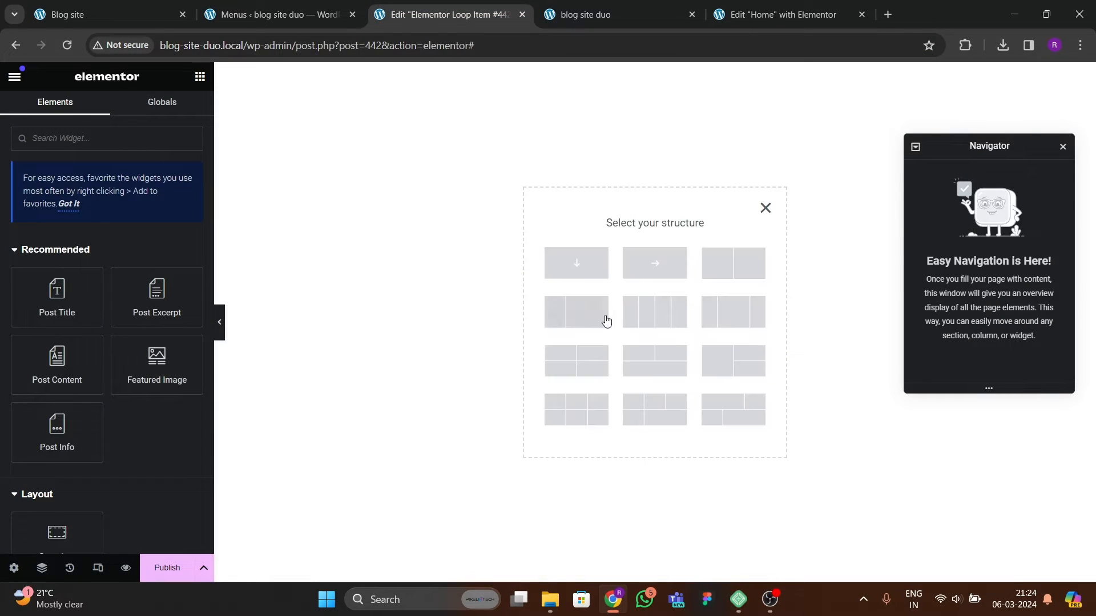
left_click(575, 263)
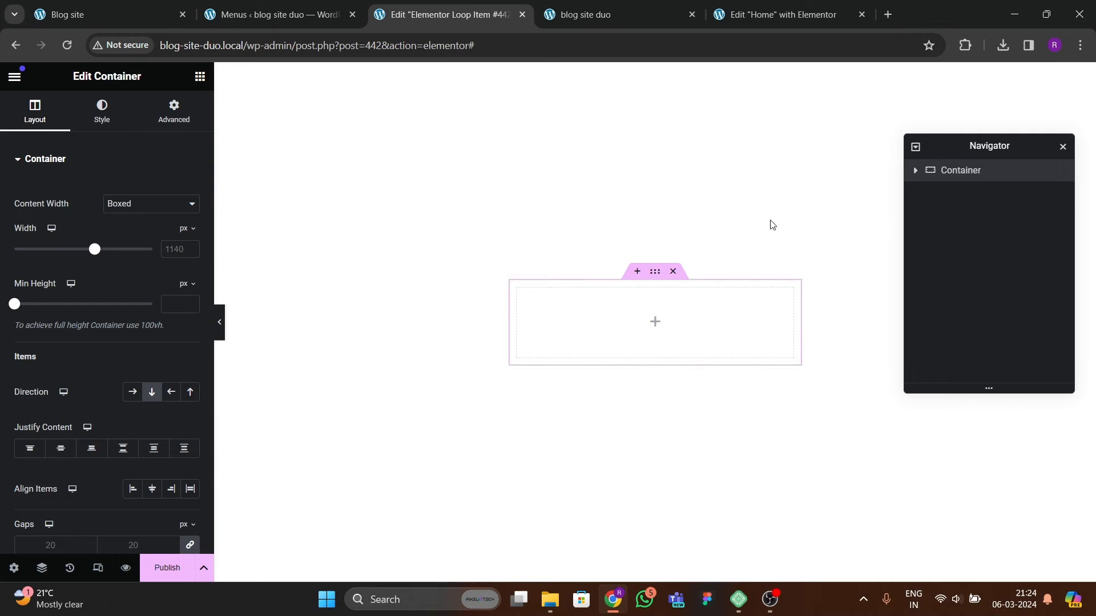
Step: Set the container's content width to Full Width
left_click(151, 204)
left_click(132, 227)
left_click(174, 111)
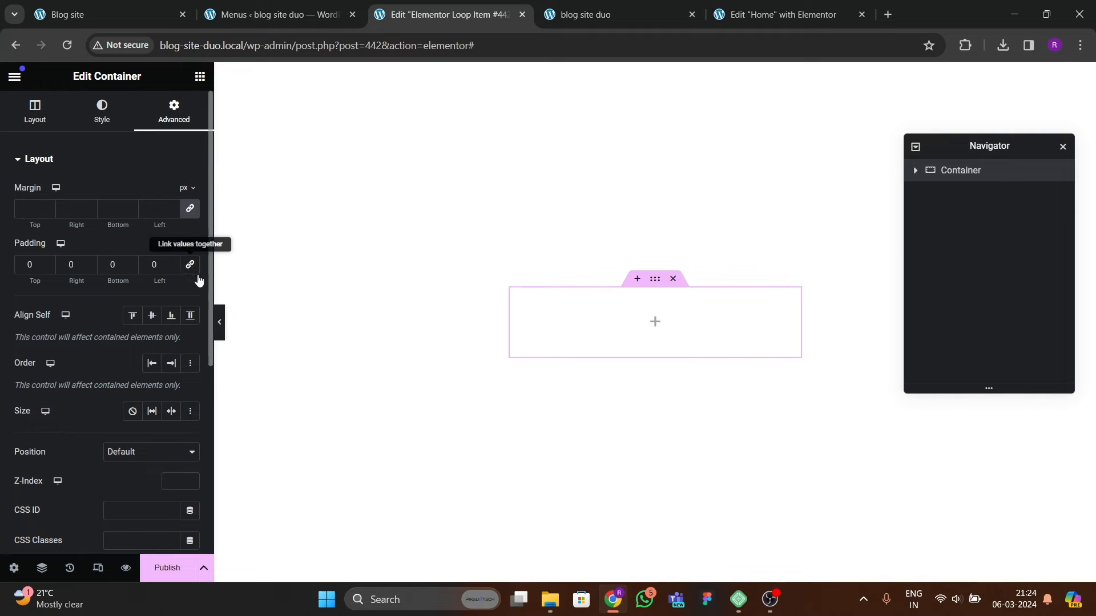
Step: Add an Image widget to the container and set its source to the dynamic Featured Image
left_click(200, 76)
scroll(118, 349, "down", 5)
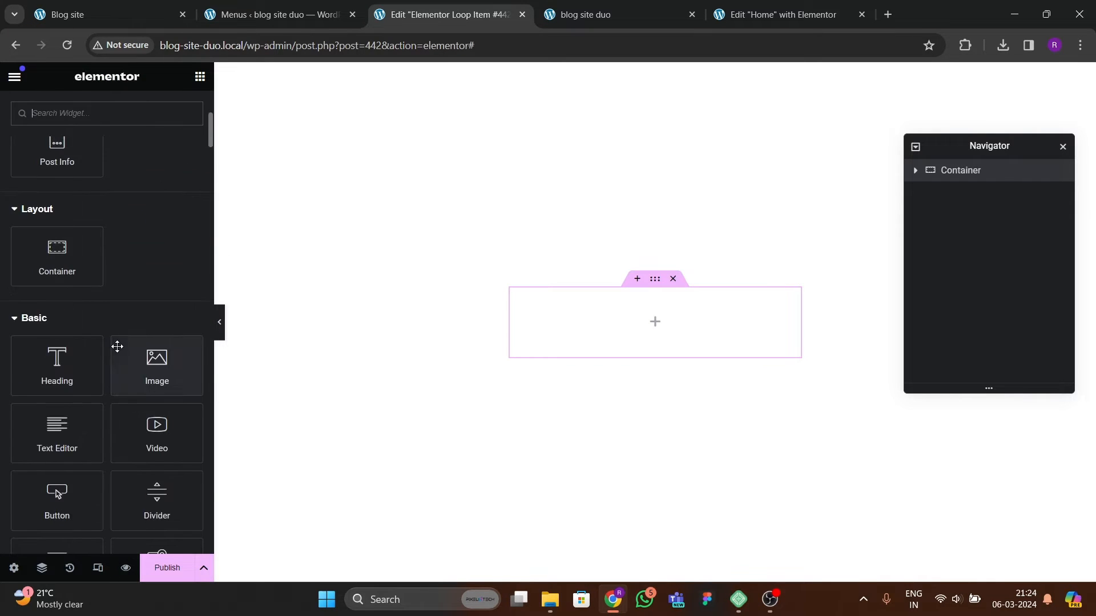
left_click_drag(139, 365, 575, 335)
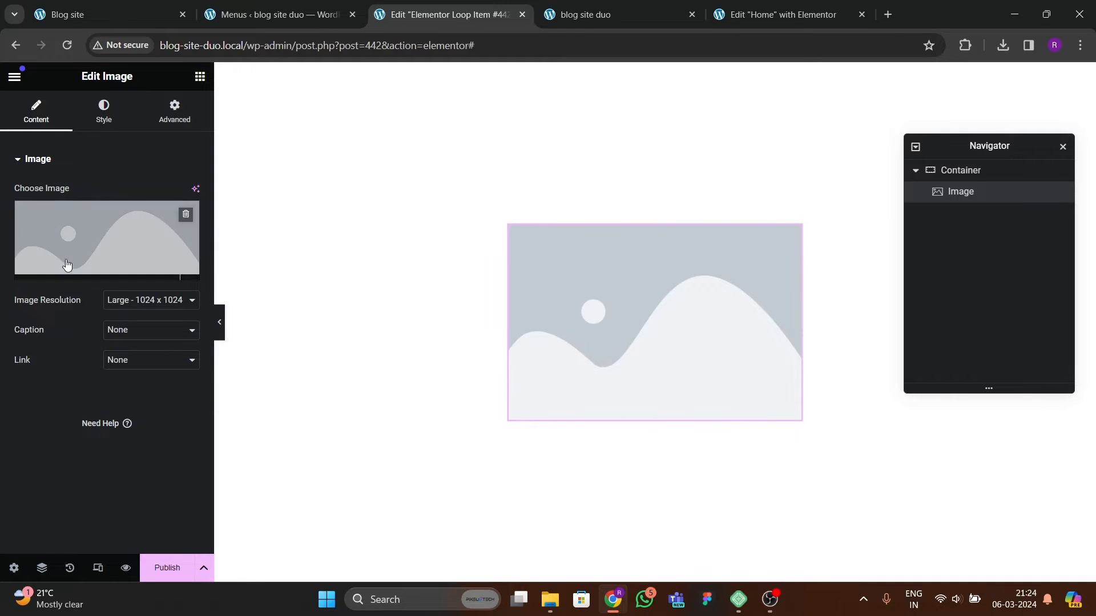
left_click(190, 273)
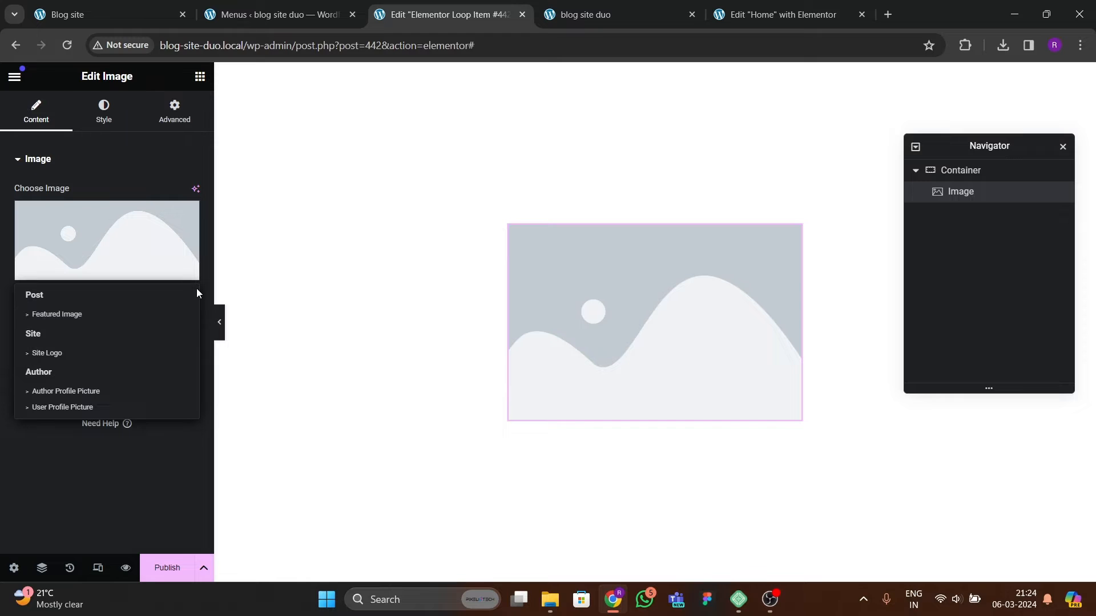
left_click(82, 314)
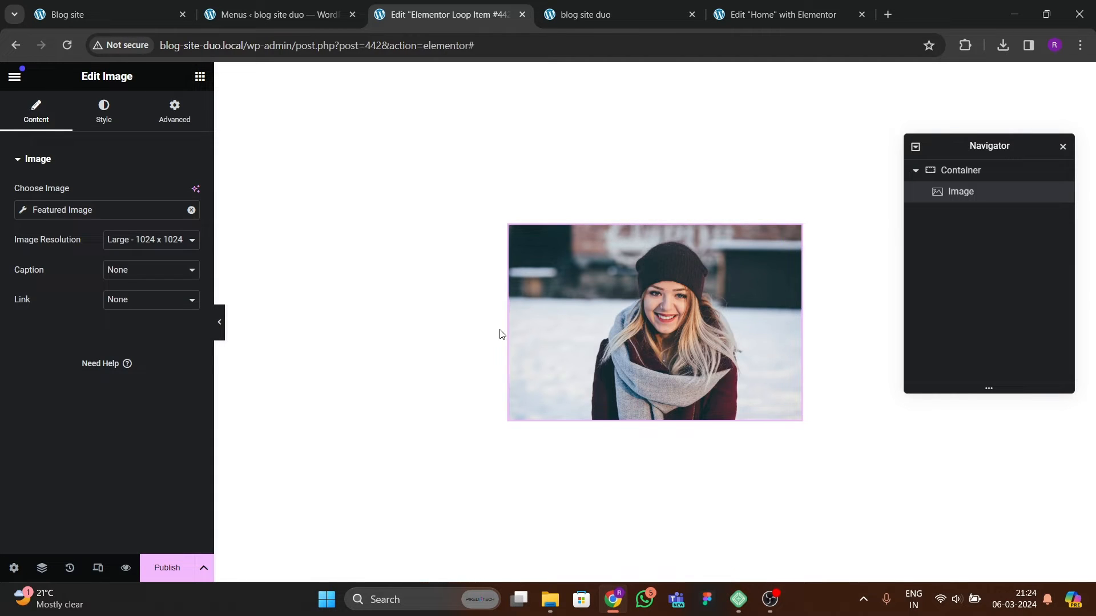
Step: Give the featured image a 20 px border radius
left_click(104, 109)
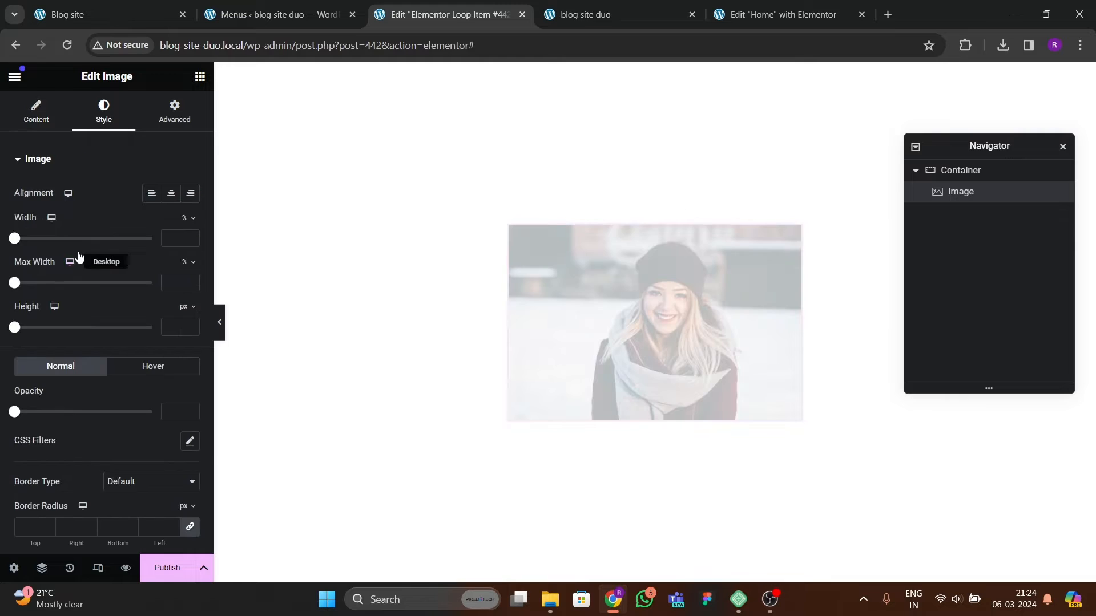
scroll(57, 320, "down", 2)
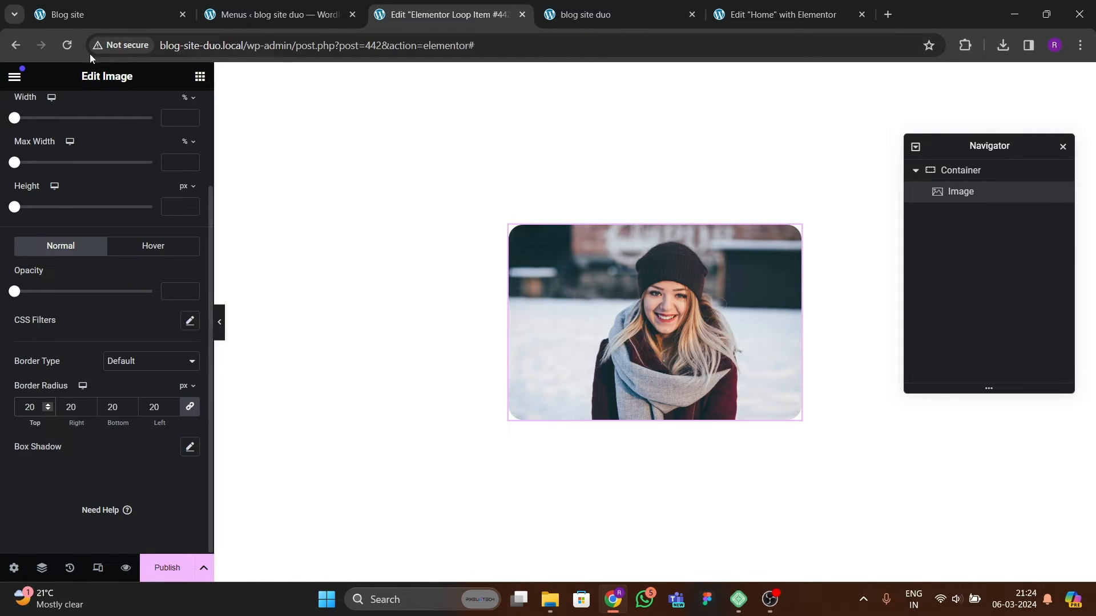
left_click(96, 16)
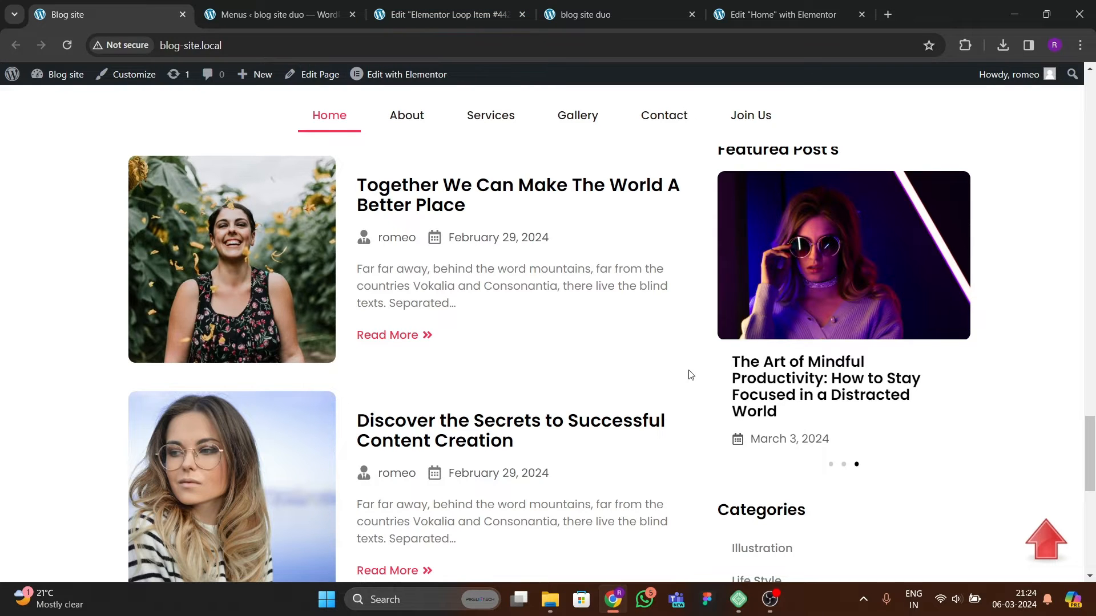
left_click(440, 14)
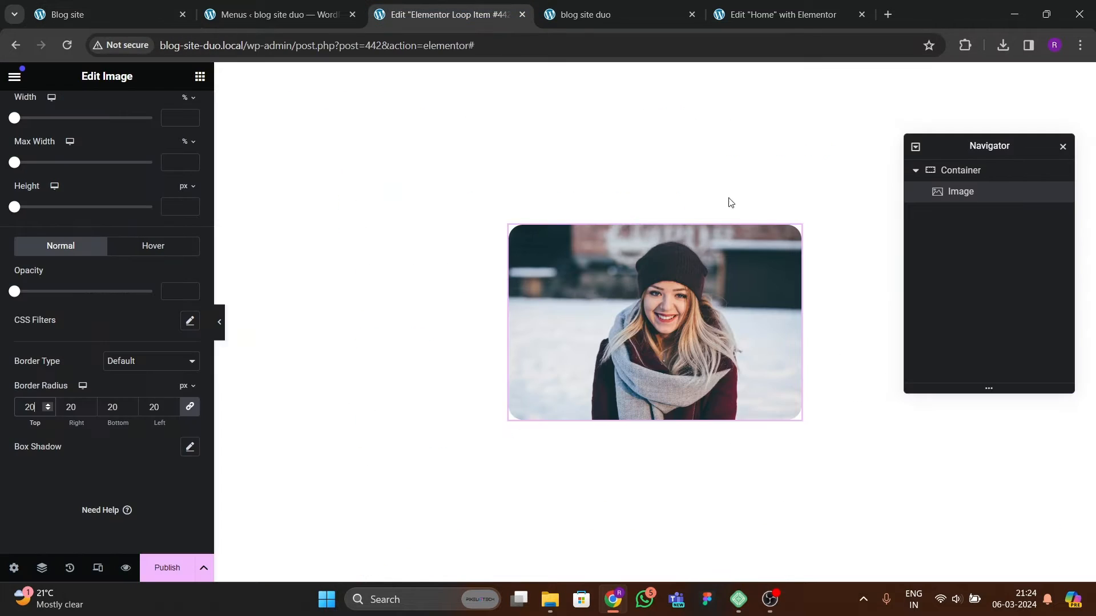
Step: Add a nested container below the image and set its content width to Full Width
left_click(199, 76)
scroll(94, 265, "down", 4)
left_click_drag(68, 335, 601, 396)
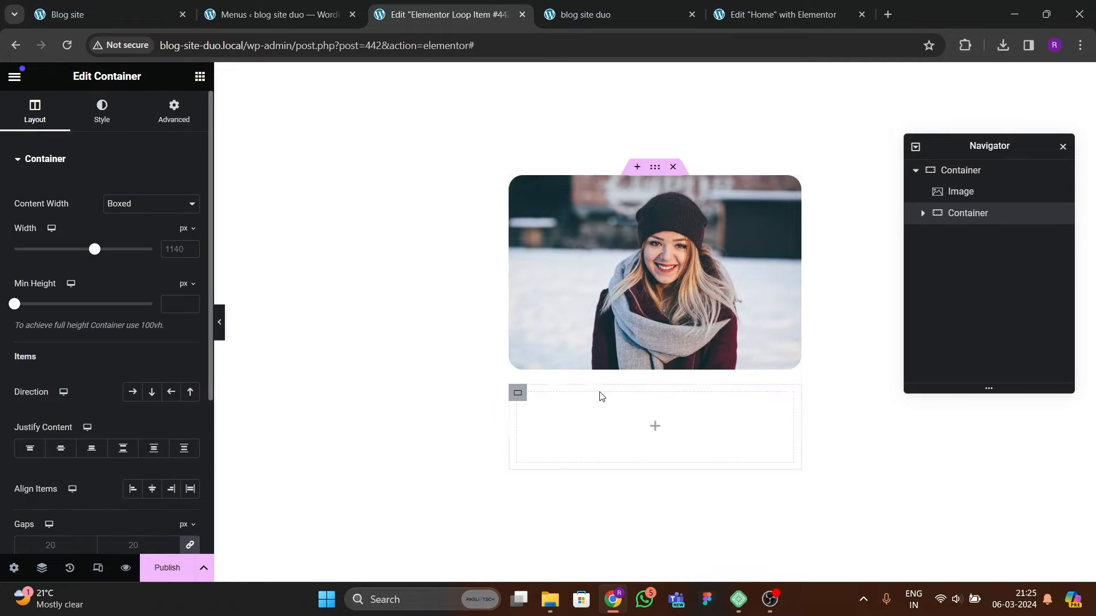
left_click(135, 214)
left_click(135, 228)
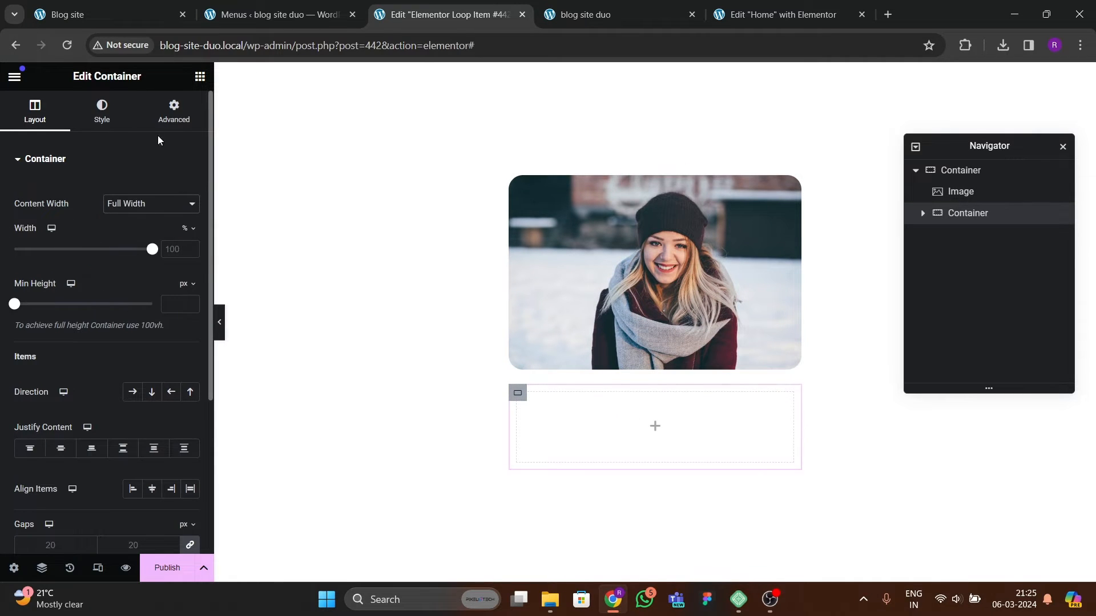
left_click(174, 112)
left_click(190, 267)
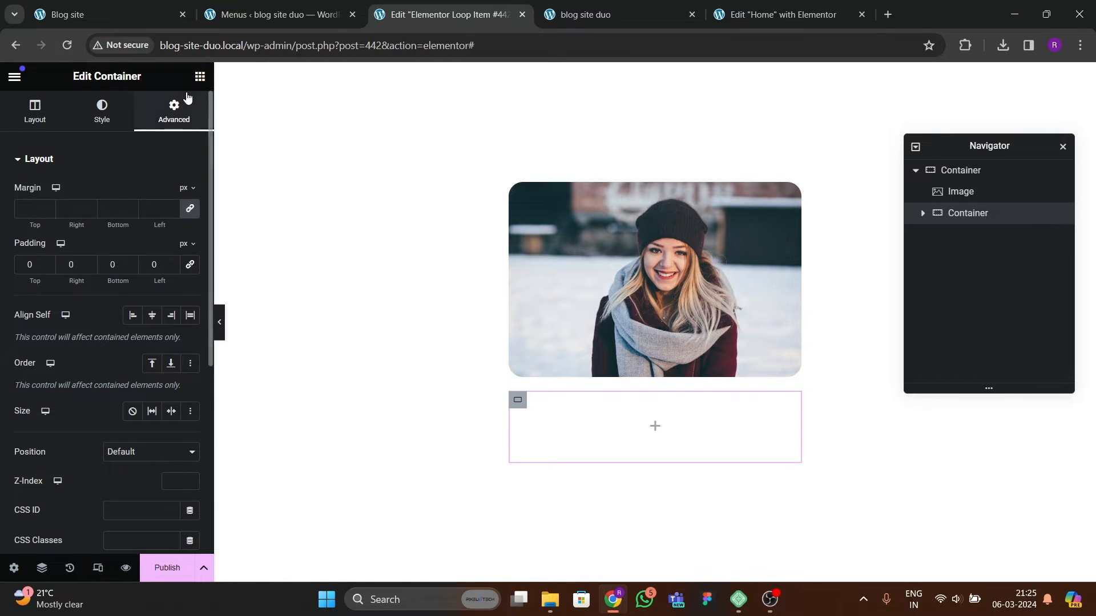
Step: Add a Heading widget inside the nested container and set its title to the dynamic Post Title
left_click(199, 76)
scroll(152, 269, "down", 2)
scroll(151, 294, "down", 1)
left_click_drag(57, 439, 609, 445)
left_click(188, 211)
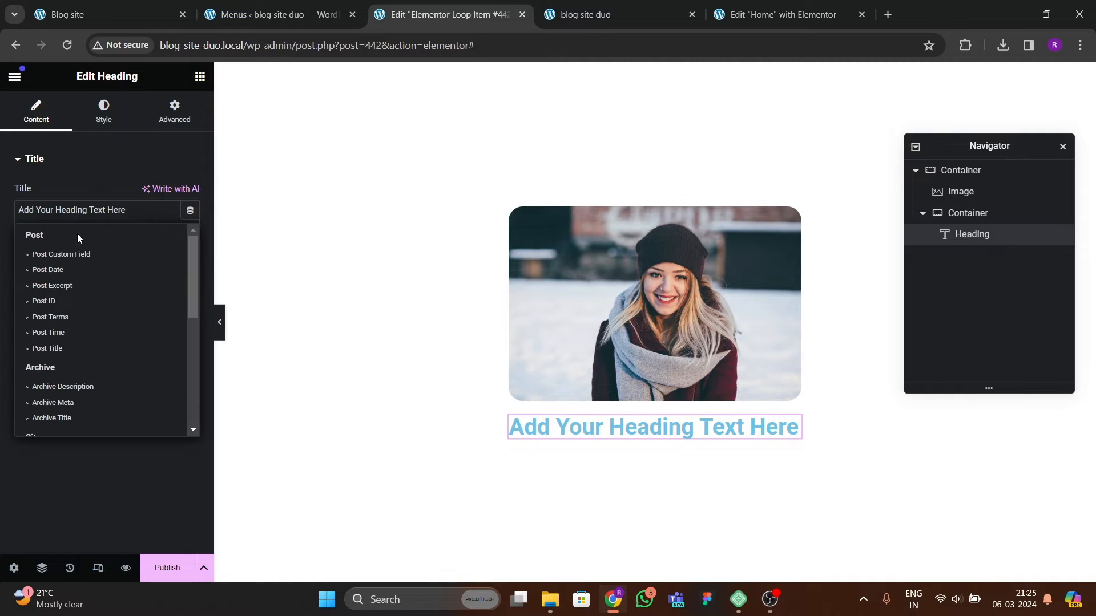
left_click(52, 349)
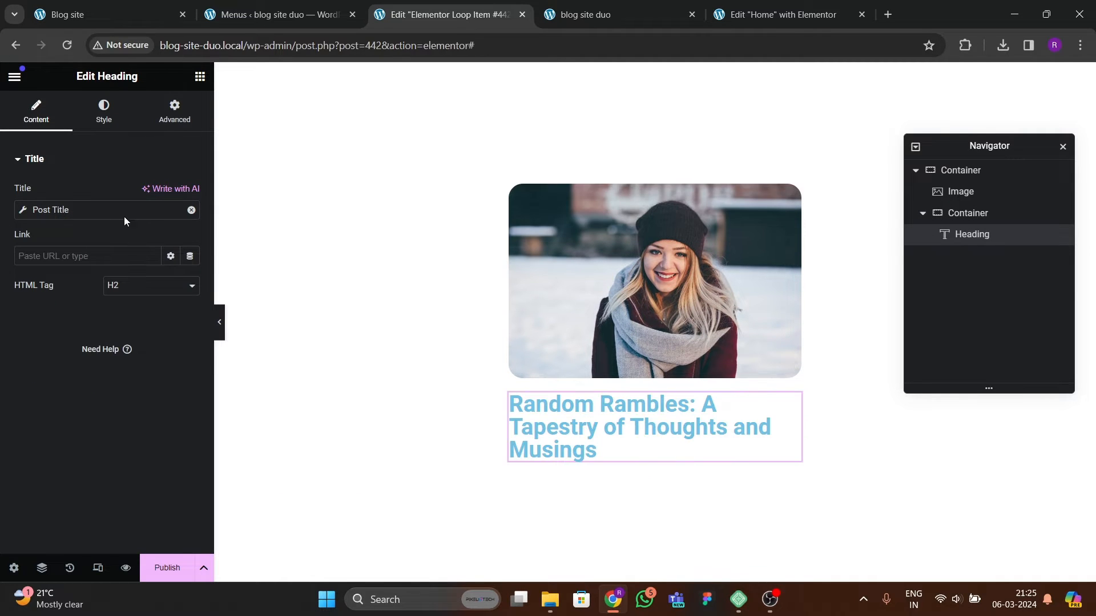
Step: Set the post title heading's text color to black
left_click(116, 130)
left_click(190, 224)
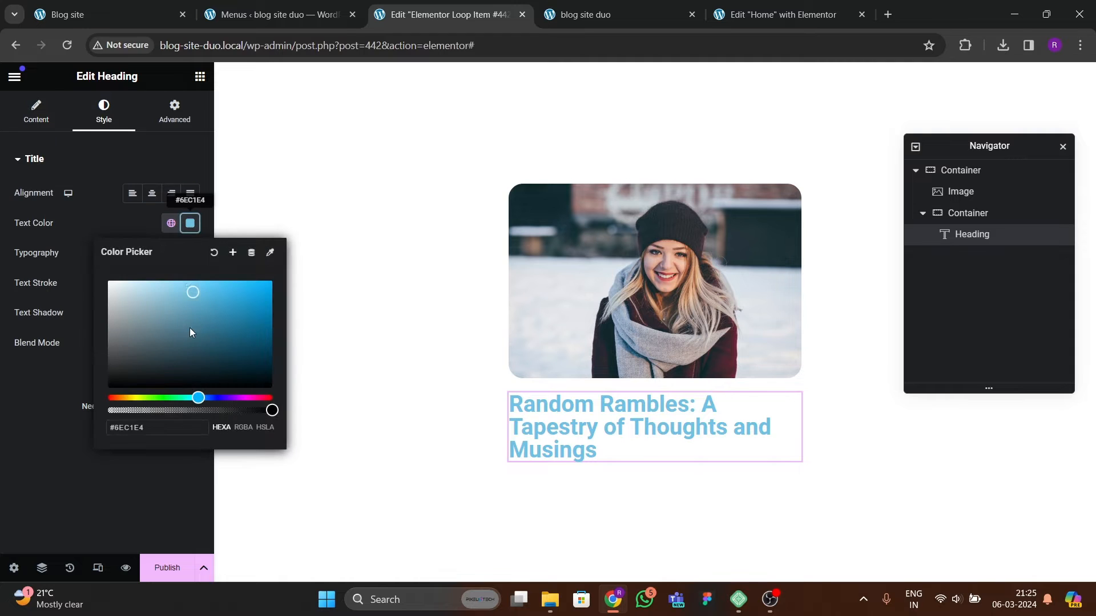
left_click_drag(189, 327, 57, 395)
left_click(189, 223)
Step: Set the post title typography to Poppins with a 21 px font size and 23 px line height
left_click(190, 254)
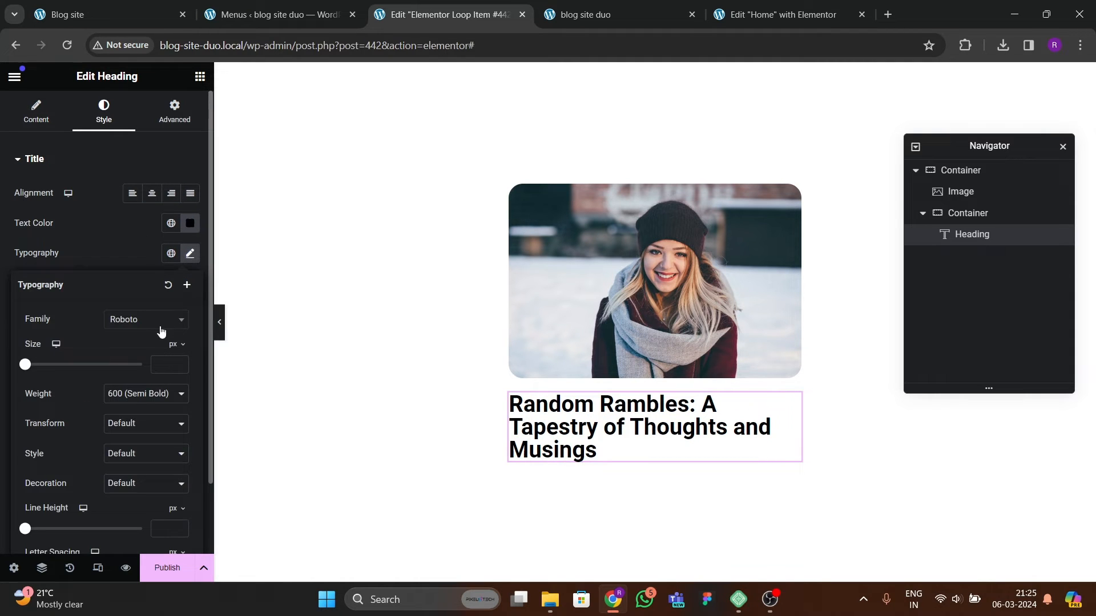
left_click(161, 325)
type("pop")
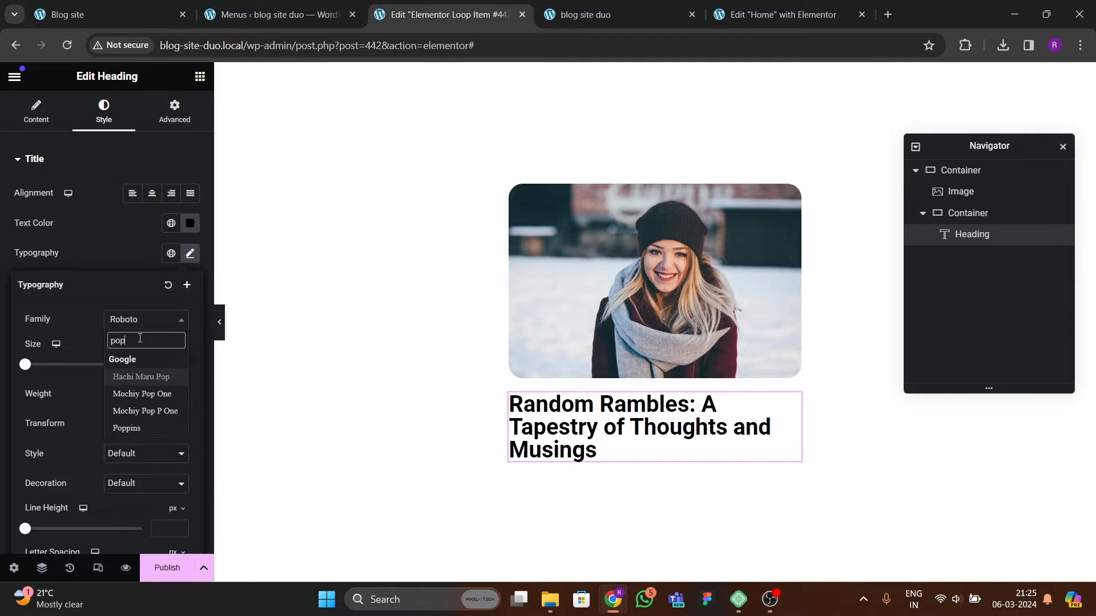
type("pins")
key("Return")
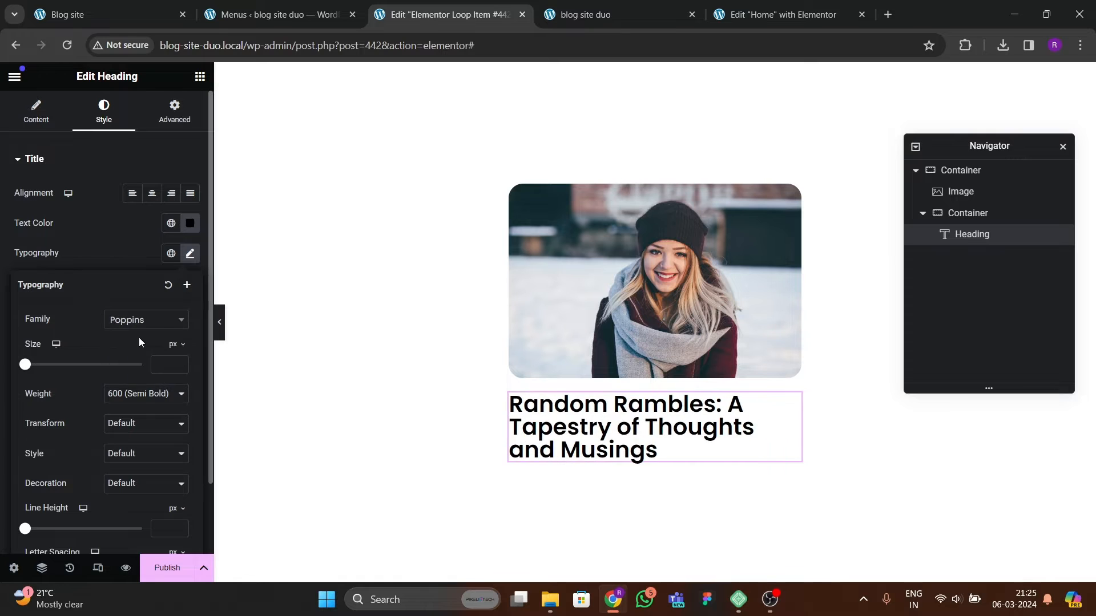
left_click(179, 363)
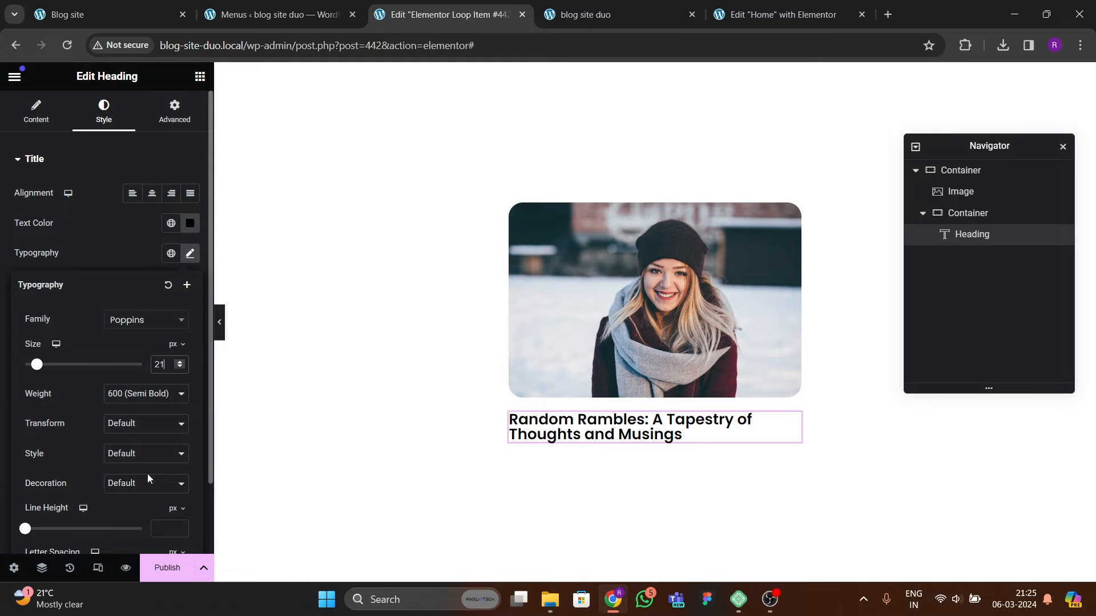
scroll(154, 484, "down", 2)
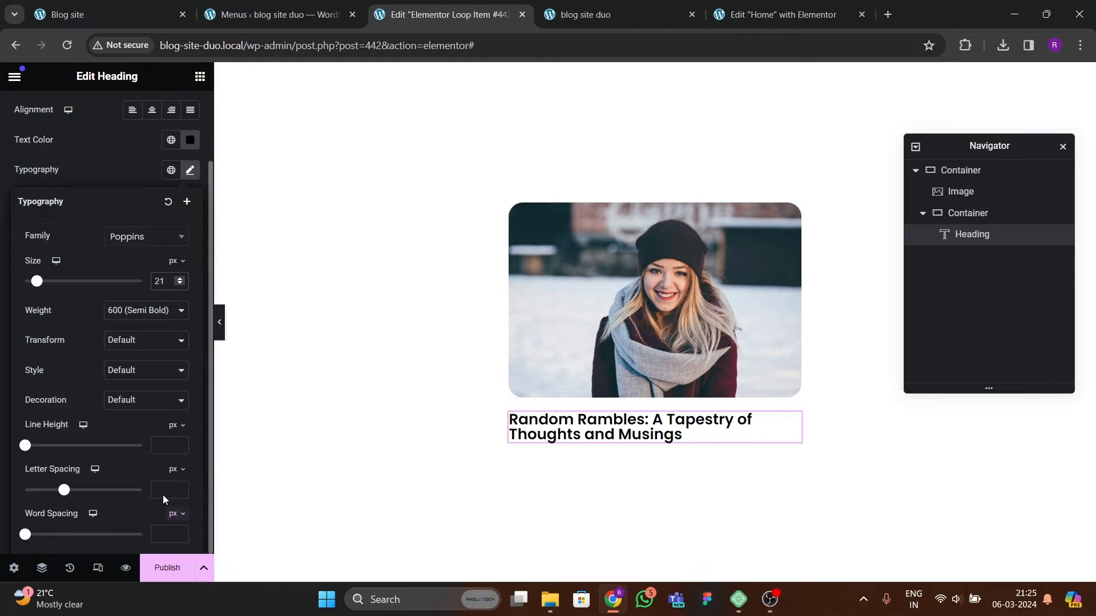
left_click(179, 445)
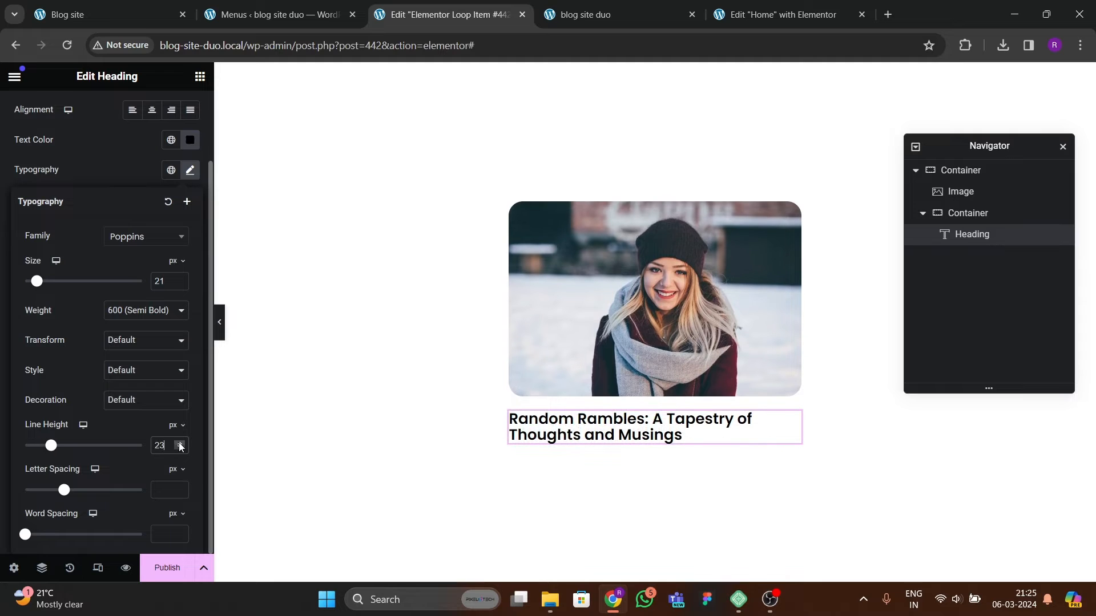
left_click(179, 443)
left_click(180, 449)
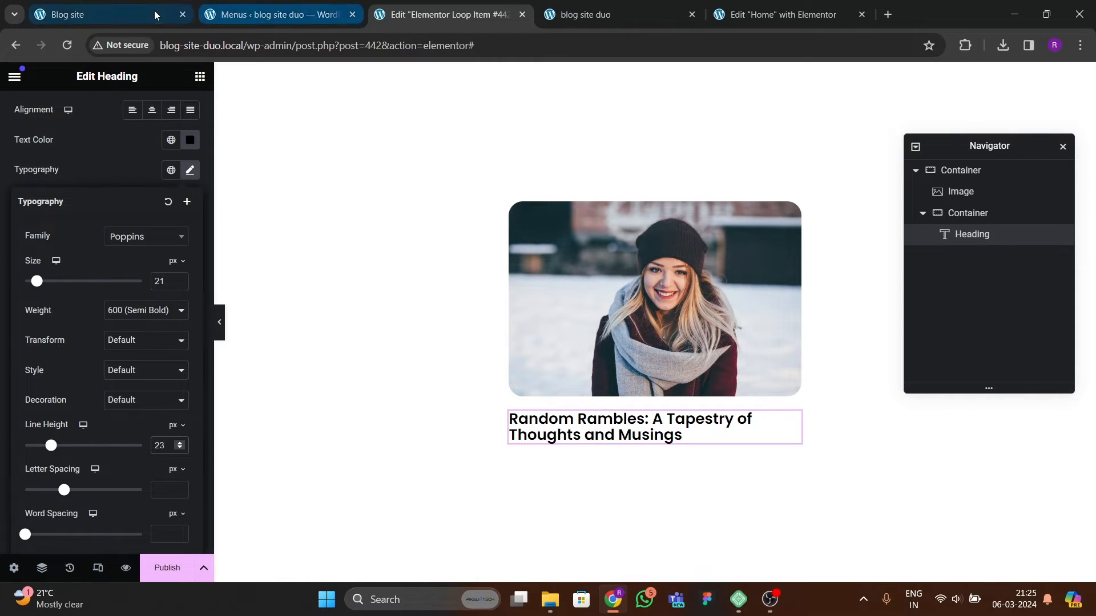
Step: Add an Icon List widget below the post title and delete its extra items, keeping only the first
left_click(102, 14)
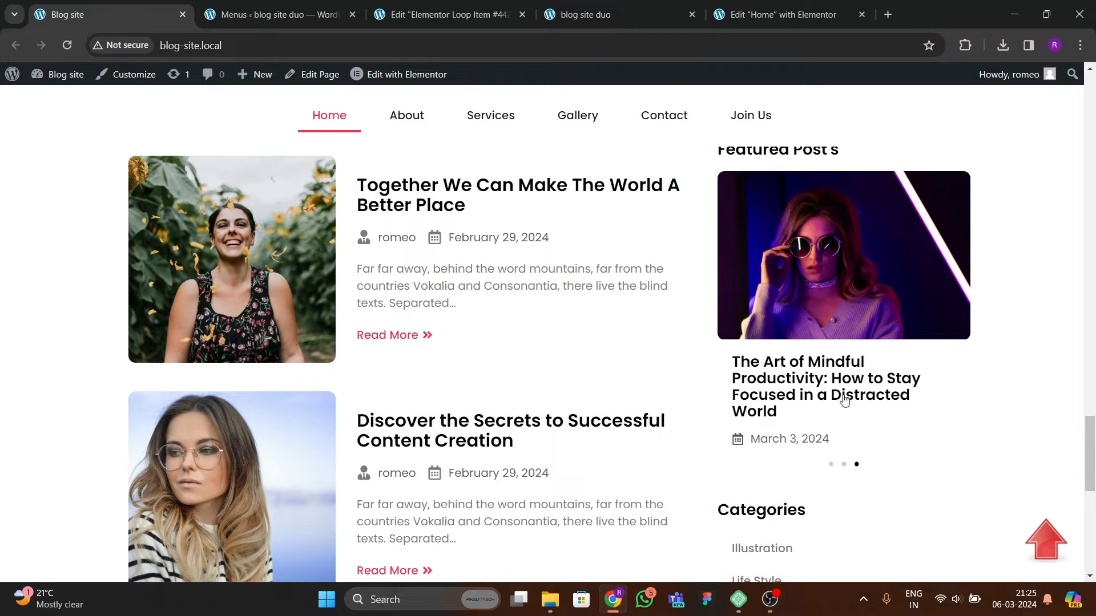
left_click(457, 14)
left_click(200, 77)
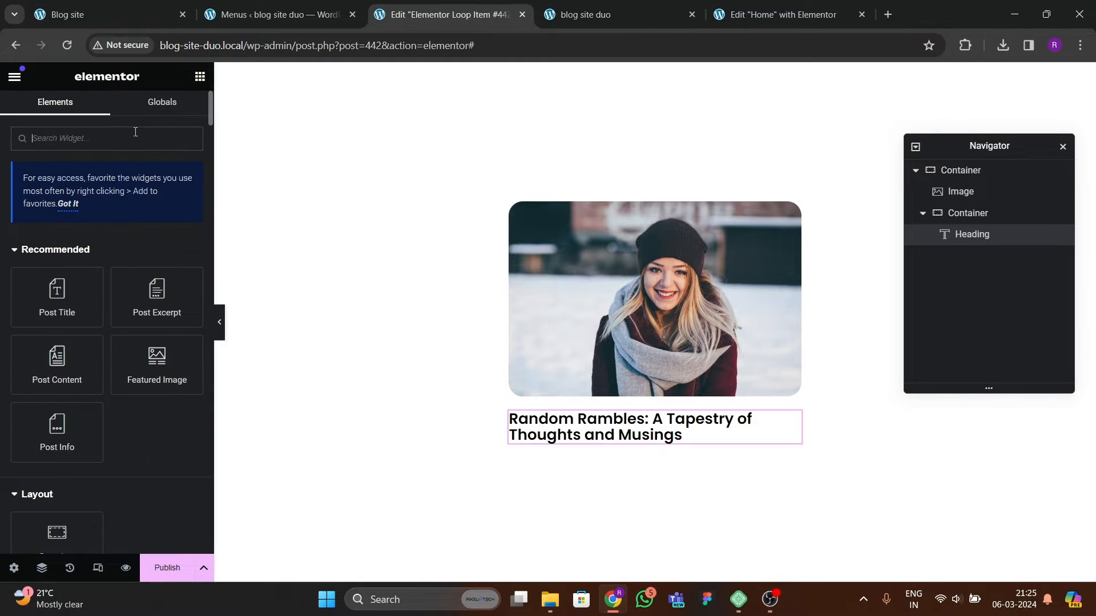
type("line")
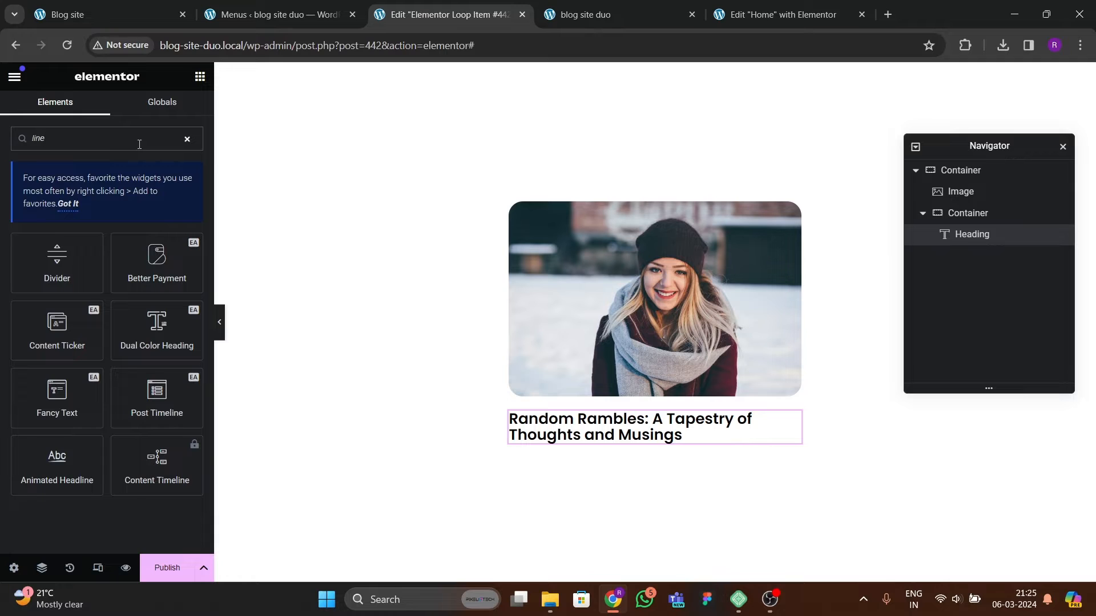
key("BackSpace")
key("BackSpace")
key("BackSpace")
key("BackSpace")
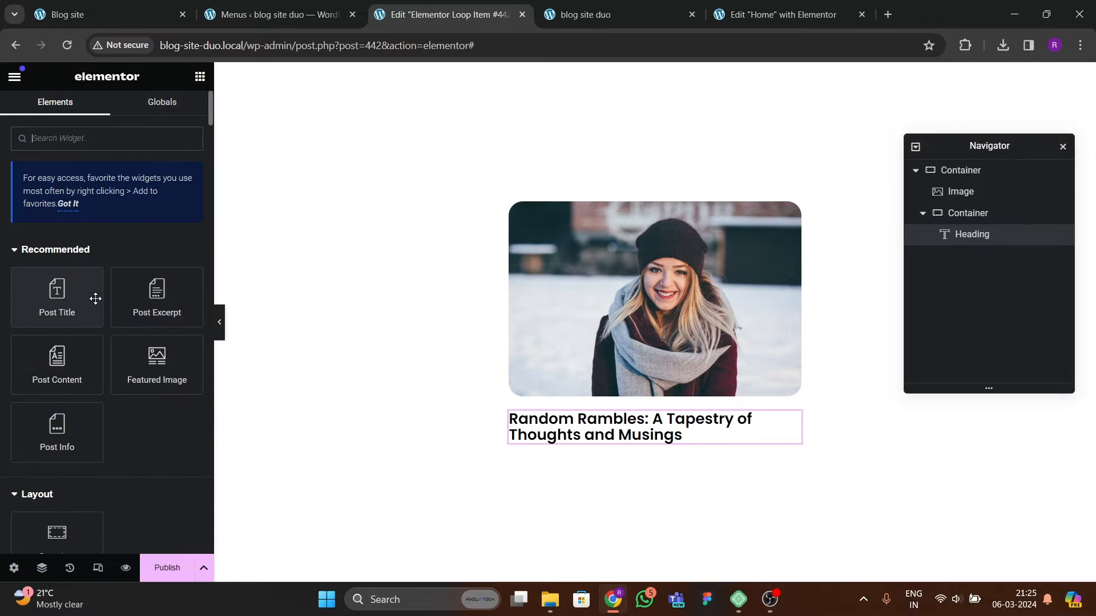
type("list")
left_click_drag(86, 269, 688, 442)
left_click(185, 318)
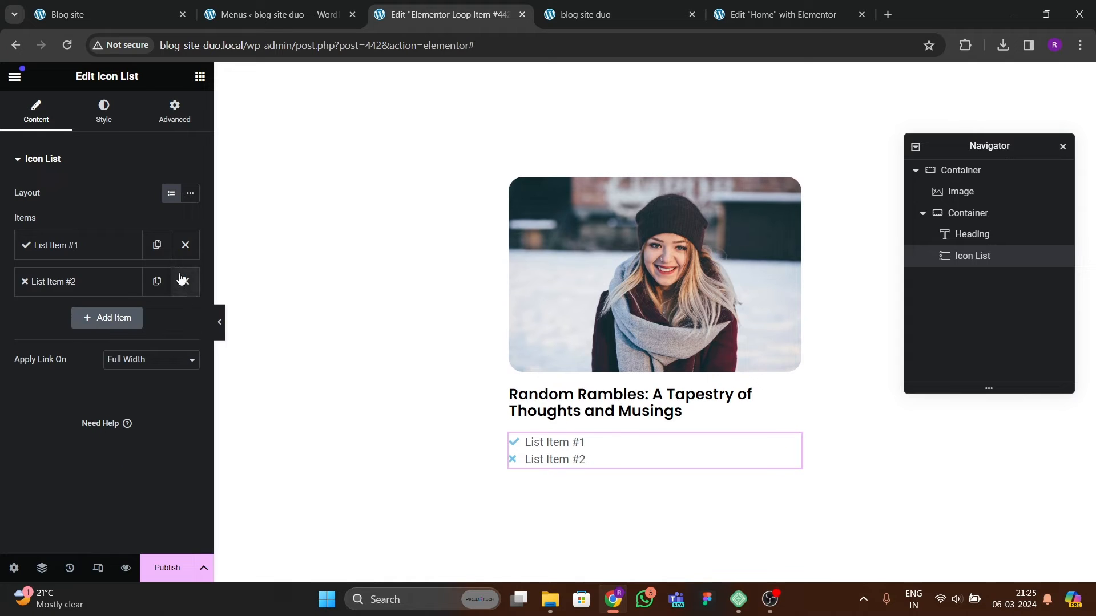
left_click(185, 281)
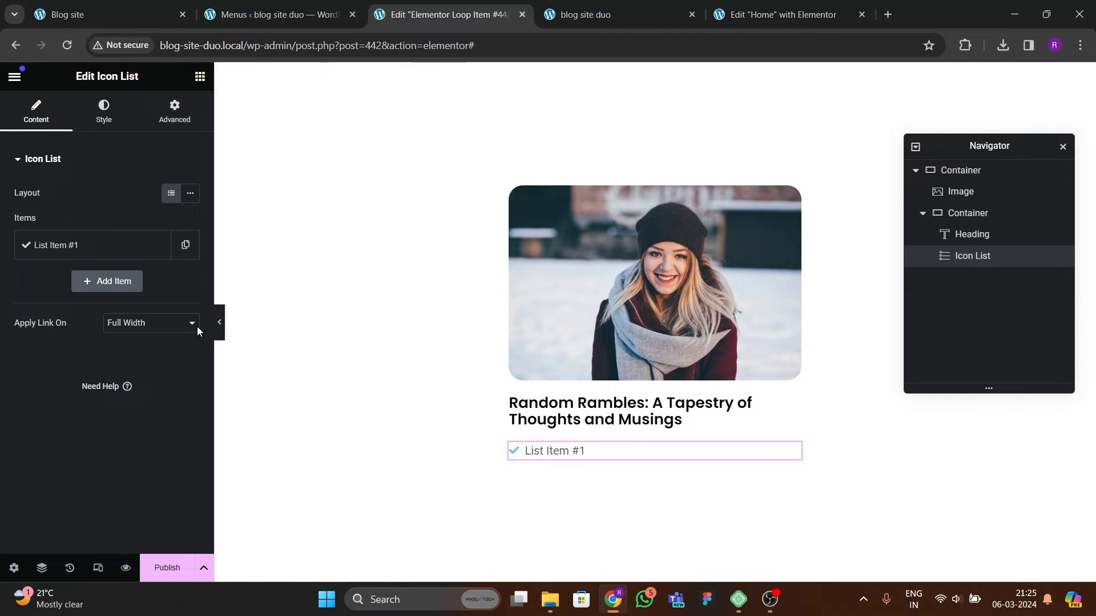
Step: Set the list item's text to the dynamic Post Date and its icon to a calendar icon
left_click(122, 250)
left_click(181, 298)
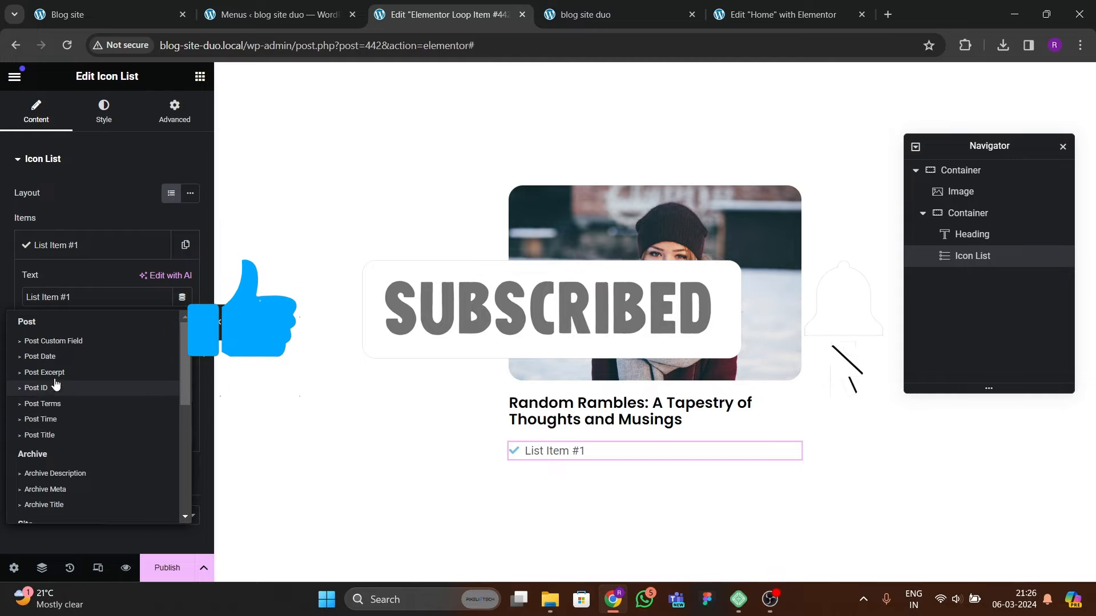
left_click(40, 356)
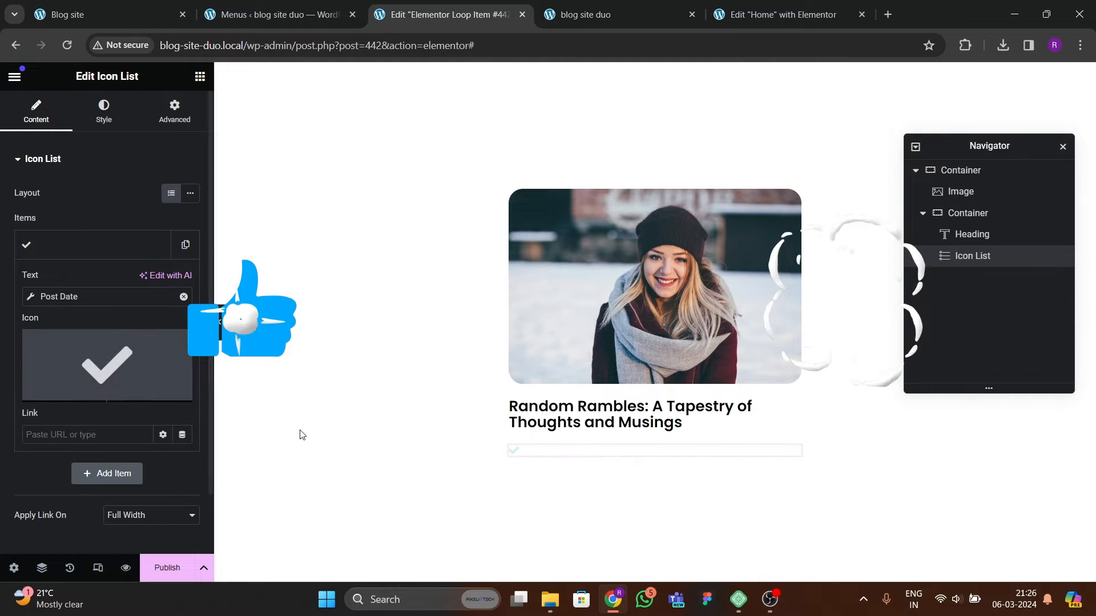
left_click(128, 358)
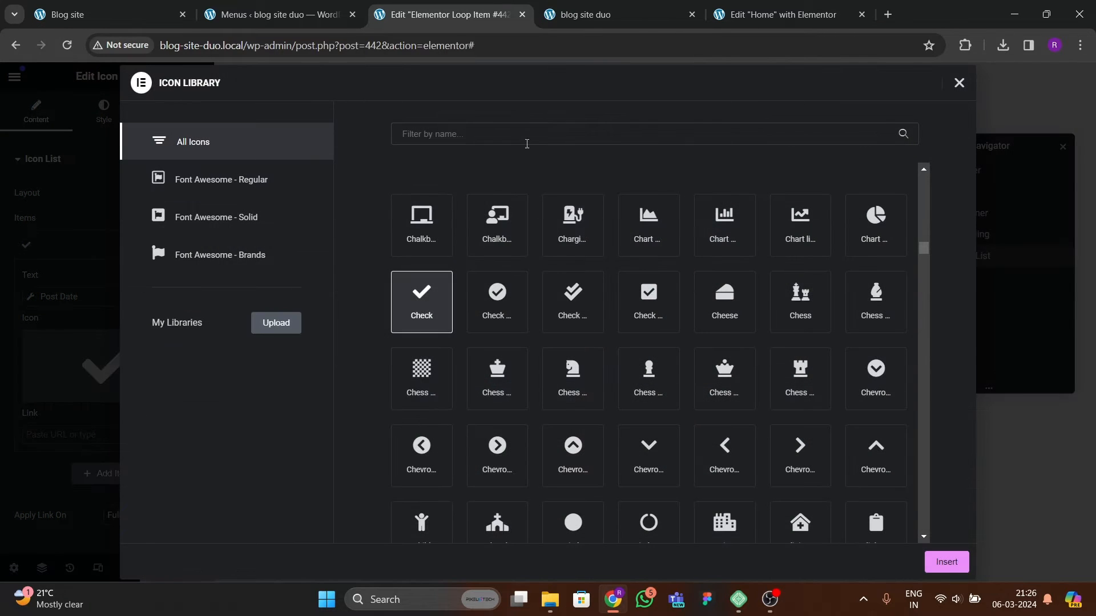
type("calen")
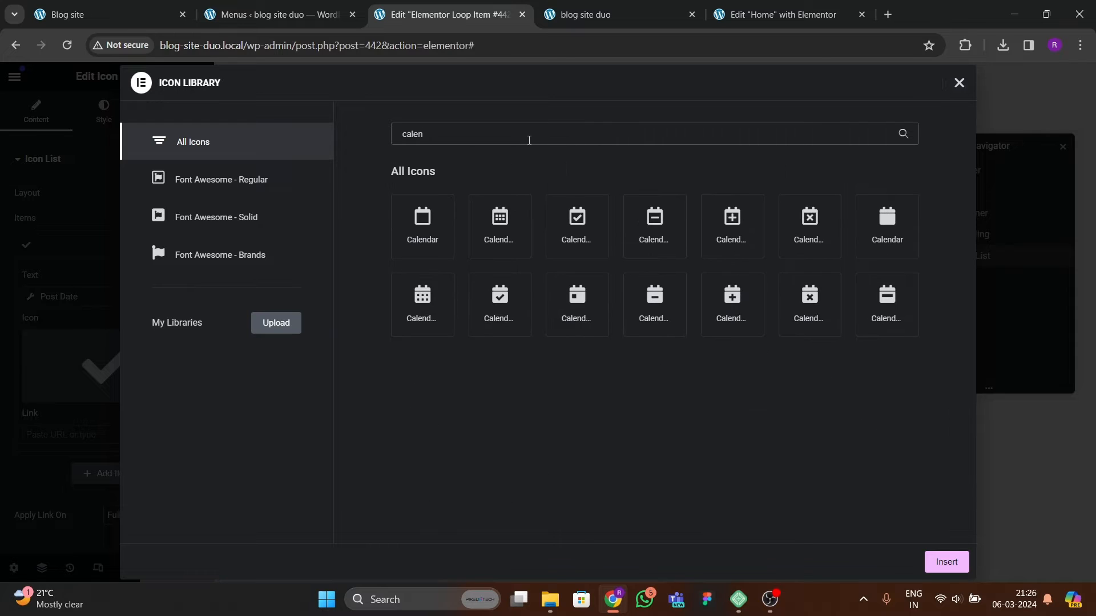
left_click(503, 246)
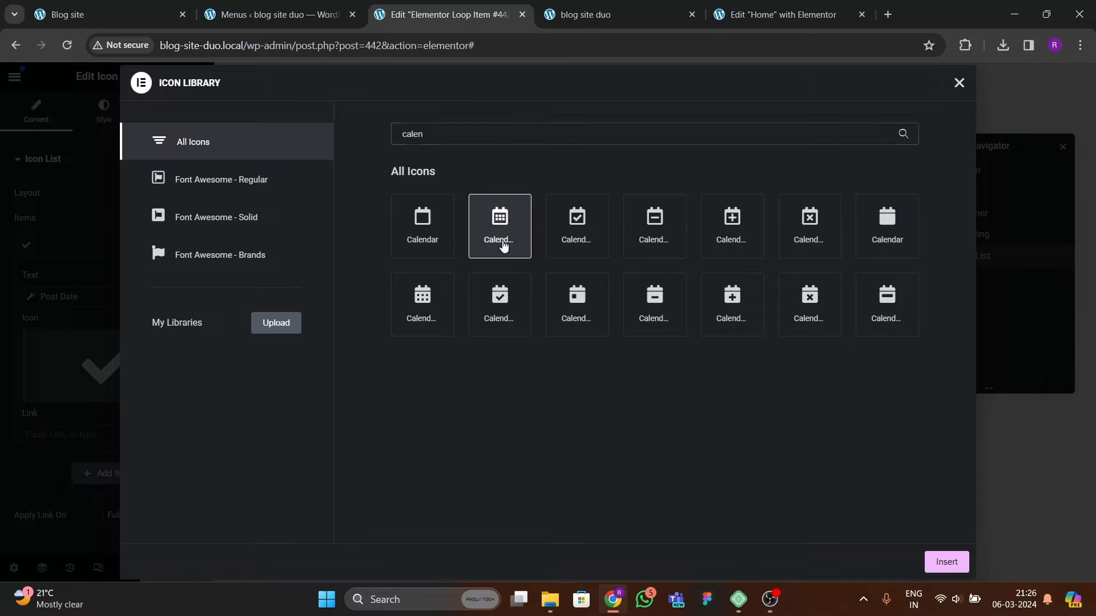
left_click(931, 564)
left_click(90, 257)
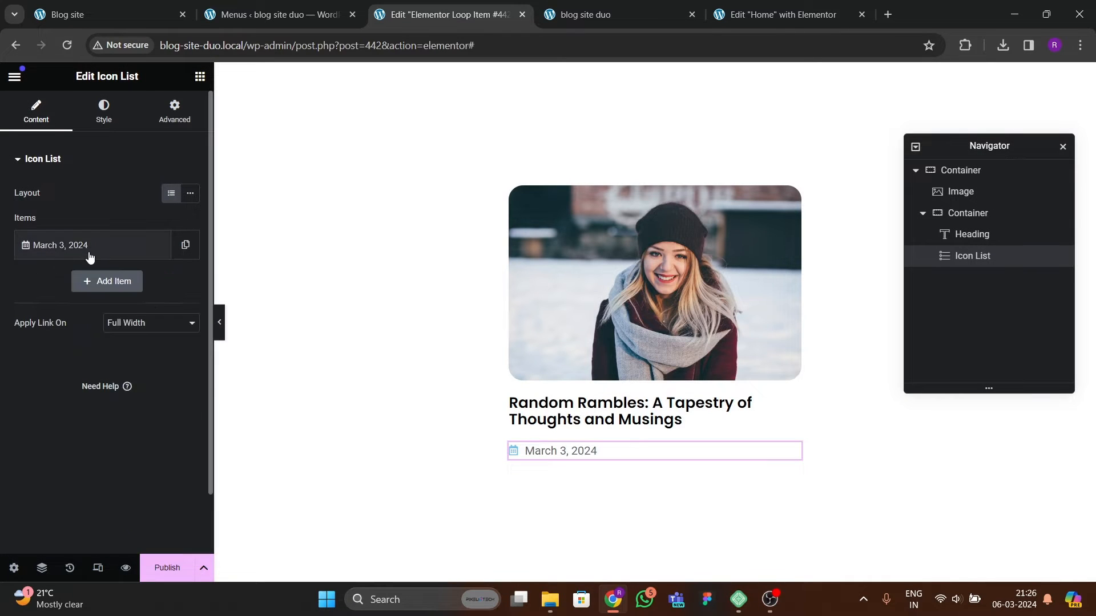
Step: Color the list icon with the global theme grey and set its size to 17 px
left_click(100, 112)
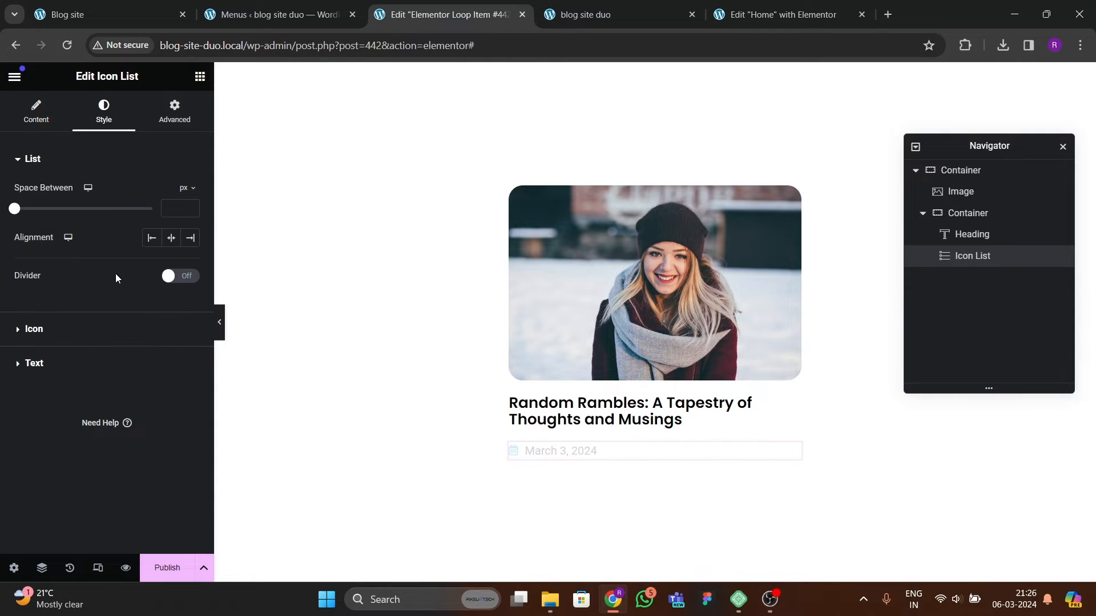
left_click(34, 329)
left_click(190, 260)
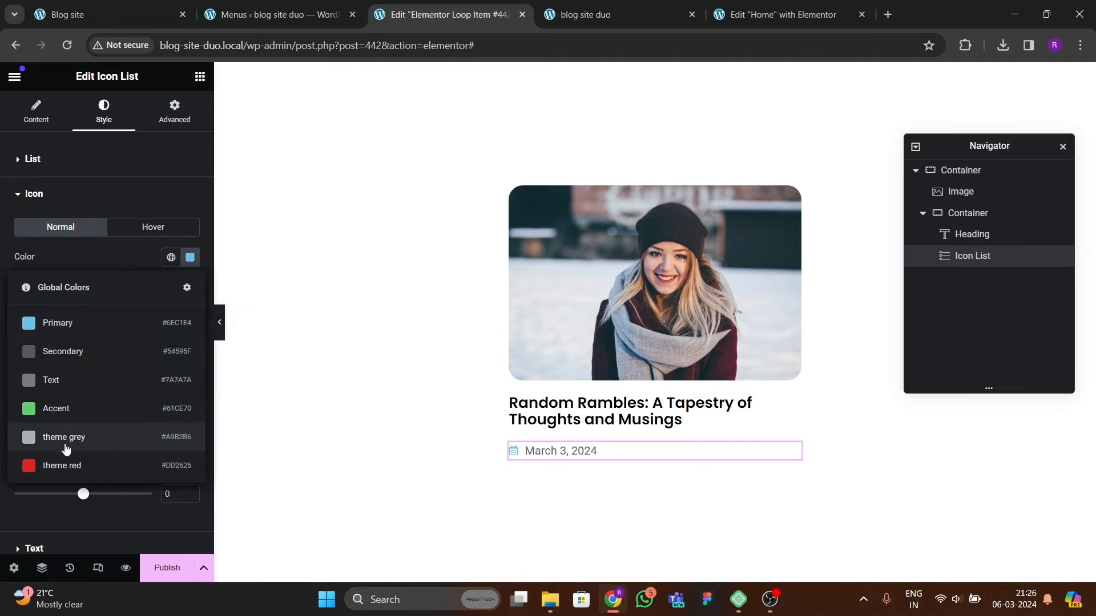
left_click(69, 438)
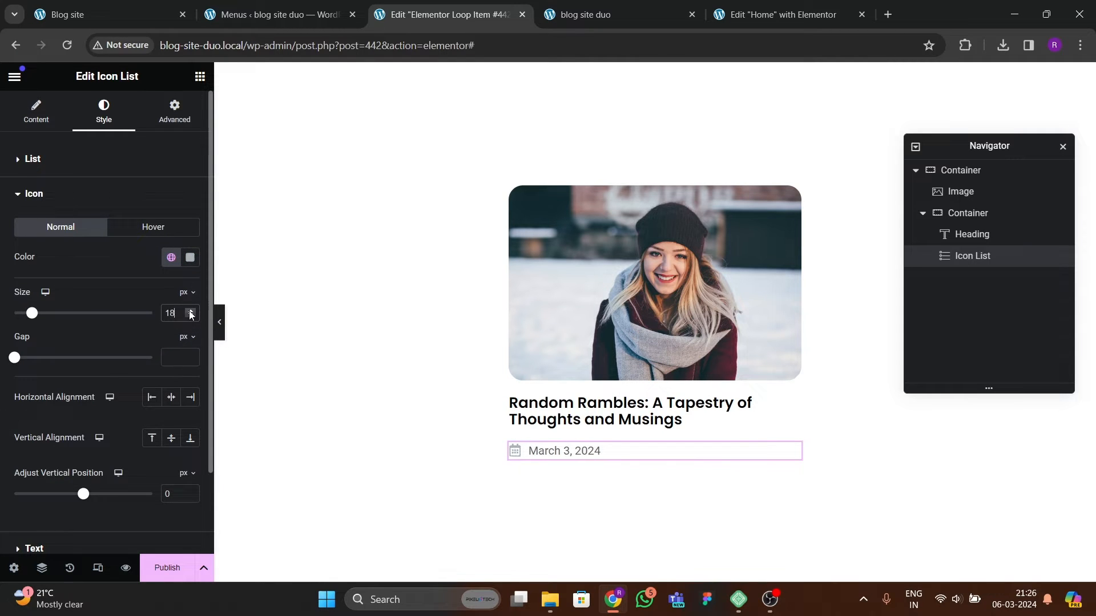
left_click(190, 316)
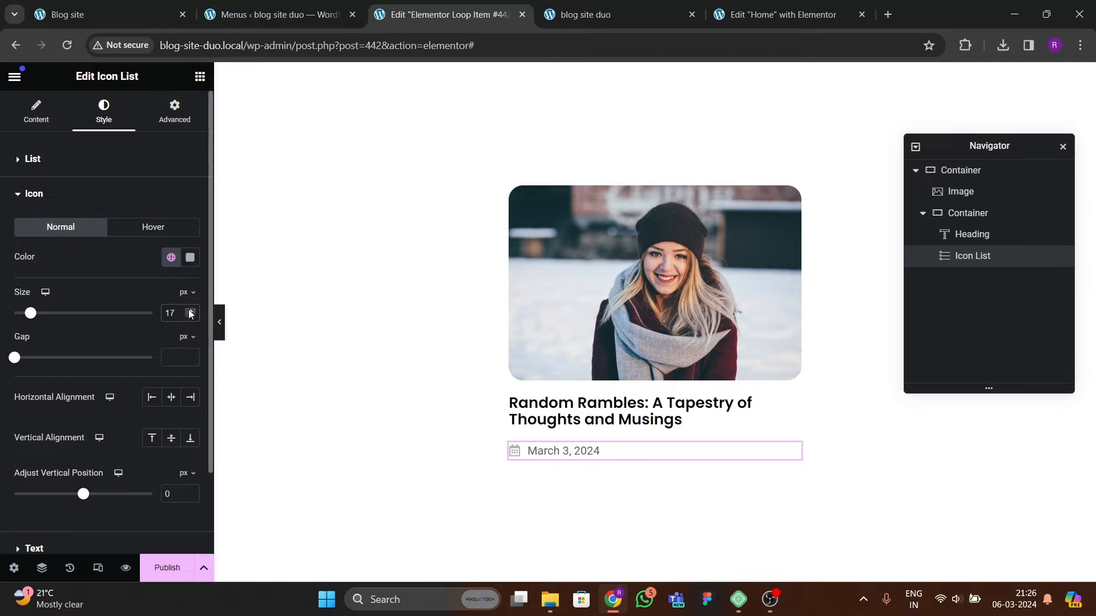
Step: Set the date text typography to Poppins with a 16 px font size
scroll(143, 292, "down", 2)
left_click(63, 445)
left_click(190, 261)
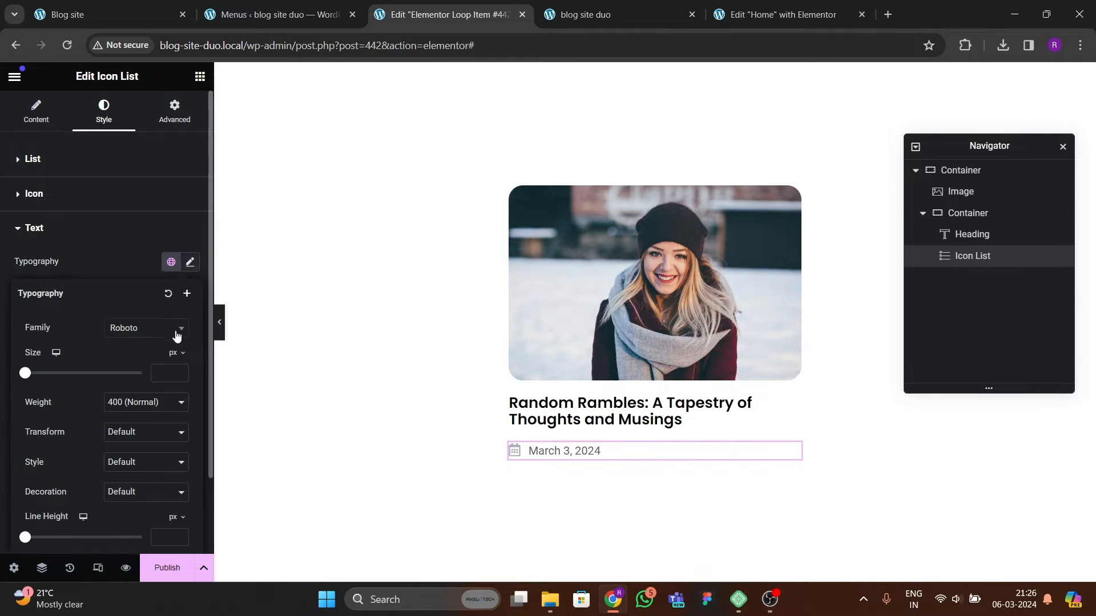
left_click(171, 329)
type("poppins")
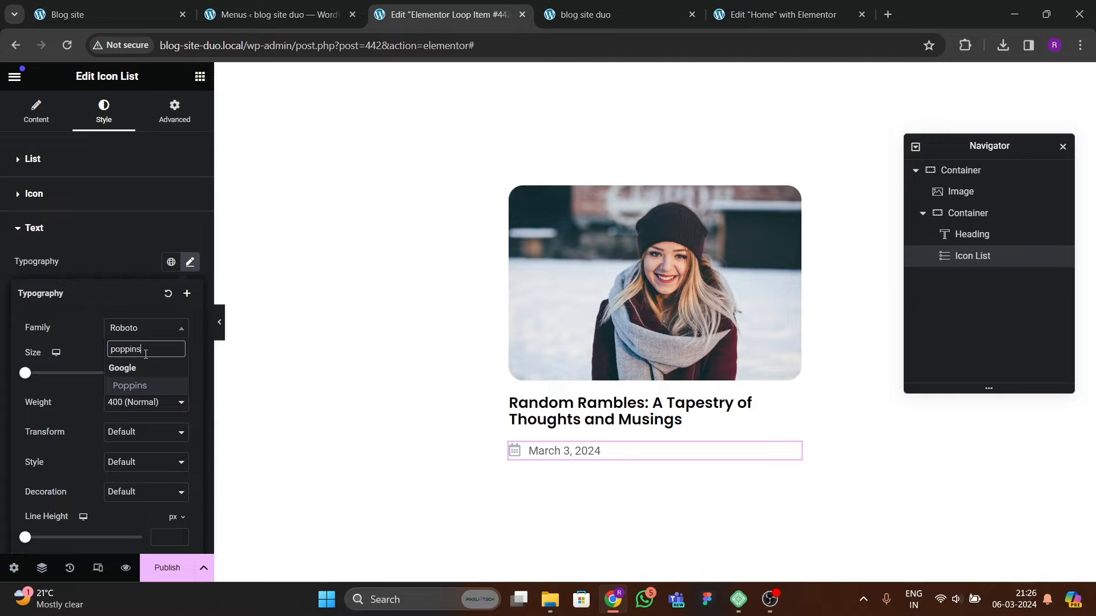
key("Return")
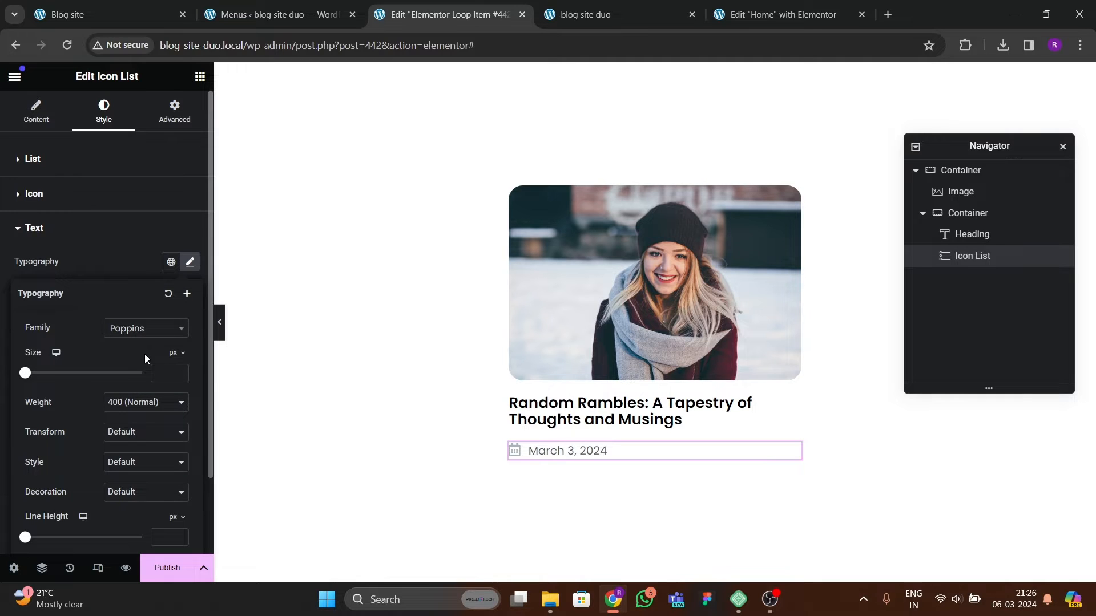
left_click(182, 371)
left_click(183, 369)
left_click(183, 371)
left_click(183, 374)
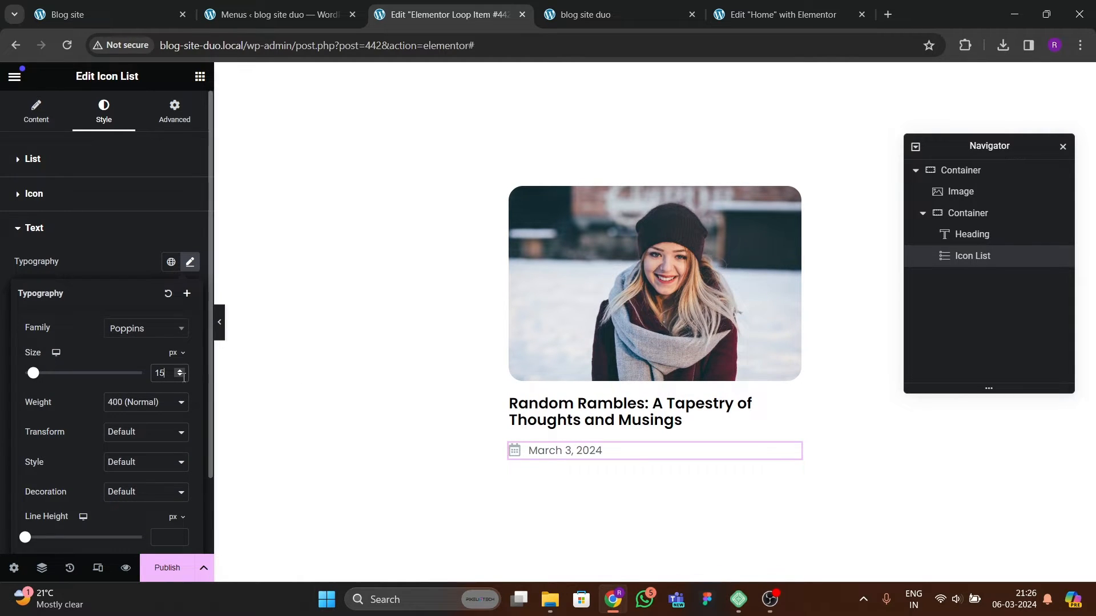
Step: Set the nested text container's padding to 15 px on all sides
left_click(139, 19)
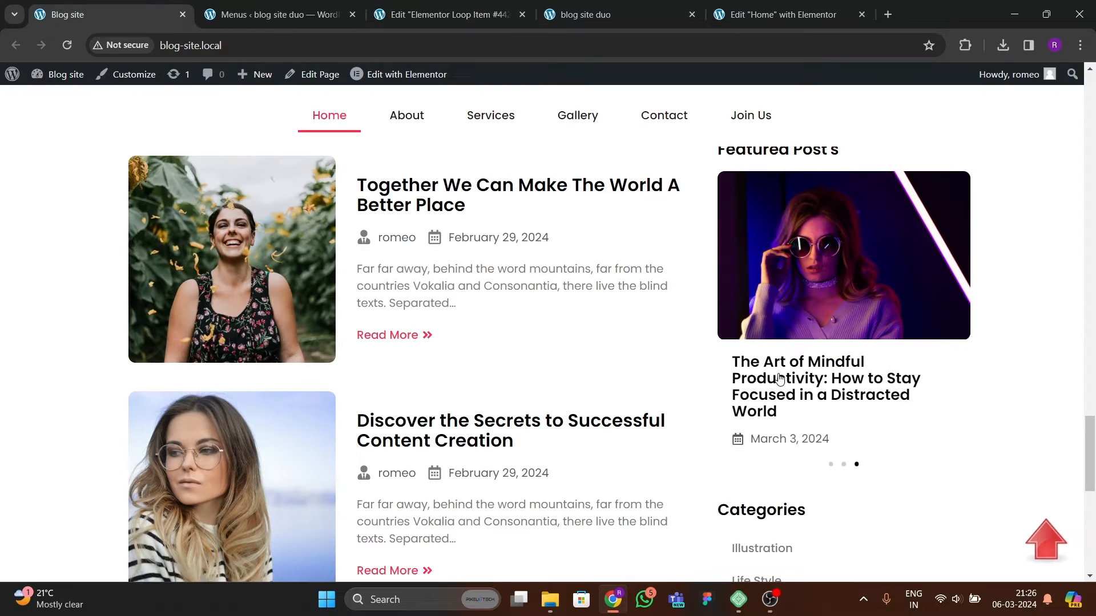
left_click(404, 17)
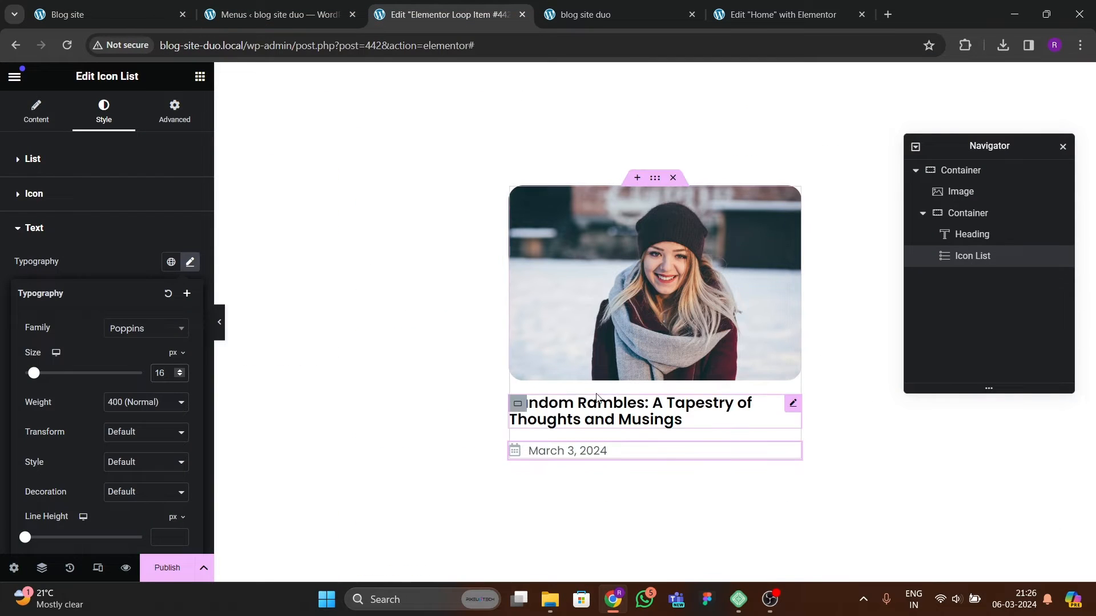
left_click(516, 403)
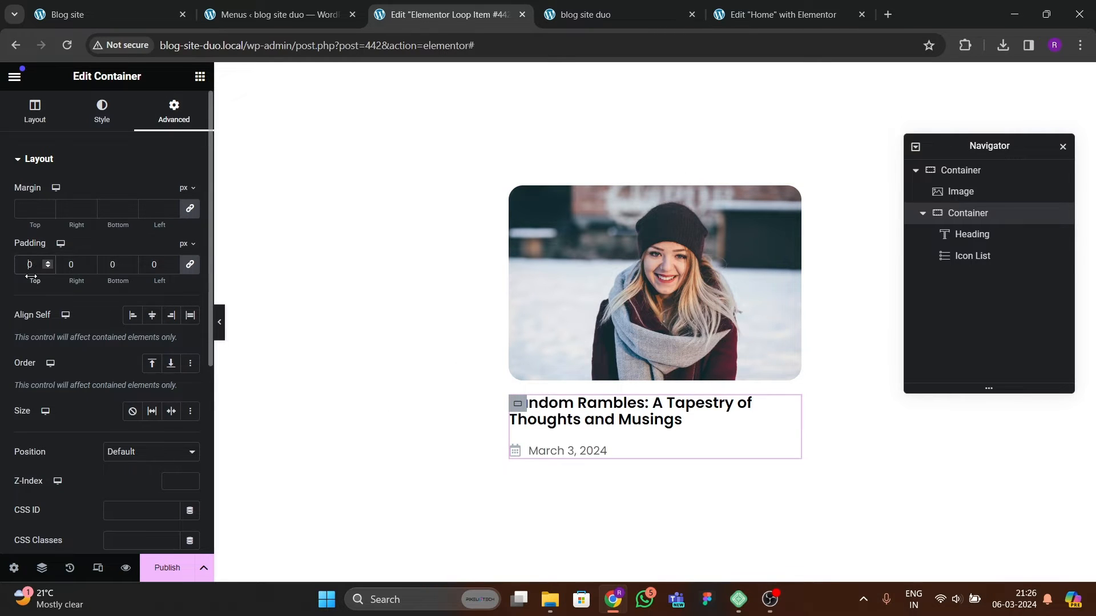
type("2")
key("BackSpace")
type("15")
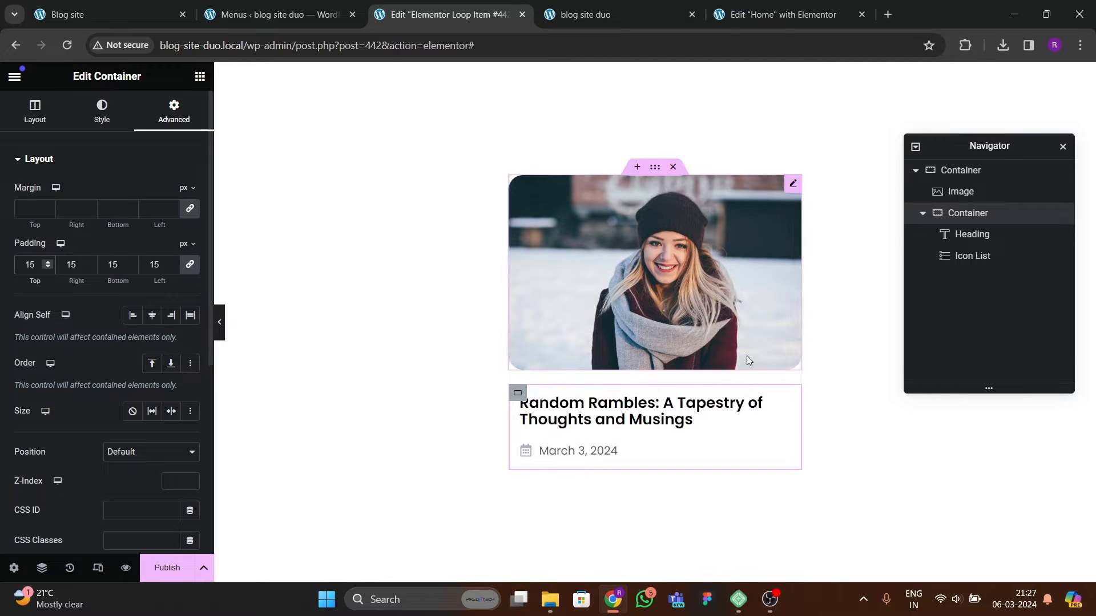
Step: Center the outer container's content and items vertically and horizontally, and set its gaps to 0
left_click(91, 17)
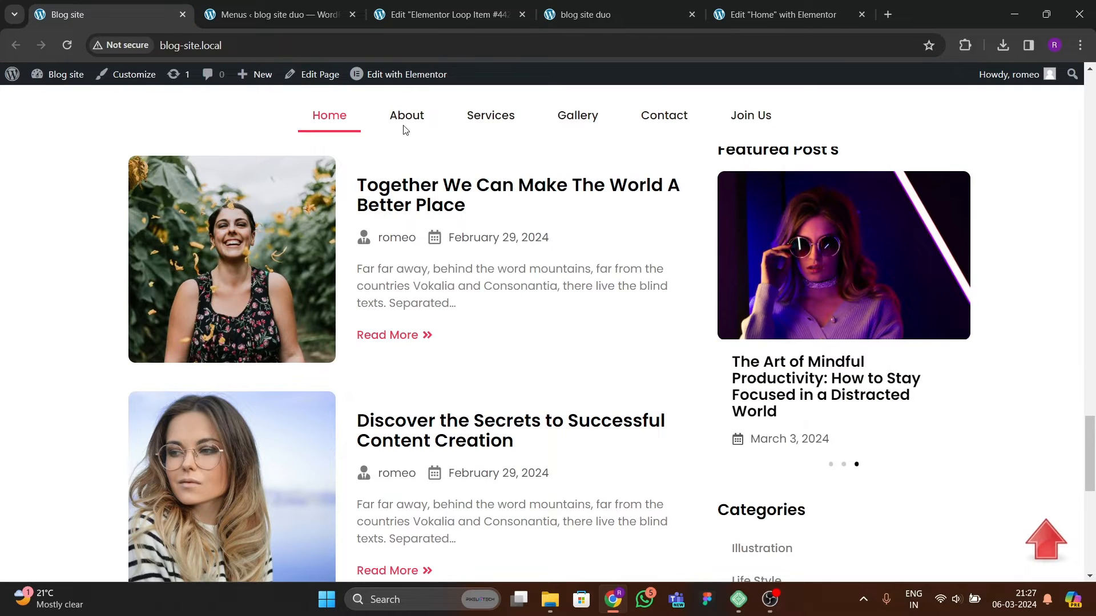
left_click(451, 15)
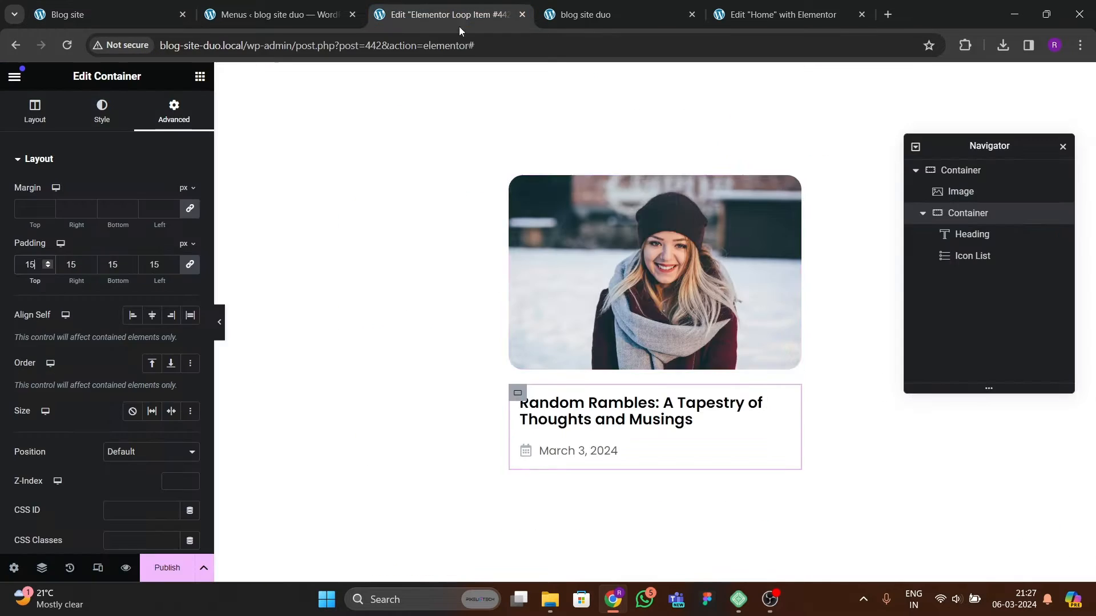
left_click(922, 214)
left_click(965, 170)
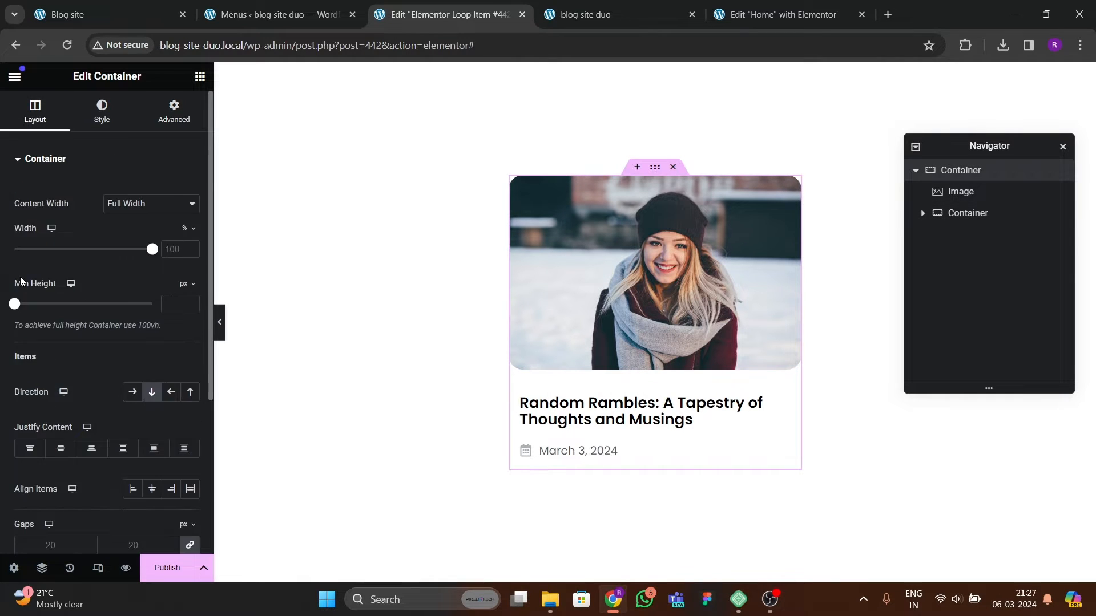
scroll(108, 302, "down", 3)
left_click(61, 448)
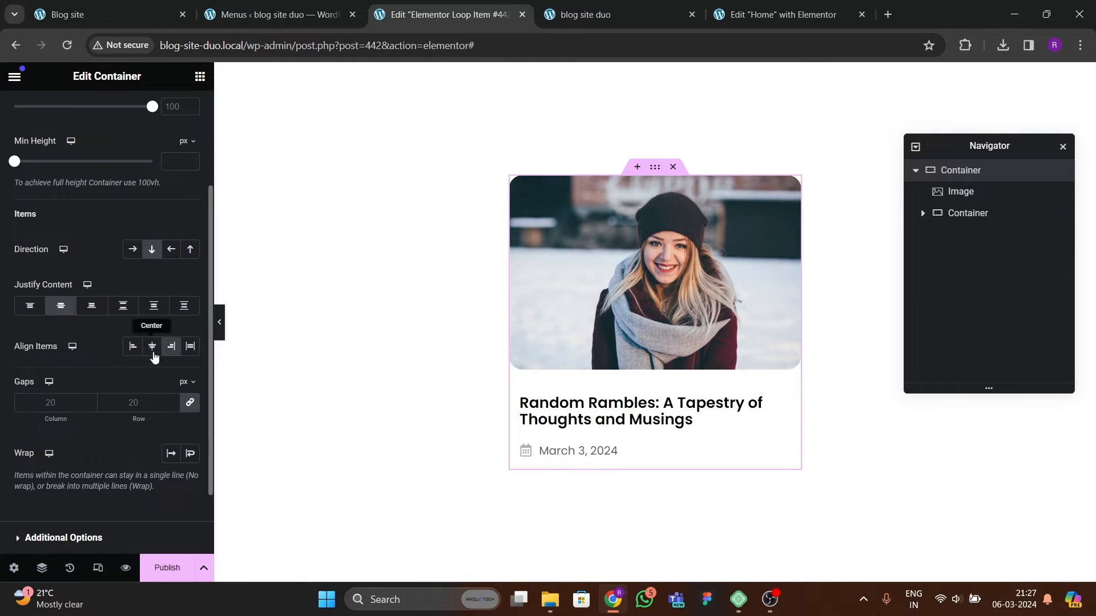
left_click(153, 354)
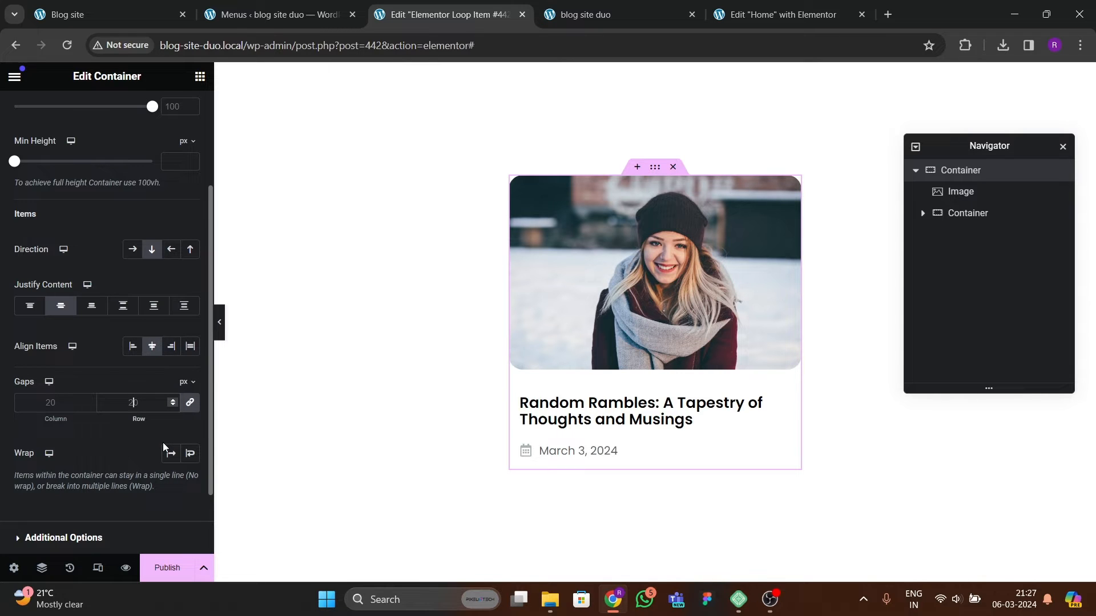
type("10")
key("BackSpace")
key("BackSpace")
type("0")
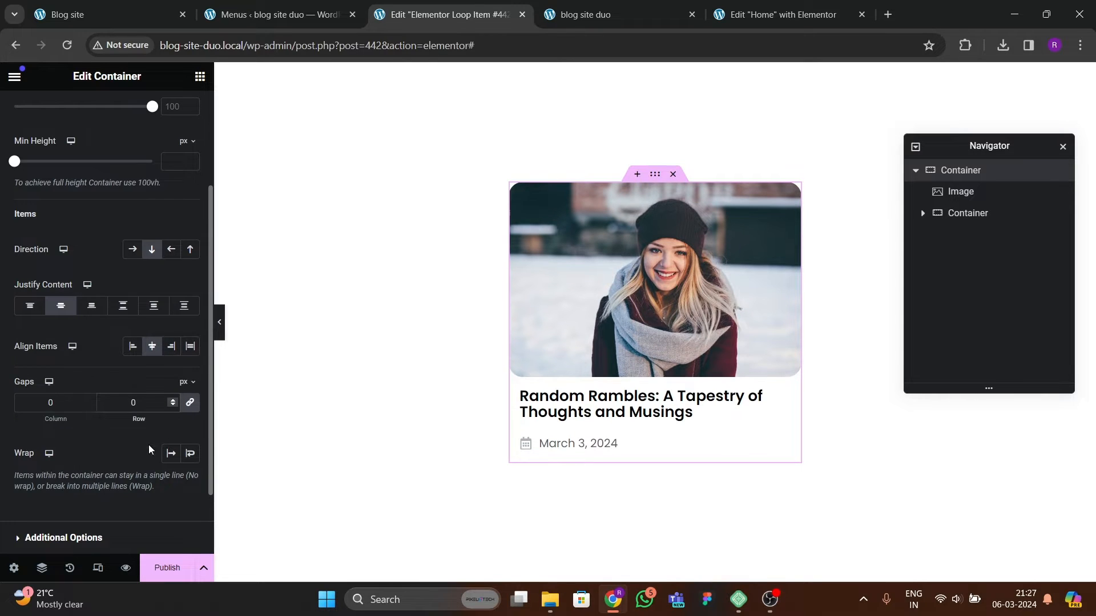
Step: Save the loop item and link the post title heading to the dynamic Post URL
key("ctrl+s")
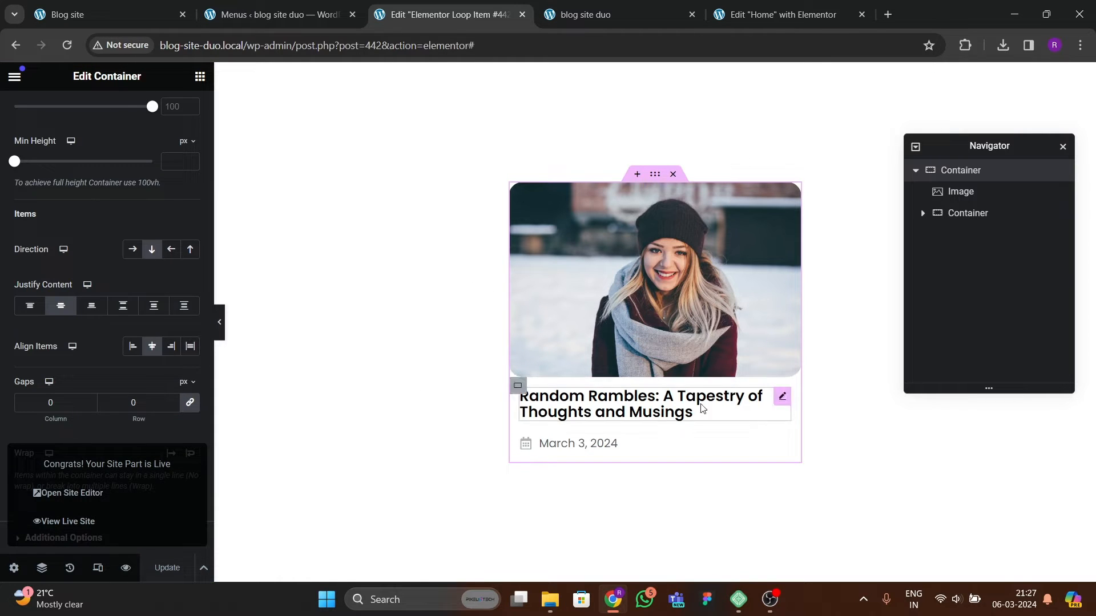
left_click(780, 411)
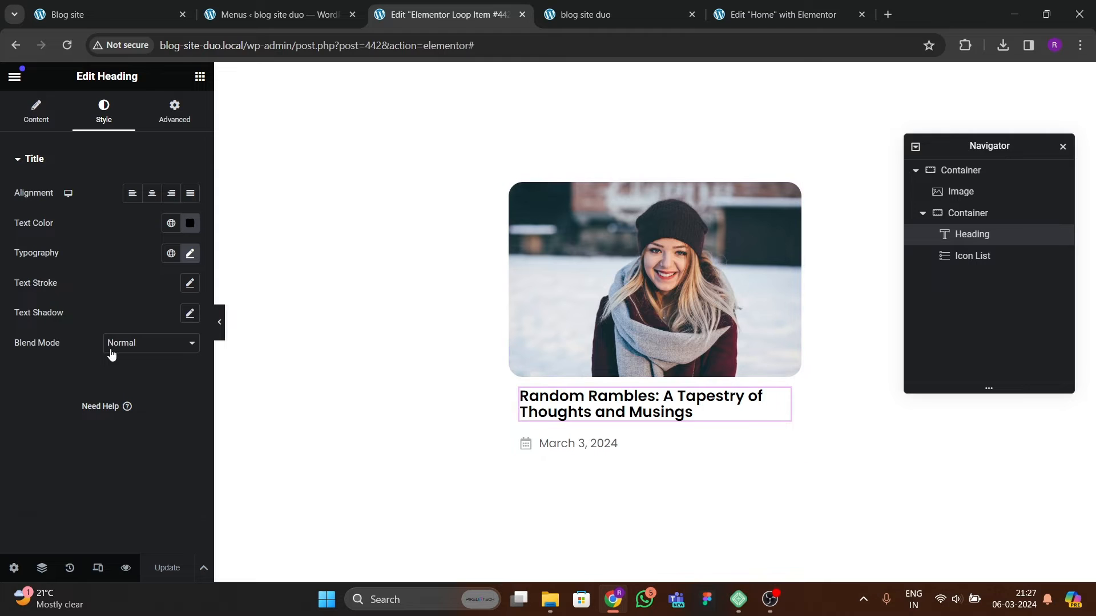
left_click(37, 113)
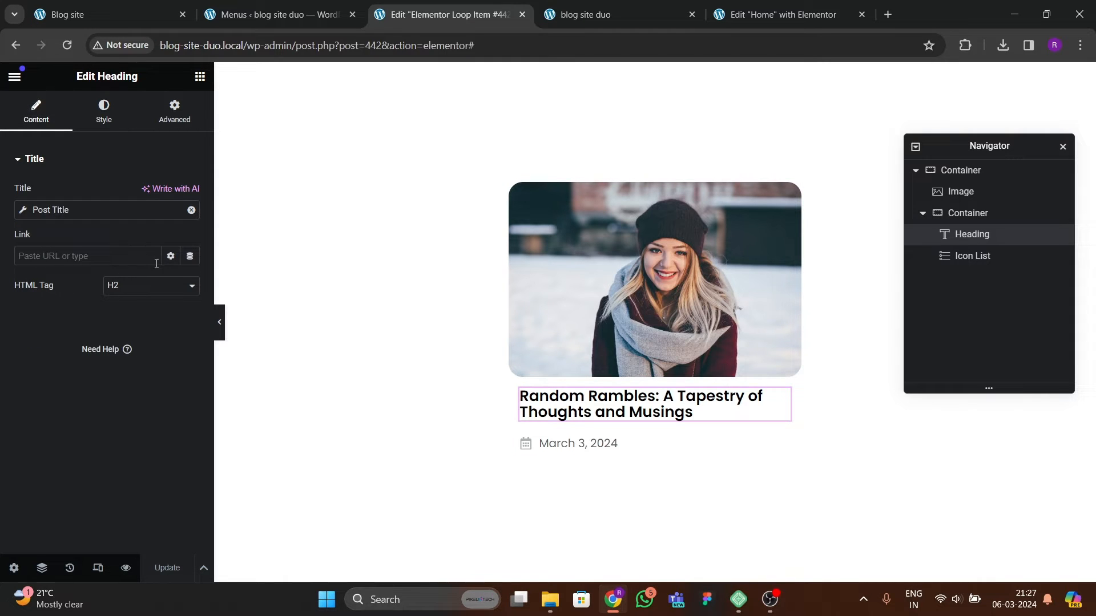
left_click(190, 256)
left_click(47, 318)
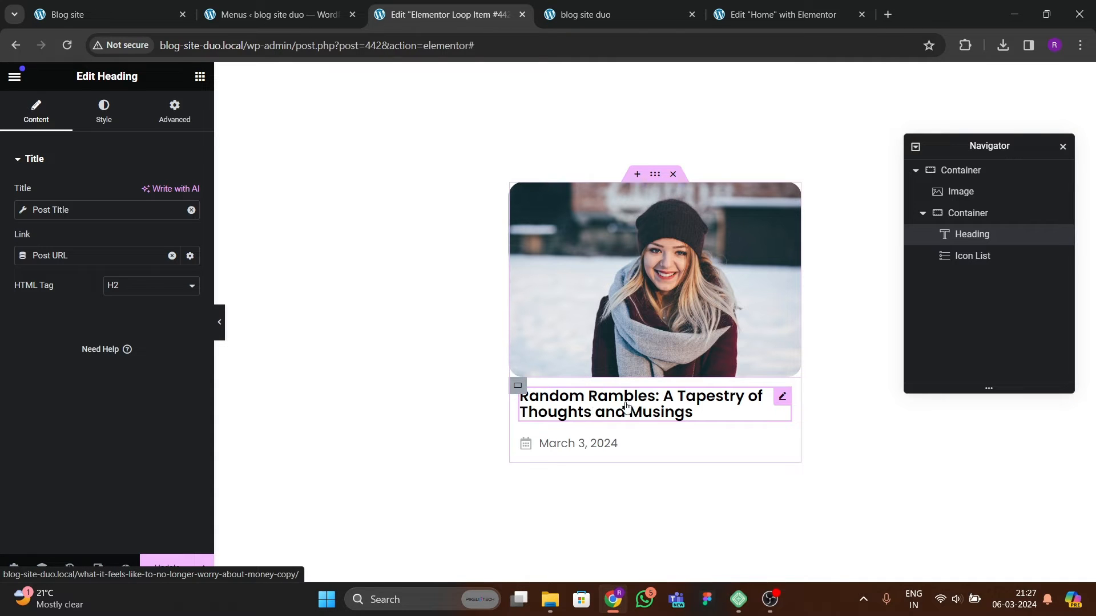
Step: Link the loop item's featured image to the dynamic Post URL
left_click(655, 300)
left_click(31, 125)
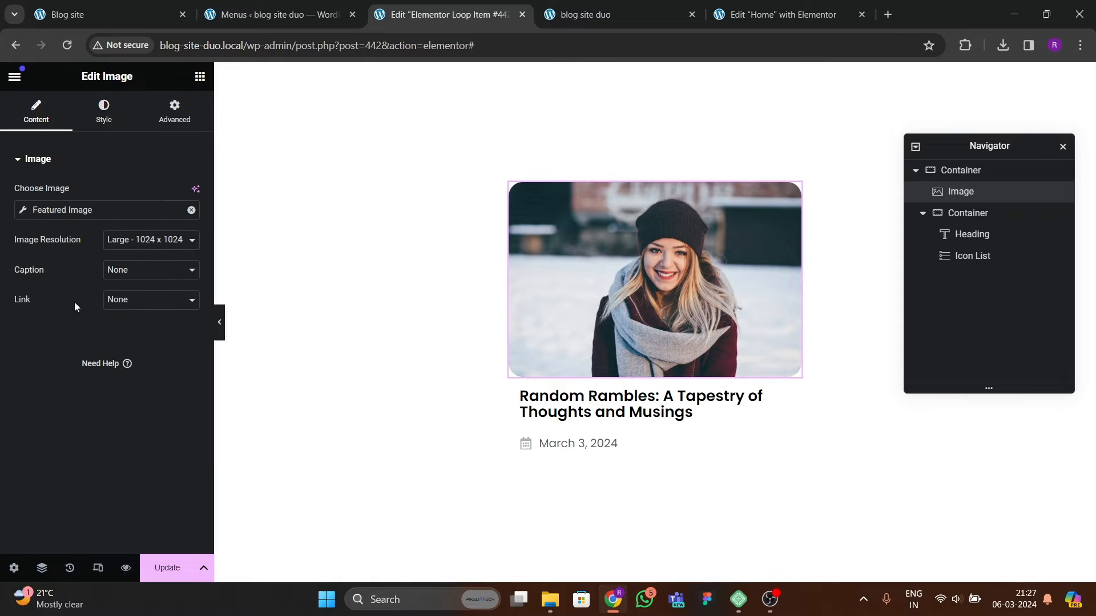
left_click(132, 337)
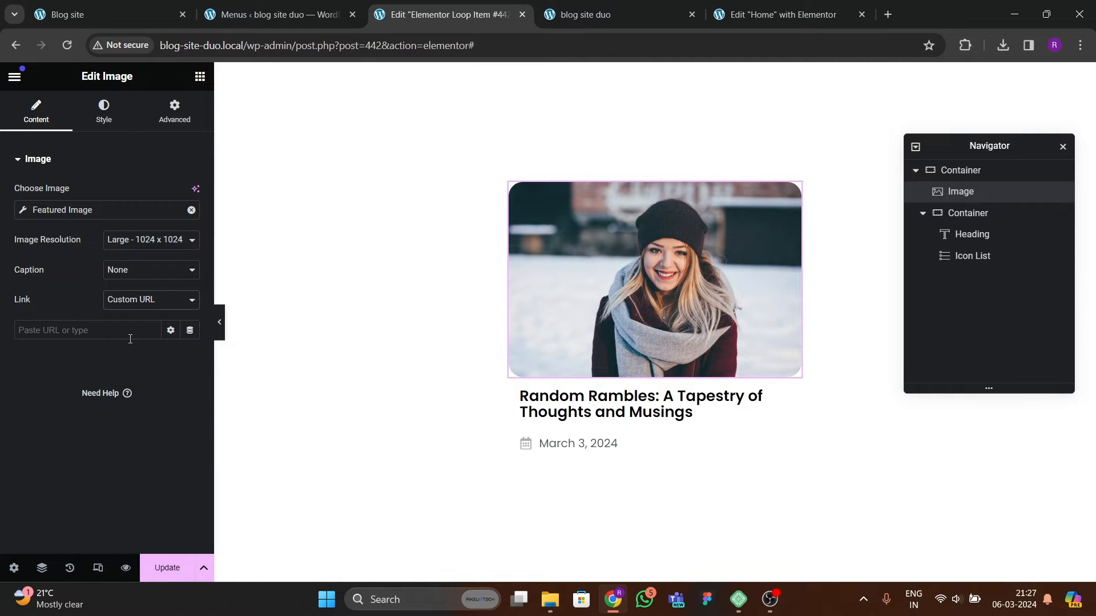
left_click(189, 330)
left_click(46, 390)
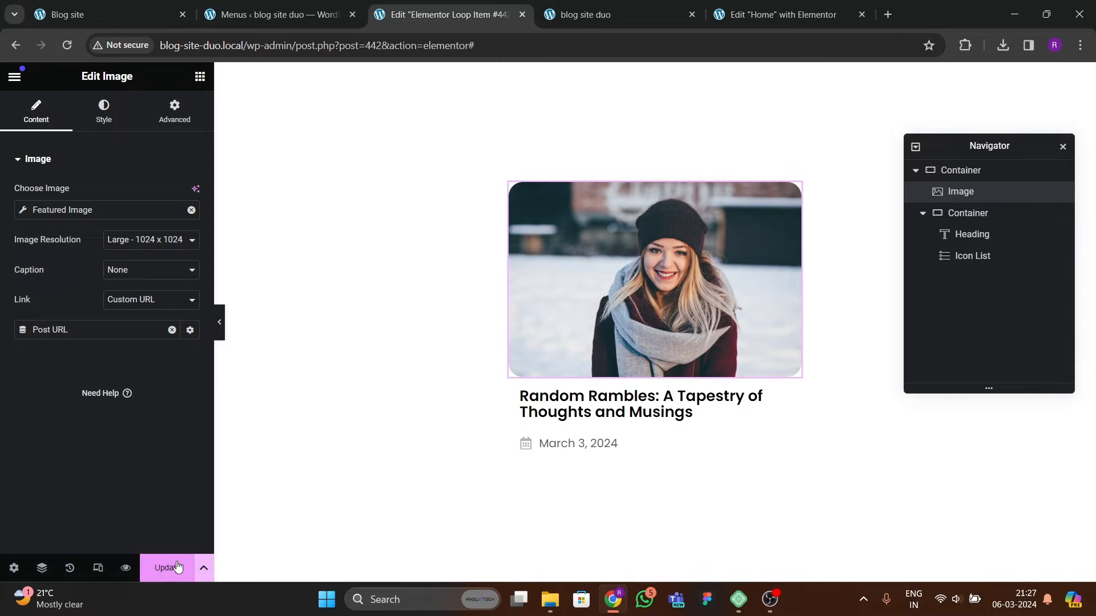
Step: Switch to the Home page editor, save the page and reload it
left_click(752, 18)
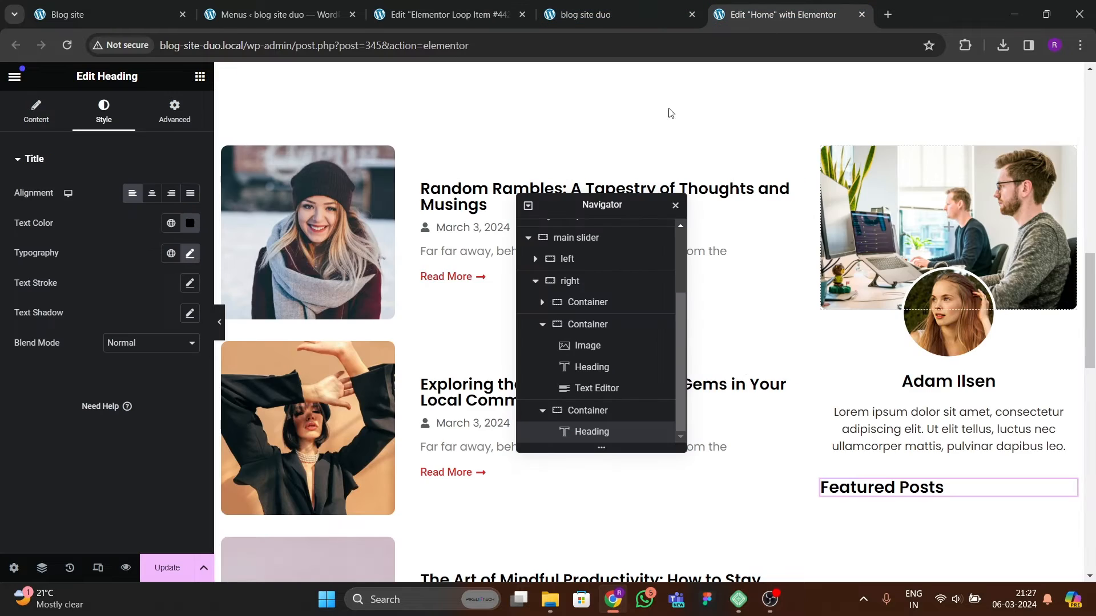
left_click(167, 568)
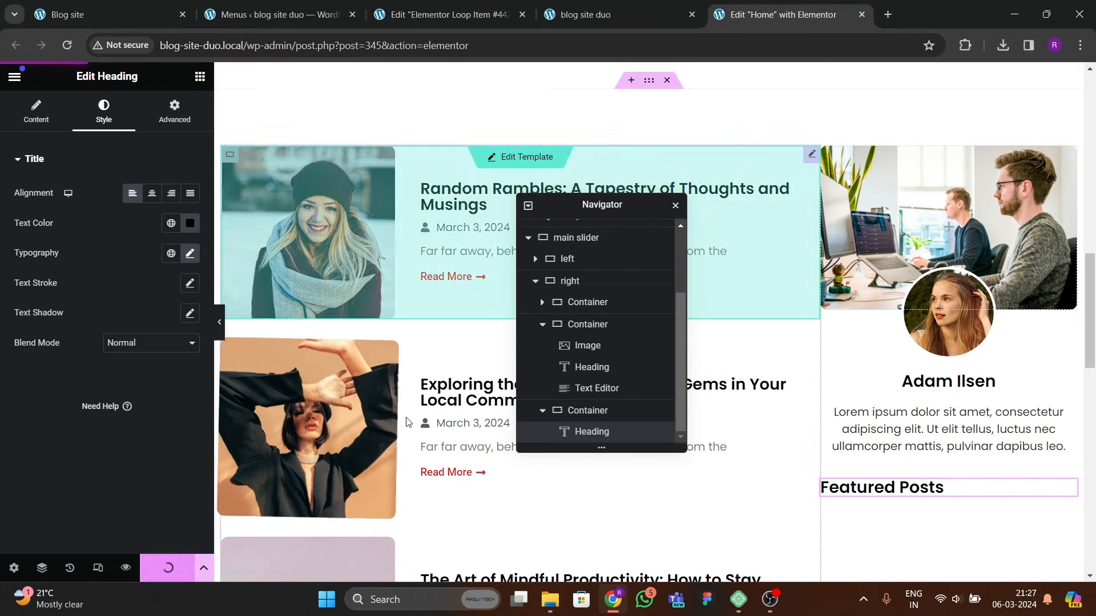
left_click(71, 51)
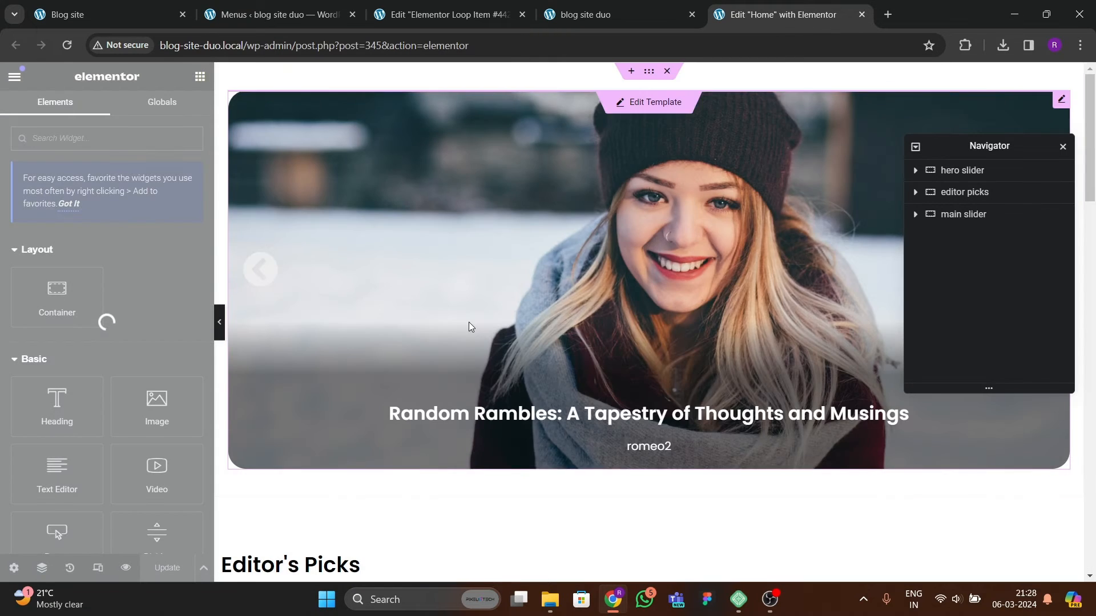
Step: Add a Loop Carousel below the sidebar's Featured Posts heading using the Elementor Loop Item #442 template
scroll(621, 371, "down", 10)
scroll(621, 371, "down", 8)
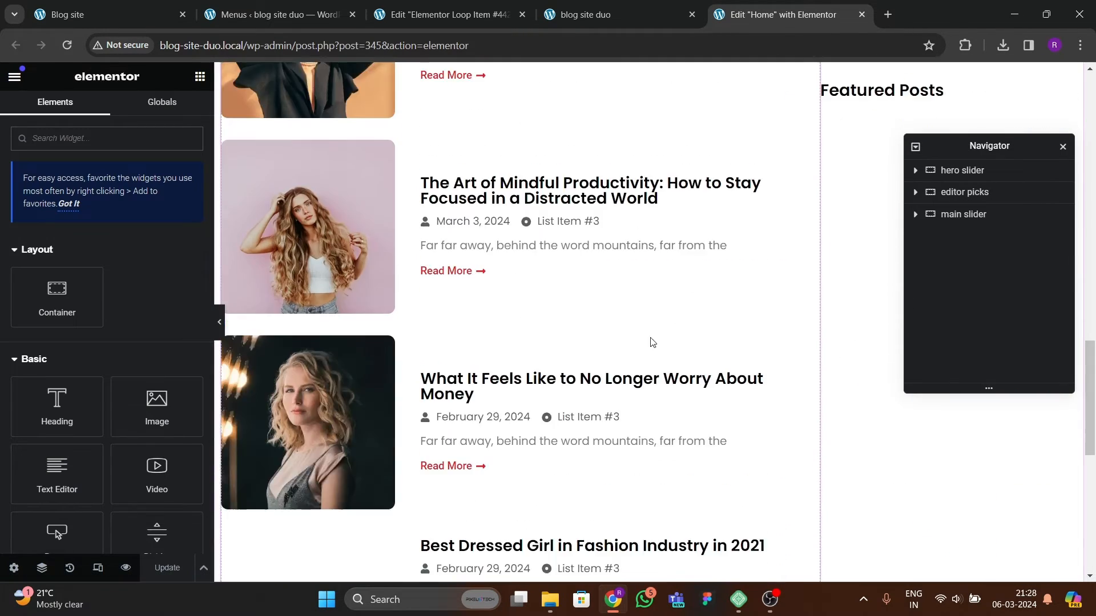
left_click_drag(970, 146, 679, 209)
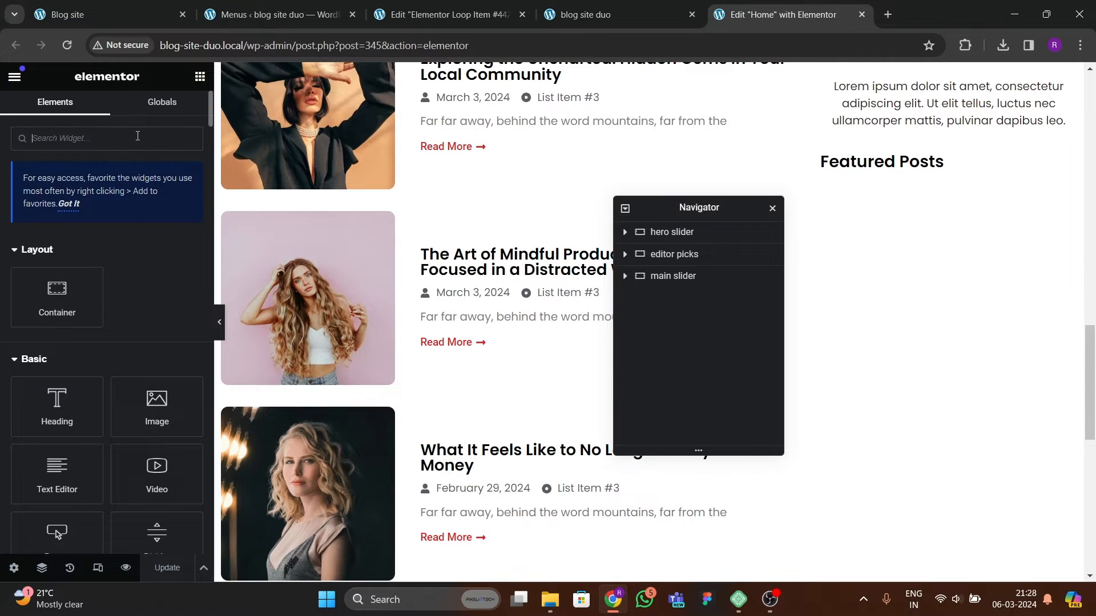
left_click(137, 135)
type("loop")
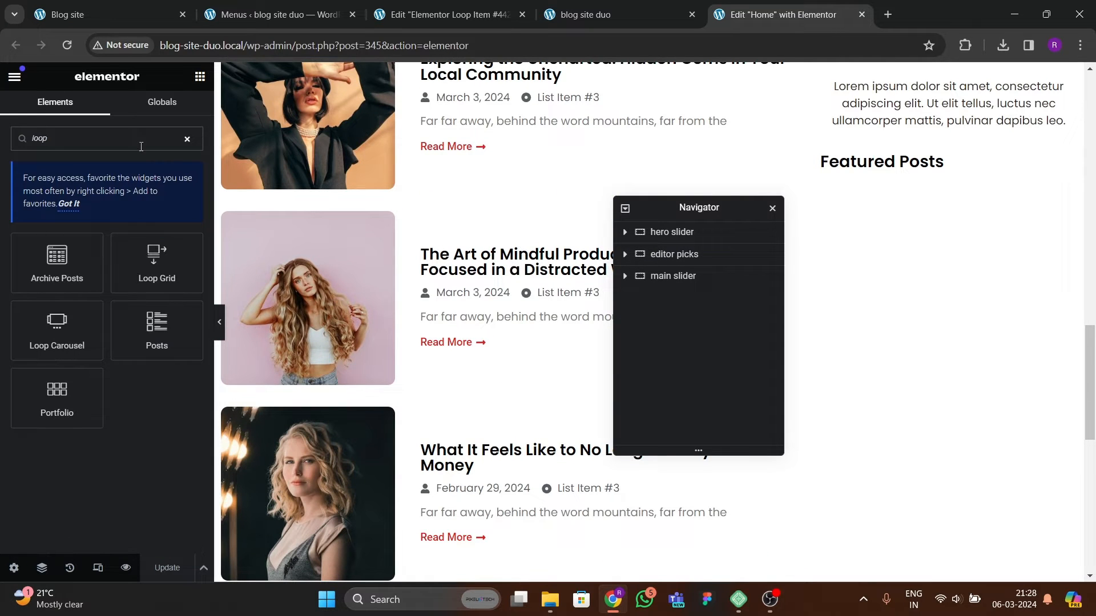
left_click_drag(57, 334, 857, 164)
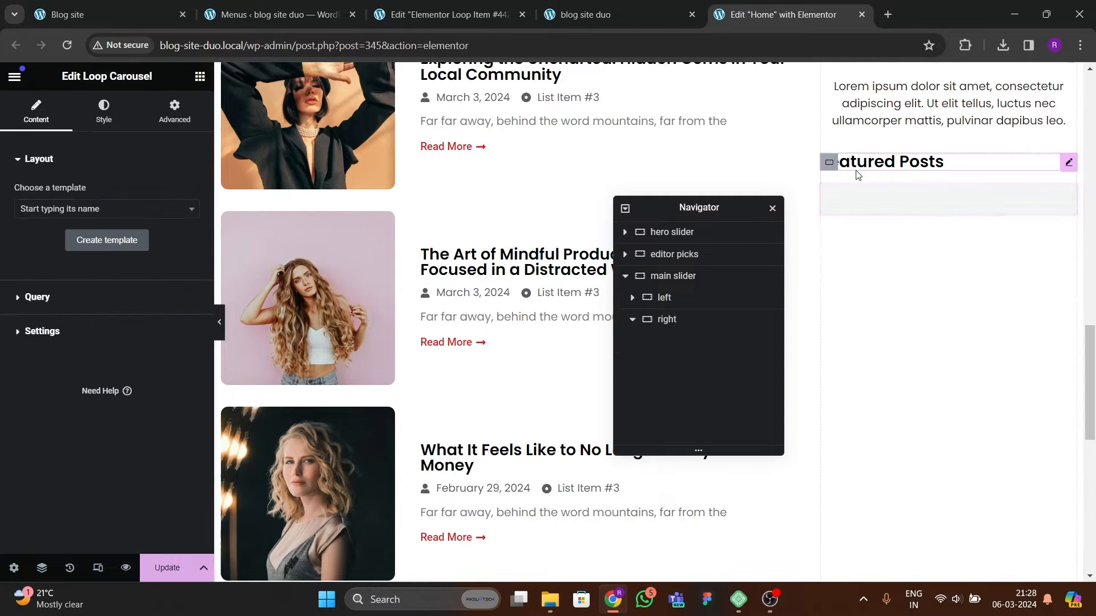
left_click(92, 210)
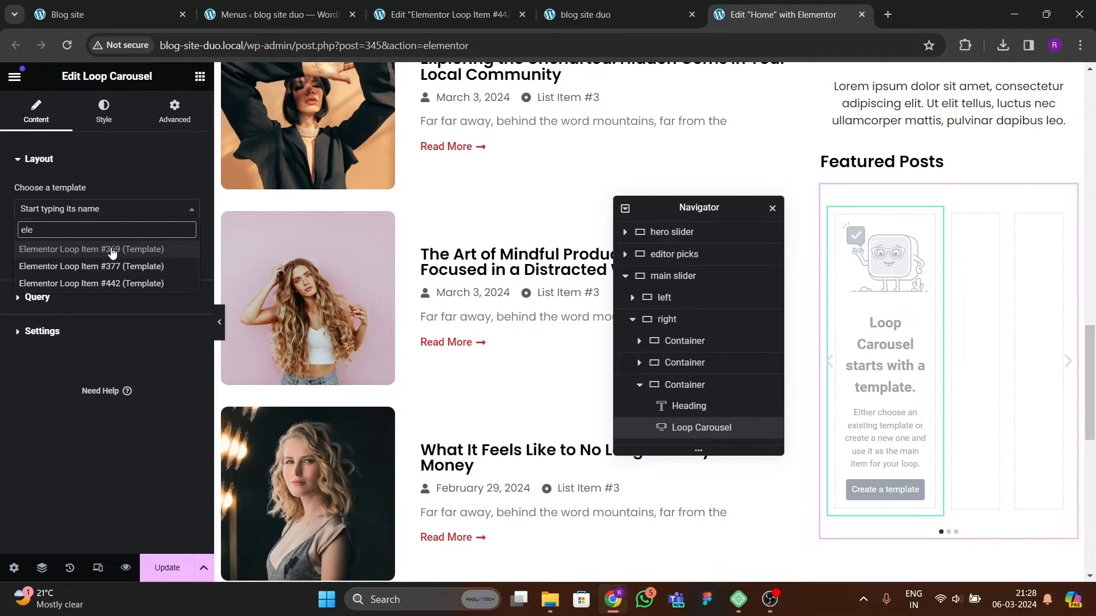
left_click(91, 283)
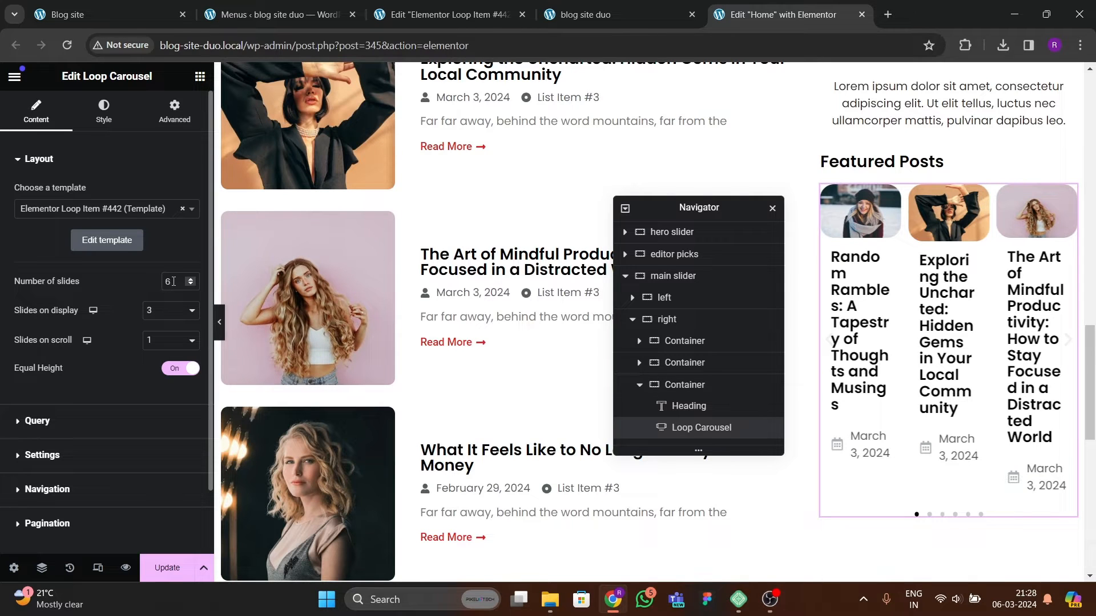
Step: Set the carousel's slides on display to 1
left_click(157, 316)
left_click(159, 330)
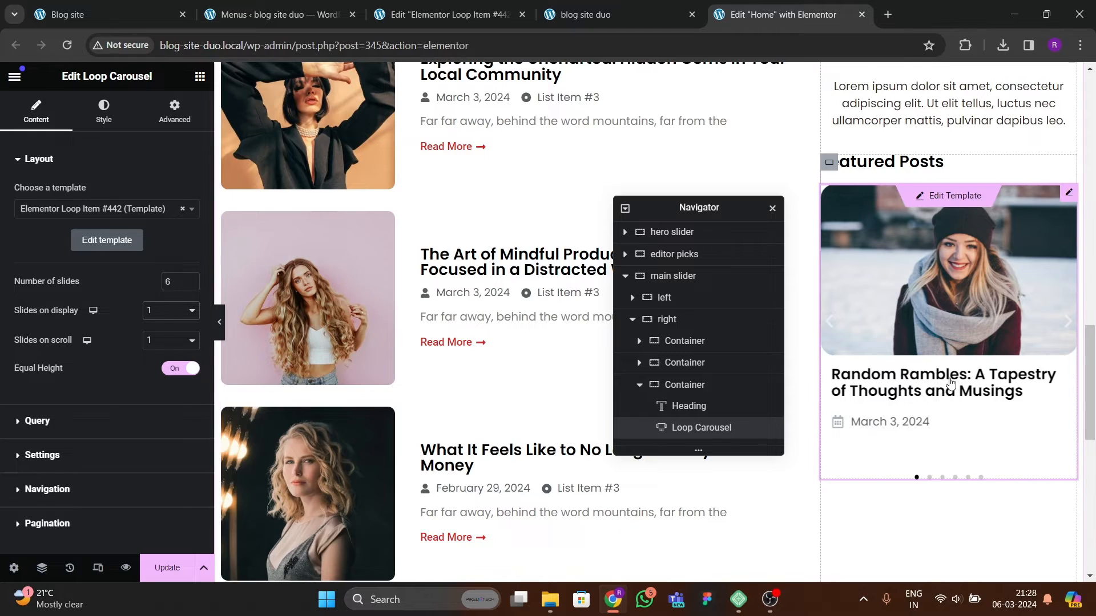
scroll(932, 484, "up", 2)
scroll(932, 484, "down", 1)
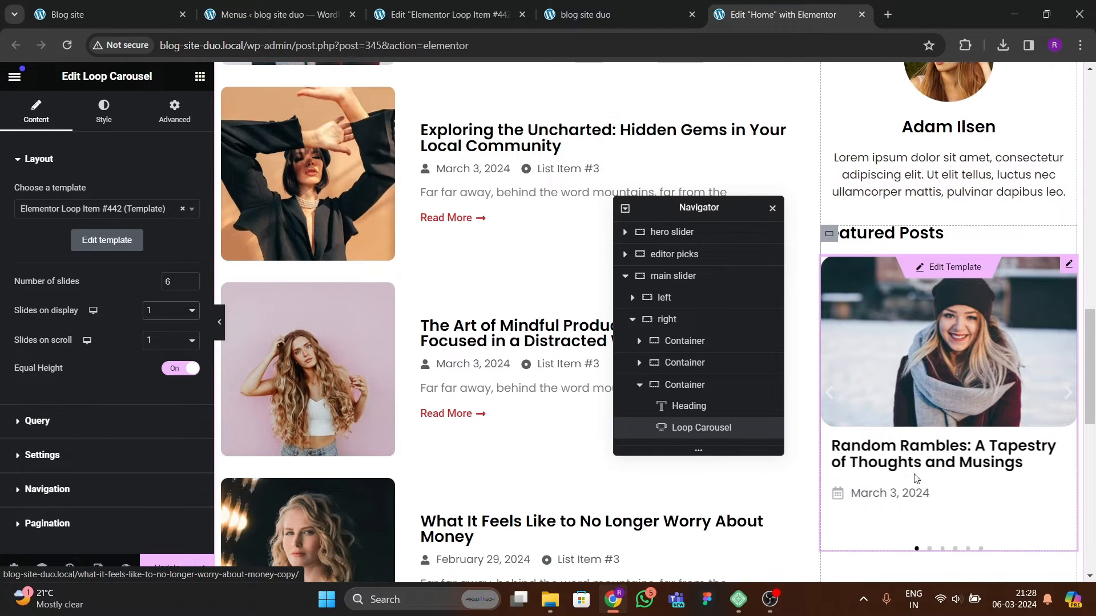
Step: Hide the carousel's navigation arrows
scroll(20, 386, "down", 2)
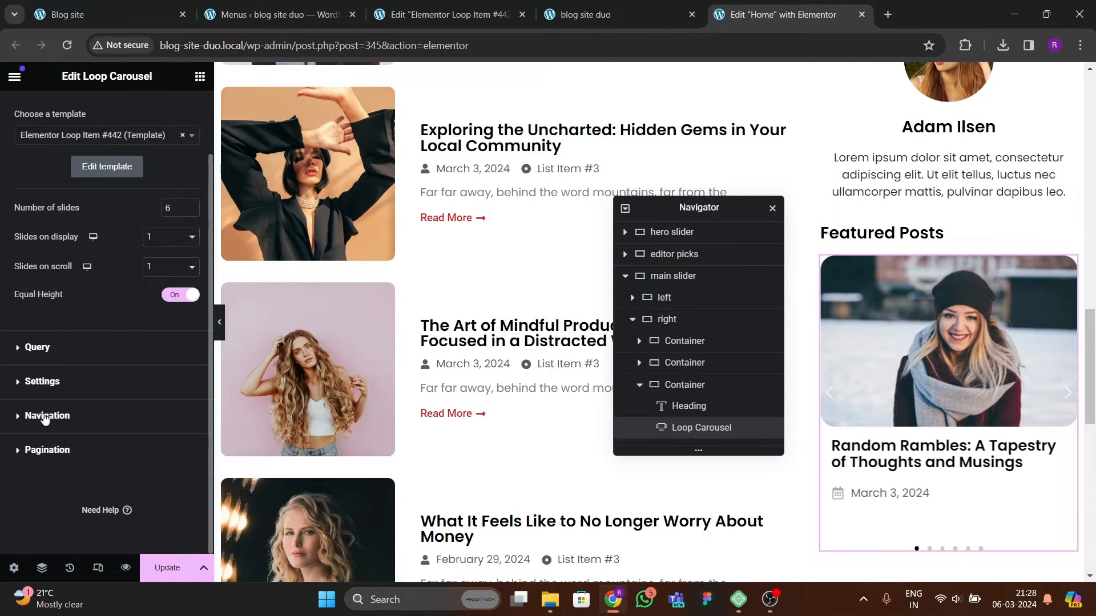
left_click(46, 416)
left_click(172, 296)
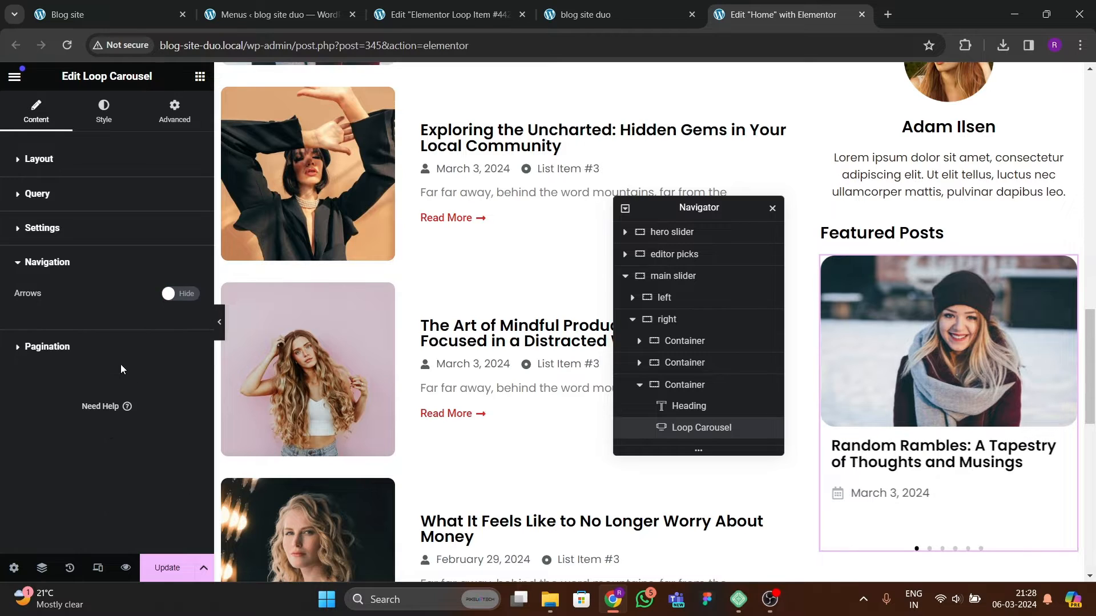
Step: Set the carousel pagination dots' spacing to 10 px
left_click(74, 346)
left_click(104, 111)
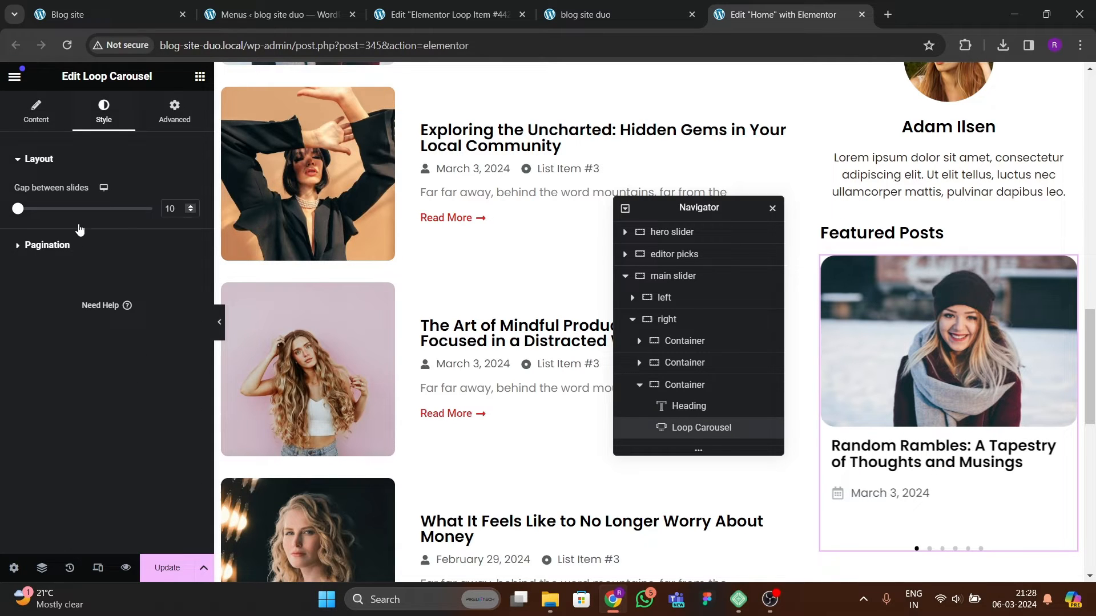
left_click(47, 245)
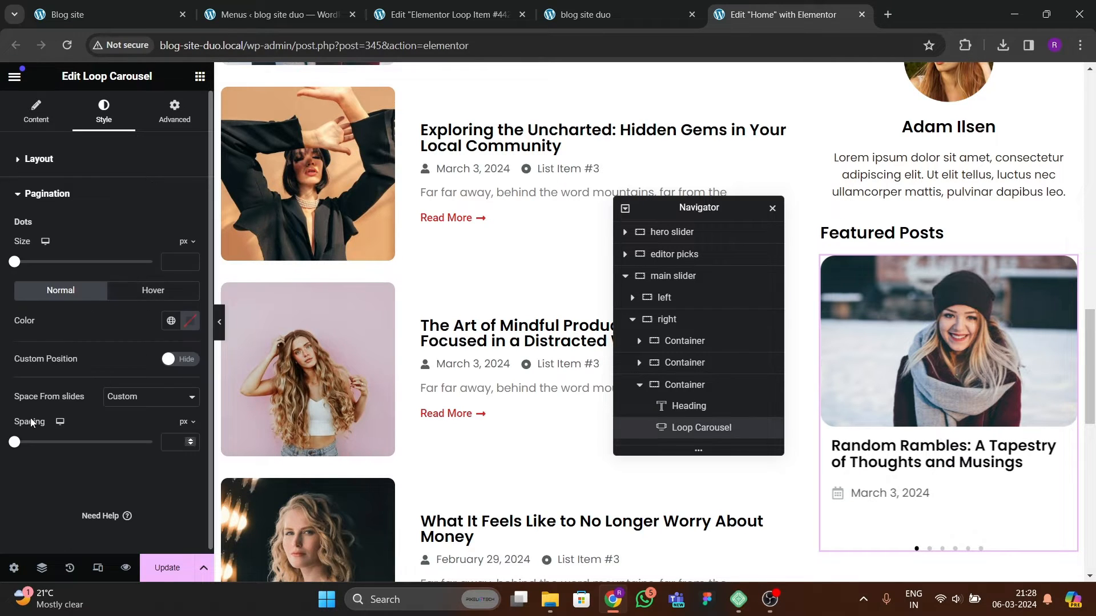
mouse_move(16, 446)
left_mouse_down()
mouse_move(51, 444)
mouse_move(29, 455)
left_mouse_up()
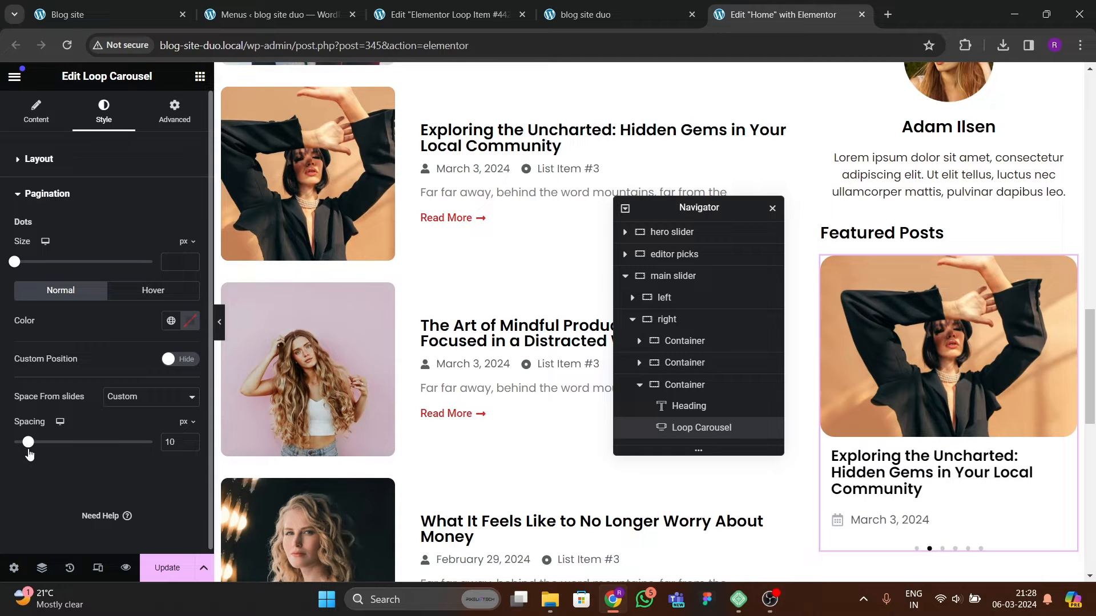
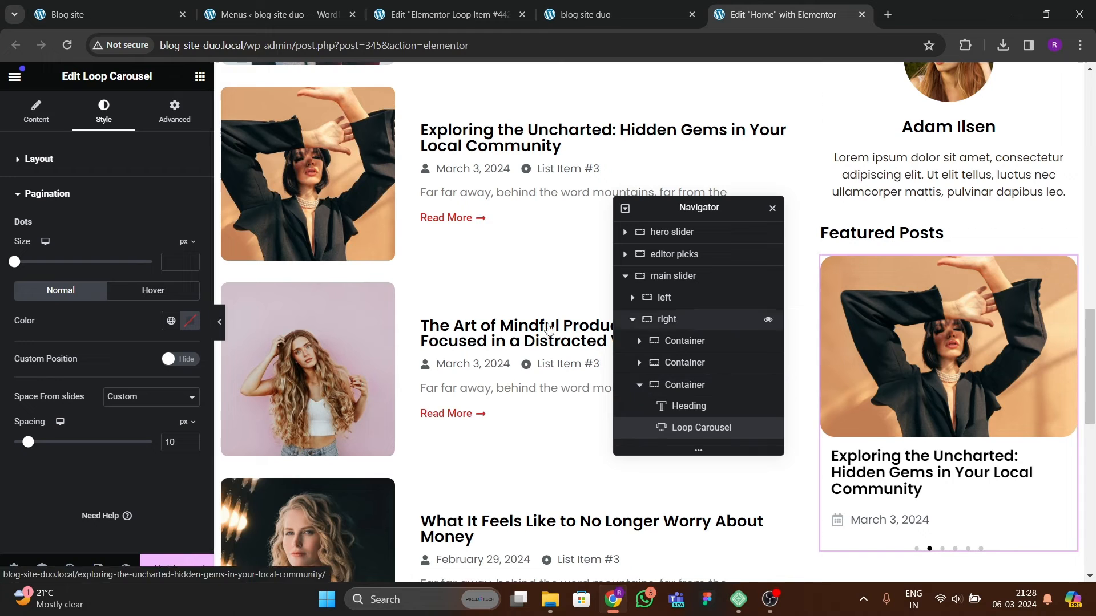
Step: Select the sidebar's right column container and set its content justification to start with items centred
left_click(639, 385)
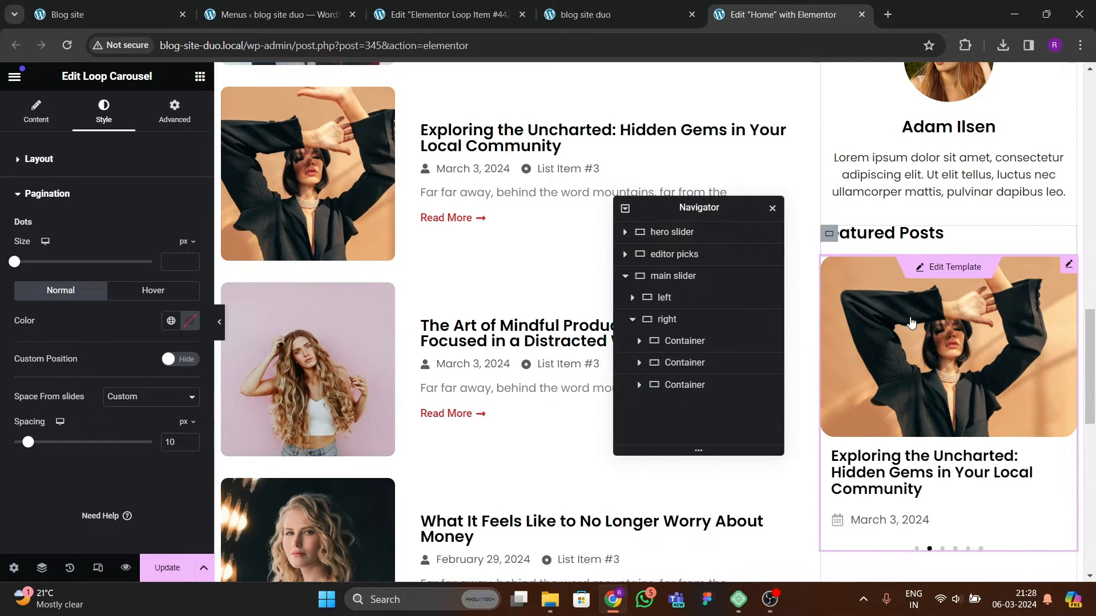
scroll(899, 275, "up", 5)
scroll(921, 423, "down", 4)
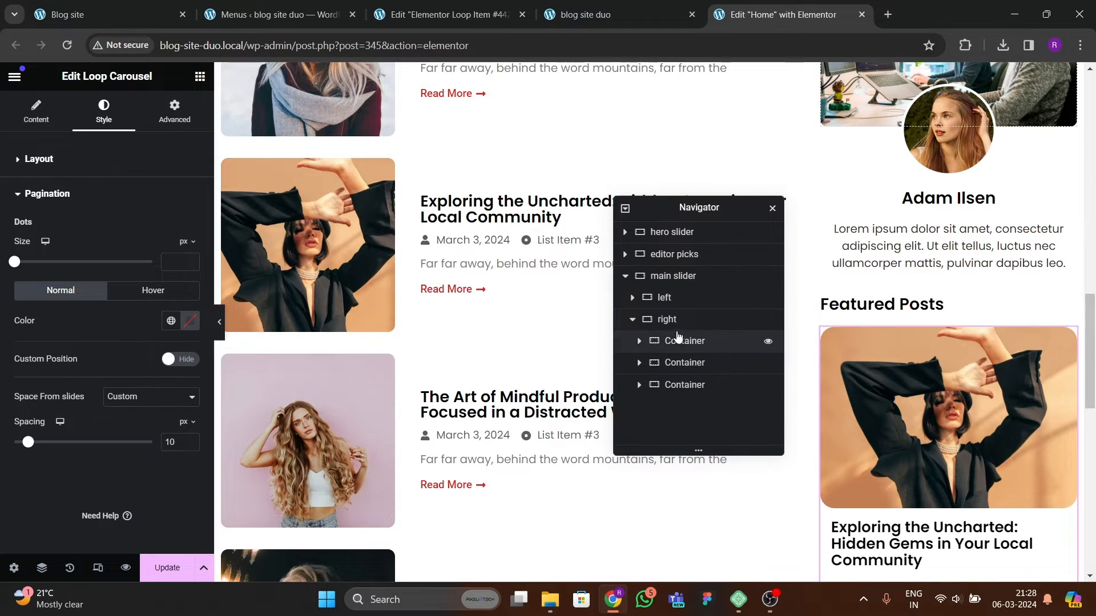
left_click(697, 327)
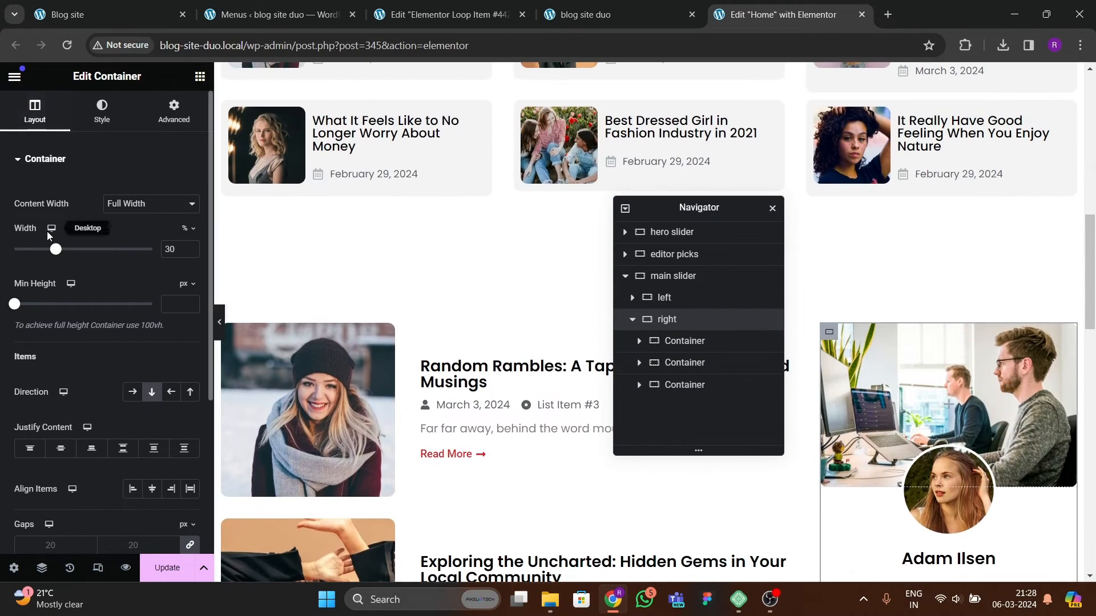
scroll(68, 323, "down", 3)
left_click(61, 306)
left_click(152, 347)
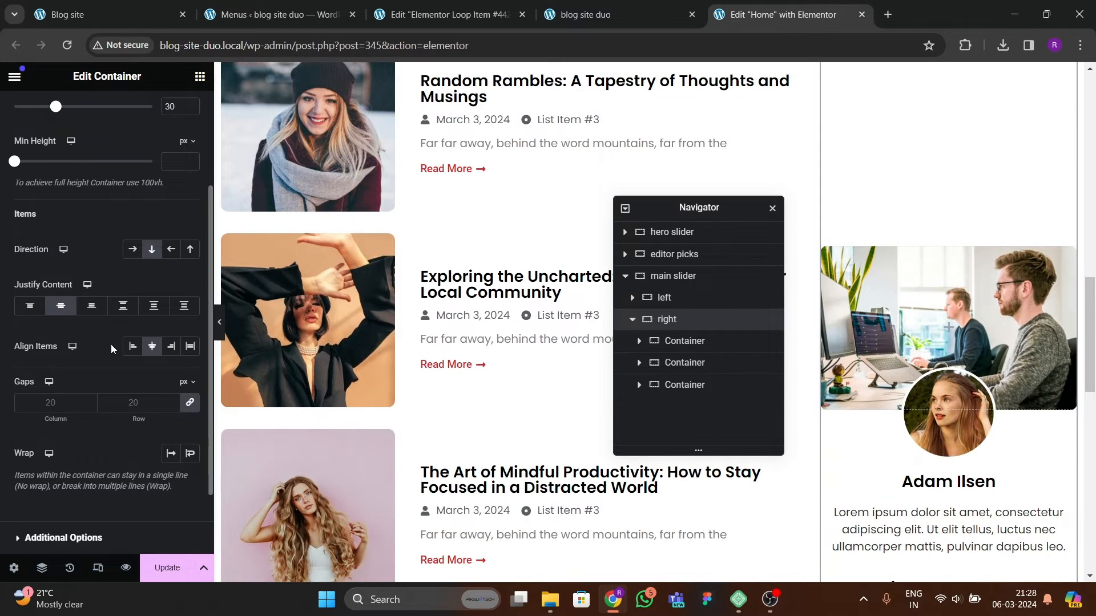
left_click(24, 312)
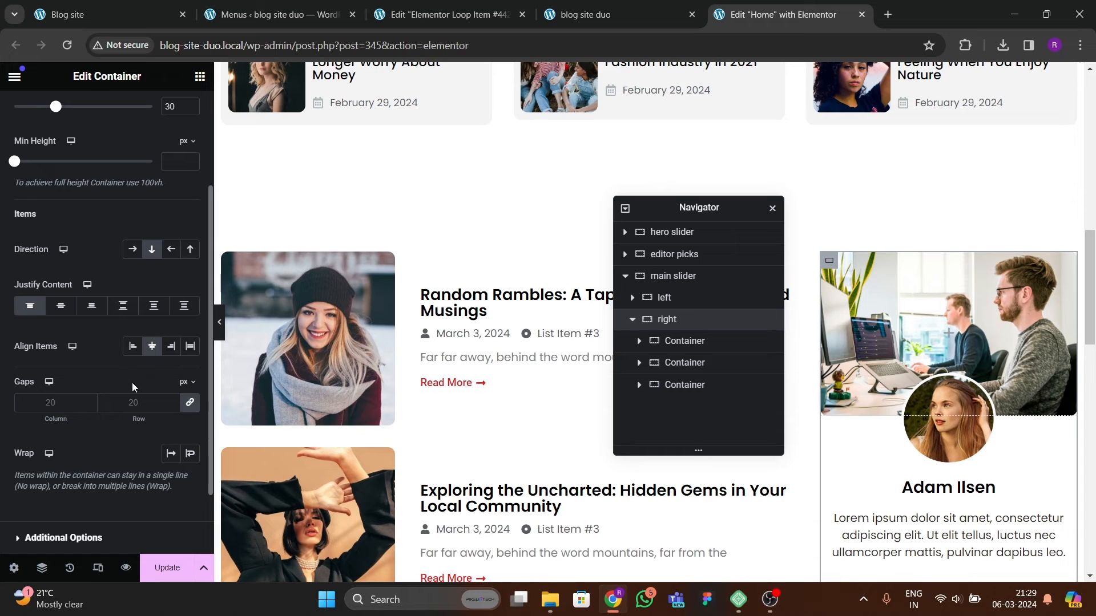
Step: Set the right column container's gaps to 30 px and update the page
type("30")
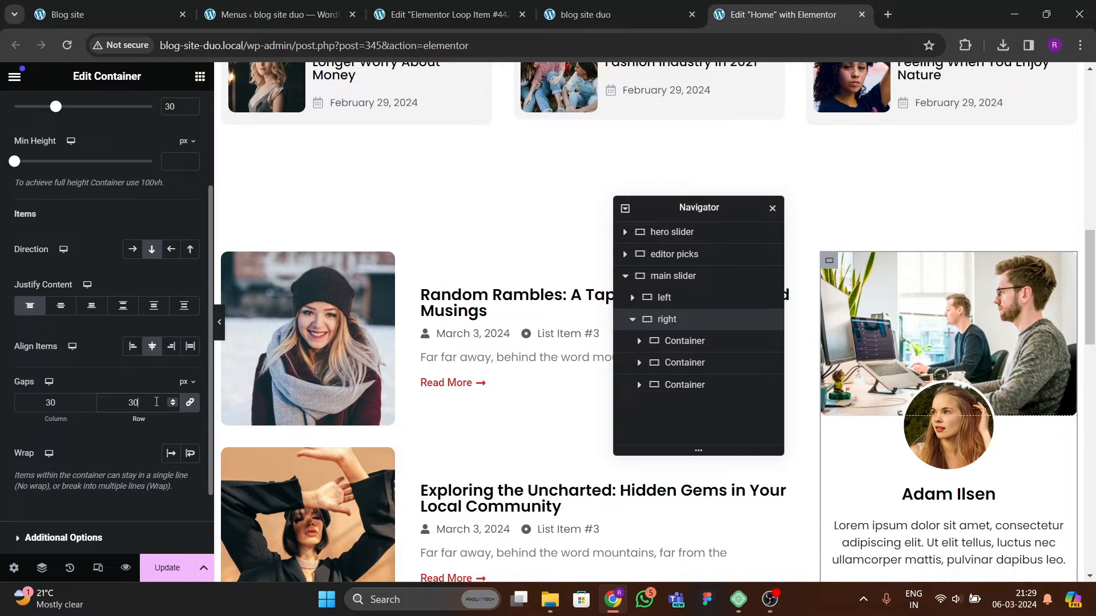
scroll(816, 416, "down", 5)
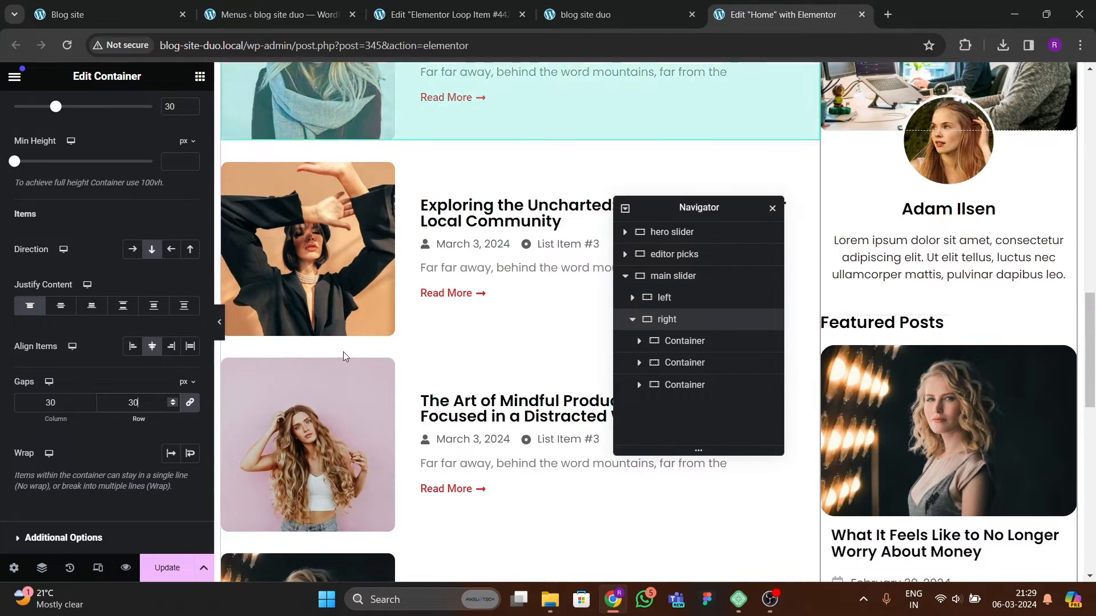
left_click(168, 557)
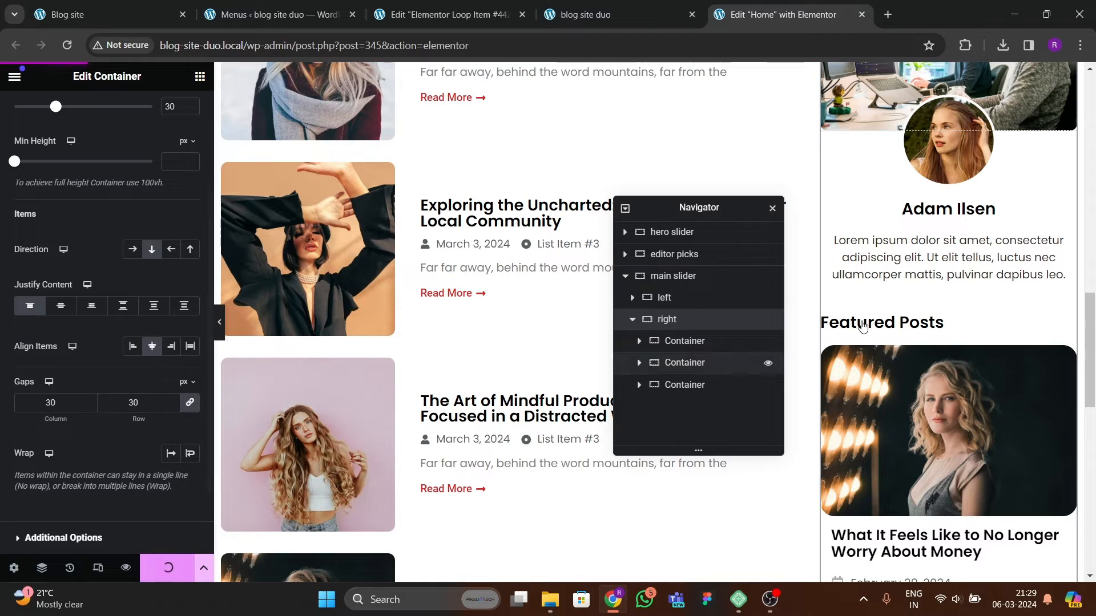
Step: Set the profile card container's top margin to -6 em
scroll(833, 328, "up", 4)
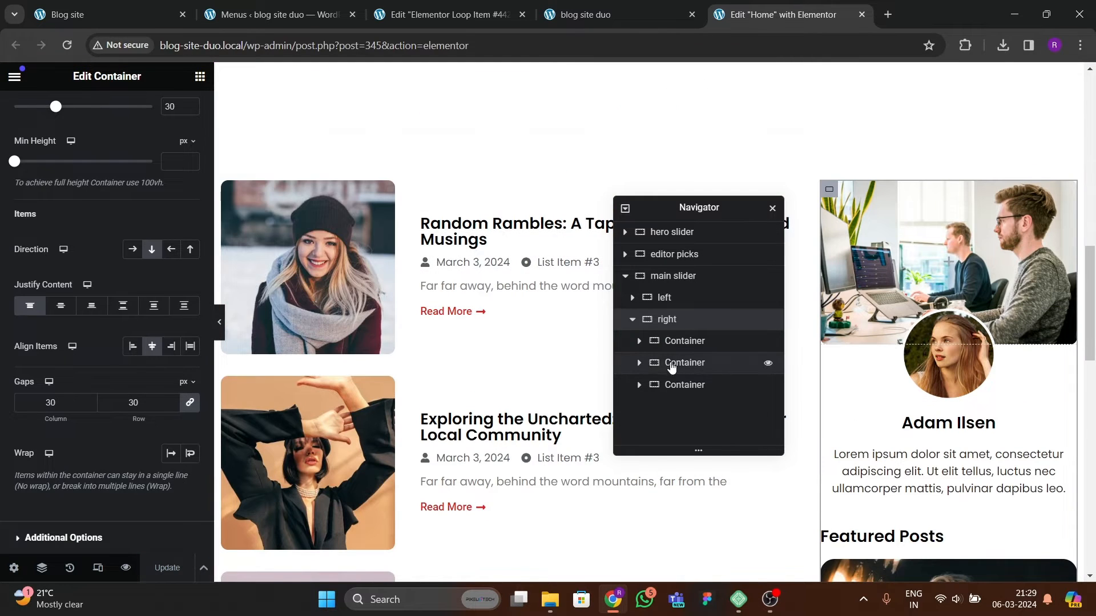
left_click(708, 363)
left_click(174, 111)
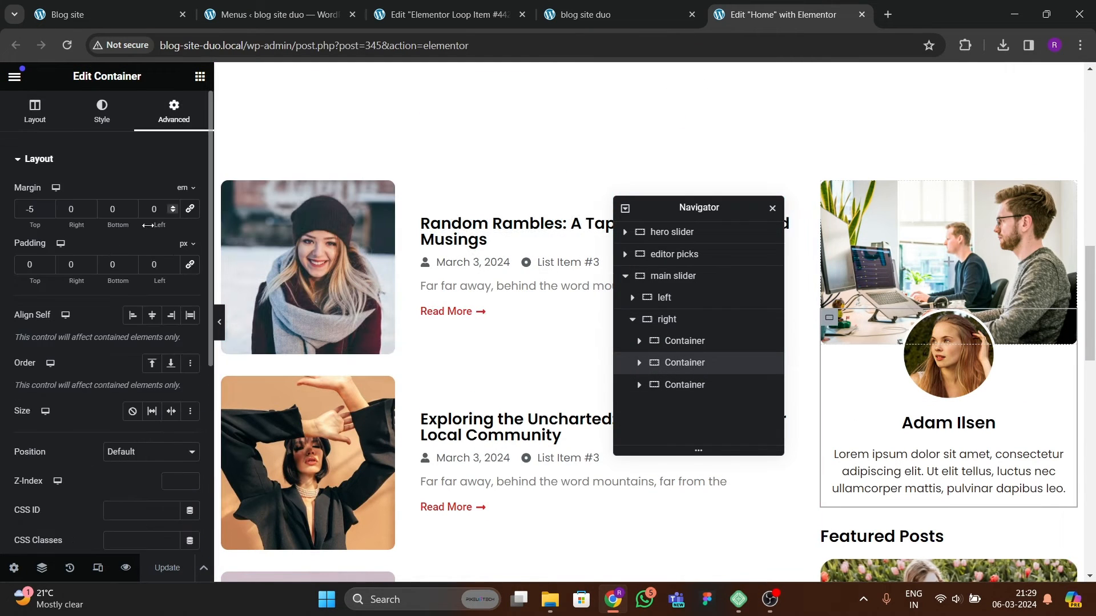
left_click(48, 213)
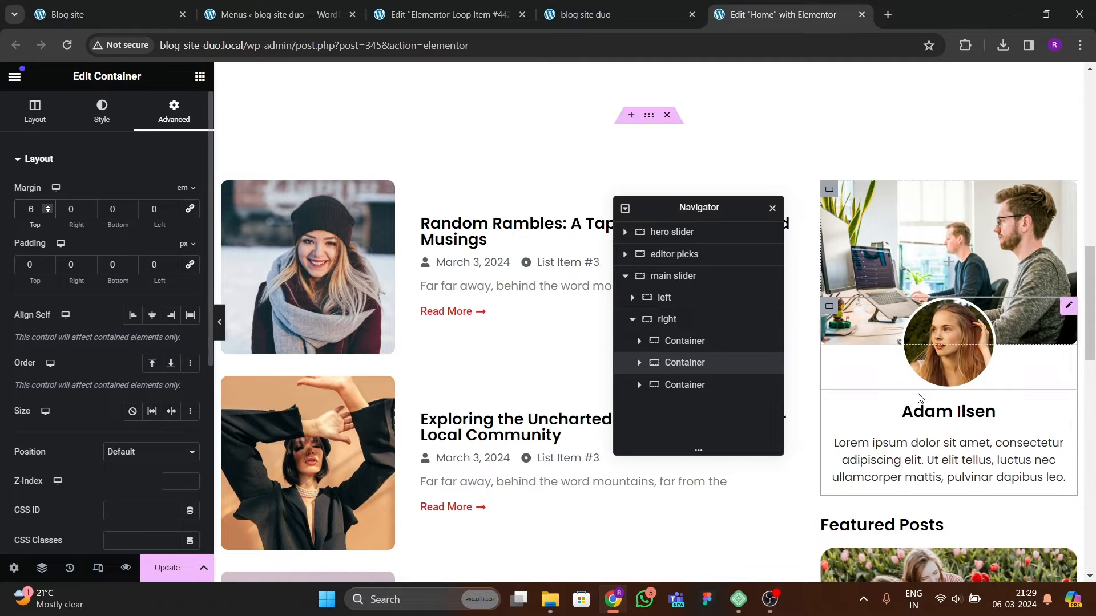
Step: Set the Featured Posts container's top margin to 10 px
scroll(845, 396, "down", 3)
left_click(831, 386)
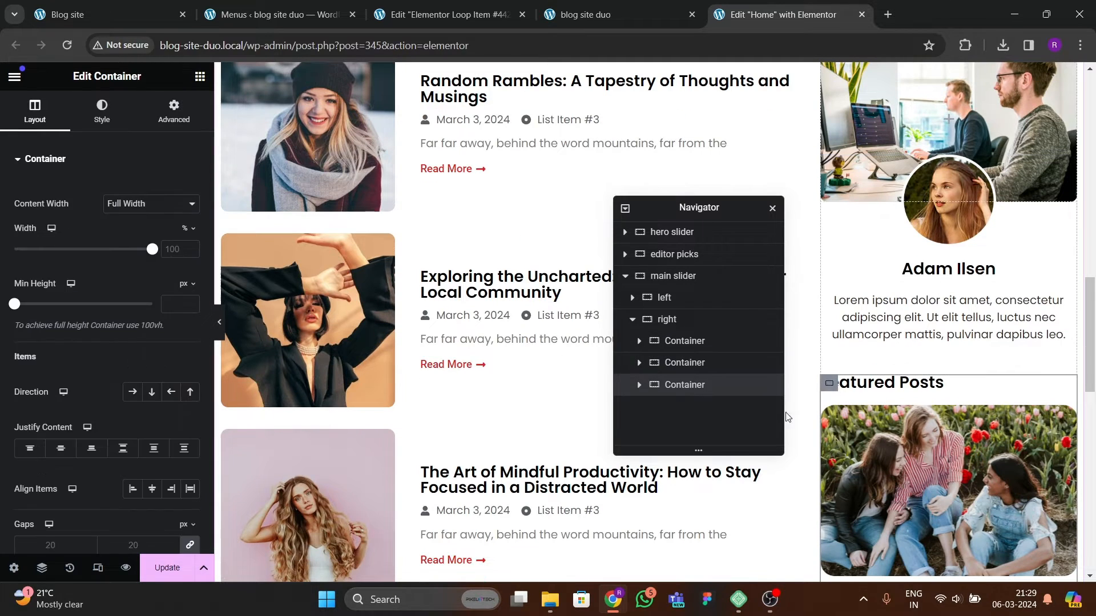
left_click(165, 135)
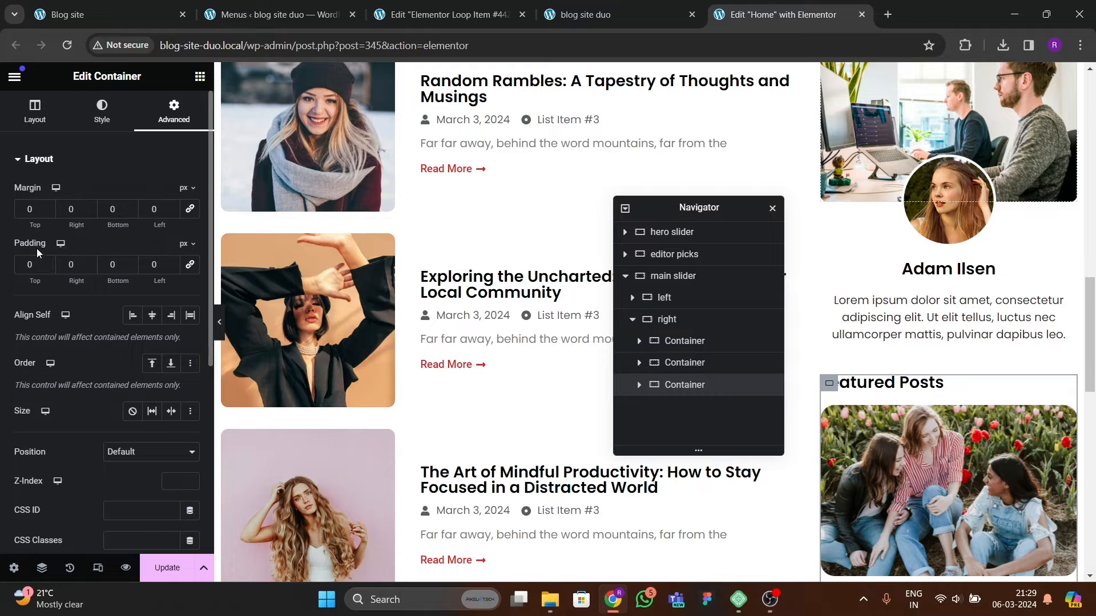
left_click(22, 217)
type("2")
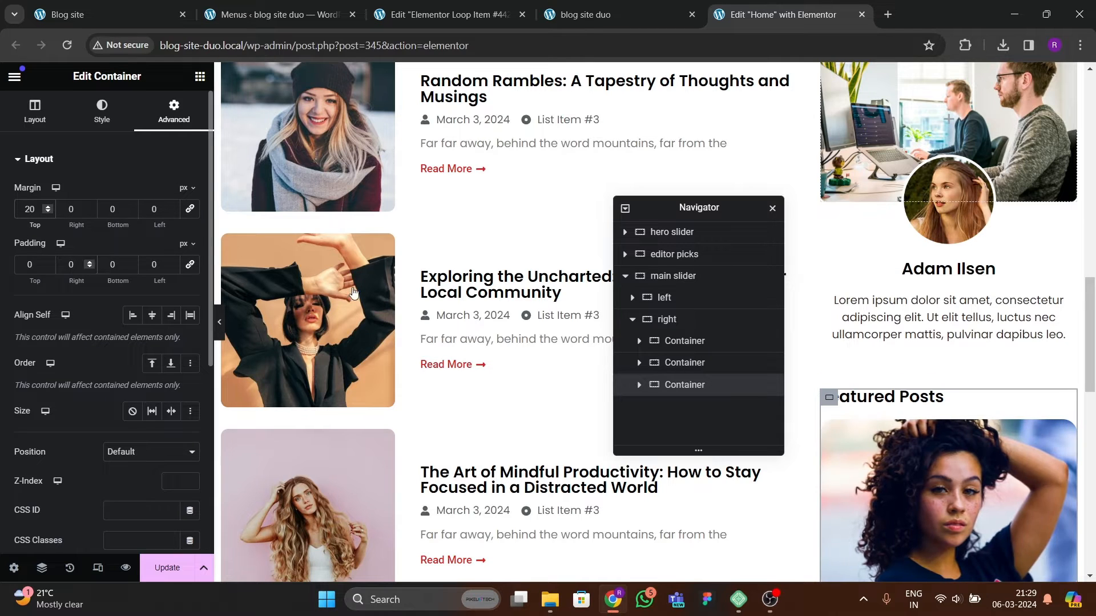
key("BackSpace")
type("1")
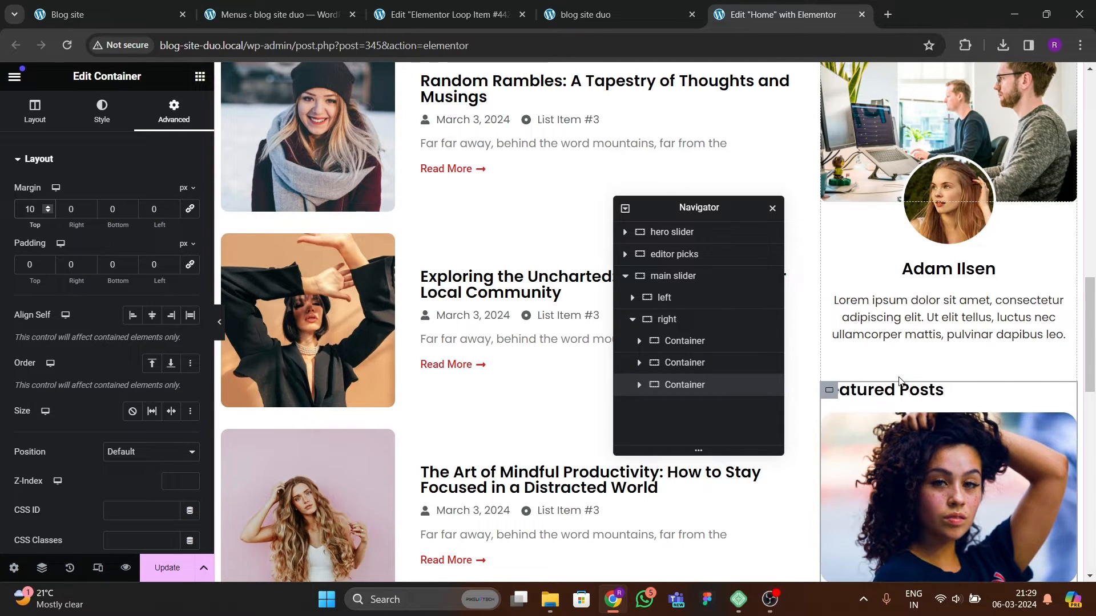
Step: Set the carousel pagination dots' spacing to 0 px and update the page
scroll(862, 381, "down", 7)
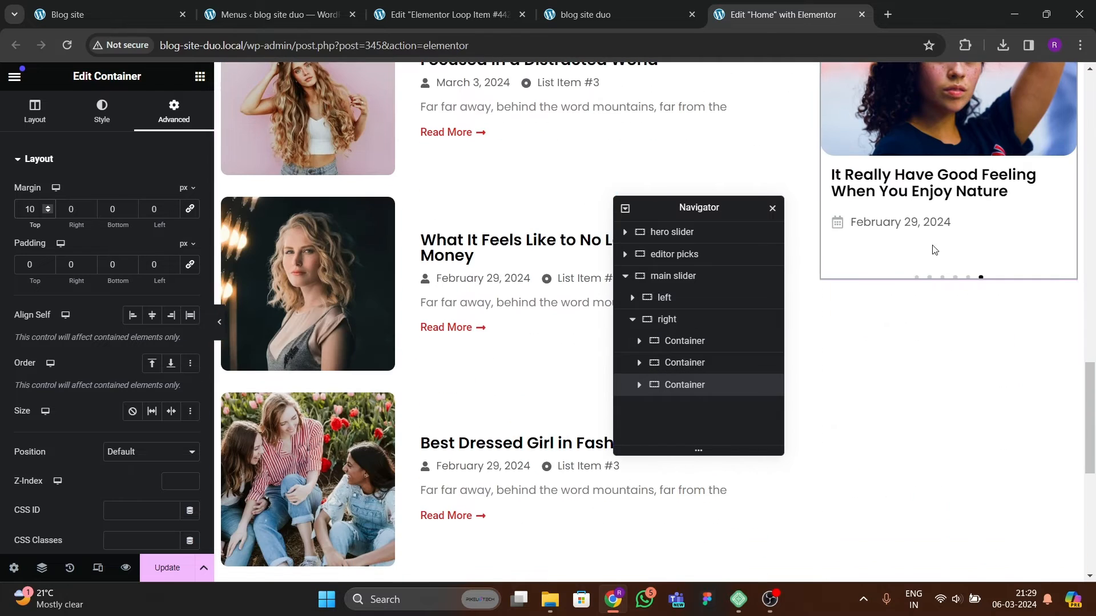
scroll(918, 256, "up", 2)
left_click(1004, 388)
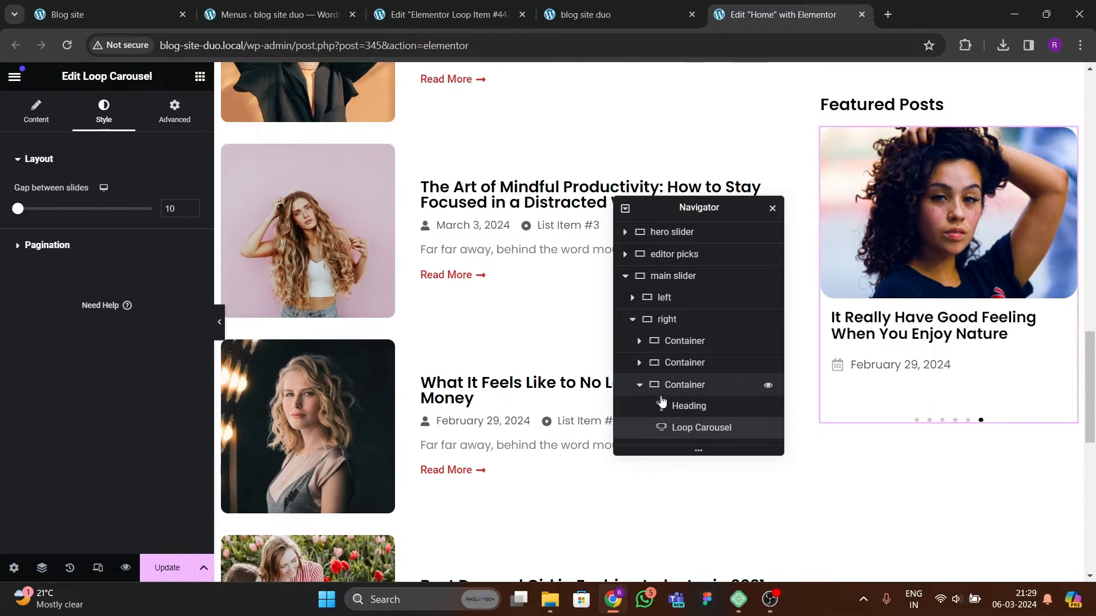
left_click(54, 245)
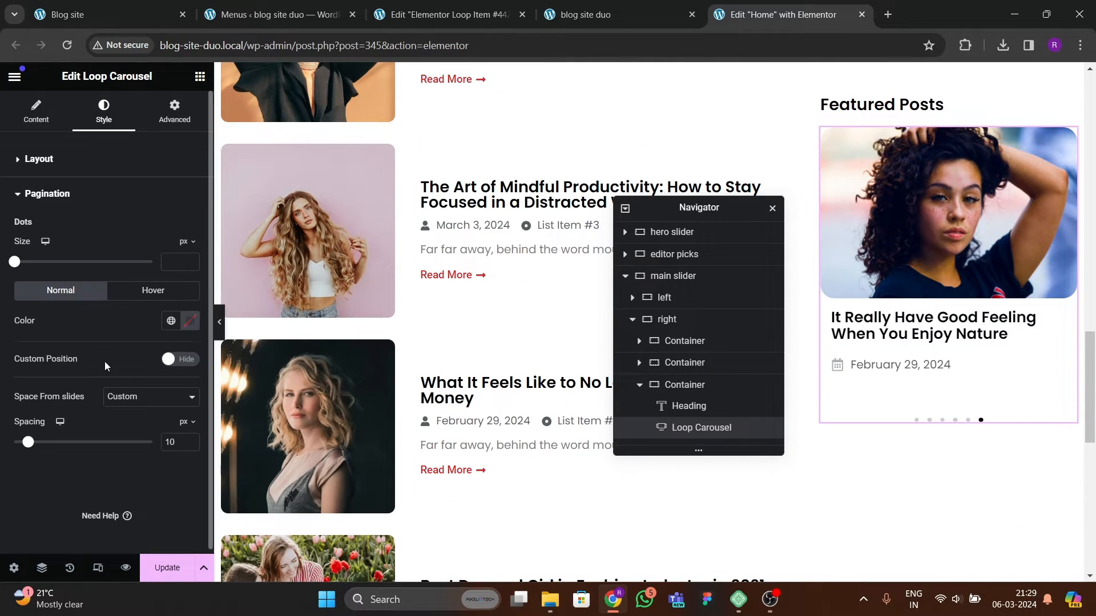
left_click_drag(23, 449, 2, 454)
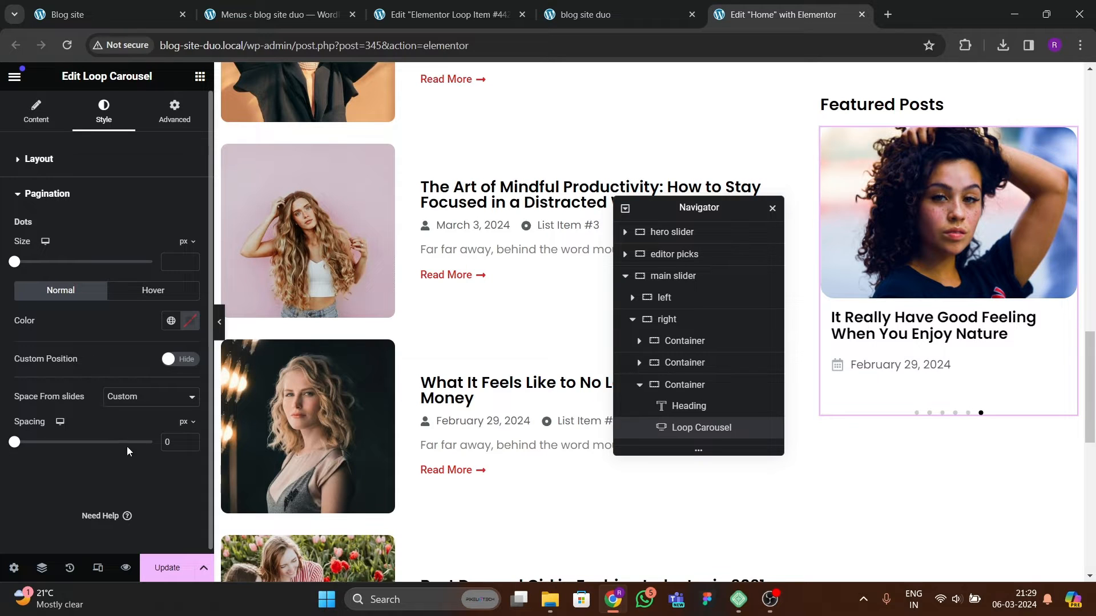
left_click(167, 568)
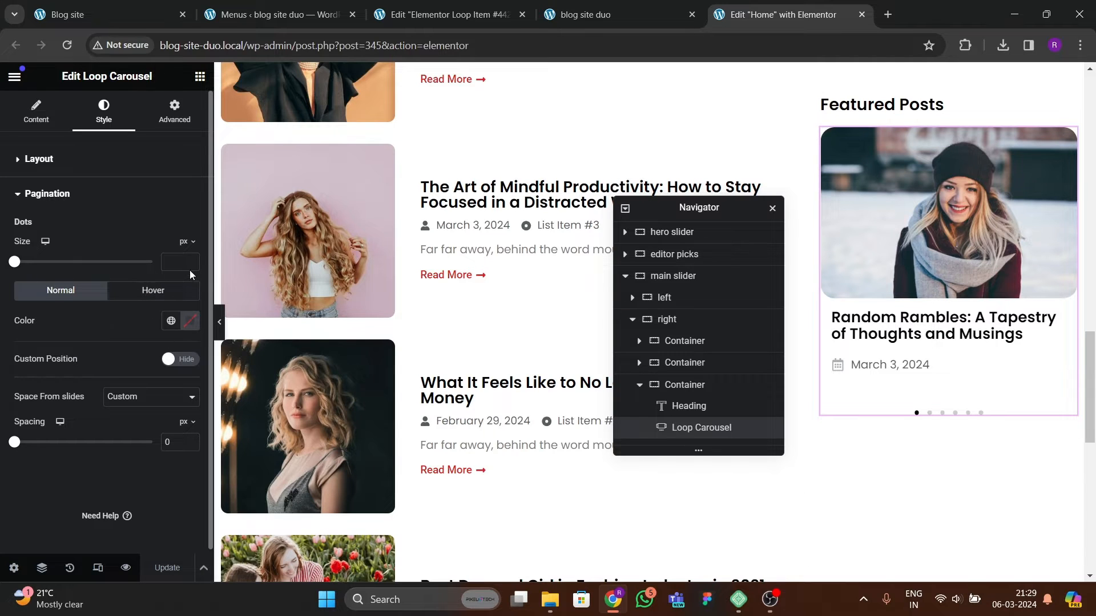
Step: Set the pagination dots' size to 5 px and their hover color to the red global color
mouse_move(11, 267)
left_mouse_down()
mouse_move(41, 268)
mouse_move(2, 276)
left_mouse_up()
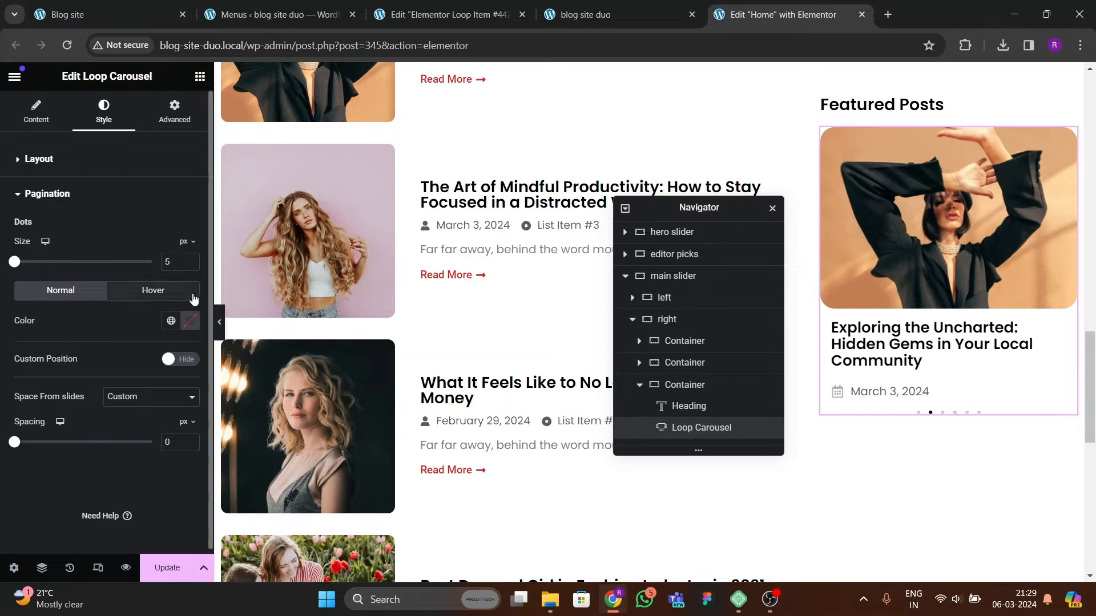
left_click(170, 321)
left_click(131, 300)
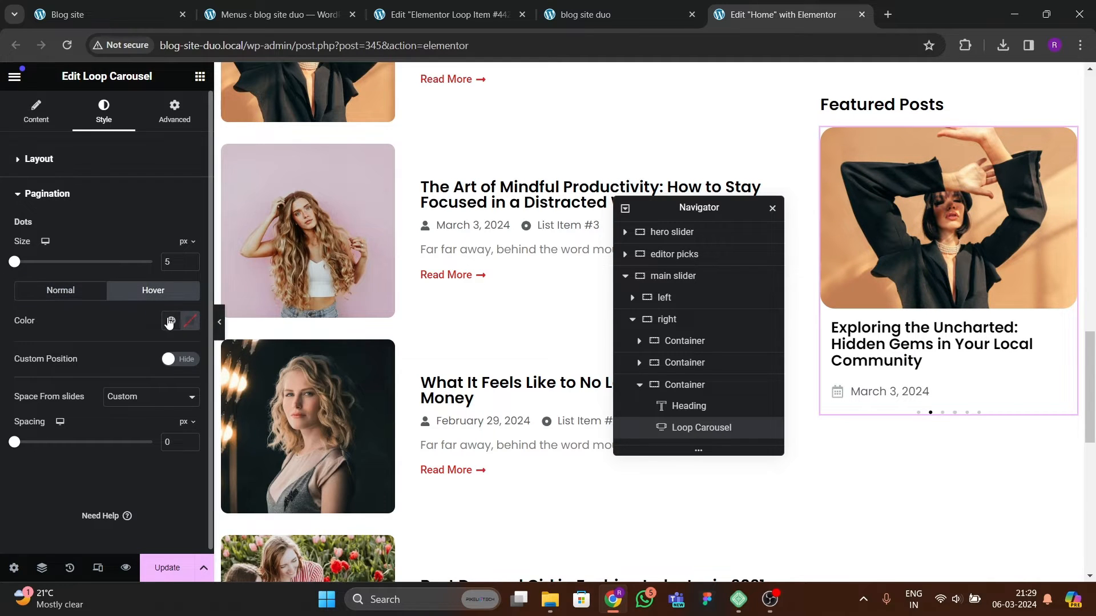
left_click(171, 321)
left_click(57, 526)
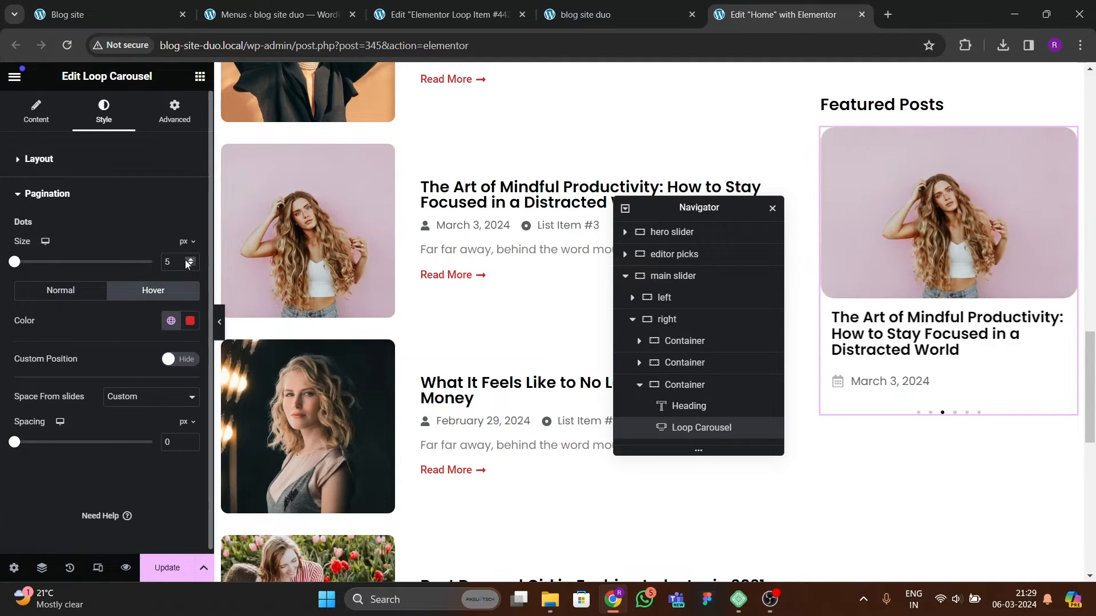
Step: Set the pagination dots' size to 6 px and update the page
type("8")
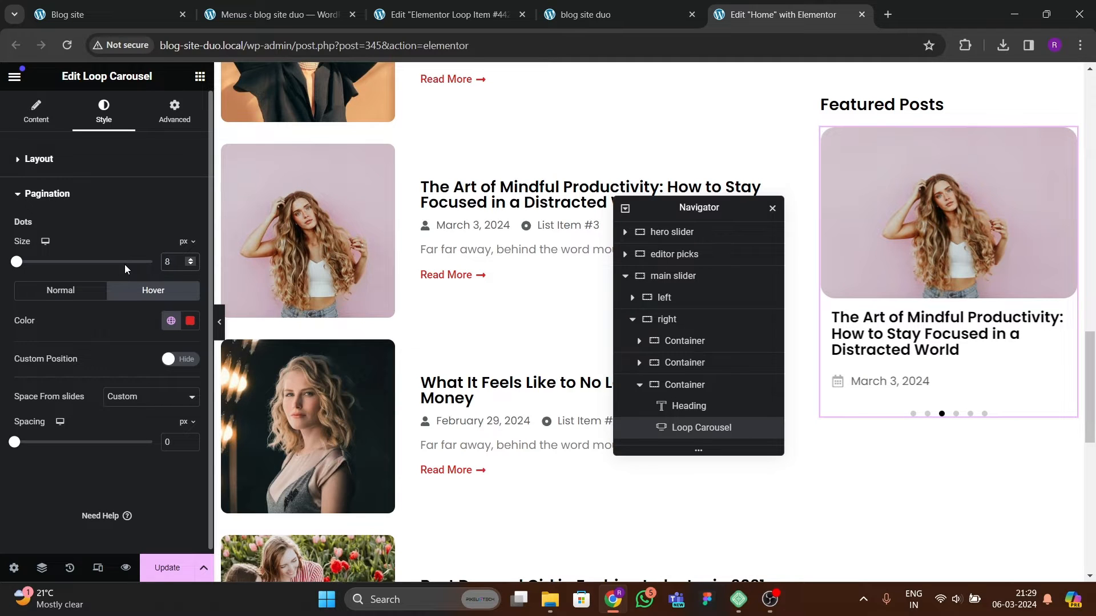
key("BackSpace")
type("5")
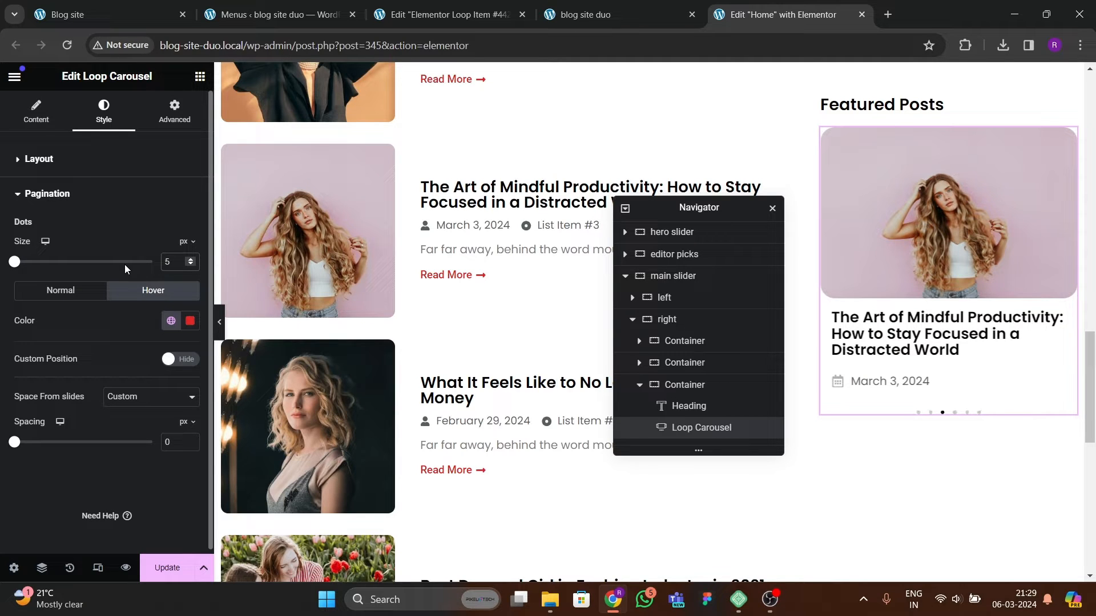
key("BackSpace")
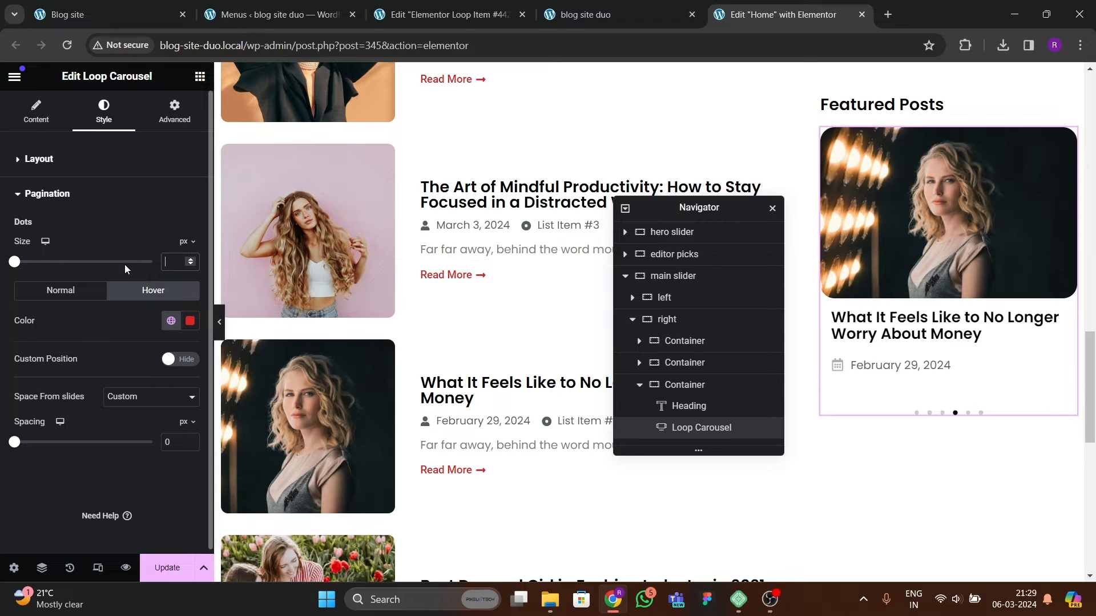
type("6")
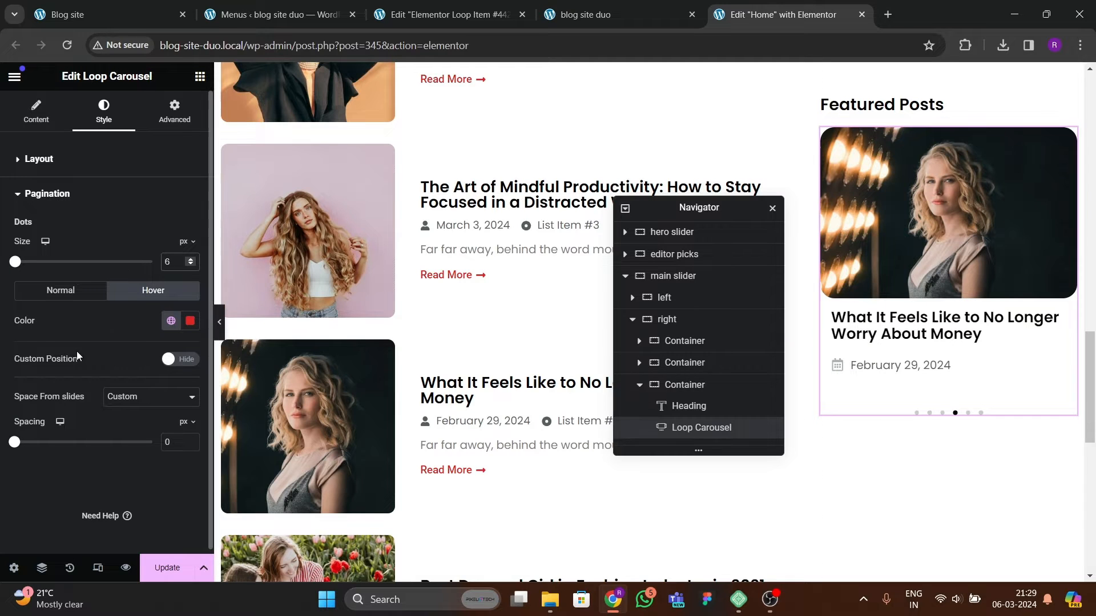
left_click(168, 568)
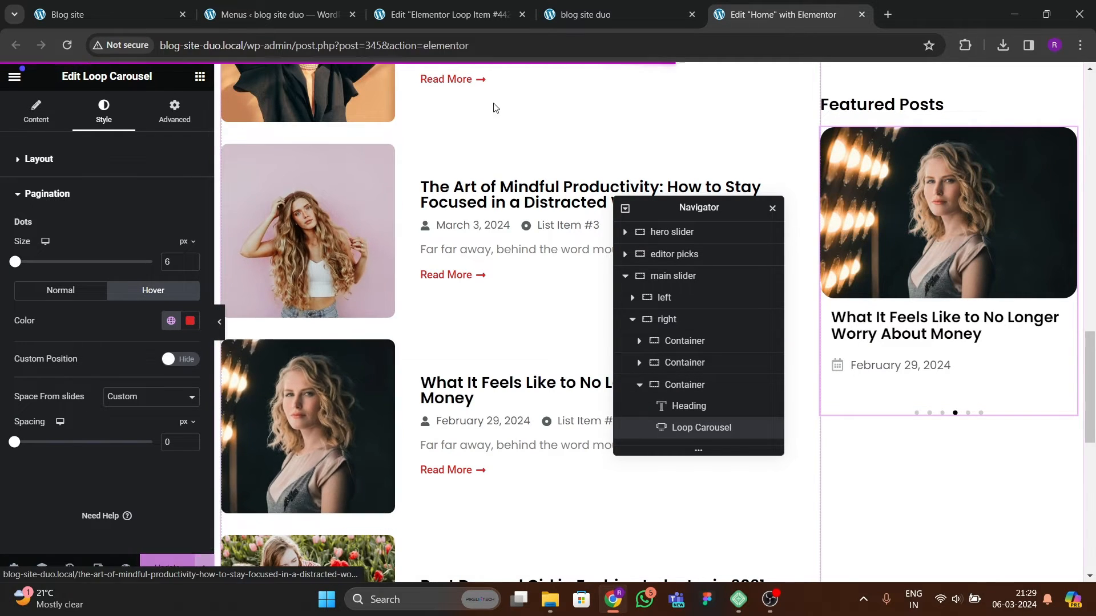
Step: Compare the live homepage's featured posts carousel with the reference blog site and the loop item template
left_click(608, 14)
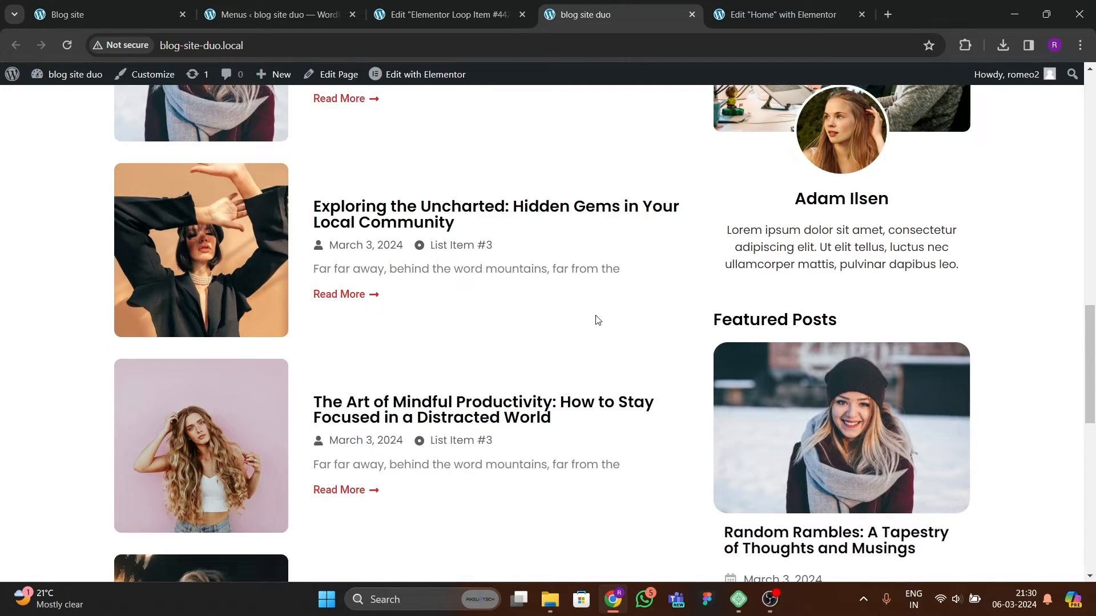
scroll(599, 321, "up", 5)
scroll(607, 340, "down", 13)
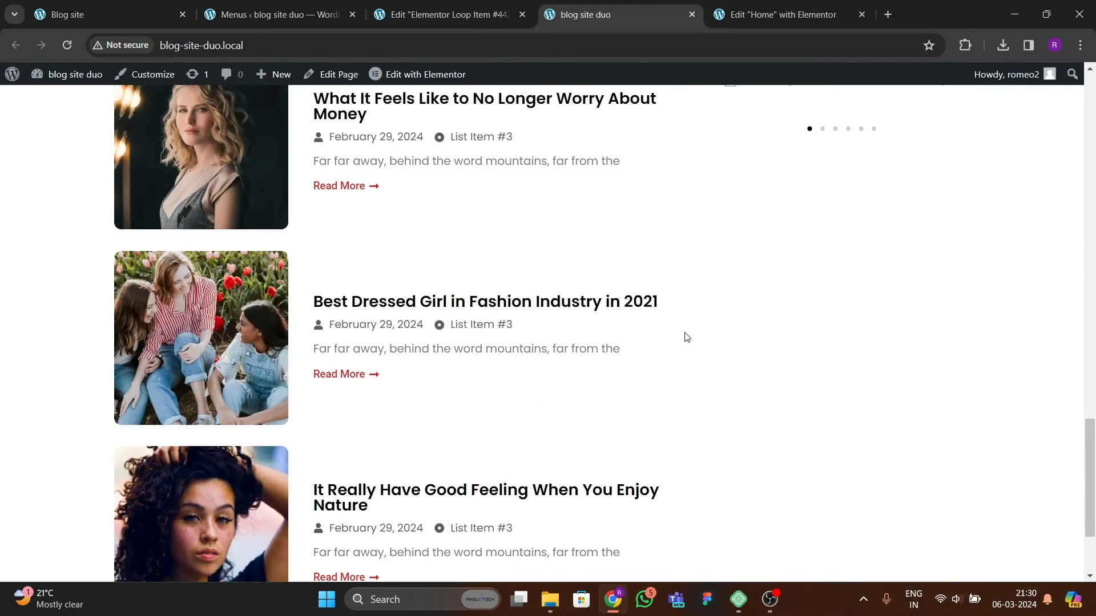
scroll(686, 337, "up", 6)
left_click(137, 16)
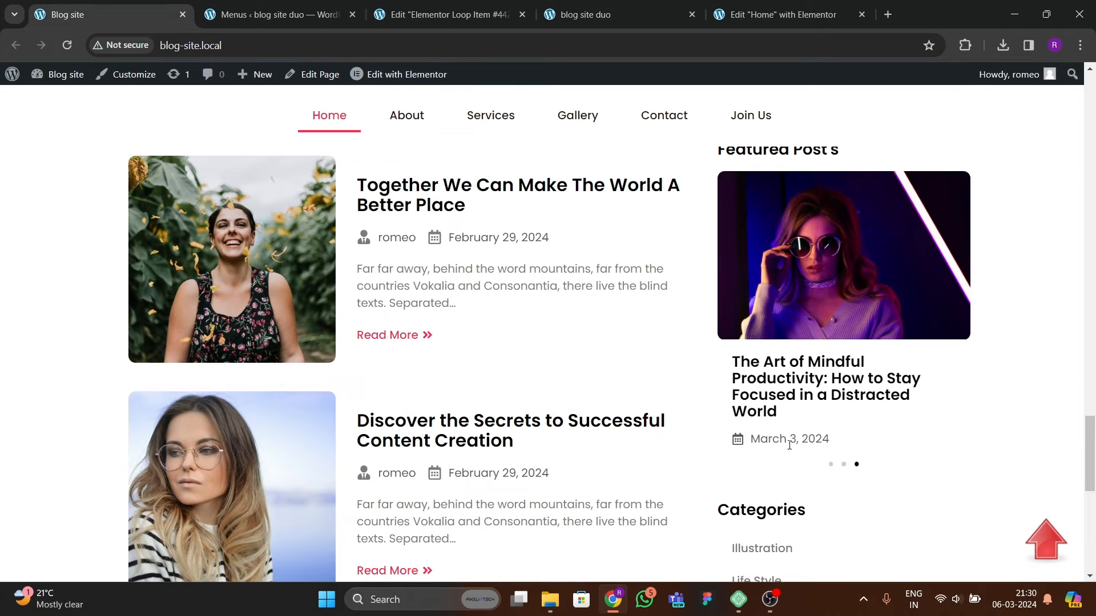
left_click(479, 17)
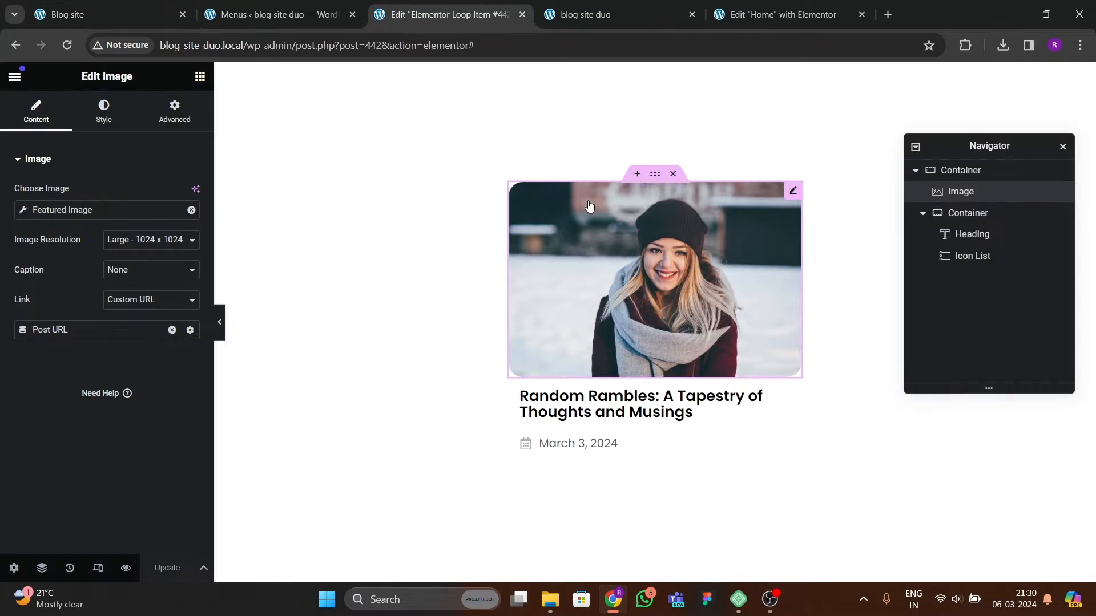
left_click(765, 16)
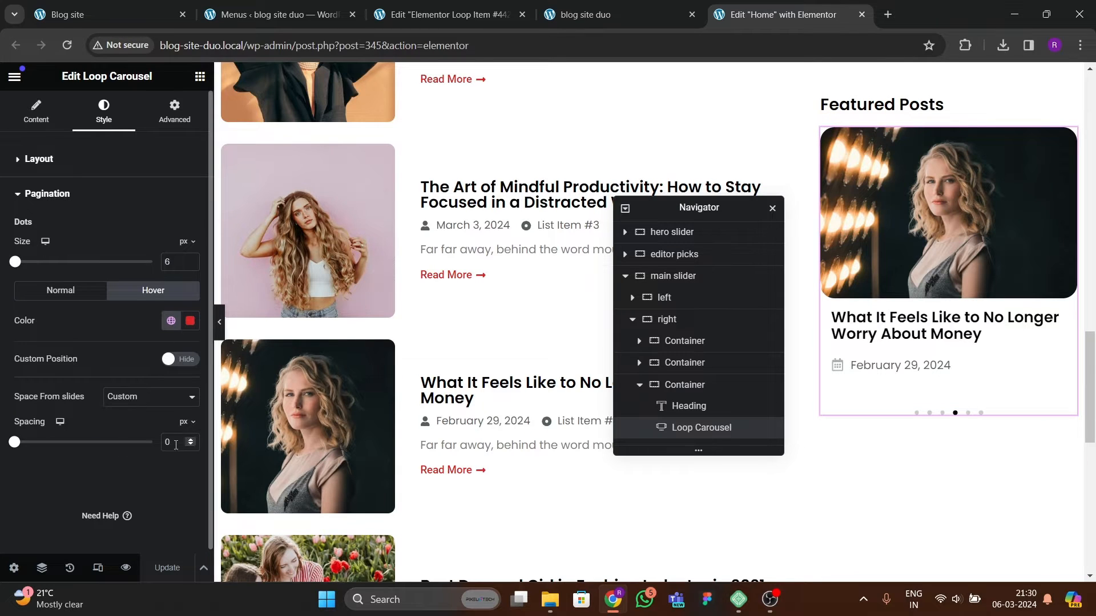
Step: Set the pagination's space from slides to None
left_click(143, 421)
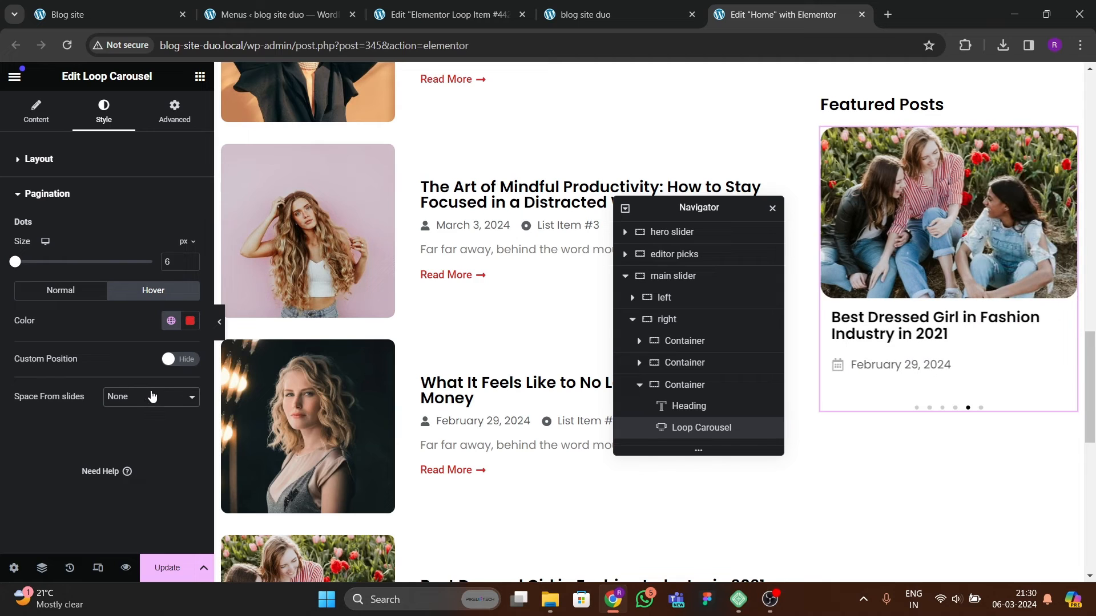
left_click(168, 365)
left_click(171, 361)
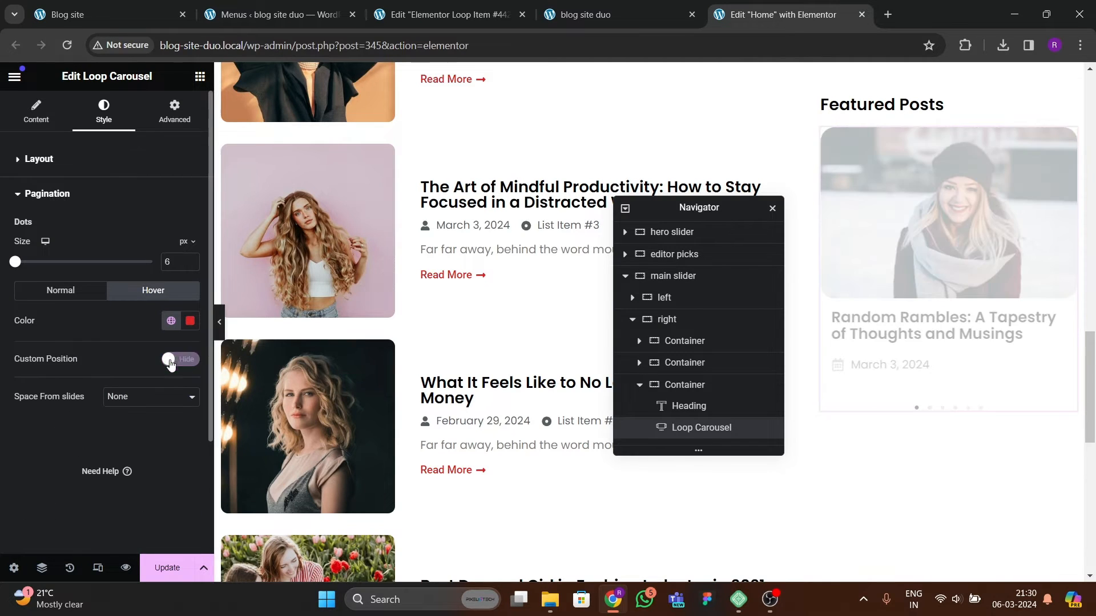
Step: Set the pagination's space from slides to Custom with 0 px spacing and update the page
left_click(153, 429)
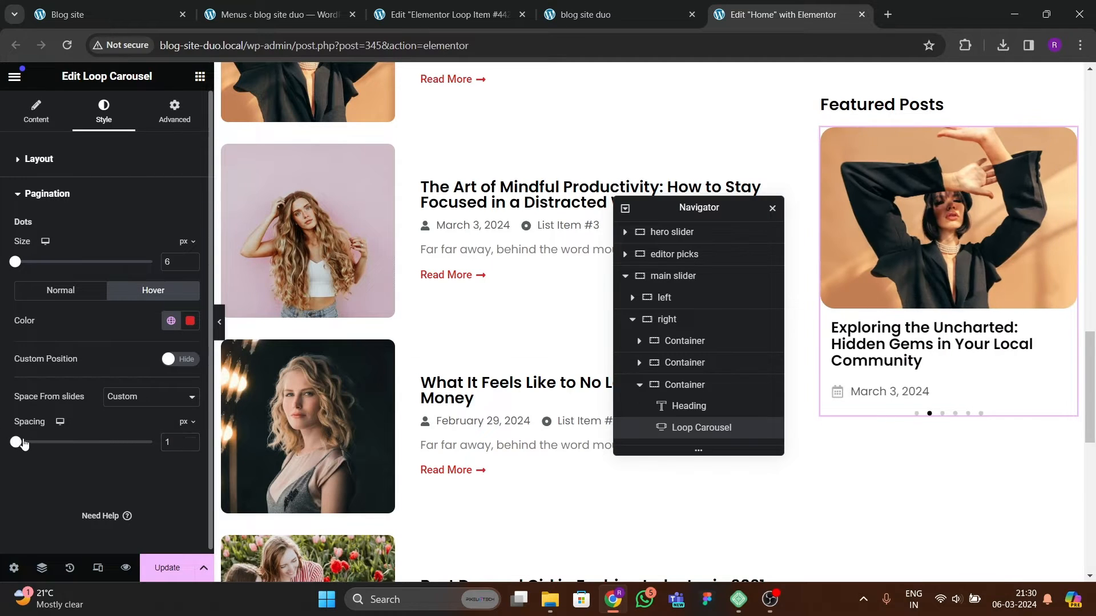
left_click(177, 568)
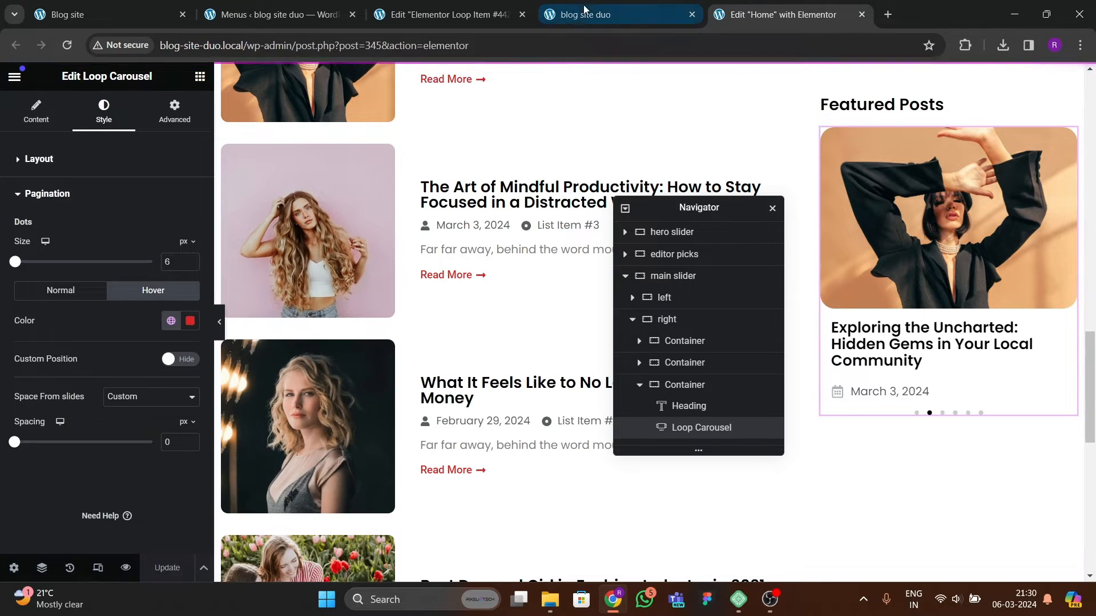
Step: Compare the live homepage's featured posts carousel and sidebar with the reference blog site
left_click(585, 15)
left_click(66, 45)
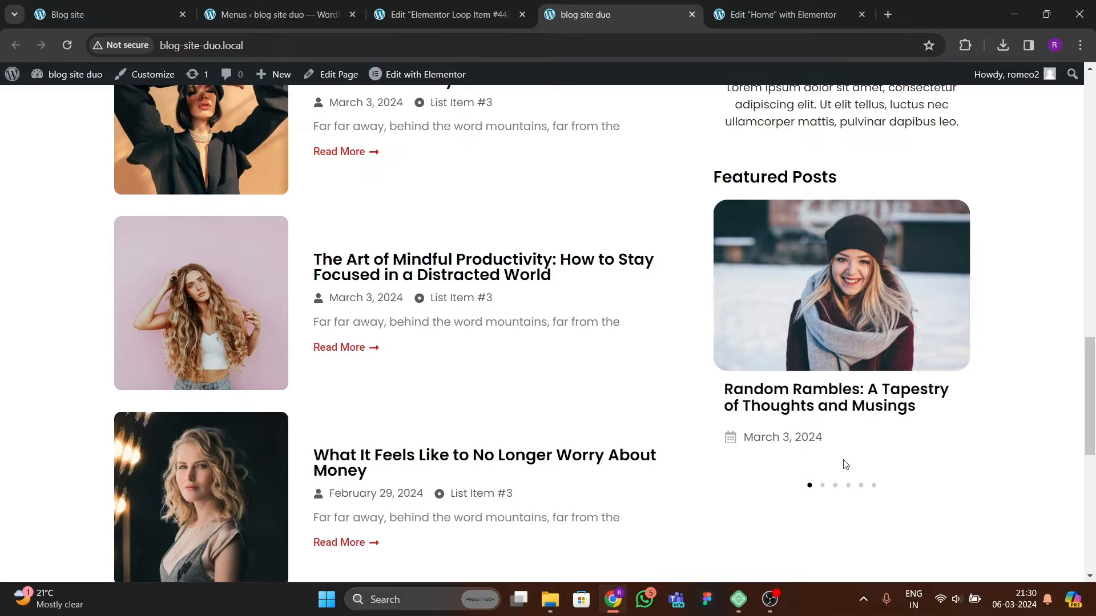
scroll(829, 442, "up", 2)
scroll(829, 445, "down", 3)
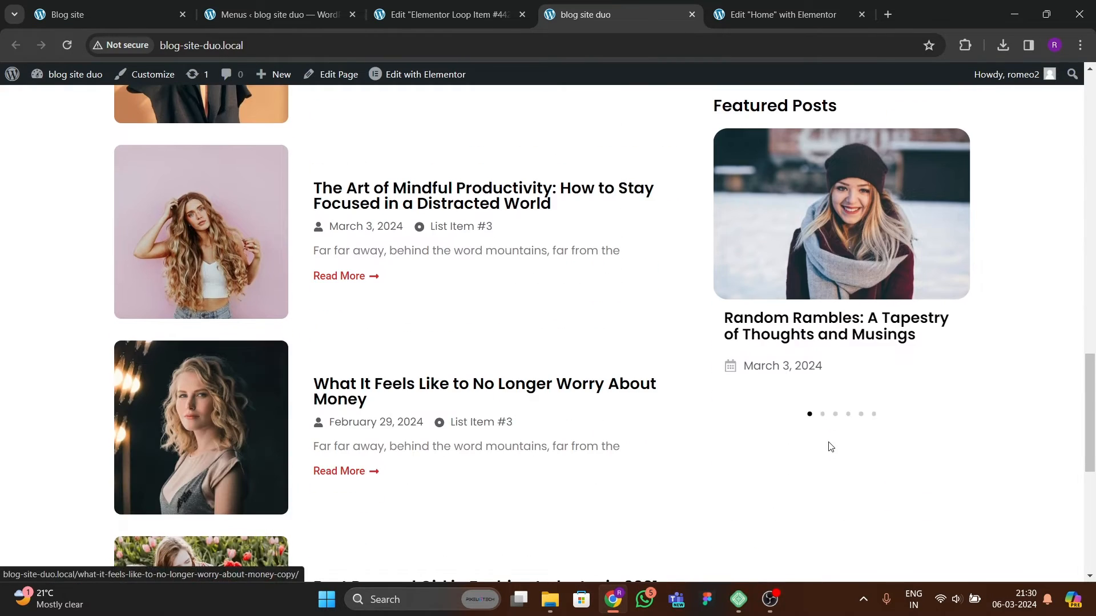
scroll(833, 394, "up", 1)
scroll(840, 387, "up", 5)
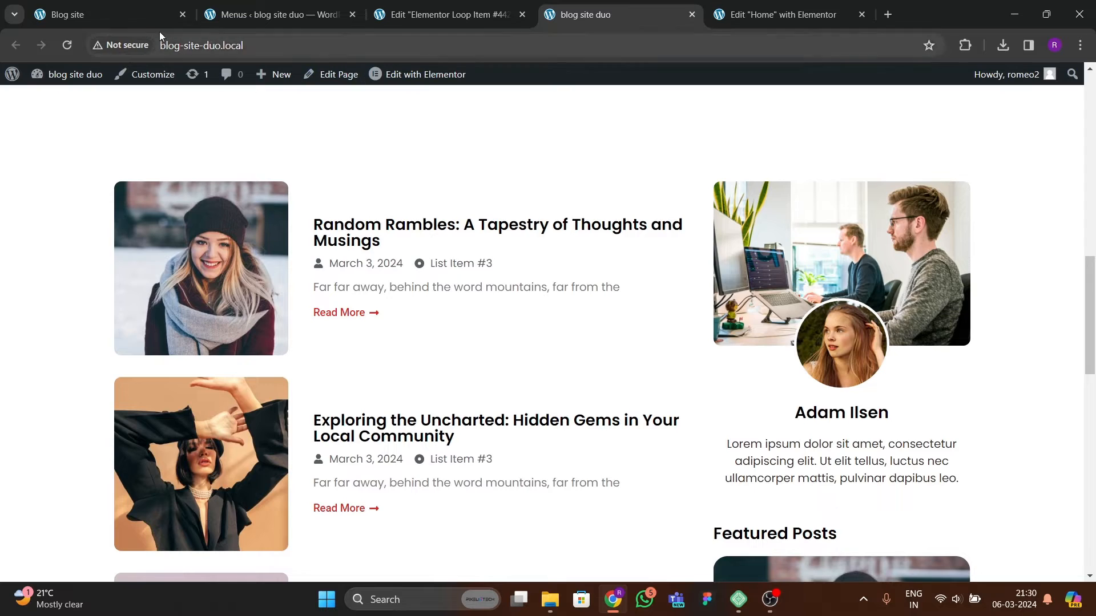
left_click(114, 16)
scroll(632, 413, "down", 3)
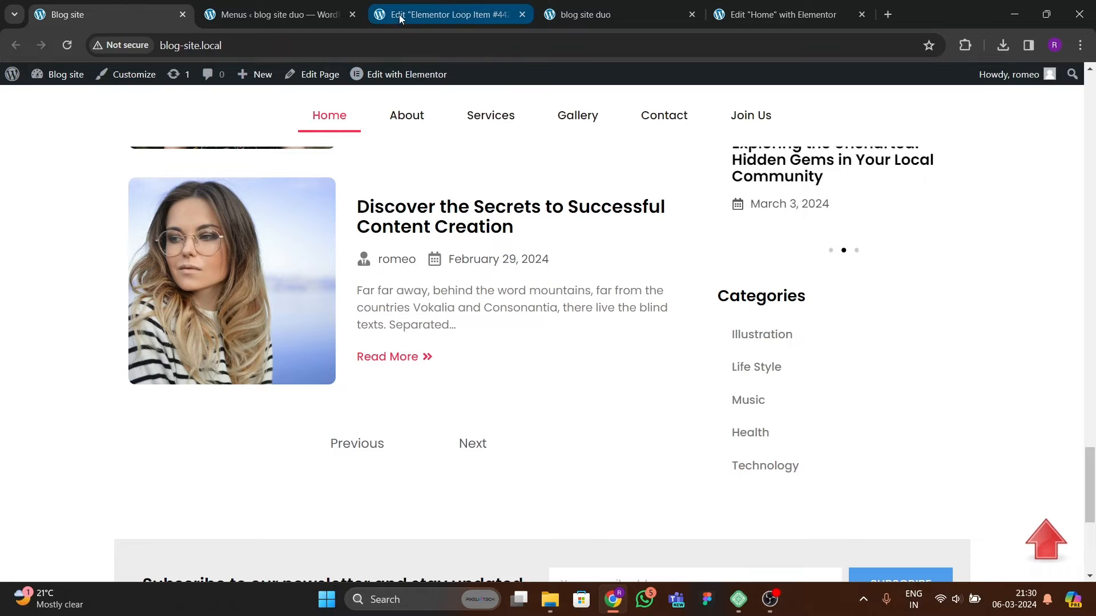
Step: Create a new WordPress menu named sidebar categories menu
left_click(309, 14)
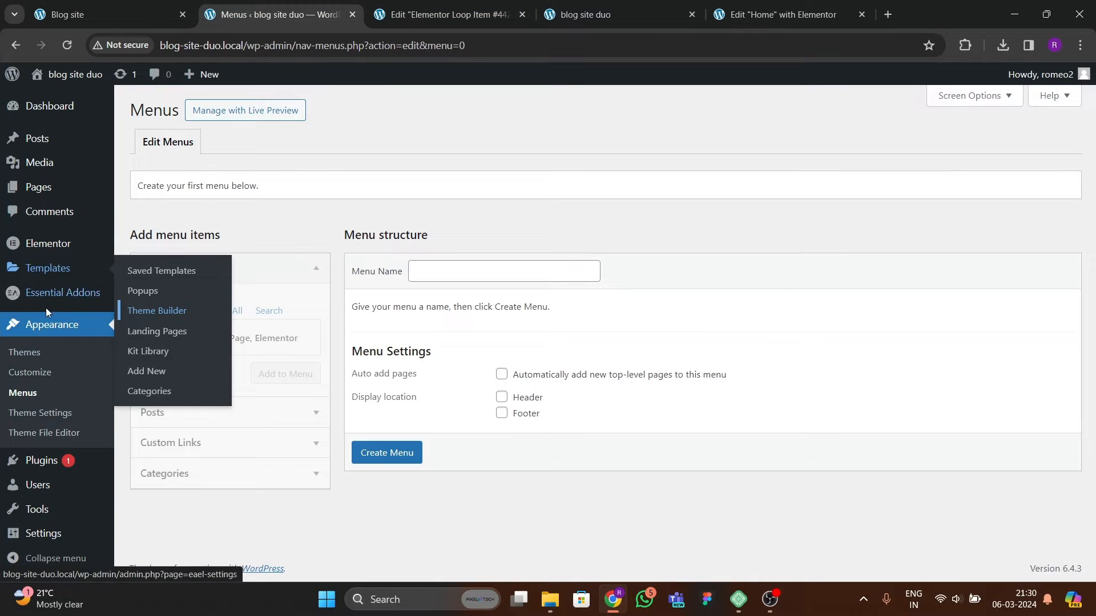
left_click(35, 393)
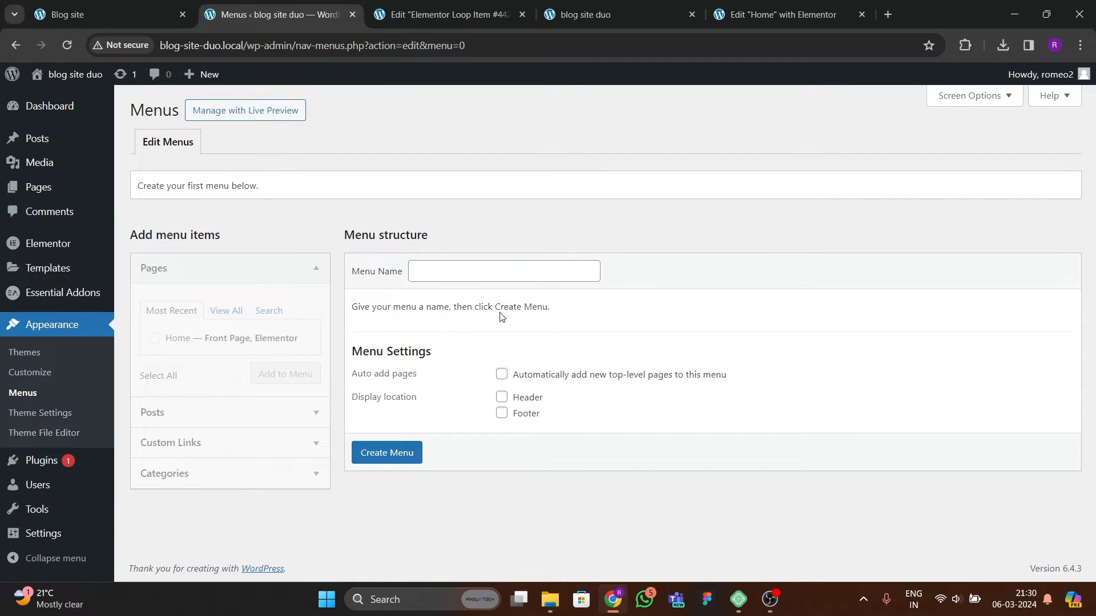
left_click(452, 273)
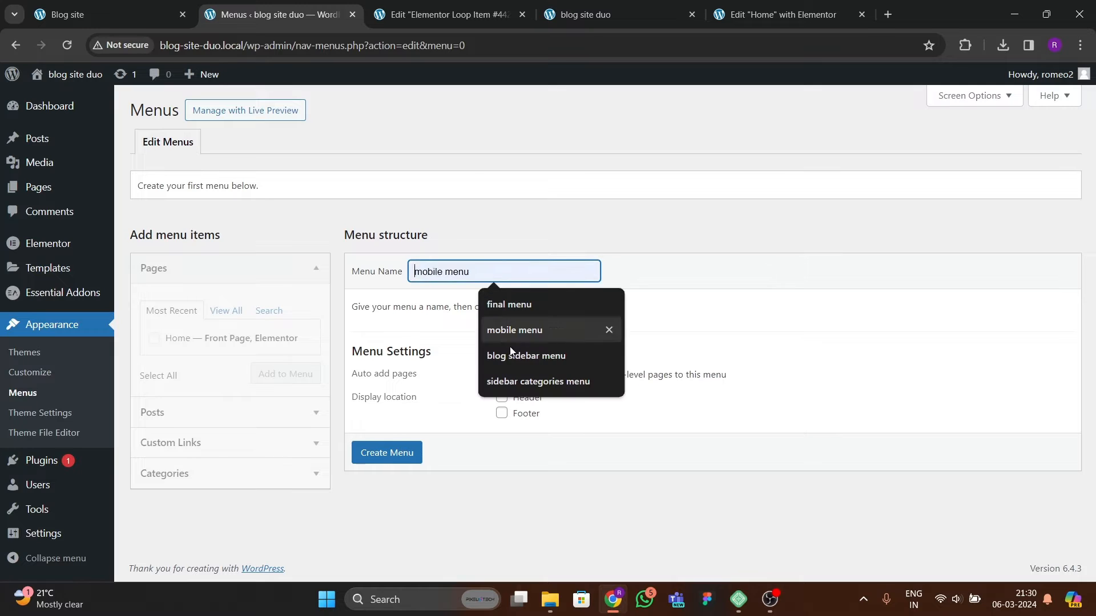
left_click(520, 378)
left_click(391, 452)
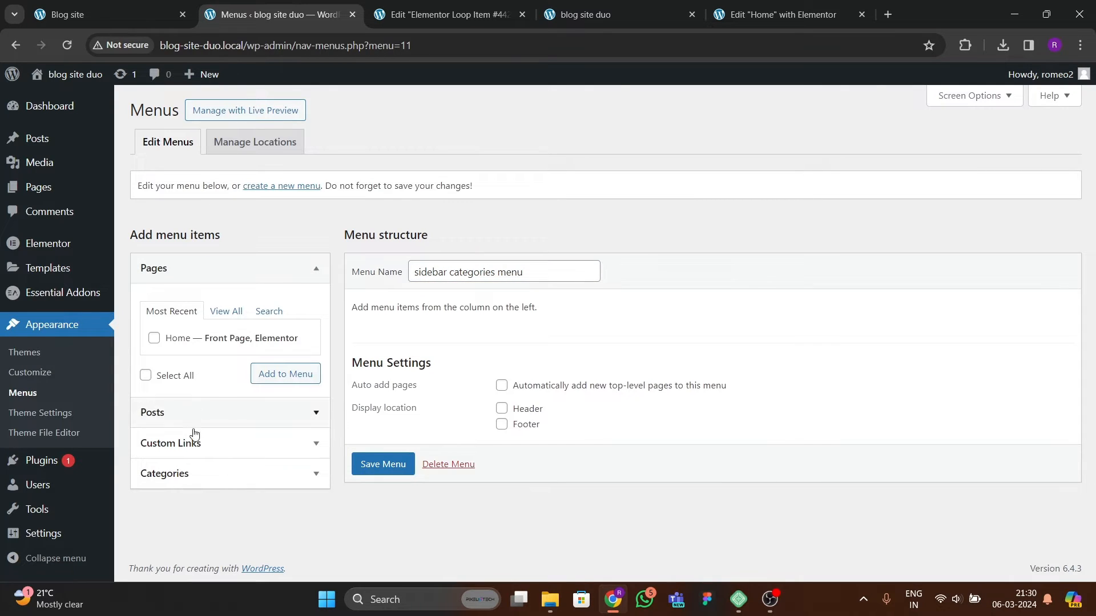
Step: Add the Illustration, Life Style, Music, Technology, Health and Entertainment categories to the menu and save it
left_click(207, 473)
scroll(214, 452, "down", 2)
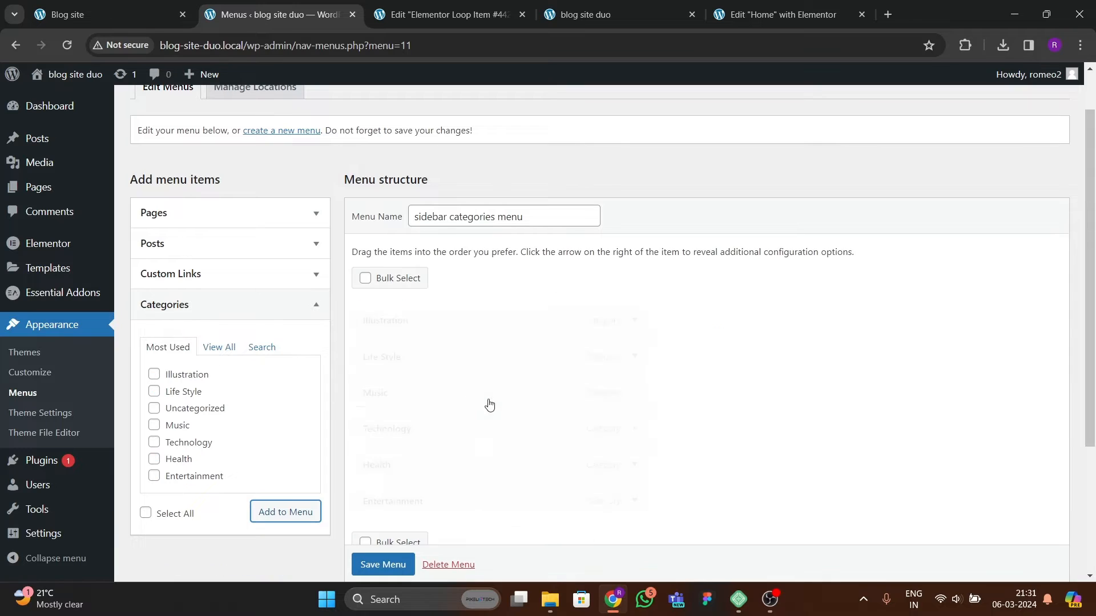
scroll(512, 402, "down", 2)
scroll(512, 403, "down", 2)
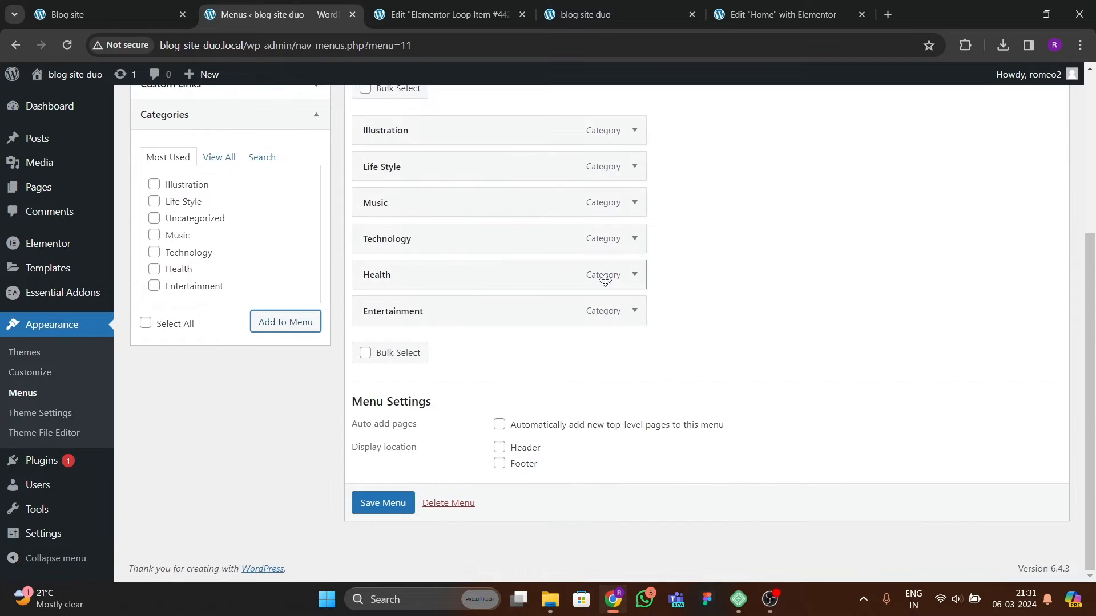
scroll(531, 343, "up", 3)
left_click(397, 552)
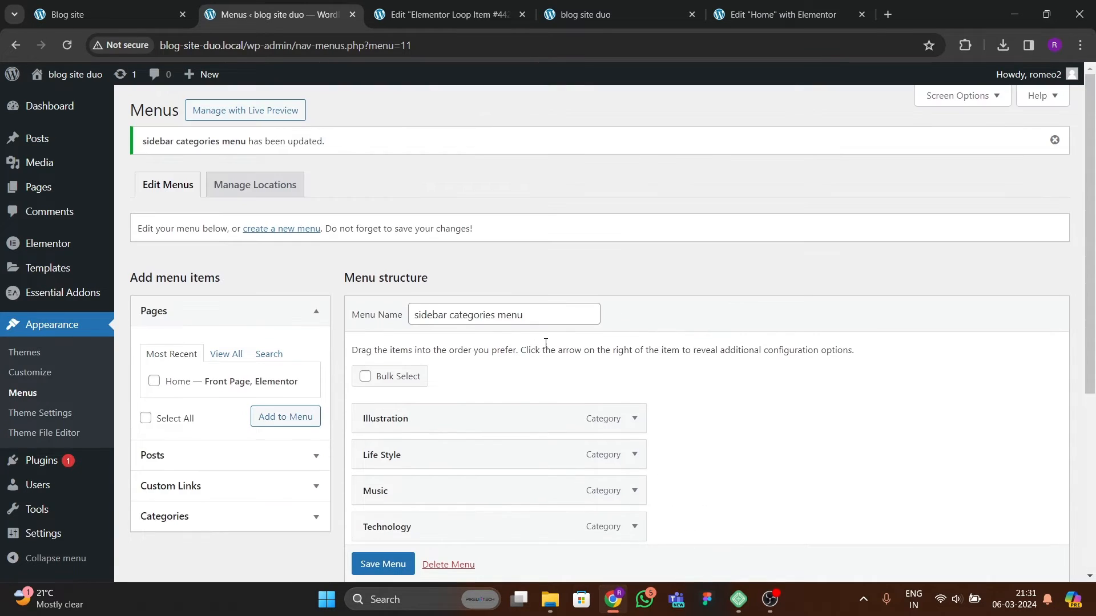
Step: Reload the homepage editor and review the reference site's sidebar categories list
left_click(783, 14)
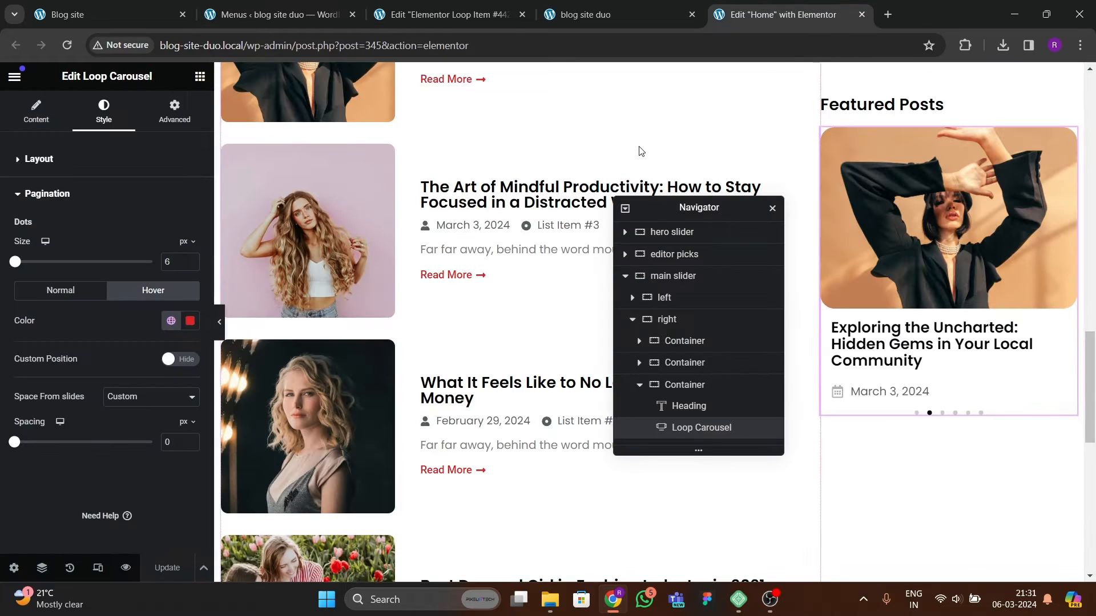
left_click(68, 45)
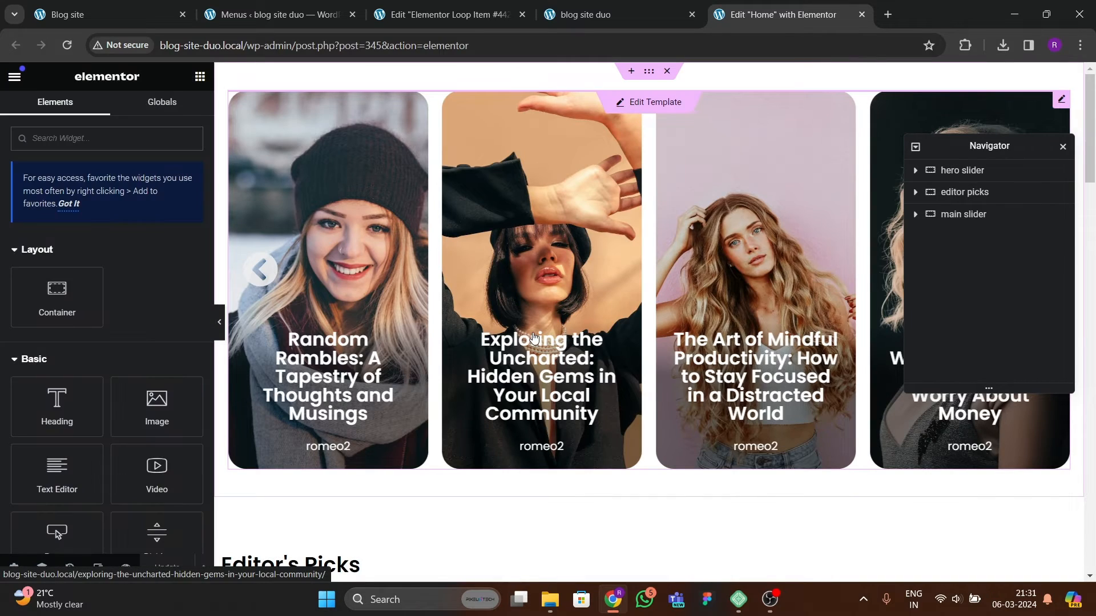
scroll(679, 359, "down", 17)
left_click_drag(998, 151, 543, 199)
key("ctrl+1")
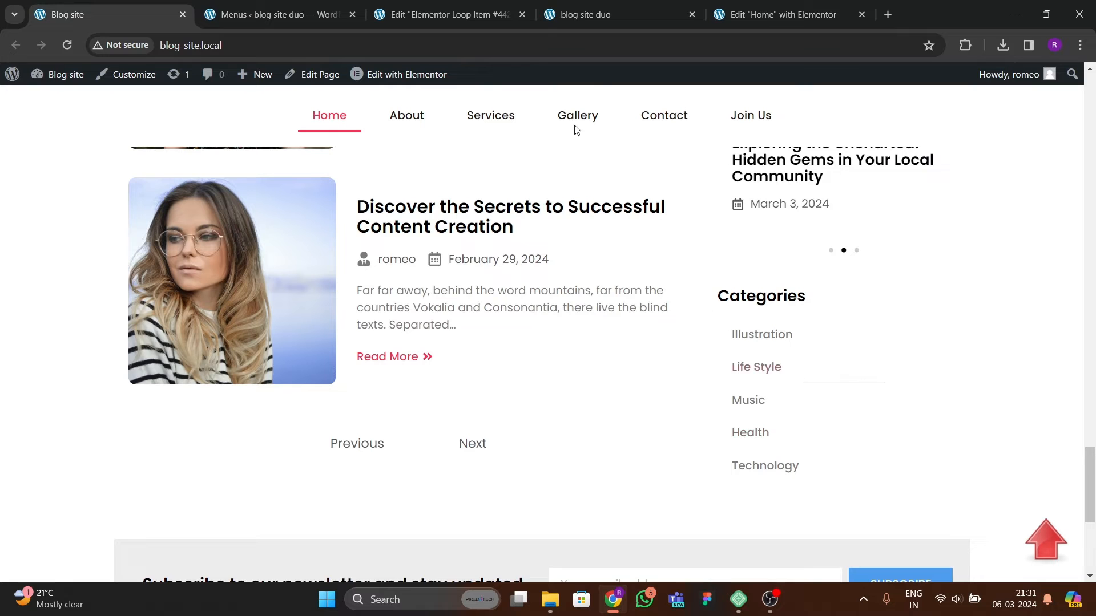
left_click(741, 21)
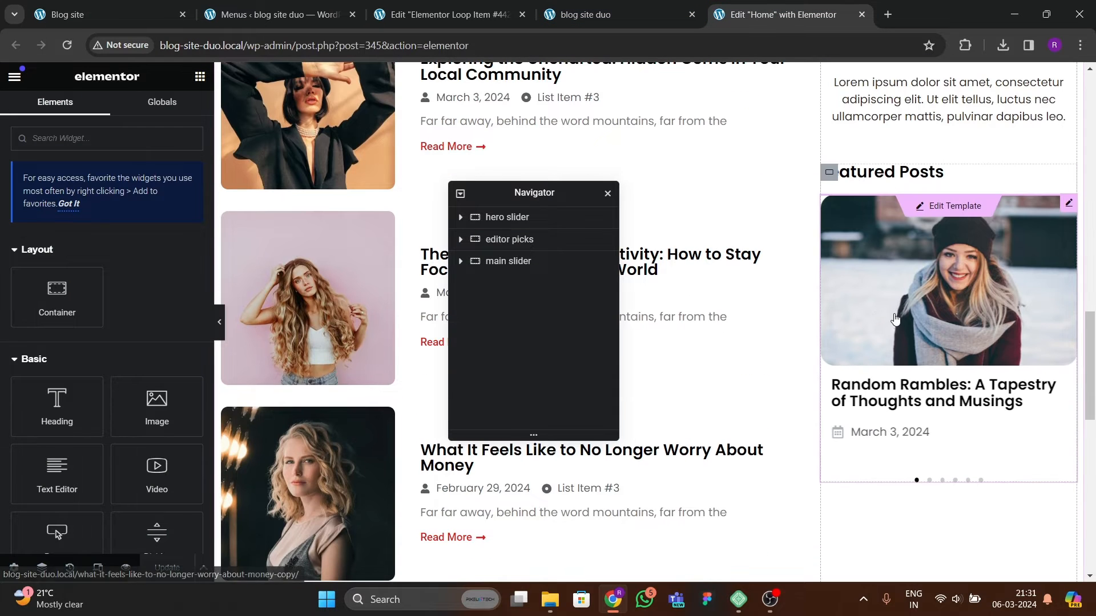
Step: Add a new container below the featured posts container in the right sidebar column
left_click(461, 261)
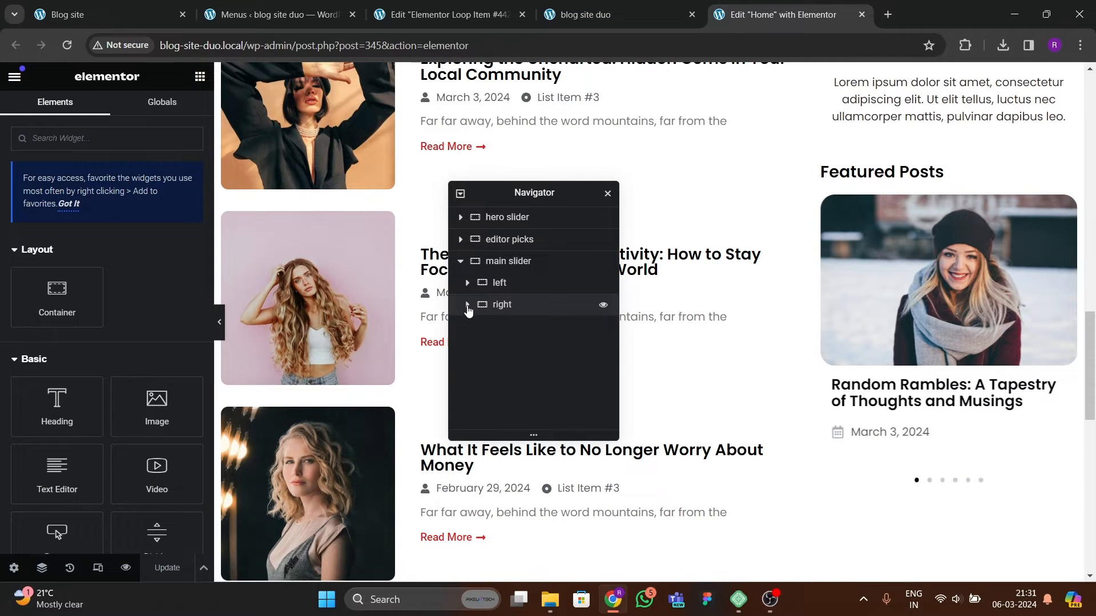
left_click(467, 306)
right_click(519, 371)
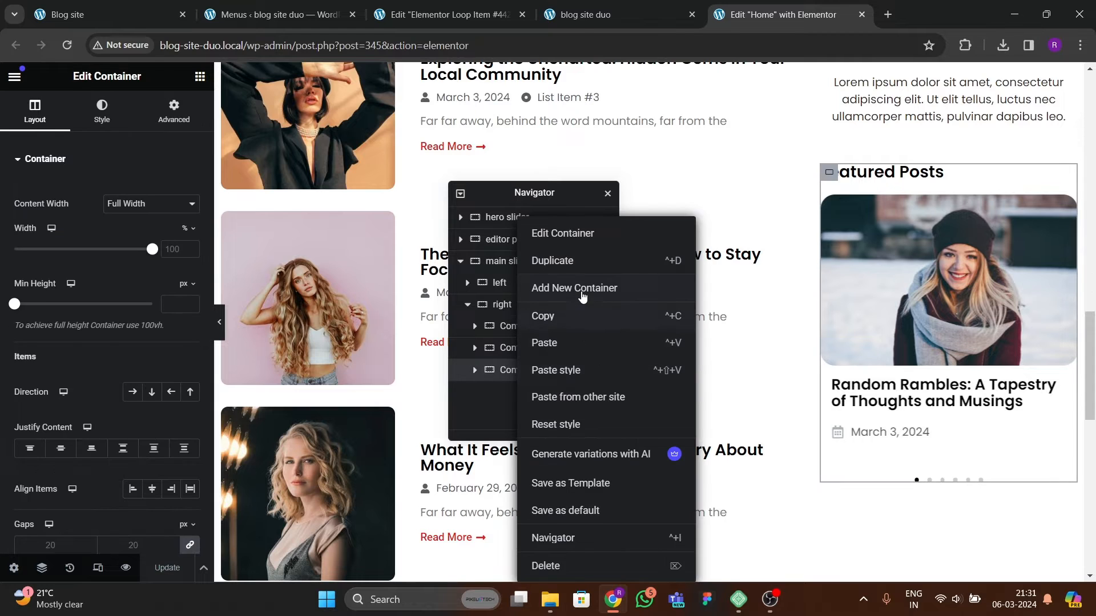
left_click(581, 295)
scroll(914, 422, "down", 4)
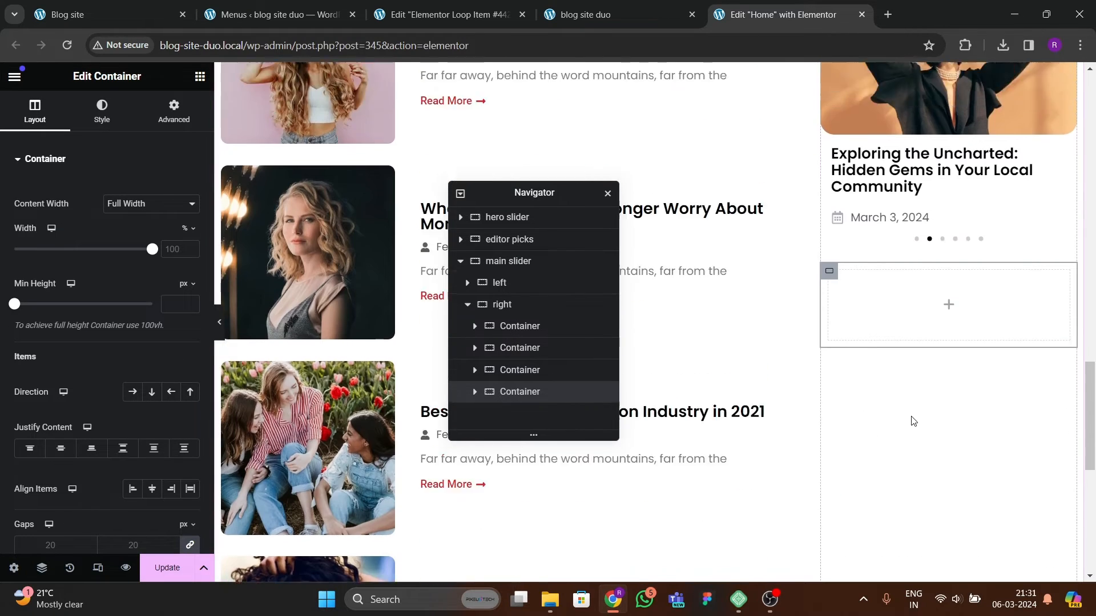
Step: Set the new container's padding to 0 on all sides
scroll(913, 421, "up", 3)
left_click(174, 109)
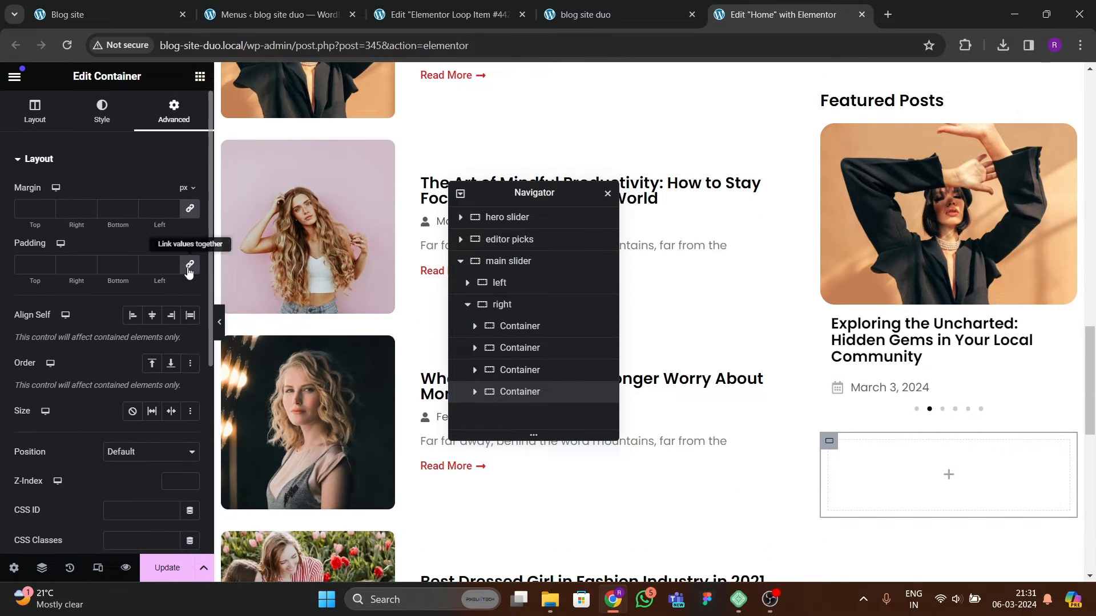
left_click(189, 266)
Step: Copy the Featured Posts heading and paste it into the new container
scroll(900, 247, "up", 2)
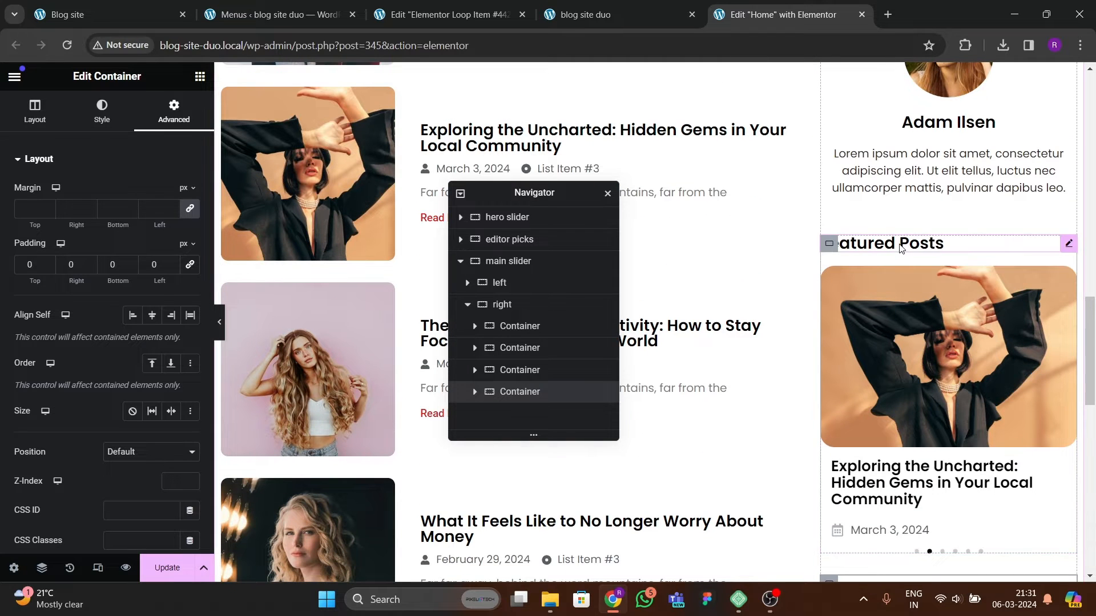
right_click(900, 247)
key("Escape")
scroll(893, 342, "down", 5)
right_click(895, 341)
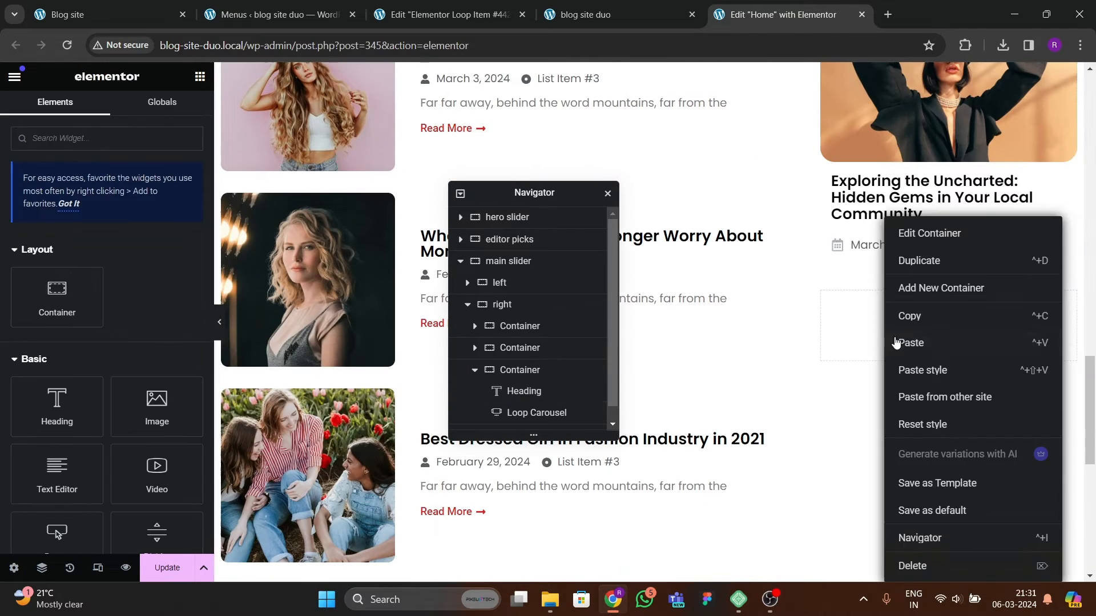
left_click(911, 343)
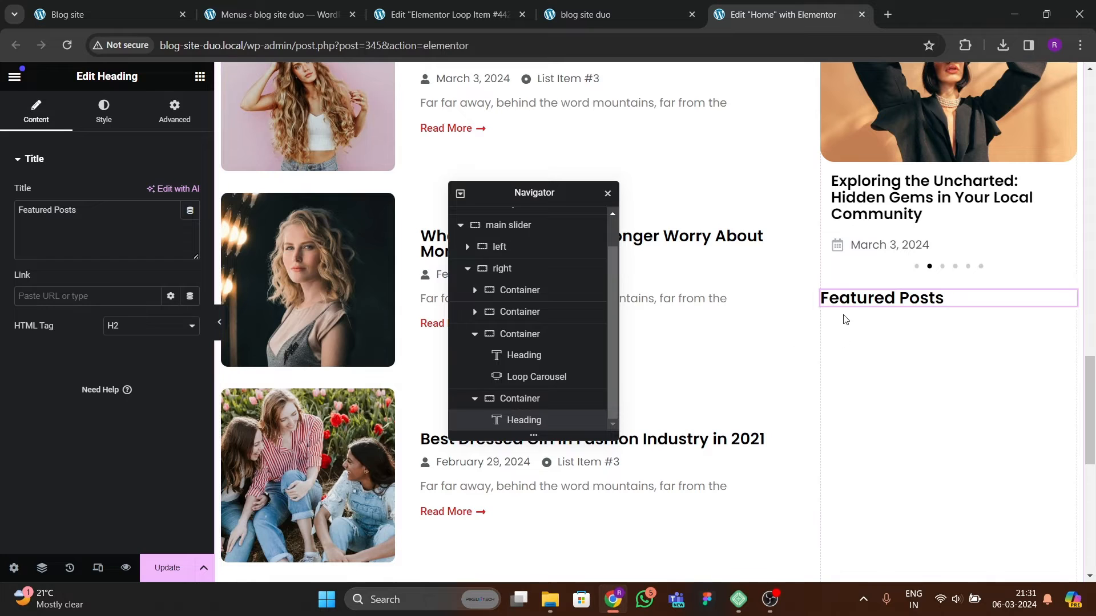
Step: Set the new container's top margin to 30 px
left_click(825, 299)
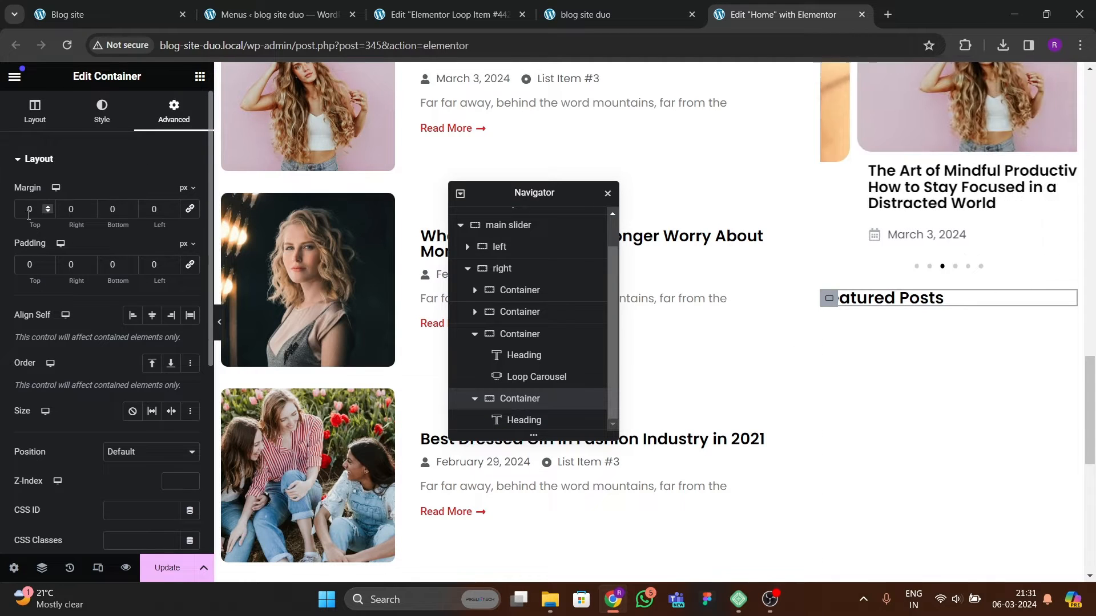
left_click_drag(36, 218, 54, 218)
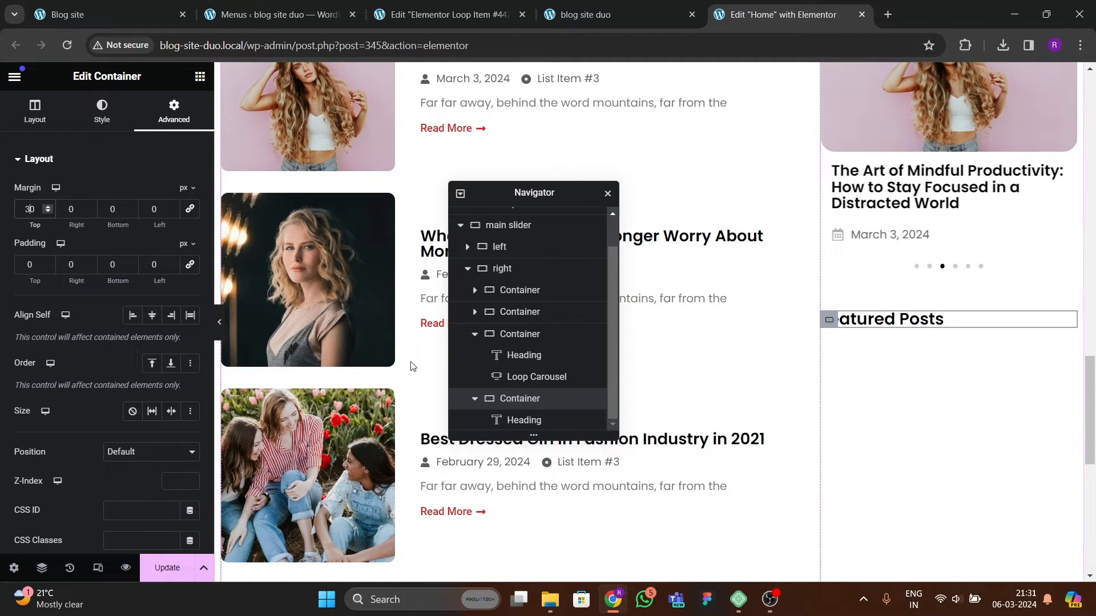
Step: Change the pasted heading's title to Categories
left_click(954, 321)
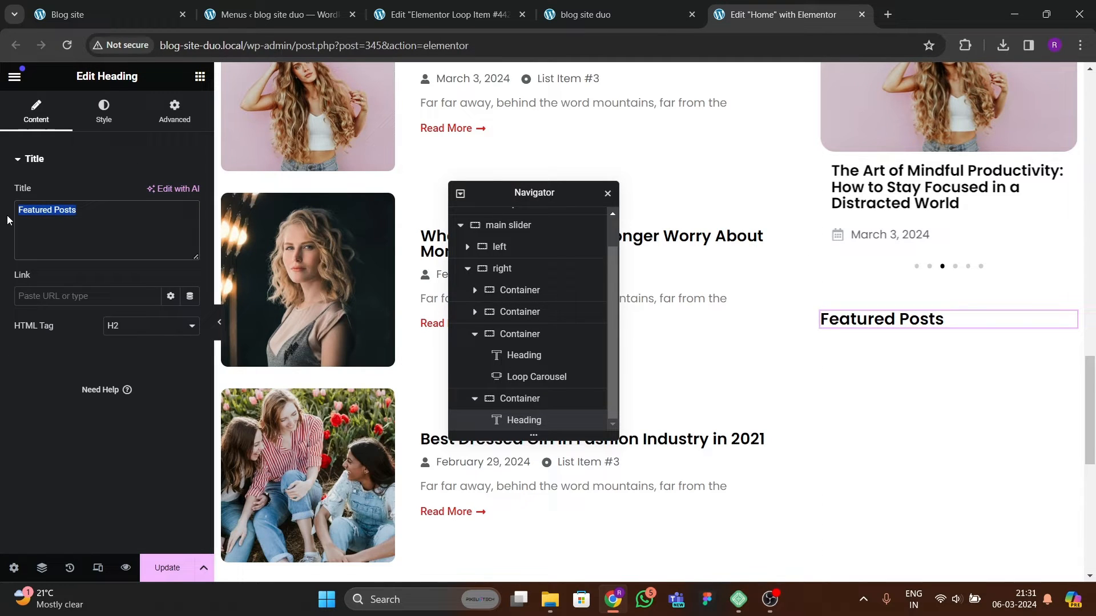
type("Categro")
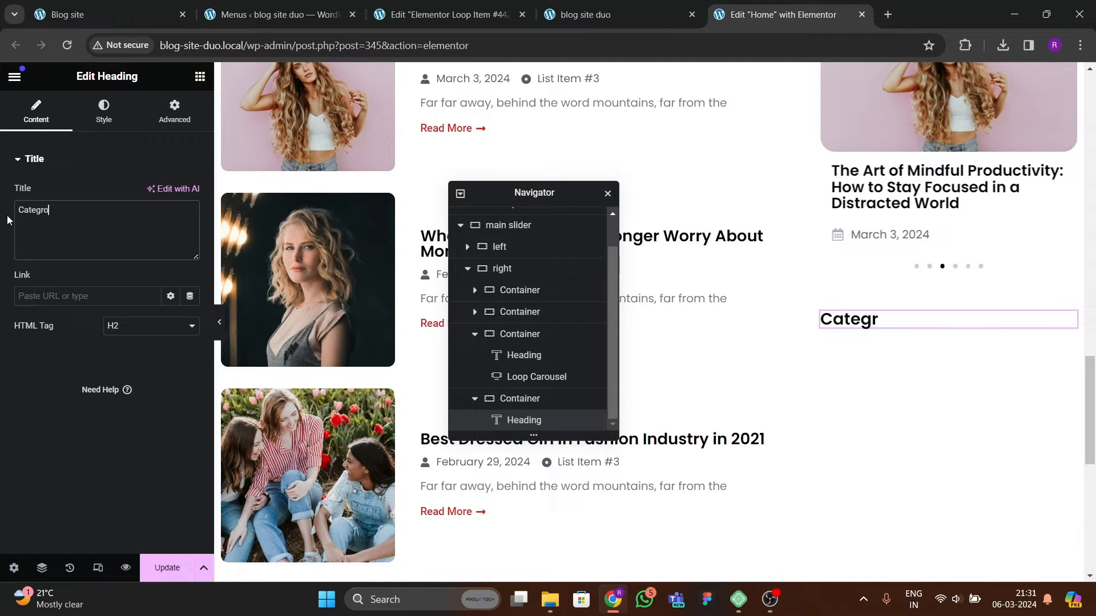
key("BackSpace")
key("BackSpace")
type("ories")
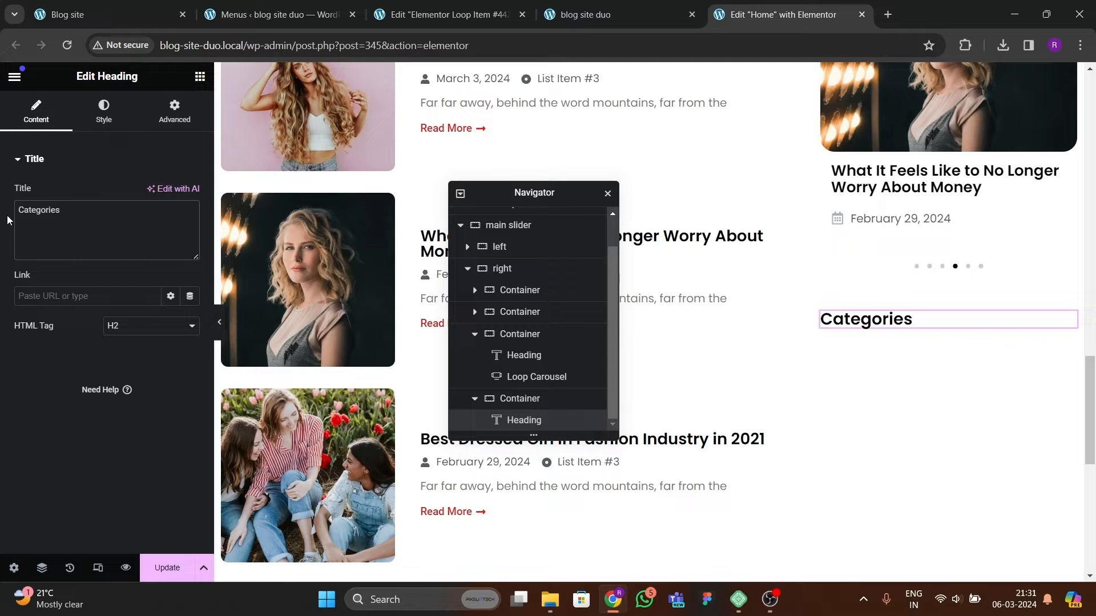
Step: Compare the editor with the reference site's categories list and the loop item template
left_click(63, 14)
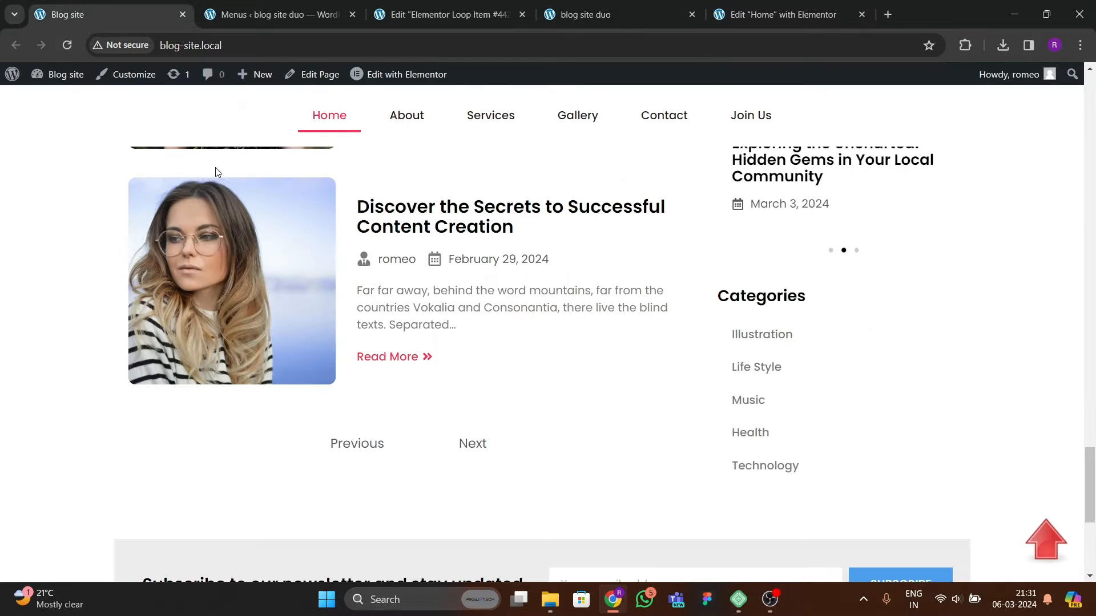
left_click(382, 16)
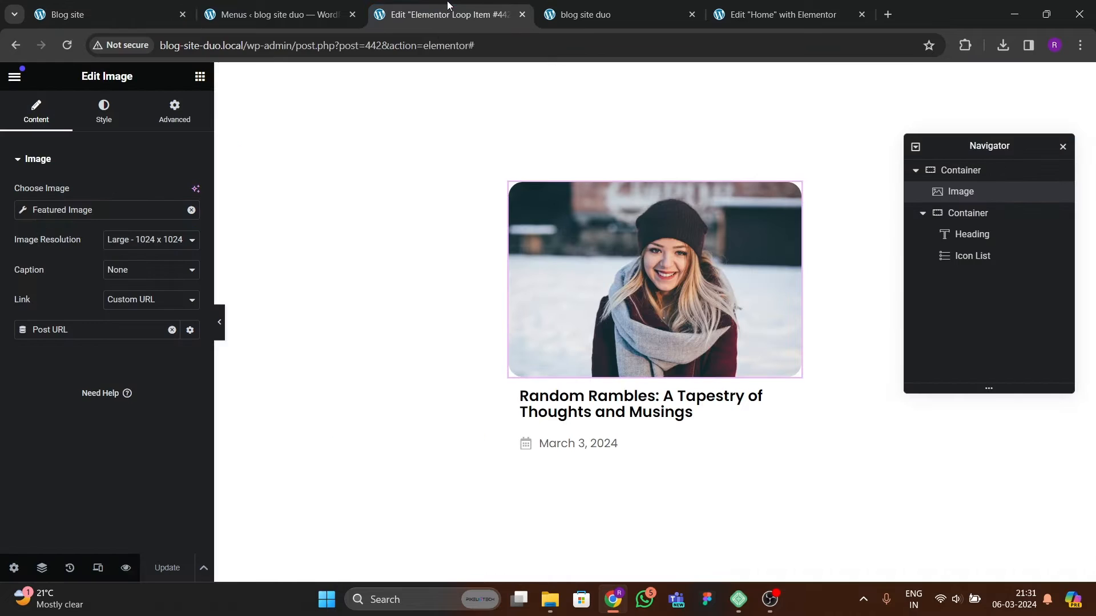
left_click(745, 17)
Step: Add a WordPress Menu widget showing the sidebar categories menu under the Categories heading and set its layout to Vertical
left_click(200, 78)
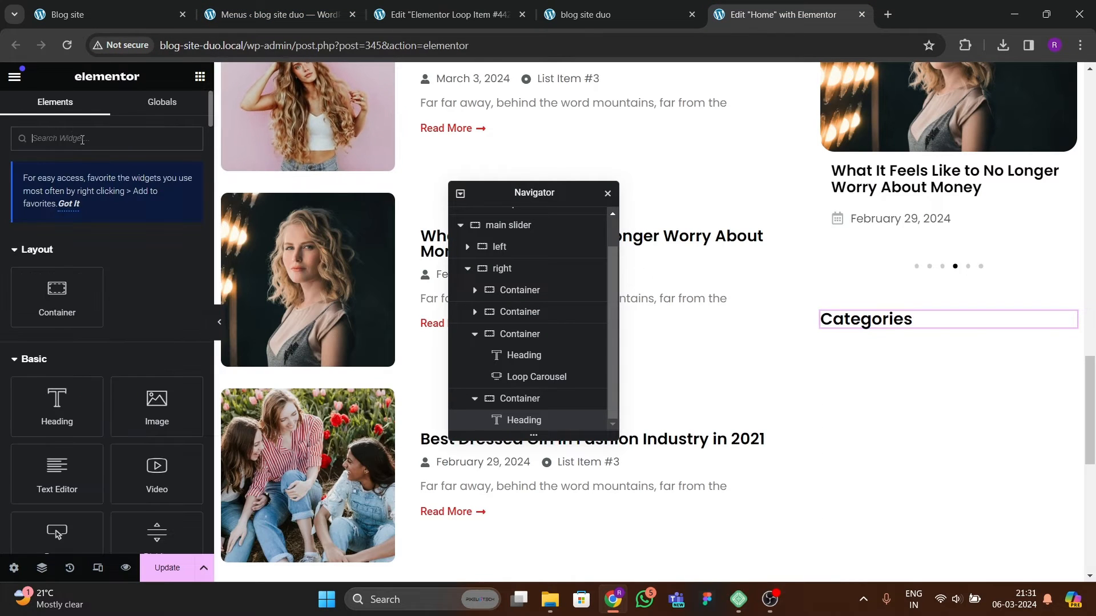
type("menu")
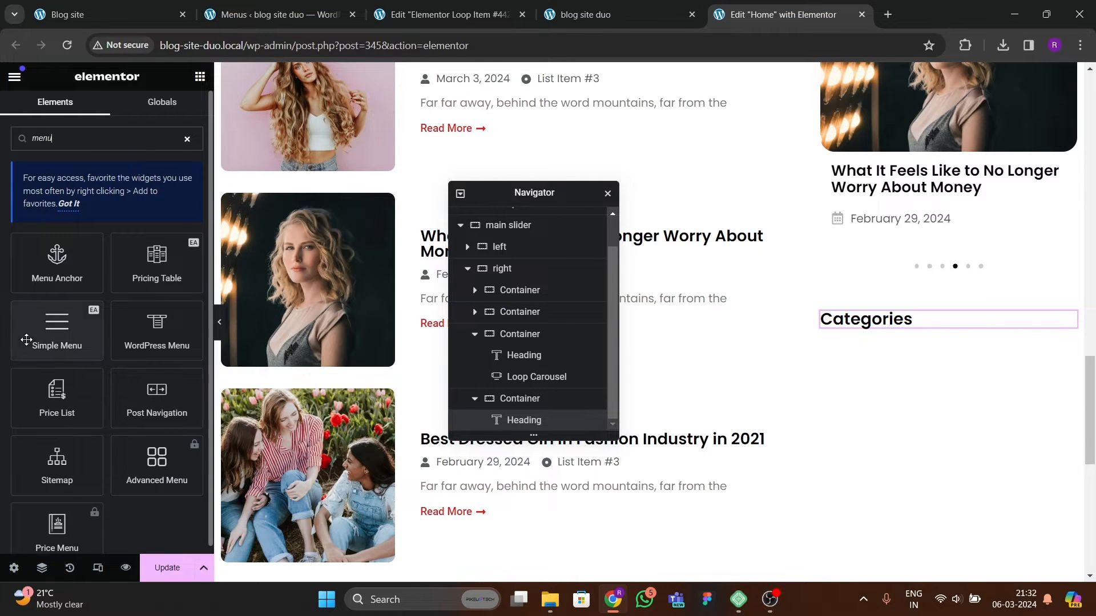
left_click_drag(181, 339, 899, 331)
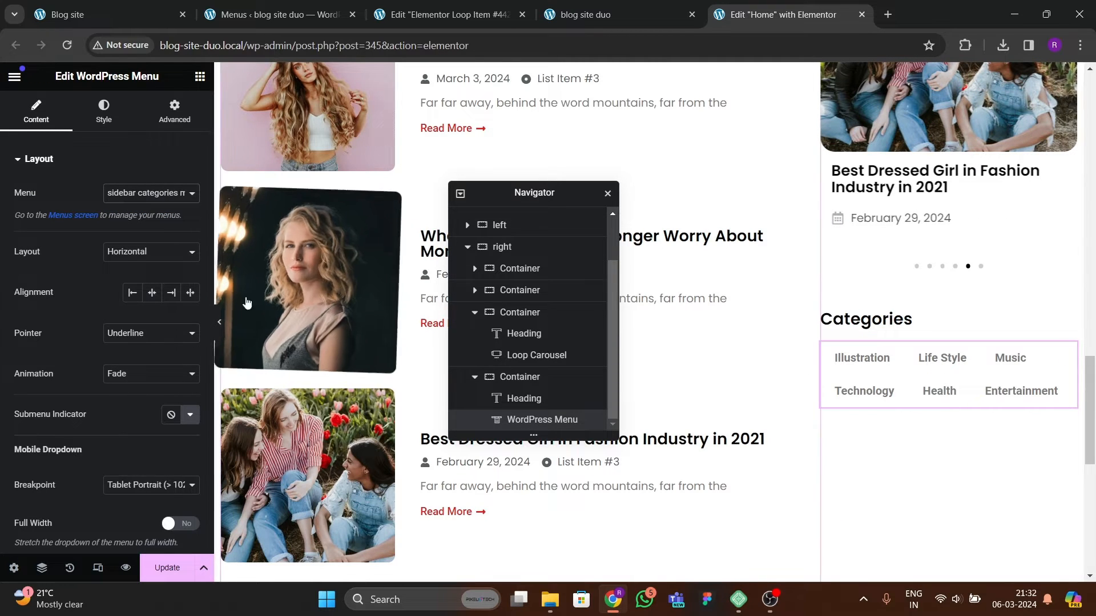
left_click(149, 252)
left_click(137, 276)
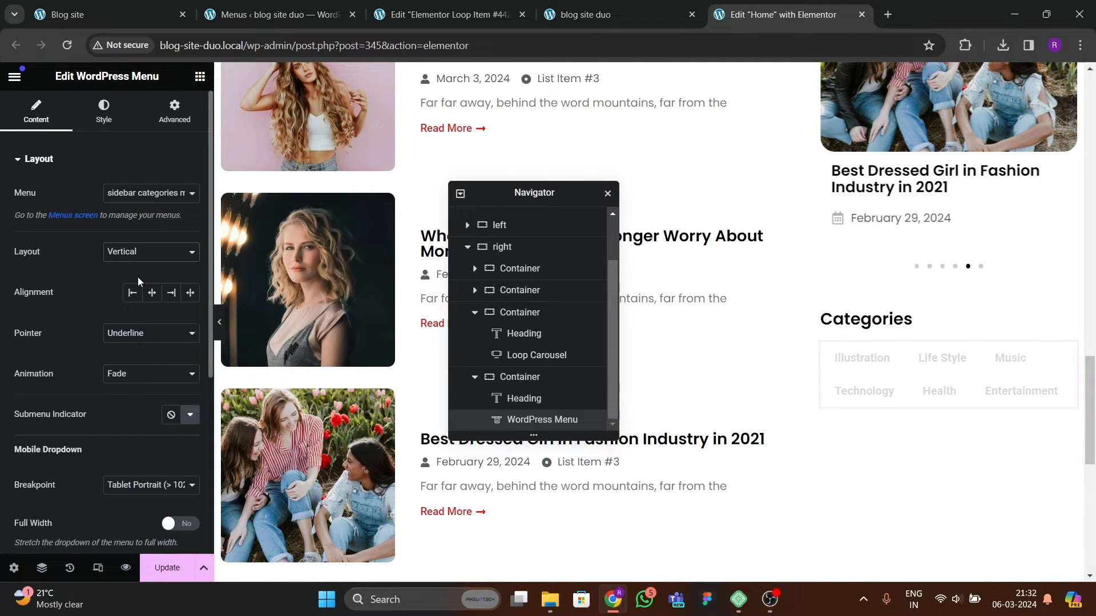
Step: Set the categories menu's pointer to Underline and its animation to Slide
left_click(123, 333)
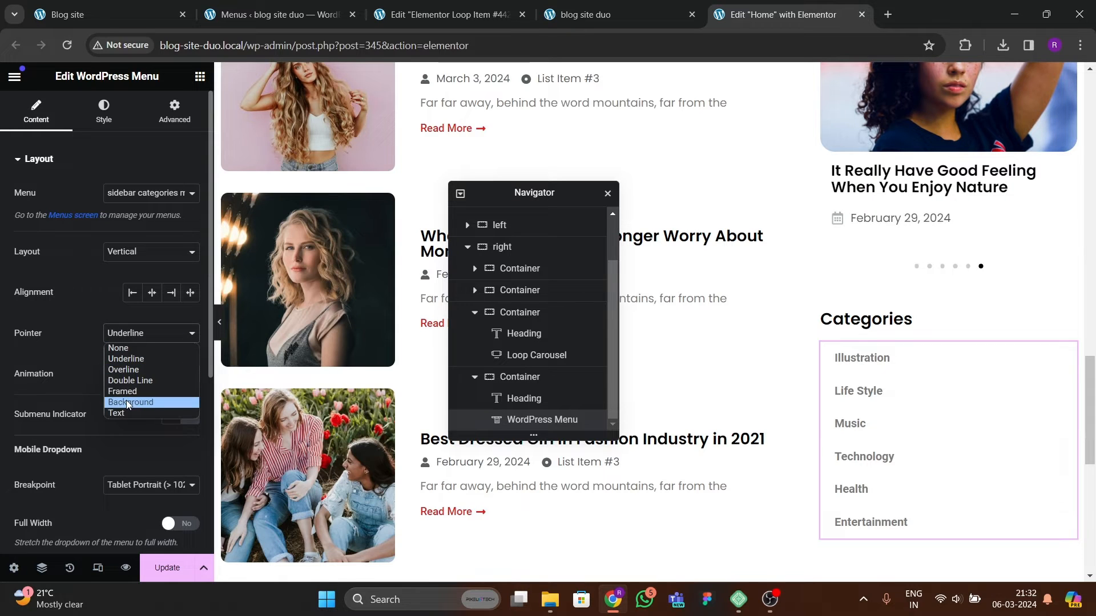
left_click(143, 342)
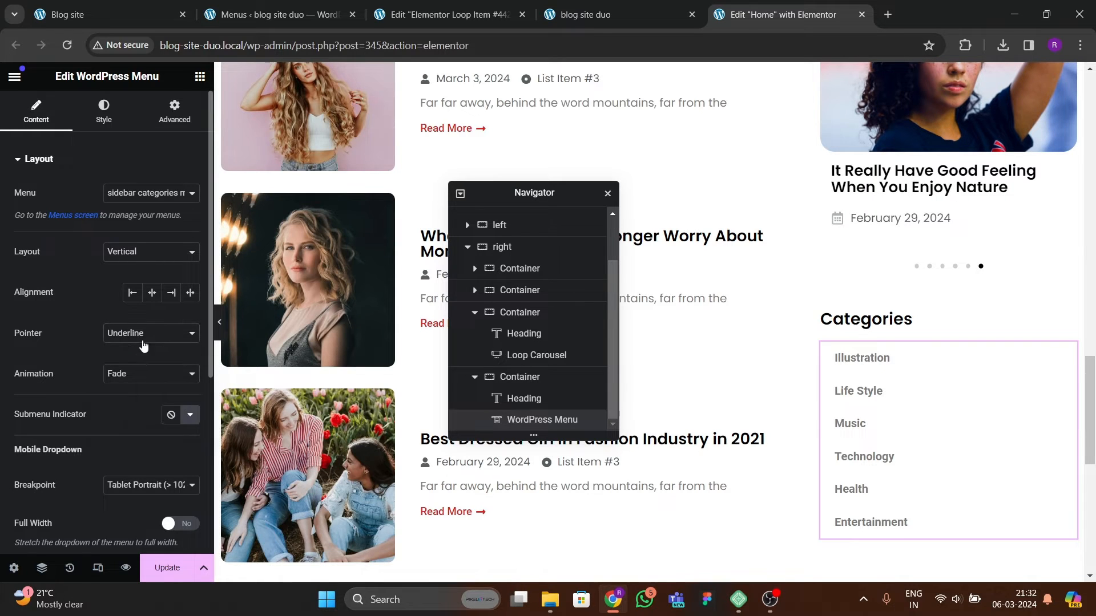
left_click(130, 377)
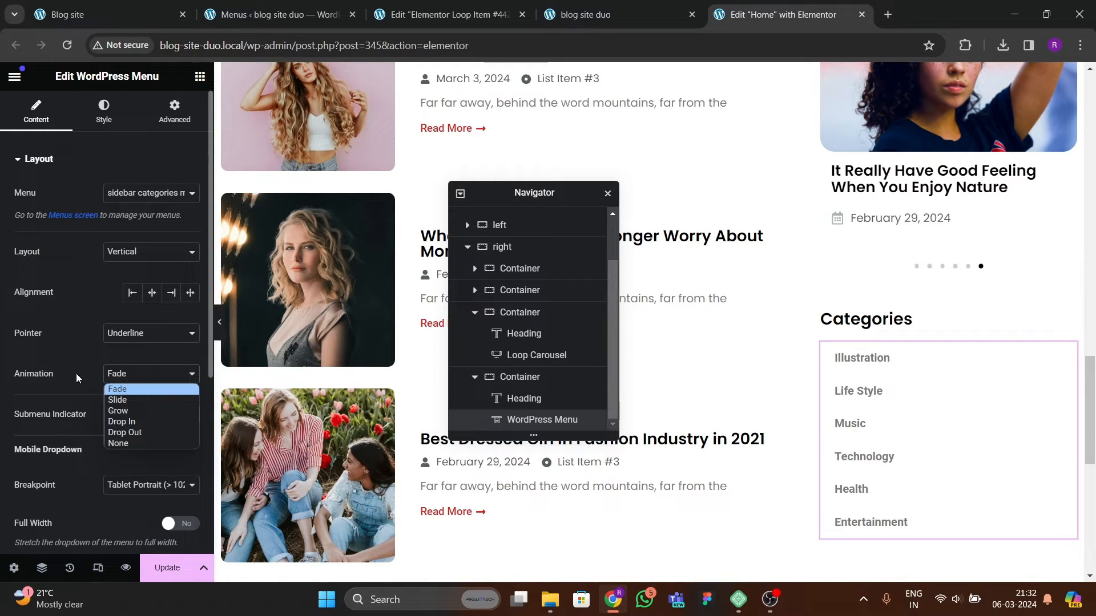
left_click(125, 400)
left_click(129, 411)
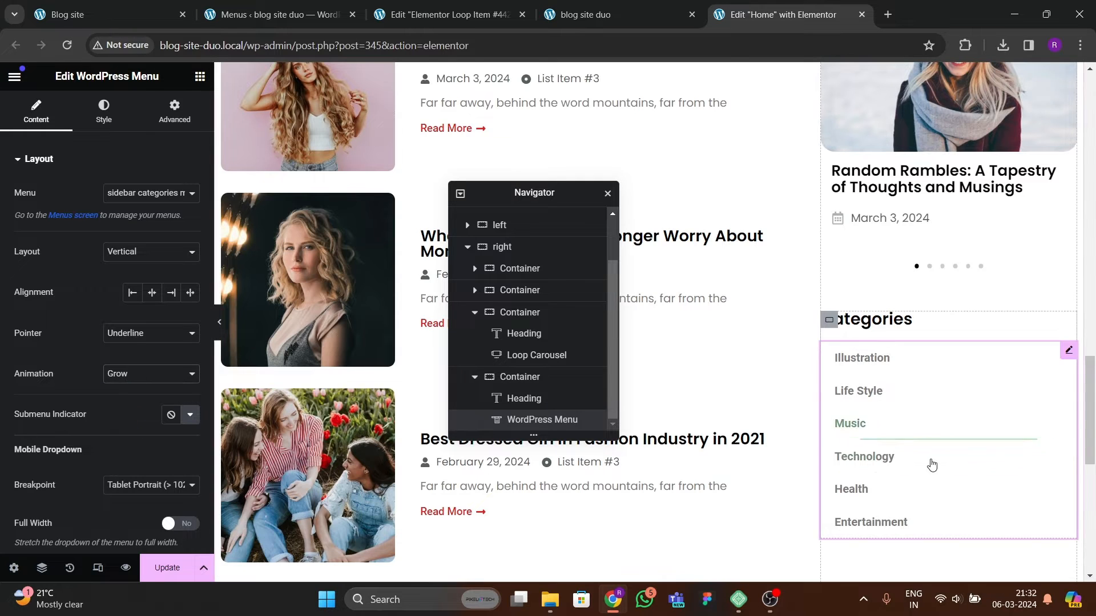
left_click(154, 373)
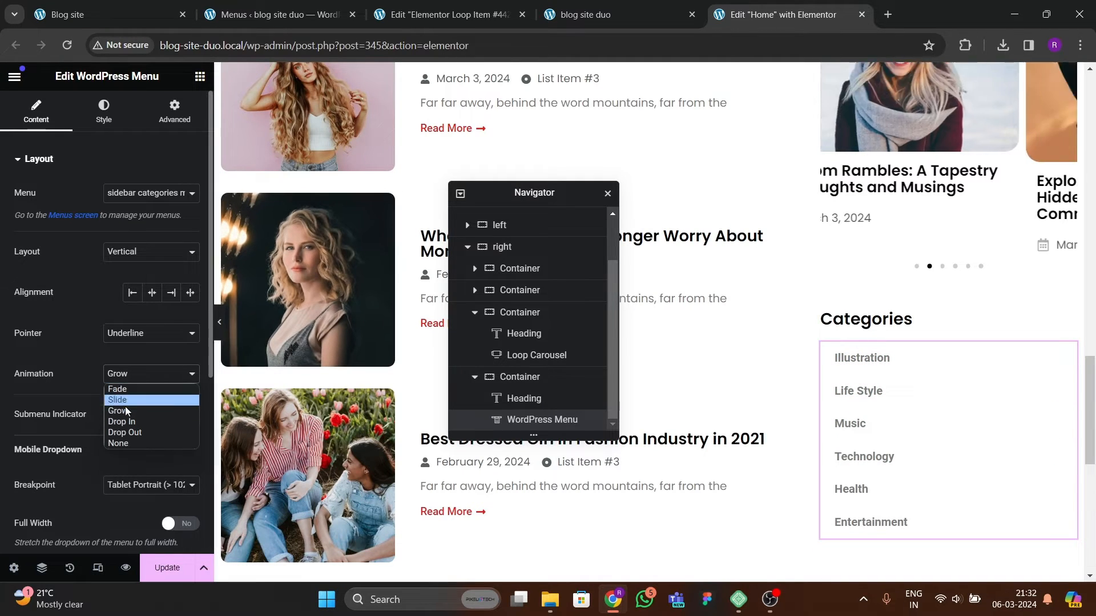
left_click(117, 398)
Step: Set the main menu typography font family to Poppins
scroll(111, 397, "down", 3)
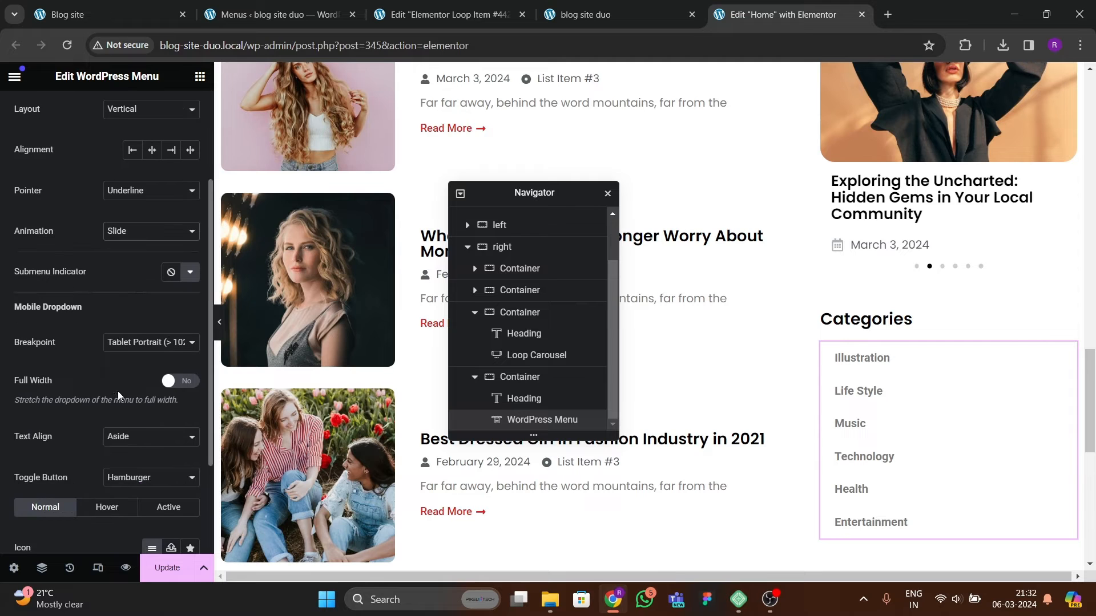
scroll(125, 382, "down", 2)
scroll(117, 385, "up", 3)
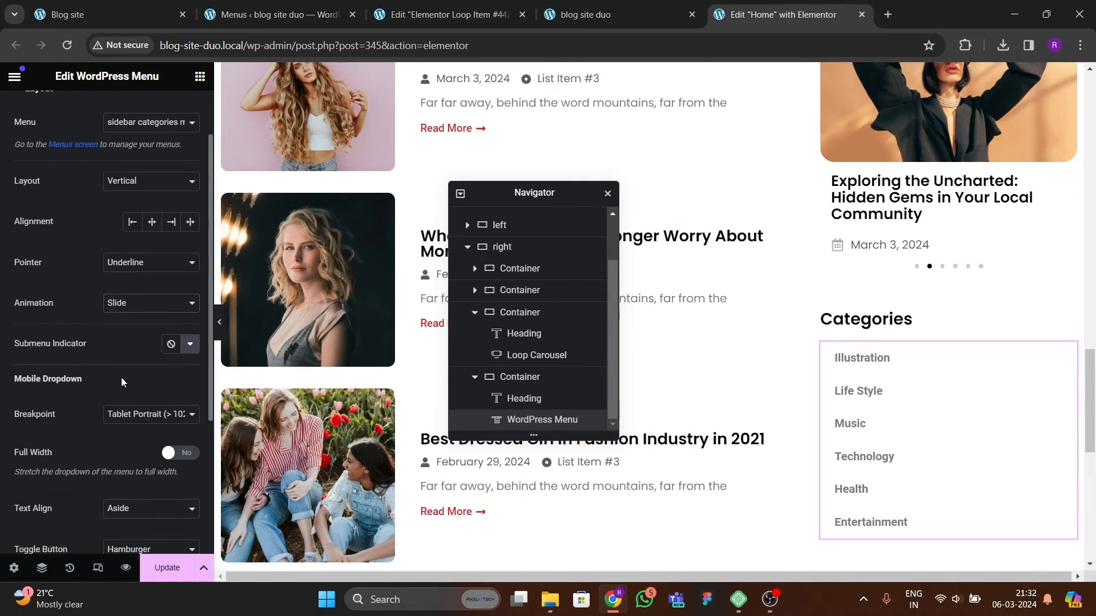
scroll(131, 383, "up", 1)
left_click(103, 110)
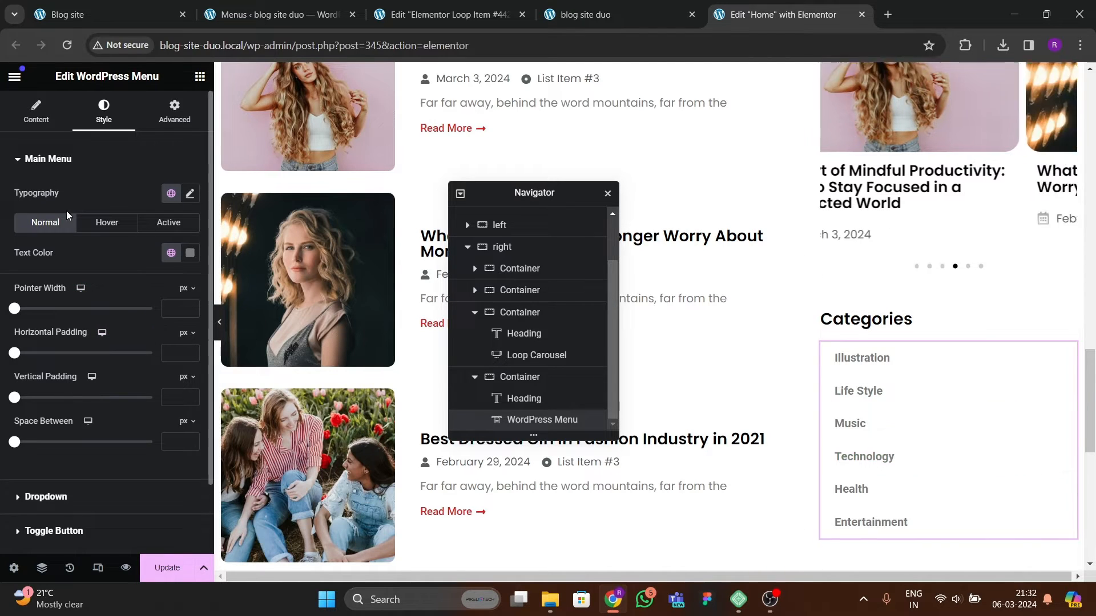
left_click(191, 193)
left_click(108, 263)
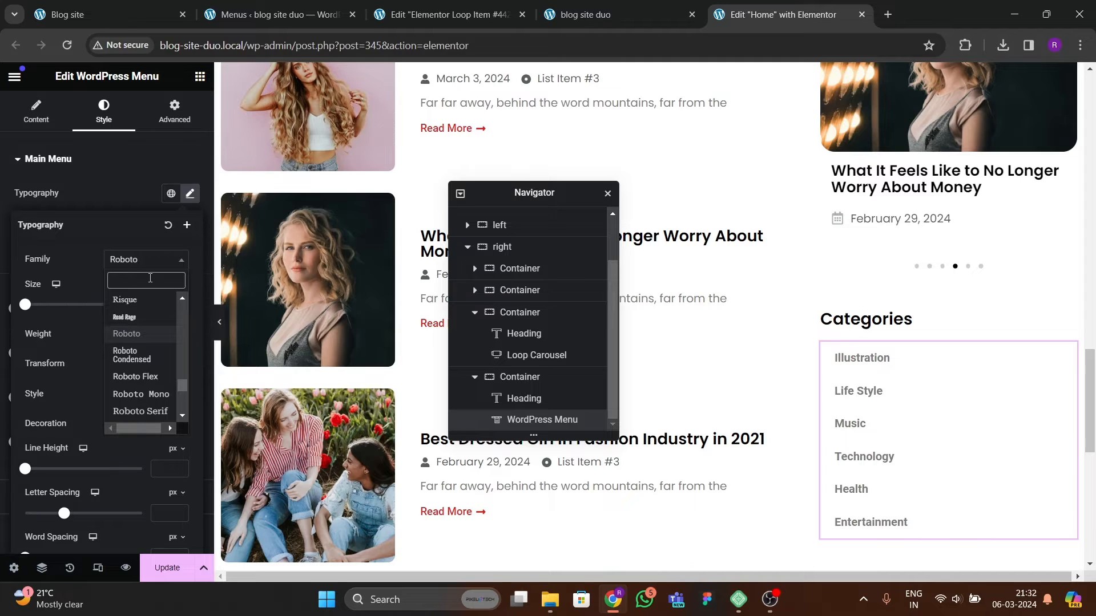
type("poppins")
key("Return")
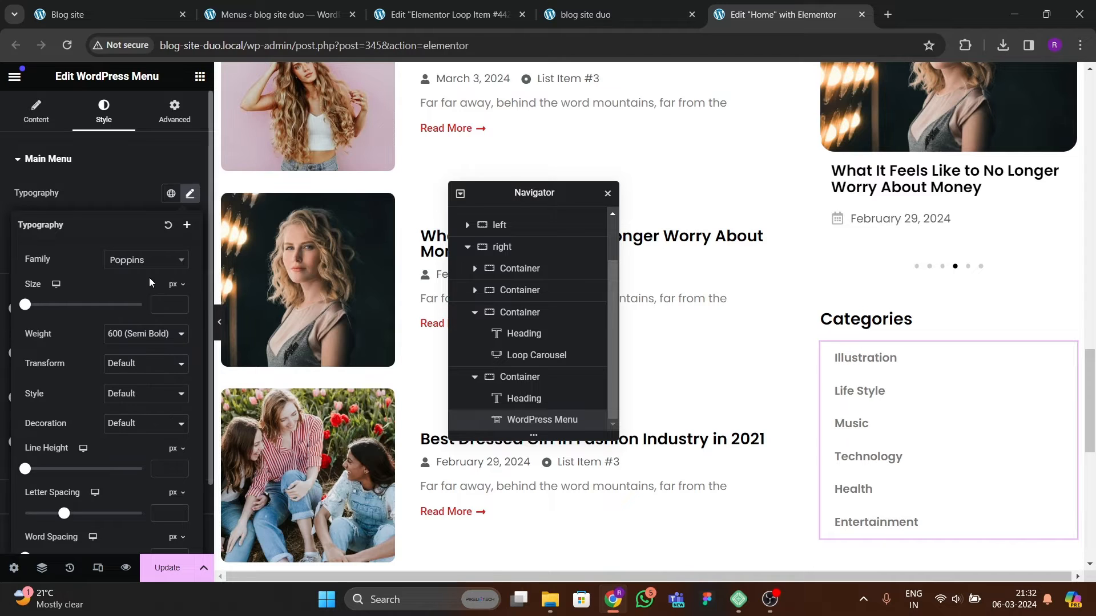
Step: Set the menu font size to 15 px and the weight to 500 (Medium)
left_click(180, 302)
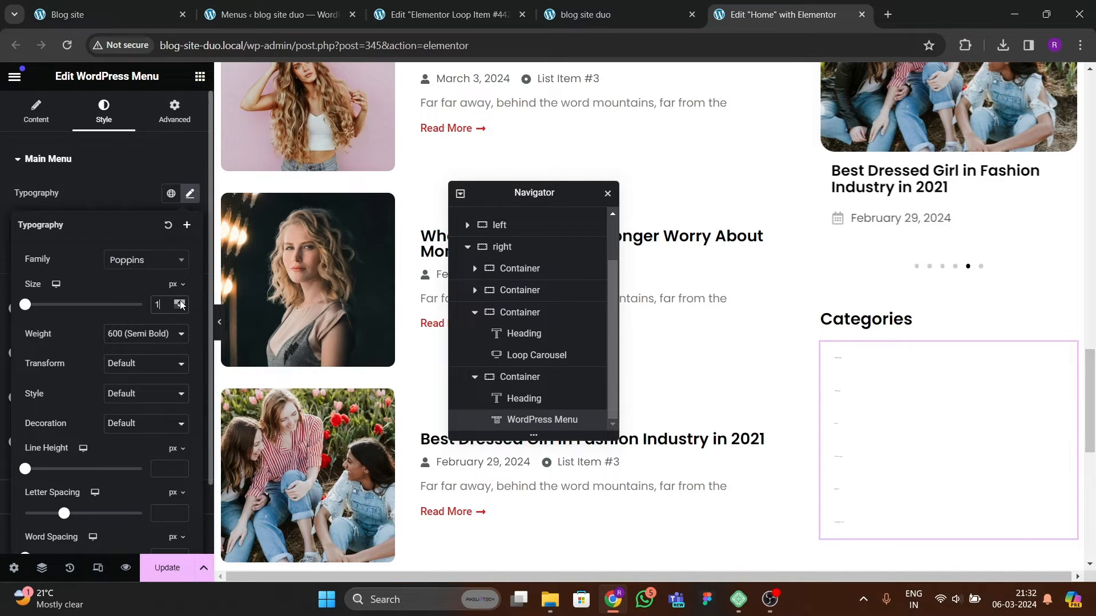
left_click(180, 302)
left_click(181, 303)
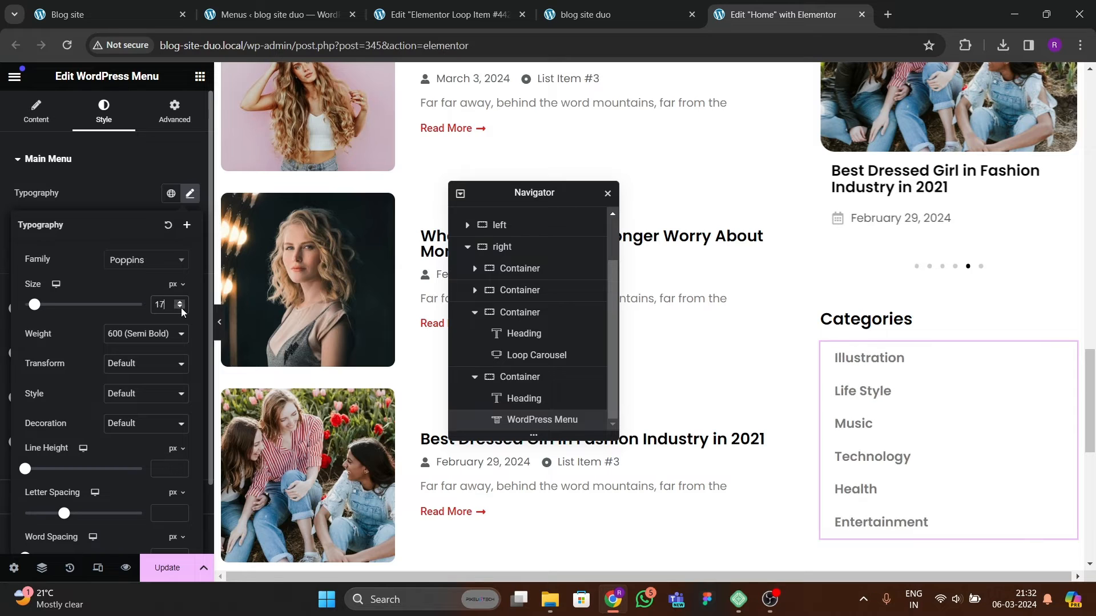
left_click(181, 308)
left_click(181, 308)
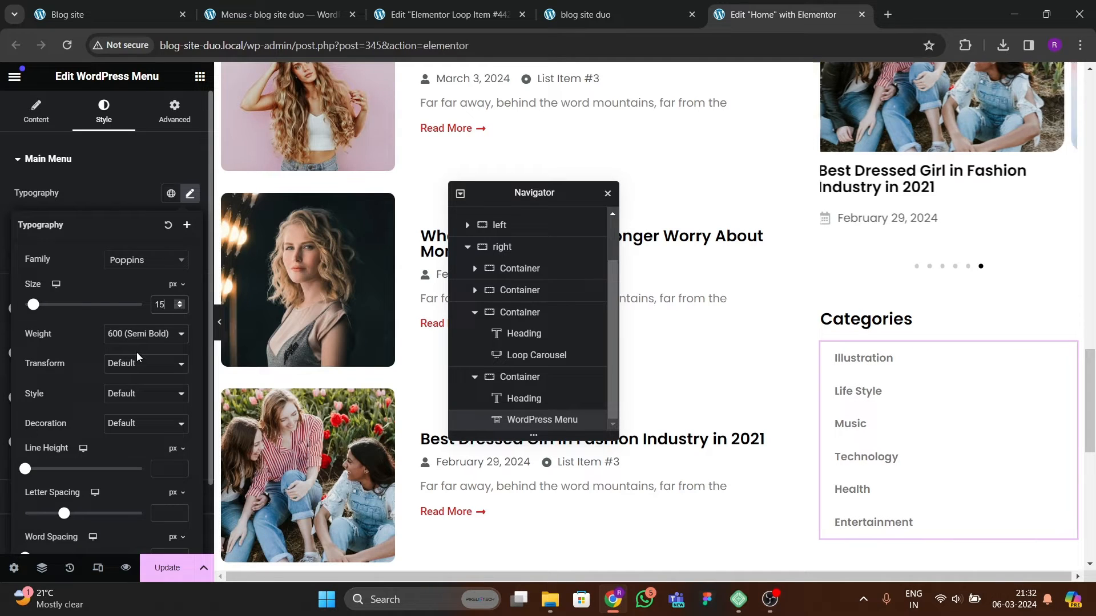
left_click(136, 335)
left_click(135, 390)
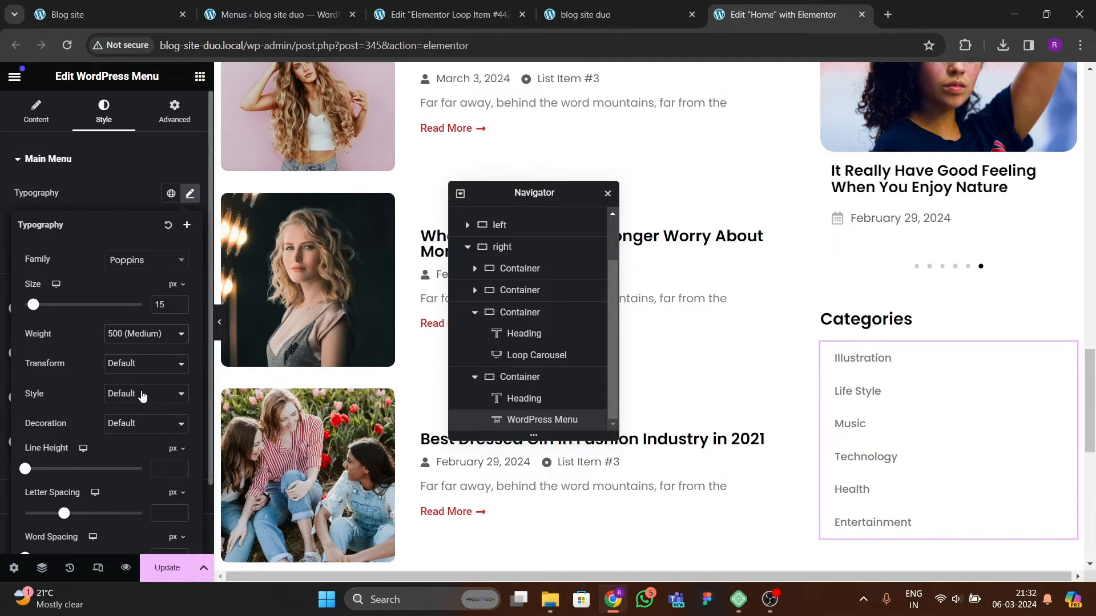
left_click(85, 169)
left_click(54, 194)
left_click(69, 158)
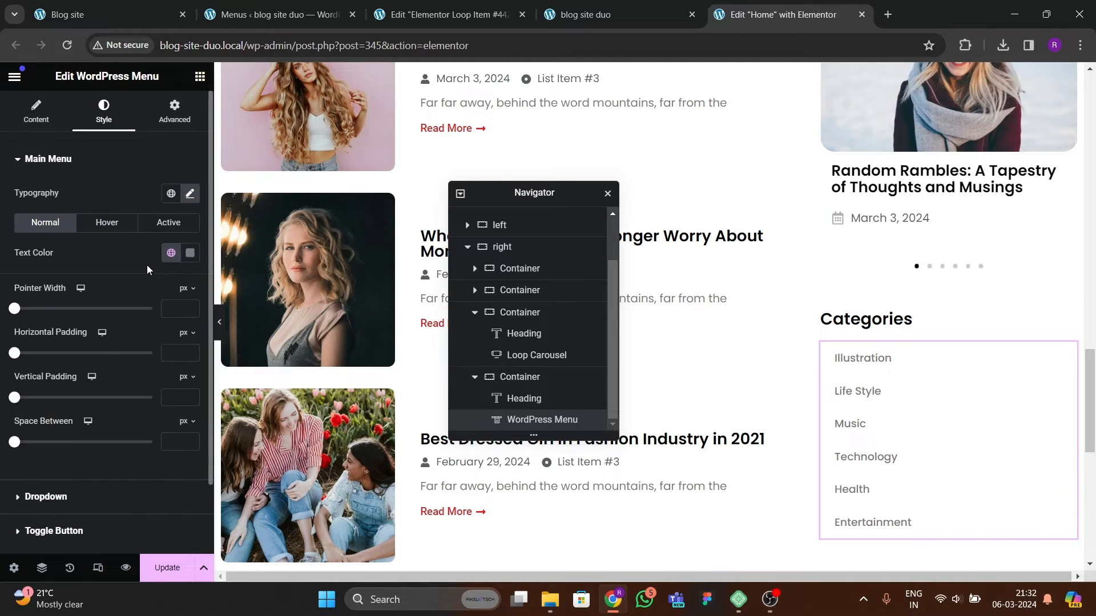
Step: Set the hover text colour and pointer colour of the menu to the theme red global colour
left_click(118, 223)
left_click(171, 253)
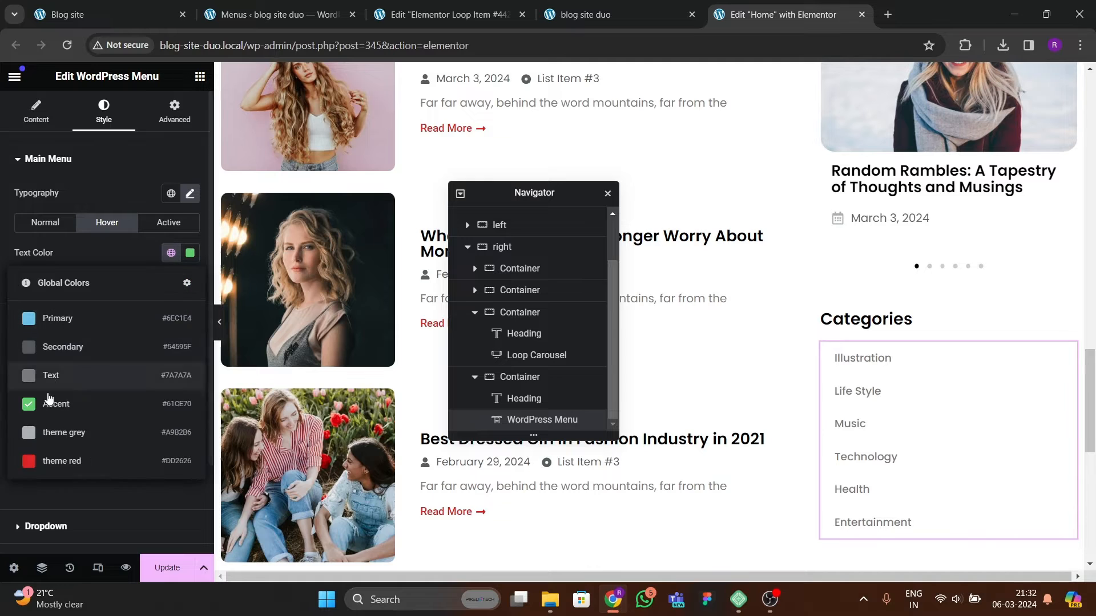
left_click(64, 460)
left_click(171, 284)
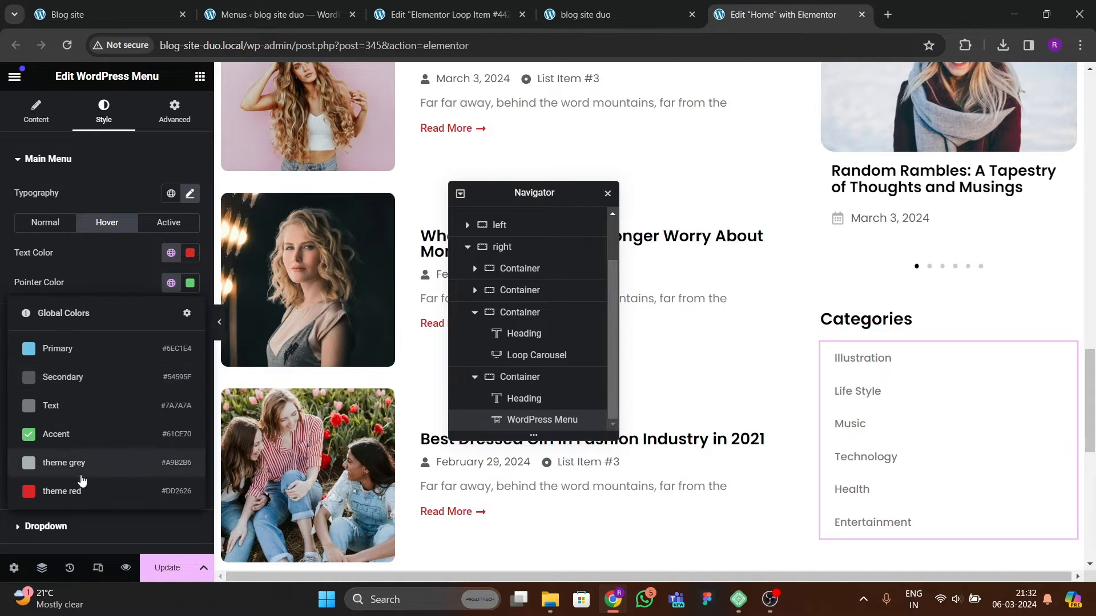
left_click(64, 490)
Step: Set the active text colour and pointer colour of the menu to theme red
left_click(168, 222)
left_click(171, 253)
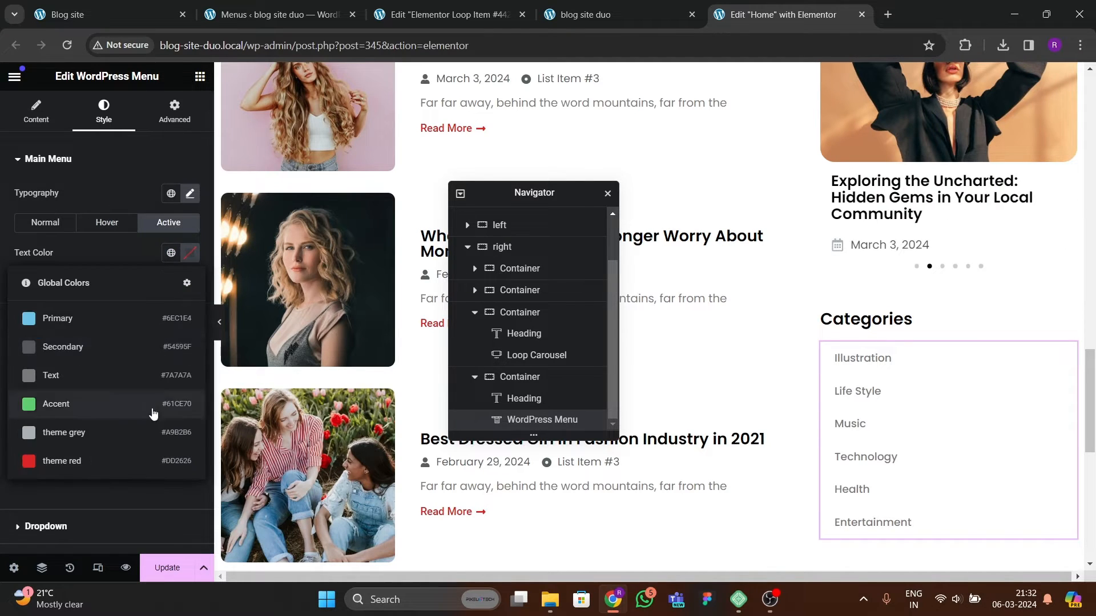
left_click(114, 460)
left_click(171, 283)
left_click(75, 485)
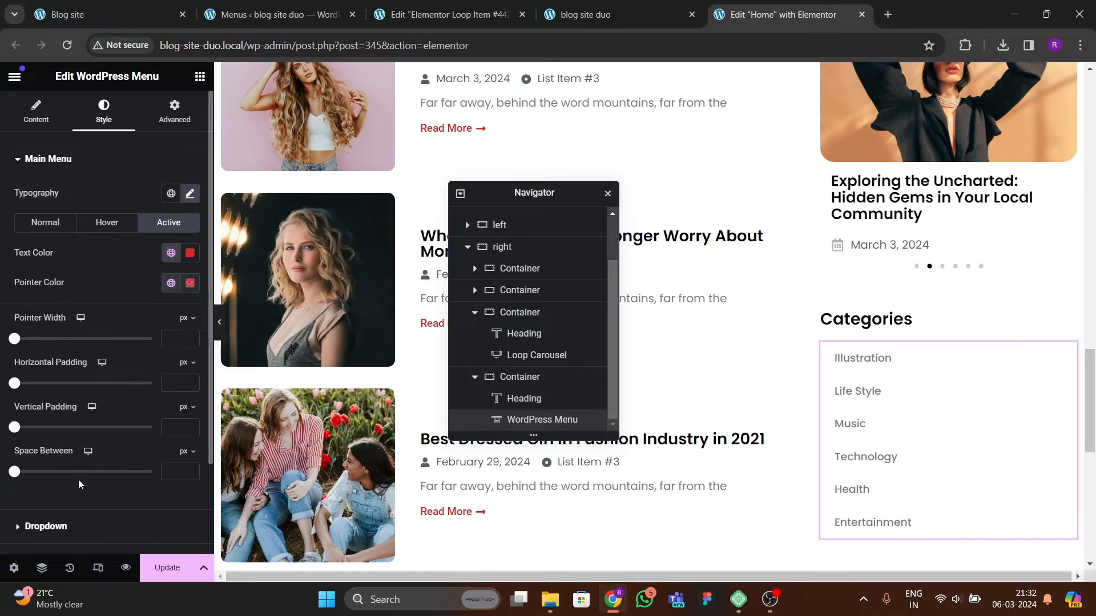
Step: Save the page
scroll(857, 354, "down", 3)
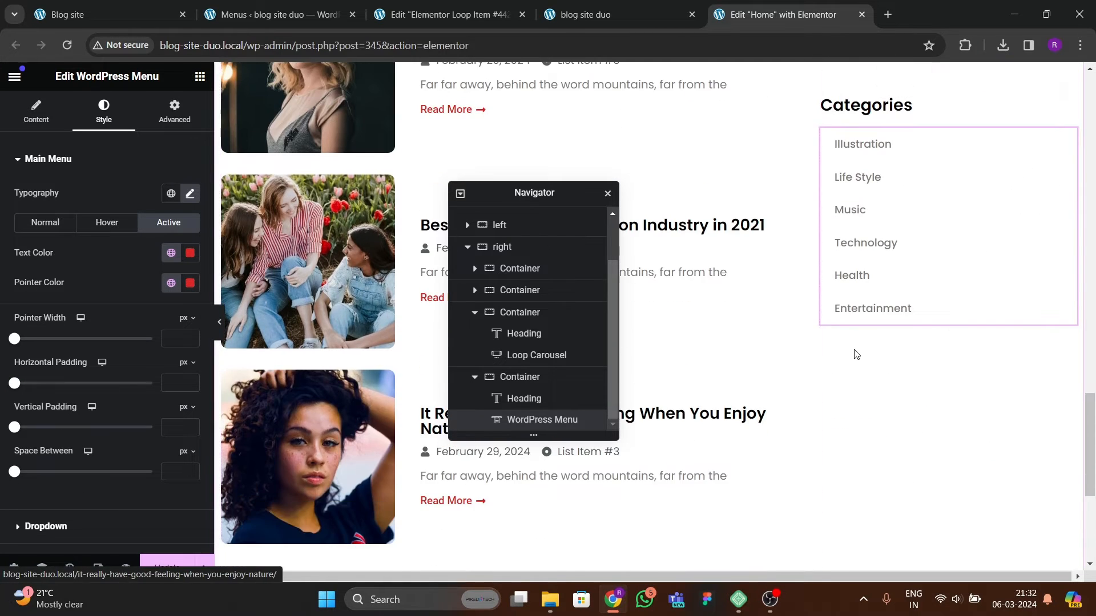
scroll(834, 350, "up", 2)
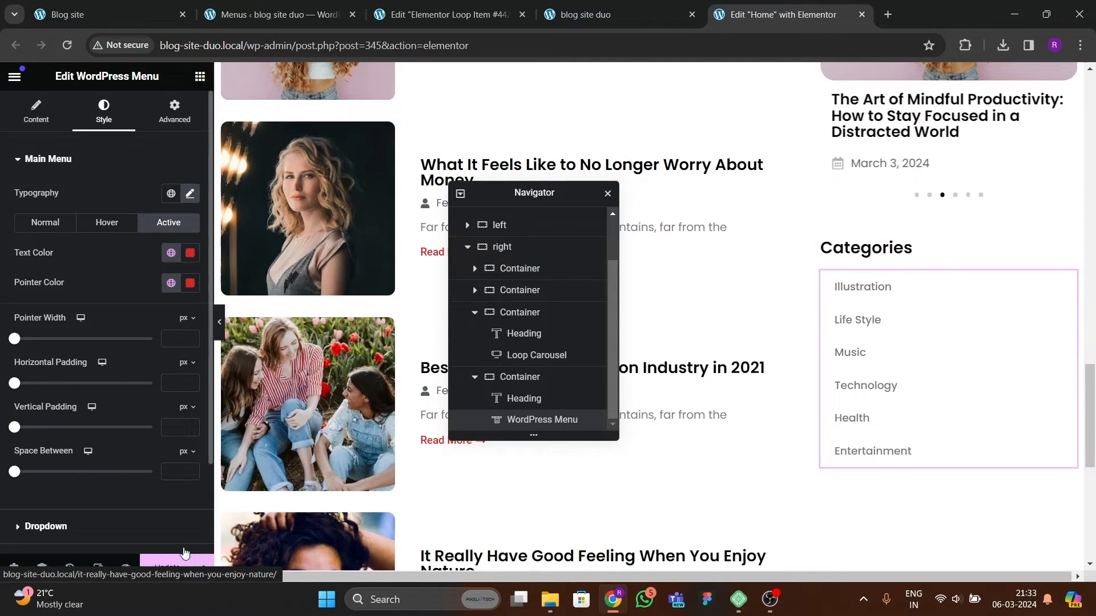
key("ctrl+s")
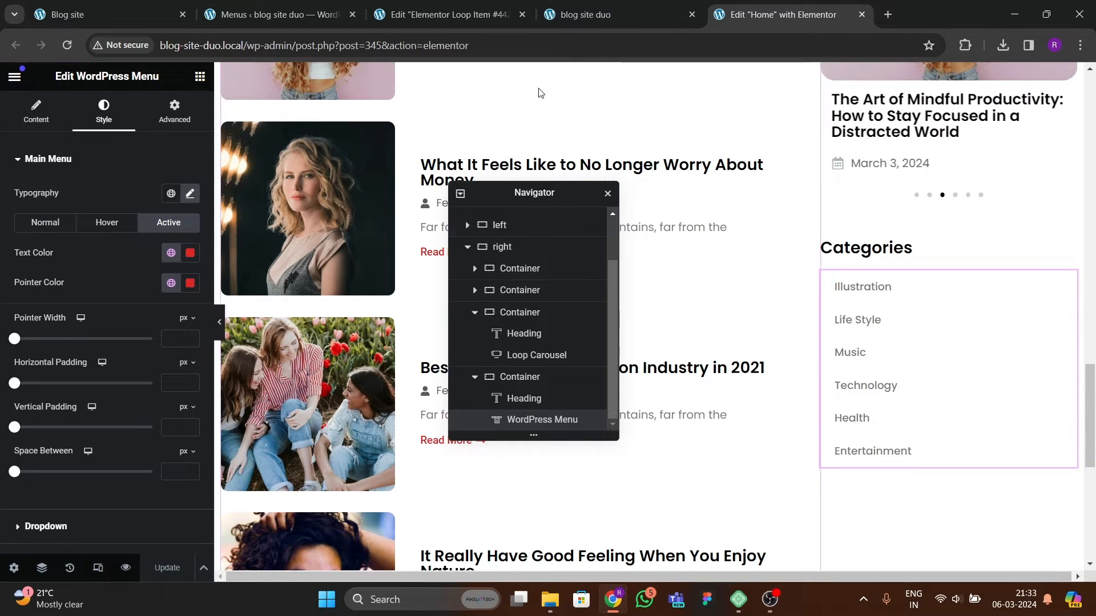
Step: Review the styled categories menu on the live homepage in the site tab
left_click(605, 15)
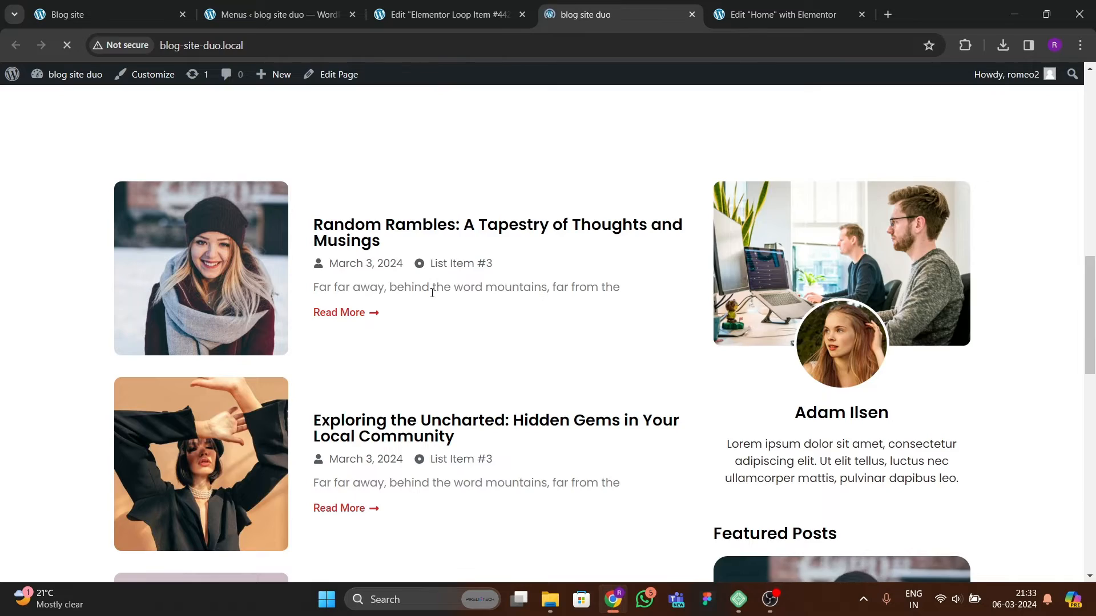
scroll(584, 361, "down", 3)
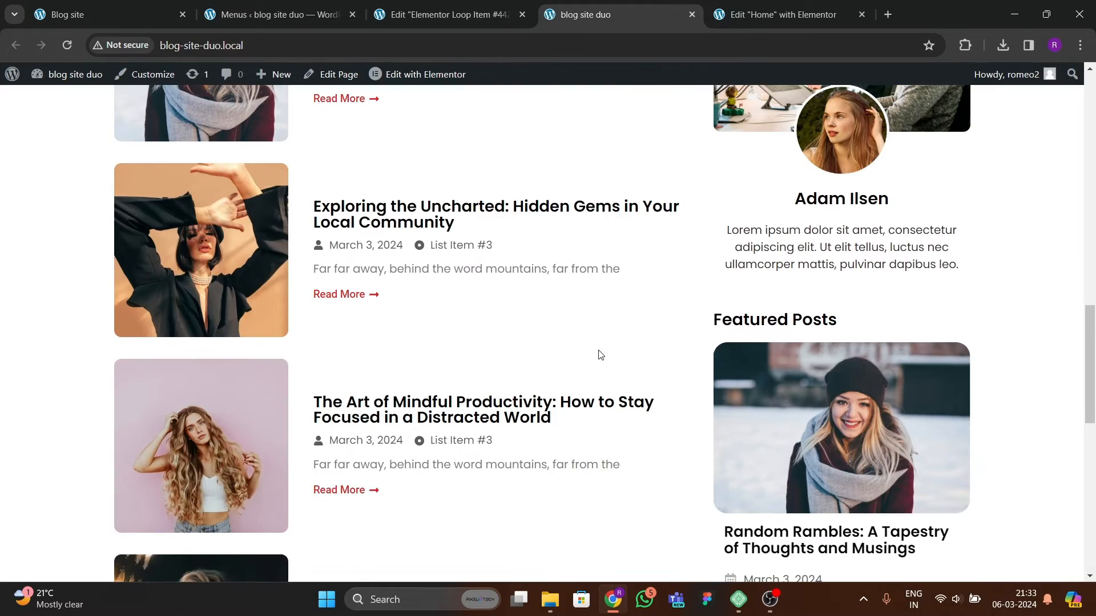
scroll(601, 355, "up", 8)
scroll(795, 392, "down", 12)
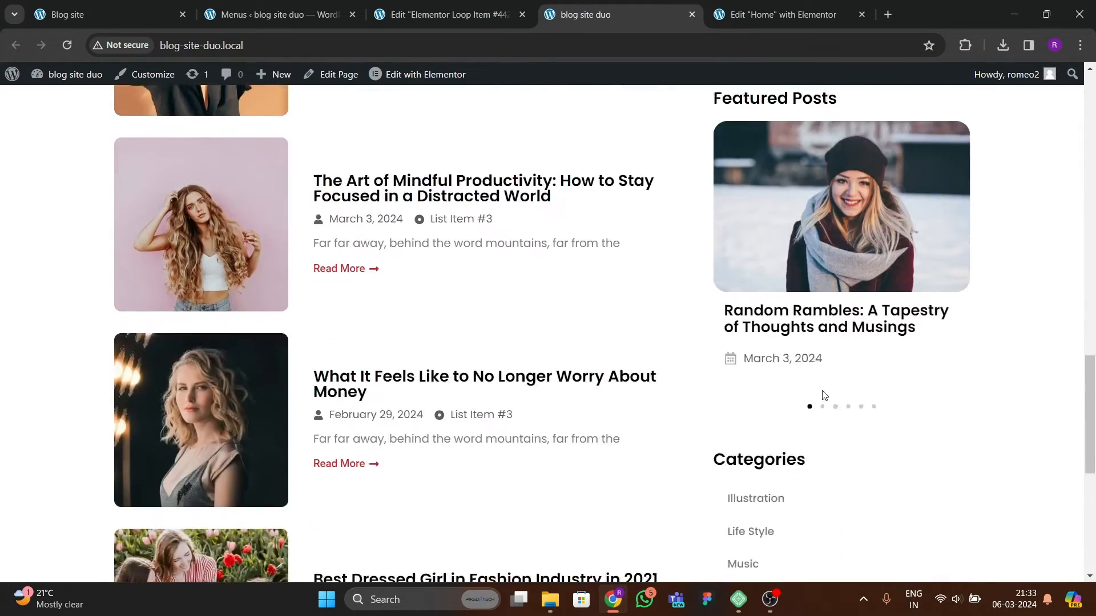
scroll(823, 388, "down", 4)
scroll(799, 457, "up", 4)
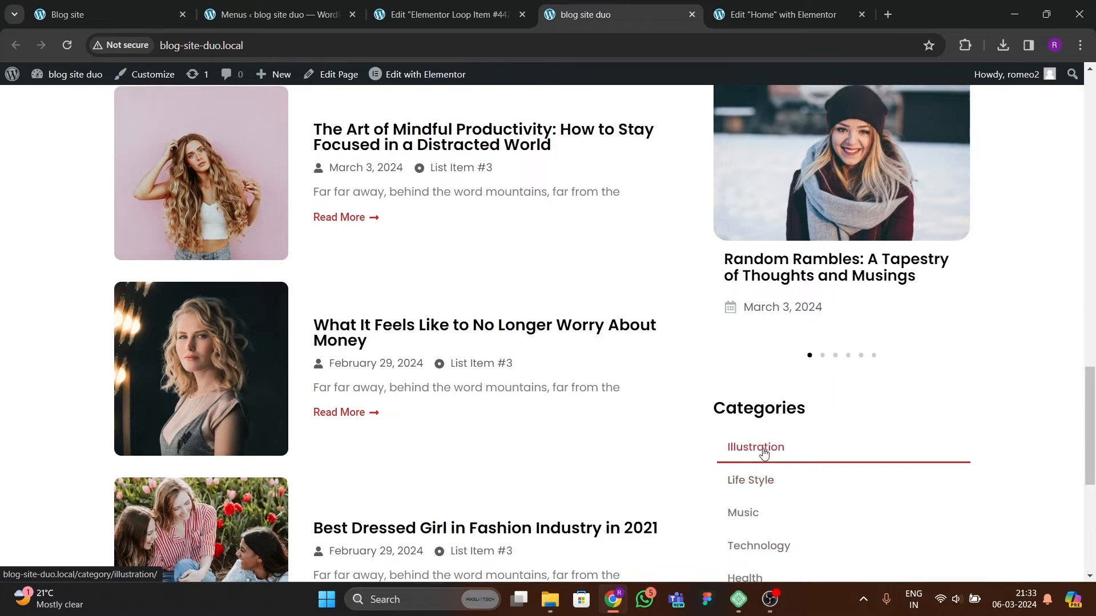
scroll(764, 453, "up", 10)
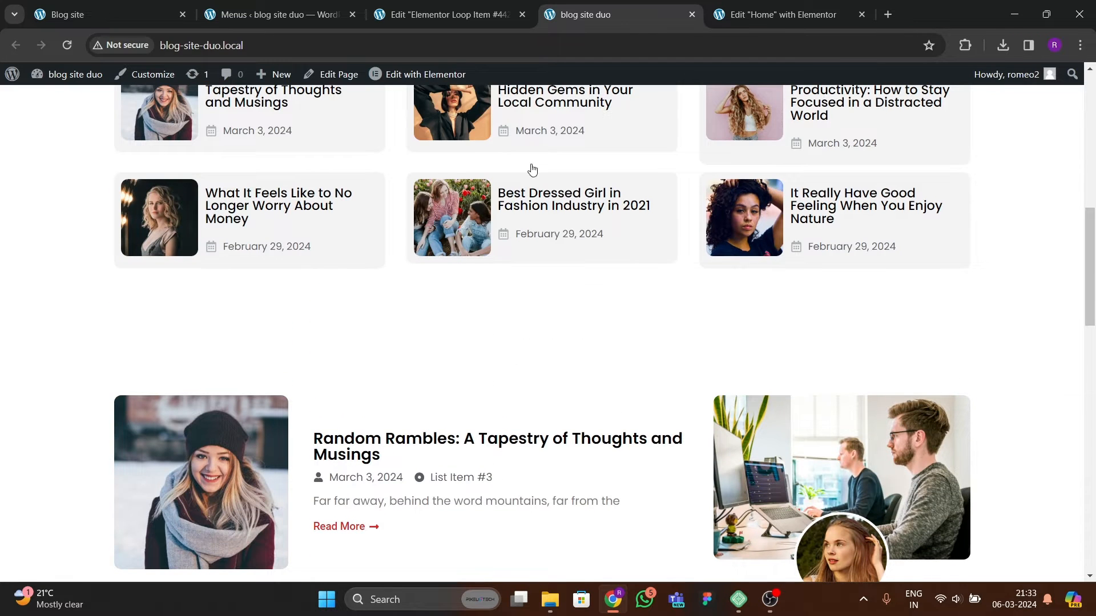
Step: Make the right sidebar container sticky at the top with an 80 px offset and update the page
left_click(783, 15)
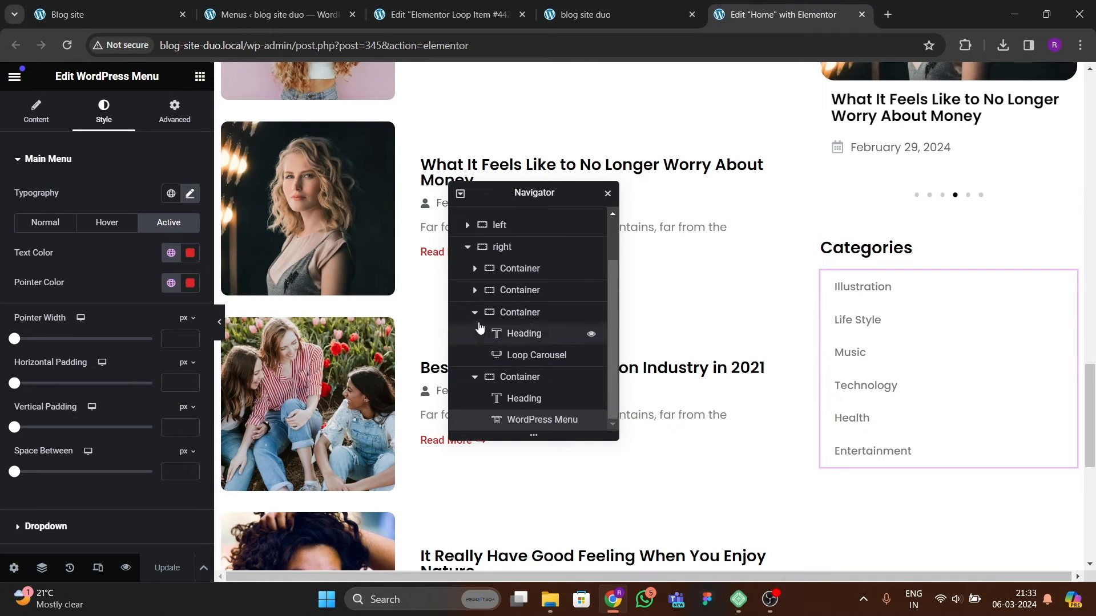
left_click(466, 251)
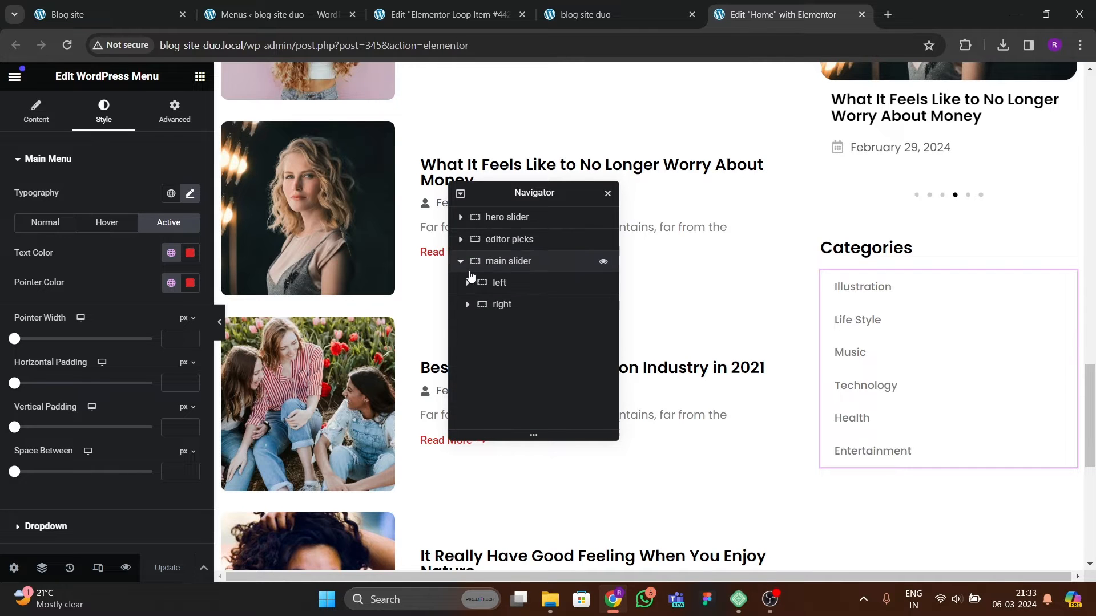
left_click(505, 305)
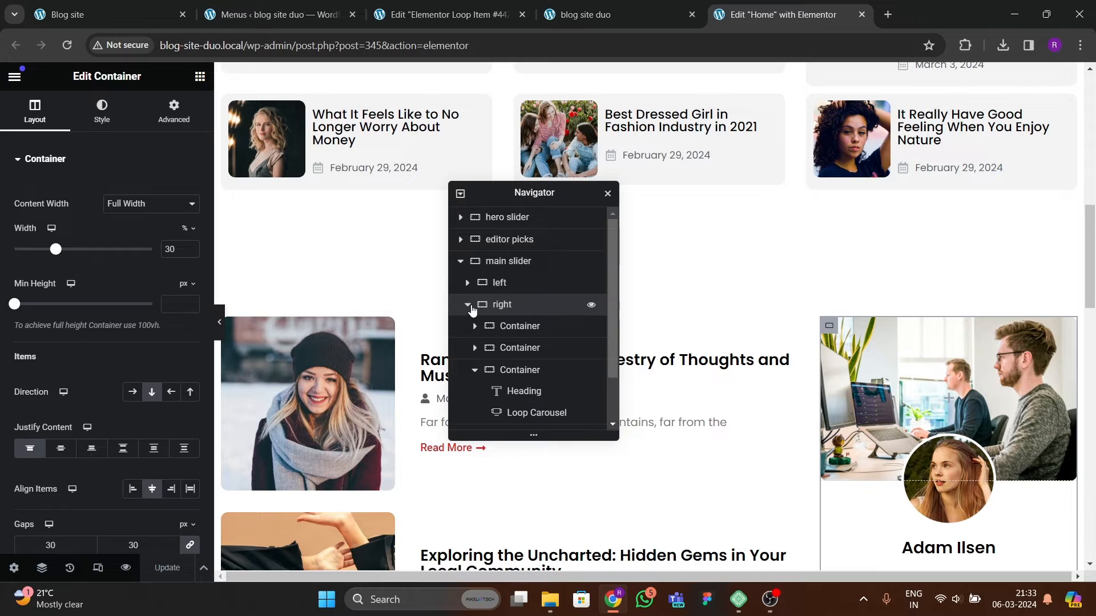
left_click(467, 307)
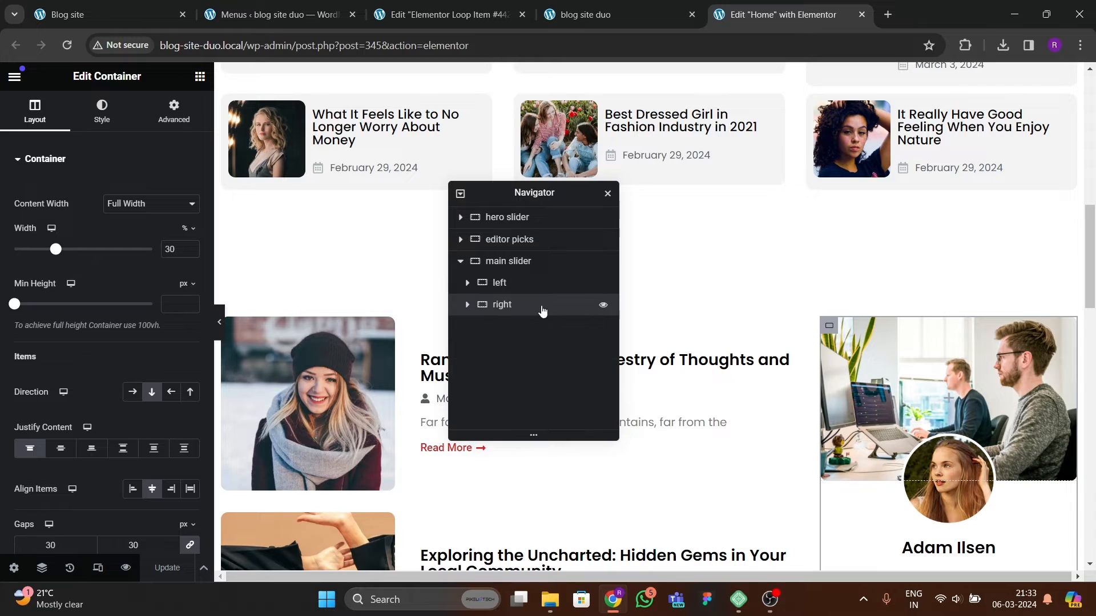
left_click(167, 118)
scroll(68, 366, "down", 5)
left_click(63, 351)
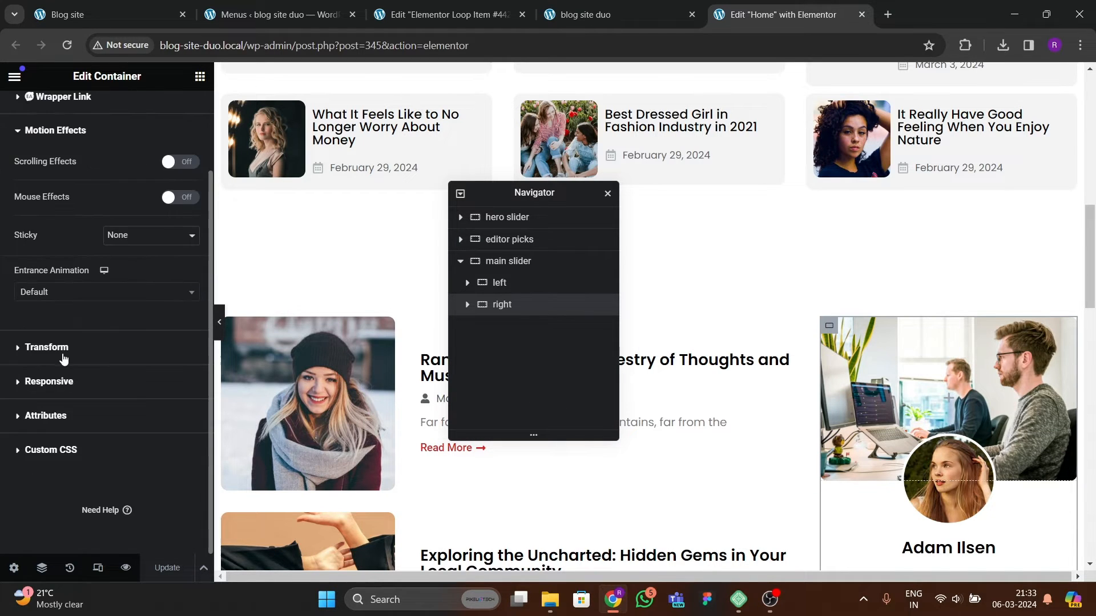
left_click(128, 262)
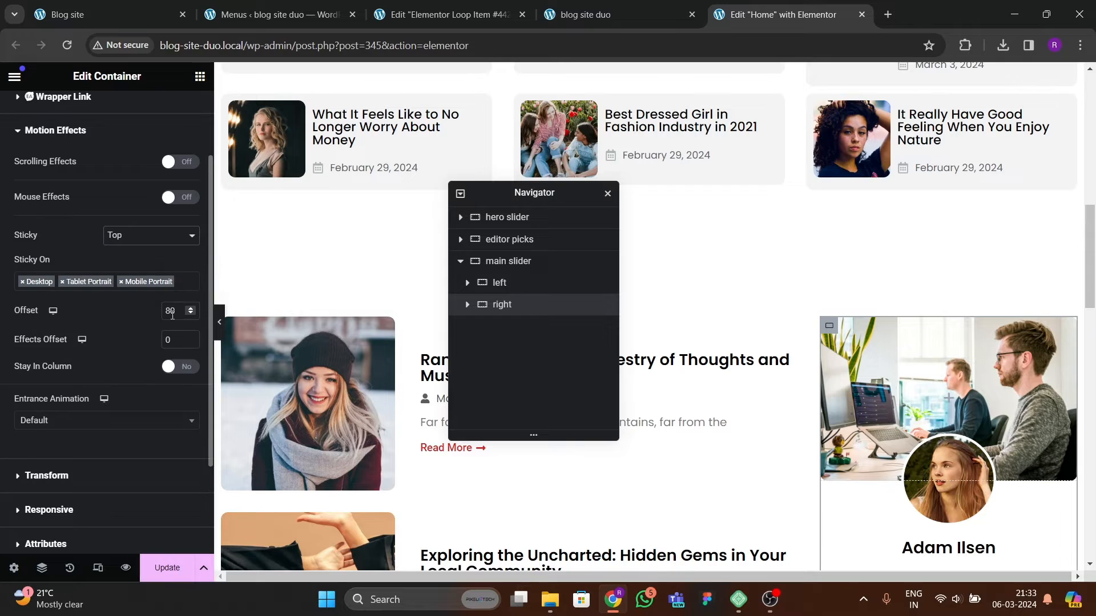
type("8")
left_click(166, 568)
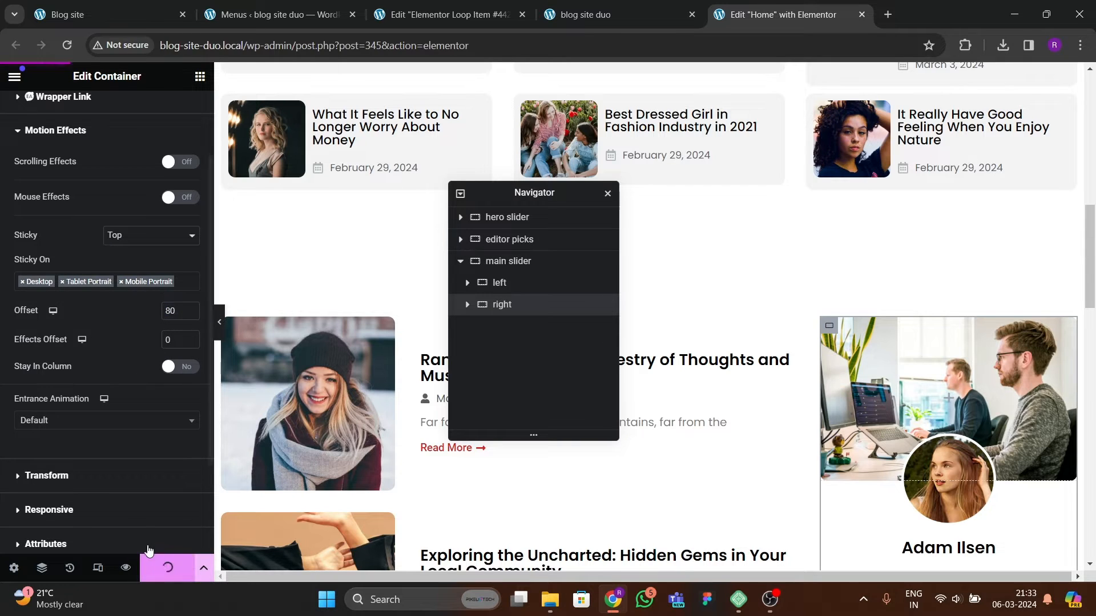
scroll(87, 309, "up", 2)
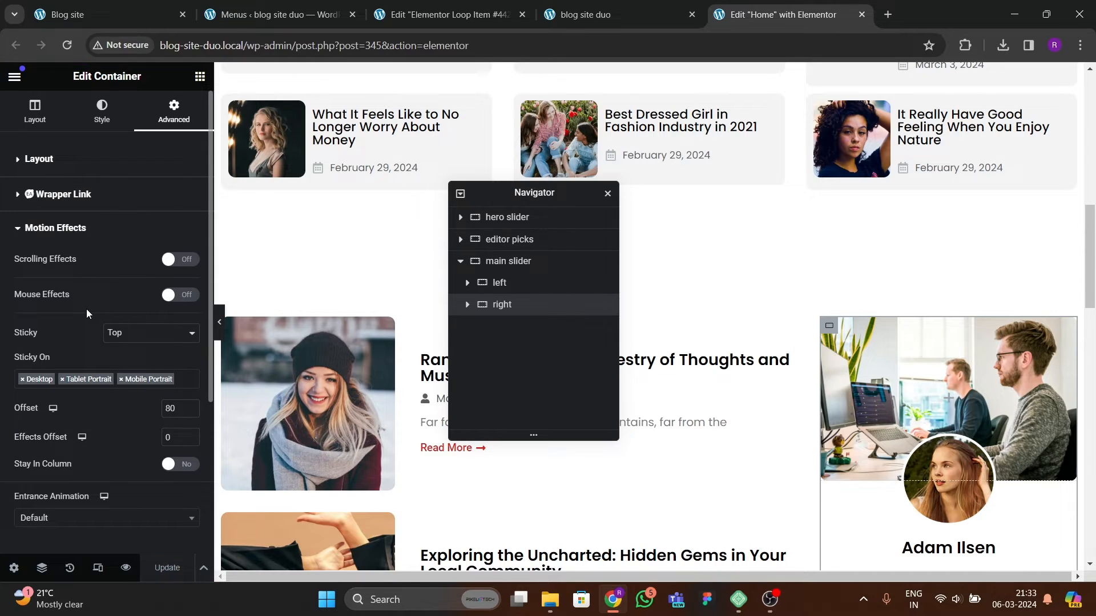
Step: Set the right sidebar container's z-index to 10 and update the page
left_click(38, 159)
scroll(139, 350, "down", 1)
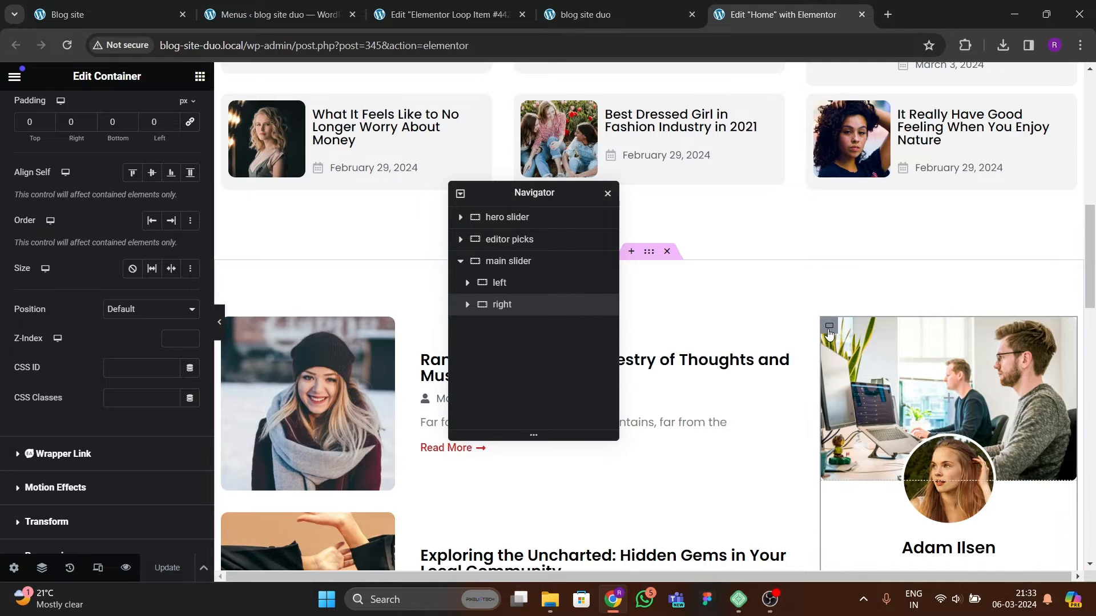
left_click(827, 328)
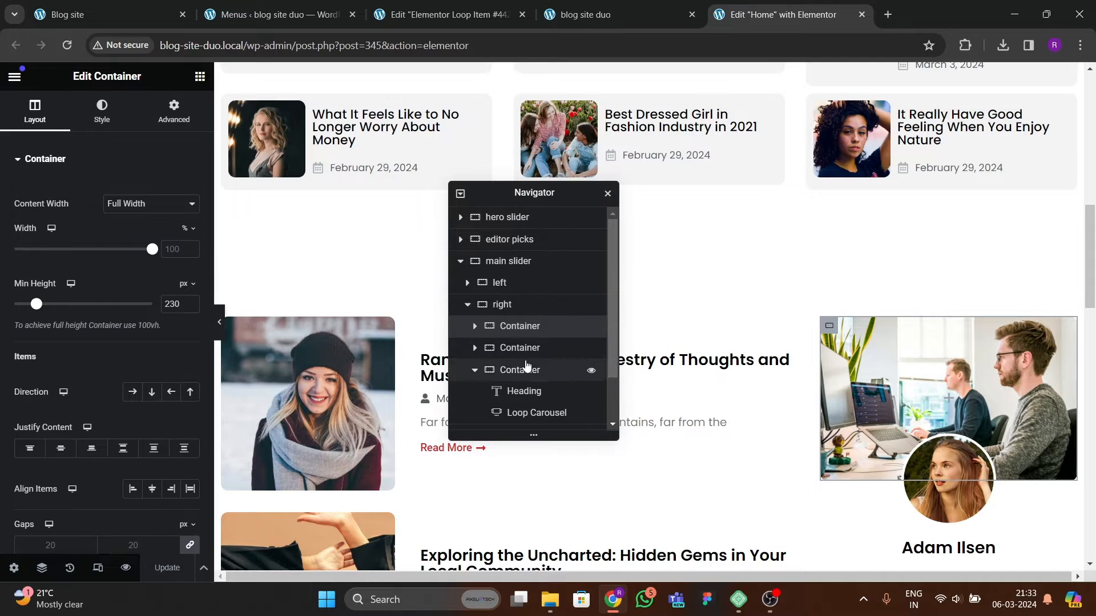
left_click(467, 304)
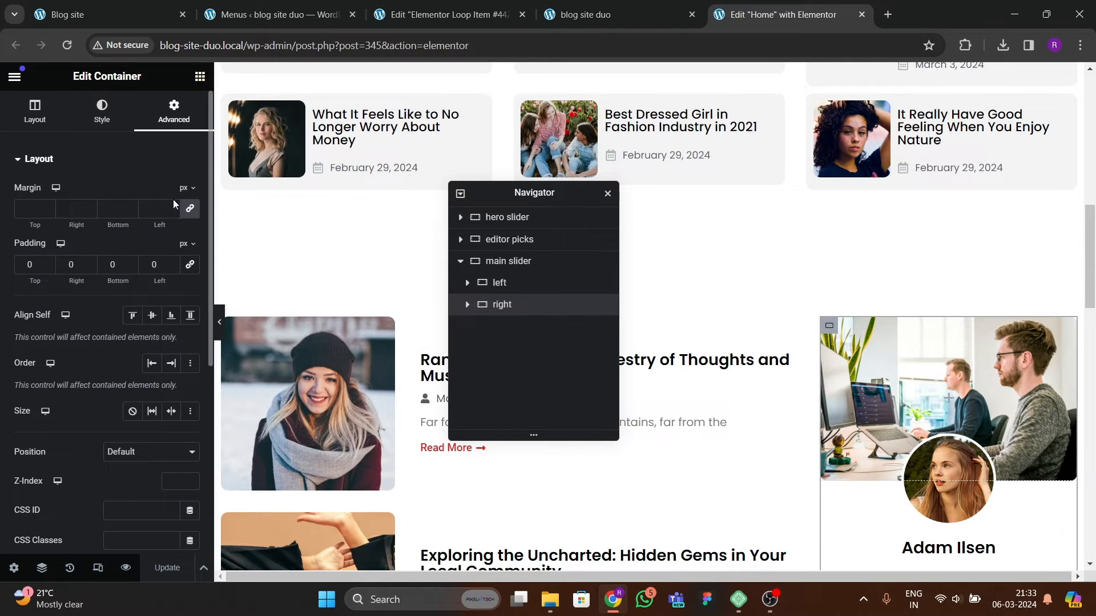
scroll(168, 343, "down", 4)
left_click(171, 270)
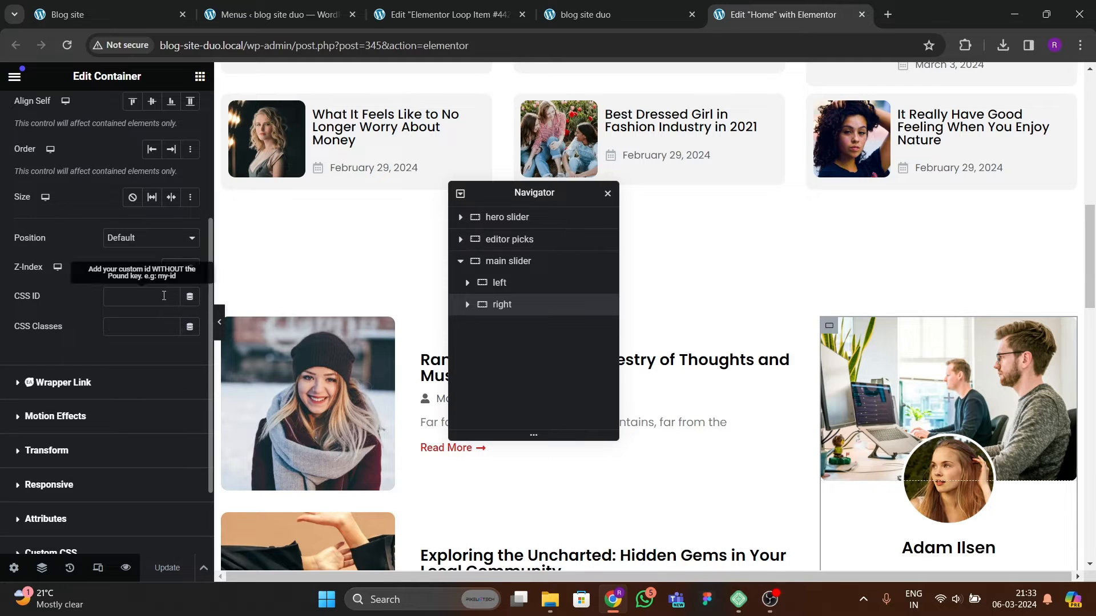
type("10")
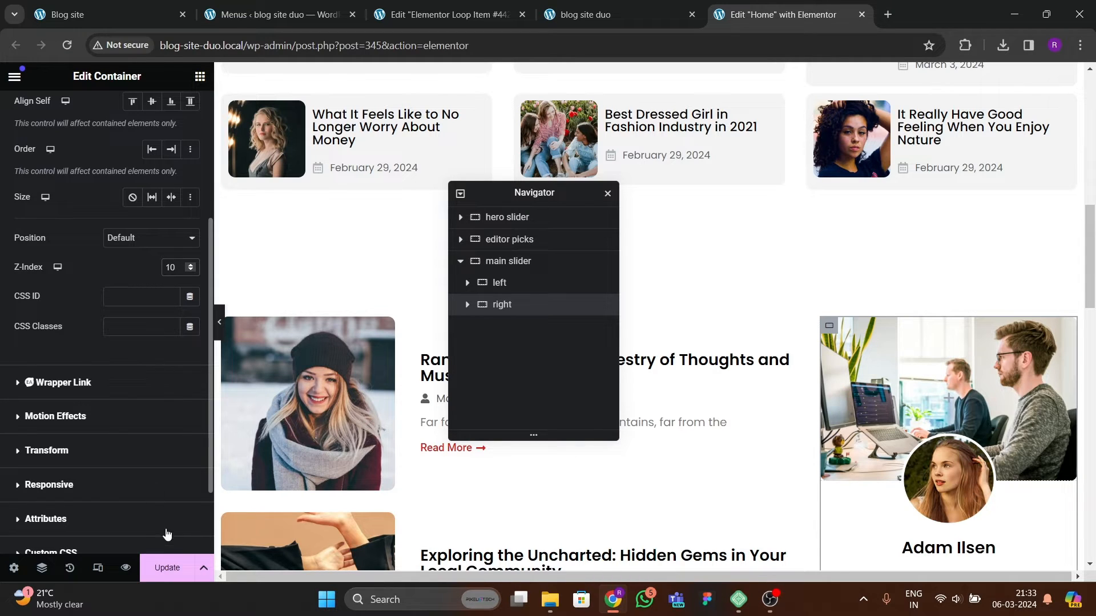
left_click(167, 568)
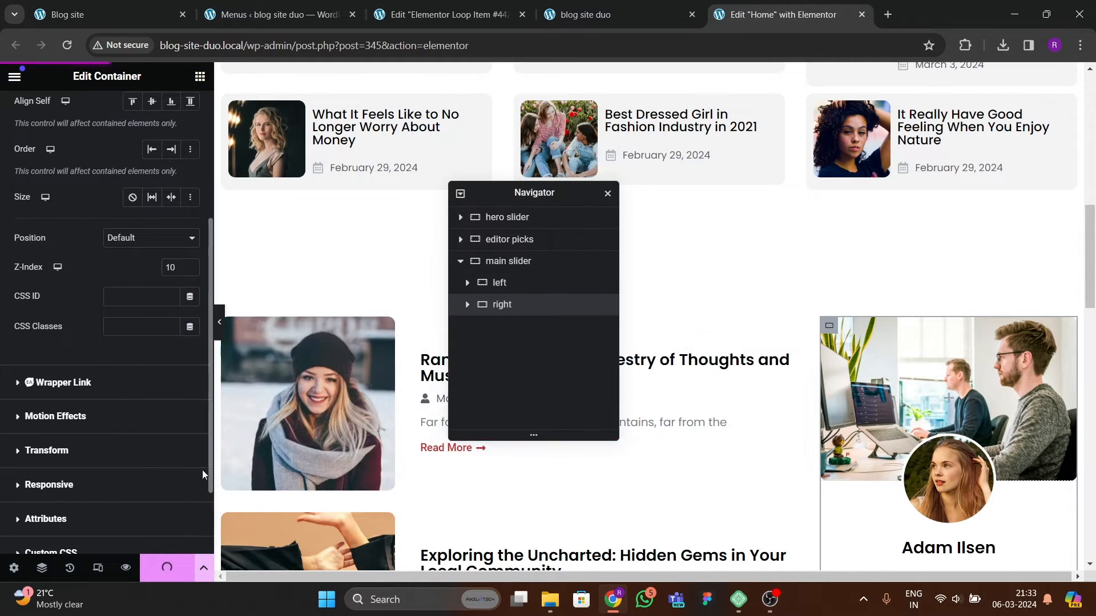
Step: Reload the live homepage and compare its sticky sidebar with the reference blog site while scrolling
left_click(607, 23)
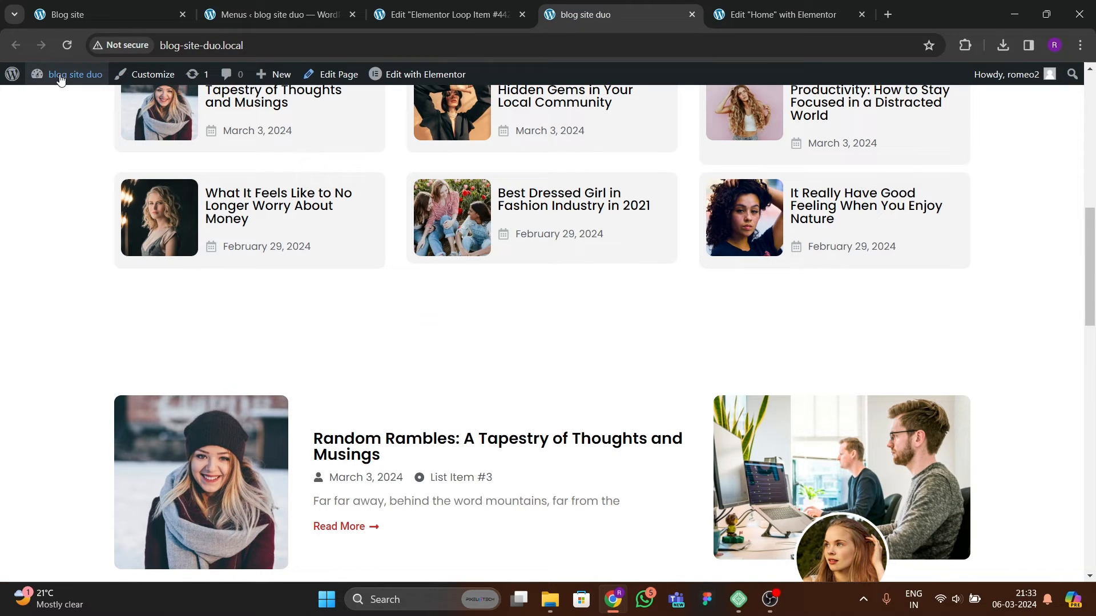
left_click(67, 45)
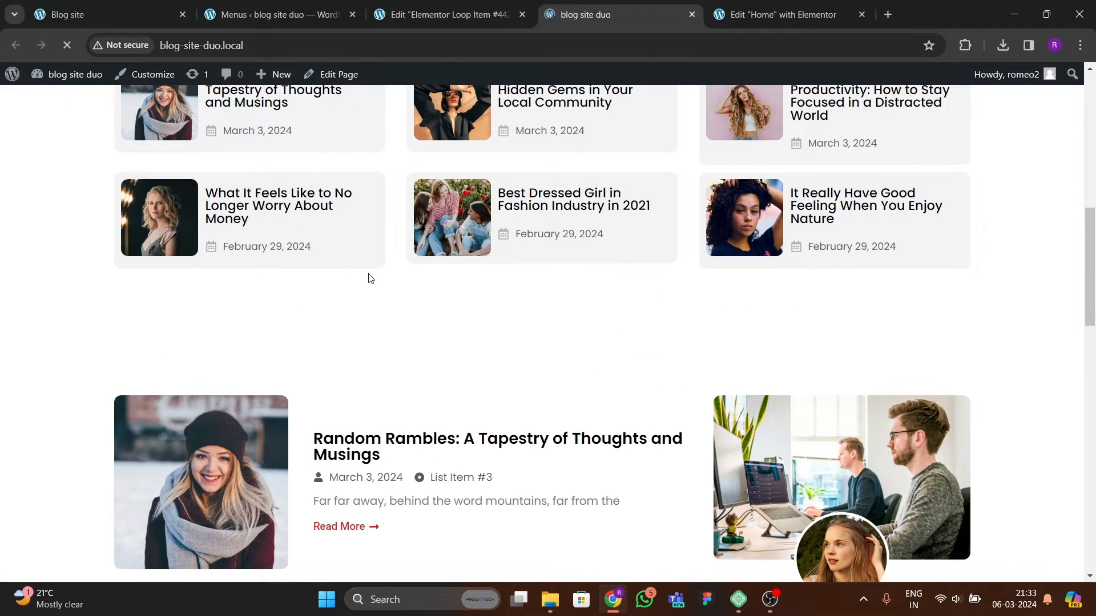
scroll(463, 326, "down", 10)
scroll(589, 355, "up", 13)
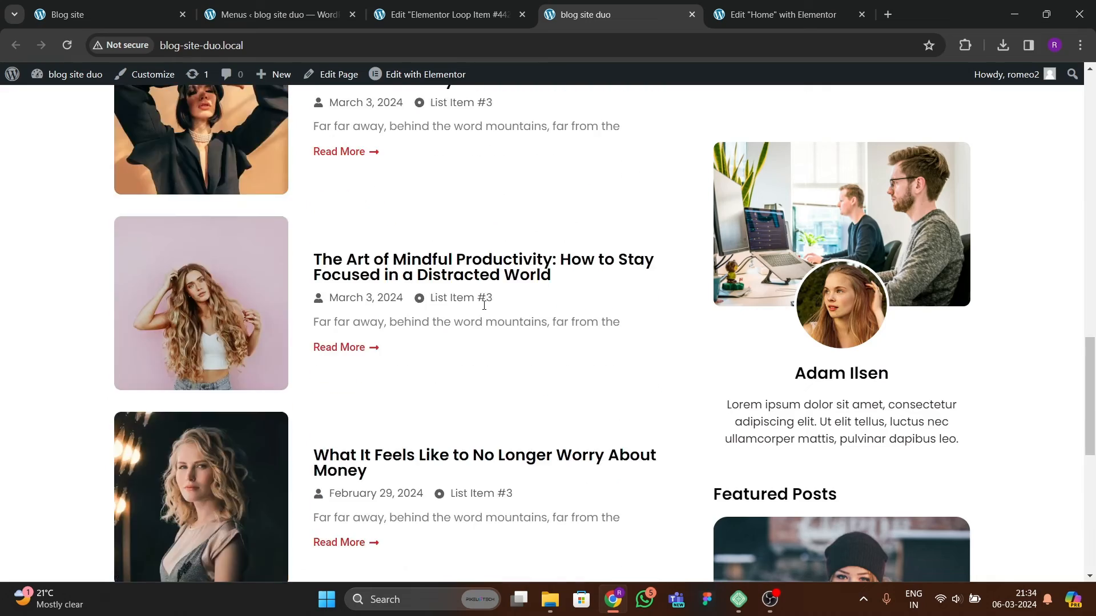
scroll(510, 315, "down", 7)
scroll(510, 316, "down", 10)
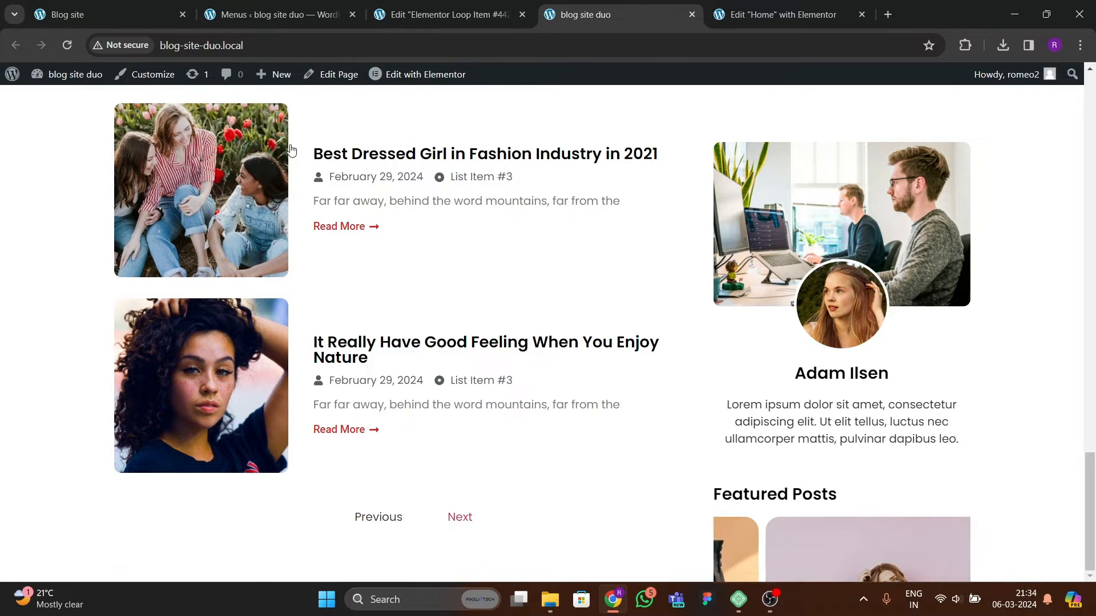
scroll(488, 402, "up", 12)
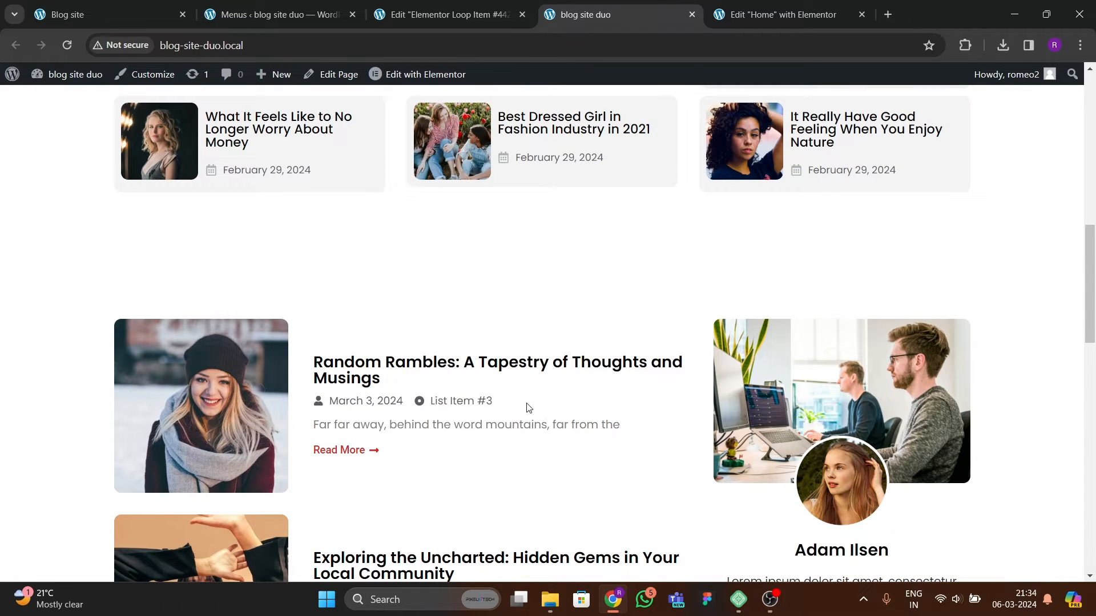
left_click(147, 14)
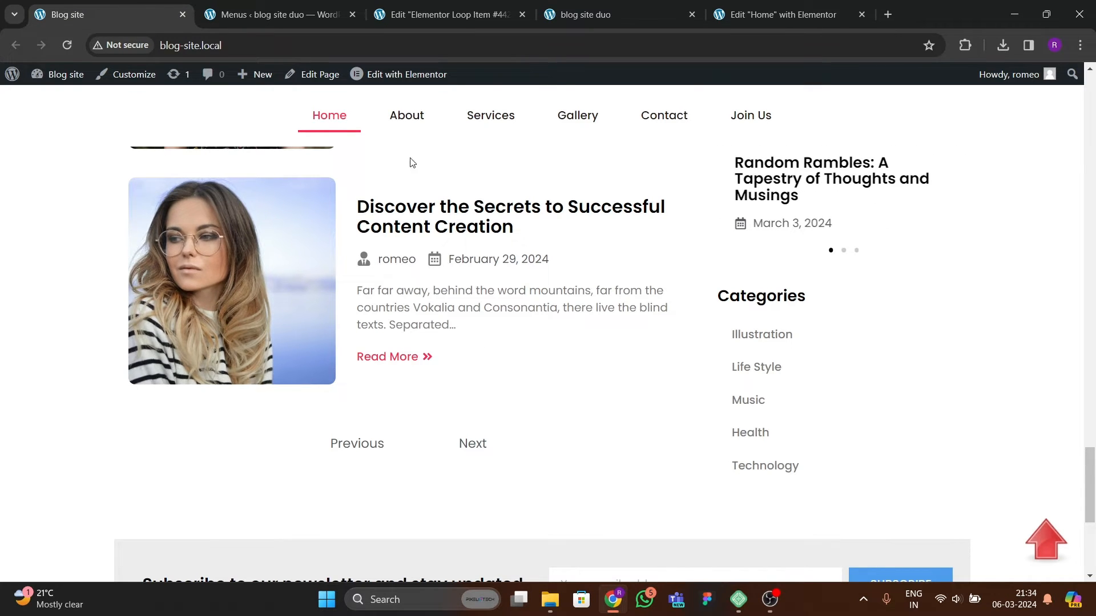
left_click(678, 22)
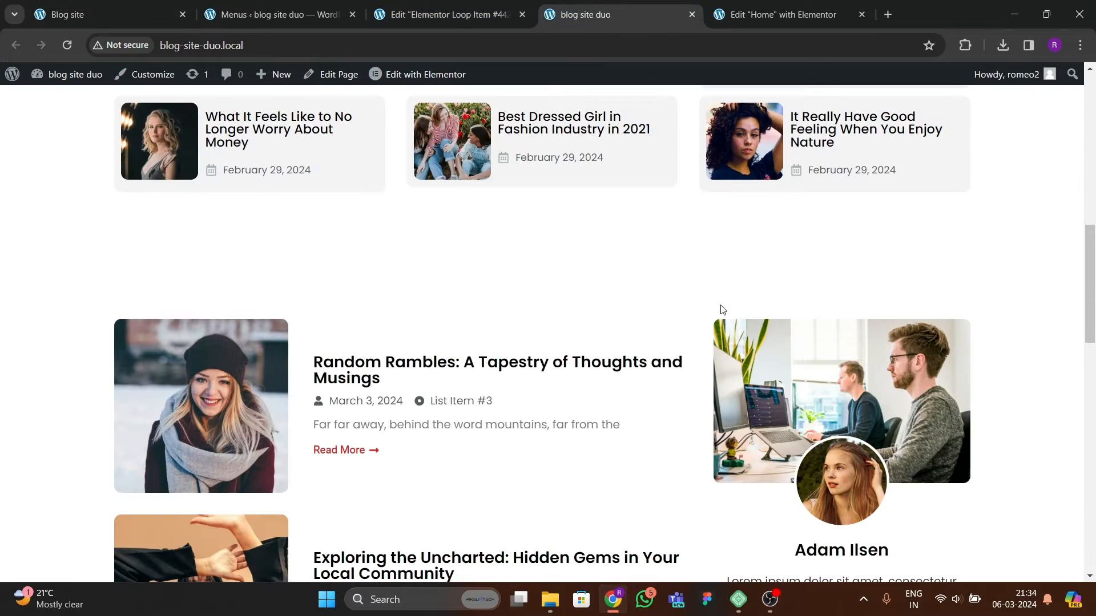
scroll(446, 399, "down", 3)
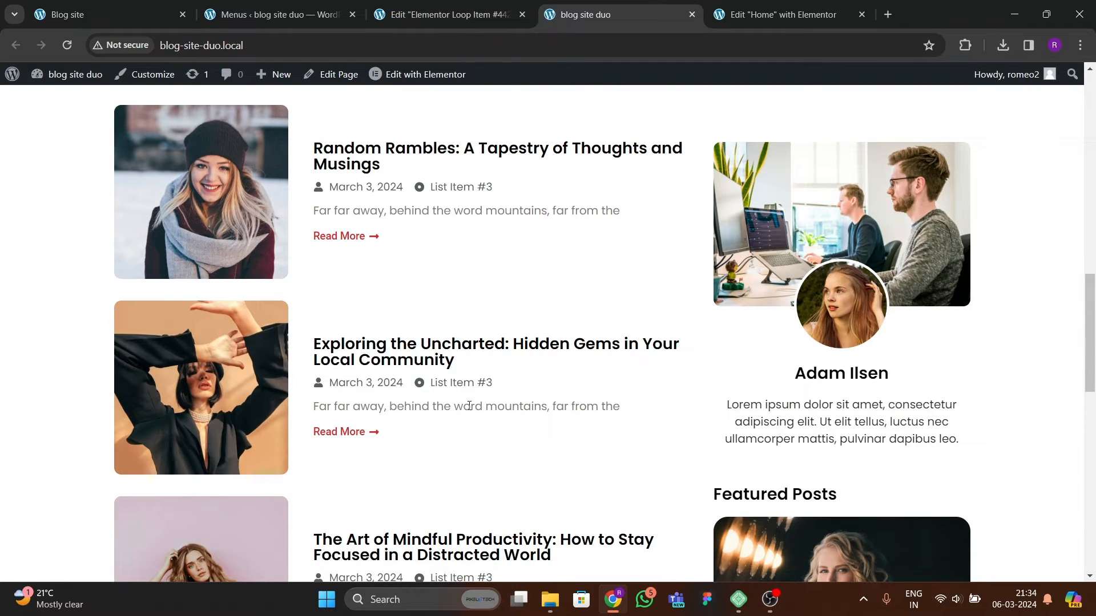
scroll(469, 403, "up", 3)
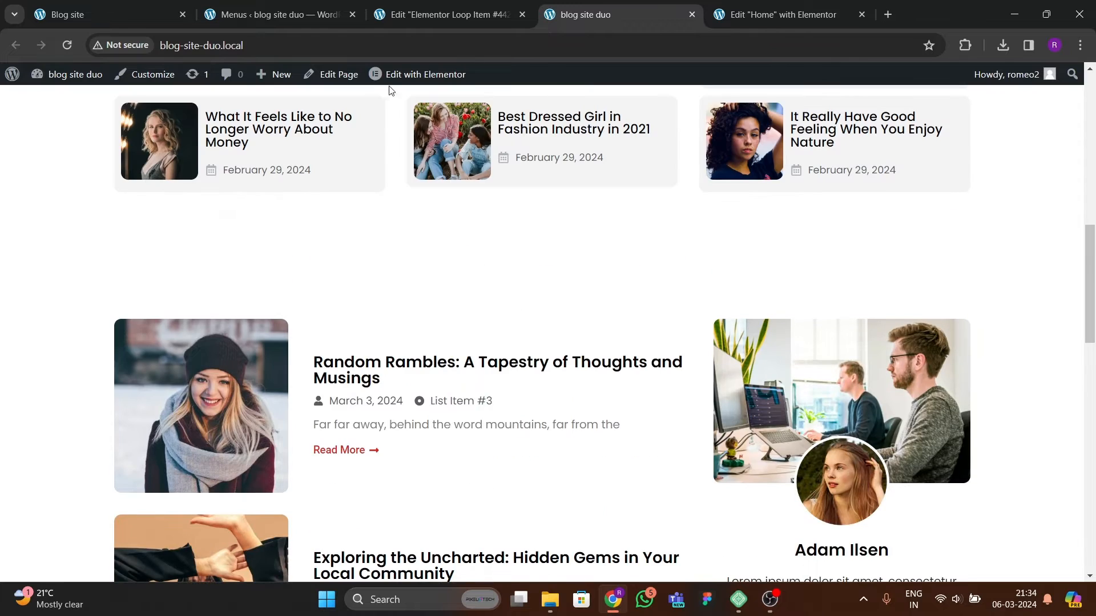
mouse_move(425, 80)
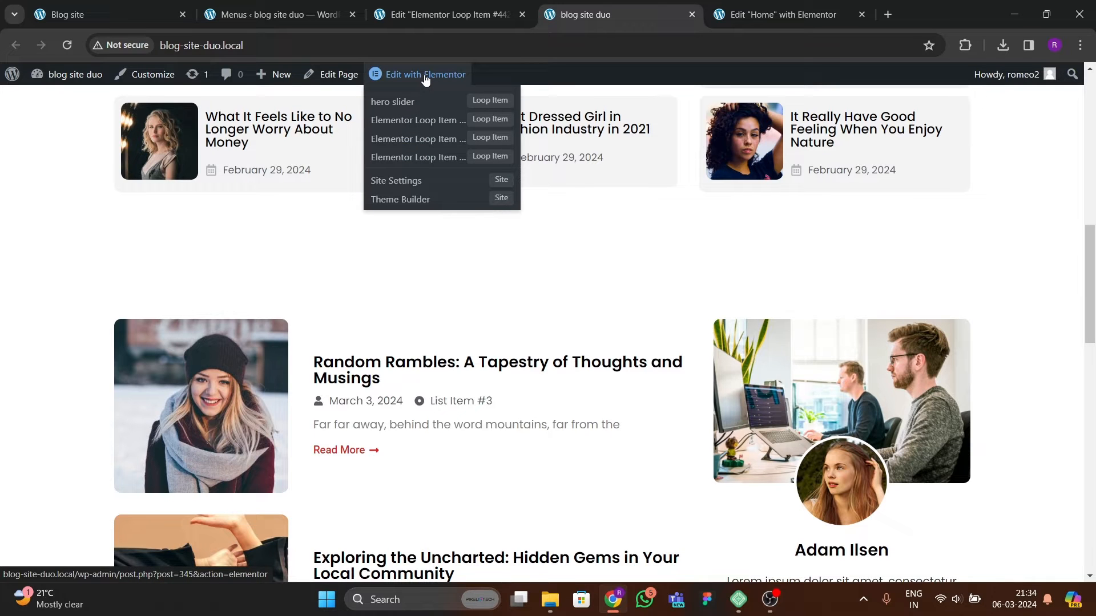
left_click(424, 22)
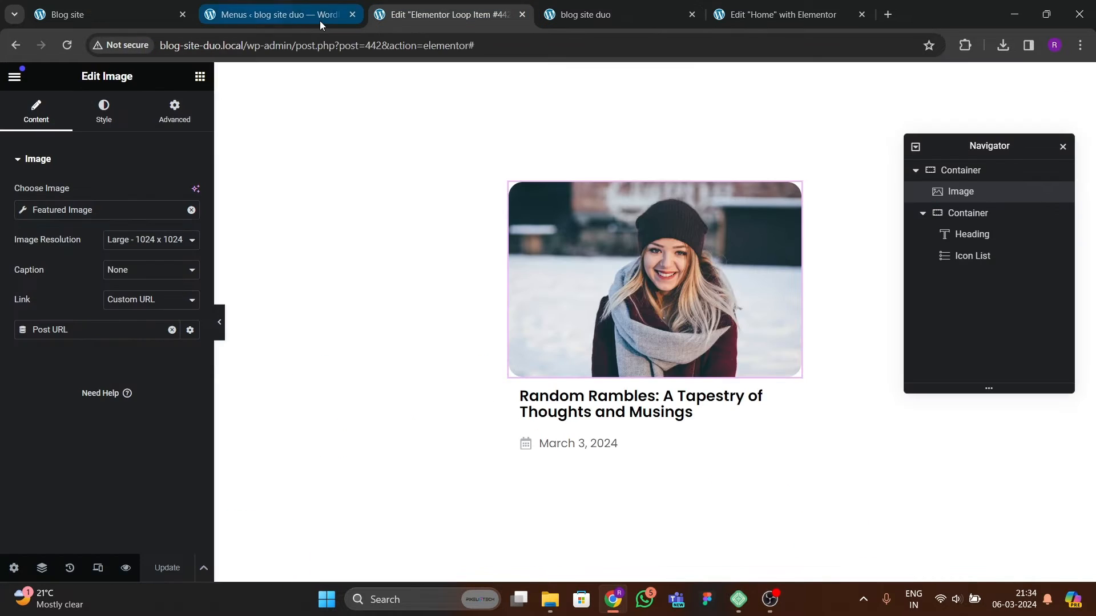
left_click(310, 19)
left_click(580, 15)
mouse_move(397, 73)
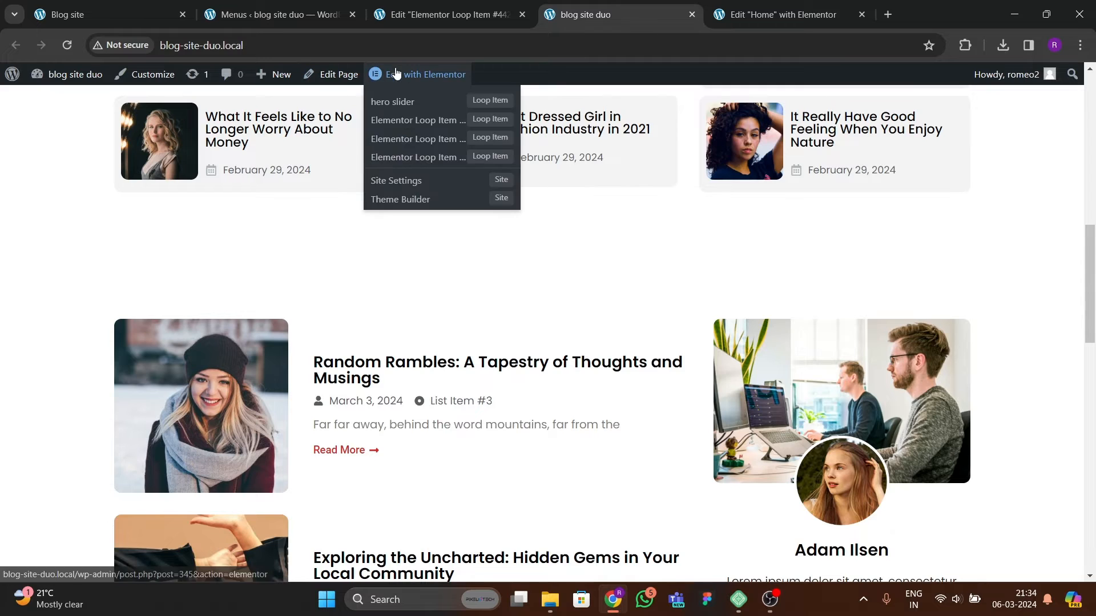
Step: Open the Theme Builder's Loop Item templates in a new tab and rename Loop Item #377 to main slider
left_click(300, 14)
mouse_move(147, 283)
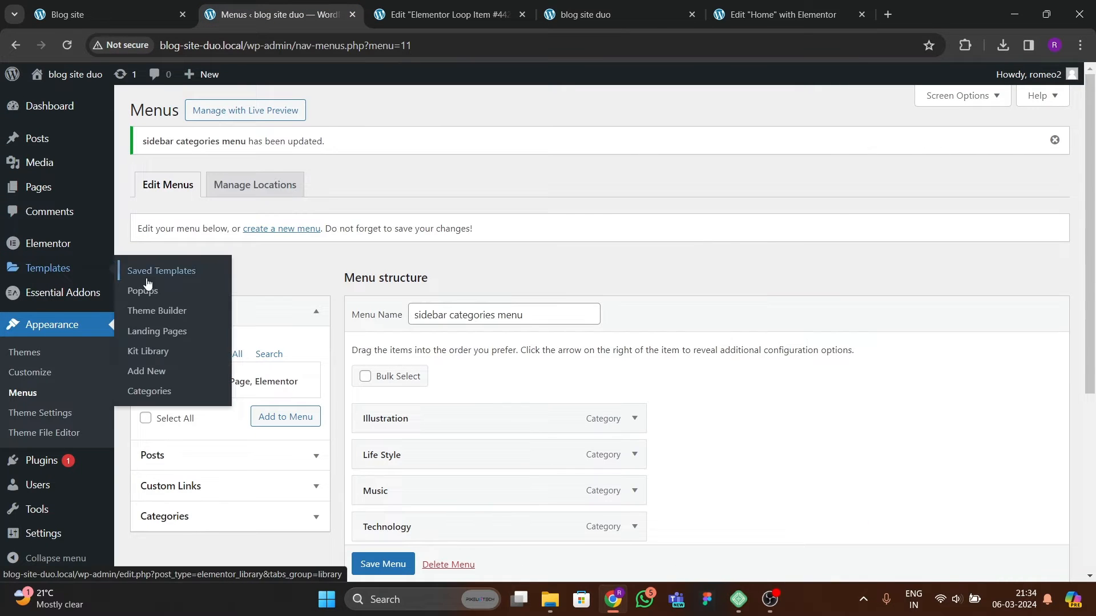
right_click(162, 311)
left_click(183, 320)
left_click(428, 14)
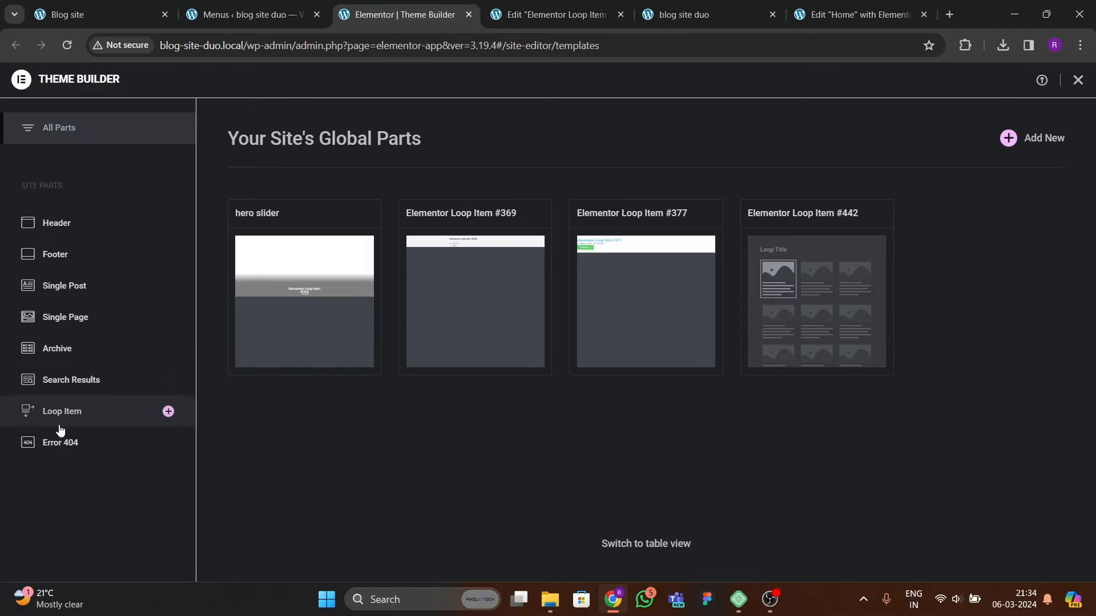
left_click(61, 425)
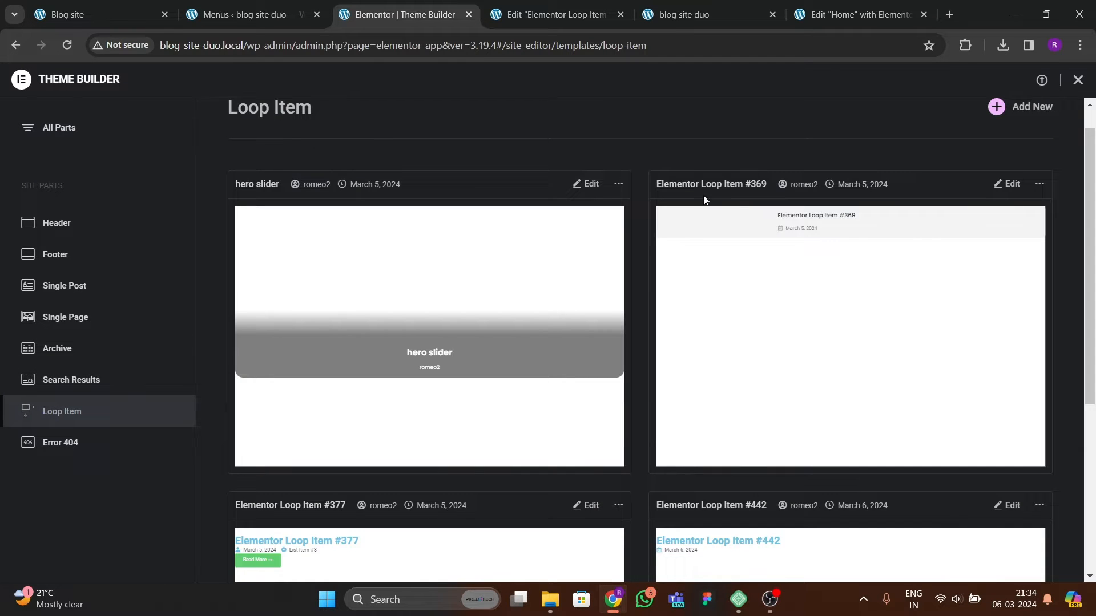
scroll(805, 287, "down", 5)
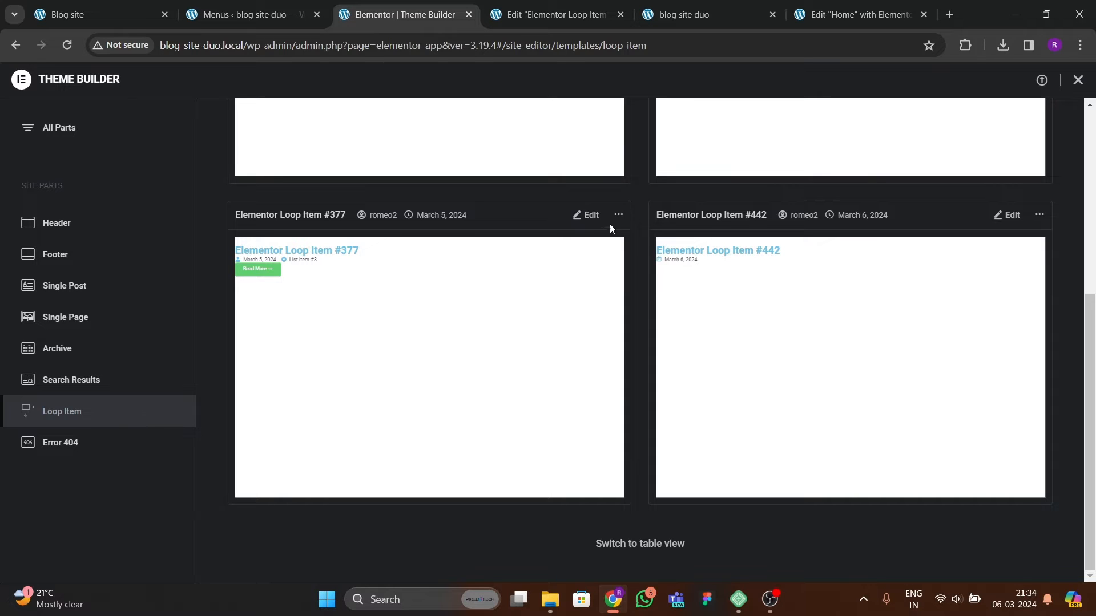
left_click(619, 216)
left_click(605, 280)
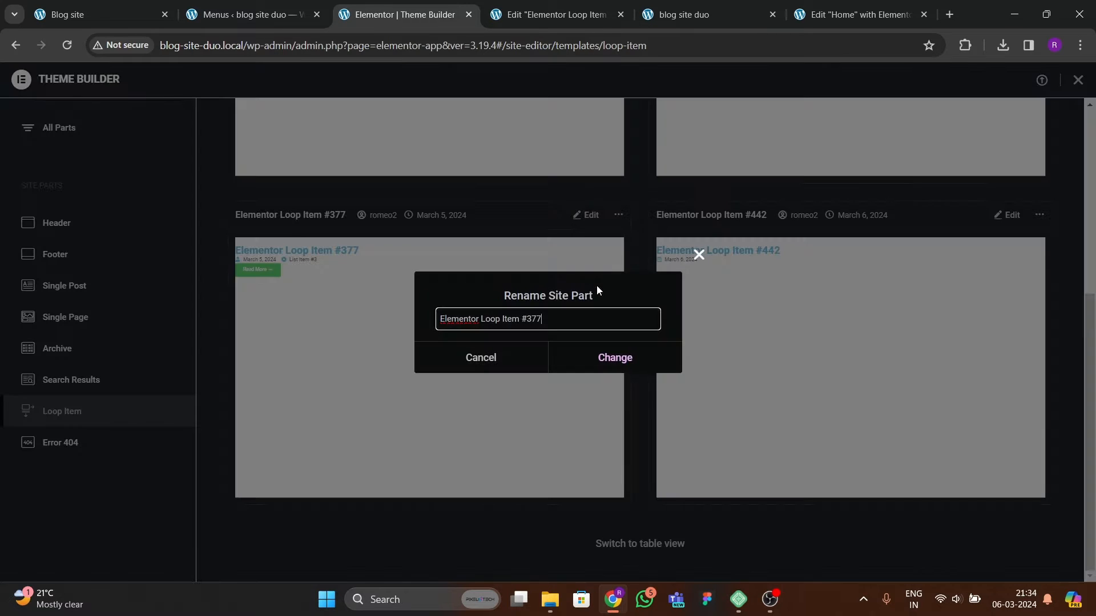
left_click_drag(541, 319, 430, 311)
type("main slider")
left_click(635, 358)
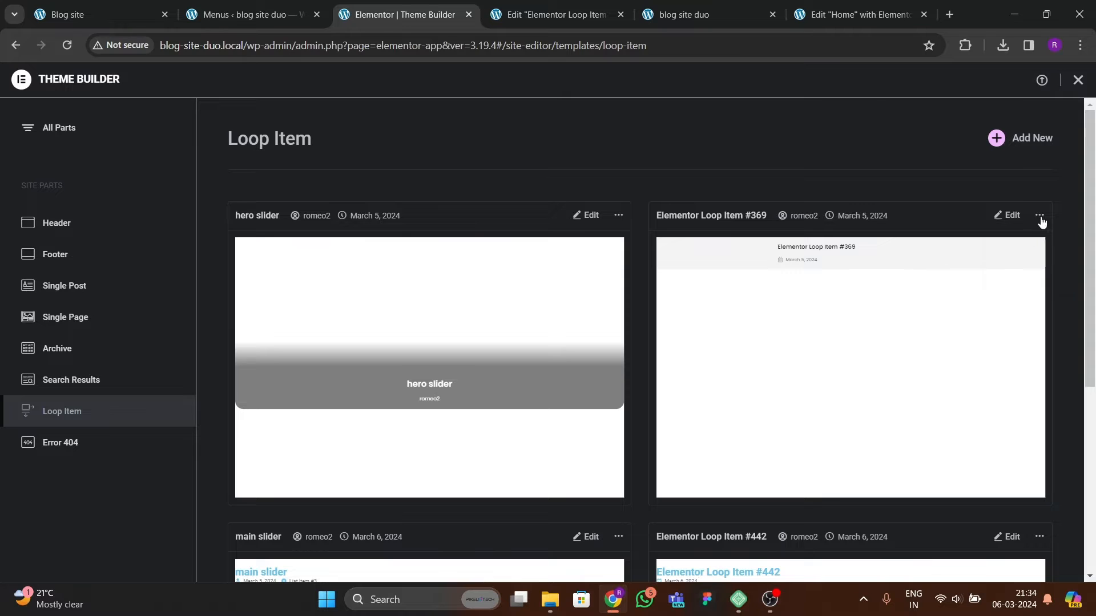
Step: Rename the Loop Item #369 template to editors blog section
left_click(1039, 215)
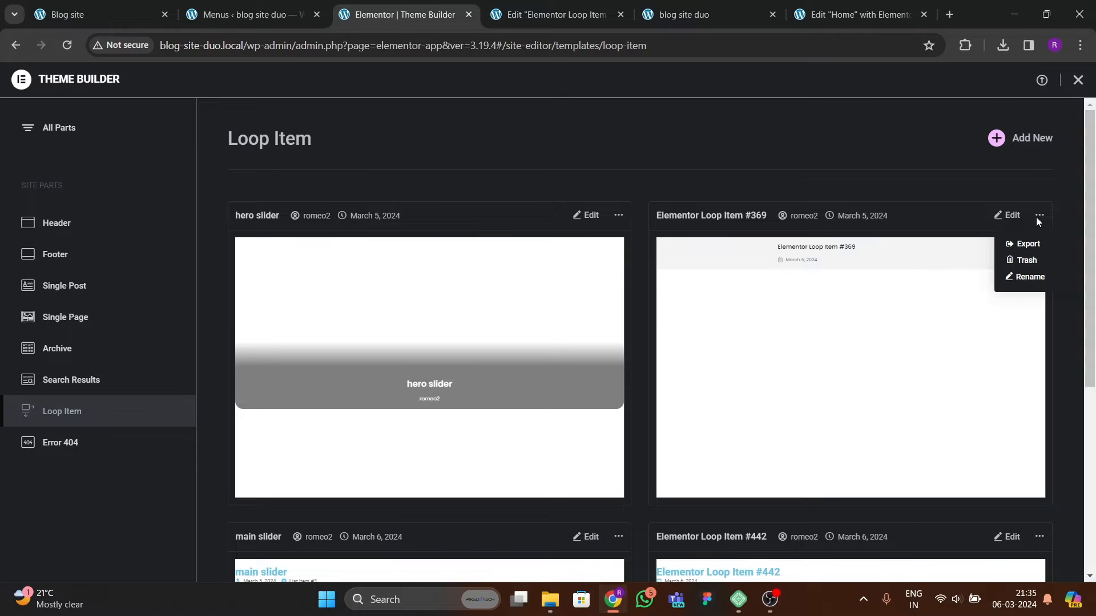
left_click(1030, 278)
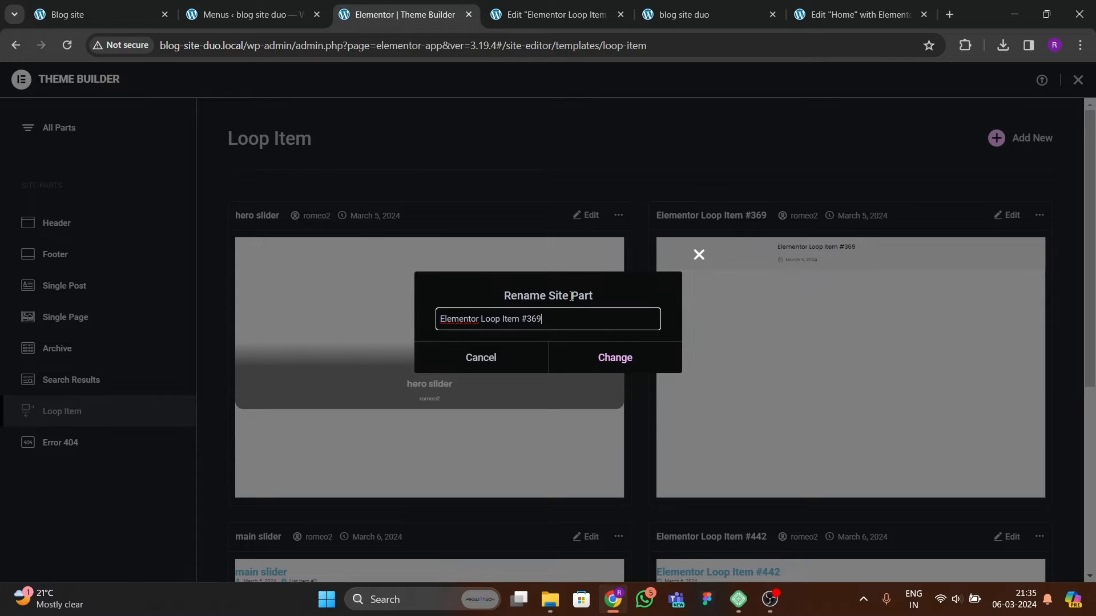
key("ctrl+a")
type("editors ")
type("slider")
left_click(579, 360)
Step: Rename the Loop Item #442 template to sidebar blogs
scroll(774, 403, "down", 5)
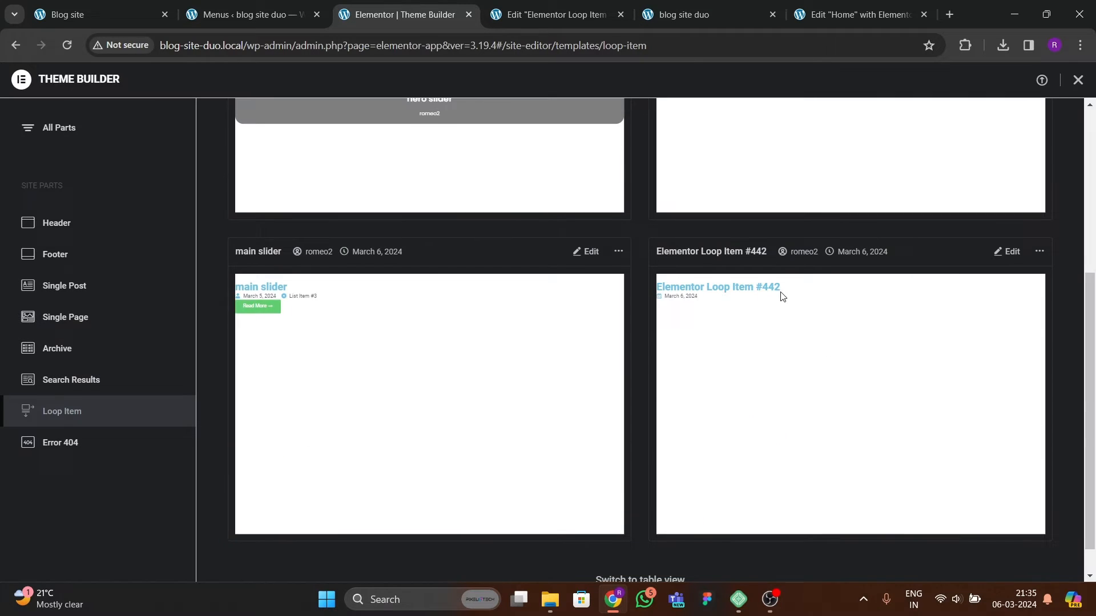
left_click(1040, 253)
left_click(1030, 312)
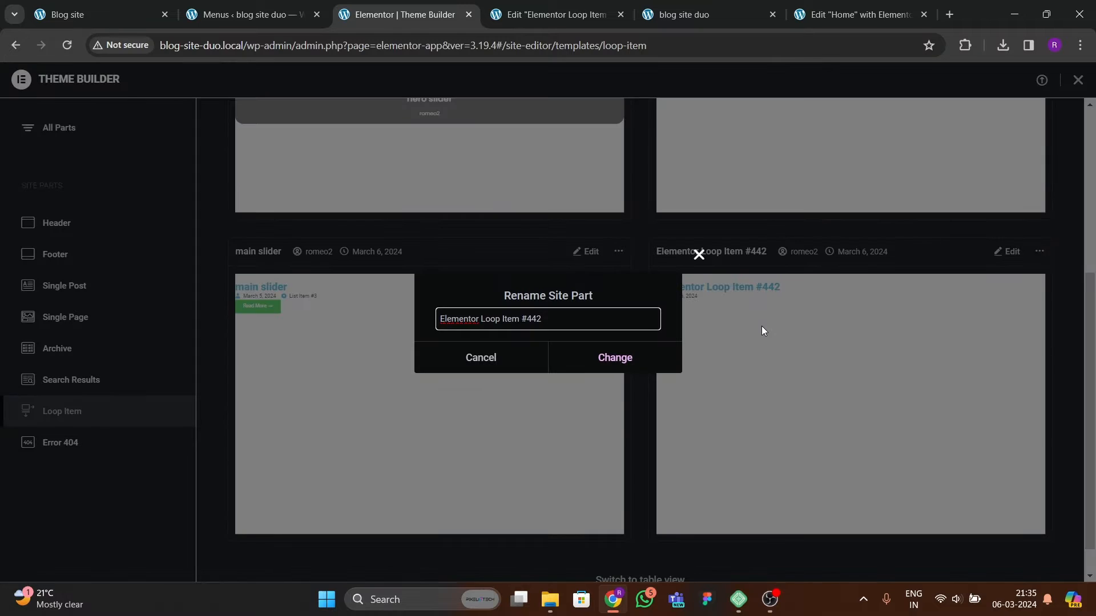
key("BackSpace")
key("BackSpace")
key("BackSpace")
key("BackSpace")
key("BackSpace")
key("BackSpace")
key("BackSpace")
key("BackSpace")
key("BackSpace")
key("BackSpace")
key("BackSpace")
key("BackSpace")
key("BackSpace")
key("BackSpace")
left_click(614, 357)
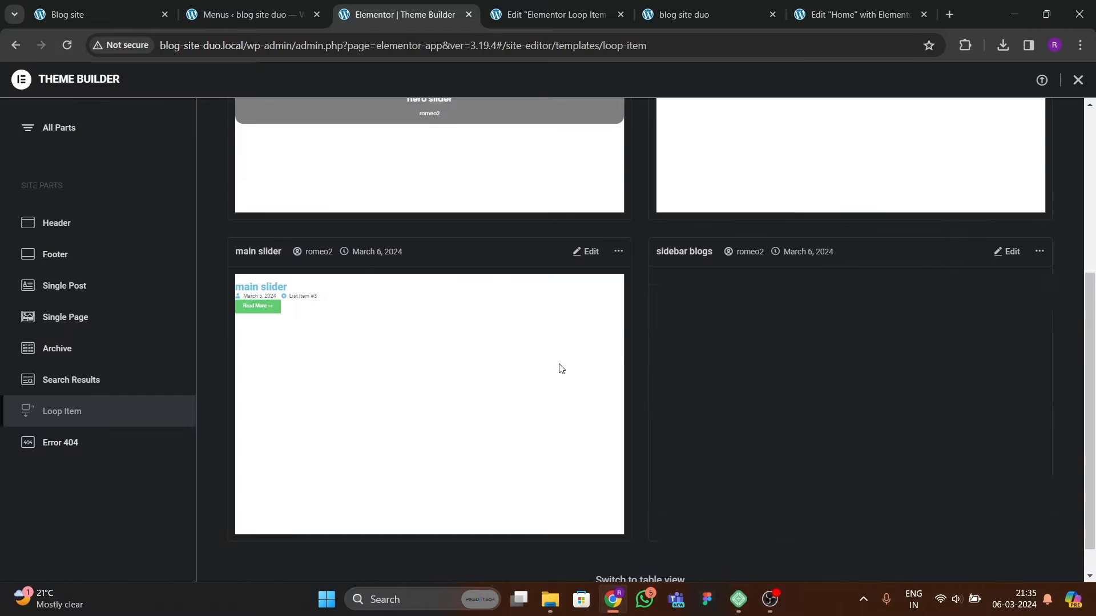
scroll(548, 360, "up", 1)
scroll(535, 349, "up", 3)
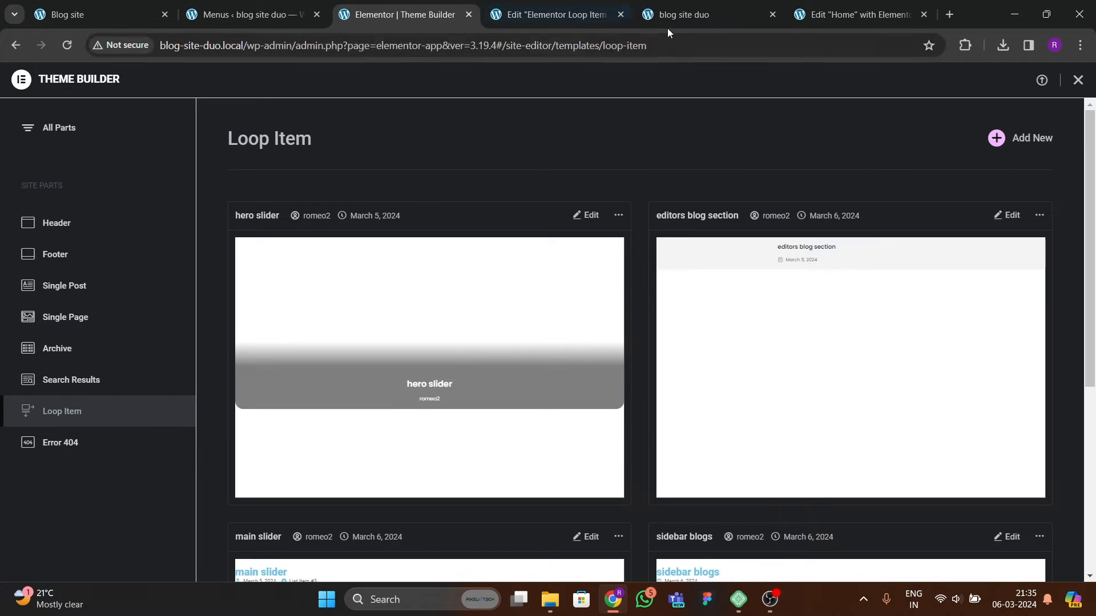
left_click(683, 14)
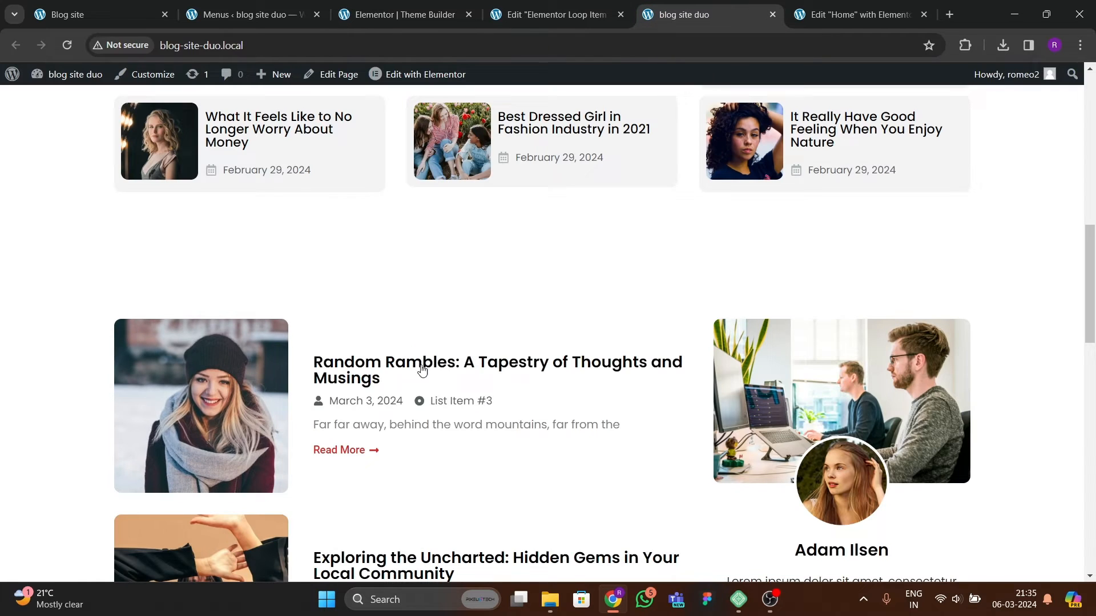
left_click(540, 17)
left_click(406, 16)
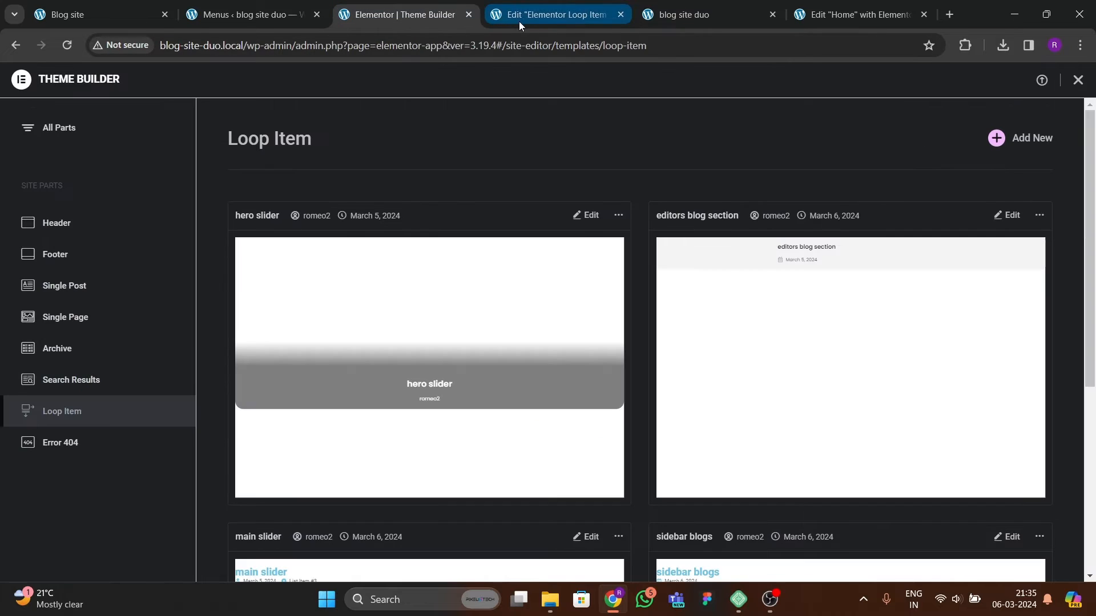
Step: Open the main slider template's editor in a new tab and close the old loop item editor tab
scroll(474, 320, "down", 5)
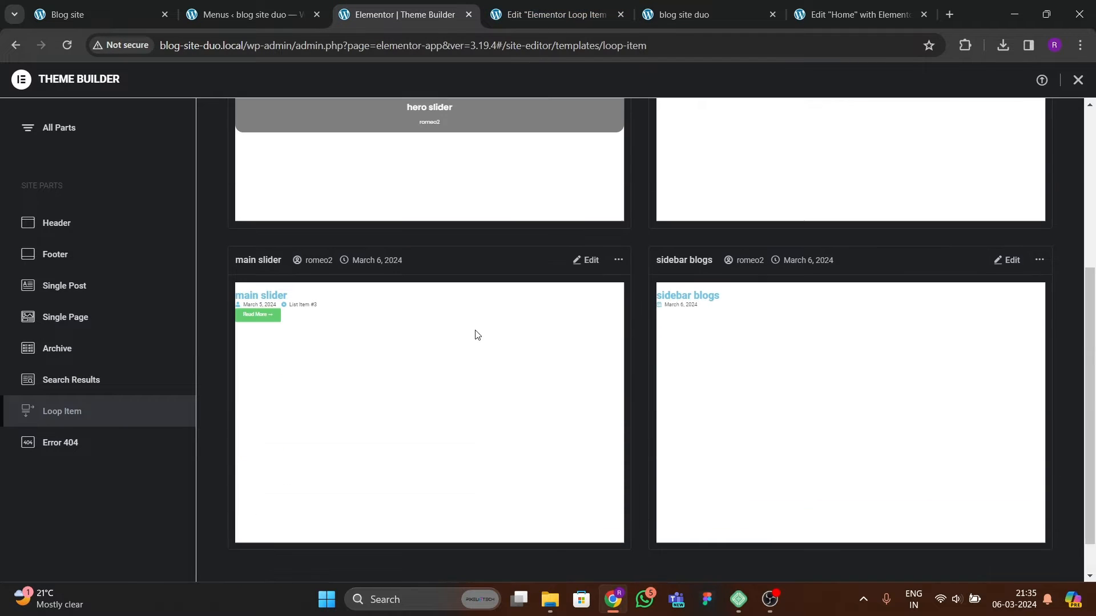
right_click(596, 258)
left_click(628, 272)
left_click(577, 15)
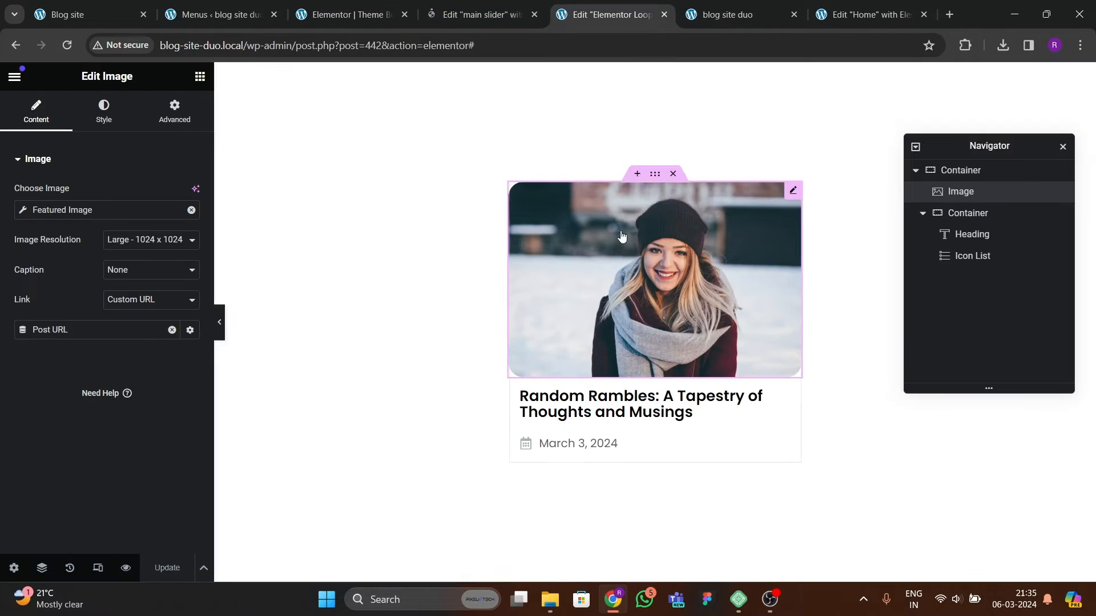
left_click(664, 14)
mouse_move(471, 85)
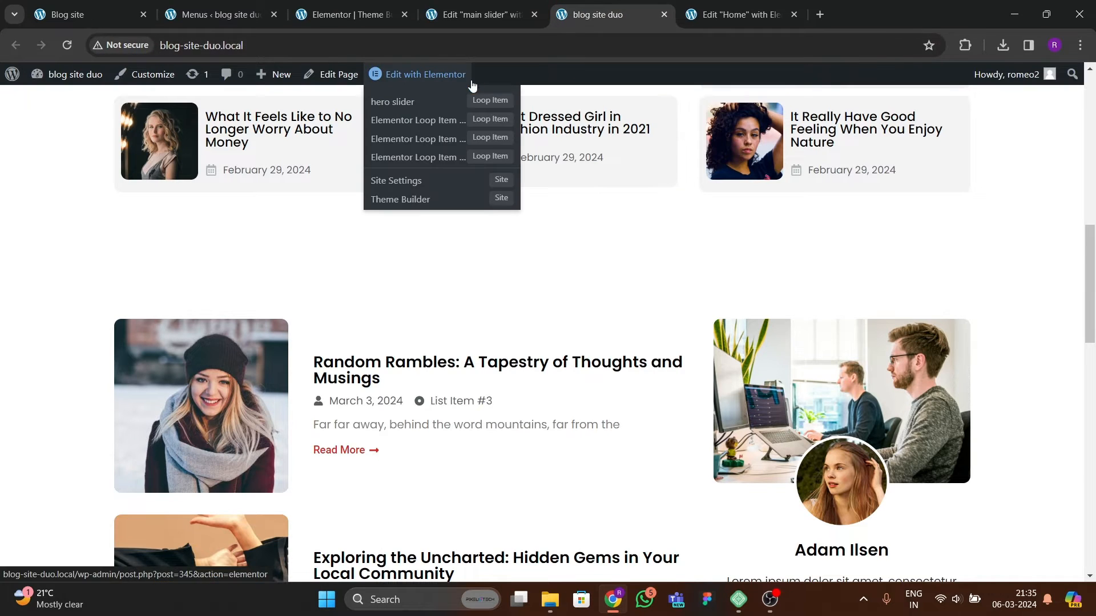
Step: In the main slider loop item, set the second icon list item's text to the dynamic User Info tag showing Display Name
left_click(486, 17)
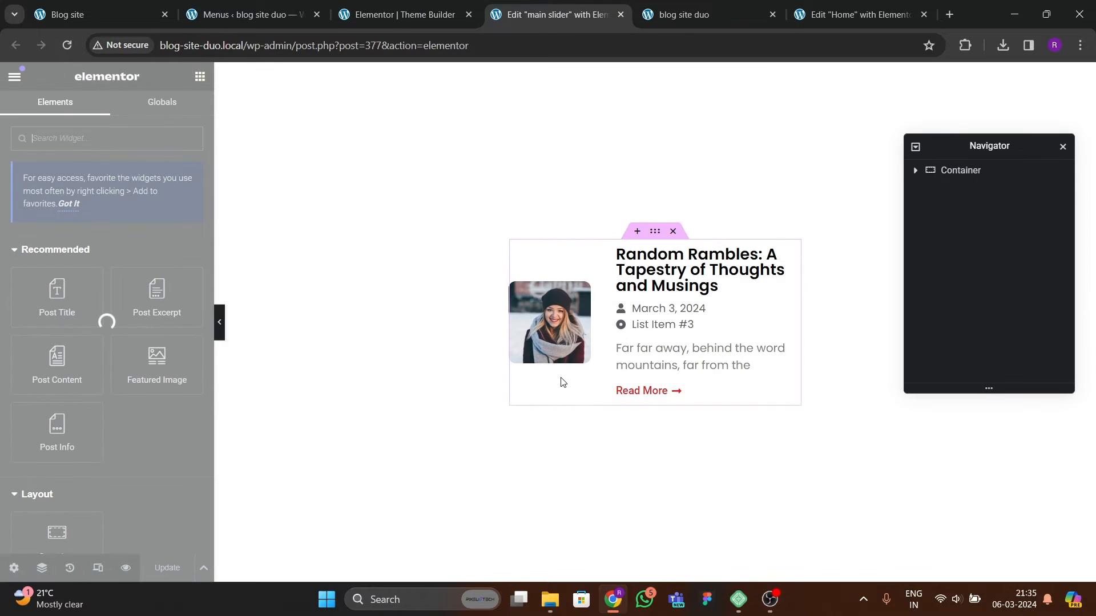
left_click(749, 322)
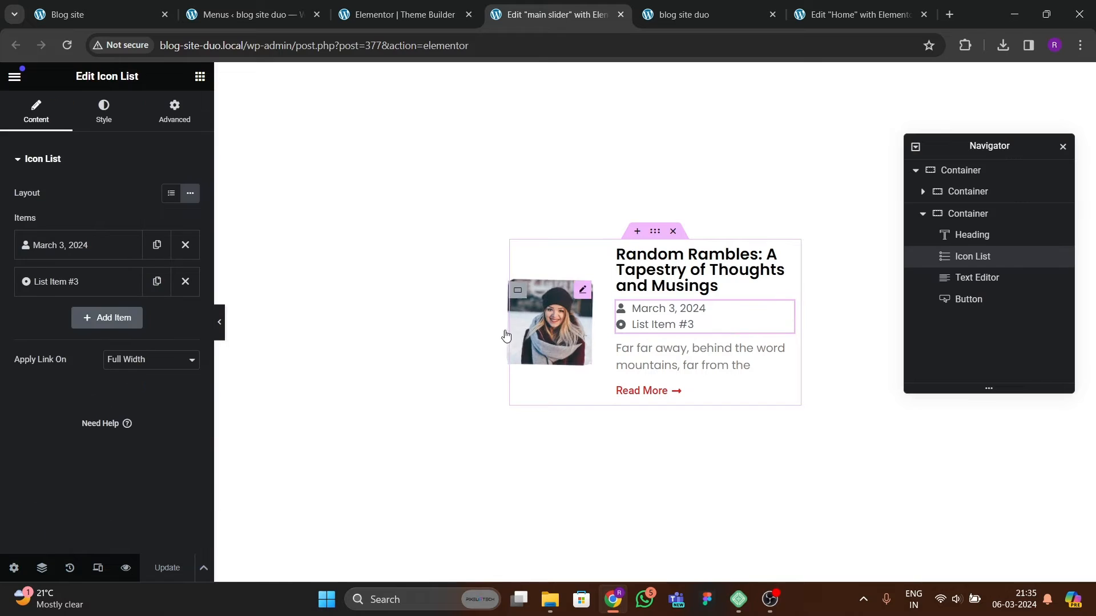
left_click(88, 282)
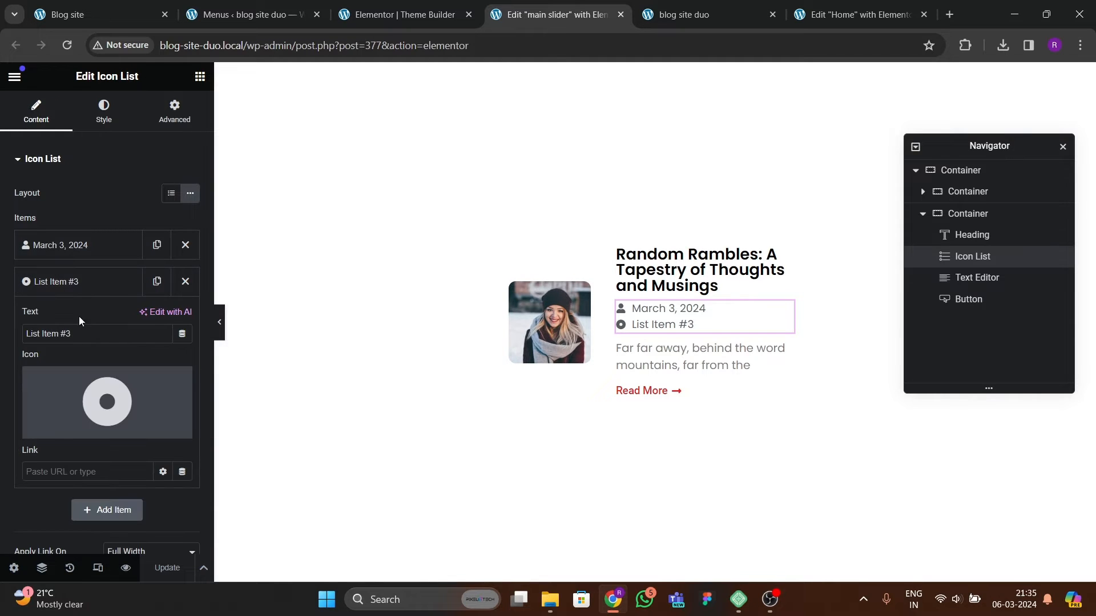
left_click(182, 334)
scroll(74, 425, "down", 3)
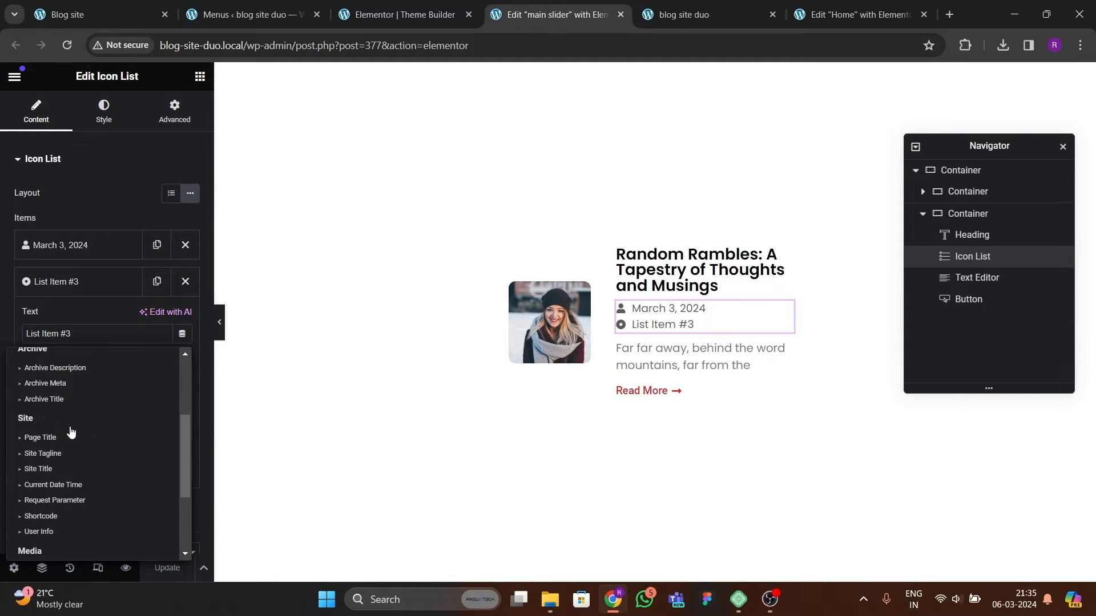
scroll(71, 432, "down", 2)
left_click(46, 403)
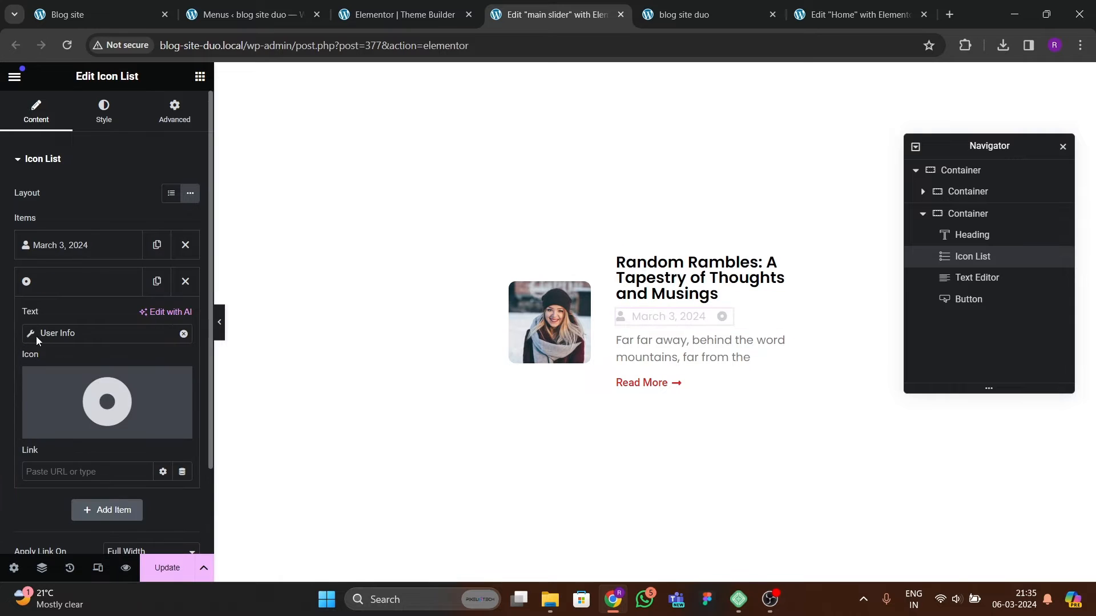
left_click(137, 398)
left_click(137, 437)
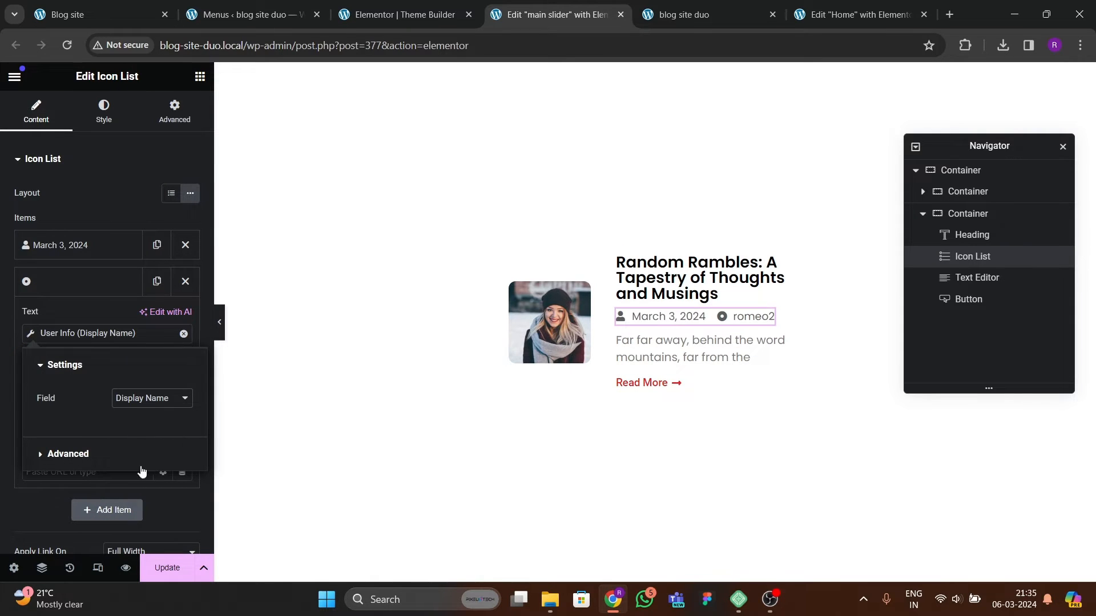
left_click(75, 291)
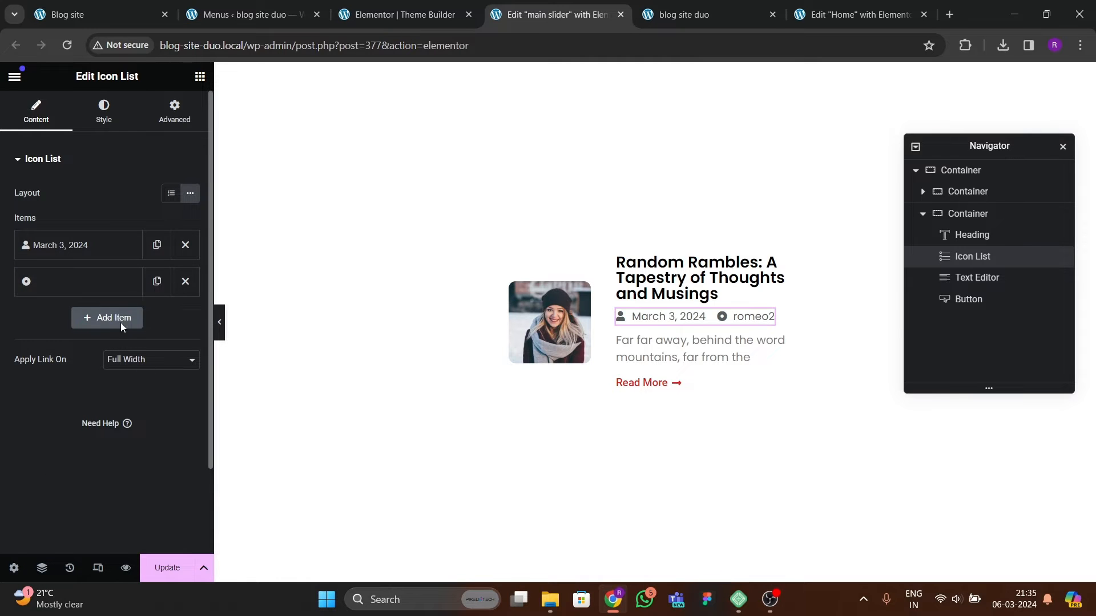
Step: Replace the author item's icon with the User icon from the icon library
left_click(106, 290)
left_click(106, 402)
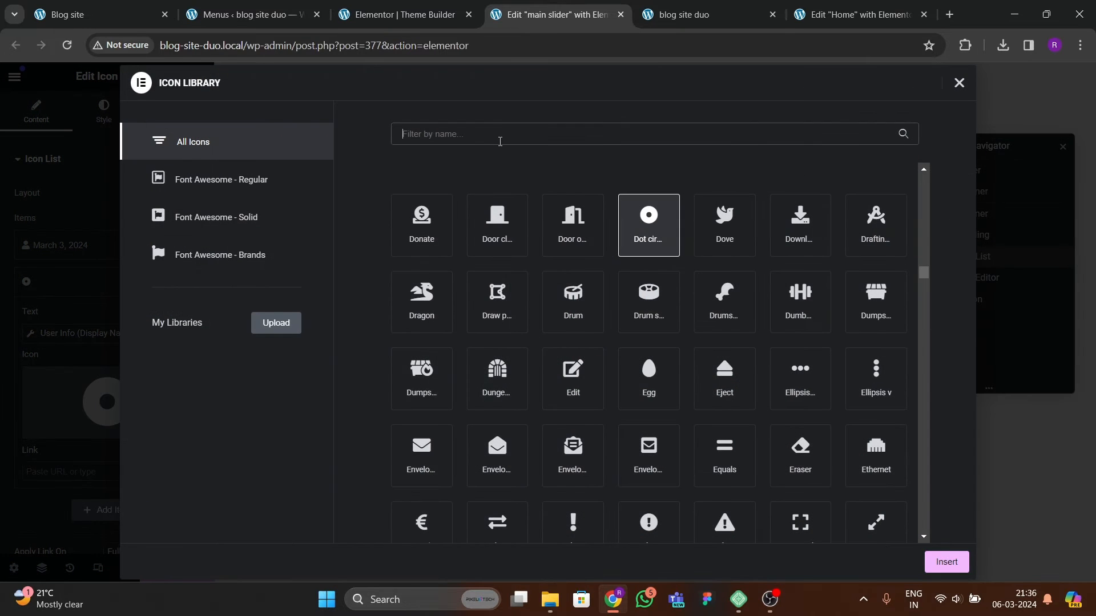
type("admin")
key("BackSpace")
key("BackSpace")
key("BackSpace")
key("BackSpace")
key("BackSpace")
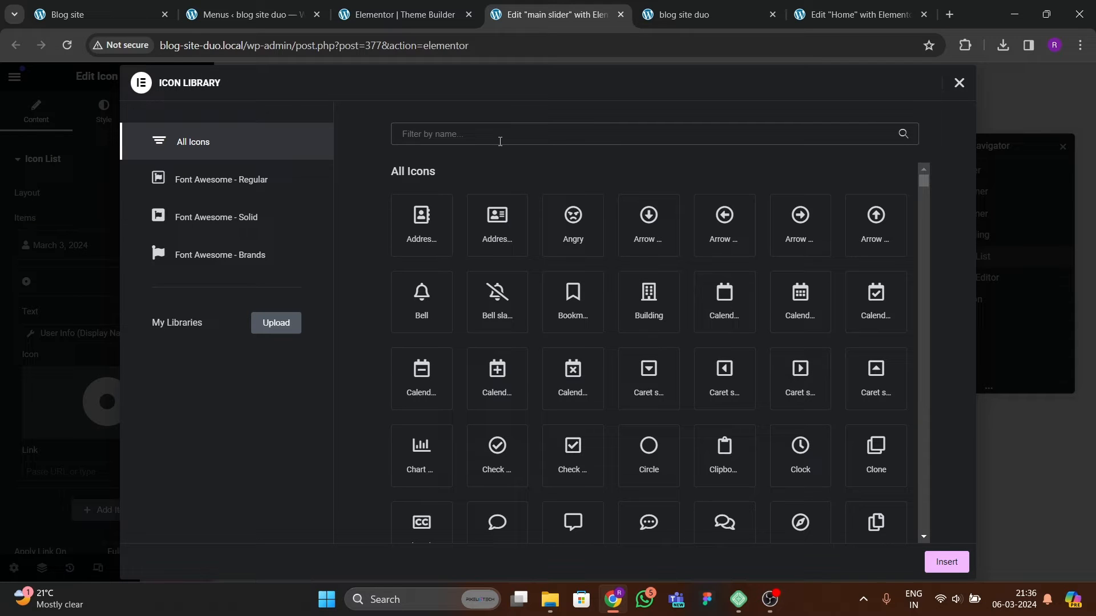
scroll(619, 366, "down", 15)
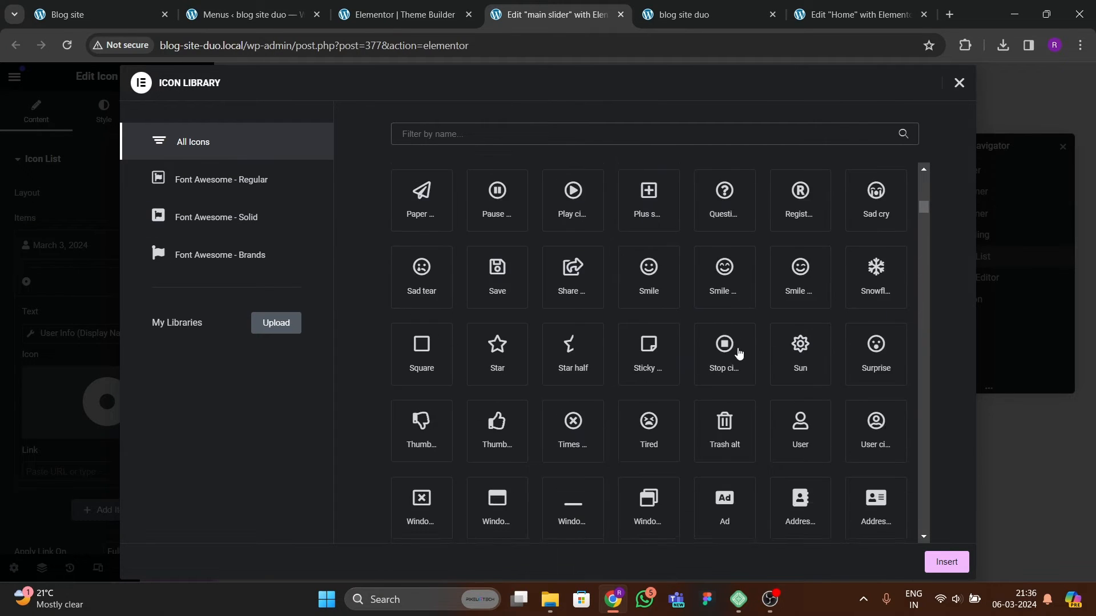
scroll(915, 228, "down", 5)
scroll(923, 215, "down", 10)
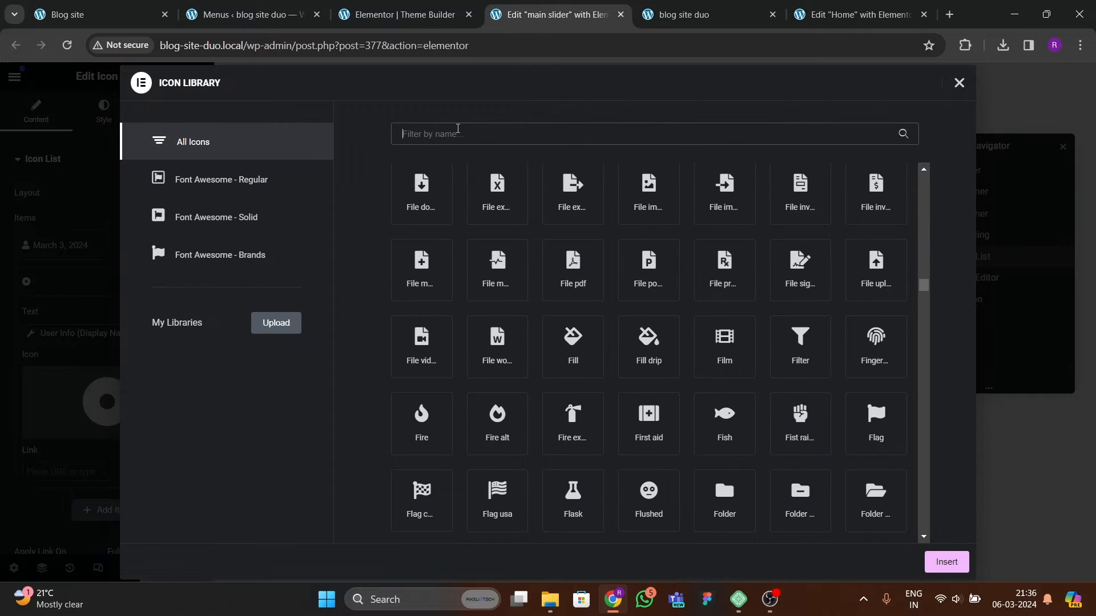
left_click(458, 128)
type("iuser")
key("BackSpace")
key("BackSpace")
key("BackSpace")
key("BackSpace")
key("BackSpace")
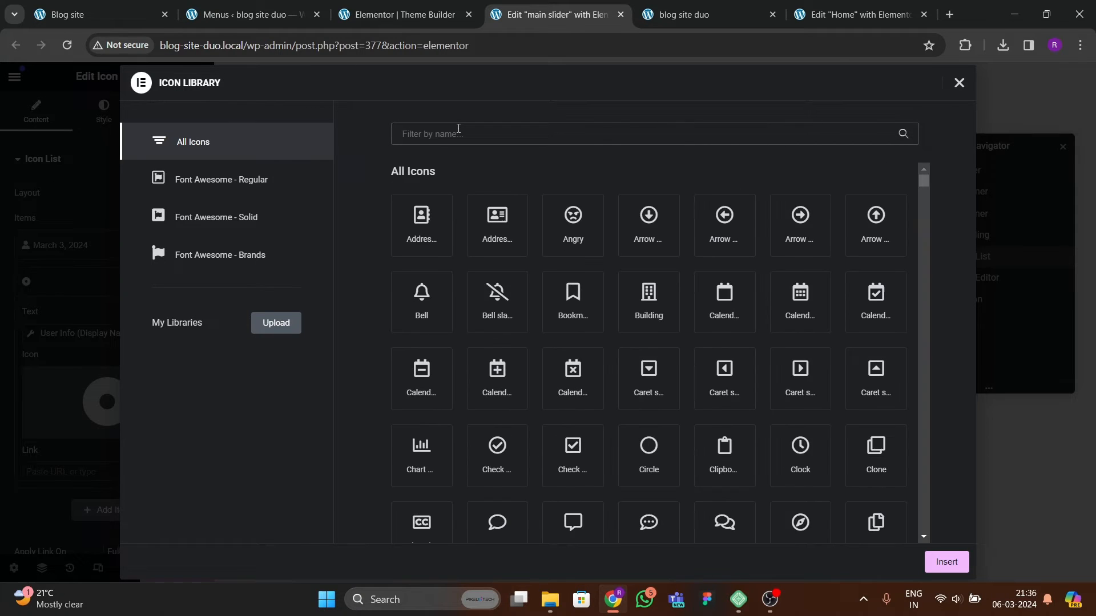
type("user")
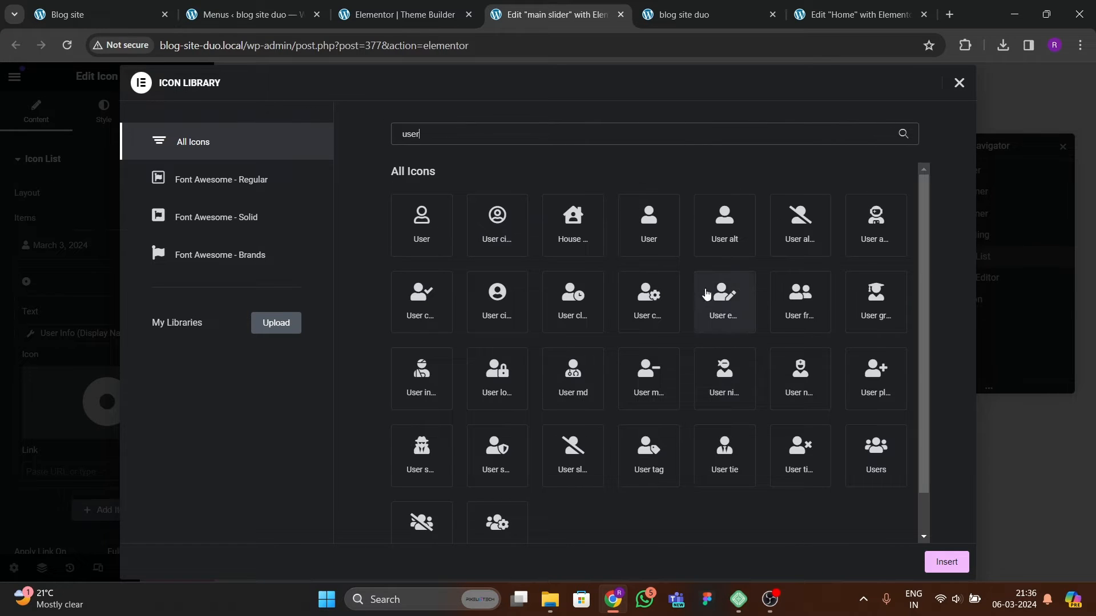
left_click(654, 236)
left_click(942, 564)
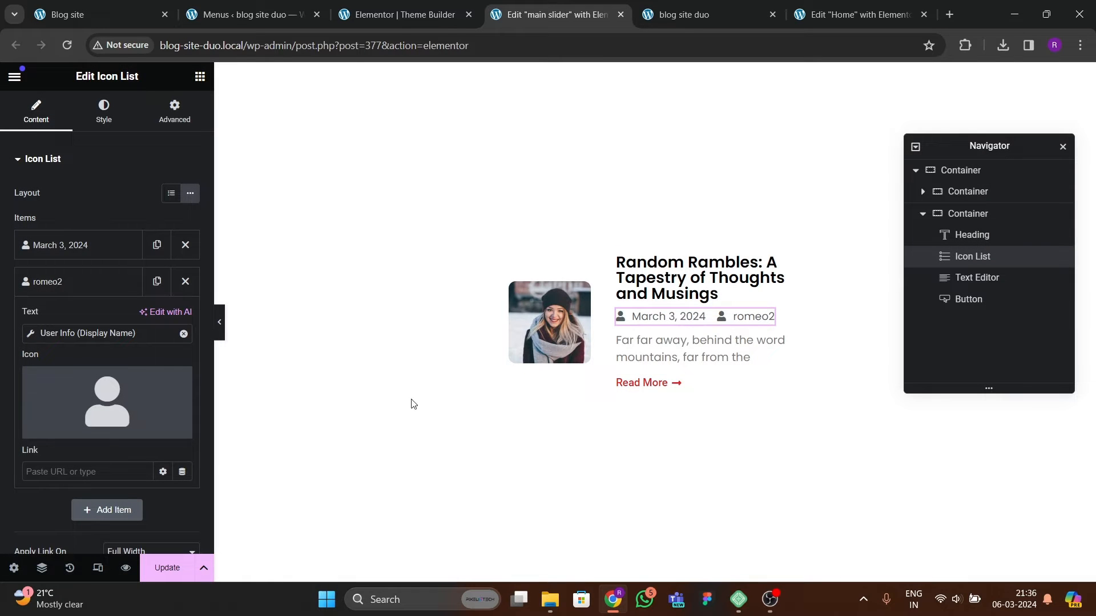
Step: Move the author item above the date item, update the template and reload the site preview
left_click(80, 281)
mouse_move(84, 252)
left_mouse_down()
mouse_move(86, 274)
mouse_move(98, 243)
left_mouse_up()
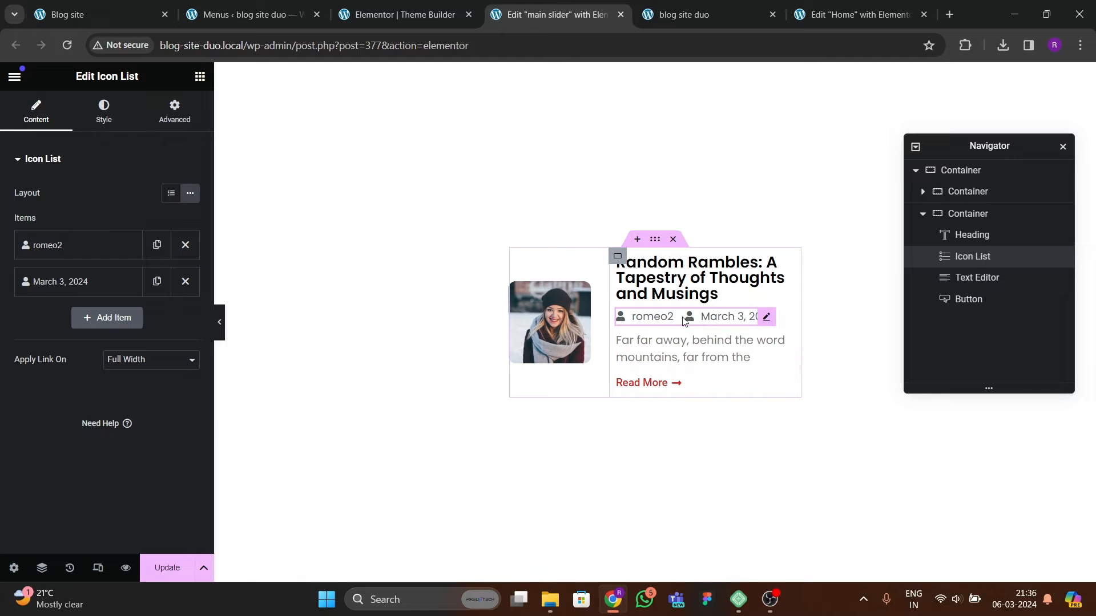
left_click(115, 23)
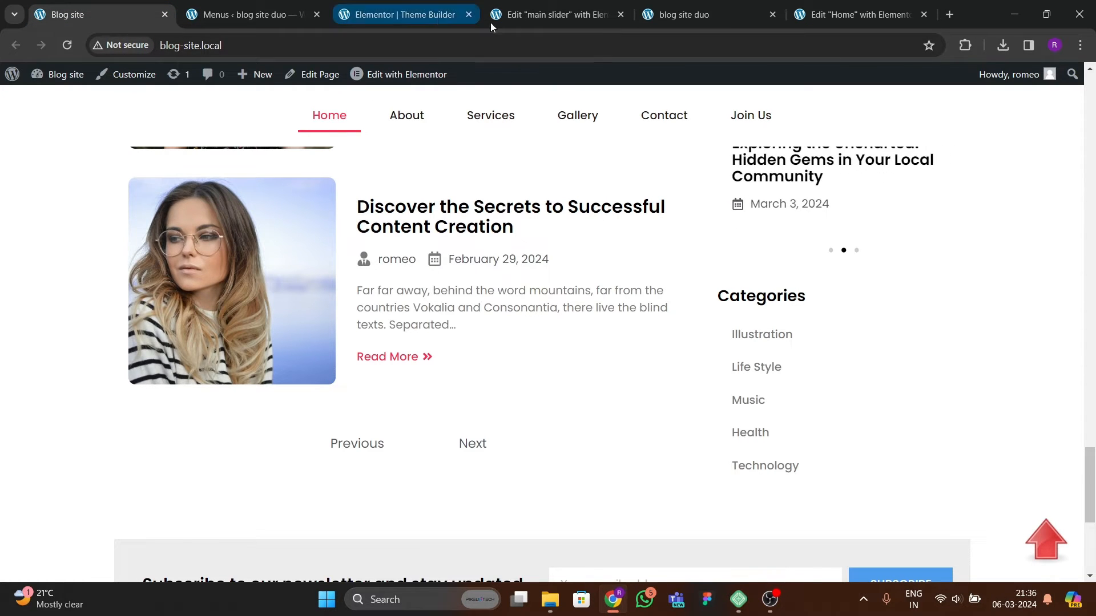
left_click(557, 17)
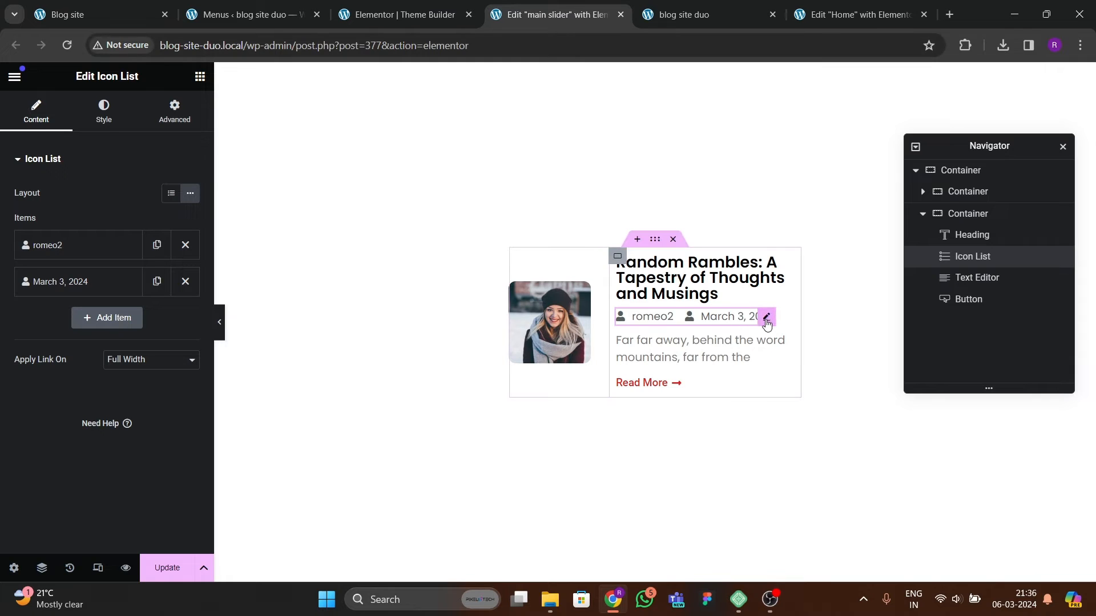
left_click(121, 26)
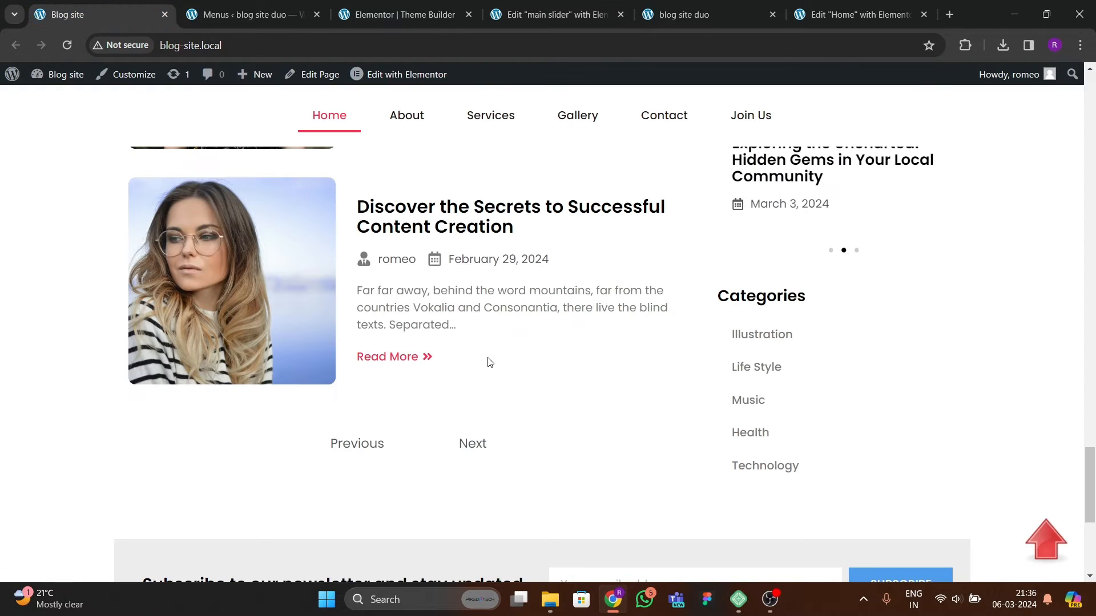
left_click(555, 15)
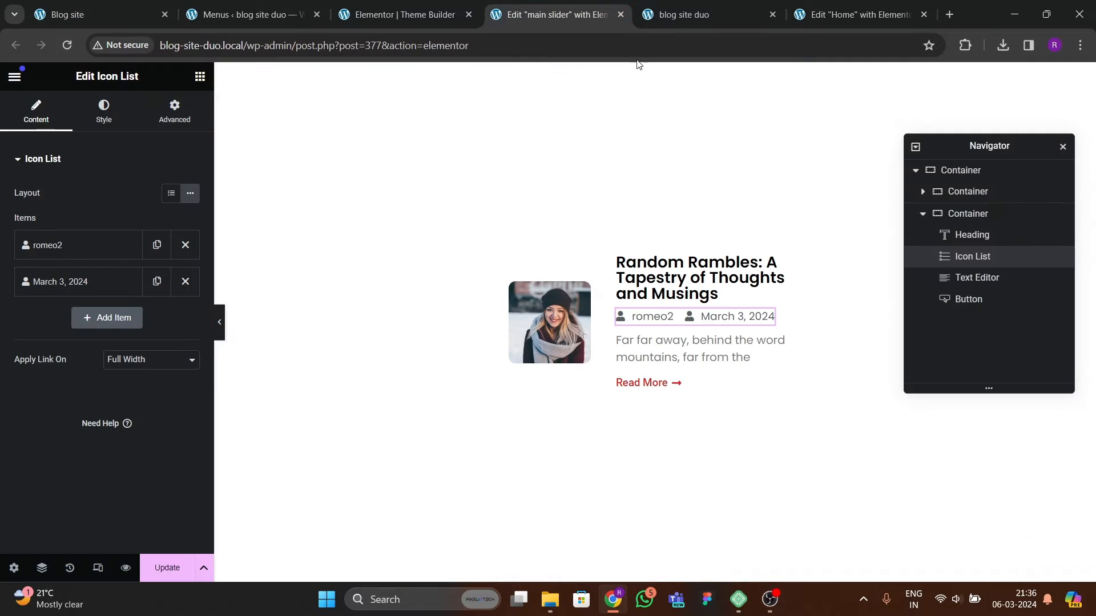
left_click(148, 557)
left_click(713, 16)
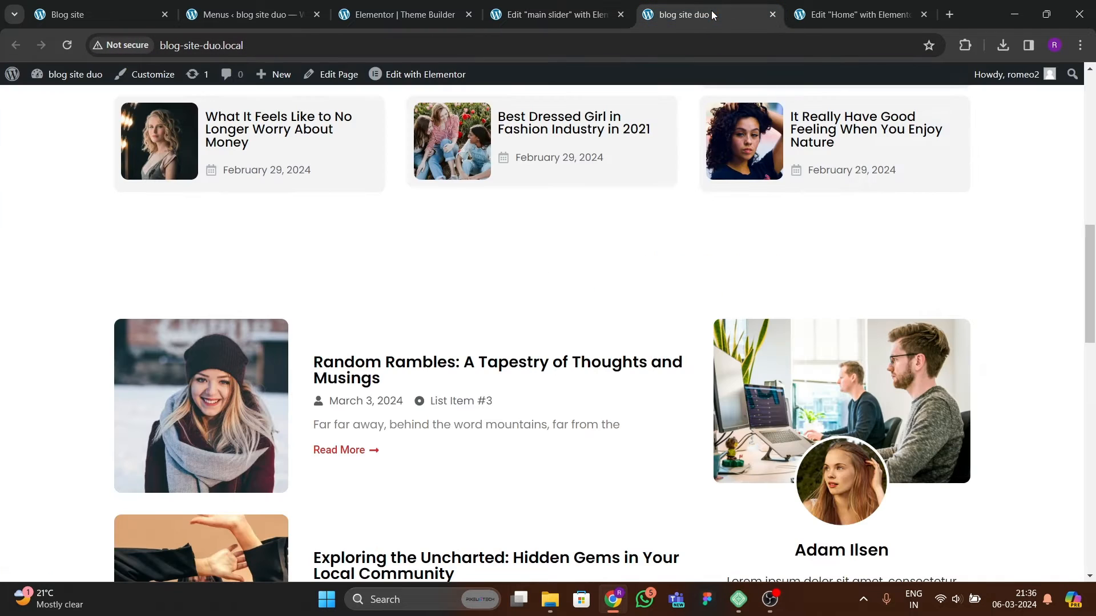
left_click(67, 45)
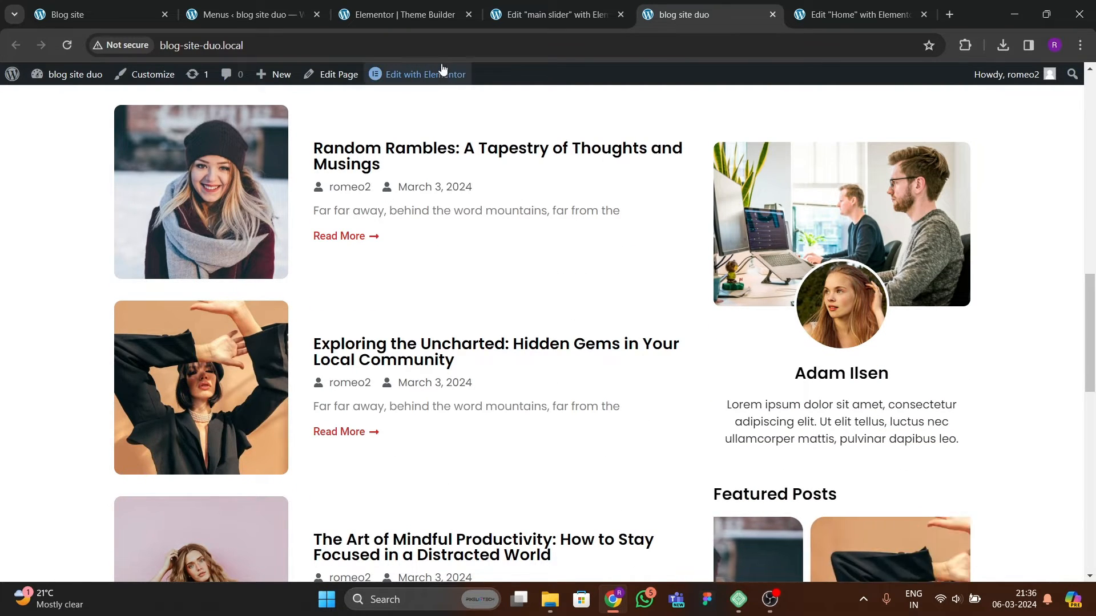
left_click(536, 15)
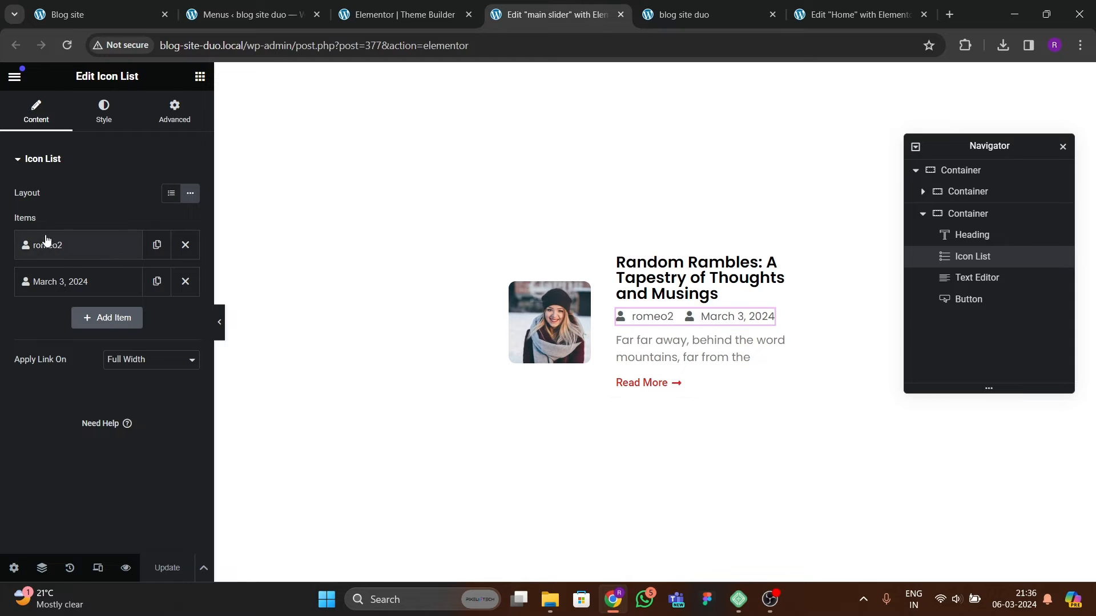
Step: Change the date item's icon to a calendar icon from the icon library
left_click(76, 283)
left_click(142, 385)
left_click(456, 142)
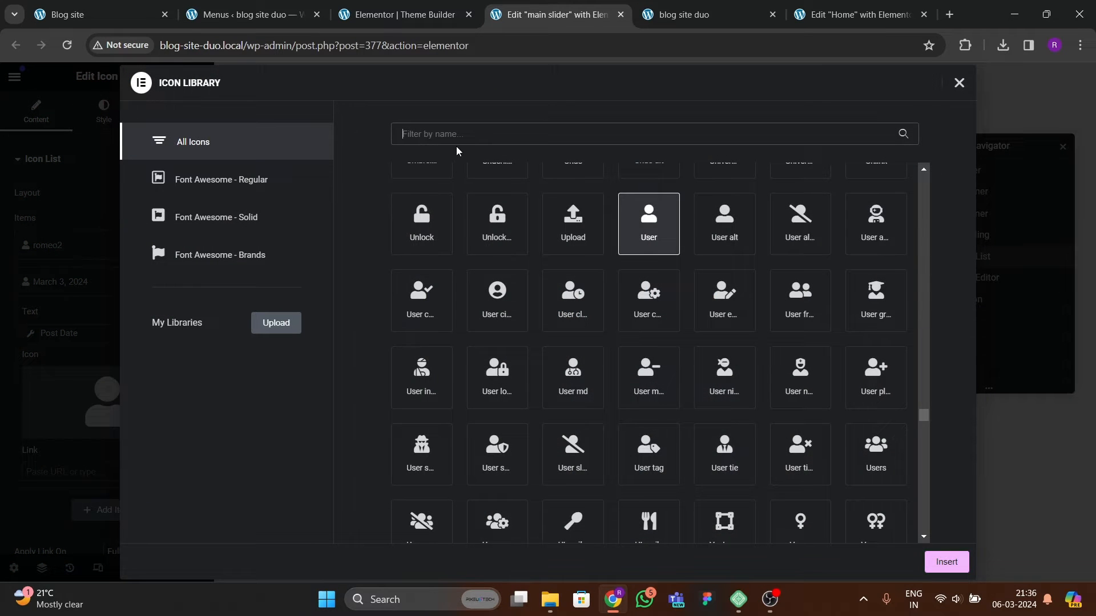
type("call")
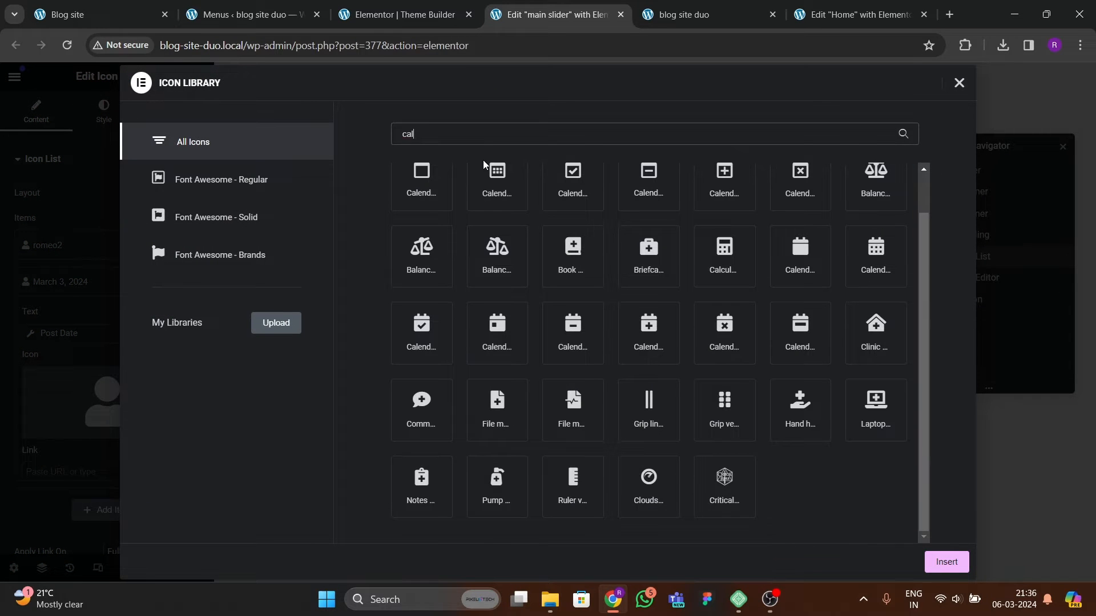
key("BackSpace")
left_click(484, 172)
left_click(927, 564)
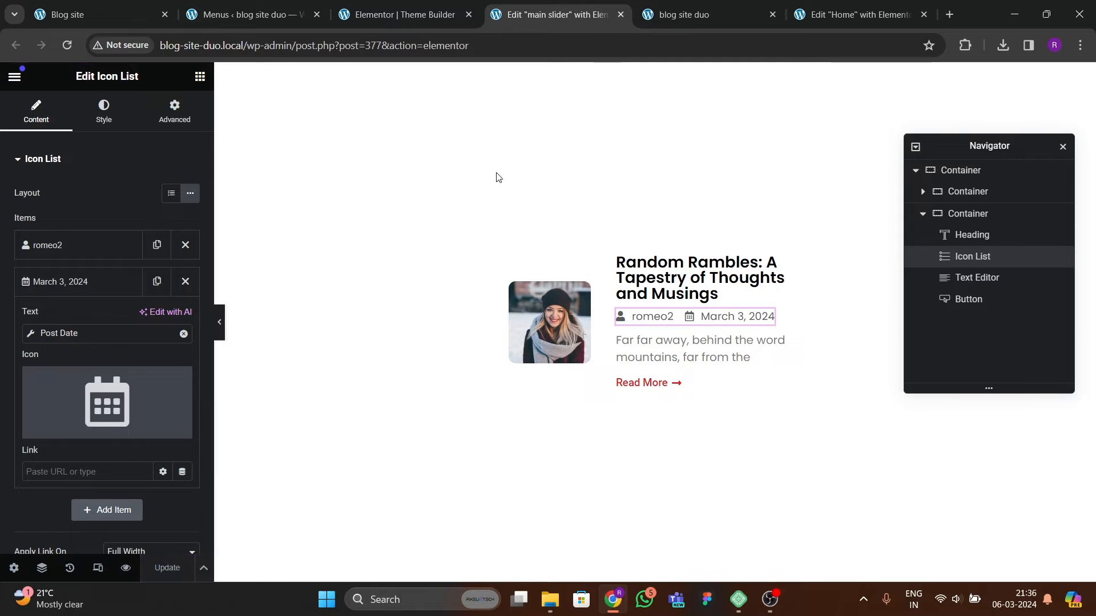
Step: Reload the live site and compare the post meta and carousel with the reference blog site
left_click(679, 14)
left_click(66, 45)
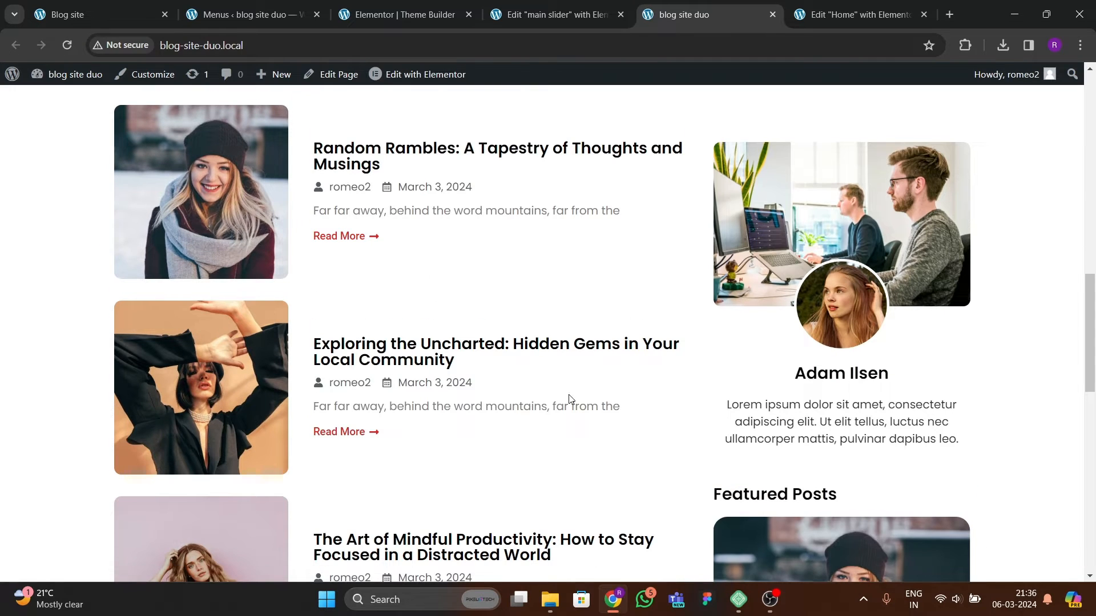
scroll(569, 398, "down", 10)
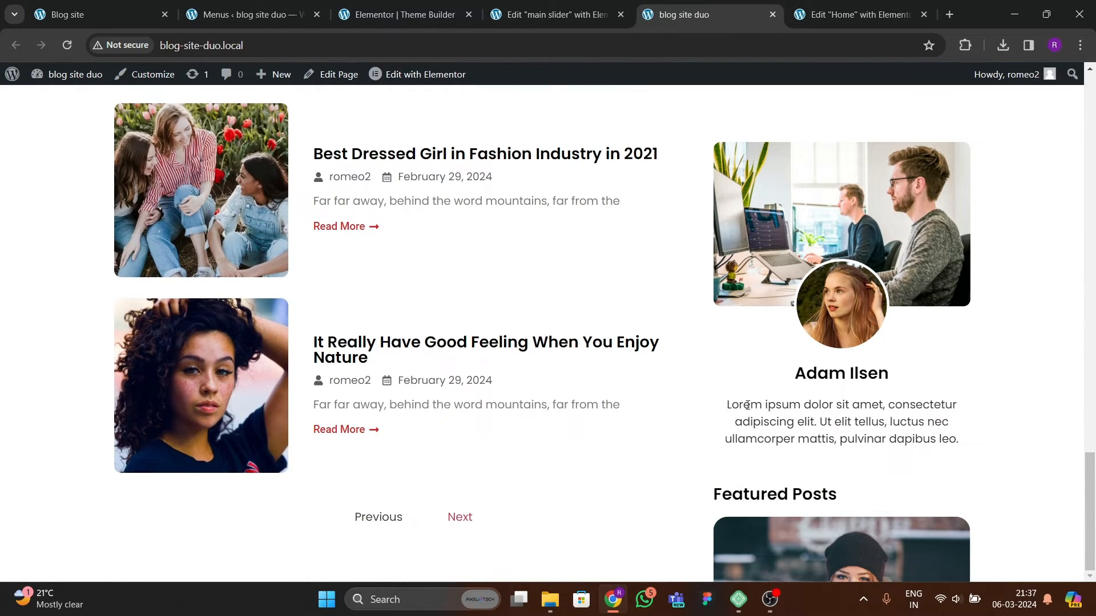
scroll(747, 405, "up", 12)
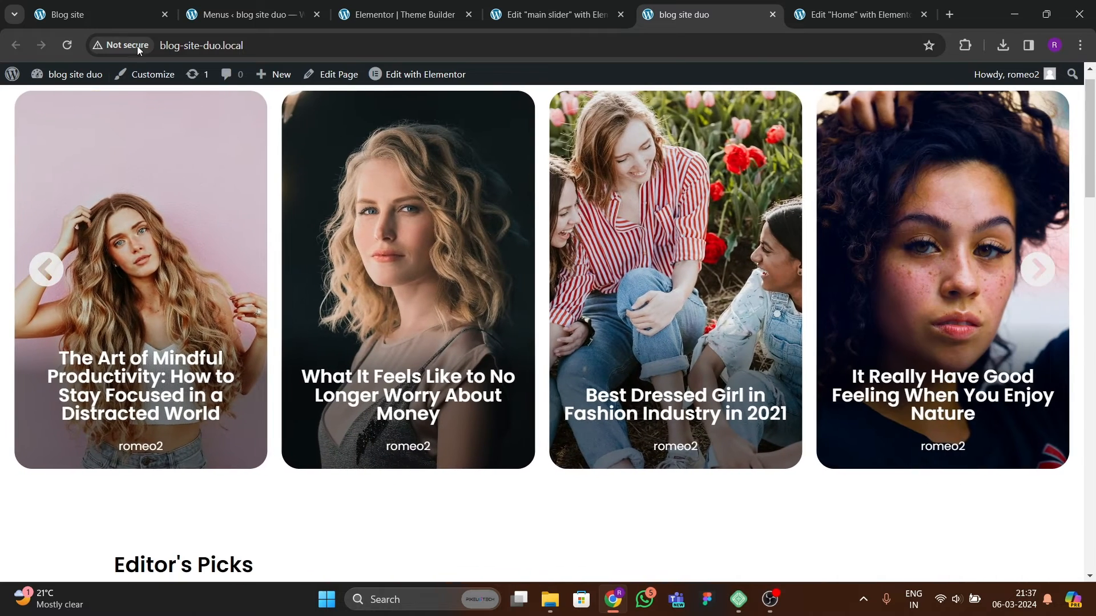
left_click(114, 14)
scroll(525, 365, "down", 5)
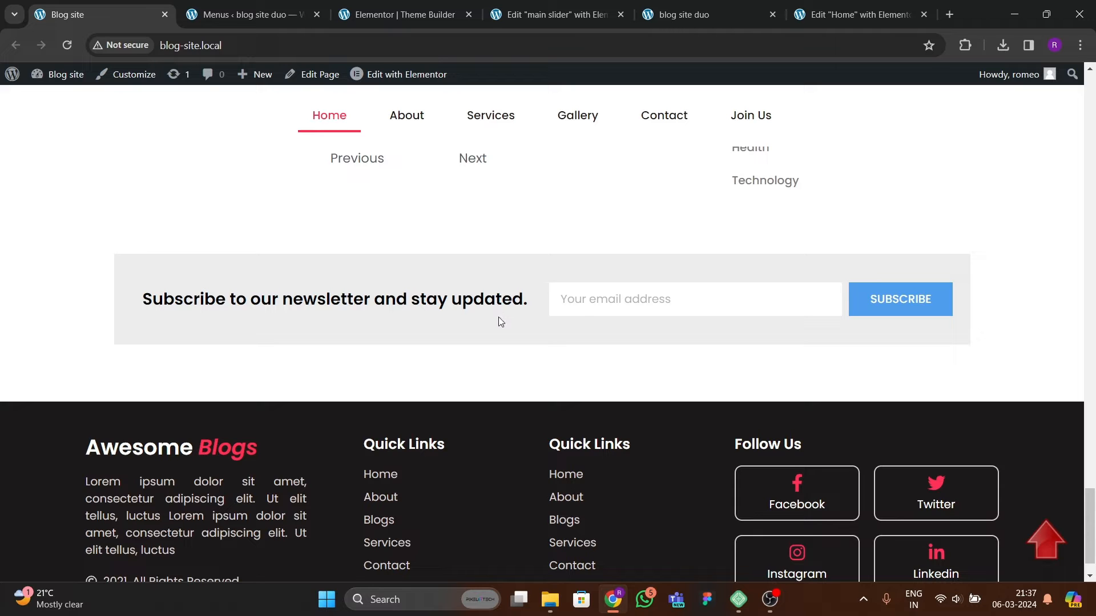
left_click(556, 14)
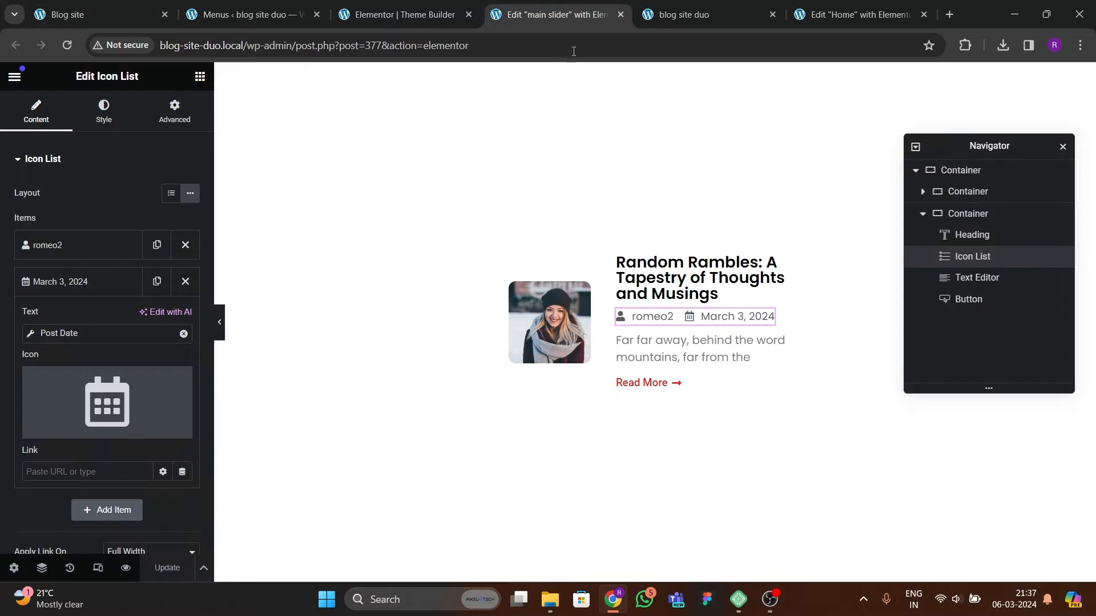
left_click(692, 17)
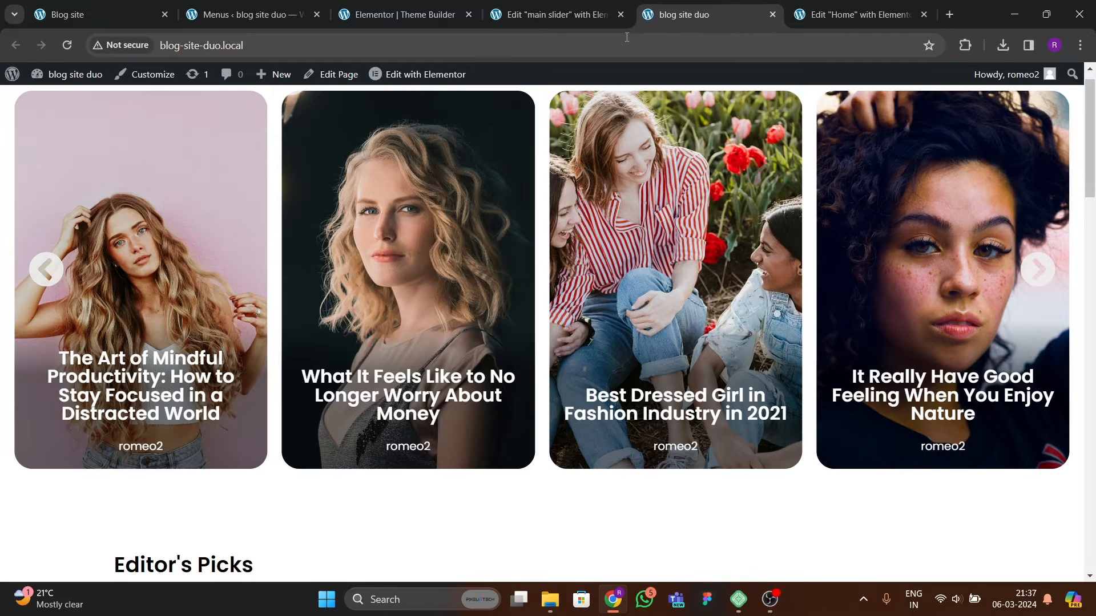
Step: Turn off the sticky motion effect on the selected sidebar container by setting Sticky to None
left_click(878, 19)
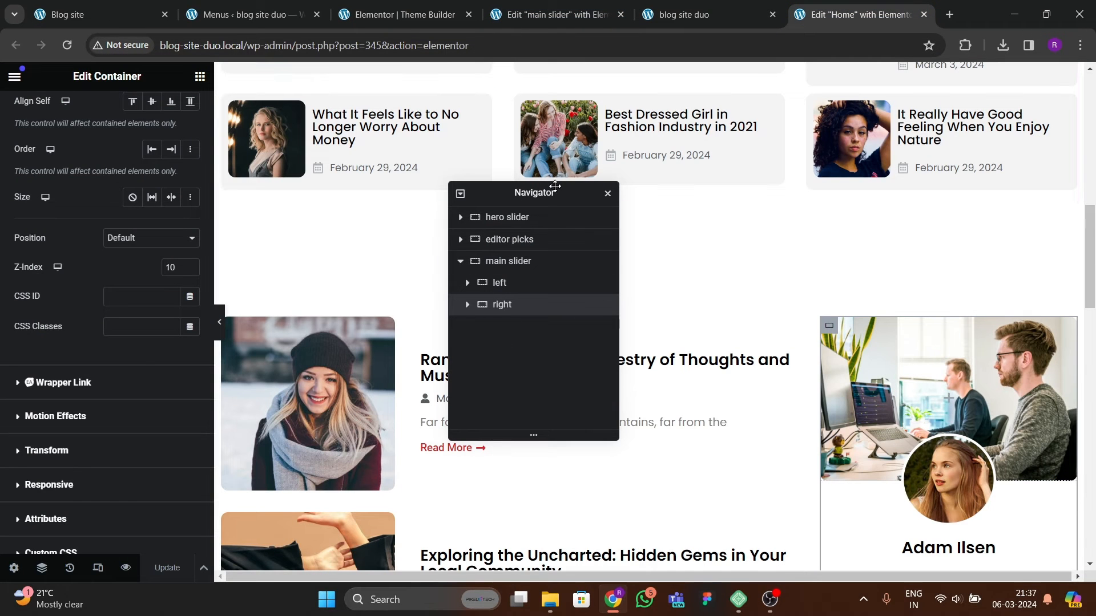
left_click_drag(545, 192, 655, 175)
scroll(441, 370, "down", 3)
scroll(441, 369, "down", 5)
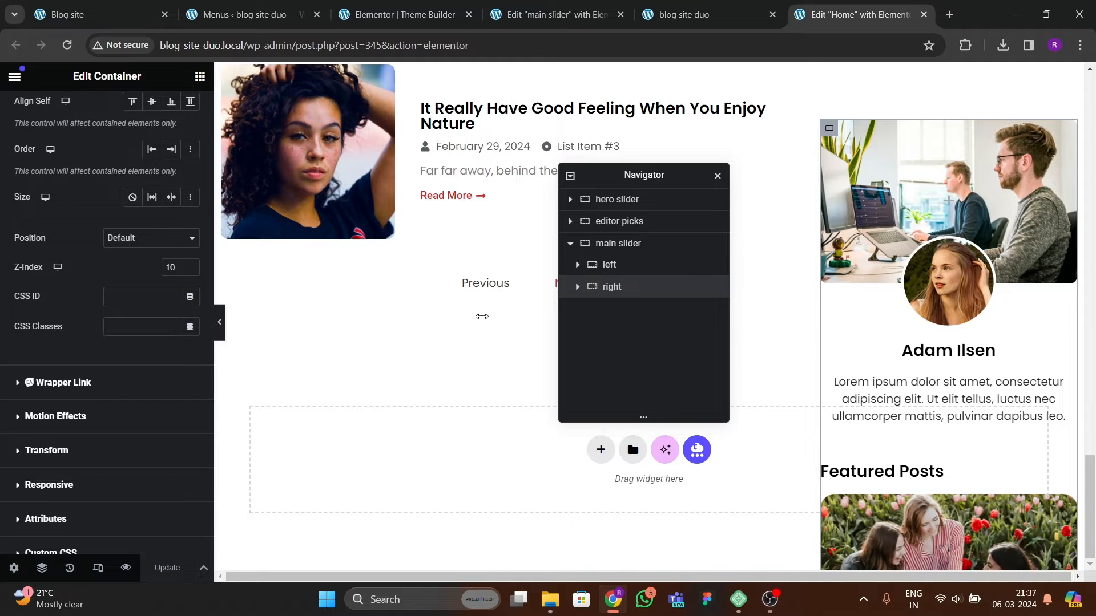
scroll(143, 212, "up", 5)
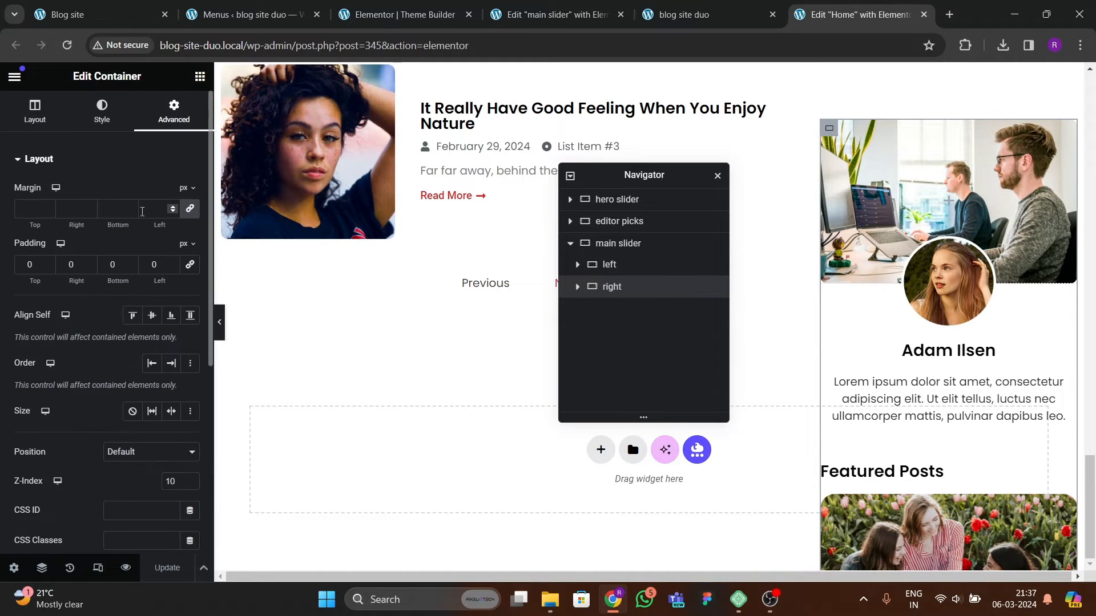
scroll(98, 254, "down", 5)
left_click(55, 312)
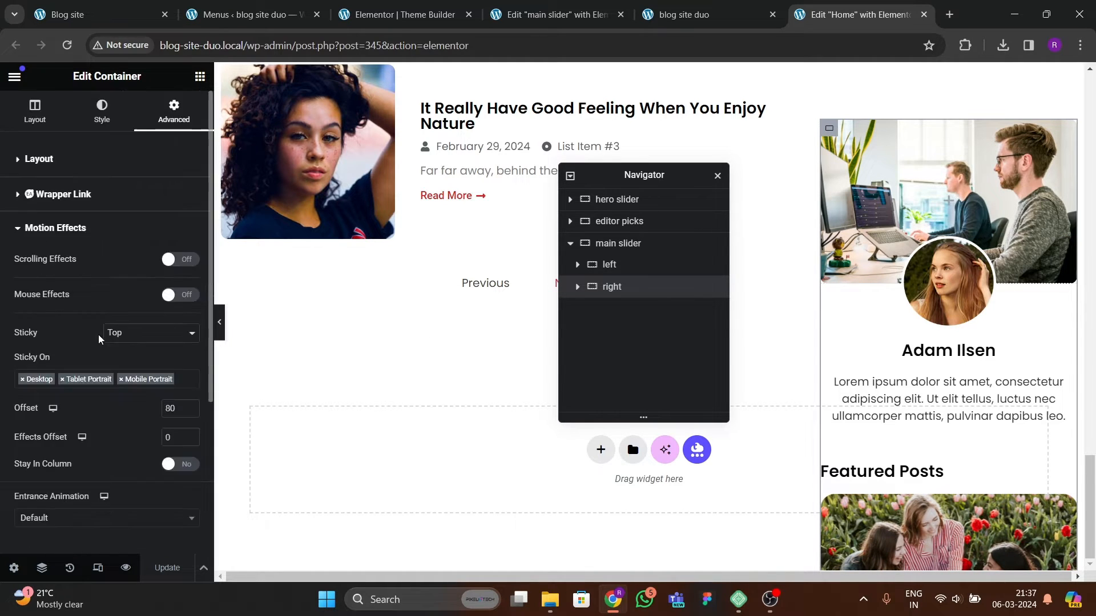
left_click(130, 336)
left_click(130, 349)
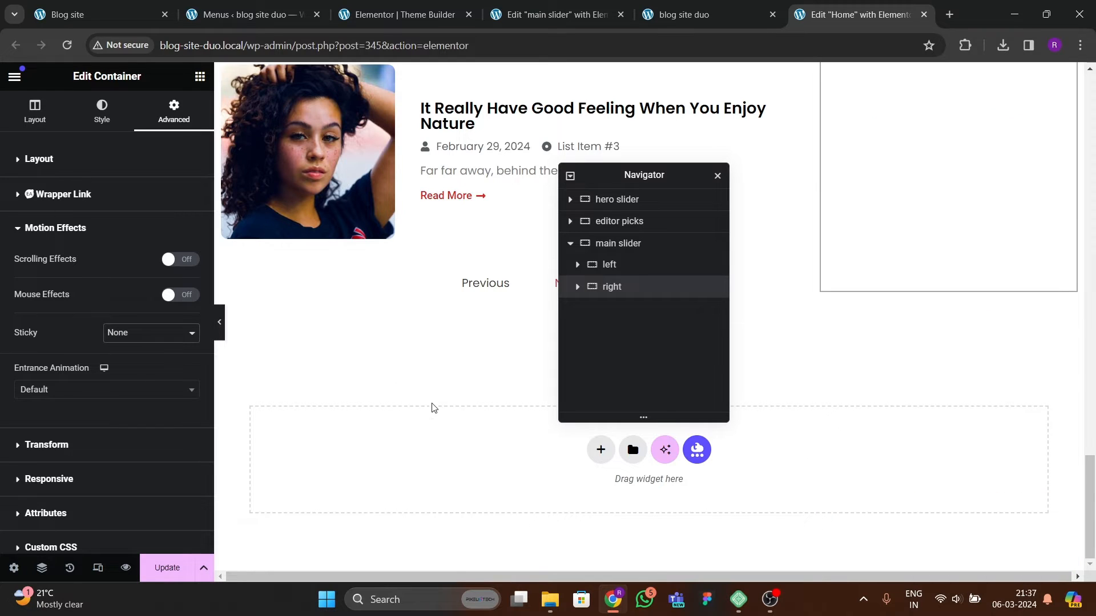
Step: Compare with the reference site's newsletter block and add a new single-column container at the bottom of the page
left_click_drag(665, 176, 871, 146)
left_click(67, 14)
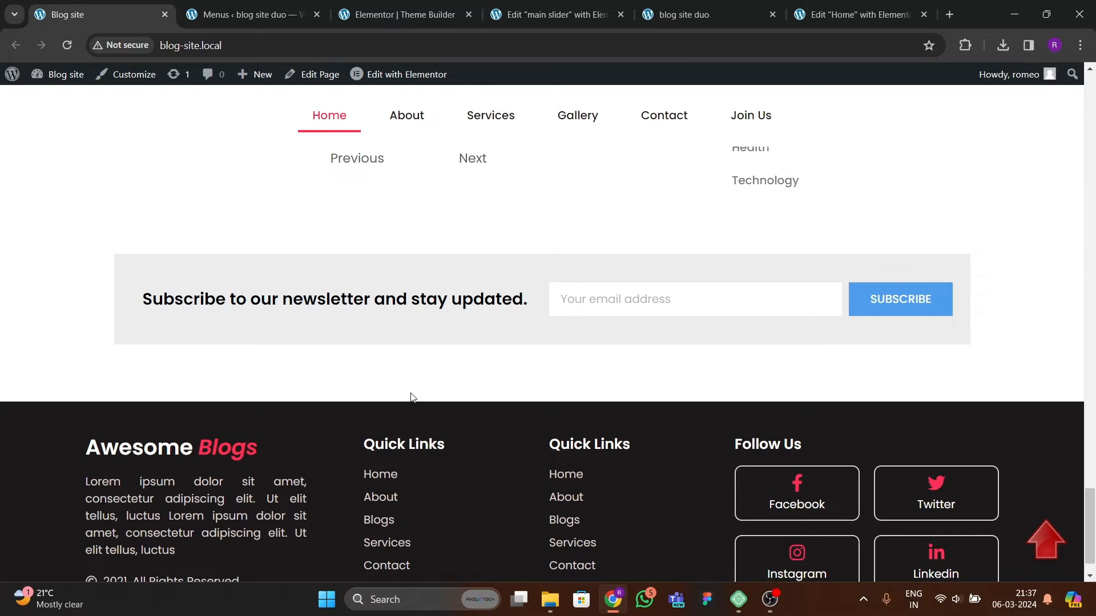
left_click(585, 20)
left_click(833, 14)
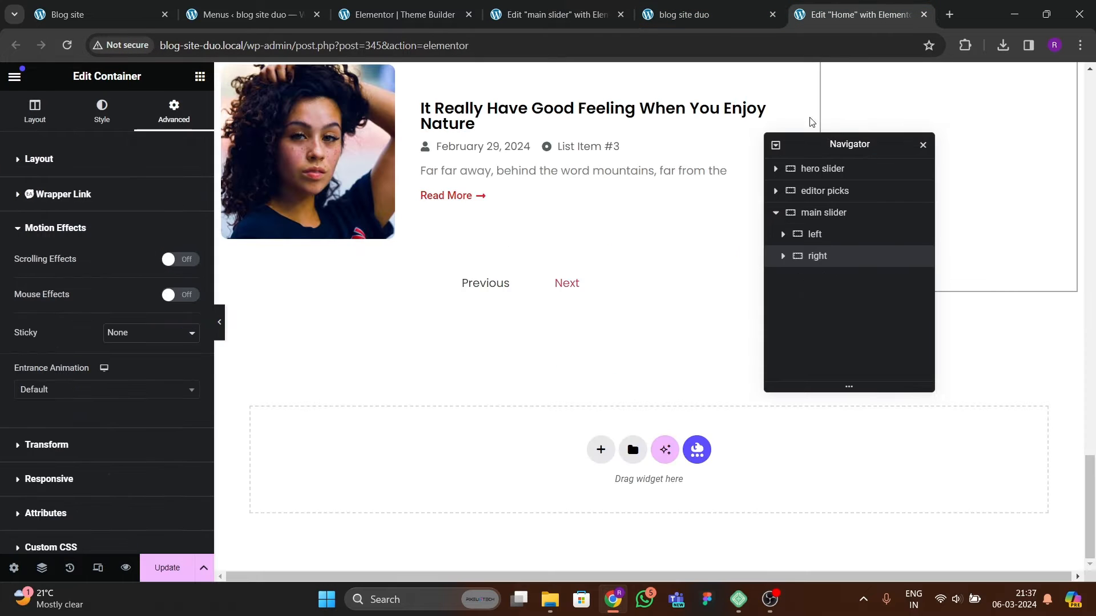
left_click(600, 450)
left_click(452, 482)
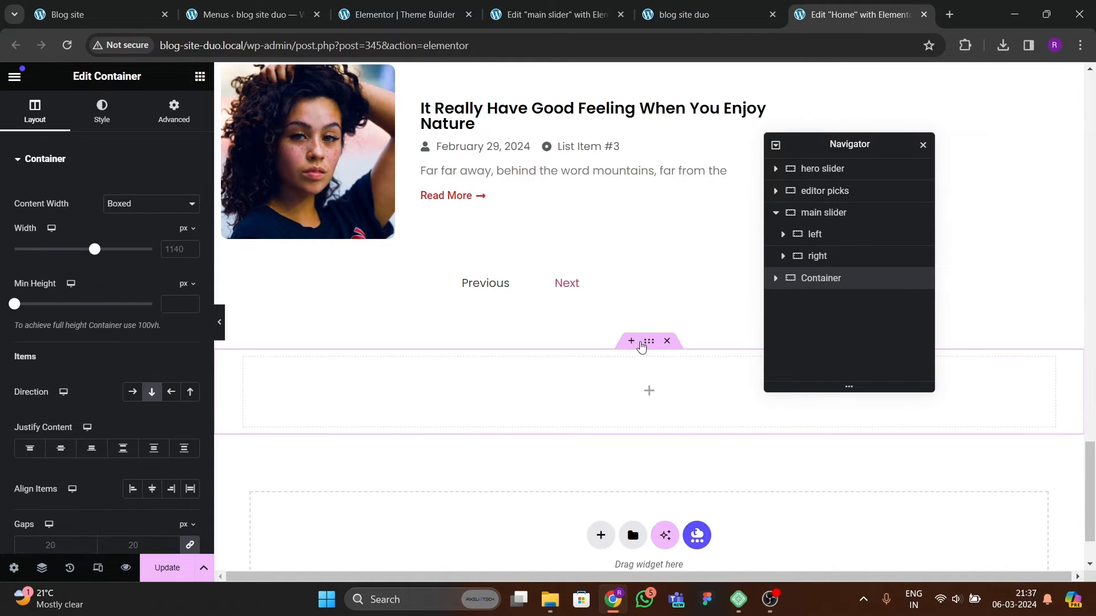
Step: Set the new container's width to 1200 px and reset its padding to 0 on all sides
left_click(162, 204)
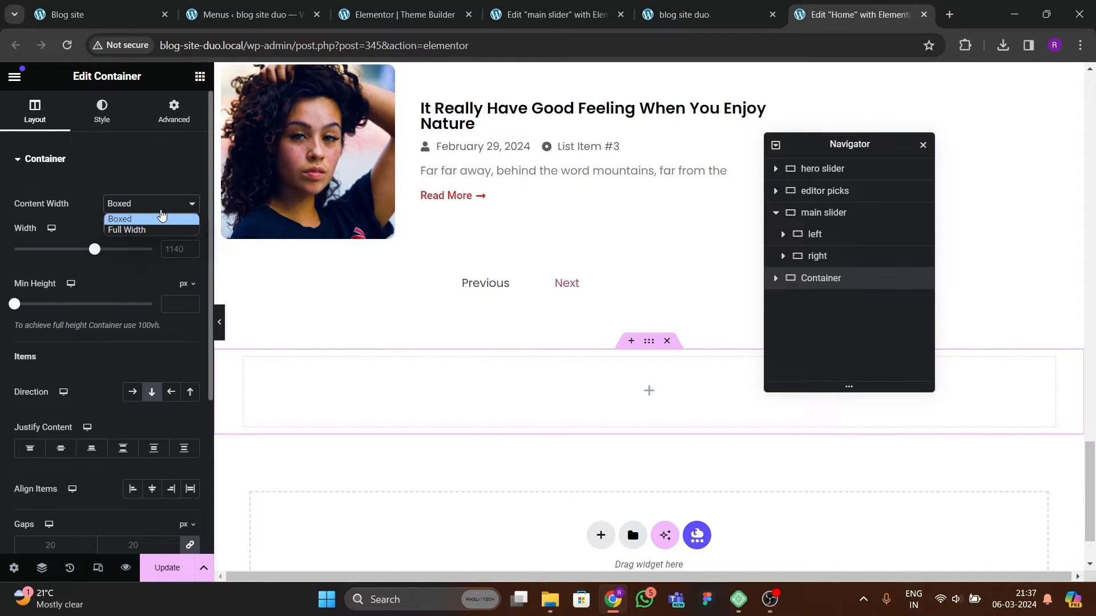
left_click(160, 255)
type("12")
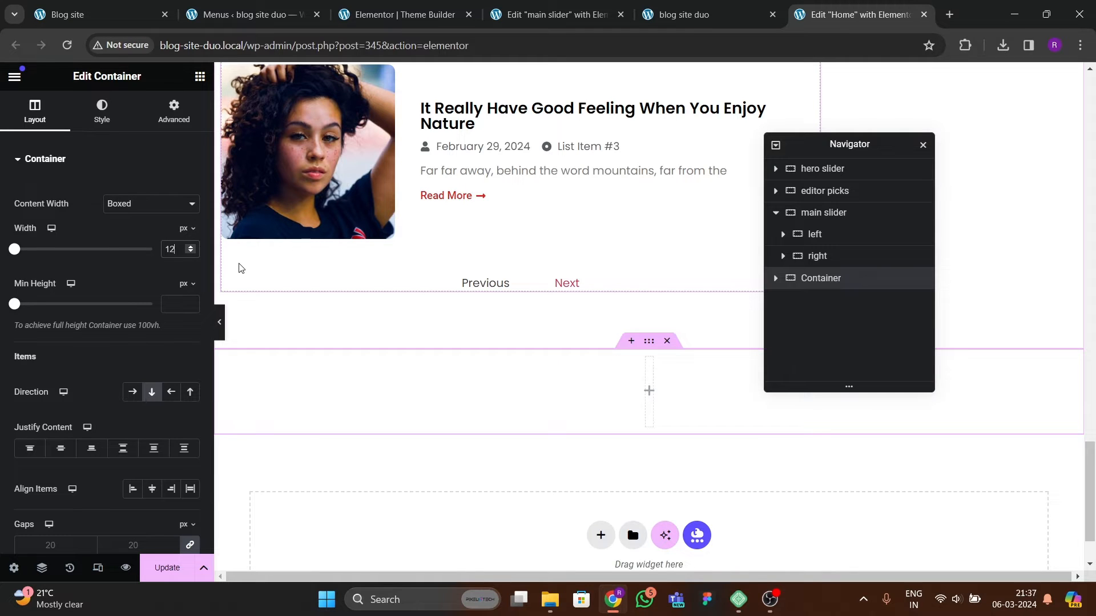
type("00")
left_click(174, 114)
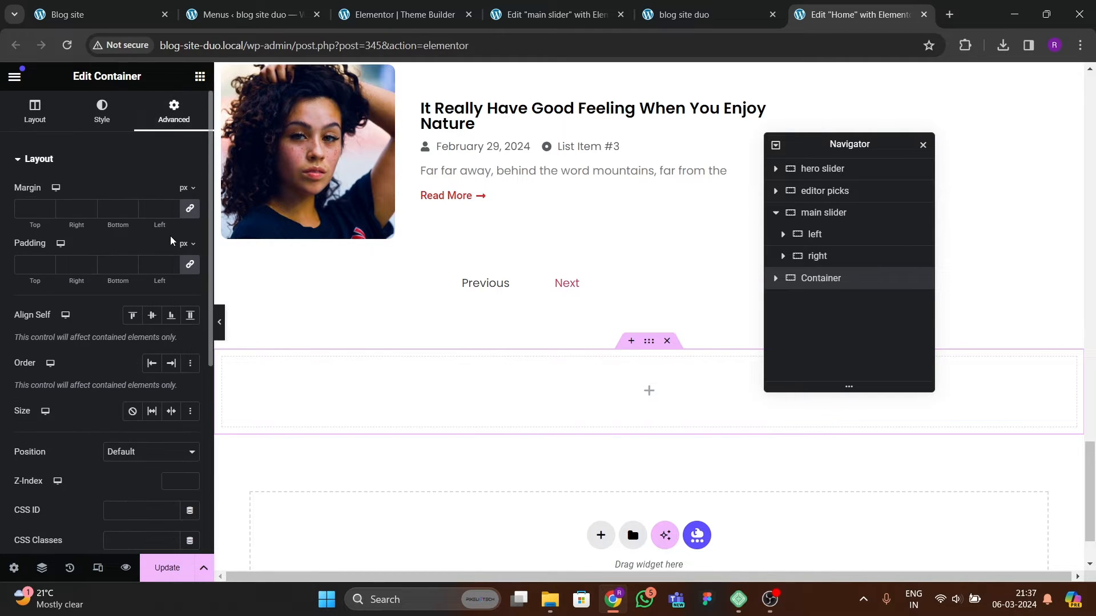
left_click(189, 265)
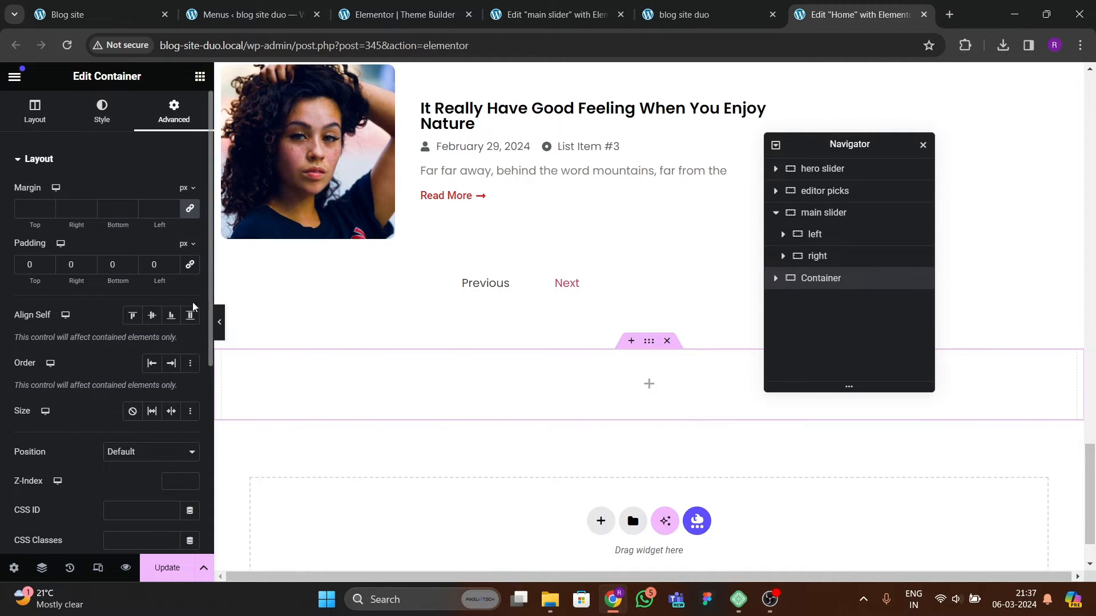
Step: Place an inner container inside the new container and set its content width to Full Width
left_click(199, 76)
left_click_drag(51, 301, 490, 394)
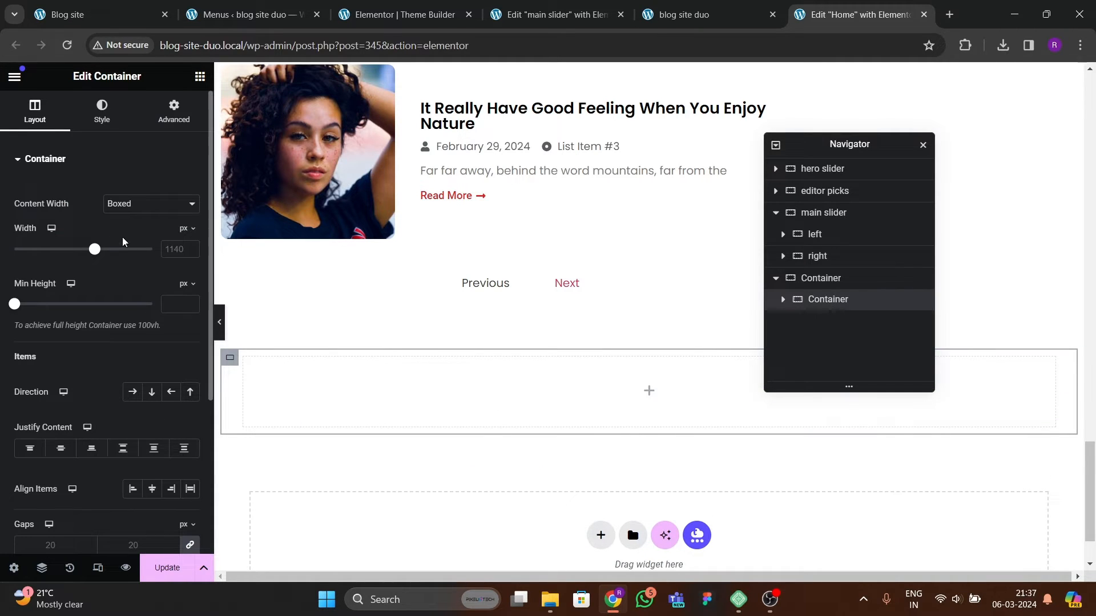
left_click(128, 208)
left_click(125, 228)
Step: Give the inner container a classic background colour of light grey #EEEEEE
left_click(115, 119)
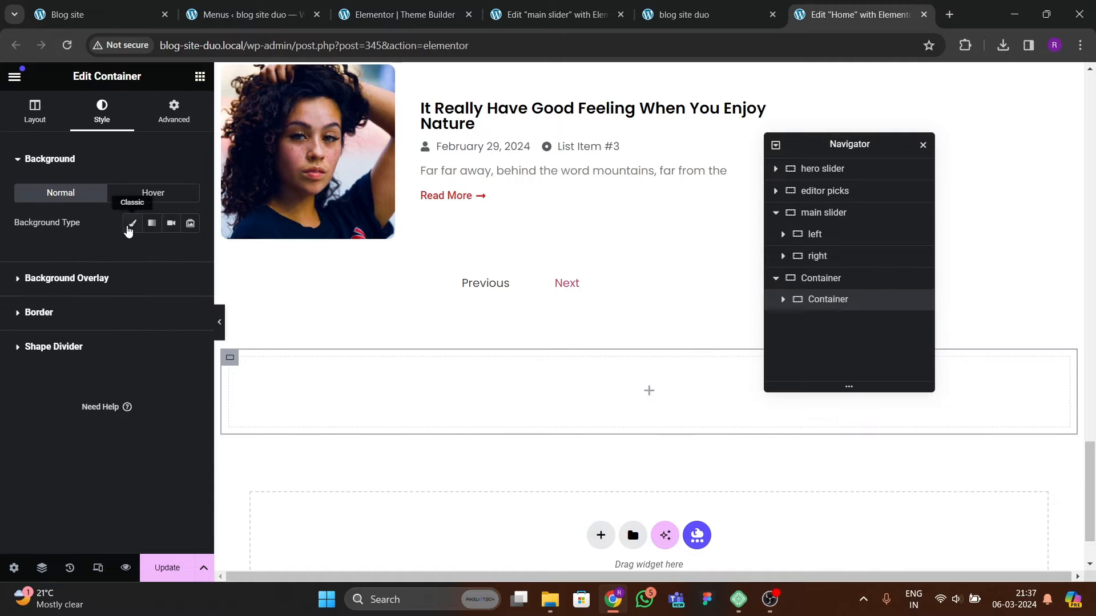
left_click(132, 223)
left_click(190, 252)
left_click_drag(197, 357, 91, 322)
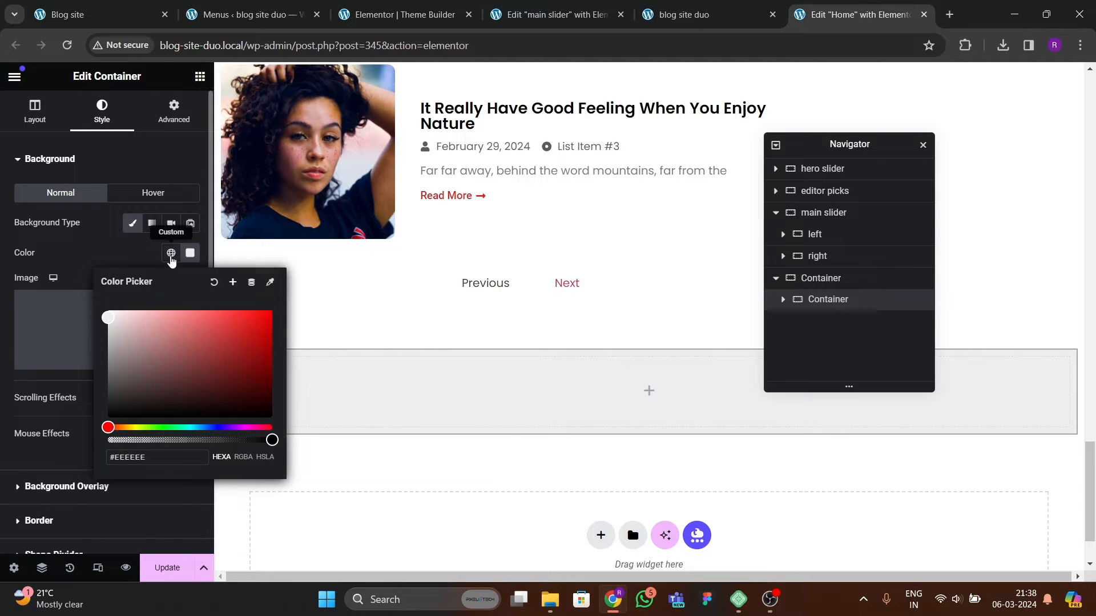
left_click(171, 253)
left_click(88, 262)
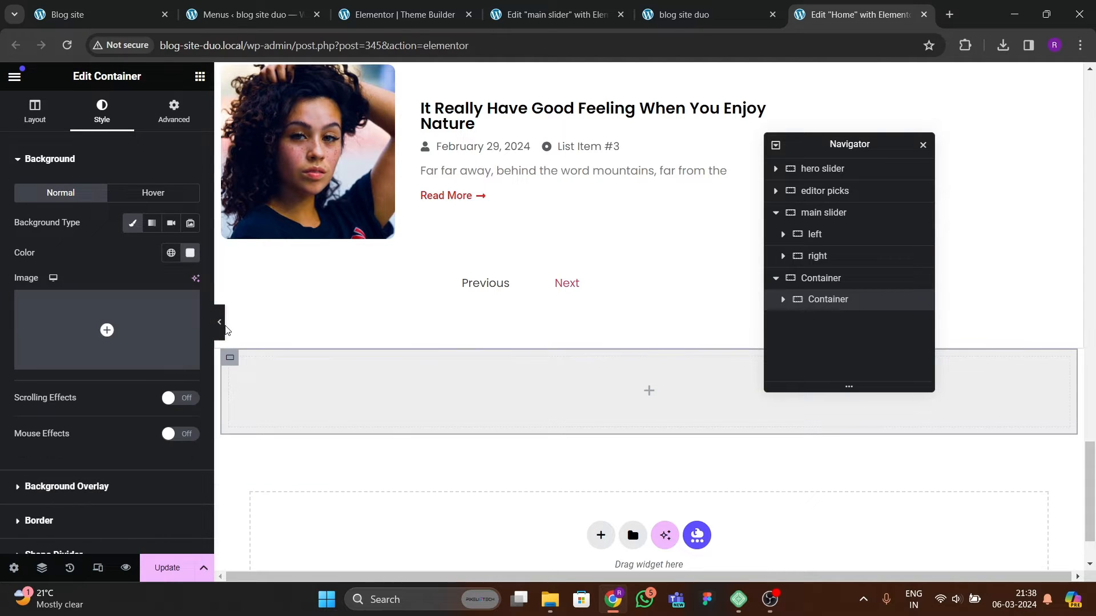
Step: Add a Heading widget to the inner container and paste the reference title 'Subscribe to our newsletter and stay updated.'
left_click(200, 77)
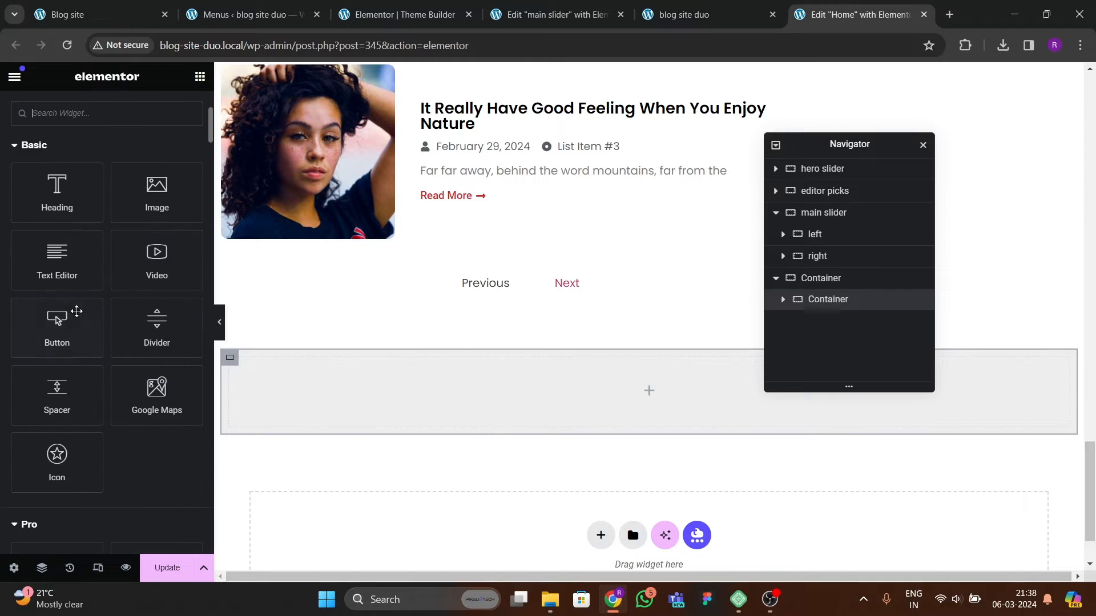
left_click_drag(69, 208, 375, 376)
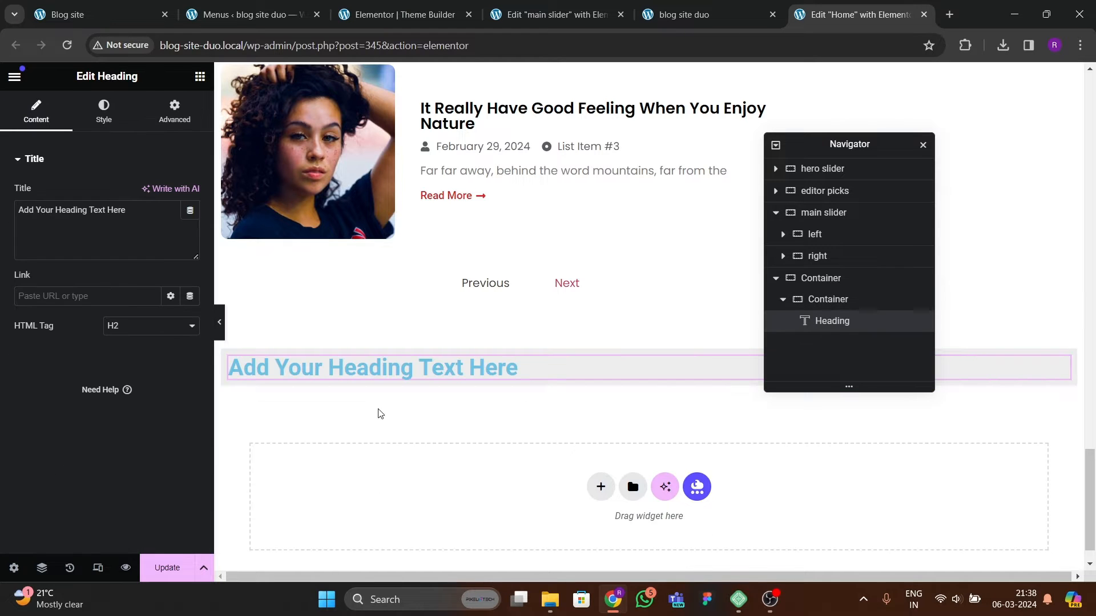
left_click(131, 14)
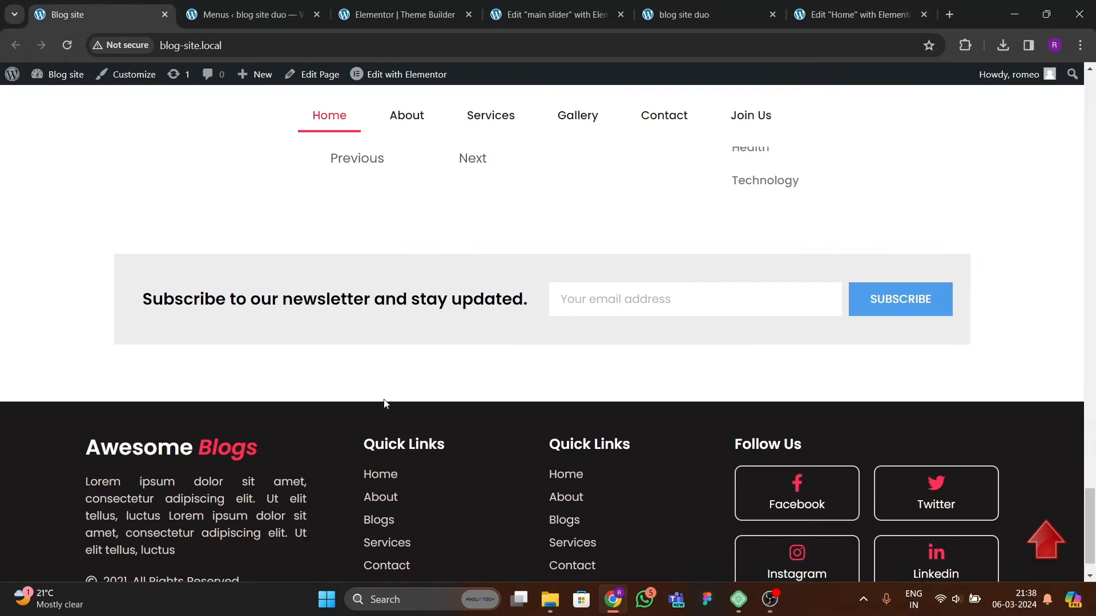
left_click_drag(142, 307, 530, 322)
key("ctrl+c")
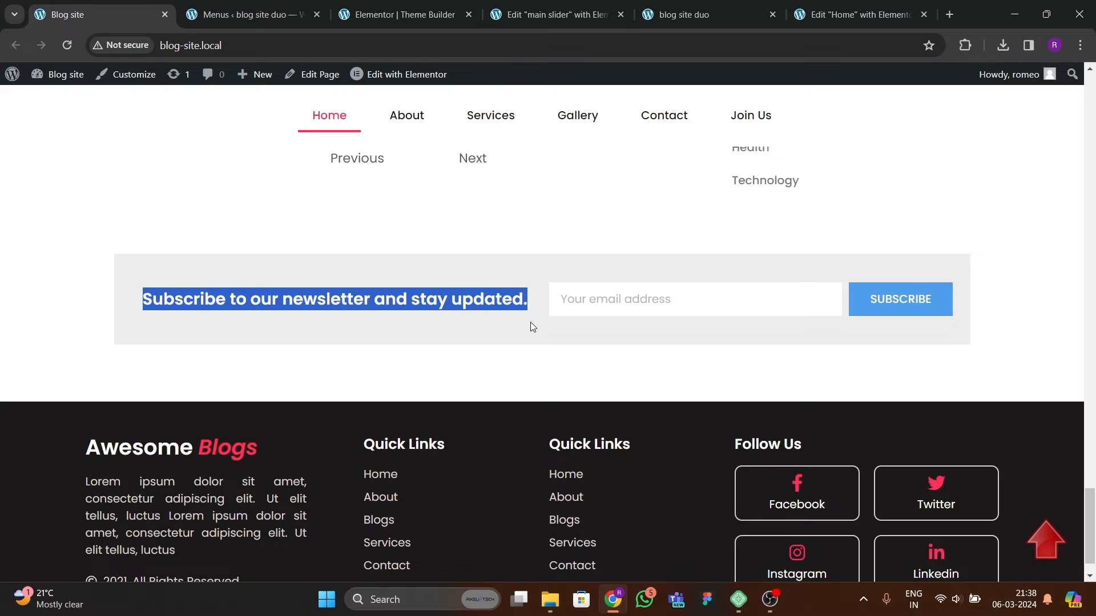
left_click(611, 22)
left_click(837, 28)
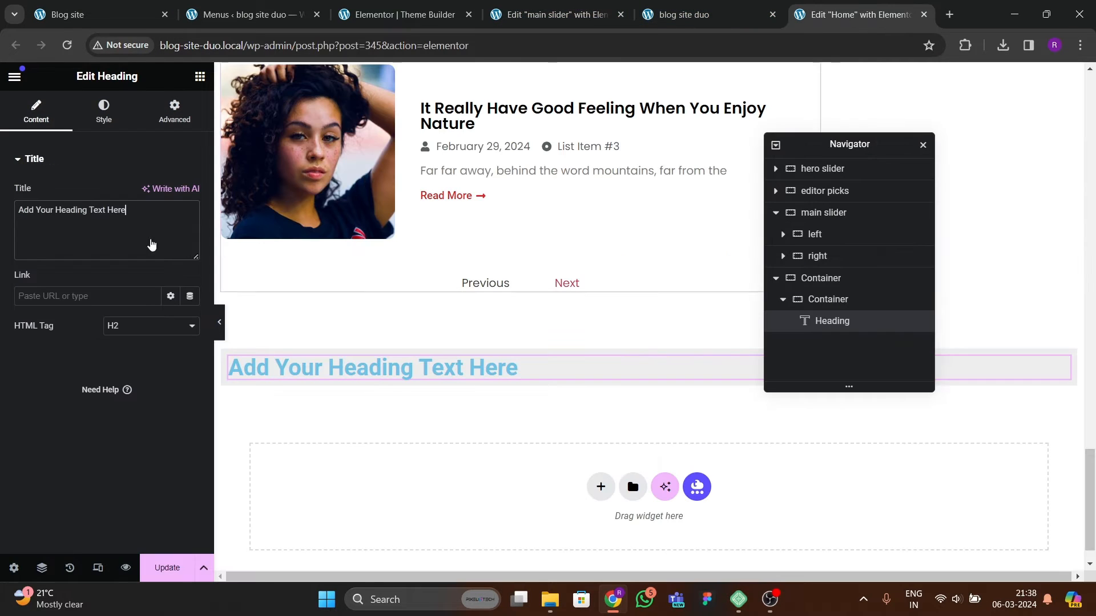
left_click_drag(127, 232, 2, 194)
key("ctrl+v")
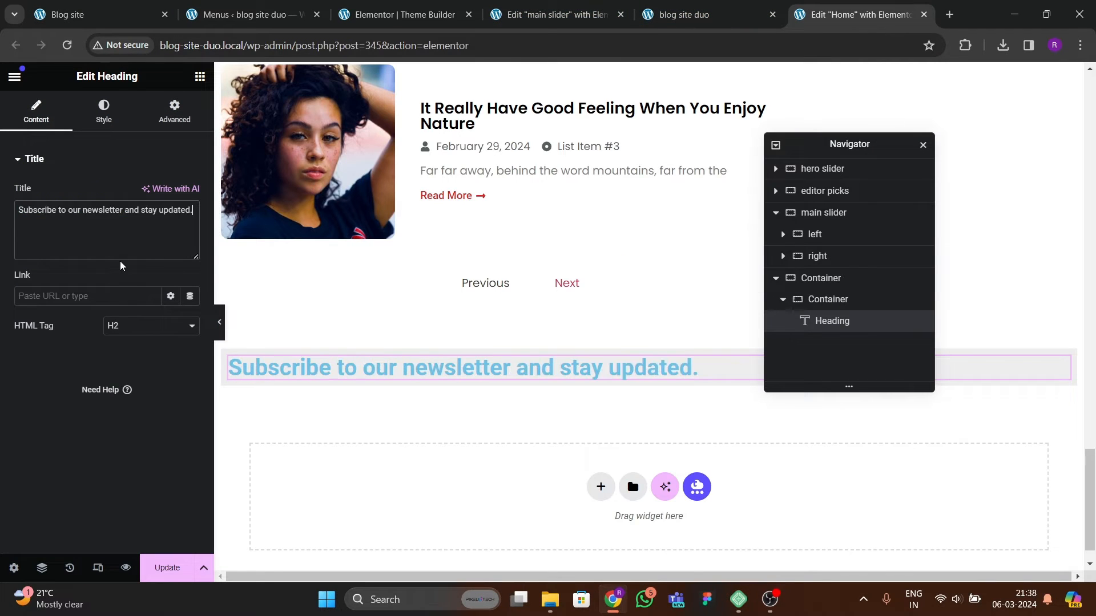
Step: Style the heading with black text colour and Poppins typography at 22 px
left_click(103, 112)
left_click(190, 223)
left_click_drag(198, 341, 59, 402)
left_click(59, 402)
left_click(190, 253)
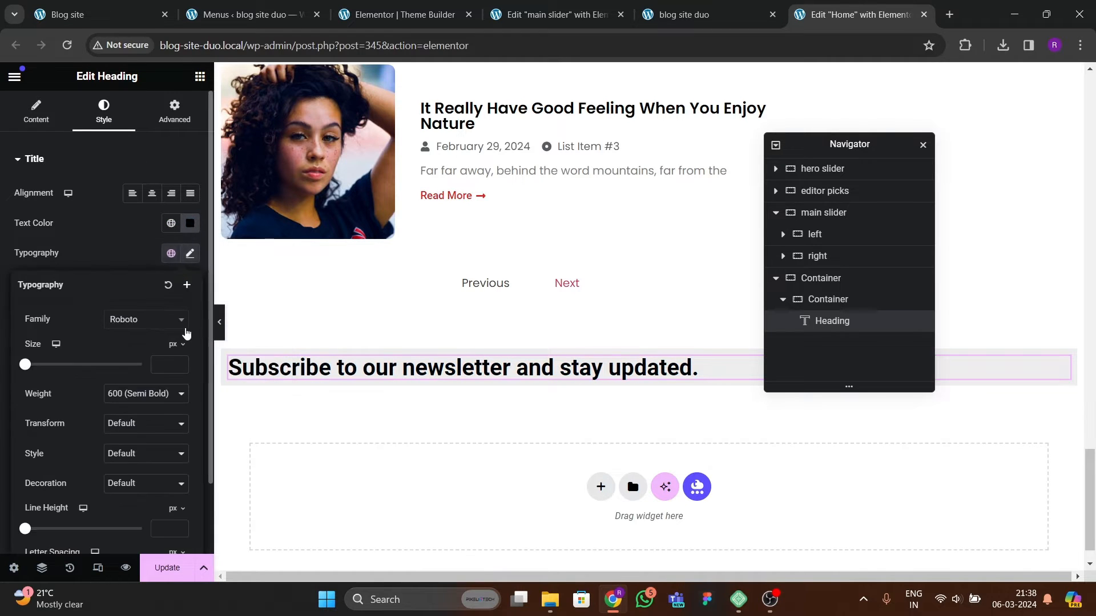
left_click(139, 321)
type("poppins")
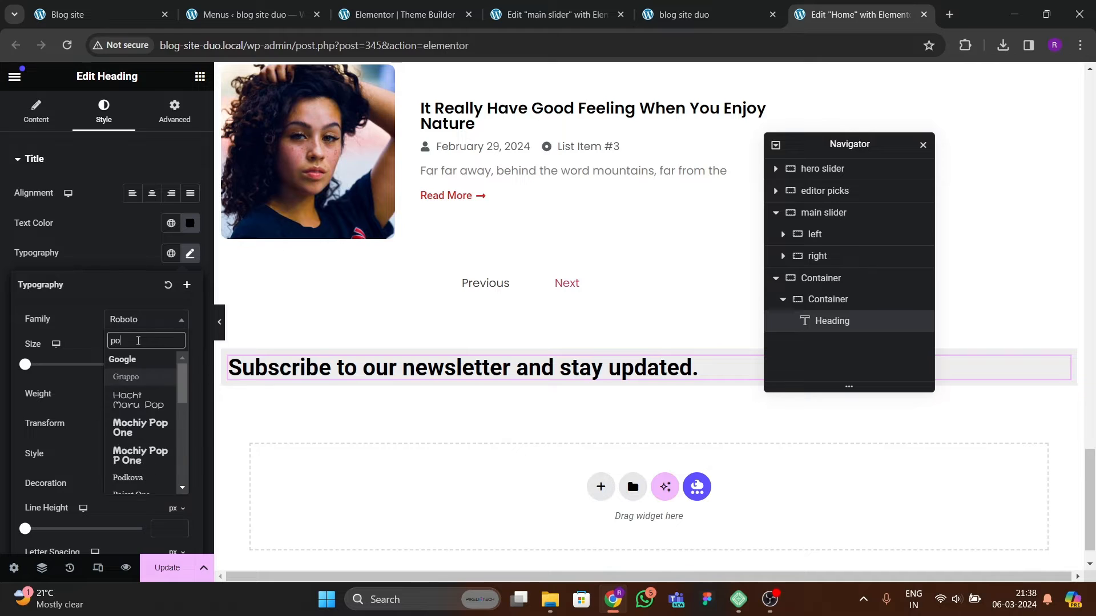
key("Return")
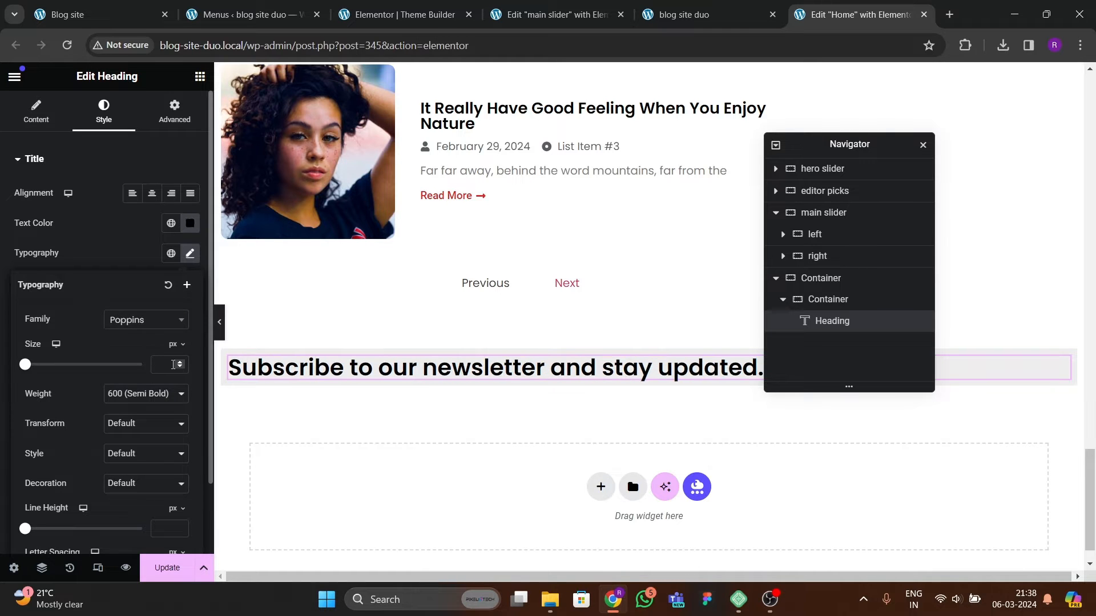
left_click(179, 365)
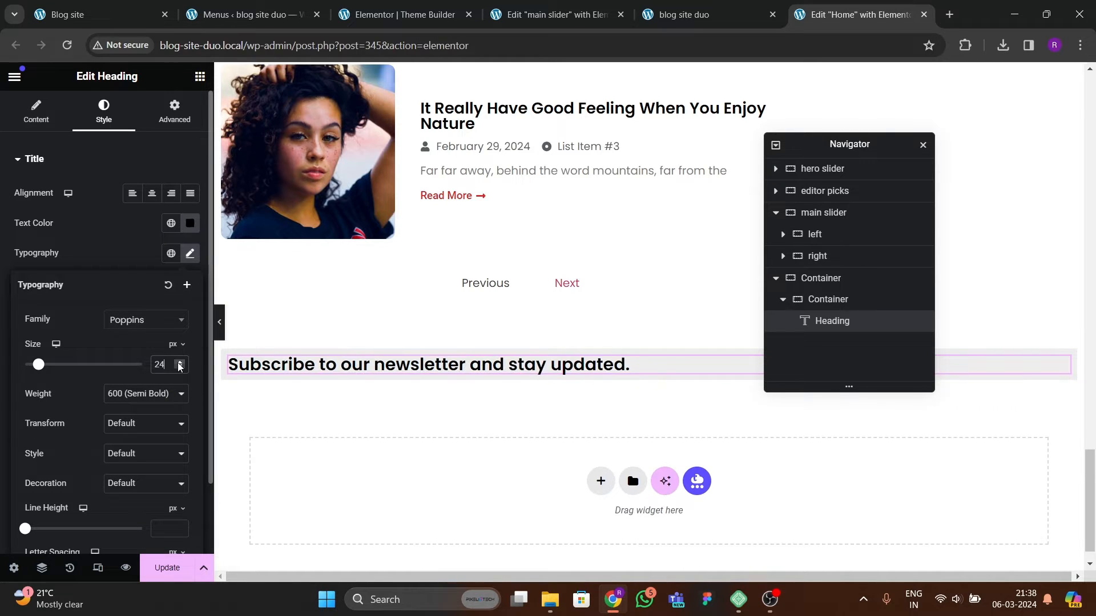
left_click(180, 368)
left_click(179, 368)
left_click(179, 368)
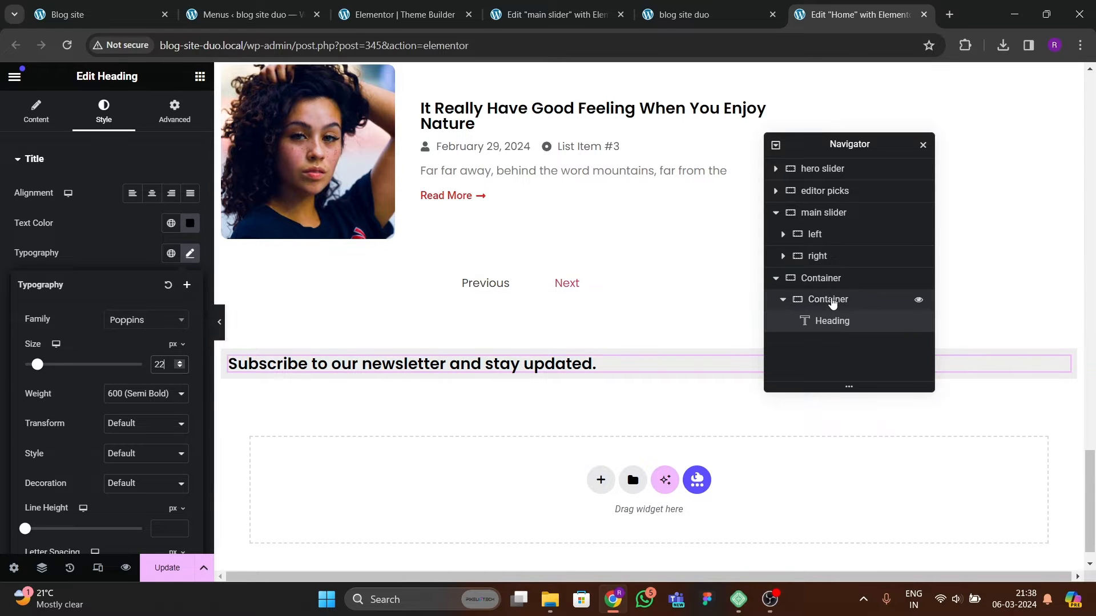
Step: Set the inner container's padding to 40 px on all sides
left_click(831, 300)
left_click(173, 111)
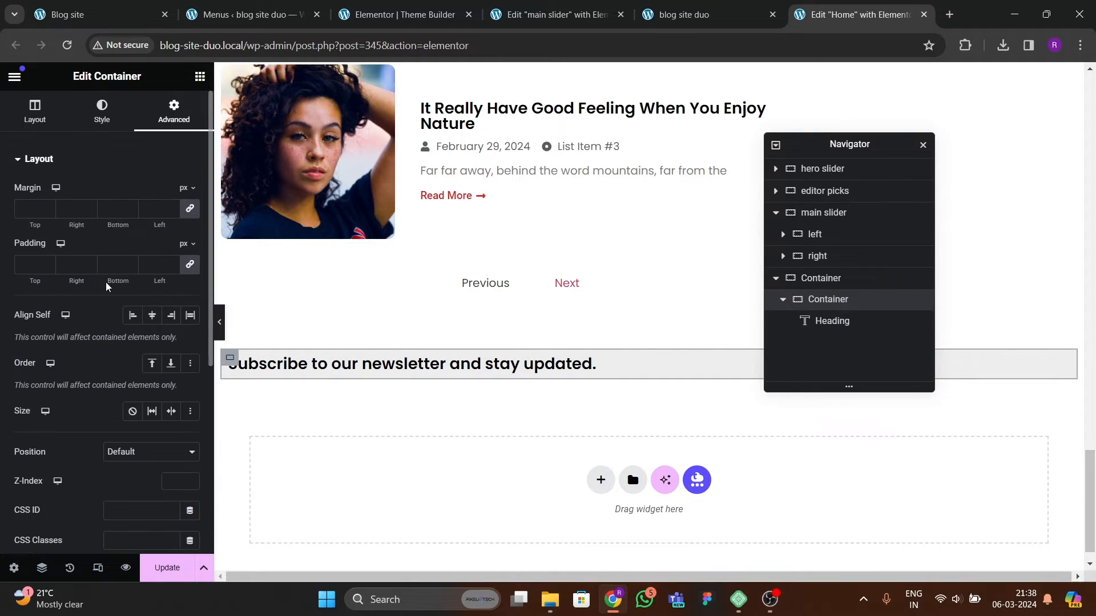
type("30")
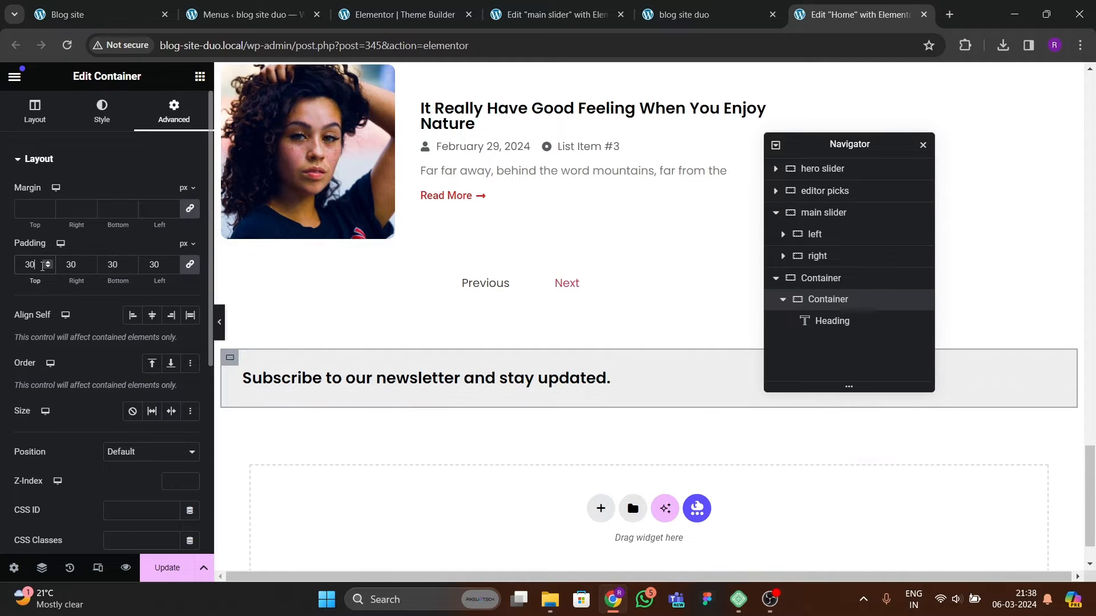
key("BackSpace")
key("BackSpace")
type("40")
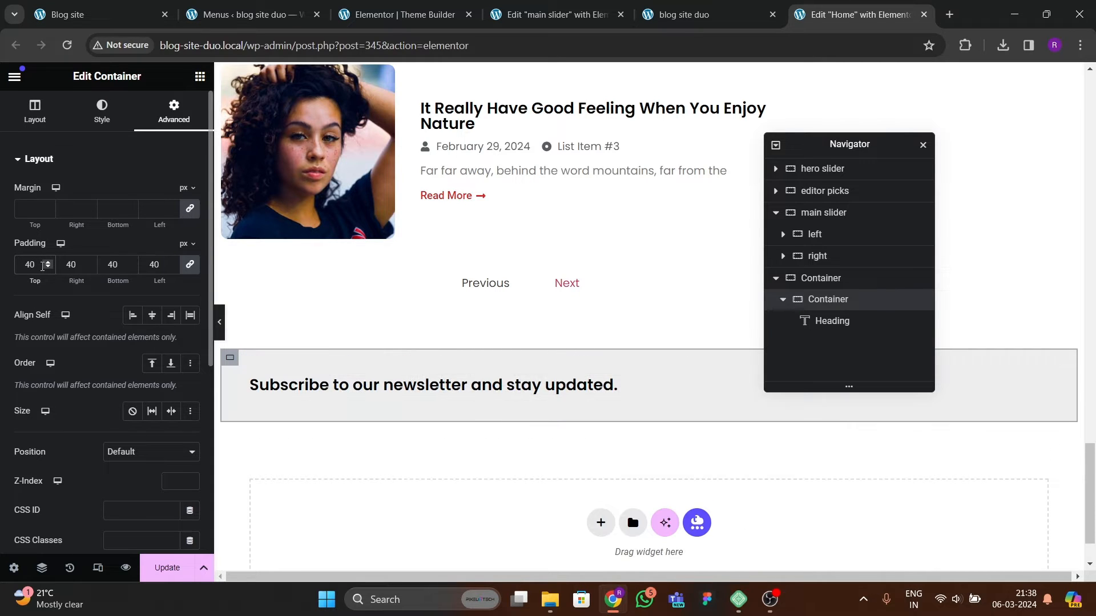
Step: Search the widgets for form and add a Form widget below the heading
left_click(200, 76)
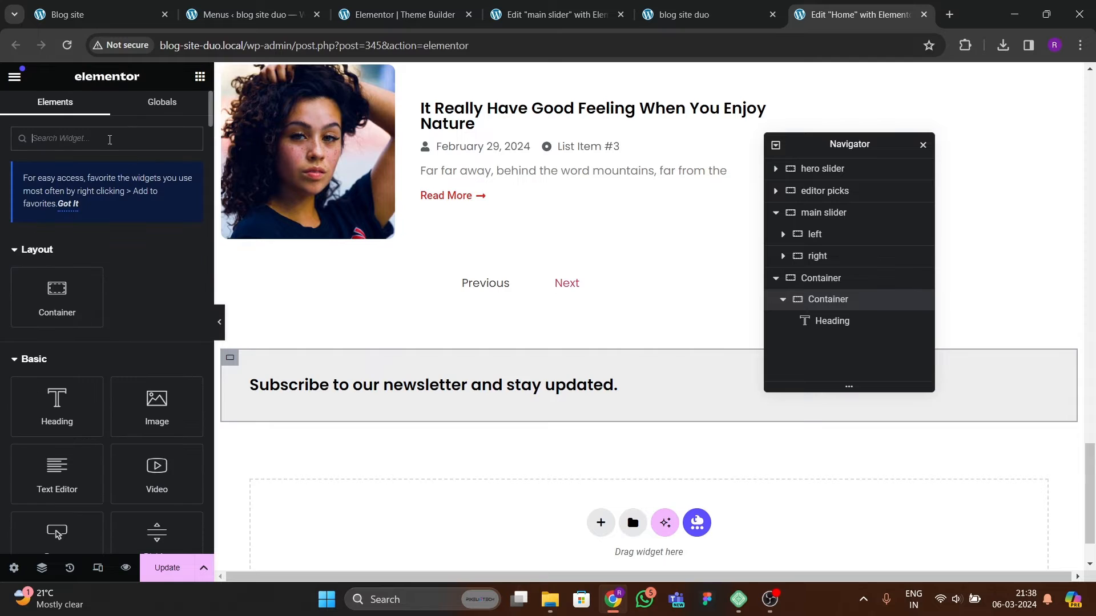
type("form")
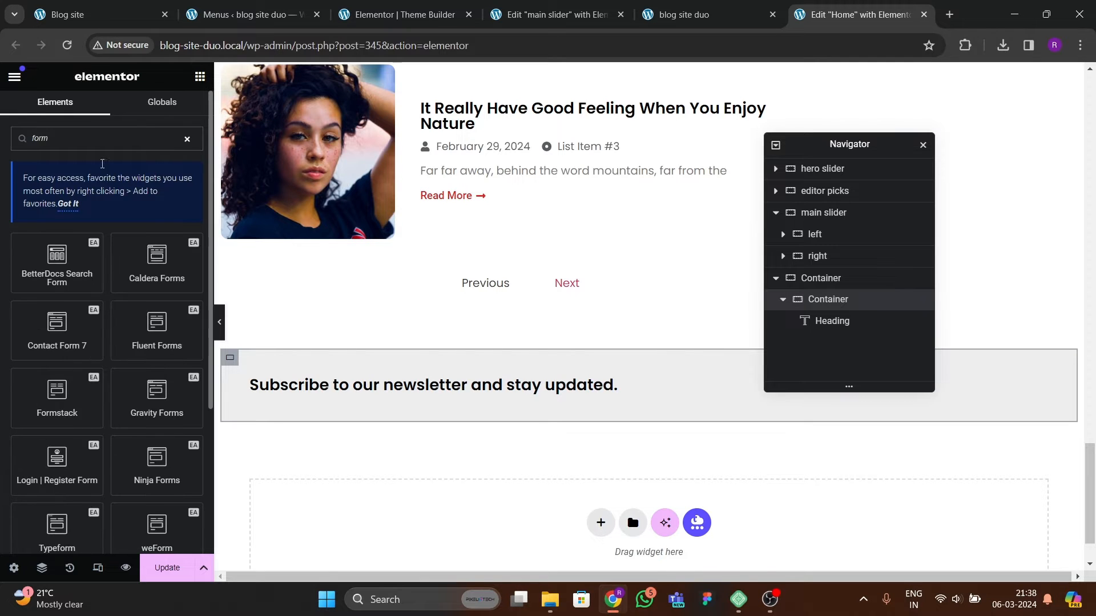
scroll(71, 320, "down", 4)
left_click_drag(152, 373, 512, 401)
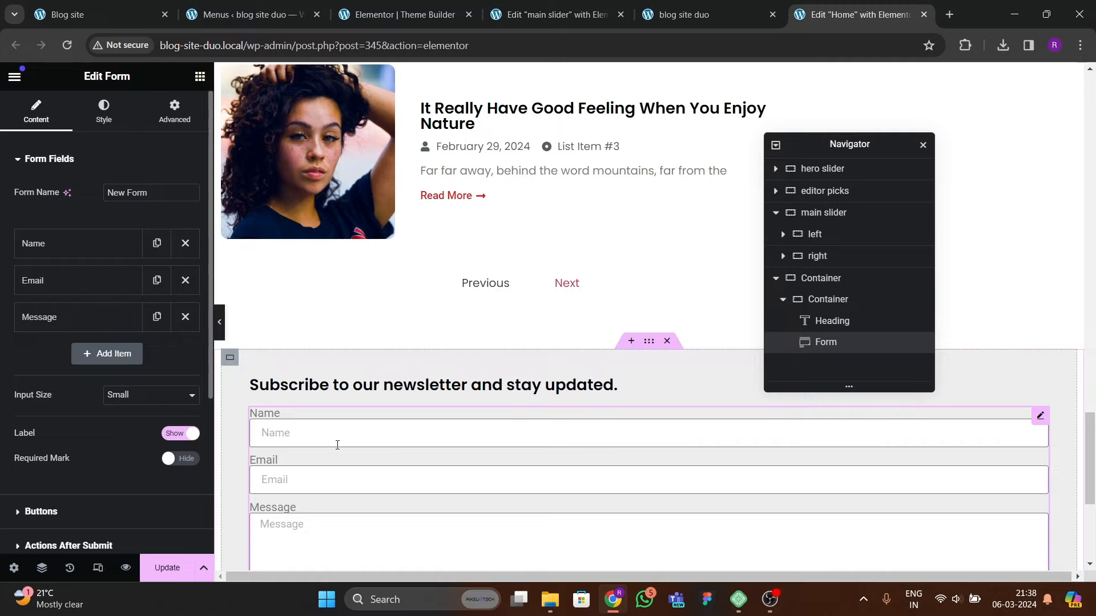
Step: Remove the Name and Message fields, set the input size to Medium and hide the field labels
left_click(185, 243)
left_click(185, 280)
left_click(137, 323)
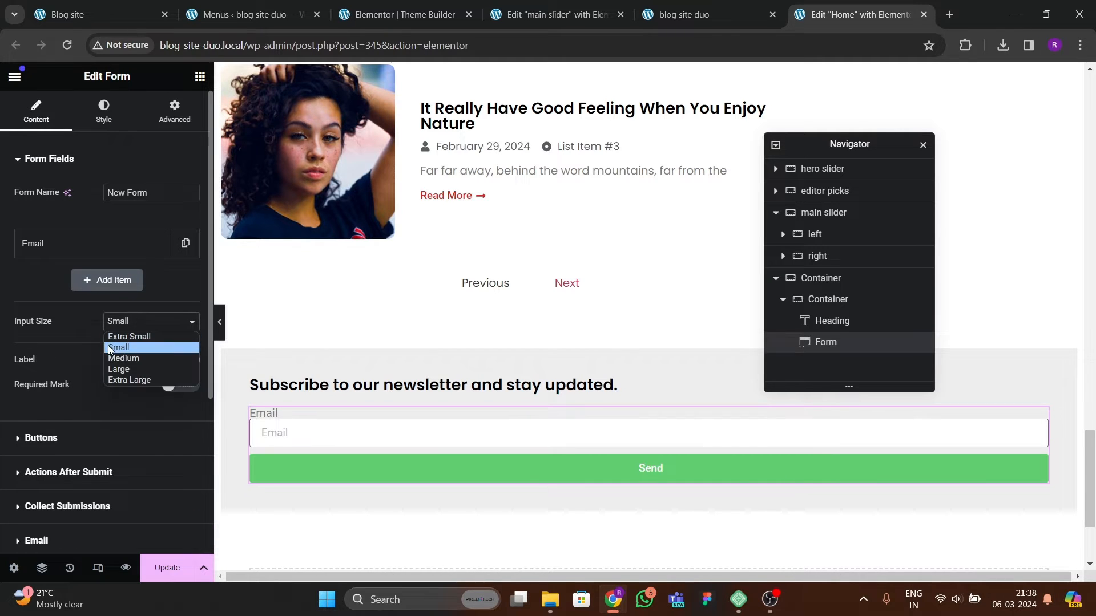
left_click(115, 355)
left_click(174, 360)
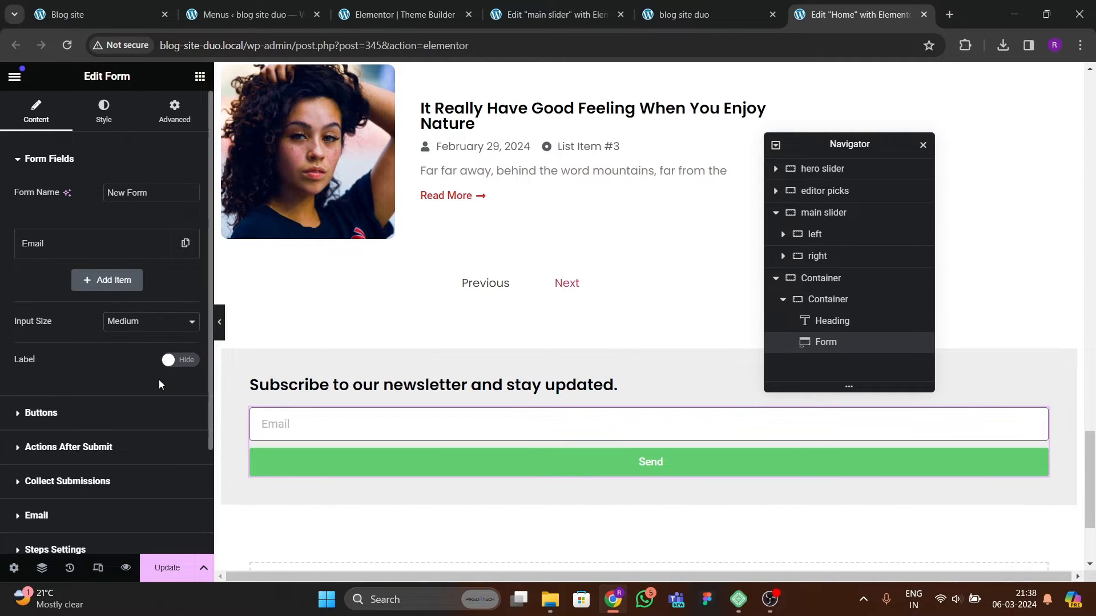
Step: Set the email field's column width to 75%
left_click(94, 257)
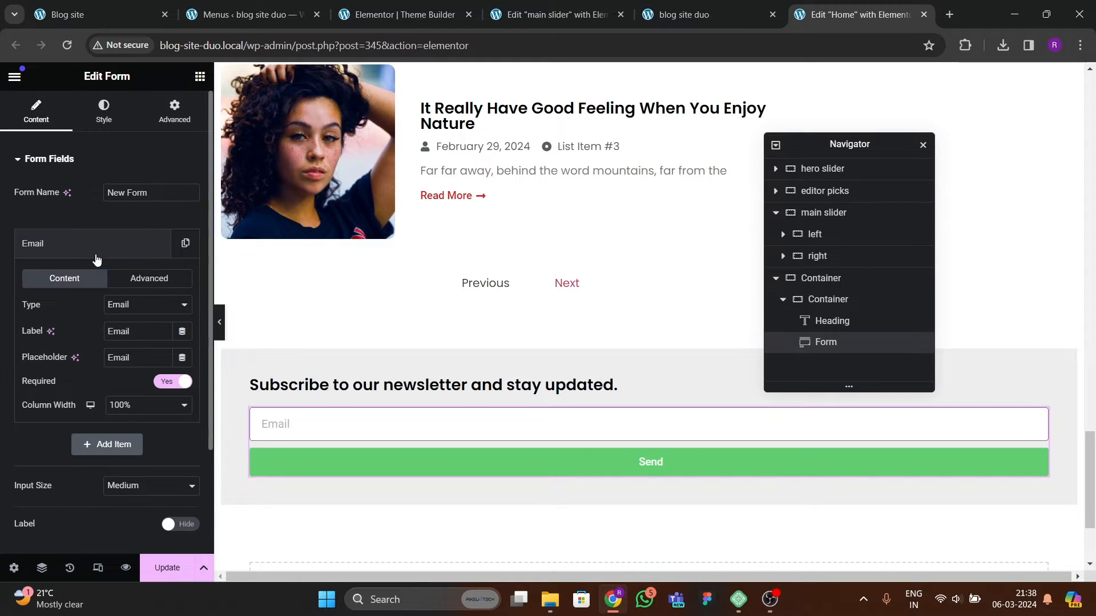
left_click(130, 403)
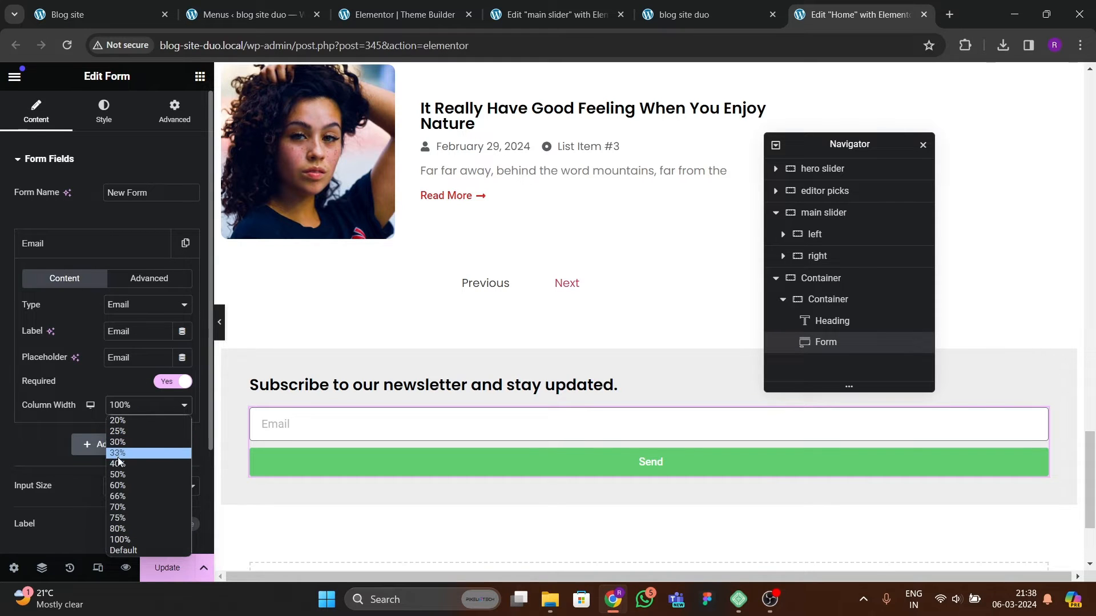
left_click(115, 508)
left_click(117, 409)
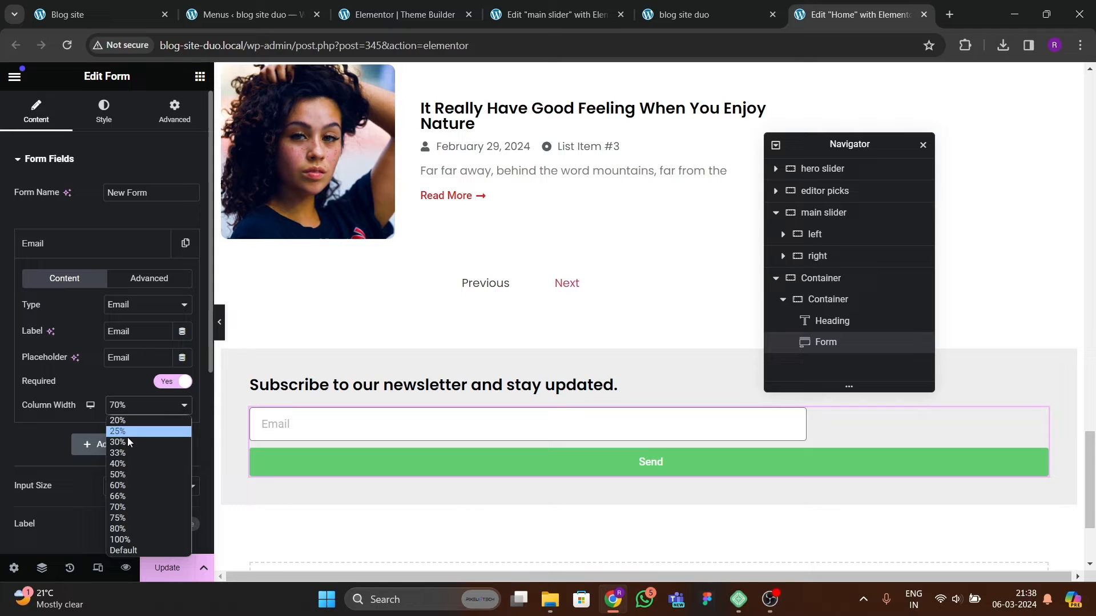
left_click(120, 517)
left_click(73, 247)
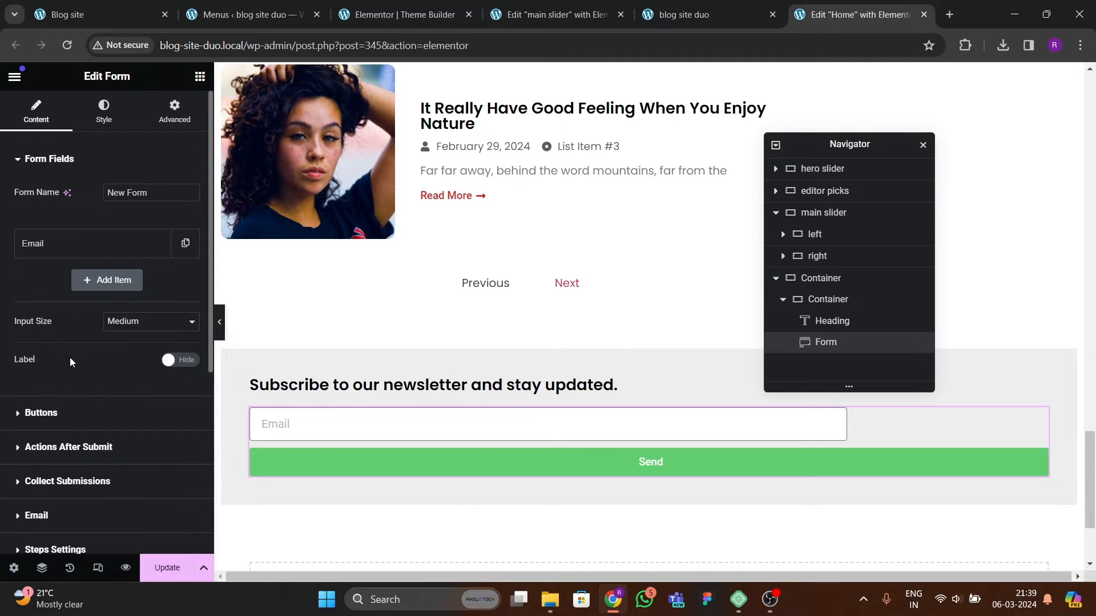
Step: Change the email field's placeholder to "Enter your valid email address"
left_click(69, 244)
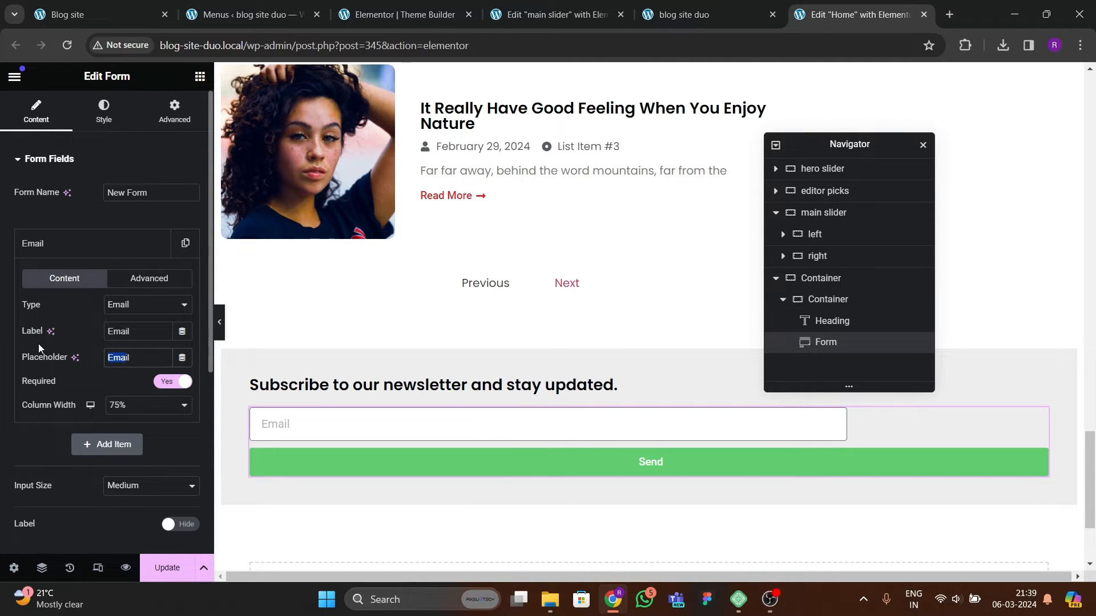
key("BackSpace")
type("Ebte")
key("BackSpace")
key("BackSpace")
key("BackSpace")
type("nter your vo")
key("BackSpace")
type("alid ema")
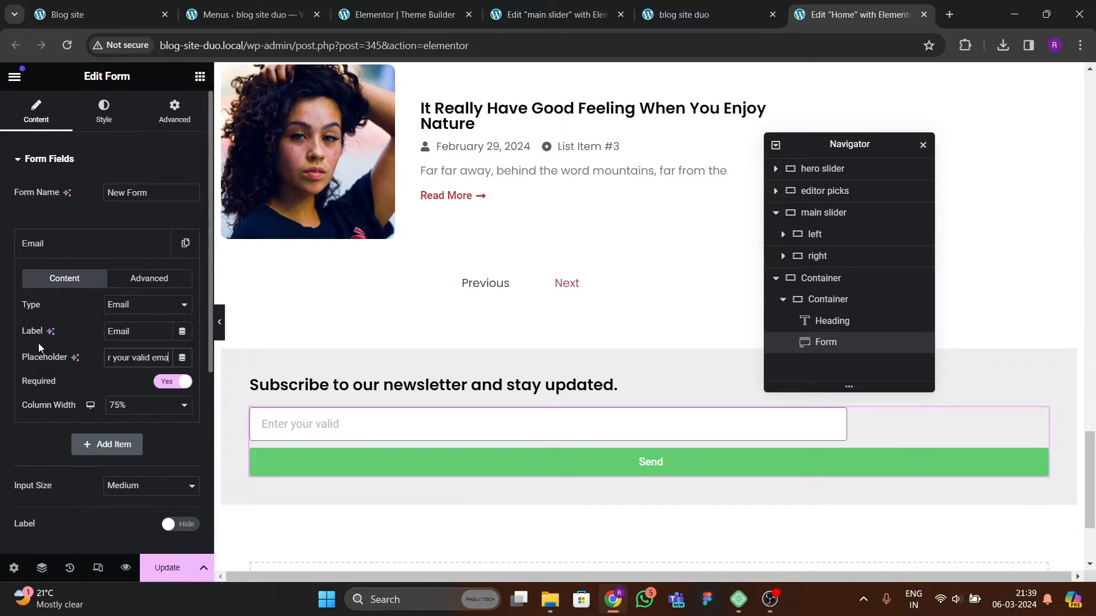
type("il address")
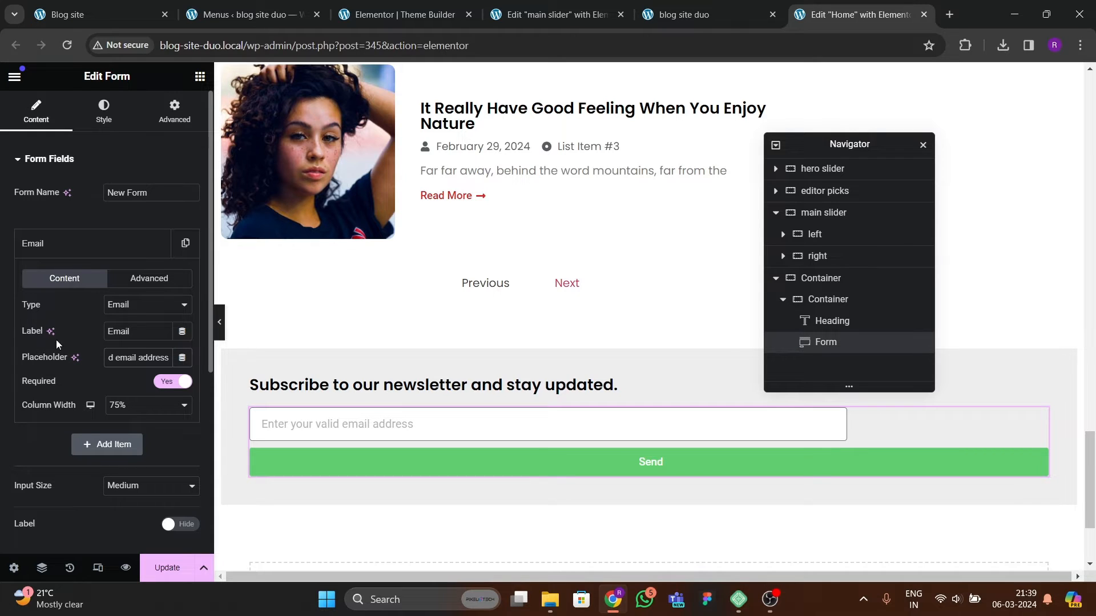
left_click(66, 244)
Step: Set the form buttons' column width to 25% and their size to Medium
left_click(79, 415)
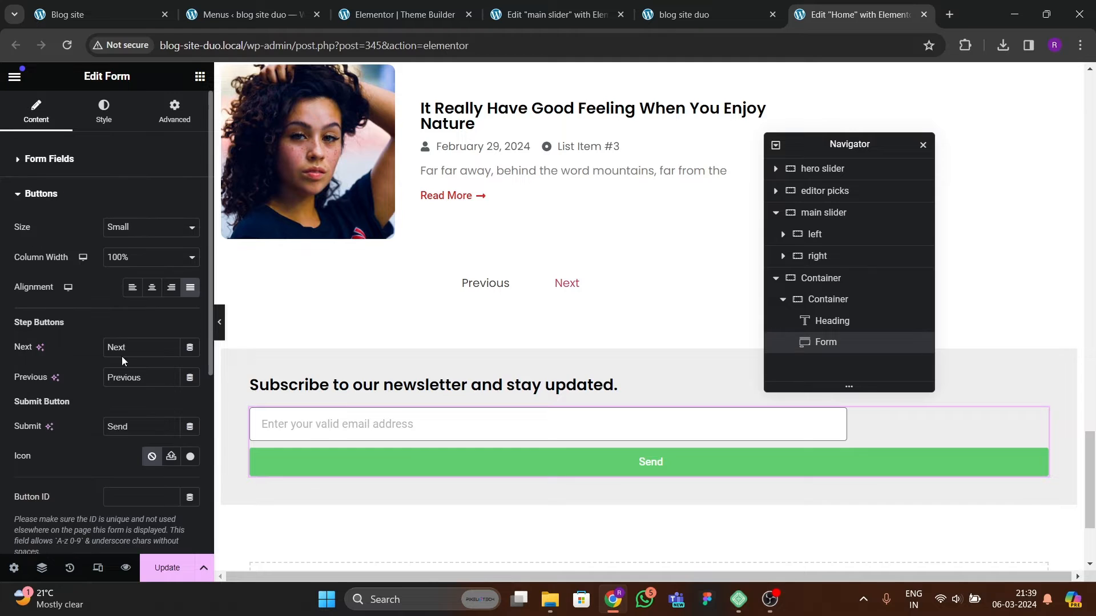
left_click(132, 266)
left_click(124, 276)
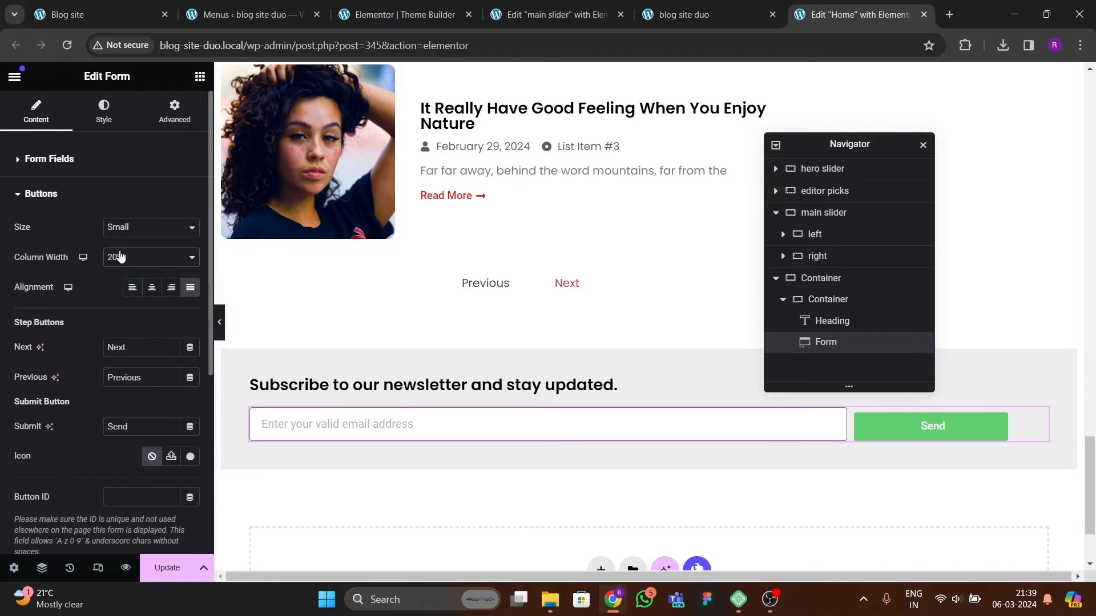
left_click(123, 257)
left_click(118, 284)
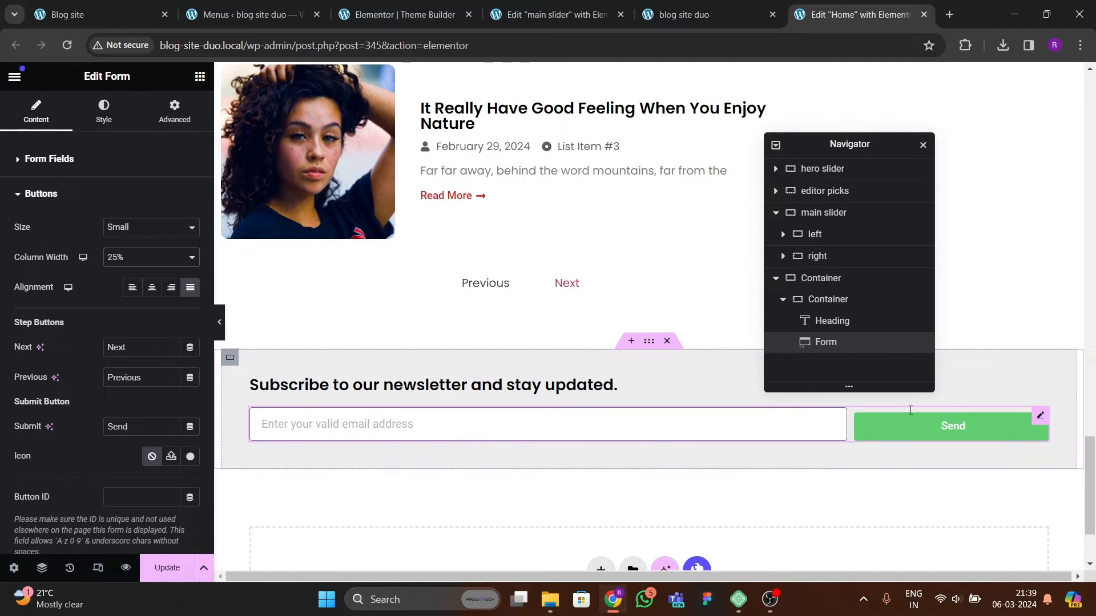
left_click(137, 227)
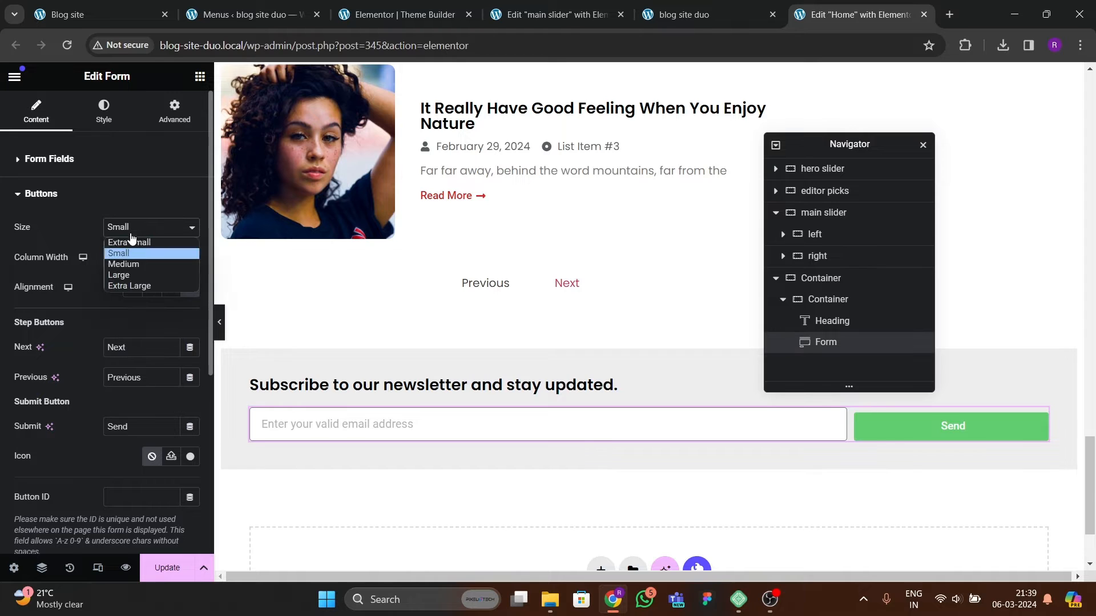
left_click(130, 269)
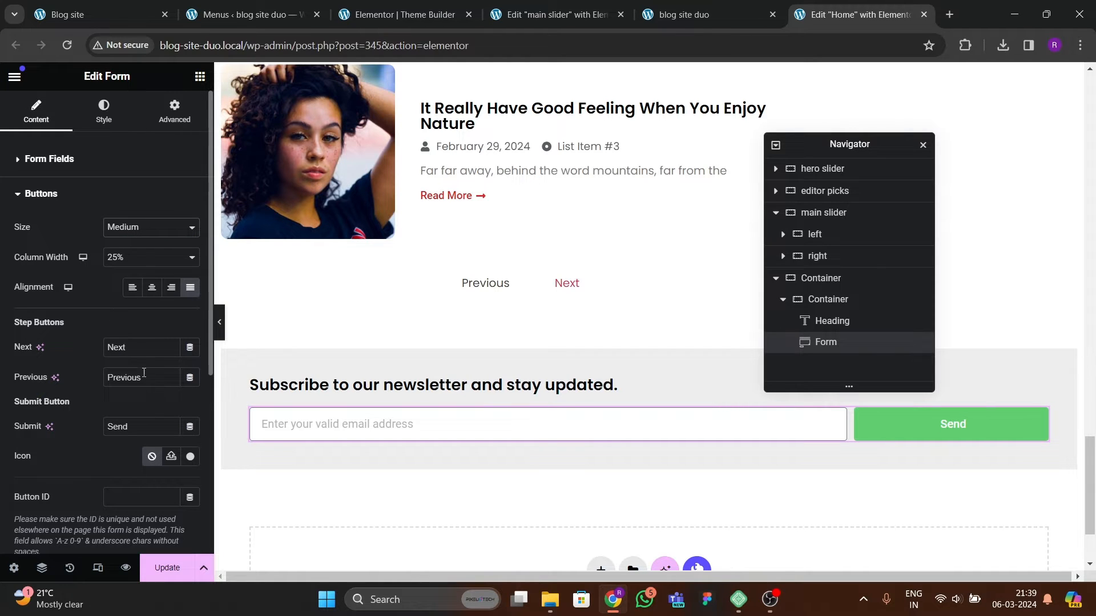
Step: Compare with the reference site, then lay out the inner container's items in a row with centered vertical alignment
left_click(83, 14)
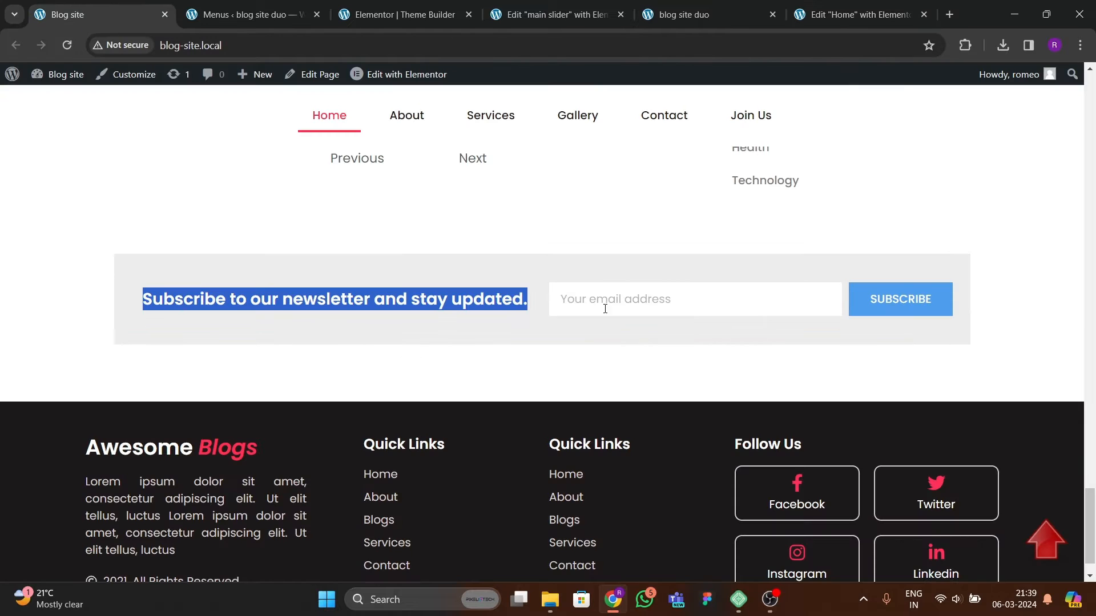
left_click(810, 15)
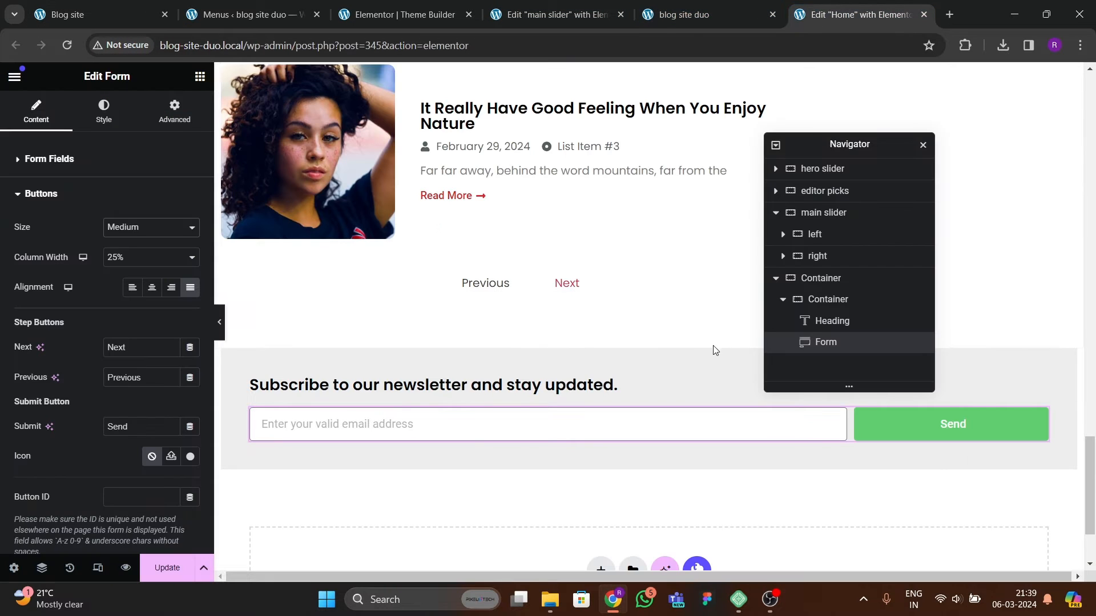
left_click(847, 301)
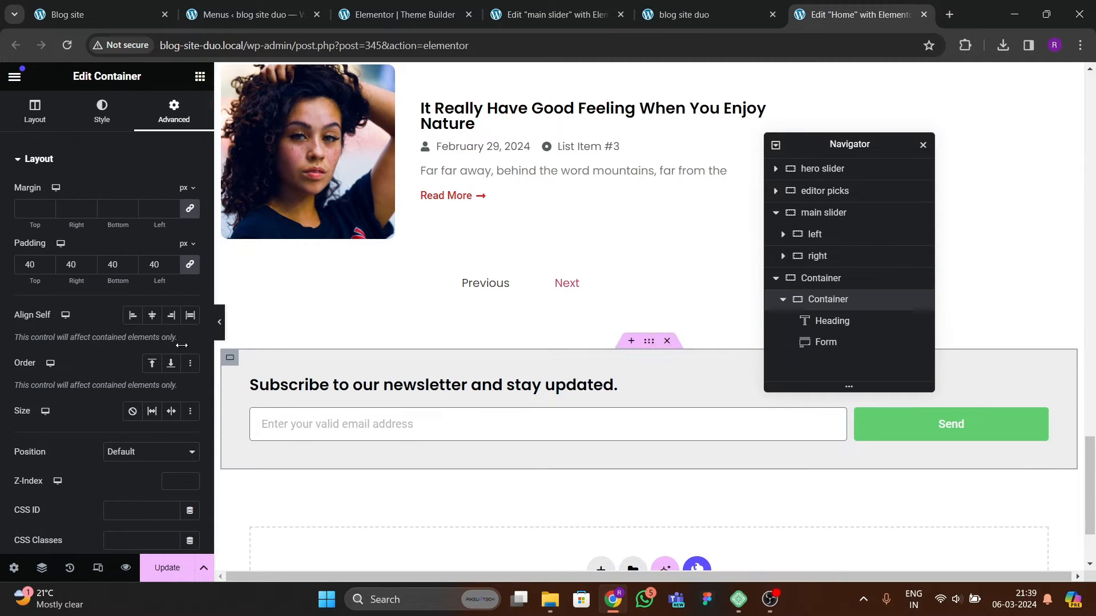
left_click(34, 127)
left_click(133, 392)
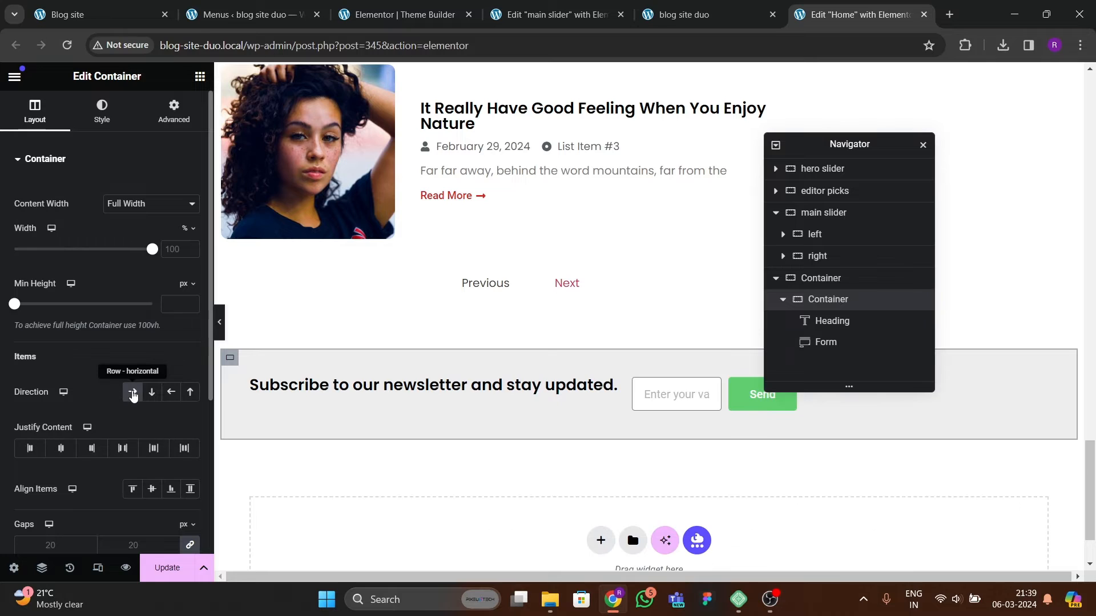
left_click(121, 449)
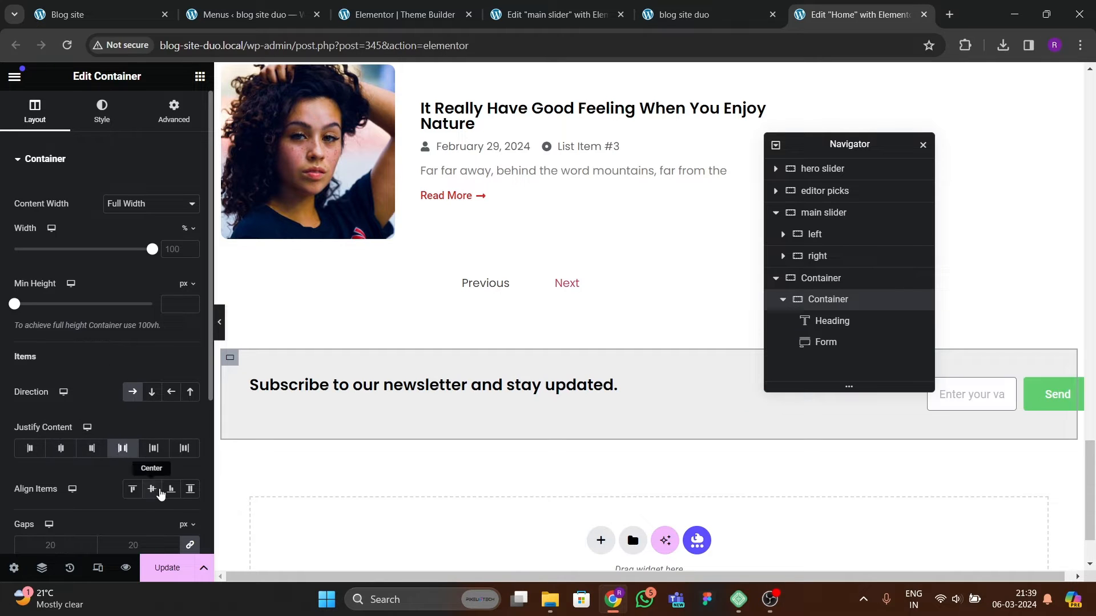
left_click(153, 489)
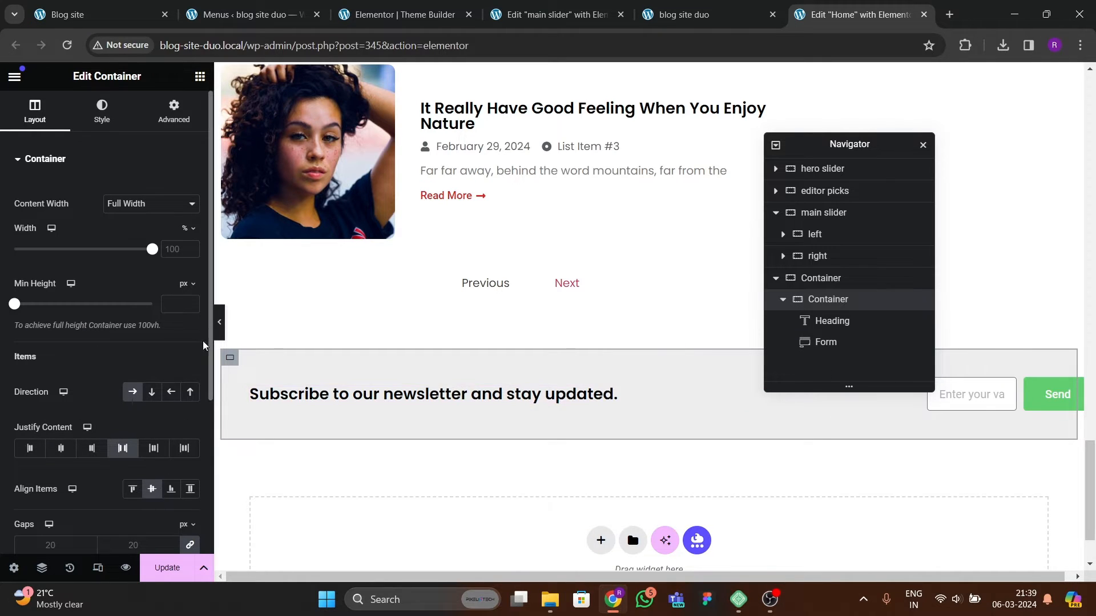
Step: Set the inner container's content justification to Space Around
left_click(219, 322)
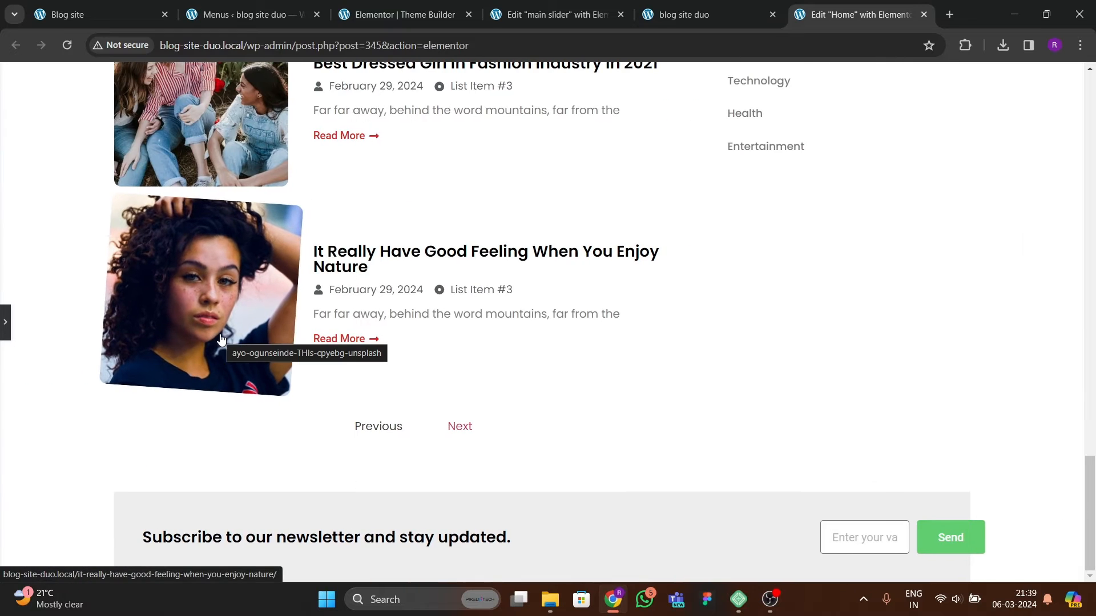
left_click(4, 322)
scroll(609, 451, "down", 2)
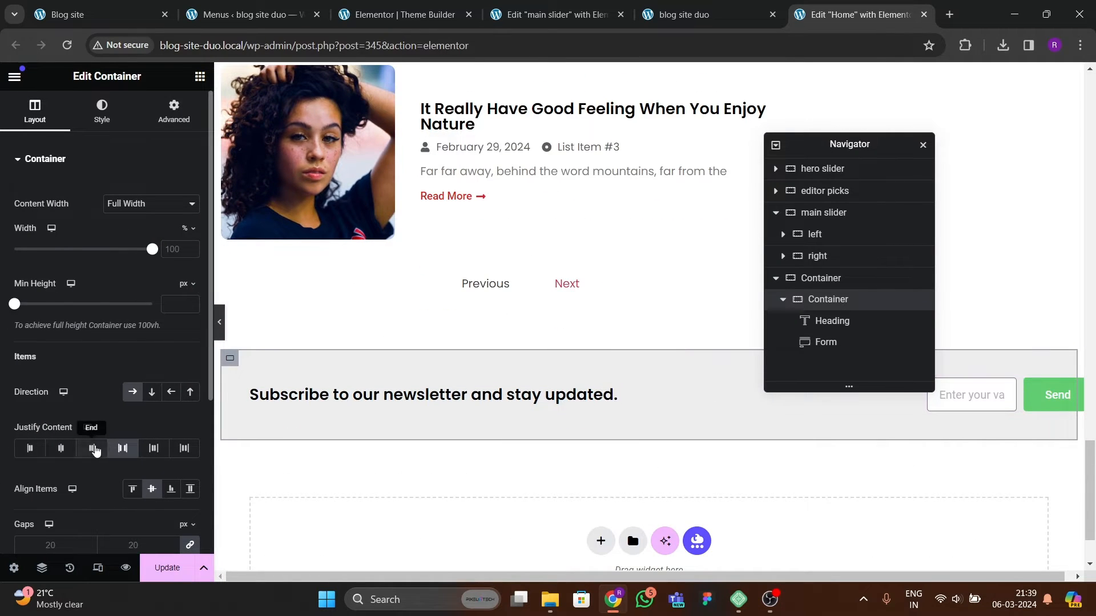
left_click(62, 450)
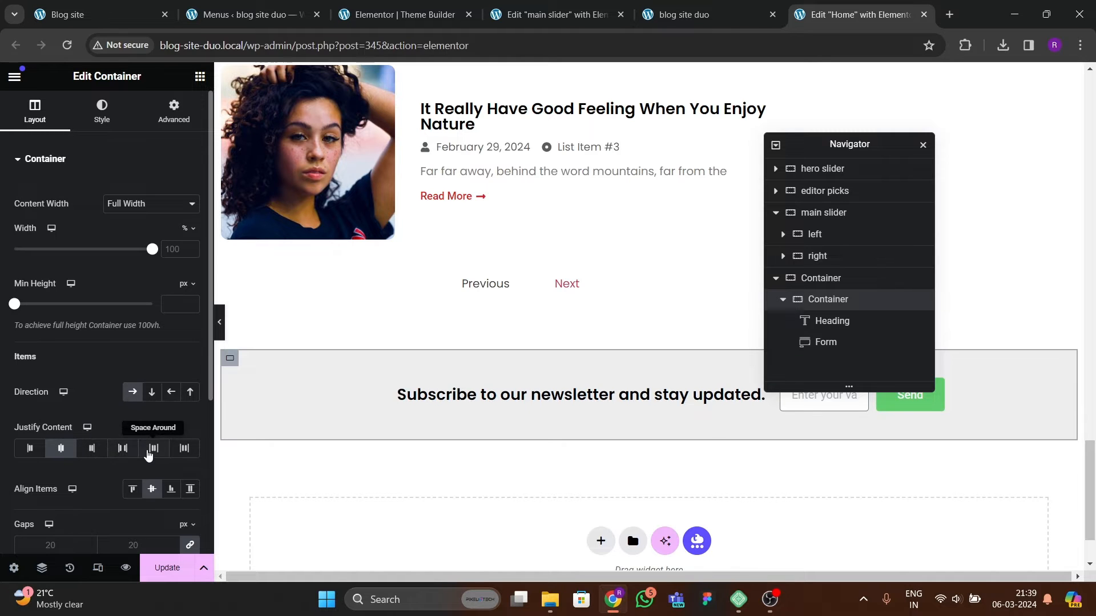
left_click(153, 450)
left_click(216, 331)
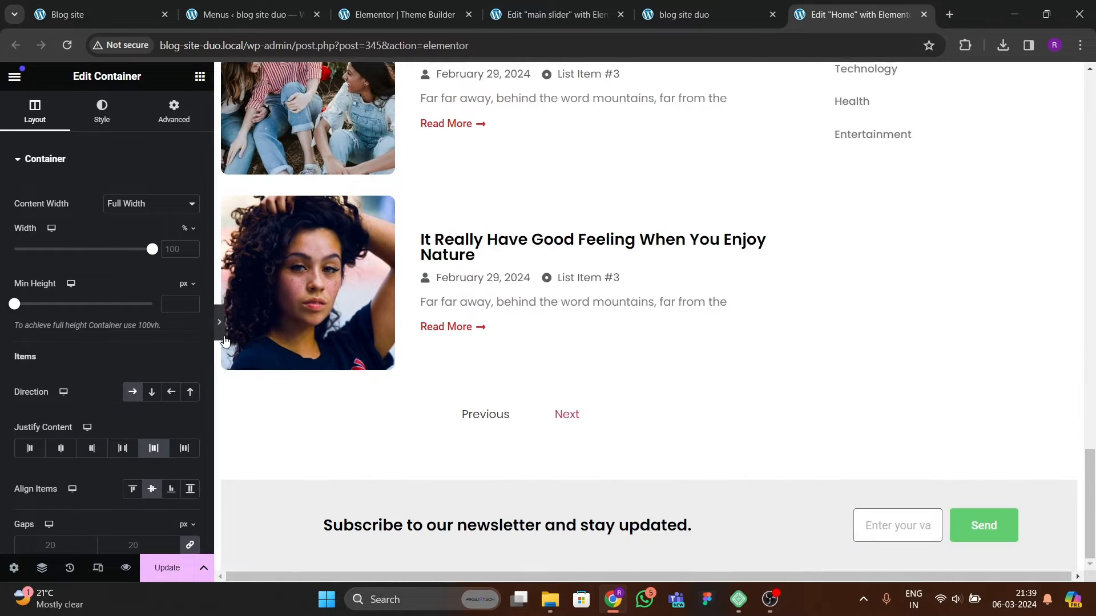
left_click(3, 334)
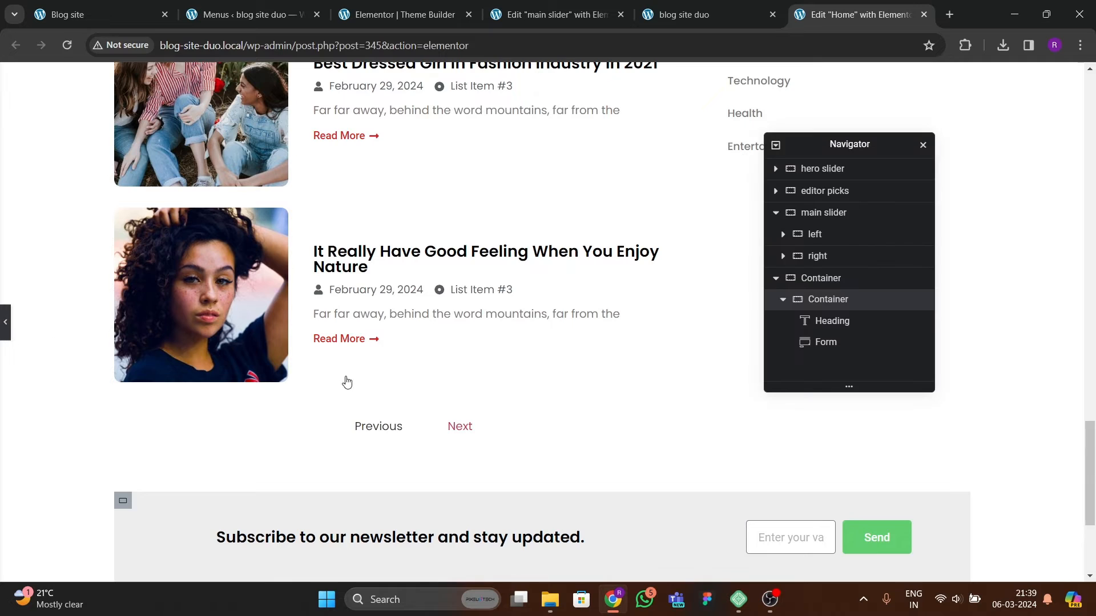
scroll(785, 443, "down", 3)
Step: Give the form widget a custom width of 50%
left_click_drag(861, 153, 485, 217)
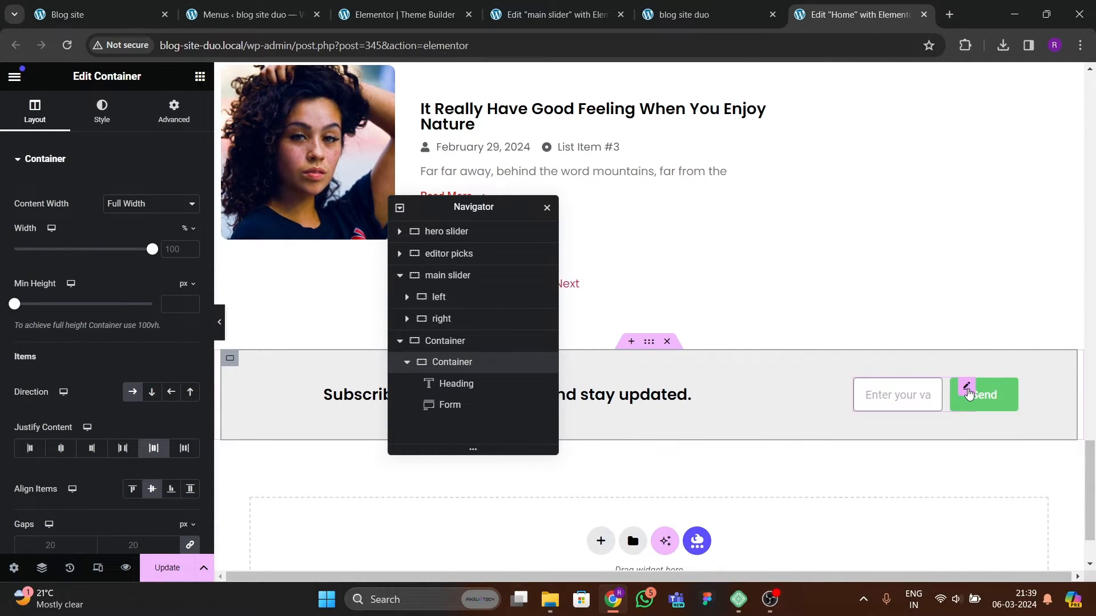
left_click(966, 386)
left_click(174, 112)
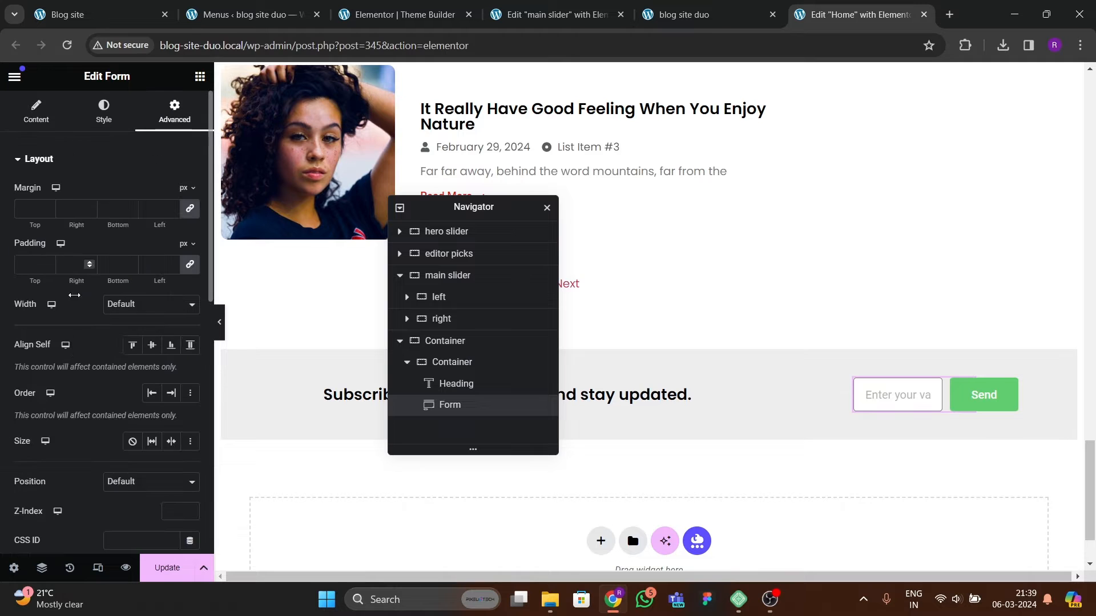
left_click(120, 305)
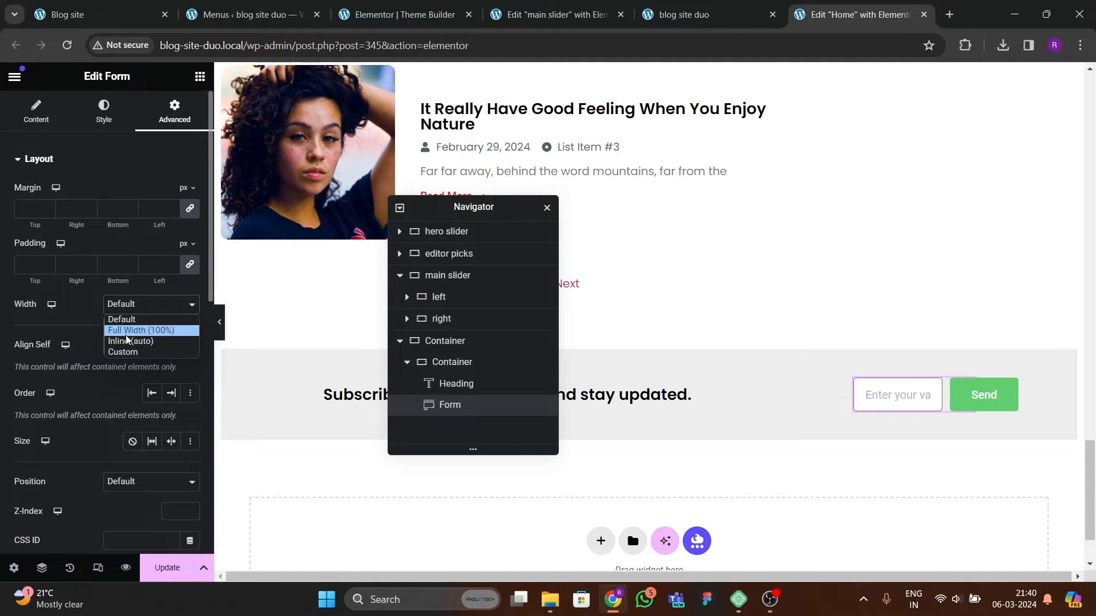
left_click(126, 330)
left_click(123, 305)
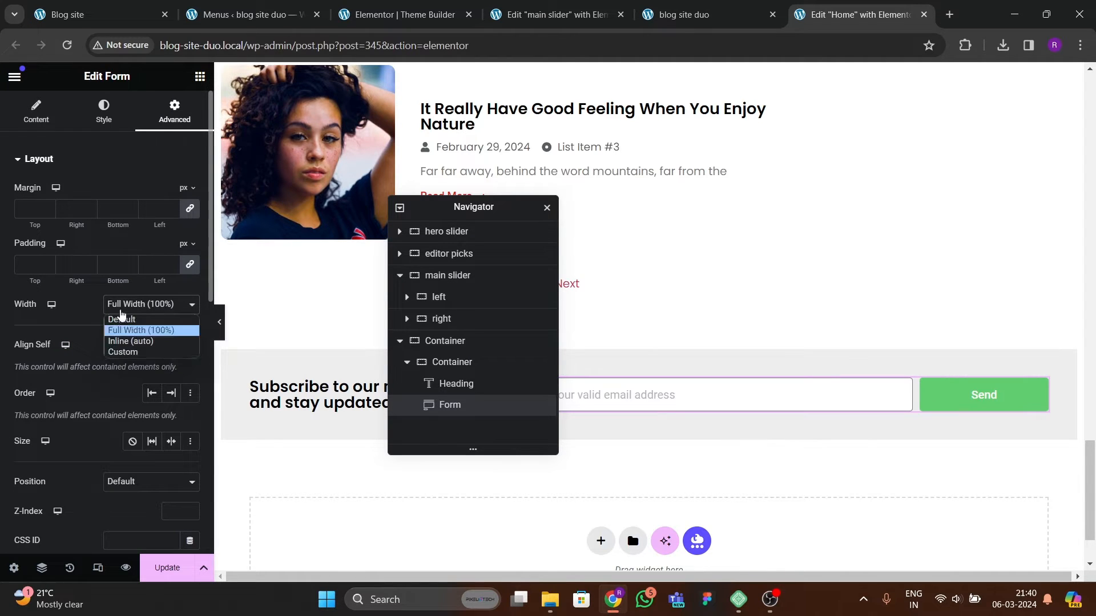
left_click(128, 350)
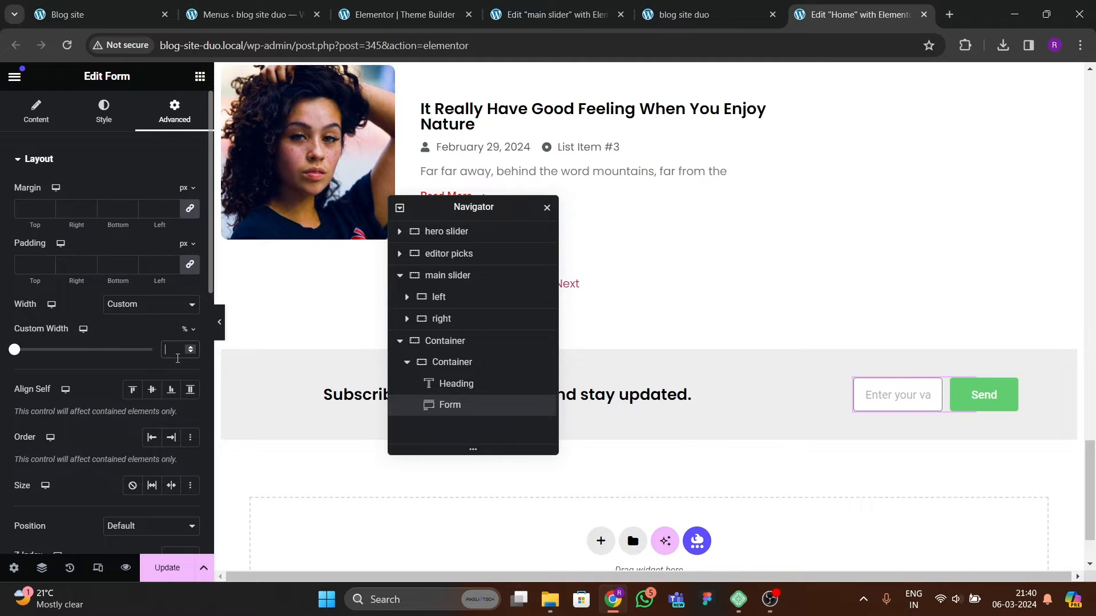
type("50")
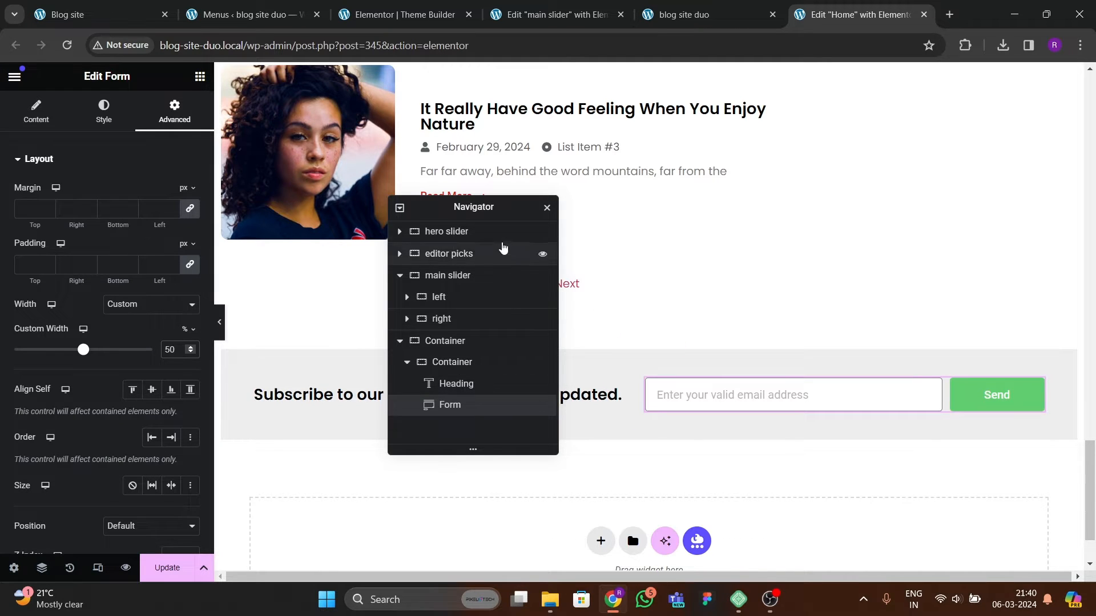
Step: Check the reference site and change the submit button text to SUBSCRIBE
left_click_drag(476, 209, 771, 206)
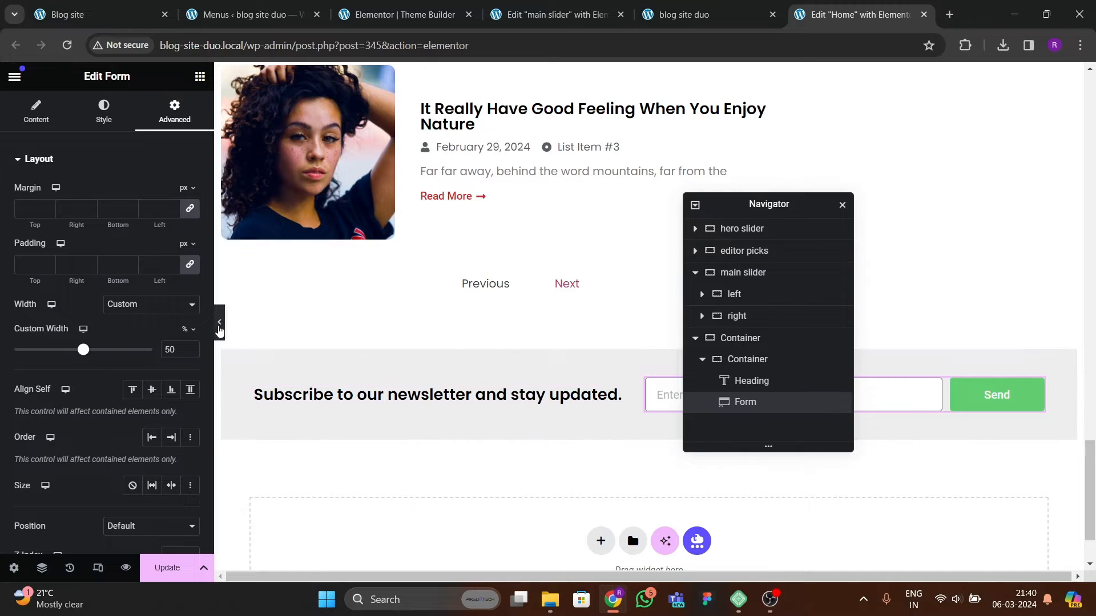
left_click(219, 321)
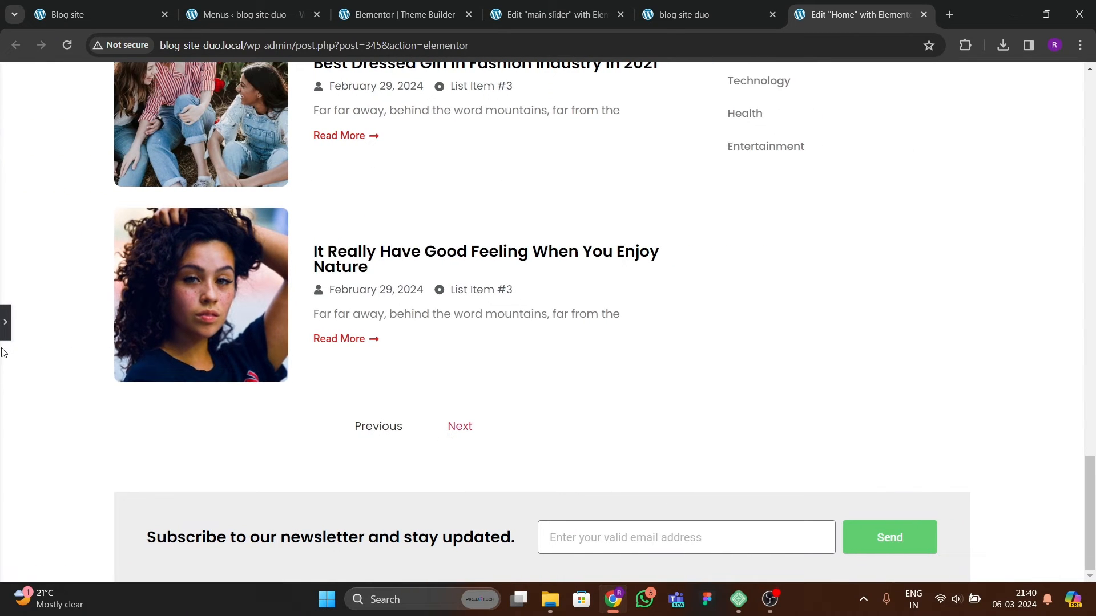
left_click(5, 322)
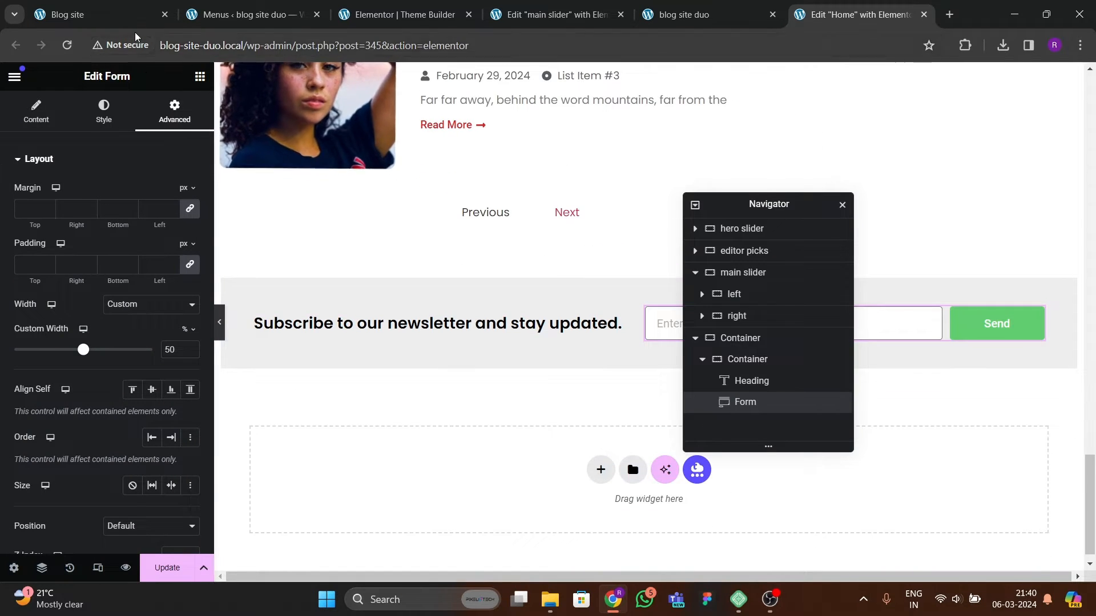
left_click(135, 23)
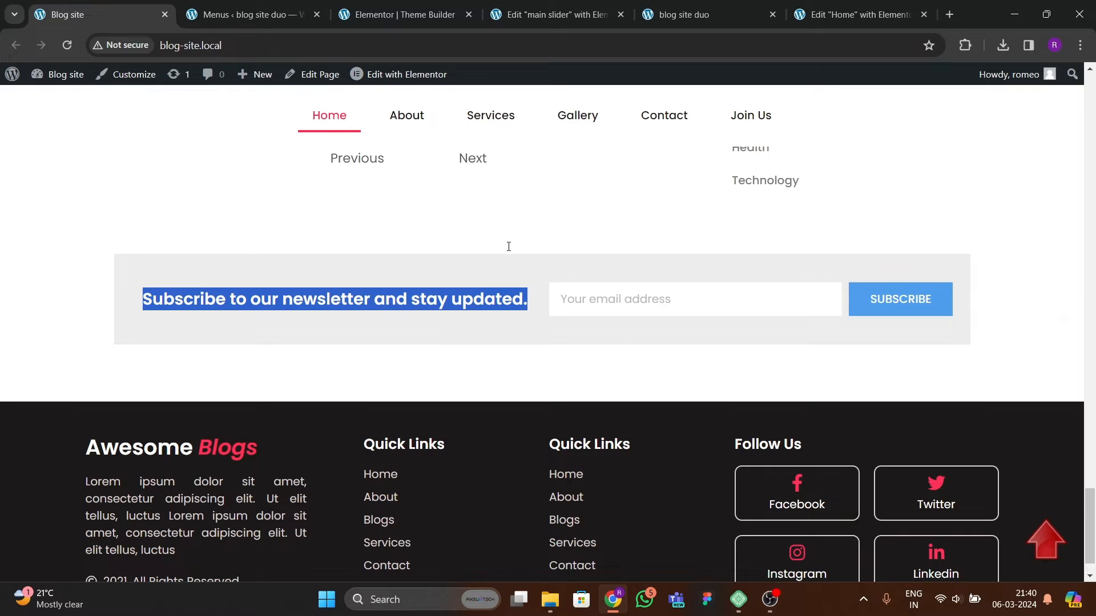
left_click(430, 23)
left_click(859, 17)
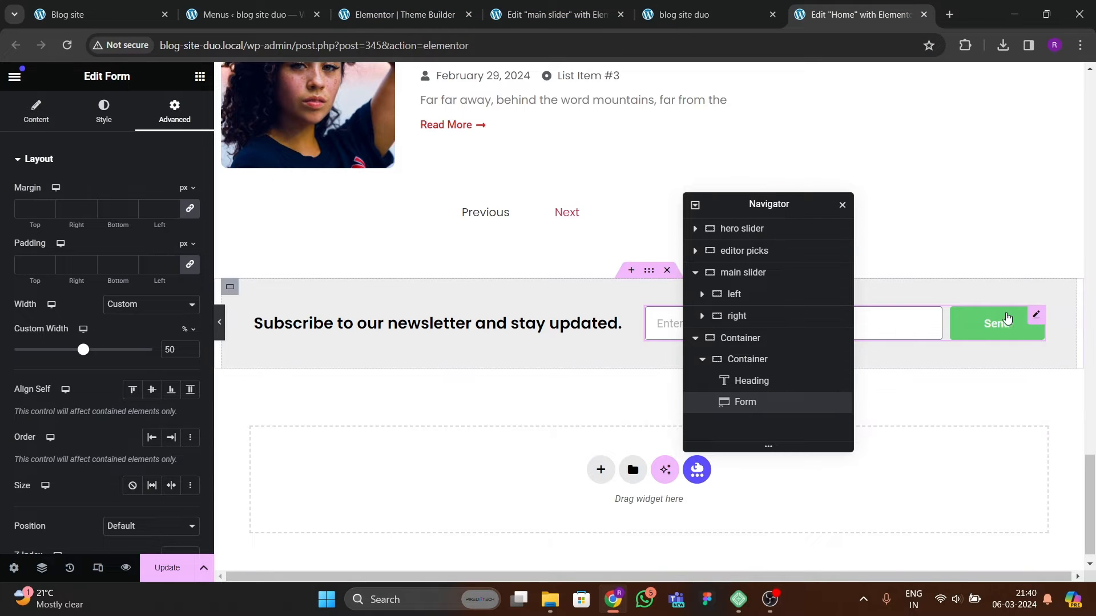
left_click(45, 113)
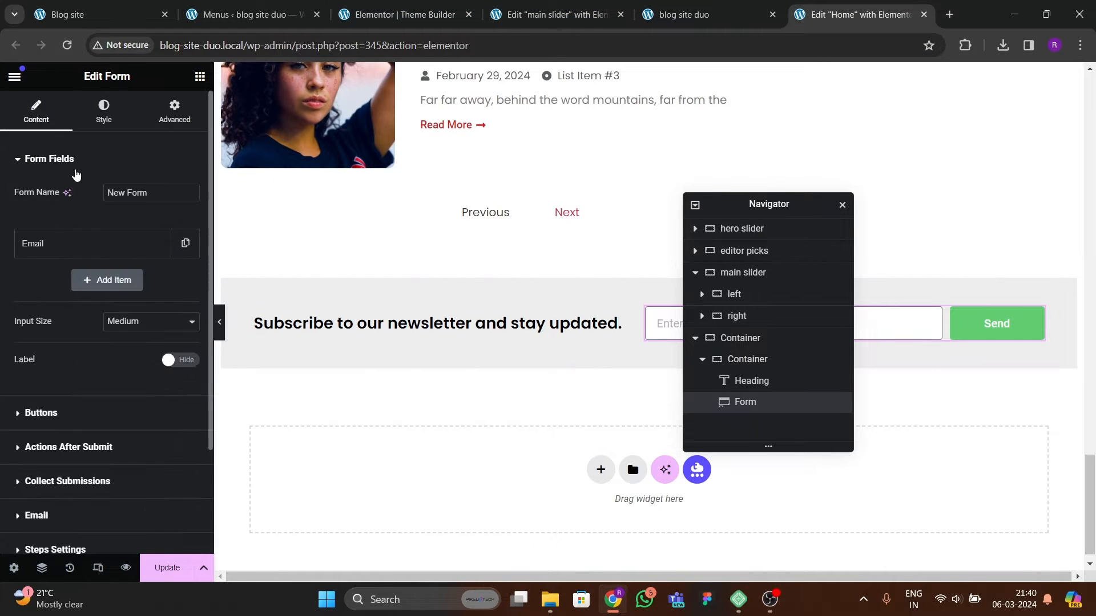
left_click(41, 413)
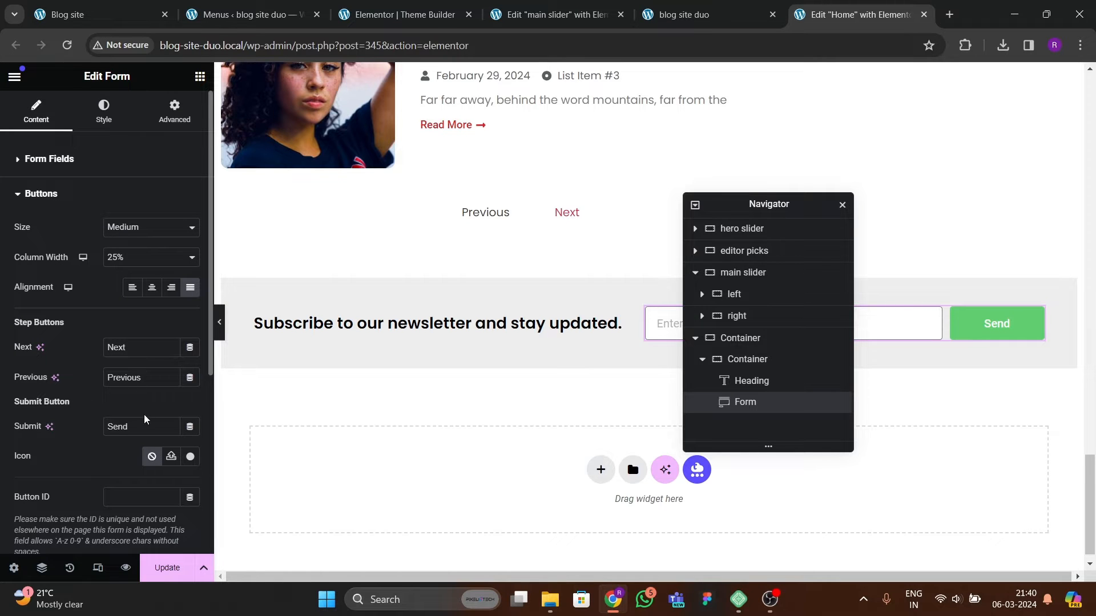
type("SUBSCRIBE")
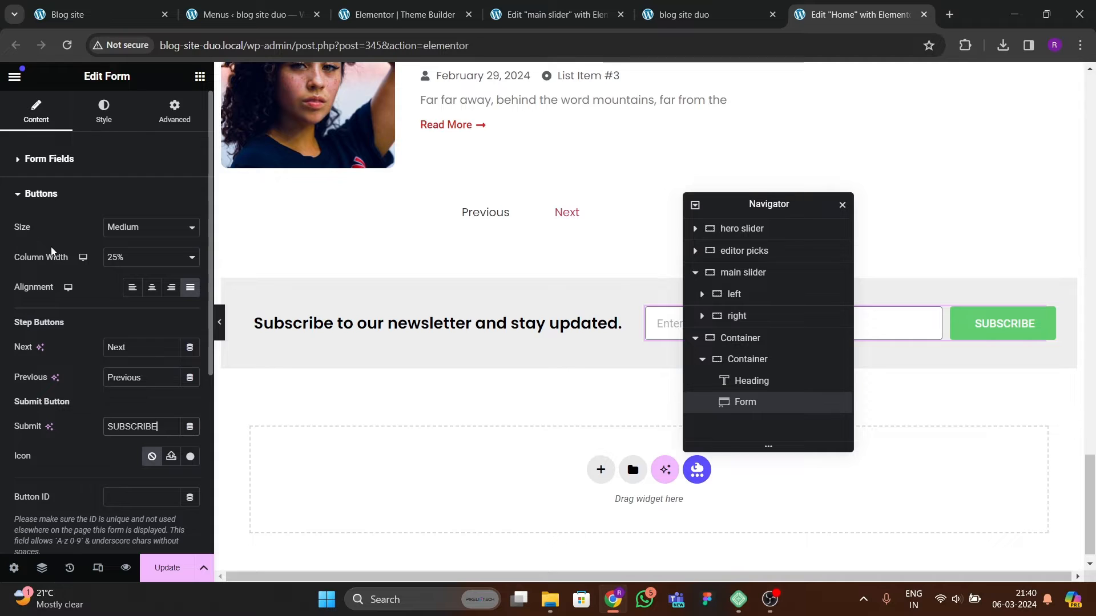
Step: Open the buttons' typography settings and choose a font family
left_click(101, 110)
scroll(118, 334, "down", 5)
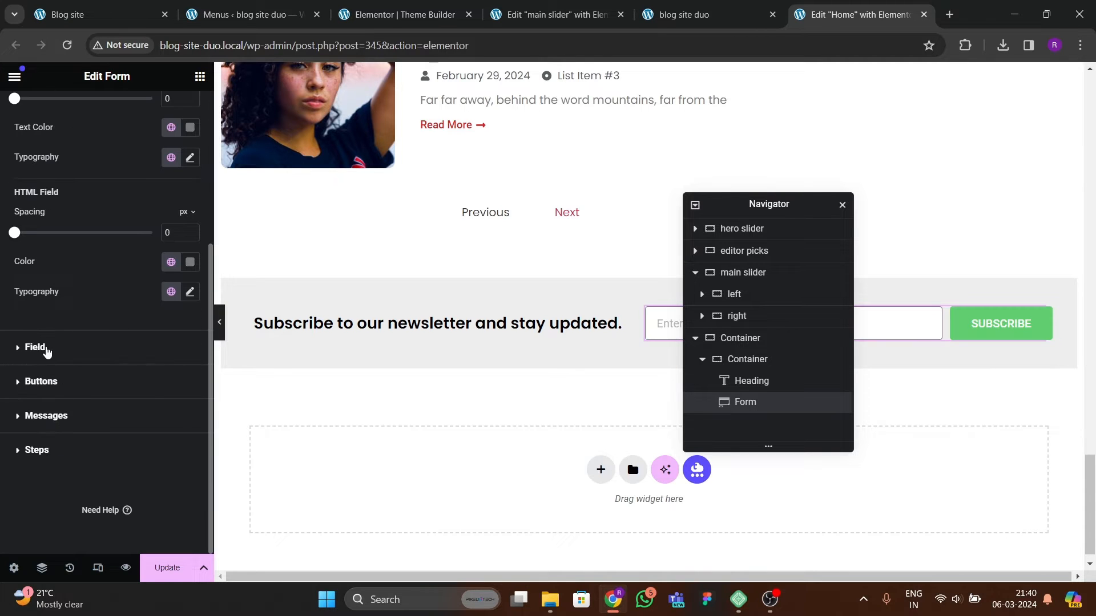
left_click(47, 349)
left_click(41, 379)
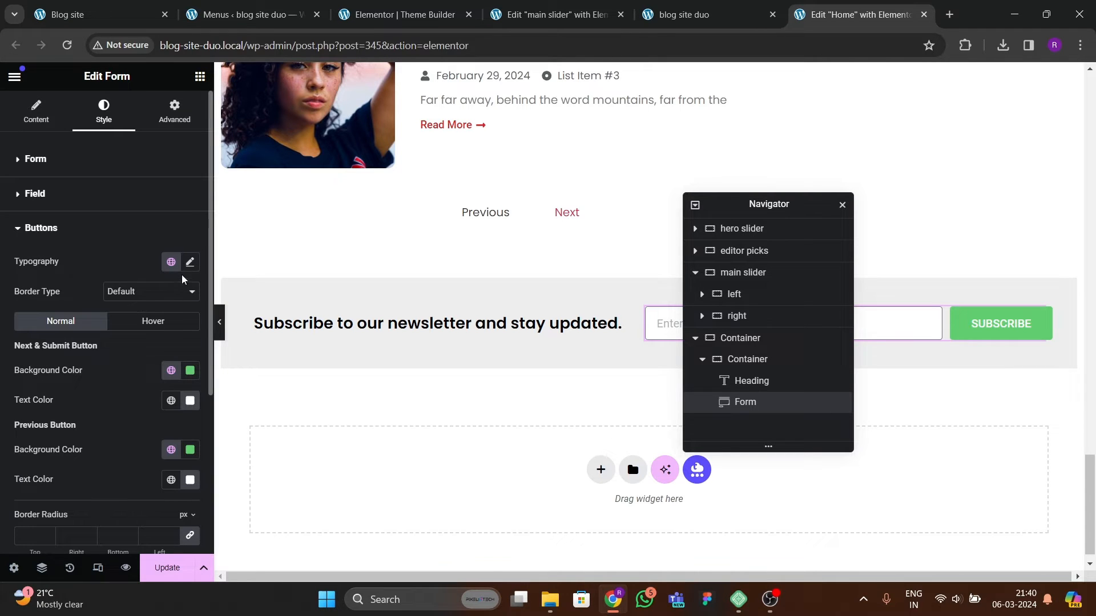
left_click(189, 263)
left_click(136, 328)
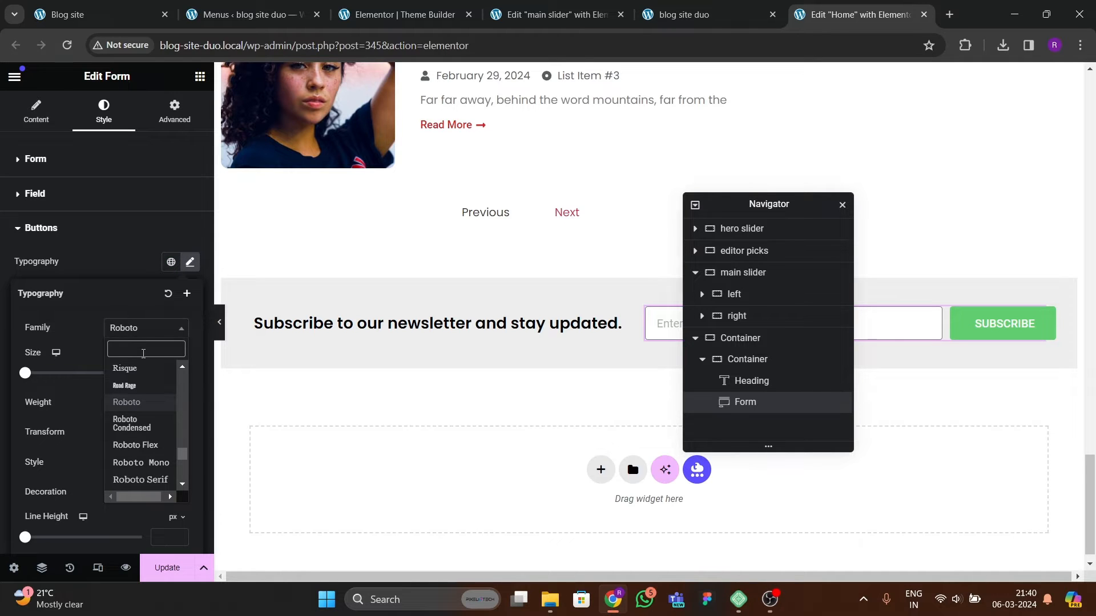
Step: Set the buttons' font family to Poppins and close the typography settings
type("poppins")
key("Return")
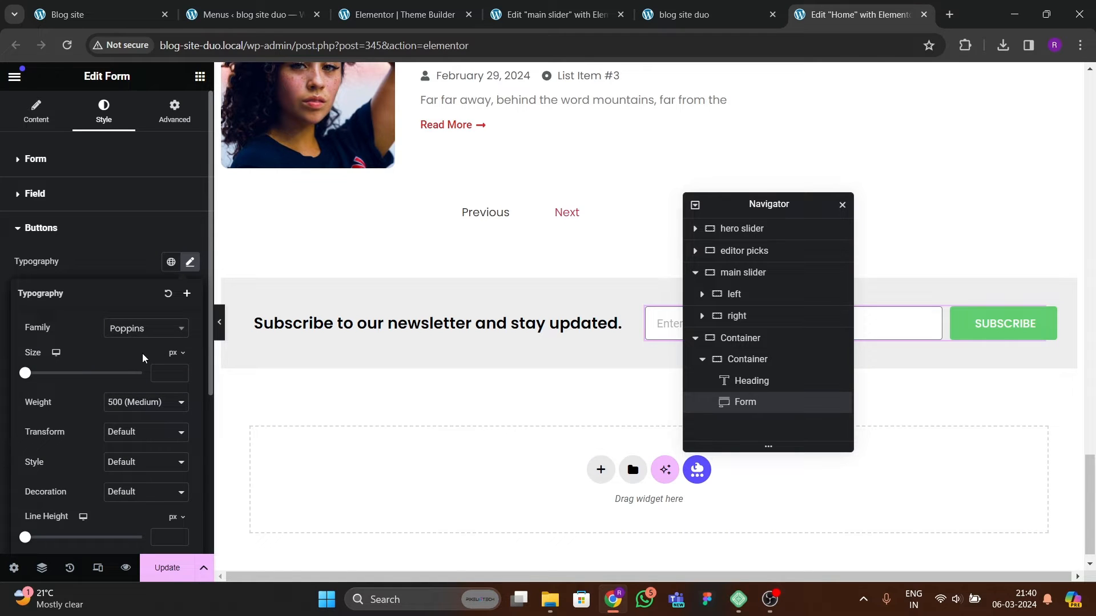
left_click(94, 260)
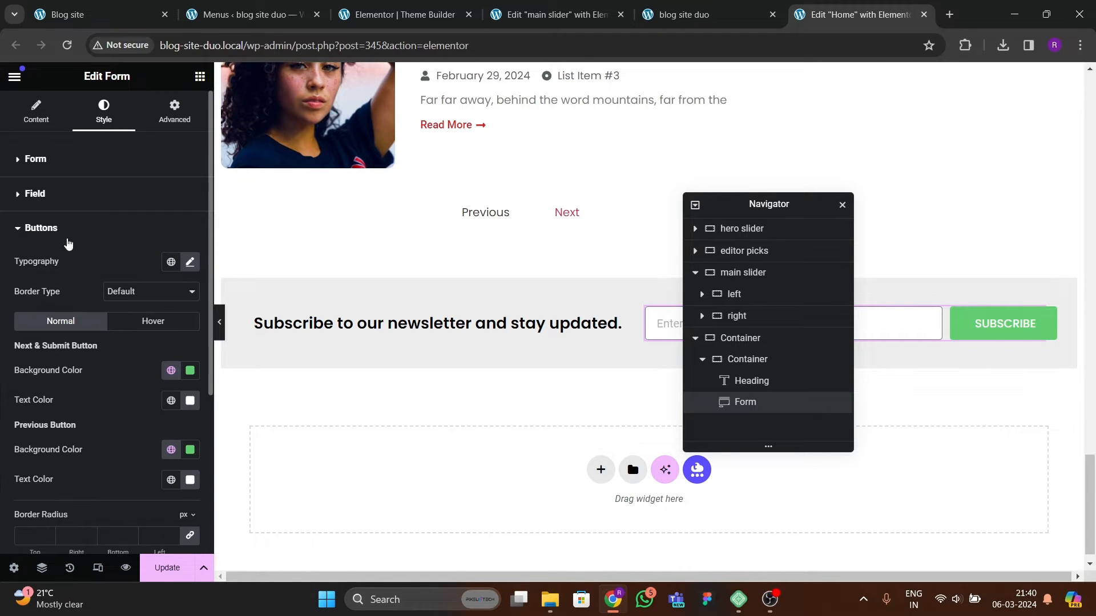
Step: Change the submit button's background color to #0273D1
scroll(82, 356, "down", 4)
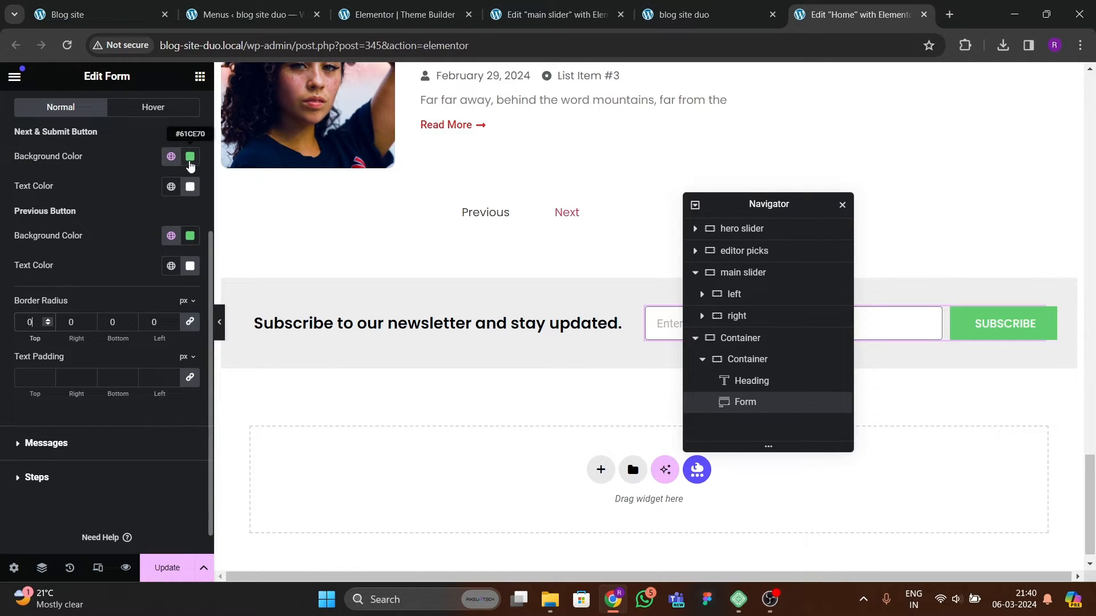
left_click(190, 156)
left_click_drag(161, 331, 203, 331)
mouse_move(268, 254)
left_mouse_down()
mouse_move(269, 225)
mouse_move(270, 234)
left_mouse_up()
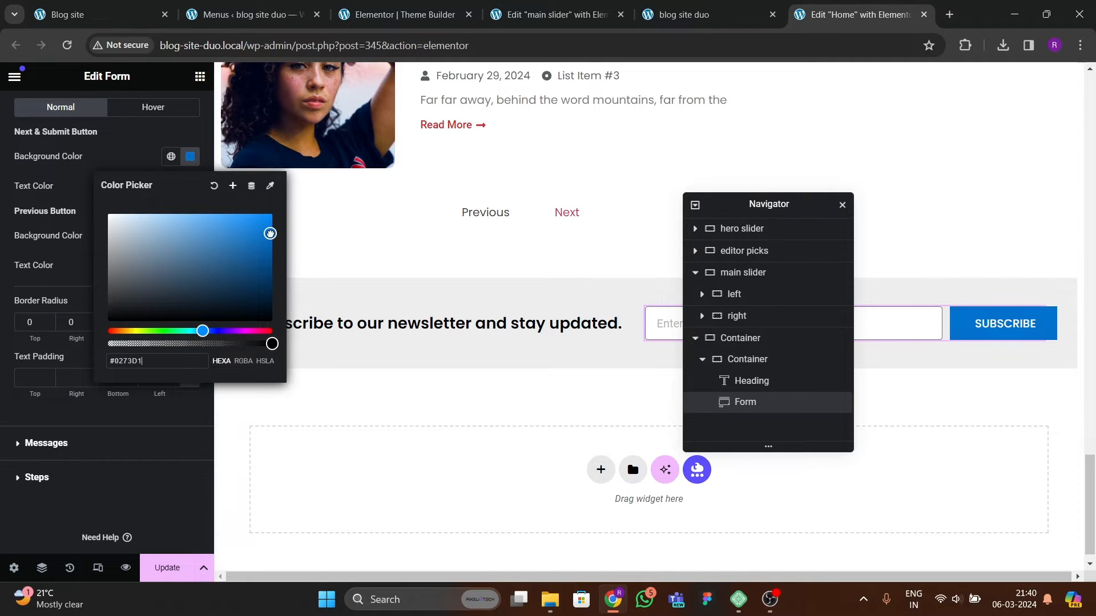
left_click(119, 167)
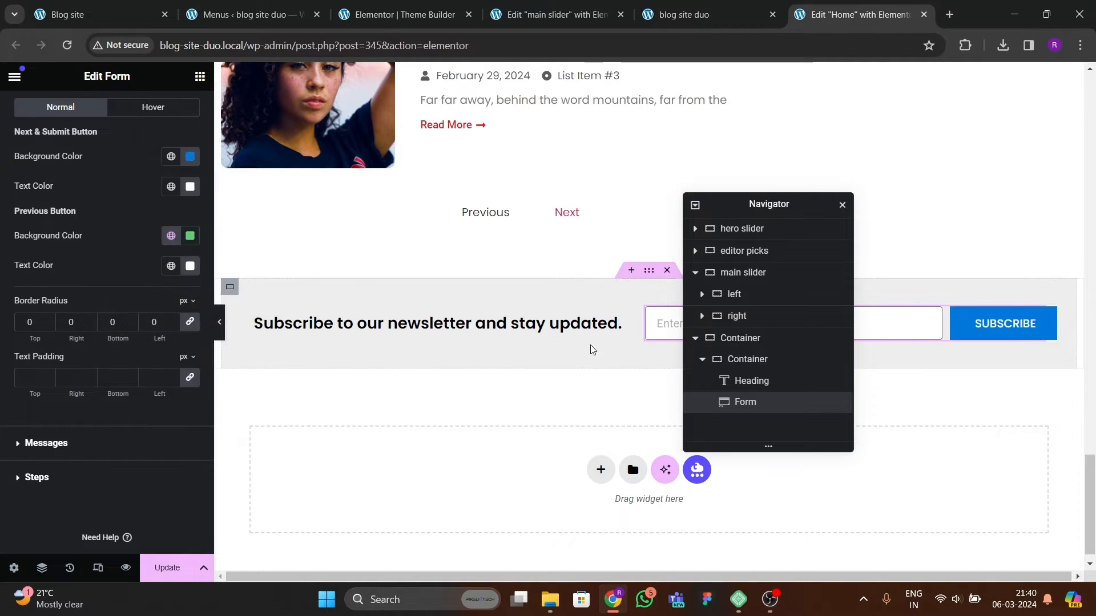
Step: Set the form field's typography font family to Poppins
scroll(151, 222, "up", 4)
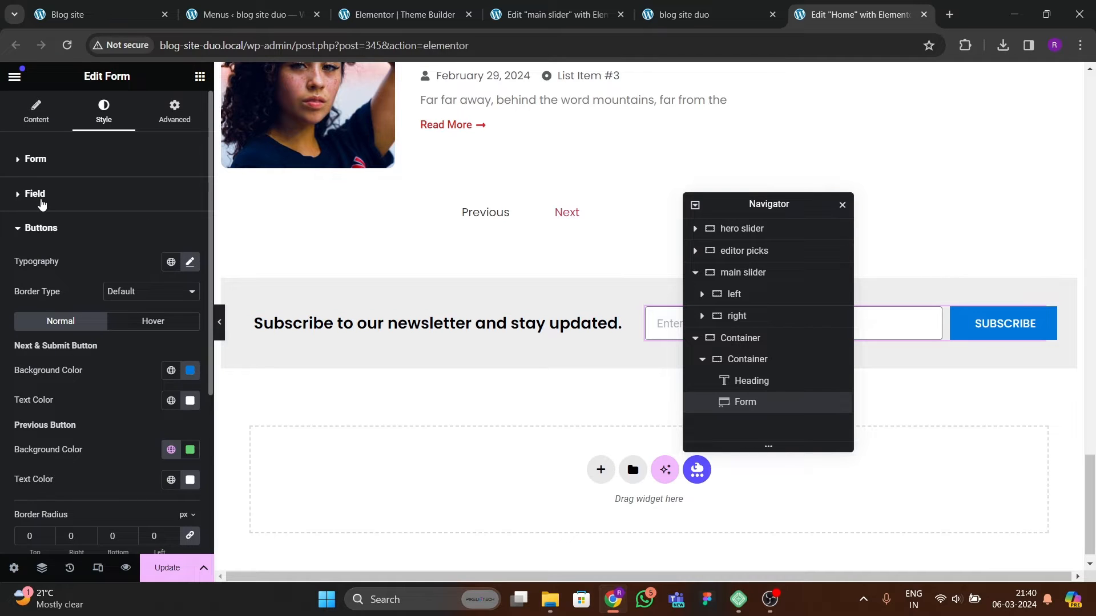
left_click(42, 203)
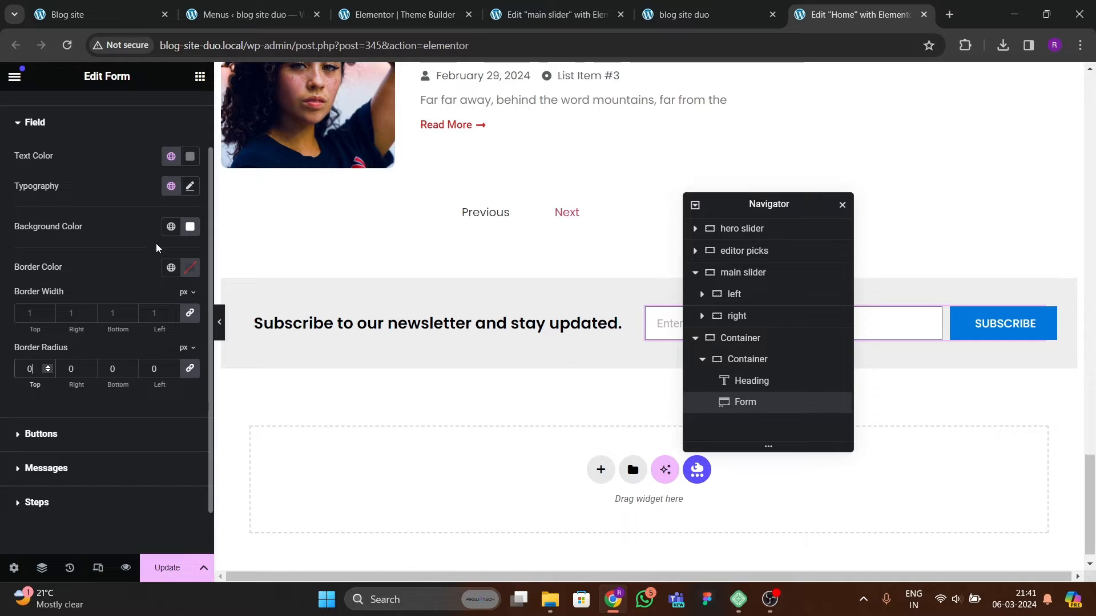
left_click(189, 186)
left_click(124, 254)
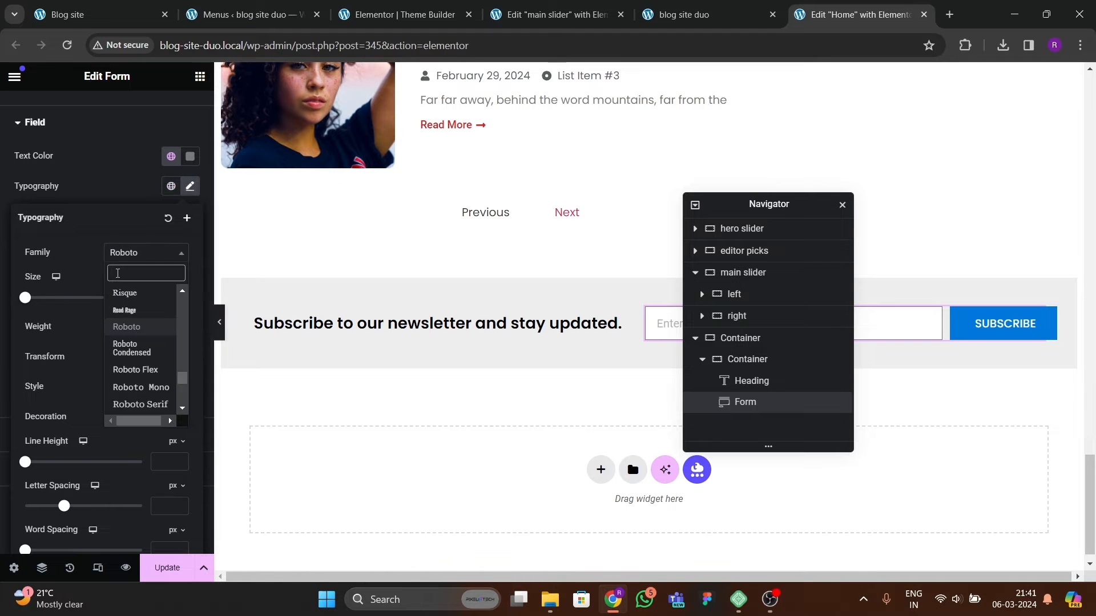
type("poppins")
key("Return")
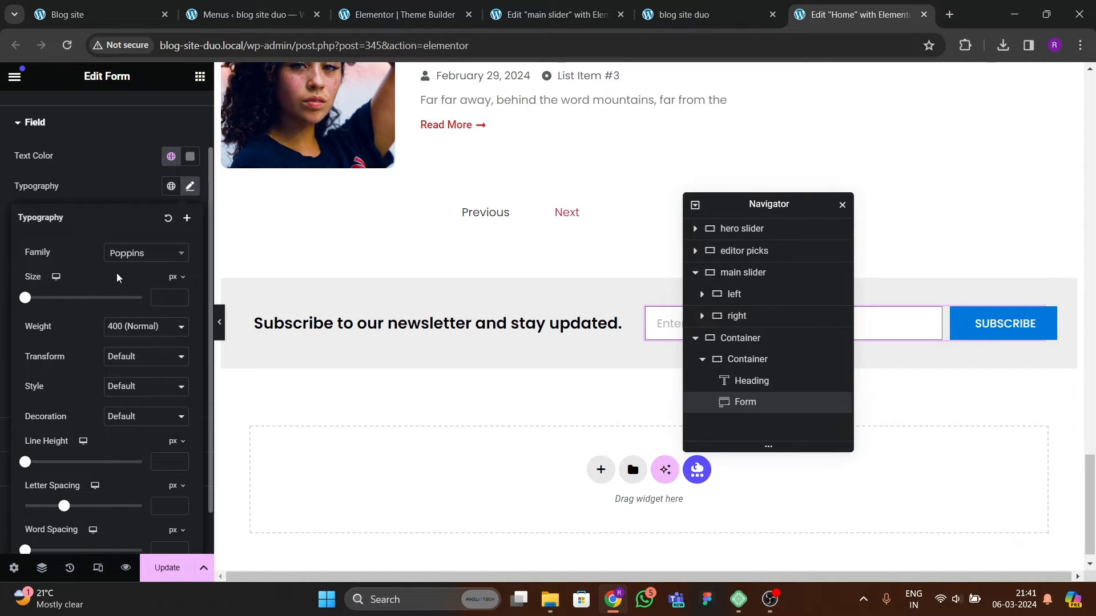
Step: Save the page
left_click_drag(745, 206, 503, 207)
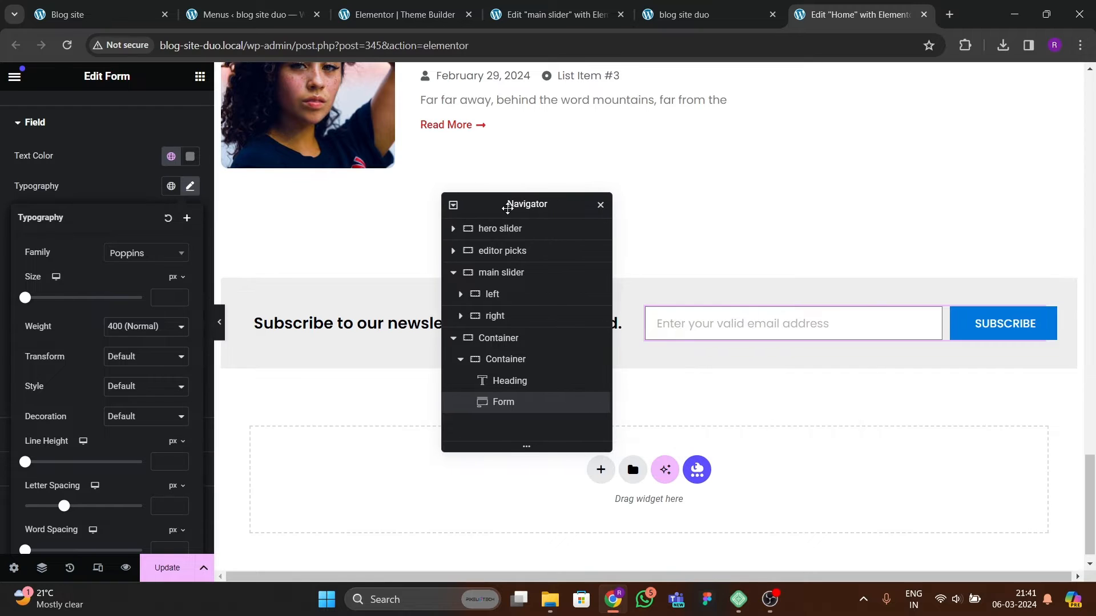
key("ctrl+s")
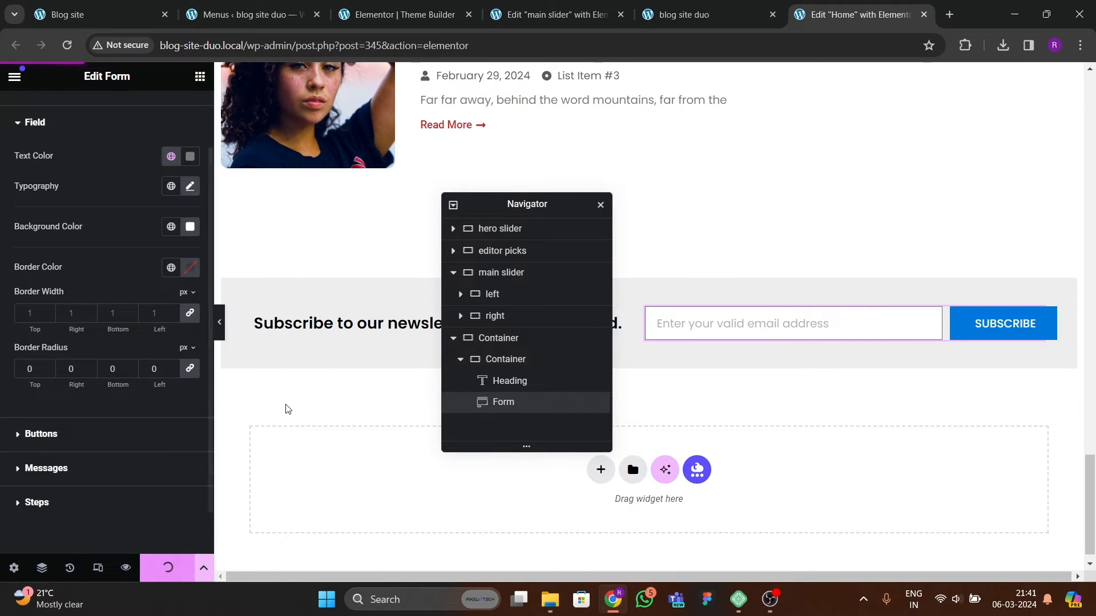
left_click_drag(548, 207, 747, 209)
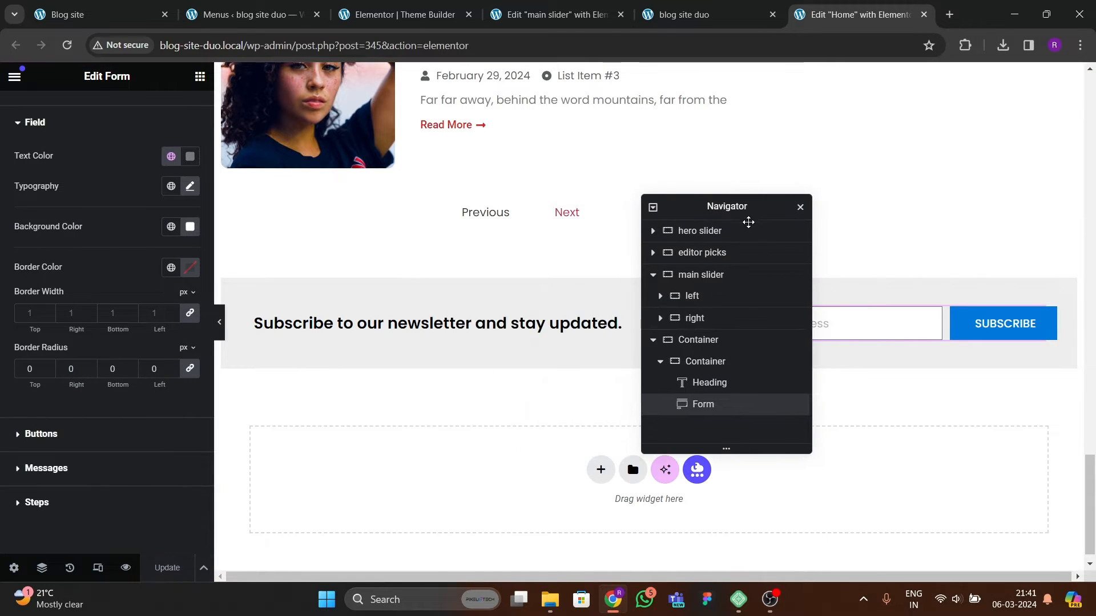
Step: Rename the outer newsletter container as "subscribe section" in the Navigator
left_click(653, 340)
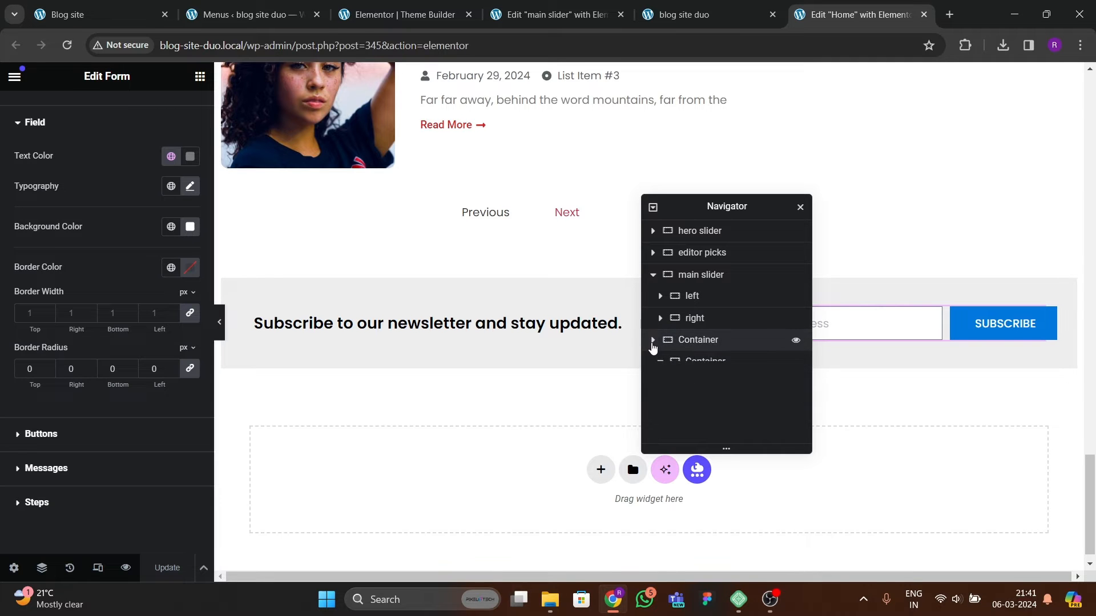
left_click(656, 276)
left_click(653, 275)
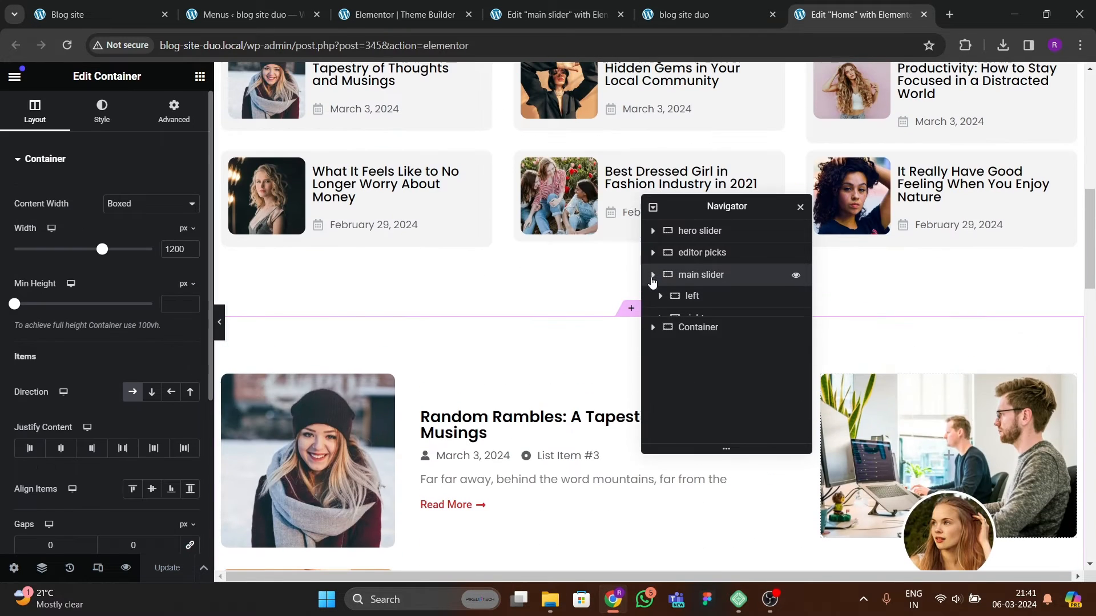
double_click(706, 298)
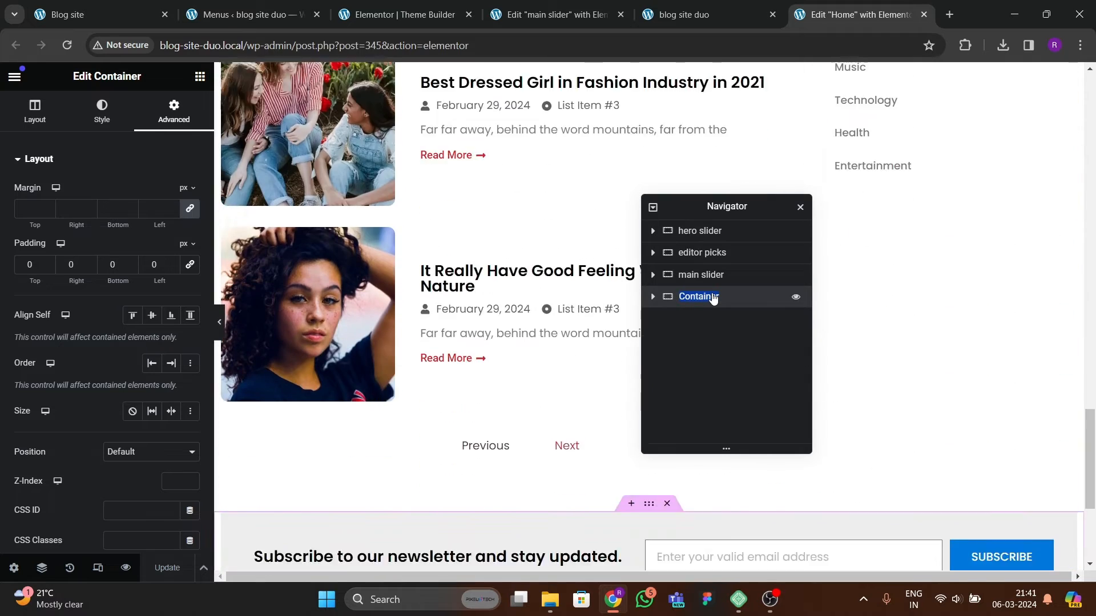
type("subscribe")
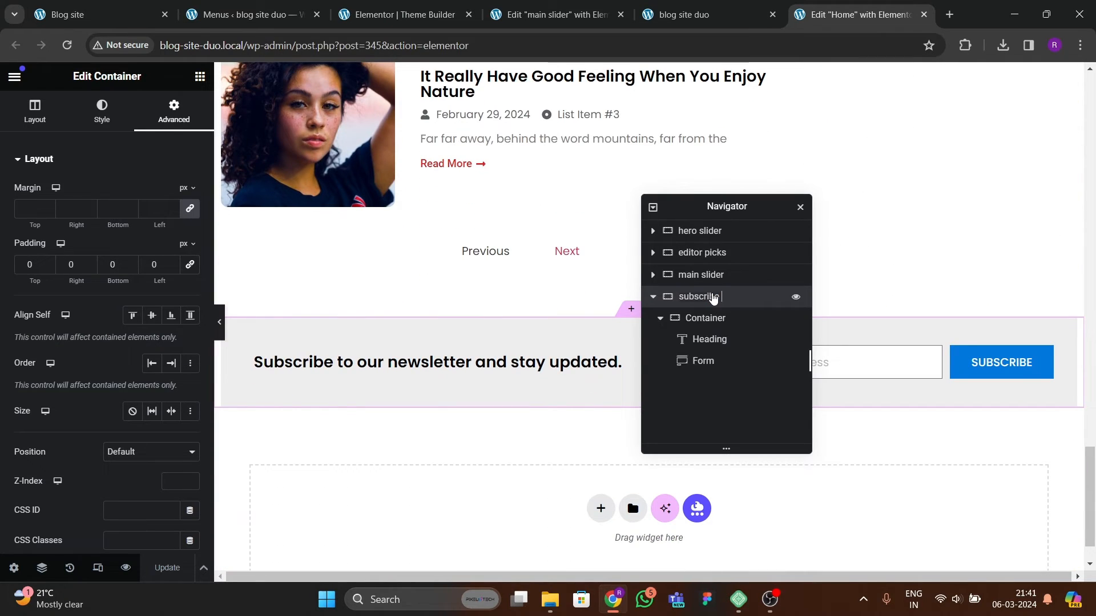
type(" section")
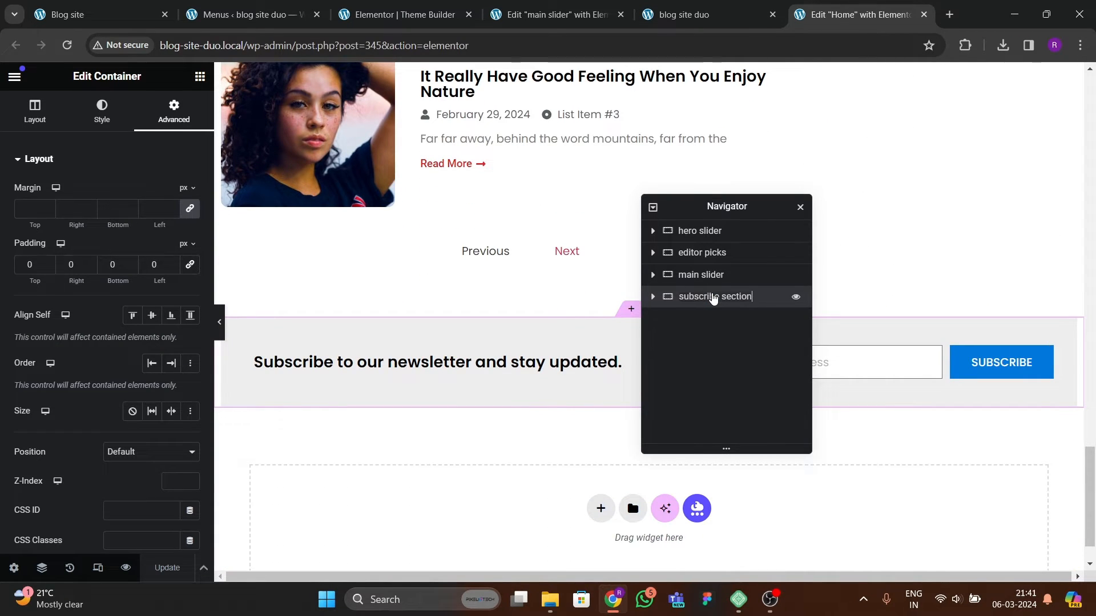
Step: Give the subscribe section 80 px top and bottom padding and update the page
left_click(654, 301)
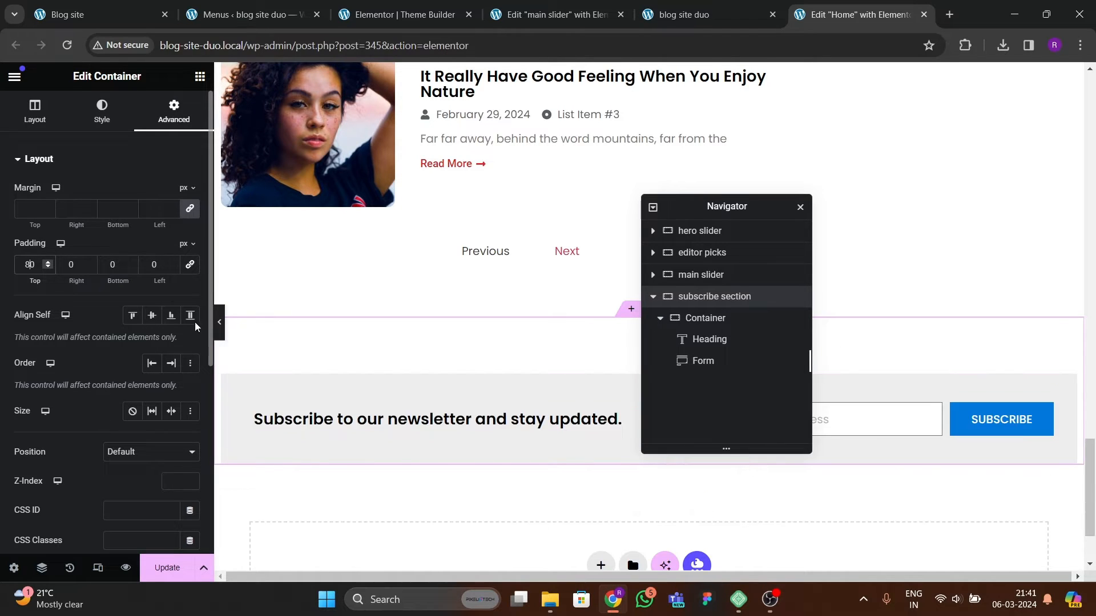
left_click(151, 568)
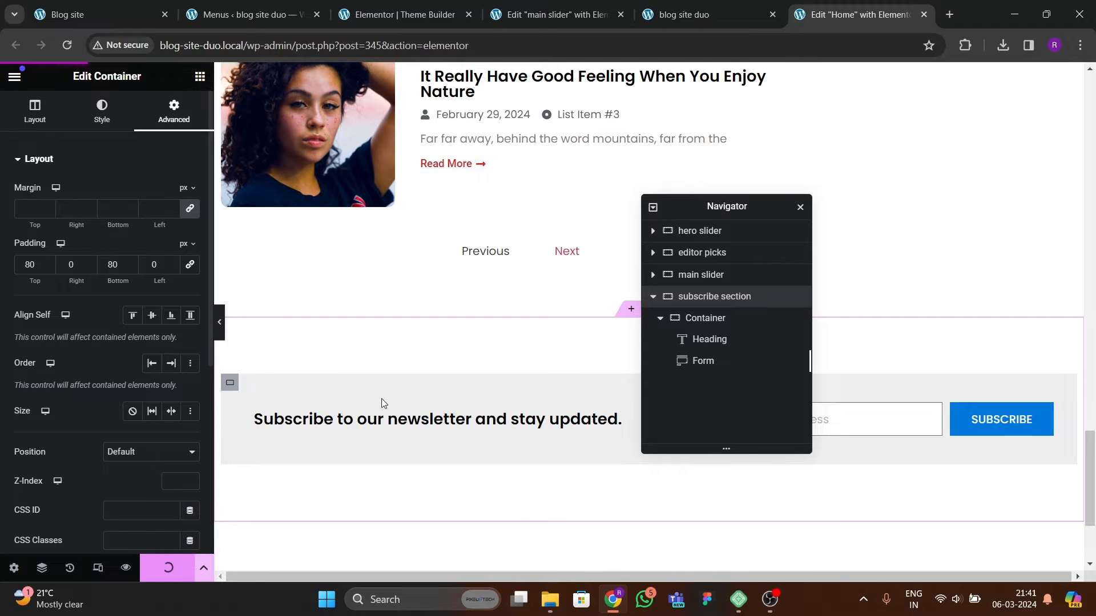
Step: Reload the live site and review the newsletter subscribe section
left_click(659, 10)
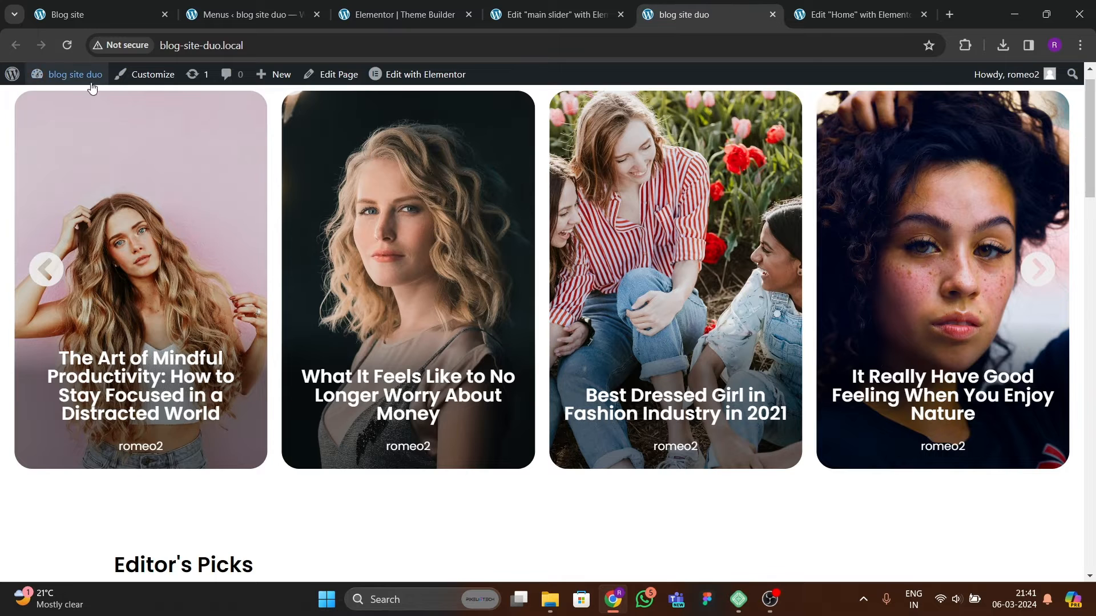
key("F5")
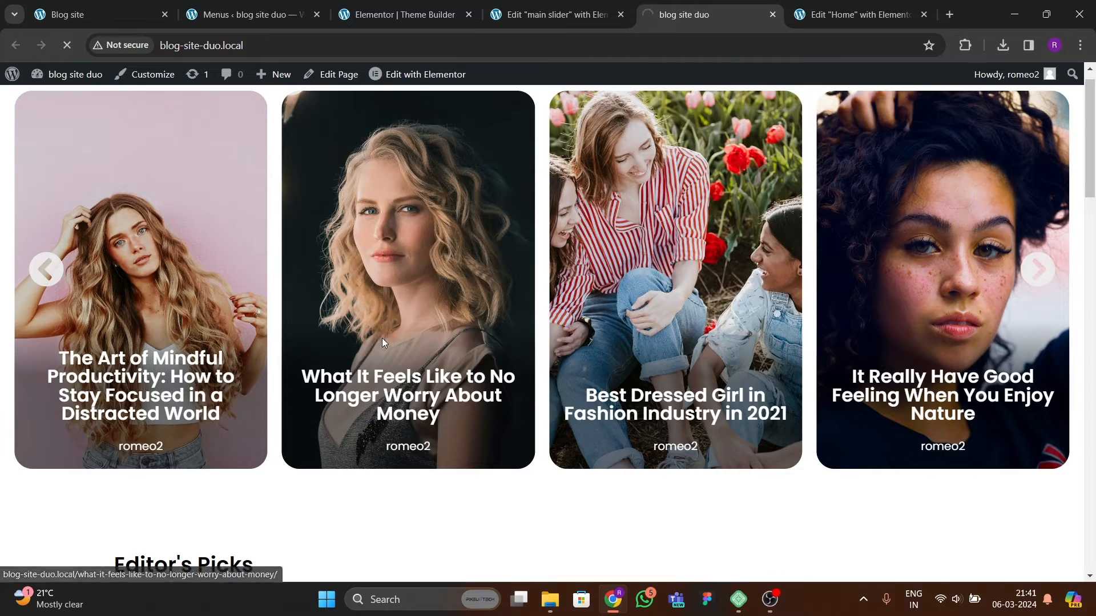
scroll(551, 348, "down", 8)
scroll(551, 351, "down", 10)
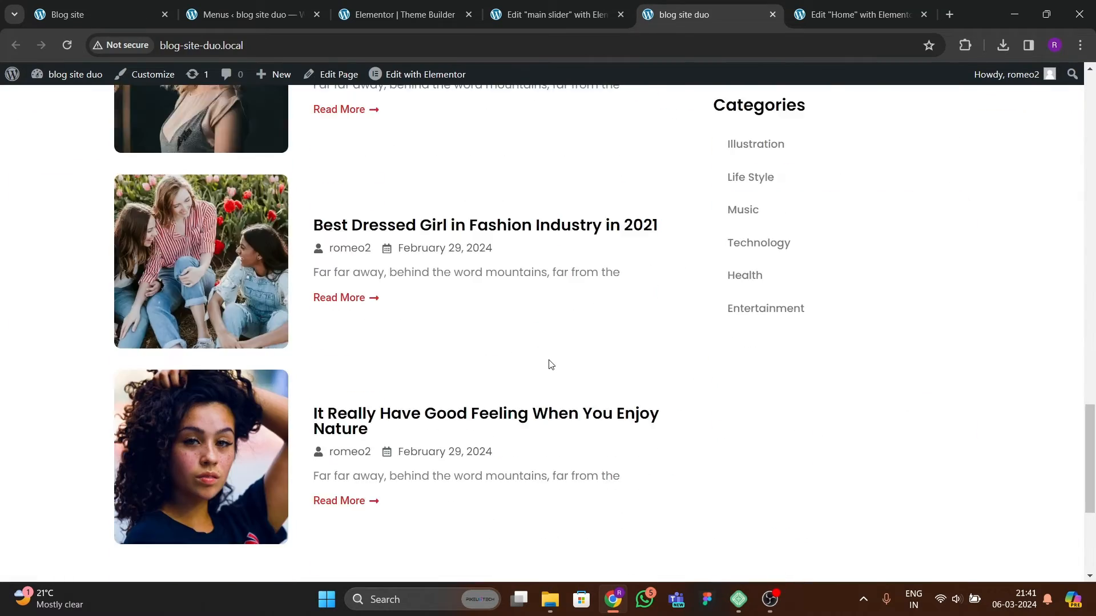
scroll(545, 359, "up", 5)
scroll(565, 411, "down", 5)
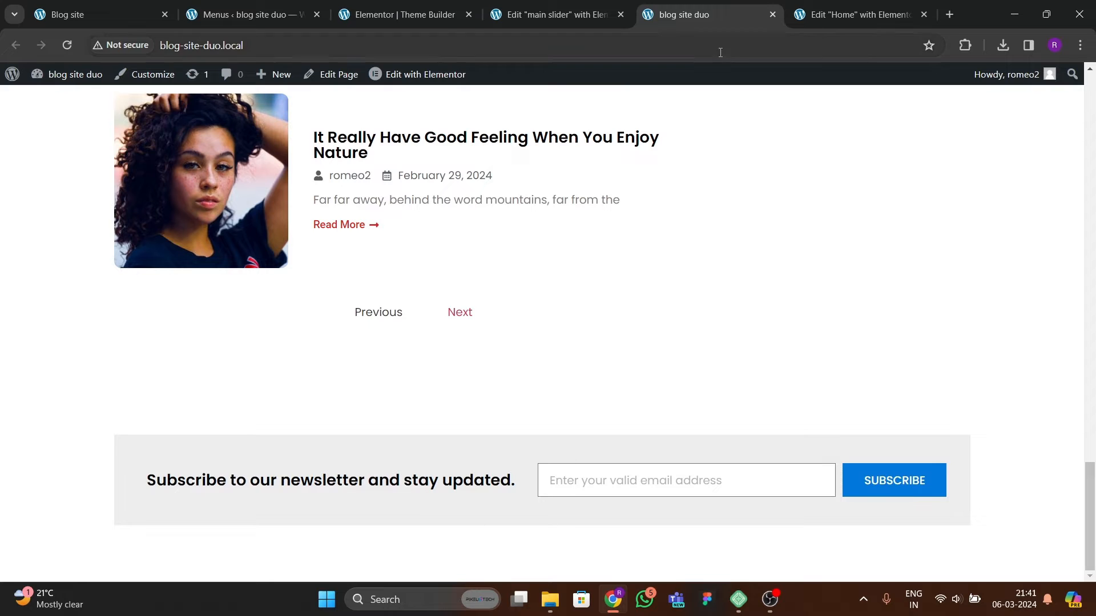
Step: Remove the form field's border by setting its border width to 0, then update the page
left_click(548, 15)
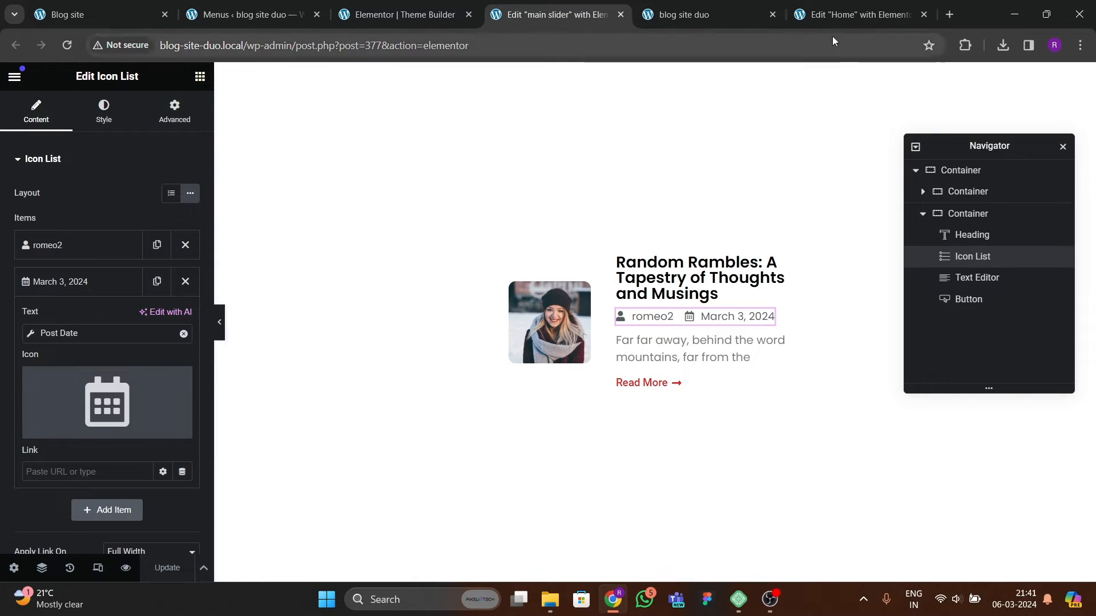
left_click(837, 18)
left_click_drag(735, 208, 451, 266)
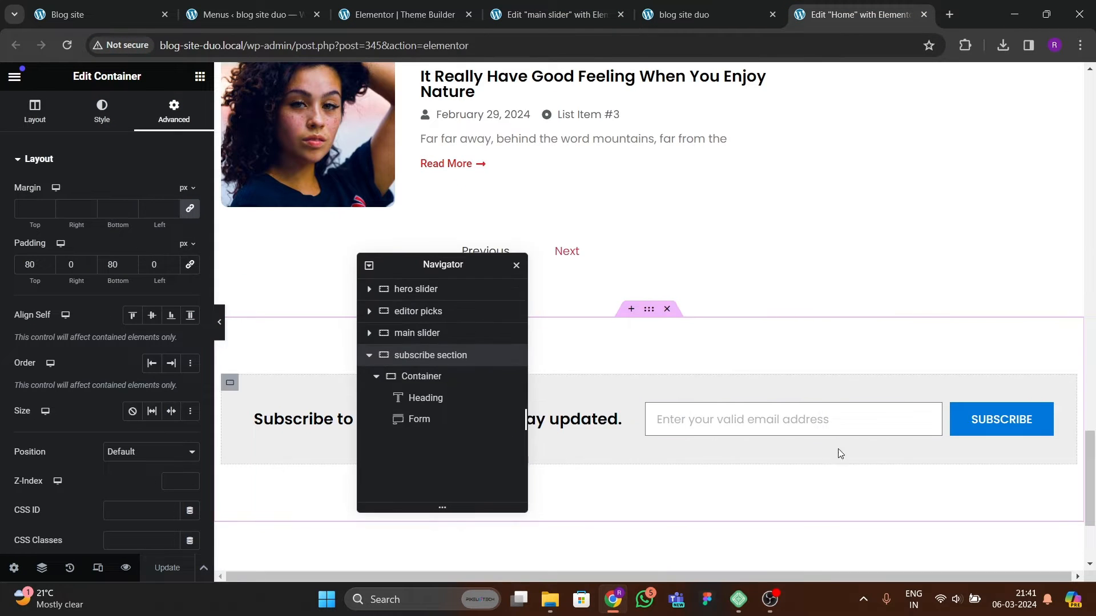
left_click(833, 422)
left_click(102, 111)
scroll(57, 393, "down", 4)
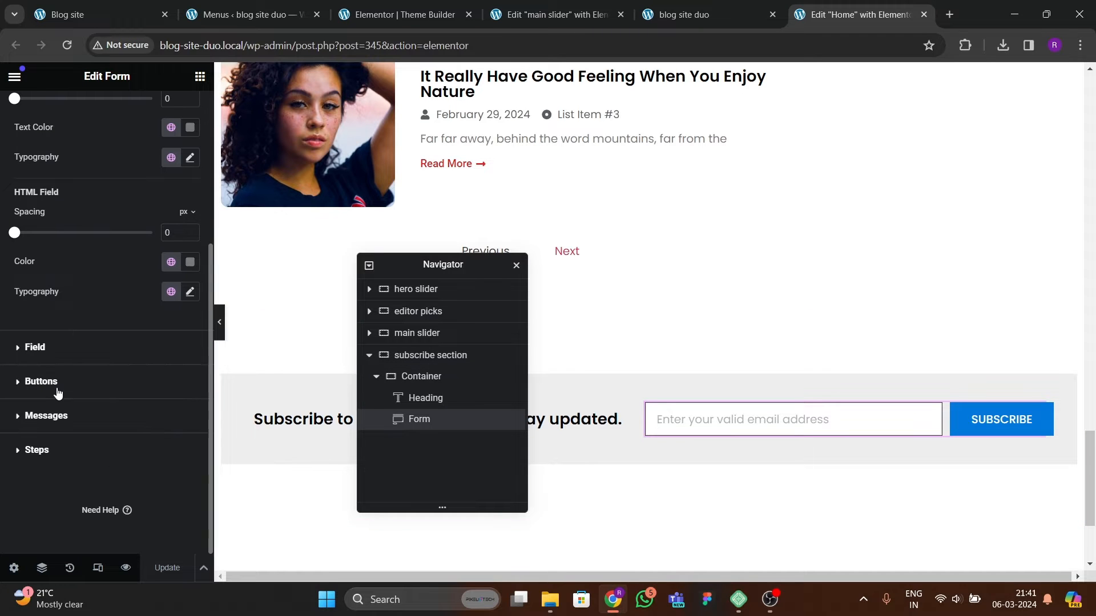
left_click(57, 391)
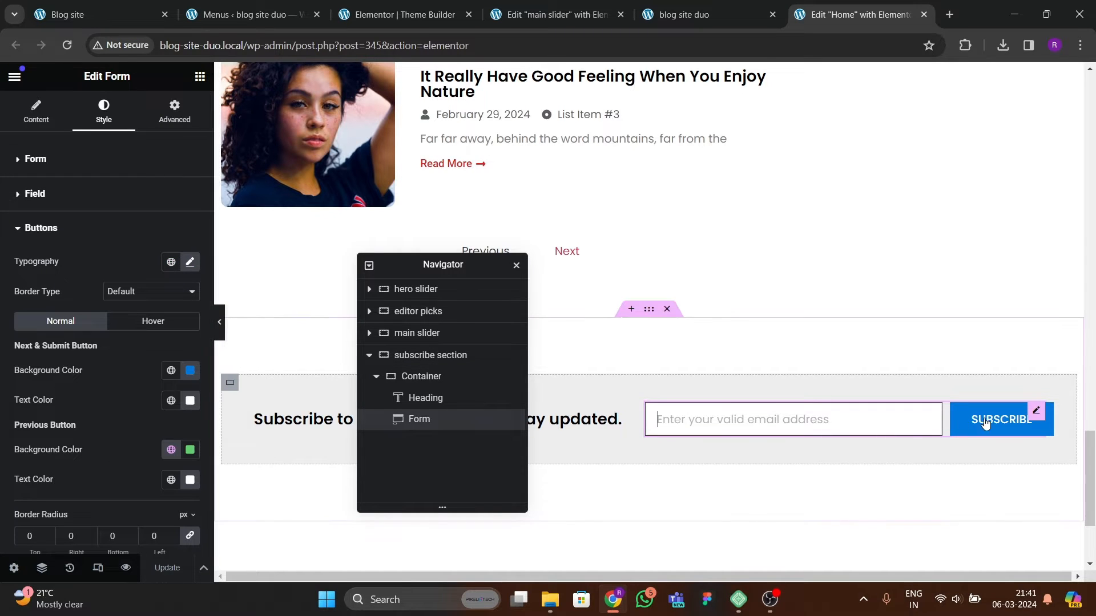
left_click(1027, 418)
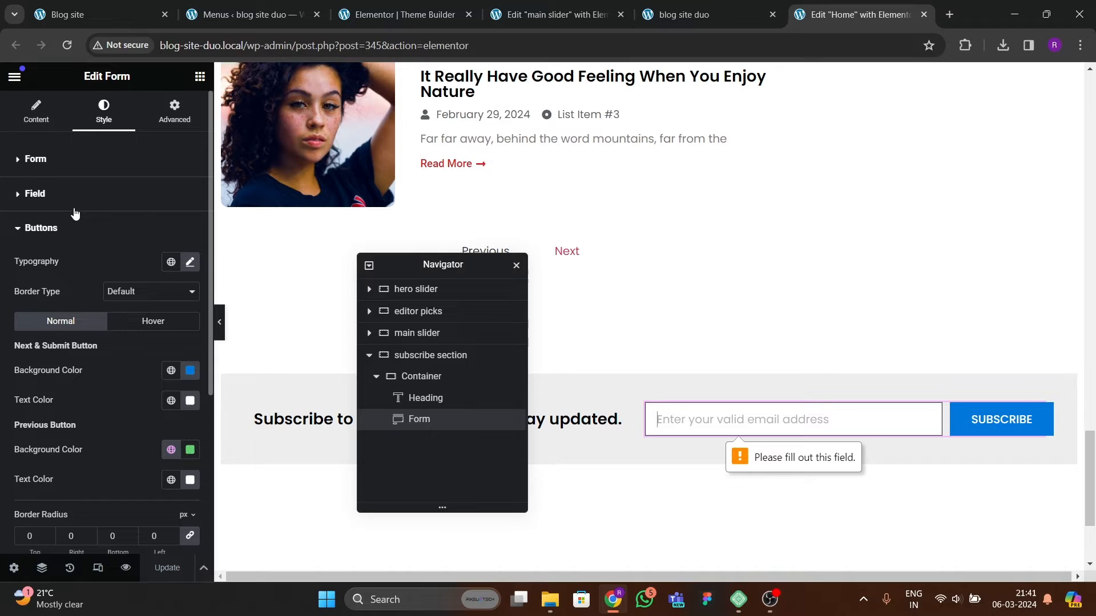
left_click(62, 196)
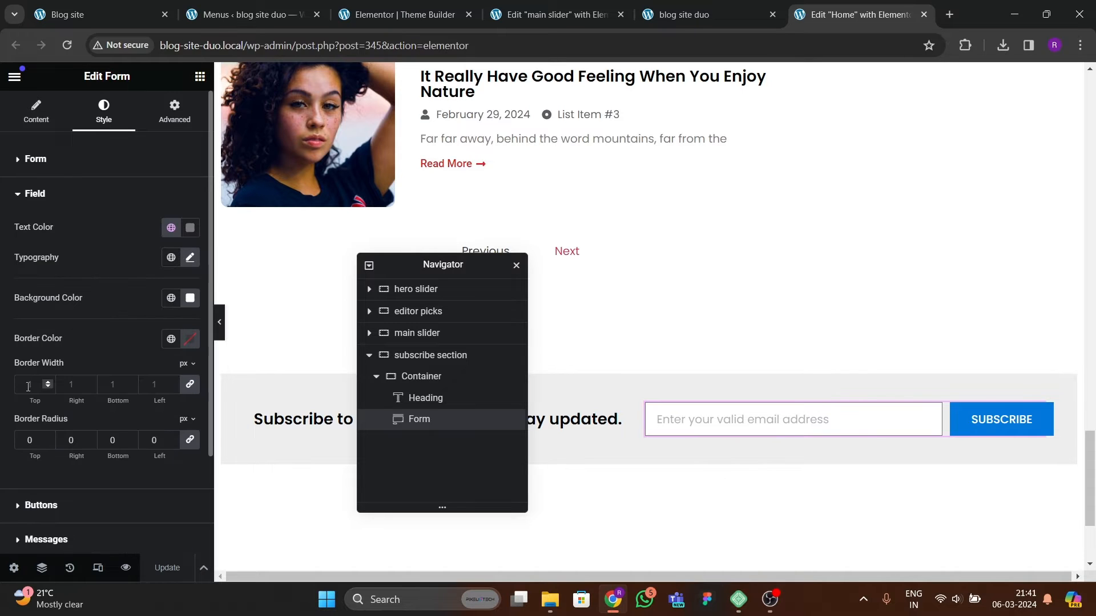
type("0")
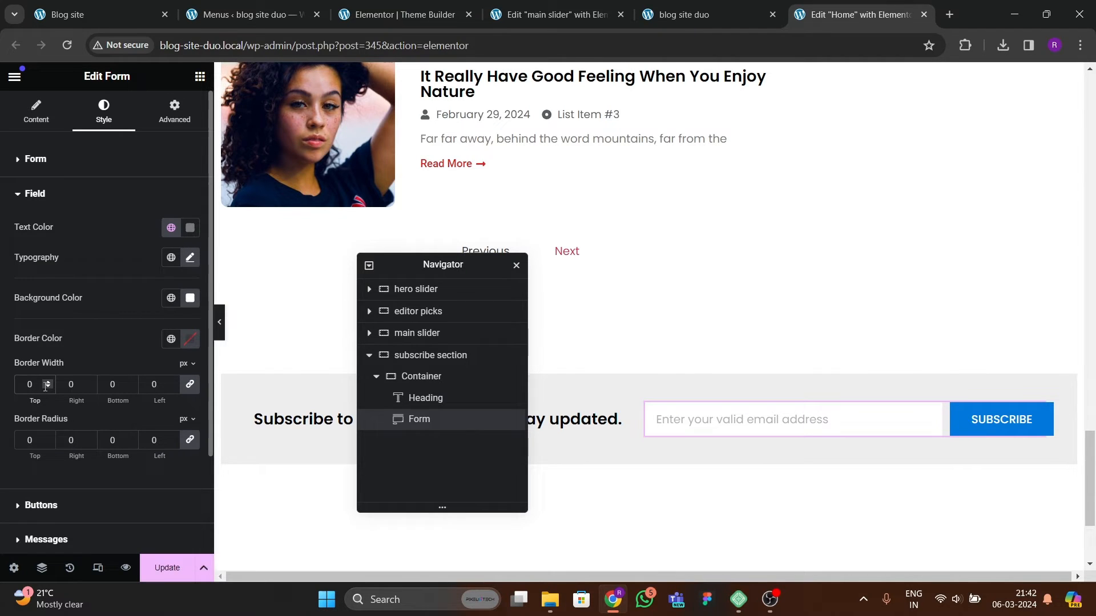
left_click(160, 565)
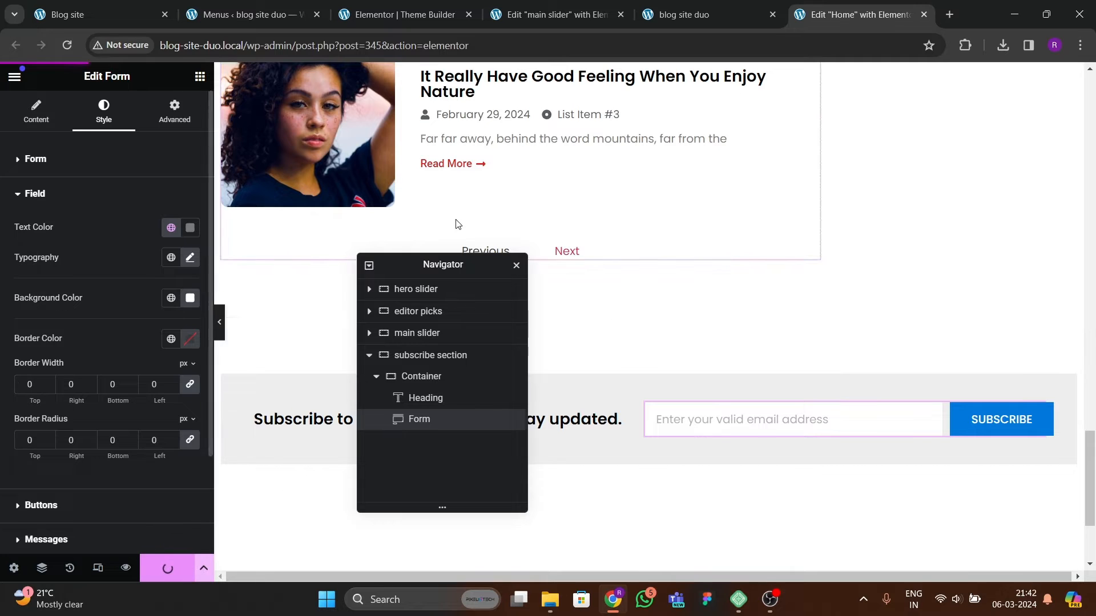
Step: Reload the live site and compare its subscribe section with the reference blog site
left_click(703, 13)
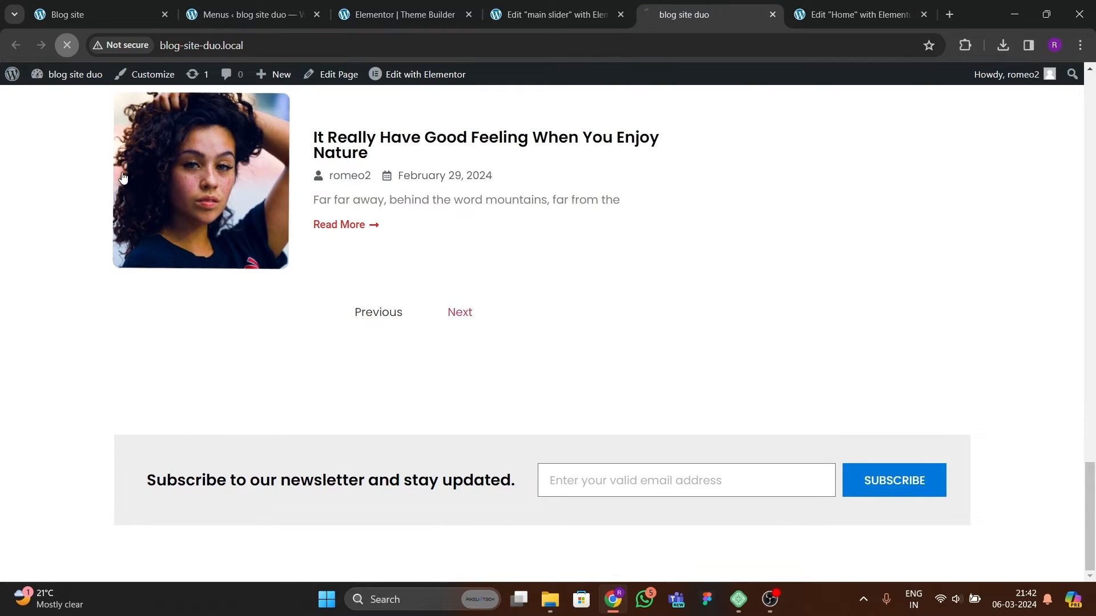
left_click(67, 45)
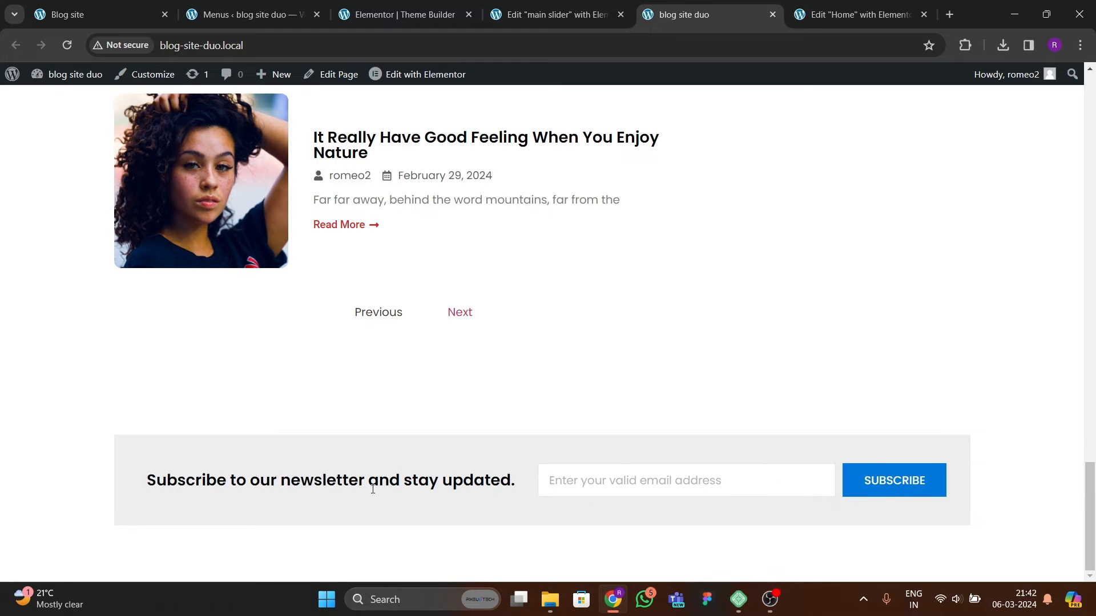
scroll(318, 429, "up", 10)
scroll(440, 375, "down", 10)
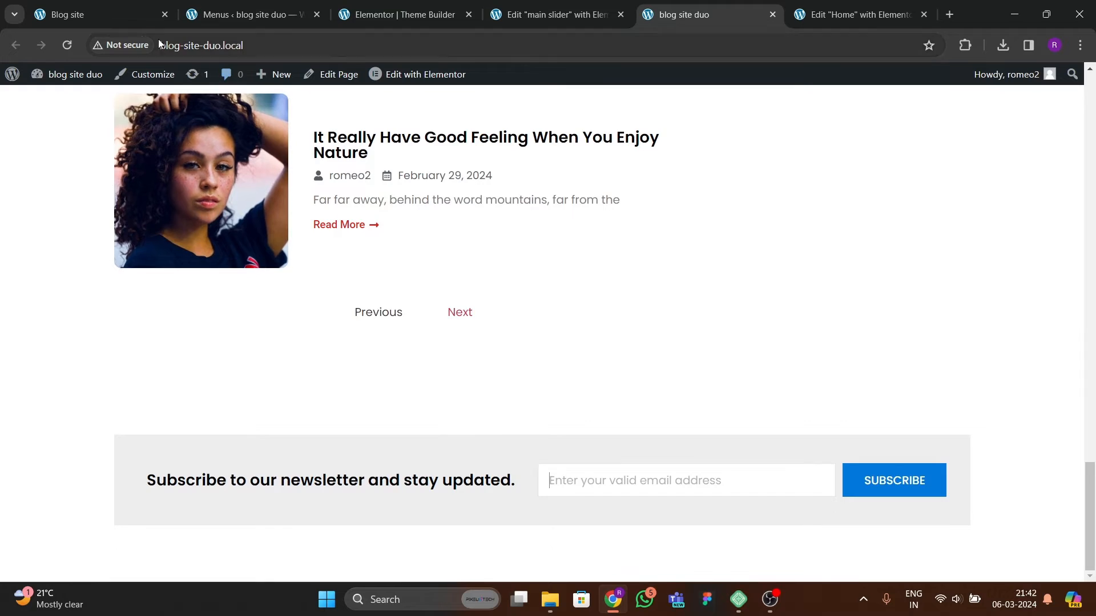
left_click(117, 16)
scroll(461, 336, "down", 1)
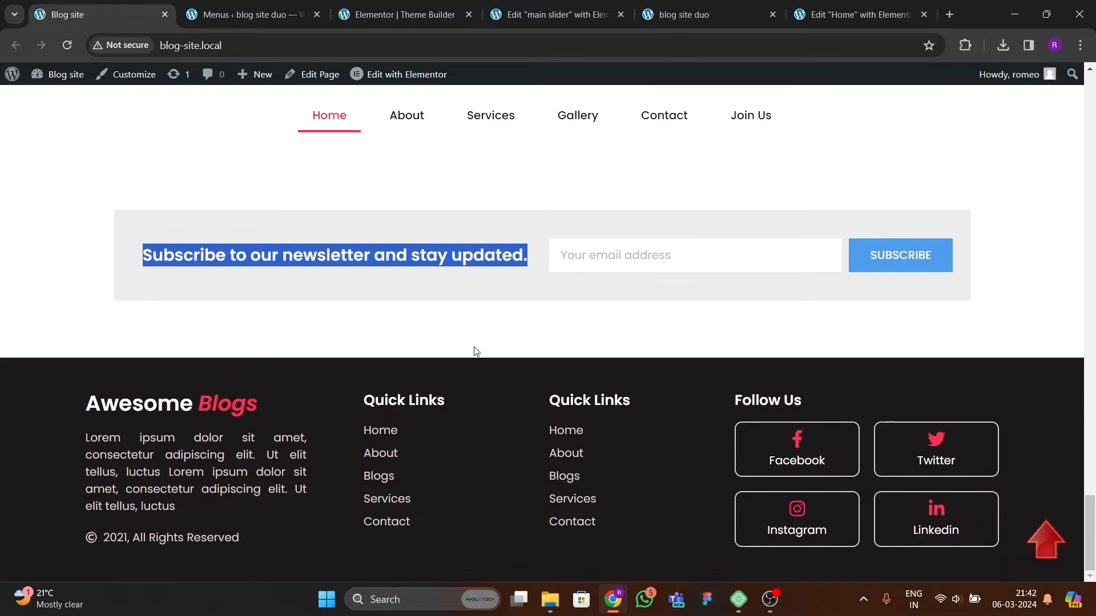
Step: Close the main slider editor and Theme Builder tabs, returning to the WordPress Menus admin page
left_click(477, 351)
scroll(438, 316, "up", 2)
scroll(469, 320, "down", 1)
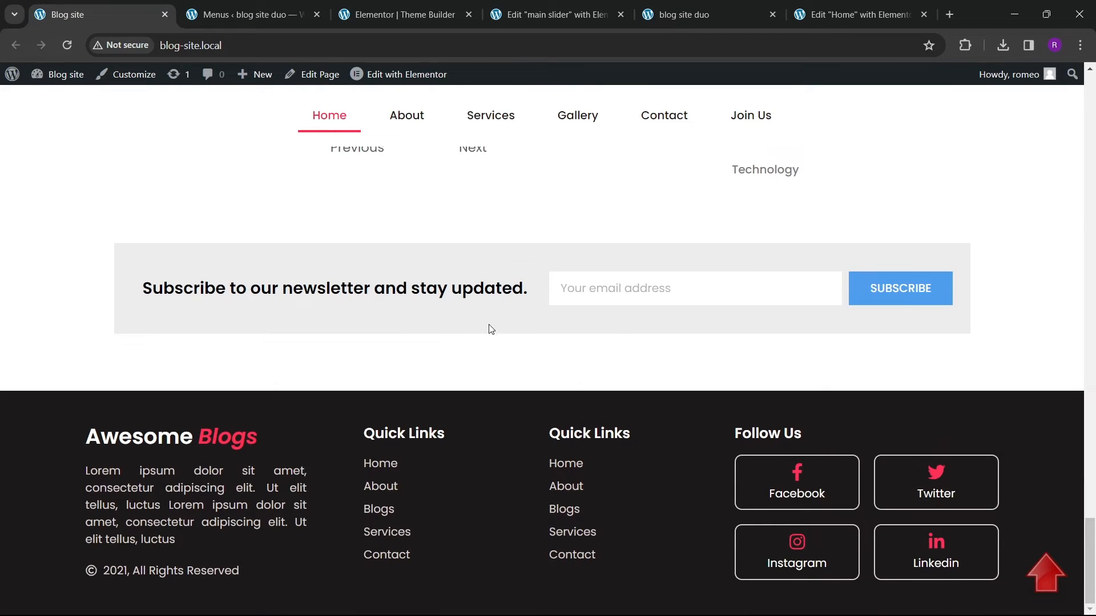
left_click(694, 20)
left_click(854, 25)
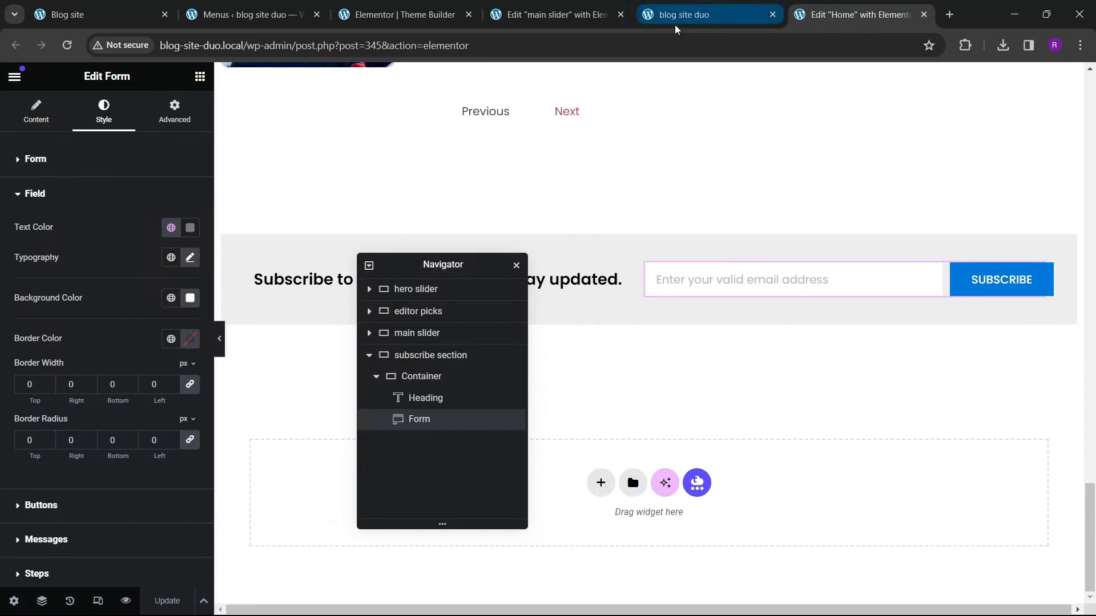
left_click(556, 21)
left_click(621, 14)
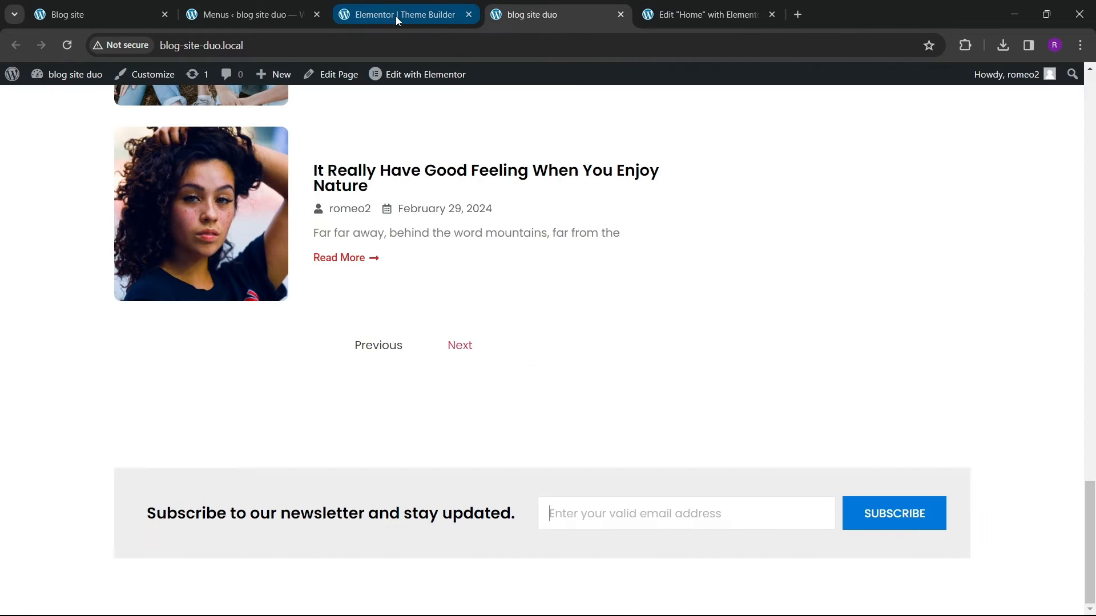
left_click(396, 16)
left_click(468, 15)
left_click(206, 16)
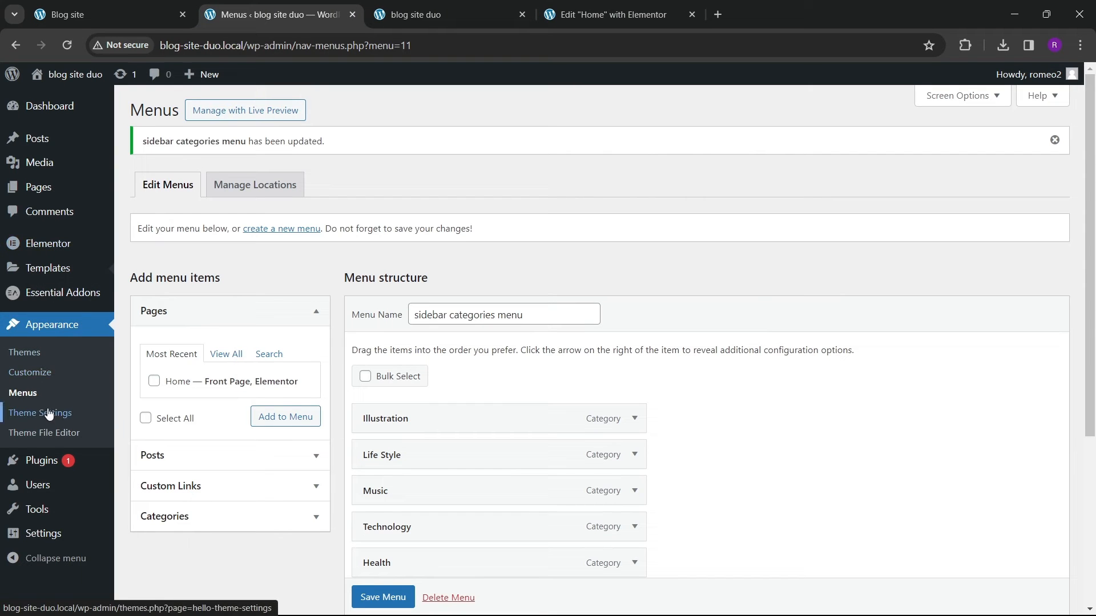
Step: Open the Elementor Theme Builder in a new browser tab
mouse_move(63, 269)
right_click(174, 311)
left_click(218, 329)
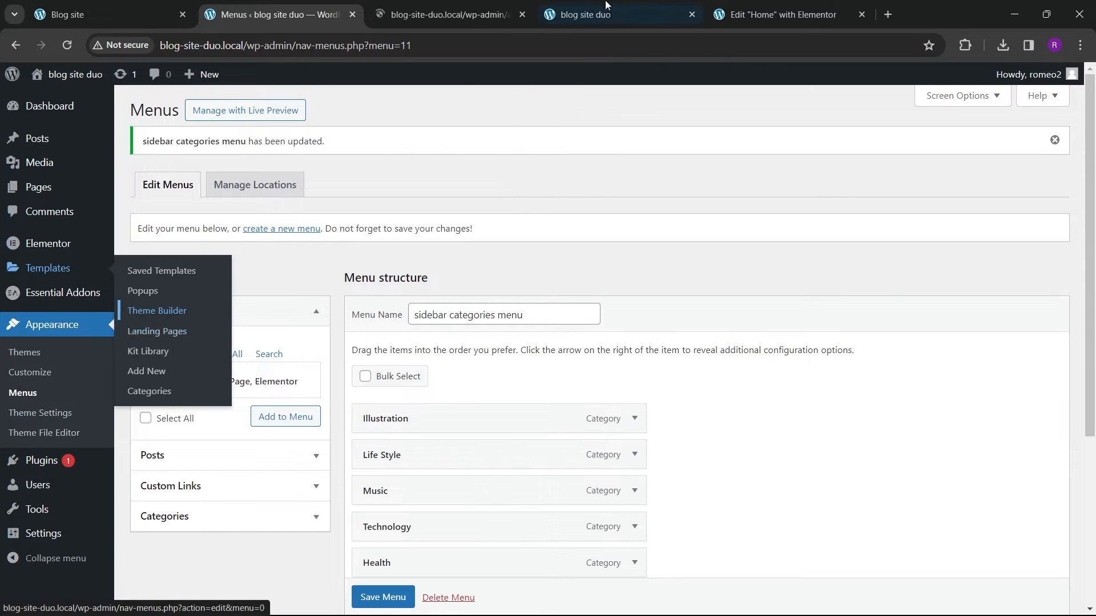
left_click(422, 14)
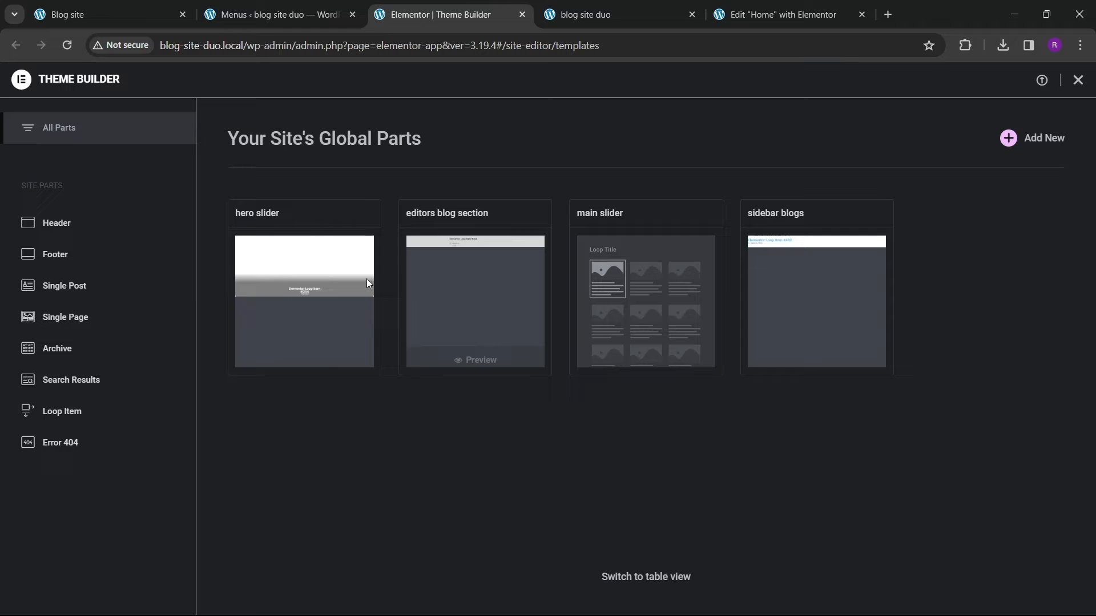
Step: Add a new Footer template in the Theme Builder and close the block library
left_click(80, 256)
left_click(1008, 138)
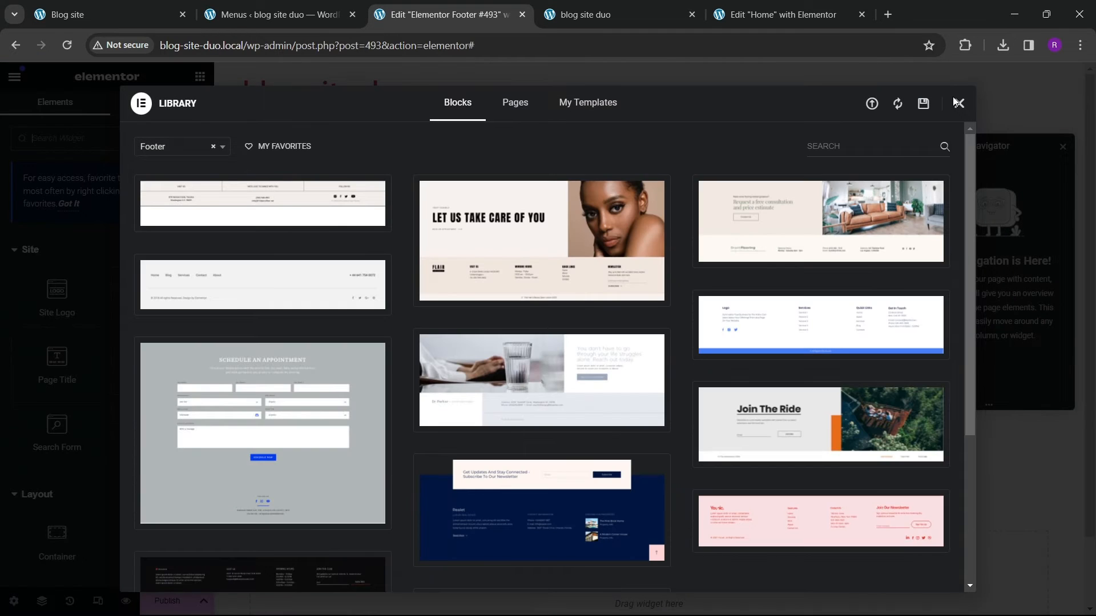
left_click(959, 103)
Step: Add a four-column container to the footer template and set its boxed width to 1300 px
left_click(115, 15)
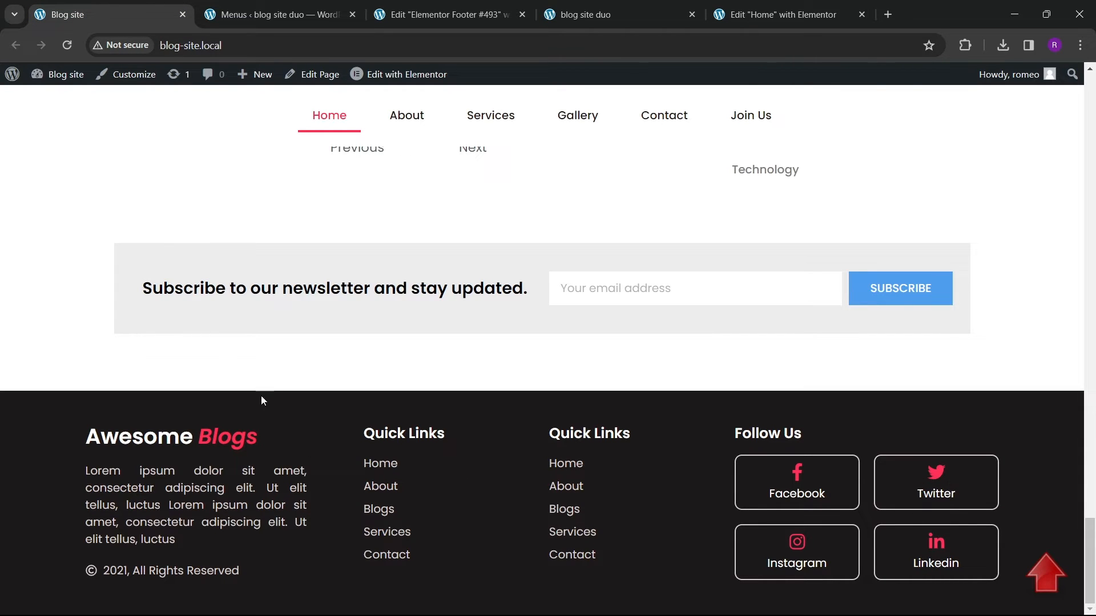
left_click(445, 15)
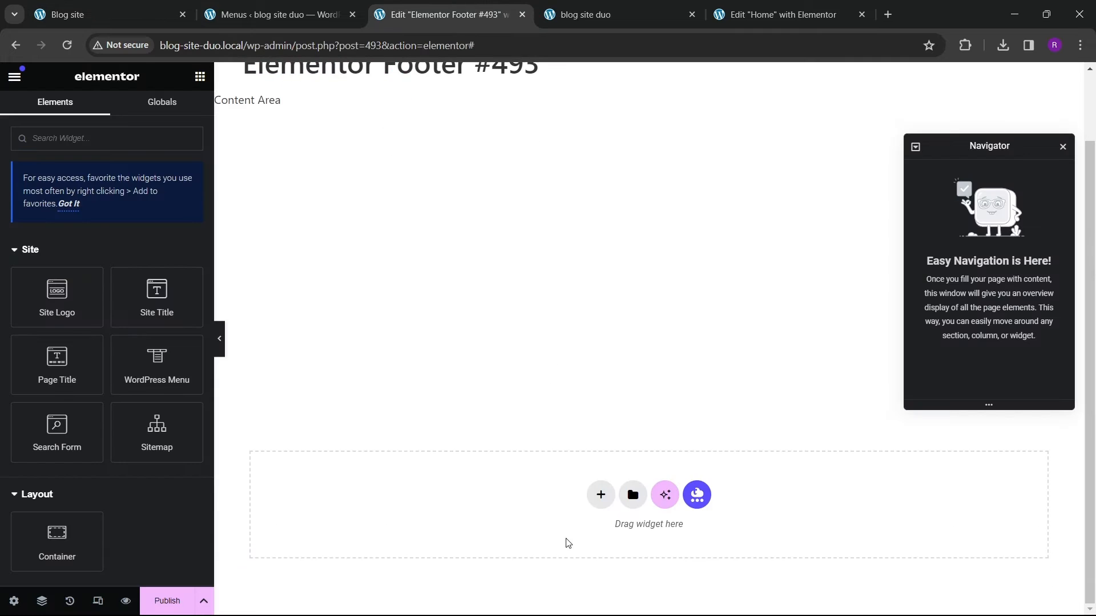
left_click(600, 494)
left_click(776, 463)
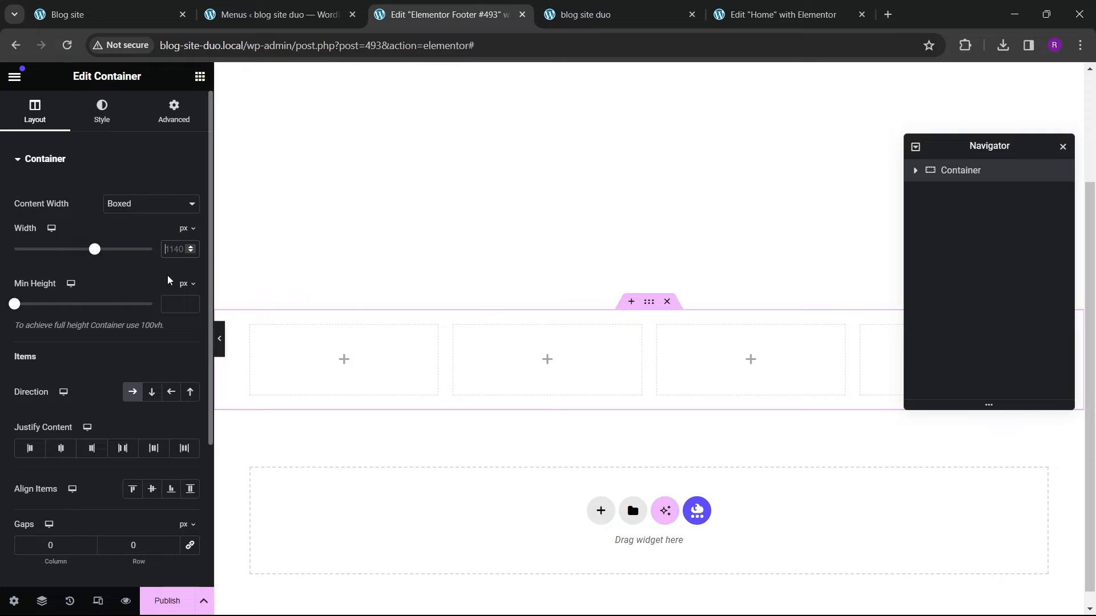
type("1200")
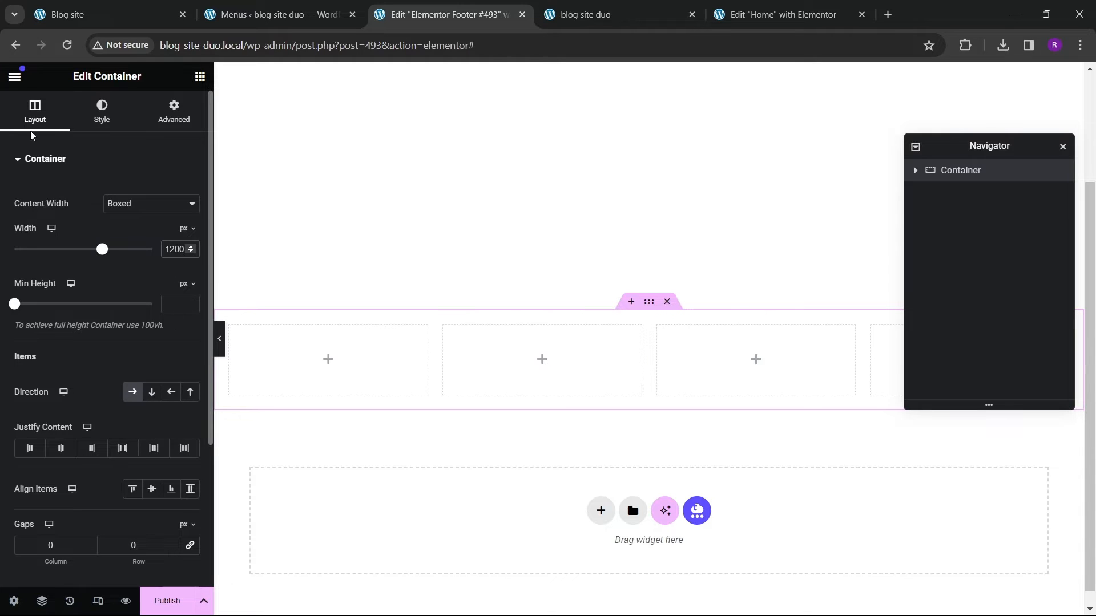
left_click(67, 14)
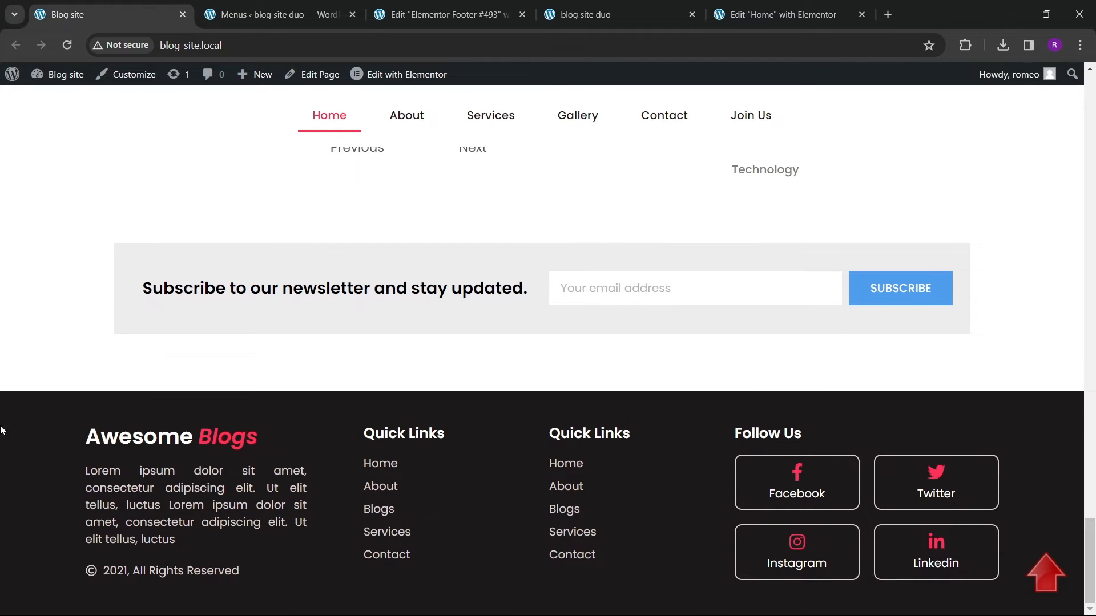
left_click(448, 14)
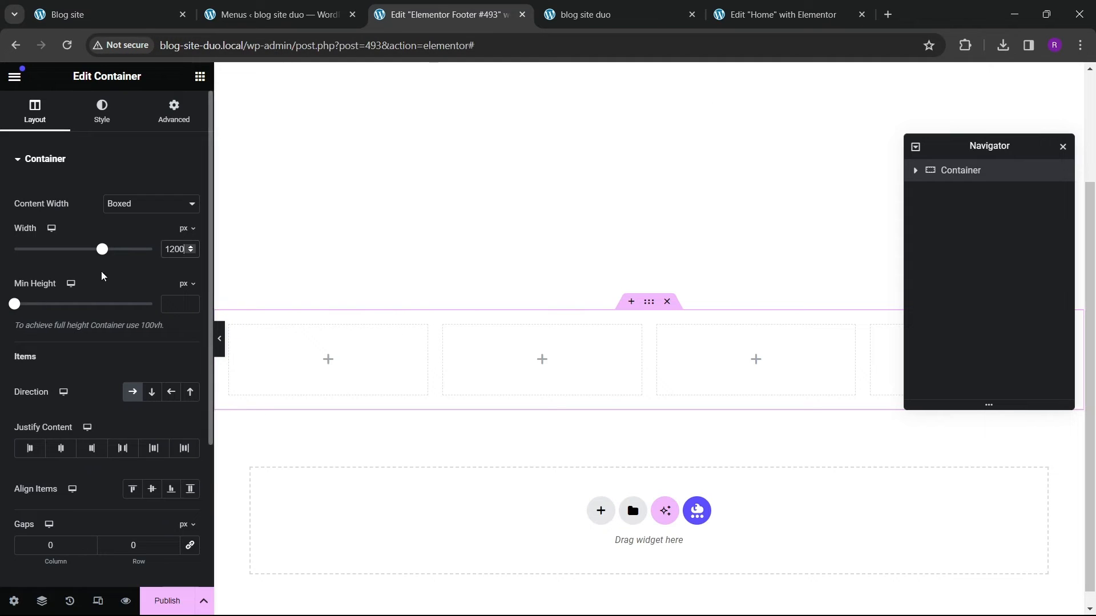
key("BackSpace")
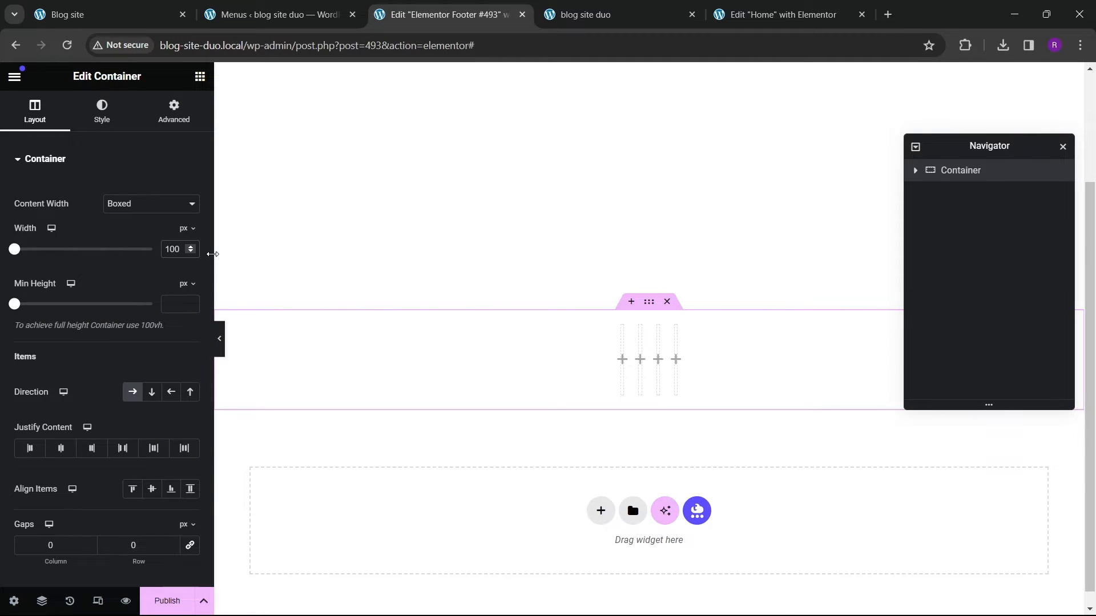
type("3")
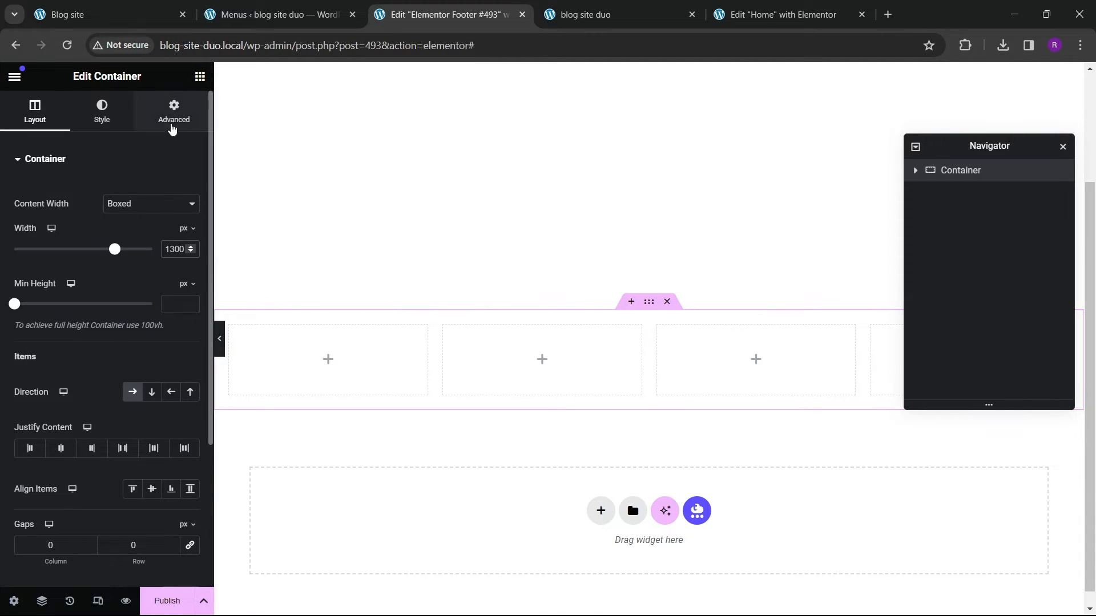
Step: Inspect the inner column containers in the Navigator and rename the outer container as footer
left_click(174, 111)
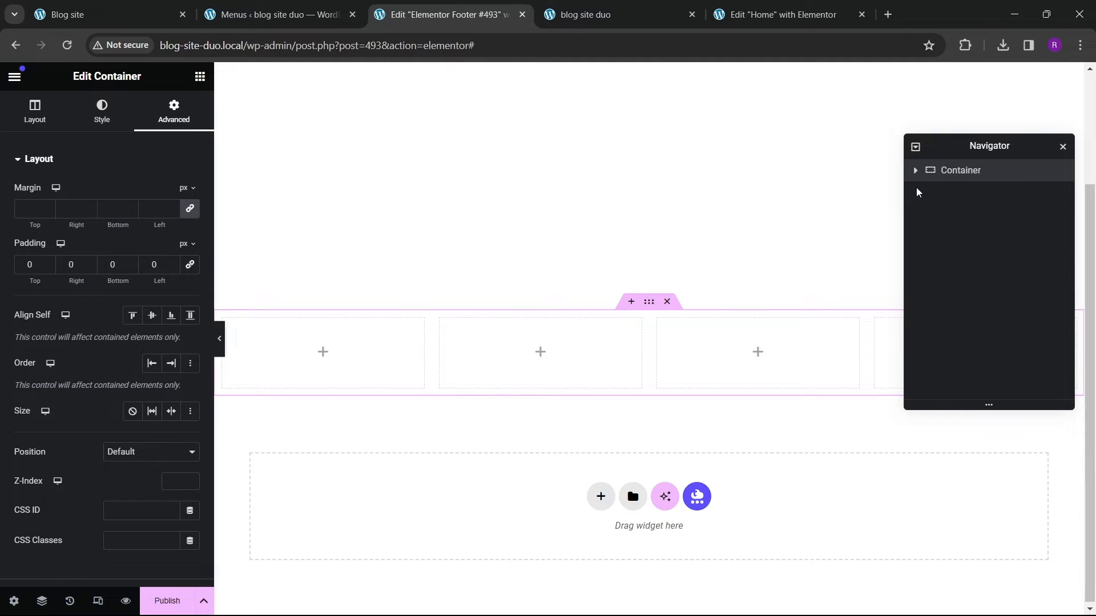
left_click(970, 192)
left_click(174, 111)
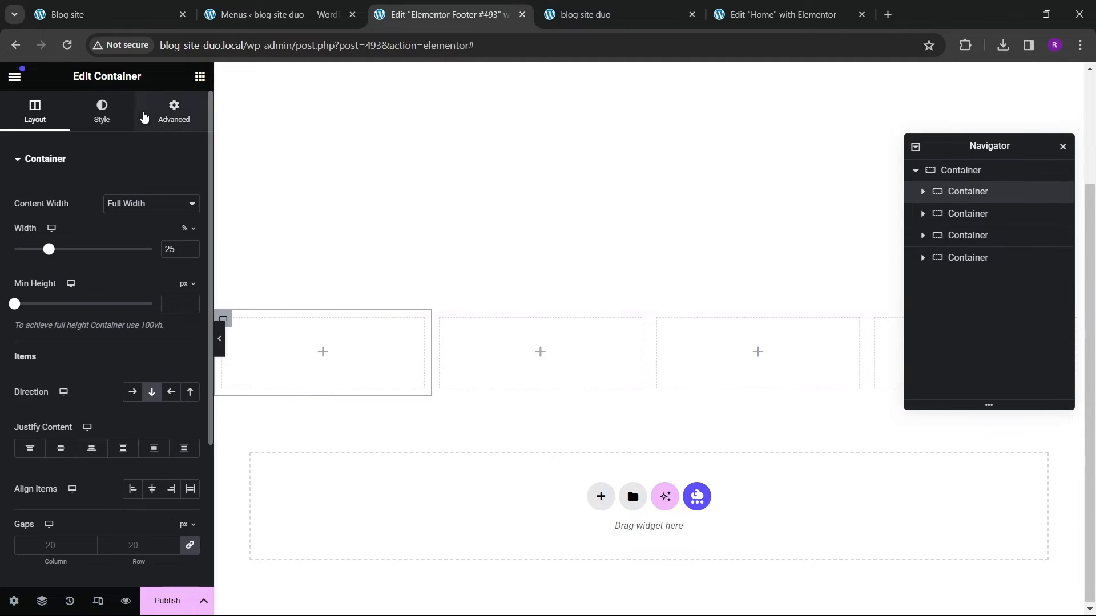
left_click(971, 214)
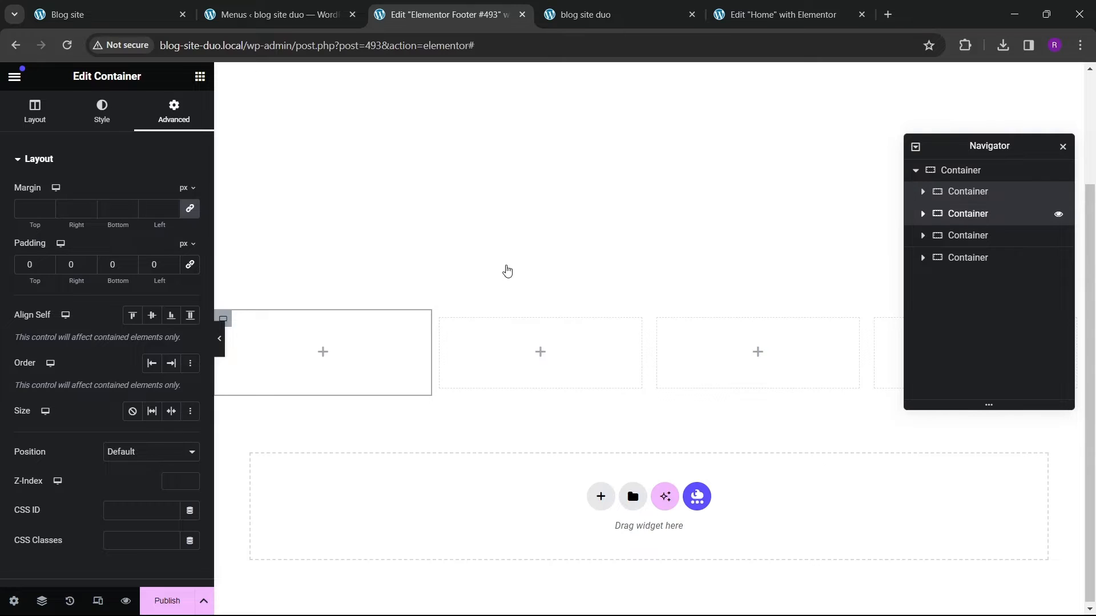
left_click(193, 115)
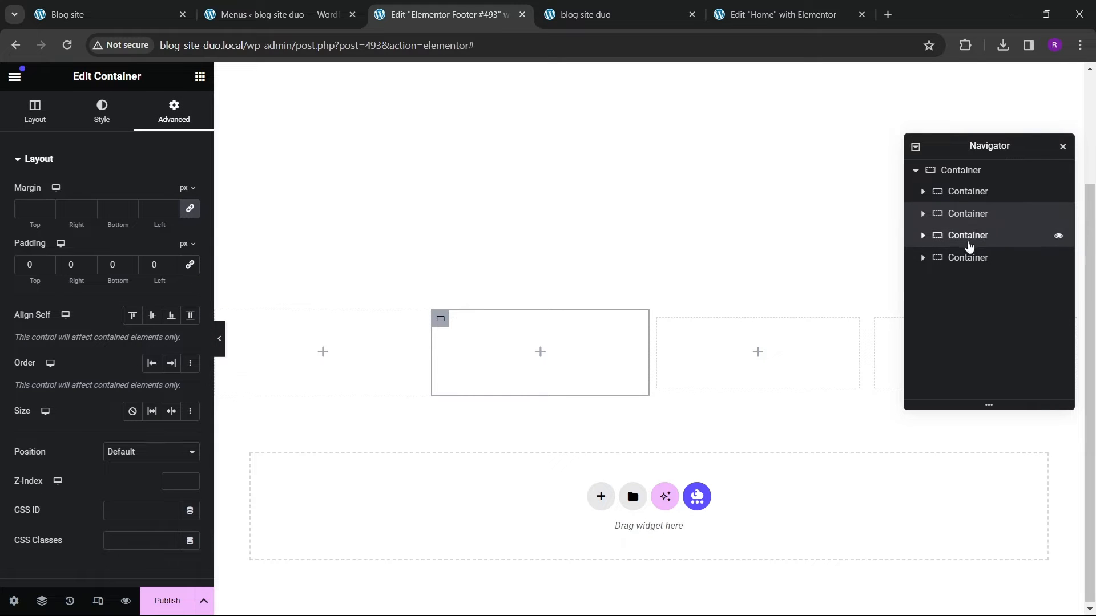
left_click(969, 238)
left_click(153, 118)
left_click(964, 257)
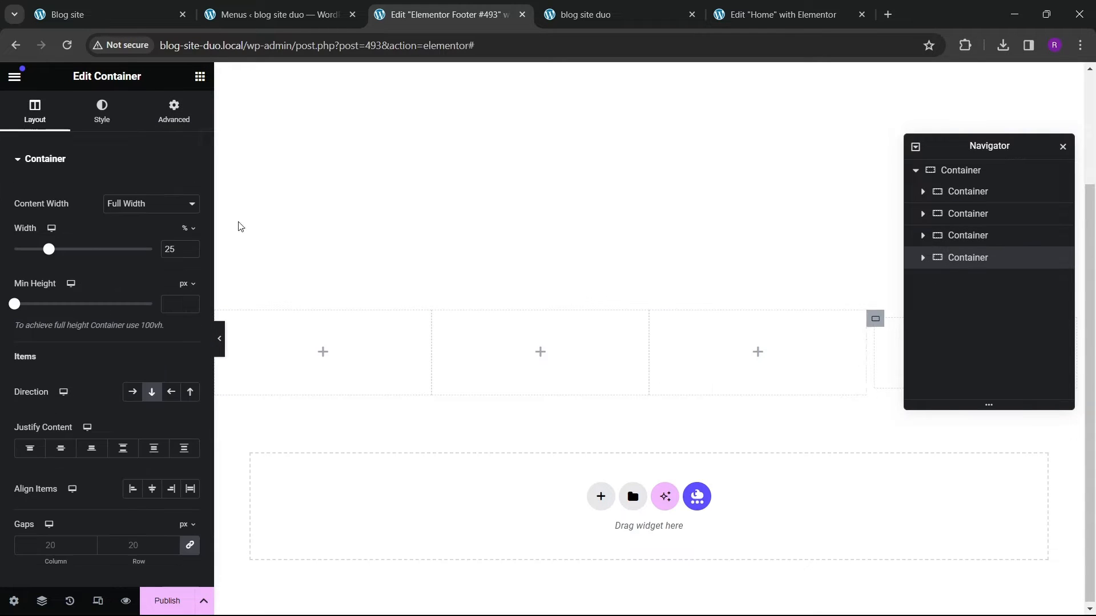
left_click(173, 123)
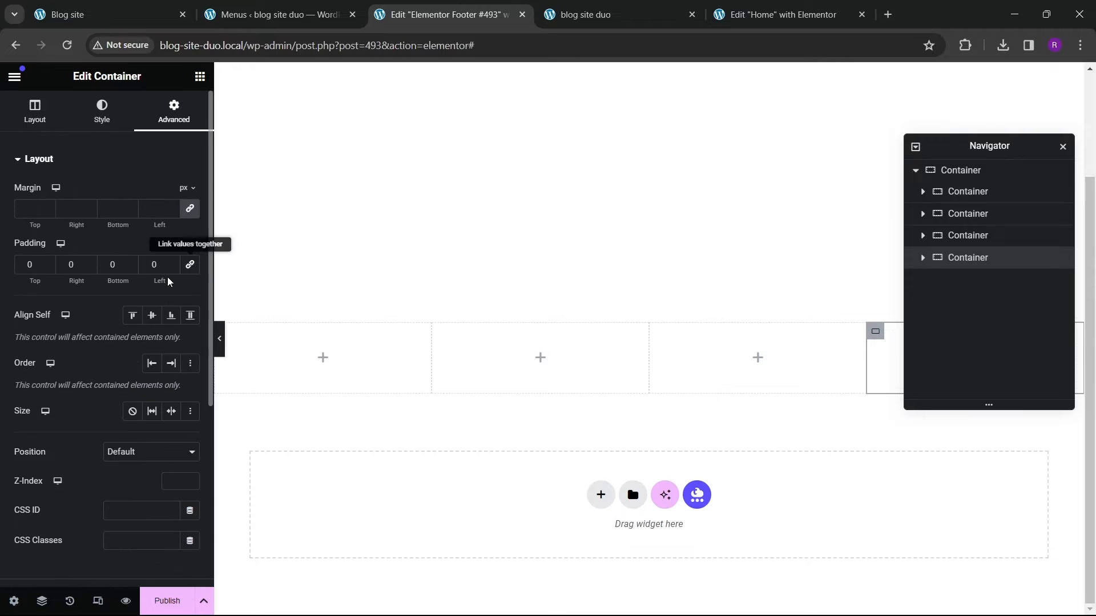
left_click(999, 175)
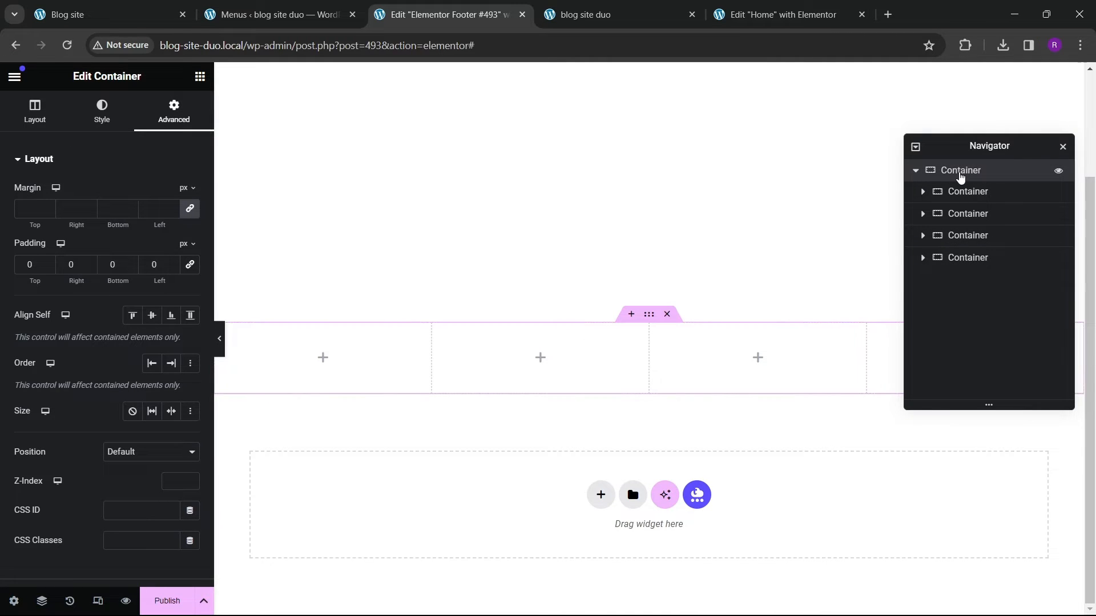
double_click(968, 176)
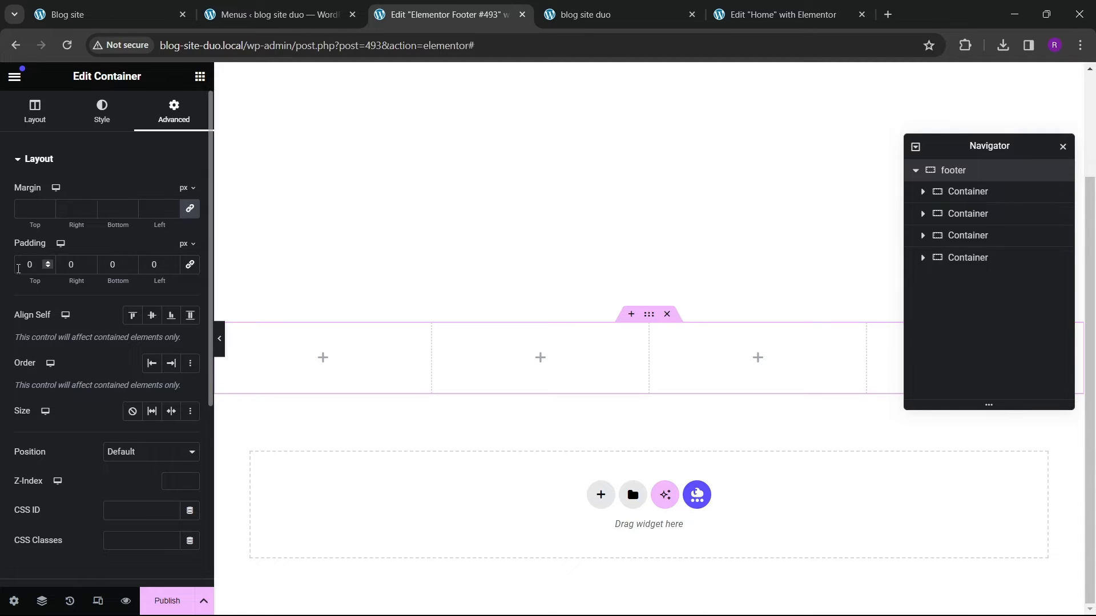
Step: Set the footer container's top and bottom padding to 50 px
type("40")
key("Tab")
key("Tab")
type("40")
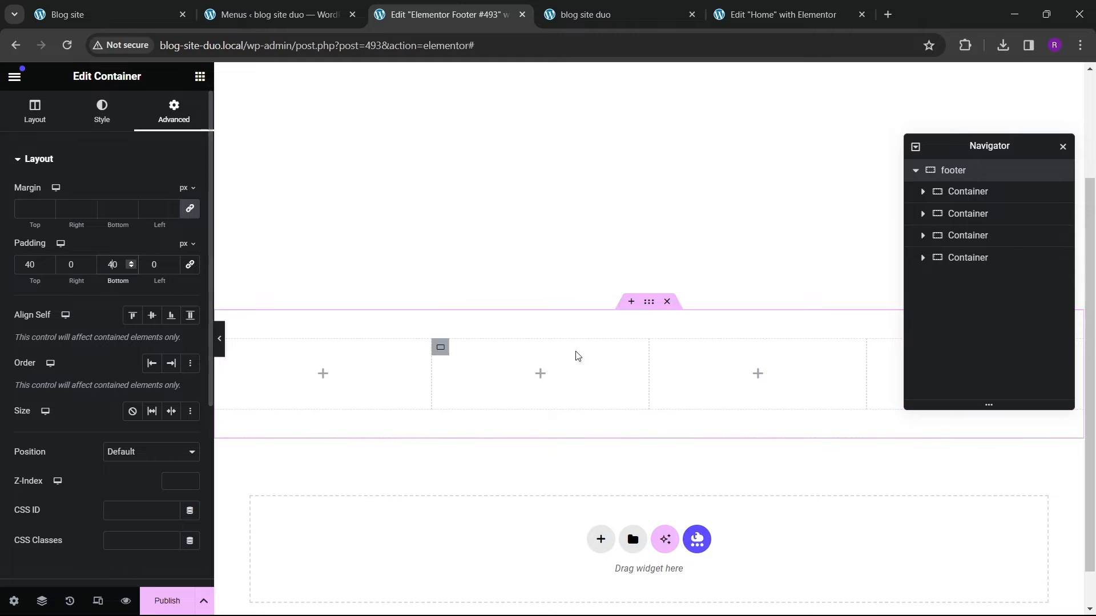
left_click(28, 260)
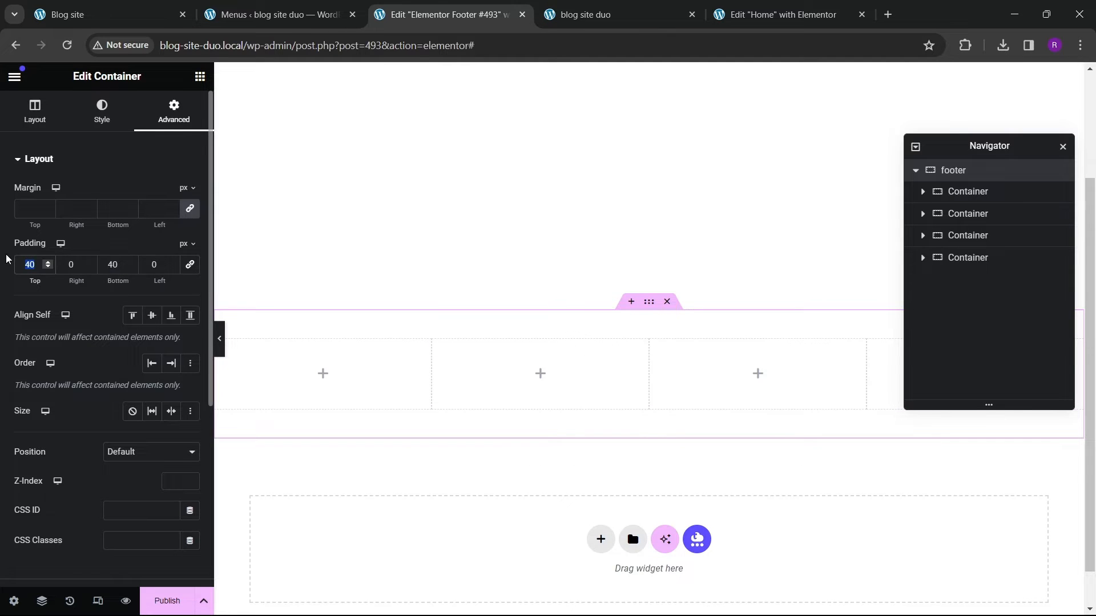
type("8")
key("Tab")
key("Tab")
key("Tab")
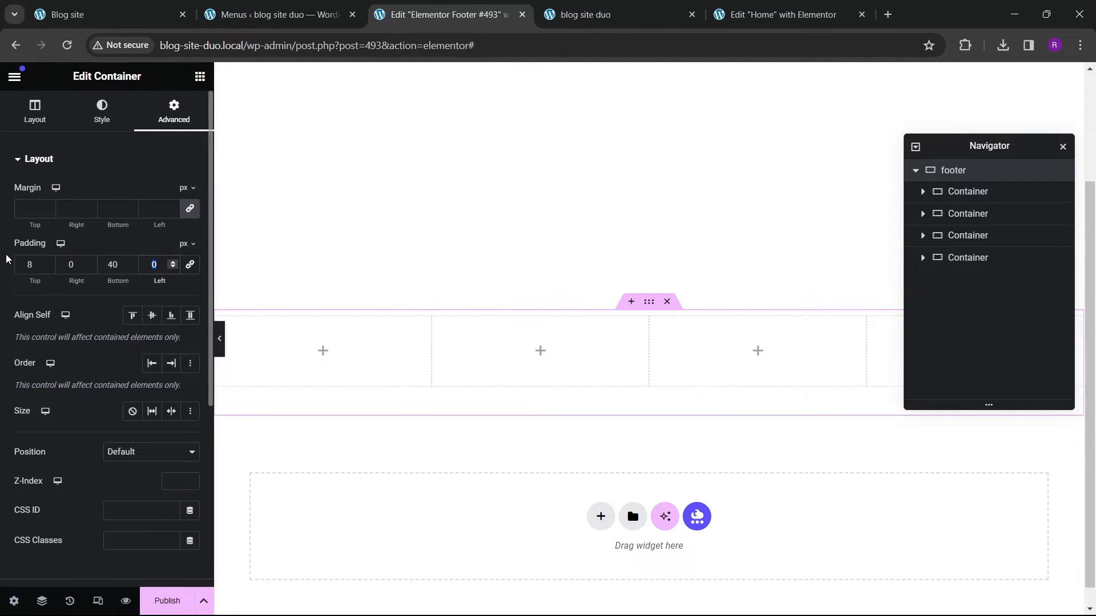
left_click(120, 265)
key("BackSpace")
key("BackSpace")
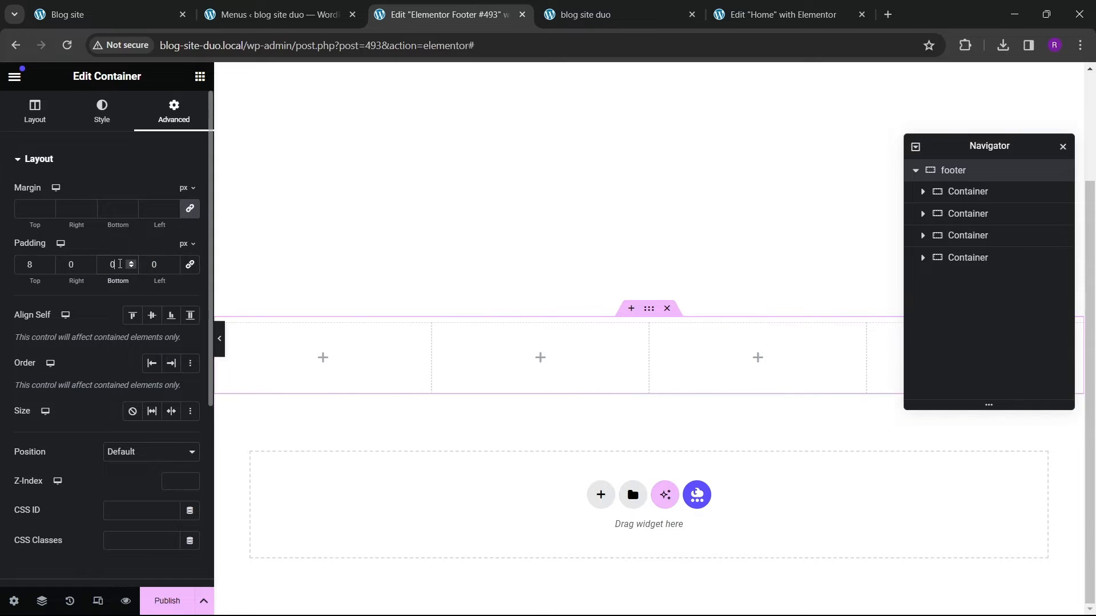
type("80")
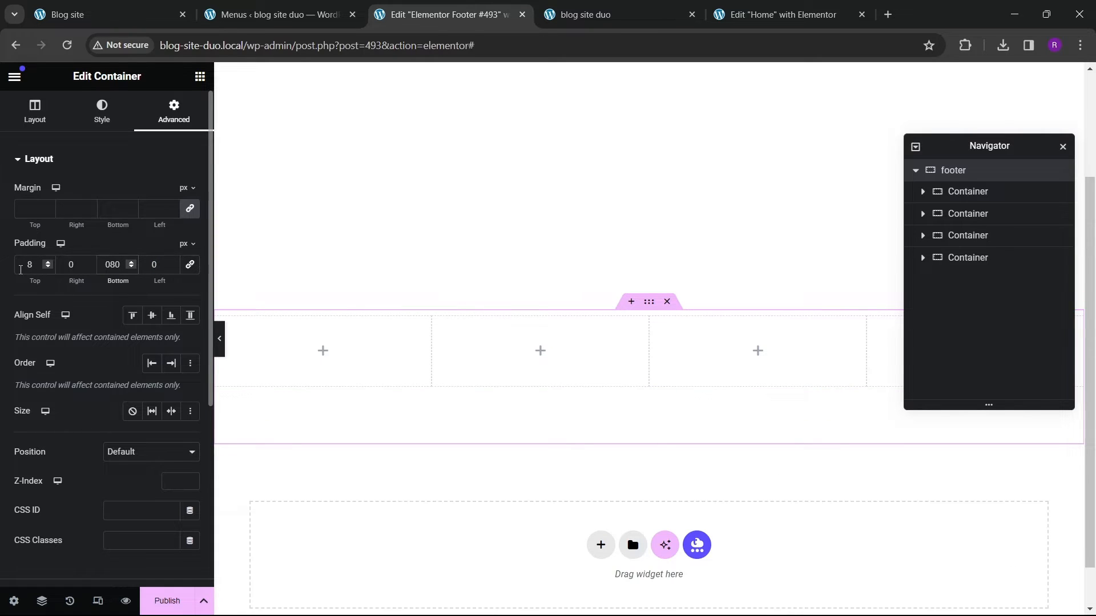
left_click(21, 267)
type("80")
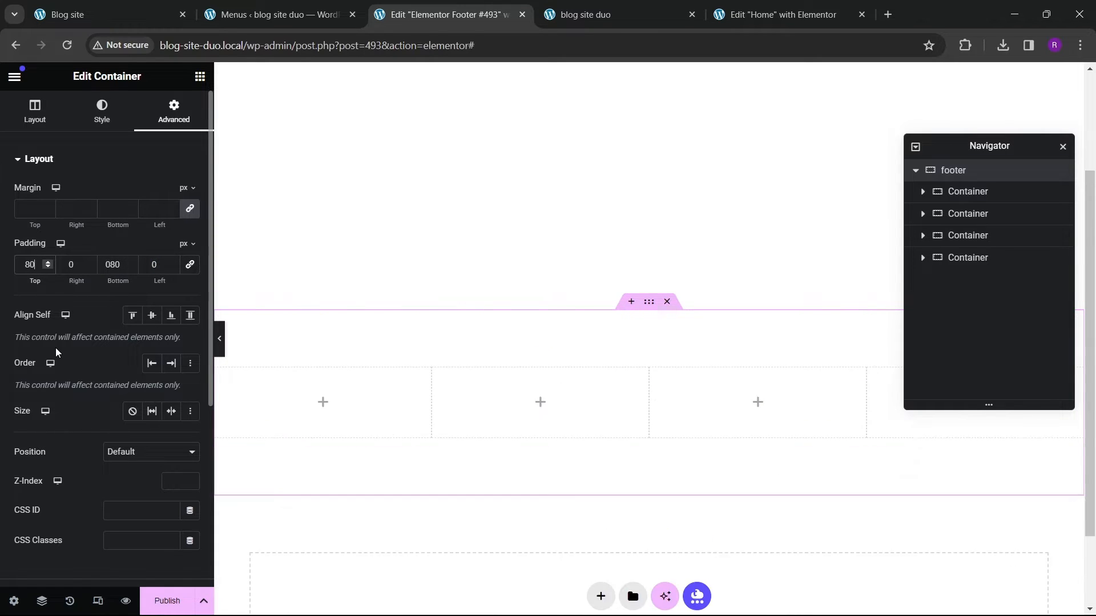
left_click(105, 19)
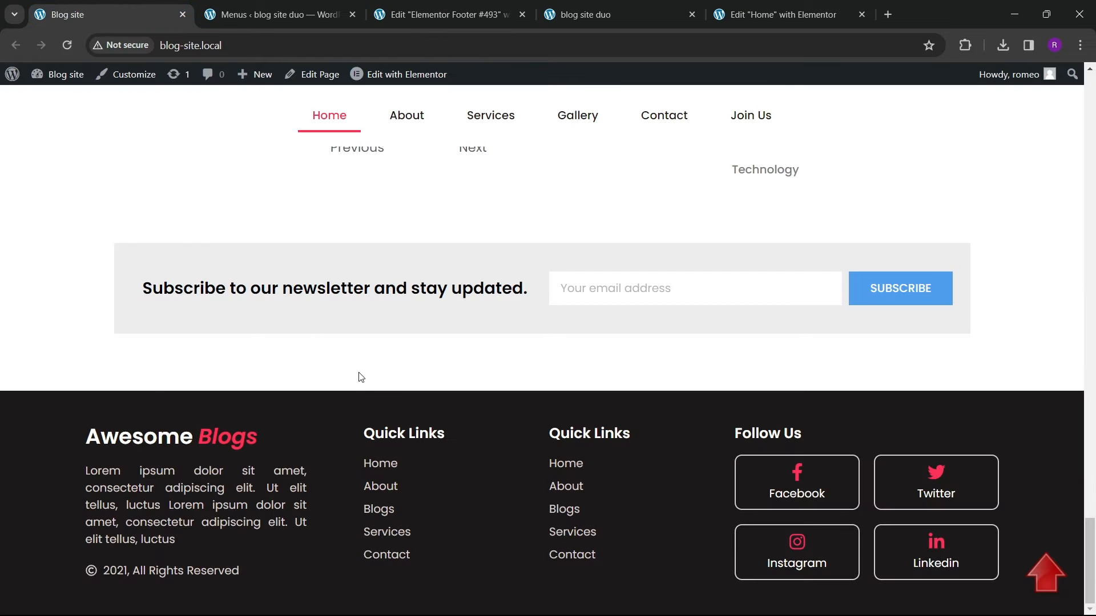
left_click(488, 17)
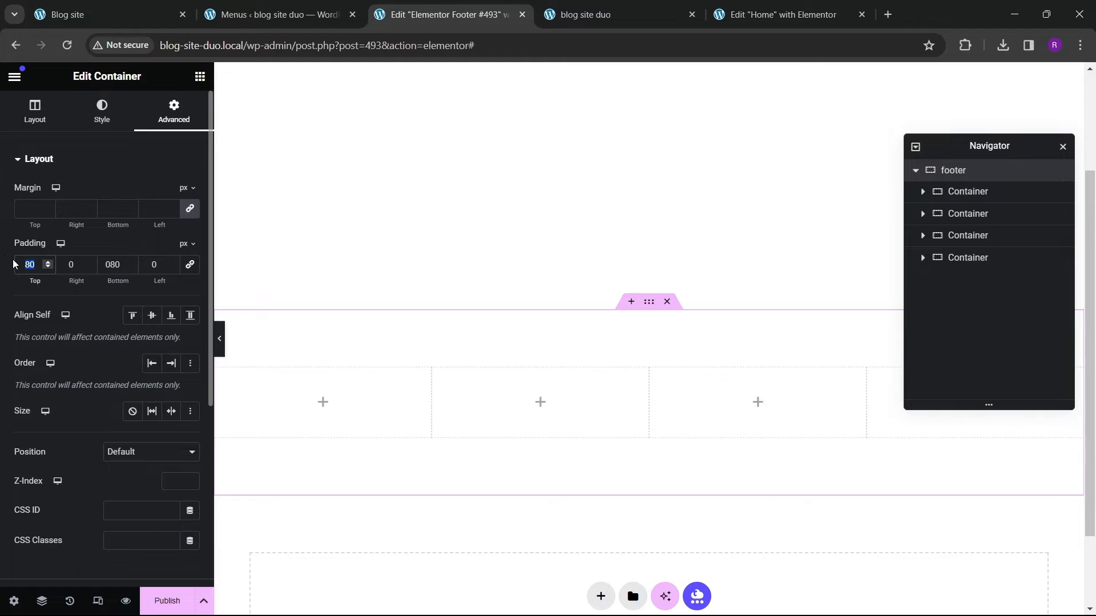
type("50")
left_click_drag(116, 266, 90, 261)
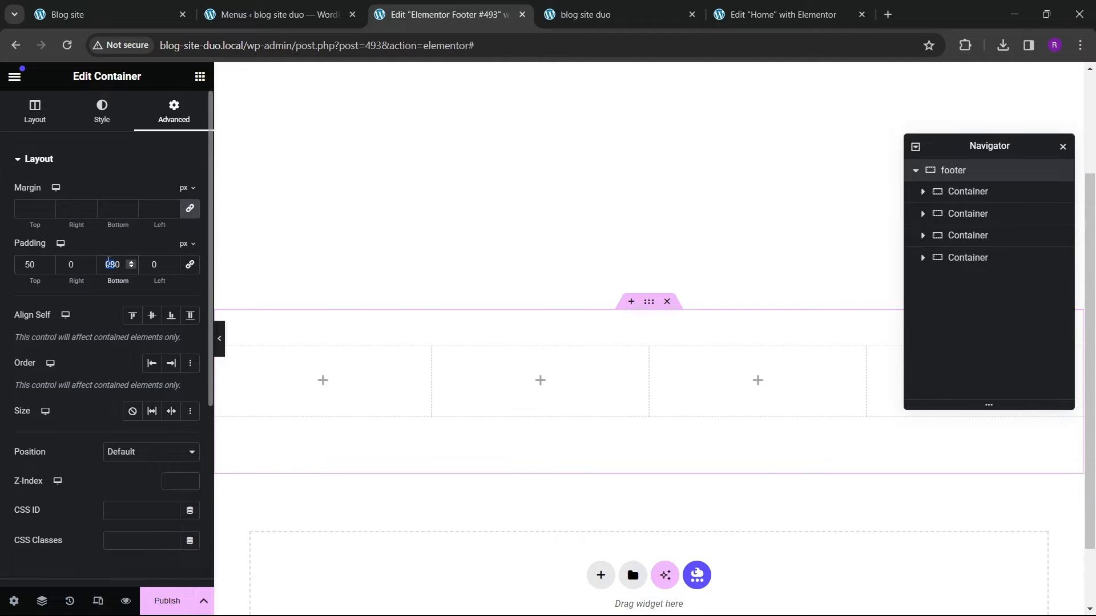
type("5")
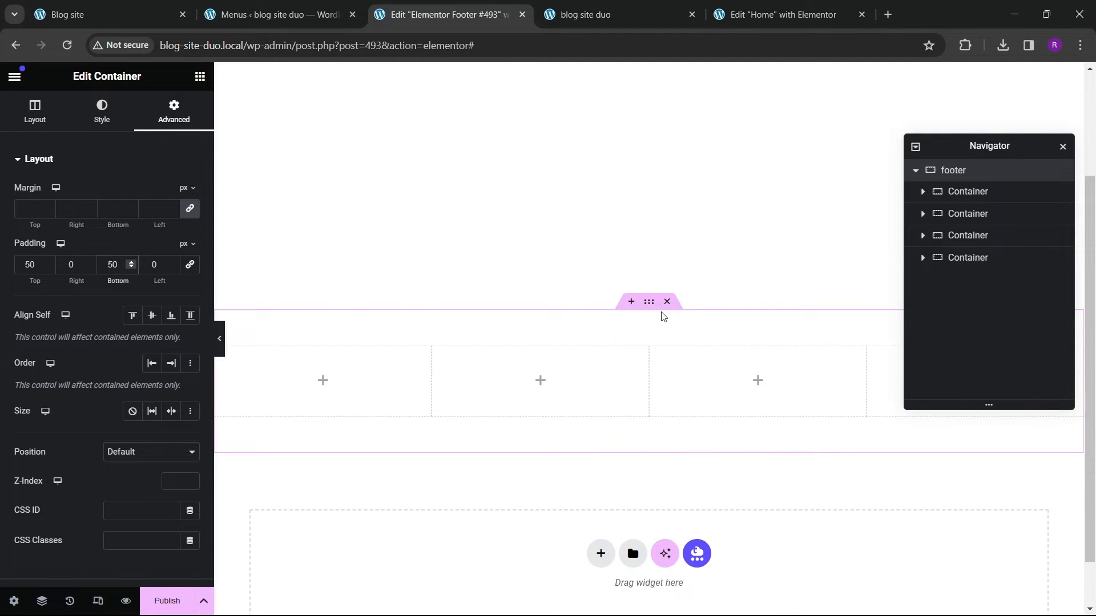
Step: Give the footer container a classic background colour of #1B1A1A
left_click(102, 111)
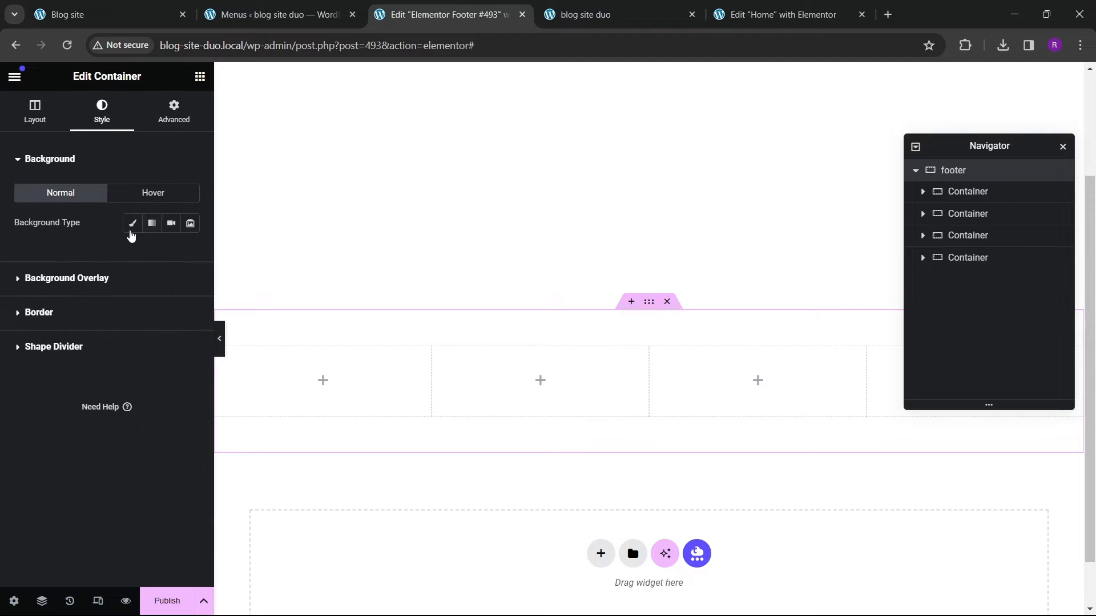
left_click(190, 253)
left_click(118, 405)
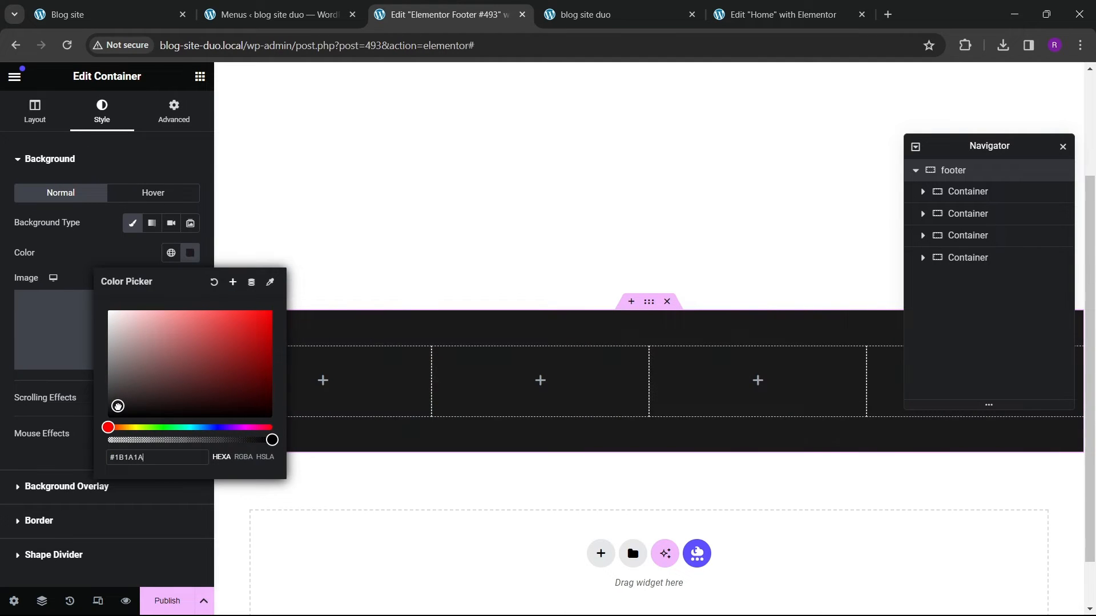
Step: Add a heading widget to the first footer column with the title Awesome Blogs
left_click(89, 244)
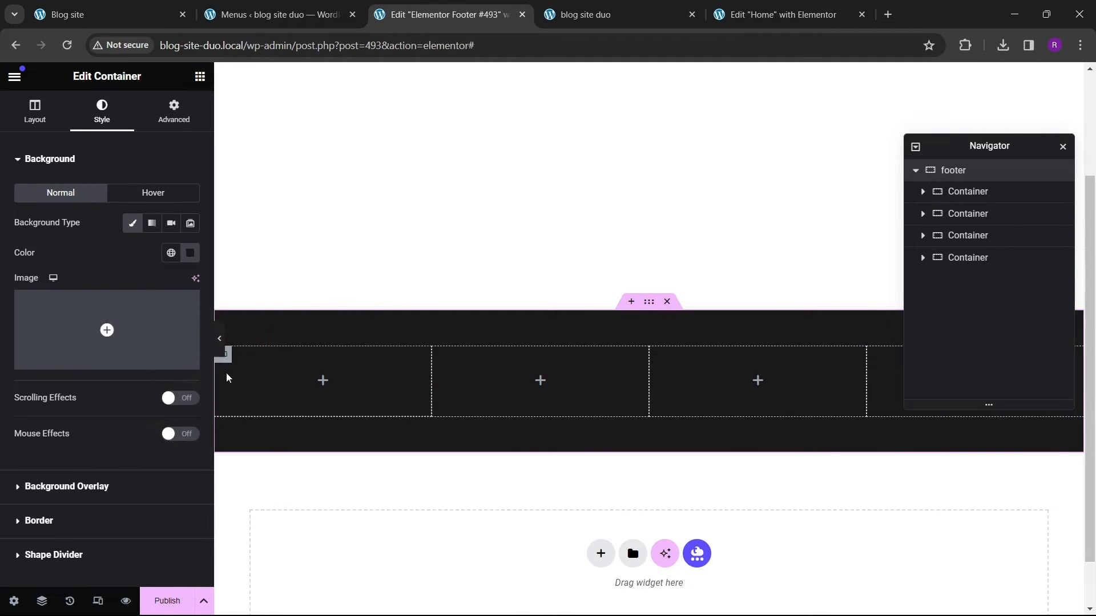
left_click(104, 19)
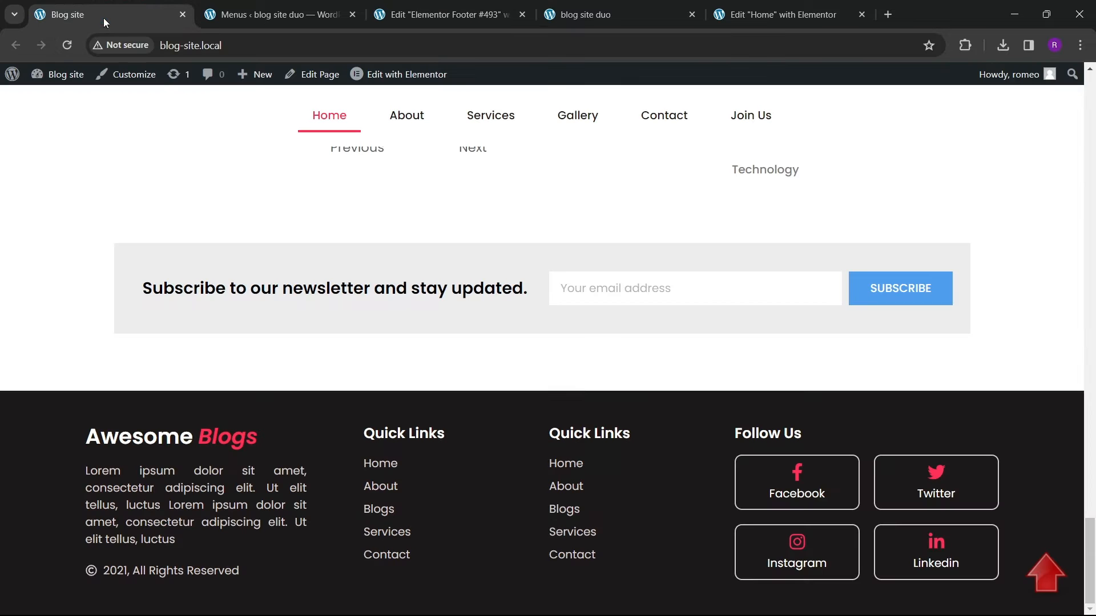
left_click(445, 14)
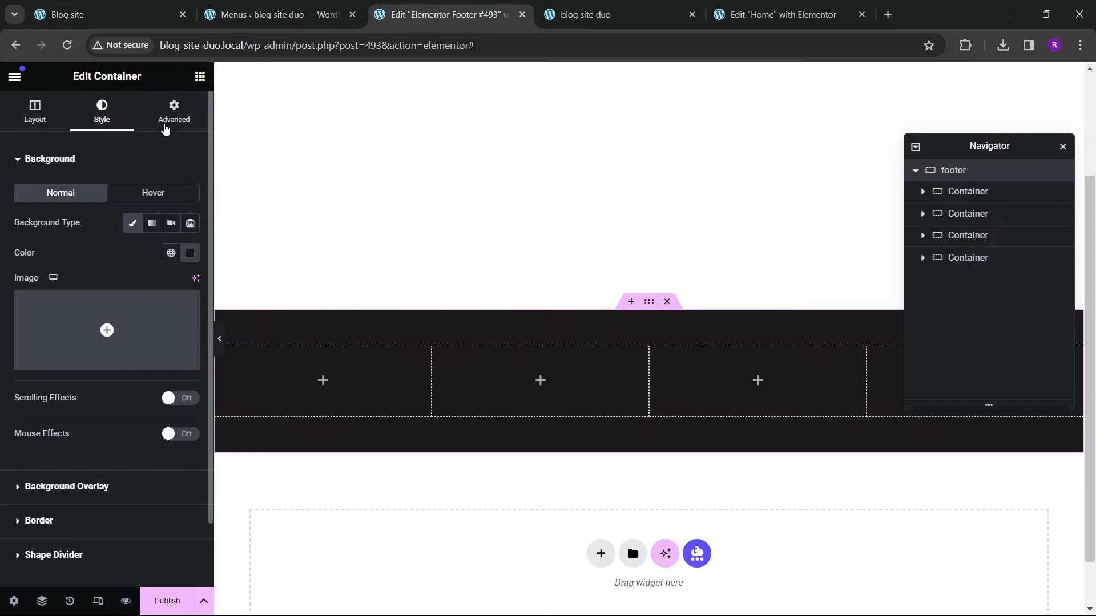
left_click(200, 75)
scroll(122, 384, "down", 2)
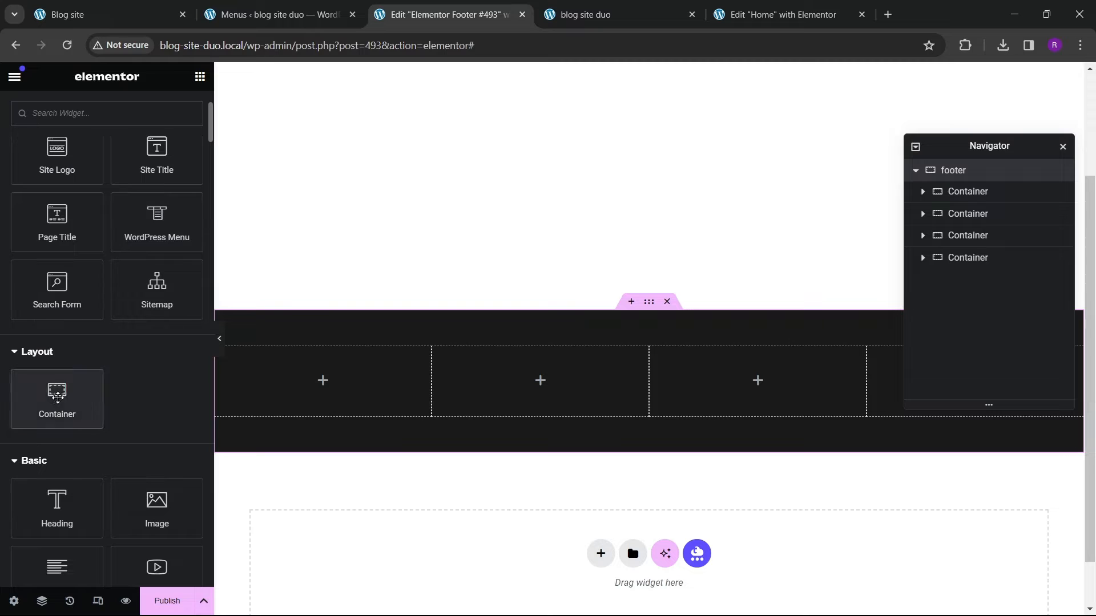
left_click_drag(55, 394, 286, 382)
scroll(34, 394, "down", 2)
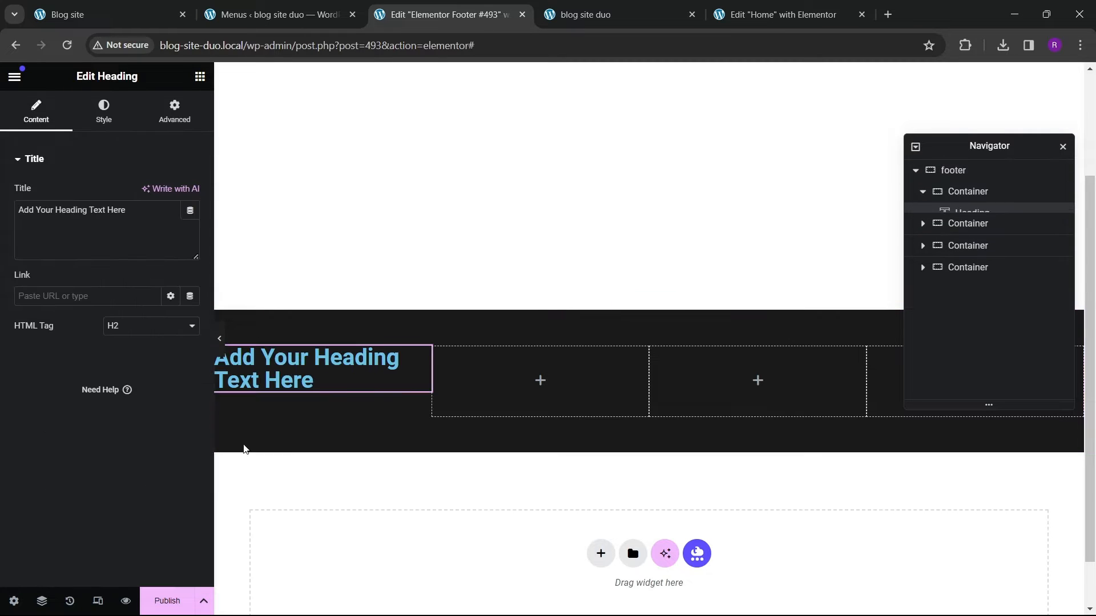
left_click_drag(127, 210, 7, 217)
type("Aw")
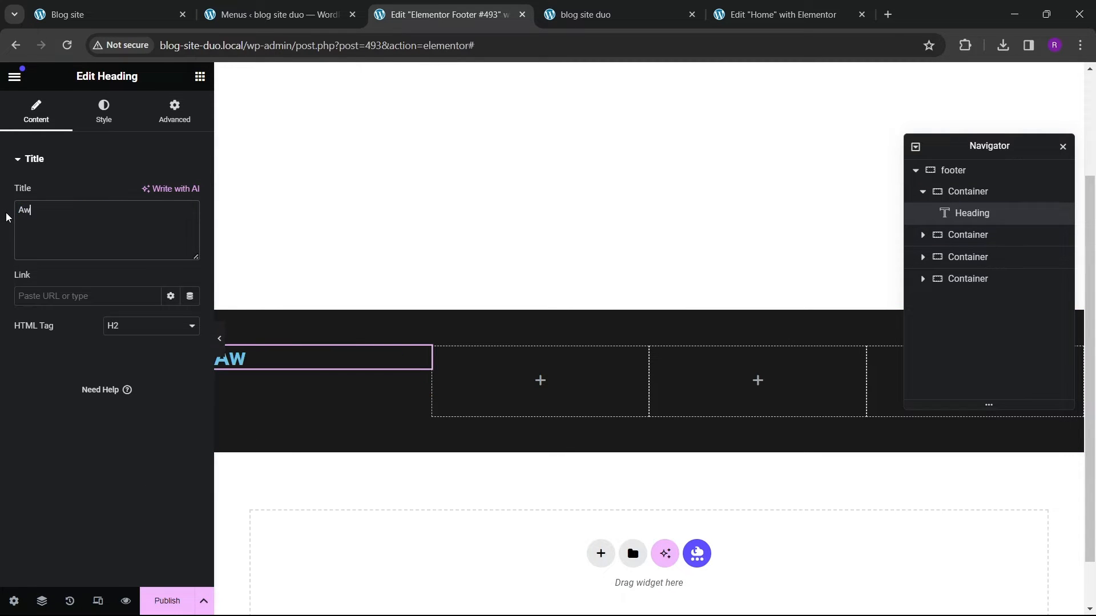
type("esome Blogs")
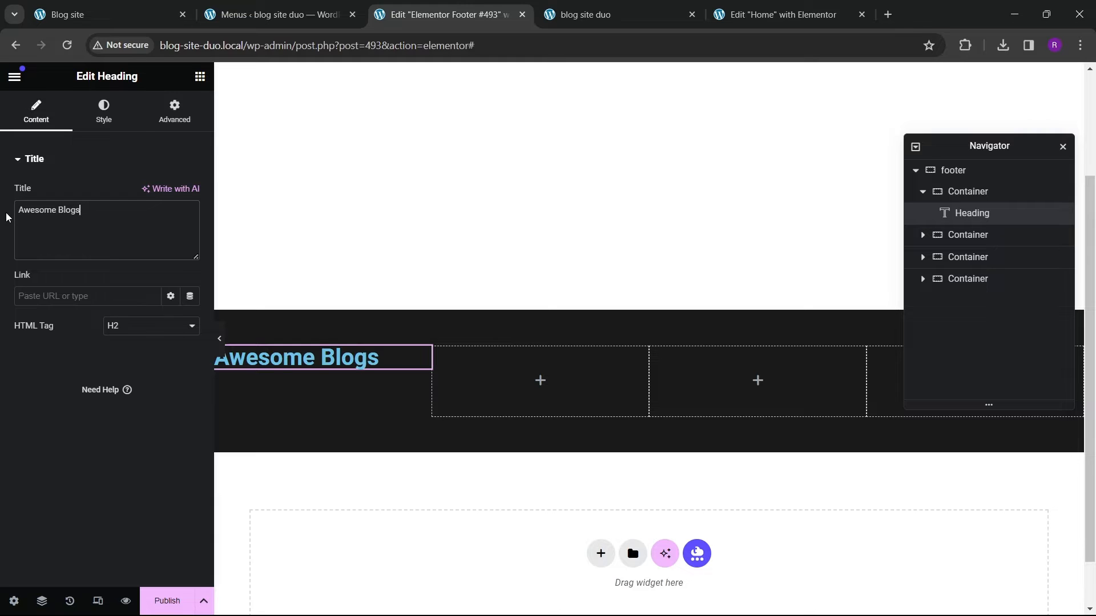
Step: Wrap the word Blogs in the heading title in a span with an inline color:red style
left_click(67, 14)
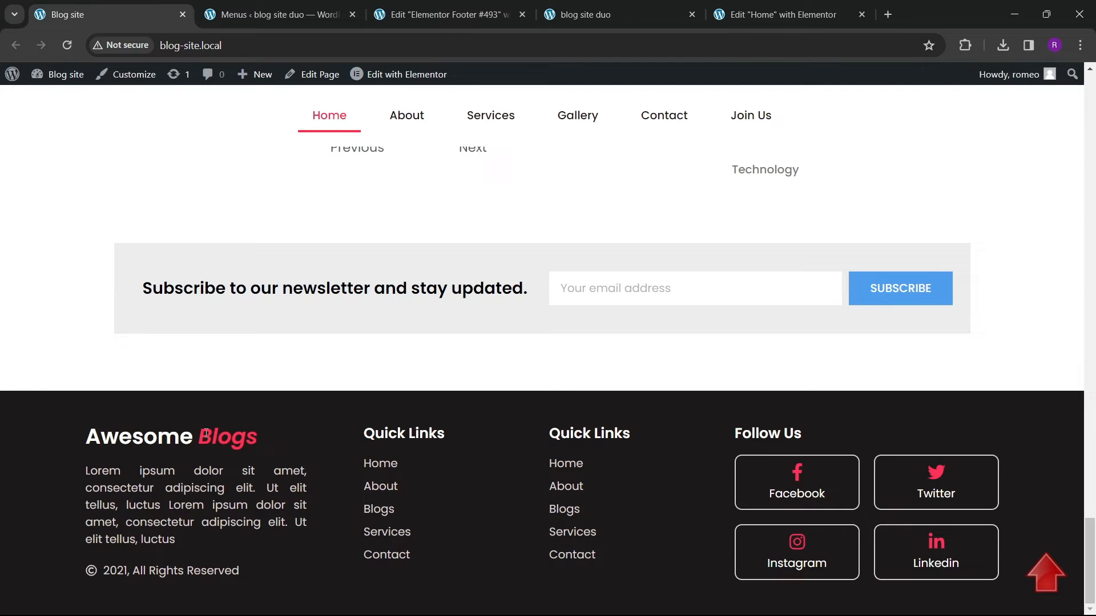
left_click(445, 15)
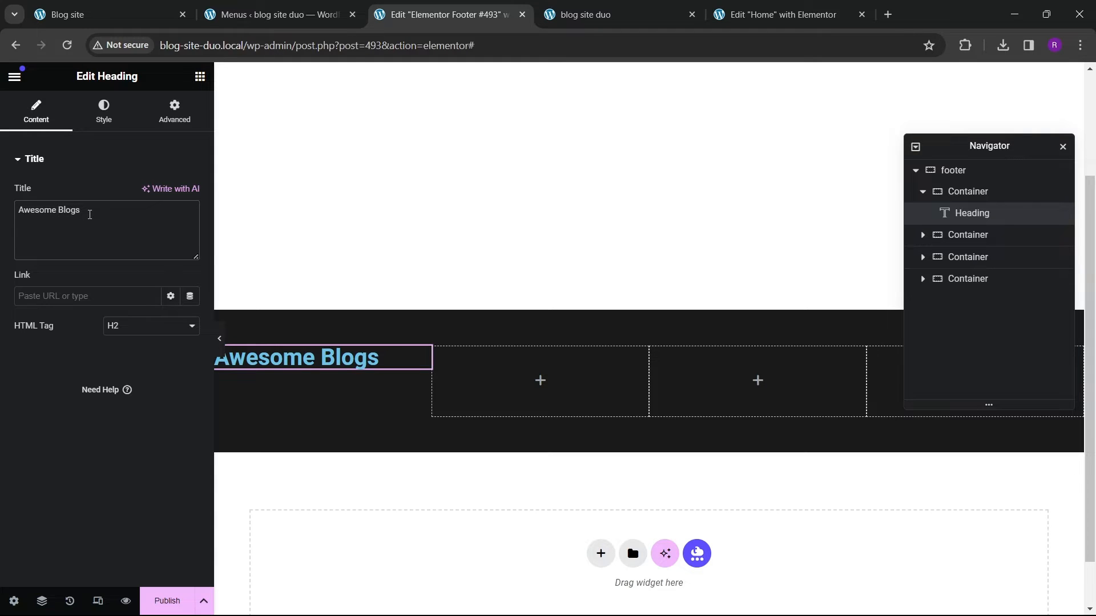
type("<span> style=")
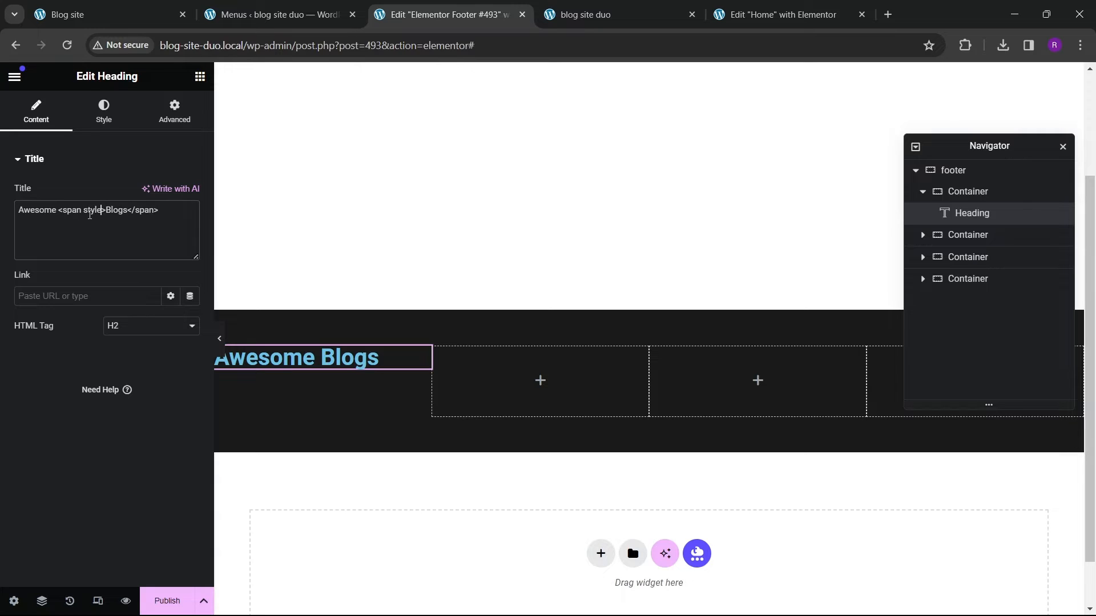
key("BackSpace")
key("BackSpace")
key("BackSpace")
key("BackSpace")
key("BackSpace")
type("tyle")
type("=\"\"")
type("color:")
type("red")
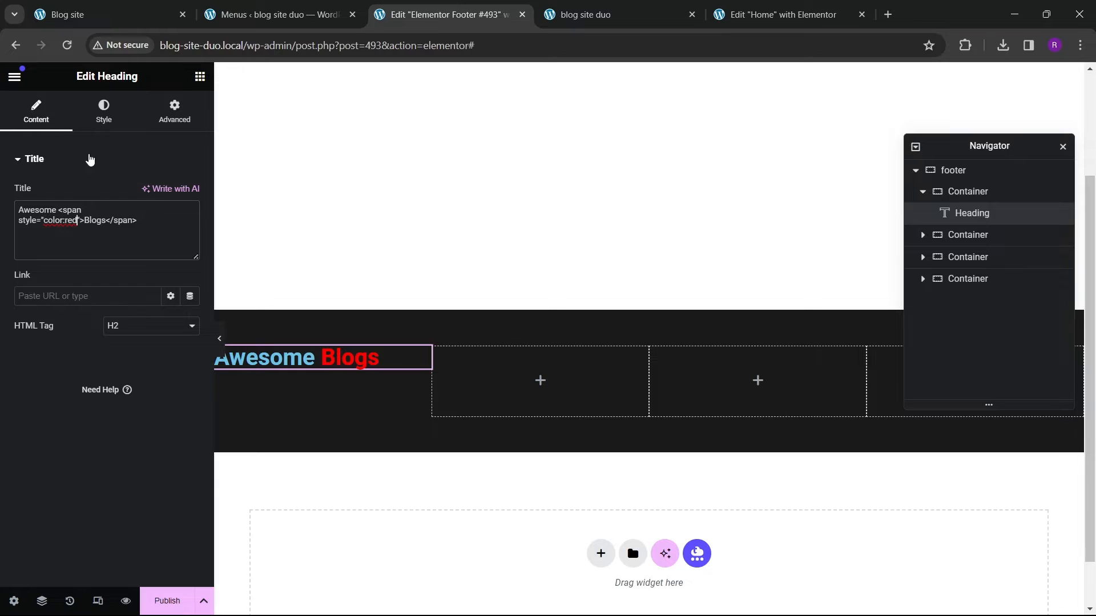
Step: Change the span's inline style to color:#dd2626; font-style:italic so Blogs appears theme-red and italic
left_click(102, 120)
left_click(171, 224)
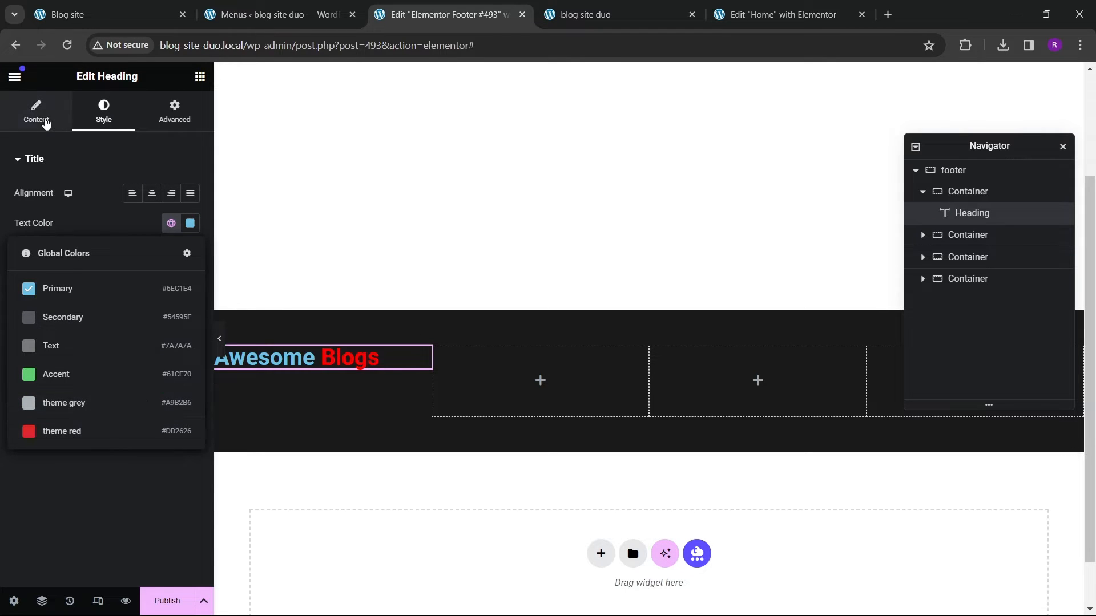
left_click(41, 116)
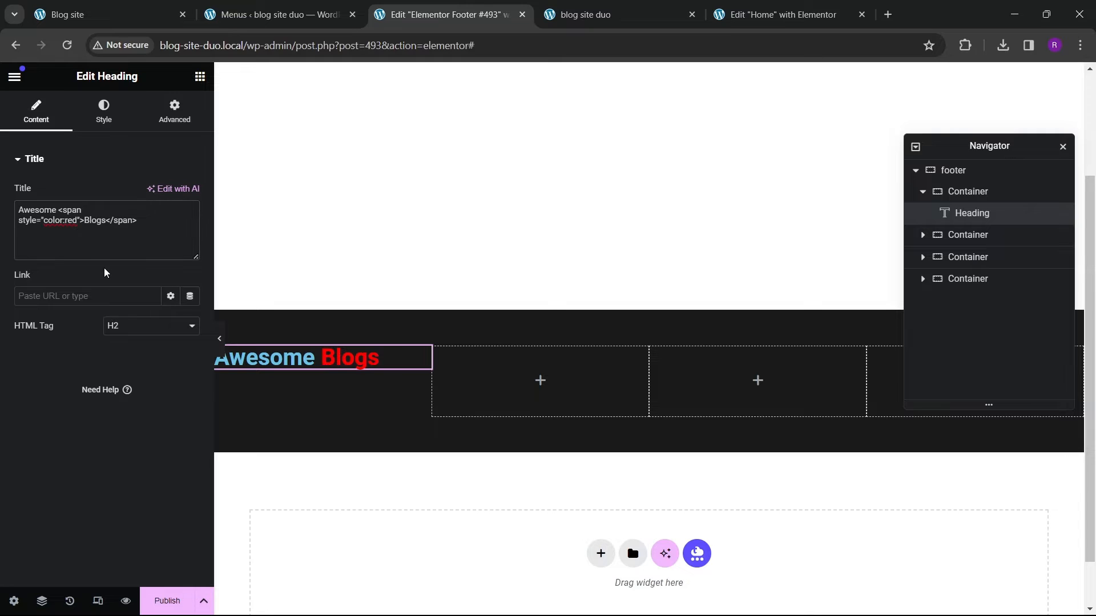
key("BackSpace")
key("BackSpace")
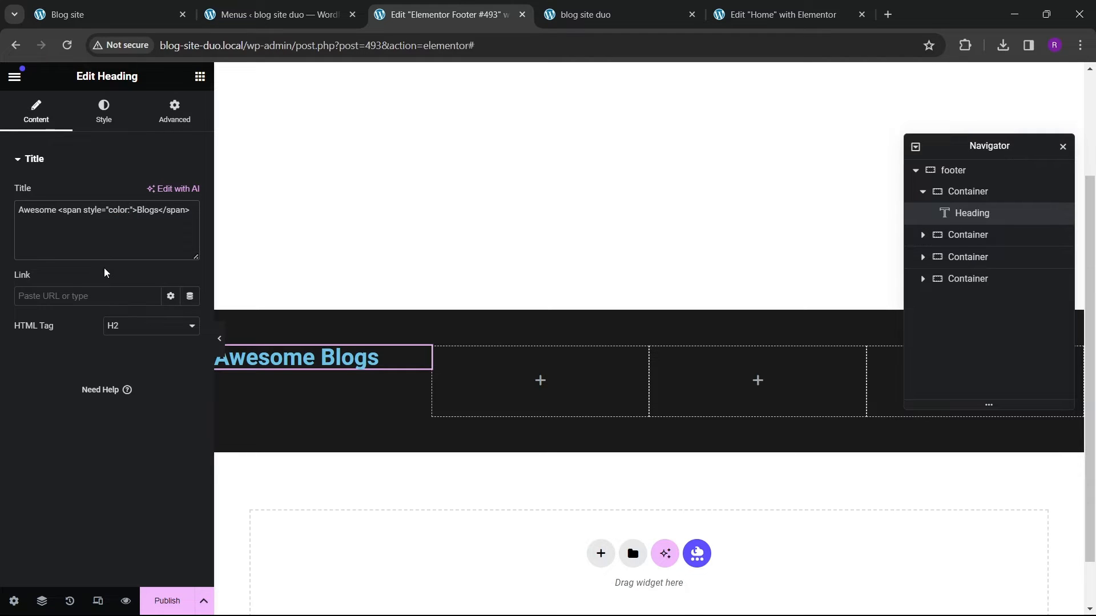
type(":#dd2626")
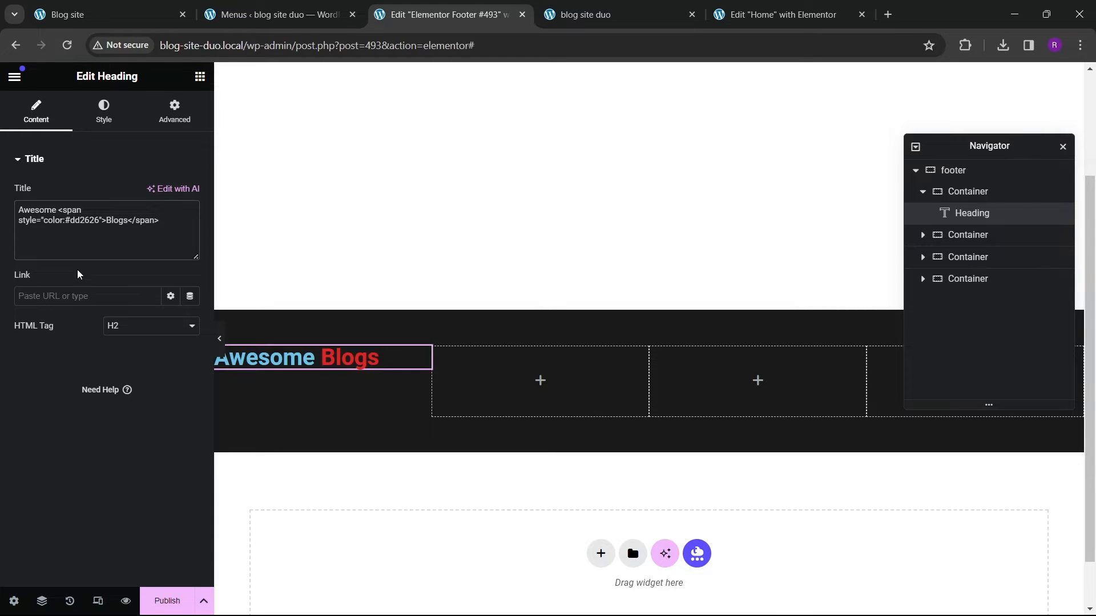
type("; font-s")
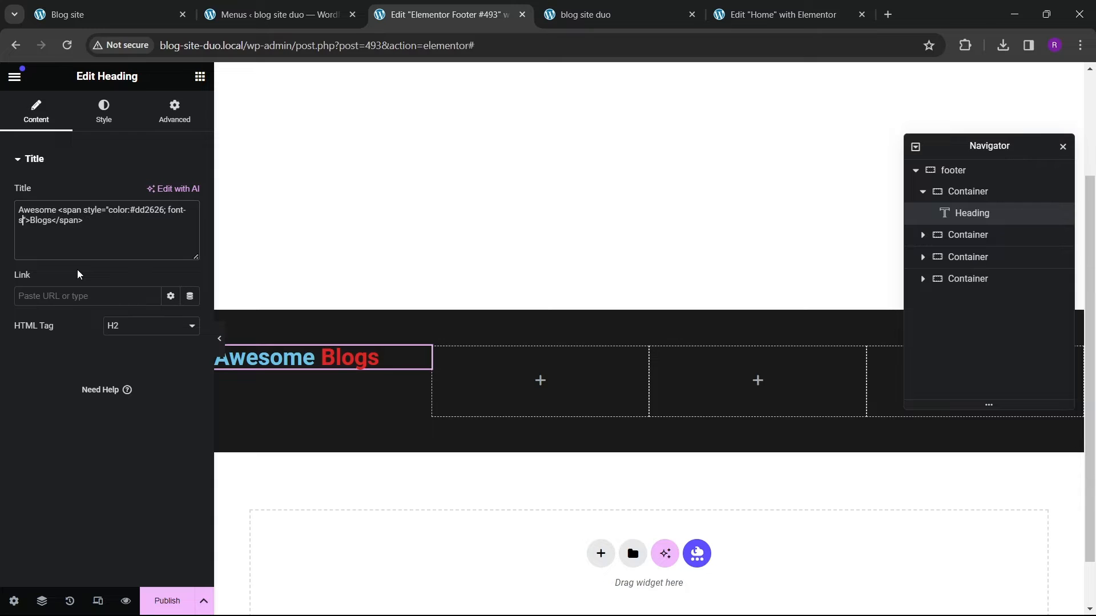
type("tyle:italic;")
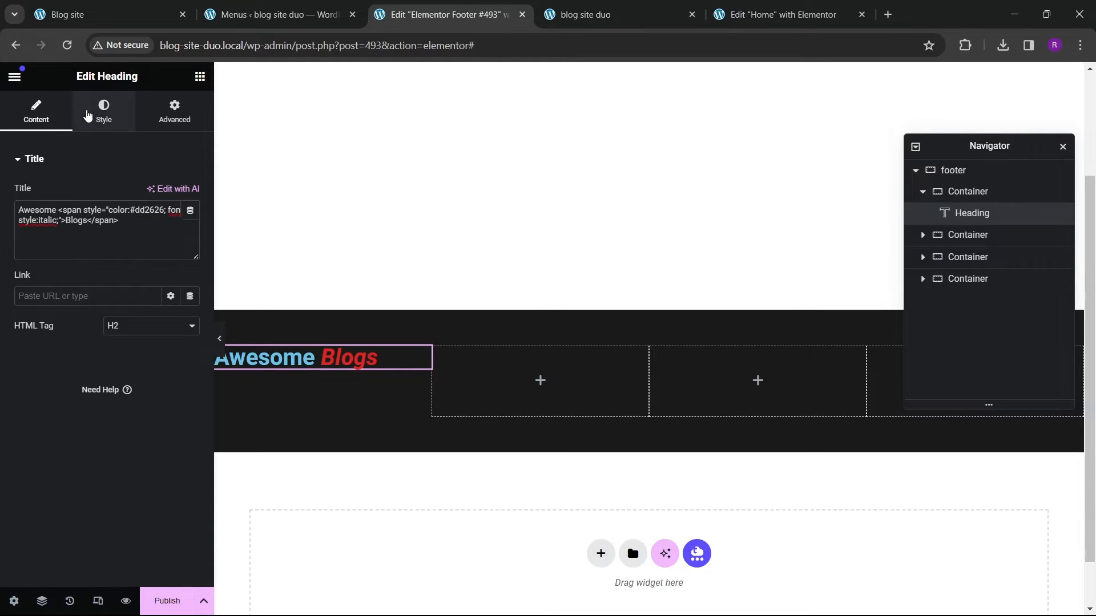
Step: Set the heading's text colour to white
left_click(87, 116)
left_click(190, 223)
left_click_drag(193, 293, 108, 282)
left_click(19, 399)
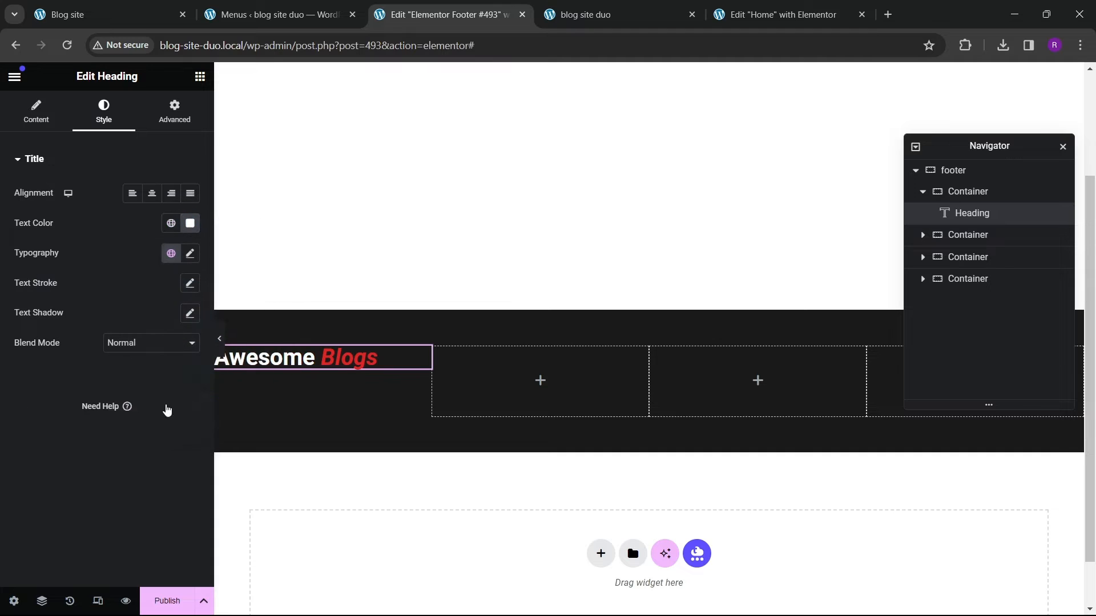
Step: Set the heading's typography to the Poppins font family at 27 px
left_click(219, 338)
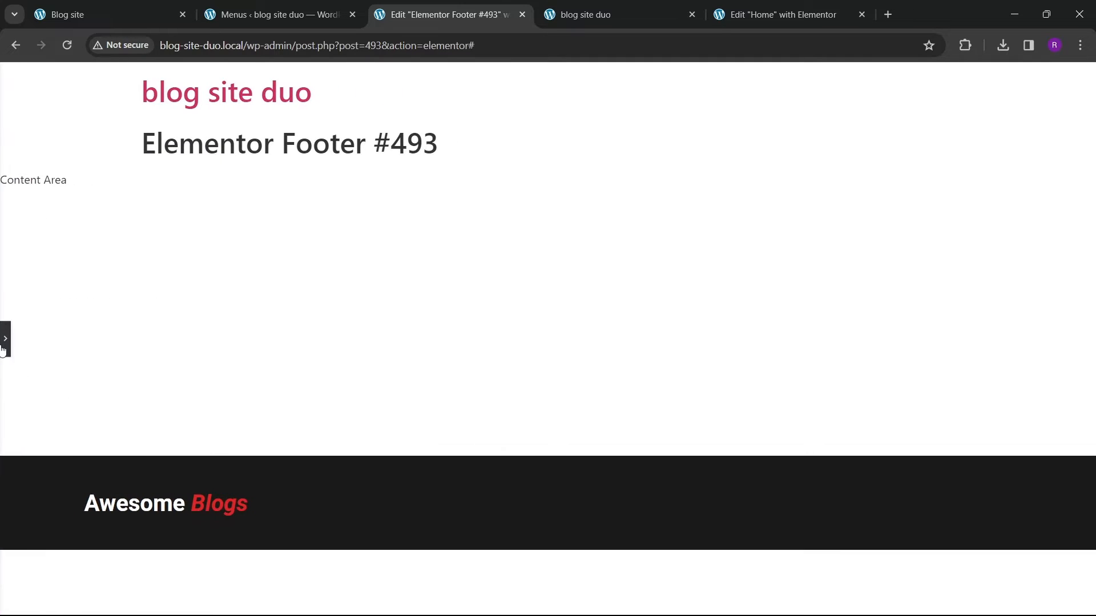
left_click(5, 343)
left_click(189, 253)
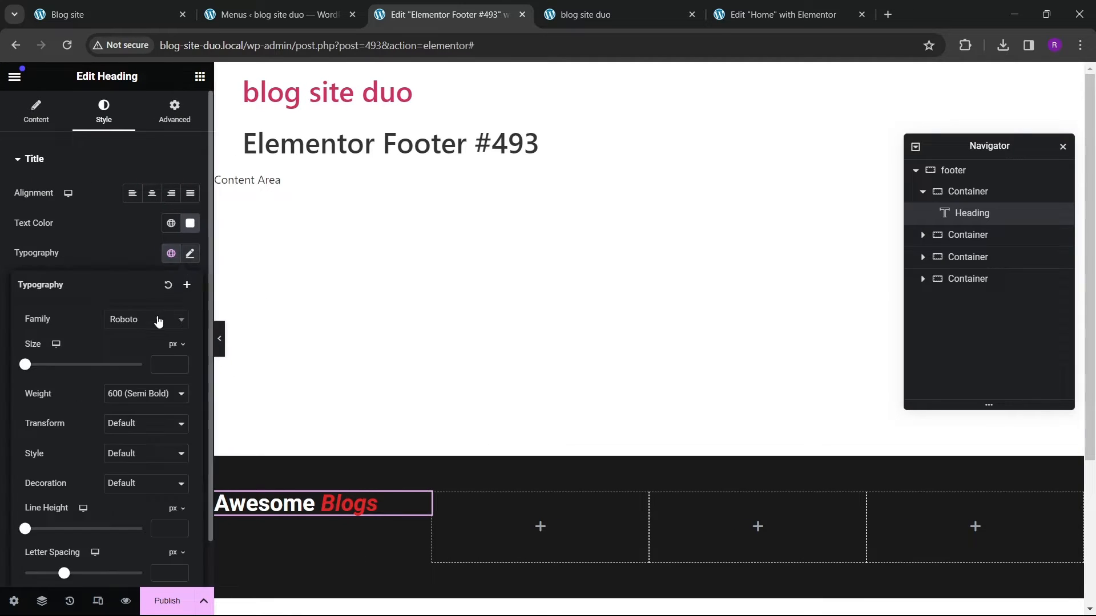
left_click(149, 323)
type("poppins")
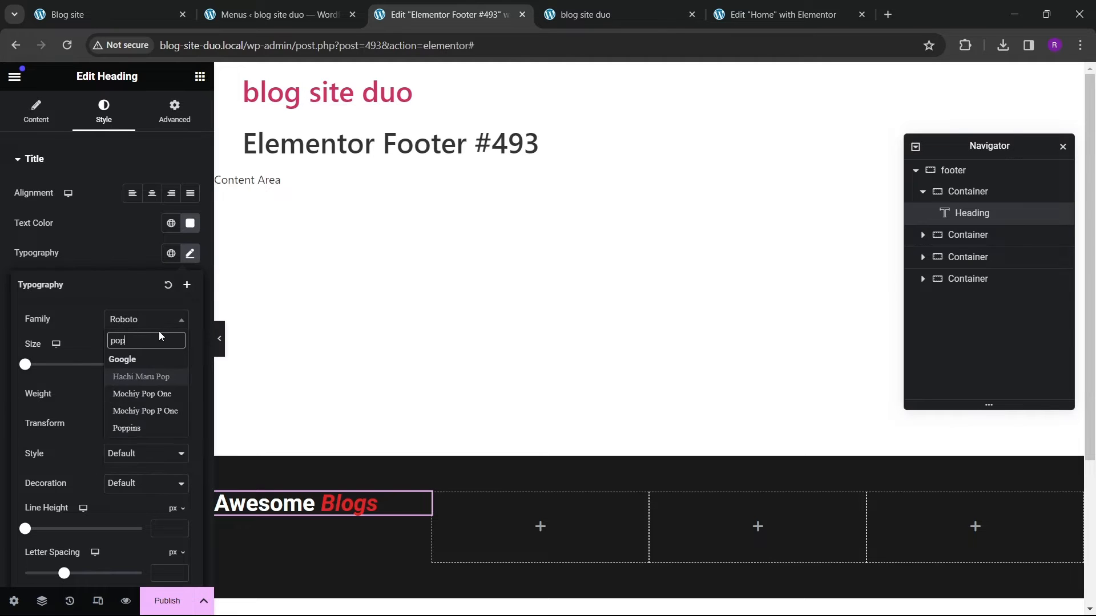
key("Return")
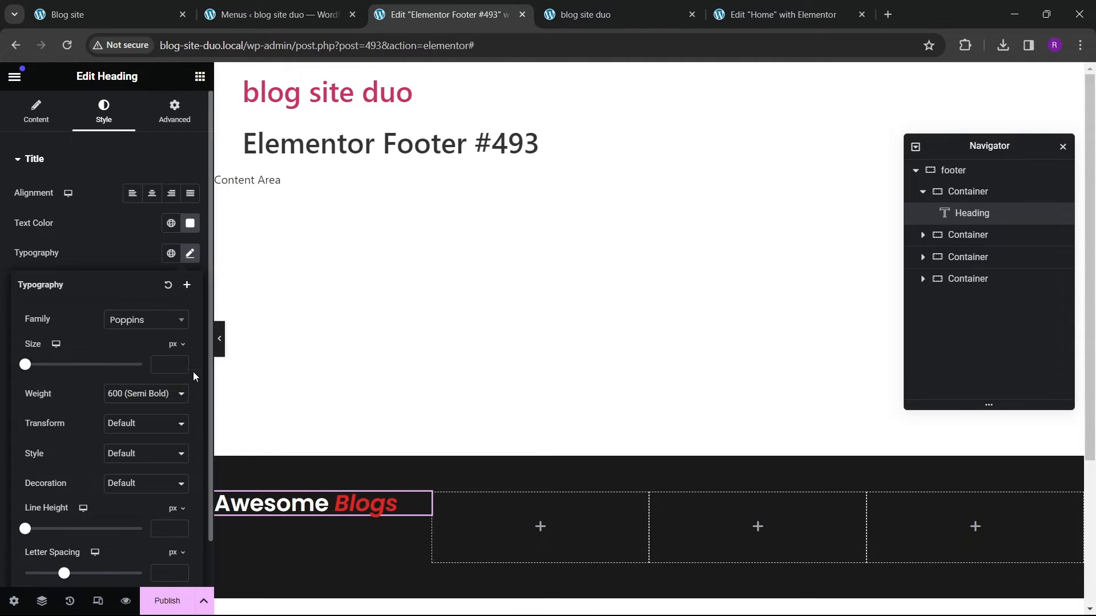
left_click_drag(179, 363, 181, 363)
left_click(181, 363)
left_click(180, 363)
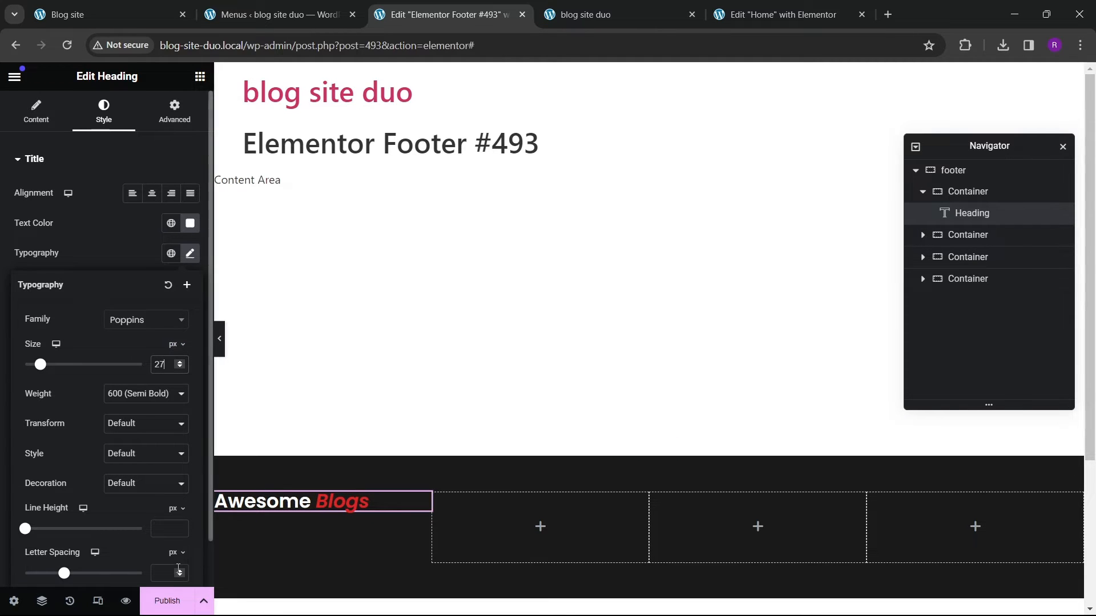
Step: Publish the footer template with the display condition Include Entire Site
left_click(168, 601)
left_click(551, 400)
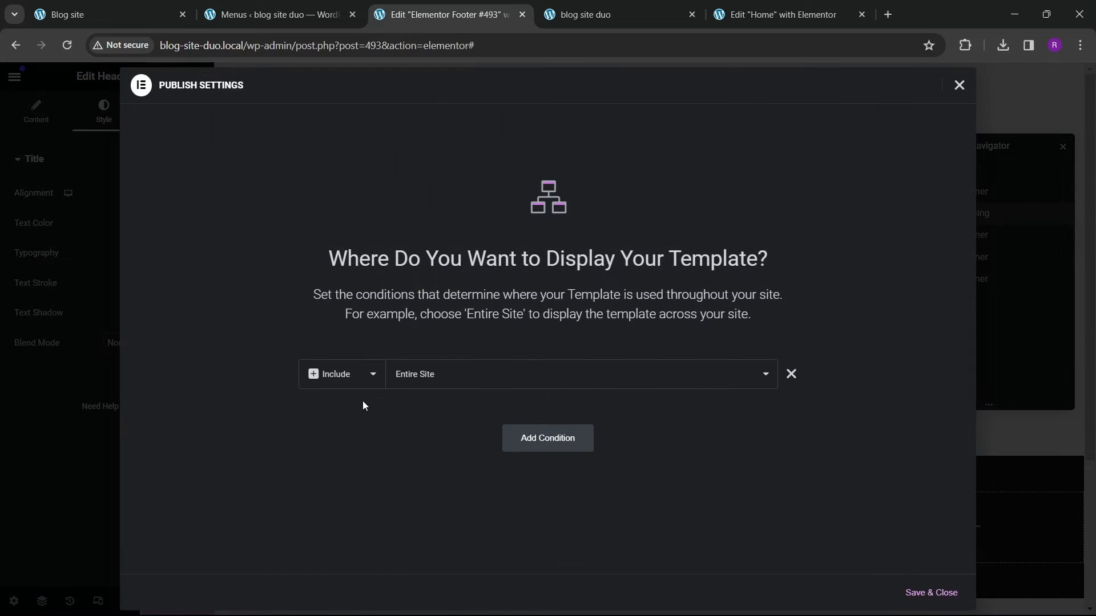
left_click(930, 597)
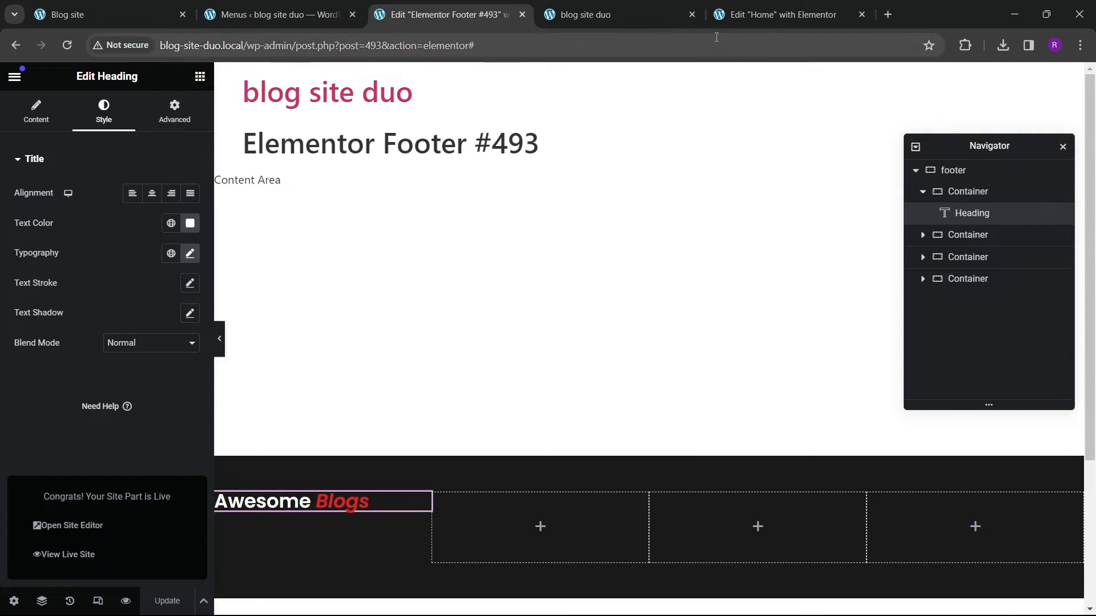
Step: Add a Text Editor widget below the heading in the first footer column
left_click(154, 20)
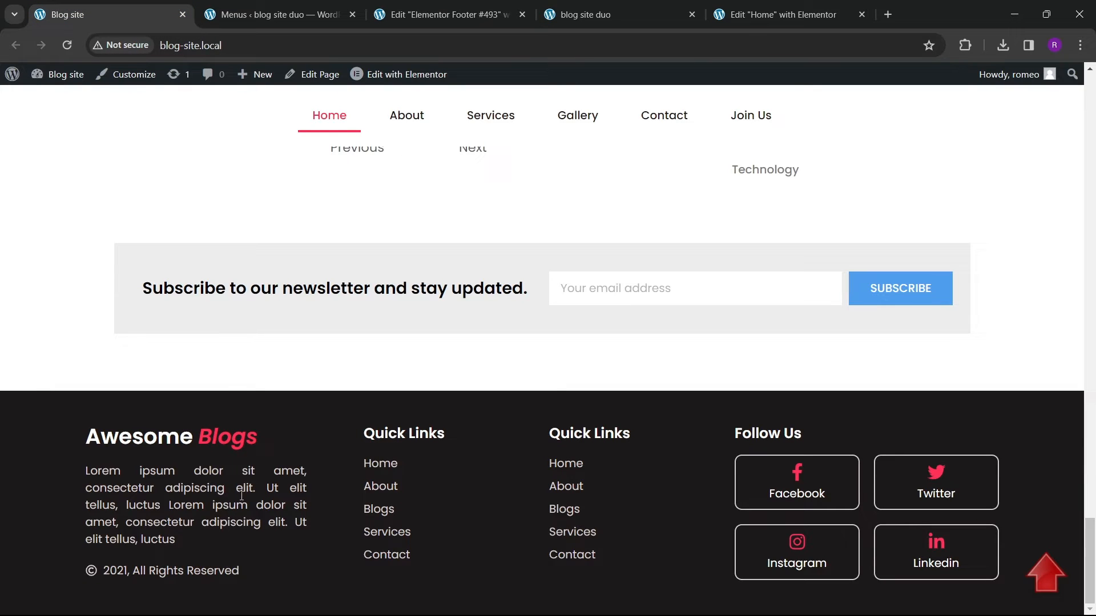
left_click(445, 14)
left_click(200, 77)
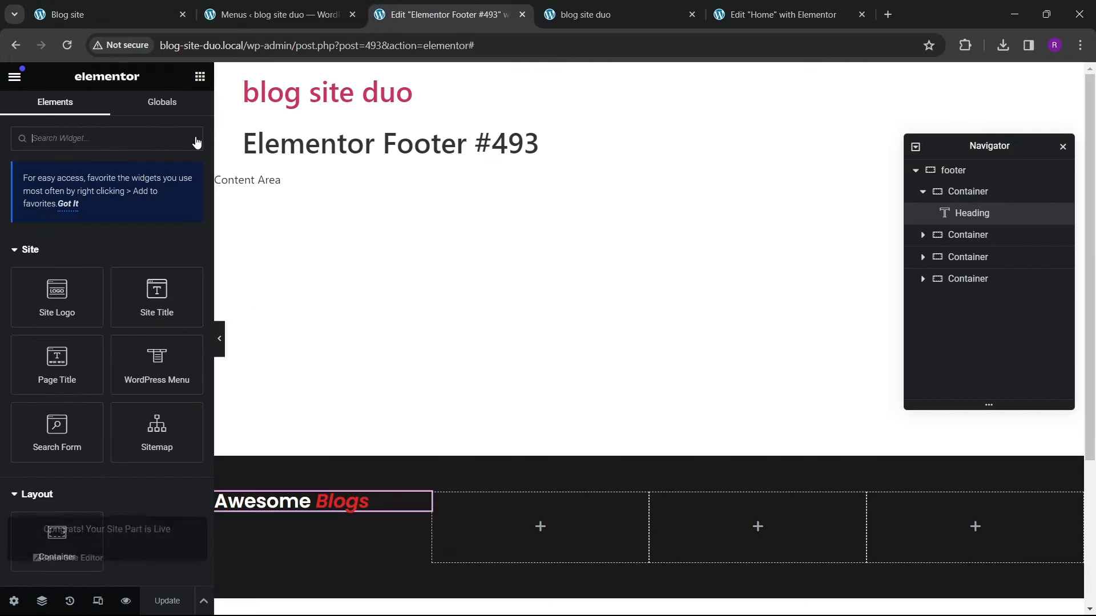
scroll(122, 363, "down", 3)
scroll(121, 364, "down", 2)
left_click_drag(88, 412, 289, 507)
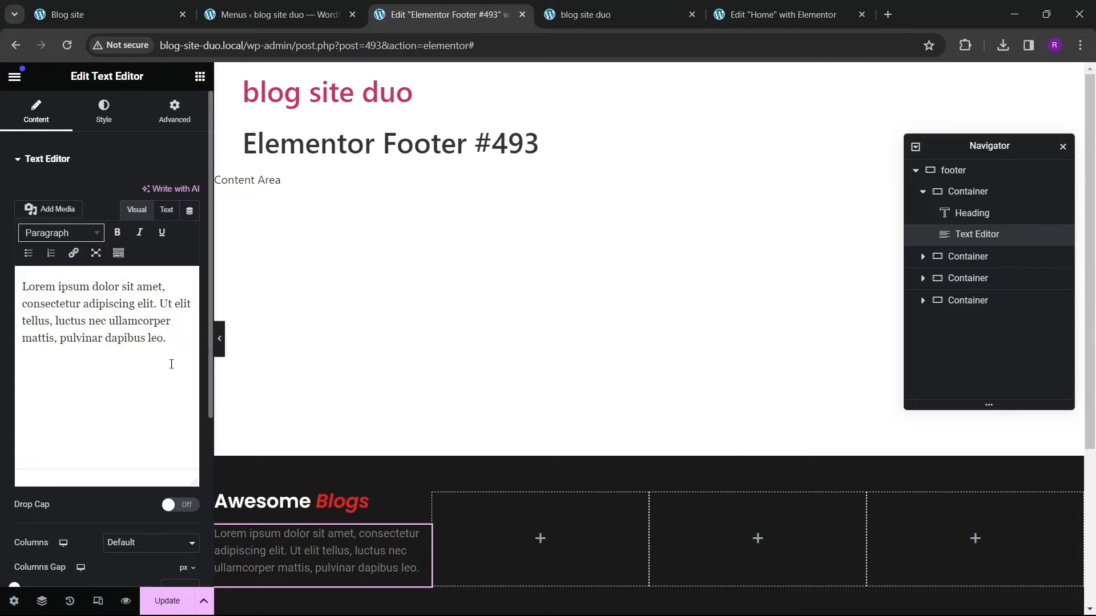
Step: Apply the global Text colour to the paragraph and set its font family to Poppins
left_click(105, 130)
left_click(171, 223)
left_click(41, 340)
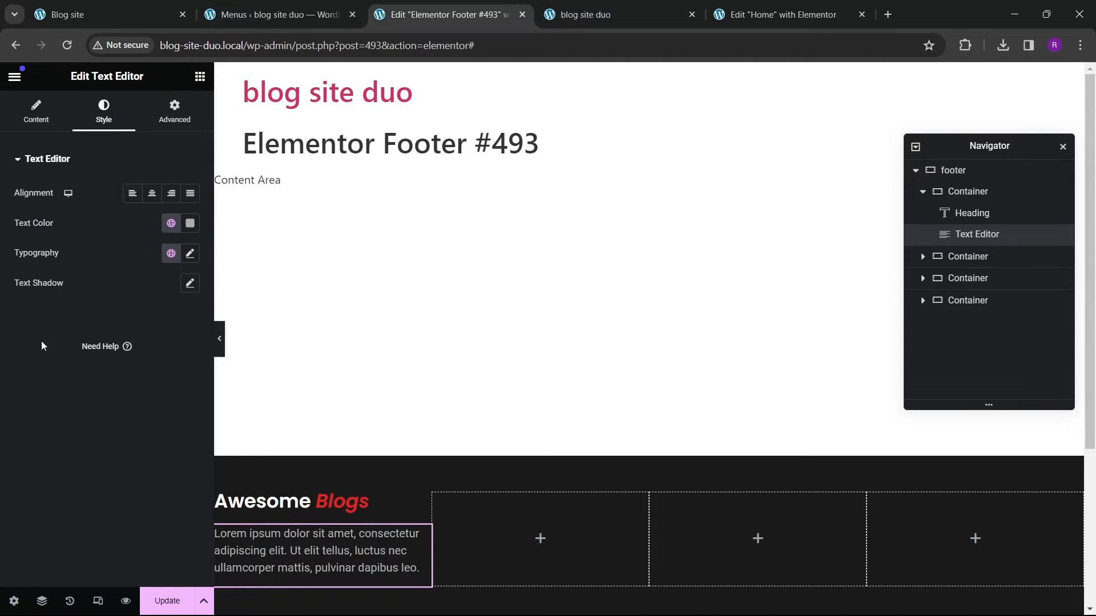
left_click(193, 254)
left_click(121, 320)
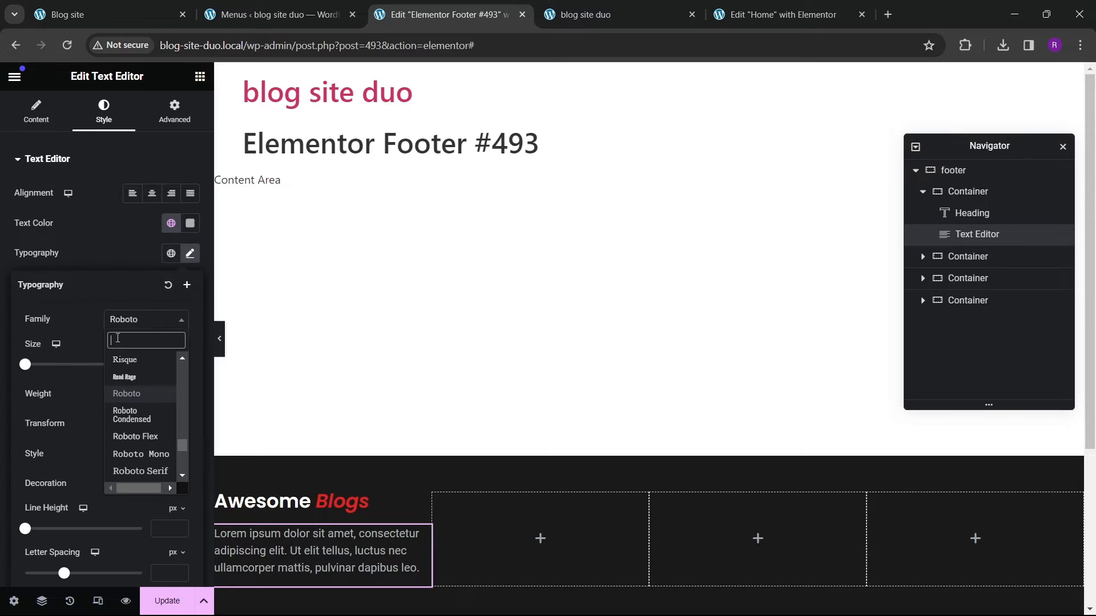
type("popins")
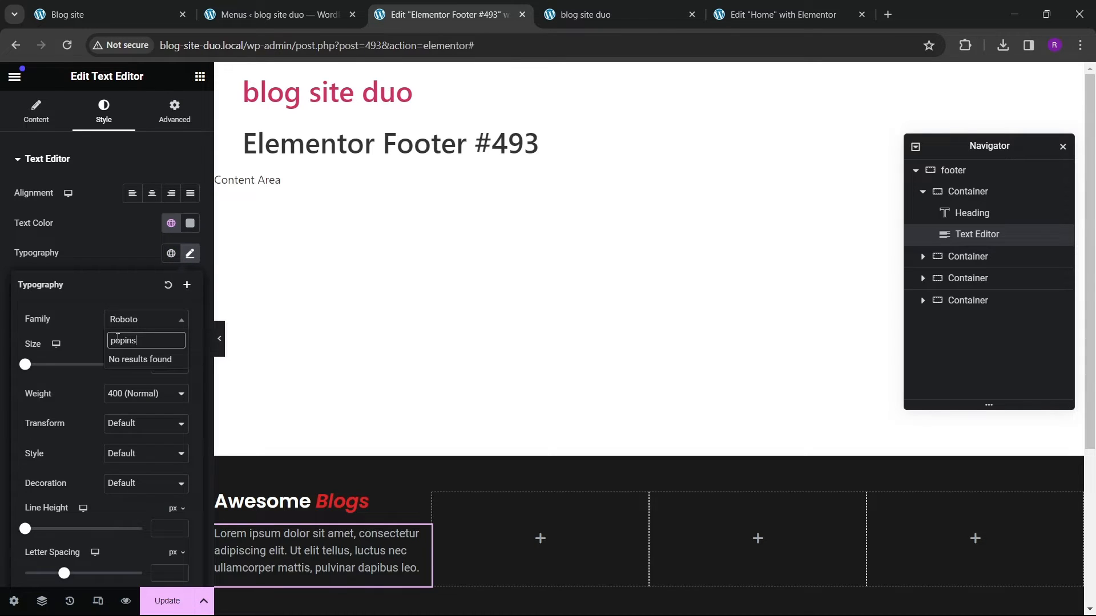
key("BackSpace")
key("BackSpace")
key("BackSpace")
key("BackSpace")
type("oppin")
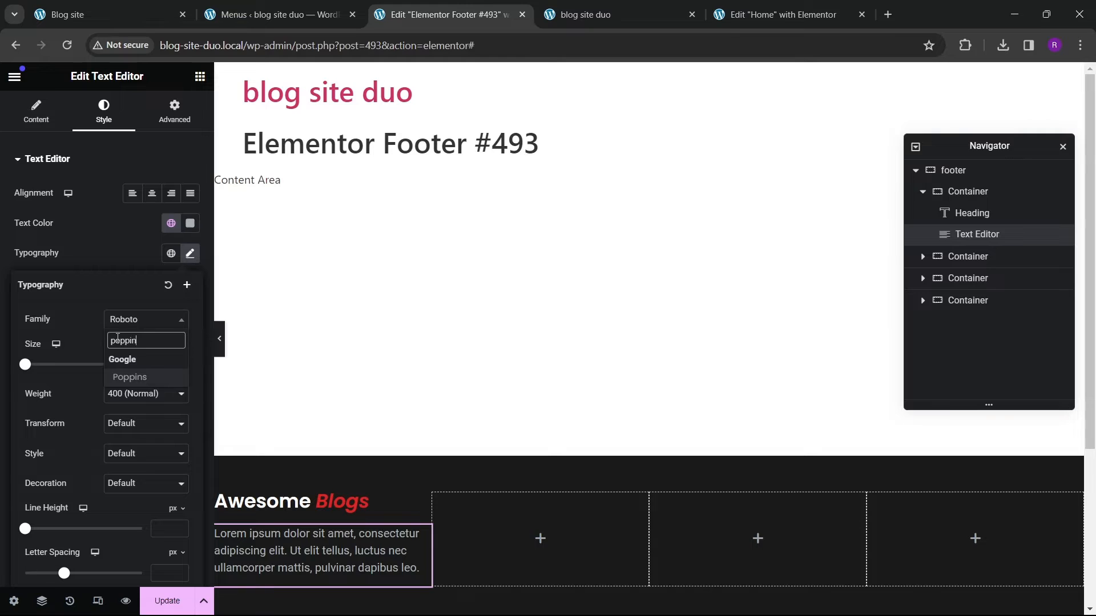
key("Return")
scroll(464, 495, "down", 4)
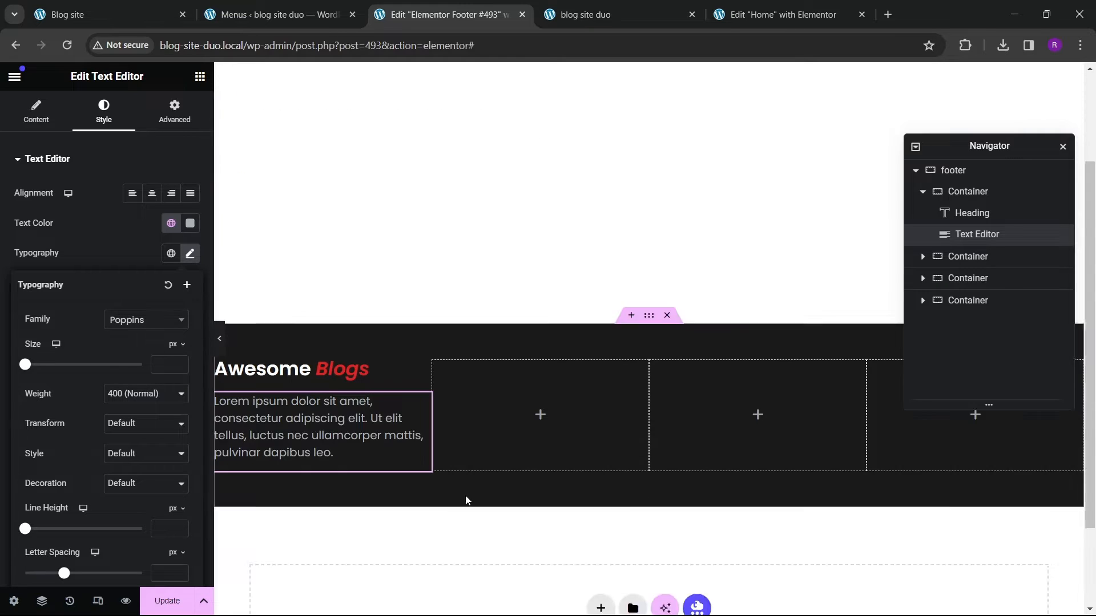
left_click(86, 14)
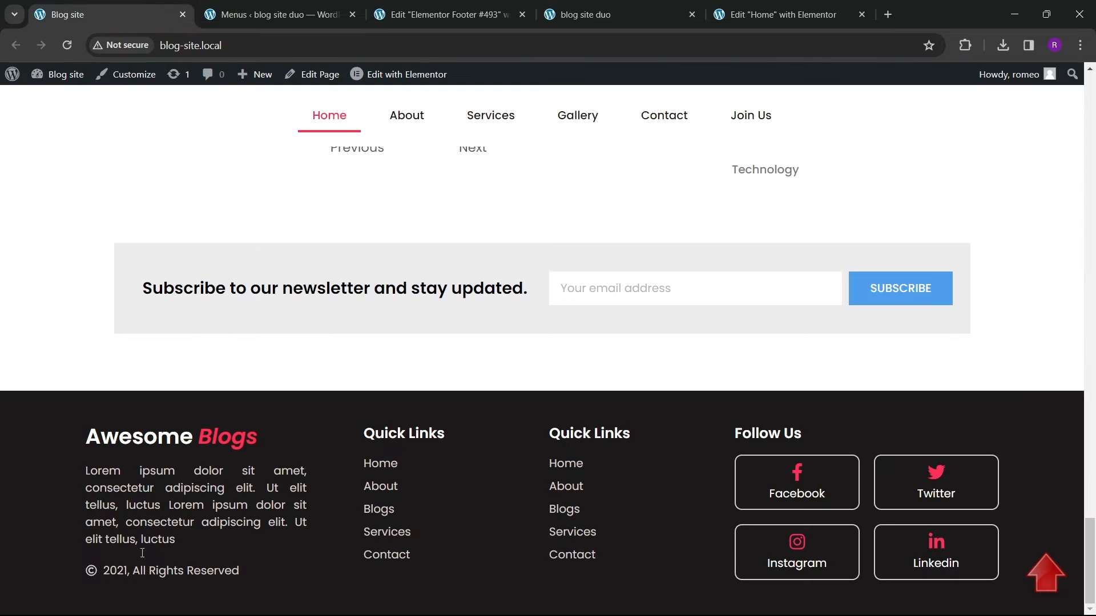
left_click(446, 14)
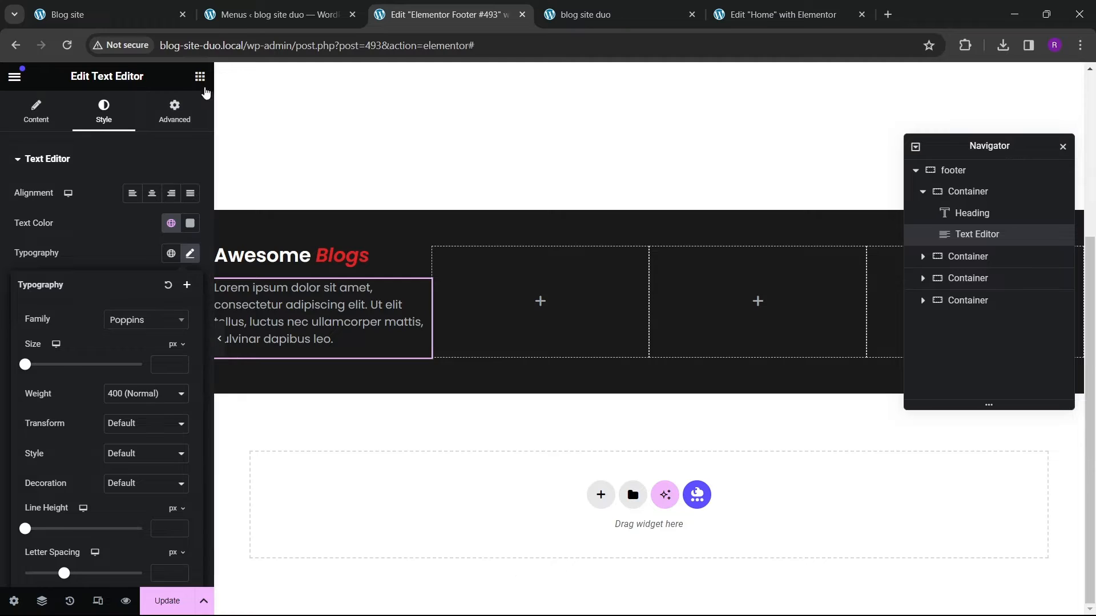
Step: Add an Icon List widget below the paragraph in the first footer column
left_click(199, 76)
type("list")
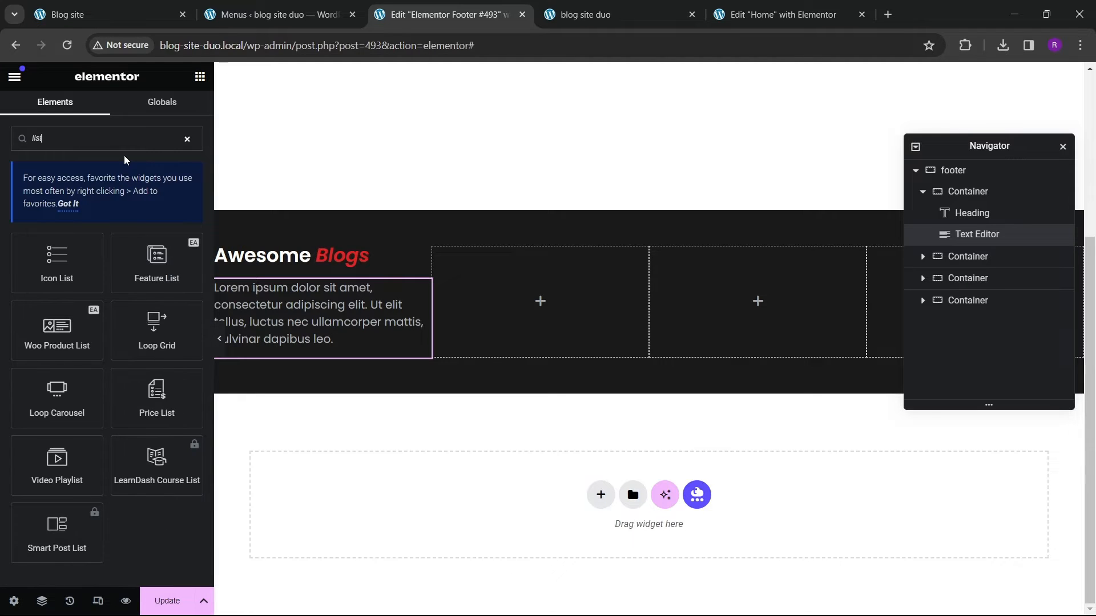
left_click_drag(34, 288, 315, 311)
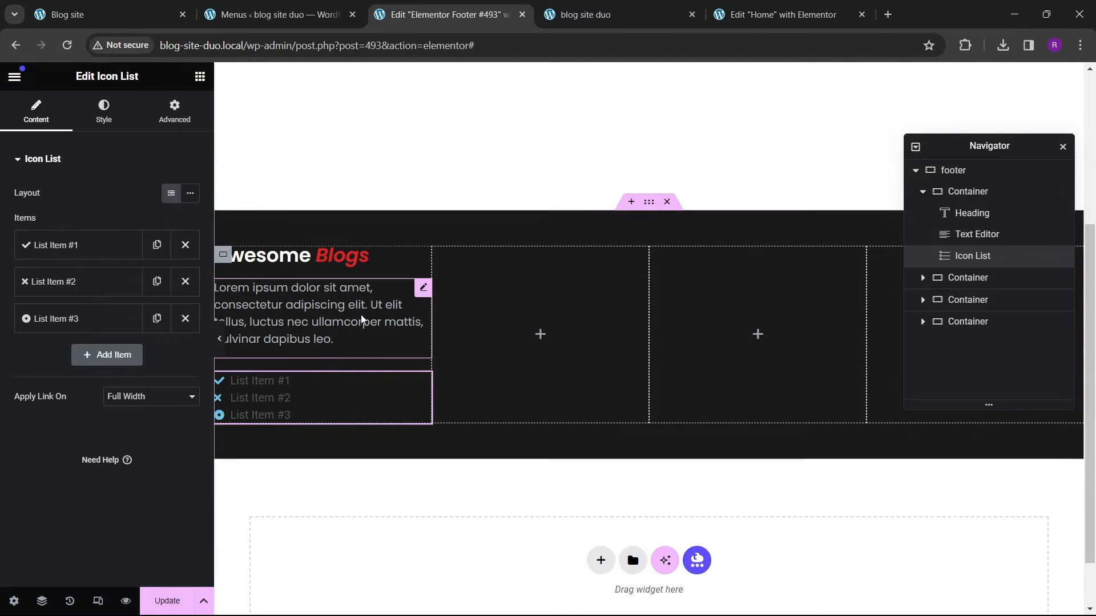
Step: Delete the second and third list items and set the first item's icon to Copyright from the icon library
left_click(185, 319)
left_click(185, 282)
left_click(80, 244)
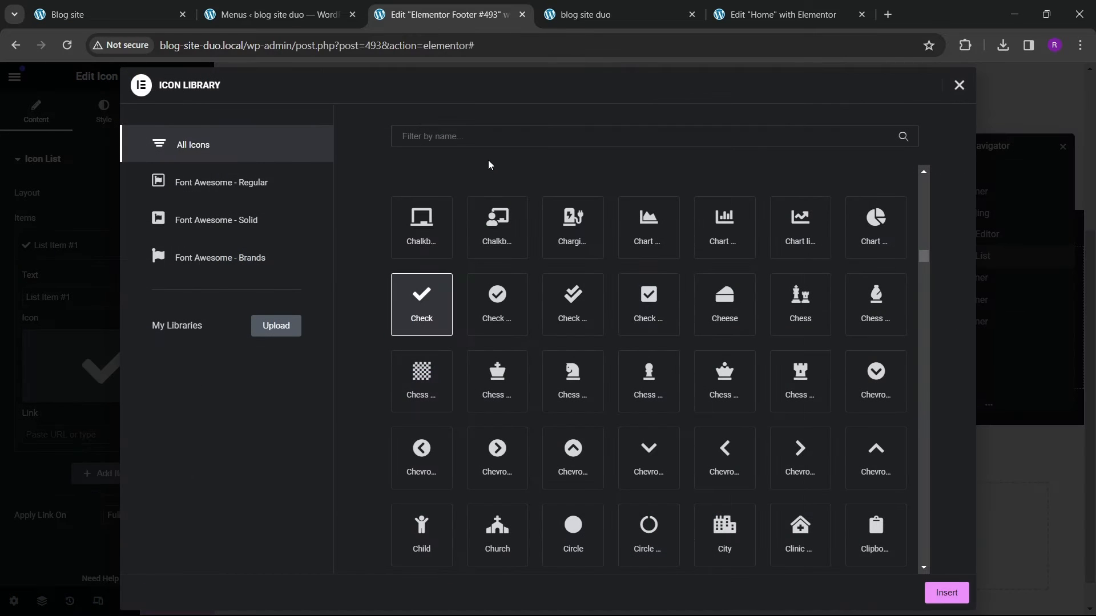
left_click(476, 145)
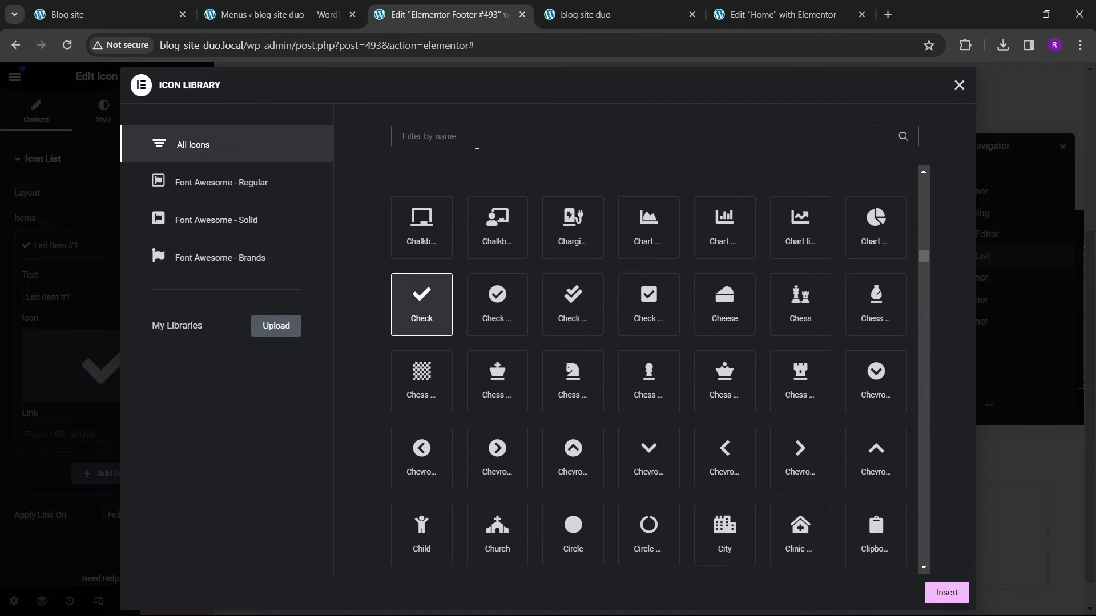
type("copyright")
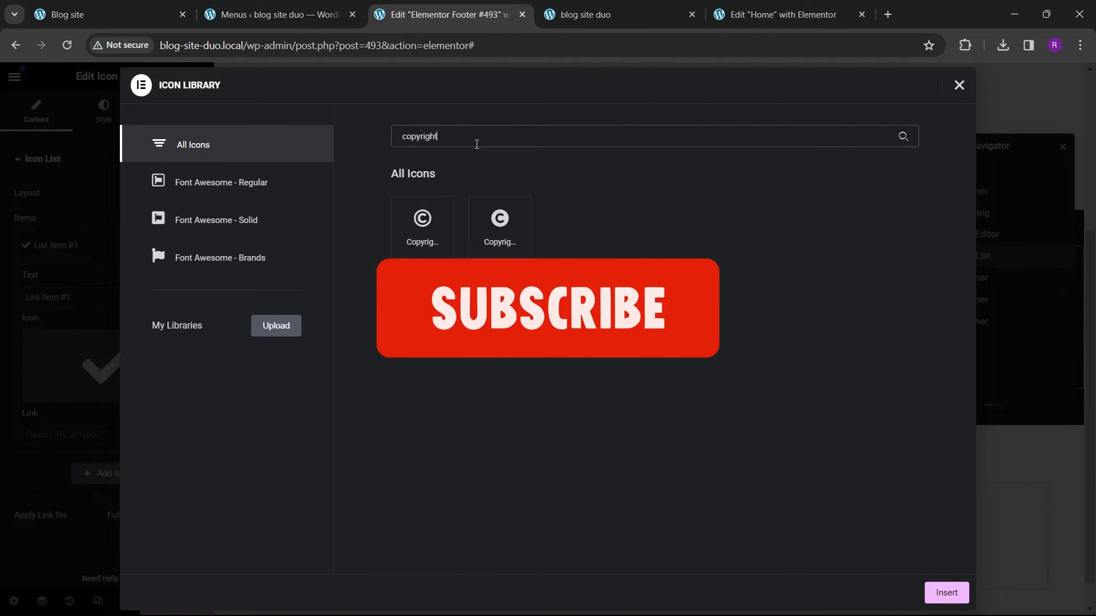
left_click(422, 223)
left_click(936, 591)
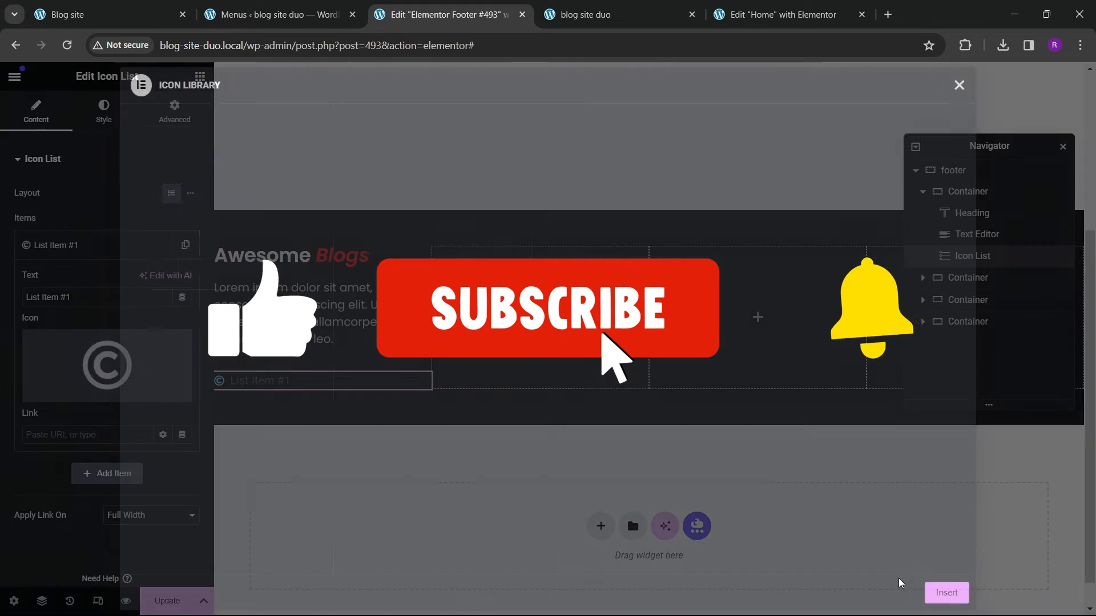
Step: Compare with the reference footer and set the list item's text to "2024, All Rights Reserved"
left_click(86, 246)
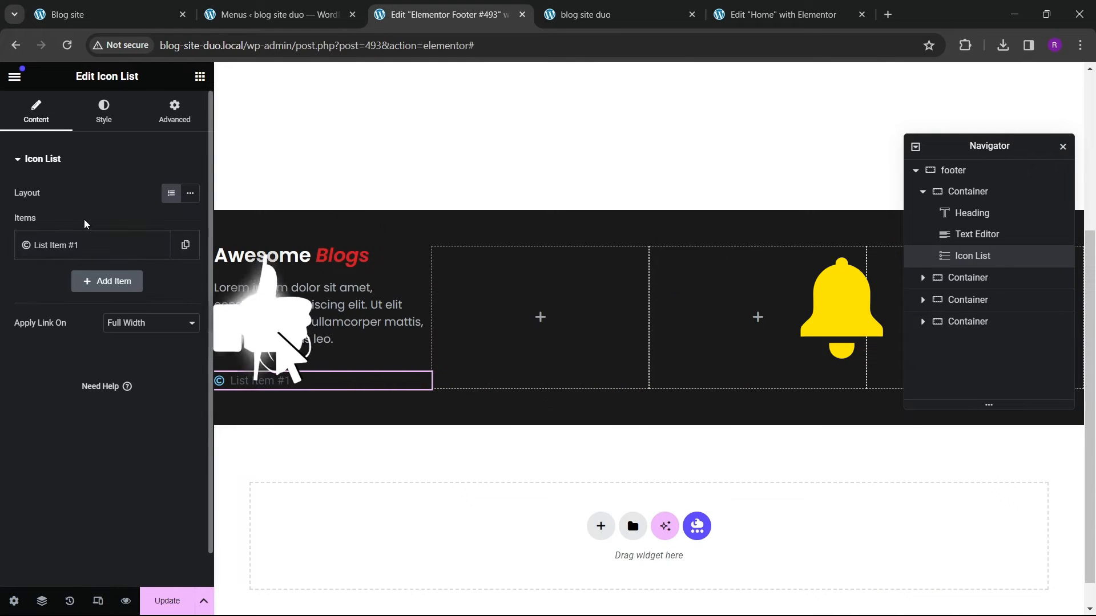
left_click(76, 246)
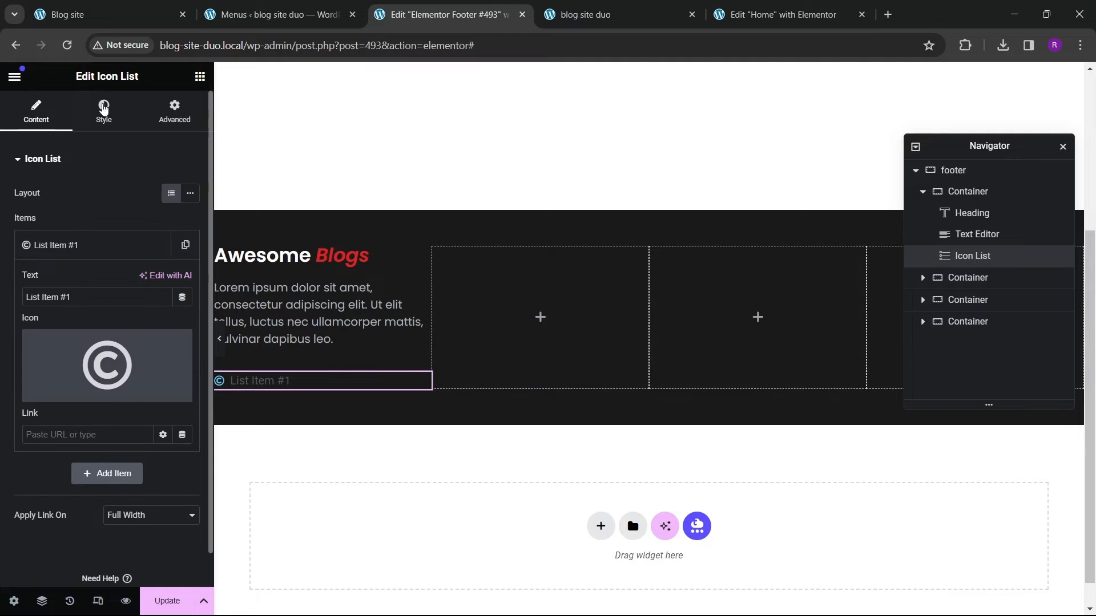
left_click(109, 15)
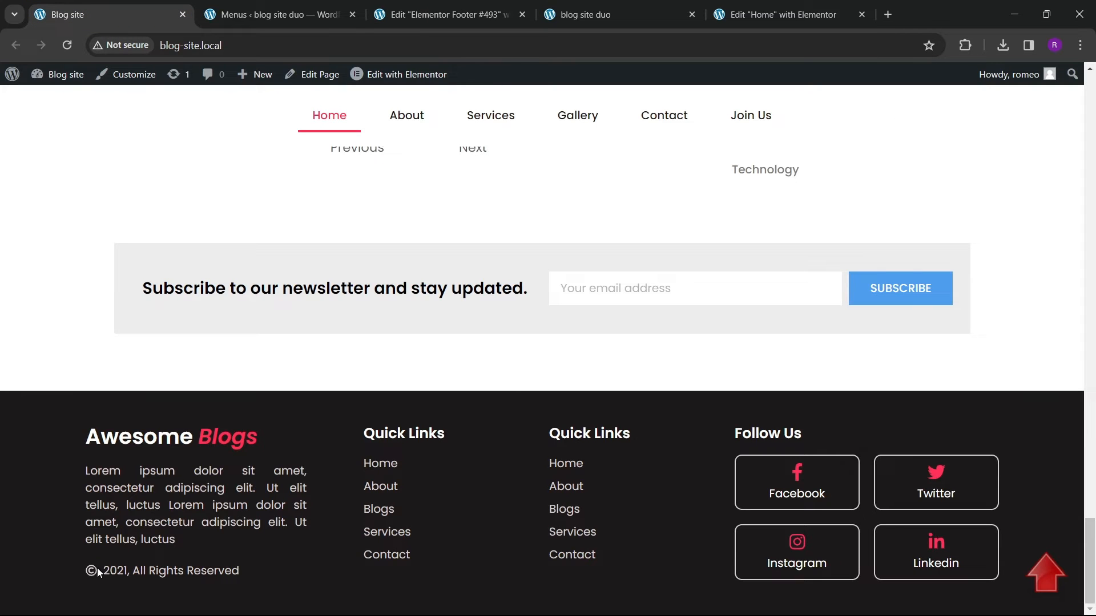
left_click(446, 14)
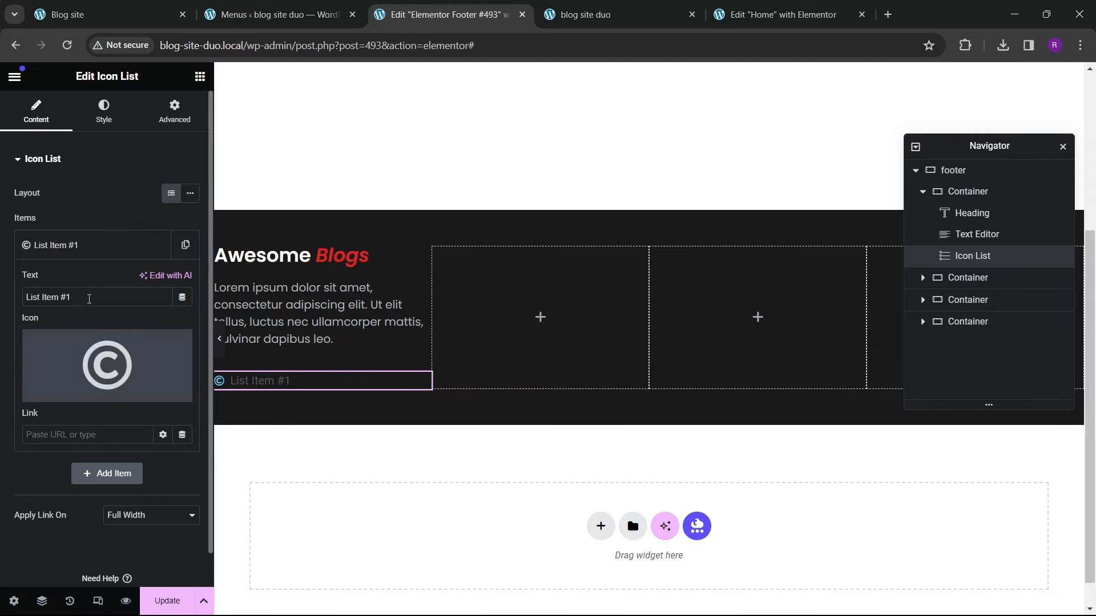
left_click_drag(89, 298, 20, 294)
type("2024, All Rights Reserved")
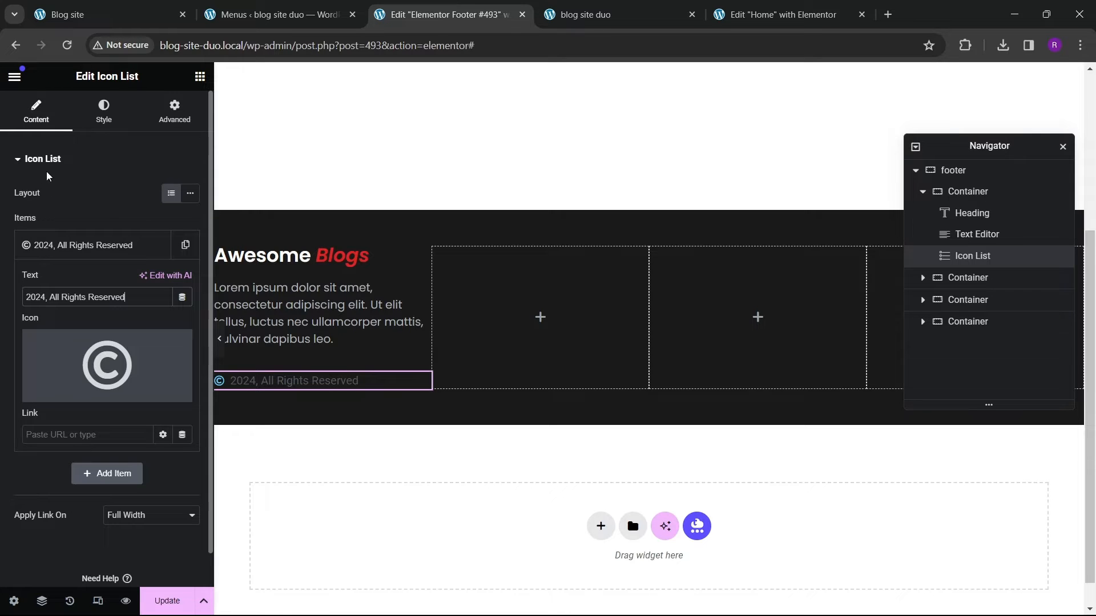
Step: Apply a global colour to the icon list's text
left_click(101, 114)
left_click(35, 363)
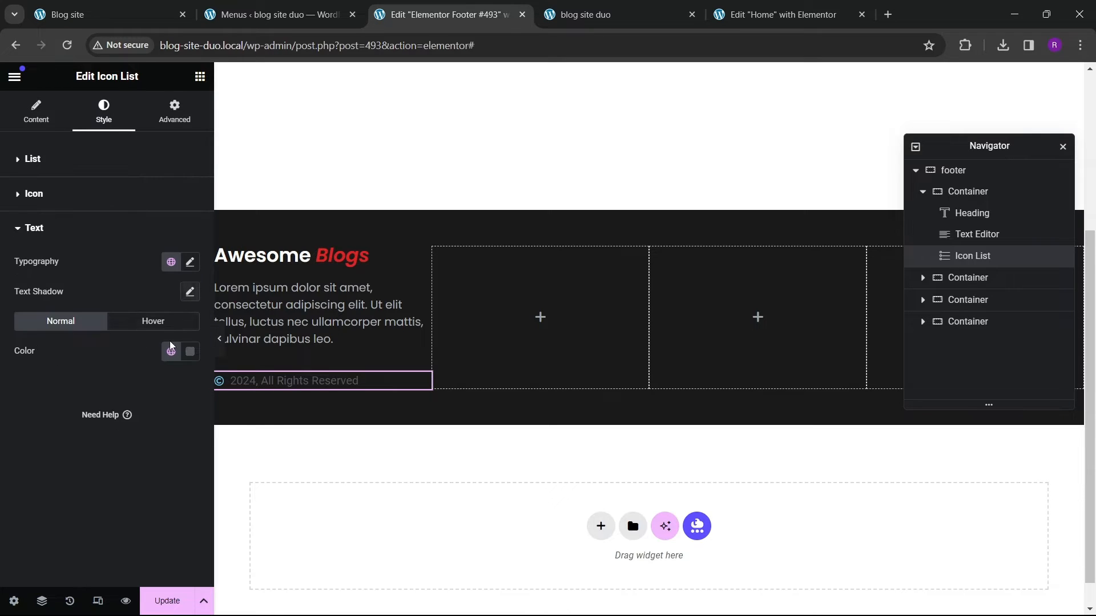
left_click(171, 352)
left_click(73, 520)
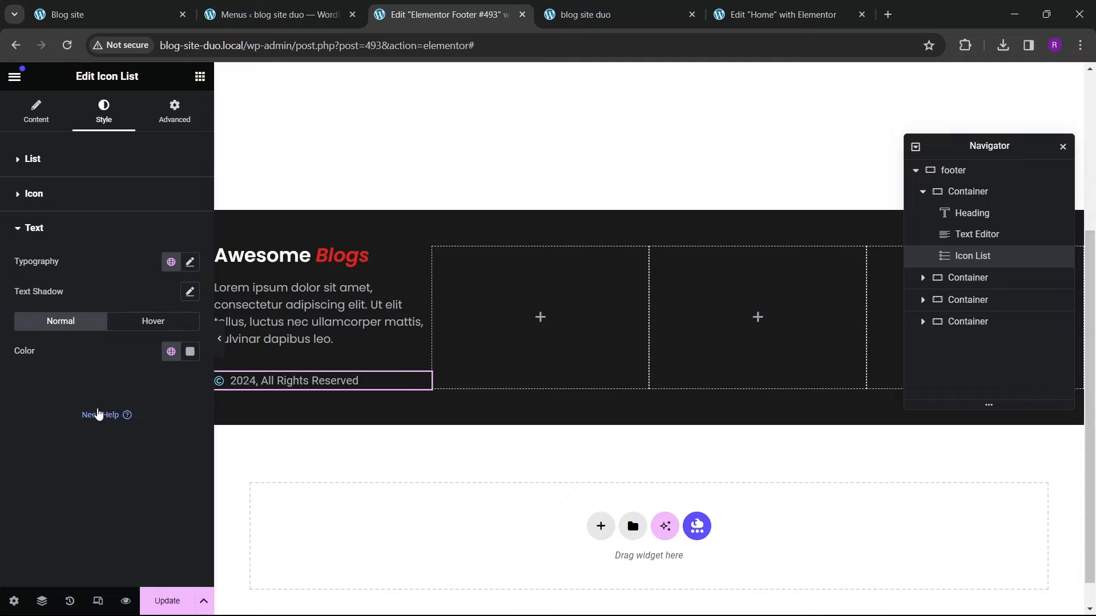
Step: Apply a global colour to the icon list's icon
left_click(35, 200)
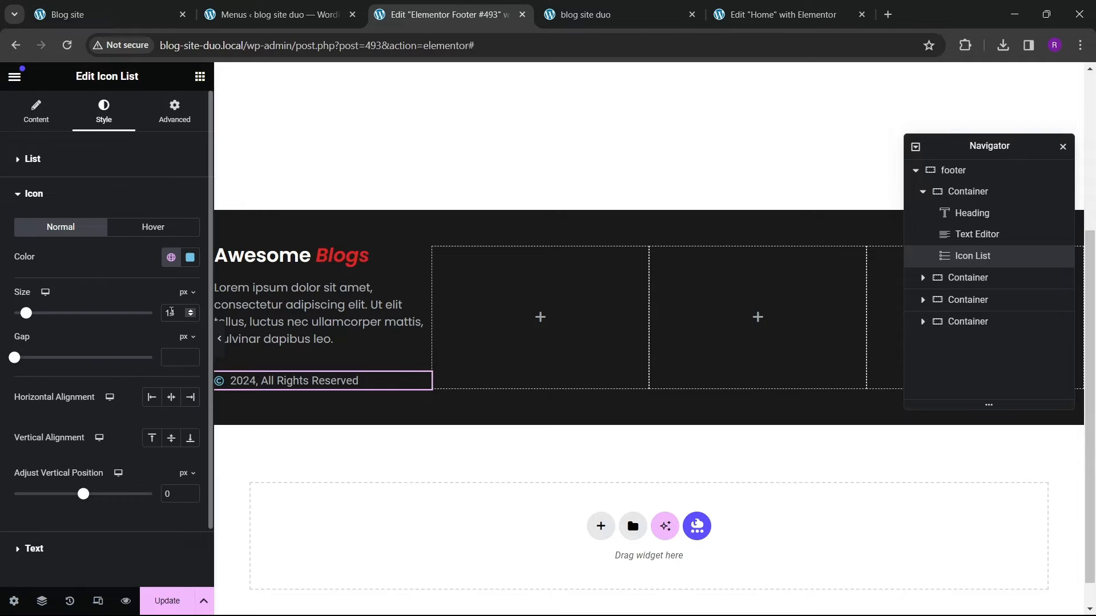
left_click(171, 258)
left_click(78, 443)
Step: Set the list text's font family to Poppins and update the footer template
left_click(34, 547)
left_click(190, 262)
left_click(143, 327)
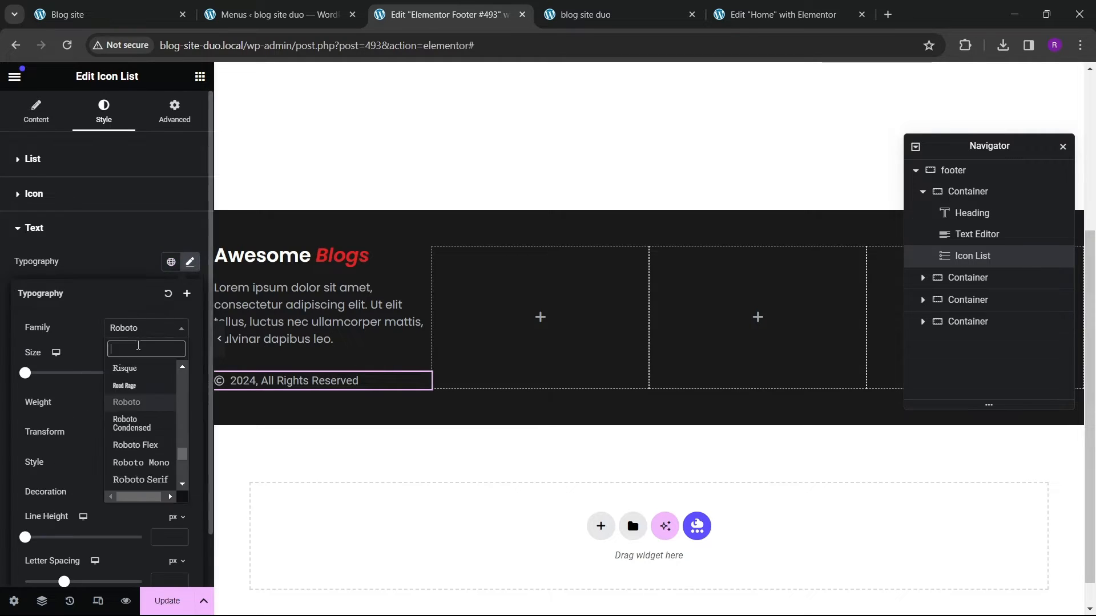
type("poppi")
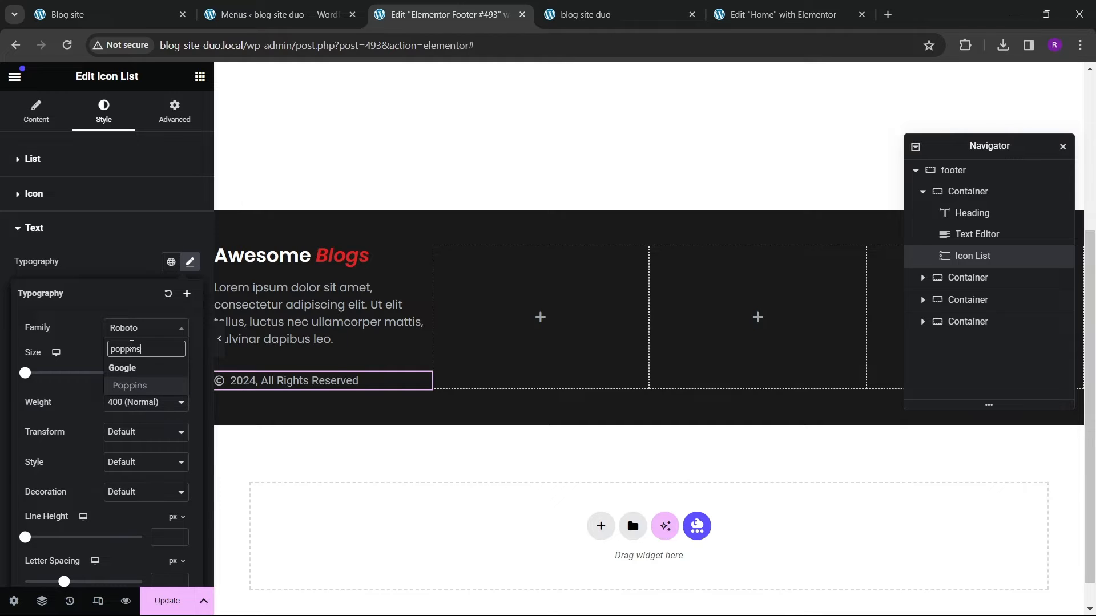
type("ns")
key("Return")
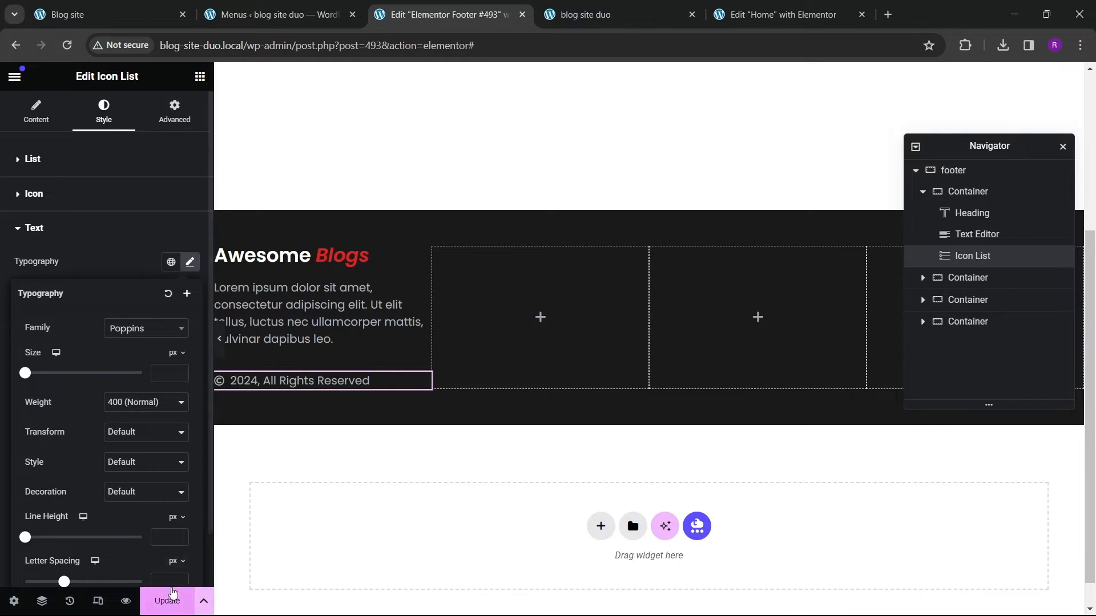
left_click(167, 600)
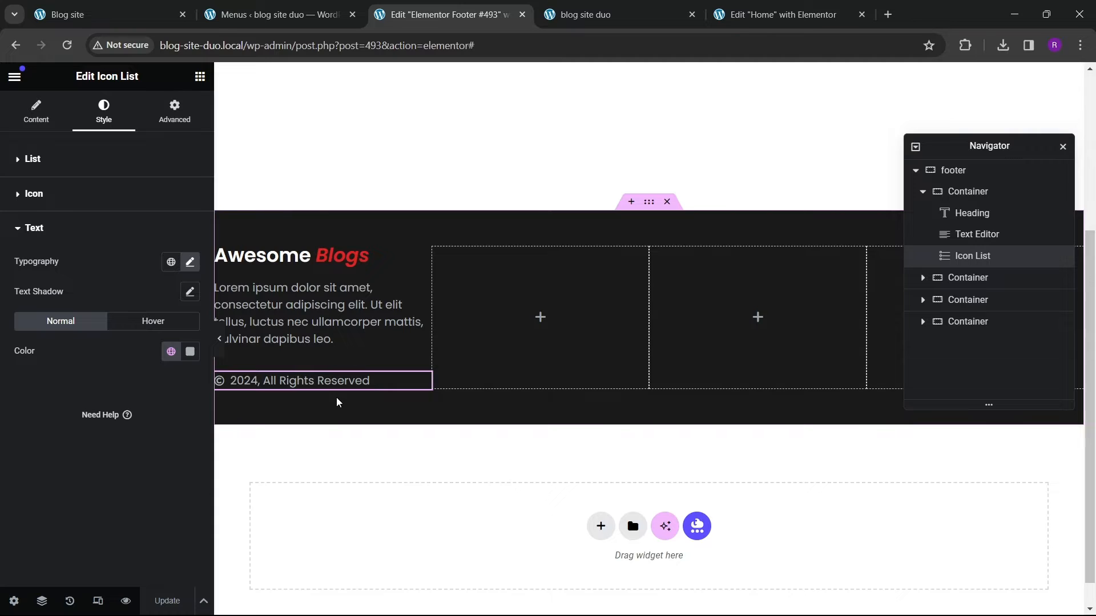
Step: Check the reference footer and justify the paragraph text in the first column
left_click(64, 23)
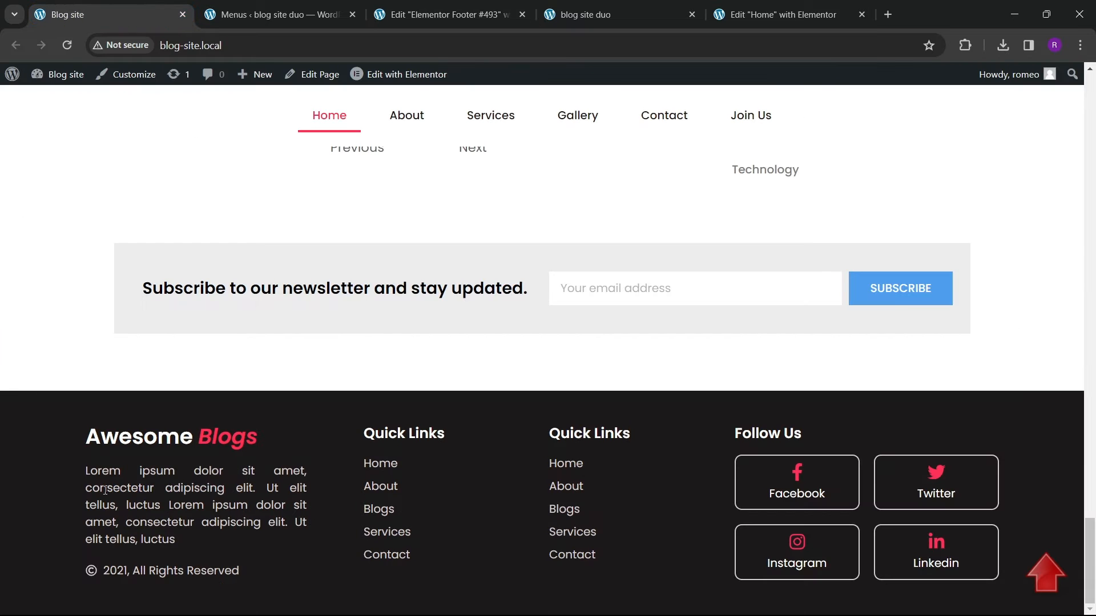
left_click(437, 17)
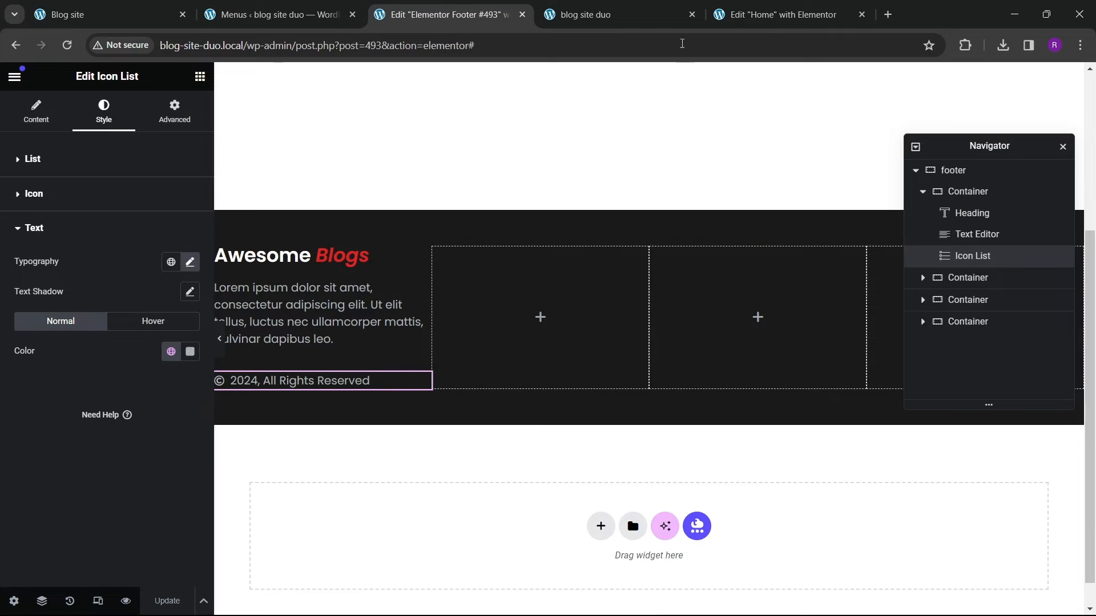
left_click(349, 347)
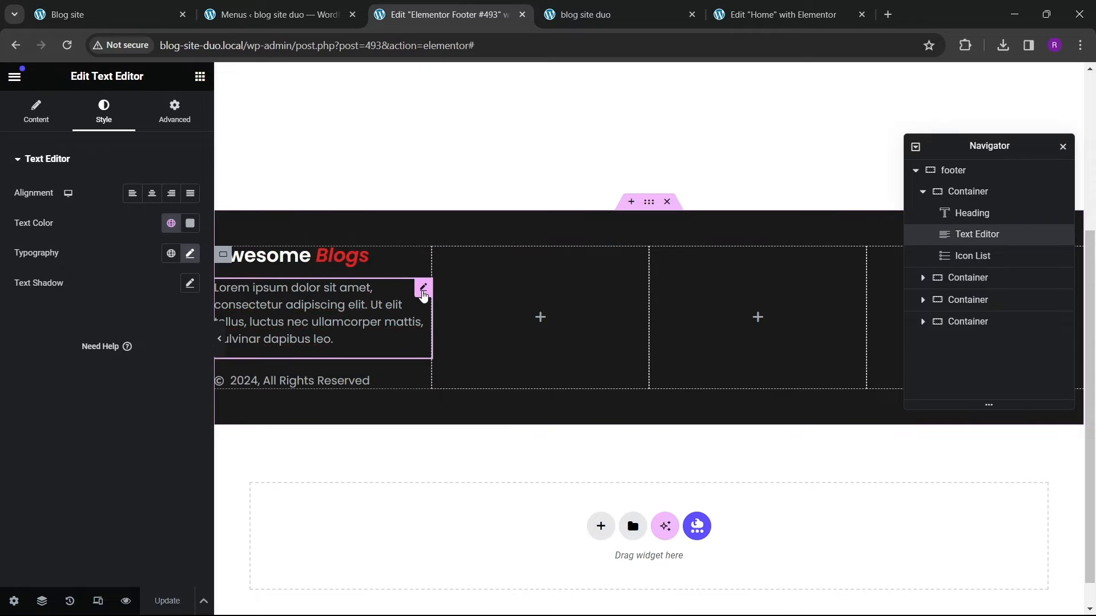
left_click(192, 194)
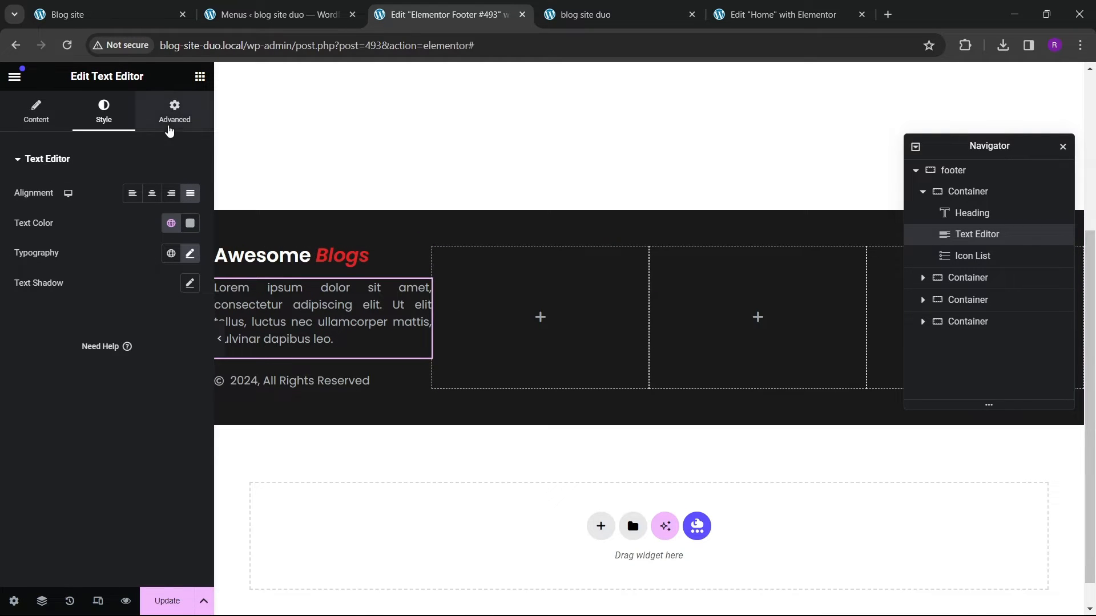
Step: Set the paragraph's right padding to 60 px and update the footer template
left_click(173, 115)
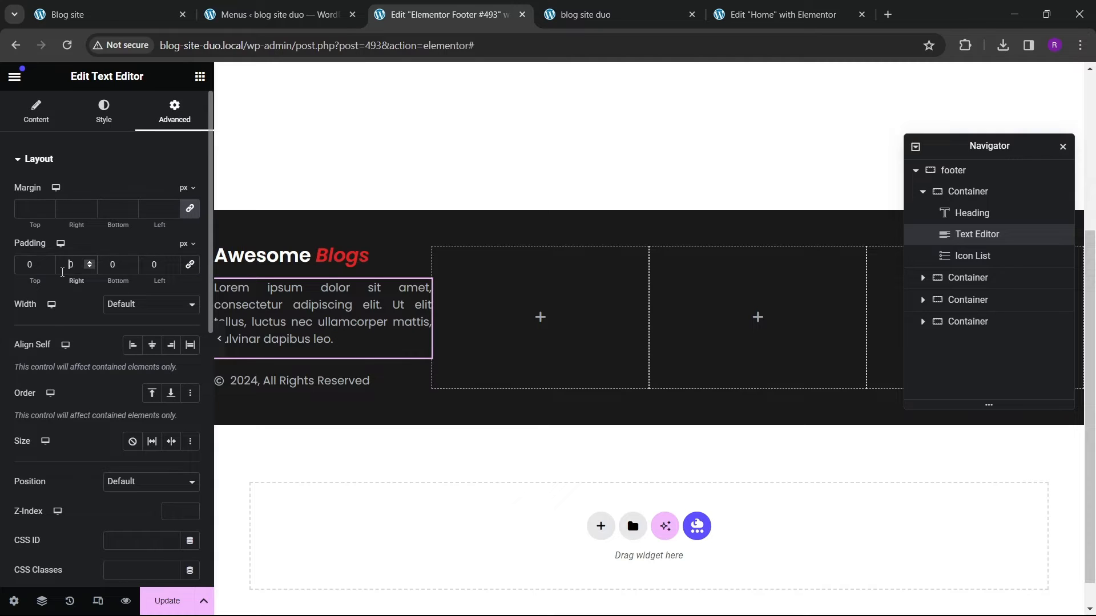
left_click(63, 273)
type("5")
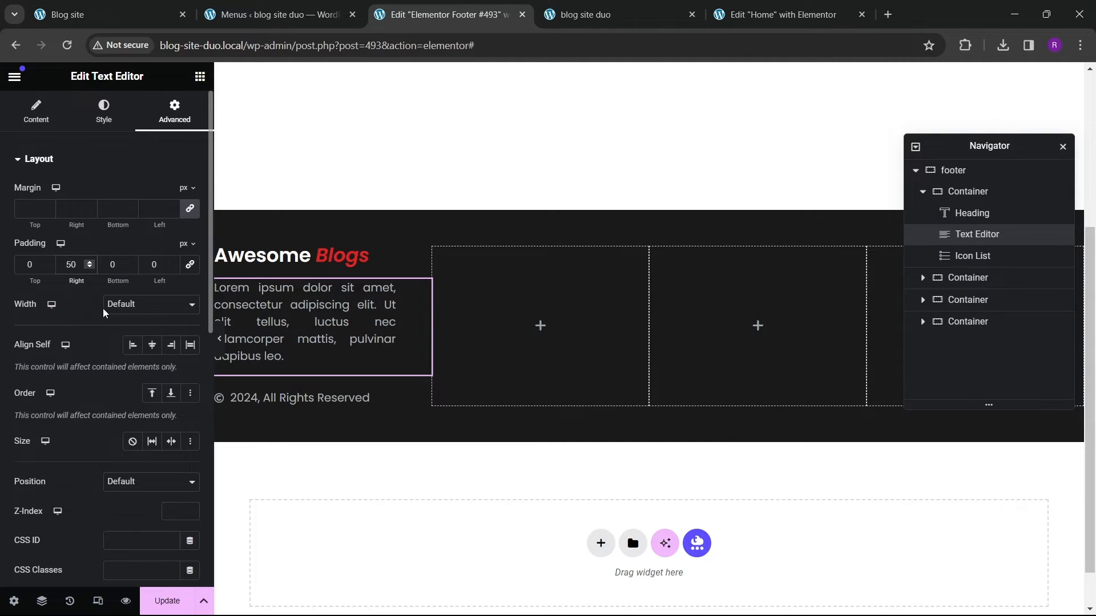
key("BackSpace")
type("6")
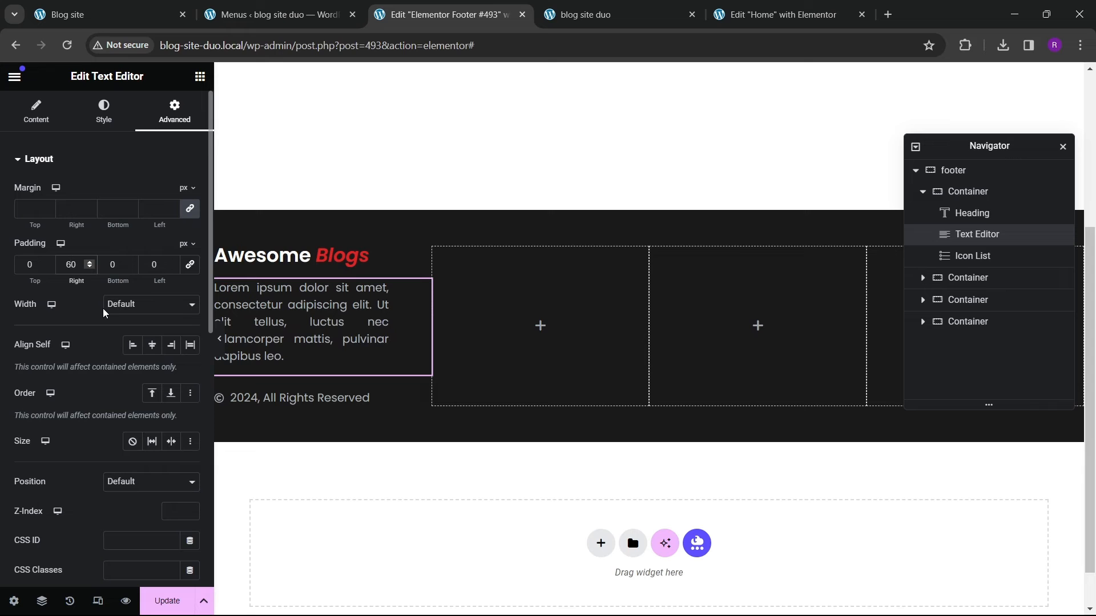
left_click(167, 601)
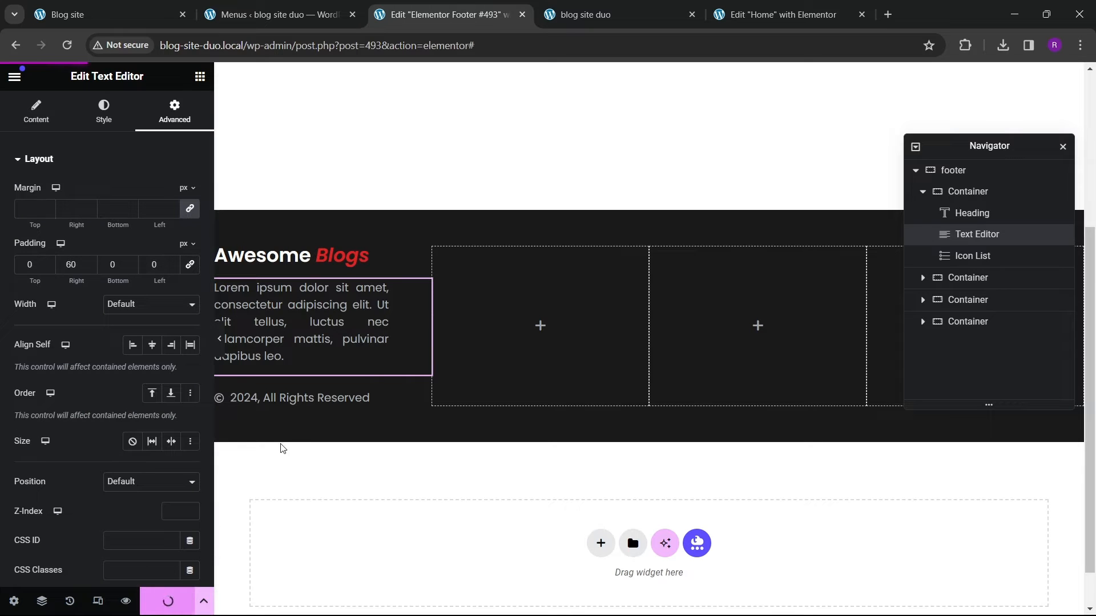
Step: Reload the live site and scroll through the homepage
left_click(617, 13)
left_click(67, 45)
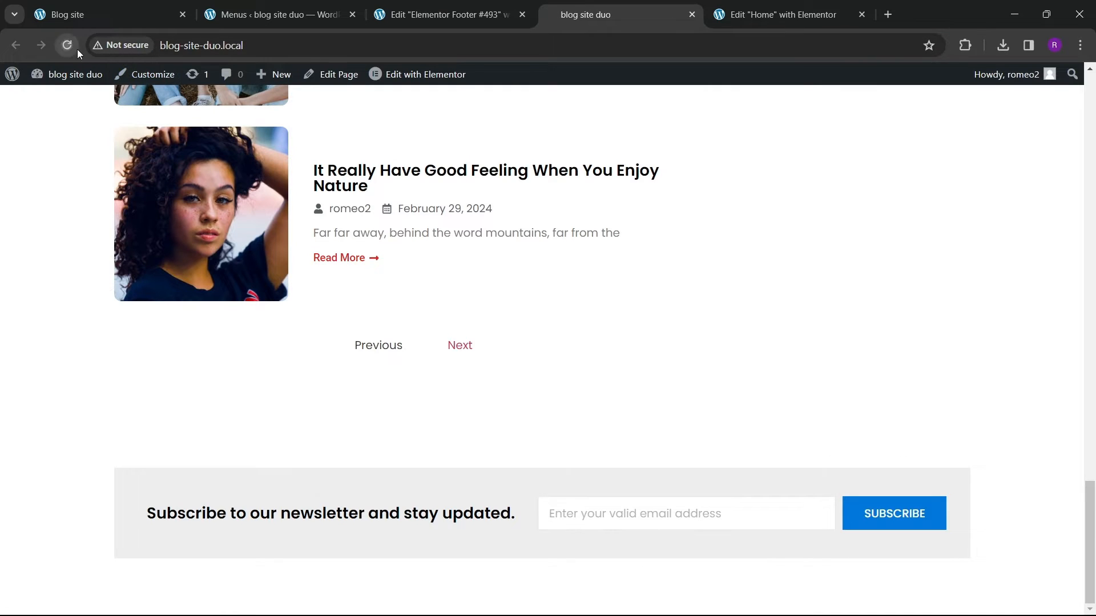
scroll(377, 377, "up", 10)
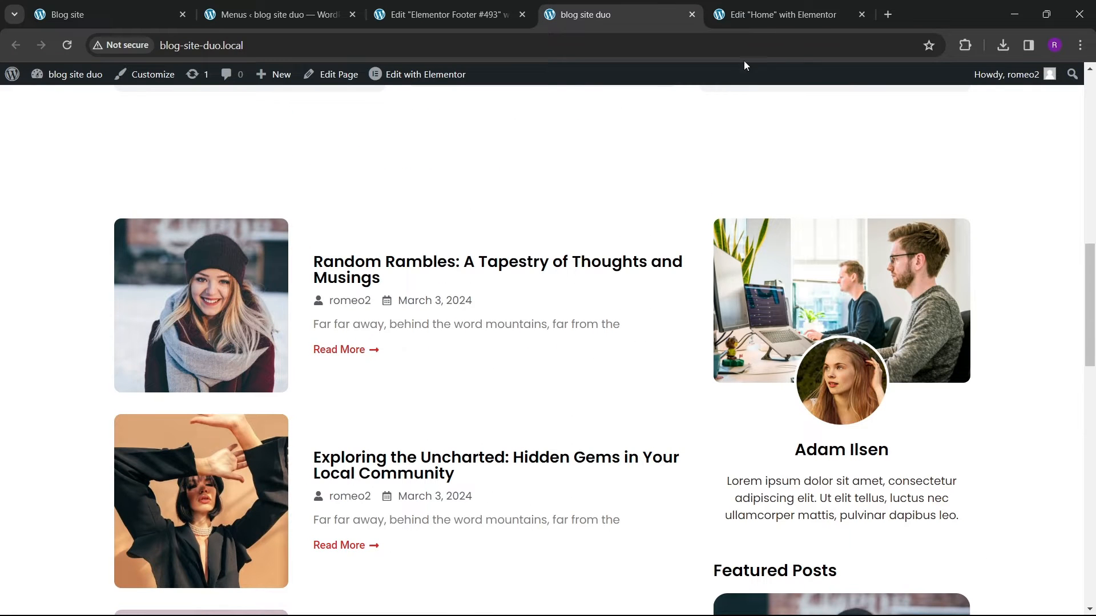
Step: Change the Home page's Page Layout in its page settings and update the page
left_click(759, 21)
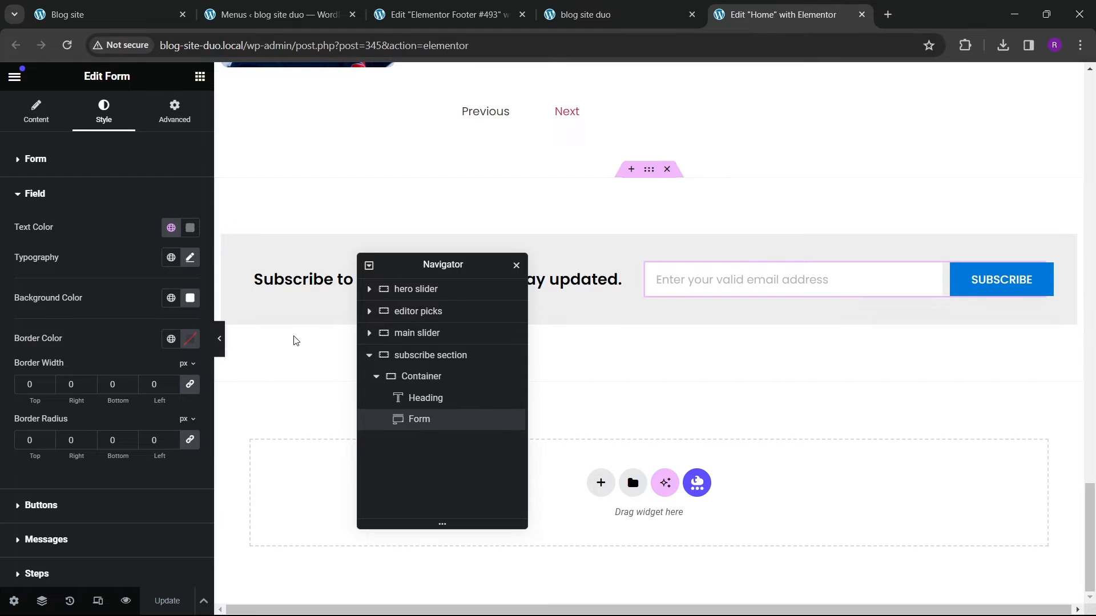
scroll(296, 341, "up", 1)
left_click(14, 600)
scroll(120, 412, "down", 3)
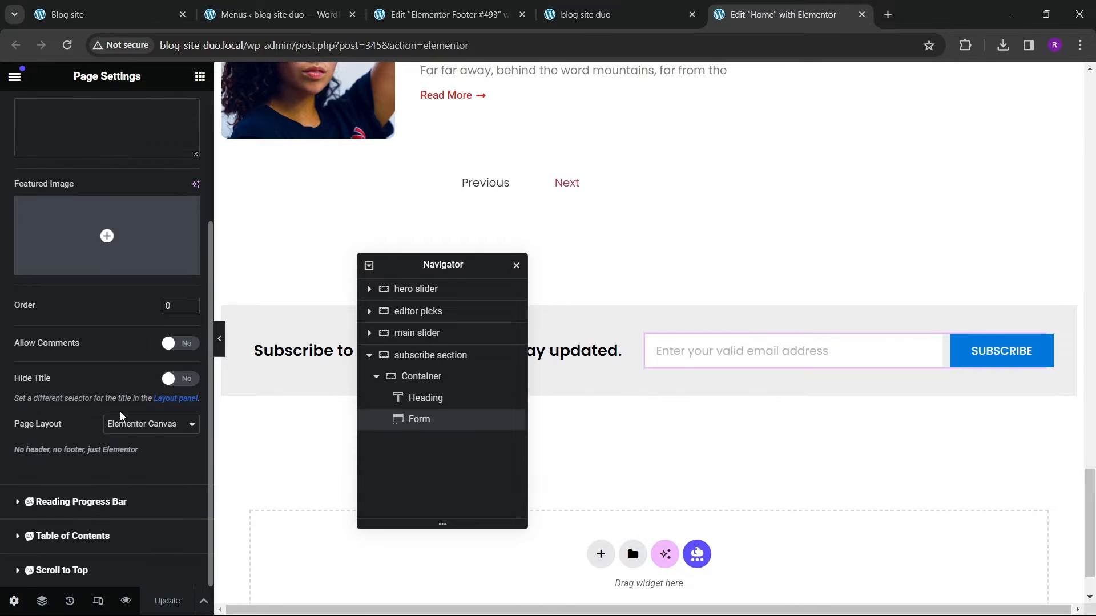
left_click(137, 423)
left_click(132, 461)
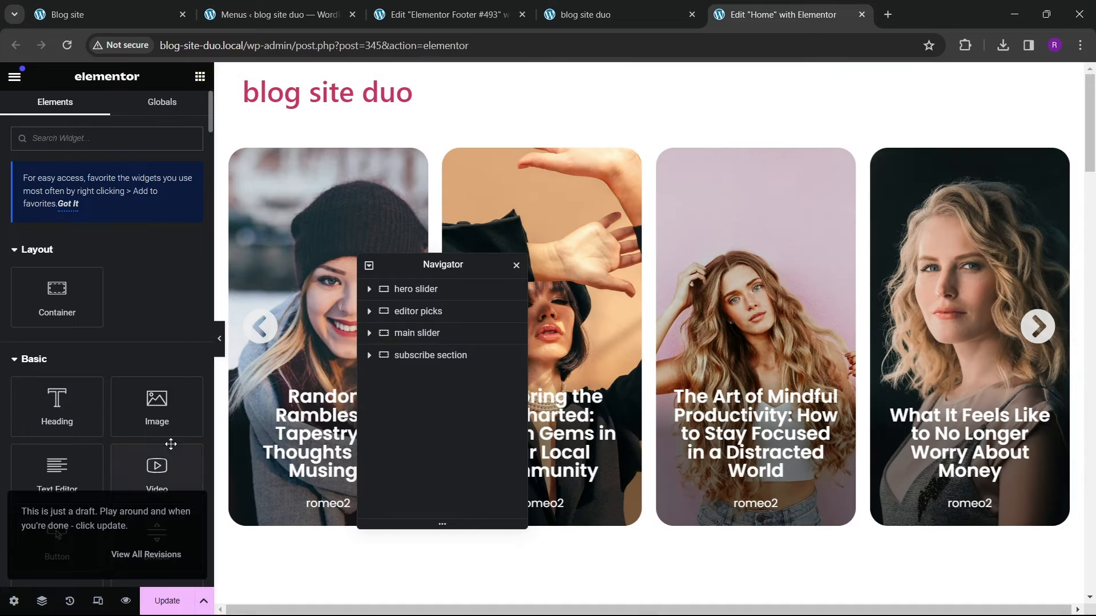
scroll(464, 391, "down", 10)
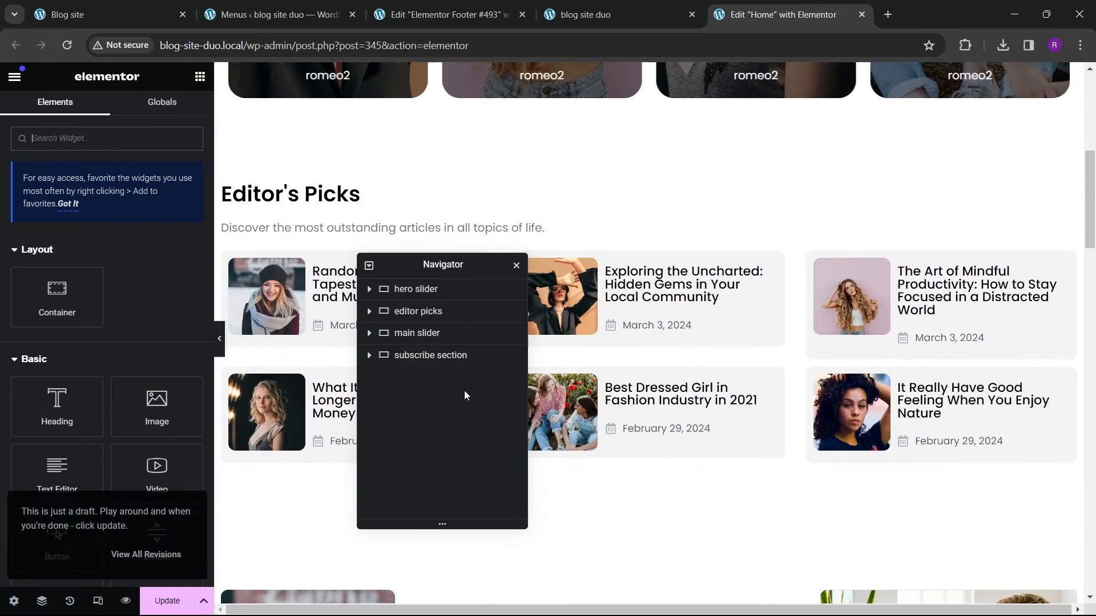
scroll(562, 422, "down", 10)
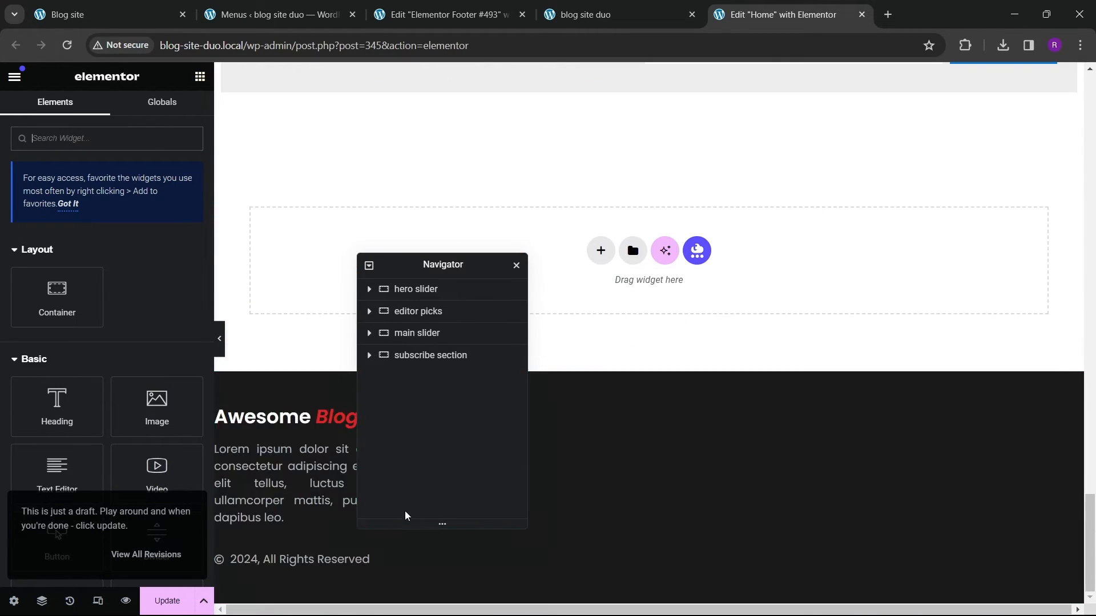
left_click(171, 601)
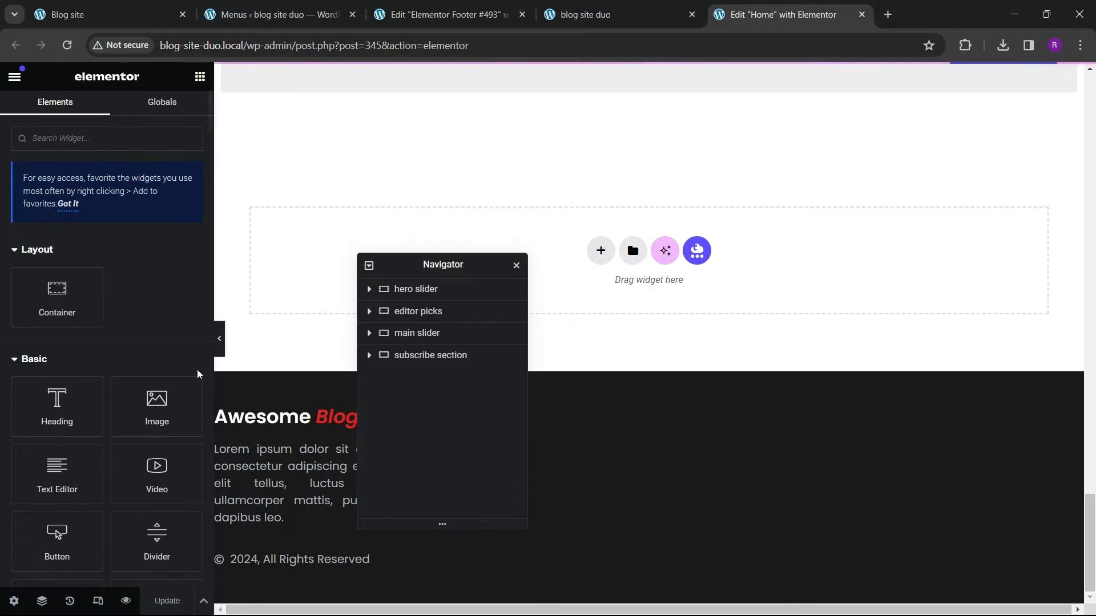
Step: Reload the live site to check the updated homepage
left_click(585, 14)
left_click(67, 45)
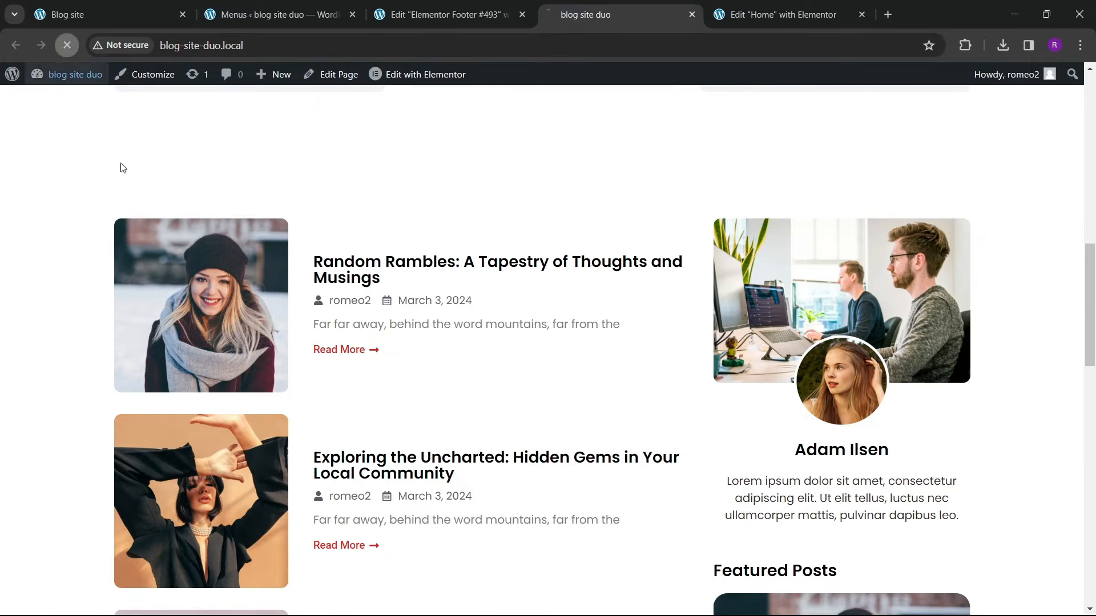
Step: Compare the live site's footer with the reference site's footer, then return to the footer template editor
scroll(416, 447, "down", 10)
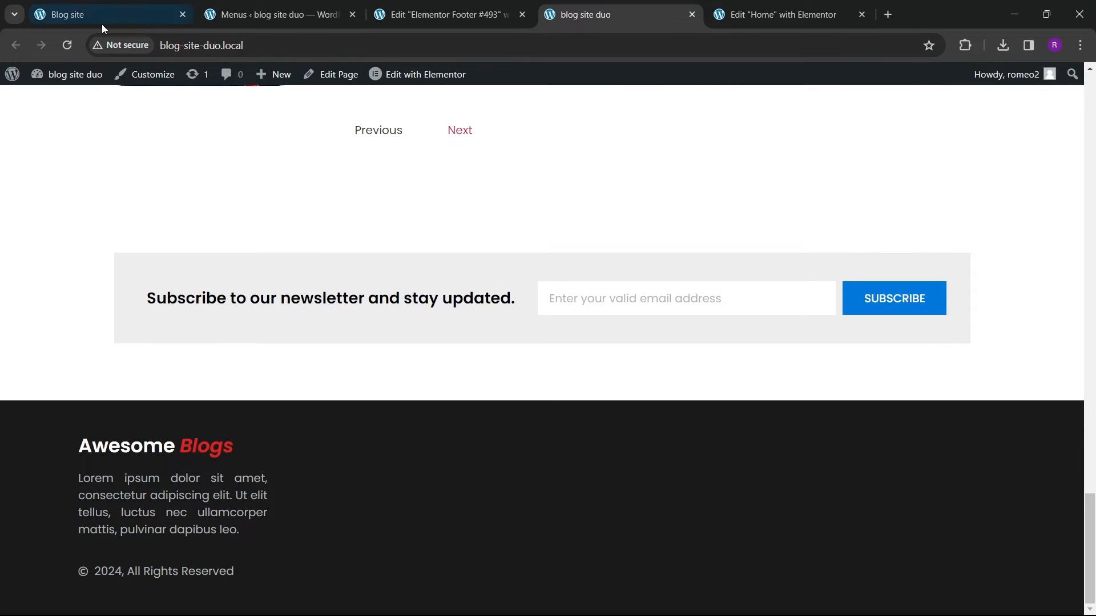
left_click(146, 14)
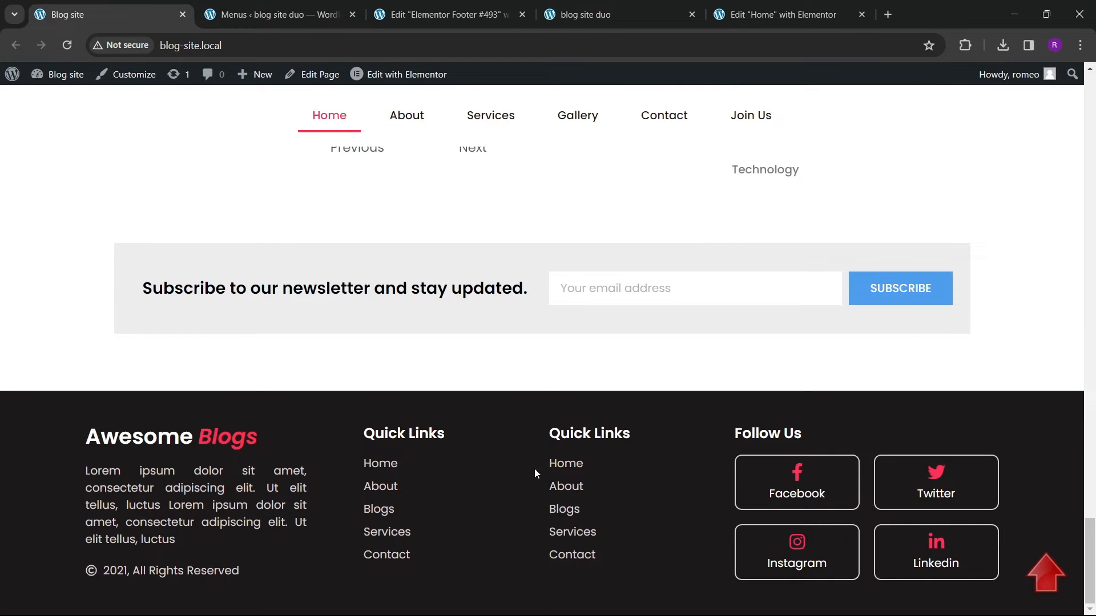
left_click(624, 8)
left_click(461, 25)
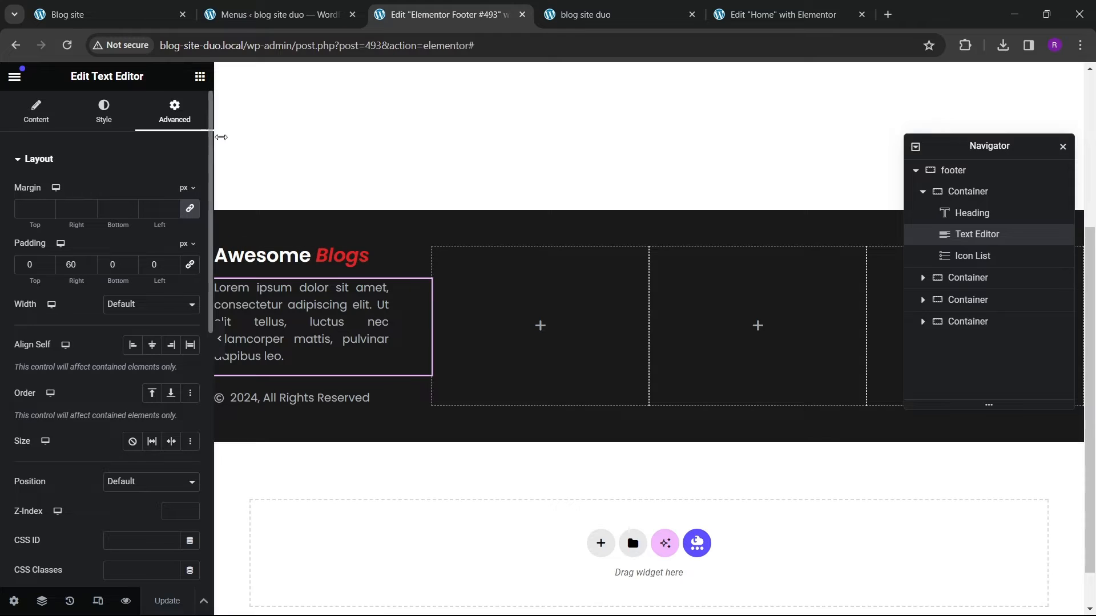
Step: Add a Heading widget to the second footer column and title it Quick Links
left_click(201, 78)
scroll(97, 338, "down", 3)
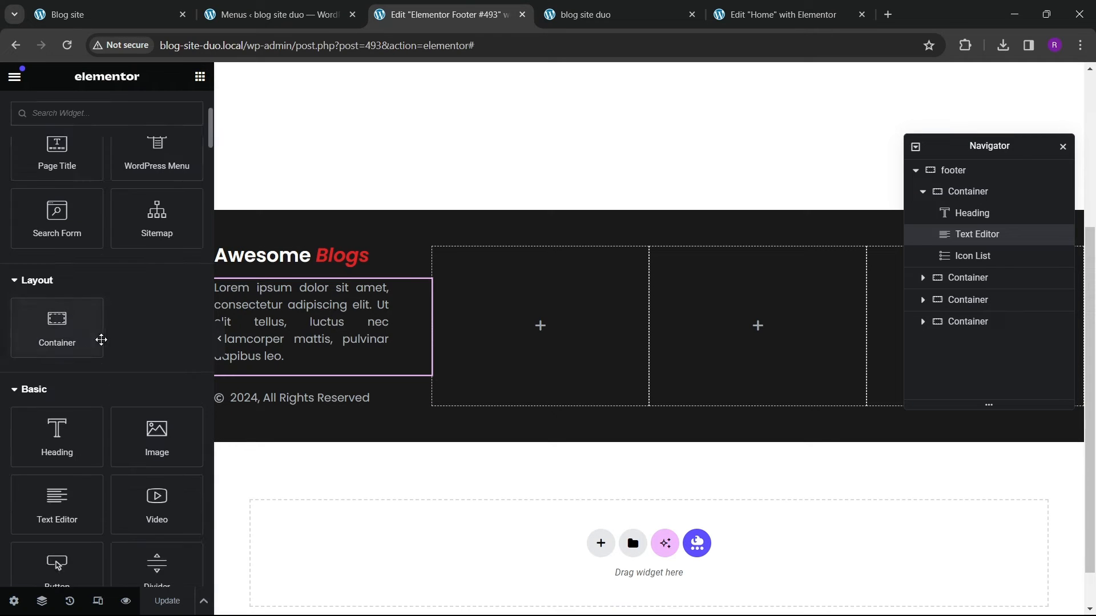
left_click_drag(54, 437, 552, 384)
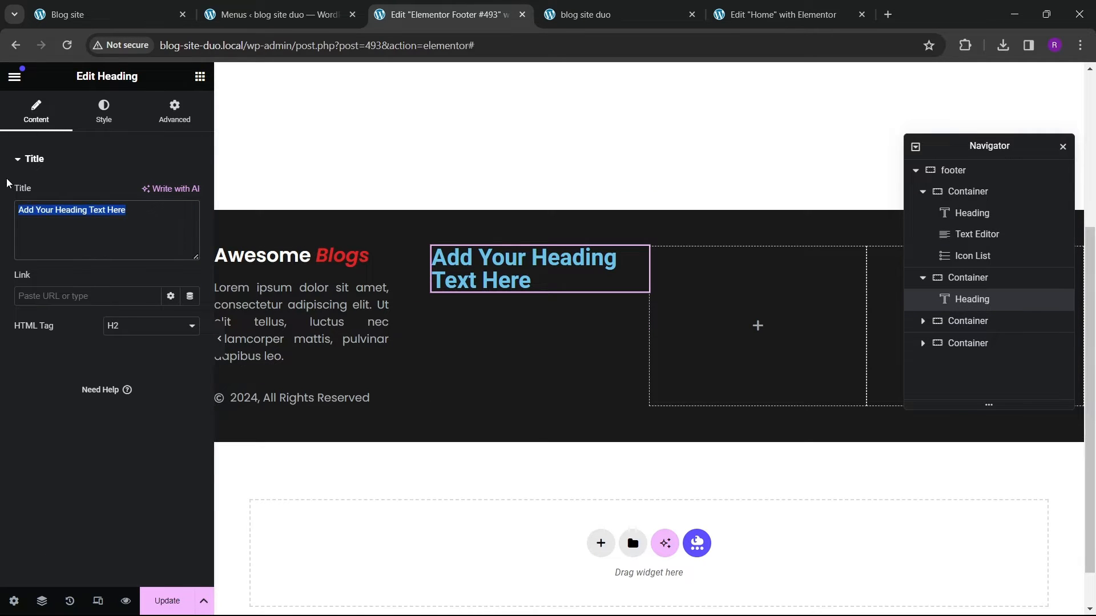
type("Quick Lin")
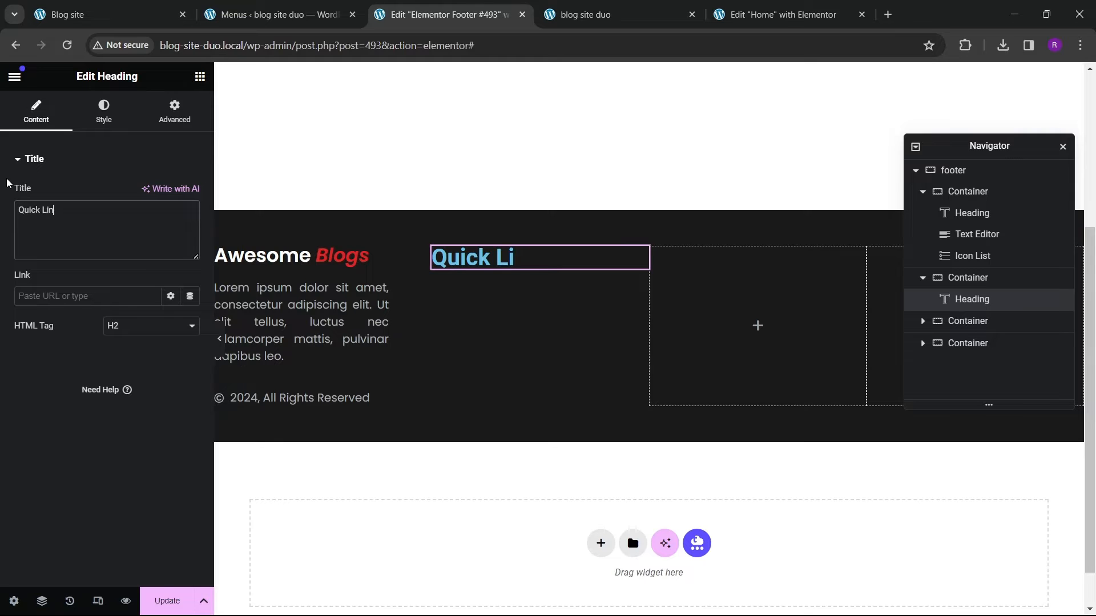
type("ks")
Step: Style the Quick Links heading with white text in the Poppins font at 18 px size
left_click(74, 16)
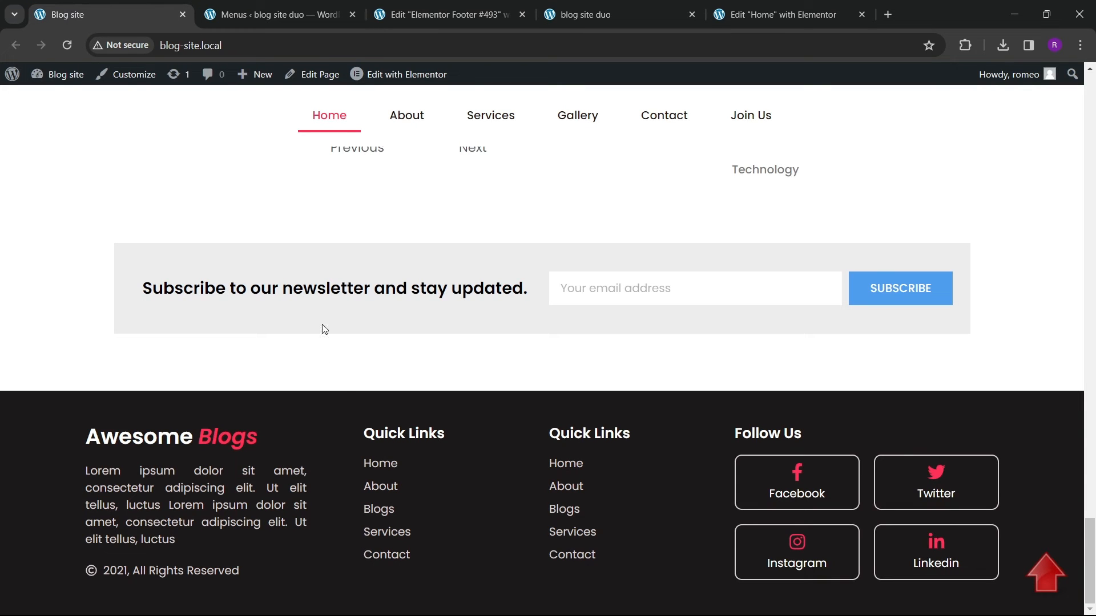
left_click(445, 15)
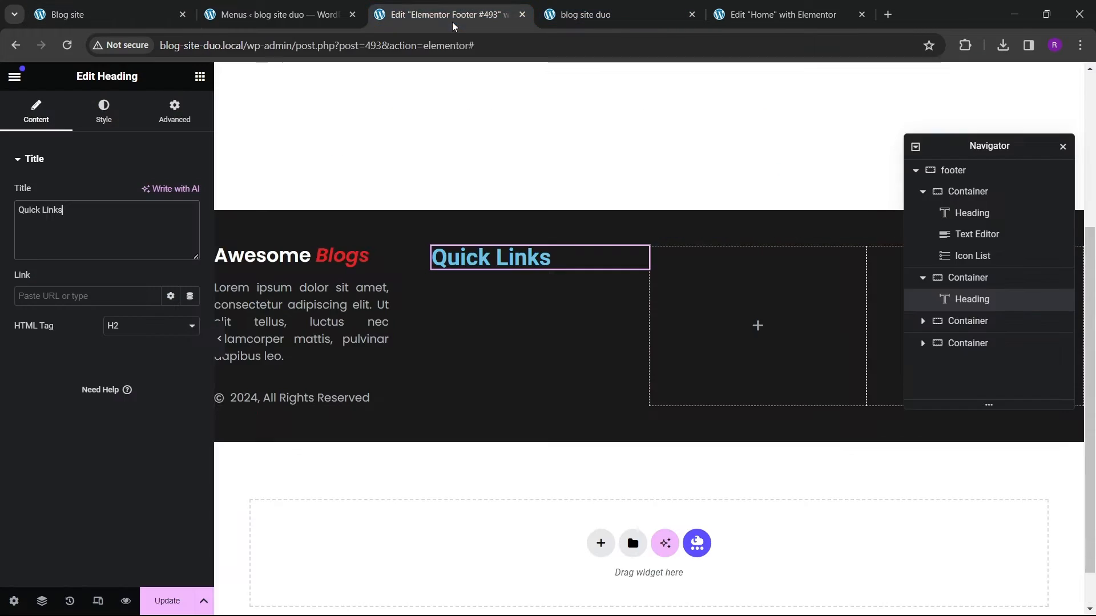
left_click(103, 112)
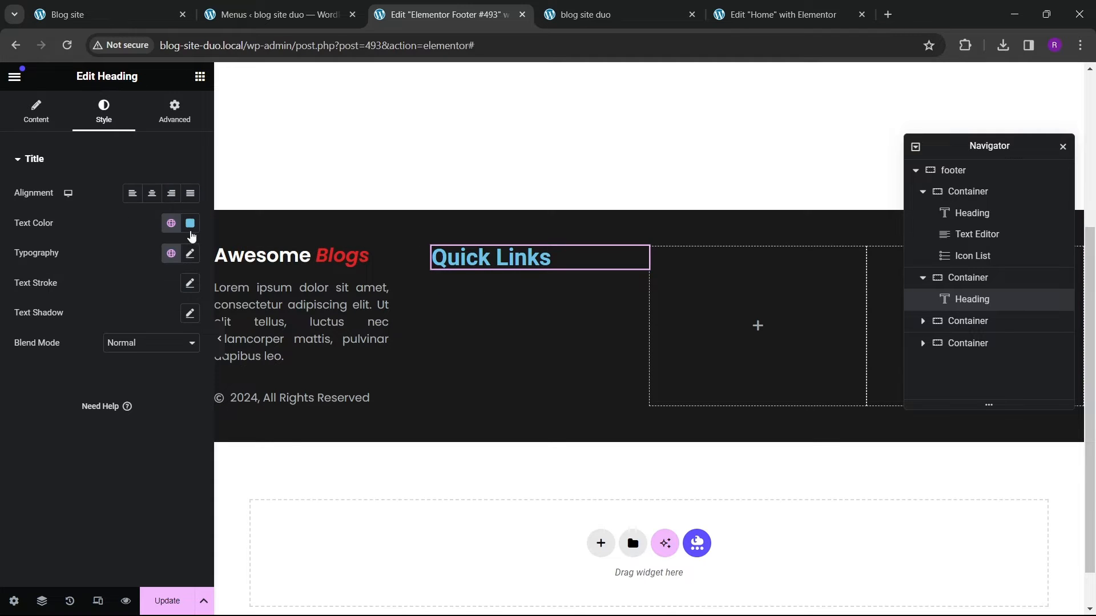
left_click(190, 223)
left_click(80, 382)
left_click(190, 253)
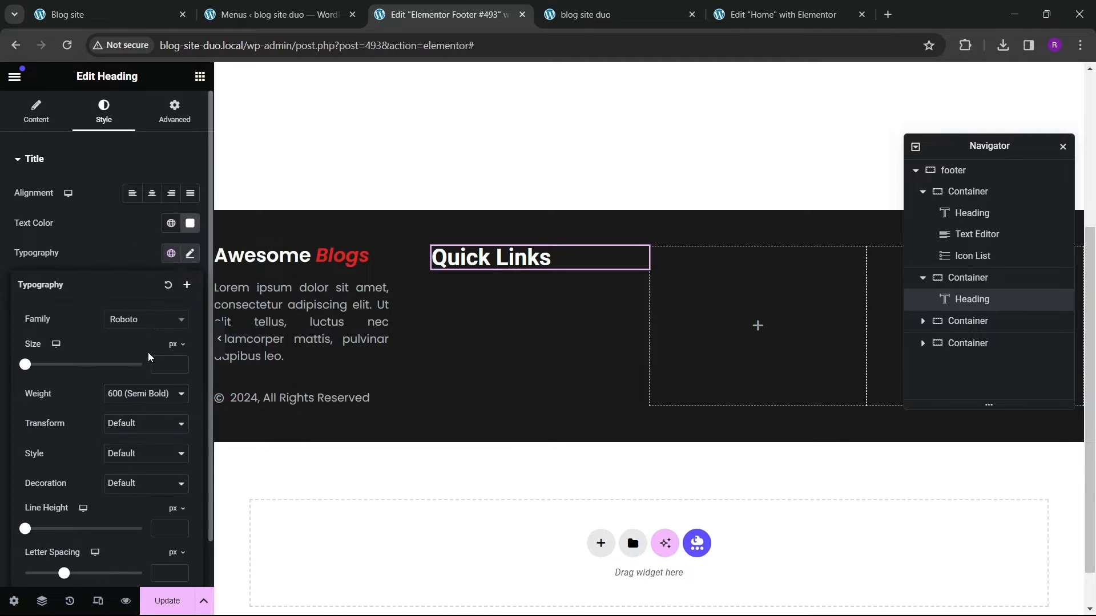
left_click(146, 319)
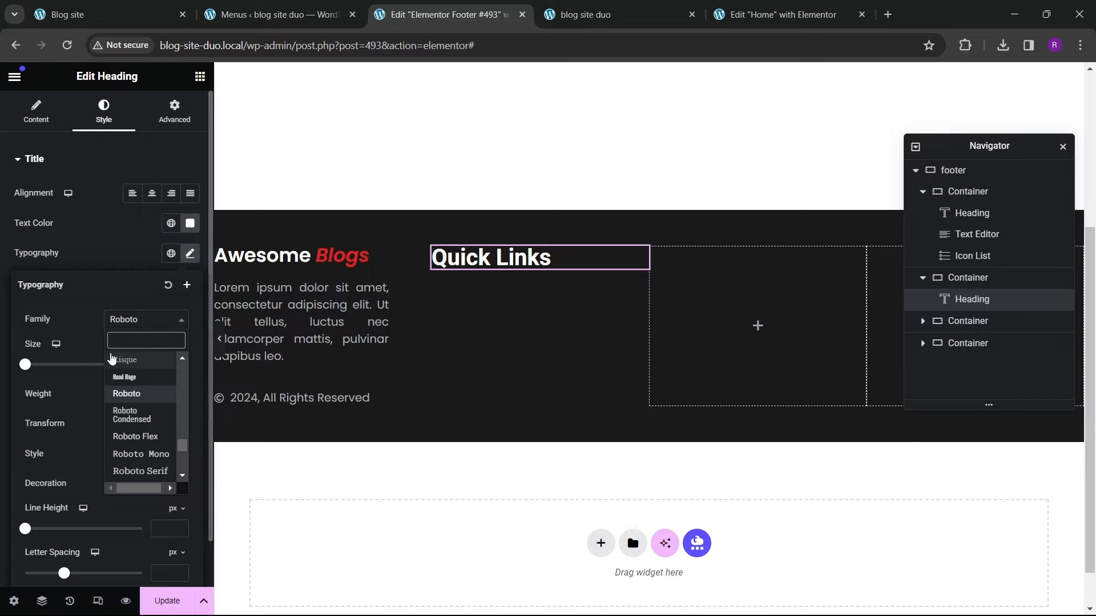
type("poppins")
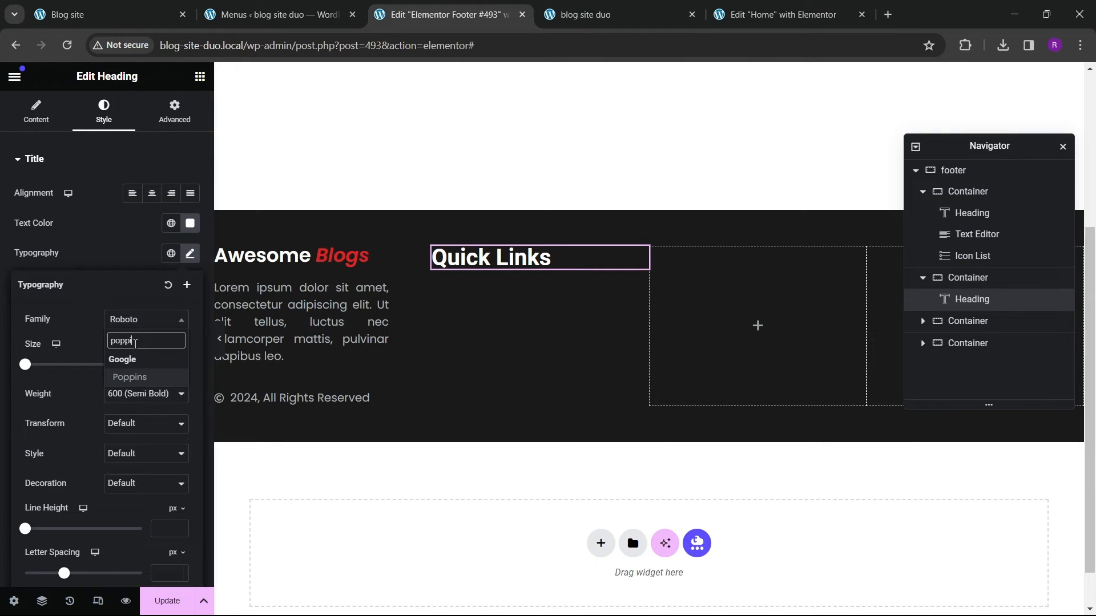
key("Return")
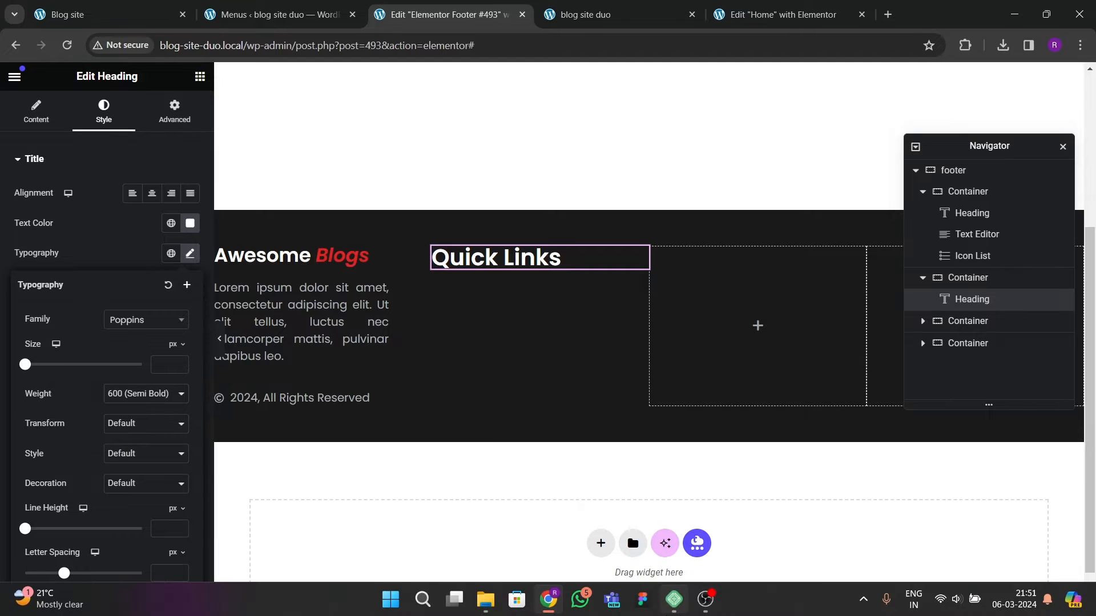
left_click(178, 363)
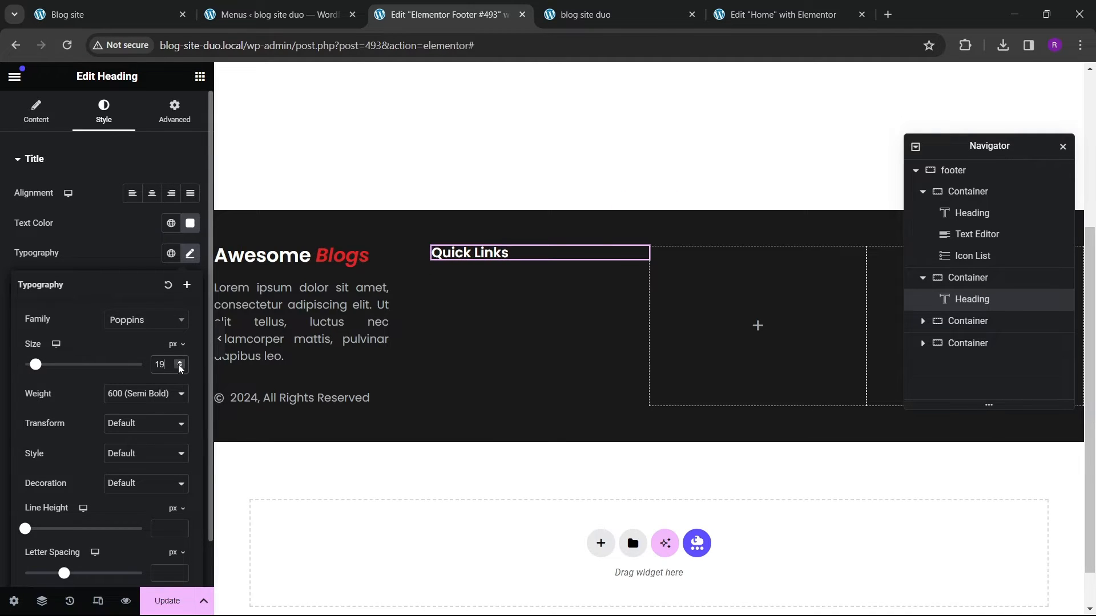
left_click(179, 368)
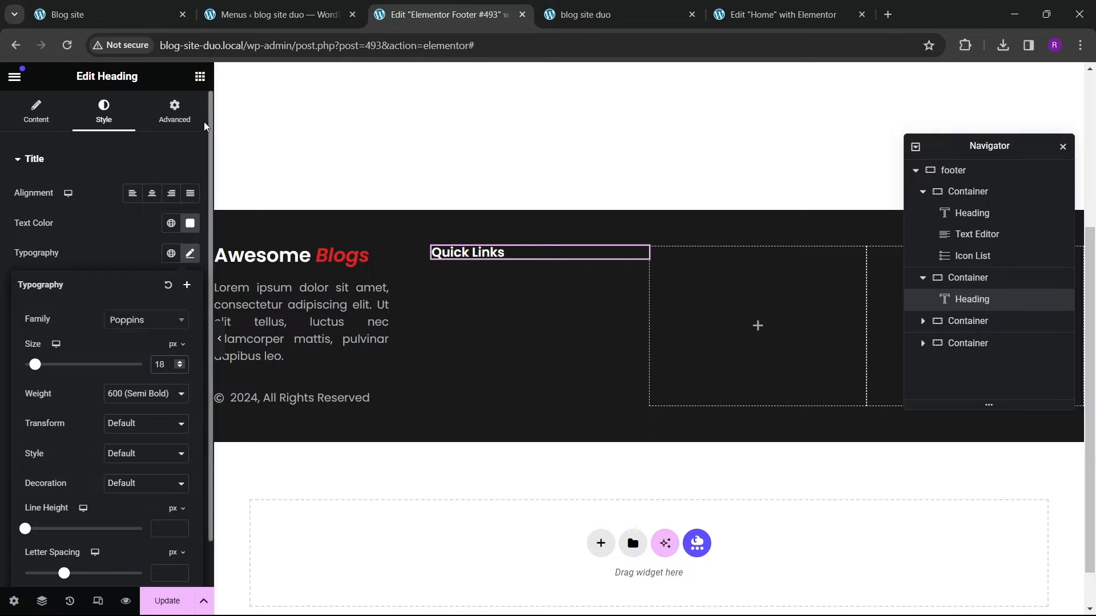
left_click(211, 74)
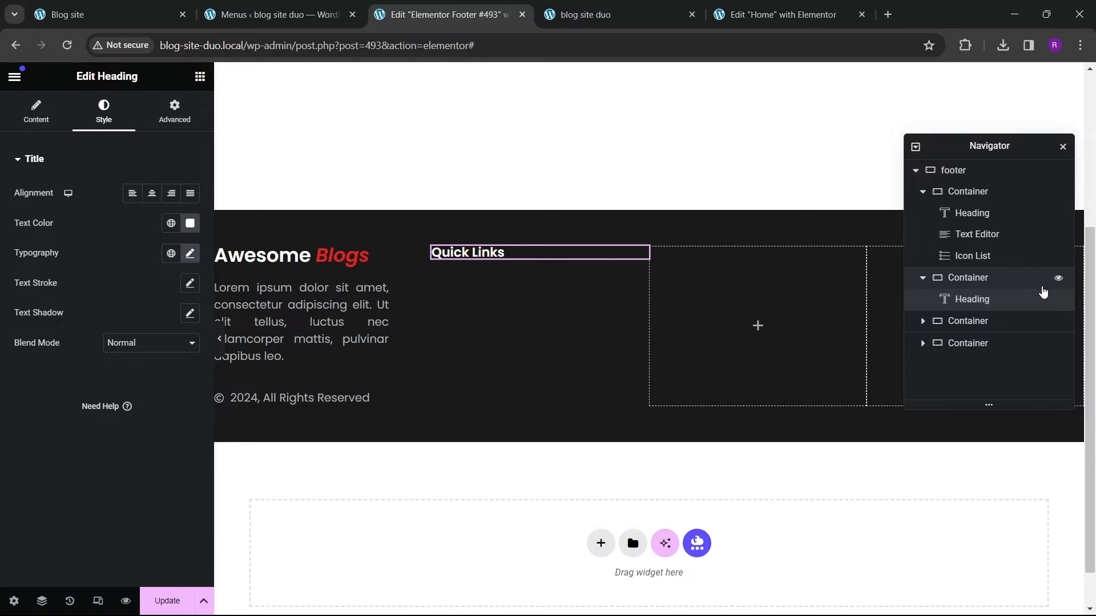
Step: Align the footer container's items to the top
left_click(649, 201)
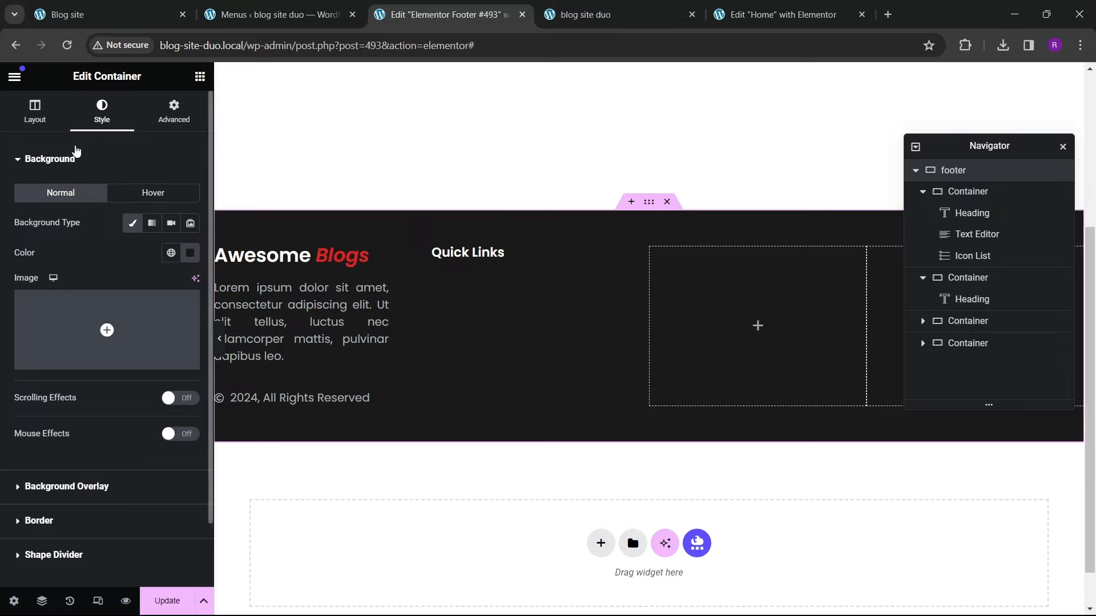
left_click(35, 111)
scroll(89, 382, "down", 3)
left_click(61, 306)
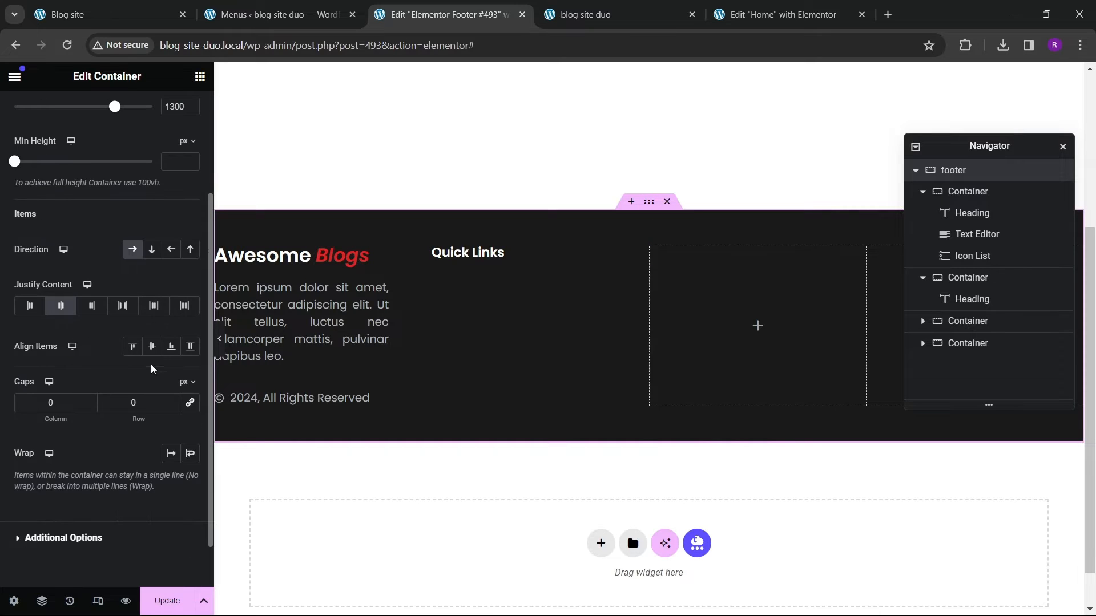
left_click(151, 346)
left_click(133, 347)
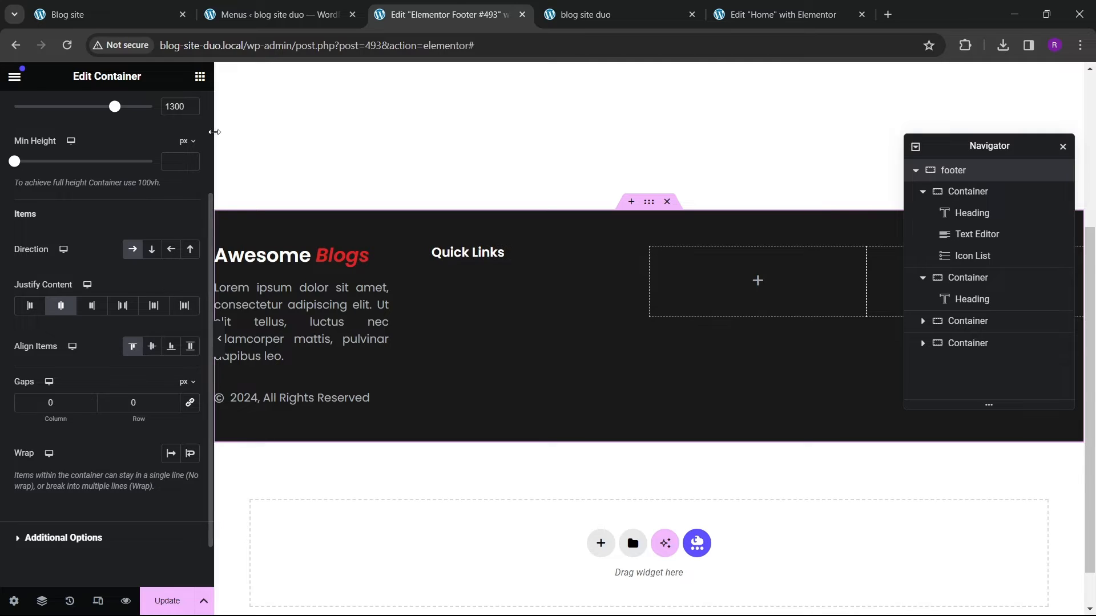
Step: Add an Icon List widget below the Quick Links heading in the second column
left_click(199, 78)
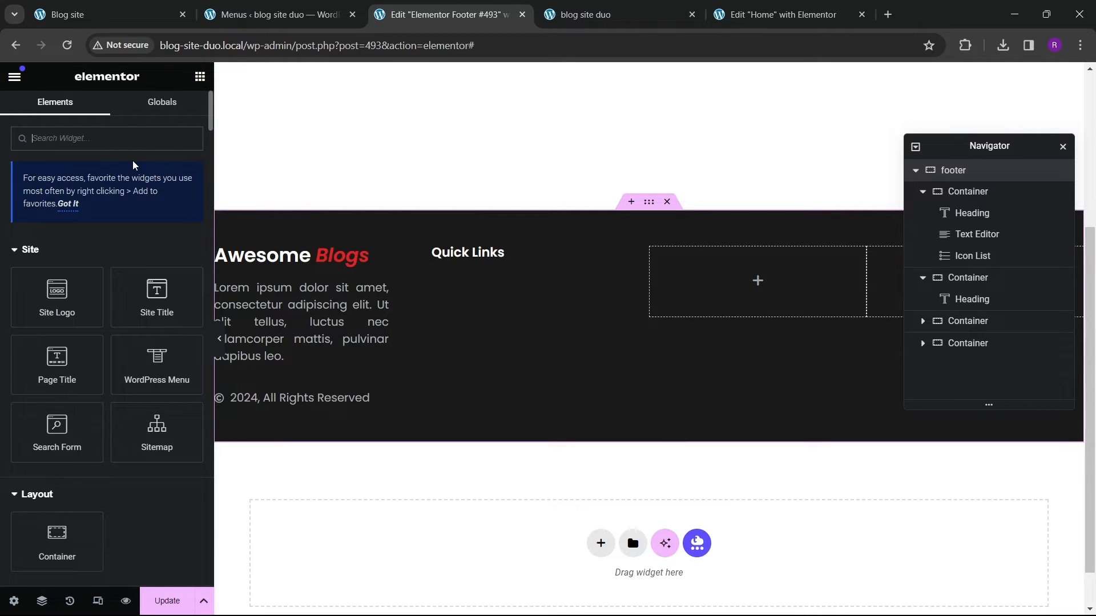
type("lkist")
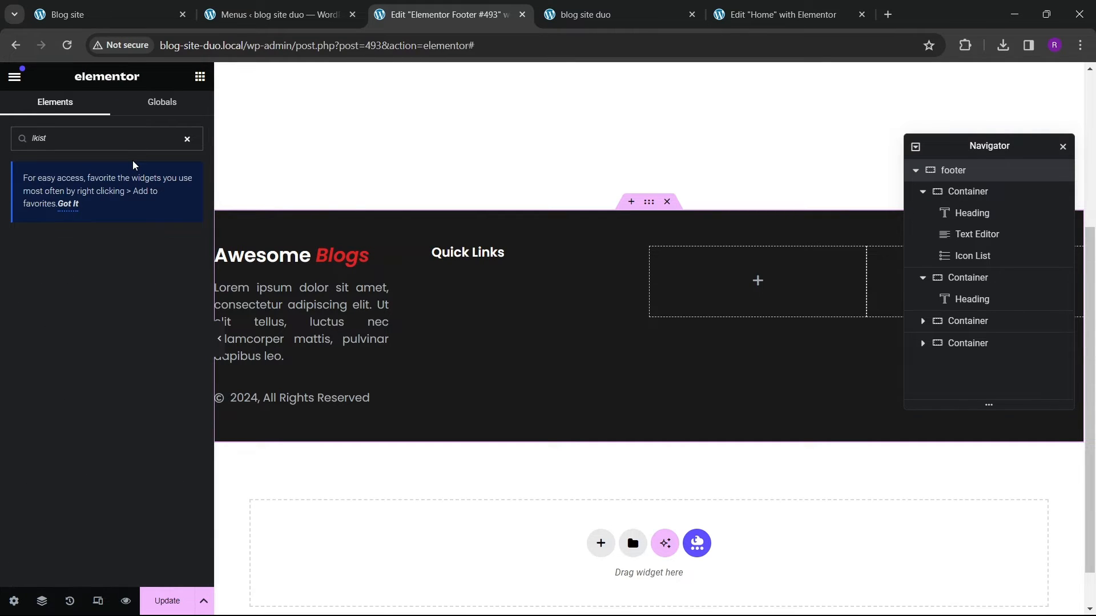
key("BackSpace")
key("BackSpace")
key("BackSpace")
type("ist")
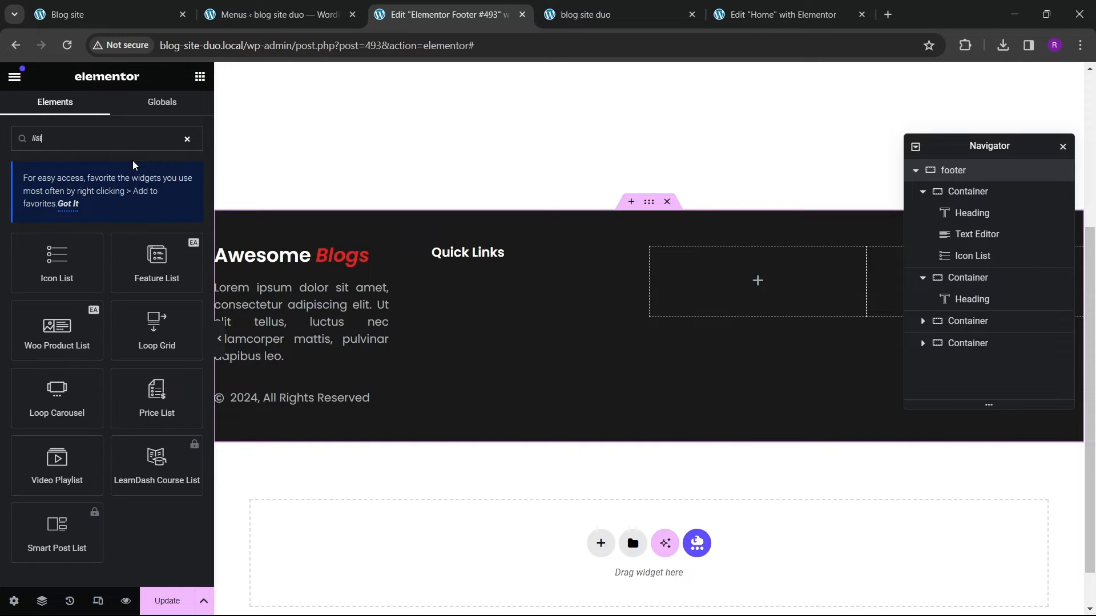
left_click_drag(57, 257, 467, 279)
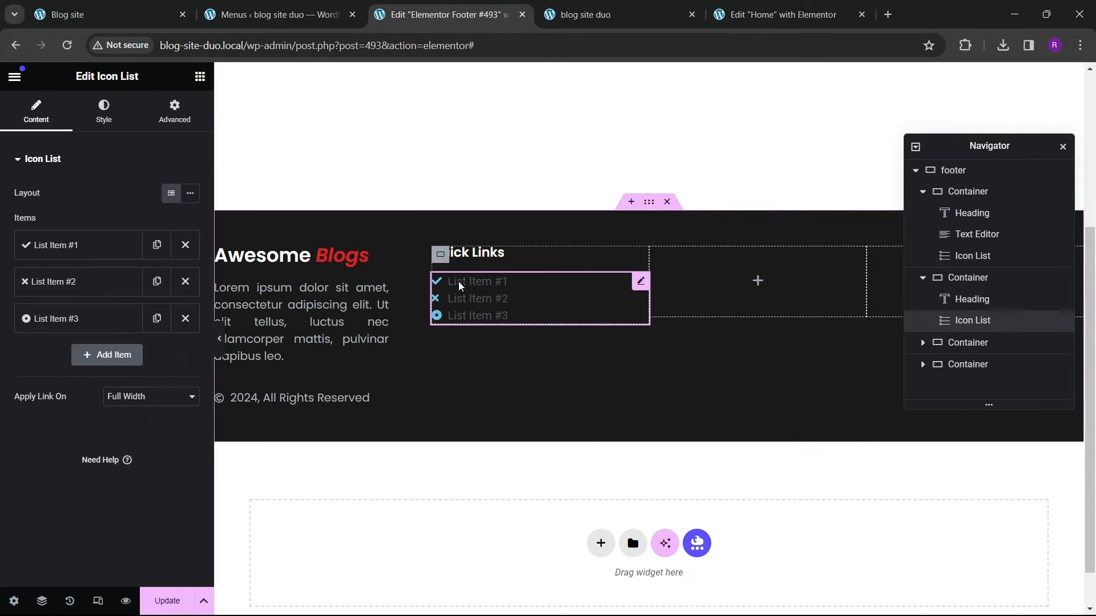
Step: Reduce the icon list to a single item without an icon and label it Home
left_click(185, 281)
left_click(185, 281)
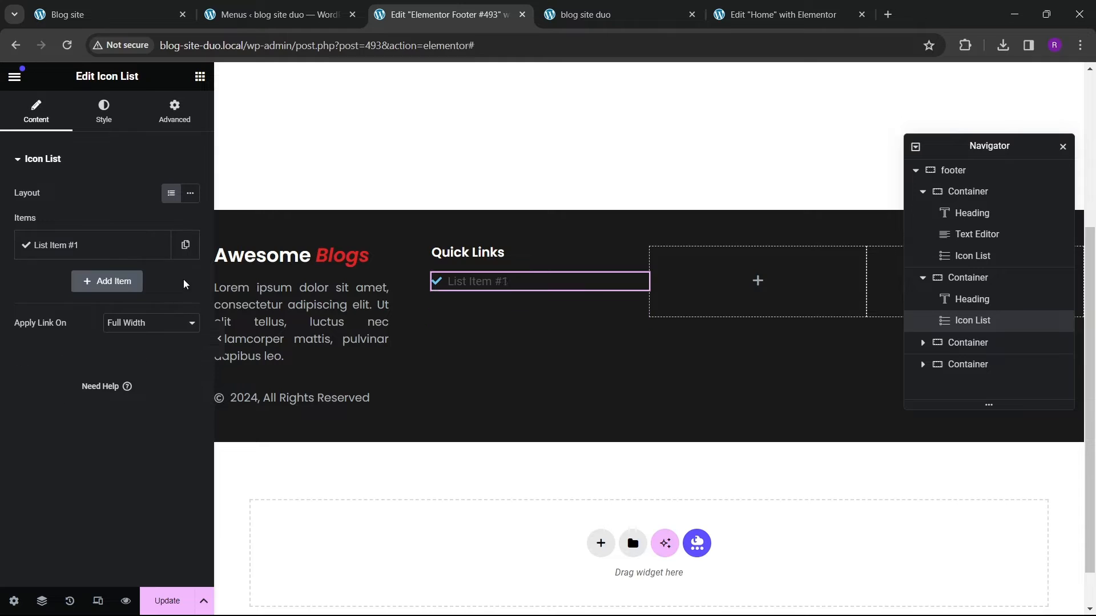
left_click(85, 245)
left_click(178, 355)
left_click_drag(98, 295, 19, 285)
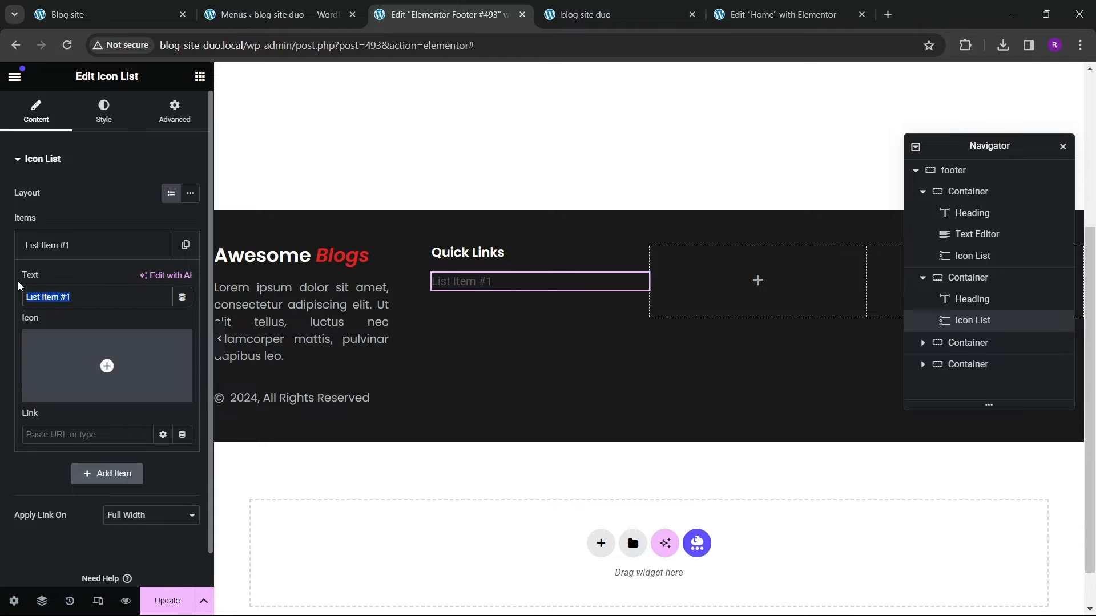
type("Hom")
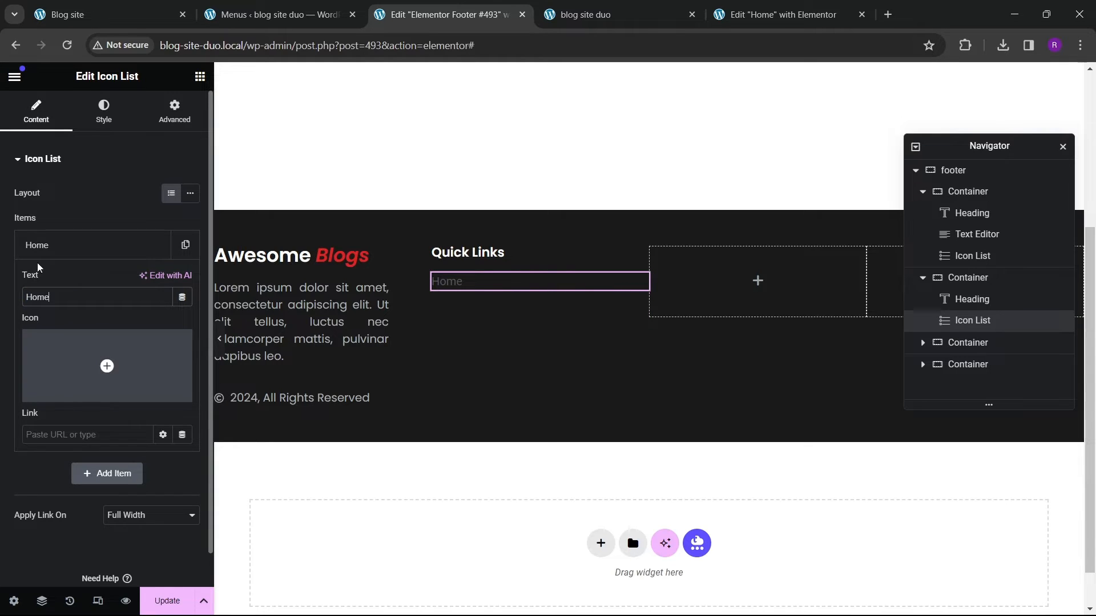
type("e")
Step: Duplicate the Home list item until the list has five items
left_click(38, 254)
left_click(157, 244)
left_click(156, 282)
left_click(157, 319)
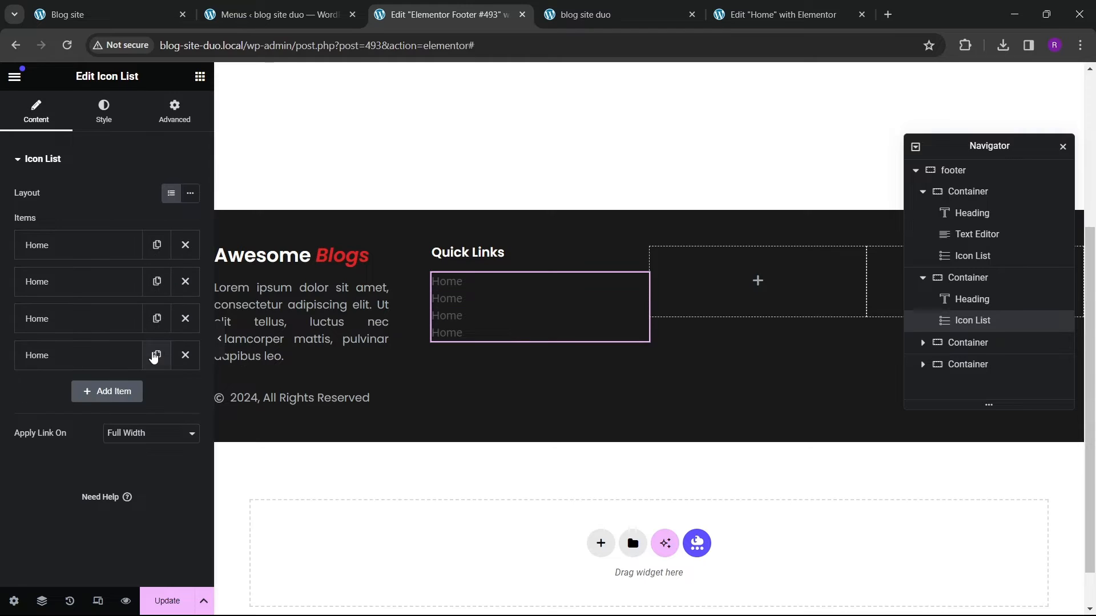
left_click(154, 357)
Step: Rename the second and third list items About and Blogs
left_click(80, 317)
left_click_drag(68, 334, 1, 323)
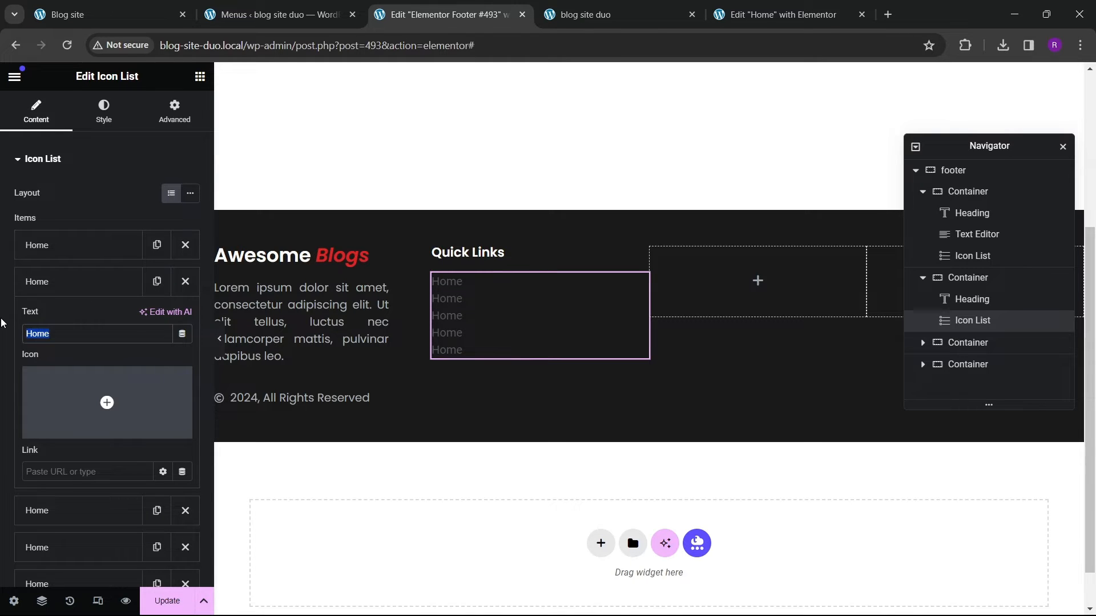
type("Abolut")
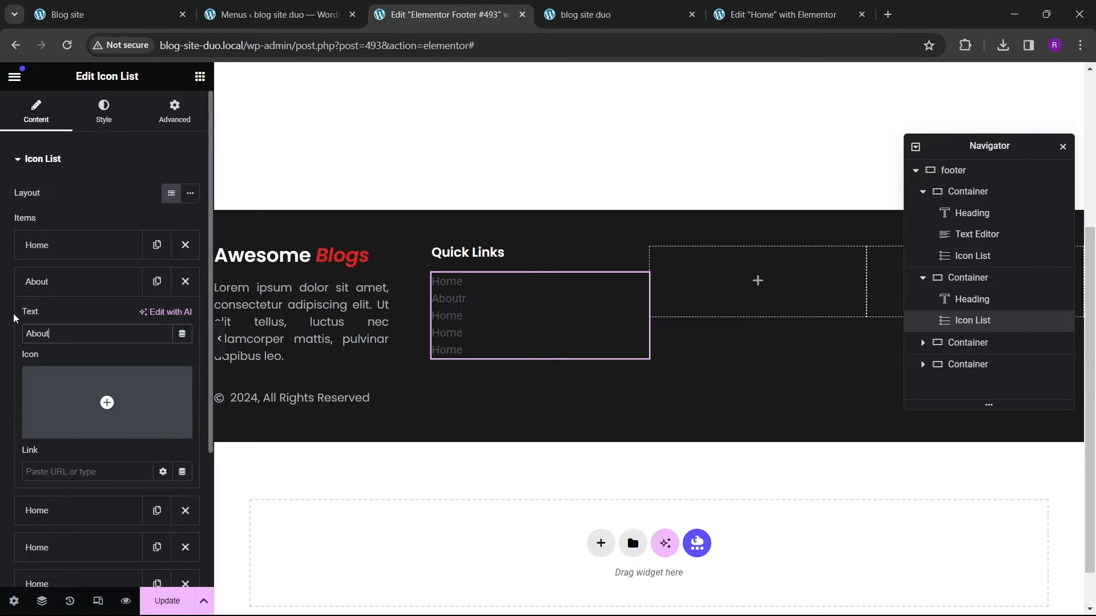
left_click(105, 282)
left_click(85, 318)
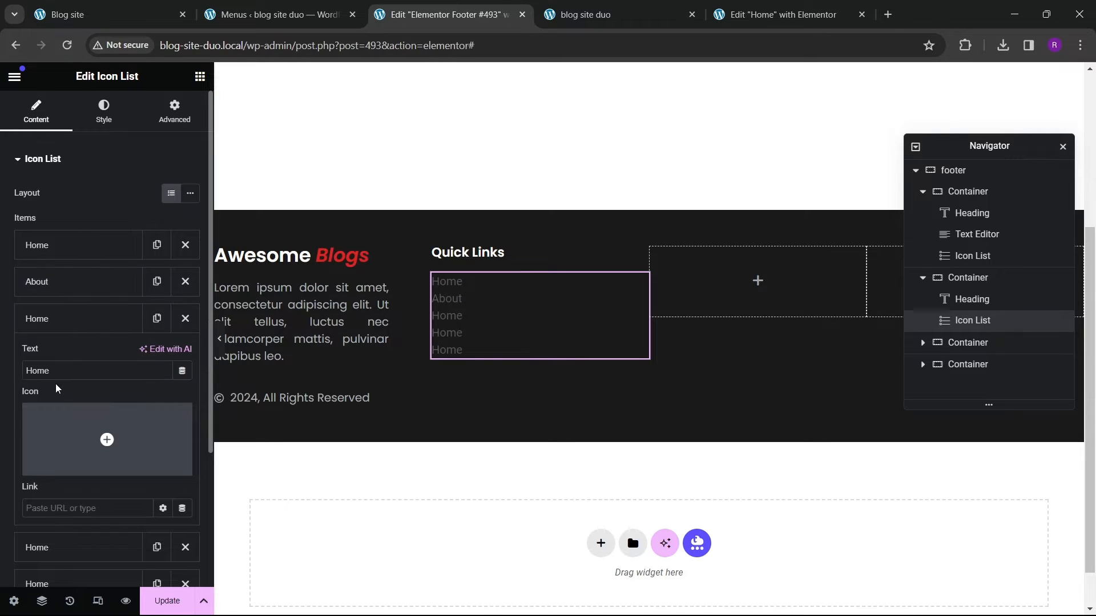
left_click_drag(57, 371, 1, 370)
type("HBlogs")
key("BackSpace")
key("BackSpace")
key("BackSpace")
key("BackSpace")
key("BackSpace")
key("BackSpace")
type("Blogs")
left_click(80, 323)
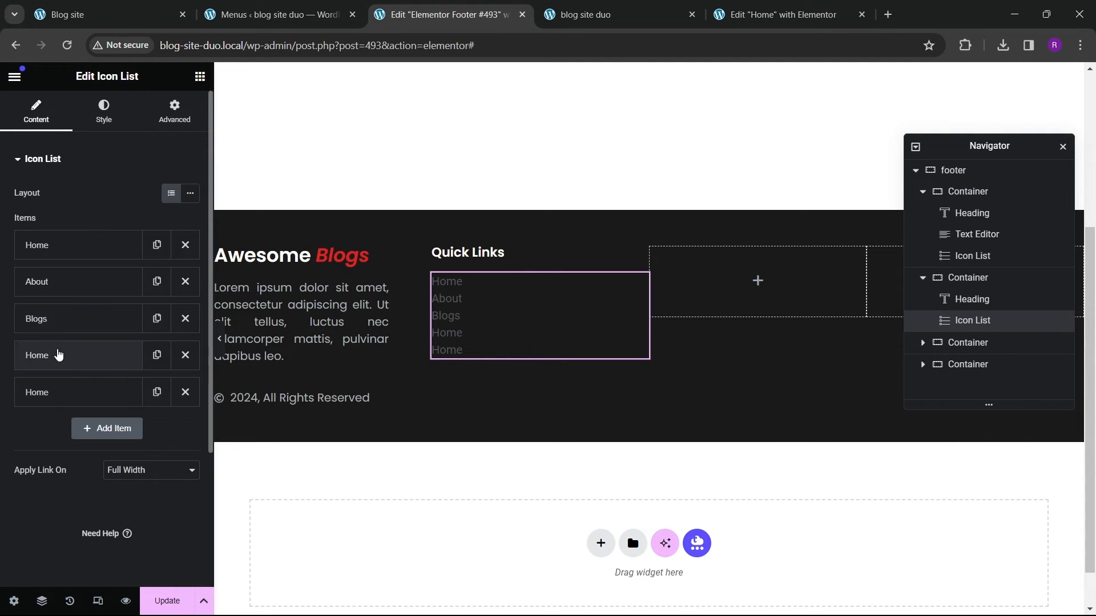
Step: Rename the fourth and fifth list items Service and Contact
left_click(59, 355)
left_click_drag(52, 392, 3, 403)
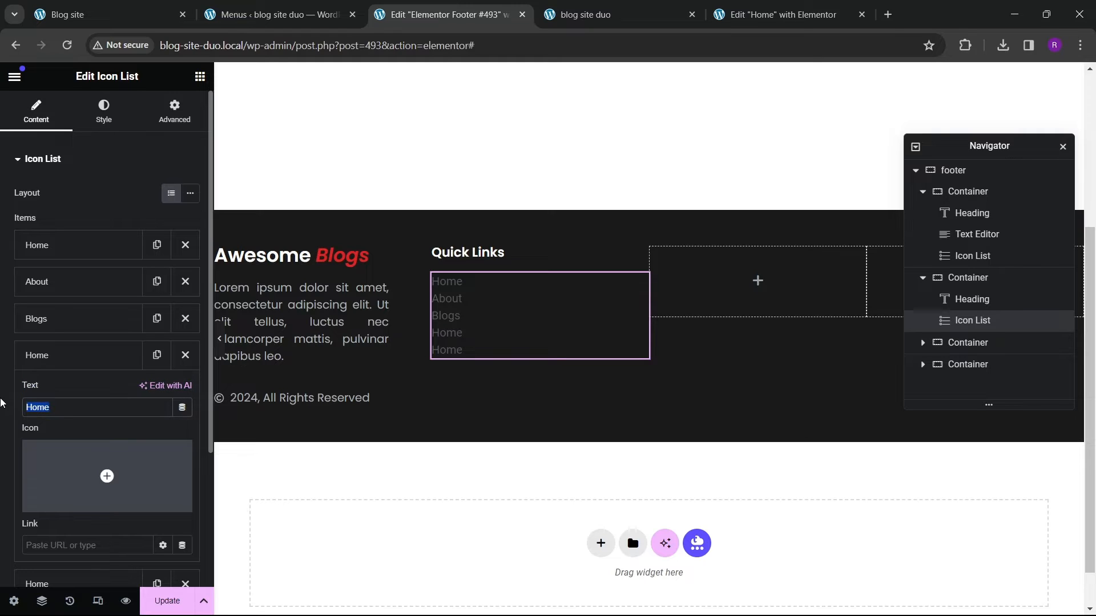
type("Service")
left_click(40, 366)
left_click(51, 392)
left_click_drag(50, 445, 10, 447)
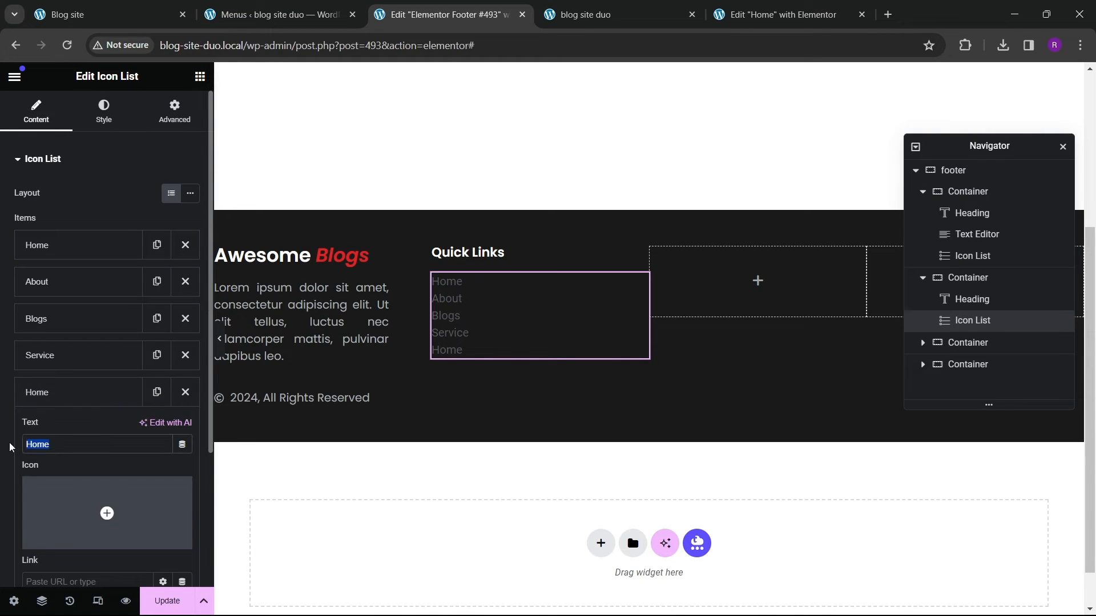
type("Contact")
left_click(68, 392)
Step: Set the Quick Links list's text color to the white global color
left_click(104, 112)
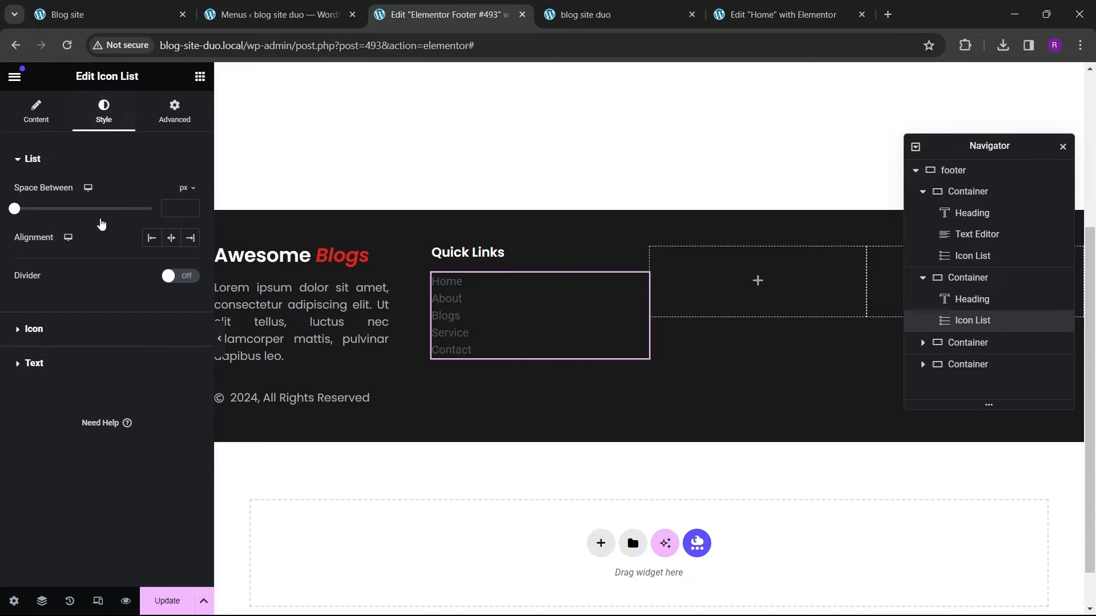
left_click(61, 370)
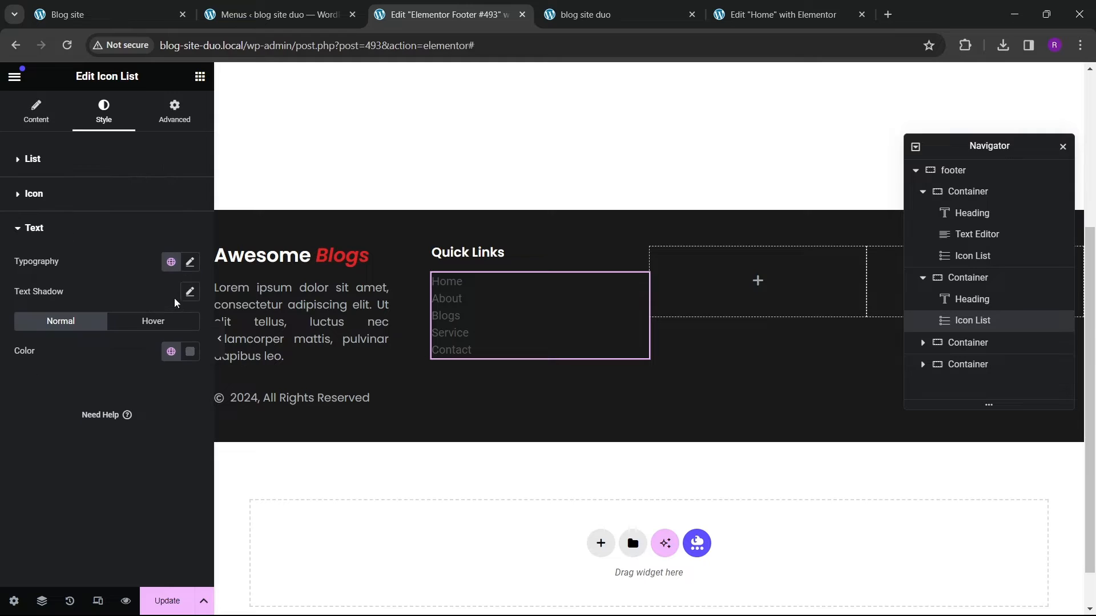
left_click(171, 351)
left_click(79, 525)
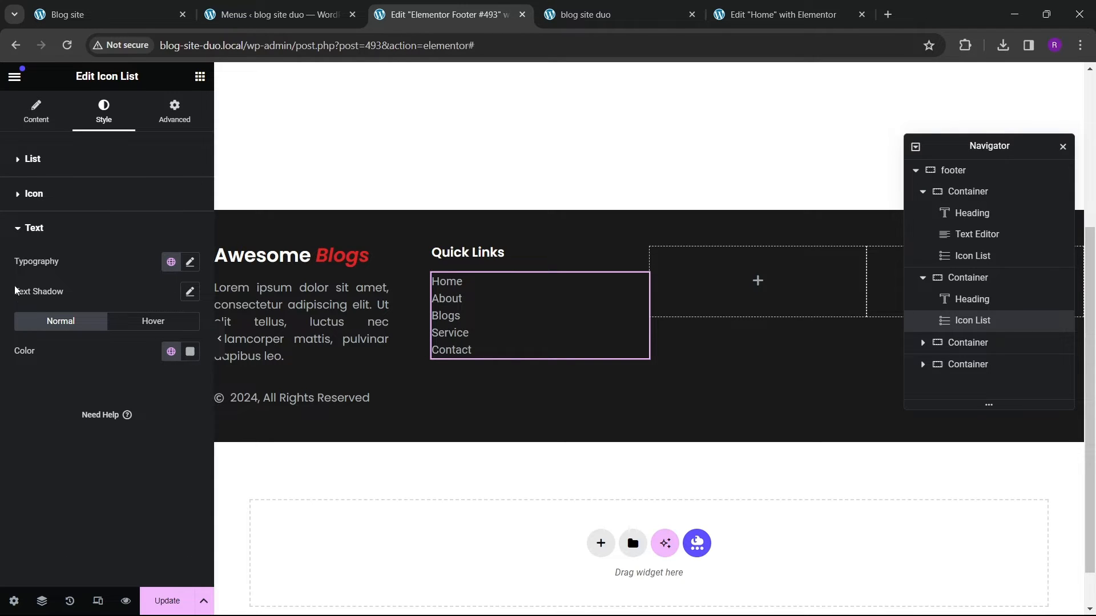
Step: Set the space between list items to 8 px and save the footer
left_click(28, 160)
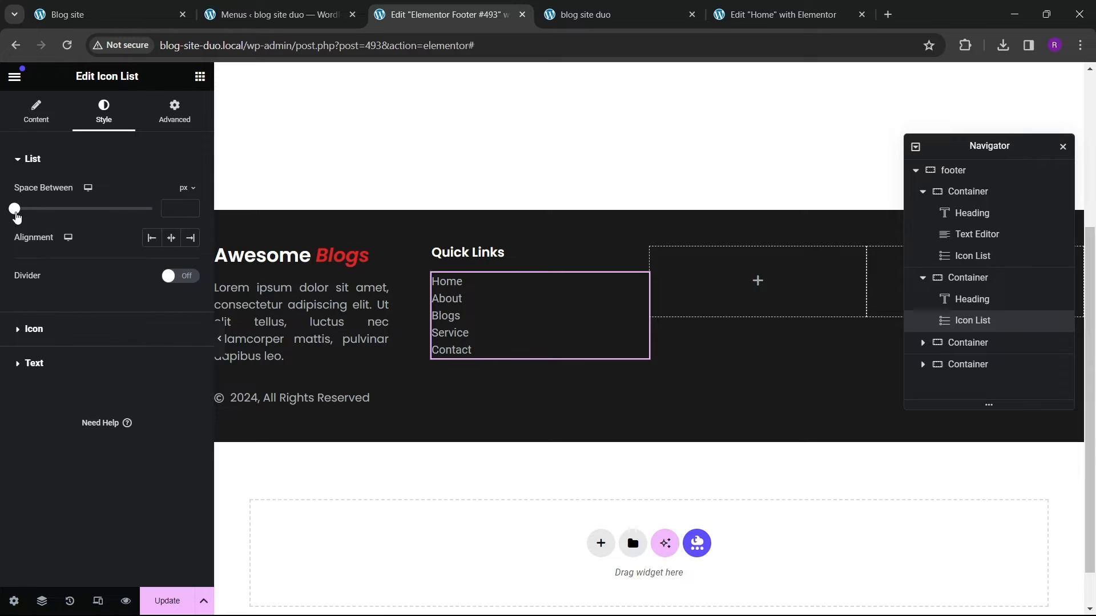
left_click_drag(15, 213, 38, 223)
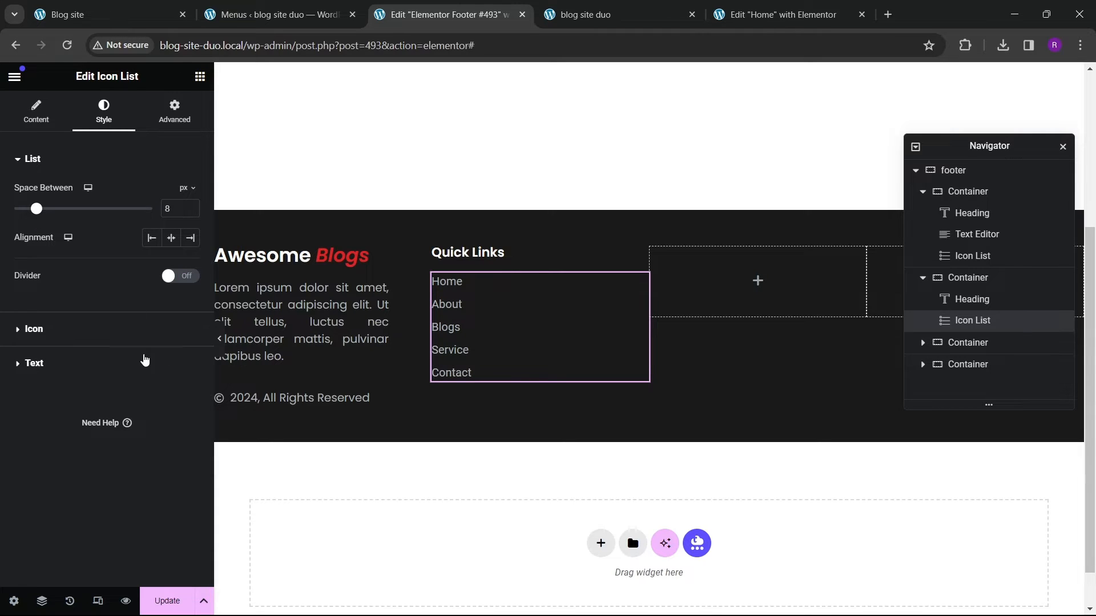
left_click(163, 597)
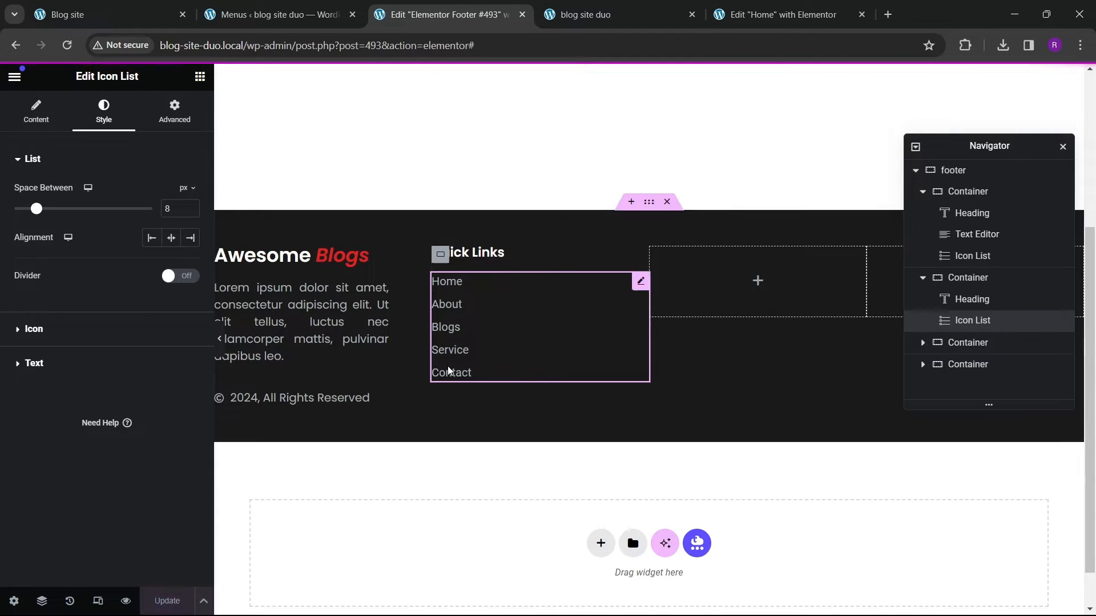
Step: Increase the Quick Links heading's font size to 20 px and save
left_click(483, 255)
left_click(190, 253)
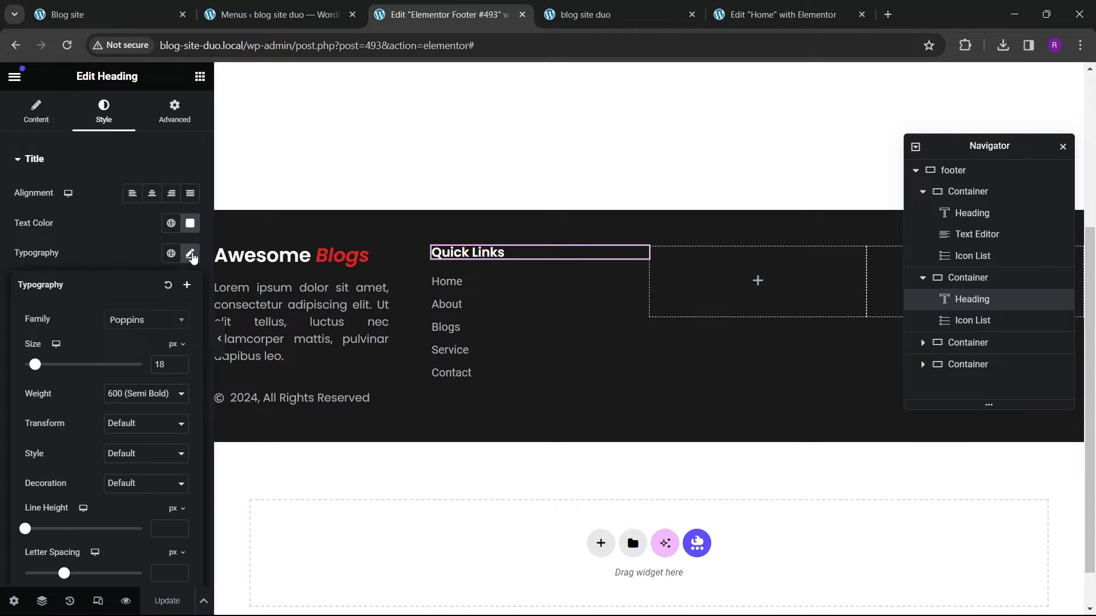
left_click(182, 363)
left_click(182, 364)
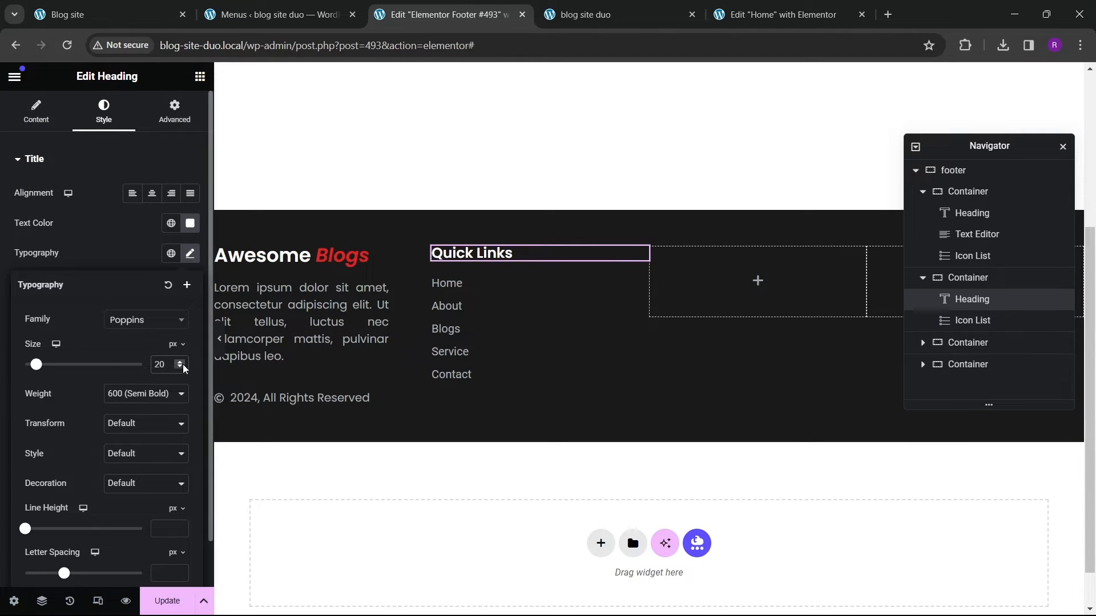
left_click(148, 598)
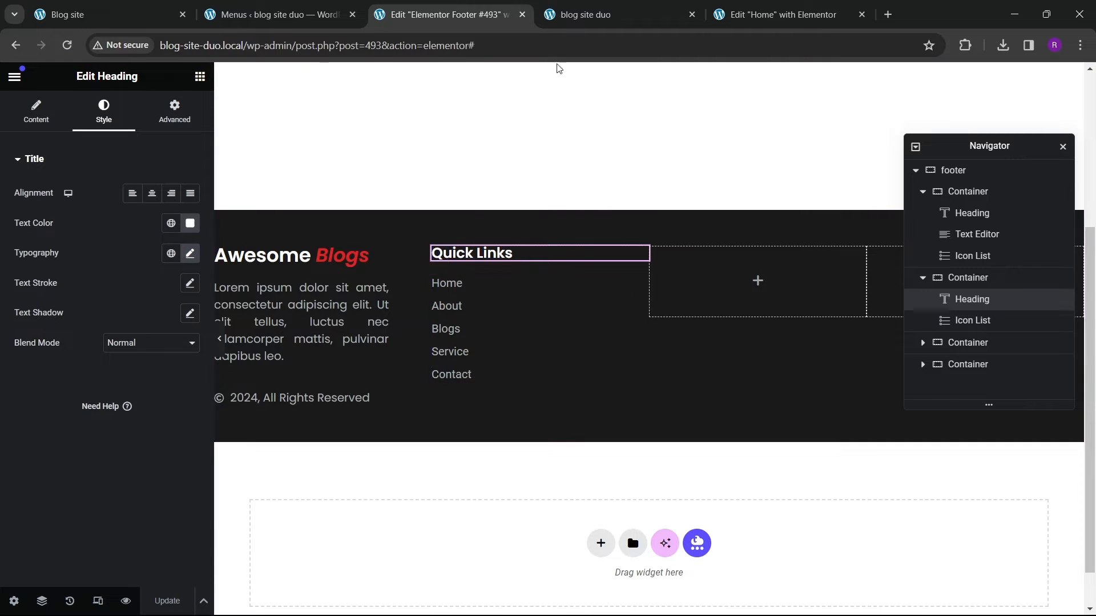
Step: Compare the live site's footer with the reference blog site's footer
left_click(562, 14)
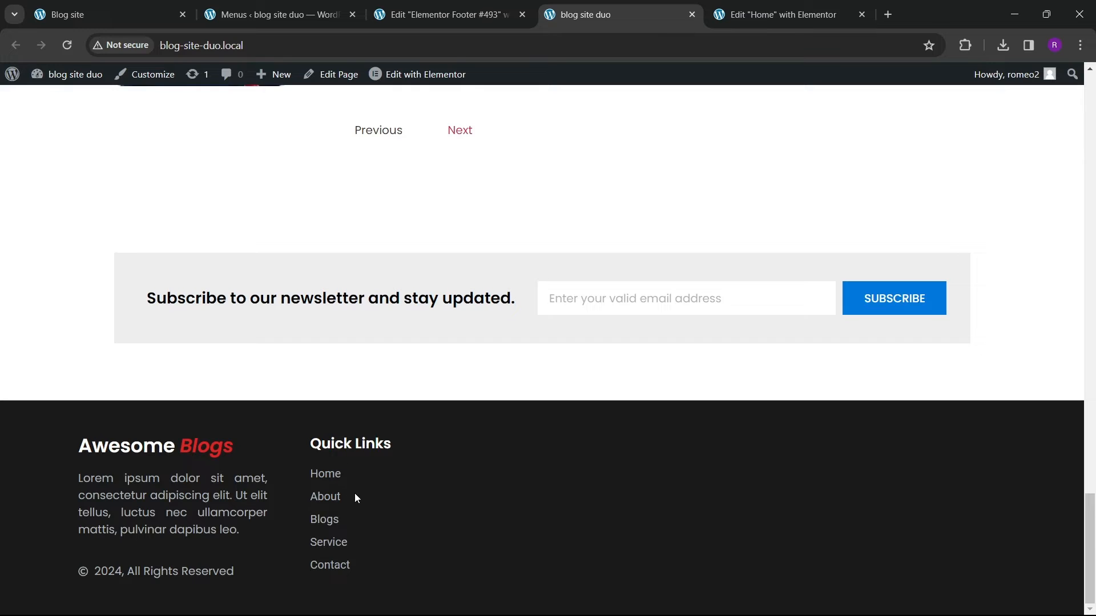
left_click(114, 15)
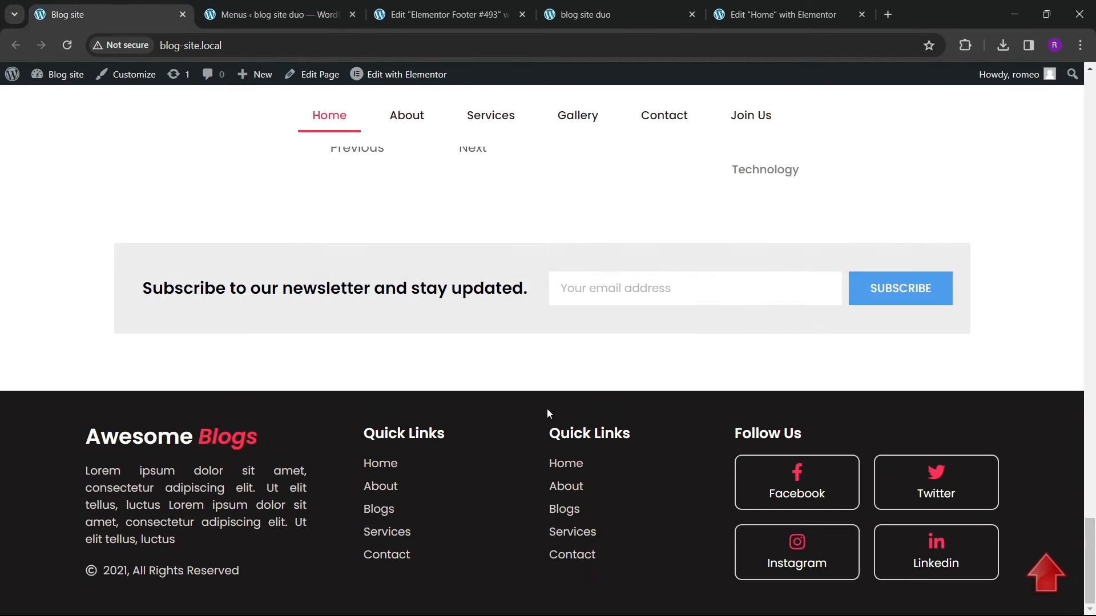
left_click(446, 15)
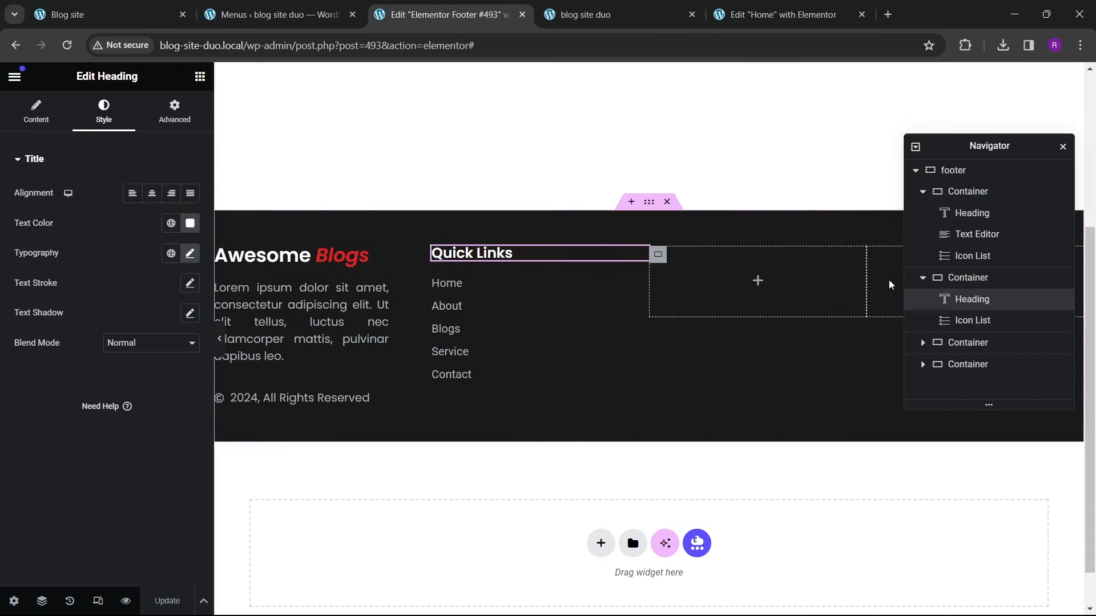
Step: Delete the empty third column container from the footer
left_click(923, 277)
left_click(966, 299)
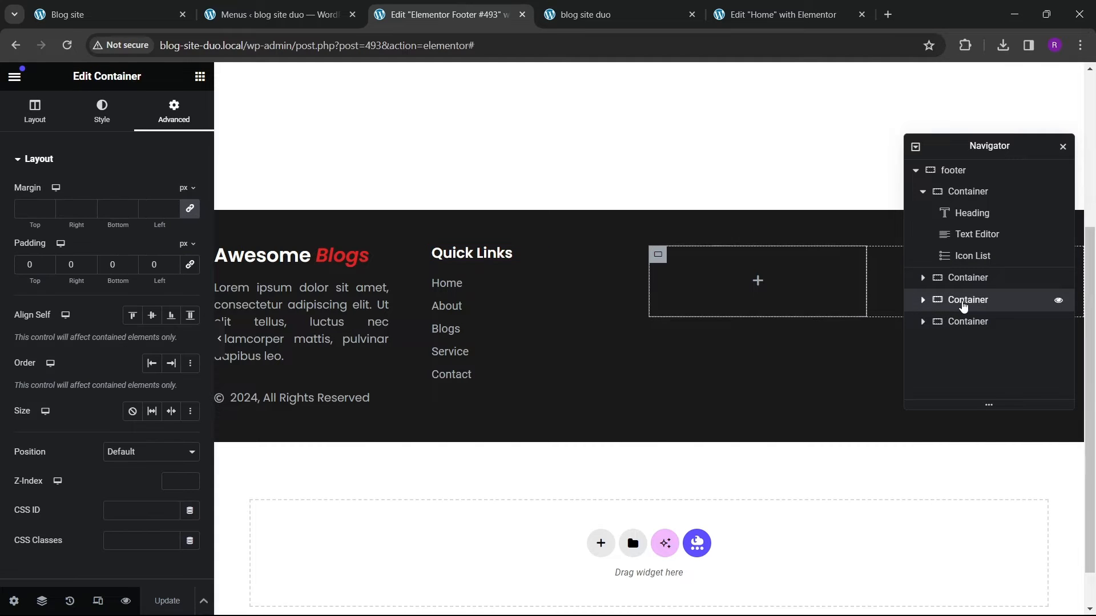
right_click(965, 300)
left_click(947, 598)
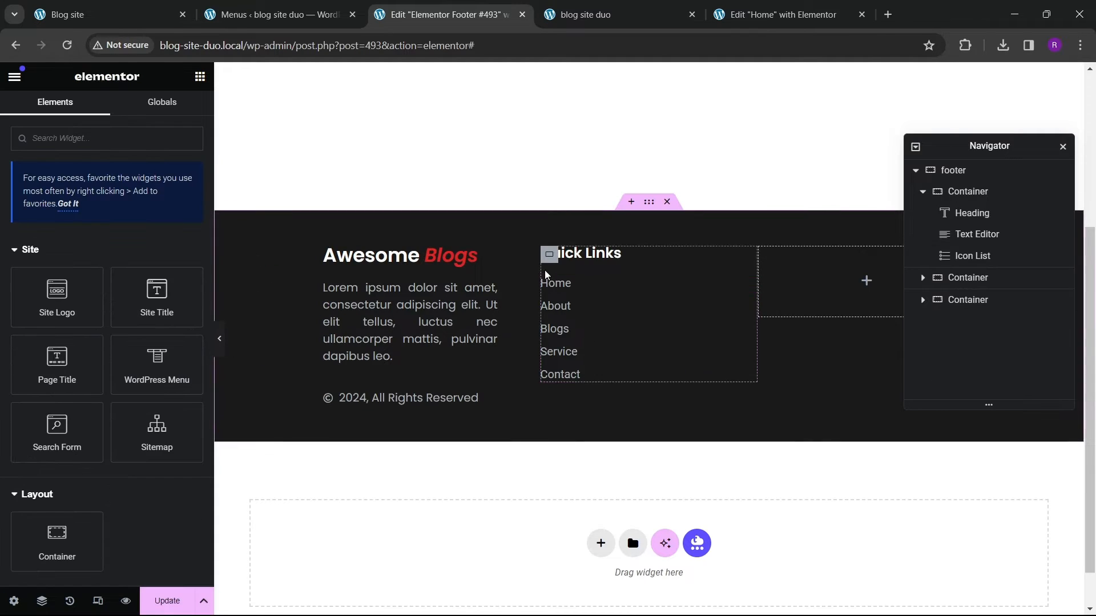
Step: Duplicate the Quick Links column container and save the footer
left_click(979, 279)
right_click(970, 278)
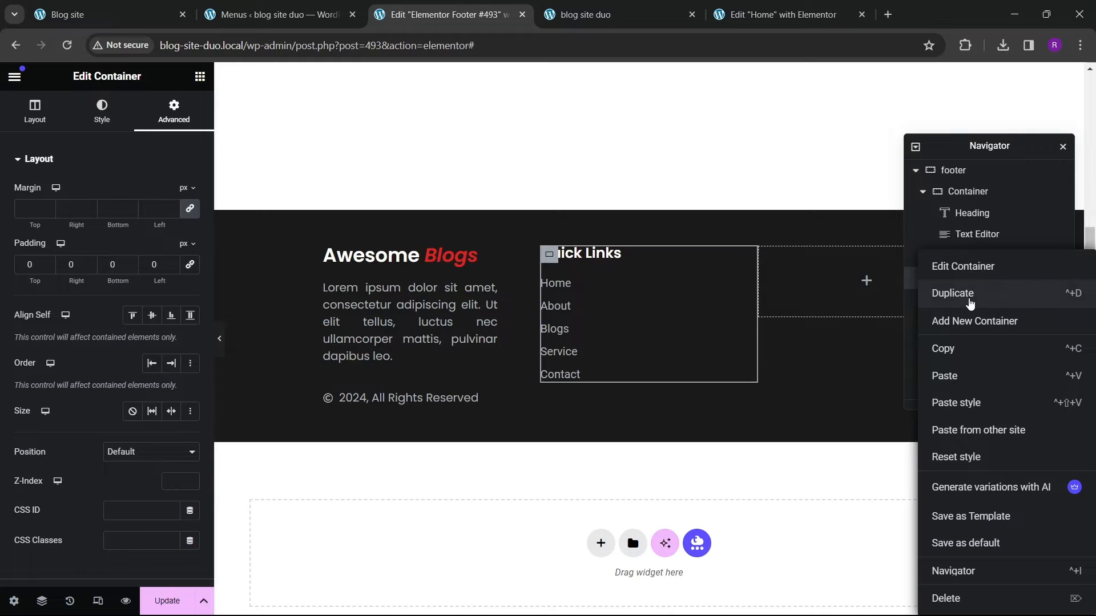
left_click(1010, 306)
left_click_drag(940, 150, 432, 231)
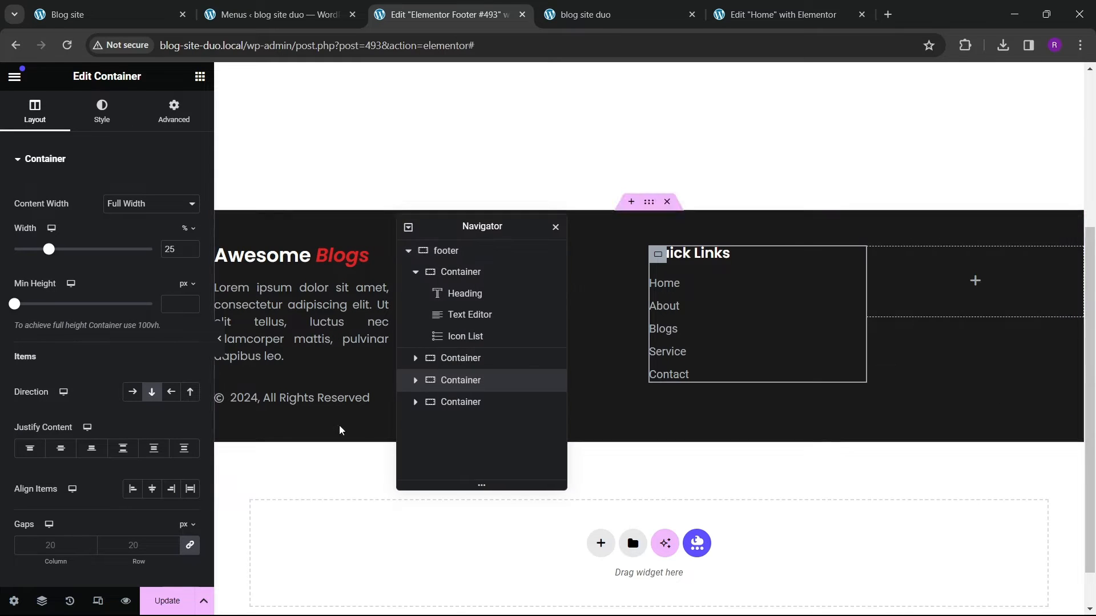
left_click(189, 606)
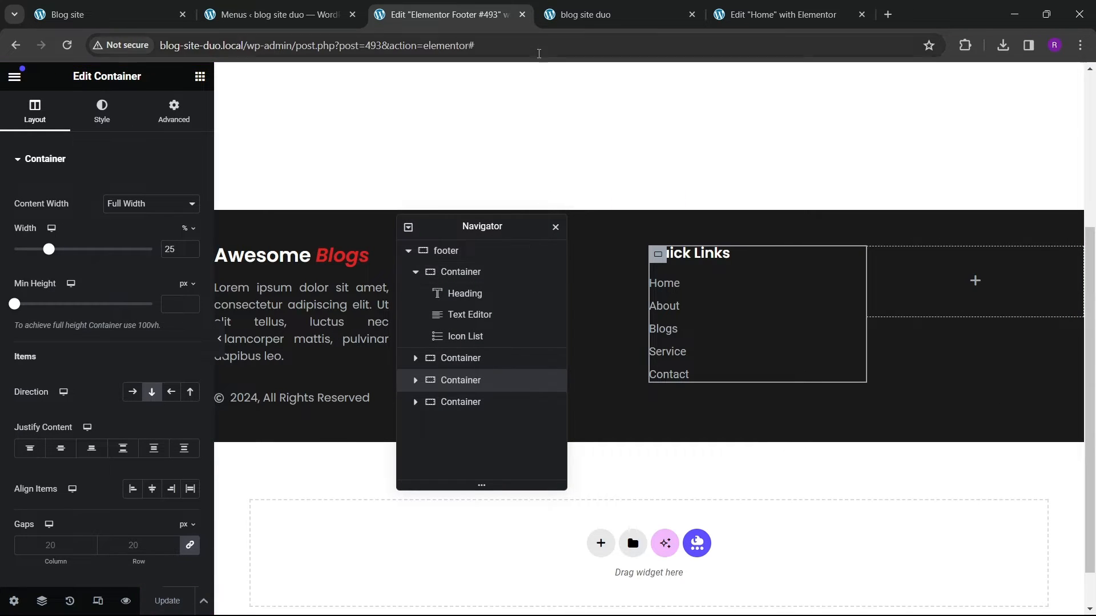
Step: Reload the live site and compare its footer columns against the reference blog site
left_click(588, 14)
key("F5")
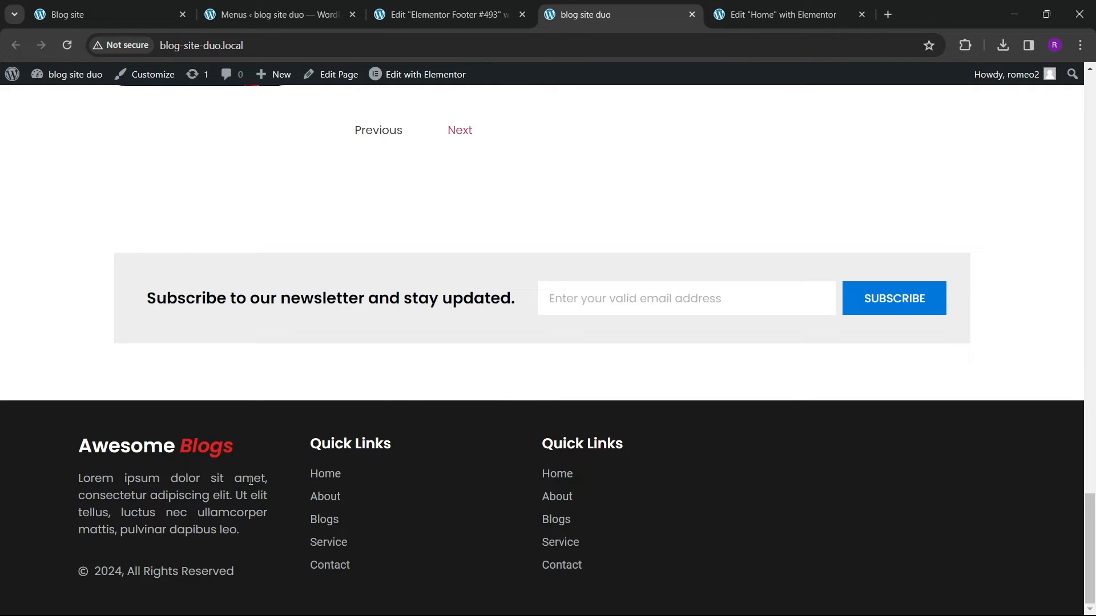
left_click(131, 14)
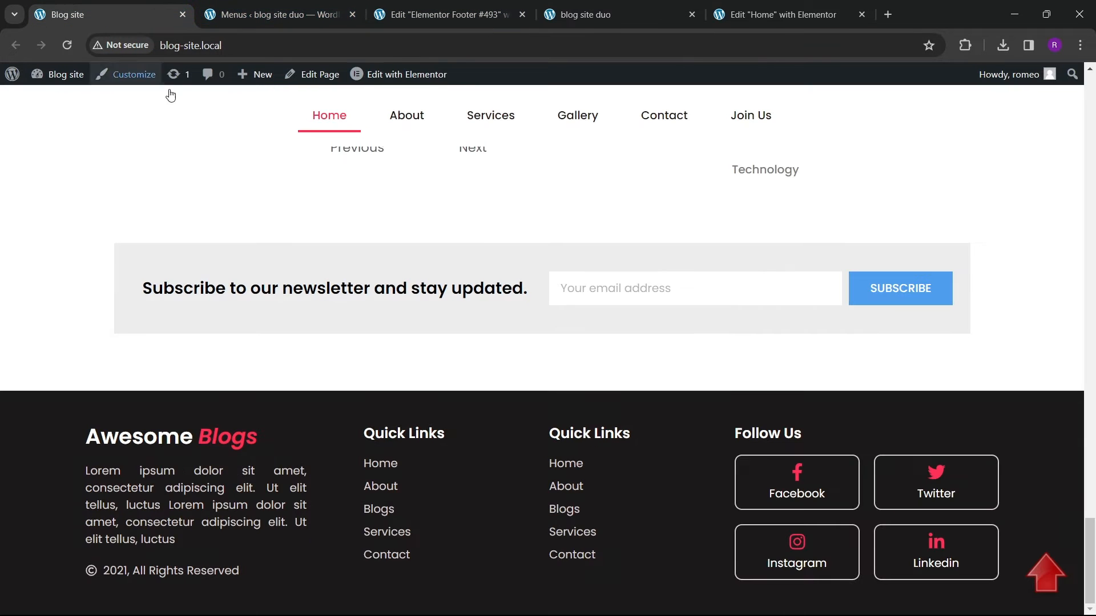
left_click(445, 14)
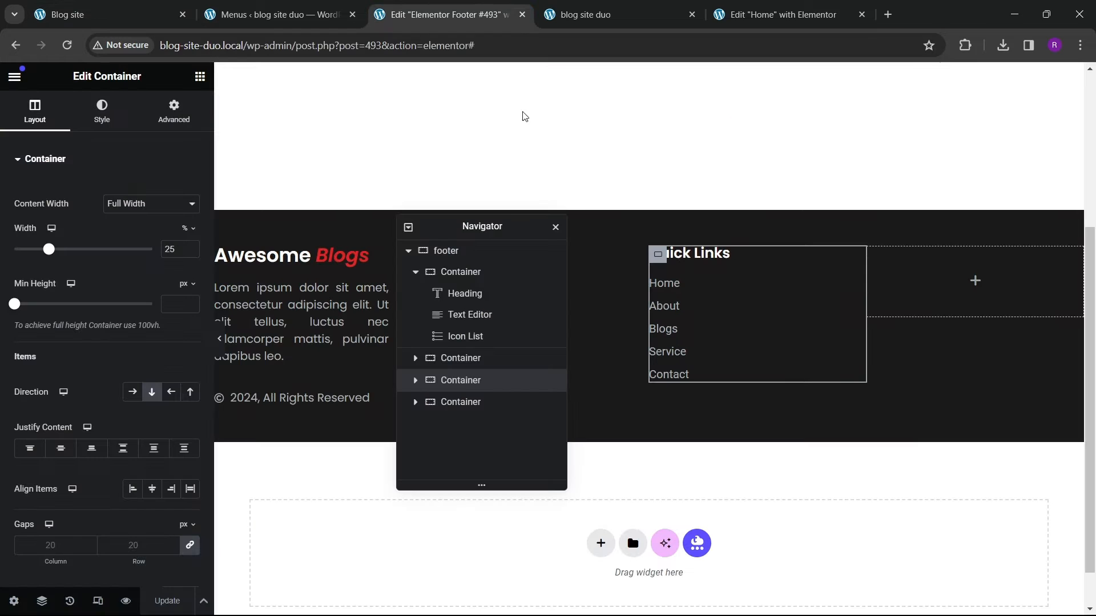
left_click(588, 14)
left_click(855, 9)
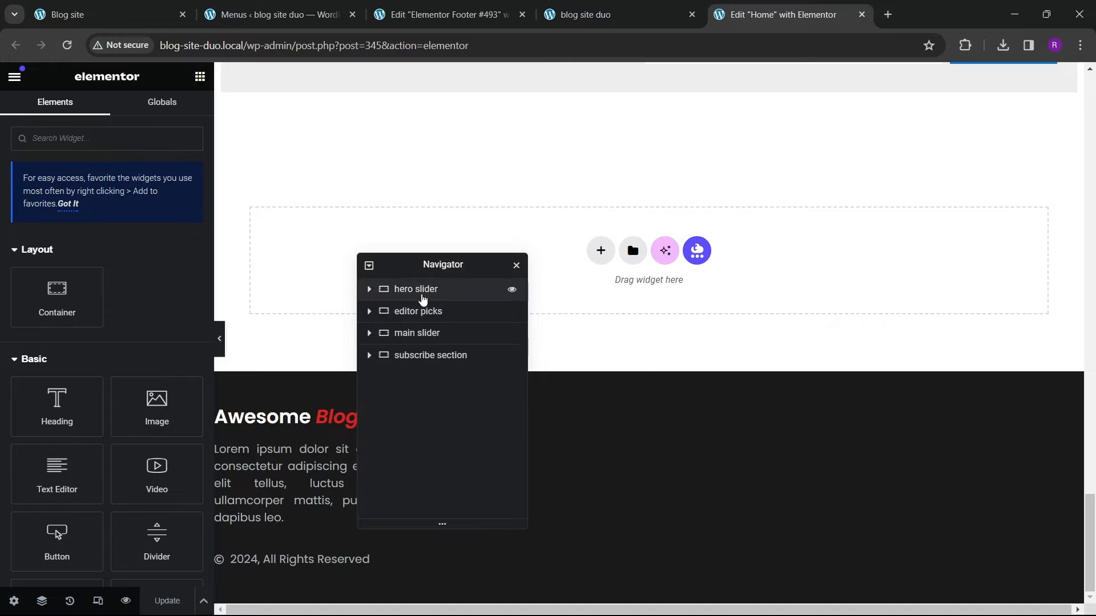
left_click_drag(430, 259, 722, 227)
left_click(445, 14)
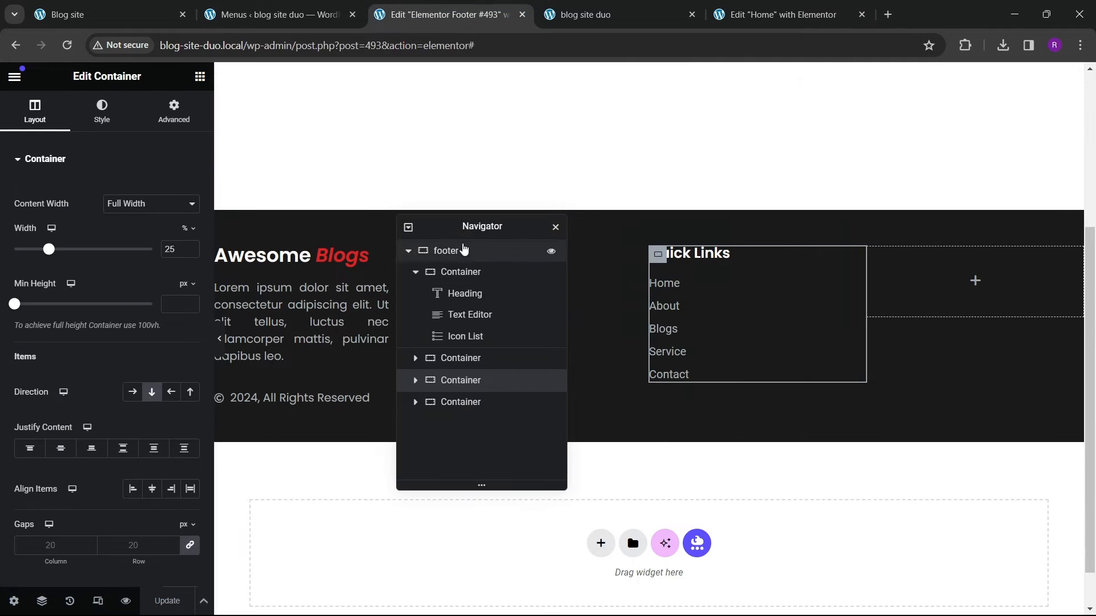
Step: Set the first Quick Links column's left padding to 50 px and save
left_click_drag(464, 231, 598, 288)
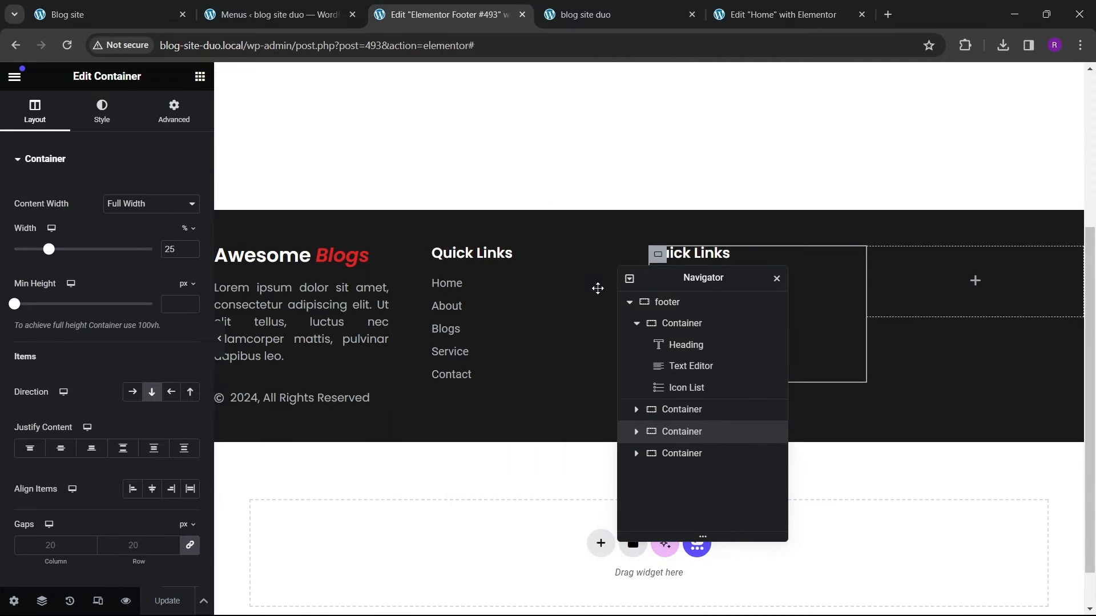
left_click(443, 261)
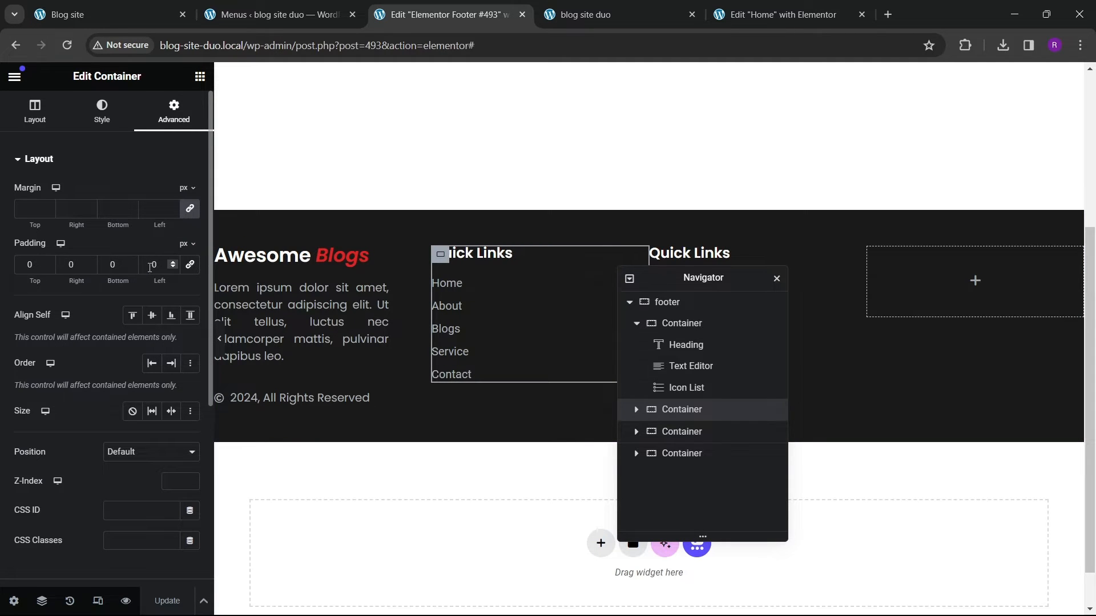
left_click_drag(157, 281, 217, 352)
left_click(219, 346)
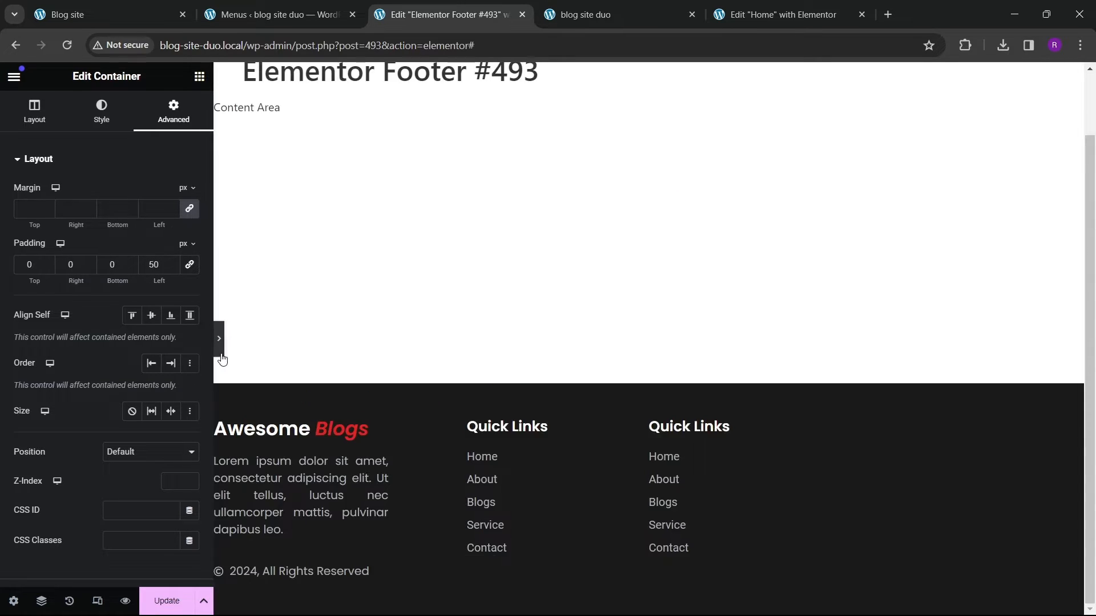
left_click(6, 339)
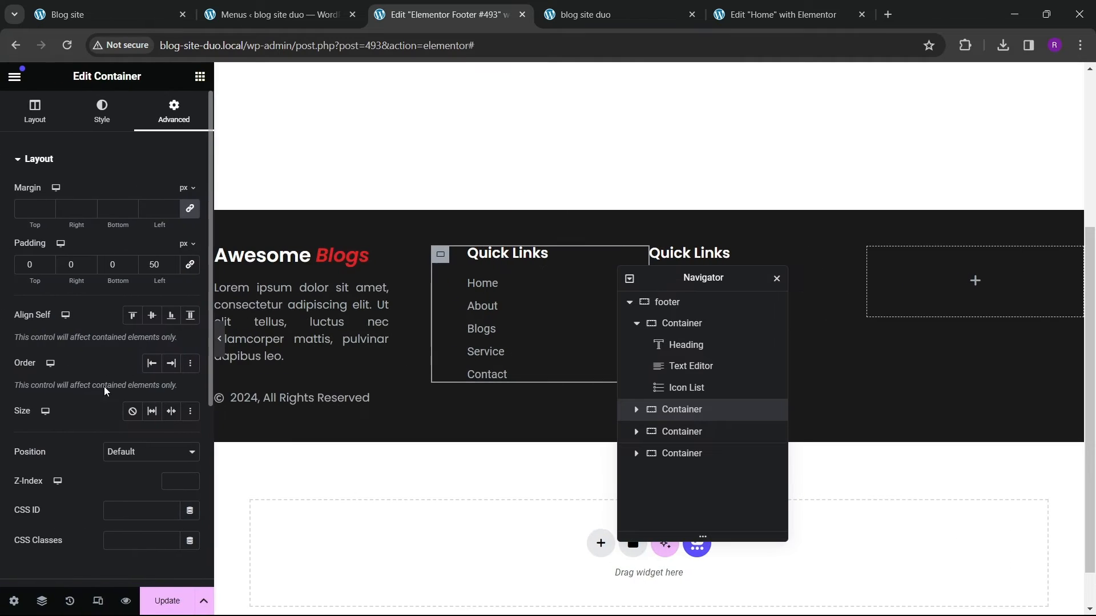
left_click(174, 597)
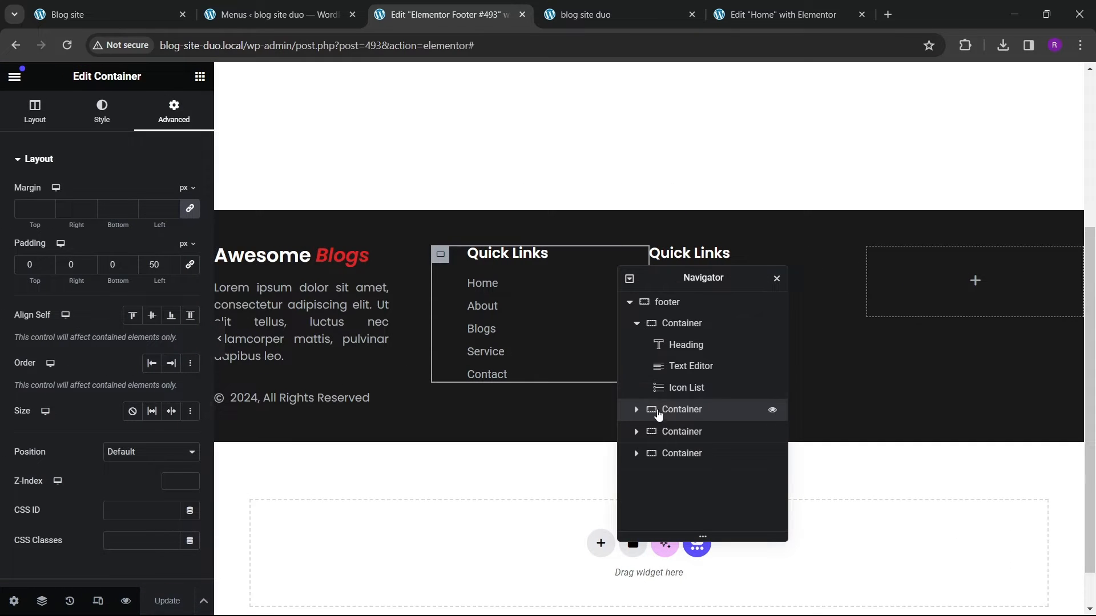
Step: Reload the live site and check the footer spacing against the reference site
left_click(584, 17)
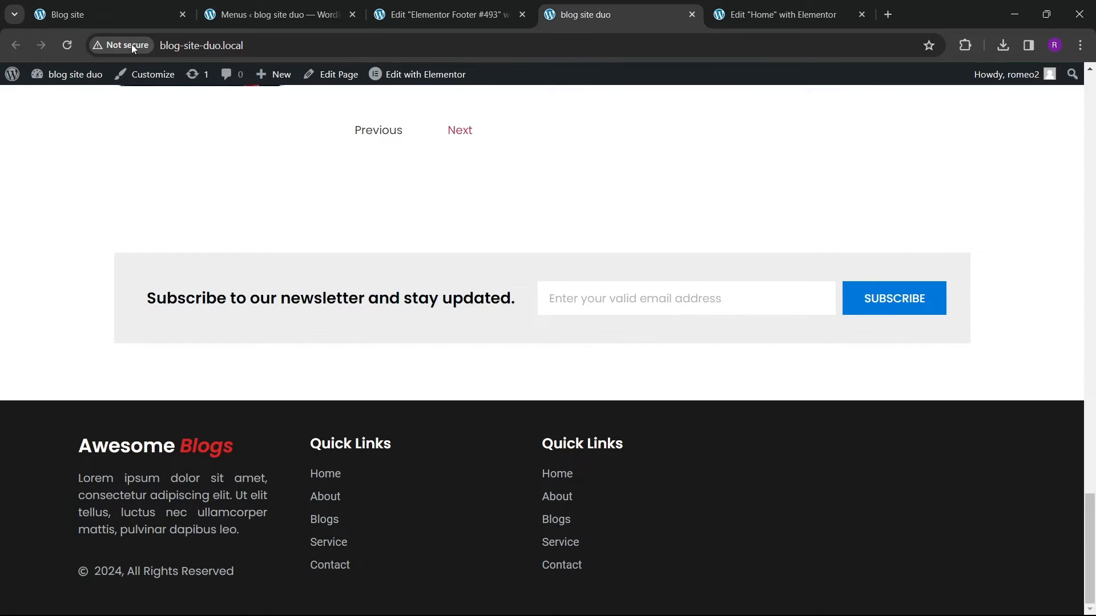
left_click(67, 45)
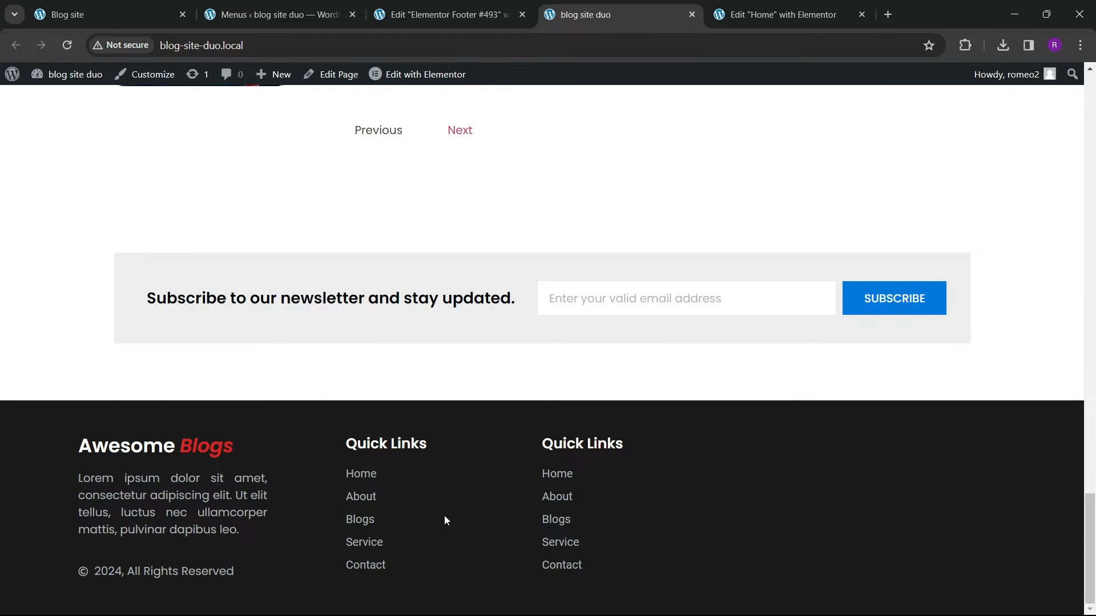
left_click(113, 8)
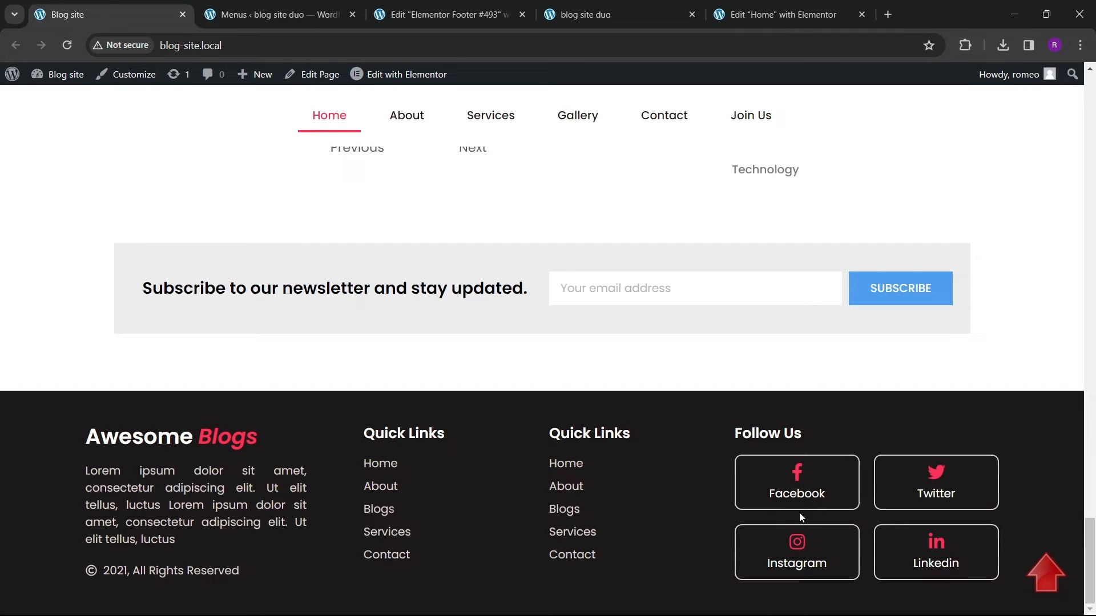
left_click(451, 15)
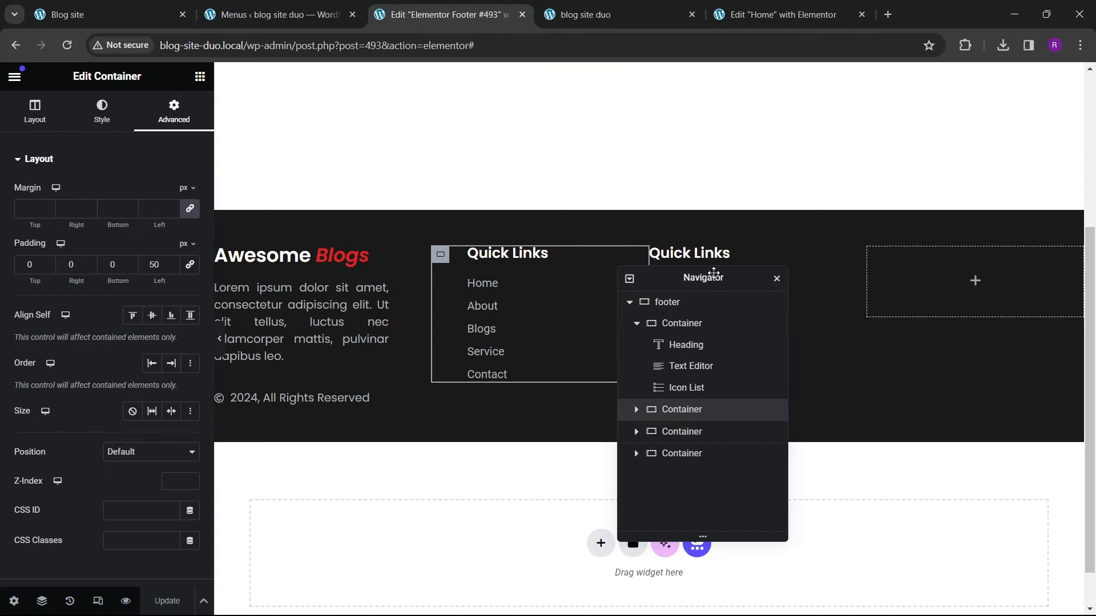
Step: Paste a copy of the Quick Links heading into the empty fourth column and retitle it Follow Us
left_click_drag(713, 273, 485, 293)
left_click(713, 253)
right_click(713, 255)
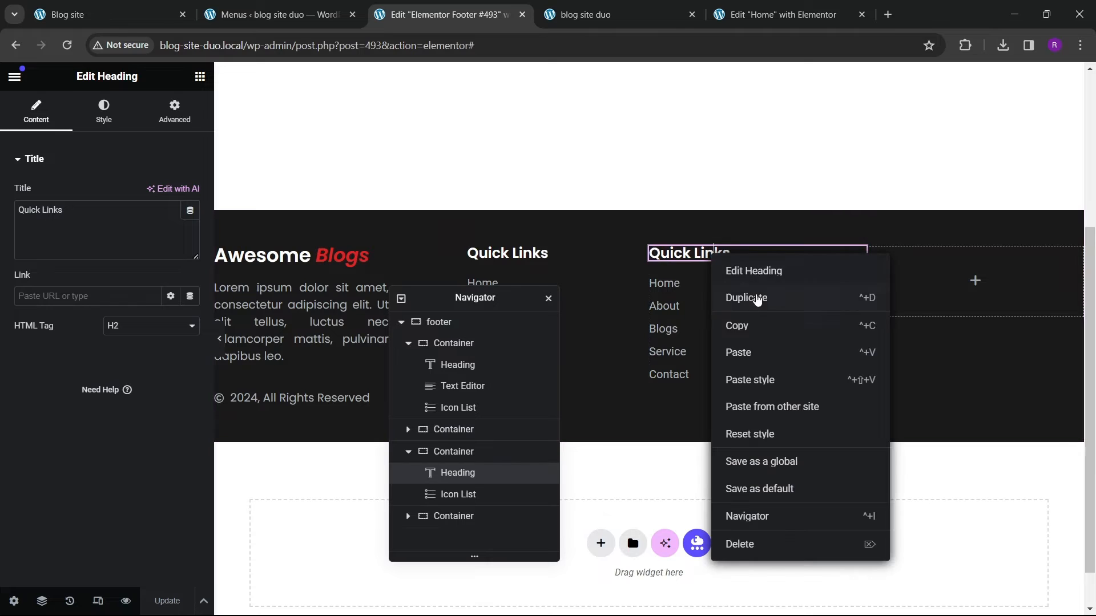
key("Escape")
left_click(856, 354)
right_click(912, 276)
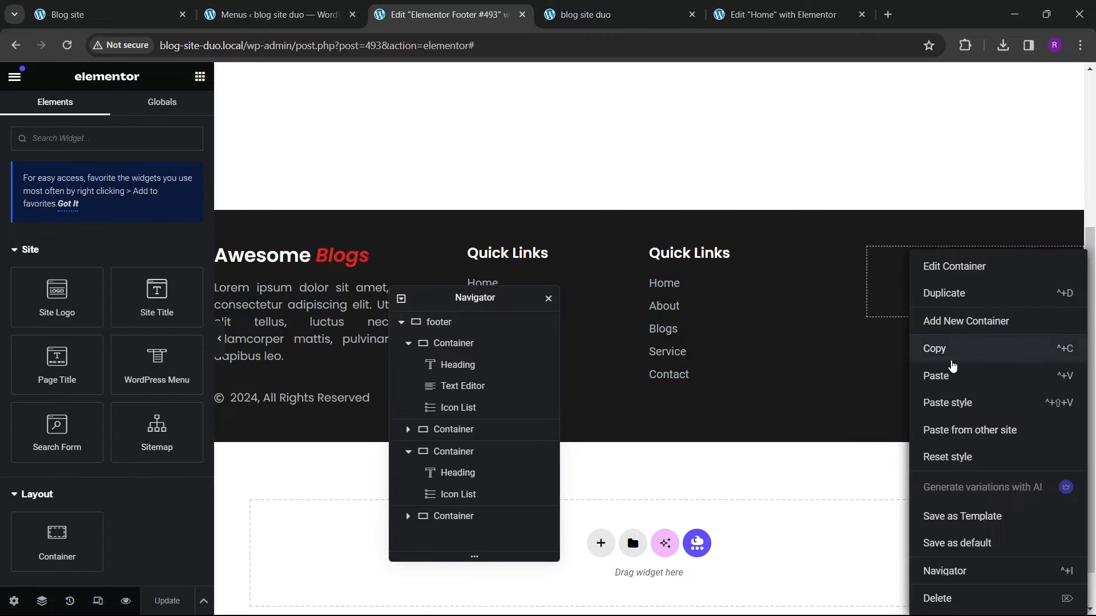
left_click(952, 375)
left_click_drag(190, 210, 8, 230)
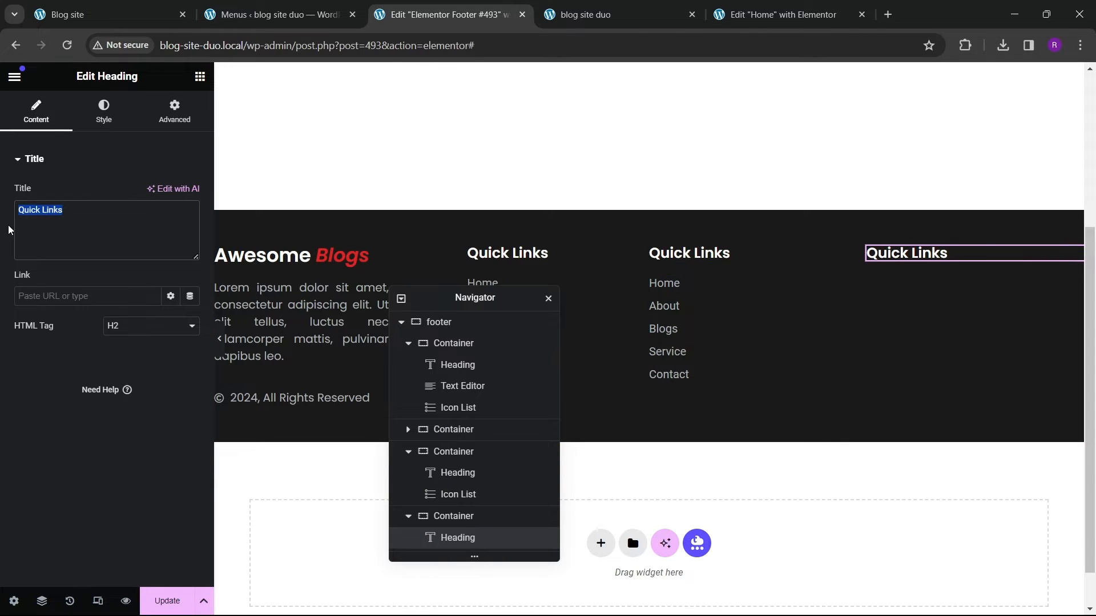
type("Follow Us")
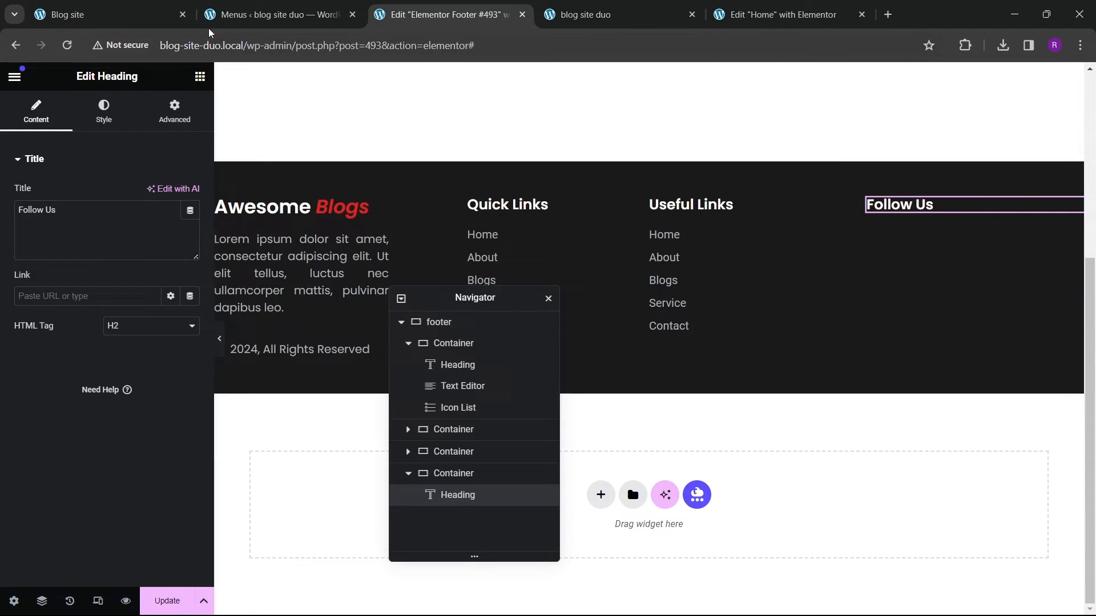
Step: Check the reference site's Follow Us column, then add a container under the Follow Us heading and rename it "soicial icon main box"
key("ctrl+1")
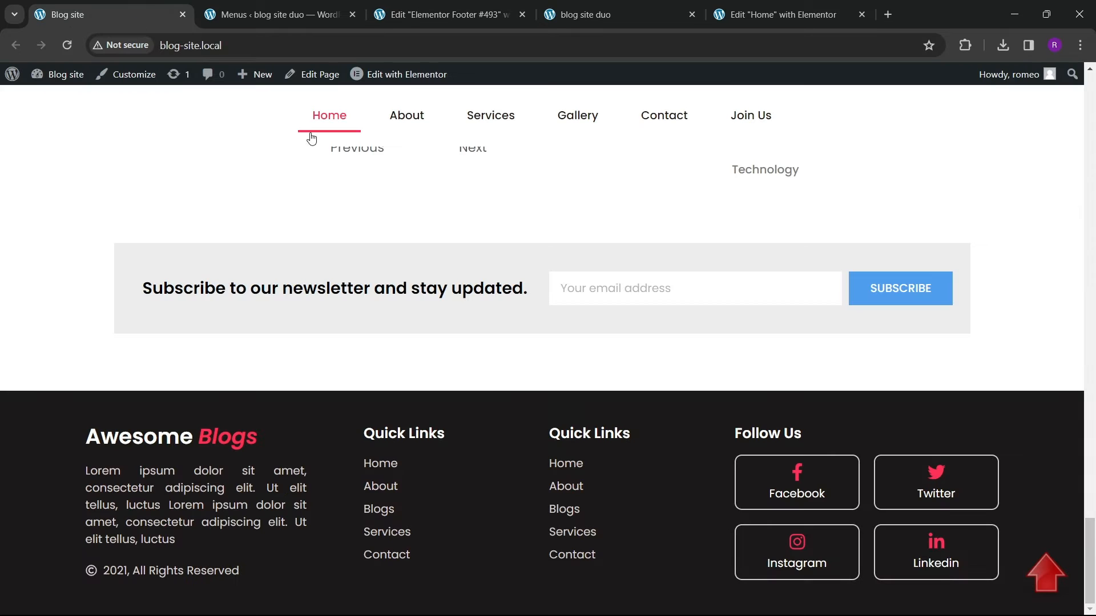
left_click(451, 14)
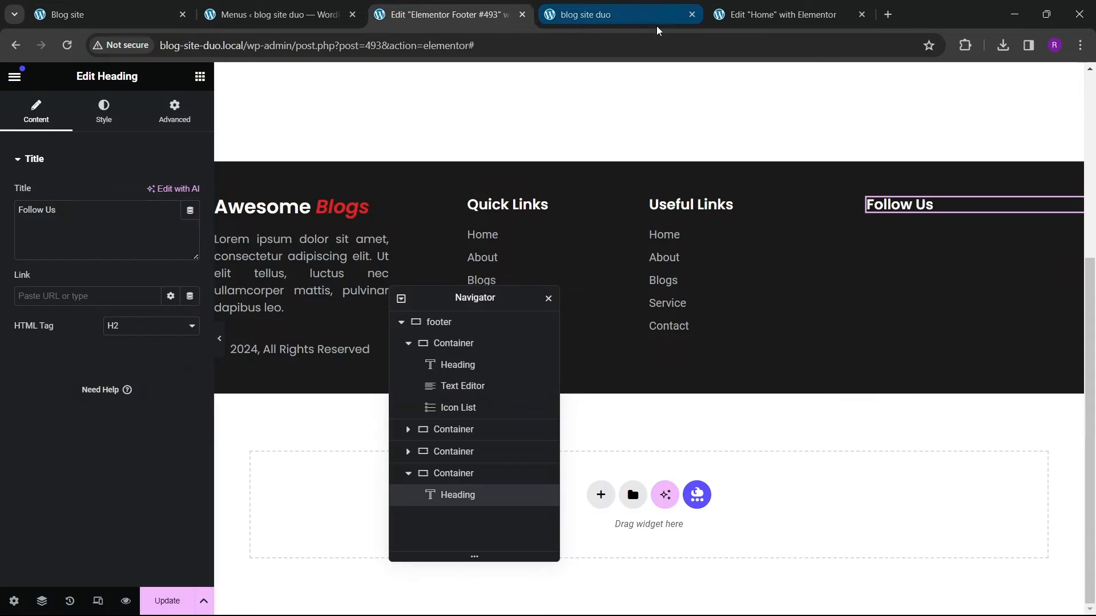
left_click(810, 17)
left_click(451, 14)
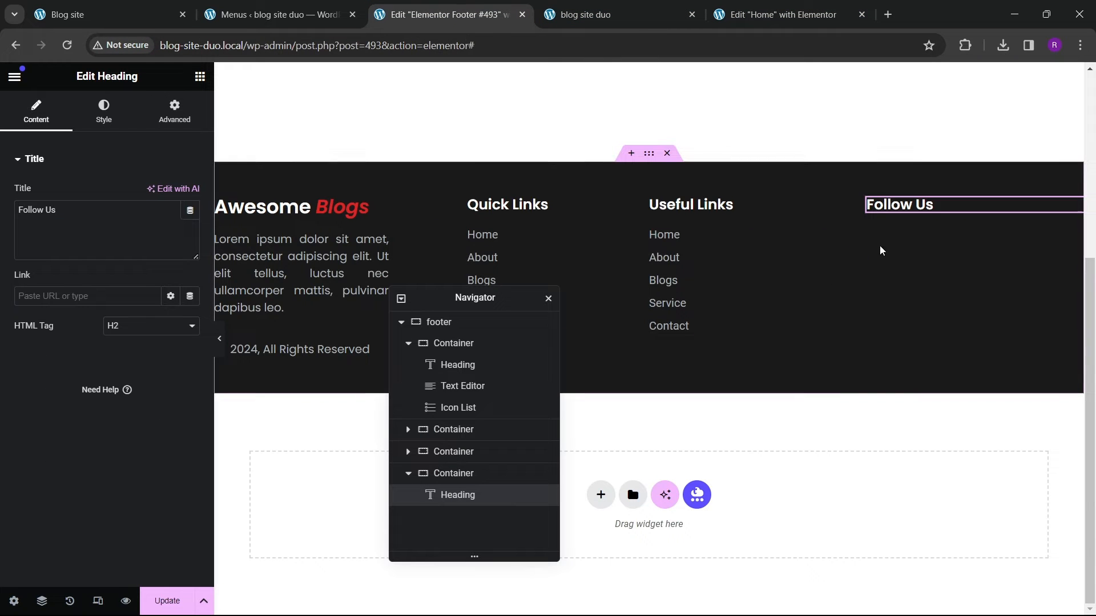
left_click(200, 77)
scroll(152, 309, "down", 4)
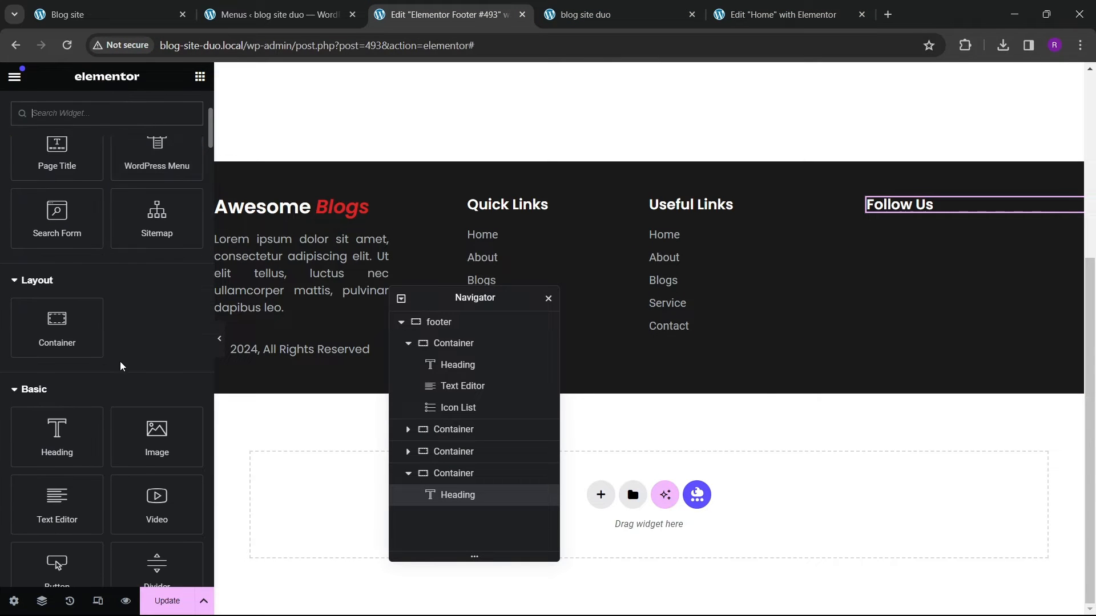
left_click_drag(70, 331, 947, 252)
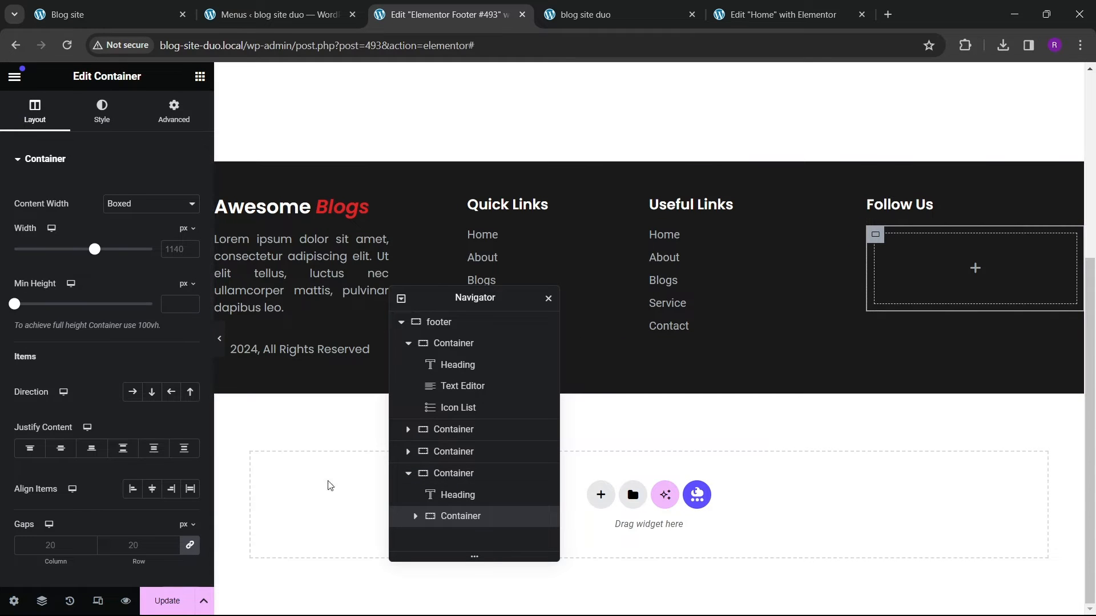
double_click(475, 517)
type("mai")
type("cial ico")
type("n mao")
type("n box")
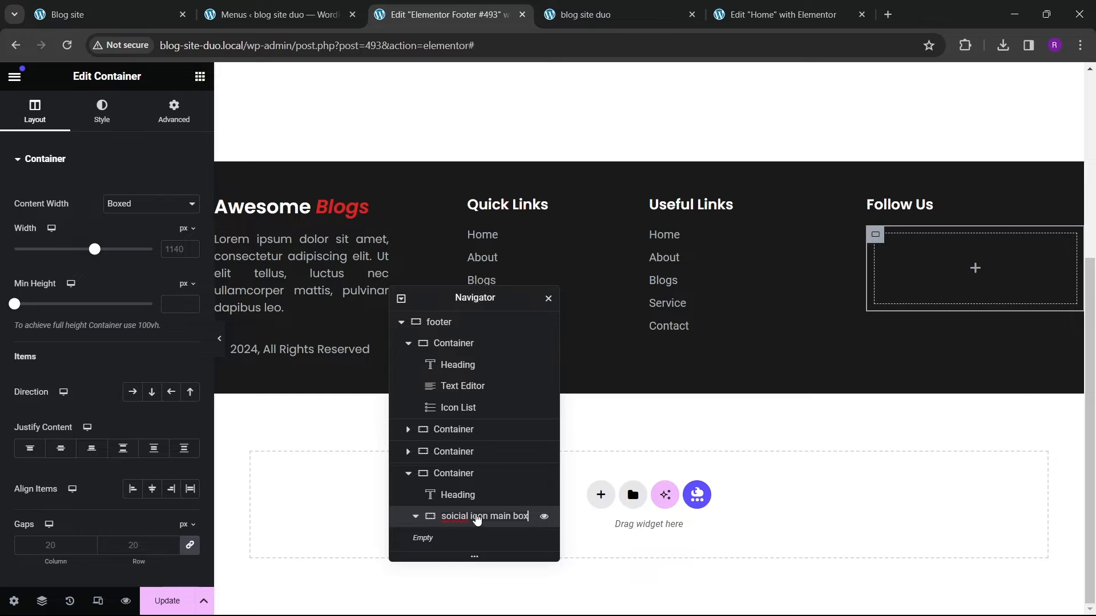
Step: Adjust the social icon main box's content width and set its padding to 0 on all sides
left_click(145, 212)
left_click(134, 233)
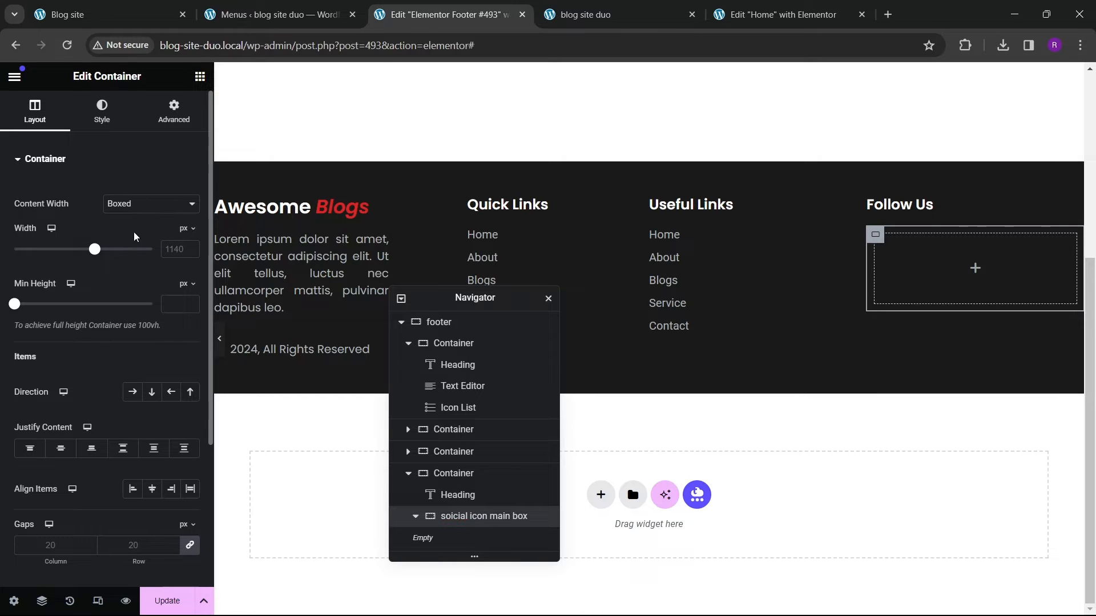
left_click(143, 209)
left_click(142, 230)
left_click(173, 112)
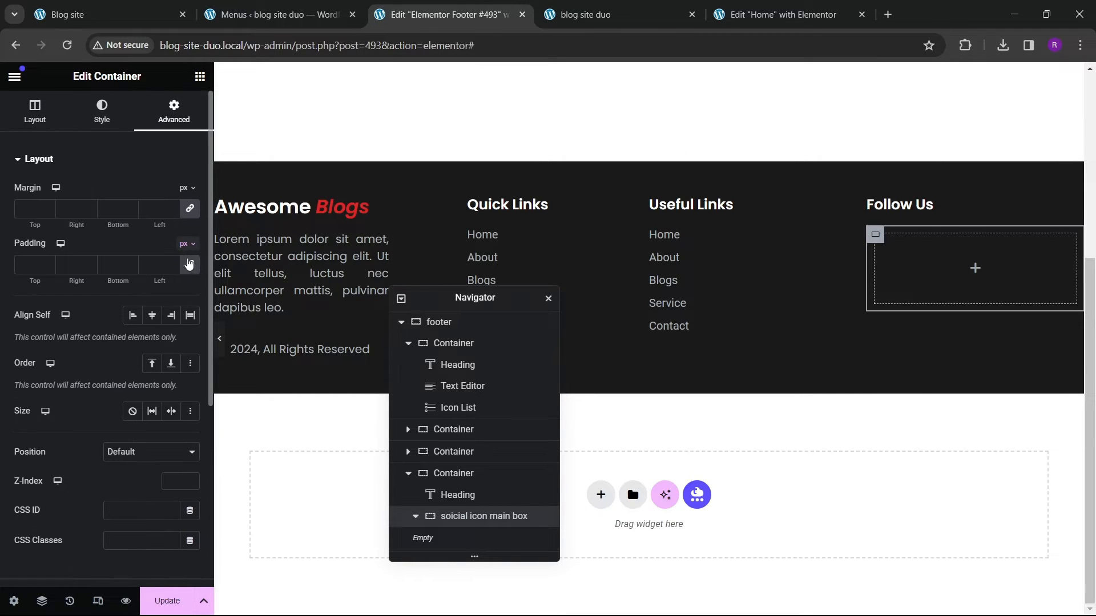
left_click(189, 265)
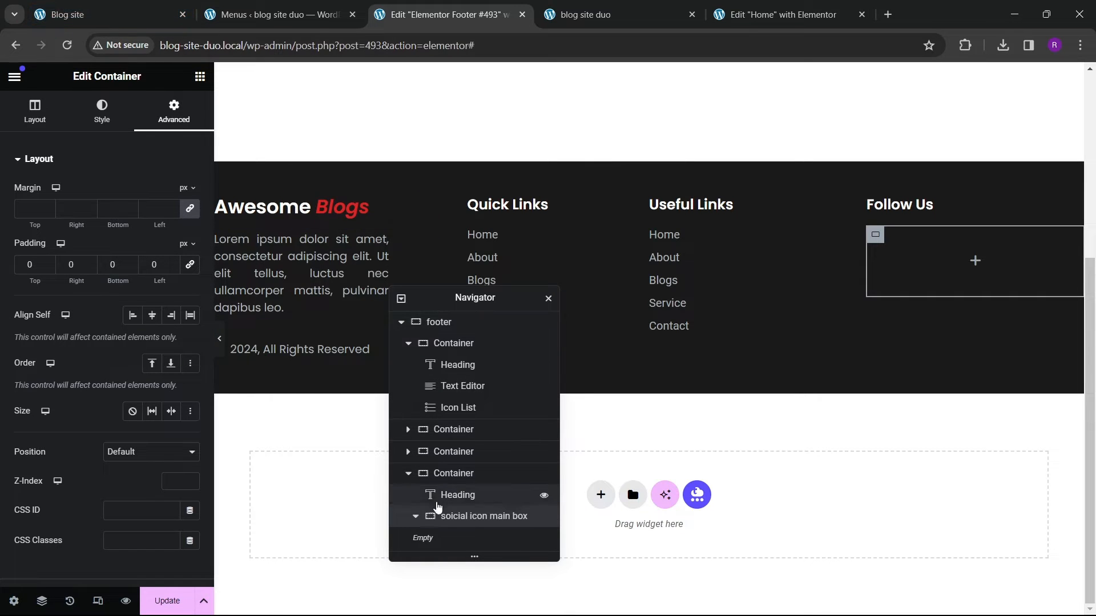
Step: Add a nested container inside the social icon main box, then view the reference site's Follow Us buttons
left_click(200, 77)
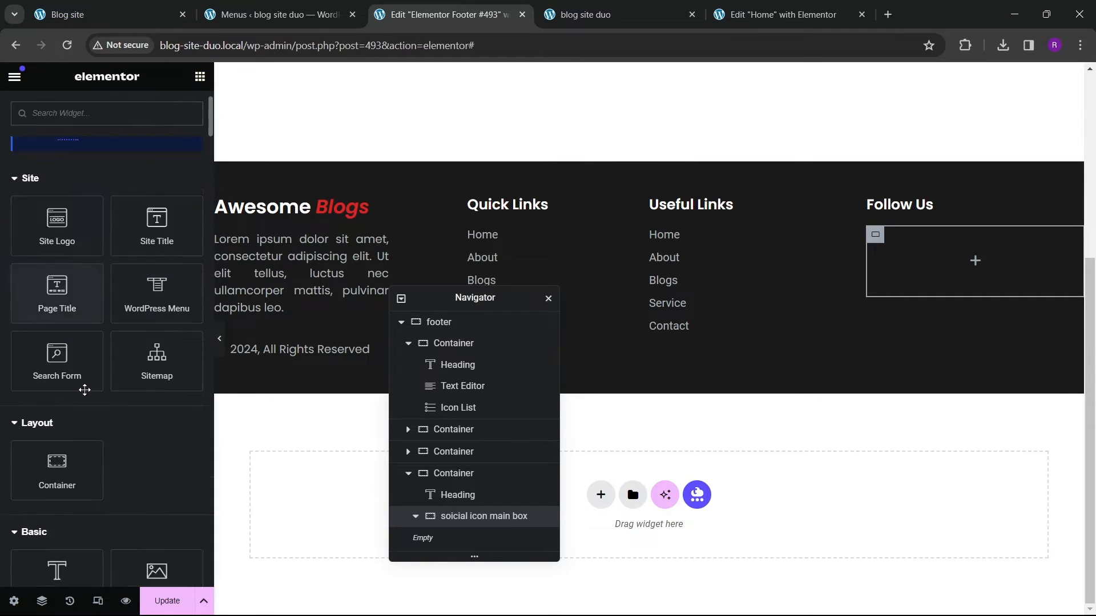
scroll(84, 390, "down", 3)
left_click_drag(55, 325, 970, 267)
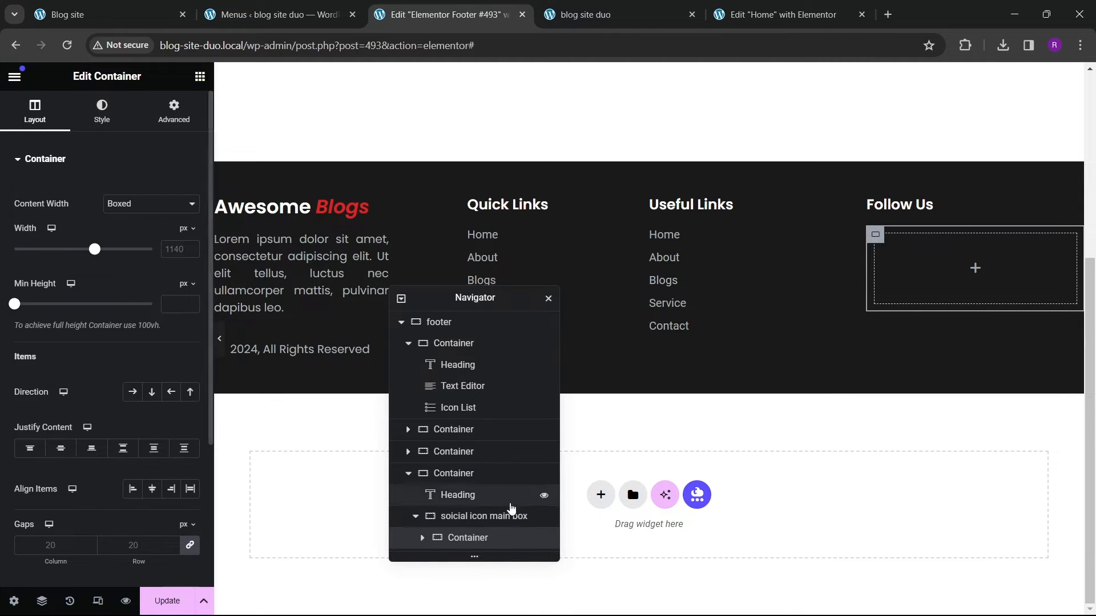
double_click(469, 539)
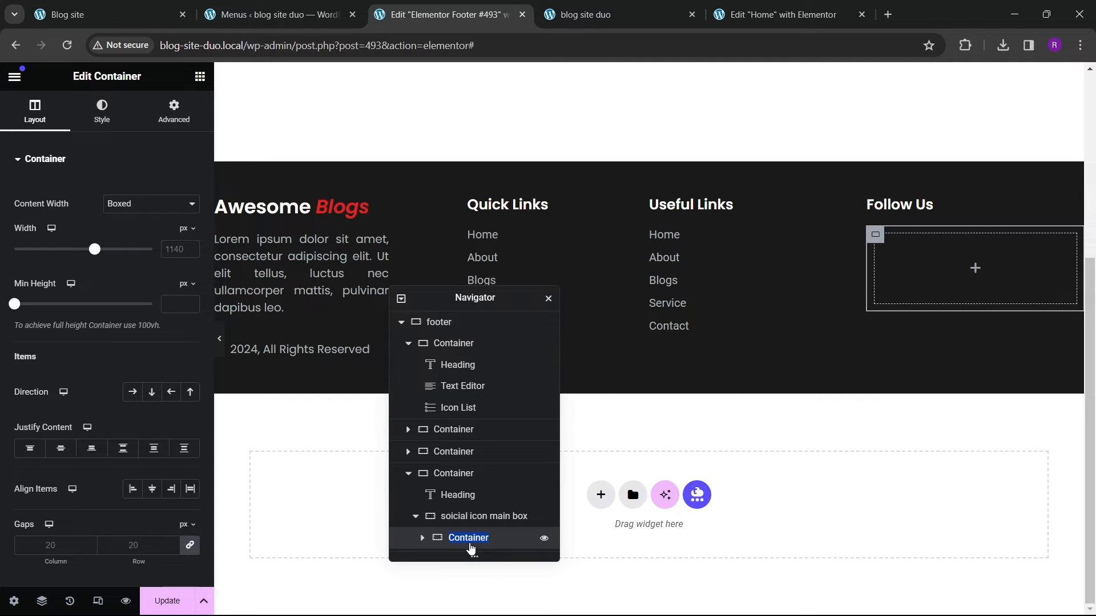
left_click(99, 22)
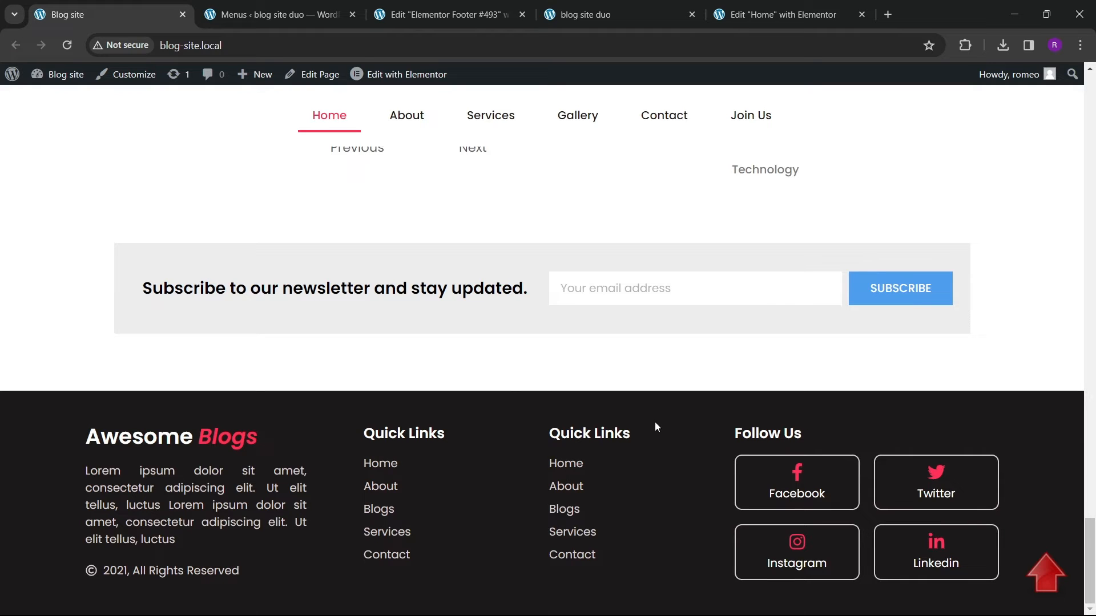
Step: Return to the footer editor and rename the nested container inside the social icon main box to "1st main box"
left_click(442, 15)
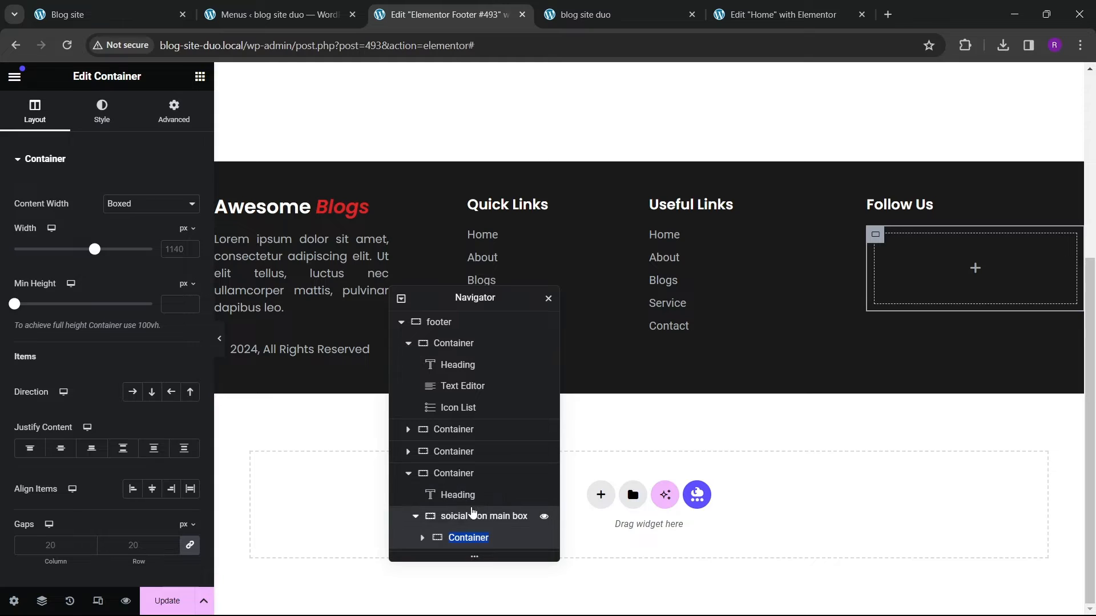
left_click(468, 516)
left_click(469, 539)
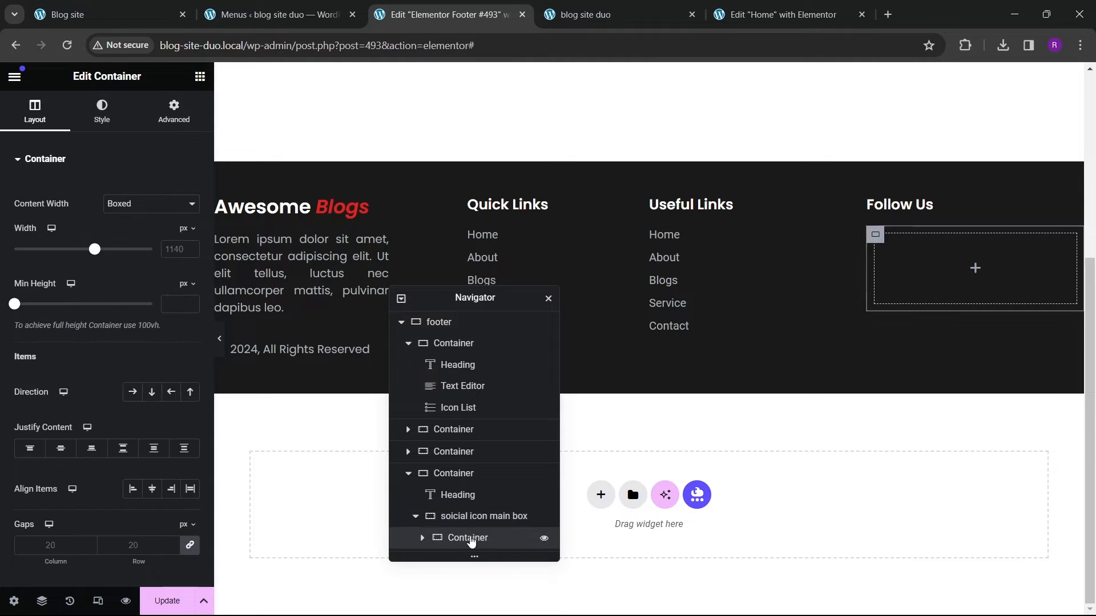
double_click(471, 540)
type("1")
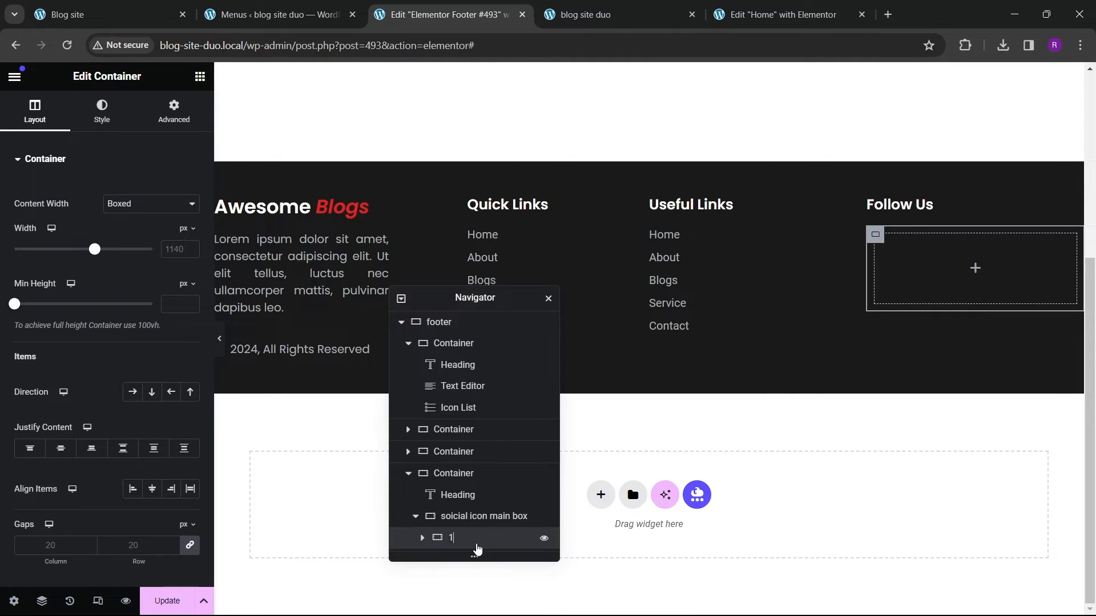
type("dy")
key("BackSpace")
type("box")
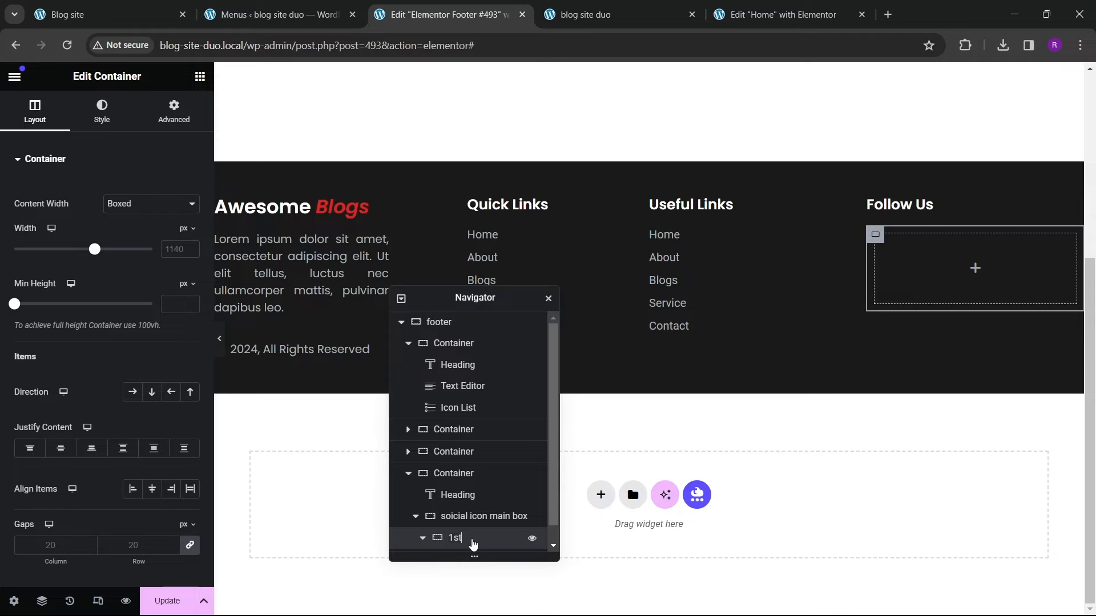
type(" main box")
Step: Set the 1st main box's content width to full width and its padding to 0 on all sides
scroll(491, 534, "down", 1)
left_click(424, 522)
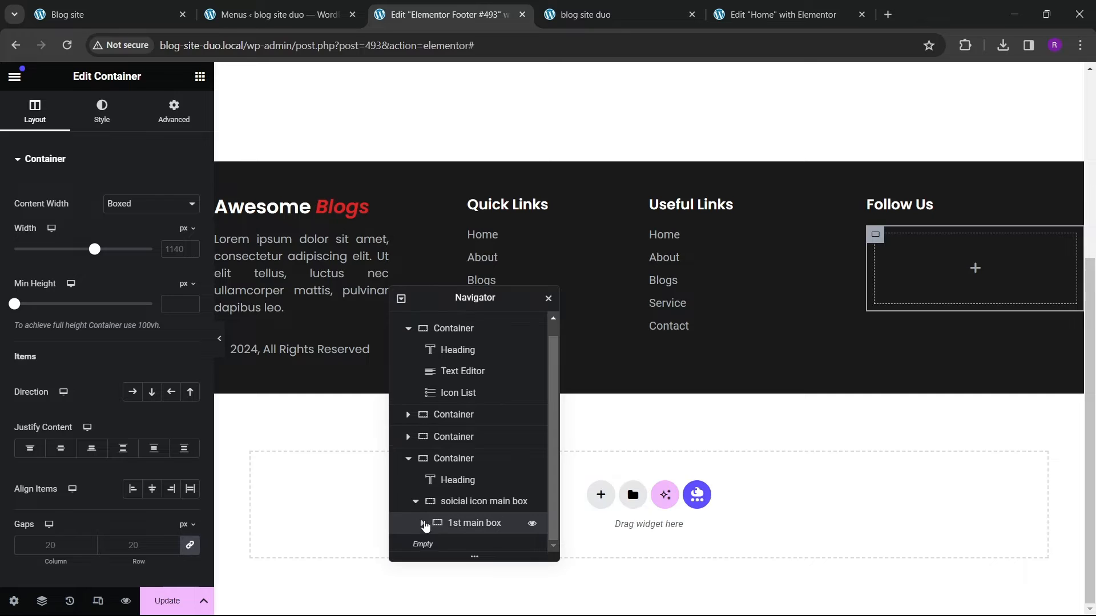
left_click(424, 522)
left_click(430, 537)
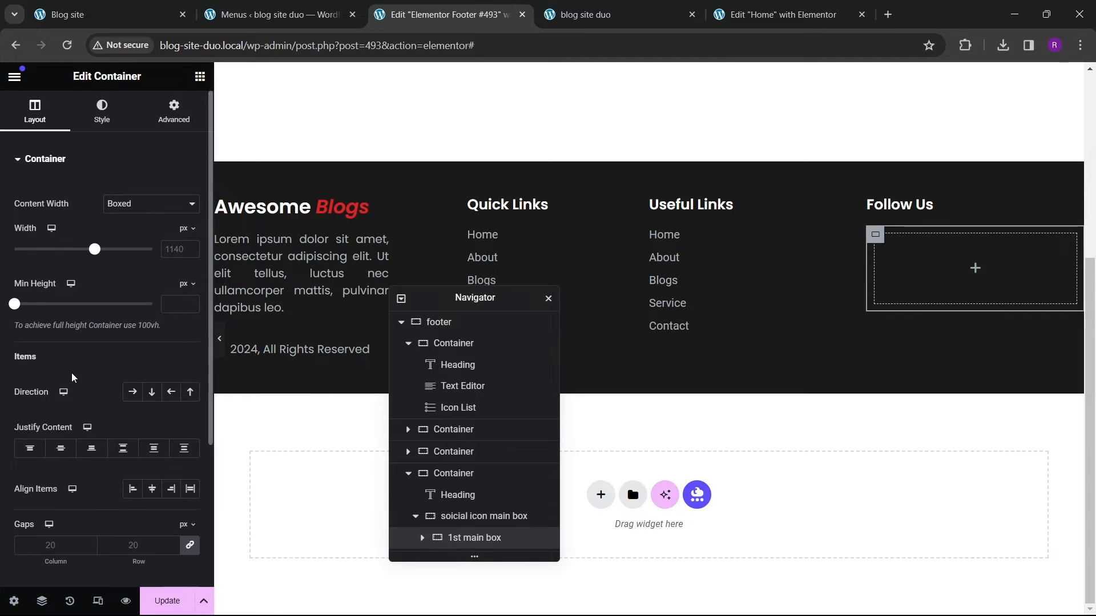
left_click(152, 204)
left_click(151, 231)
left_click(174, 111)
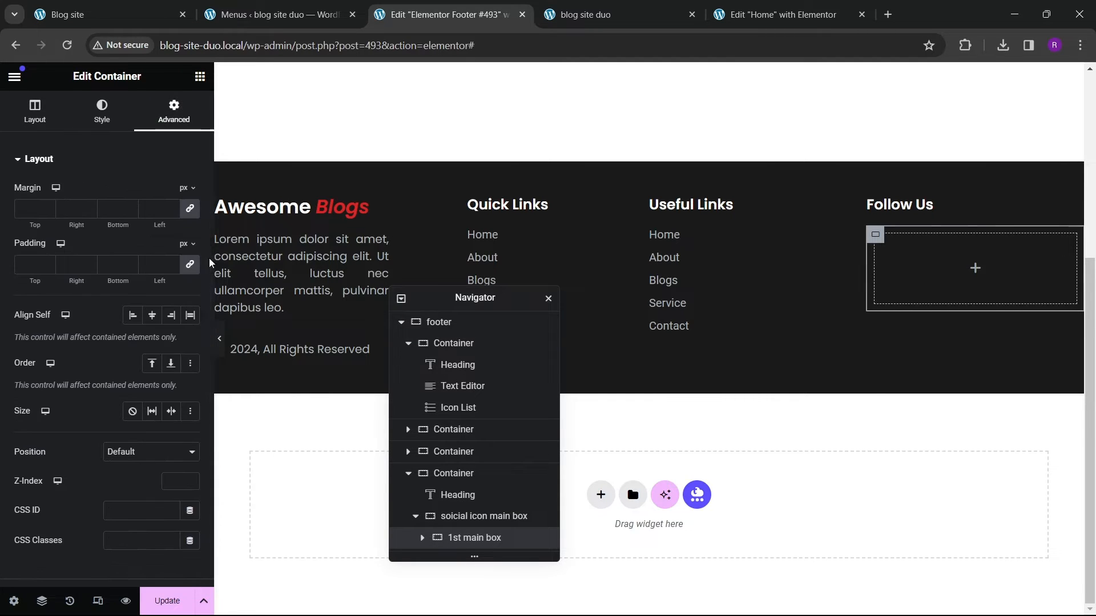
left_click(193, 265)
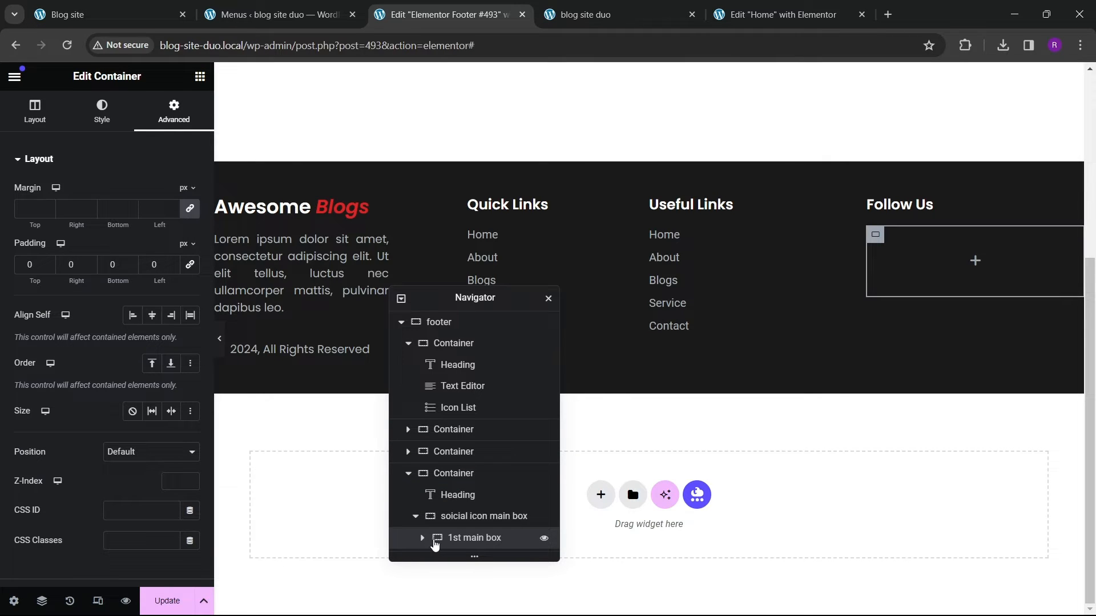
Step: View the reference site's Follow Us social buttons
scroll(427, 546, "down", 2)
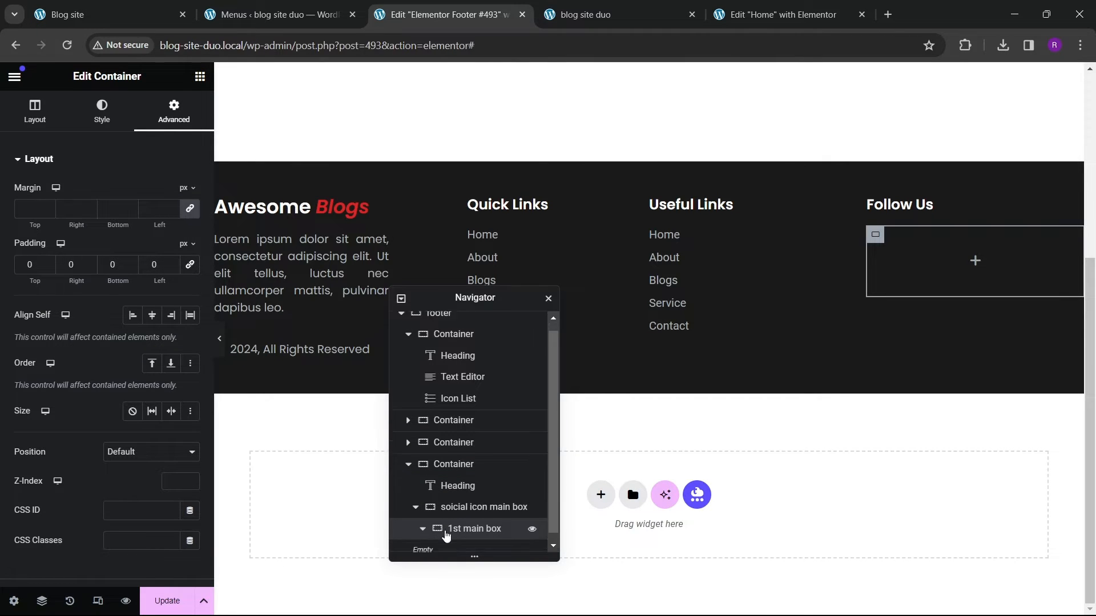
left_click(130, 17)
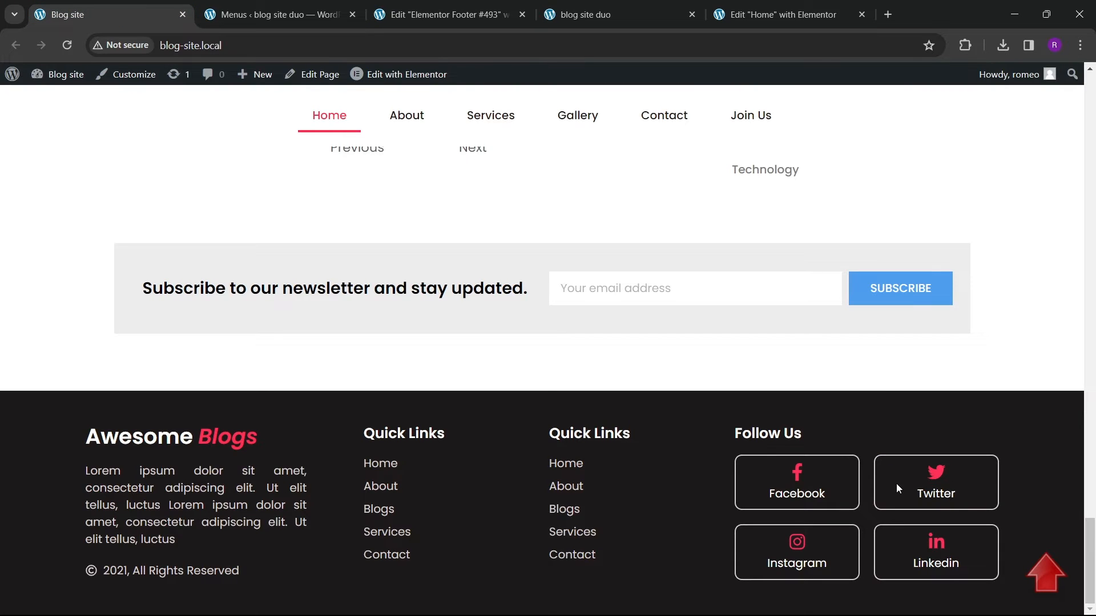
left_click(448, 14)
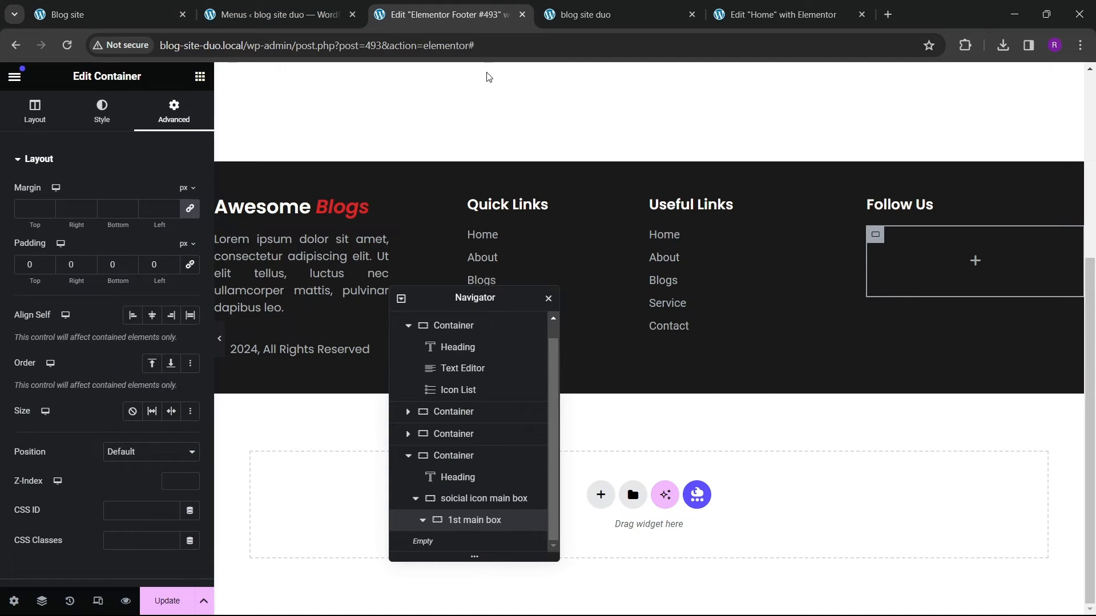
Step: Add a container named "inners" inside the 1st main box, set it to full width with 0 padding
left_click(199, 76)
left_click_drag(64, 405, 922, 291)
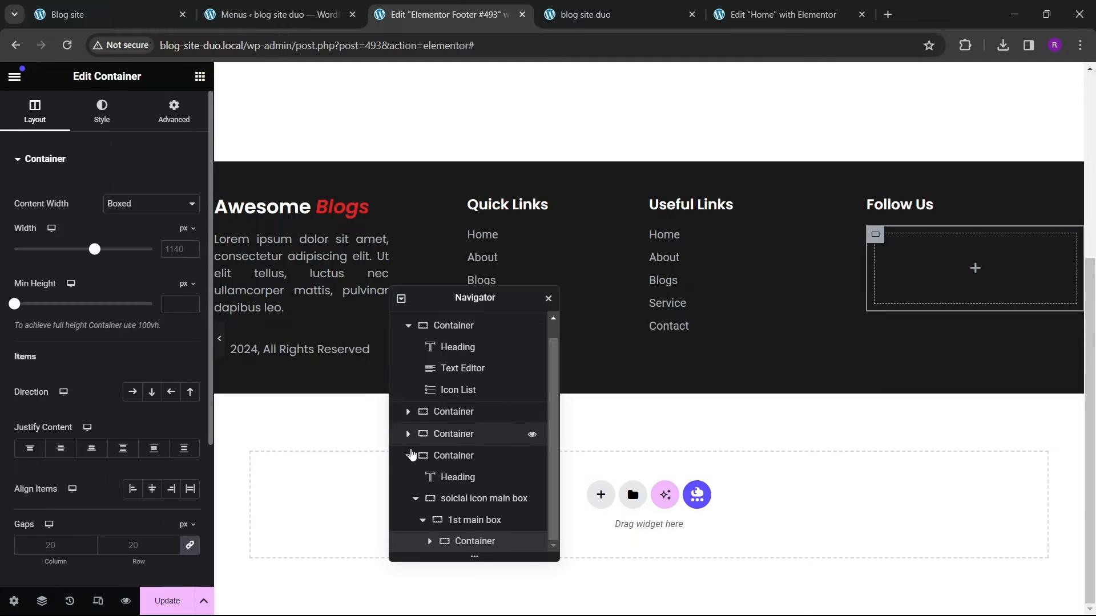
right_click(494, 543)
left_click(137, 205)
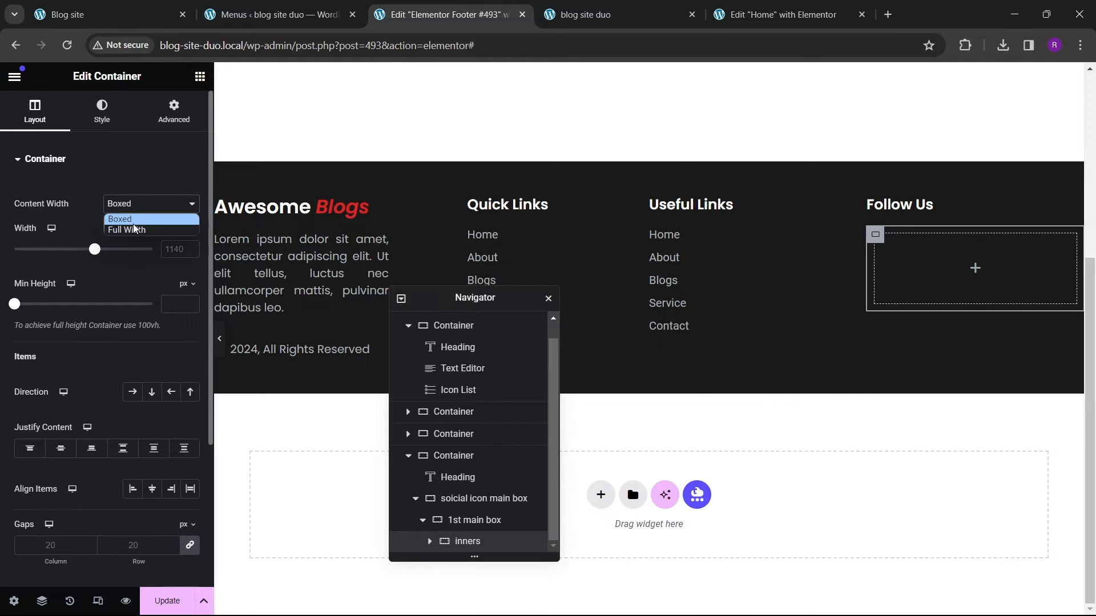
left_click(136, 228)
left_click(175, 112)
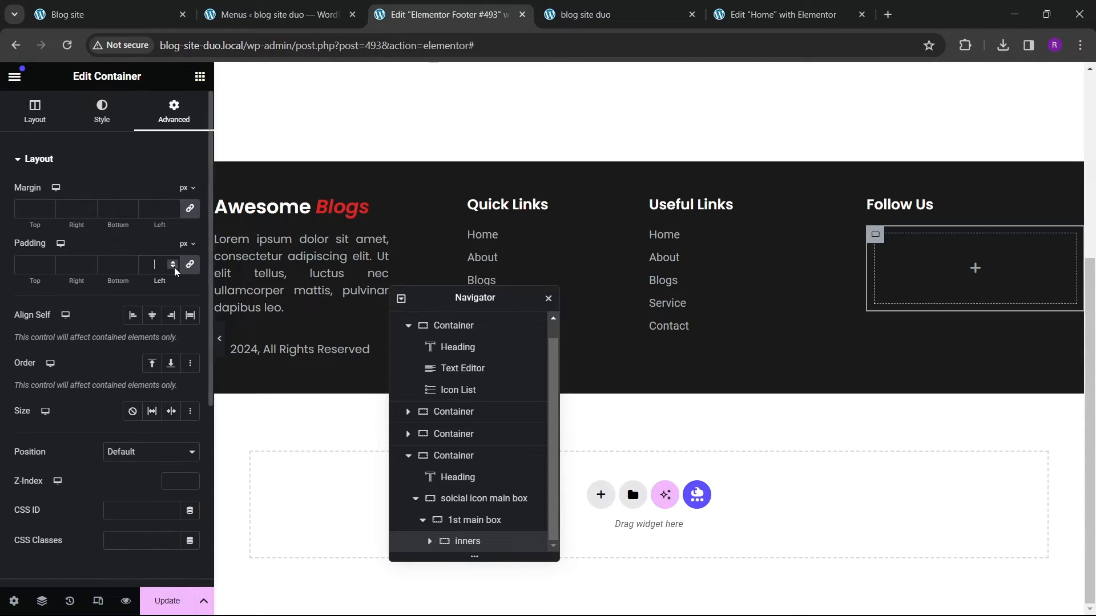
Step: Duplicate the inners container
right_click(469, 539)
right_click(469, 540)
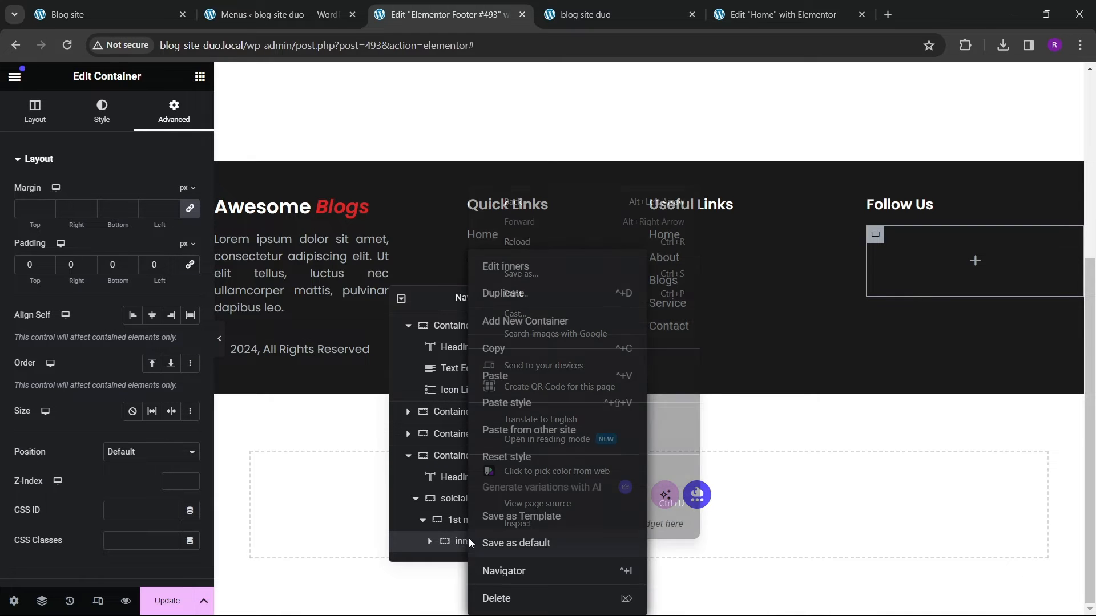
left_click(418, 501)
left_click(418, 502)
right_click(469, 540)
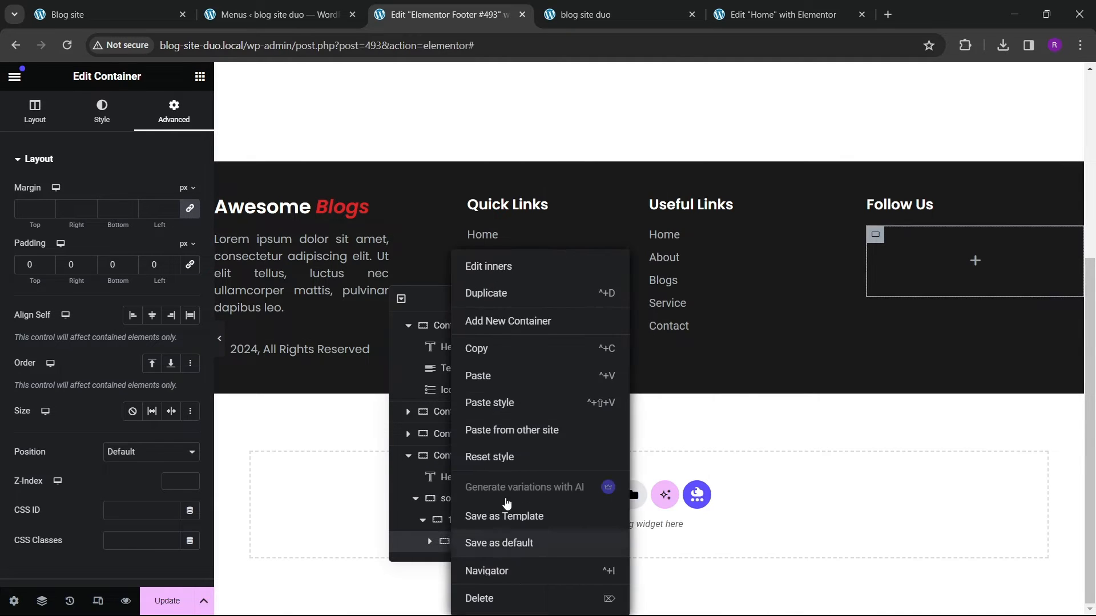
left_click(503, 292)
scroll(494, 451, "down", 1)
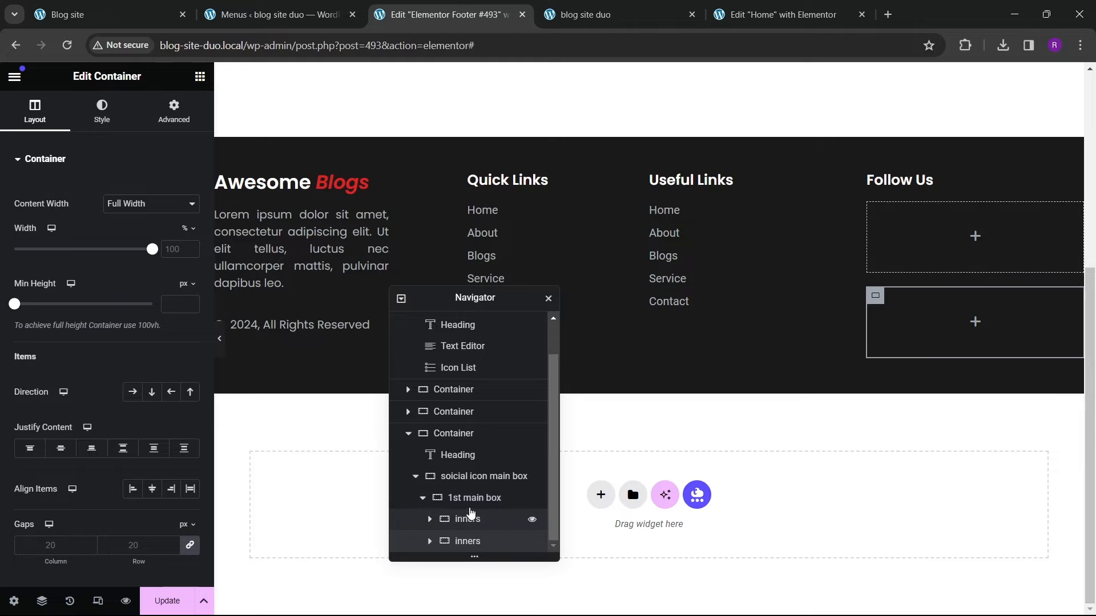
Step: Set the 1st main box's direction to row with content justified and items aligned to the centre
left_click(478, 499)
left_click(35, 111)
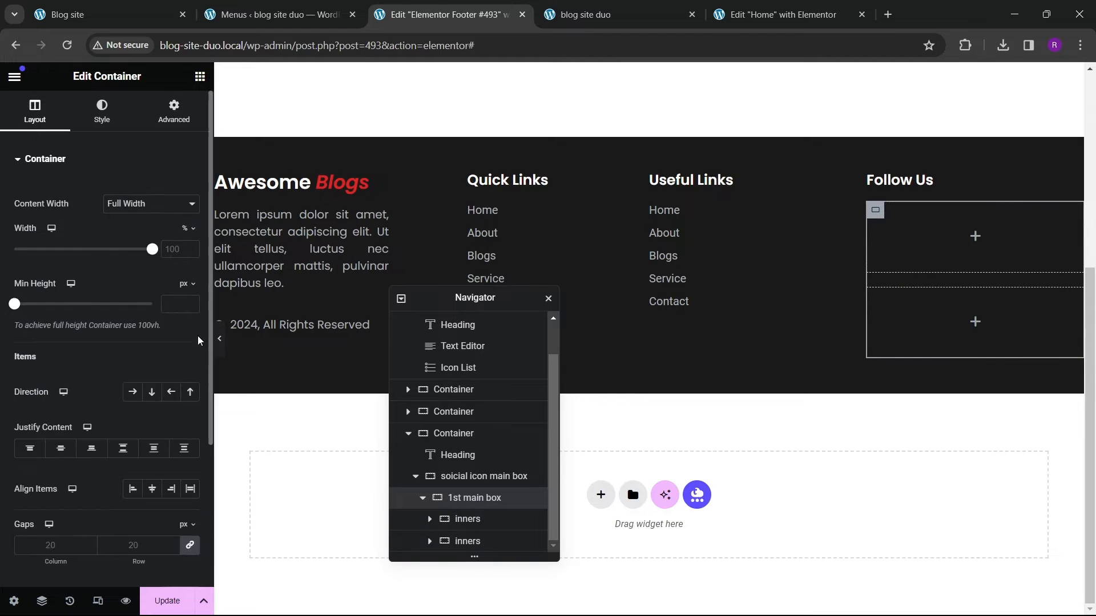
left_click(133, 392)
left_click(73, 449)
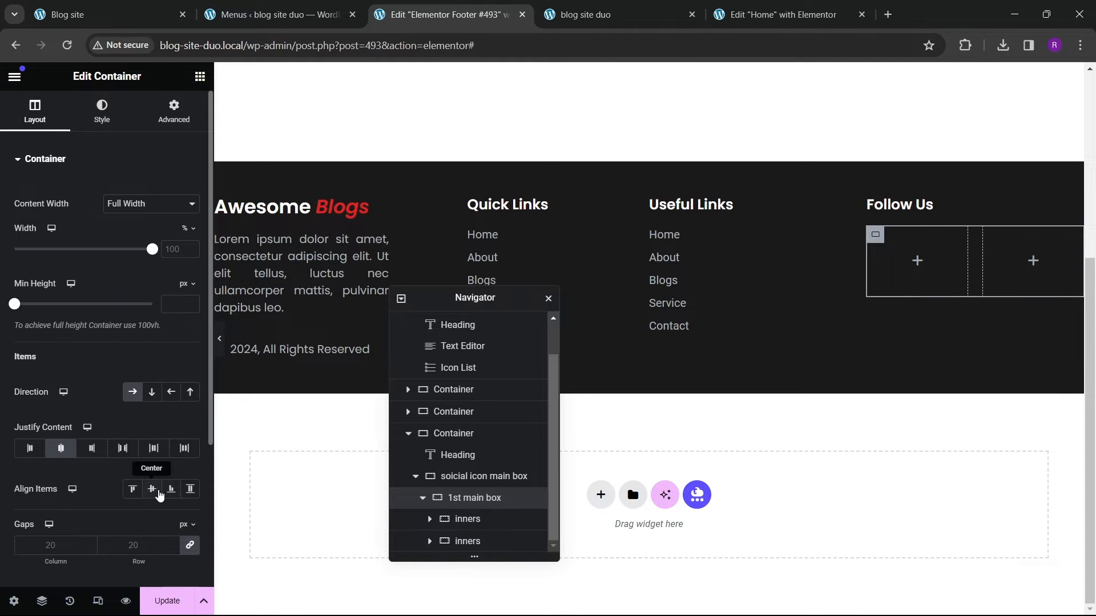
left_click(158, 491)
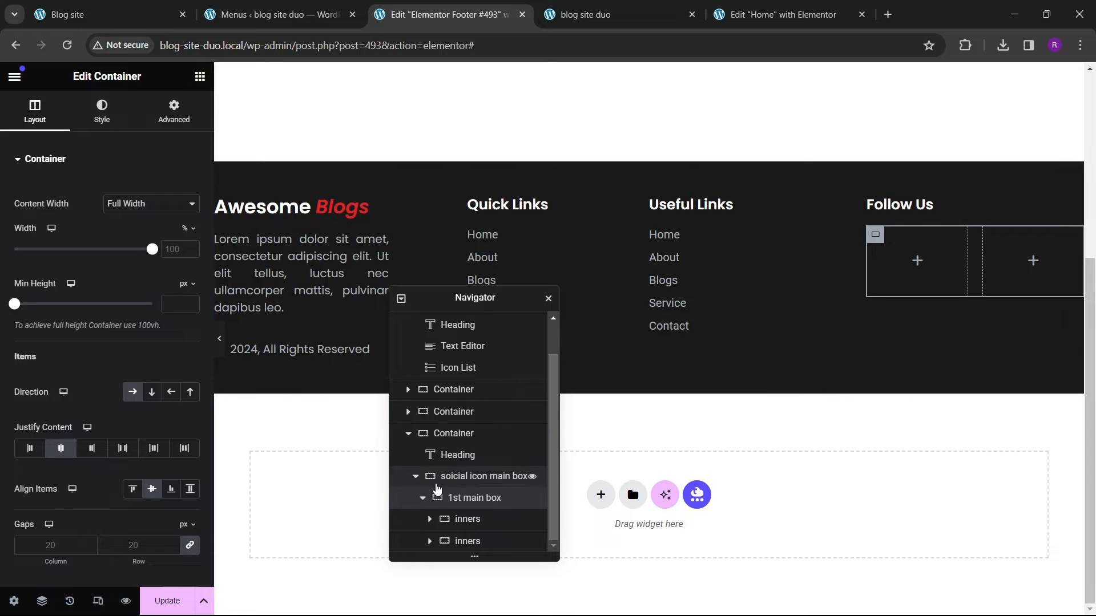
Step: Add an Icon widget into the first inners box and choose the Facebook icon from the icon library
left_click(200, 76)
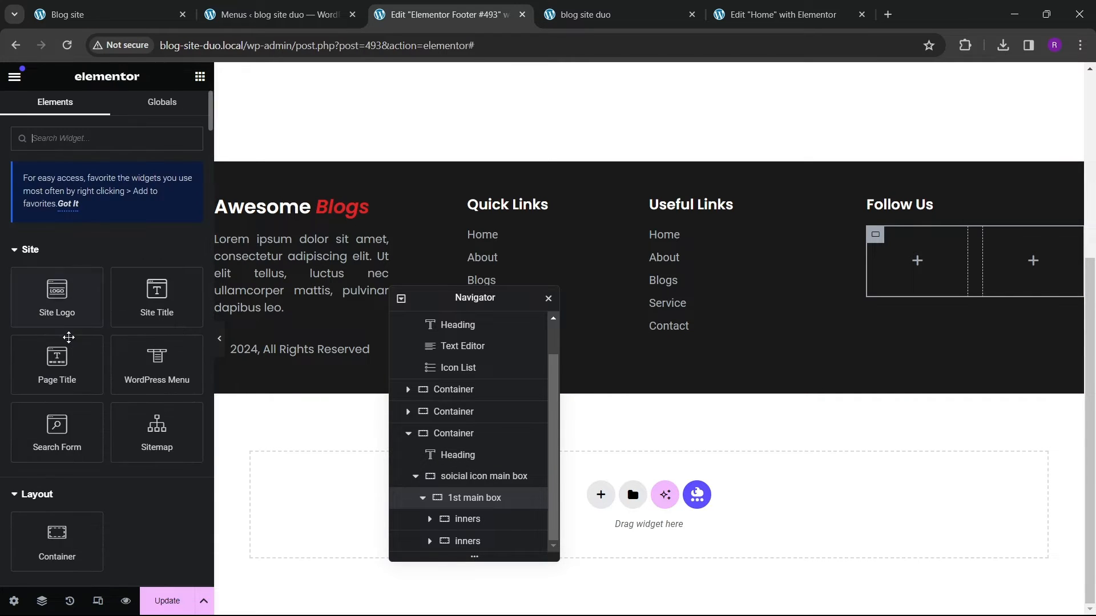
scroll(69, 337, "down", 5)
scroll(68, 338, "up", 5)
type("icon")
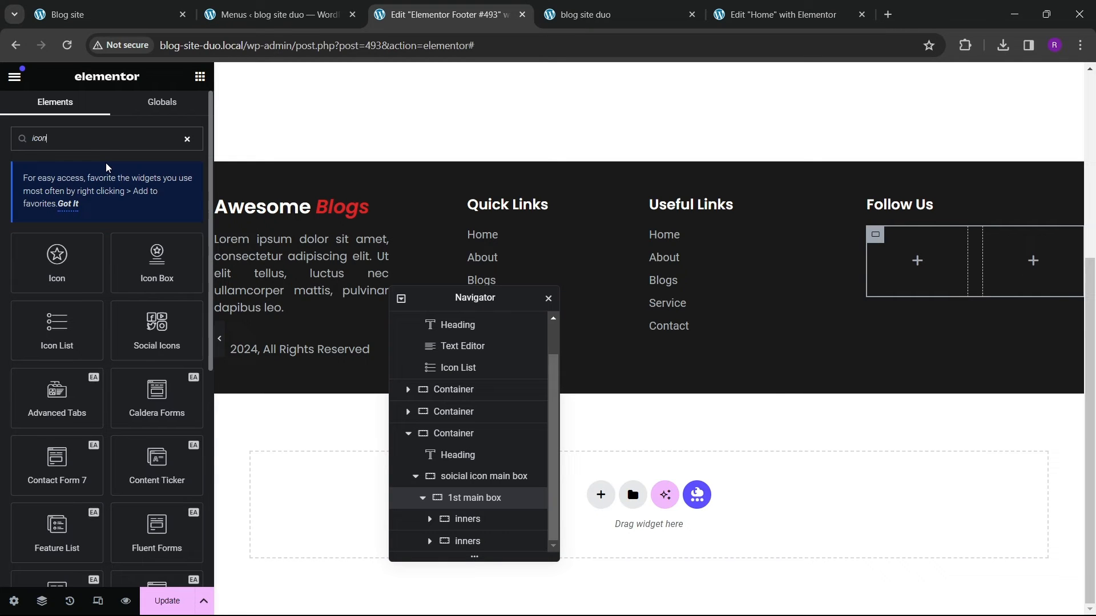
left_click_drag(57, 260, 918, 261)
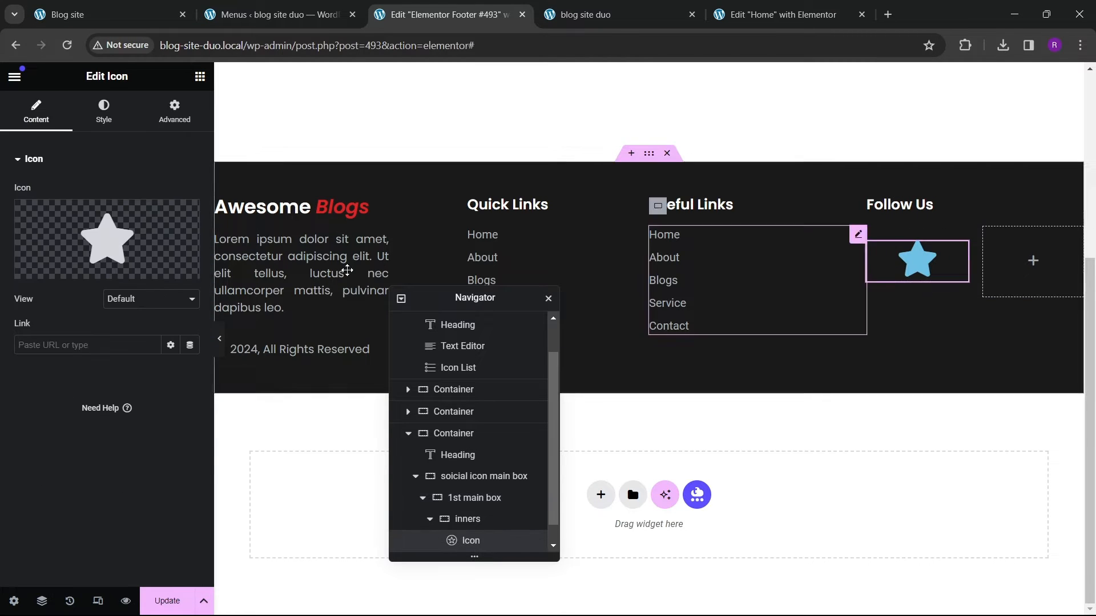
left_click(133, 246)
type("face")
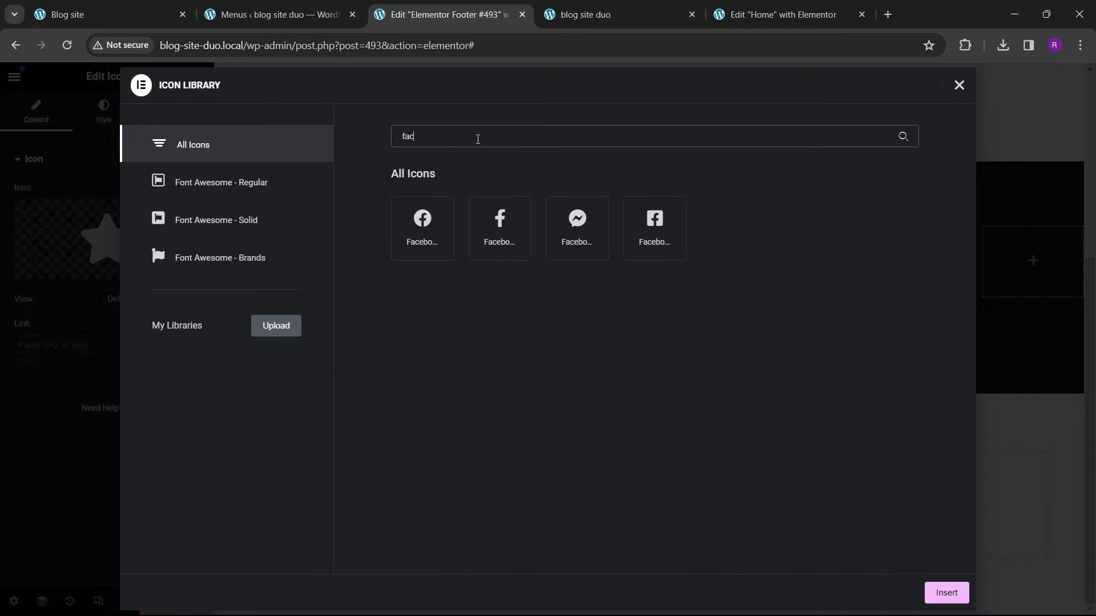
left_click(509, 258)
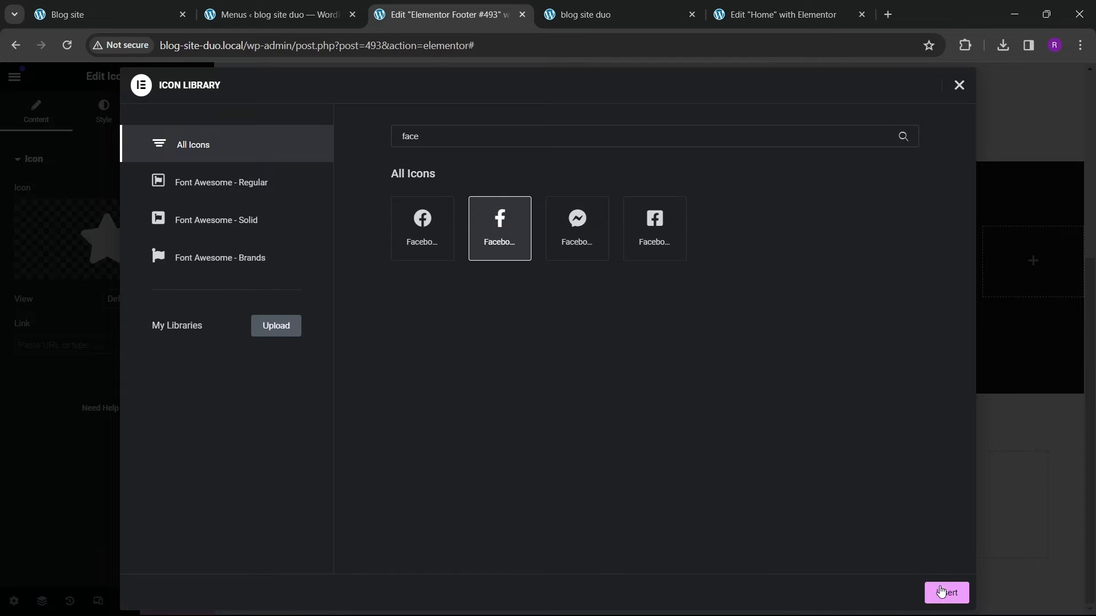
left_click(945, 592)
Step: Set the Facebook icon's colour to the red global colour and its size to 25 px
left_click(103, 111)
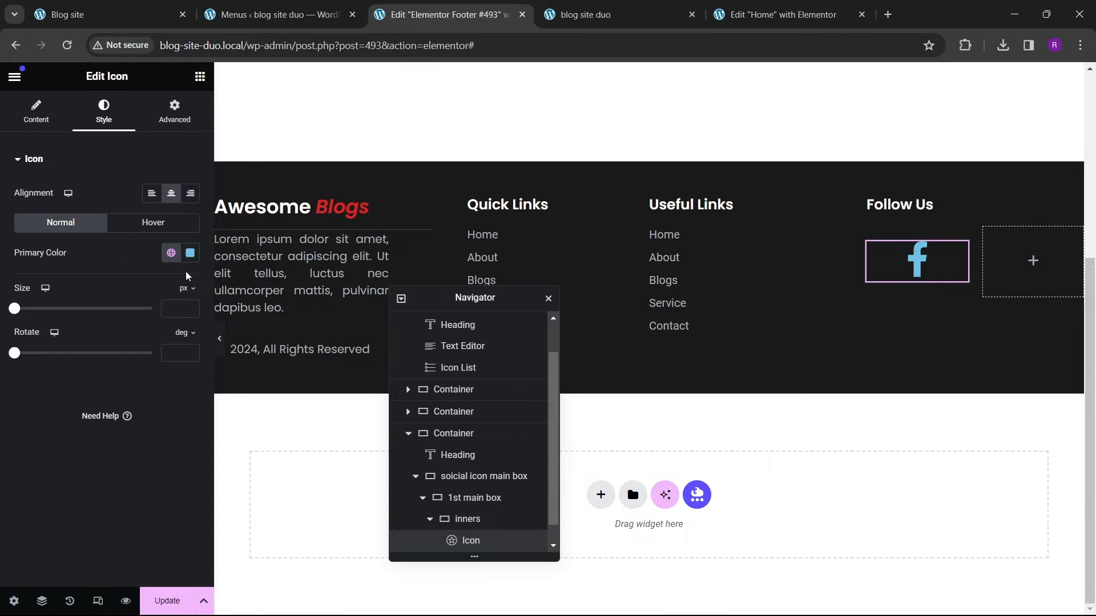
left_click(171, 253)
left_click(98, 462)
left_click(191, 309)
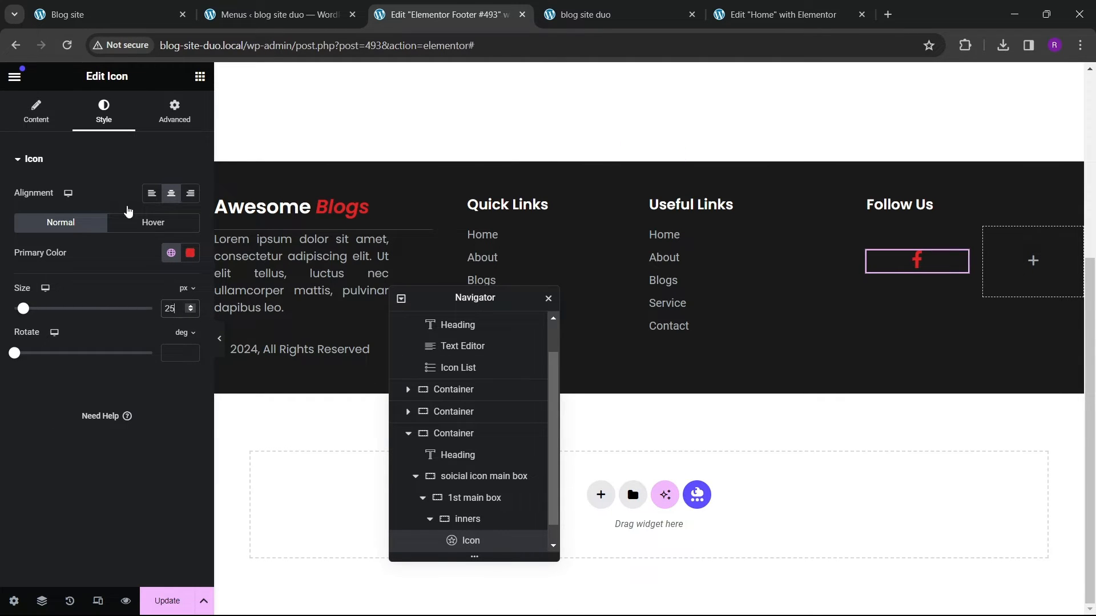
Step: Add a Heading widget below the icon with the title Facebook
left_click(200, 80)
scroll(68, 341, "down", 5)
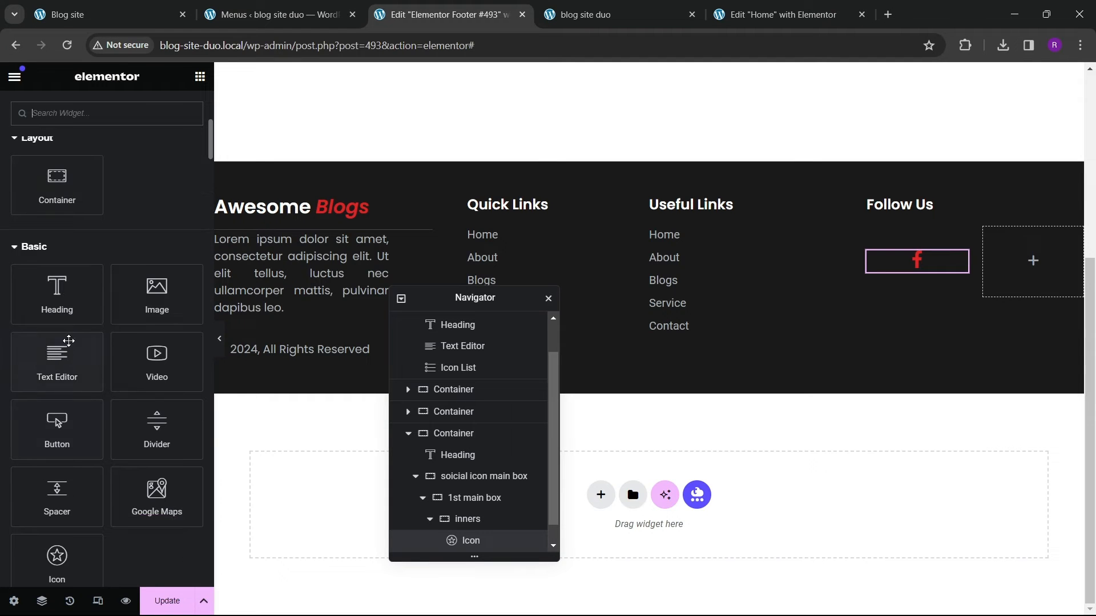
left_click_drag(68, 292, 919, 269)
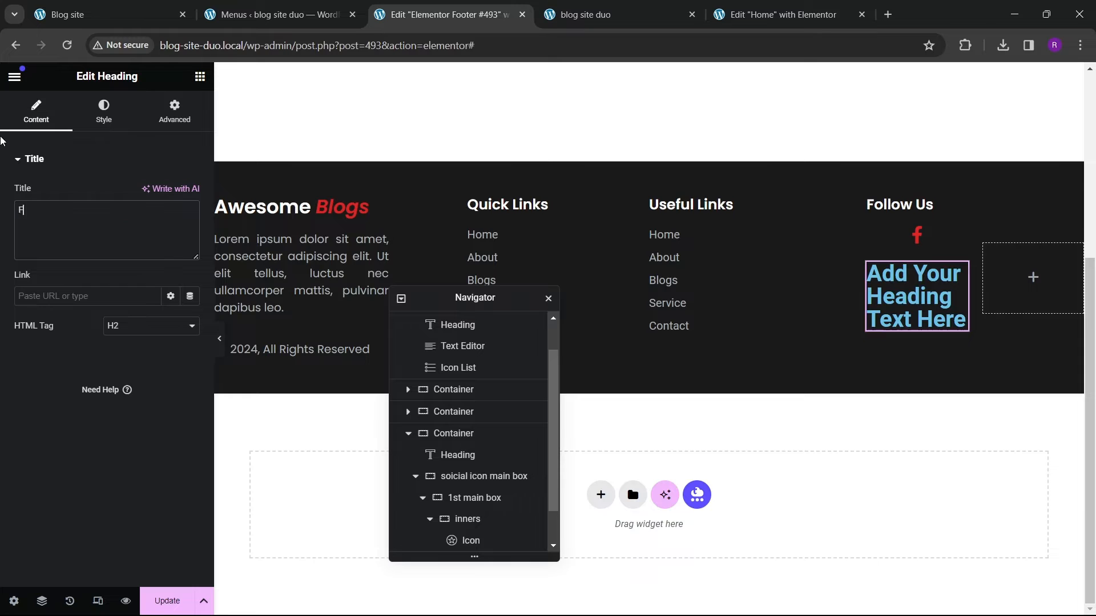
type("acebook")
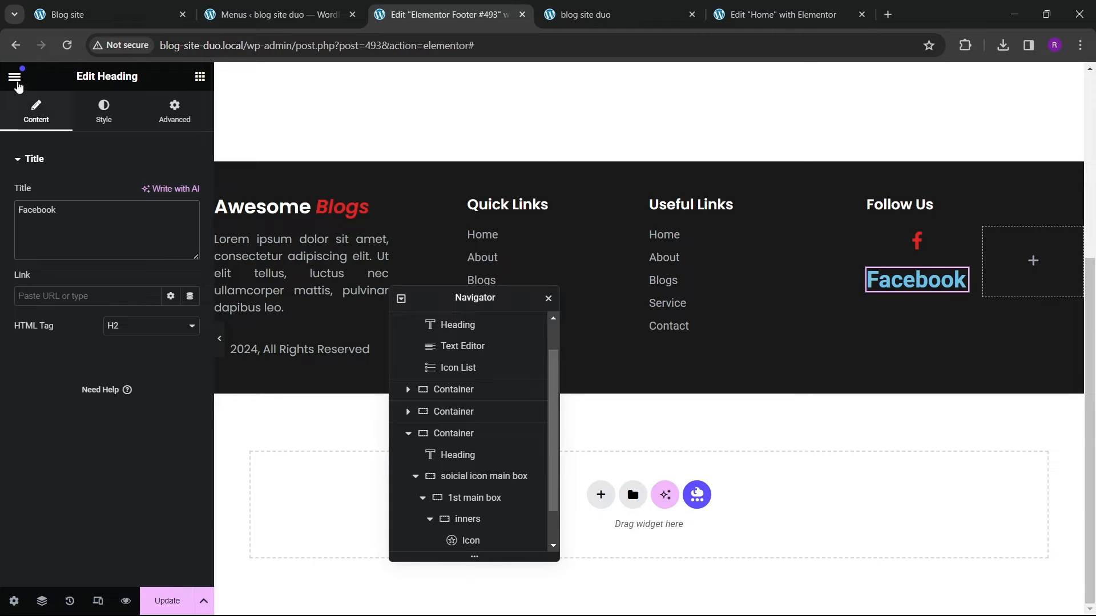
Step: Set the Facebook heading's text colour to white
left_click(104, 111)
left_click(190, 224)
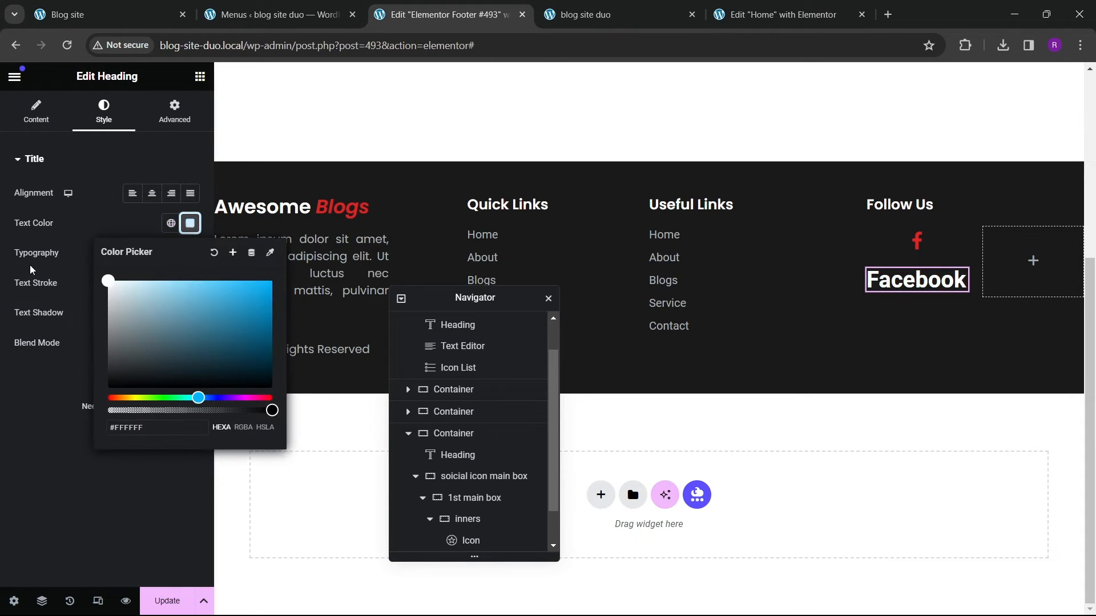
left_click(186, 230)
Step: Set the Facebook heading's font to Poppins at 17 px and centre-align it
left_click(190, 253)
left_click(146, 319)
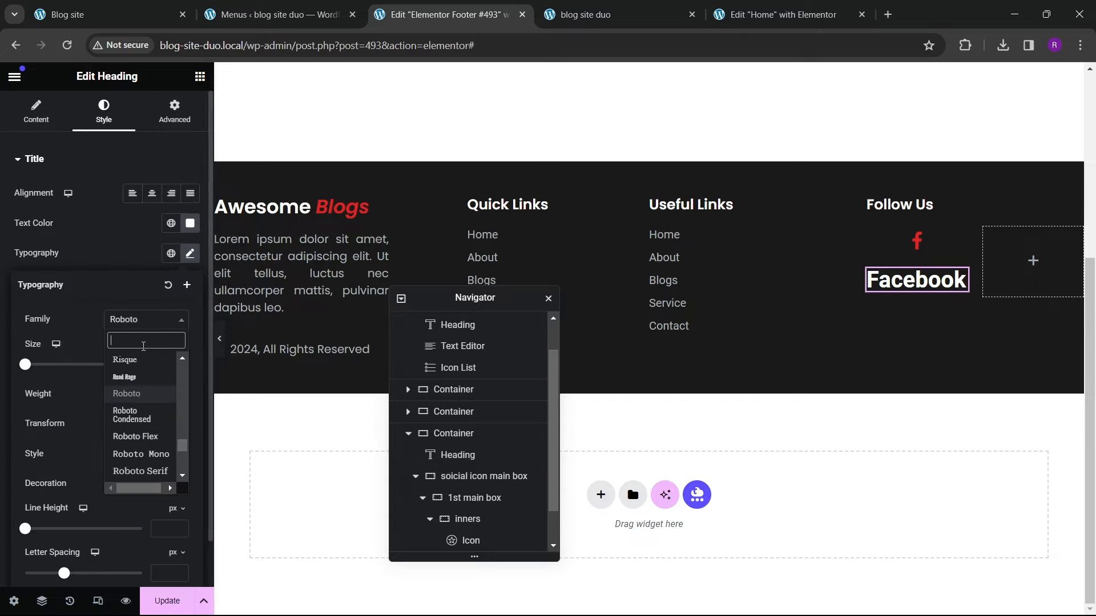
type("poppins")
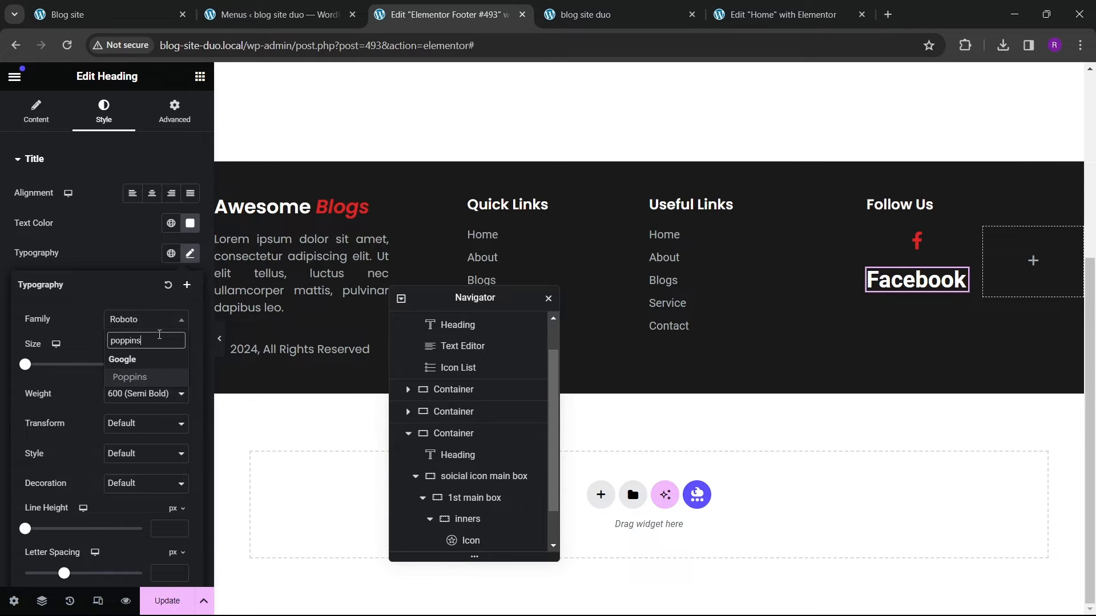
key("Return")
left_click(179, 363)
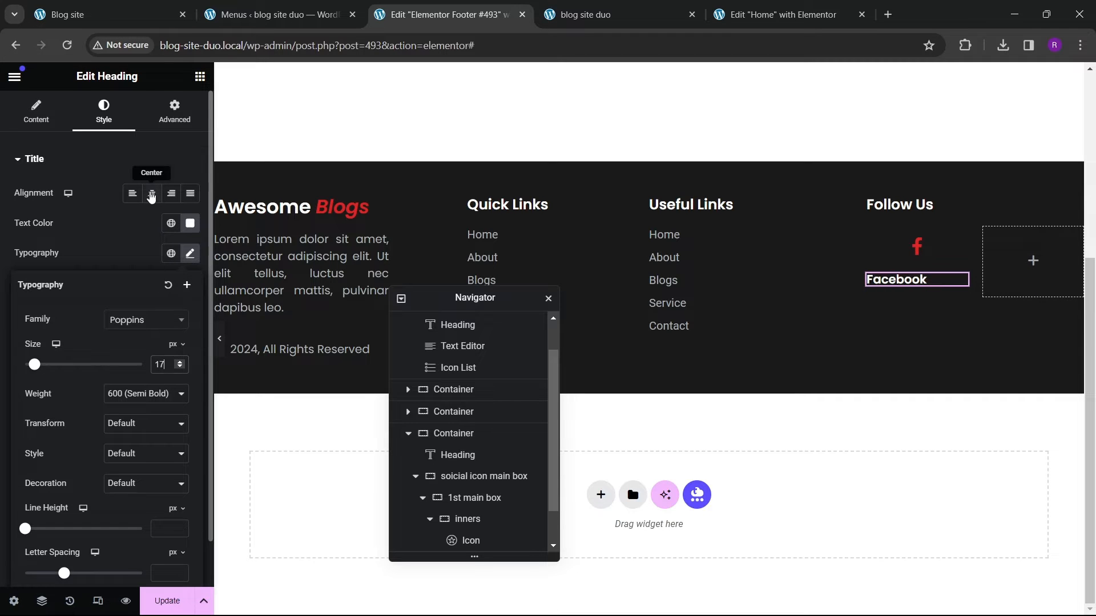
left_click(151, 194)
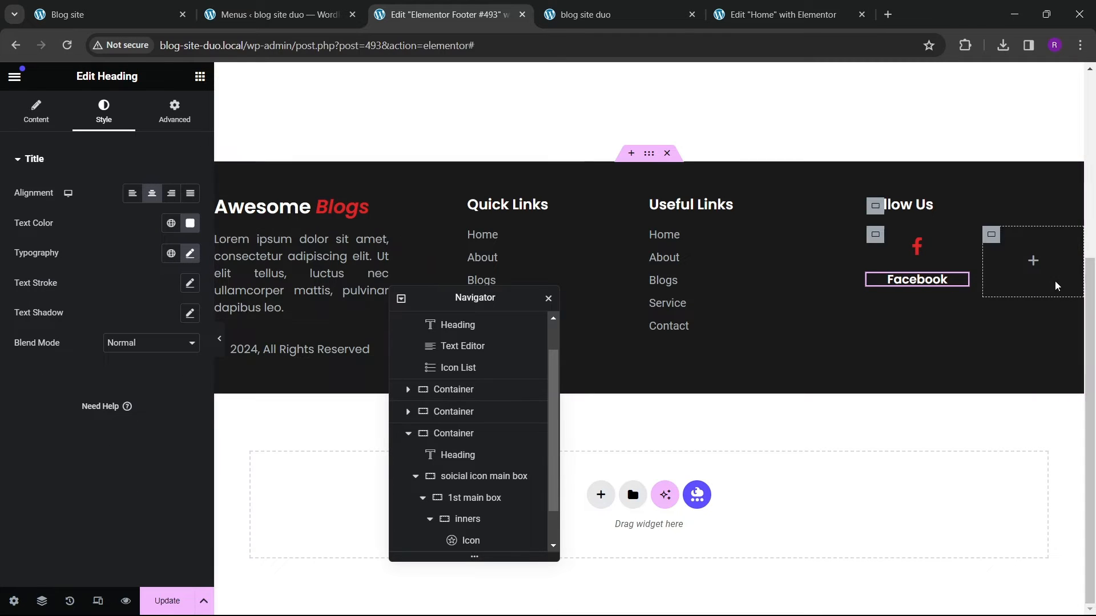
Step: Select the inner Facebook box container and set its padding to 10 px on all sides
left_click(918, 249)
scroll(474, 474, "down", 1)
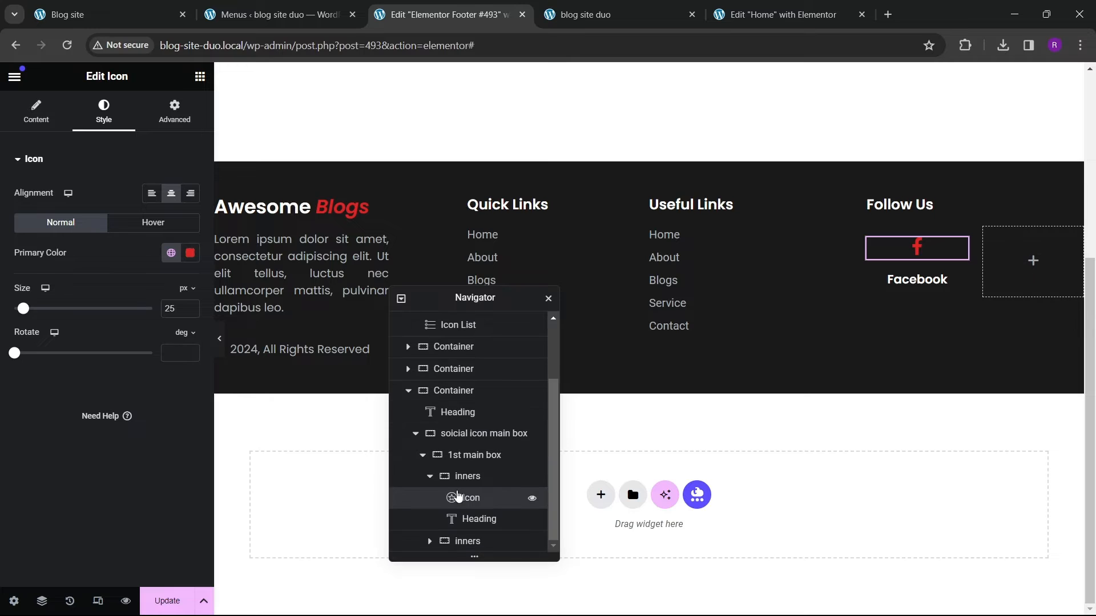
left_click(430, 476)
left_click(472, 519)
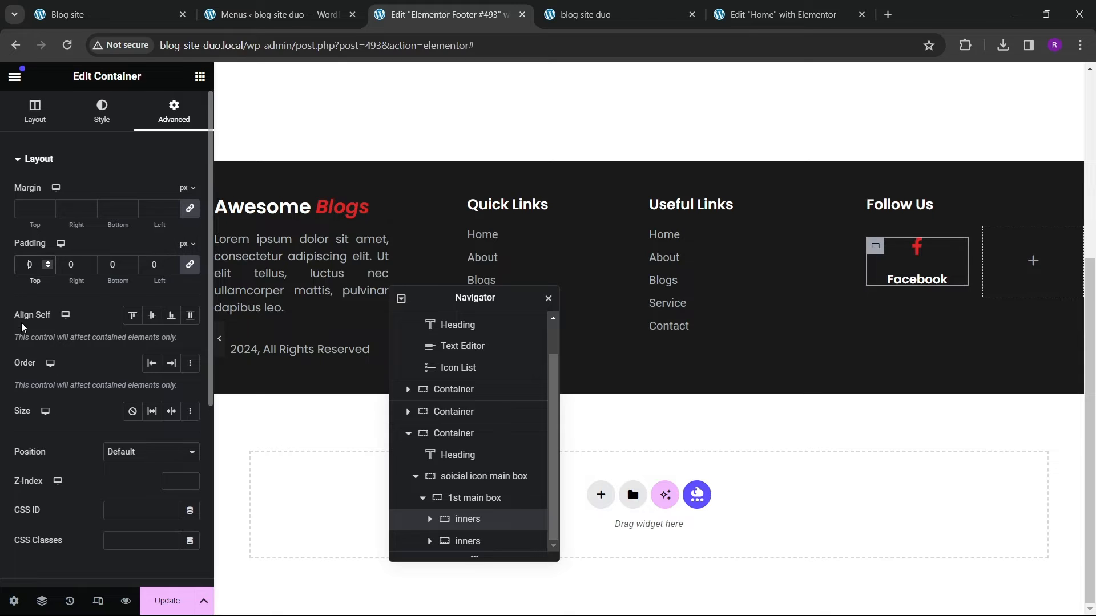
type("2")
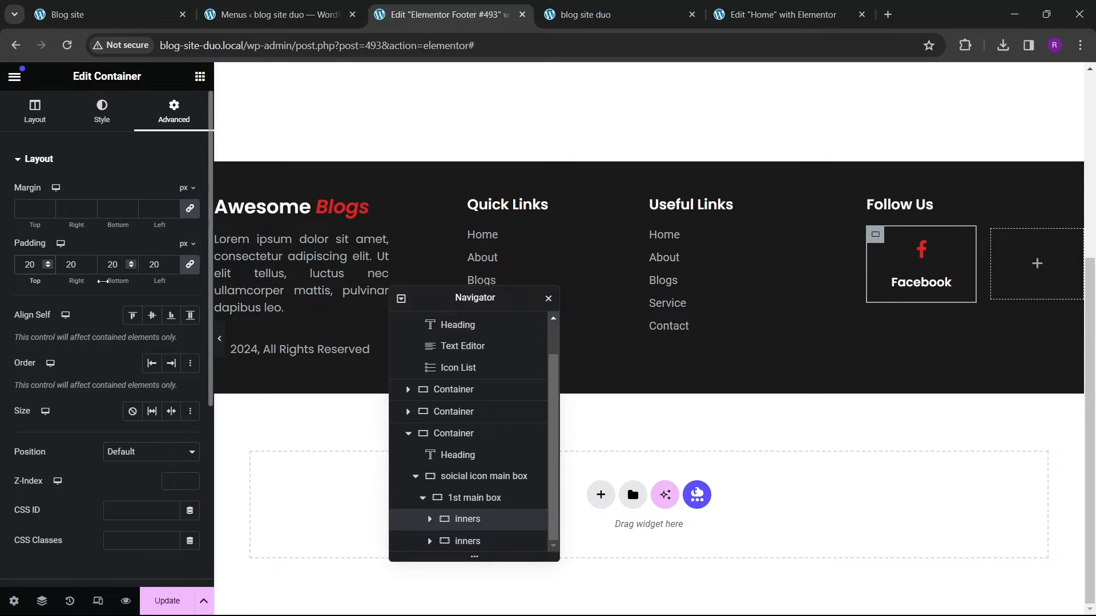
key("BackSpace")
type("1")
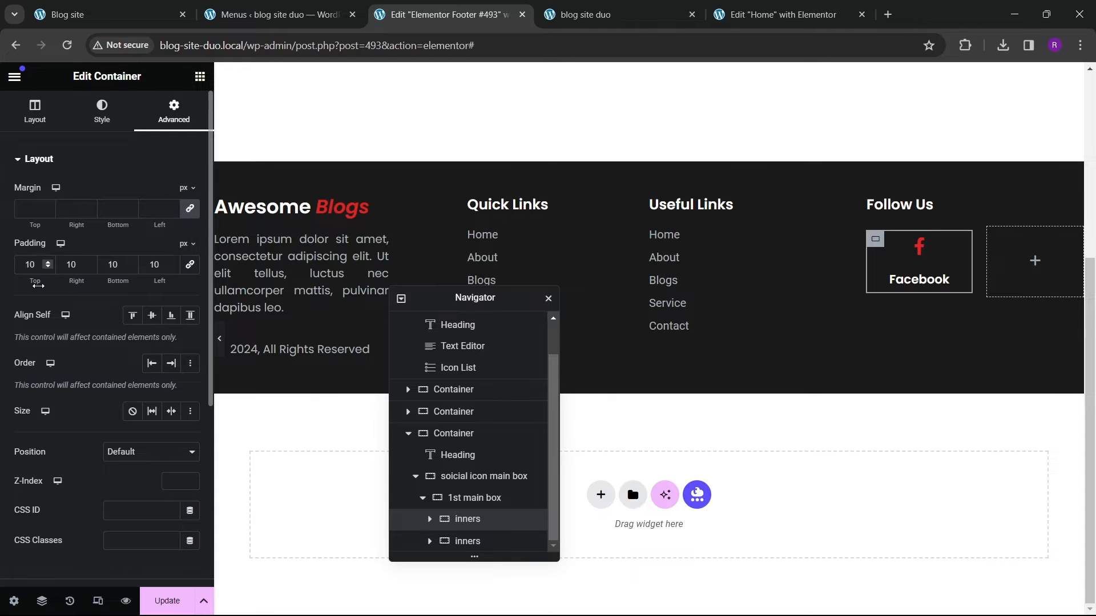
Step: Give the Facebook box a solid 1 px border in the theme grey global colour with a 10 px radius
left_click(90, 143)
left_click(103, 315)
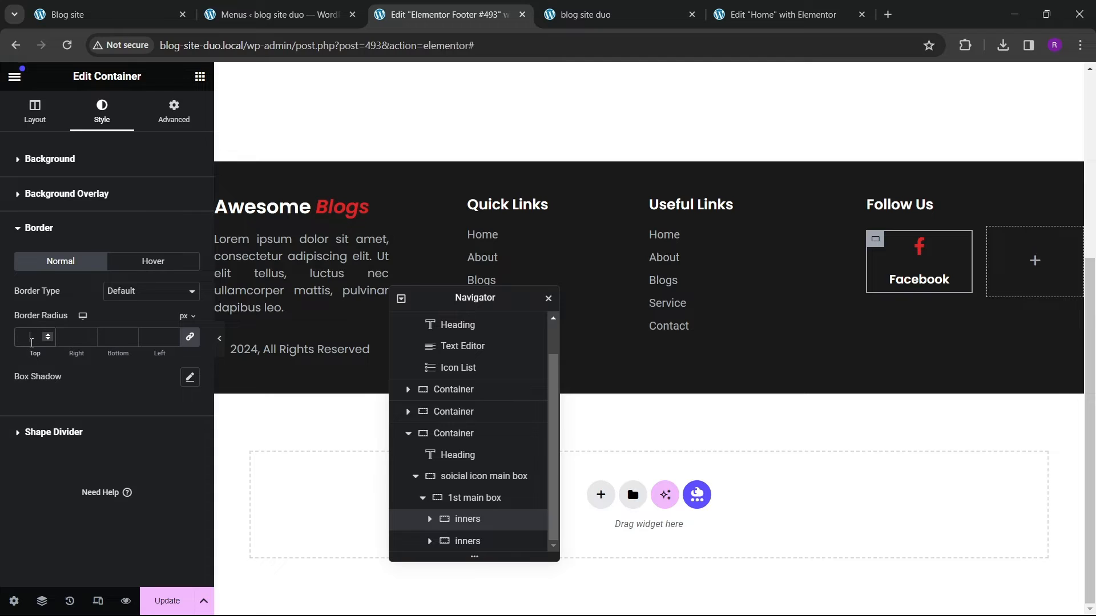
left_click(109, 292)
left_click(126, 326)
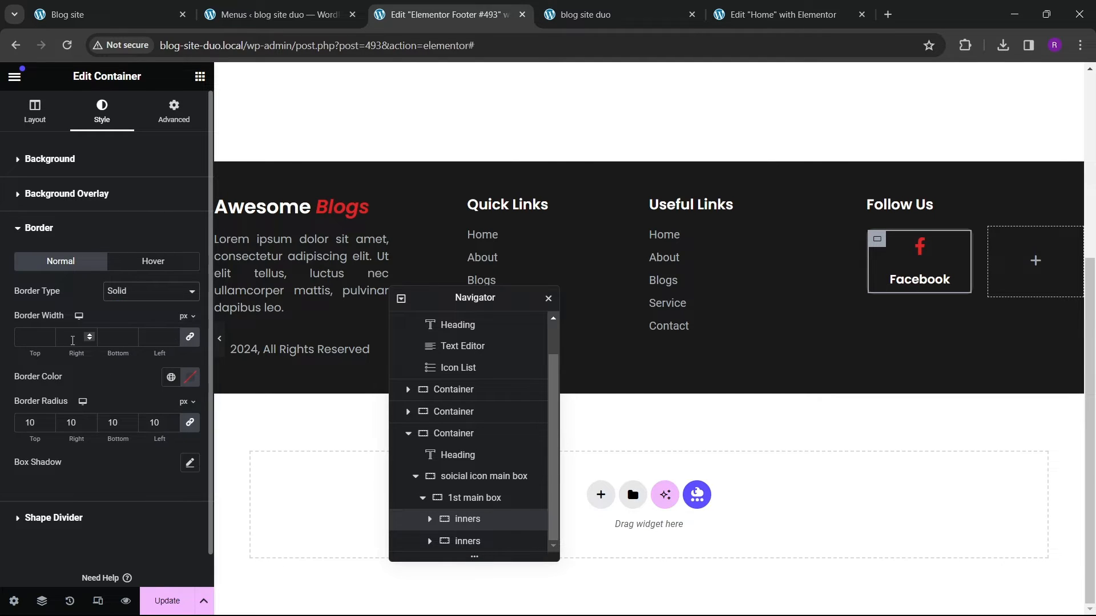
left_click(171, 378)
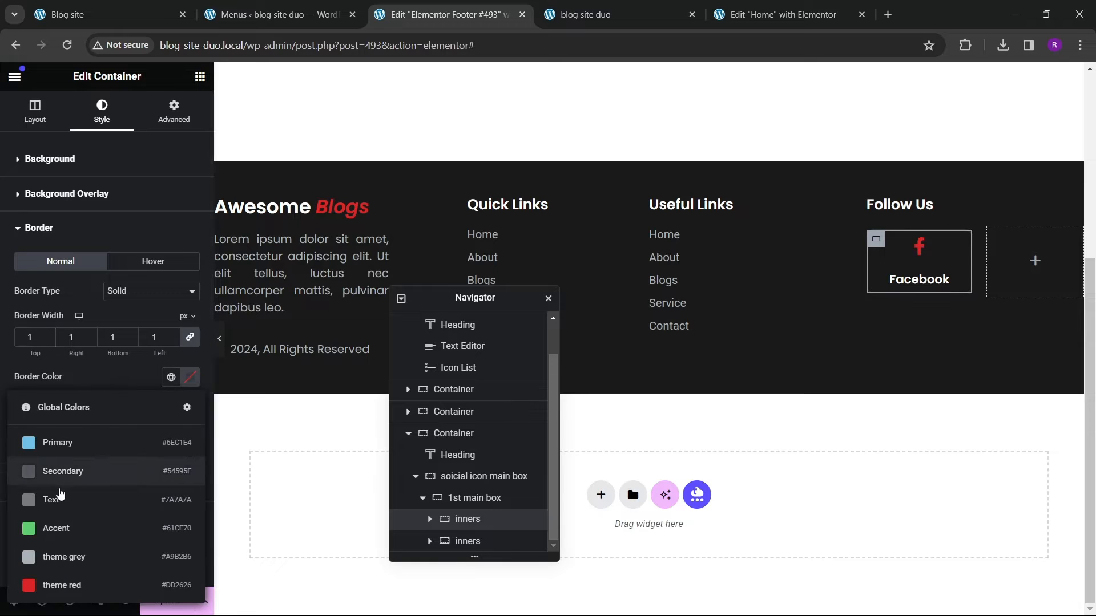
left_click(34, 557)
left_click(221, 348)
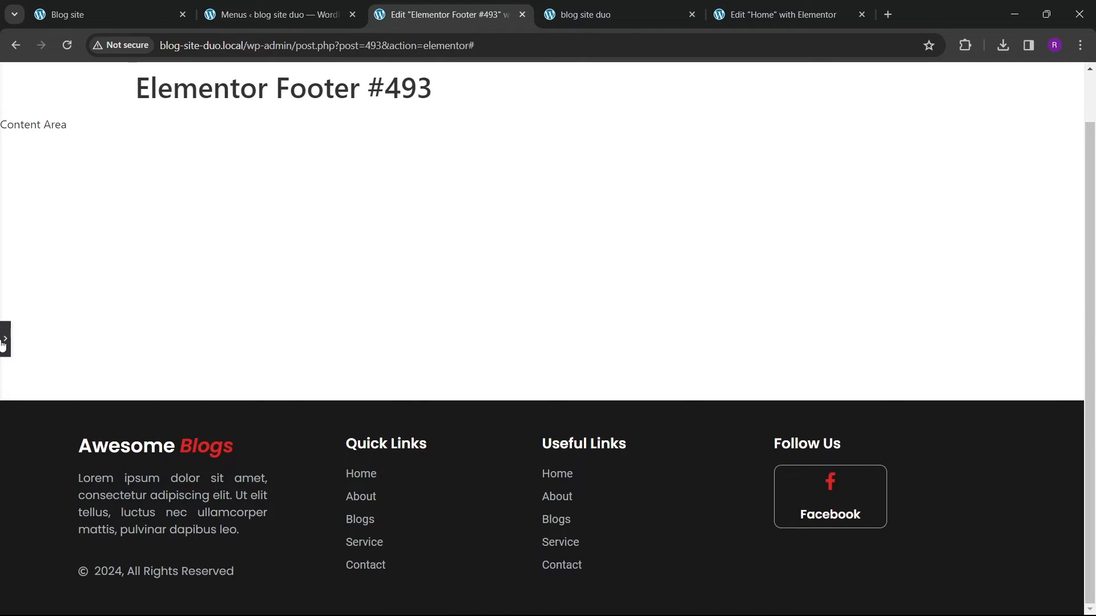
left_click(4, 339)
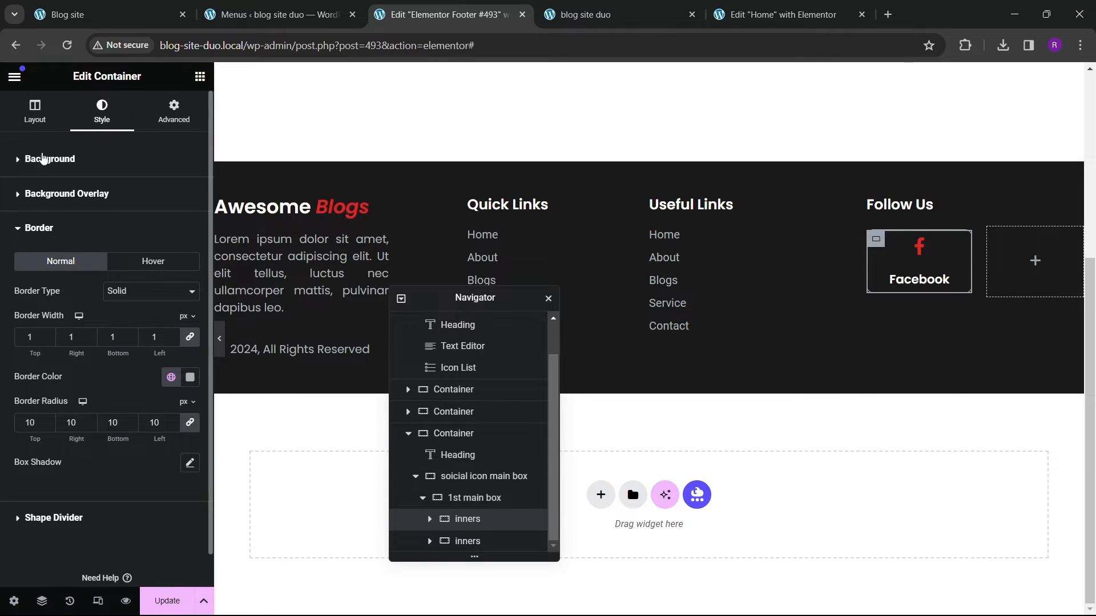
Step: Set the Facebook box's direction to column, centre its content, and set its gaps to 5 px
left_click(35, 109)
scroll(57, 274, "down", 5)
left_click(151, 195)
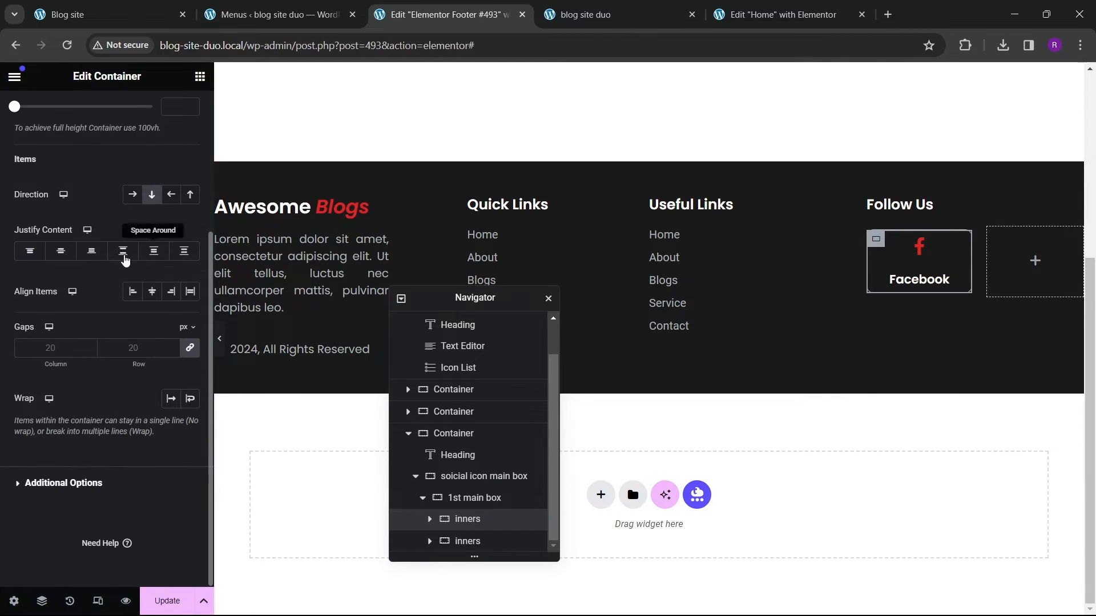
left_click(61, 251)
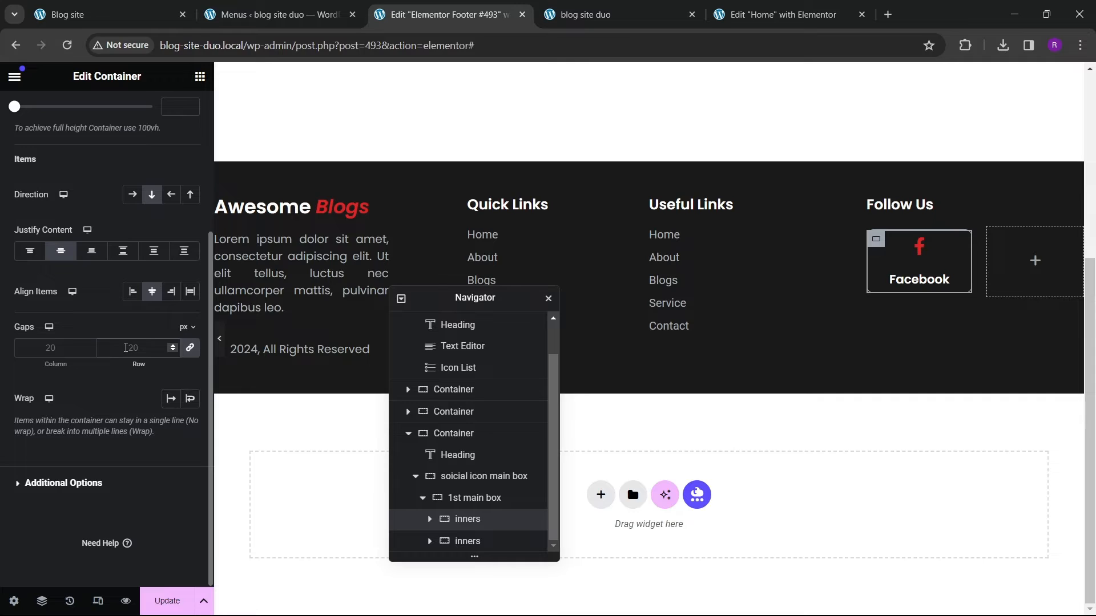
type("10")
key("BackSpace")
key("BackSpace")
type("5")
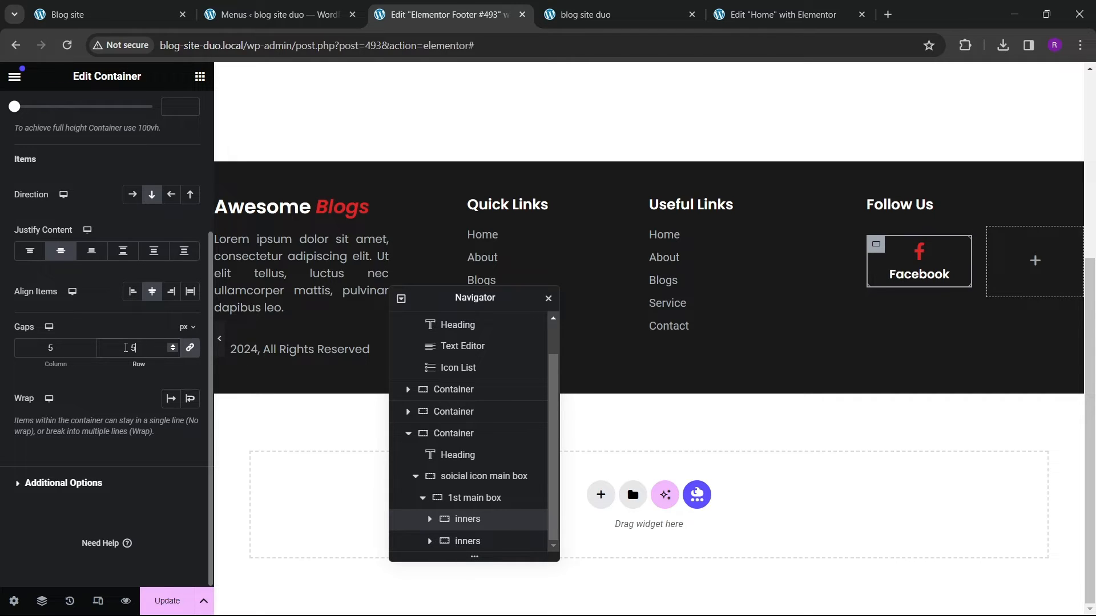
left_click(219, 349)
left_click(5, 339)
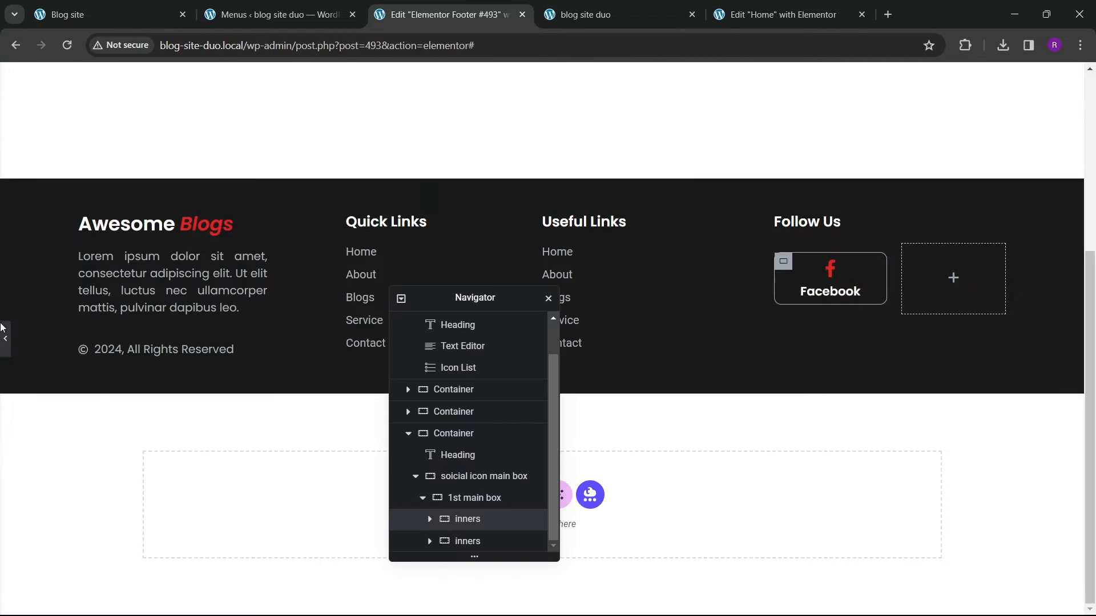
Step: Delete the empty second inner container beside the Facebook box
left_click(476, 541)
right_click(483, 539)
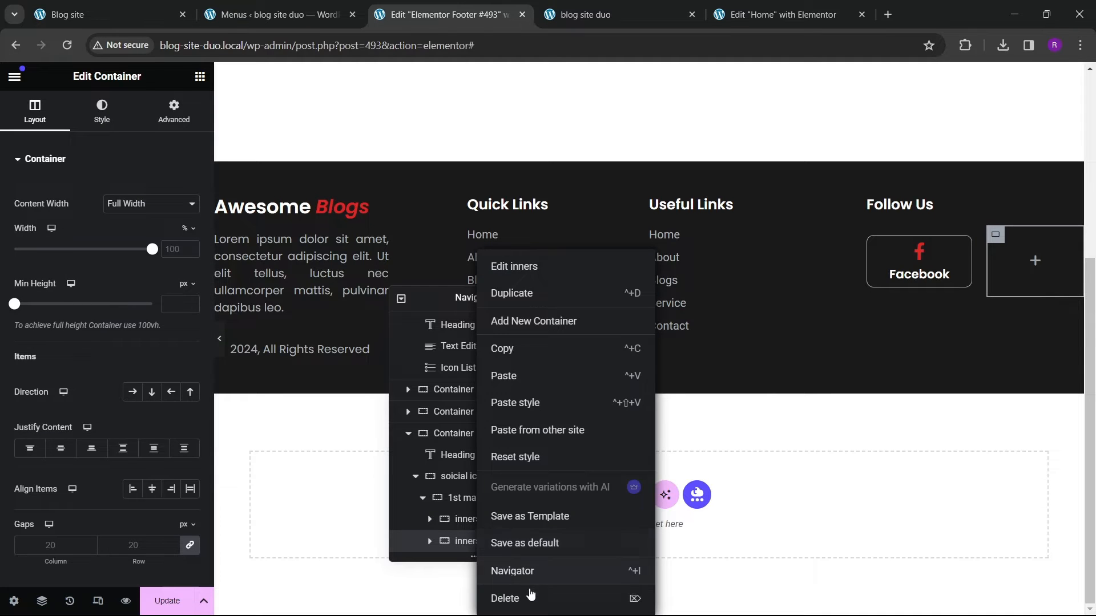
left_click(514, 596)
Step: Duplicate the Facebook box to create a second social button in the same row
left_click(476, 545)
right_click(477, 545)
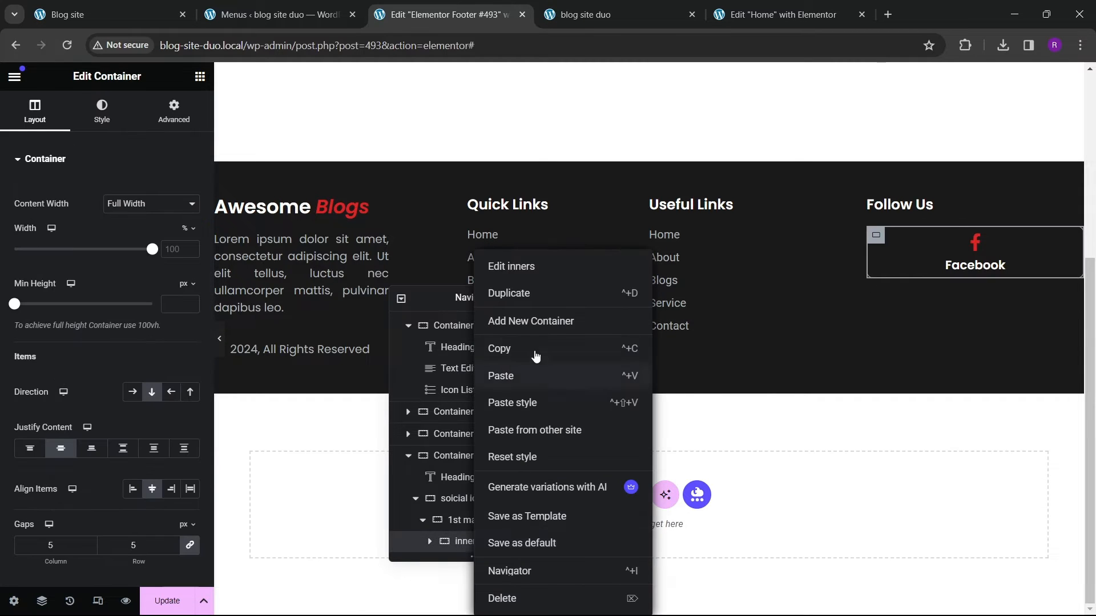
left_click(533, 295)
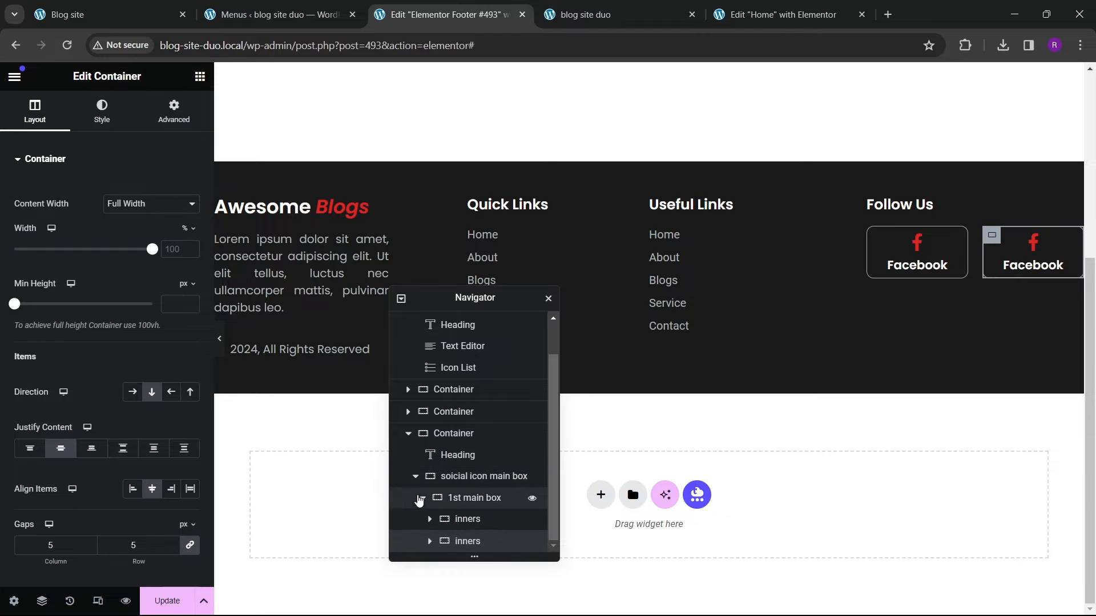
Step: Duplicate the 1st main box row to create a second row of two social buttons
left_click(425, 500)
left_click(422, 498)
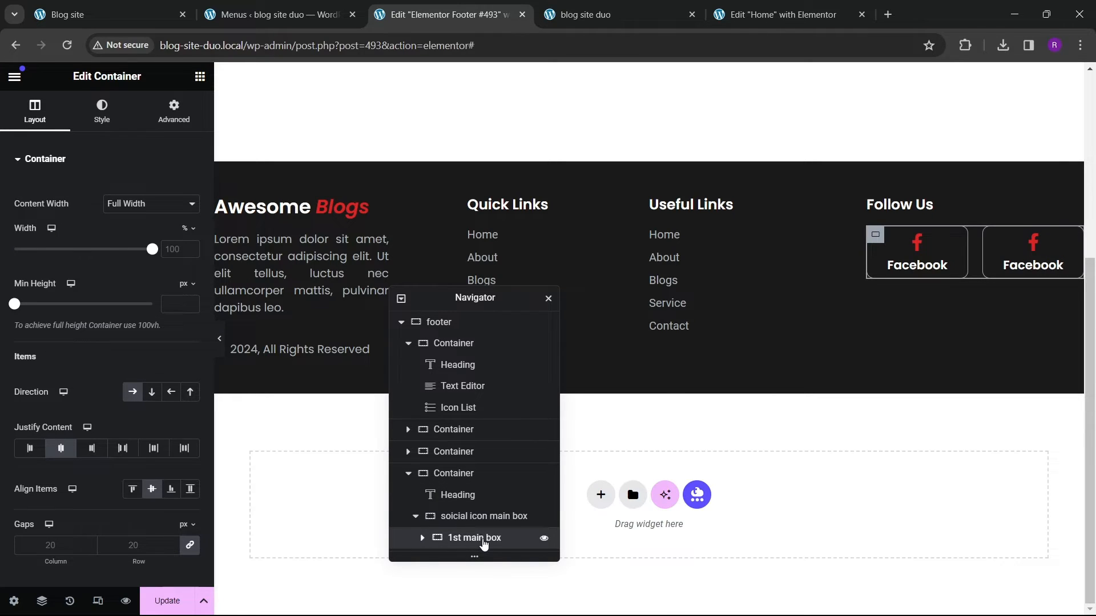
right_click(484, 544)
left_click(540, 301)
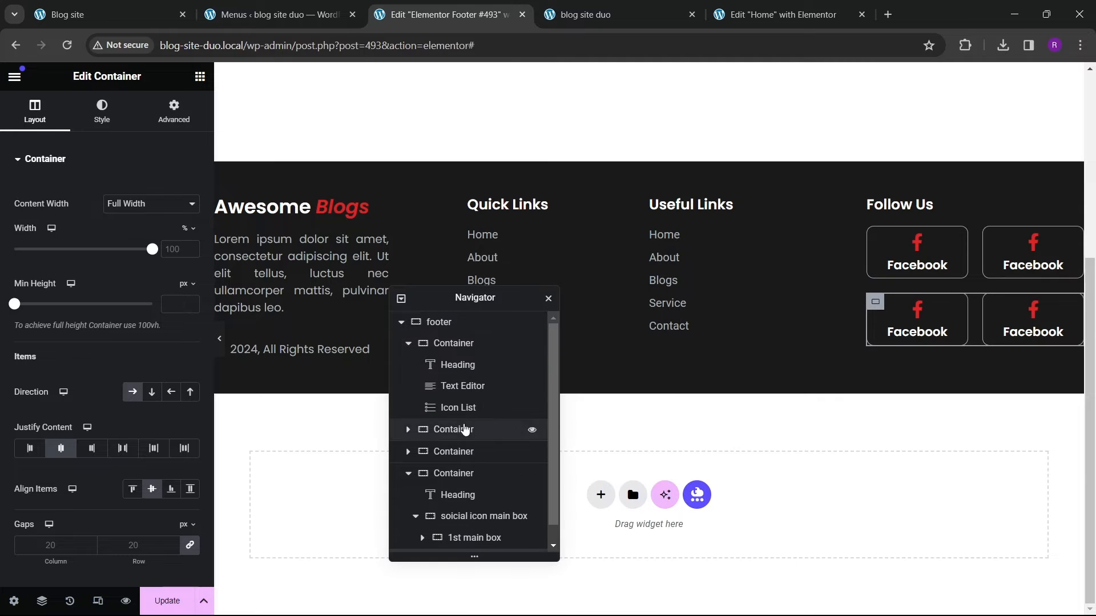
Step: Preview the footer's social button grid with the editor panel hidden
left_click(220, 349)
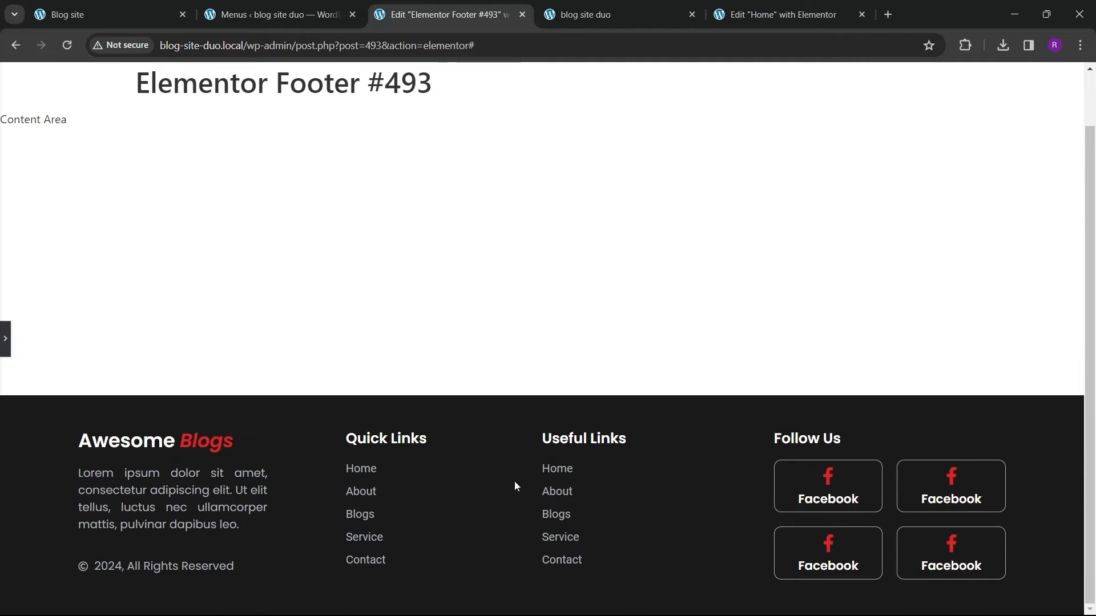
left_click(5, 340)
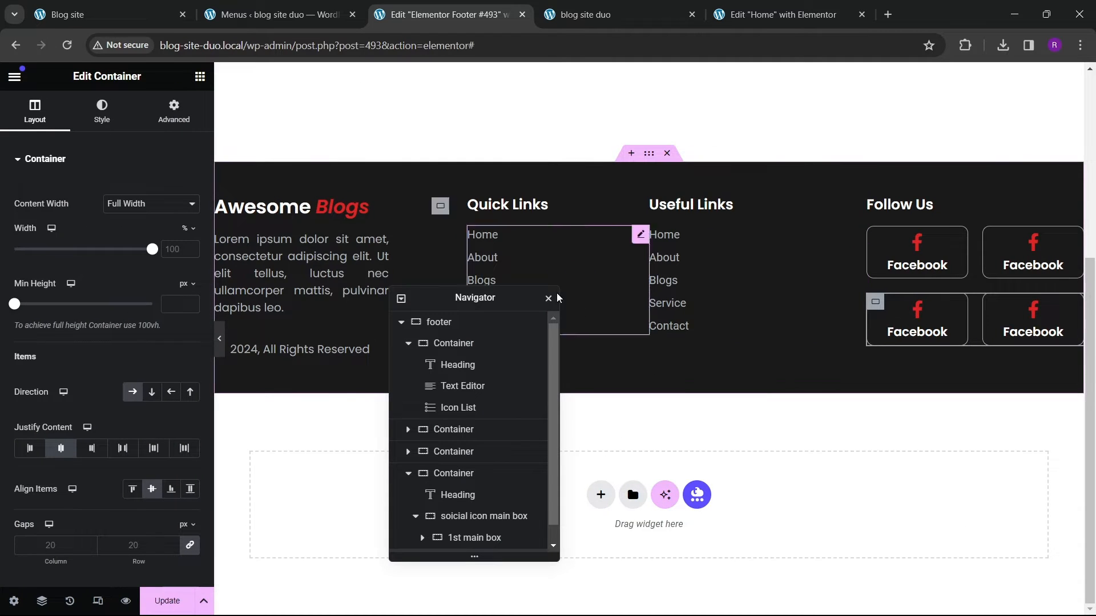
scroll(531, 429, "down", 1)
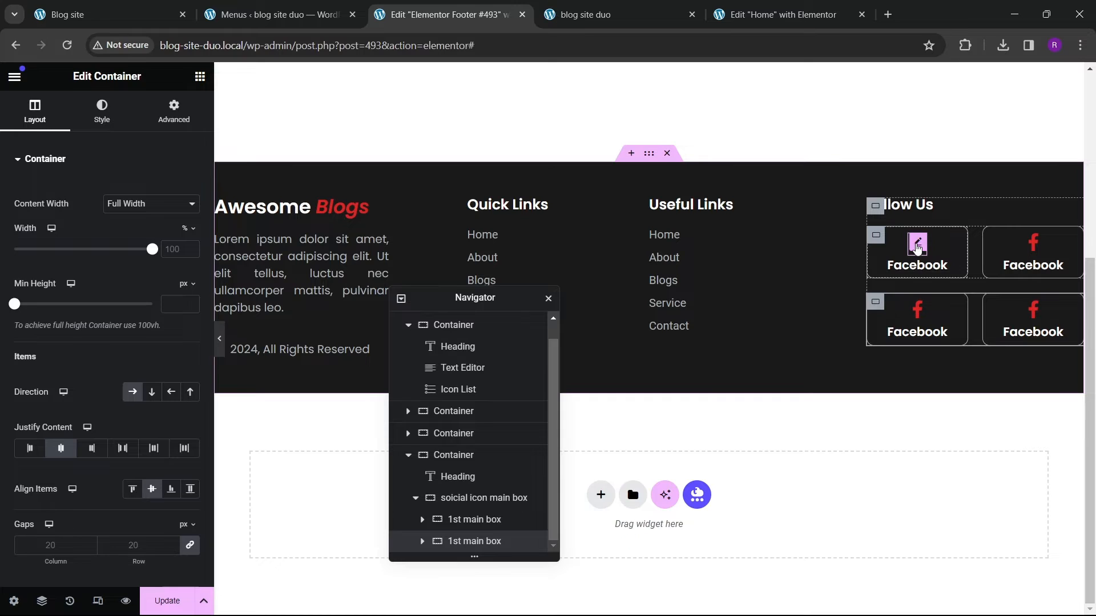
left_click(917, 247)
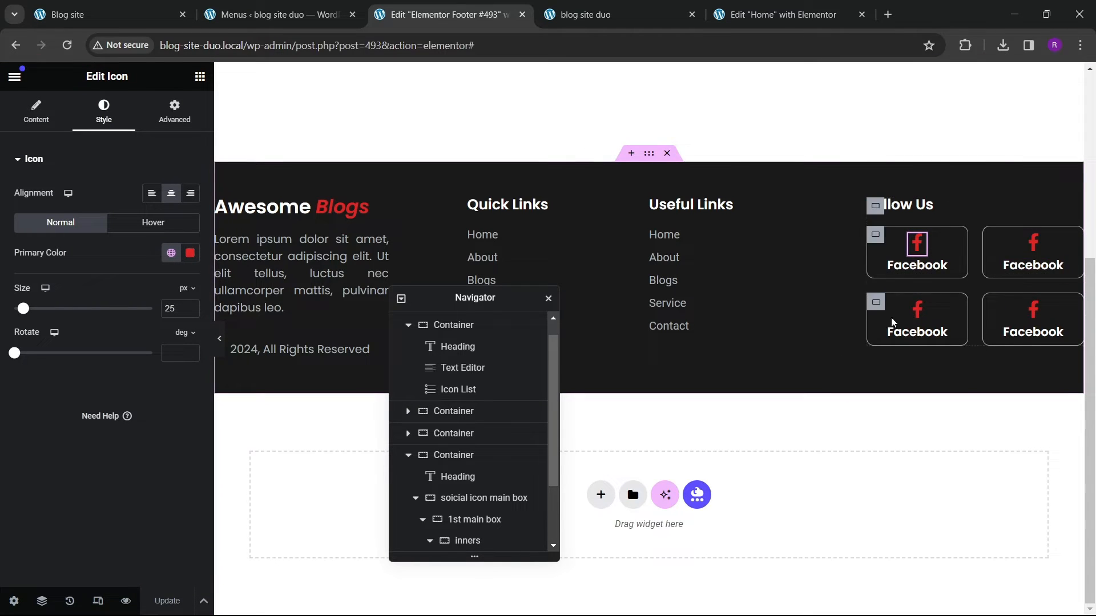
Step: Switch to the live site tab, reload it, and review the footer and homepage posts
left_click(585, 14)
left_click(68, 45)
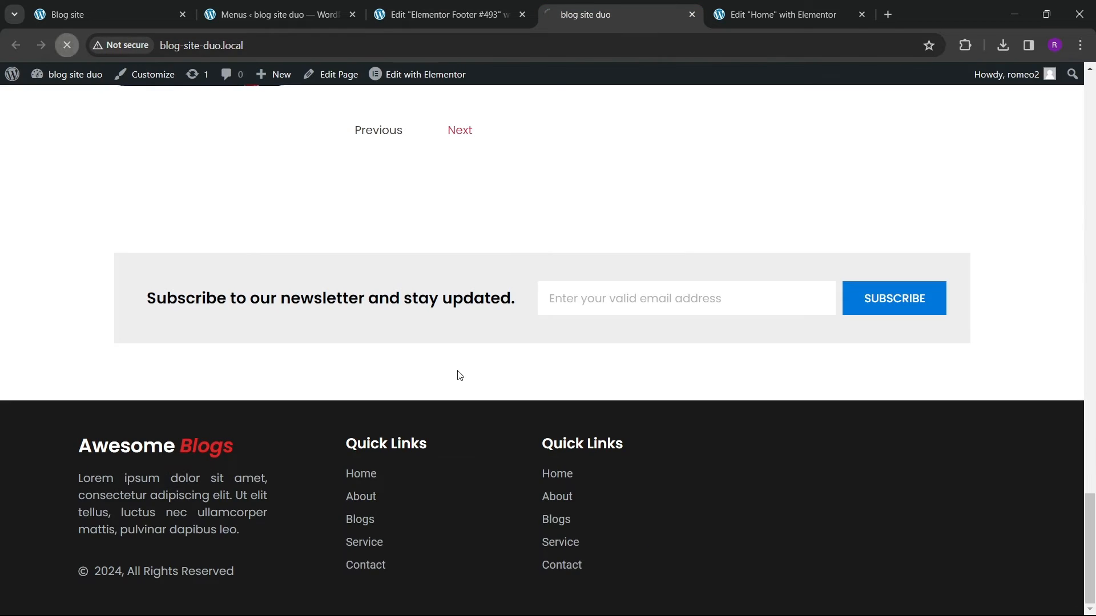
scroll(624, 449, "down", 1)
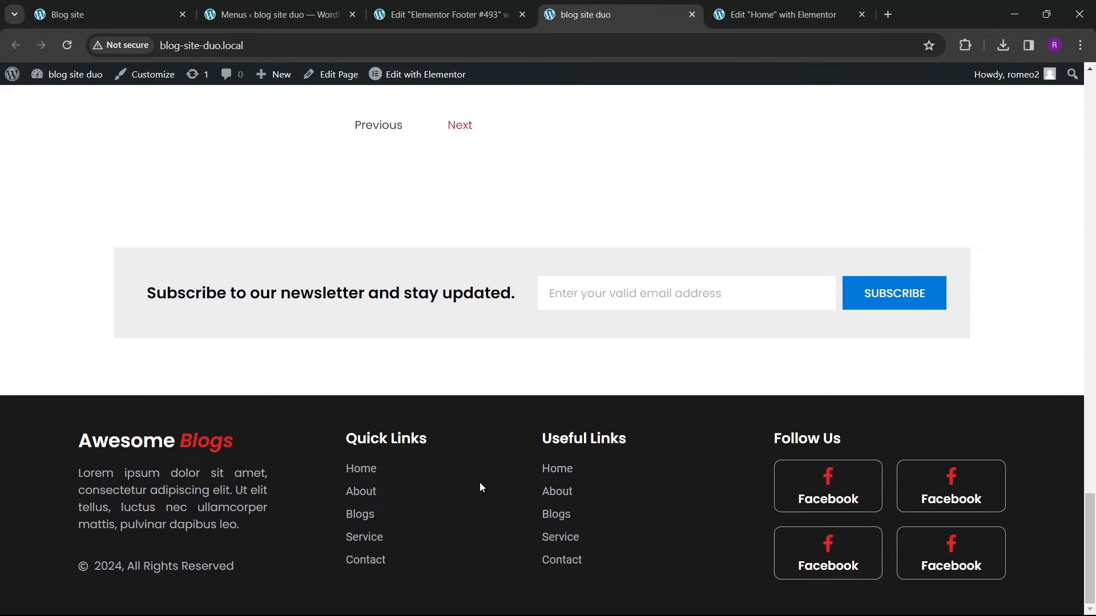
scroll(474, 444, "up", 20)
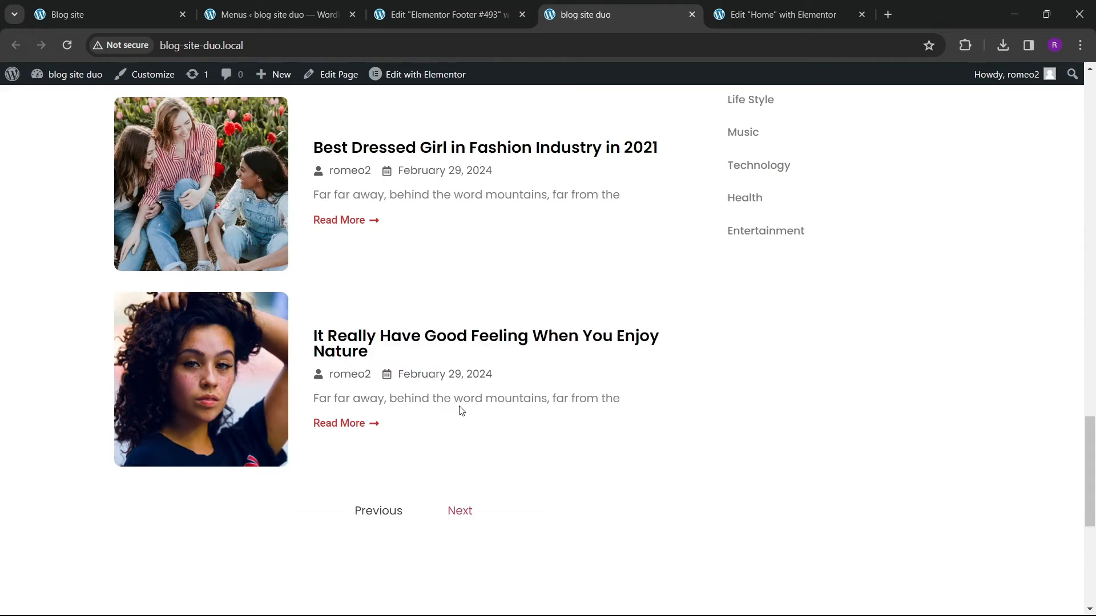
scroll(445, 360, "up", 3)
scroll(479, 342, "down", 14)
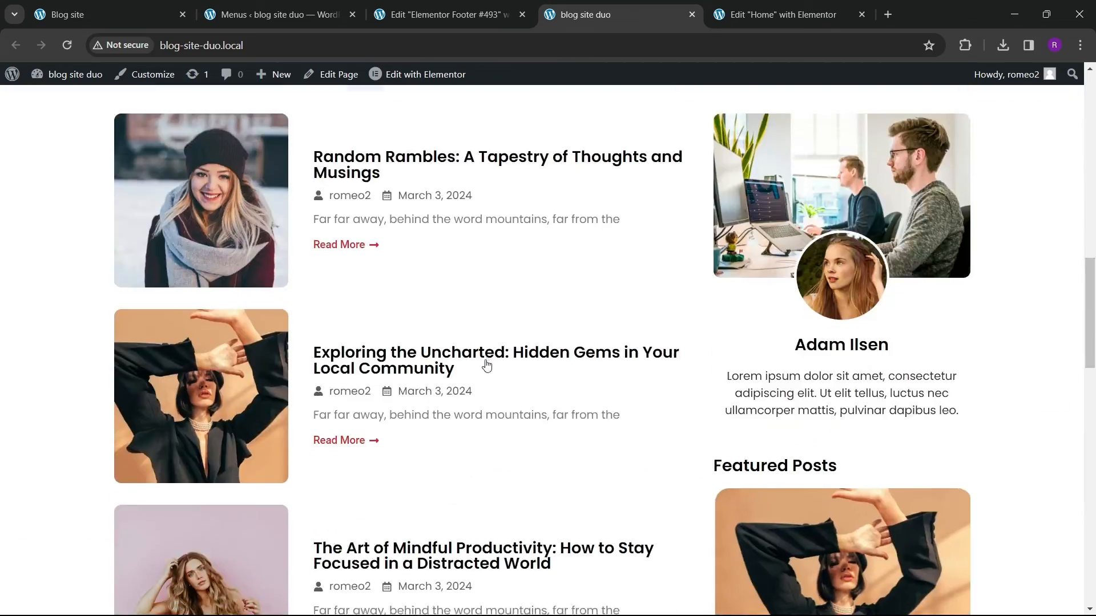
scroll(499, 375, "up", 3)
Step: On the Home page editor, make the main slider's right sidebar container sticky to the top
left_click(753, 18)
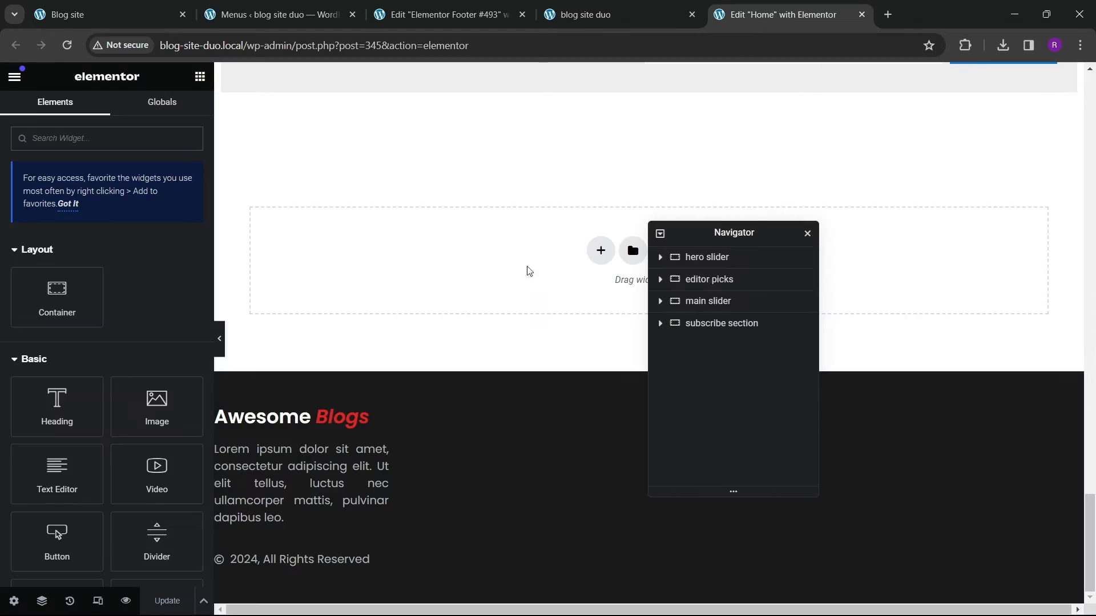
scroll(526, 271, "up", 16)
left_click_drag(782, 234, 509, 238)
scroll(805, 278, "up", 6)
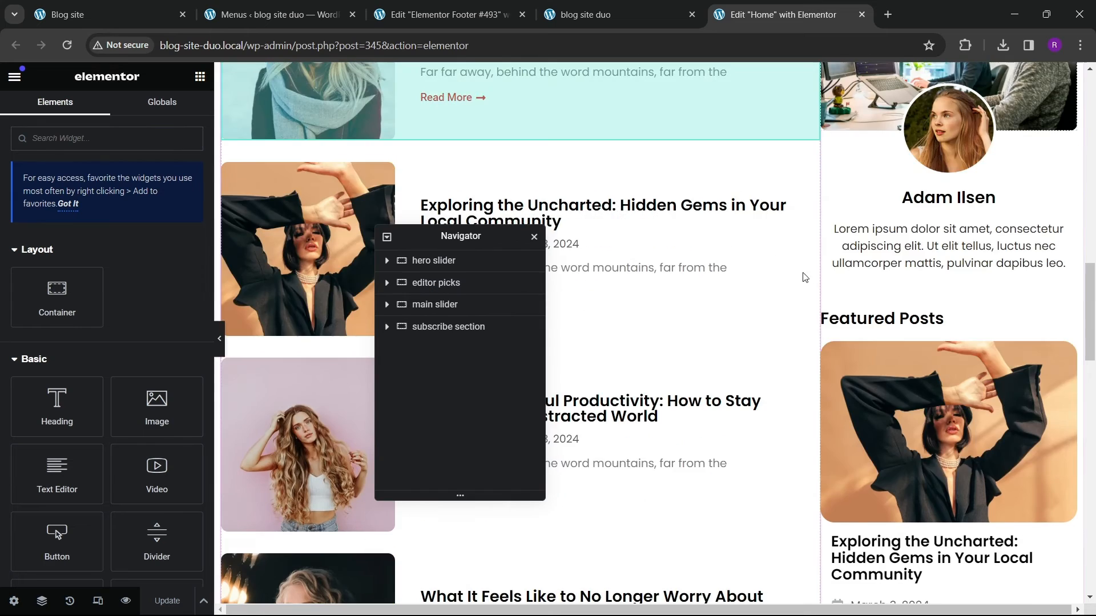
scroll(804, 278, "up", 5)
left_click(353, 380)
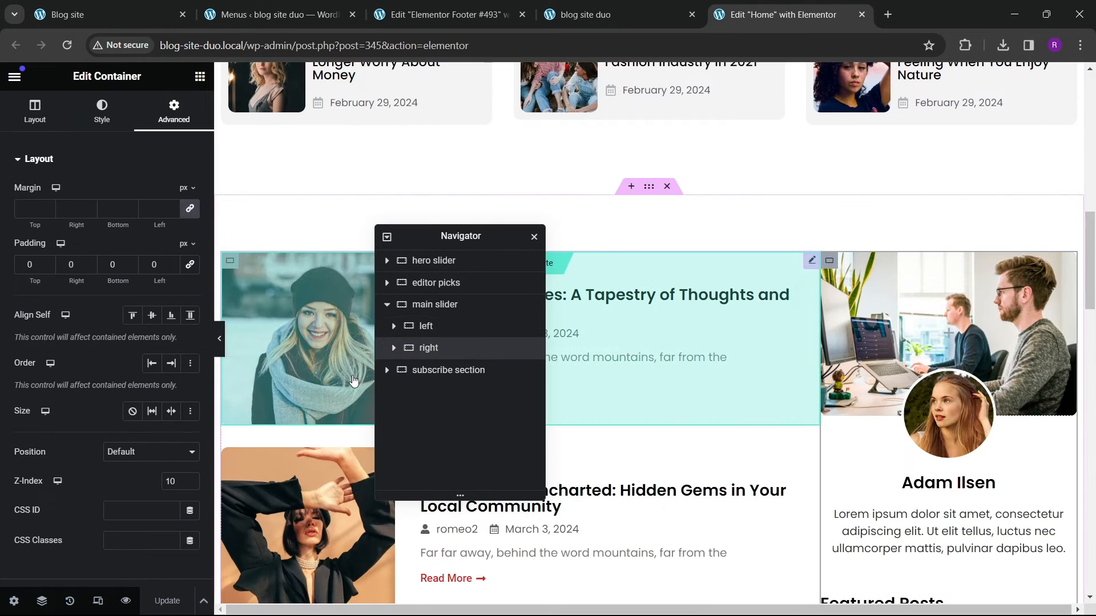
scroll(146, 377, "down", 5)
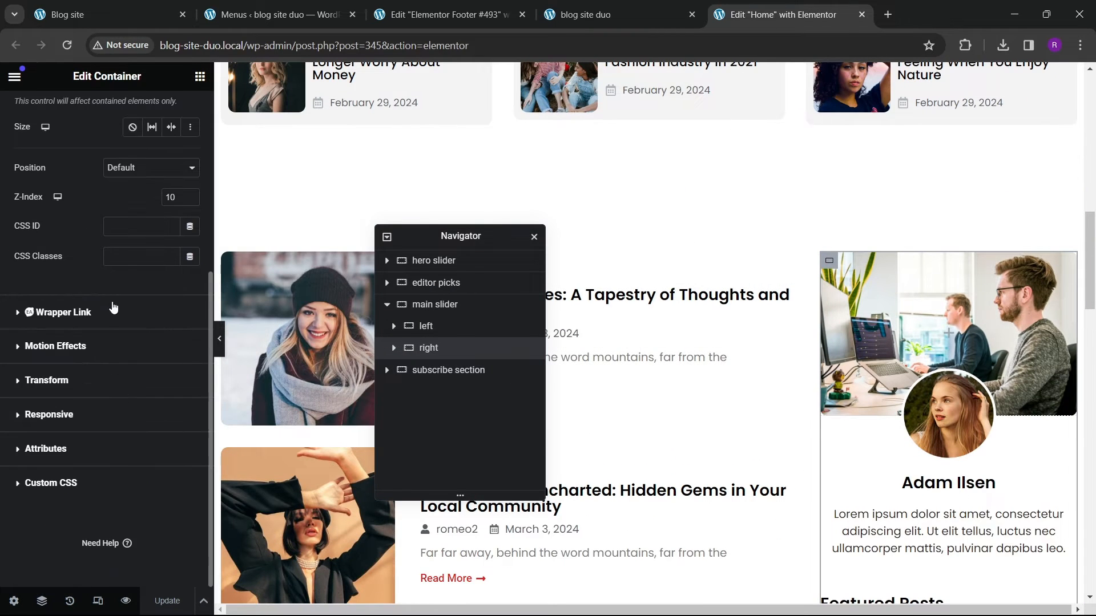
left_click(55, 347)
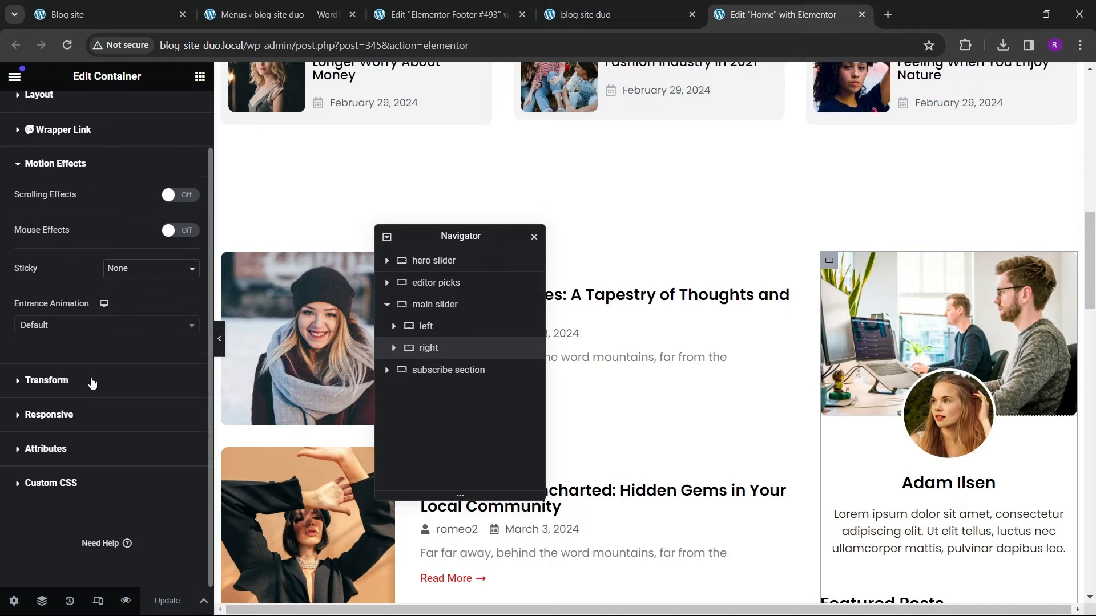
left_click(137, 269)
left_click(137, 293)
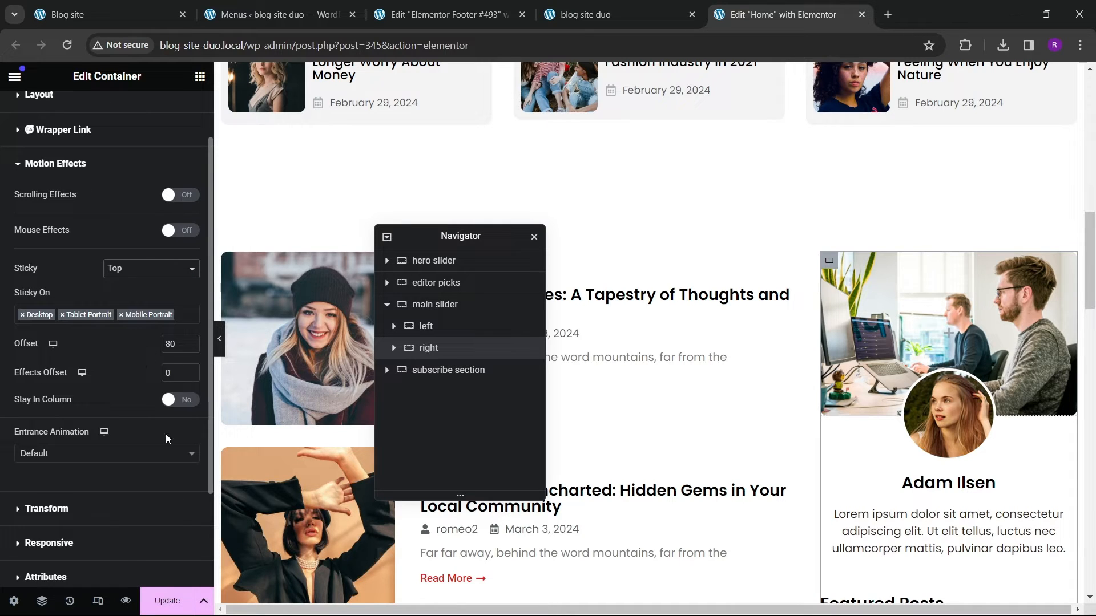
Step: Update the Home page and review the sticky sidebar on the live site
left_click(167, 601)
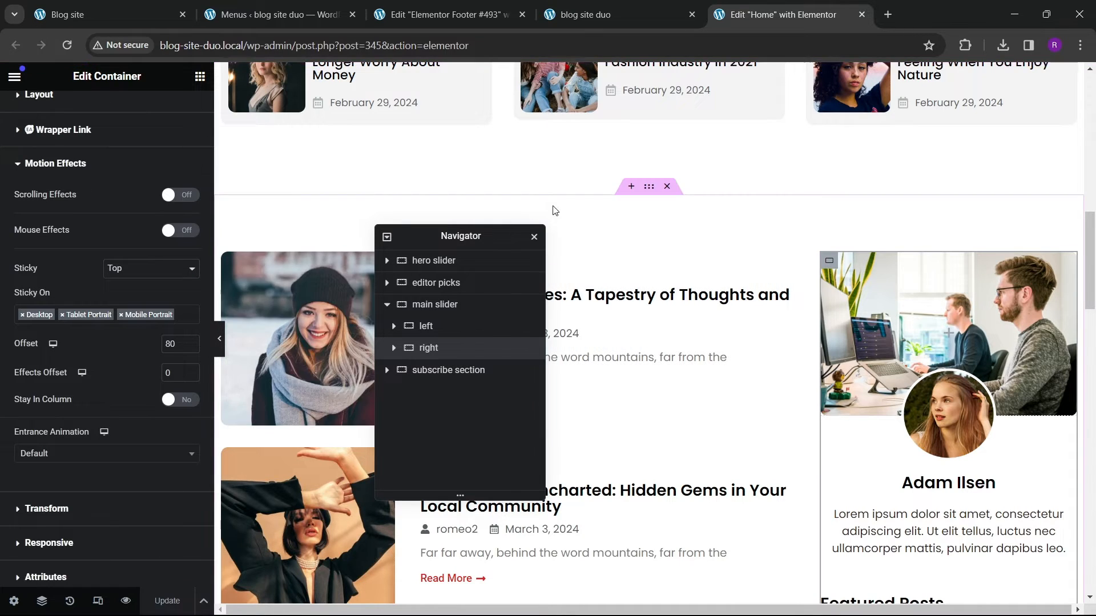
left_click(574, 15)
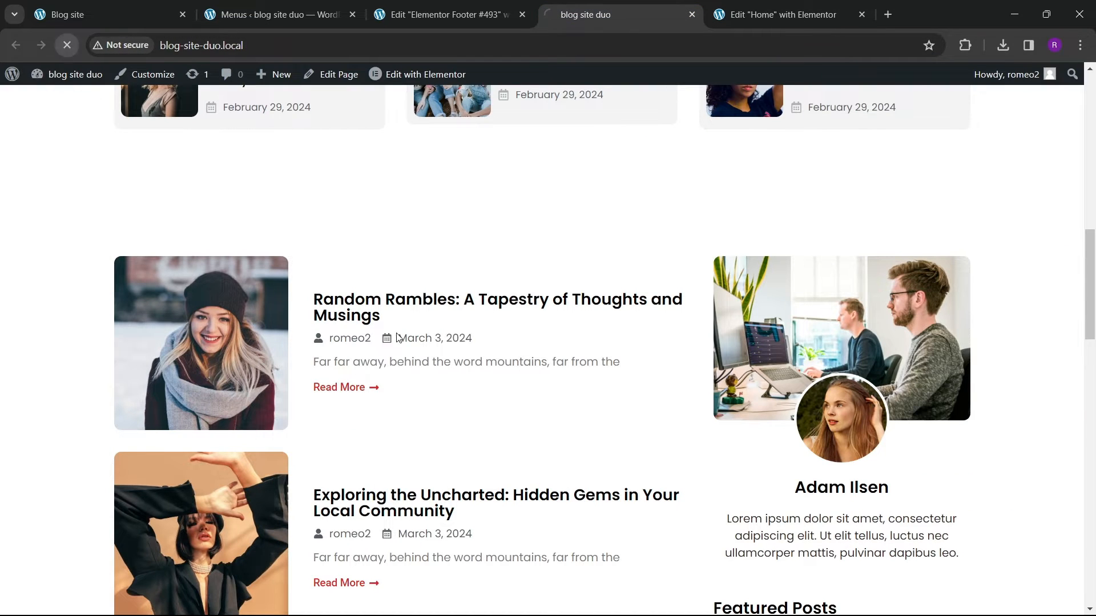
scroll(536, 321, "down", 10)
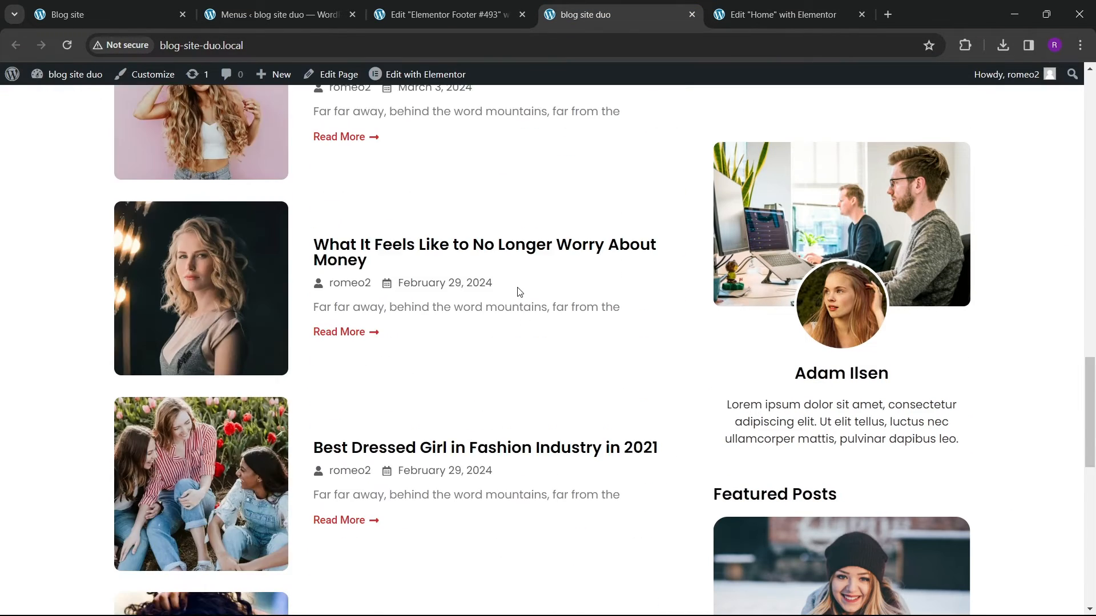
Step: Turn on Stay In Column for the sticky sidebar container and update the Home page
scroll(521, 288, "down", 10)
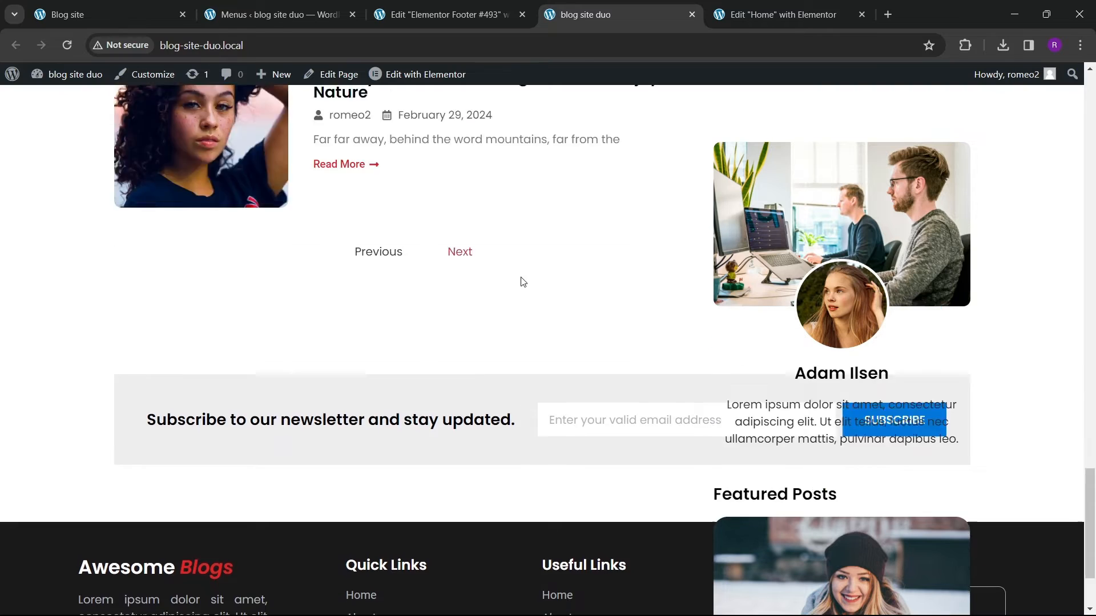
scroll(520, 280, "down", 2)
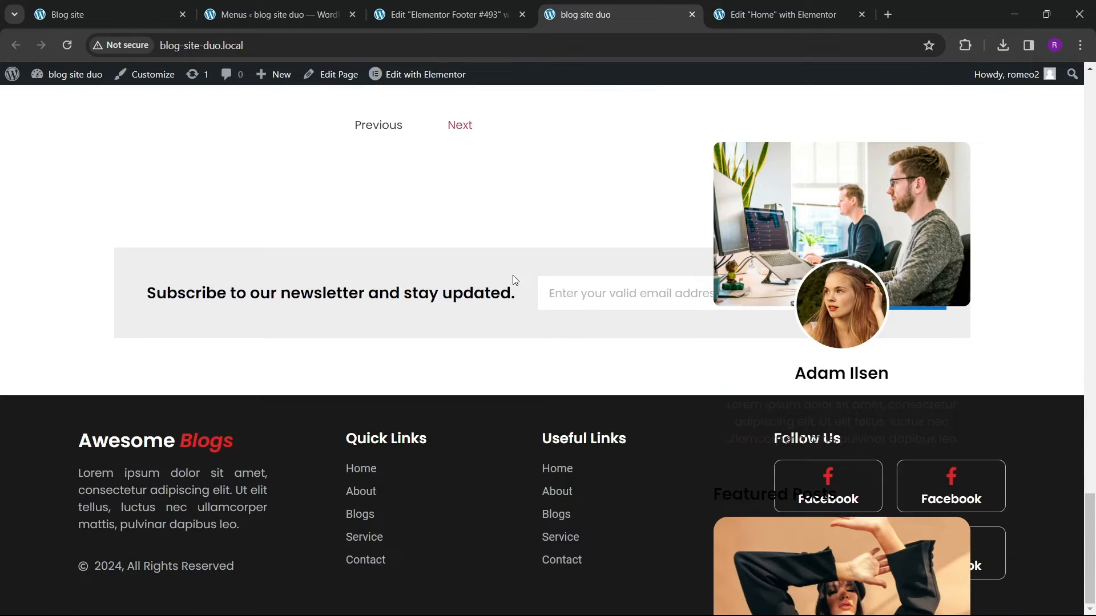
scroll(513, 275, "up", 15)
left_click(783, 15)
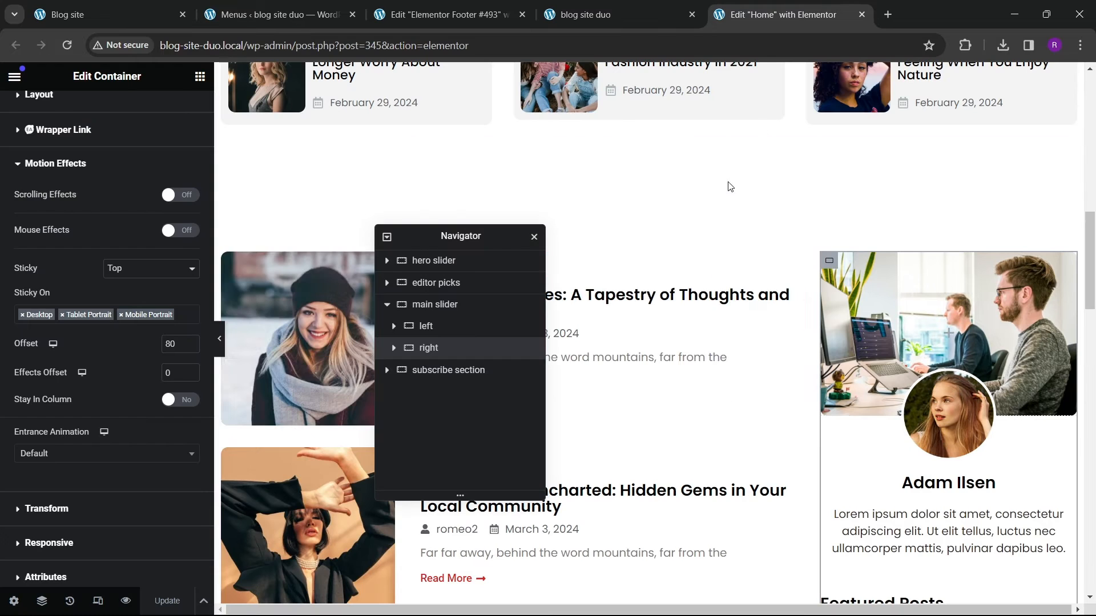
left_click(180, 400)
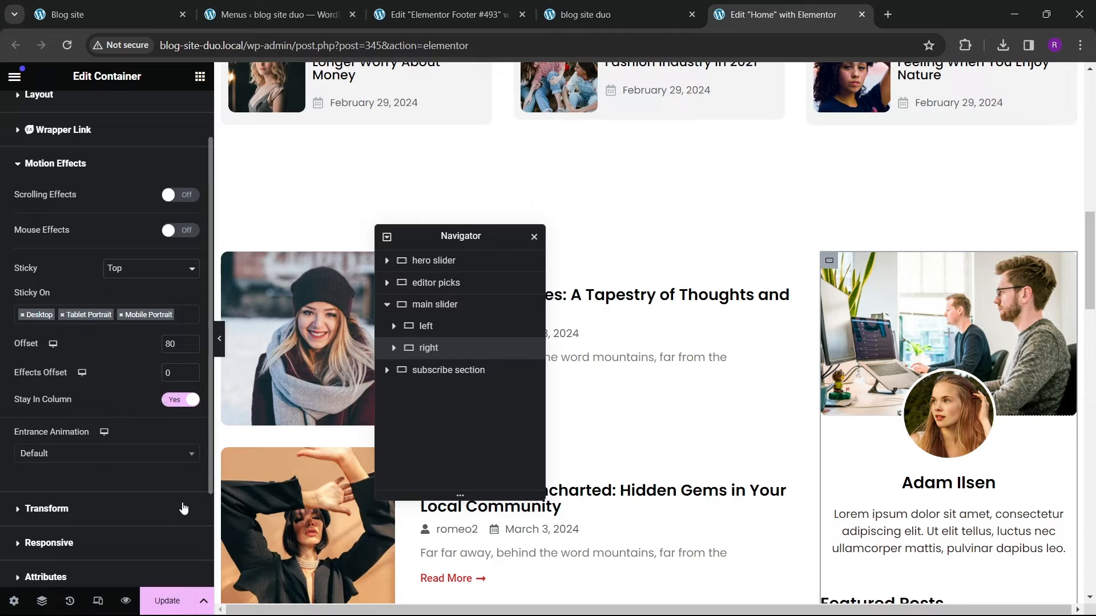
left_click(171, 601)
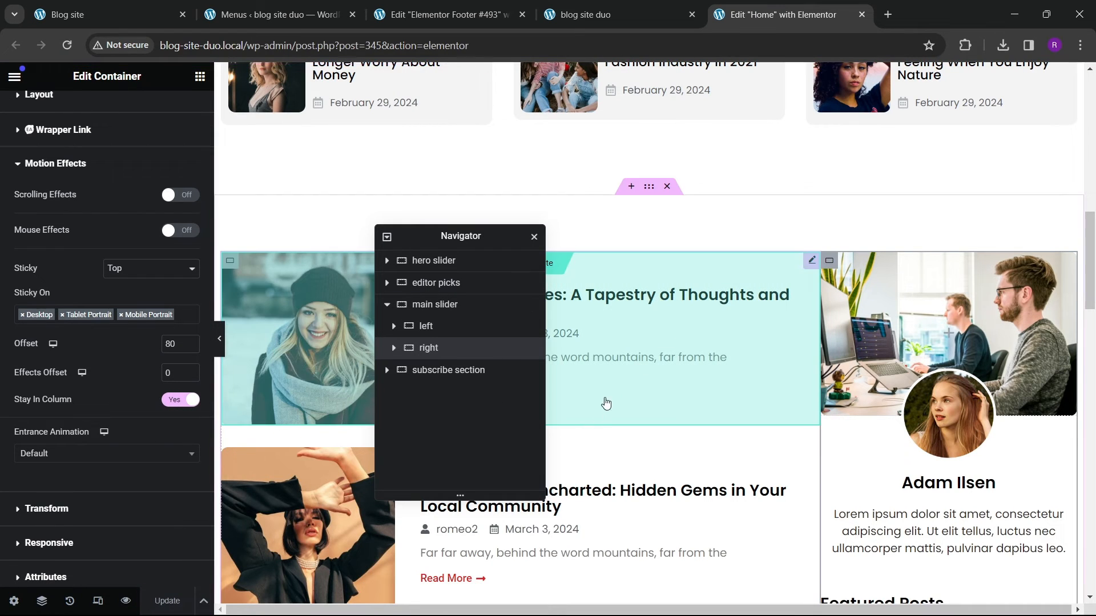
Step: Set the footer social icons' hover color to white and update the footer template
left_click(594, 15)
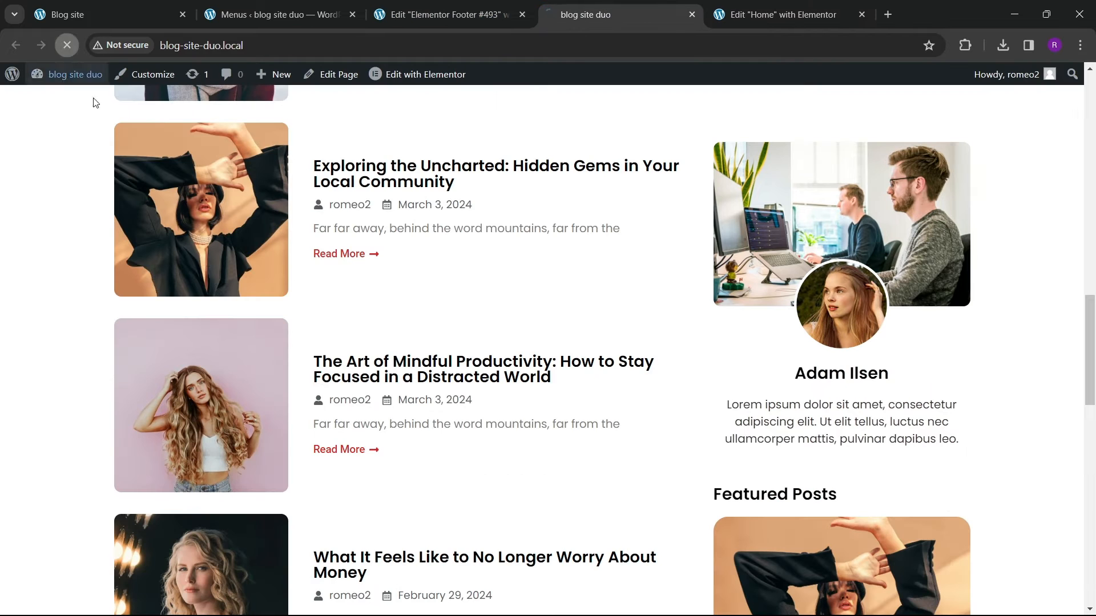
scroll(497, 377, "up", 6)
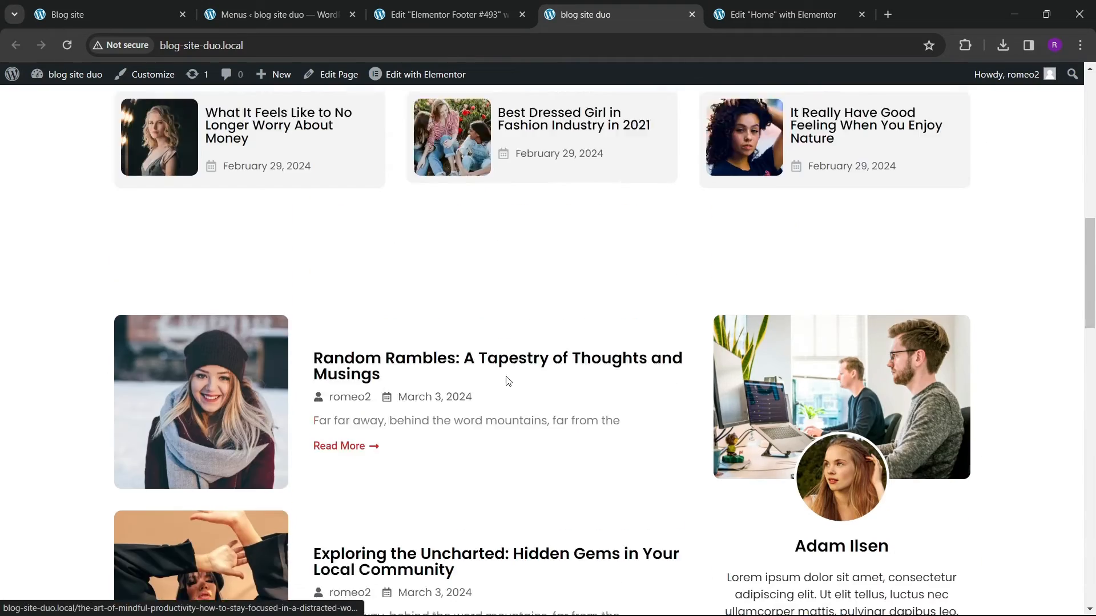
scroll(508, 382, "up", 12)
scroll(557, 358, "down", 11)
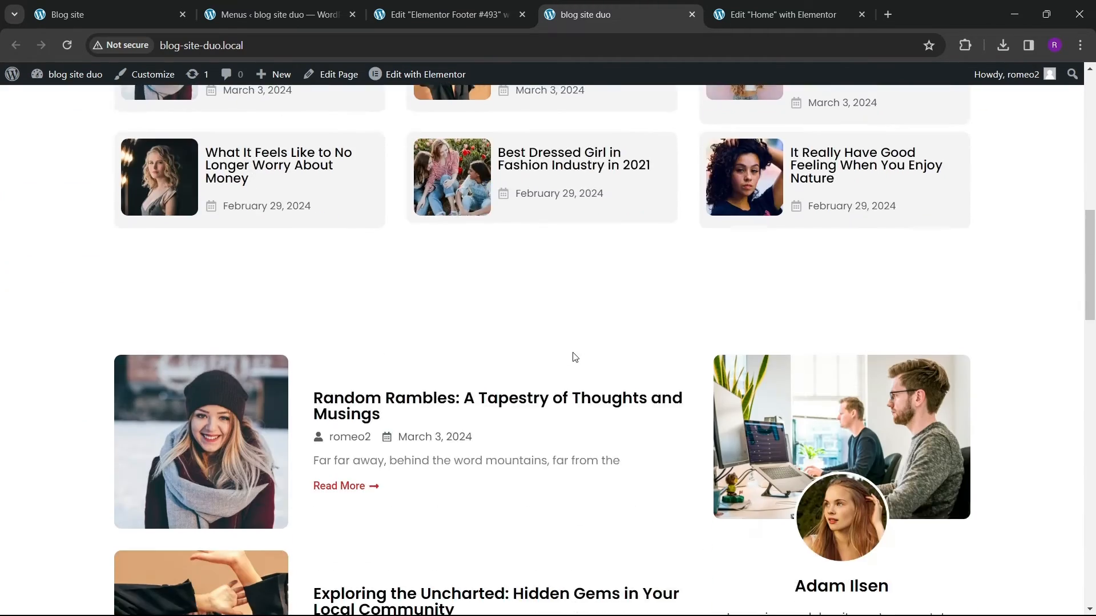
scroll(574, 357, "down", 15)
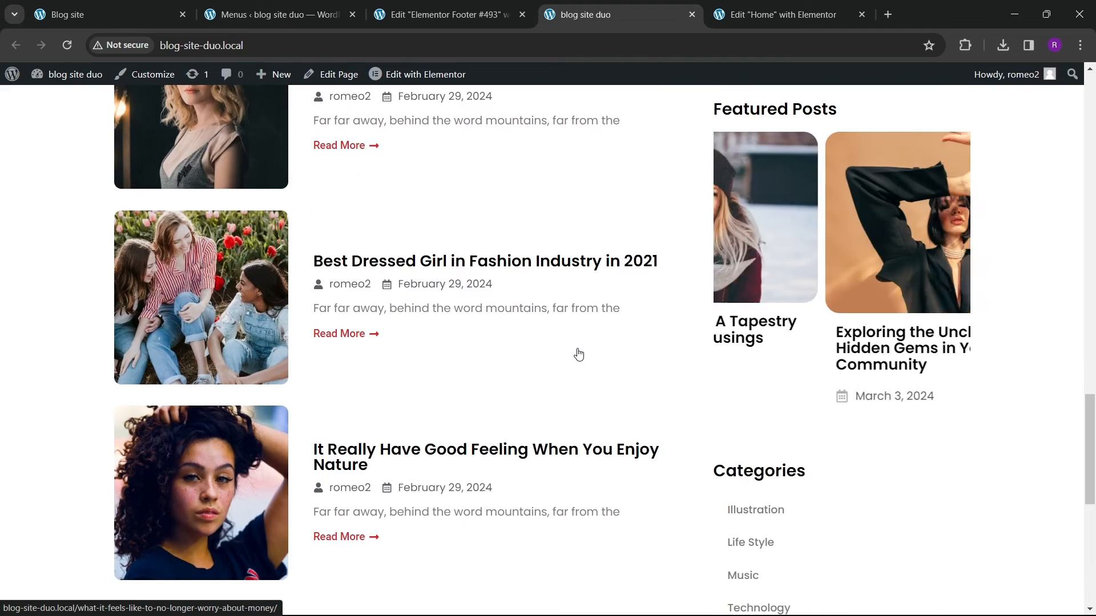
scroll(581, 348, "down", 8)
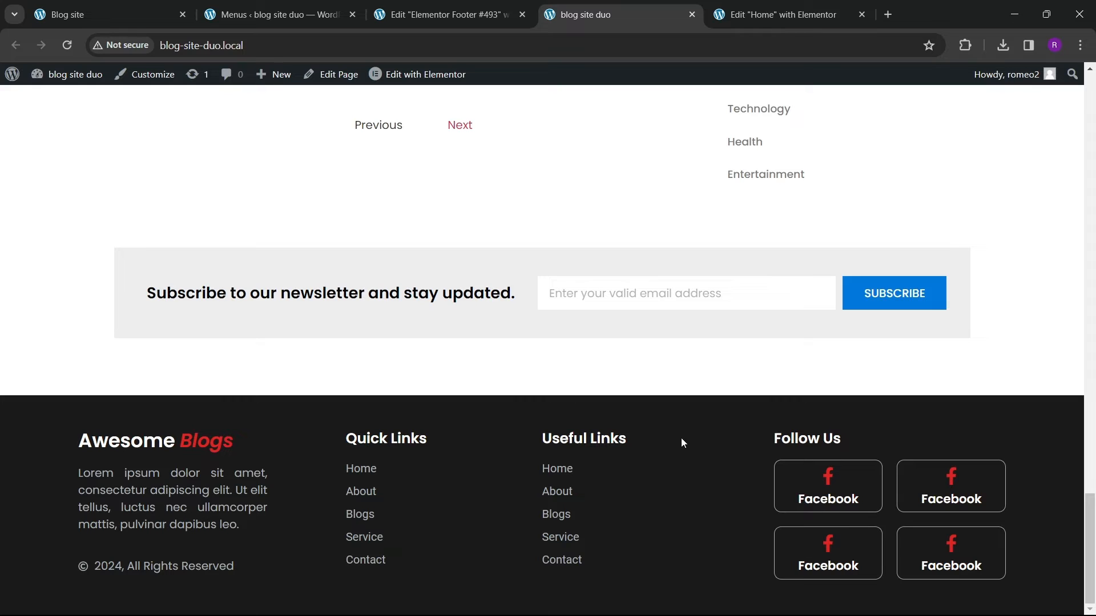
left_click(451, 14)
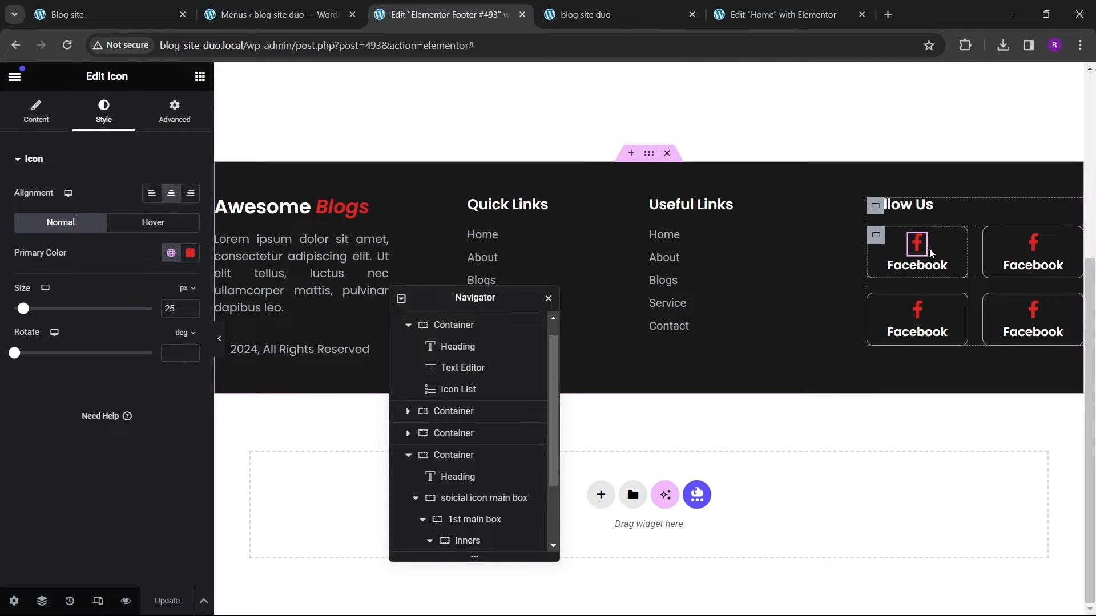
left_click(153, 222)
left_click(190, 252)
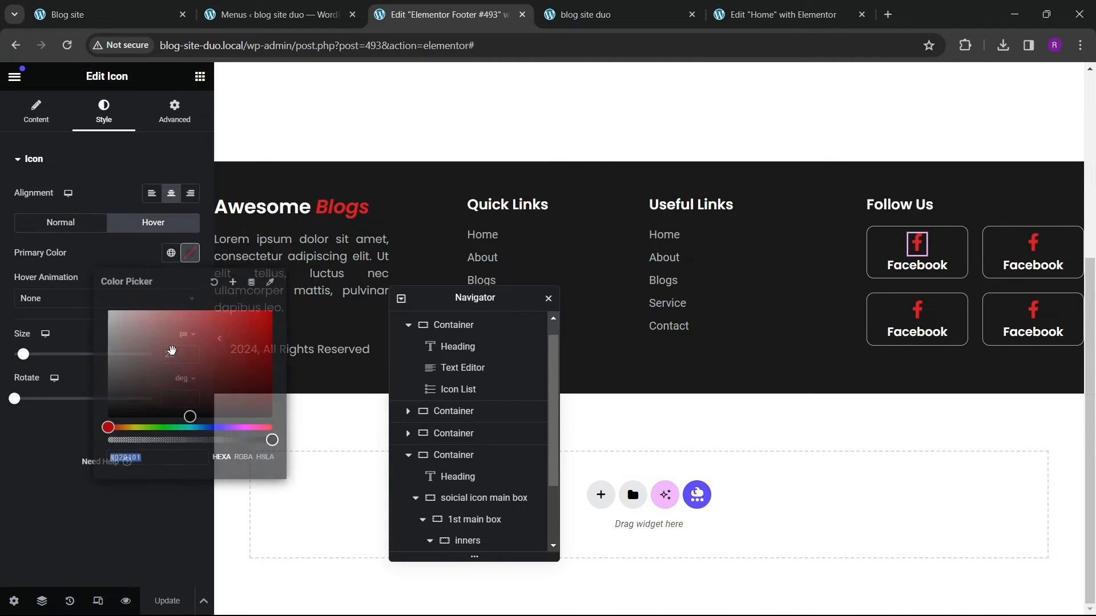
left_click(64, 279)
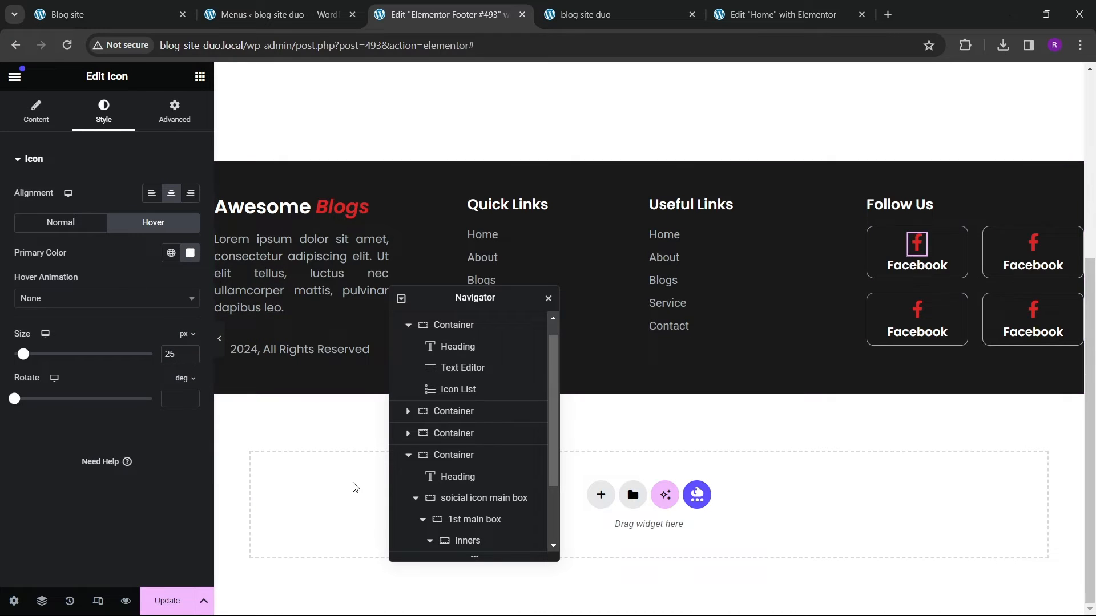
left_click(177, 603)
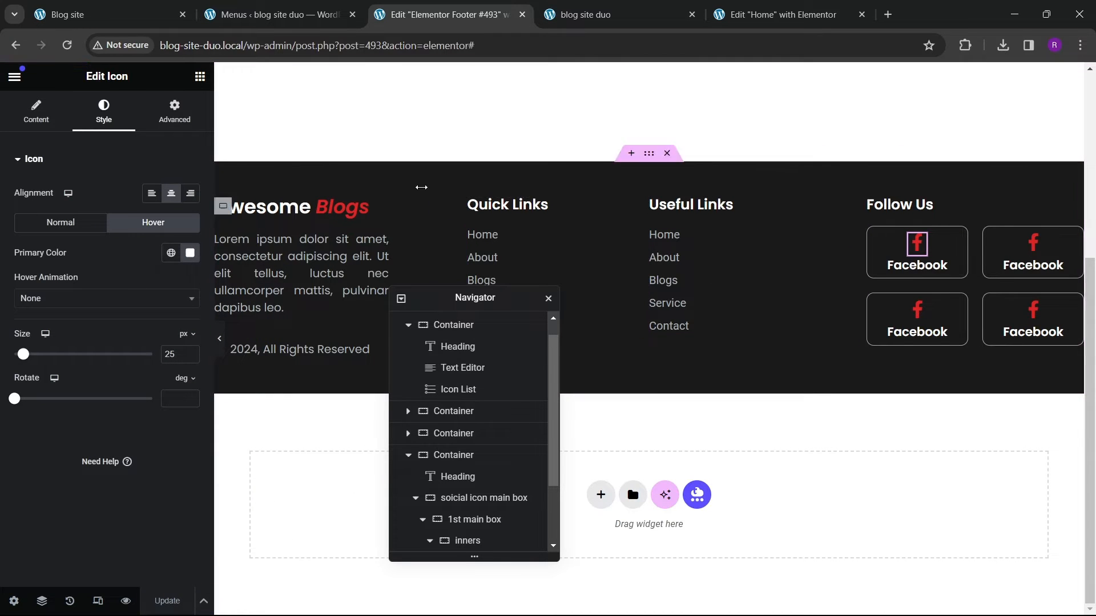
Step: Review the live homepage's sticky sidebar and footer after reloading
left_click(605, 22)
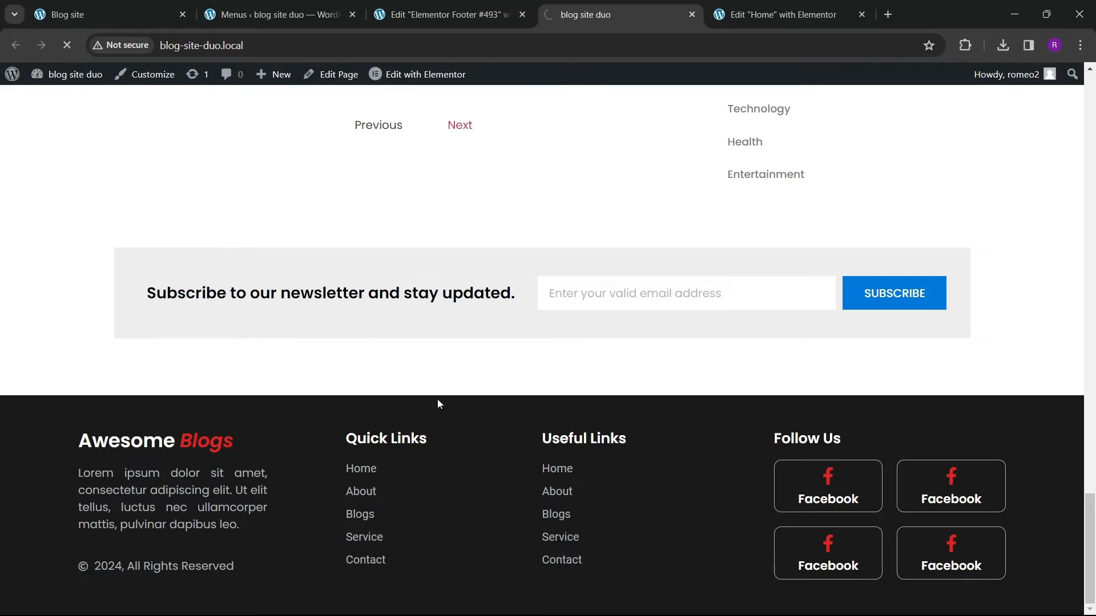
scroll(447, 386, "up", 15)
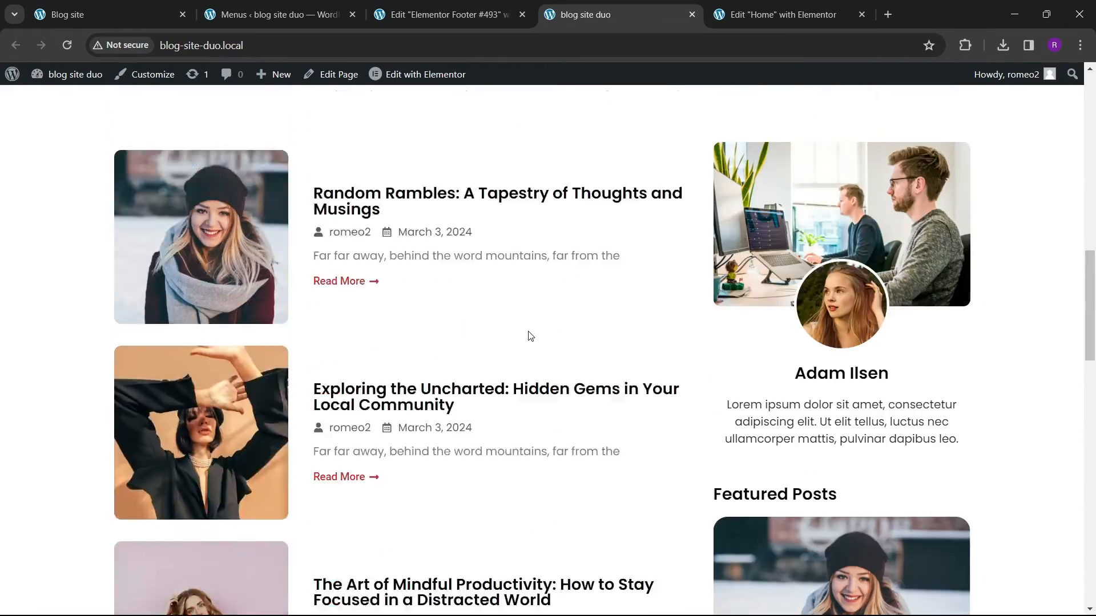
scroll(529, 335, "up", 10)
scroll(578, 324, "down", 15)
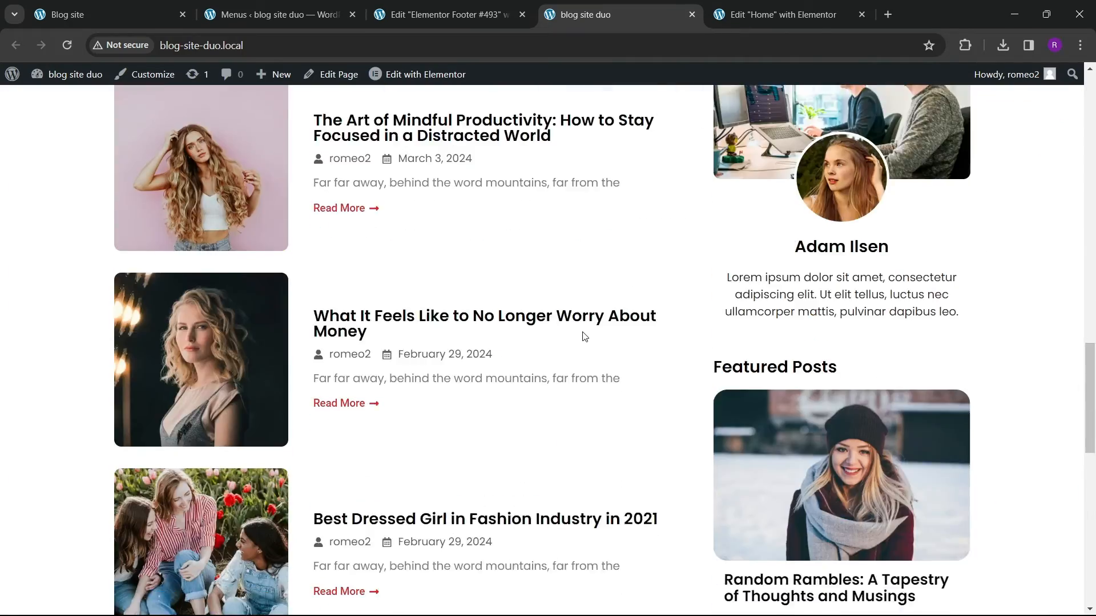
scroll(587, 328, "down", 10)
scroll(587, 334, "up", 12)
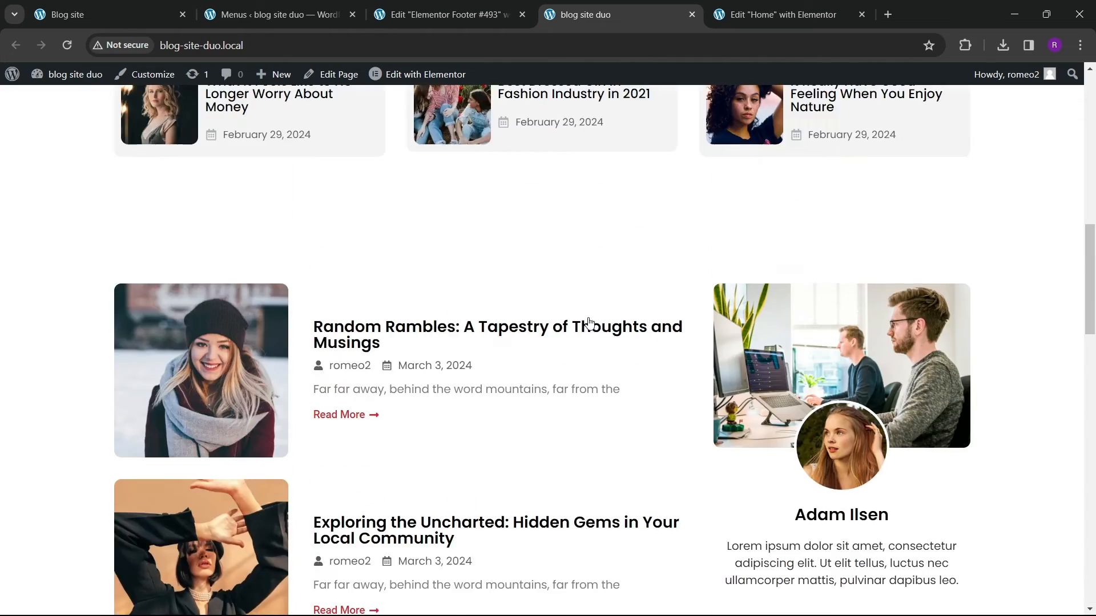
scroll(588, 322, "up", 10)
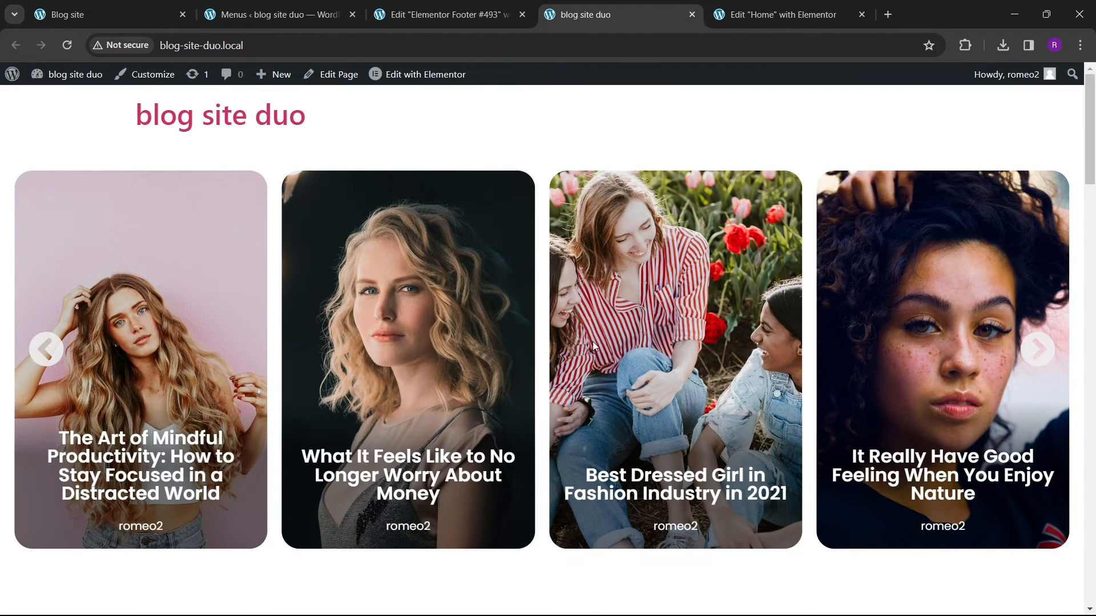
scroll(701, 518, "down", 5)
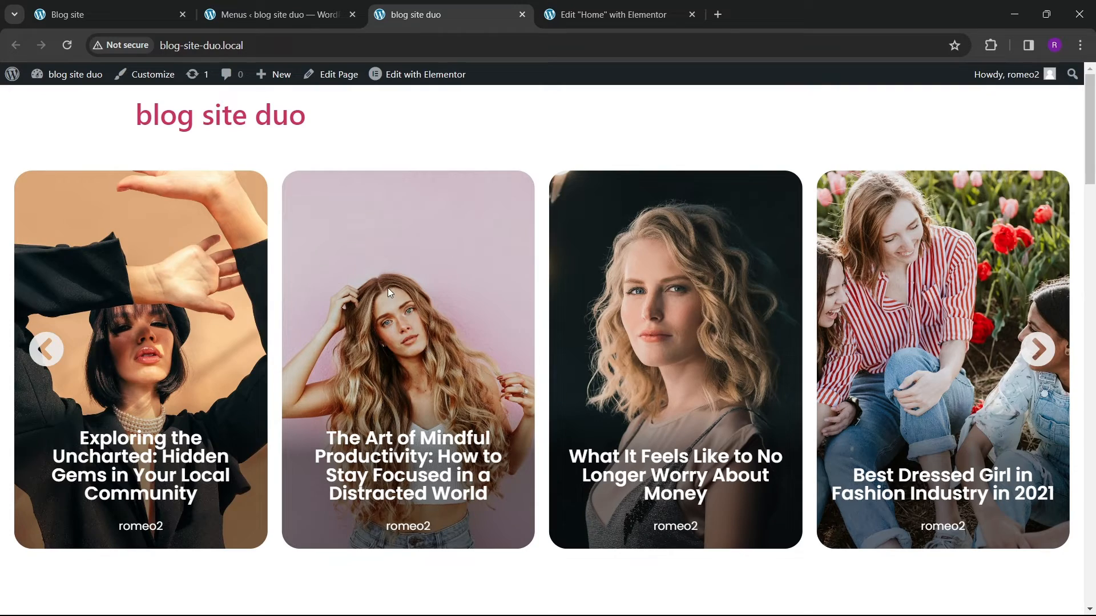
scroll(453, 313, "down", 4)
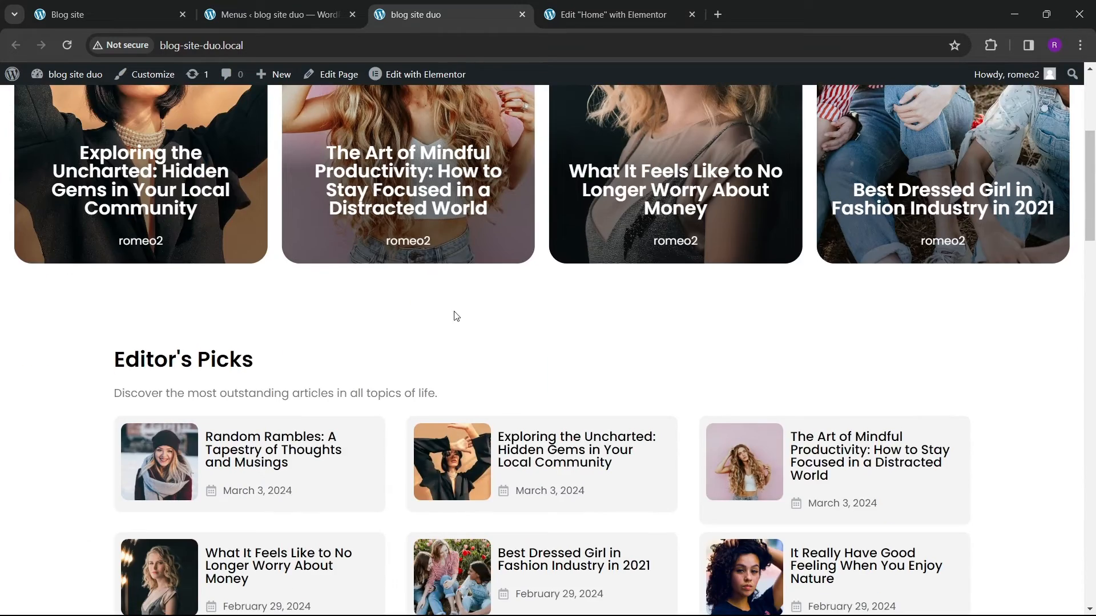
scroll(535, 427, "up", 4)
Step: Open a post from the reference blog site in a new tab and examine its single post layout
left_click(130, 17)
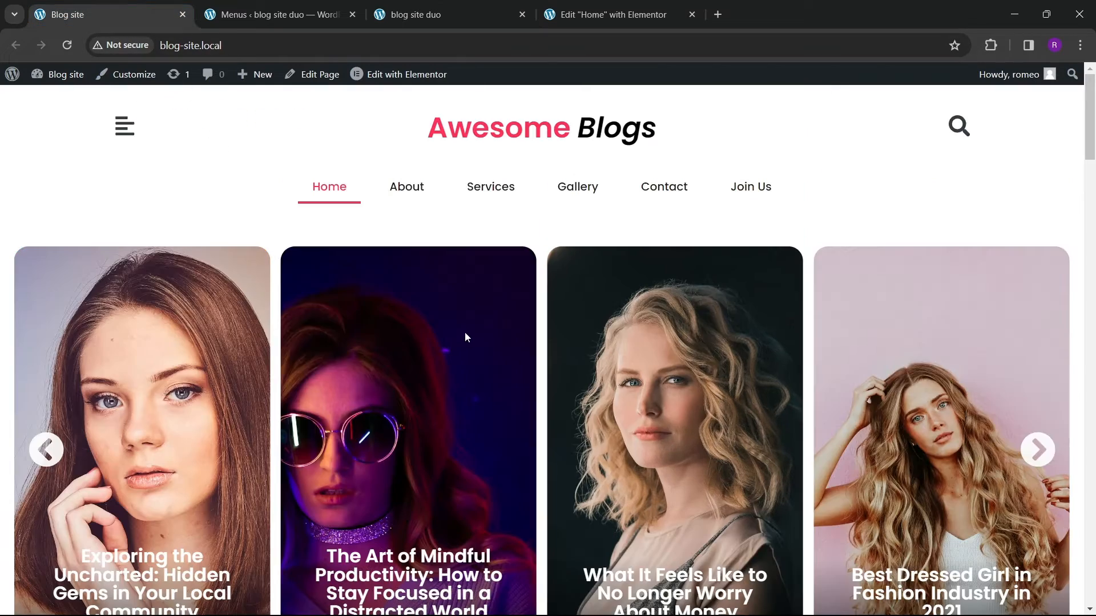
scroll(464, 333, "down", 3)
right_click(403, 306)
left_click(457, 320)
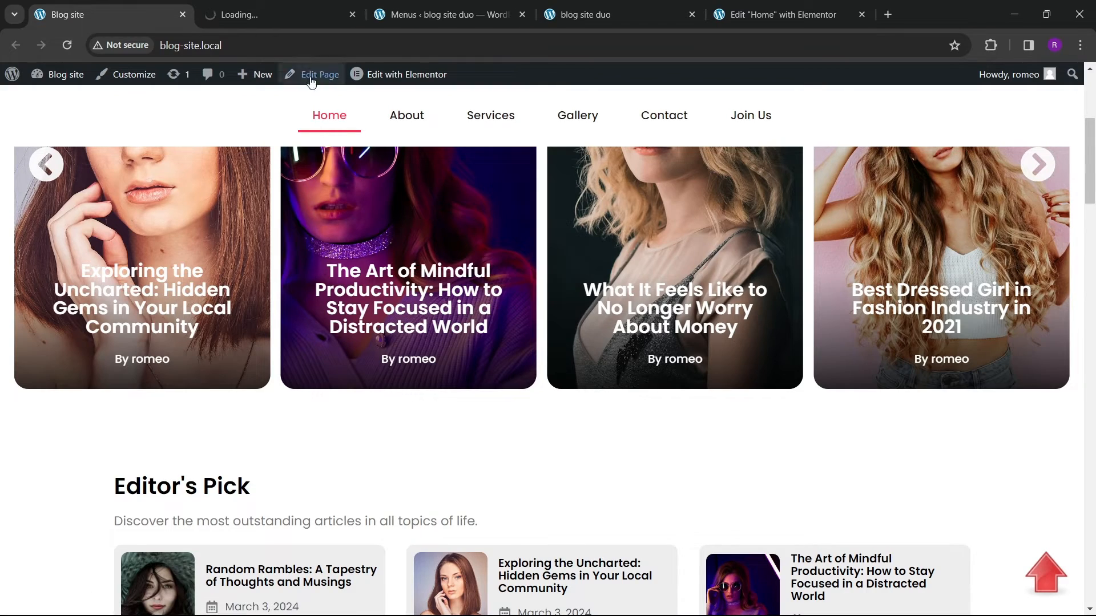
left_click(276, 16)
scroll(428, 371, "down", 3)
scroll(466, 353, "down", 15)
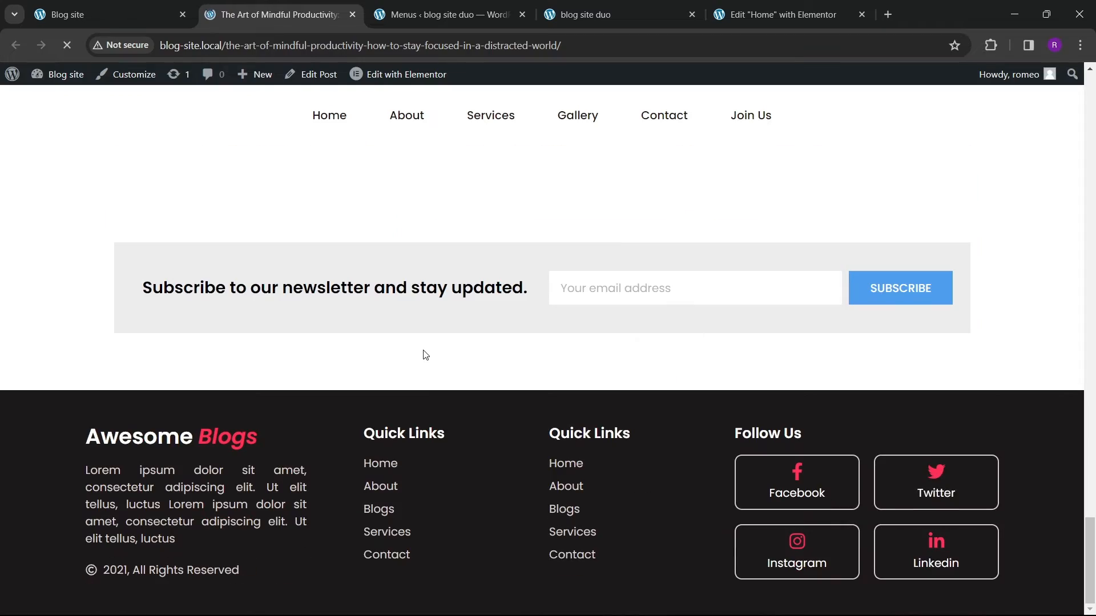
scroll(434, 343, "up", 12)
scroll(416, 325, "up", 10)
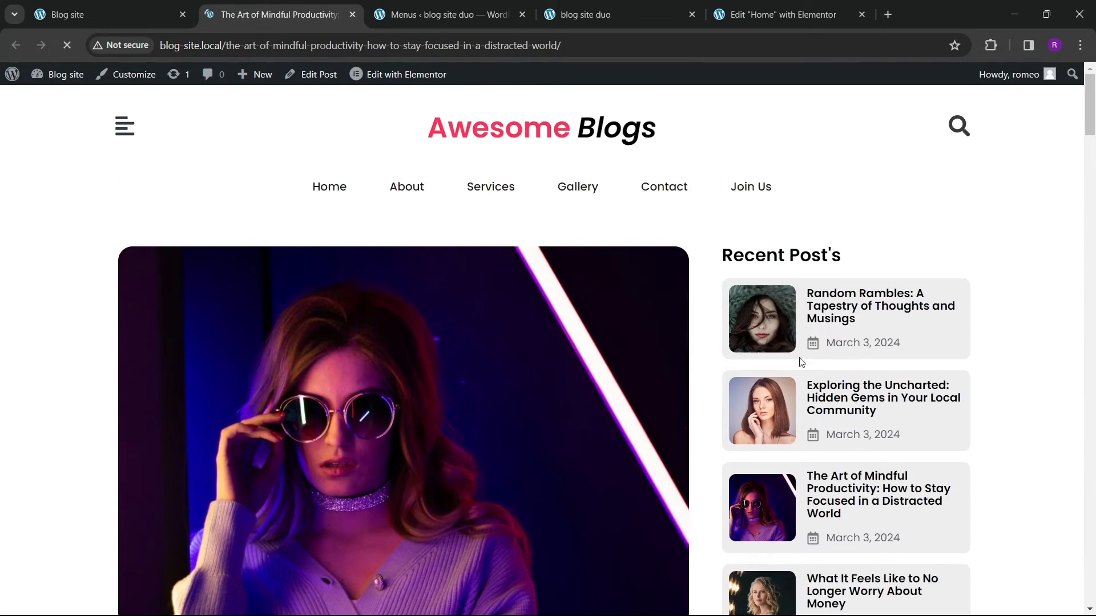
scroll(801, 362, "down", 8)
Step: Open the Theme Builder in a new tab and create a new Single Post template
left_click(448, 15)
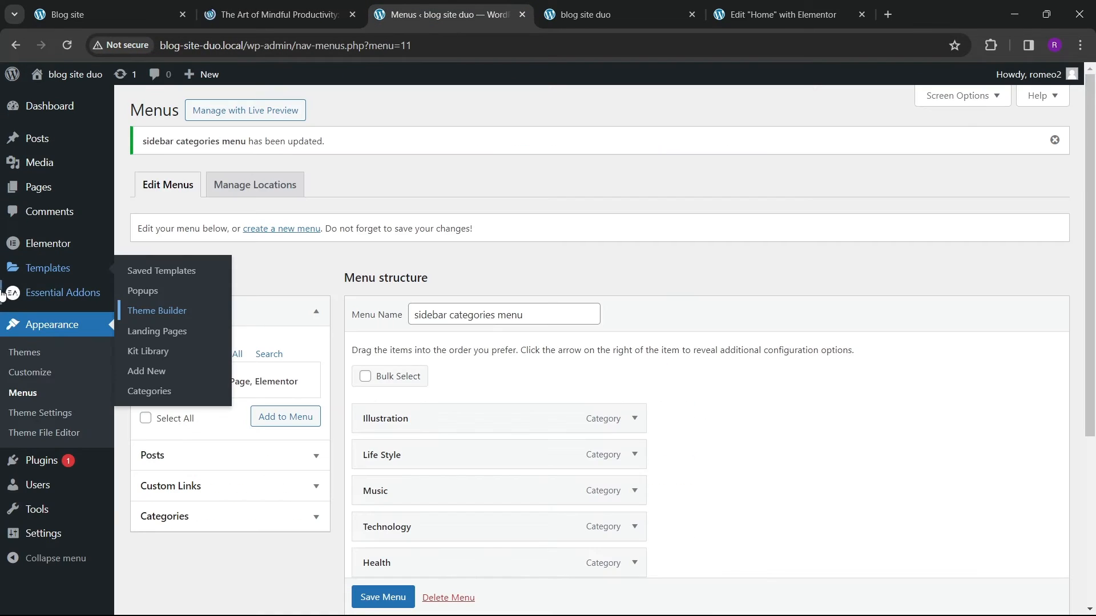
right_click(155, 309)
left_click(190, 316)
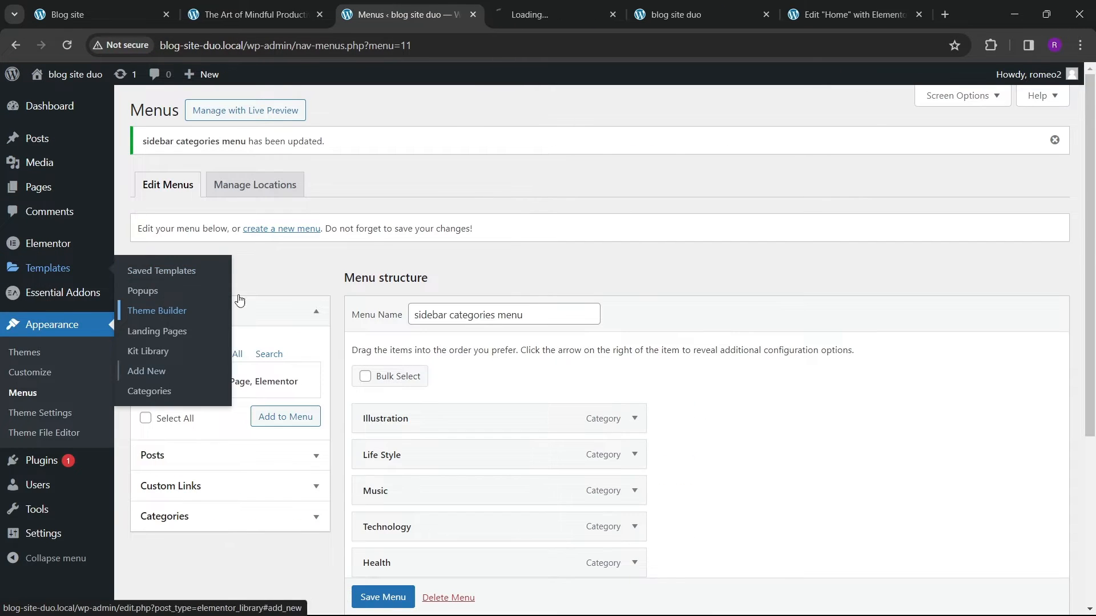
key("ctrl+Tab")
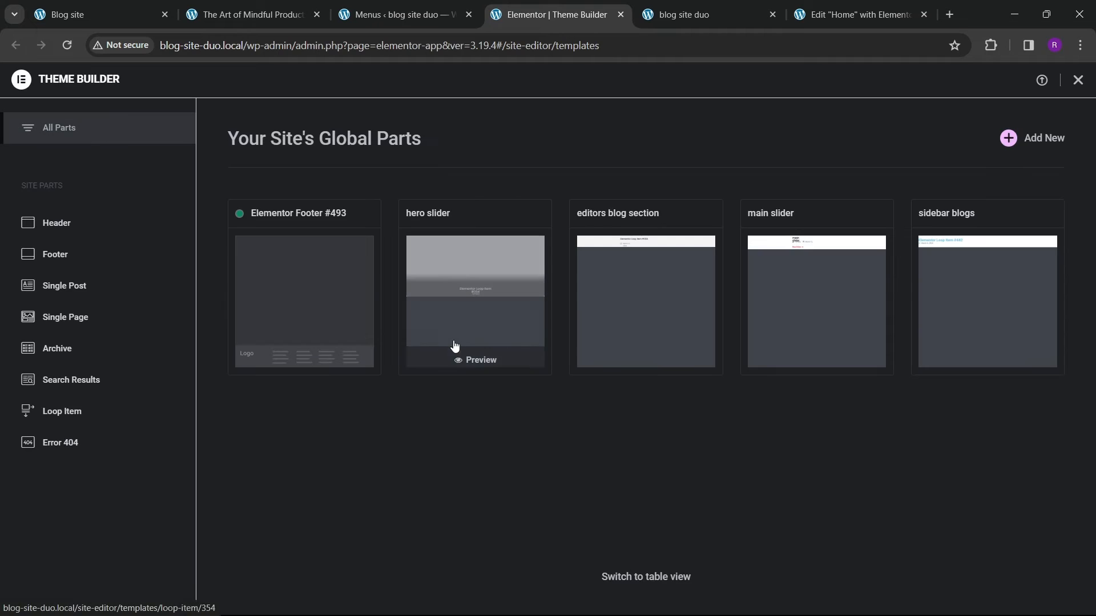
left_click(88, 292)
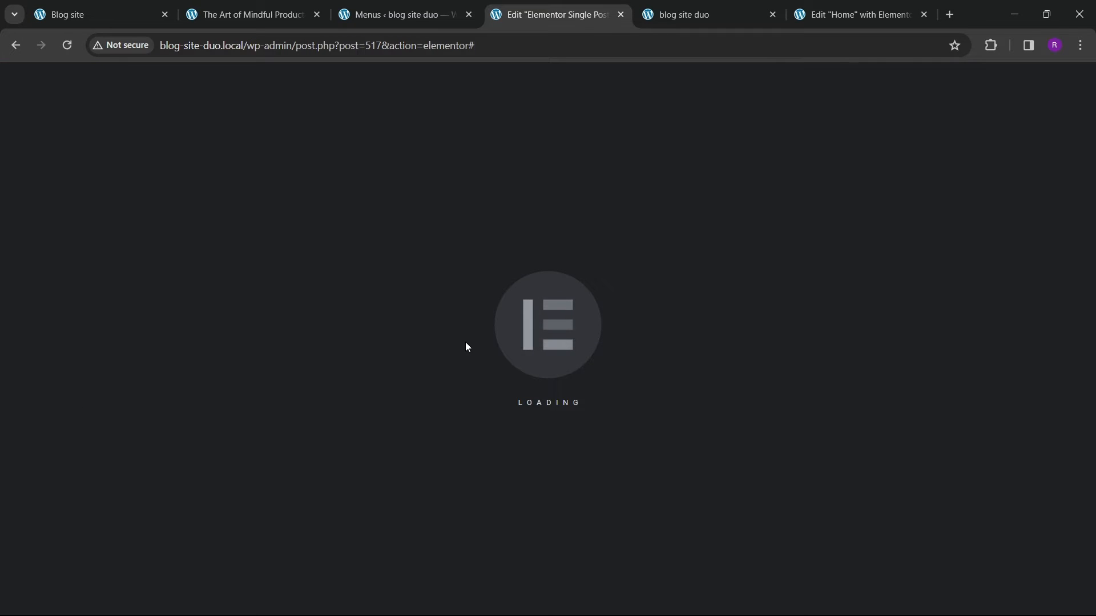
left_click(959, 103)
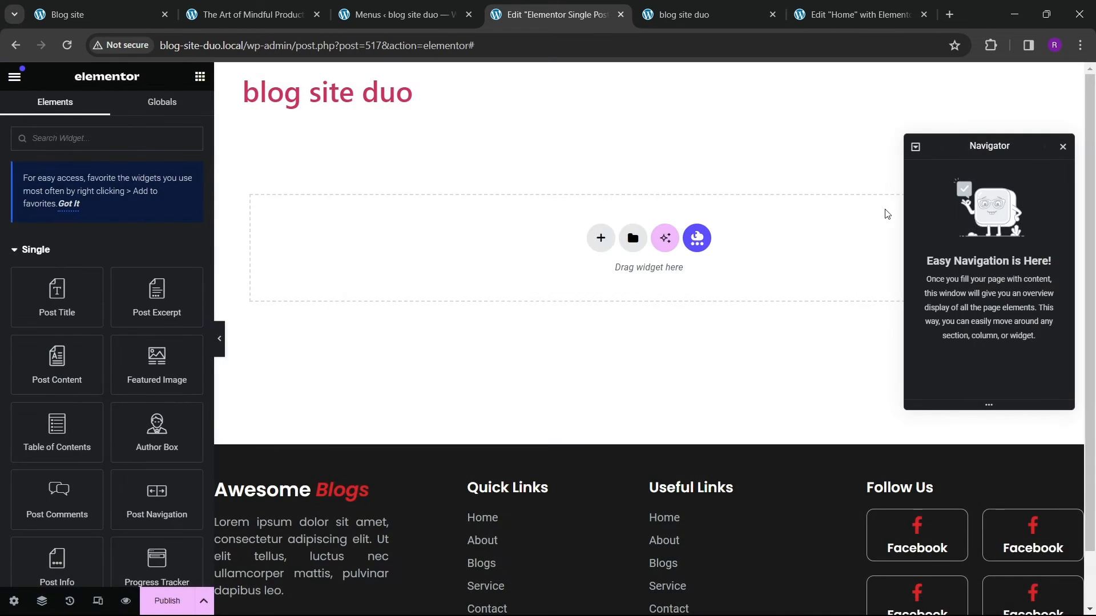
left_click_drag(1002, 150, 948, 161)
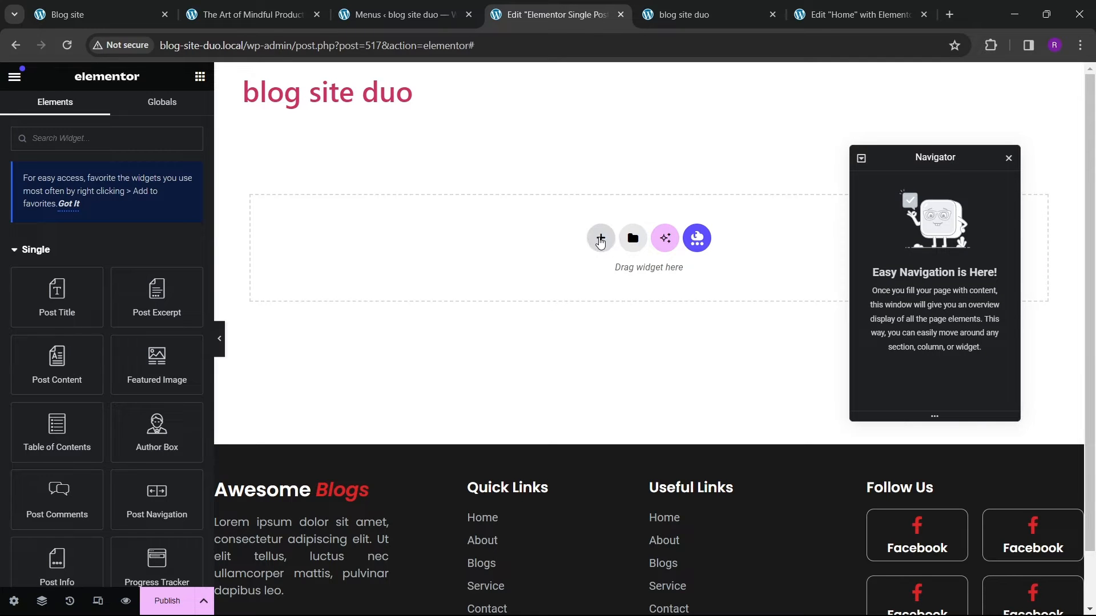
Step: Add a two-column container to the Single Post template, matching the reference post layout
left_click(227, 17)
scroll(484, 290, "up", 5)
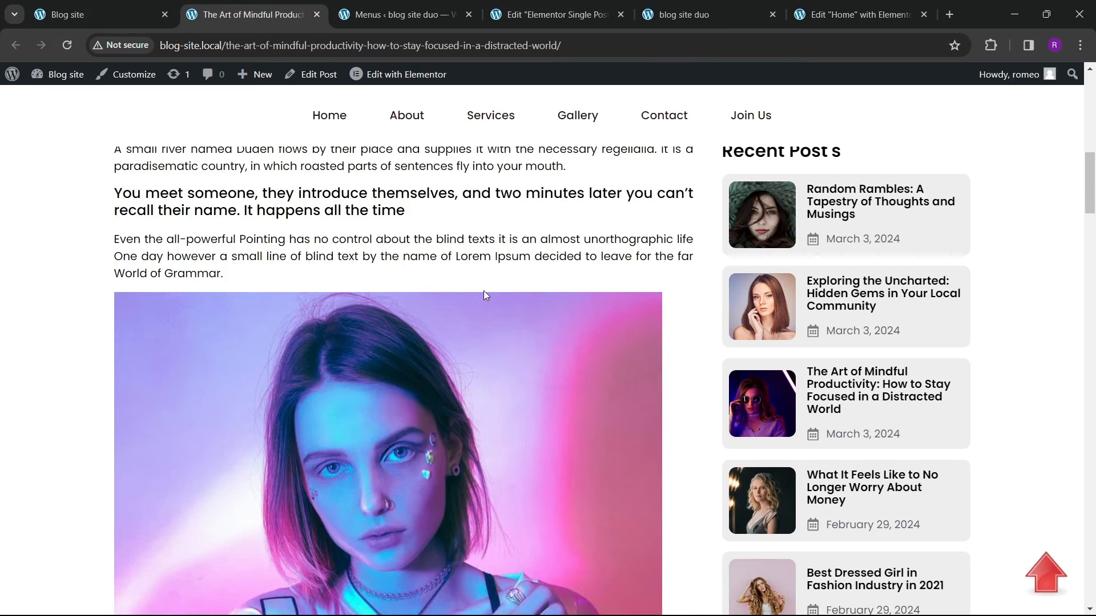
scroll(484, 292, "up", 10)
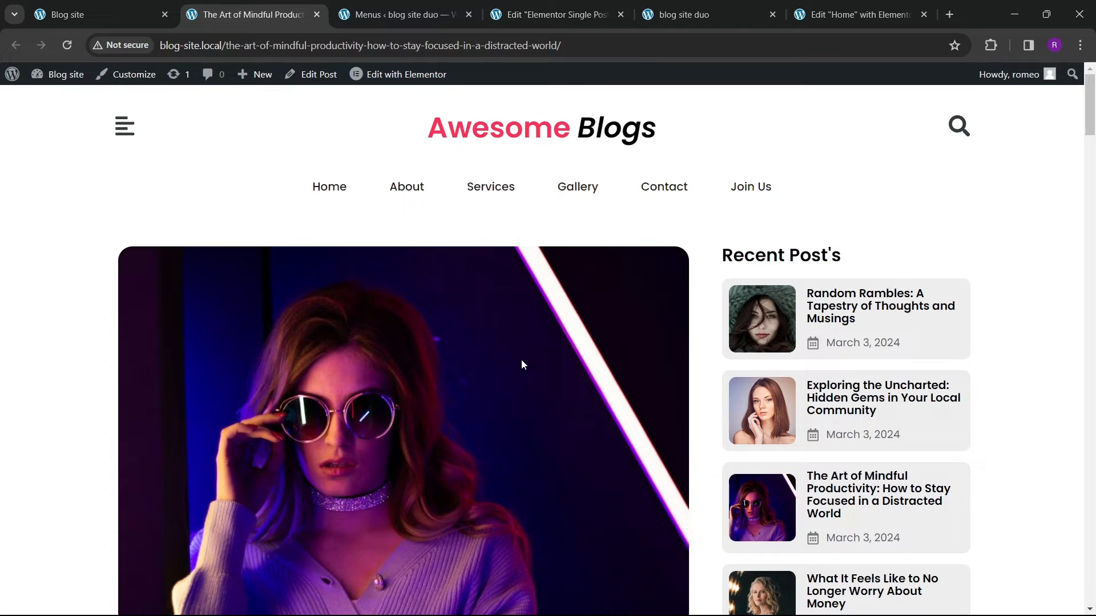
left_click(559, 15)
left_click(601, 239)
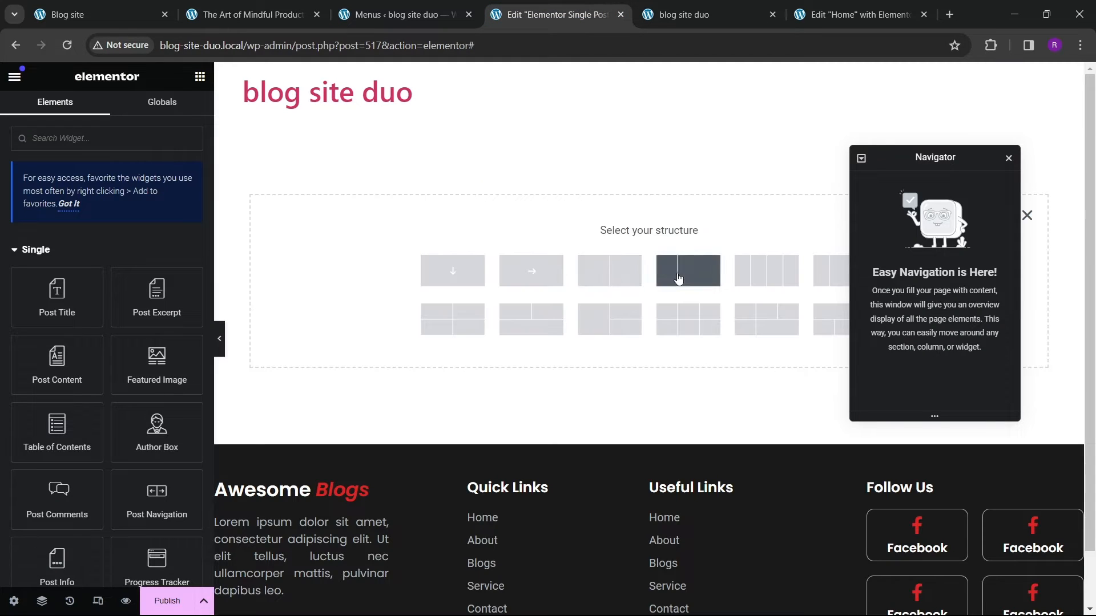
left_click_drag(906, 157, 849, 183)
left_click(609, 271)
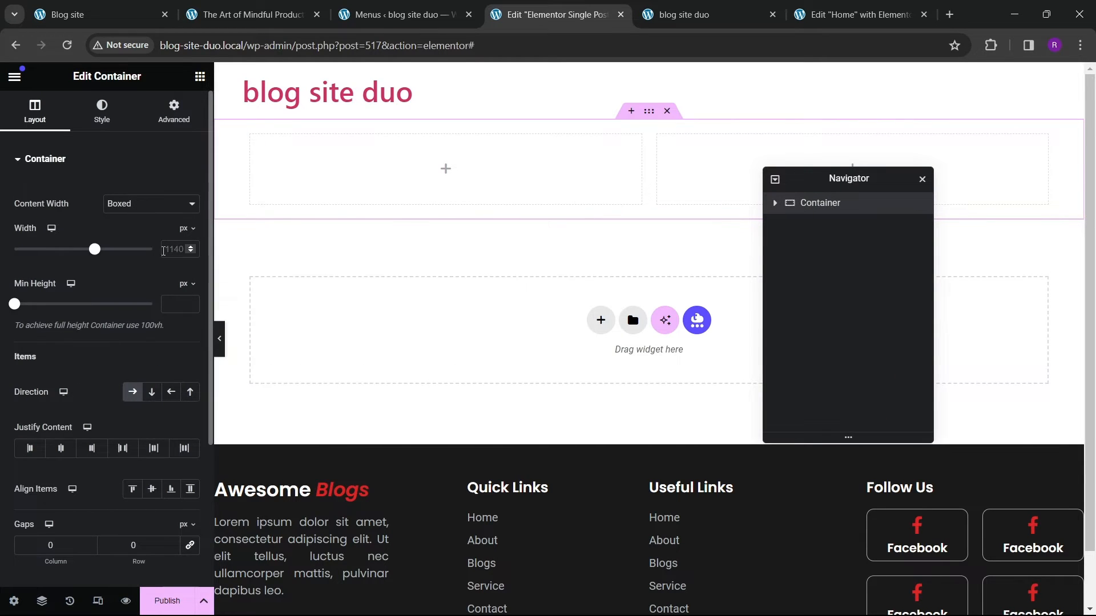
Step: Set the outer container's top and bottom padding to 80 px, unlinking the padding values
type("1200")
left_click(173, 108)
left_click(189, 264)
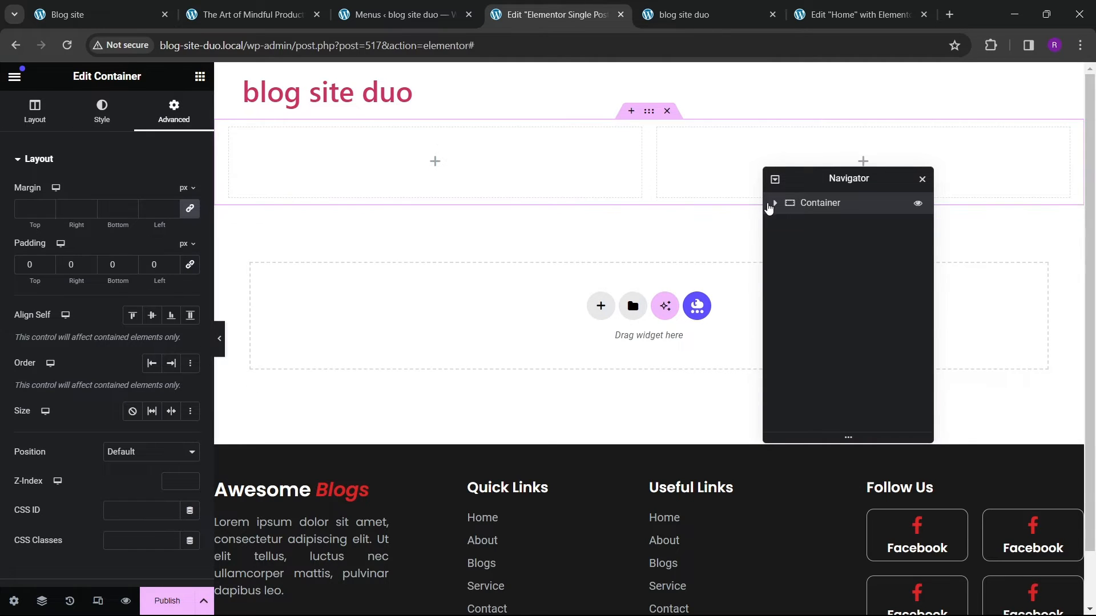
left_click(775, 204)
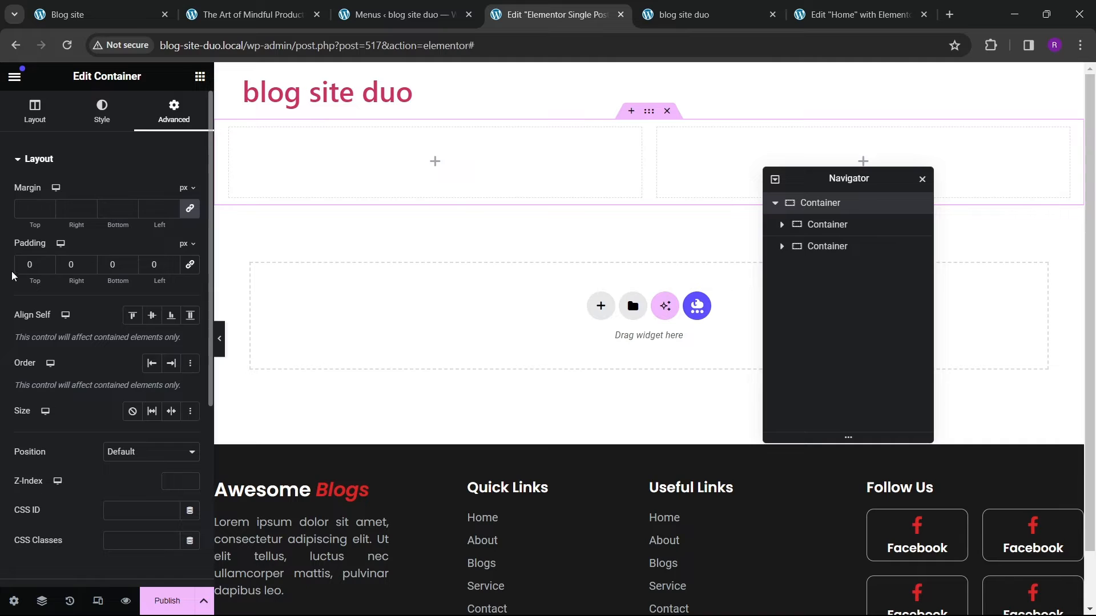
type("8")
left_click(103, 271)
type("8")
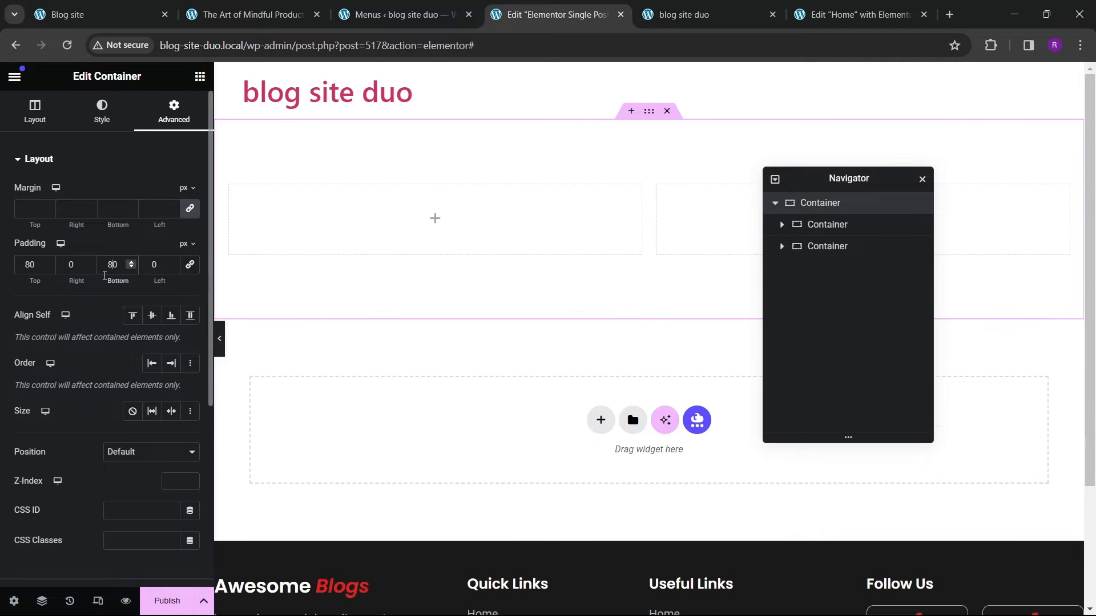
Step: Set the left inner container's width to 70% and the right inner container's width to 30%
left_click(245, 213)
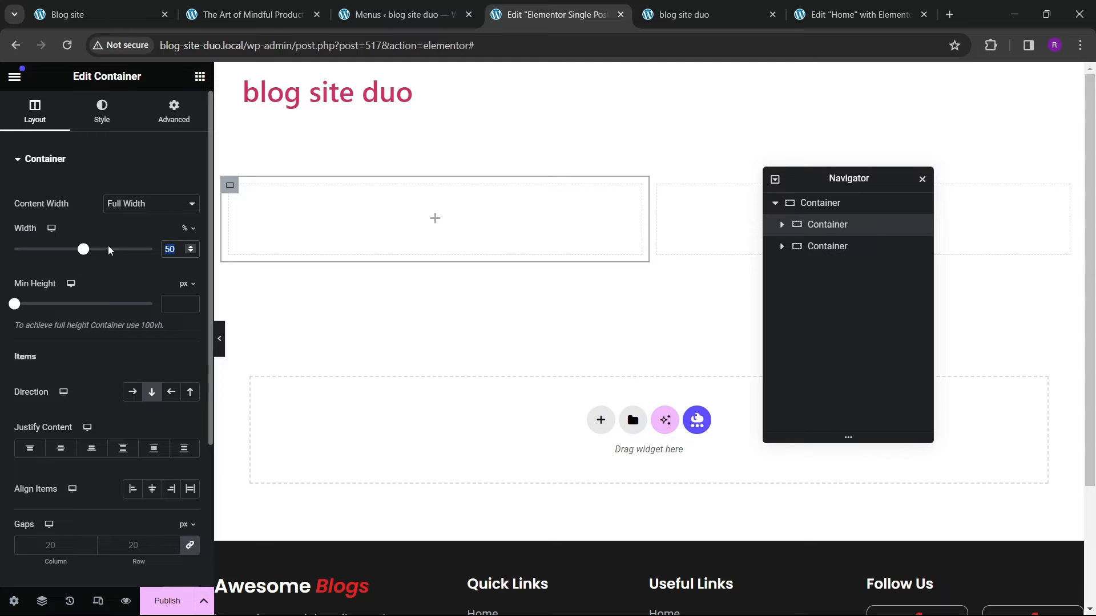
type("70")
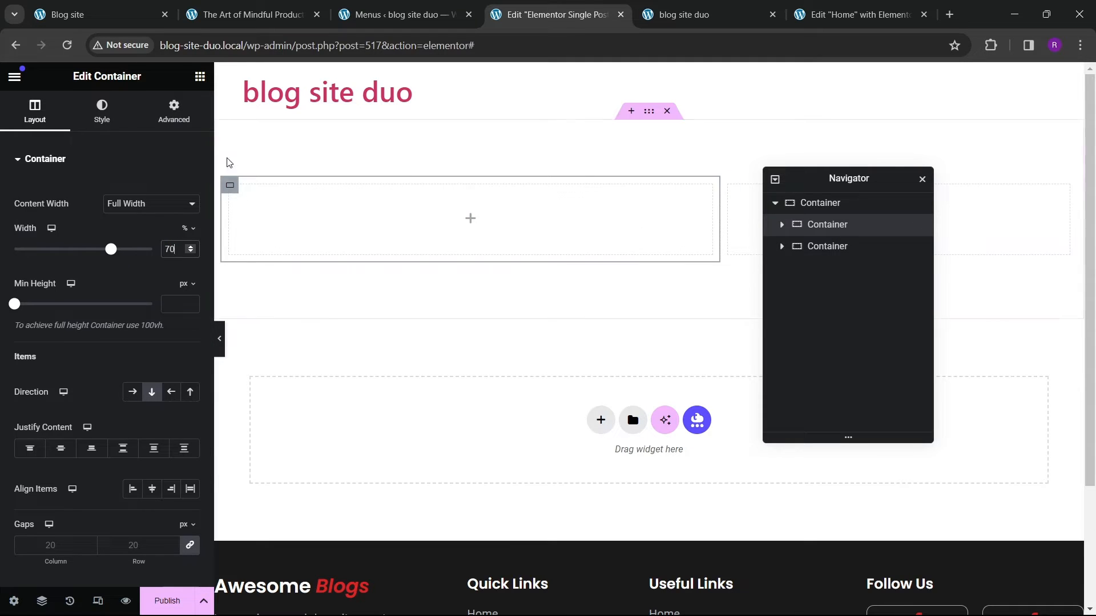
left_click(174, 111)
left_click(190, 267)
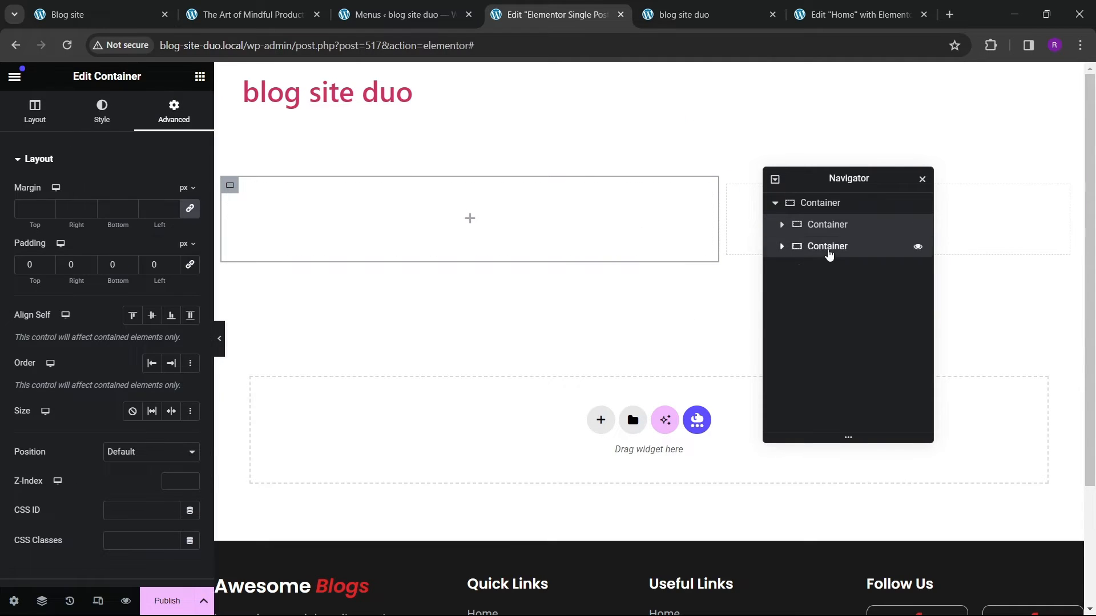
left_click(828, 249)
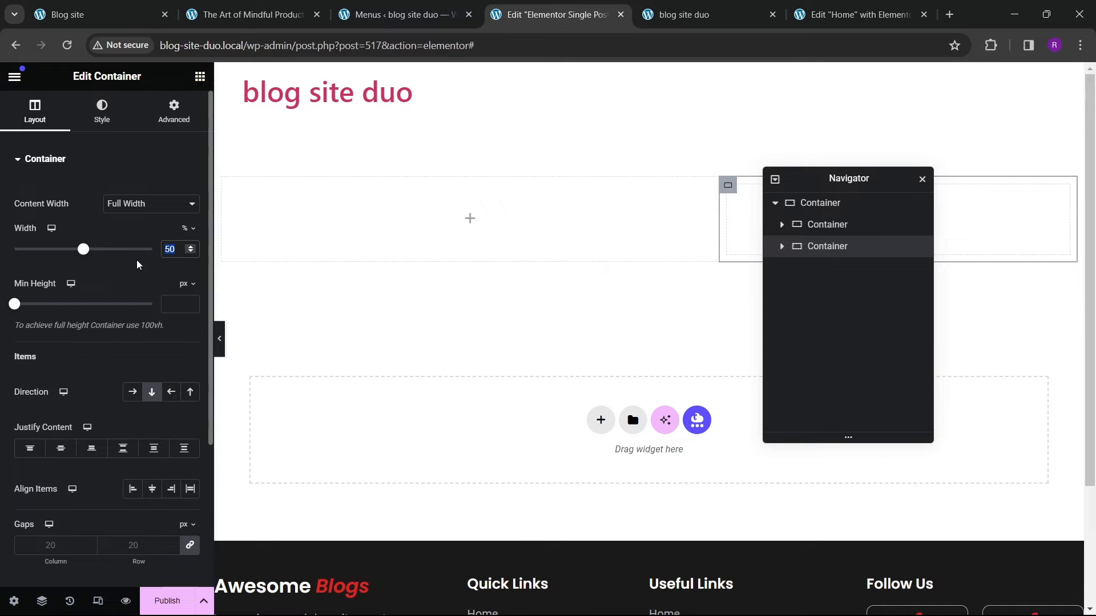
type("30")
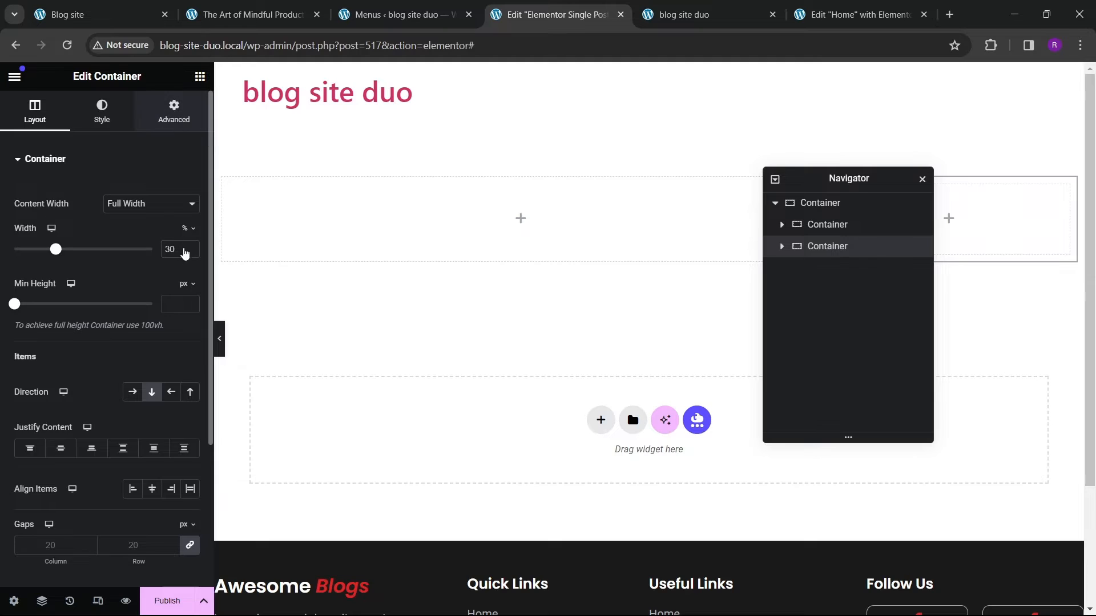
Step: Add an Image widget to the left container and set it to show the post's dynamic Featured Image
left_click(171, 117)
left_click_drag(827, 175, 554, 209)
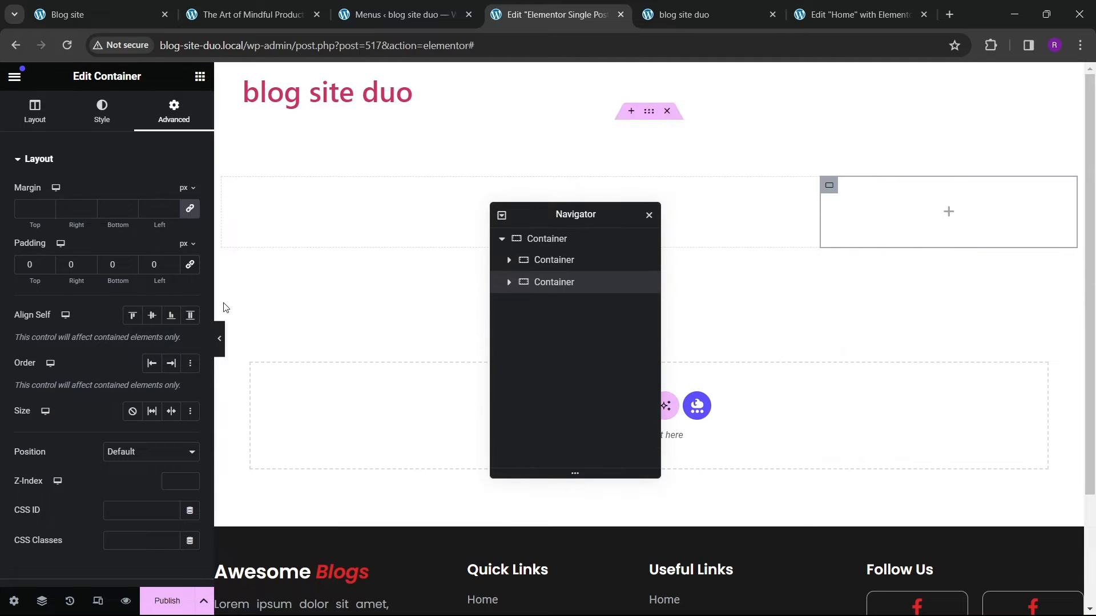
left_click(246, 16)
scroll(364, 366, "down", 5)
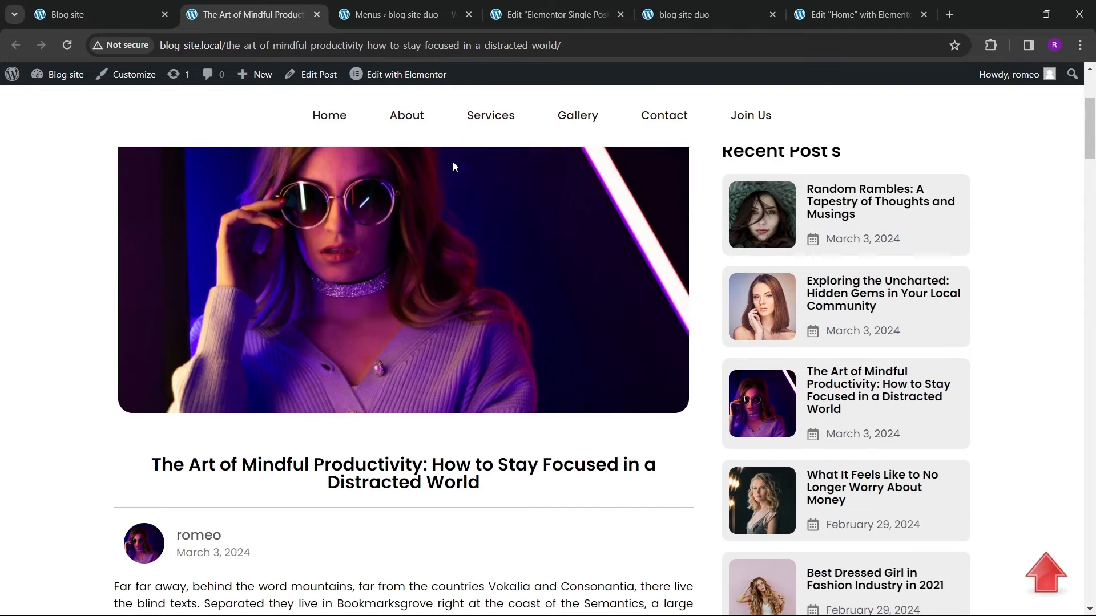
left_click(545, 15)
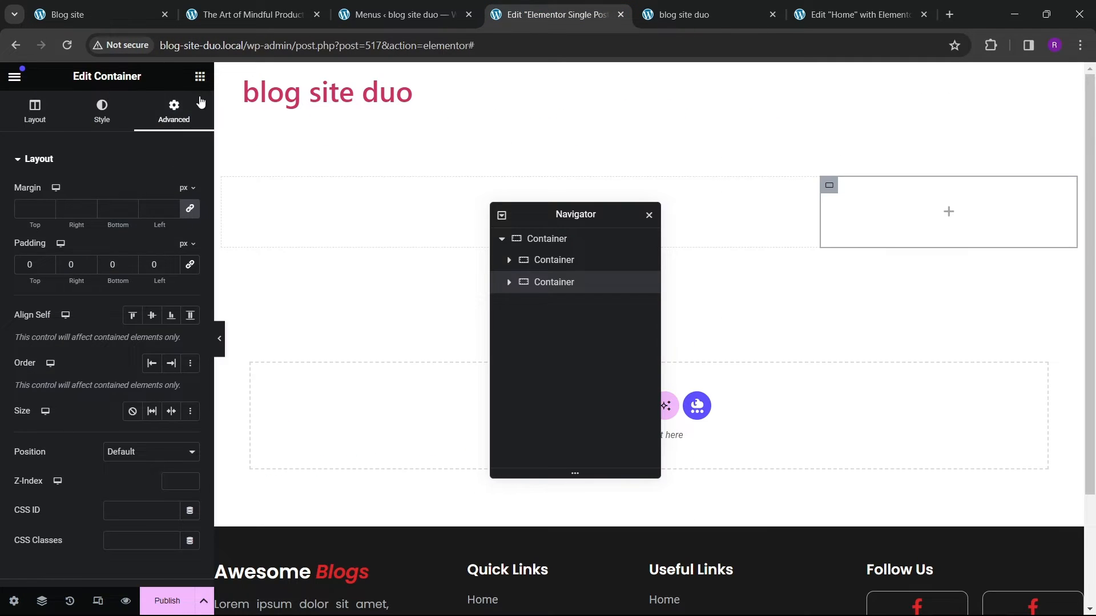
left_click(200, 76)
left_click_drag(153, 307, 420, 289)
left_click_drag(525, 223, 663, 200)
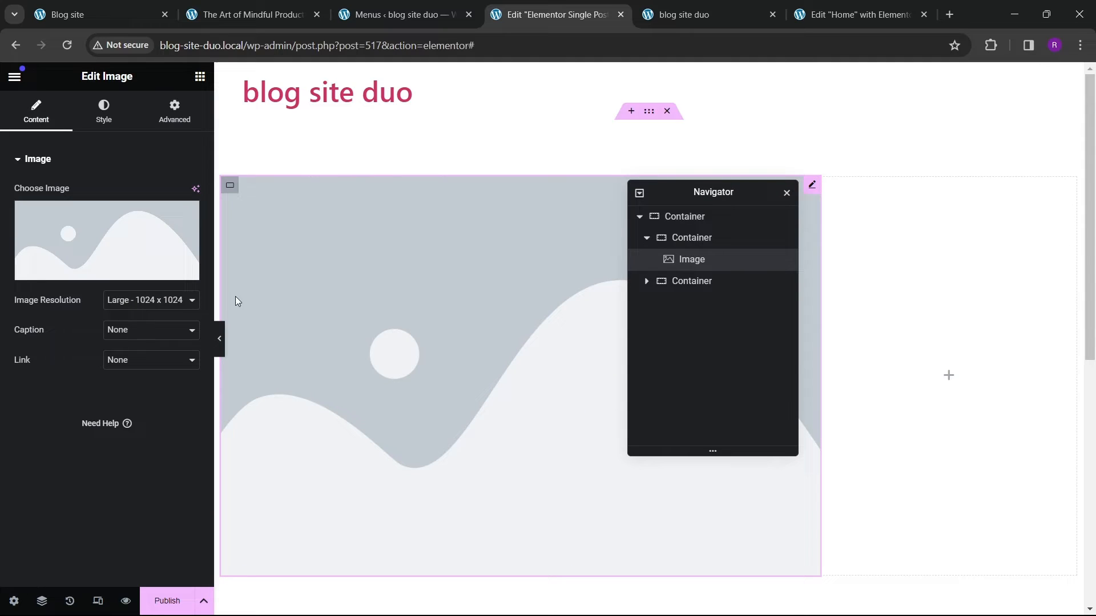
left_click(184, 270)
left_click(69, 316)
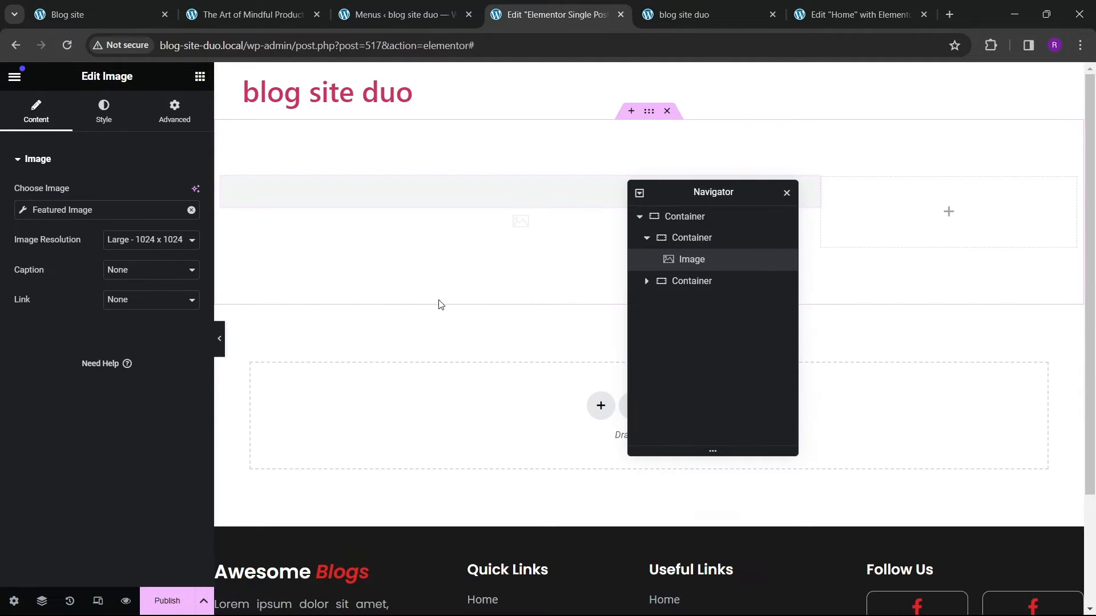
scroll(367, 381, "down", 3)
scroll(375, 367, "up", 3)
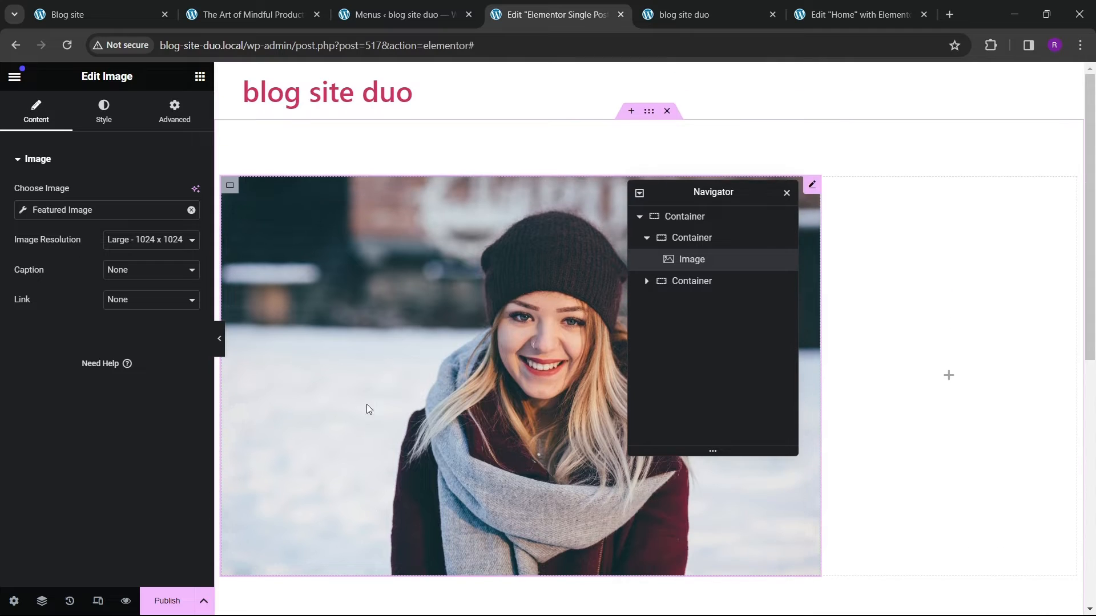
Step: Set the featured image's border radius to 10 px on all corners
left_click(251, 14)
scroll(364, 253, "up", 3)
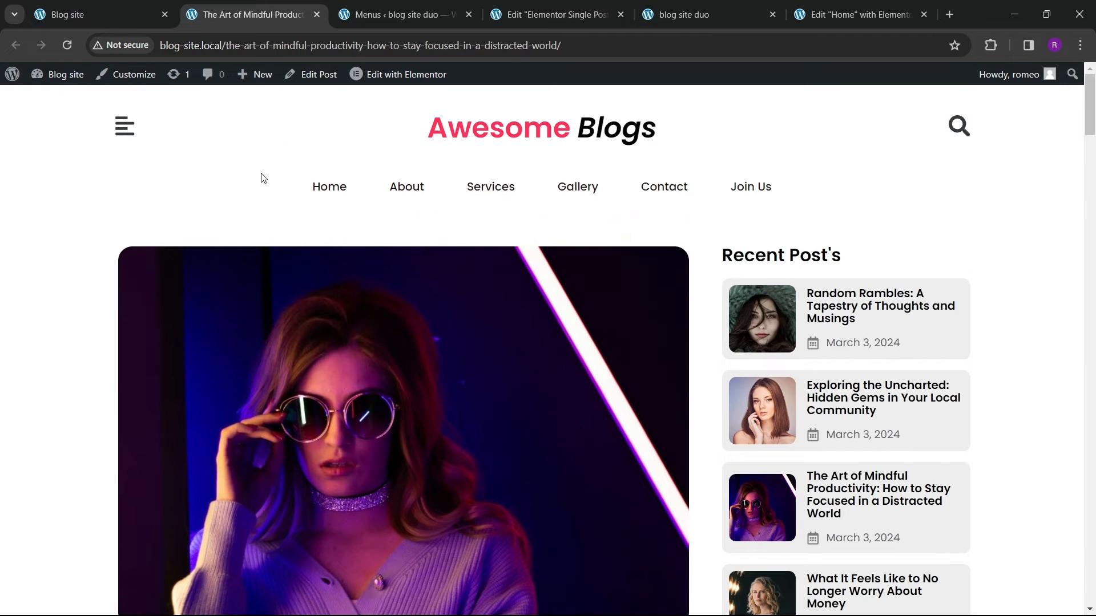
left_click(557, 15)
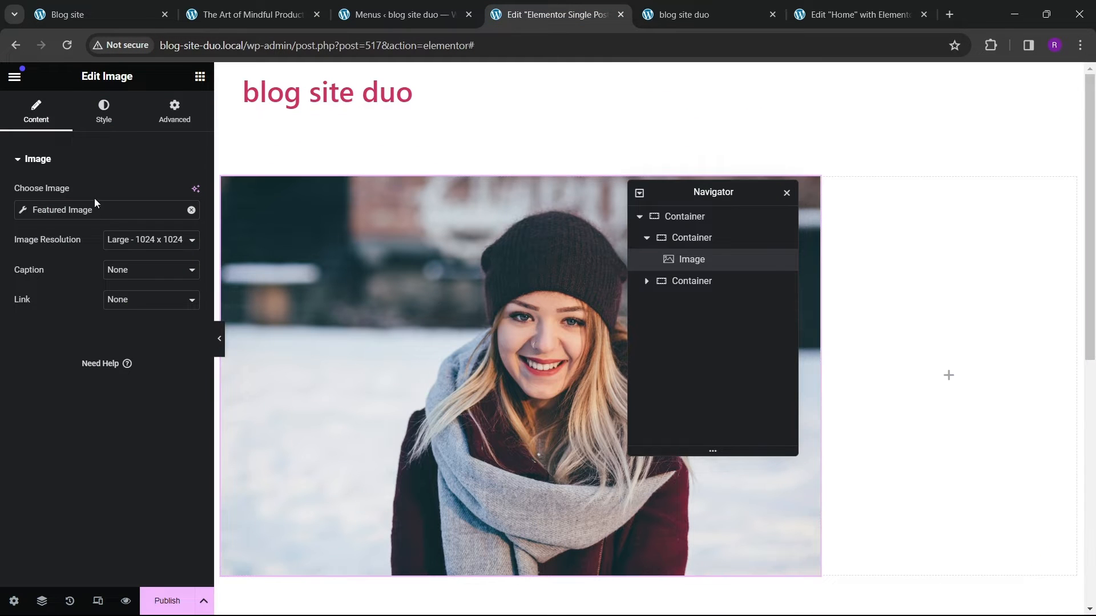
left_click(103, 111)
scroll(59, 374, "down", 2)
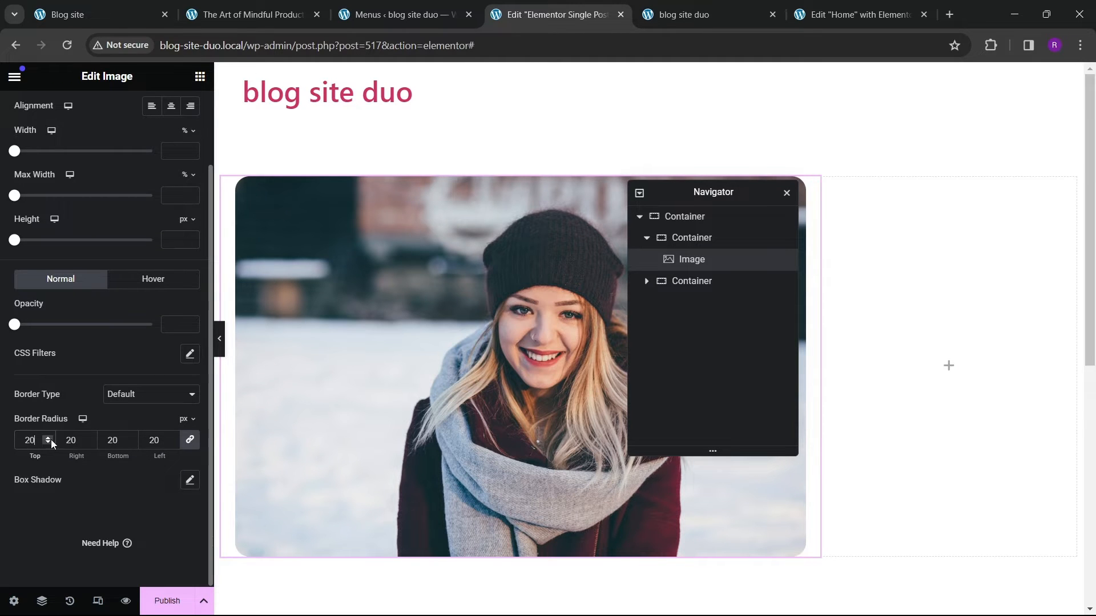
scroll(396, 340, "down", 8)
scroll(410, 318, "up", 8)
key("BackSpace")
key("BackSpace")
type("10")
scroll(458, 295, "down", 7)
scroll(458, 294, "up", 7)
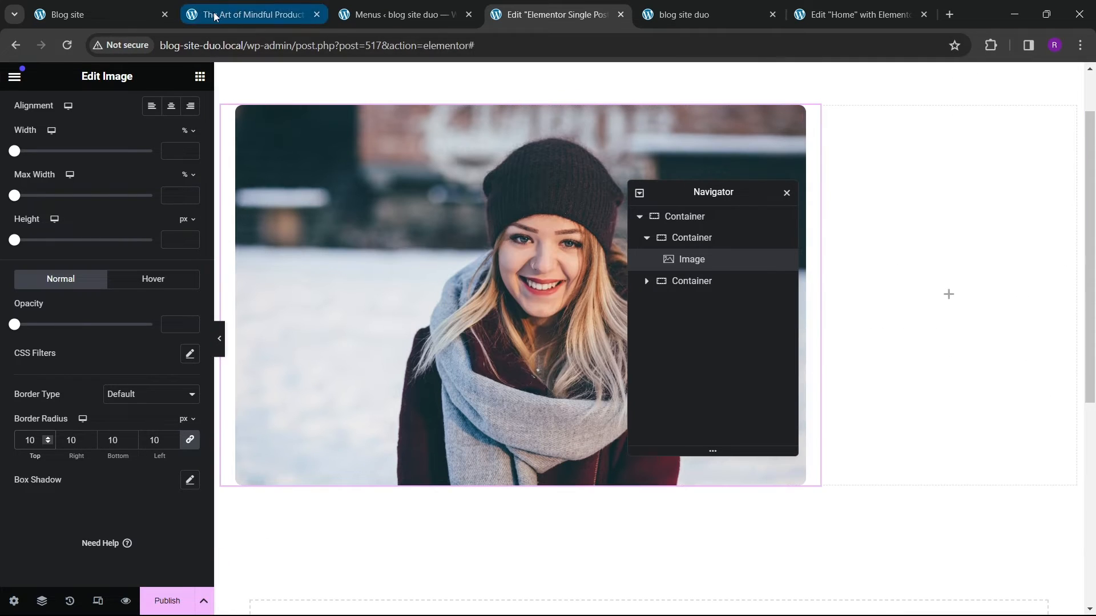
Step: Add a Heading widget below the featured image and center its alignment
left_click(254, 14)
scroll(185, 251, "down", 5)
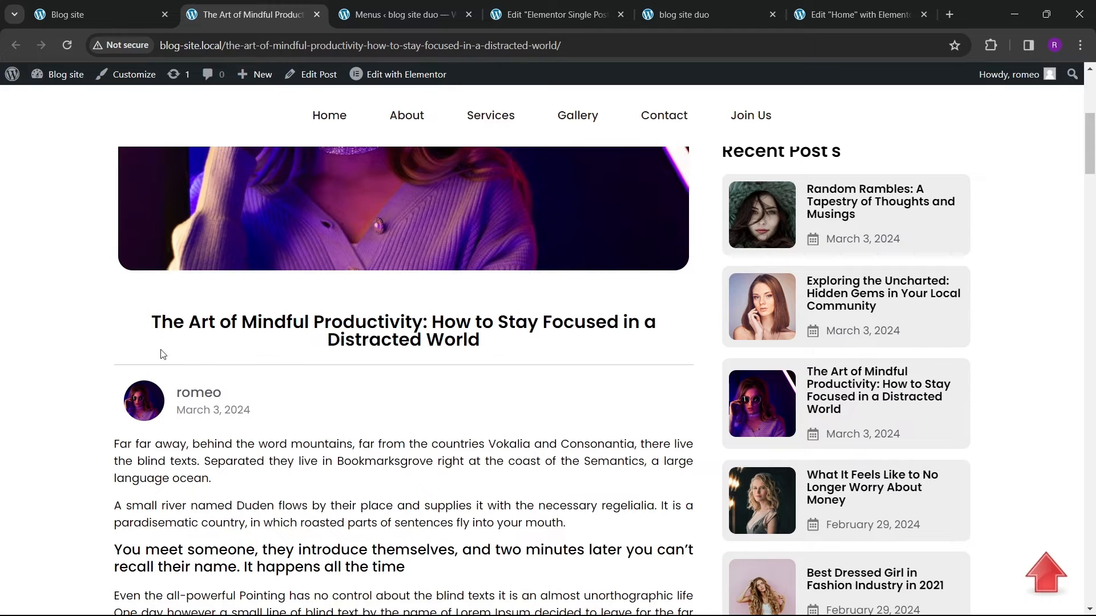
left_click(546, 14)
left_click(200, 76)
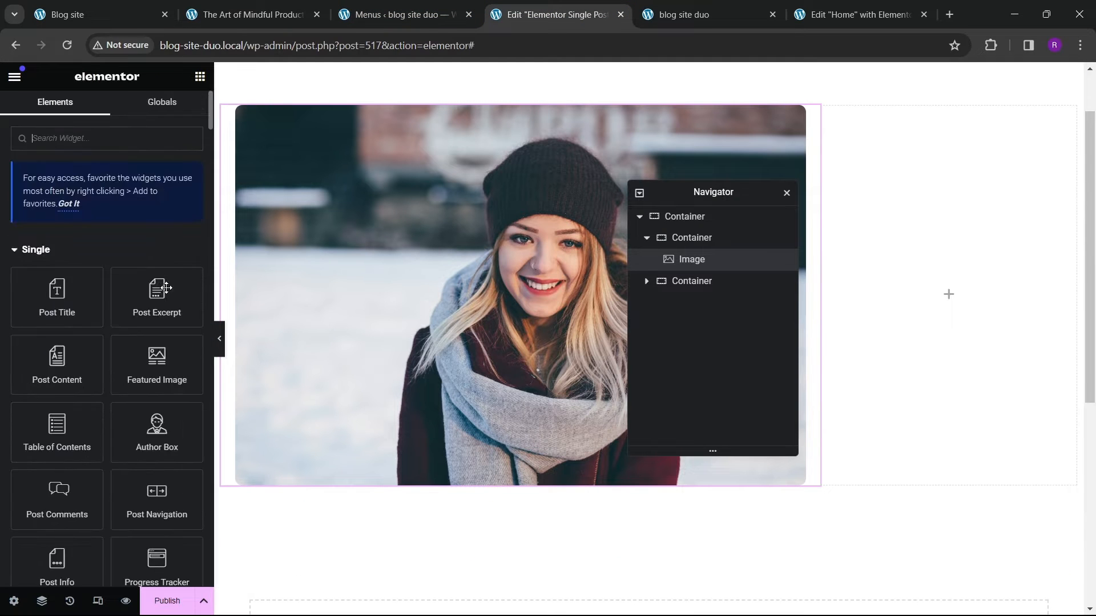
scroll(165, 288, "down", 10)
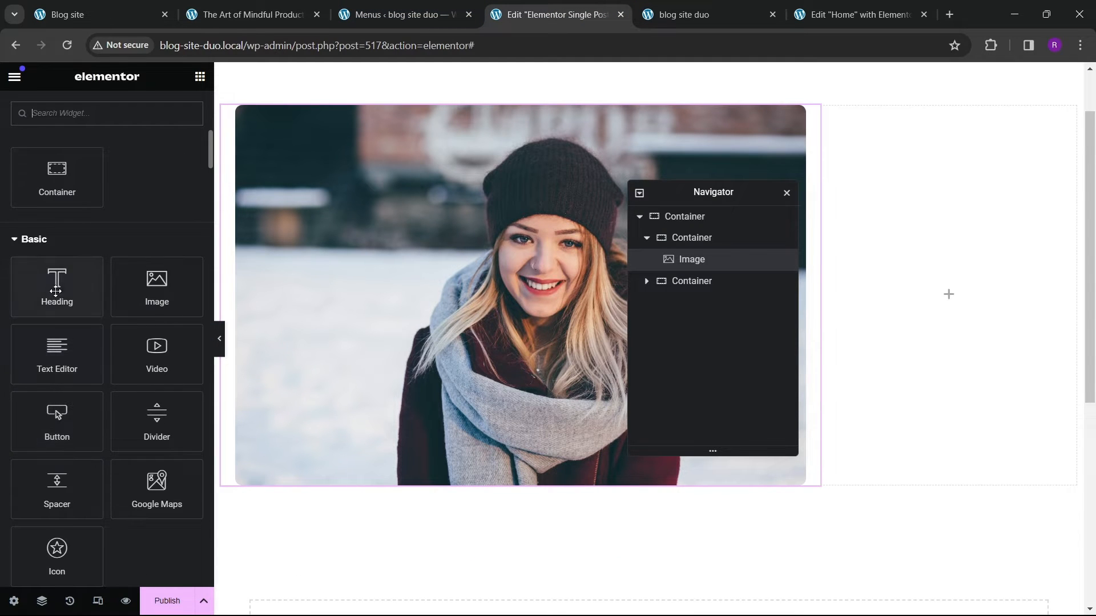
left_click_drag(55, 291, 509, 454)
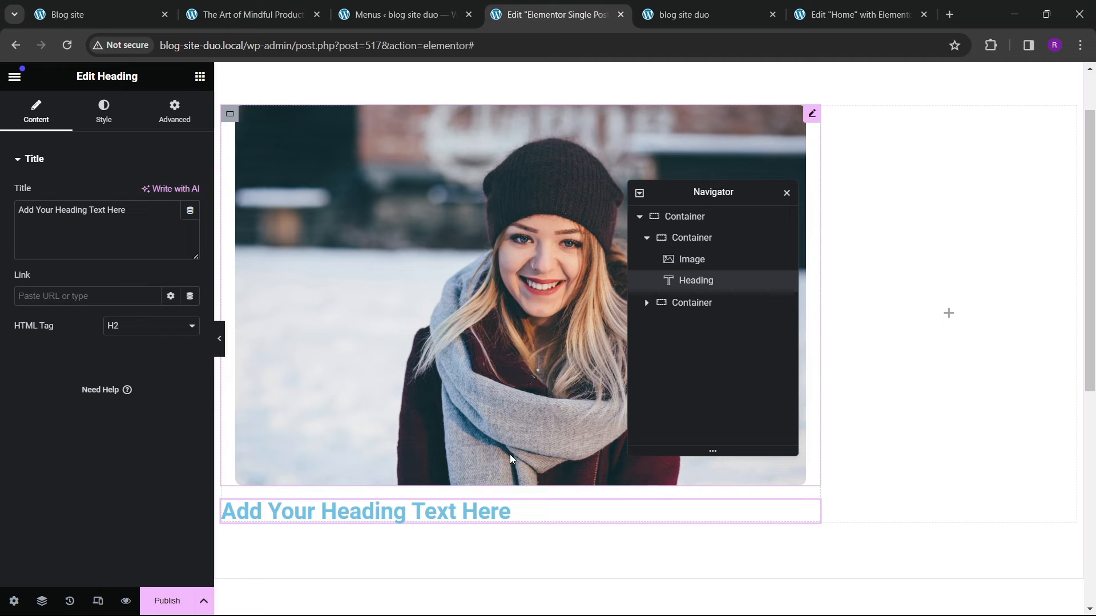
left_click(117, 119)
left_click(152, 193)
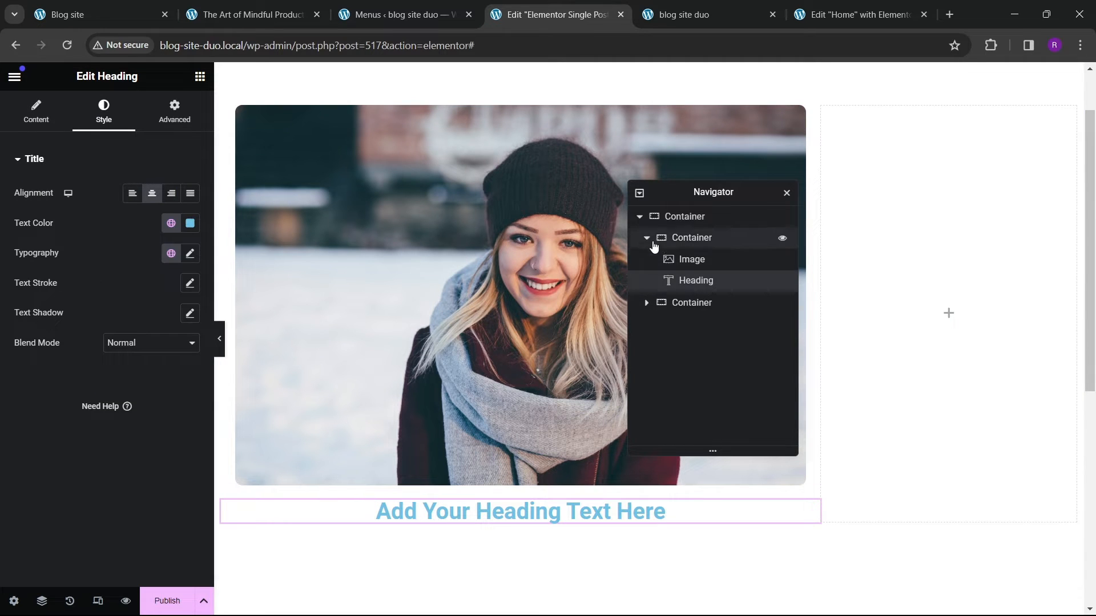
Step: Rename the containers in the navigator to single main, left and right
left_click(640, 218)
double_click(701, 222)
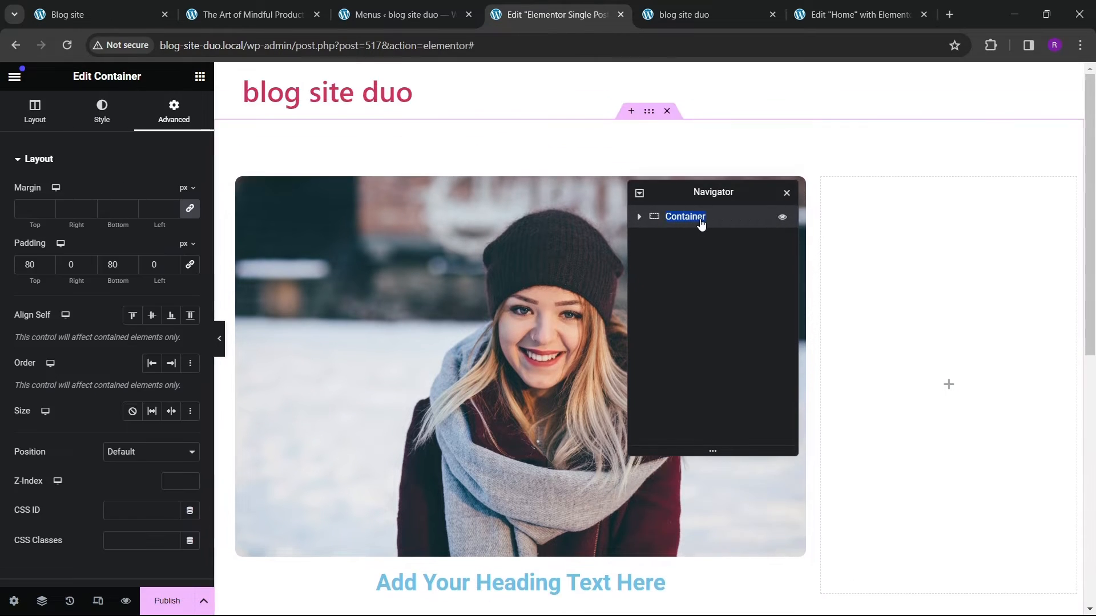
type("single main")
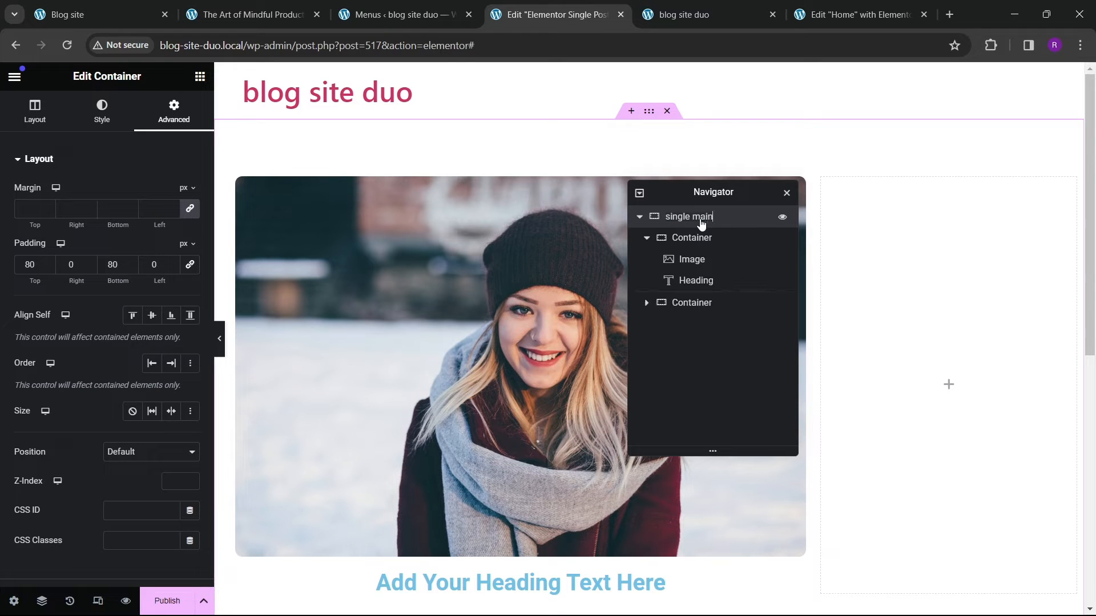
double_click(686, 240)
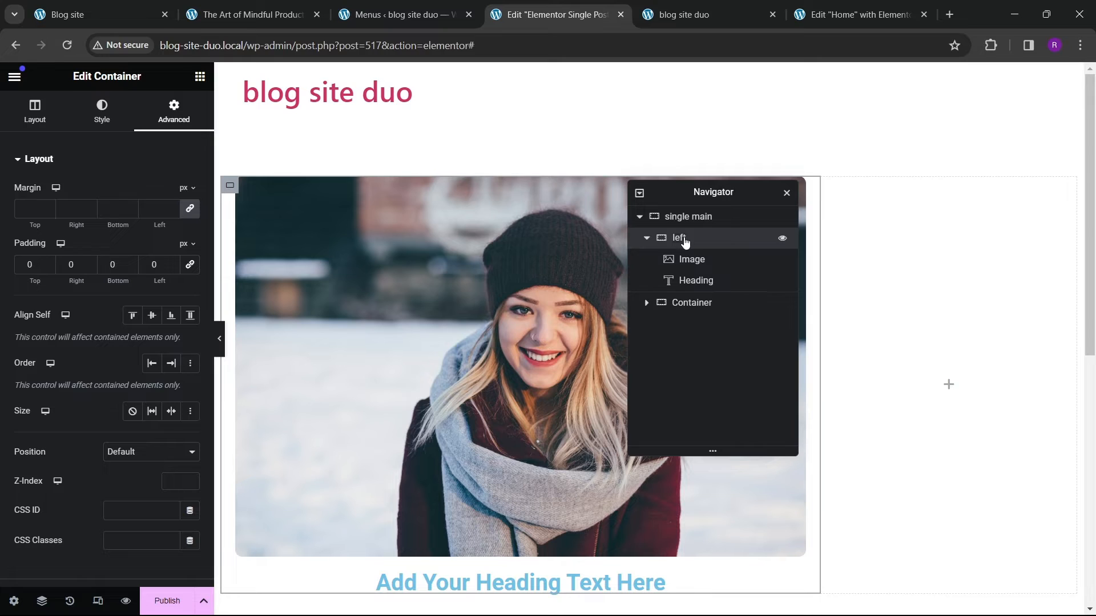
left_click(646, 237)
double_click(692, 260)
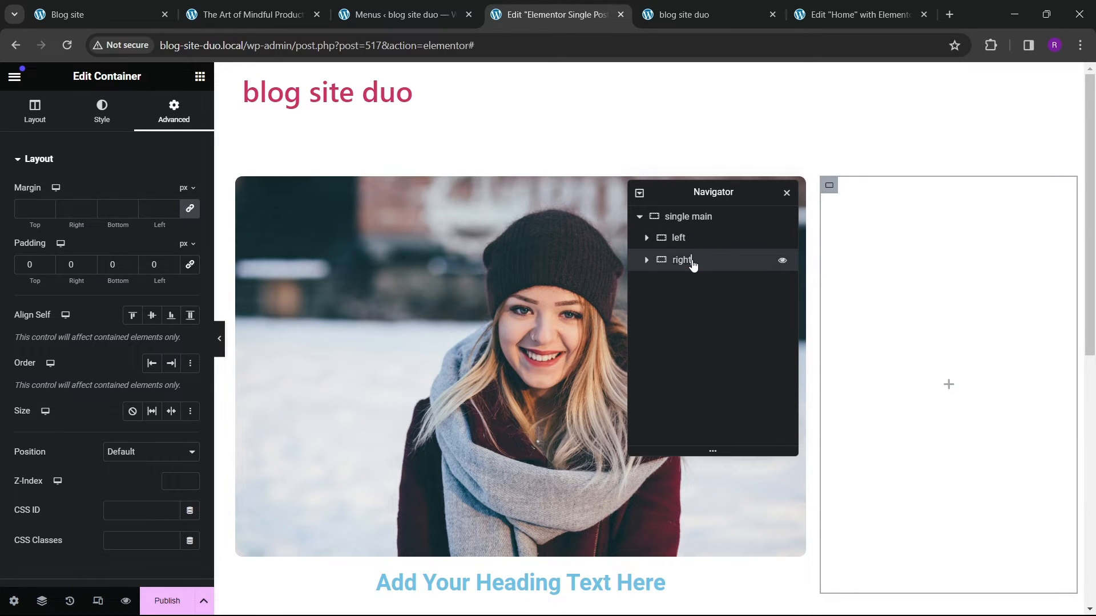
left_click(646, 238)
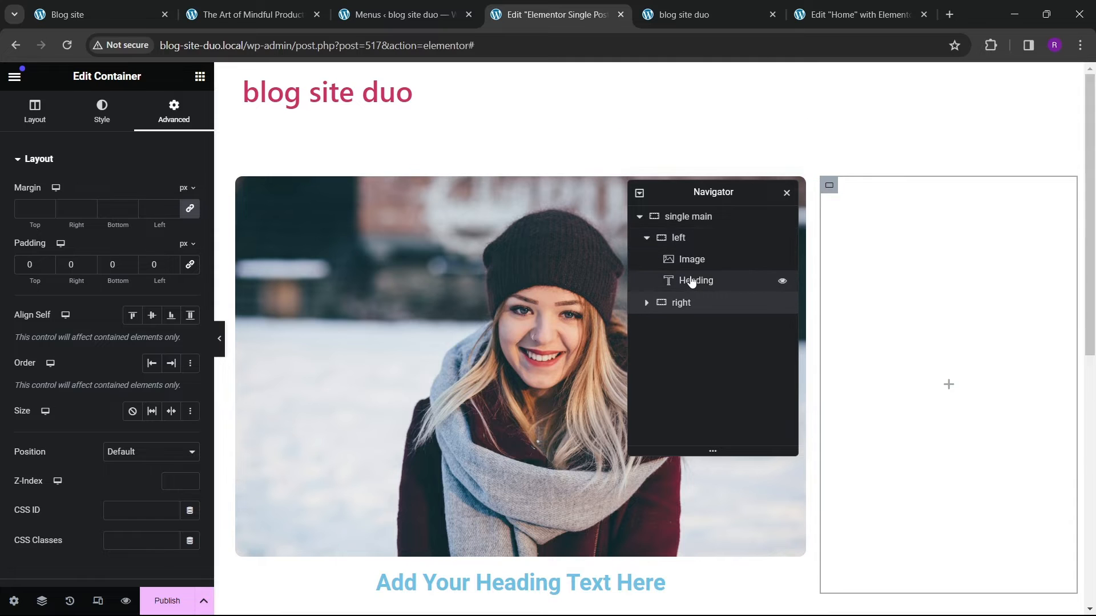
Step: Set the heading's text color to black and its font family to Poppins
left_click(696, 280)
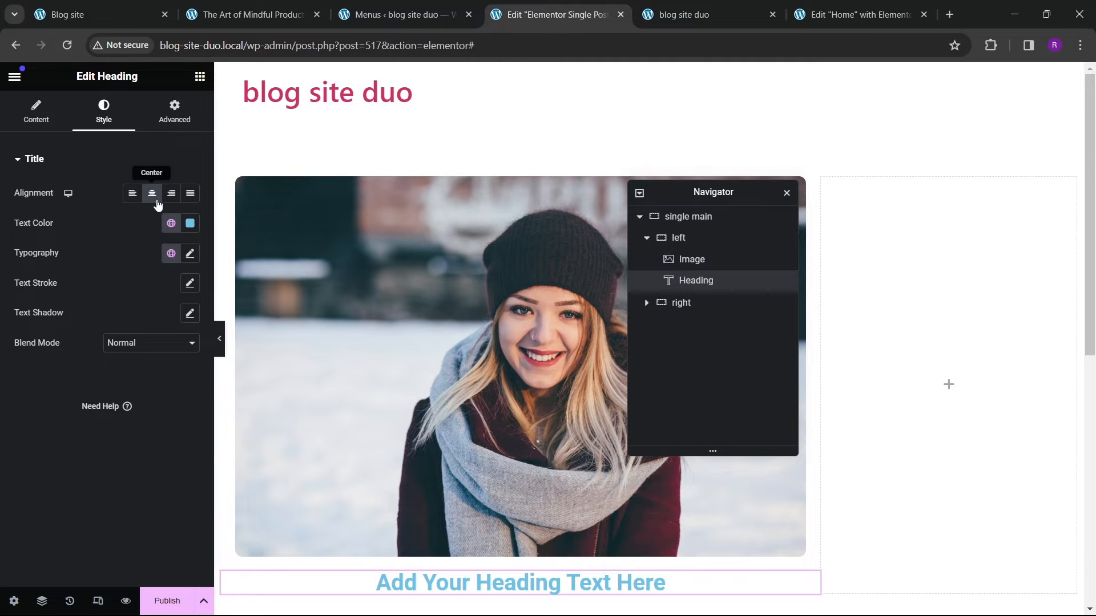
left_click(190, 223)
left_click(49, 418)
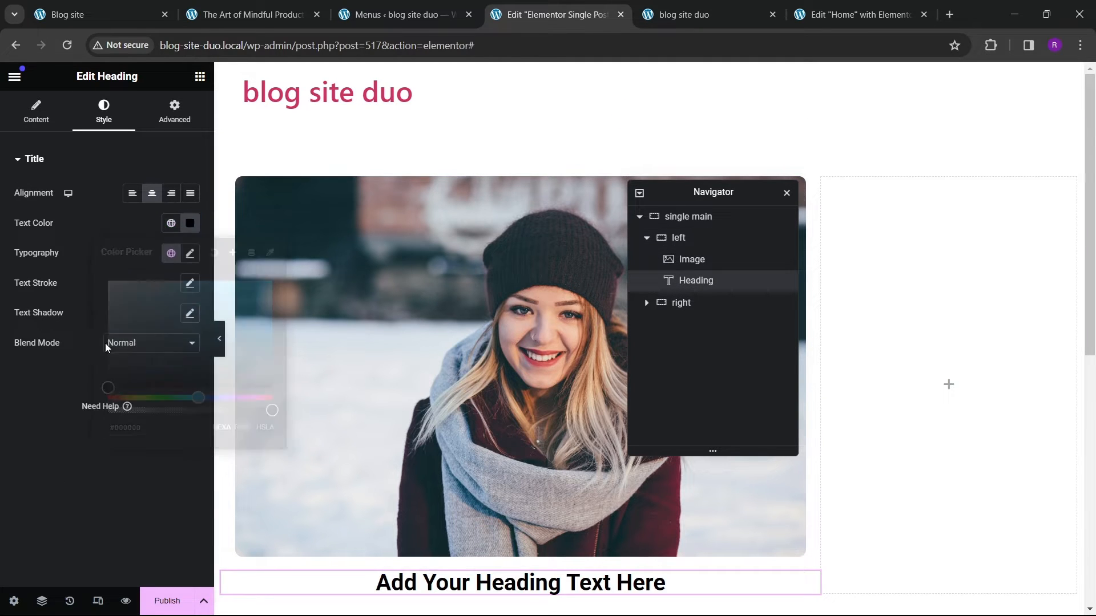
left_click(191, 253)
left_click(144, 322)
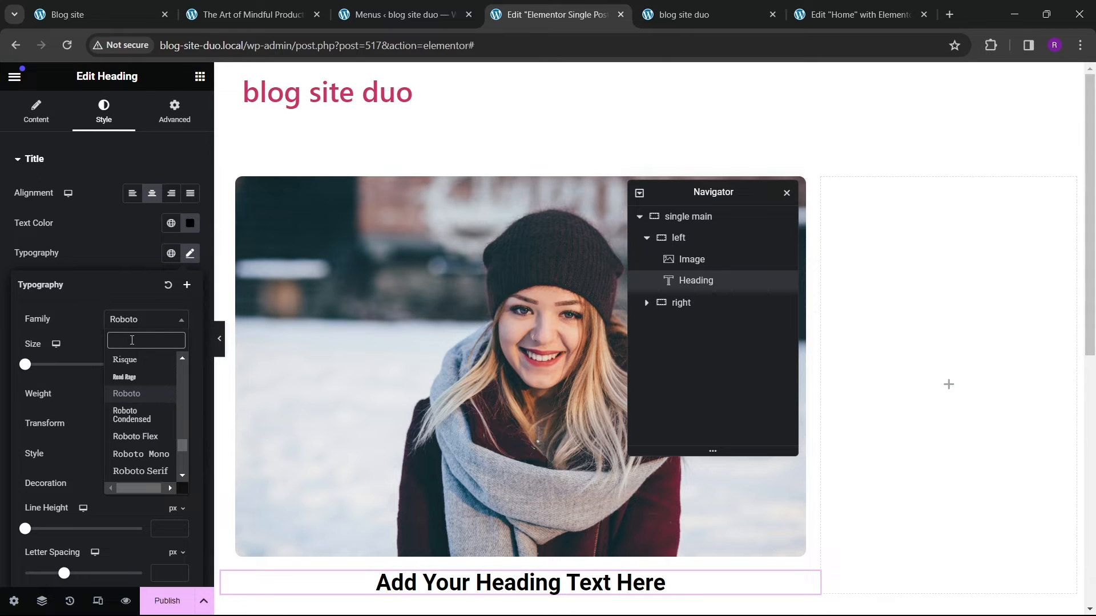
type("poppins")
key("Return")
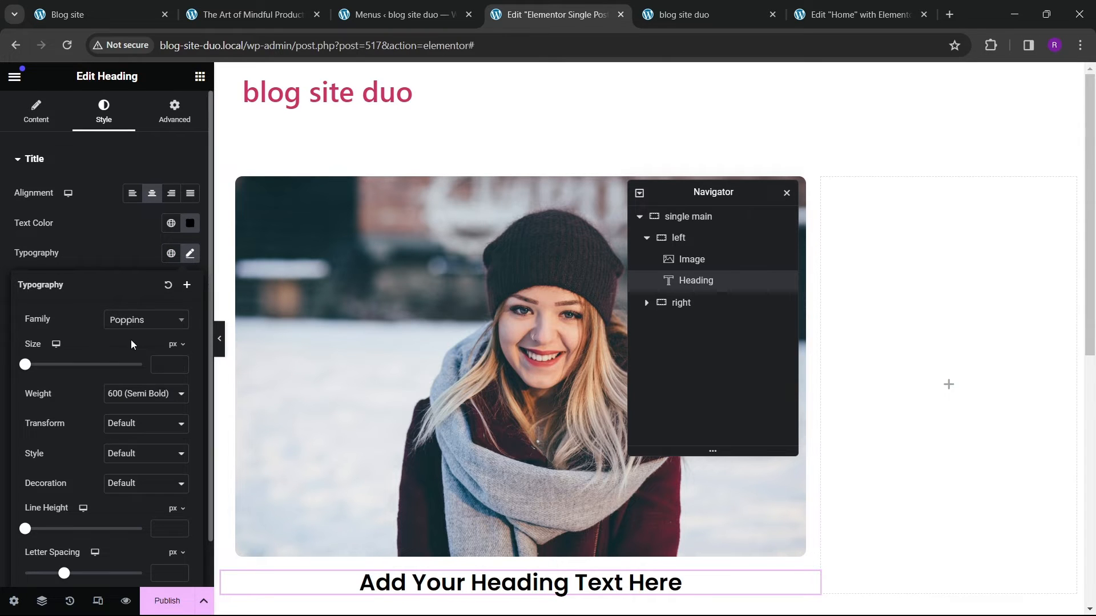
Step: Set the heading's title to the dynamic Post Title tag
left_click(22, 121)
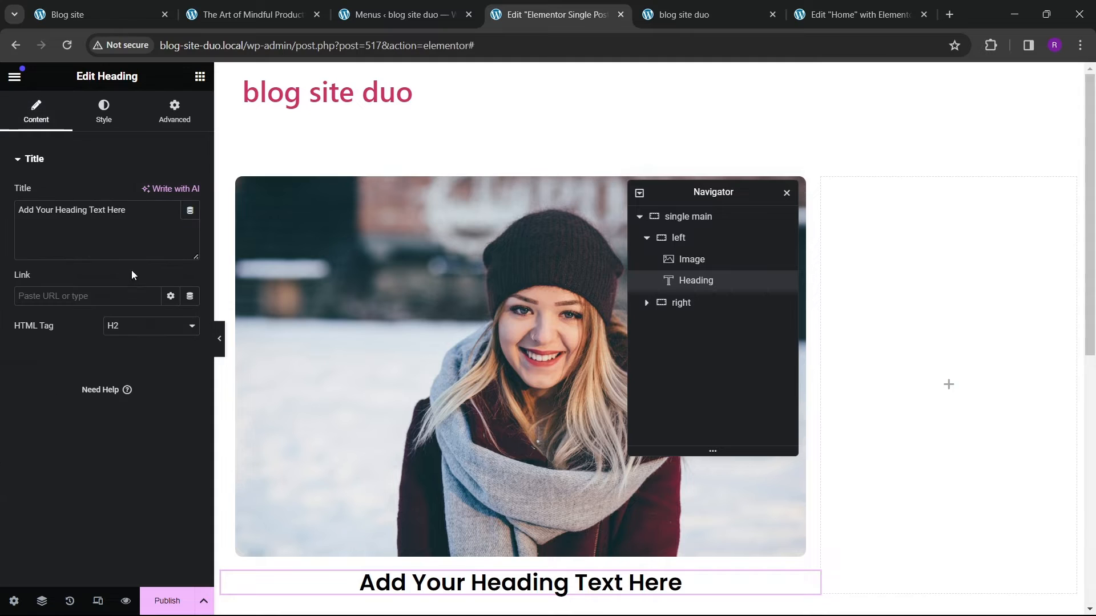
left_click(190, 211)
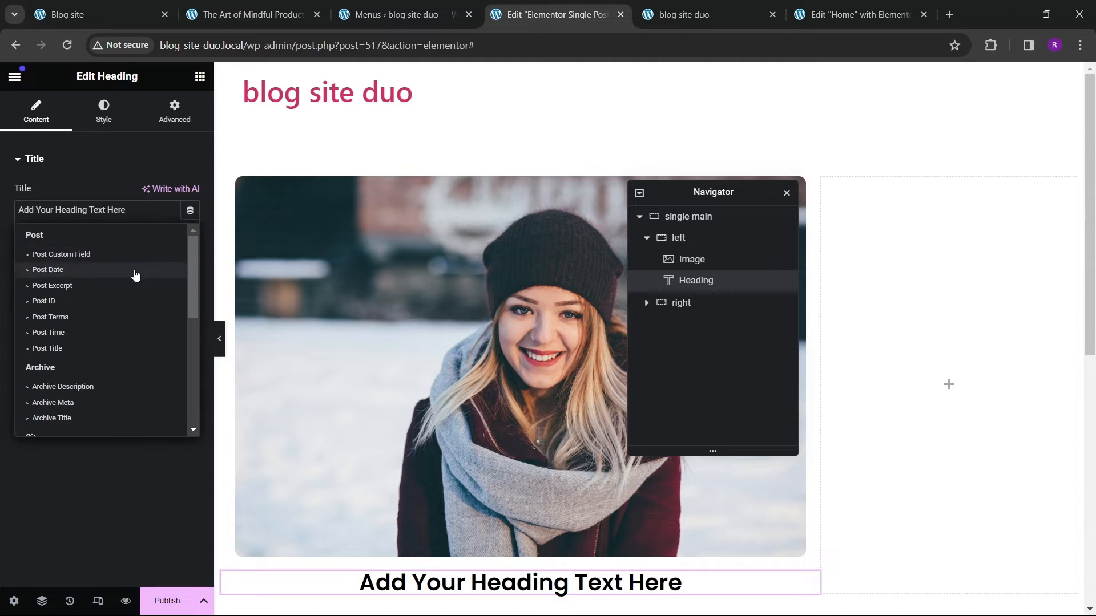
left_click(74, 348)
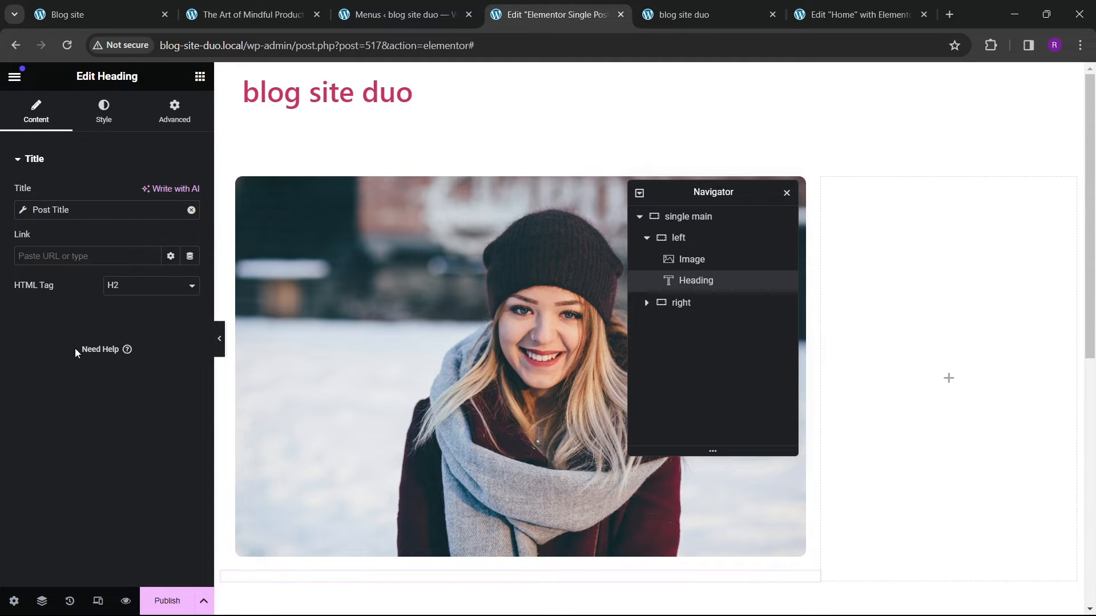
Step: Set the heading's typography font size to 25 px
left_click(103, 111)
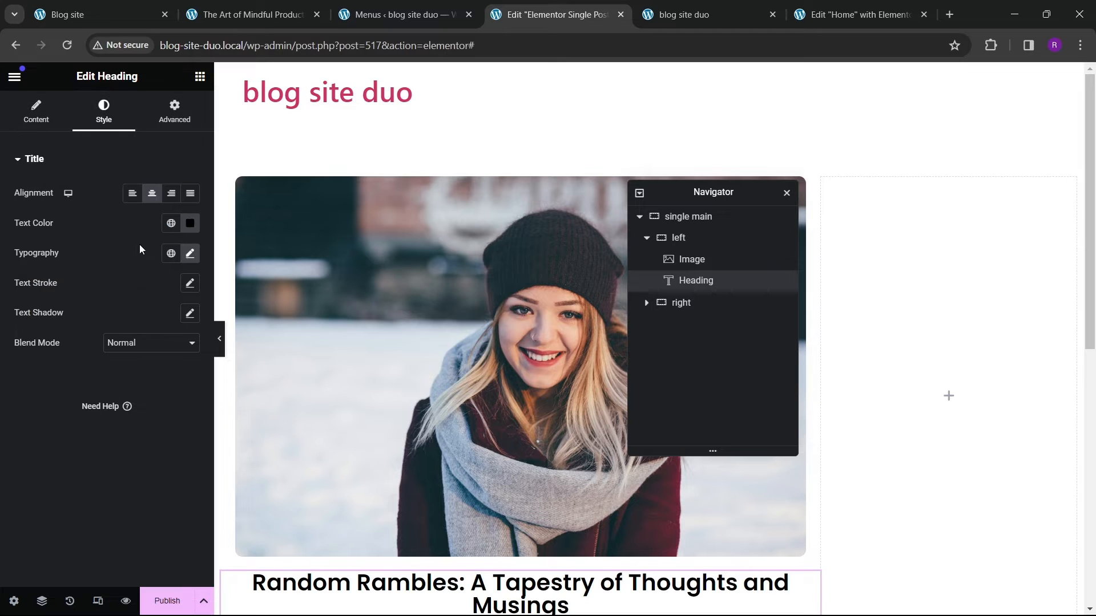
left_click(190, 254)
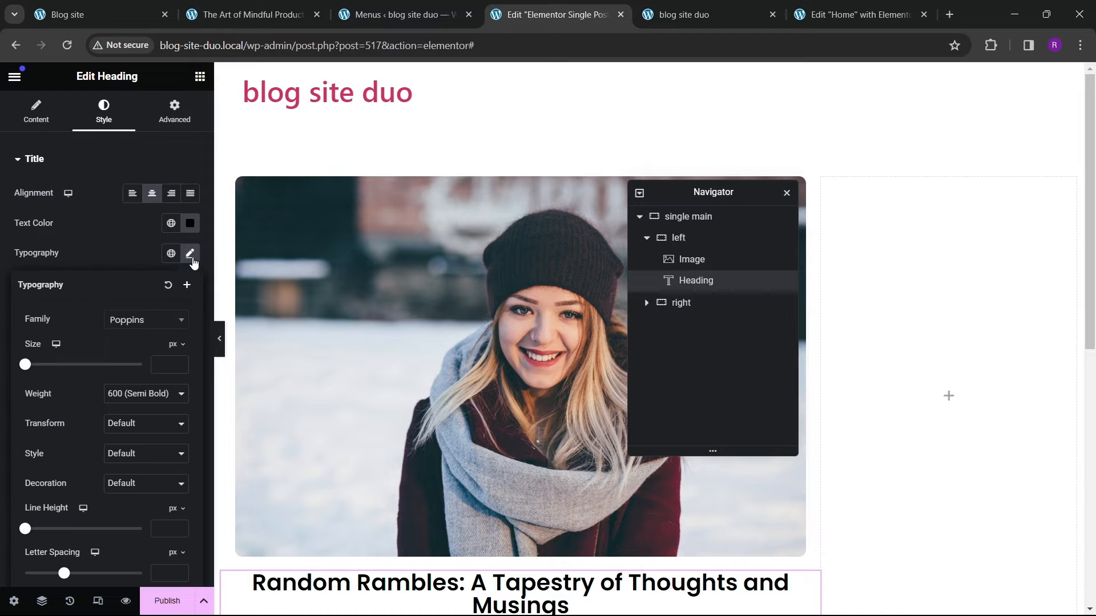
left_click(180, 361)
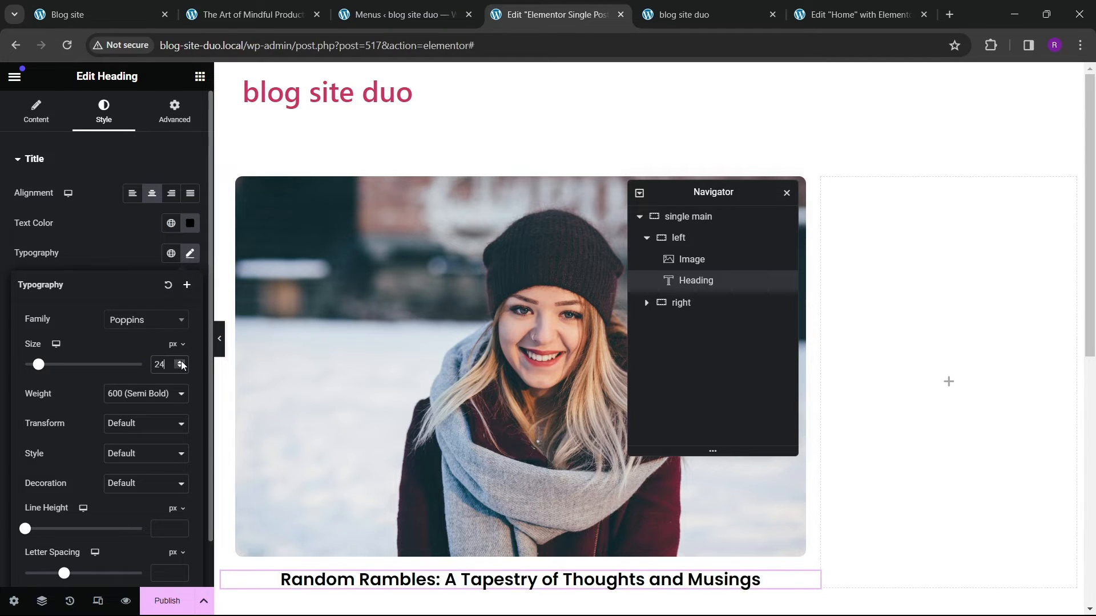
left_click(180, 368)
scroll(382, 396, "down", 3)
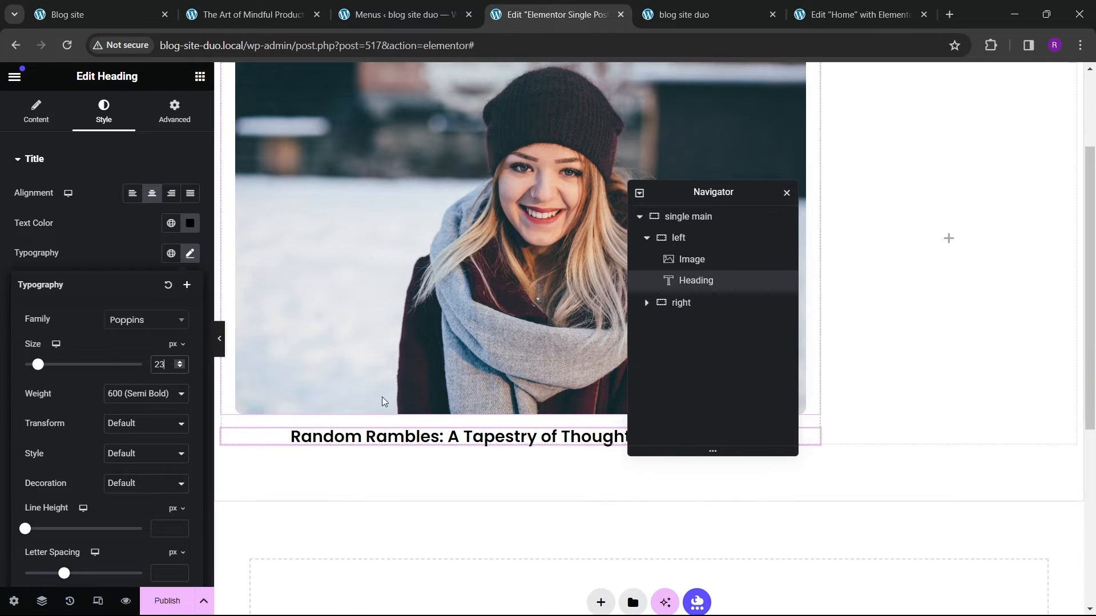
left_click(179, 362)
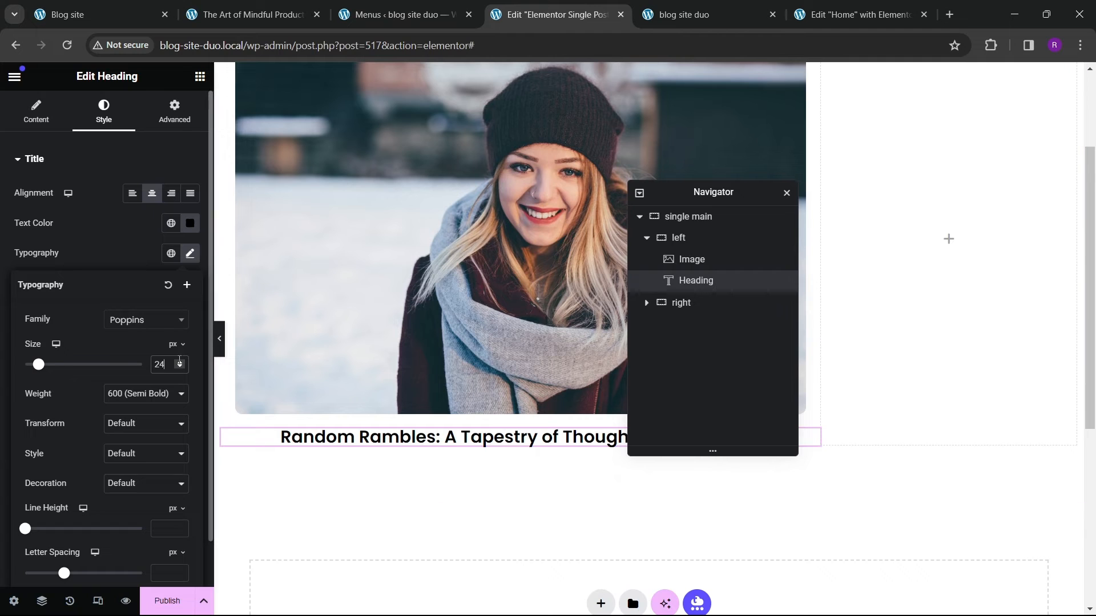
left_click(179, 362)
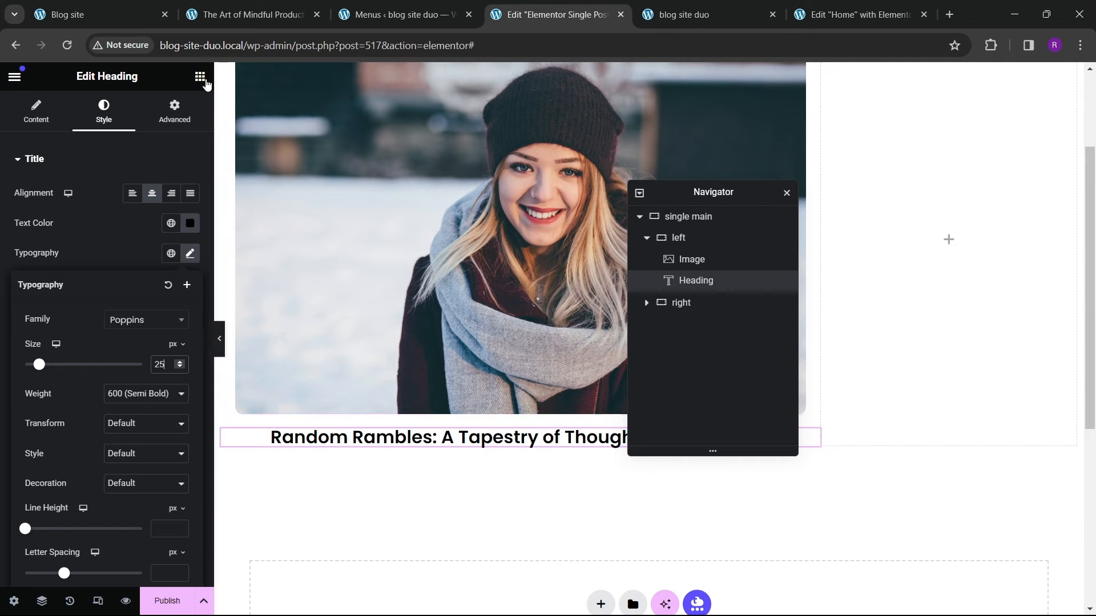
Step: Add a Divider widget below the post title heading in the left container
left_click(268, 18)
left_click(557, 14)
left_click(199, 76)
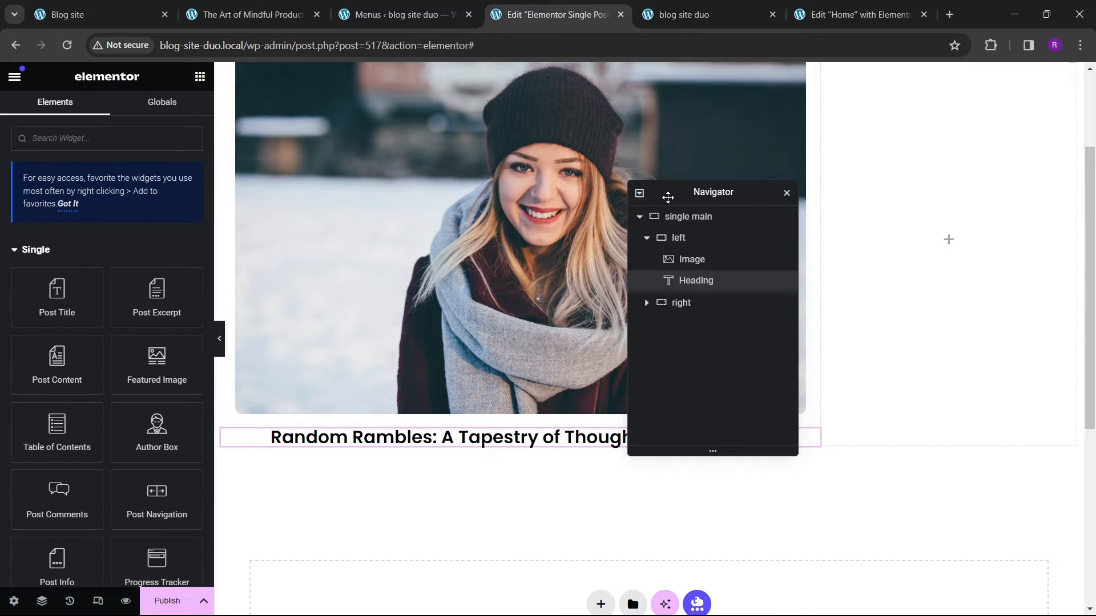
left_click_drag(683, 193, 947, 173)
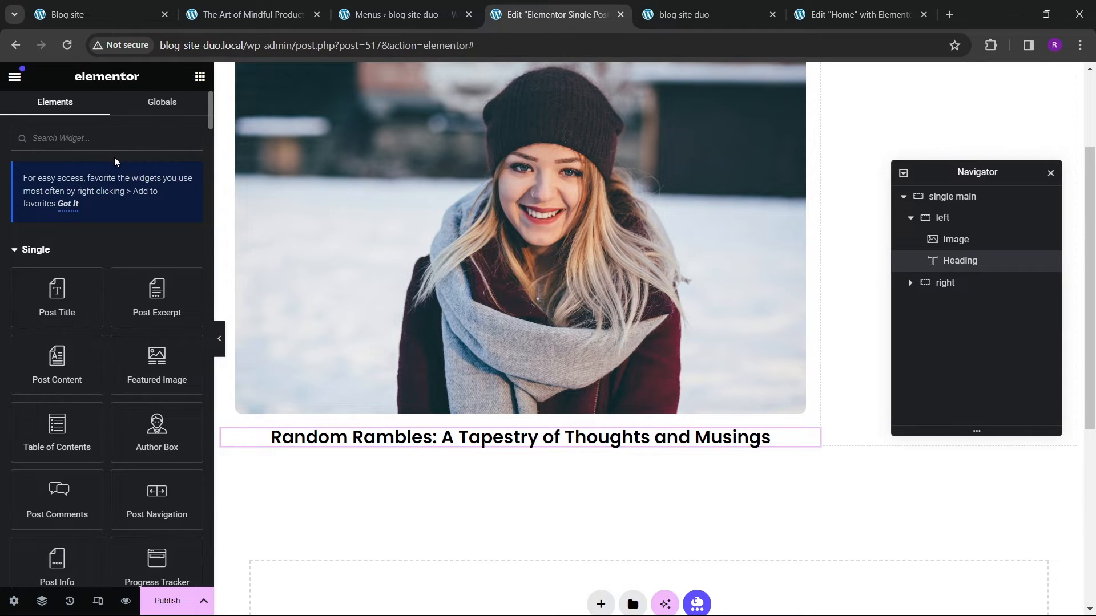
type("divider")
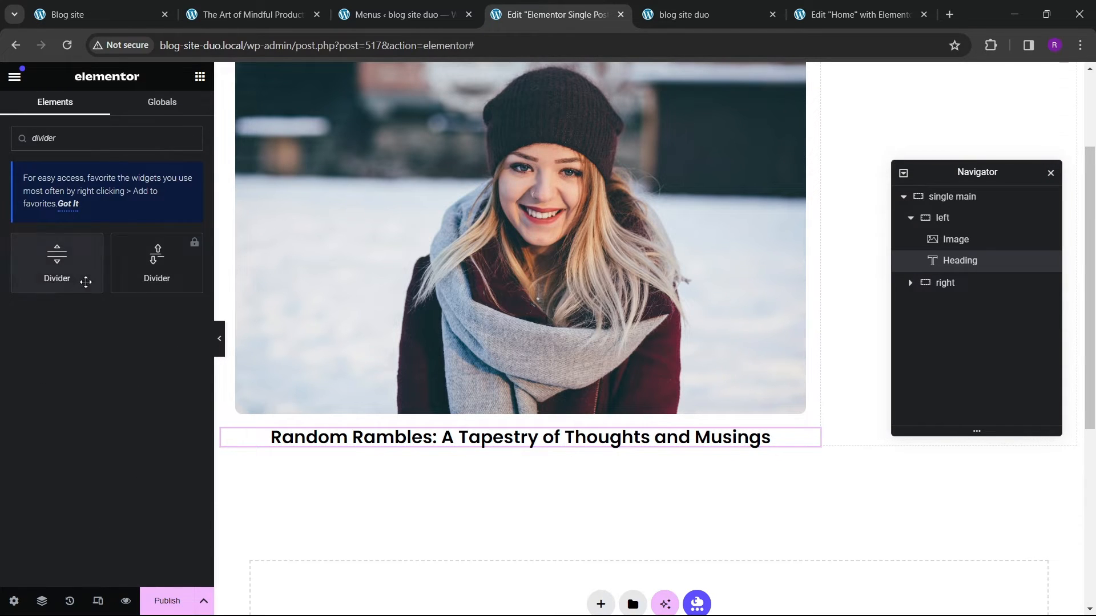
left_click_drag(86, 281, 412, 452)
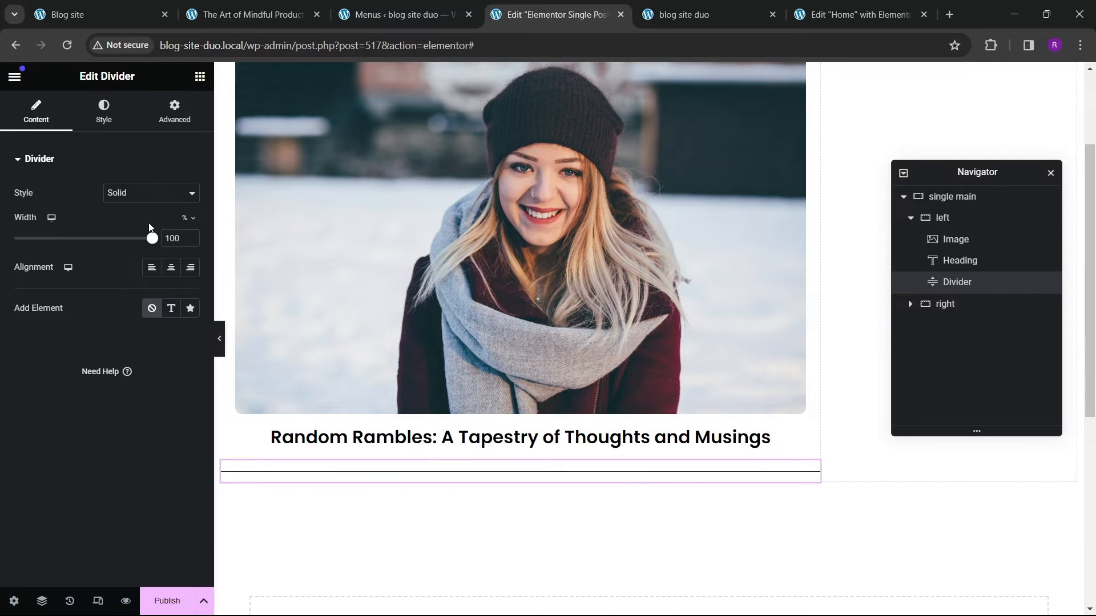
Step: Set the divider's color to the global theme grey and its gap to 2 px
left_click_drag(150, 239, 176, 253)
left_click(105, 113)
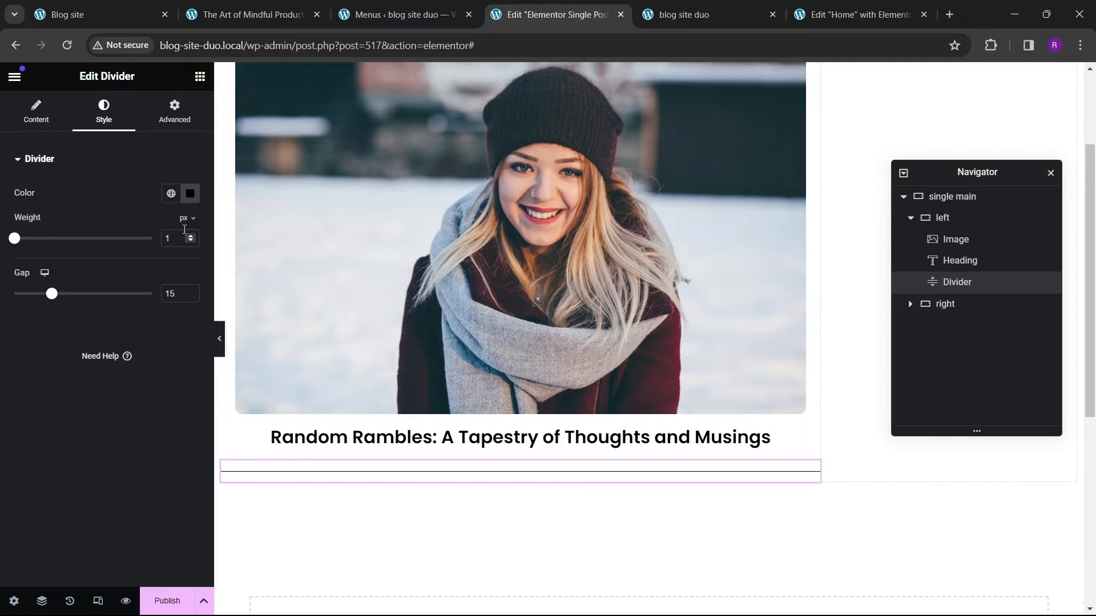
left_click(190, 194)
left_click(170, 194)
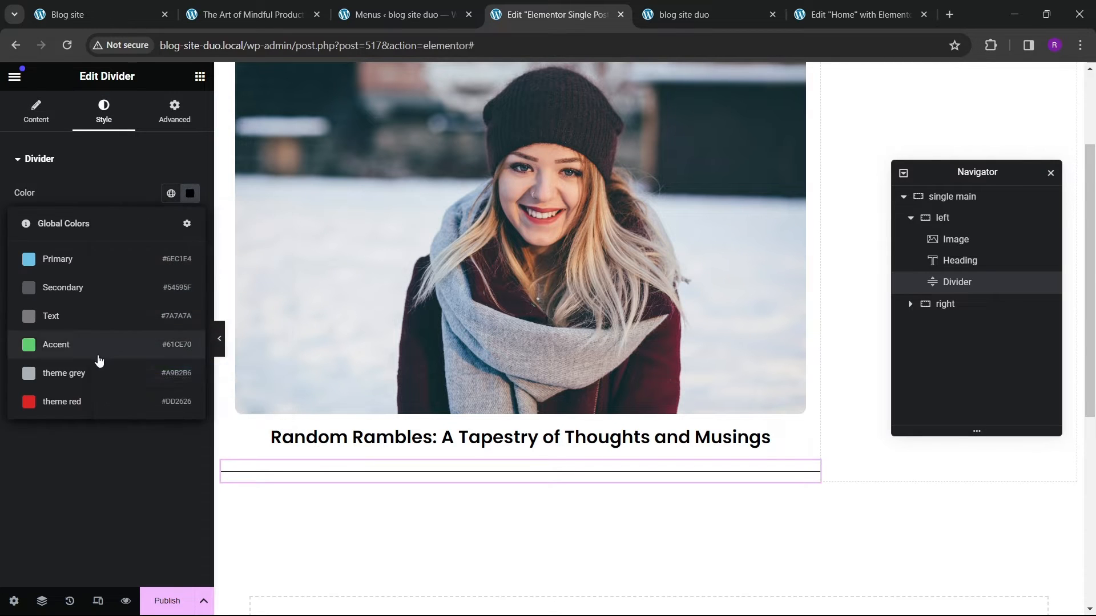
left_click(95, 371)
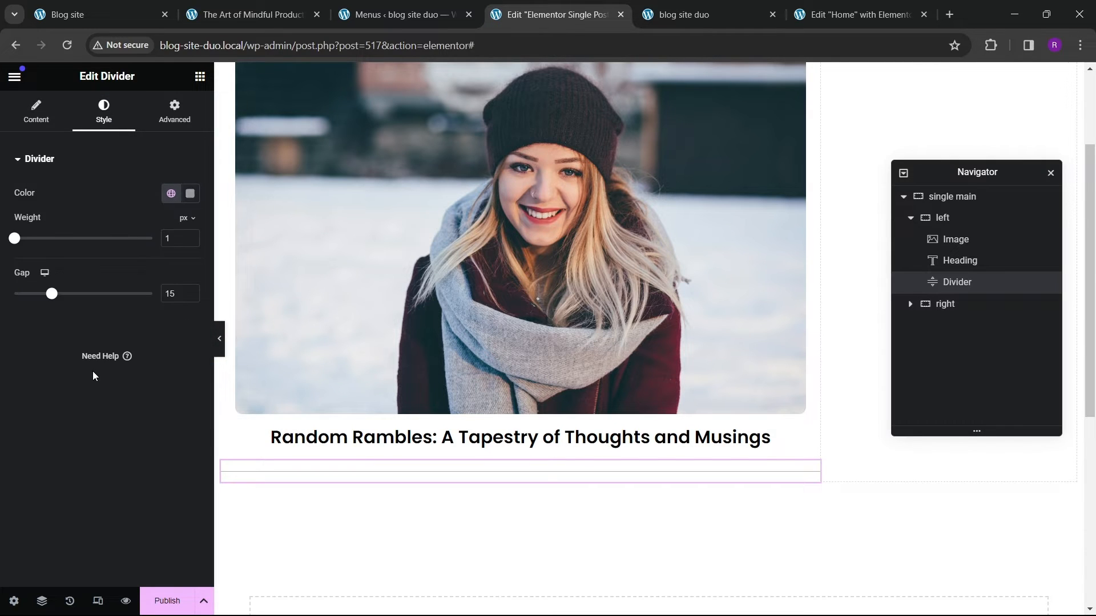
left_click(191, 237)
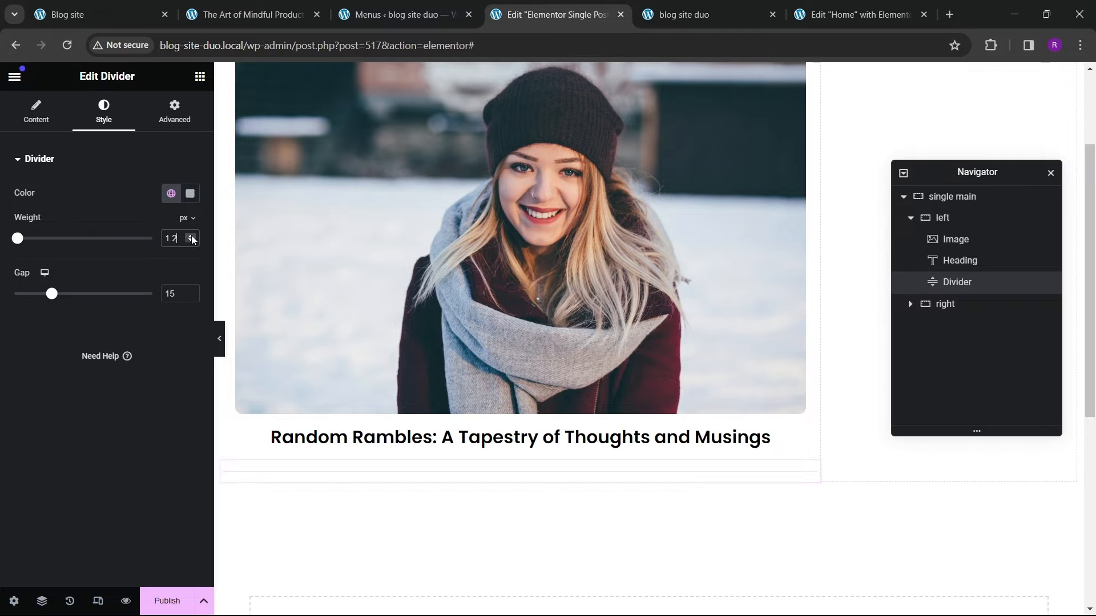
left_click_drag(183, 238, 108, 244)
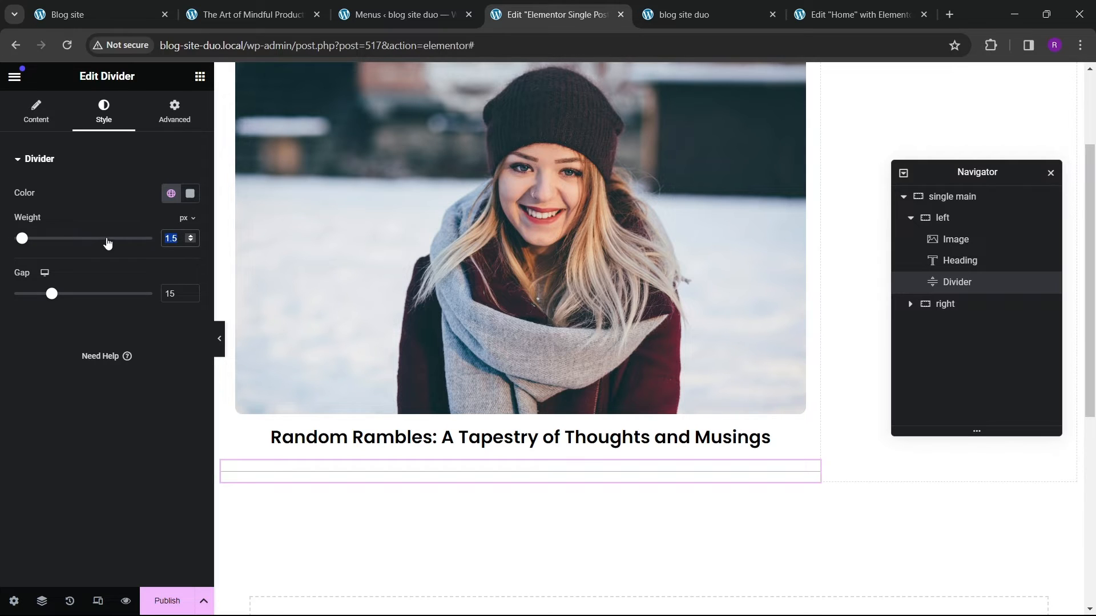
left_click(24, 296)
left_click(219, 338)
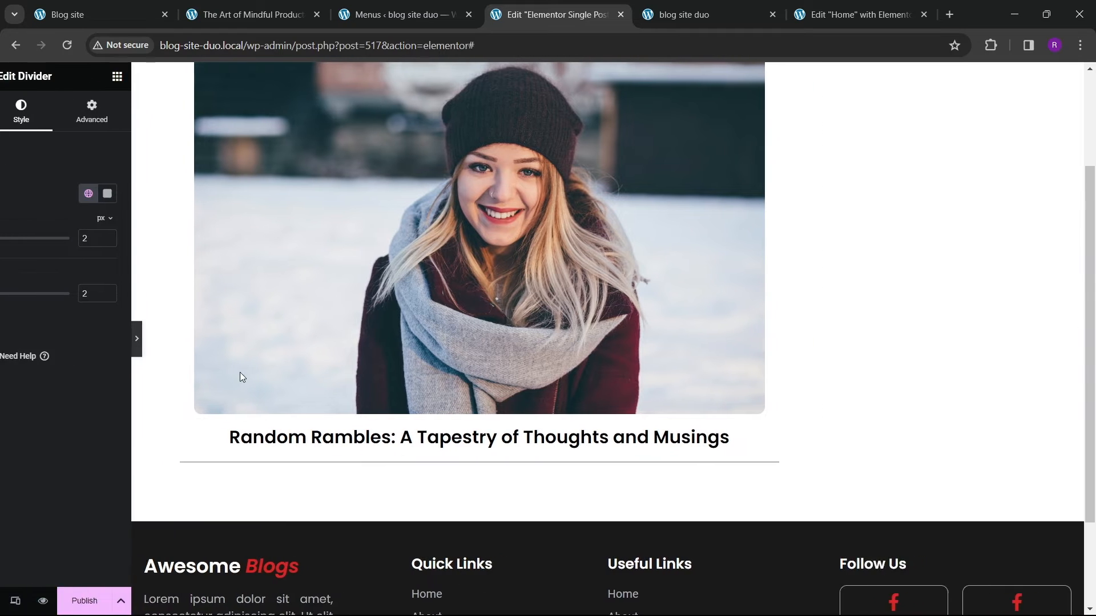
left_click(5, 339)
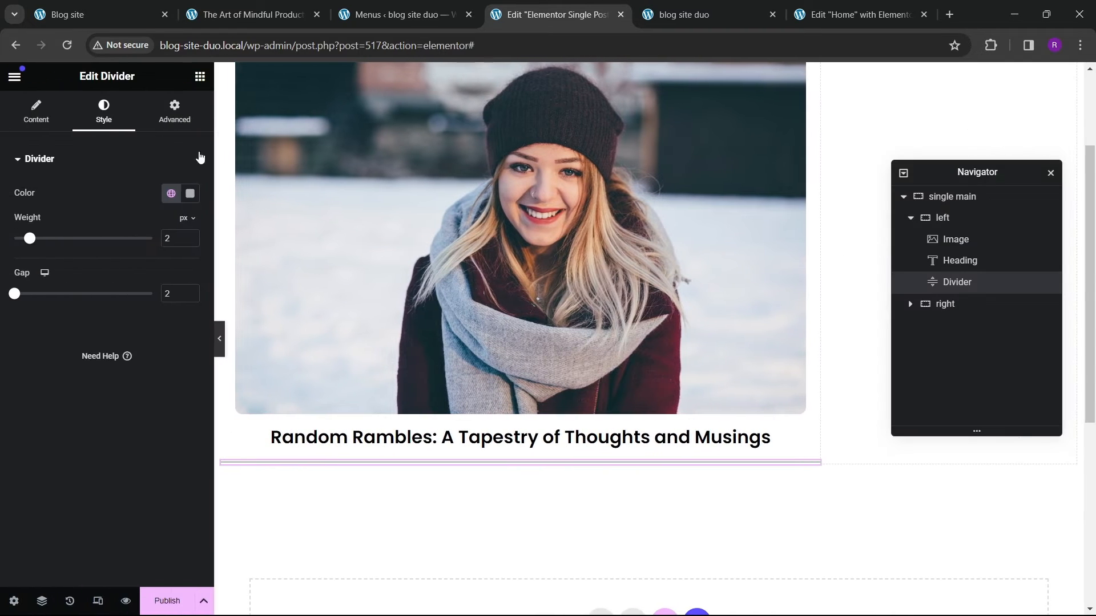
Step: Compare with the reference post and set the divider's weight to 1 px
left_click(224, 19)
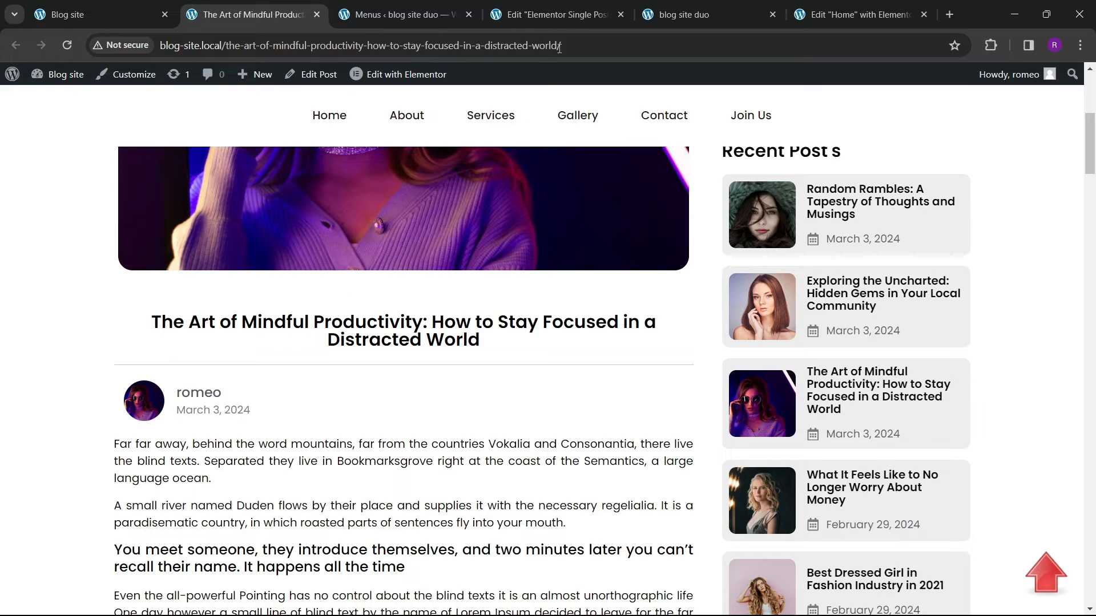
left_click(548, 14)
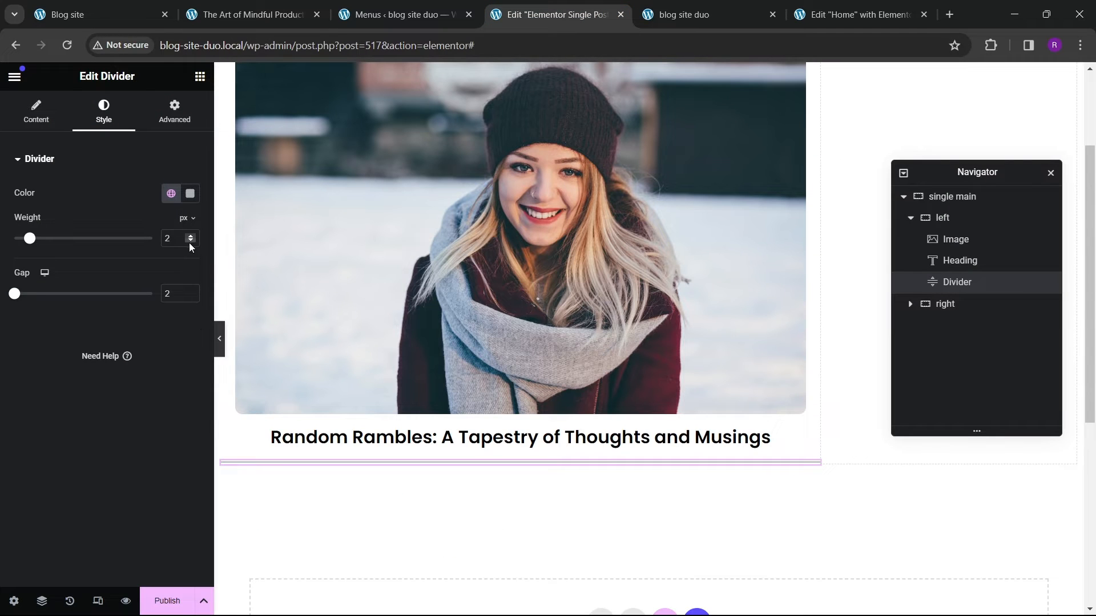
left_click(218, 342)
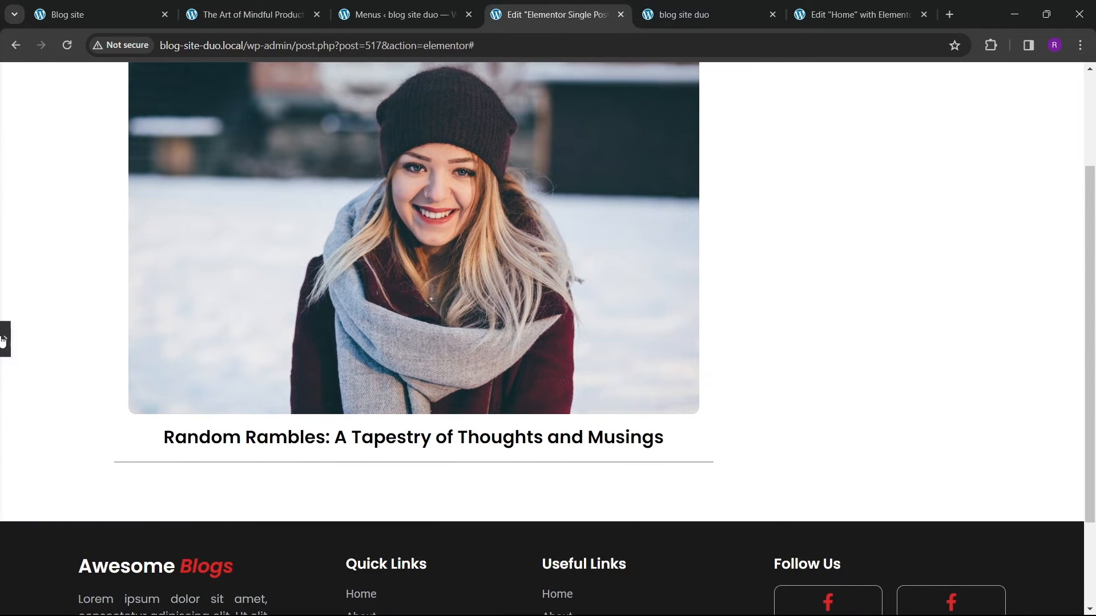
left_click(5, 339)
type("1")
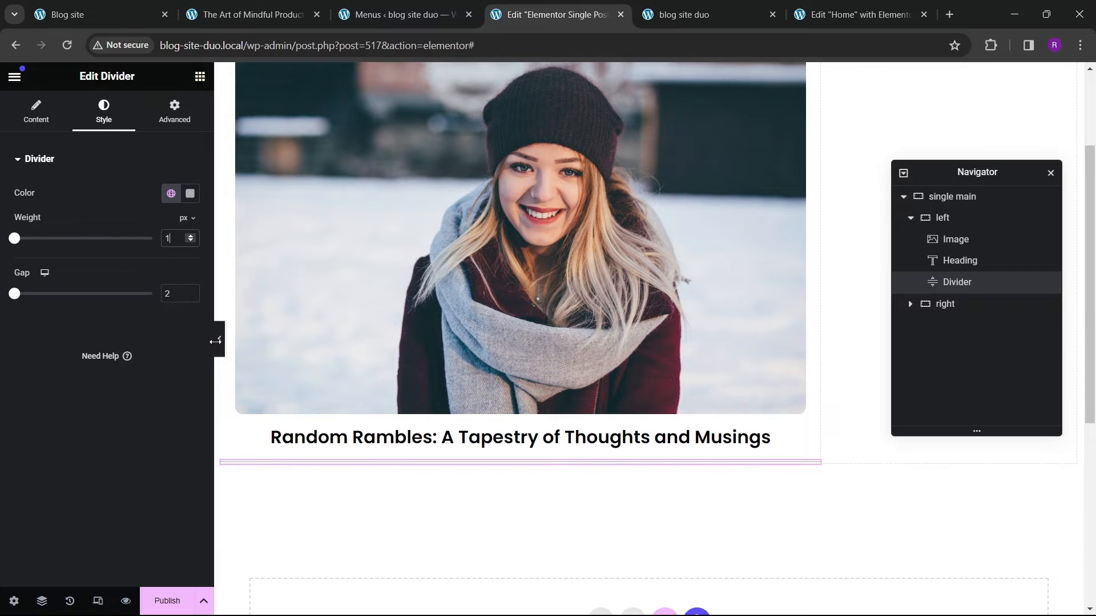
Step: Replace the divider's color with a custom light grey from the color picker
left_click(219, 349)
left_click(264, 461)
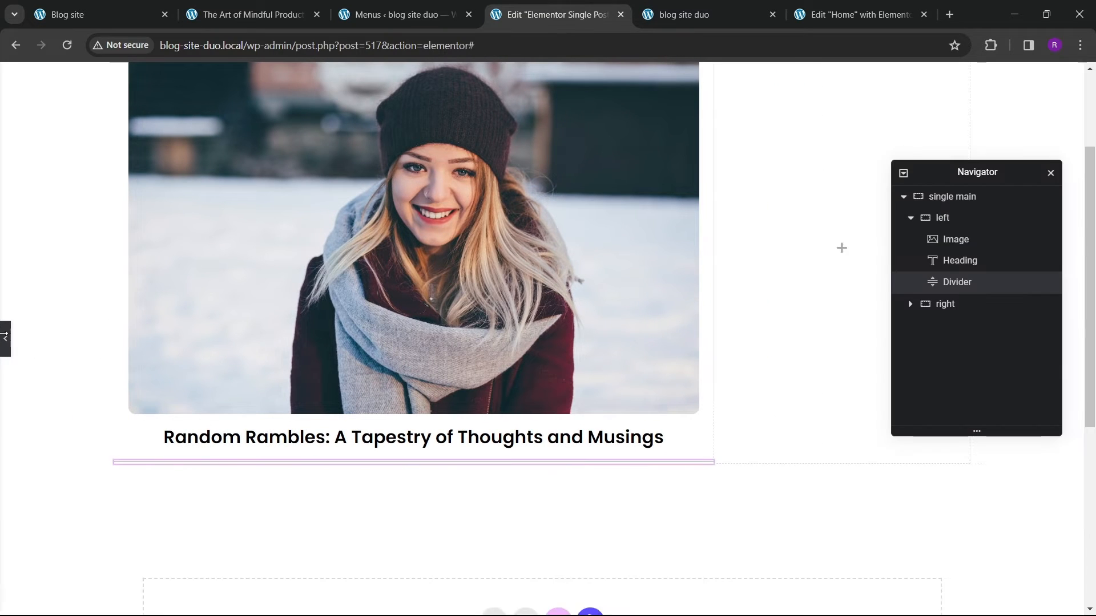
left_click(190, 194)
left_click_drag(149, 398, 106, 425)
left_click(219, 345)
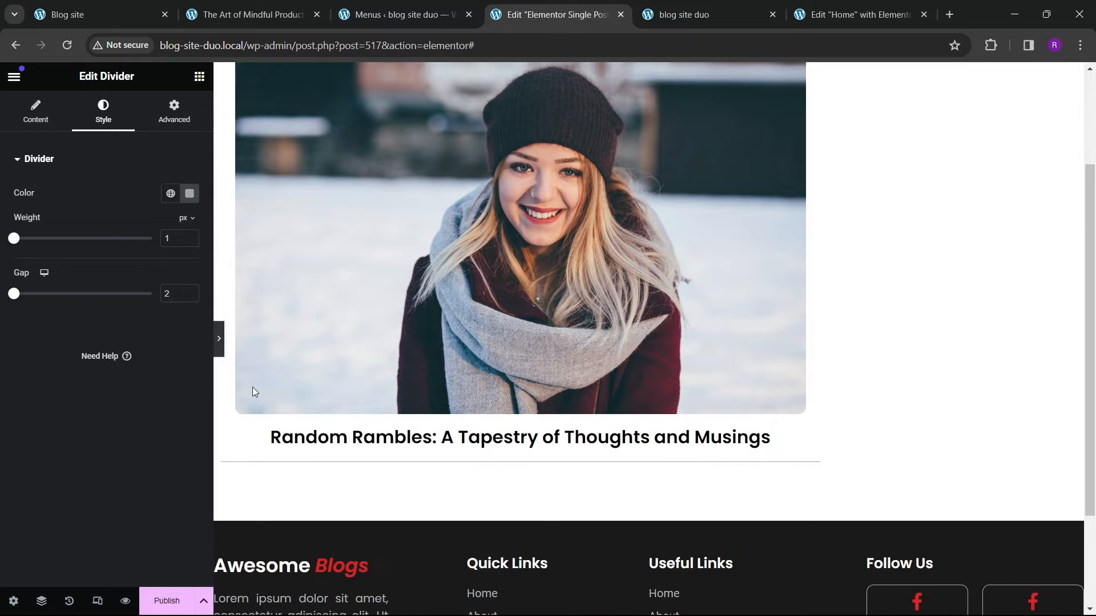
left_click(5, 343)
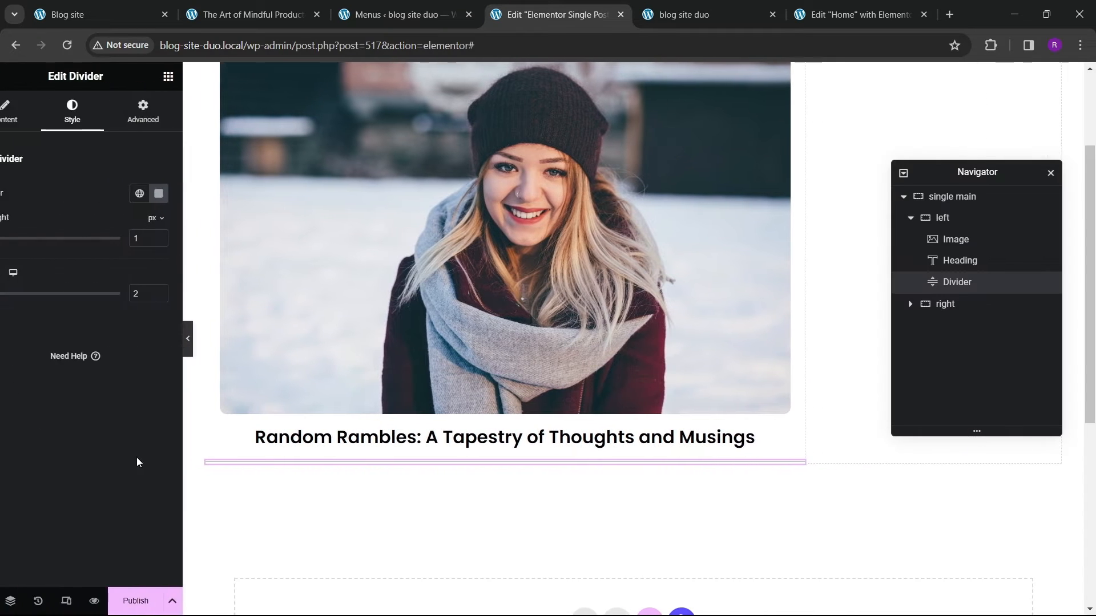
Step: Publish the template with the display condition Include Posts, All, and save
left_click(168, 600)
left_click(556, 405)
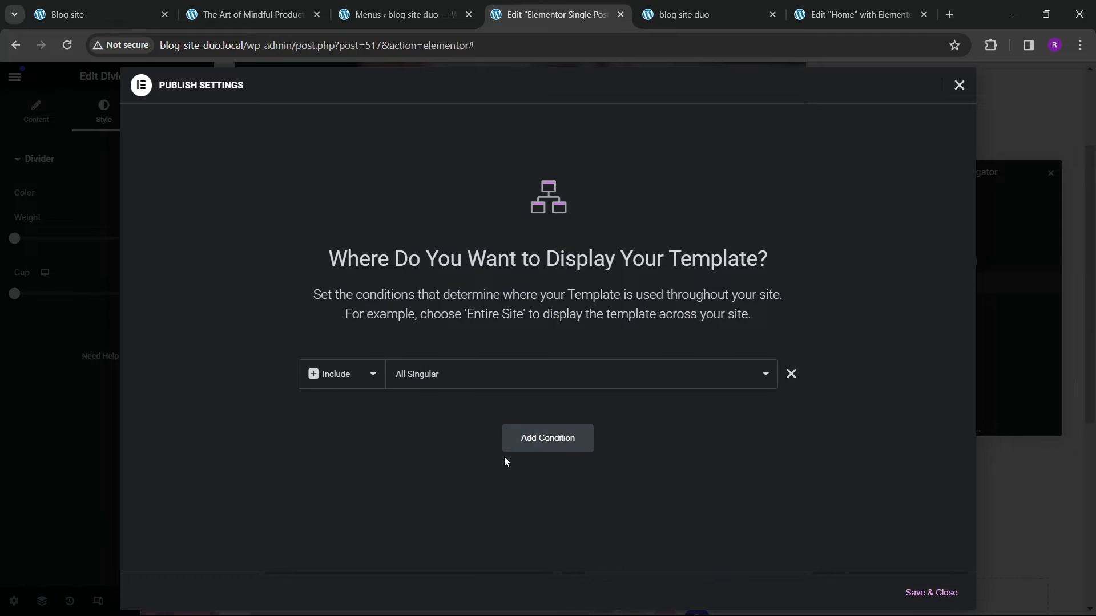
left_click(501, 379)
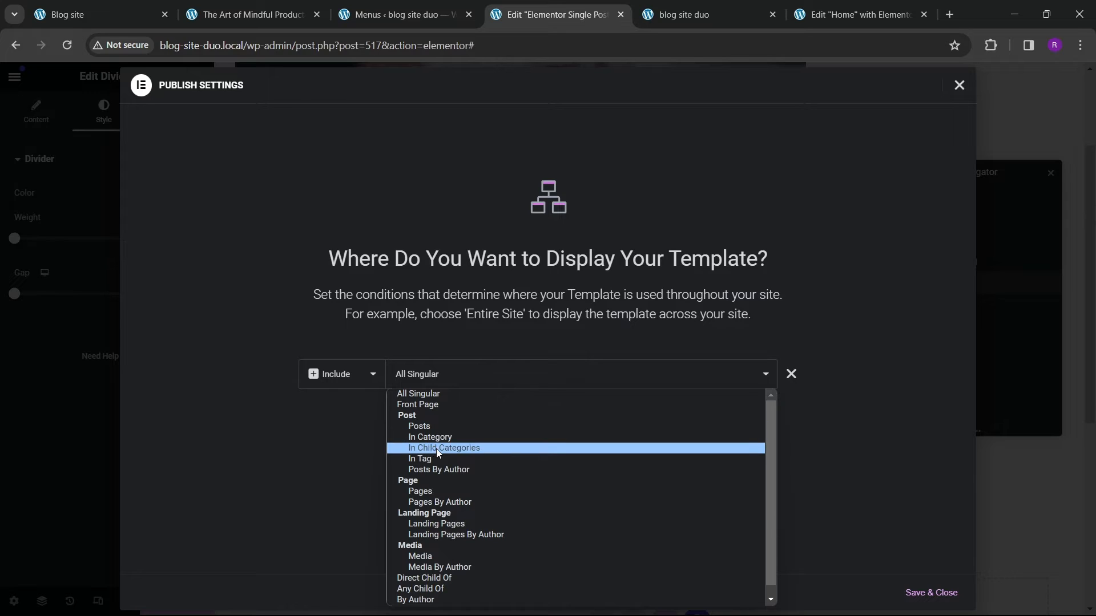
left_click(433, 427)
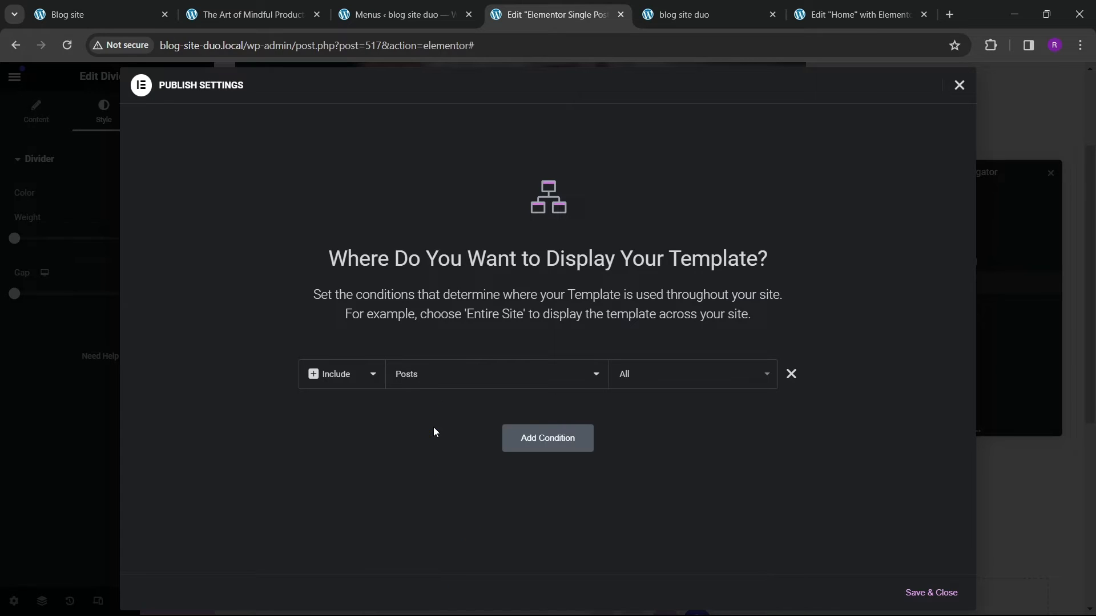
left_click(659, 377)
left_click(448, 381)
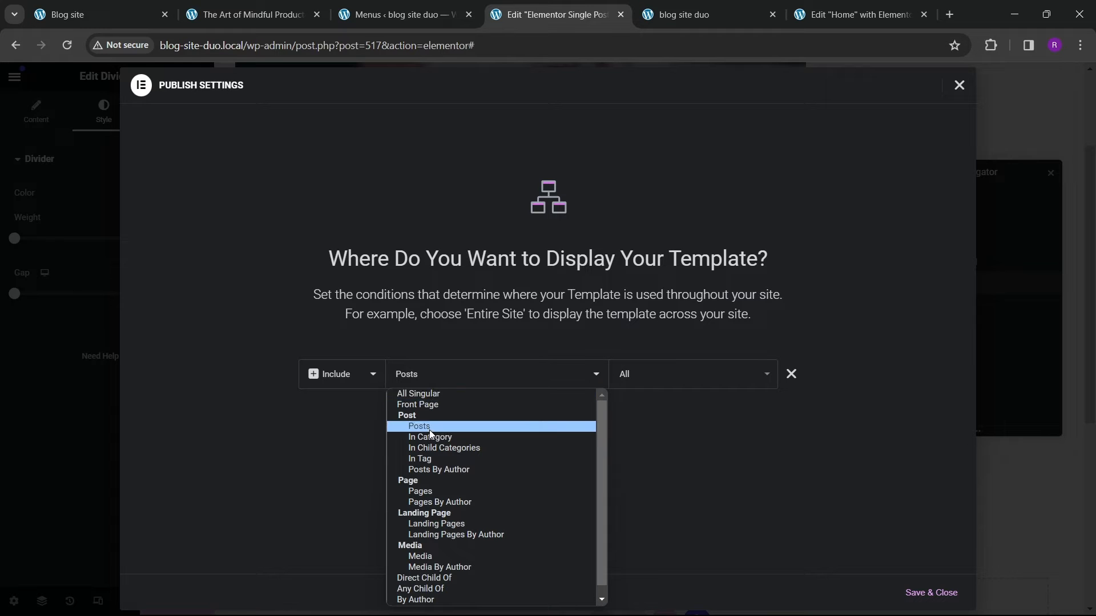
left_click(429, 426)
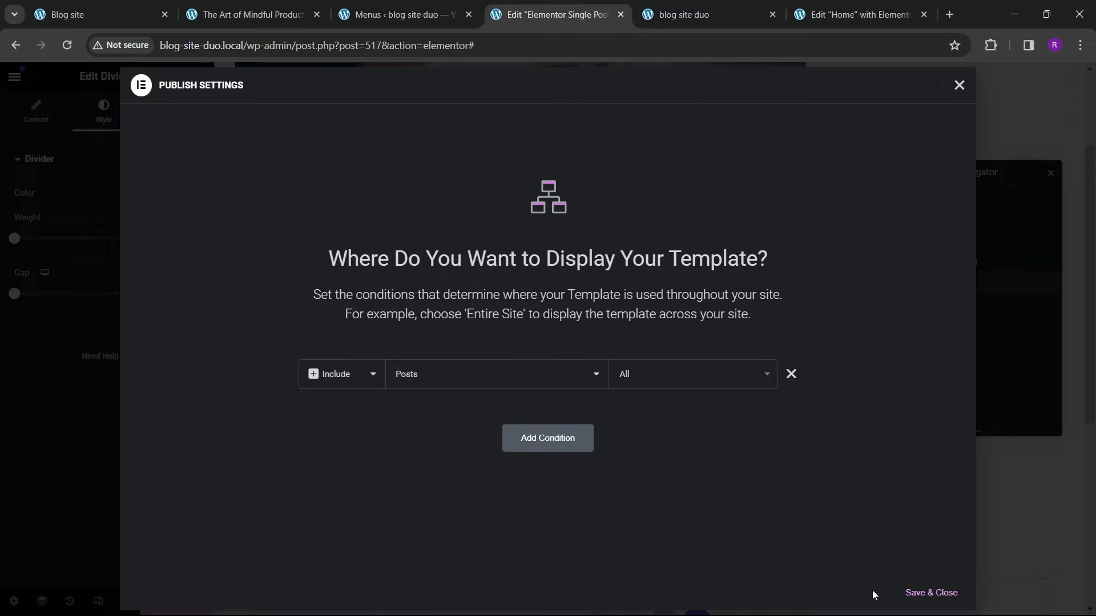
left_click(930, 593)
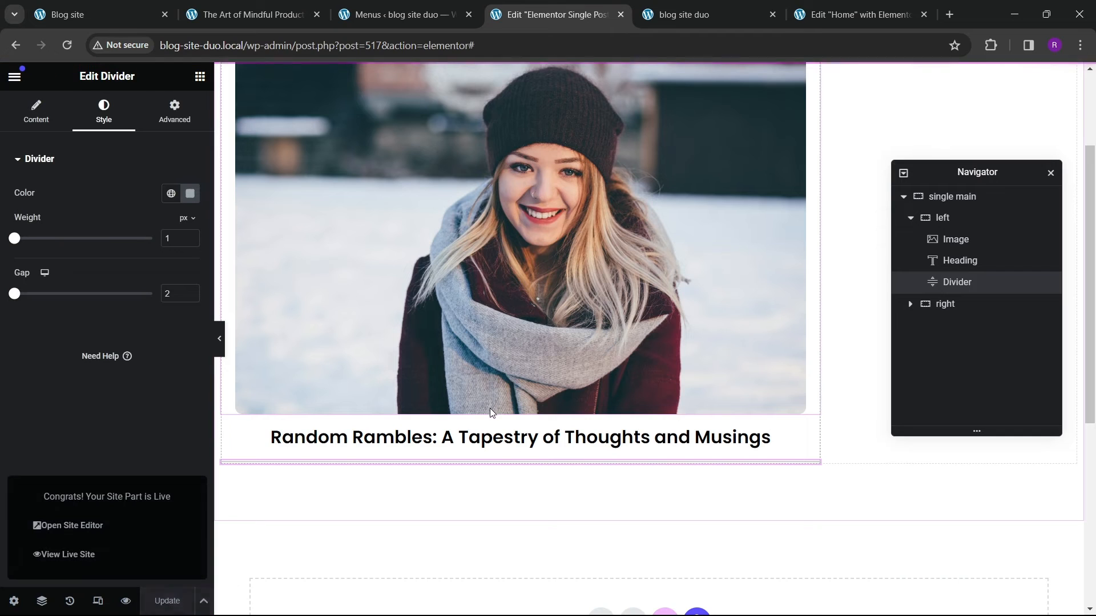
Step: Reload the live site and open the Exploring the Uncharted post in a new tab to check the template
left_click(714, 8)
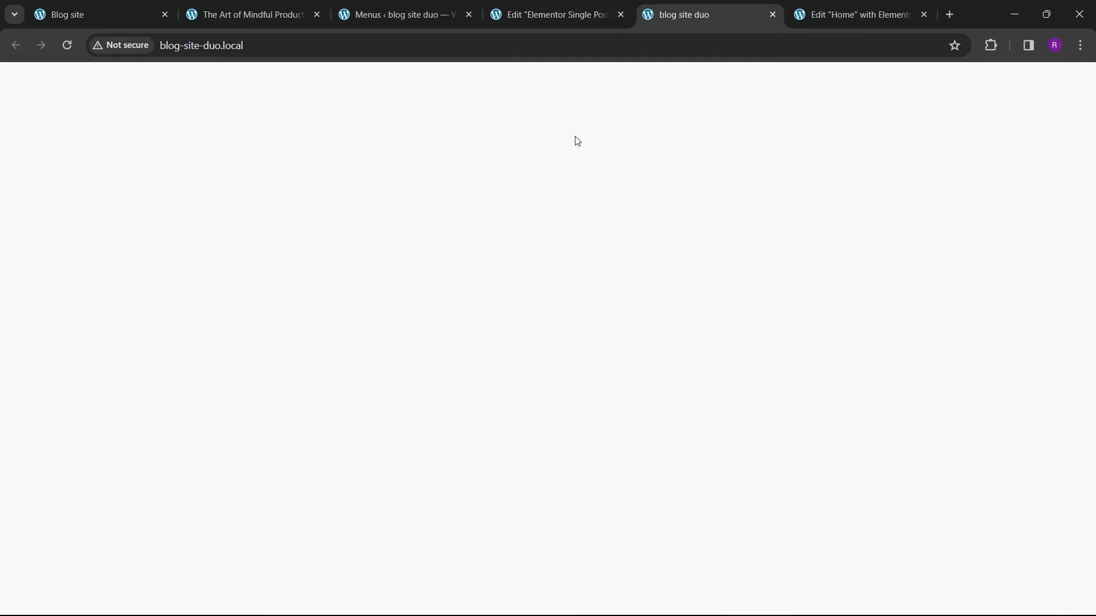
left_click(66, 46)
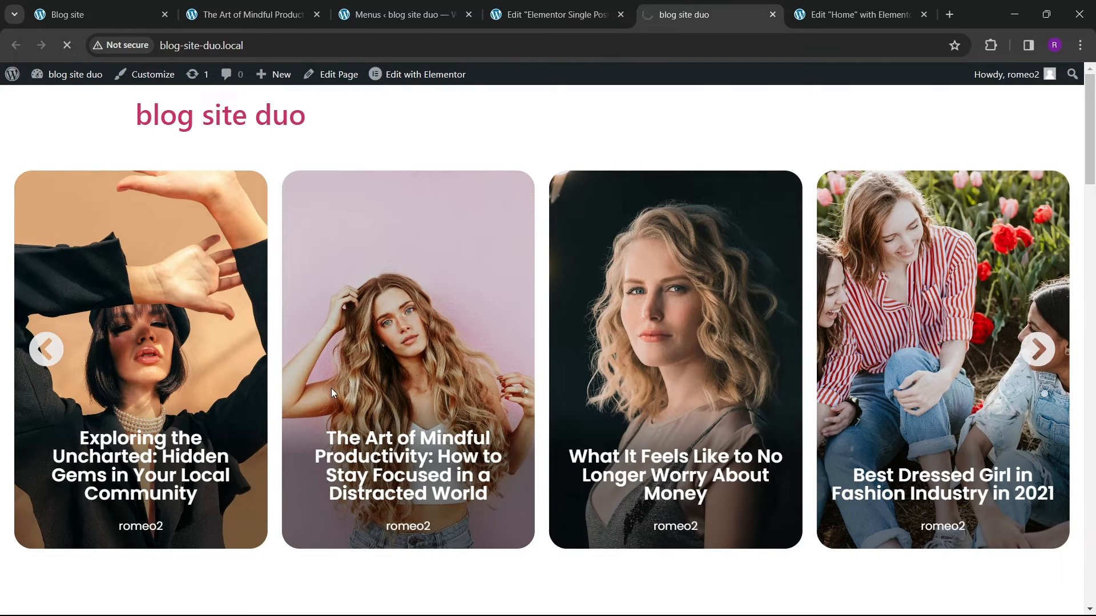
scroll(399, 353, "down", 2)
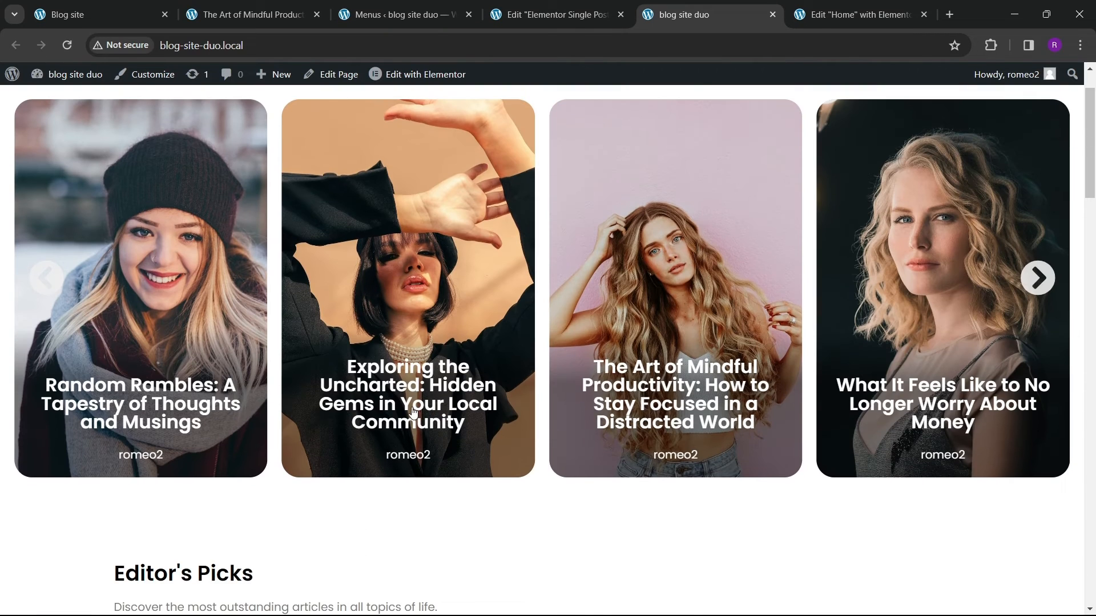
right_click(412, 407)
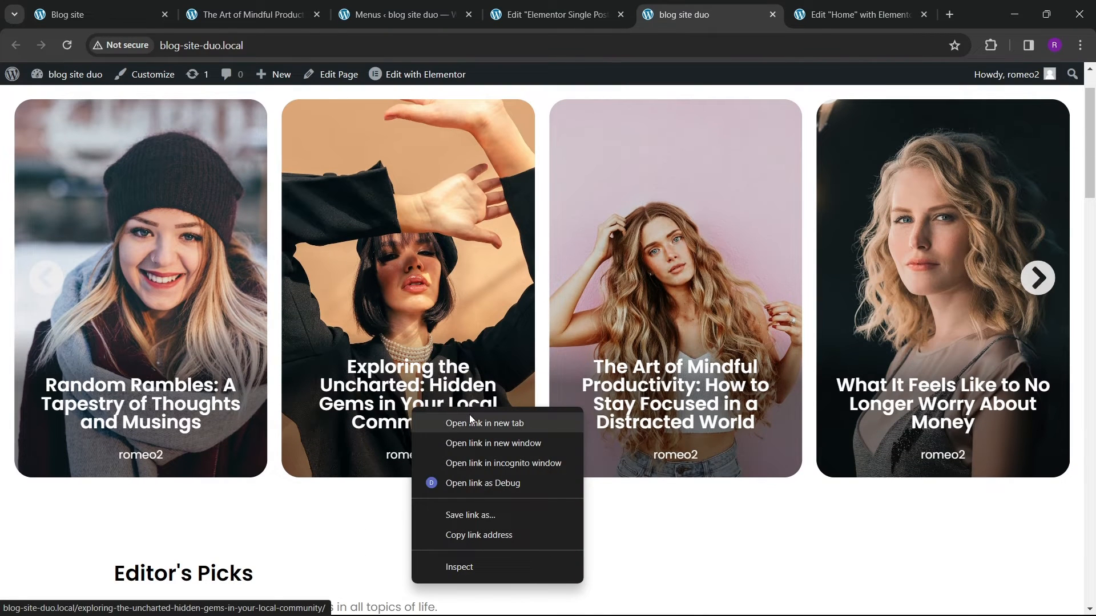
left_click(484, 423)
left_click(744, 9)
scroll(316, 352, "down", 8)
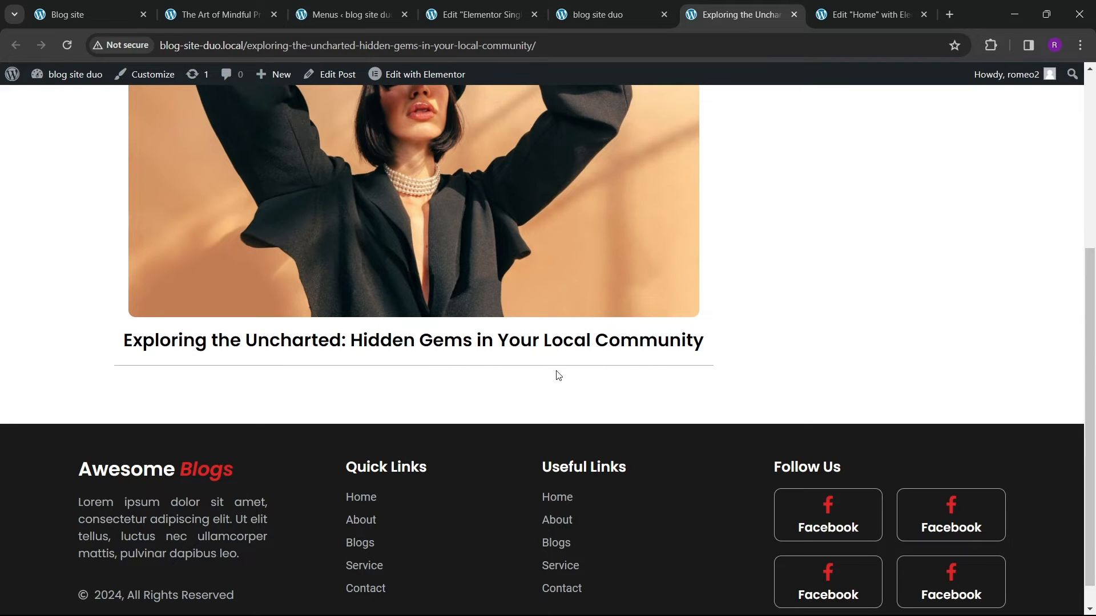
Step: Compare the live post with the reference post's area below the title and divider
scroll(518, 349, "up", 10)
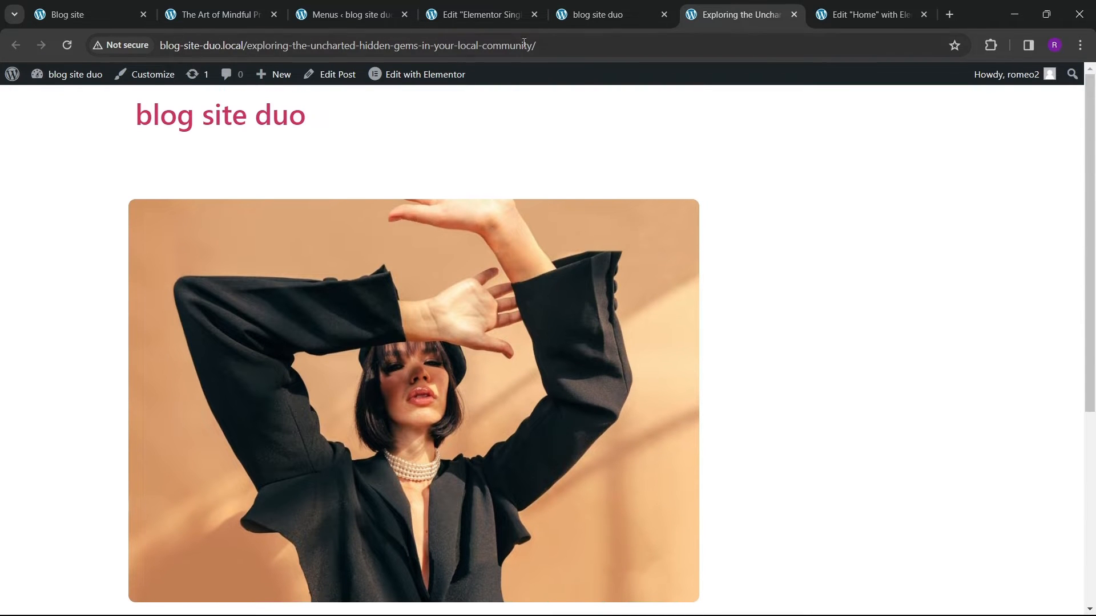
left_click(481, 21)
left_click(218, 21)
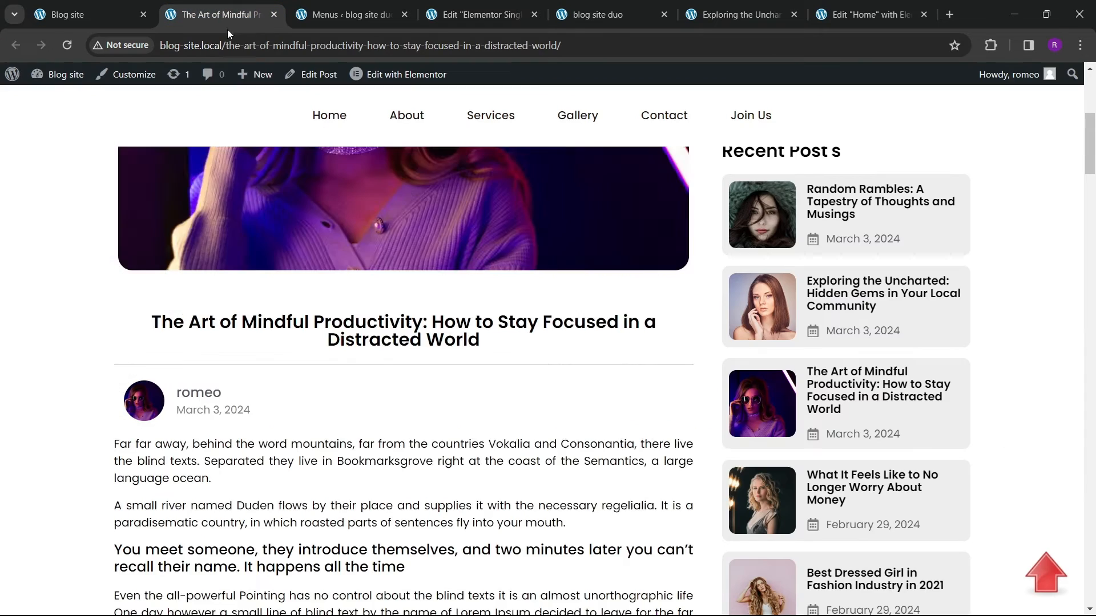
scroll(238, 349, "down", 3)
scroll(238, 349, "up", 2)
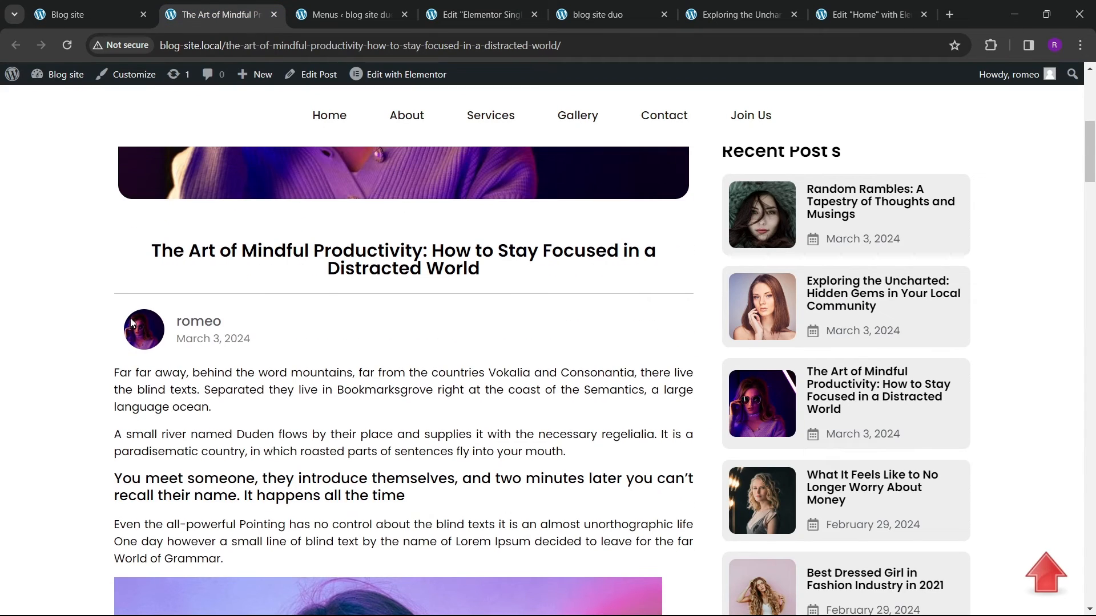
left_click(488, 18)
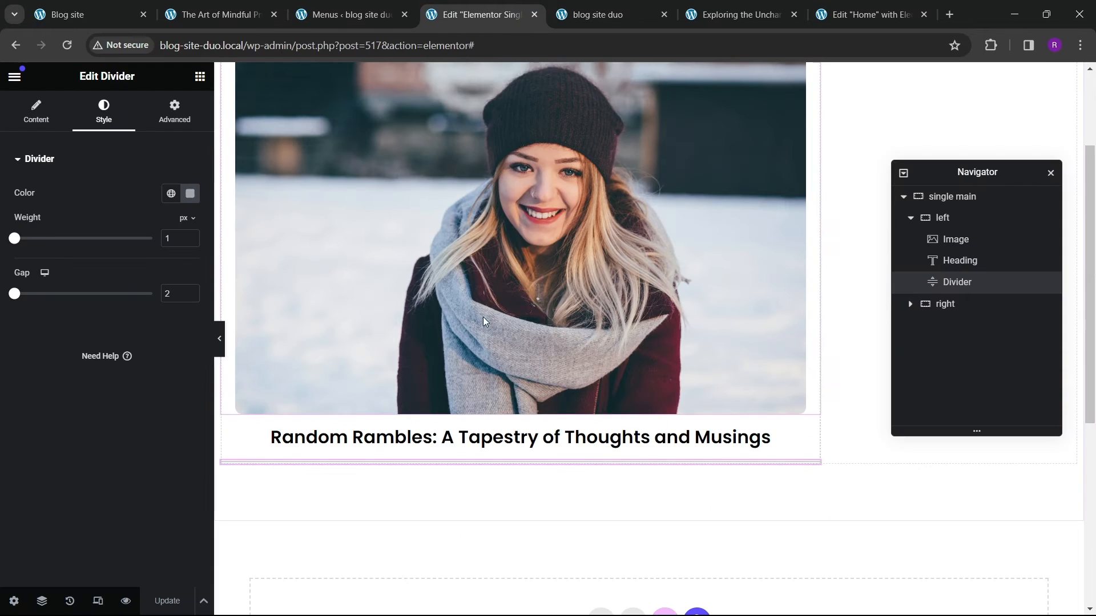
Step: Add a new container to the left column and place it below the divider
scroll(483, 317, "down", 5)
left_click(199, 77)
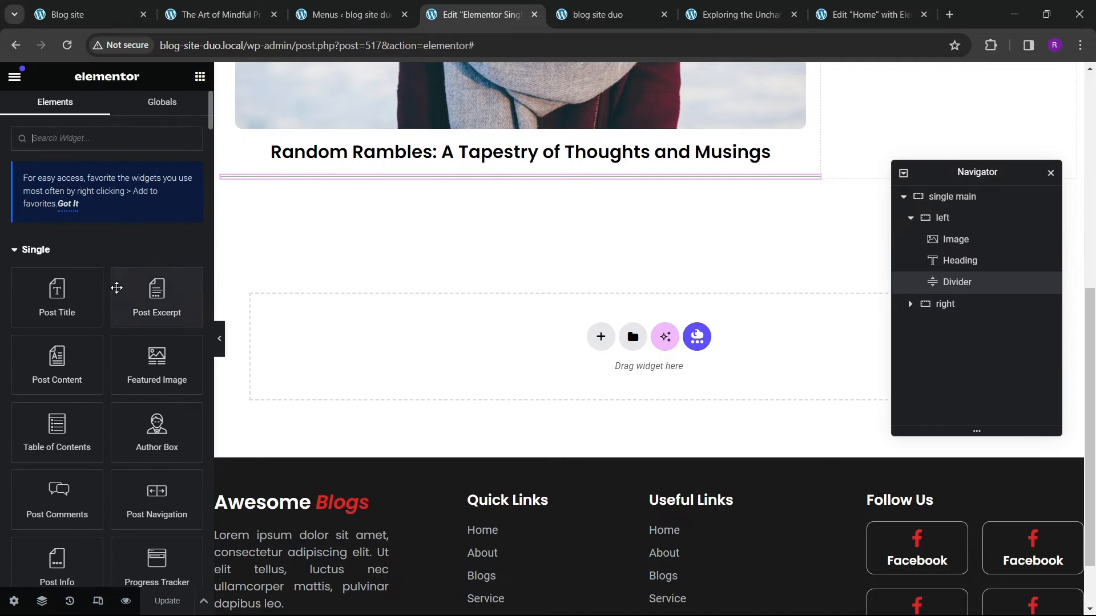
scroll(80, 333, "down", 5)
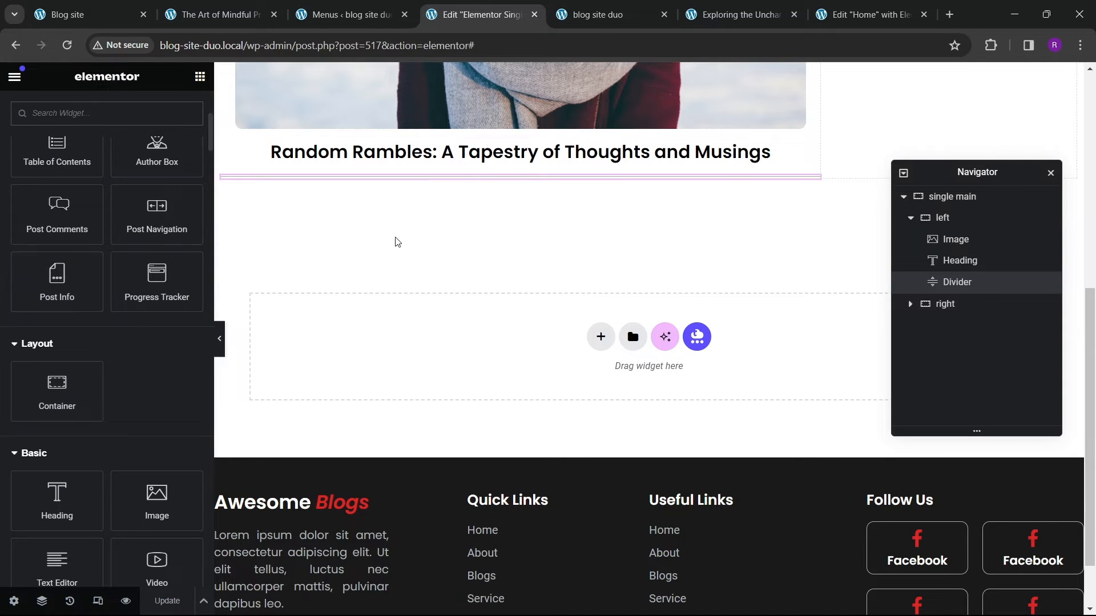
left_click_drag(57, 391, 338, 180)
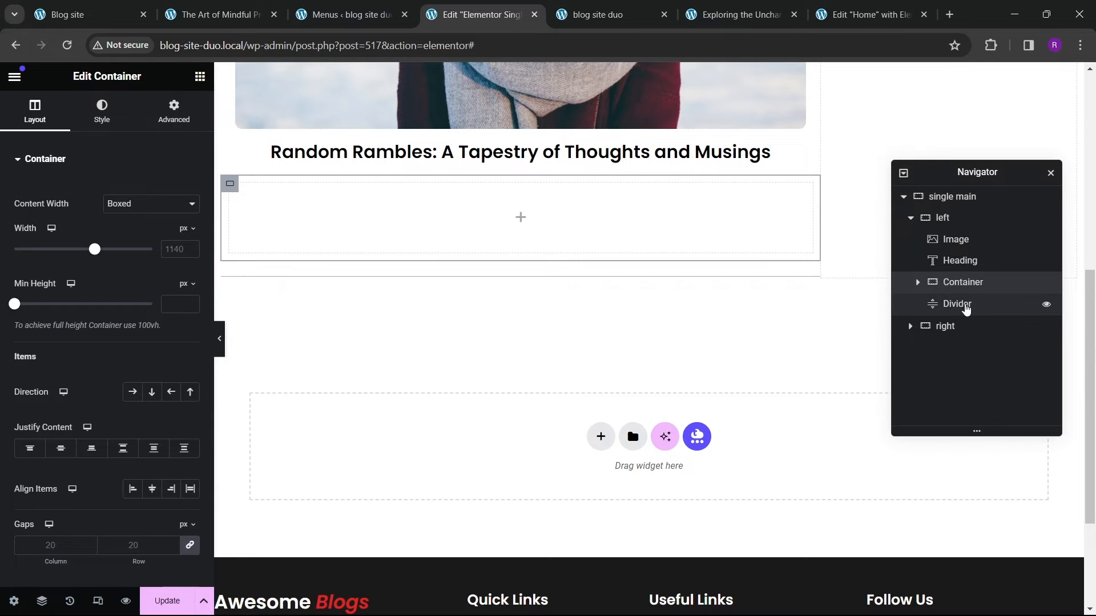
left_click_drag(965, 309, 961, 278)
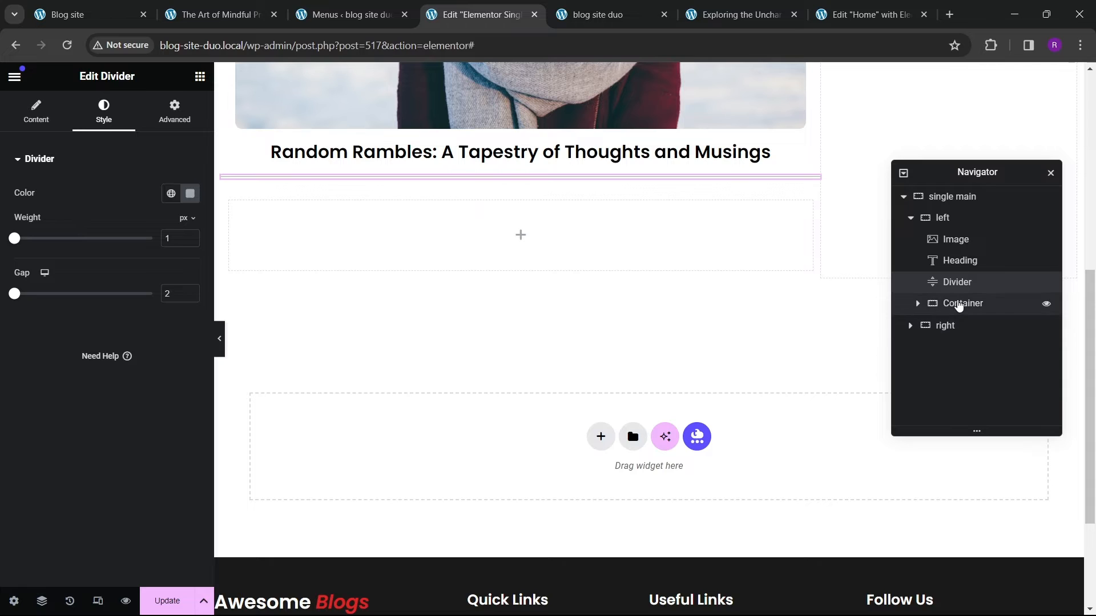
Step: Rename the new container to "blog content section"
double_click(959, 303)
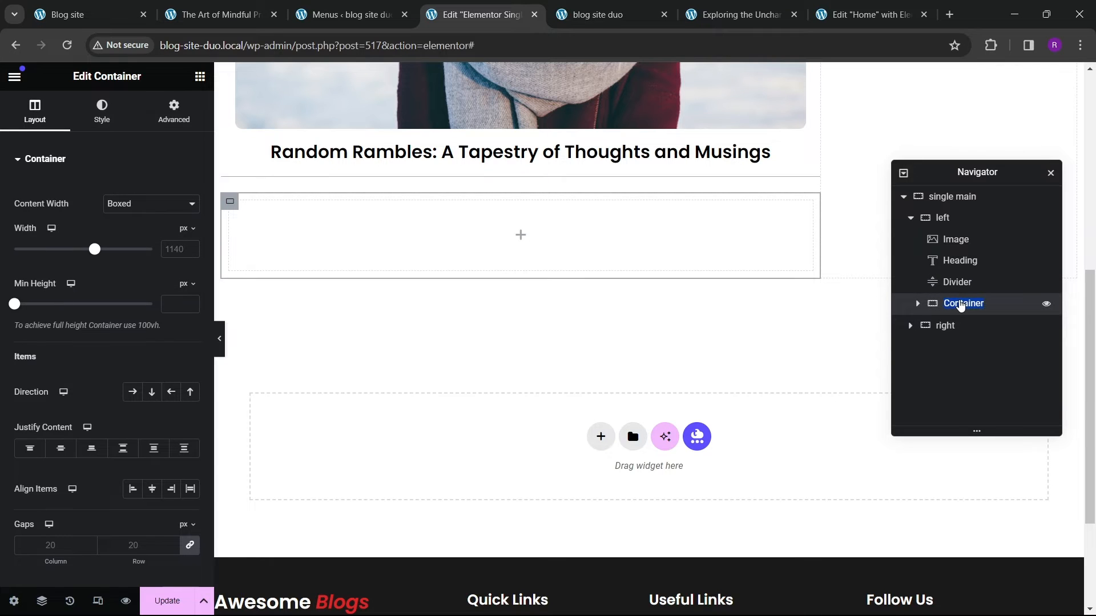
type("blog")
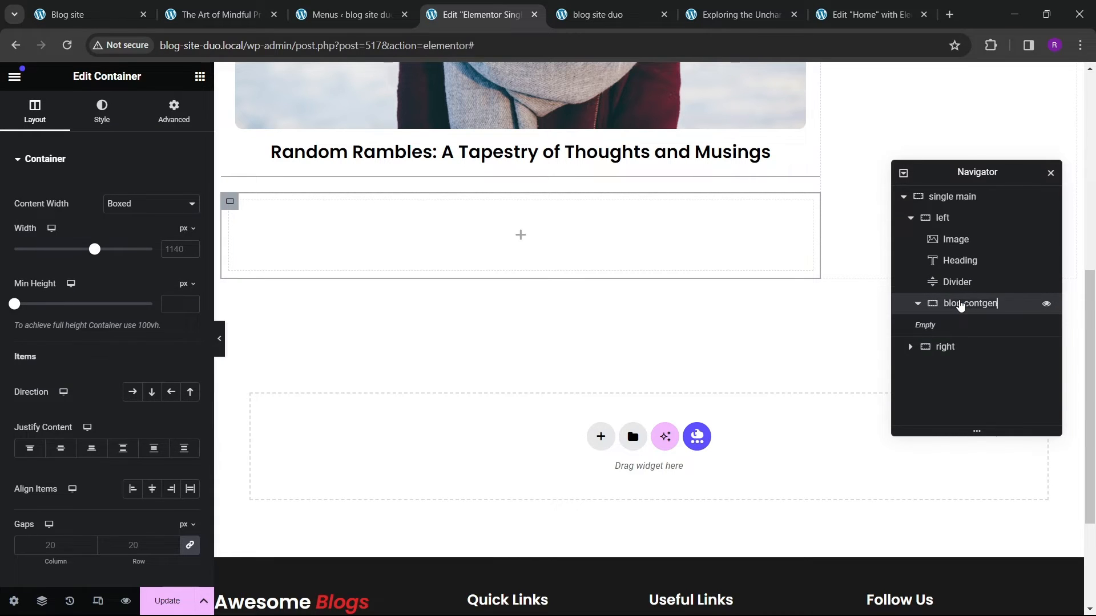
type(" content section")
left_click(918, 306)
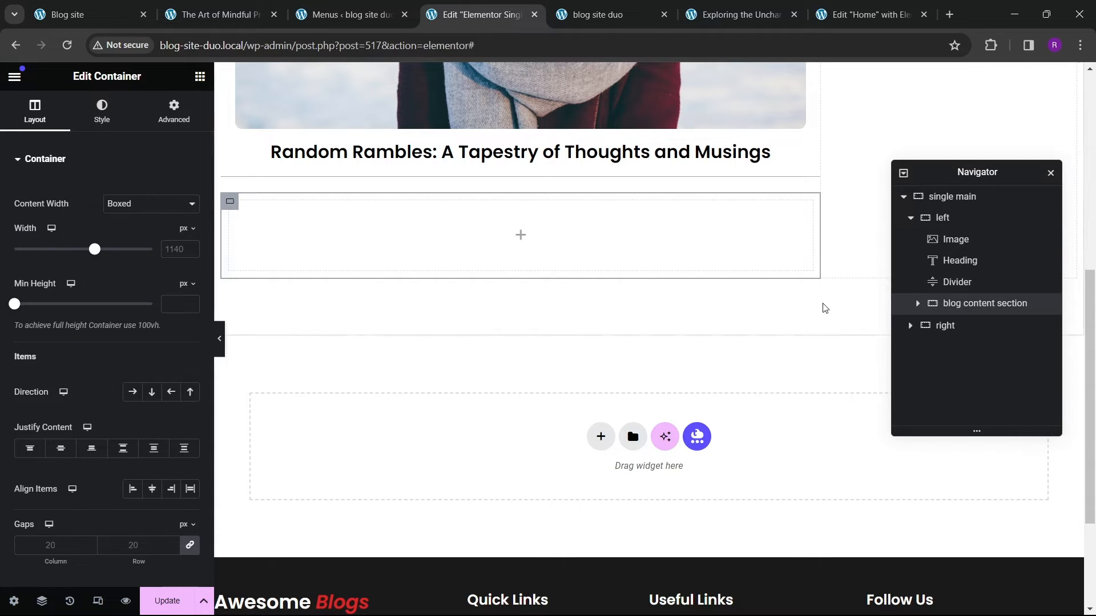
Step: Set the blog content section's content width to Full Width and compare with the reference post
left_click(132, 210)
left_click(127, 230)
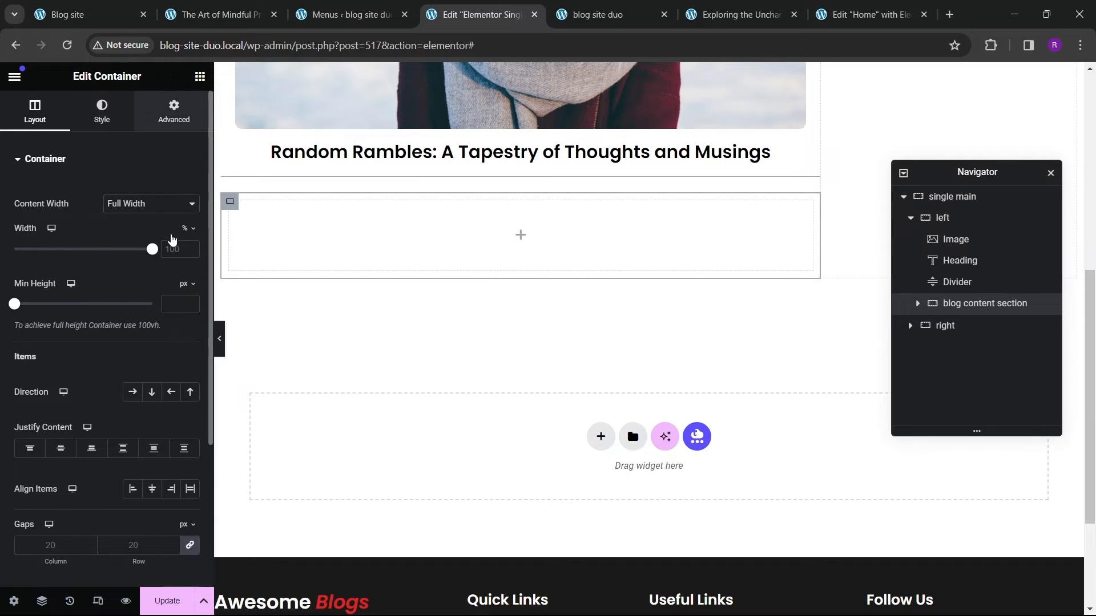
left_click(174, 111)
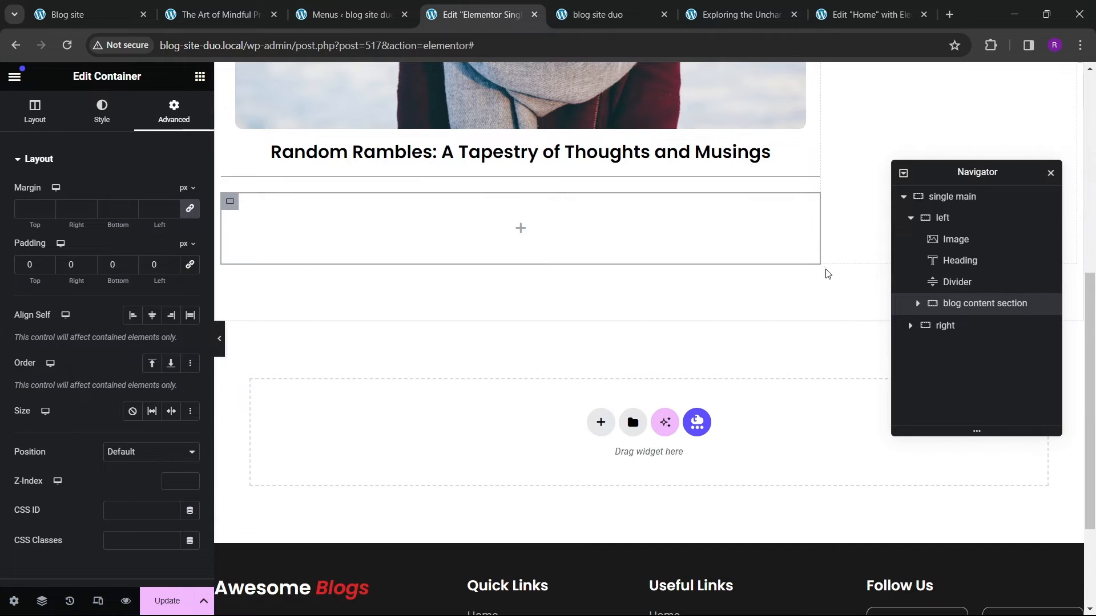
left_click(218, 14)
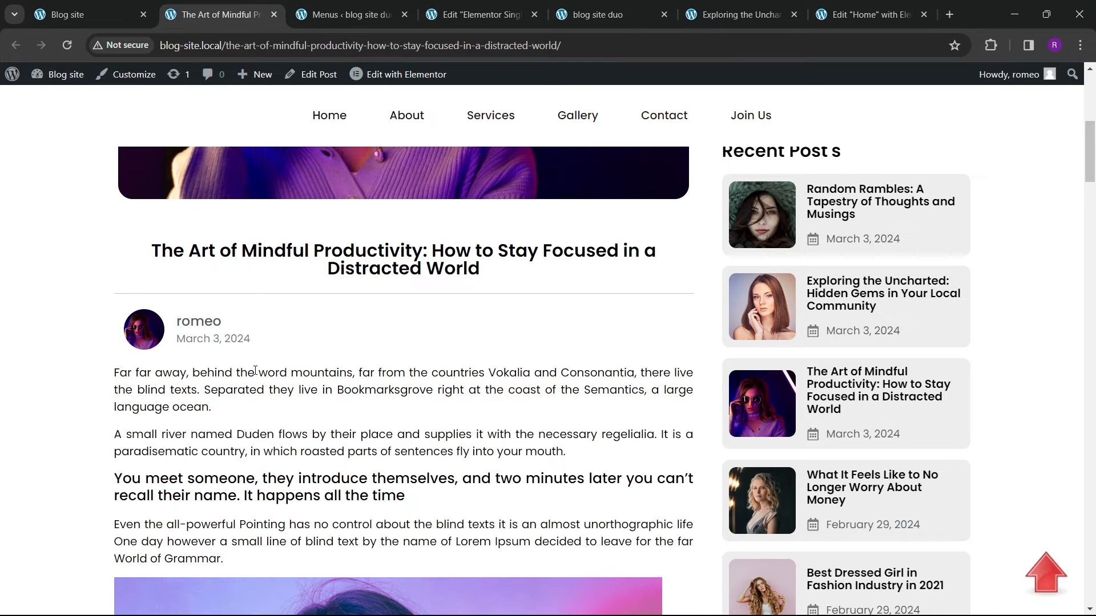
left_click(480, 15)
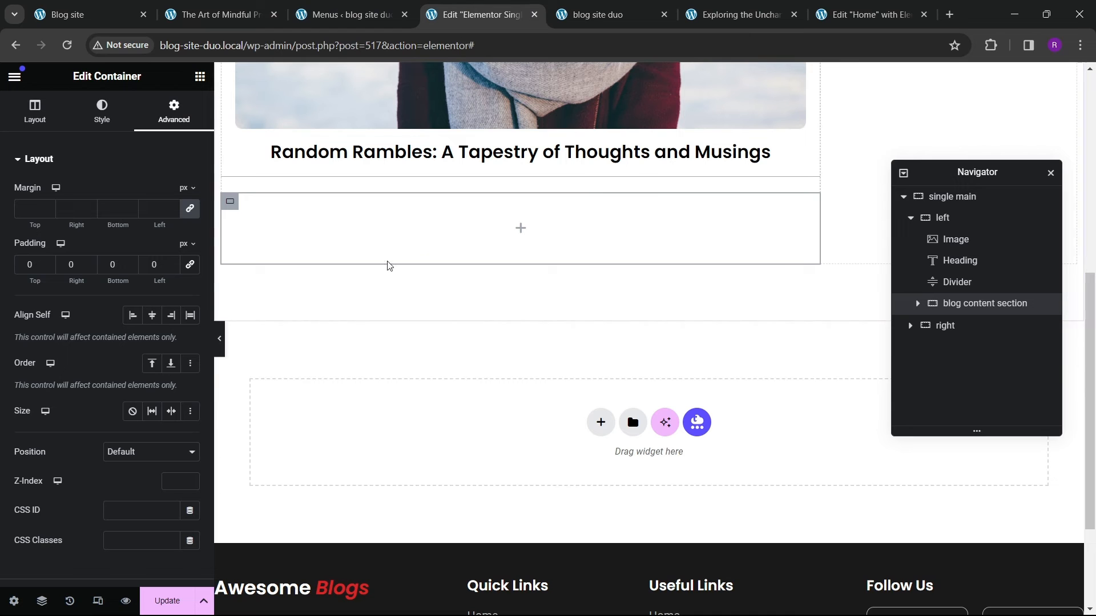
Step: Add an inner container inside the blog content section
left_click(200, 76)
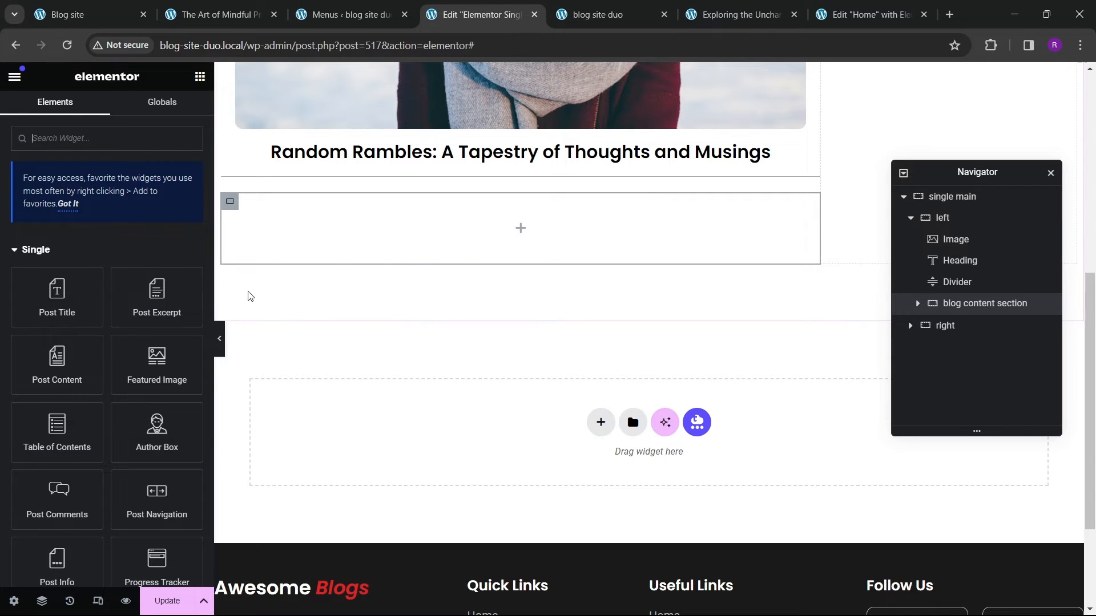
left_click(218, 15)
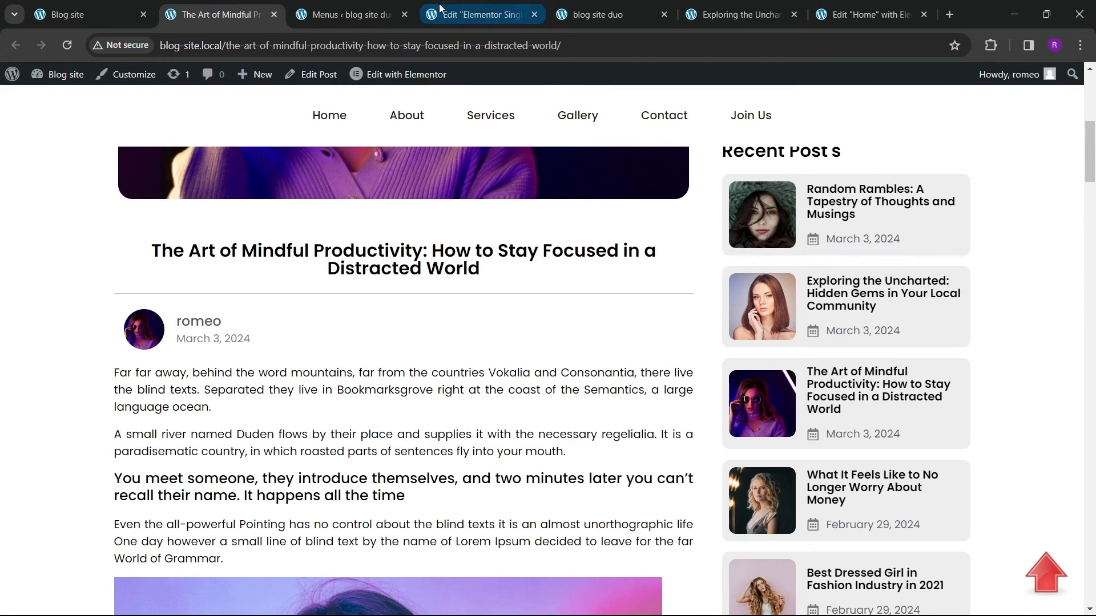
left_click(481, 14)
scroll(88, 320, "down", 6)
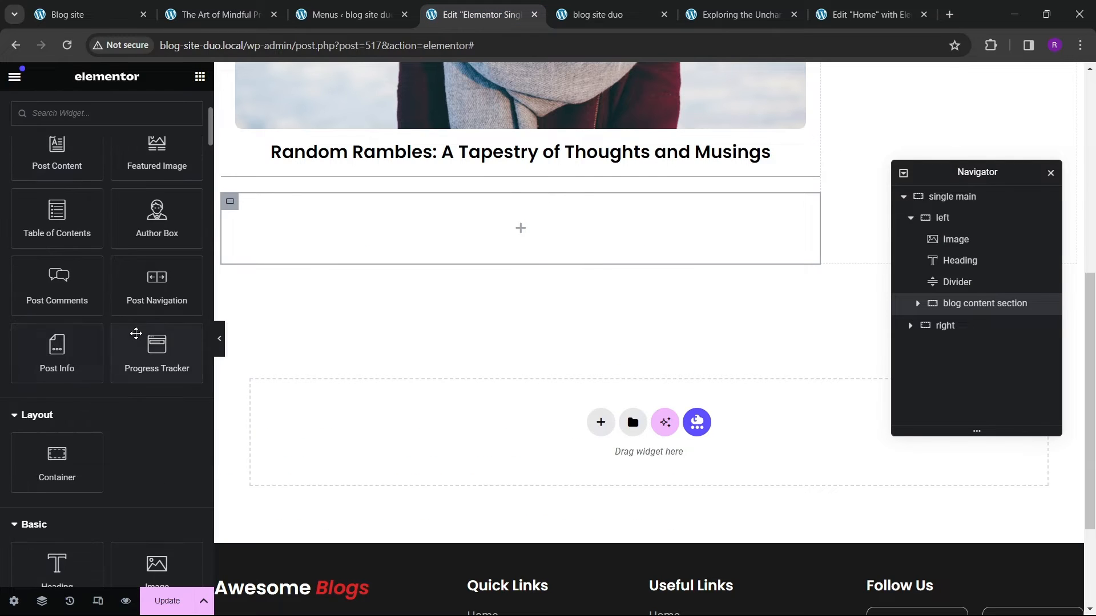
left_click_drag(87, 338, 335, 237)
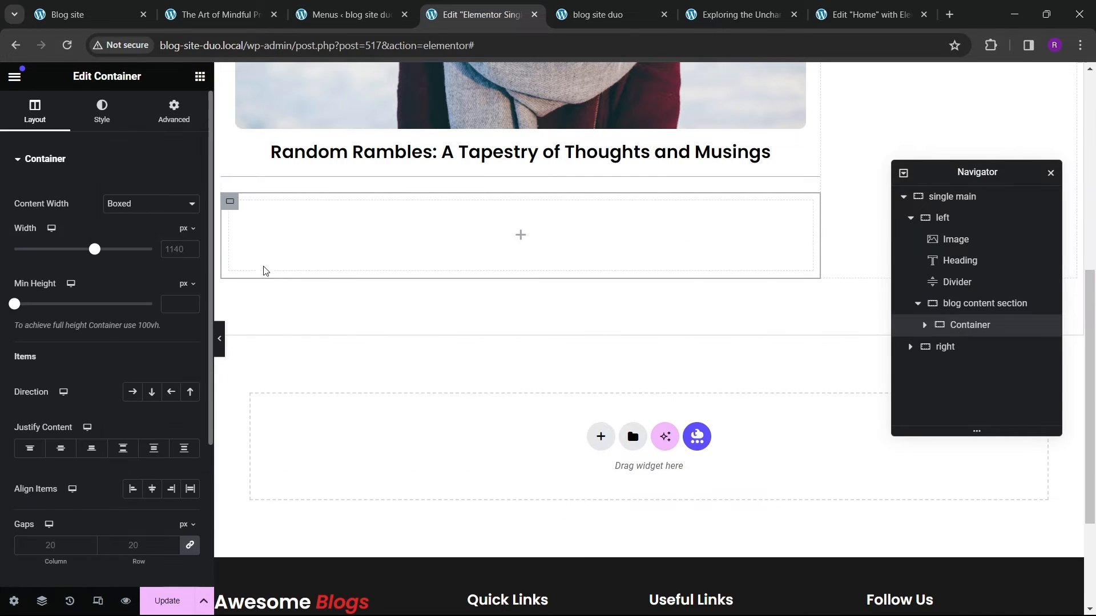
Step: Rename the outer container to "author info" and the inner container to "image"
double_click(966, 304)
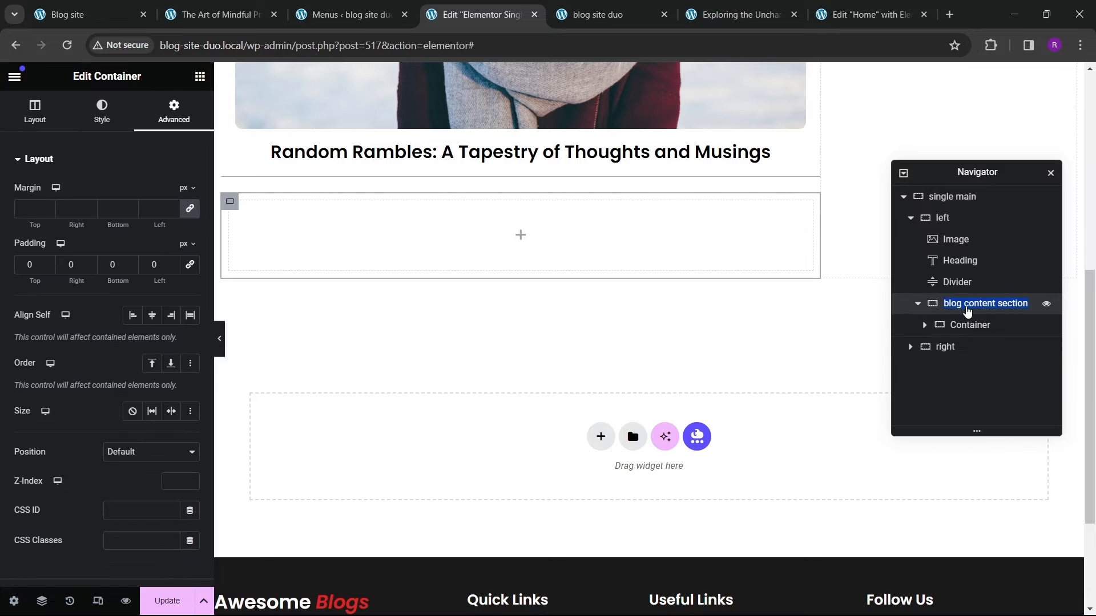
type("author info")
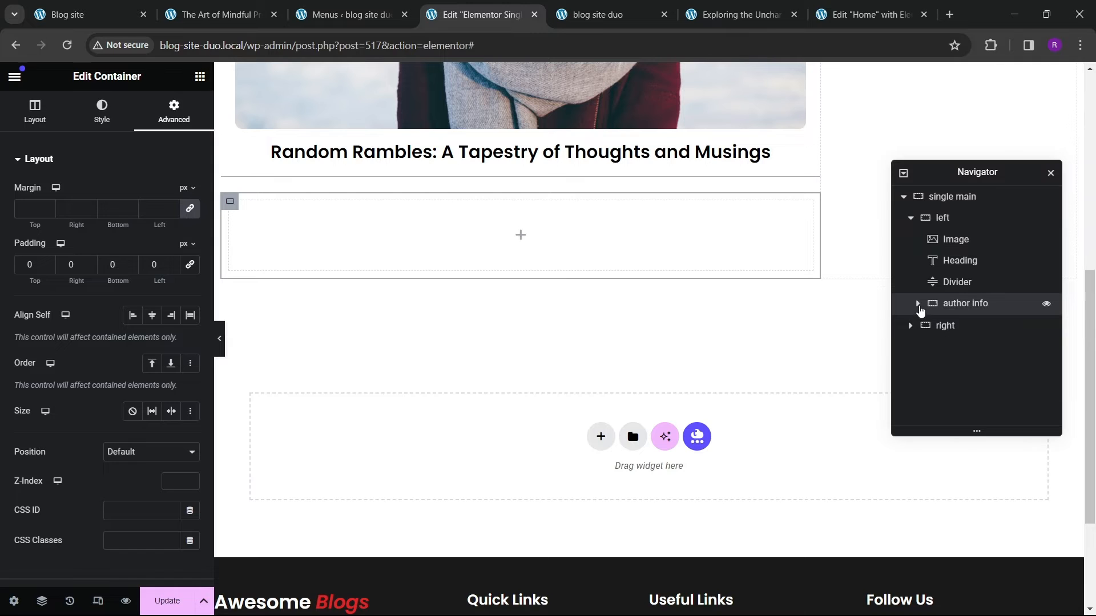
left_click(917, 303)
double_click(972, 325)
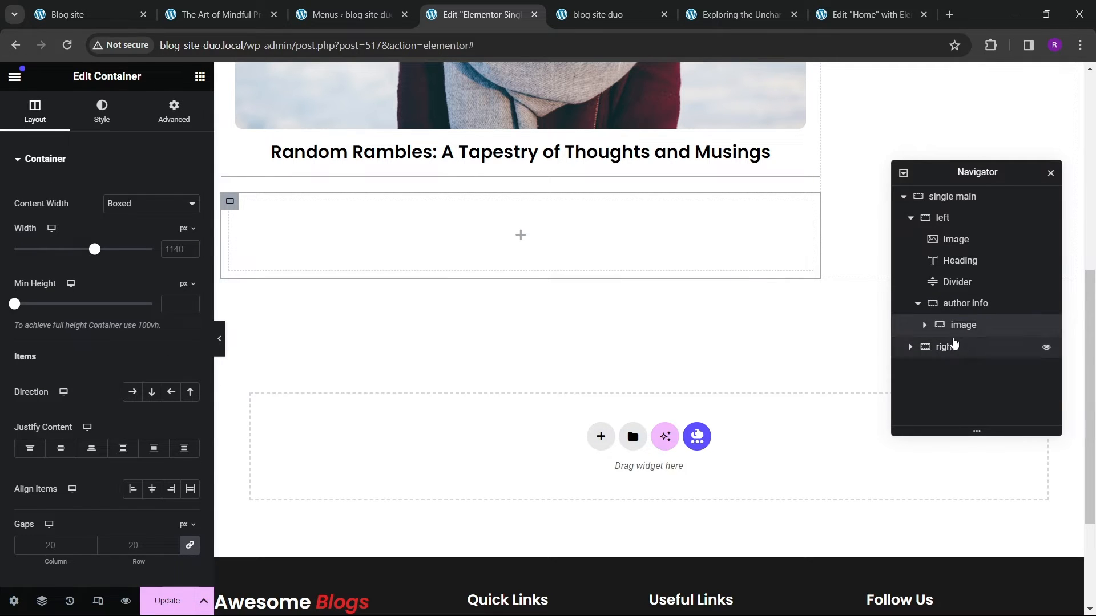
Step: Duplicate the image container and rename the copy to "authors bio"
right_click(937, 325)
left_click(965, 326)
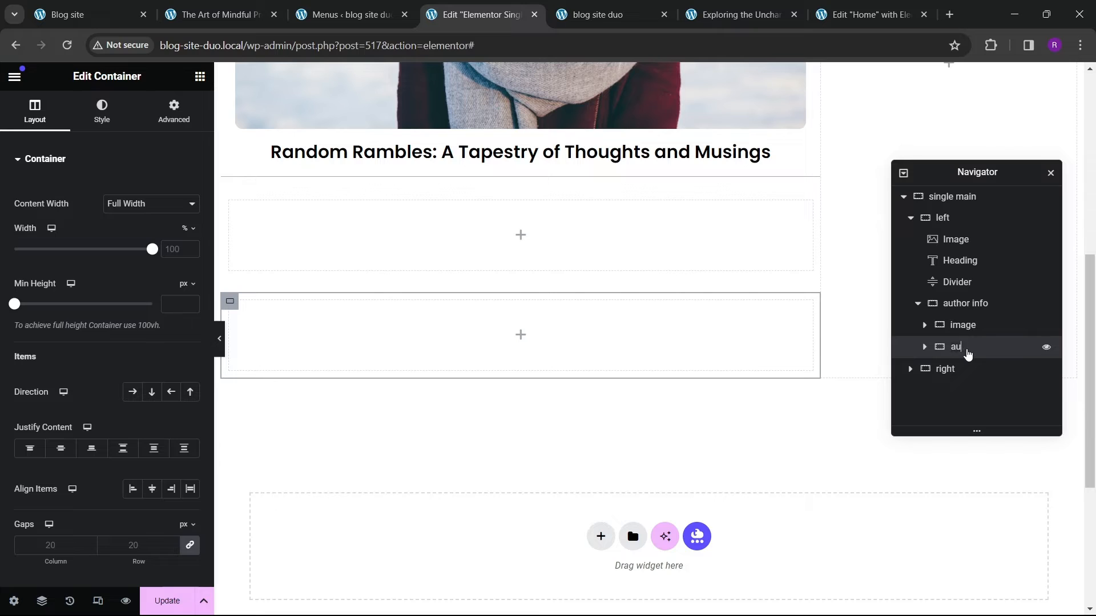
key("Return")
double_click(968, 353)
type("s bio")
Step: Set the author info container's direction to row with content justified and items aligned to center
left_click(964, 325)
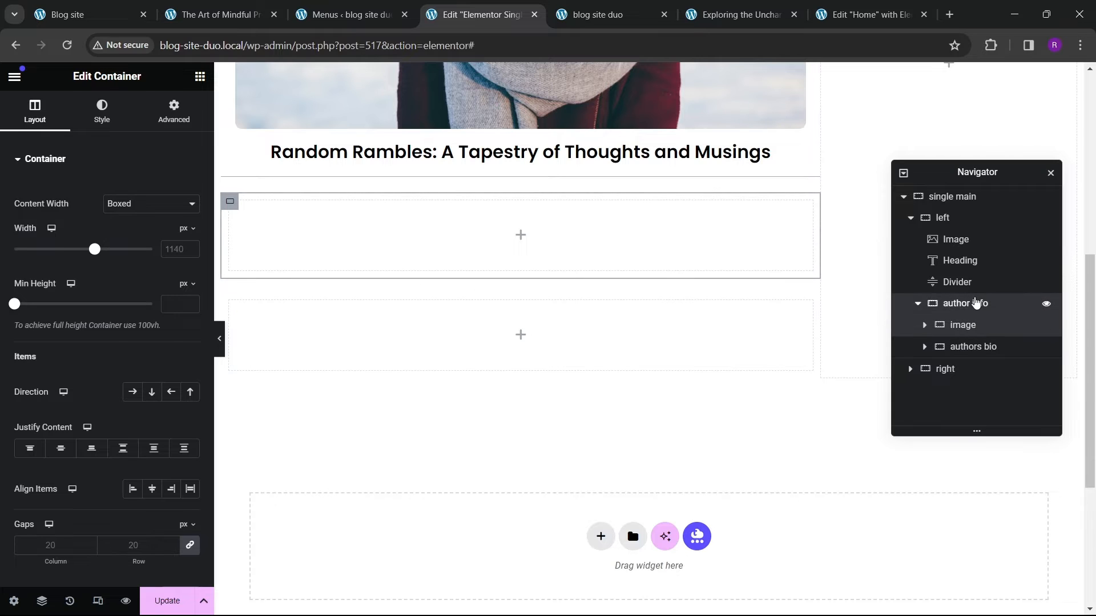
left_click(976, 302)
left_click(40, 114)
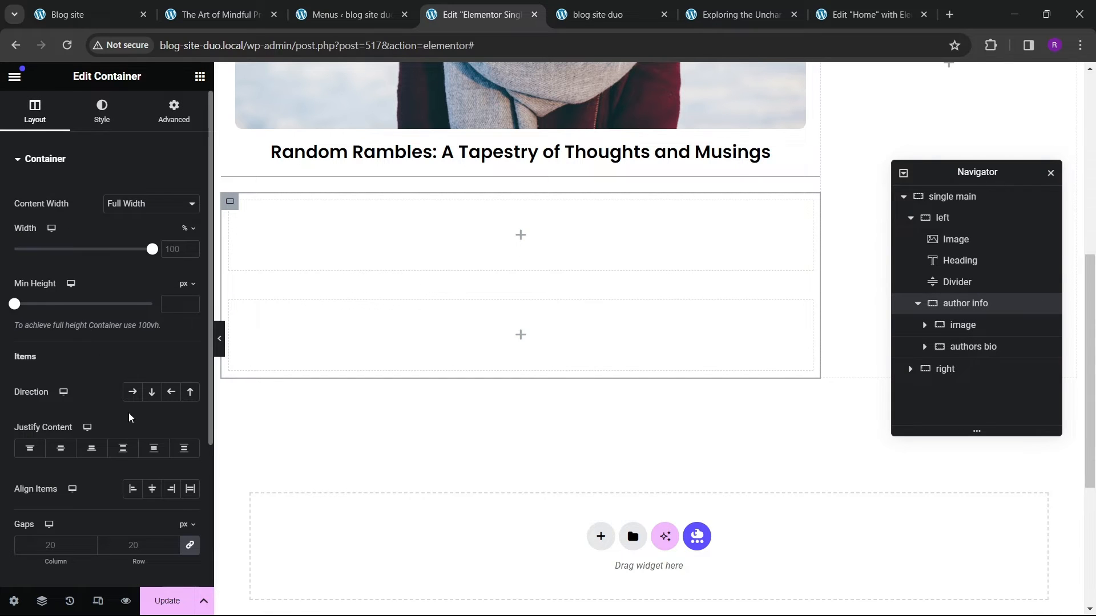
left_click(131, 391)
left_click(61, 448)
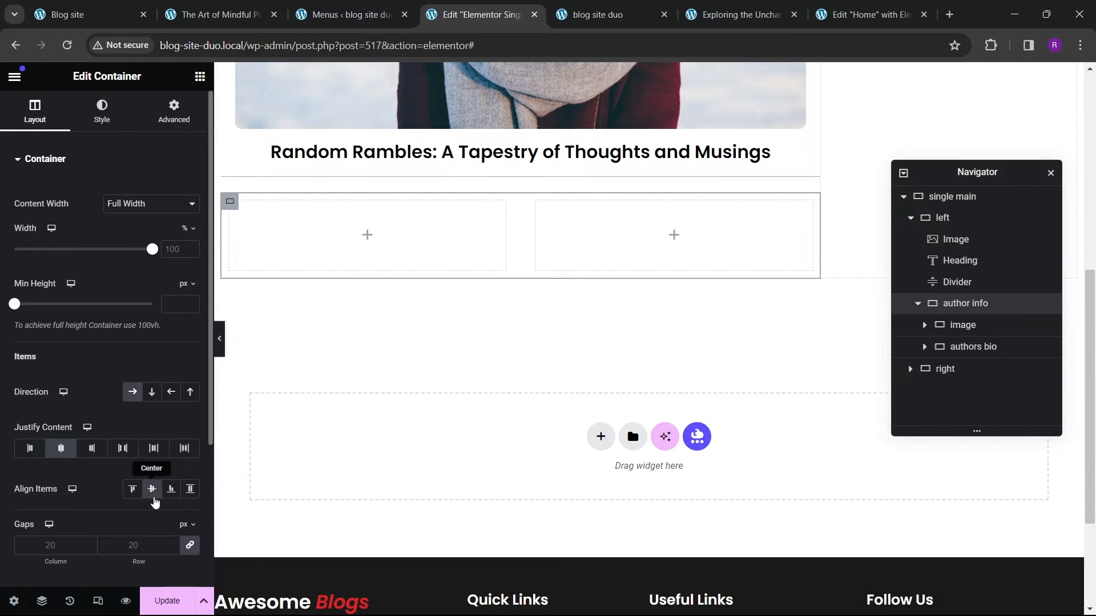
Step: Set the image container's content width to Full Width
left_click(976, 325)
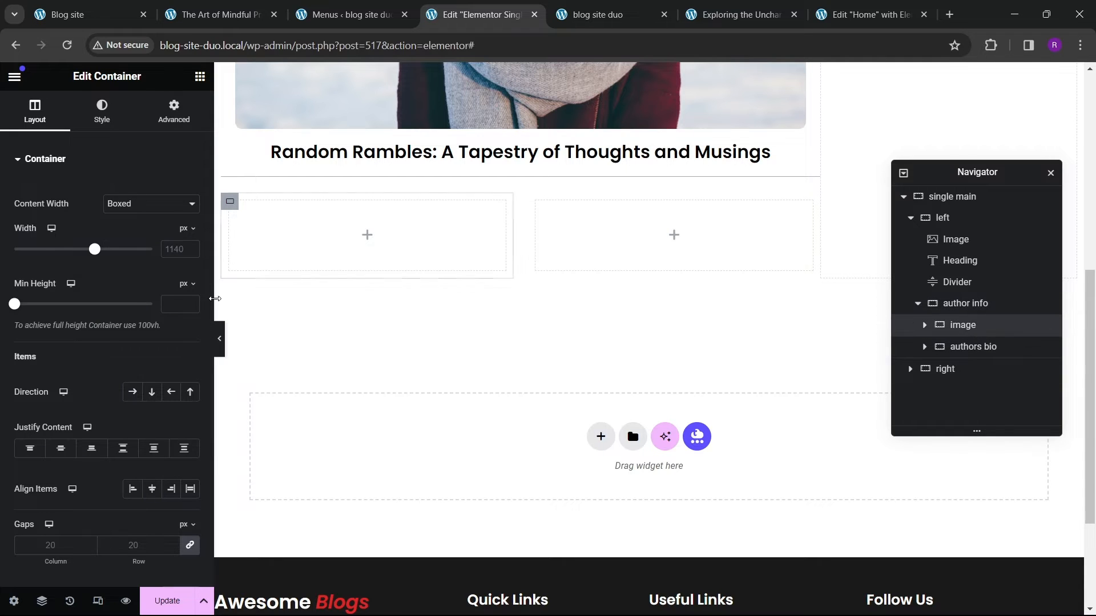
left_click(166, 204)
left_click(165, 224)
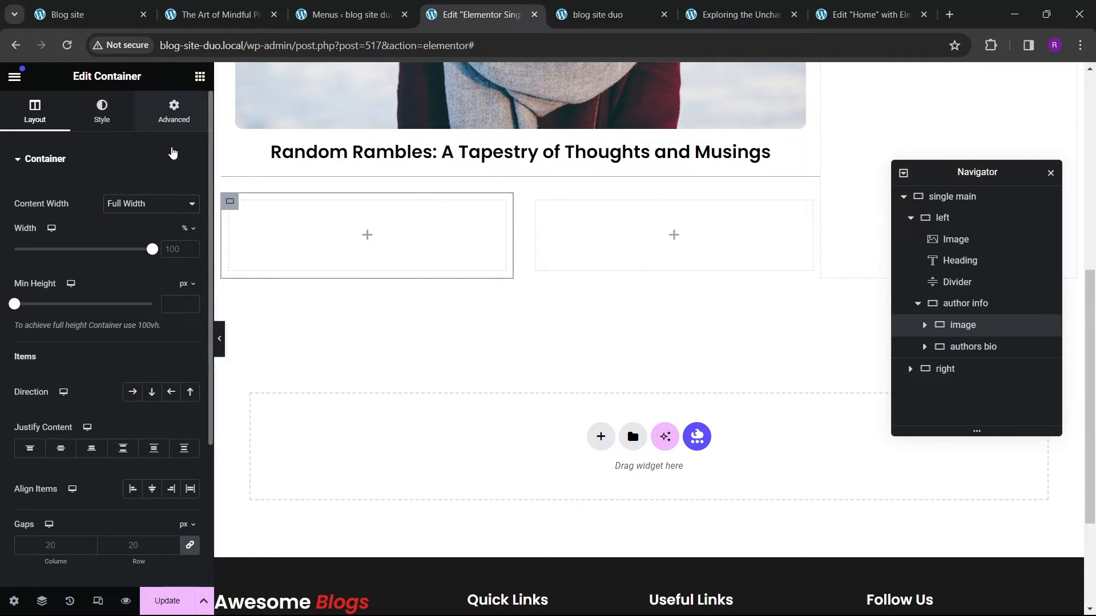
left_click(174, 111)
Step: Add an Image widget into the image container and glance at the reference post
left_click(929, 304)
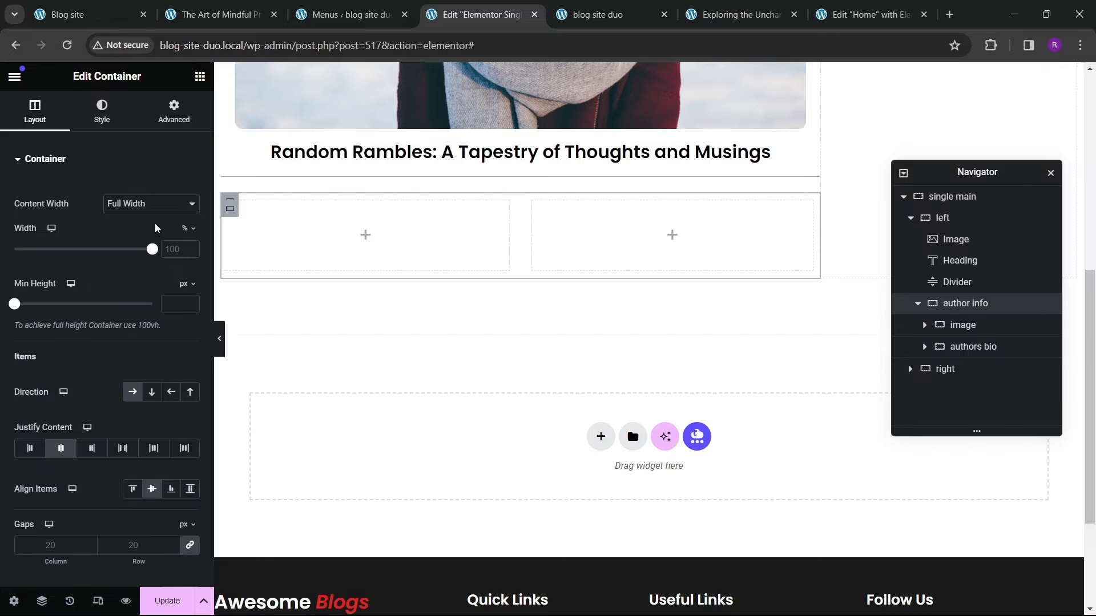
left_click(913, 350)
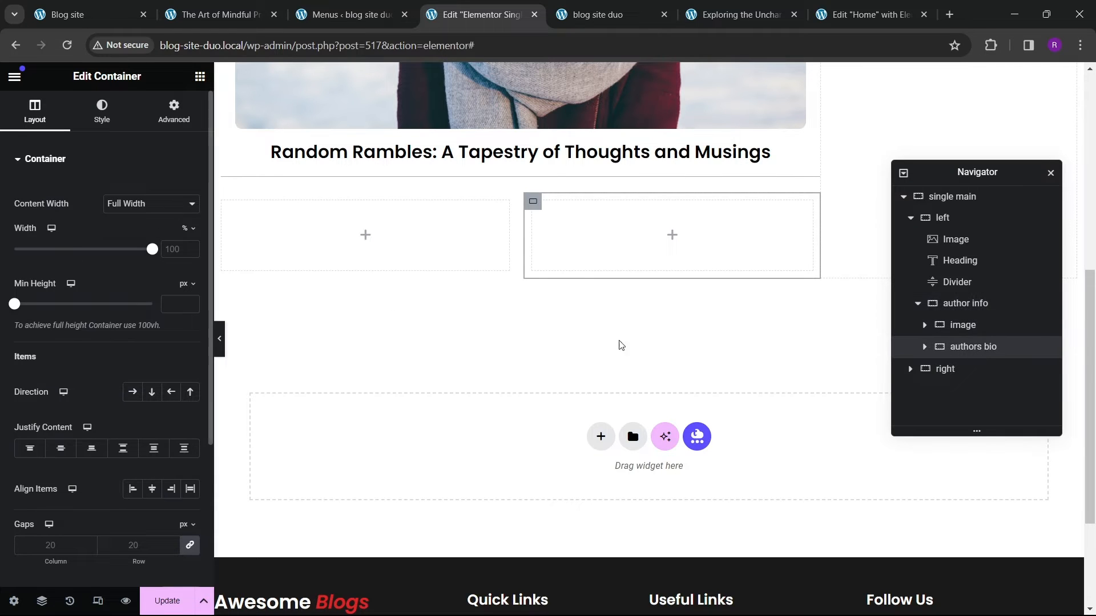
double_click(981, 349)
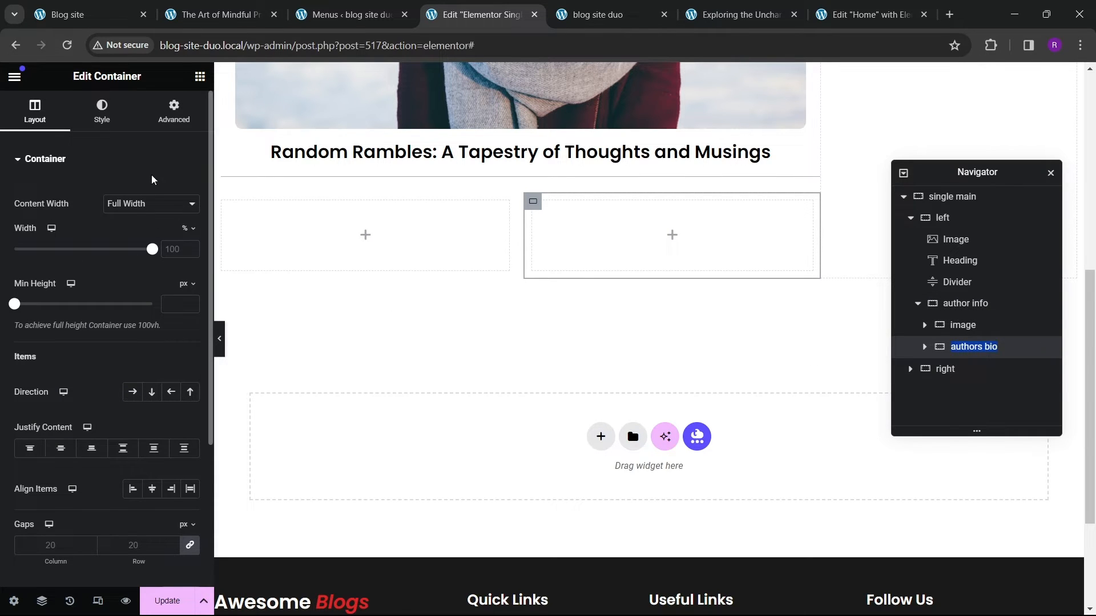
left_click(174, 109)
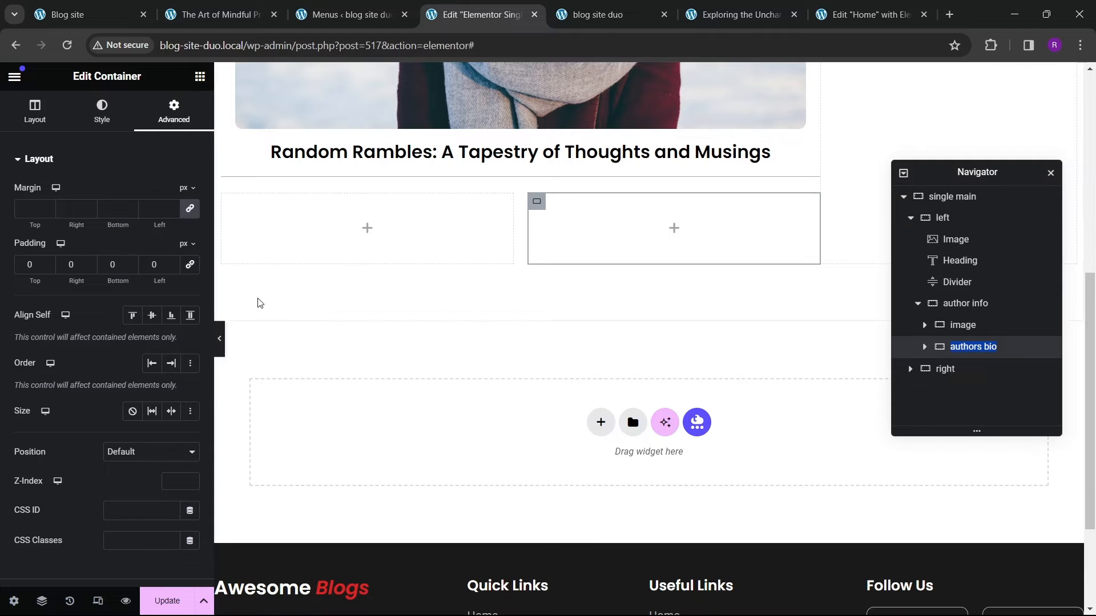
scroll(148, 340, "down", 2)
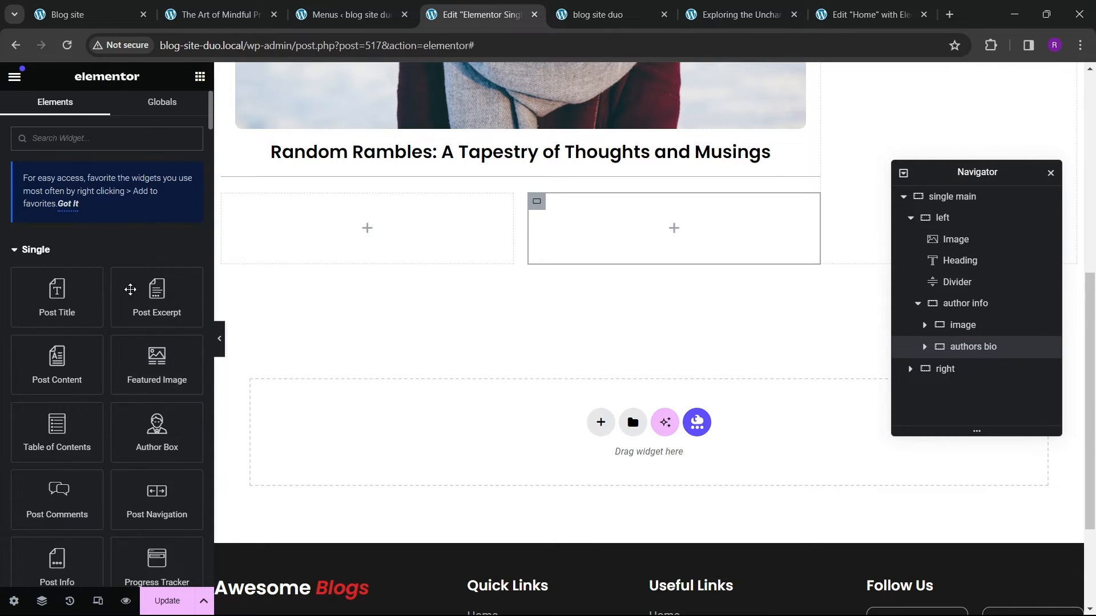
scroll(101, 351, "down", 8)
left_click_drag(152, 288, 351, 236)
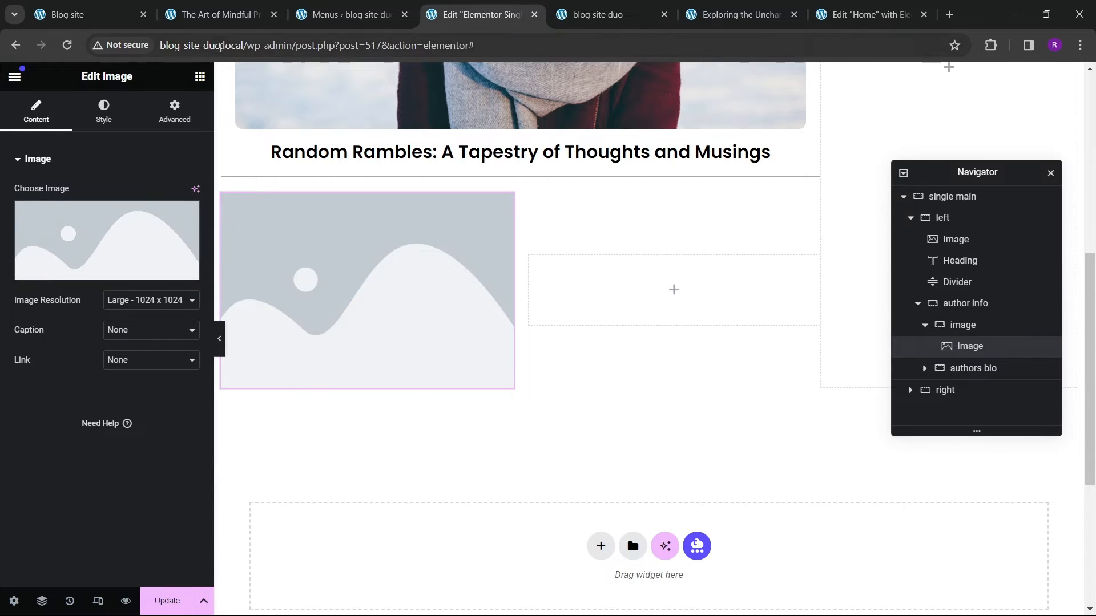
left_click(221, 15)
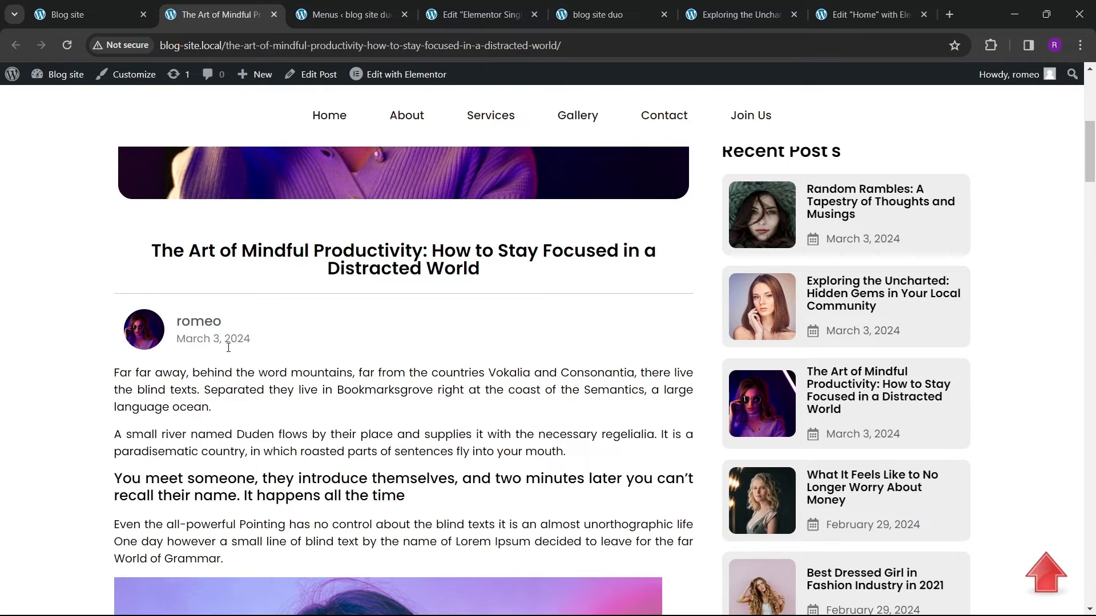
Step: Choose the curly-haired woman's photo from the media library for the author image
left_click(490, 18)
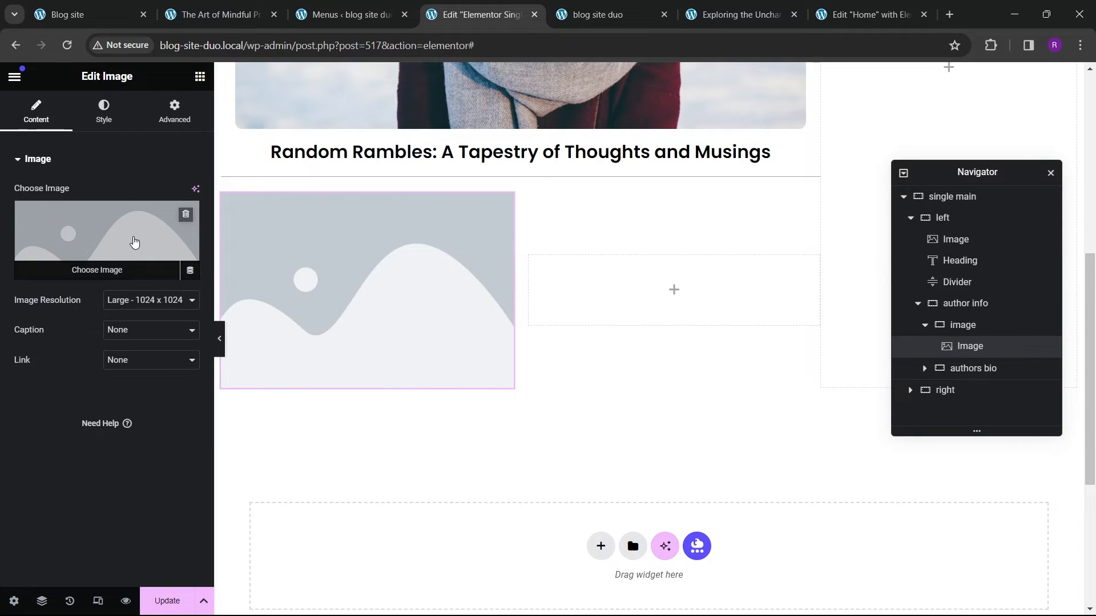
left_click(134, 243)
left_click(584, 401)
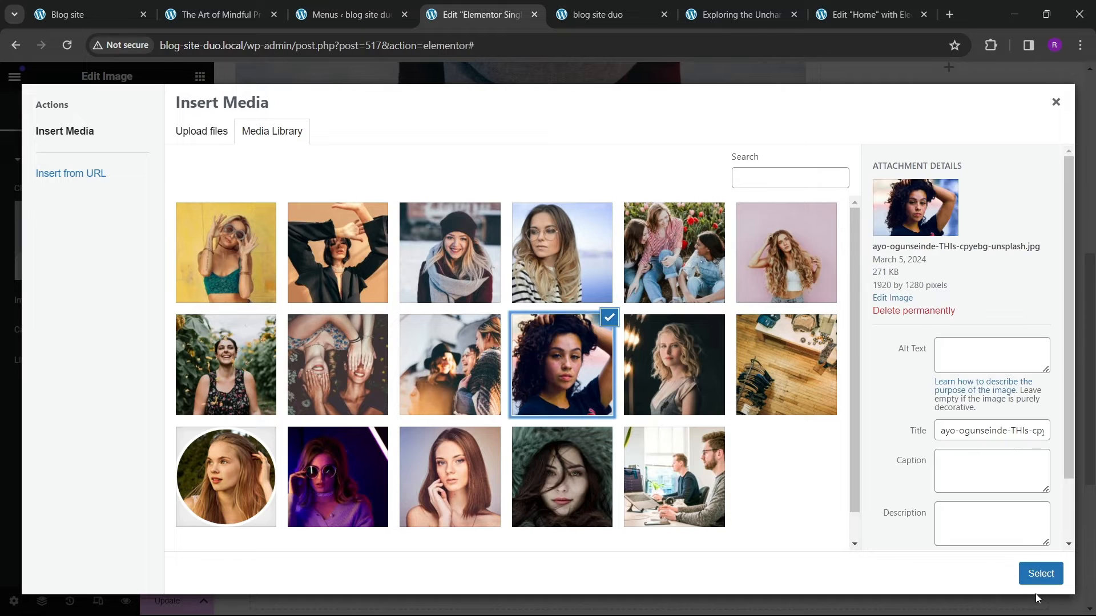
left_click(1039, 574)
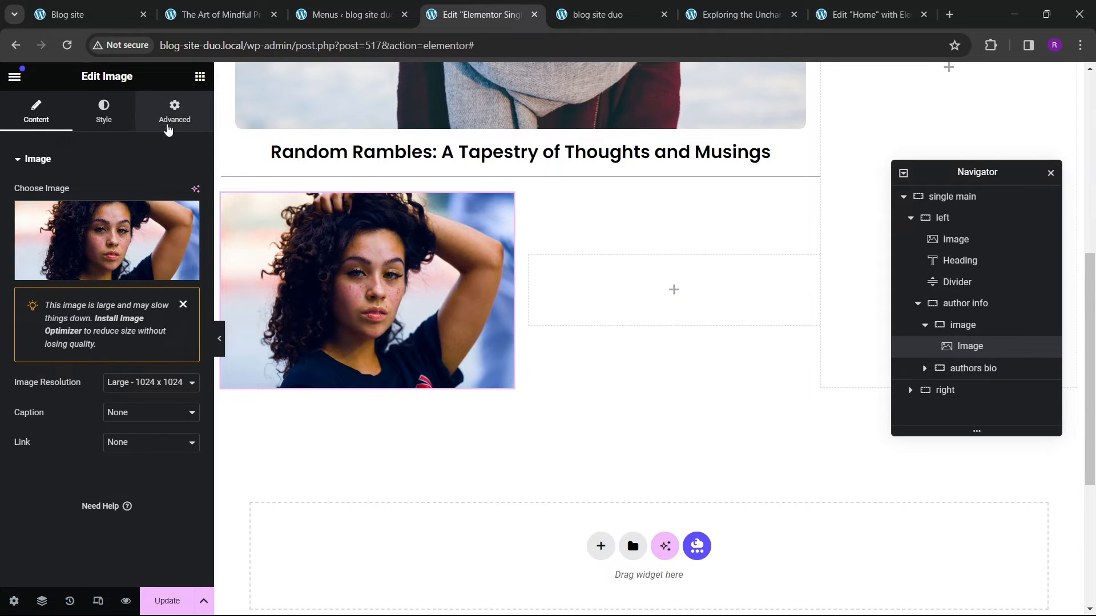
Step: Turn on a Circle mask for the author image in its advanced settings
left_click(171, 117)
scroll(105, 367, "down", 5)
left_click(61, 388)
scroll(105, 367, "down", 3)
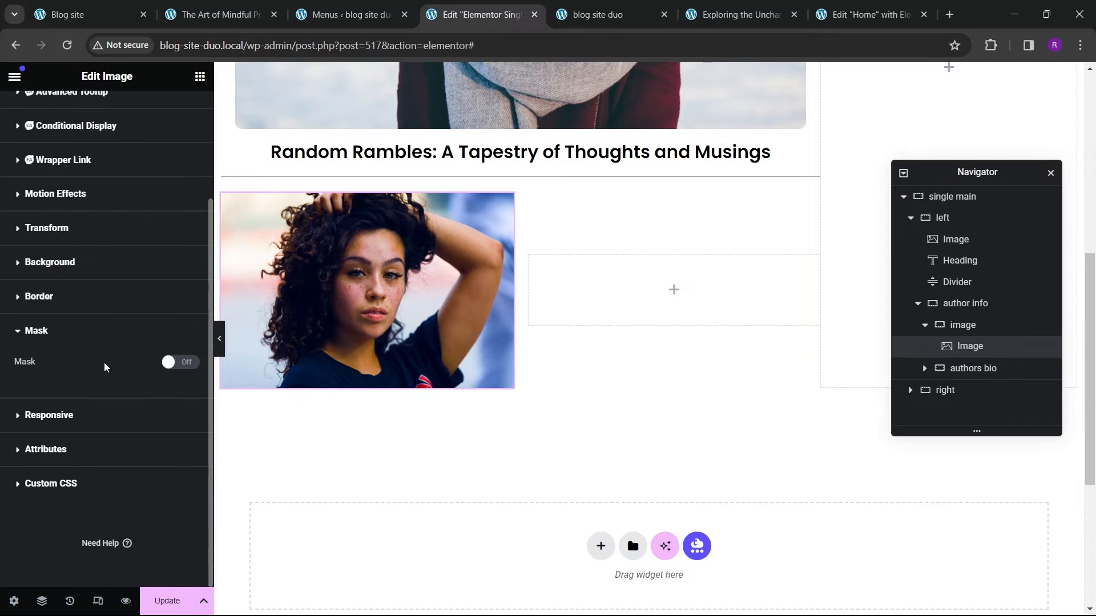
left_click(179, 363)
left_click(143, 398)
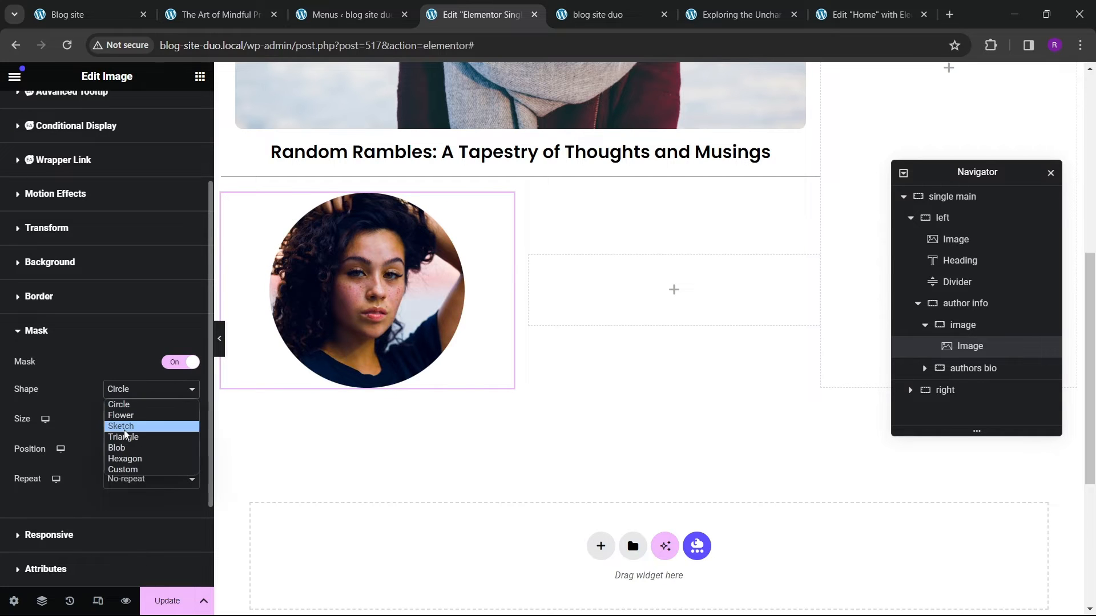
left_click(127, 425)
left_click(136, 393)
left_click(137, 405)
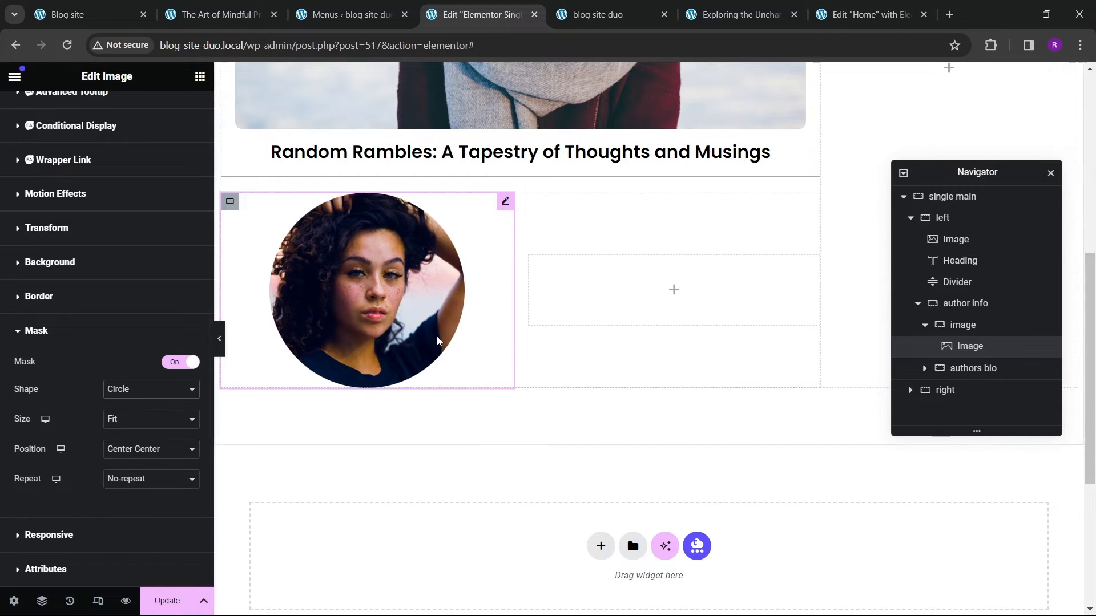
scroll(95, 222, "up", 3)
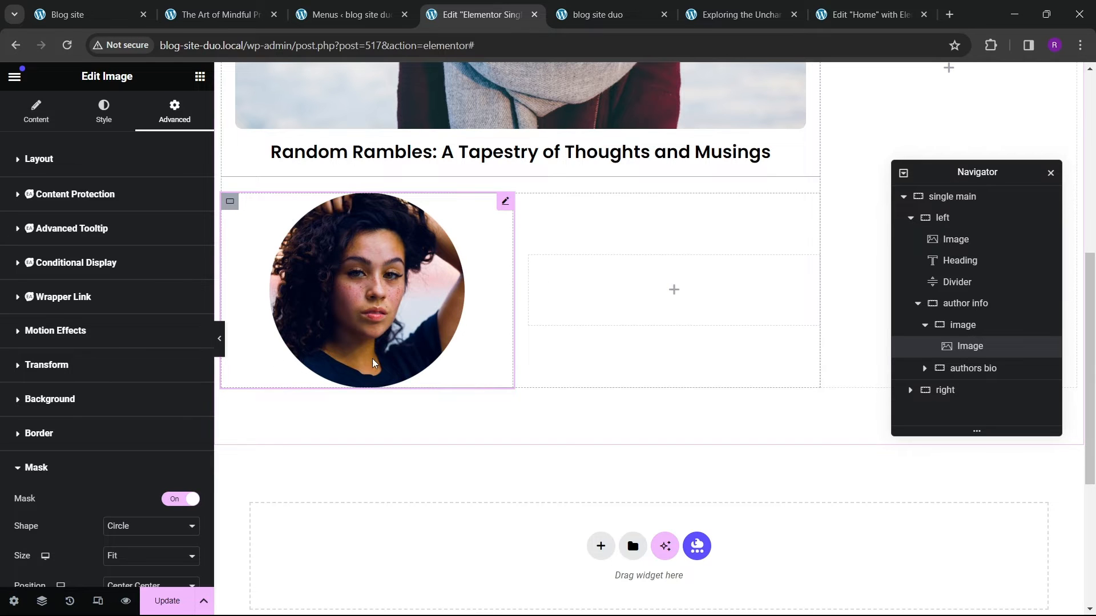
Step: Compare with the reference post and add a Heading widget into the authors bio container
left_click(202, 16)
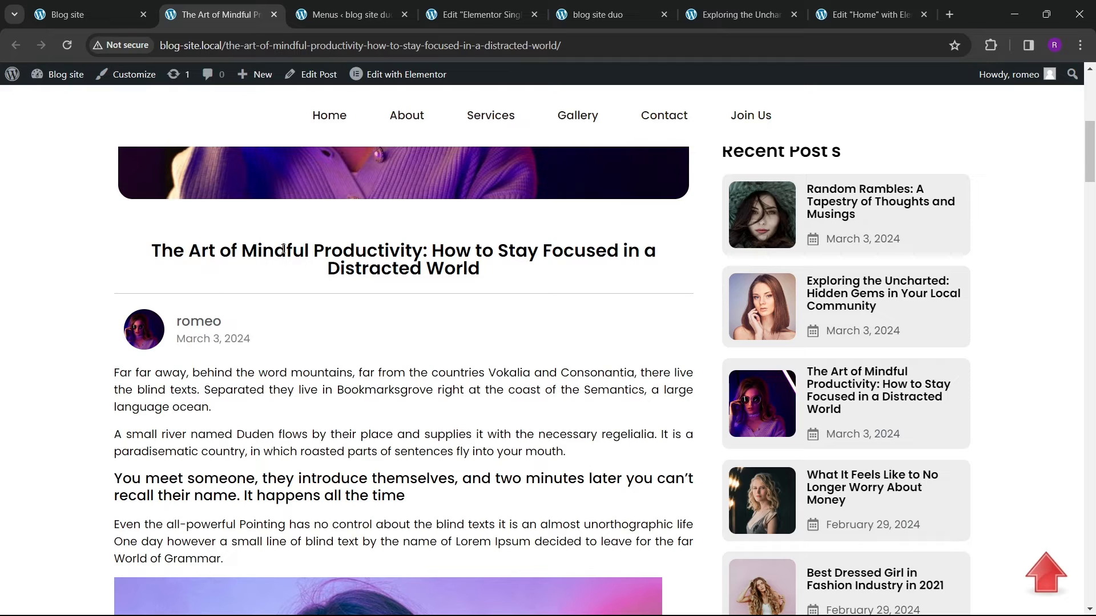
left_click(479, 15)
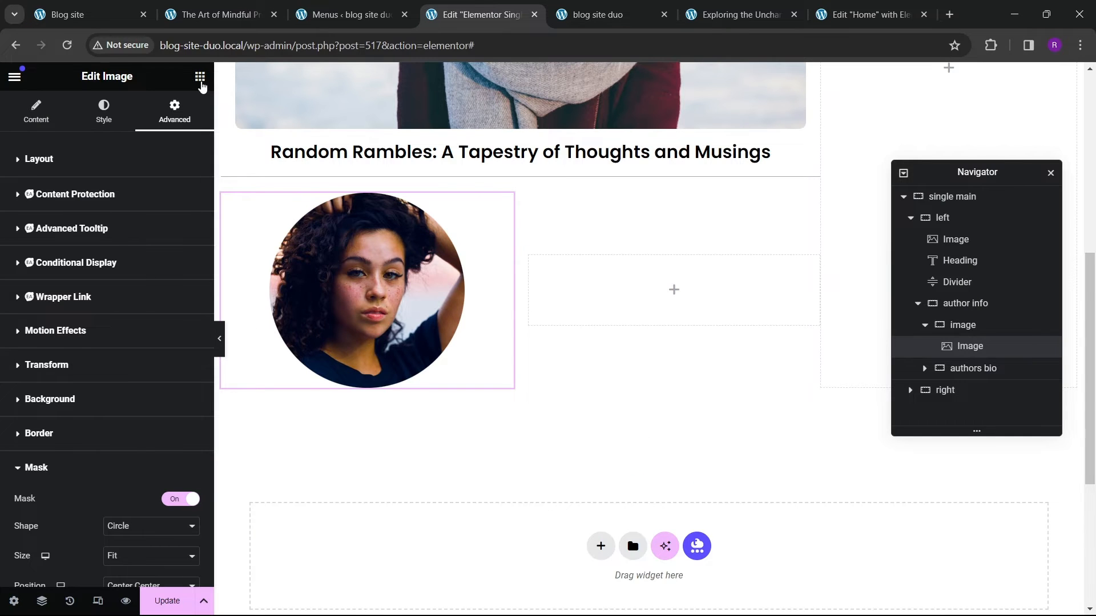
left_click(200, 76)
scroll(49, 434, "down", 5)
left_click_drag(54, 362, 592, 310)
Step: Set the heading's title to the dynamic User Info tag showing the Display Name field
left_click(190, 210)
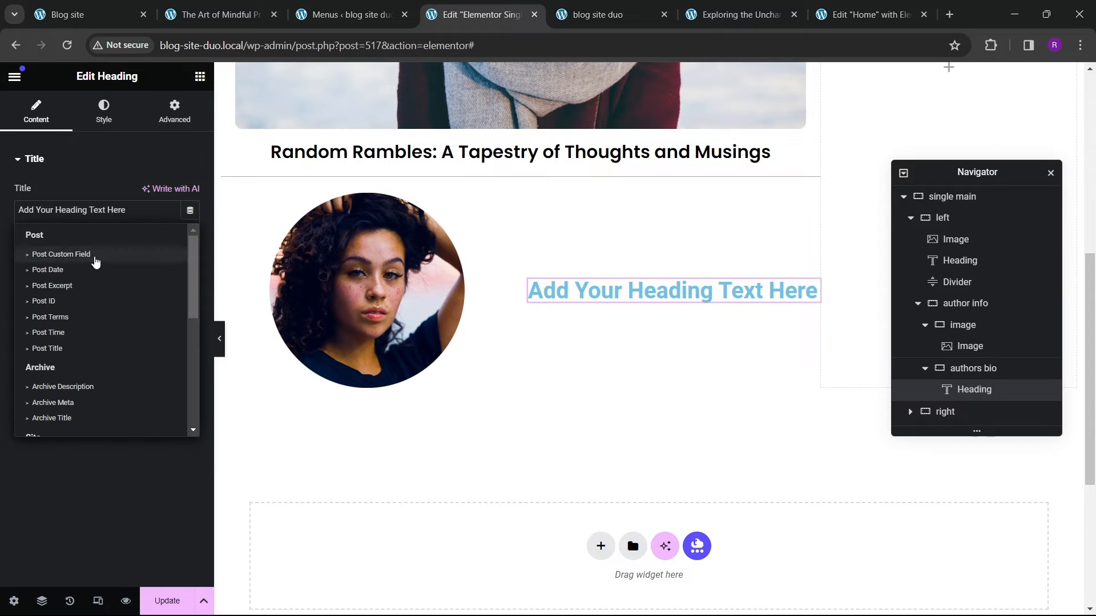
scroll(86, 340, "down", 3)
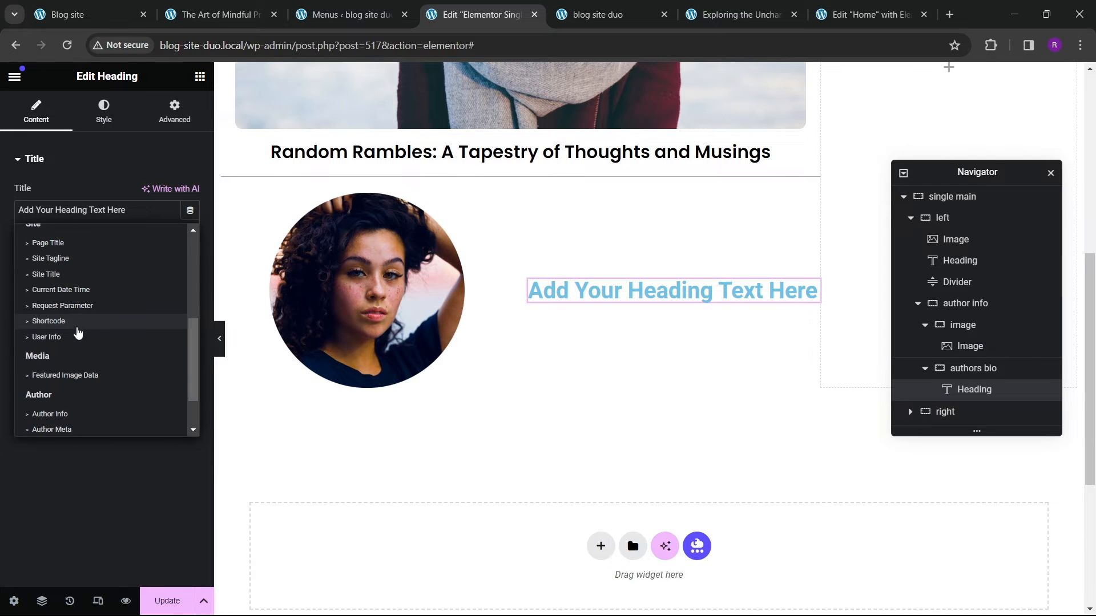
left_click(229, 15)
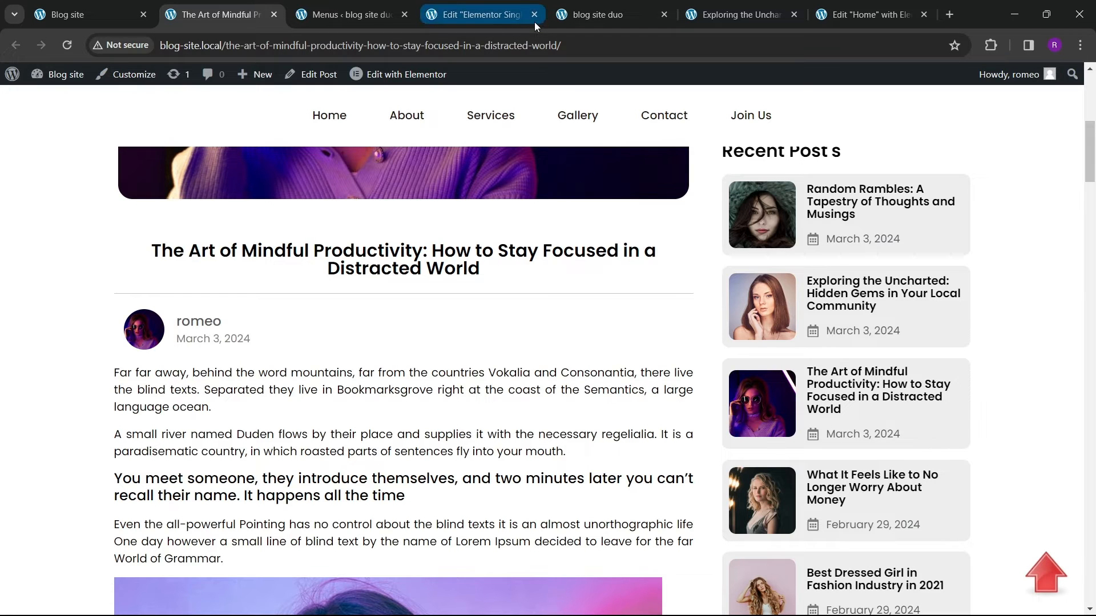
left_click(508, 21)
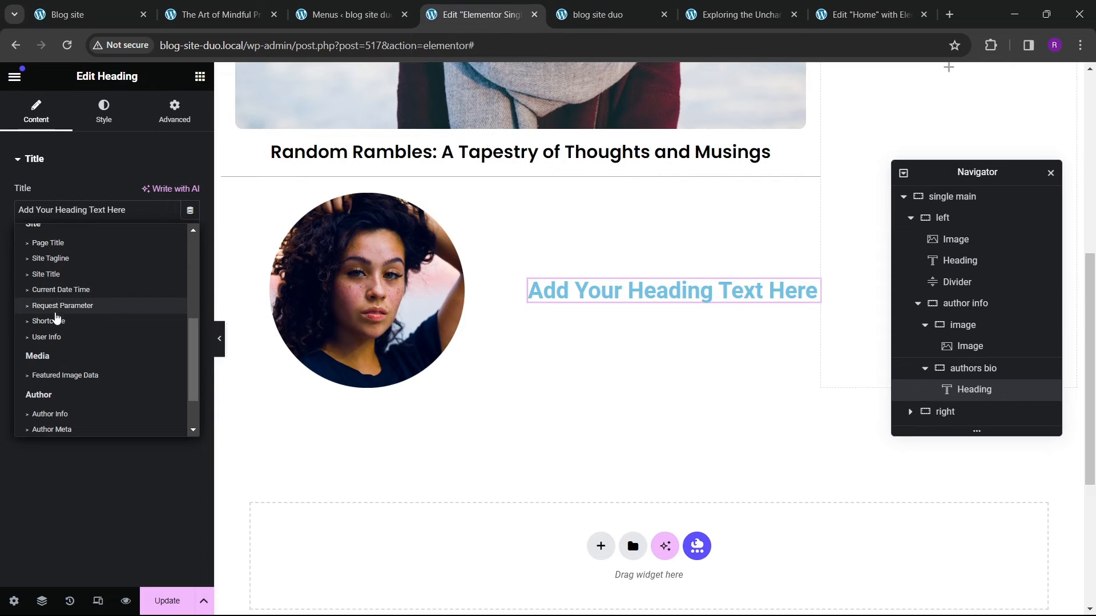
scroll(74, 328, "up", 3)
scroll(74, 337, "down", 5)
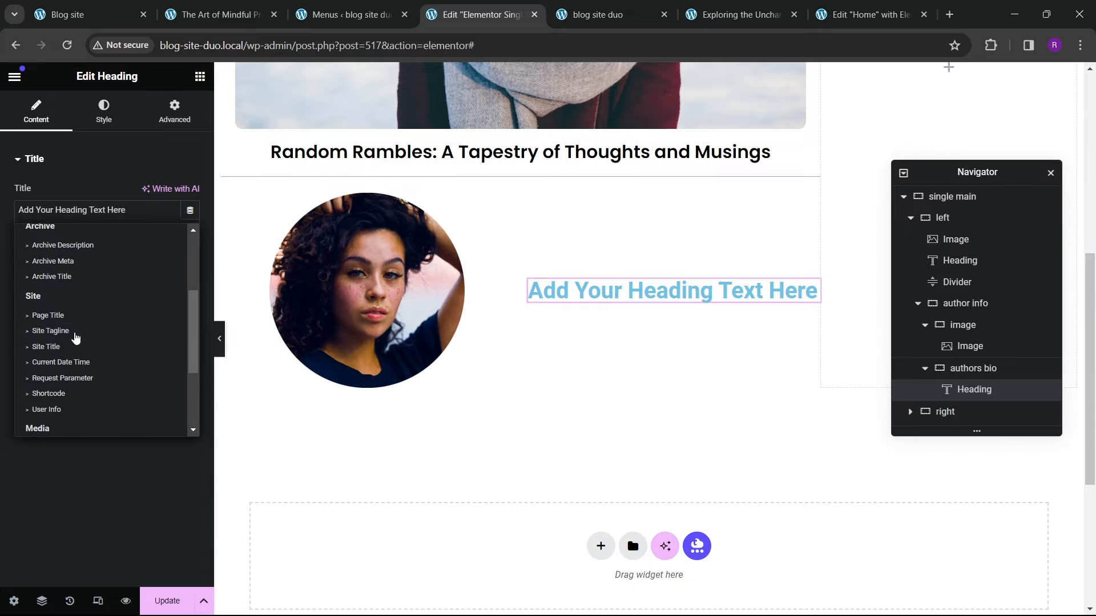
left_click(69, 279)
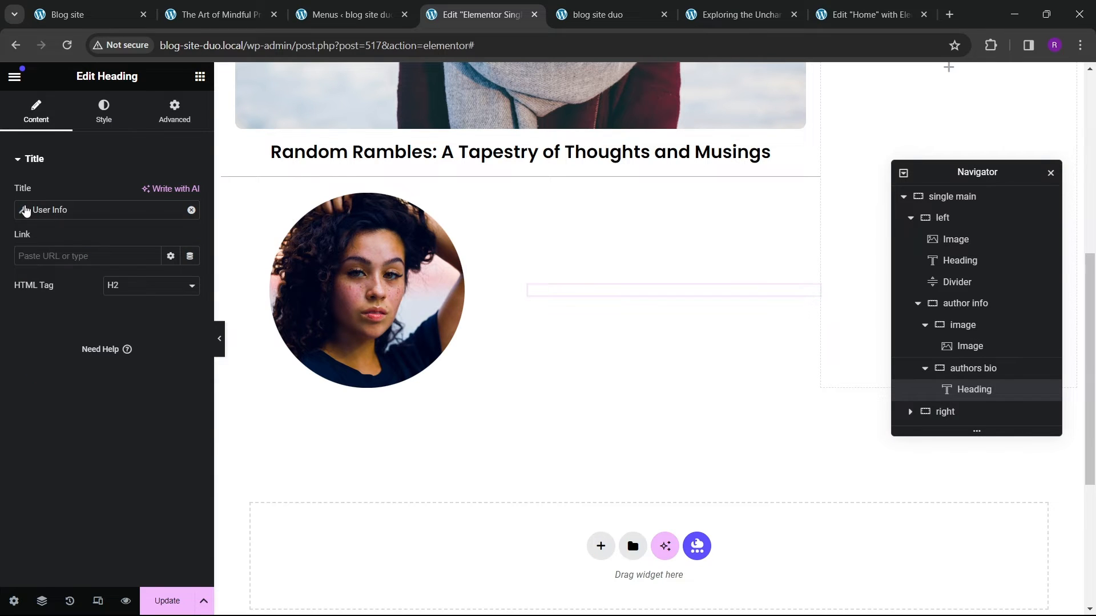
left_click(26, 211)
left_click(144, 275)
left_click(135, 315)
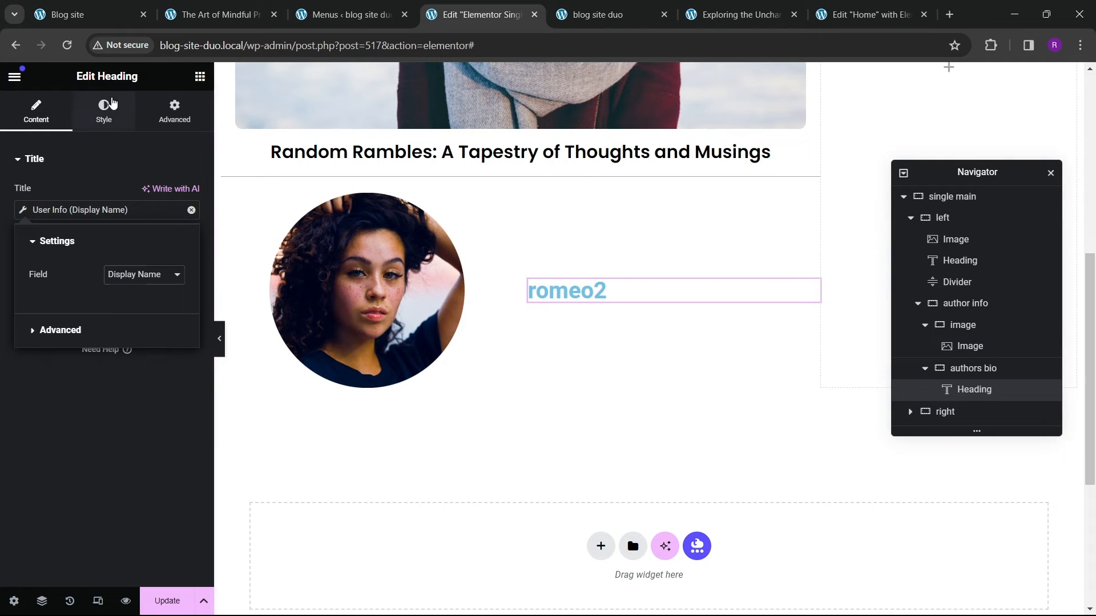
Step: Apply a global color to the author name heading's text
left_click(104, 109)
left_click(190, 223)
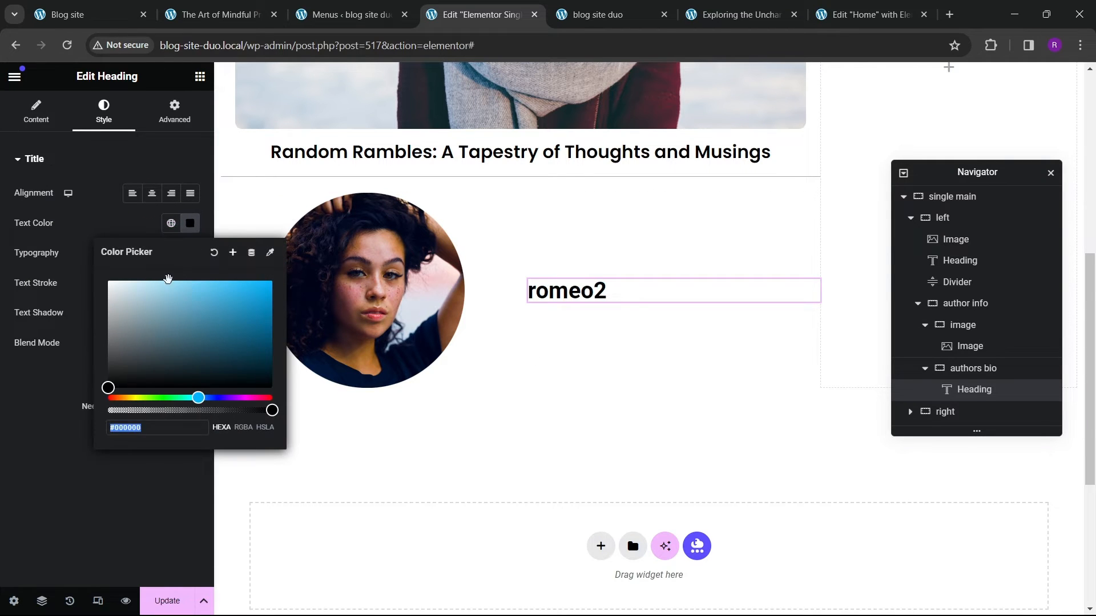
left_click(172, 222)
left_click(100, 406)
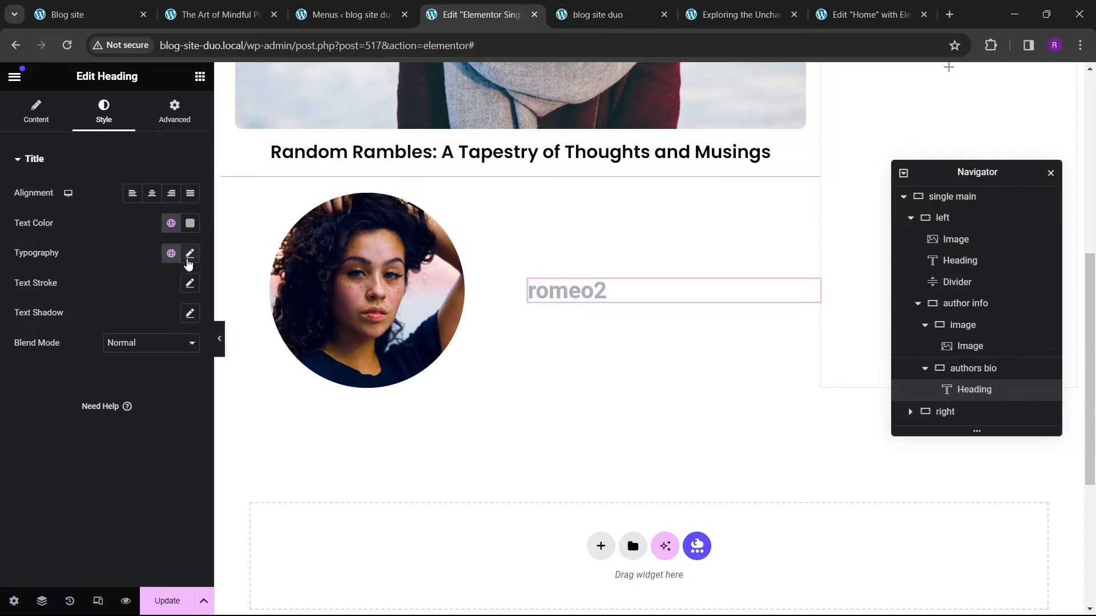
Step: Set the author name typography to Poppins, weight 400 (Normal), size 18 px
left_click(190, 255)
left_click(144, 320)
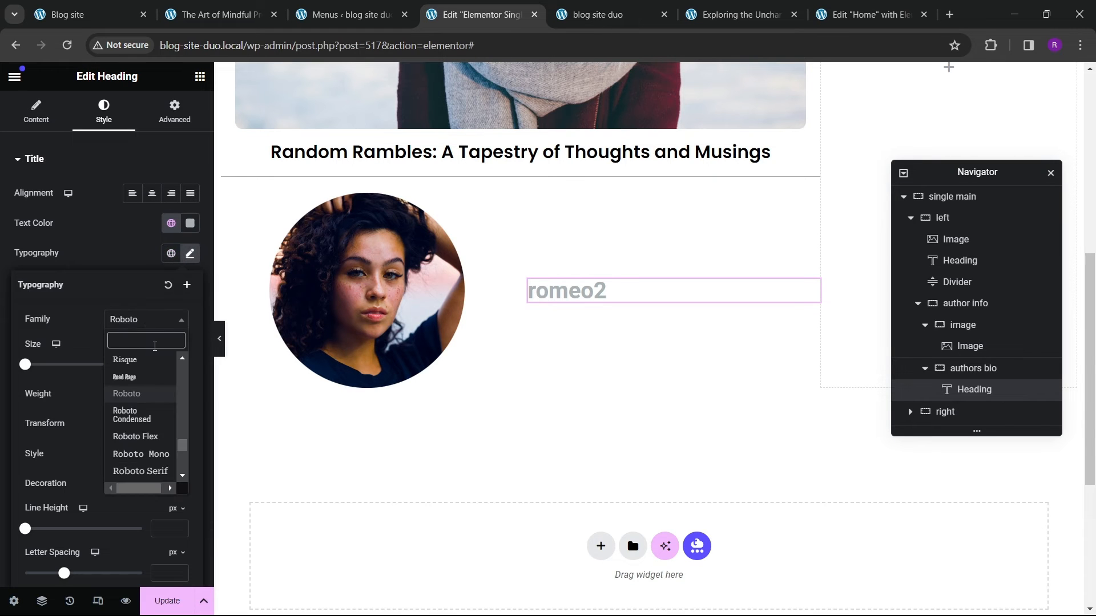
type("poppins")
key("Return")
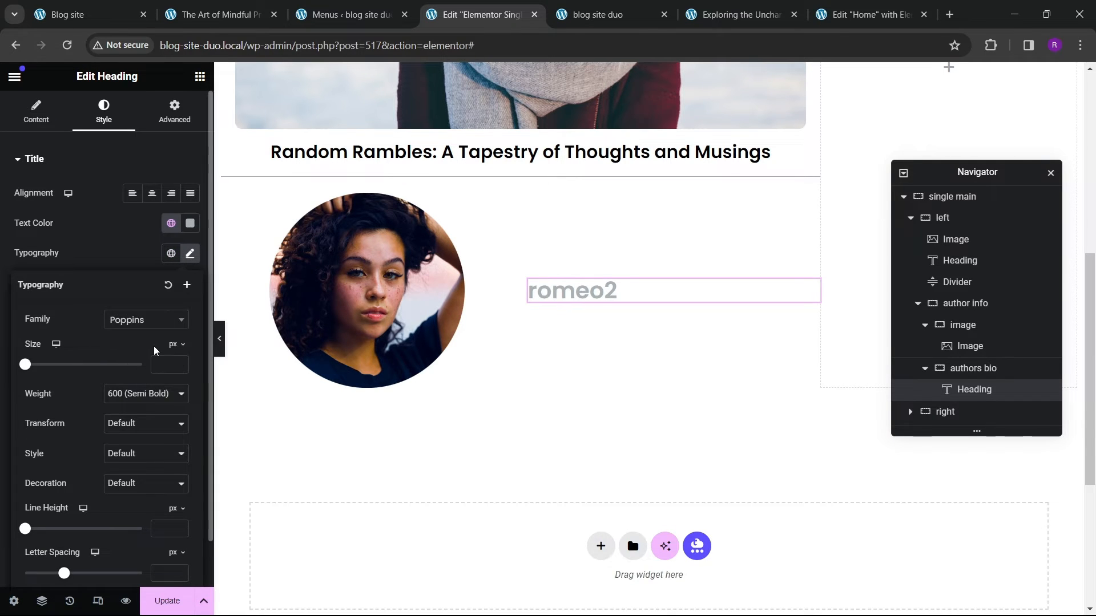
left_click(131, 404)
left_click(115, 444)
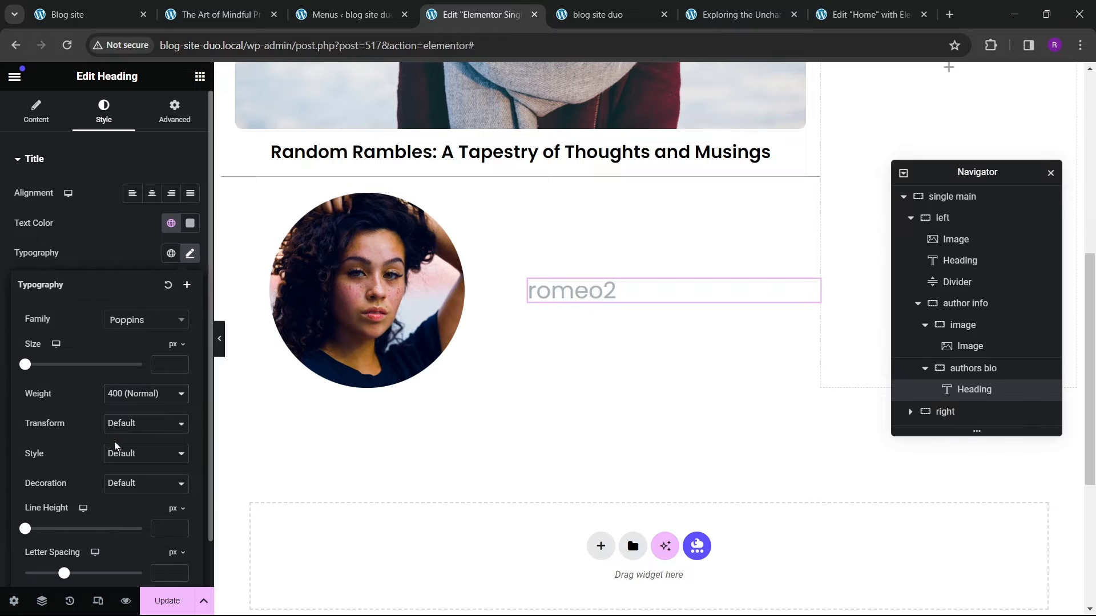
left_click(176, 363)
type("2")
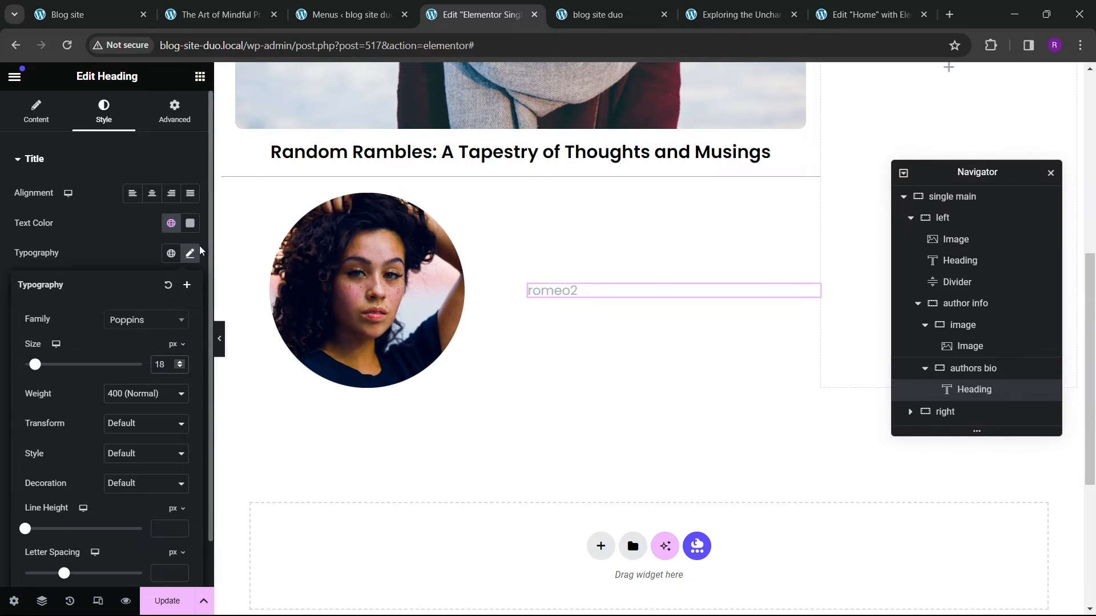
Step: Check the reference post and set the author name text color to #4A5154
key("ctrl+2")
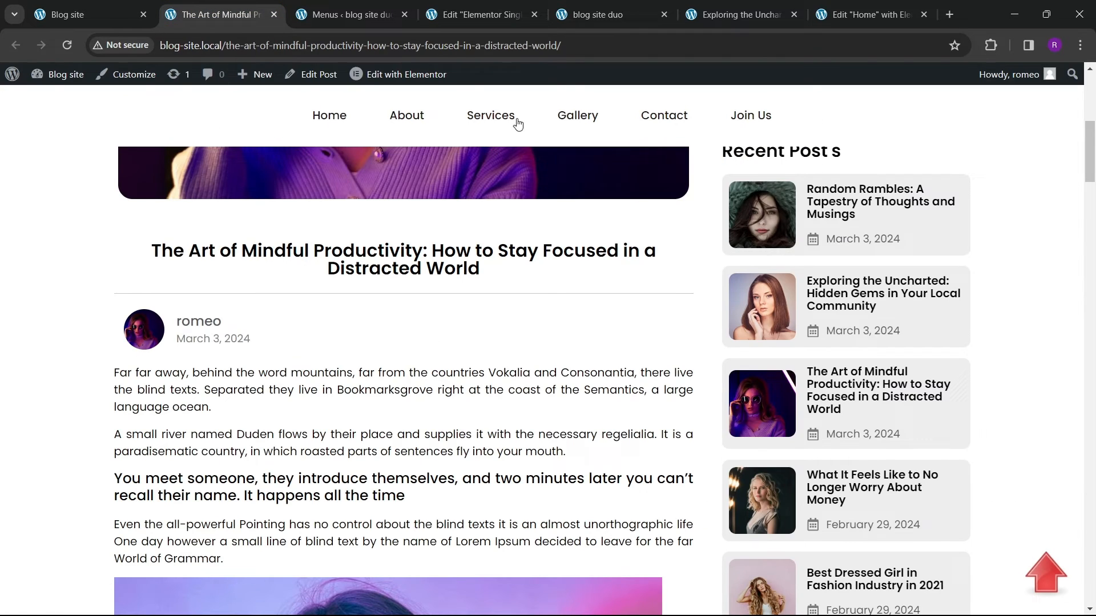
left_click(483, 14)
left_click(190, 252)
left_click(190, 223)
mouse_move(130, 346)
left_mouse_down()
mouse_move(114, 357)
mouse_move(136, 354)
left_mouse_up()
key("Escape")
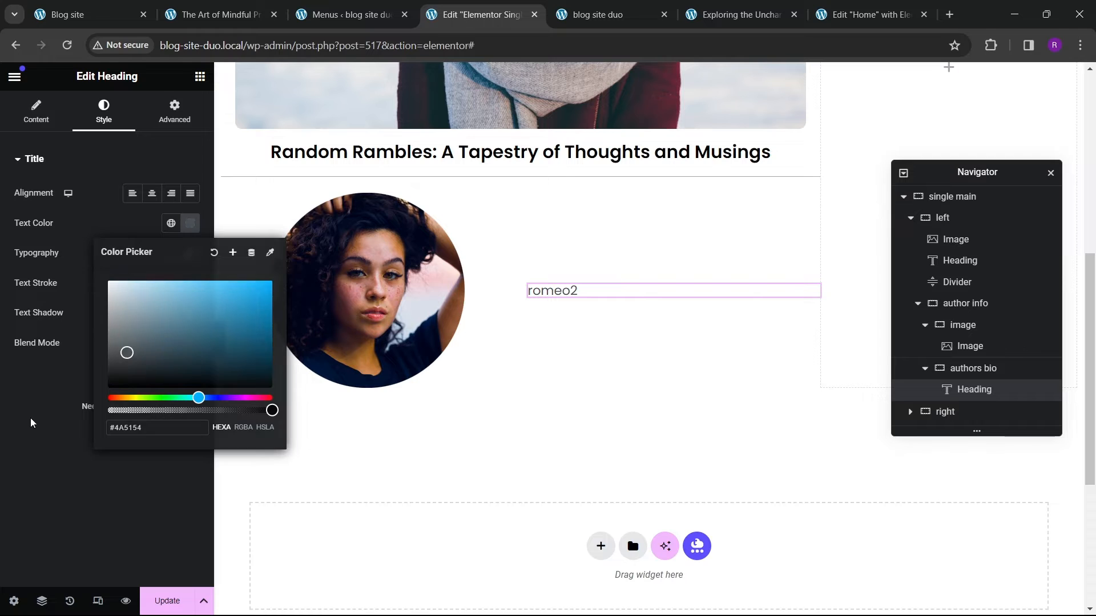
Step: Change the author name's font weight to 500 (Medium) and its size to 20 px
left_click(190, 253)
left_click(137, 394)
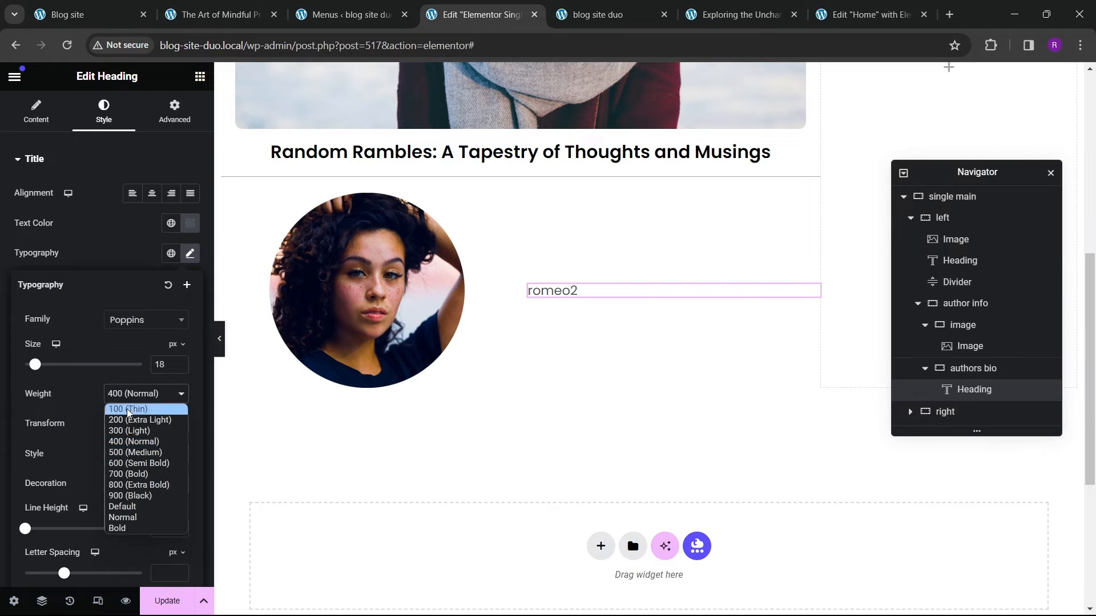
left_click(133, 452)
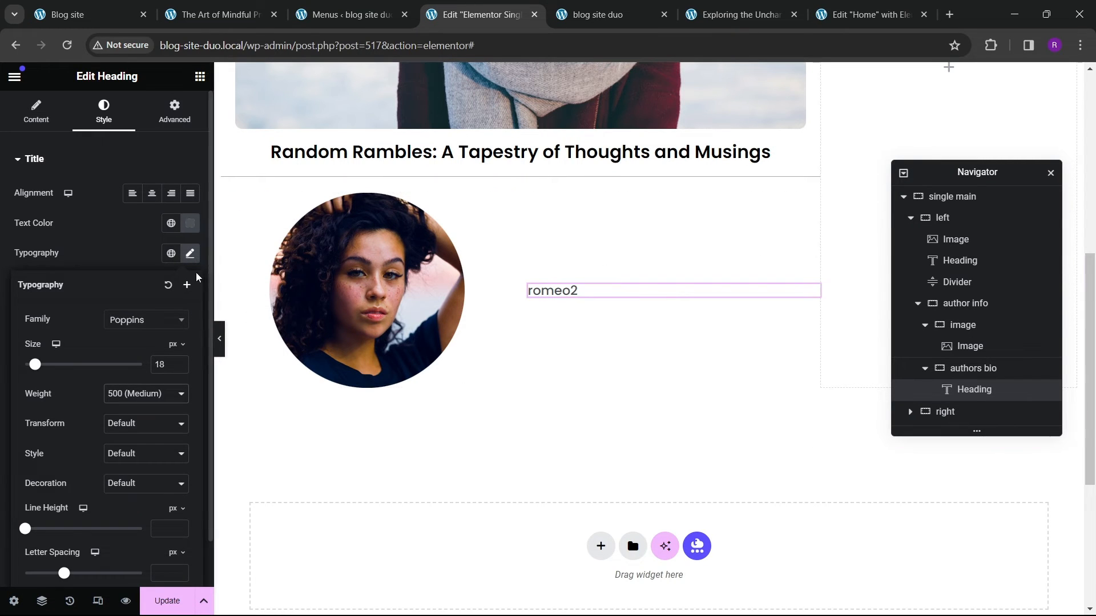
type("290")
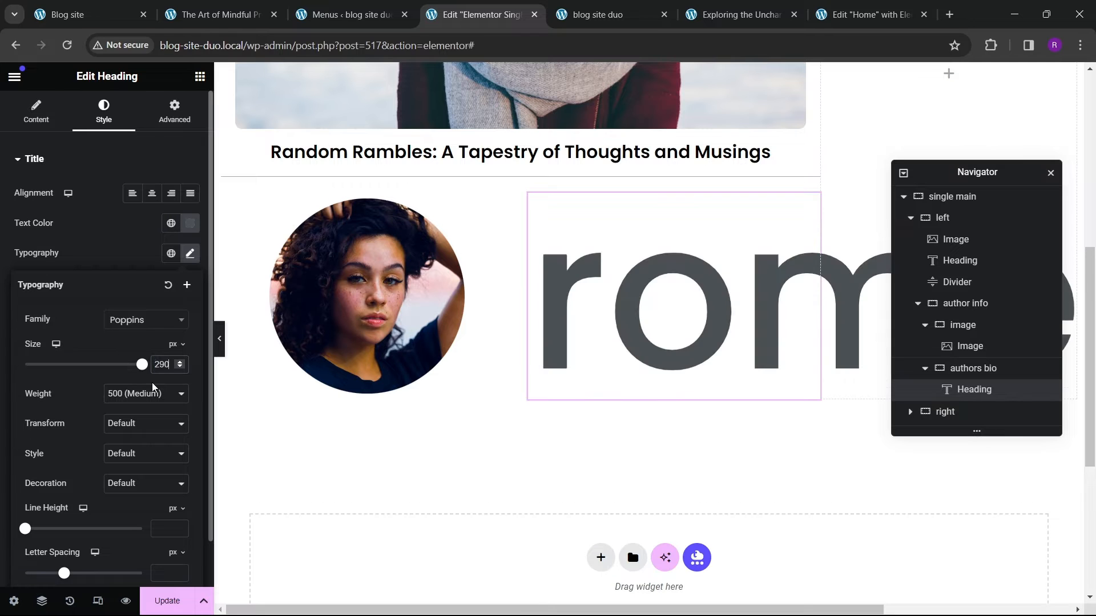
key("BackSpace")
key("BackSpace")
key("BackSpace")
type("20")
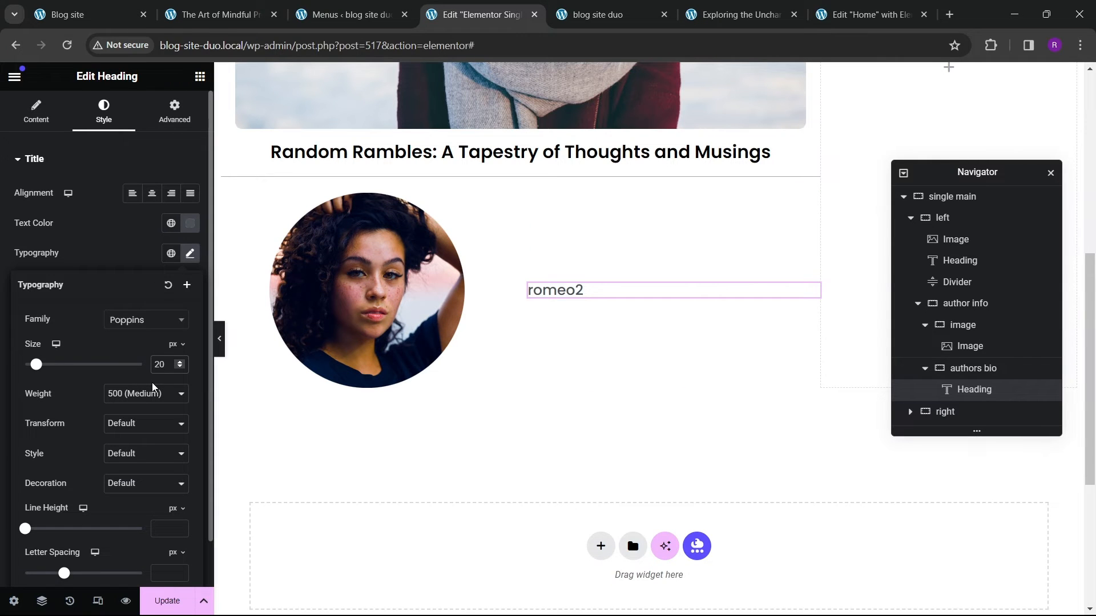
Step: Compare with the reference post and duplicate the author name heading
left_click(220, 15)
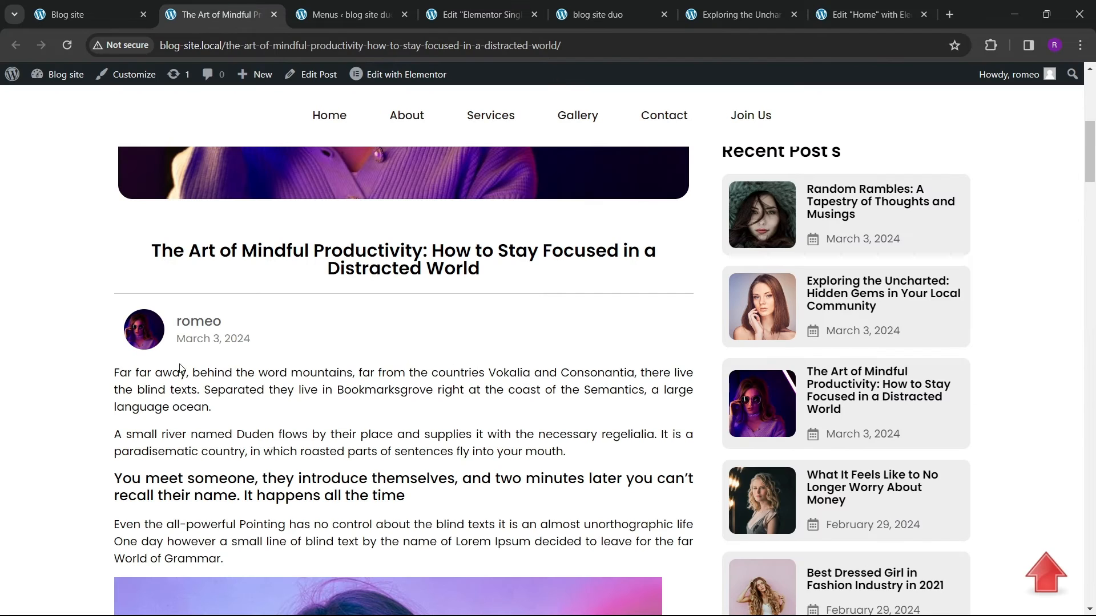
left_click(481, 15)
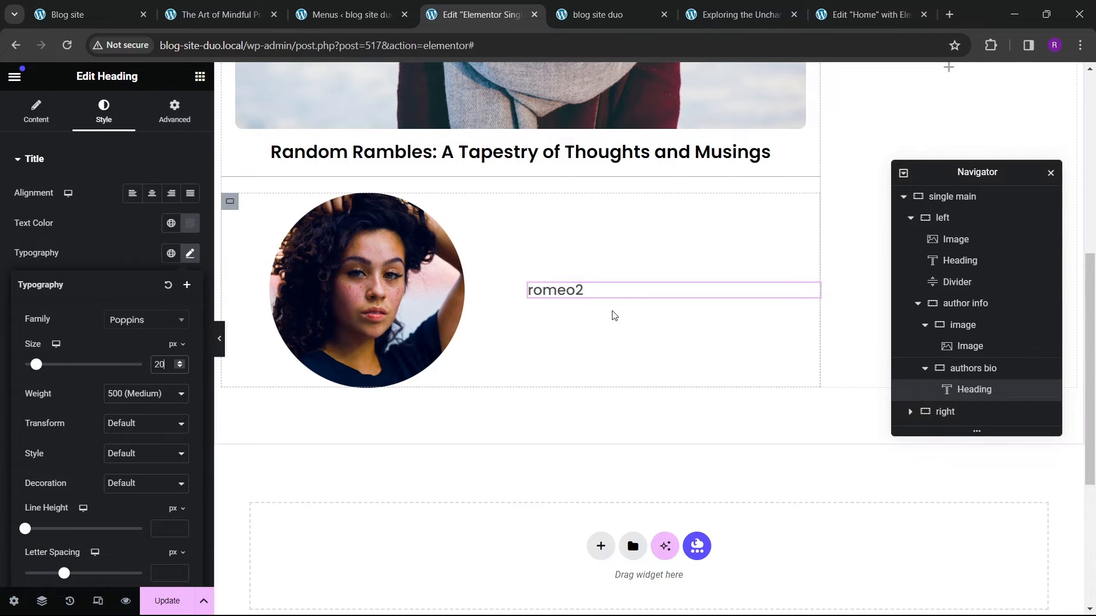
left_click(612, 294)
right_click(611, 295)
left_click(220, 14)
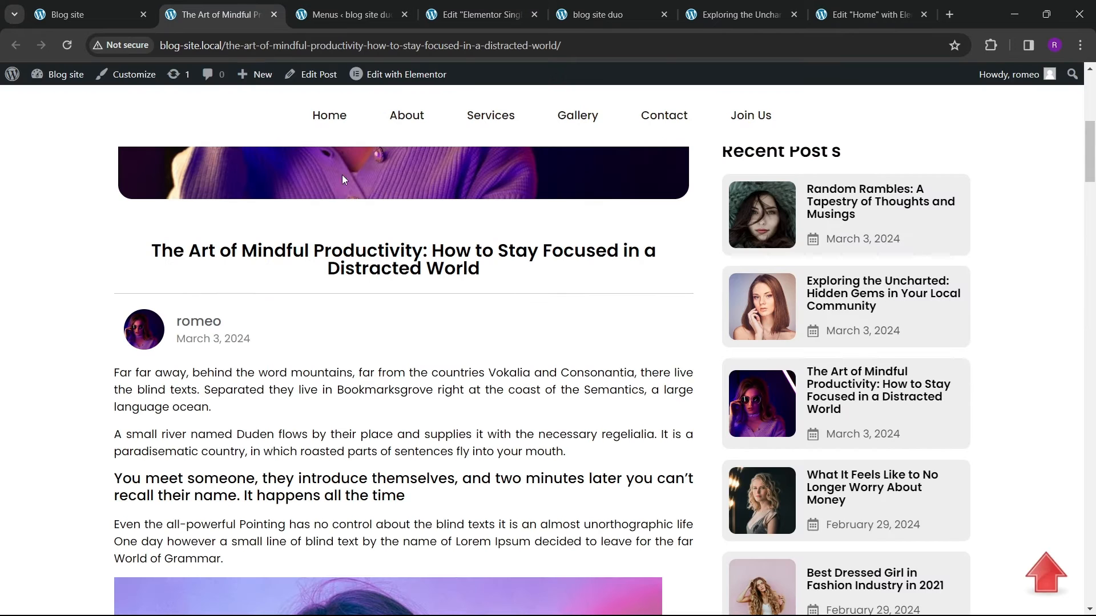
left_click(443, 16)
right_click(600, 287)
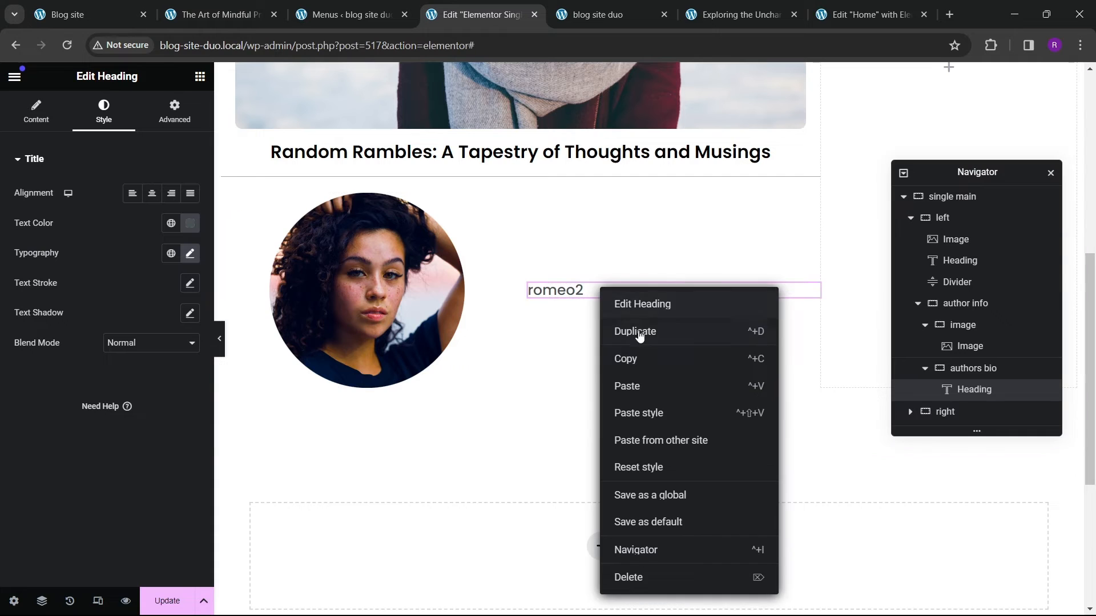
left_click(640, 331)
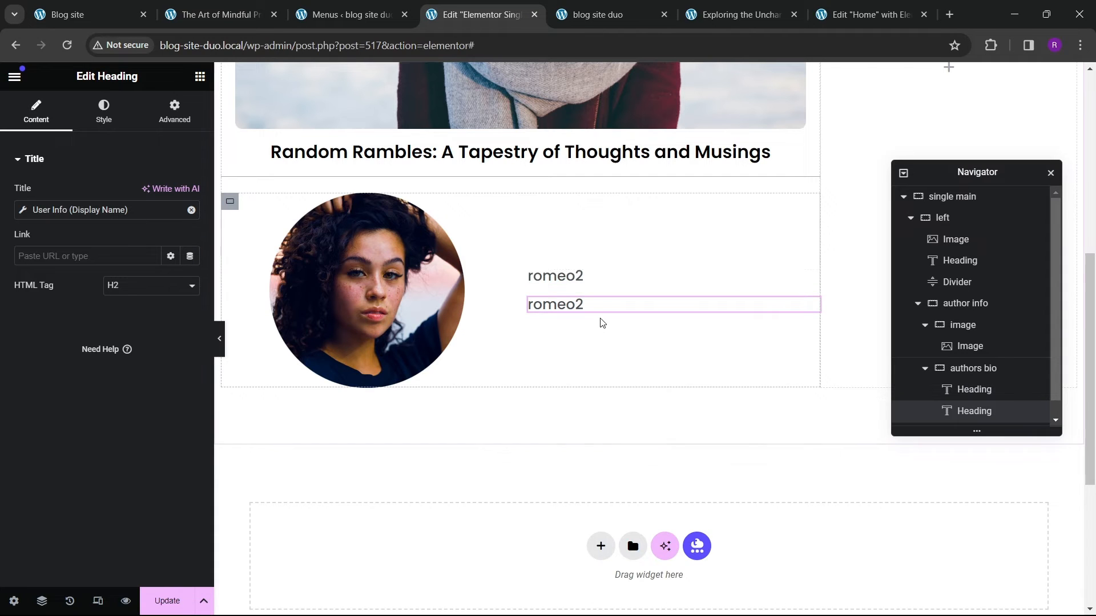
Step: Replace the duplicate heading's dynamic title with the Post Date tag
left_click(191, 210)
left_click(190, 210)
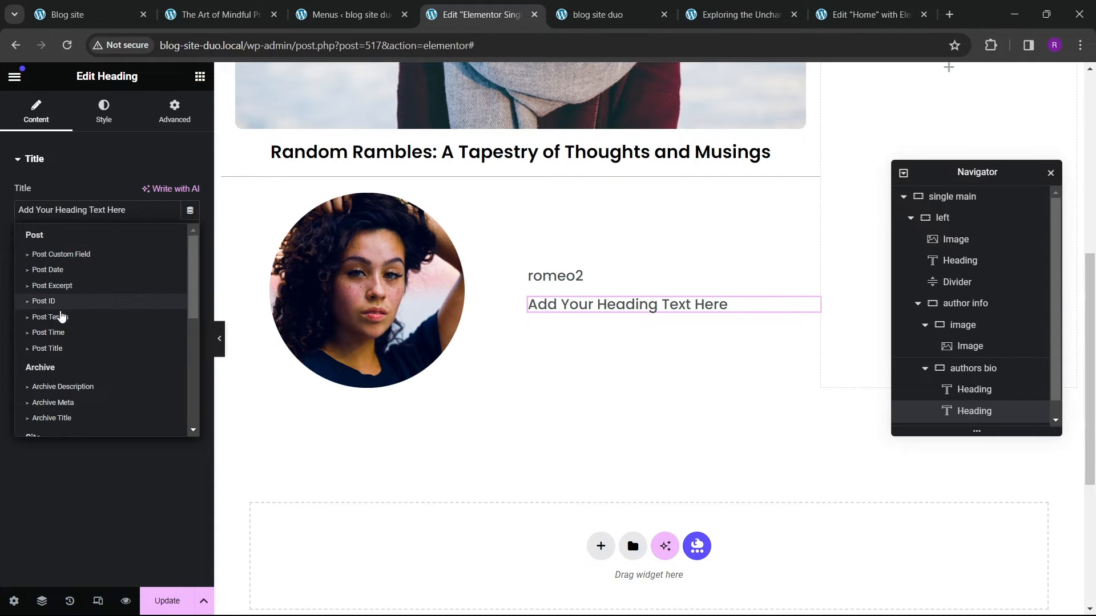
left_click(48, 269)
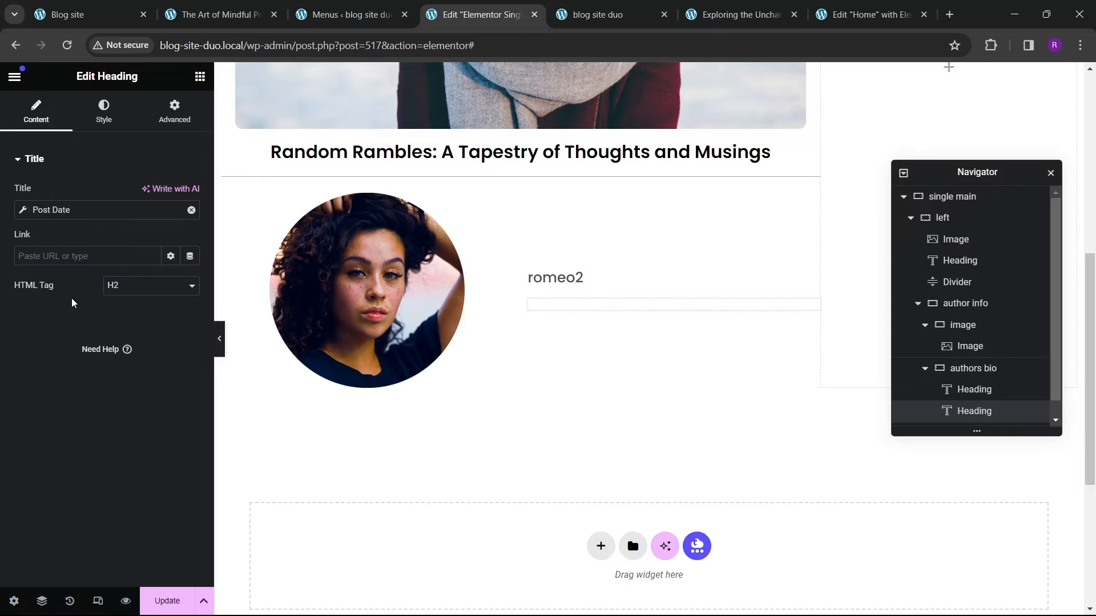
Step: Apply the theme grey global color to the date heading's text
left_click(103, 112)
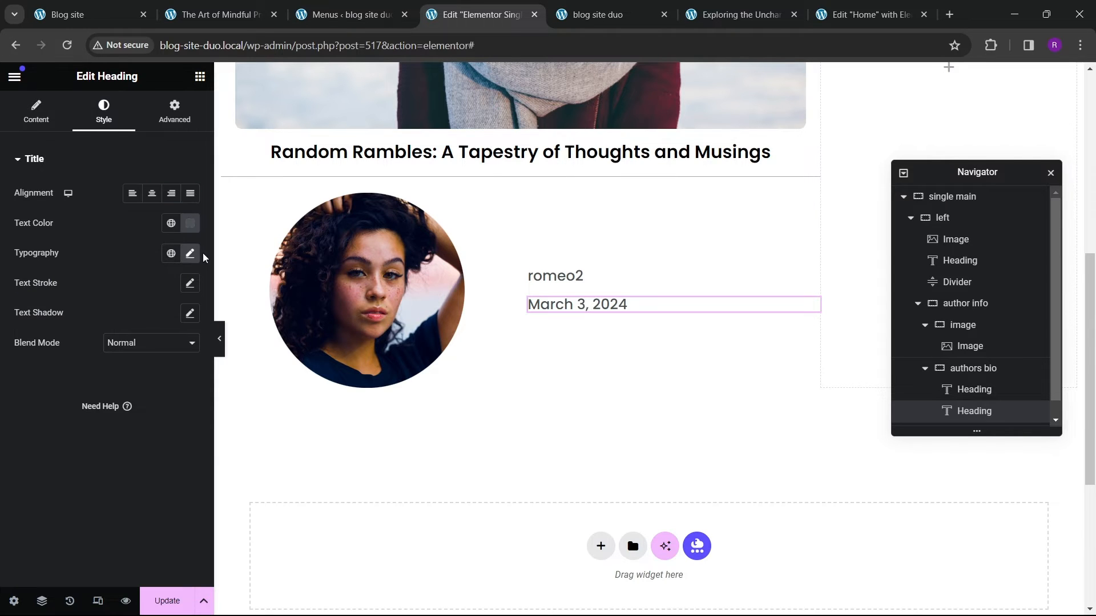
left_click(190, 223)
left_click(171, 224)
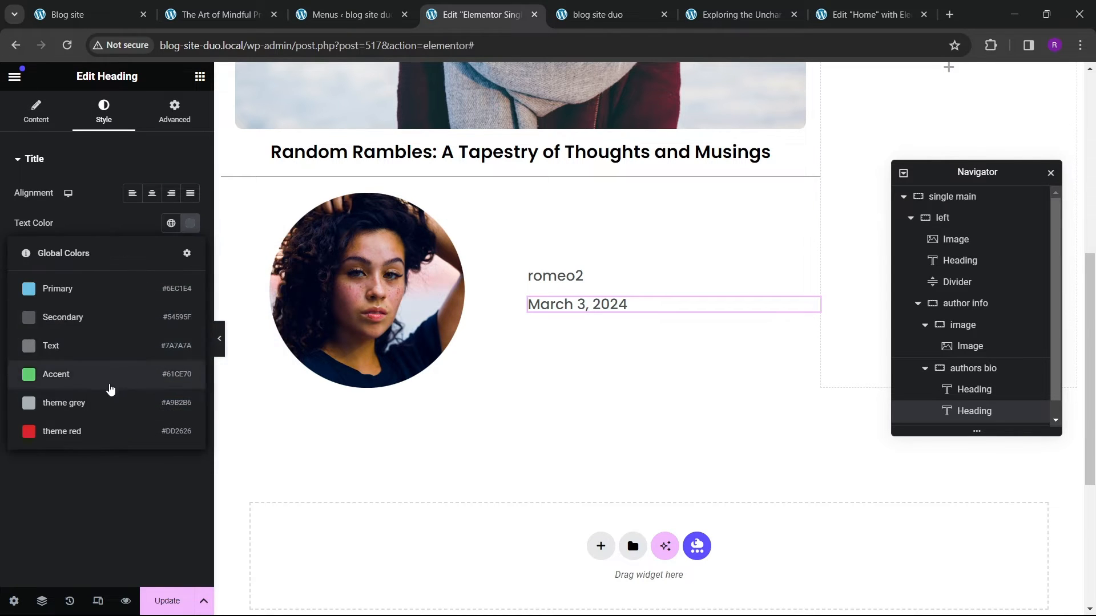
left_click(108, 402)
Step: Reduce the date heading's font size to 16 px
left_click(189, 254)
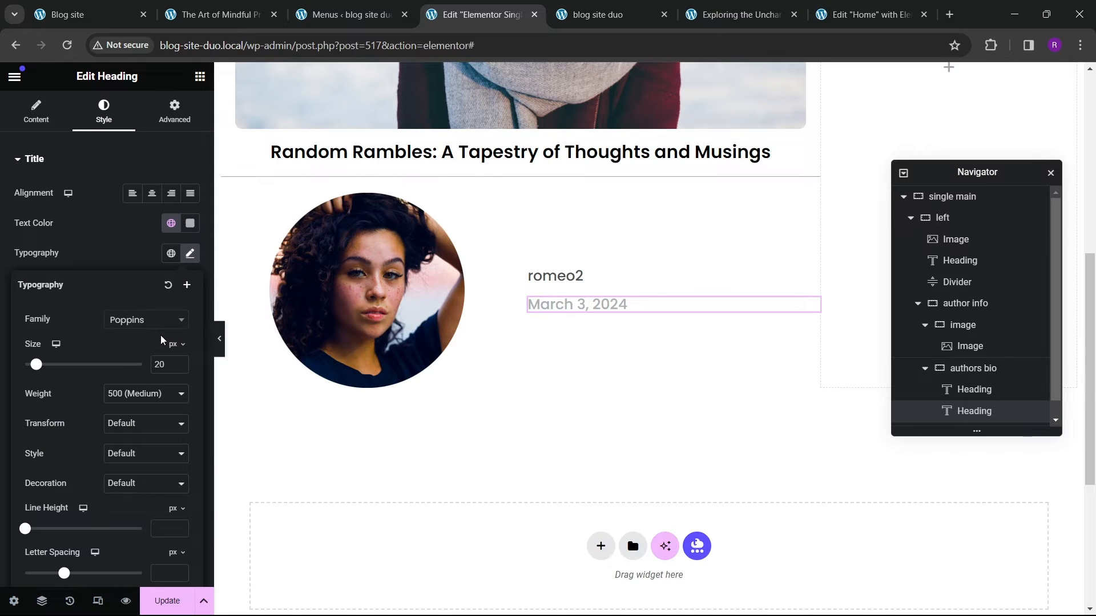
left_click(180, 368)
left_click(180, 369)
left_click(180, 369)
left_click(181, 369)
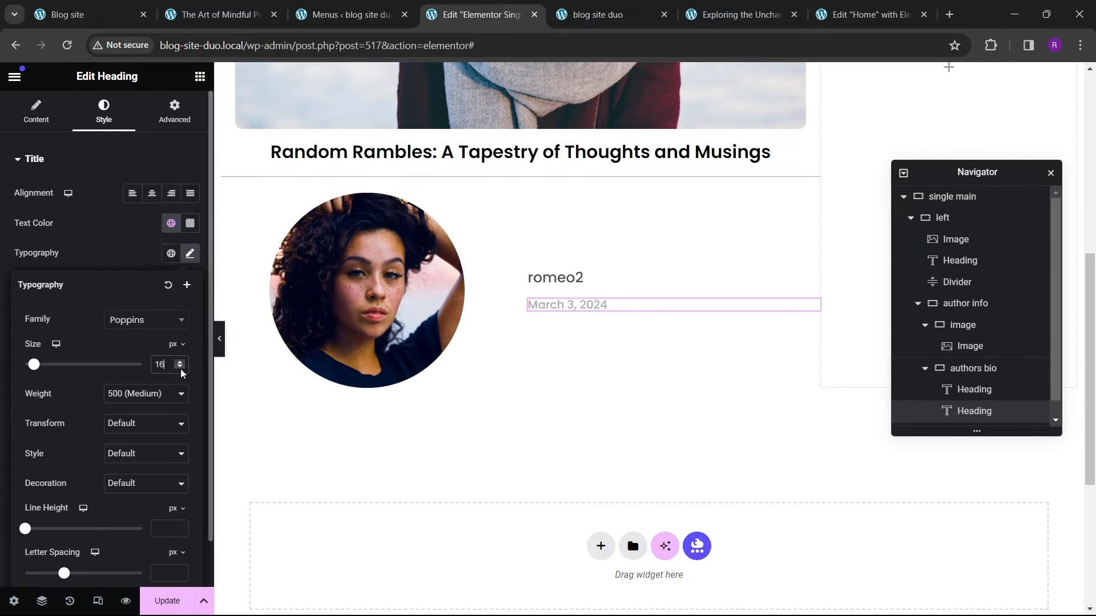
Step: Set the date heading's text color to #7E8A8F
left_click(190, 224)
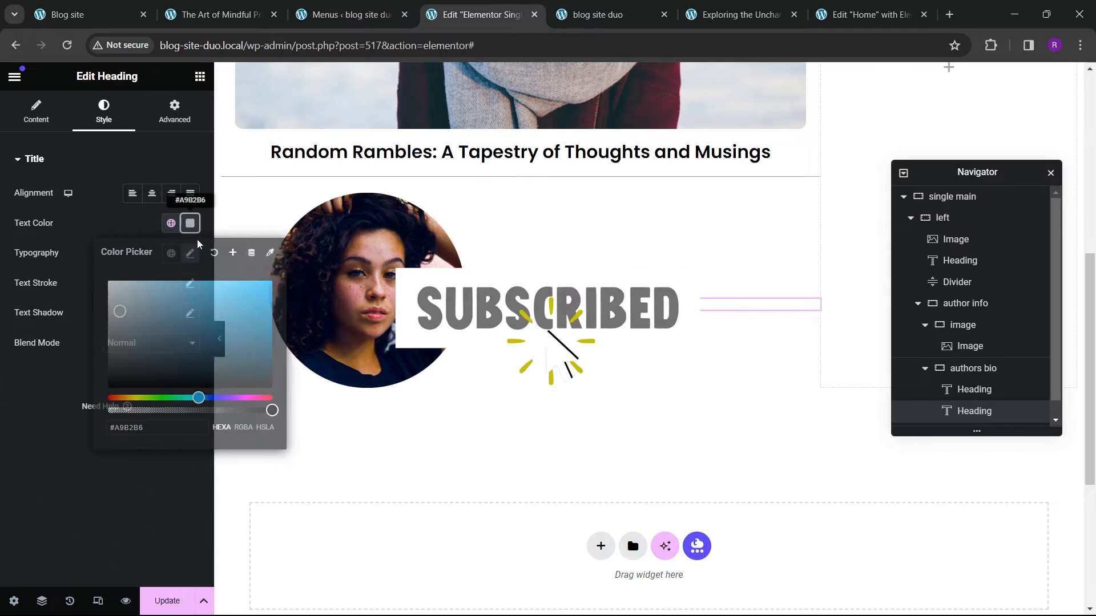
left_click(128, 326)
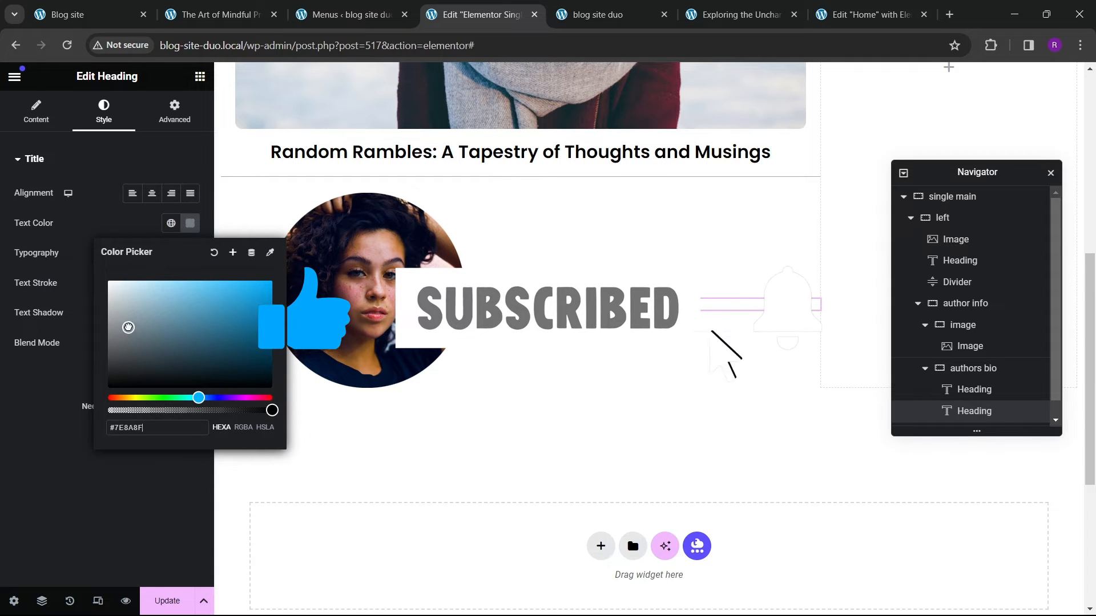
left_click(15, 445)
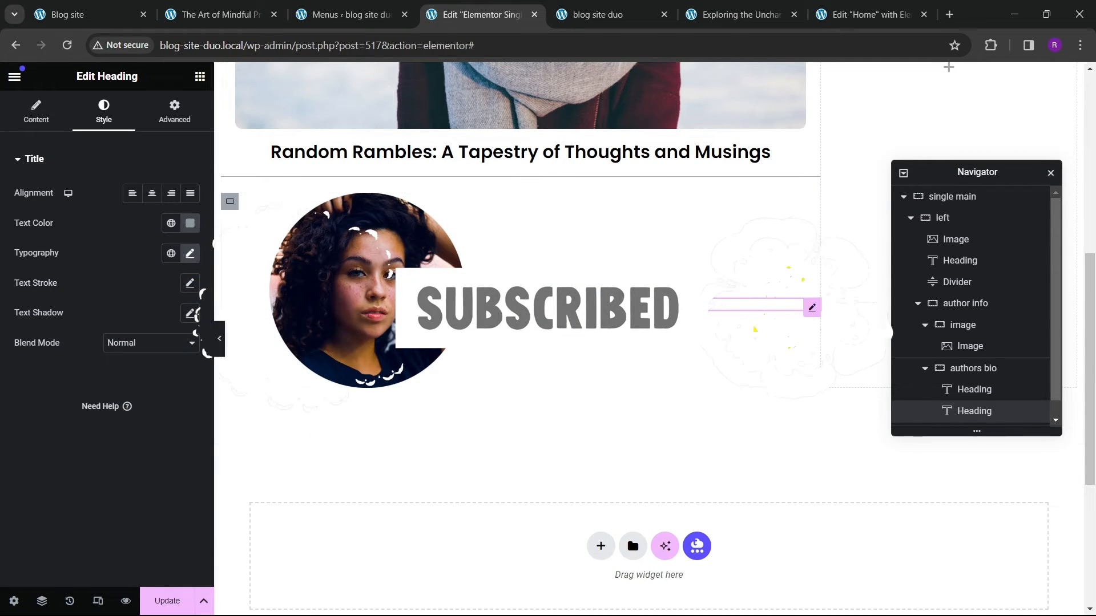
Step: Set the authors bio container to centered justification, start-aligned items and 10 px gaps
left_click(537, 280)
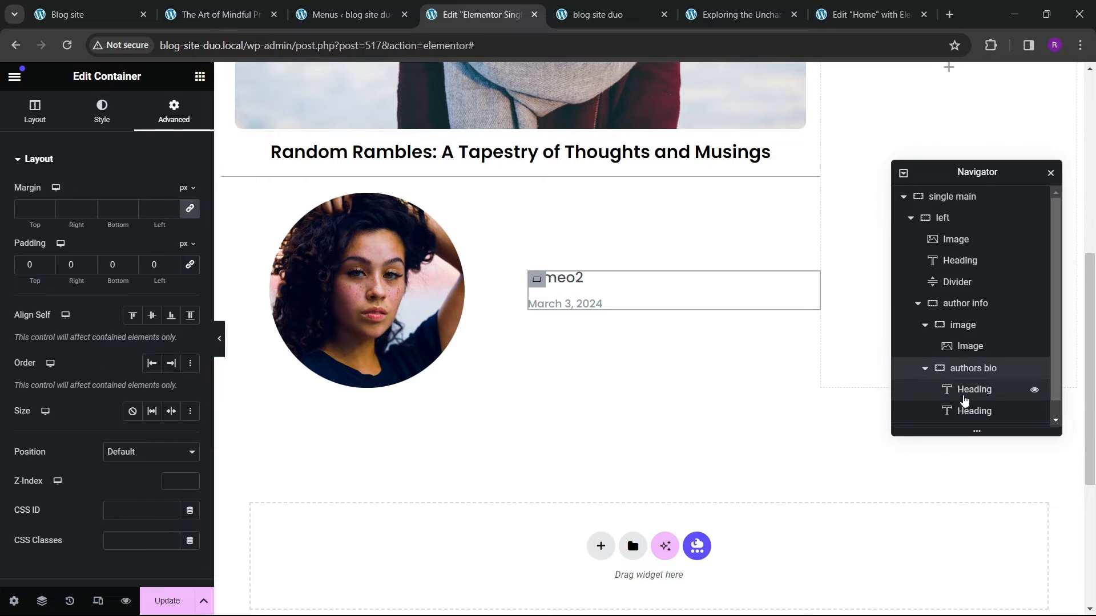
scroll(936, 383, "down", 1)
left_click(35, 111)
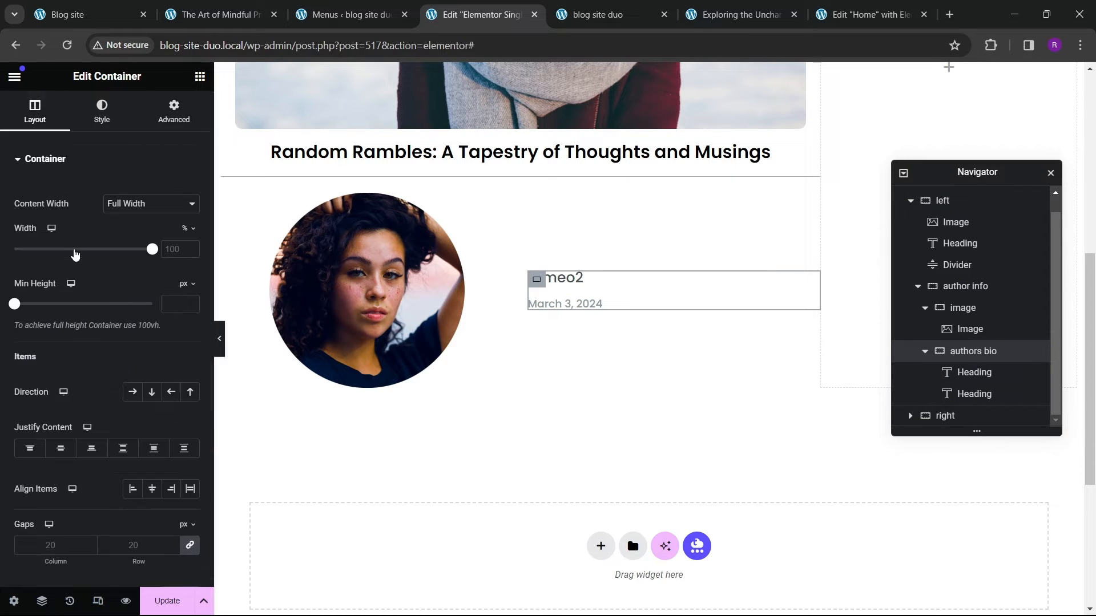
scroll(136, 359, "down", 3)
left_click(151, 250)
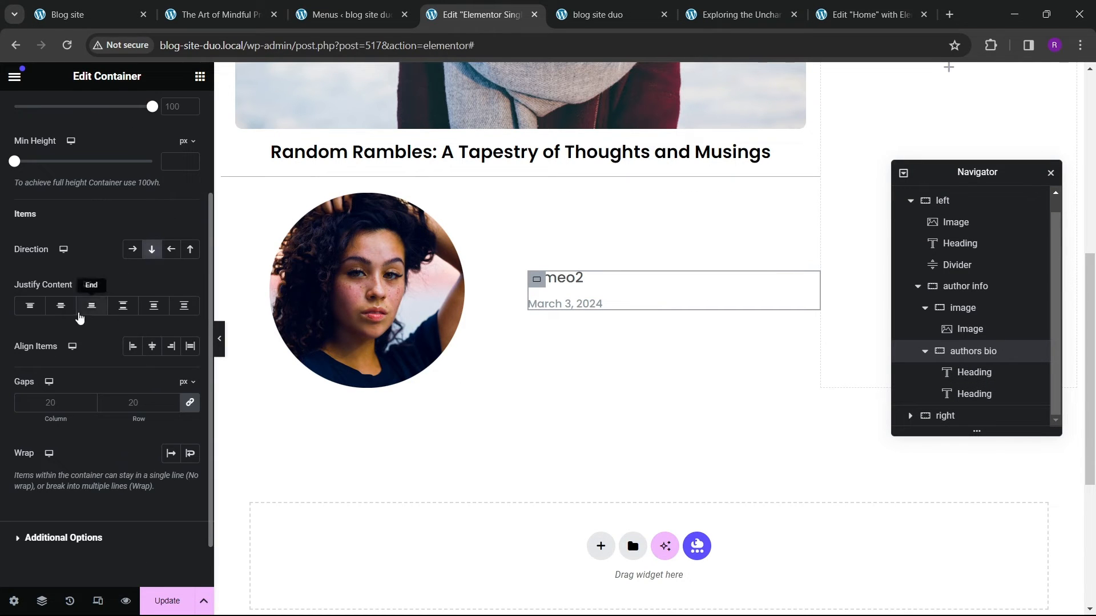
left_click(60, 305)
left_click(151, 347)
left_click(131, 349)
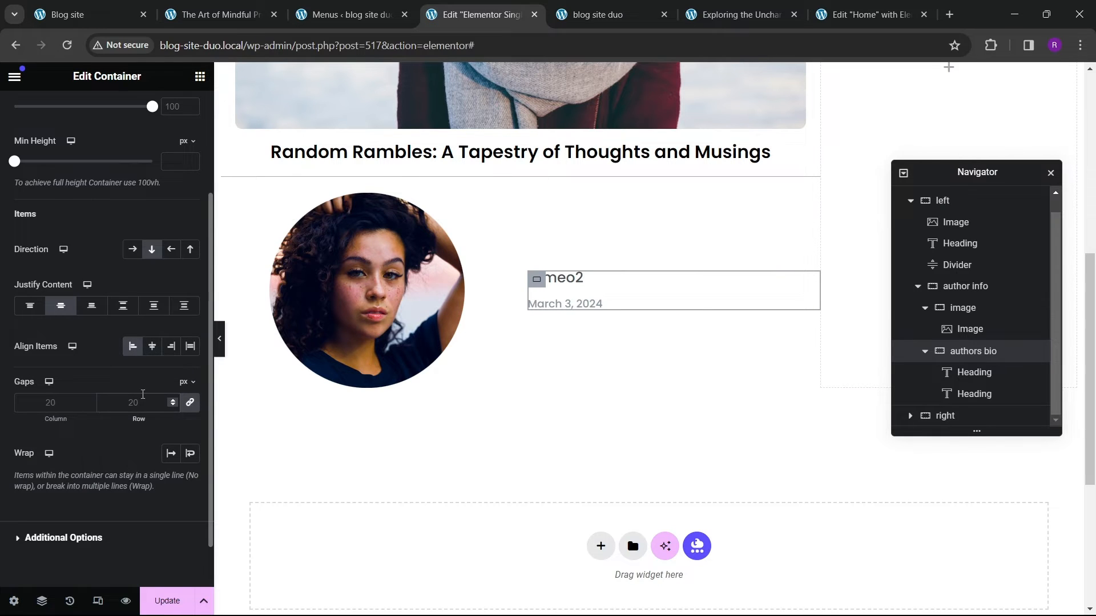
left_click(142, 393)
type("10")
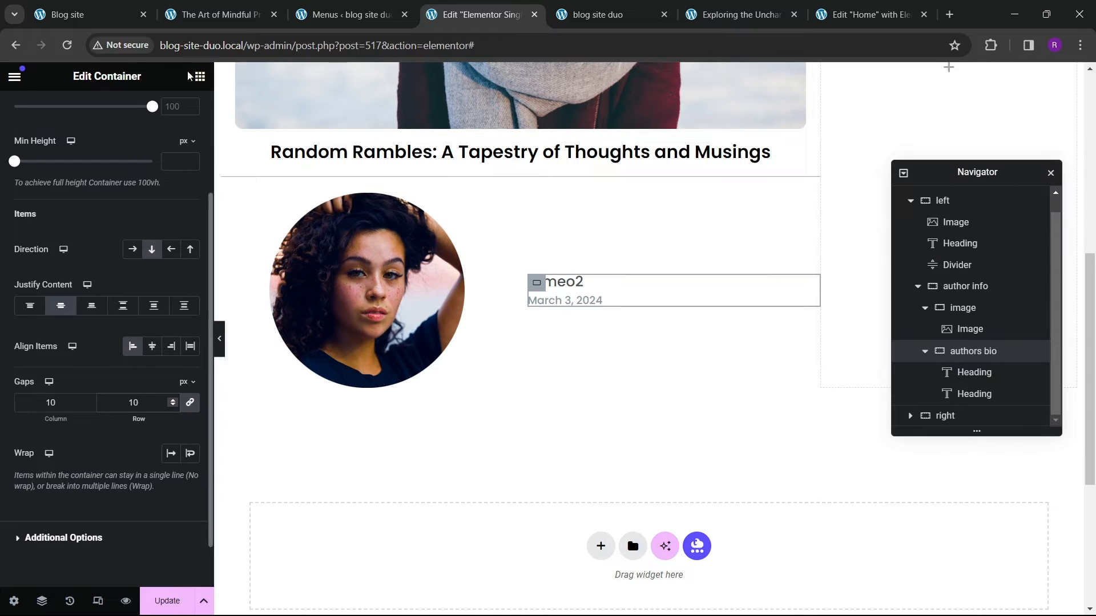
Step: Check the reference post and set the author image's width to 30% with left alignment
left_click(217, 15)
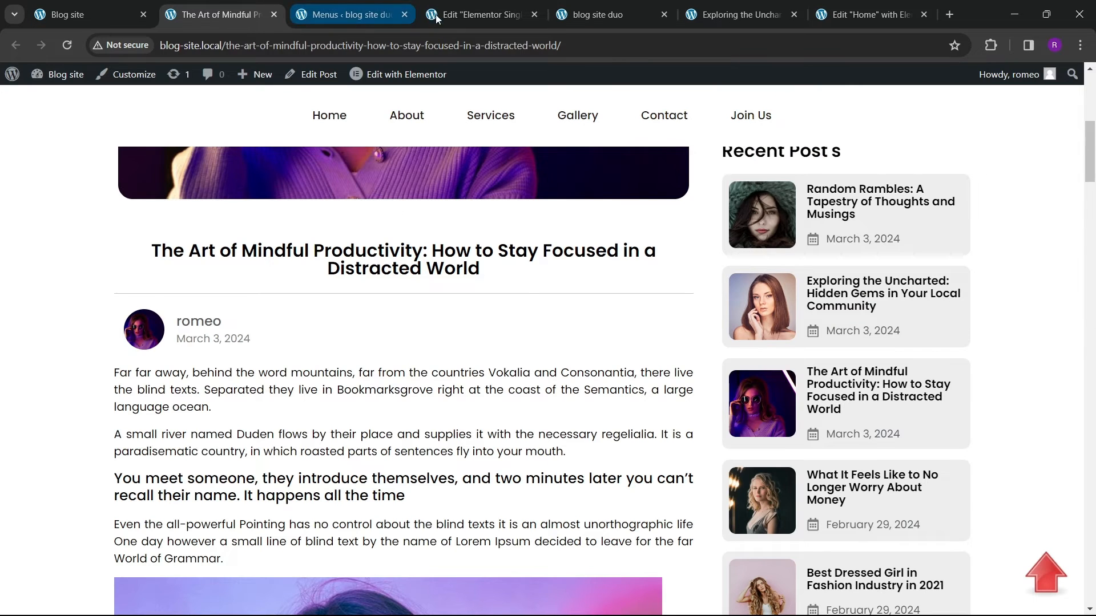
left_click(456, 15)
left_click(369, 277)
left_click(97, 115)
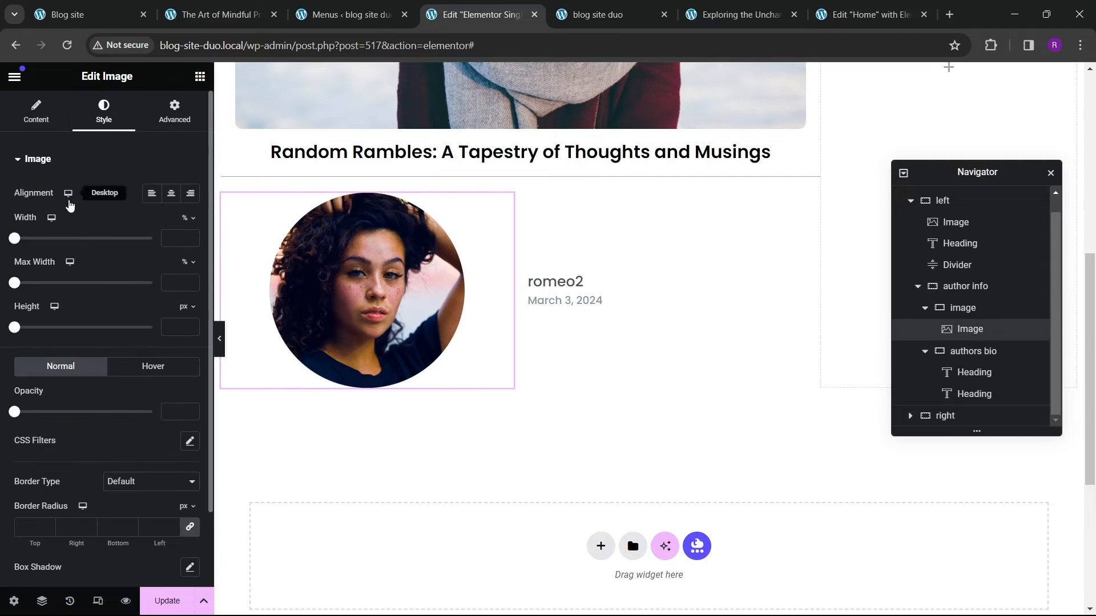
left_click_drag(14, 240, 55, 255)
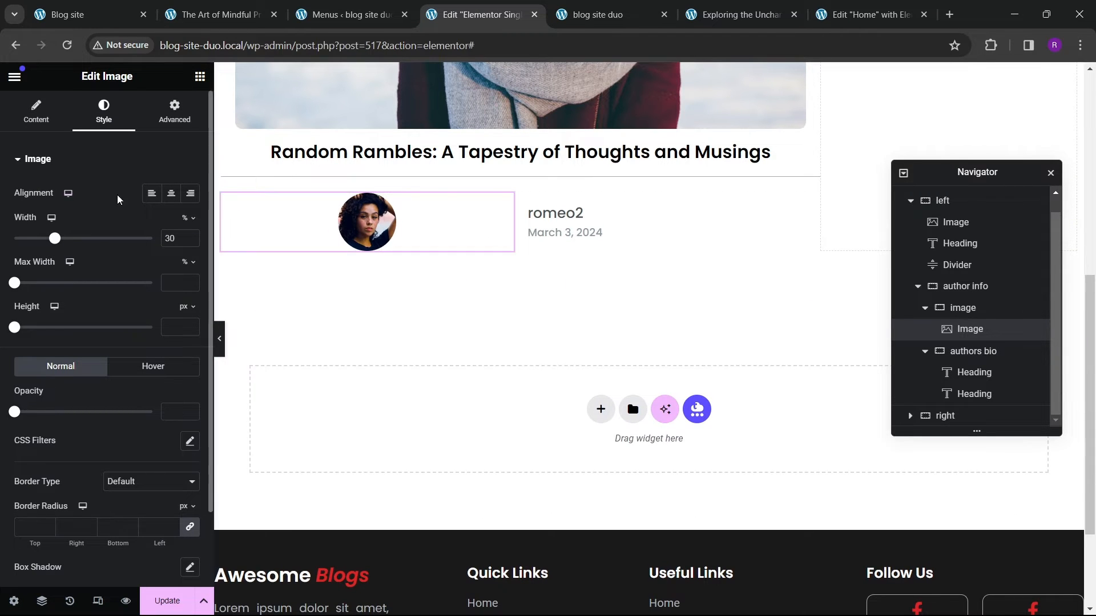
left_click(150, 196)
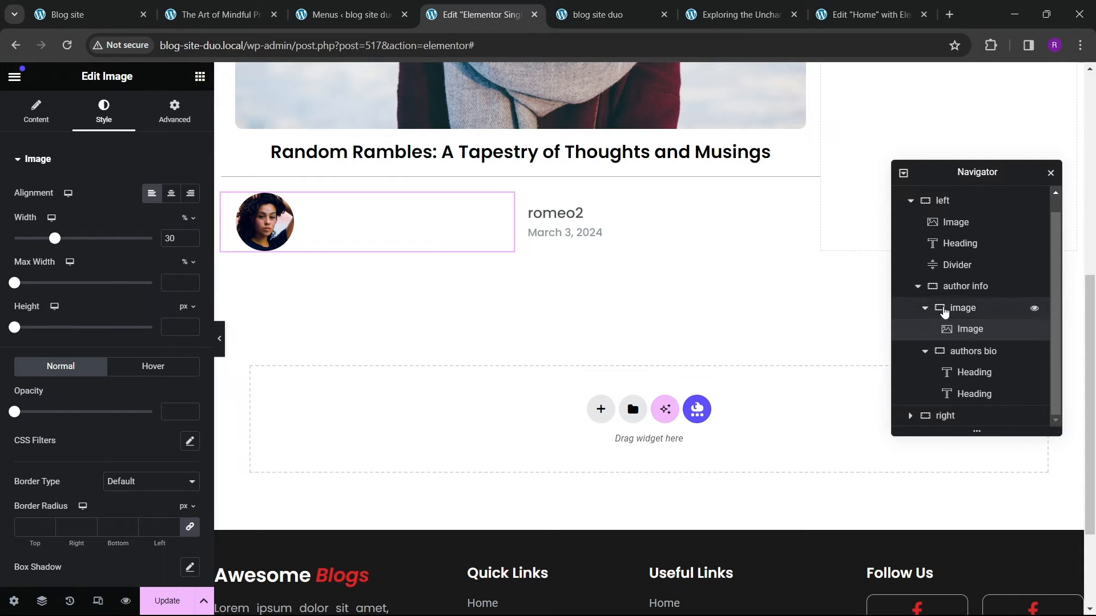
Step: Set the image container's width to 20% and the authors bio container's width to 80%
left_click(973, 291)
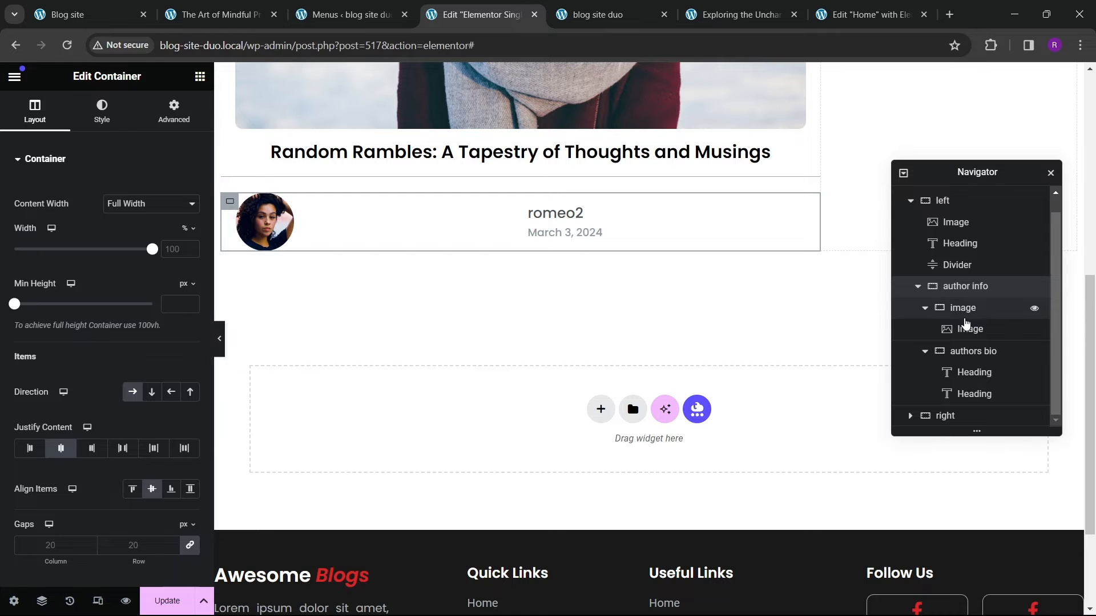
left_click(980, 315)
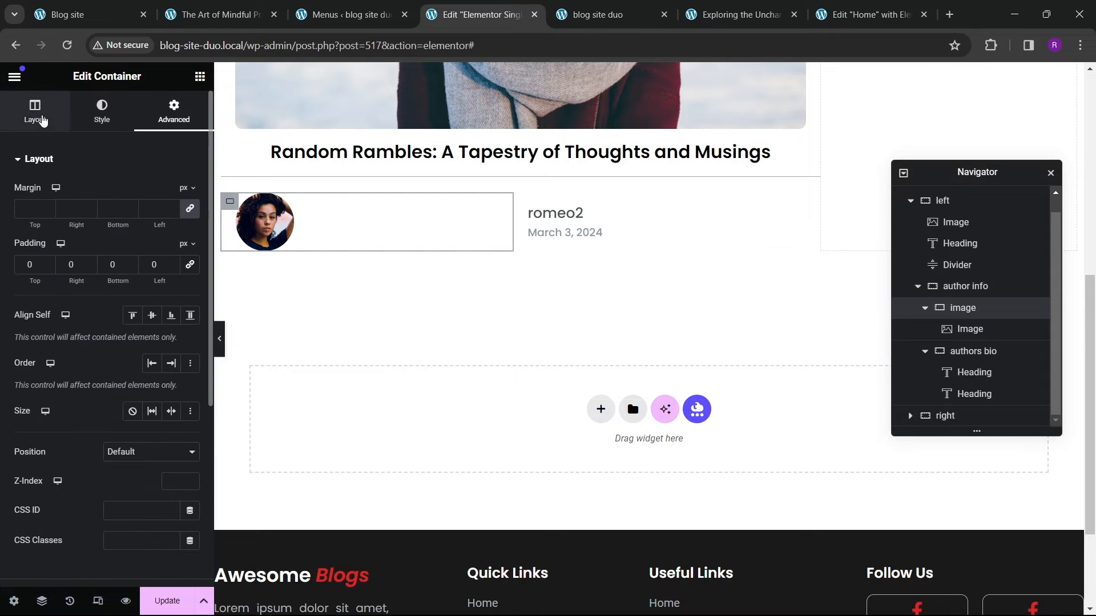
left_click(35, 113)
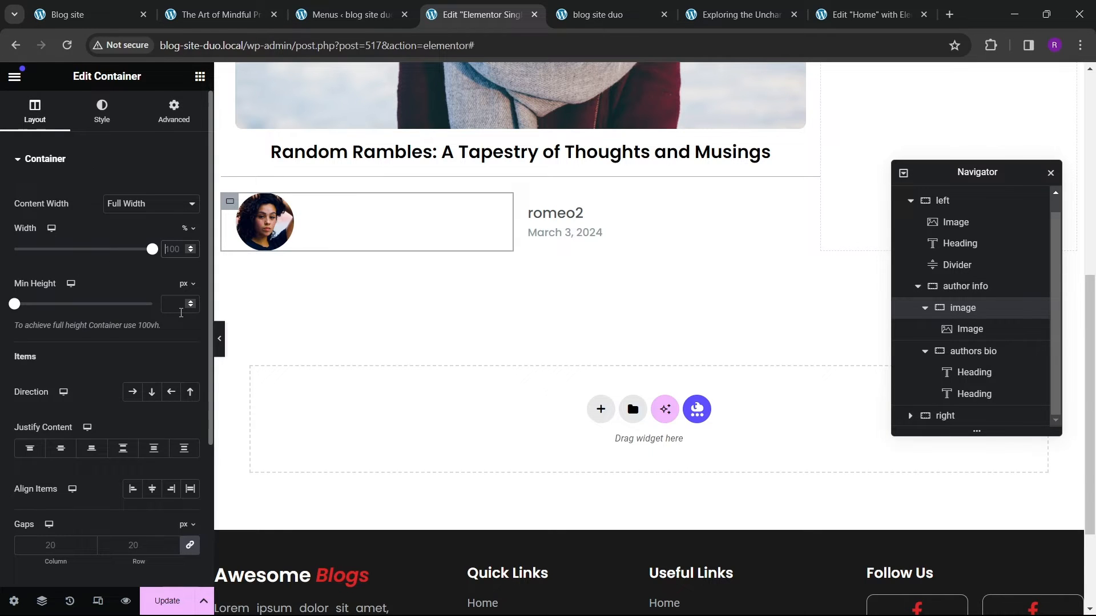
type("30")
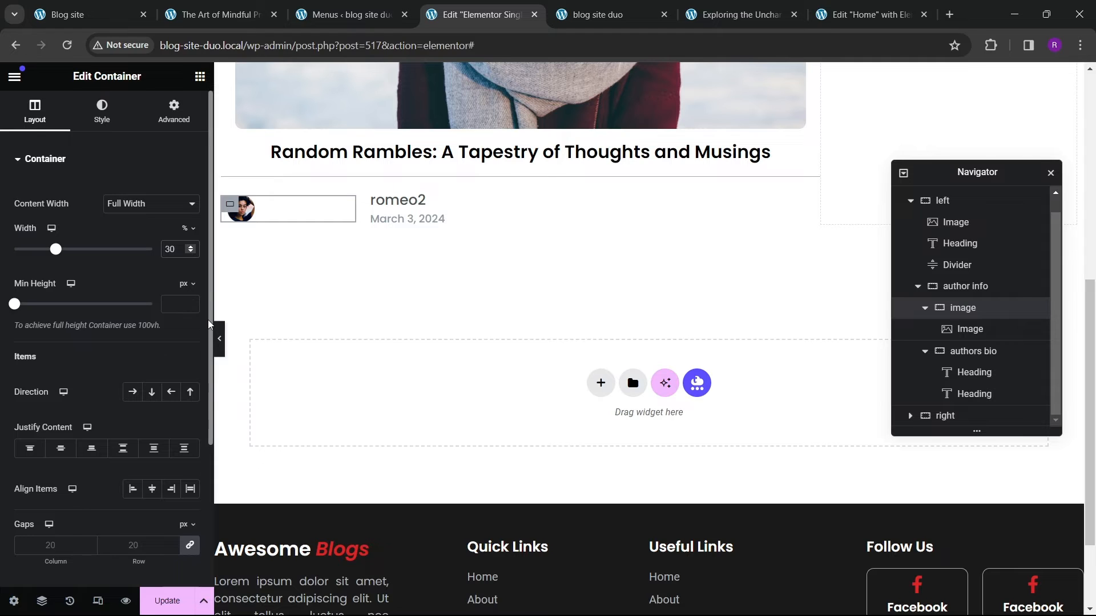
key("BackSpace")
key("BackSpace")
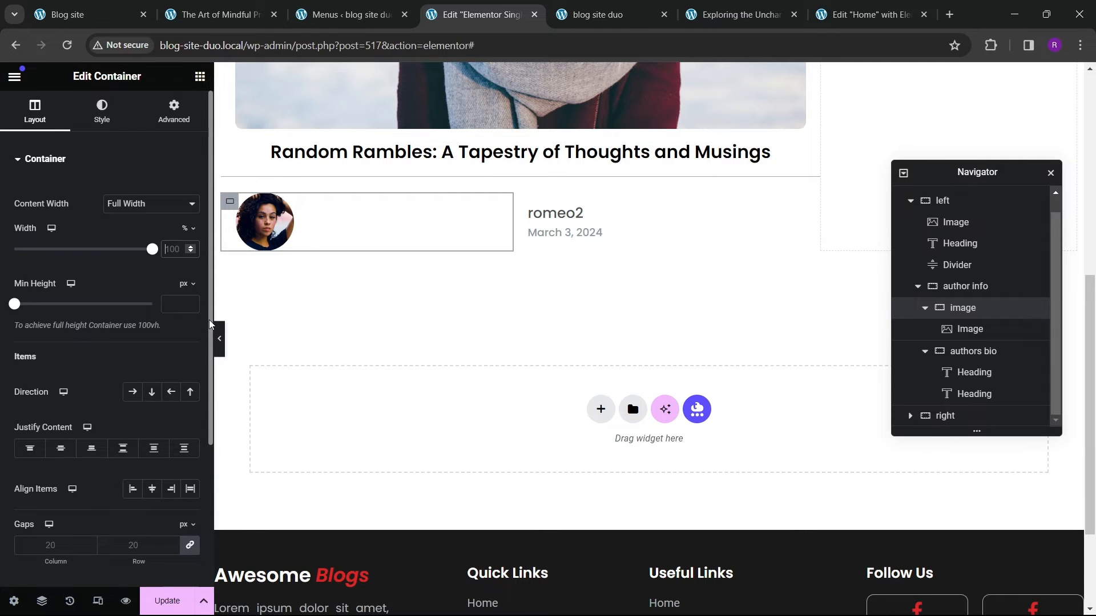
type("20")
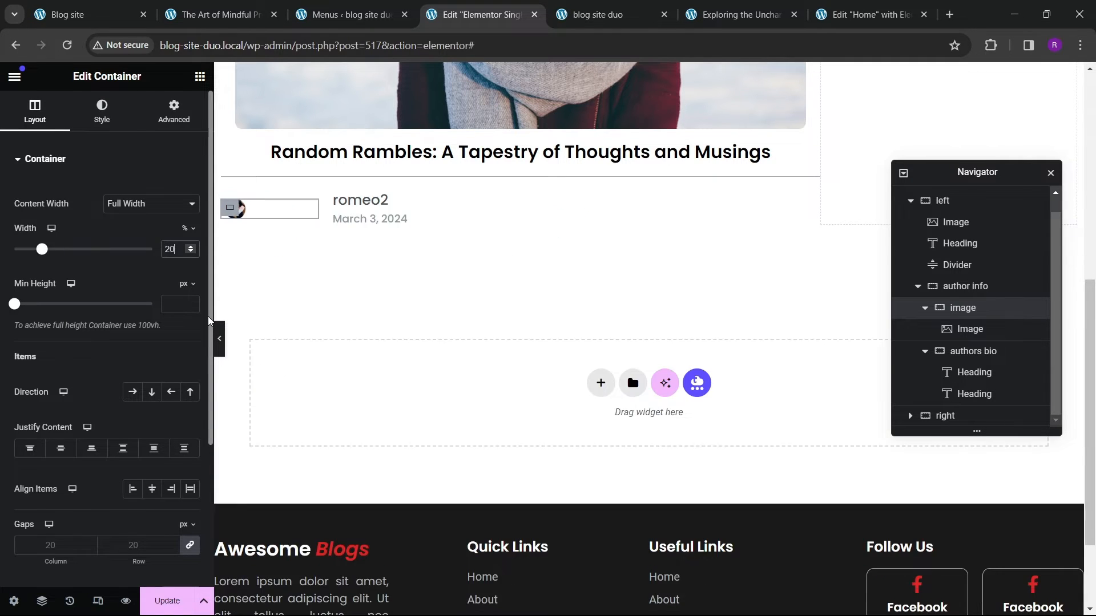
left_click(970, 352)
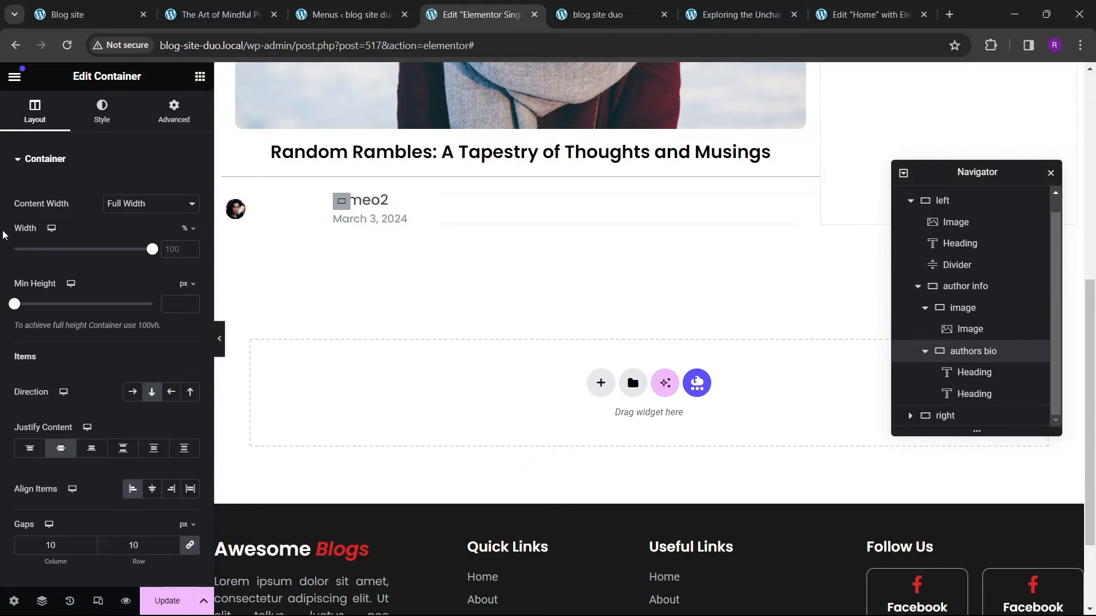
type("80")
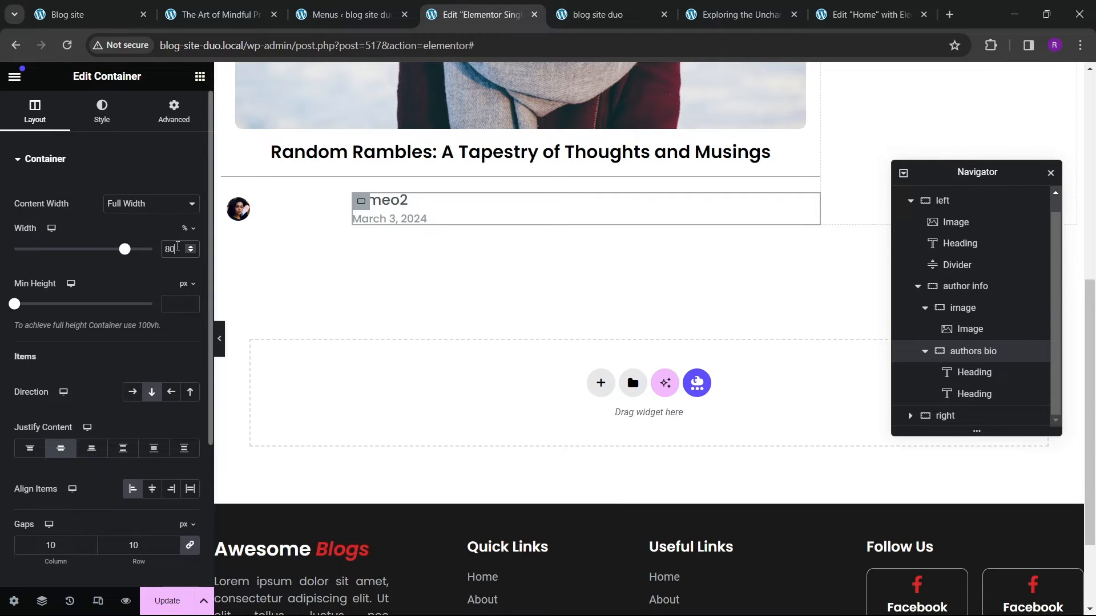
Step: Set the author image's width to 65%
left_click(242, 220)
left_click(103, 111)
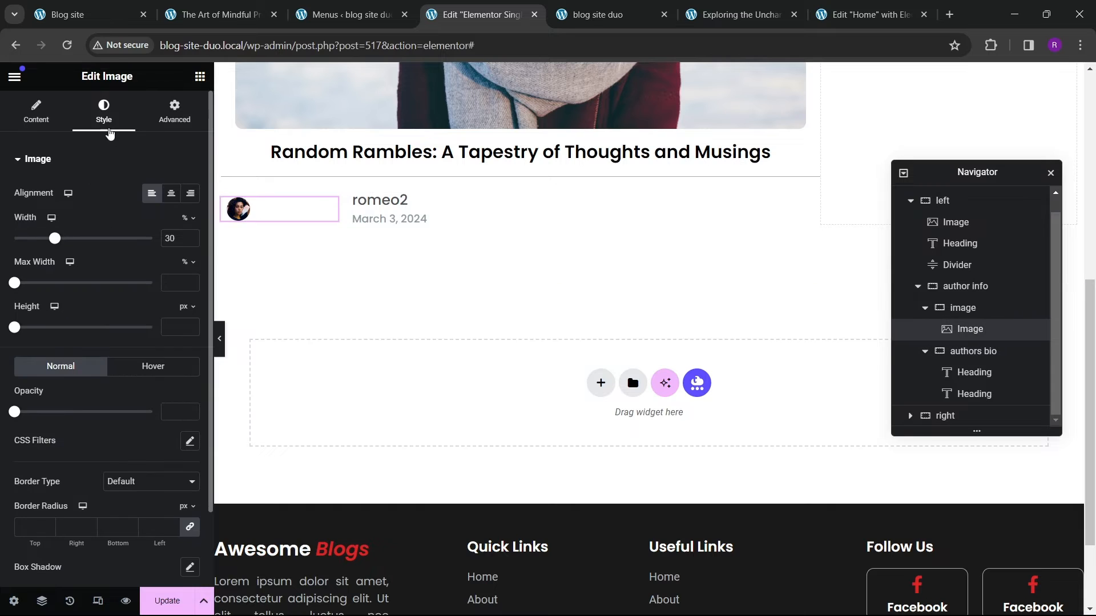
left_click_drag(55, 239, 109, 244)
left_click(190, 241)
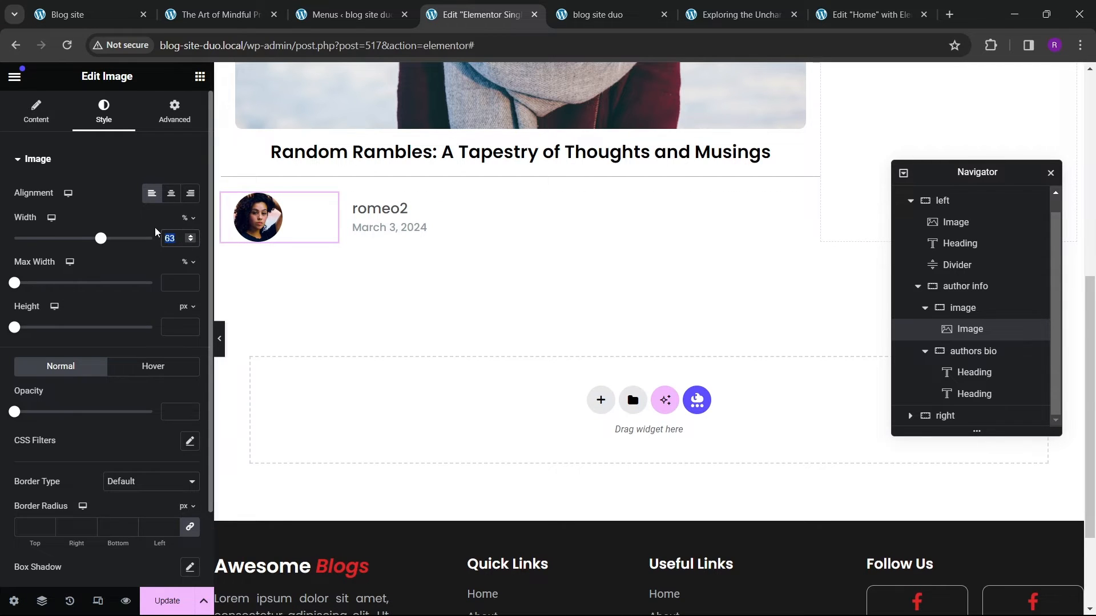
type("65")
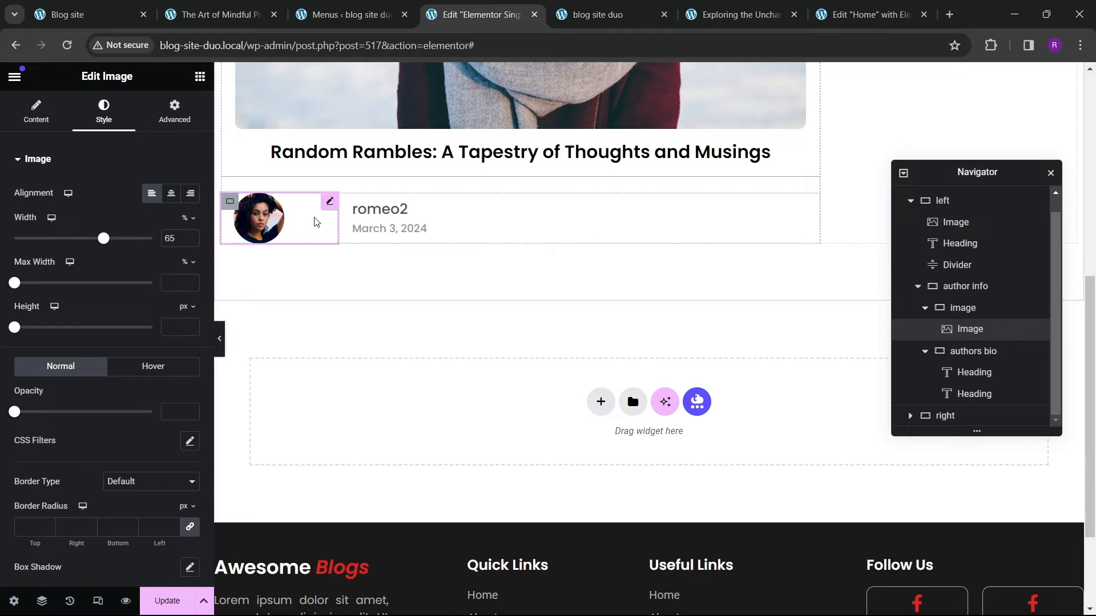
Step: Try a negative right margin in em on the author image widget
left_click(962, 311)
left_click(965, 331)
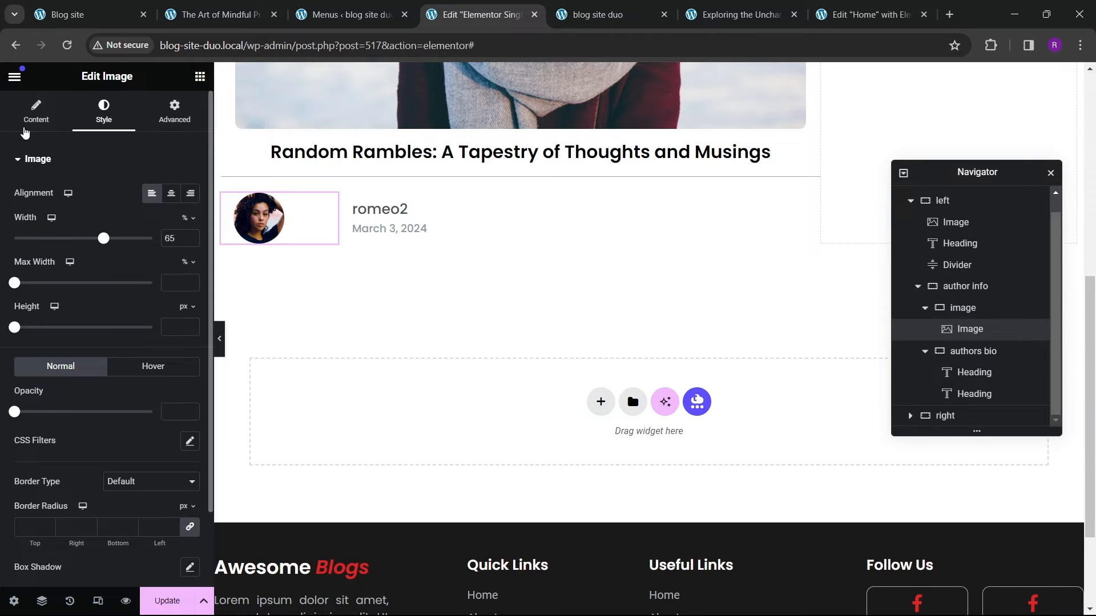
left_click(171, 117)
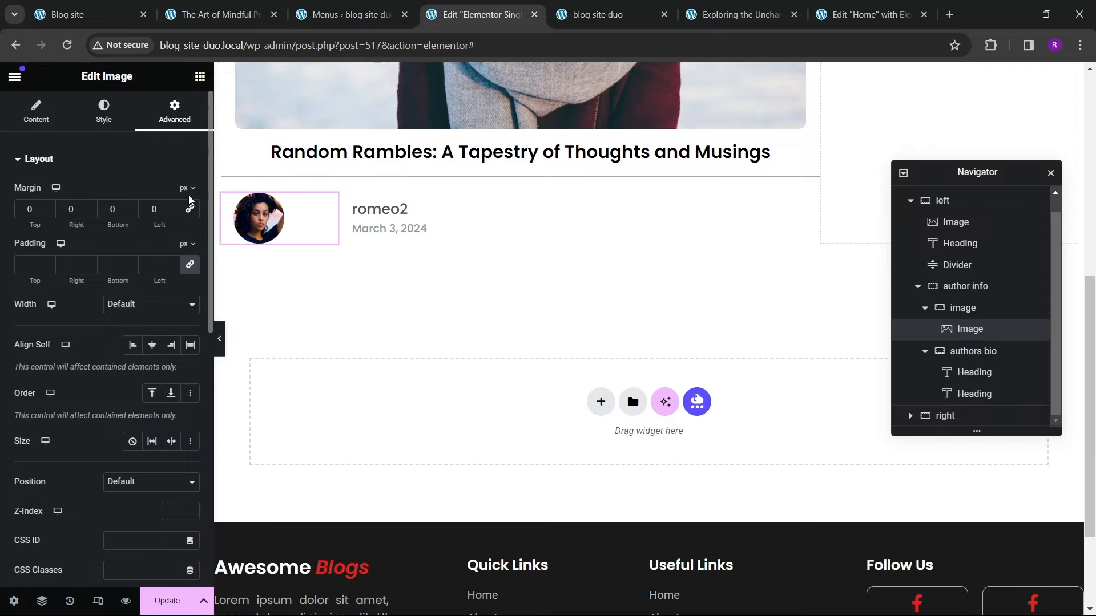
left_click(189, 209)
left_click(91, 212)
left_click(90, 212)
left_click(90, 212)
left_click(90, 212)
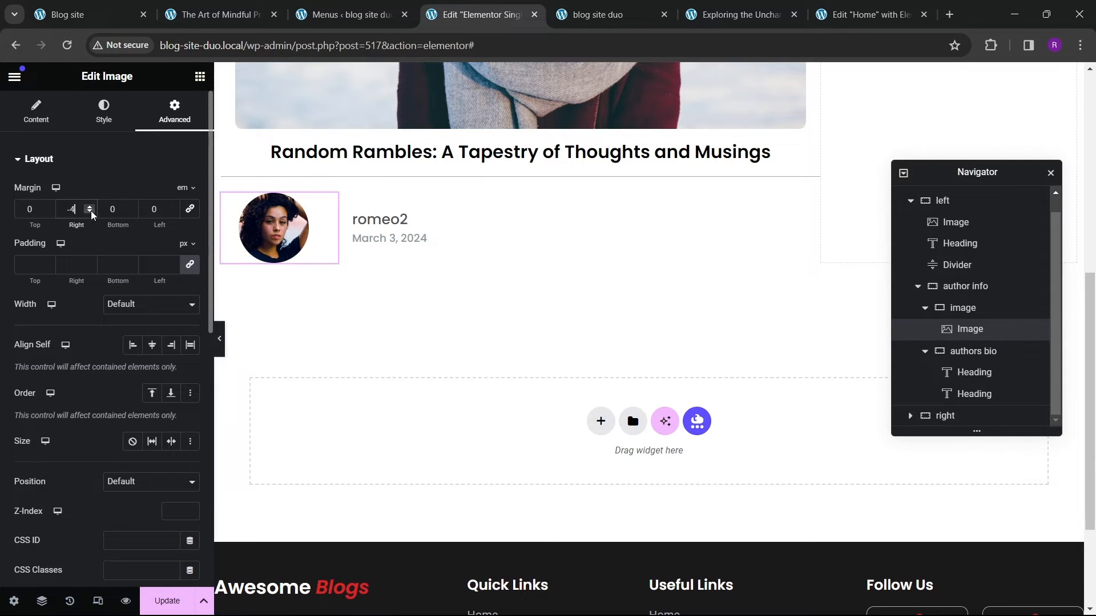
key("BackSpace")
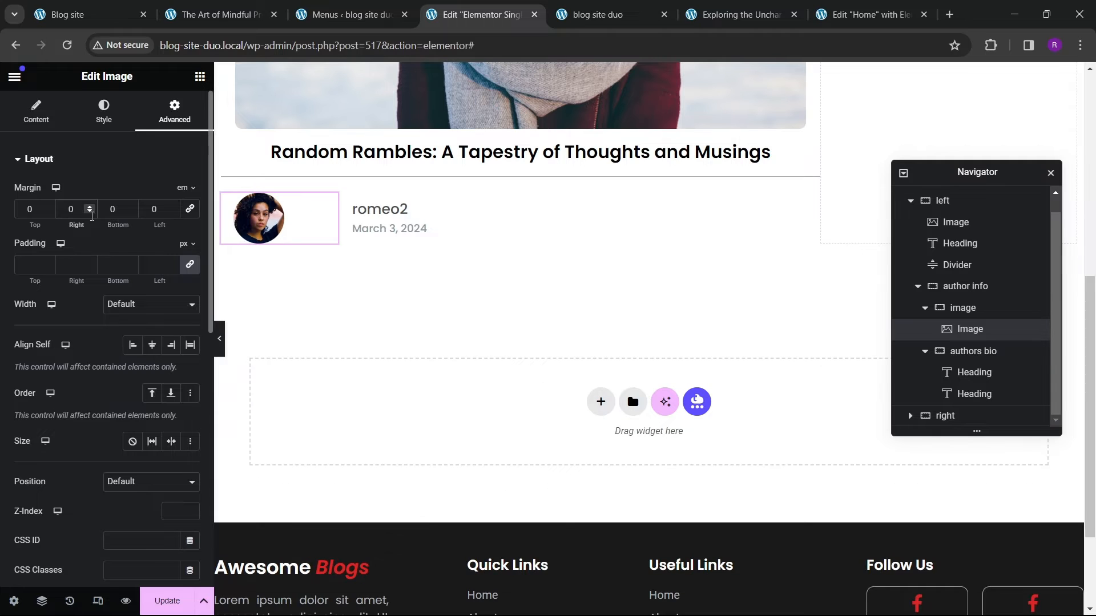
Step: Set the image container's right margin to -5 em
left_click(963, 308)
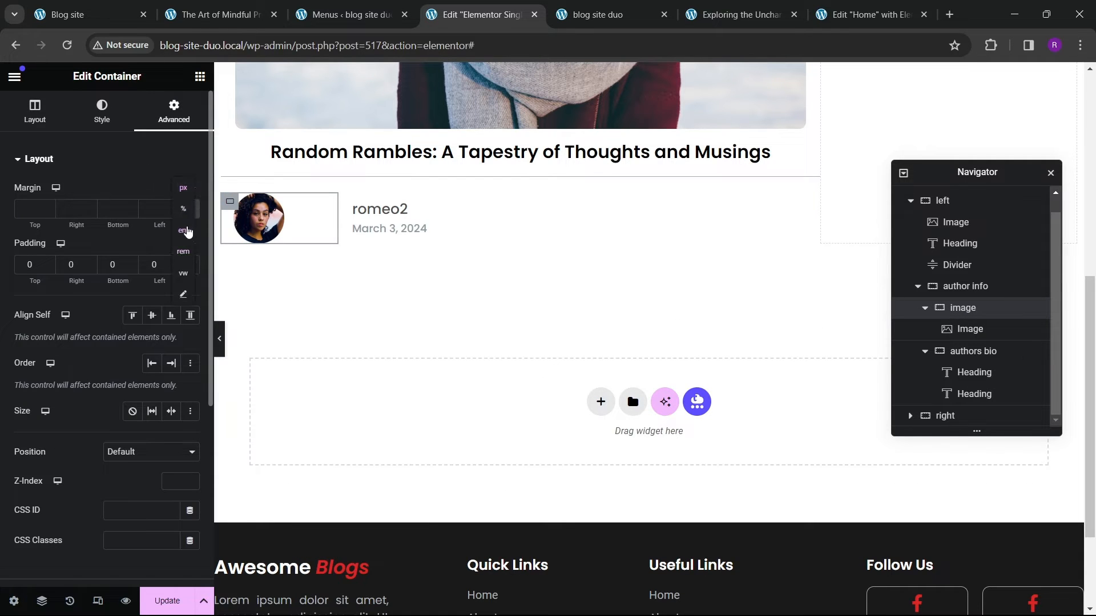
left_click(187, 231)
left_click(93, 213)
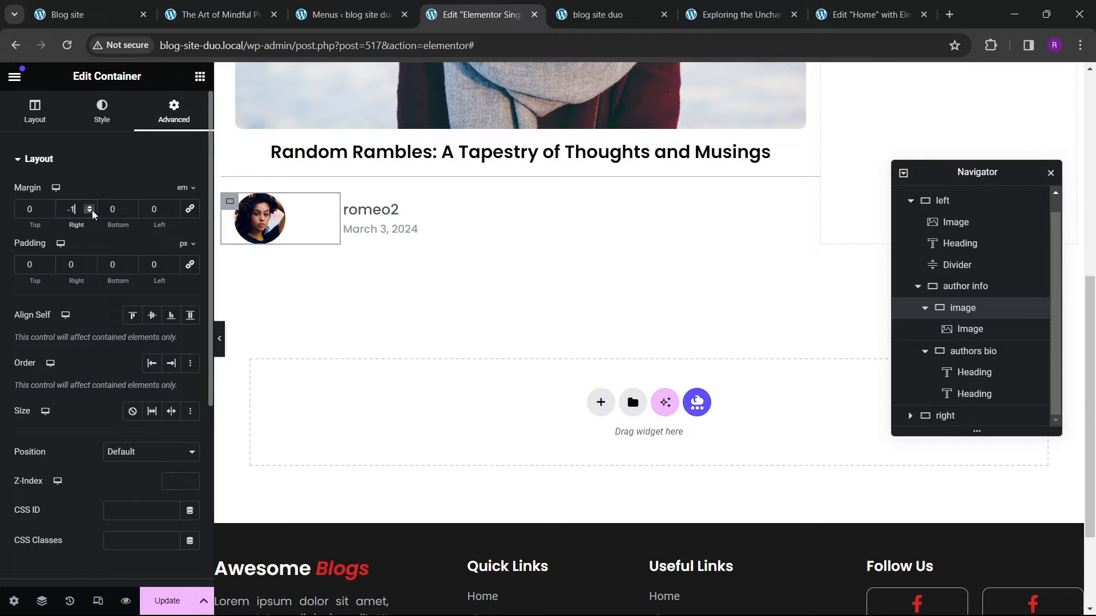
left_click(93, 212)
left_click(93, 212)
left_click(90, 207)
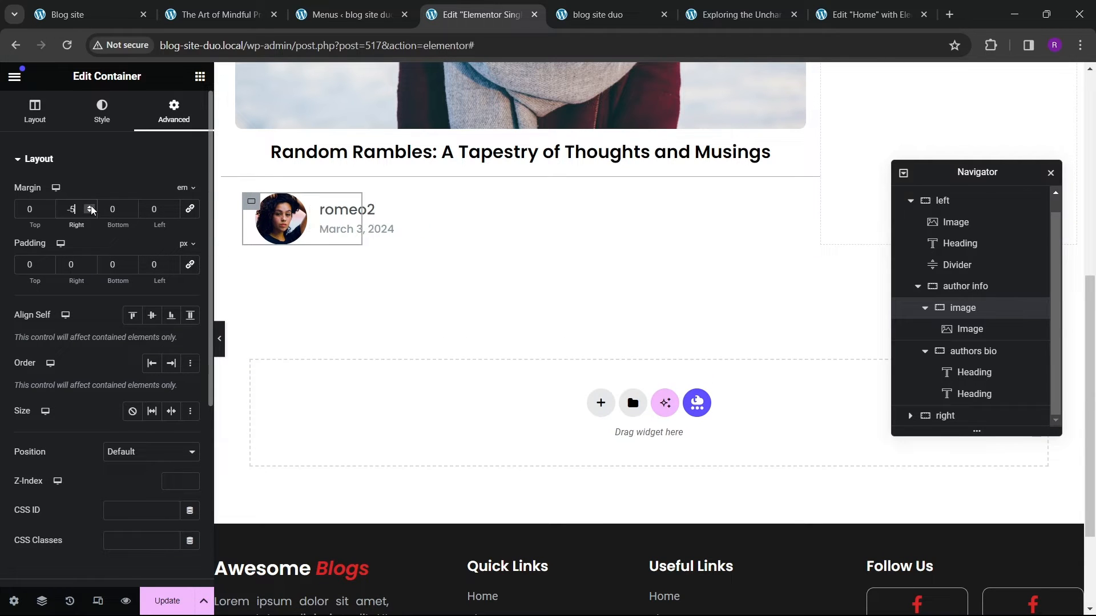
left_click(90, 207)
left_click(91, 212)
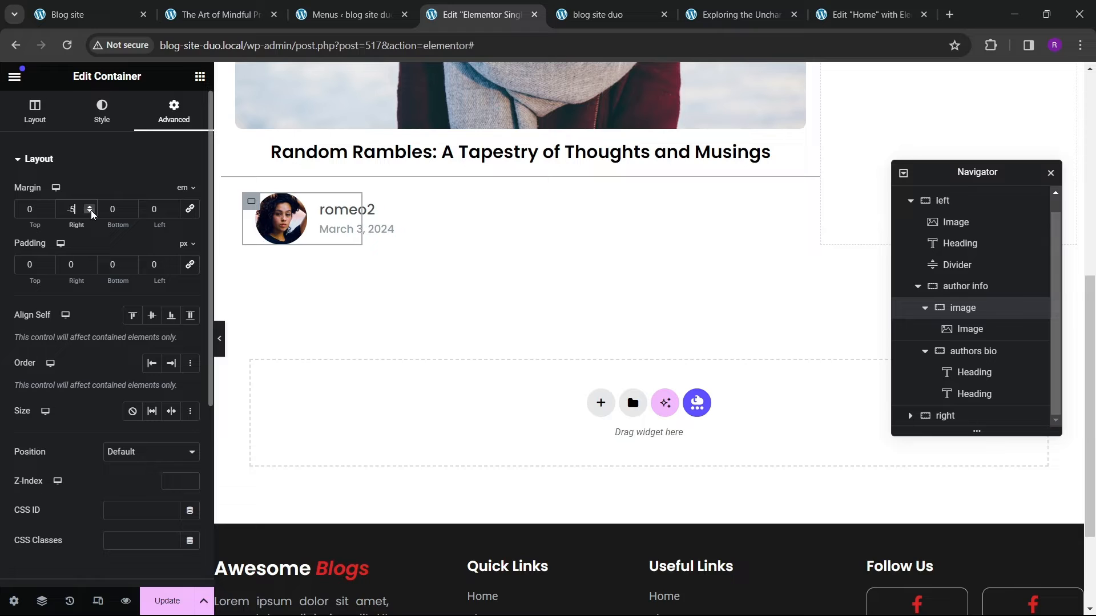
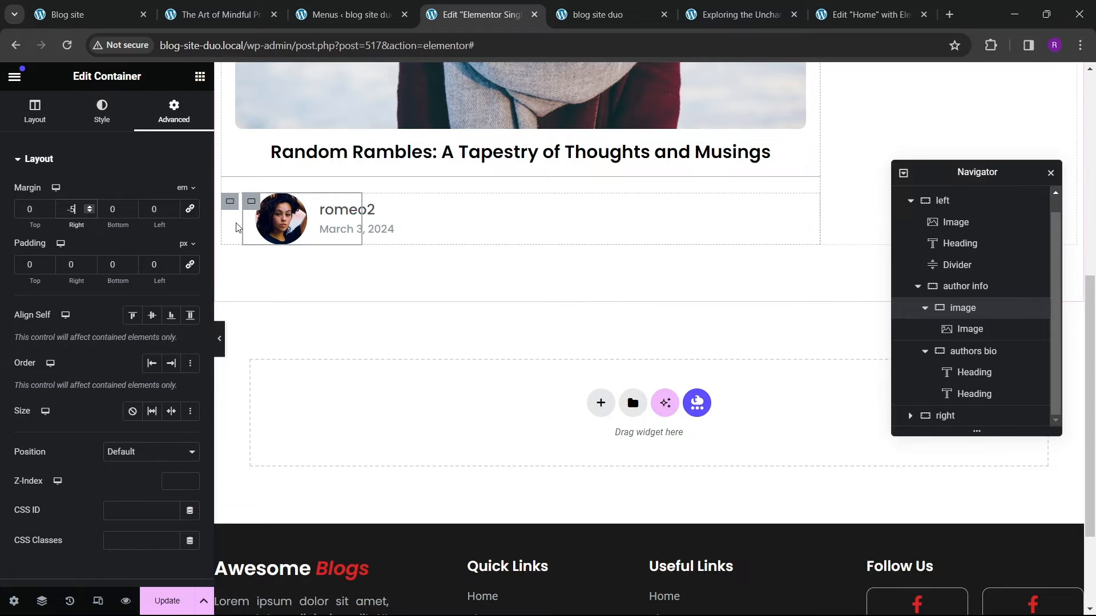
Step: Preview the author info layout and compare it against the reference blog post page
left_click(221, 352)
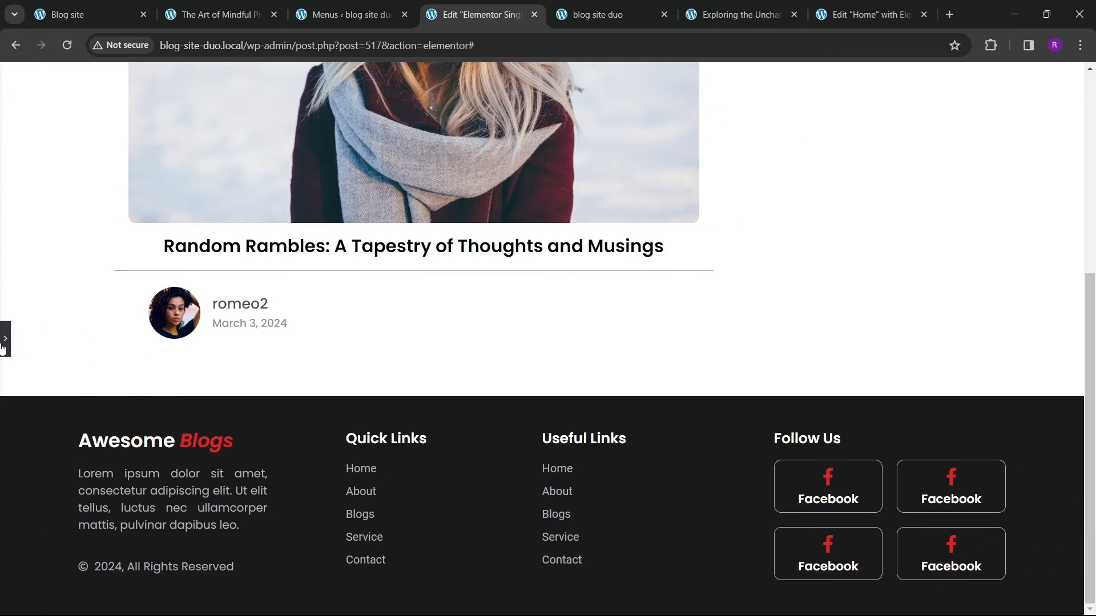
left_click(5, 339)
left_click(219, 14)
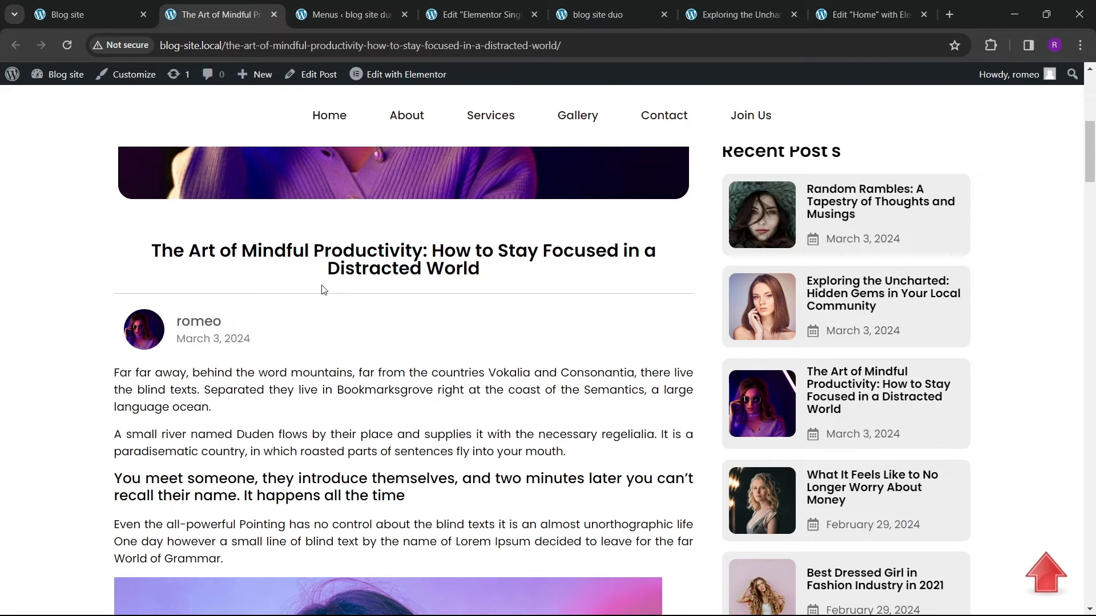
left_click(483, 14)
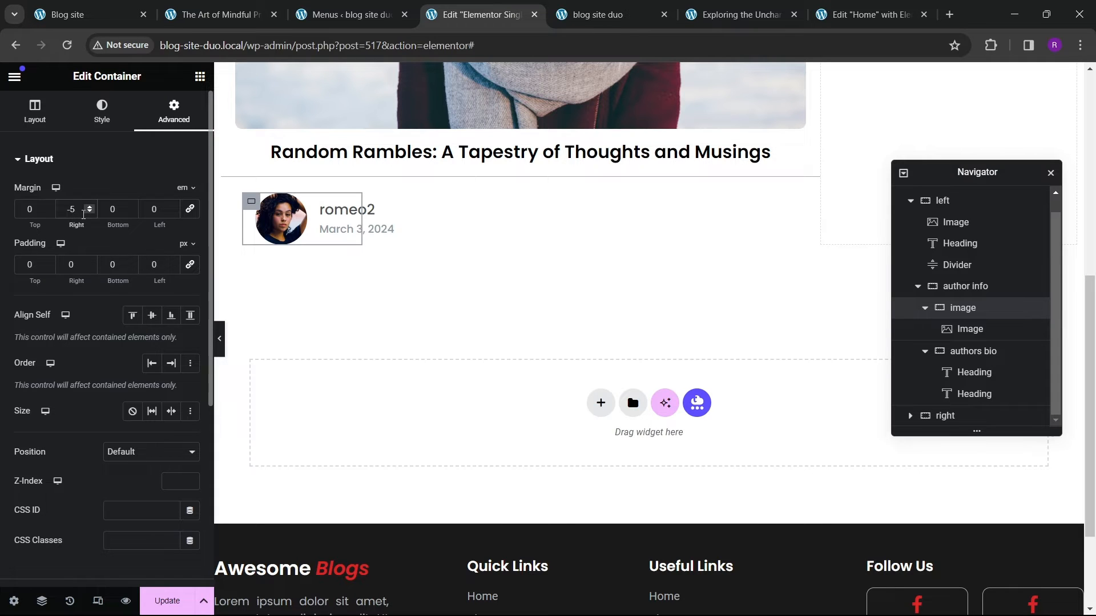
Step: Clear the author image container's right margin and give the authors bio container margins of 5 em right and -5 em left
key("BackSpace")
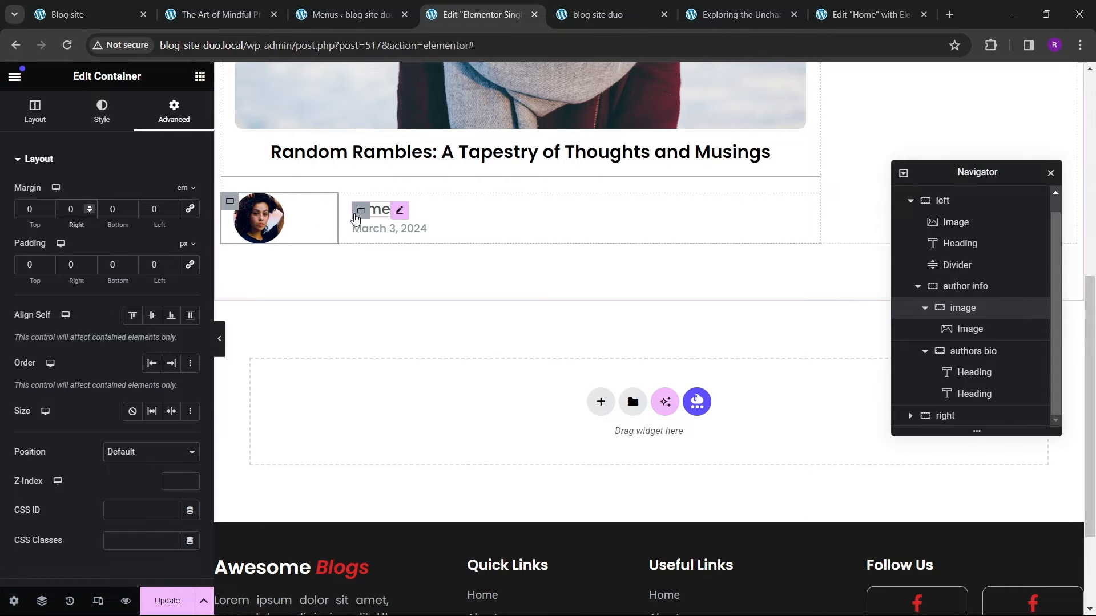
left_click(361, 214)
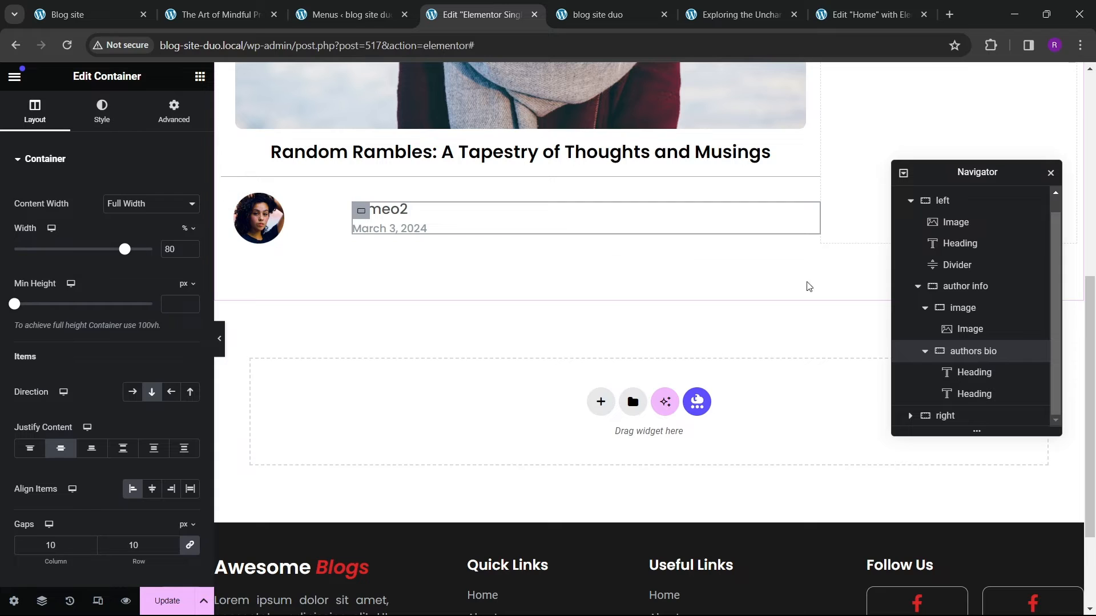
left_click(176, 116)
mouse_move(192, 198)
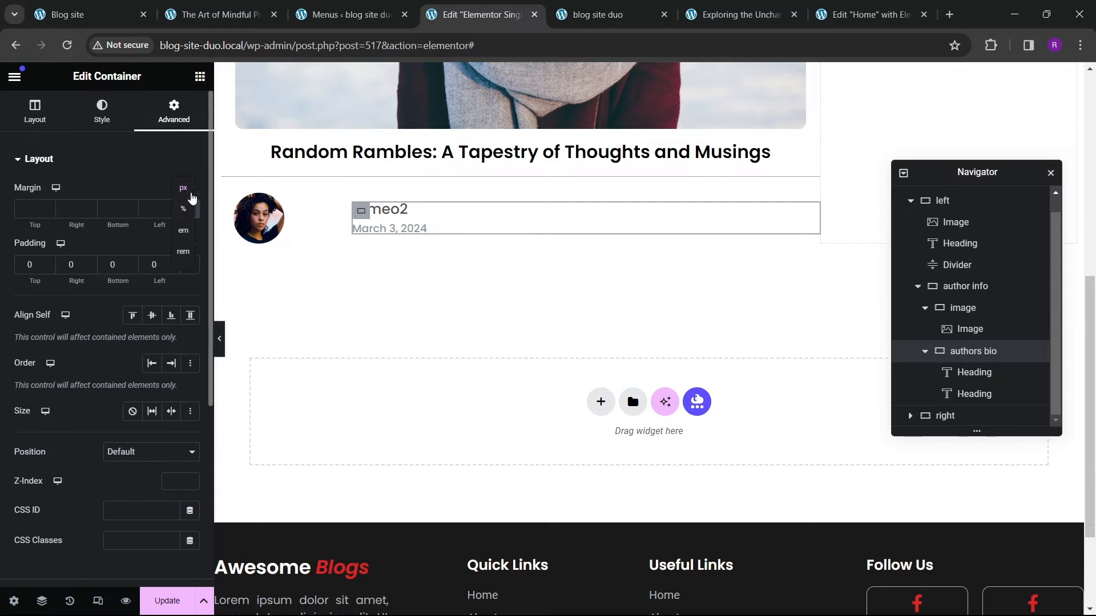
left_click(183, 230)
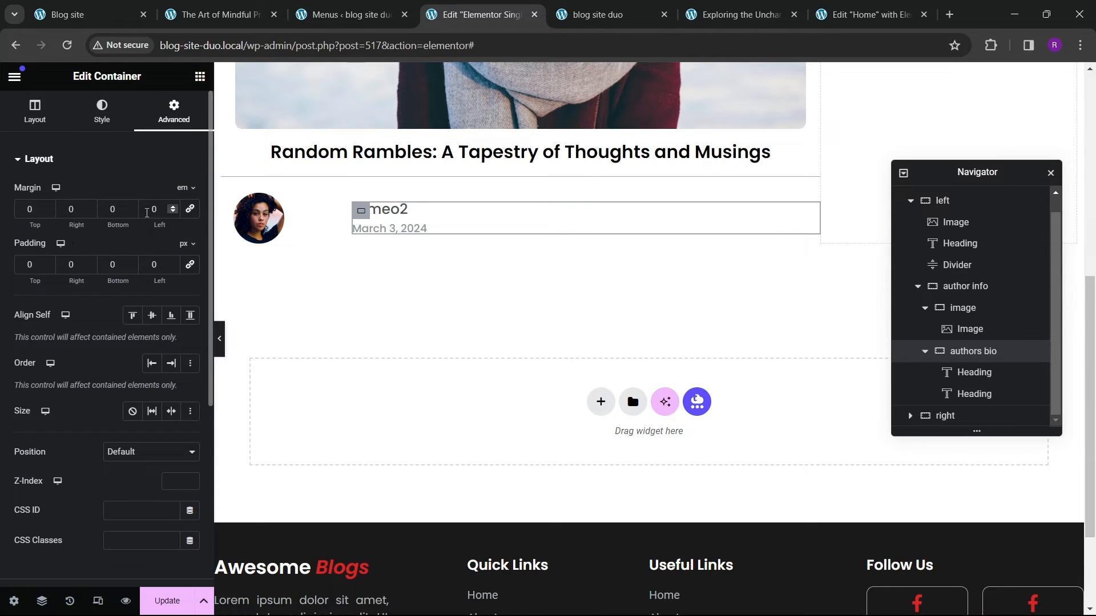
left_click(173, 213)
left_click(173, 213)
left_click(173, 213)
left_click(173, 213)
left_click(173, 213)
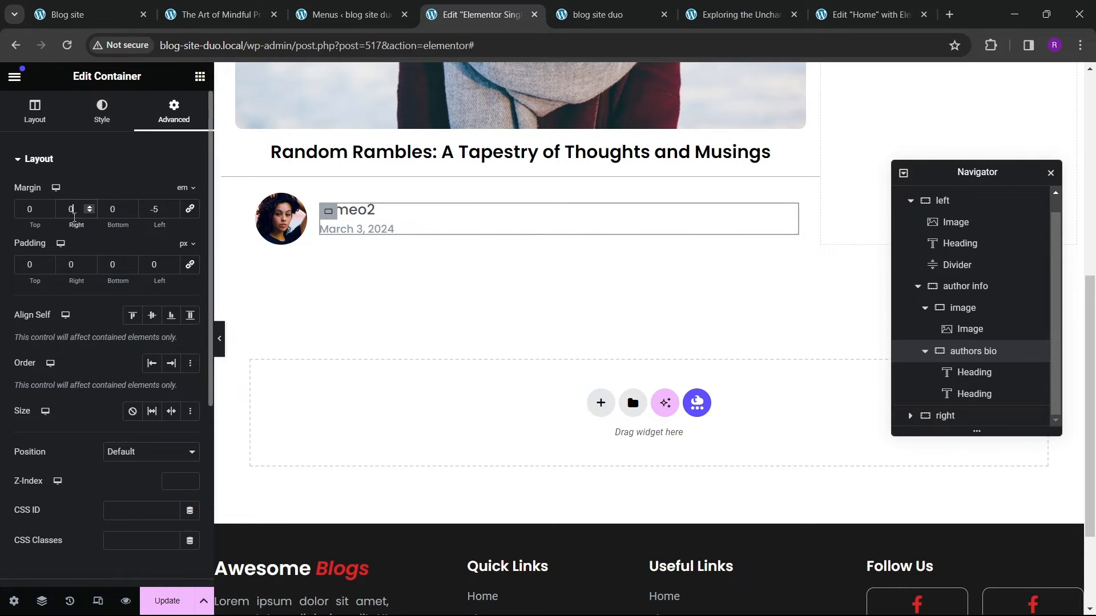
type("5")
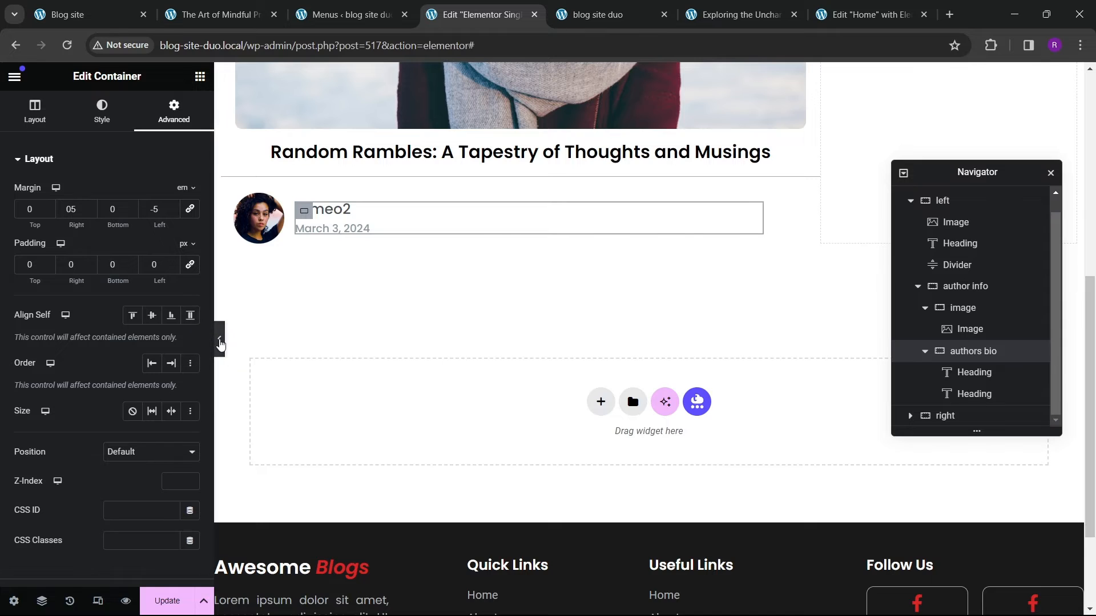
Step: Preview the layout and save the single post template
left_click(220, 344)
left_click(3, 362)
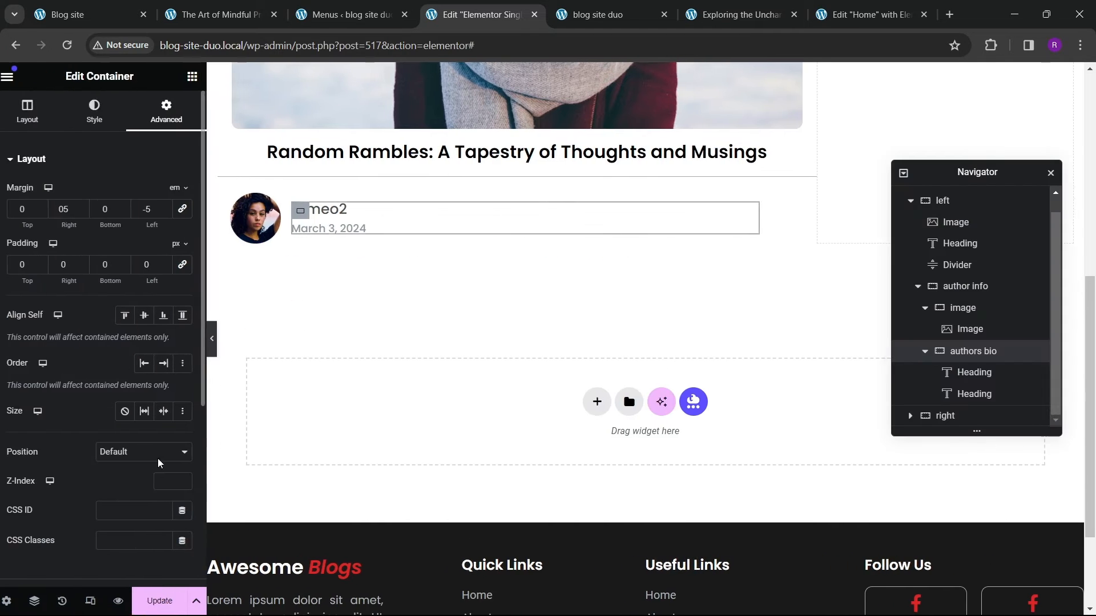
left_click(165, 599)
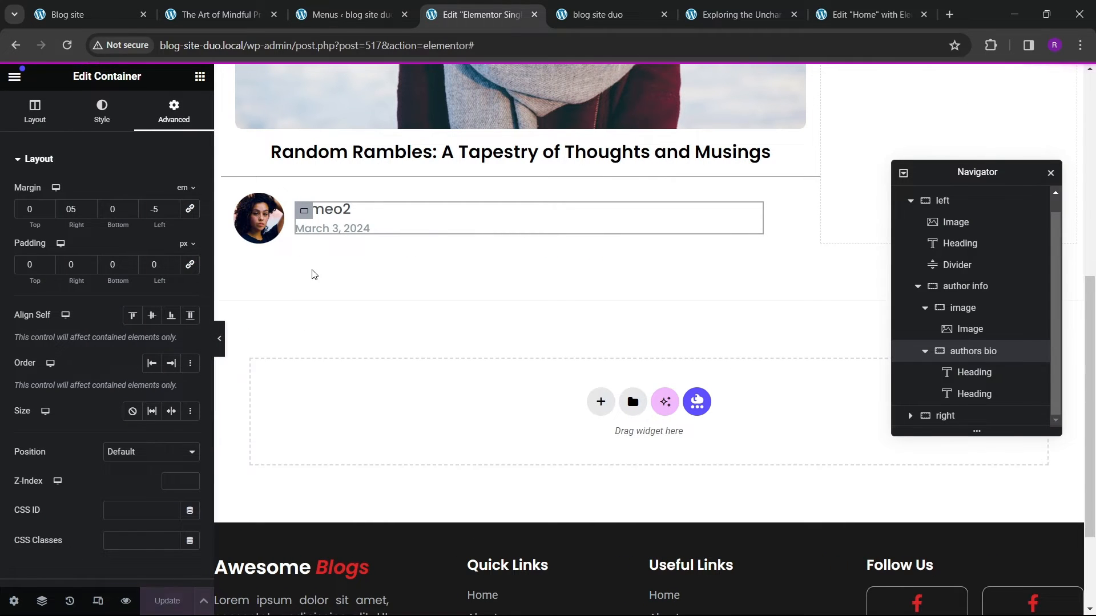
Step: Compare the author info with the reference post page
left_click(217, 14)
scroll(234, 384, "down", 3)
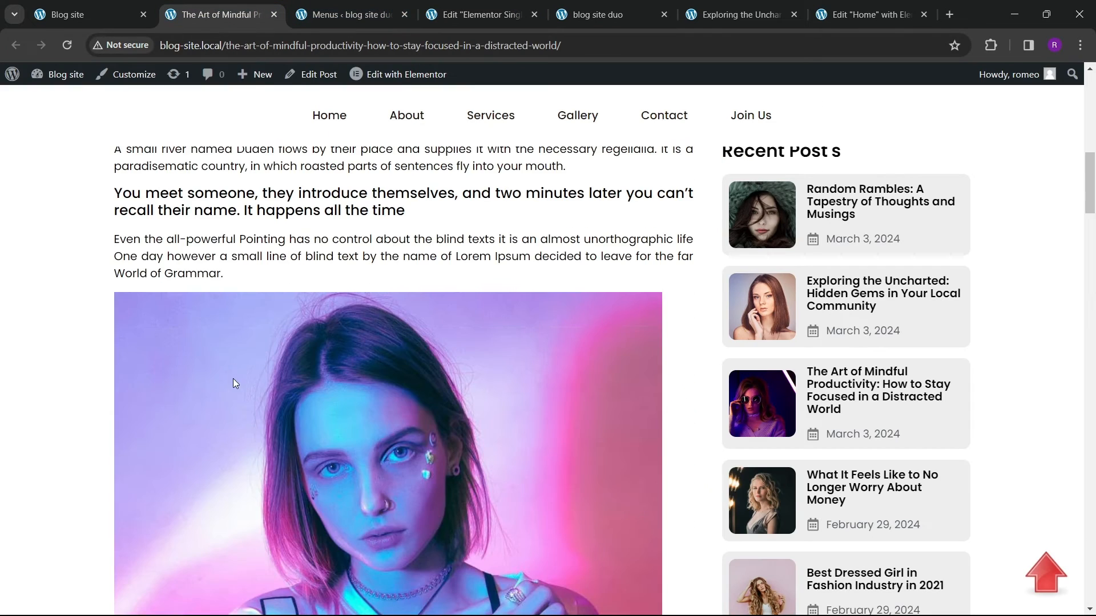
scroll(234, 383, "up", 3)
left_click(483, 14)
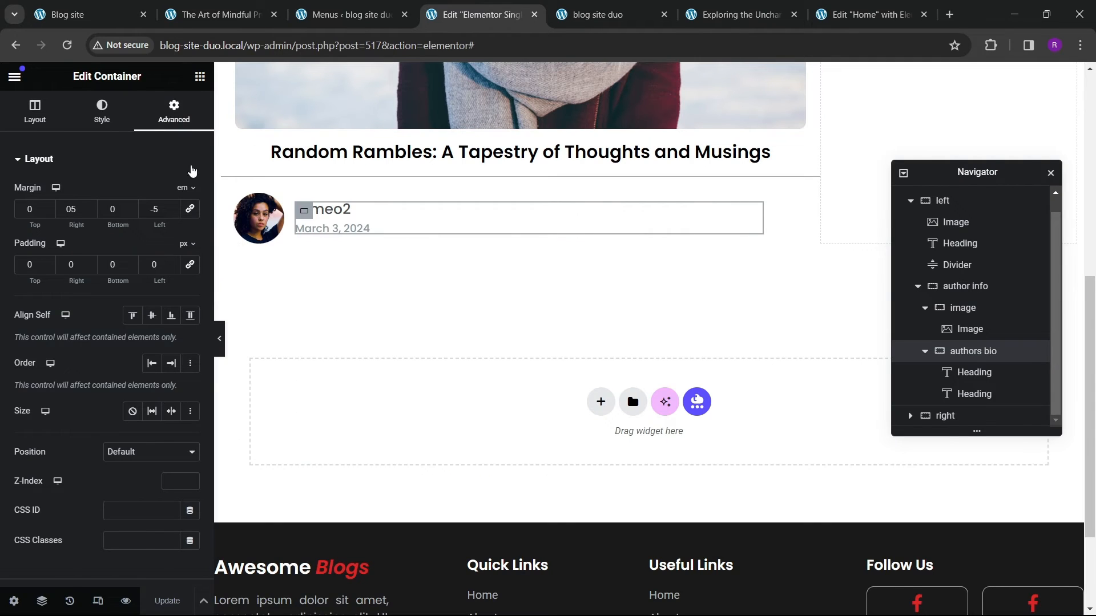
Step: Add a Post Content widget below the author info container
left_click(199, 75)
scroll(103, 286, "down", 3)
left_click_drag(71, 234, 425, 242)
scroll(513, 333, "down", 3)
scroll(587, 339, "up", 3)
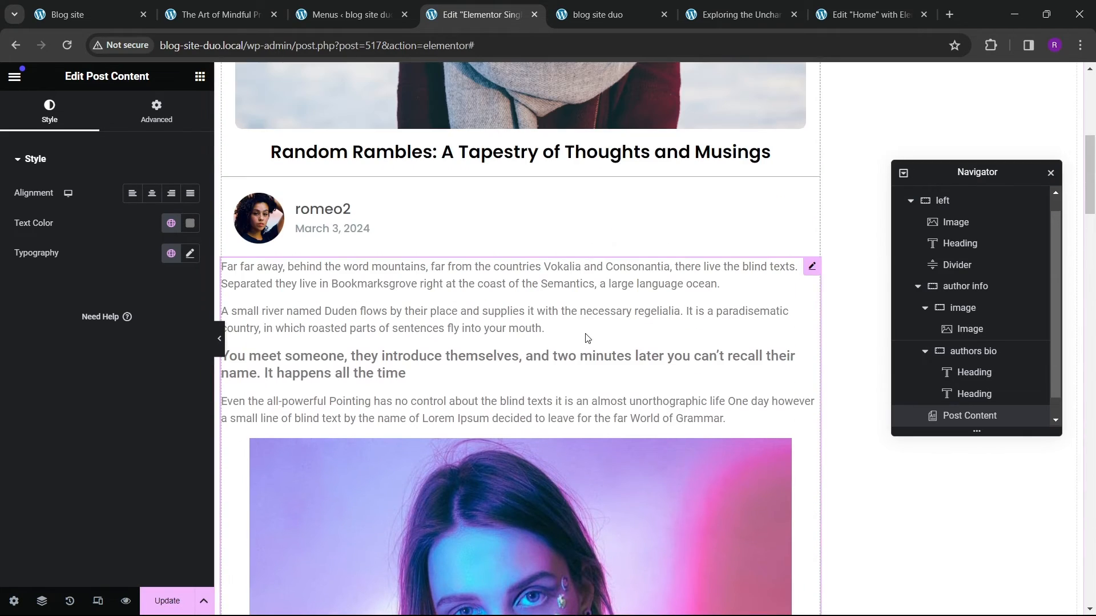
Step: Justify the post content text and set its typography font family to Poppins
left_click(152, 193)
left_click(190, 223)
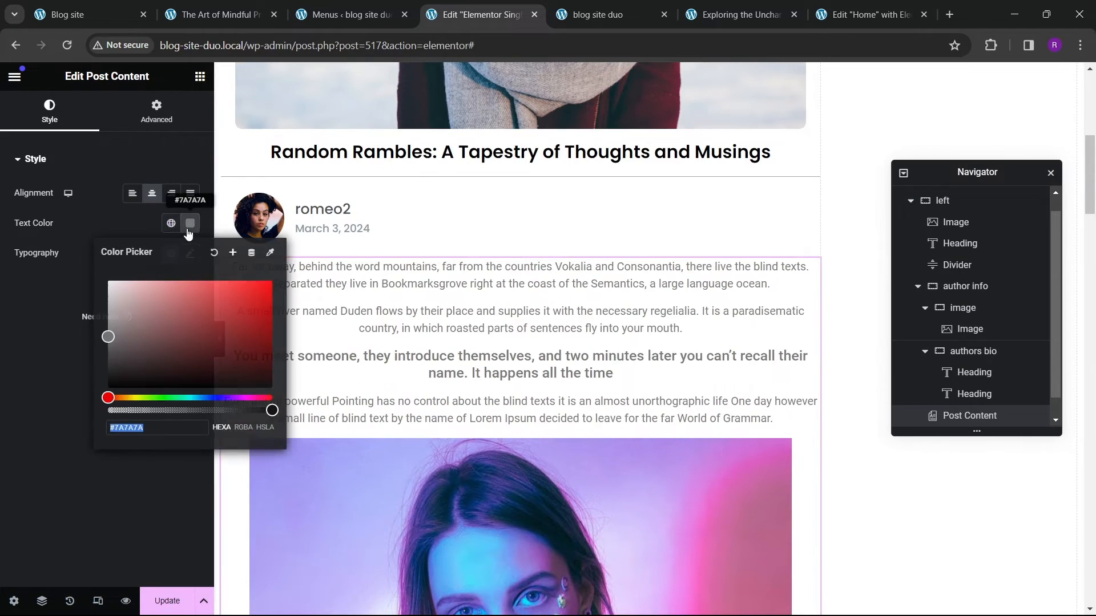
left_click(191, 193)
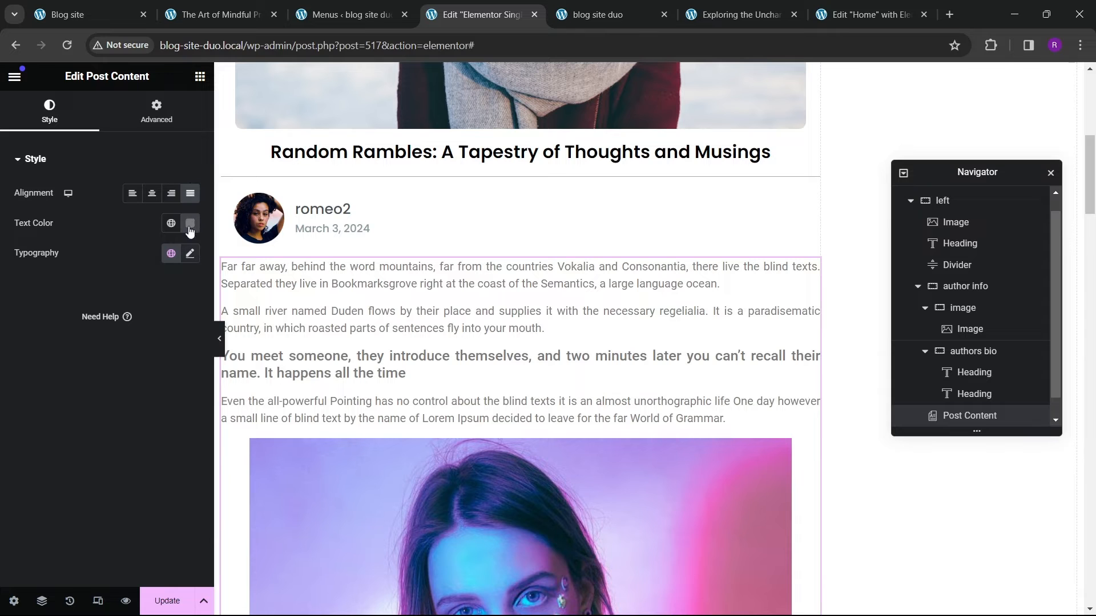
left_click(190, 253)
left_click(143, 319)
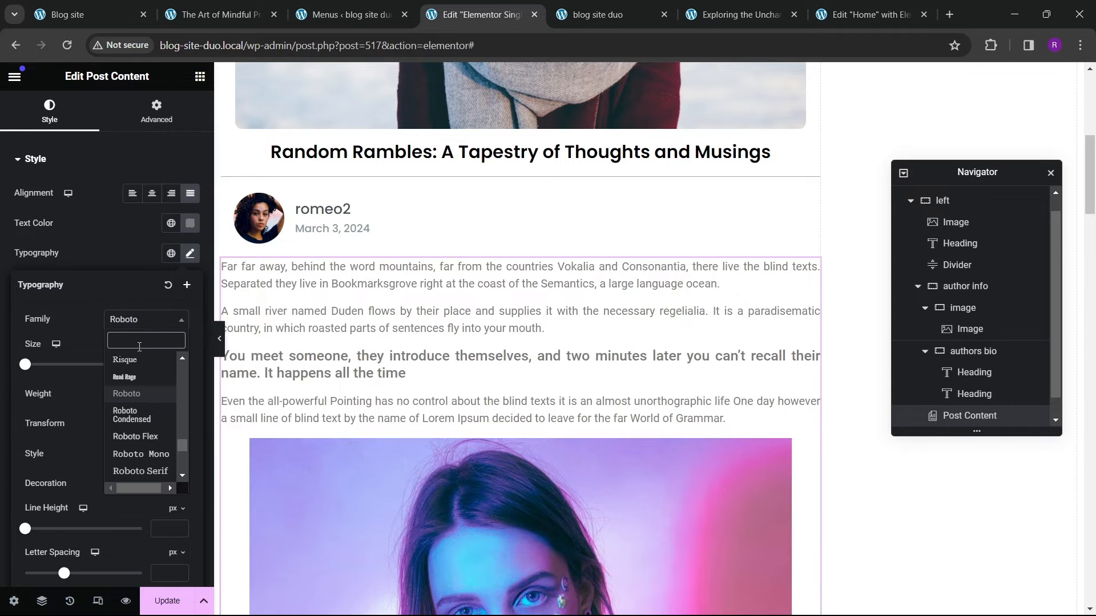
type("poppins")
key("Return")
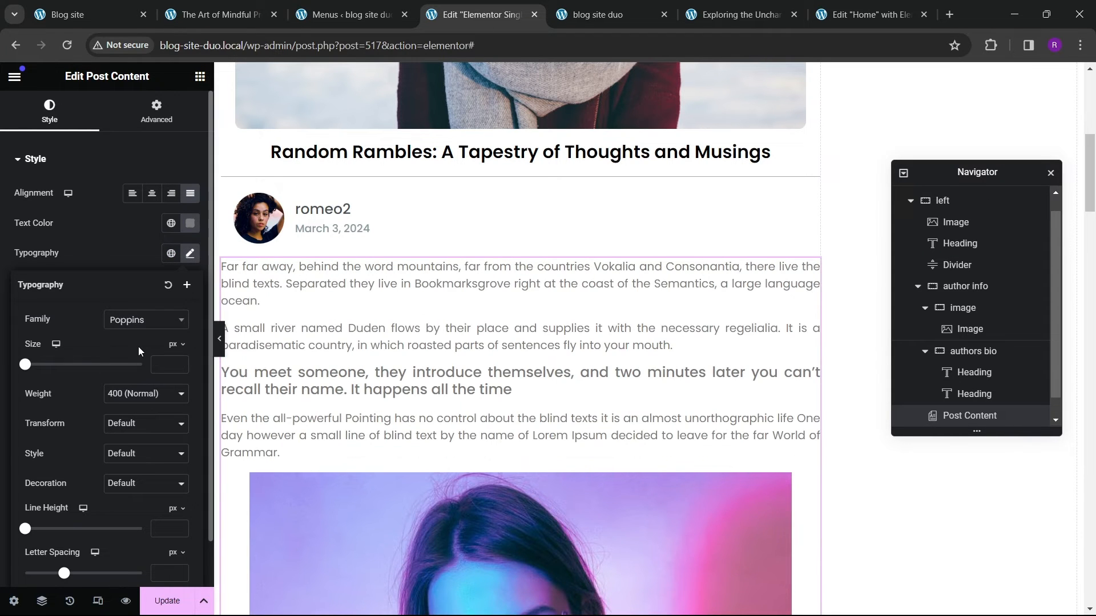
Step: Compare the post content with the reference post page, scrolling down to its previous/next links
scroll(484, 392, "down", 10)
scroll(424, 405, "down", 10)
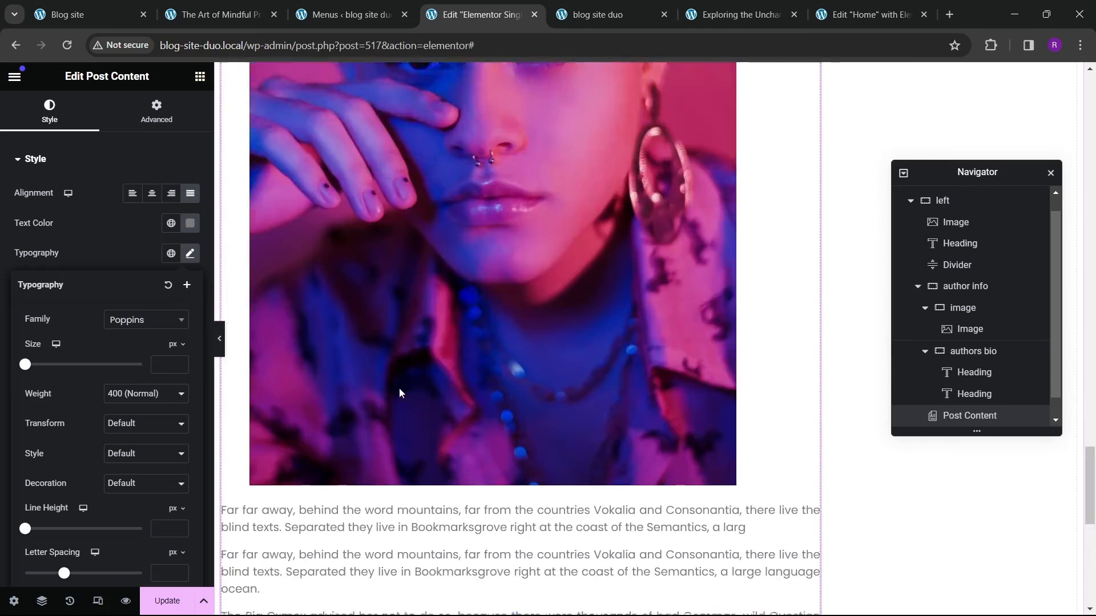
scroll(302, 377, "up", 5)
left_click(237, 7)
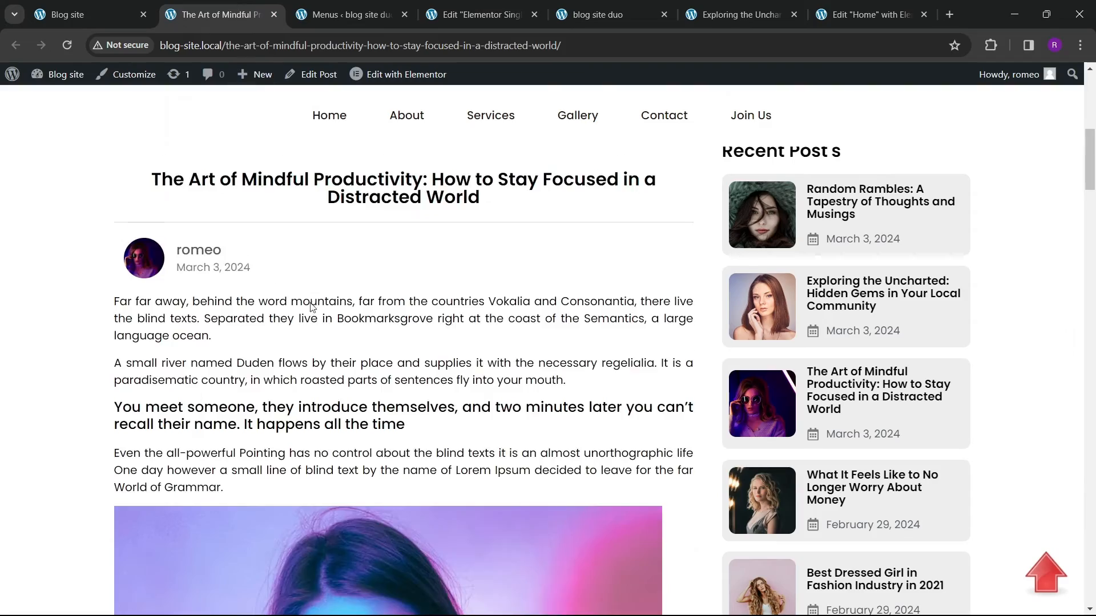
scroll(279, 399, "down", 20)
scroll(279, 434, "down", 7)
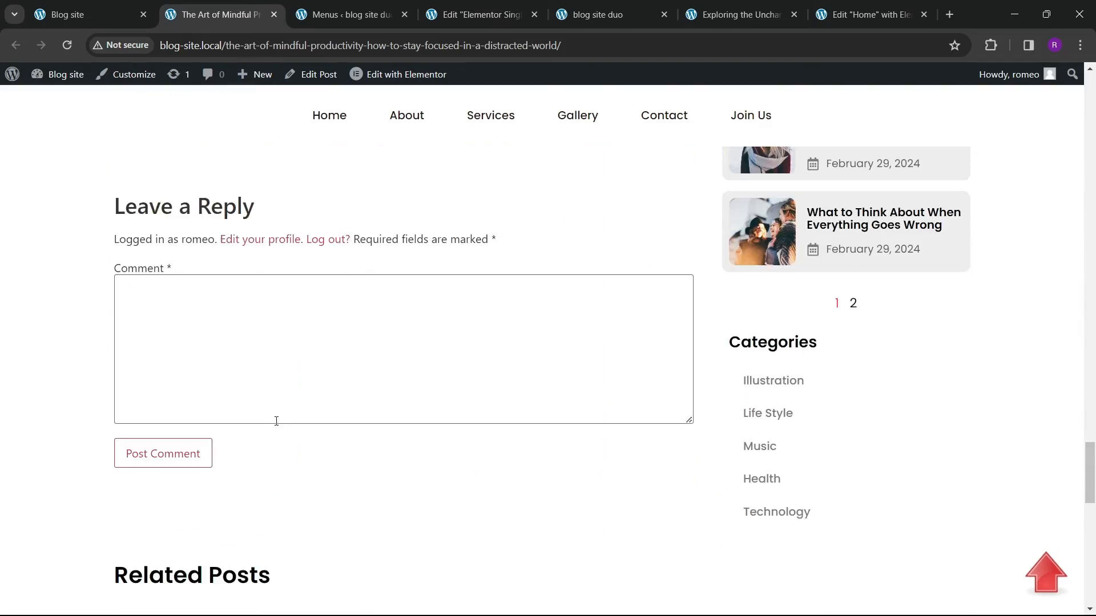
scroll(368, 415, "up", 4)
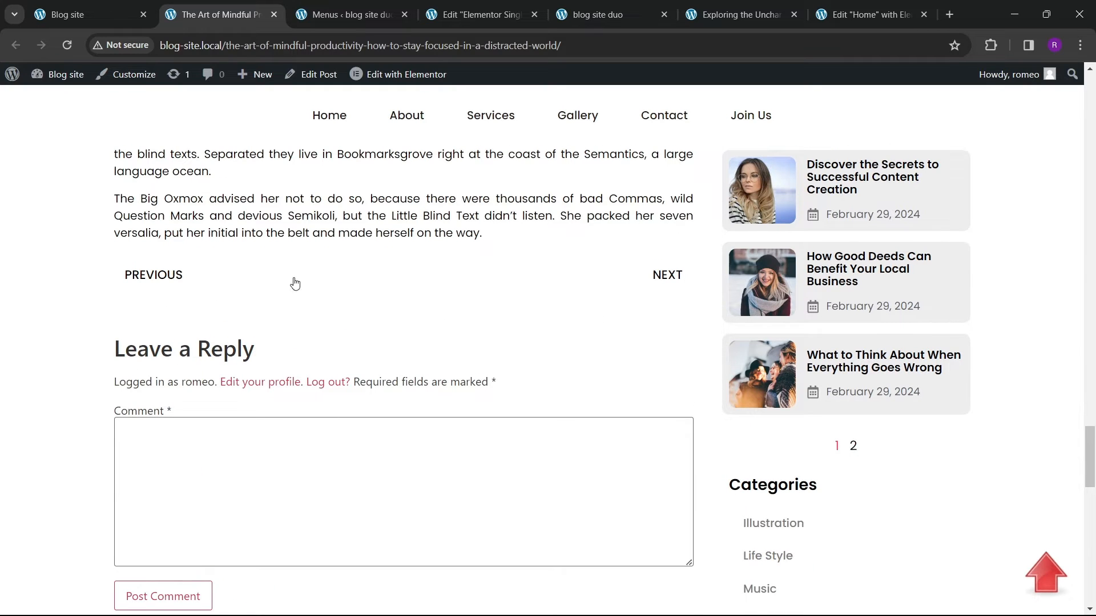
left_click(482, 14)
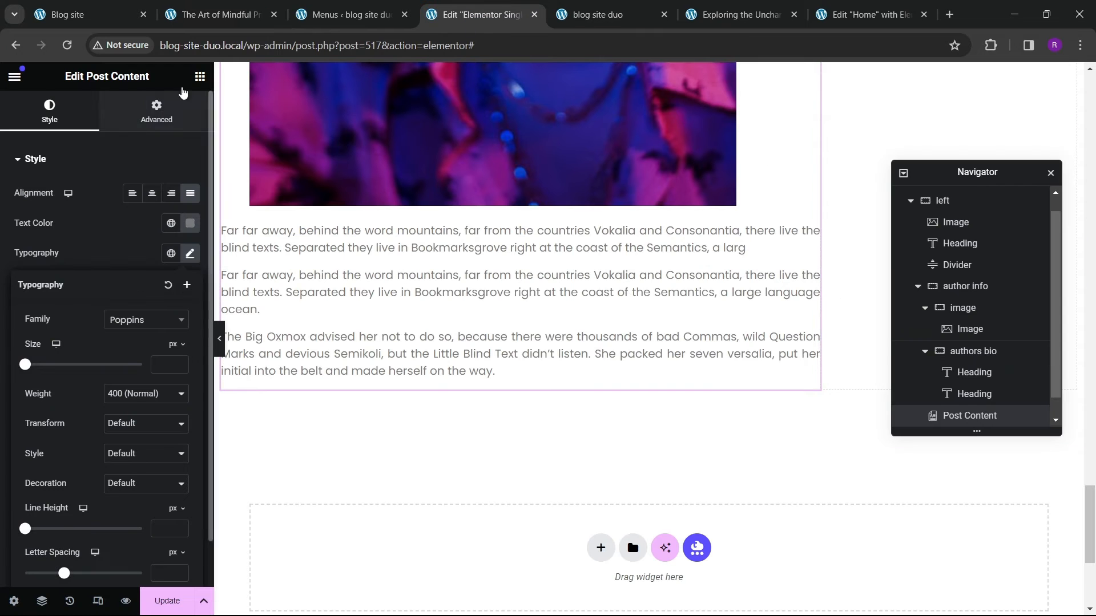
Step: Add a Post Navigation widget below the post content
left_click(200, 76)
scroll(71, 331, "down", 4)
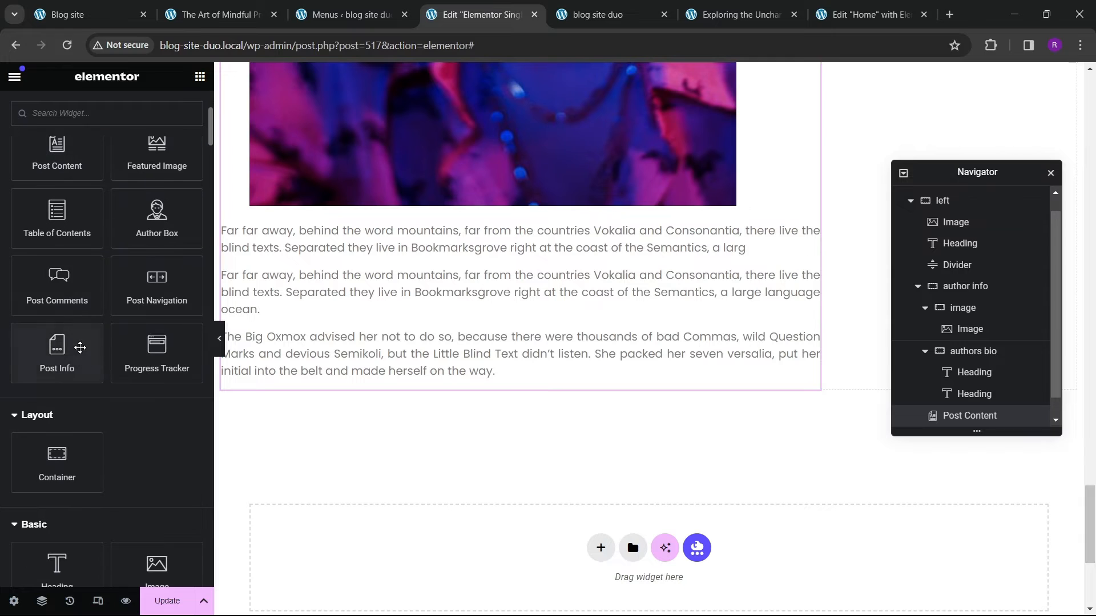
left_click_drag(157, 282, 493, 374)
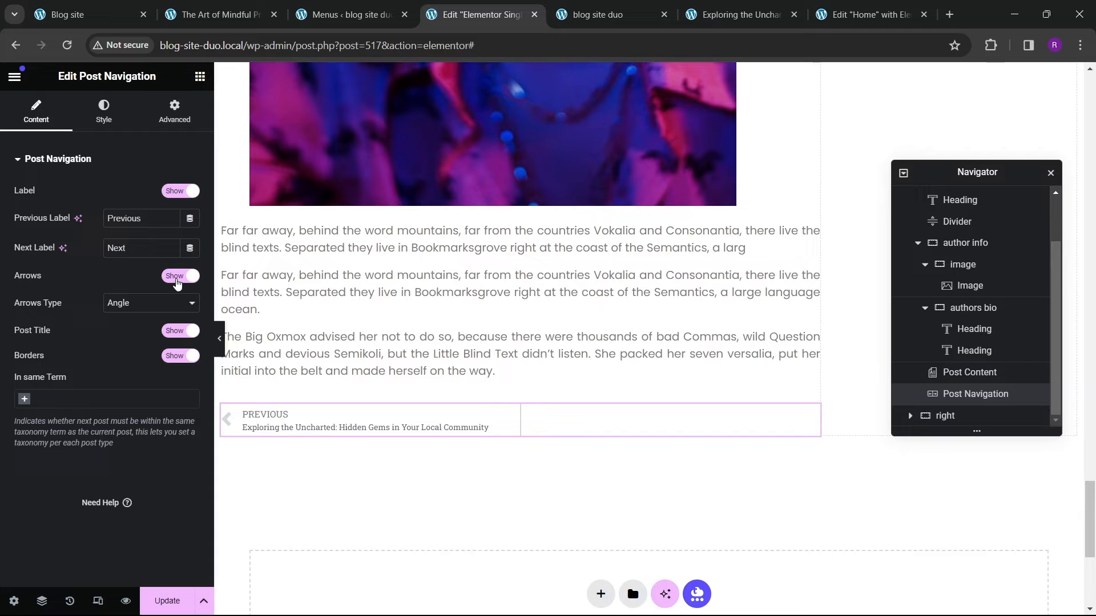
Step: Check the reference page's navigation links and save the template
left_click(218, 14)
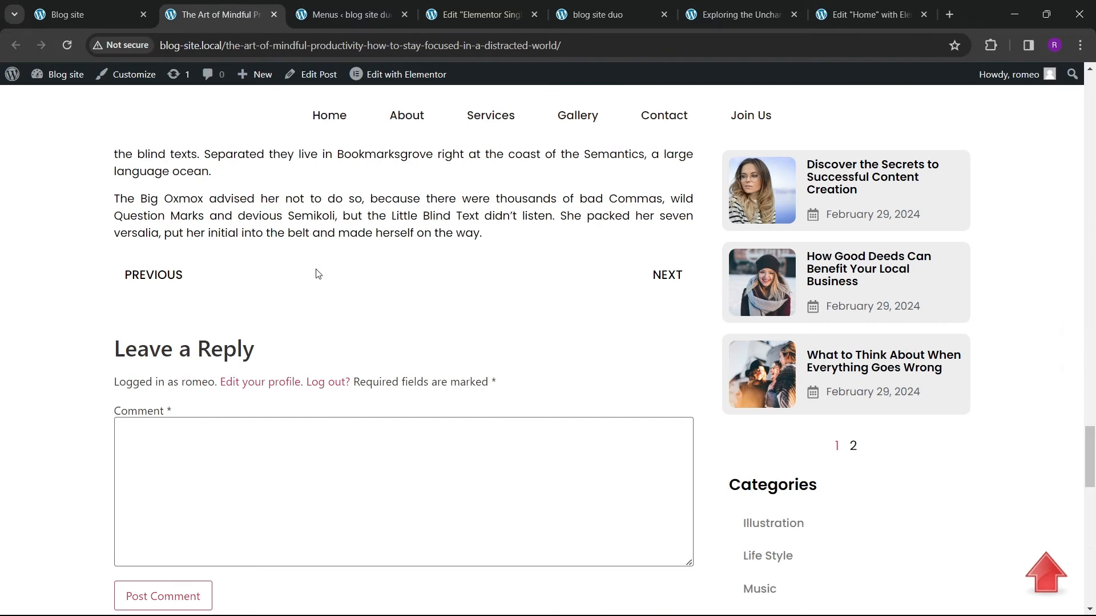
left_click(481, 15)
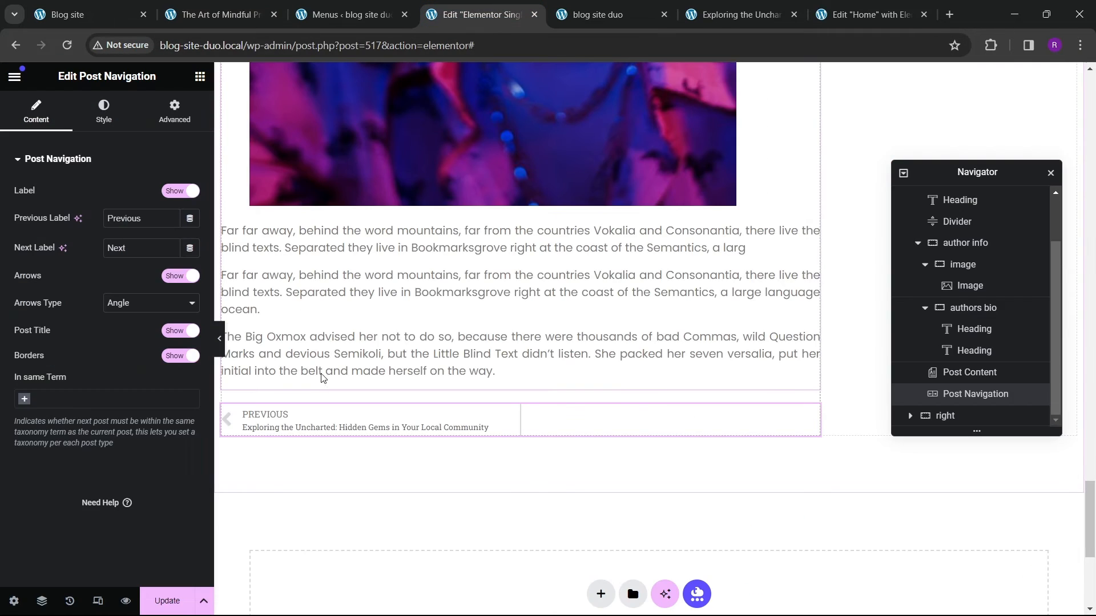
left_click(166, 597)
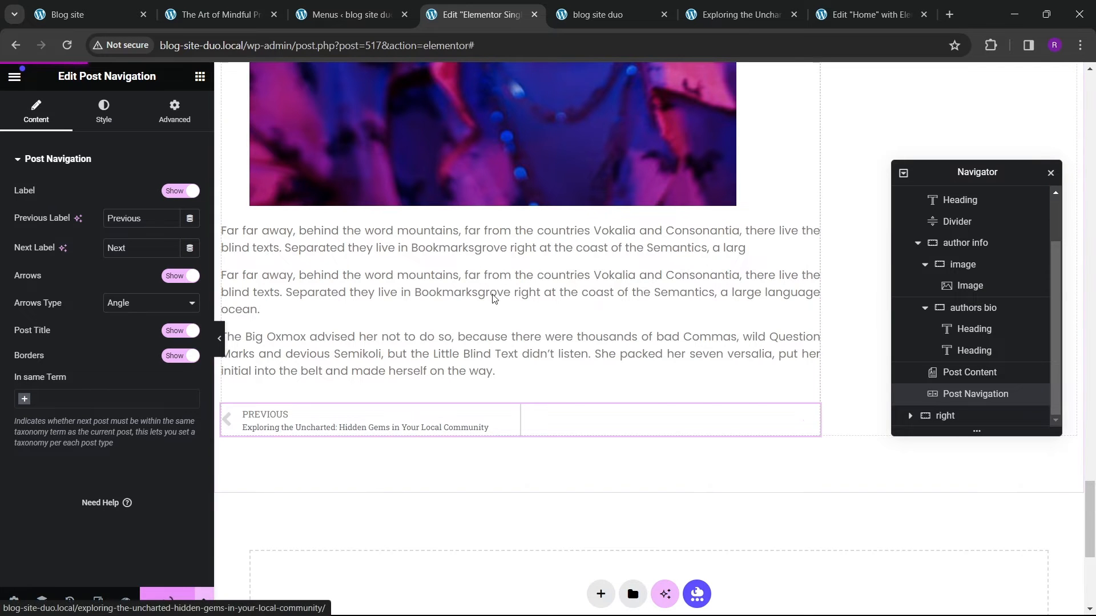
Step: View the live Exploring the Uncharted post to check the post navigation
left_click(590, 21)
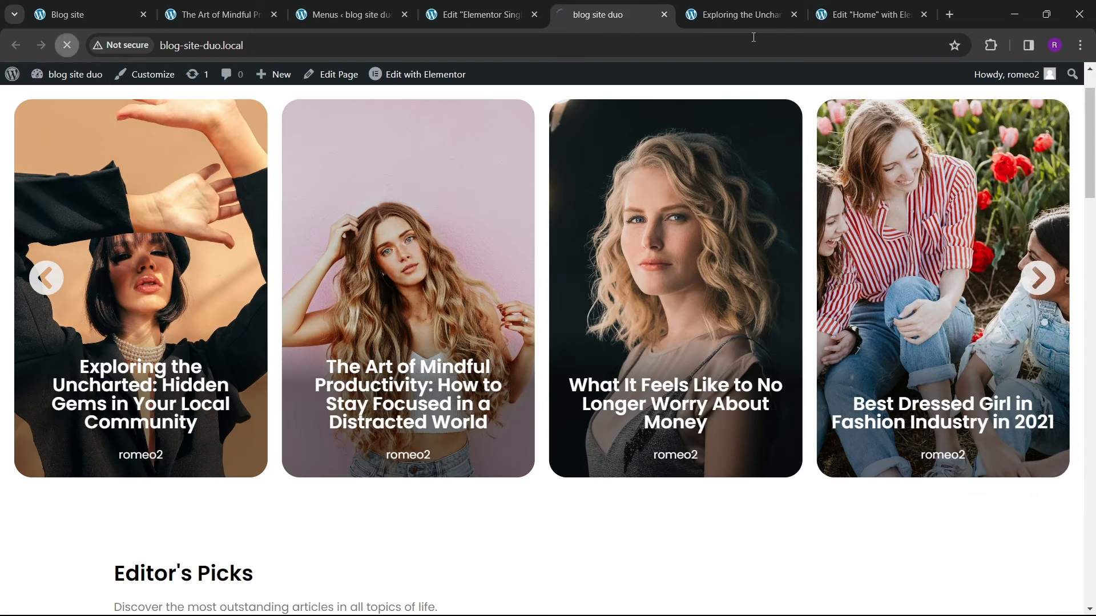
left_click(752, 14)
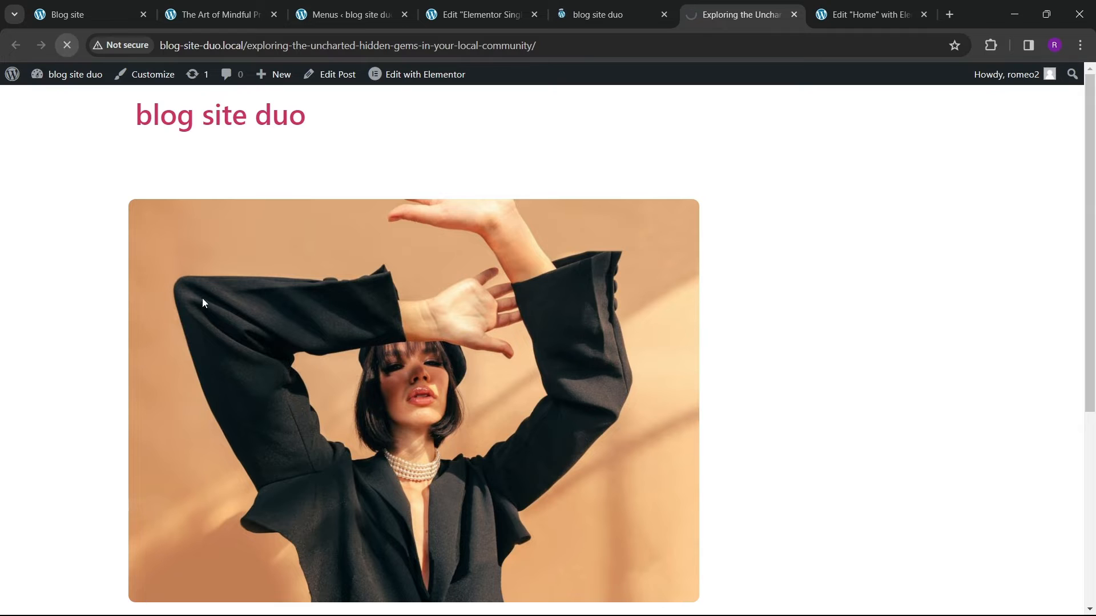
scroll(409, 304, "down", 7)
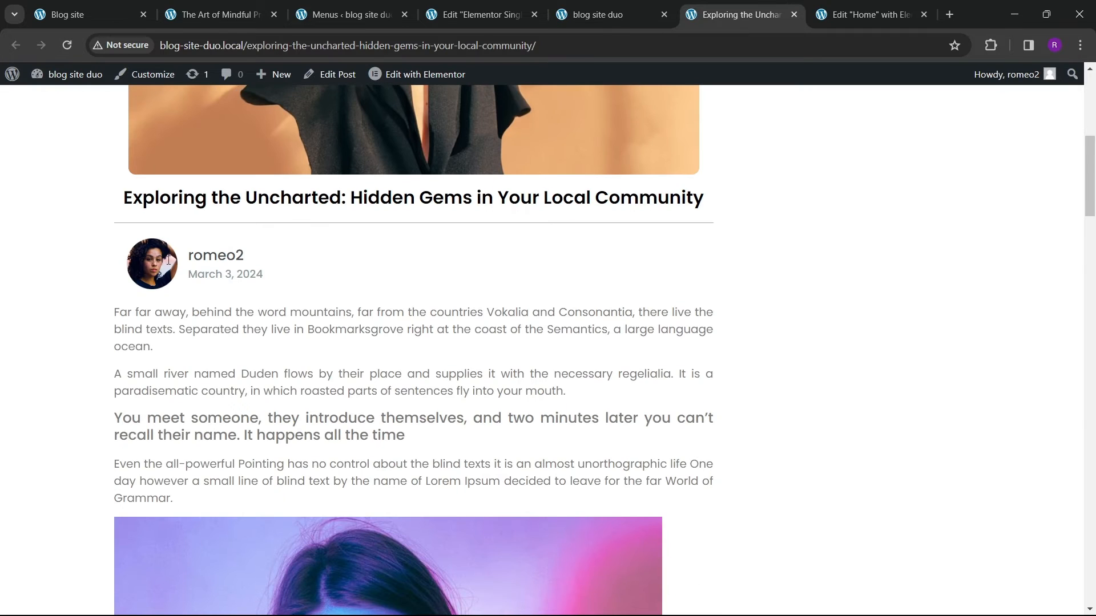
scroll(239, 293, "down", 20)
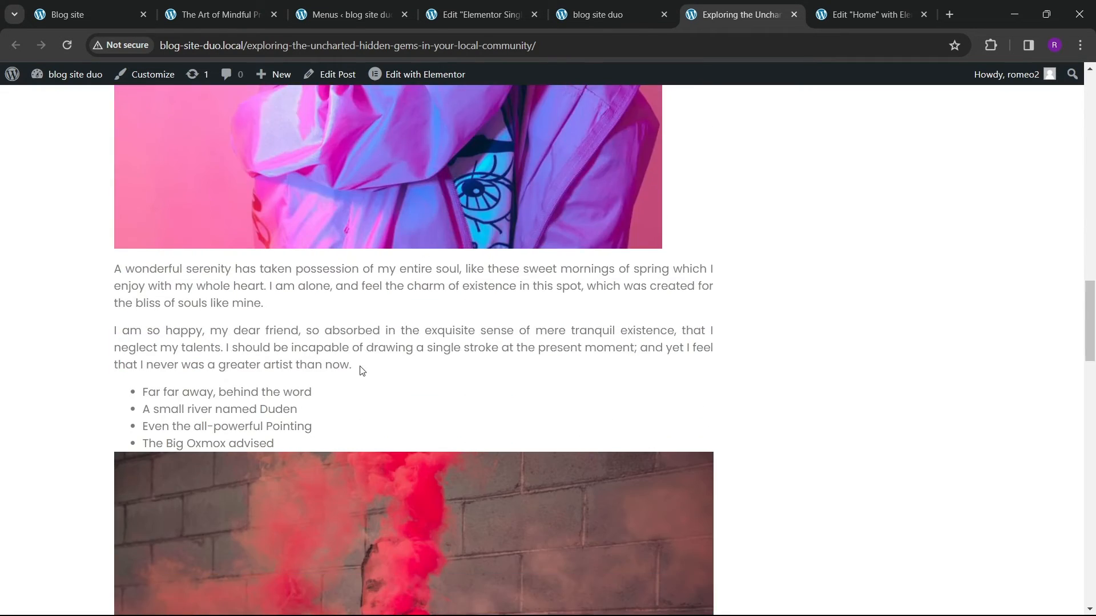
scroll(367, 418, "down", 2)
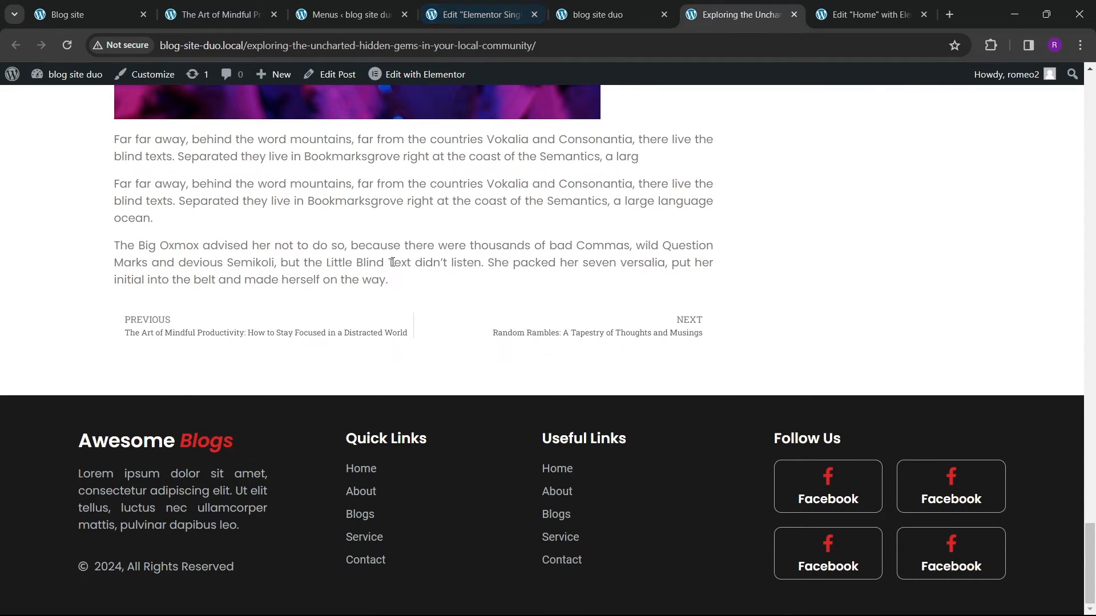
Step: Hide the arrows in the post navigation widget
left_click(485, 7)
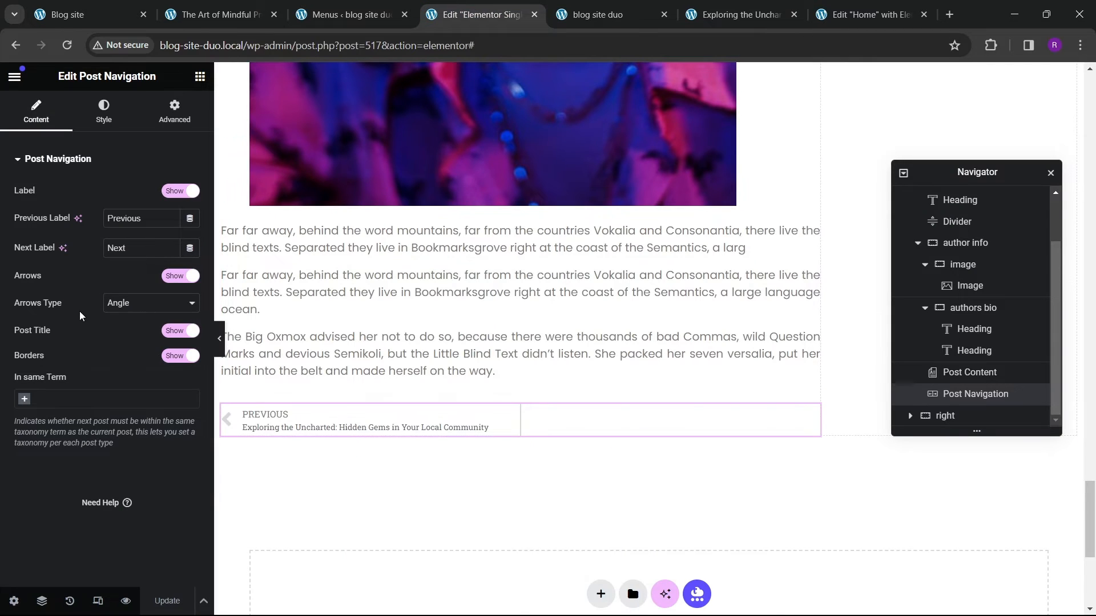
left_click(180, 278)
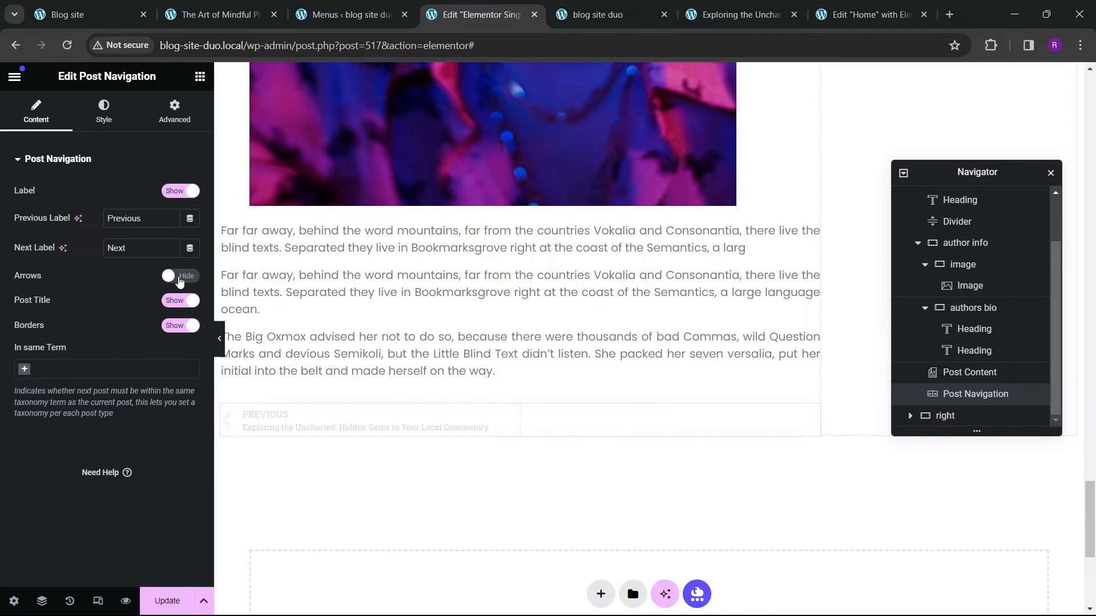
Step: Hide the post title in the post navigation, keeping the label shown
left_click(171, 192)
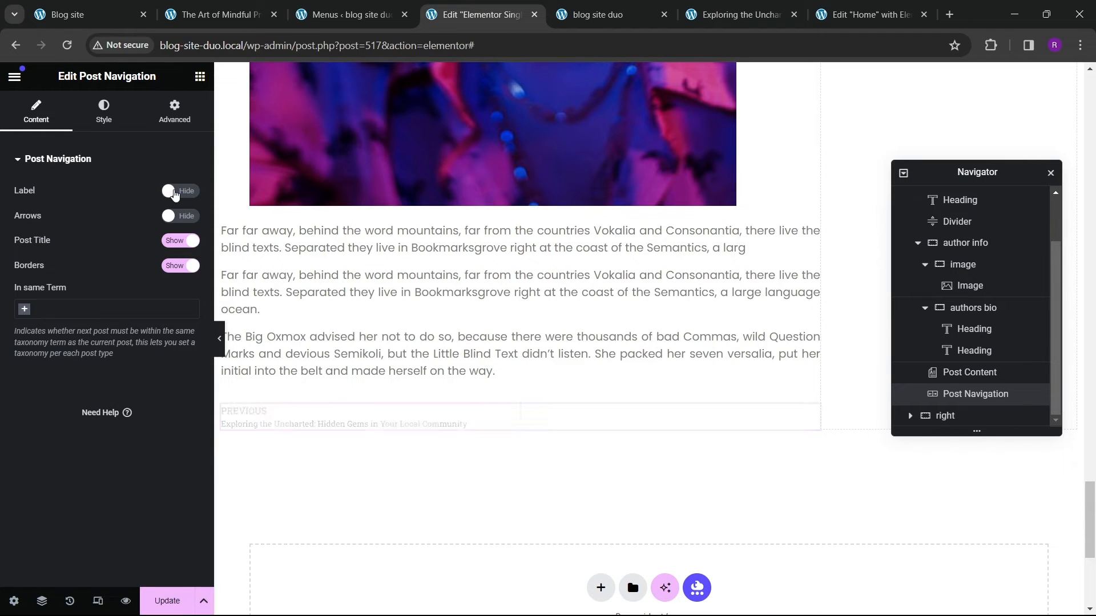
left_click(174, 192)
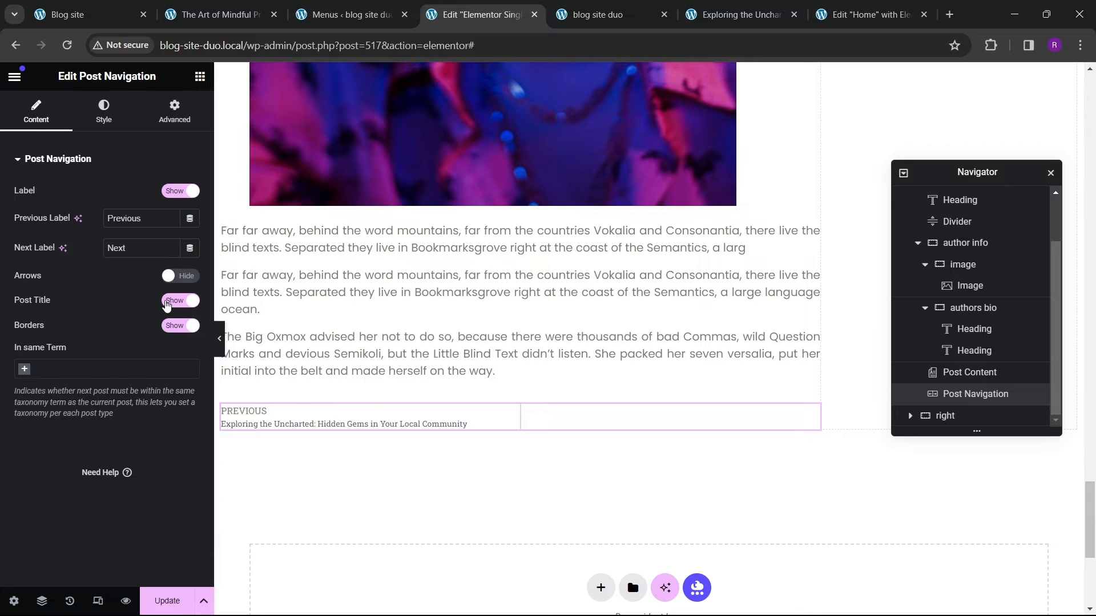
left_click(168, 304)
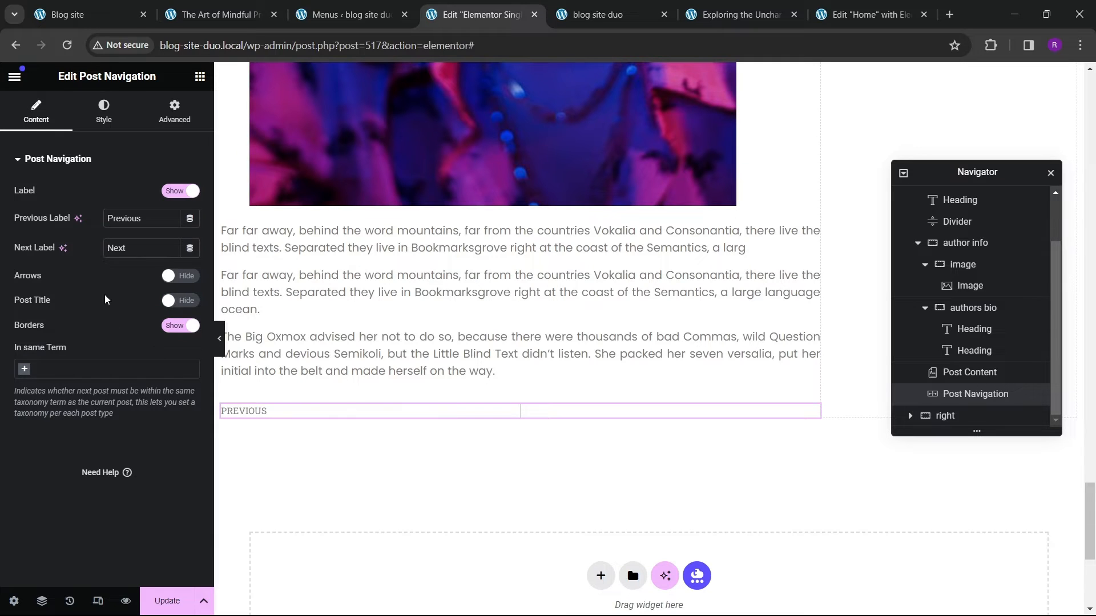
Step: Set the navigation label's hover colour to the global theme red
left_click(103, 114)
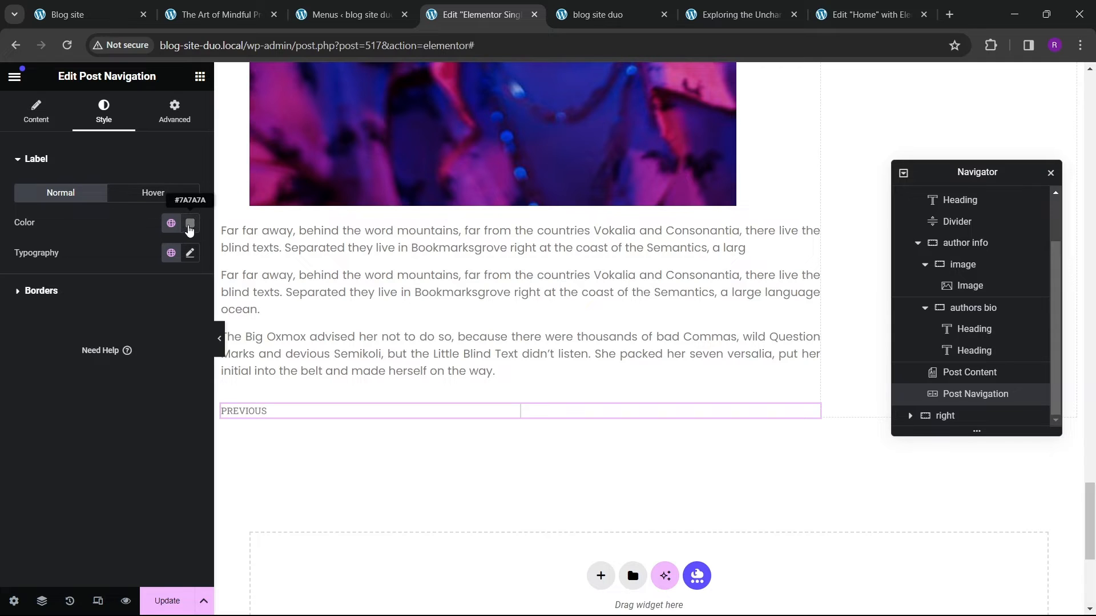
left_click(157, 194)
left_click(171, 223)
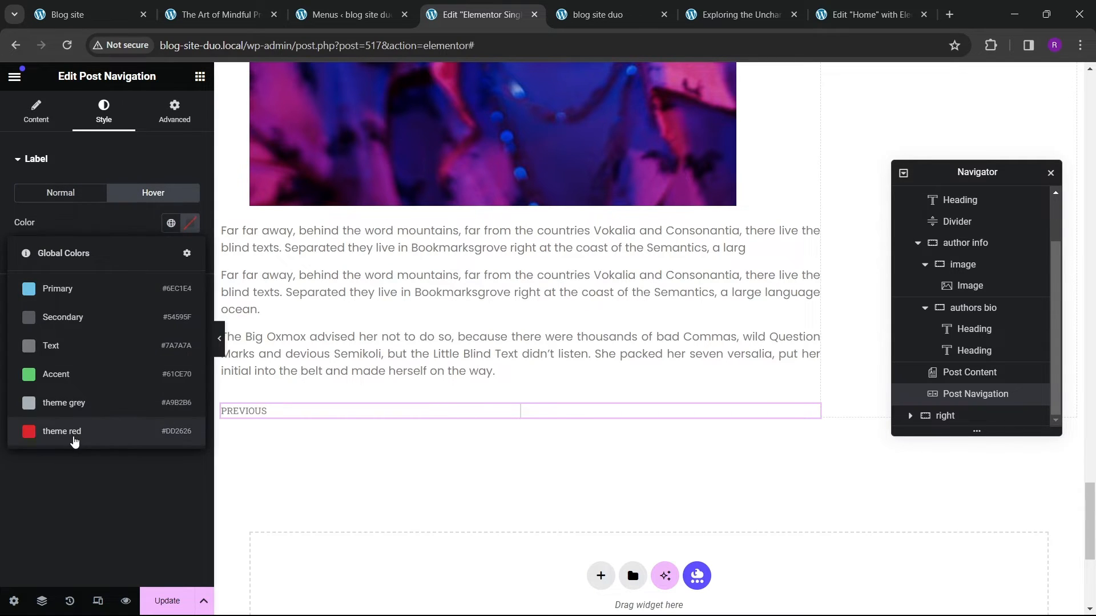
left_click(75, 437)
Step: Set the hover label's font family to Poppins
left_click(190, 253)
left_click(146, 320)
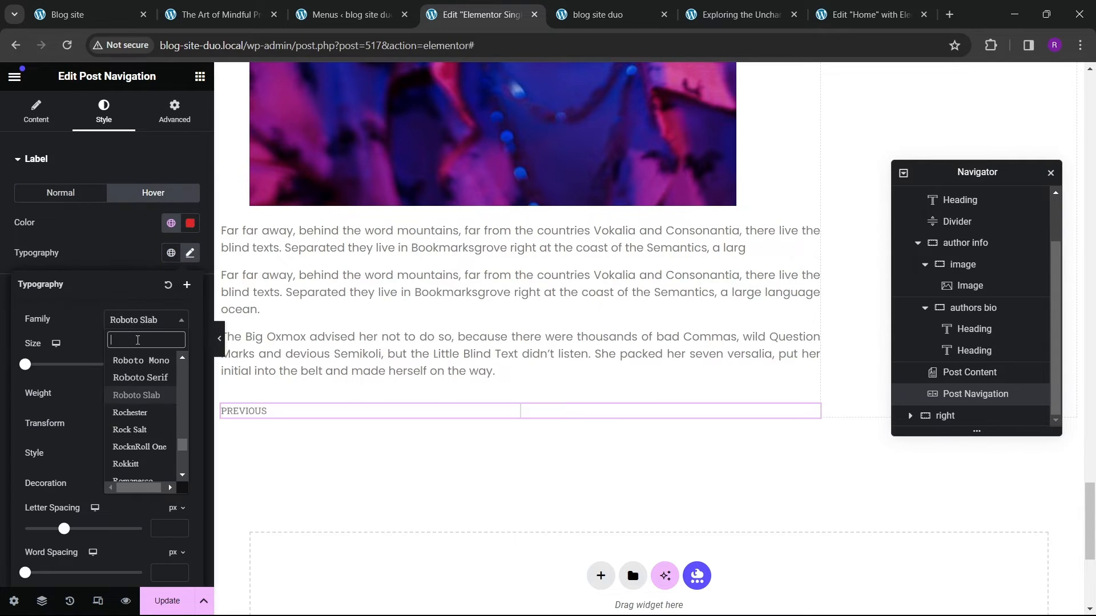
type("poppins")
key("Return")
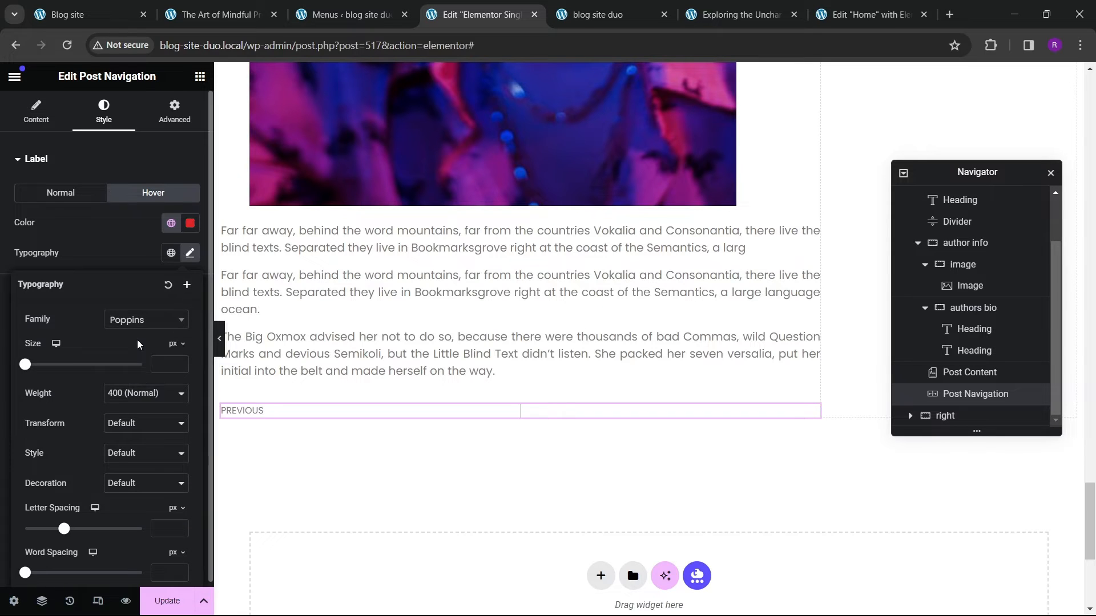
Step: Set the hover label's font weight to 500 (Medium) and its size to 16 px
left_click(151, 395)
left_click(123, 463)
left_click(123, 398)
left_click(126, 441)
left_click(126, 424)
left_click(137, 393)
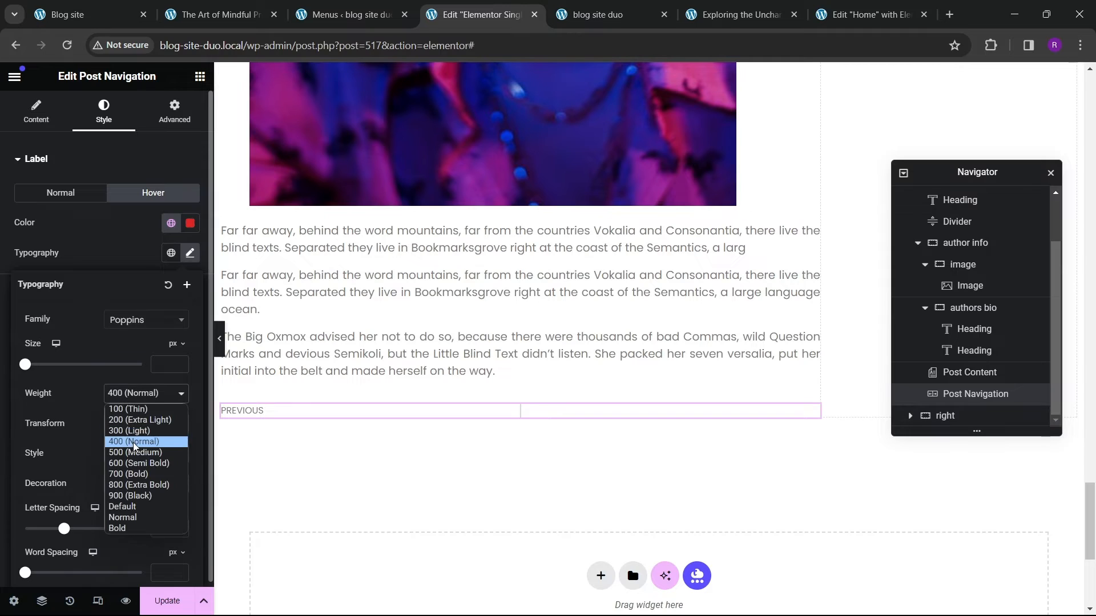
left_click(137, 452)
left_click(180, 362)
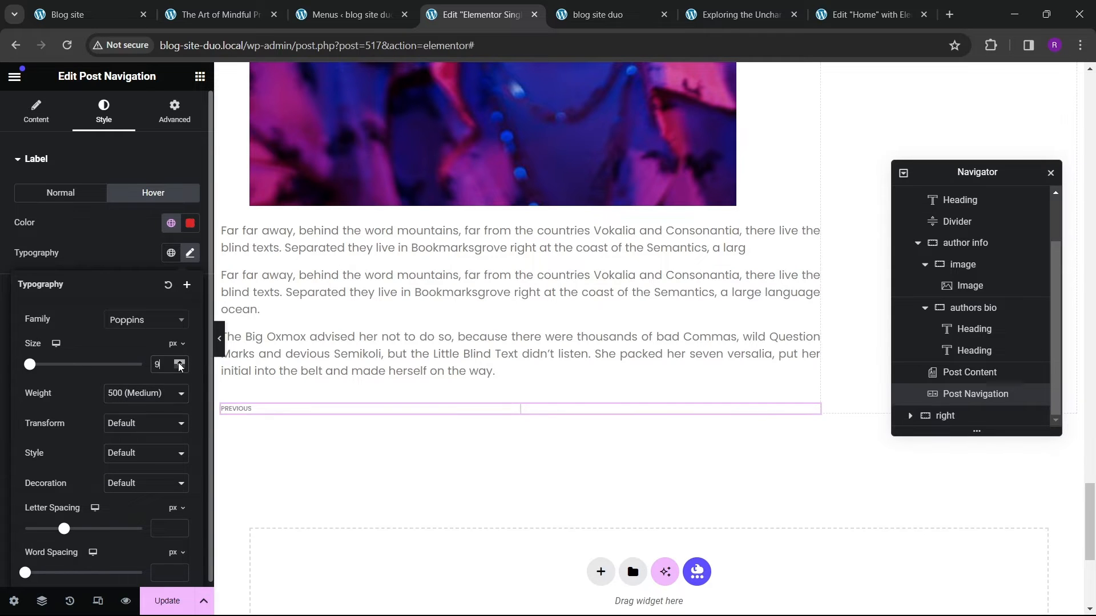
left_click(180, 367)
left_click(181, 367)
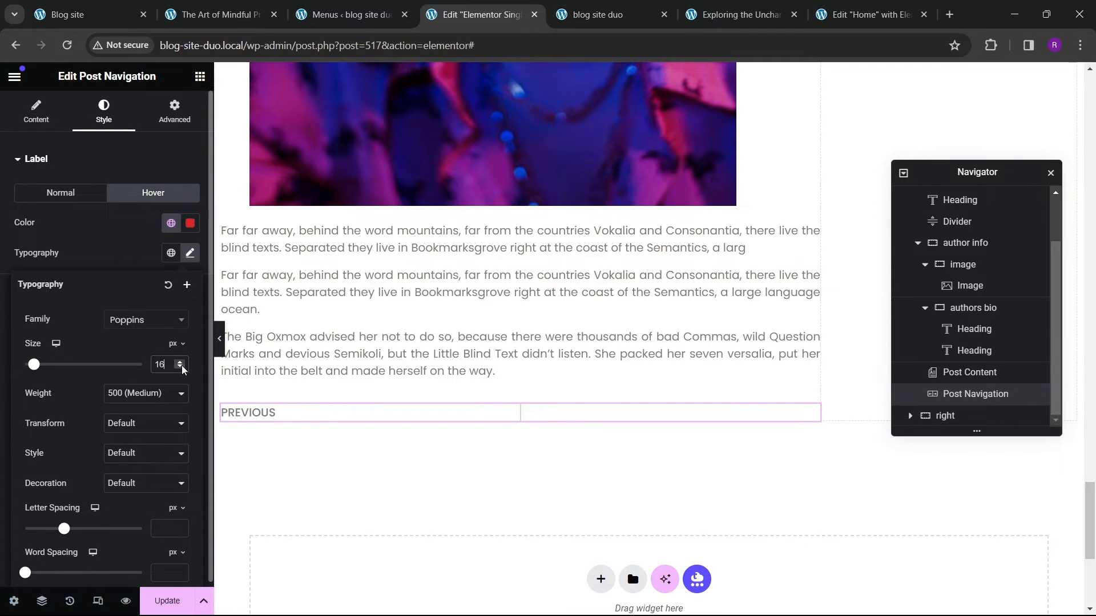
Step: Set the label's normal colour to black and update the template
left_click(61, 192)
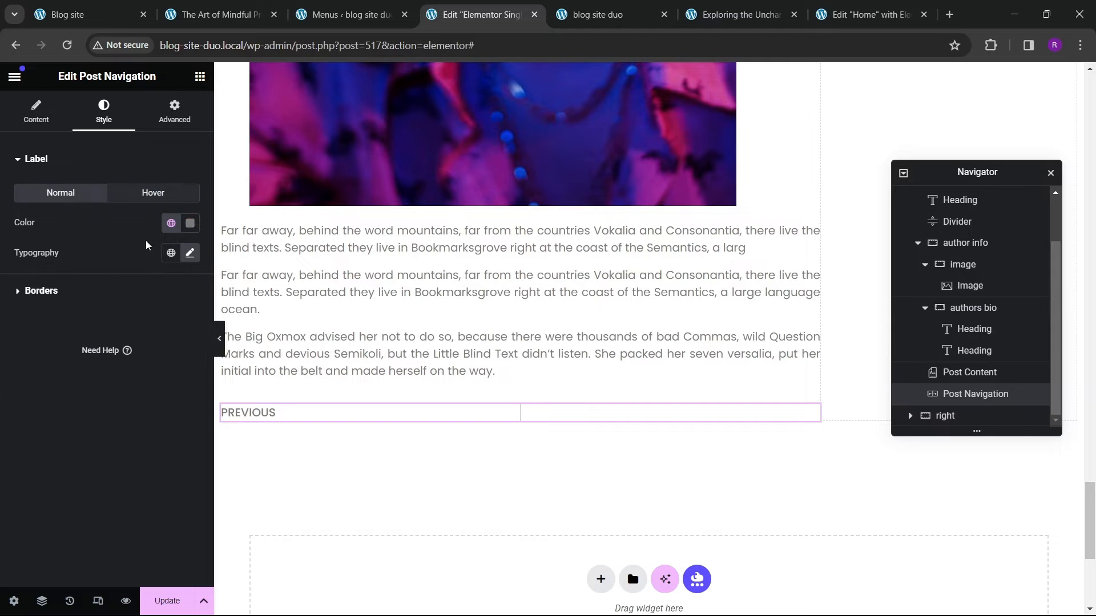
left_click(190, 223)
left_click(50, 421)
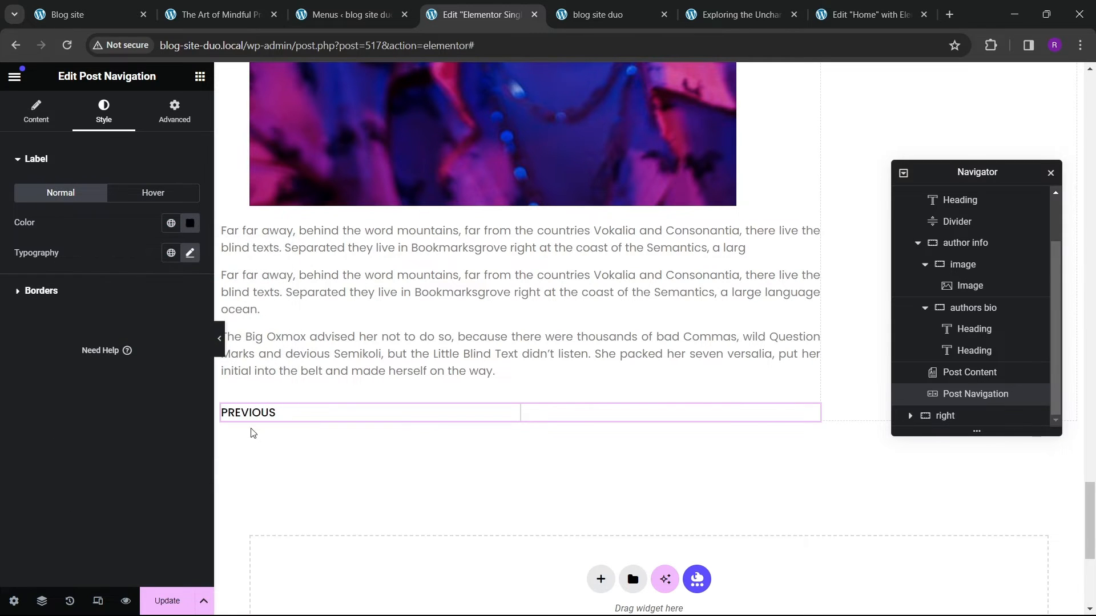
left_click(167, 598)
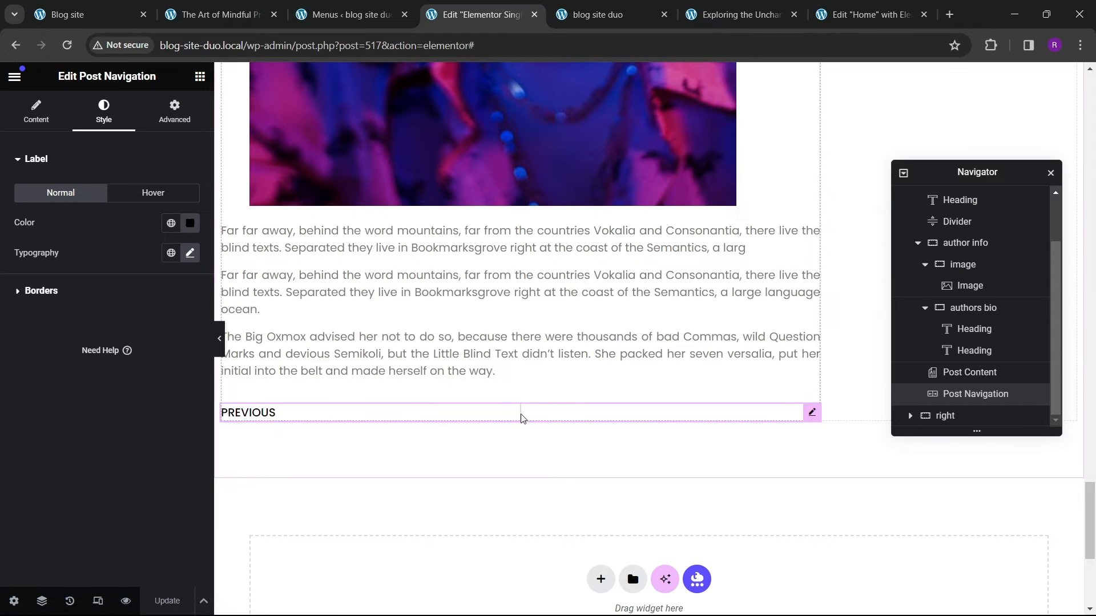
Step: Hide the post navigation borders and update the template
left_click(38, 109)
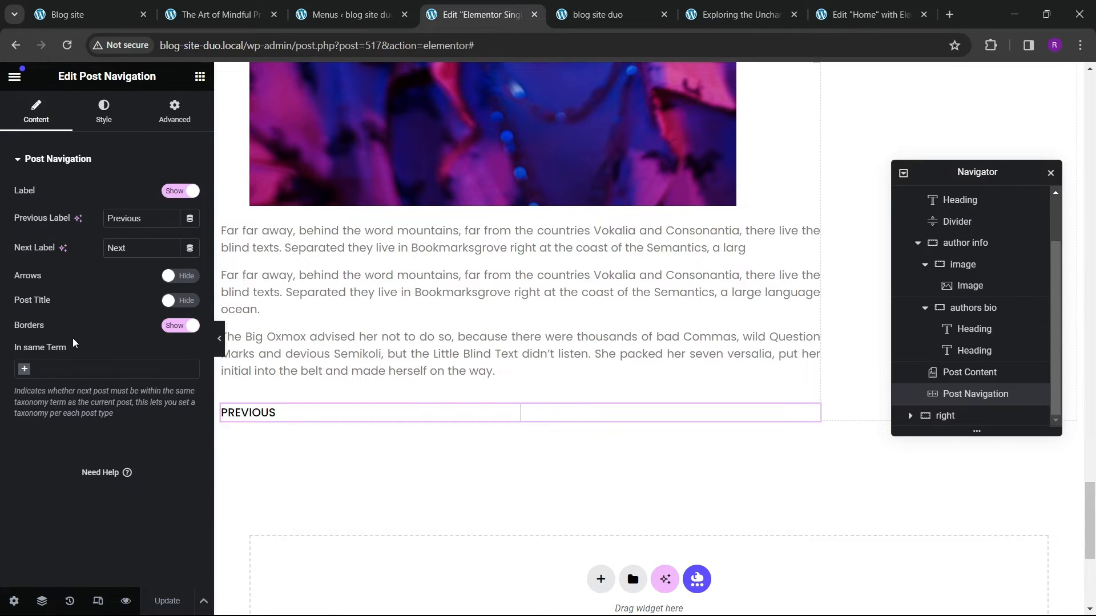
left_click(173, 325)
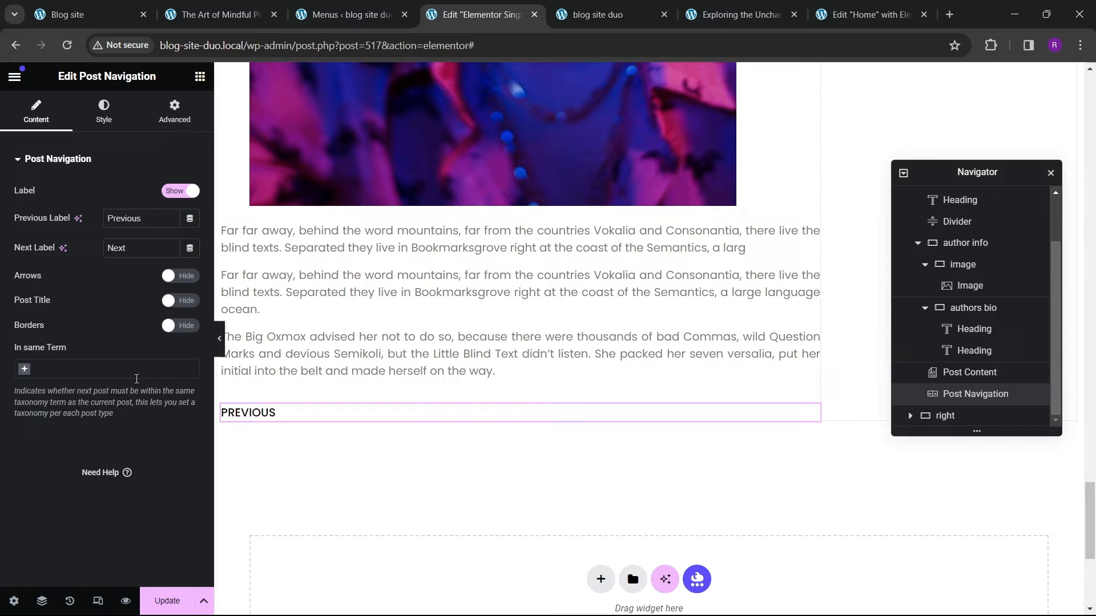
left_click(165, 593)
Step: Reload the live Exploring the Uncharted post and check its post navigation
left_click(639, 15)
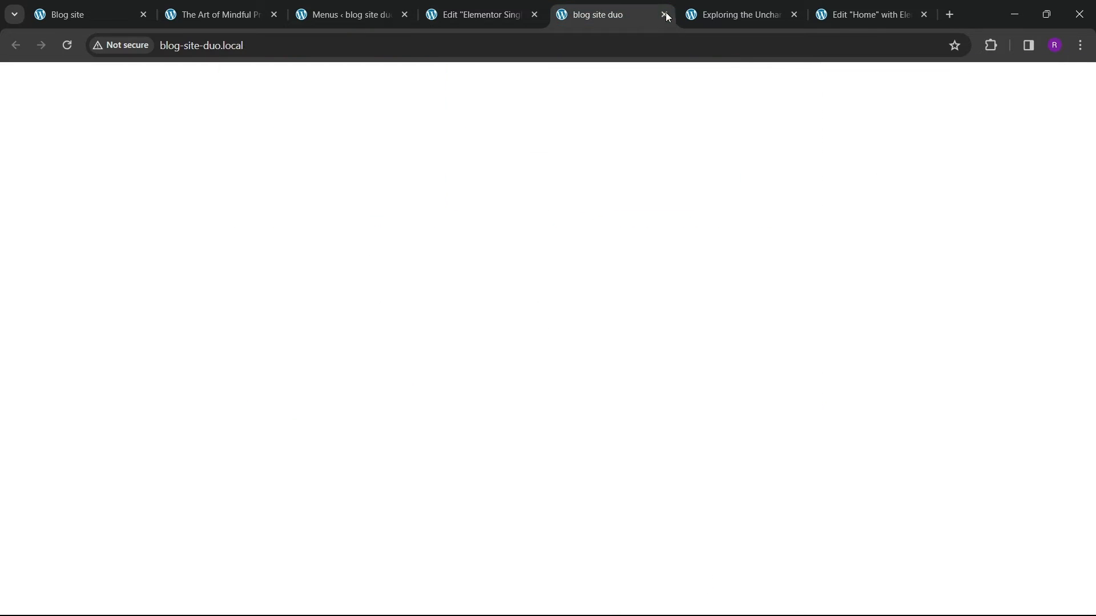
left_click(682, 16)
left_click(65, 47)
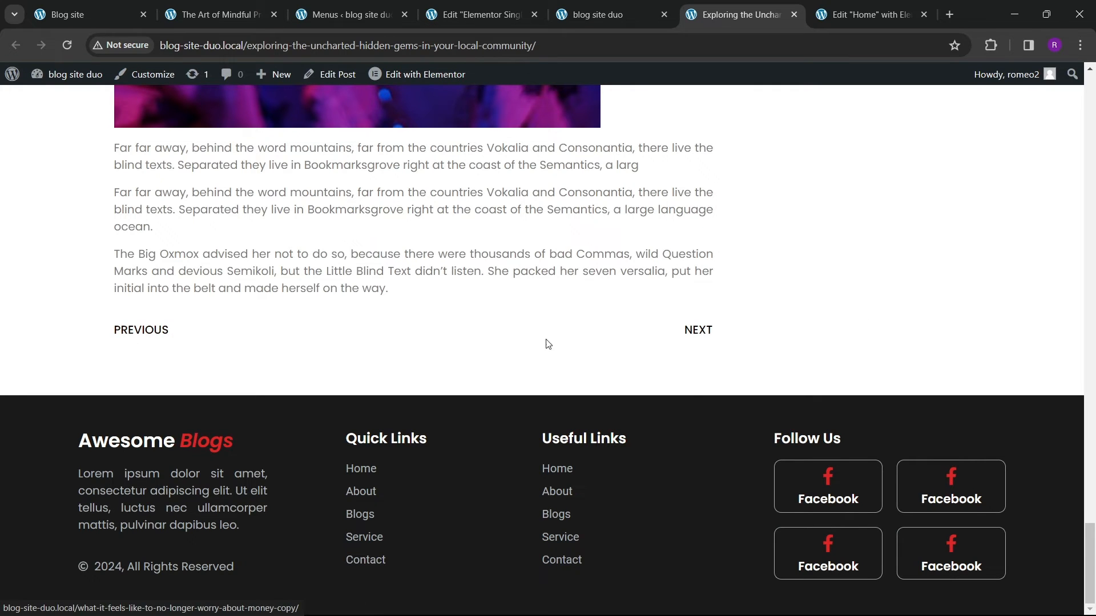
scroll(411, 253, "up", 20)
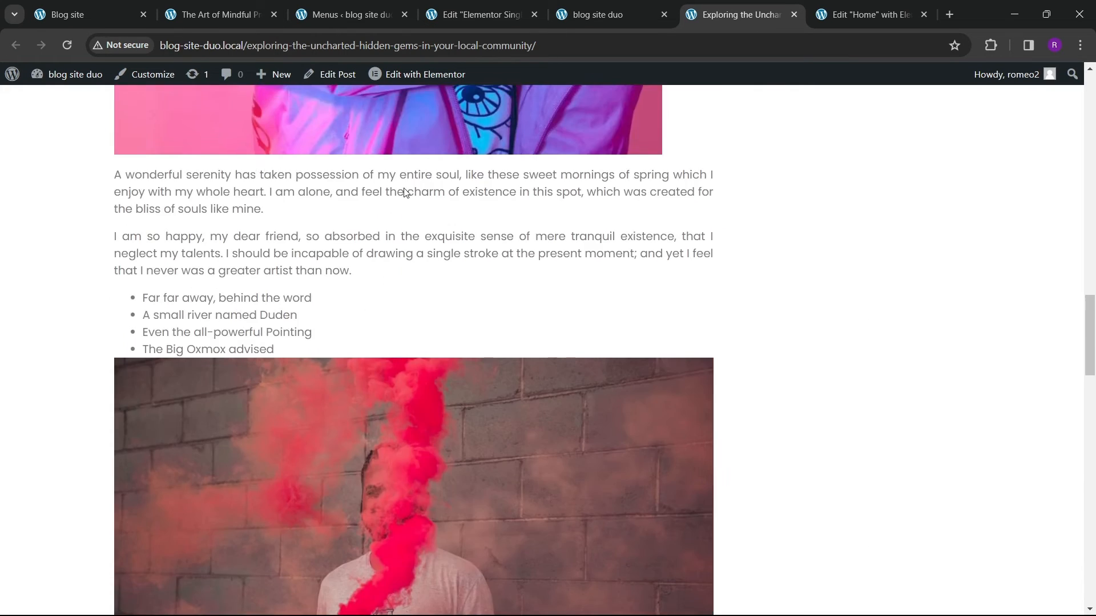
scroll(426, 169, "down", 10)
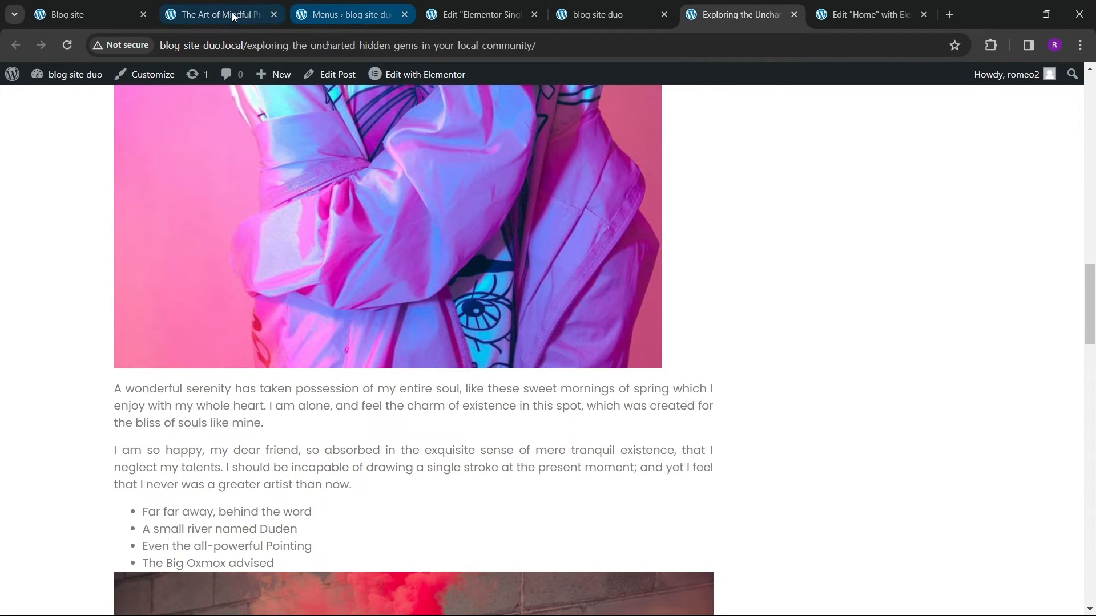
Step: Review the reference blog post's comment section
left_click(217, 14)
scroll(426, 408, "down", 2)
scroll(335, 328, "up", 2)
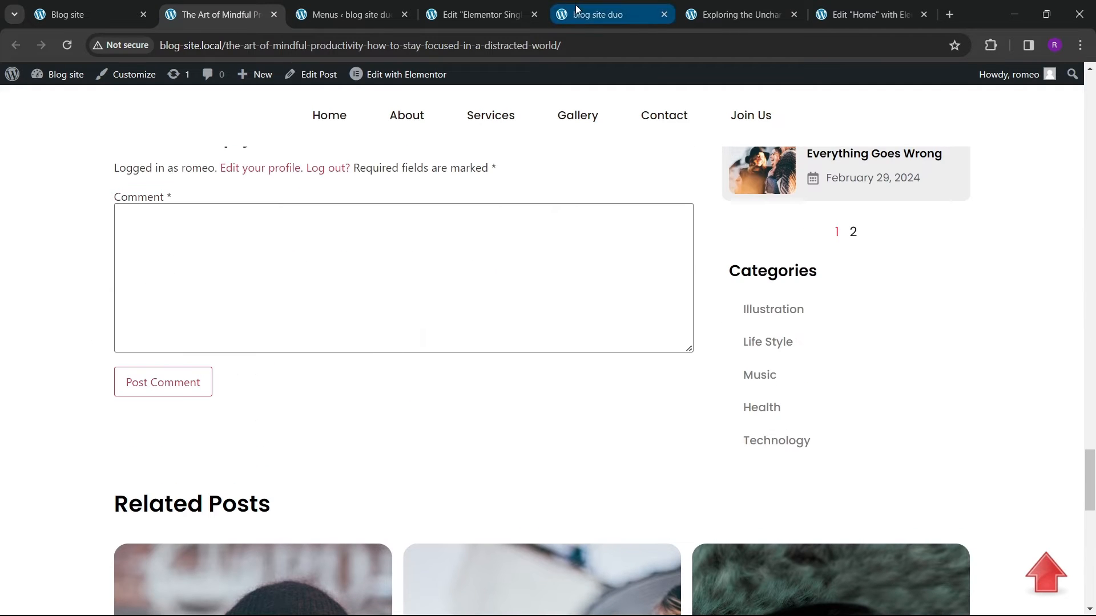
Step: Add a Post Comments widget below the post navigation
left_click(485, 15)
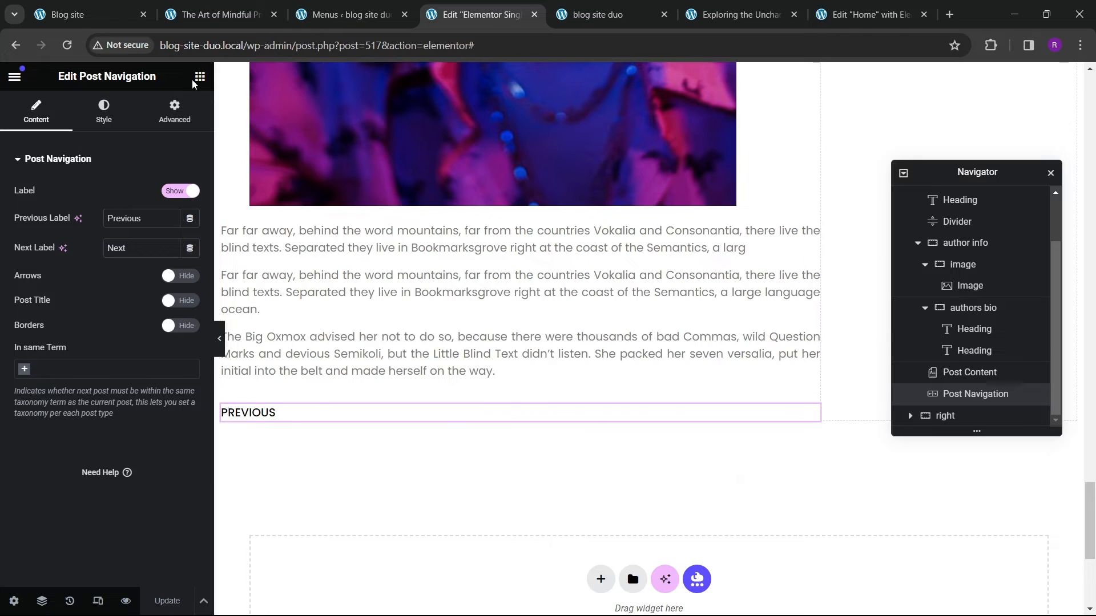
scroll(94, 370, "down", 2)
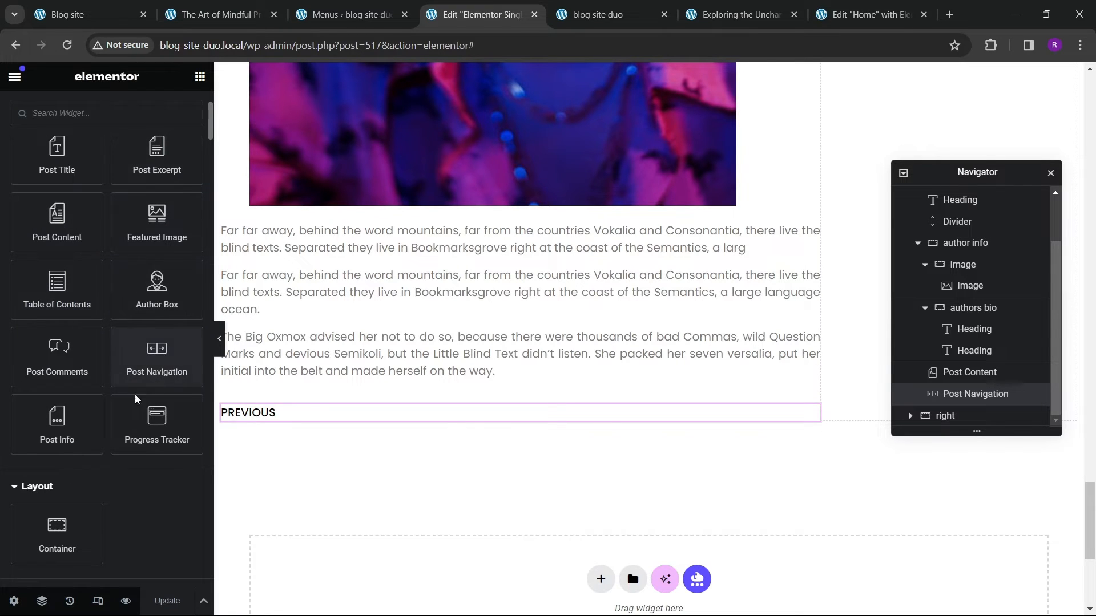
left_click_drag(59, 357, 422, 425)
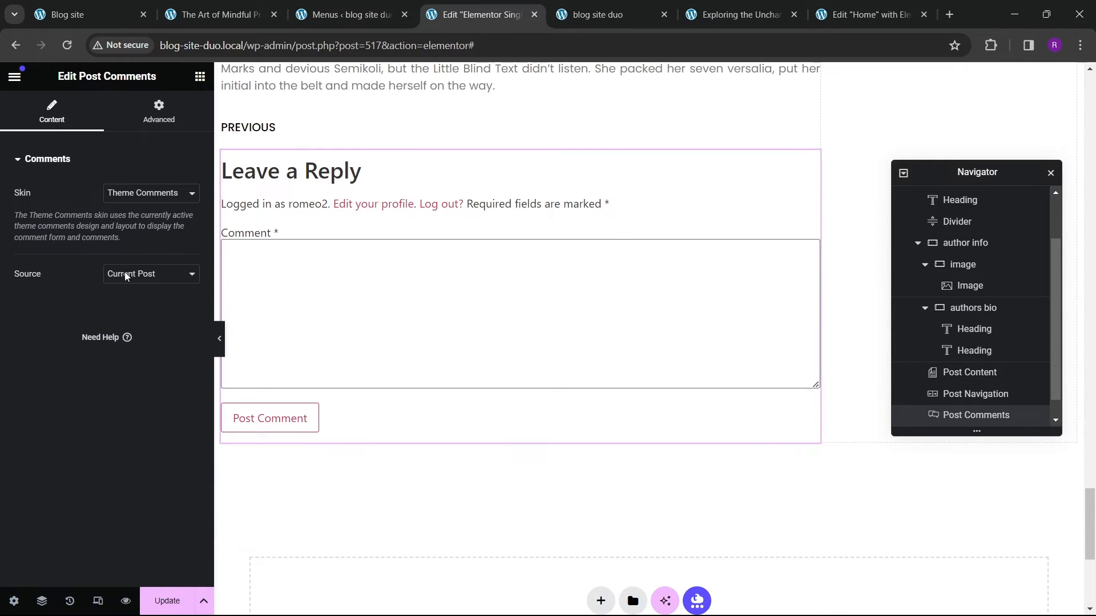
Step: Set the comments source to Current Post and update the template
left_click(178, 195)
left_click(179, 209)
left_click(145, 275)
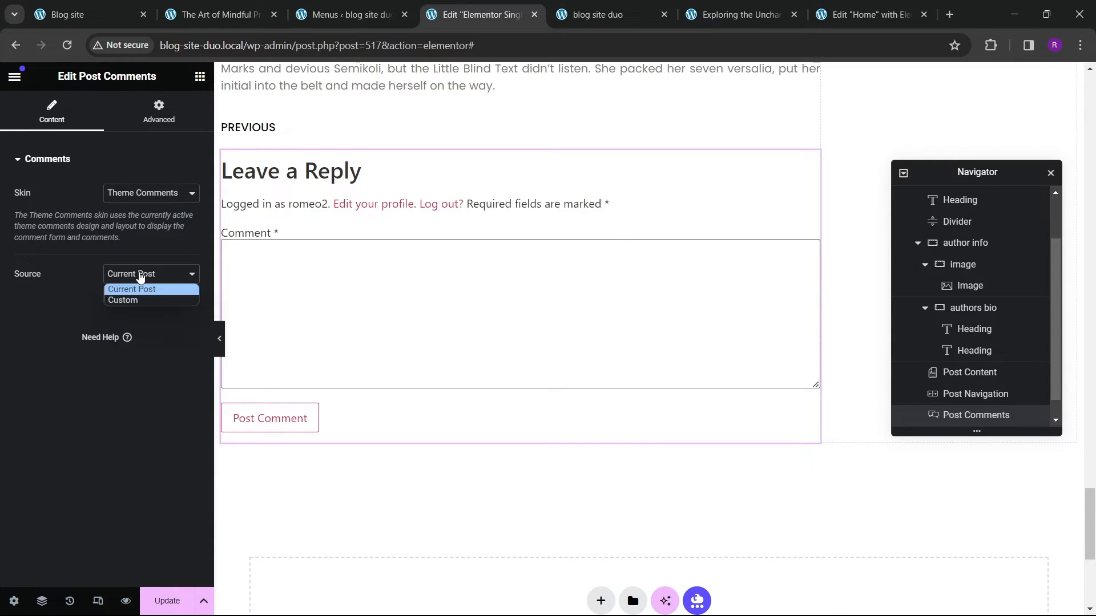
left_click(140, 287)
left_click(167, 601)
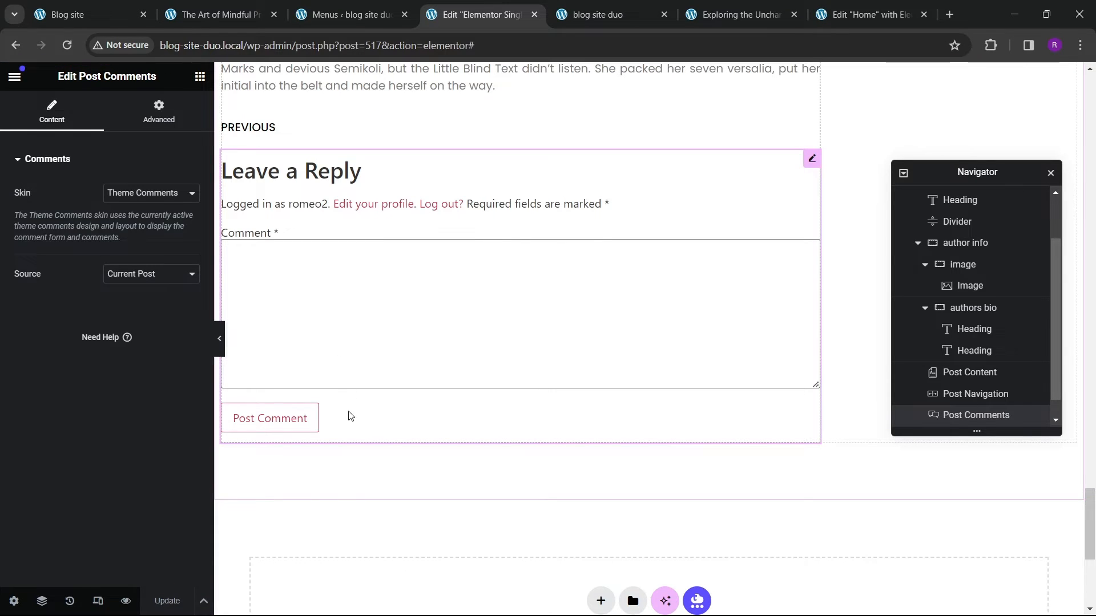
Step: View the live post to check the comment form below the navigation
left_click(717, 22)
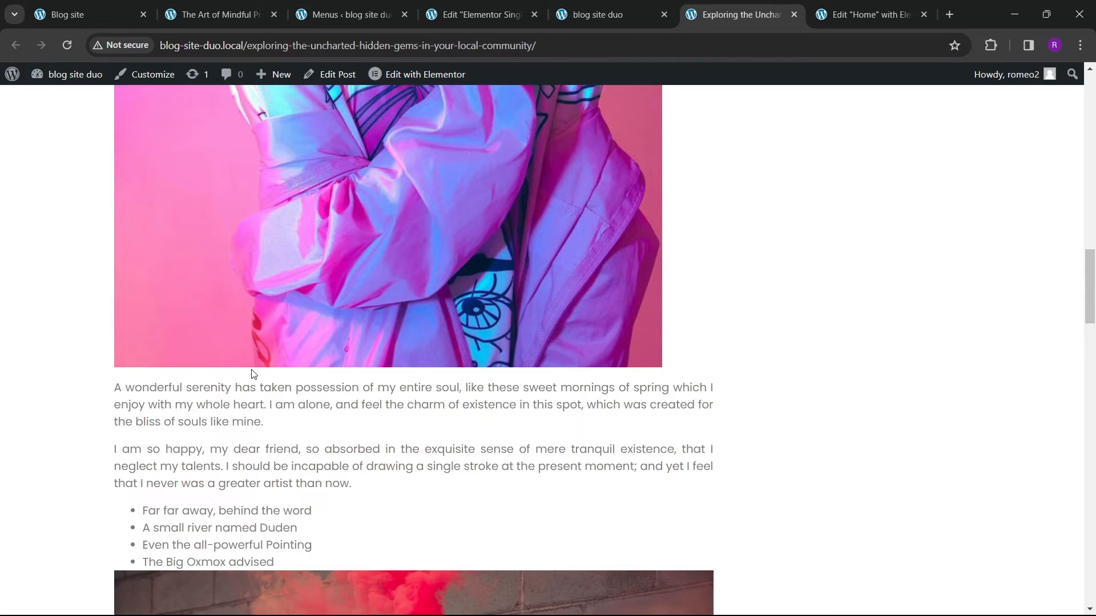
scroll(247, 392, "down", 20)
scroll(262, 388, "down", 5)
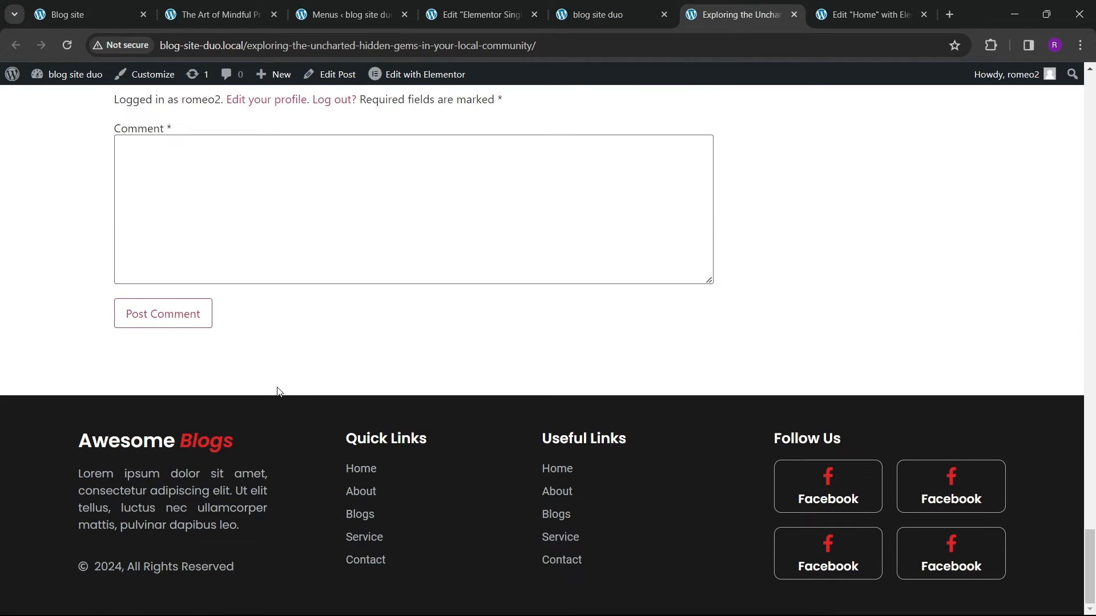
scroll(276, 382, "up", 3)
scroll(274, 376, "down", 3)
scroll(274, 320, "up", 4)
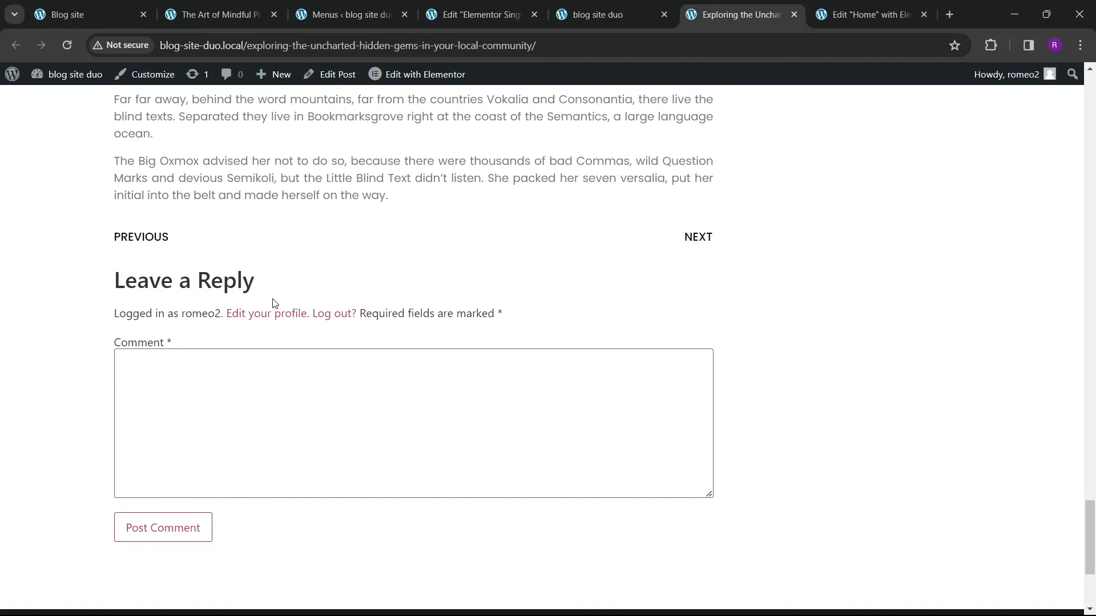
Step: Inspect the comment form's Log out link in the browser developer tools
right_click(335, 318)
left_click(355, 468)
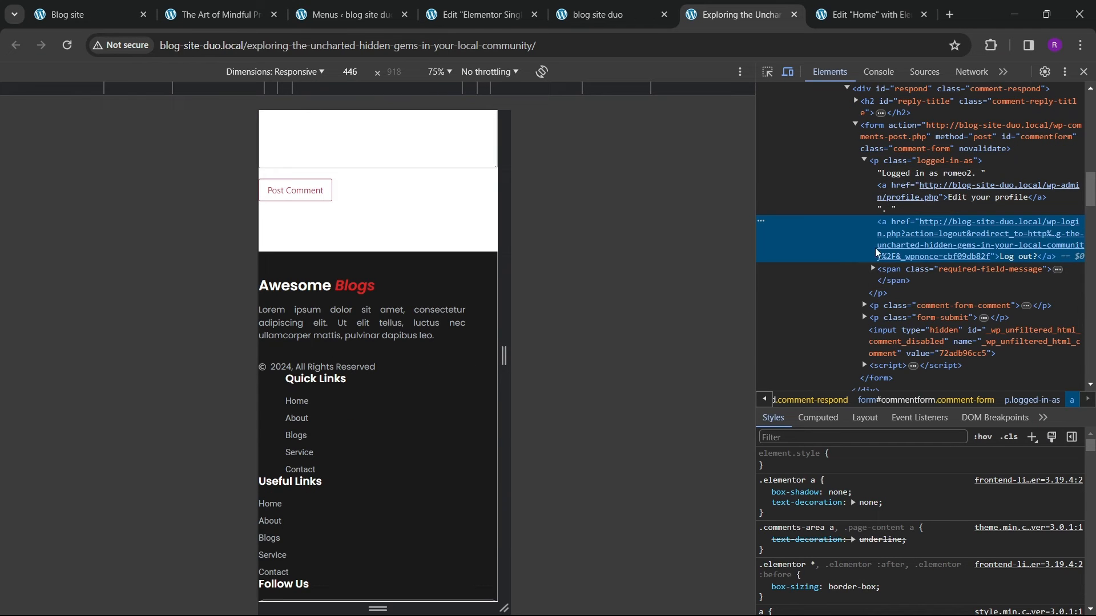
left_click(1082, 72)
Step: Browse the Post Comments widget's advanced settings
left_click(435, 19)
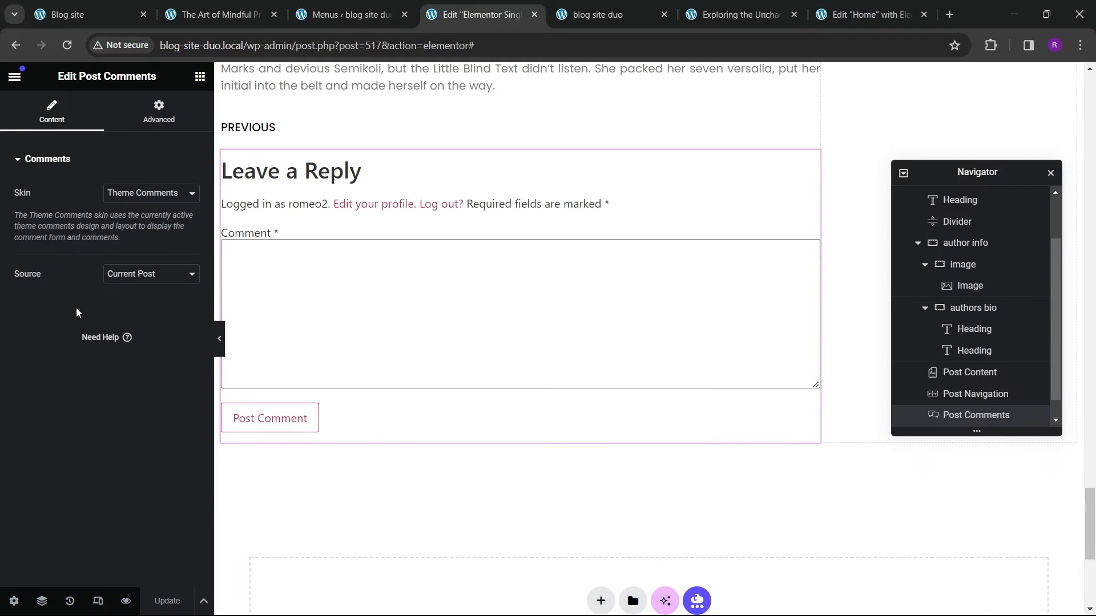
left_click(174, 133)
scroll(88, 563, "down", 7)
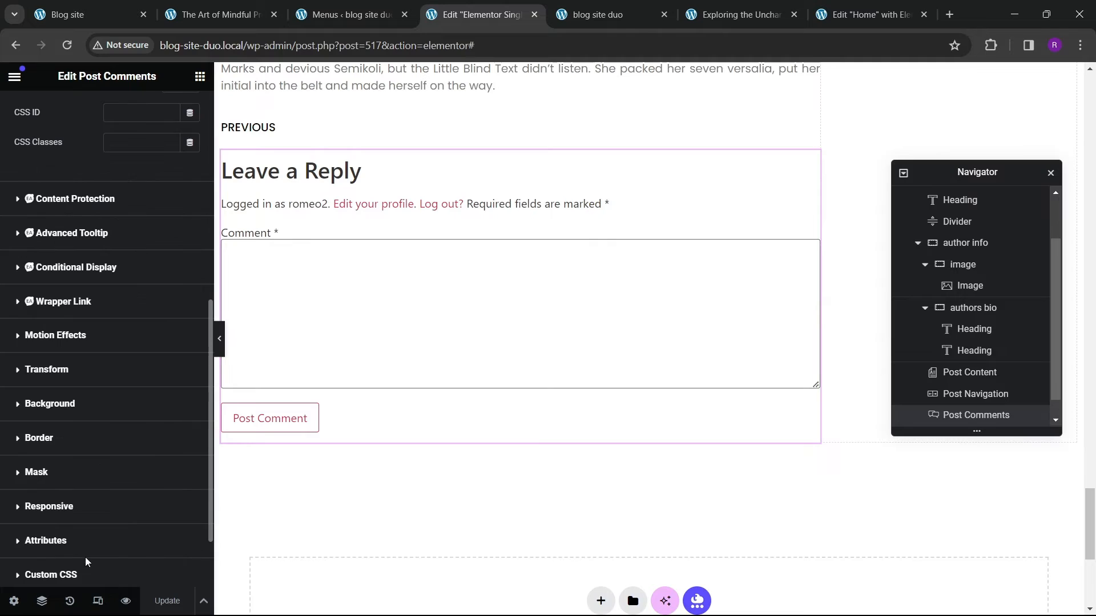
scroll(316, 258, "up", 4)
Step: Compare the reference post's comment form
left_click(229, 17)
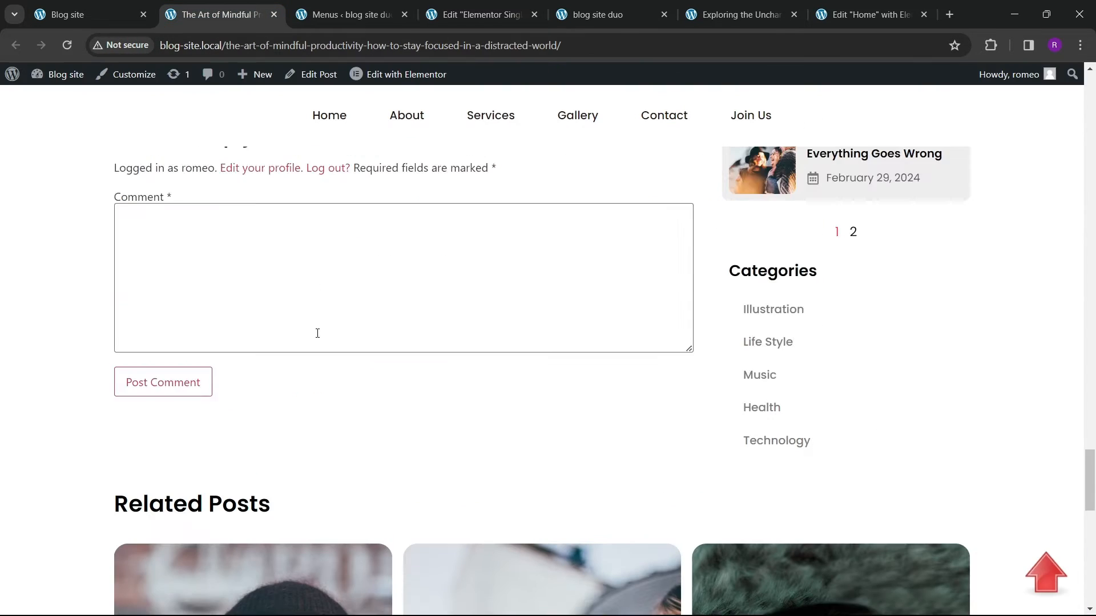
scroll(317, 332, "down", 4)
scroll(465, 365, "up", 15)
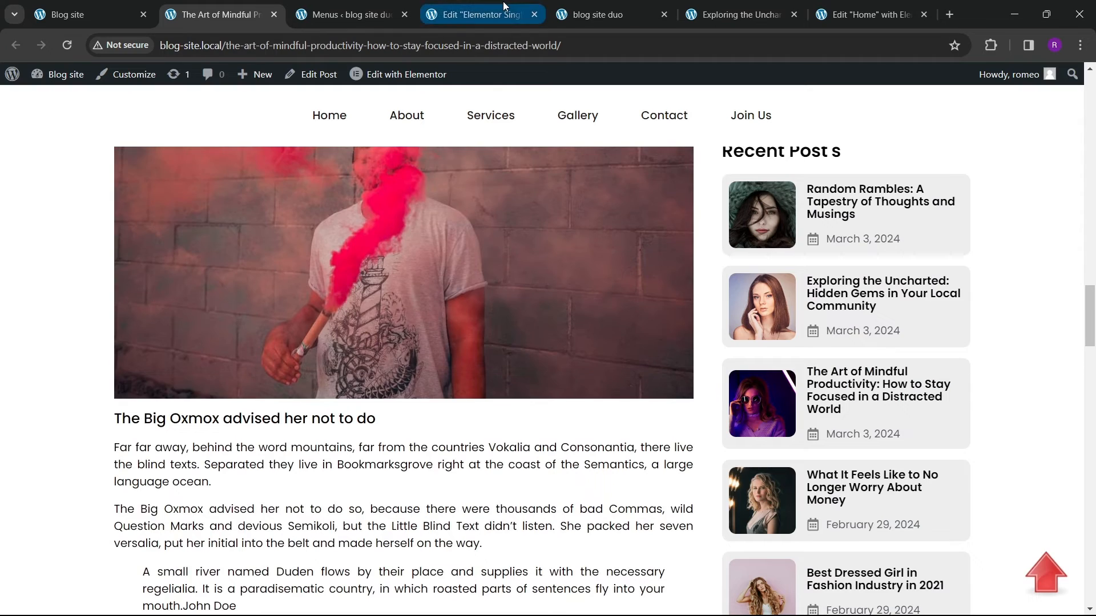
left_click(482, 14)
scroll(742, 257, "up", 4)
left_click_drag(961, 171, 500, 253)
scroll(807, 308, "up", 15)
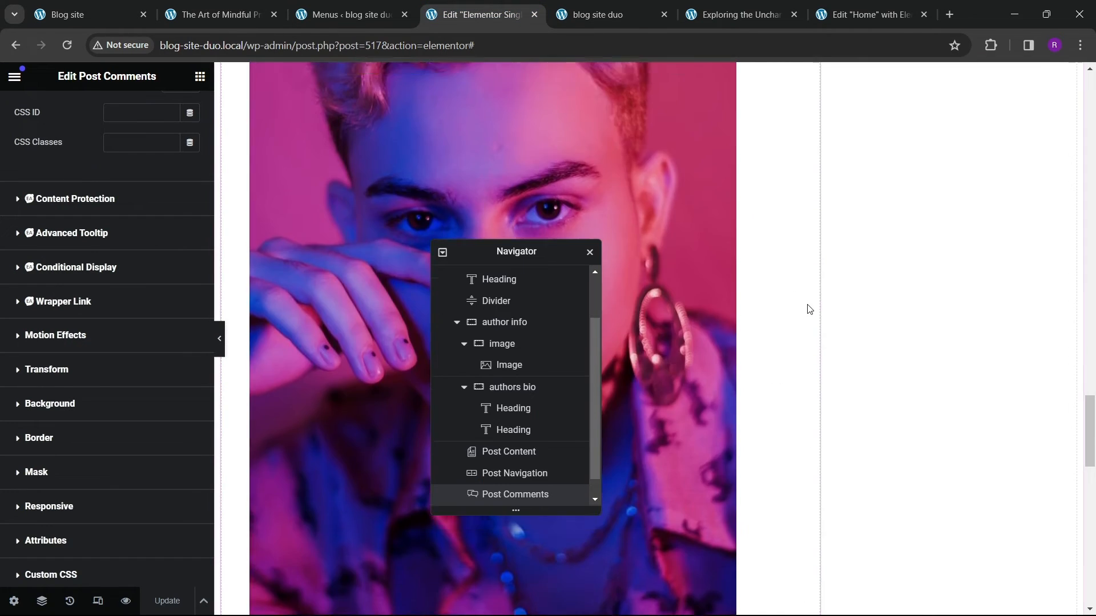
scroll(826, 338, "up", 10)
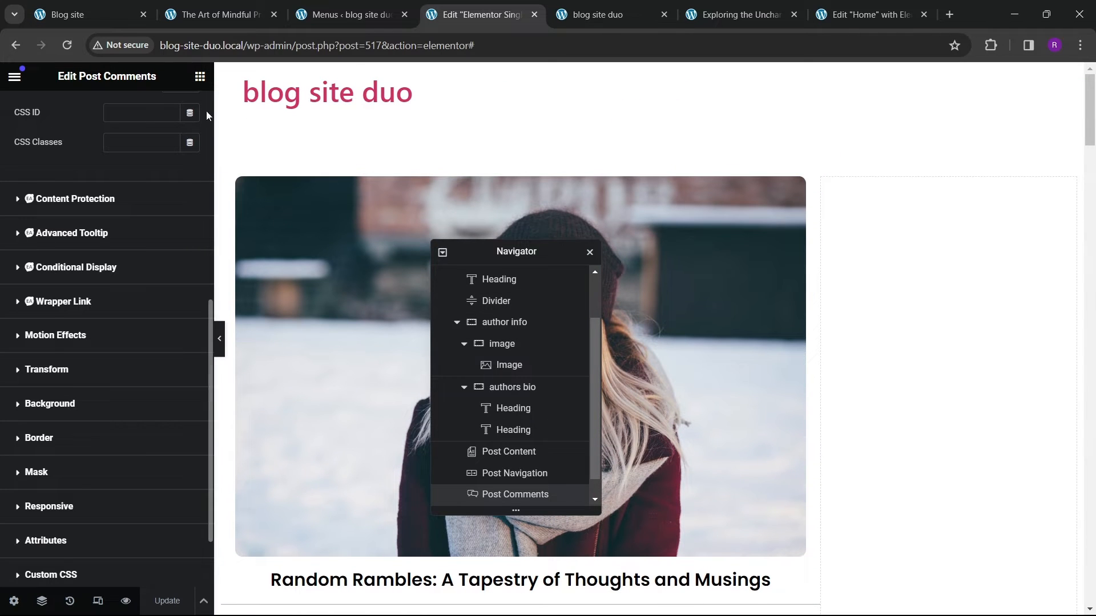
Step: Review the reference post's sidebar and comment section for comparison
left_click(199, 76)
left_click(252, 15)
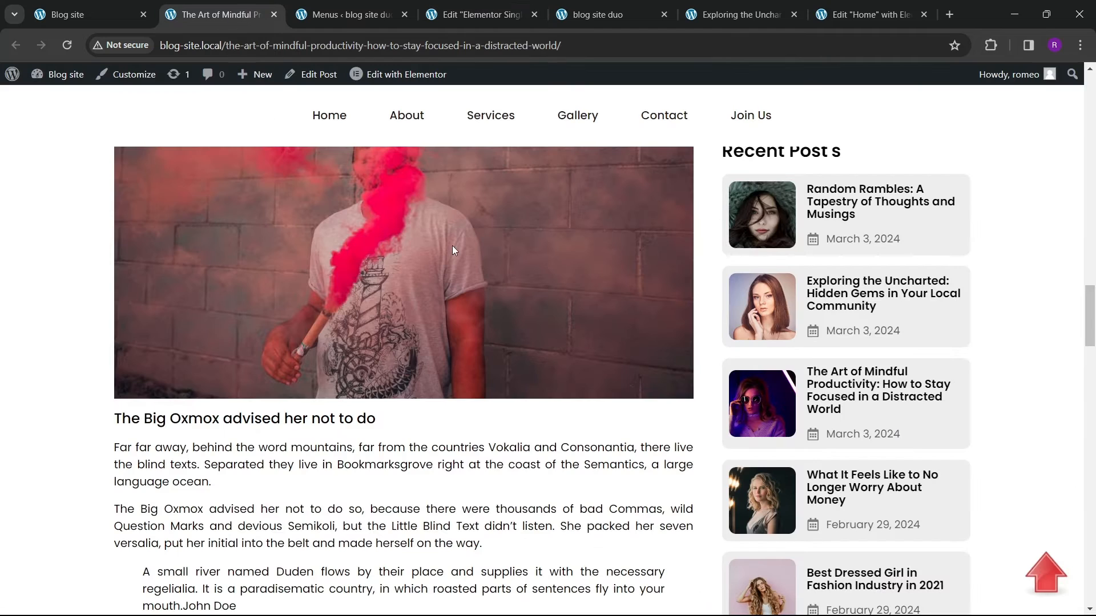
scroll(813, 421, "down", 20)
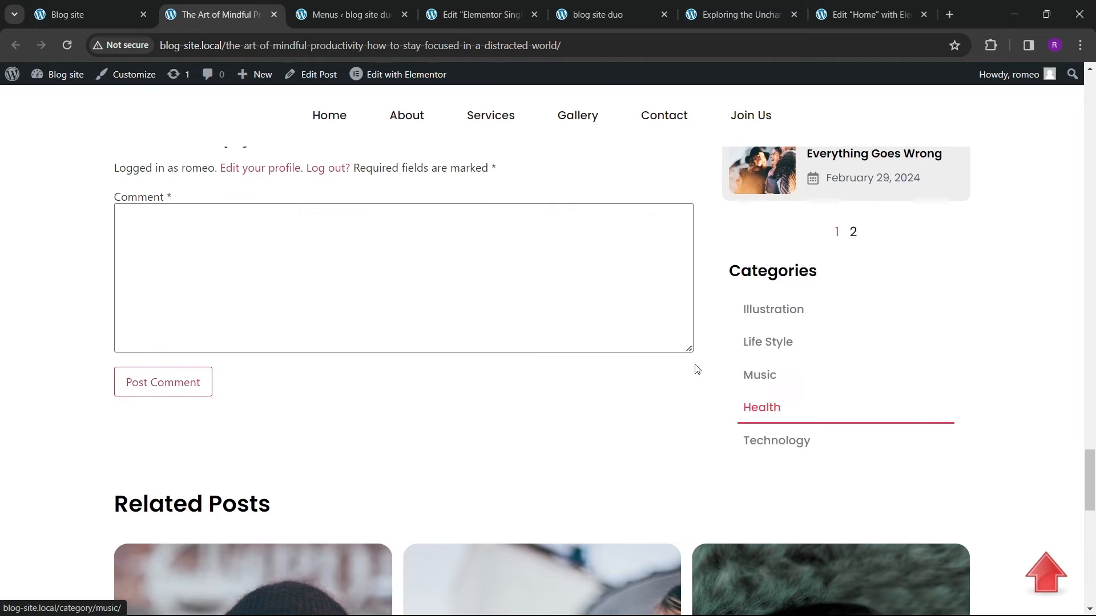
scroll(690, 348, "up", 15)
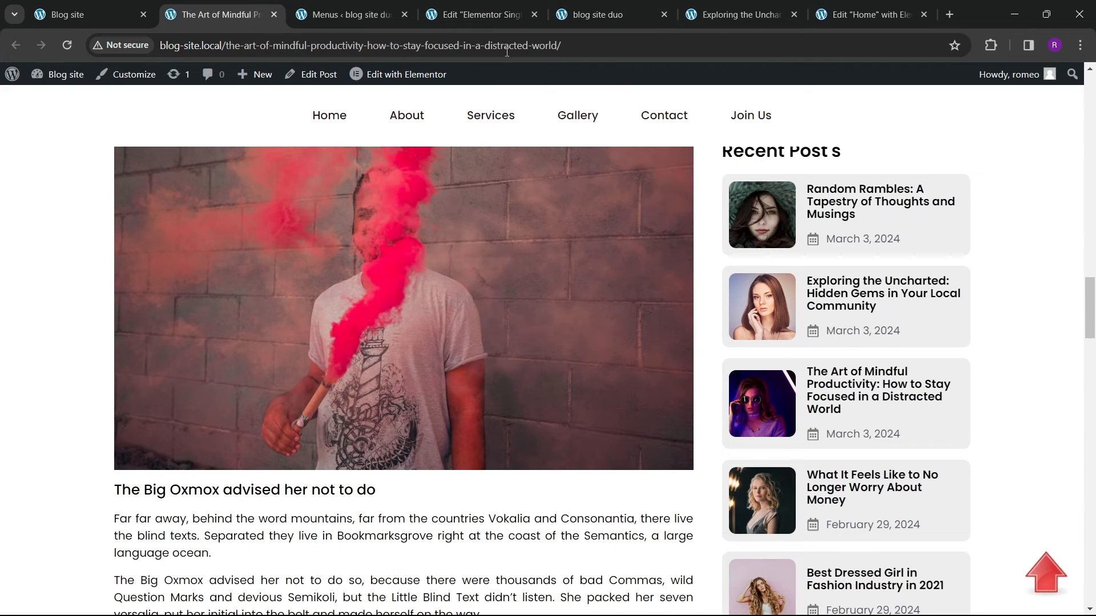
Step: Add a new container inside the template's right sidebar column
left_click(482, 14)
scroll(89, 279, "down", 8)
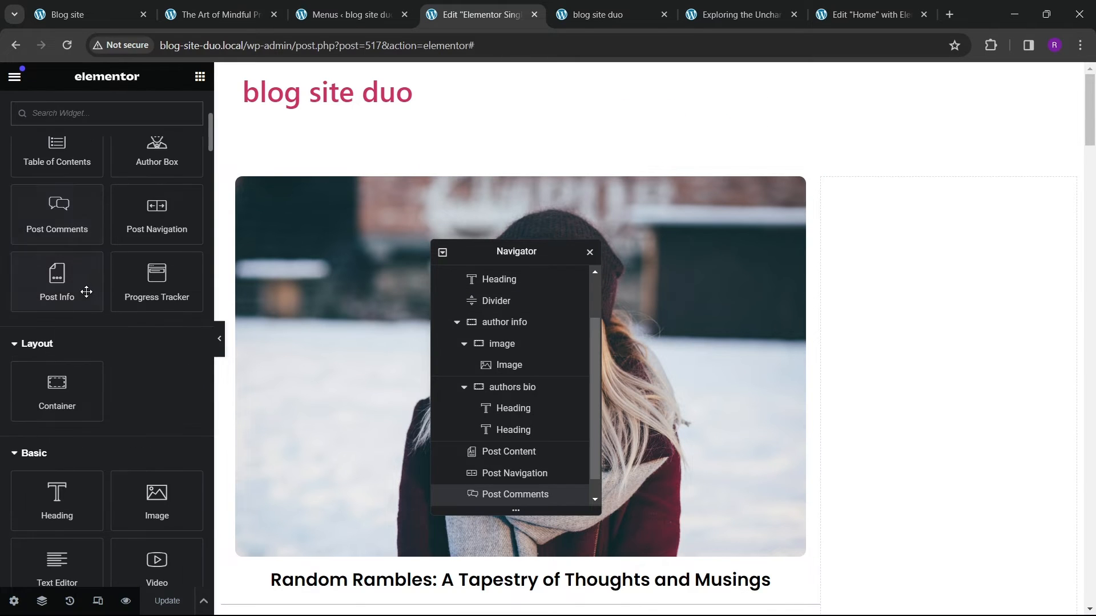
scroll(64, 319, "up", 1)
left_click_drag(68, 260, 939, 350)
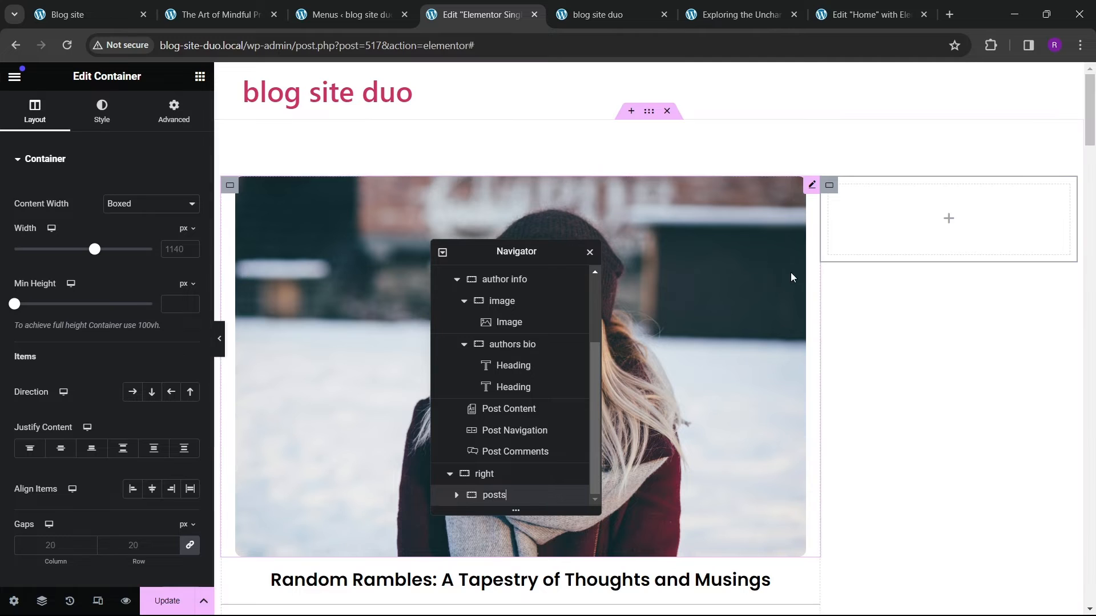
Step: Set the new sidebar container's content width to Full Width
left_click(133, 210)
left_click(126, 230)
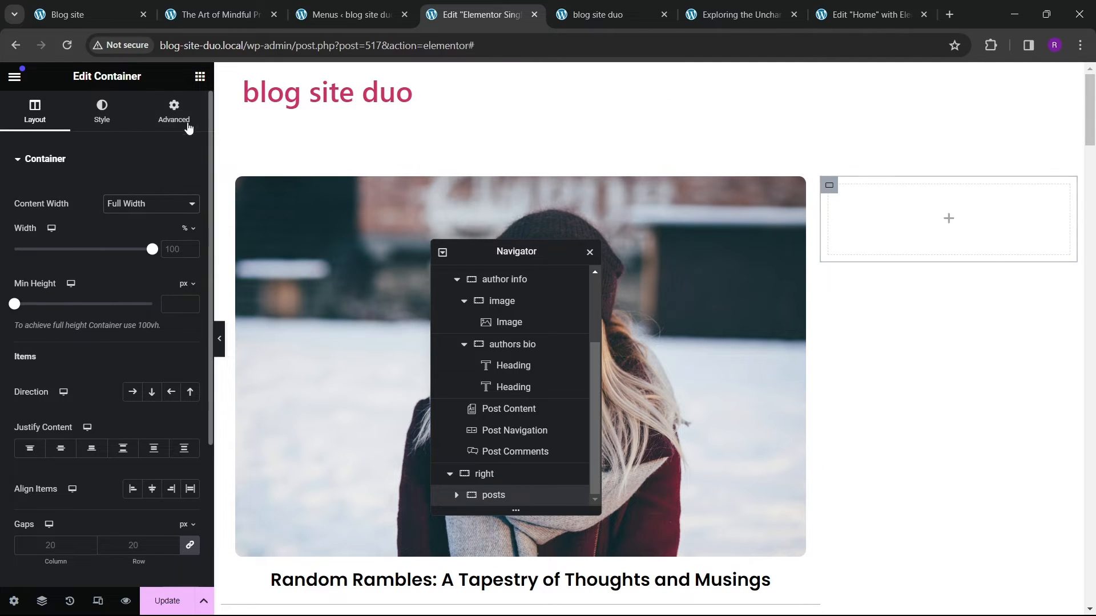
left_click(184, 121)
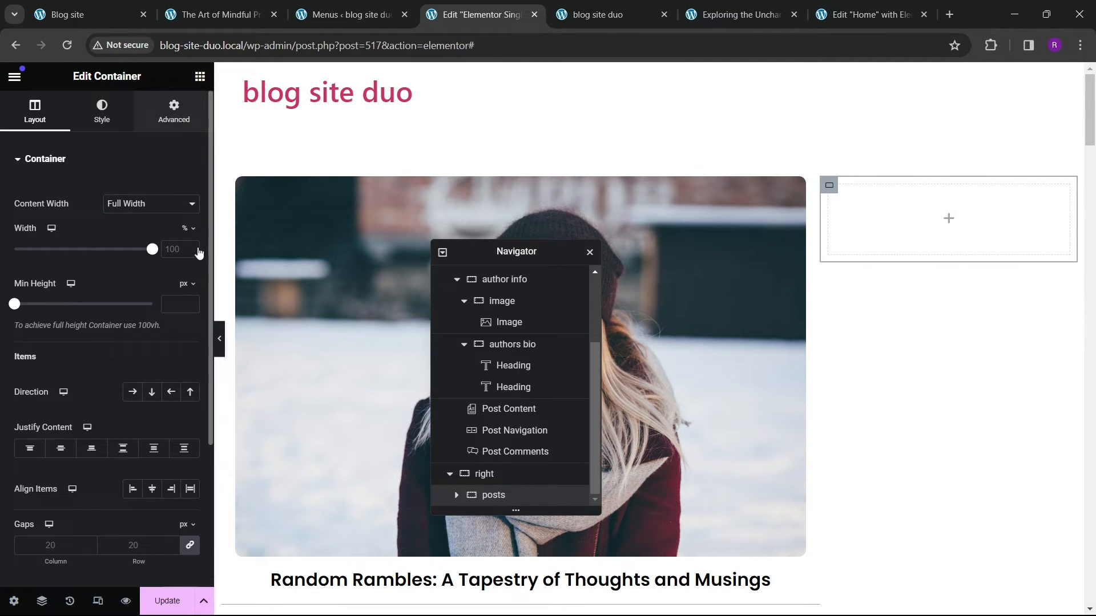
Step: Add a Heading widget to the sidebar container with the title "Featured Post's"
left_click(200, 76)
left_click_drag(102, 338, 842, 208)
left_click_drag(126, 216, 2, 236)
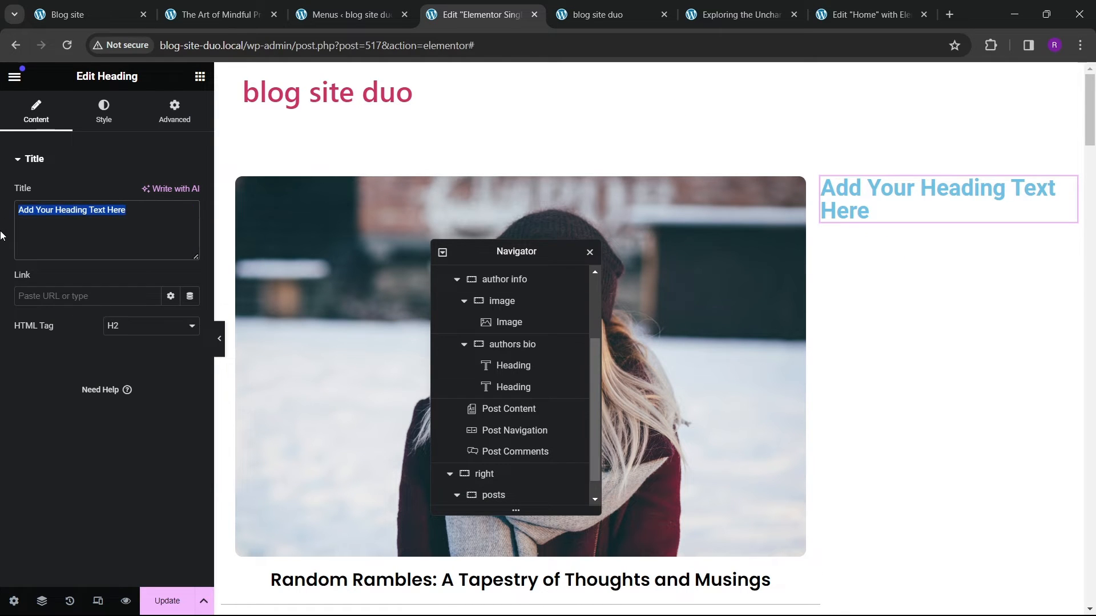
type("Featured Post's")
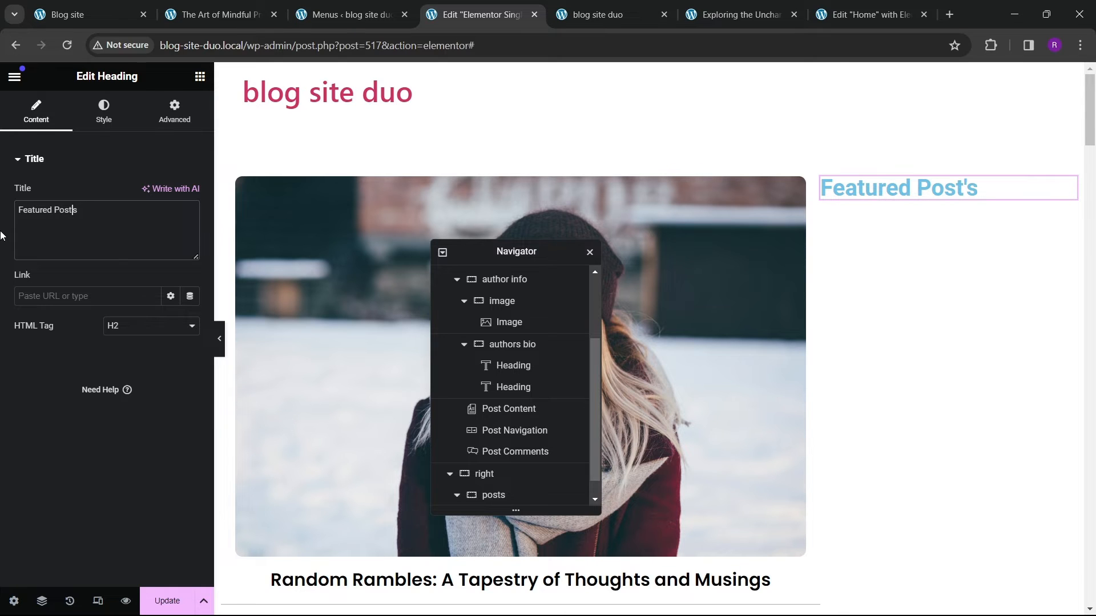
Step: Set the Featured Post's heading text color to black
left_click(103, 111)
left_click(190, 223)
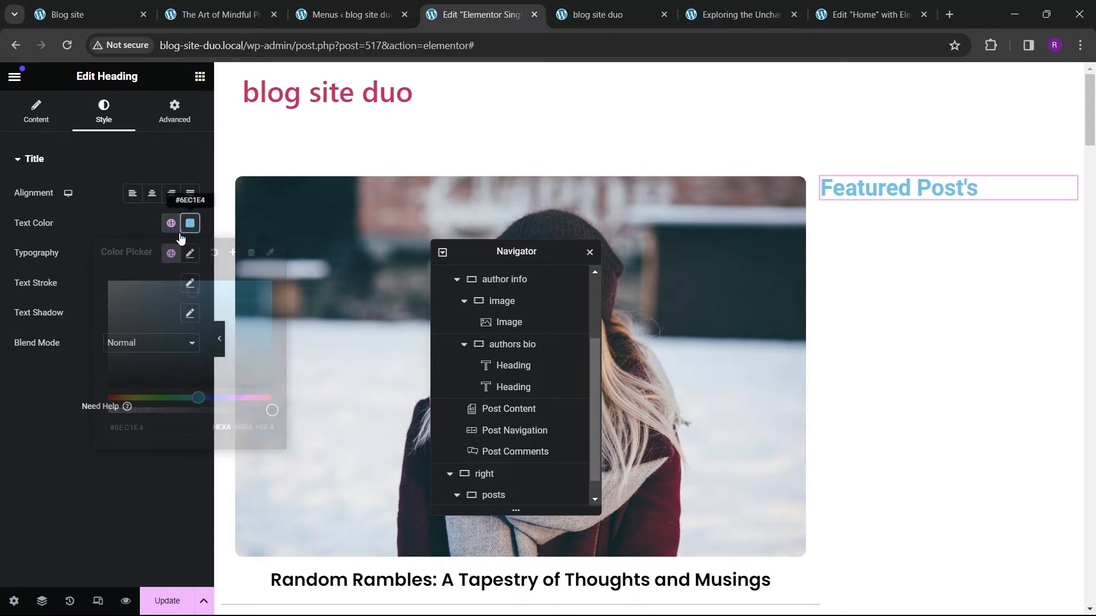
left_click_drag(122, 390, 67, 424)
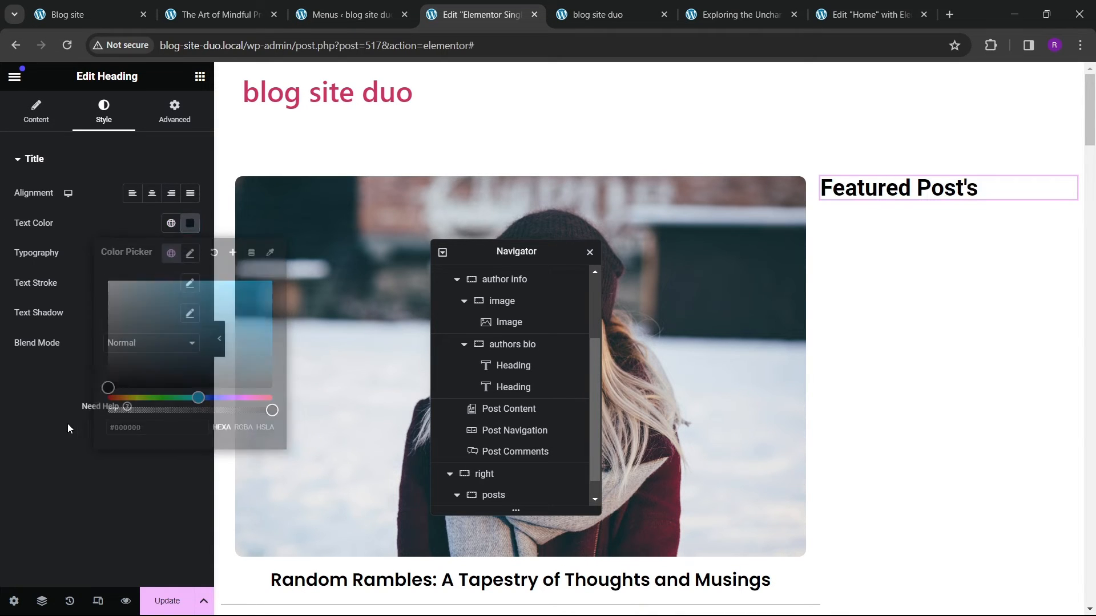
Step: Set the heading's typography to the Poppins font at 21 px
left_click(190, 254)
left_click(144, 320)
type("poppins")
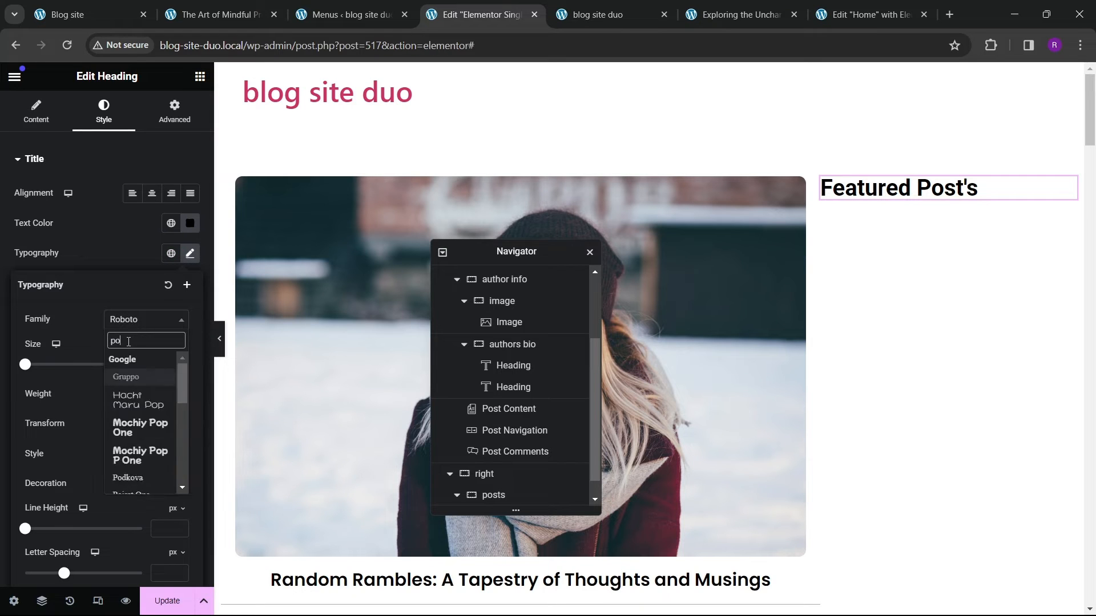
key("Return")
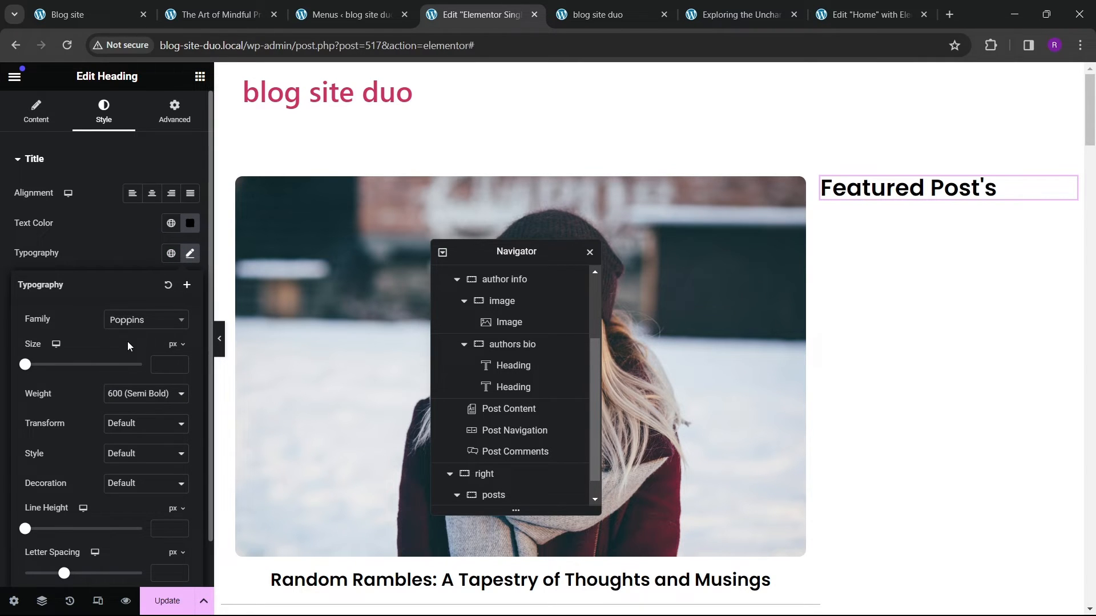
left_click(178, 363)
left_click(178, 363)
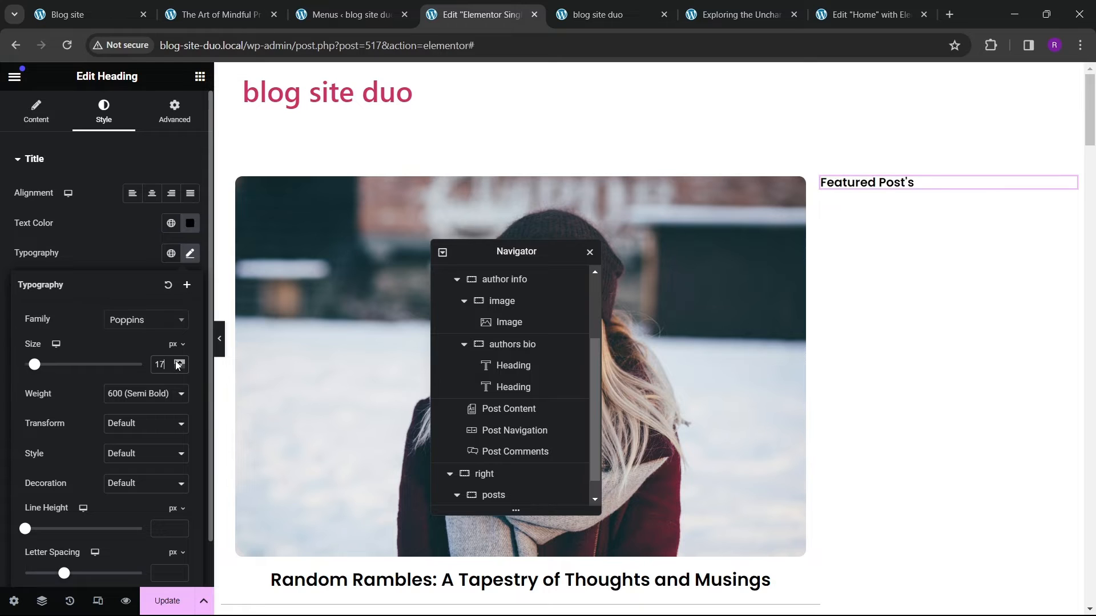
left_click(178, 362)
left_click(178, 362)
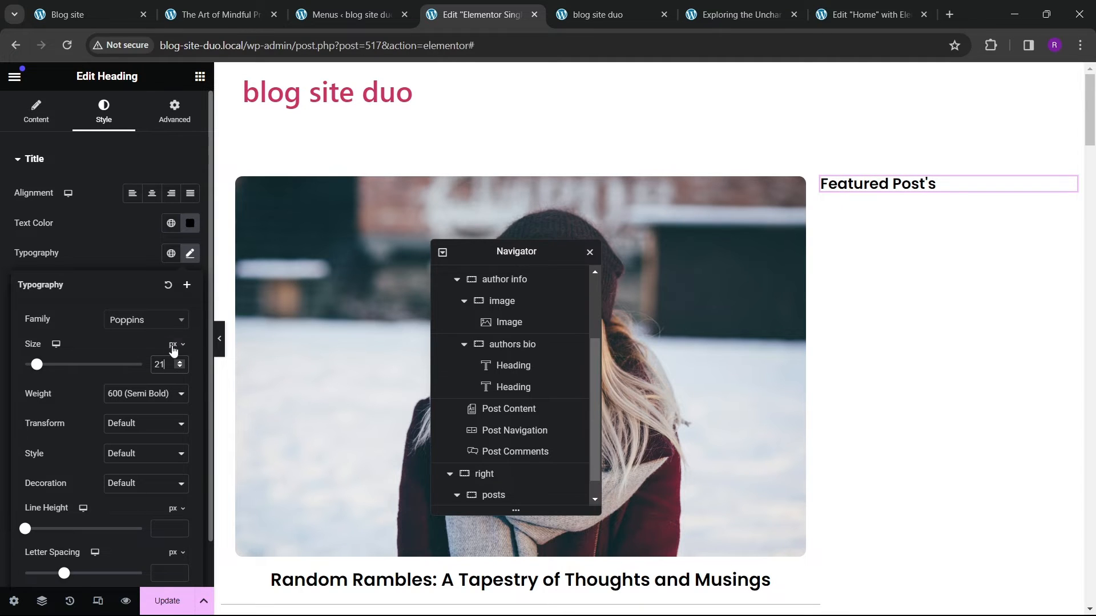
Step: Add a Loop Grid widget below the Featured Post's heading
left_click(200, 76)
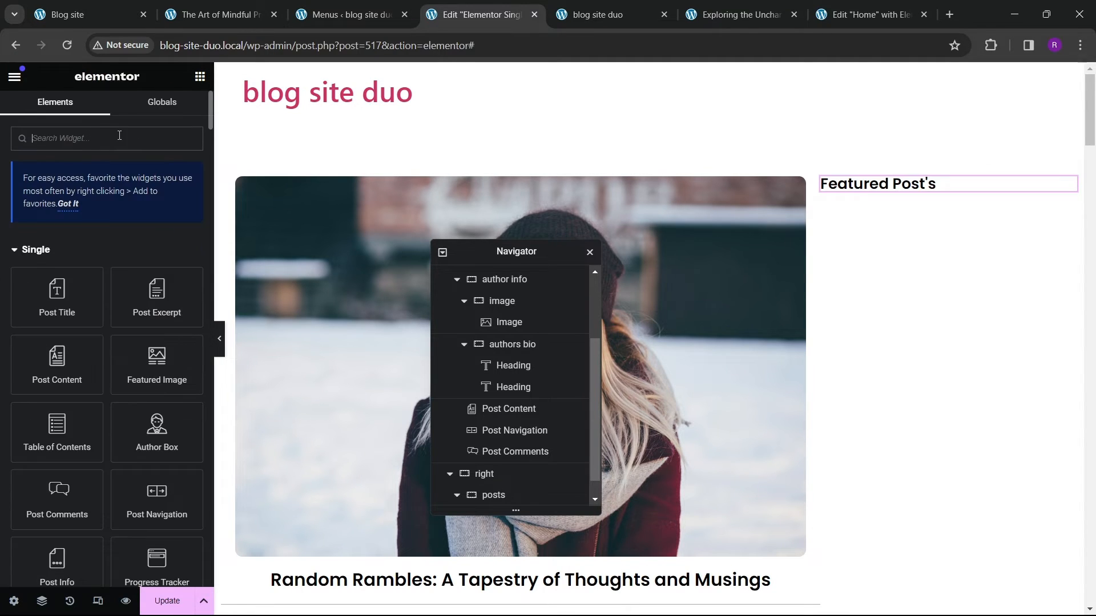
type("loop")
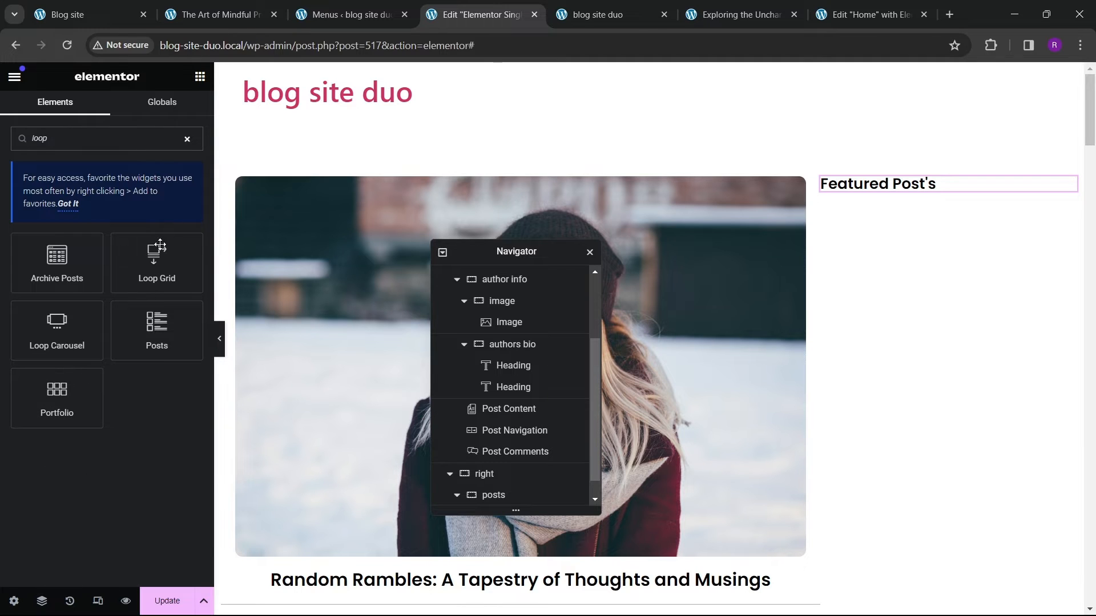
left_click_drag(160, 245, 993, 189)
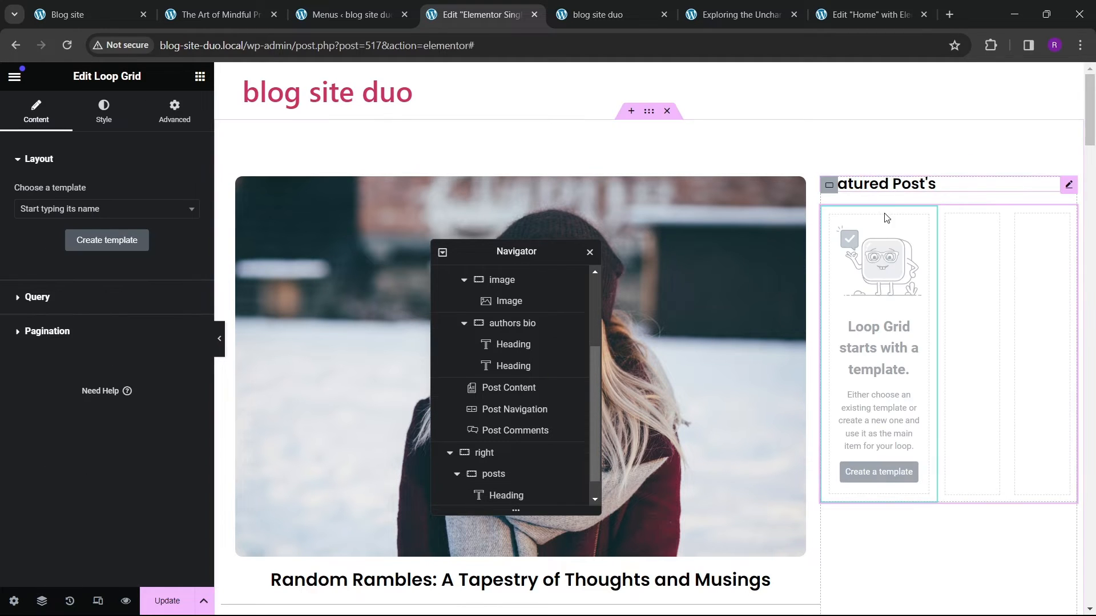
Step: Increase the Featured Post's heading font size to 22 px
left_click(889, 184)
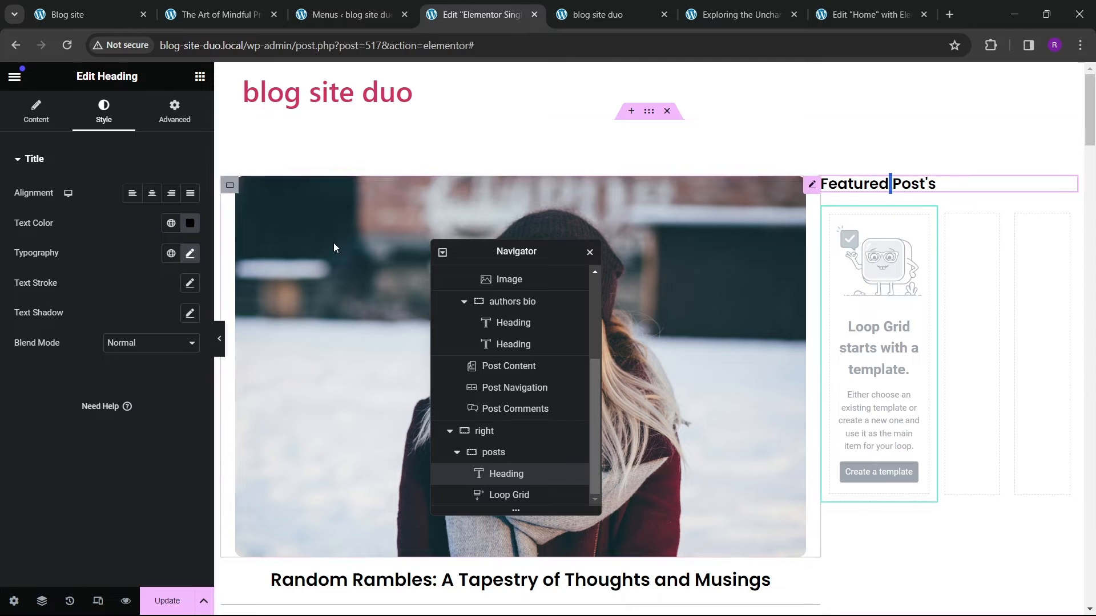
left_click(190, 253)
left_click(180, 363)
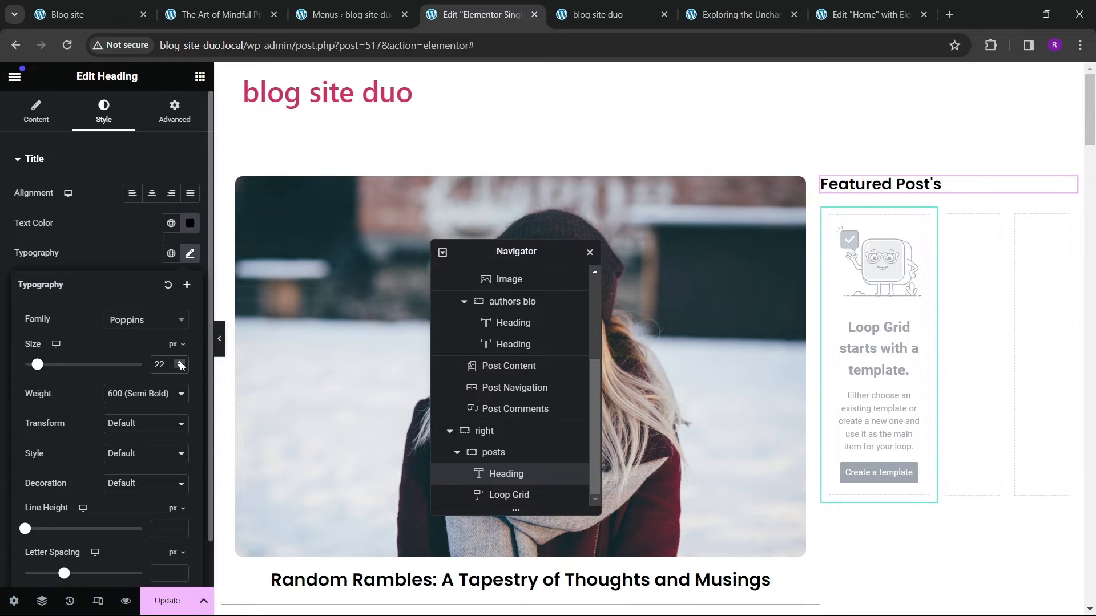
Step: Assign the editors blog section template to the Loop Grid and set it to one column
left_click(978, 298)
left_click(97, 209)
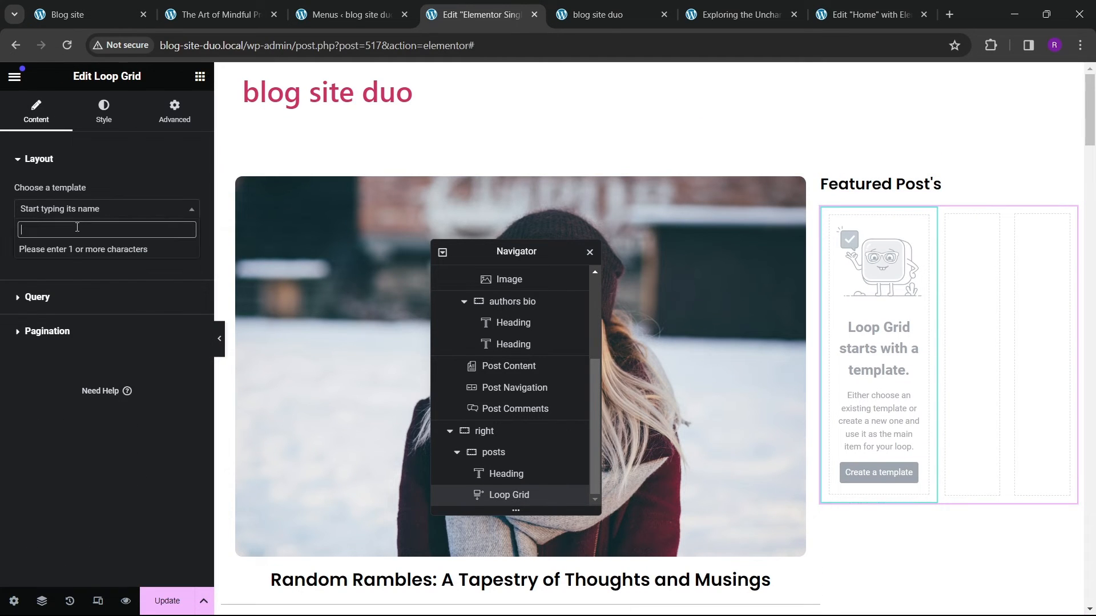
type("edit")
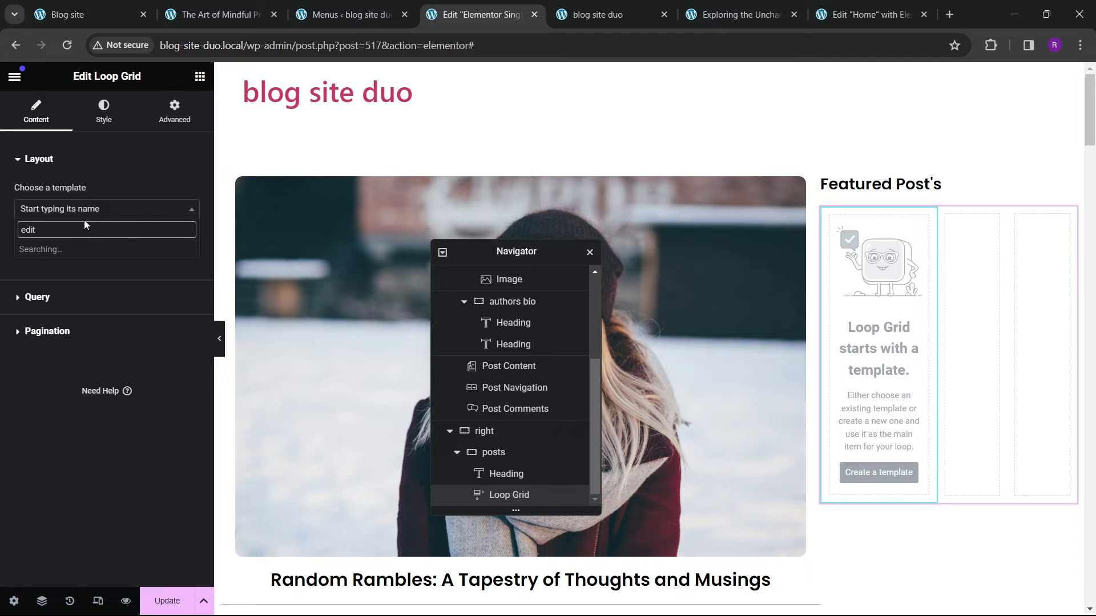
left_click(92, 250)
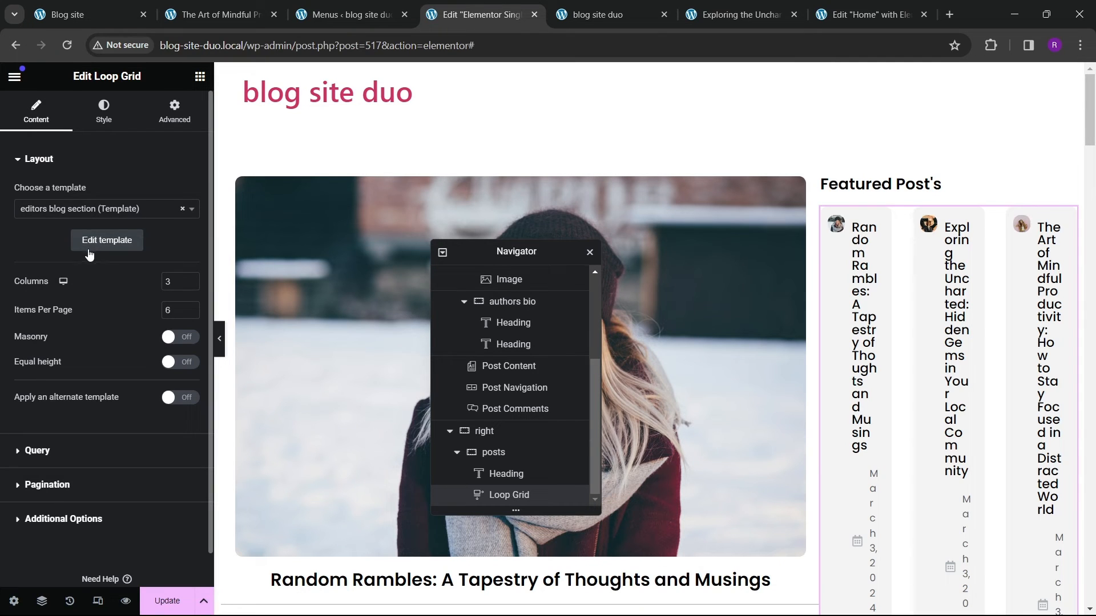
left_click(191, 284)
left_click(191, 284)
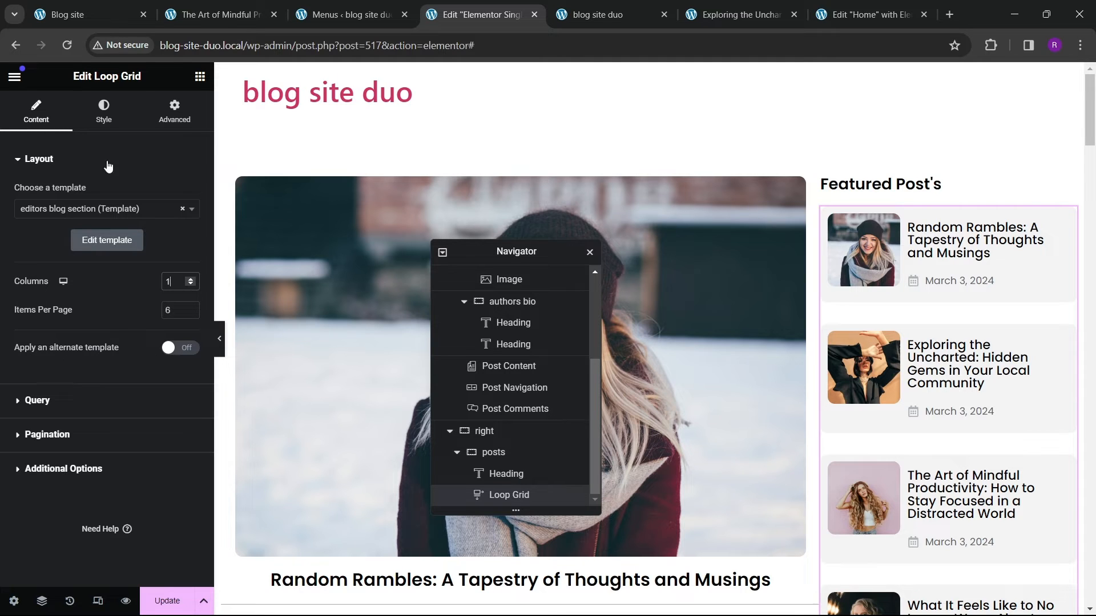
Step: Set the Loop Grid's gap between rows to 10 px
left_click(103, 112)
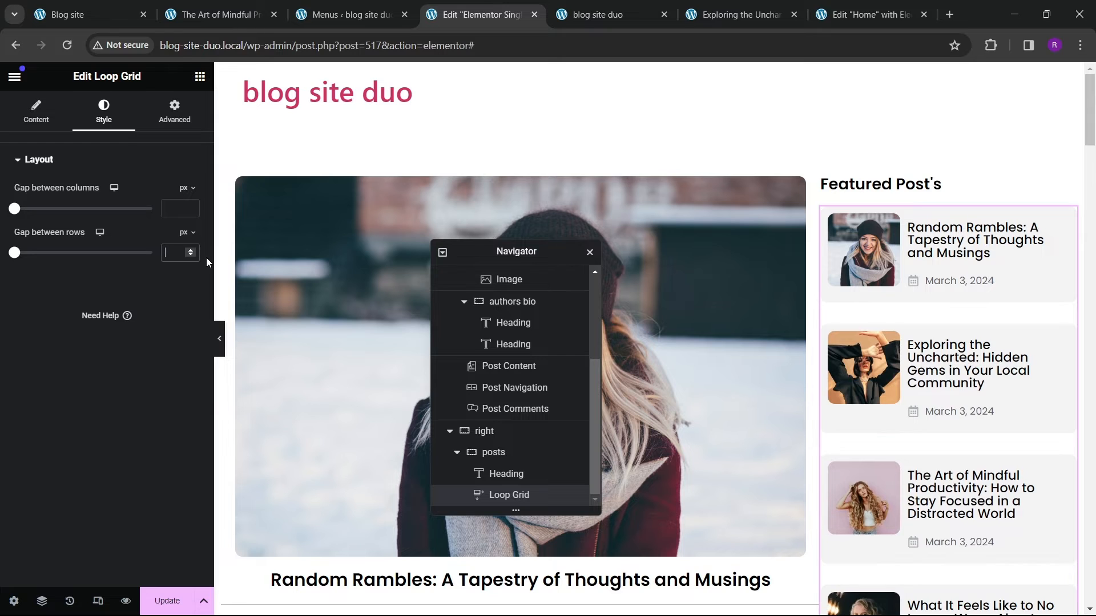
type("10")
scroll(1010, 355, "down", 10)
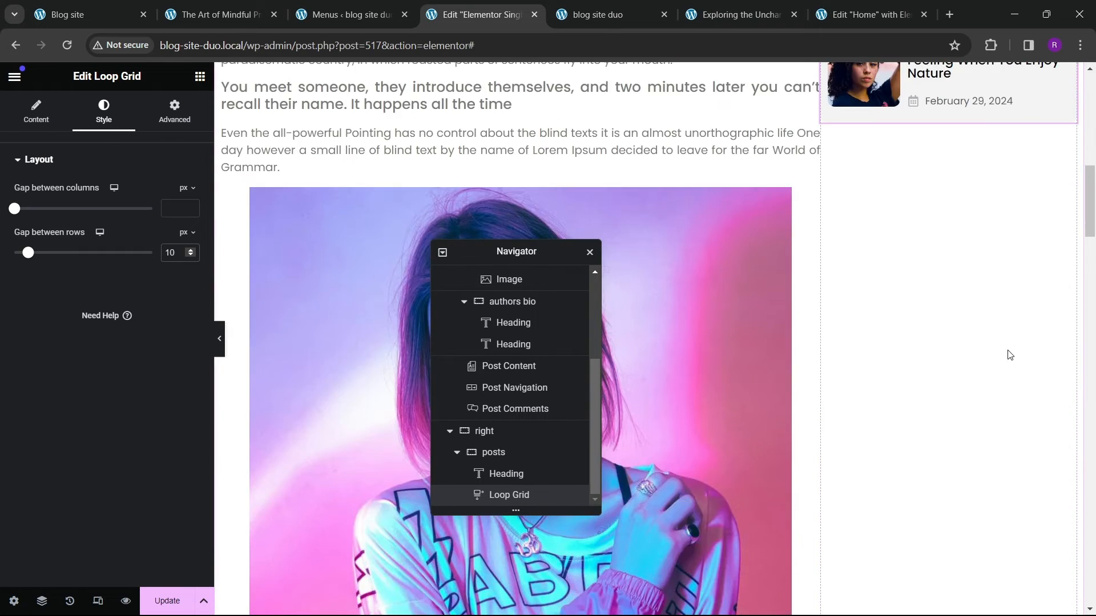
scroll(1010, 355, "up", 5)
Step: Enable numbered pagination for the Loop Grid
left_click(36, 112)
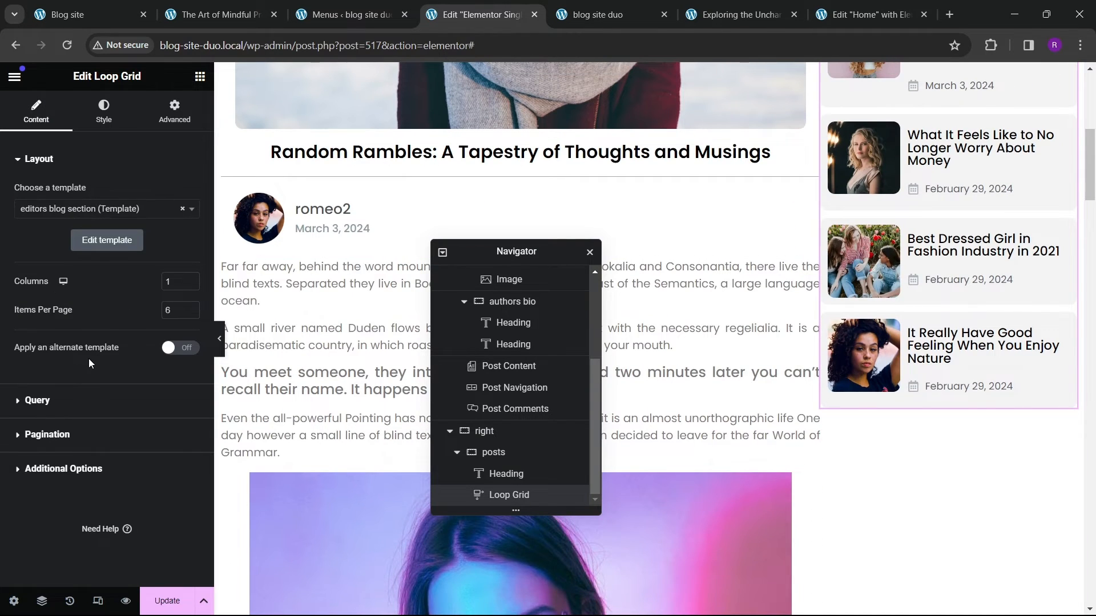
left_click(51, 437)
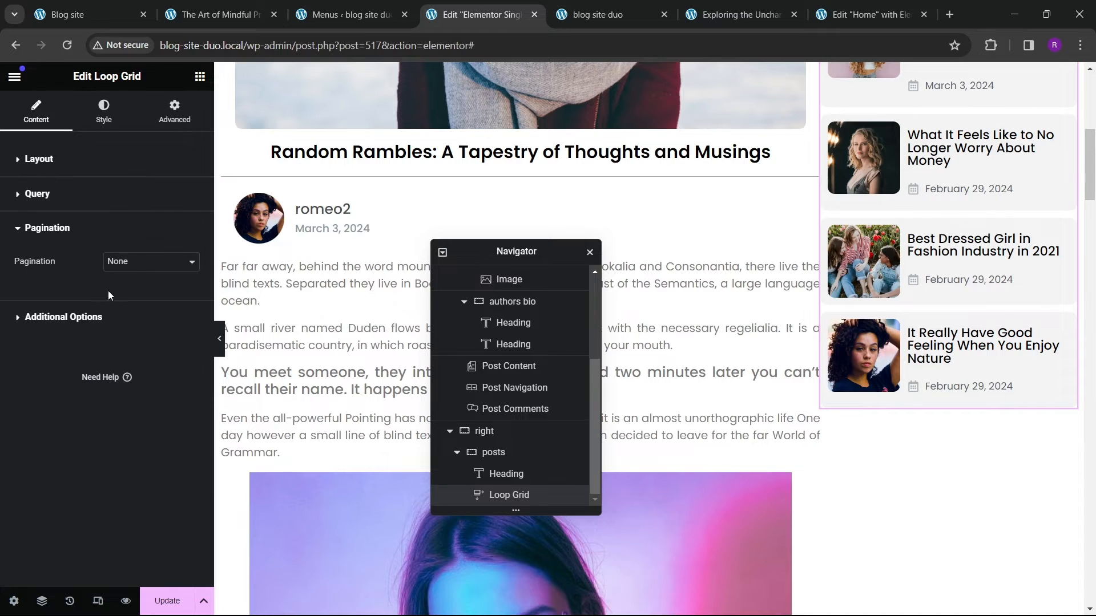
left_click(151, 260)
left_click(135, 283)
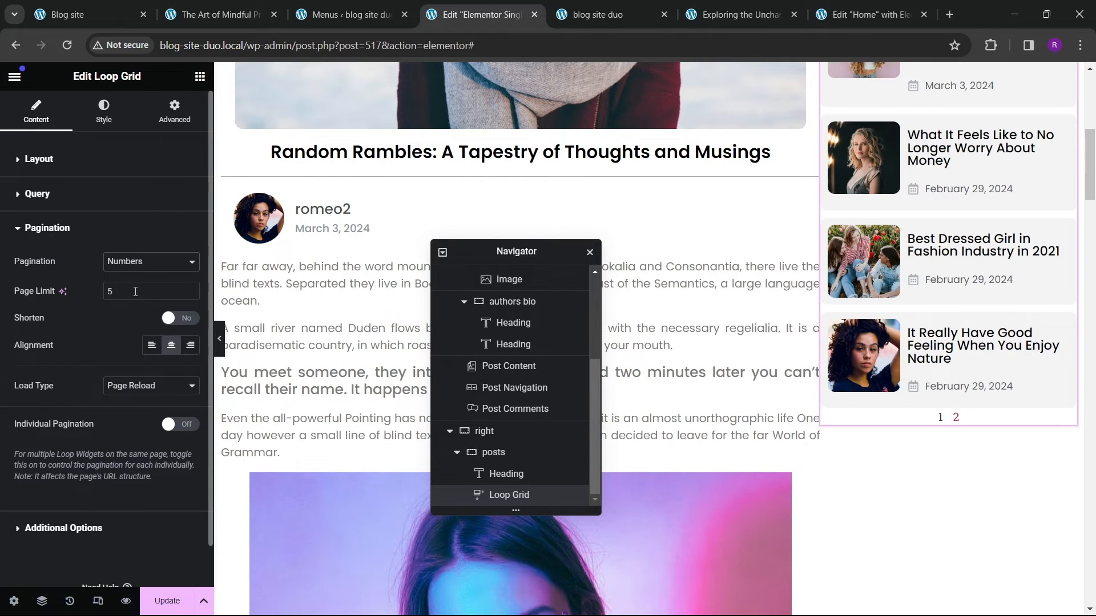
Step: Set the Loop Grid pagination typography font to Poppins
left_click(97, 117)
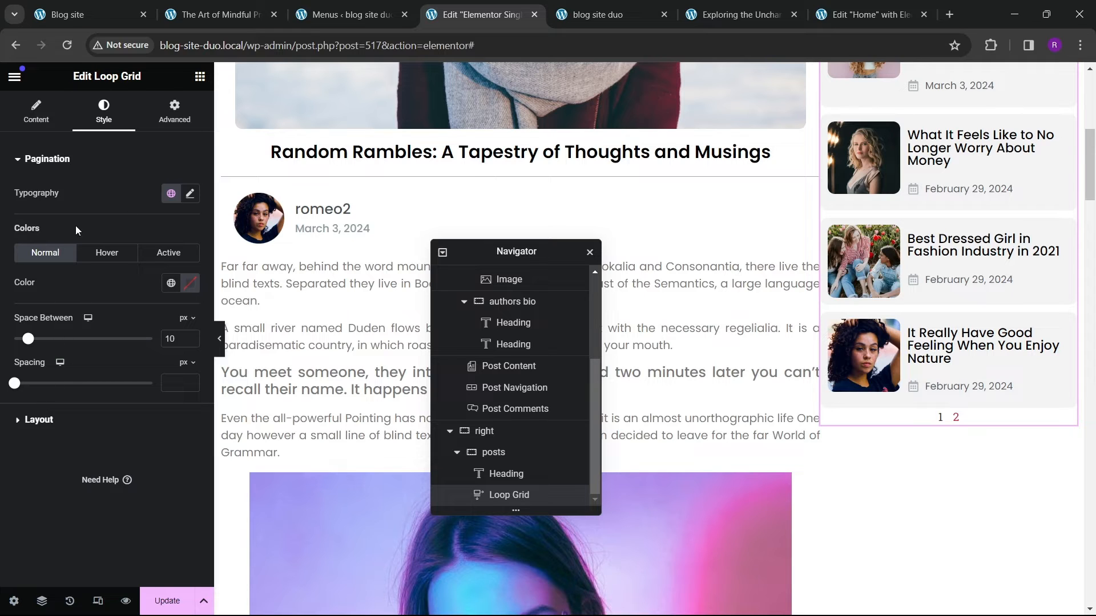
left_click(191, 194)
left_click(145, 260)
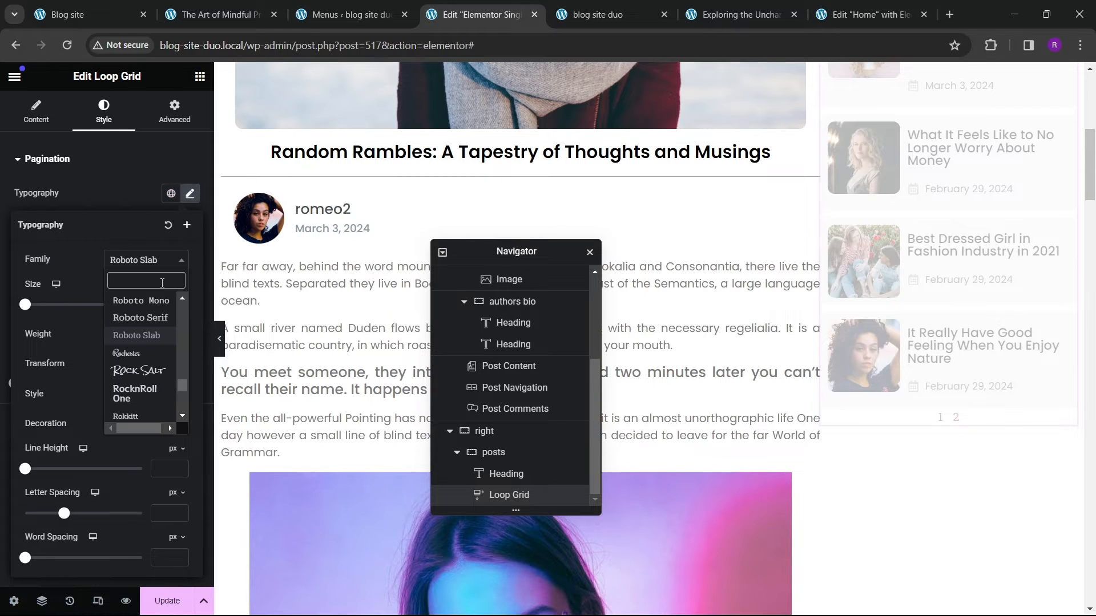
type("poppins")
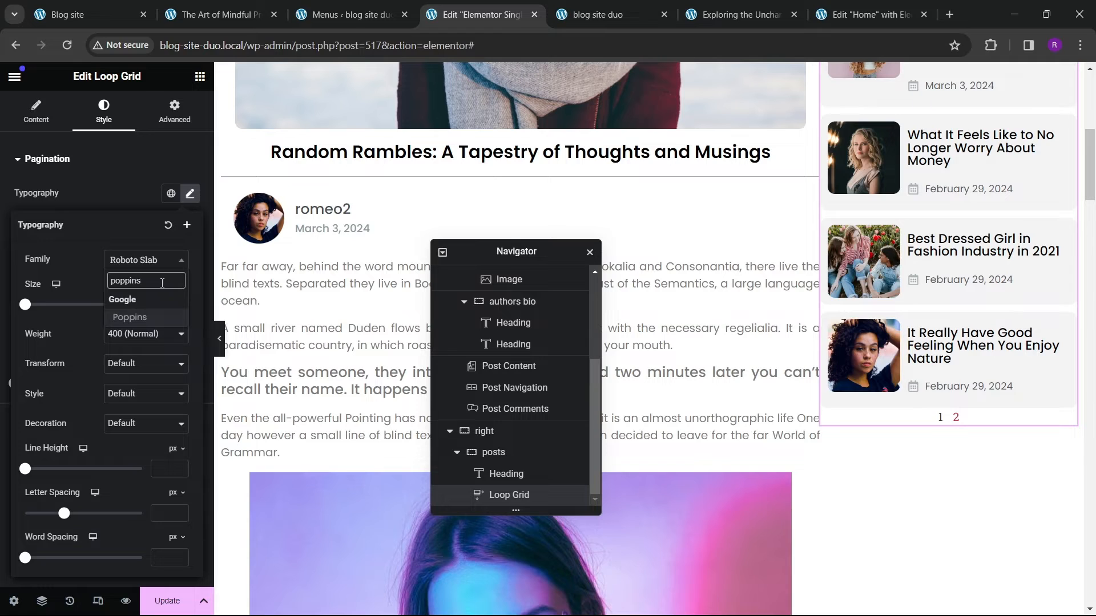
key("Return")
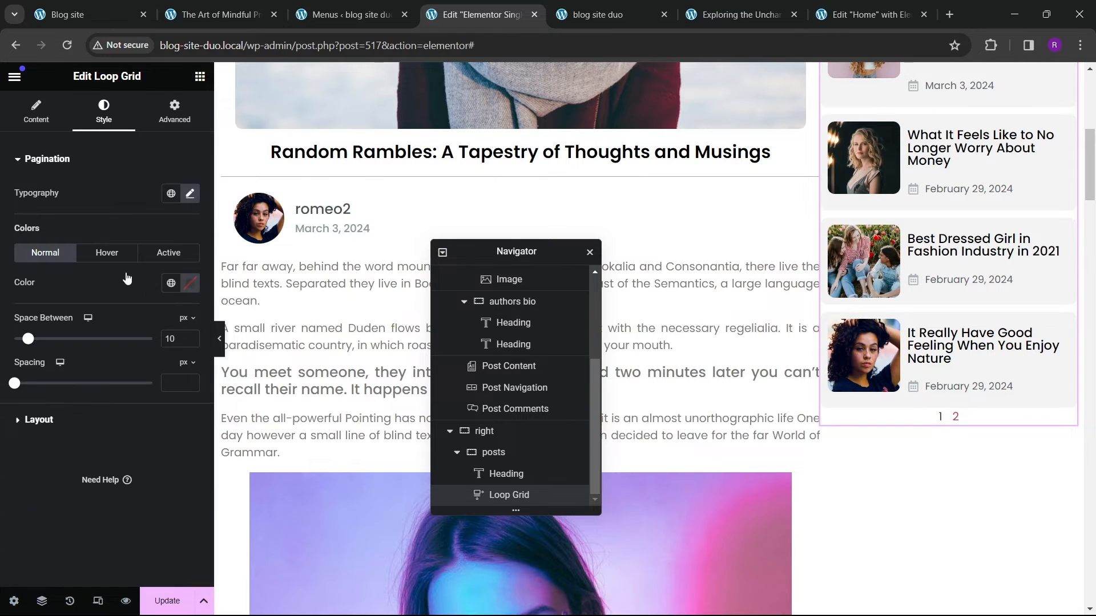
Step: Set the pagination hover color to the global theme red color
left_click(109, 255)
left_click(170, 283)
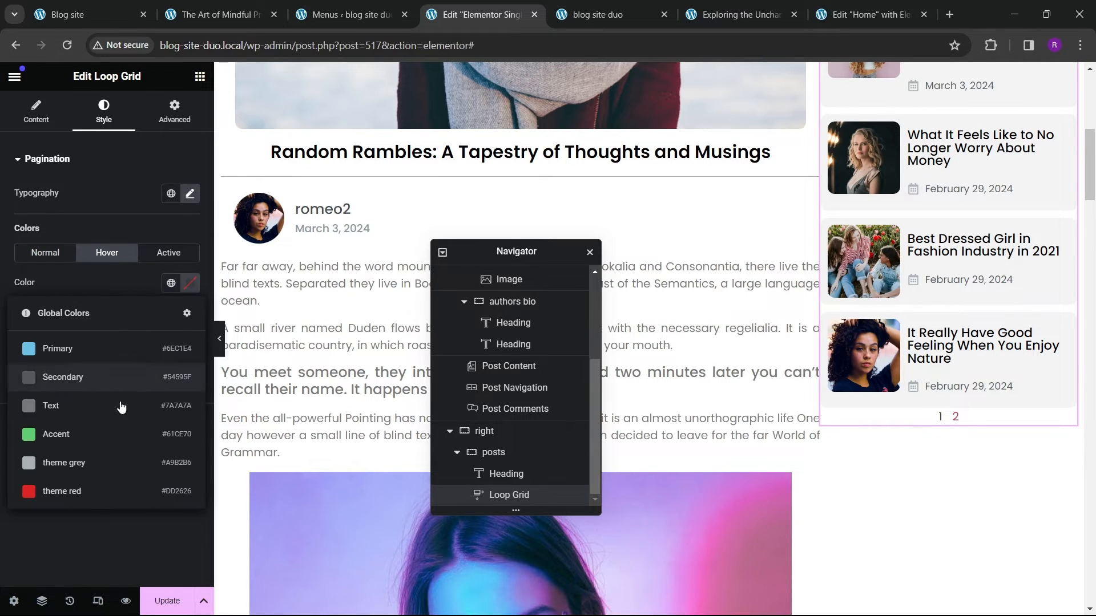
left_click(103, 493)
left_click(169, 254)
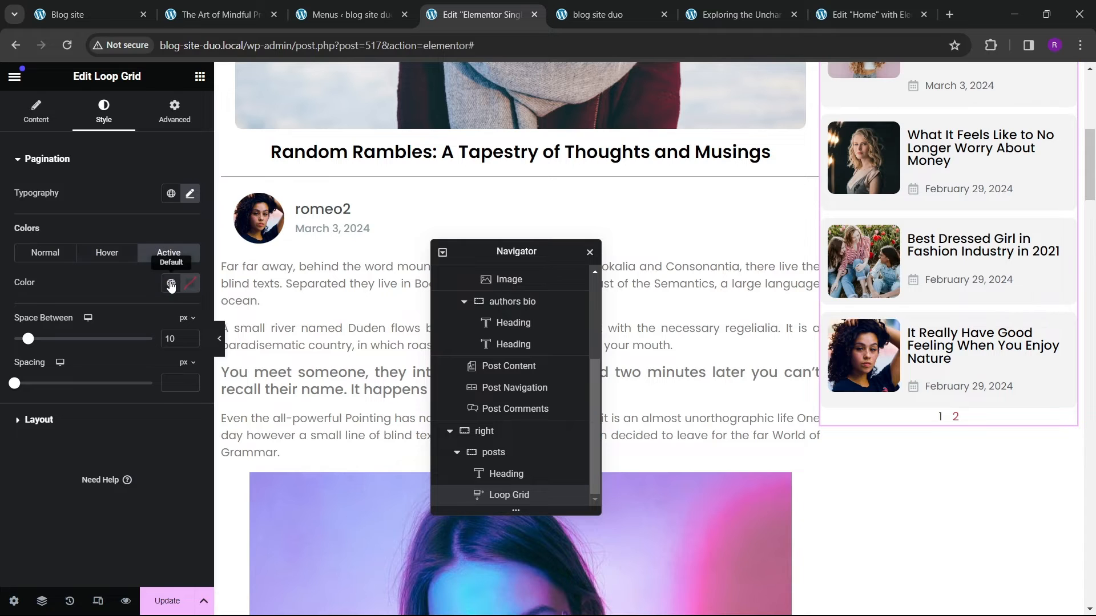
Step: Set the active pagination color to the global default color and the pagination spacing to 18 px
left_click(170, 283)
left_click(106, 492)
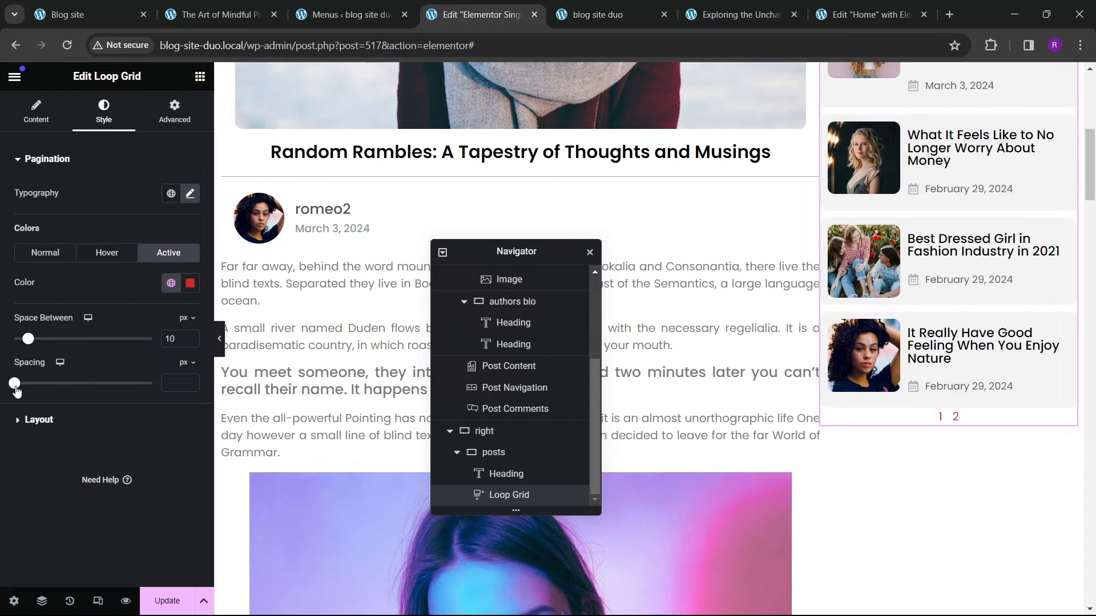
left_click_drag(15, 385, 39, 388)
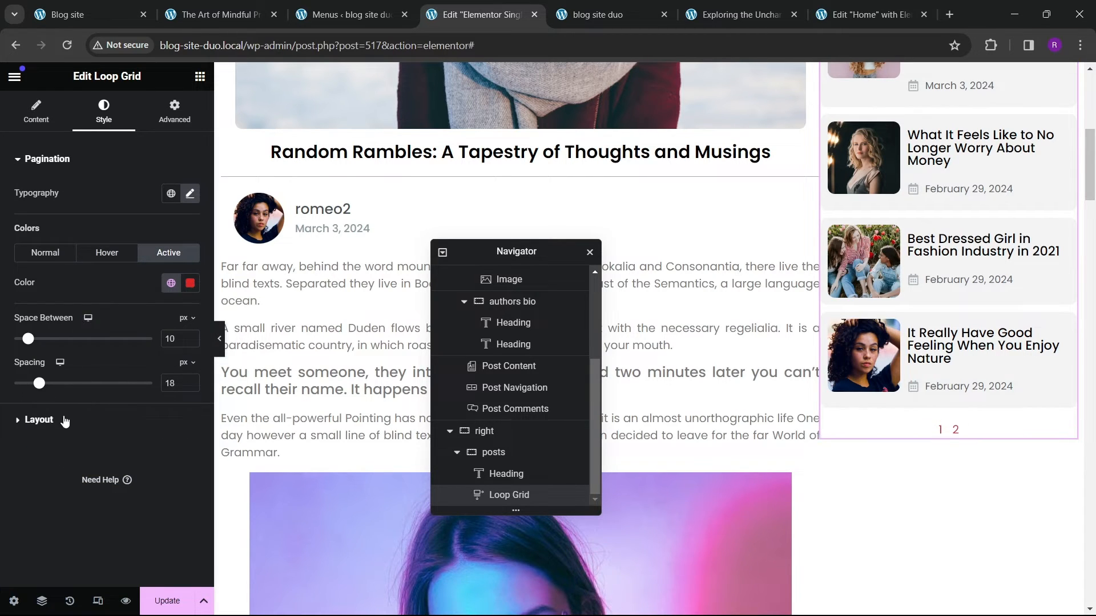
Step: Set the pagination typography weight to 500 (Medium)
left_click(191, 193)
left_click(142, 334)
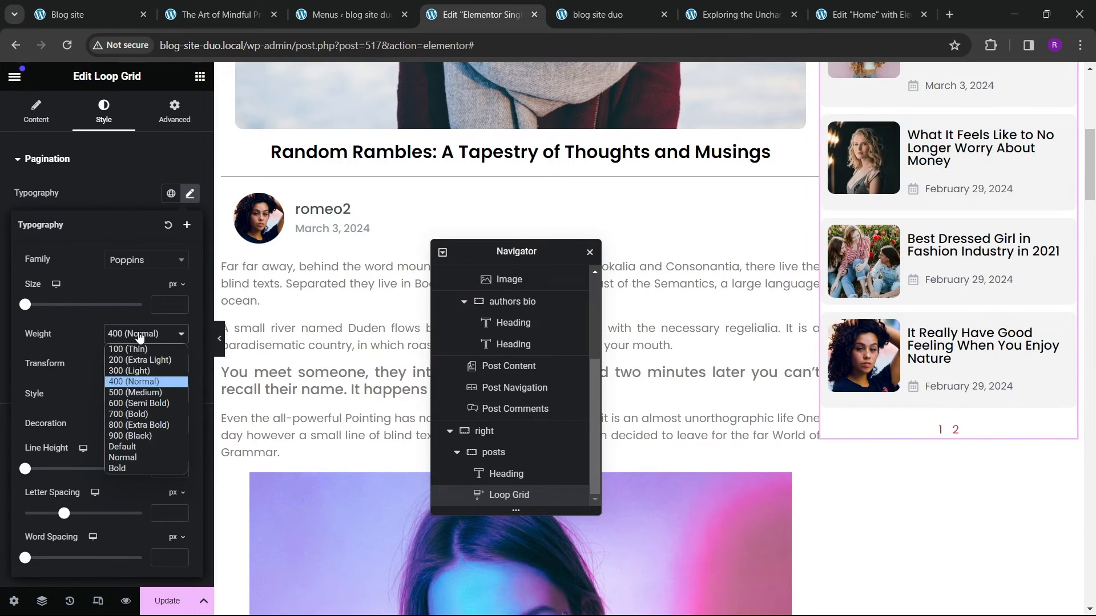
left_click(140, 406)
left_click(143, 338)
left_click(132, 393)
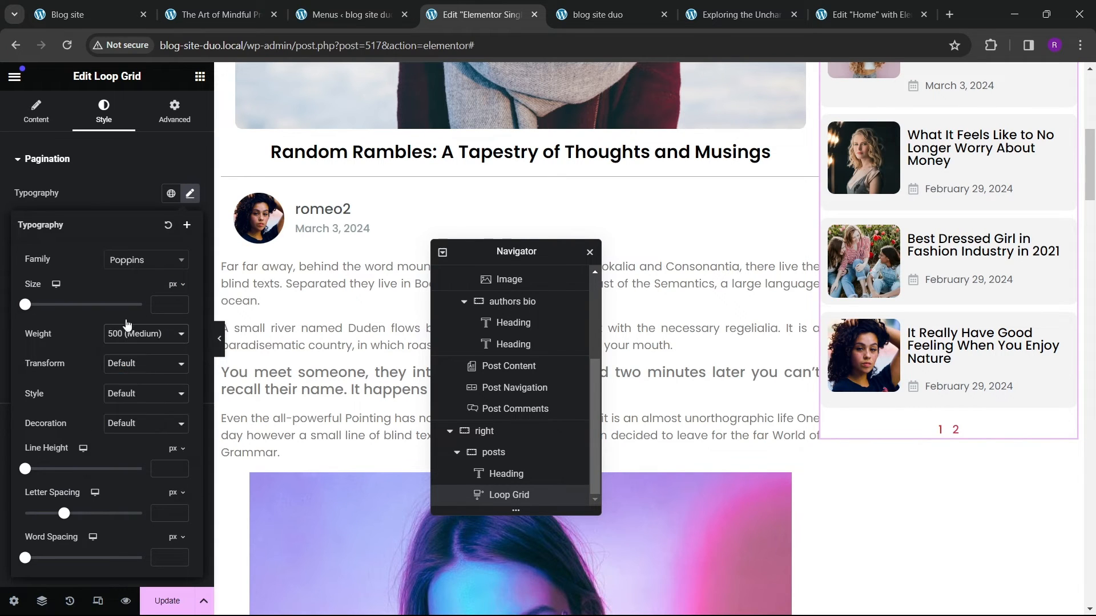
left_click(118, 207)
Step: Set the right sidebar container's padding to 20 px on all sides
scroll(938, 337, "up", 8)
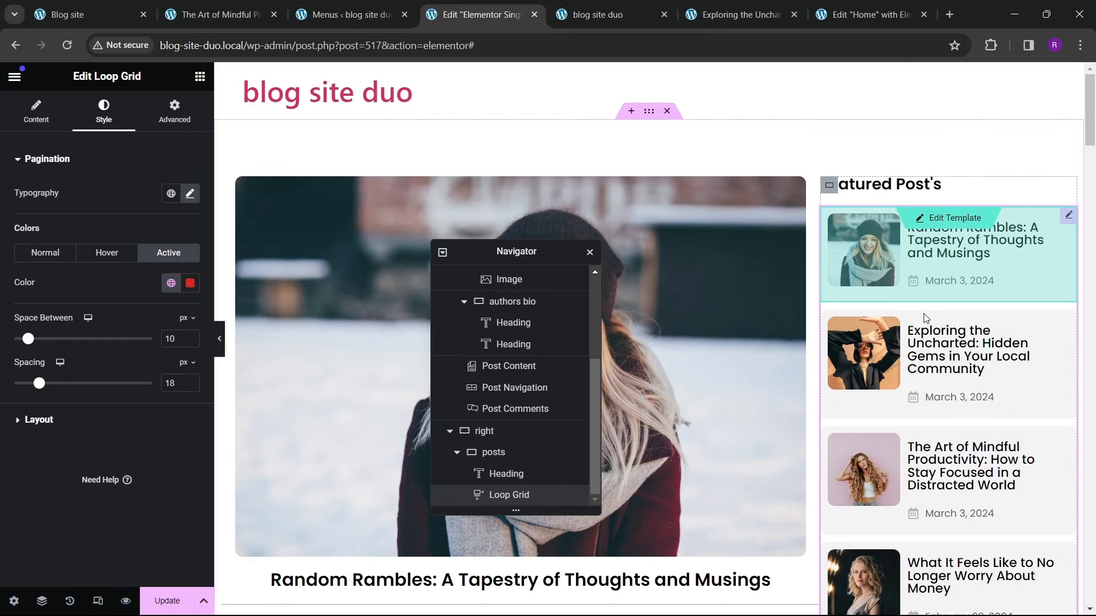
scroll(914, 320, "down", 8)
scroll(890, 297, "up", 8)
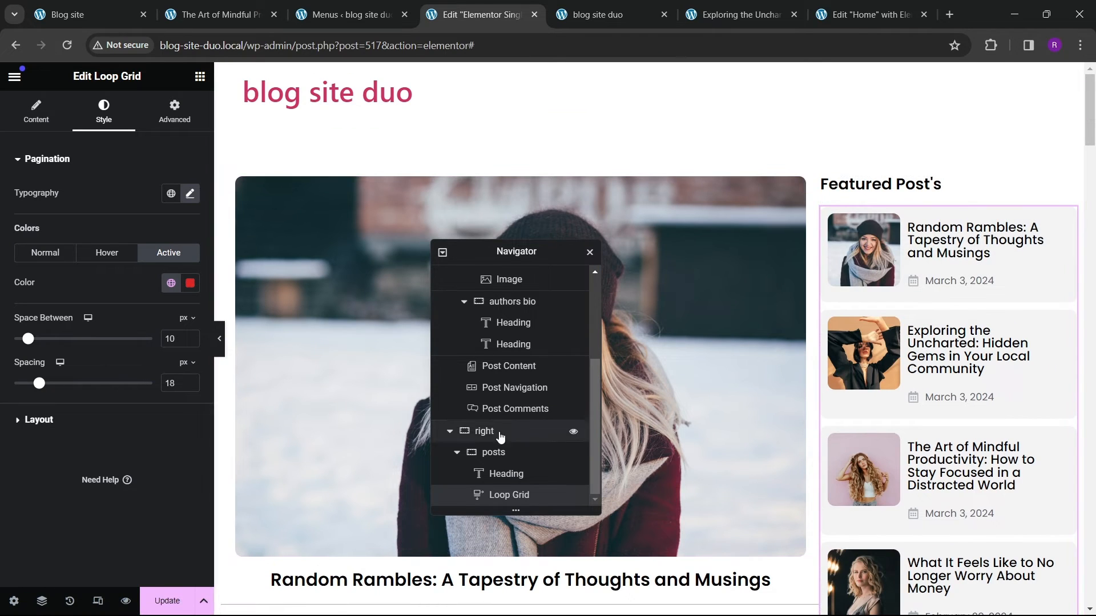
left_click(477, 431)
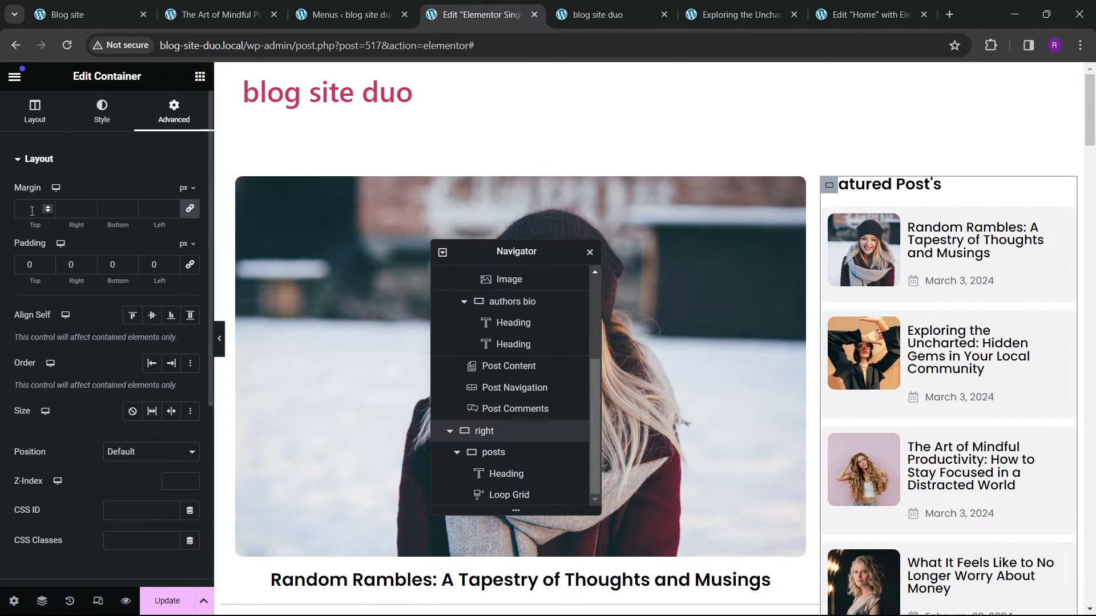
left_click(27, 269)
type("20")
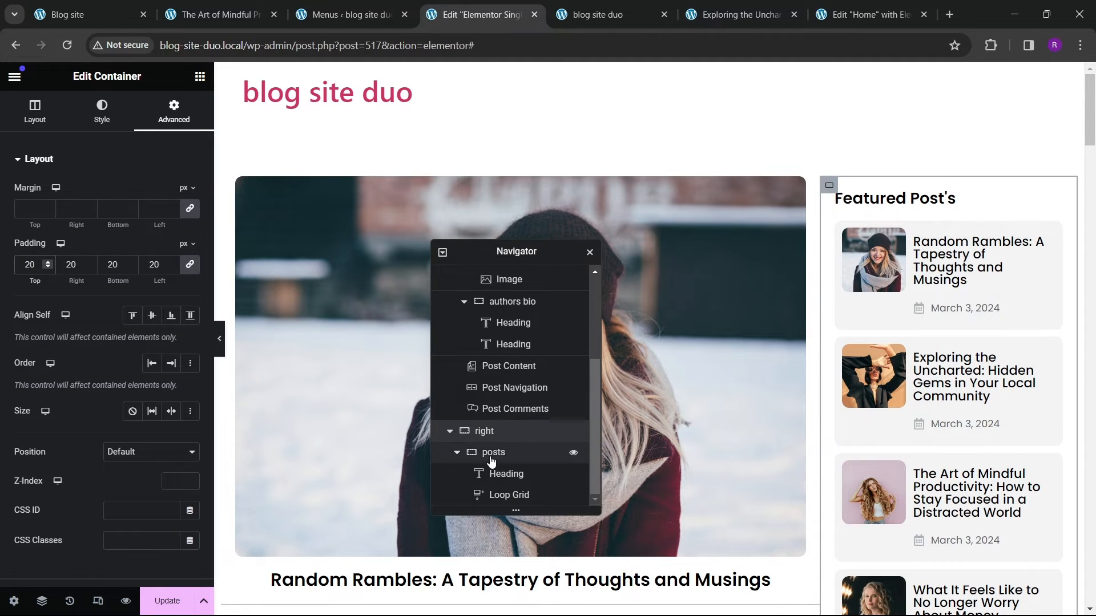
Step: Set the left column container's padding to 20 px on all sides
scroll(491, 461, "up", 3)
left_click(482, 296)
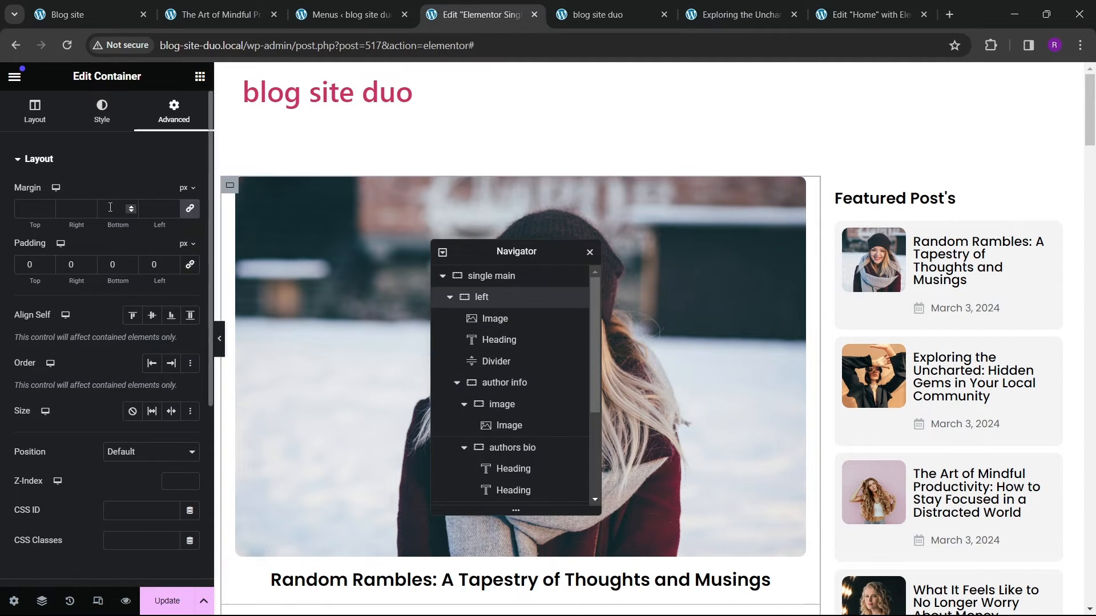
left_click(190, 265)
double_click(28, 265)
type("20")
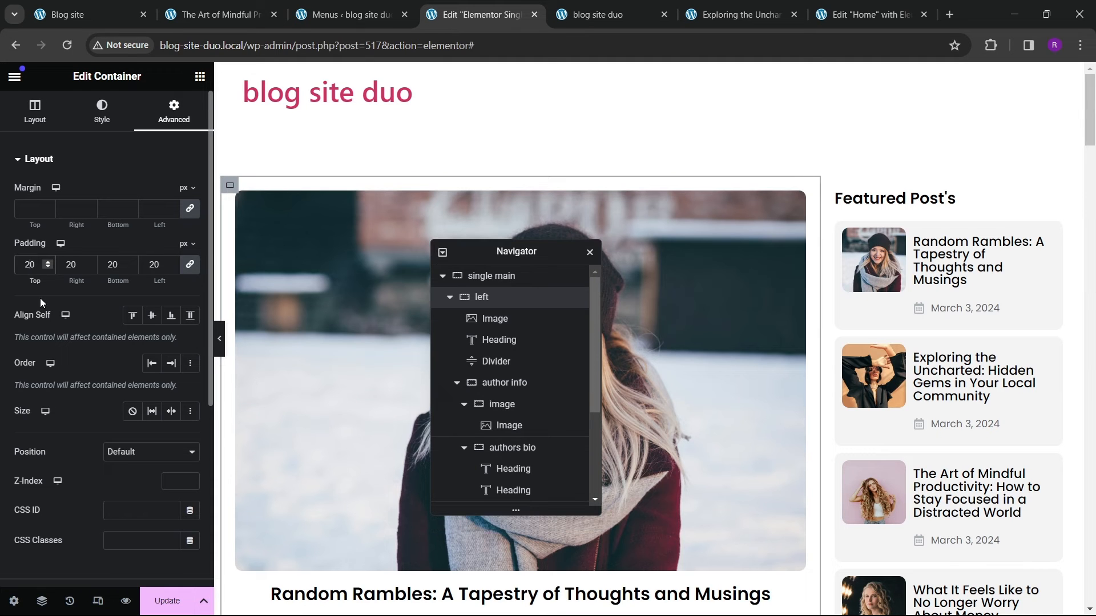
Step: Preview the template with the editor panel hidden
left_click(218, 347)
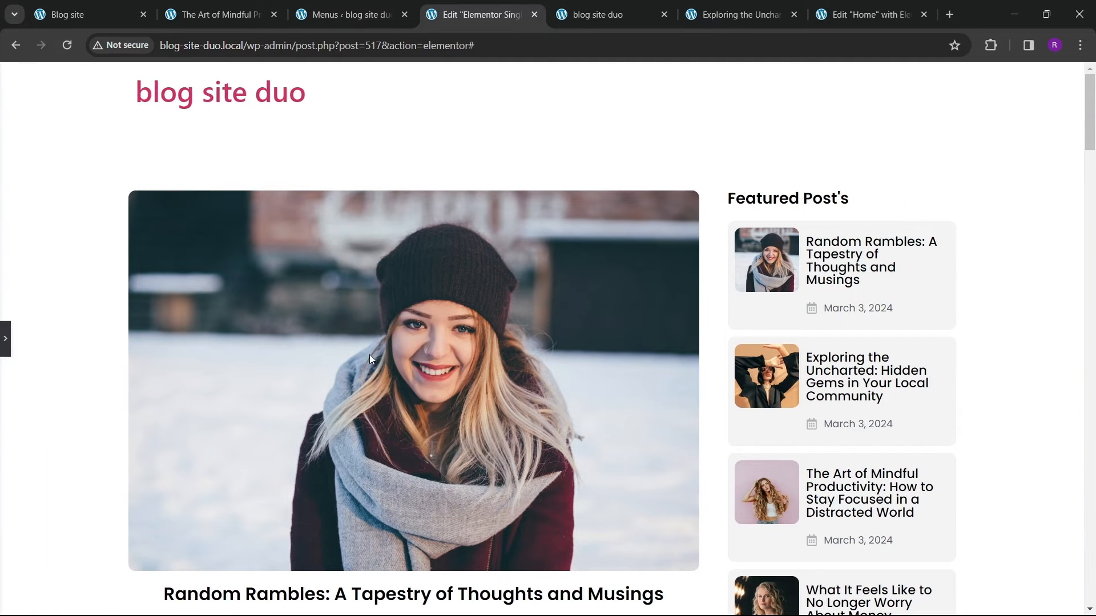
scroll(369, 360, "down", 5)
scroll(368, 361, "up", 3)
left_click(5, 341)
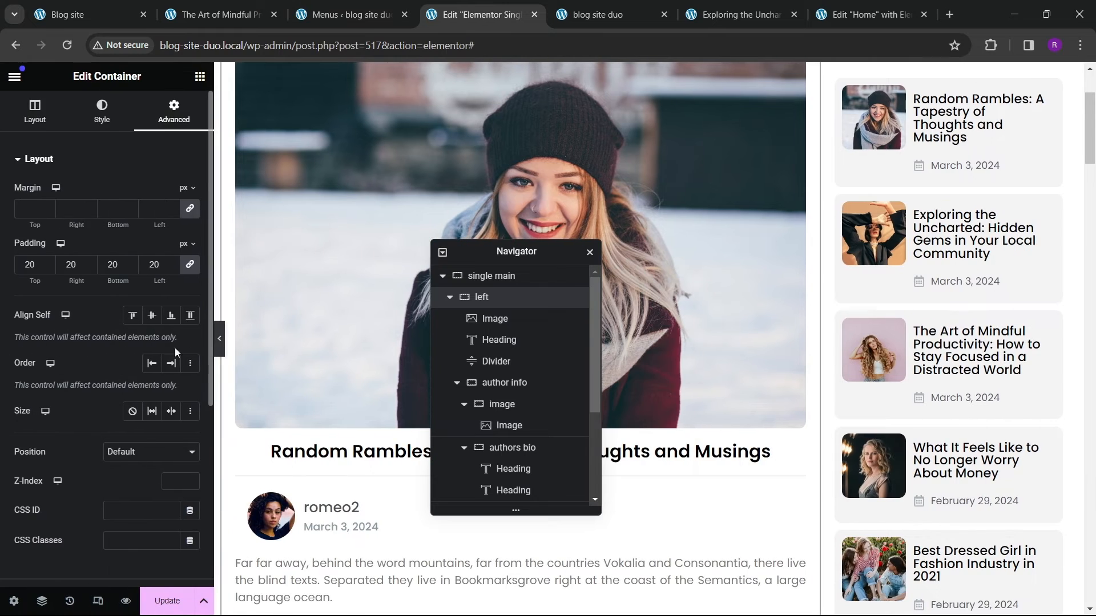
Step: Clear the container padding, then undo and redo that change
double_click(55, 270)
key("BackSpace")
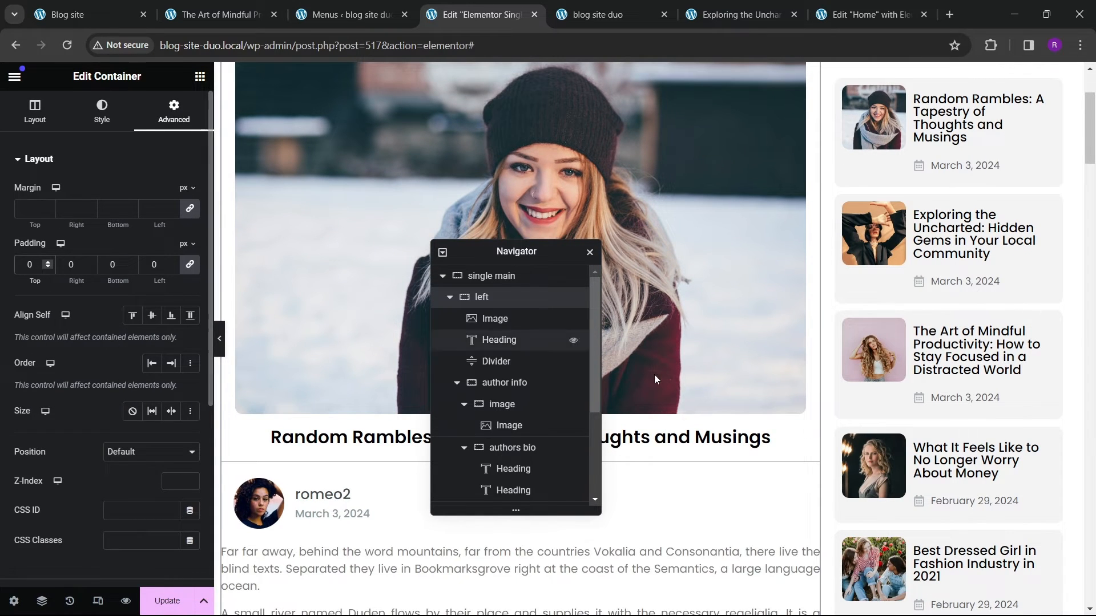
scroll(486, 377, "down", 3)
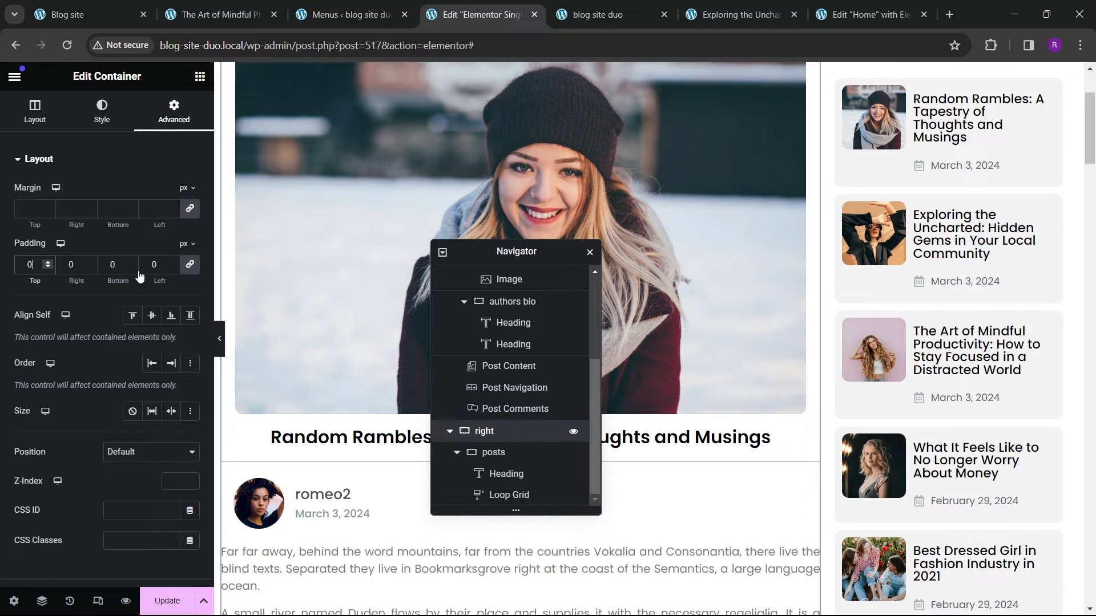
key("ctrl+z")
key("ctrl+shift+z")
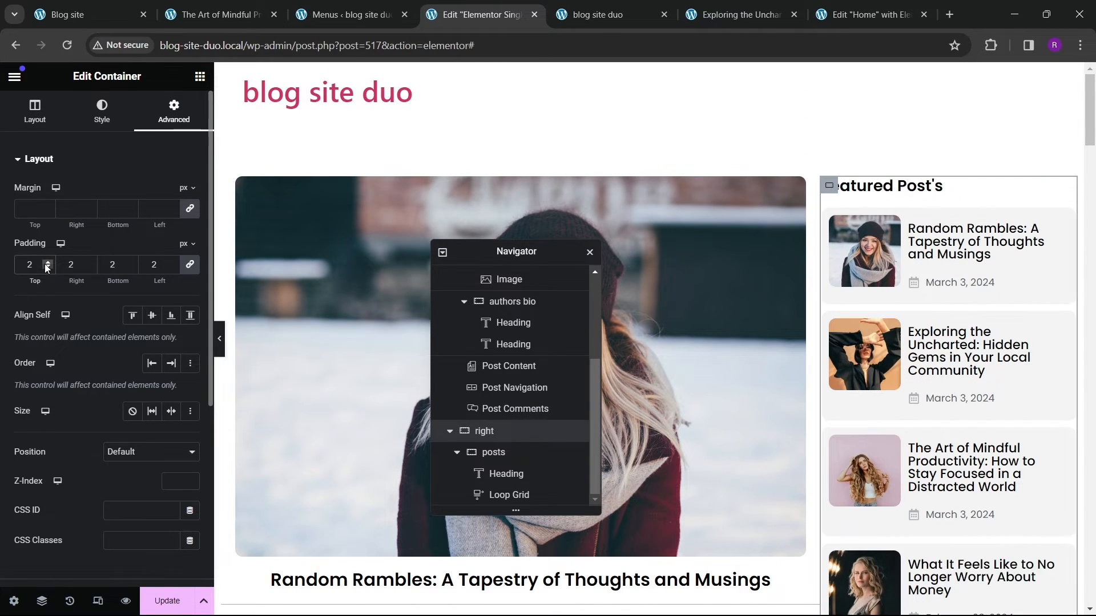
Step: Select the single main container and set its item alignment to start
scroll(516, 305, "up", 5)
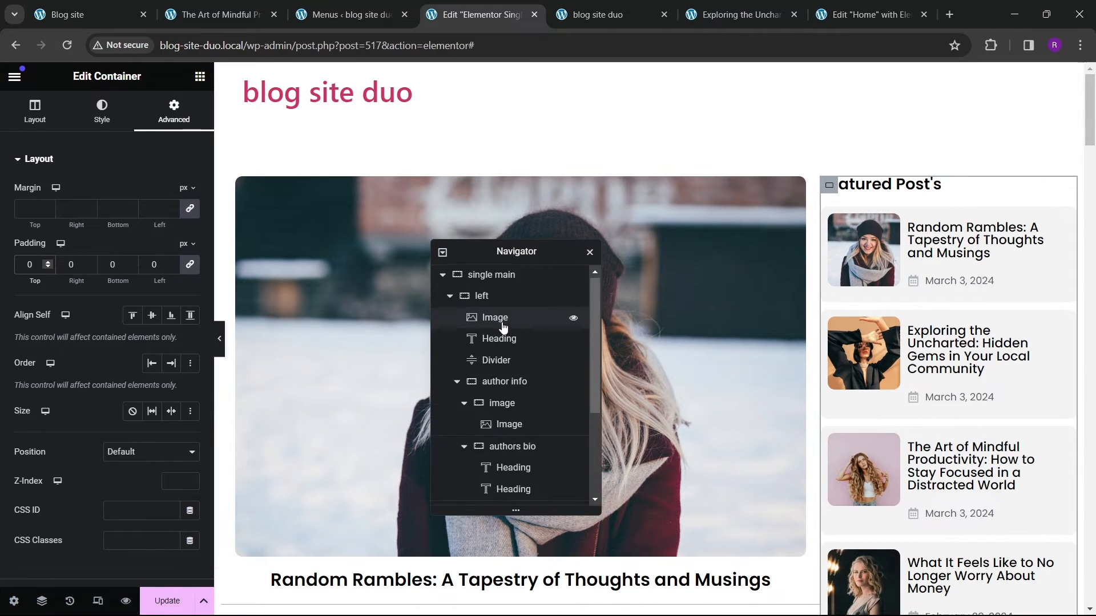
left_click(506, 284)
left_click(35, 111)
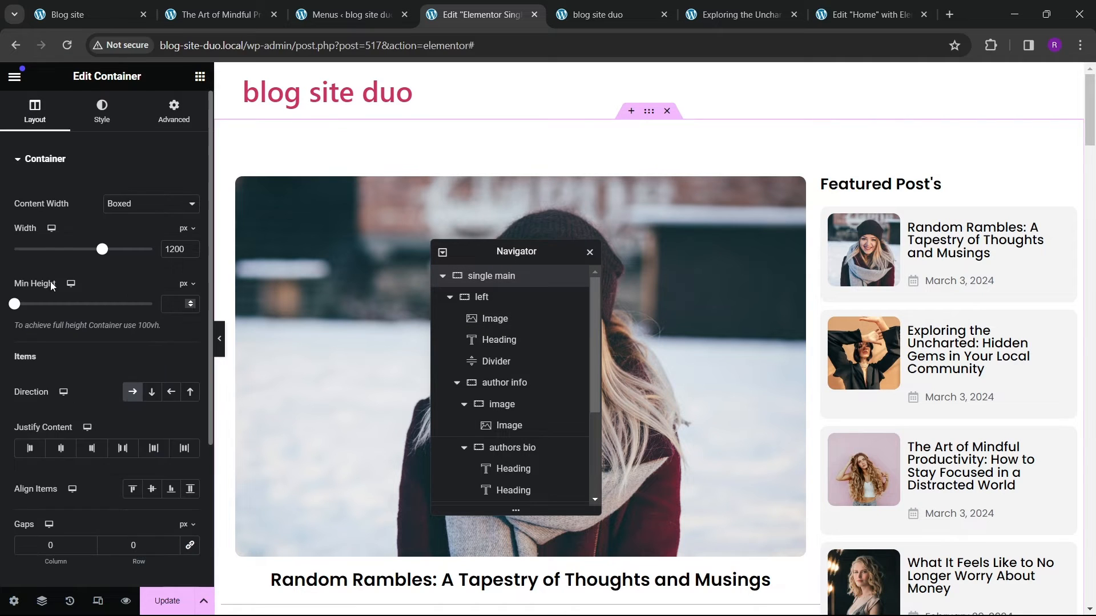
left_click(62, 384)
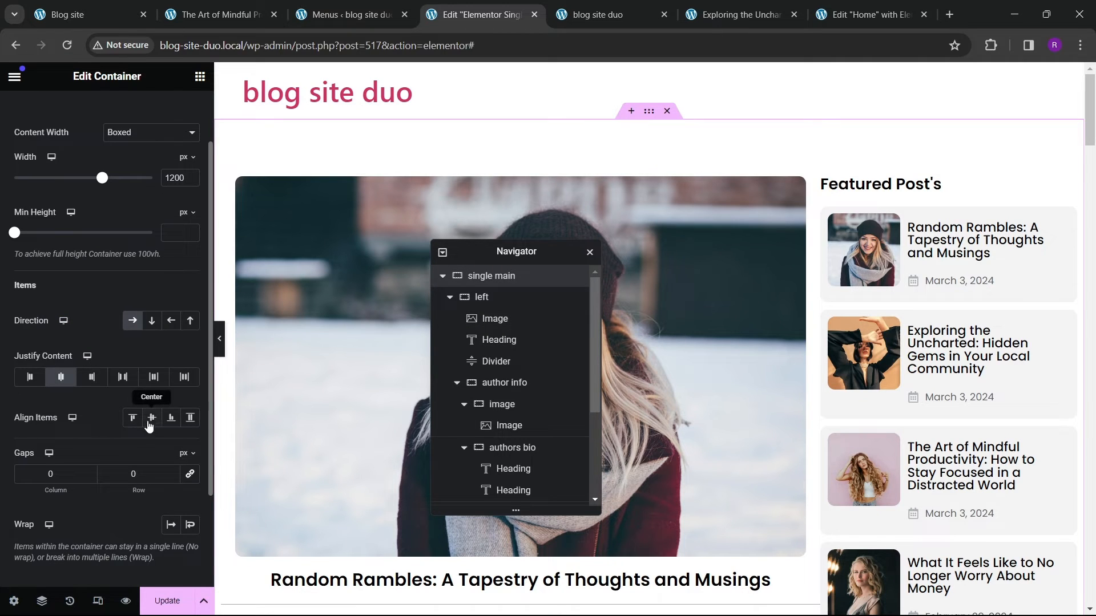
left_click(152, 417)
left_click(131, 417)
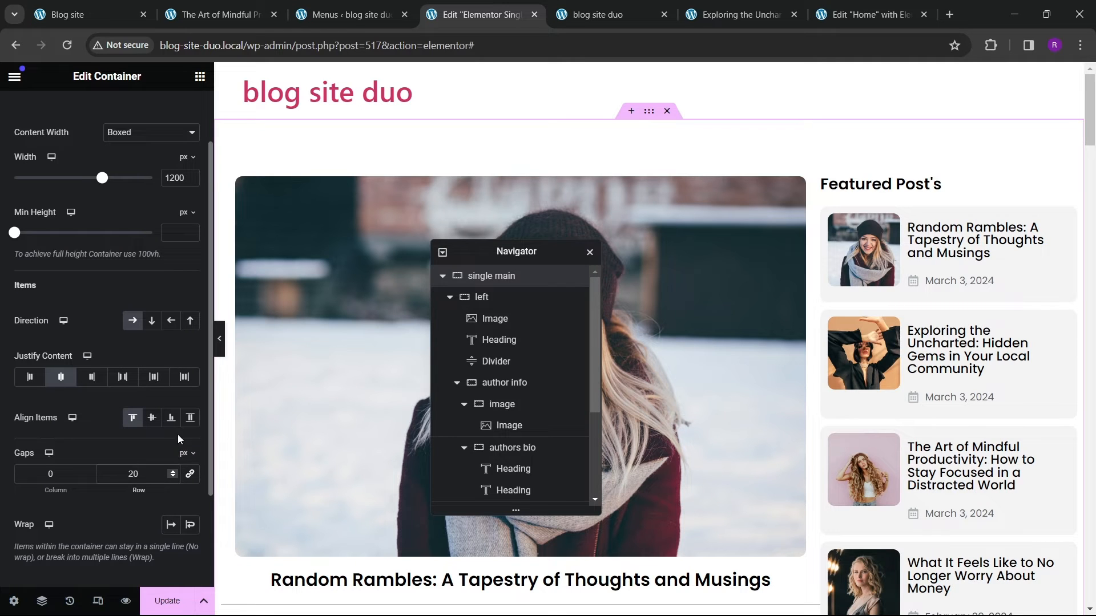
Step: Set the single main container's column and row gaps to 50 px
left_click(189, 475)
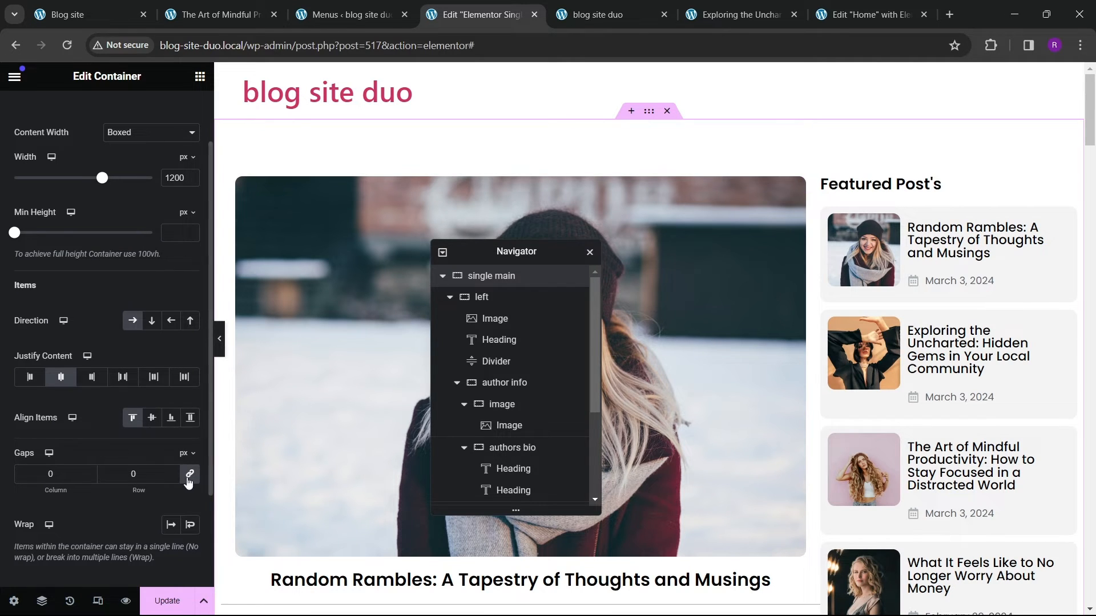
left_click(131, 474)
type("2")
left_click(221, 354)
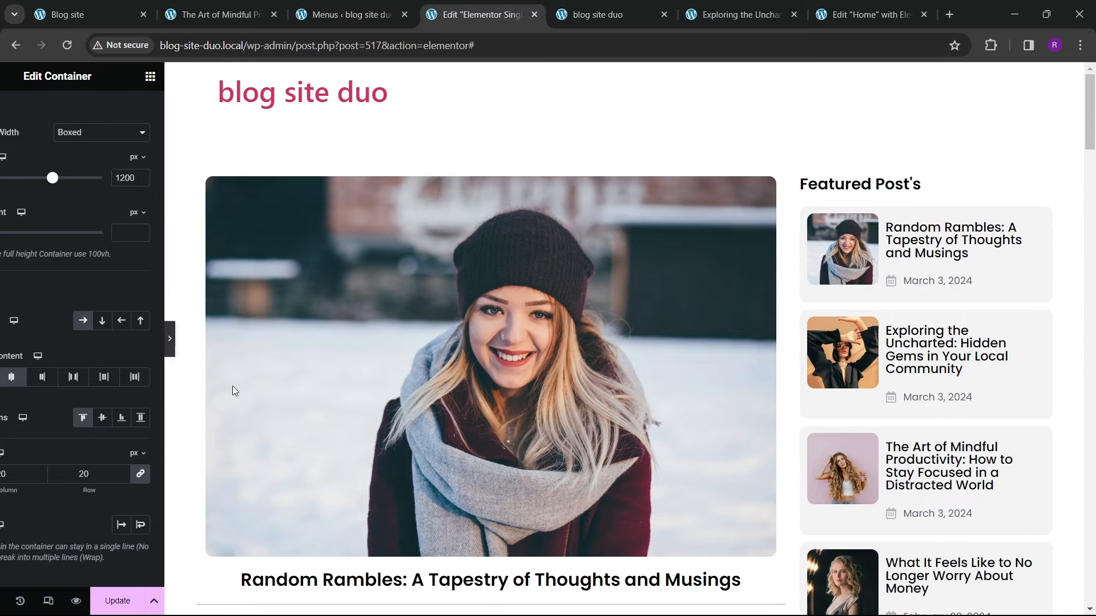
scroll(287, 367, "down", 6)
scroll(287, 367, "up", 6)
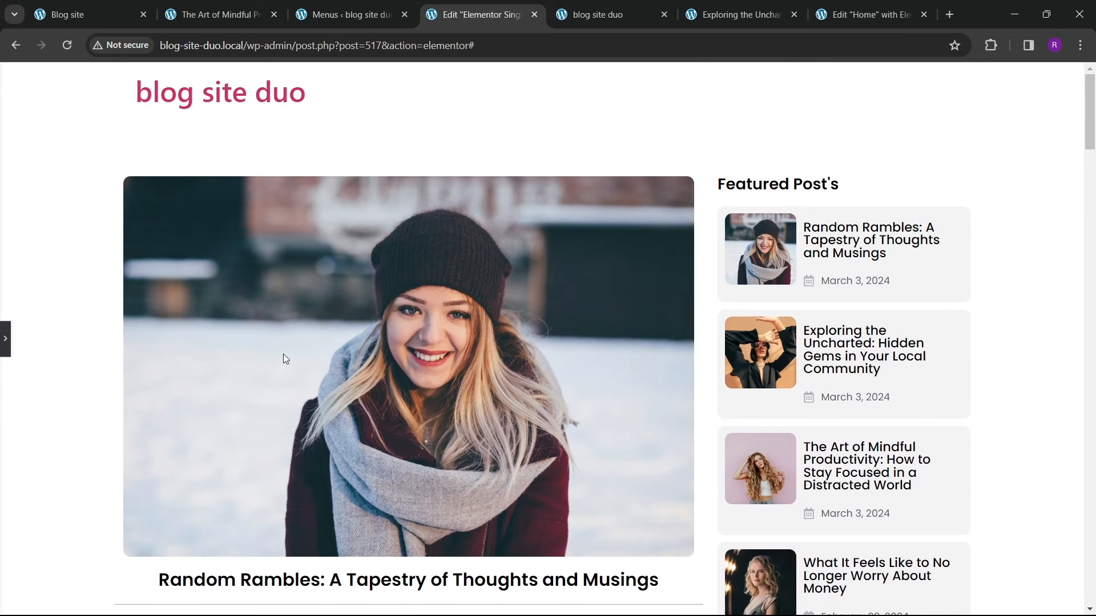
left_click(4, 345)
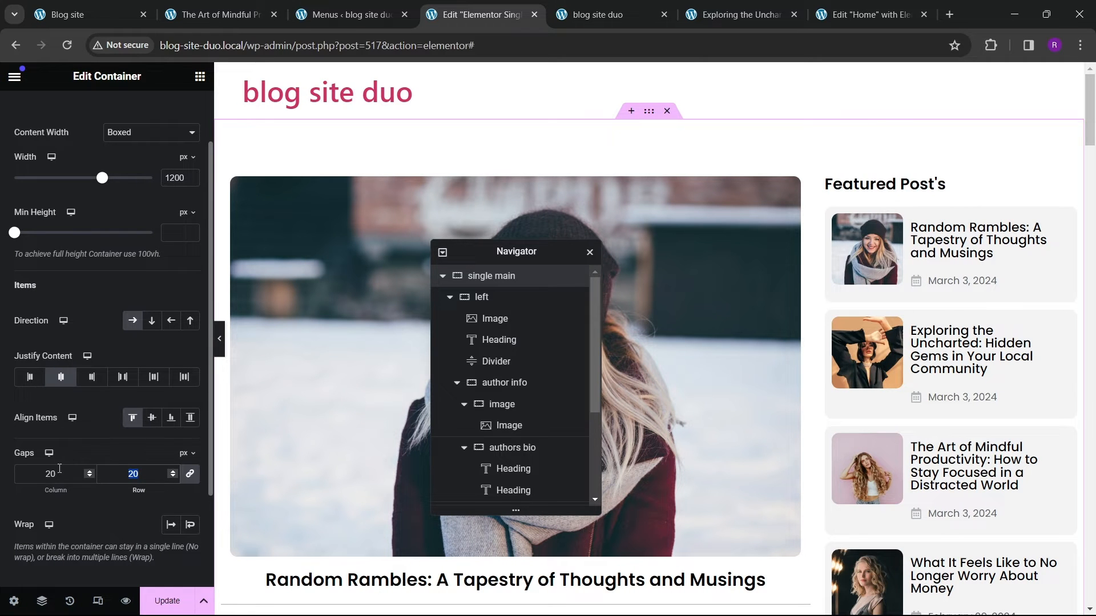
type("50")
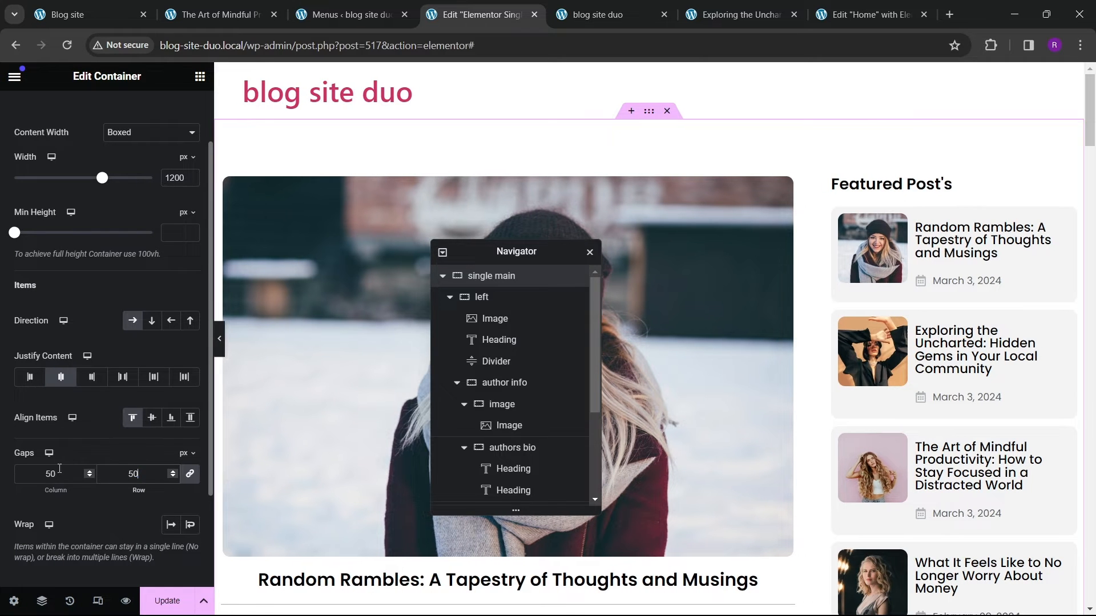
Step: Preview the layout with the editor panel hidden
left_click(220, 354)
scroll(466, 359, "down", 15)
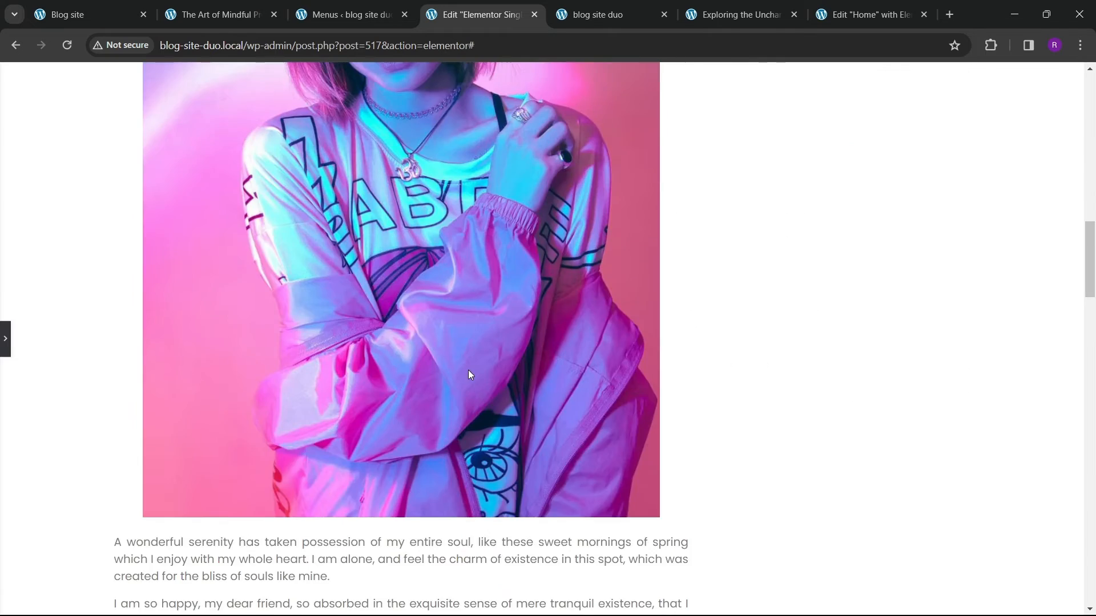
scroll(466, 359, "up", 10)
scroll(466, 359, "up", 5)
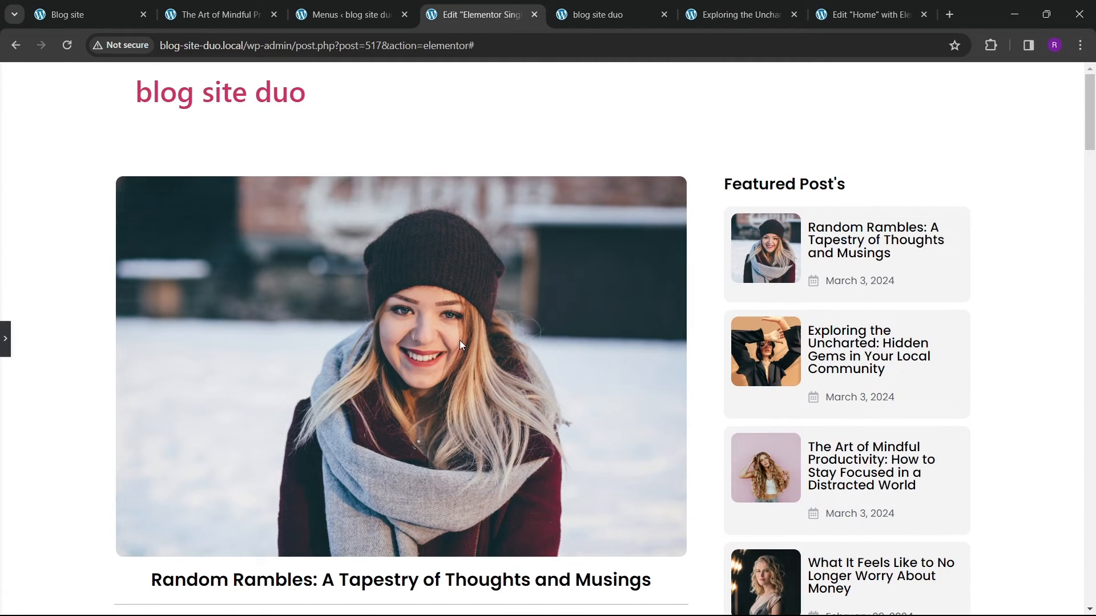
left_click(3, 350)
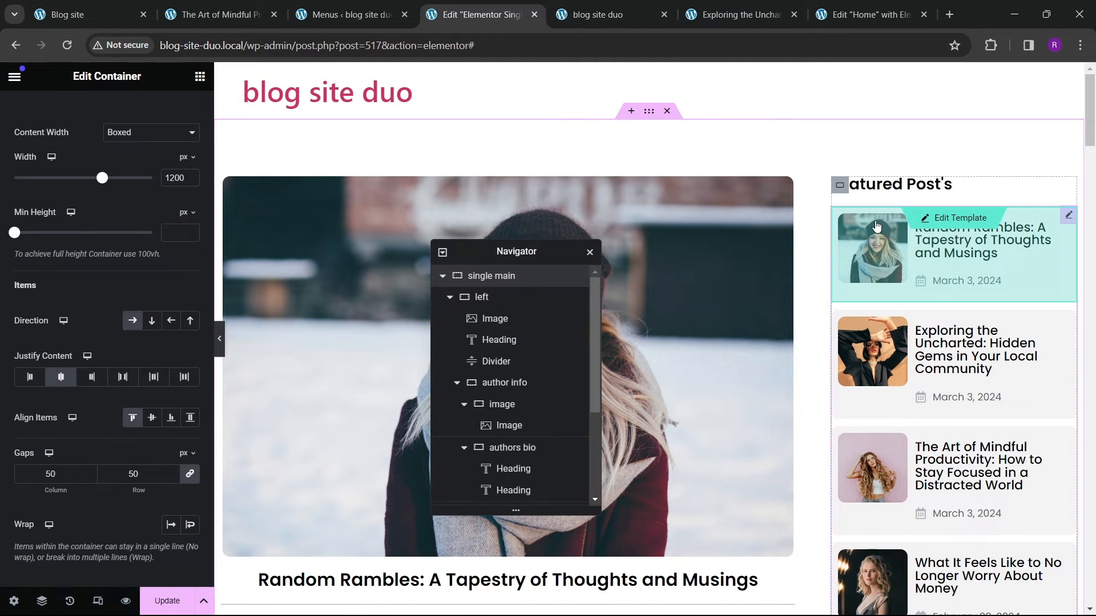
Step: Make the right sidebar container sticky to the top under Motion Effects
left_click(840, 186)
scroll(105, 308, "down", 5)
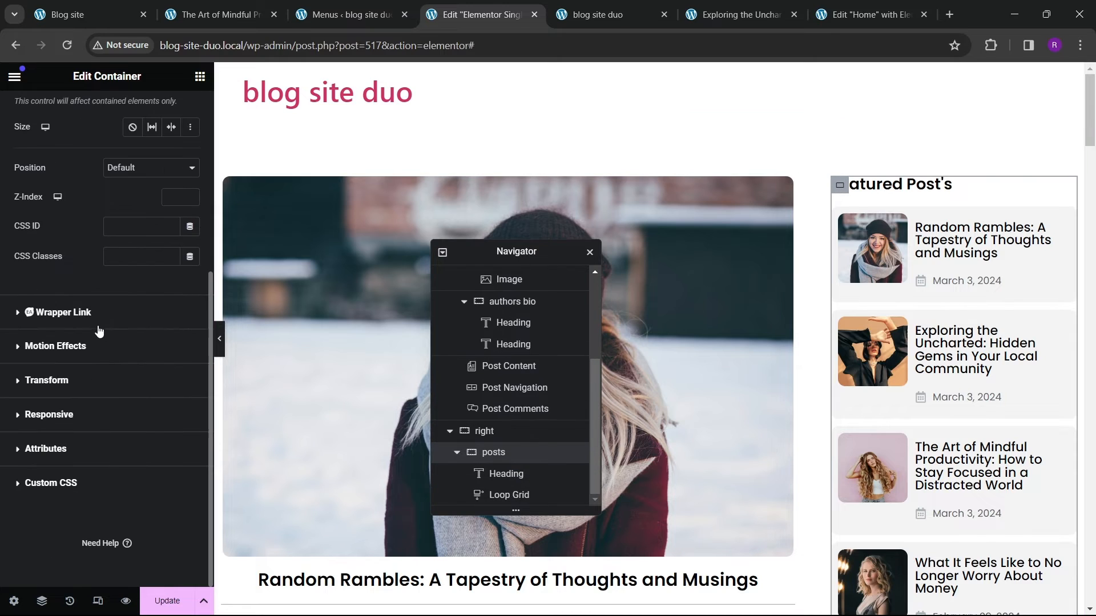
left_click(55, 347)
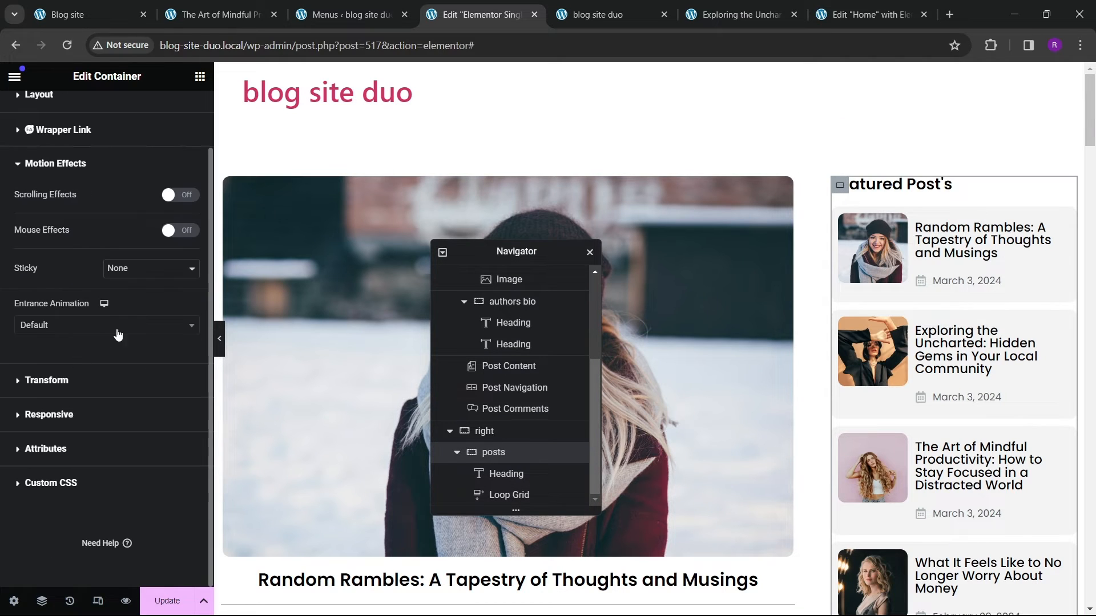
left_click(133, 300)
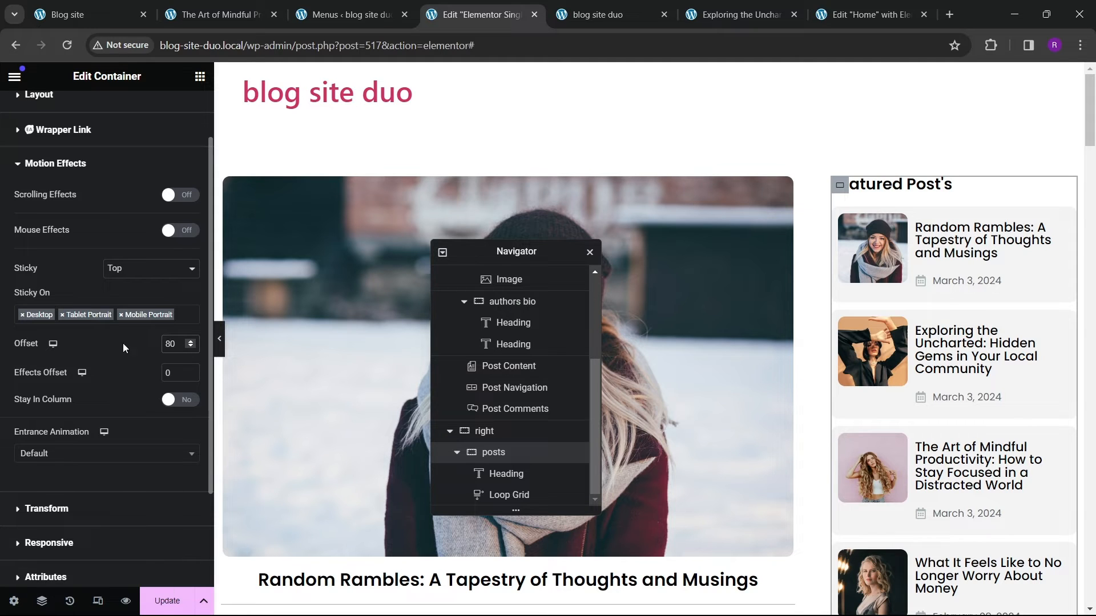
Step: Set the sidebar container's z-index to 10 and update the template
scroll(125, 349, "up", 3)
left_click(493, 452)
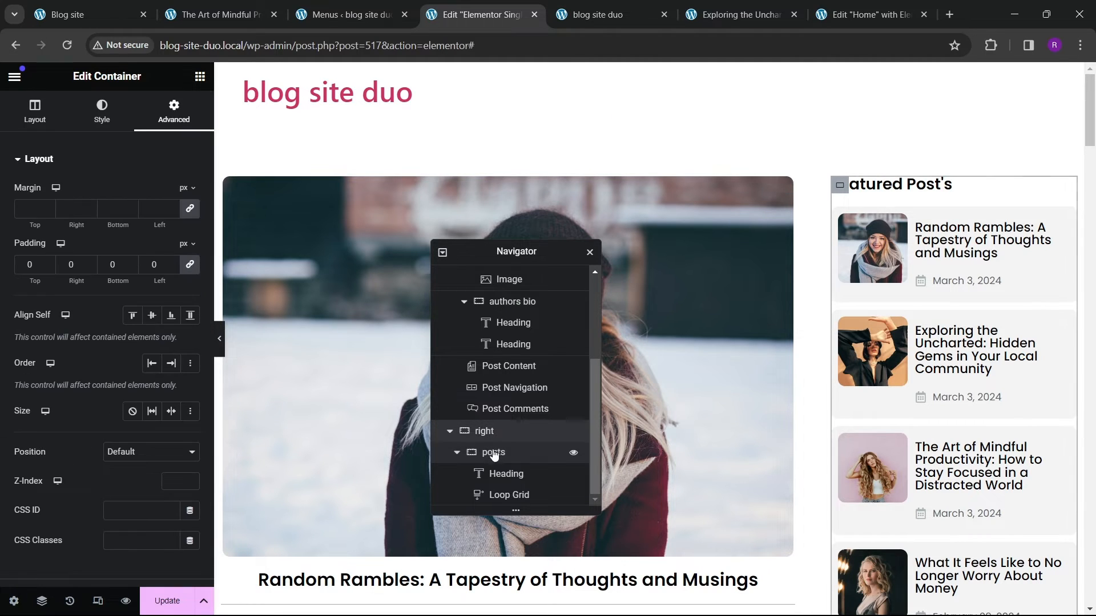
scroll(149, 371, "down", 2)
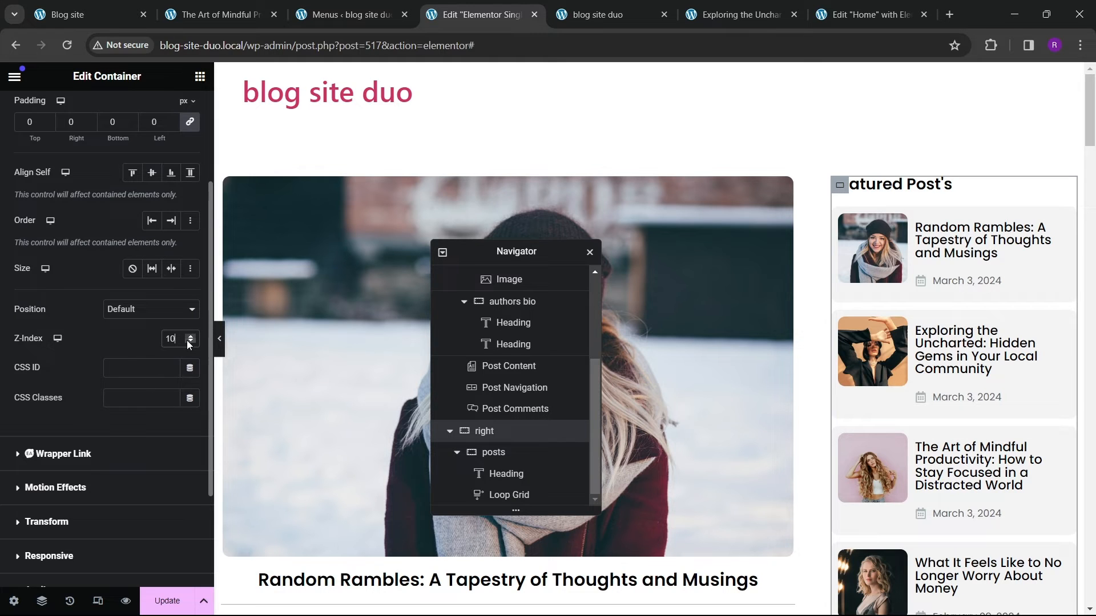
left_click(161, 594)
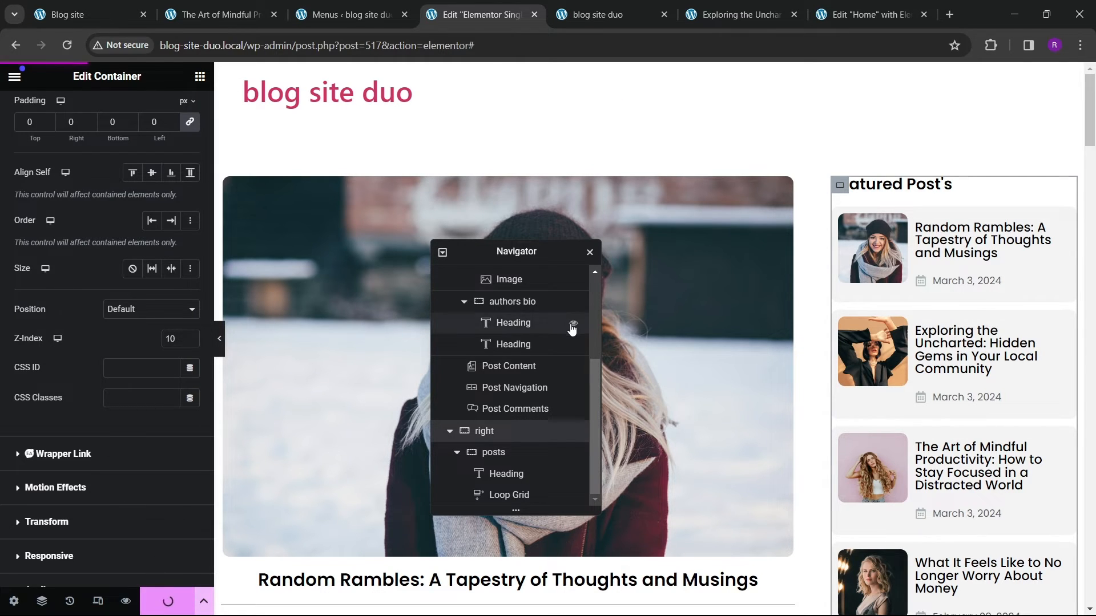
Step: Check the sticky featured posts sidebar on the live post page while scrolling
left_click(569, 8)
left_click(705, 16)
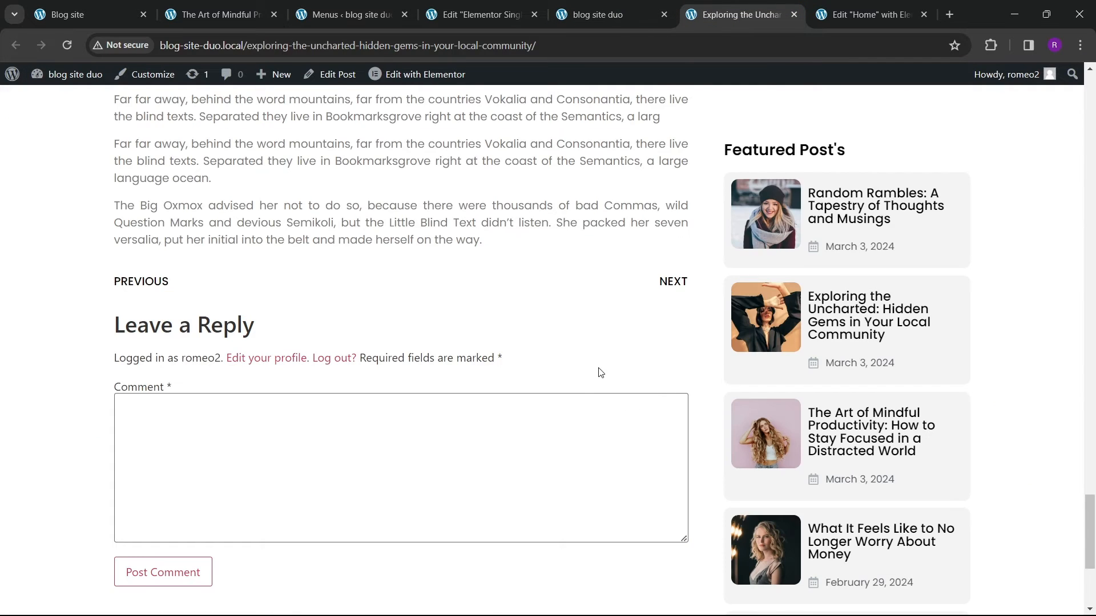
scroll(606, 351, "down", 4)
scroll(494, 332, "up", 3)
scroll(493, 333, "up", 4)
scroll(513, 370, "down", 7)
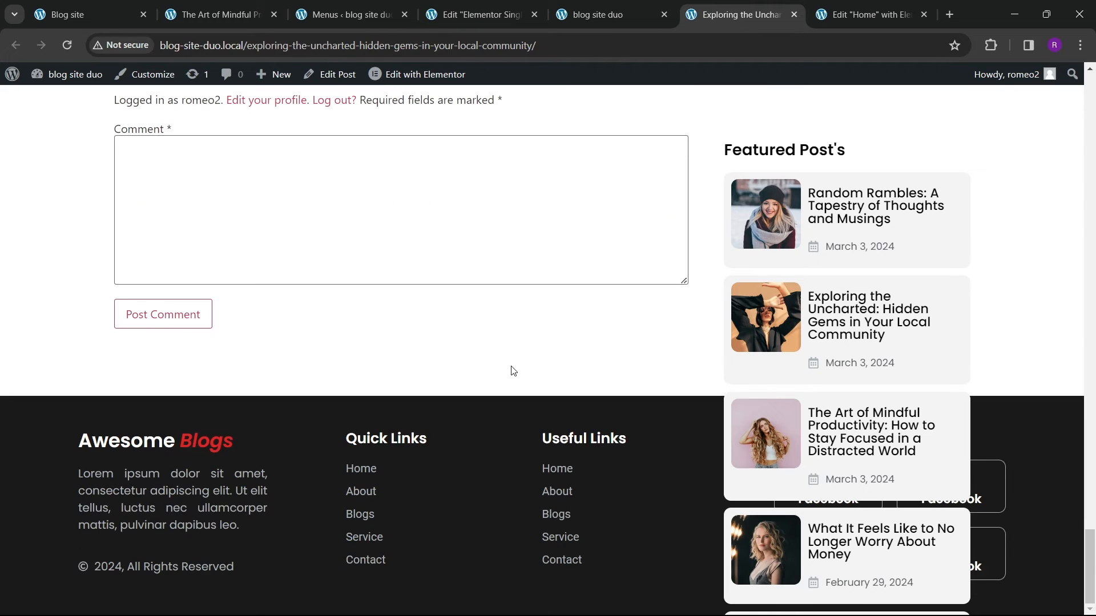
Step: Switch to the template editor and inspect the containers' Motion Effects settings through the Navigator
key("ctrl+shift+Tab")
key("ctrl+shift+Tab")
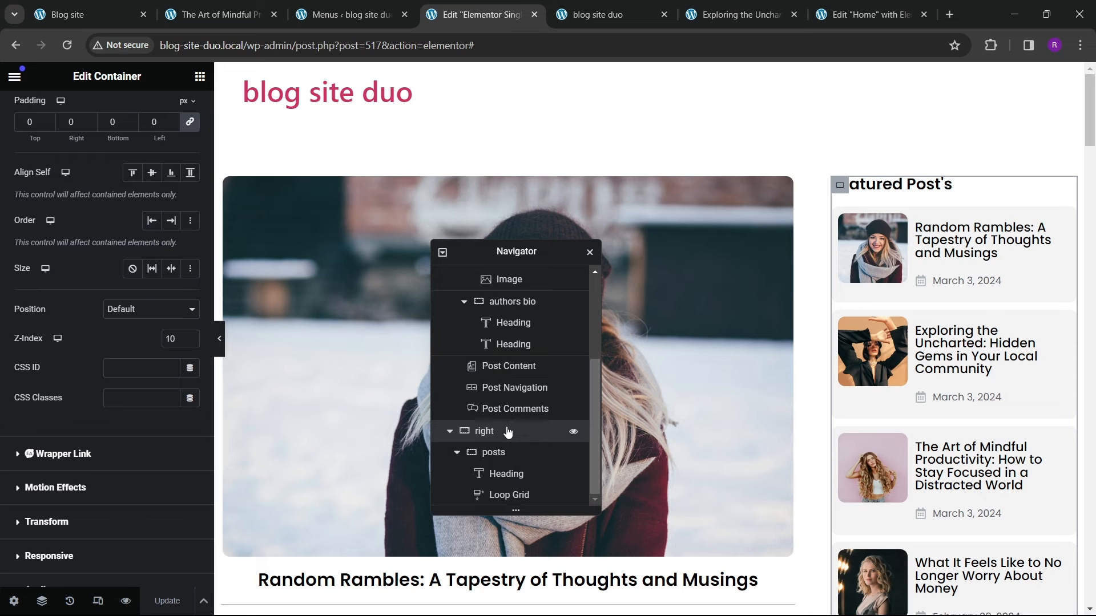
scroll(88, 402, "down", 3)
left_click(77, 361)
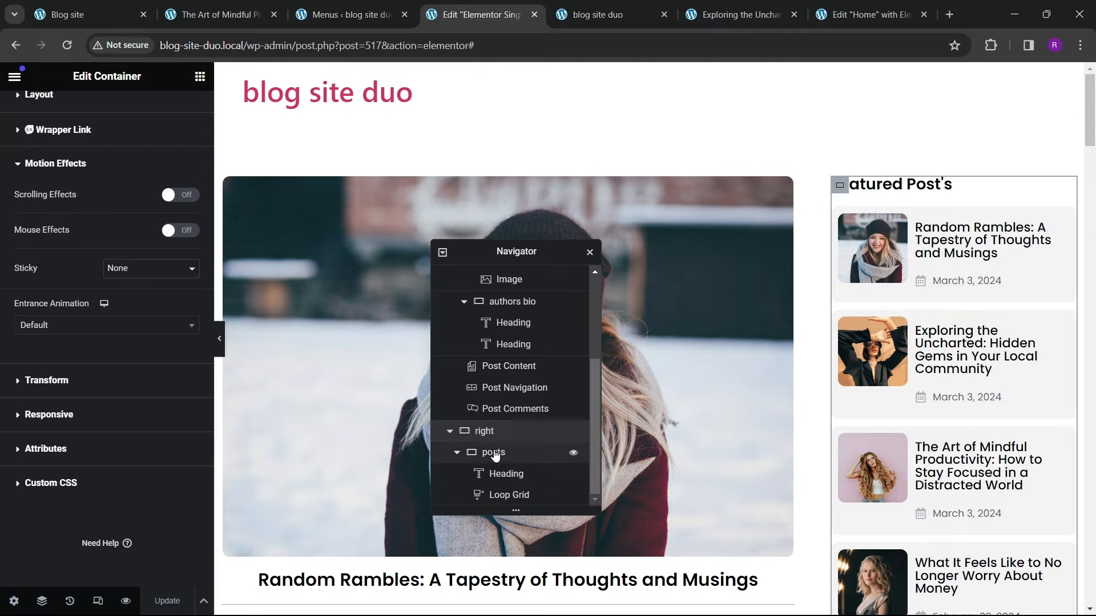
left_click(450, 432)
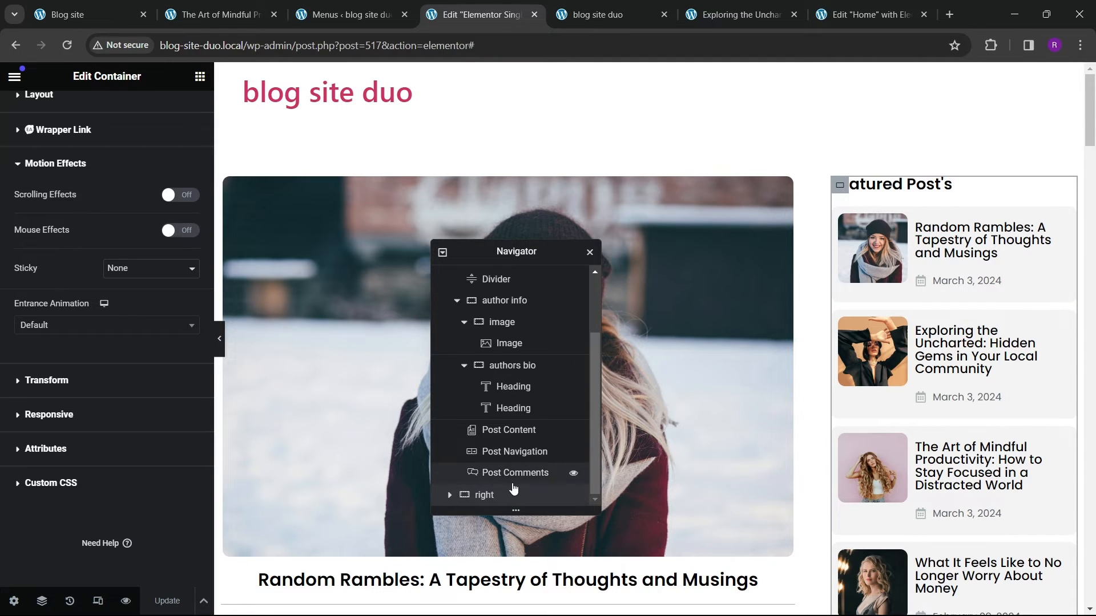
scroll(491, 490, "up", 3)
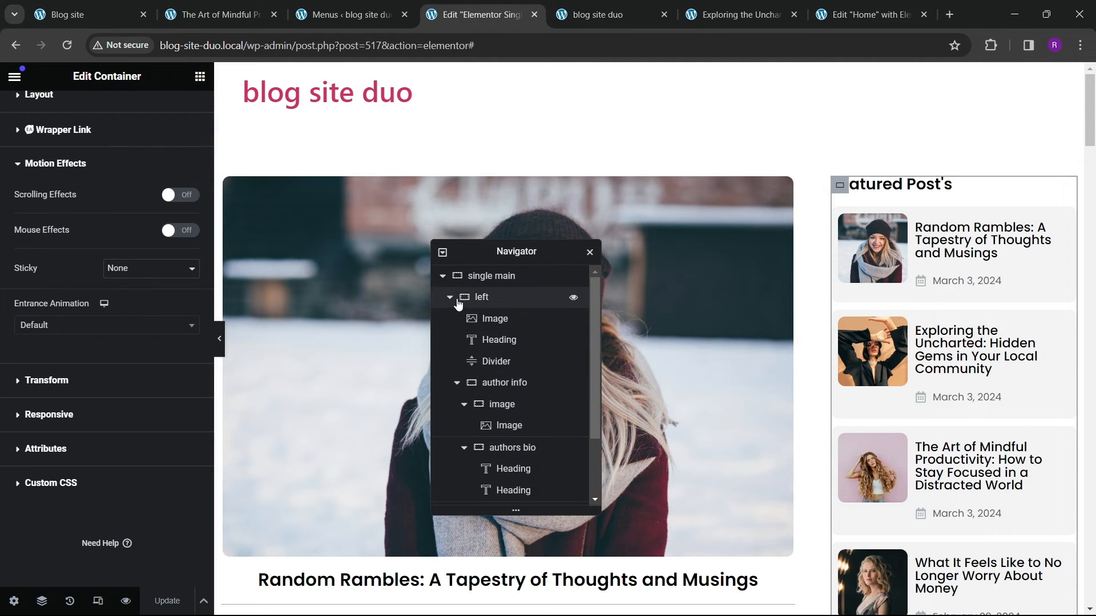
left_click(483, 298)
scroll(507, 382, "down", 1)
scroll(497, 445, "up", 1)
scroll(495, 468, "down", 2)
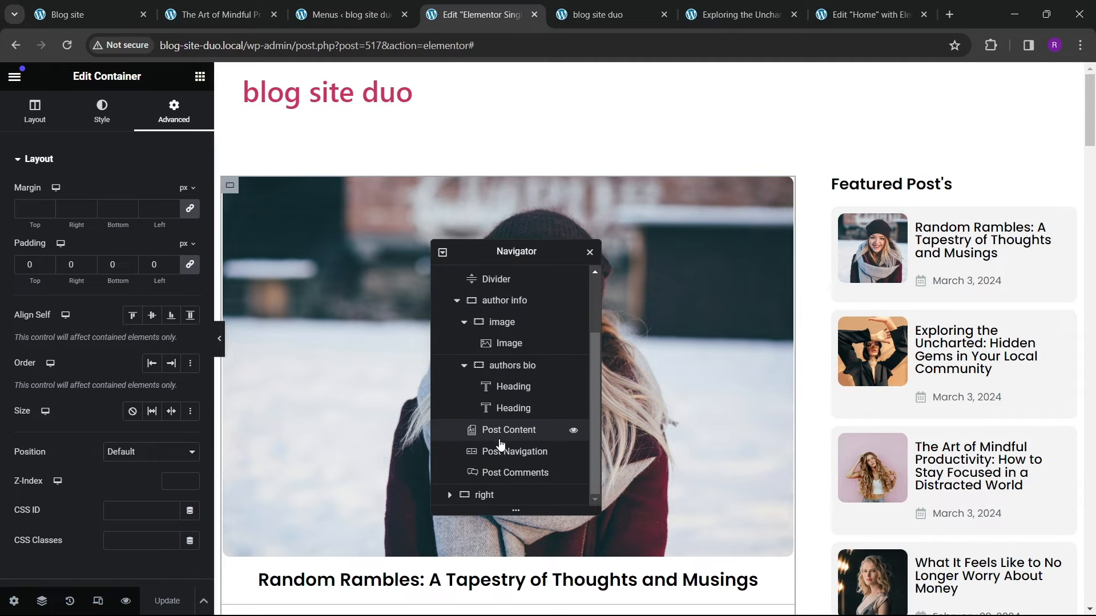
Step: Set the right container's Sticky option to Top under Motion Effects and update the template
left_click(484, 495)
scroll(58, 317, "down", 5)
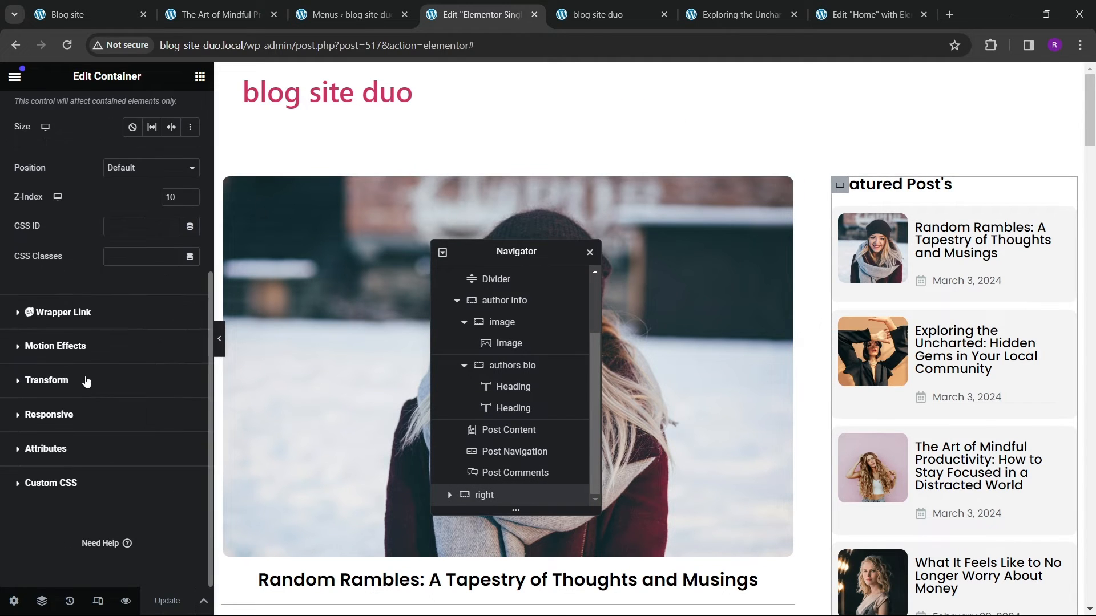
left_click(68, 343)
scroll(70, 348, "down", 1)
left_click(119, 273)
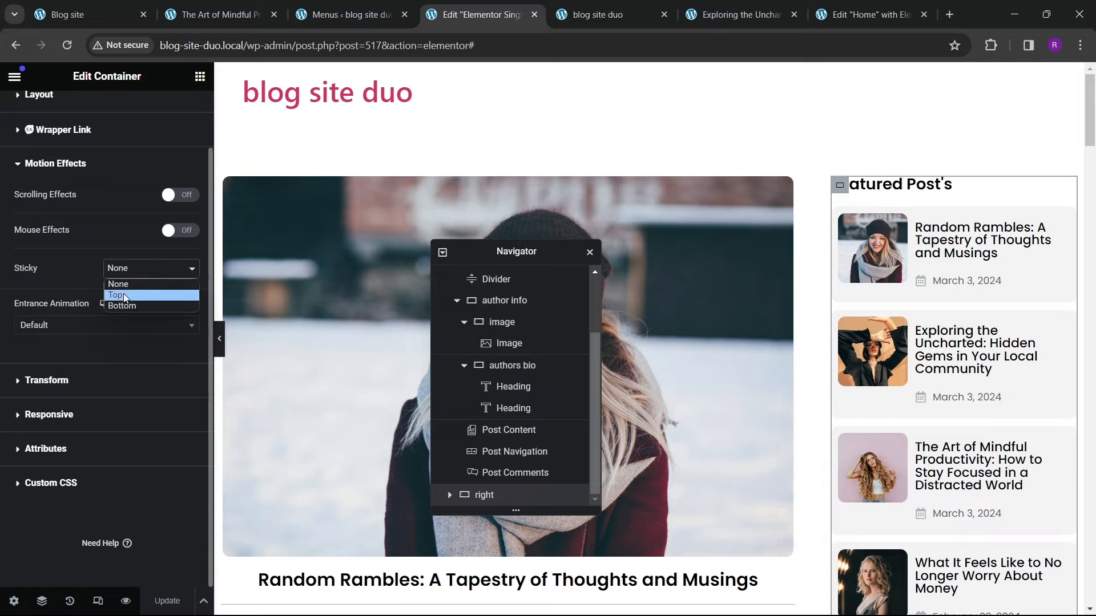
left_click(123, 293)
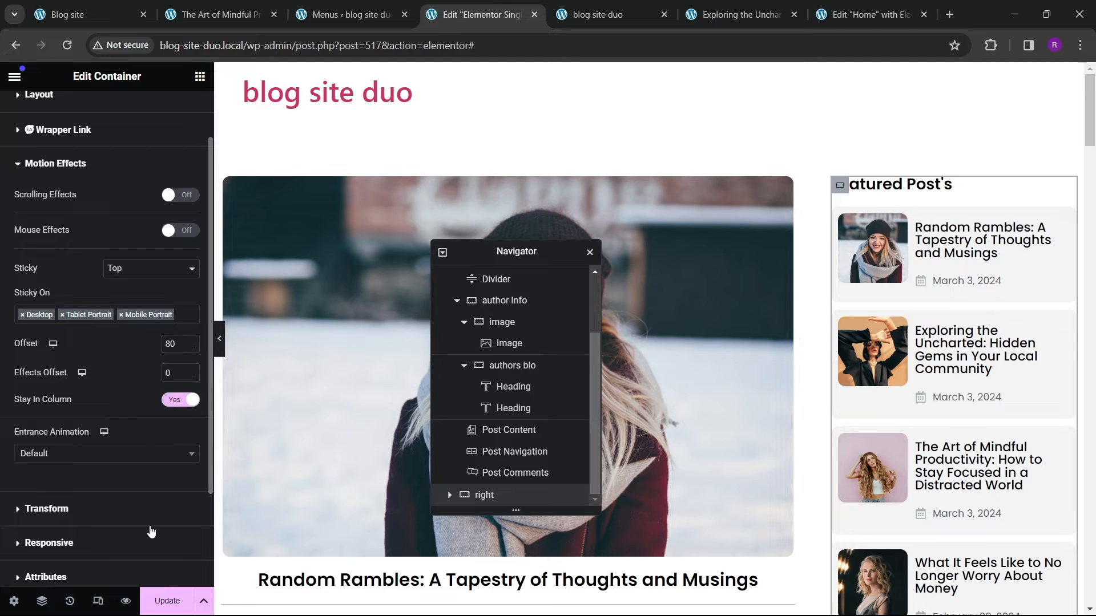
left_click(166, 600)
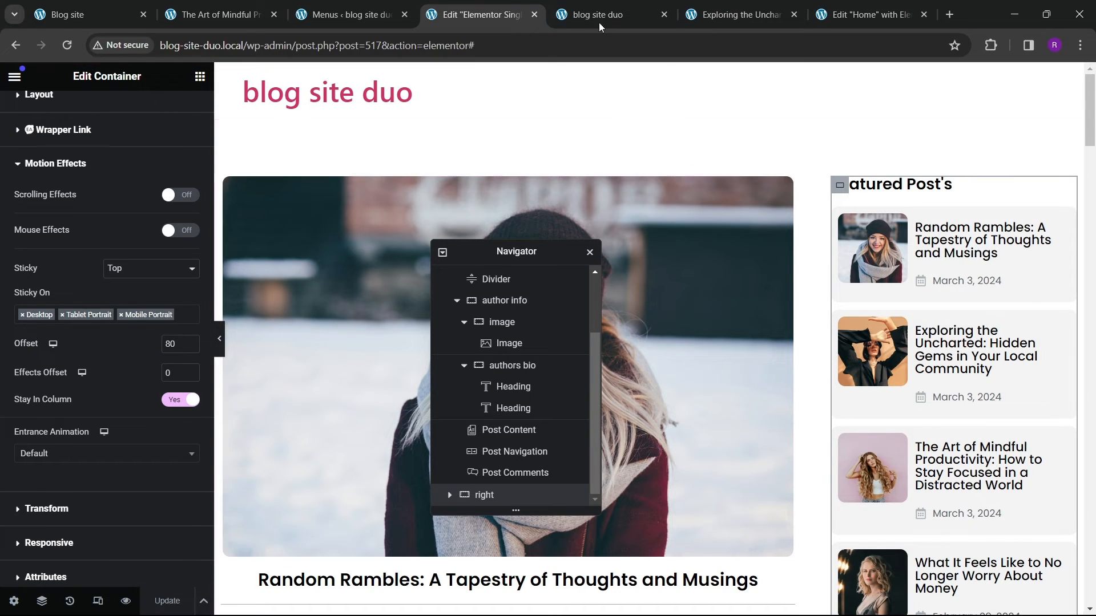
Step: Check the sticky sidebar on the live post page while scrolling up and down
left_click(714, 15)
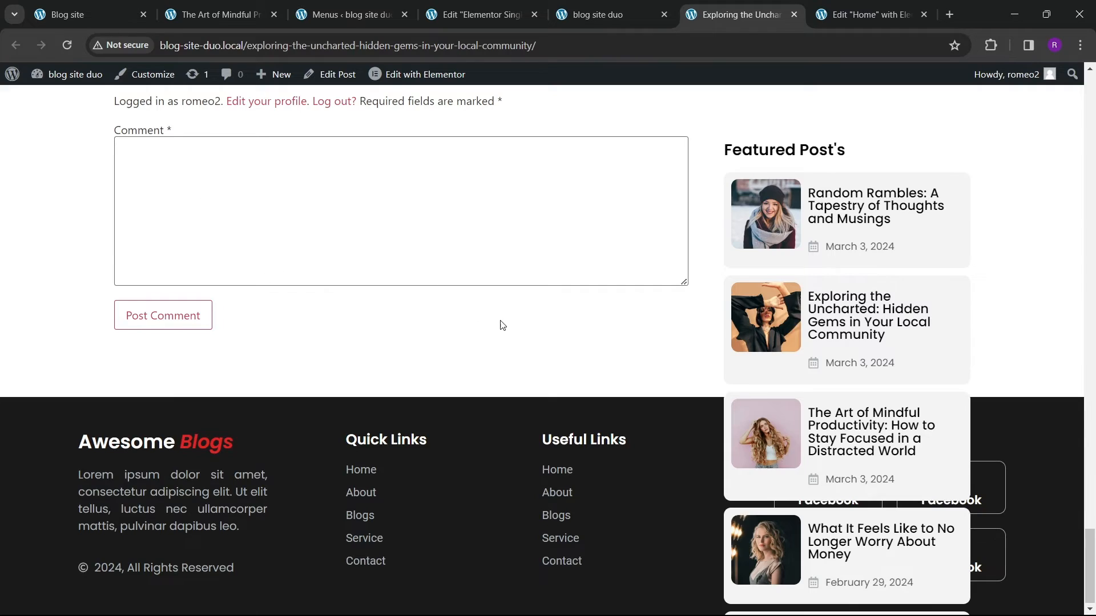
scroll(502, 319, "up", 20)
scroll(475, 229, "up", 10)
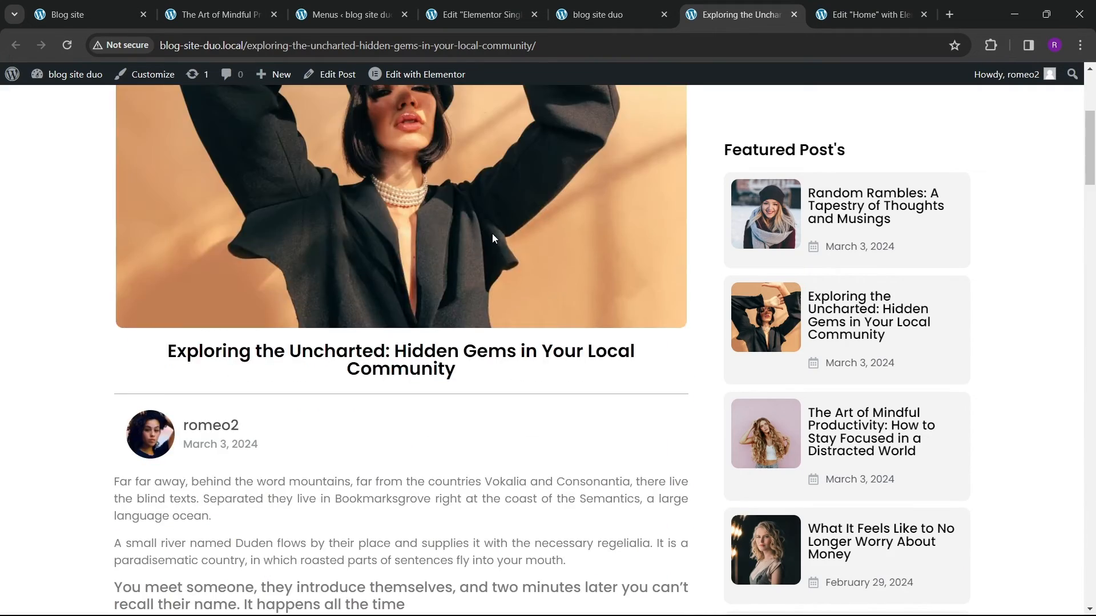
scroll(492, 234, "down", 20)
scroll(495, 263, "down", 10)
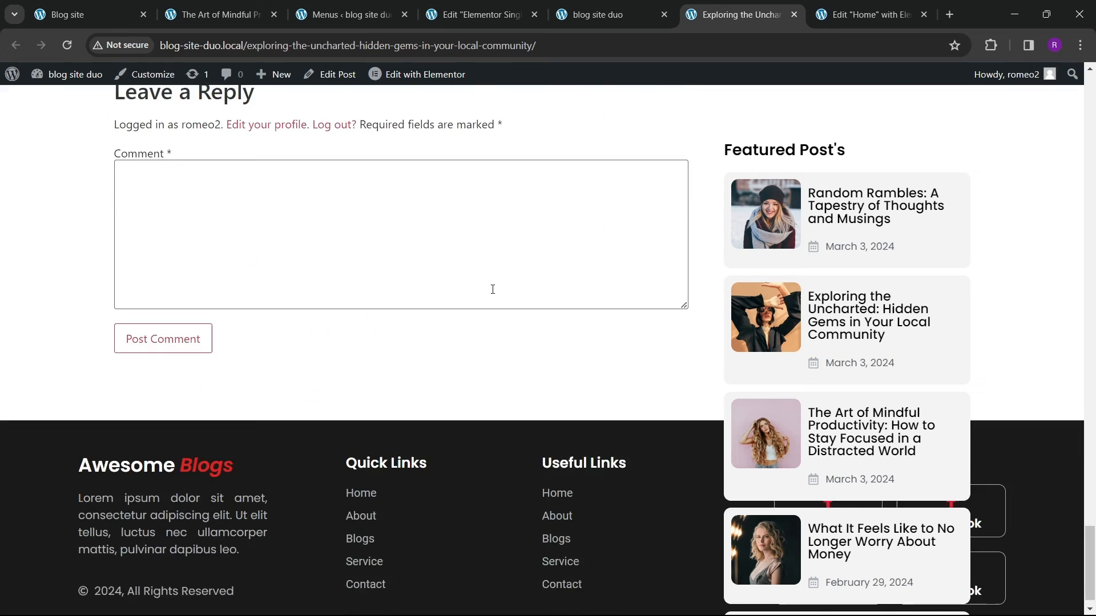
scroll(492, 289, "up", 15)
scroll(524, 253, "up", 20)
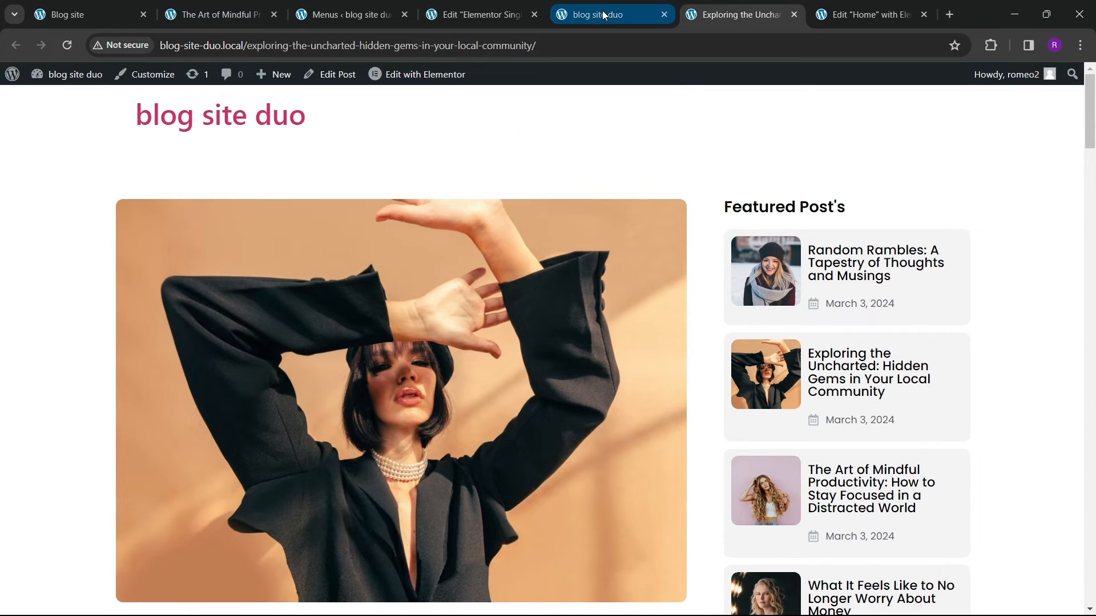
Step: Review the right container's Layout and Motion Effects settings in the editor
left_click(474, 14)
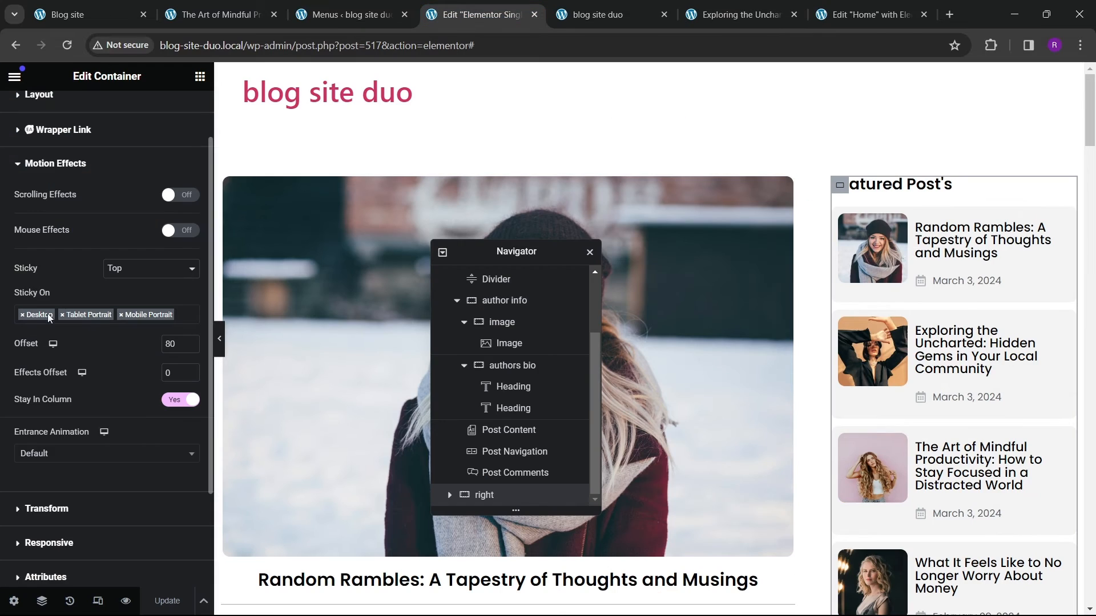
scroll(62, 291, "up", 2)
left_click(57, 166)
scroll(80, 263, "down", 3)
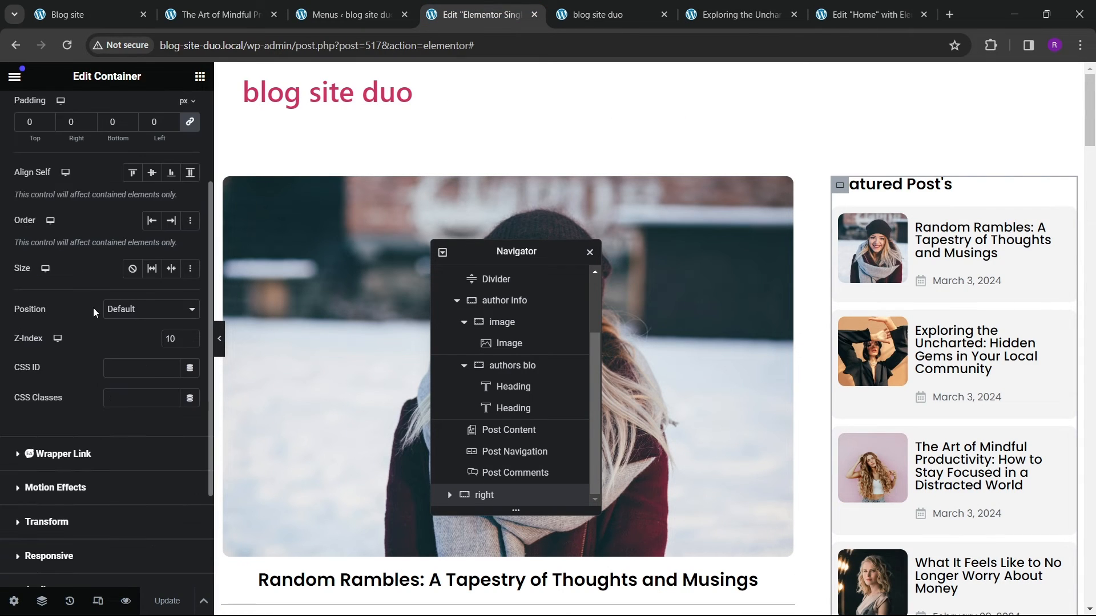
scroll(108, 341, "down", 3)
scroll(108, 352, "up", 4)
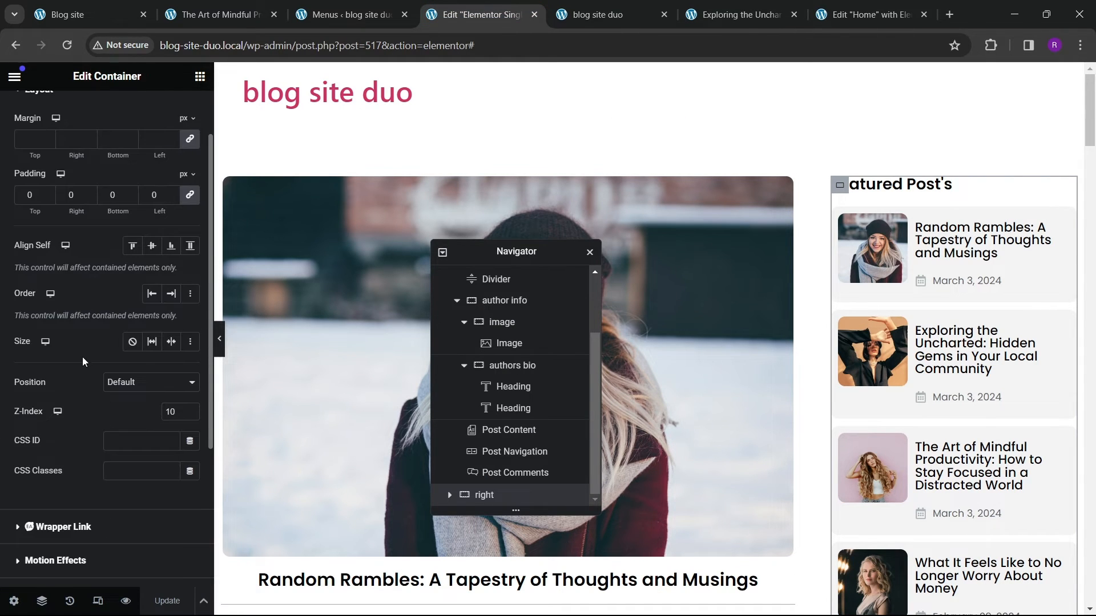
scroll(83, 359, "down", 4)
left_click(54, 346)
scroll(86, 358, "down", 3)
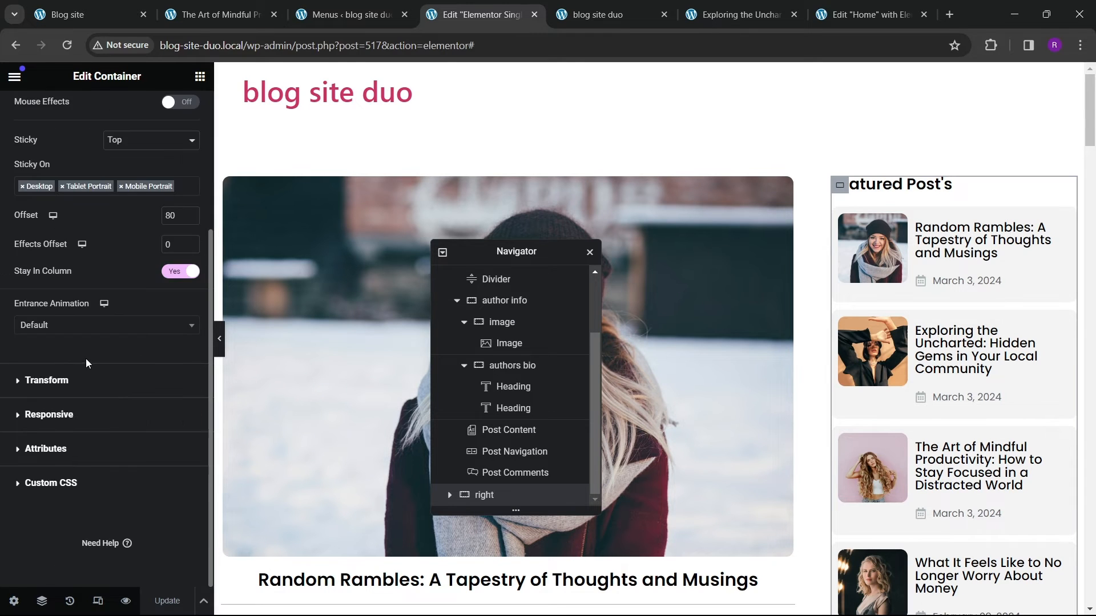
scroll(86, 358, "up", 3)
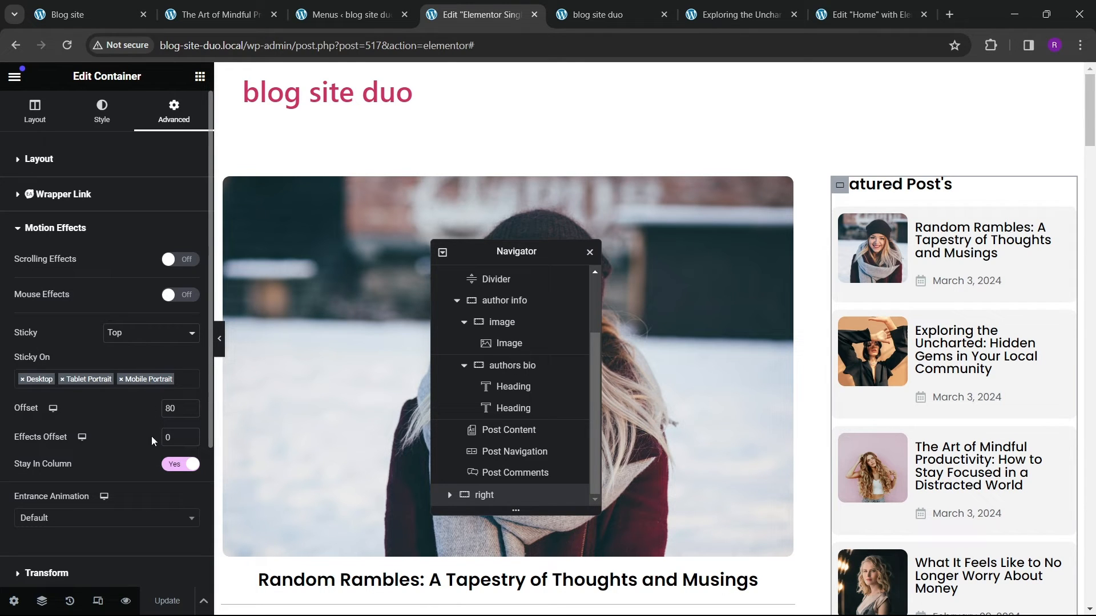
scroll(100, 419, "down", 1)
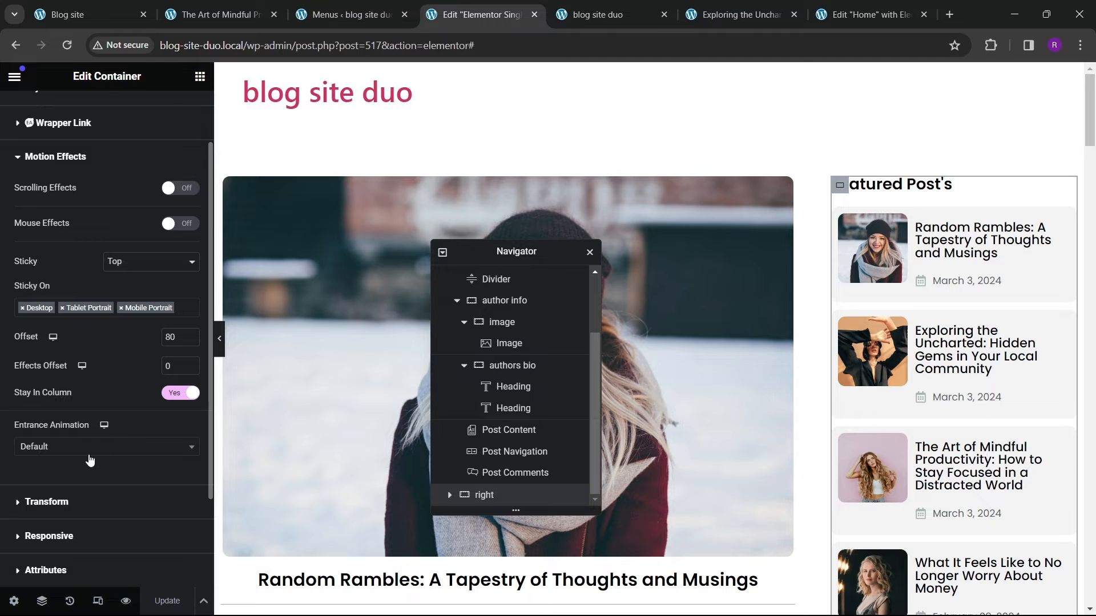
scroll(90, 460, "down", 2)
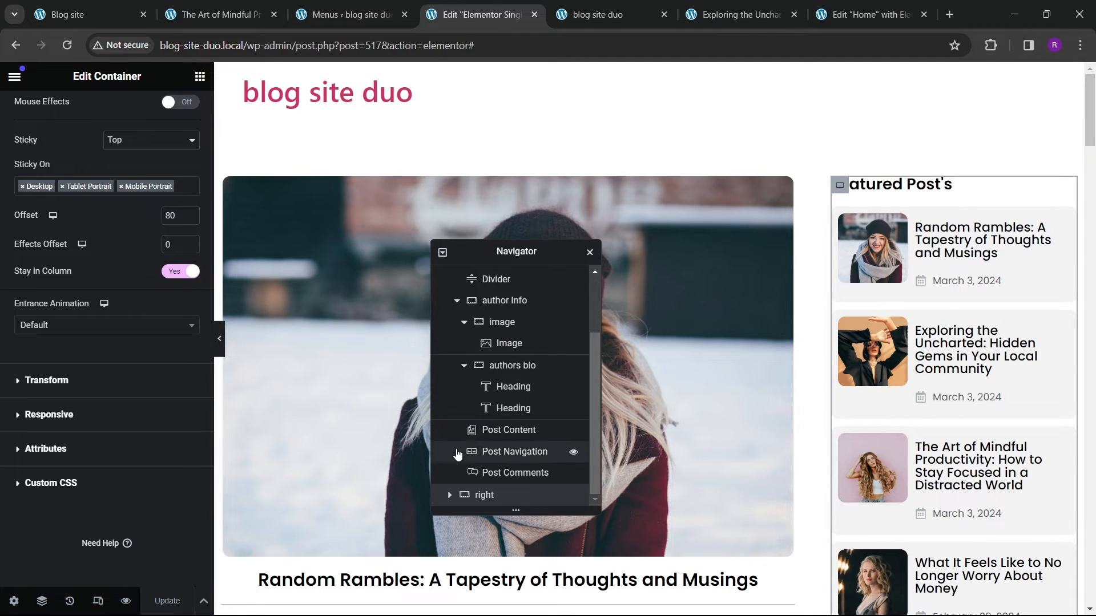
Step: Set the posts container's Sticky option to None and update the template
left_click(449, 495)
scroll(456, 497, "down", 1)
left_click(507, 473)
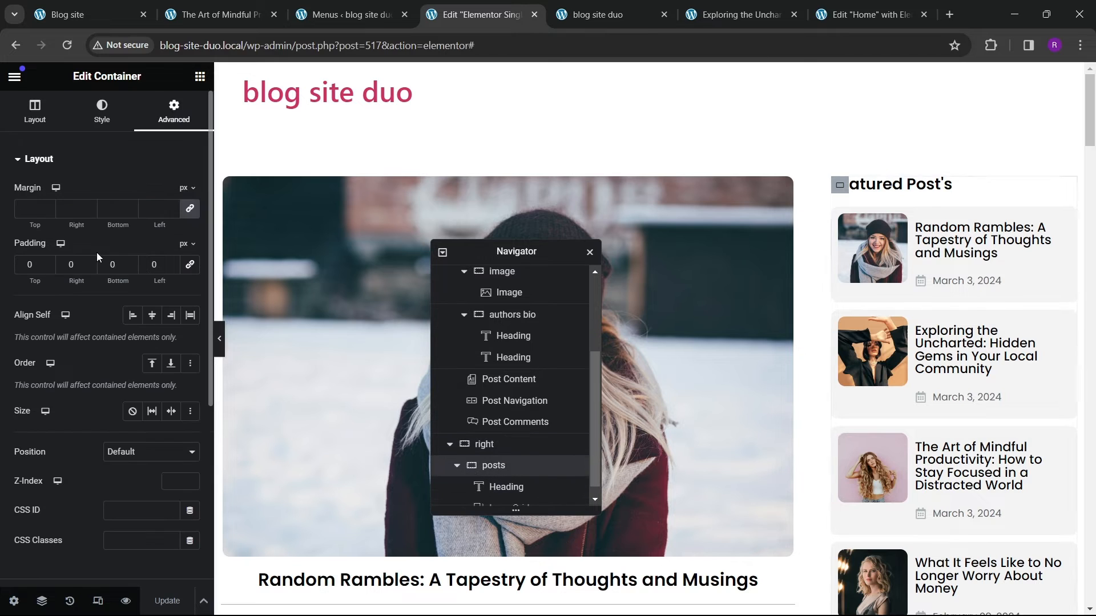
scroll(59, 394, "down", 5)
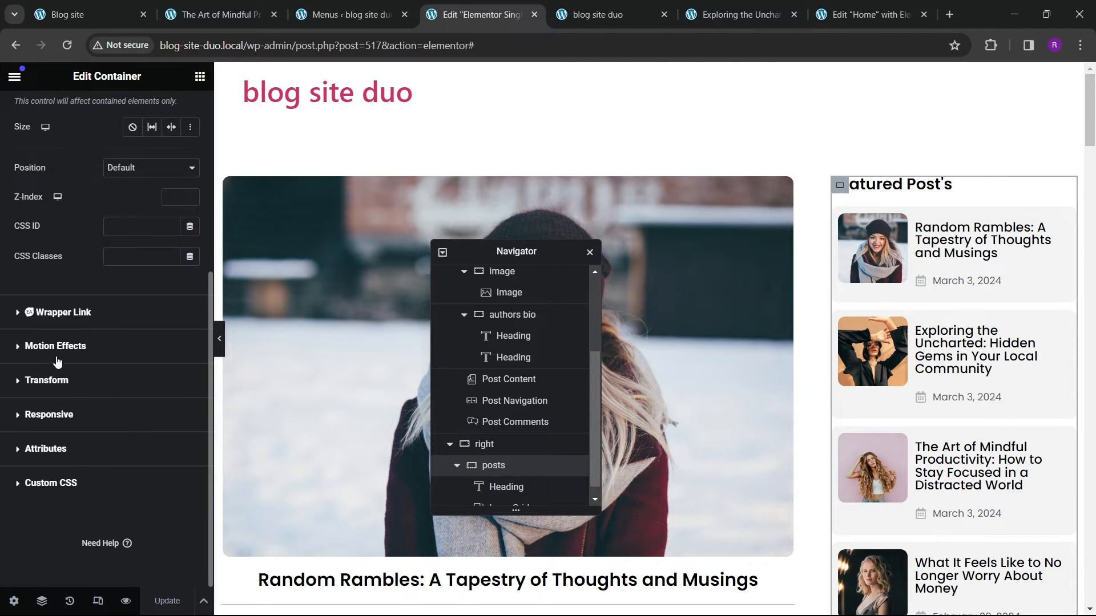
left_click(57, 347)
left_click(137, 190)
left_click(131, 204)
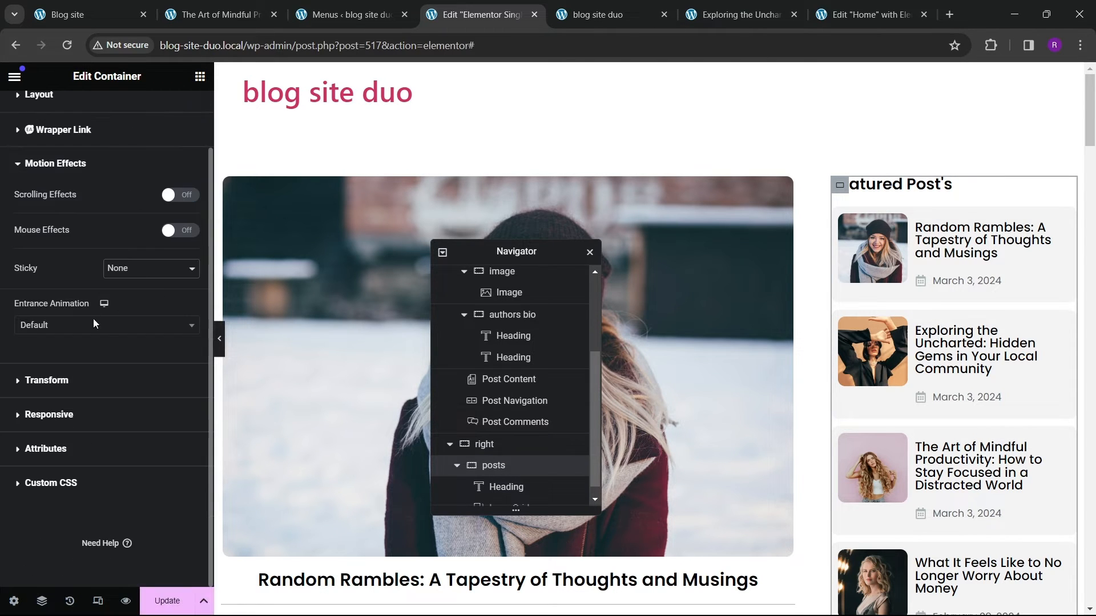
left_click(168, 601)
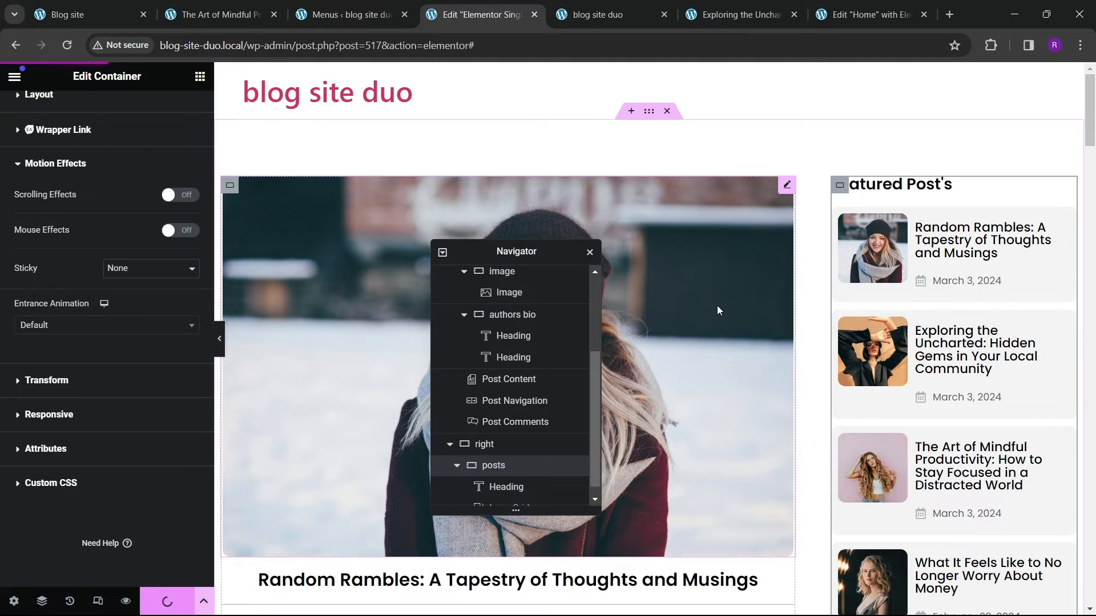
Step: Reload the live post and scroll through it to check the sidebar behaviour
left_click(736, 15)
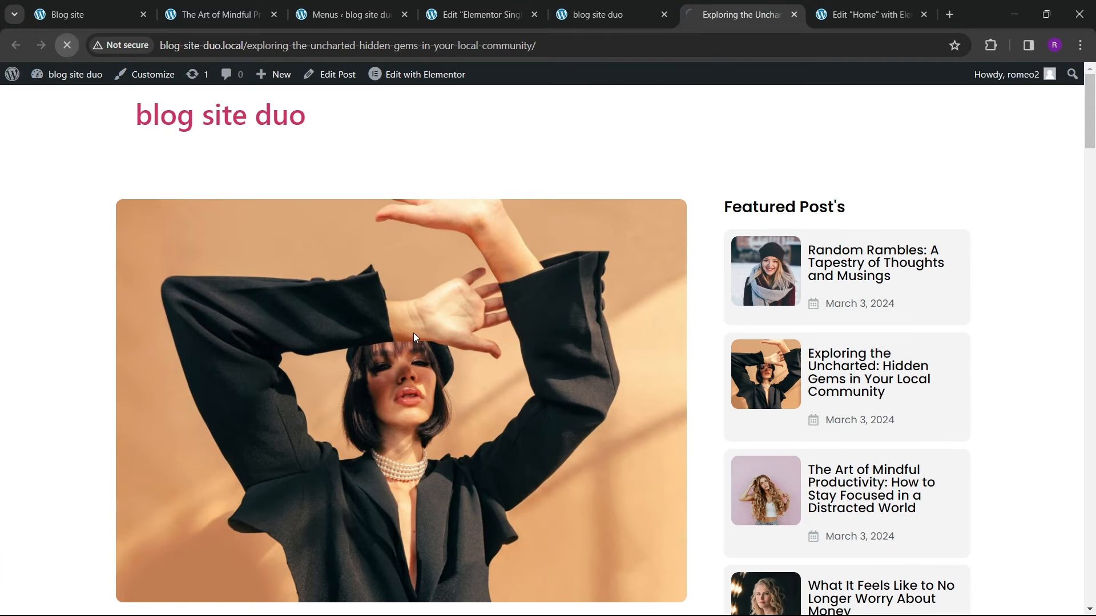
scroll(536, 331, "down", 20)
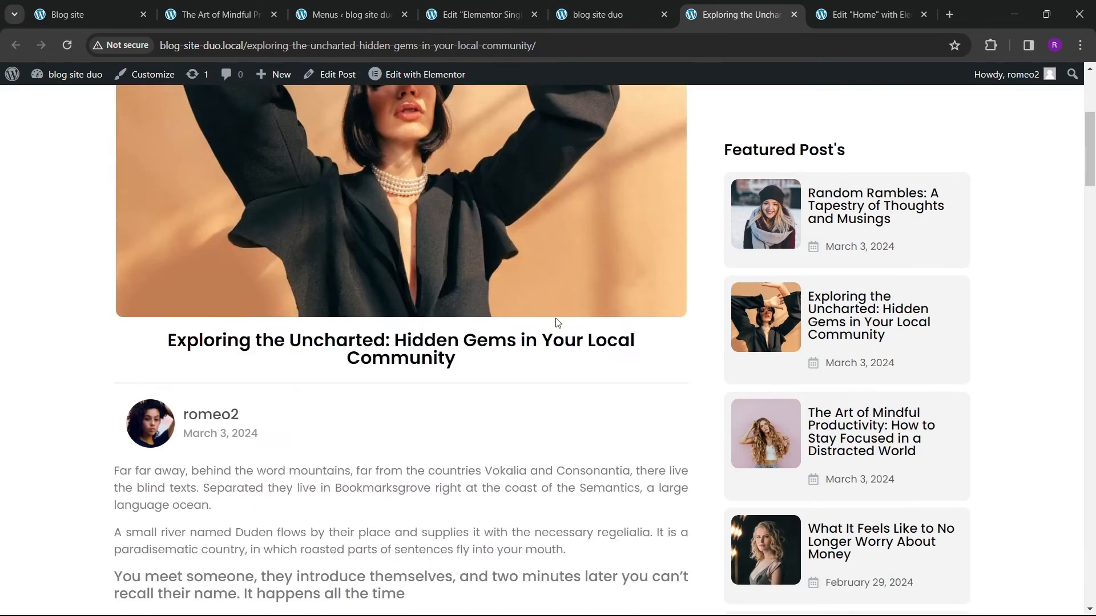
scroll(531, 317, "down", 15)
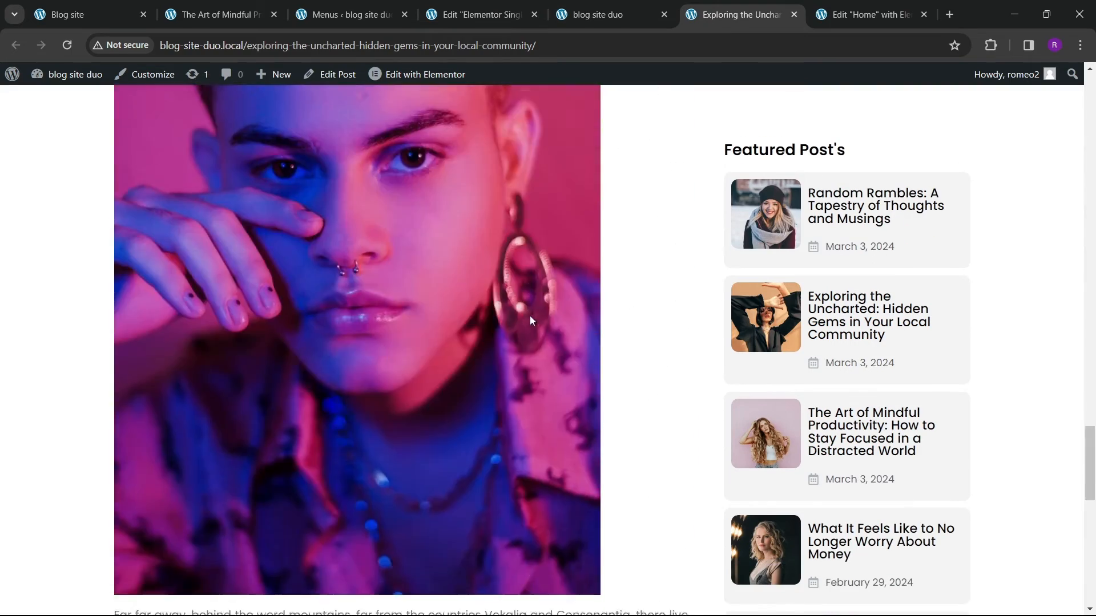
scroll(529, 321, "up", 20)
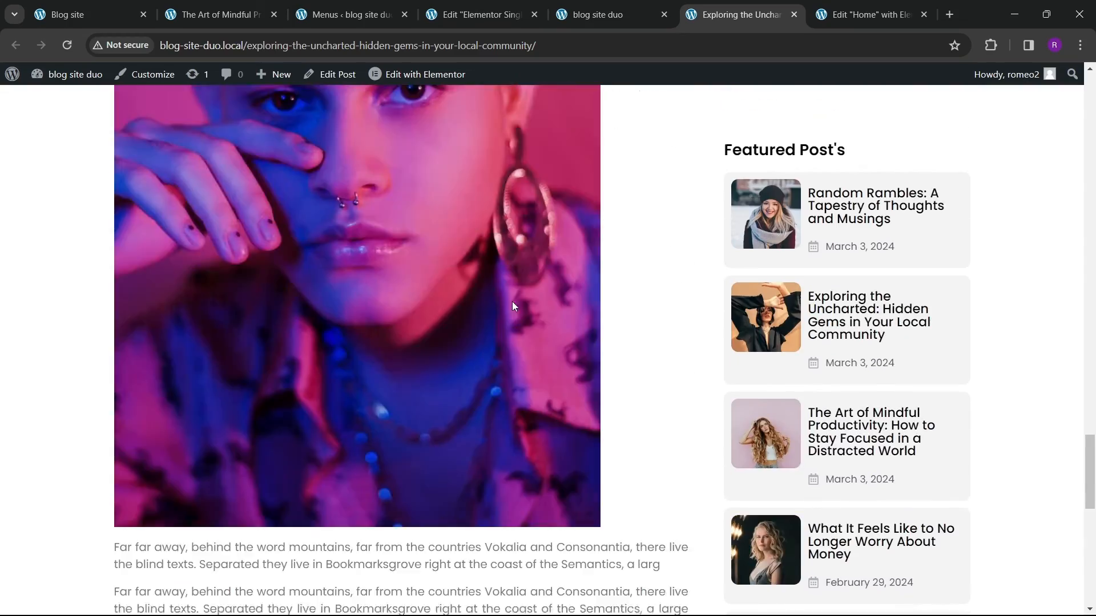
scroll(491, 240, "up", 4)
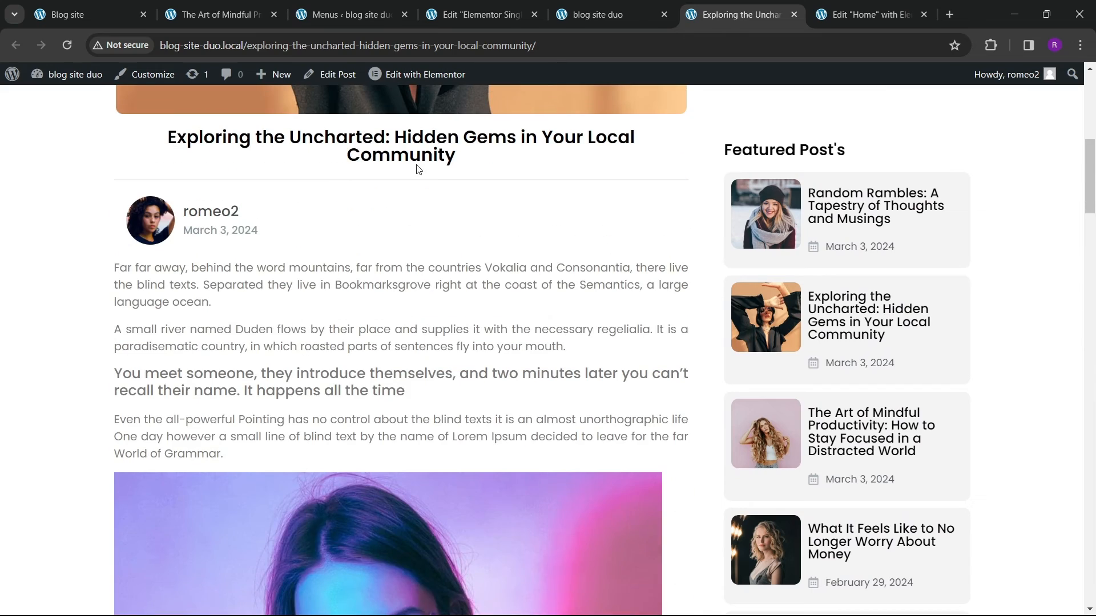
Step: Compare the reference blog post's sidebar while scrolling, then return to the template editor
left_click(242, 21)
scroll(714, 397, "down", 10)
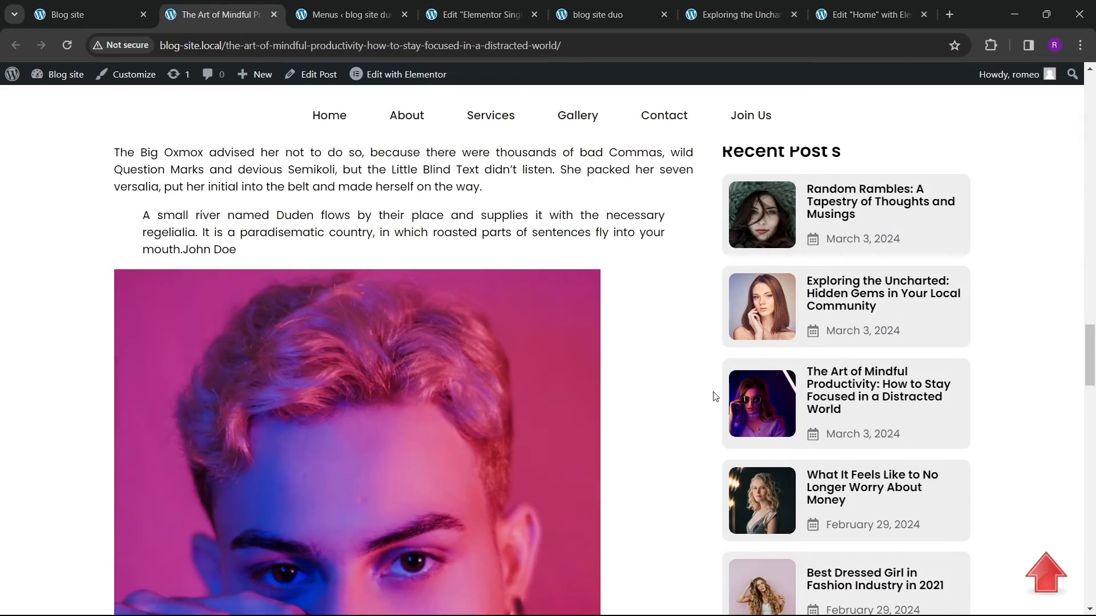
scroll(835, 405, "down", 12)
scroll(783, 328, "up", 8)
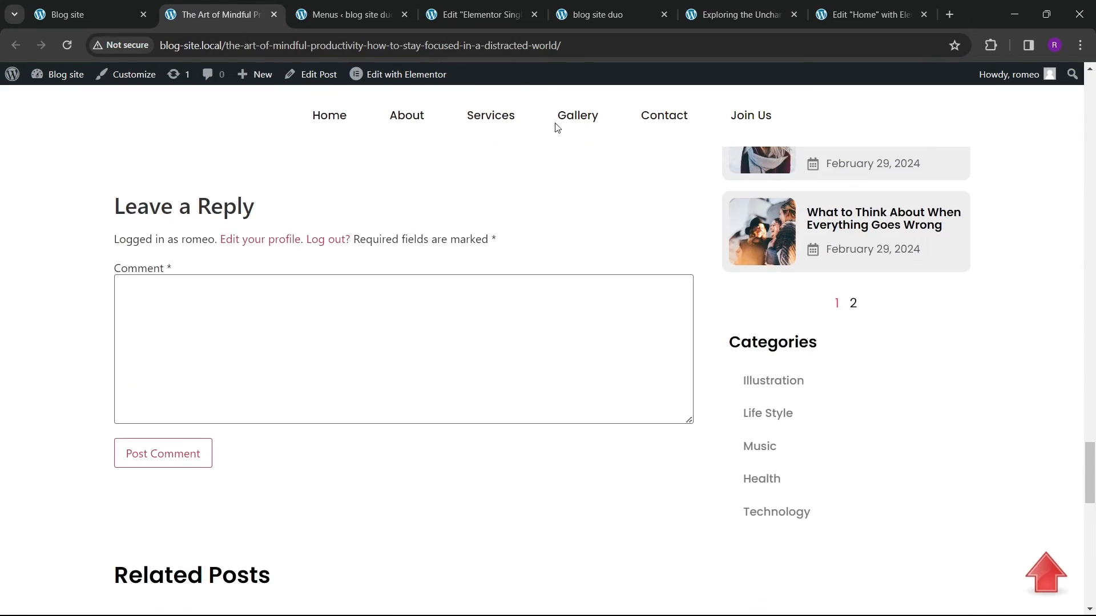
left_click(716, 20)
left_click(471, 18)
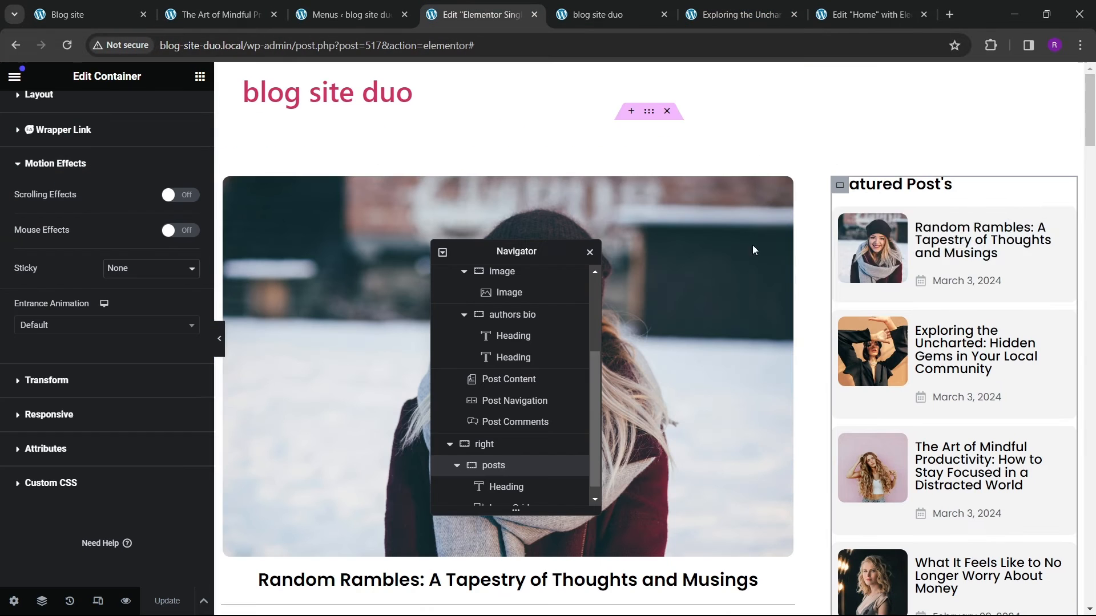
Step: Add a new container below the posts container in the right column and name it categories
scroll(563, 381, "down", 1)
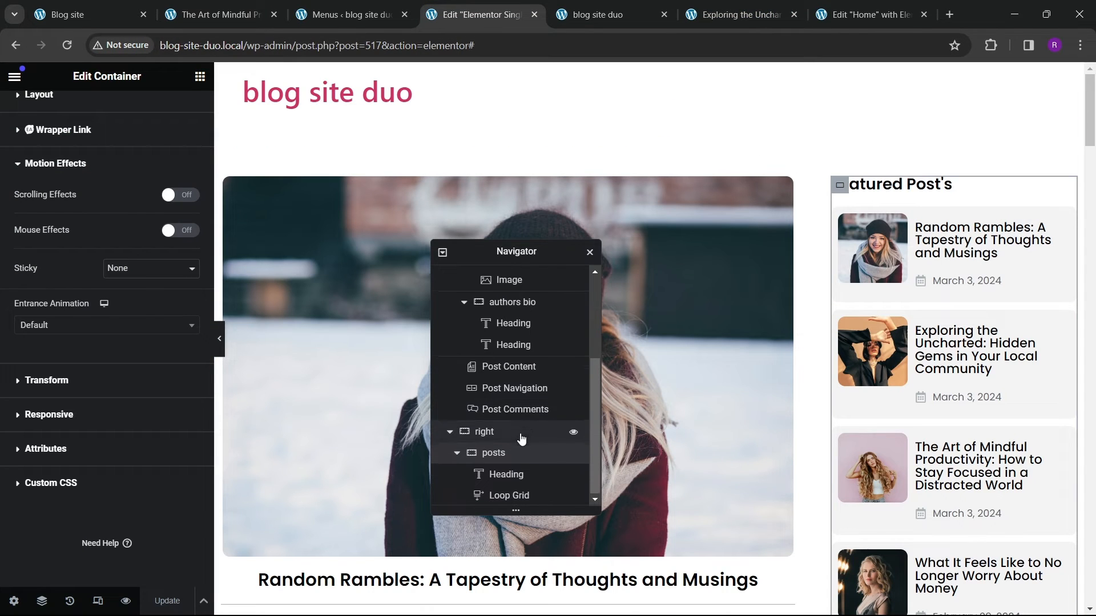
left_click(455, 453)
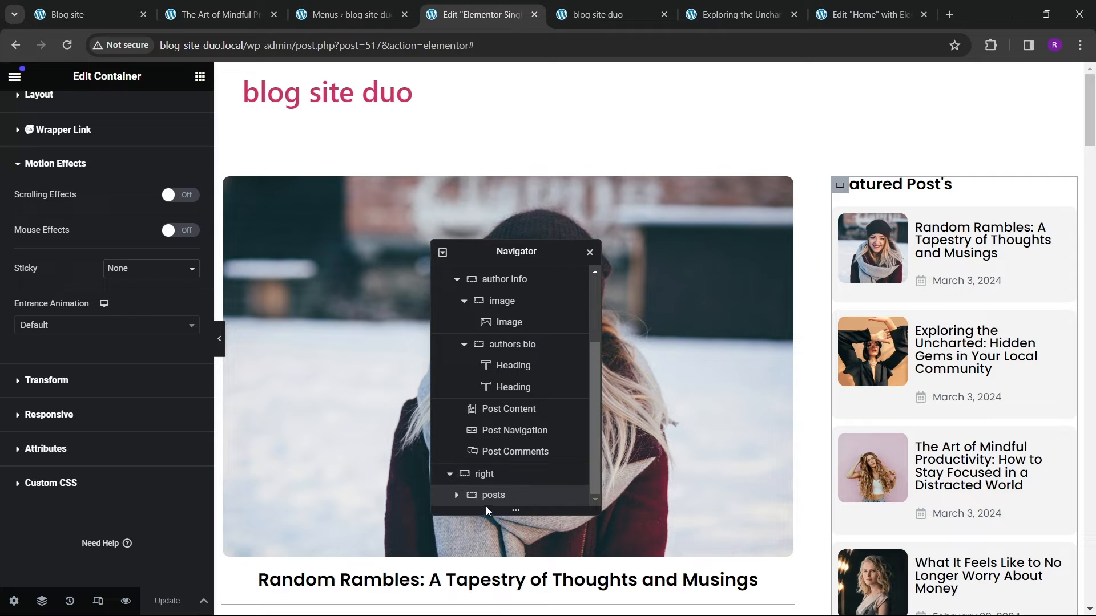
right_click(514, 498)
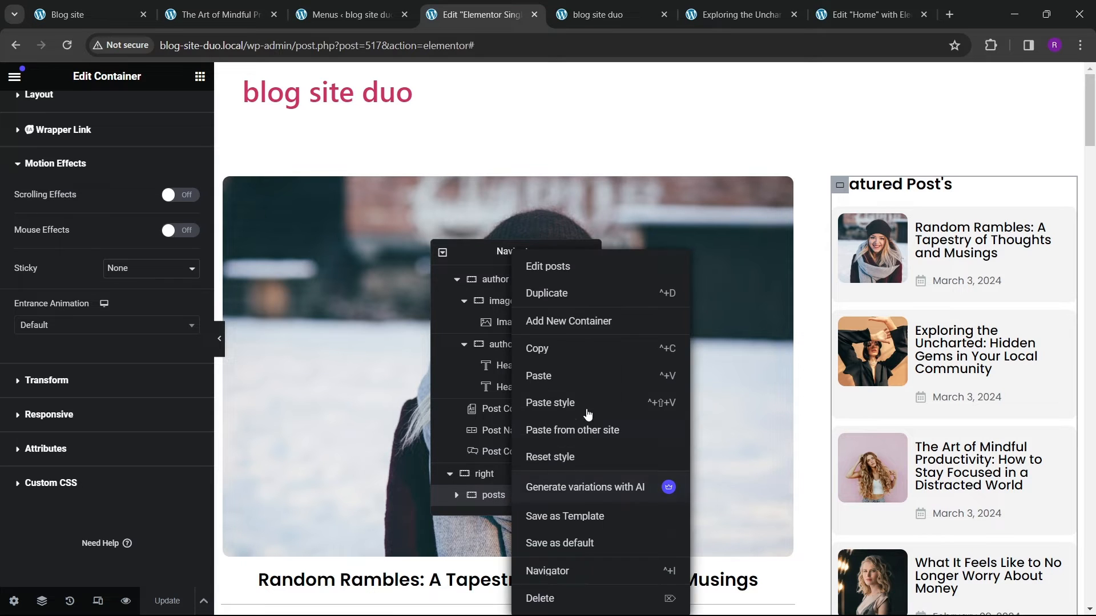
left_click(569, 321)
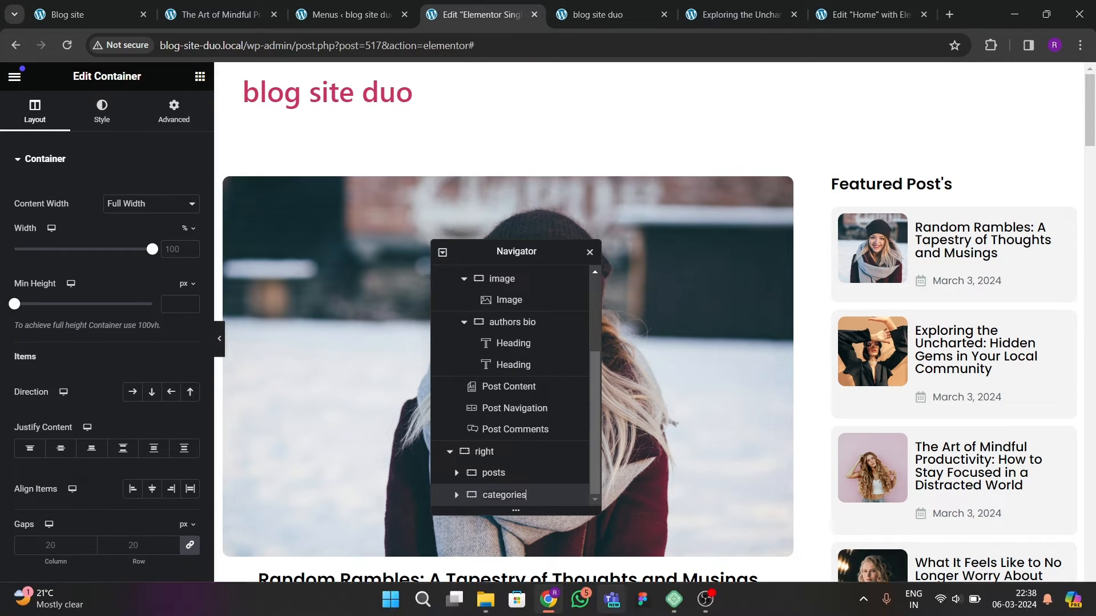
left_click(459, 496)
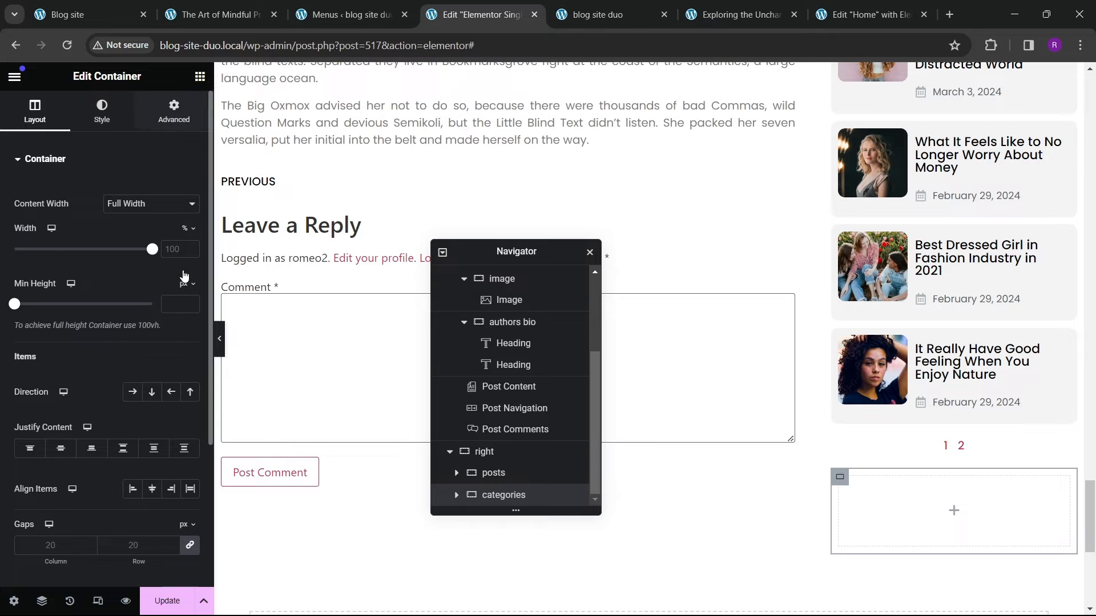
Step: Copy the Featured Post's heading into the categories container and change its title to Categories
left_click(174, 111)
left_click(188, 267)
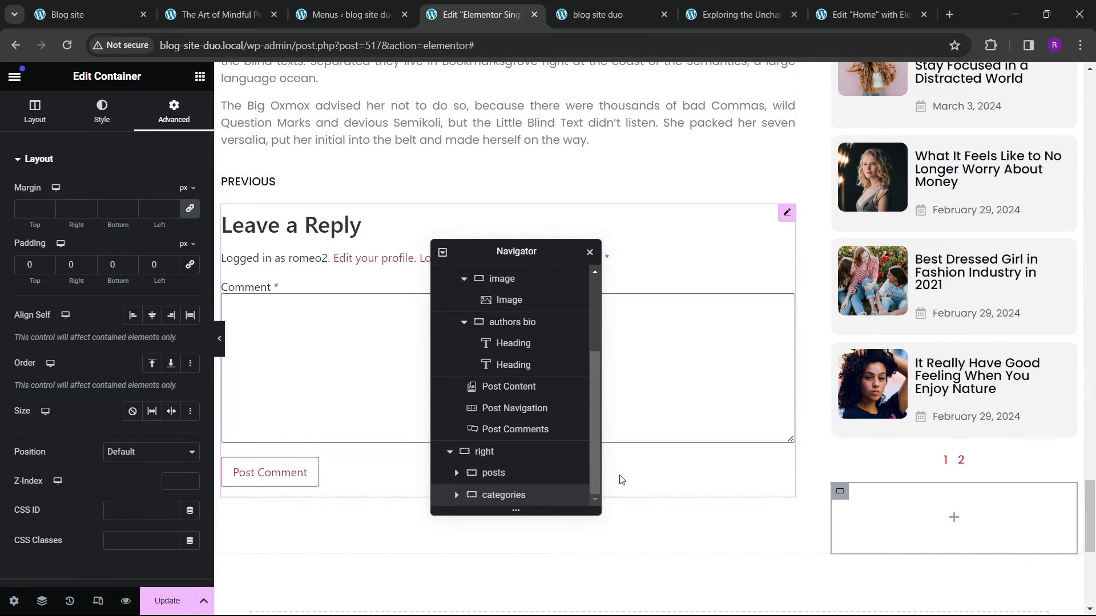
scroll(949, 362, "up", 5)
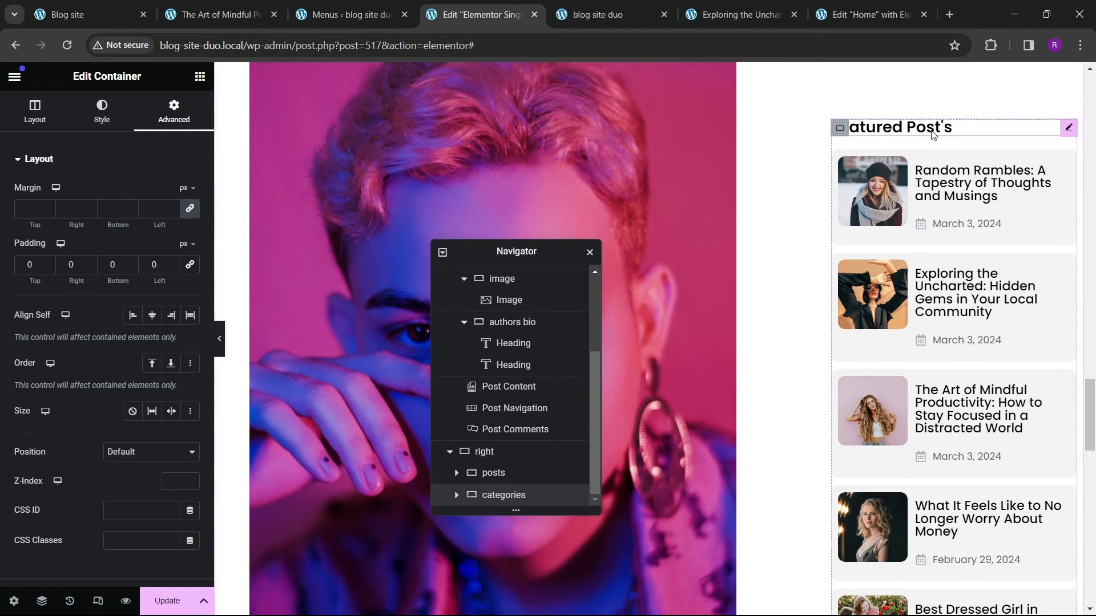
left_click(933, 130)
right_click(909, 126)
key("Escape")
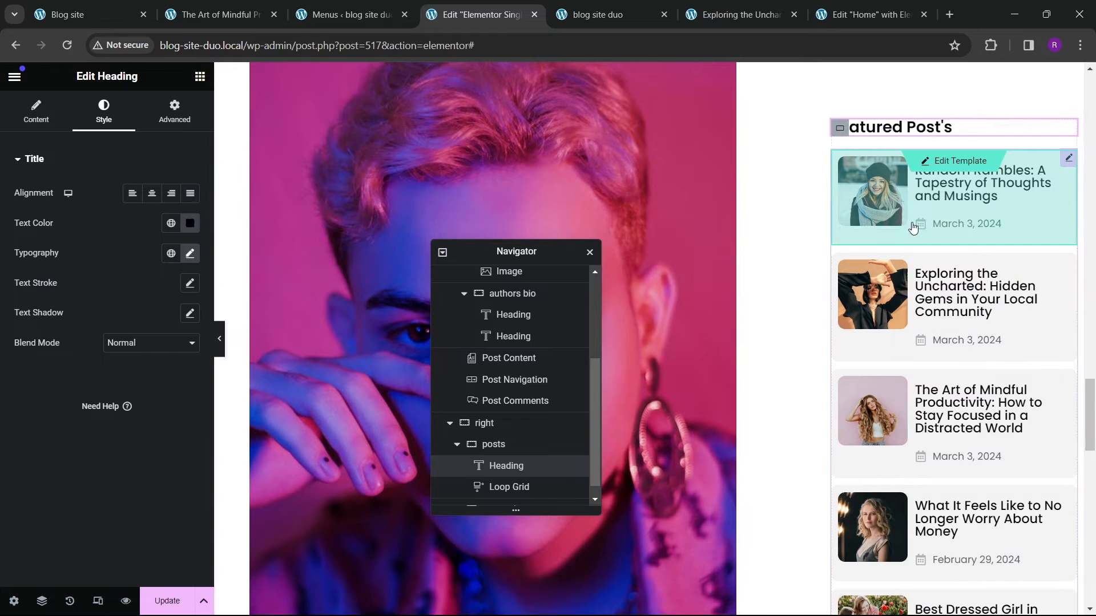
scroll(913, 227, "down", 13)
scroll(910, 313, "up", 4)
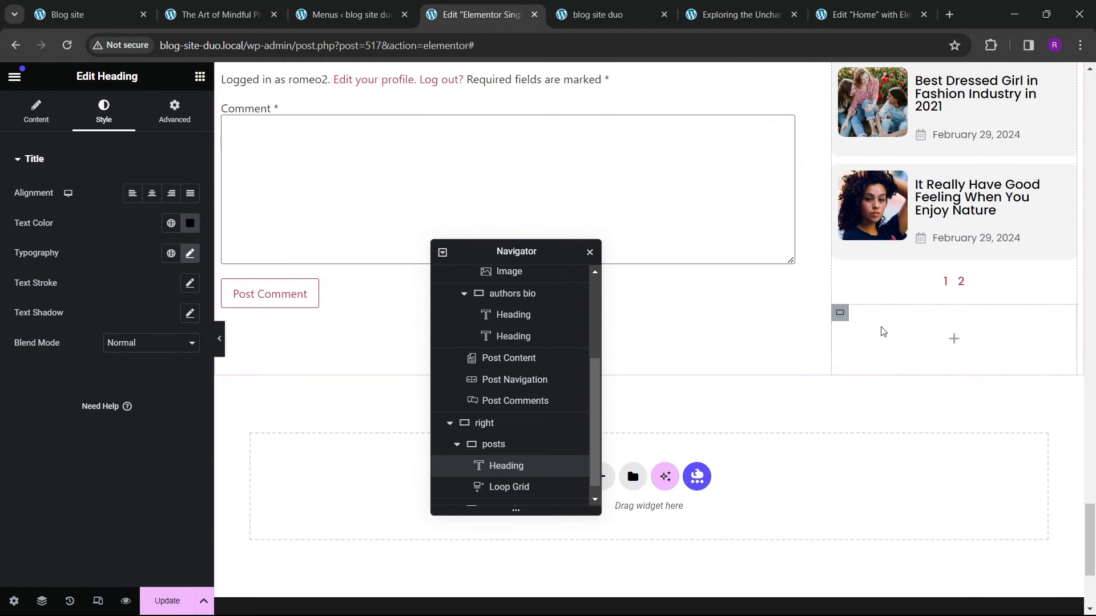
right_click(883, 332)
left_click(915, 375)
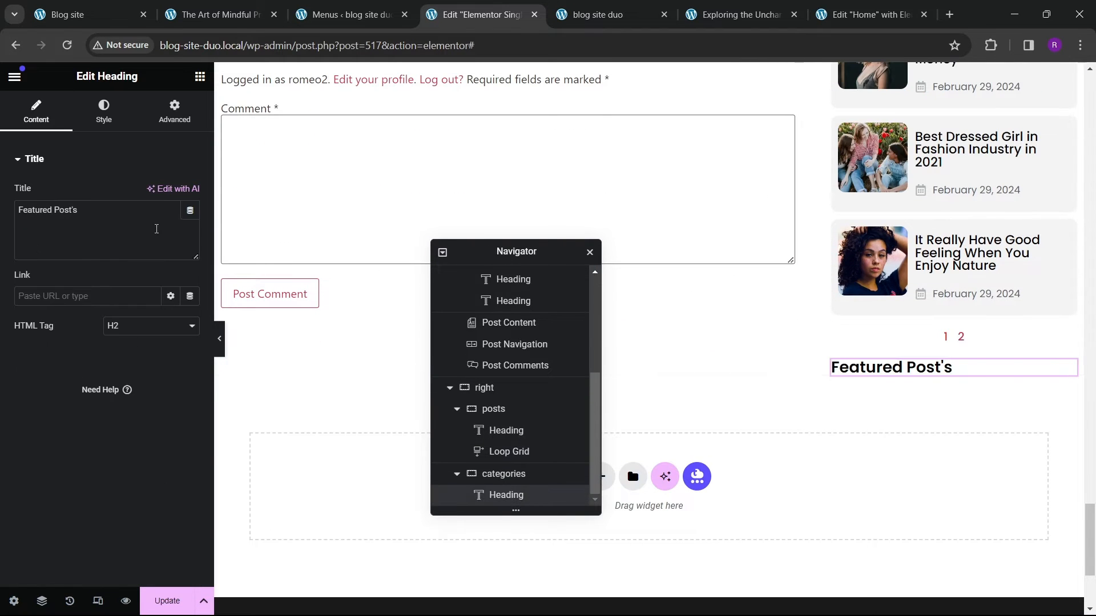
type("Categories")
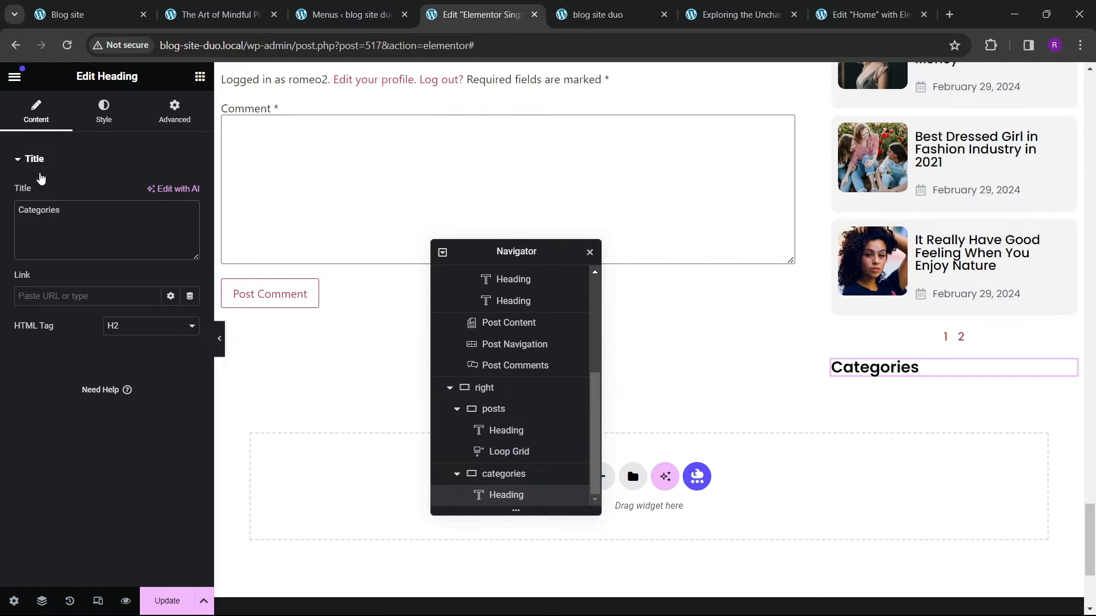
Step: Add a WordPress Menu widget with the sidebar categories menu below the Categories heading and set its layout to Vertical
left_click(199, 76)
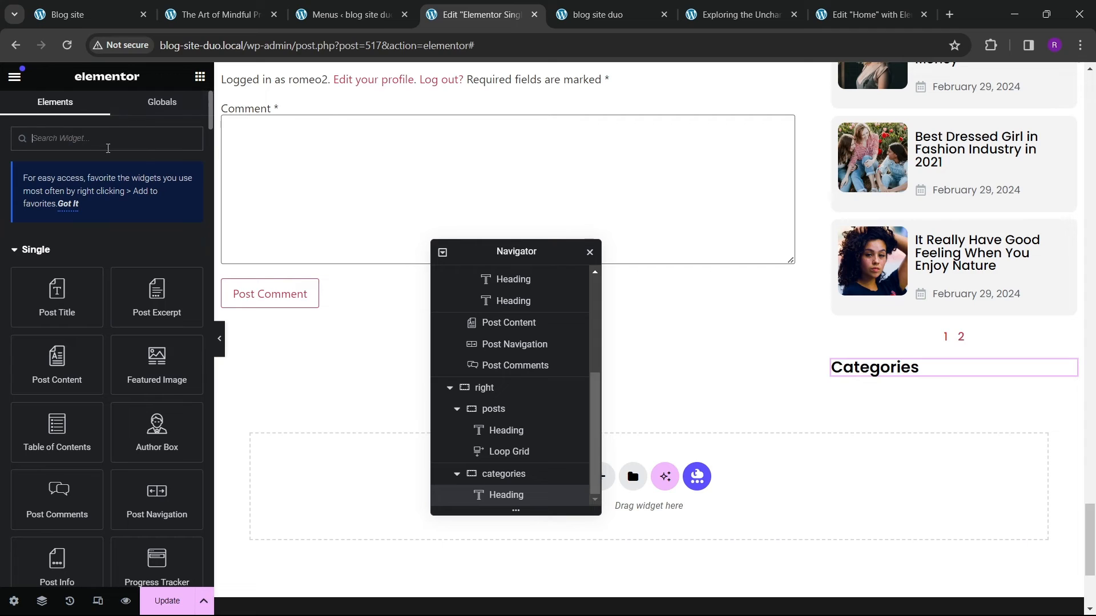
type("menu")
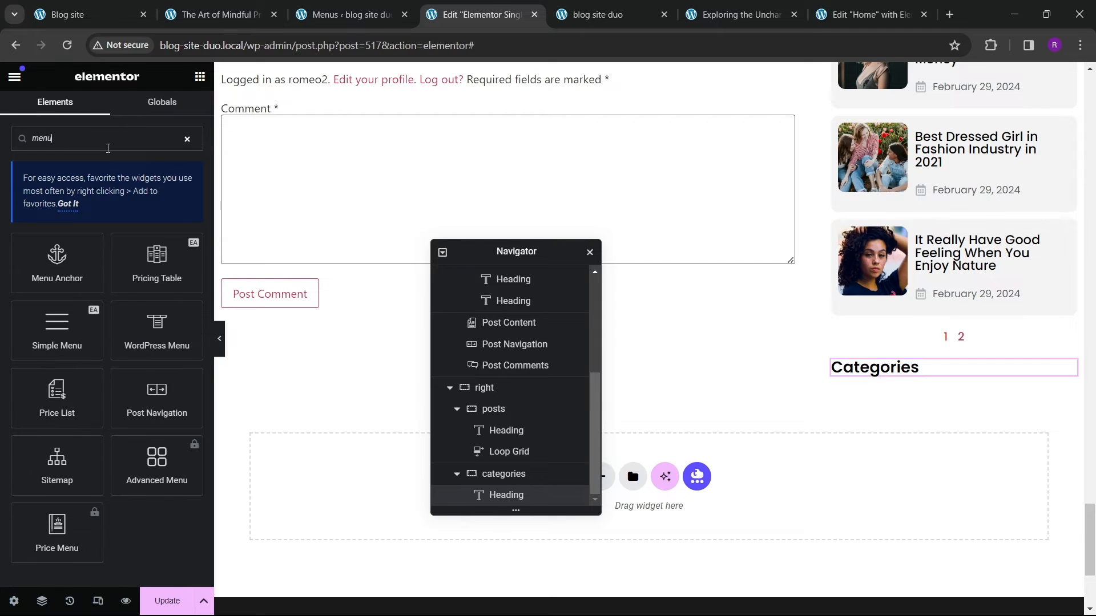
left_click_drag(150, 343, 888, 375)
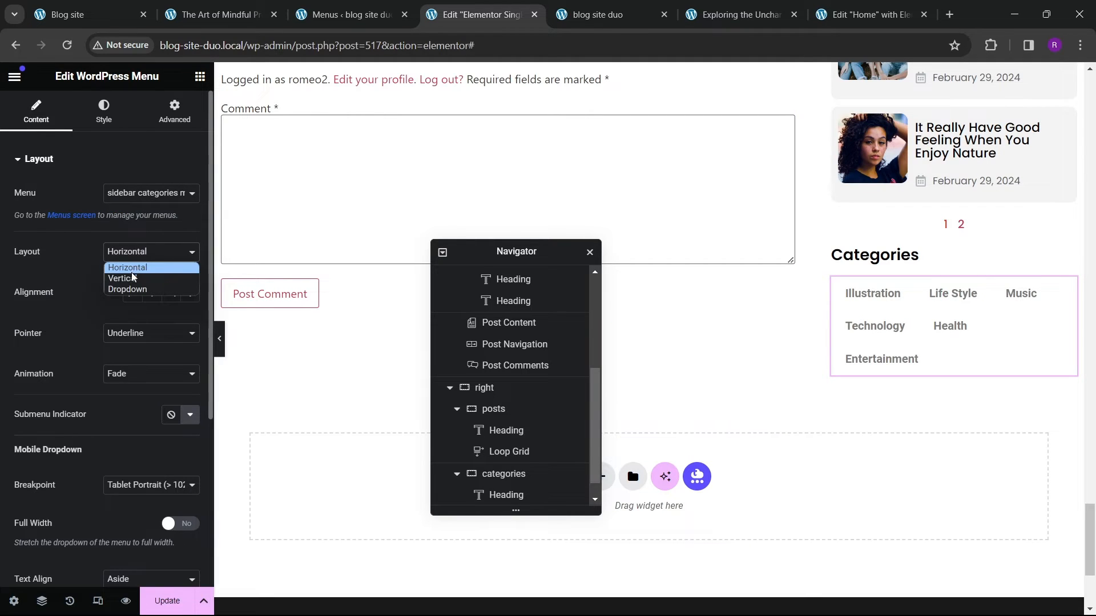
left_click(132, 278)
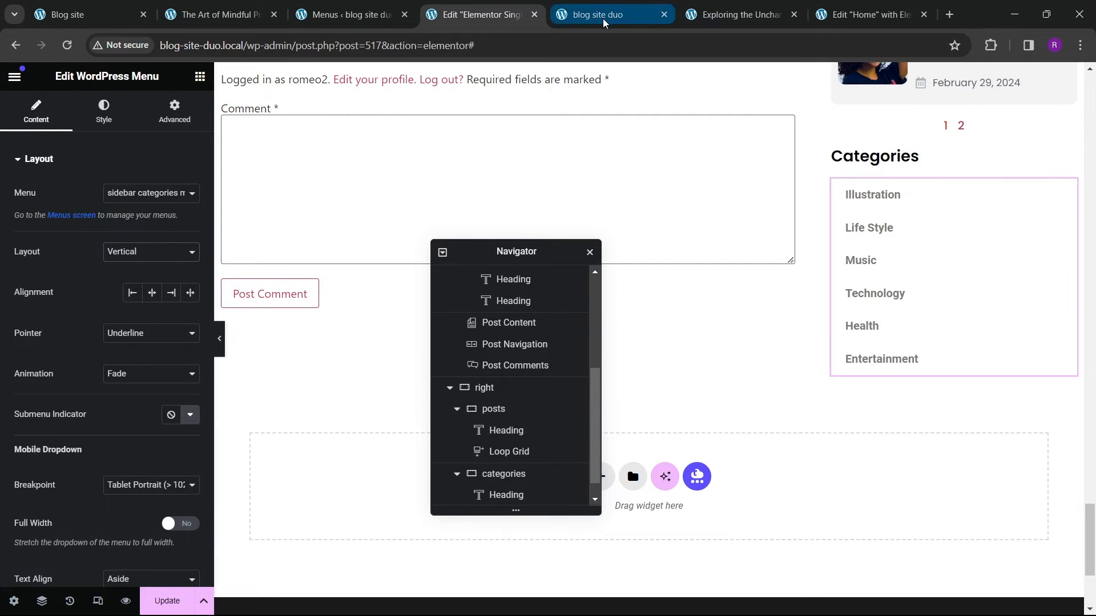
Step: Copy the categories menu widget from the Home page template's sidebar
left_click(867, 15)
scroll(797, 230, "down", 10)
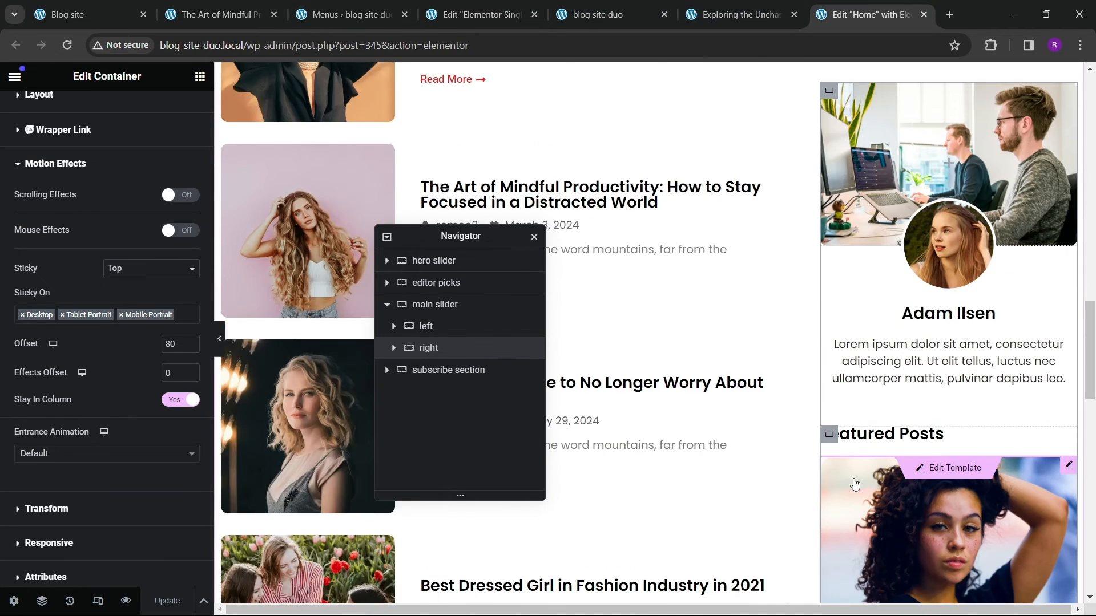
scroll(855, 485, "down", 5)
left_click(945, 298)
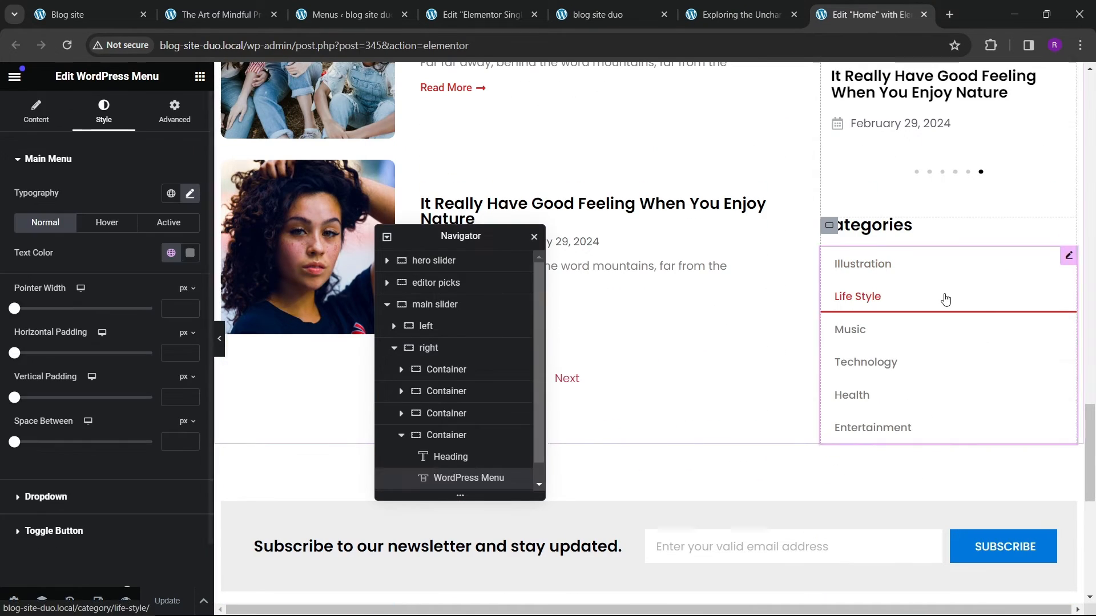
right_click(959, 299)
left_click(961, 364)
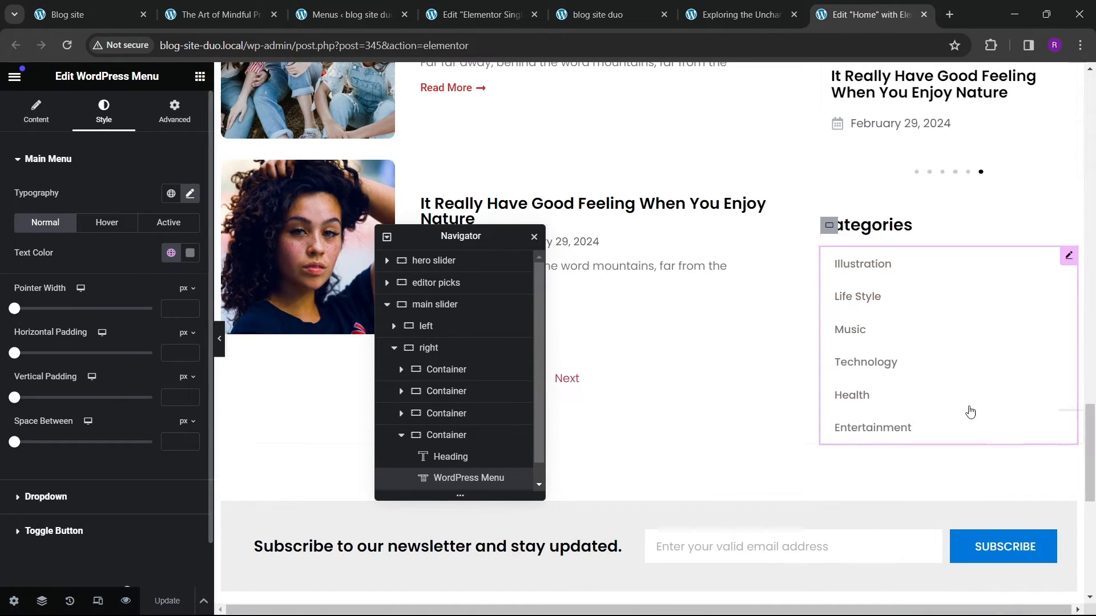
Step: Paste the copied categories menu into the single post template and delete the original WordPress Menu widget
left_click(614, 14)
left_click(480, 14)
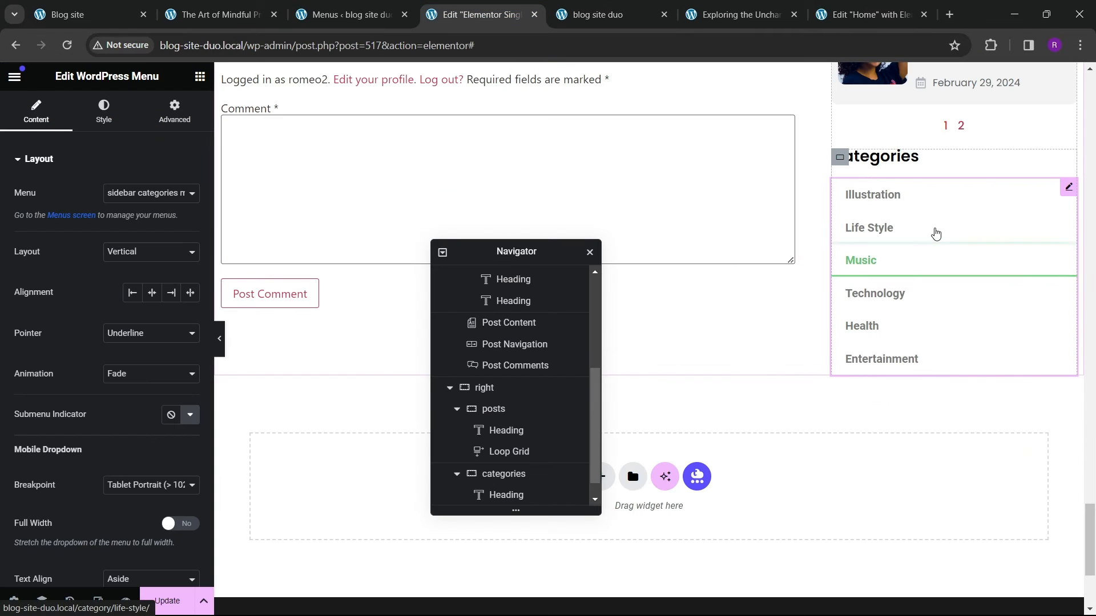
right_click(936, 232)
left_click(949, 332)
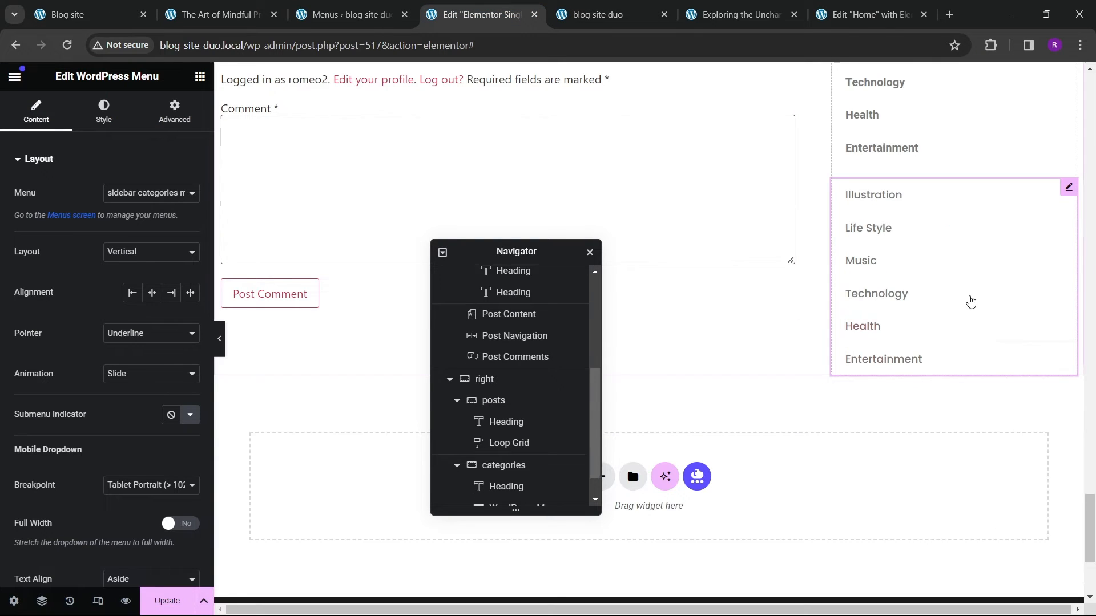
scroll(956, 355, "up", 3)
right_click(953, 227)
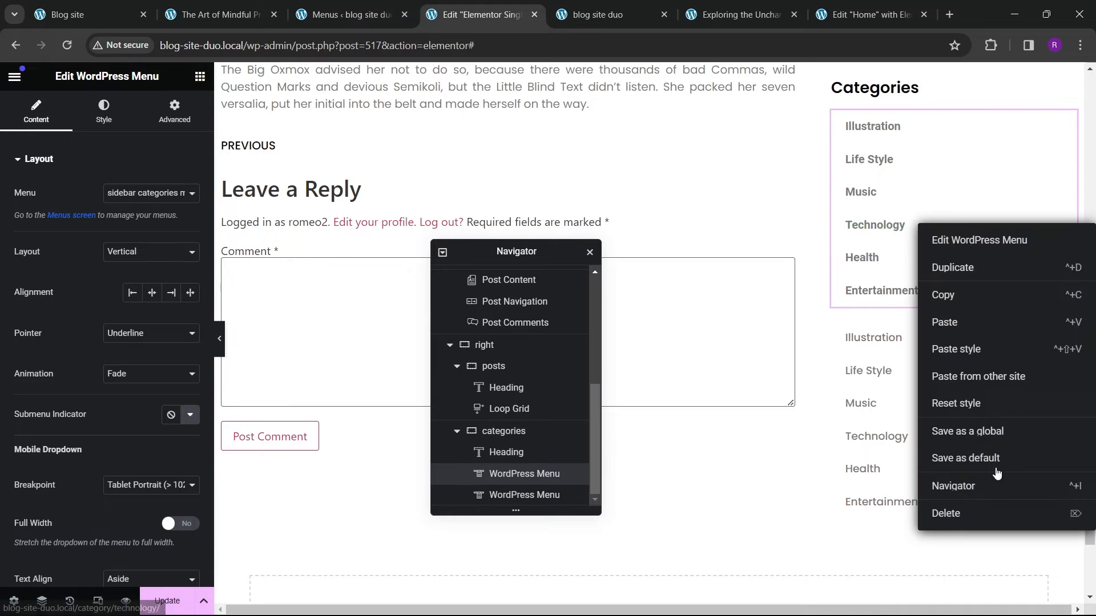
key("Delete")
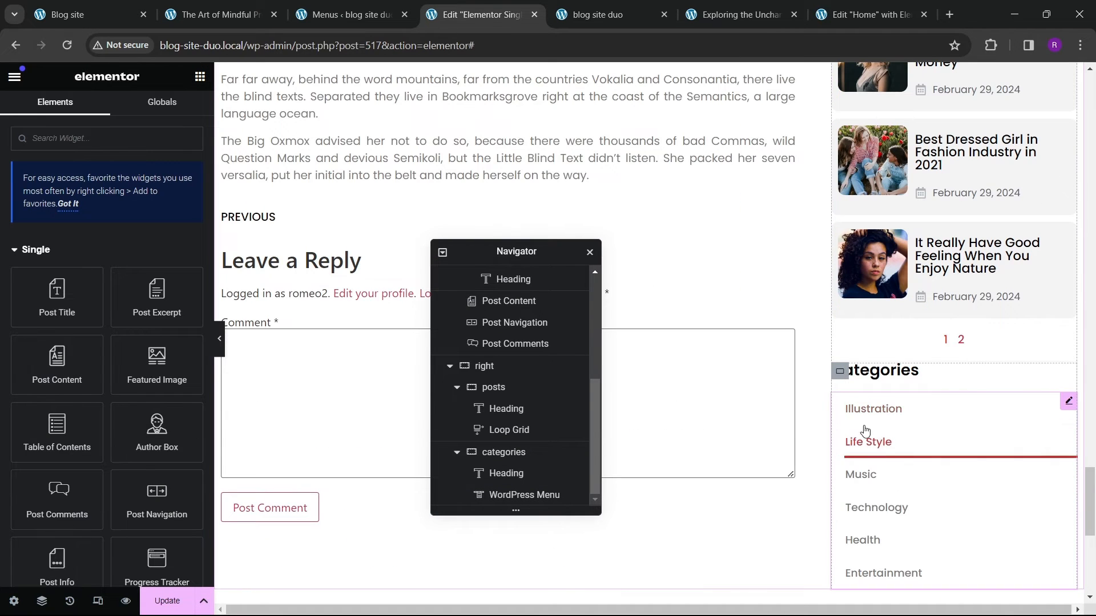
Step: Reload the live post and scroll to check the sidebar's Categories menu, then return to the template editor
scroll(308, 453, "down", 4)
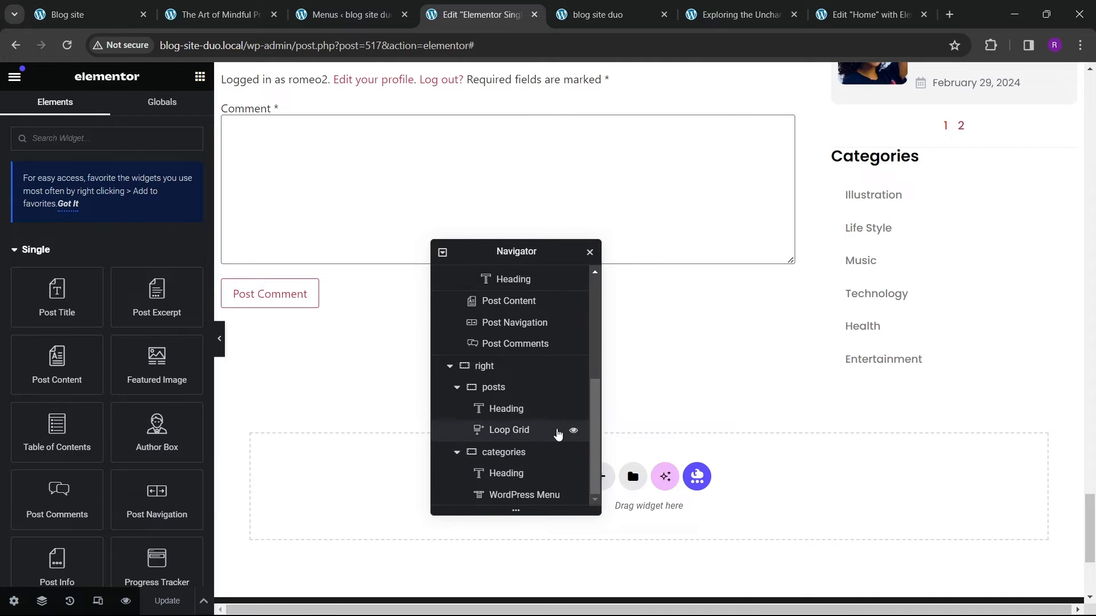
left_click(720, 16)
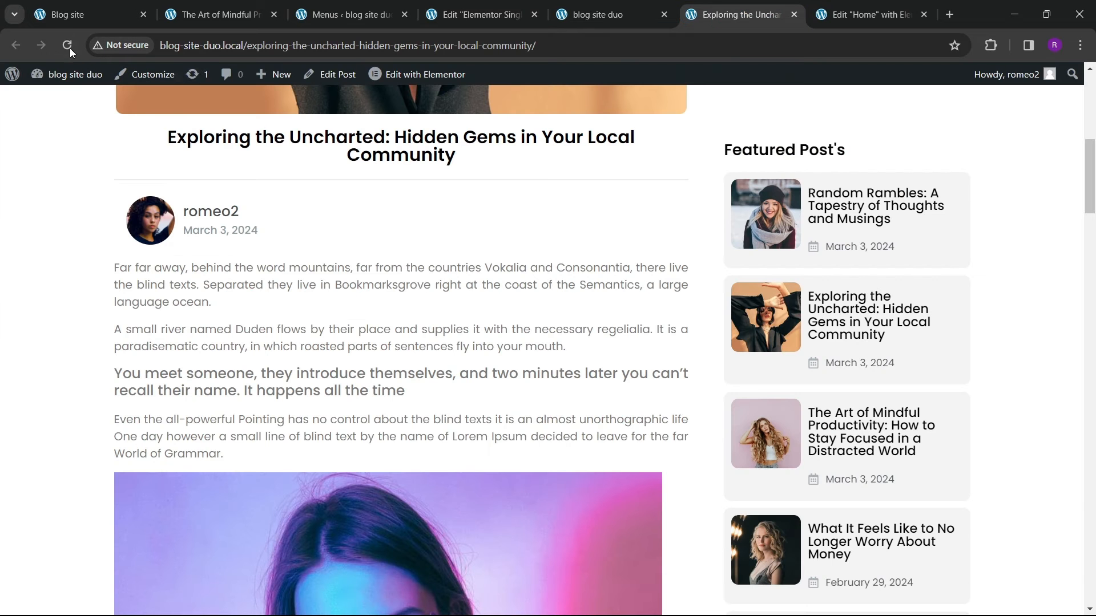
scroll(496, 442, "down", 20)
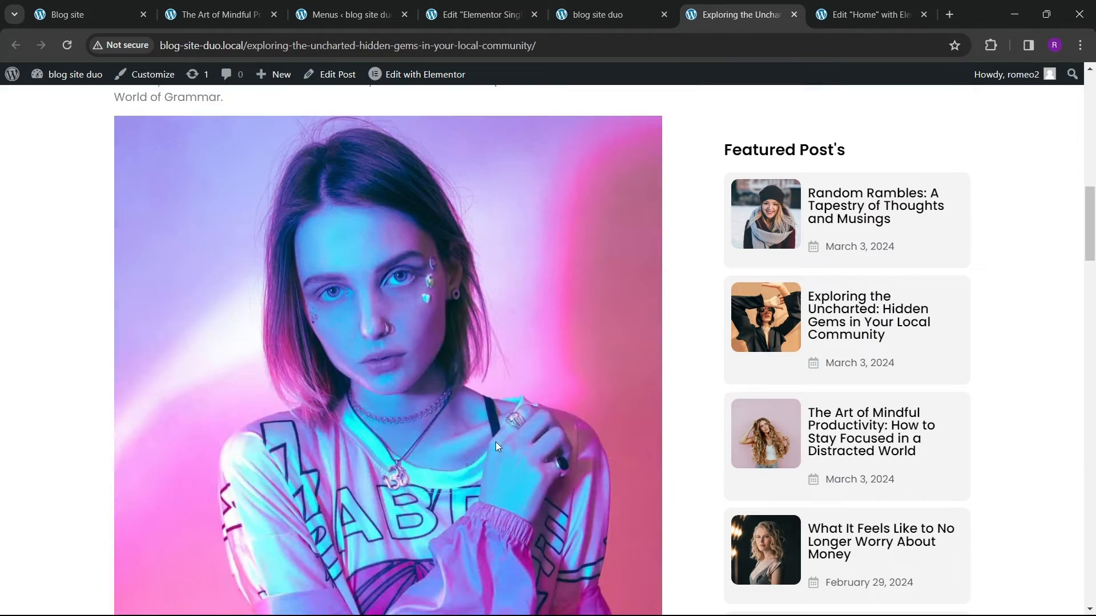
scroll(513, 426, "down", 15)
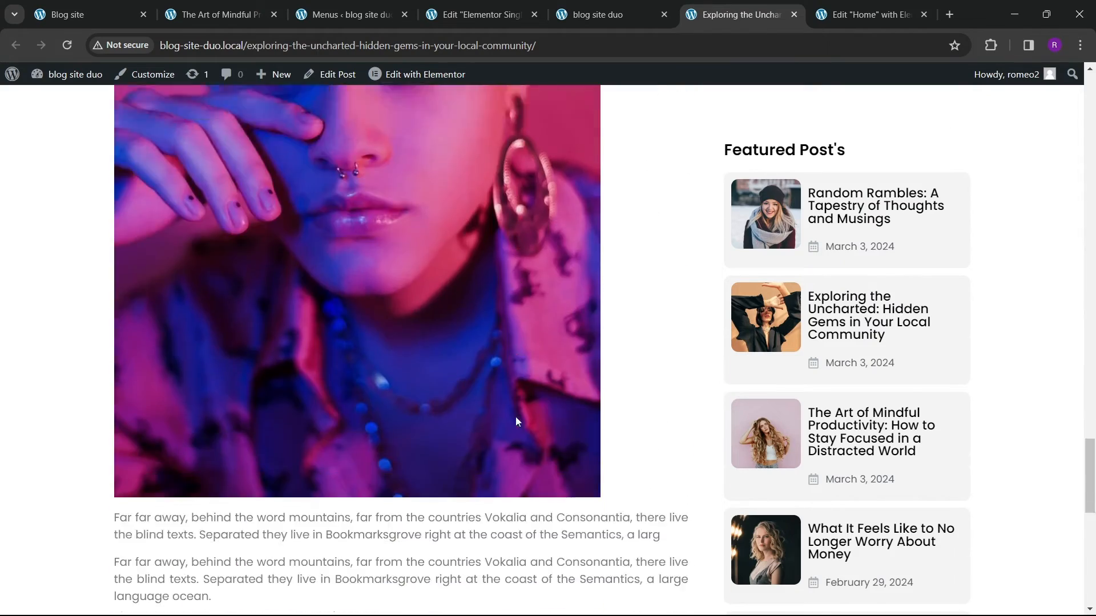
scroll(520, 413, "up", 15)
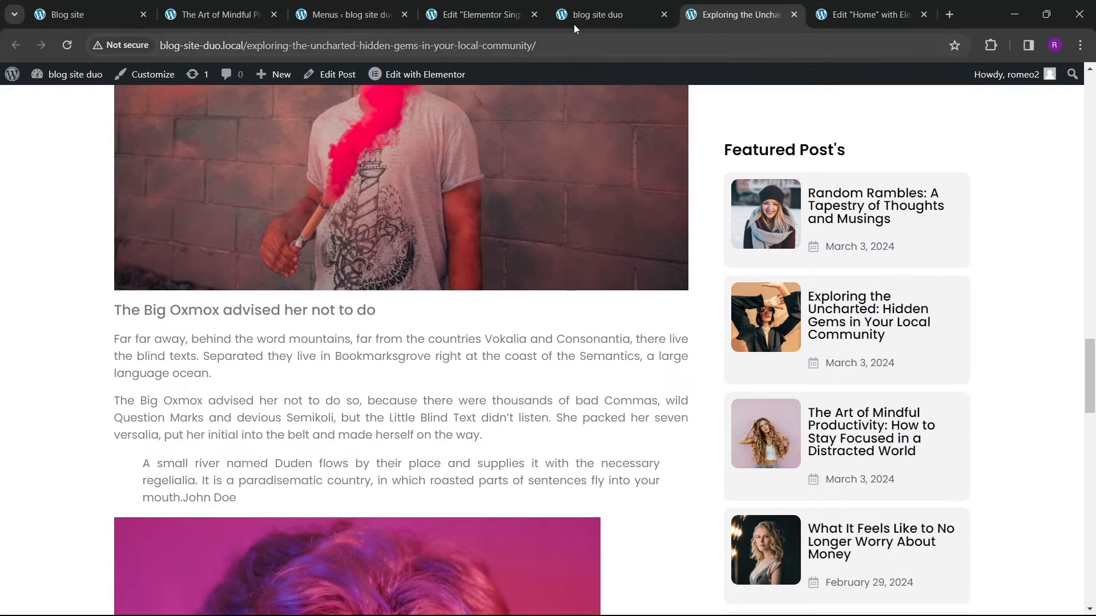
left_click(574, 24)
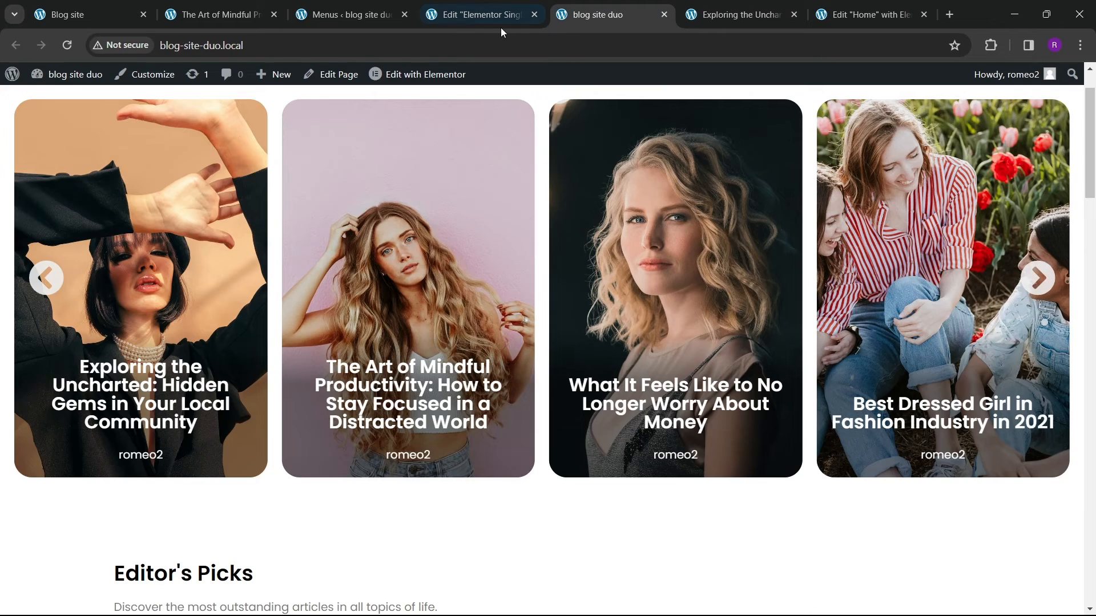
left_click(501, 26)
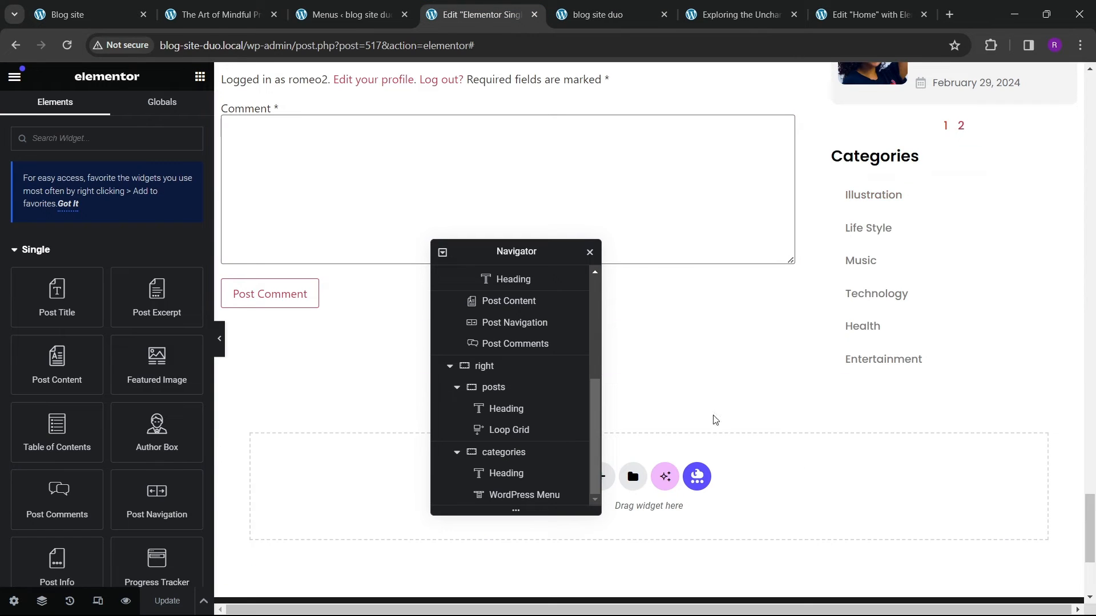
Step: Select the single main container and review its Advanced layout settings while scrolling the template
scroll(483, 354, "up", 5)
left_click(442, 276)
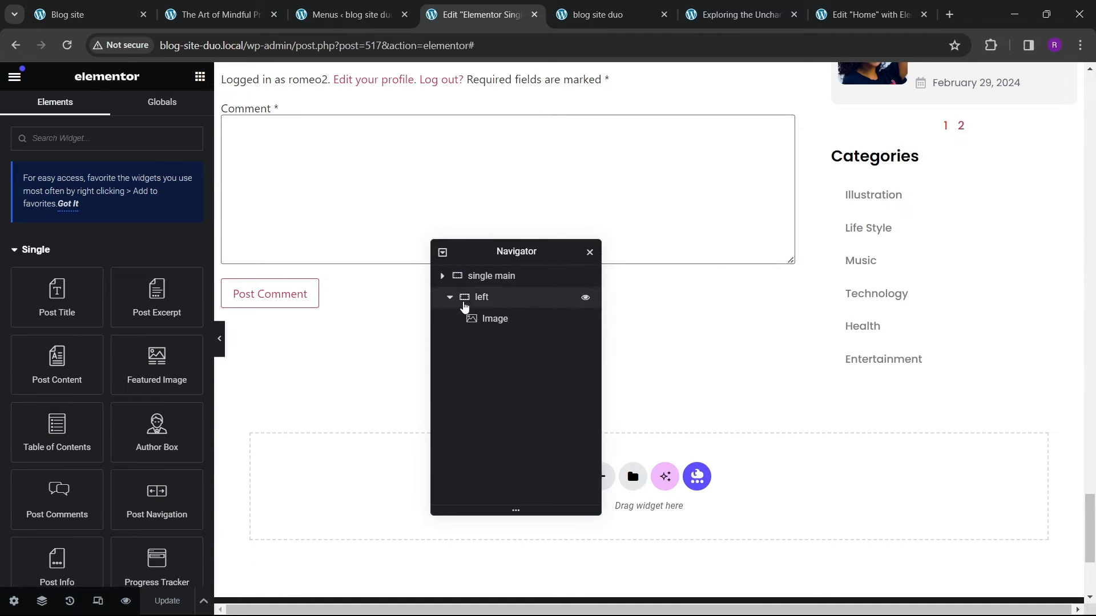
left_click(503, 280)
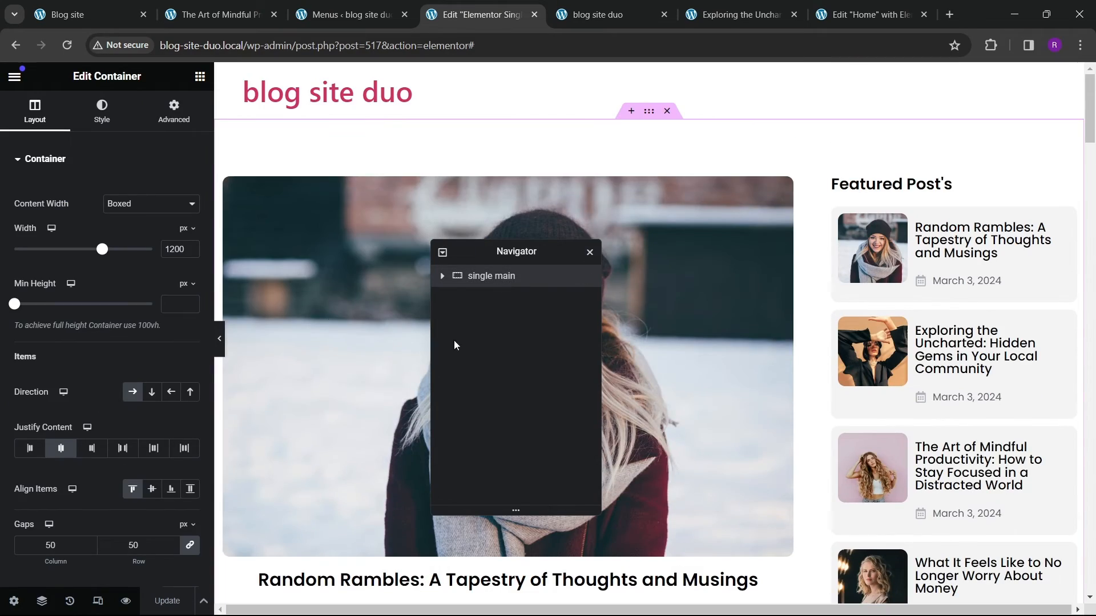
left_click(171, 111)
scroll(753, 399, "down", 10)
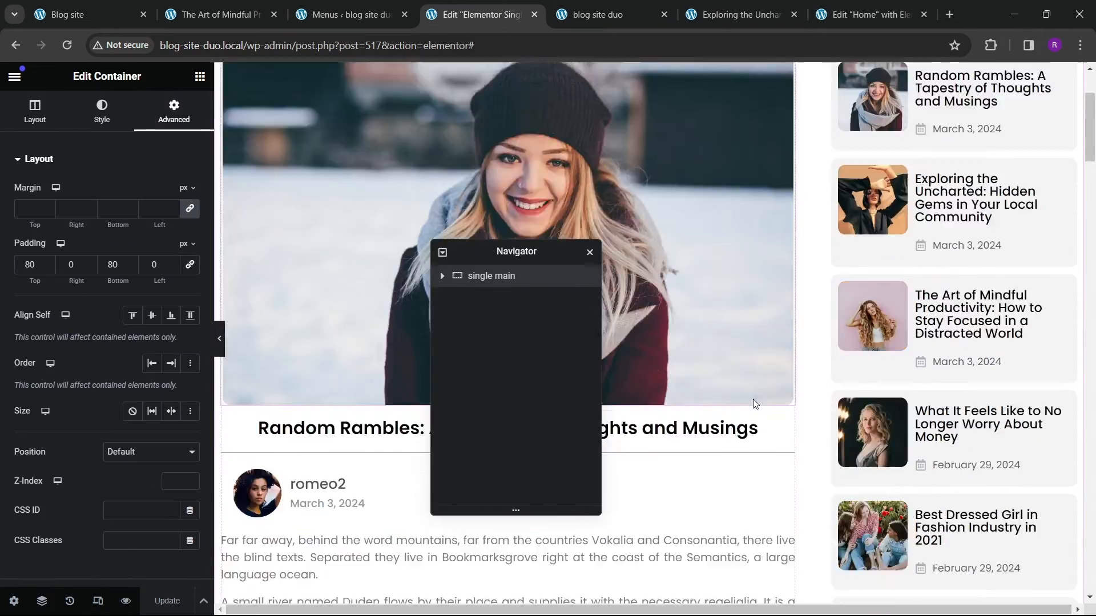
scroll(846, 448, "down", 15)
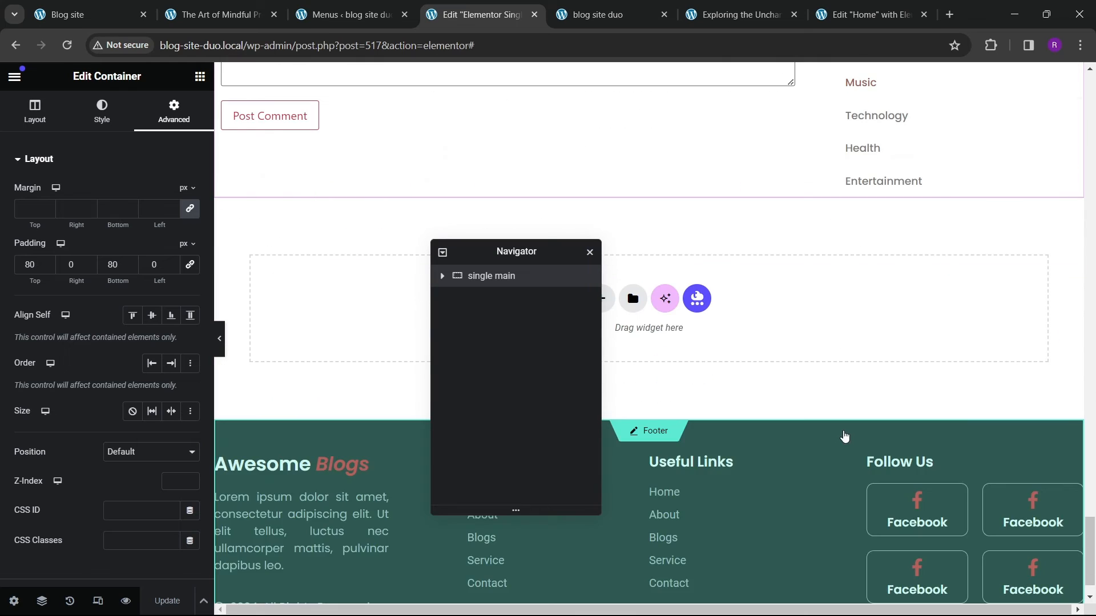
Step: Check the related posts carousel on the live post, then return to the template editor
key("ctrl+2")
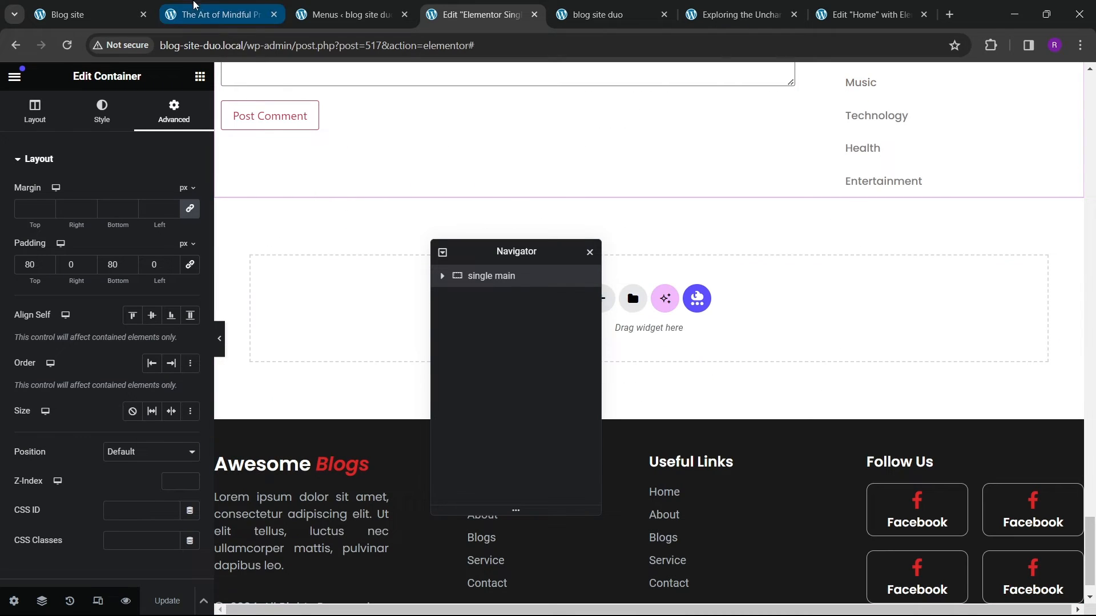
scroll(379, 297, "down", 8)
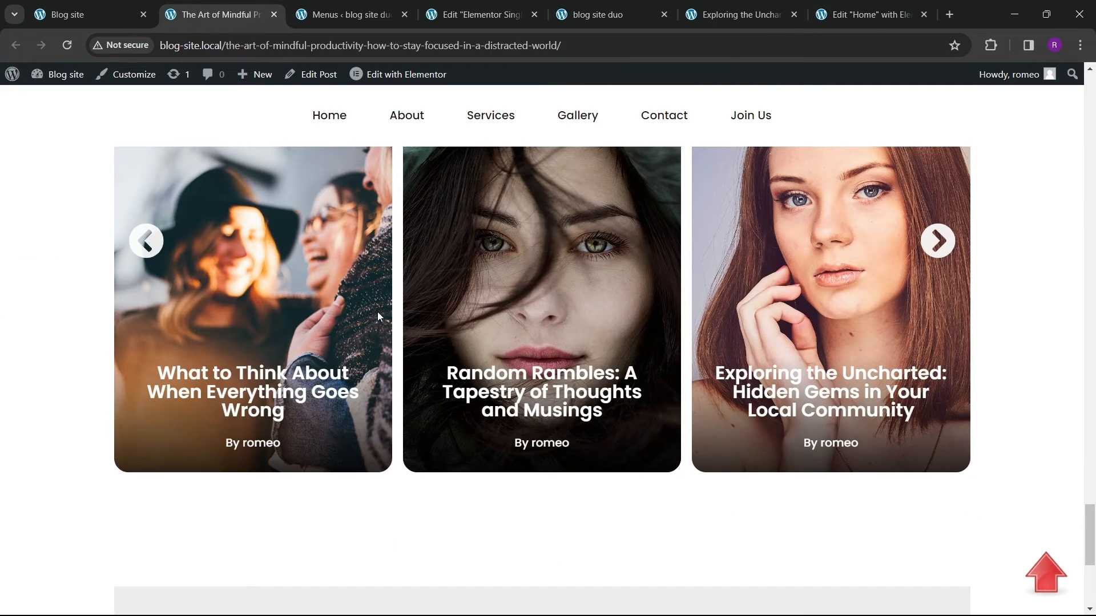
scroll(378, 313, "up", 2)
left_click(483, 17)
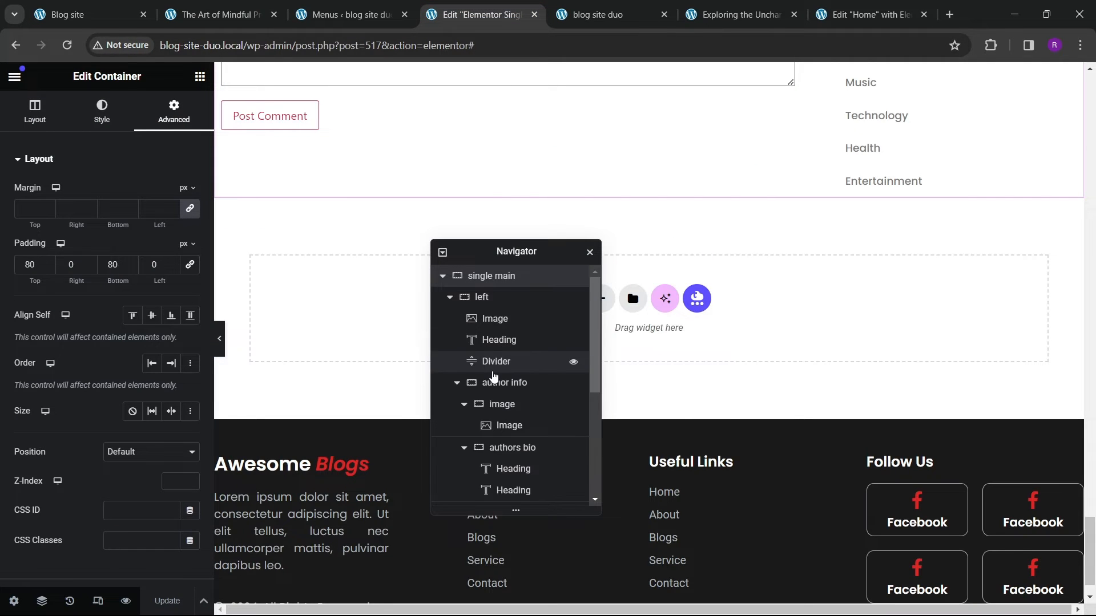
Step: Expand the Navigator and review the main container's Motion Effects sticky settings
scroll(489, 388, "down", 5)
left_click(484, 367)
scroll(120, 155, "down", 5)
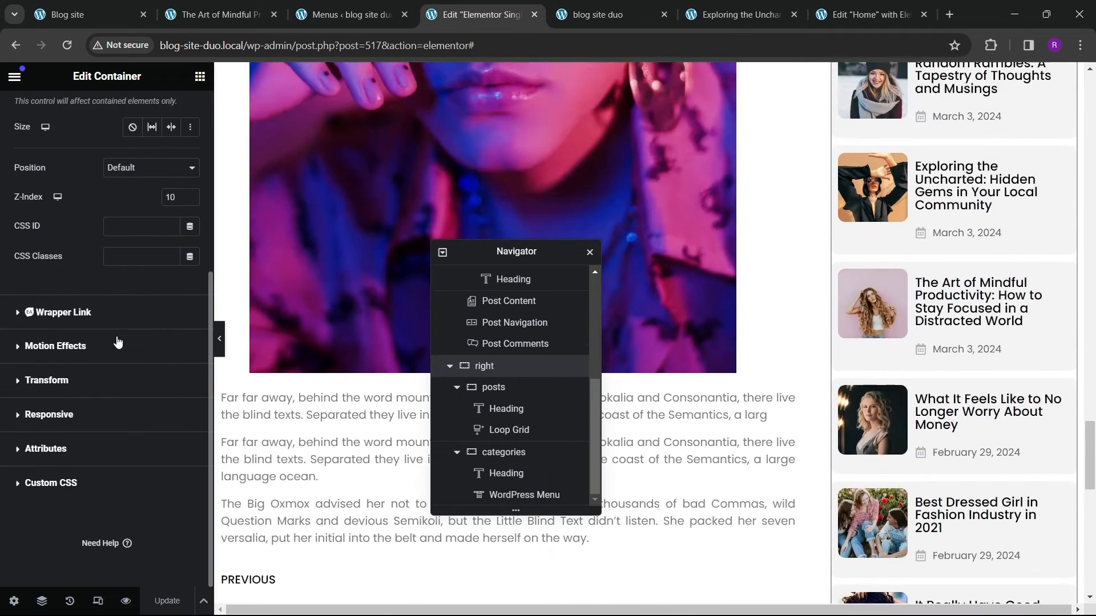
left_click(58, 357)
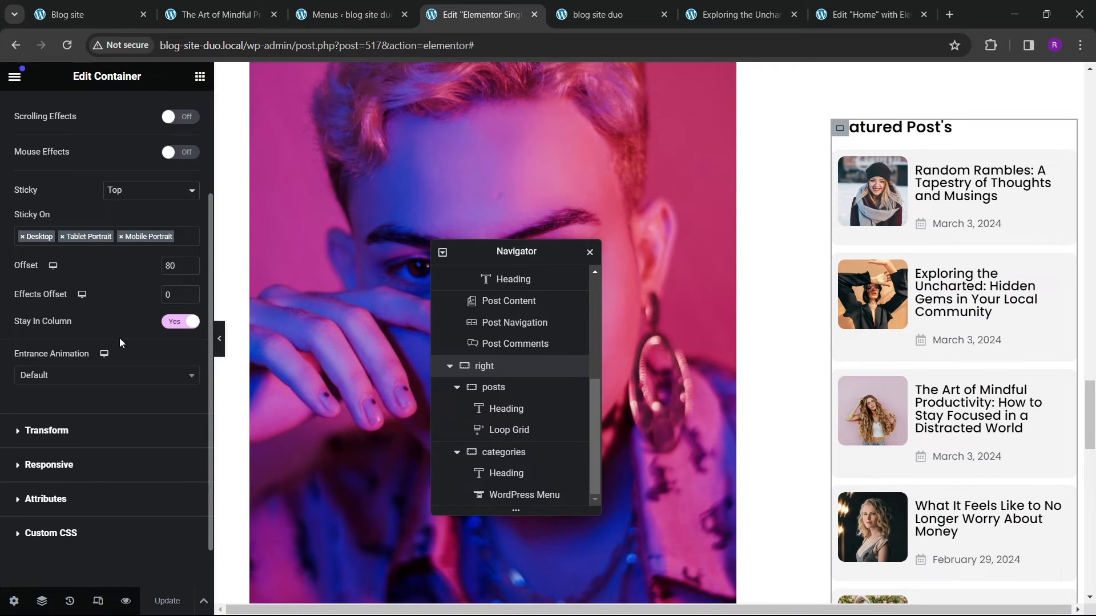
scroll(793, 343, "down", 15)
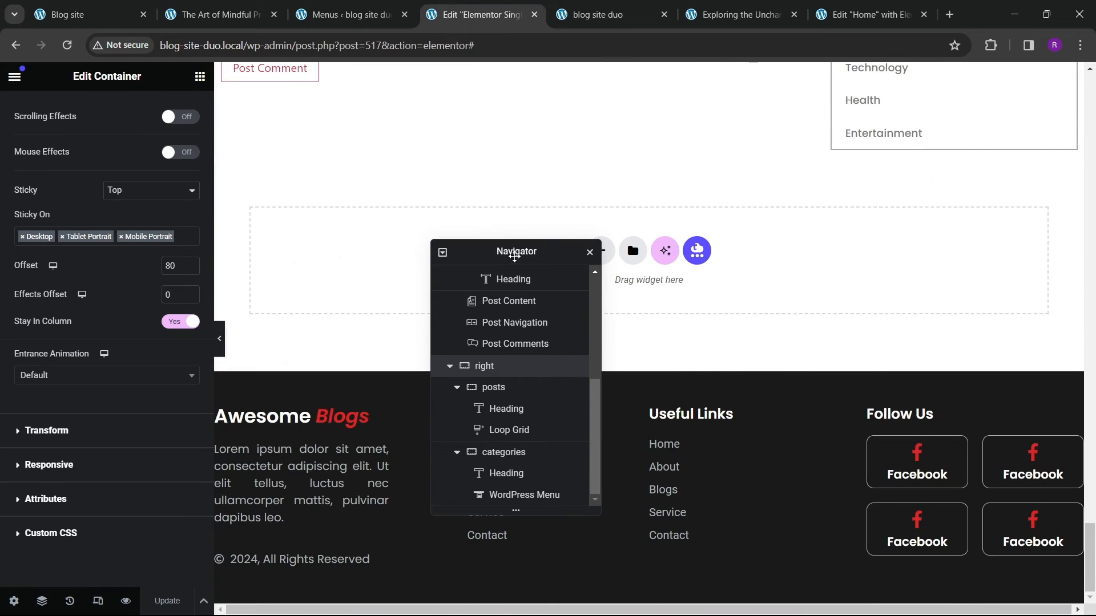
left_click_drag(515, 256, 782, 277)
Step: Add a new single-column container below the main section with 80 px top and bottom padding
left_click(604, 257)
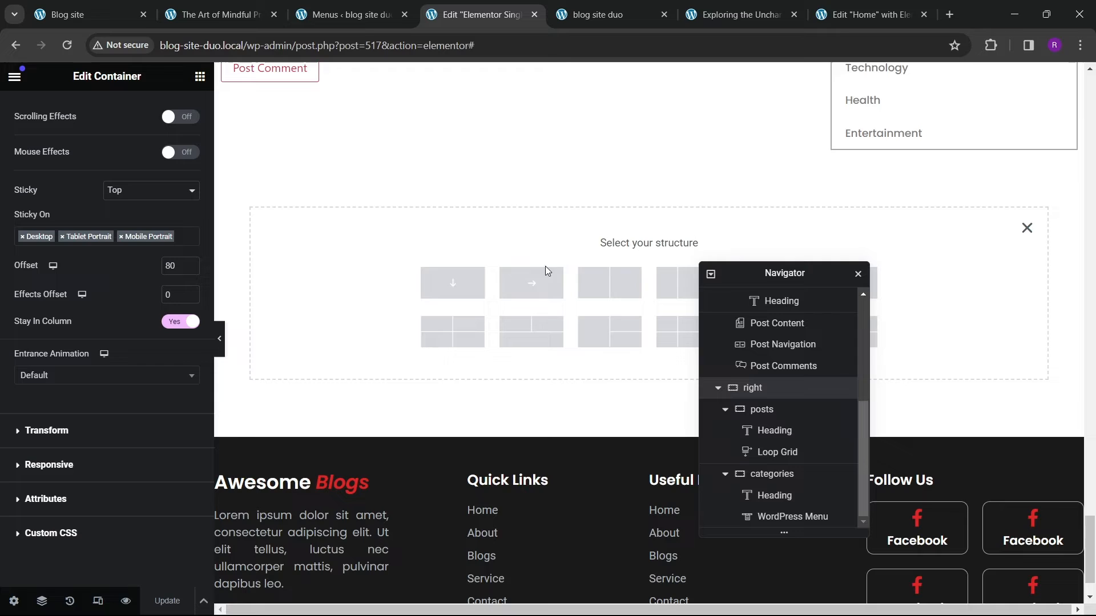
left_click(474, 285)
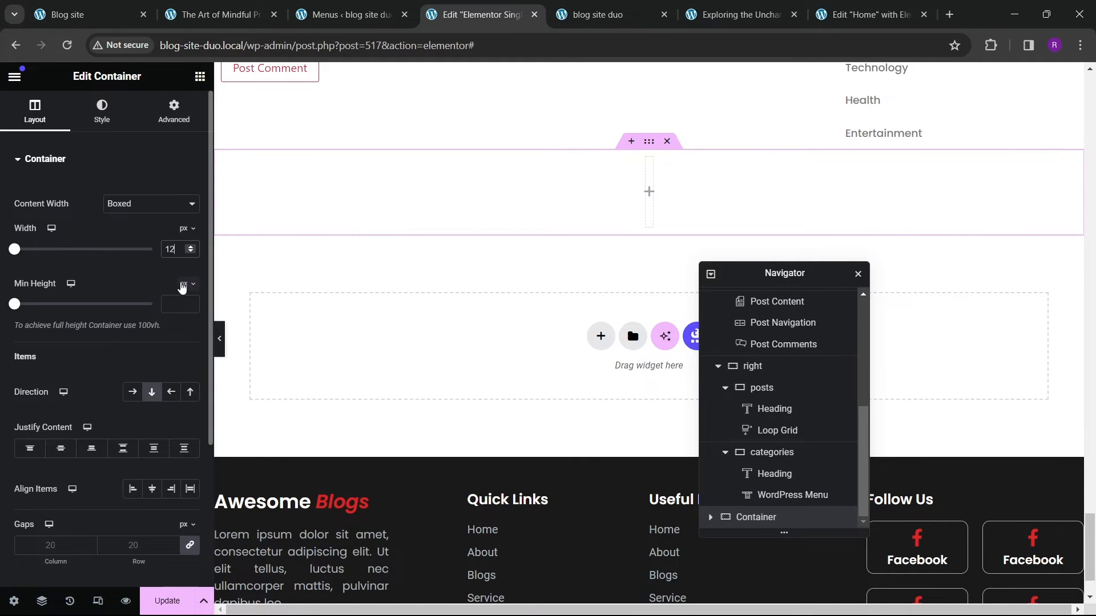
left_click(174, 112)
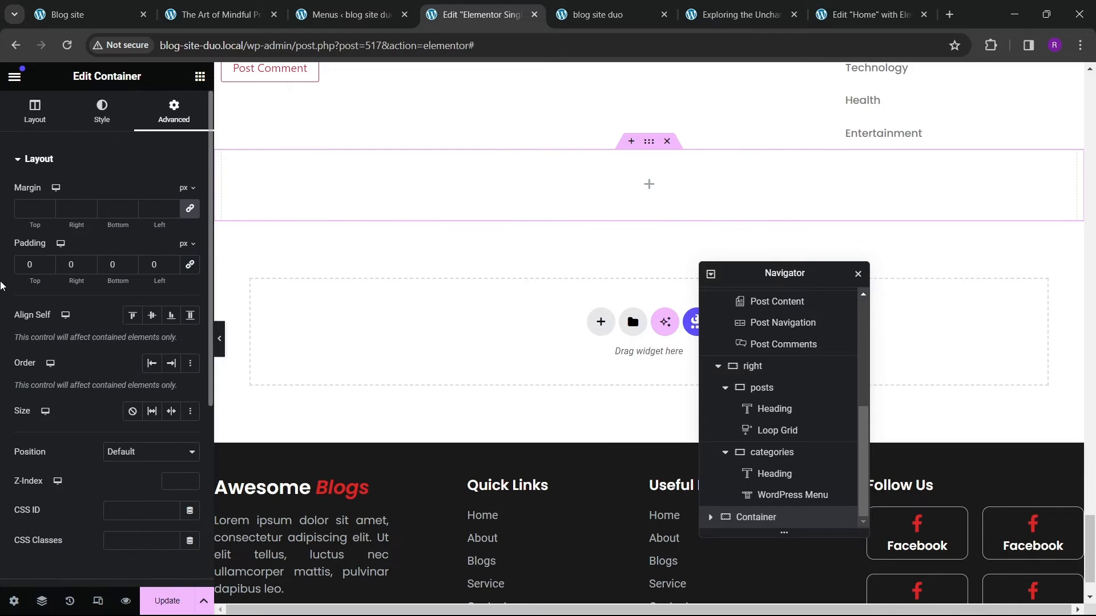
type("8")
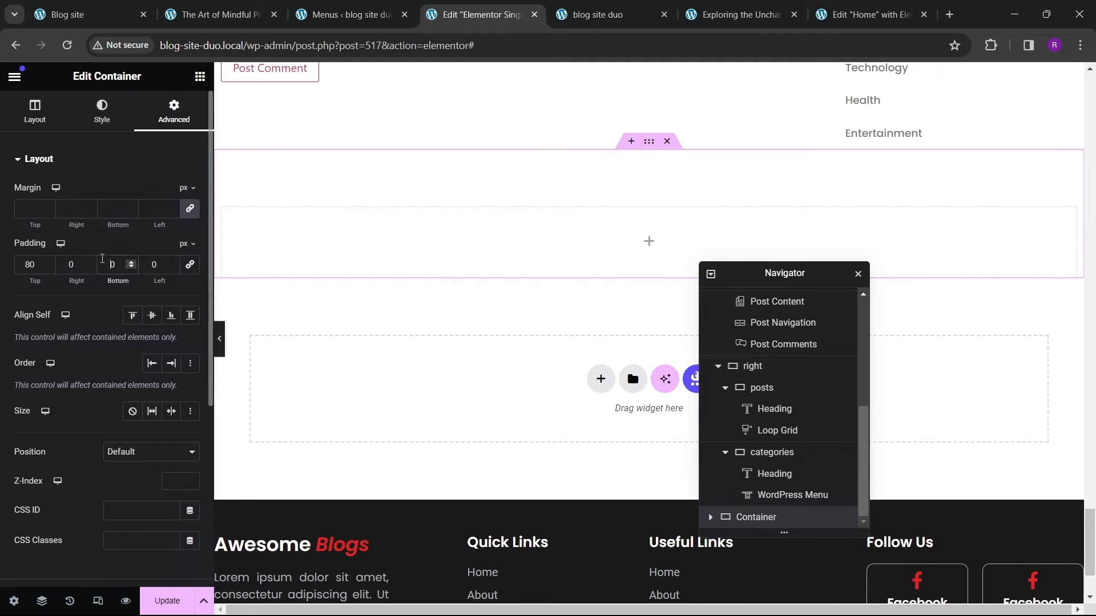
type("8")
Step: Copy the sidebar's Categories heading, paste it into the new container and retitle it Related Posts
scroll(422, 252, "up", 4)
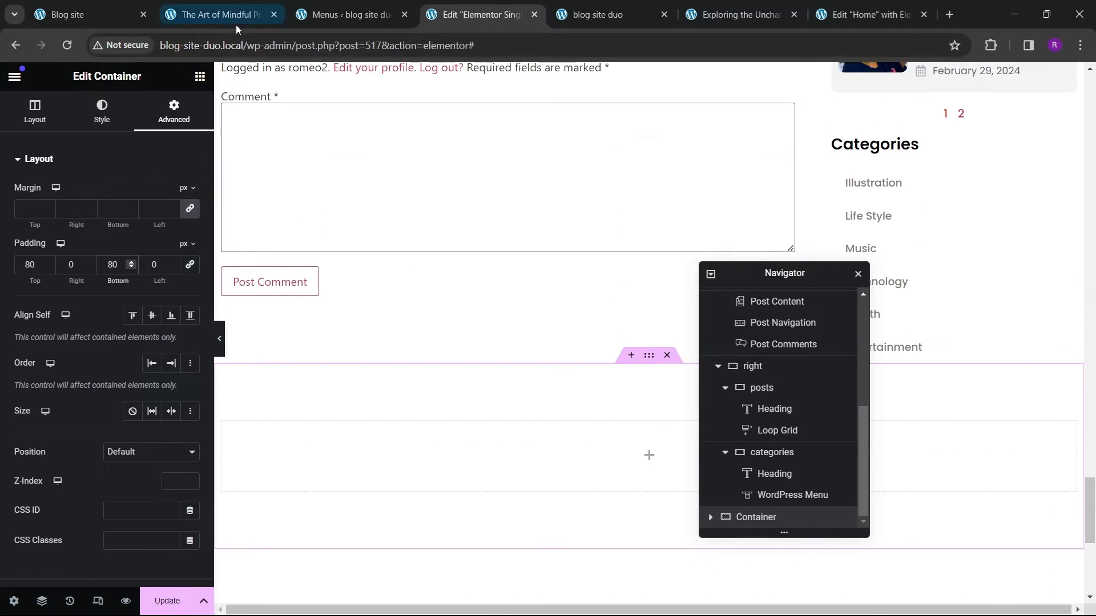
left_click(237, 26)
scroll(457, 374, "down", 2)
left_click(520, 25)
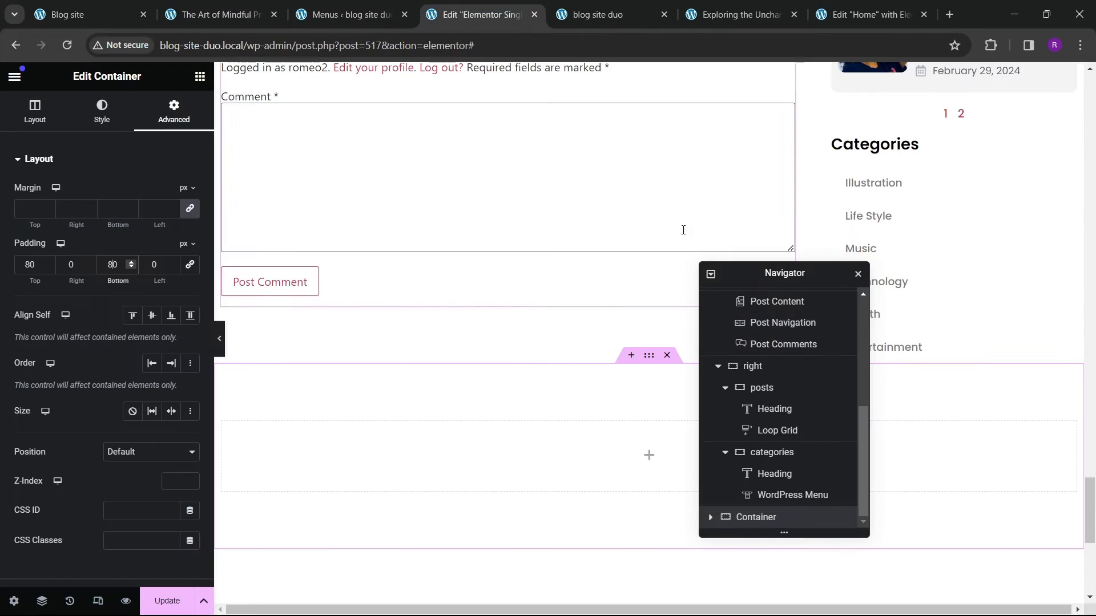
scroll(782, 346, "up", 5)
right_click(937, 148)
left_click(948, 222)
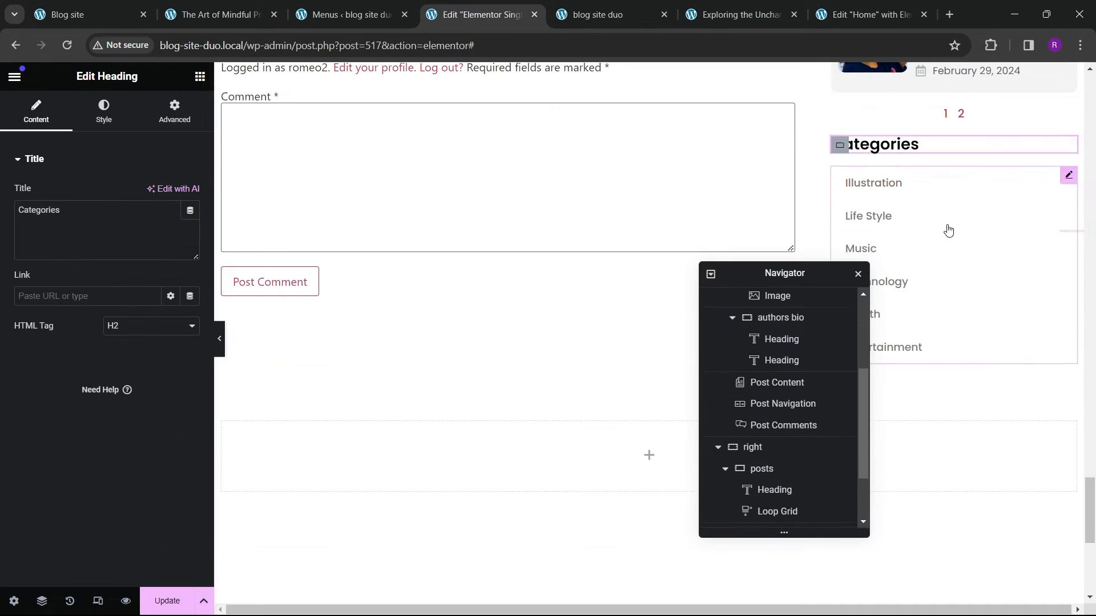
scroll(948, 230, "down", 3)
right_click(338, 252)
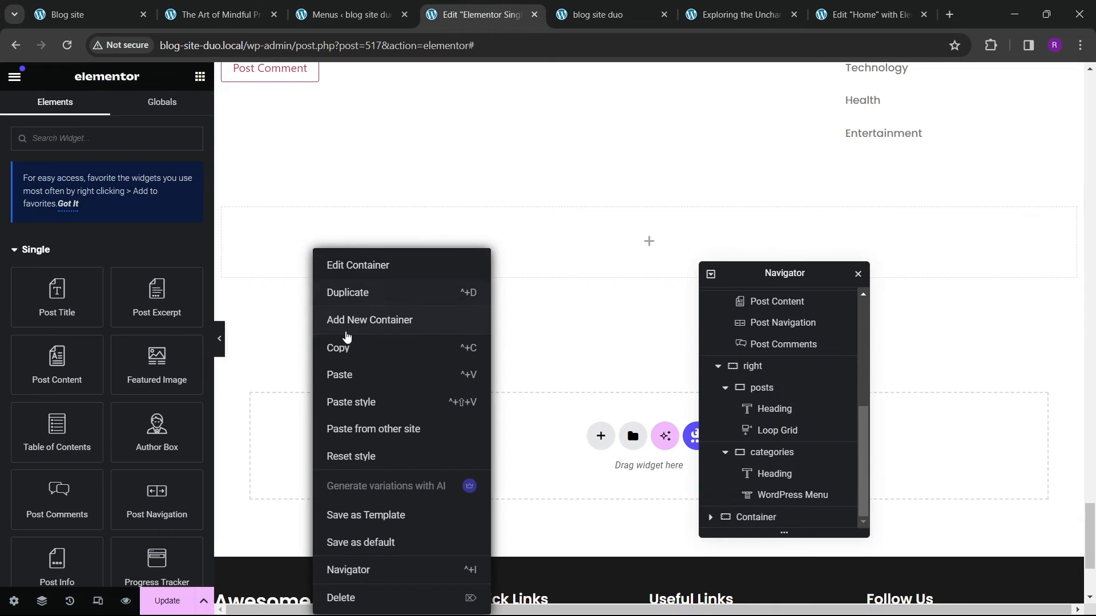
left_click(343, 375)
left_click_drag(62, 210, 16, 198)
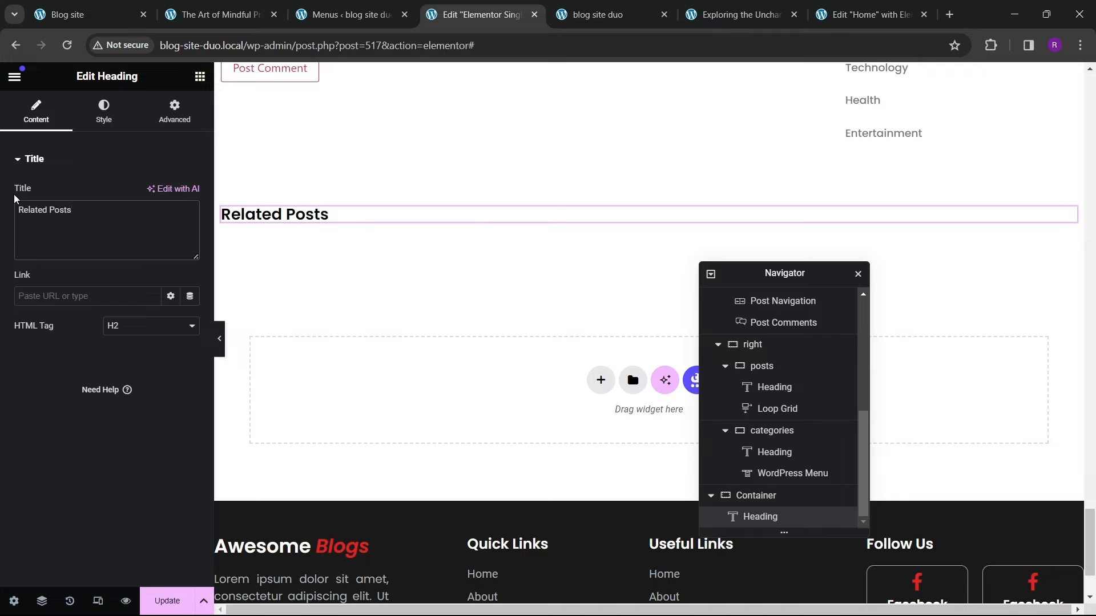
Step: Set the Related Posts heading's typography size to 25 px
left_click(101, 121)
left_click(190, 224)
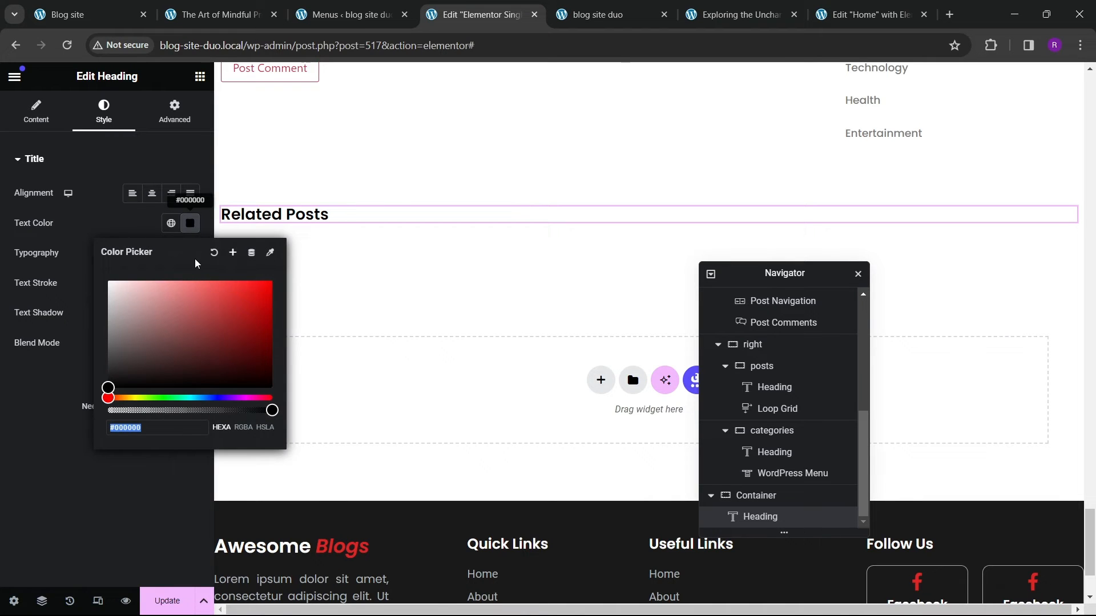
left_click(190, 255)
left_click(191, 254)
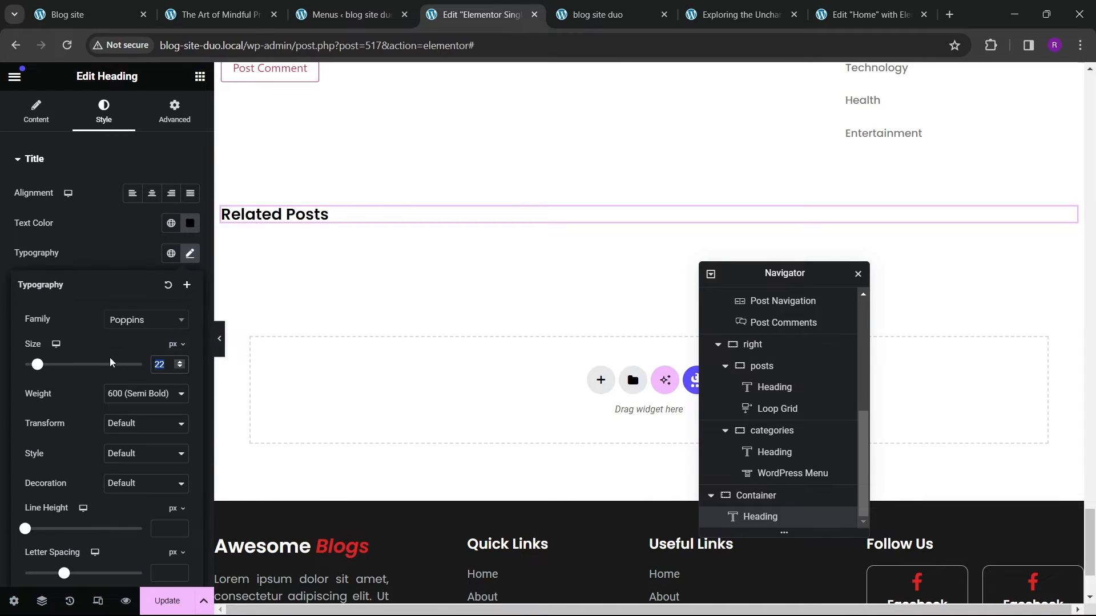
type("25")
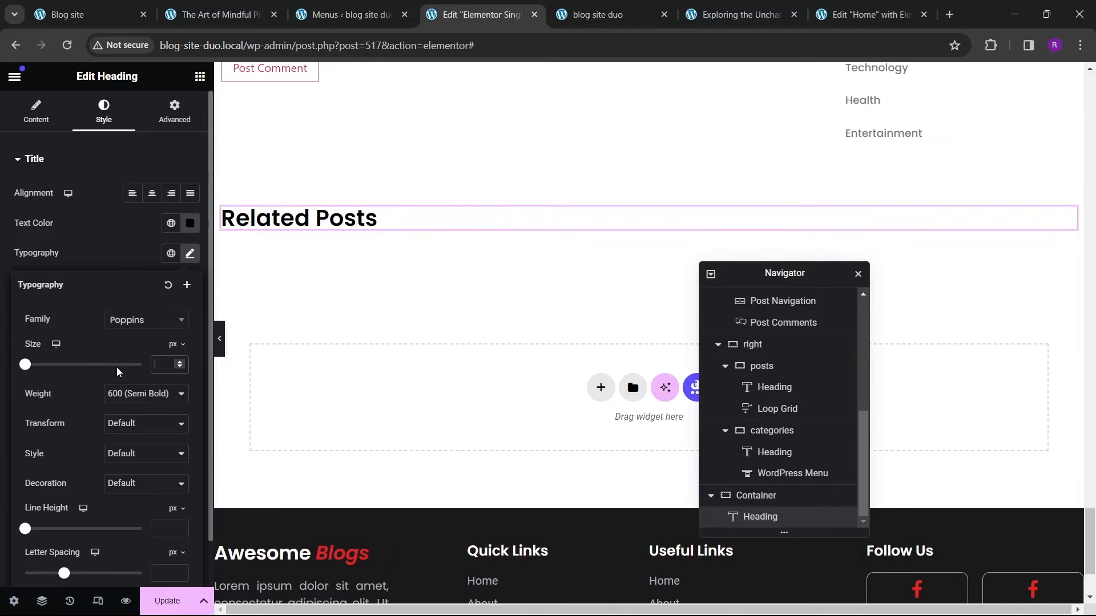
key("BackSpace")
key("BackSpace")
type("25")
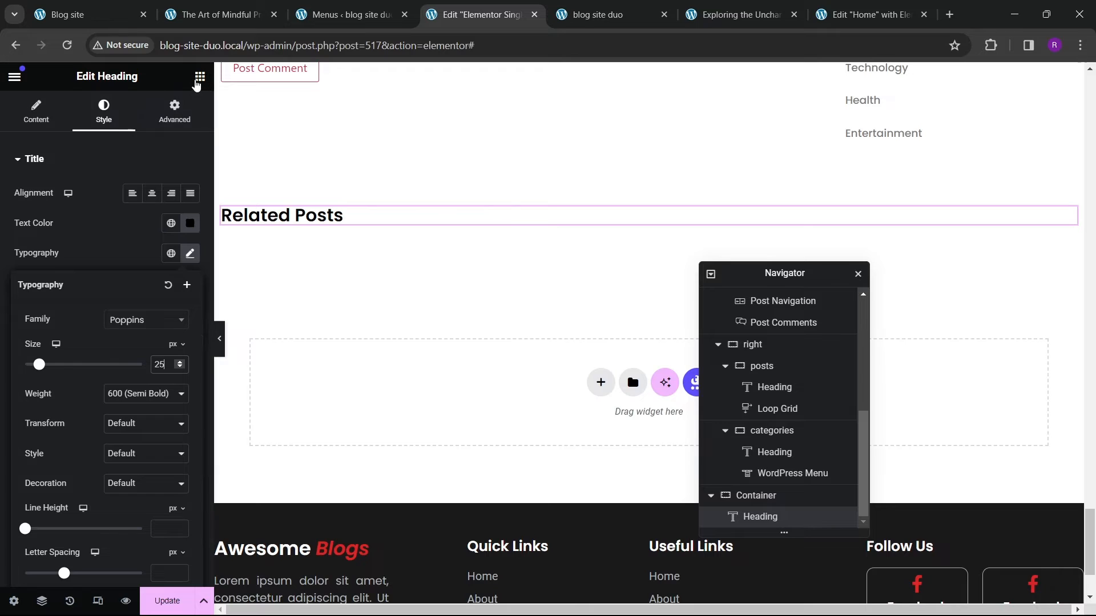
Step: Add a Loop Carousel below the heading using the hero slider template
left_click(200, 76)
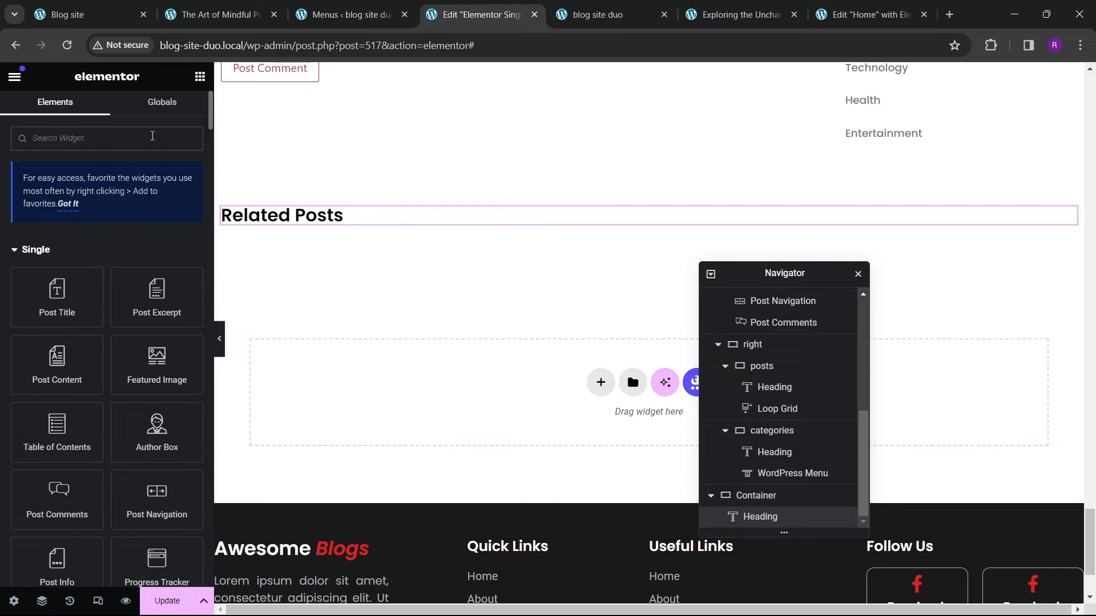
type("loop")
left_click_drag(57, 331, 366, 229)
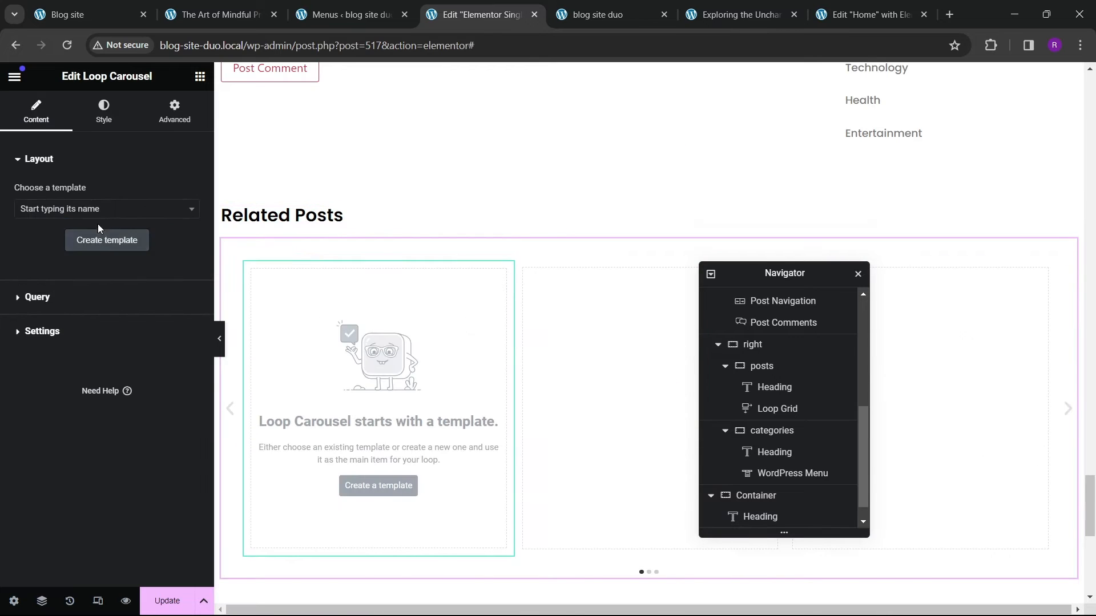
left_click(98, 209)
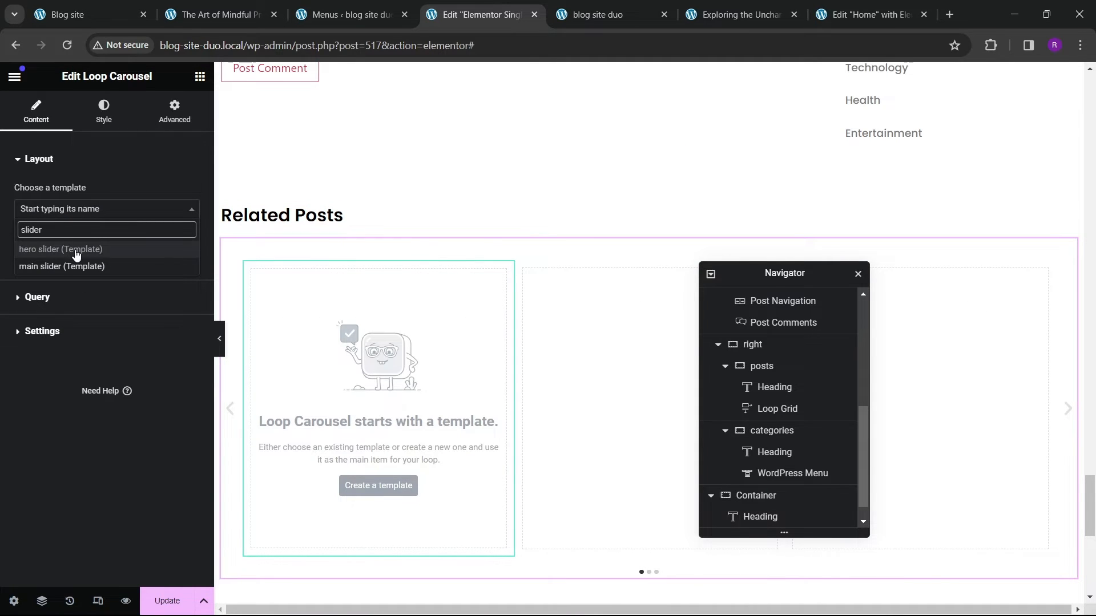
left_click(77, 255)
Step: Compare with the live post and set the carousel to show 3 slides on display
scroll(444, 365, "down", 3)
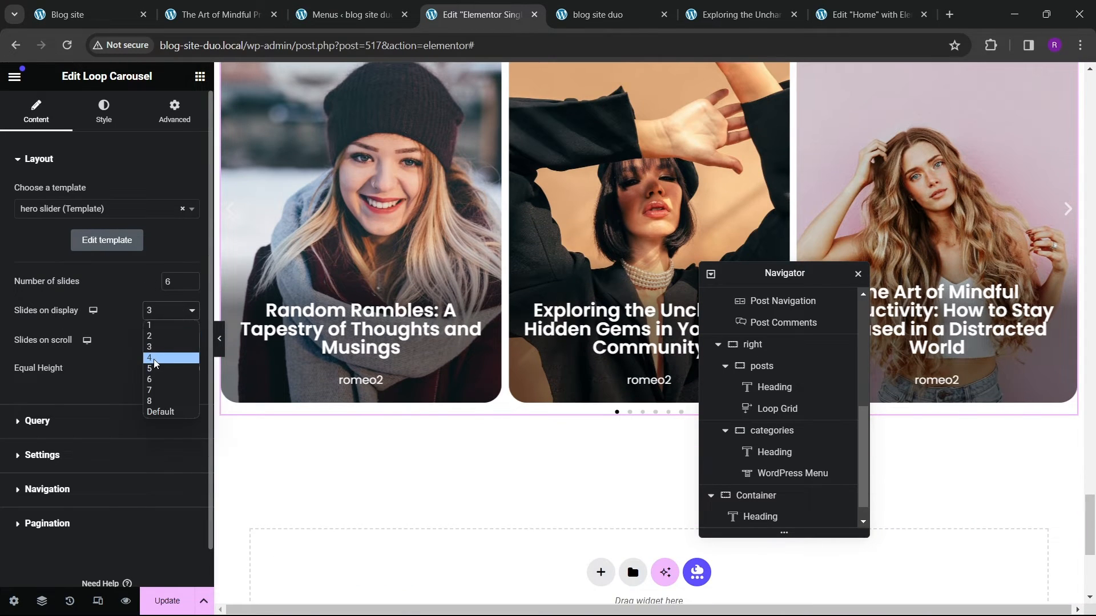
left_click(154, 361)
left_click(217, 15)
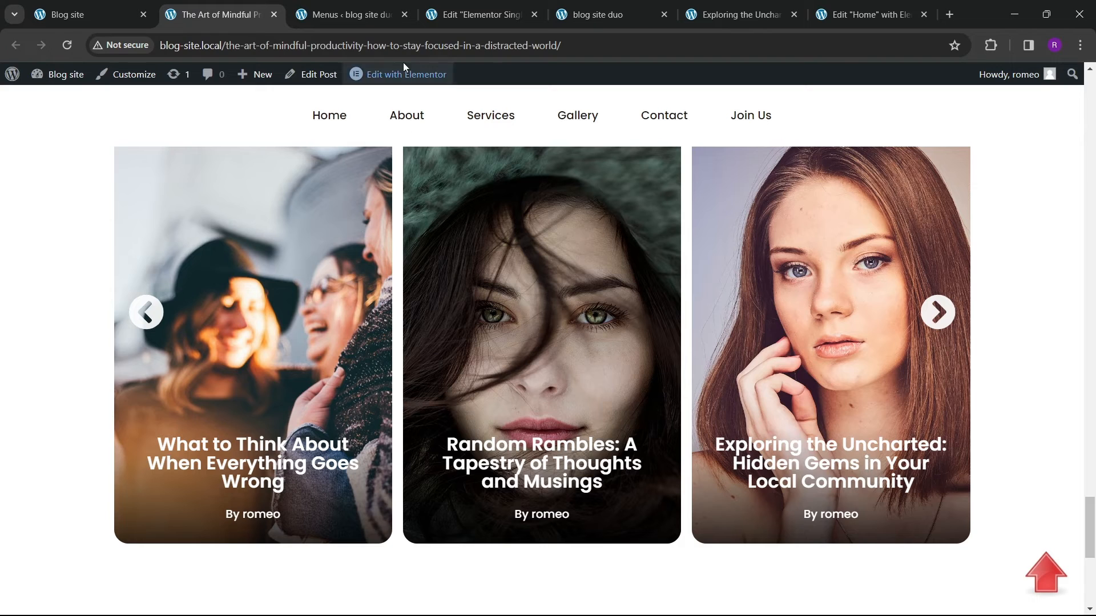
left_click(481, 14)
scroll(389, 299, "up", 7)
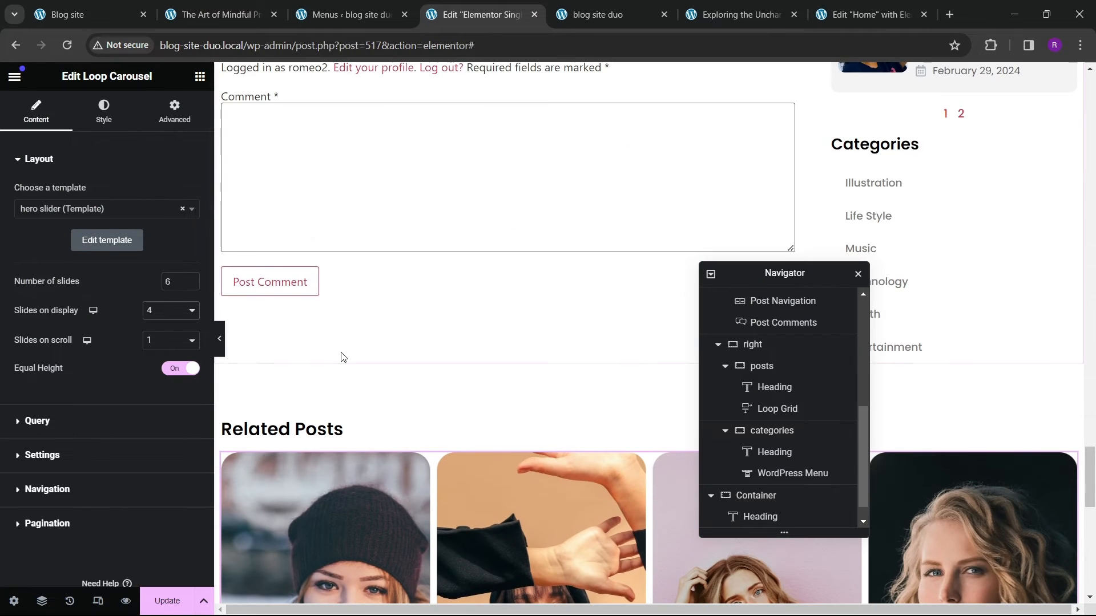
scroll(342, 357, "down", 3)
left_click(160, 310)
left_click(159, 347)
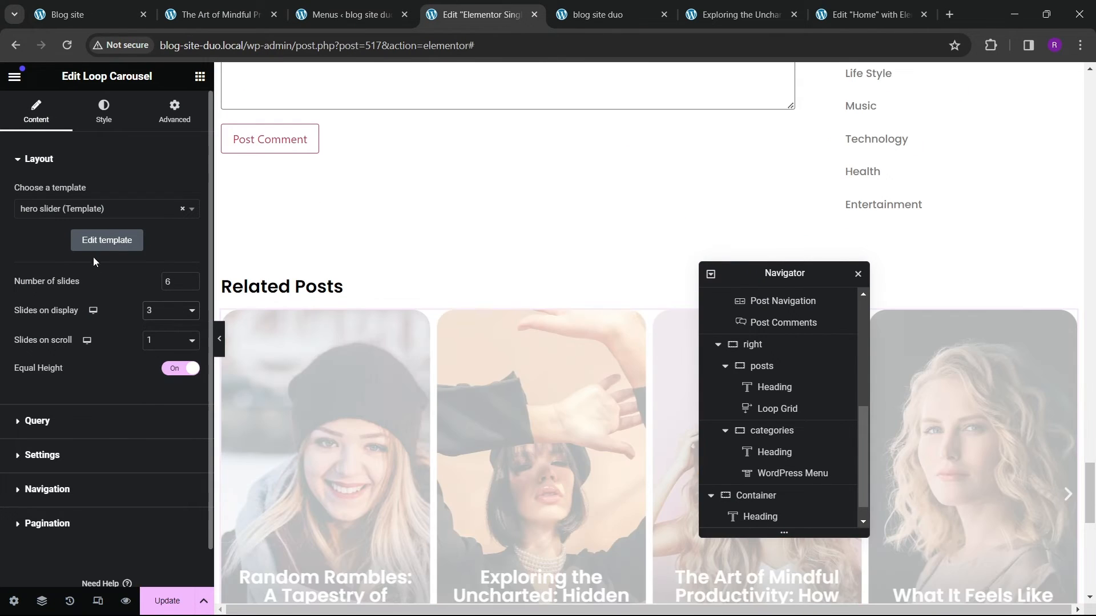
Step: Set the carousel's gap between slides to 20
left_click(104, 111)
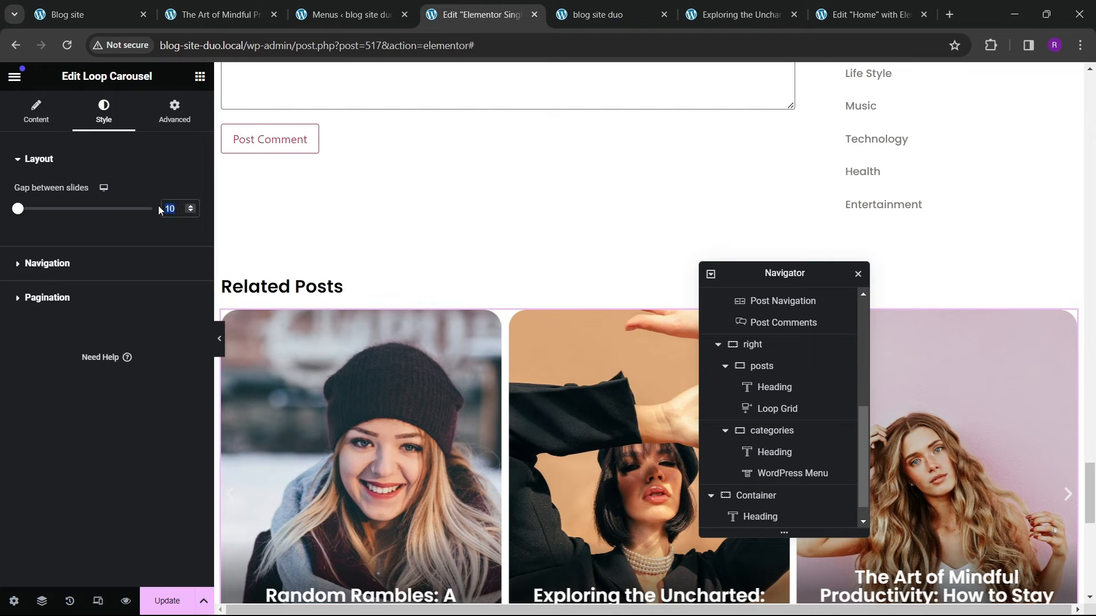
type("20")
scroll(480, 222, "down", 5)
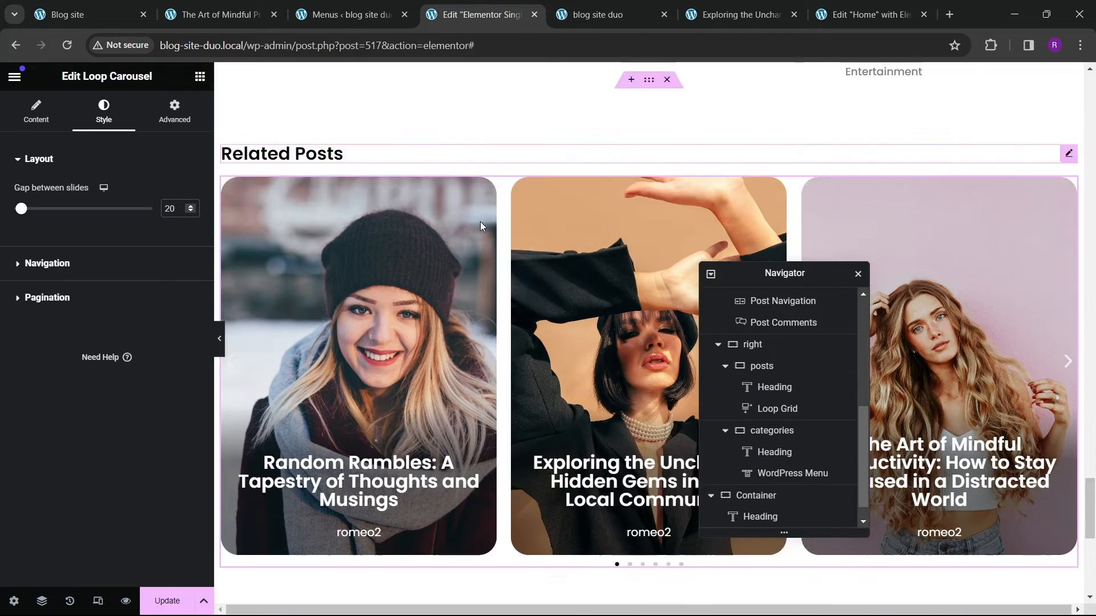
scroll(408, 323, "up", 1)
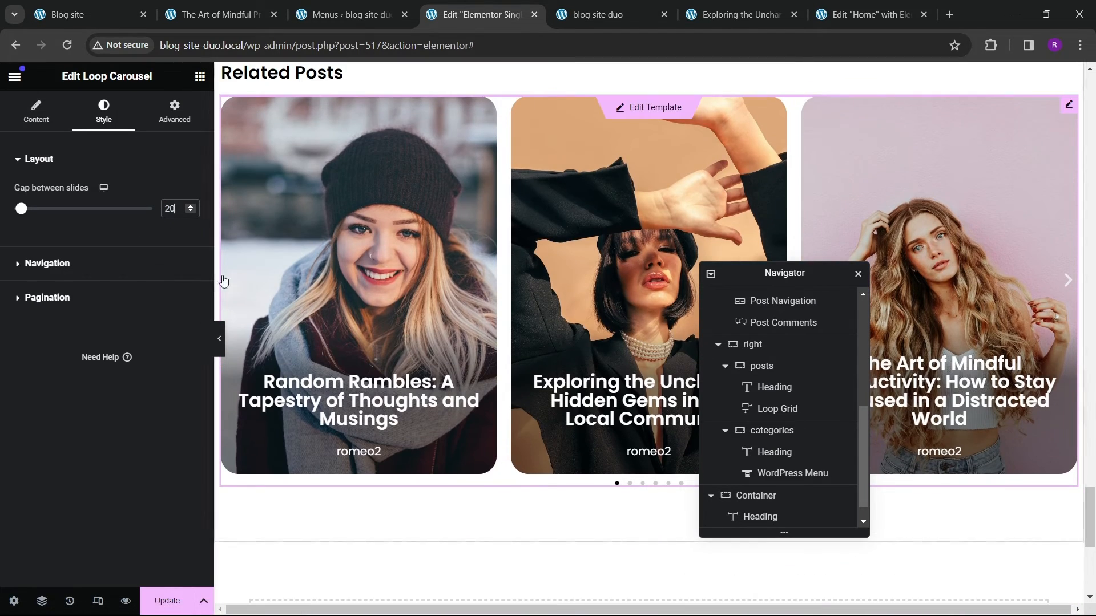
scroll(396, 319, "up", 2)
scroll(396, 320, "down", 2)
scroll(401, 320, "up", 1)
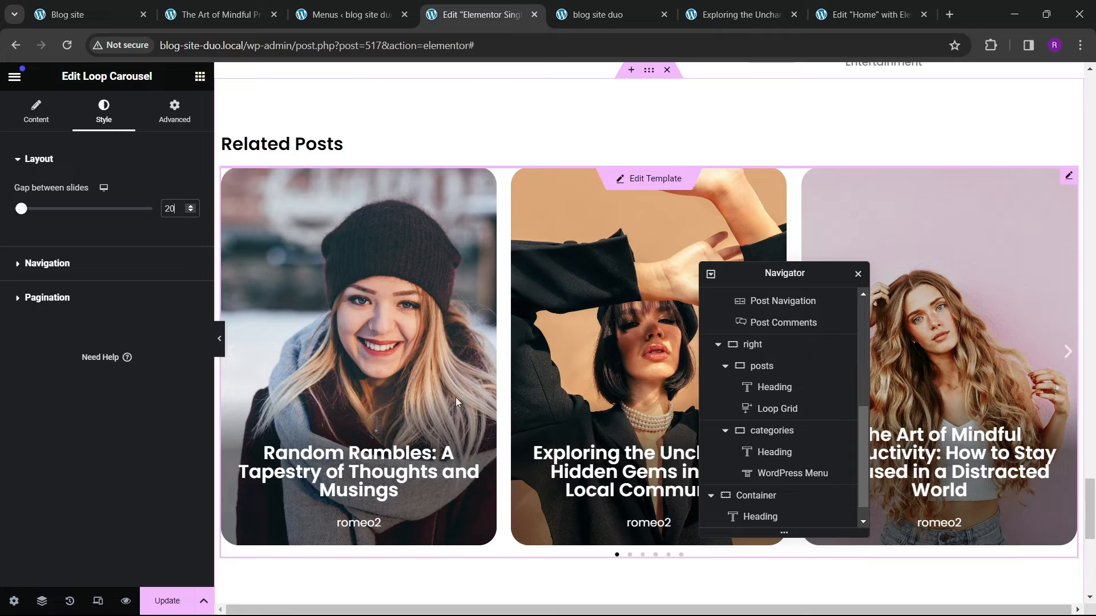
Step: Copy the hero slider Loop Carousel from the Home page template
left_click(868, 14)
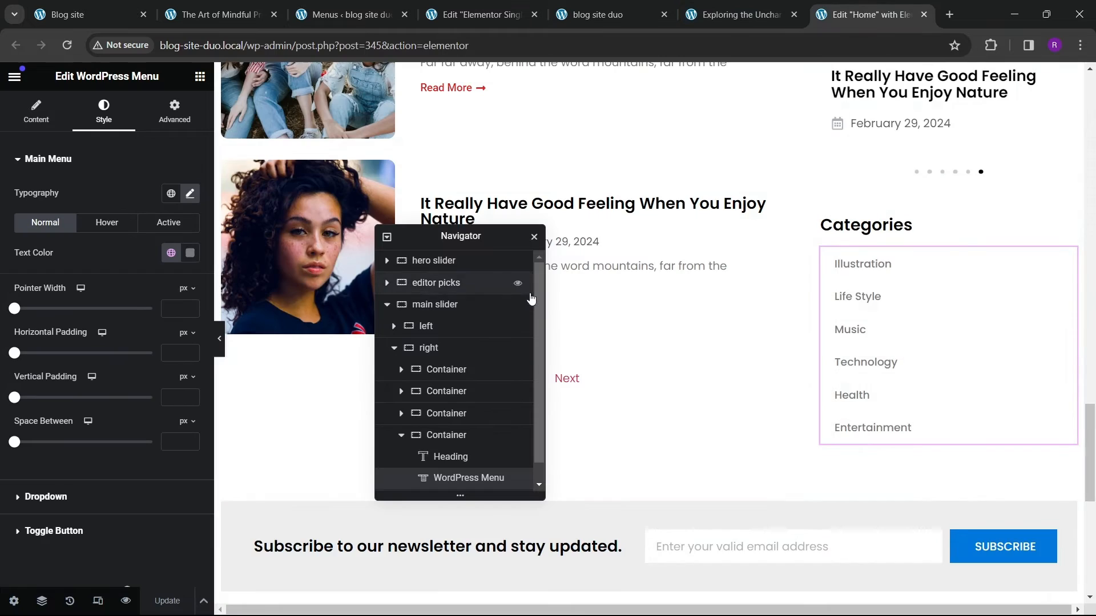
scroll(815, 370, "up", 15)
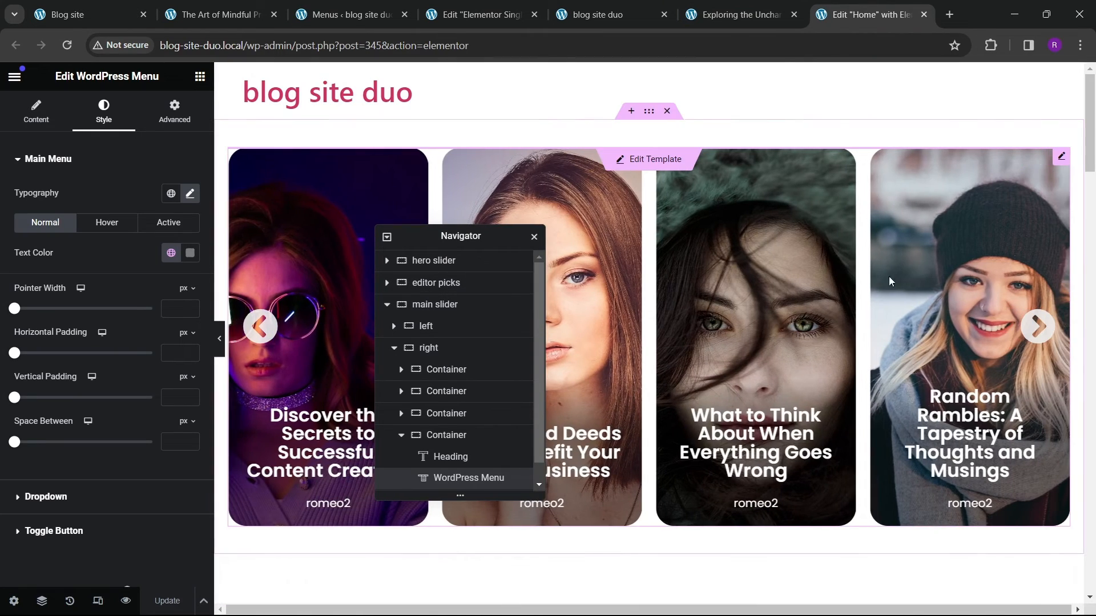
left_click(1063, 160)
right_click(1063, 160)
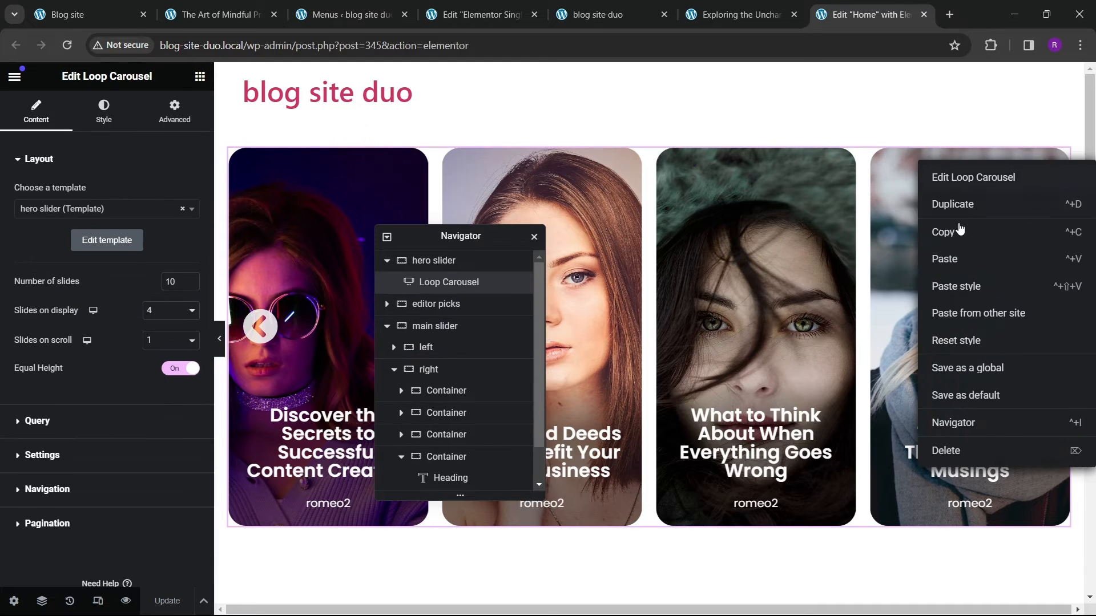
left_click(958, 230)
Step: Delete the newly added Loop Carousel from the single post template and select the Related Posts heading
left_click(495, 17)
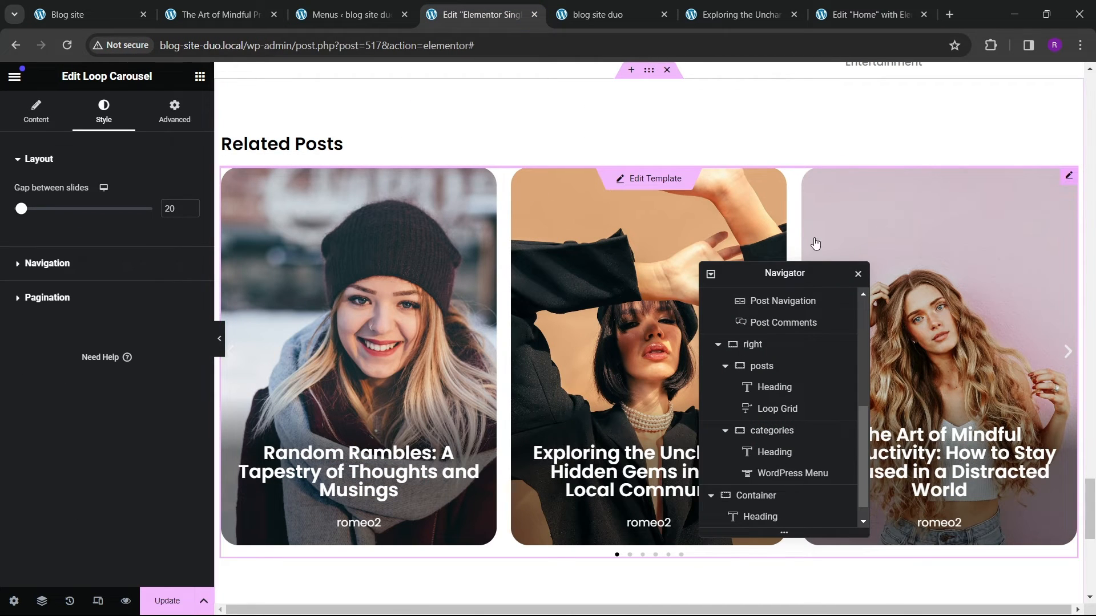
key("Delete")
left_click(300, 153)
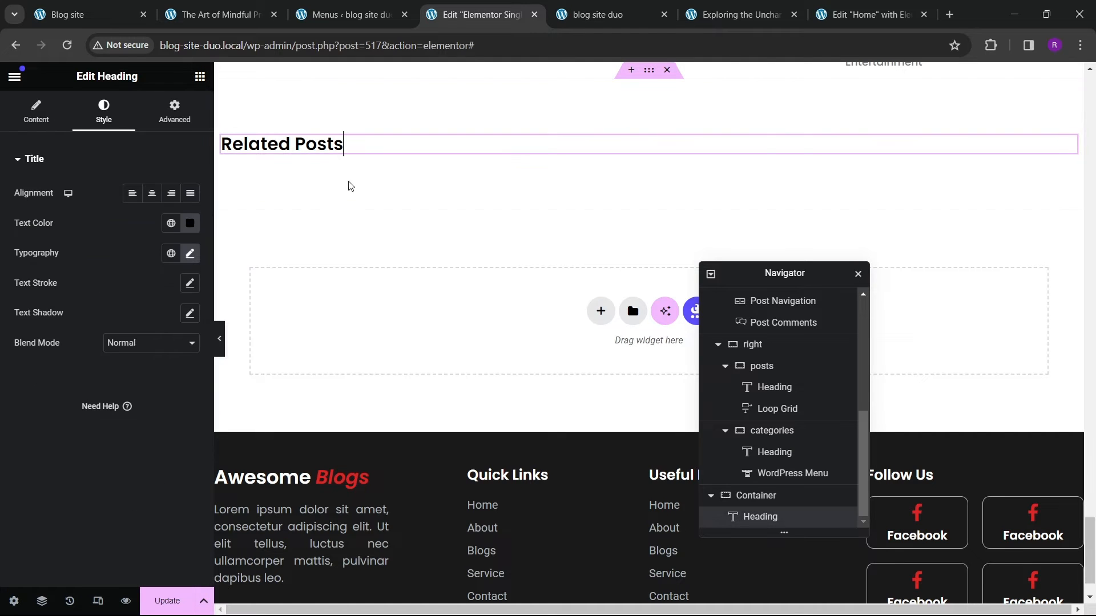
Step: Paste the copied Loop Carousel under the Related Posts heading and set its slides on display to 3
right_click(345, 143)
left_click(382, 250)
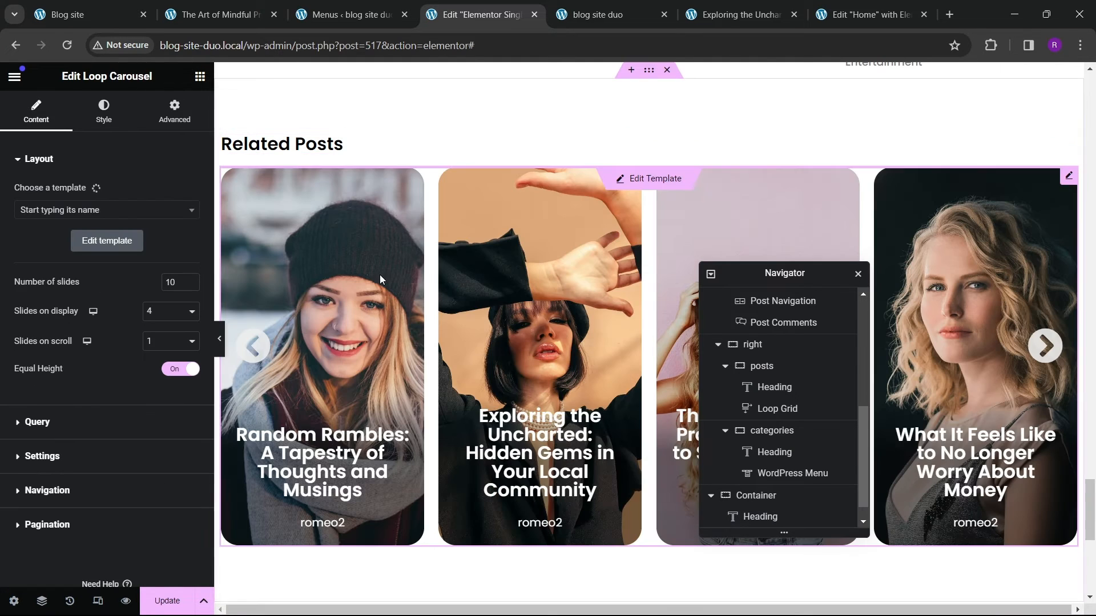
left_click(170, 310)
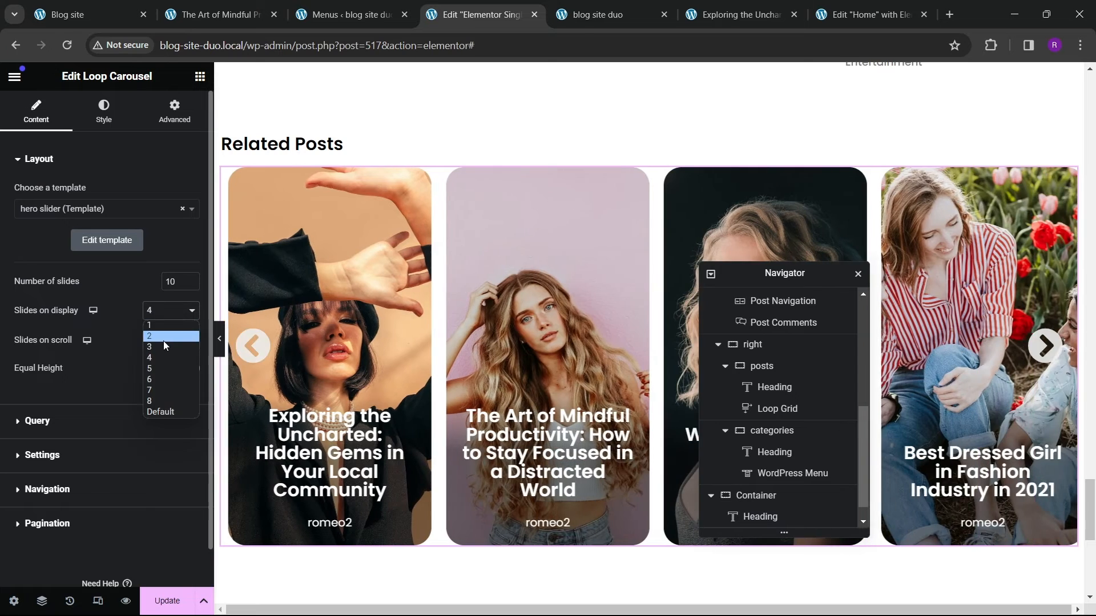
left_click(162, 336)
left_click(168, 310)
left_click(158, 347)
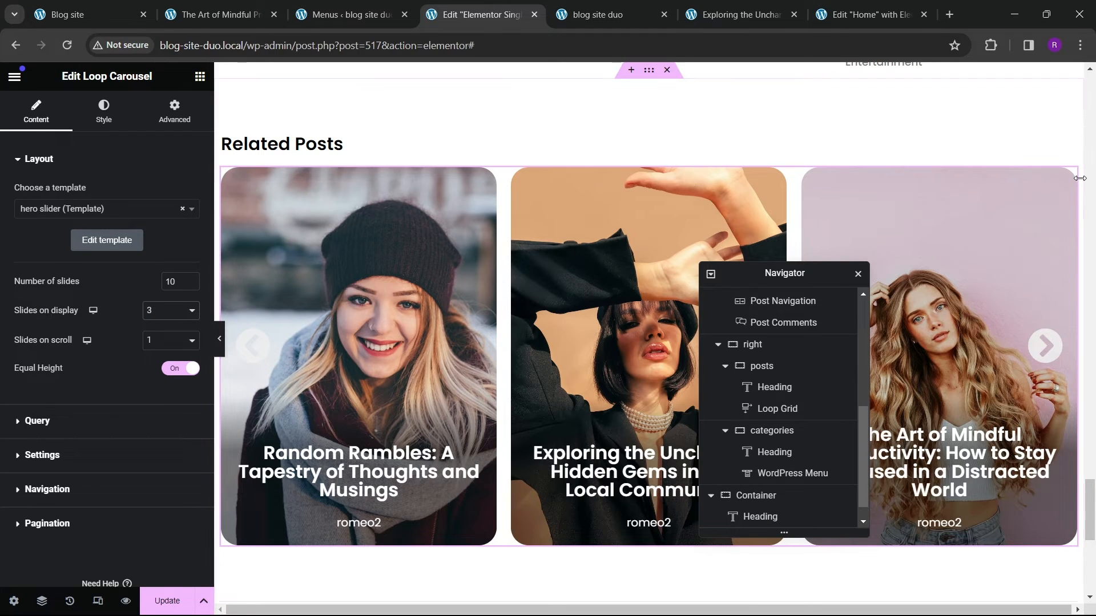
Step: Set the carousel's query source to Related and save the template
left_click(39, 420)
left_click(129, 231)
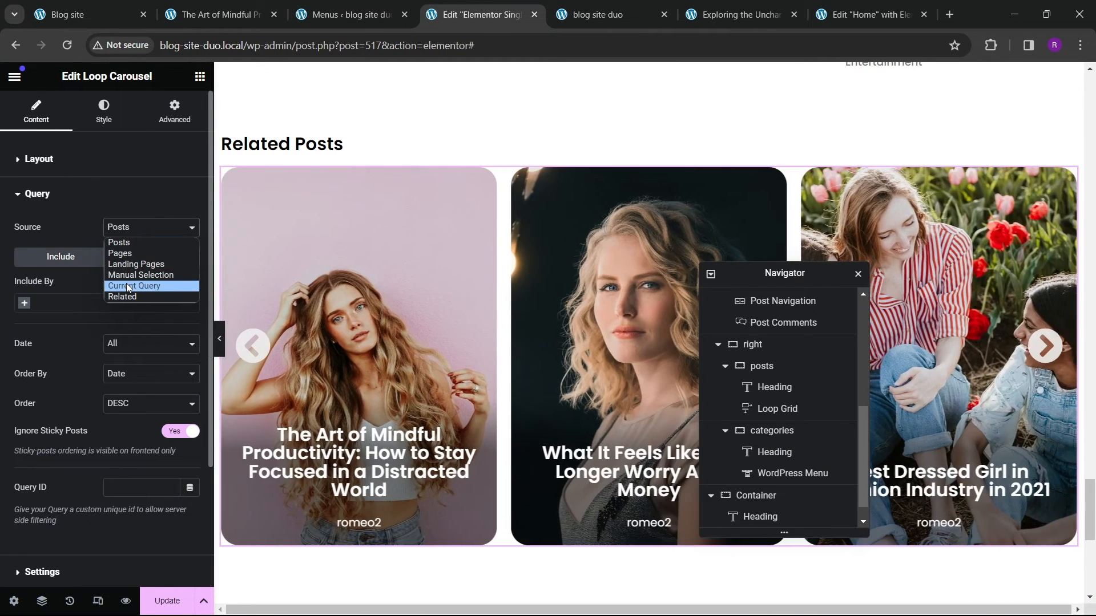
left_click(129, 298)
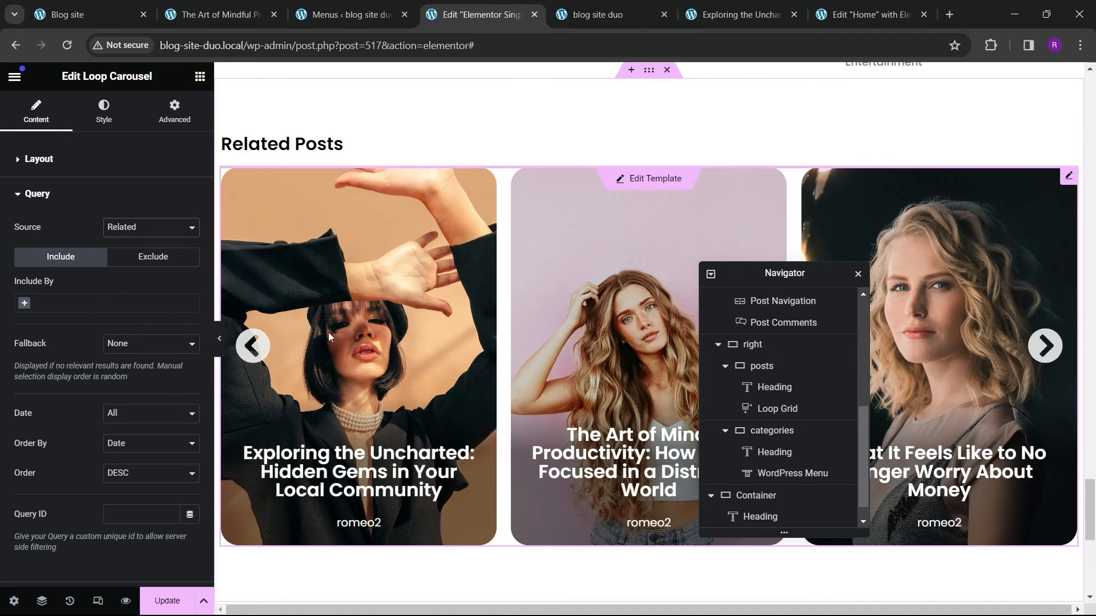
scroll(421, 289, "up", 6)
scroll(438, 302, "down", 12)
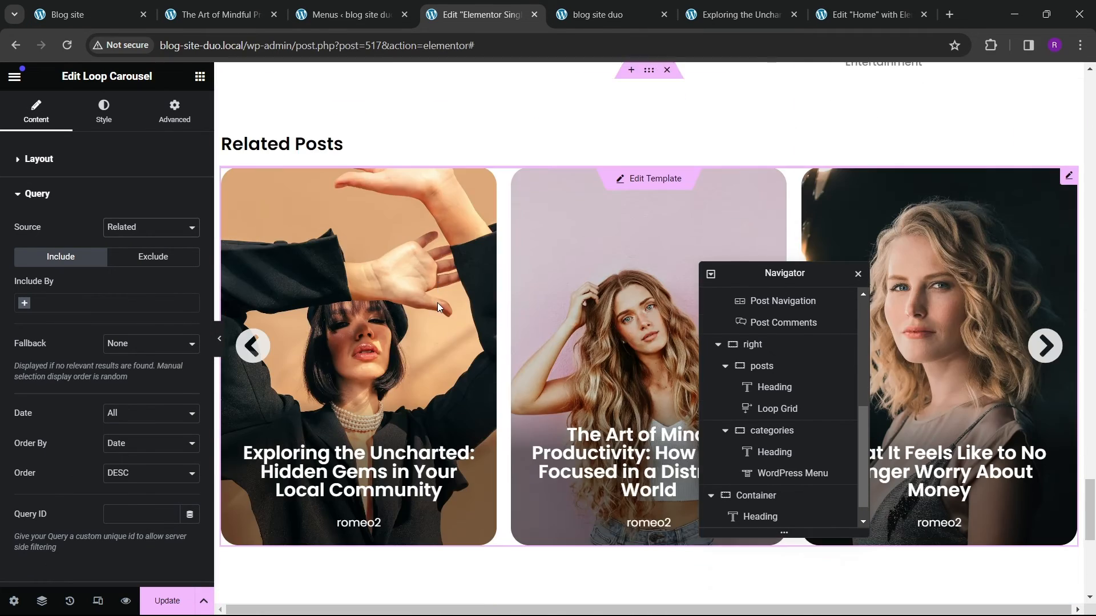
left_click(166, 601)
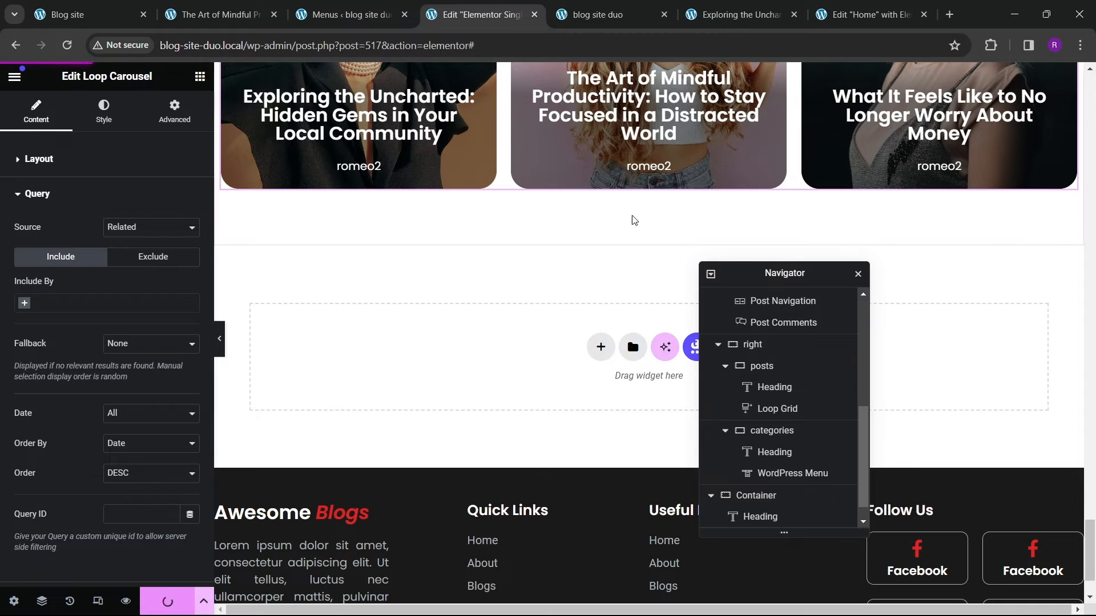
Step: Browse the Related Posts carousel on the live post and compare it with the reference post
left_click(736, 14)
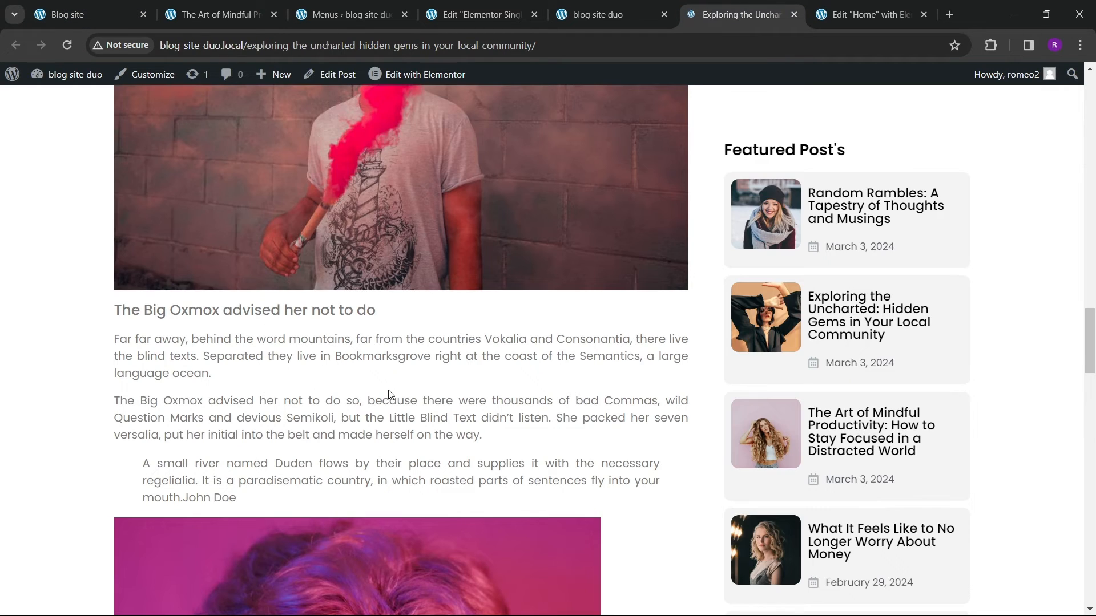
scroll(372, 386, "down", 20)
scroll(371, 400, "down", 4)
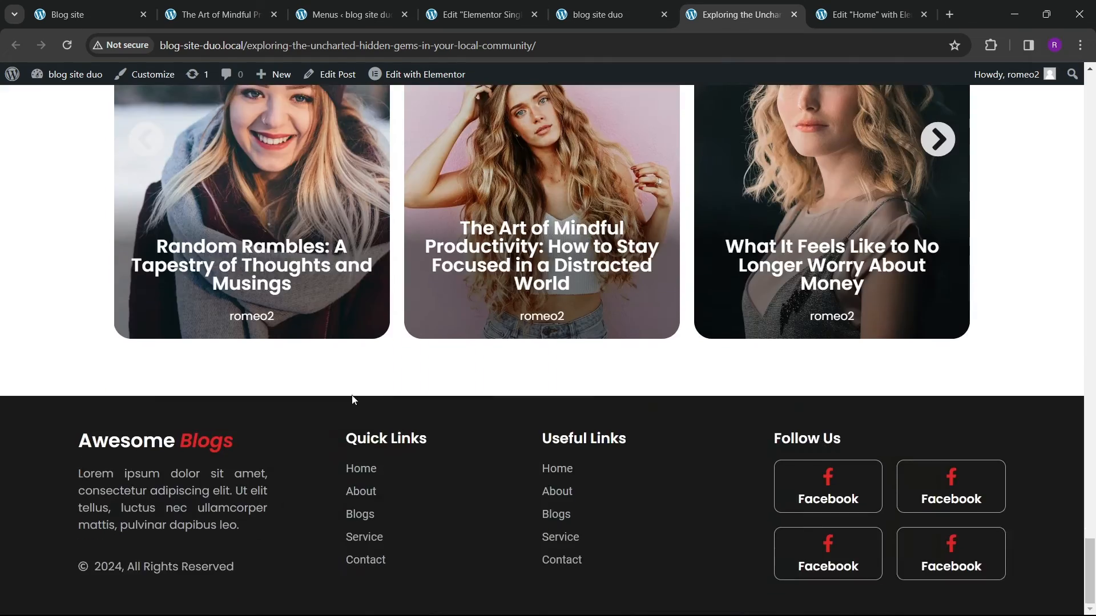
scroll(358, 378, "up", 4)
left_click(147, 359)
left_click(147, 359)
left_click(147, 359)
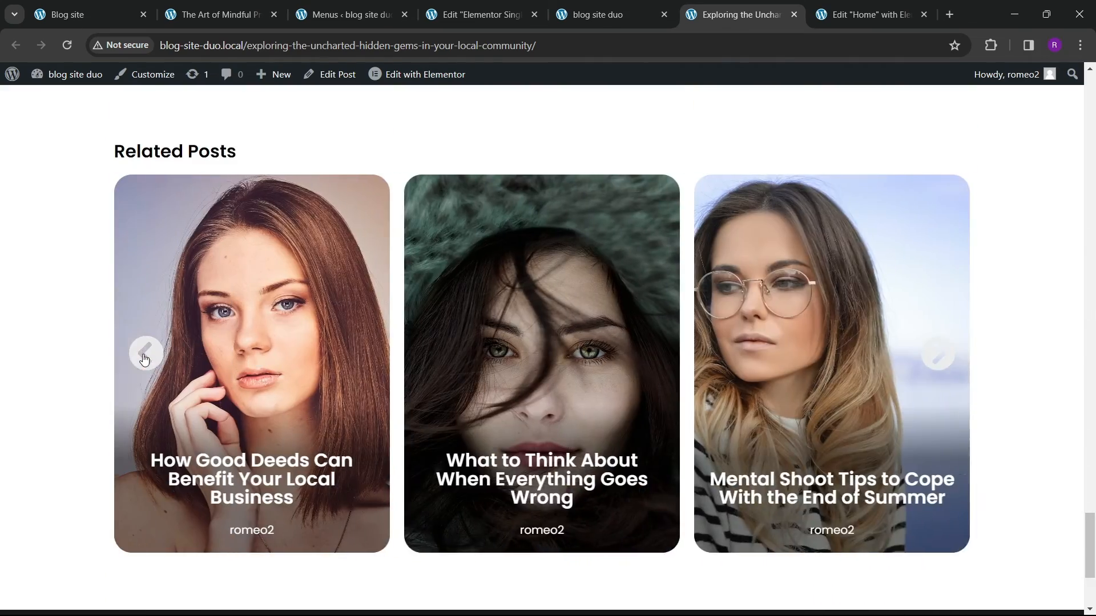
left_click(147, 358)
left_click(937, 354)
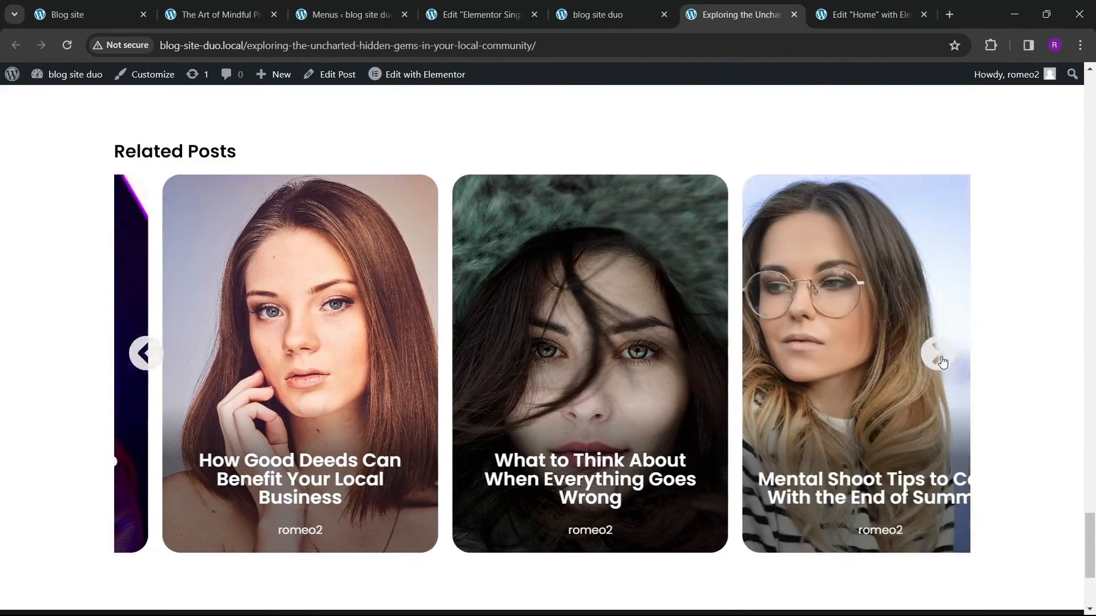
left_click(937, 354)
left_click(937, 354)
scroll(440, 336, "up", 6)
scroll(441, 337, "up", 15)
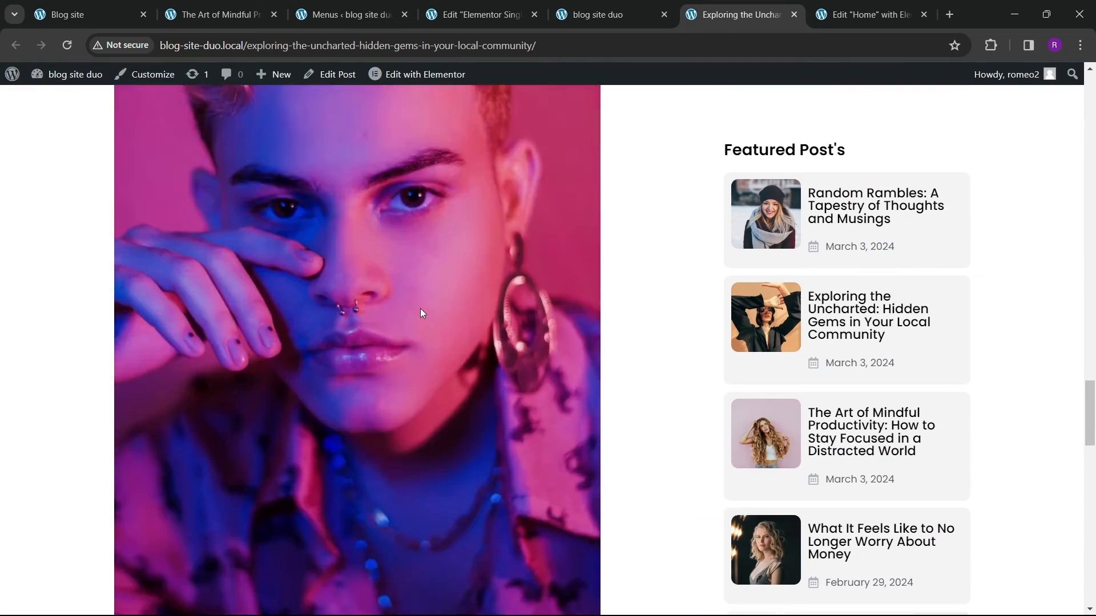
scroll(440, 270, "up", 10)
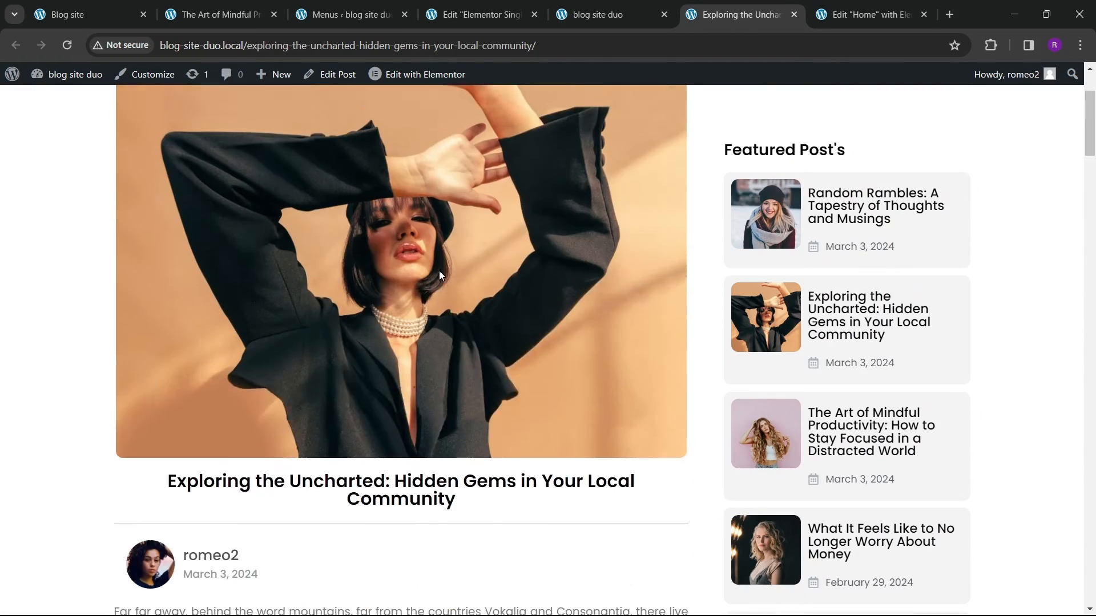
scroll(443, 251, "down", 8)
left_click(175, 13)
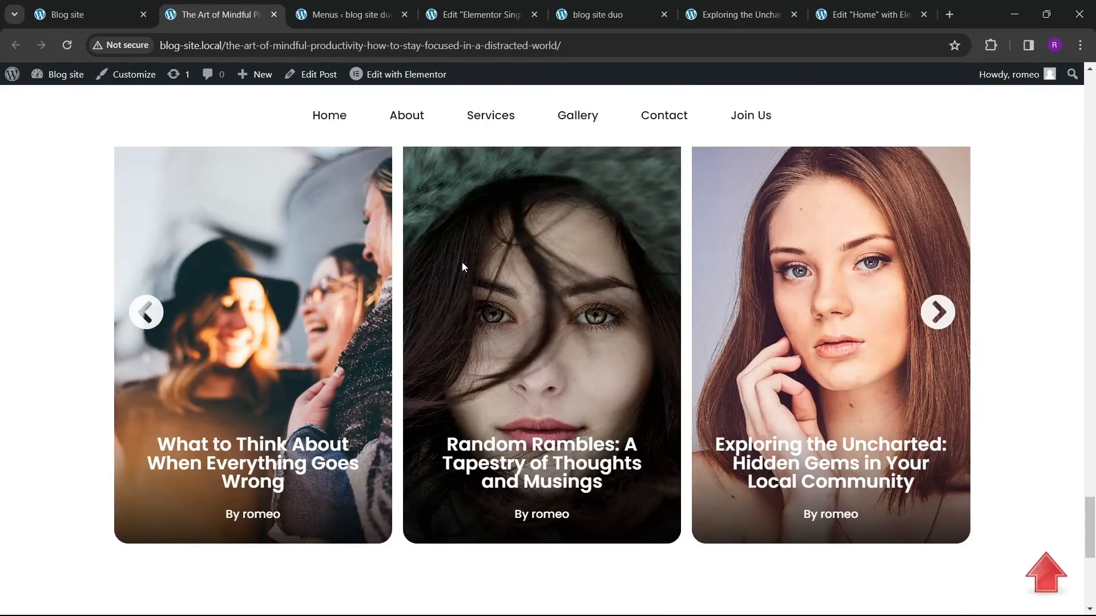
scroll(462, 264, "down", 7)
scroll(479, 352, "up", 3)
Step: Copy the subscribe section container from the Home page template
left_click(865, 15)
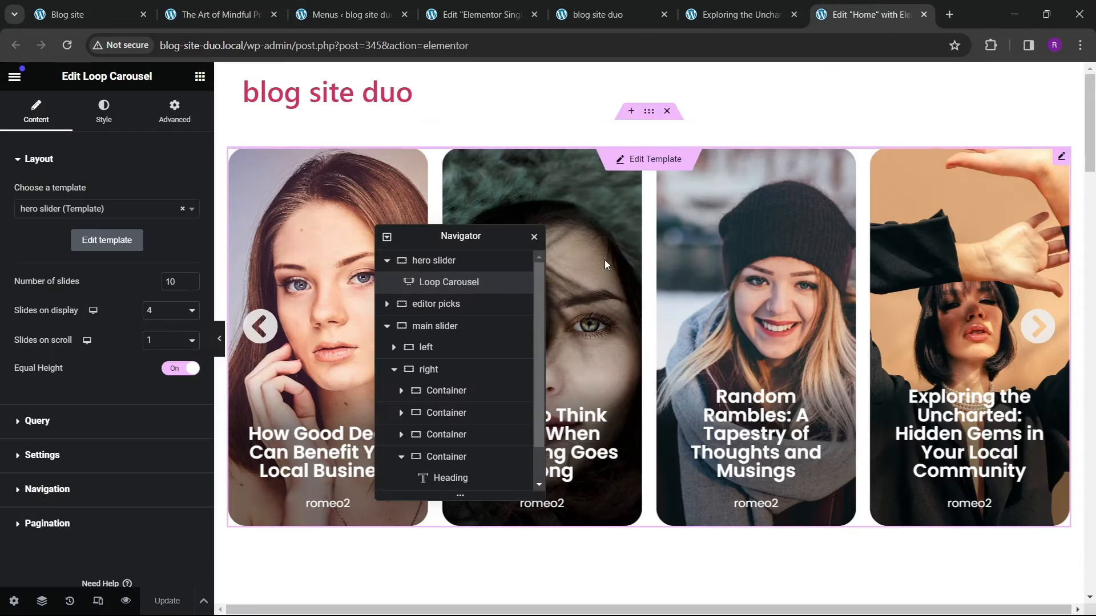
scroll(604, 260, "down", 15)
scroll(654, 392, "down", 5)
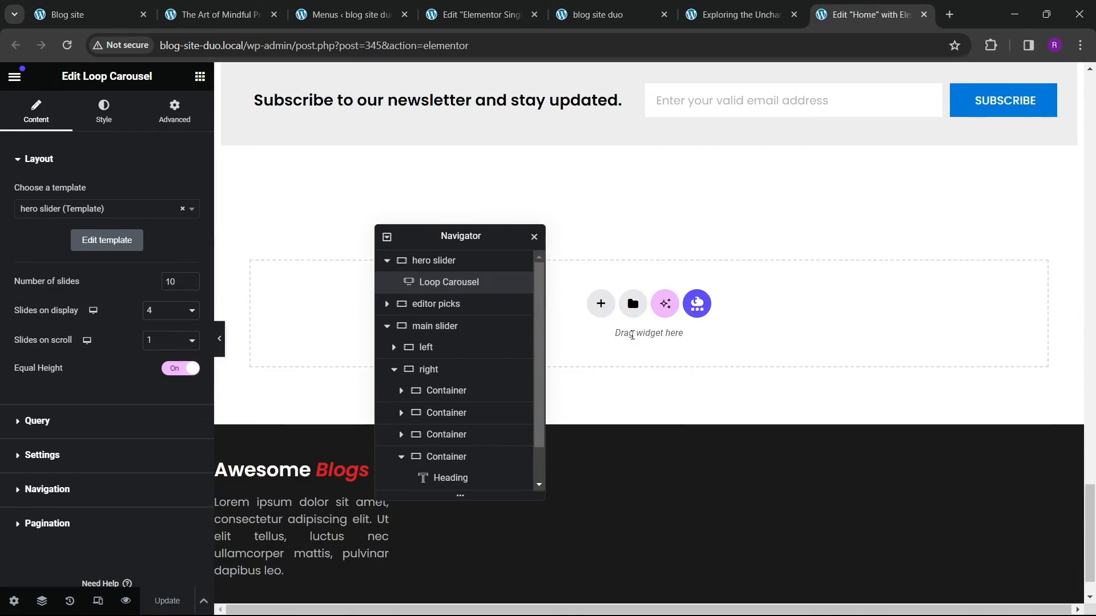
scroll(654, 226, "up", 6)
left_click(649, 206)
right_click(649, 206)
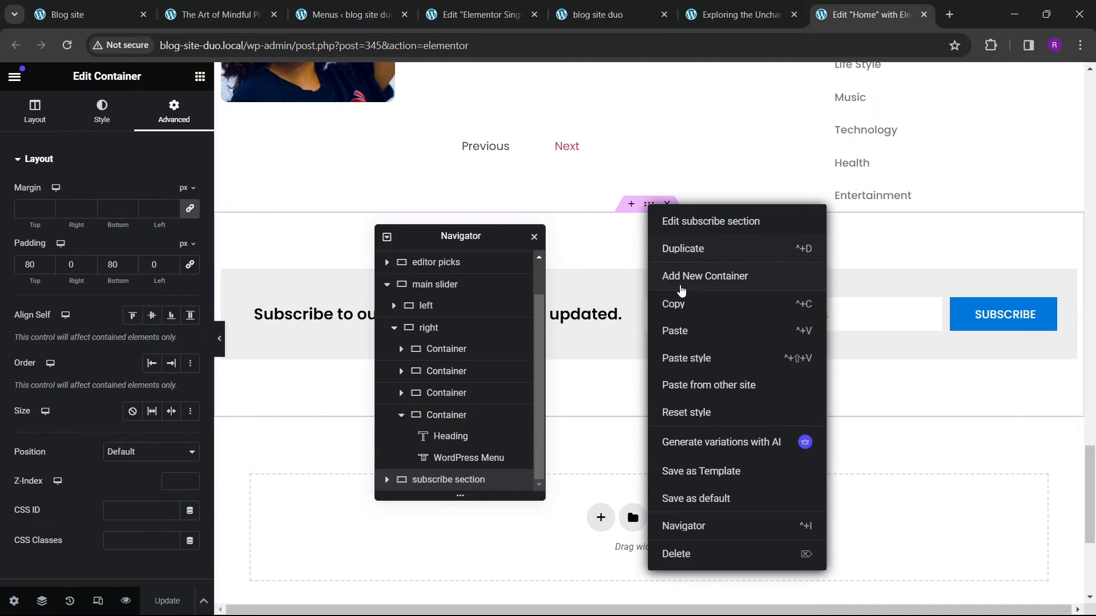
key("Escape")
Step: Paste the subscribe section below the Related Posts carousel in the single post template
left_click(510, 16)
scroll(485, 251, "down", 2)
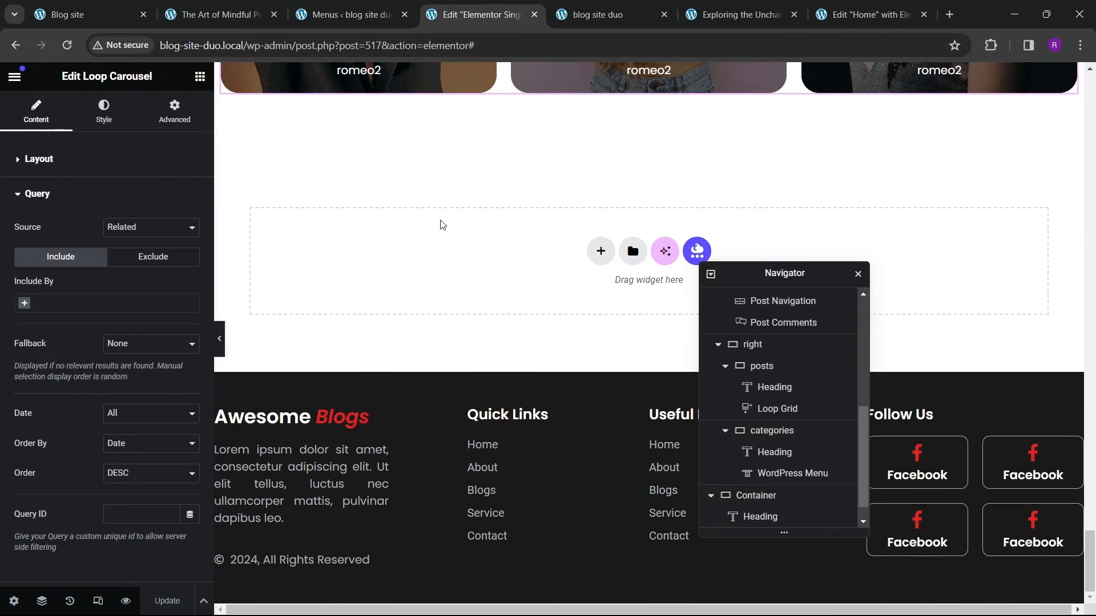
right_click(441, 224)
left_click(489, 262)
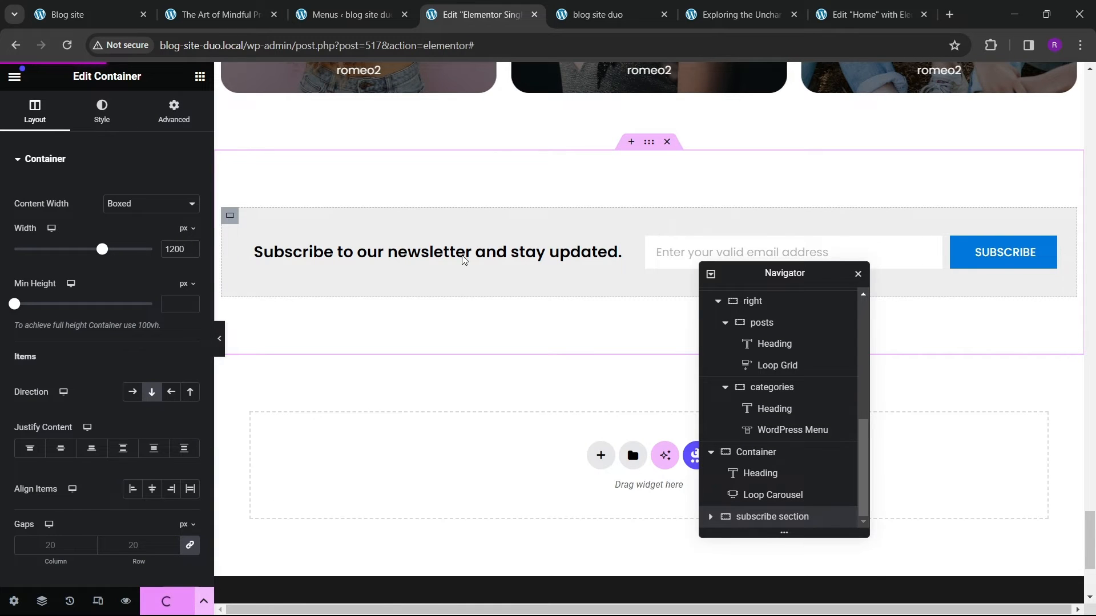
Step: Scroll through the live post to review its layout
left_click(737, 14)
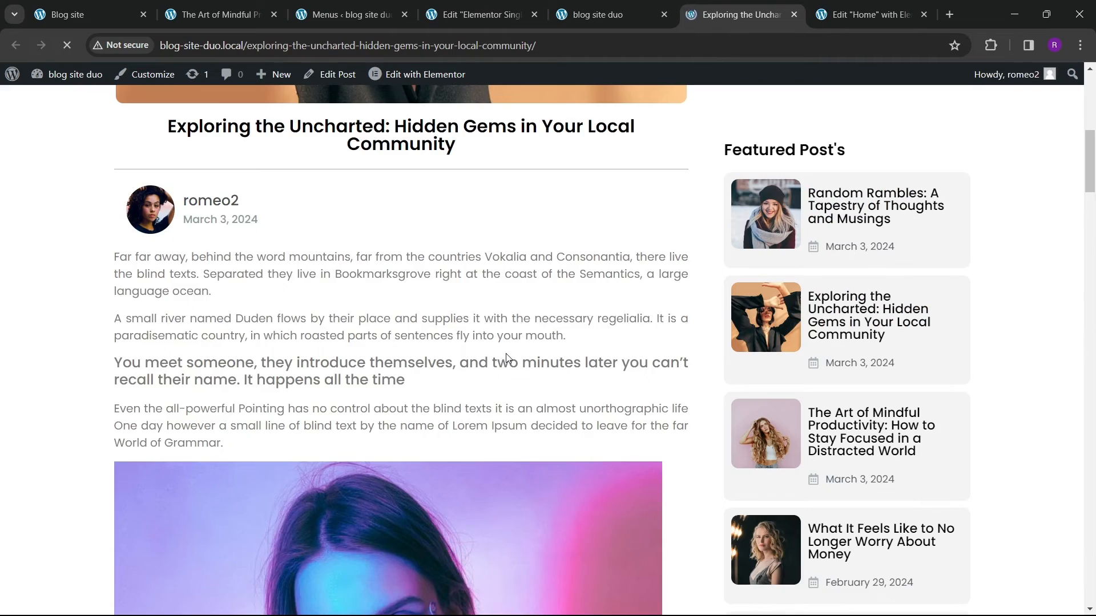
scroll(462, 325, "up", 9)
scroll(523, 366, "down", 15)
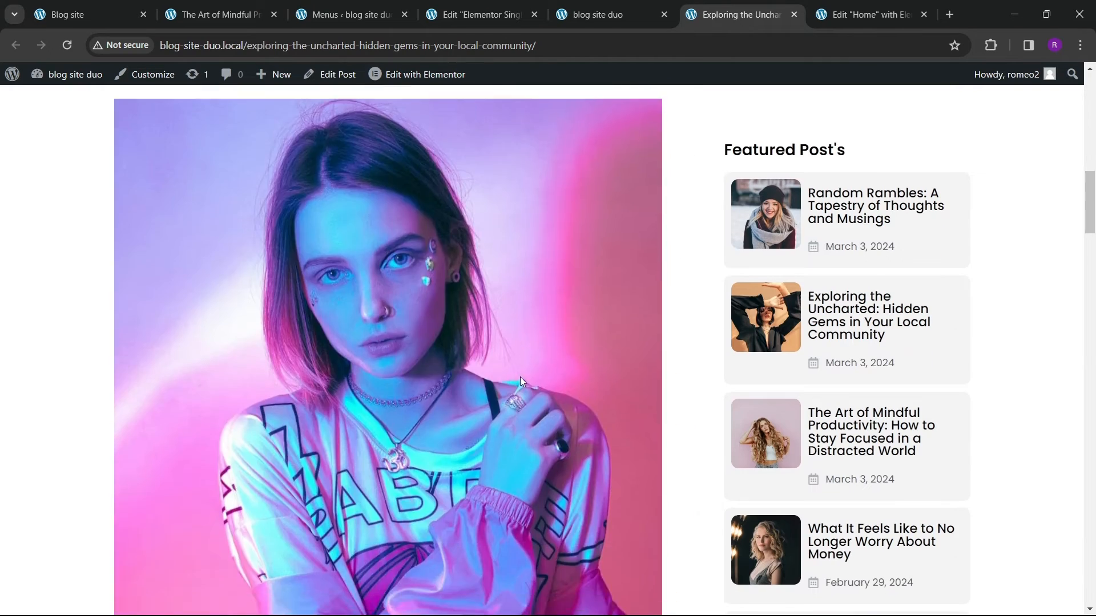
scroll(523, 378, "down", 10)
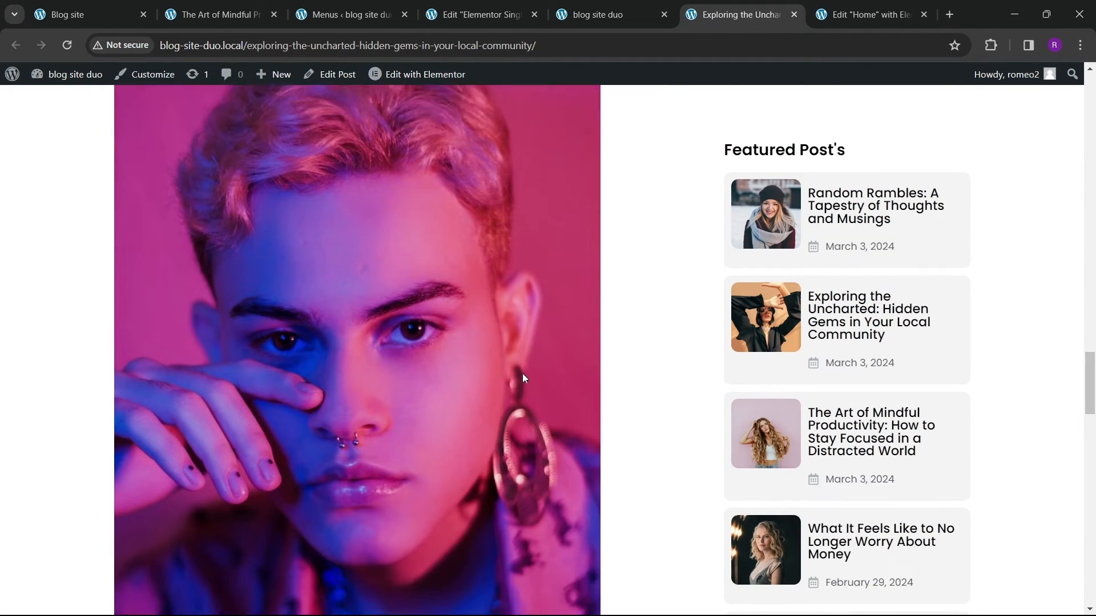
scroll(524, 375, "down", 2)
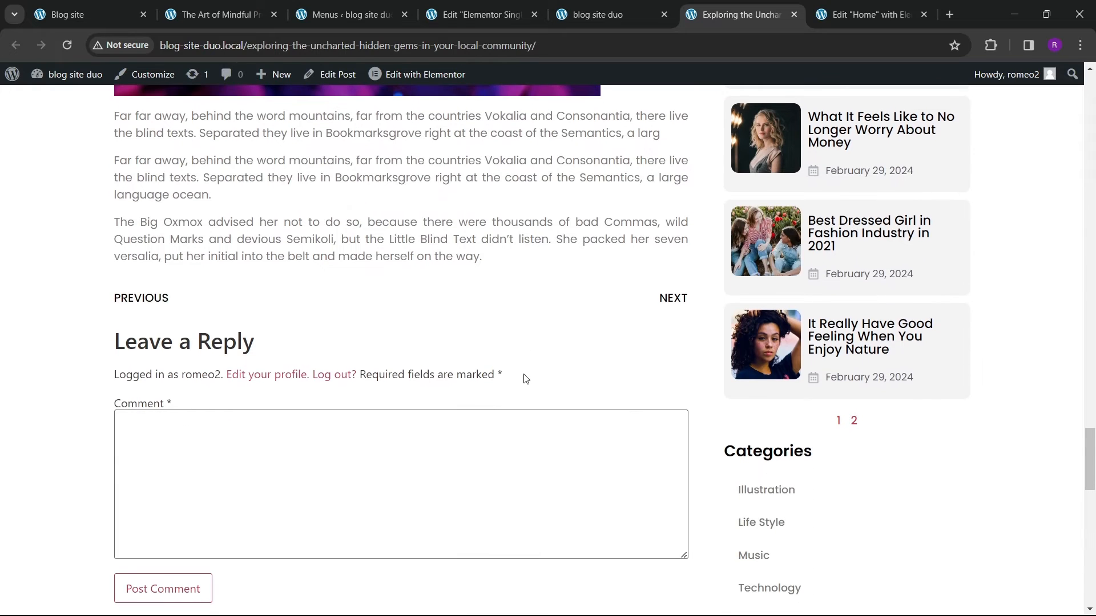
scroll(525, 377, "up", 6)
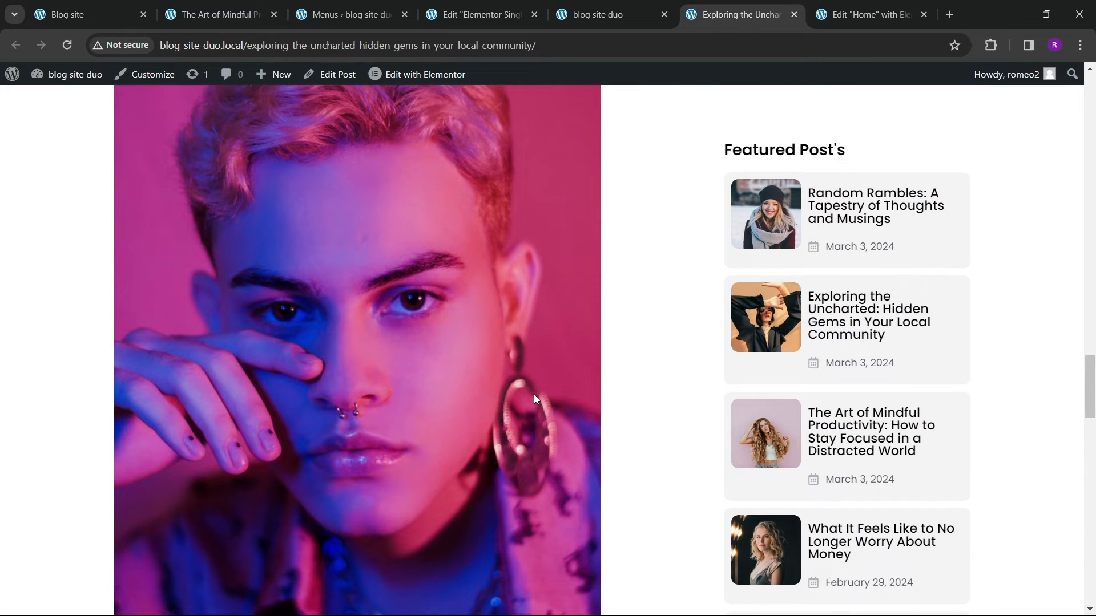
scroll(532, 403, "down", 4)
scroll(535, 408, "up", 3)
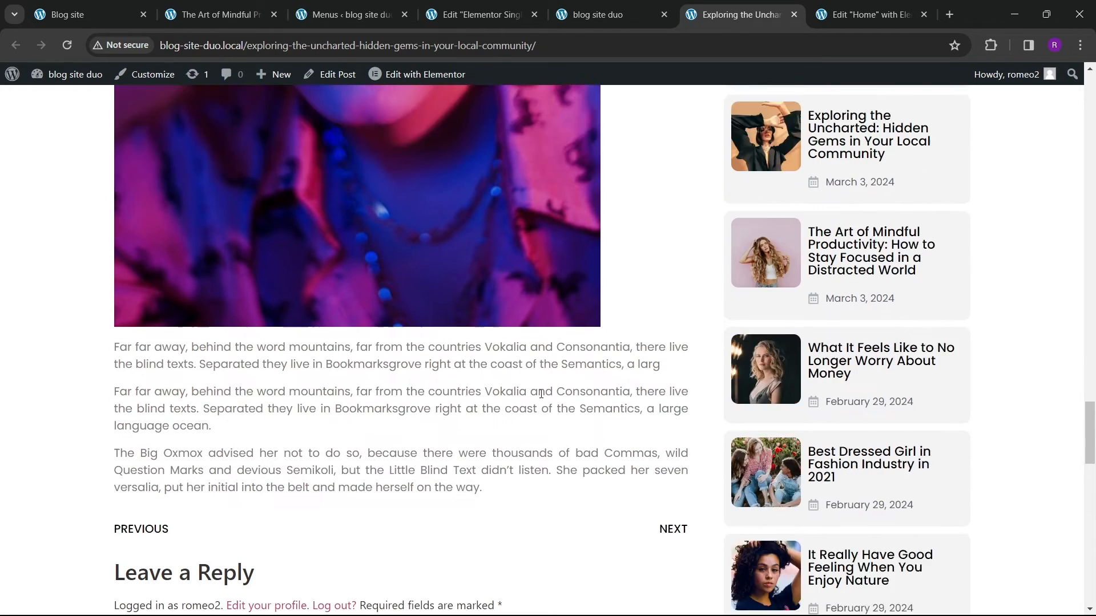
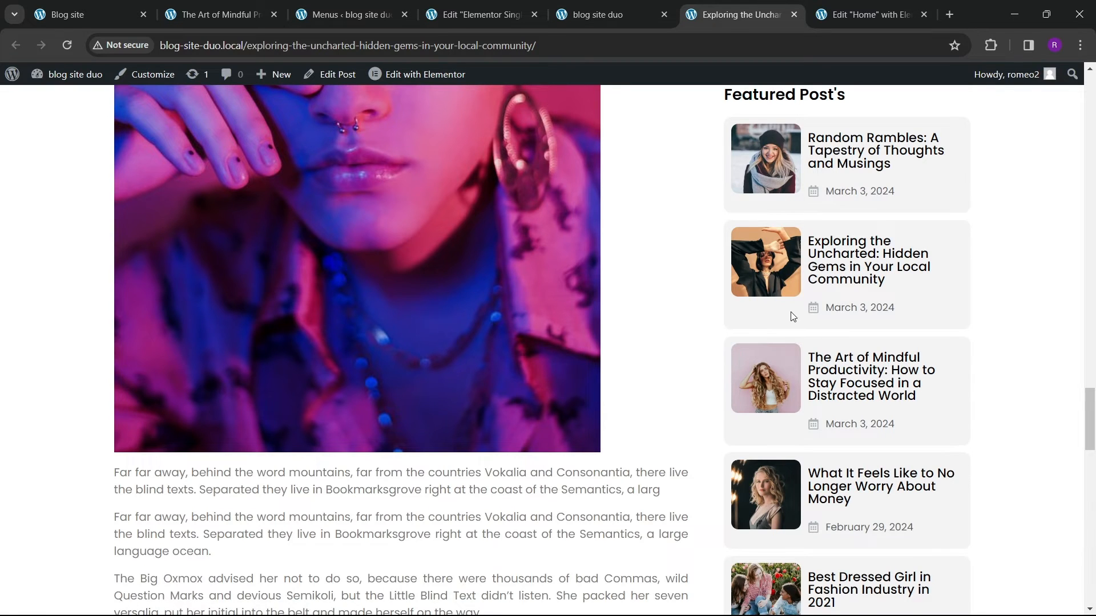
Step: Open the editors blog section loop item template in the editor from the home page
scroll(793, 316, "down", 5)
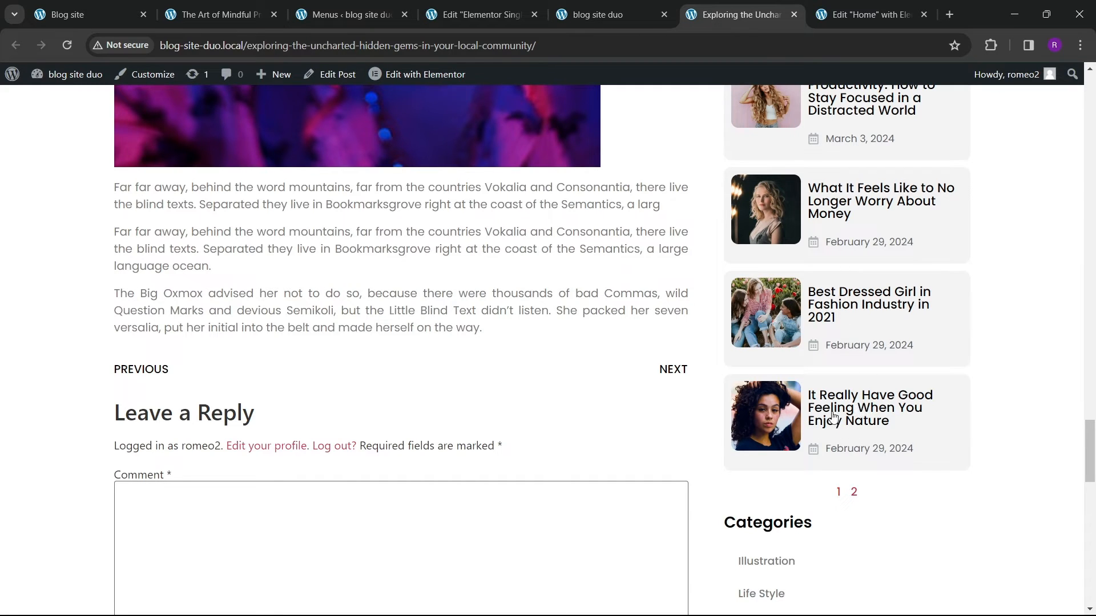
scroll(299, 313, "down", 15)
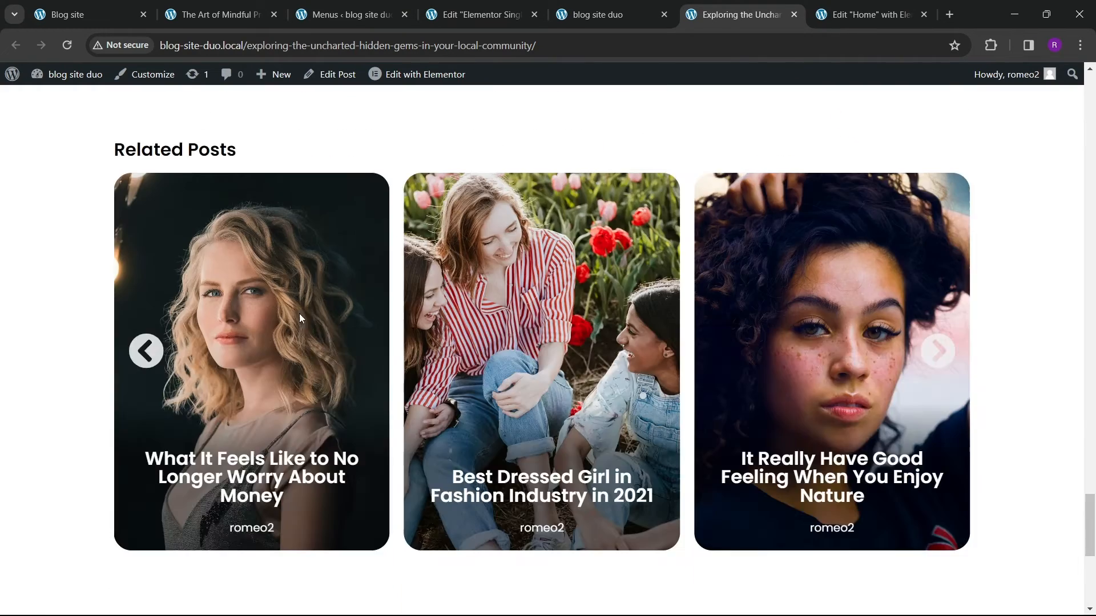
scroll(308, 307, "up", 15)
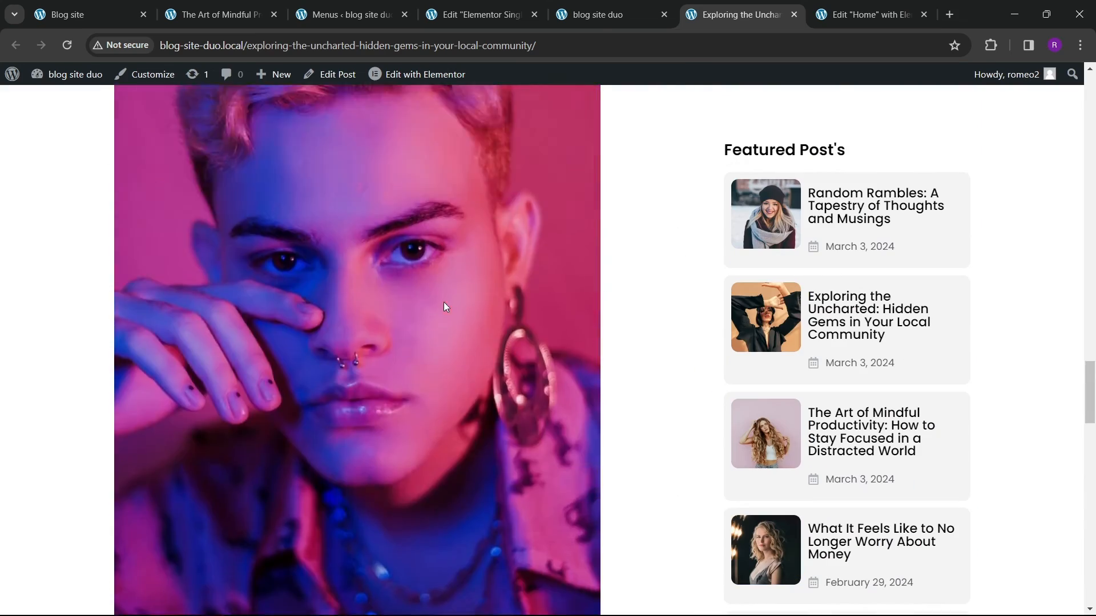
scroll(458, 295, "up", 9)
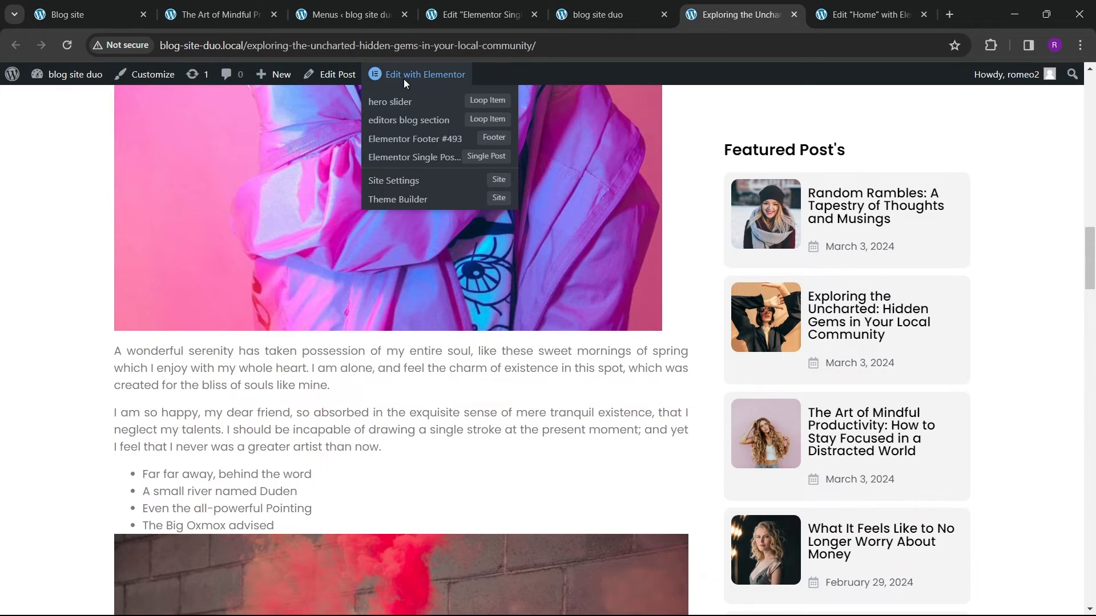
scroll(485, 71, "up", 4)
left_click(627, 21)
mouse_move(434, 84)
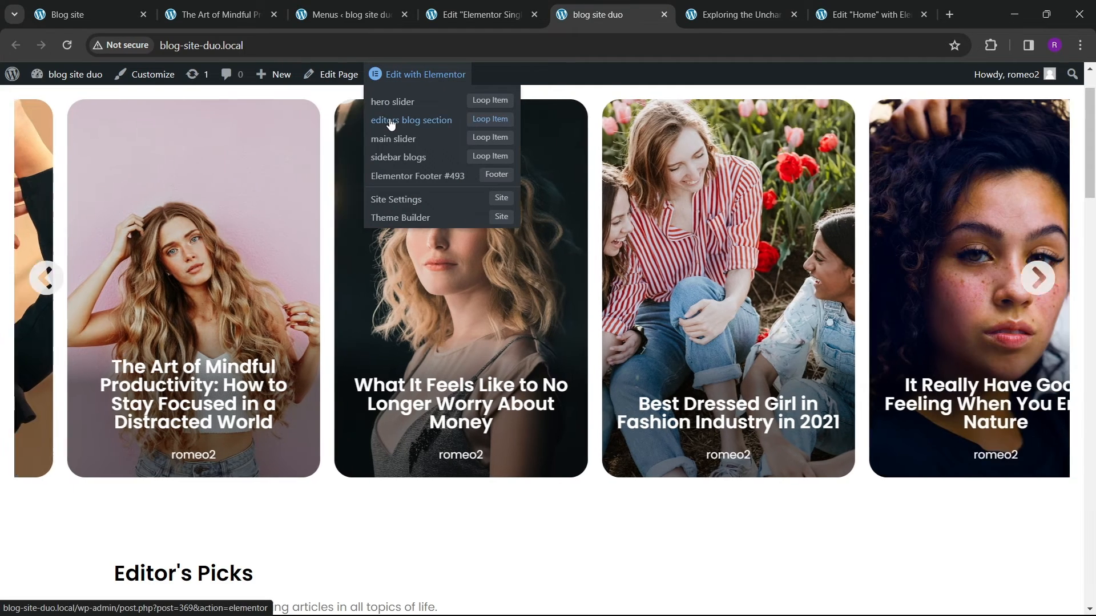
right_click(390, 122)
left_click(420, 136)
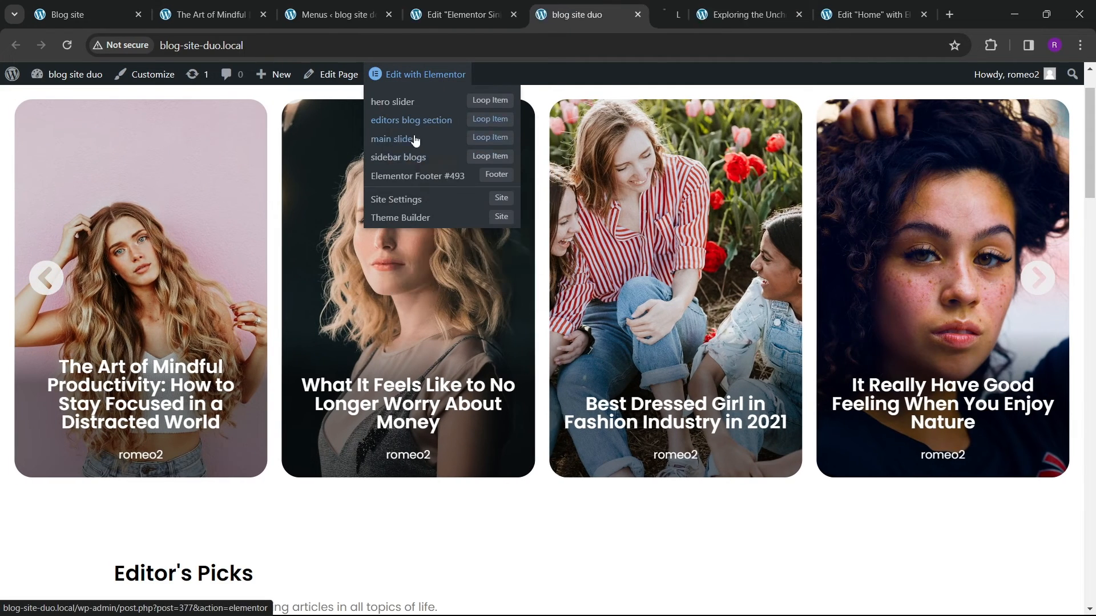
left_click(657, 16)
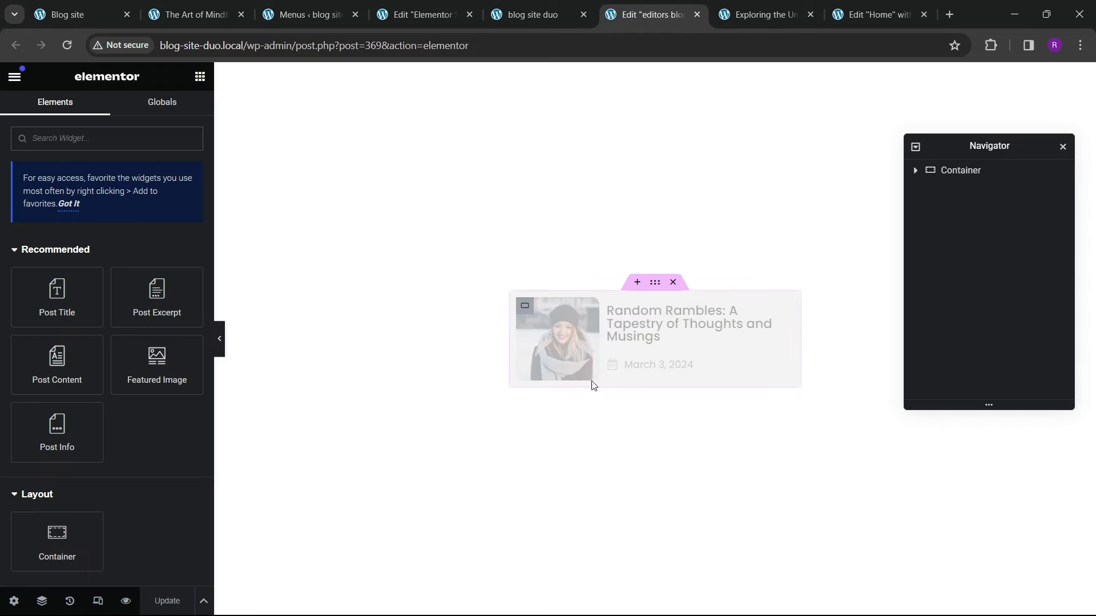
Step: Set the post card's outer container to center-justify its content and center-align its items
left_click(685, 324)
left_click(532, 352)
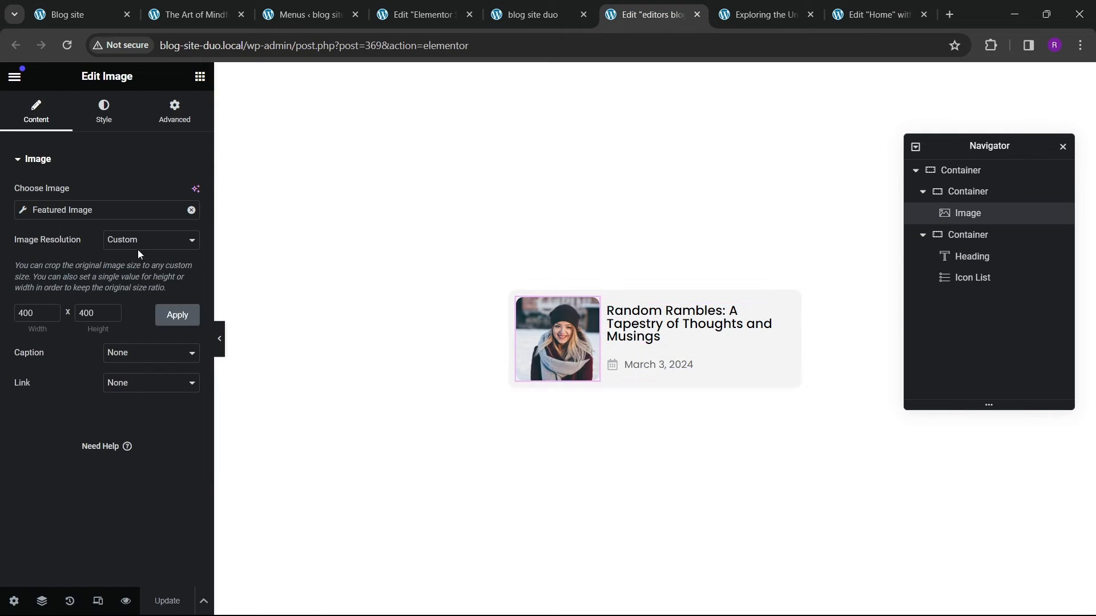
left_click(103, 120)
left_click_drag(23, 242, 567, 324)
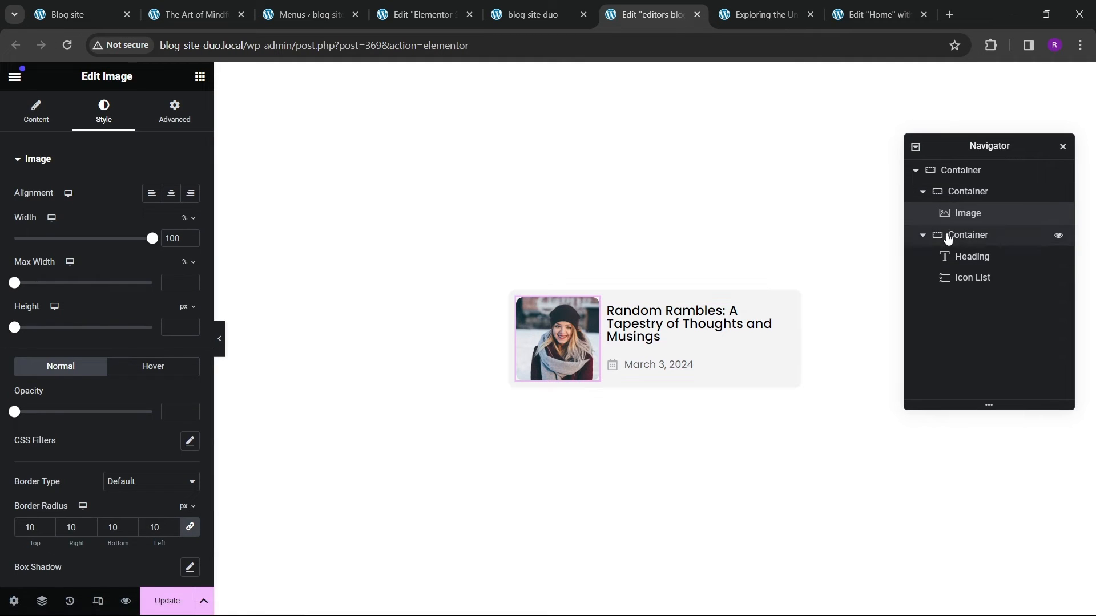
left_click(959, 171)
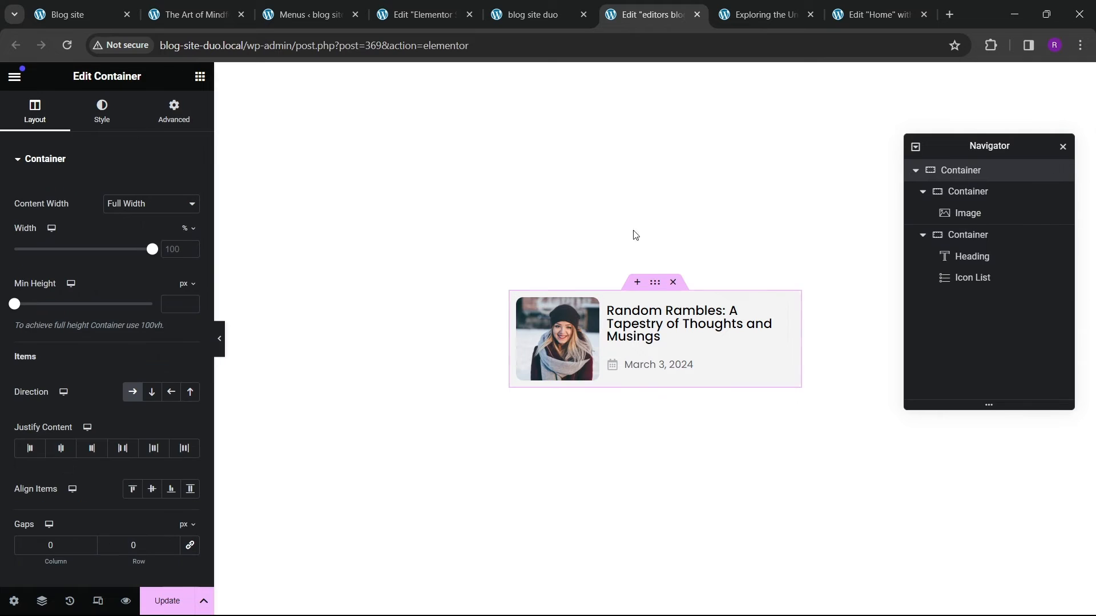
scroll(117, 342, "down", 1)
left_click(76, 380)
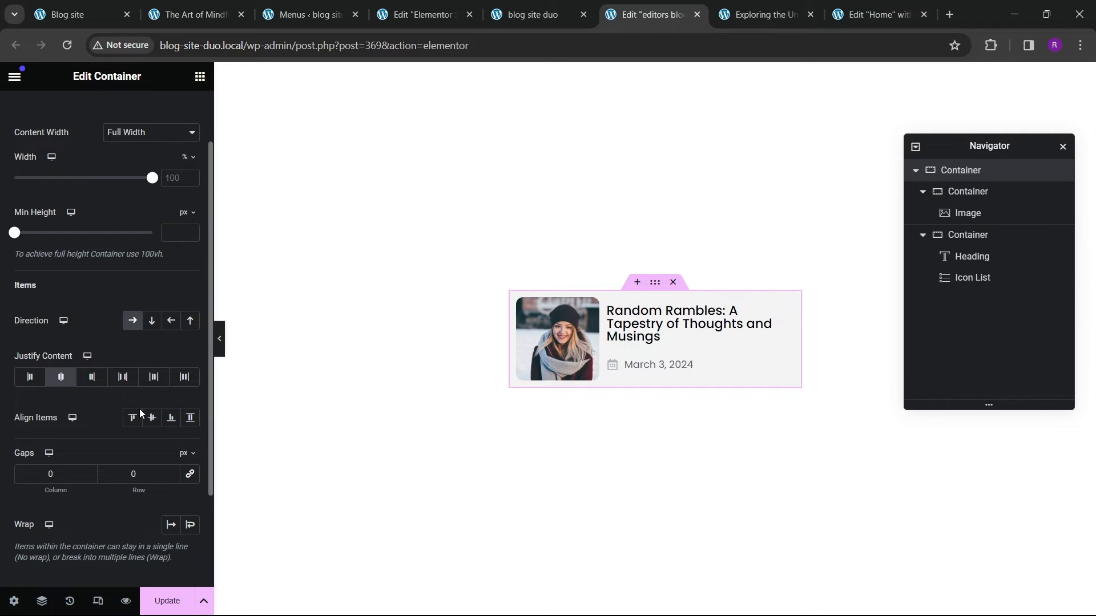
left_click(152, 417)
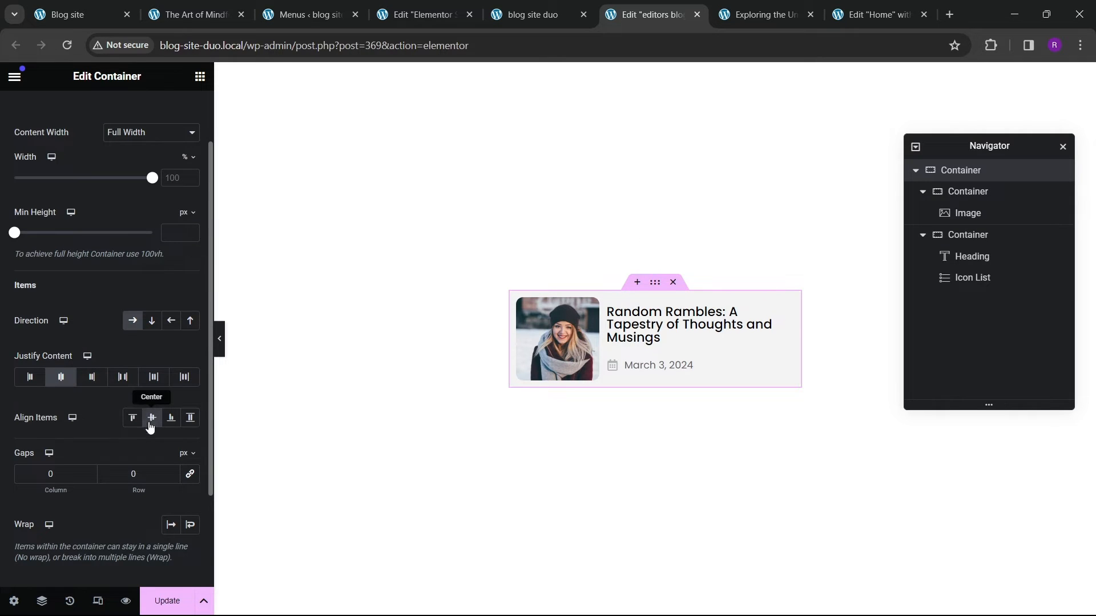
Step: Set the post title heading's font size to 16 px and update the loop item template
left_click(688, 325)
left_click(103, 112)
left_click(190, 254)
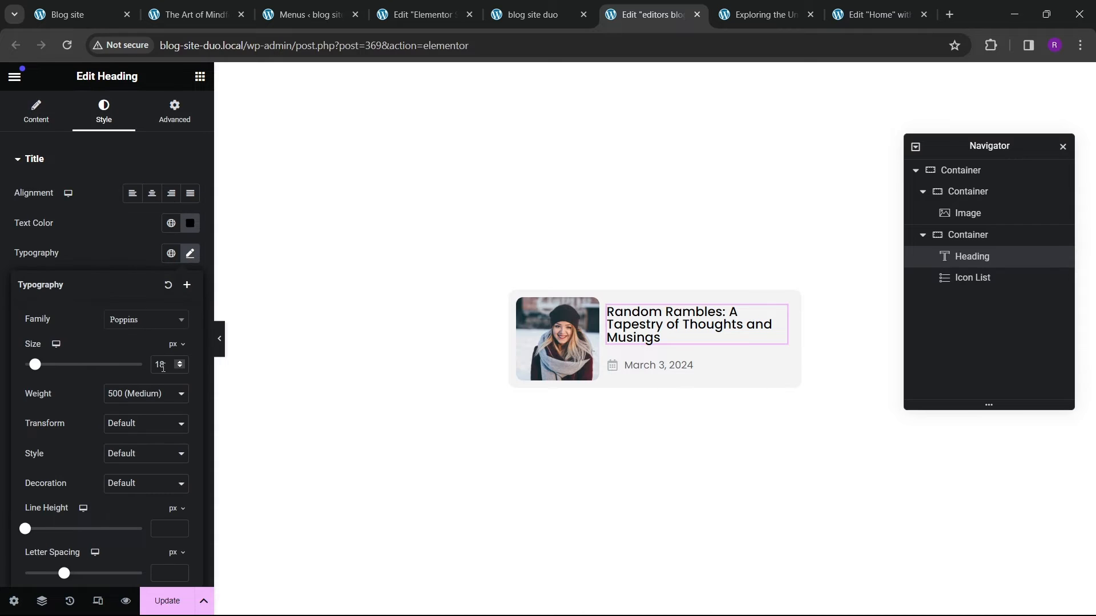
type("16")
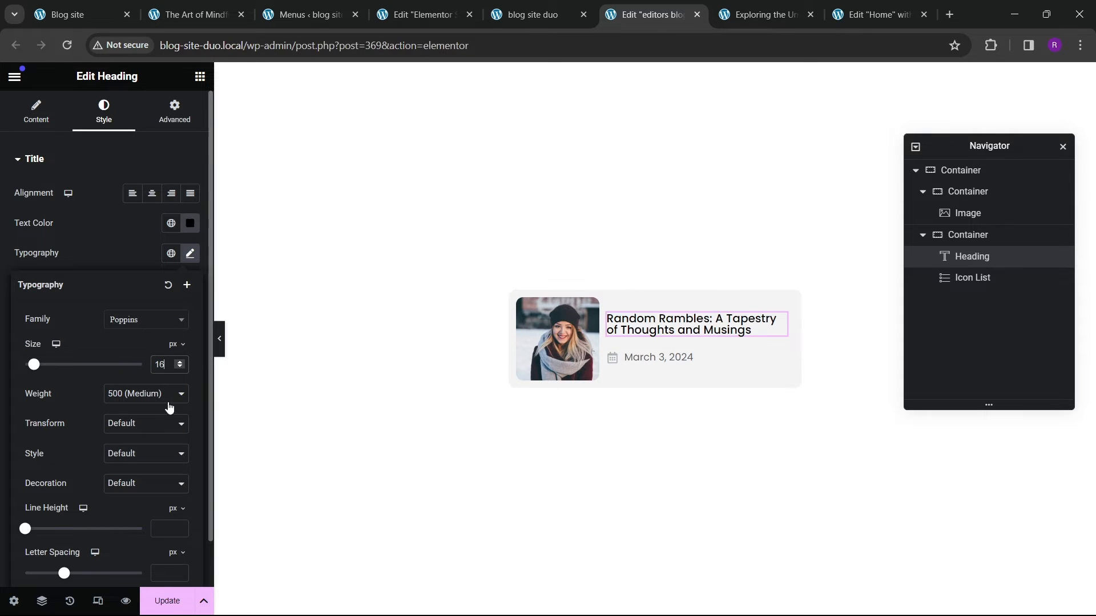
left_click(169, 602)
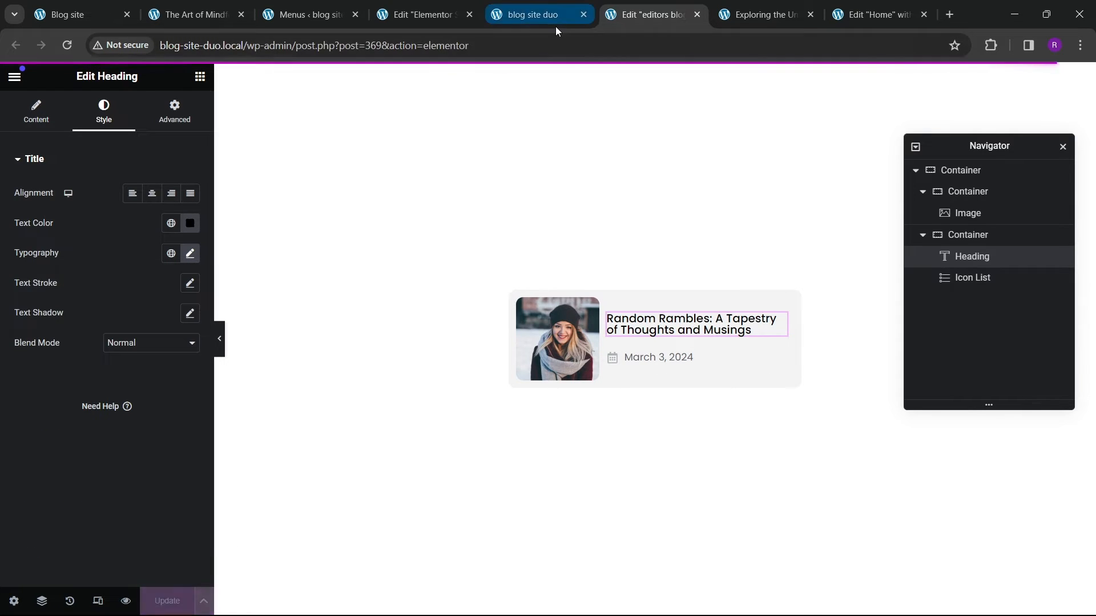
Step: Review the live post and open the Illustration category archive page to examine its layout
left_click(769, 18)
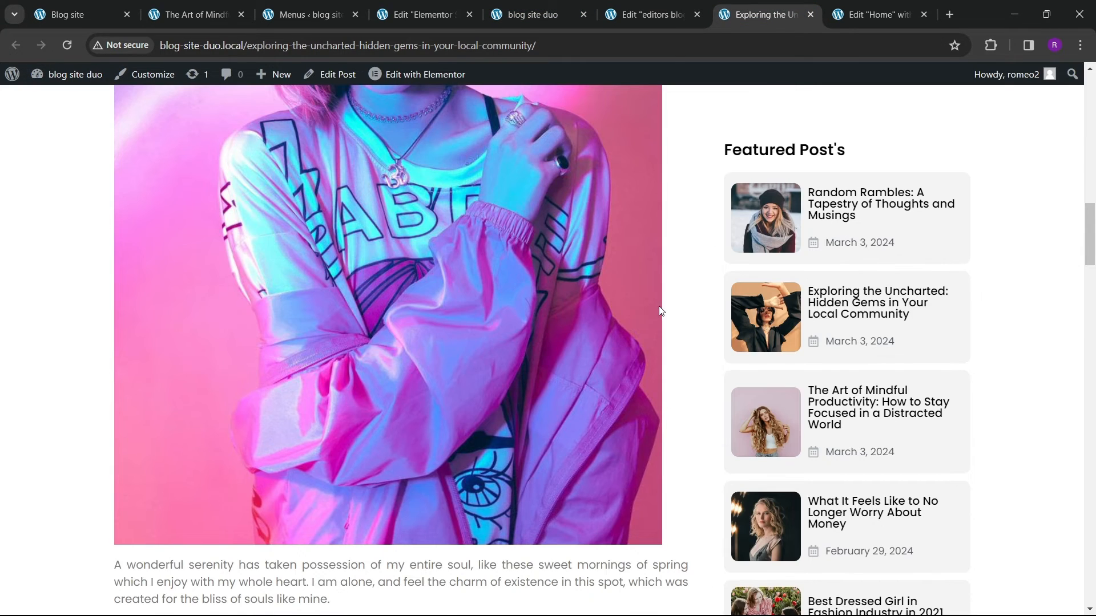
scroll(862, 454, "down", 20)
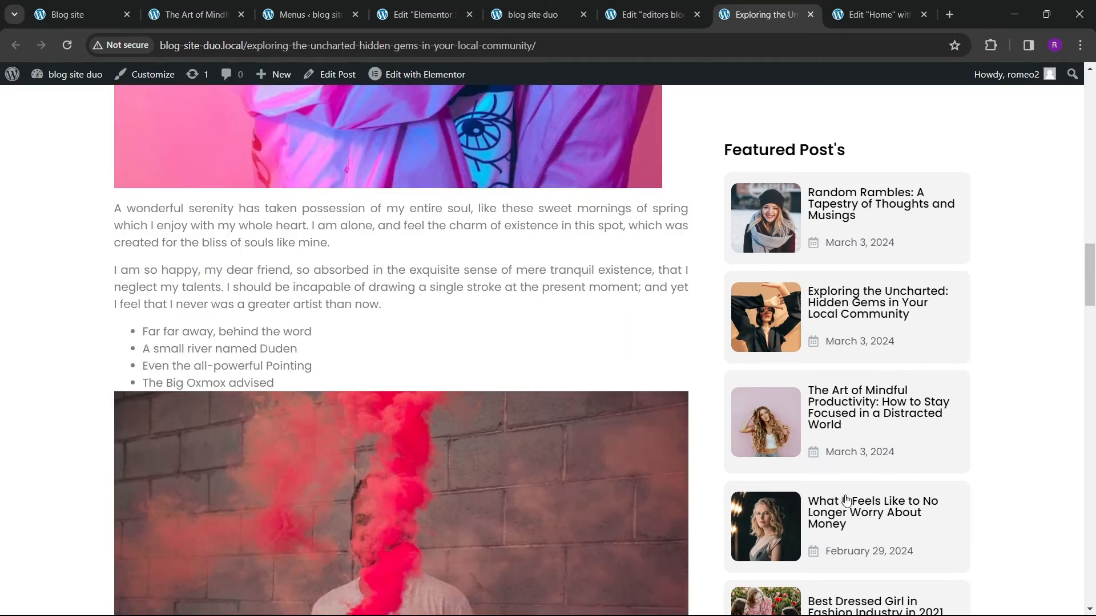
scroll(846, 510, "down", 10)
scroll(786, 291, "up", 4)
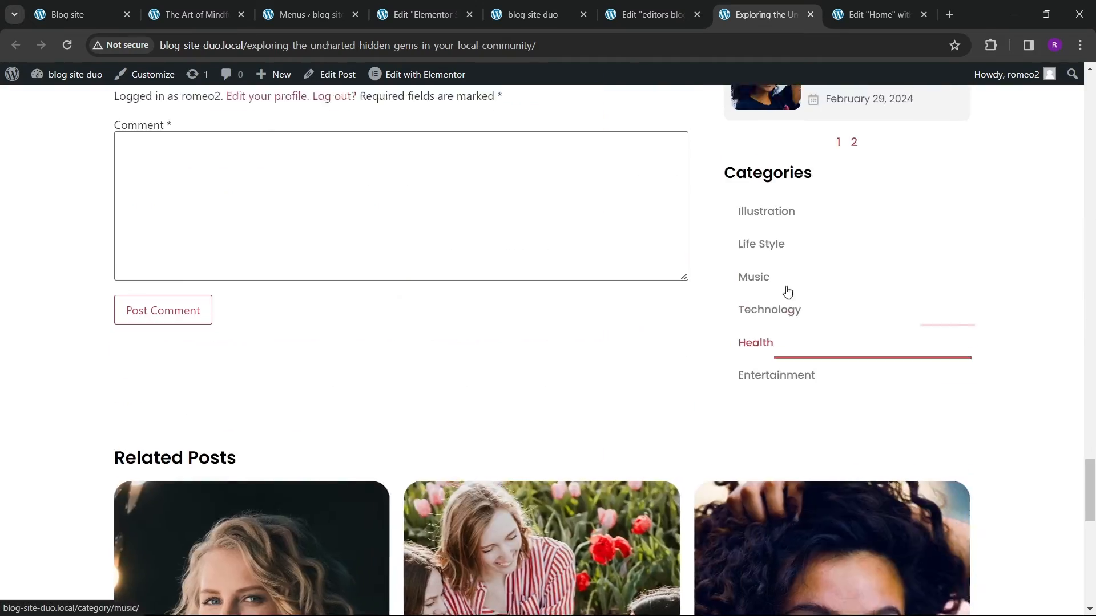
scroll(888, 347, "down", 8)
scroll(367, 311, "up", 10)
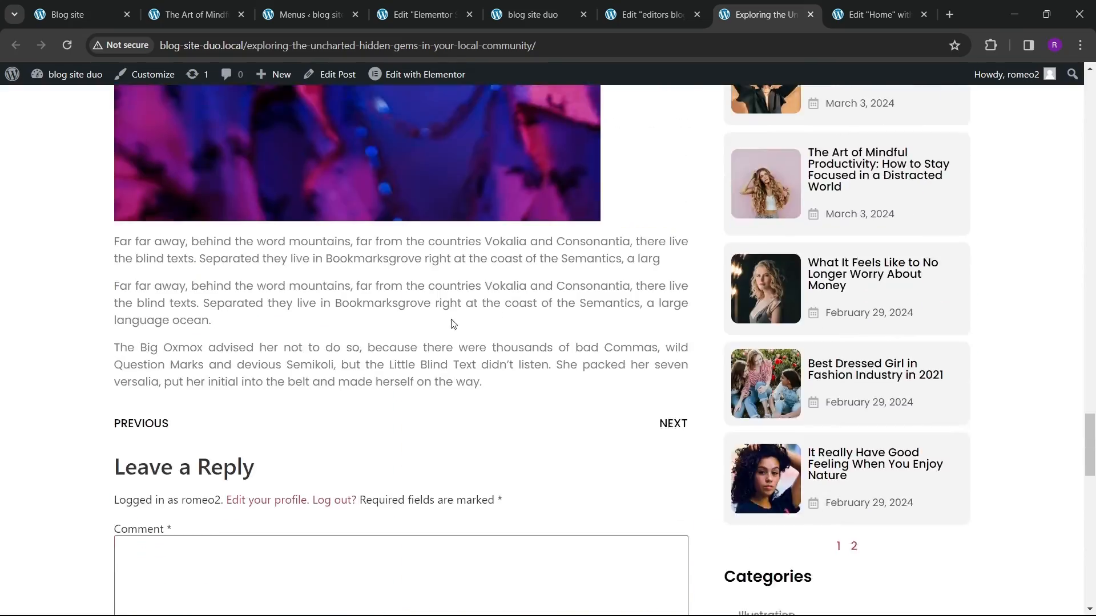
scroll(626, 416, "down", 4)
left_click(782, 280)
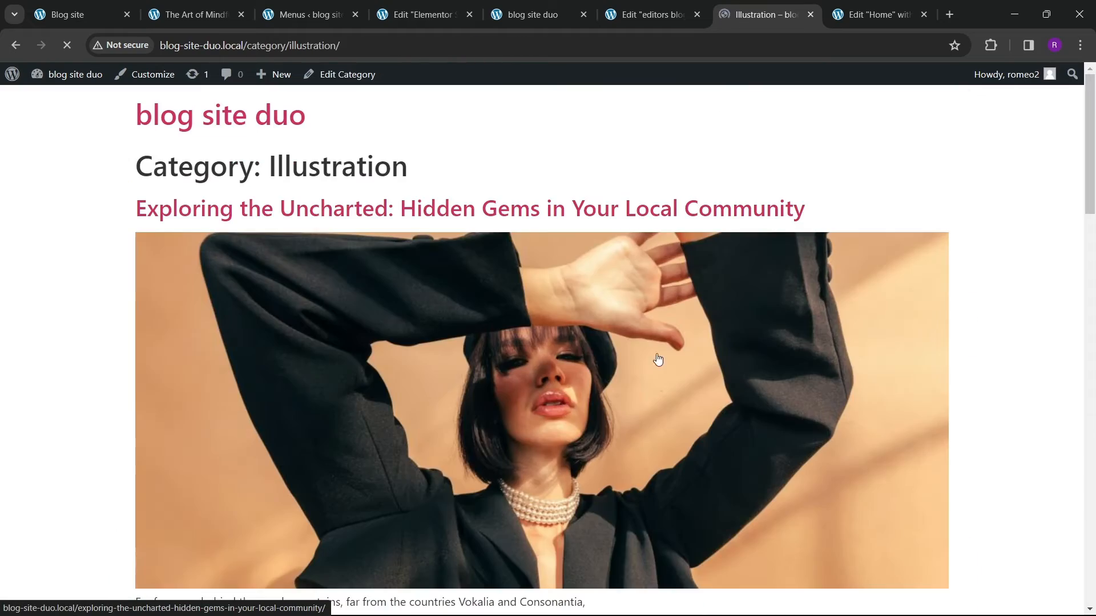
scroll(440, 319, "down", 6)
scroll(445, 302, "down", 12)
scroll(473, 245, "up", 18)
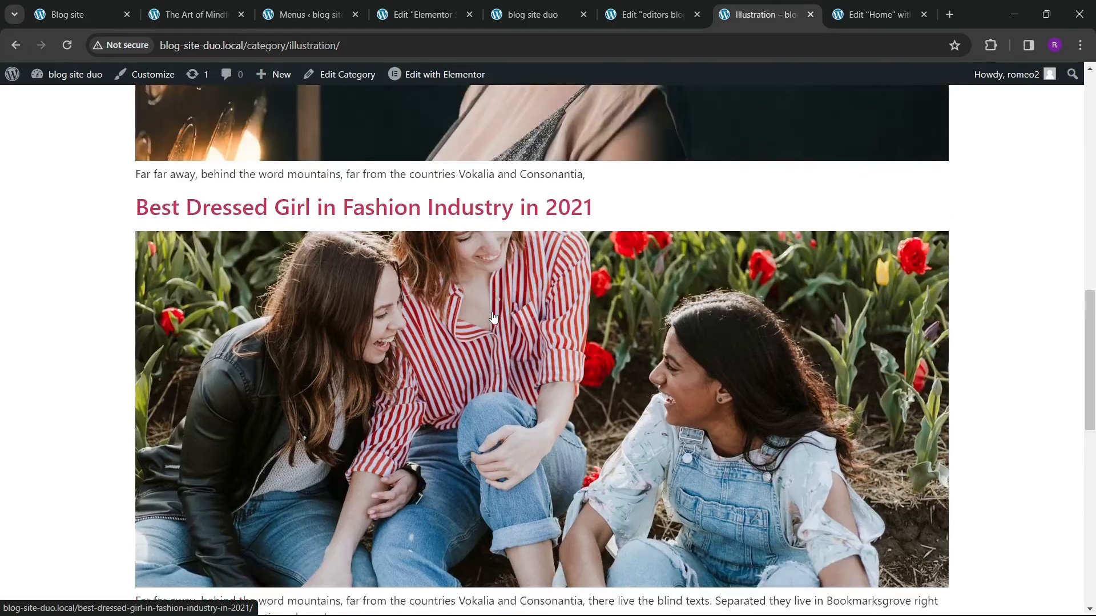
scroll(473, 245, "down", 8)
scroll(513, 318, "up", 8)
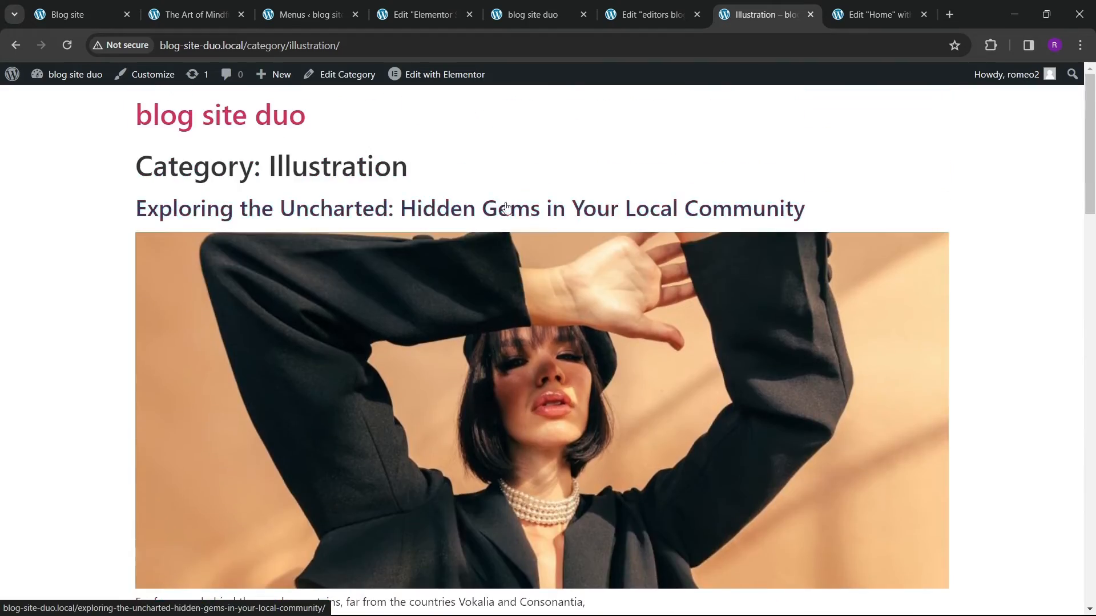
Step: Close the single post template editor and open the Elementor Theme Builder in a new tab
left_click(425, 14)
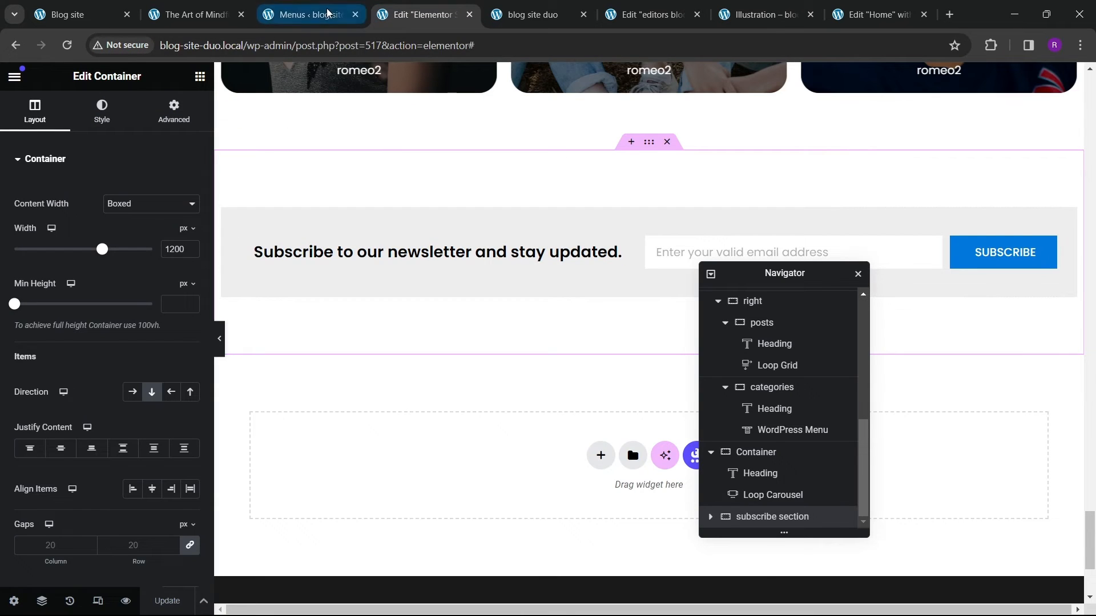
left_click(469, 15)
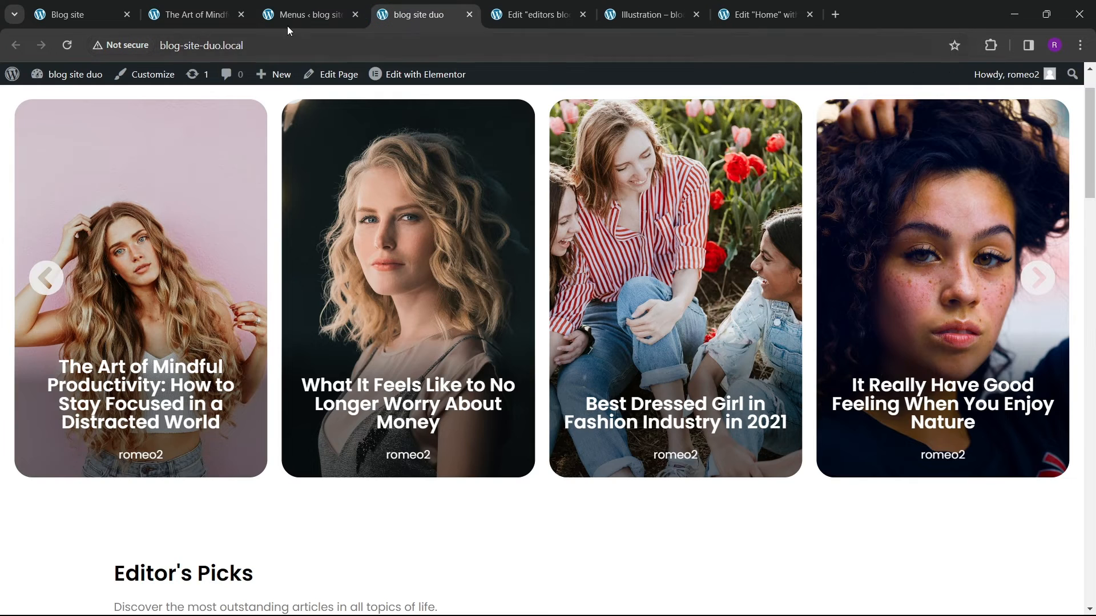
left_click(288, 16)
right_click(146, 306)
left_click(194, 329)
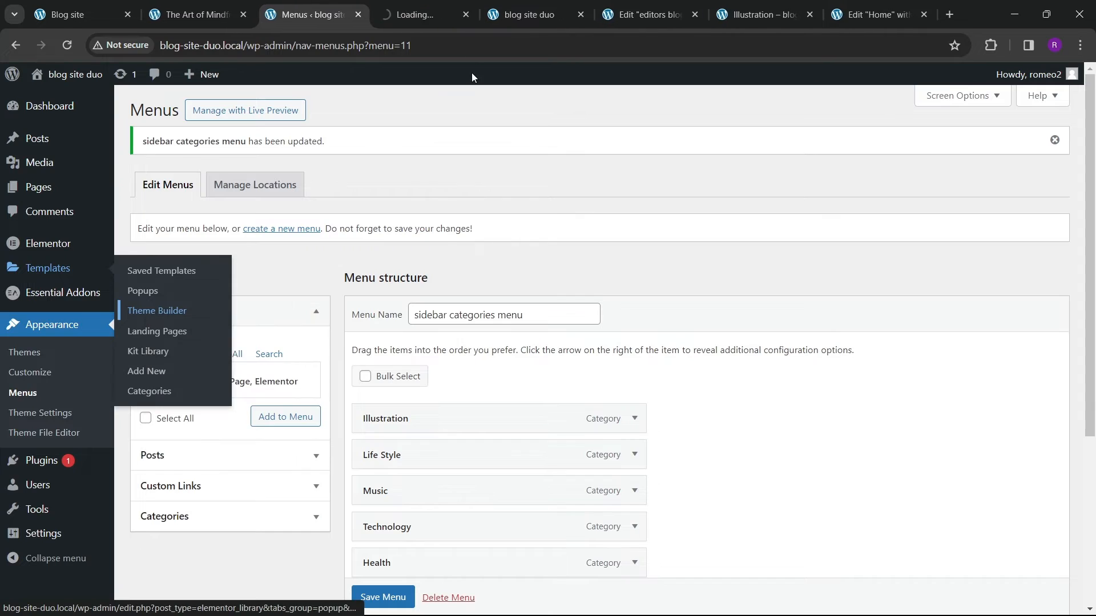
left_click(419, 14)
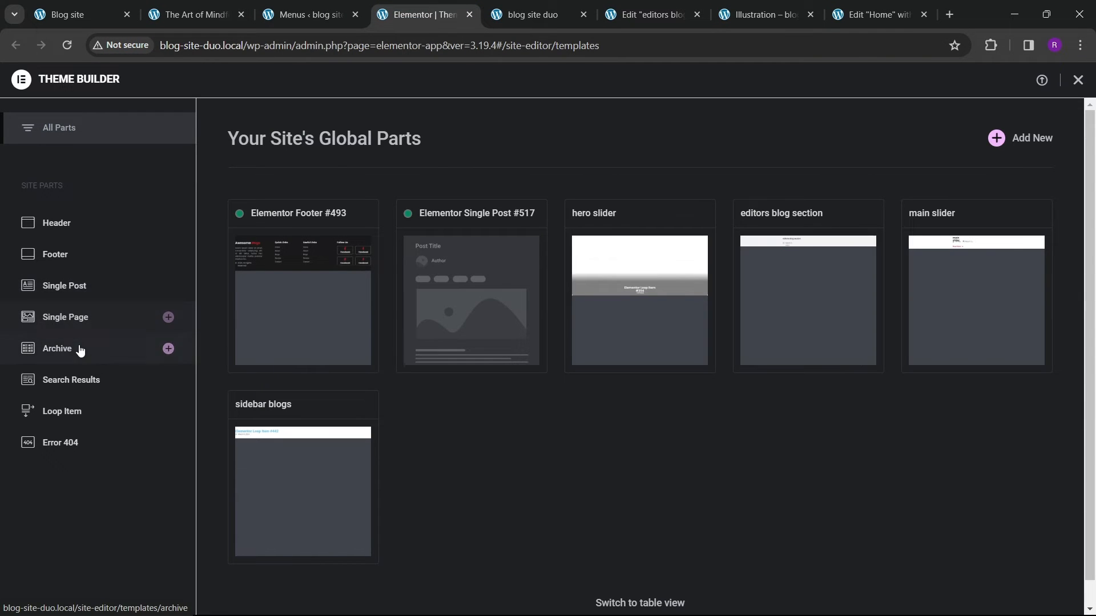
Step: Create a new Archive template and close the template library
left_click(80, 350)
left_click(1006, 138)
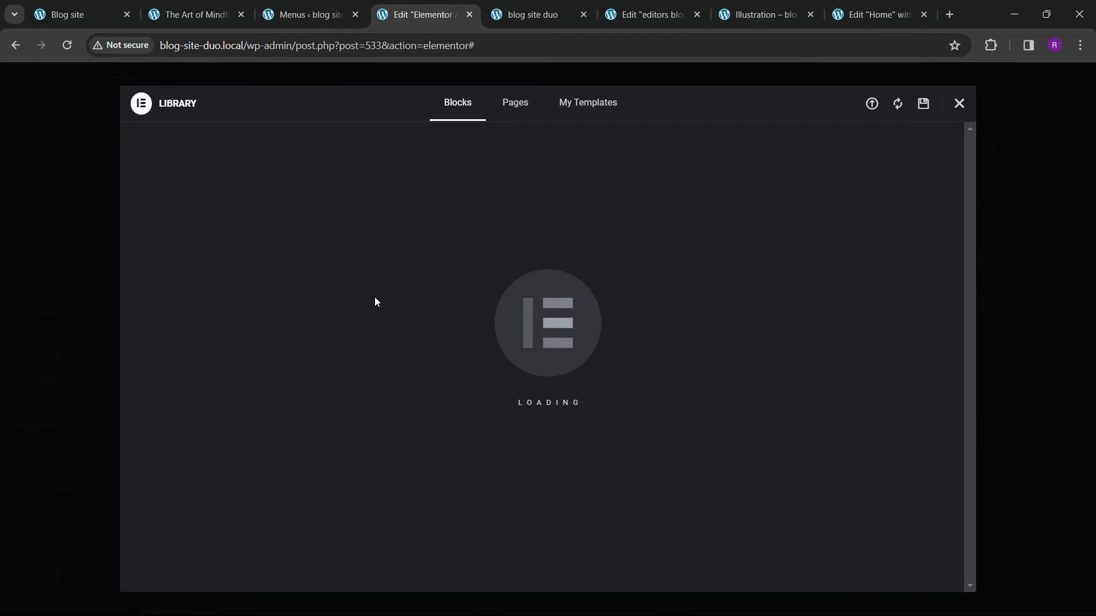
left_click(958, 104)
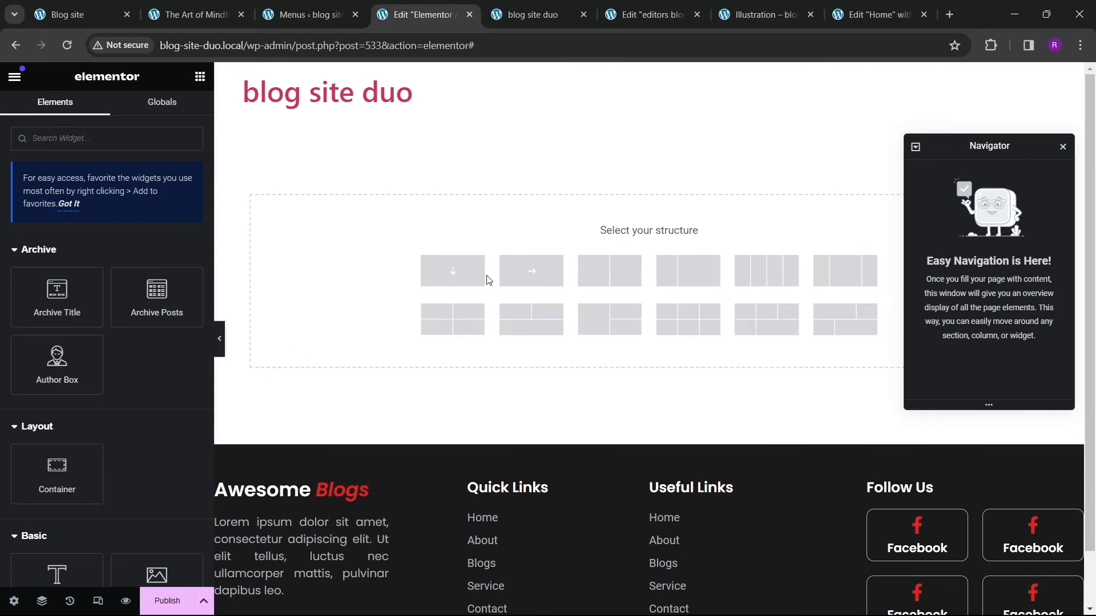
Step: Add a column container with 1200 px width and 80 px top and bottom padding
left_click(454, 273)
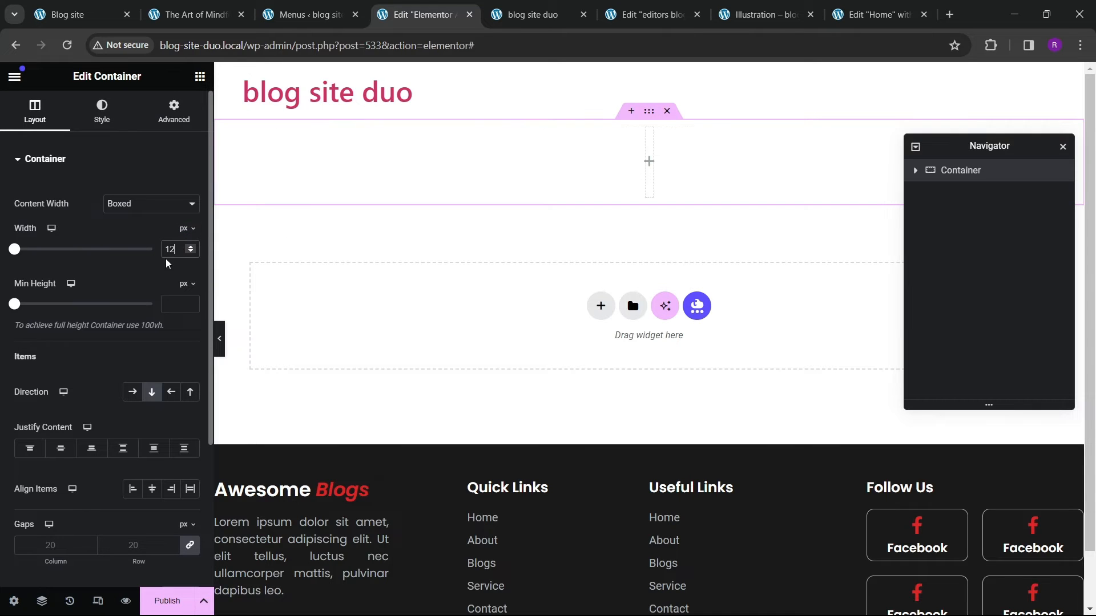
type("00")
left_click(174, 111)
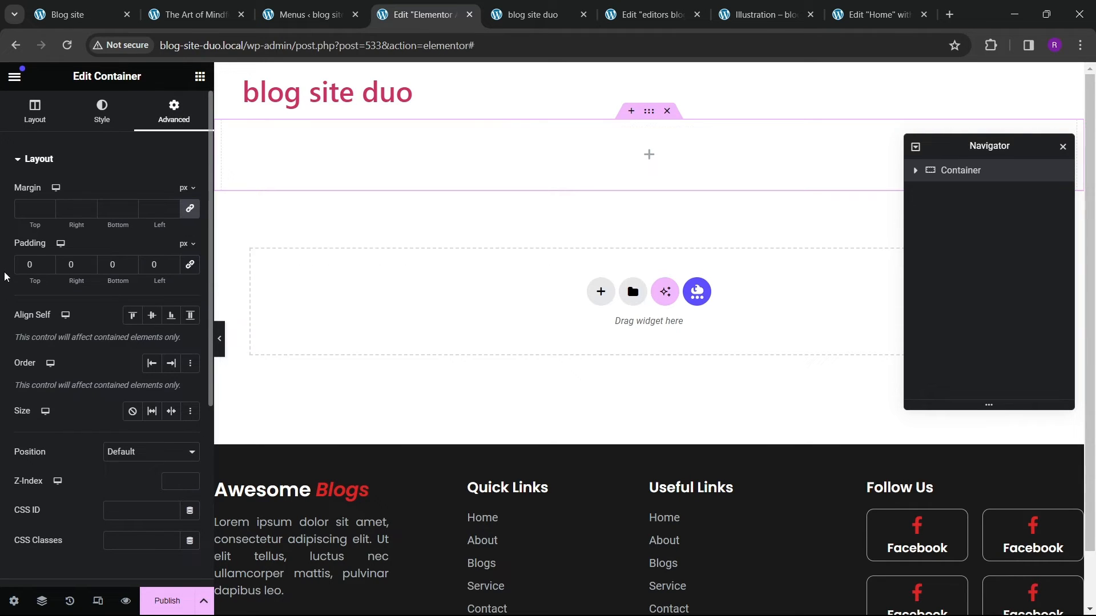
type("8")
left_click(111, 264)
type("8")
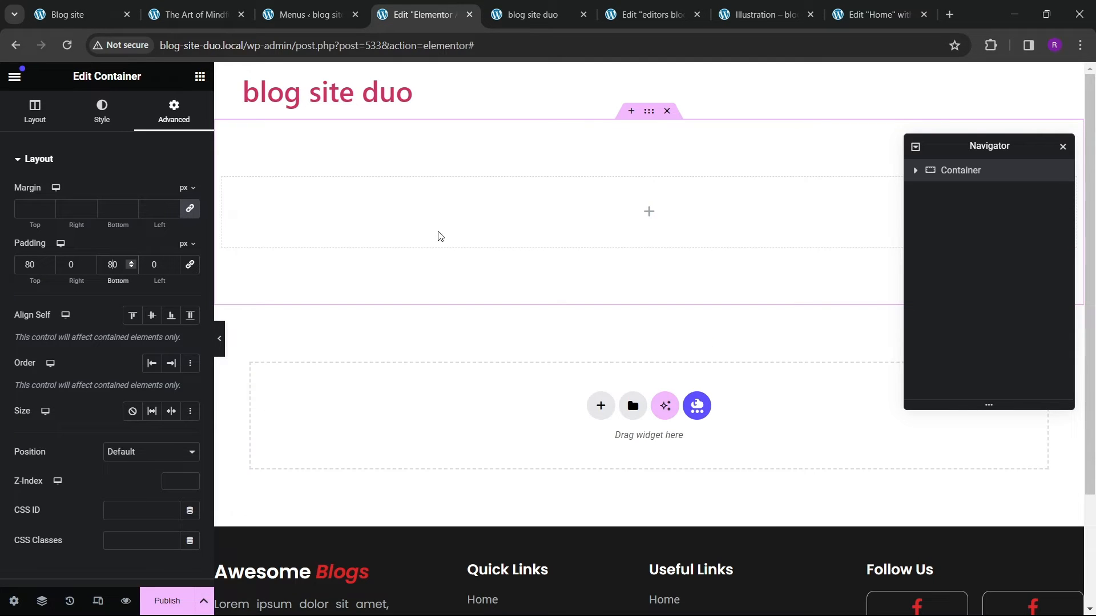
Step: Add a Heading widget into the container and center-align its text
left_click(200, 76)
scroll(80, 308, "down", 2)
left_click_drag(68, 489, 516, 217)
left_click(104, 111)
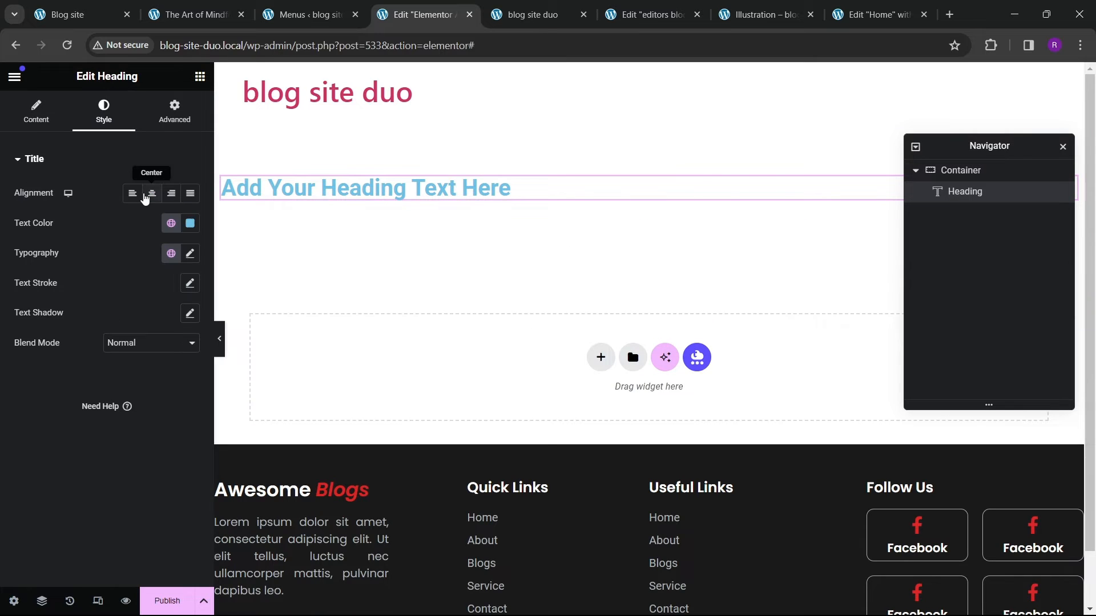
left_click(151, 194)
Step: Set the container to center-justify its content and center-align its items
left_click(960, 171)
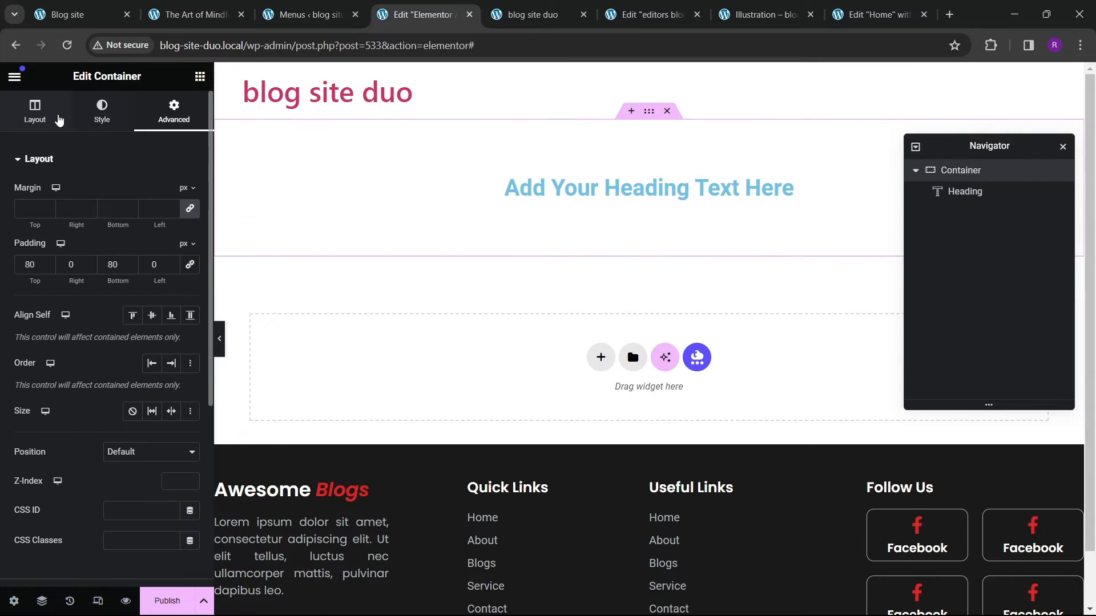
left_click(59, 119)
scroll(102, 285, "down", 4)
left_click(61, 251)
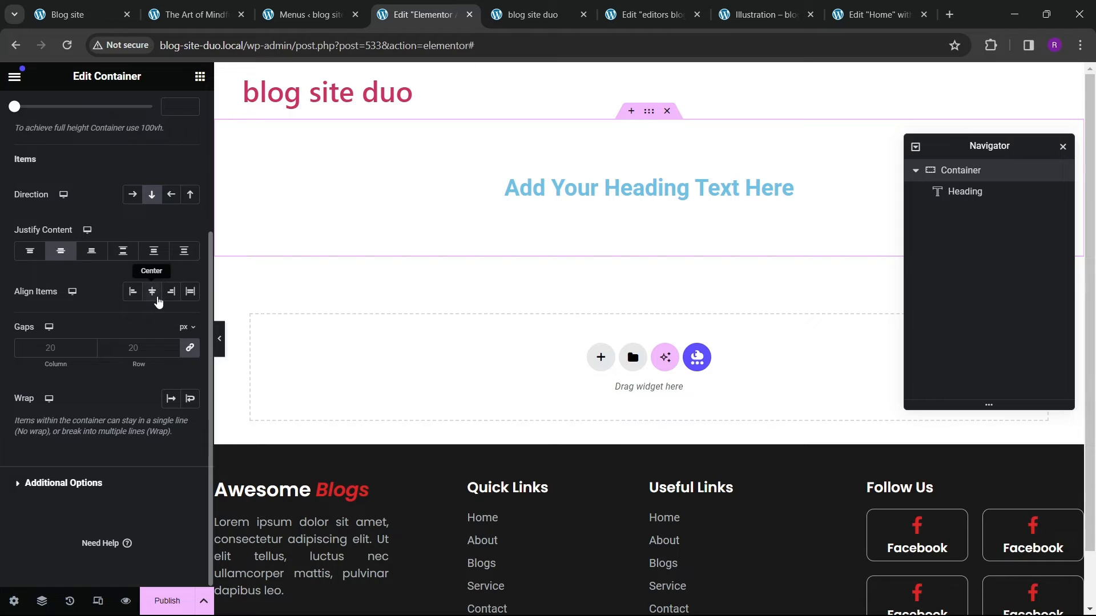
left_click(156, 297)
left_click(605, 197)
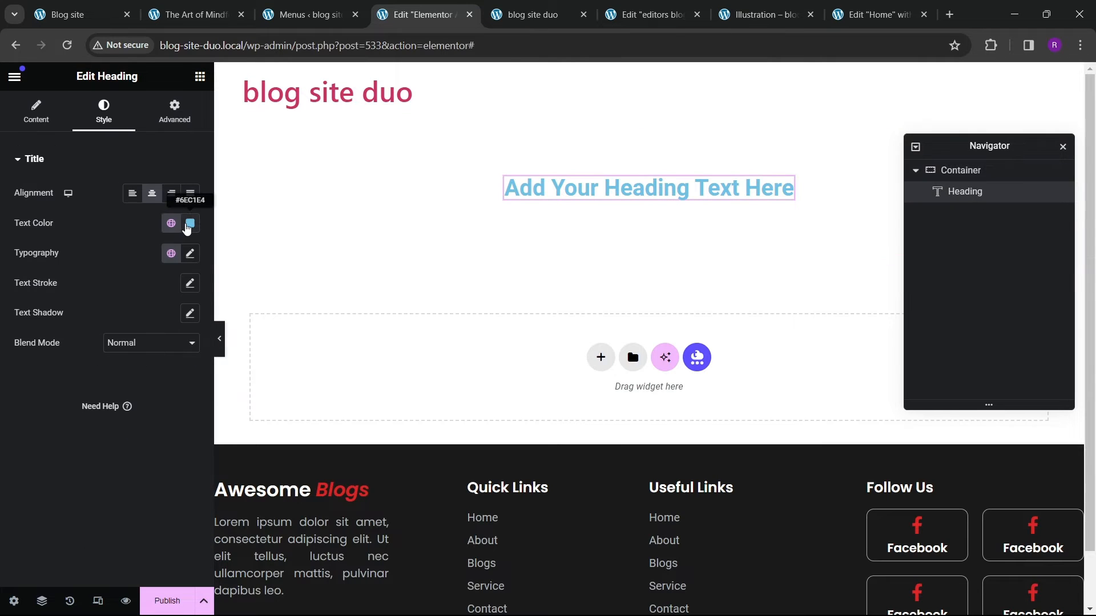
Step: Set the heading's text color to black
left_click(188, 226)
left_click_drag(165, 336, 0, 447)
left_click(1, 445)
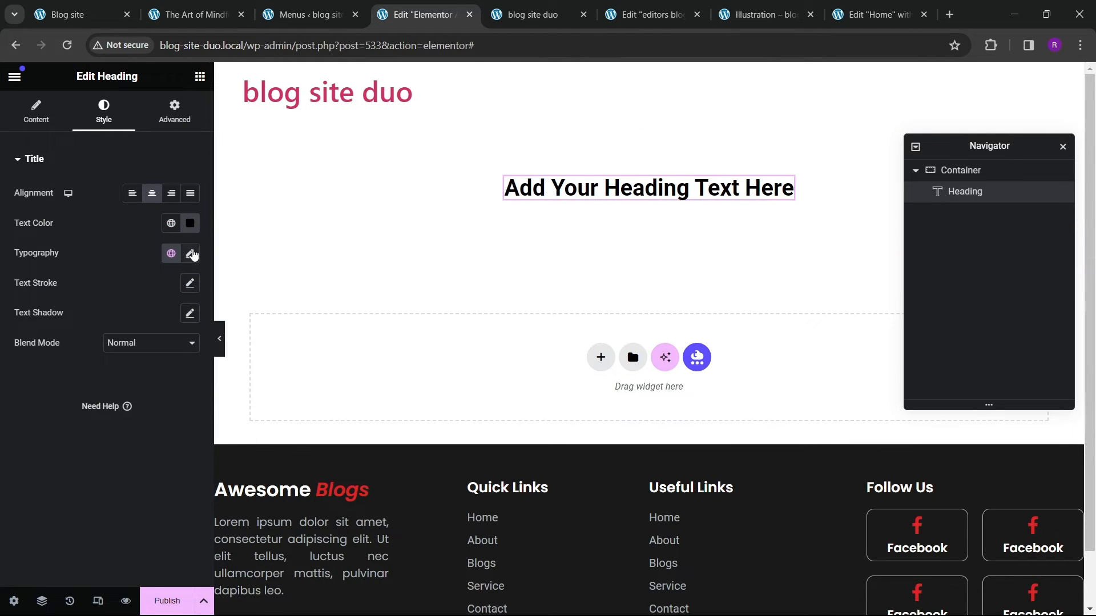
Step: Replace the heading text with the dynamic Archive Title tag
left_click(36, 111)
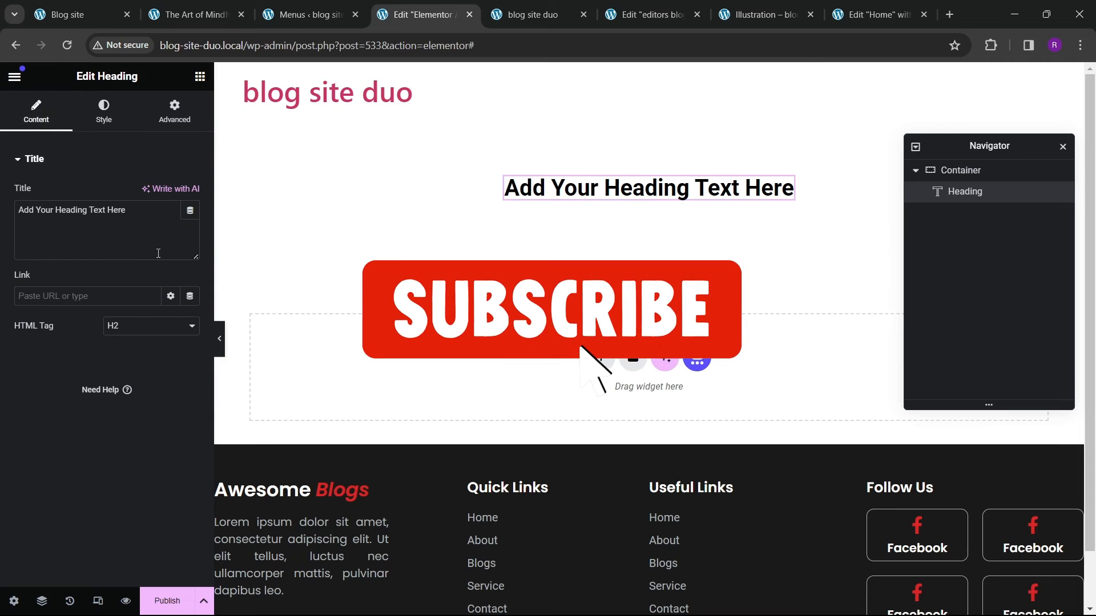
left_click(188, 211)
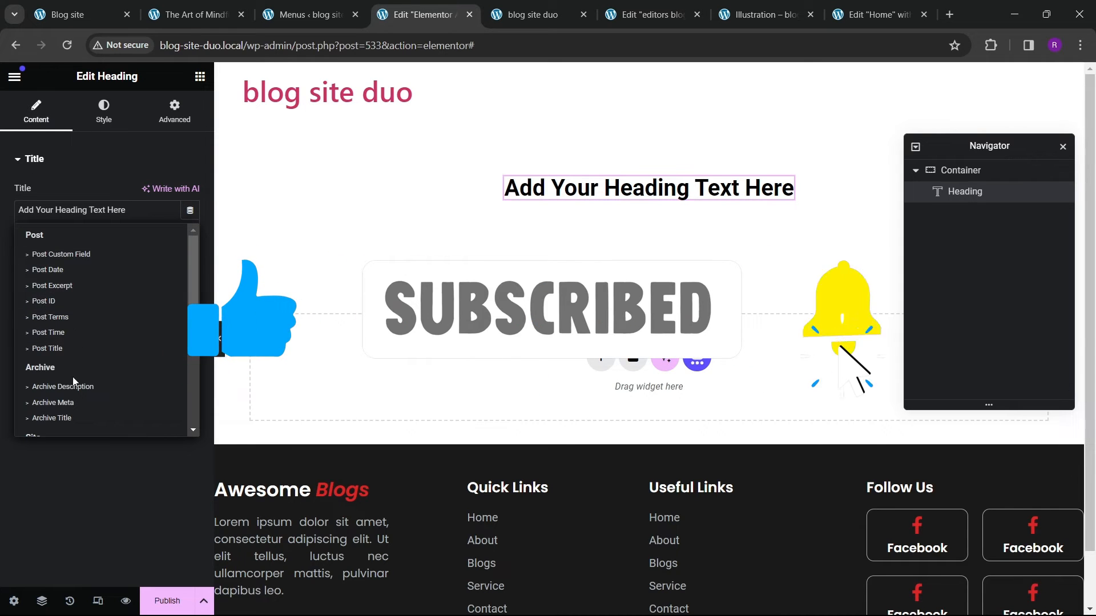
scroll(73, 379, "down", 1)
left_click(59, 347)
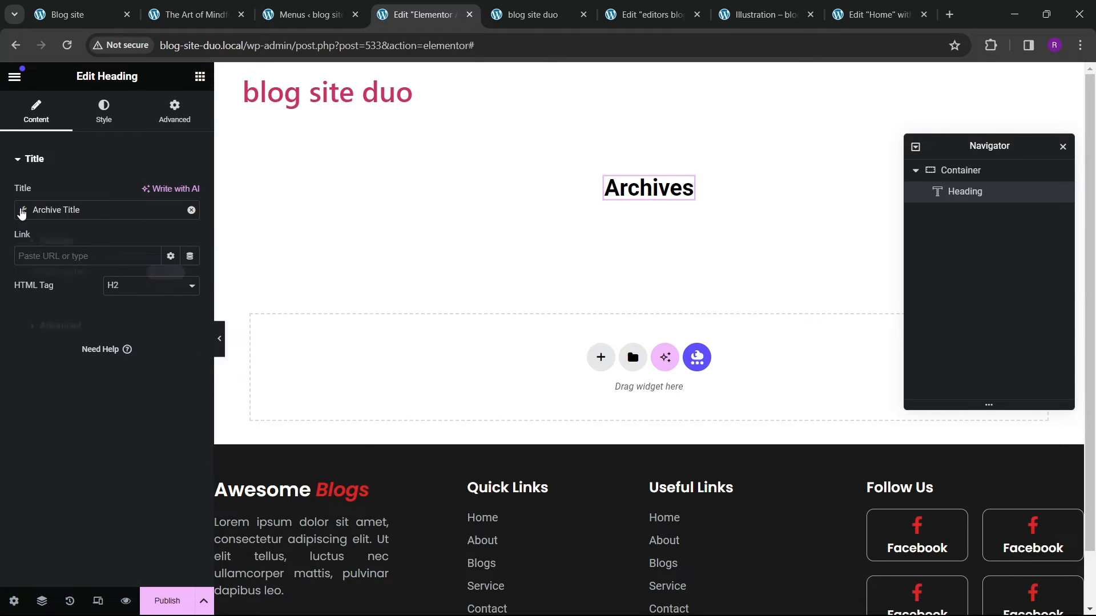
Step: Set the Archive Title tag's fallback text to All Blogs
left_click(22, 210)
left_click(80, 325)
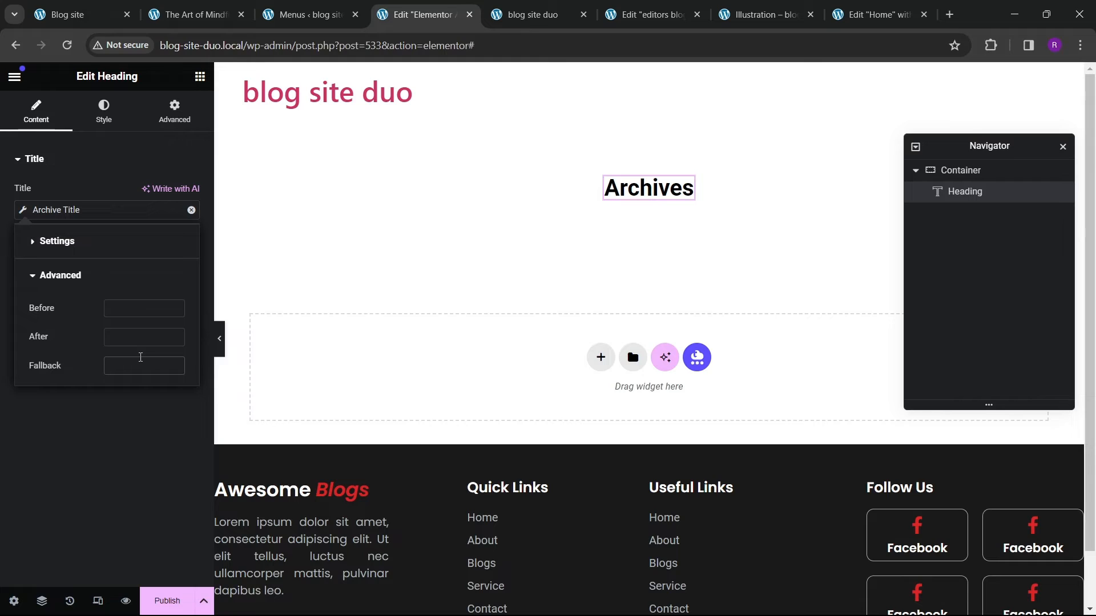
type("All Bl")
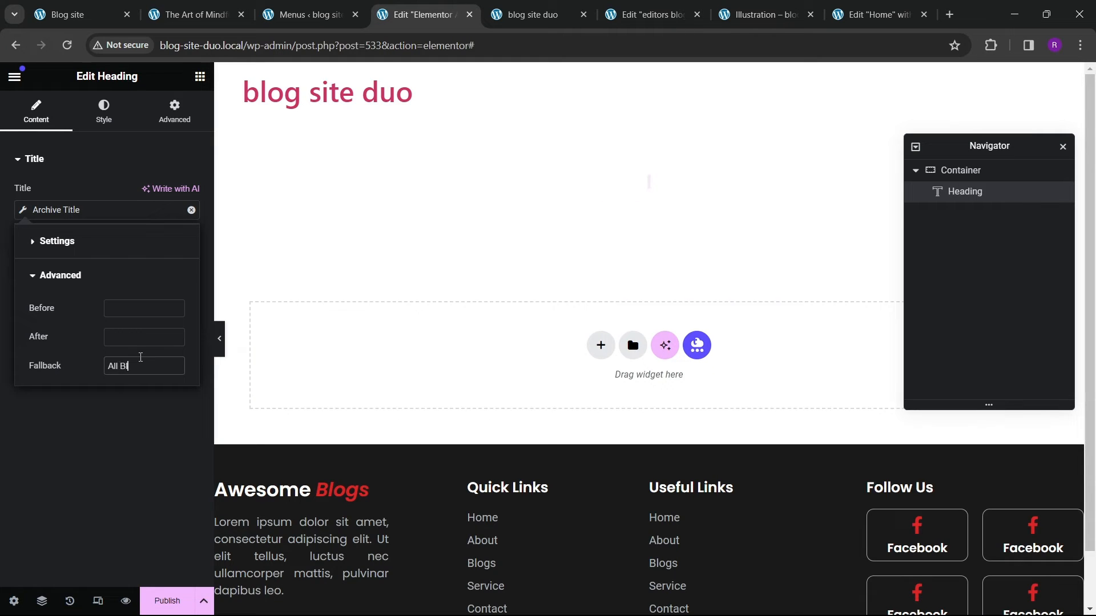
type("ogs")
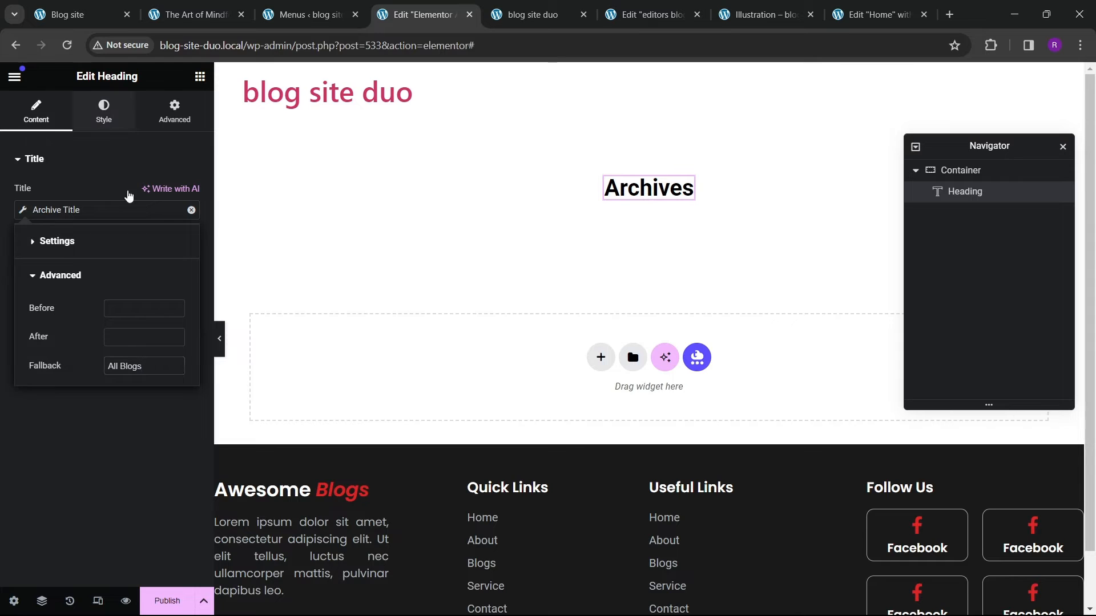
Step: Set the heading typography to the Poppins font family at 35 px
left_click(103, 111)
left_click(133, 319)
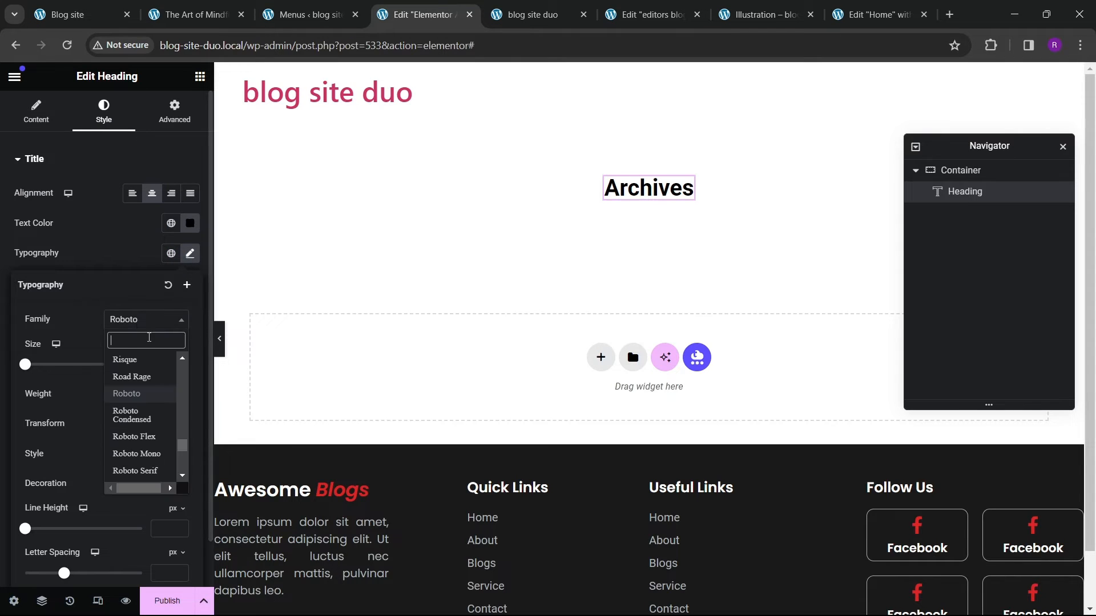
type("poppins")
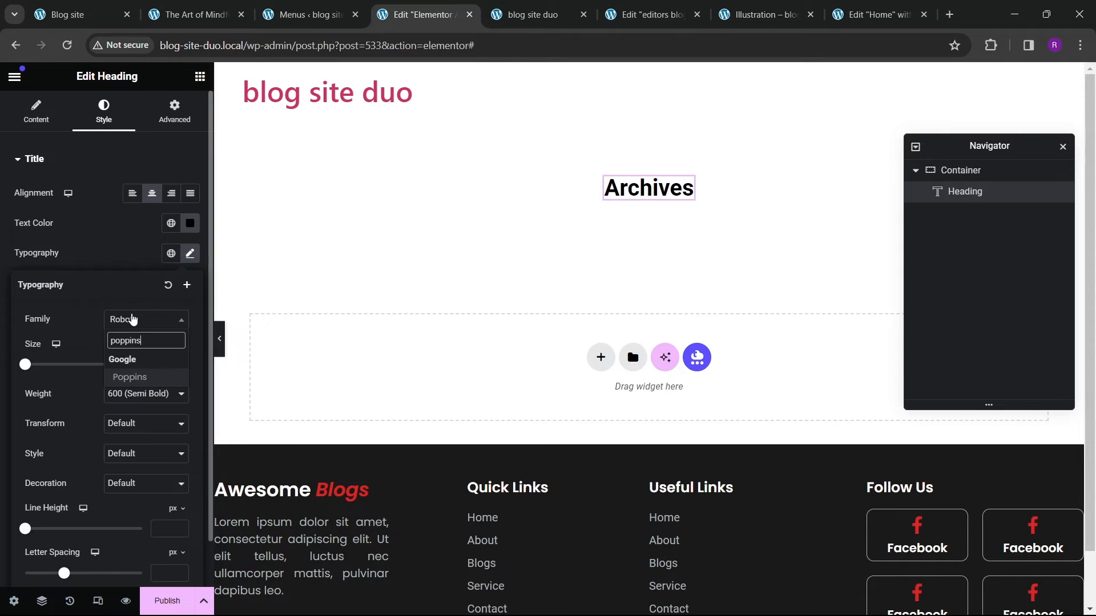
key("Return")
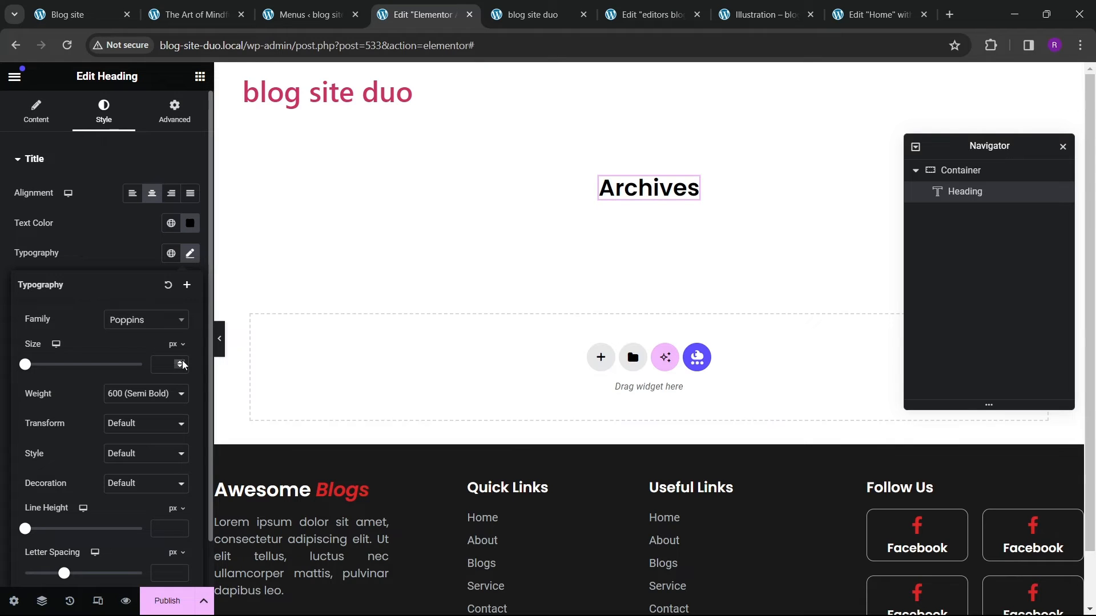
left_click_drag(183, 363, 184, 365)
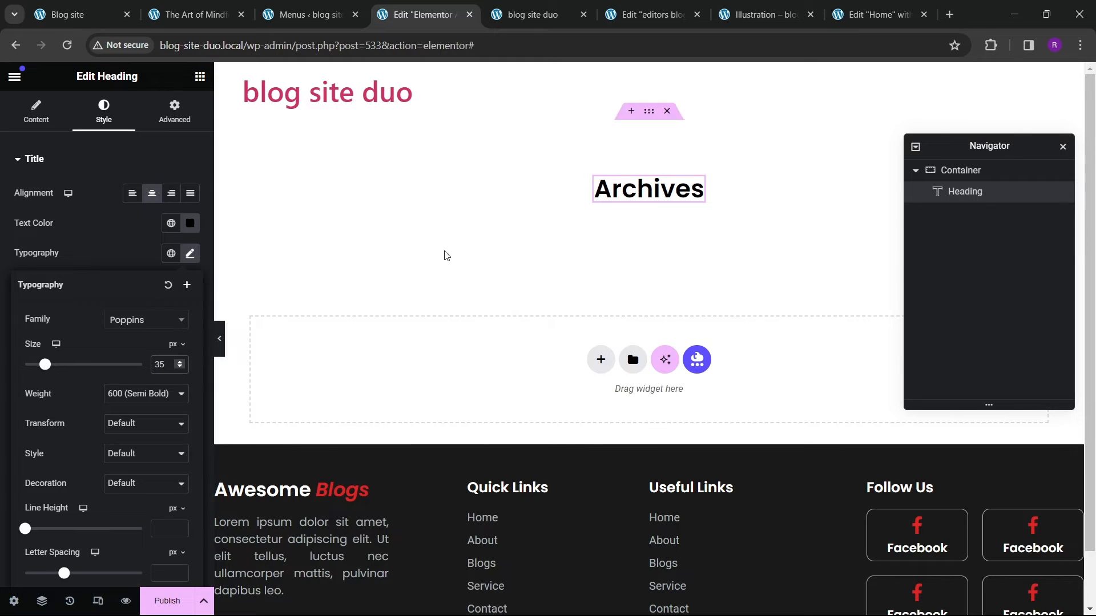
Step: Publish the template with an Include condition for all Categories archives and save
left_click(172, 601)
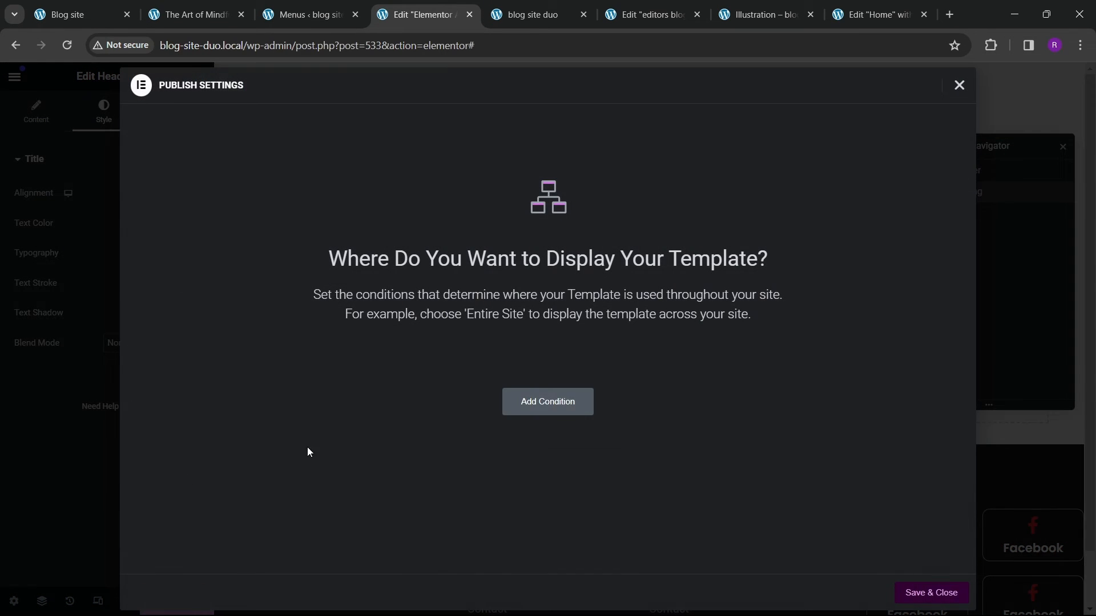
left_click(541, 412)
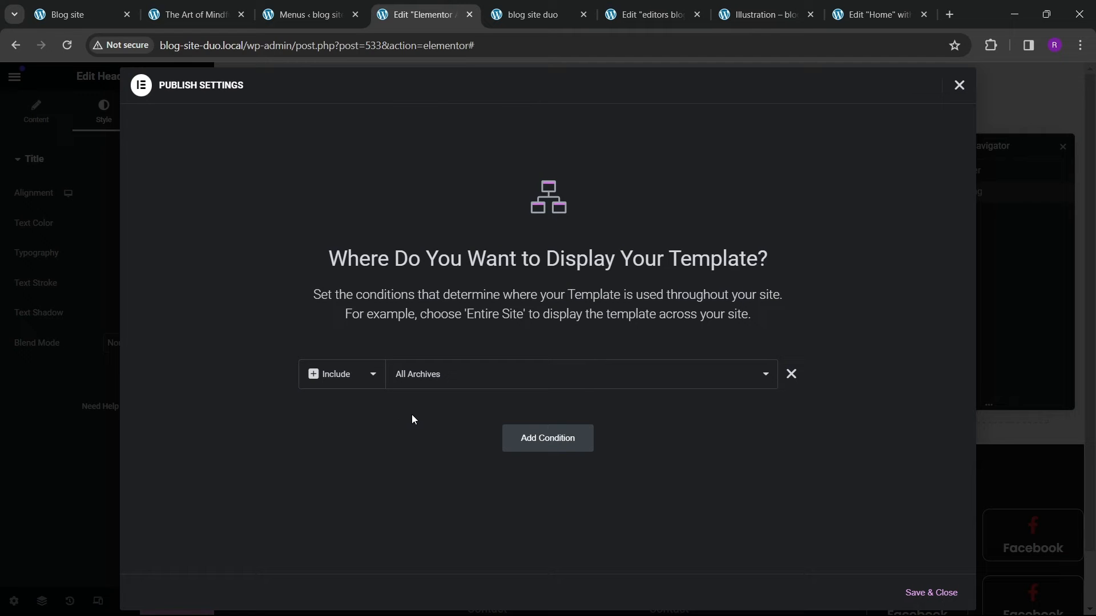
left_click(448, 381)
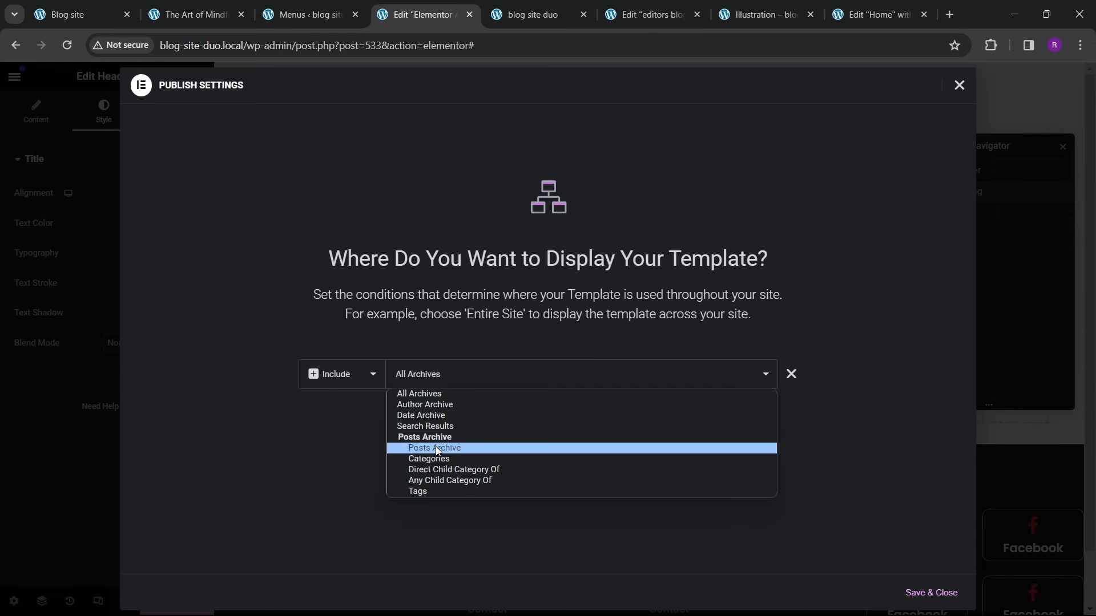
left_click(436, 448)
left_click(440, 386)
left_click(443, 459)
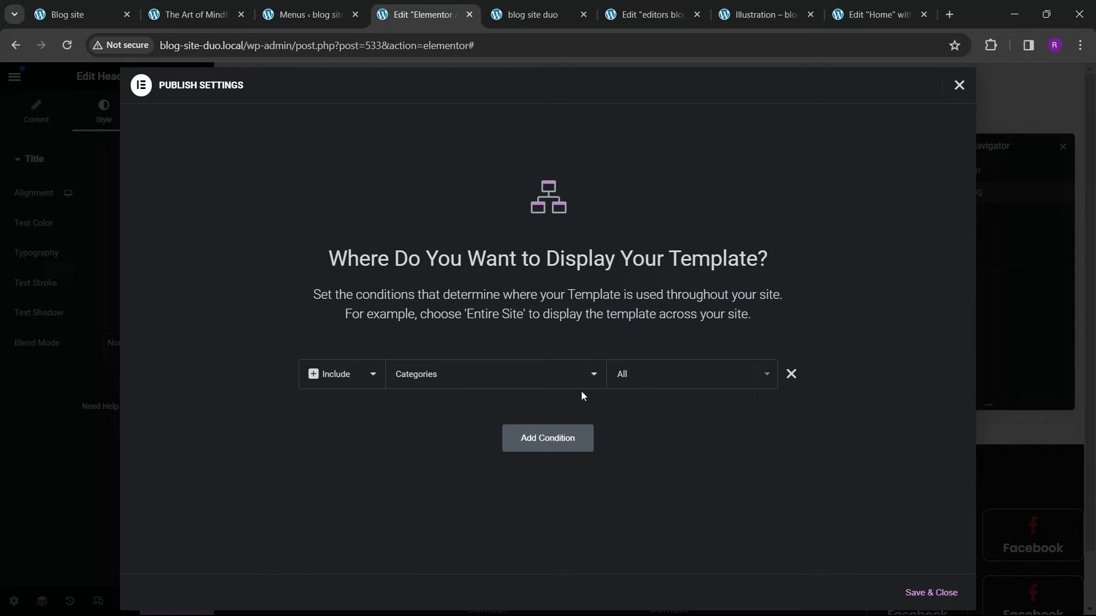
left_click(927, 593)
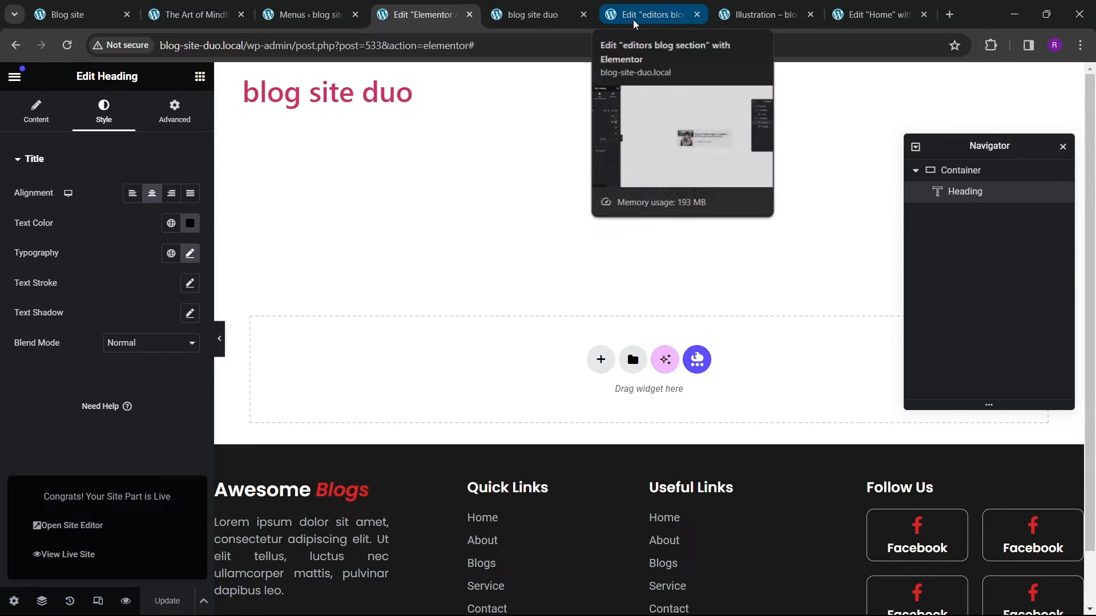
Step: Navigate from the site's home page to the Technology category archive to preview the template
left_click(740, 17)
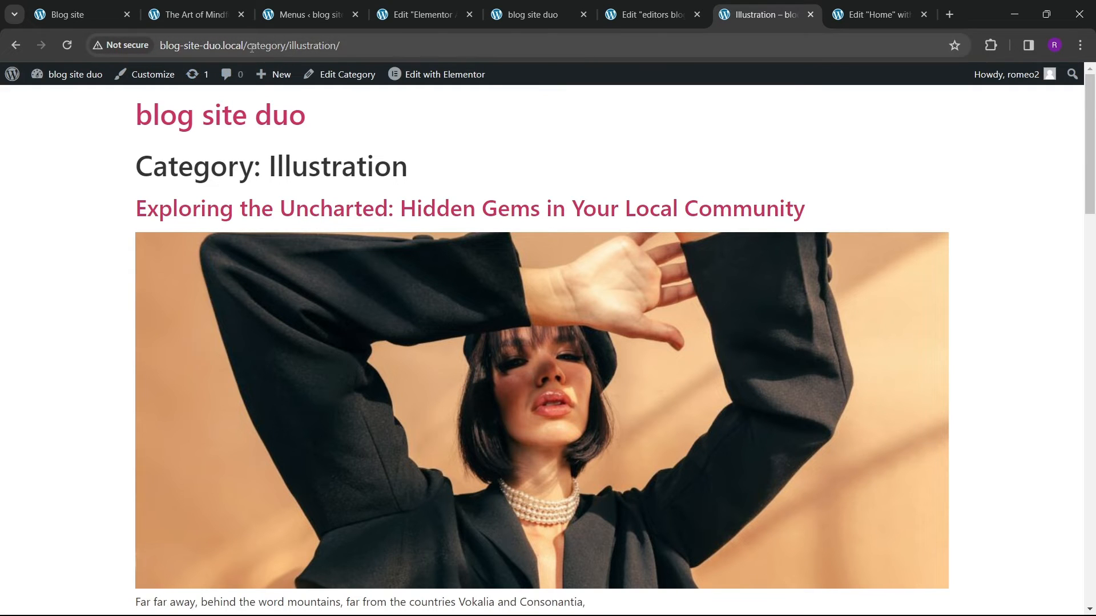
left_click_drag(252, 48, 531, 51)
key("BackSpace")
key("BackSpace")
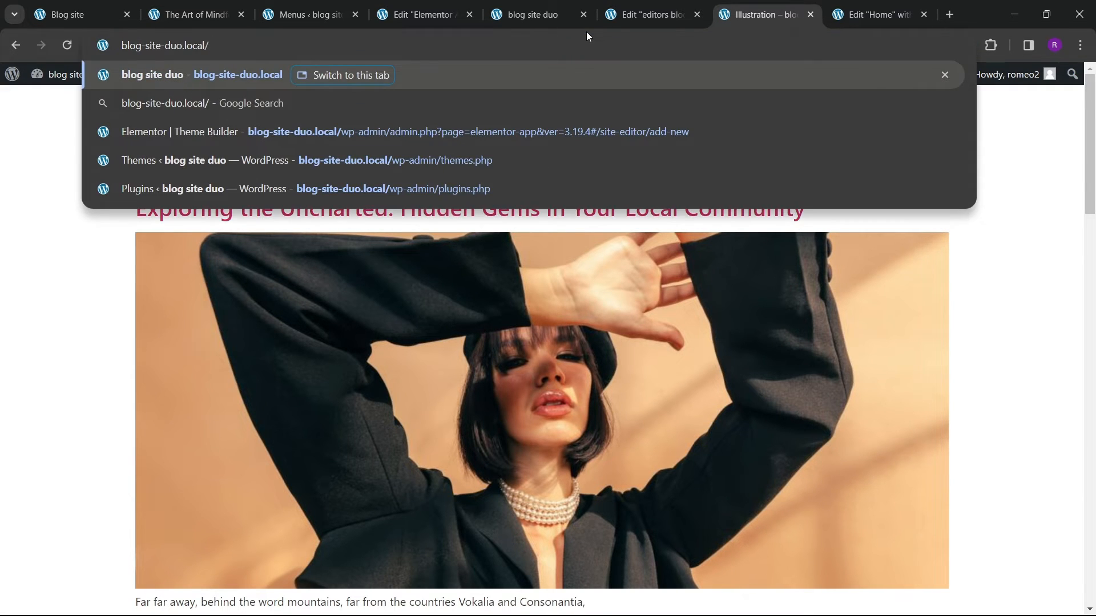
key("Return")
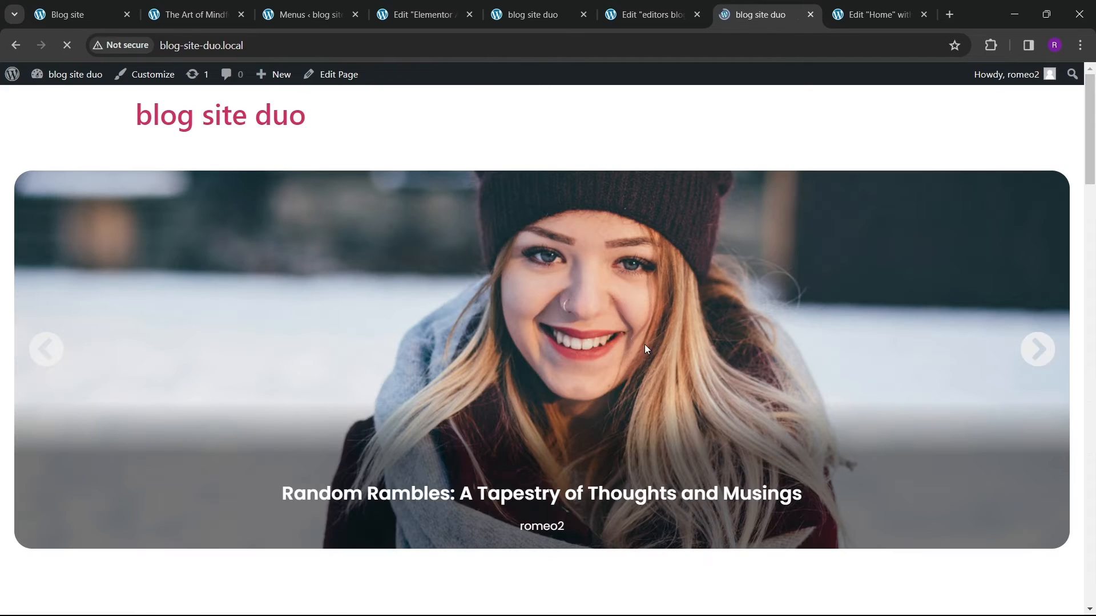
scroll(596, 321, "down", 6)
scroll(560, 286, "up", 5)
scroll(560, 288, "up", 1)
right_click(650, 382)
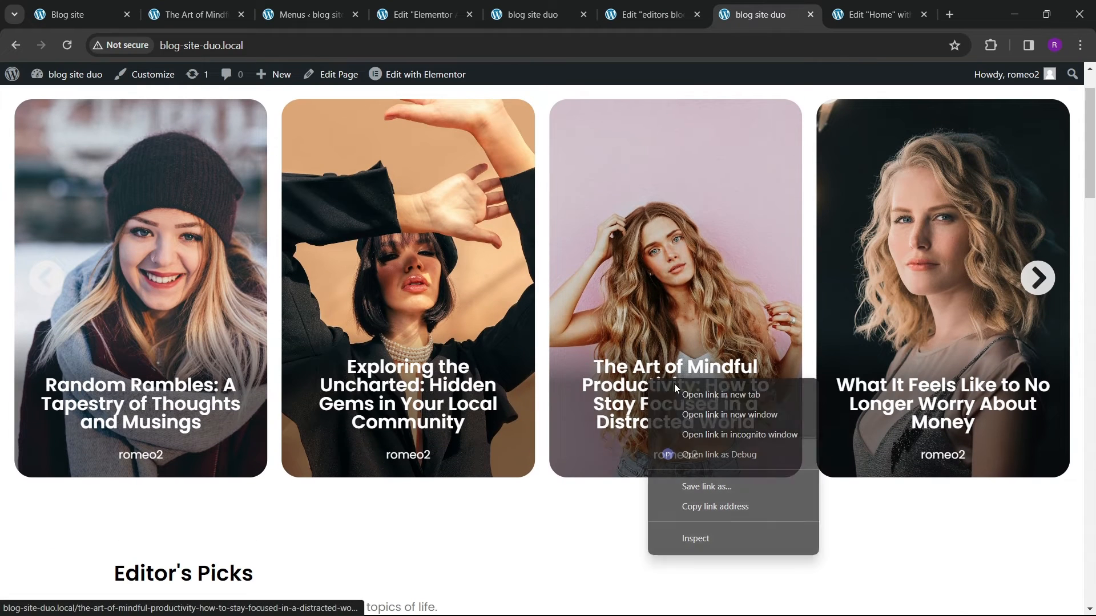
left_click(586, 492)
scroll(589, 502, "down", 20)
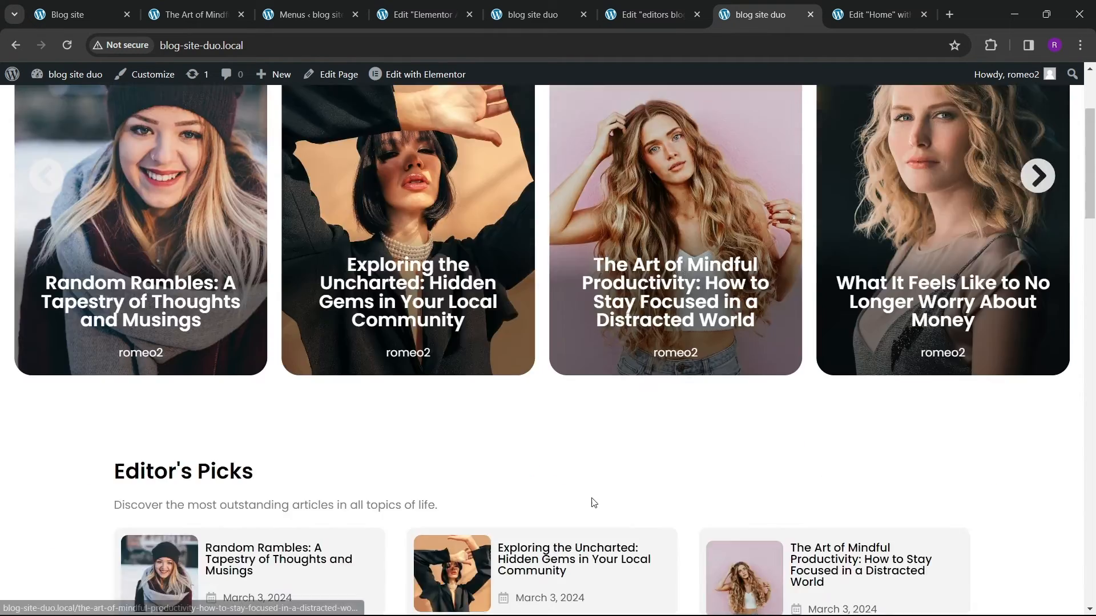
scroll(649, 451, "up", 2)
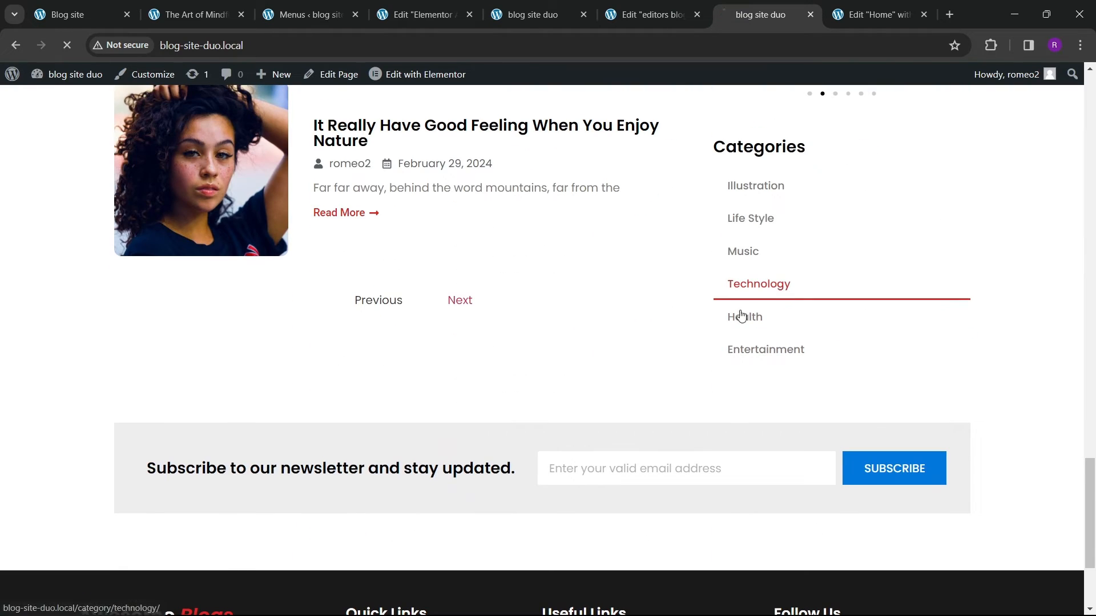
left_click(759, 285)
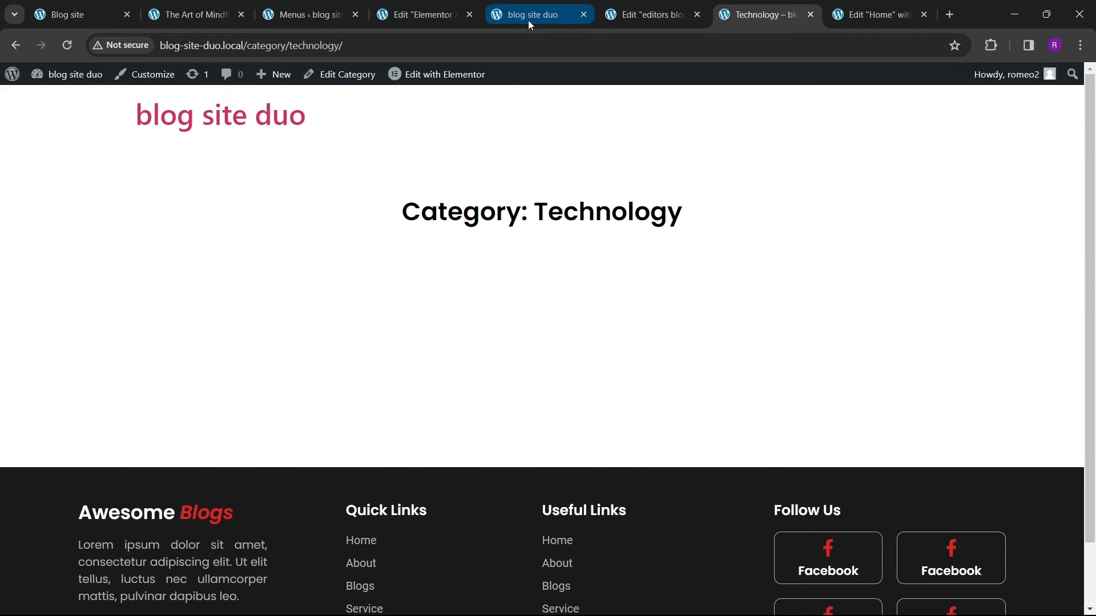
left_click(632, 20)
left_click(764, 16)
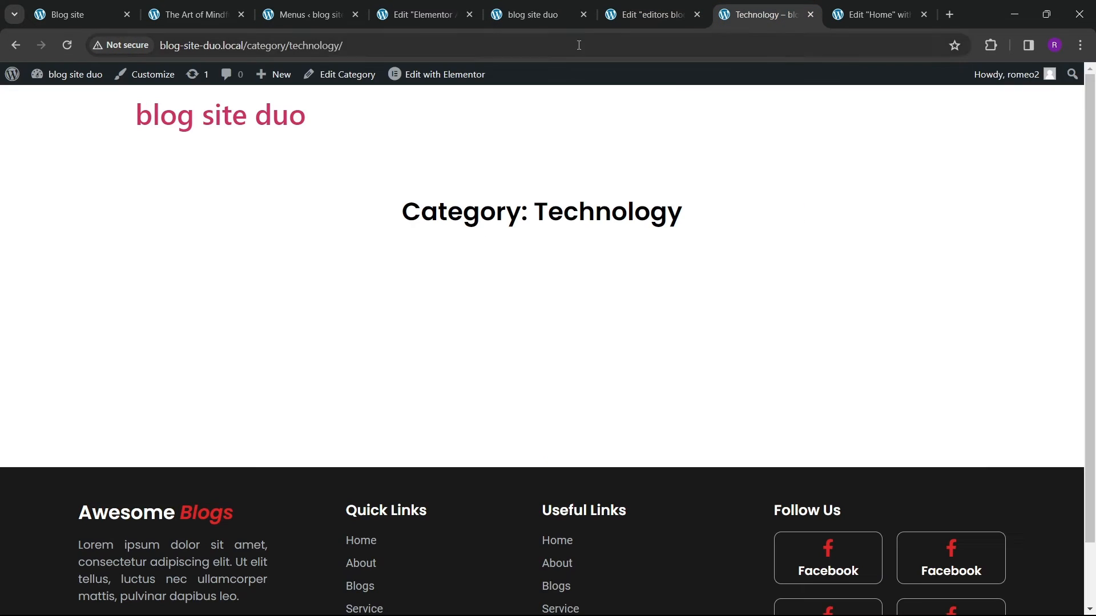
Step: Turn off Include Context for the Archive Title tag and update the template
left_click(433, 16)
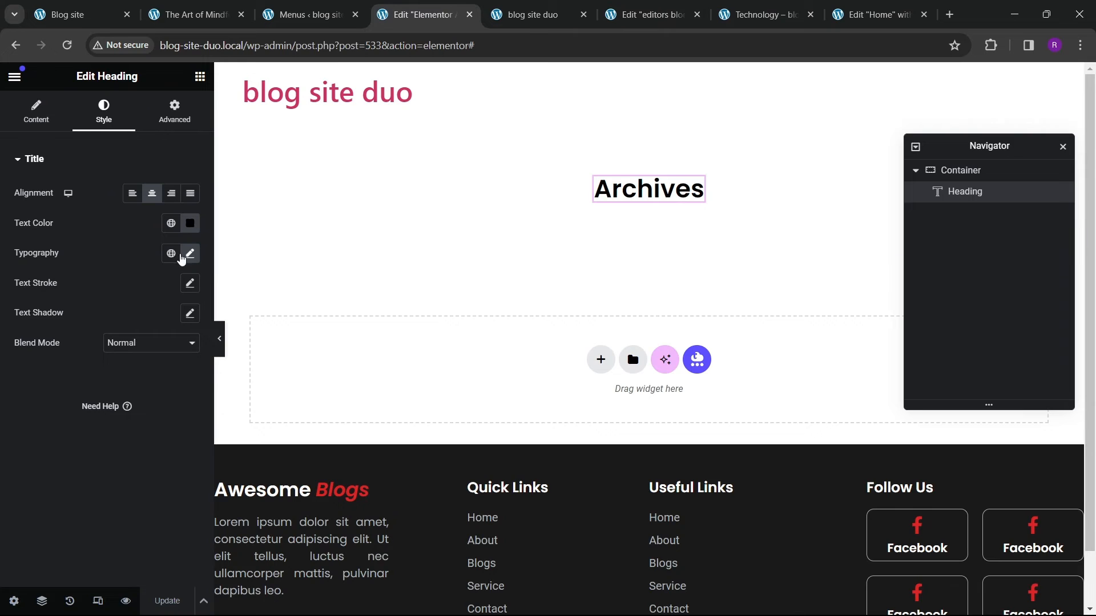
left_click(35, 121)
left_click(22, 214)
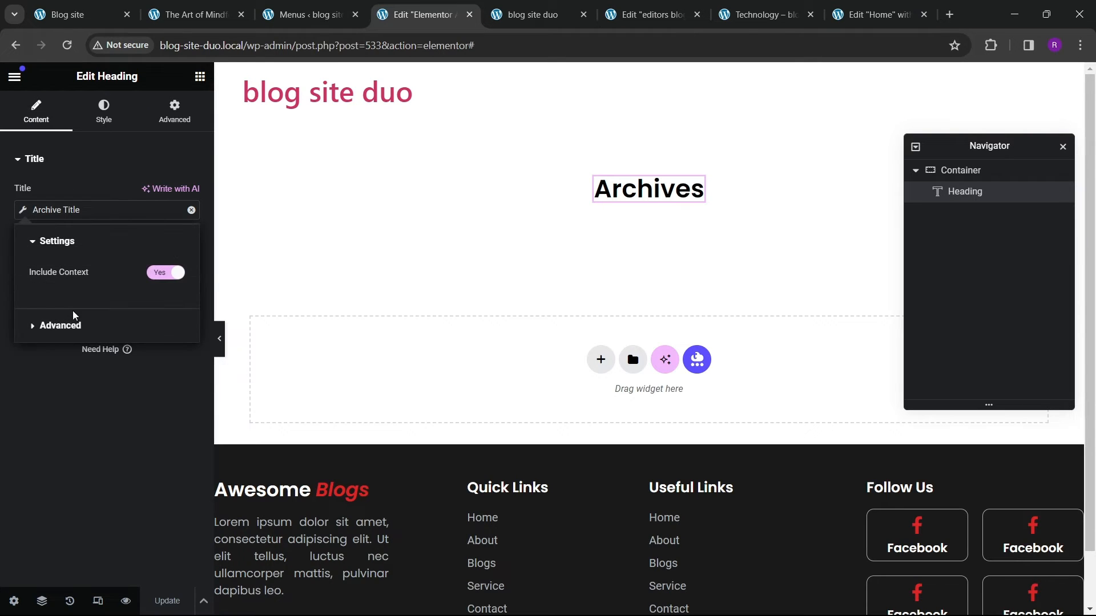
left_click(158, 278)
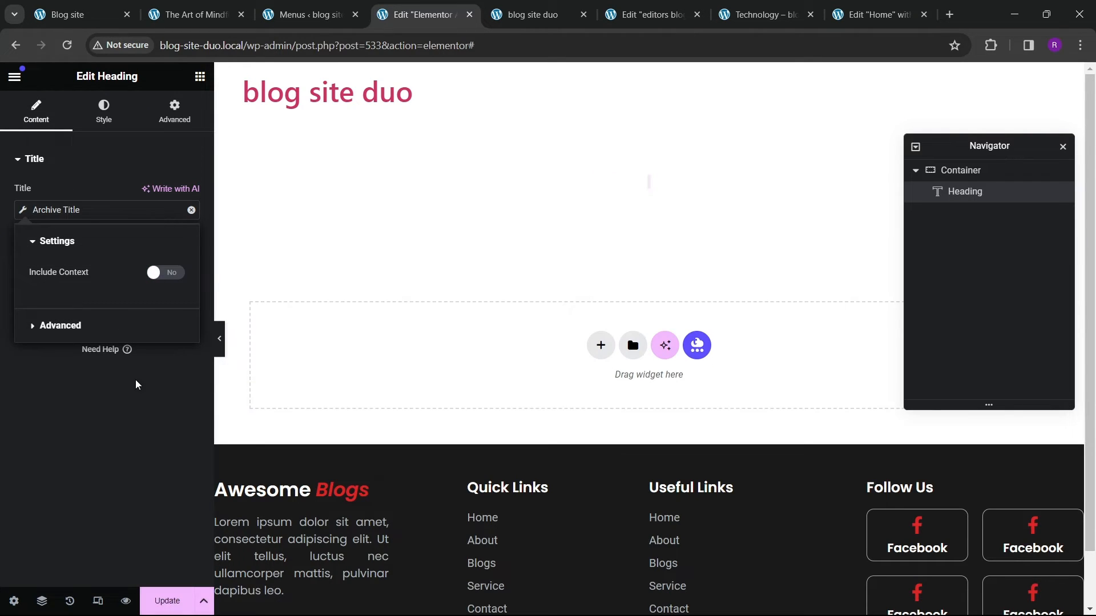
left_click(162, 600)
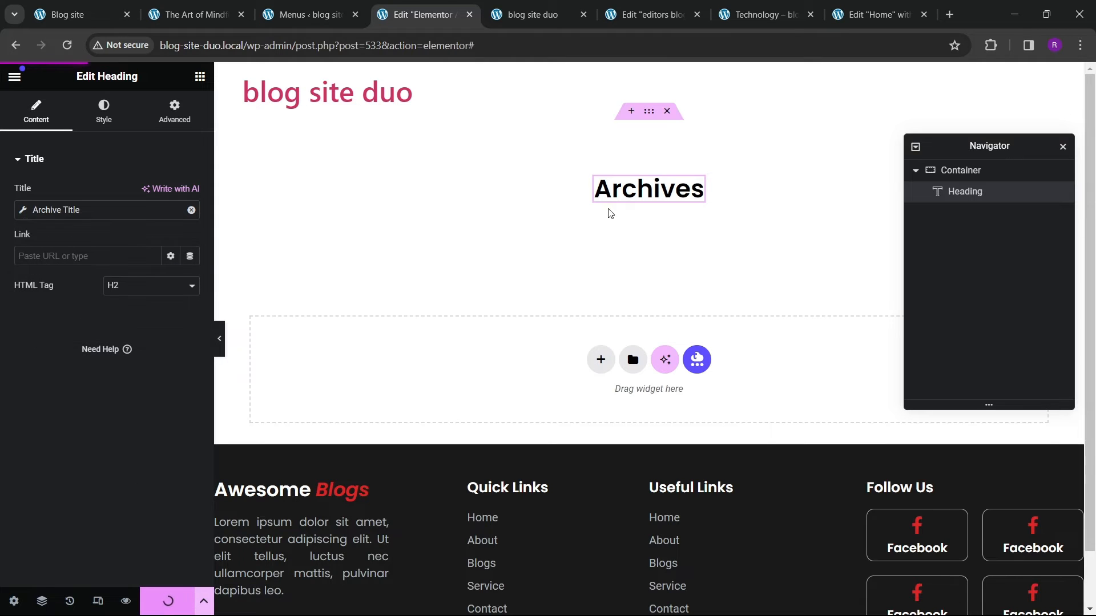
Step: Check the Technology category page for the updated title
left_click(762, 14)
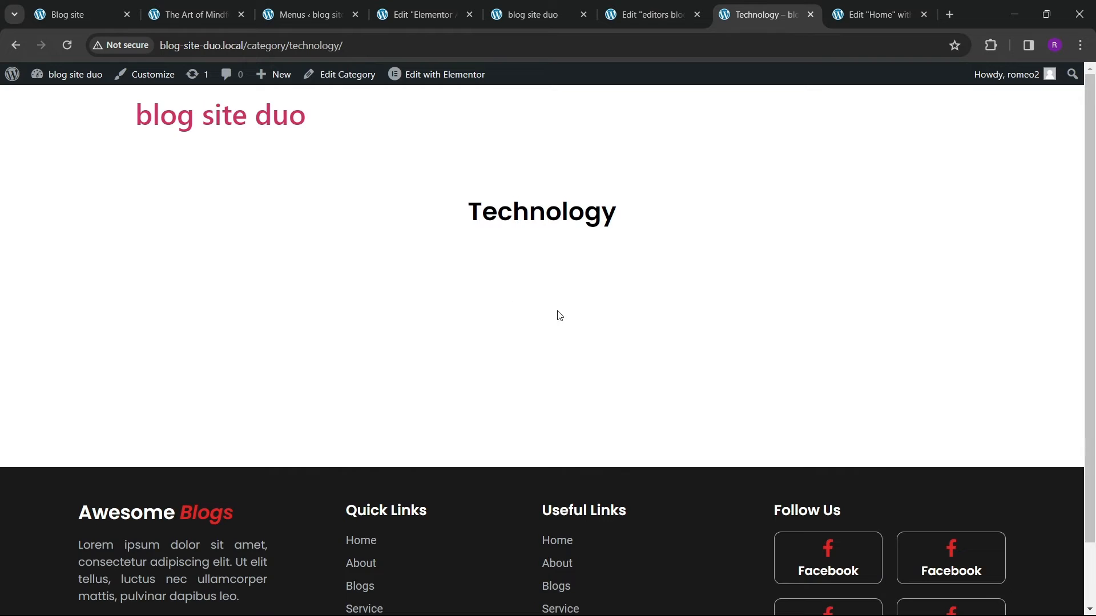
scroll(559, 315, "down", 1)
scroll(560, 293, "up", 1)
Step: Search the widgets for loop and add a Loop Grid below the archive heading
left_click(422, 16)
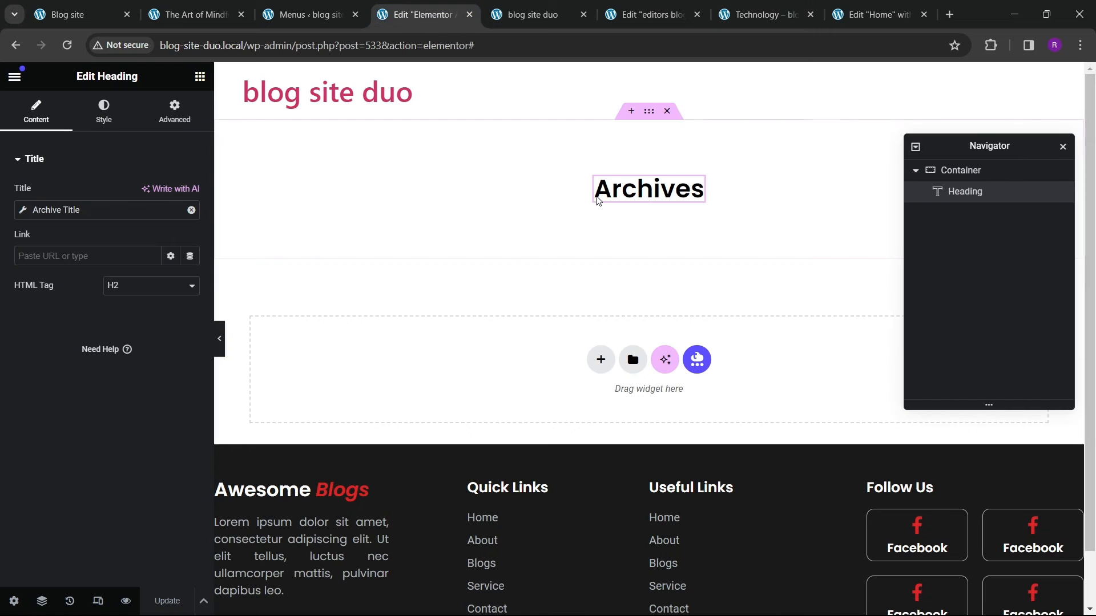
left_click(200, 76)
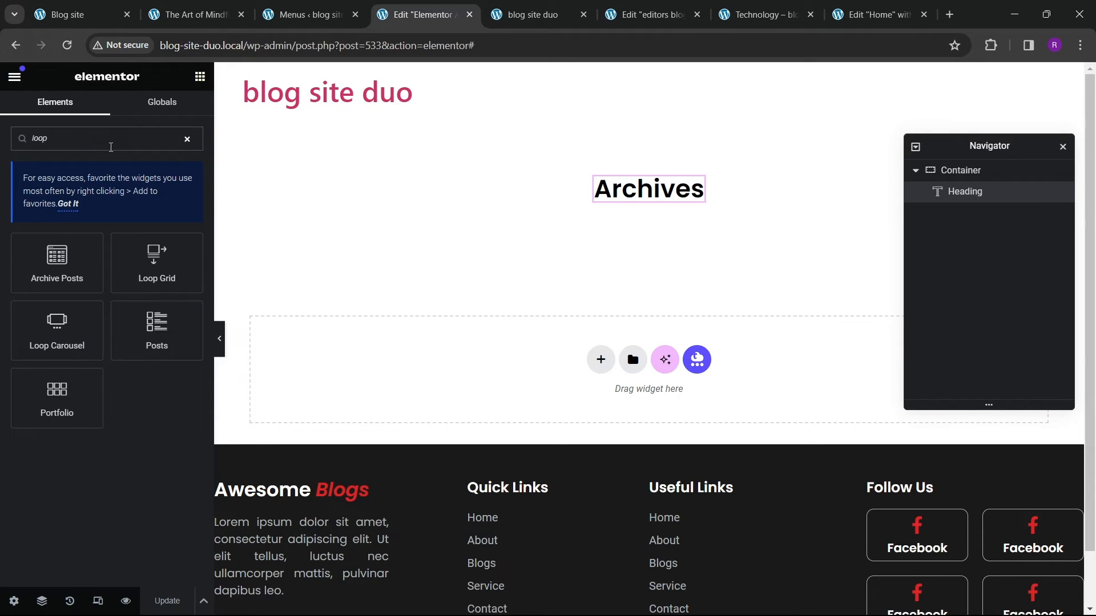
left_click_drag(159, 280, 618, 220)
Step: Open the reference site's Life Style category page to examine its archive layout
left_click(194, 14)
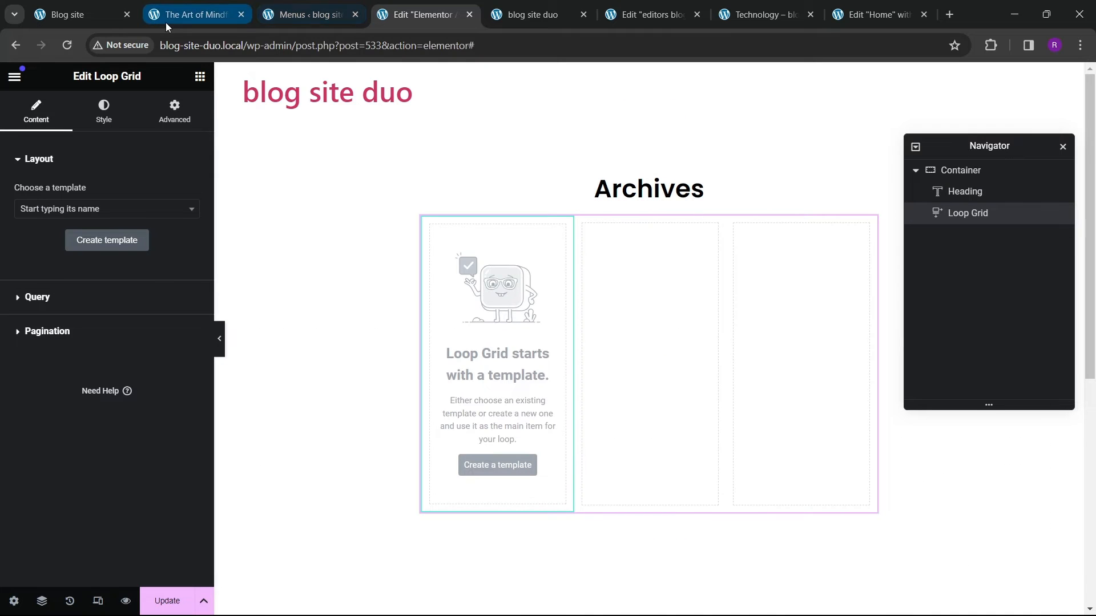
scroll(709, 363, "up", 7)
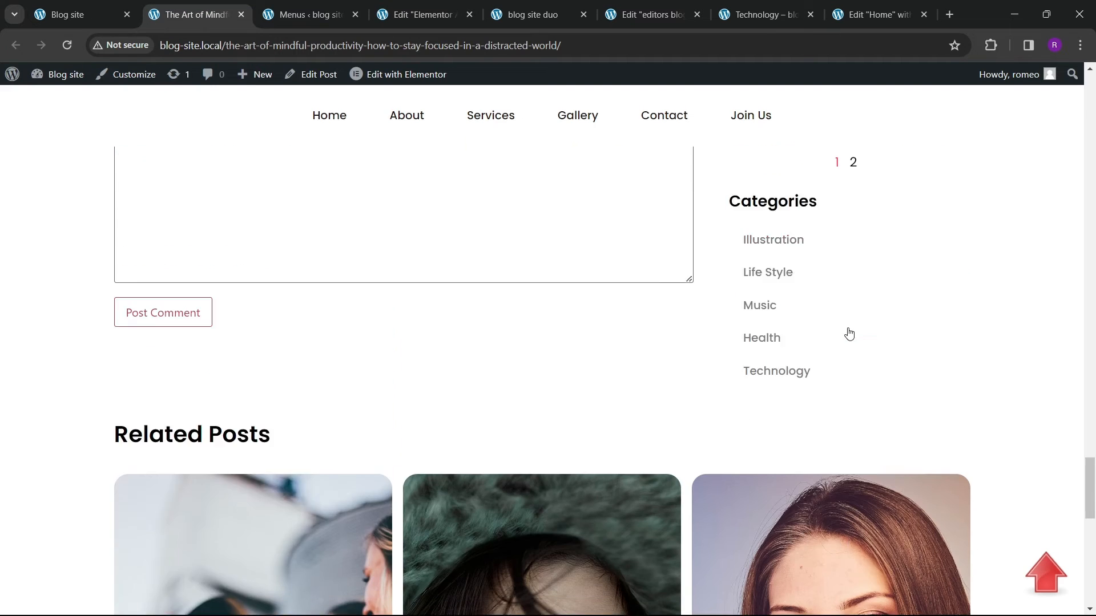
left_click(802, 349)
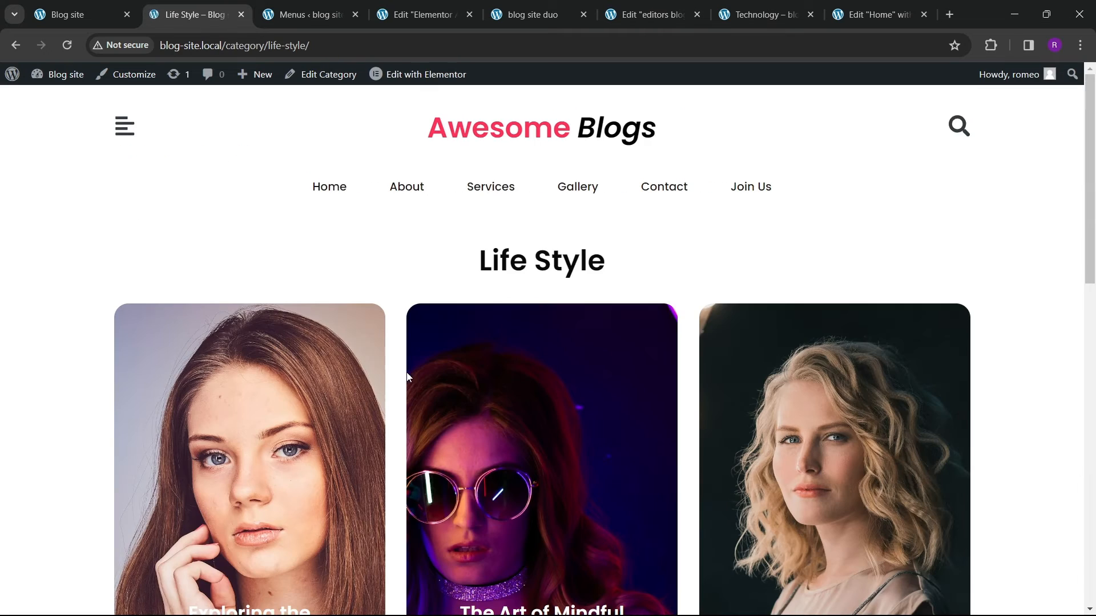
scroll(394, 358, "down", 10)
scroll(384, 353, "up", 9)
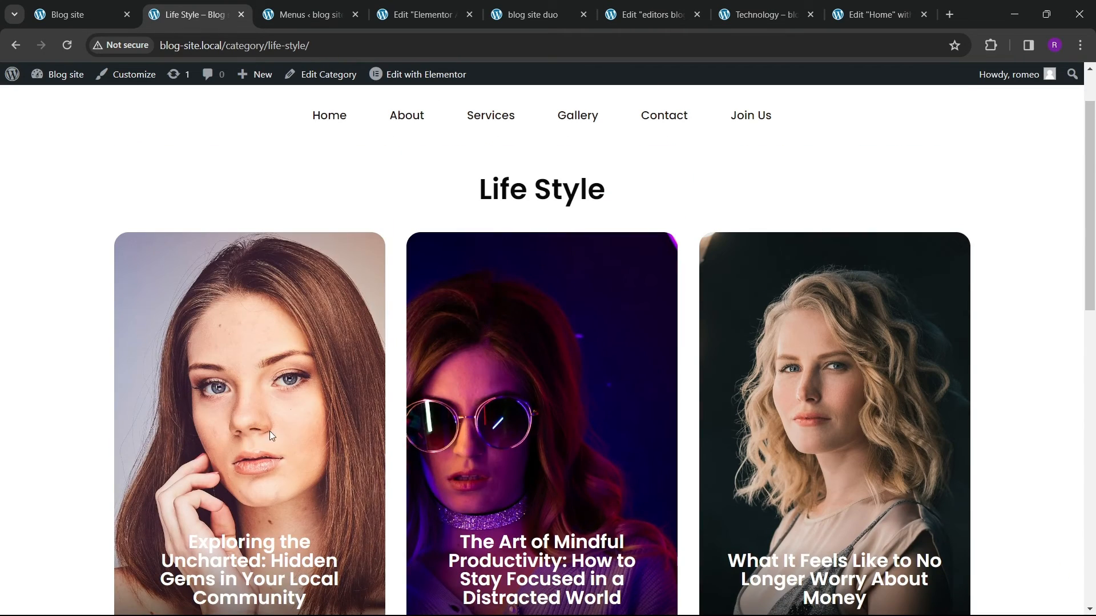
Step: Return to the archive template editor and set the Loop Grid to use the hero slider template
scroll(270, 430, "down", 3)
scroll(450, 439, "up", 3)
left_click(654, 15)
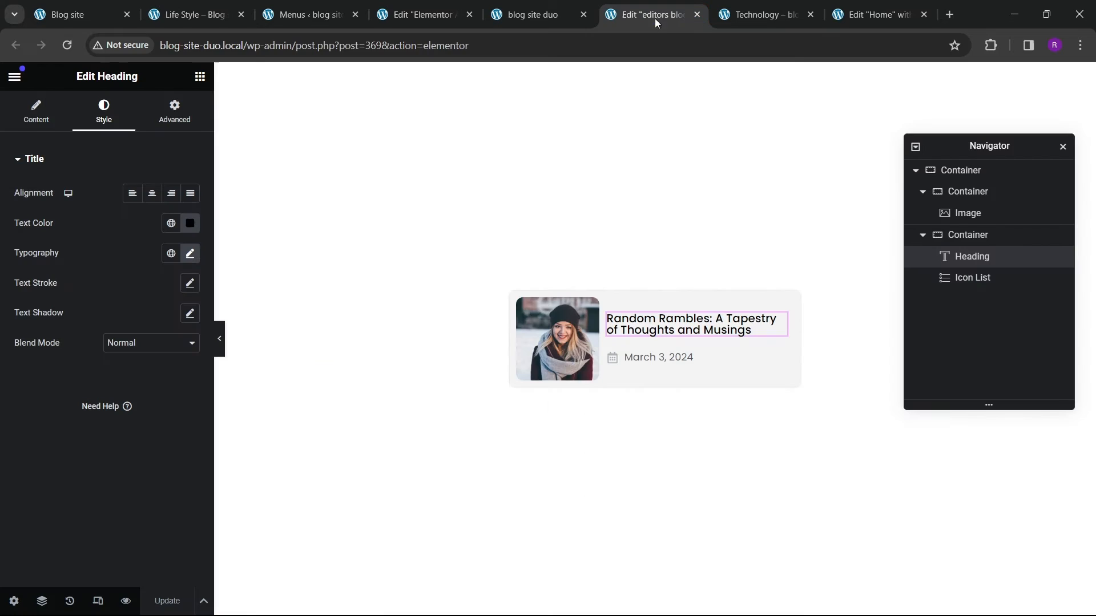
left_click(882, 16)
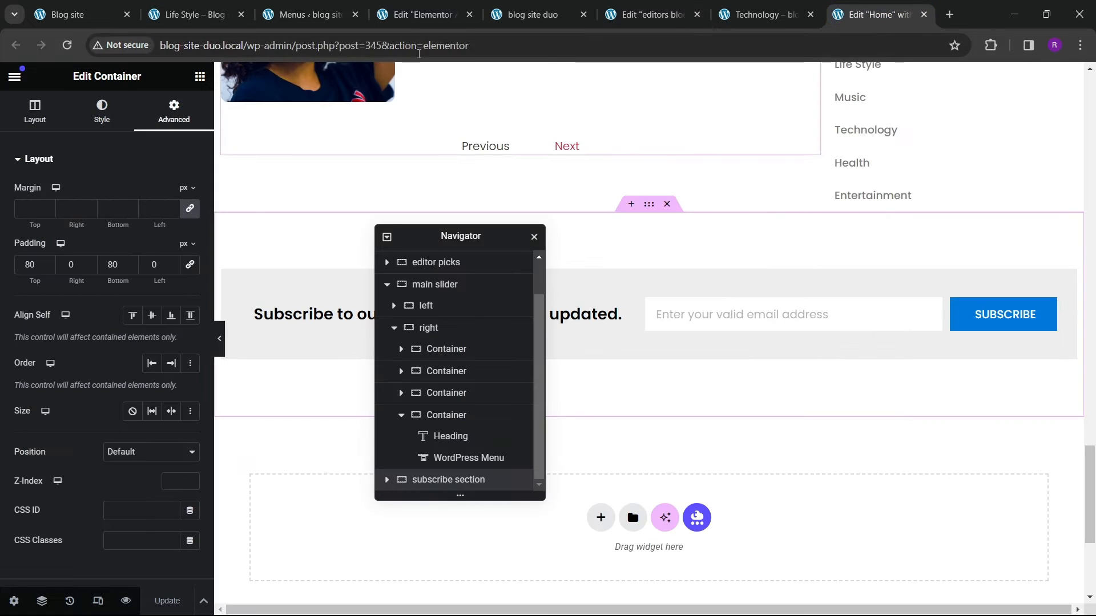
left_click(422, 16)
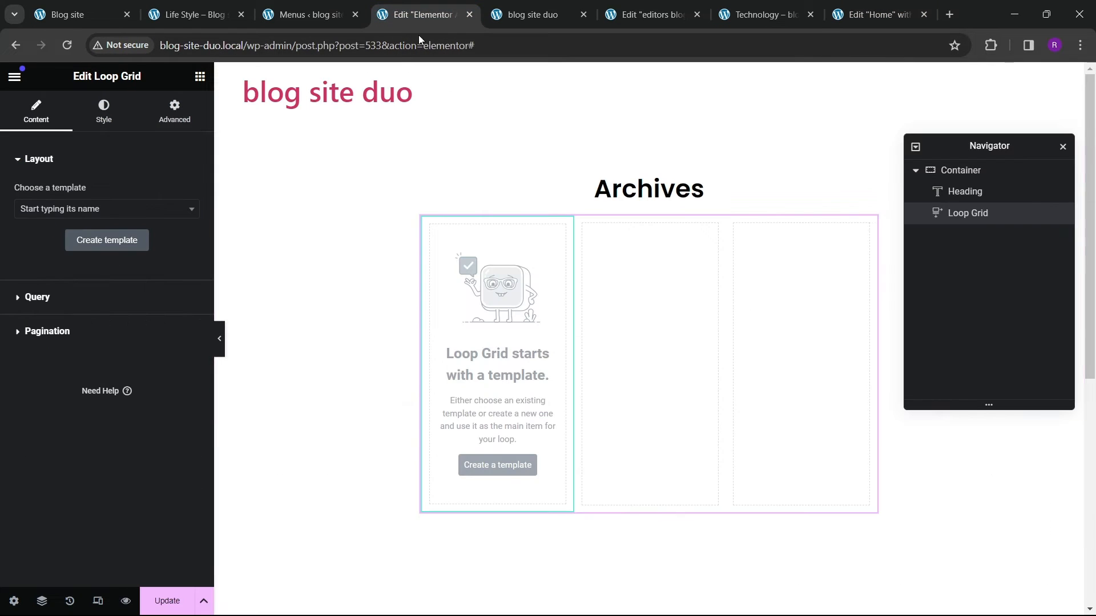
left_click(65, 210)
type("s")
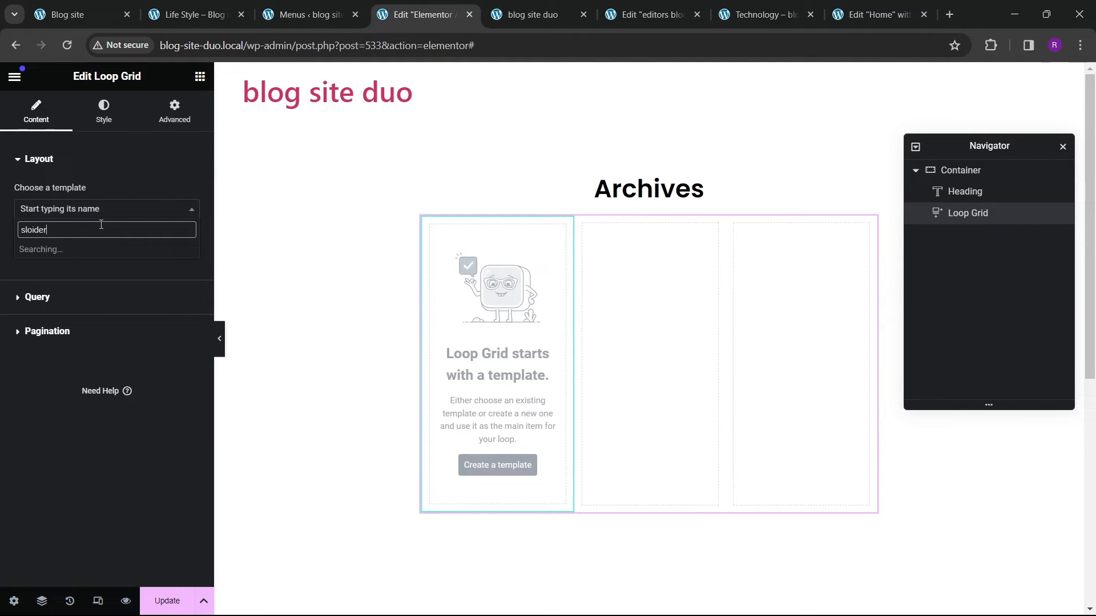
type("lider")
left_click(97, 266)
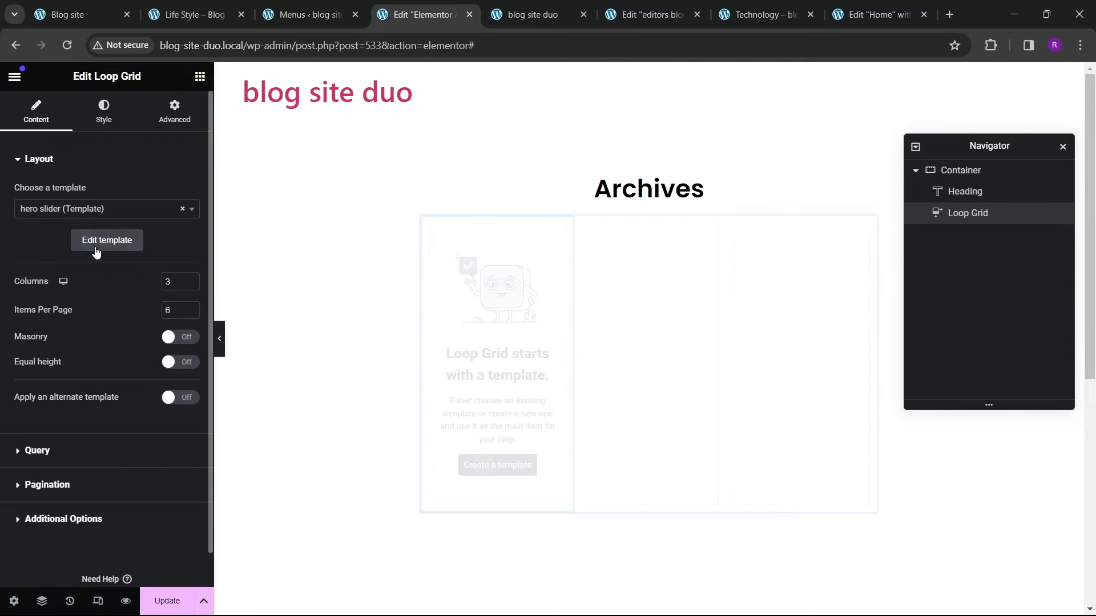
Step: Set the Loop Grid's top margin to 40 px
scroll(494, 371, "down", 4)
scroll(495, 371, "up", 4)
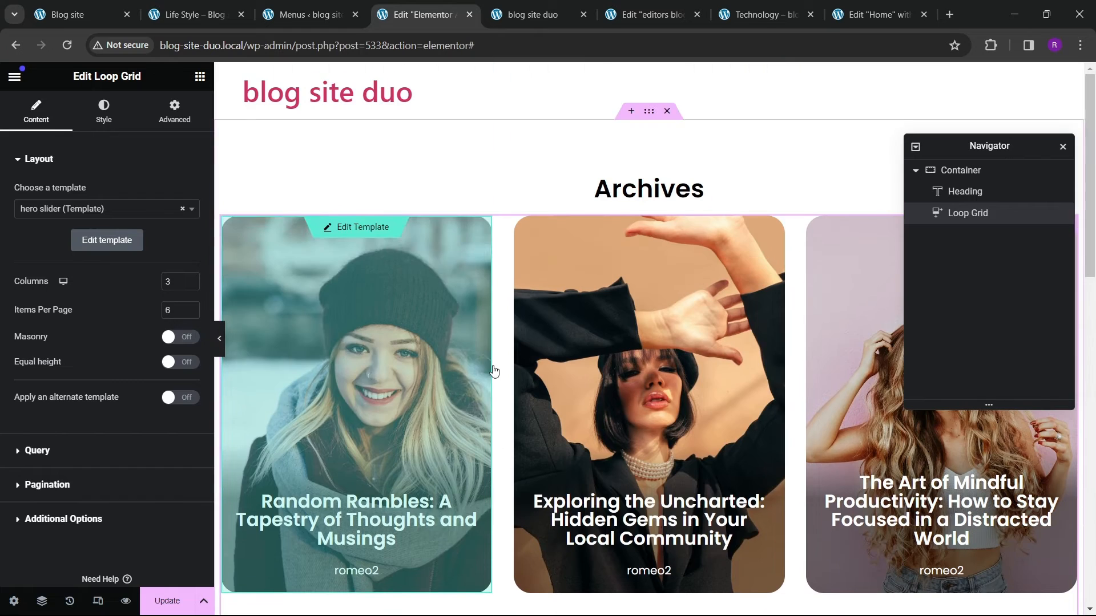
left_click_drag(1031, 150, 630, 322)
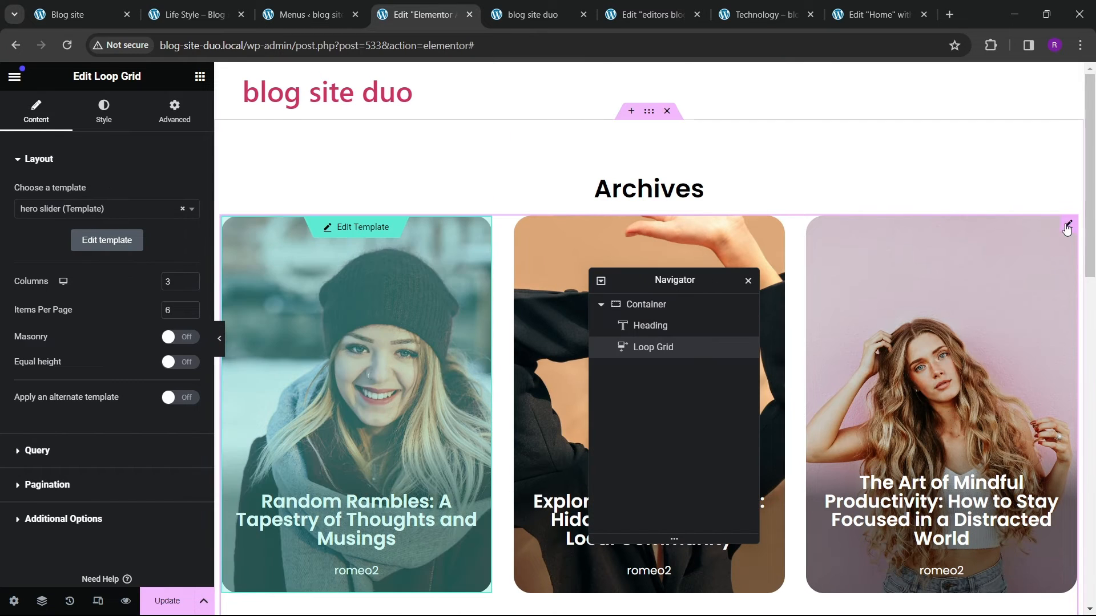
left_click(174, 112)
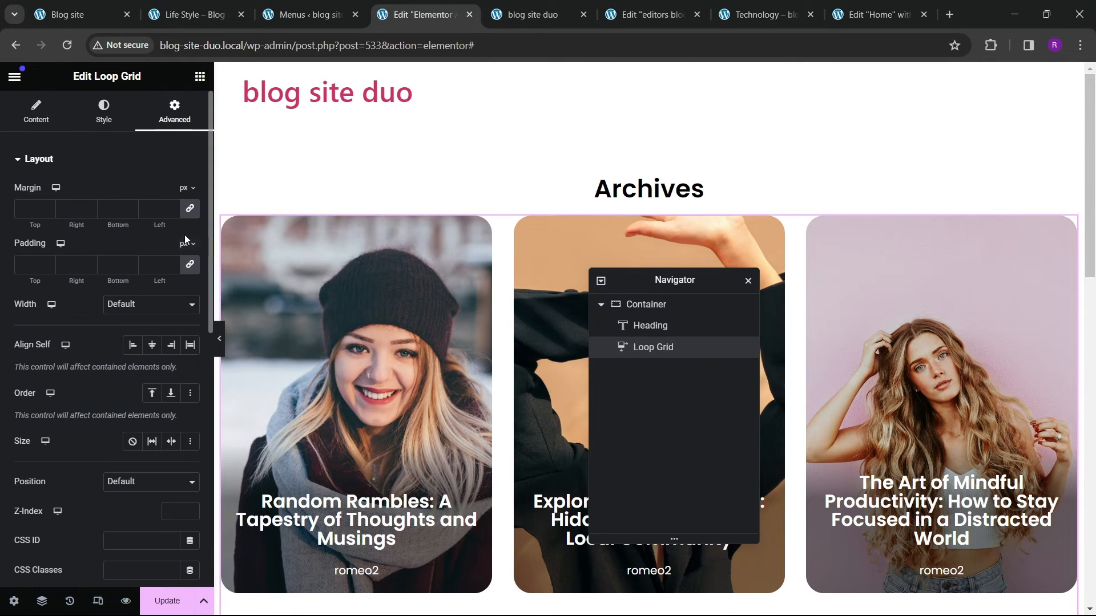
type("50")
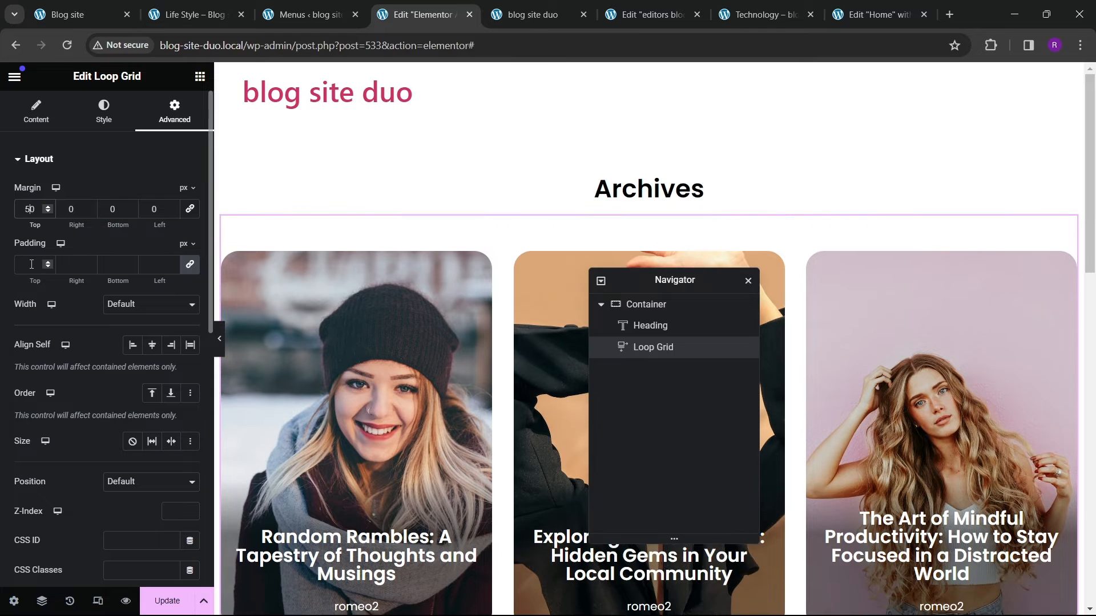
key("BackSpace")
type("4")
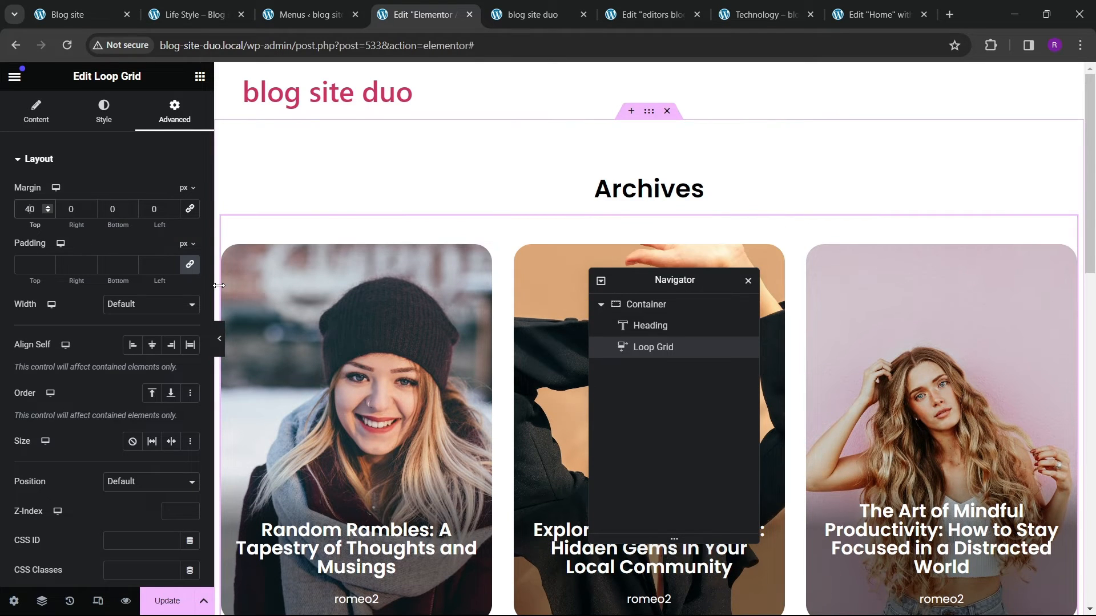
Step: Set the Archives heading's typography size to 45 px
left_click(647, 188)
left_click(104, 111)
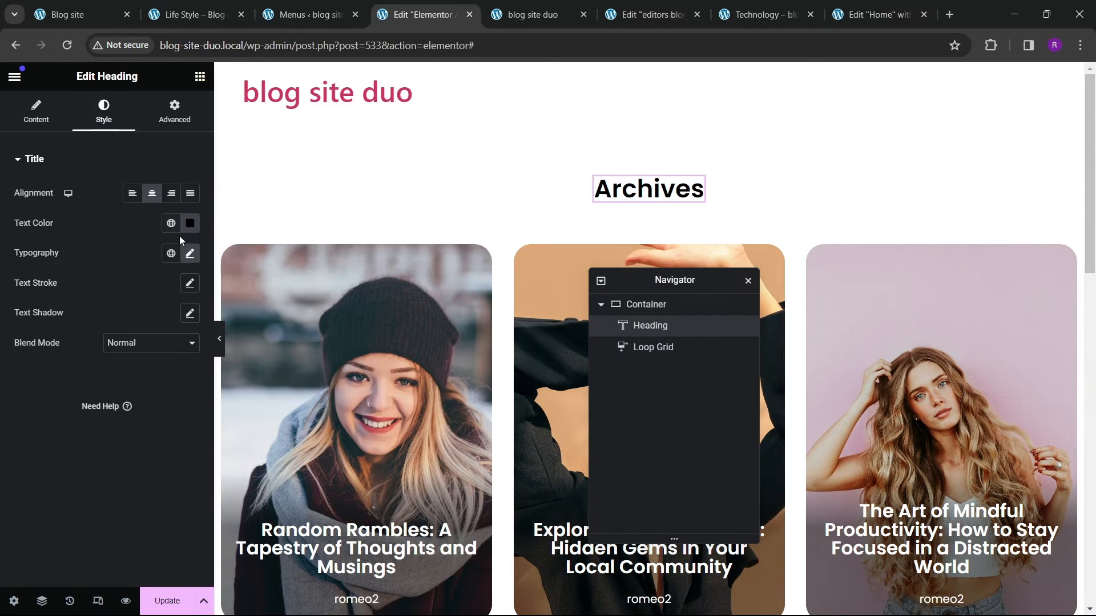
left_click(190, 253)
type("45")
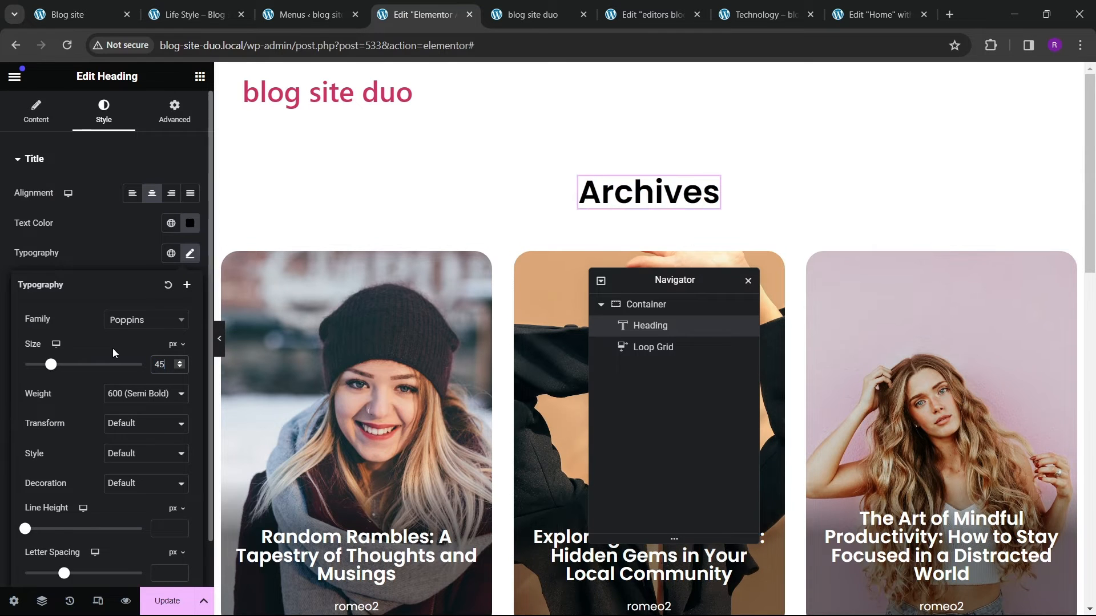
scroll(467, 361, "down", 2)
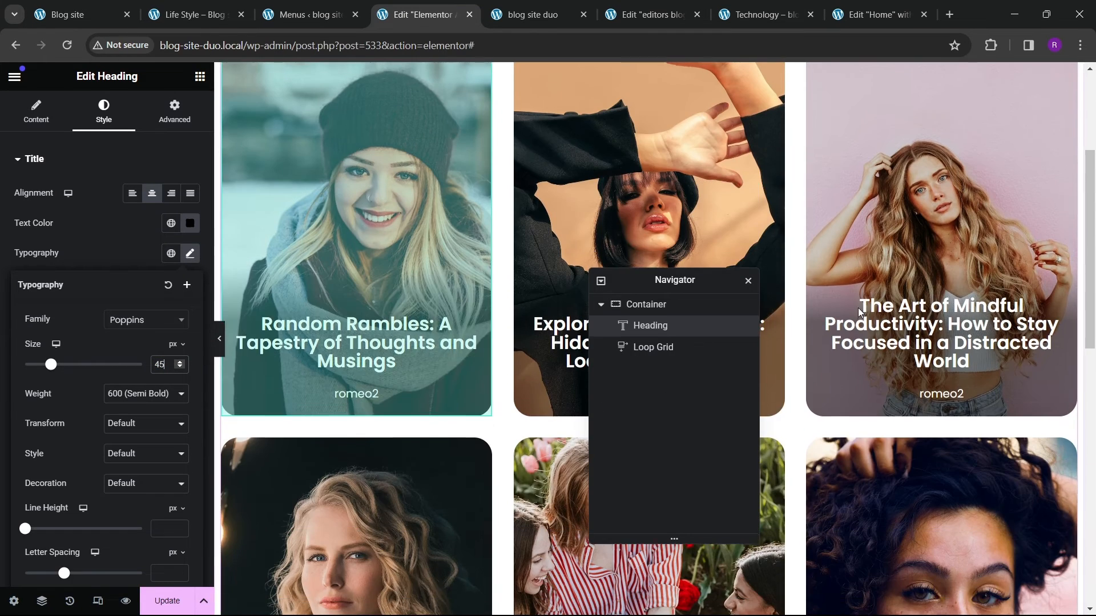
scroll(1060, 184, "up", 1)
Step: Change the Loop Grid query source to Related and update the template
left_click(1068, 160)
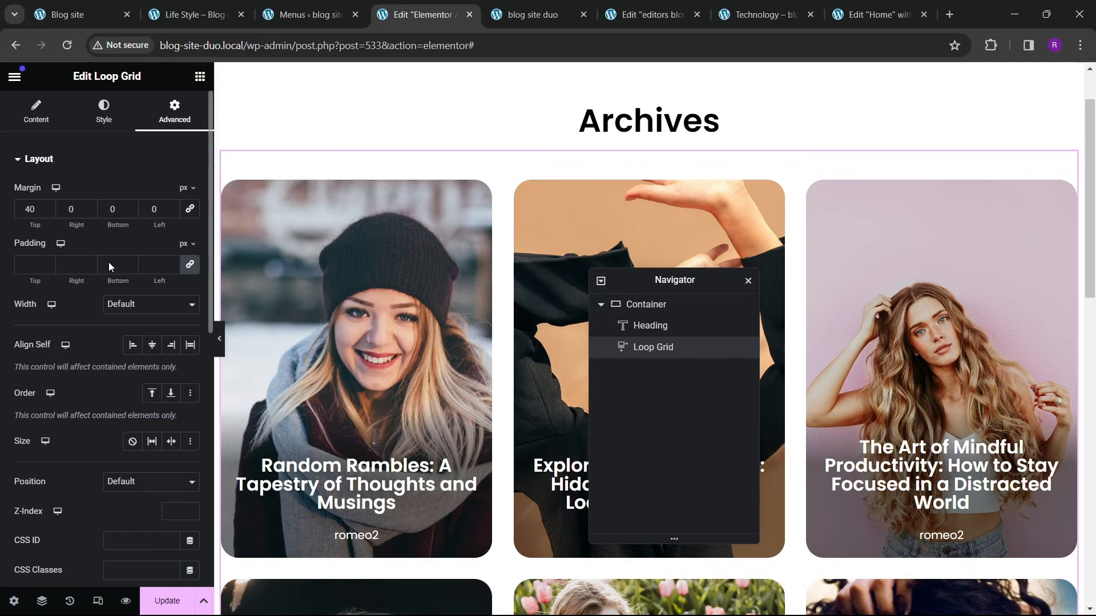
left_click(36, 111)
scroll(84, 328, "down", 1)
left_click(38, 415)
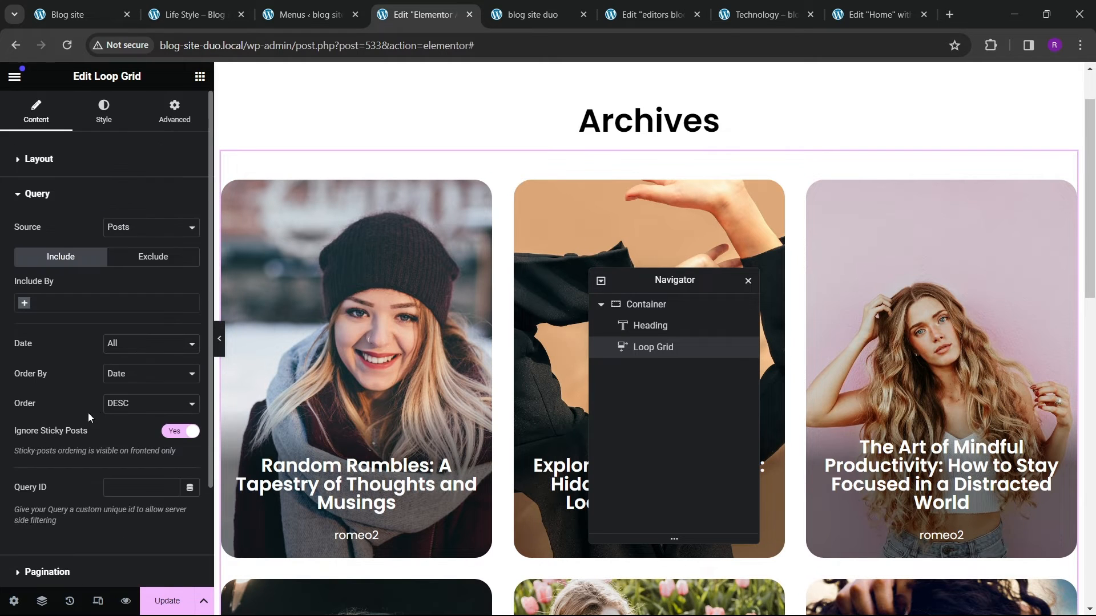
left_click(125, 229)
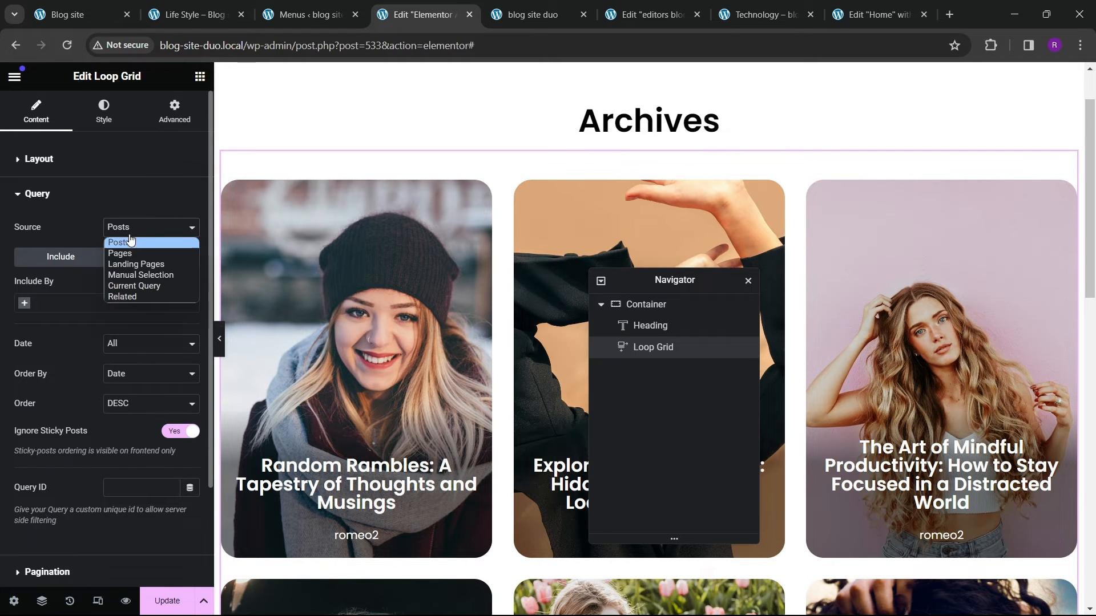
left_click(129, 296)
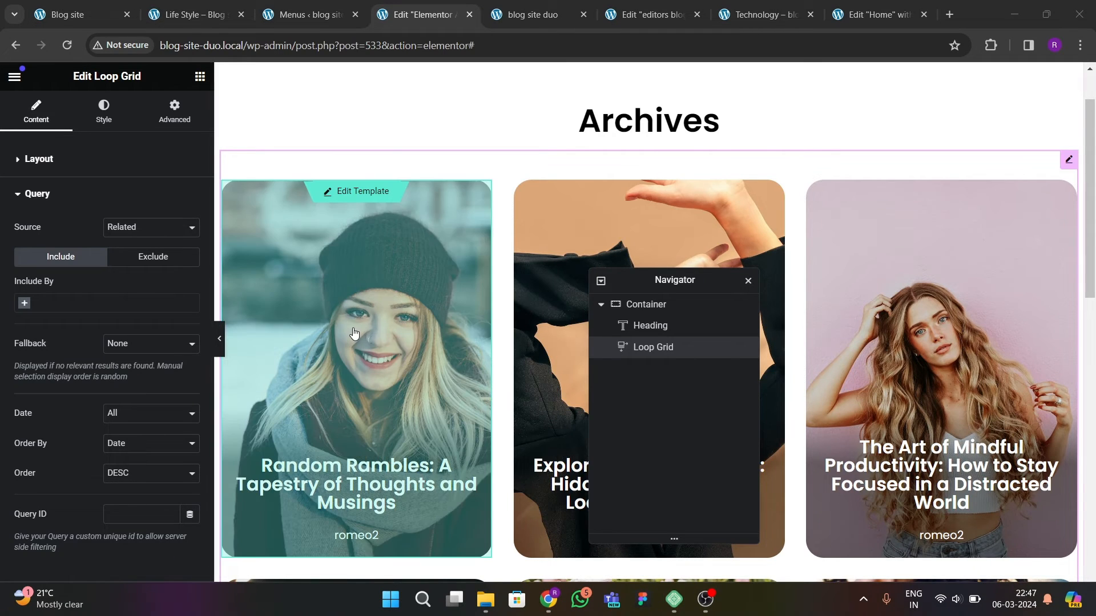
scroll(395, 342, "down", 5)
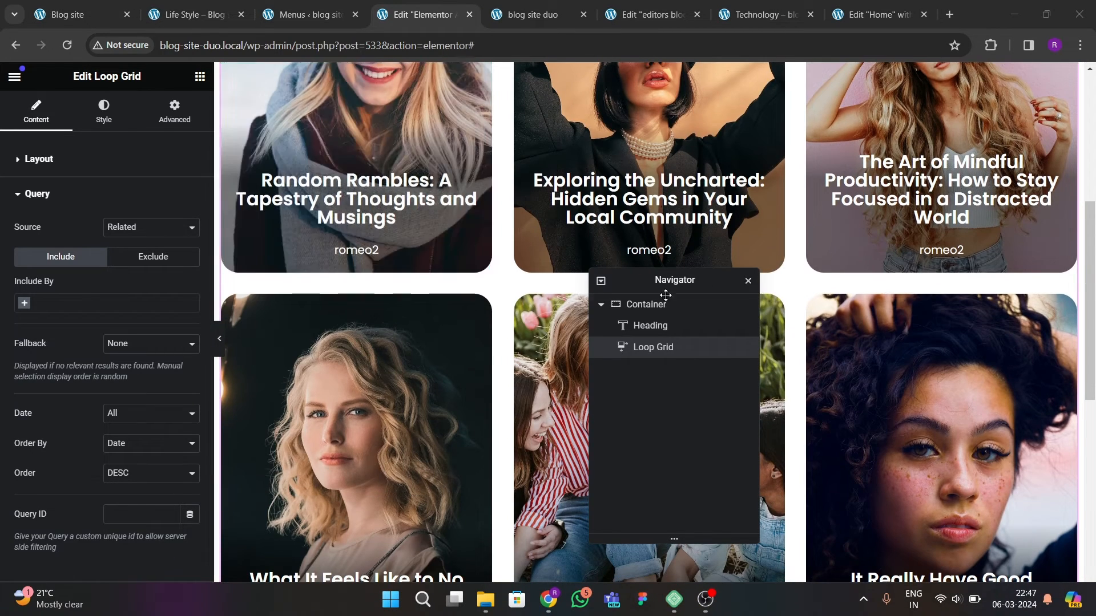
scroll(268, 349, "down", 7)
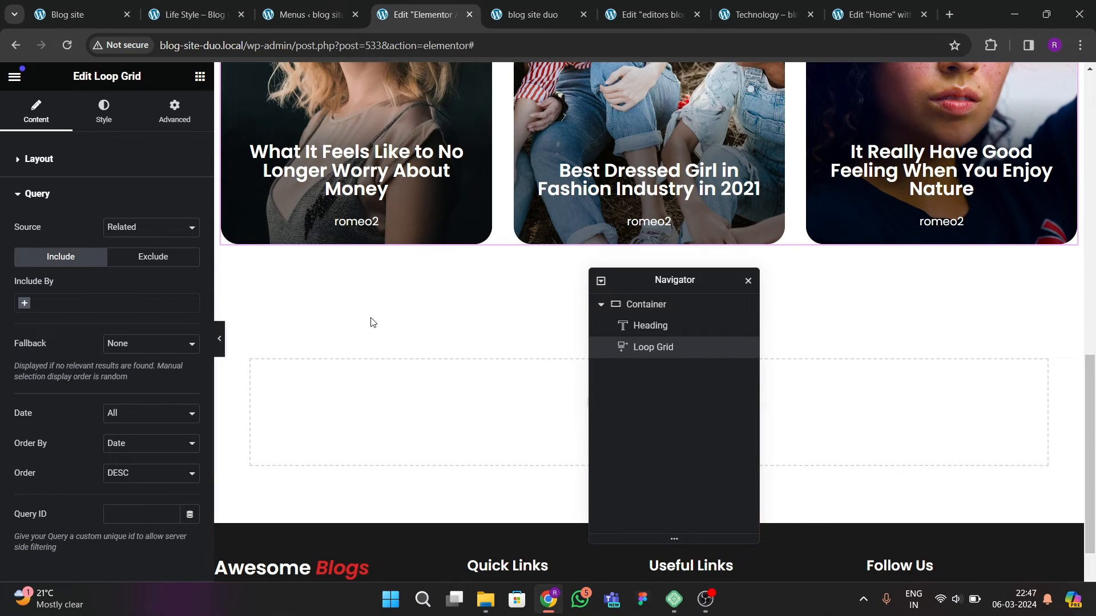
scroll(506, 222, "up", 4)
left_click(162, 599)
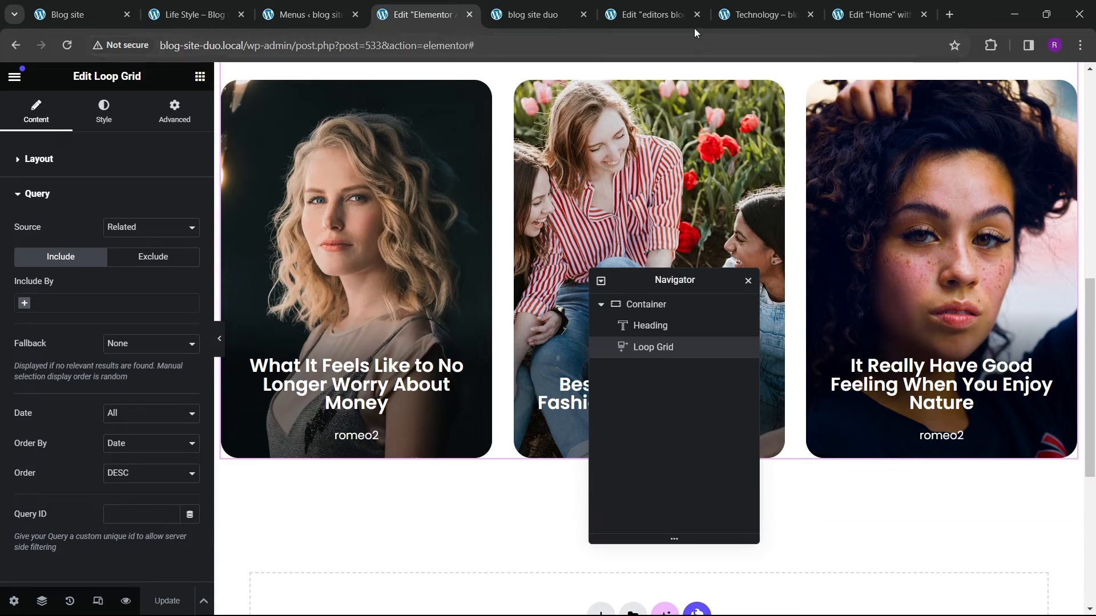
Step: Check the Technology category page for the new post grid
left_click(747, 15)
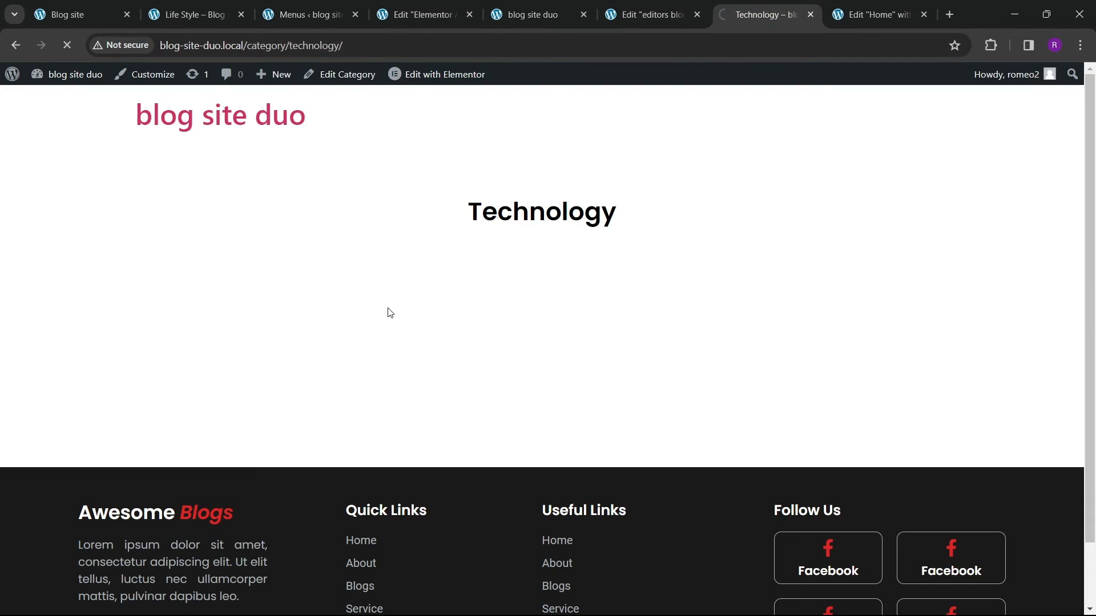
scroll(426, 371, "down", 8)
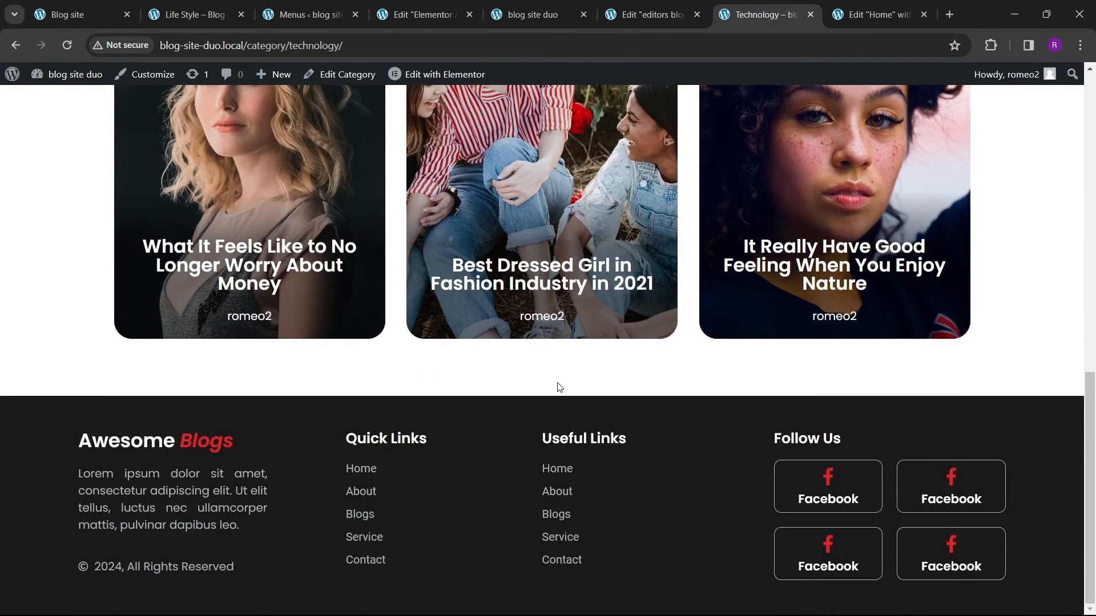
scroll(559, 387, "up", 15)
scroll(576, 362, "down", 4)
scroll(563, 374, "up", 4)
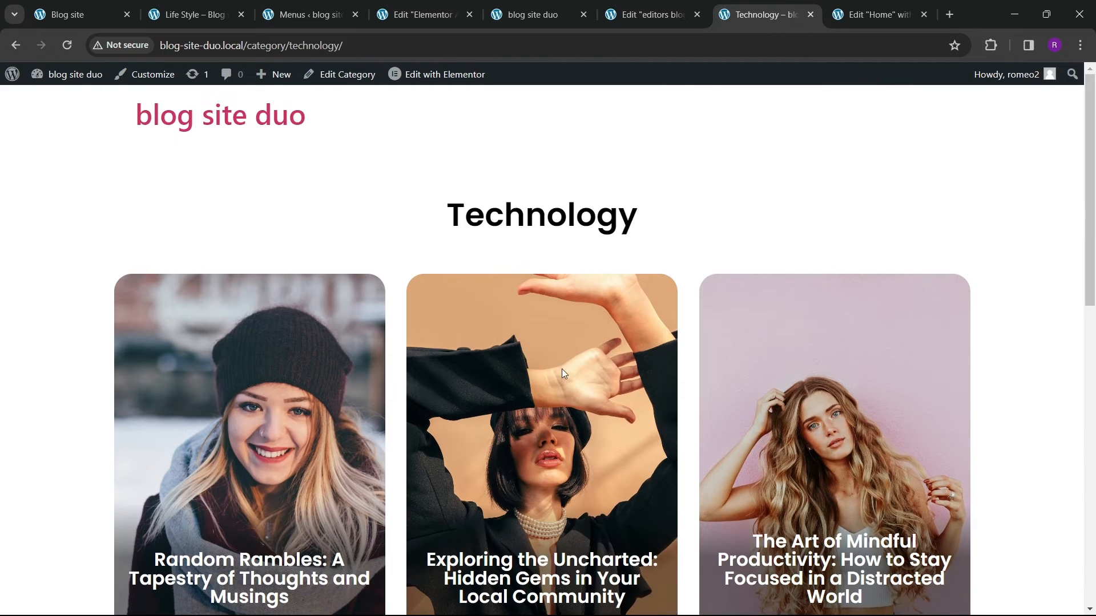
Step: Review the posts list and which categories each post belongs to
left_click(306, 14)
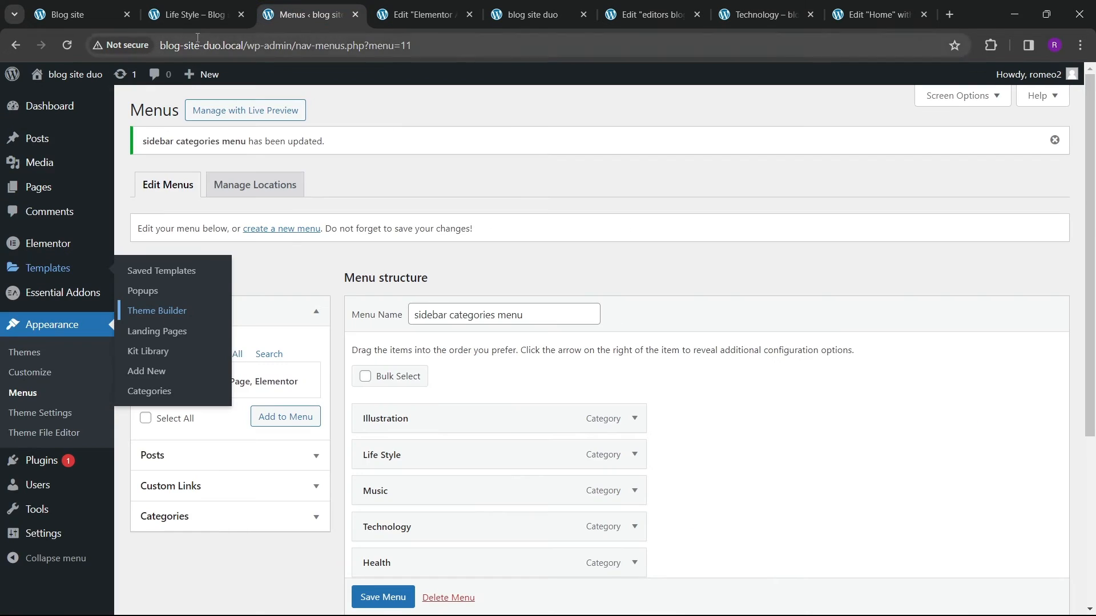
left_click(188, 14)
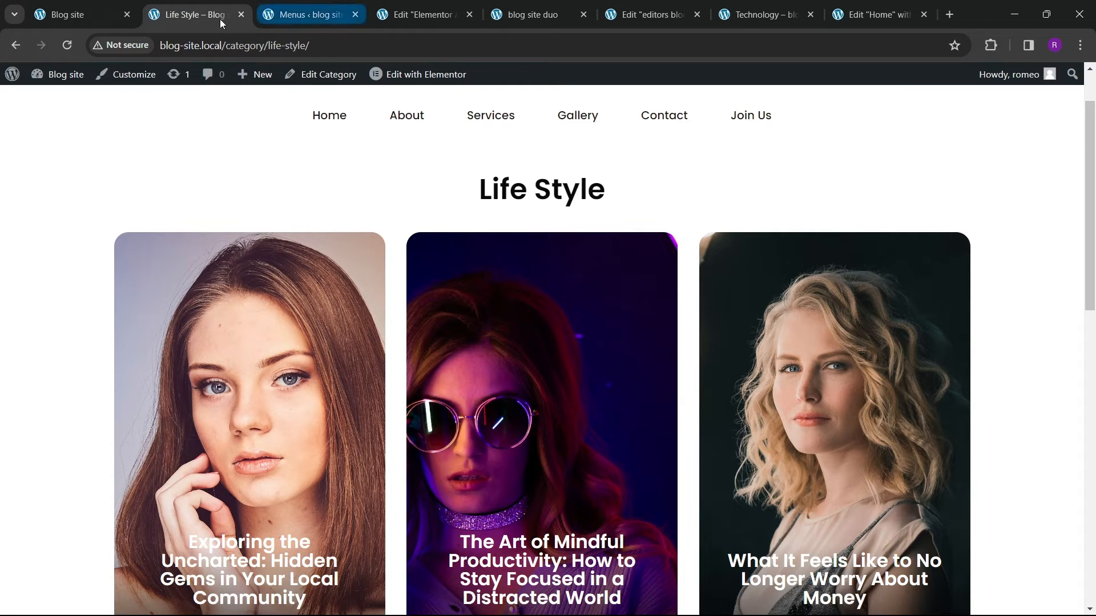
left_click(87, 14)
left_click(188, 14)
left_click(305, 14)
mouse_move(37, 138)
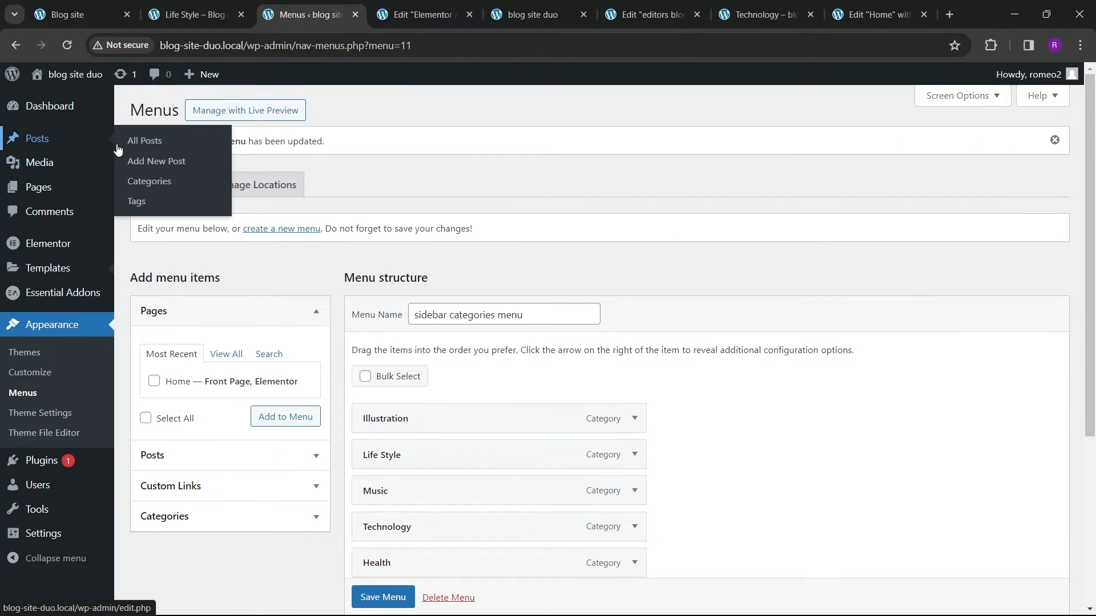
left_click(146, 142)
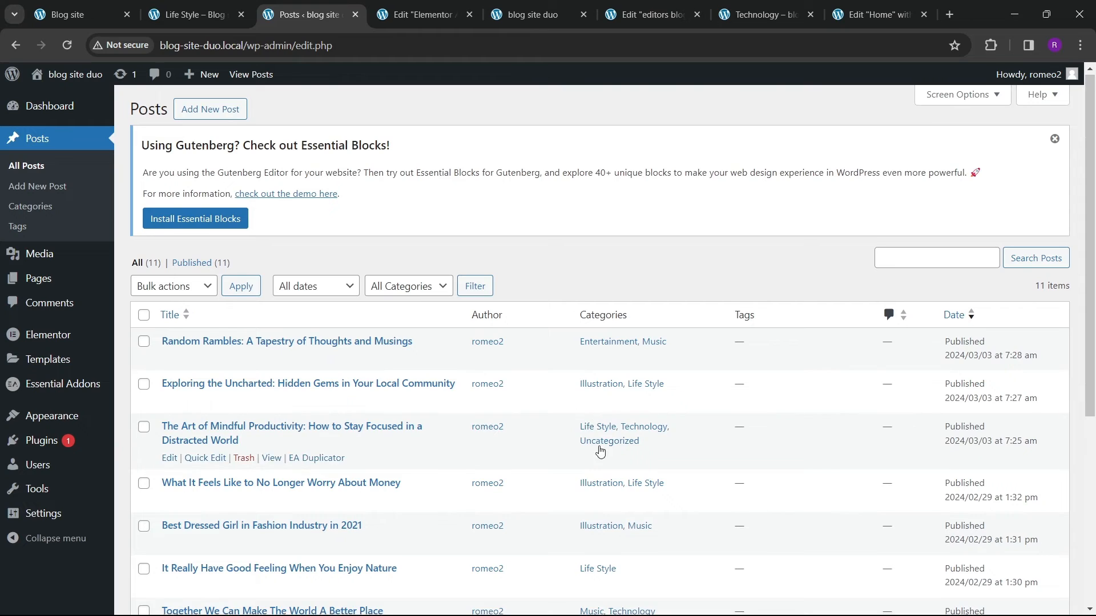
scroll(605, 422, "down", 5)
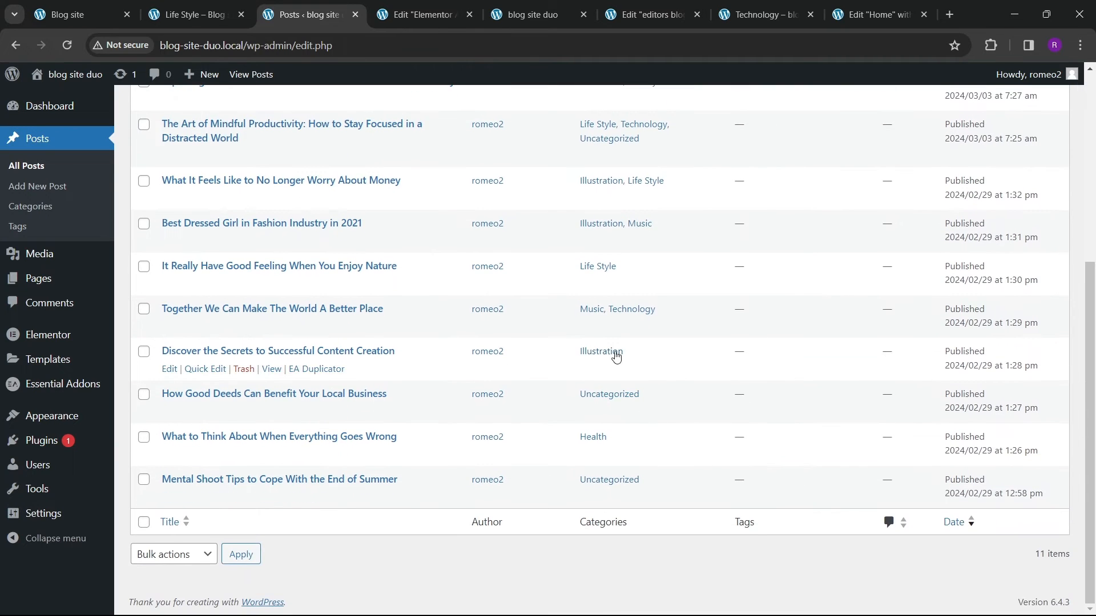
scroll(614, 357, "up", 5)
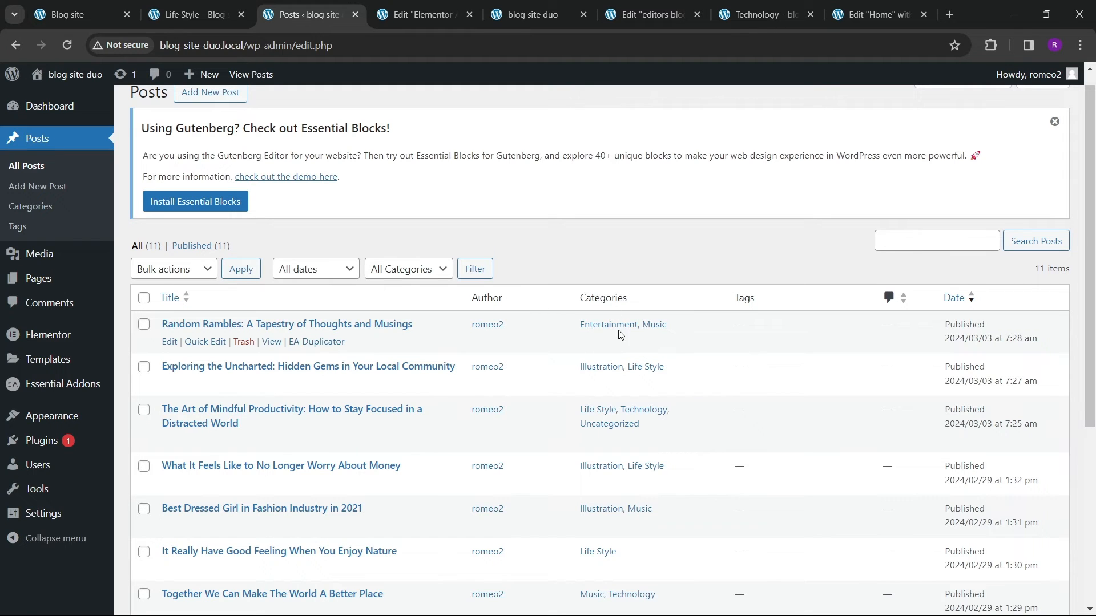
Step: Open the Entertainment category page from the home page sidebar to check its posts
left_click(759, 14)
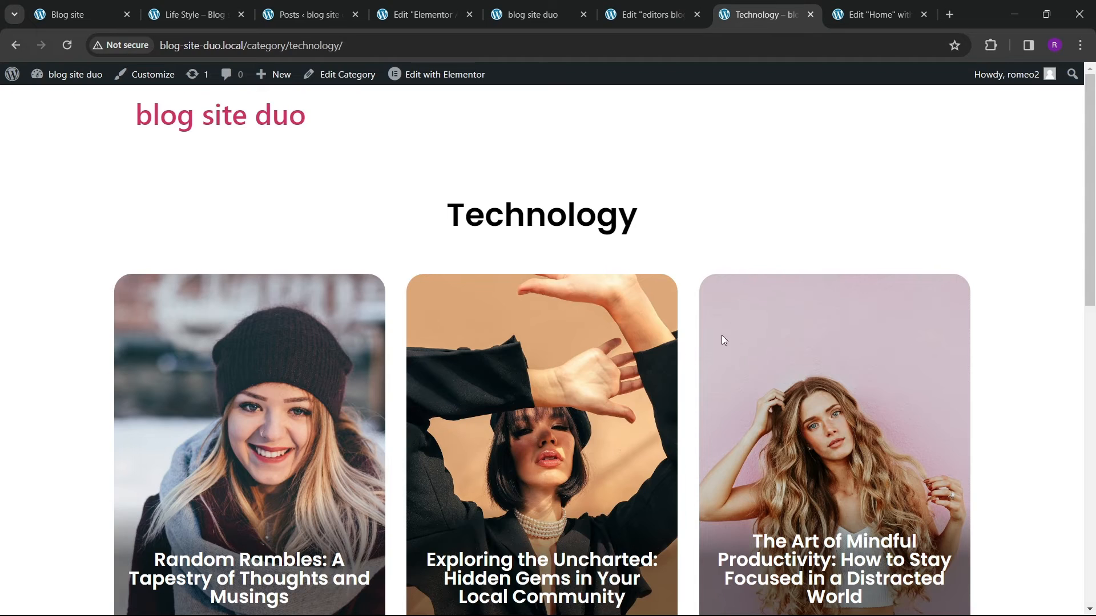
scroll(542, 272, "up", 2)
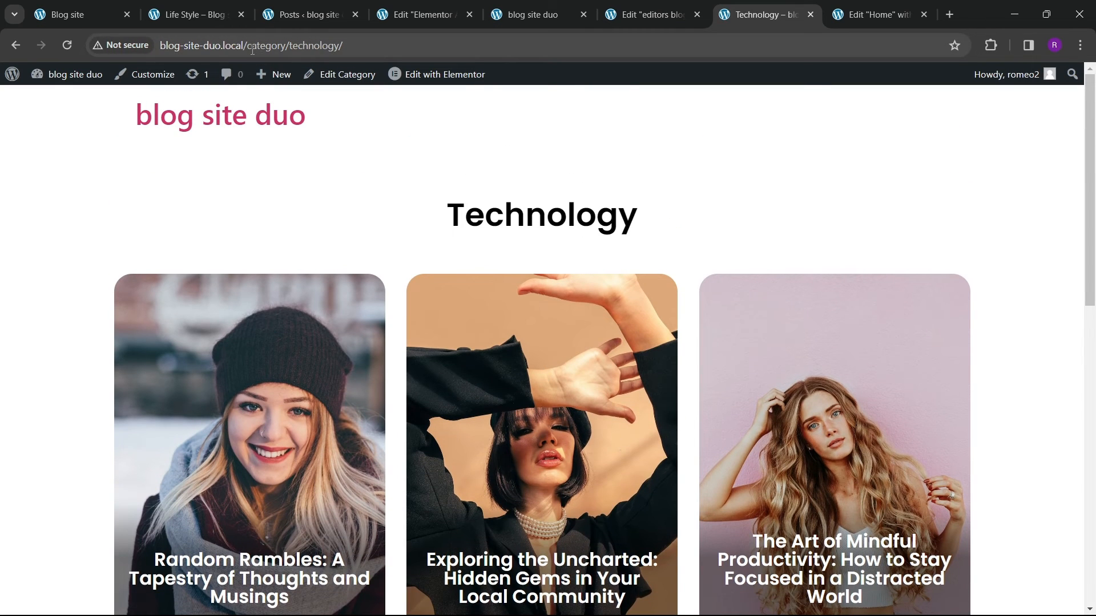
left_click_drag(251, 51, 508, 60)
key("BackSpace")
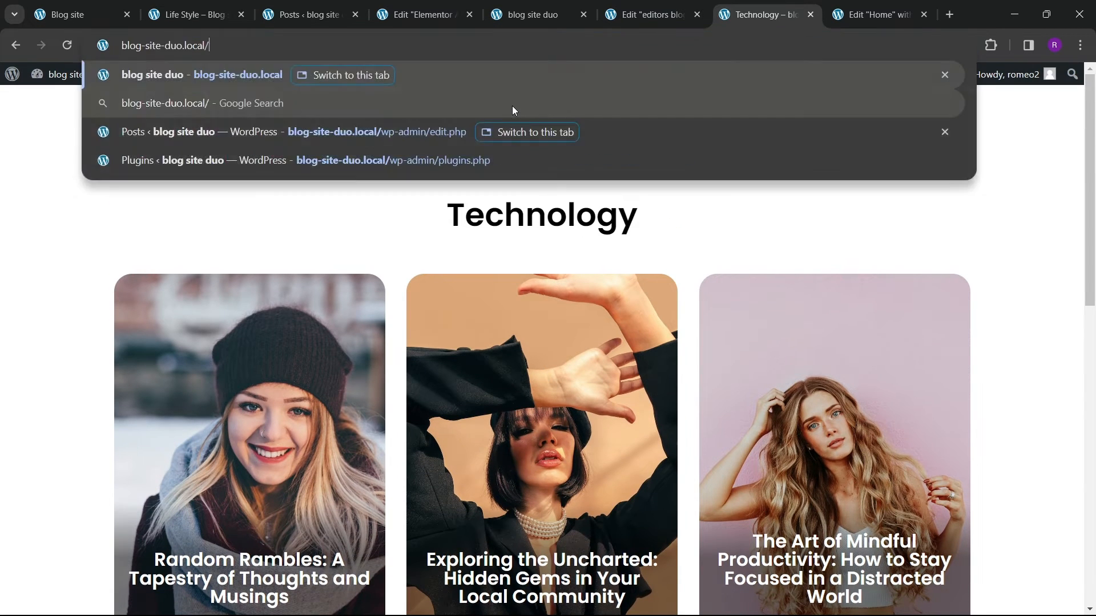
key("Return")
scroll(767, 416, "down", 15)
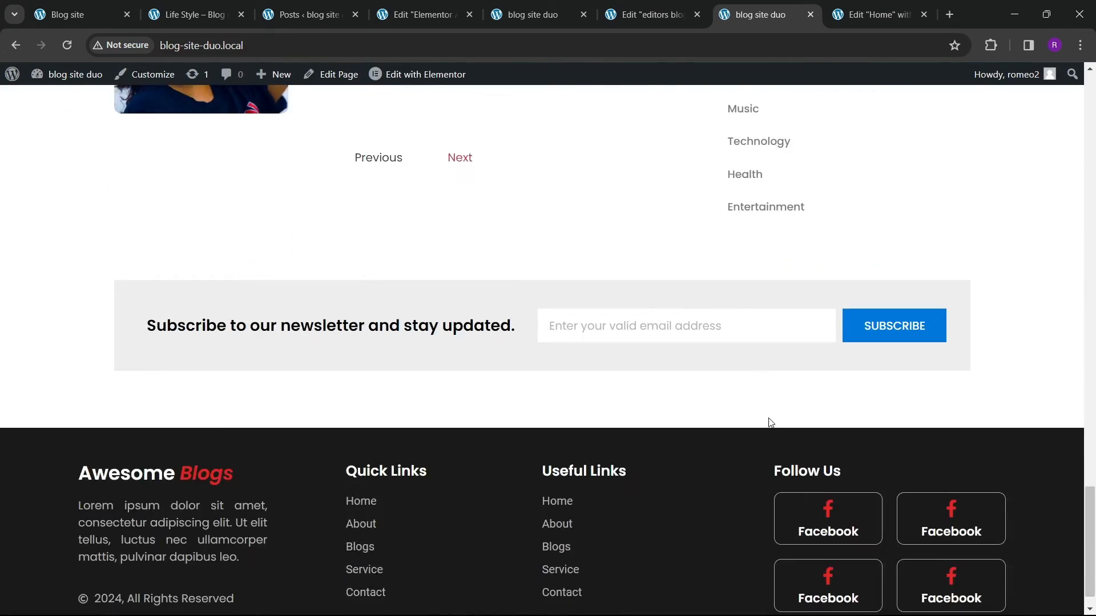
scroll(774, 399, "up", 3)
left_click(766, 348)
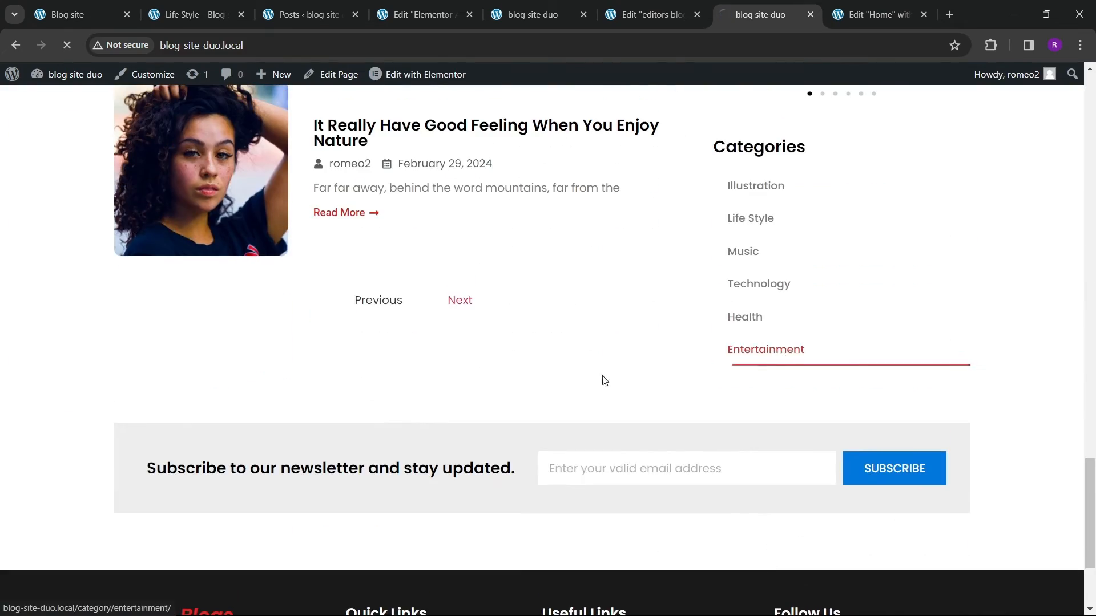
scroll(342, 388, "down", 10)
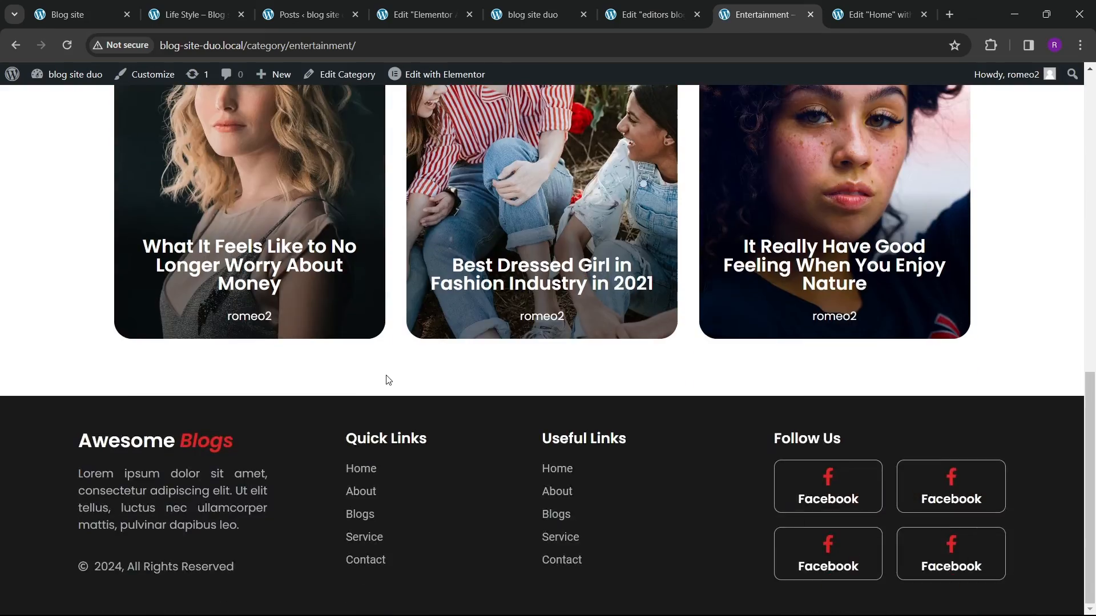
Step: Change the archive Loop Grid's query source to Current Query and update the template
scroll(383, 371, "up", 10)
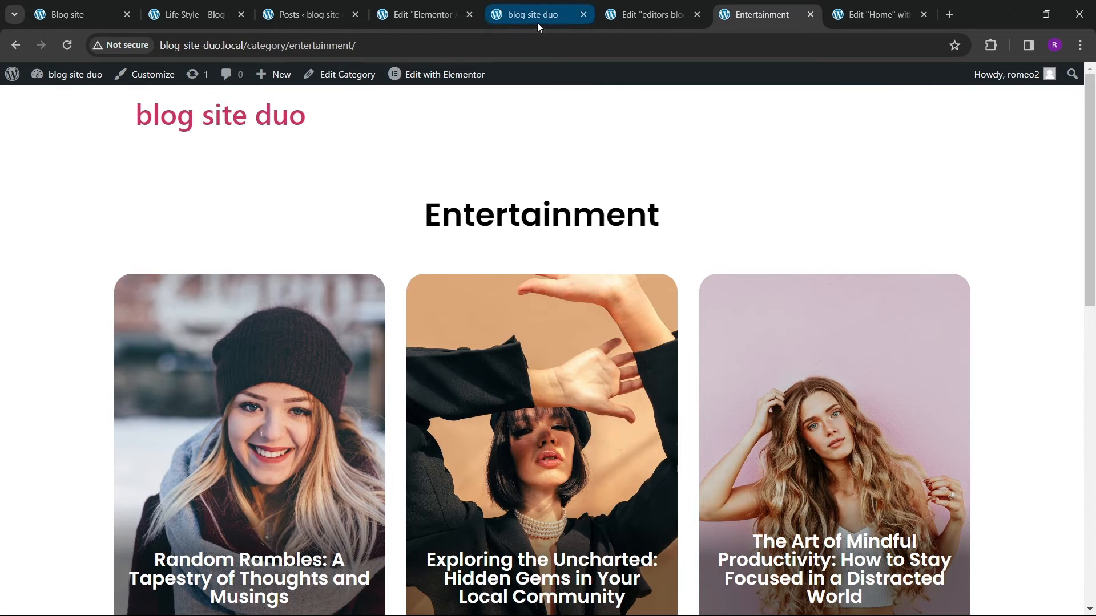
left_click(656, 17)
left_click(423, 15)
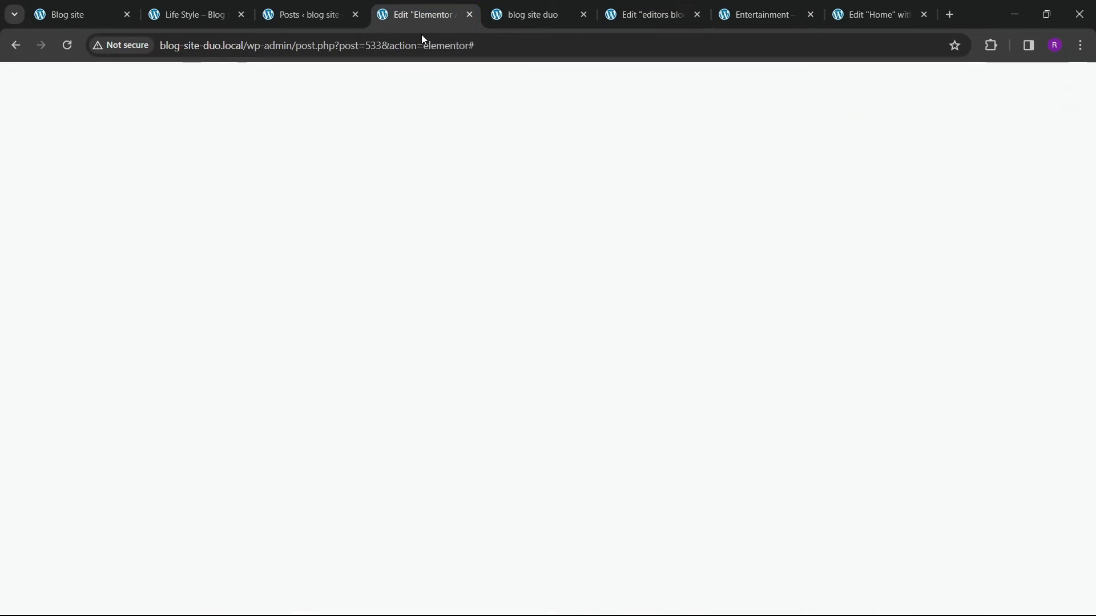
scroll(843, 254, "up", 4)
scroll(966, 307, "down", 1)
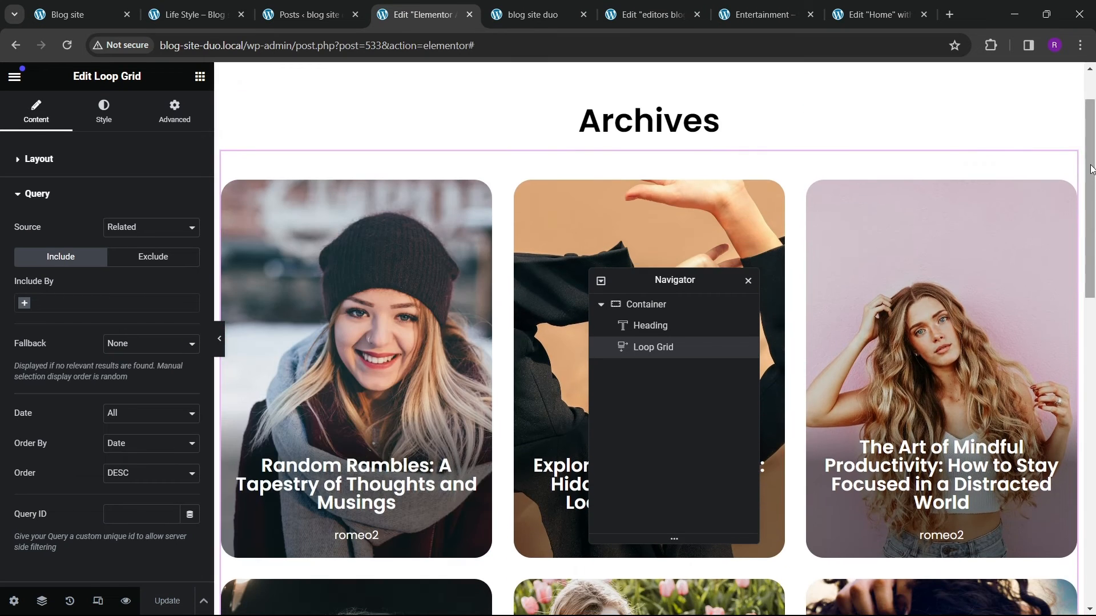
scroll(97, 310, "down", 1)
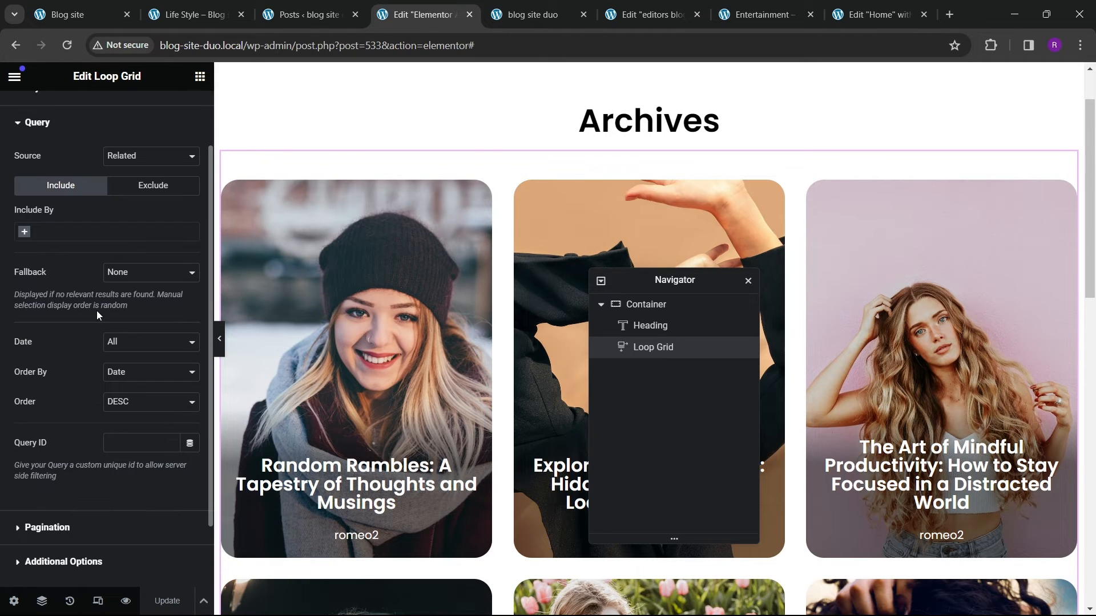
left_click(125, 163)
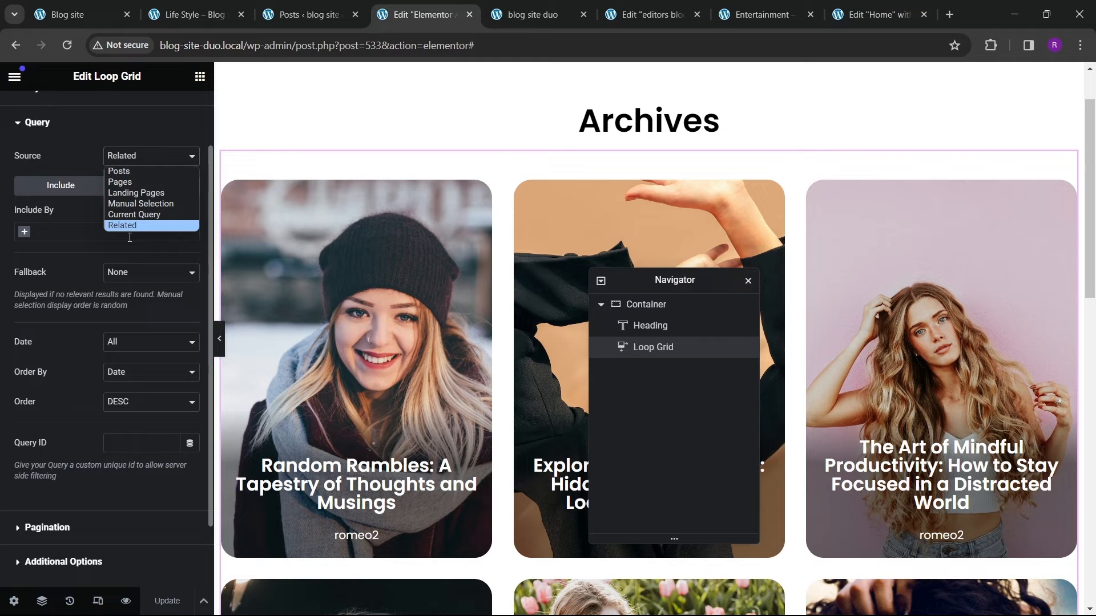
left_click(136, 214)
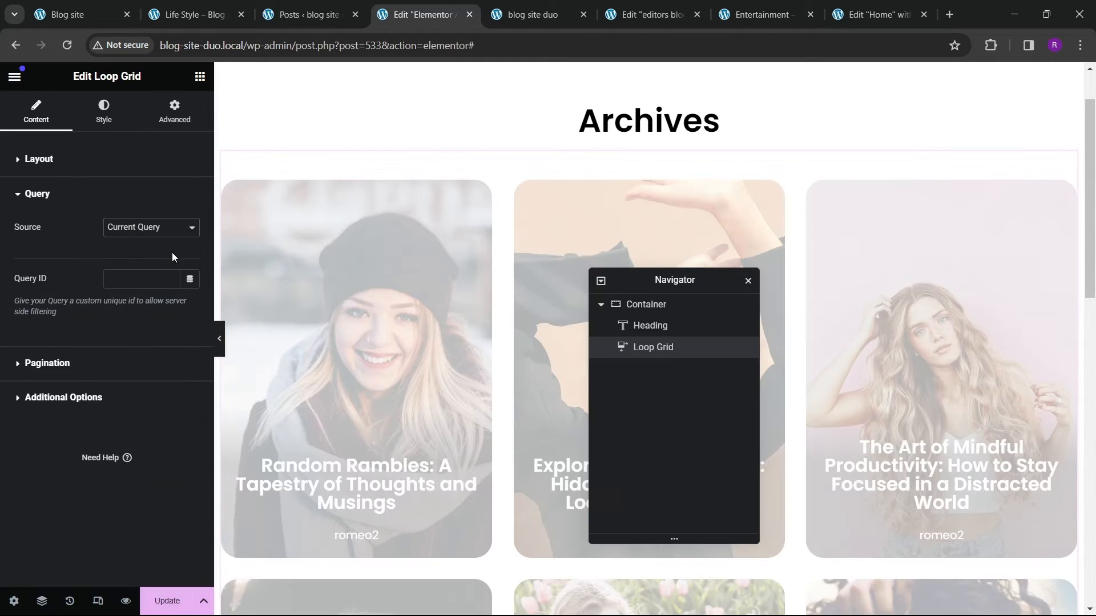
left_click(167, 601)
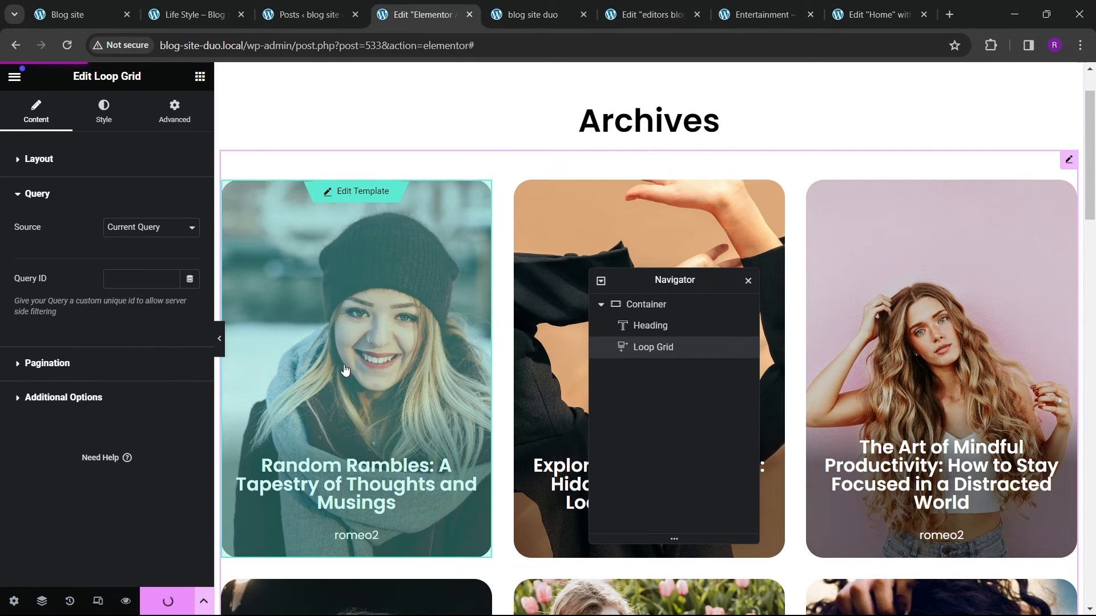
Step: Check the Entertainment category page for the filtered post grid and compare with the other open tabs
left_click(761, 15)
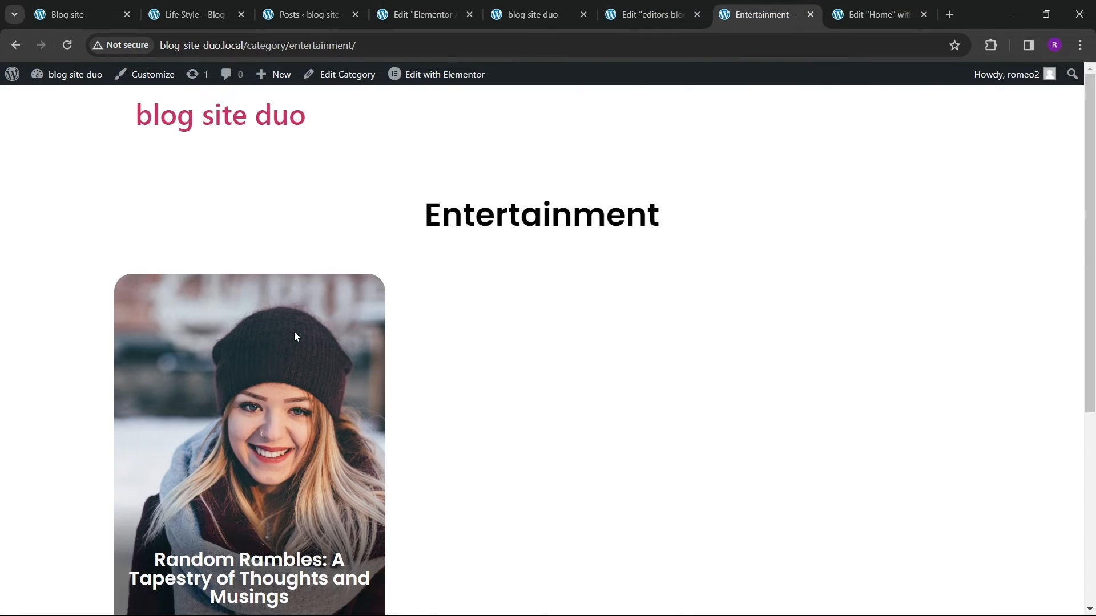
scroll(508, 354, "down", 3)
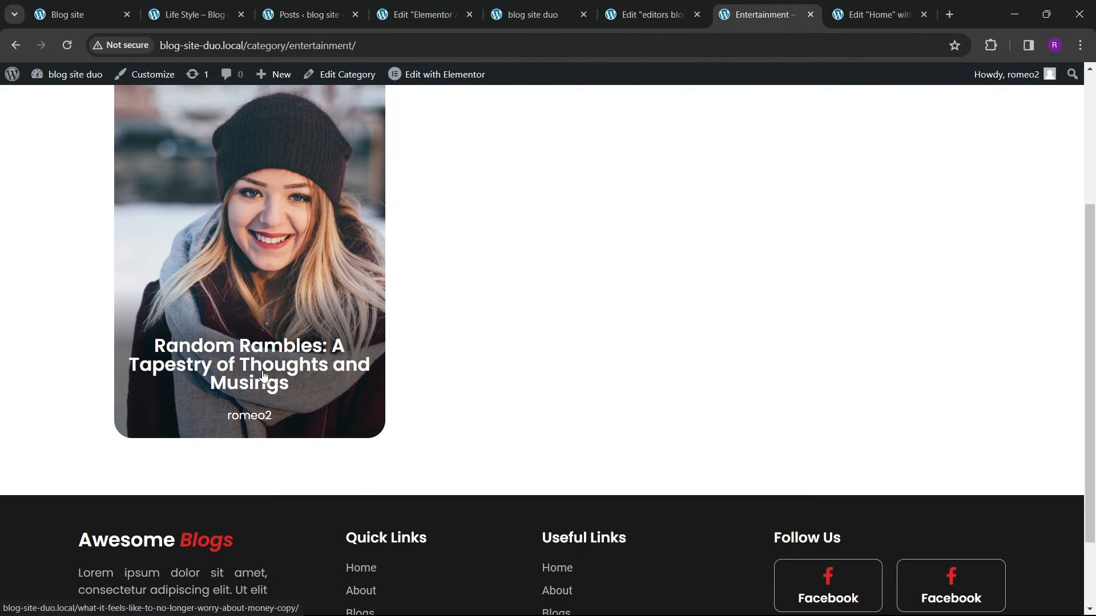
scroll(285, 343, "up", 3)
left_click(191, 14)
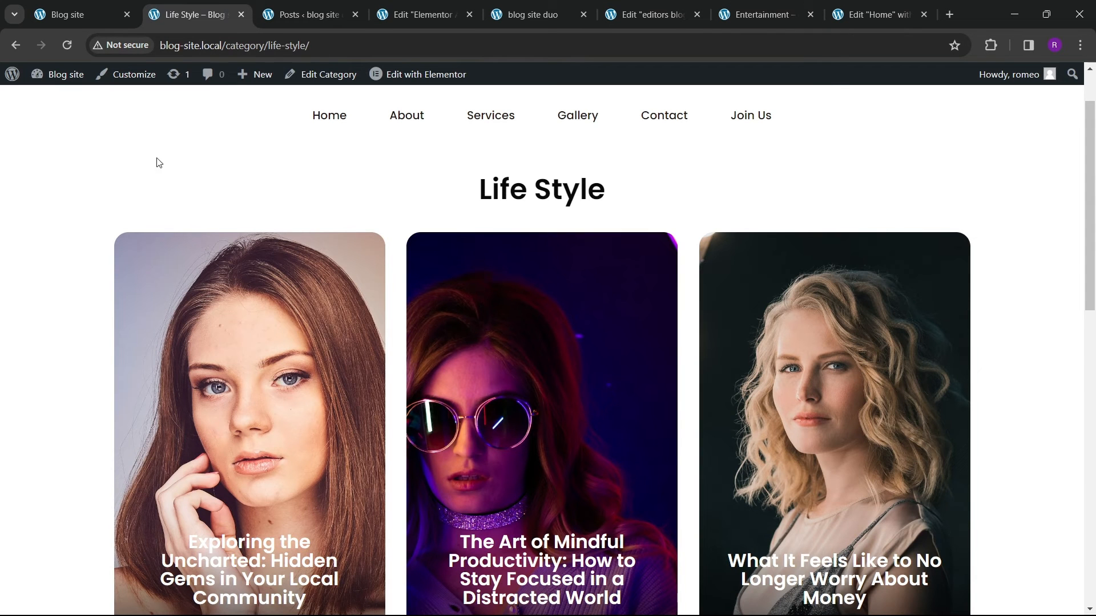
left_click(307, 24)
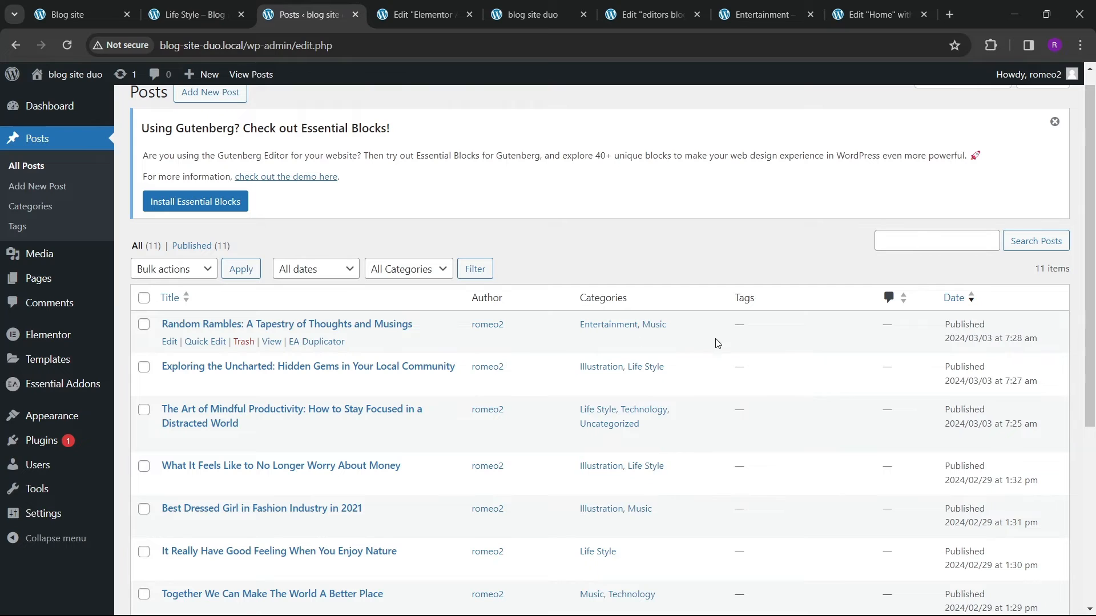
left_click(876, 14)
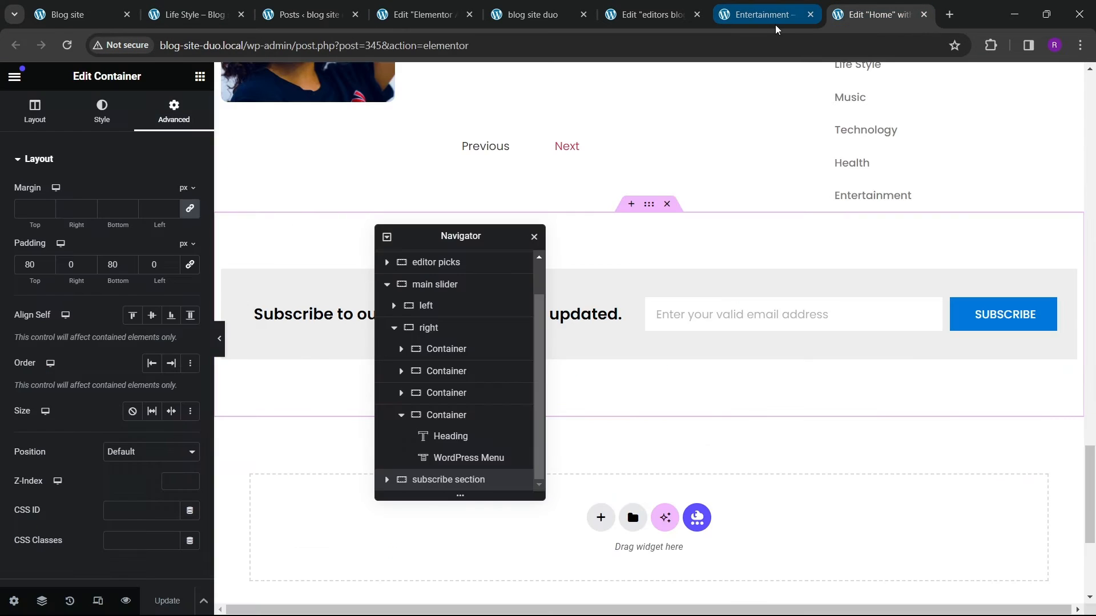
left_click(775, 25)
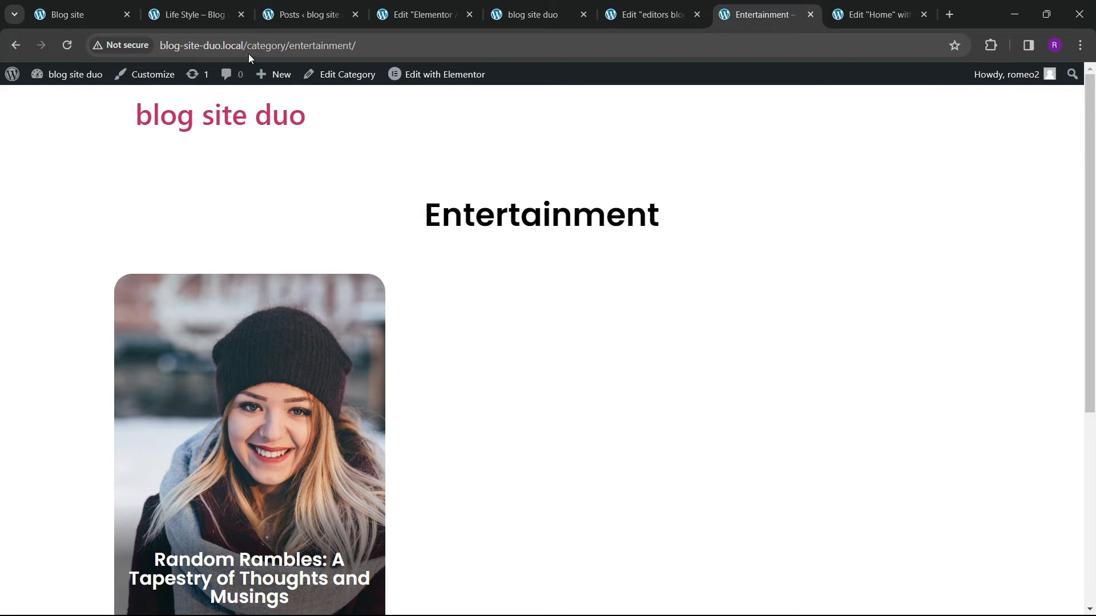
Step: Open the blog site duo home page and scroll through its sections
left_click_drag(248, 54, 609, 60)
key("BackSpace")
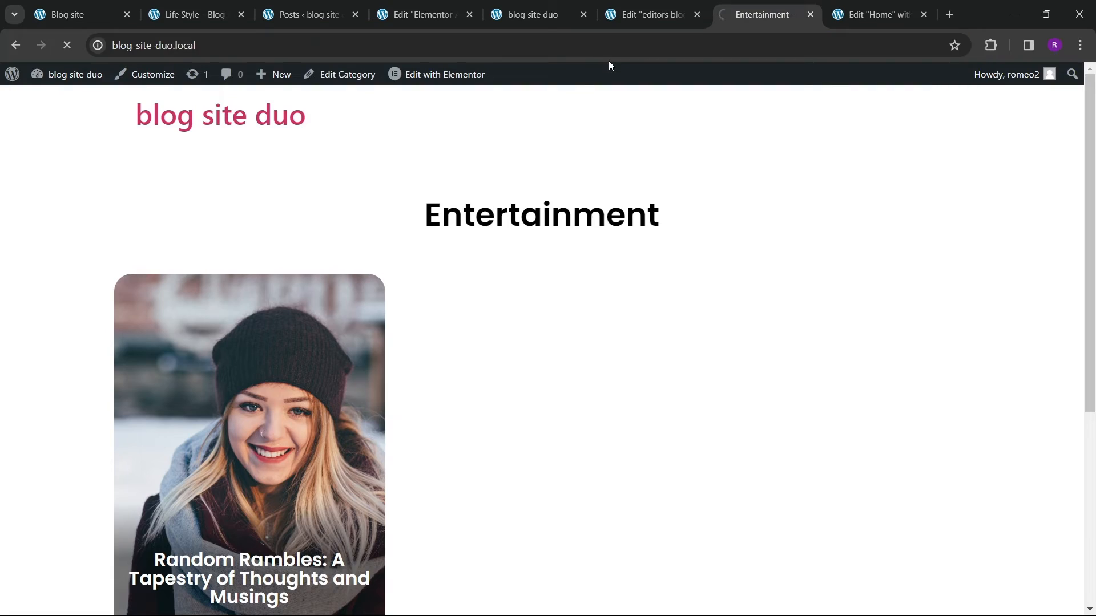
key("Return")
scroll(546, 352, "down", 4)
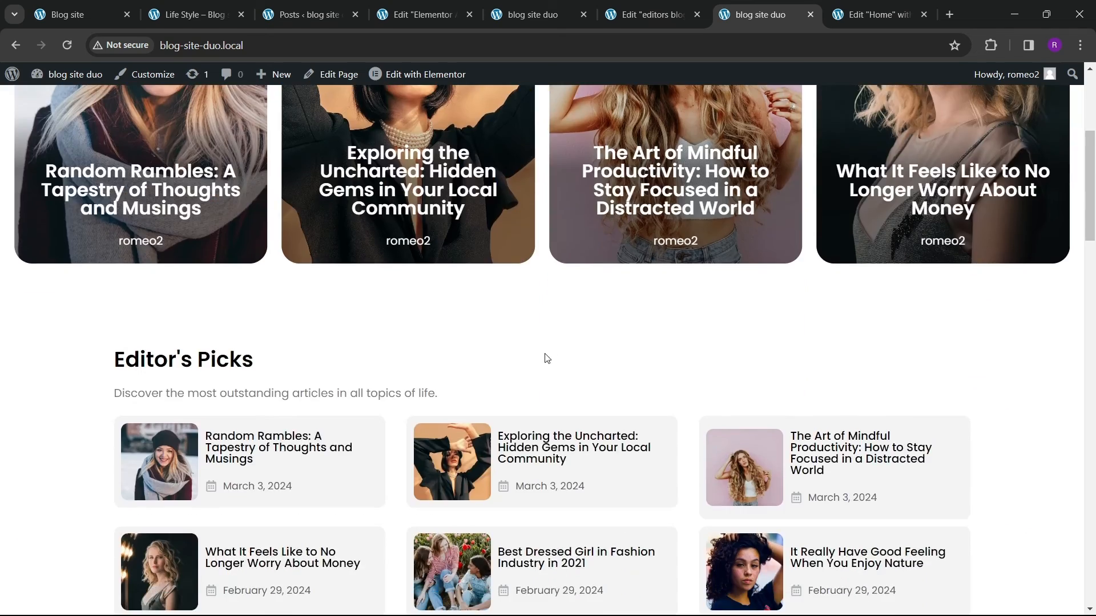
scroll(545, 352, "up", 4)
scroll(471, 348, "down", 6)
scroll(471, 348, "up", 5)
scroll(474, 343, "down", 5)
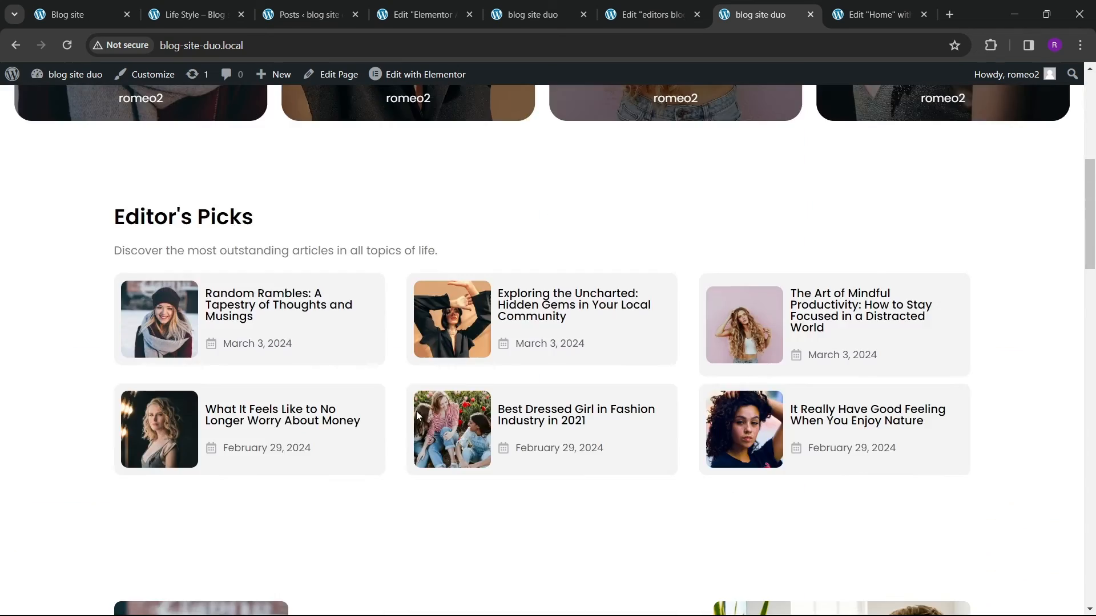
scroll(466, 353, "up", 5)
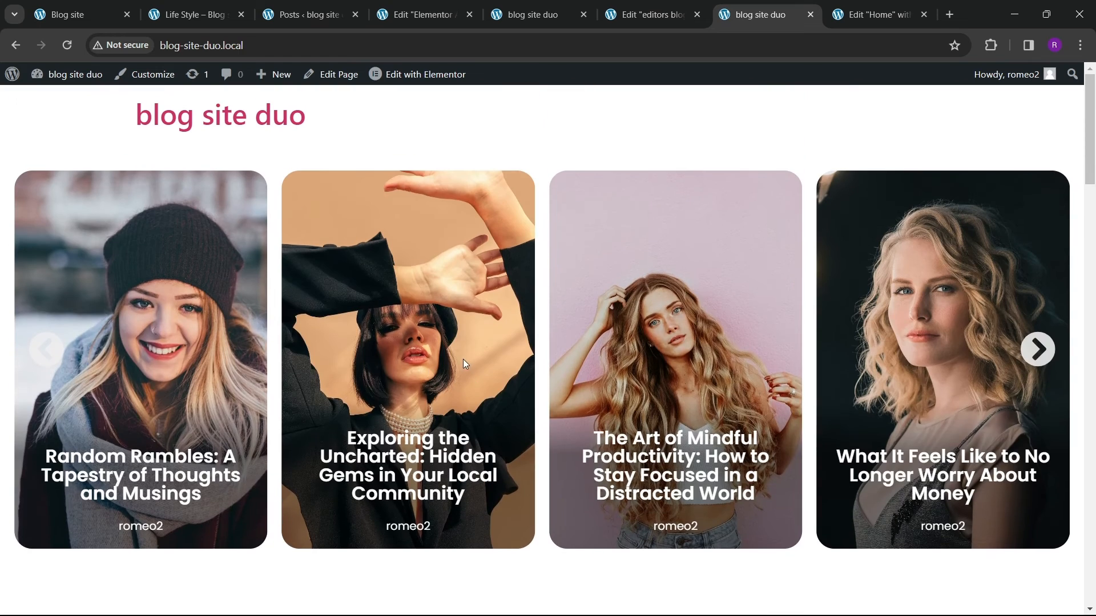
Step: Review the reference blog site's home page header, including its side menu panel and search overlay
left_click(190, 17)
scroll(432, 310, "up", 1)
left_click(330, 194)
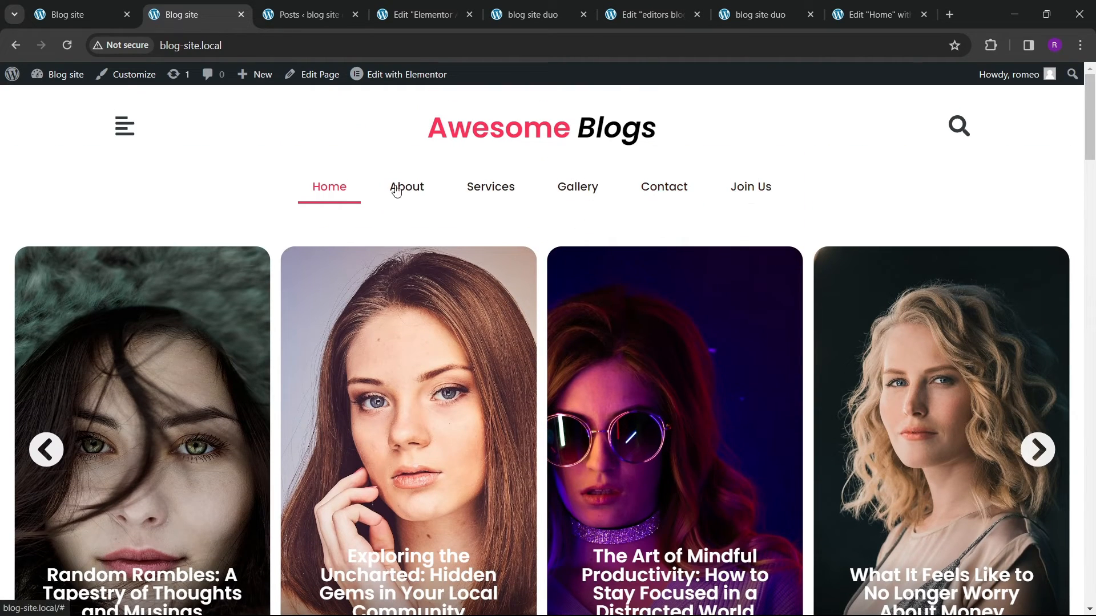
scroll(667, 320, "down", 1)
scroll(666, 320, "up", 1)
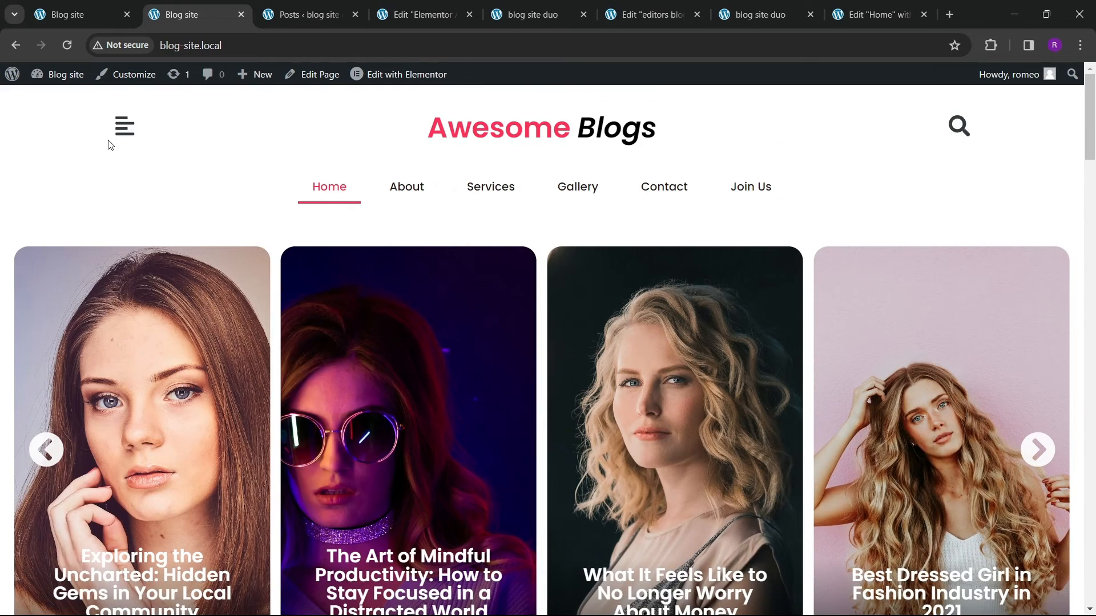
left_click(124, 127)
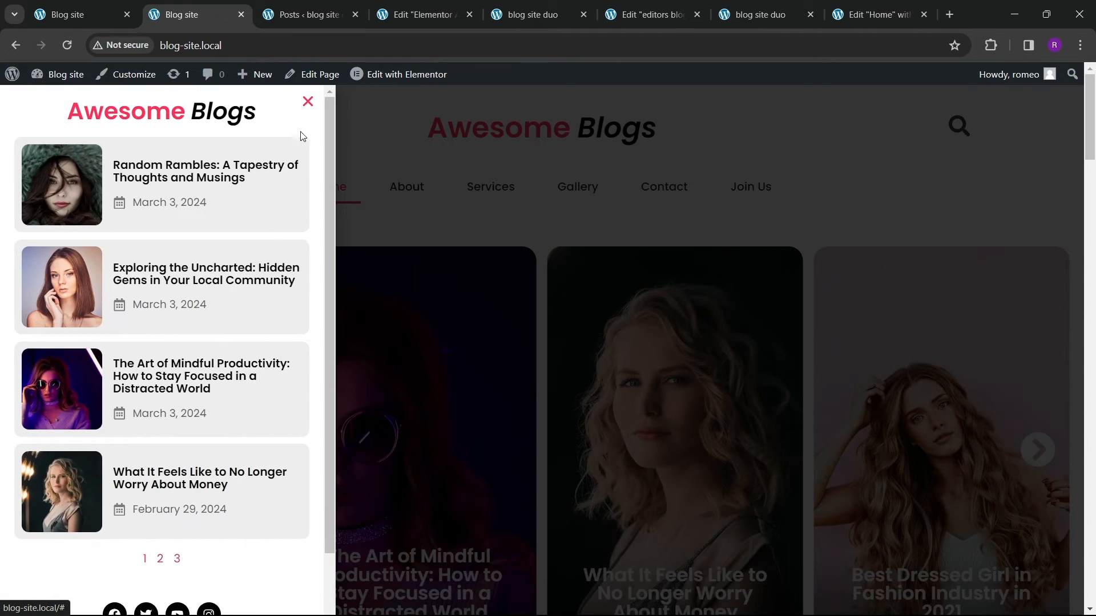
left_click(308, 103)
left_click(964, 133)
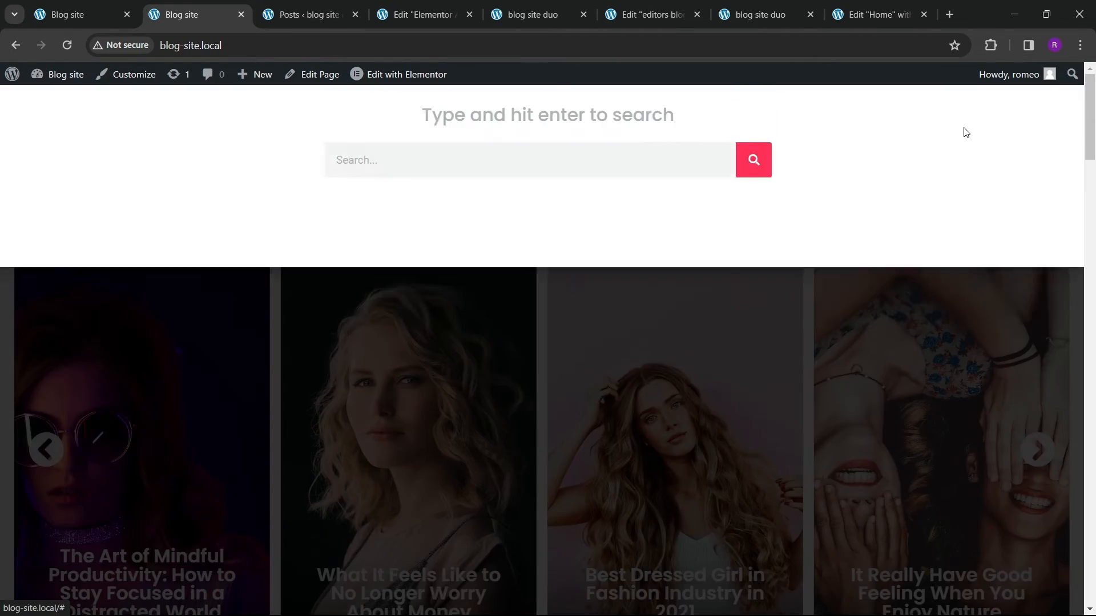
left_click(1062, 120)
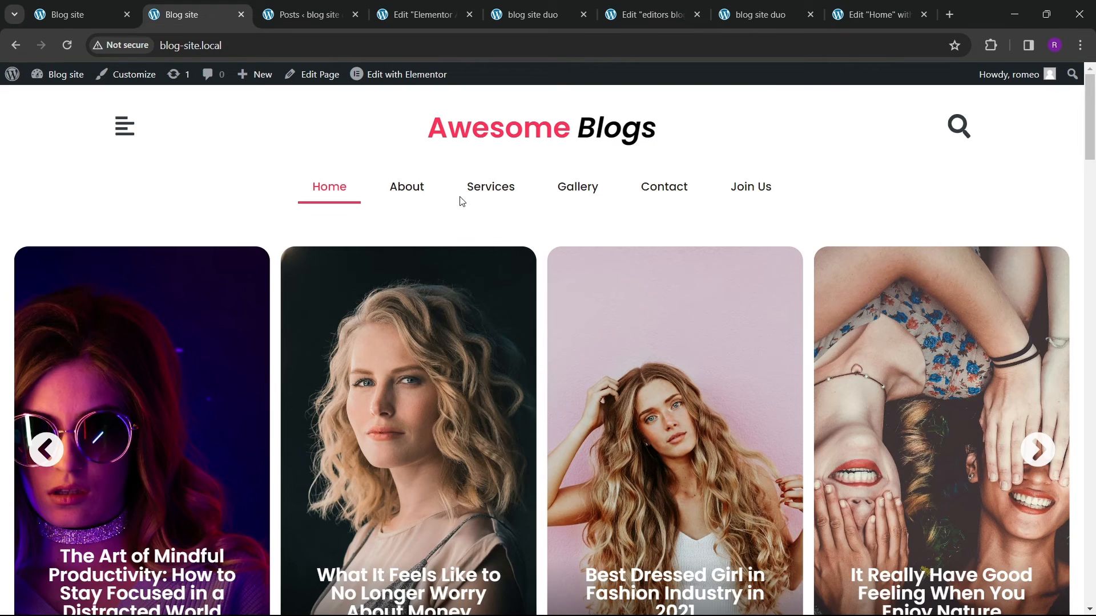
Step: Close the extra editor, preview and category tabs, keeping the posts list and home pages
left_click(463, 17)
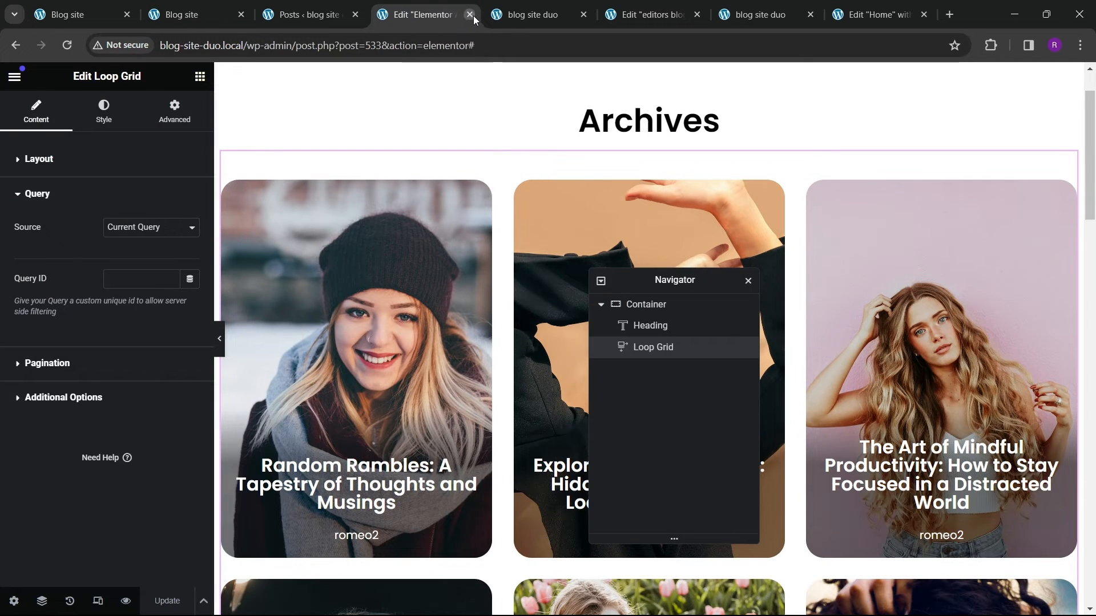
left_click(472, 15)
left_click(519, 14)
left_click(581, 15)
left_click(664, 20)
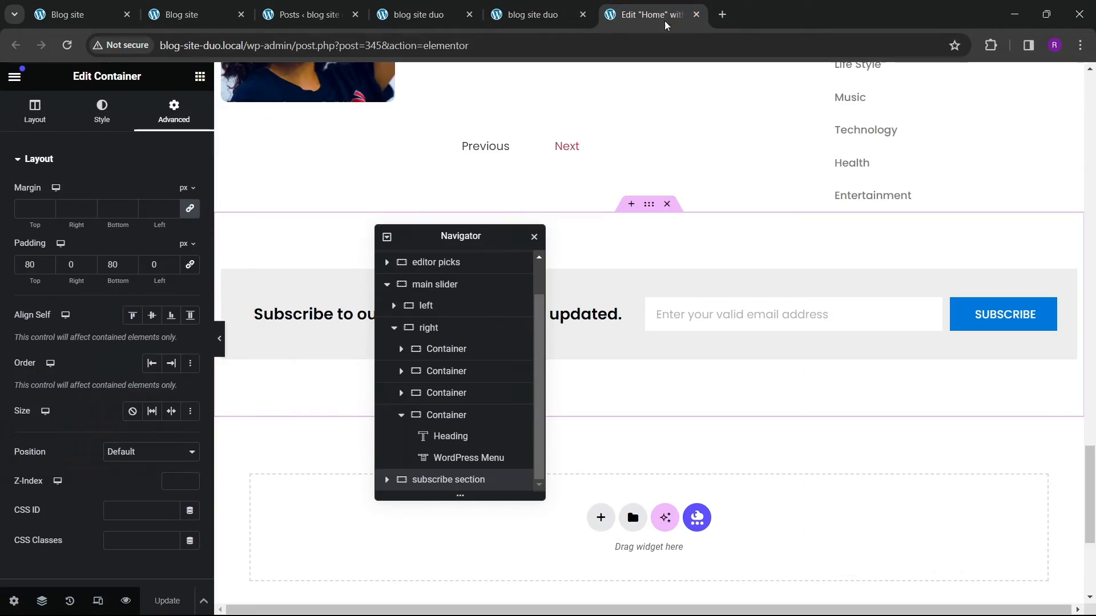
left_click(696, 14)
left_click(814, 23)
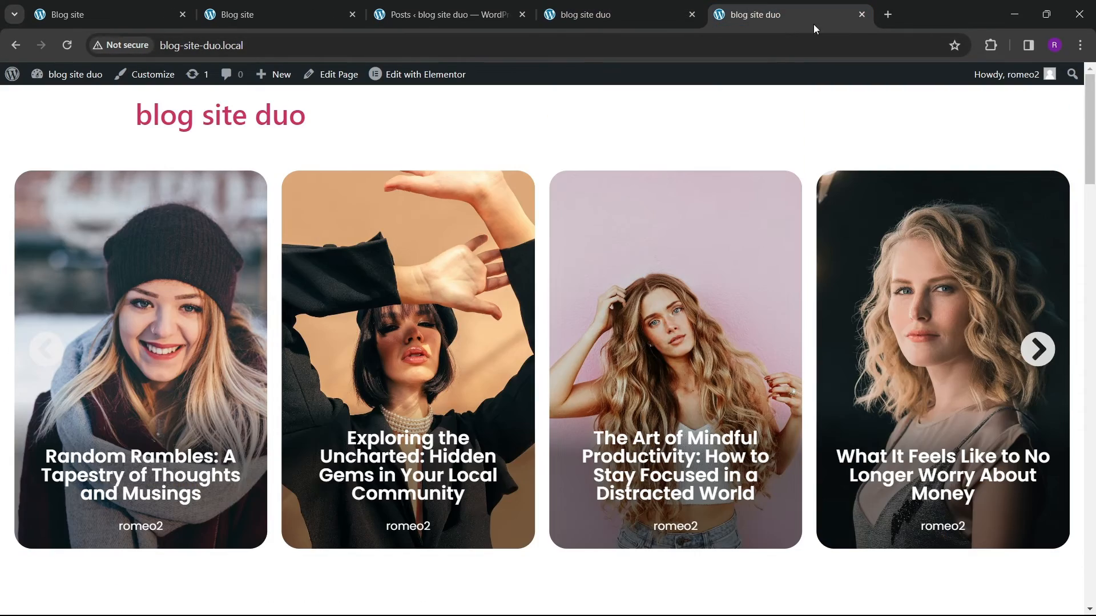
left_click(862, 14)
left_click(470, 22)
left_click(307, 22)
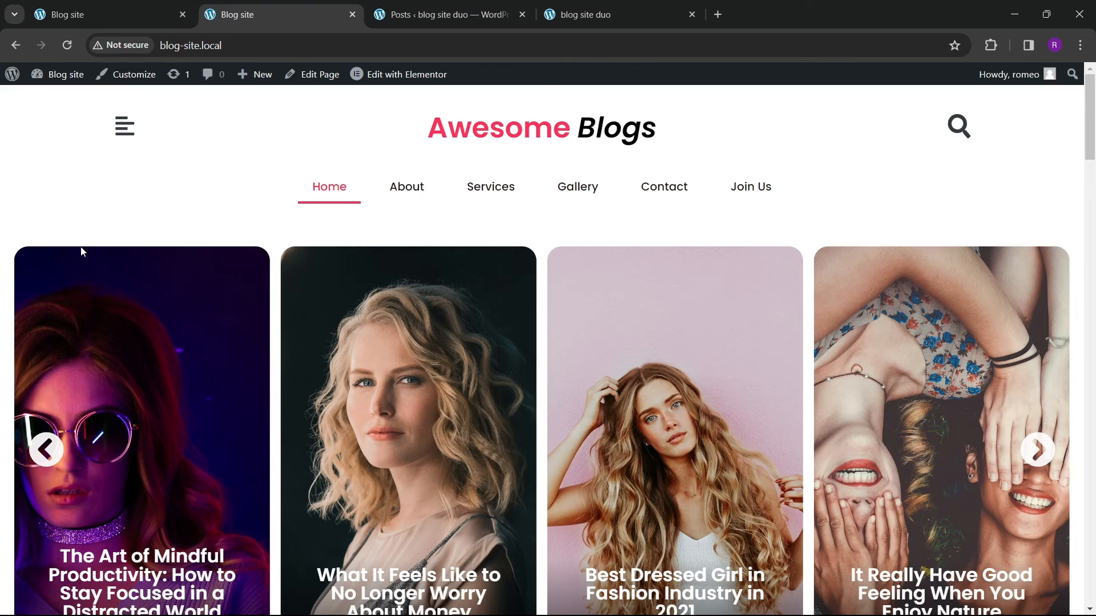
left_click(439, 17)
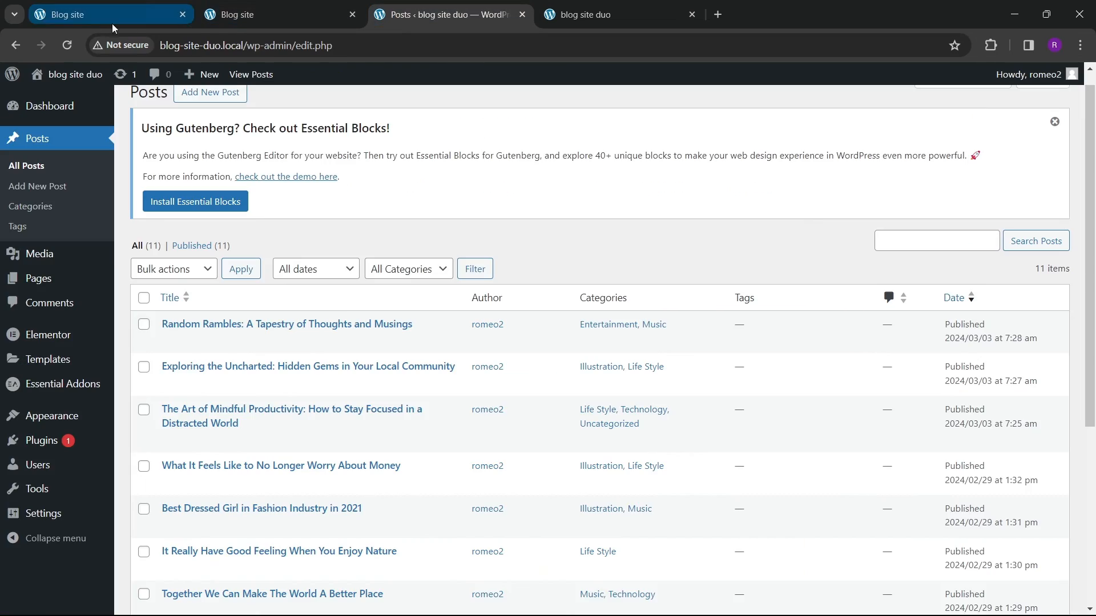
left_click(223, 19)
left_click(380, 20)
left_click(188, 20)
left_click(183, 14)
left_click(282, 16)
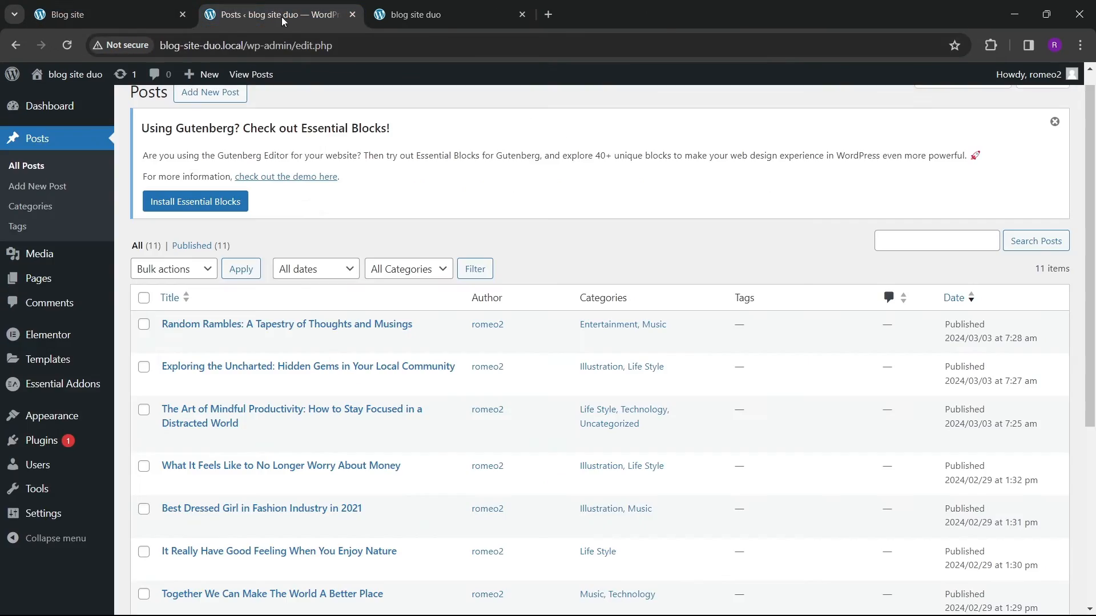
Step: Create a new menu named final menu and assign it to the Header display location
scroll(28, 297, "down", 1)
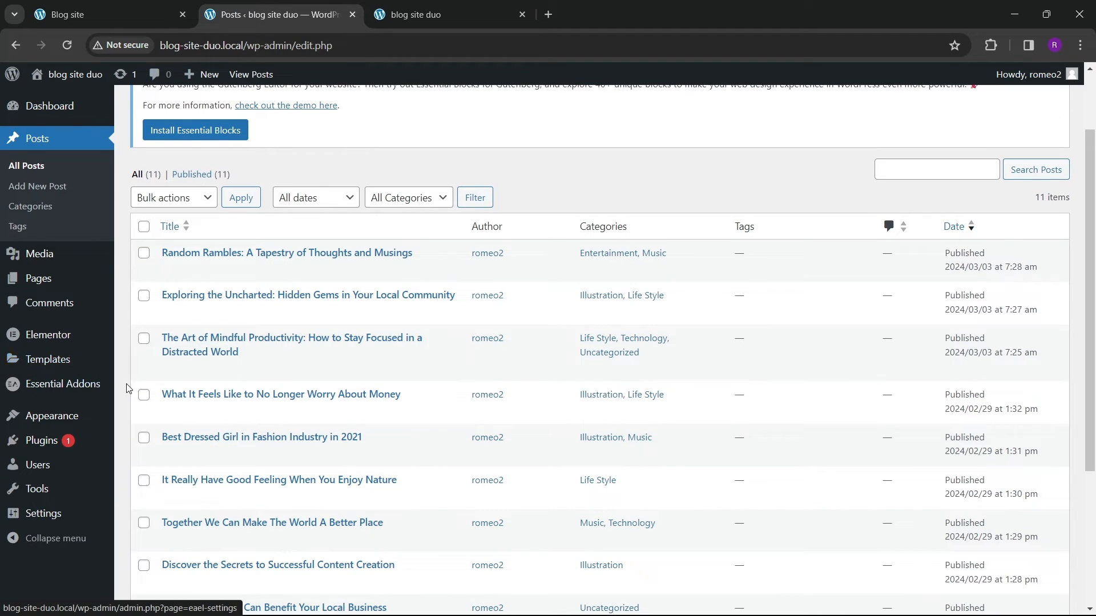
mouse_move(73, 364)
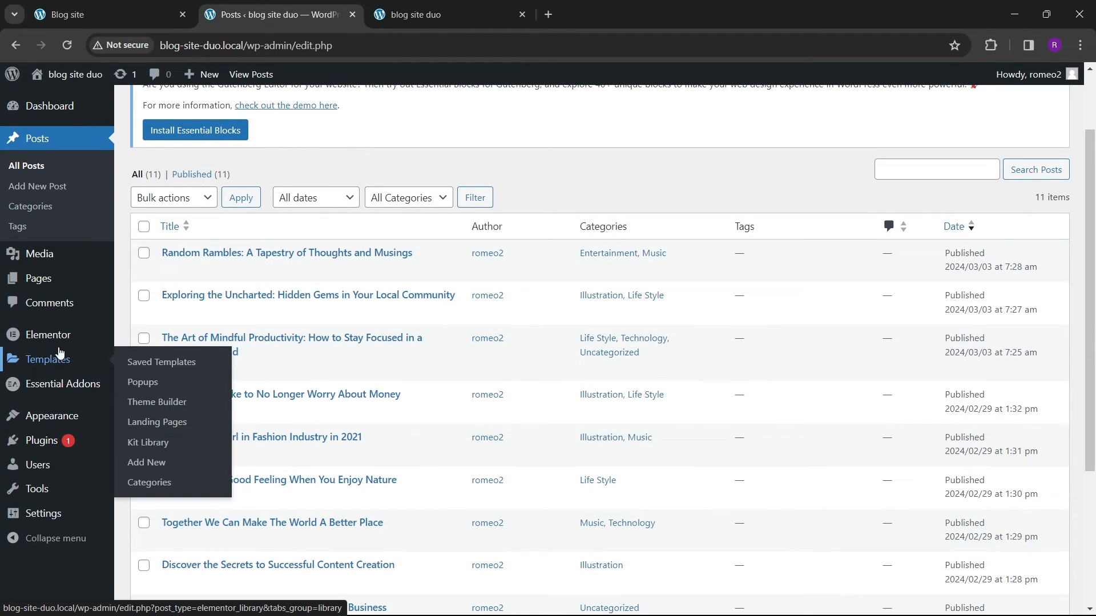
mouse_move(59, 425)
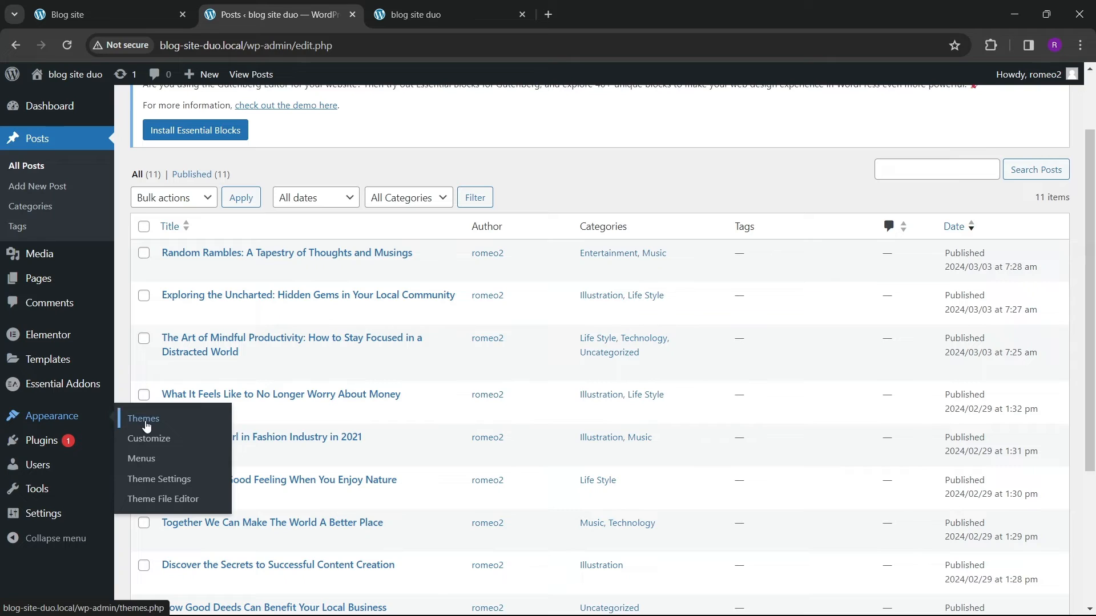
left_click(149, 457)
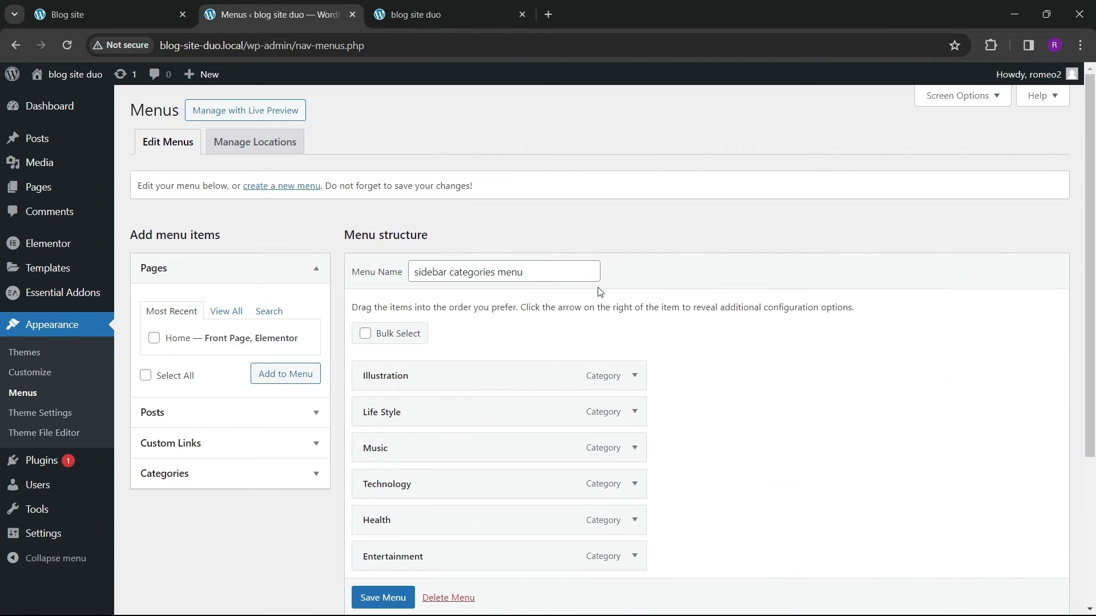
left_click(312, 187)
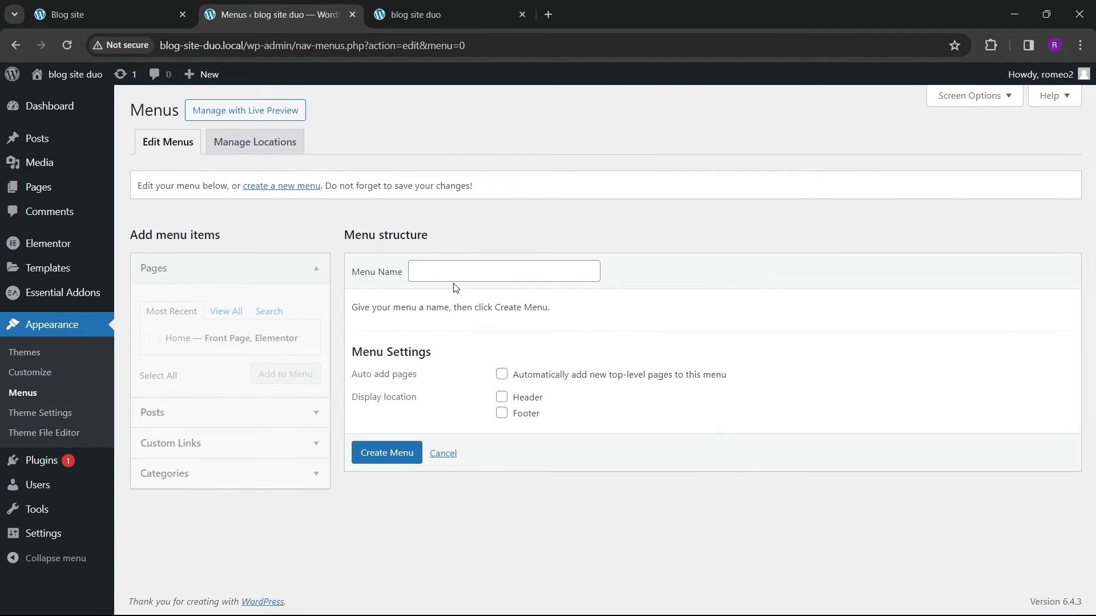
left_click(456, 272)
left_click(508, 304)
left_click(502, 397)
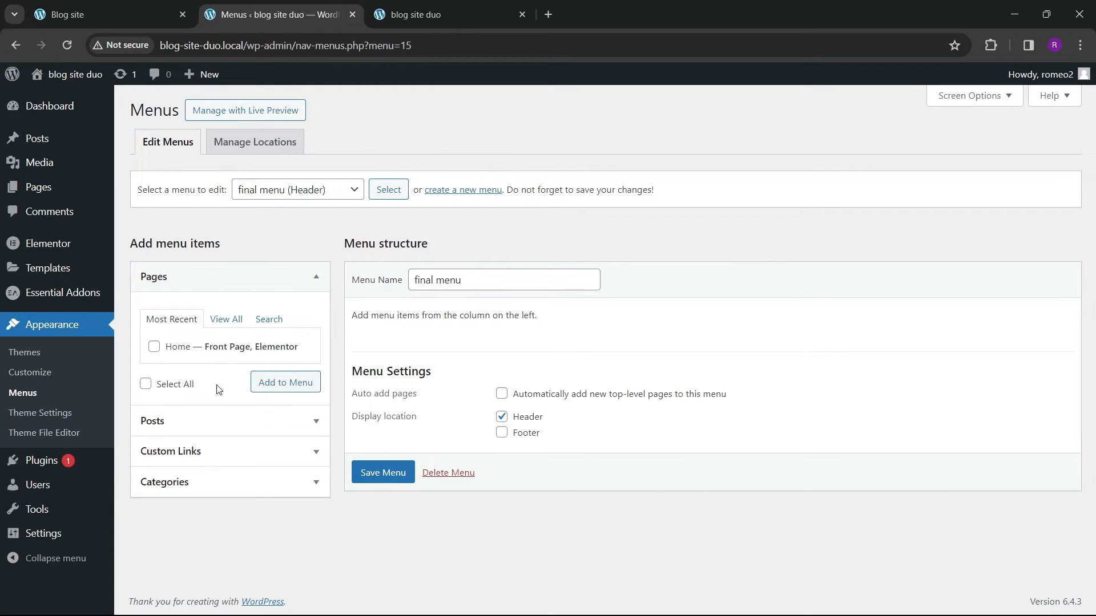
Step: Add the Home page to the final menu
left_click(154, 347)
left_click(283, 384)
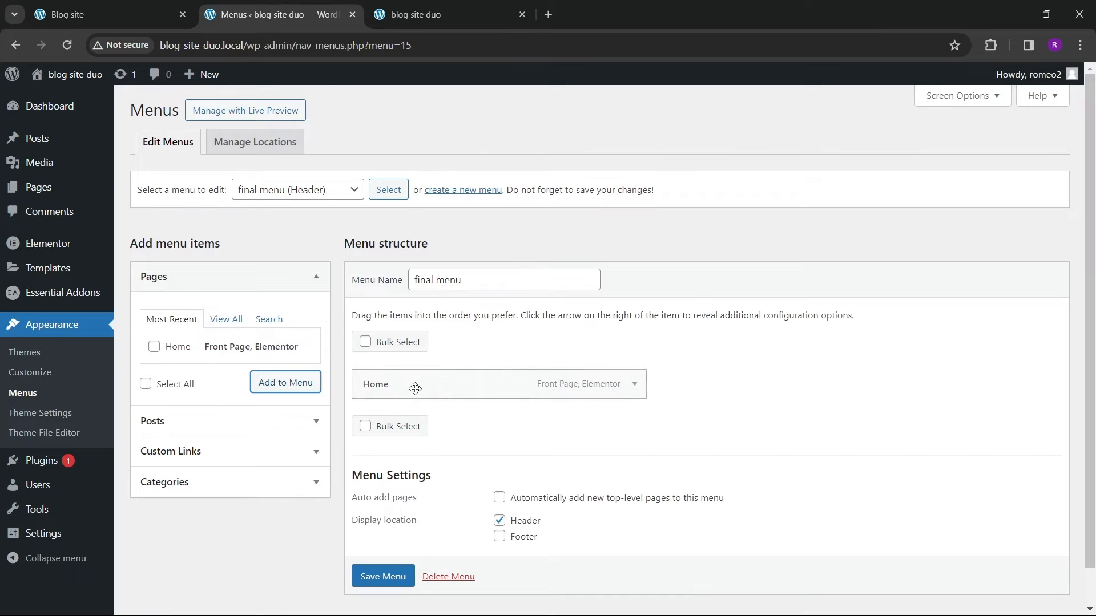
Step: Add a custom link About with URL # to the final menu
left_click(196, 446)
left_click(277, 392)
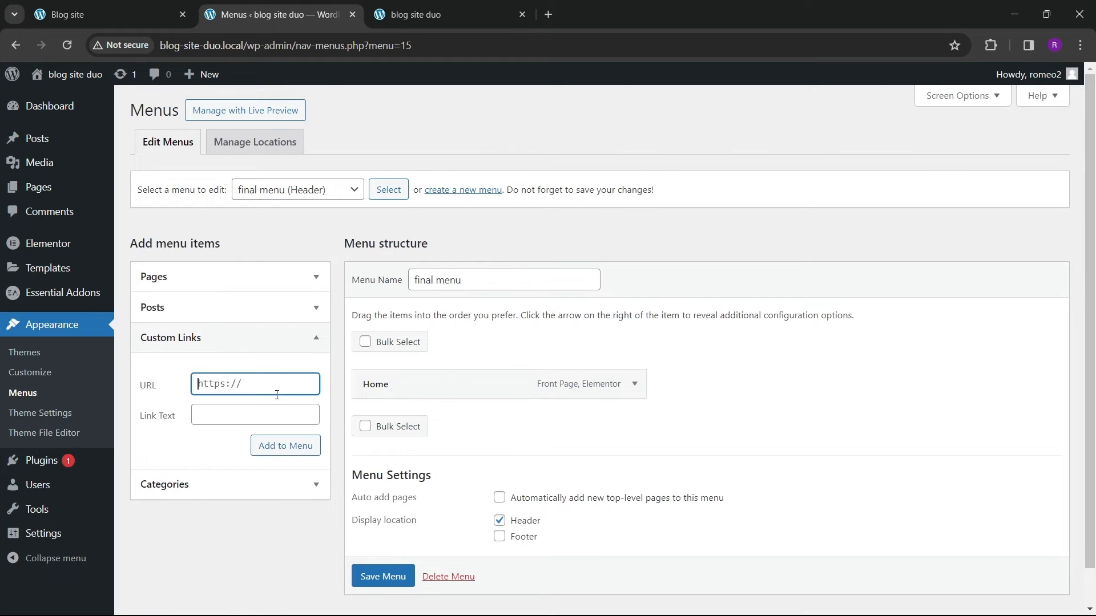
key("Tab")
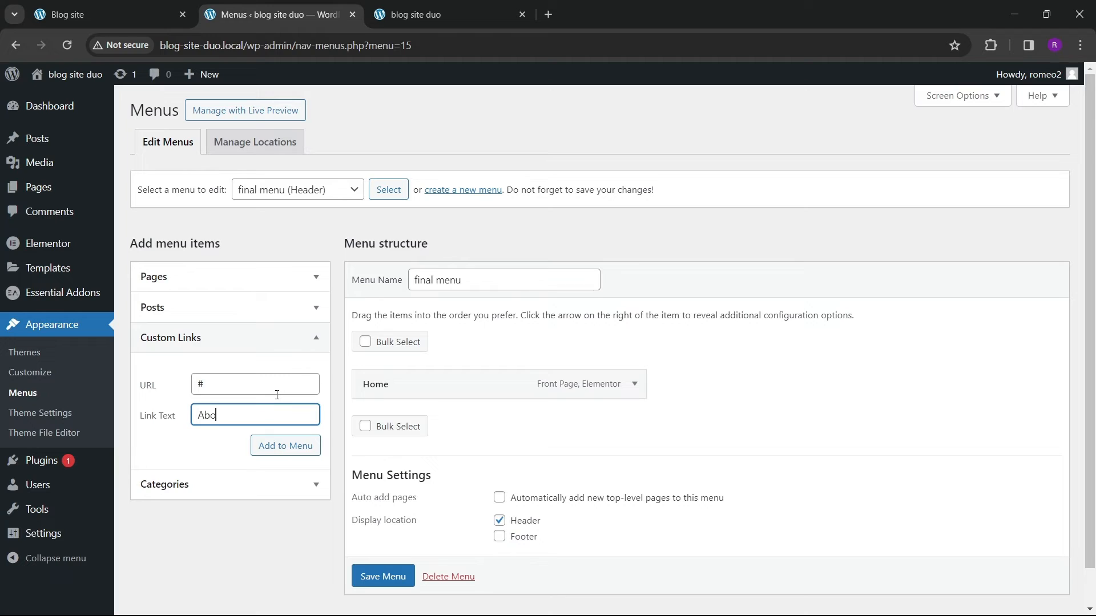
type("About")
left_click(262, 443)
Step: Add custom links Services and Blogs, each with URL #, to the menu
type("#")
key("Tab")
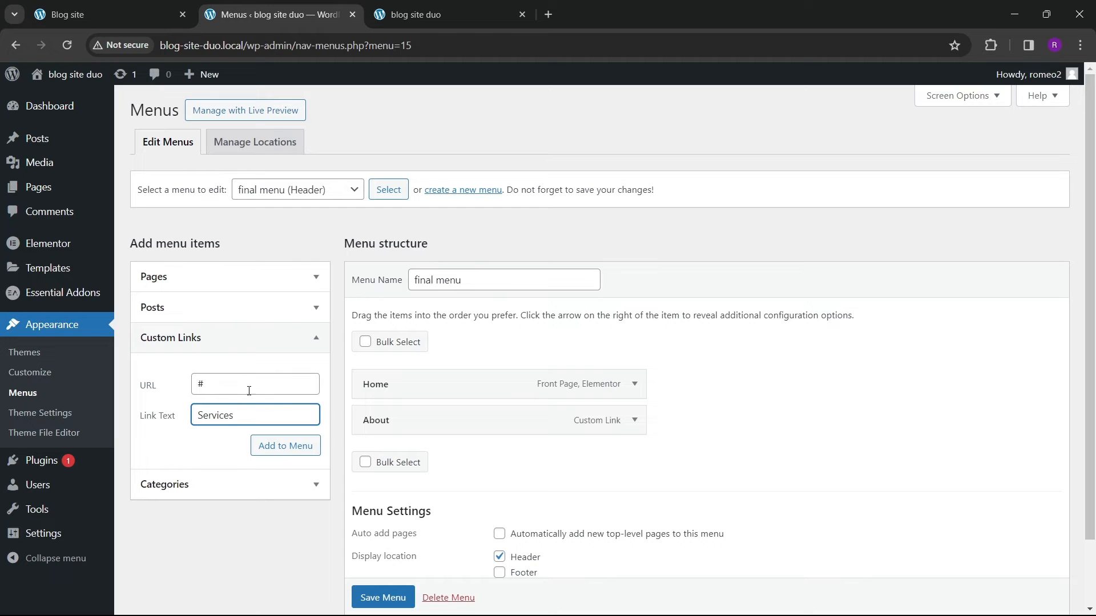
left_click(311, 448)
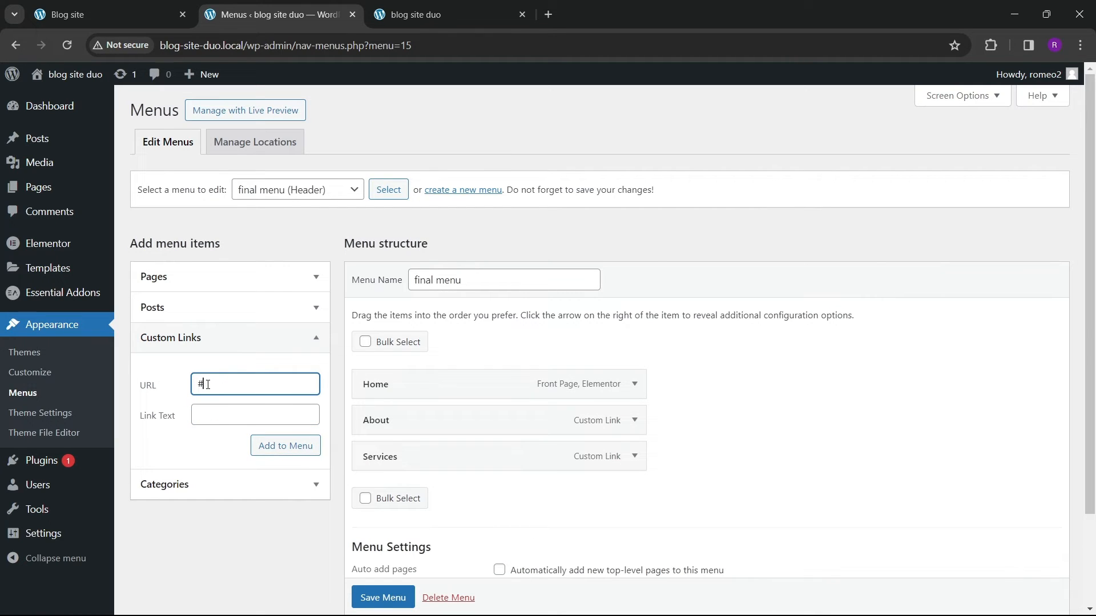
key("Tab")
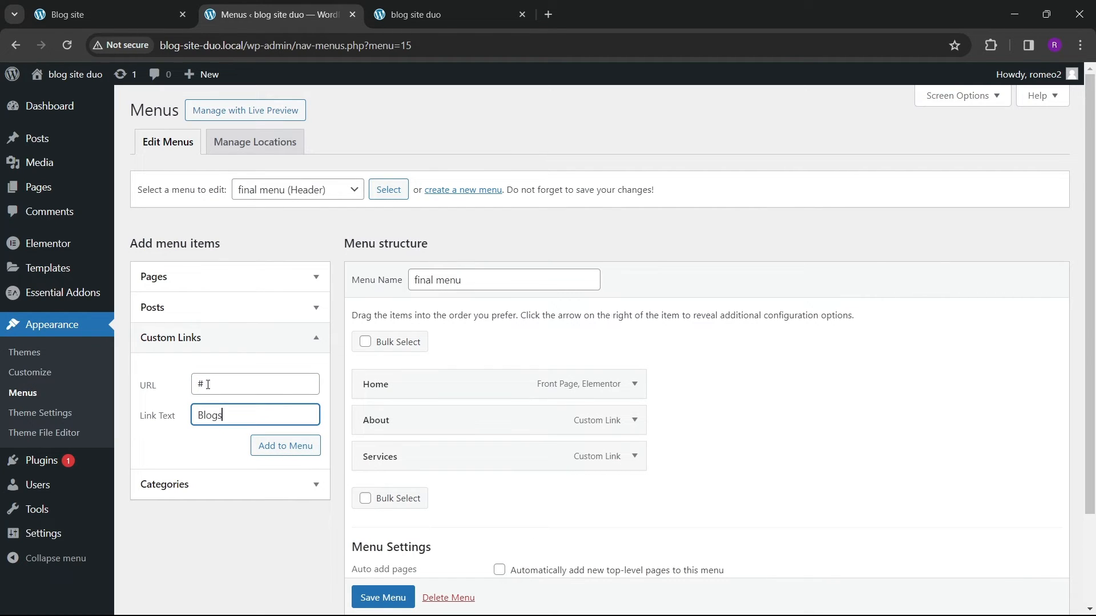
left_click(252, 454)
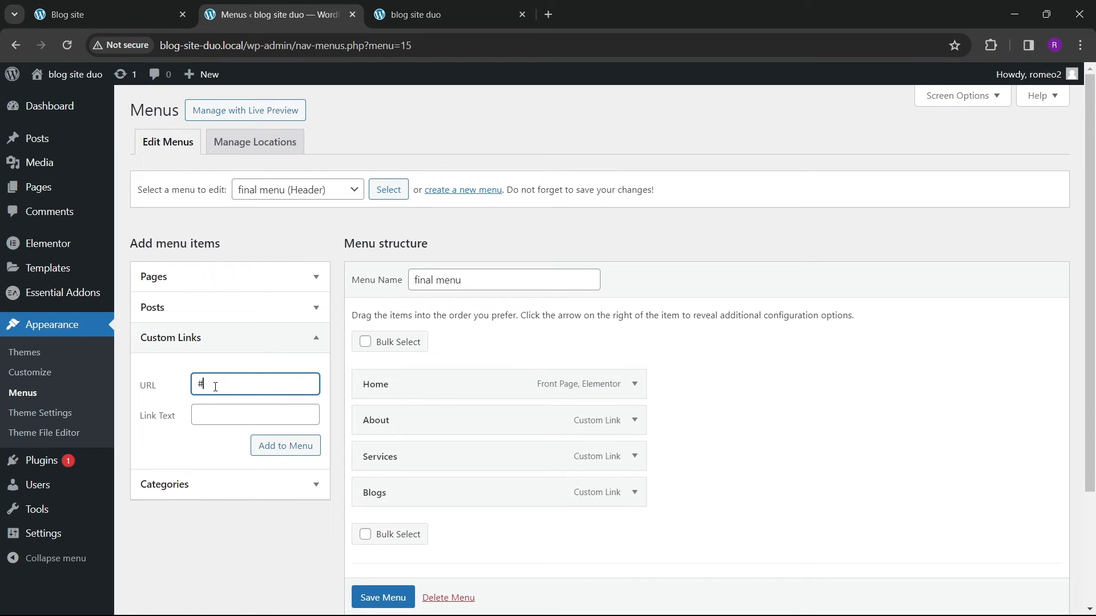
Step: Add a Contact custom link with URL # and save the menu
key("Tab")
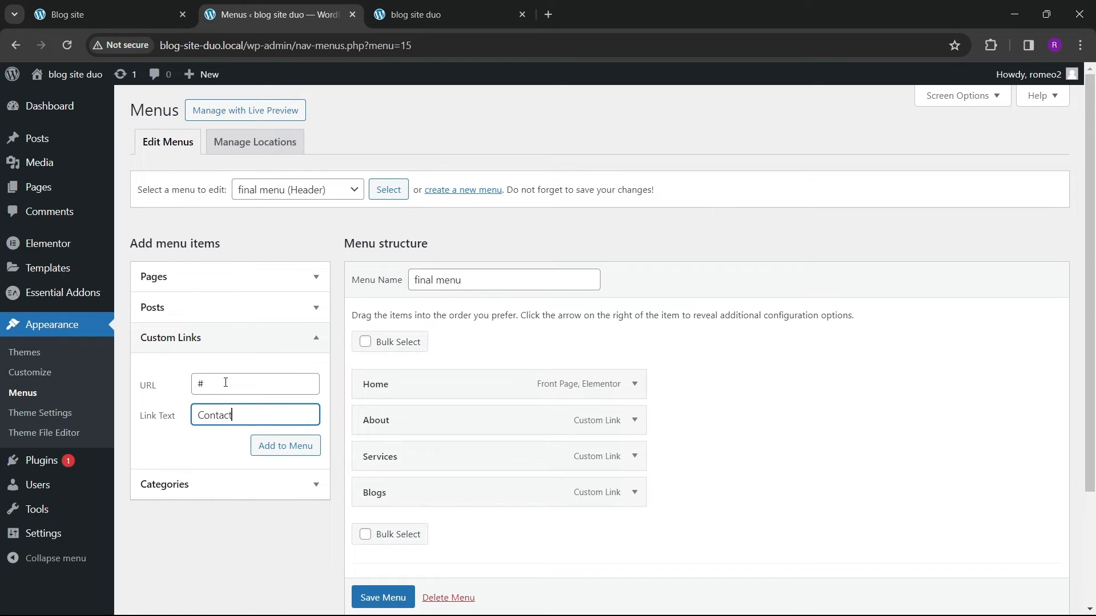
left_click(286, 449)
scroll(465, 430, "down", 2)
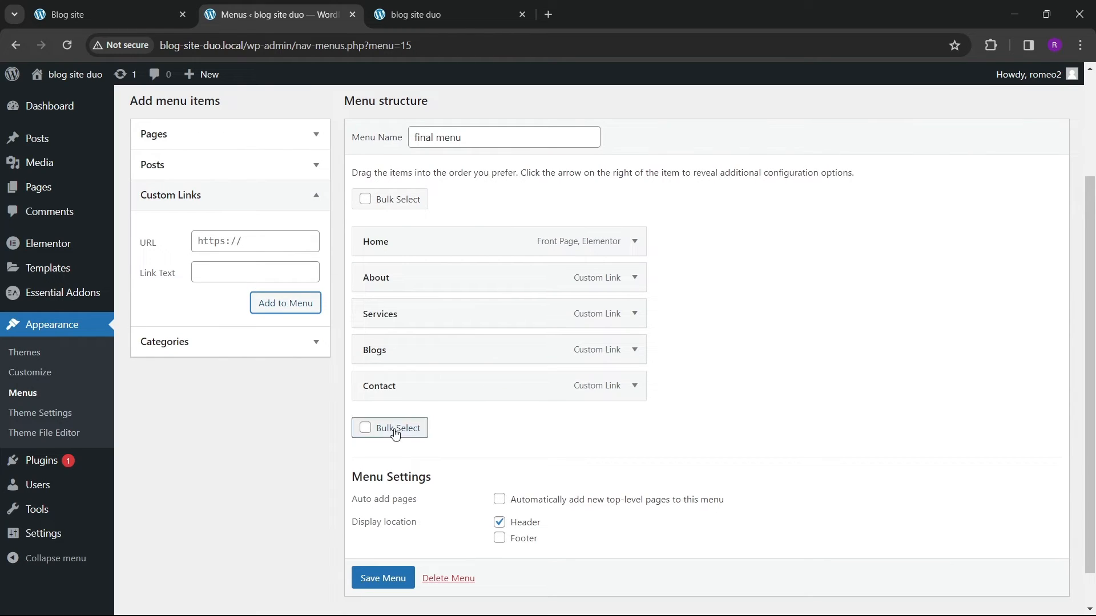
left_click(239, 243)
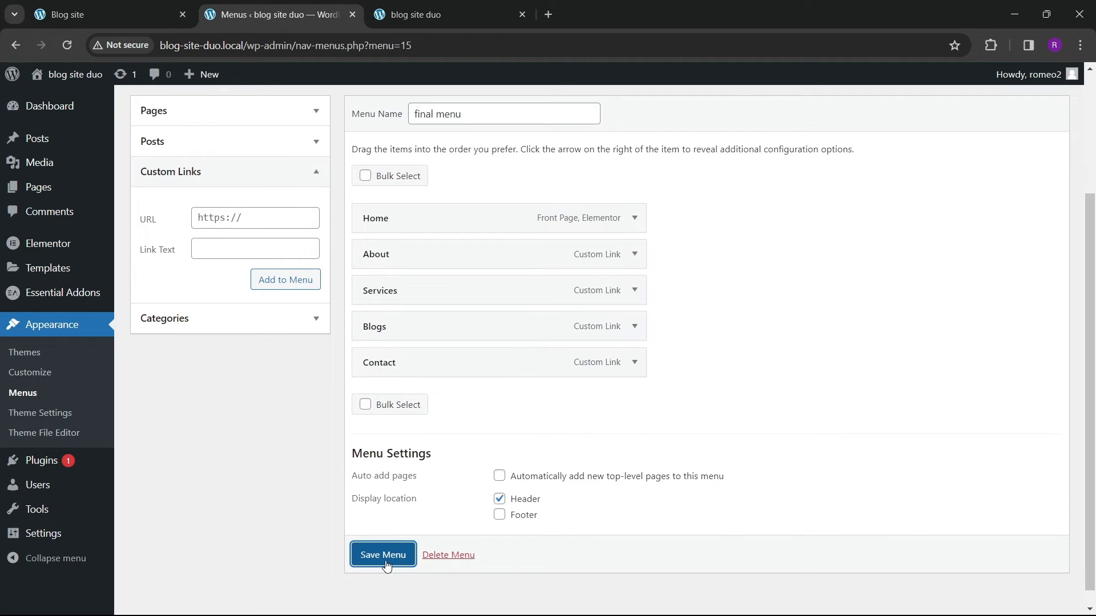
left_click(387, 558)
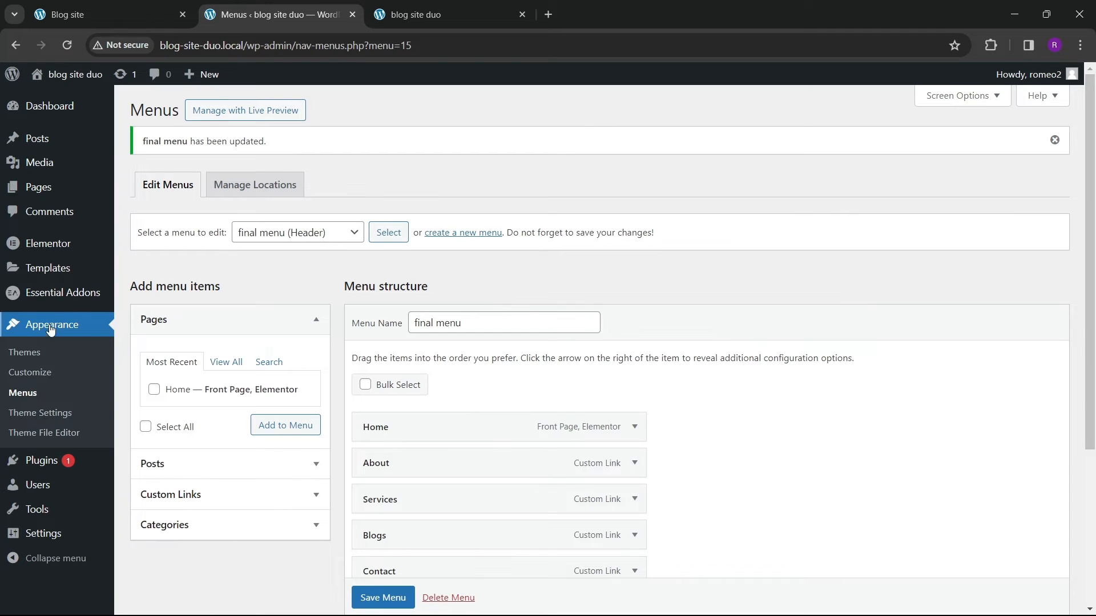
Step: Open the Theme Builder in a new tab and start a new Header template
mouse_move(54, 275)
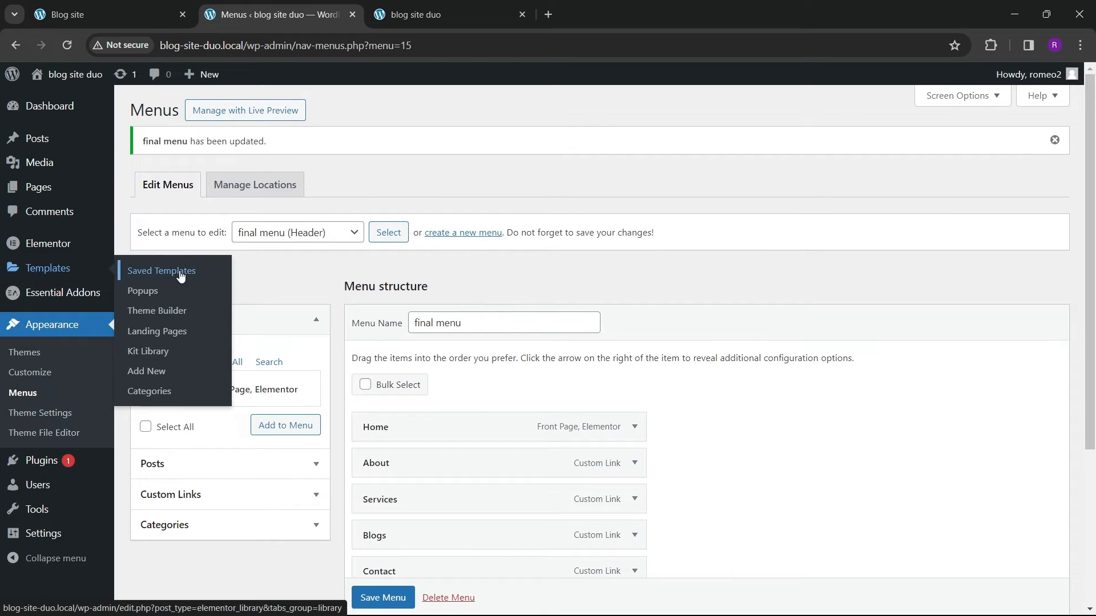
right_click(154, 311)
left_click(193, 320)
left_click(427, 29)
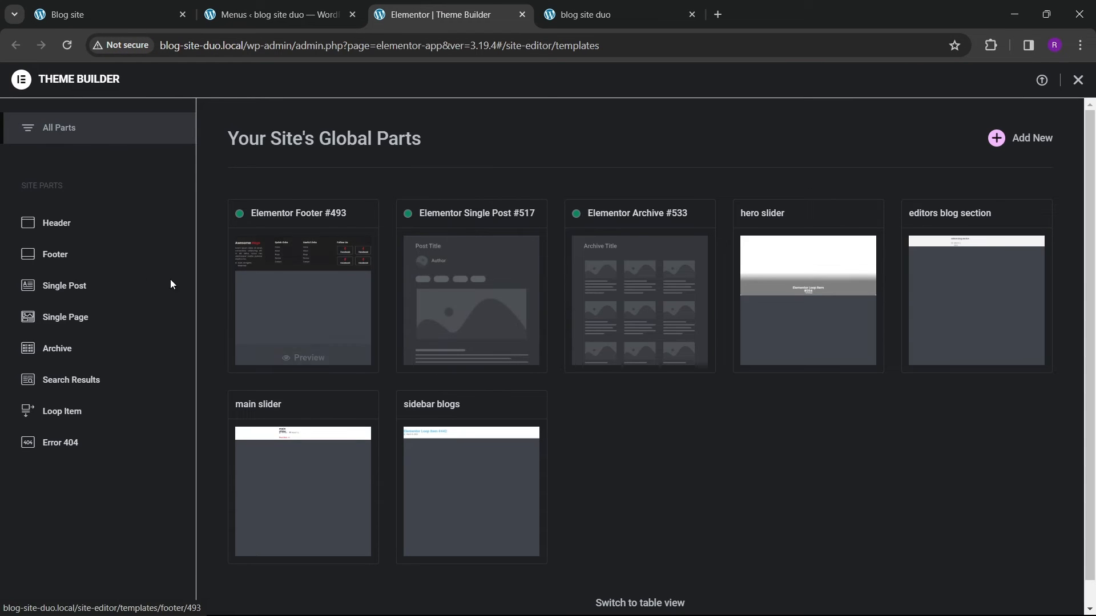
left_click(101, 226)
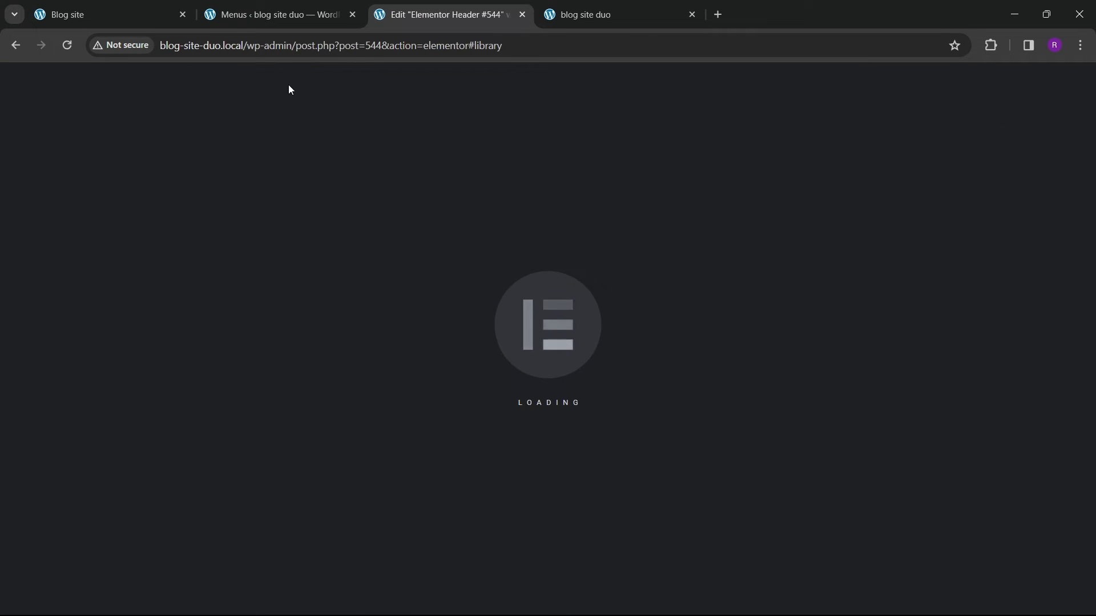
Step: Compare with the reference blog's header and close the template library
left_click(263, 25)
left_click(116, 12)
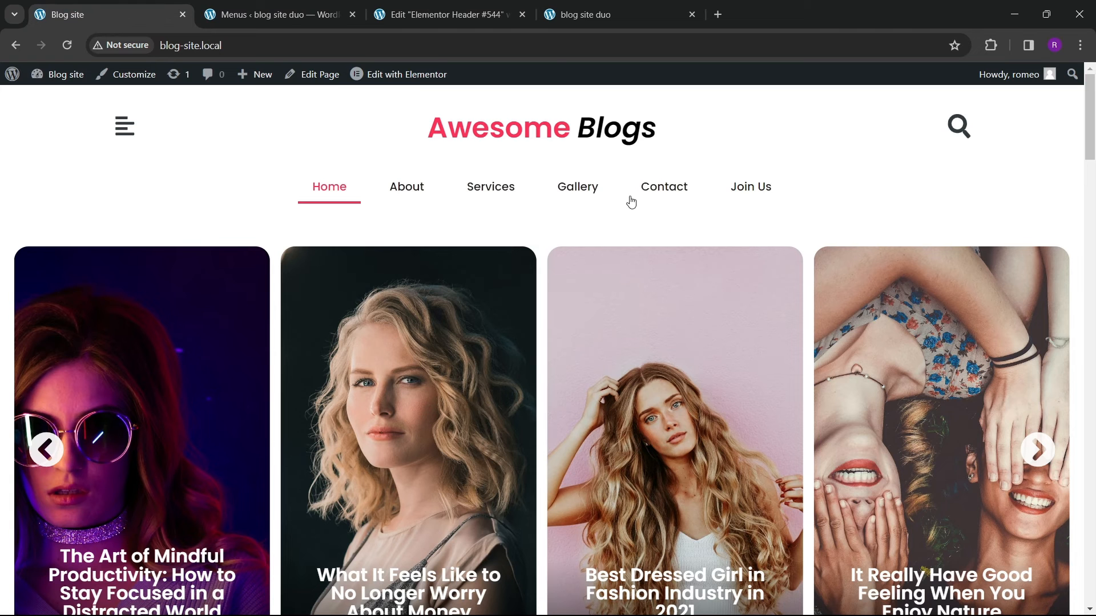
left_click(448, 14)
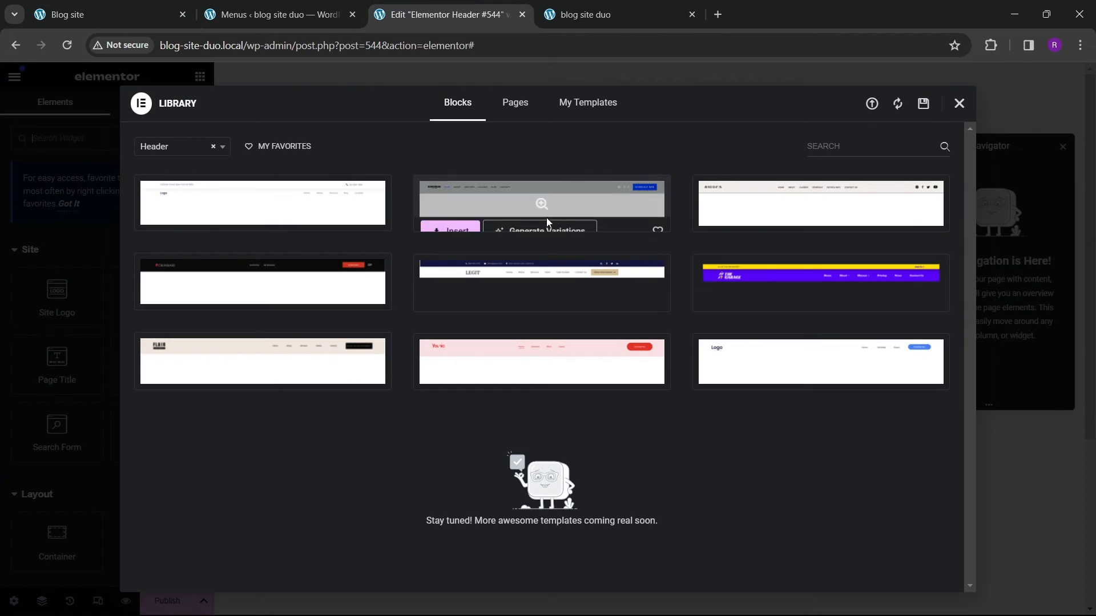
left_click(958, 104)
Step: Add a single-column container to the header and set its width to 1300 px
left_click(599, 181)
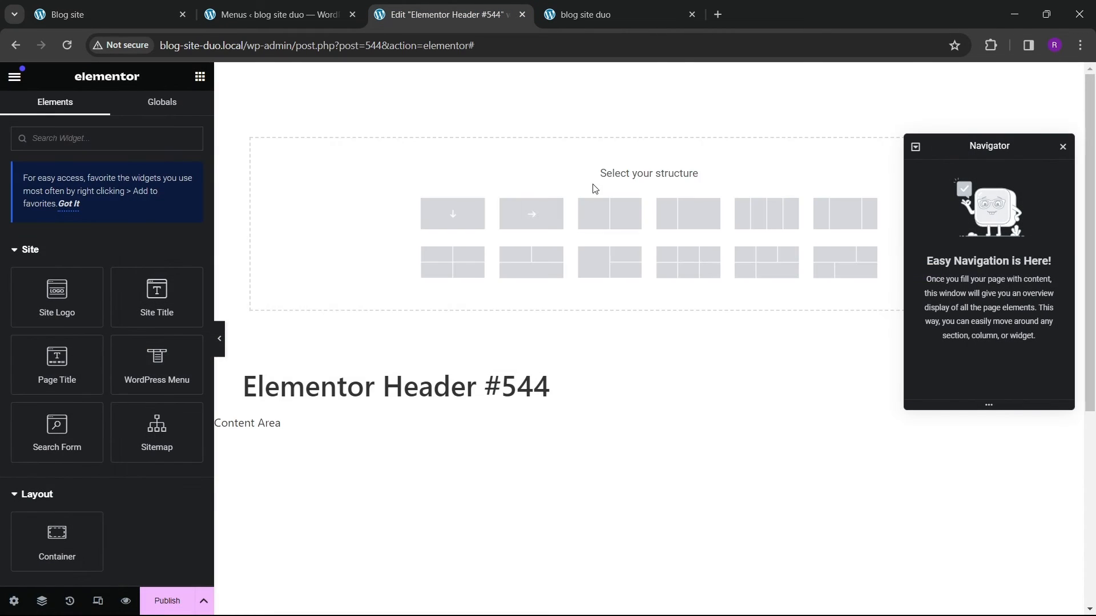
left_click(457, 216)
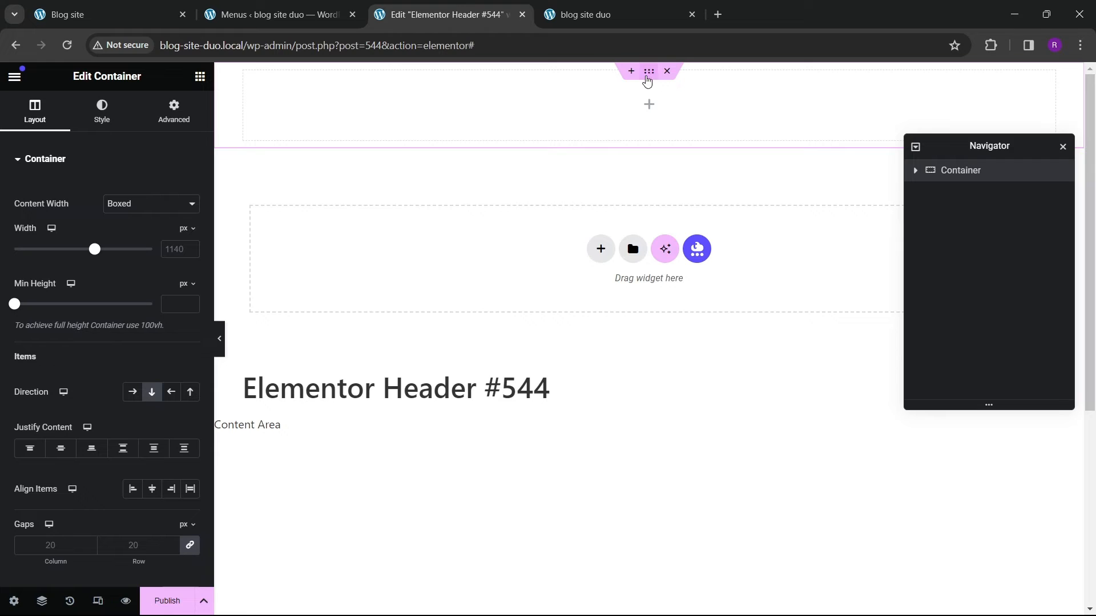
type("1")
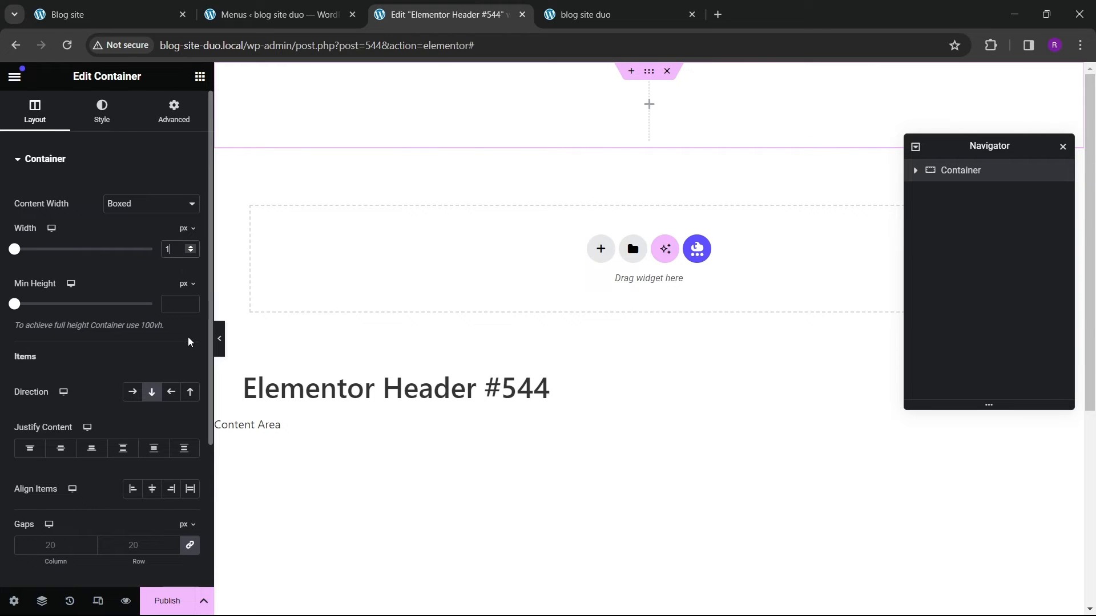
type("300")
left_click(173, 112)
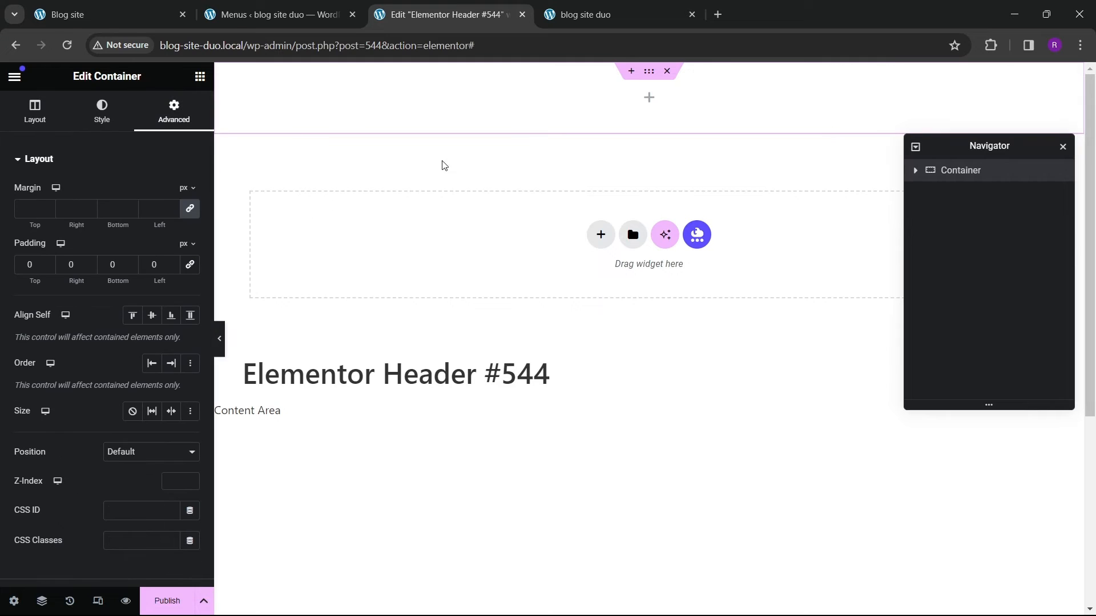
Step: Add an Icon widget into the header container and delete the stray empty container
left_click(200, 76)
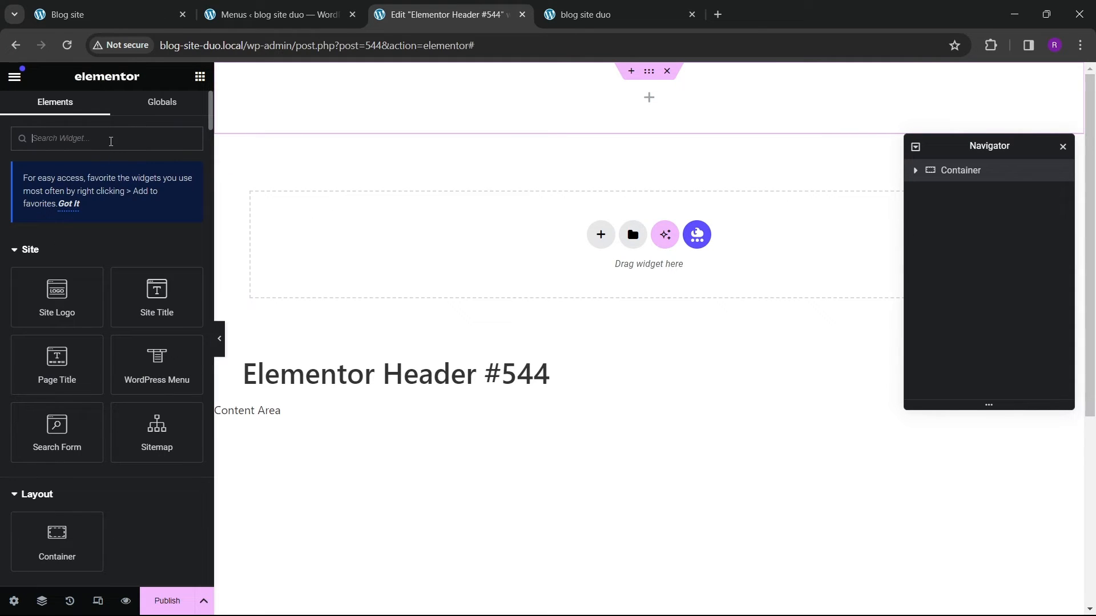
left_click(120, 146)
type("icon")
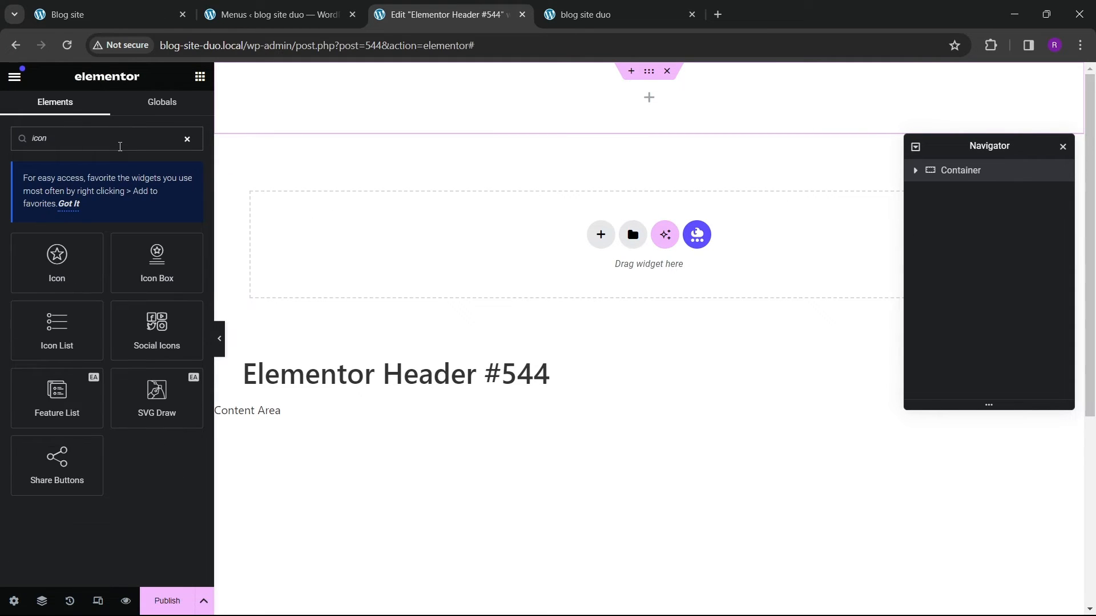
left_click_drag(54, 254, 406, 139)
left_click_drag(54, 255, 348, 80)
left_click(631, 71)
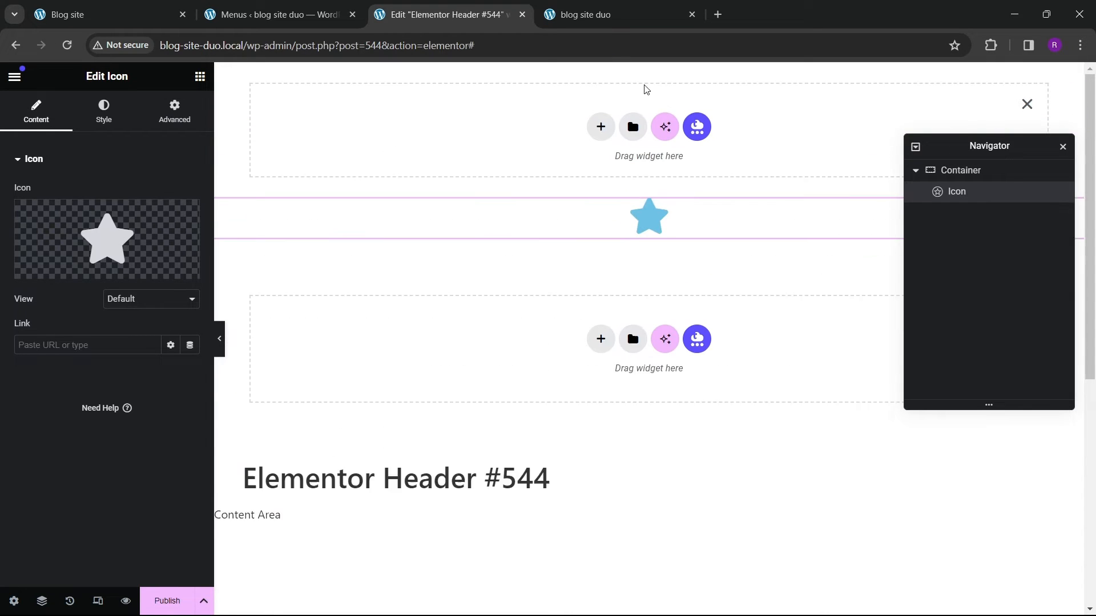
left_click(1027, 105)
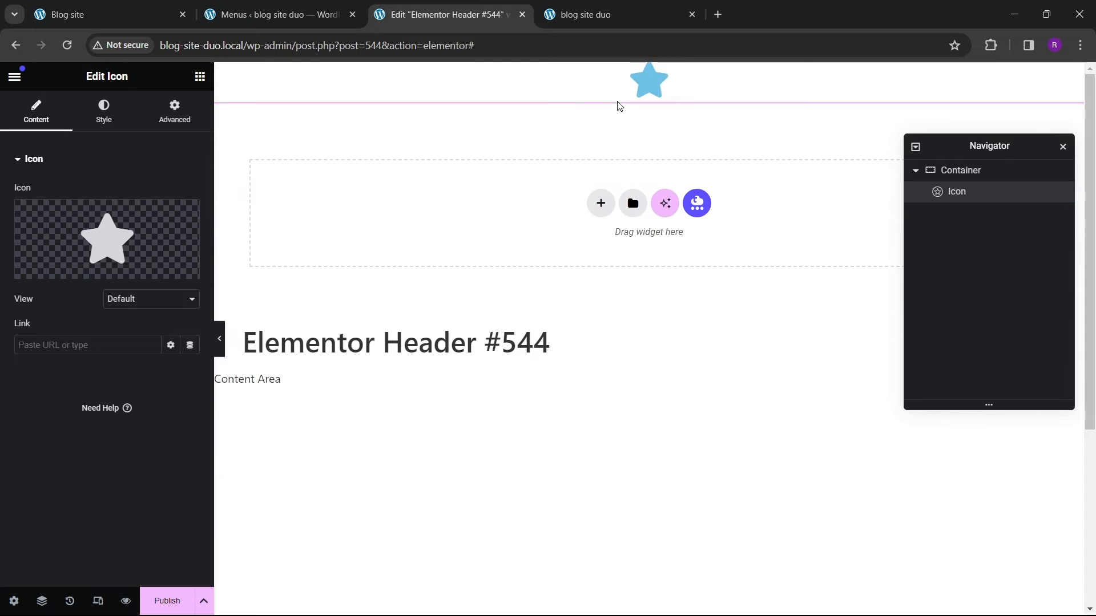
Step: Replace the icon with the Bars icon from the icon library
mouse_move(115, 240)
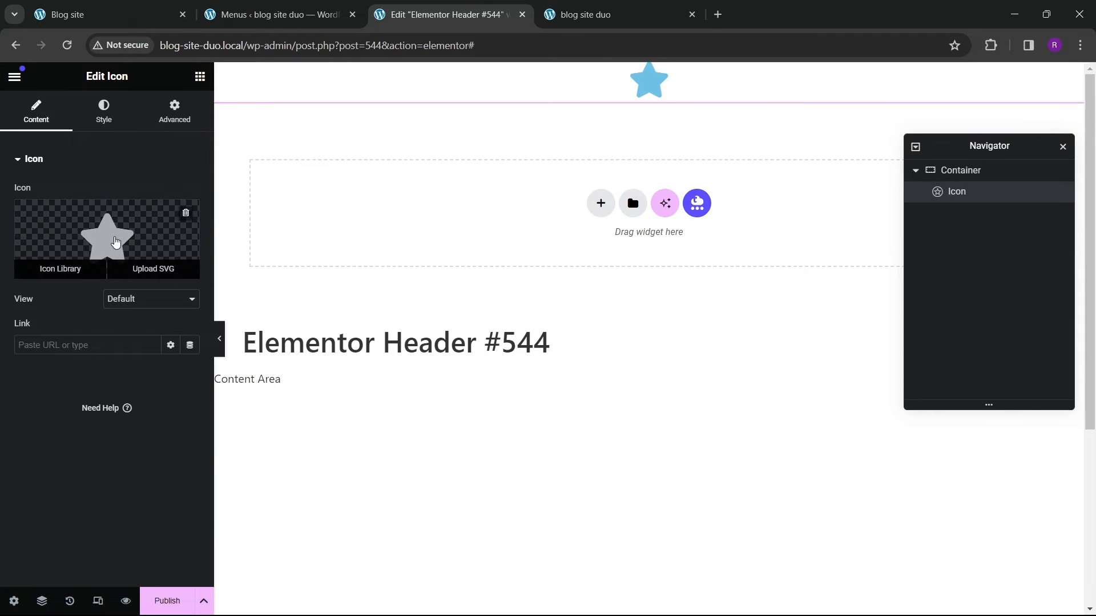
left_click(187, 241)
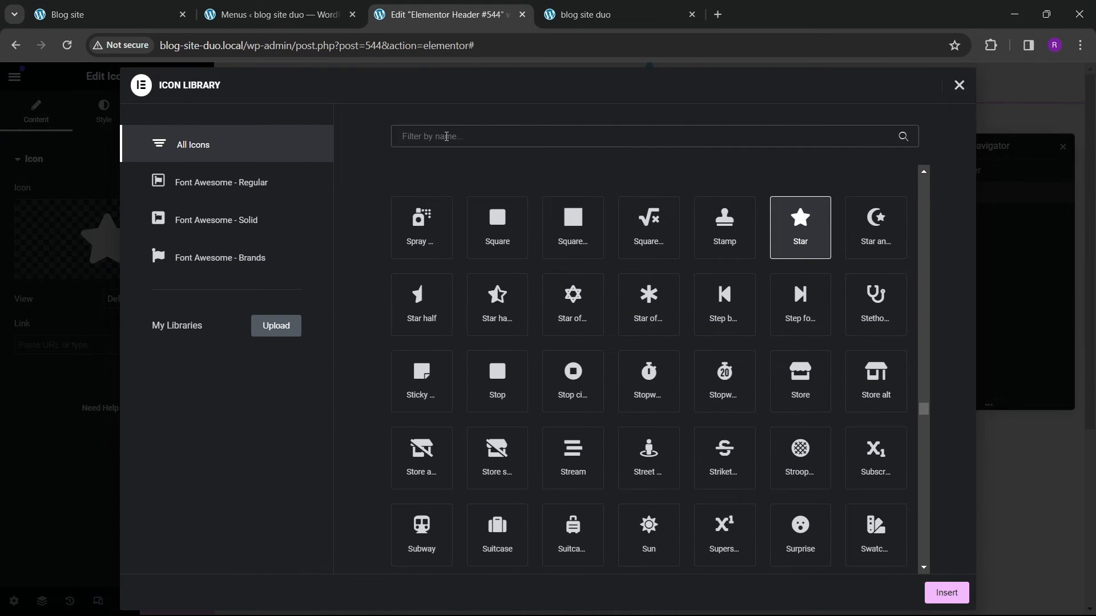
type("bars")
left_click(407, 226)
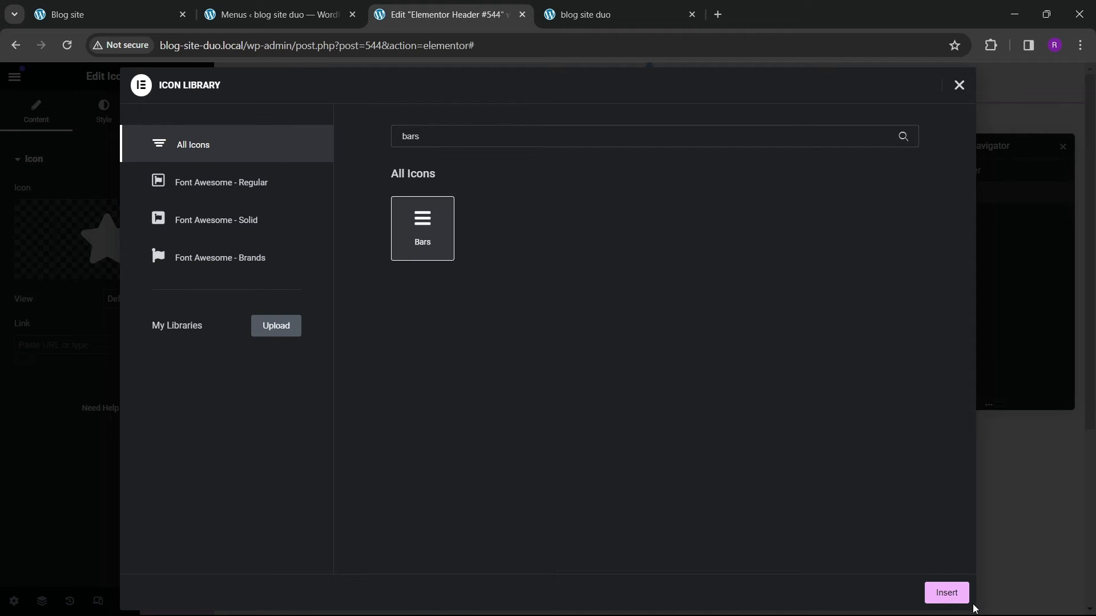
left_click(965, 601)
mouse_move(125, 226)
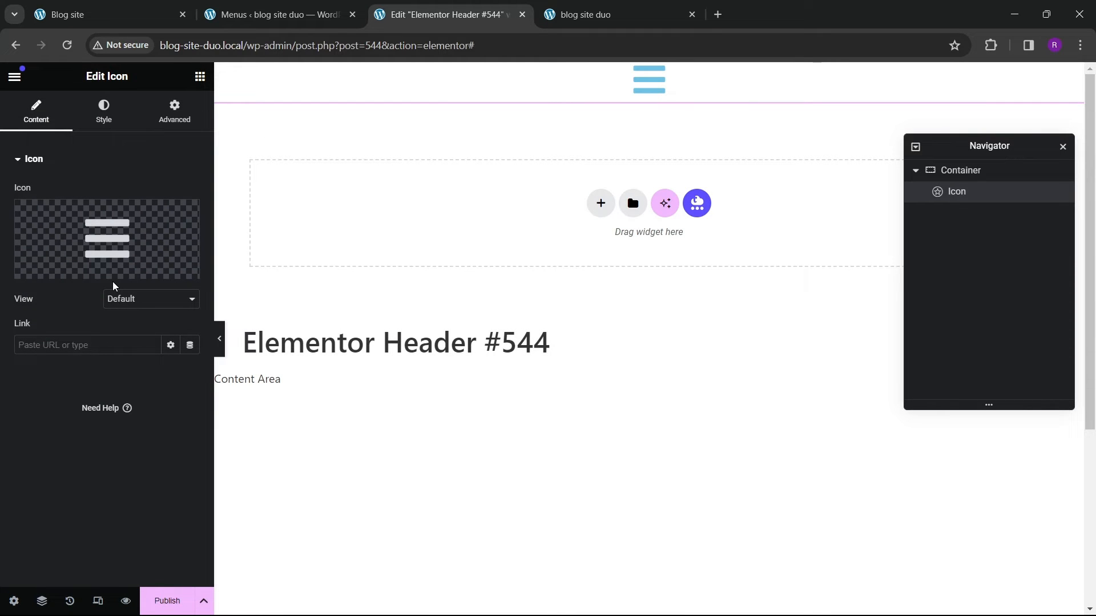
Step: Duplicate the Bars icon widget in the header container
left_click(199, 76)
left_click(966, 193)
right_click(966, 193)
left_click(977, 235)
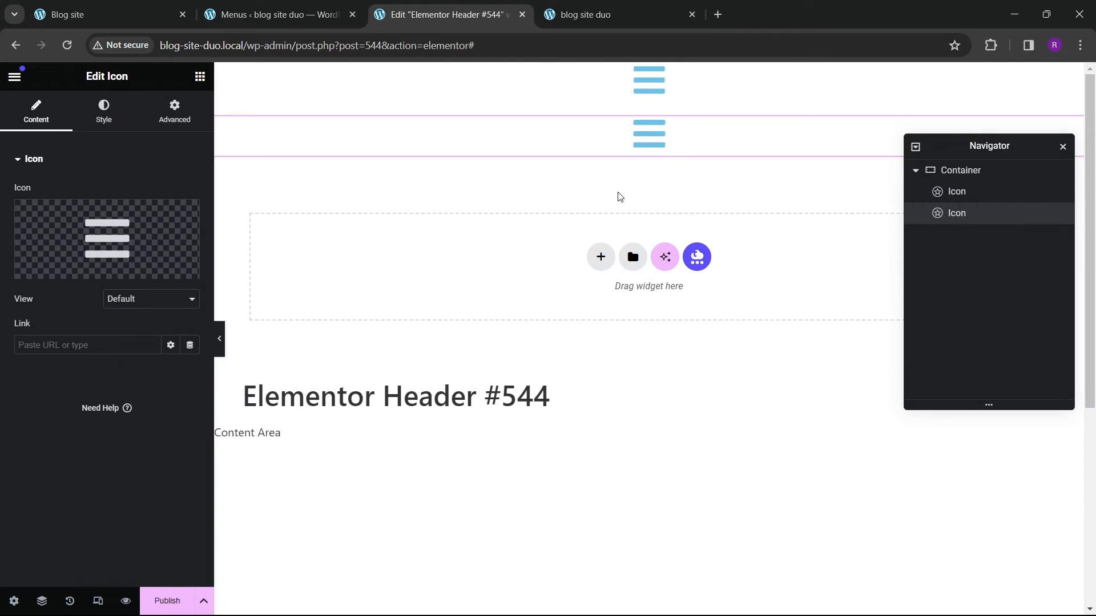
Step: Lay out the container's items in a row, justified space-between and vertically centred
left_click(977, 170)
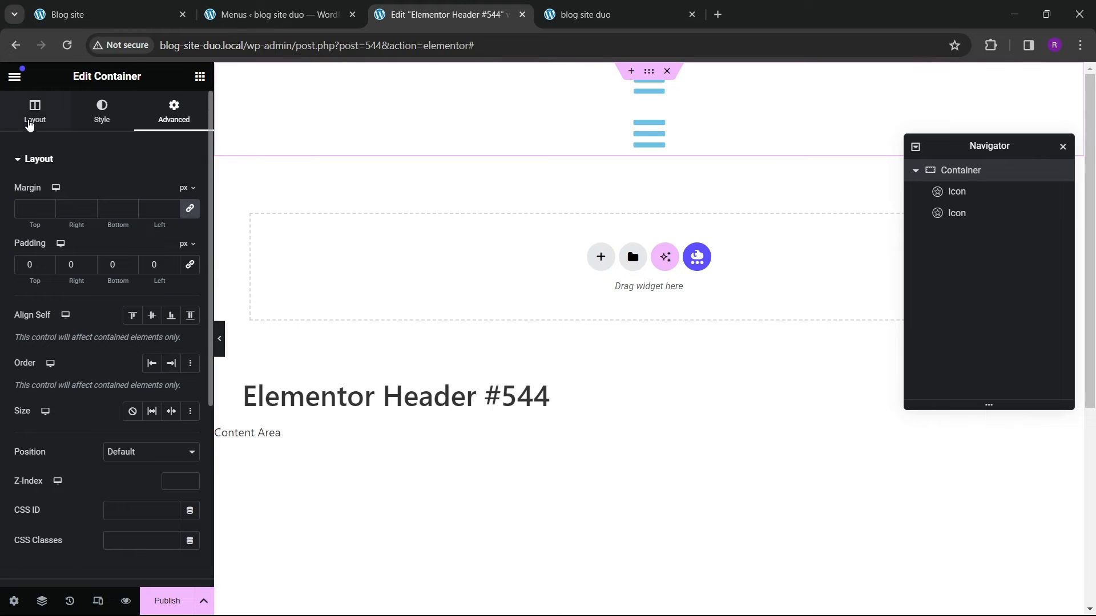
left_click(30, 123)
left_click(132, 391)
left_click(122, 449)
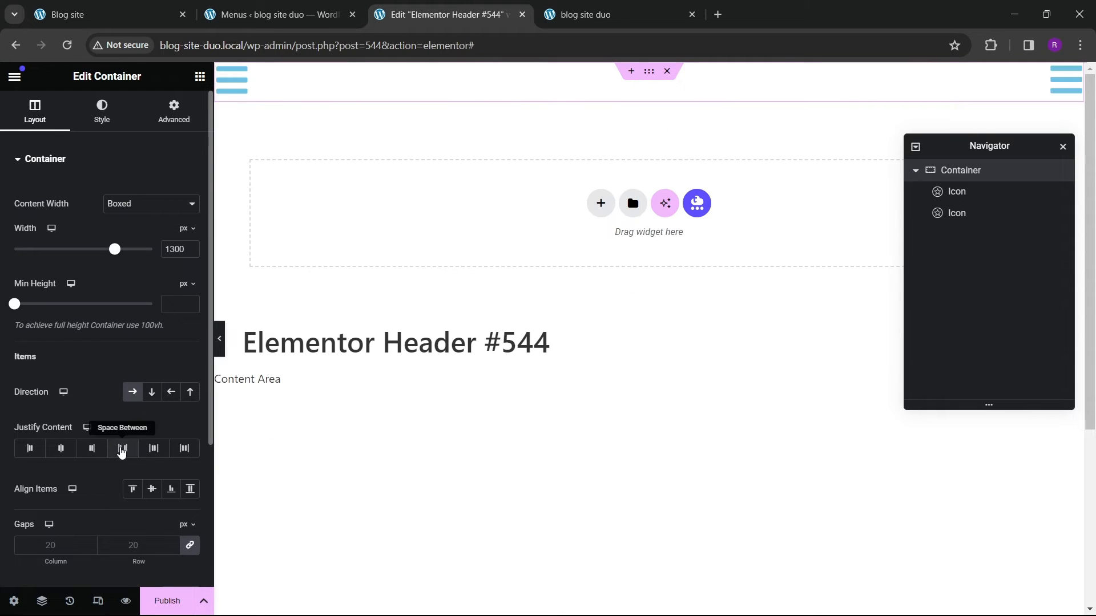
left_click(152, 489)
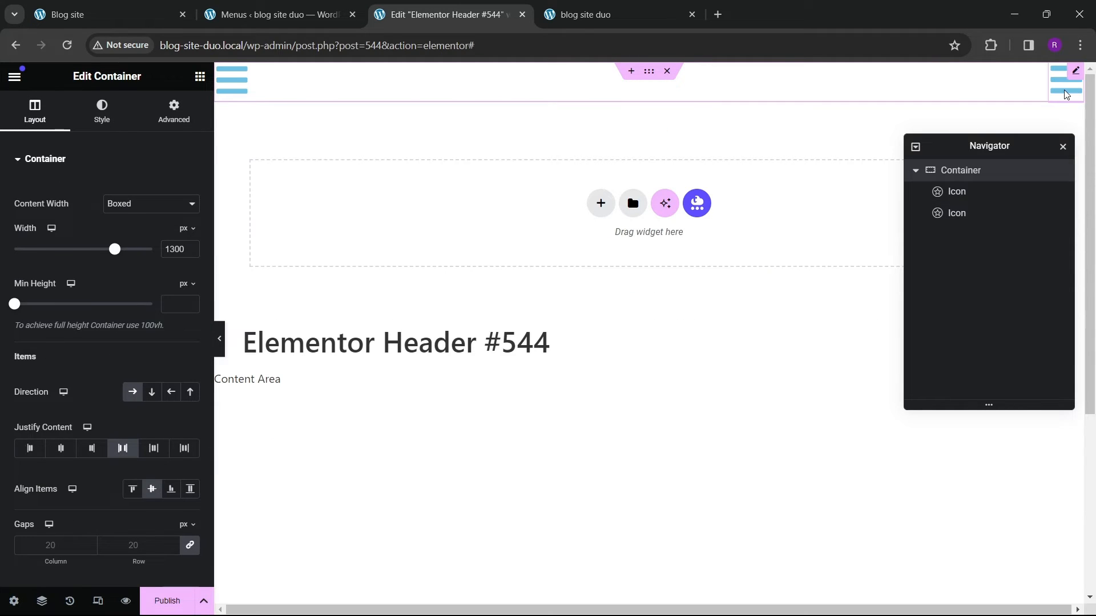
Step: Change the right-hand icon to the Search icon and select the bars icon
left_click(1065, 88)
left_click(105, 238)
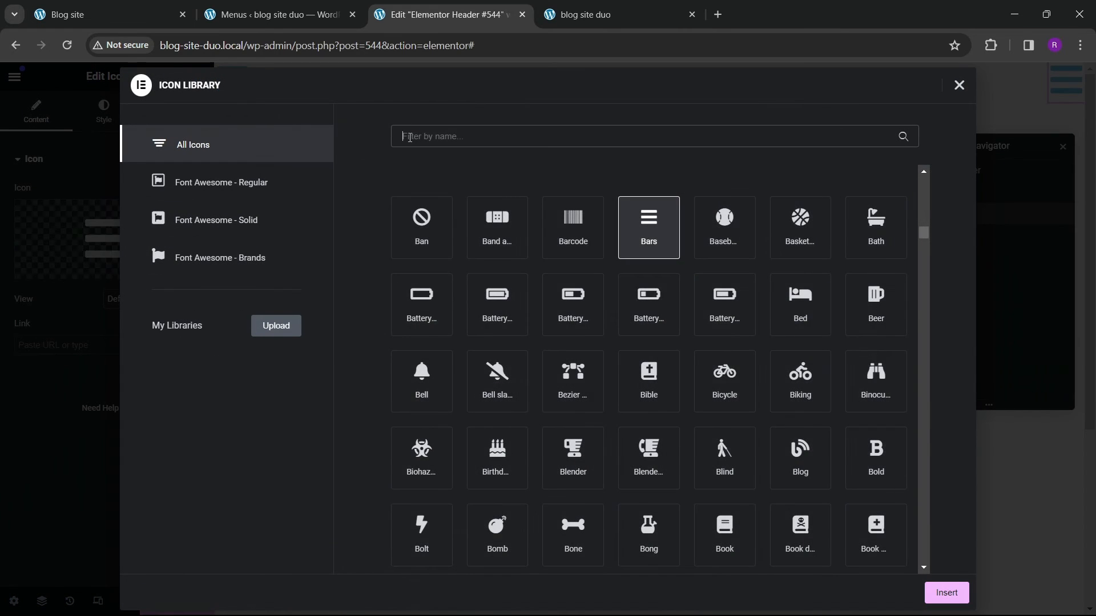
left_click(409, 137)
type("sear")
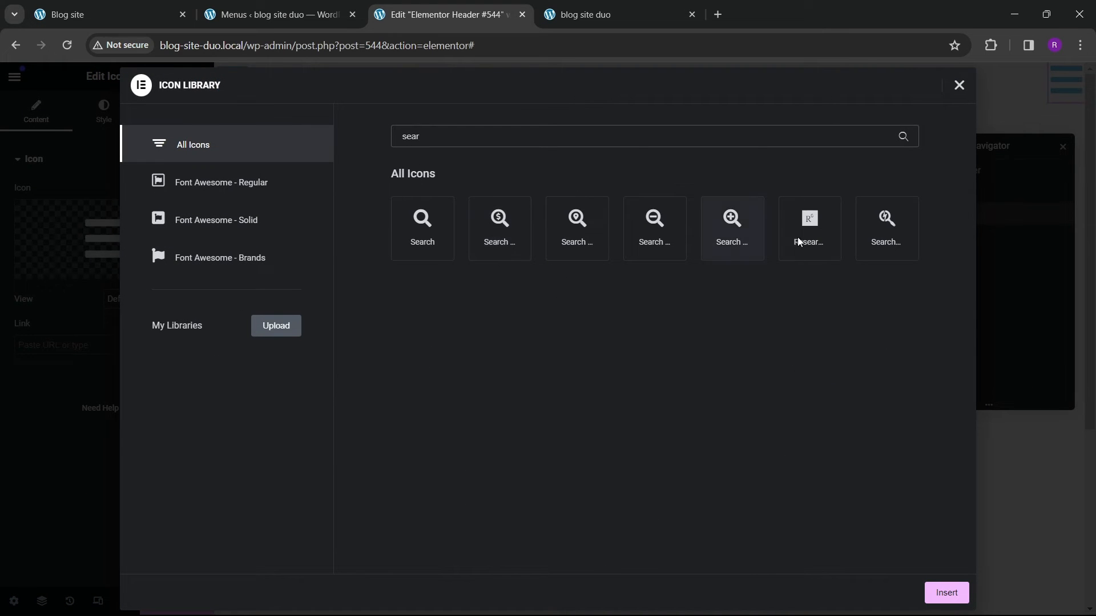
left_click(437, 239)
left_click(927, 588)
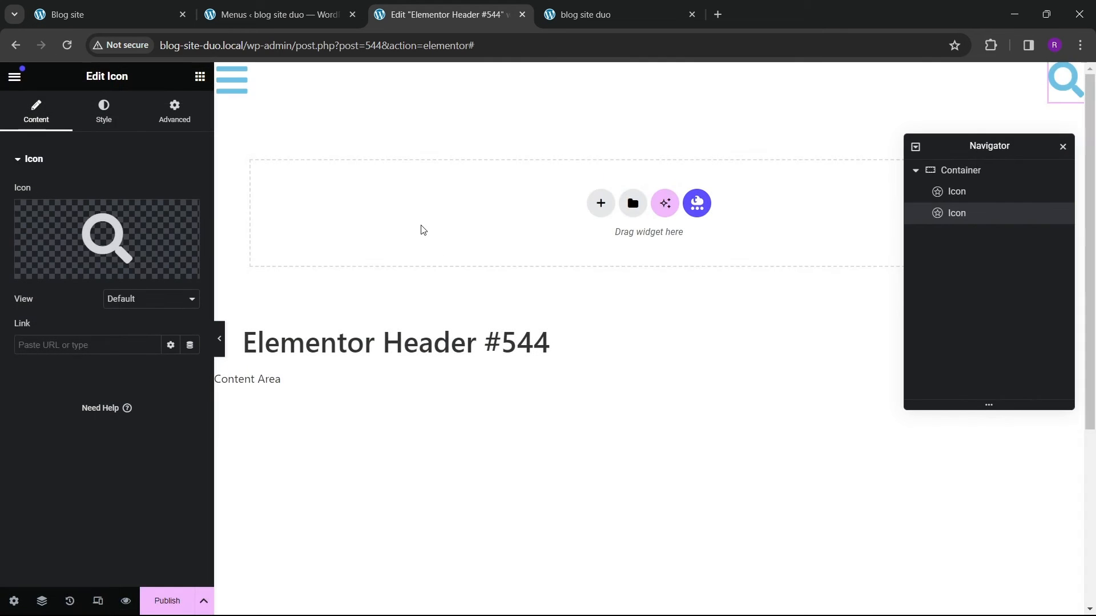
left_click(232, 80)
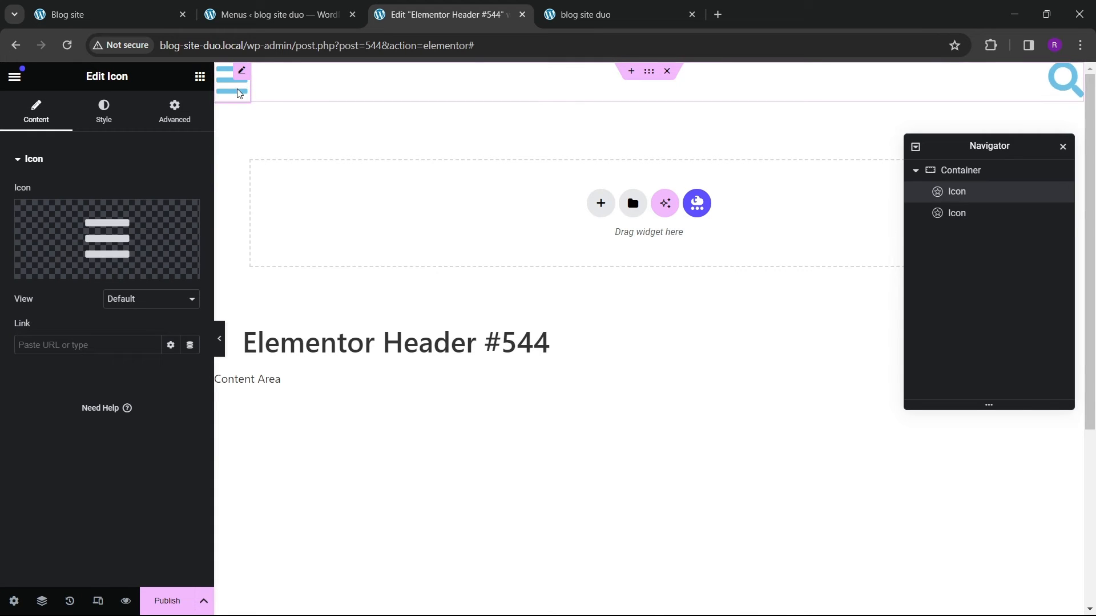
Step: Set the bars icon's primary colour to black and its size to 27 px
left_click(104, 111)
left_click(190, 253)
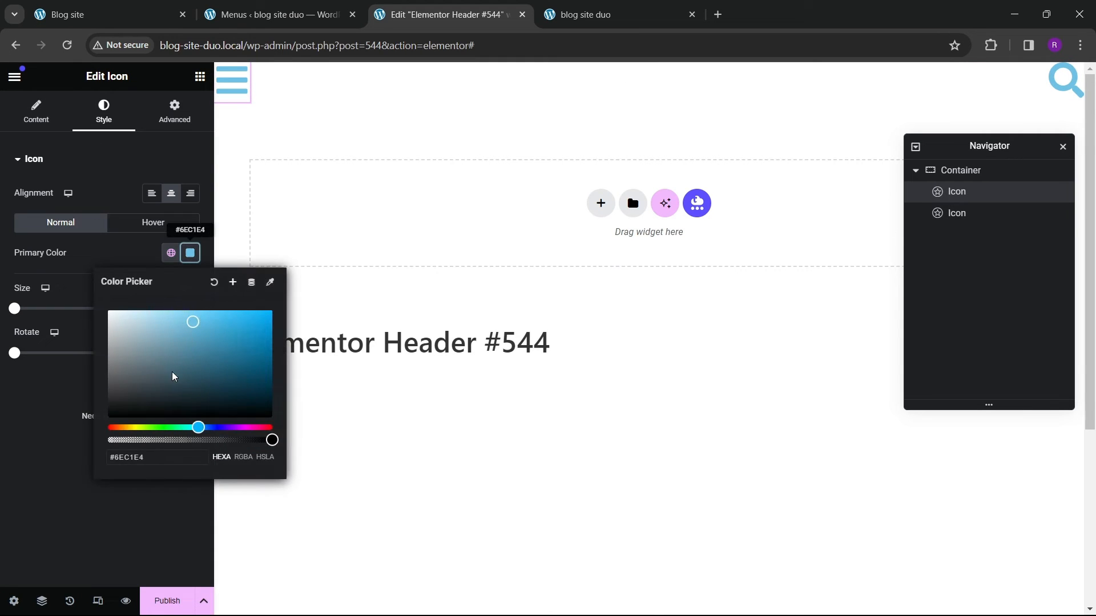
left_click_drag(112, 380, 103, 430)
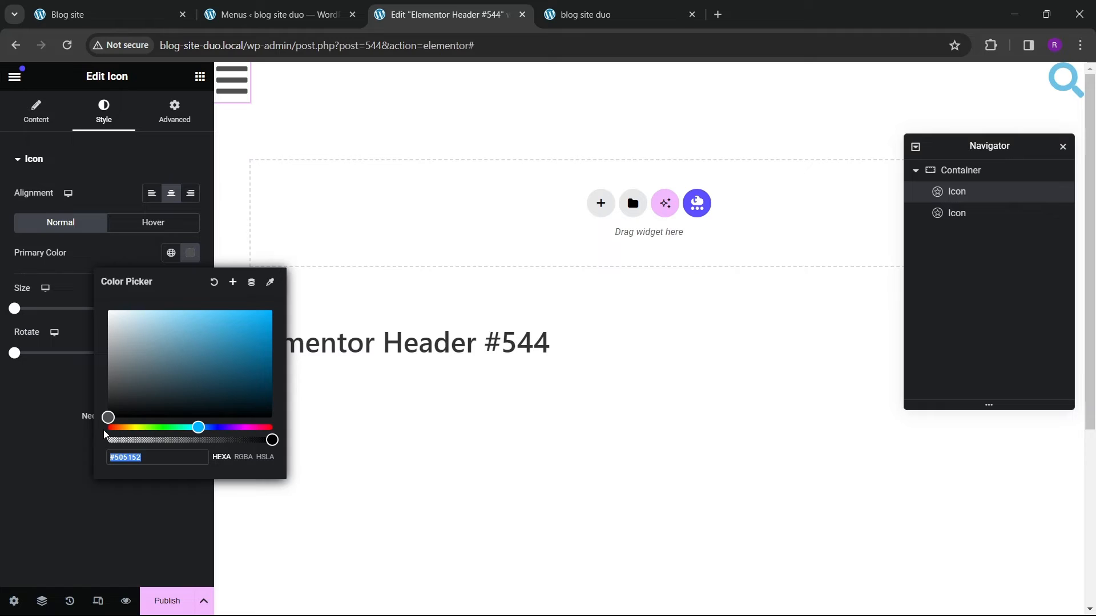
left_click(57, 405)
left_click(190, 253)
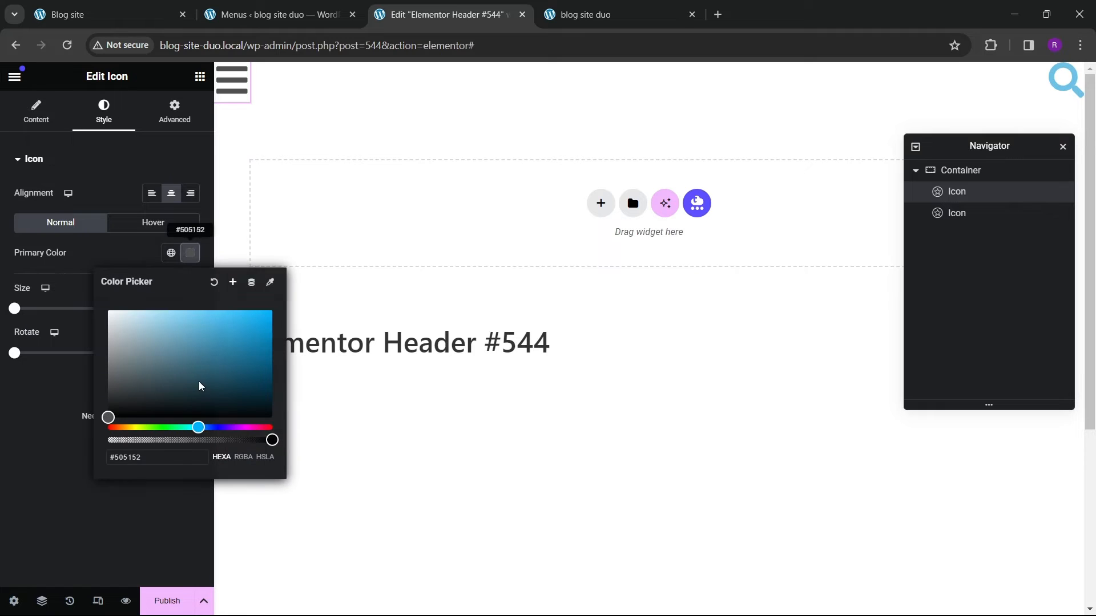
left_click(51, 446)
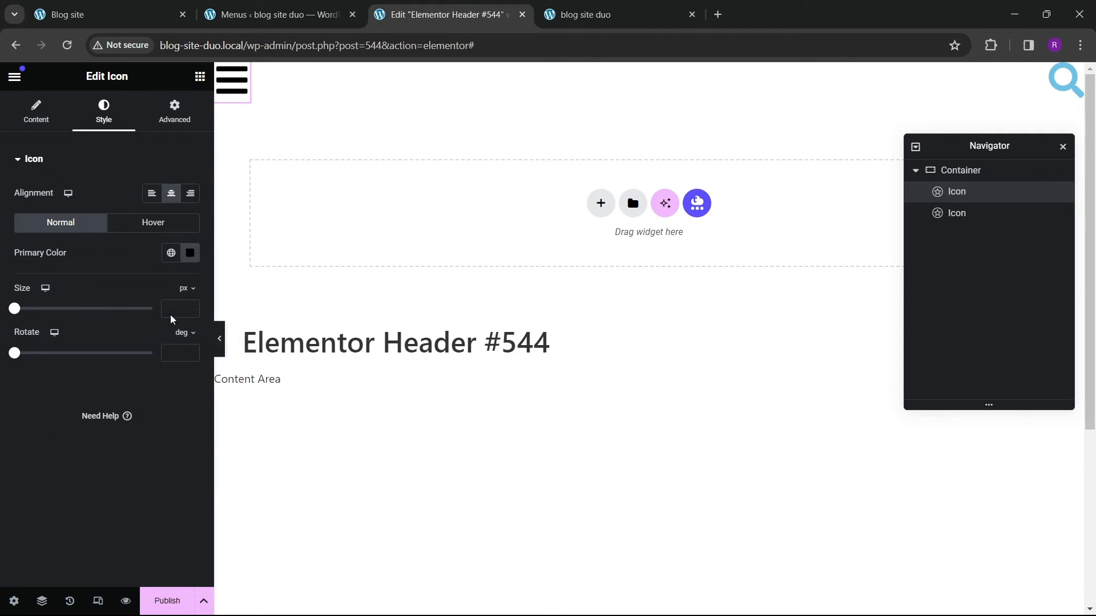
left_click(192, 307)
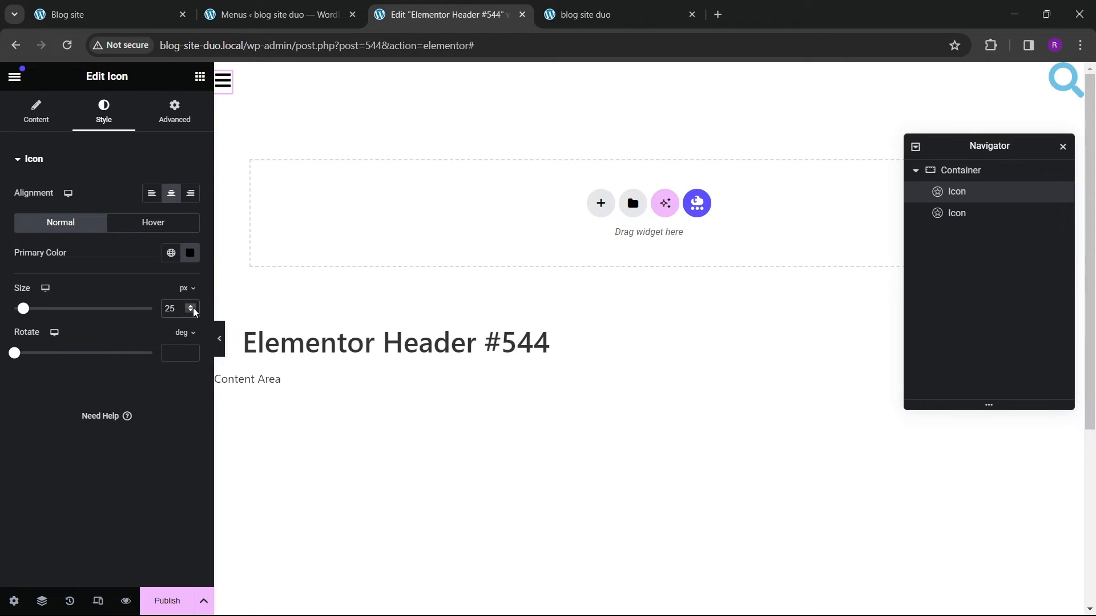
left_click(193, 307)
left_click(192, 307)
Step: Copy the bars icon's style and paste it onto the search icon
right_click(978, 196)
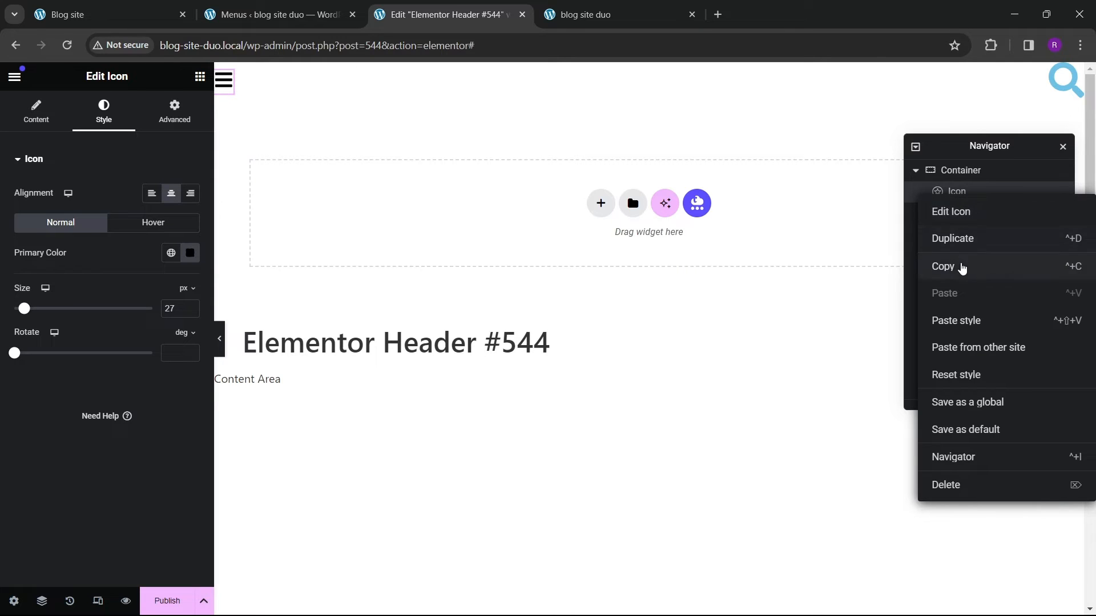
left_click(965, 267)
right_click(981, 214)
left_click(970, 313)
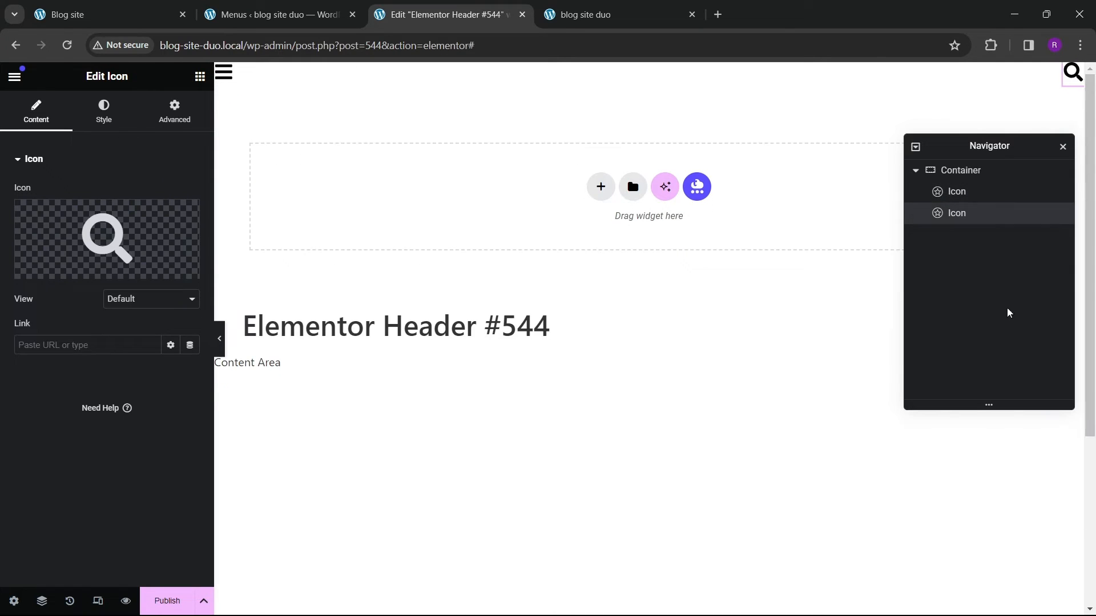
Step: Set the header container's padding to 20 px on all sides
left_click(950, 170)
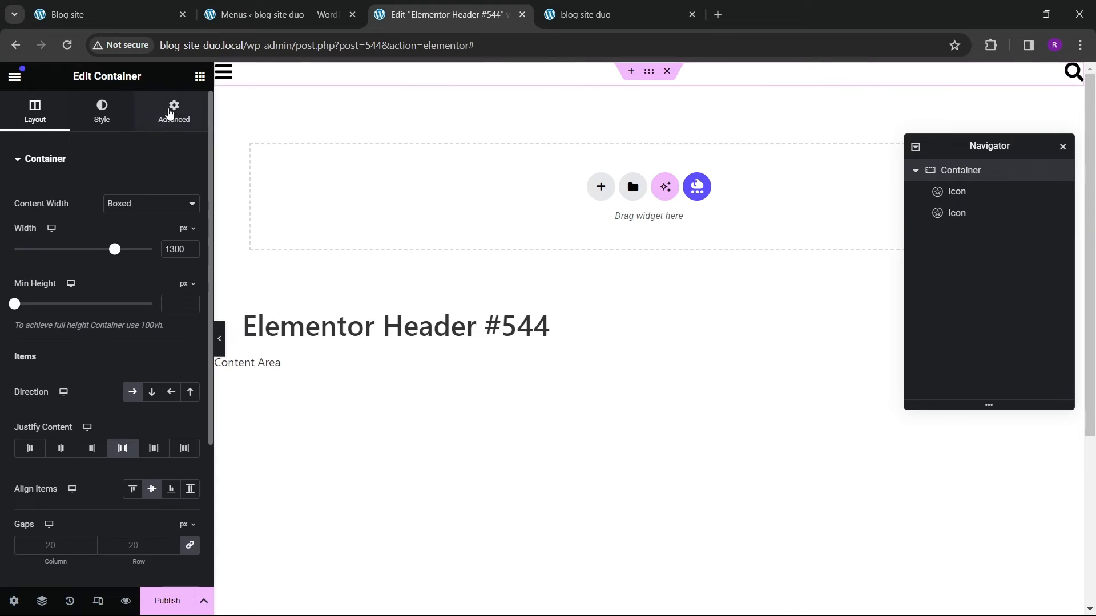
left_click(199, 76)
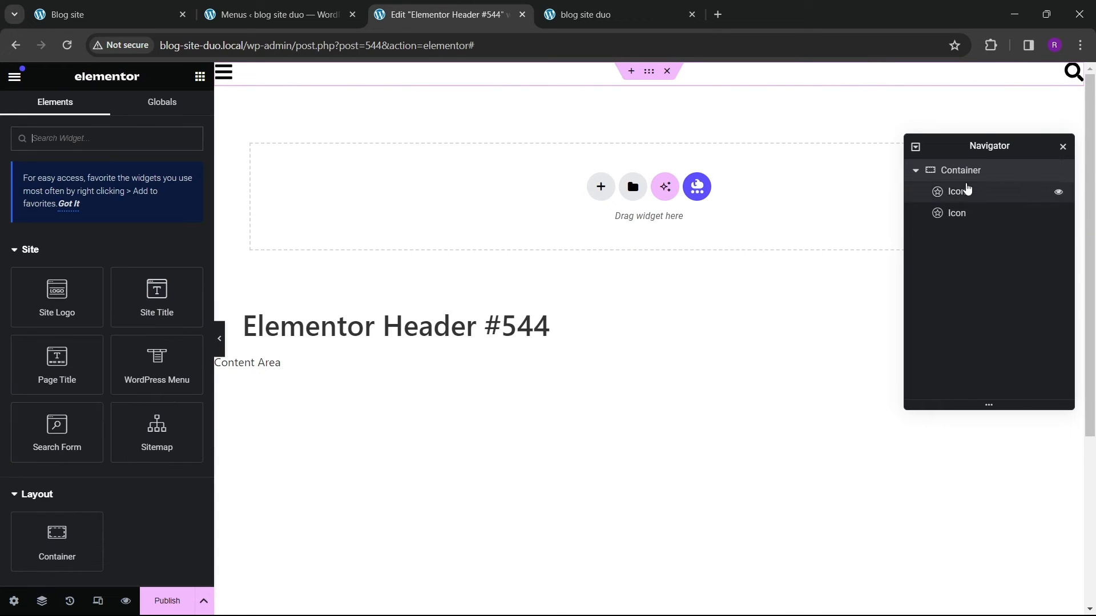
left_click(841, 215)
left_click(173, 111)
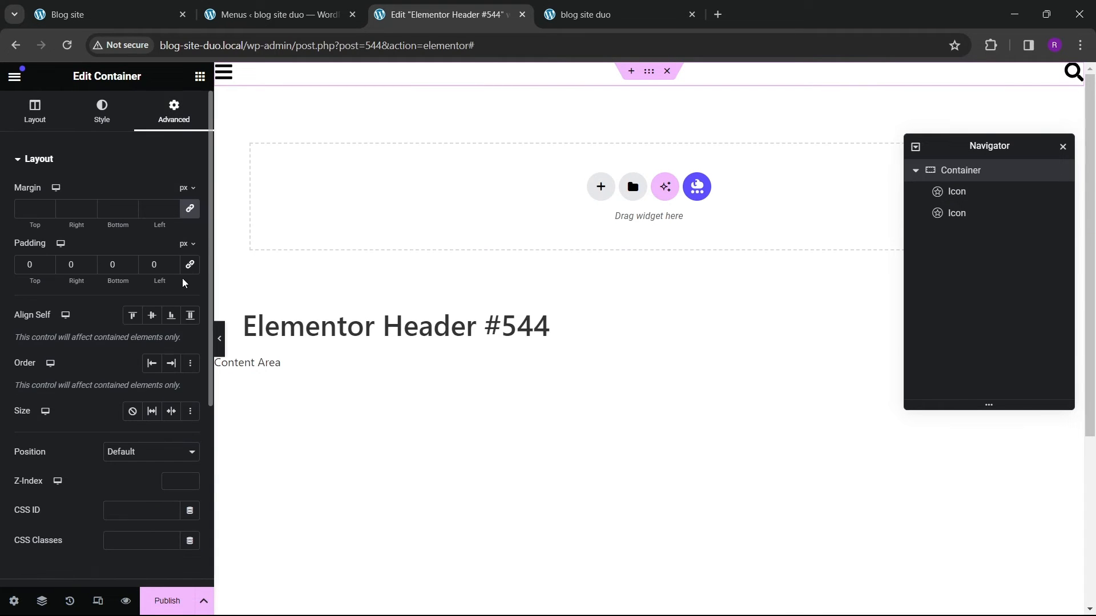
left_click(194, 267)
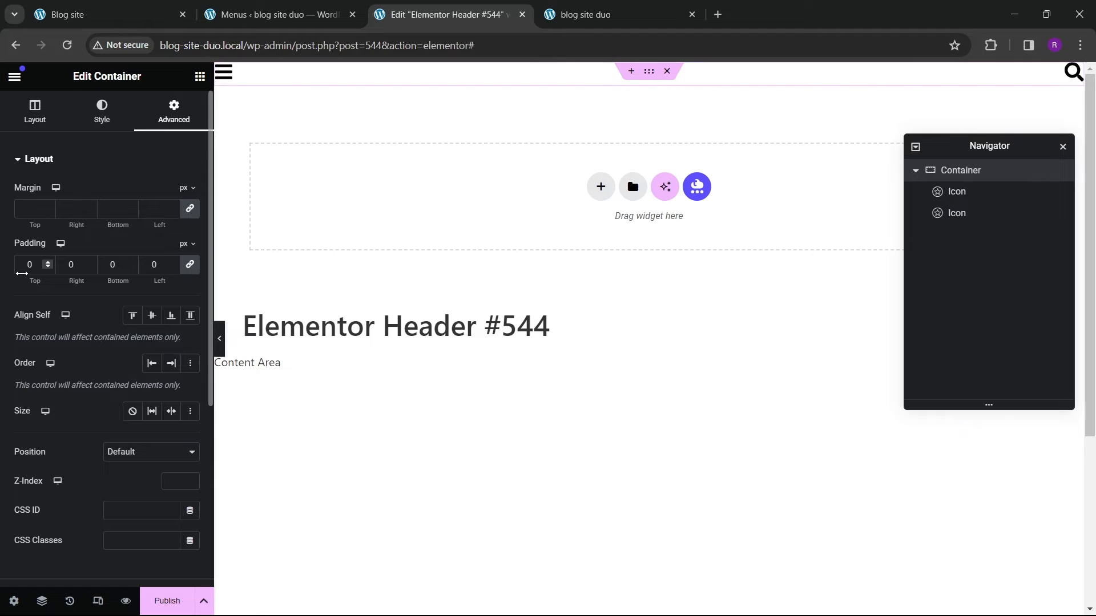
left_click(23, 270)
type("5")
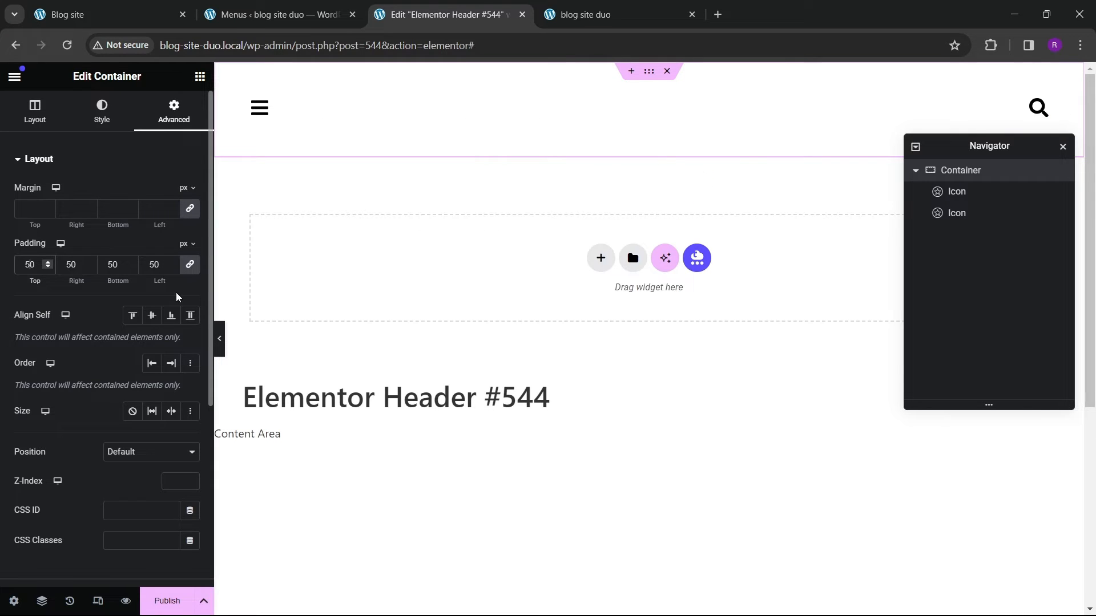
key("BackSpace")
type("3")
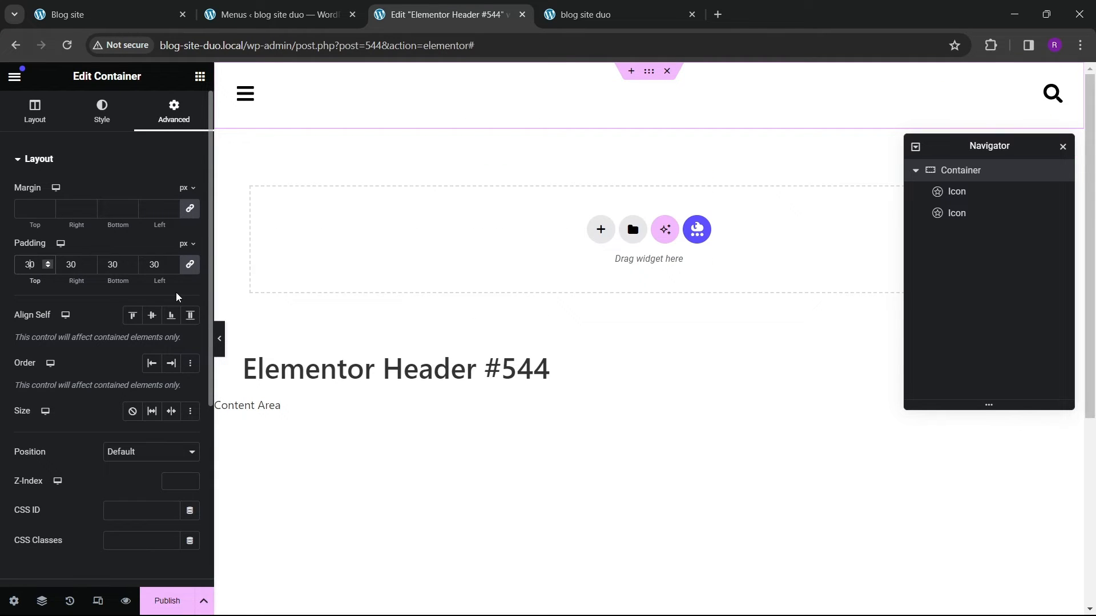
key("BackSpace")
type("2")
Step: Add a Heading widget to the header container between the bars and search icons
left_click(200, 73)
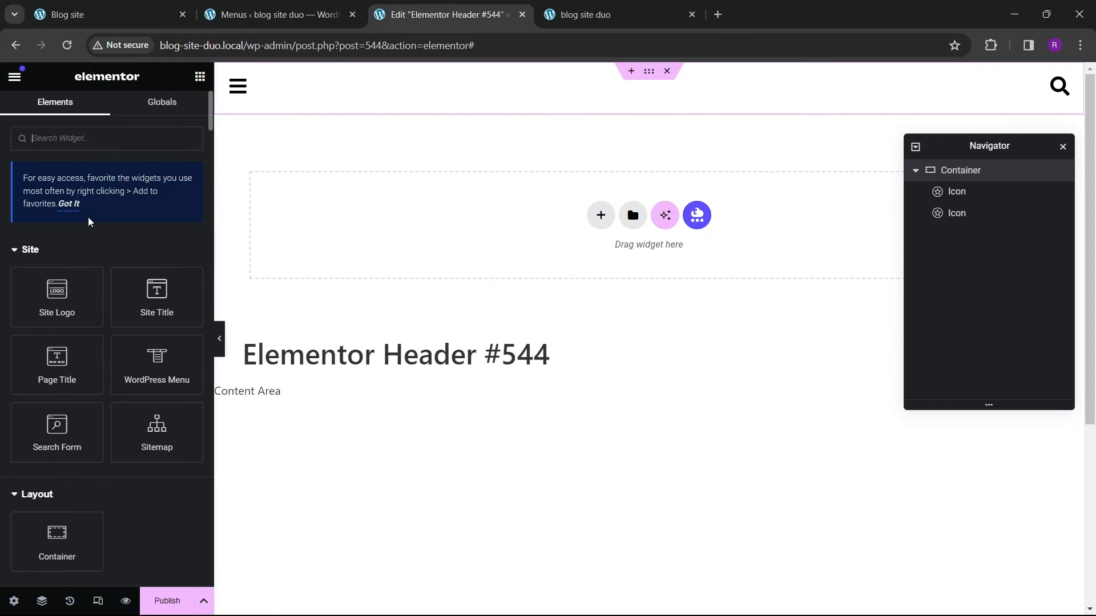
scroll(81, 326, "down", 3)
left_click_drag(60, 501, 260, 91)
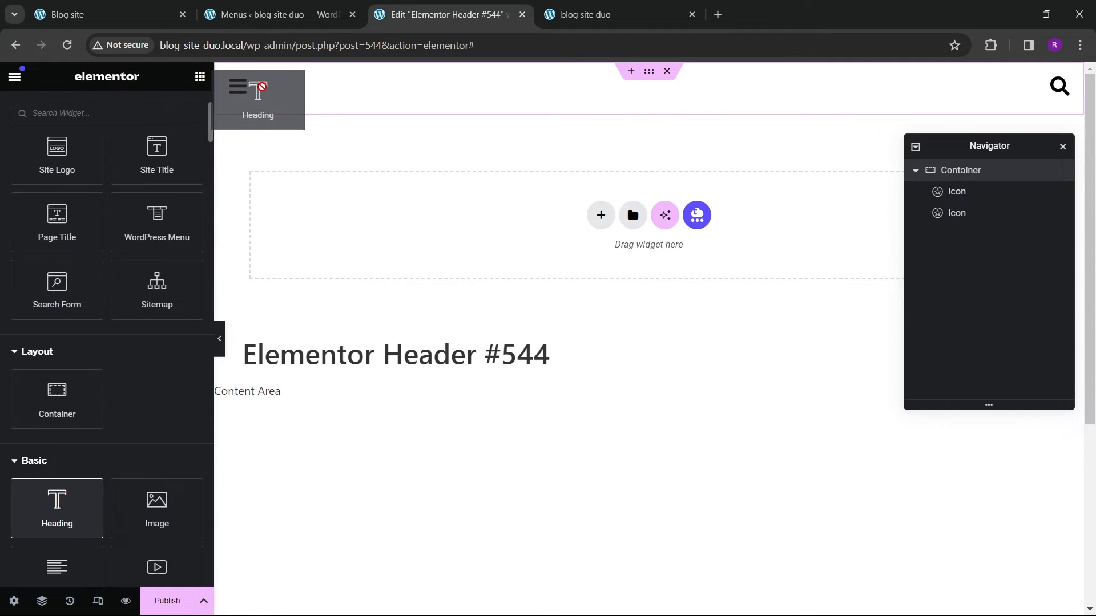
left_click(61, 305)
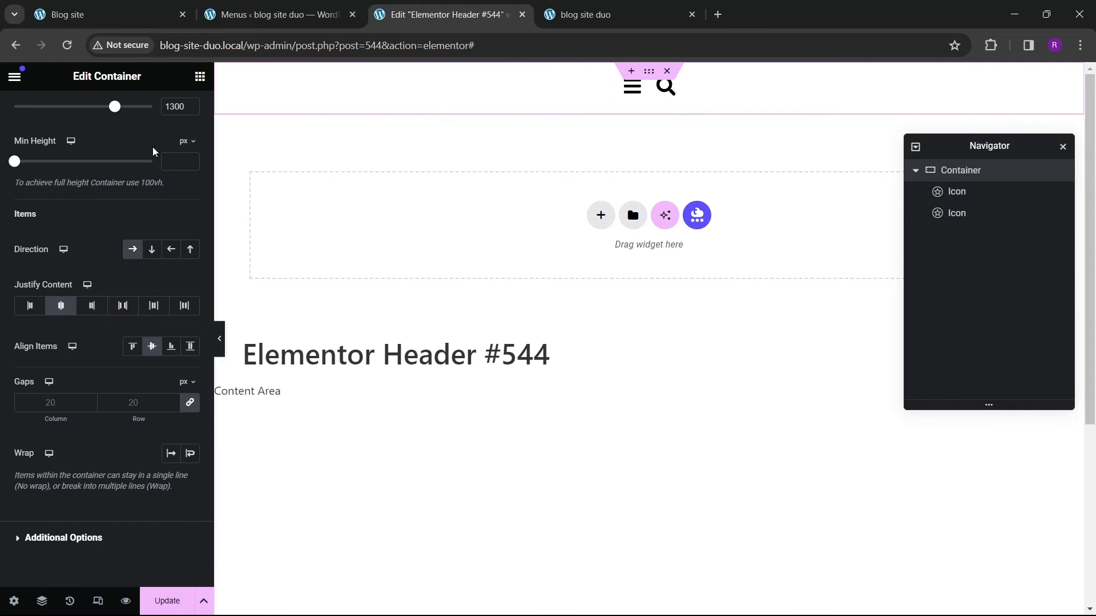
left_click(198, 78)
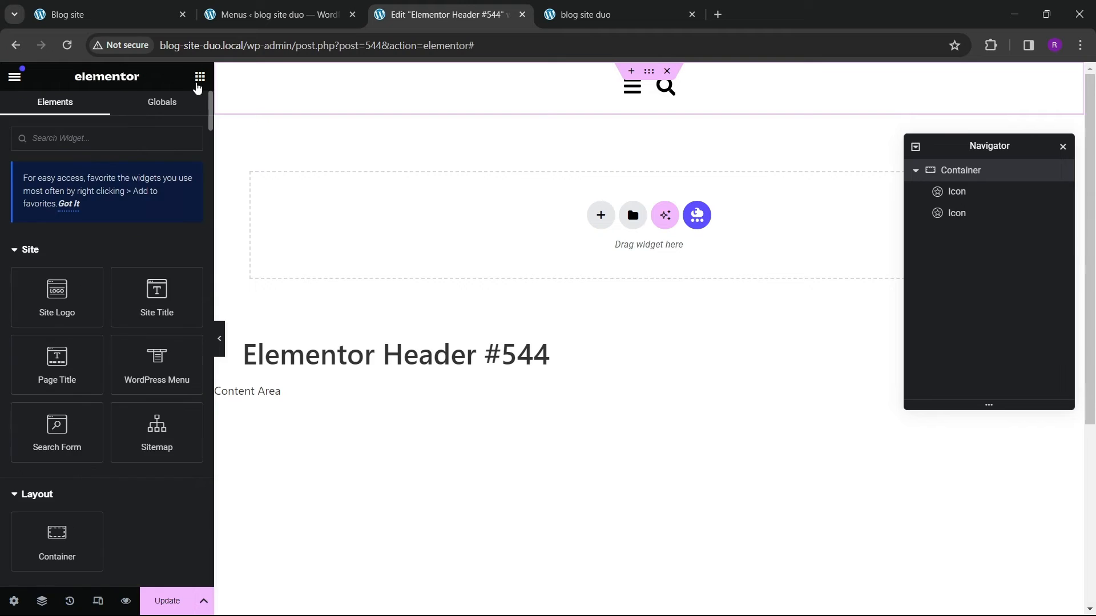
scroll(115, 330, "down", 4)
left_click_drag(66, 451, 633, 85)
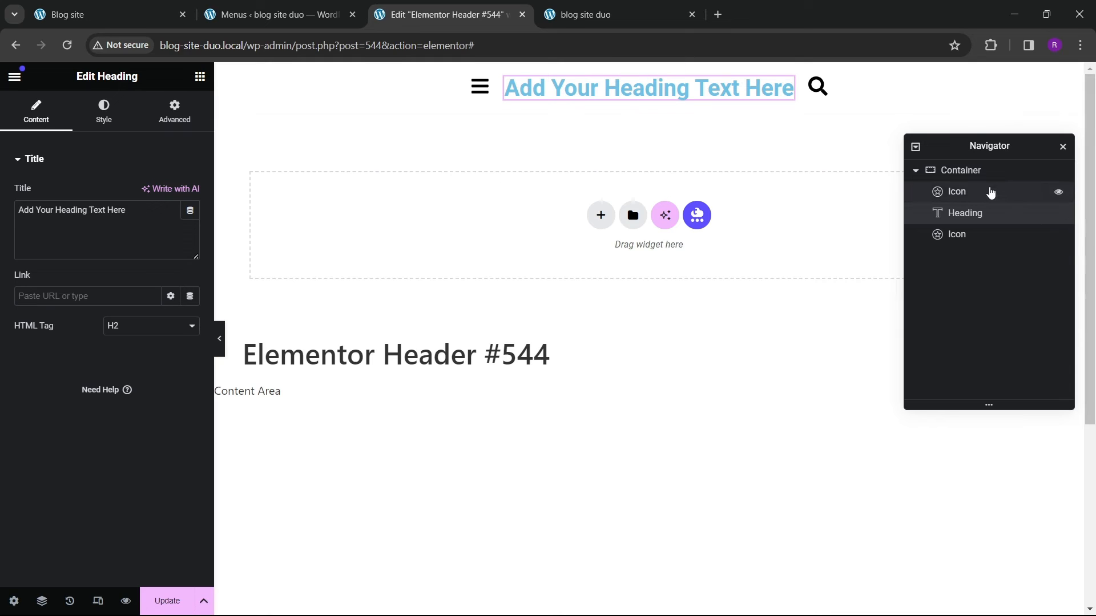
Step: Replace the heading's title text with Awesome Blogs
left_click_drag(135, 235, 2, 217)
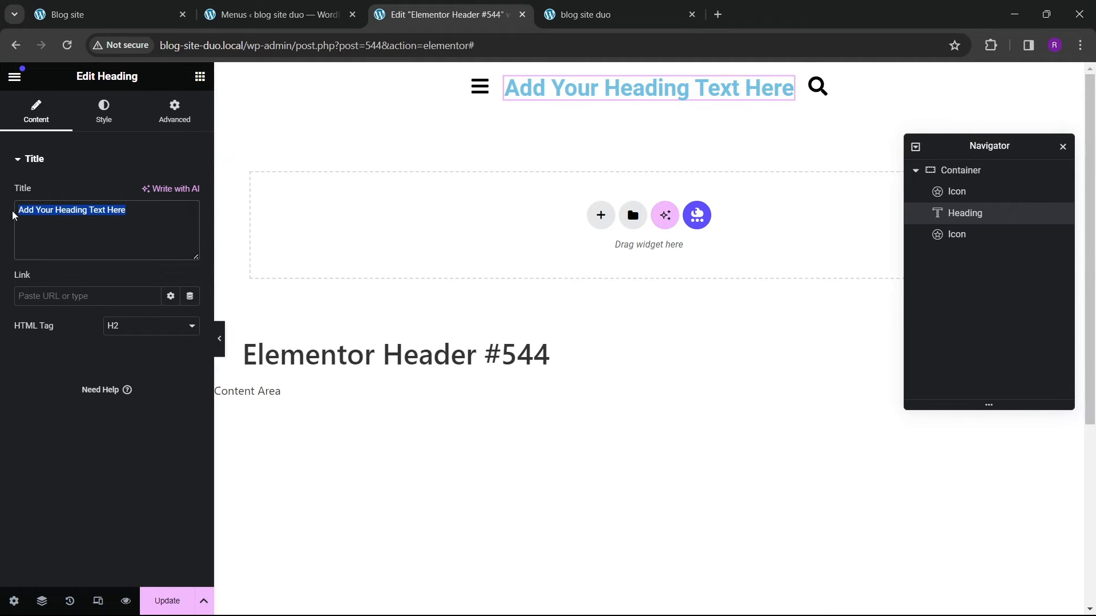
type("Aweso")
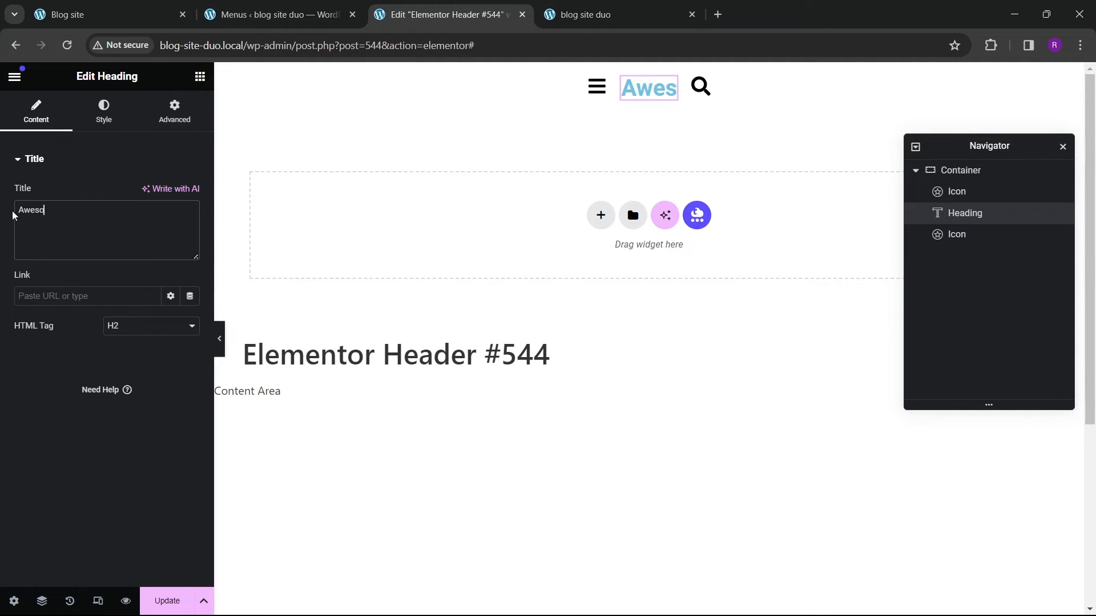
type("me Blogs")
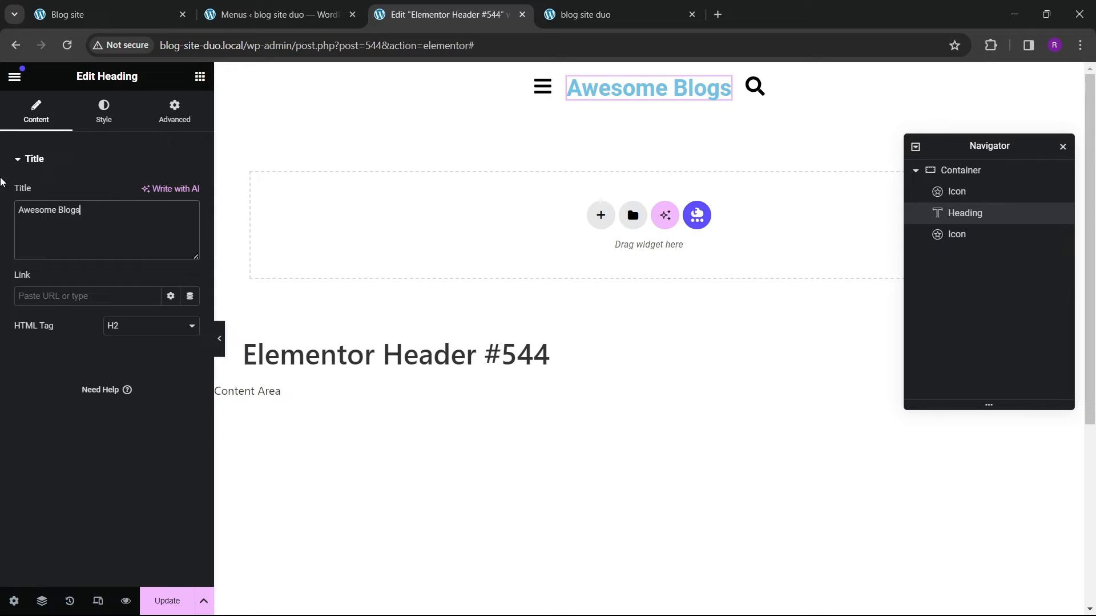
Step: Set the header container's content justification to space-between
left_click(961, 170)
scroll(125, 308, "down", 3)
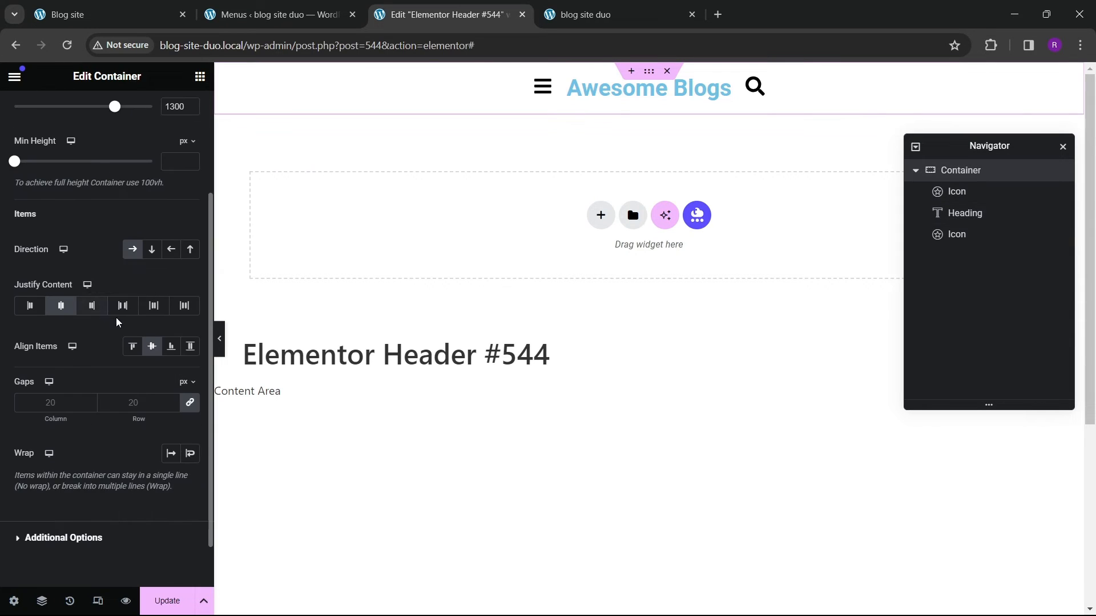
left_click(123, 306)
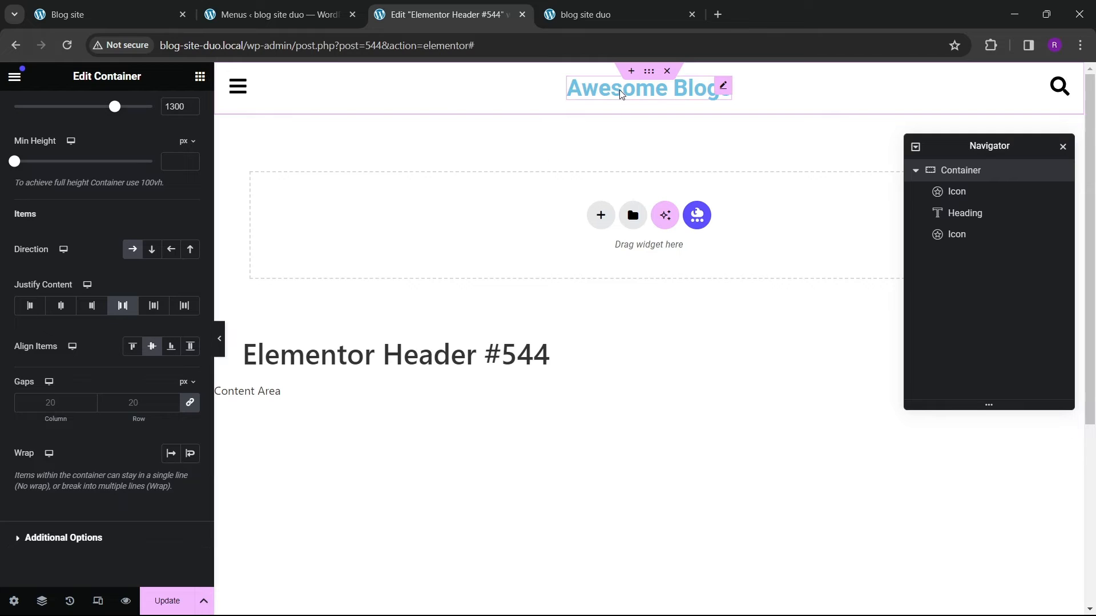
Step: Set the heading's typography font family to Poppins
left_click(723, 89)
left_click(103, 111)
left_click(190, 223)
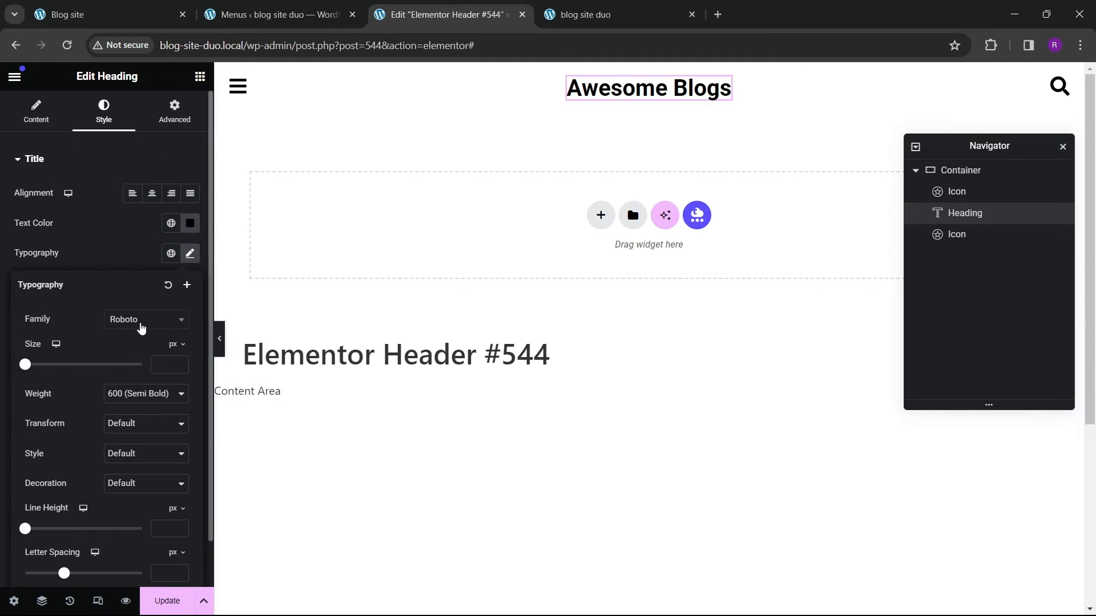
left_click(139, 320)
type("poppins")
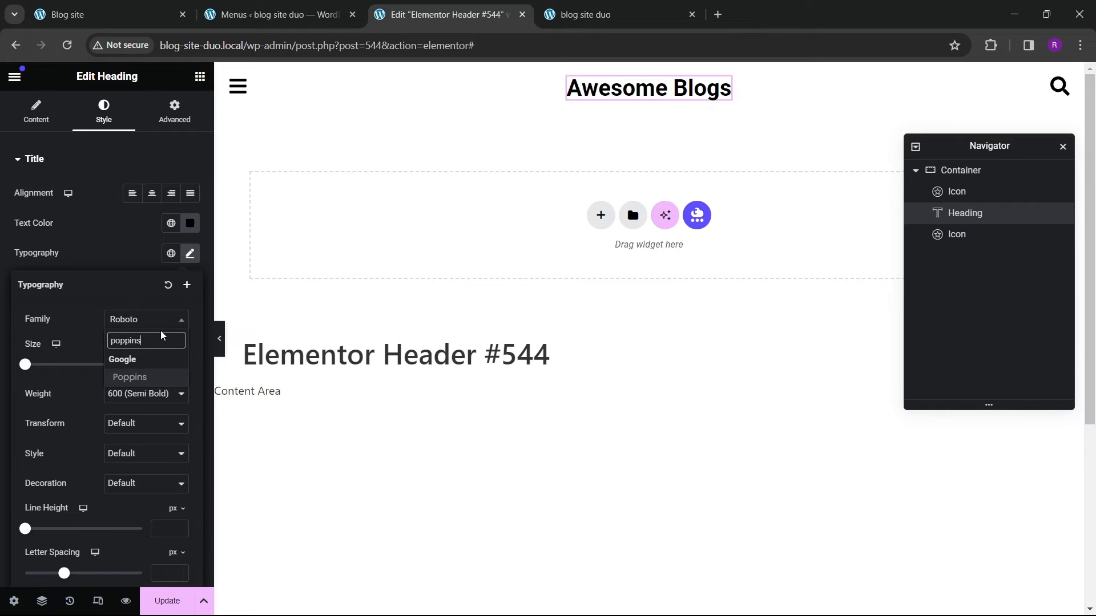
key("Return")
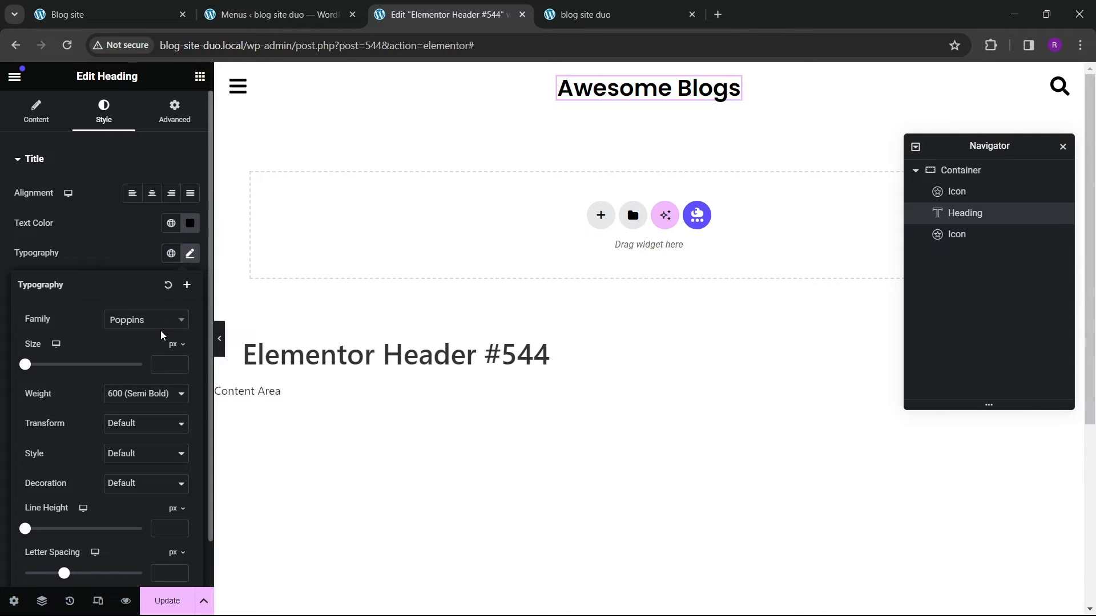
Step: Wrap the word Blogs in the heading title in a span with an inline style attribute starting color:#
left_click(38, 121)
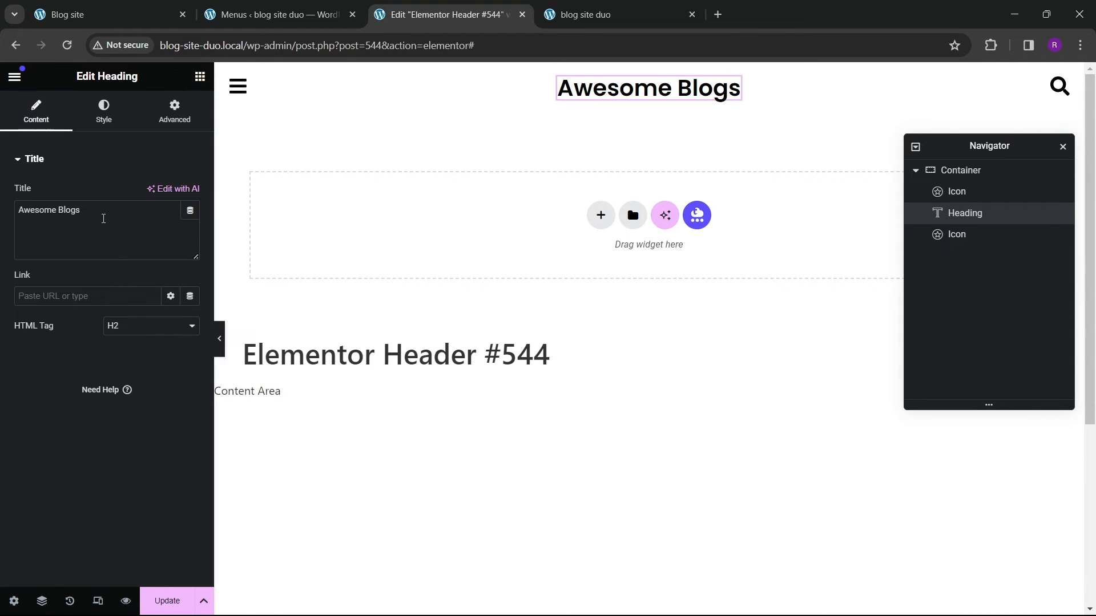
left_click(63, 215)
type("<span")
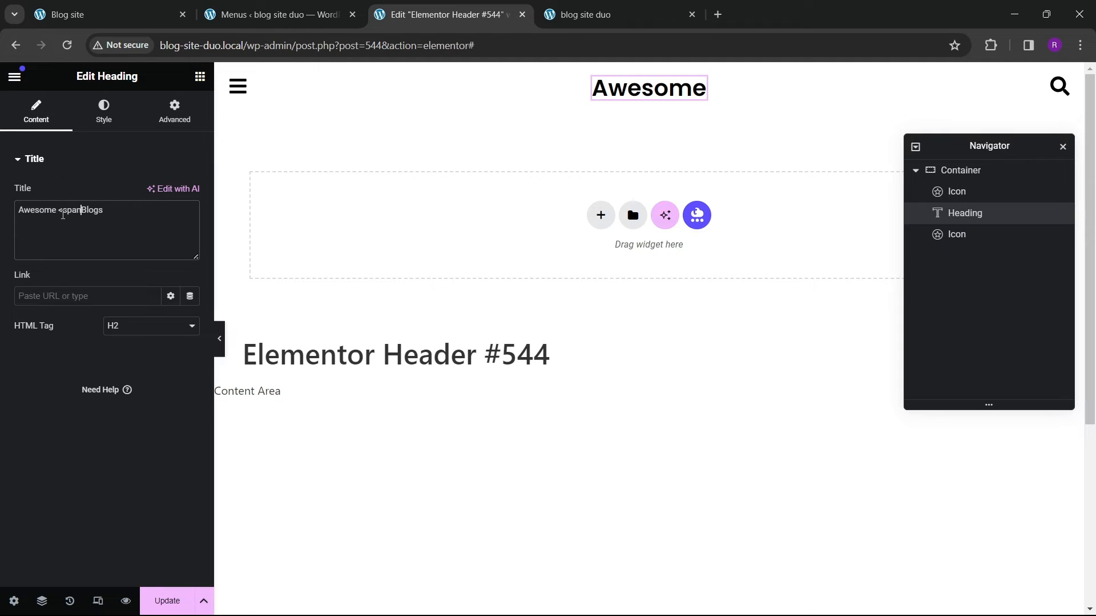
type(">")
type("</span>")
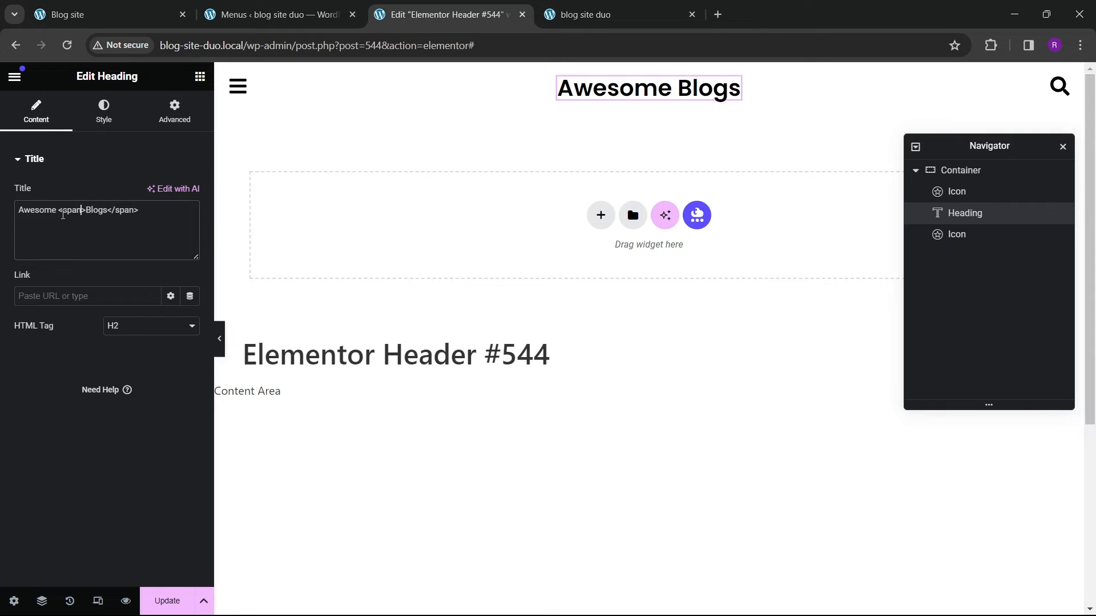
type(" style=\"\"")
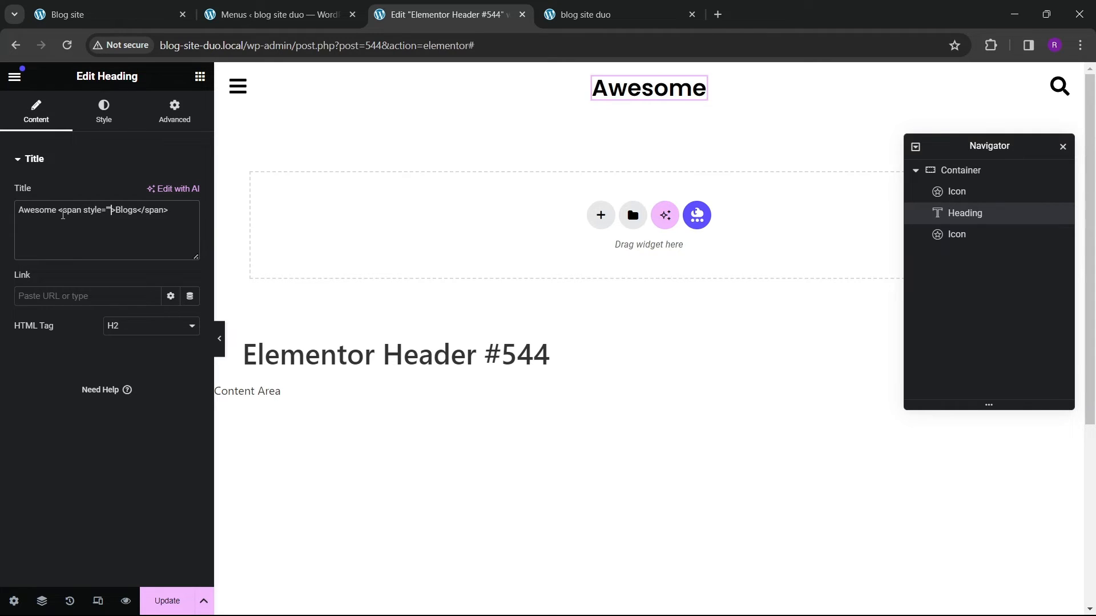
type("color:#")
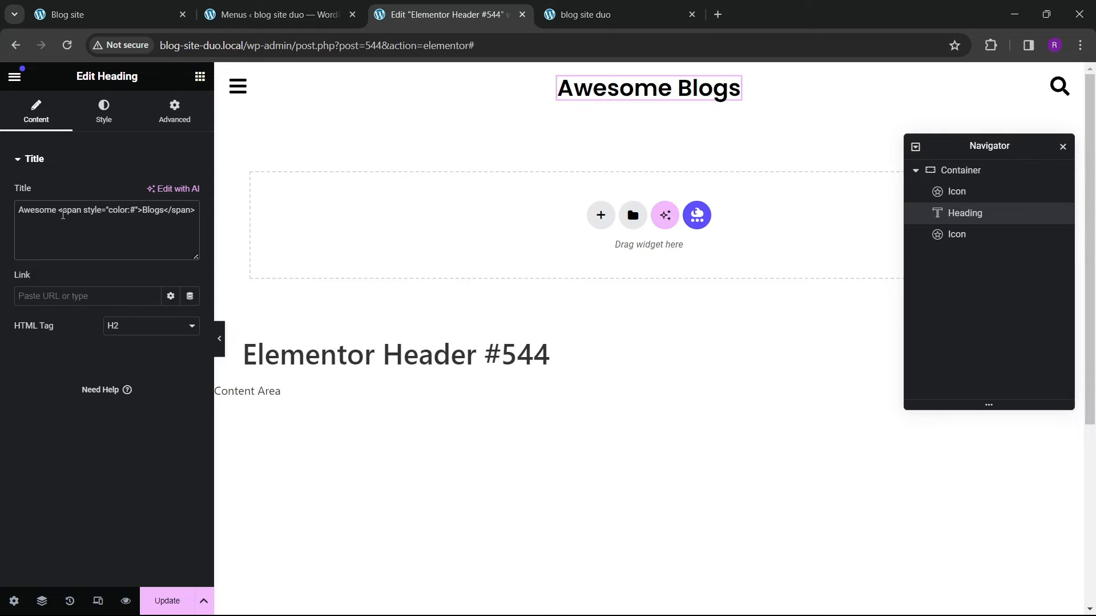
Step: Set the color in the Blogs span's inline style to #dd2626, matching the theme red global color
left_click(113, 130)
left_click(170, 223)
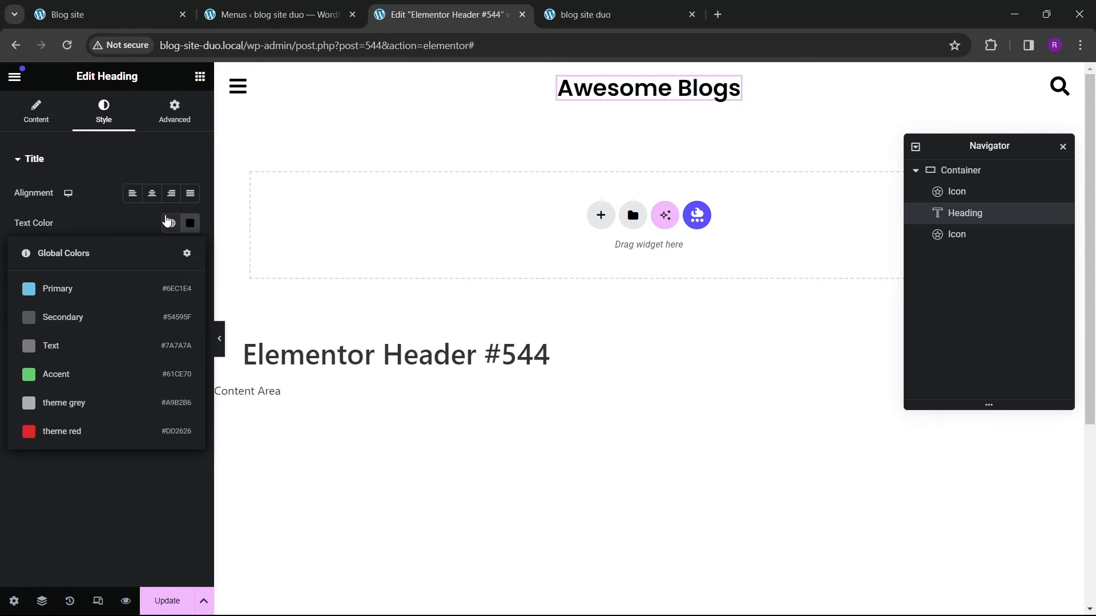
left_click(47, 132)
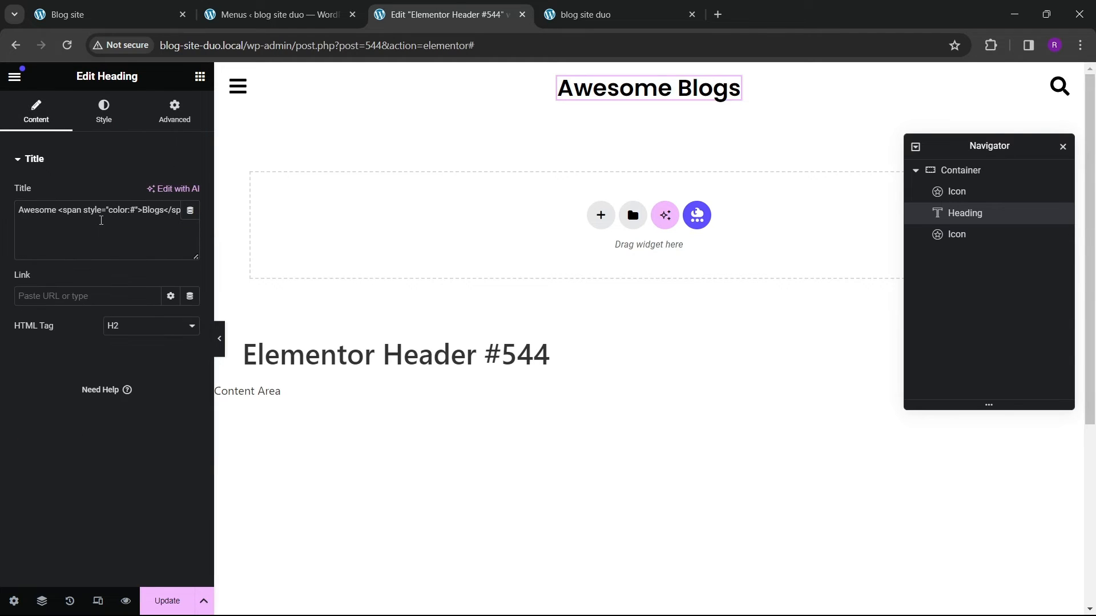
left_click(136, 214)
type("dd")
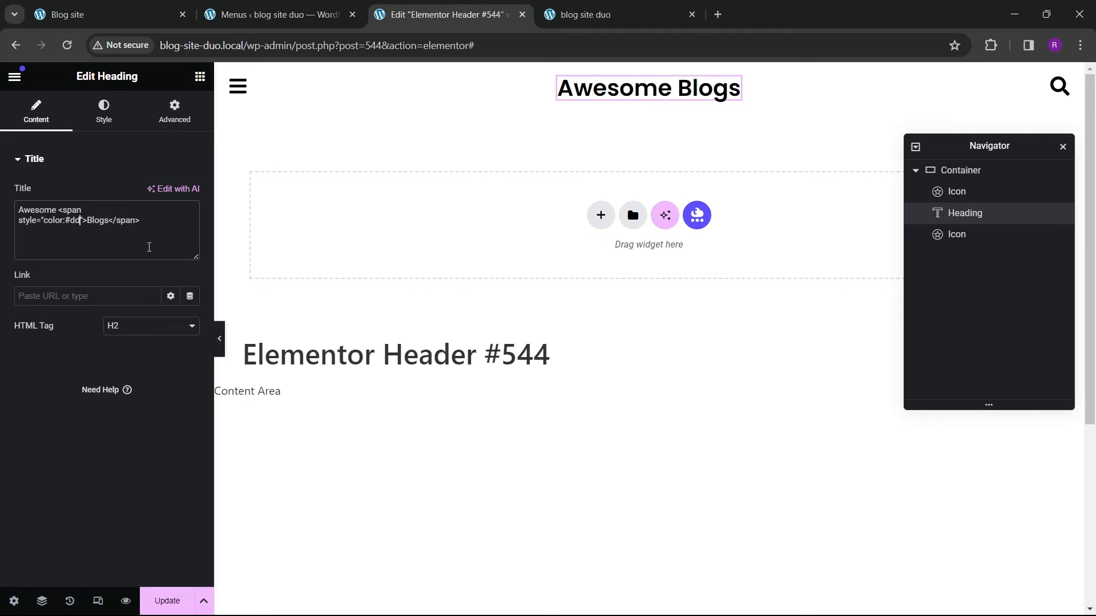
type("2626")
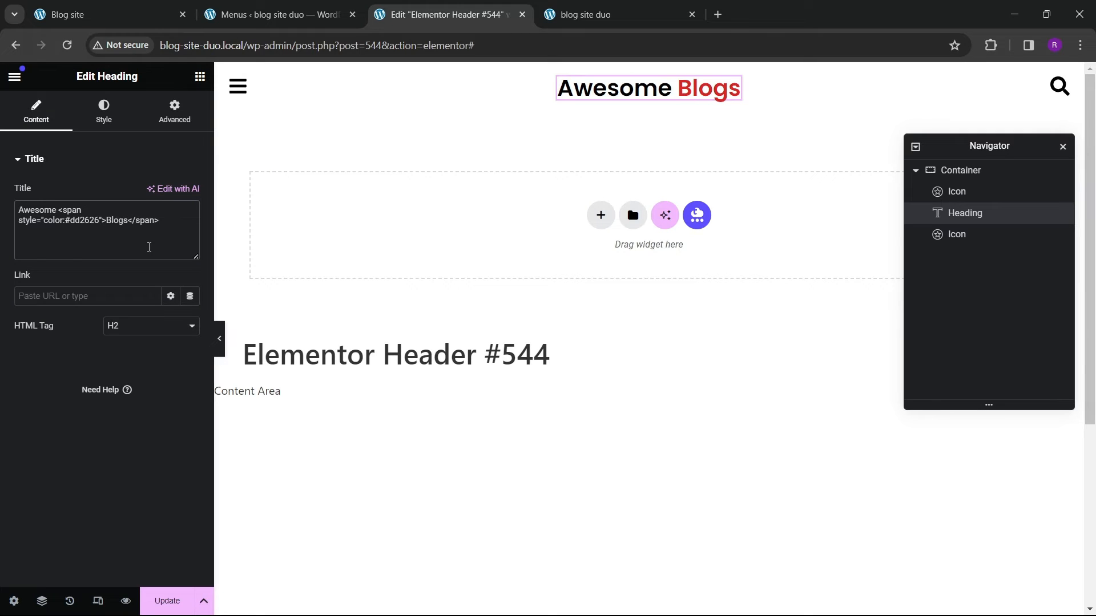
type(";f")
type(" \">Blo")
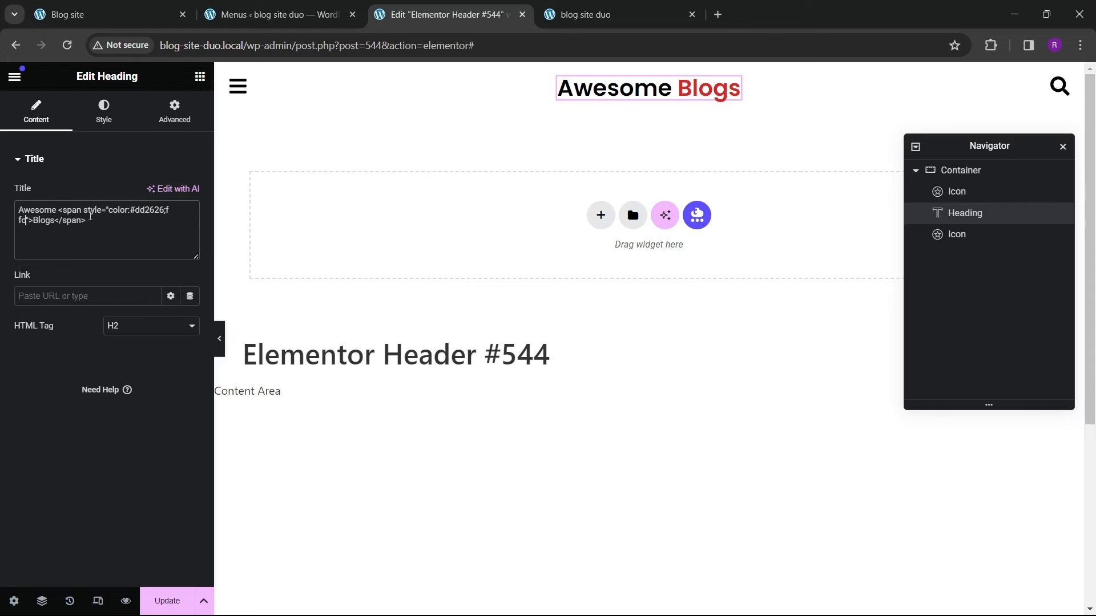
Step: Add font-style:italic; to the span's inline style after the color and update the template
key("BackSpace")
key("BackSpace")
key("BackSpace")
key("BackSpace")
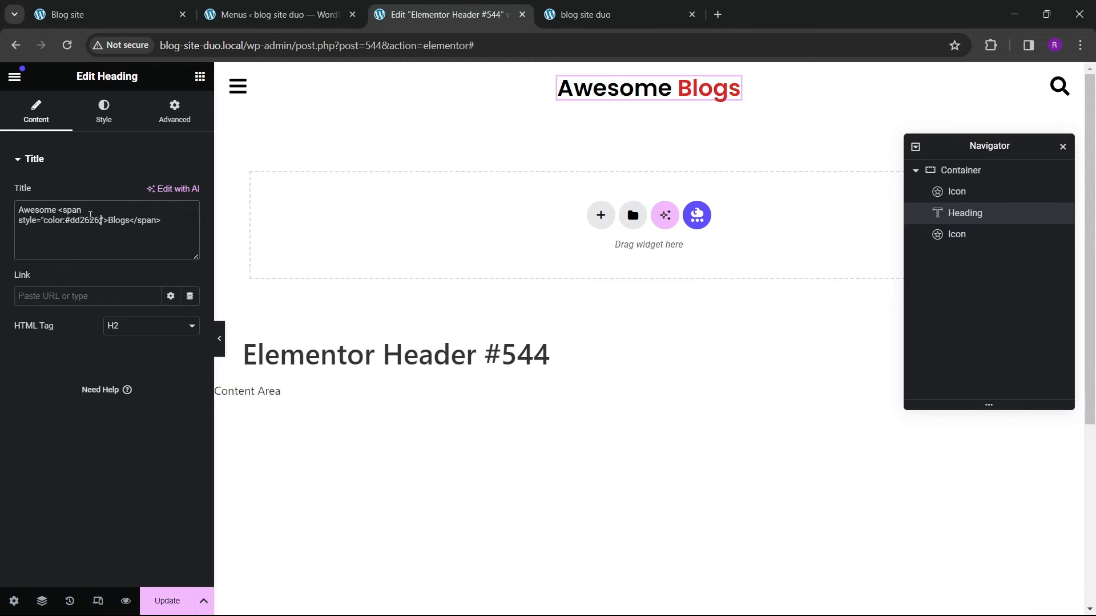
type("font-style")
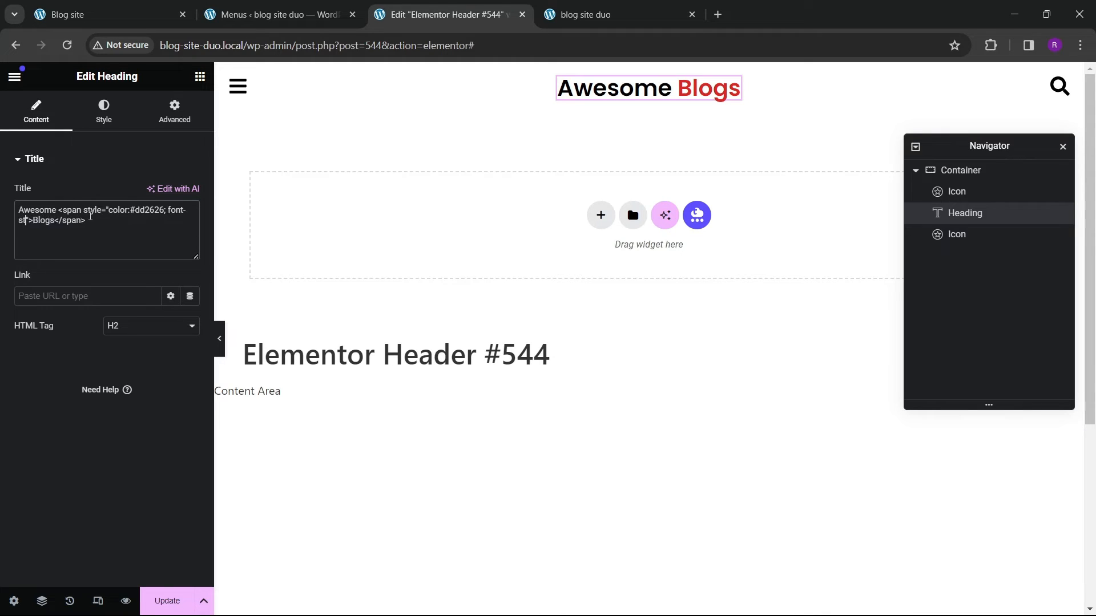
type(":italic")
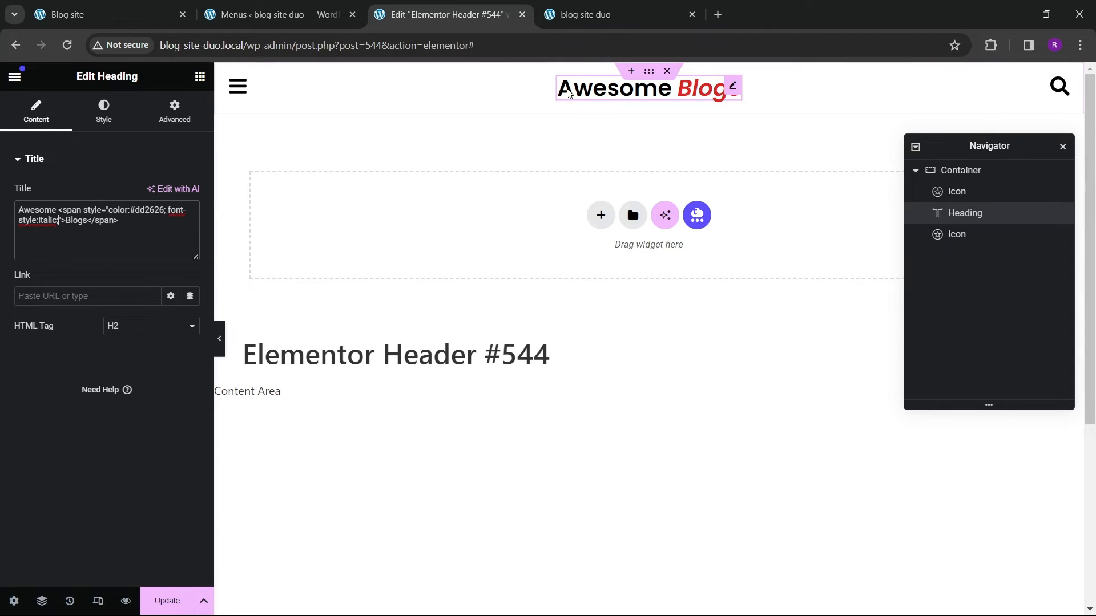
type(";")
left_click(174, 596)
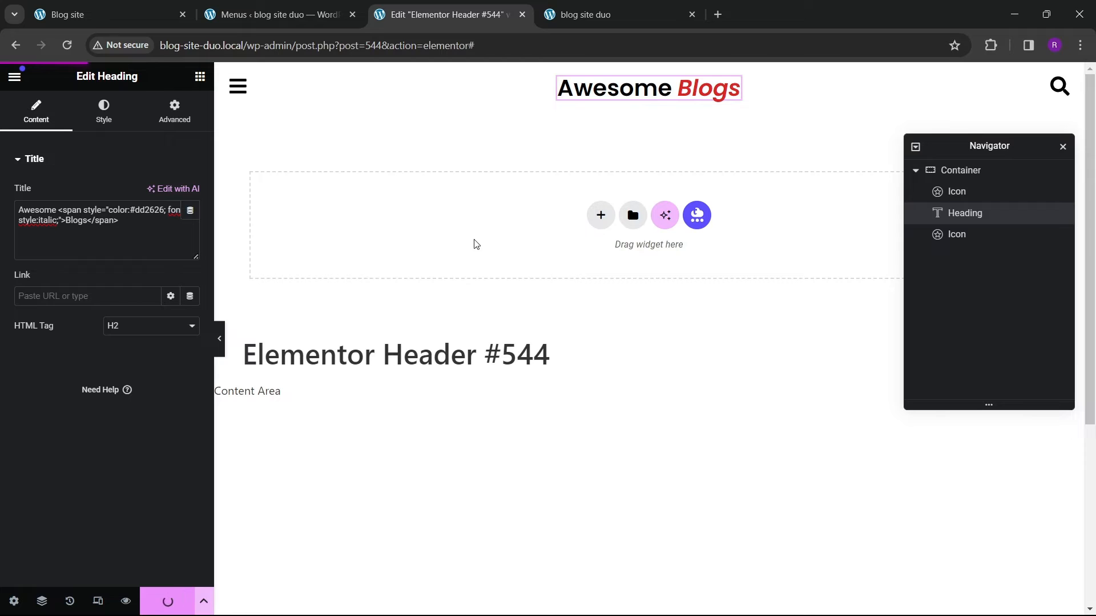
Step: Reload the live site tab to preview the updated header, then return to the editor
left_click(565, 15)
left_click(67, 46)
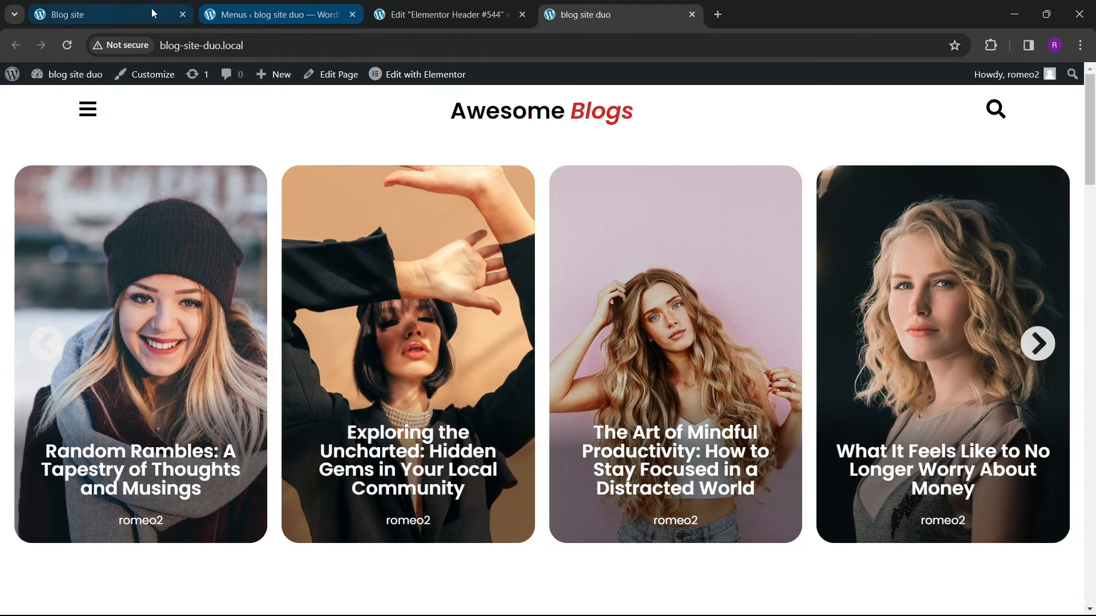
left_click(151, 14)
left_click(444, 16)
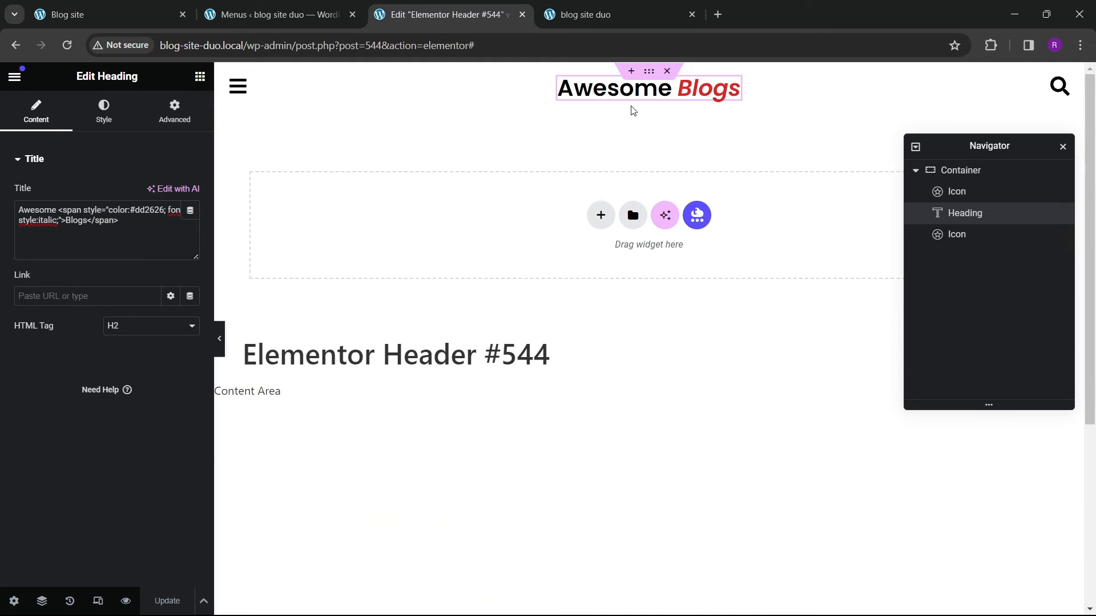
Step: Set the heading's typography font size to 33 px and update the template
left_click(103, 112)
left_click(190, 253)
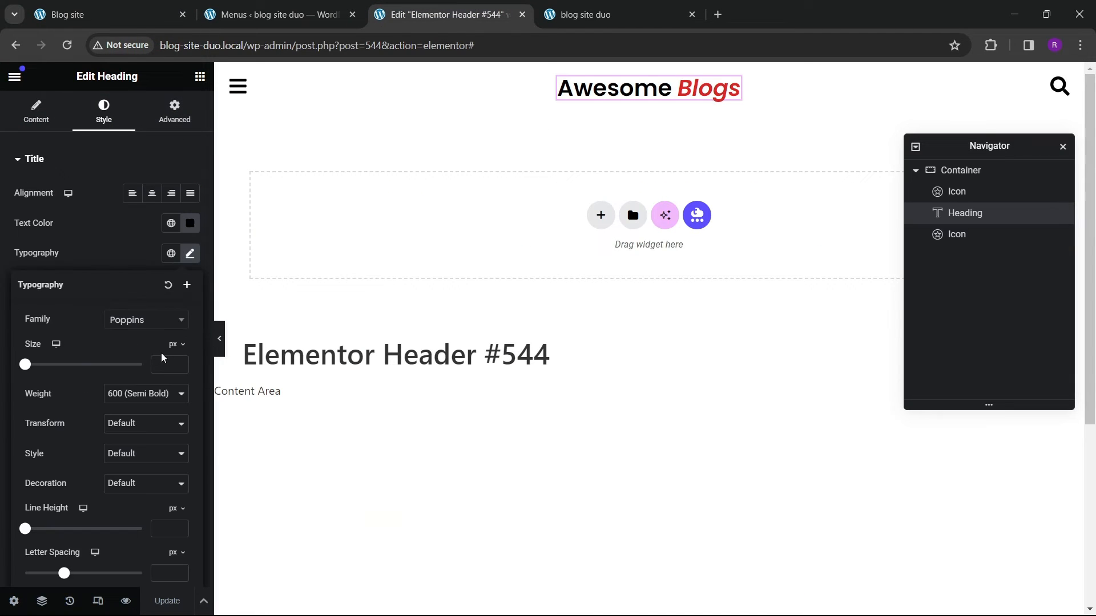
left_click_drag(180, 366, 179, 366)
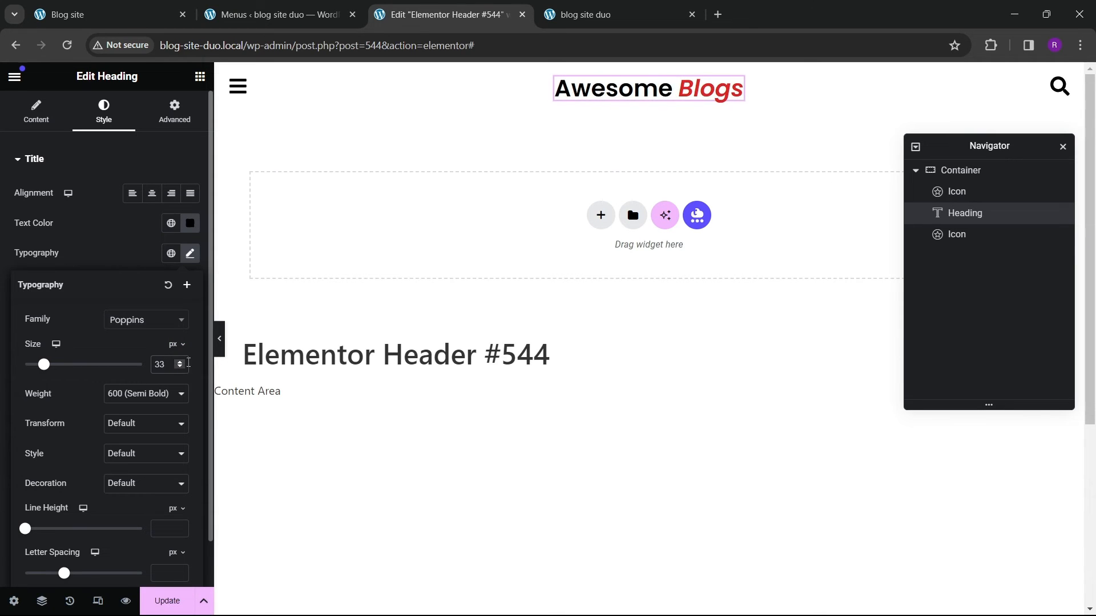
left_click(167, 600)
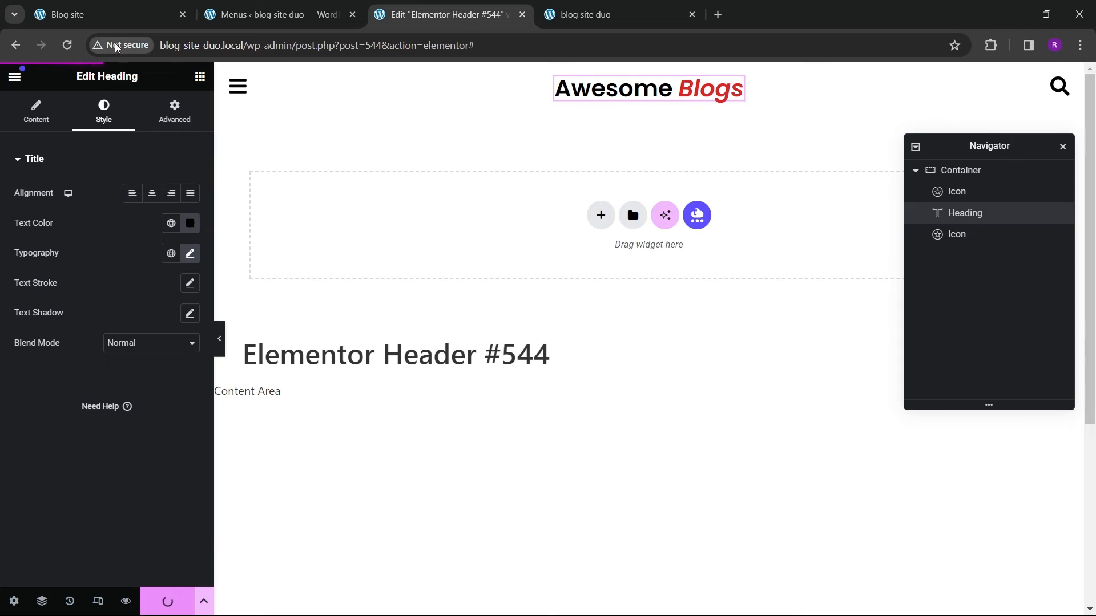
left_click(108, 14)
left_click(439, 15)
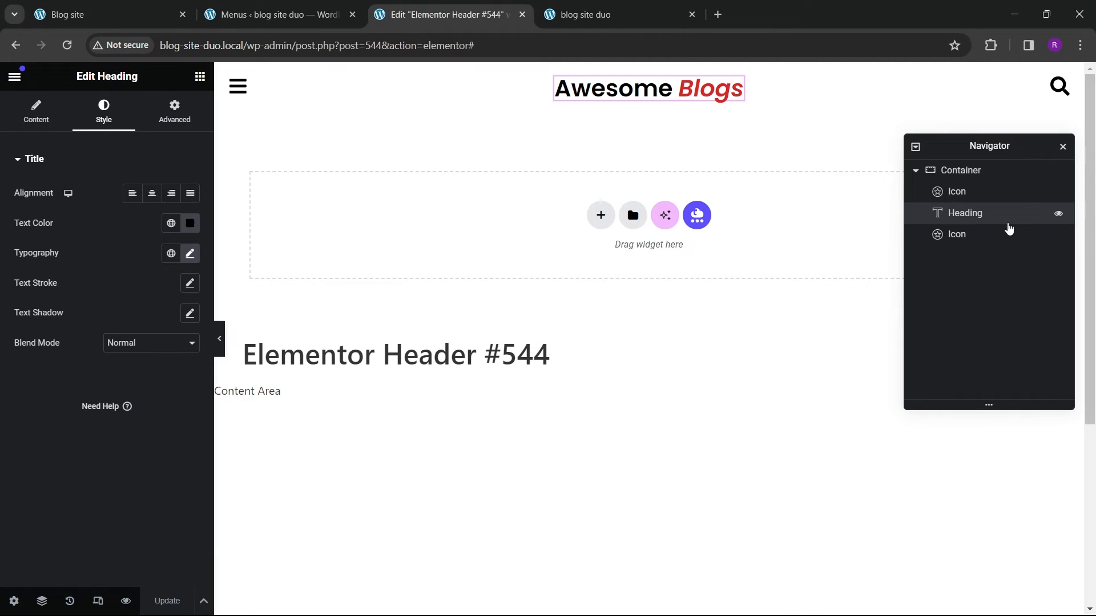
Step: Add a new vertical-direction container below the header container
left_click(921, 171)
right_click(964, 170)
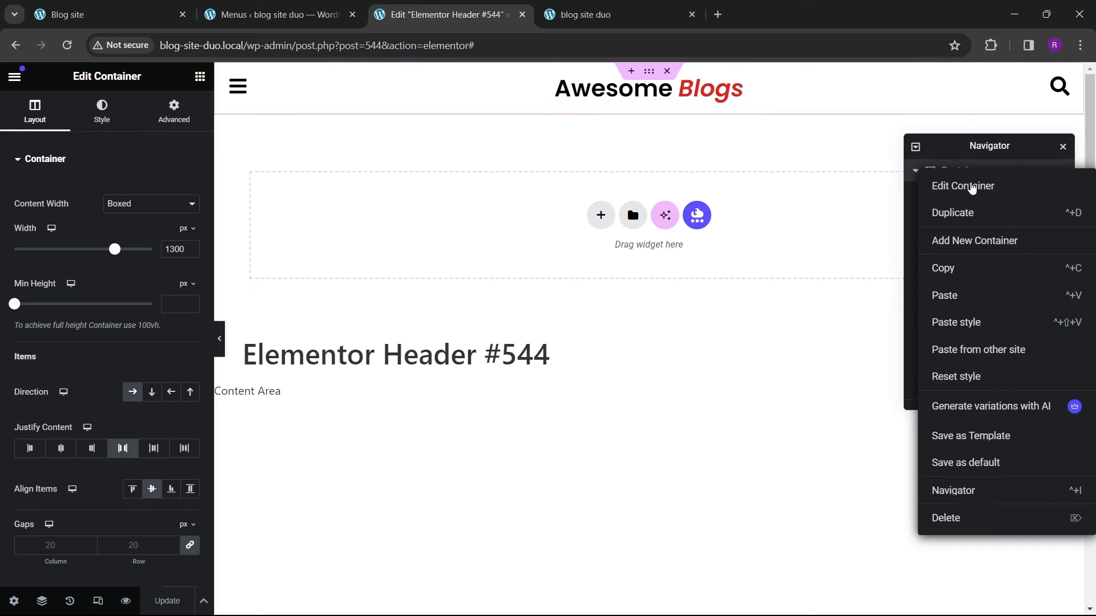
left_click(844, 225)
left_click(916, 171)
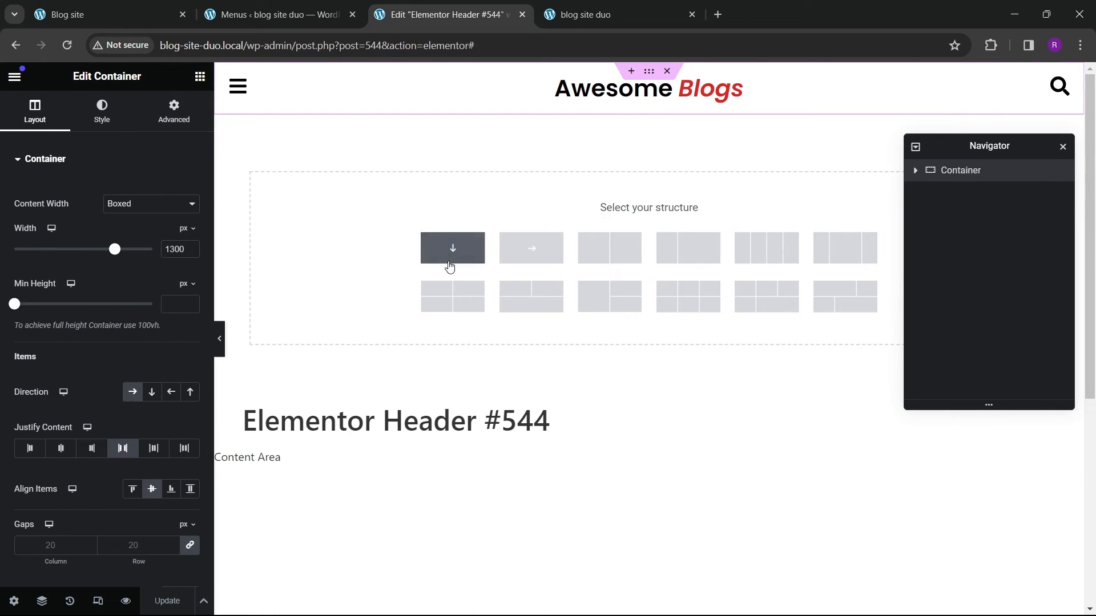
left_click(461, 256)
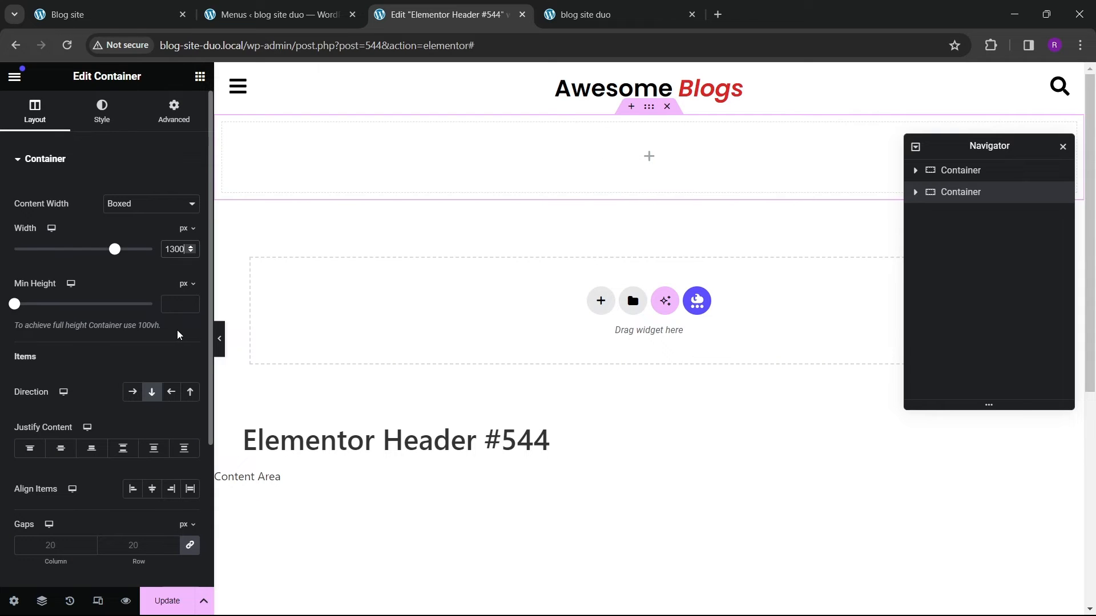
Step: Search for menu widgets, add a WordPress Menu widget to the new container and centre its alignment
left_click(174, 112)
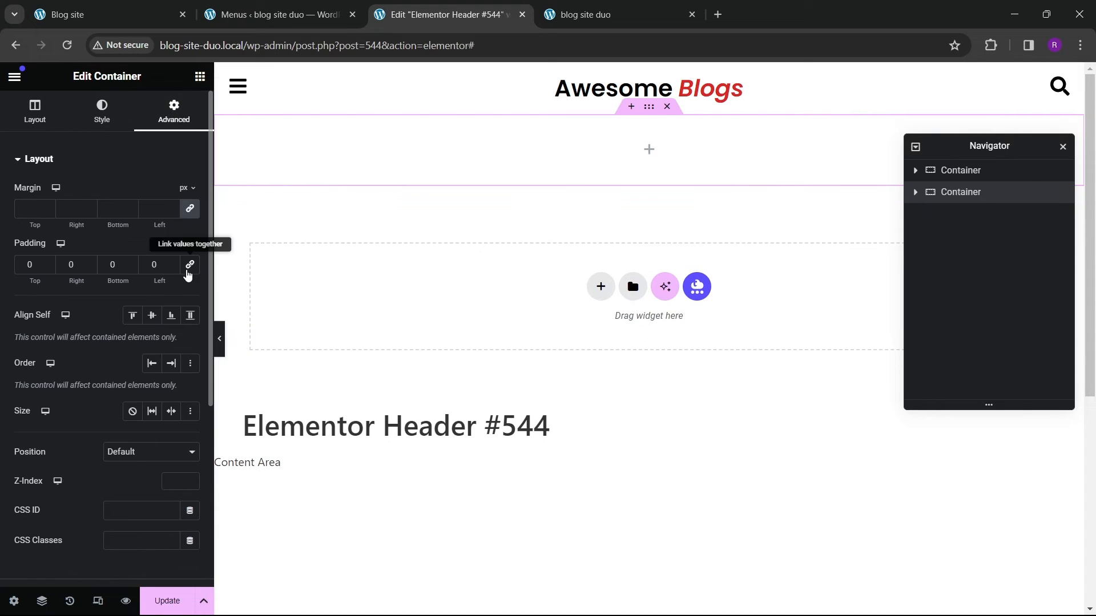
left_click(200, 77)
scroll(159, 308, "down", 3)
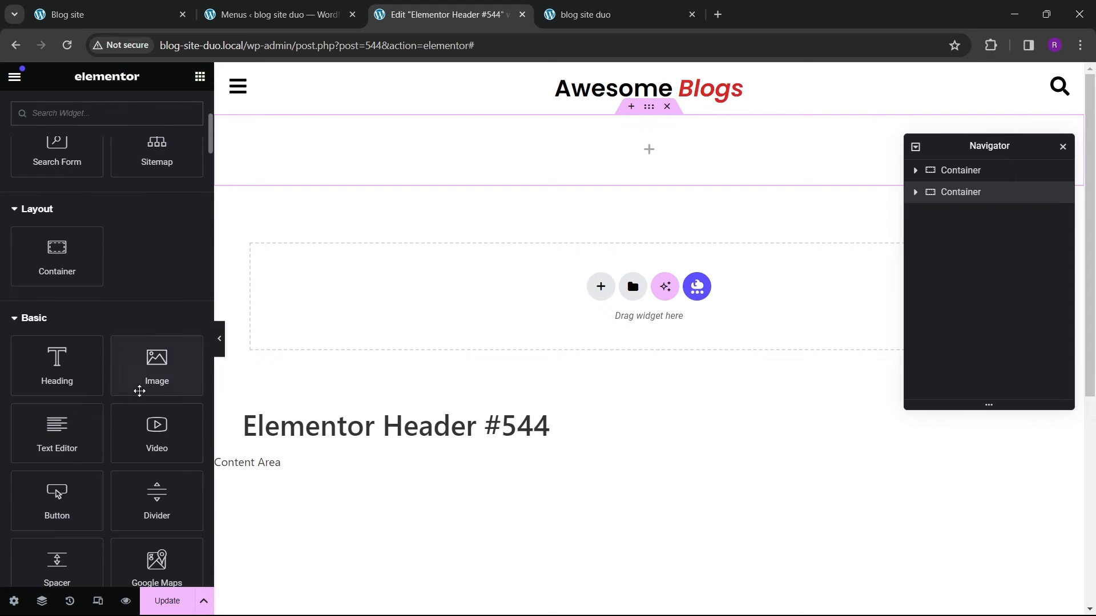
scroll(132, 369, "down", 3)
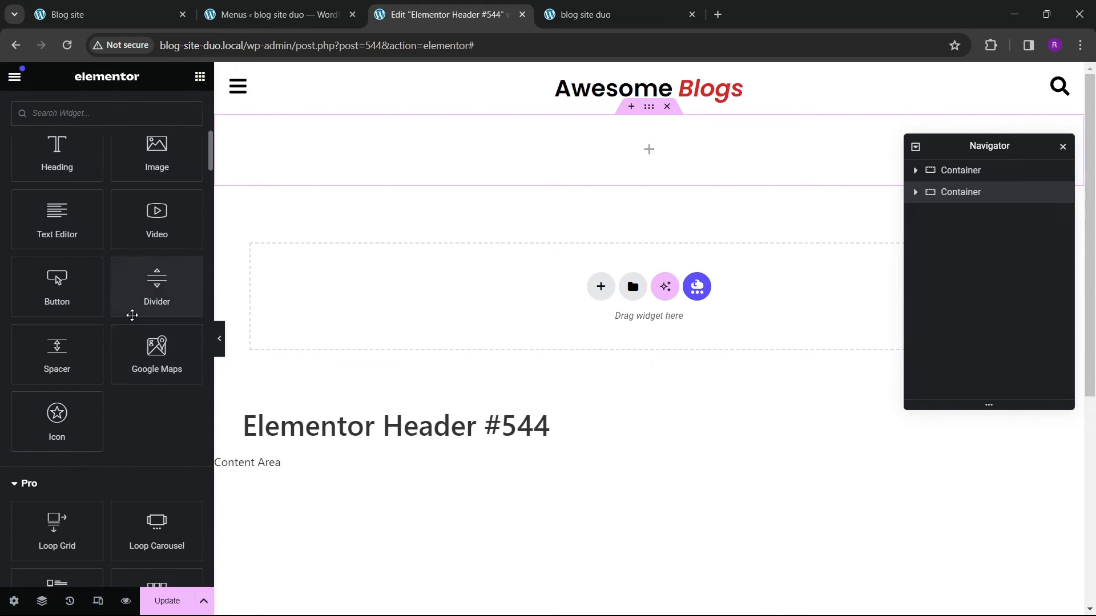
scroll(83, 266, "up", 5)
left_click(64, 114)
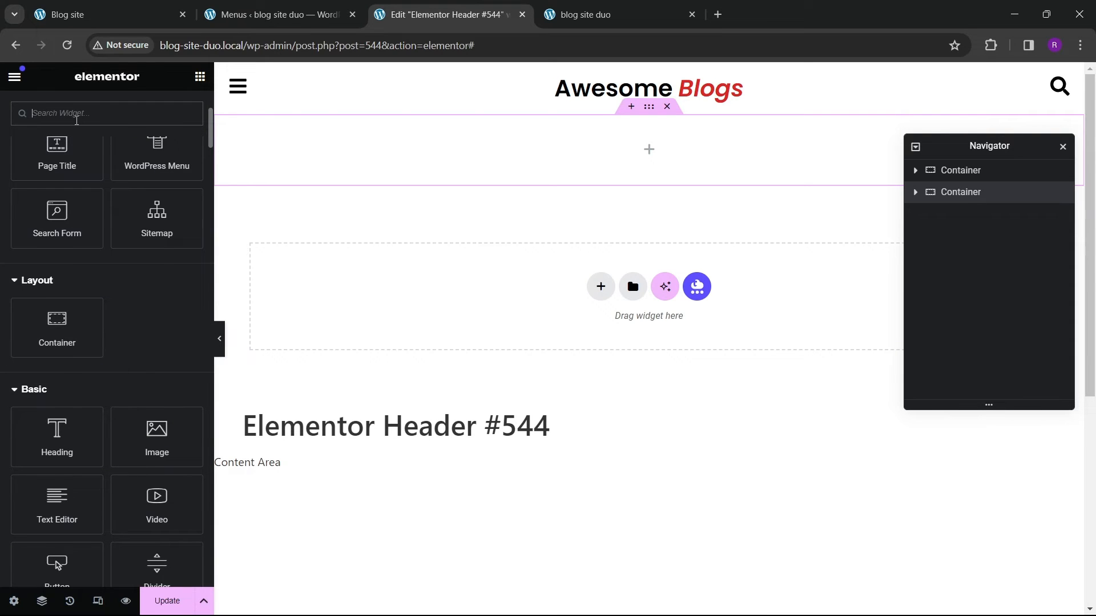
type("menu")
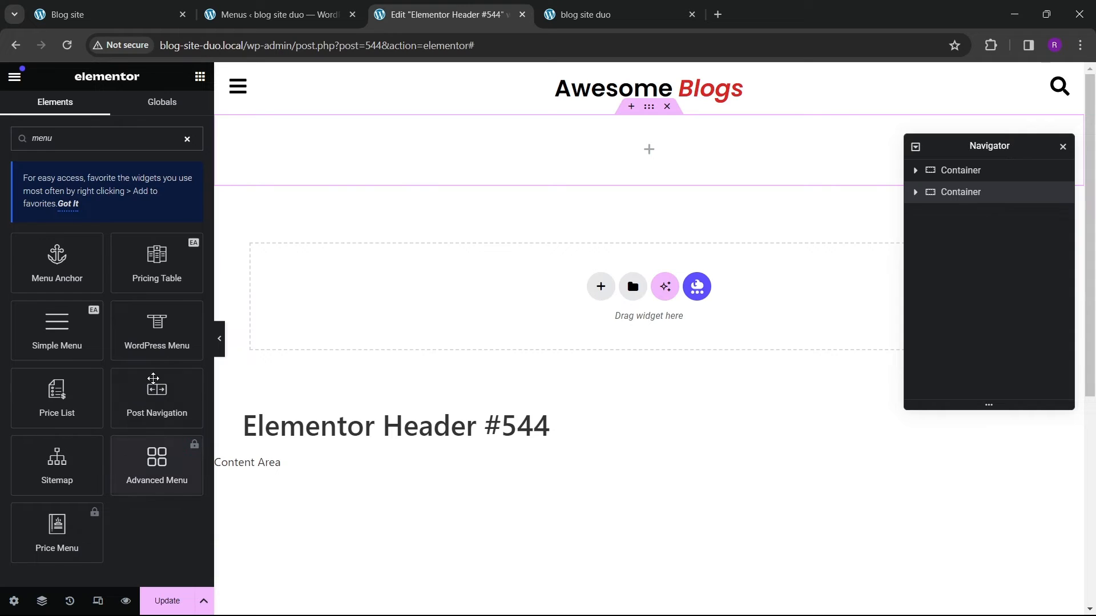
left_click_drag(157, 328, 600, 162)
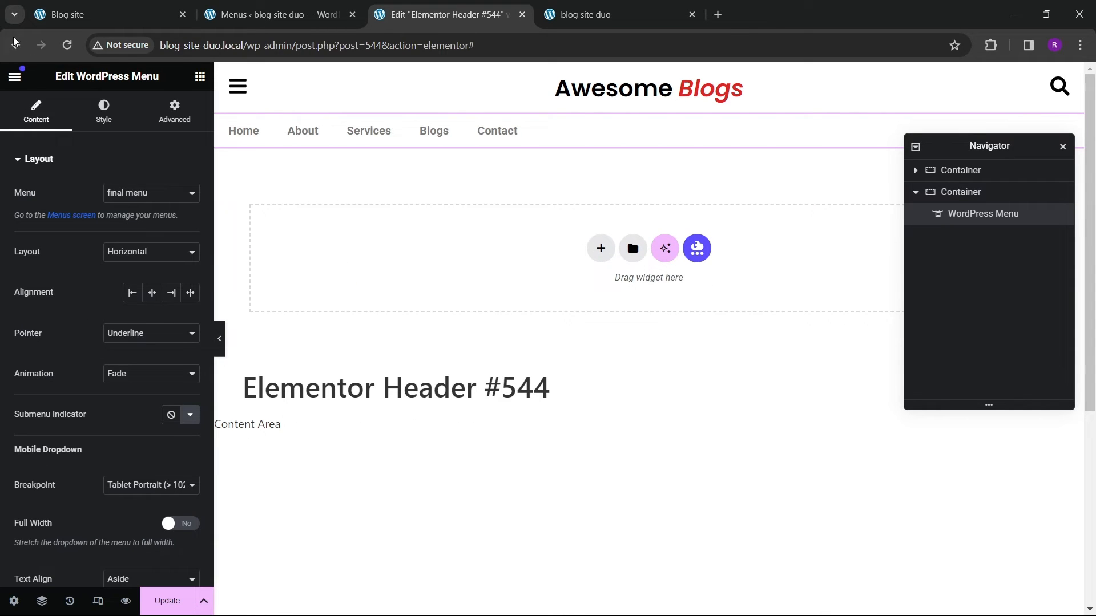
left_click(152, 292)
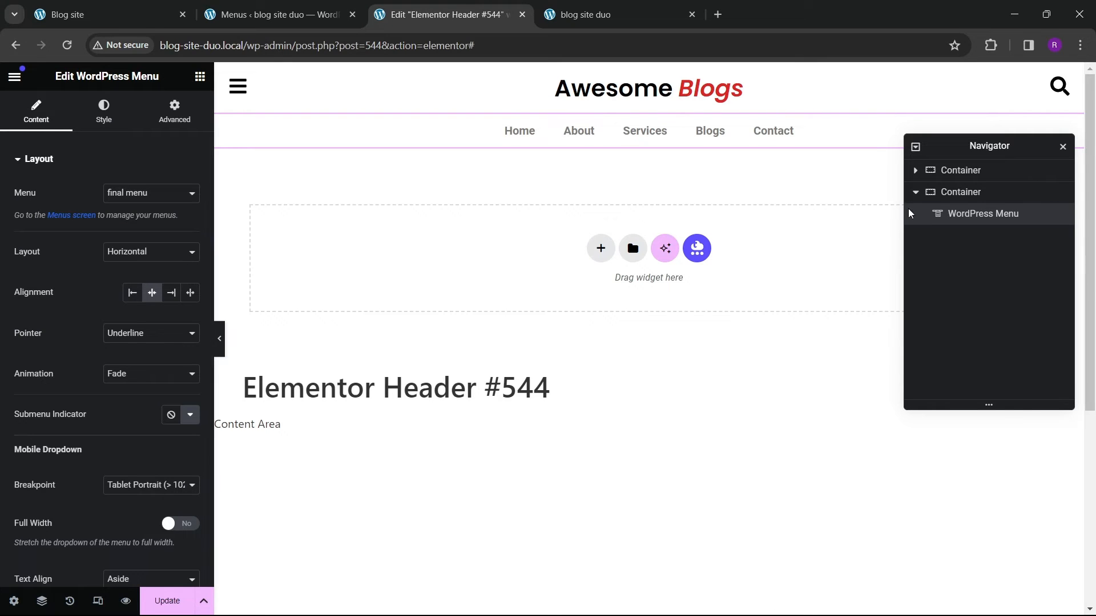
Step: Centre the new container's content justification and item alignment
left_click(948, 193)
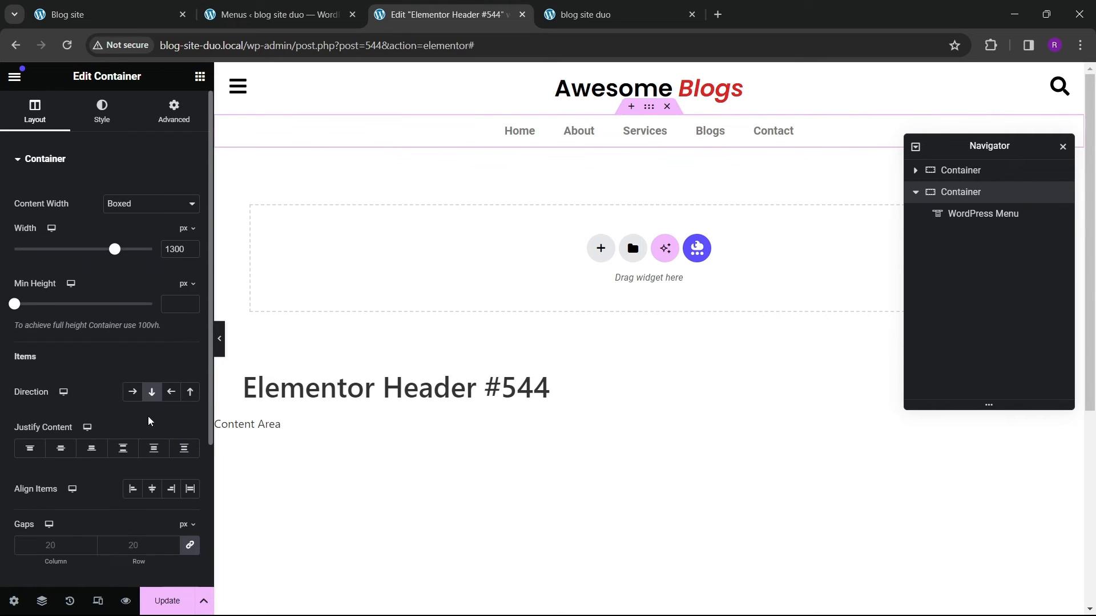
left_click(60, 448)
left_click(151, 489)
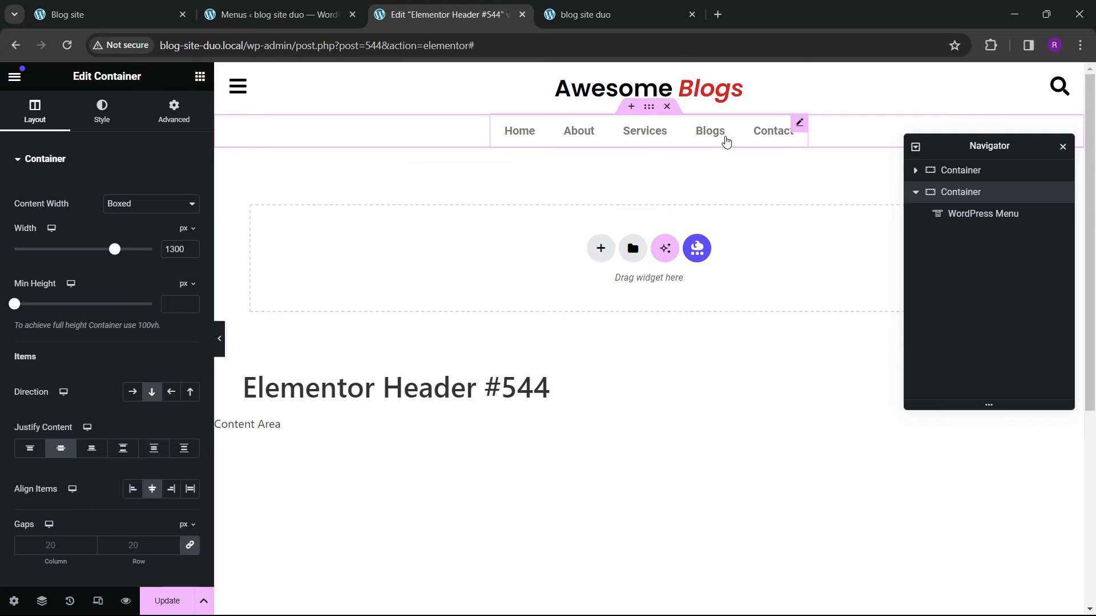
Step: Set the menu's typography font family to Poppins with weight 500 (Medium)
left_click(798, 125)
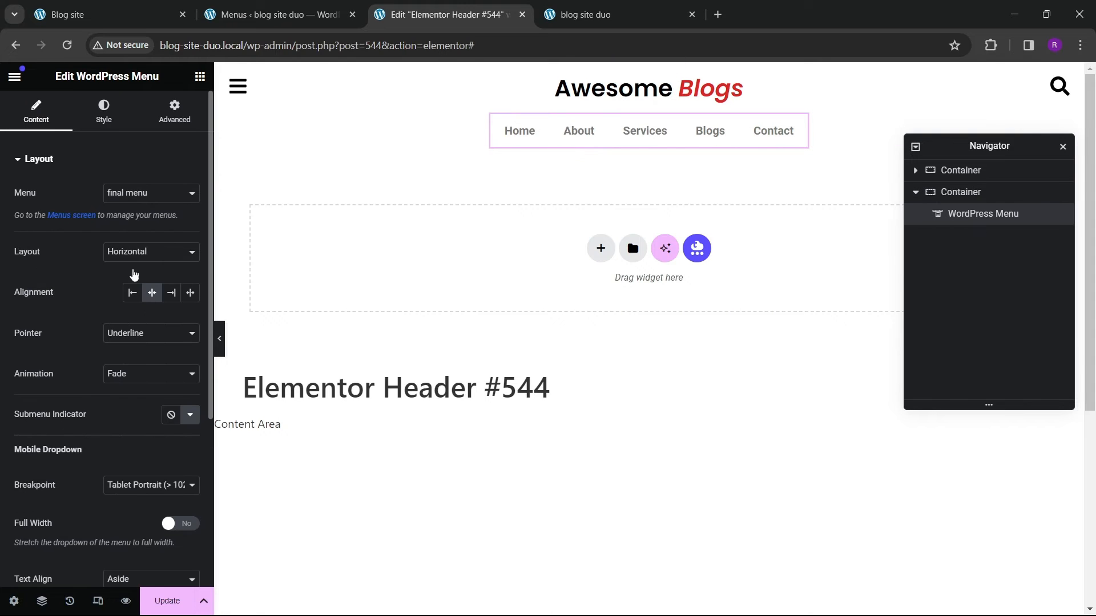
left_click(104, 114)
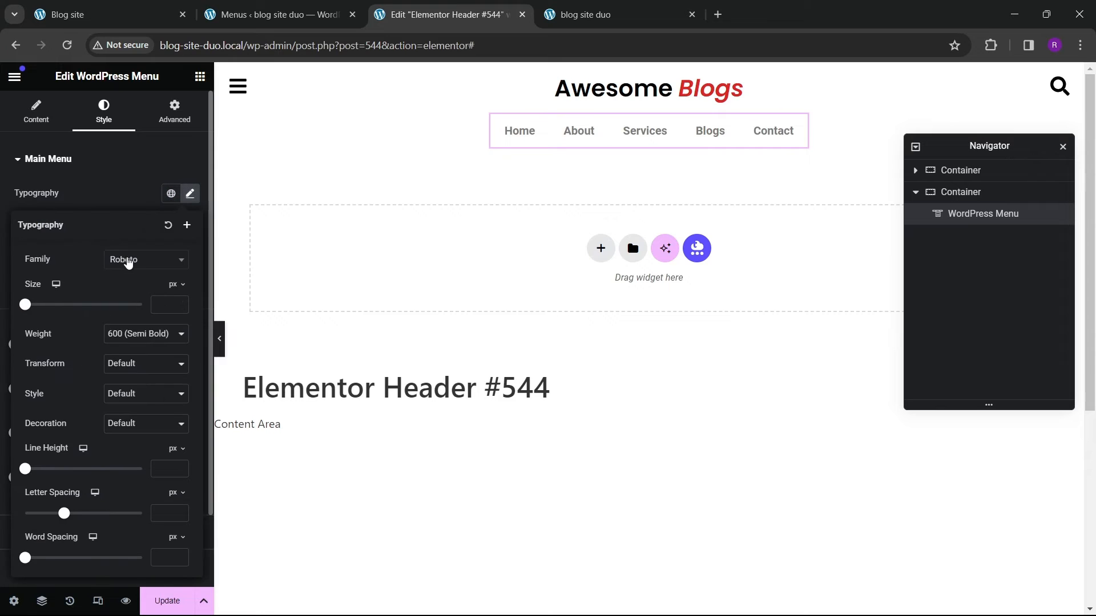
left_click(129, 261)
type("poppins")
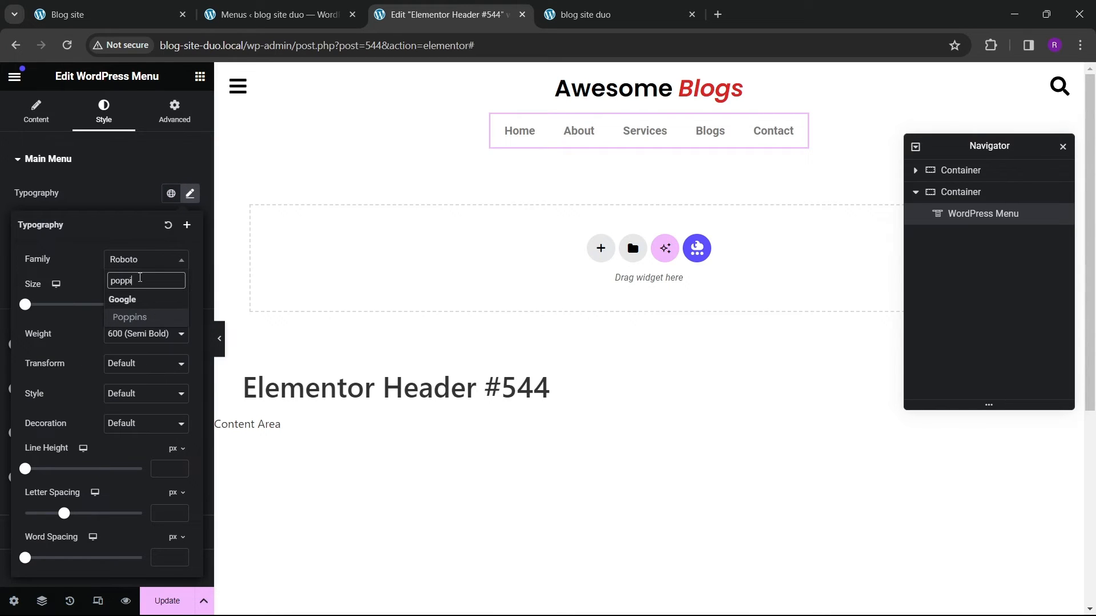
key("Return")
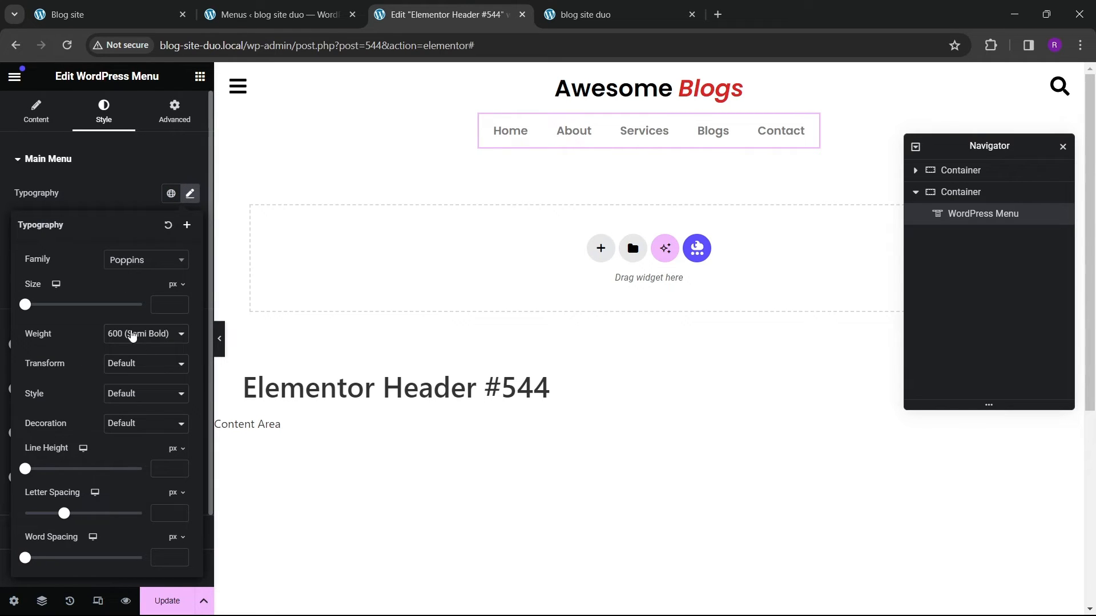
left_click(133, 335)
left_click(123, 379)
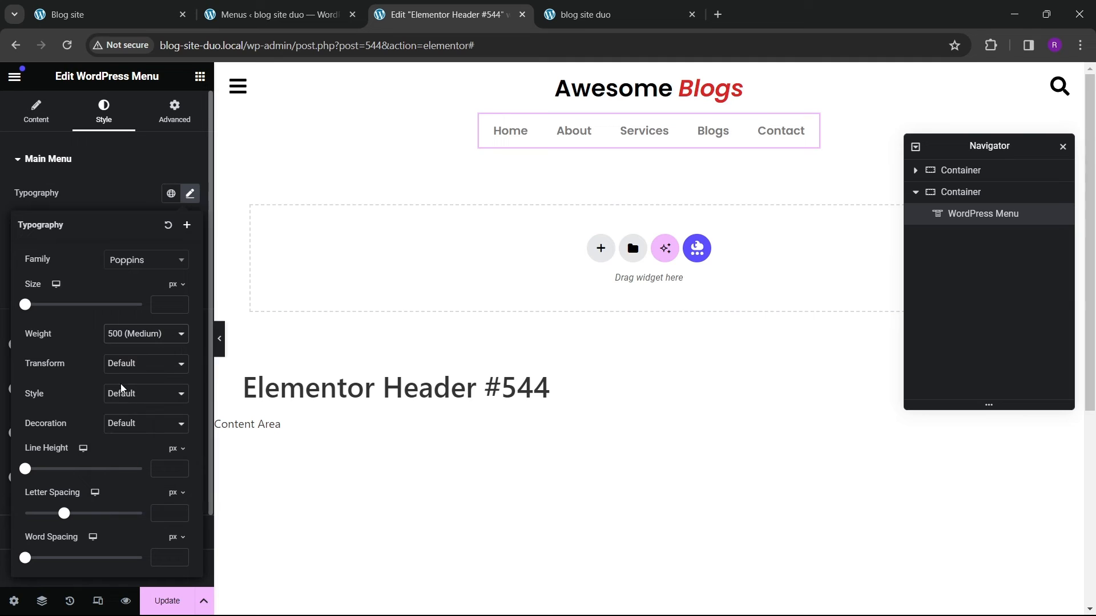
left_click_drag(179, 304, 179, 303)
left_click(179, 303)
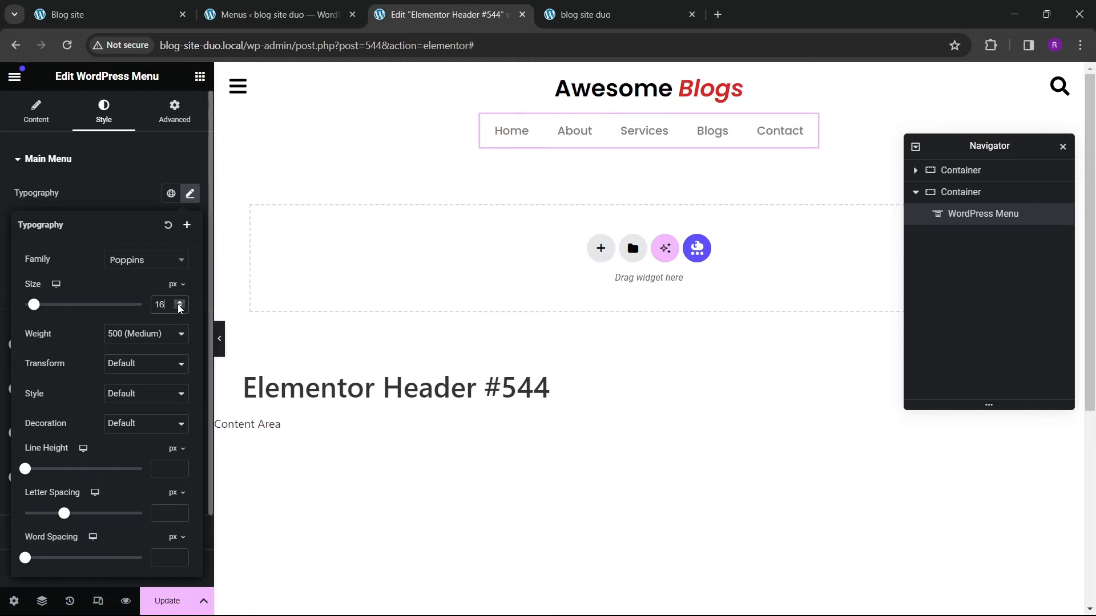
left_click(129, 214)
Step: Set the menu's hover text color to the theme red global color
left_click(190, 253)
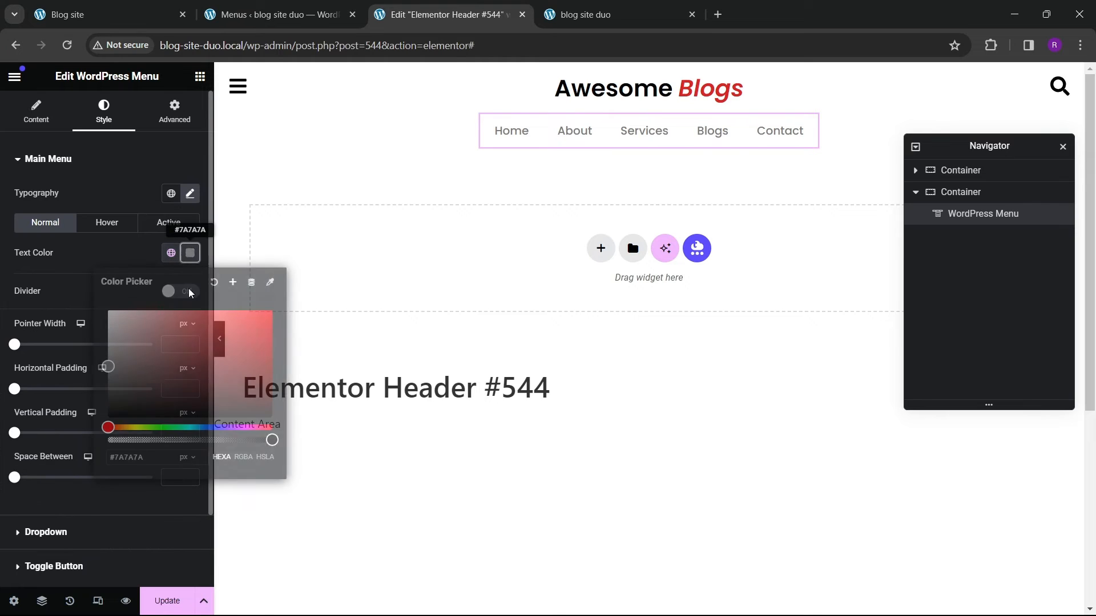
left_click(86, 252)
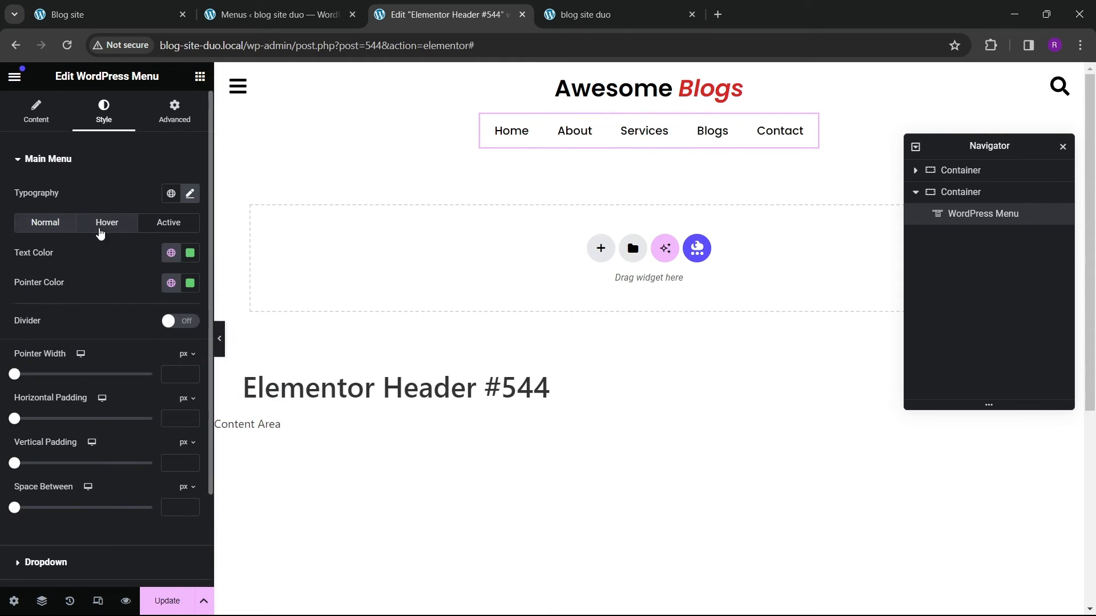
left_click(107, 222)
left_click(172, 252)
left_click(102, 424)
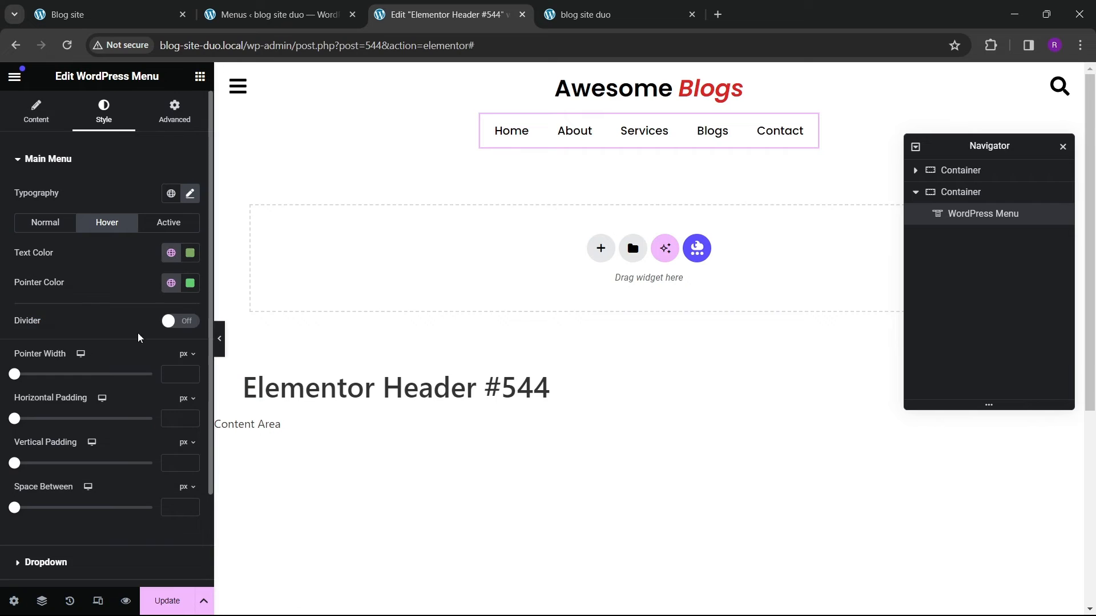
Step: Set the menu's hover pointer color and the active text and pointer colors to the theme red global color
left_click(172, 283)
left_click(85, 489)
left_click(169, 225)
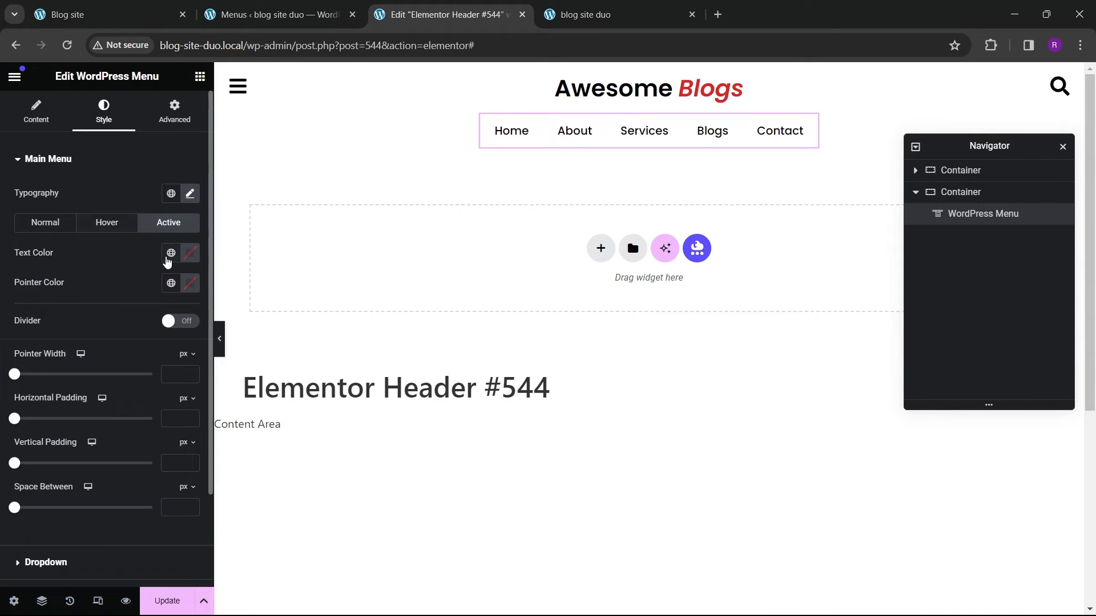
left_click(169, 255)
left_click(85, 460)
left_click(172, 283)
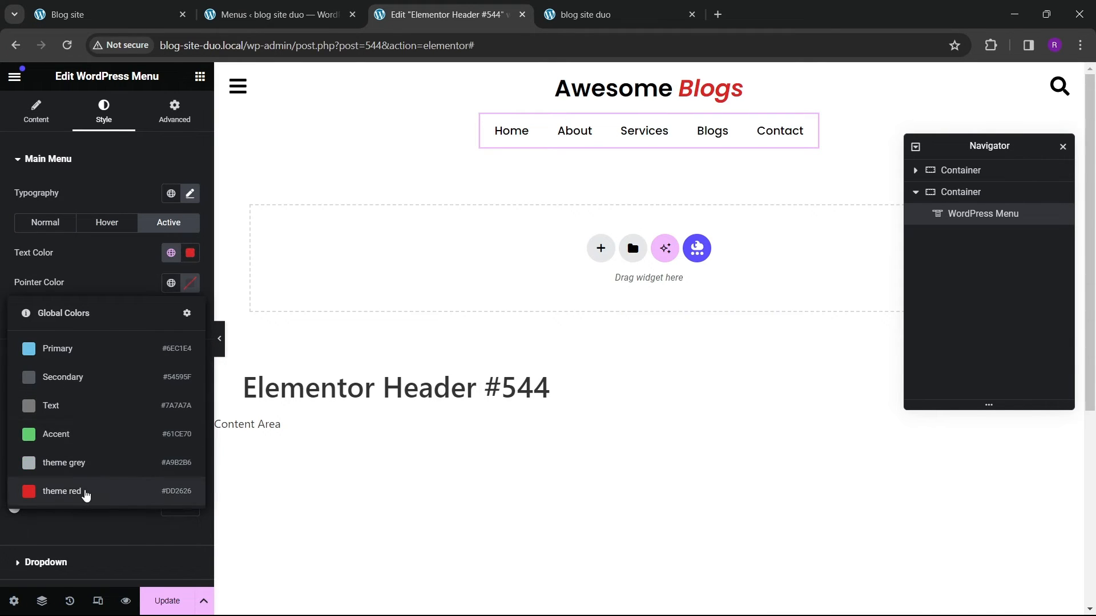
left_click(85, 493)
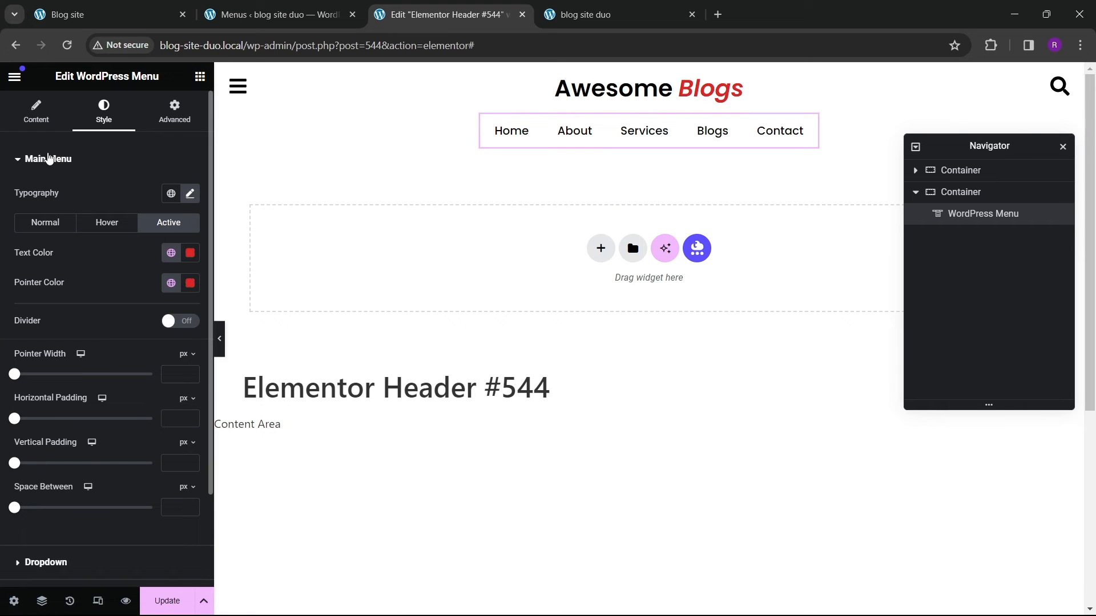
Step: Set the space between menu items to 20 px
scroll(34, 440, "down", 1)
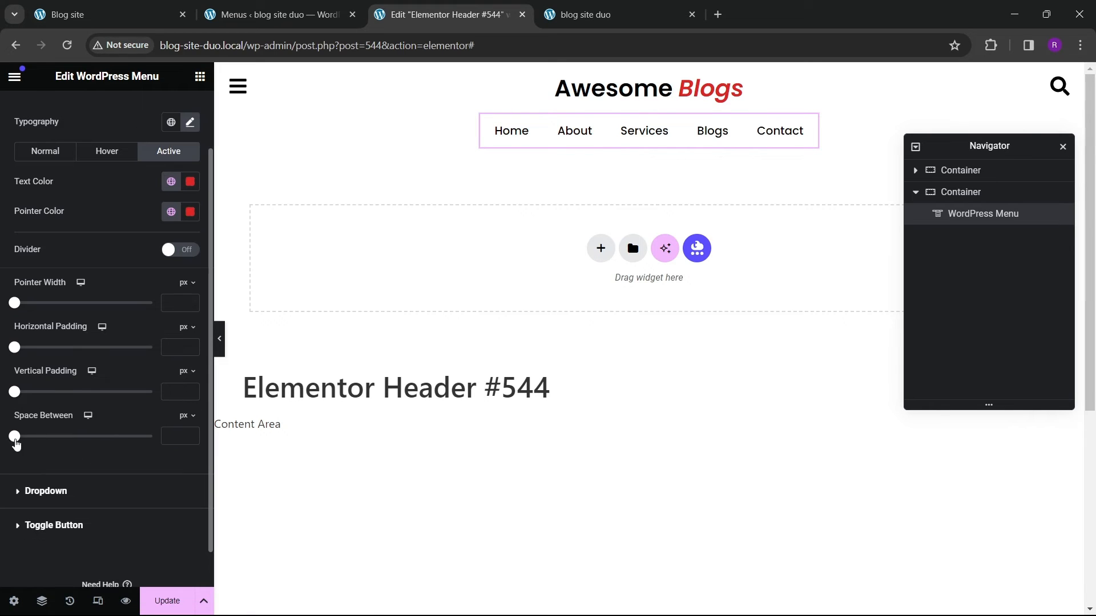
left_click_drag(16, 444, 38, 436)
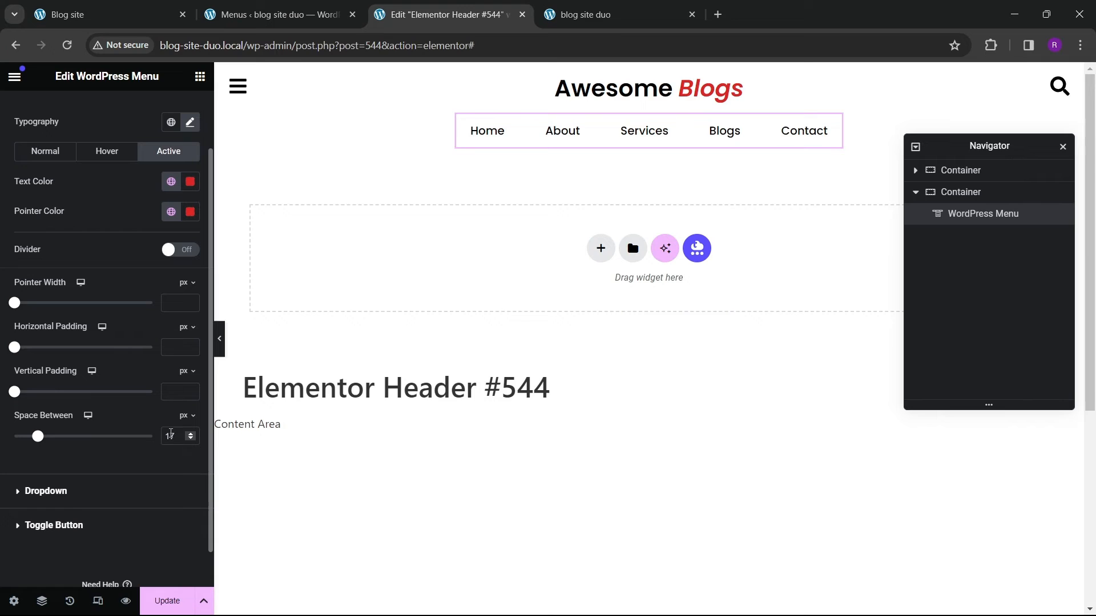
type("20")
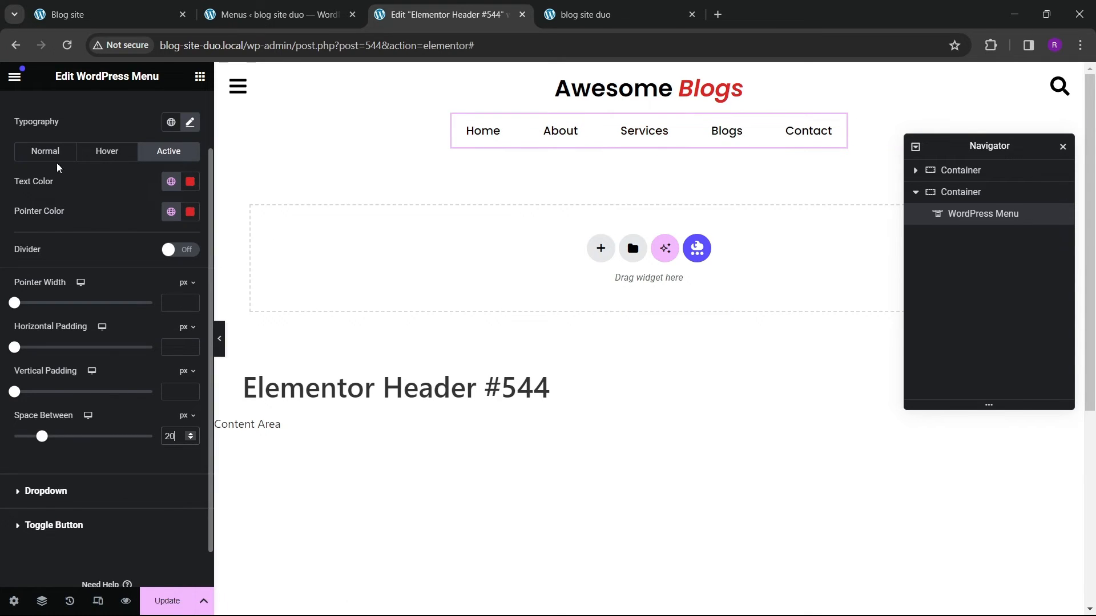
Step: Try the Overline pointer style for the menu, then switch back to Underline
scroll(55, 205, "up", 1)
left_click(51, 117)
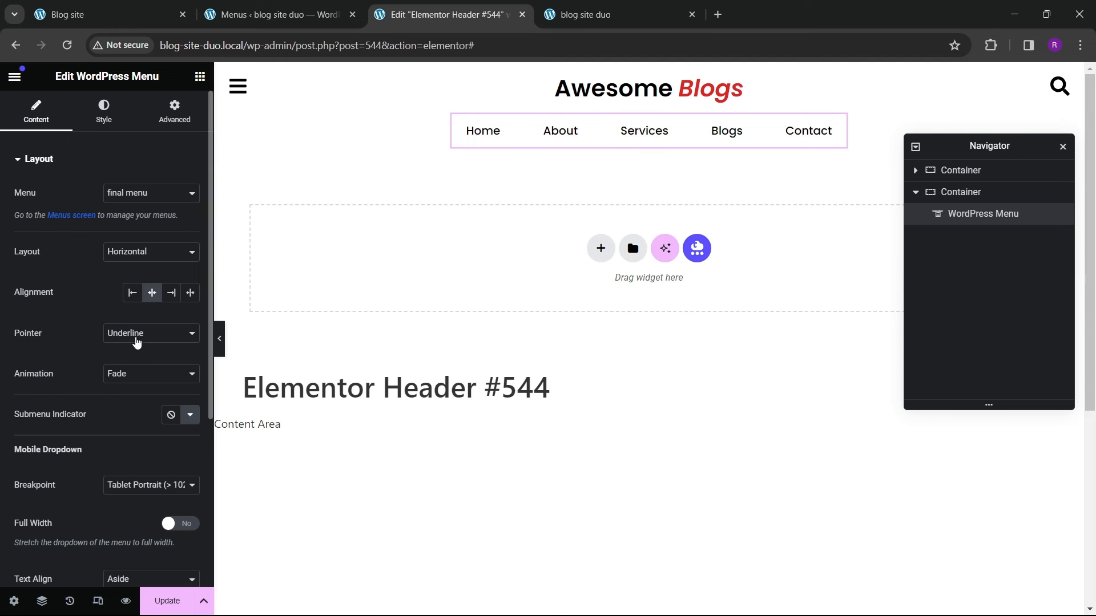
left_click(137, 342)
left_click(126, 370)
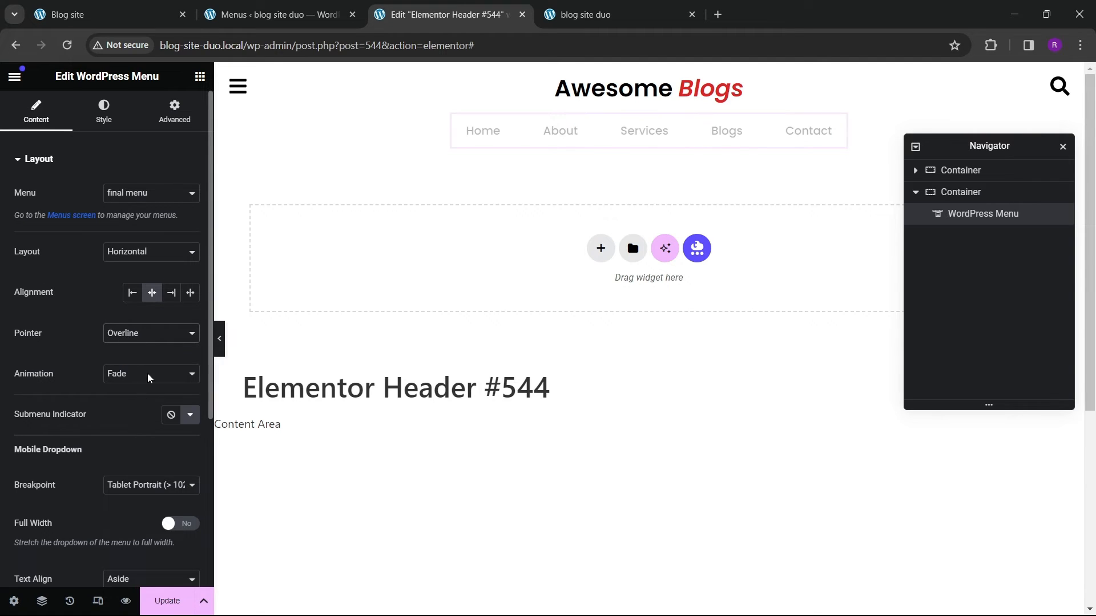
left_click(149, 333)
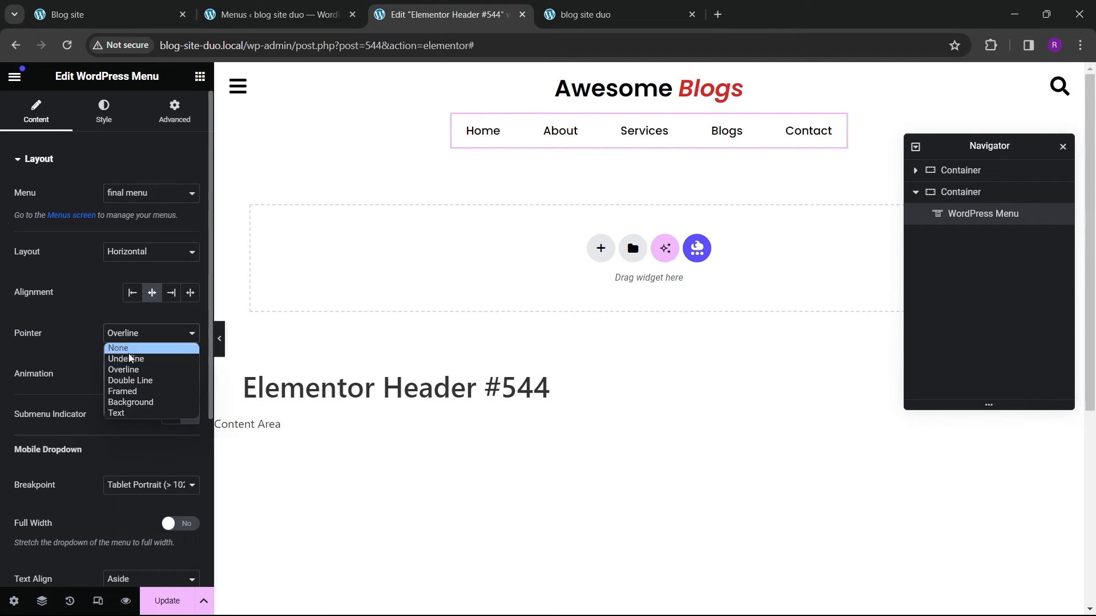
left_click(126, 358)
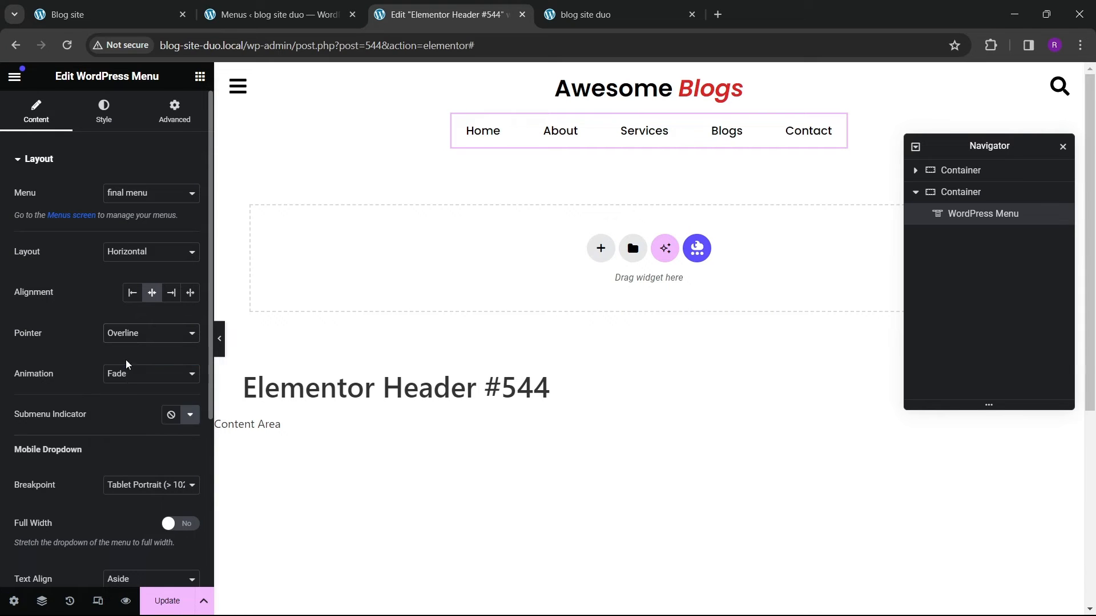
Step: Set the menu's pointer animation to Slide
left_click(135, 374)
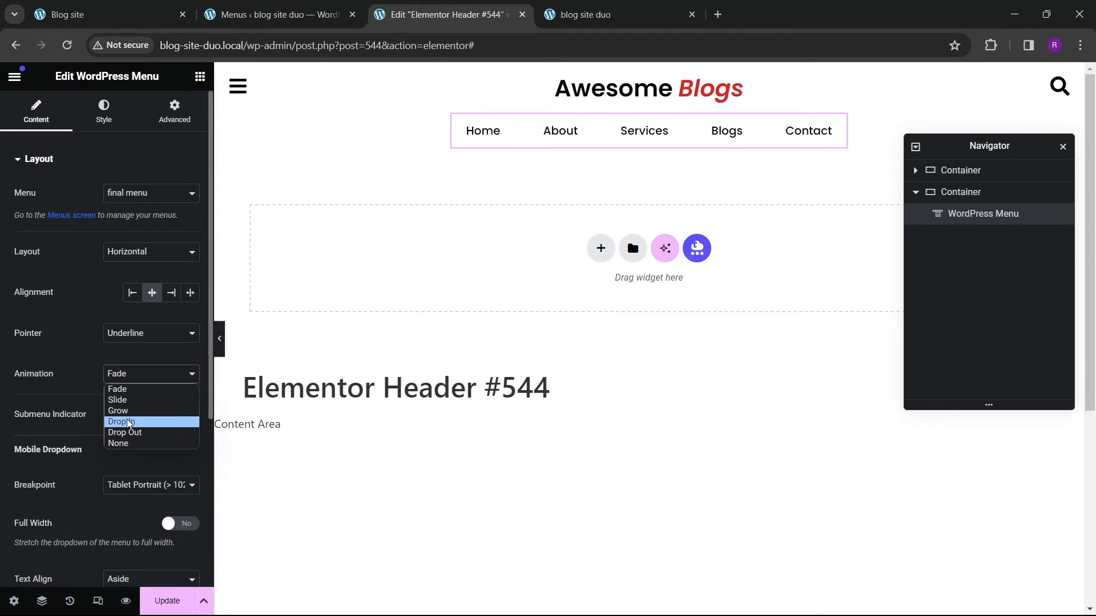
left_click(127, 421)
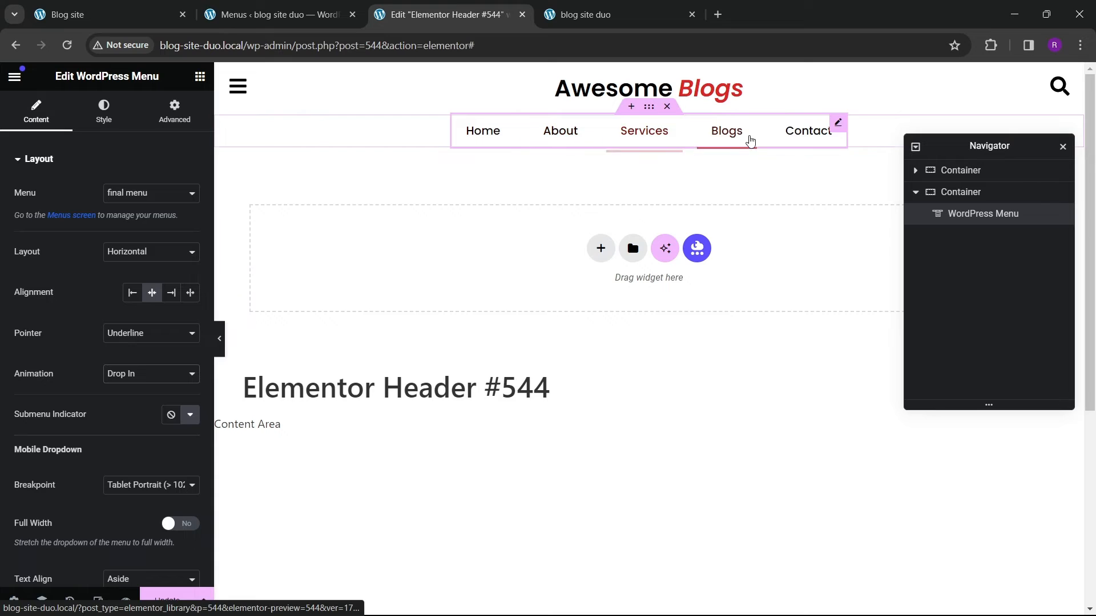
left_click(147, 377)
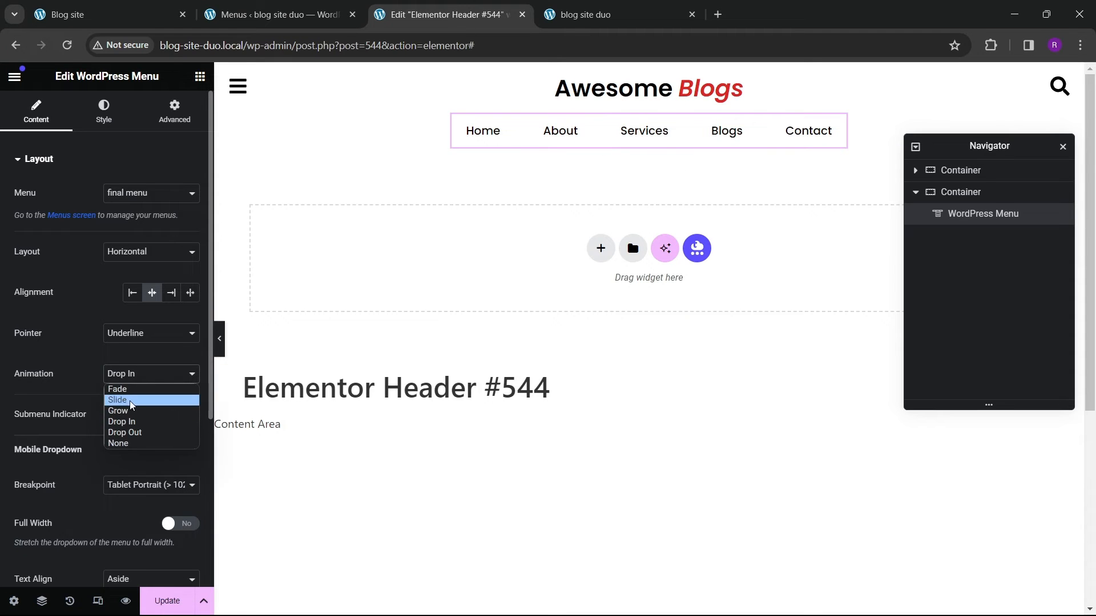
left_click(132, 401)
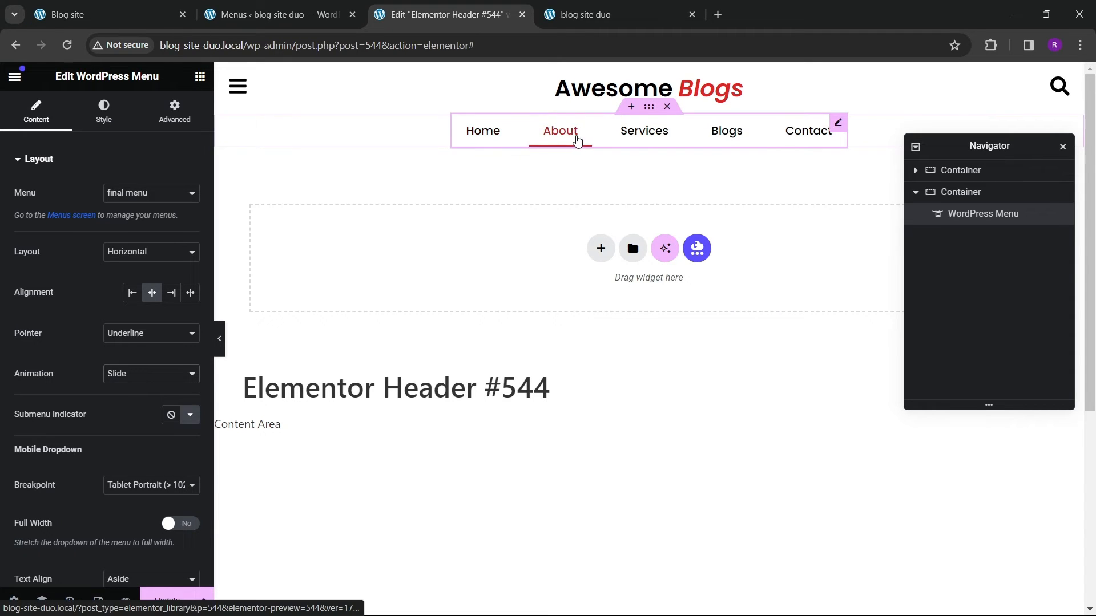
Step: Update the header template and reload the live site to preview the new menu
left_click(150, 589)
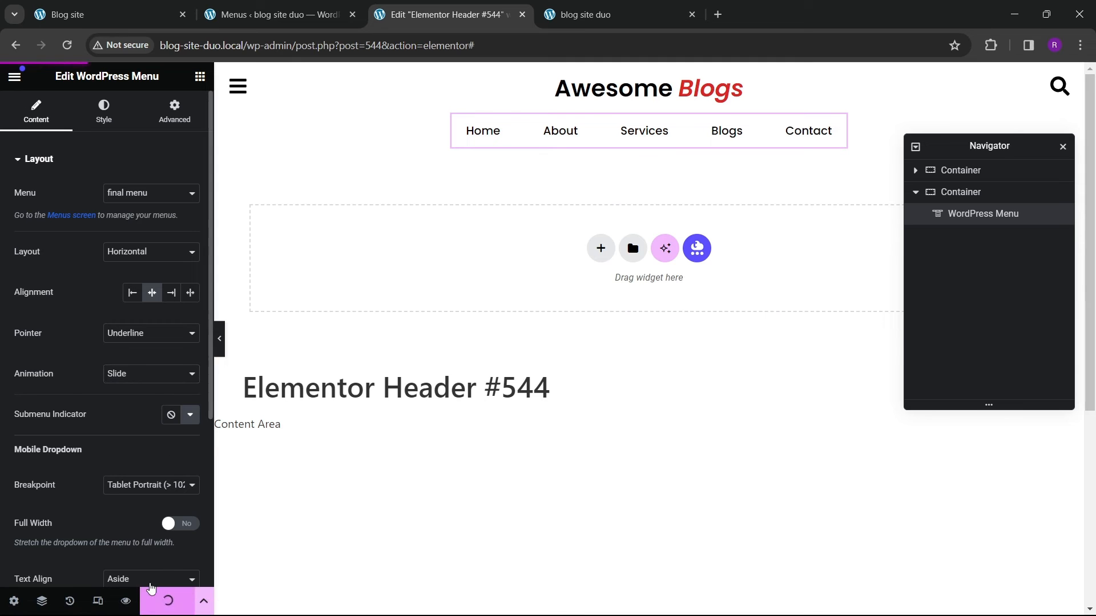
left_click(602, 16)
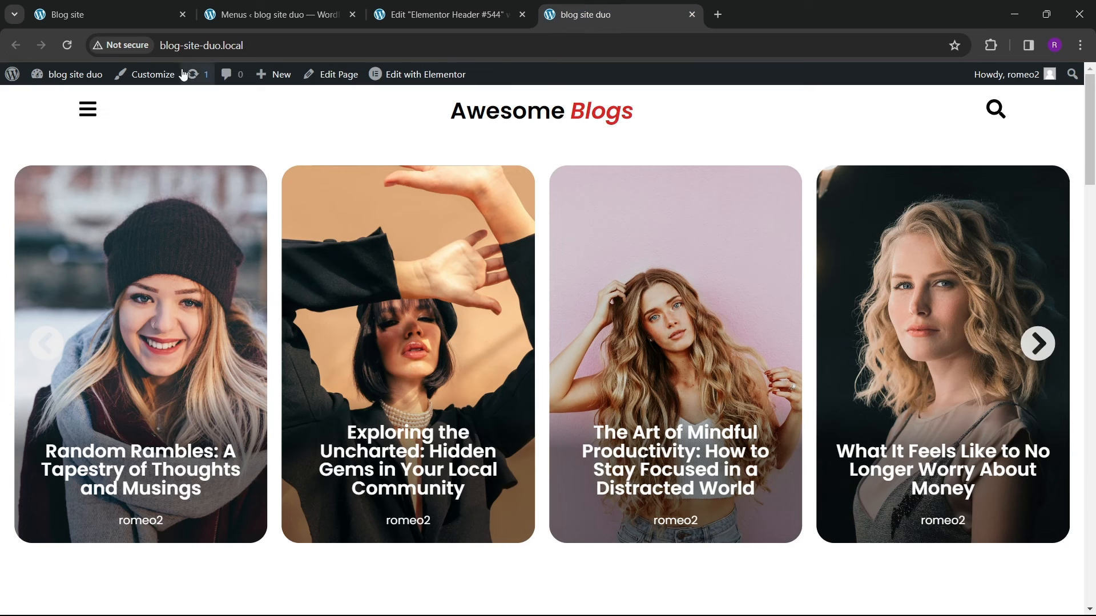
left_click(68, 44)
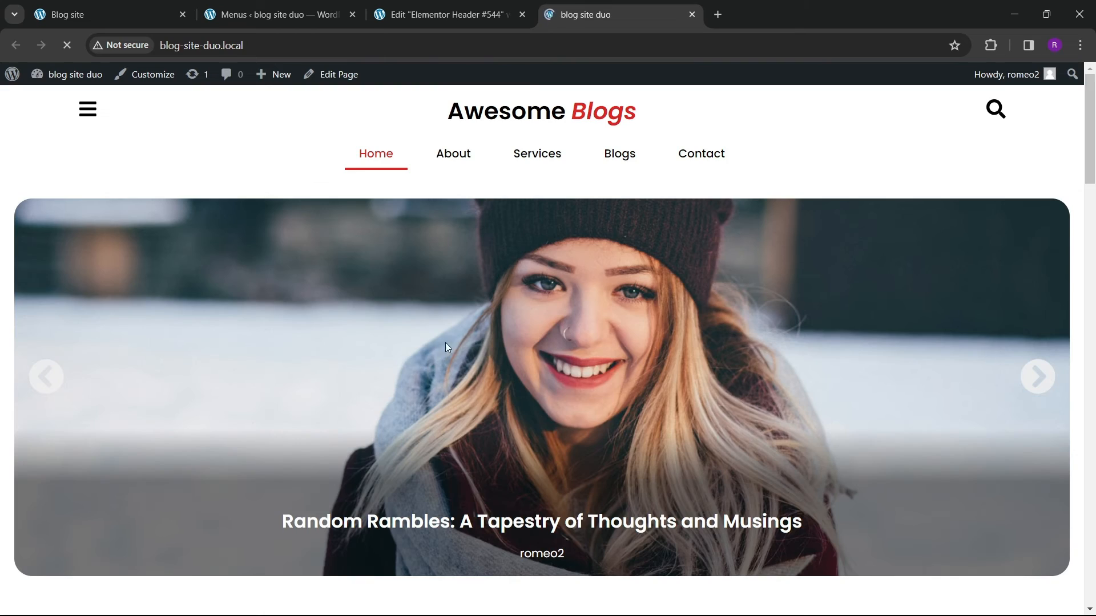
Step: Compare the new site's header and menu with the original blog site's header while scrolling both pages
scroll(460, 338, "down", 1)
scroll(460, 338, "up", 1)
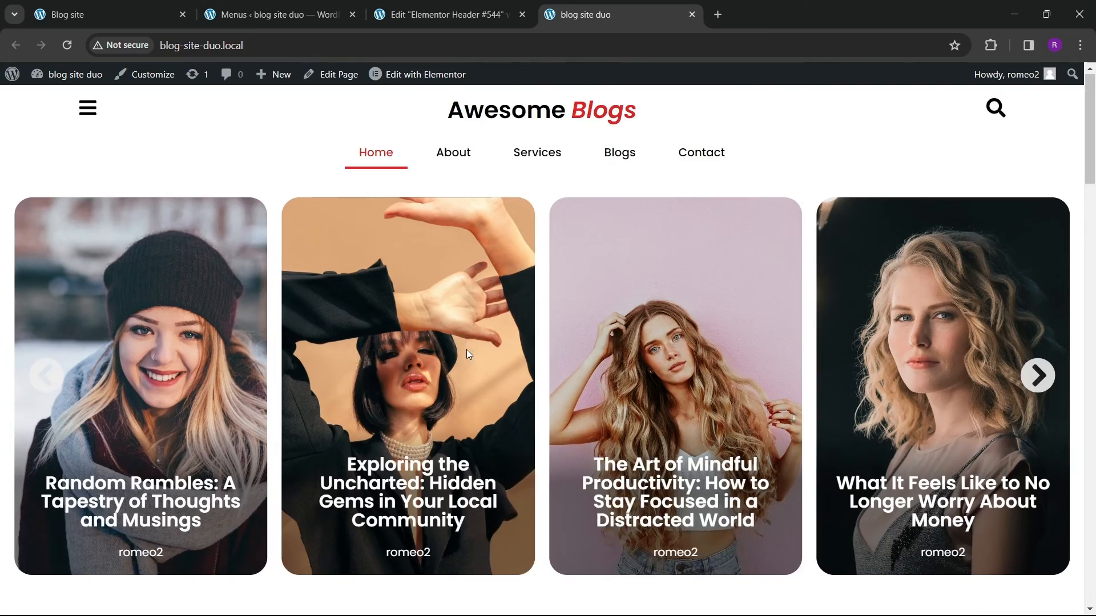
scroll(467, 349, "down", 5)
left_click(251, 12)
left_click(97, 12)
scroll(433, 408, "down", 10)
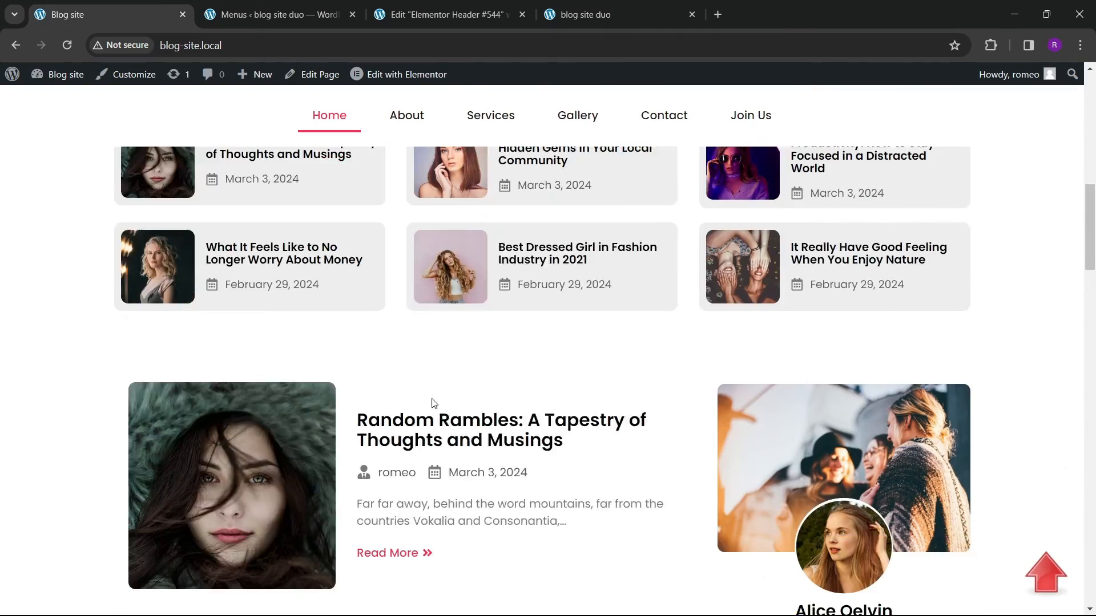
scroll(418, 345, "up", 10)
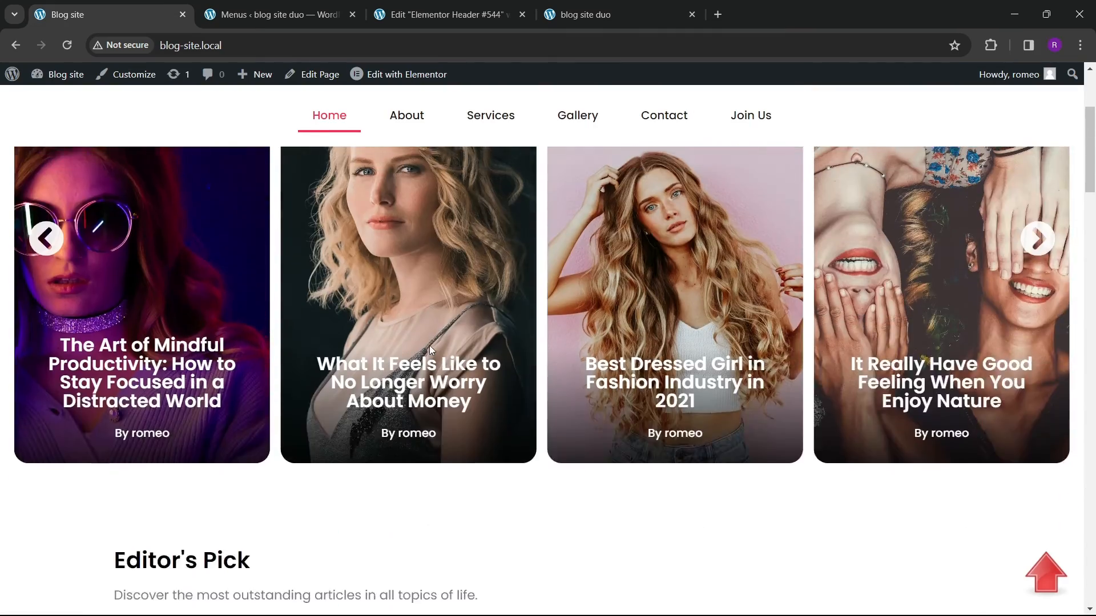
scroll(442, 335, "down", 5)
scroll(453, 363, "down", 3)
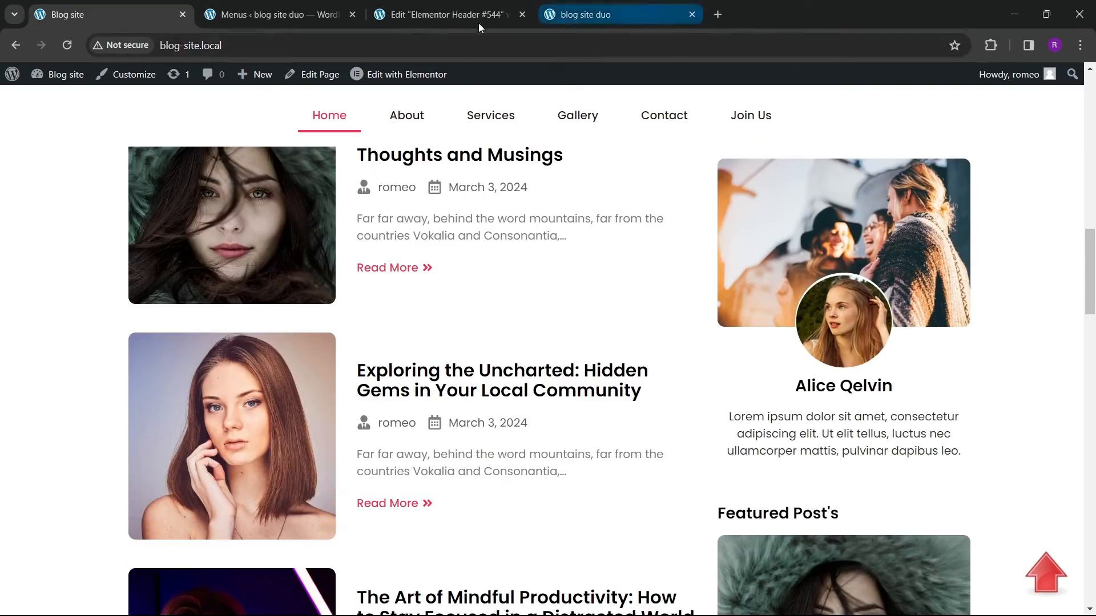
Step: Set the menu container's top margin to 20 px
left_click(477, 17)
left_click(962, 191)
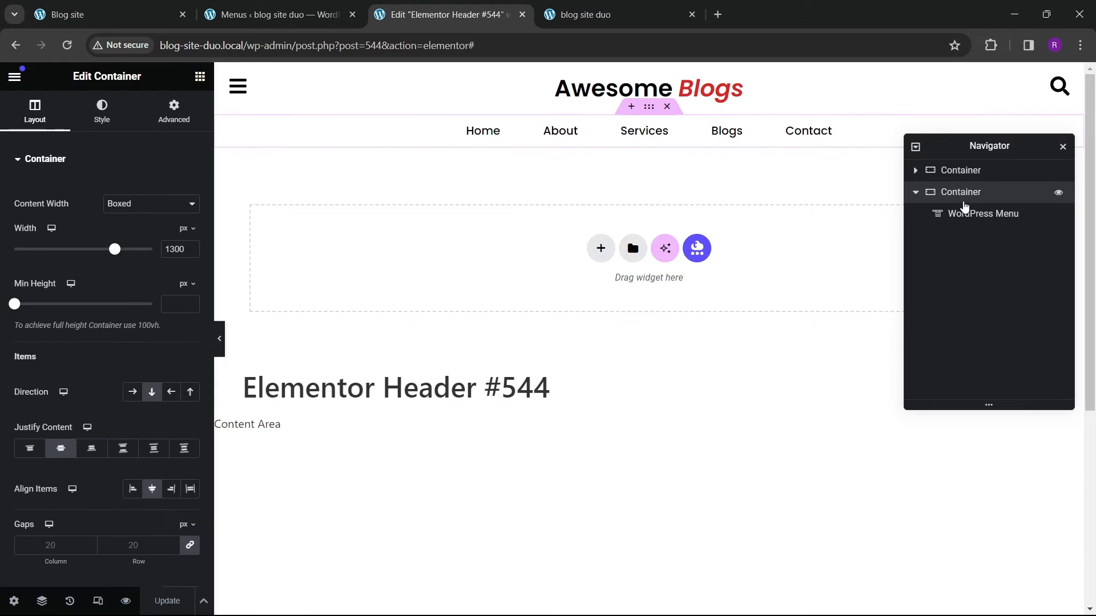
left_click(174, 112)
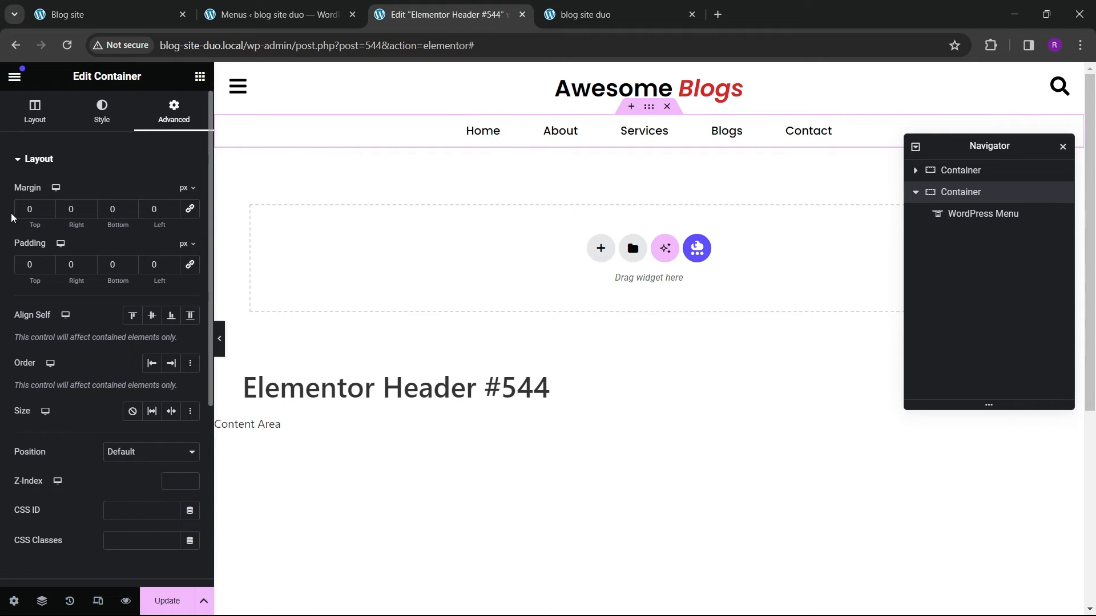
type("20")
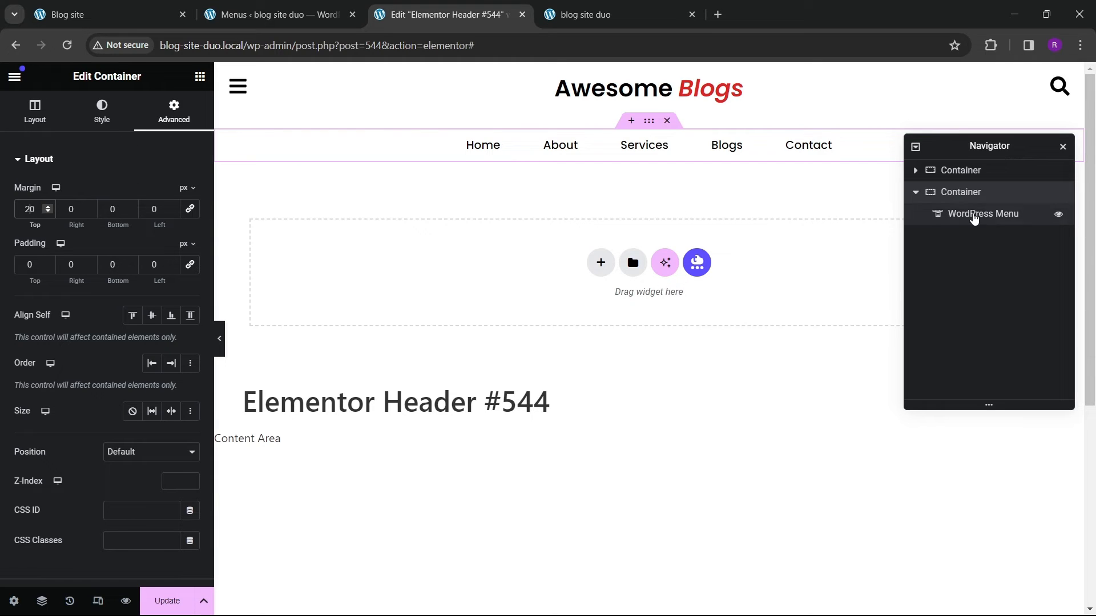
Step: Set the menu container's padding to 20 px on all sides
left_click(194, 269)
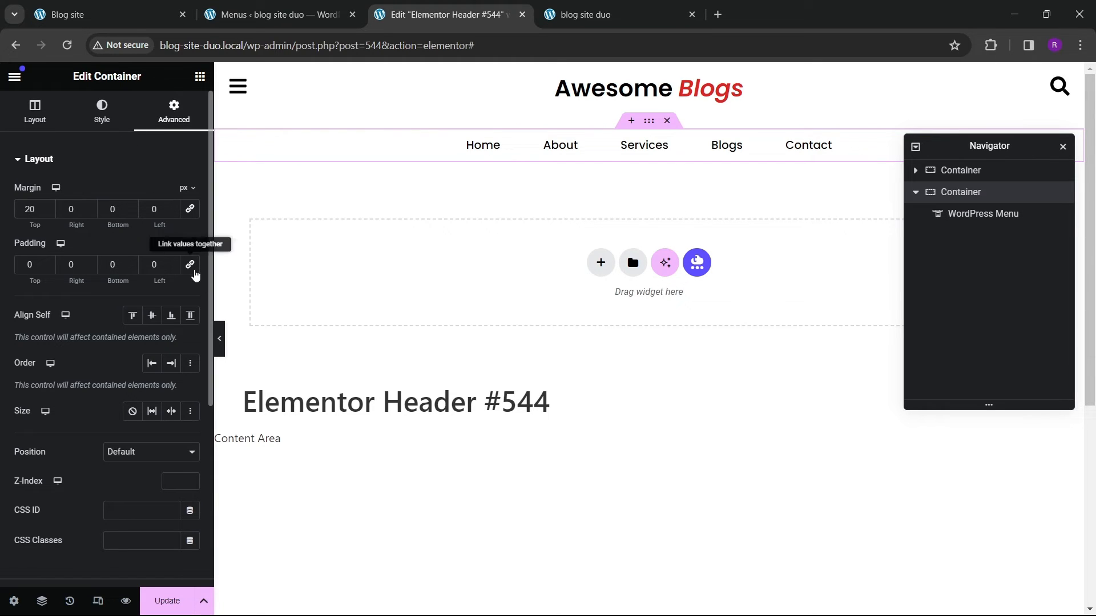
type("10")
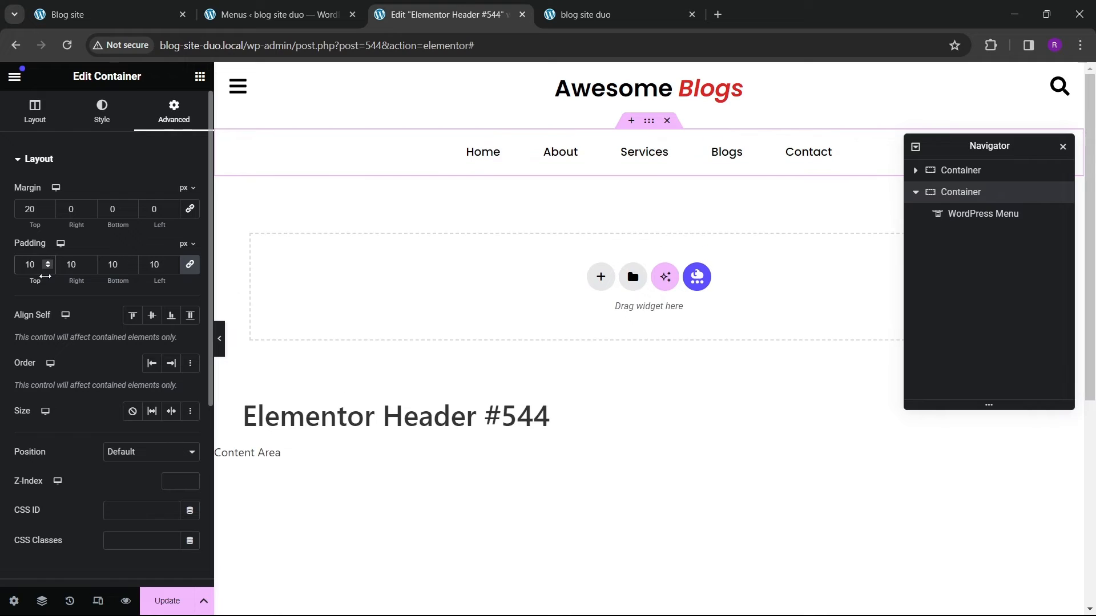
key("Left")
key("BackSpace")
type("2")
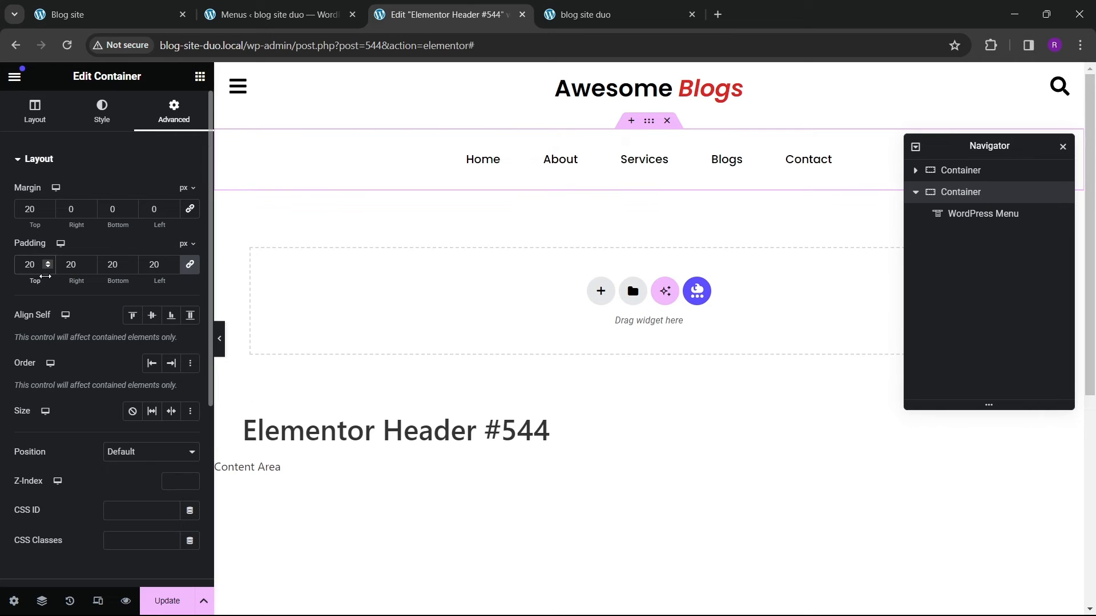
Step: Give the menu container a classic white background color
left_click(101, 111)
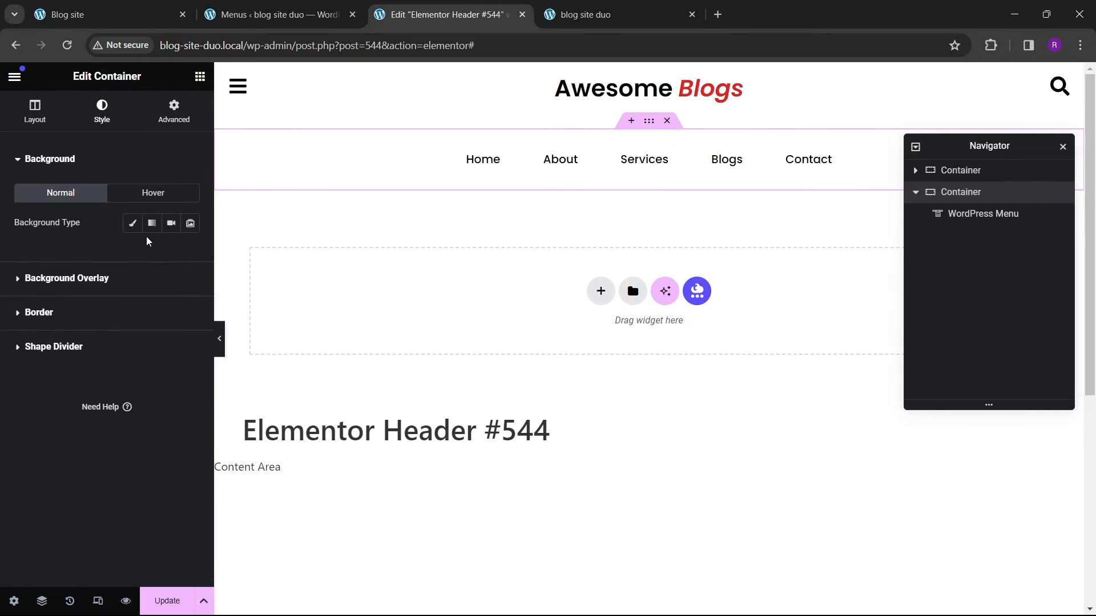
left_click(132, 223)
left_click(190, 253)
left_click(109, 311)
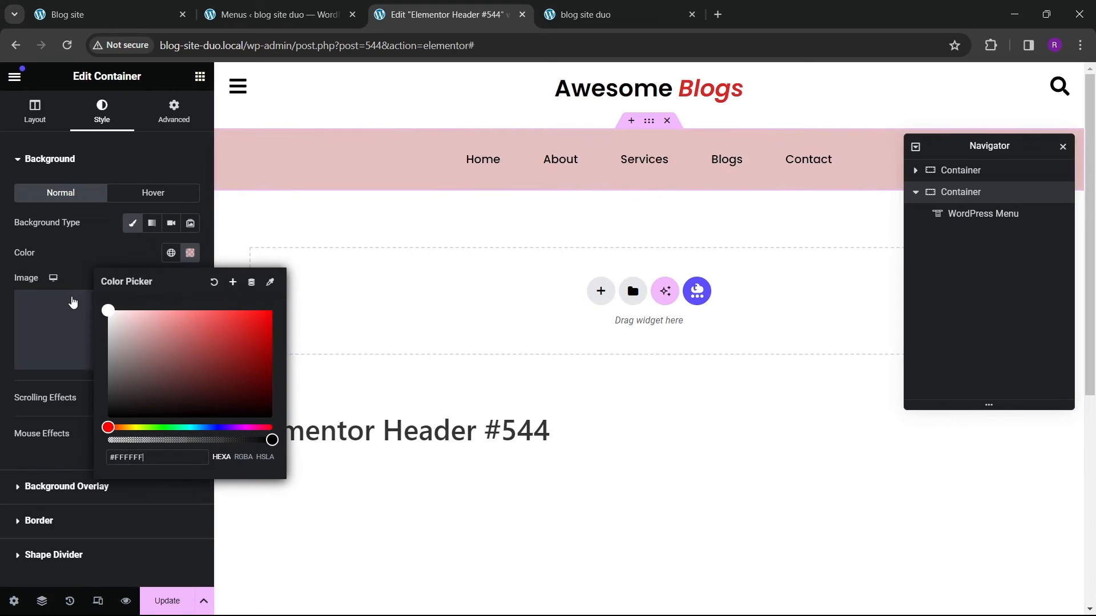
left_click(79, 261)
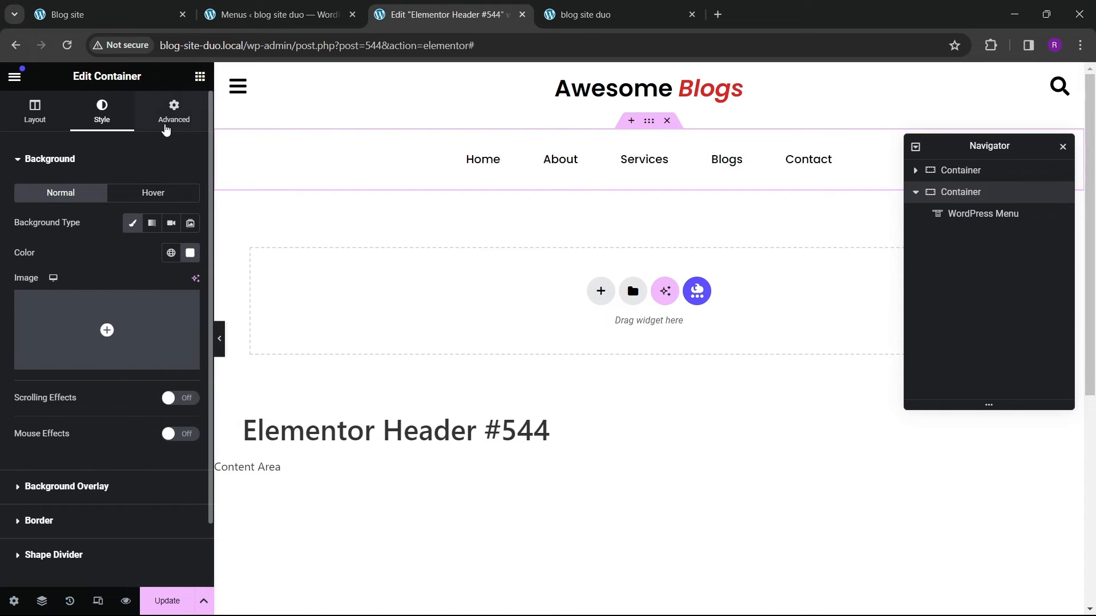
Step: Make the menu container sticky at the Top under Motion Effects
left_click(166, 129)
scroll(86, 342, "down", 5)
left_click(64, 350)
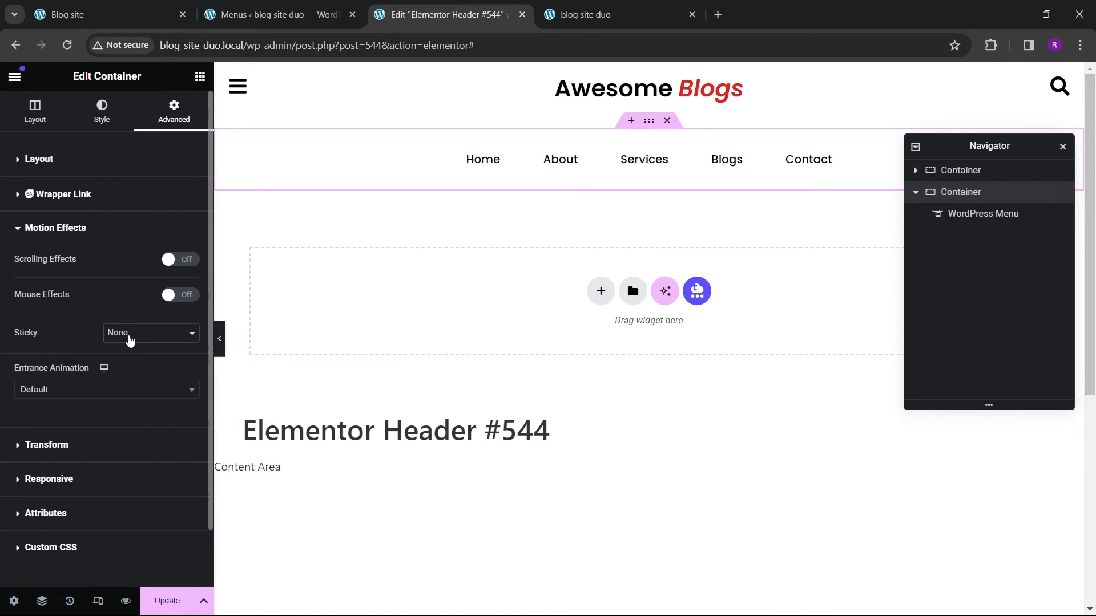
left_click(128, 336)
left_click(119, 356)
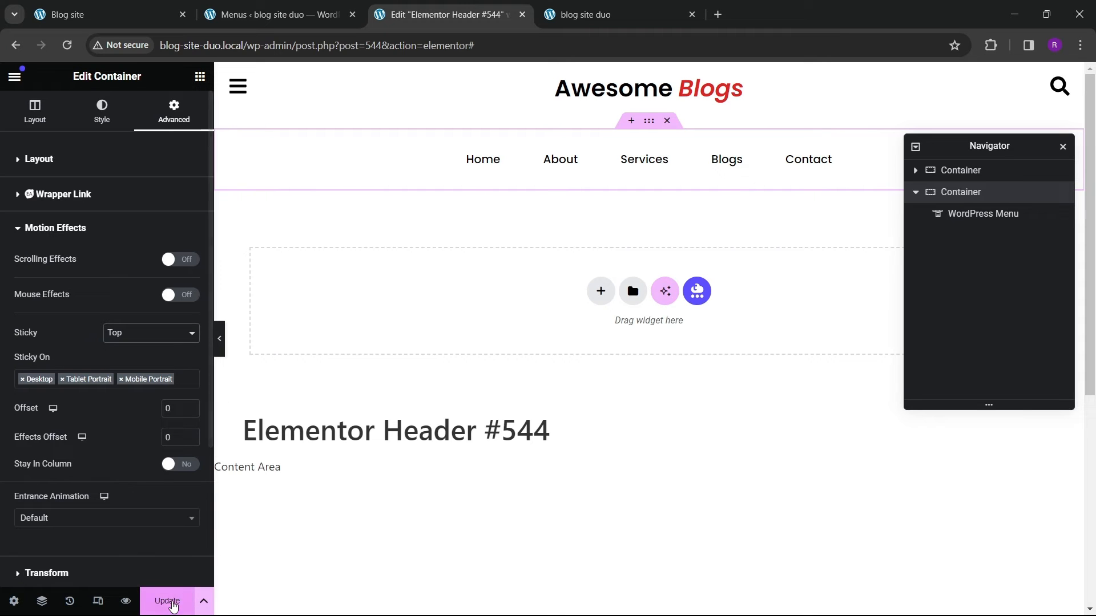
Step: Update the template and switch to the live site to preview the sticky menu
left_click(167, 601)
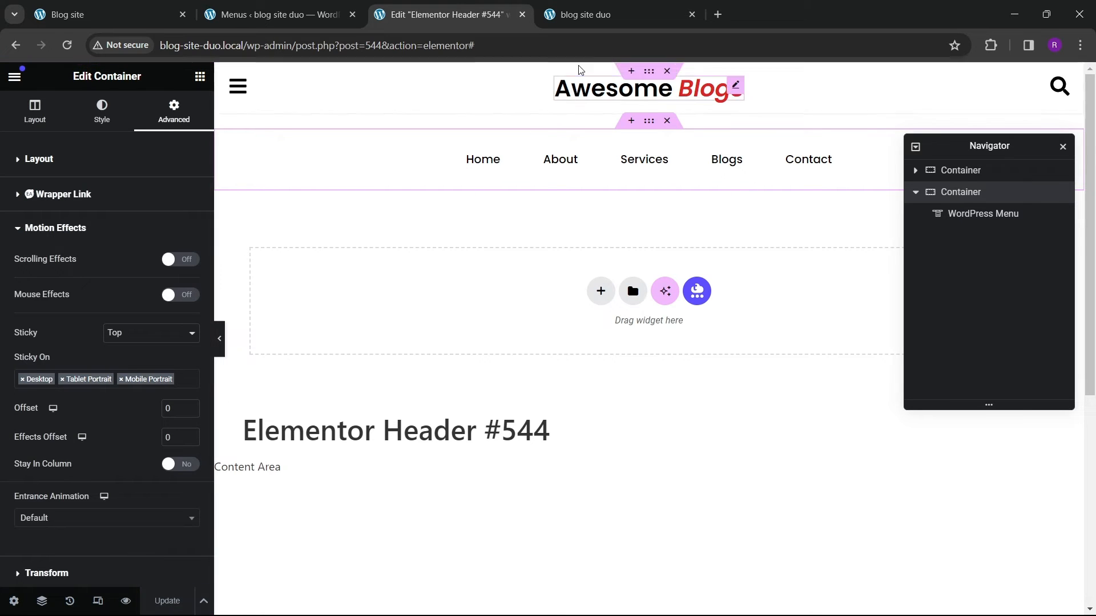
left_click(585, 14)
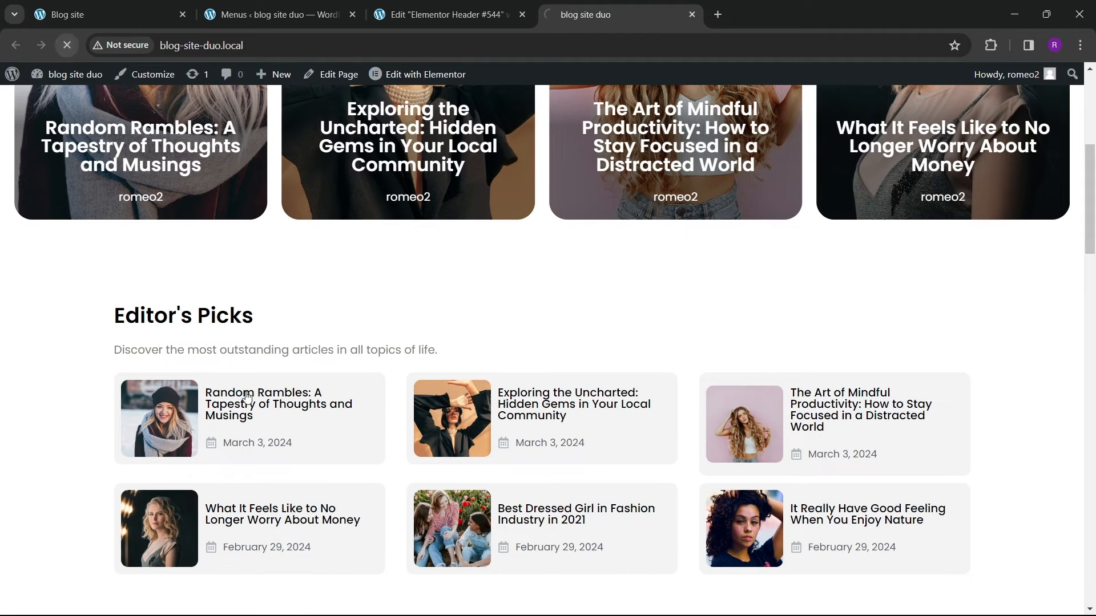
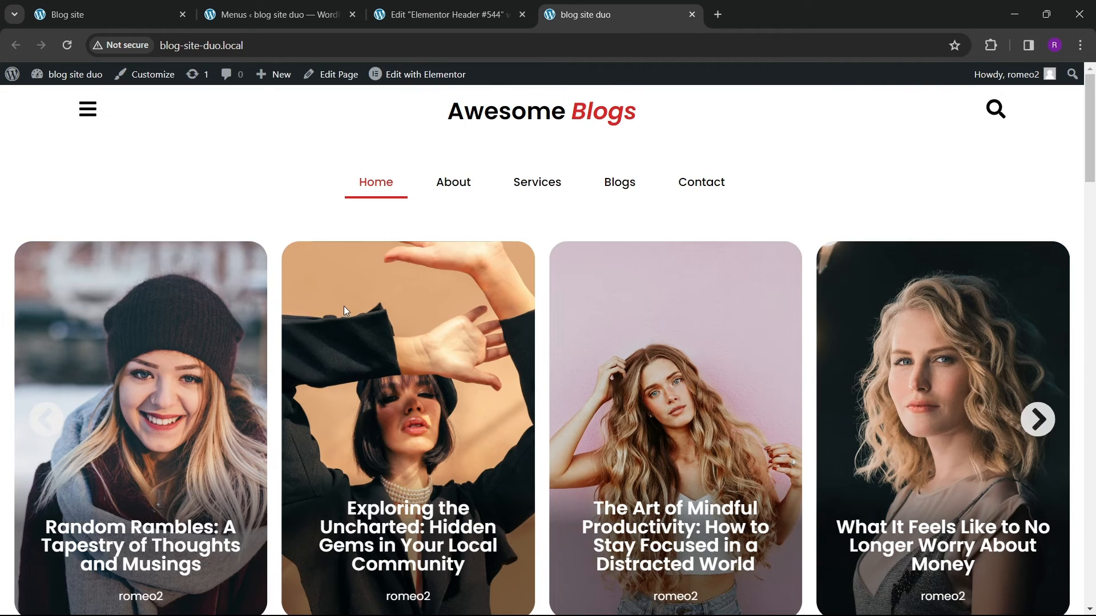
Step: Scroll through the live home page to check the sticky menu behaviour
scroll(344, 311, "down", 20)
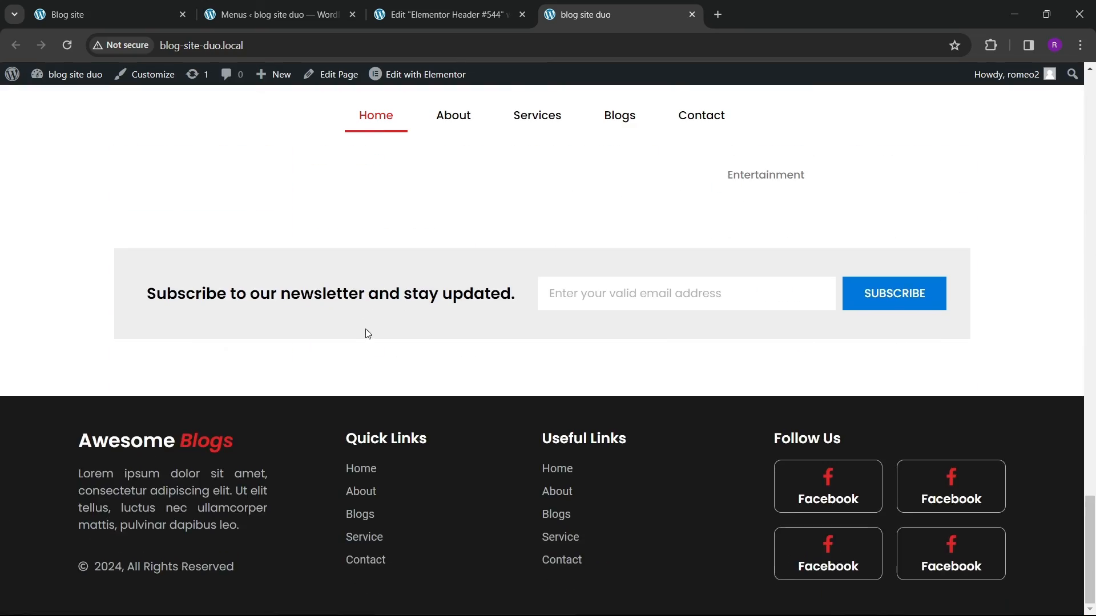
scroll(367, 334, "up", 20)
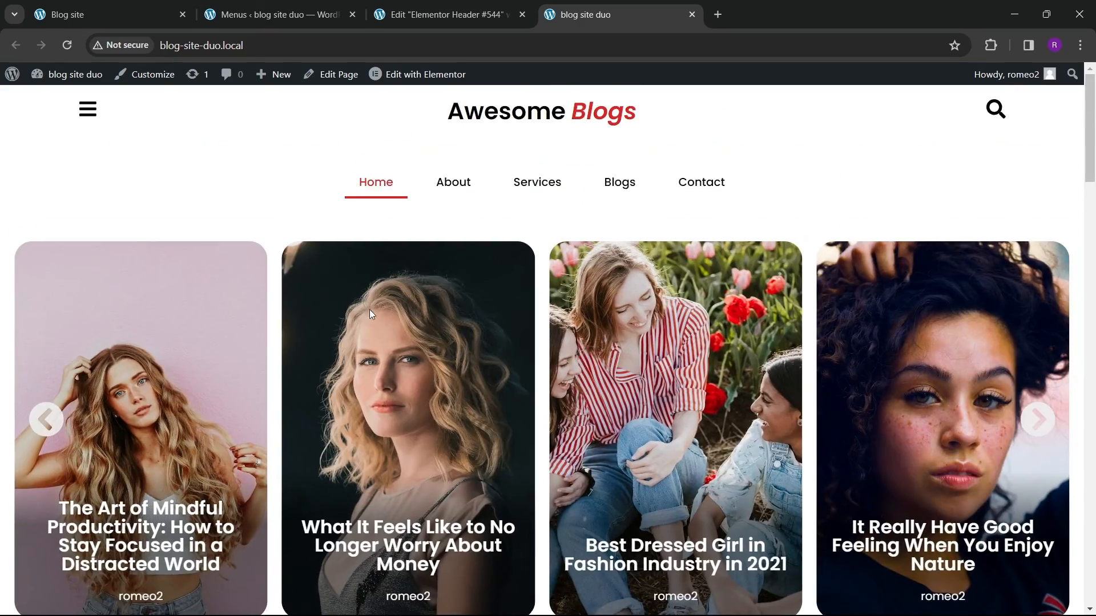
scroll(370, 314, "down", 15)
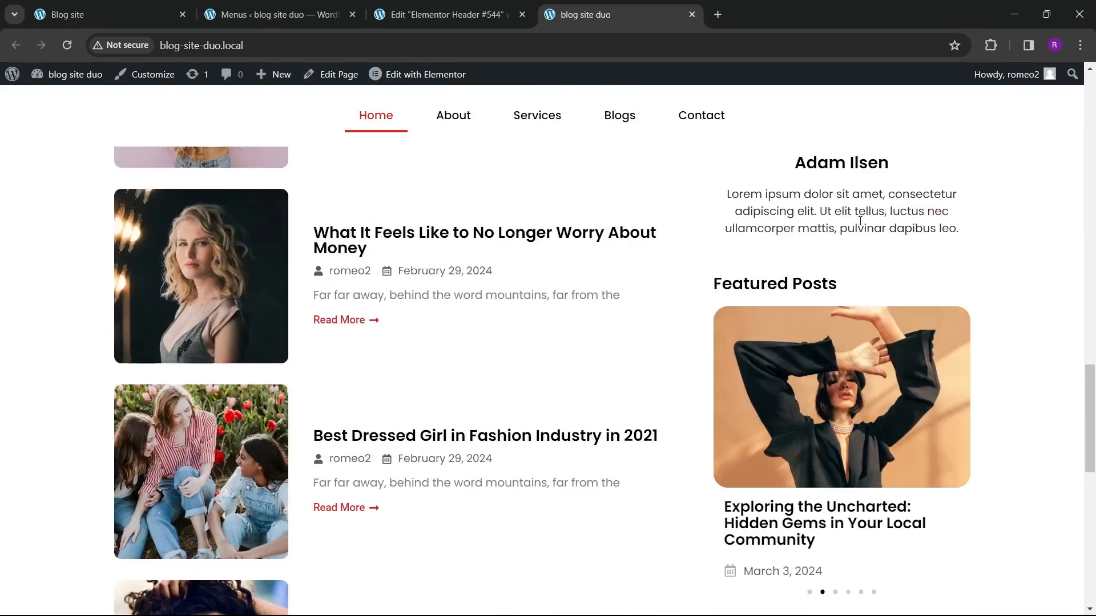
scroll(506, 276, "up", 15)
scroll(458, 267, "down", 7)
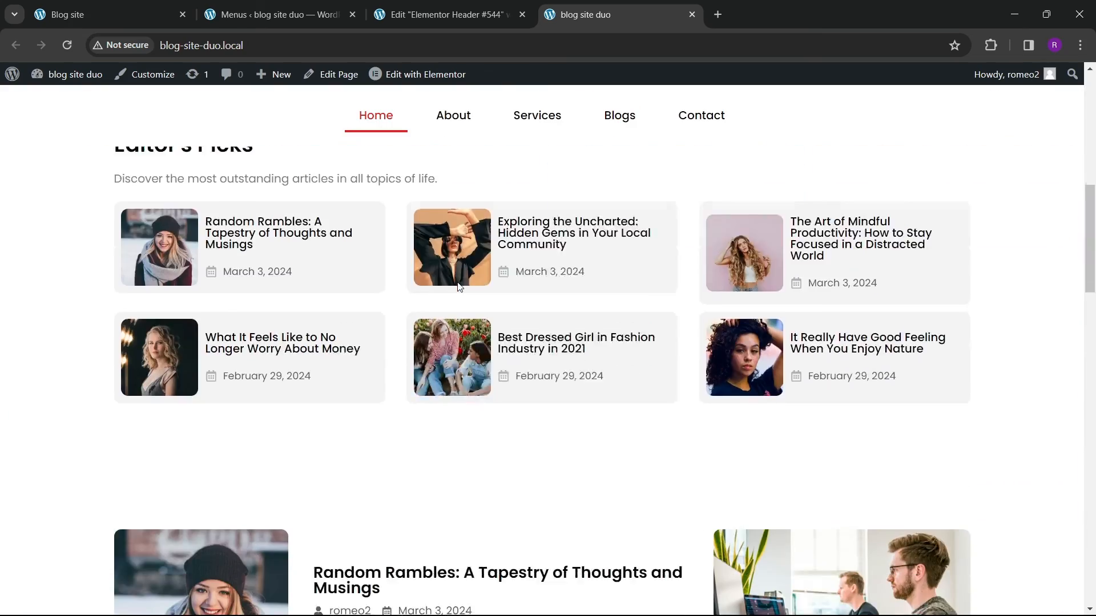
scroll(459, 286, "down", 13)
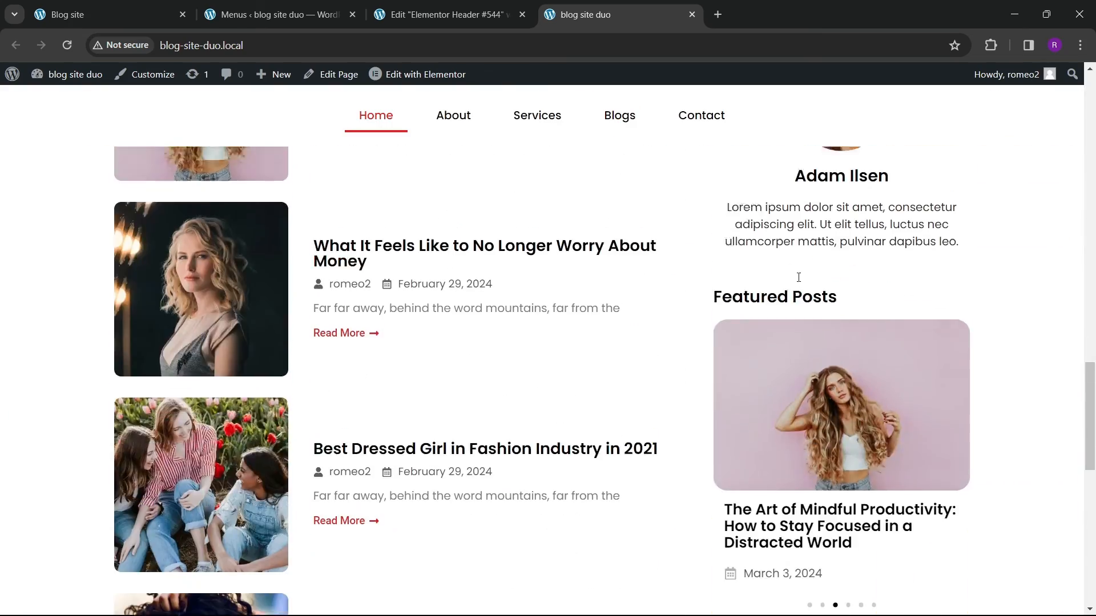
scroll(352, 301, "up", 20)
scroll(372, 296, "down", 14)
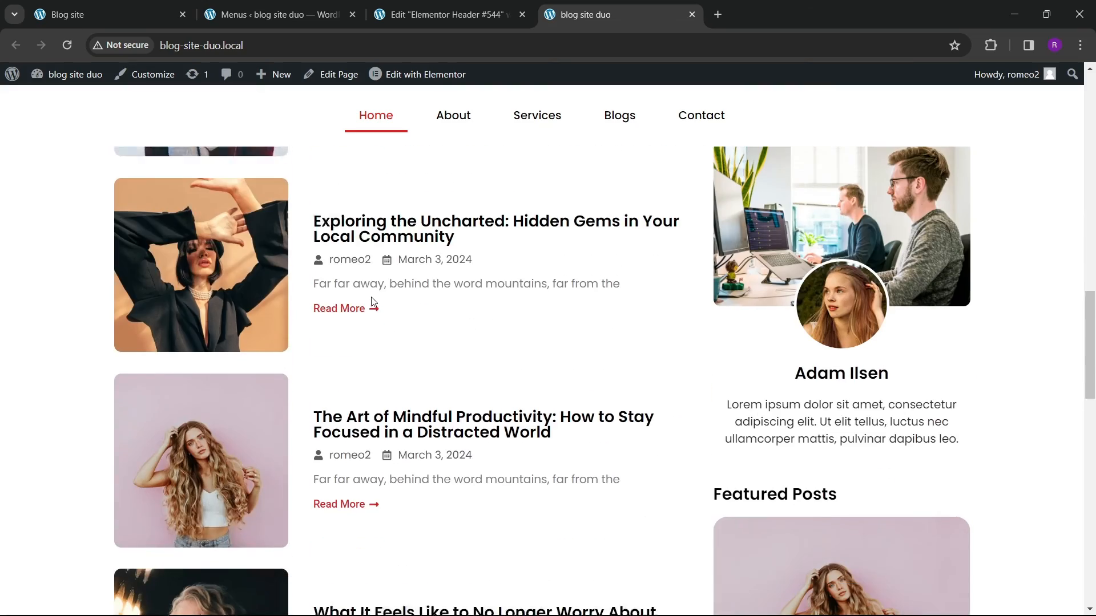
scroll(372, 301, "down", 15)
scroll(374, 318, "up", 13)
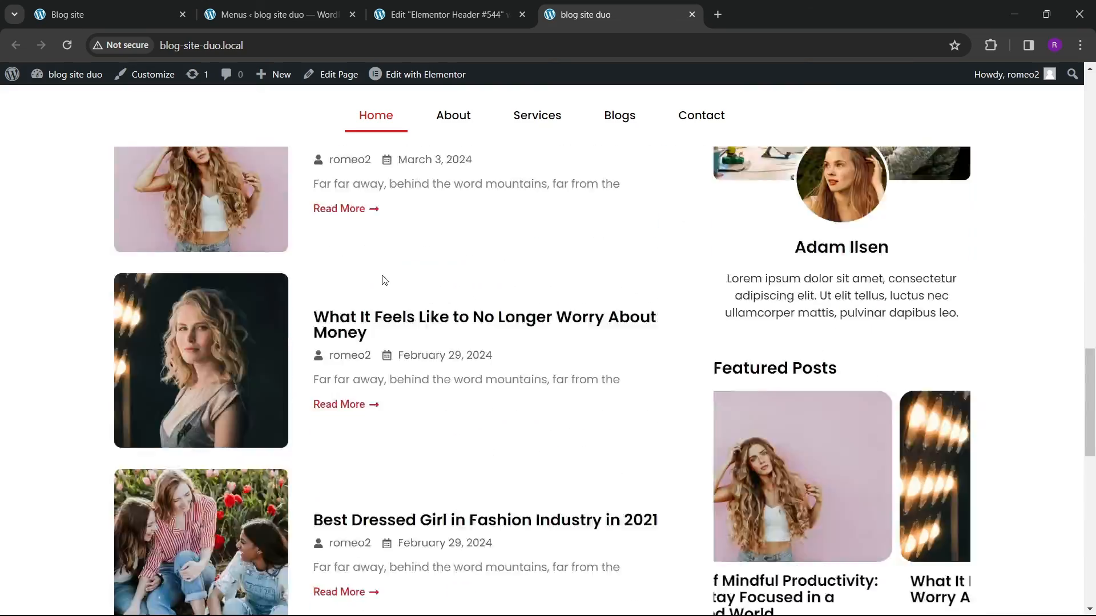
scroll(382, 279, "up", 15)
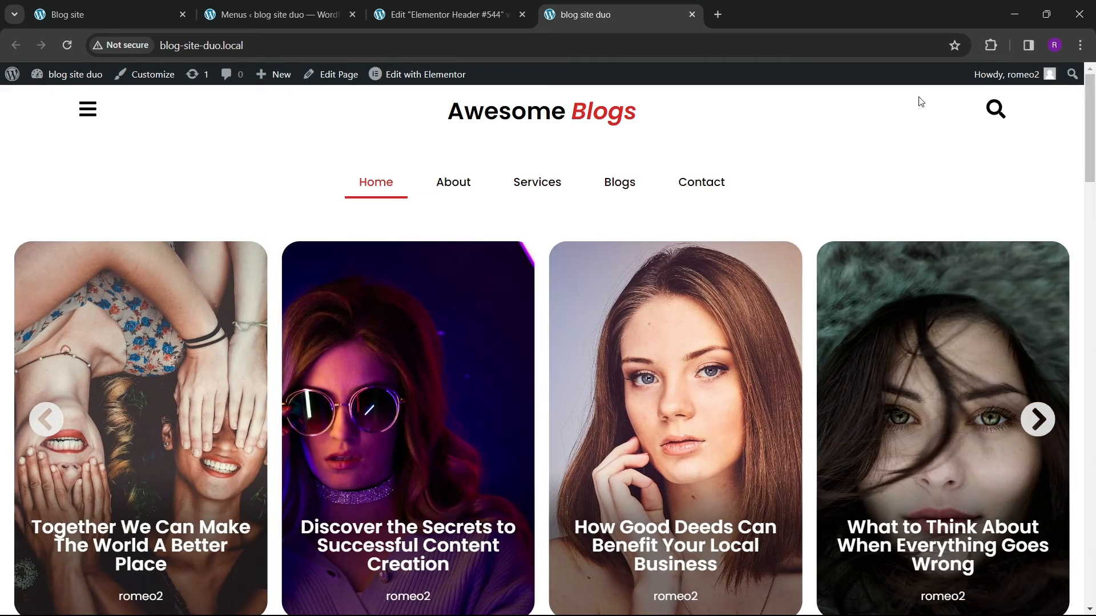
Step: Open and close the side menu panel on the reference blog site to examine it
left_click(229, 22)
left_click(90, 17)
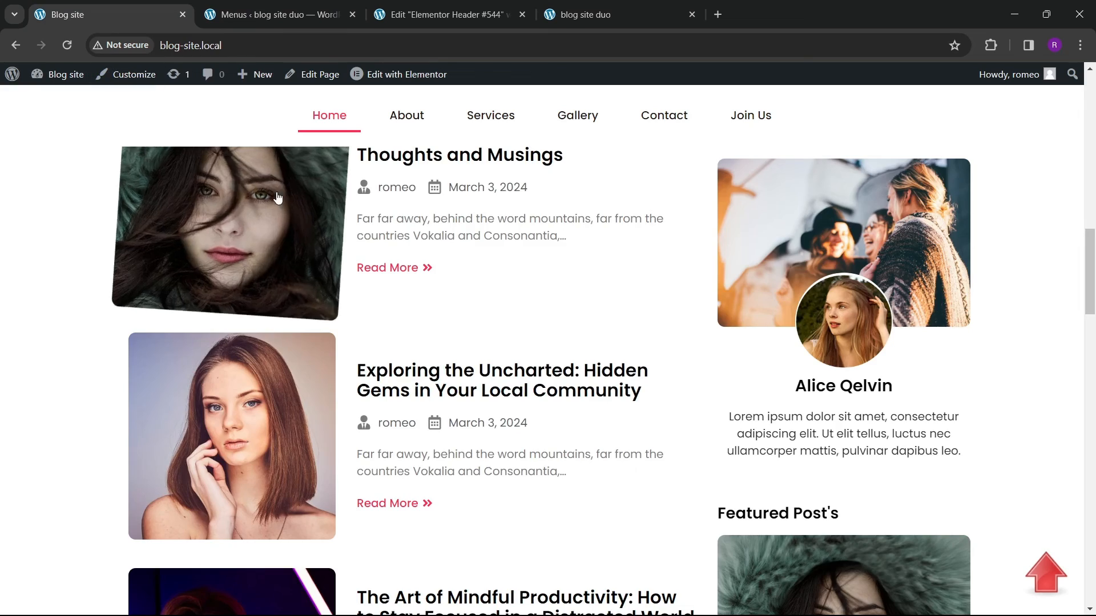
scroll(278, 197, "up", 10)
left_click(124, 130)
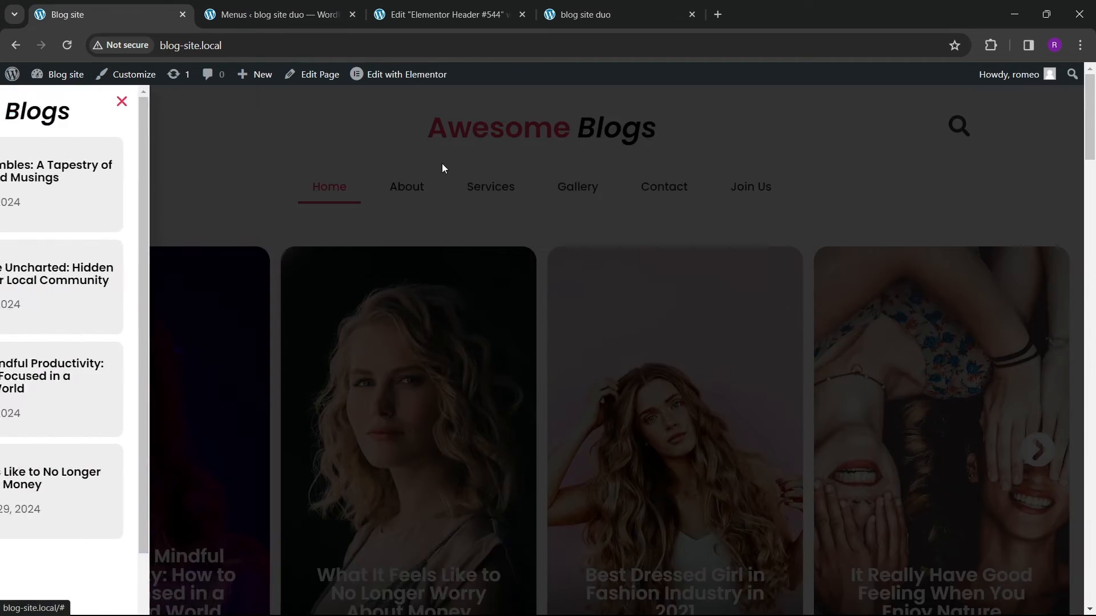
left_click(435, 209)
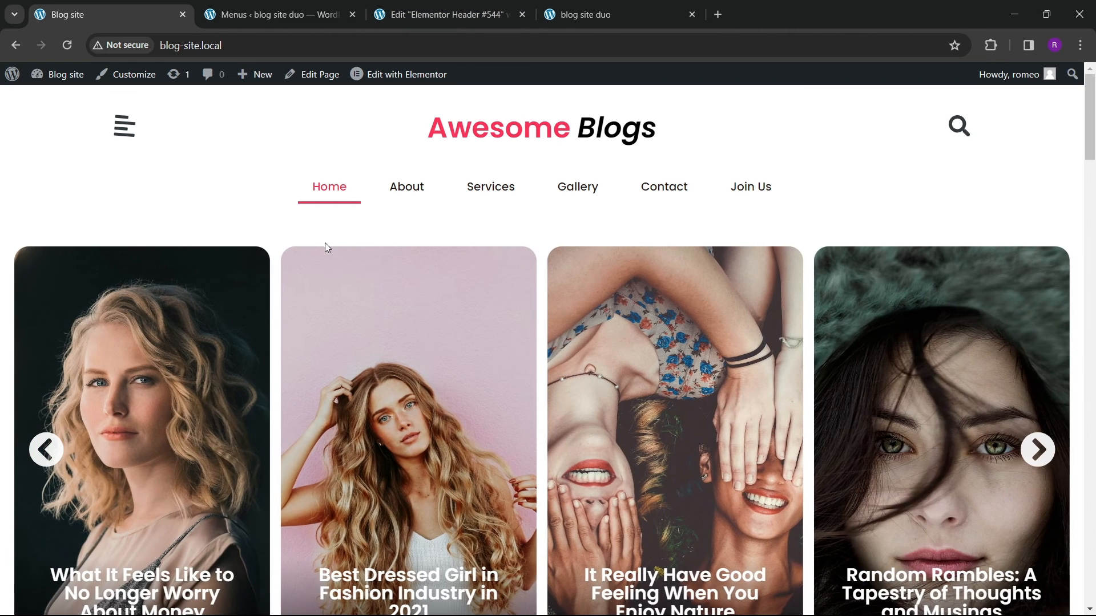
Step: Unlink the header container's padding and set its top padding to 40 px
left_click(439, 14)
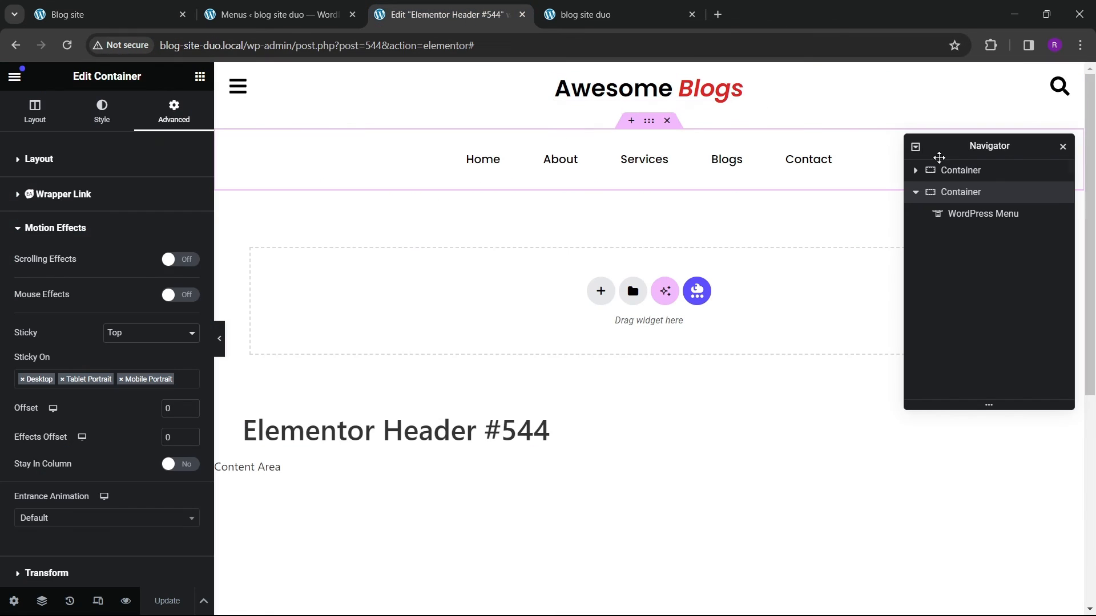
left_click(960, 171)
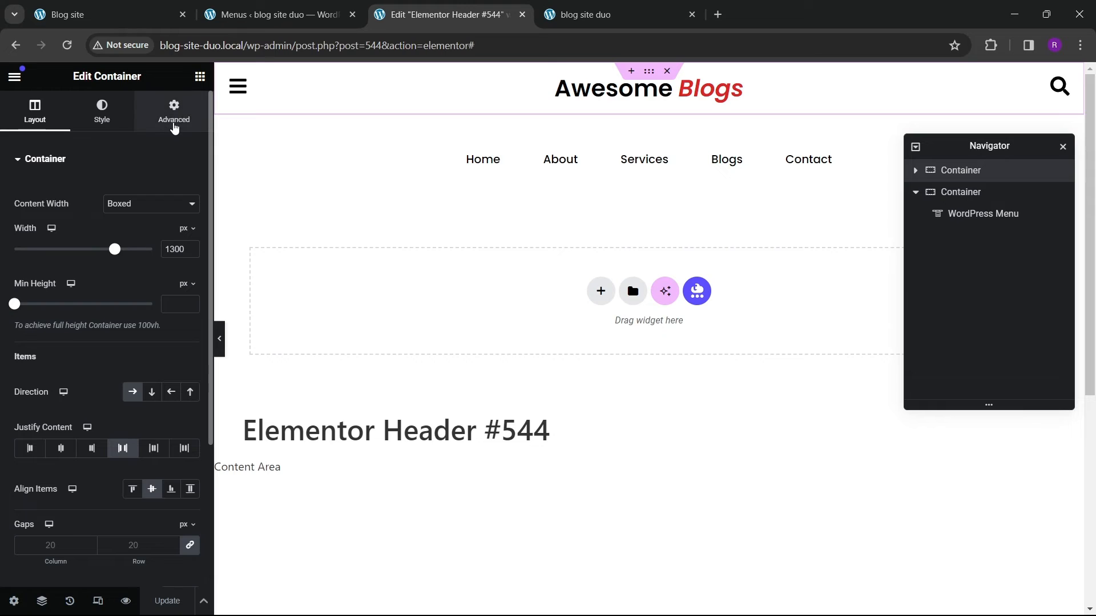
left_click(174, 127)
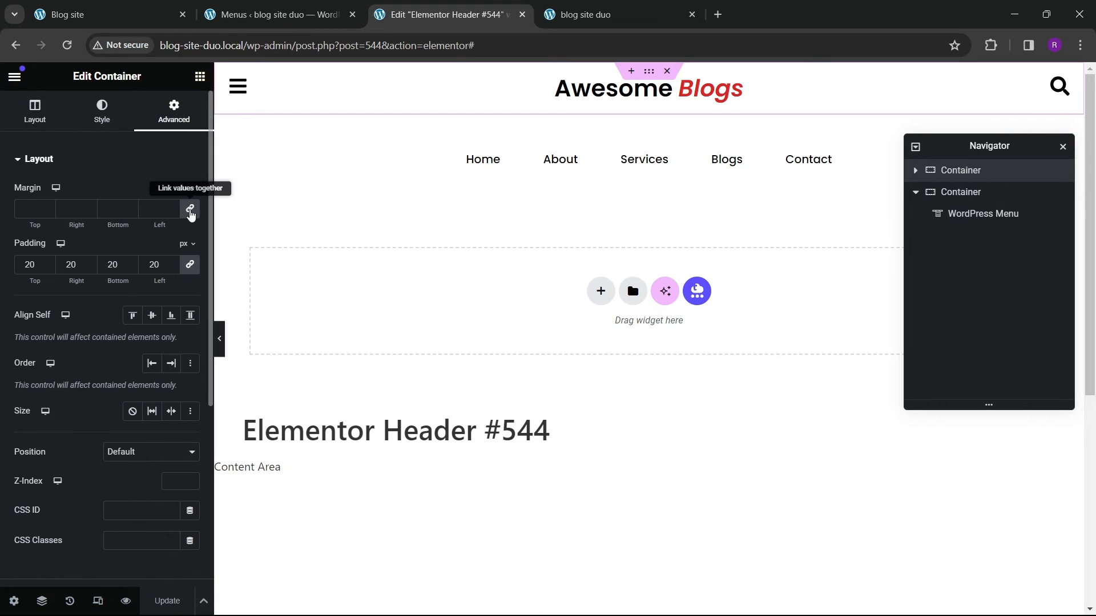
left_click(190, 264)
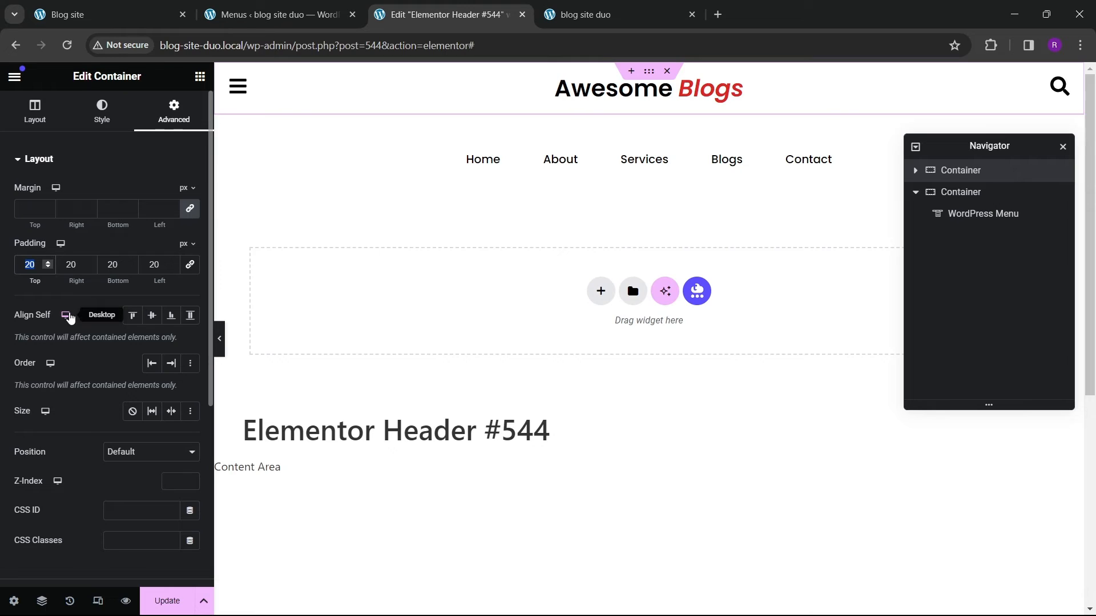
type("30")
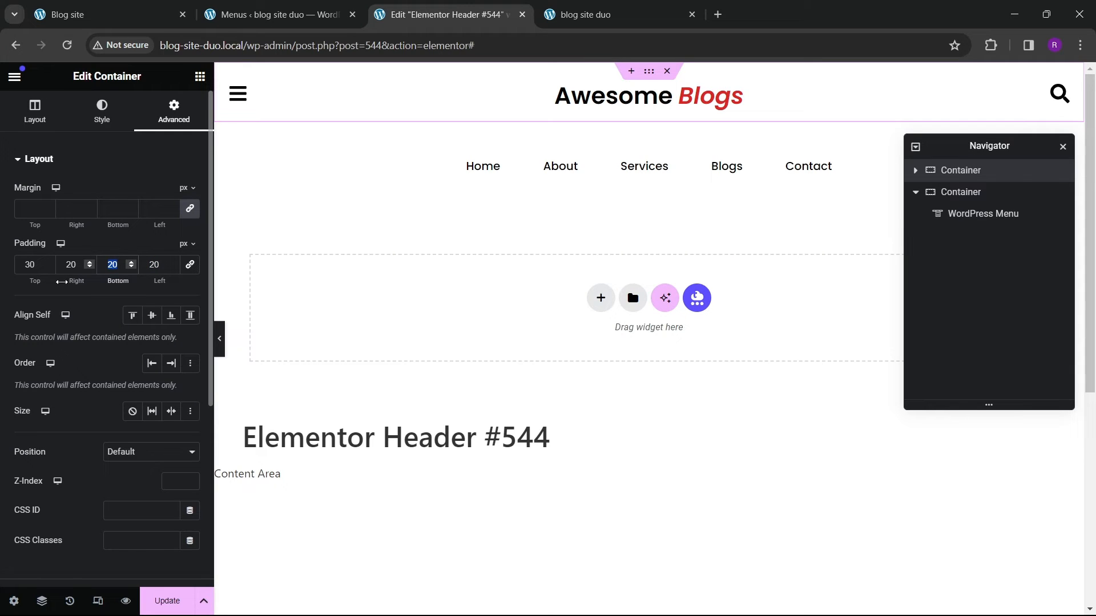
left_click_drag(39, 275, 8, 272)
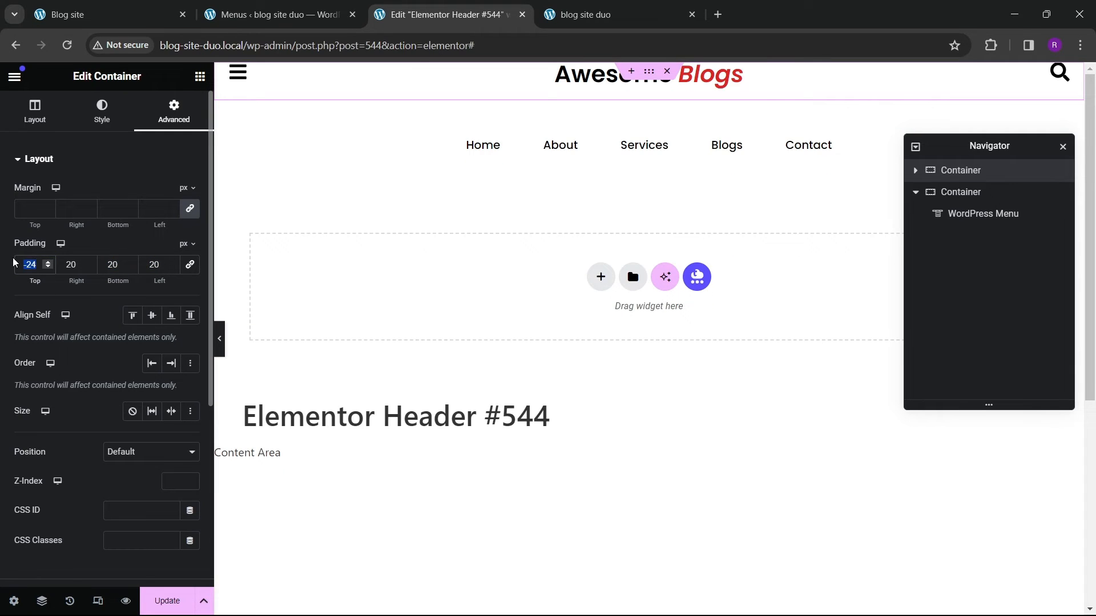
type("40")
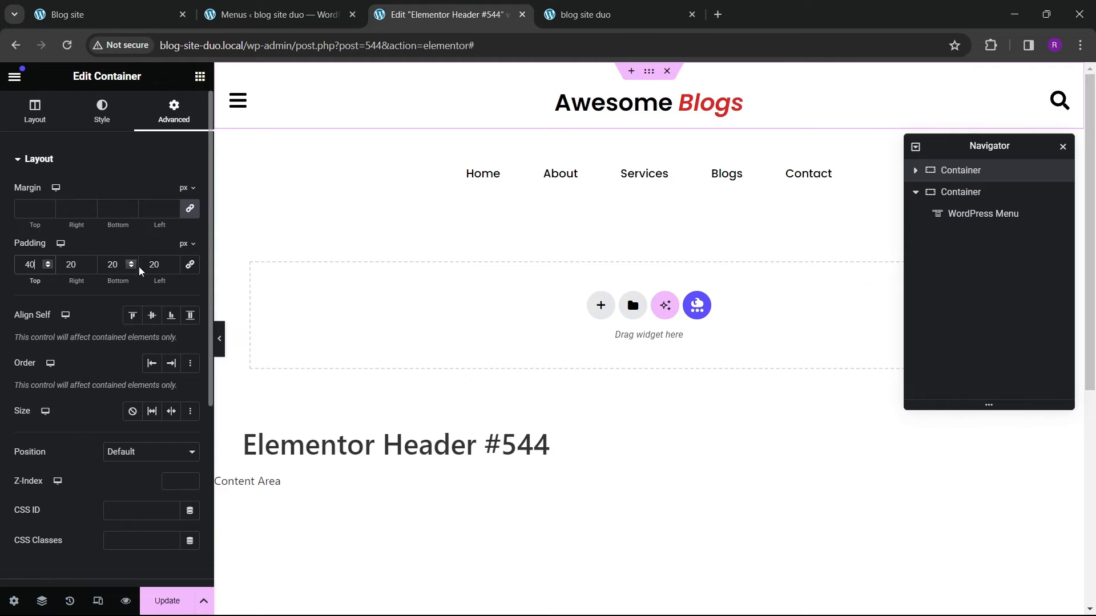
left_click(219, 339)
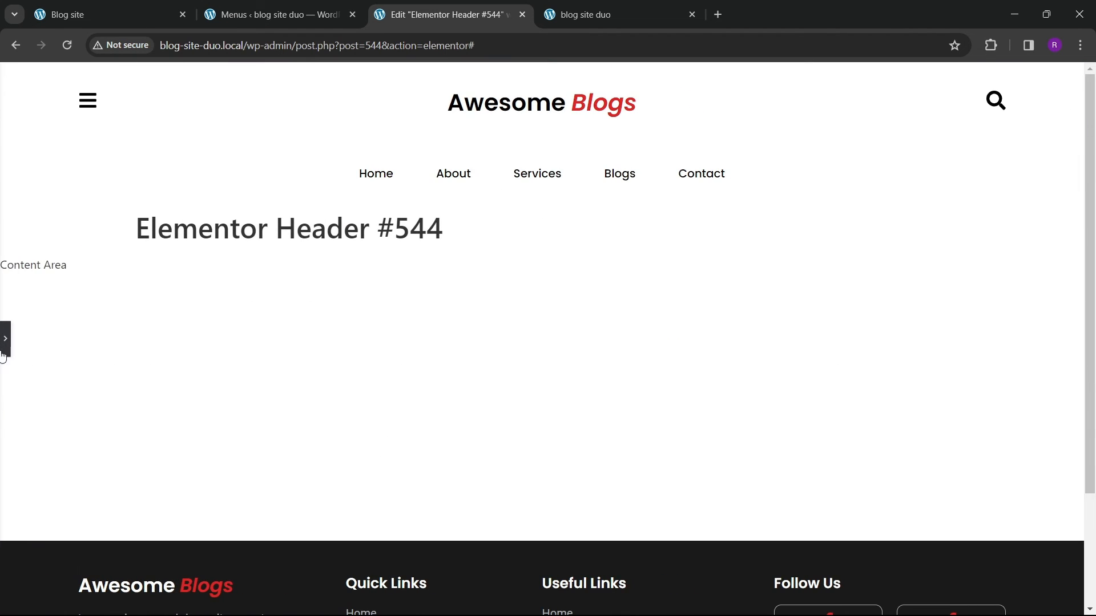
left_click(4, 345)
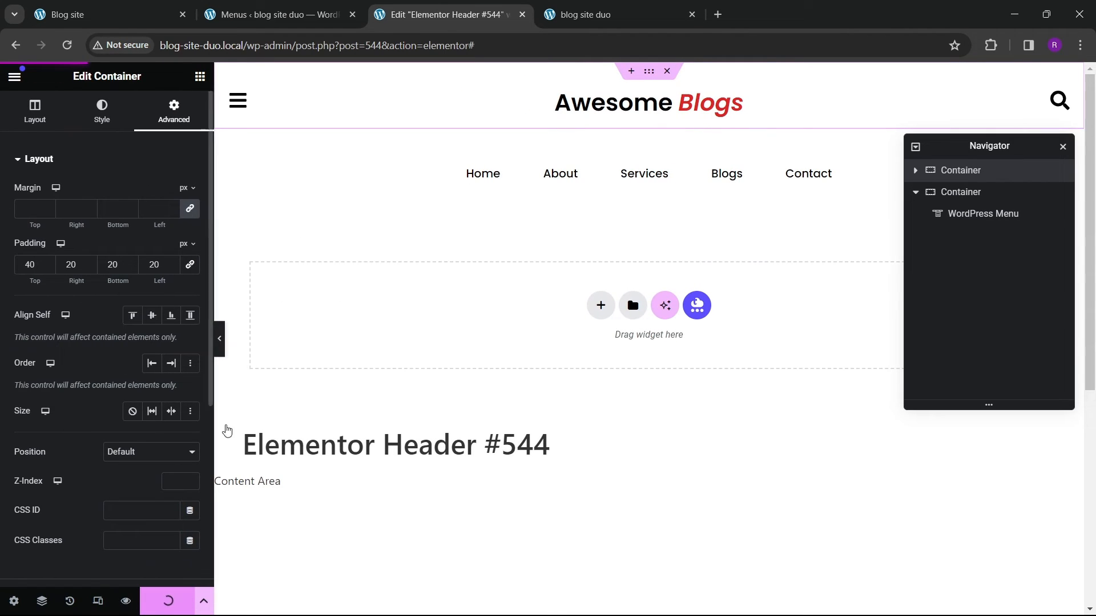
Step: Examine the reference site's sliding sidebar menu with its post list
left_click(290, 17)
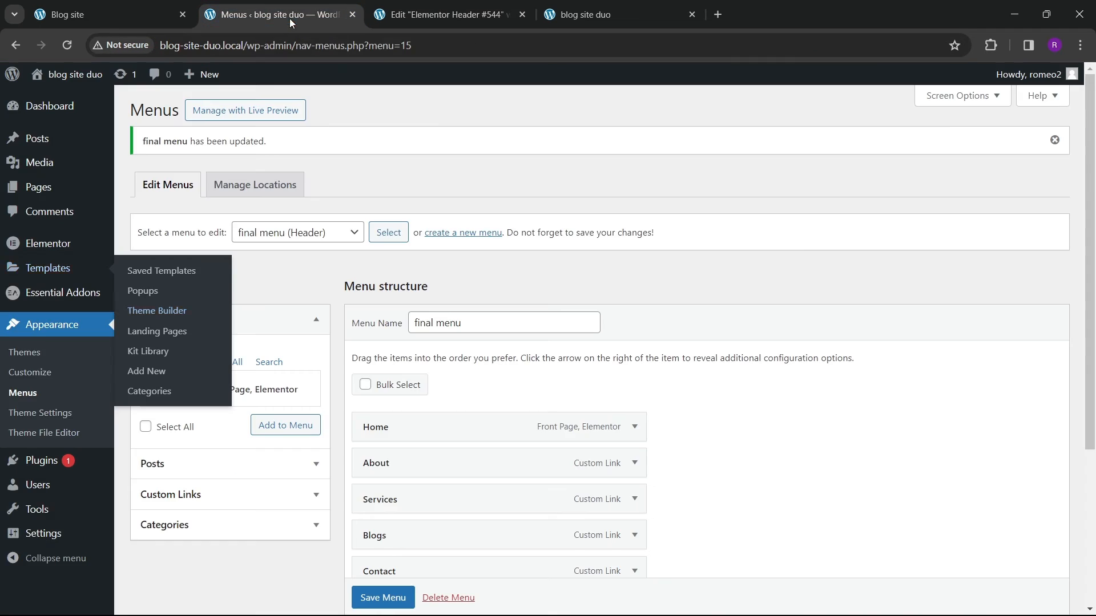
left_click(91, 18)
left_click(122, 133)
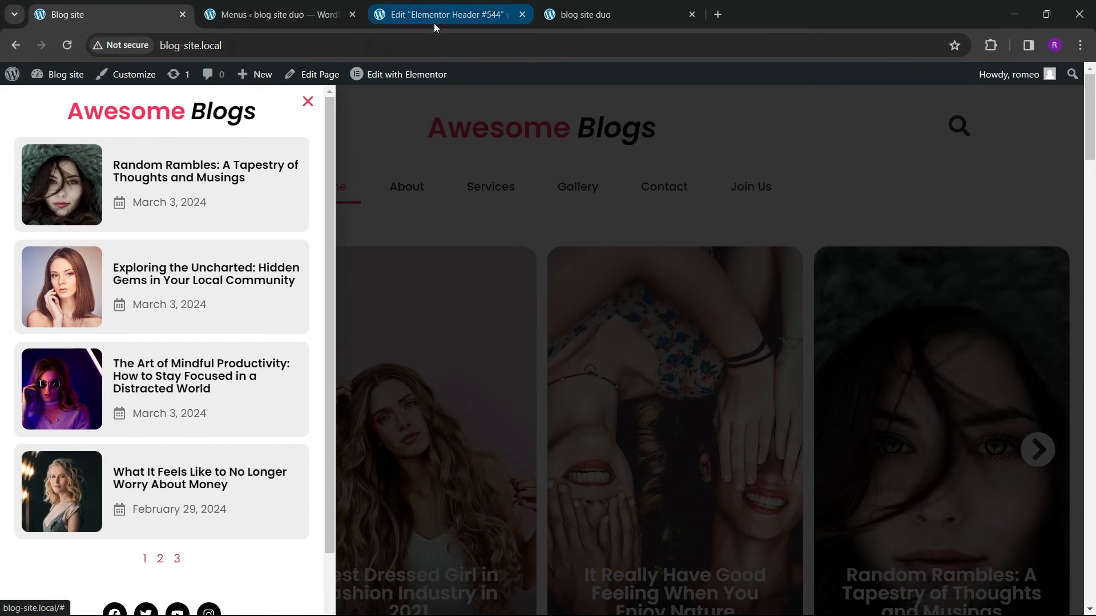
left_click(434, 18)
left_click(306, 16)
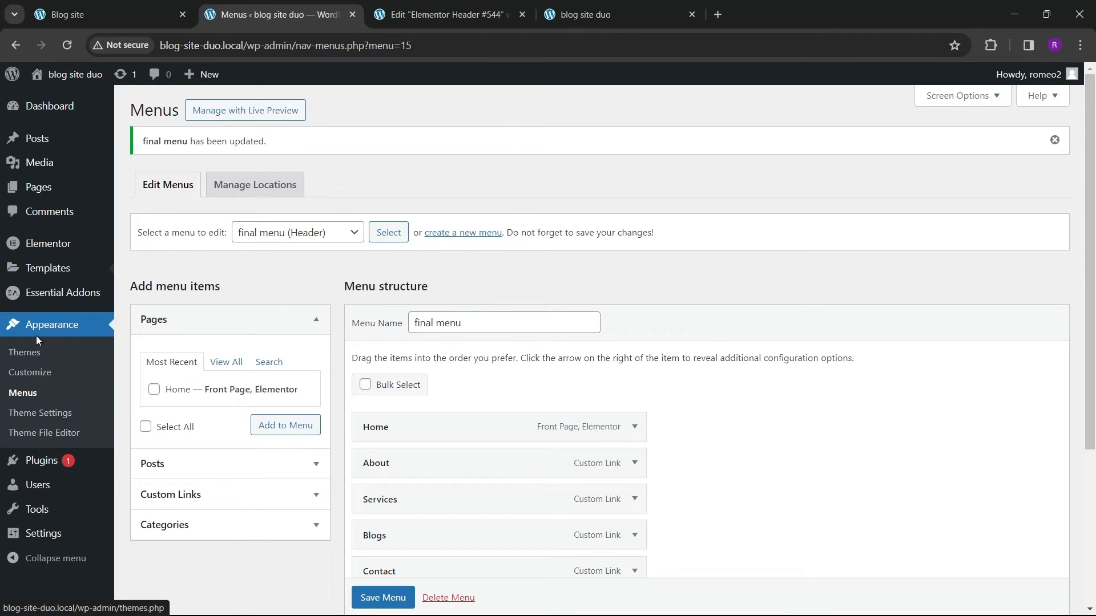
Step: Create a new Elementor popup template named sidemenu left
mouse_move(46, 256)
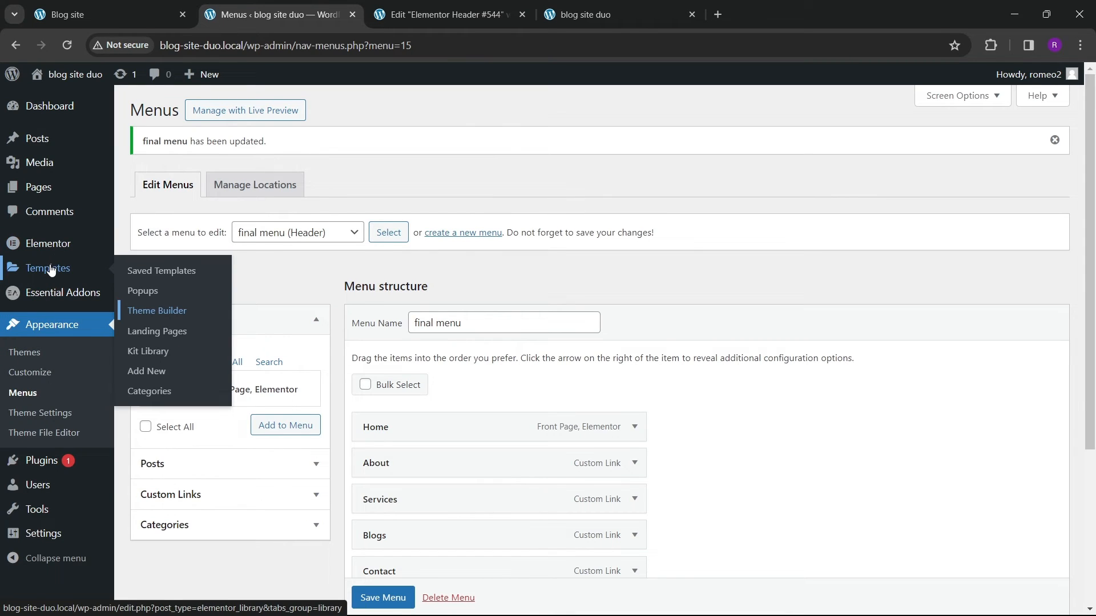
right_click(147, 289)
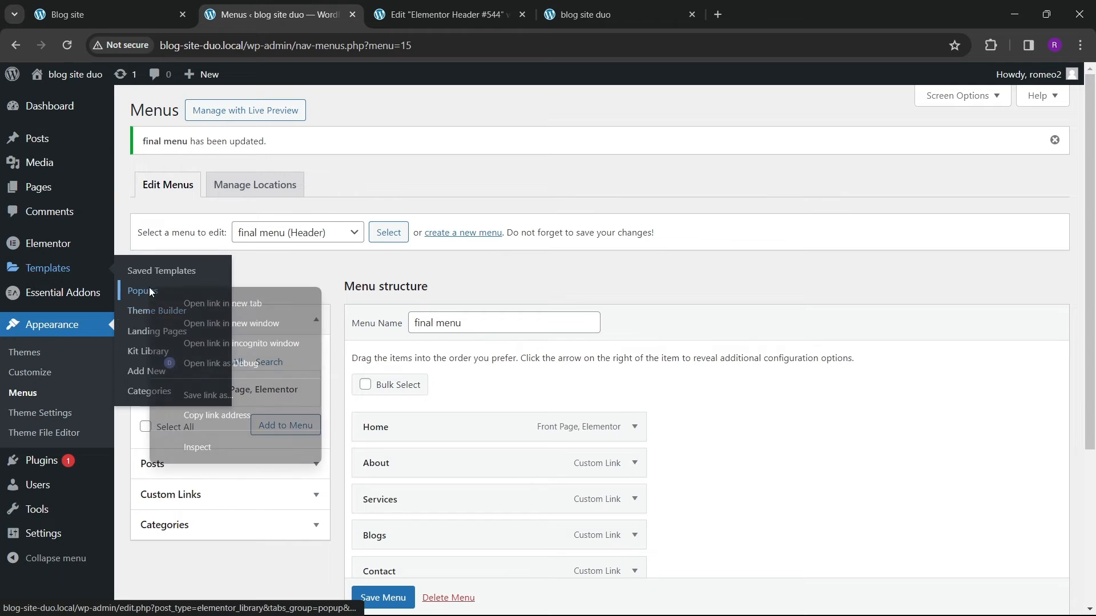
left_click(188, 297)
left_click(441, 14)
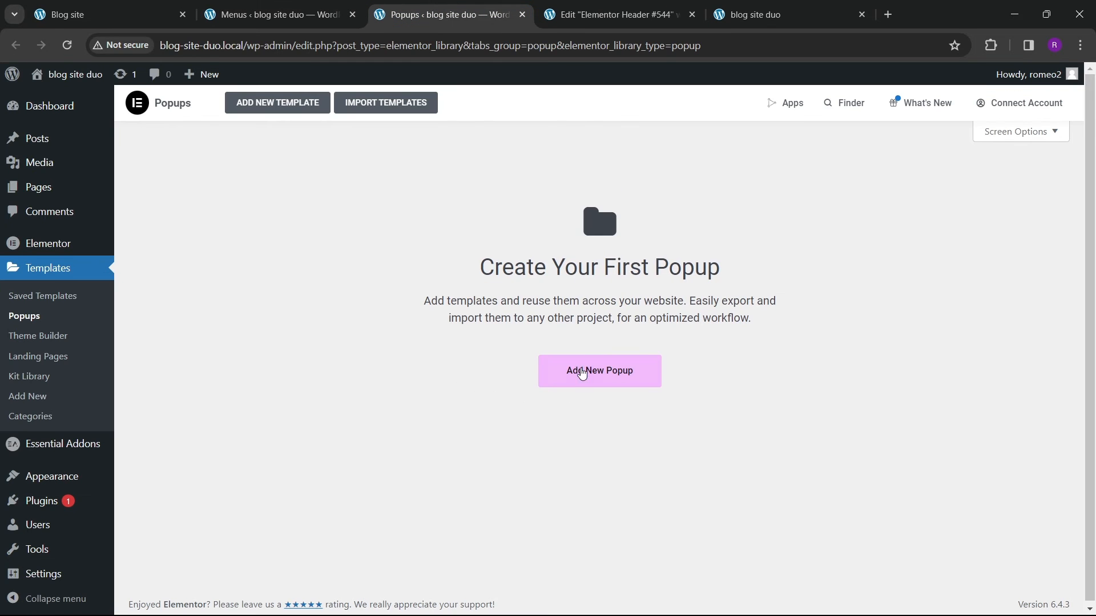
left_click(582, 374)
left_click(618, 392)
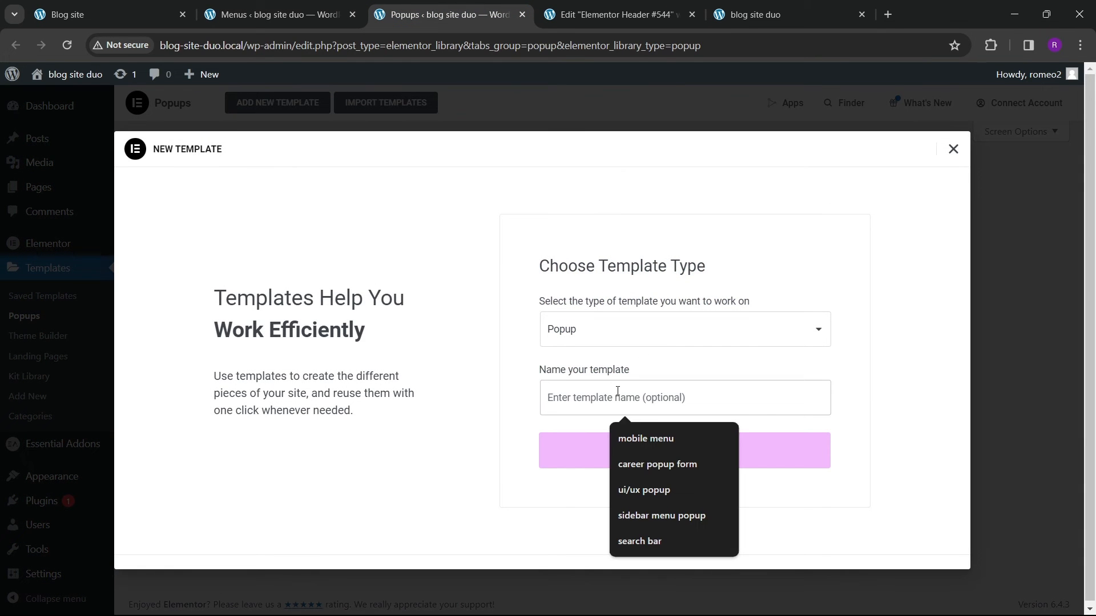
type("sid")
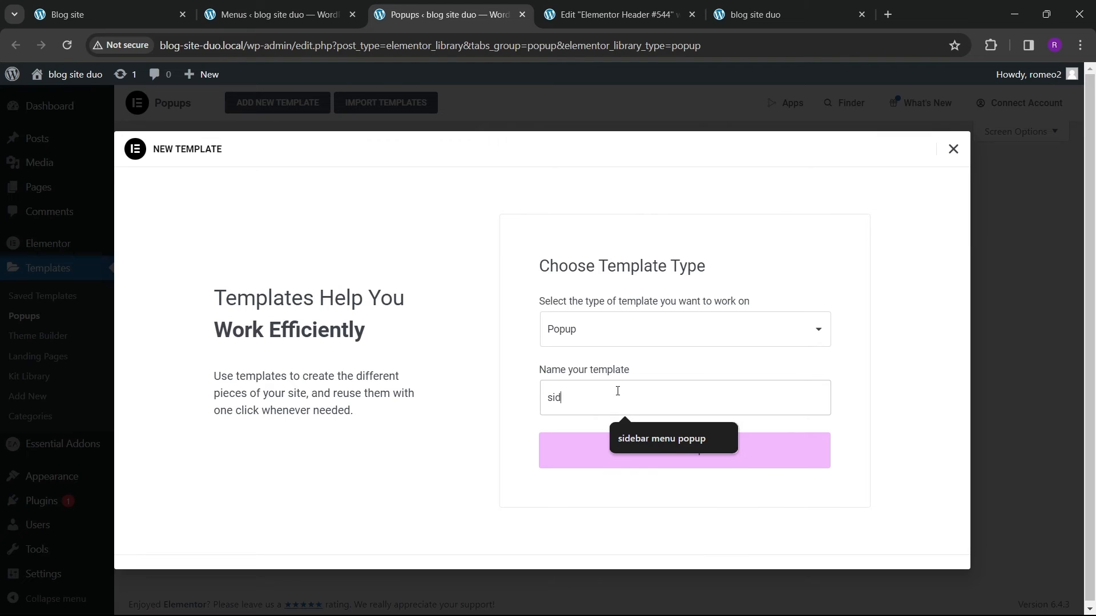
type("emenu left")
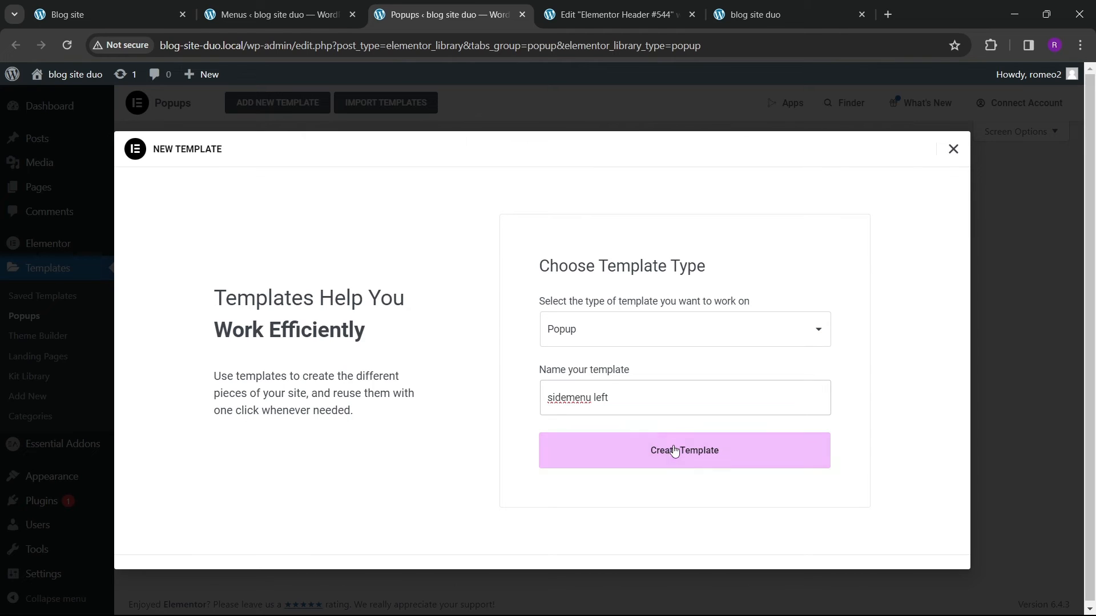
left_click(675, 451)
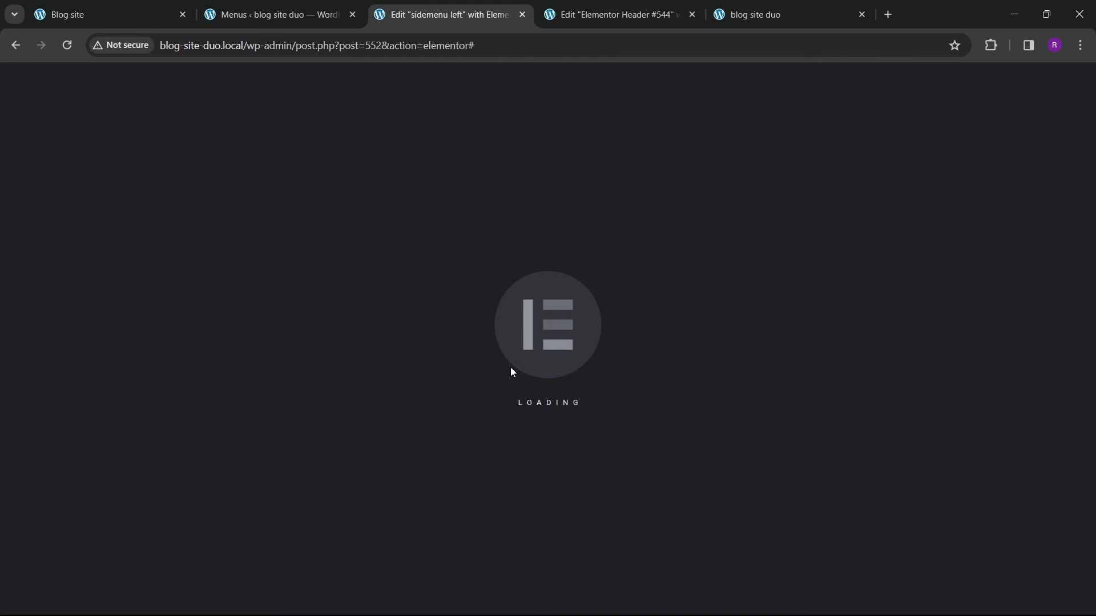
left_click(959, 105)
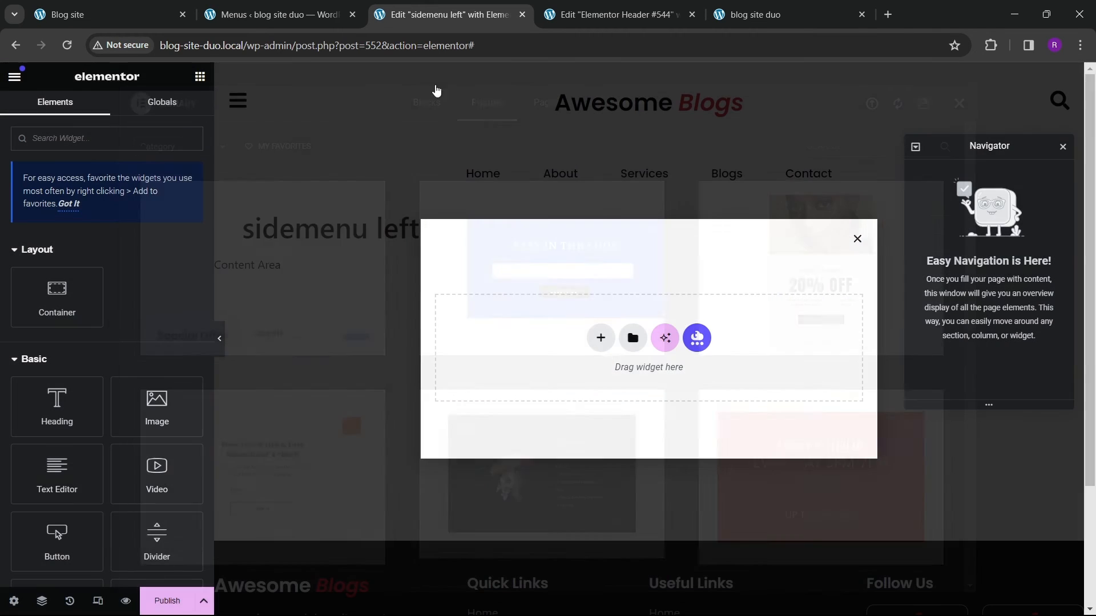
Step: Set the popup's height to Fit To Screen and its horizontal position to the left
left_click(139, 16)
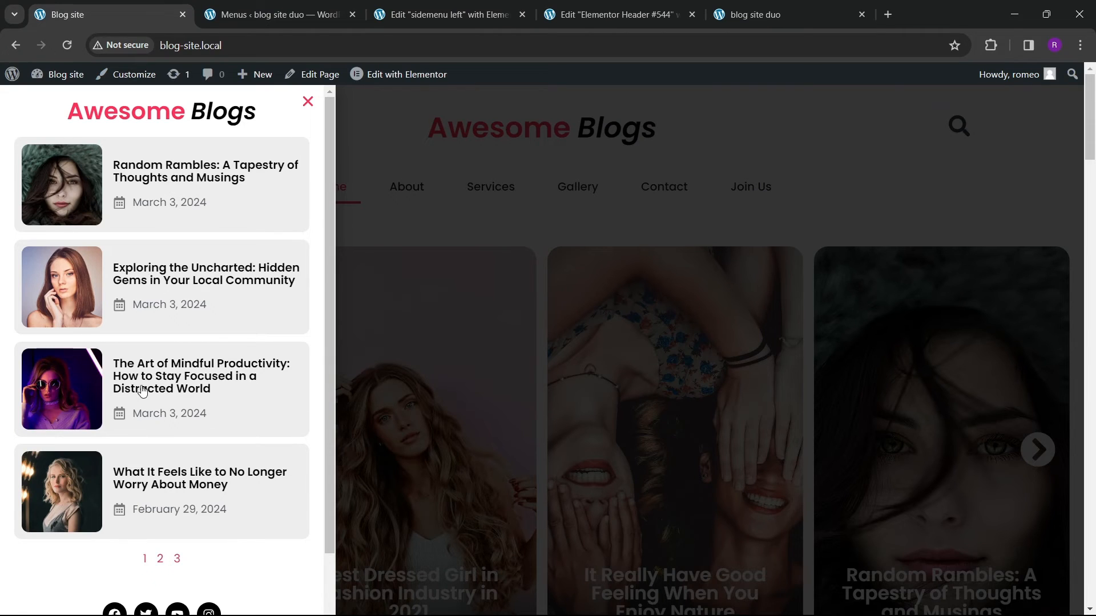
left_click(443, 17)
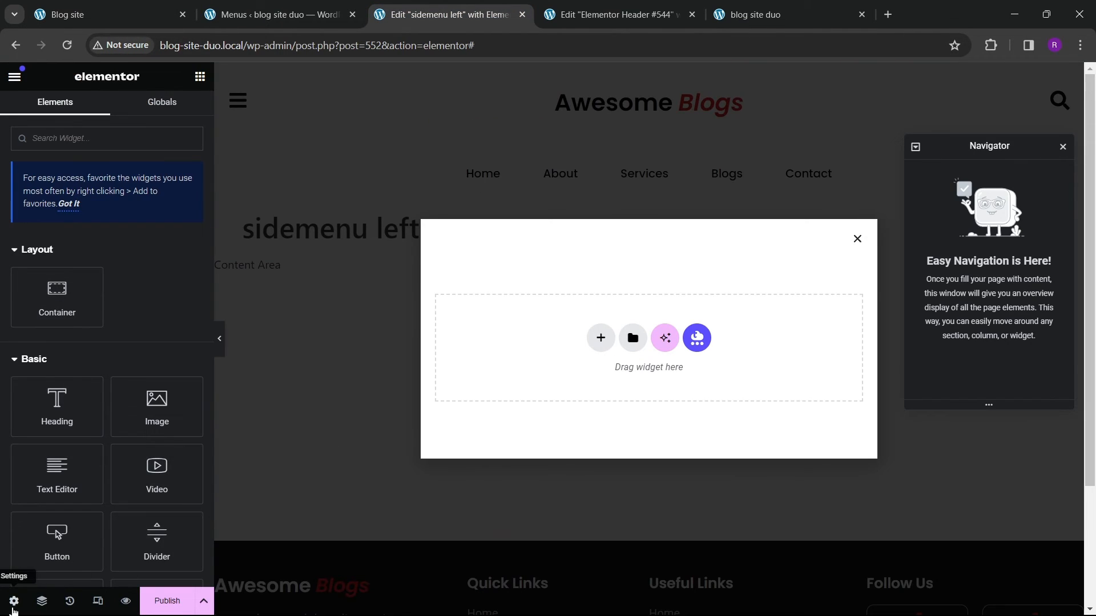
left_click(14, 601)
left_click(136, 232)
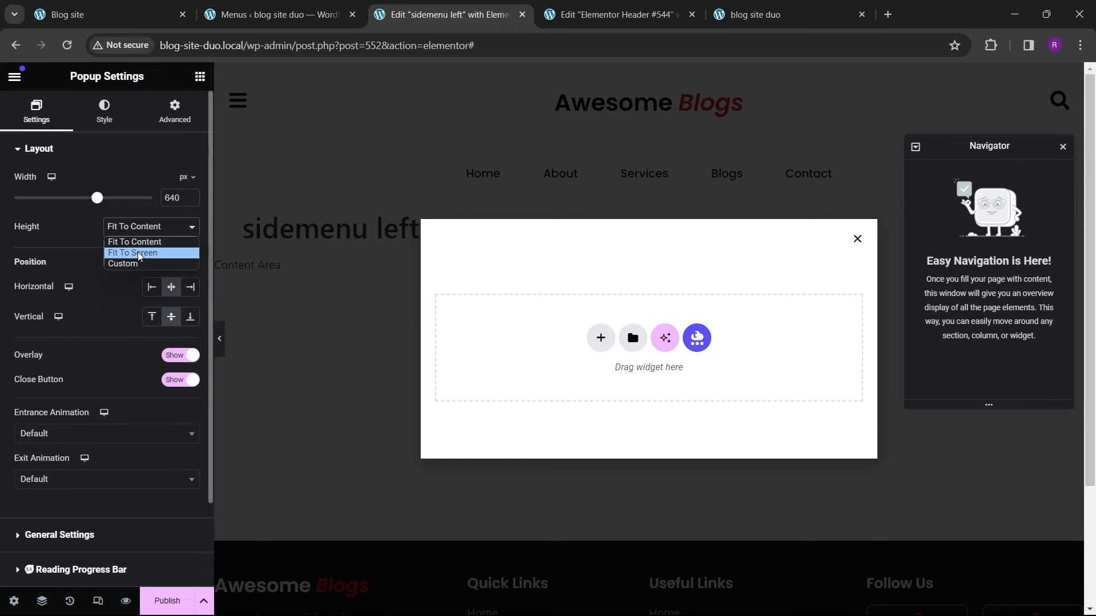
left_click(138, 254)
left_click(150, 317)
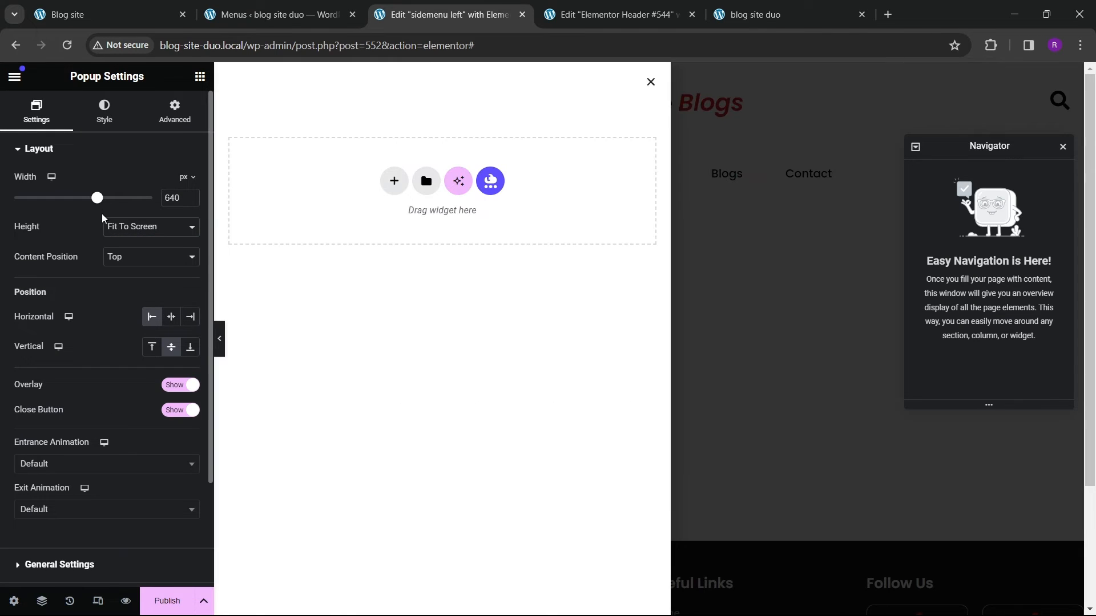
Step: Set the popup's width to 435 px and add a single container to it
left_click_drag(98, 206, 68, 212)
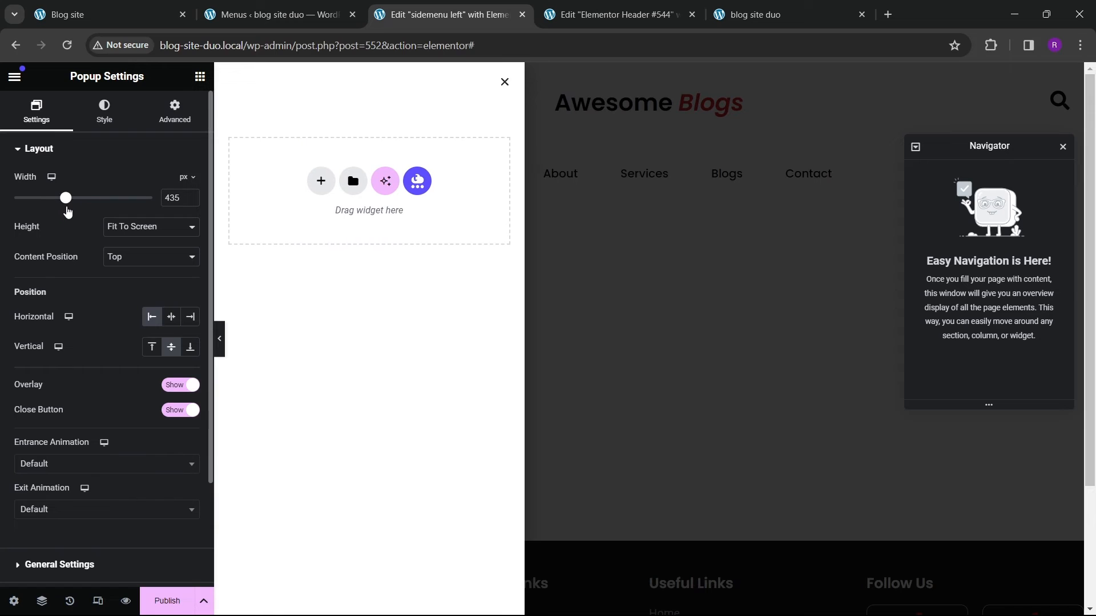
left_click(200, 75)
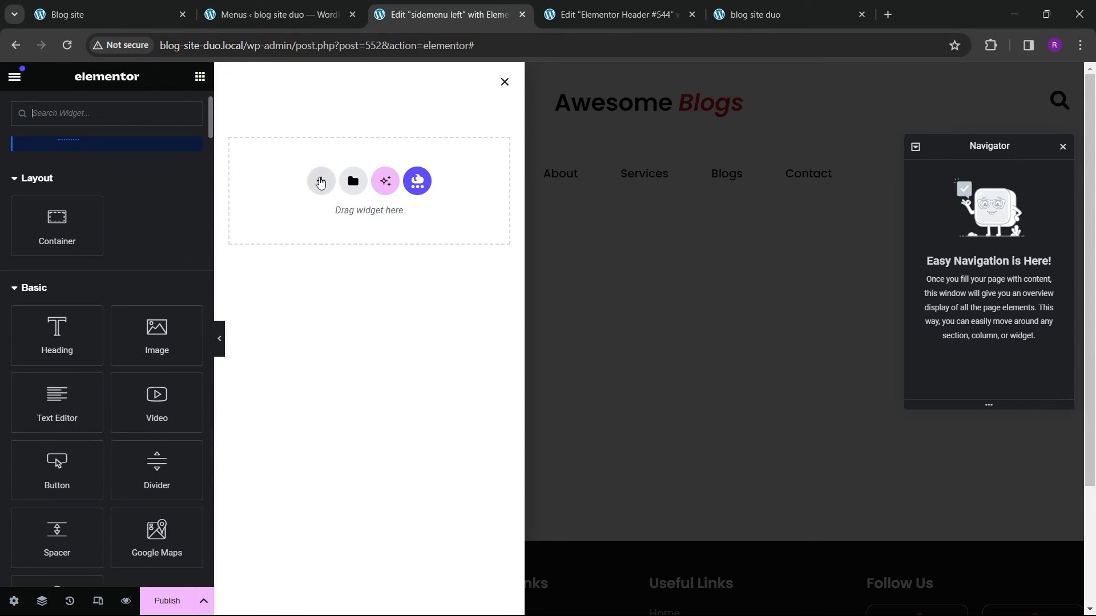
left_click(319, 181)
left_click(294, 214)
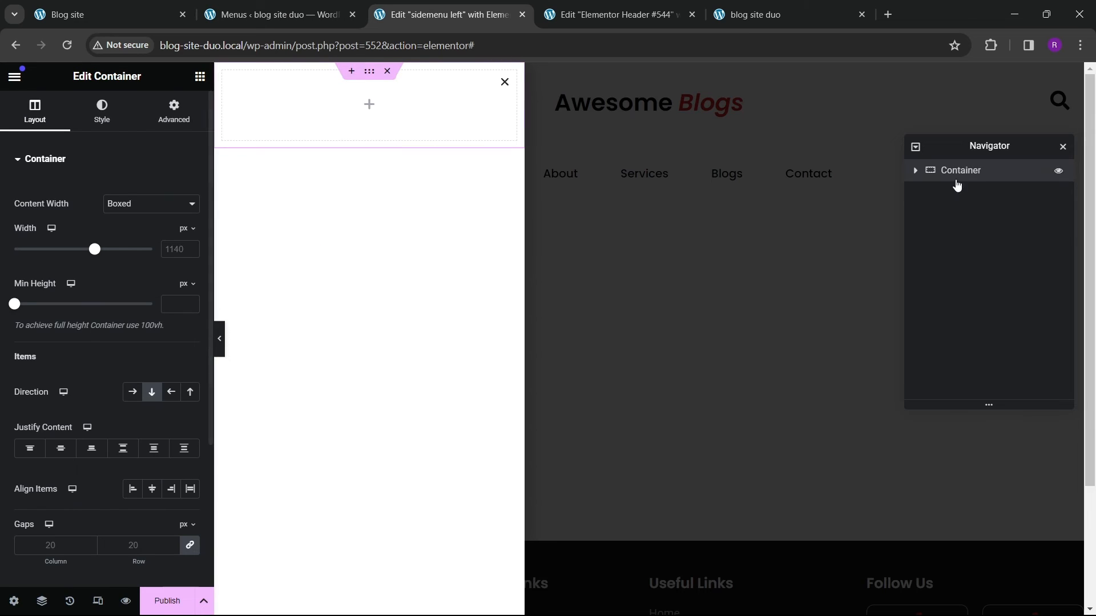
Step: Set the container's content width to Full Width
left_click(144, 209)
left_click(143, 229)
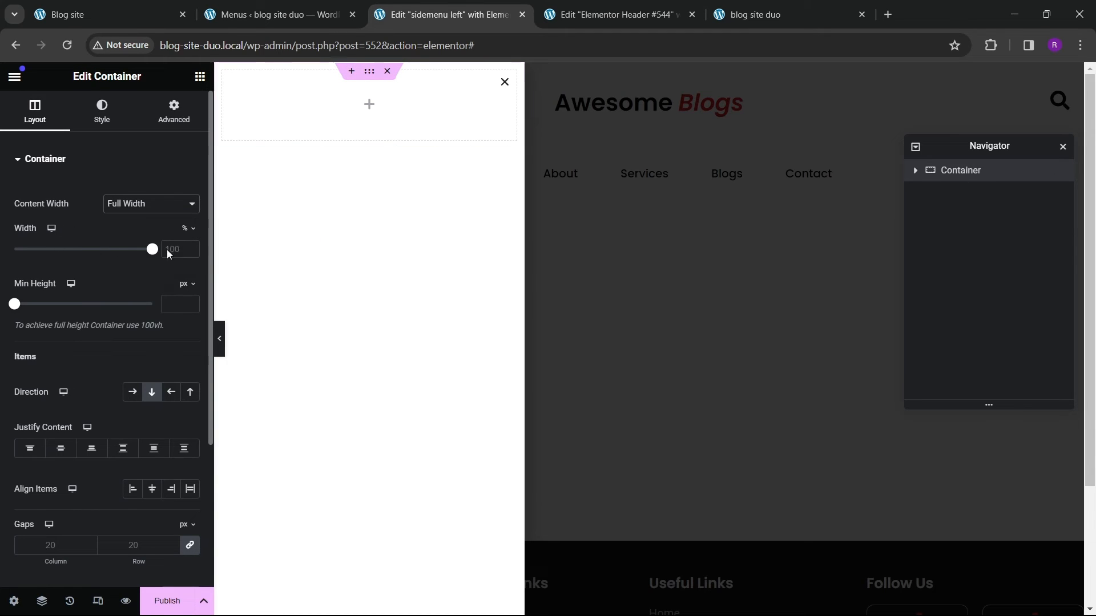
left_click(173, 111)
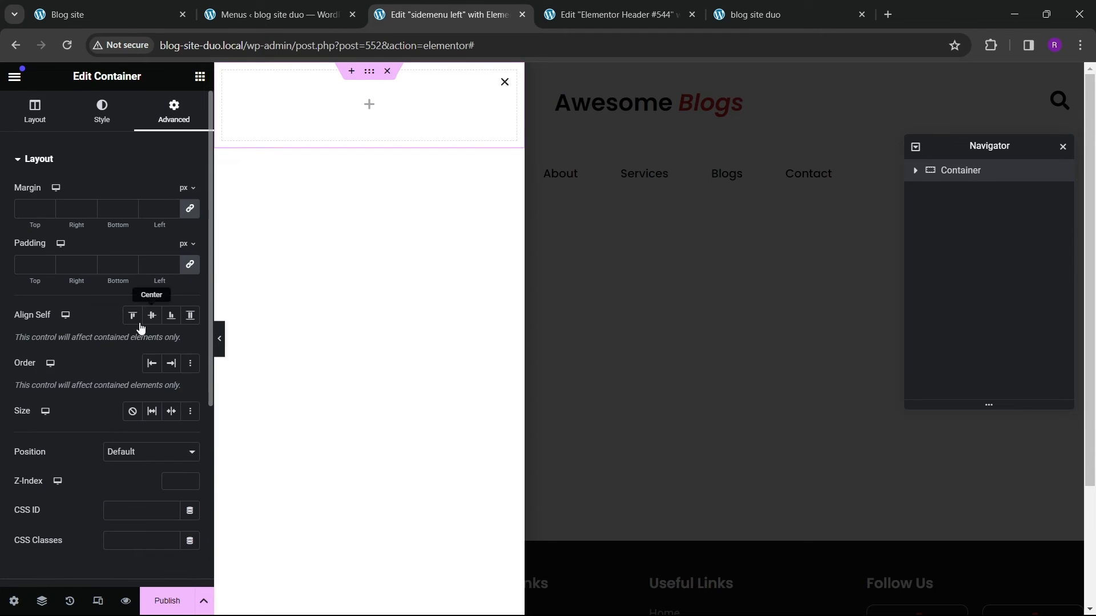
left_click(199, 77)
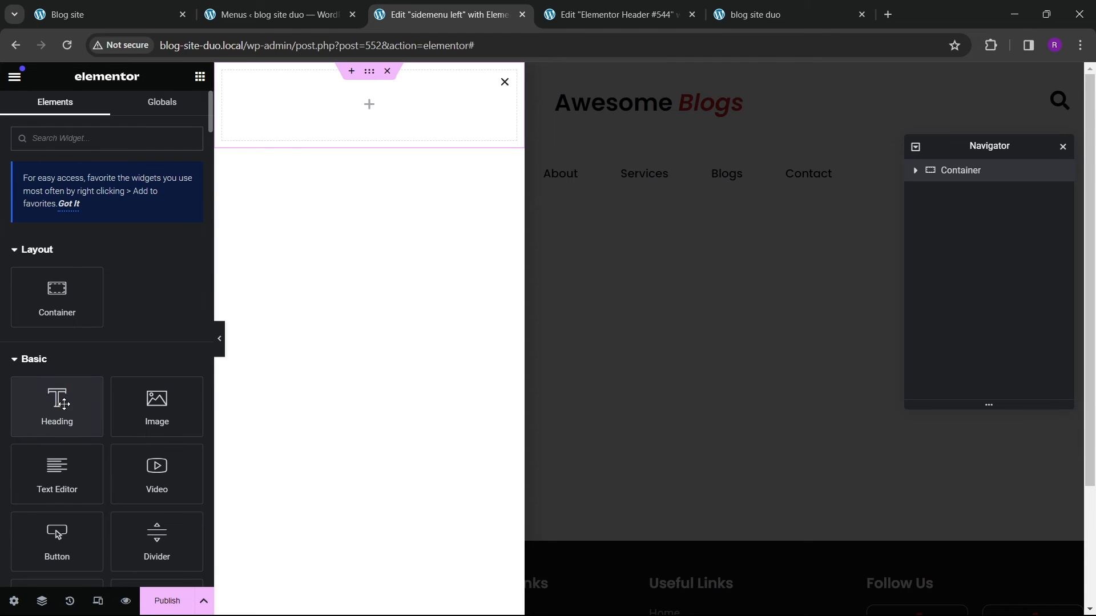
Step: Add a heading to the container and set its title to Awesome Blogs
left_click_drag(64, 406, 280, 131)
left_click_drag(134, 214, 2, 210)
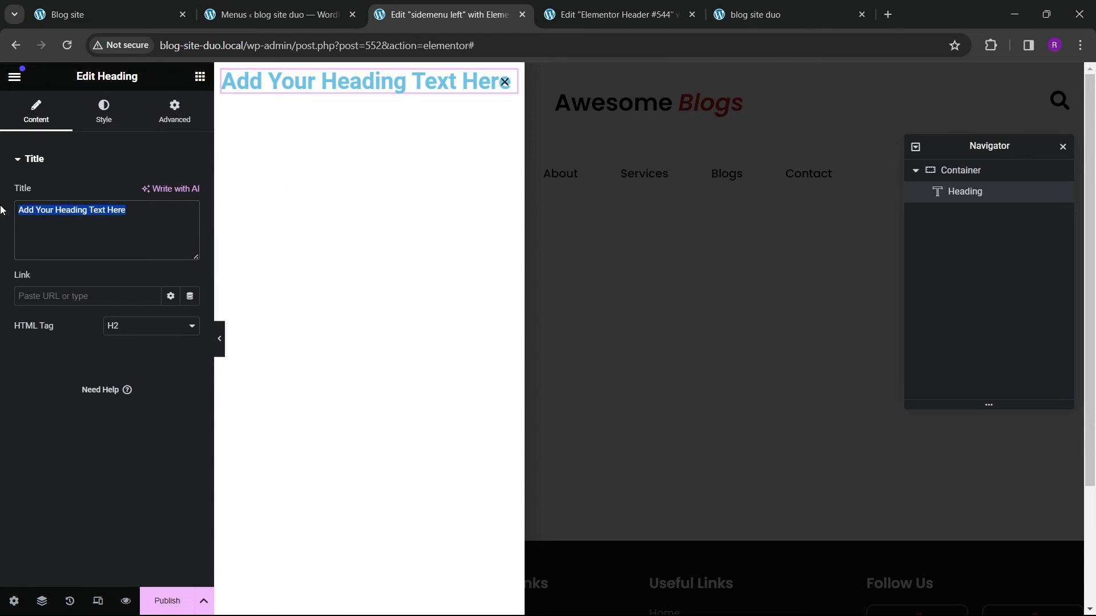
type("Awes")
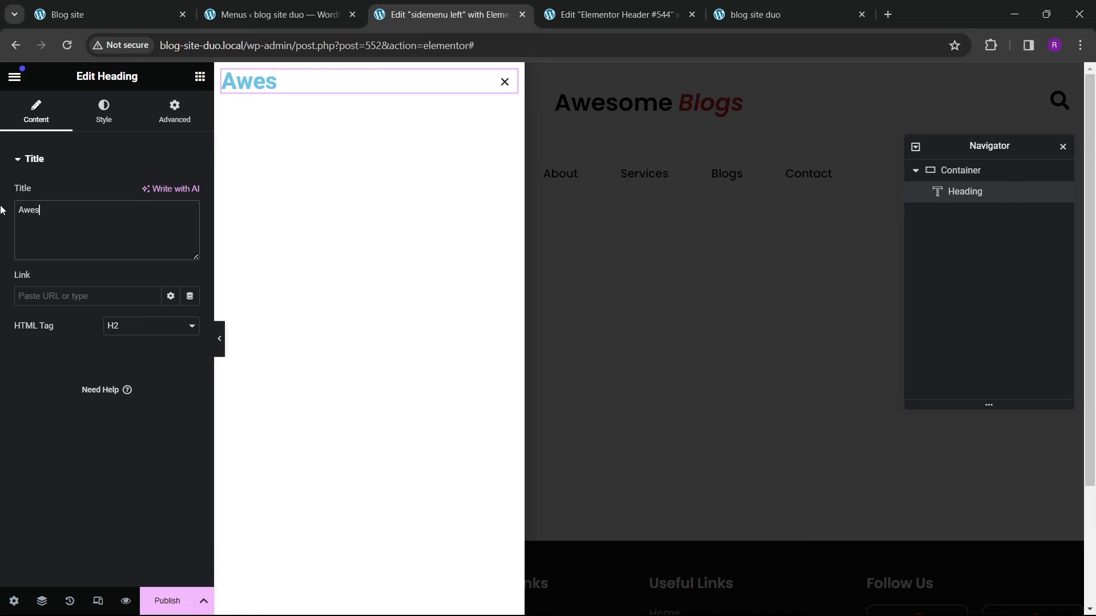
type("ome Blogs")
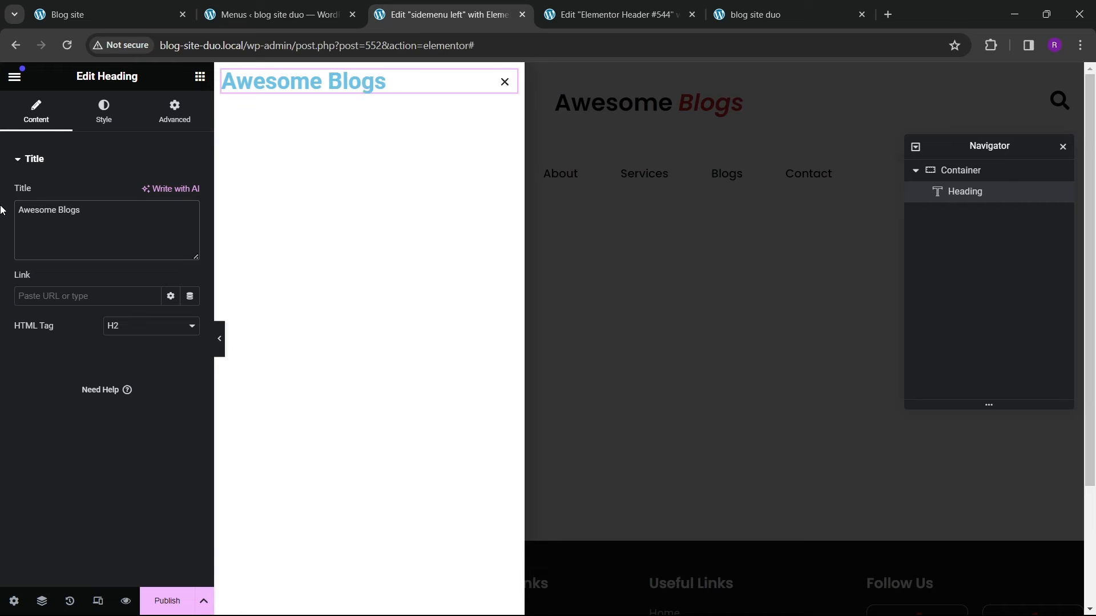
type("<style")
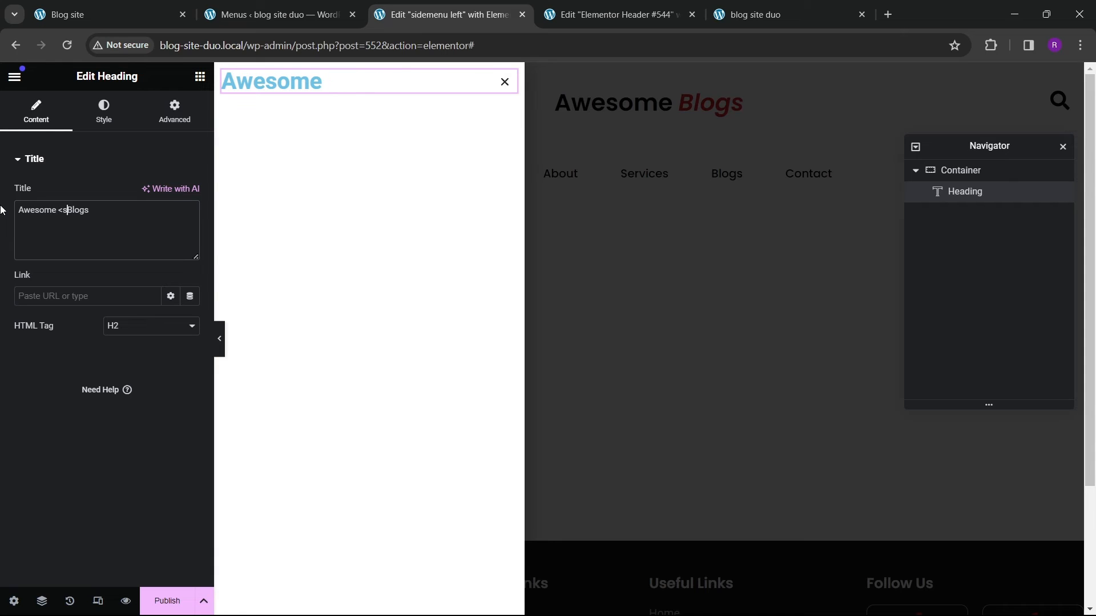
type(">")
type(" c")
type("olor")
type(":'")
type("'")
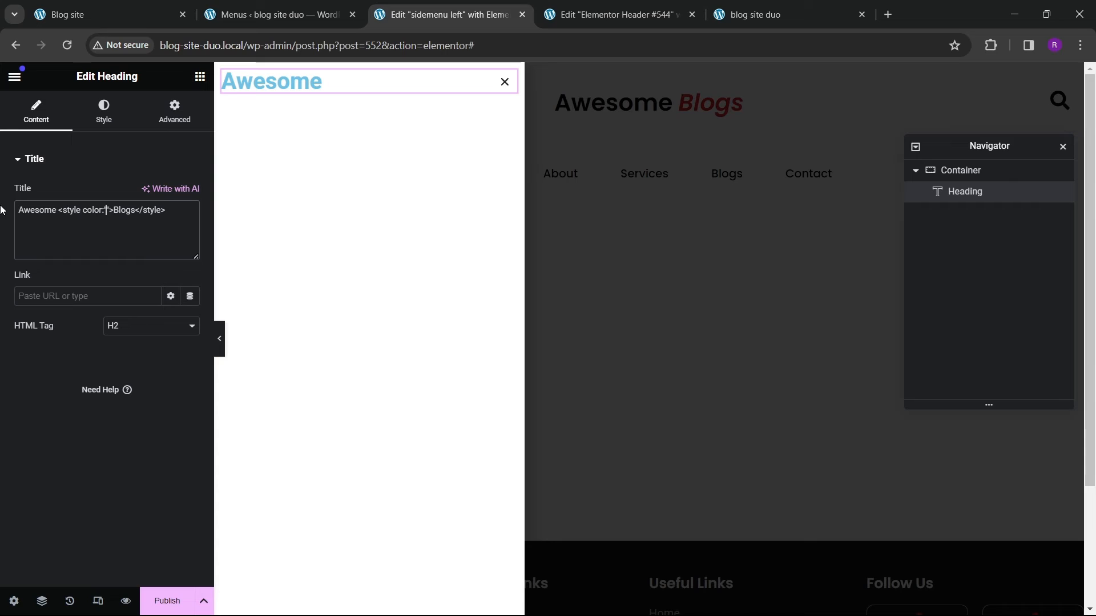
Step: Wrap the word Blogs in a span with style color:#dd2626; font-style:italic; in the heading title
key("Left")
left_click(104, 112)
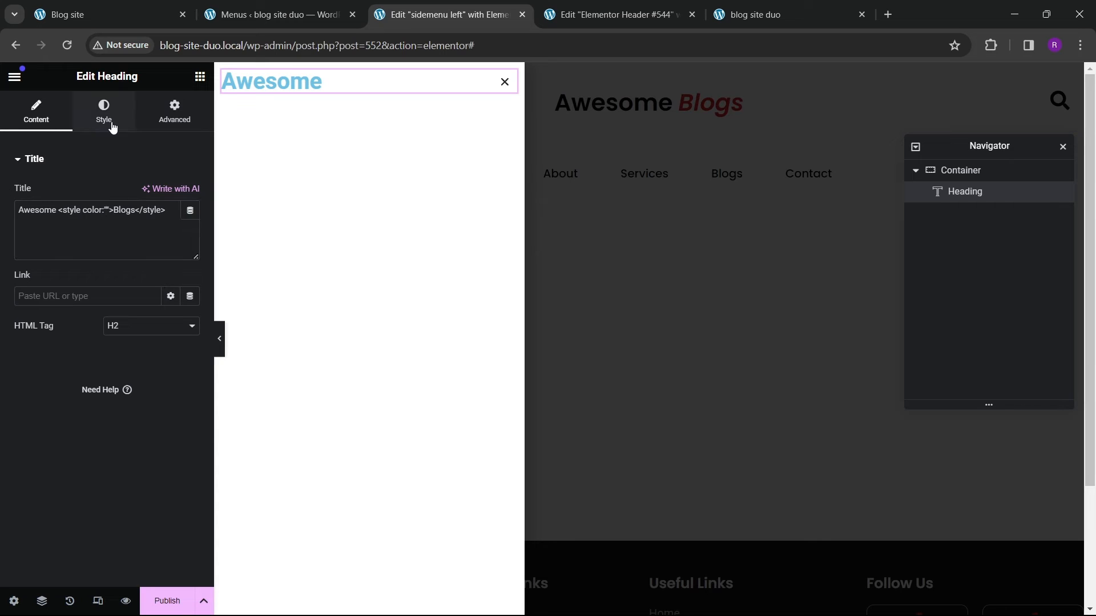
left_click(170, 223)
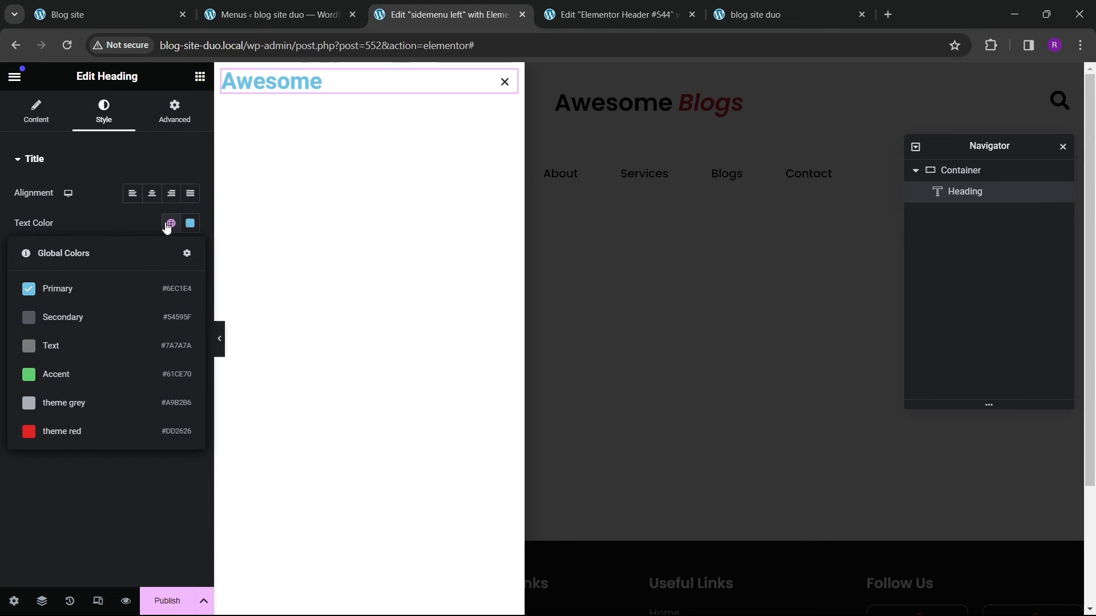
left_click(36, 111)
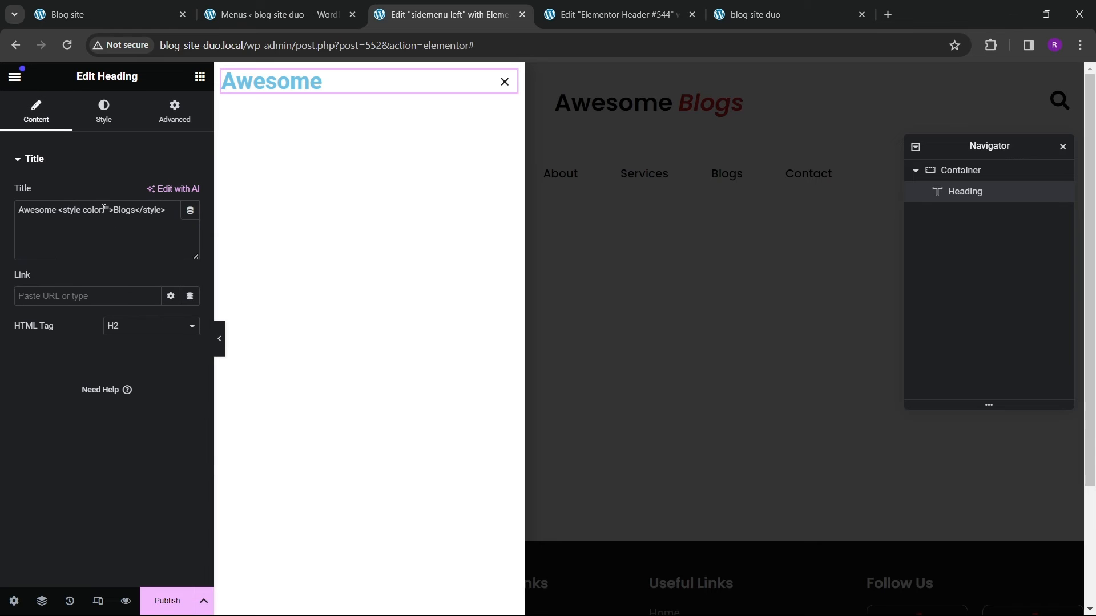
left_click(104, 209)
type("#dd")
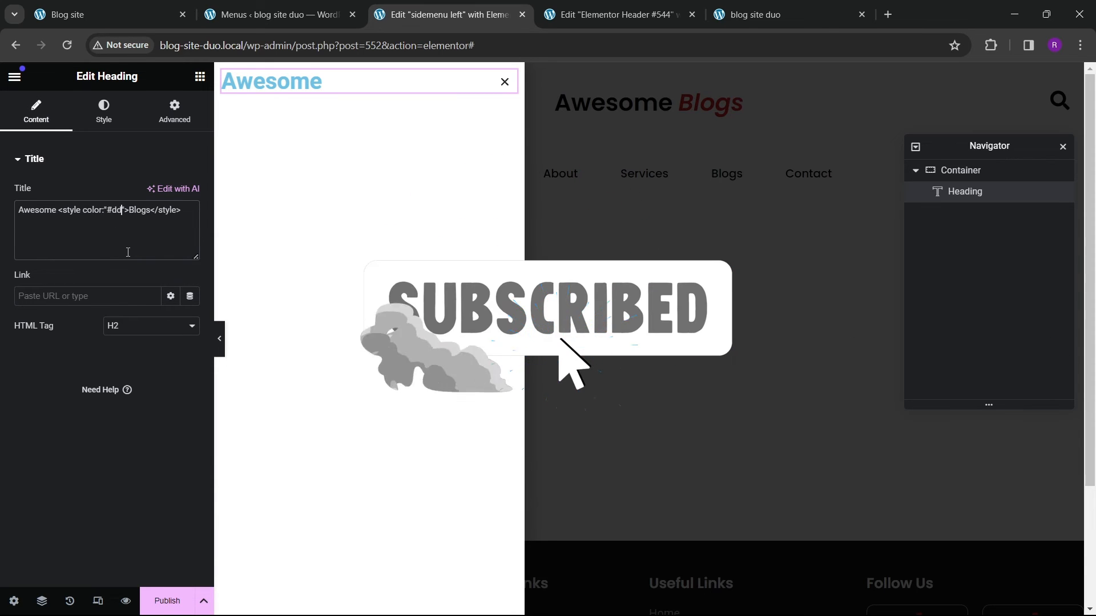
type("2626")
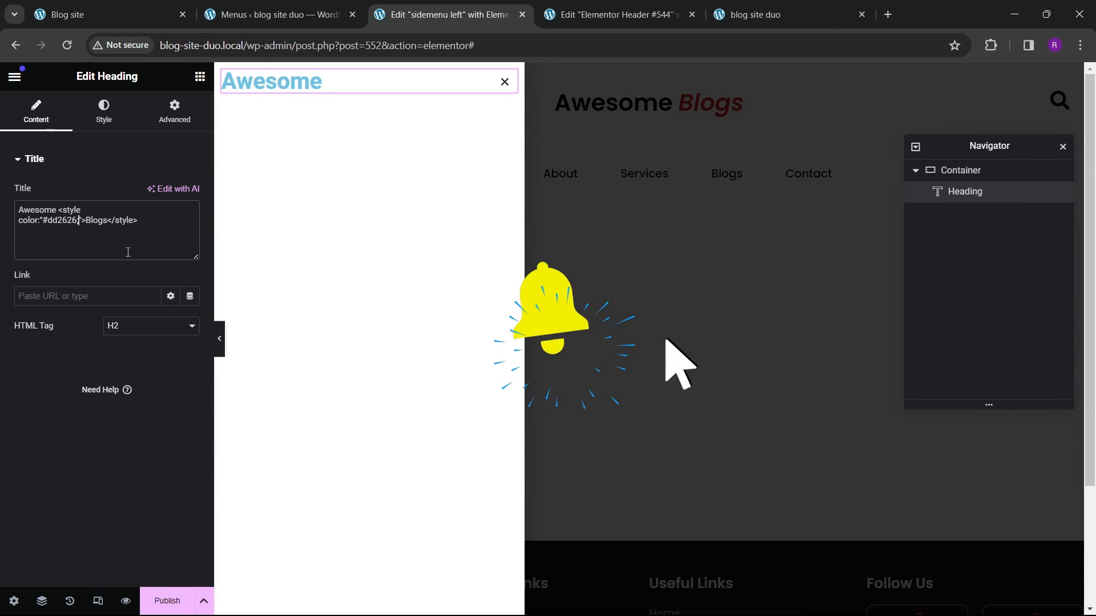
type("; for")
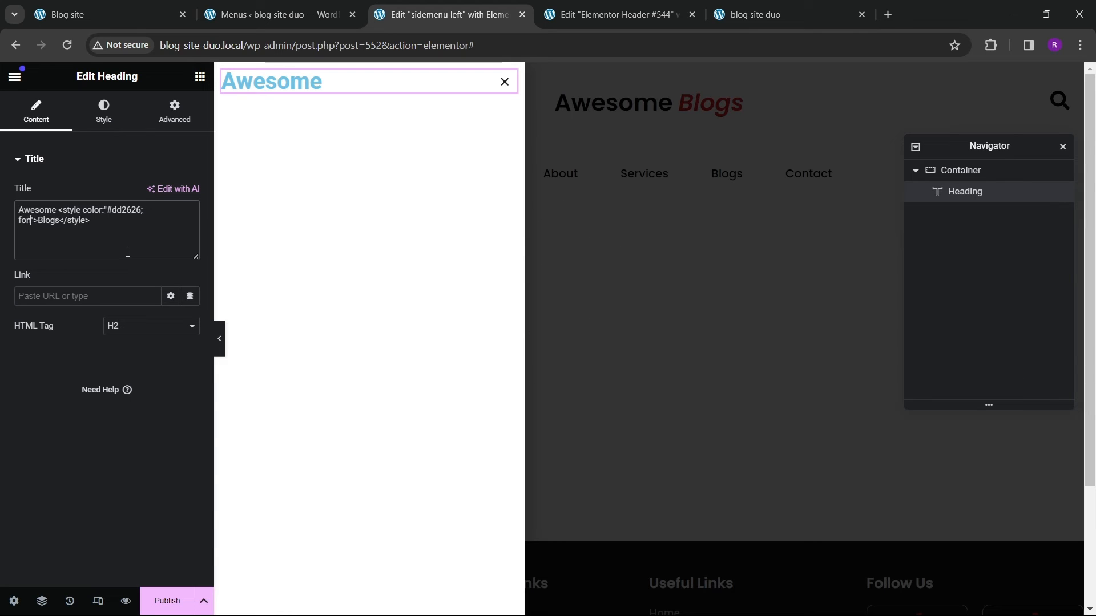
type("t")
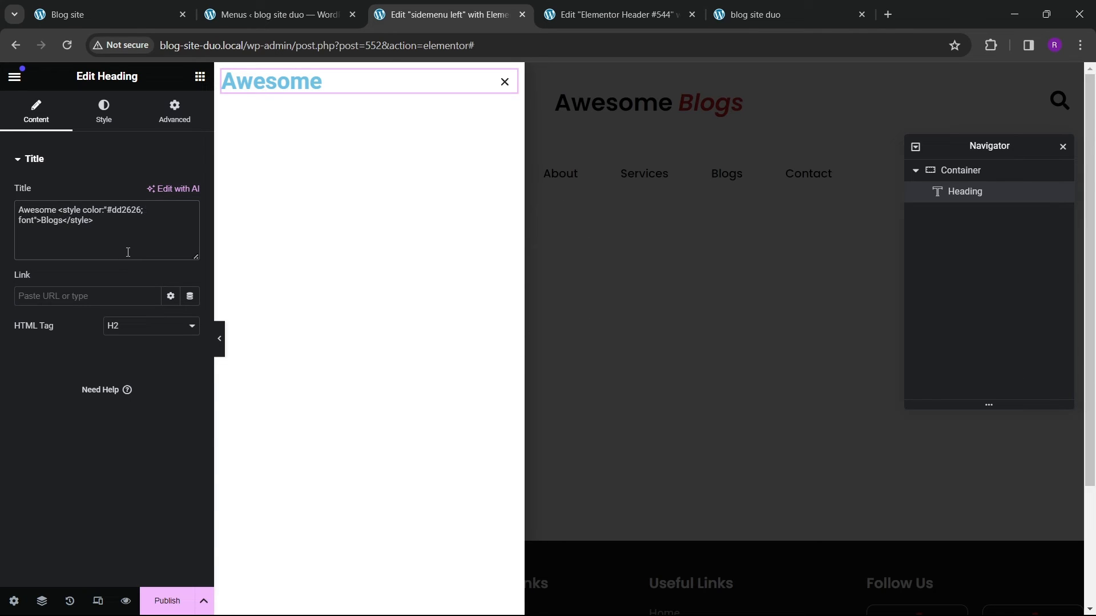
type("-style:it")
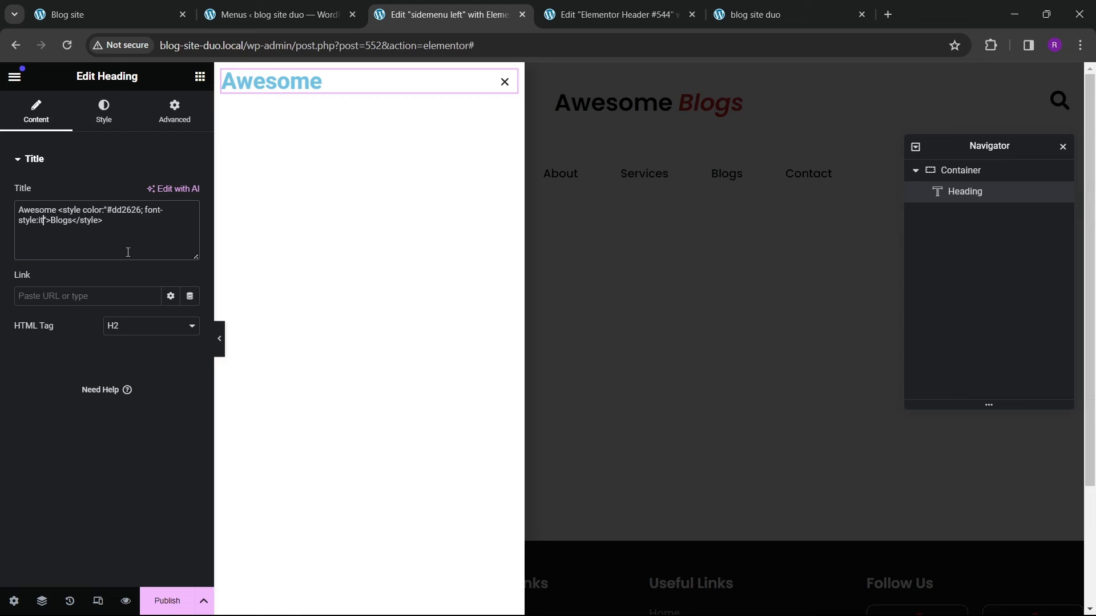
type("alic")
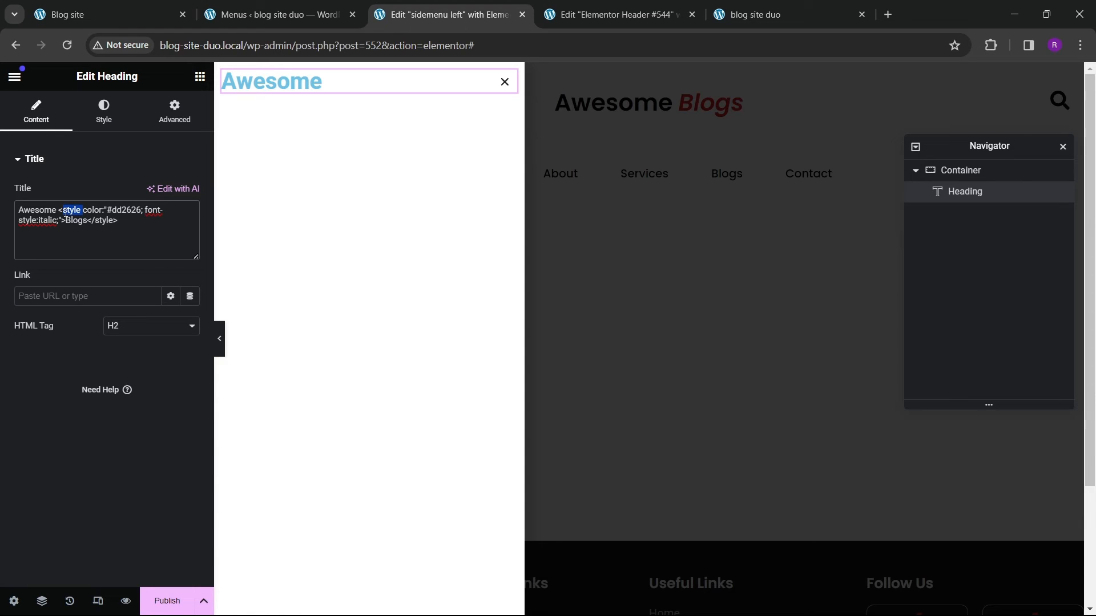
type("span>")
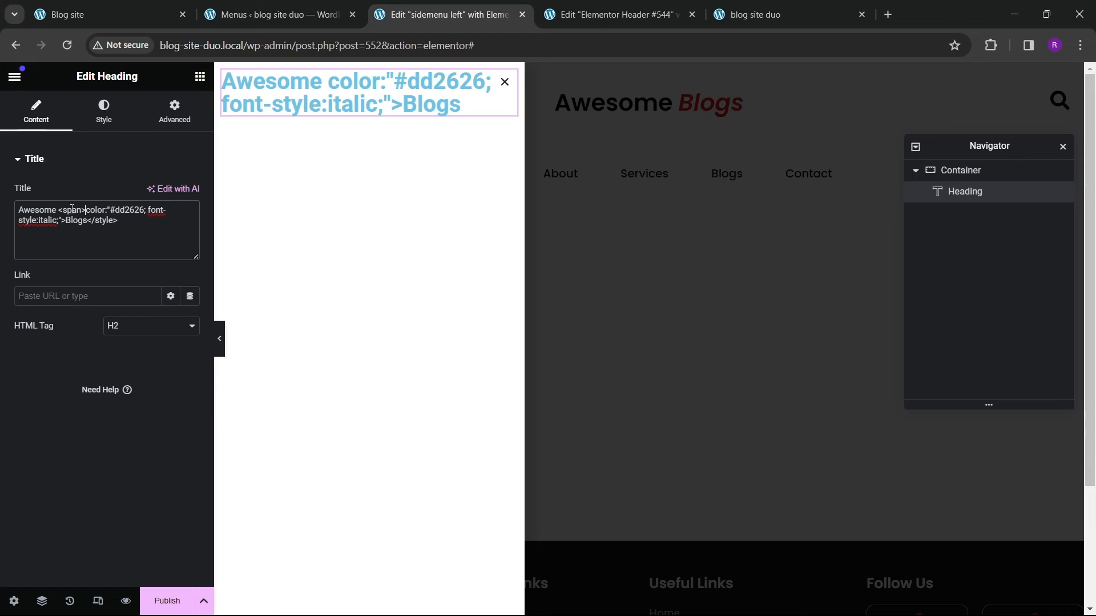
key("BackSpace")
type("style=")
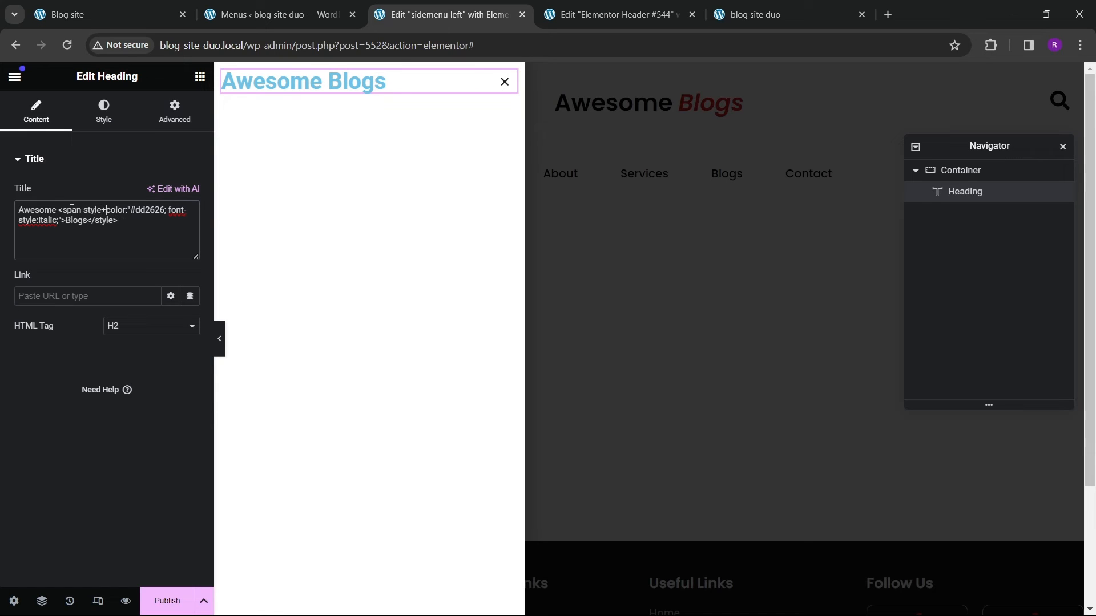
type("\"")
left_click_drag(117, 221, 103, 220)
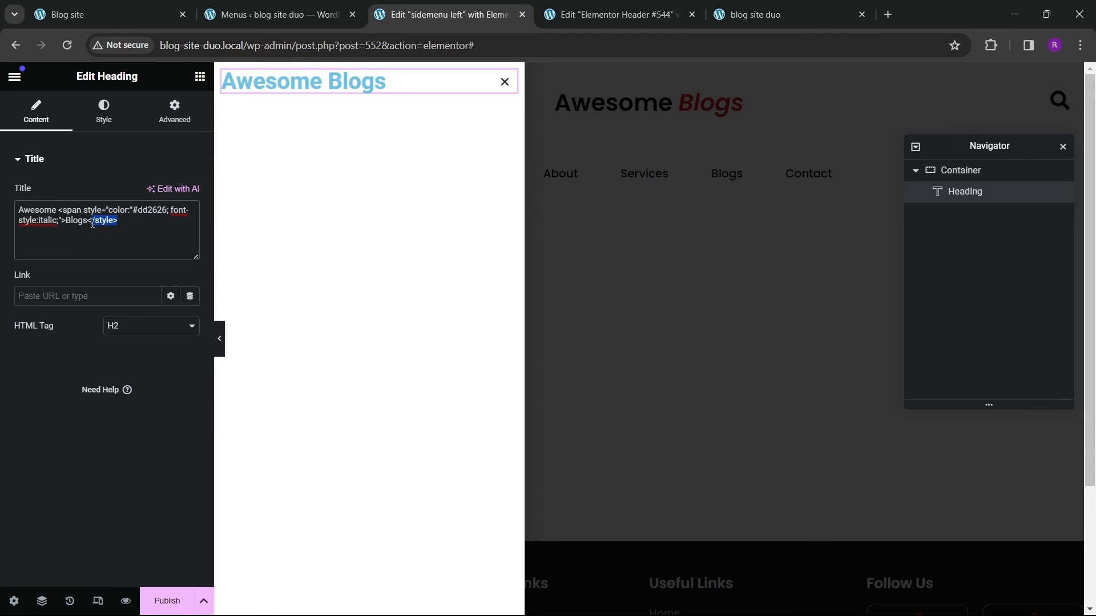
type("/span")
key("BackSpace")
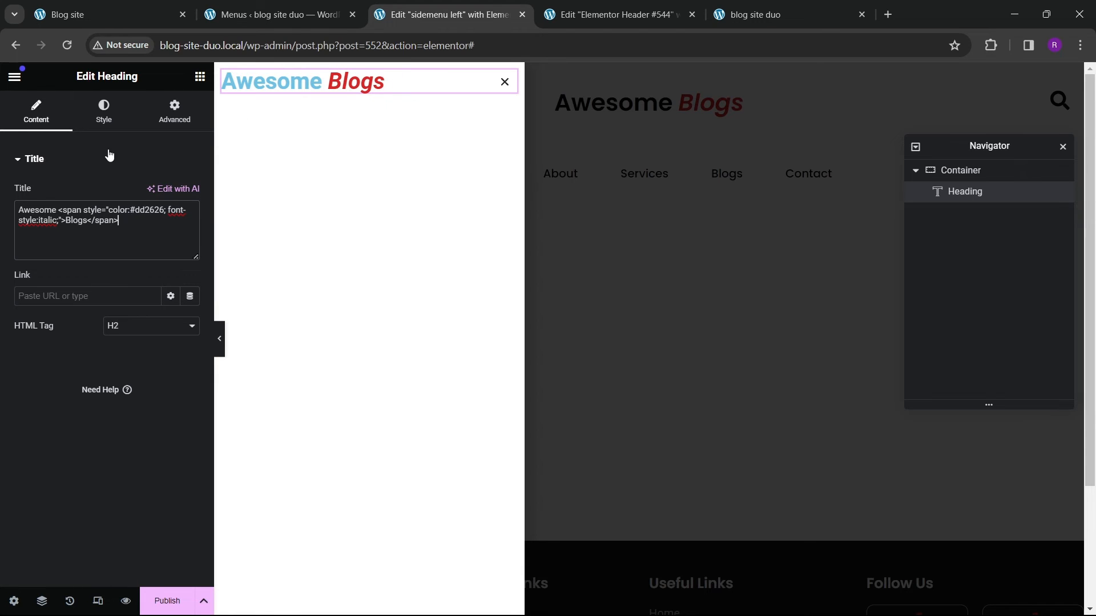
Step: Set the heading's text color to black #000000 and centre-align it
left_click(104, 127)
left_click(190, 223)
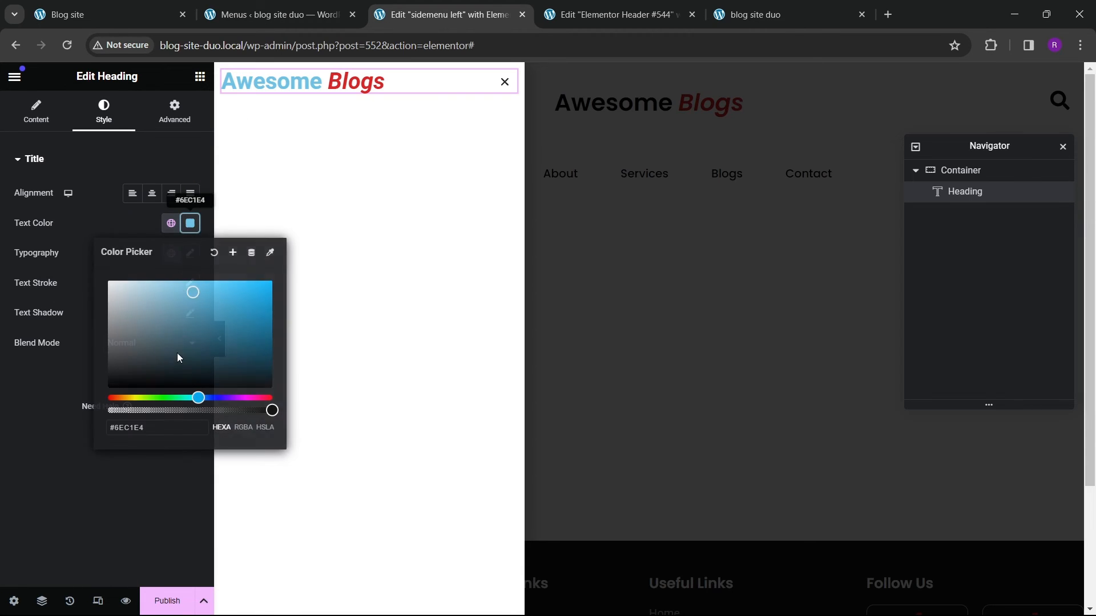
left_click(69, 406)
left_click(151, 193)
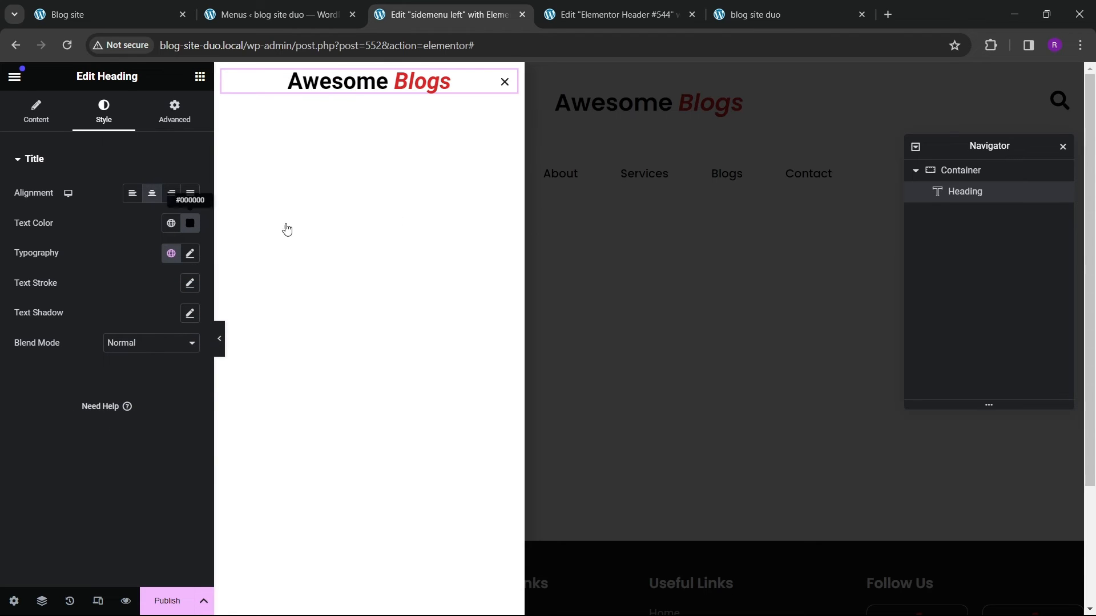
Step: Set the container's justify content and align items to center
left_click(959, 171)
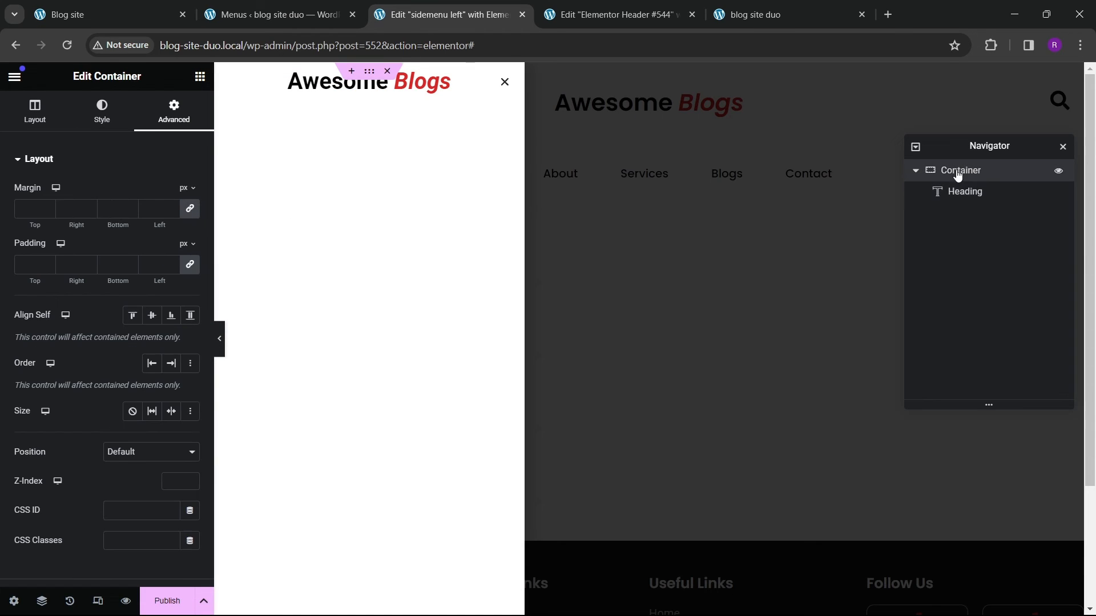
left_click(49, 117)
left_click(61, 448)
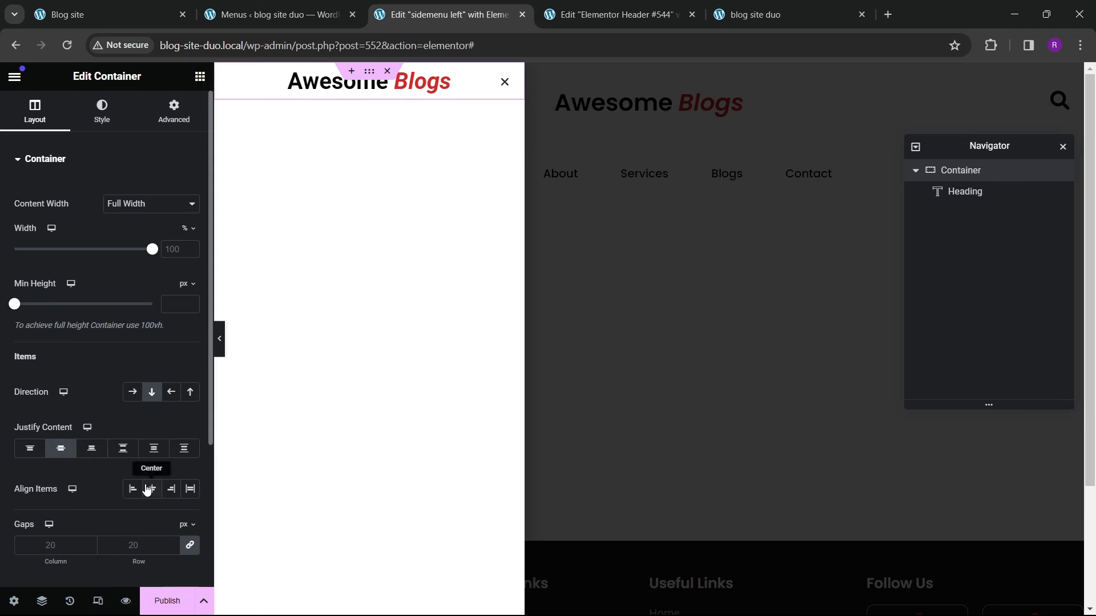
left_click(152, 488)
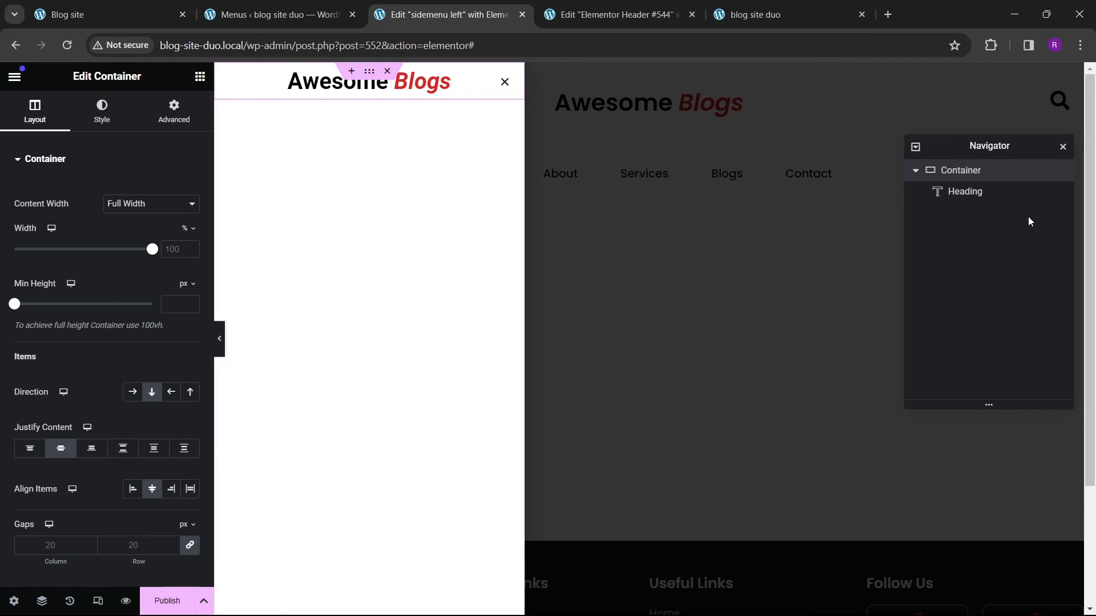
Step: Set the container's padding to 30 px on all sides
left_click(173, 111)
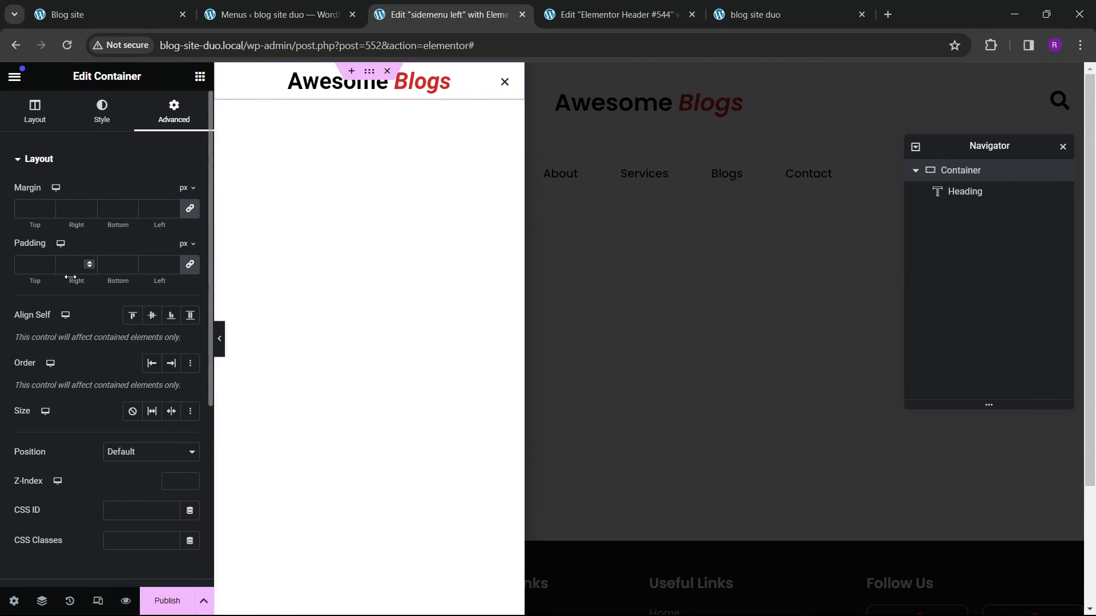
left_click(31, 265)
type("3")
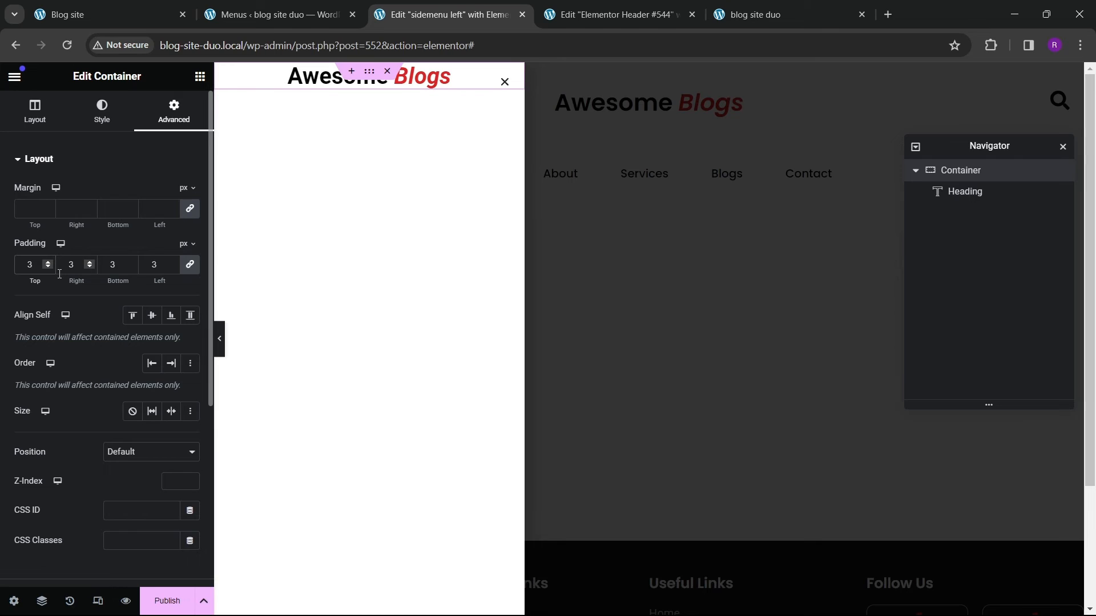
type("0")
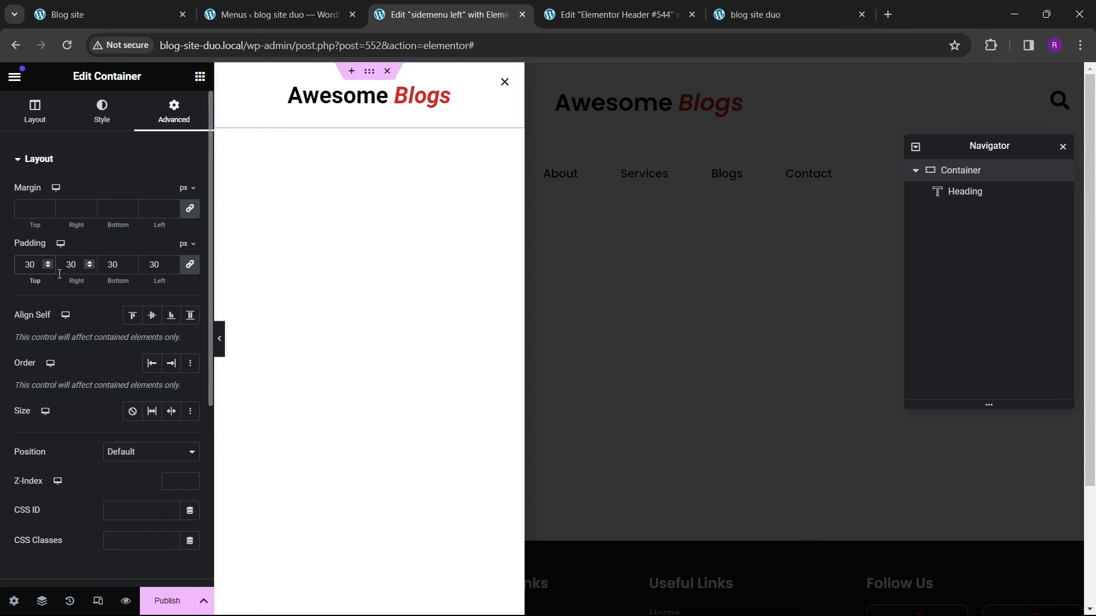
Step: Add a Loop Grid below the heading and assign it the editors blog section template
left_click(199, 77)
type("loop")
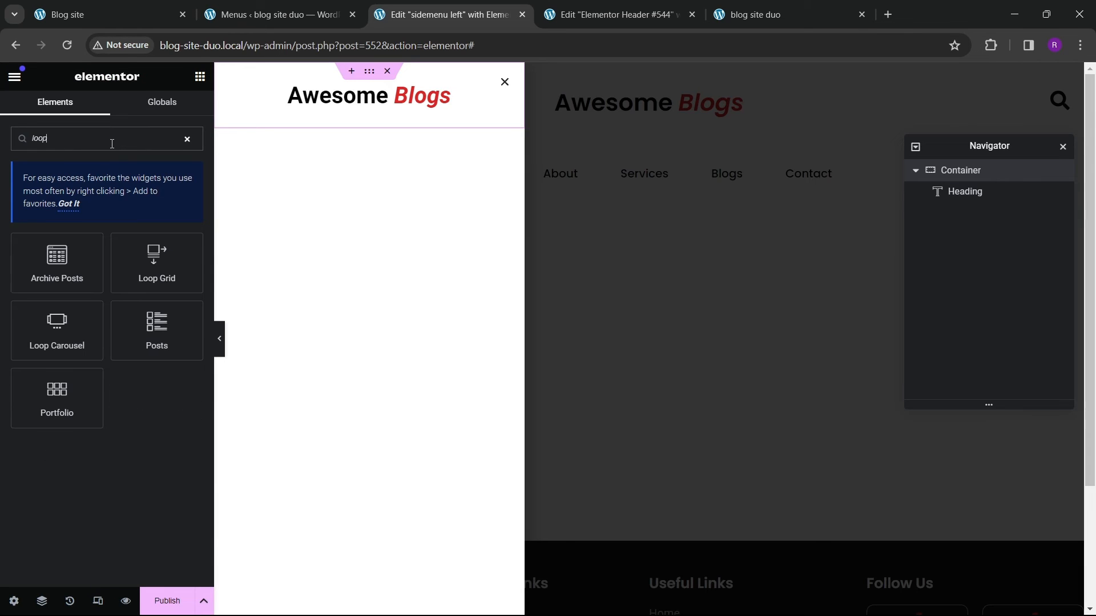
left_click_drag(157, 263, 333, 109)
left_click(112, 211)
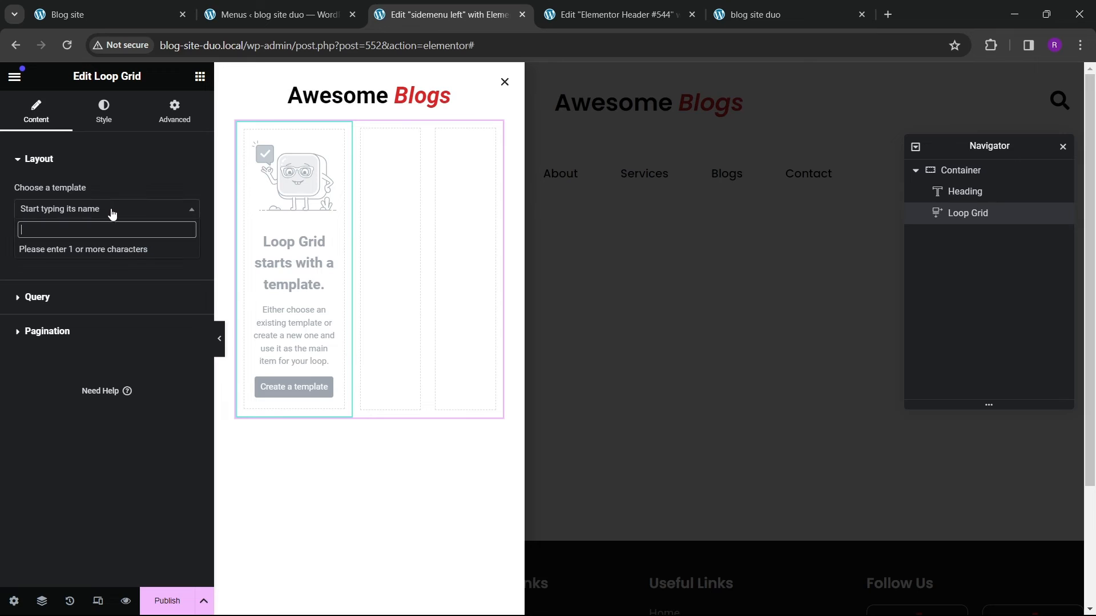
type("ed")
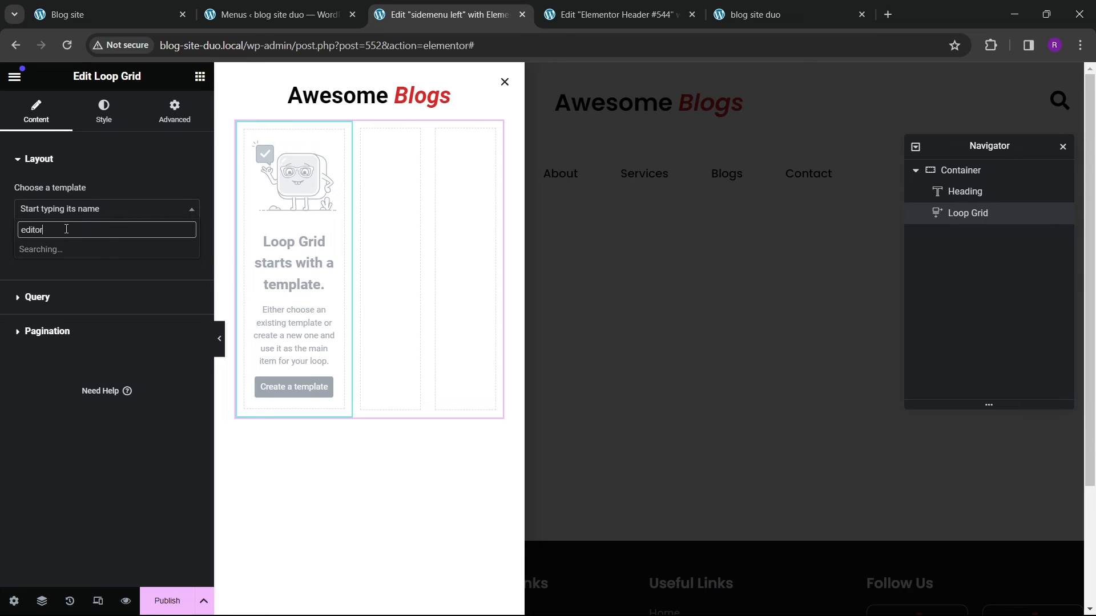
type("itor")
left_click(104, 250)
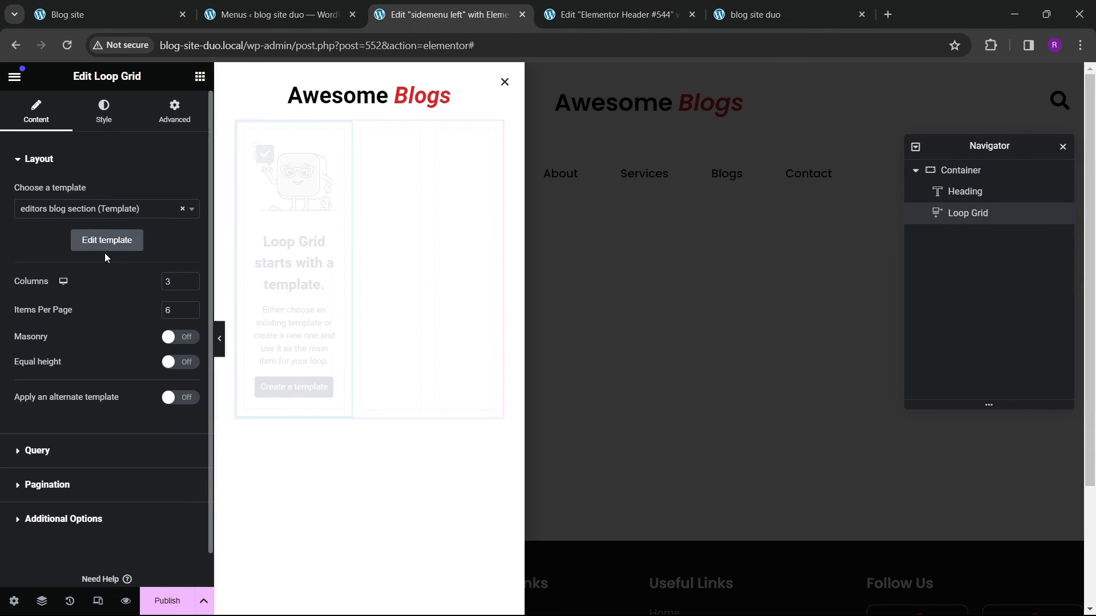
Step: Set the Loop Grid to 1 column and its gap between rows to 15 px
left_click(191, 284)
left_click(190, 285)
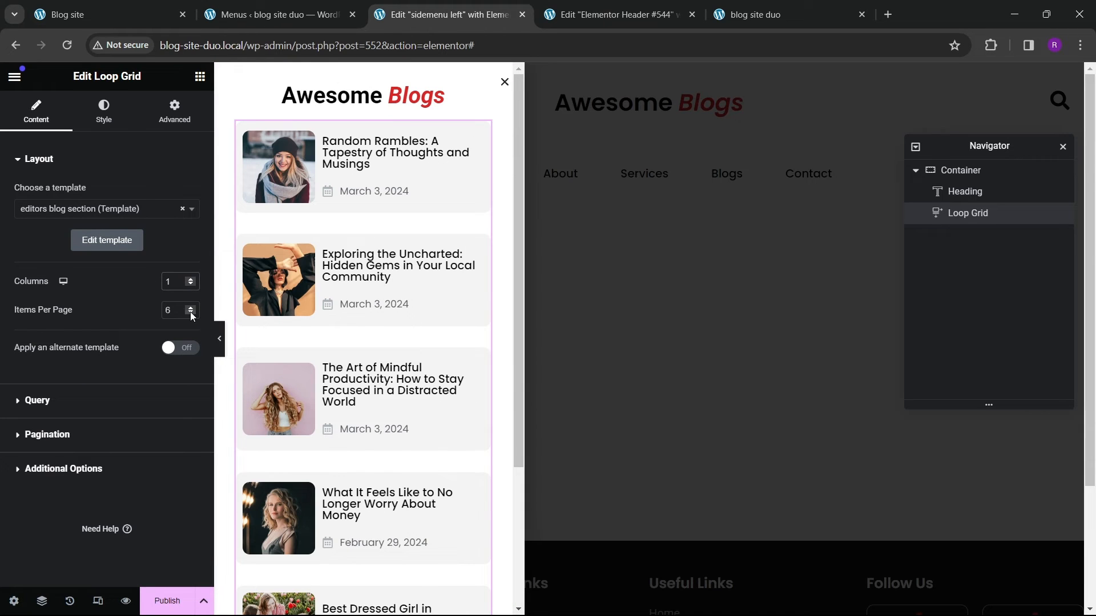
left_click(104, 110)
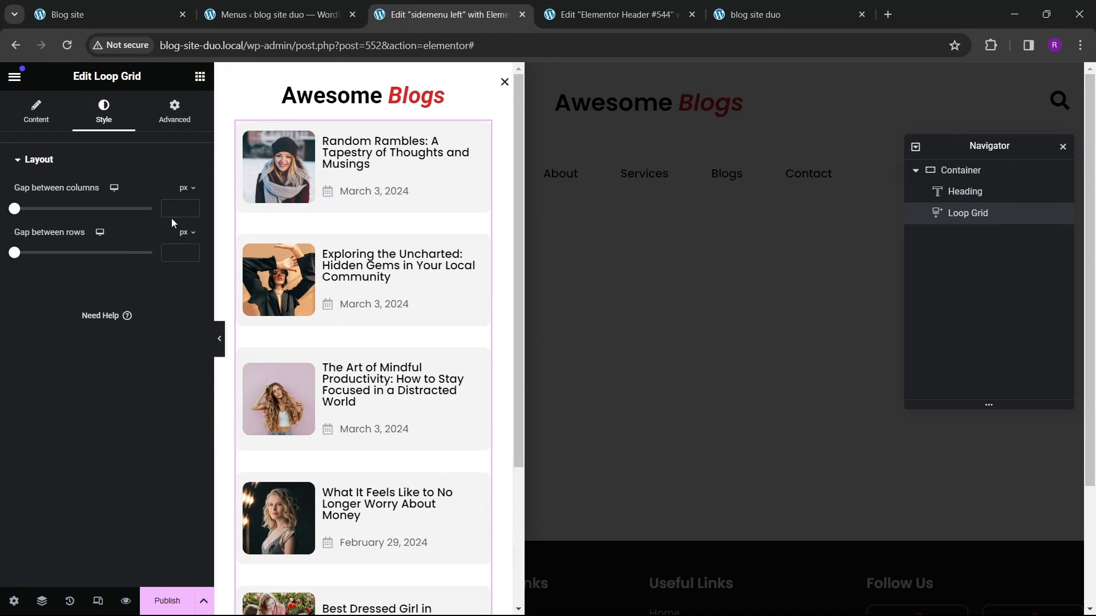
type("10")
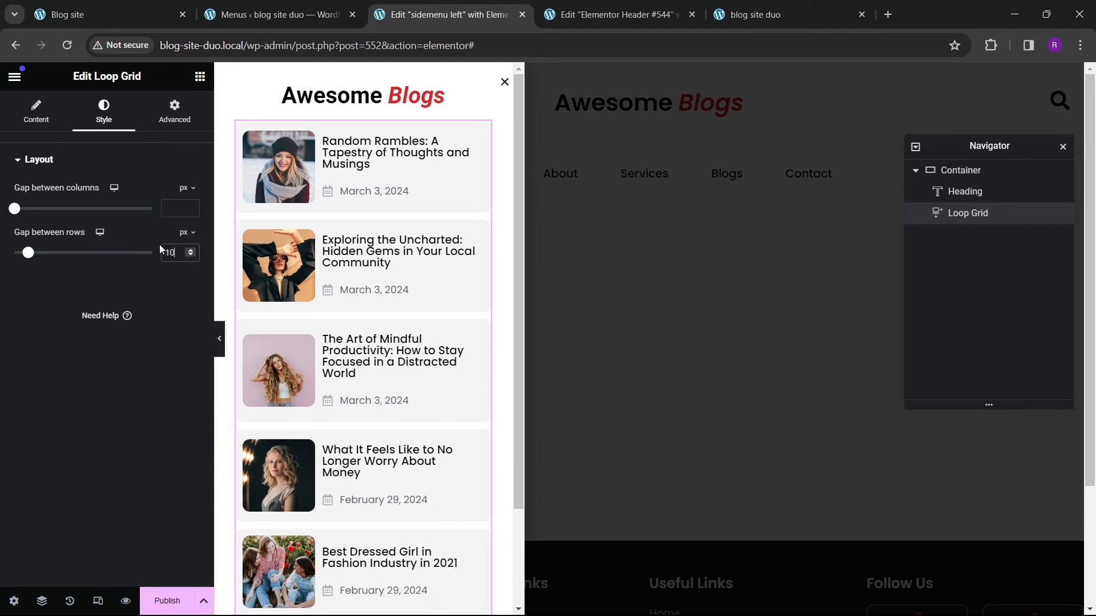
key("BackSpace")
key("BackSpace")
type("15")
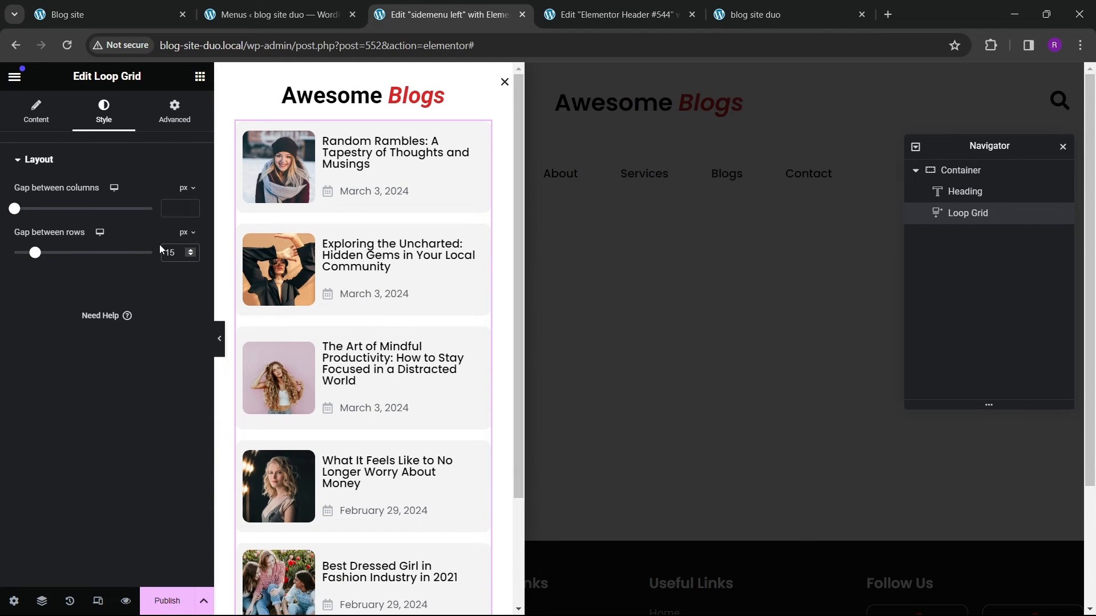
scroll(496, 378, "down", 3)
scroll(355, 346, "up", 3)
Step: Limit the Loop Grid to 4 items per page and set its pagination to Numbers
left_click(50, 123)
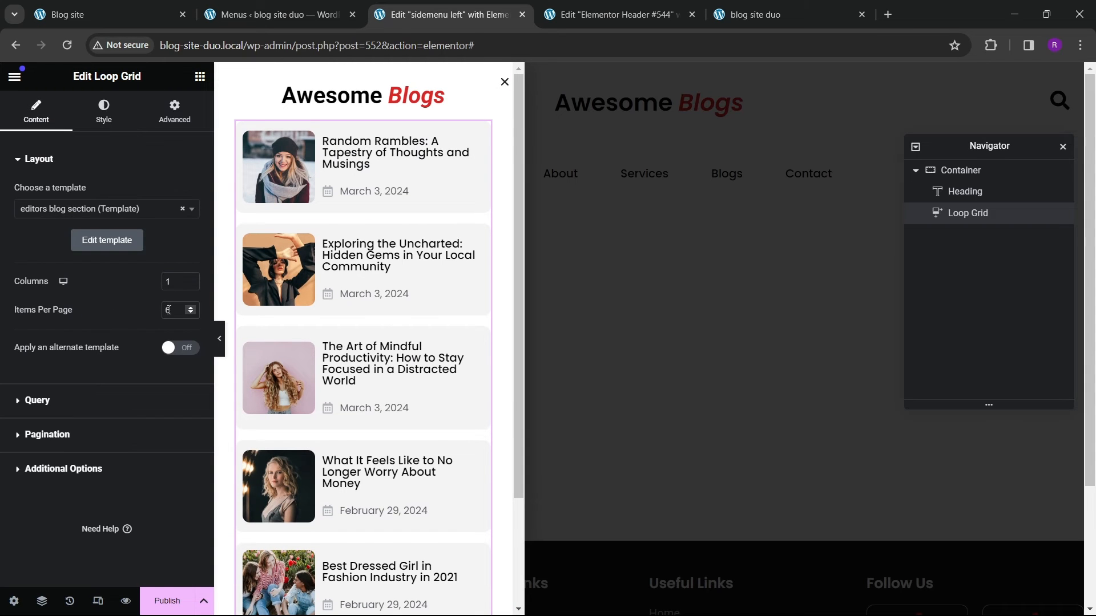
type("4")
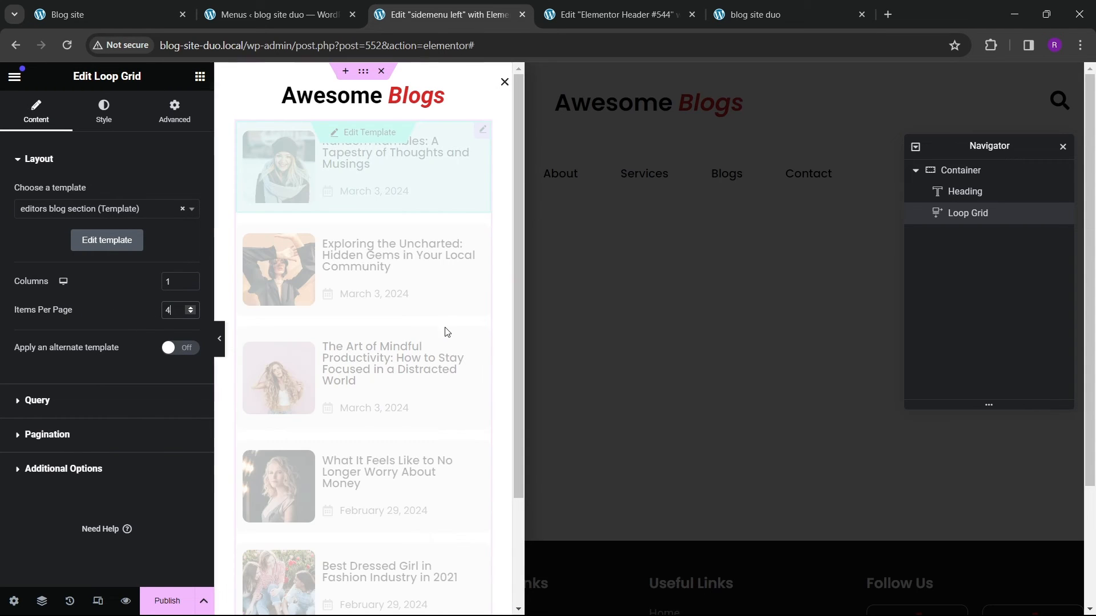
left_click(51, 435)
left_click(133, 264)
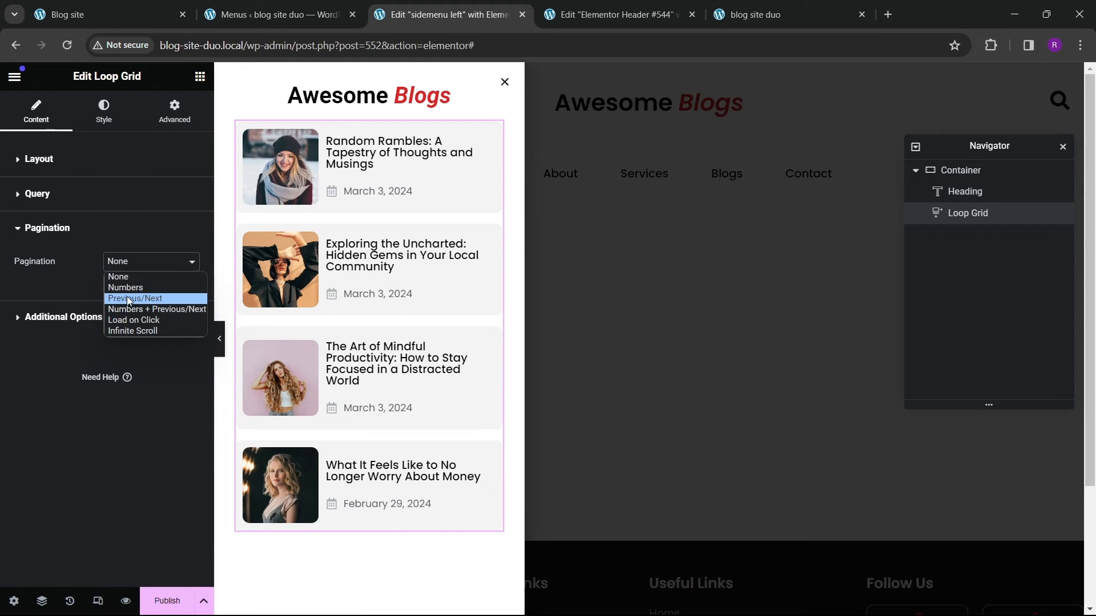
left_click(129, 288)
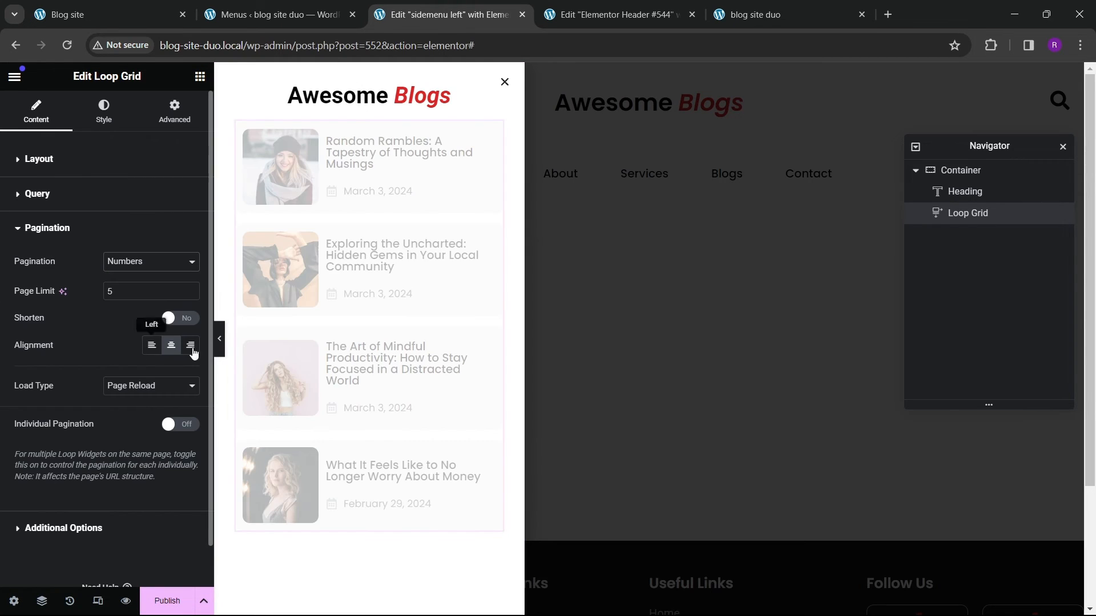
Step: Set the pagination typography font family to Poppins and adjust its font size
left_click(103, 112)
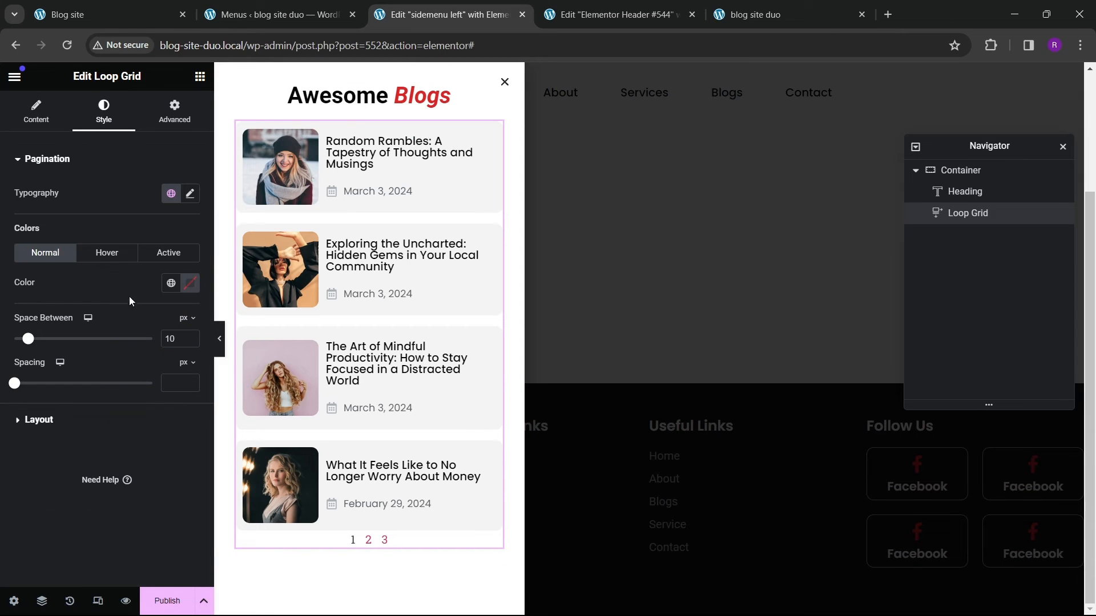
left_click(190, 193)
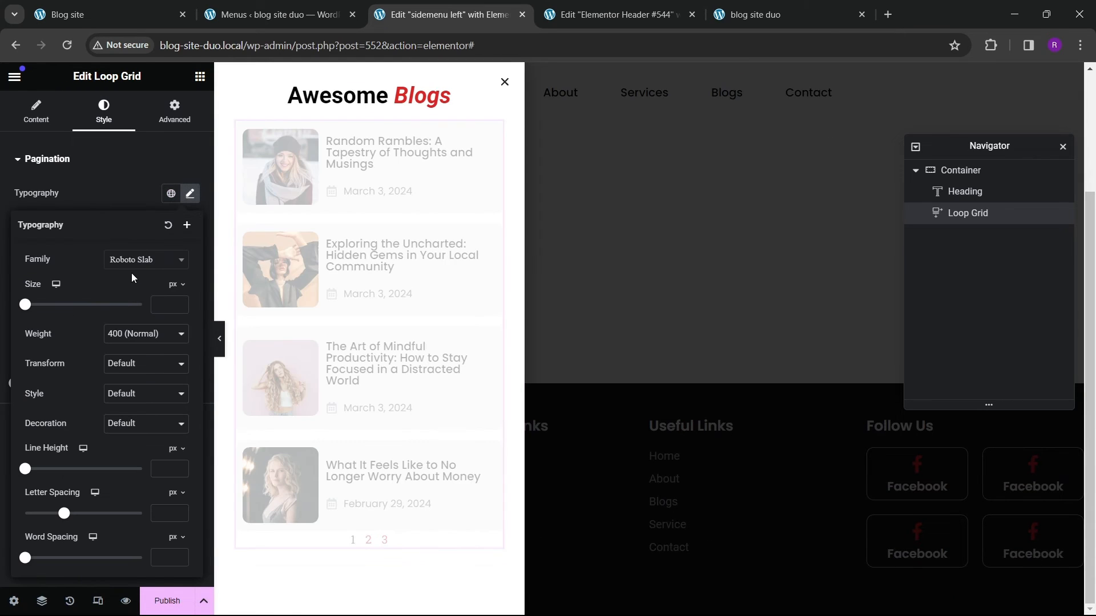
left_click(134, 261)
type("pop")
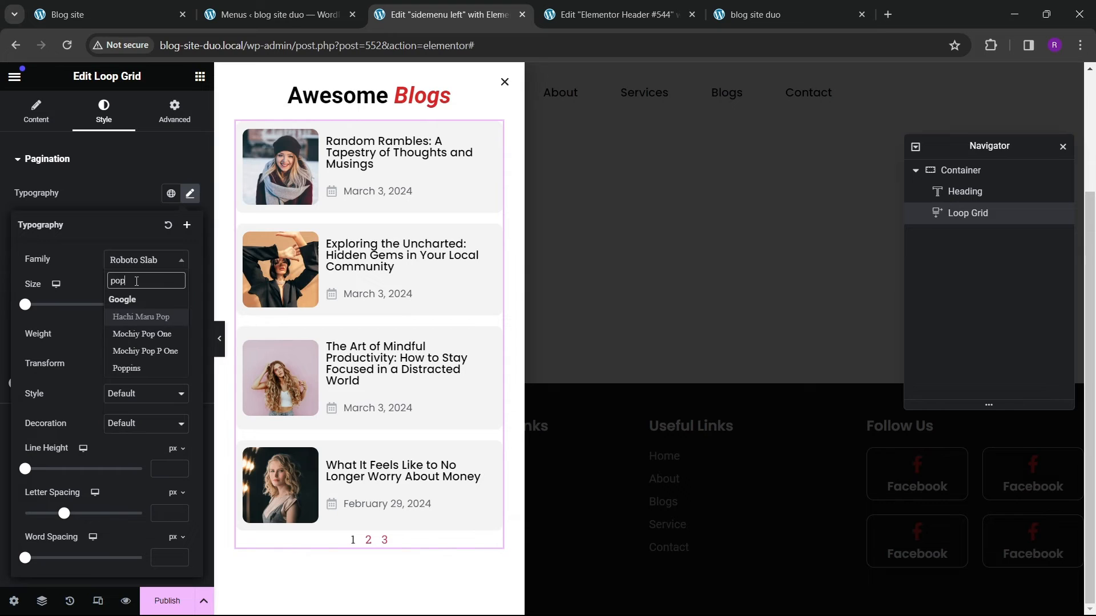
type("pins")
key("Return")
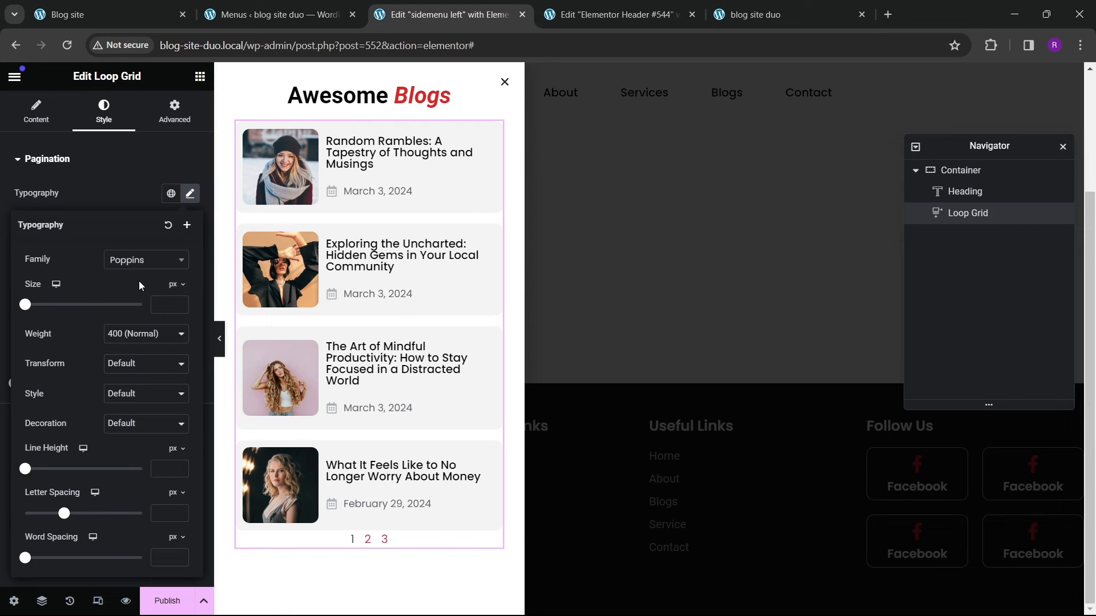
left_click(179, 305)
type("2")
left_click(180, 303)
Step: Set the pagination spacing to 25 px
left_click(168, 120)
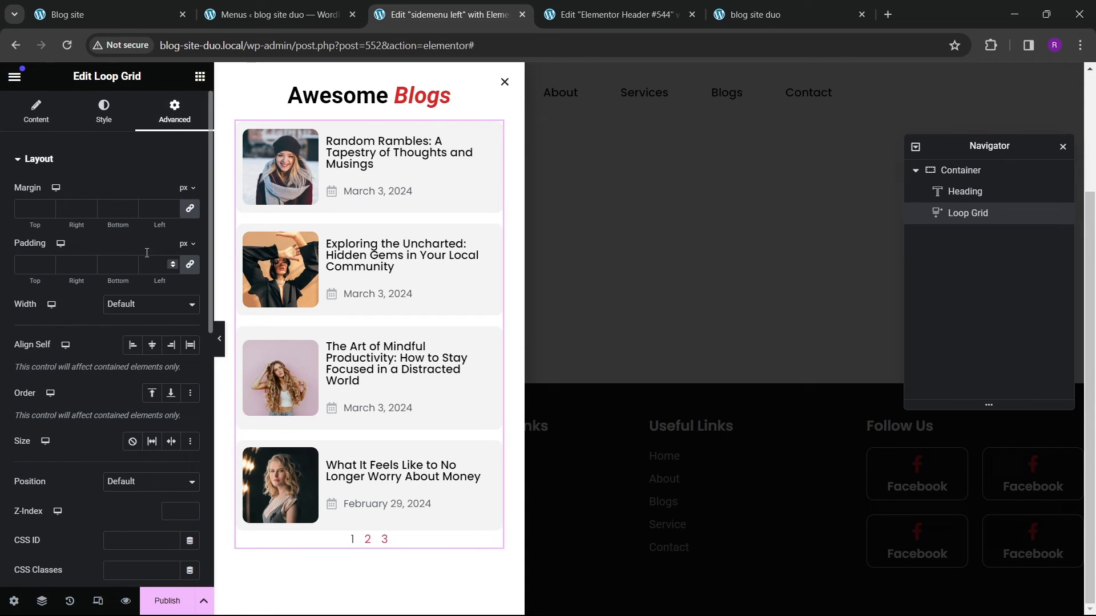
left_click(42, 117)
left_click(103, 124)
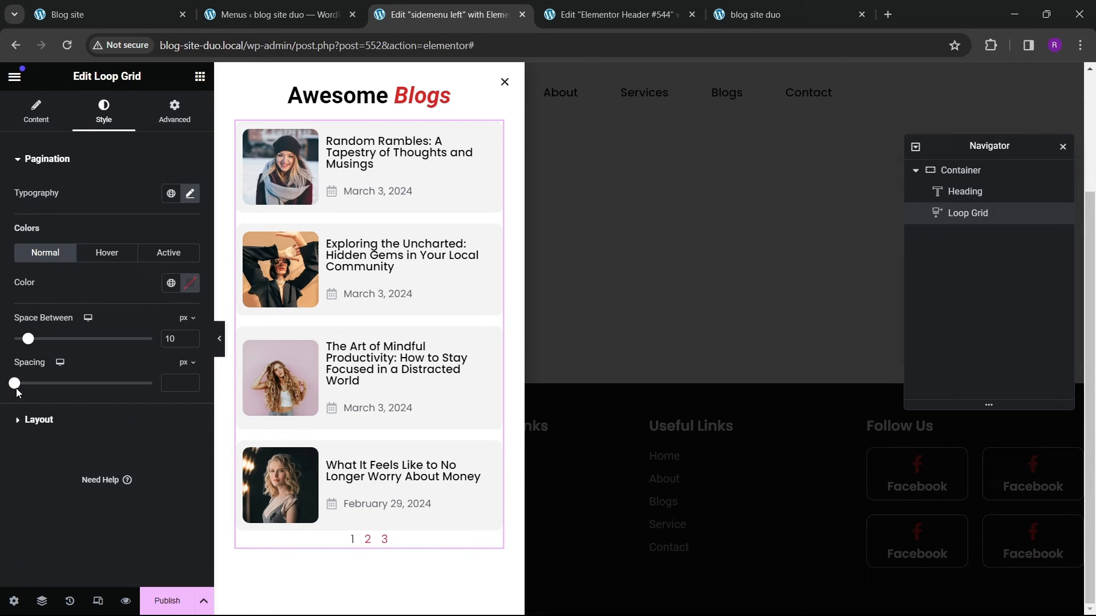
left_click_drag(17, 390, 43, 384)
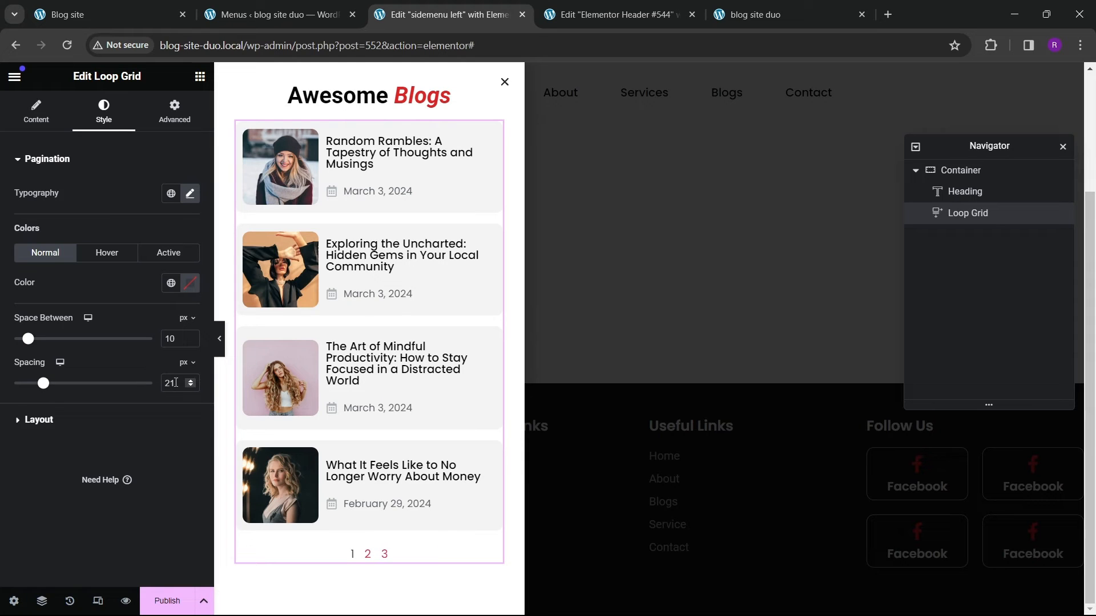
type("25")
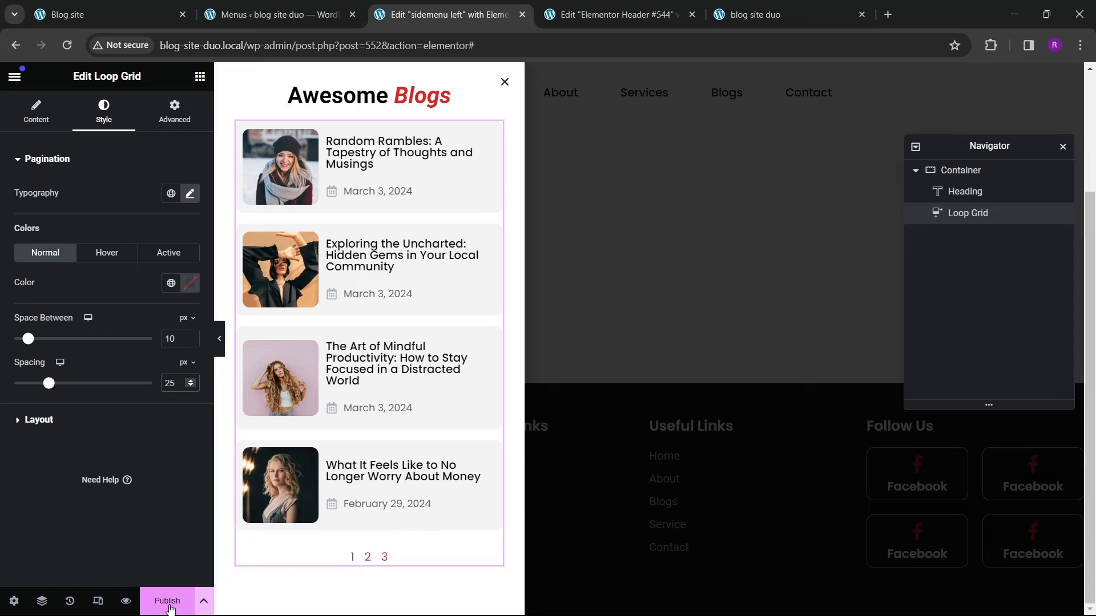
Step: Add a Social Icons widget below the Loop Grid
left_click(199, 77)
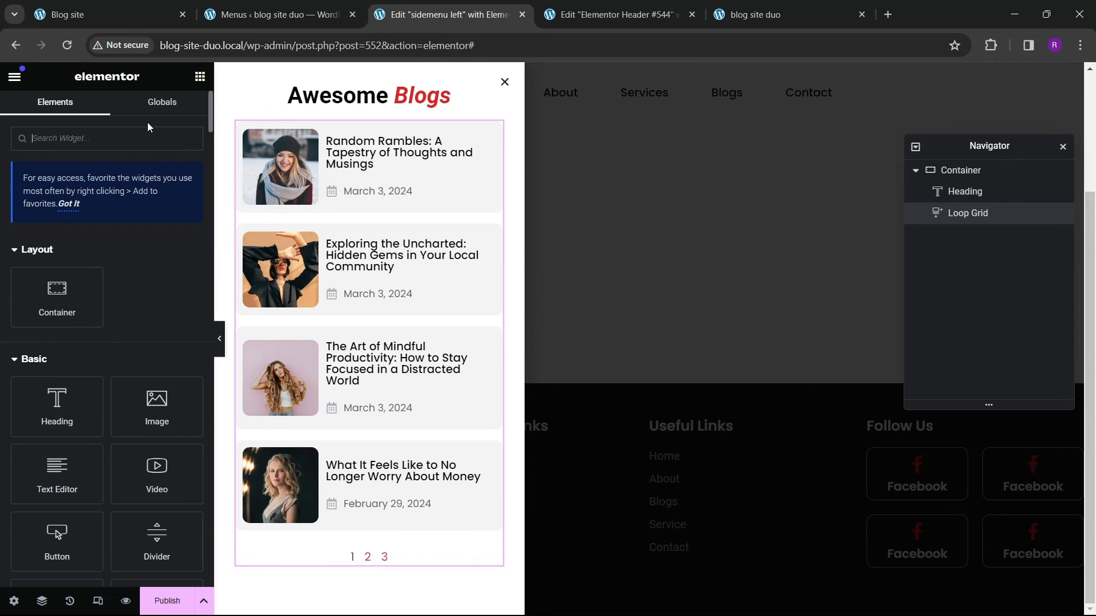
type("social")
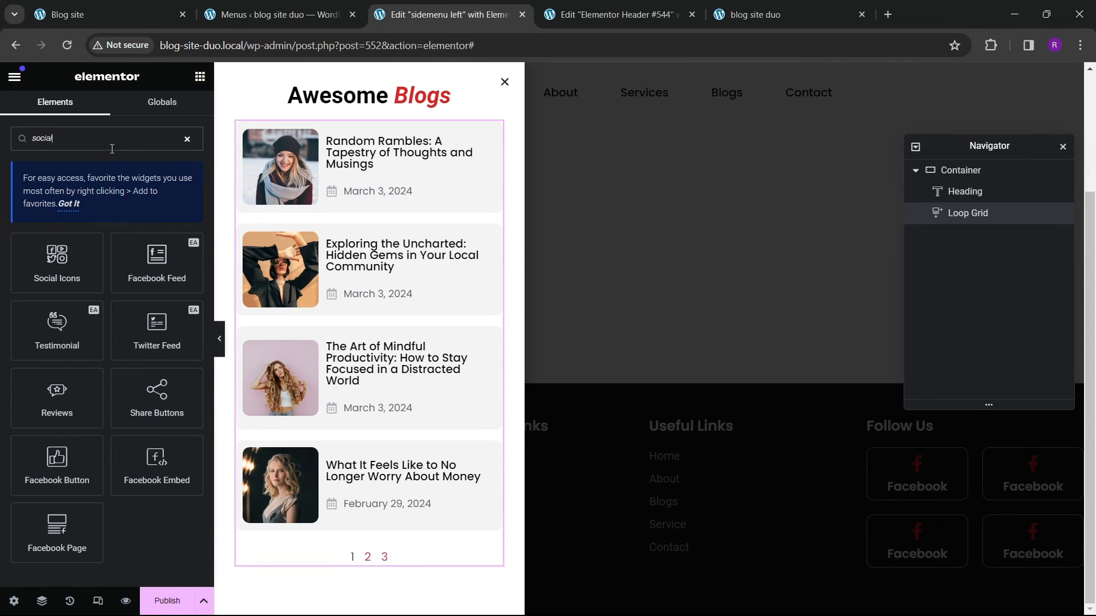
left_click_drag(53, 276, 375, 590)
Step: Preview the sidebar menu popup on the live blog site and return to the editor
left_click(108, 14)
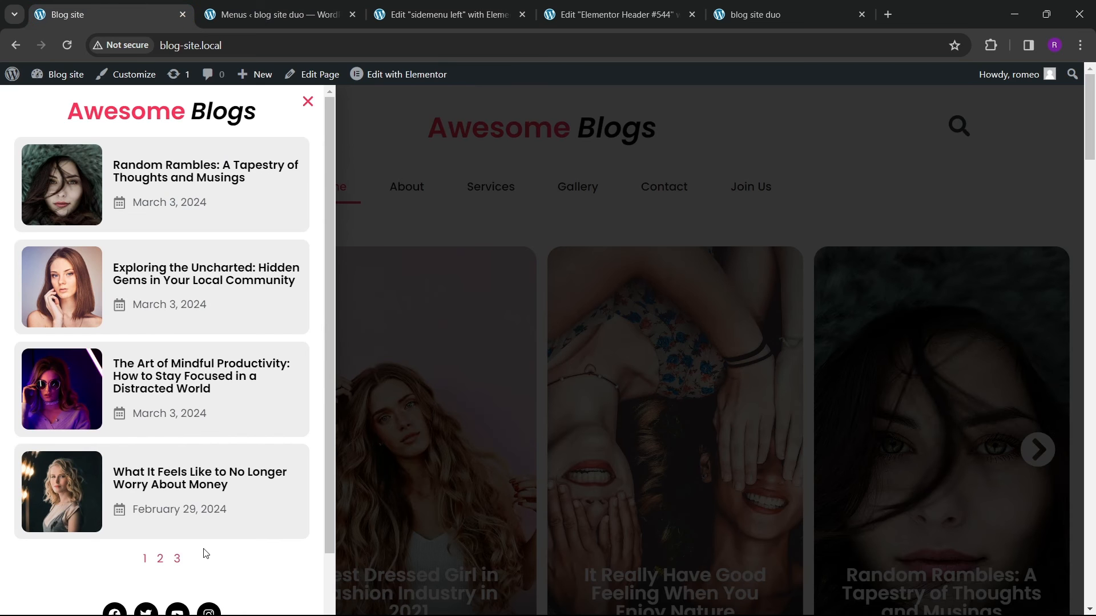
scroll(156, 526, "down", 2)
scroll(227, 518, "up", 3)
left_click(440, 14)
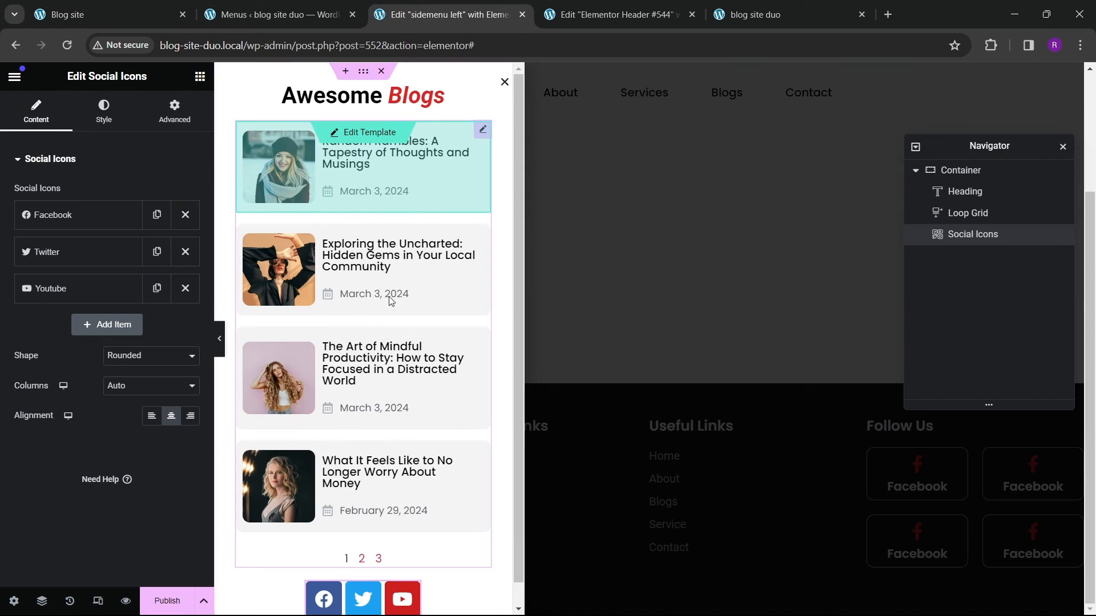
Step: Add a Spacer below the social icons and set its space to 90 px
scroll(376, 422, "down", 1)
left_click(200, 76)
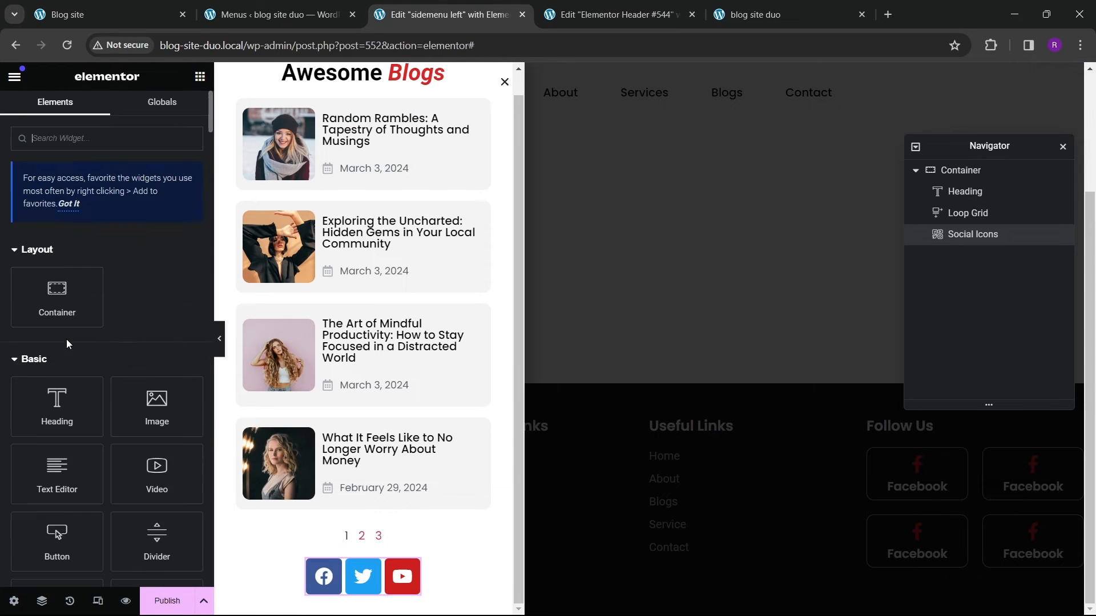
scroll(79, 331, "down", 3)
scroll(90, 327, "down", 2)
left_click_drag(63, 328, 368, 596)
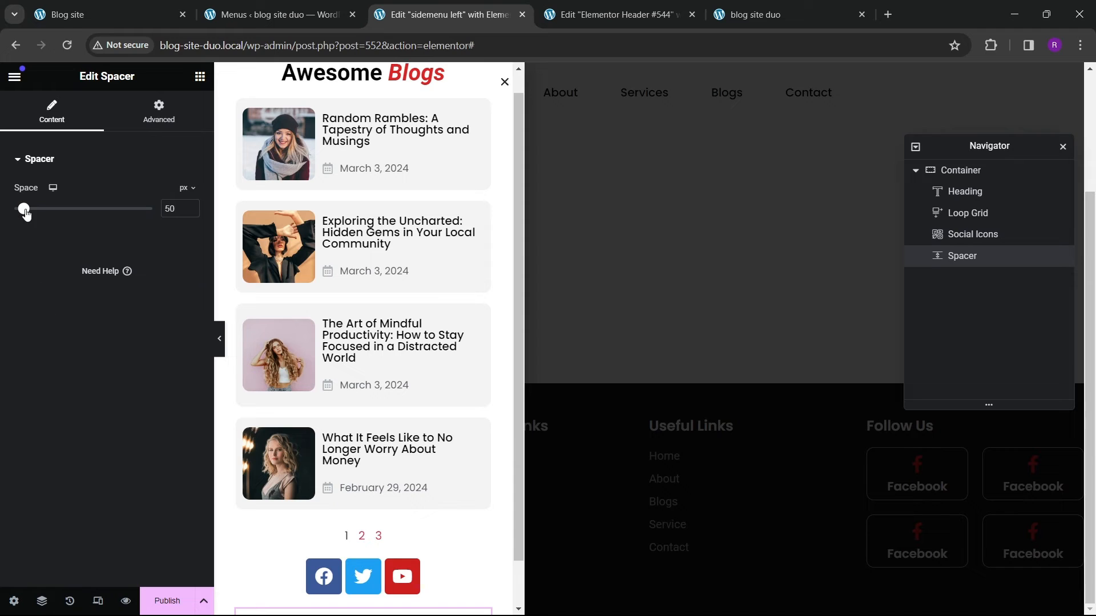
mouse_move(26, 209)
left_mouse_down()
mouse_move(41, 215)
mouse_move(33, 209)
left_mouse_up()
scroll(379, 349, "down", 3)
scroll(379, 349, "up", 2)
scroll(374, 368, "down", 2)
scroll(374, 368, "up", 1)
scroll(374, 368, "down", 2)
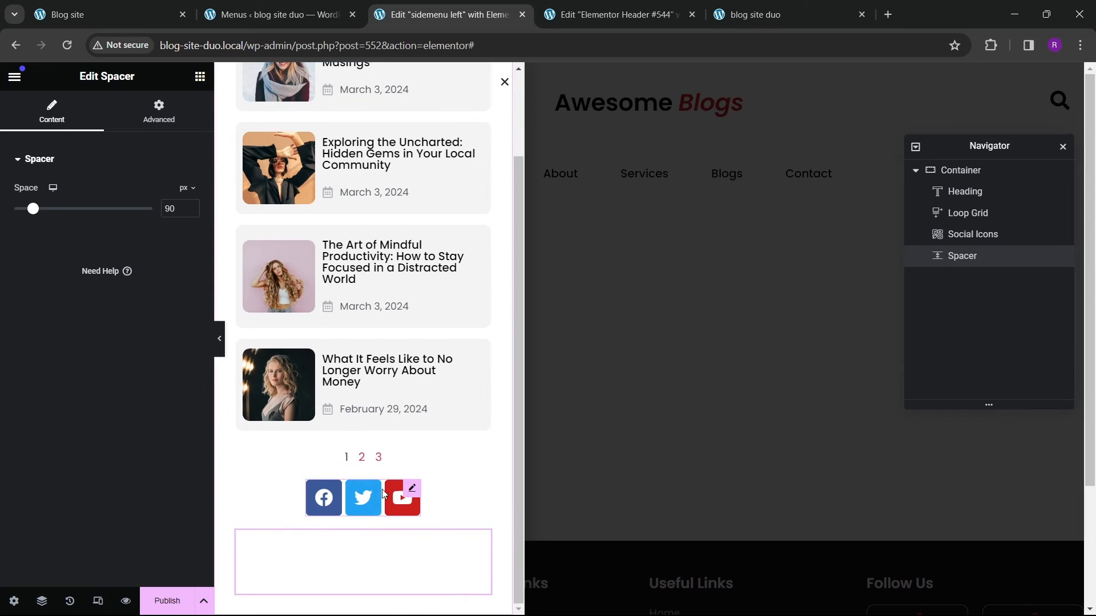
Step: Set the social icons' top margin to 30 px
left_click(402, 494)
left_click(170, 124)
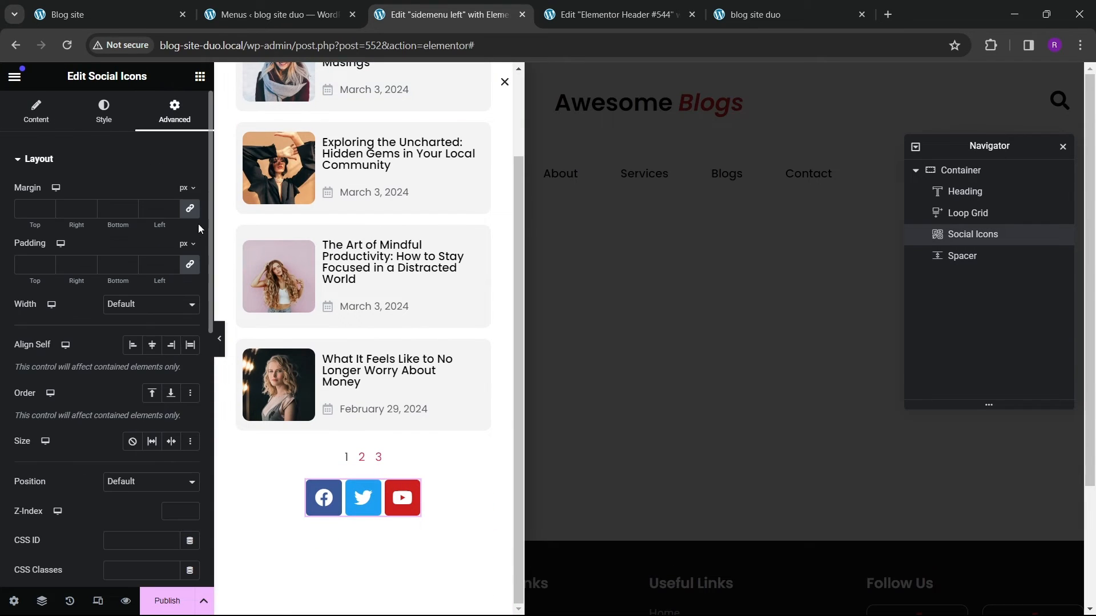
type("30")
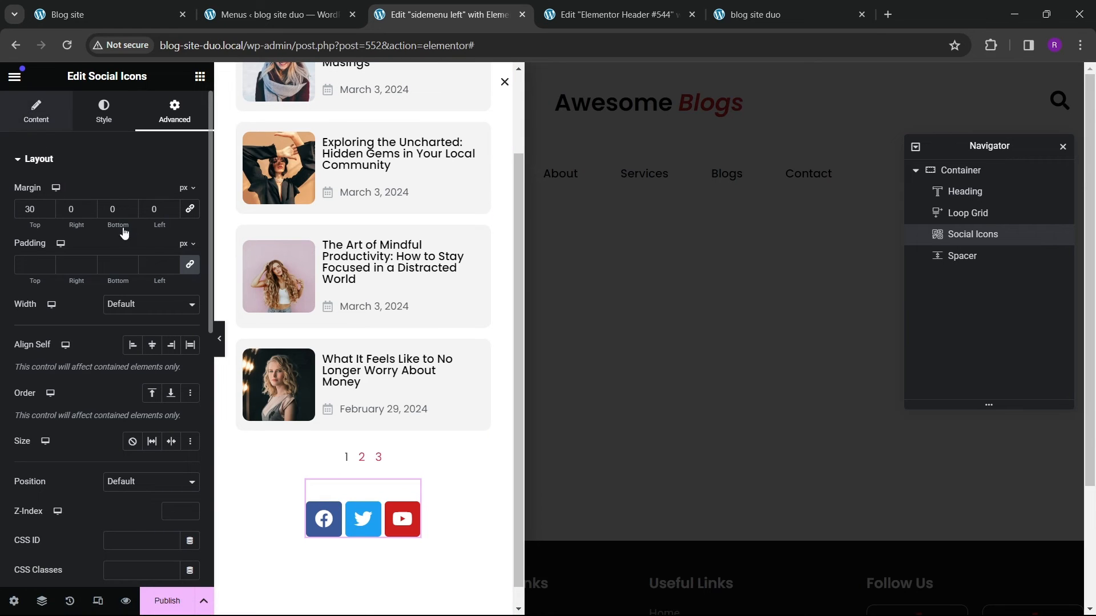
Step: Duplicate the Youtube social item and change the copy's icon to LinkedIn
left_click(36, 112)
left_click(157, 288)
left_click(73, 325)
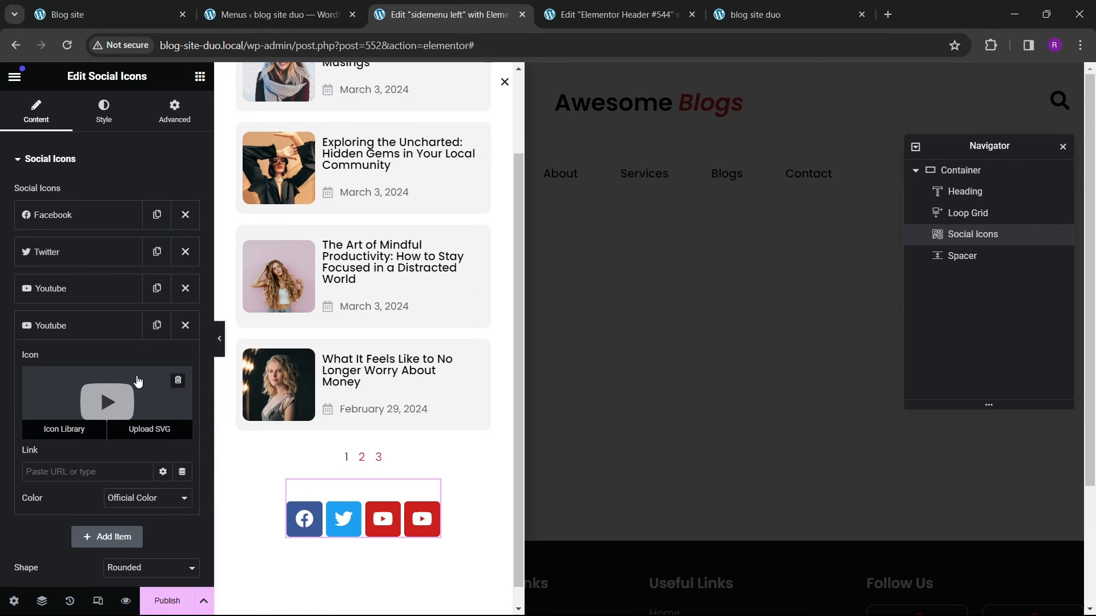
left_click(103, 402)
type("linke")
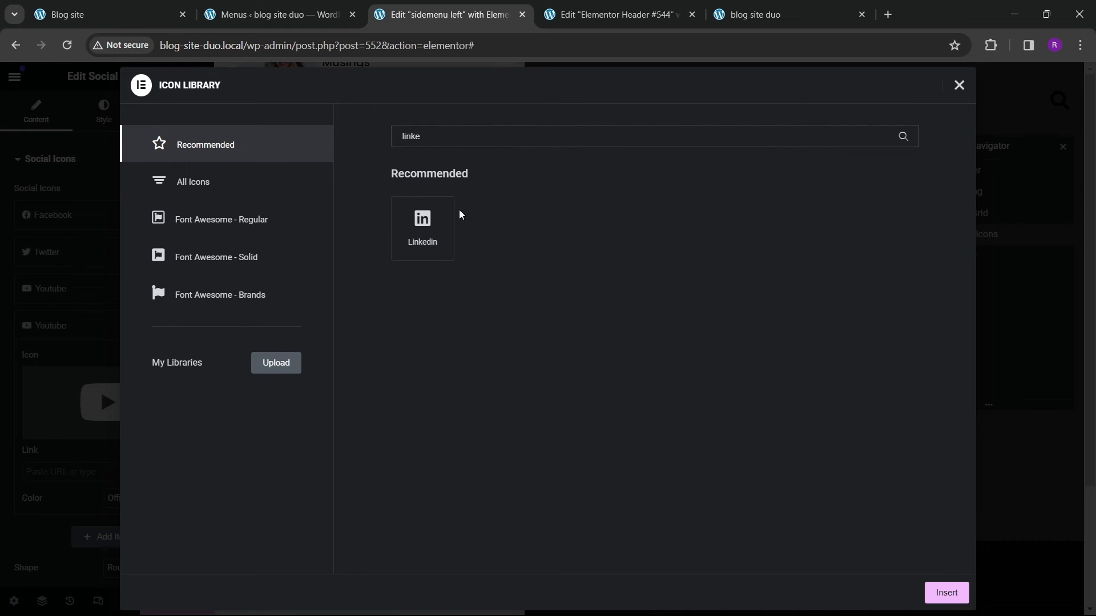
left_click(448, 219)
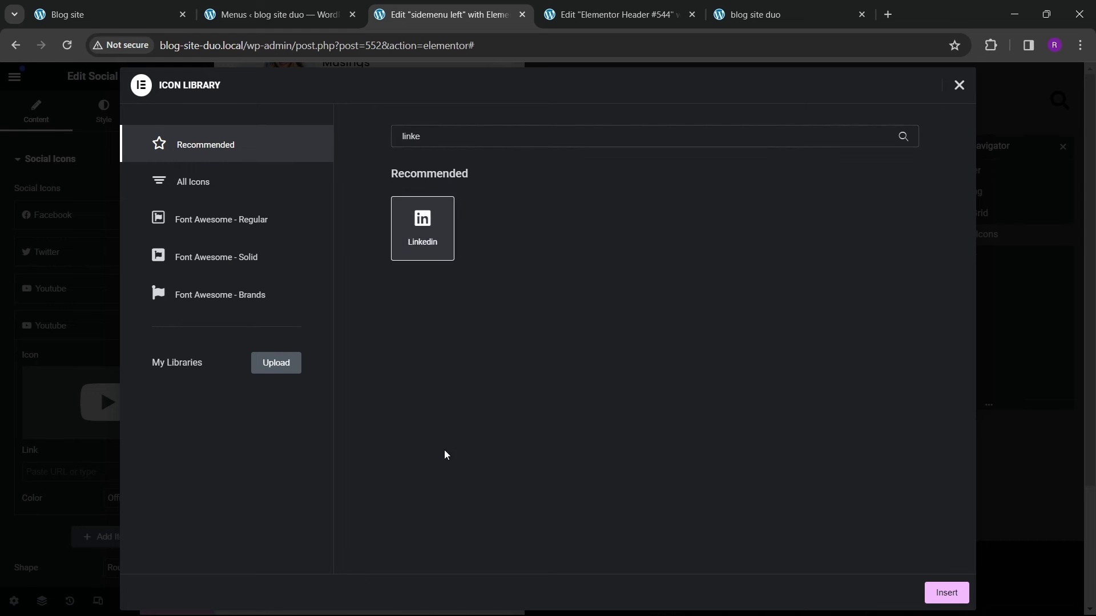
left_click(945, 592)
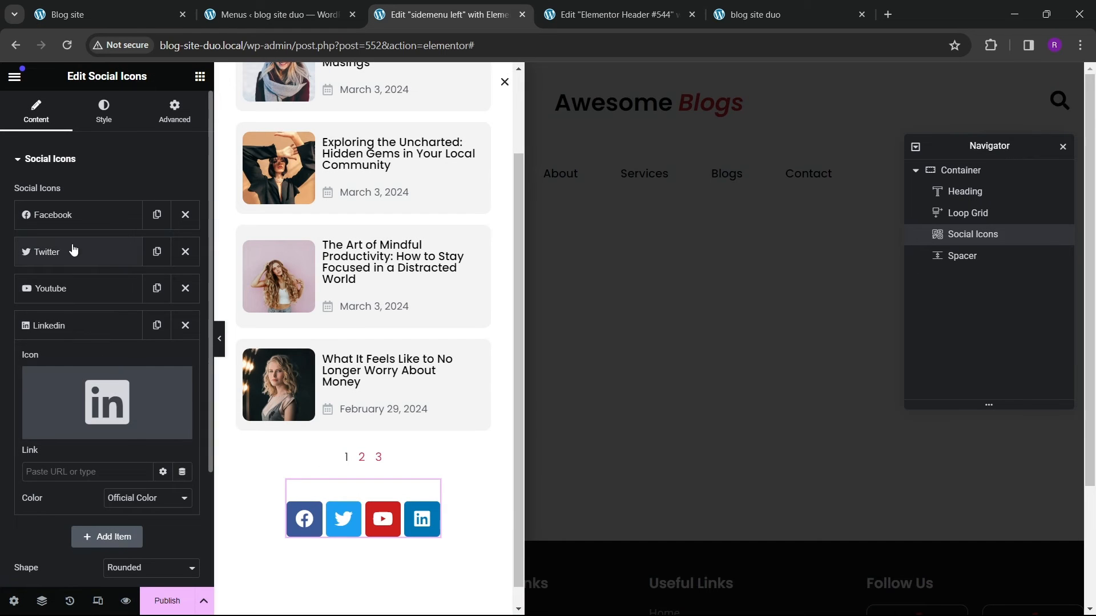
Step: Set the social icons' colour to Custom with a black primary colour and a white secondary colour
left_click(73, 325)
left_click(104, 111)
left_click(141, 194)
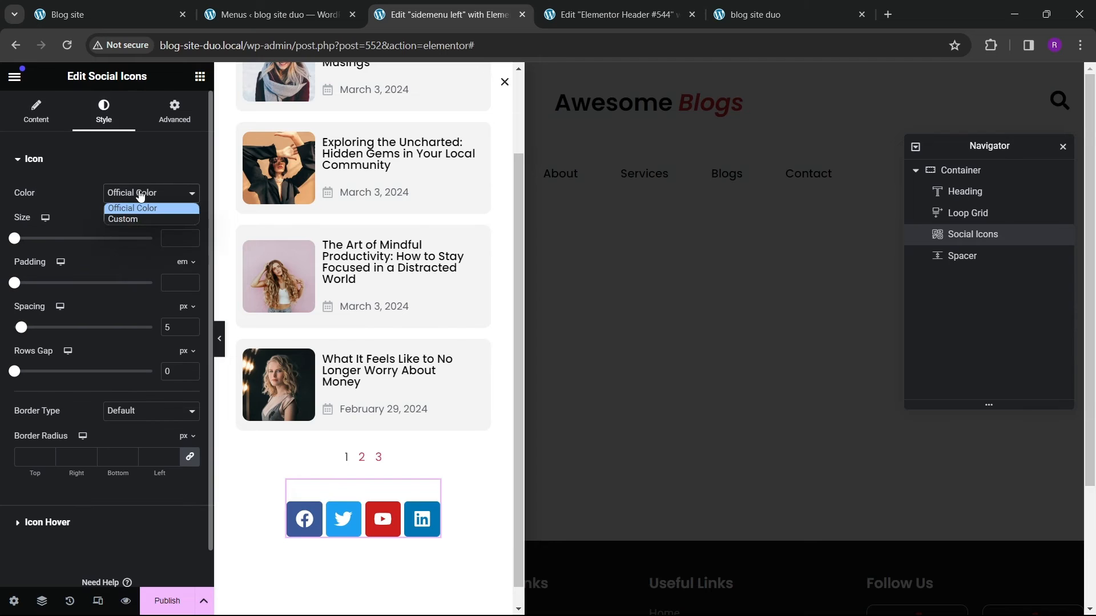
left_click(143, 220)
left_click(189, 228)
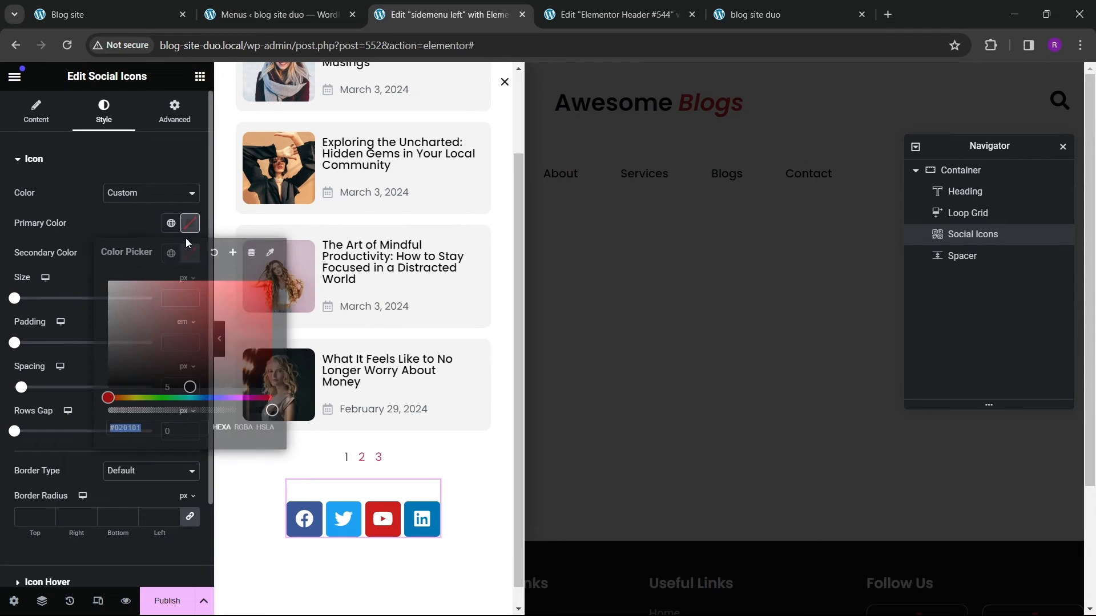
mouse_move(203, 375)
left_mouse_down()
mouse_move(159, 393)
mouse_move(86, 398)
left_mouse_up()
left_click(84, 293)
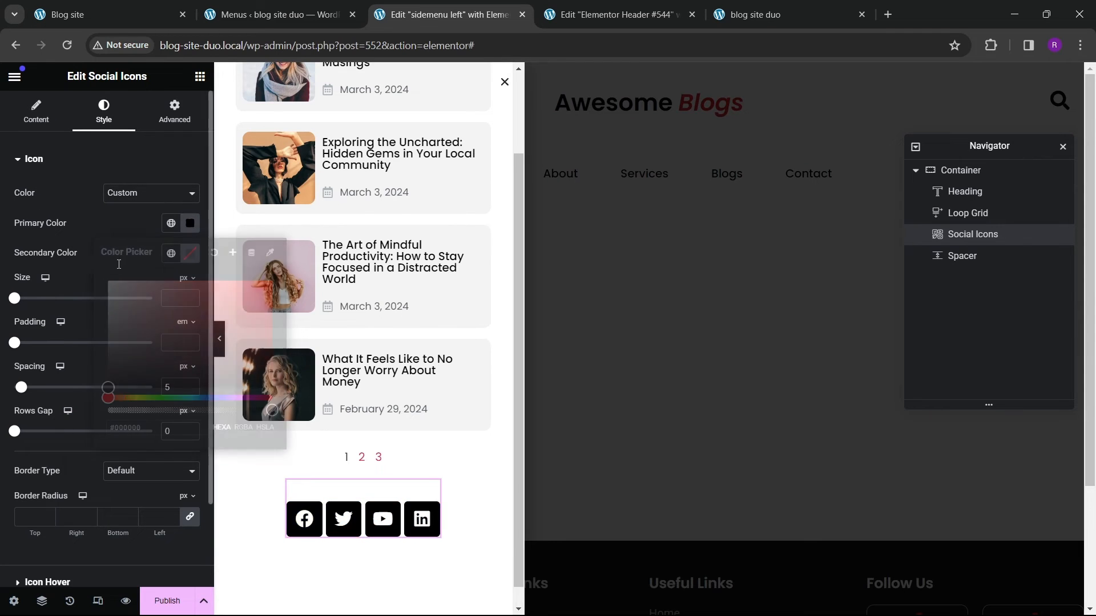
left_click(190, 253)
left_click_drag(176, 350, 108, 303)
left_click(89, 252)
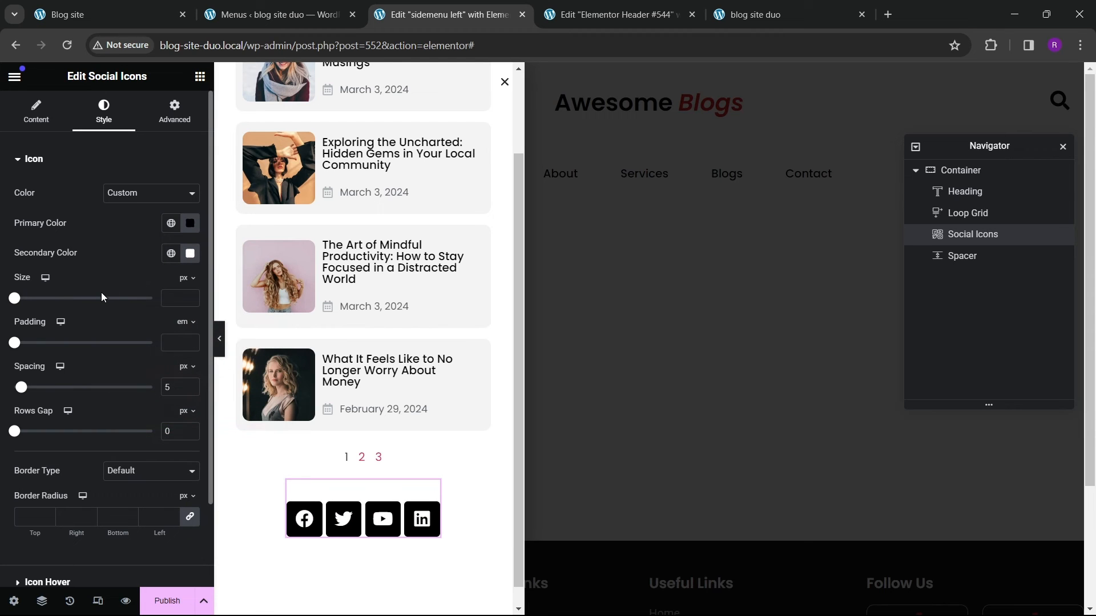
Step: Change the social icons' shape to Circle
left_click(36, 112)
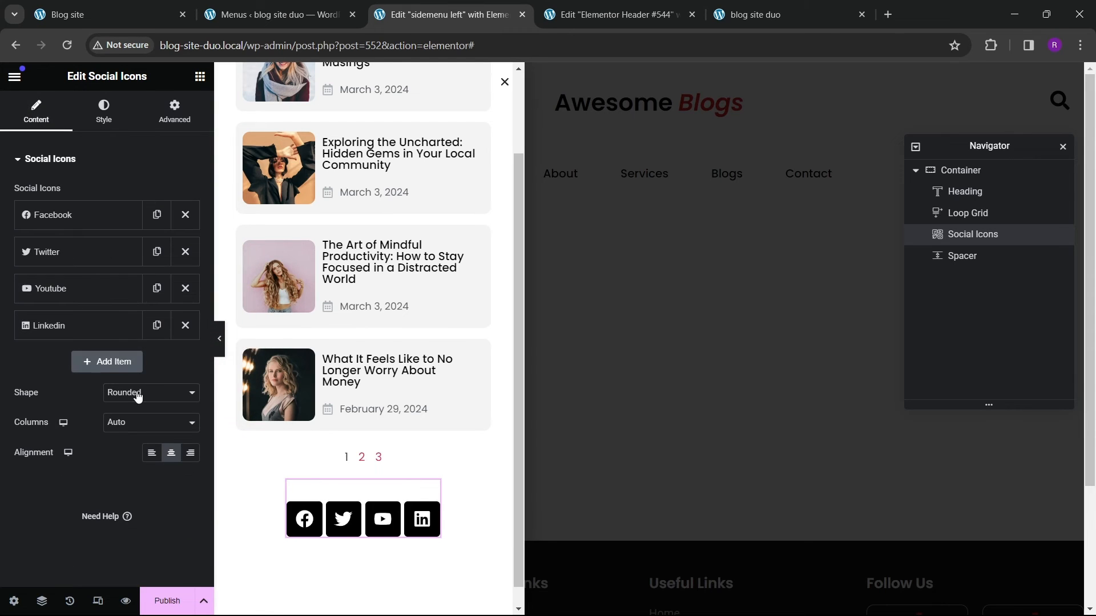
left_click(137, 395)
left_click(131, 428)
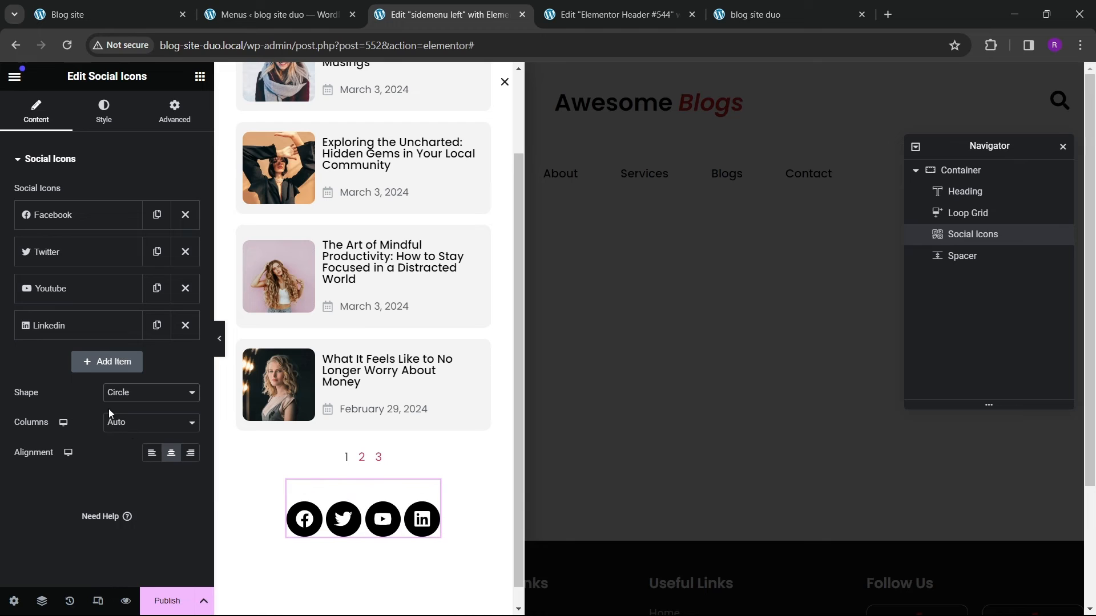
Step: Set the social icons' size to 18 px
left_click(104, 112)
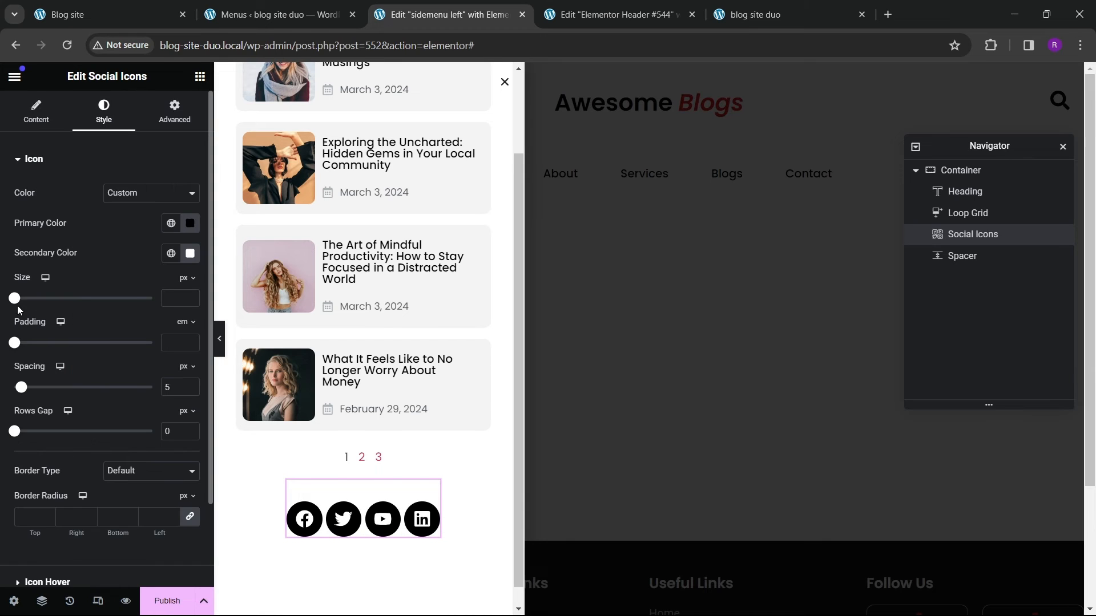
left_click_drag(18, 300, 28, 301)
left_click(190, 302)
left_click(190, 302)
left_click(190, 302)
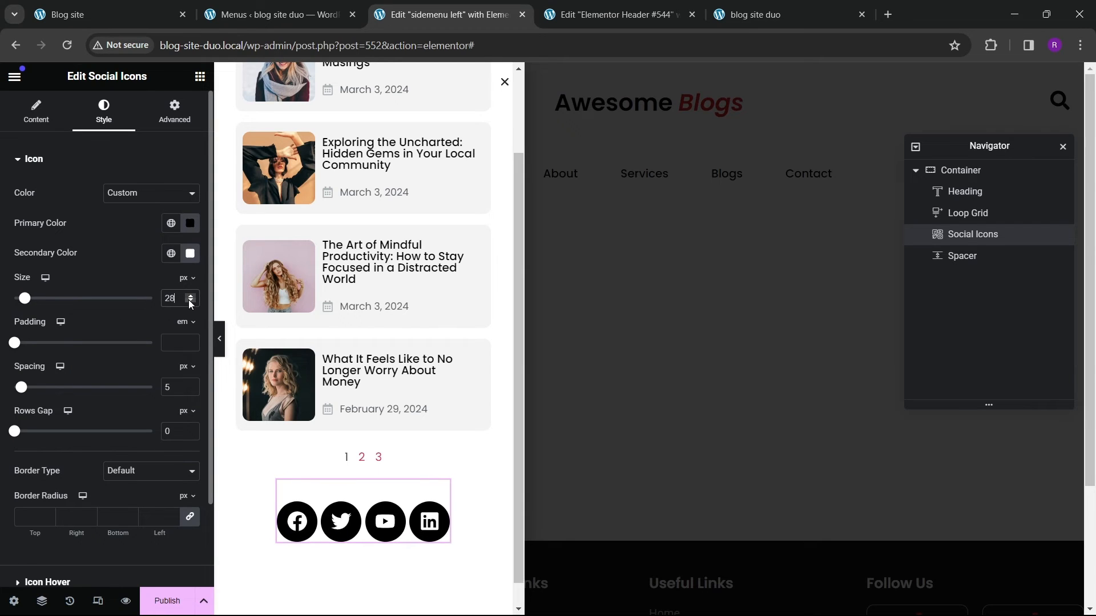
left_click(190, 301)
left_click(190, 301)
left_click(190, 302)
left_click(190, 301)
left_click(190, 301)
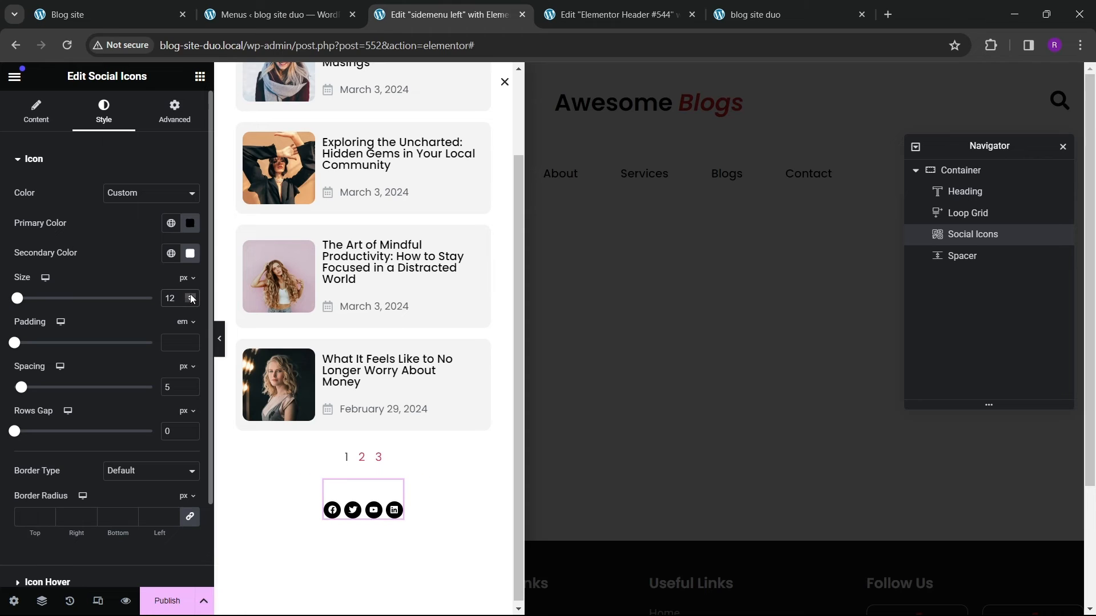
left_click(191, 296)
left_click(191, 296)
left_click(191, 296)
left_click(191, 296)
left_click(191, 296)
left_click(191, 296)
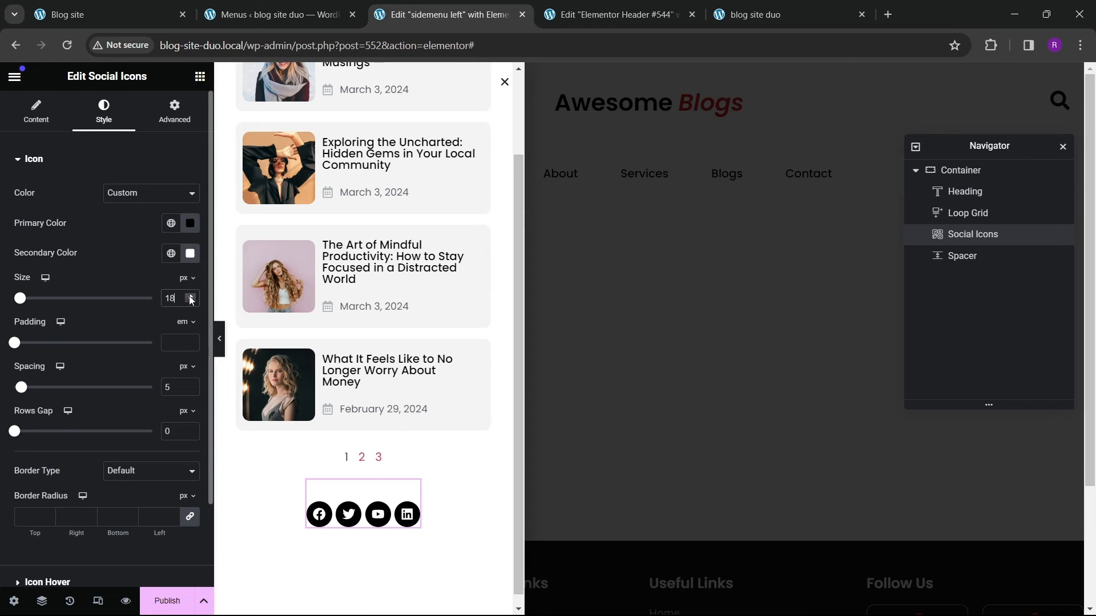
left_click(192, 302)
Step: Set the icons' hover primary colour to the red global colour and hover secondary colour to white
scroll(108, 293, "down", 2)
left_click(60, 483)
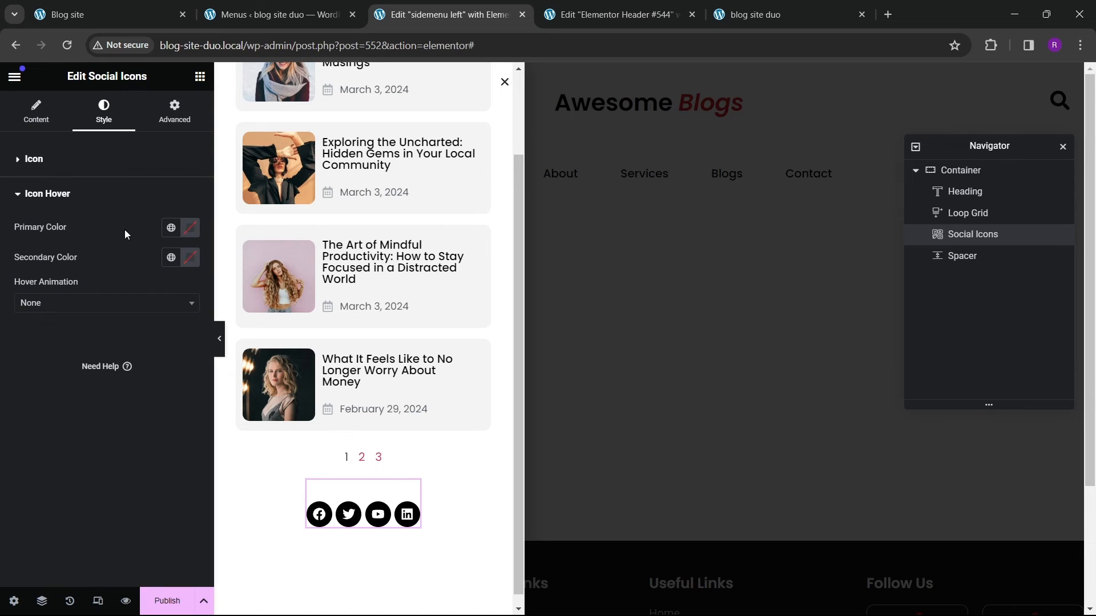
left_click(64, 169)
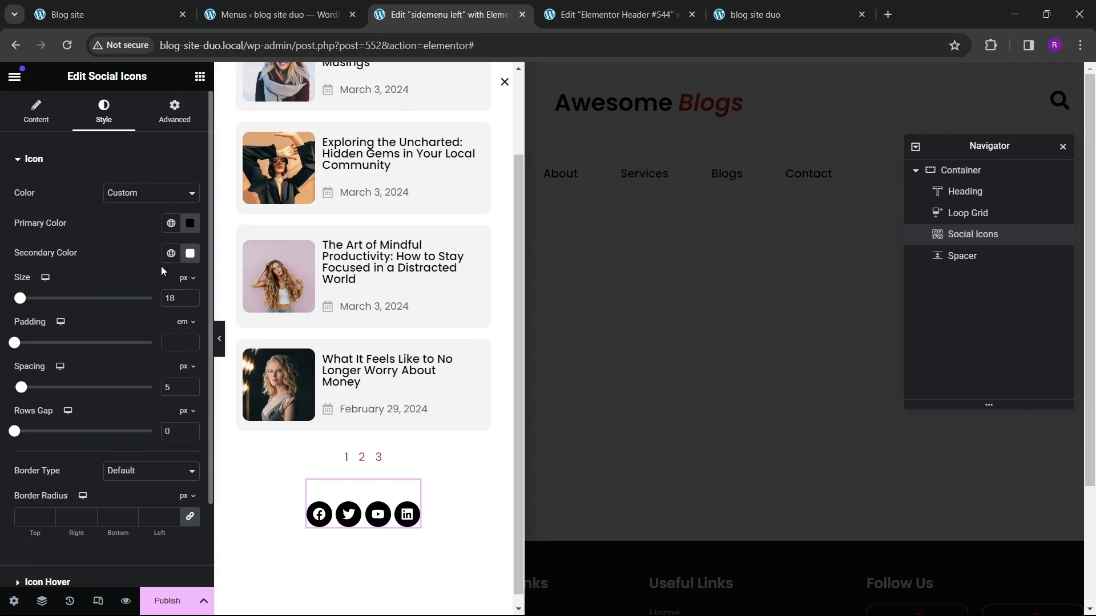
scroll(114, 297, "down", 2)
left_click(48, 482)
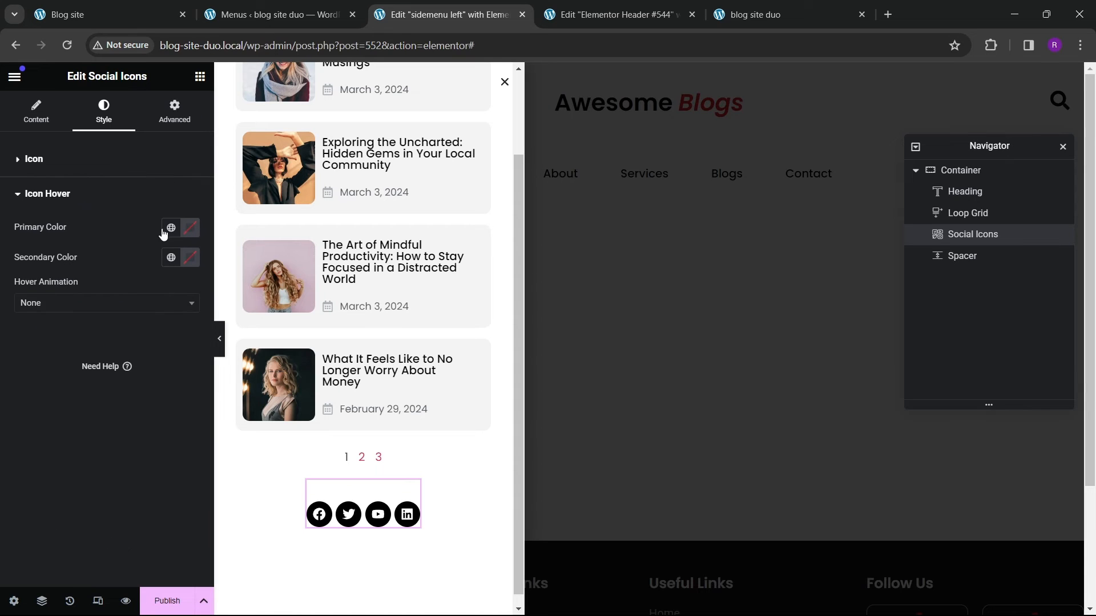
left_click(171, 227)
left_click(80, 435)
left_click(189, 257)
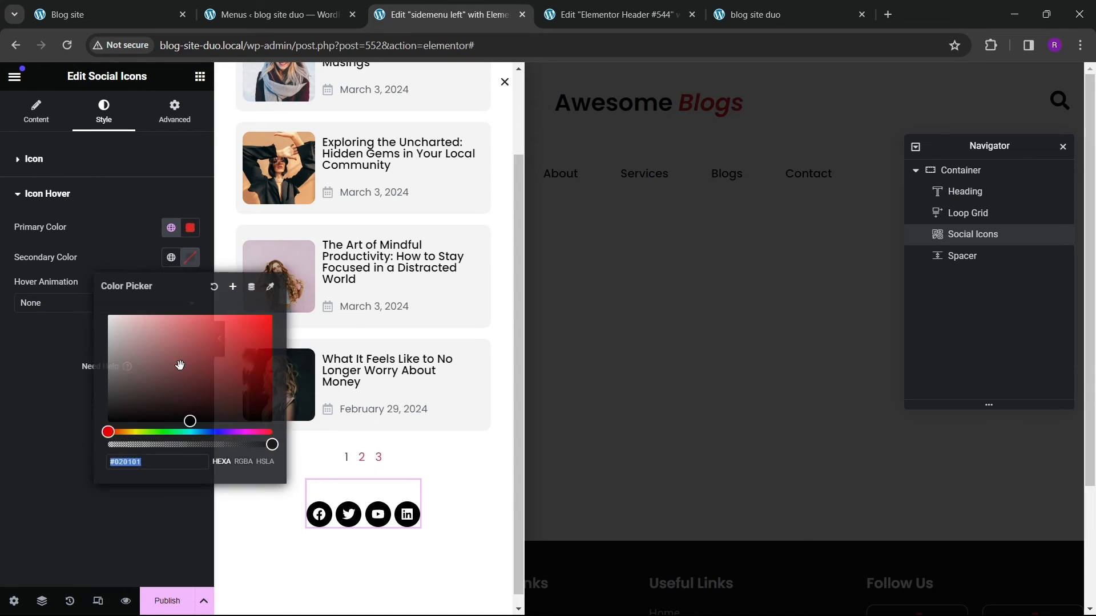
left_click(318, 515)
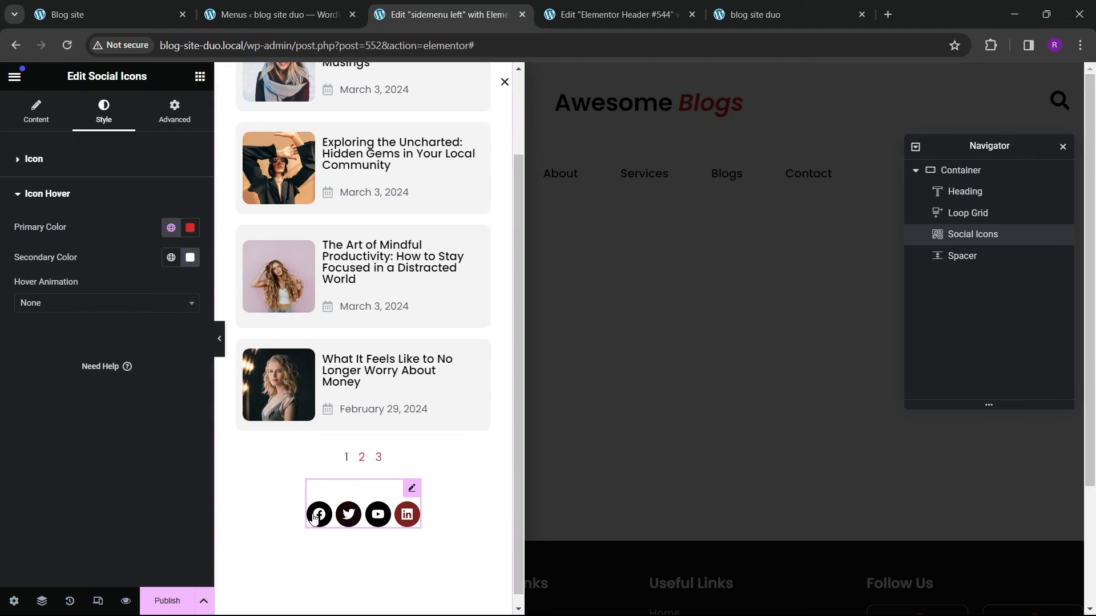
Step: Publish the popup with an Entire Site display condition
left_click(163, 589)
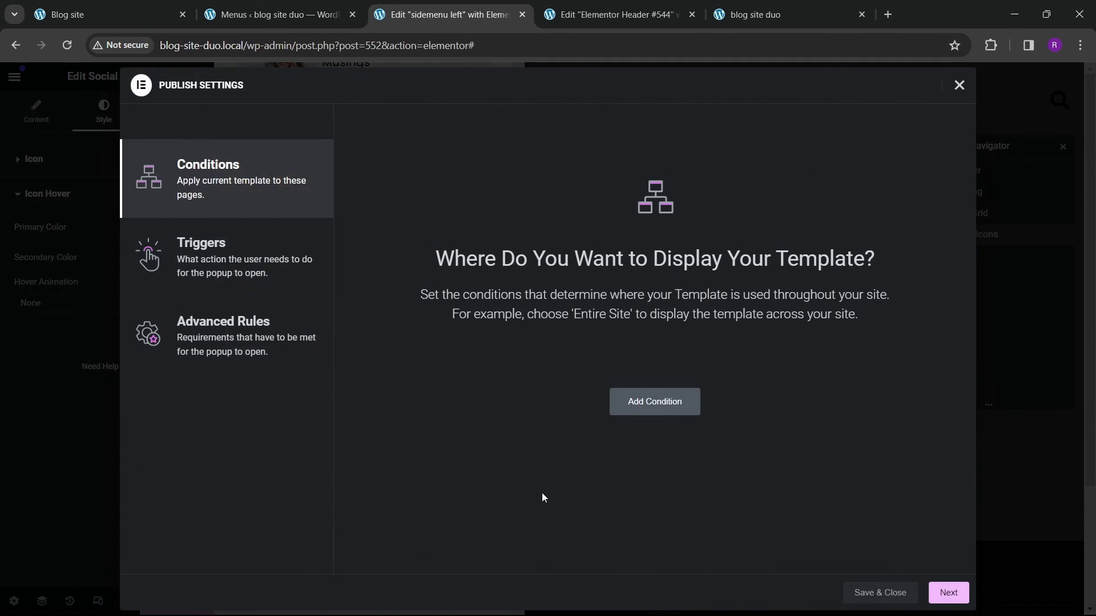
left_click(631, 402)
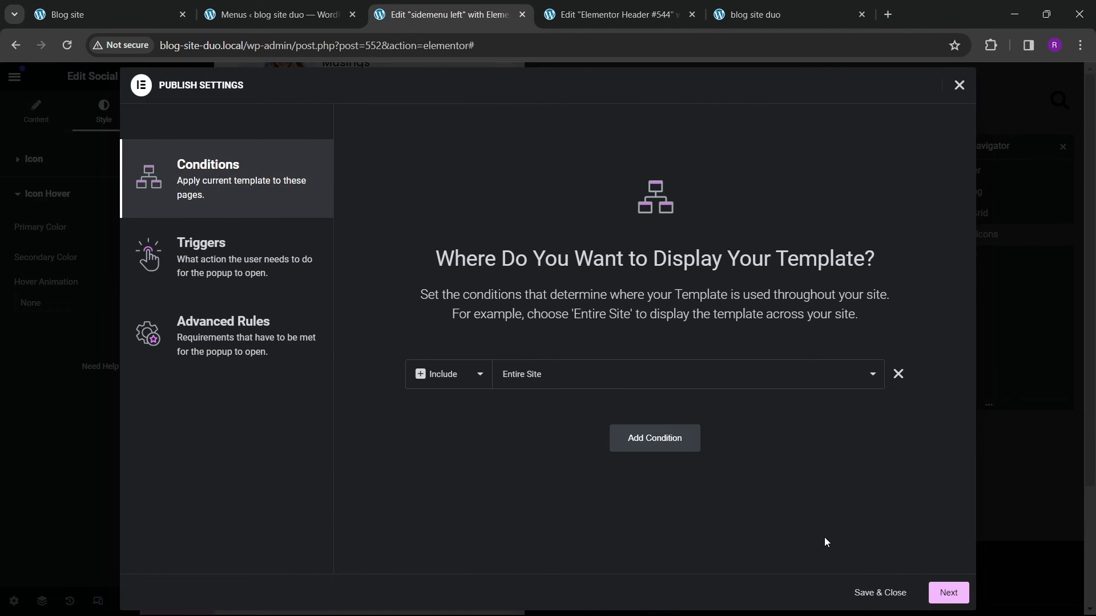
left_click(873, 593)
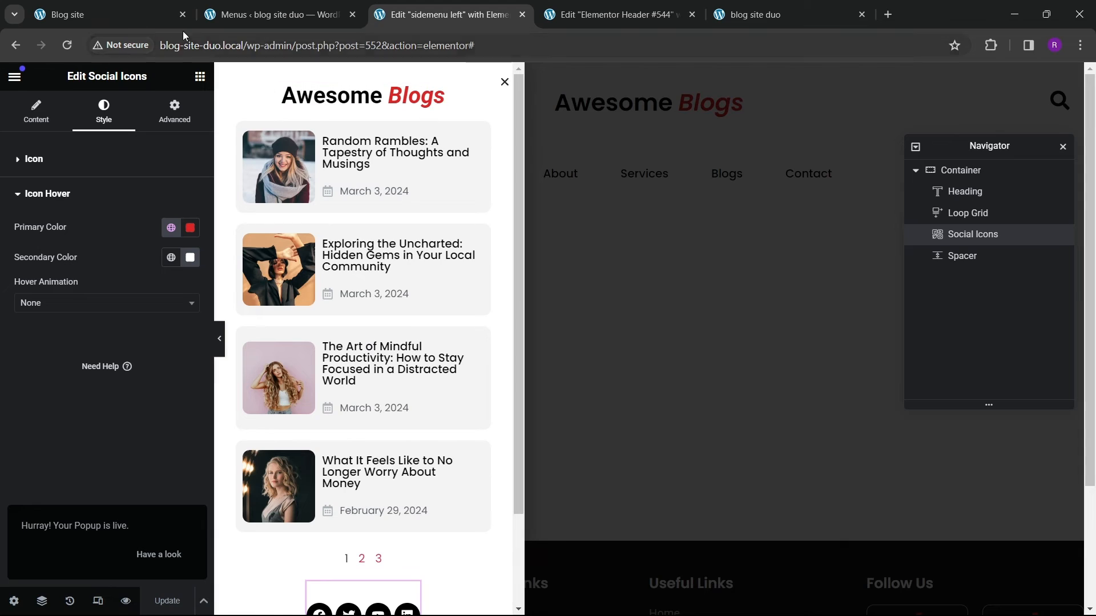
Step: Check the popup on the live blog site and return to the editor
key("ctrl+1")
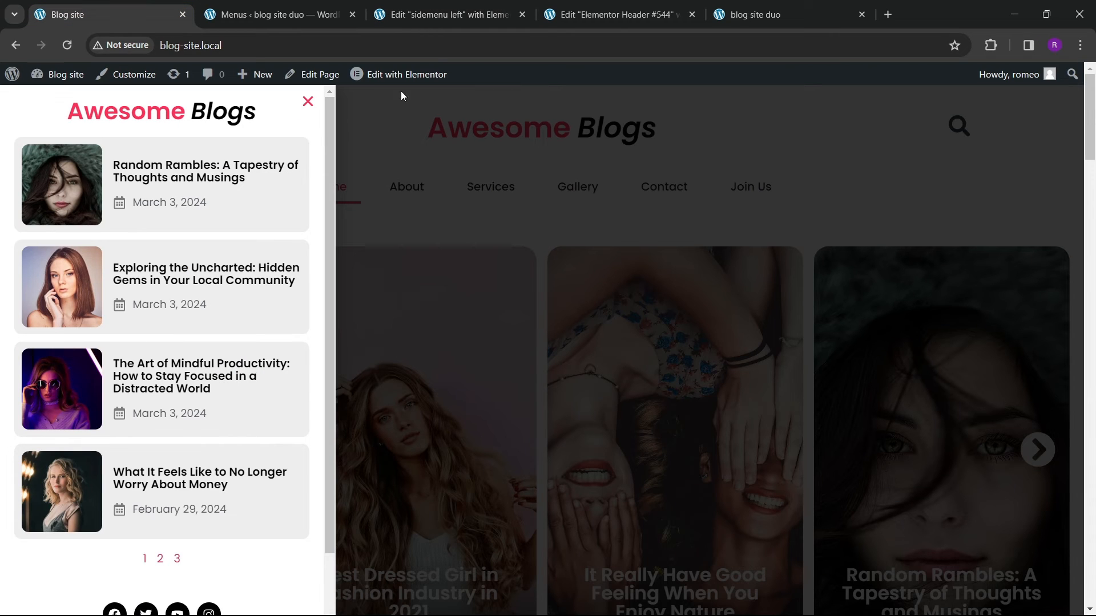
left_click(416, 16)
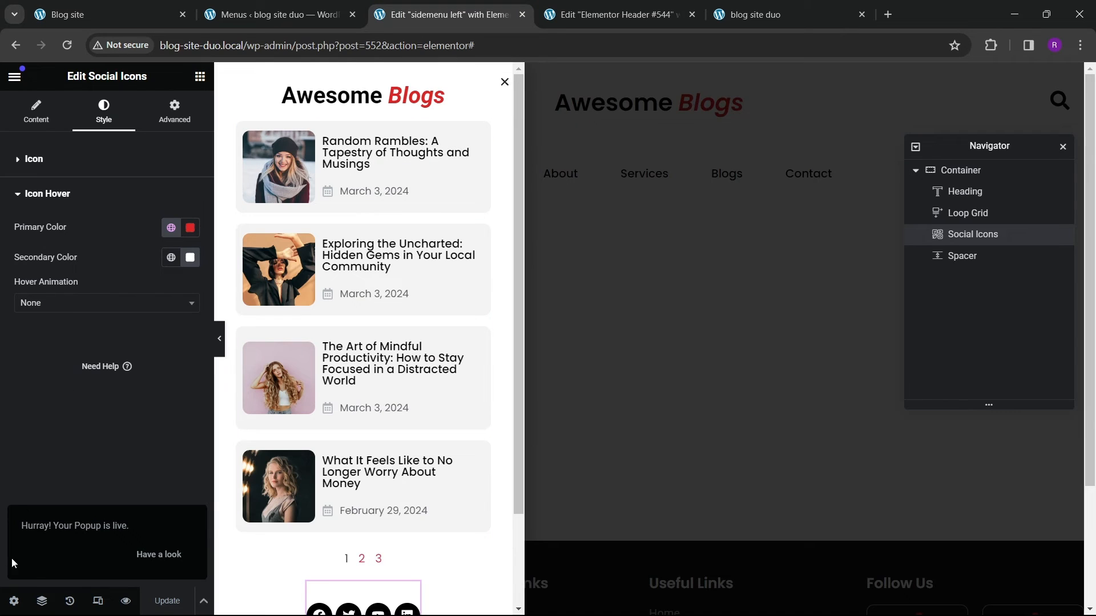
Step: Set the popup's close button colour to the red global colour and its size to 20
left_click(13, 601)
left_click(103, 114)
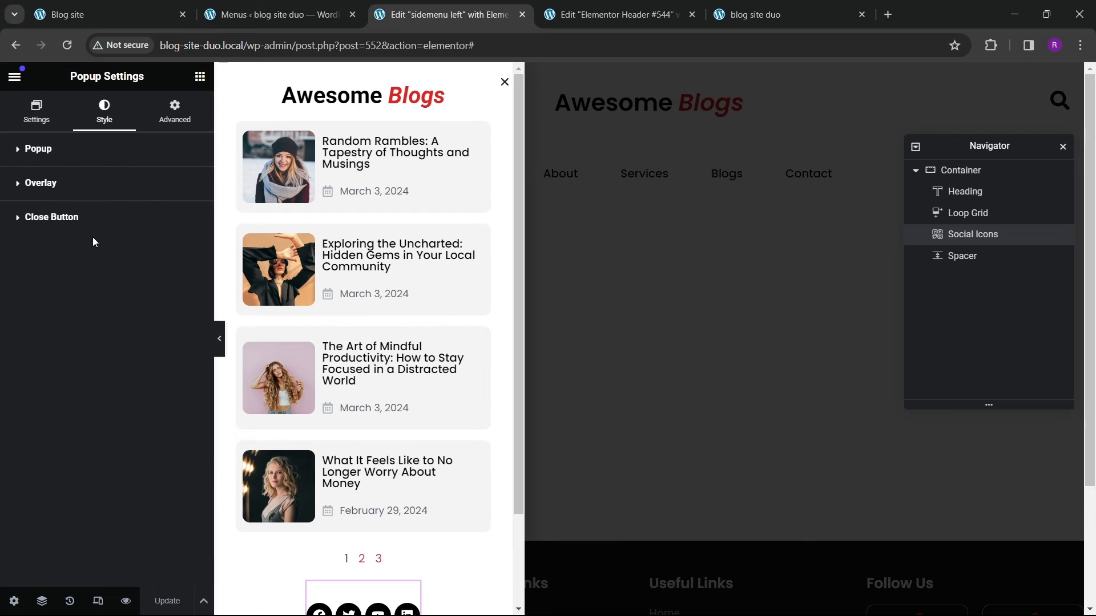
left_click(78, 222)
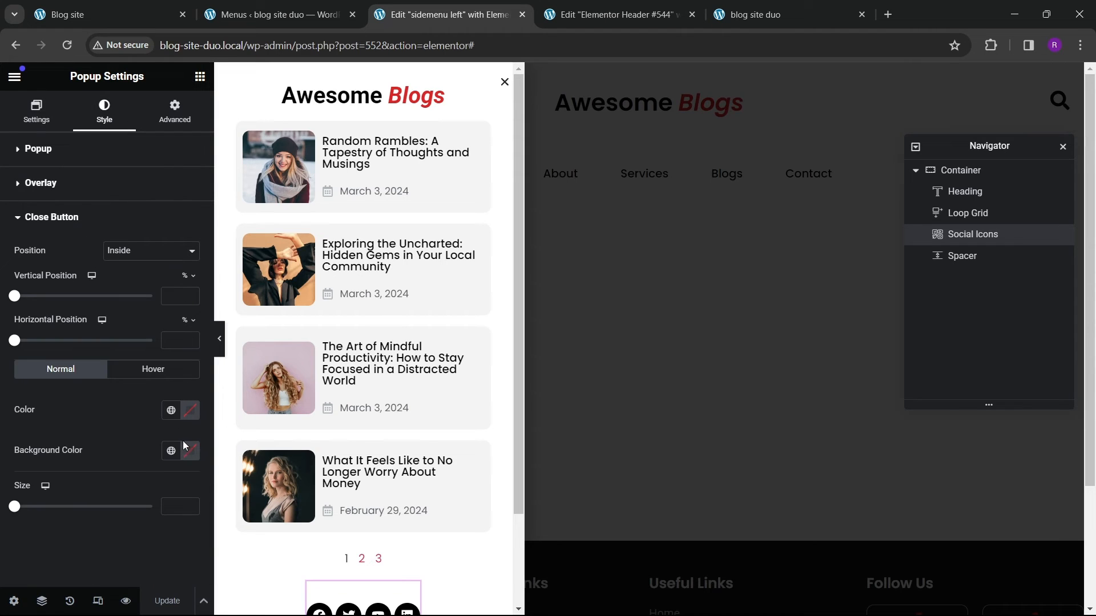
left_click(172, 413)
left_click(69, 377)
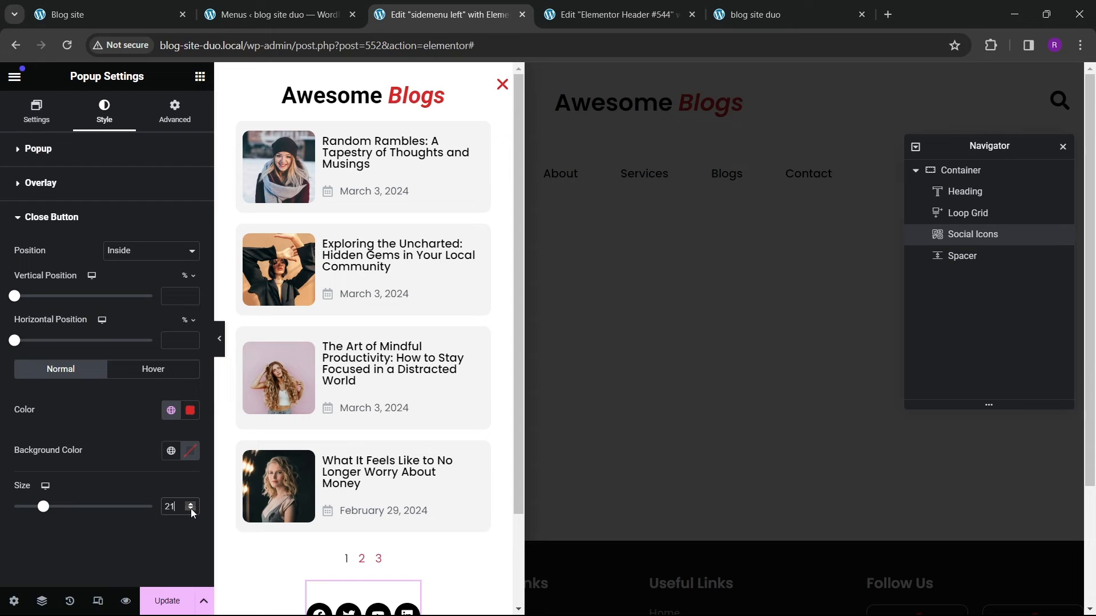
Step: Try positioning the close button at 20 % vertically and horizontally, then clear both positions
left_click(174, 296)
type("20")
left_click(165, 340)
type("2")
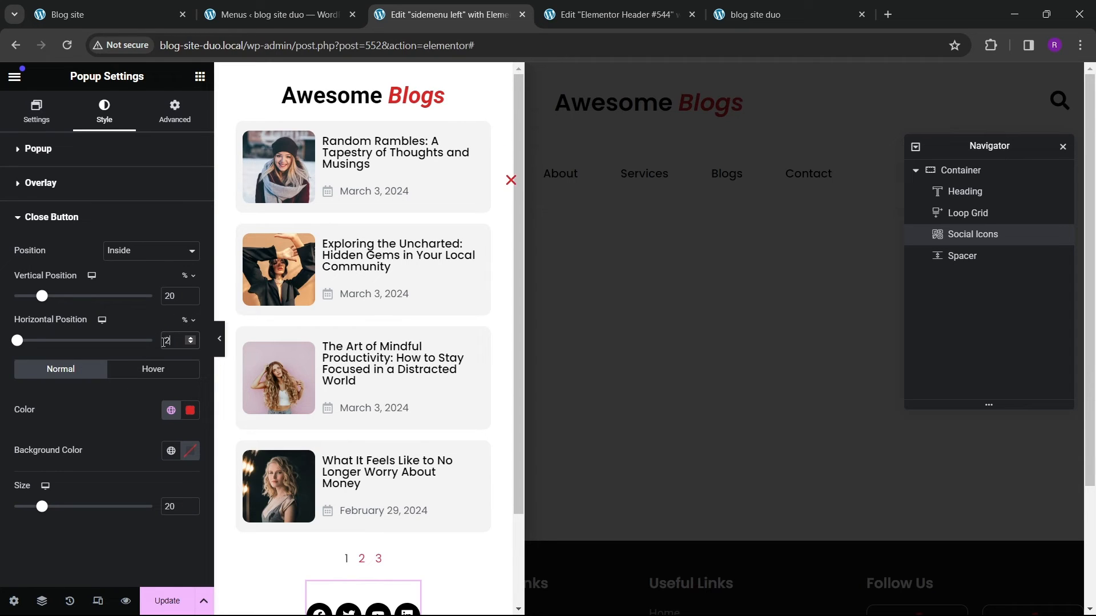
type("0")
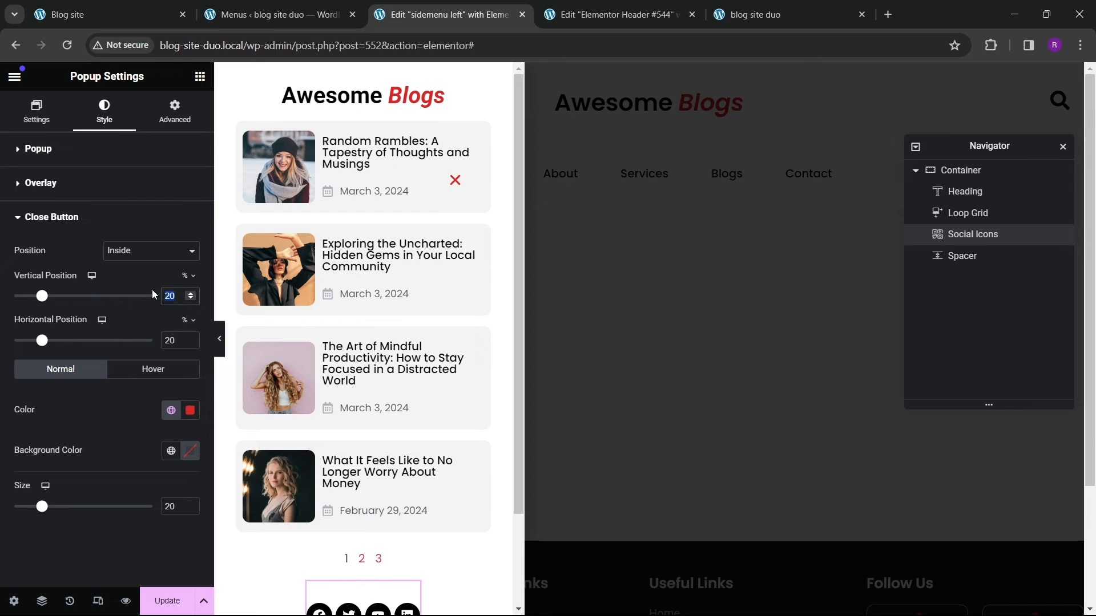
type("5")
key("Tab")
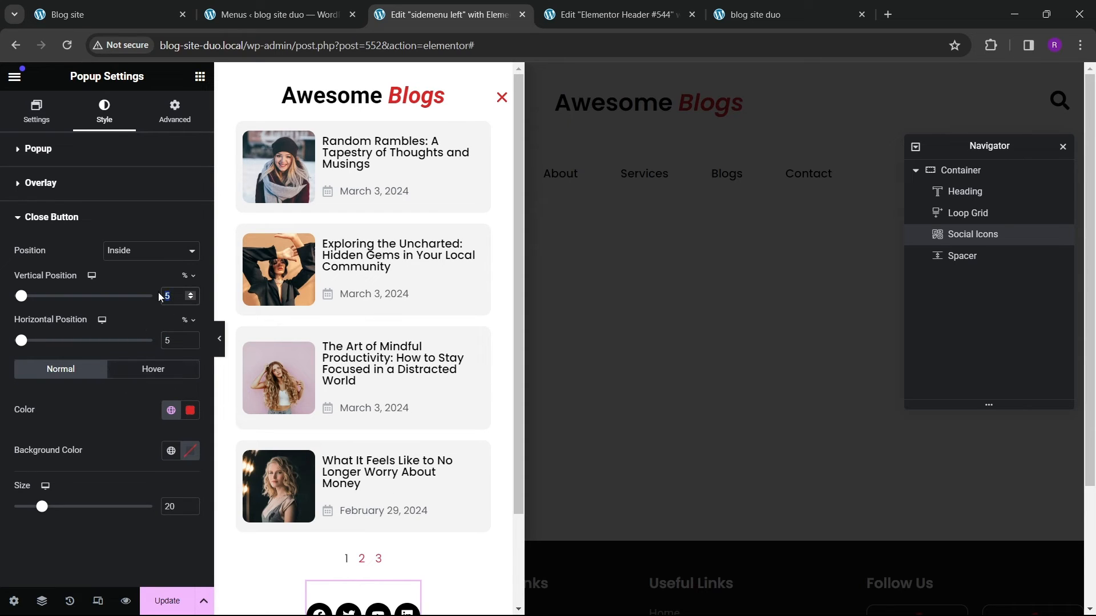
key("BackSpace")
left_click(185, 341)
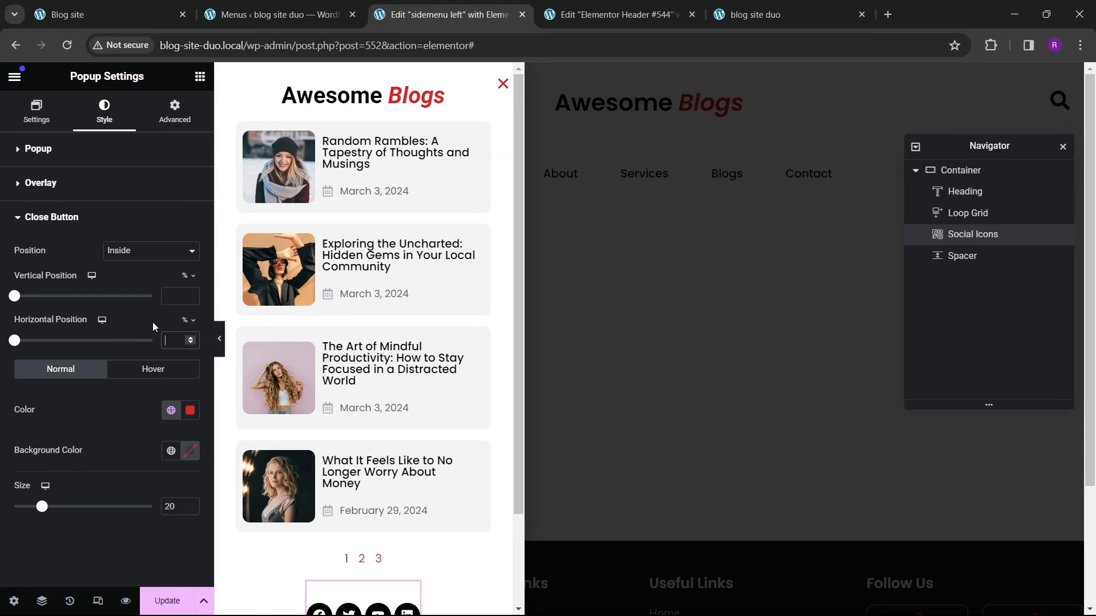
Step: Update the popup and test closing and reopening it from the menu icon on the live blog site
left_click(173, 593)
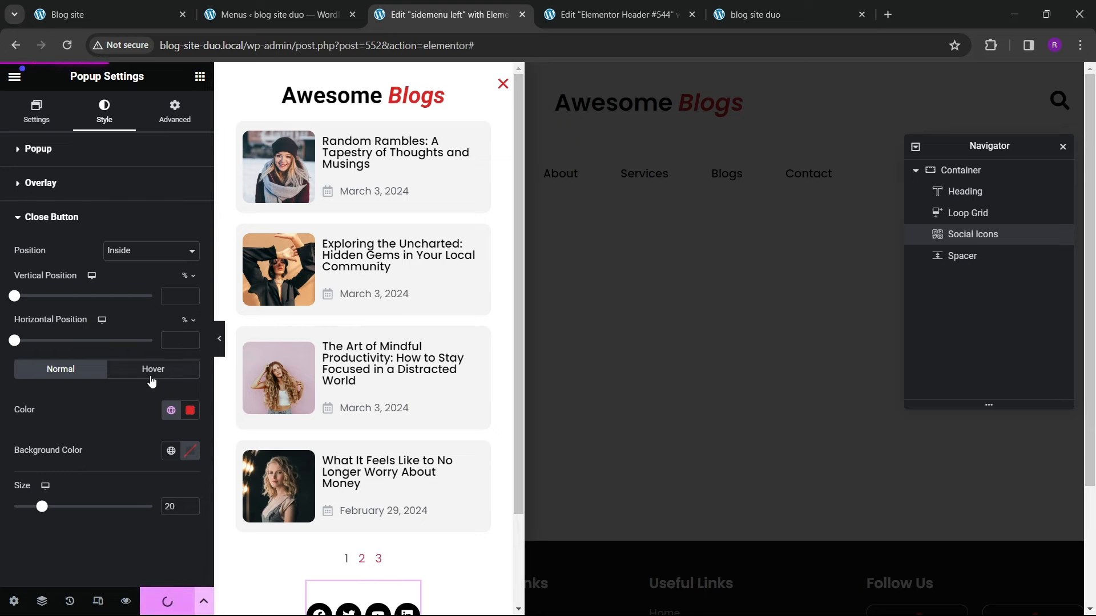
left_click(67, 15)
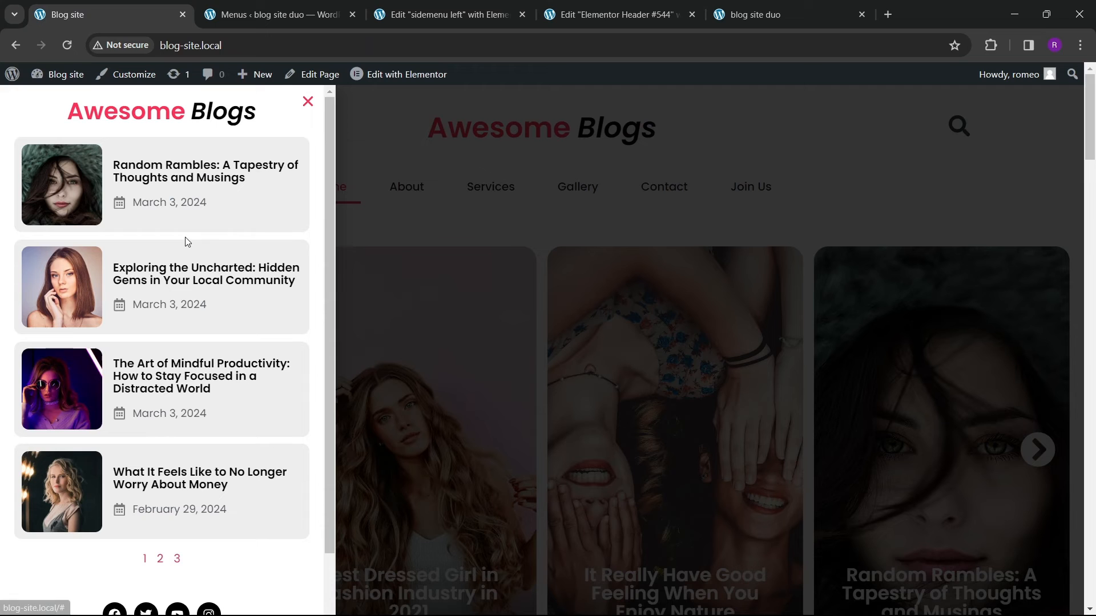
left_click(306, 102)
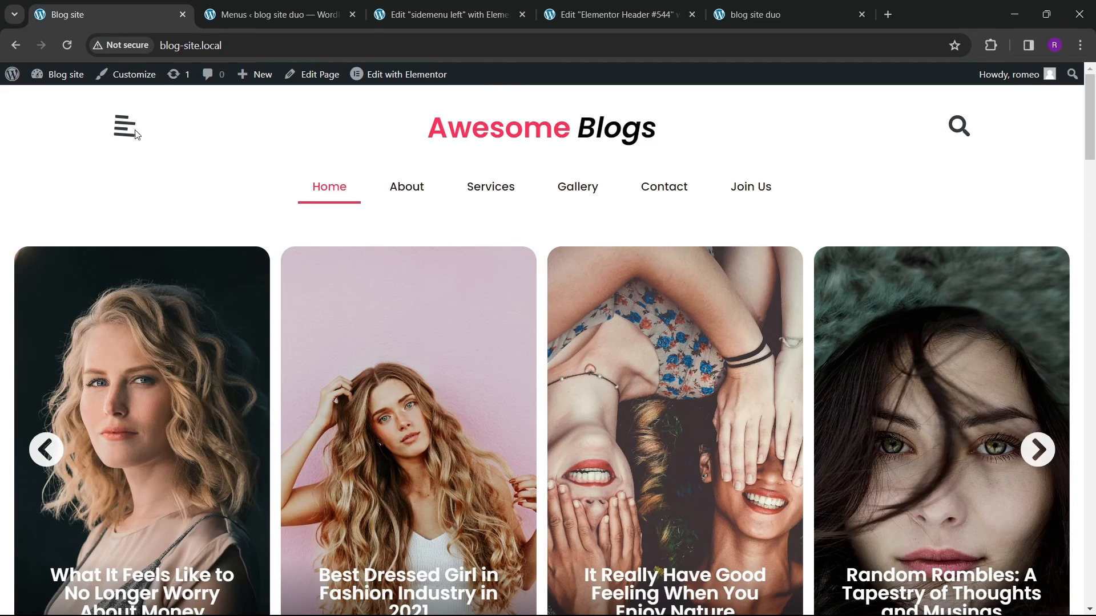
left_click(124, 126)
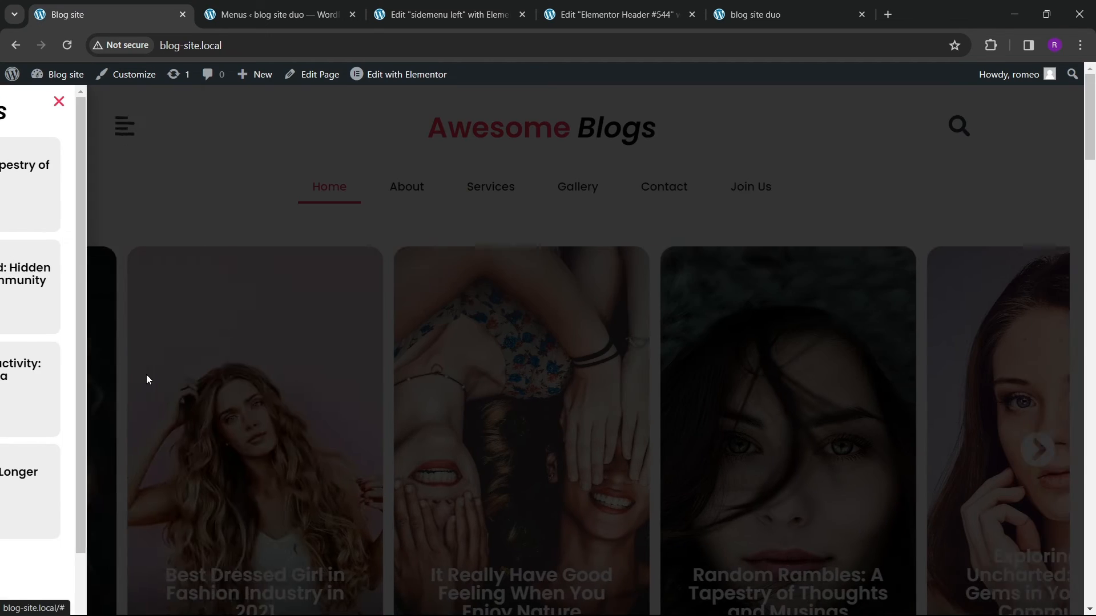
scroll(150, 393, "down", 2)
left_click(446, 14)
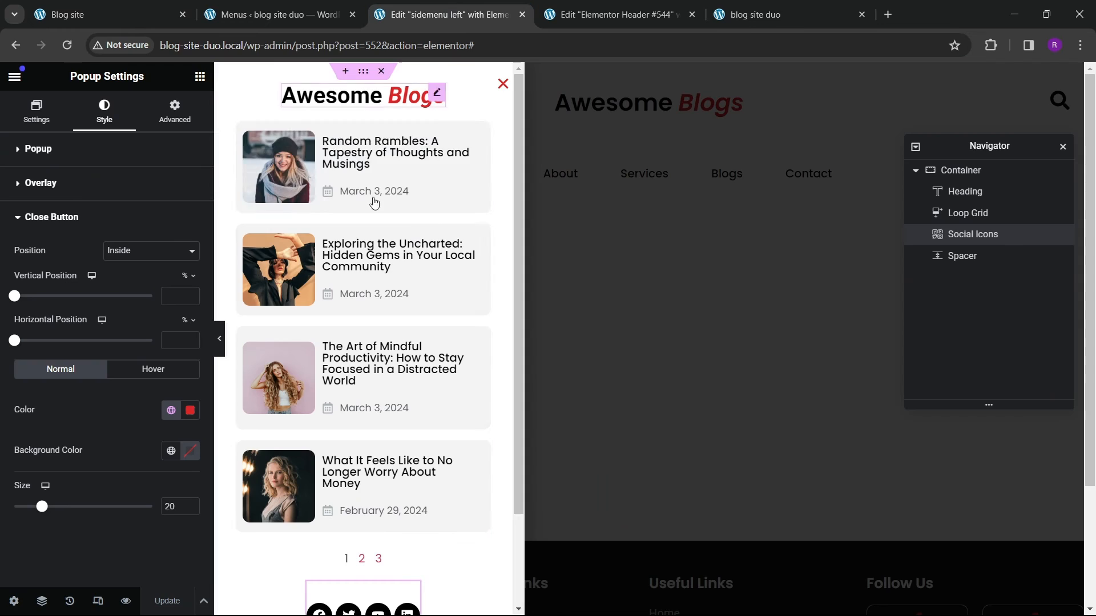
Step: Set the popup's entrance animation to Slide In Left
left_click(13, 601)
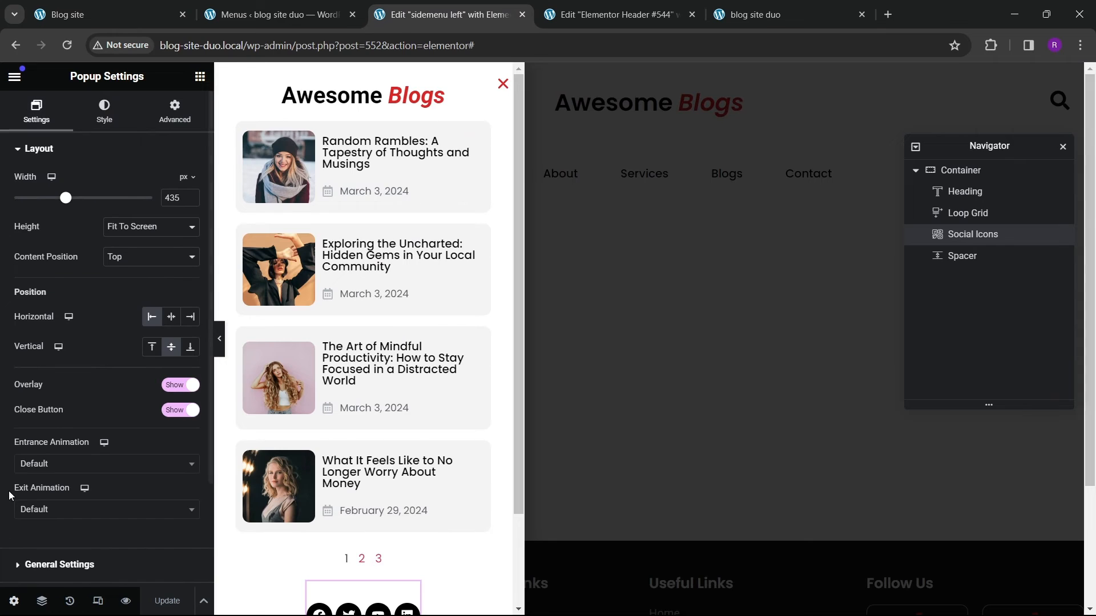
left_click(58, 465)
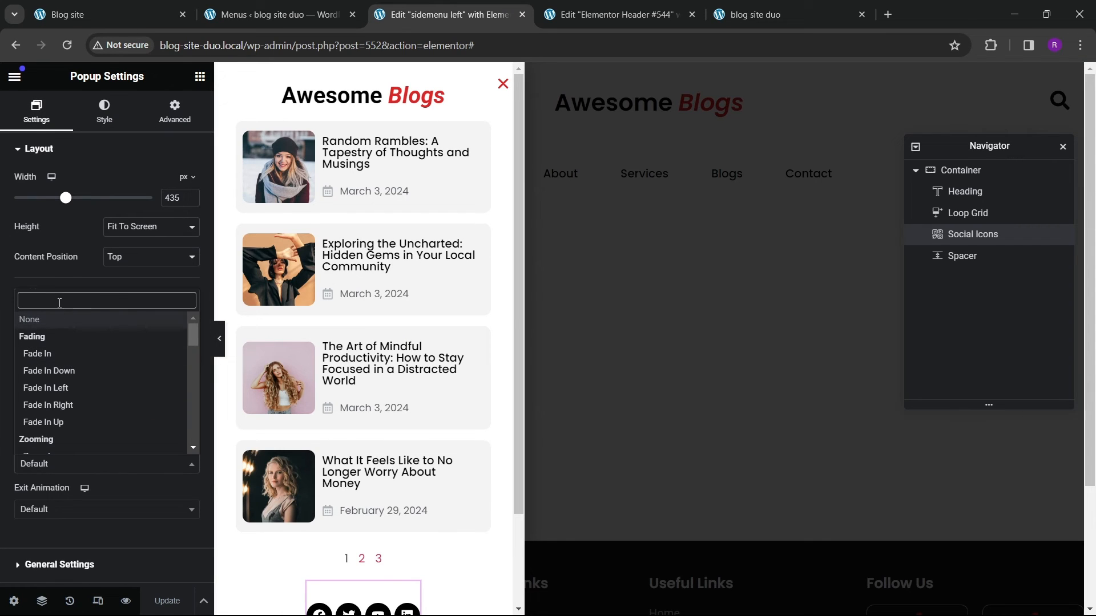
type("slide")
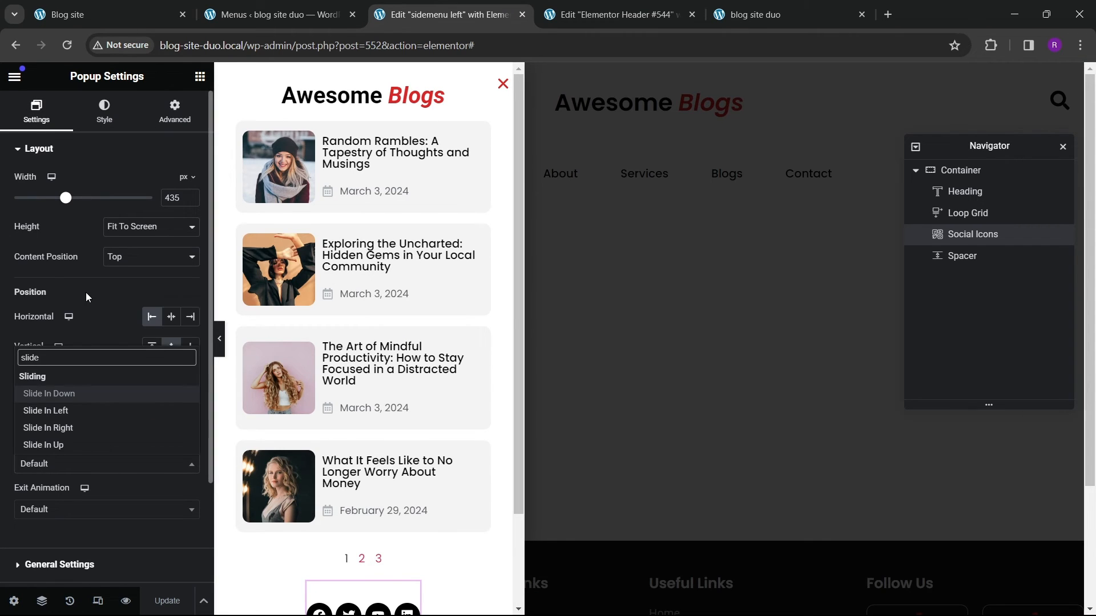
left_click(86, 414)
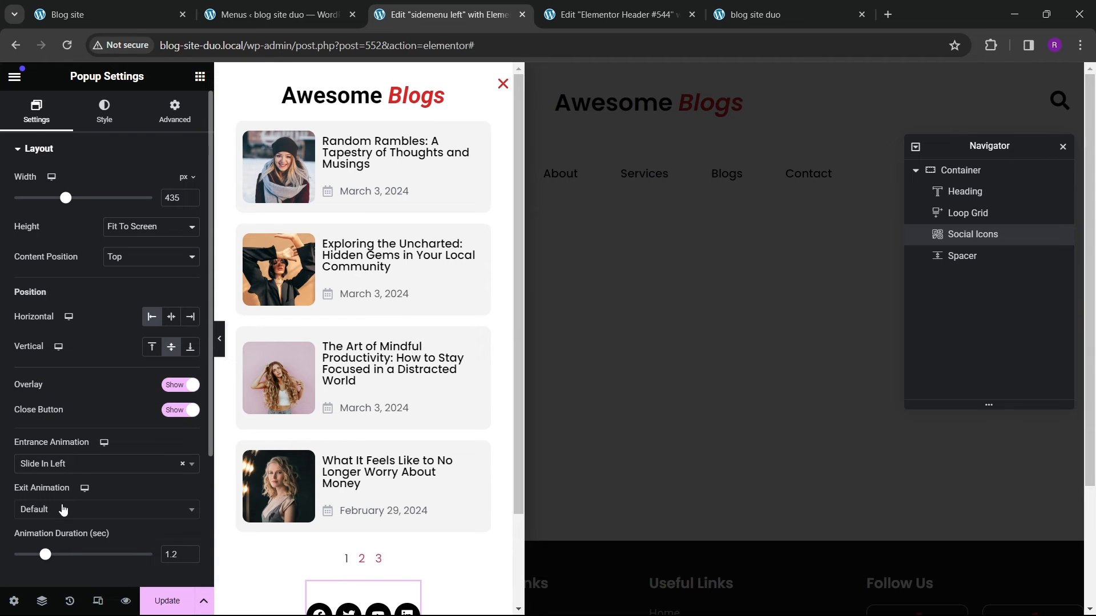
Step: Set the popup's exit animation to Slide Out Left and update the popup template
scroll(63, 509, "down", 3)
left_click(57, 368)
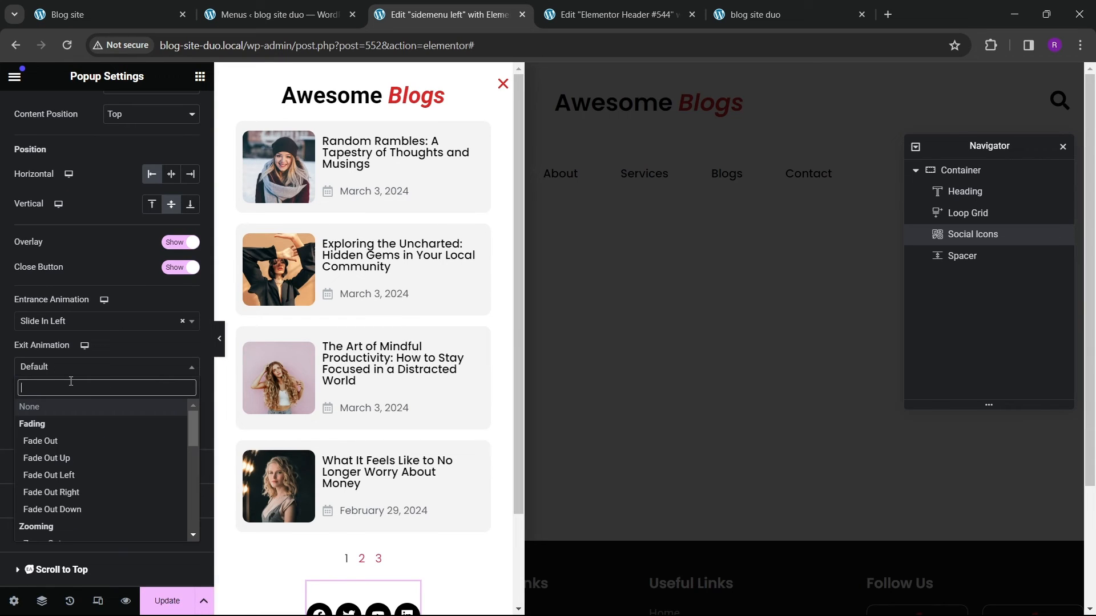
type("slide")
key("Down")
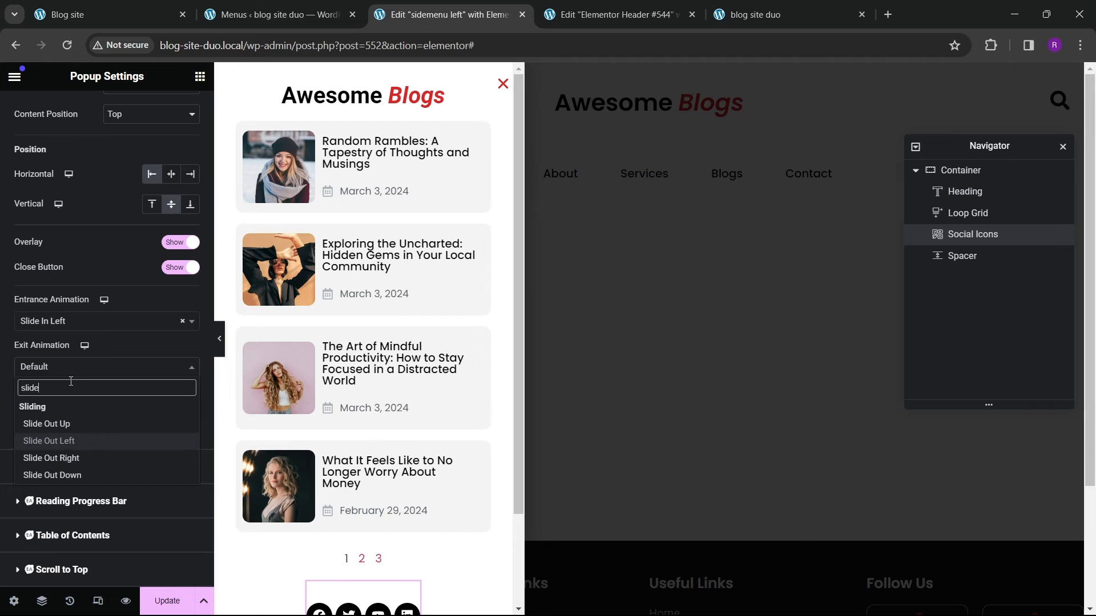
key("Down")
key("Up")
key("Return")
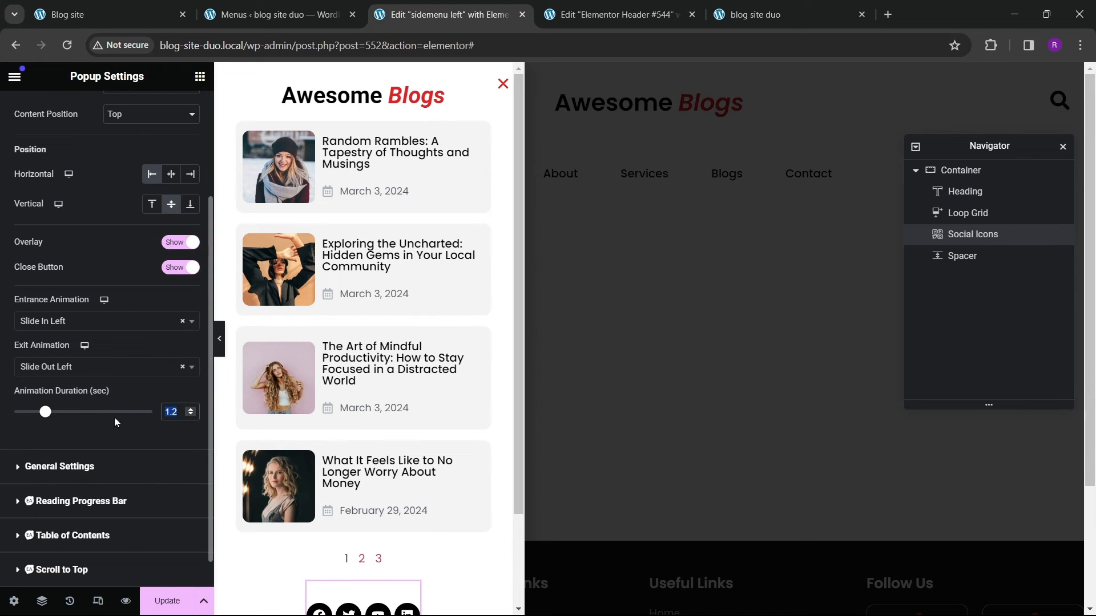
left_click(168, 601)
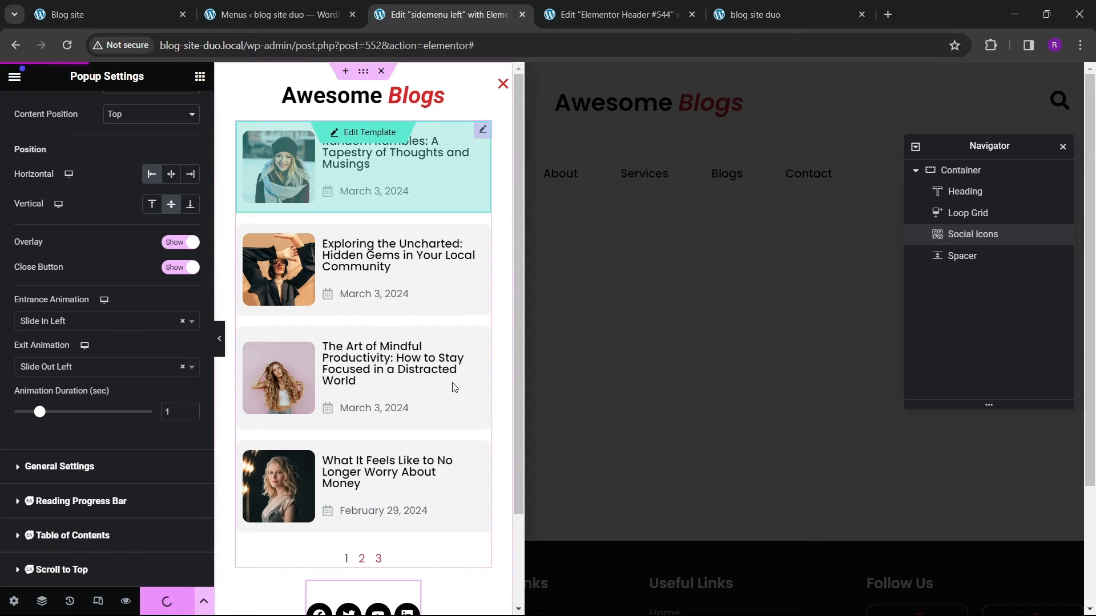
Step: Reload the live blog site and open its home page in the Elementor editor in a new tab
left_click(752, 14)
left_click(620, 17)
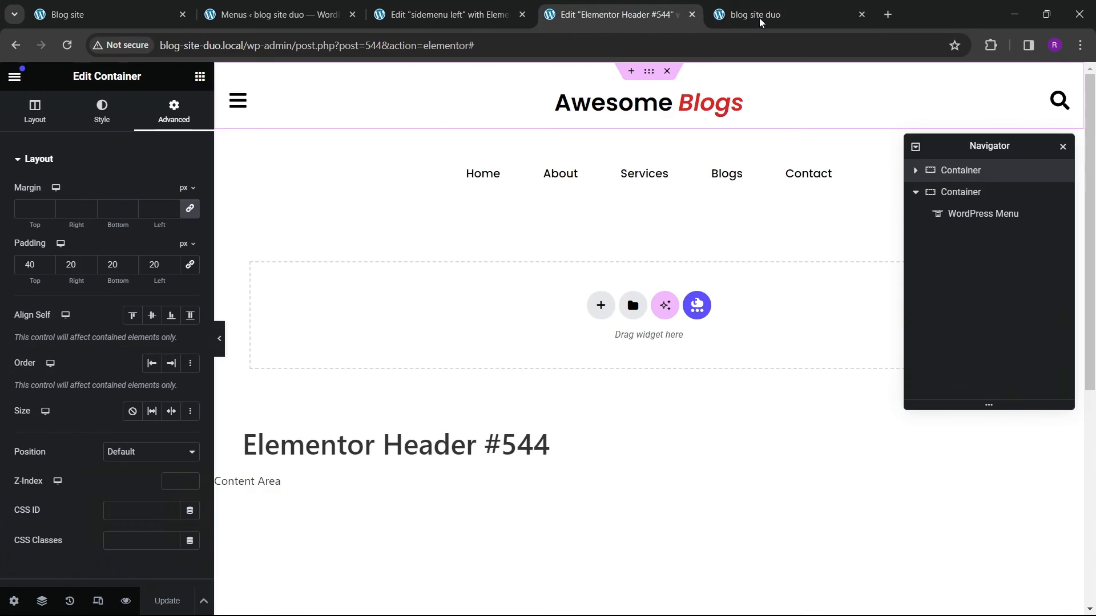
left_click(759, 18)
left_click(70, 45)
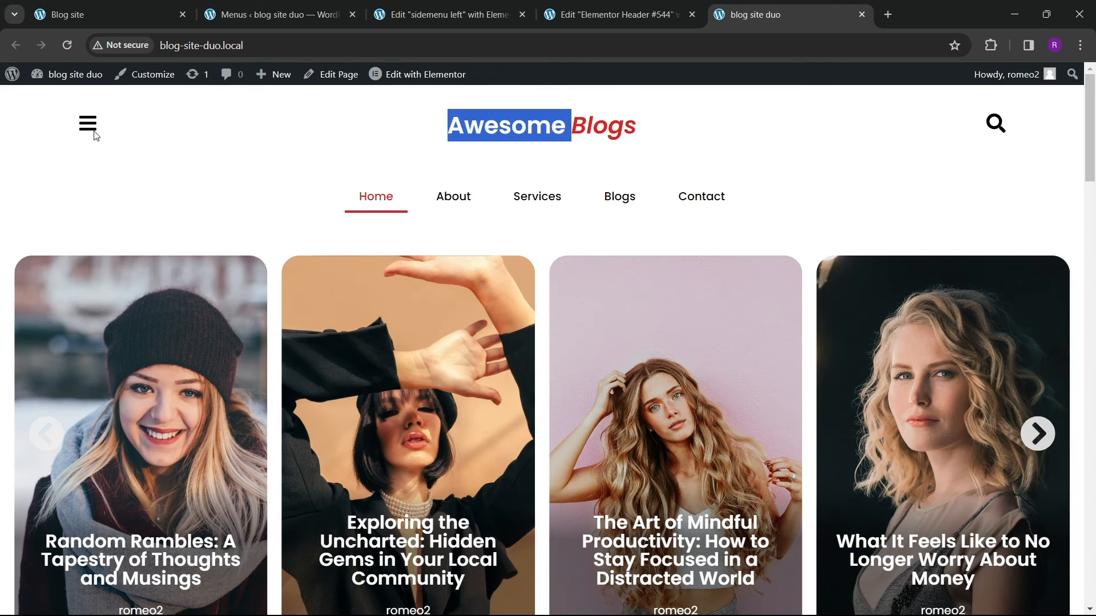
right_click(457, 80)
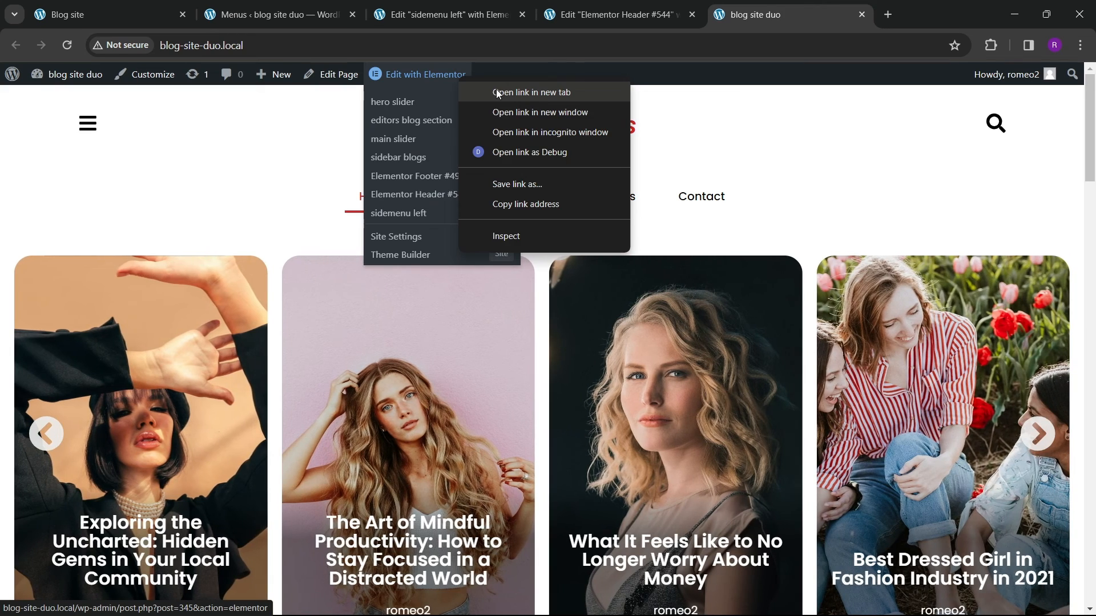
left_click(502, 91)
left_click(838, 26)
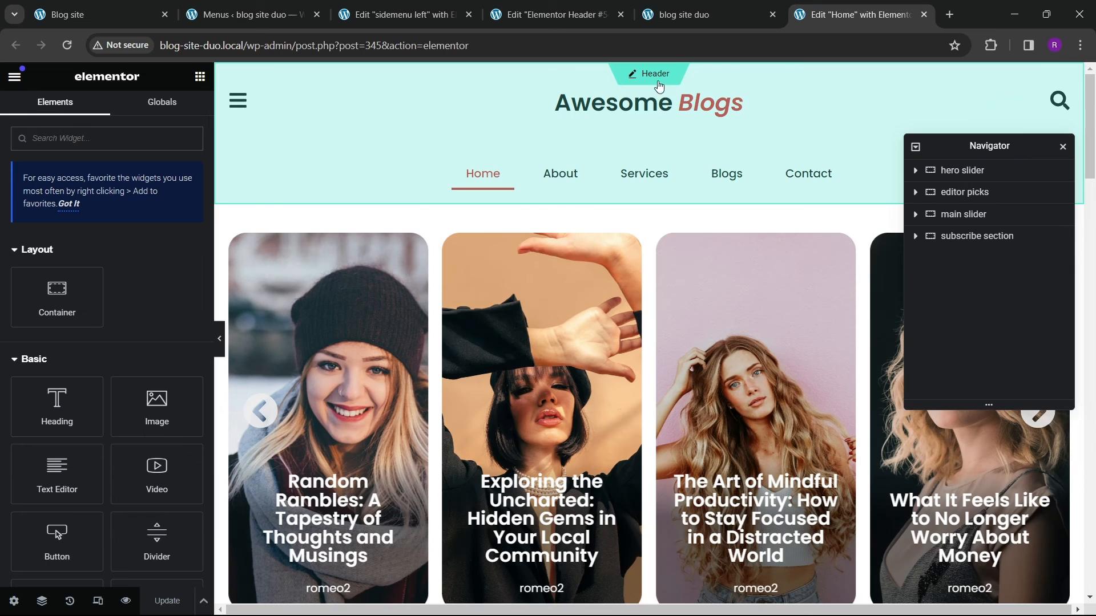
Step: Link the header's menu icon to a dynamic Popup action that opens the sidemenu left popup
left_click(657, 76)
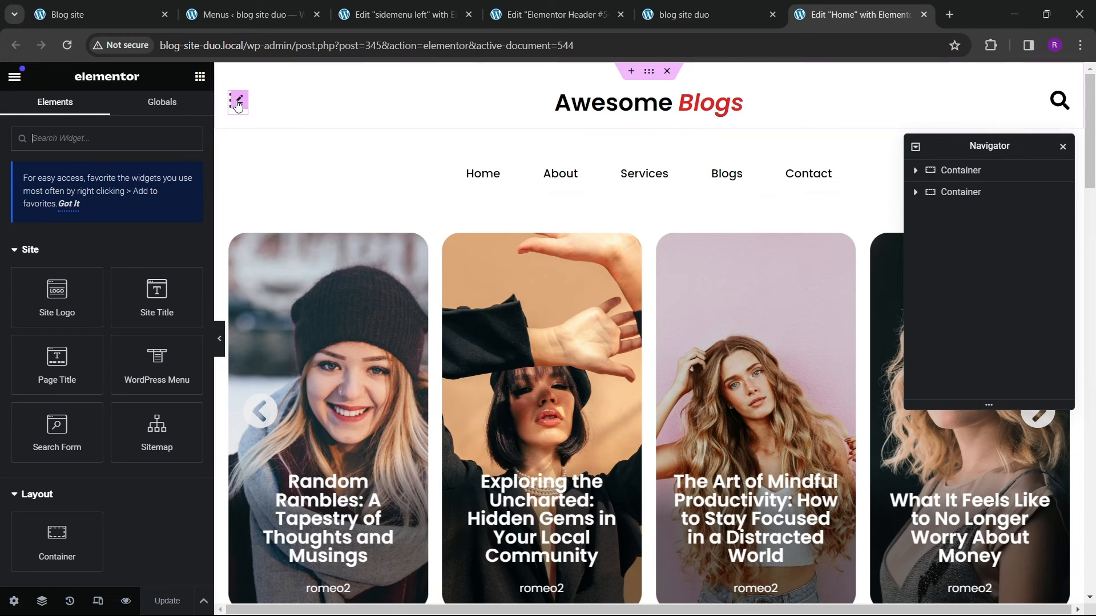
left_click(238, 104)
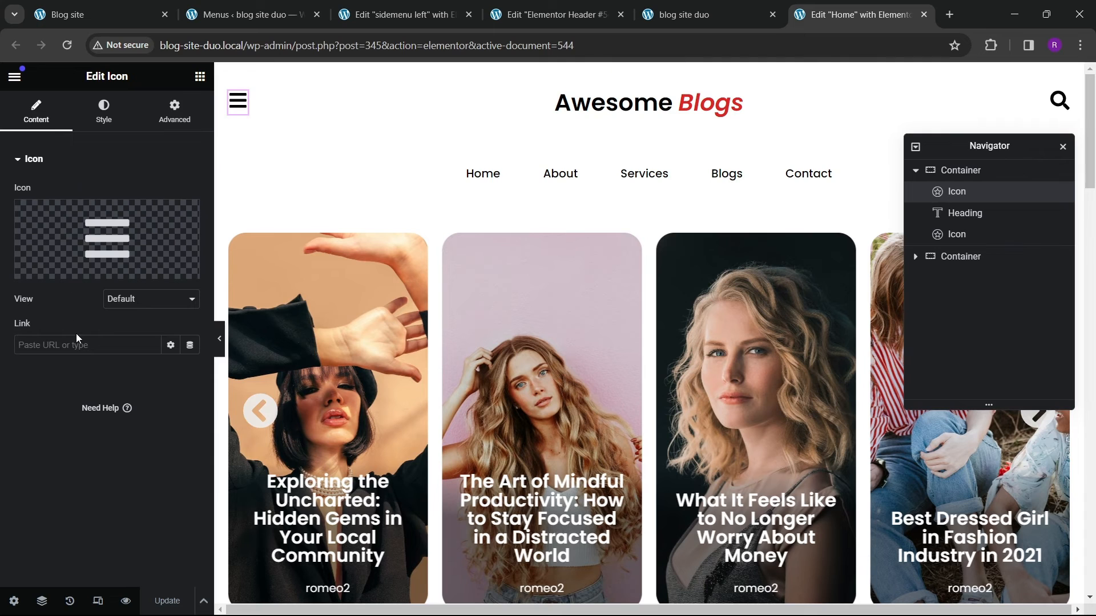
left_click(190, 345)
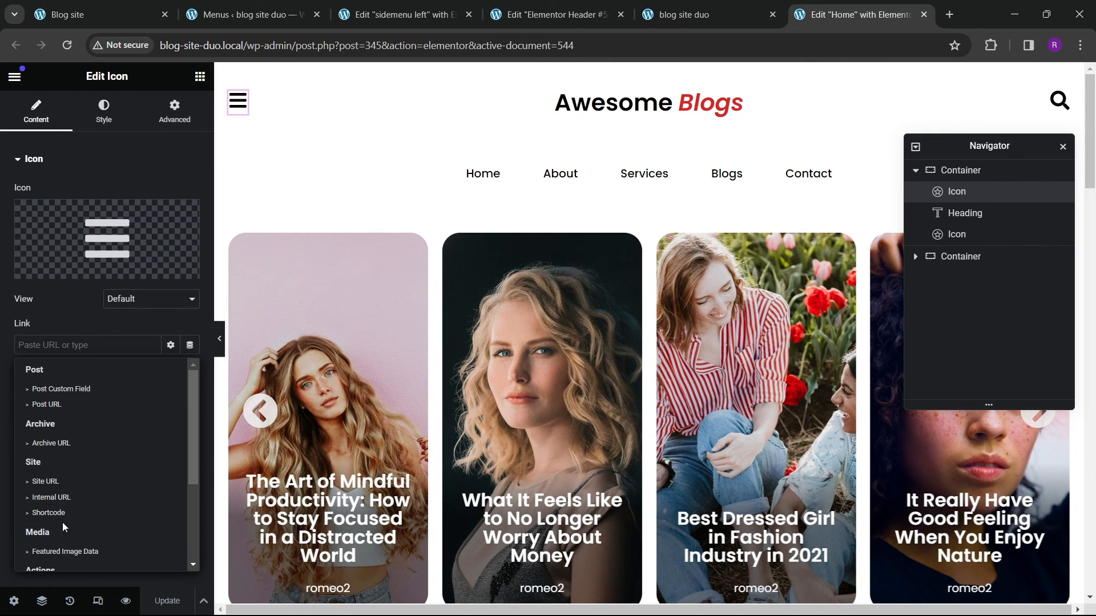
scroll(63, 522, "down", 3)
left_click(46, 453)
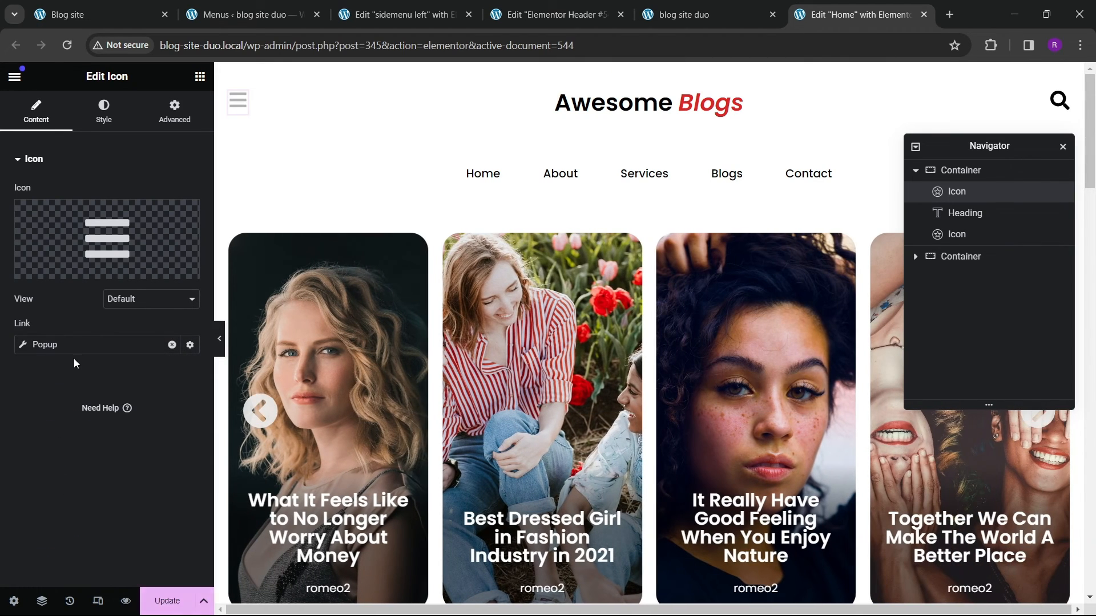
left_click(25, 343)
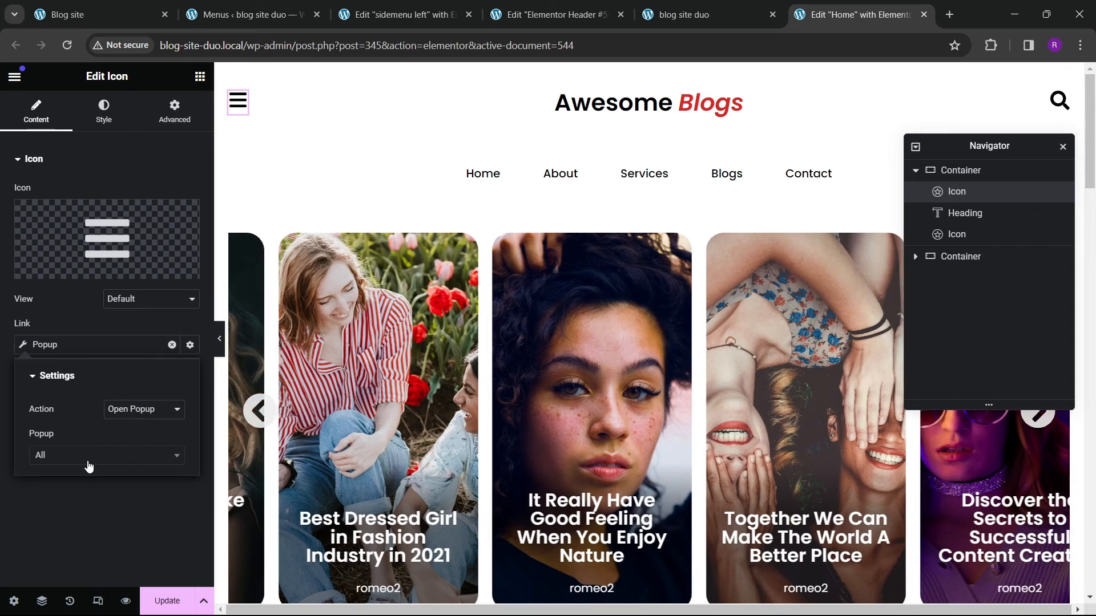
left_click(82, 457)
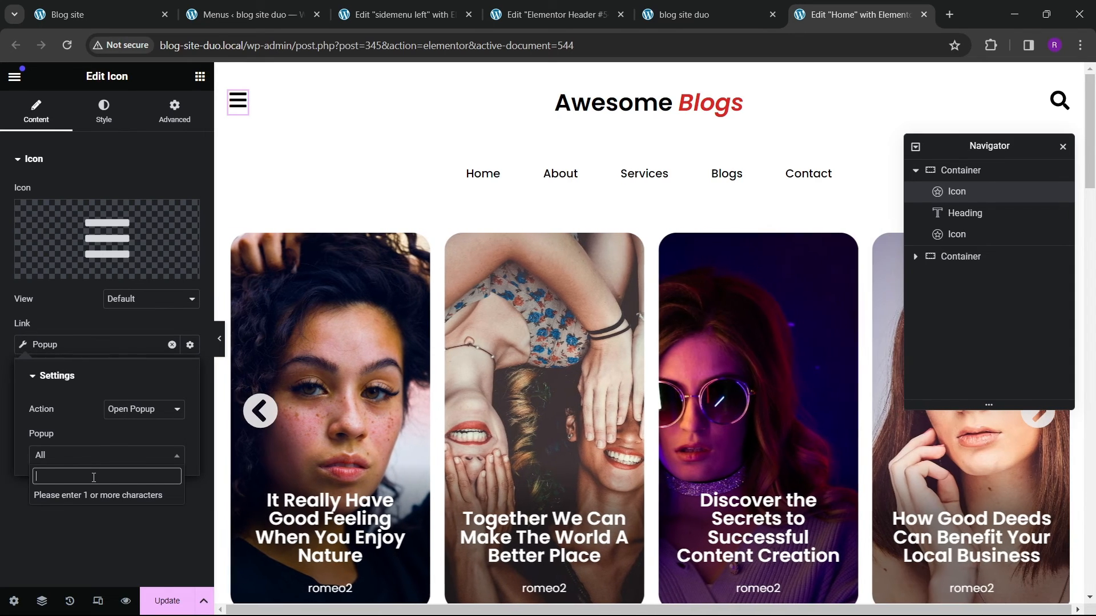
type("side")
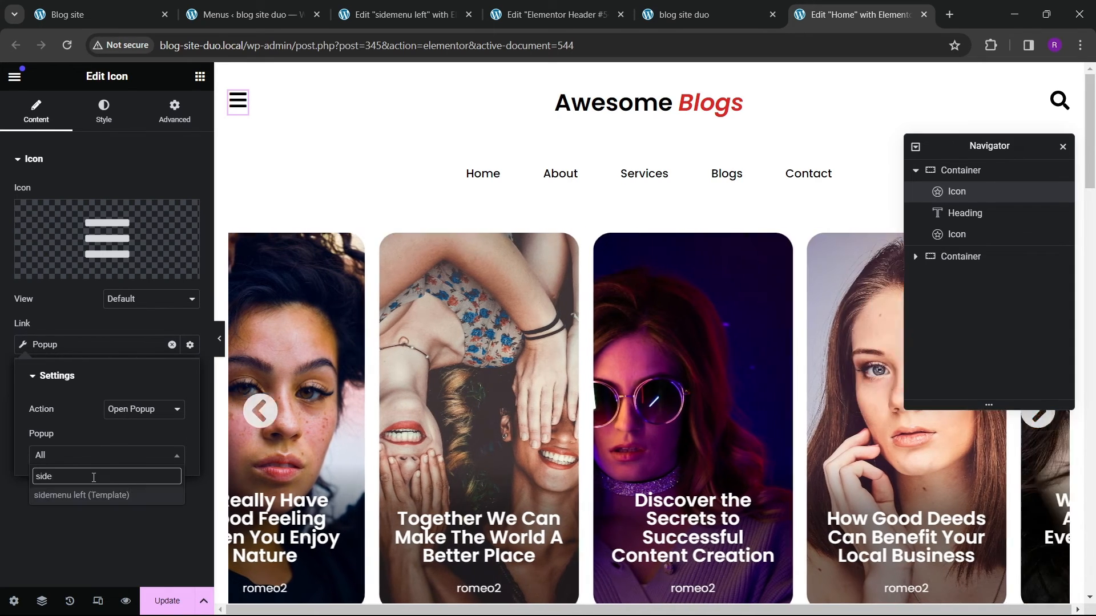
type("bar")
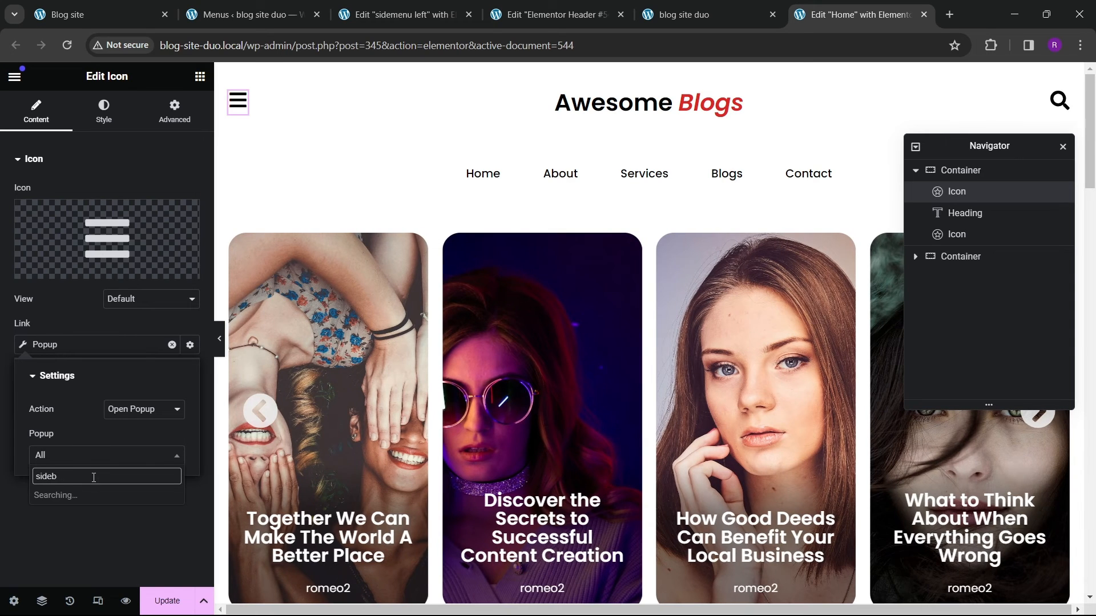
key("BackSpace")
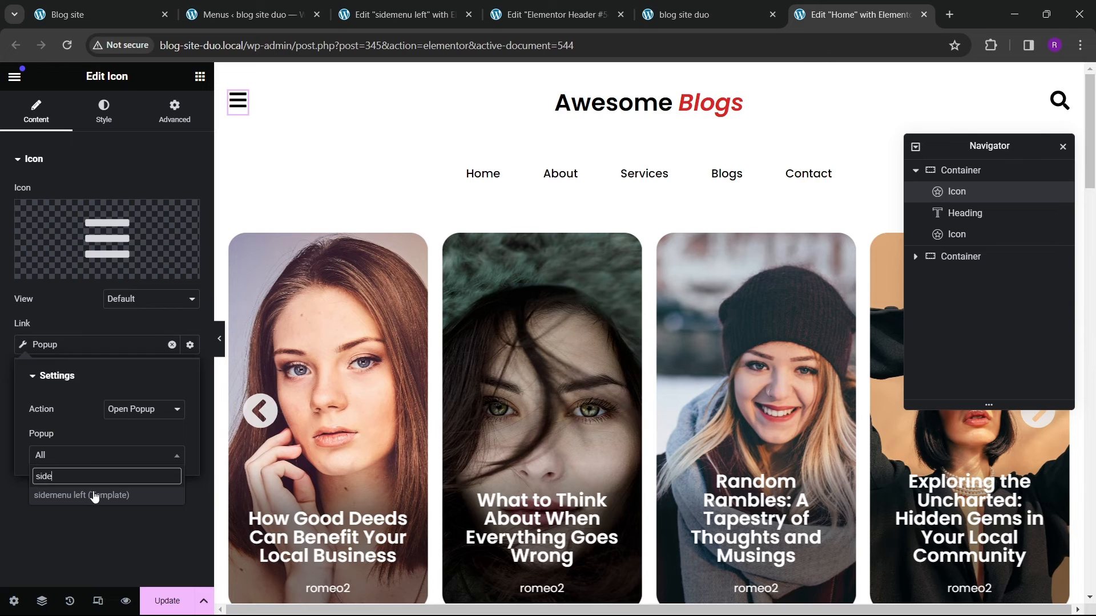
left_click(95, 496)
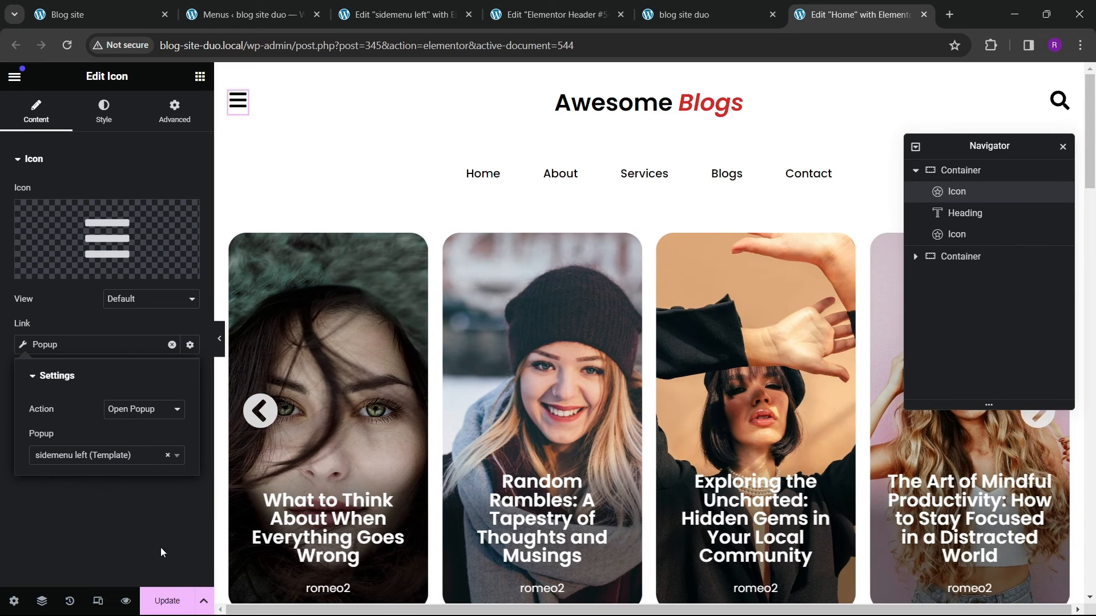
Step: Set the menu icon's hover primary colour to the red global colour and update the header
left_click(103, 121)
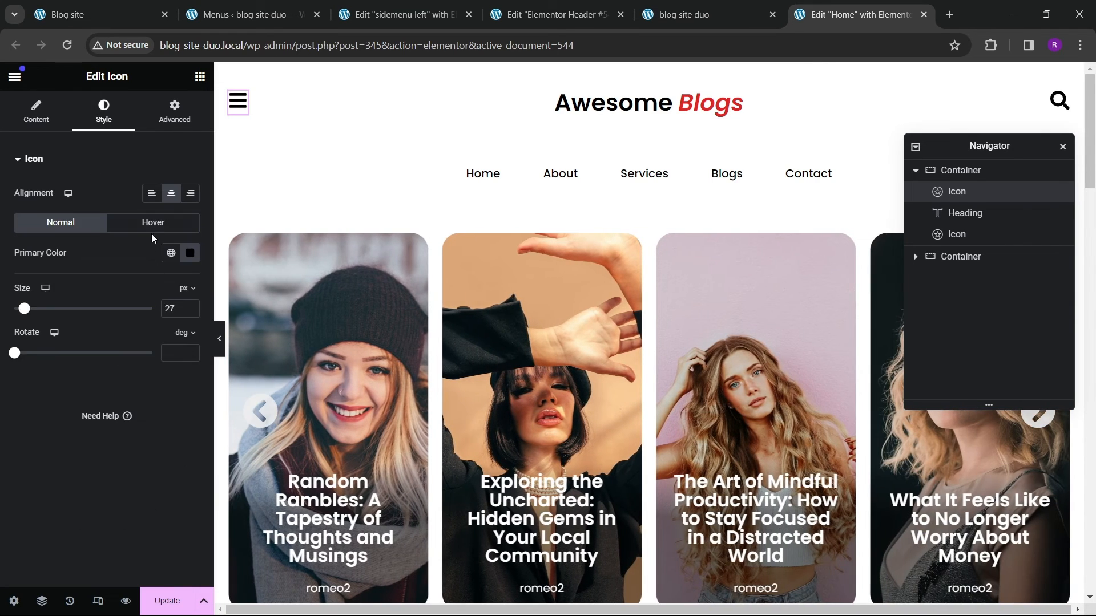
left_click(152, 223)
left_click(172, 253)
left_click(63, 458)
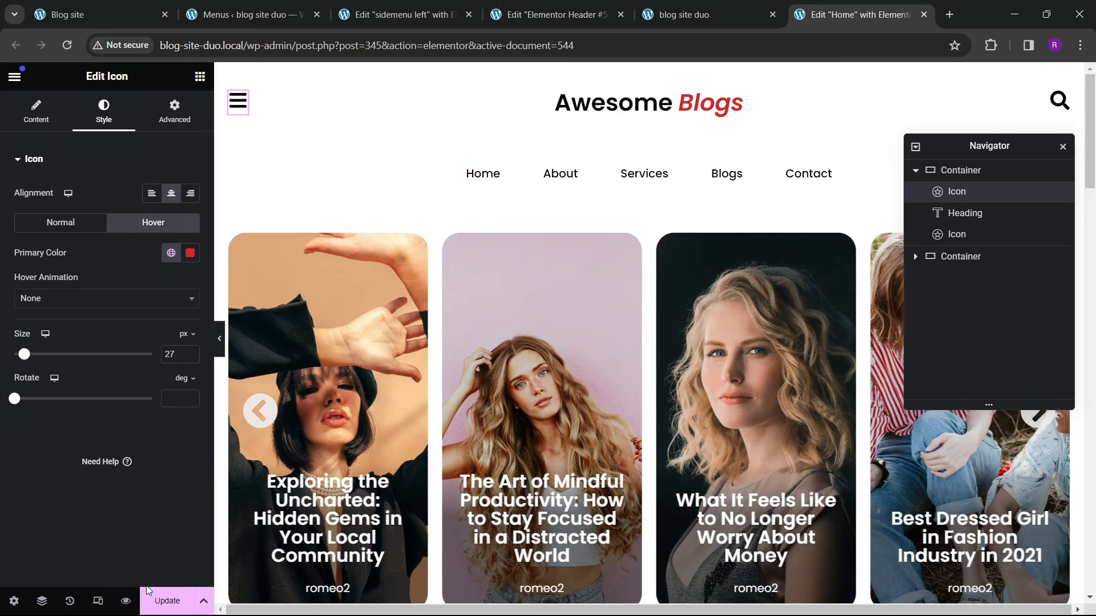
left_click(149, 596)
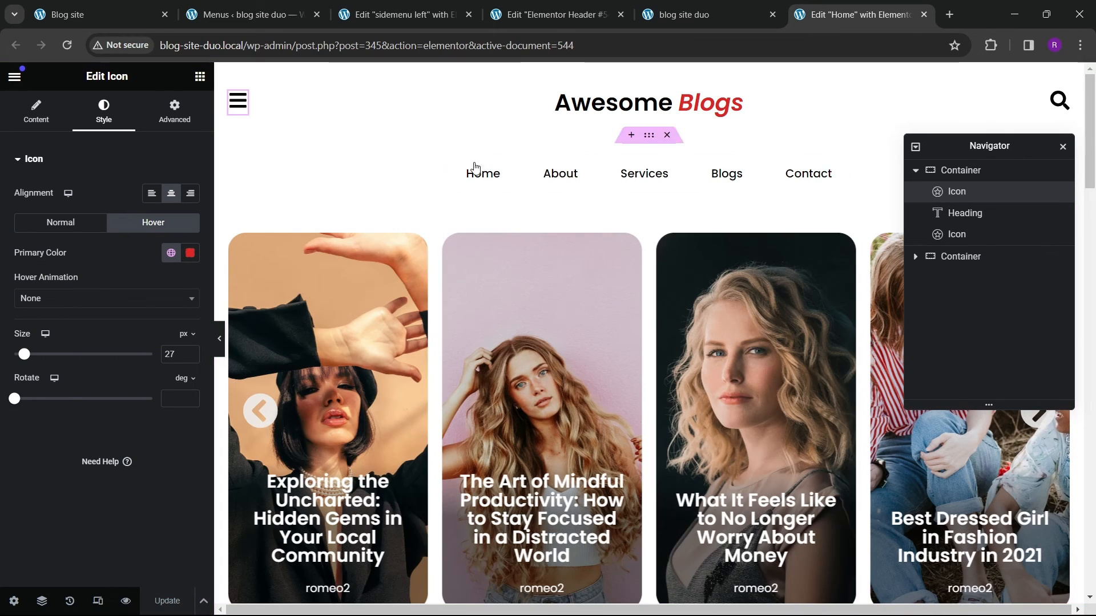
Step: Reload the live blog site and test opening, scrolling and closing the sidebar popup from the menu icon
left_click(685, 14)
left_click(69, 45)
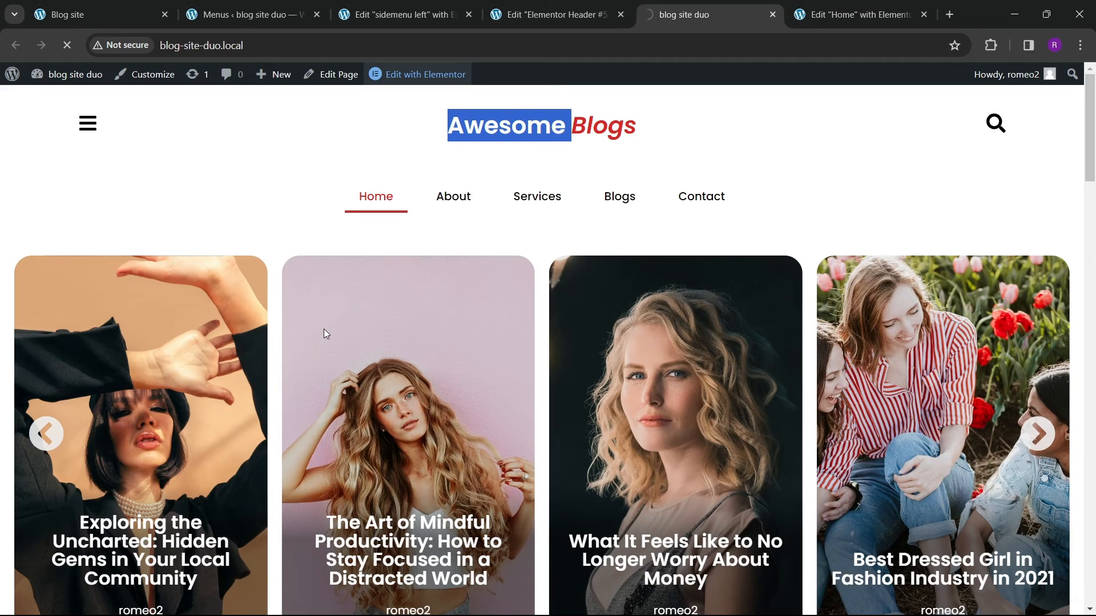
scroll(234, 274, "down", 6)
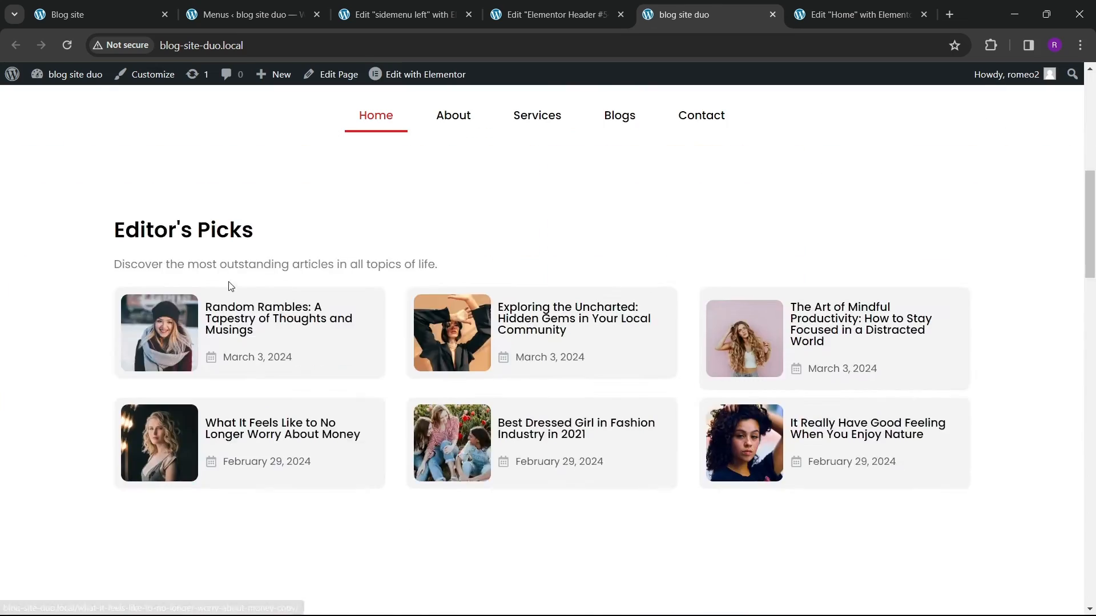
scroll(229, 273, "down", 5)
scroll(231, 267, "up", 10)
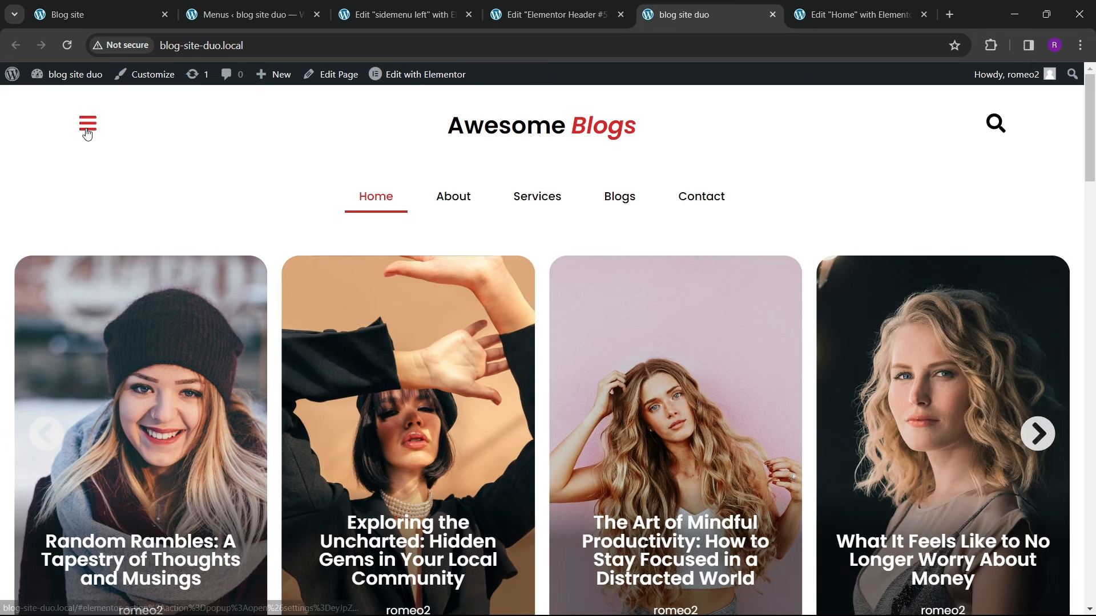
left_click(87, 133)
scroll(183, 285, "down", 2)
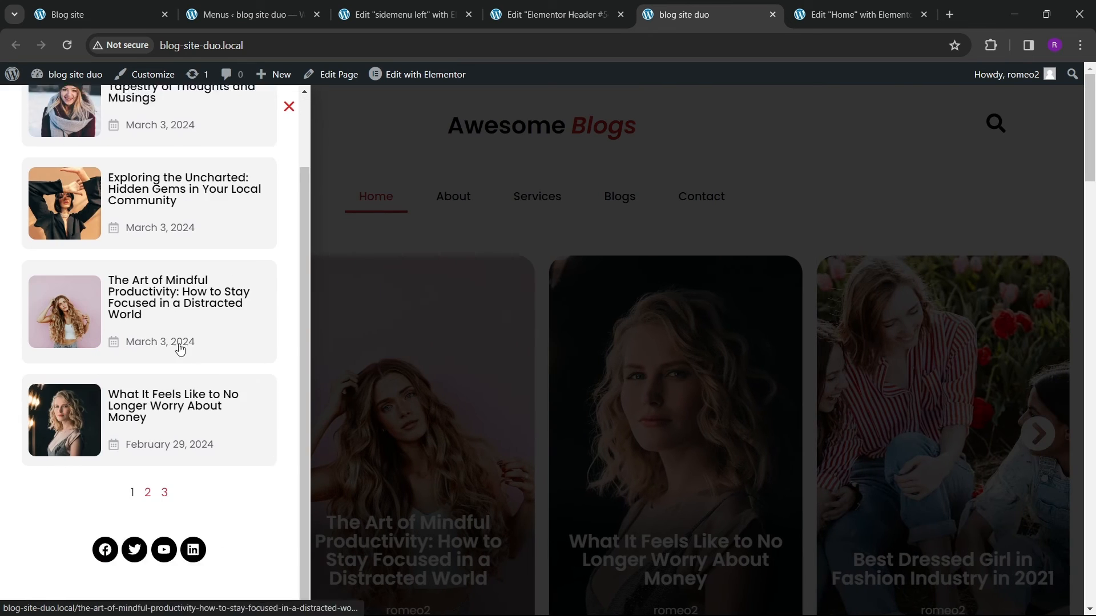
scroll(181, 349, "up", 2)
left_click(289, 107)
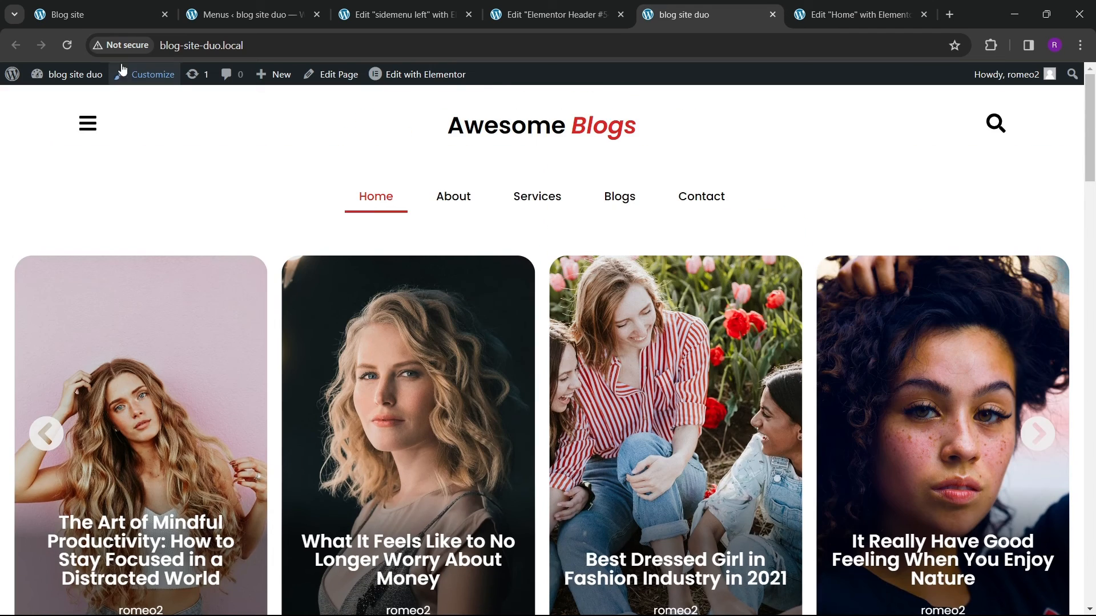
Step: Compare the reference blog site's sidebar and search popups with the new site's menu popup
left_click(98, 15)
left_click(682, 212)
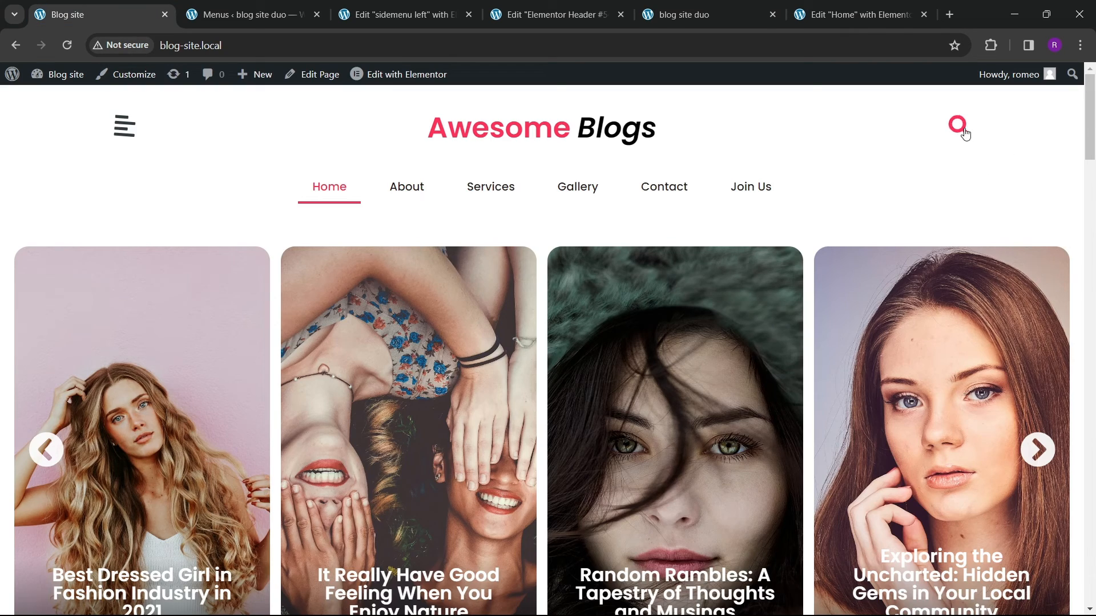
left_click(962, 133)
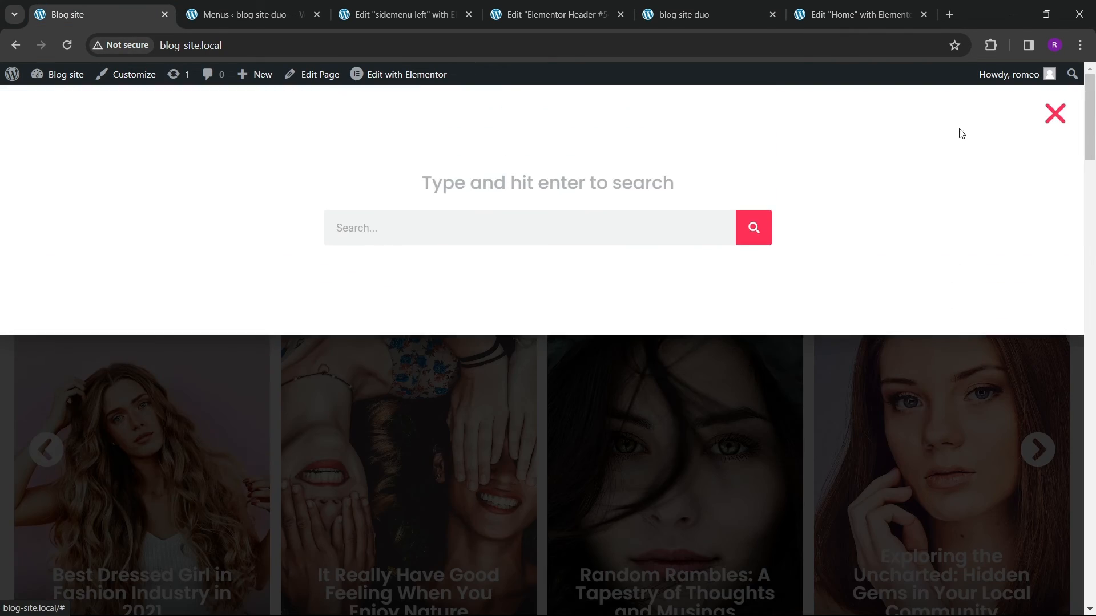
left_click(1061, 122)
left_click(657, 17)
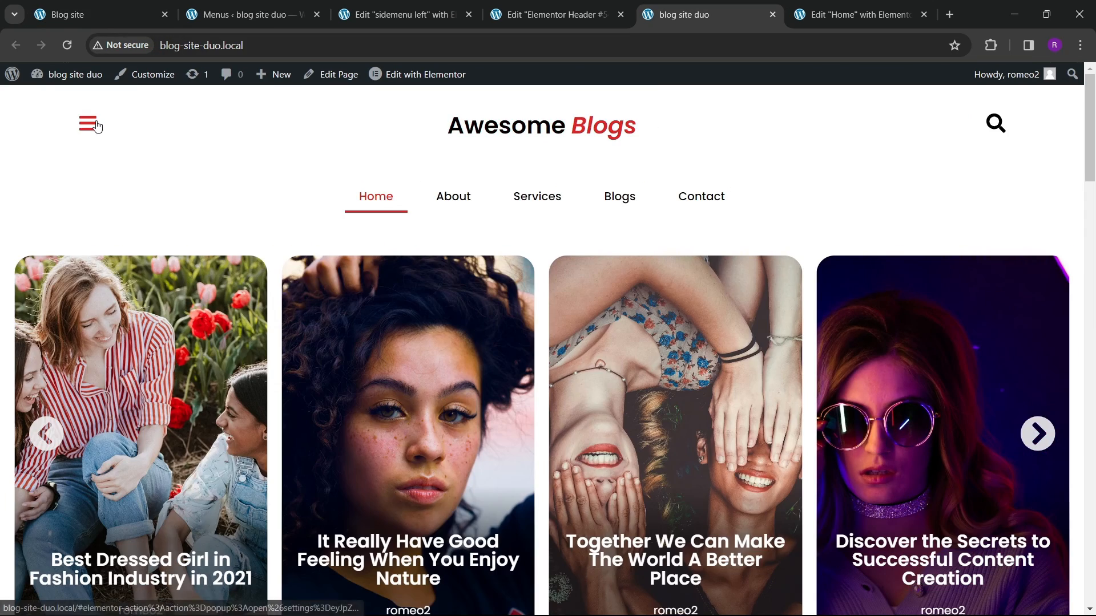
left_click(96, 125)
left_click(286, 106)
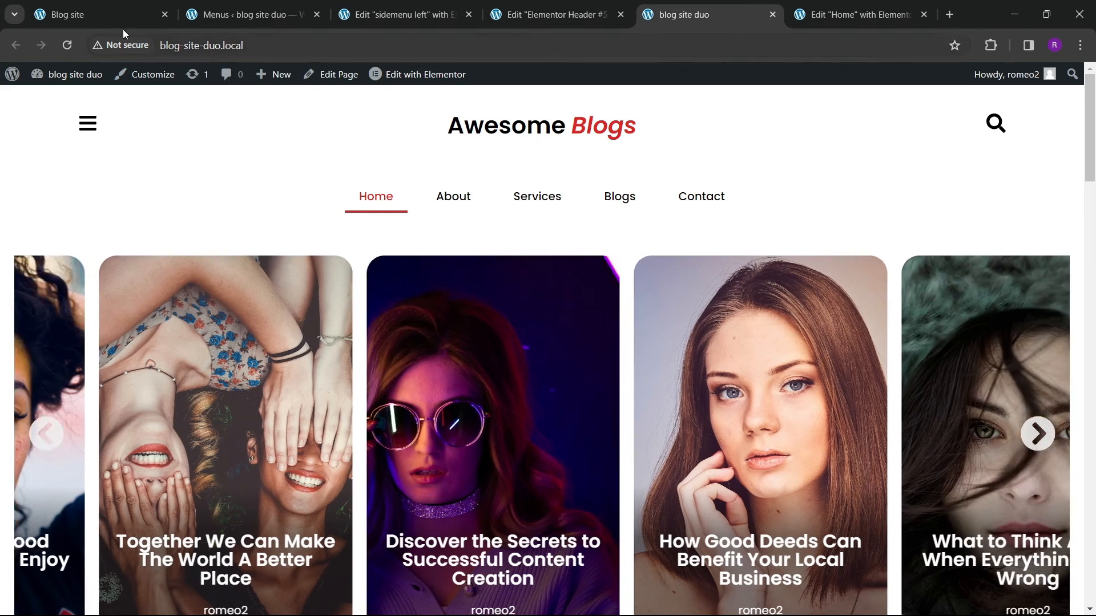
left_click(117, 27)
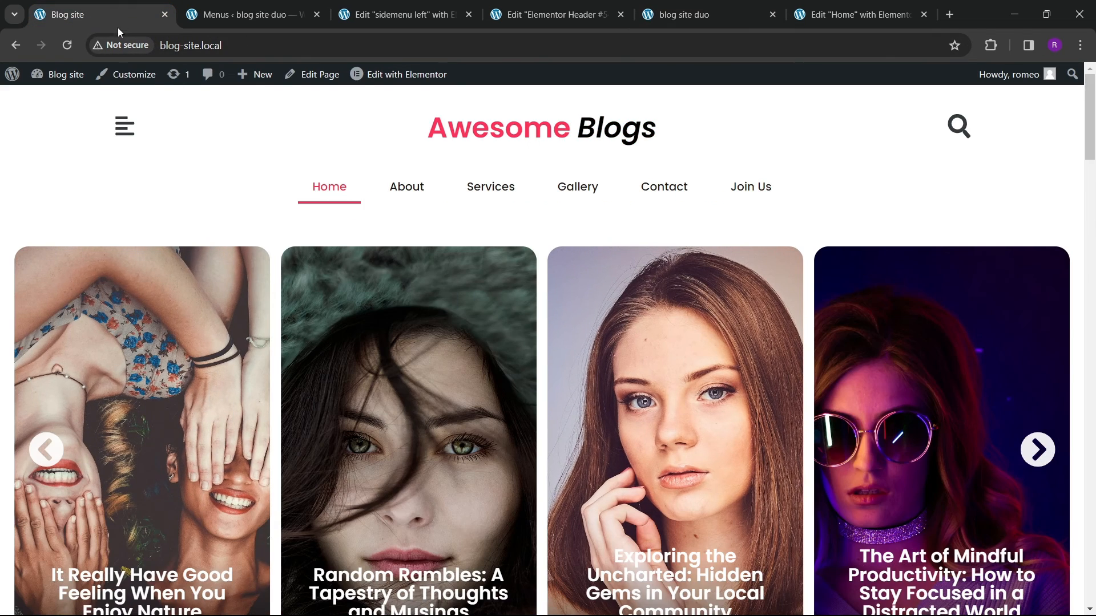
left_click(963, 127)
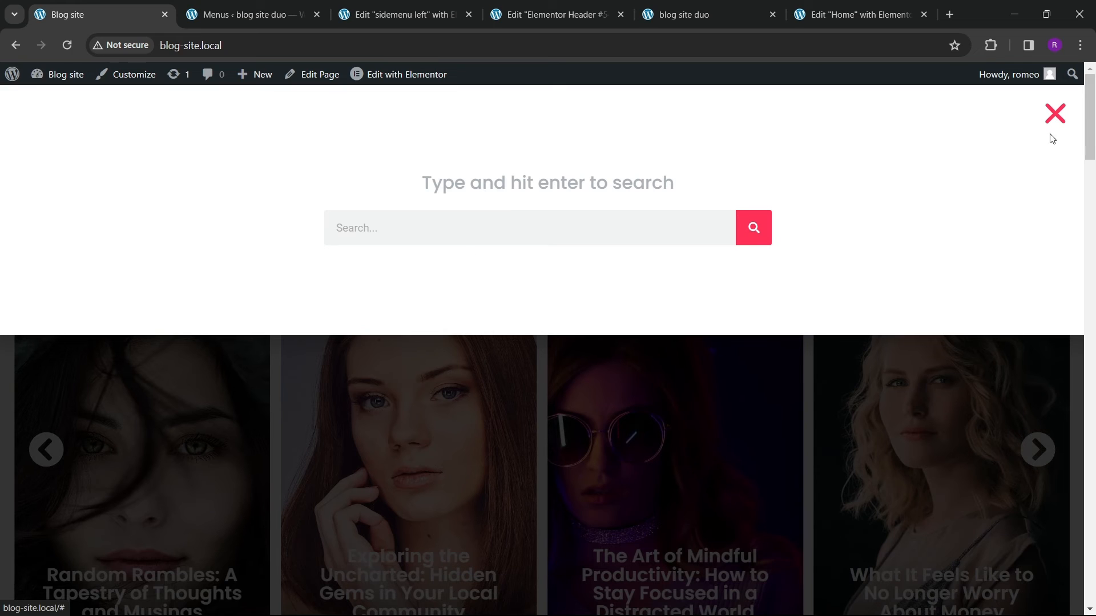
left_click(1047, 118)
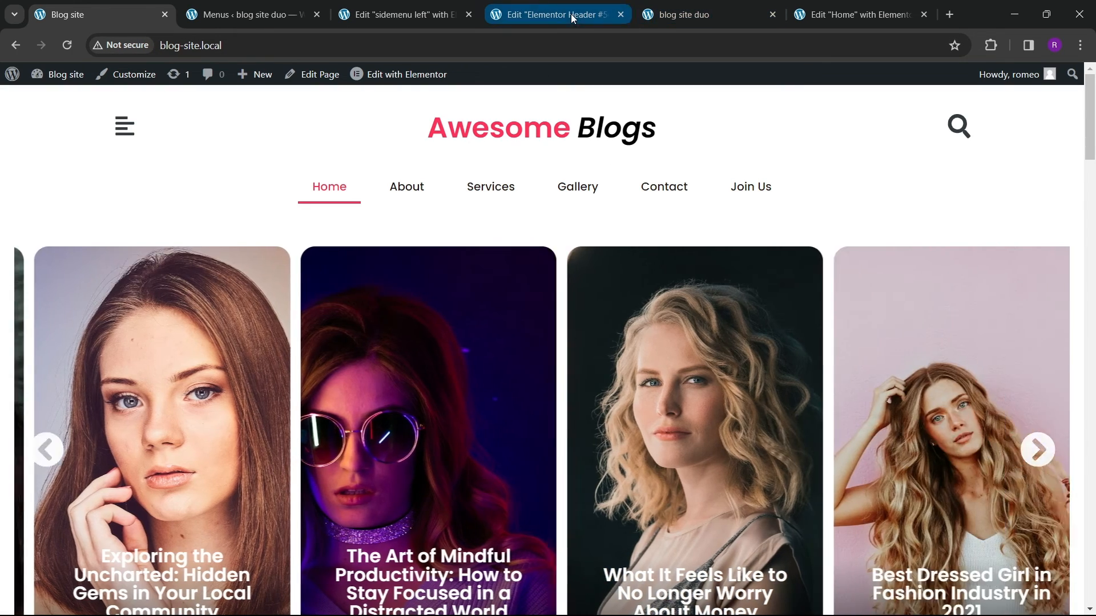
Step: Close the sidemenu left editor tab and open the Popups template list in a new tab
left_click(572, 17)
left_click(397, 16)
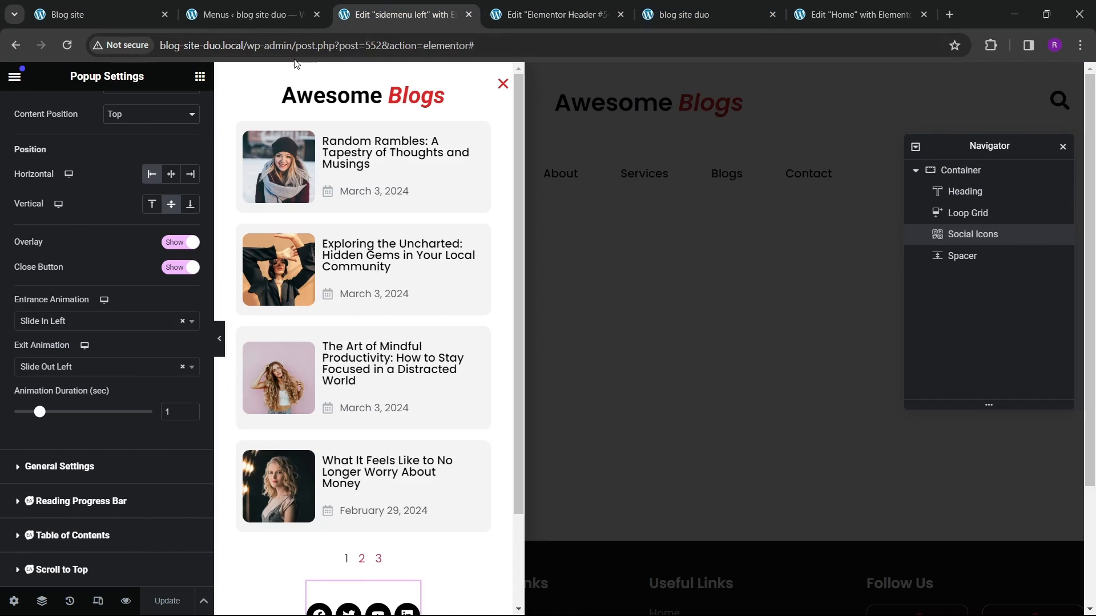
left_click(469, 15)
left_click(263, 15)
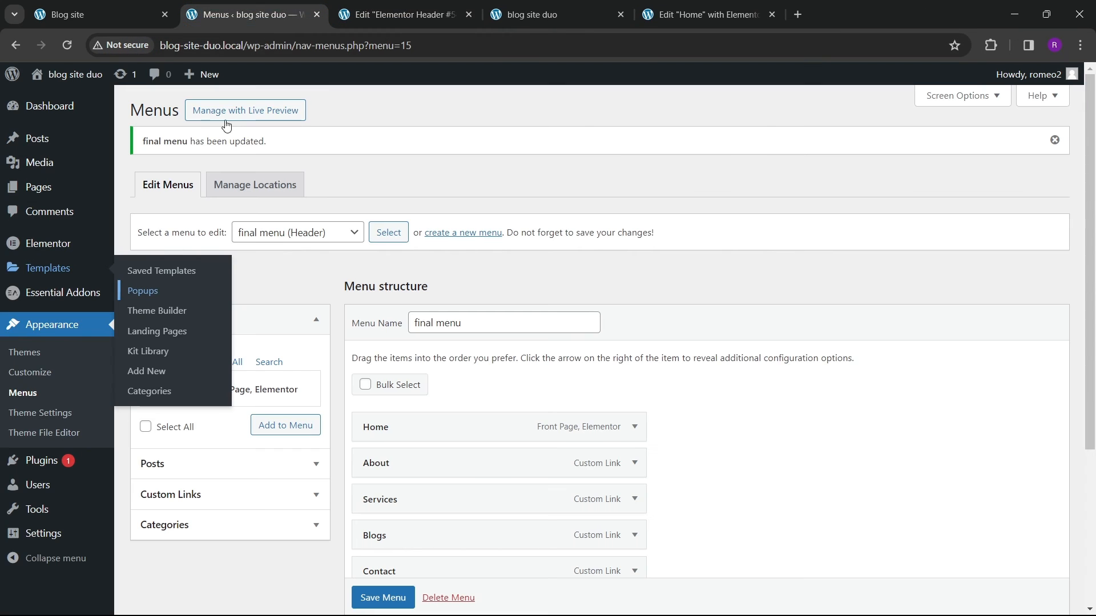
right_click(141, 292)
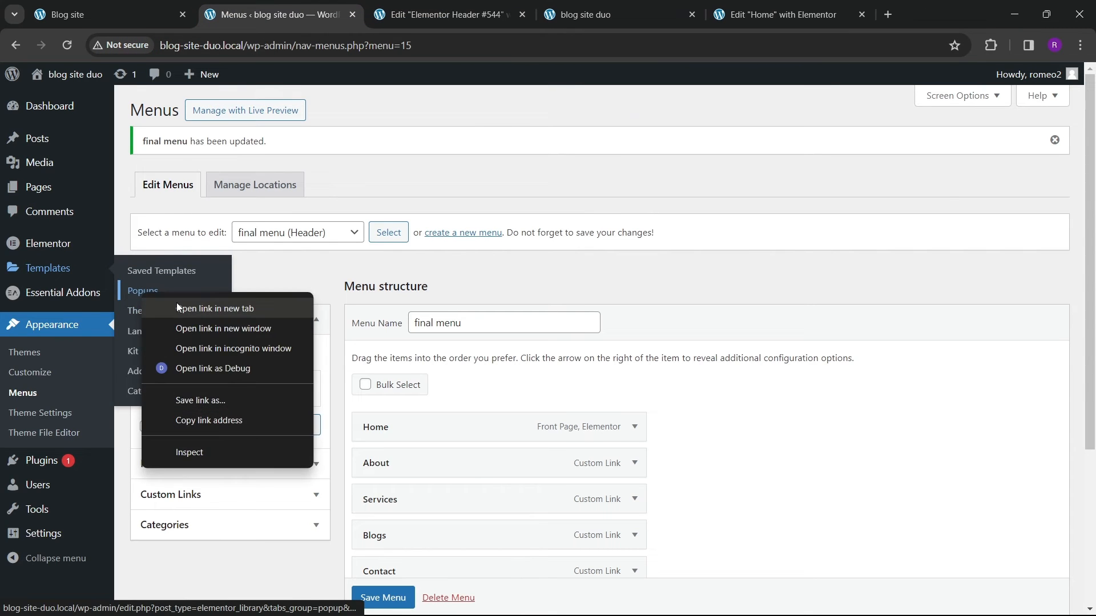
left_click(177, 304)
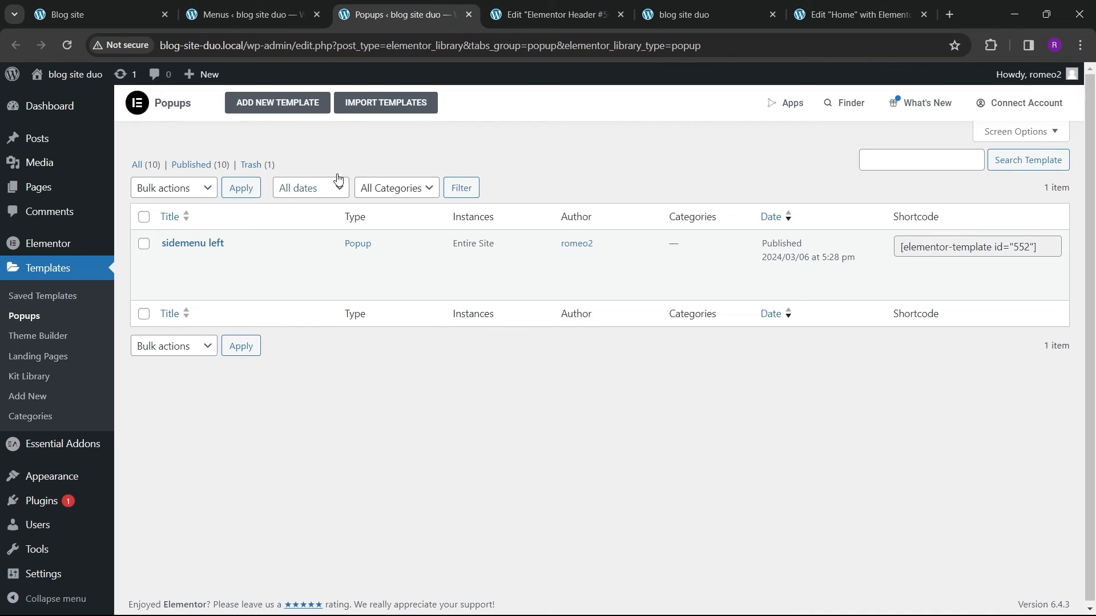
Step: Create a new Popup template named search bar top
left_click(278, 106)
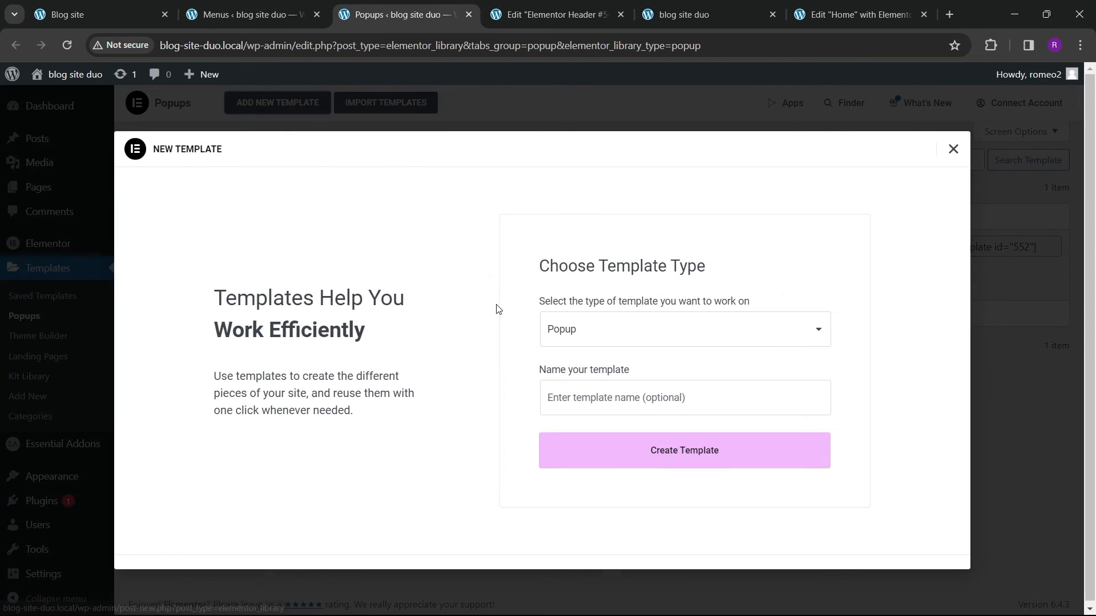
left_click(611, 384)
type("s")
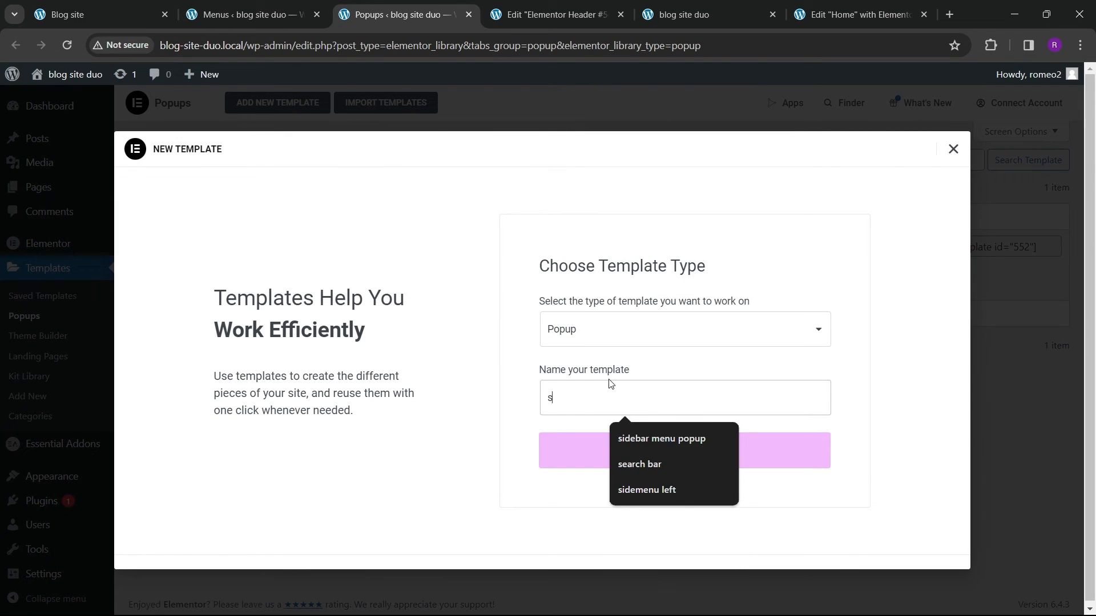
type("earchbar")
key("BackSpace")
key("BackSpace")
key("BackSpace")
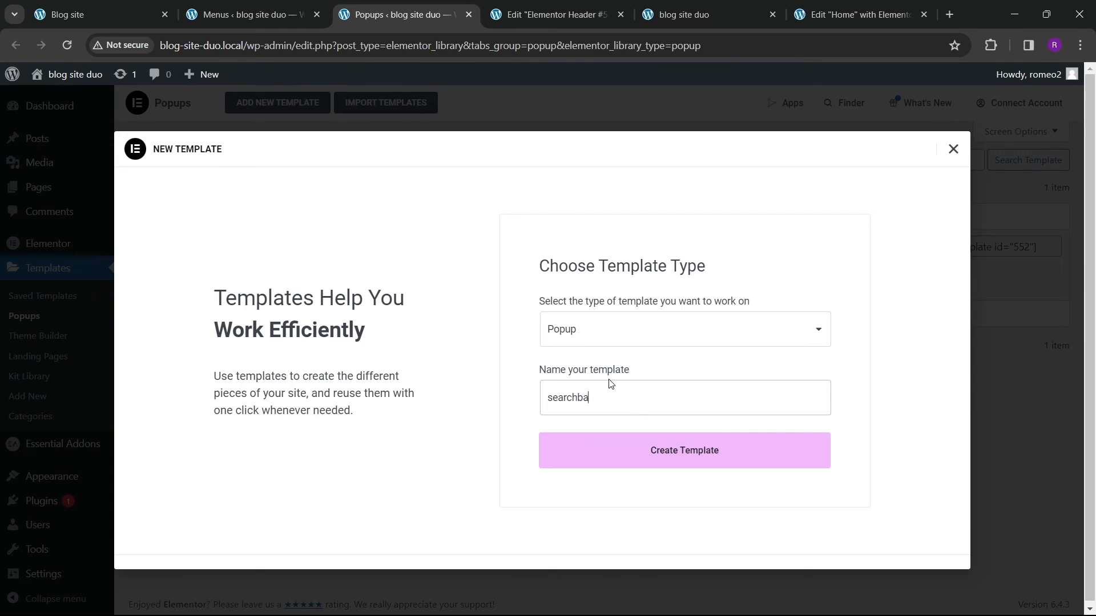
type("bar")
key("BackSpace")
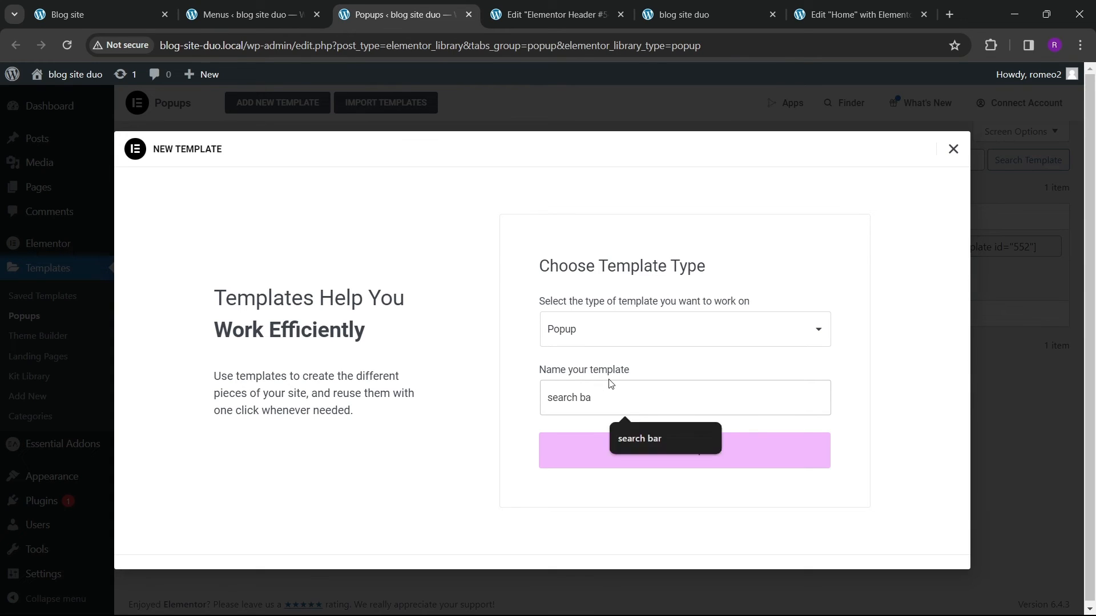
type("r top")
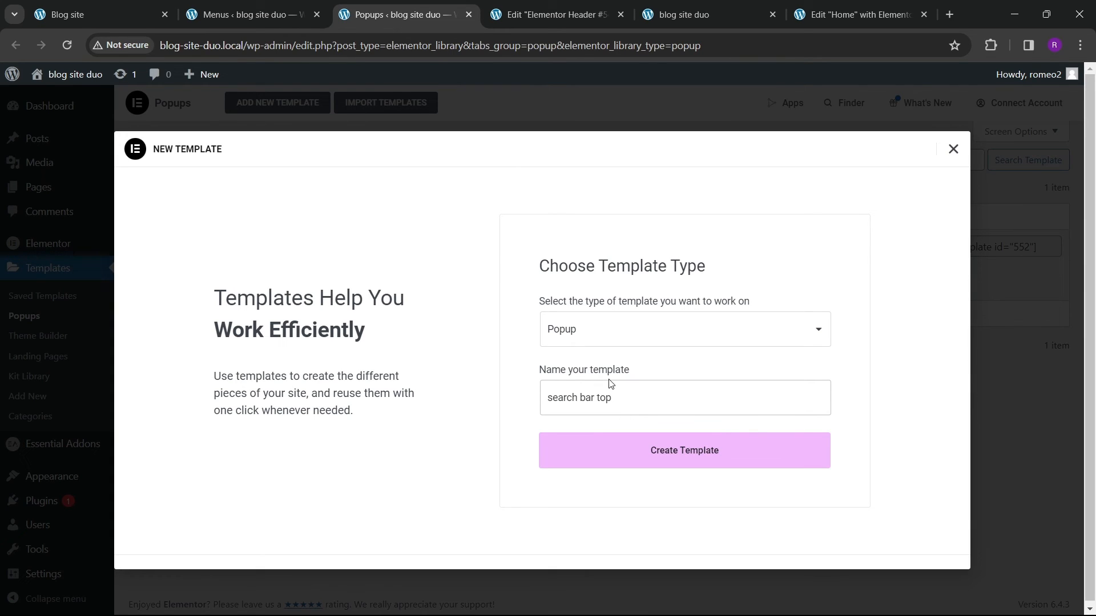
left_click(662, 436)
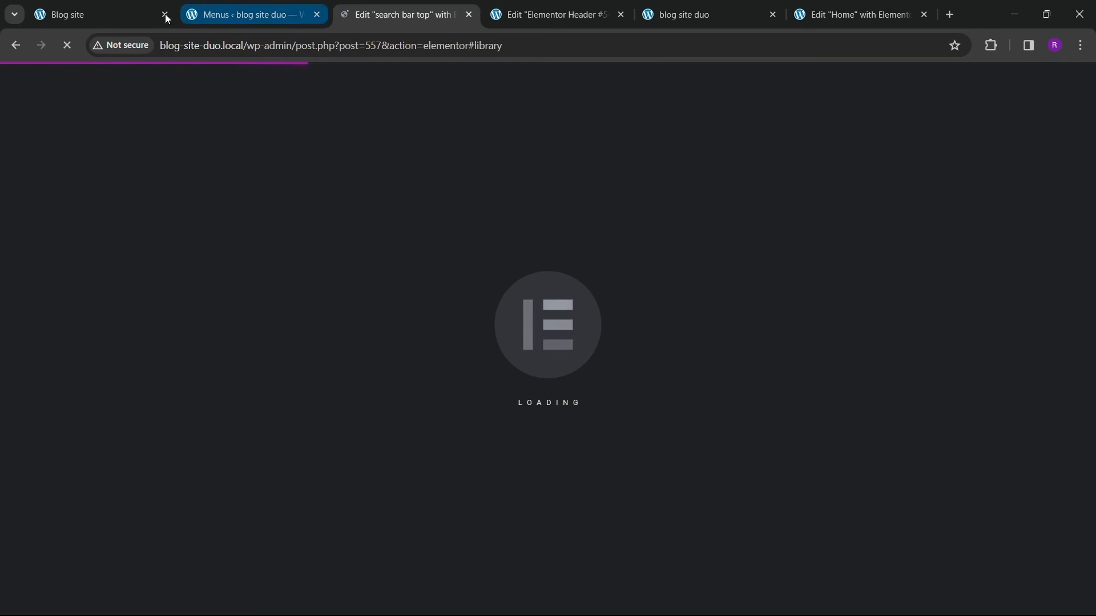
Step: Open and close the reference blog site's search popup to examine its layout
left_click(121, 12)
left_click(955, 124)
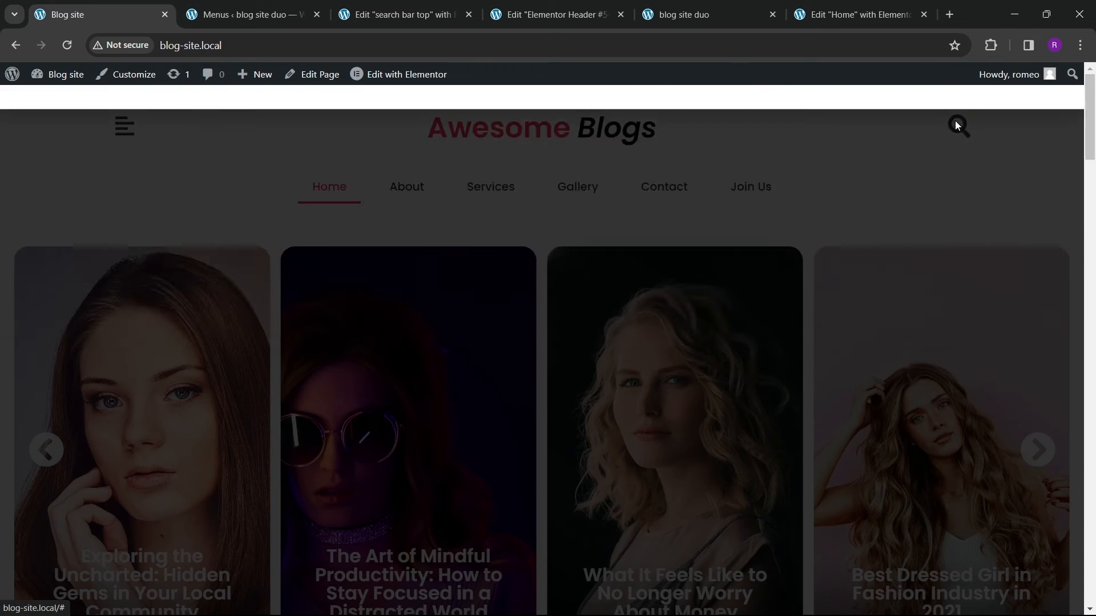
left_click(1053, 114)
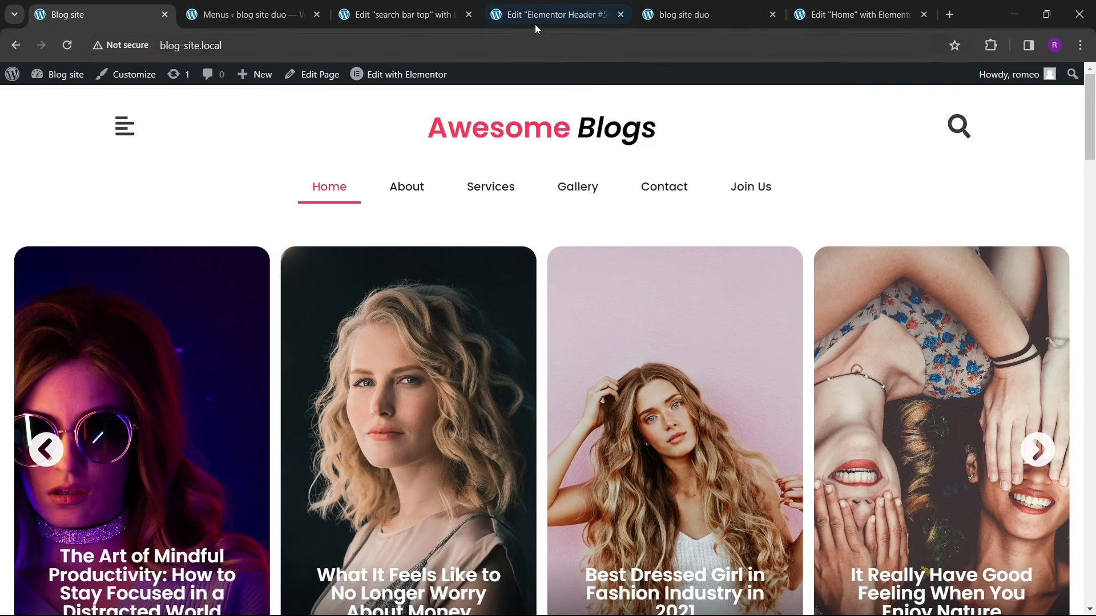
left_click(536, 22)
left_click(421, 16)
left_click(959, 103)
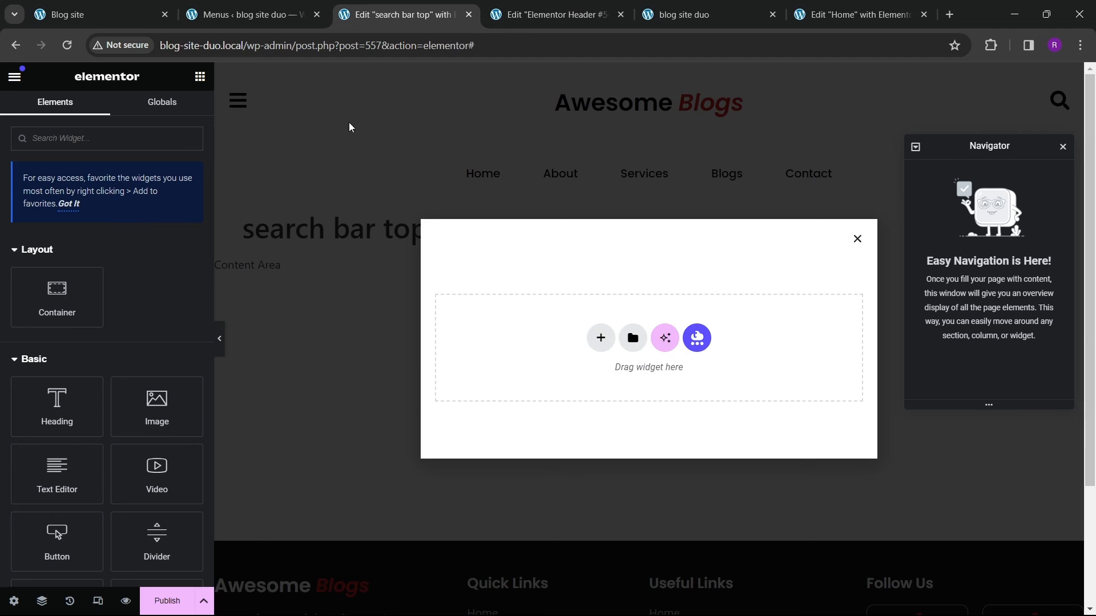
left_click(103, 15)
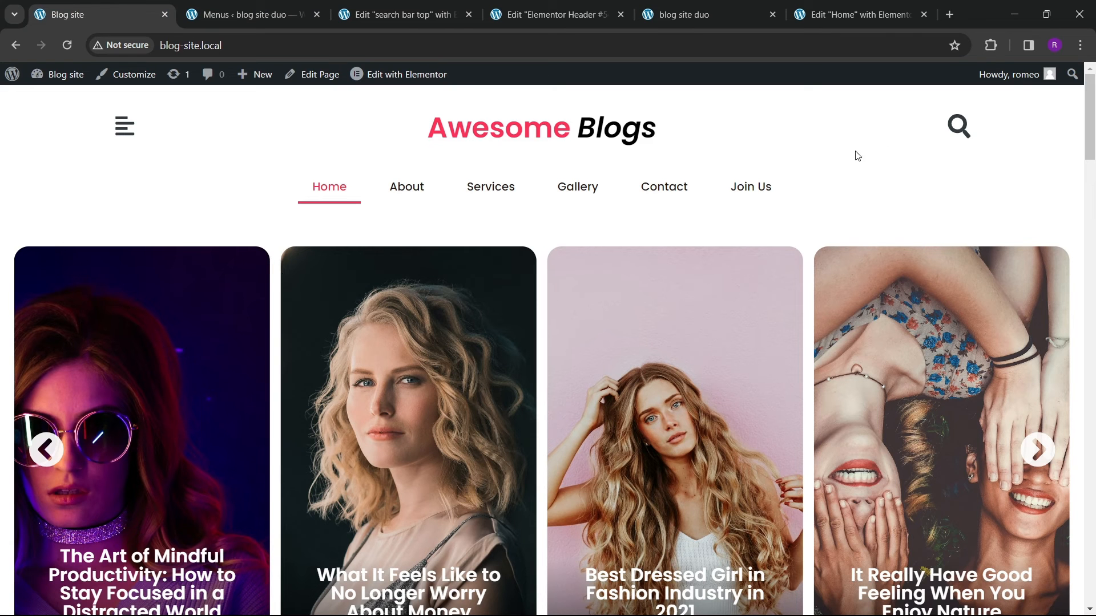
left_click(959, 127)
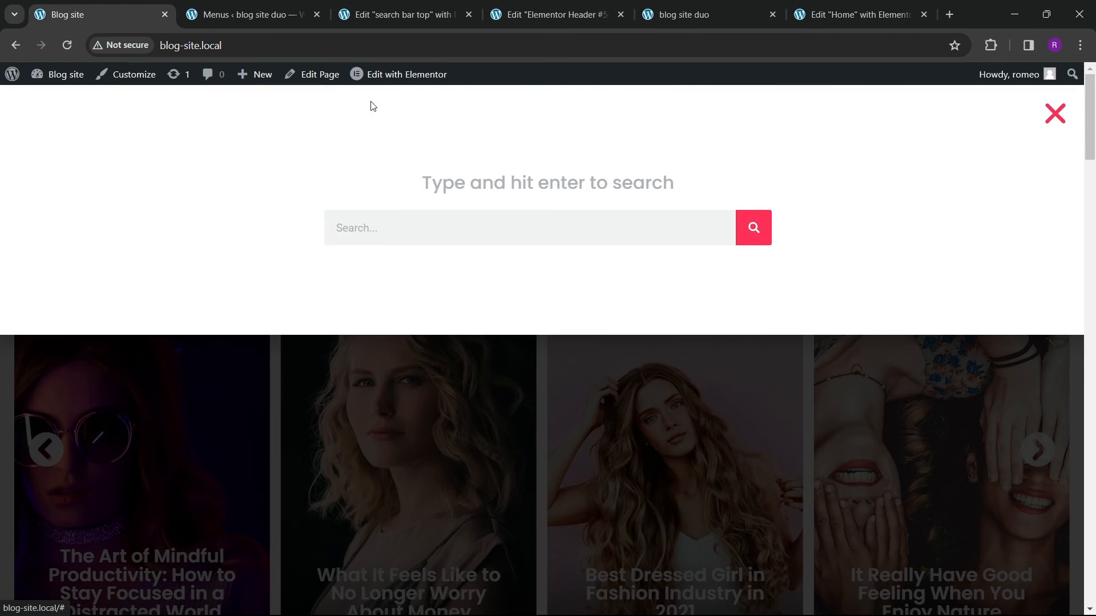
left_click(403, 15)
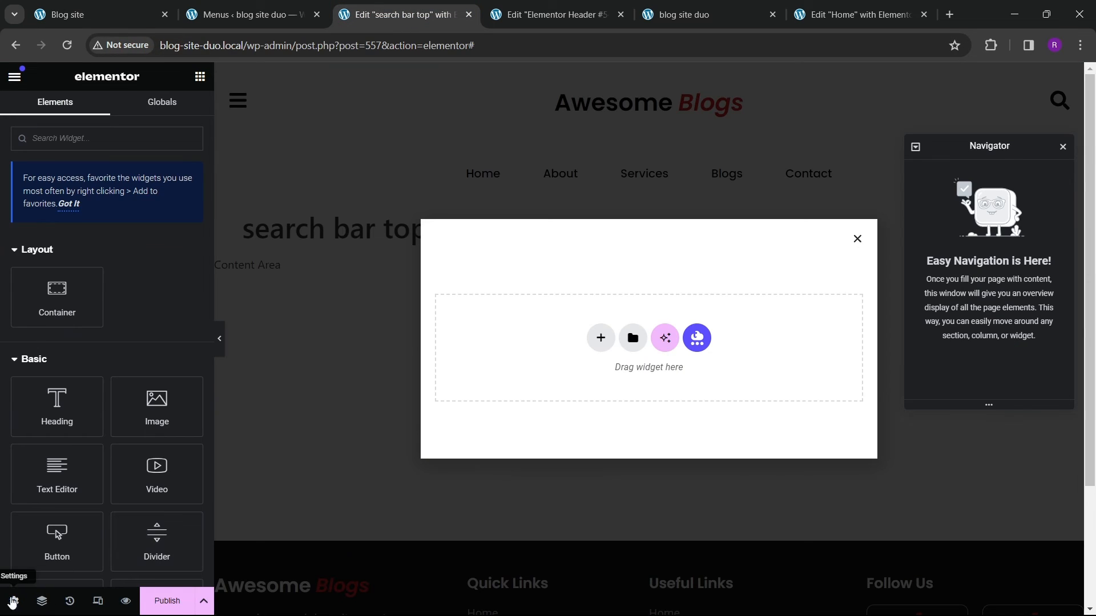
Step: Open the popup's layout settings and set its width to 1000 px
left_click(12, 601)
left_click(141, 231)
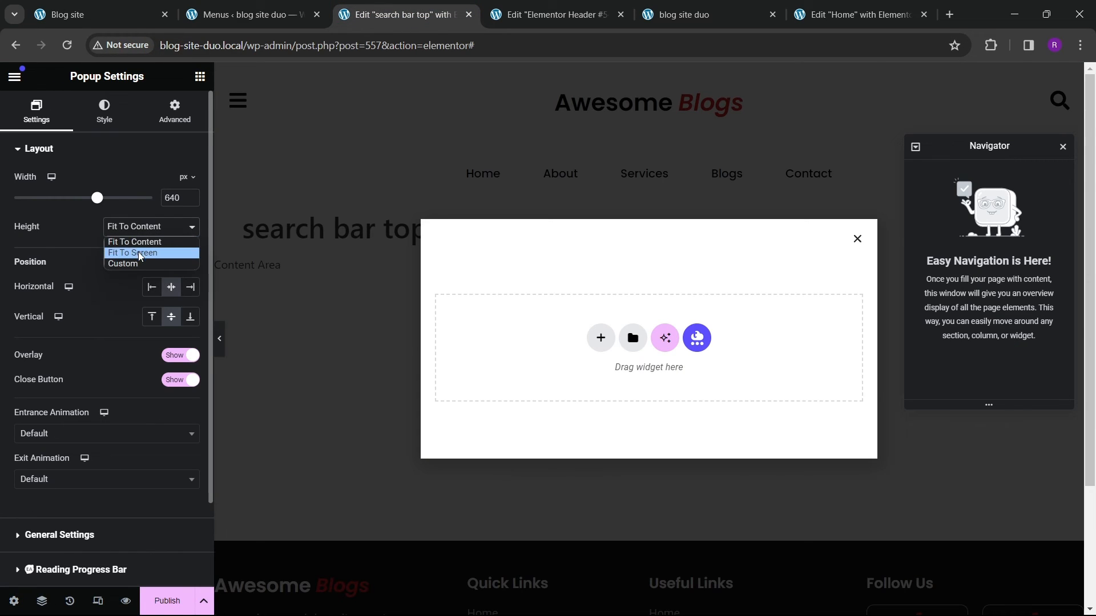
left_click(140, 253)
left_click(137, 230)
left_click(137, 243)
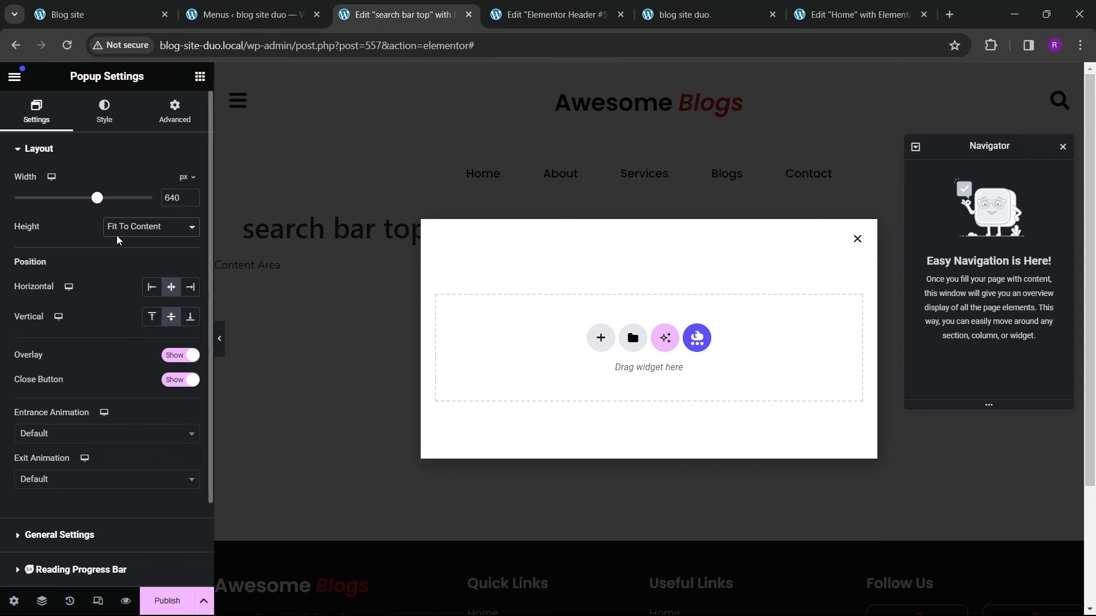
left_click_drag(100, 197, 154, 198)
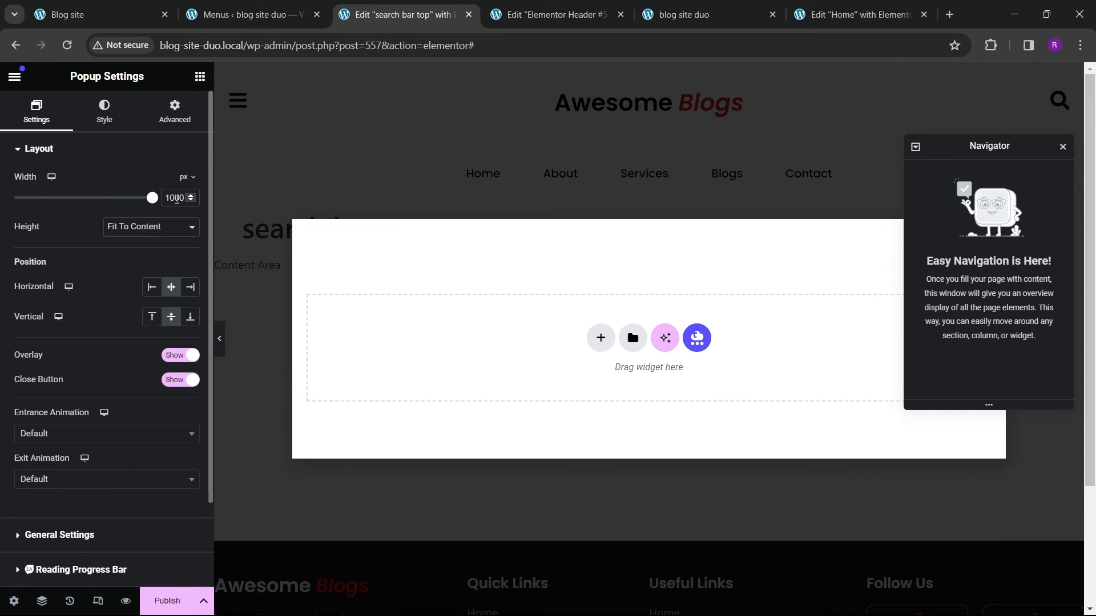
Step: Set the popup's height option to Custom
left_click(167, 228)
left_click(110, 253)
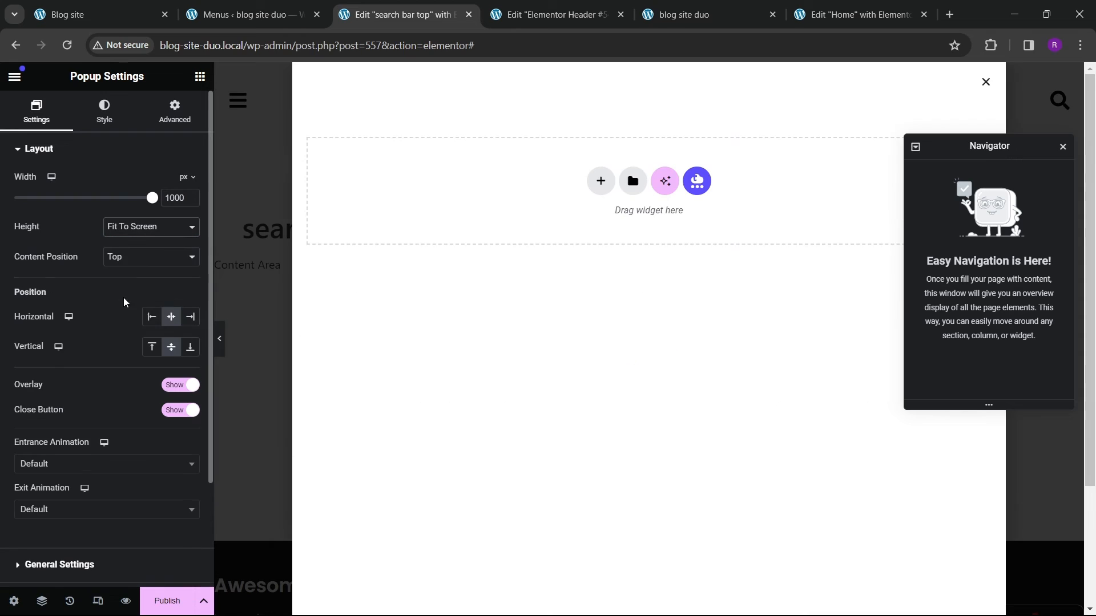
left_click(130, 259)
left_click(131, 258)
left_click(135, 233)
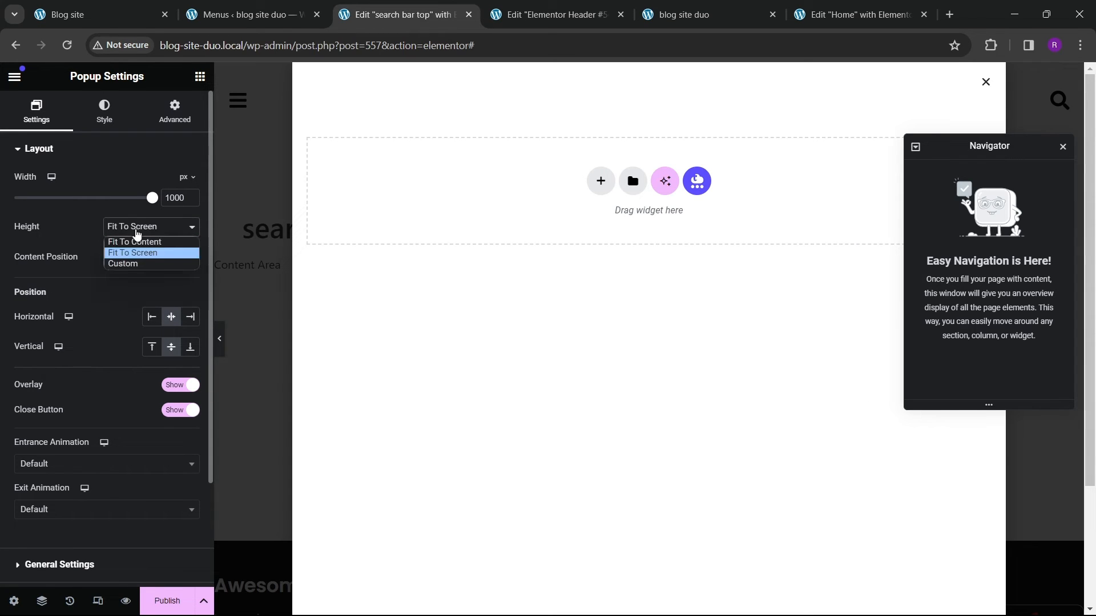
left_click(137, 264)
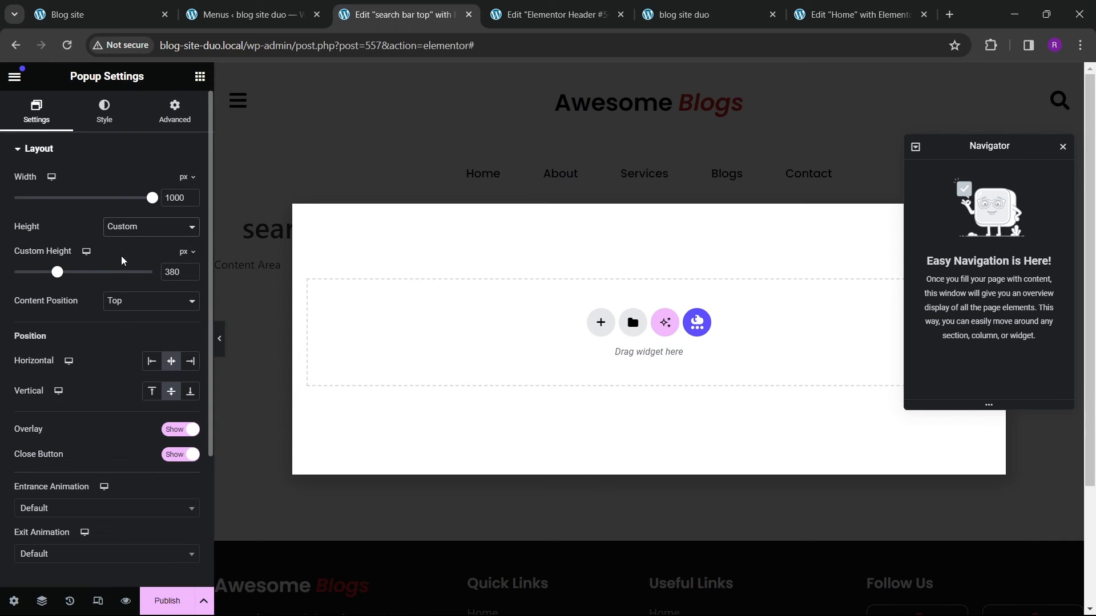
Step: Align the popup vertically to the top
left_click(151, 391)
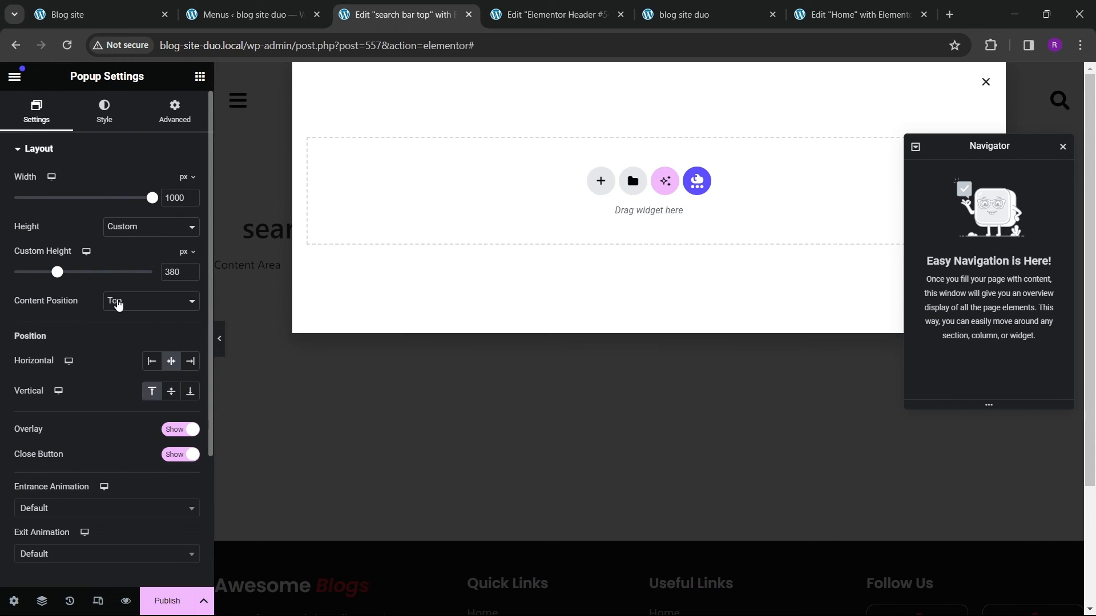
left_click(136, 229)
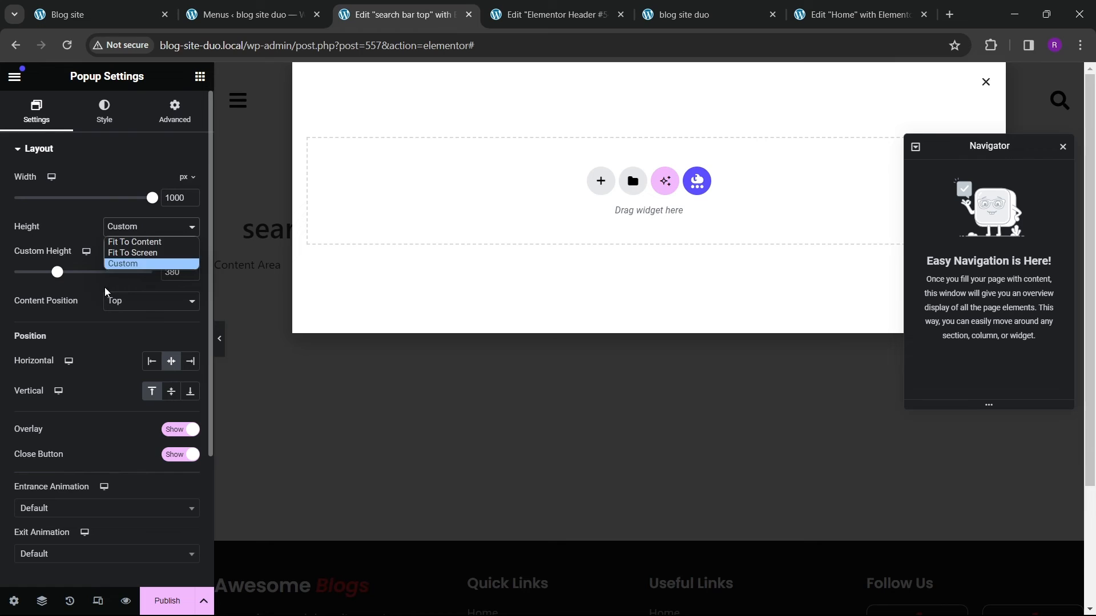
left_click(155, 233)
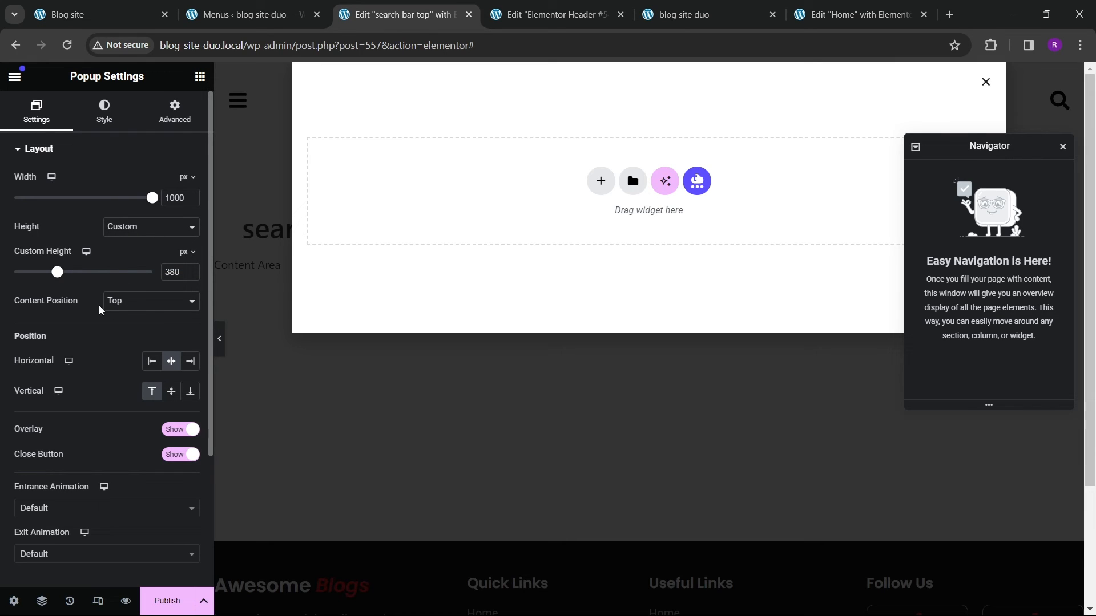
Step: Try the left and right horizontal positions before returning the popup to centre
left_click_drag(152, 200, 207, 206)
left_click(136, 307)
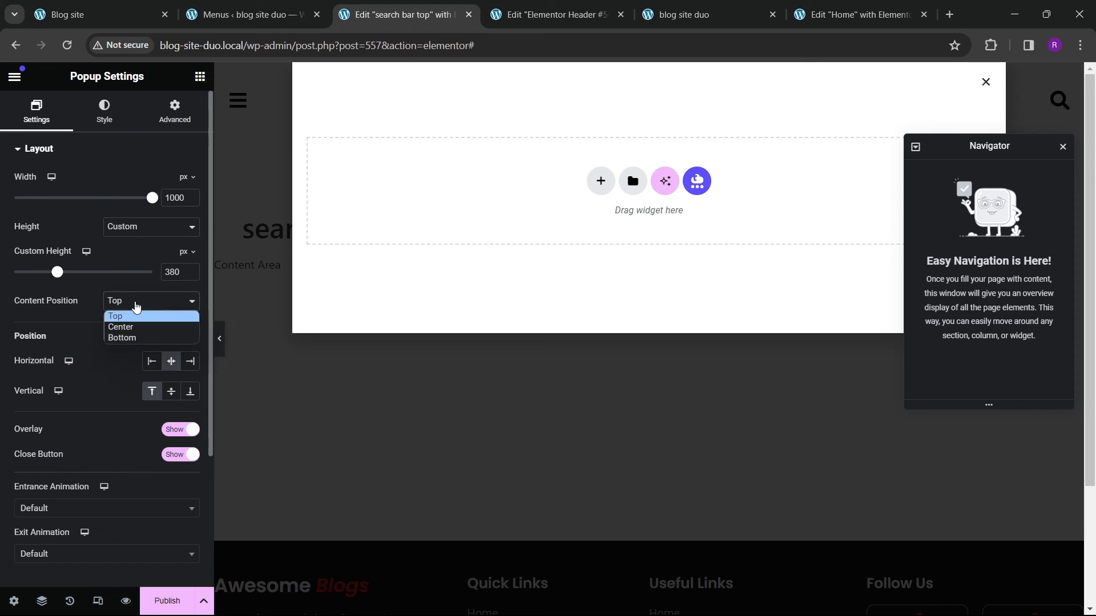
left_click(132, 361)
left_click(152, 365)
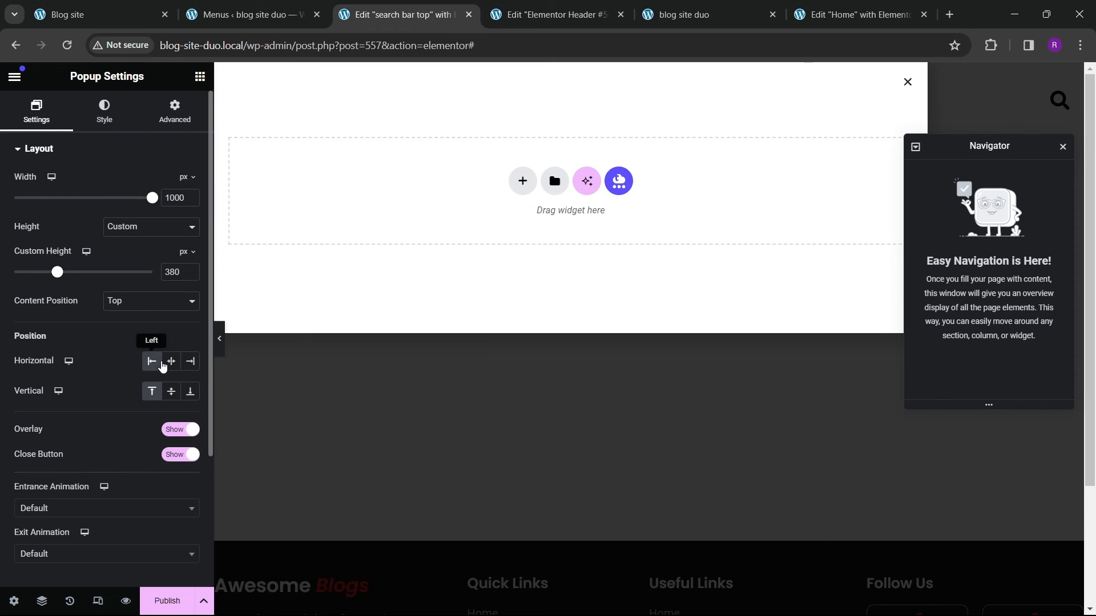
left_click(189, 363)
left_click(170, 364)
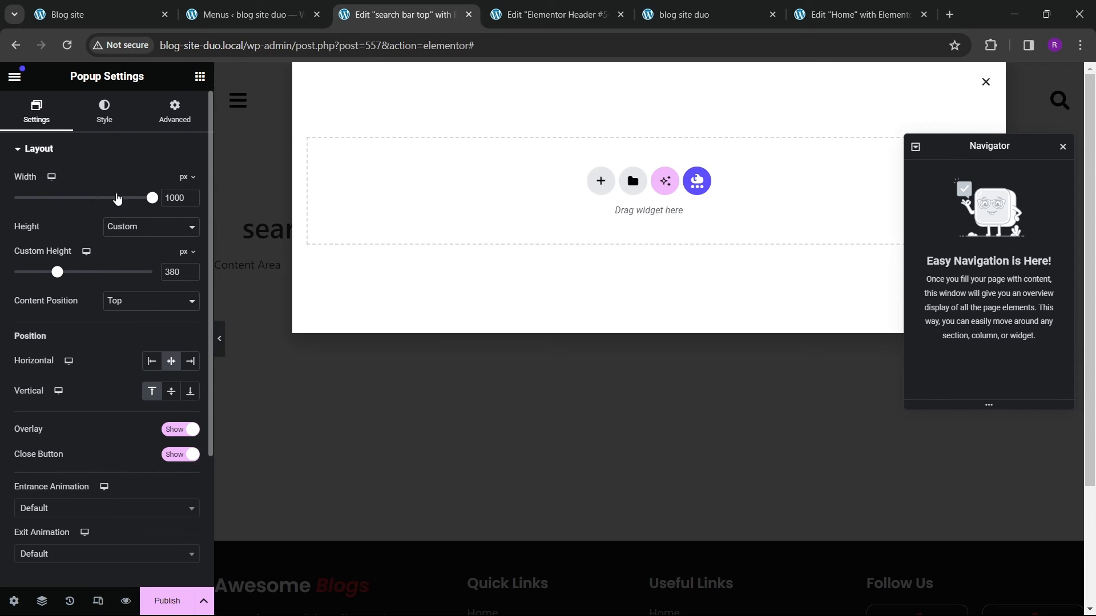
Step: Set the popup width to 100 vw
left_click_drag(151, 200, 173, 196)
left_click(193, 177)
left_click(187, 238)
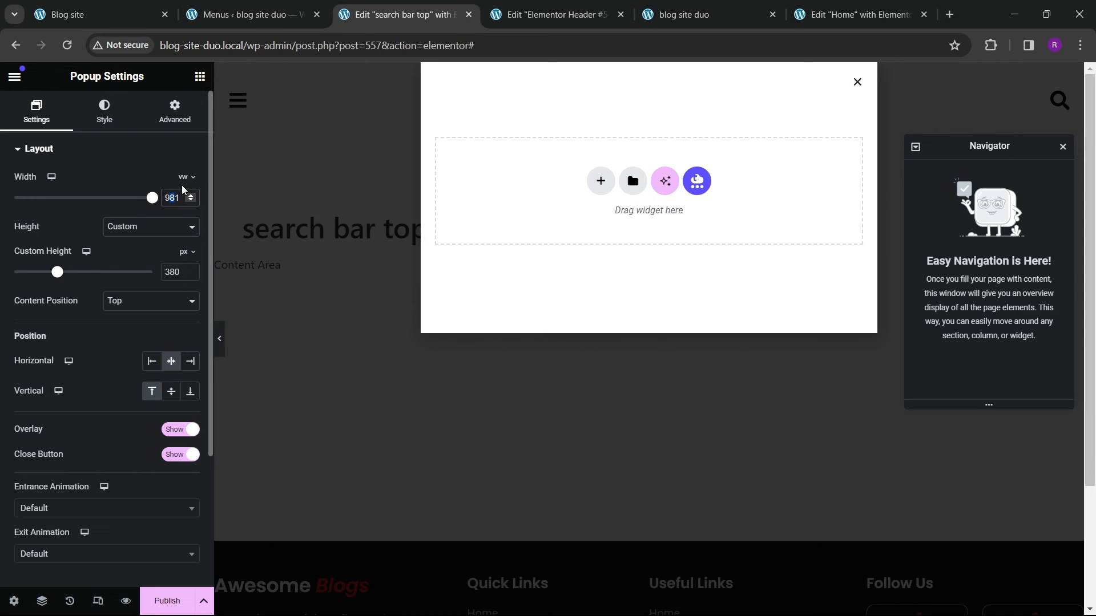
type("100")
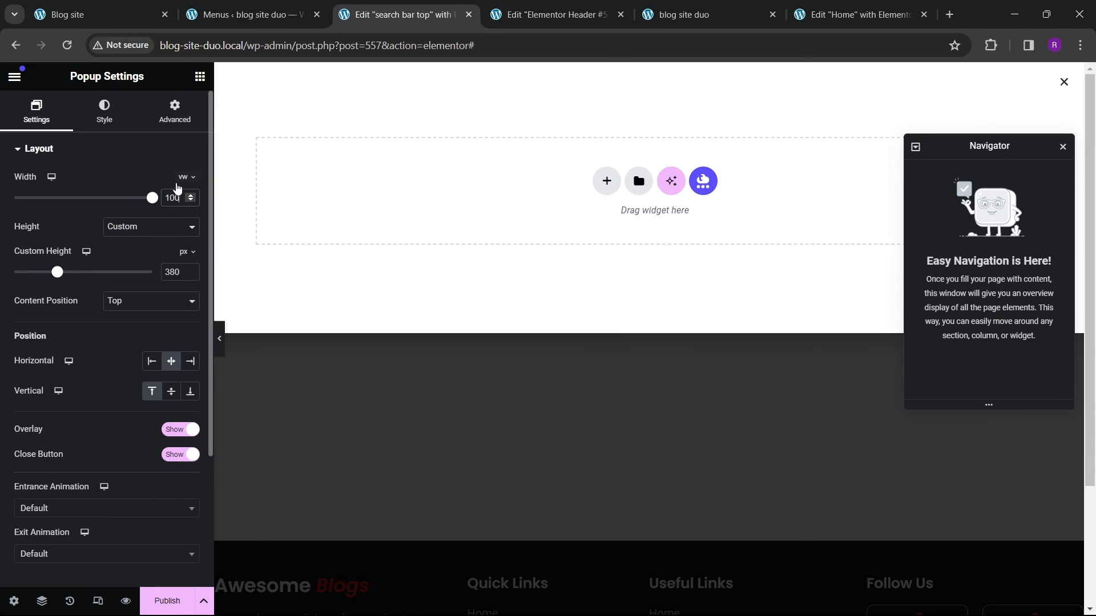
Step: Set the popup's custom height to 350 px
left_click(137, 153)
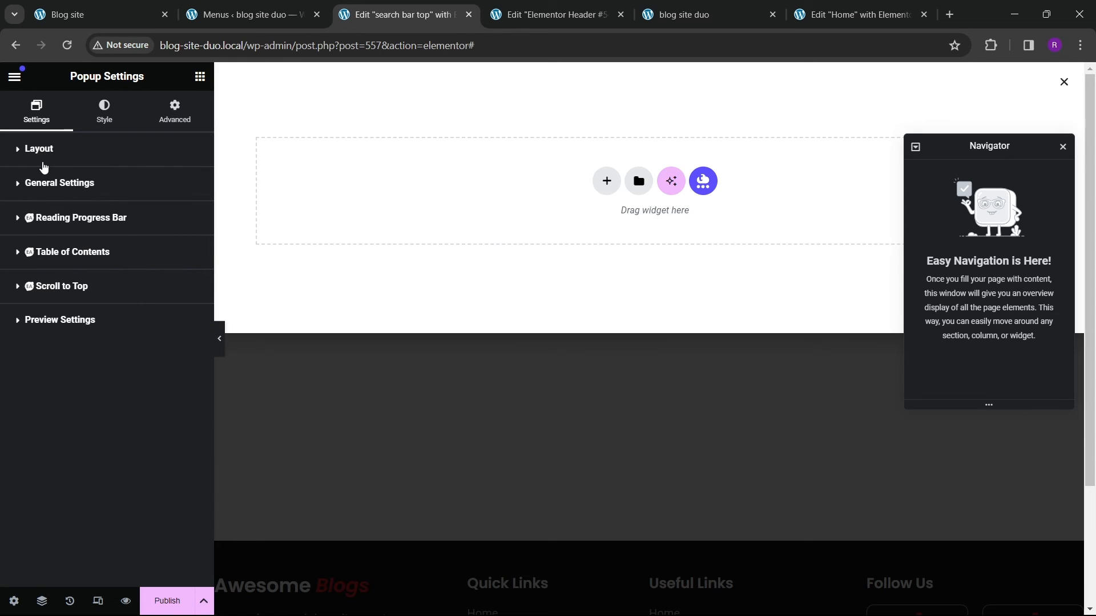
left_click(43, 165)
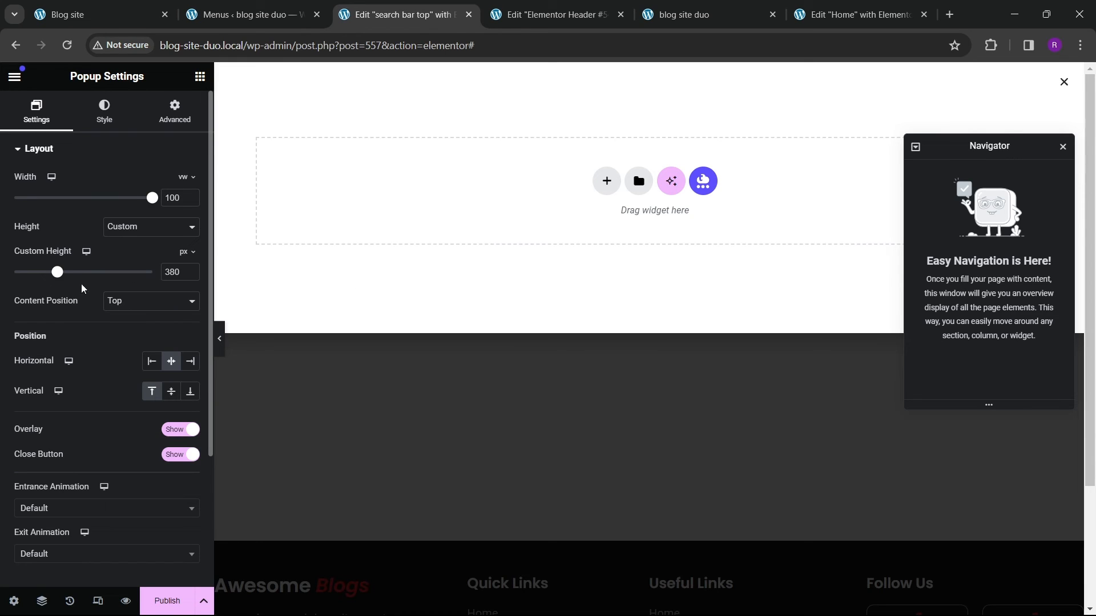
left_click_drag(56, 277, 51, 278)
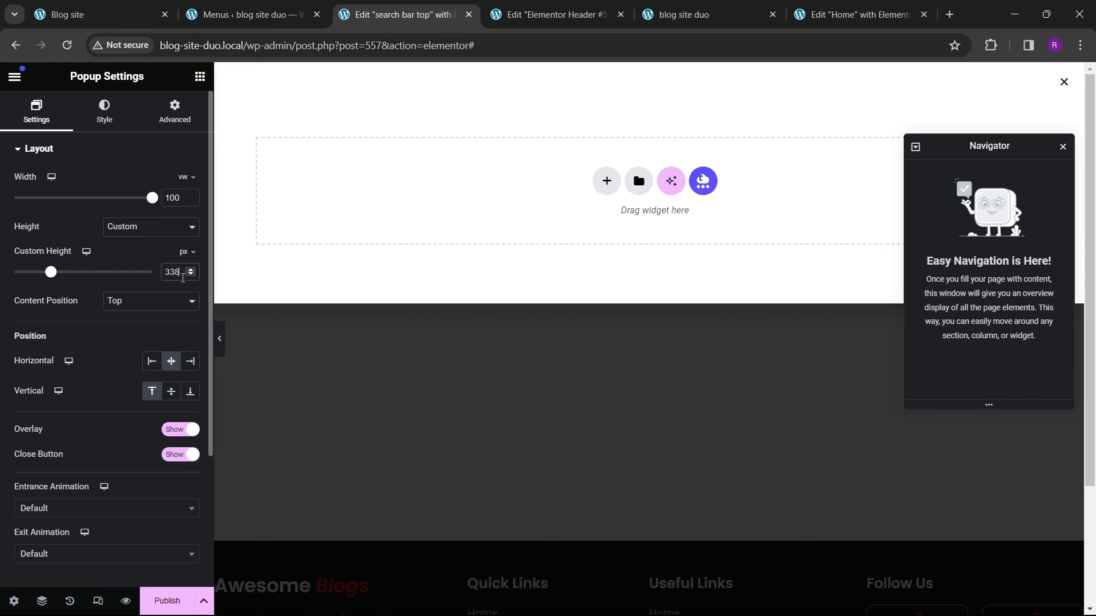
left_click_drag(185, 273, 144, 280)
type("300")
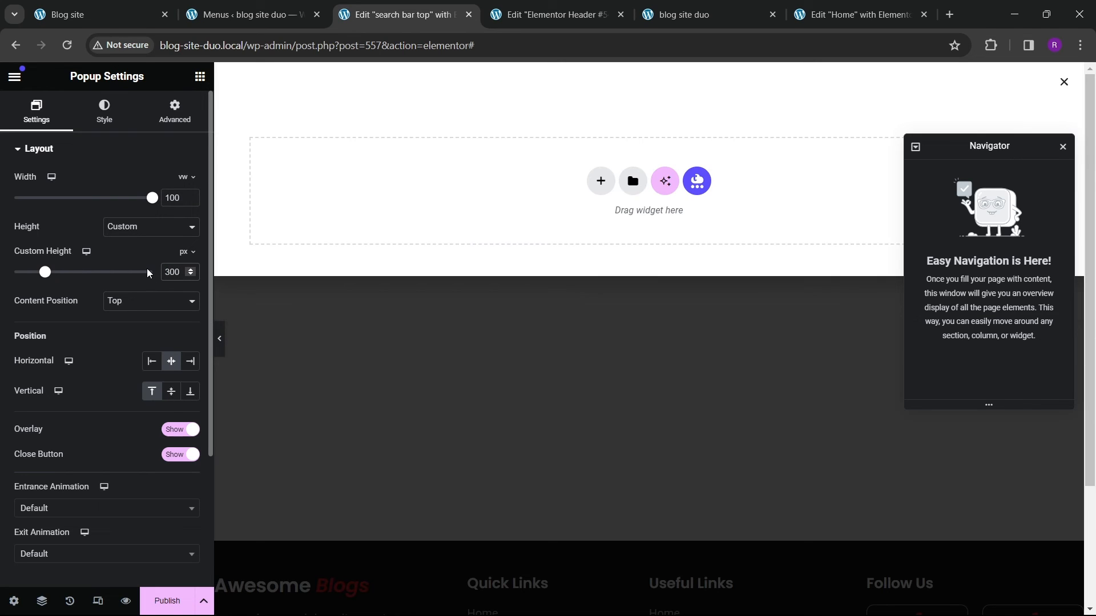
key("BackSpace")
key("BackSpace")
type("40")
key("BackSpace")
key("BackSpace")
type("50")
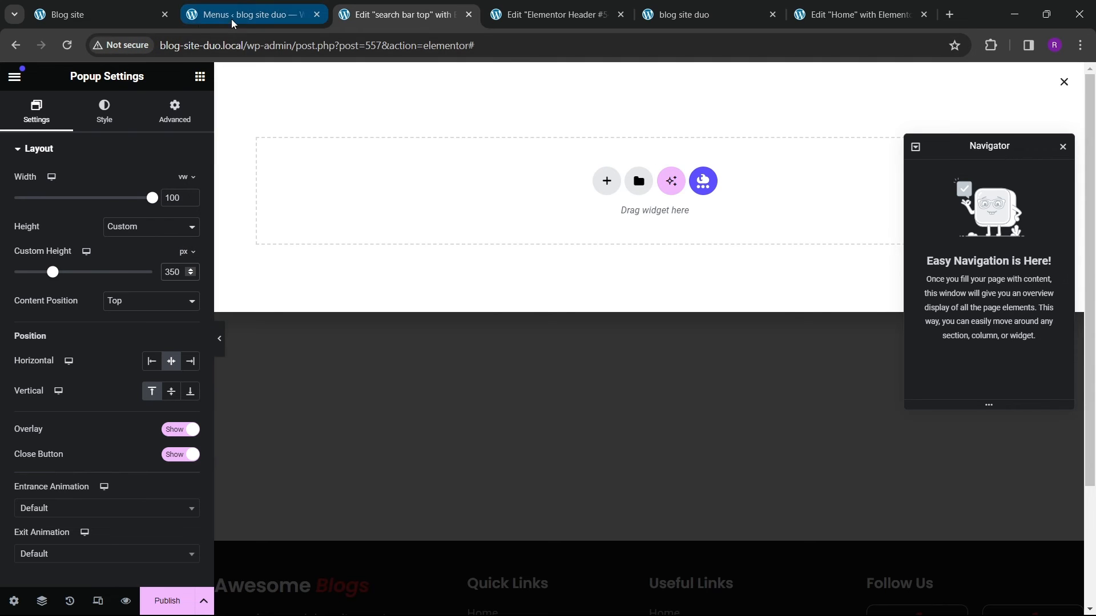
Step: Compare with the live site's search popup and add a Heading widget into the popup
left_click(115, 25)
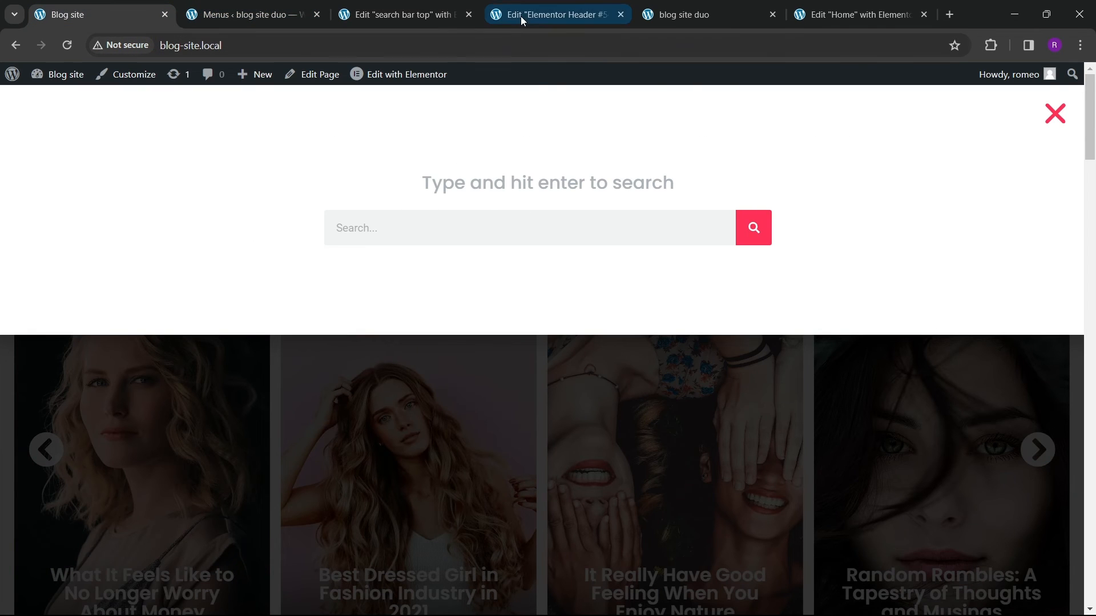
left_click(426, 19)
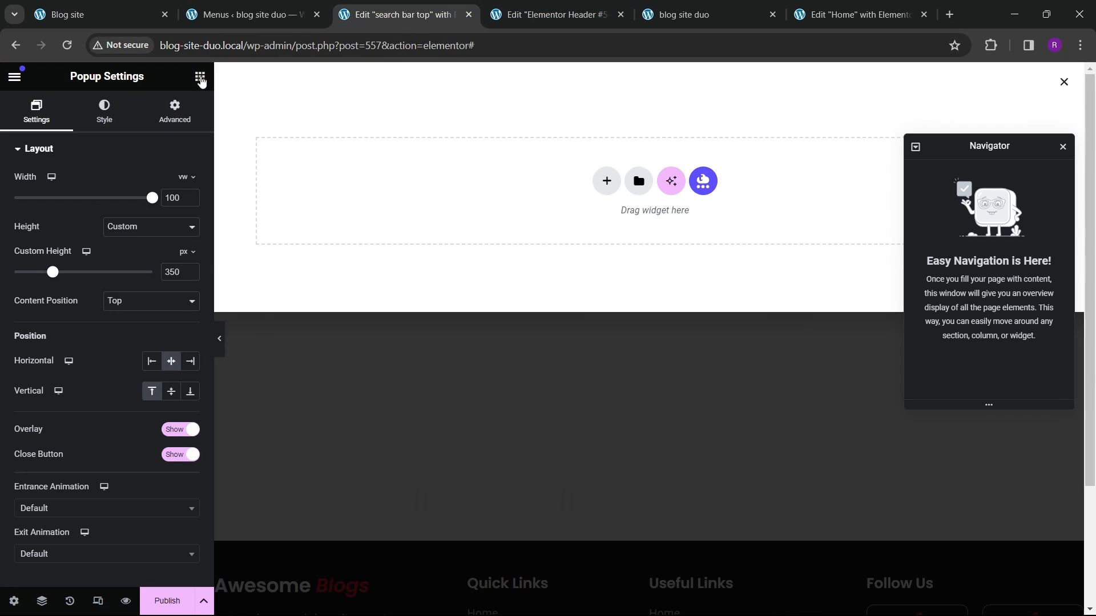
left_click(200, 76)
scroll(60, 214, "down", 4)
left_click_drag(59, 214, 469, 212)
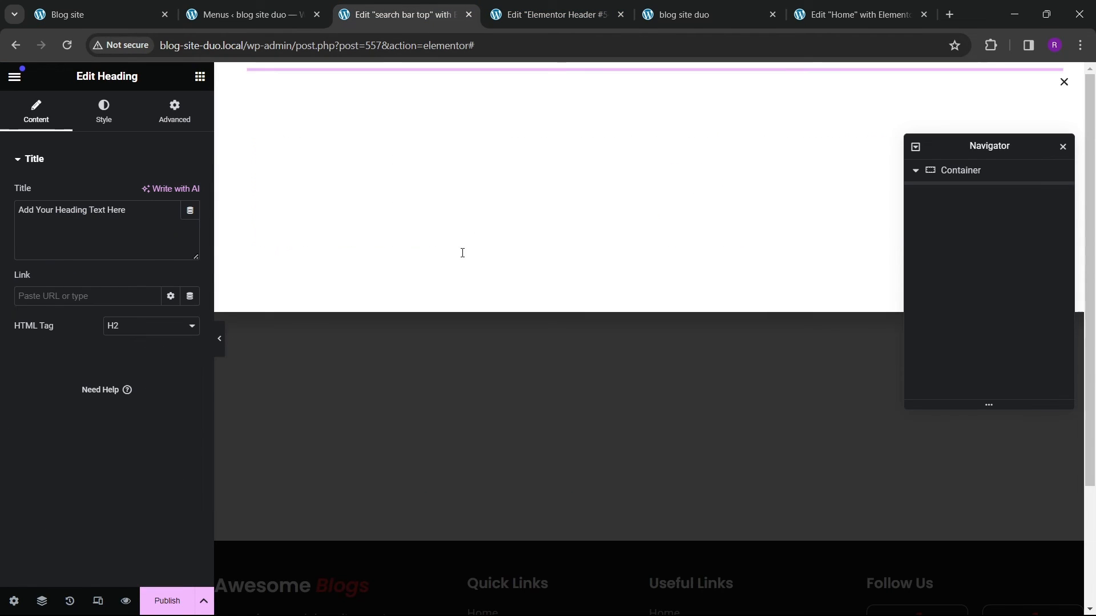
Step: Set the popup container's direction to column with content justified and items aligned to the centre
left_click(969, 174)
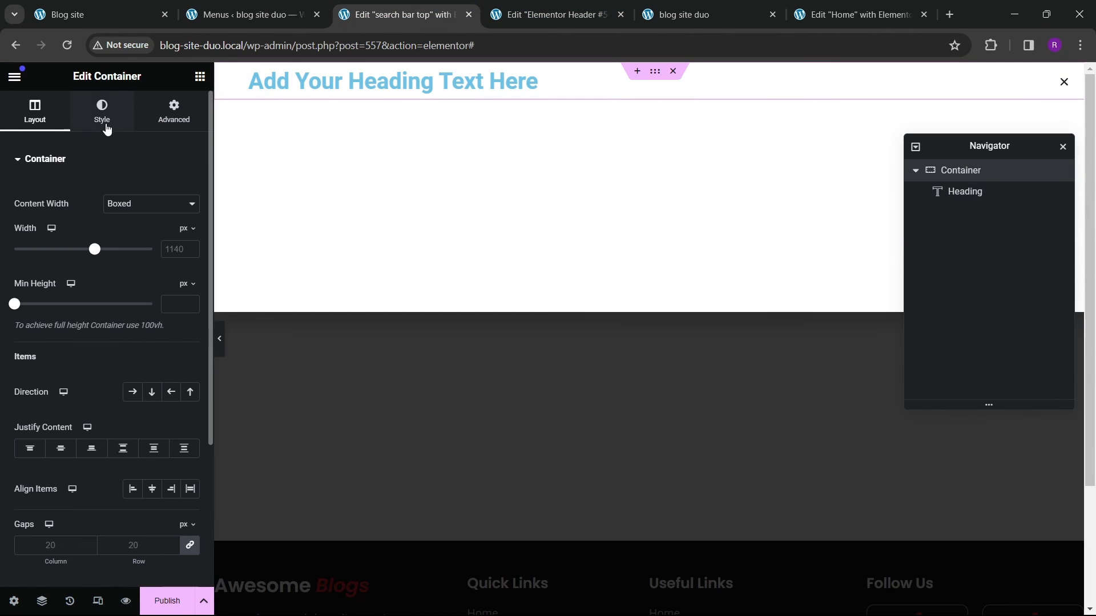
left_click(152, 392)
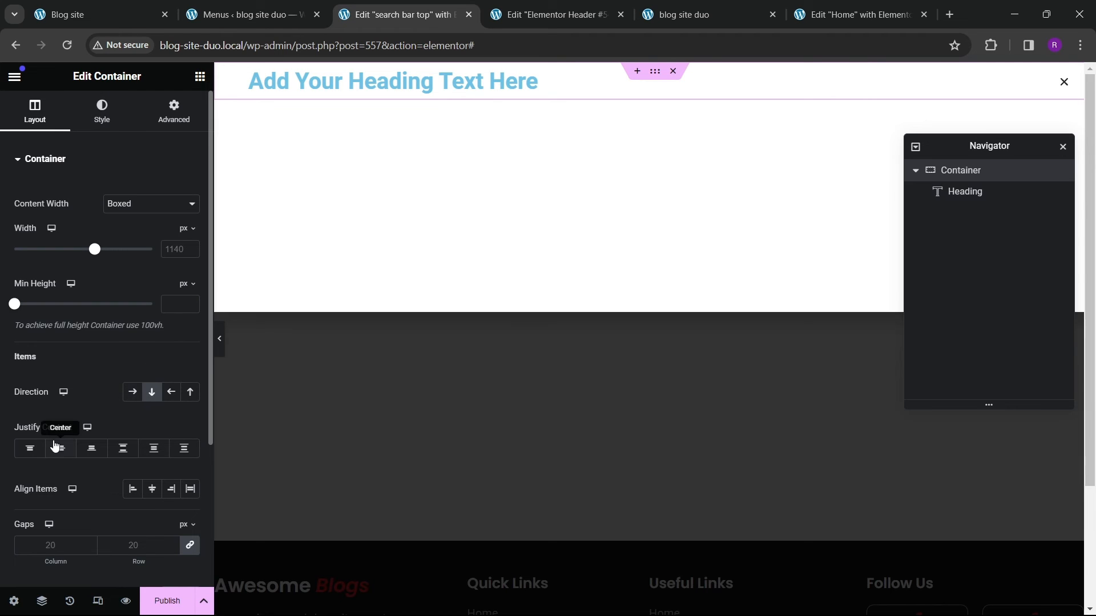
left_click(61, 448)
left_click(151, 488)
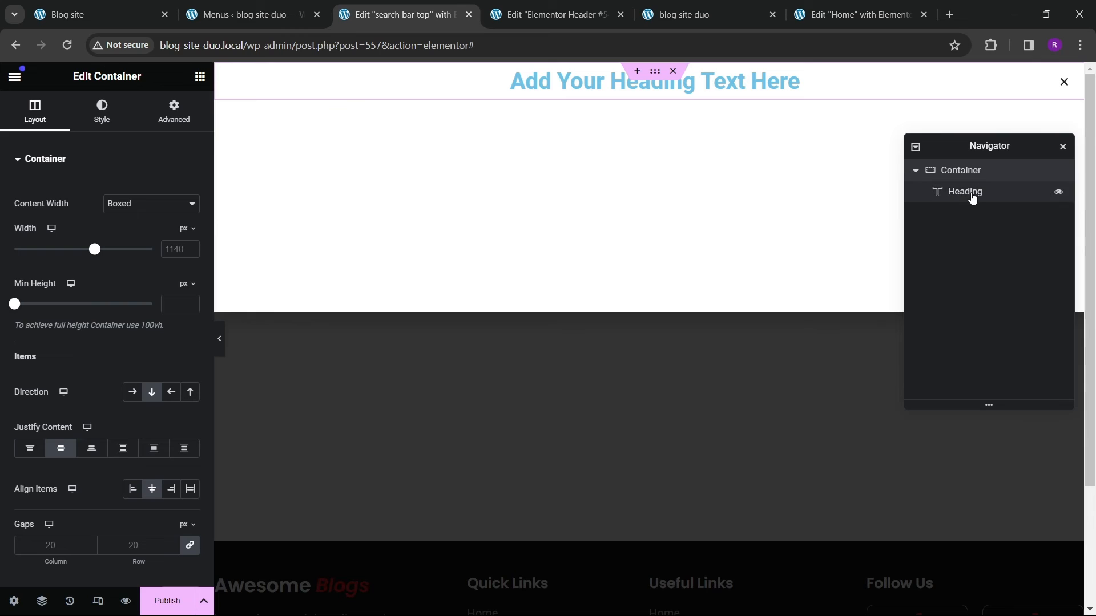
Step: Set the popup's content position to Center
scroll(101, 341, "down", 3)
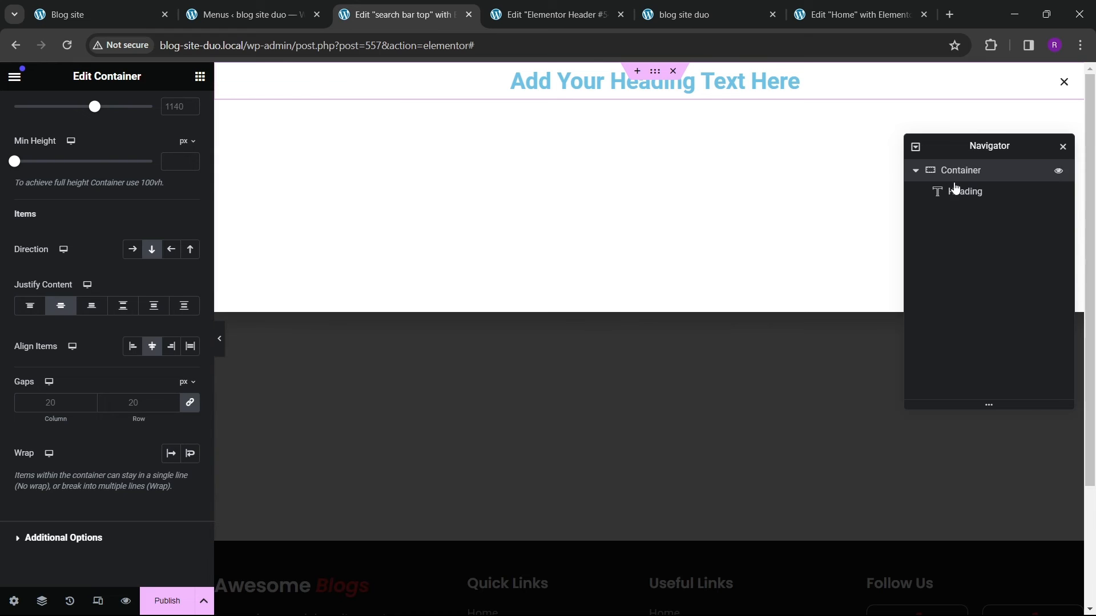
left_click(963, 193)
left_click(962, 171)
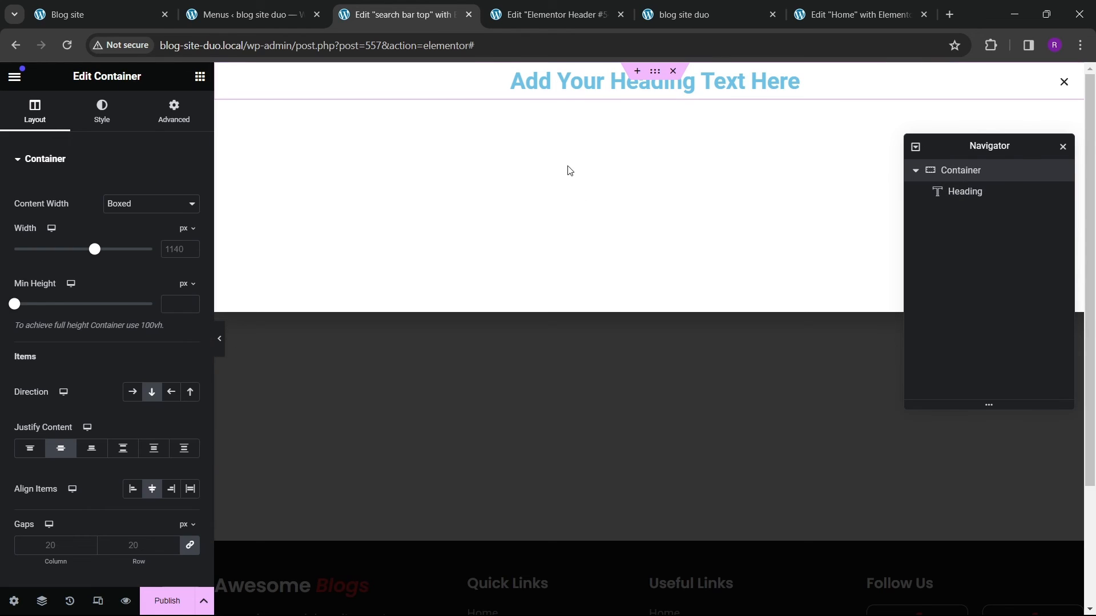
left_click(606, 181)
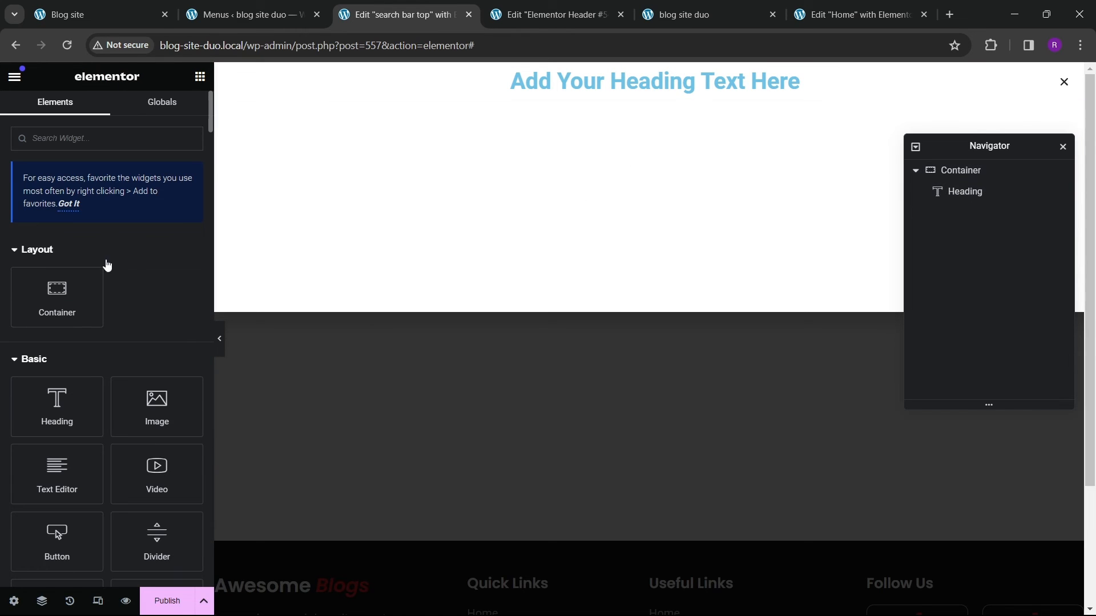
left_click(982, 169)
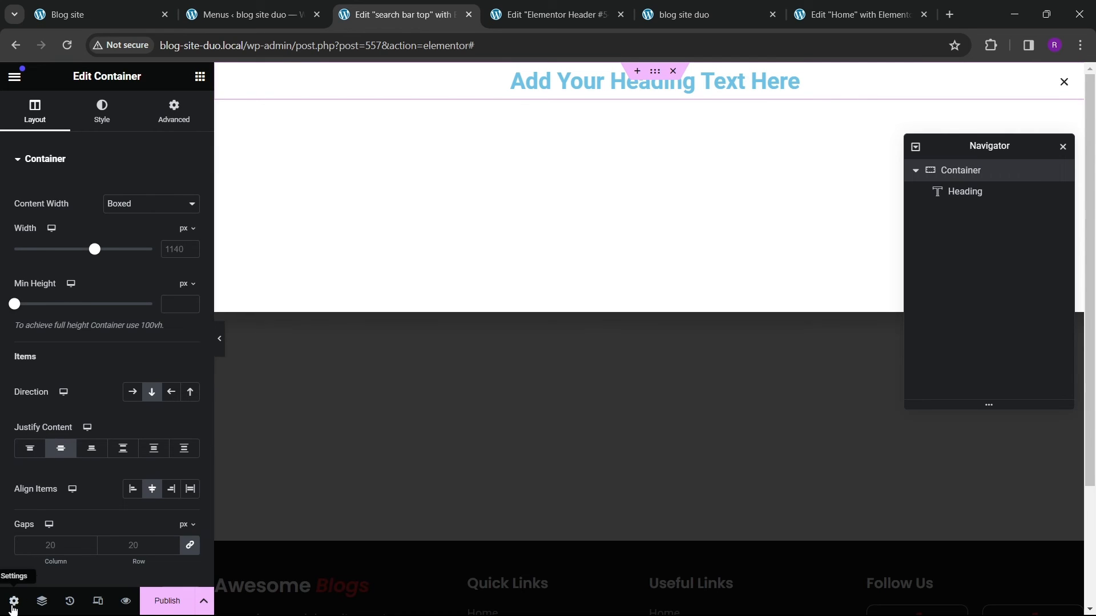
left_click(14, 600)
left_click(121, 310)
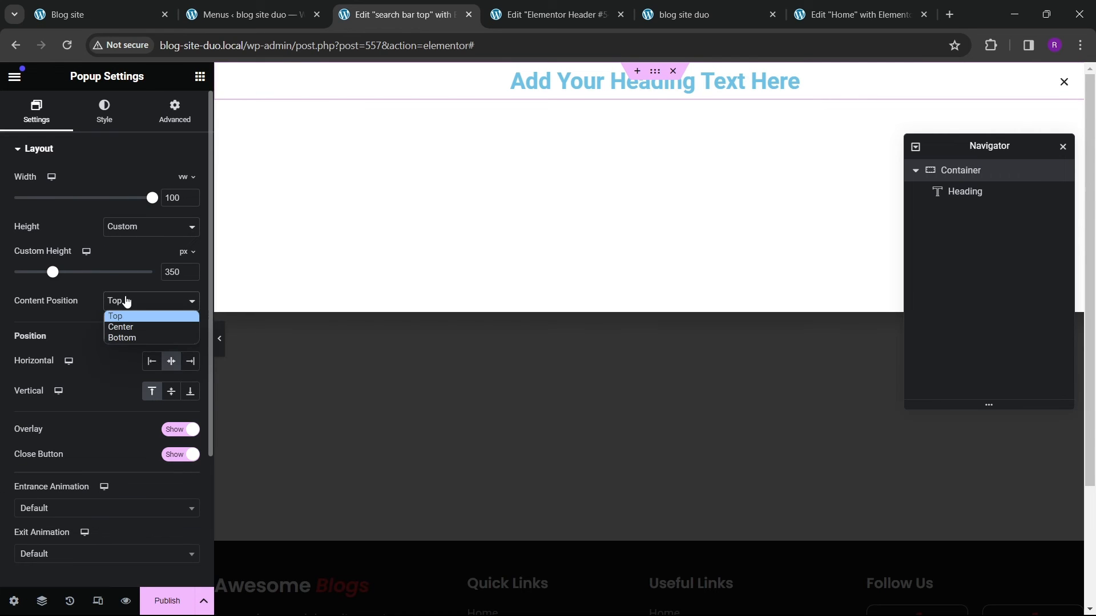
left_click(118, 325)
Step: Set the heading's text colour to the global theme grey colour
left_click(594, 198)
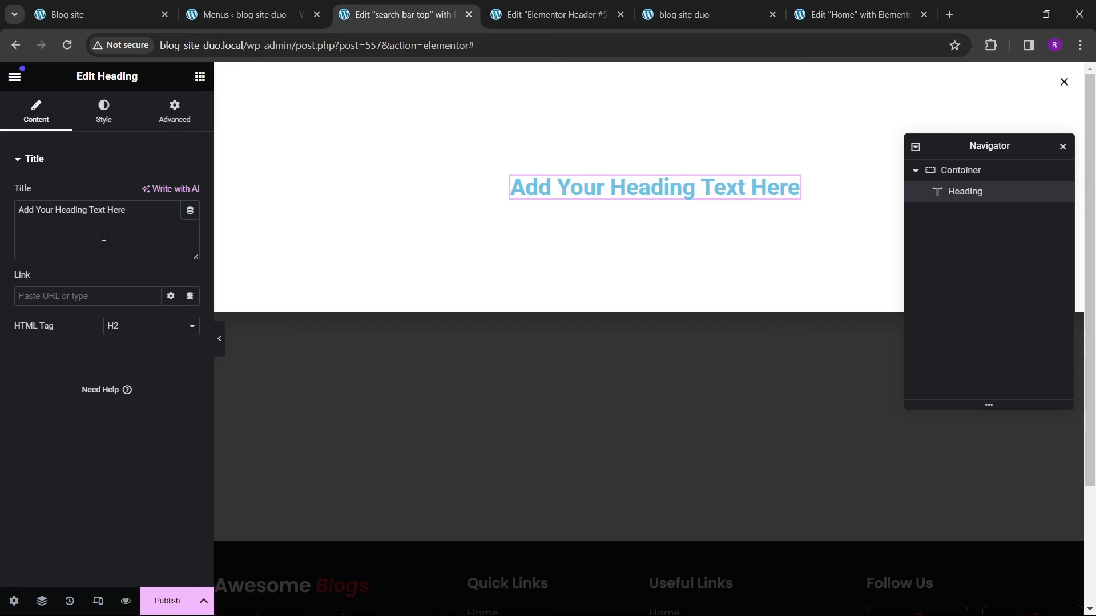
left_click(107, 127)
left_click(190, 224)
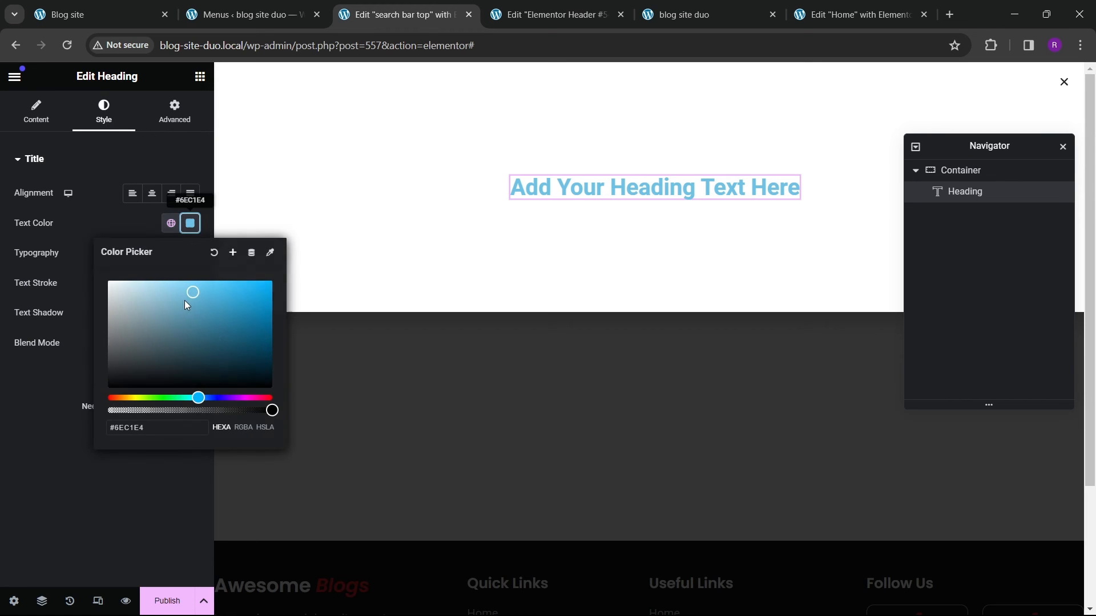
left_click(150, 226)
left_click(171, 223)
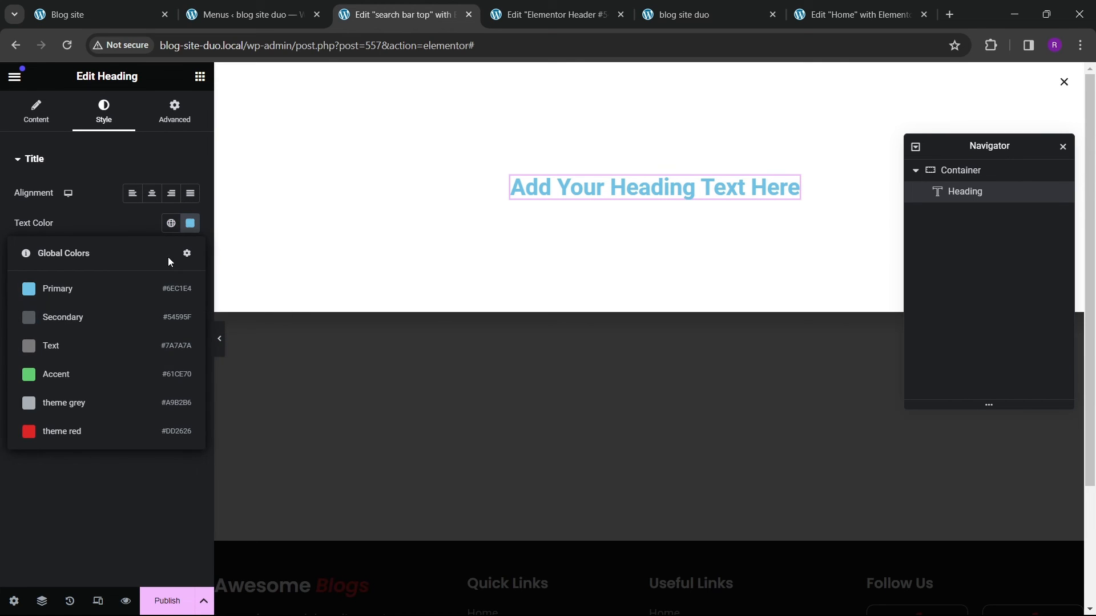
left_click(76, 318)
left_click(171, 223)
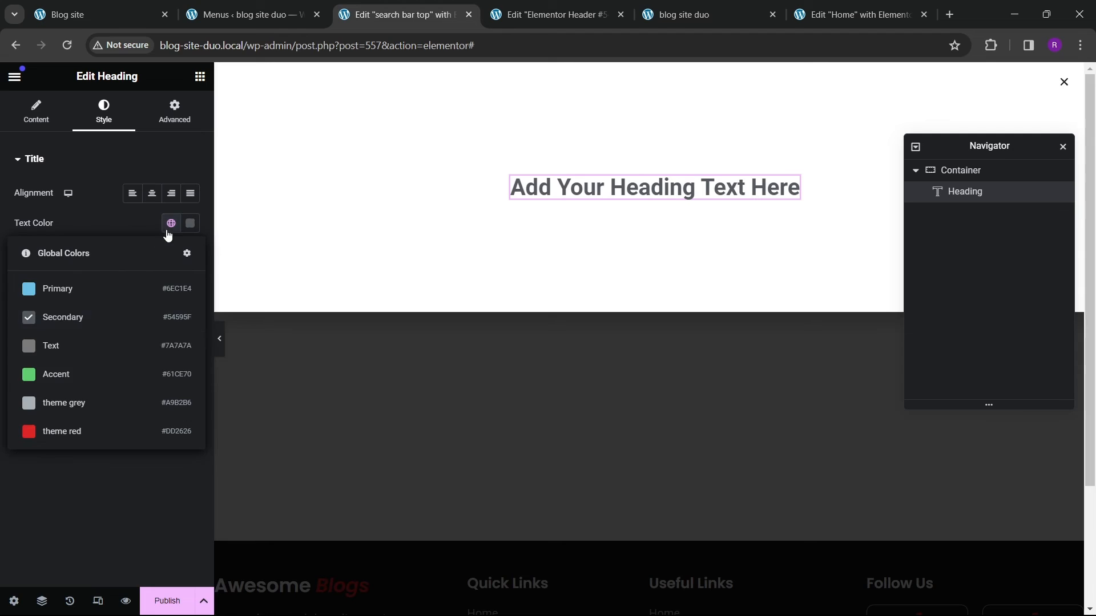
left_click(69, 397)
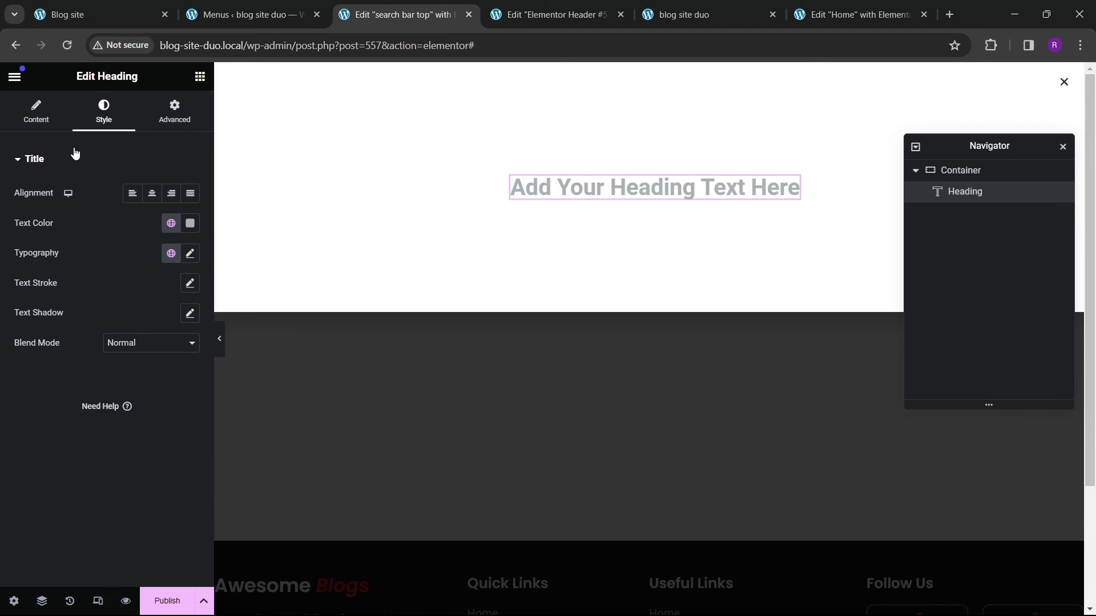
Step: Check the live site's popup and change the heading text to "Type and hit enter to search"
left_click(95, 19)
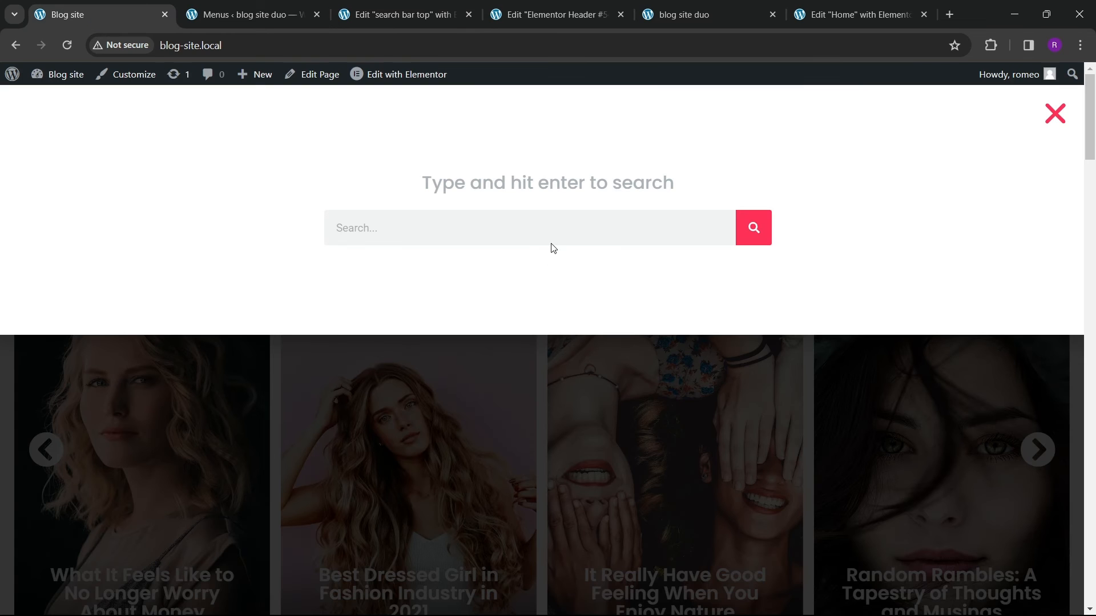
left_click(394, 14)
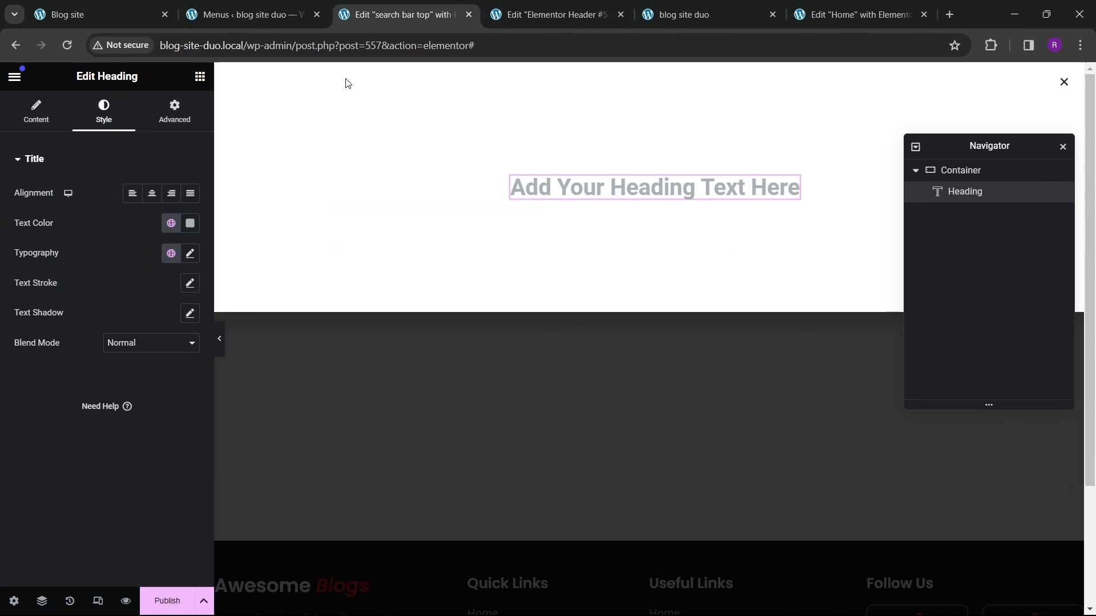
left_click(68, 128)
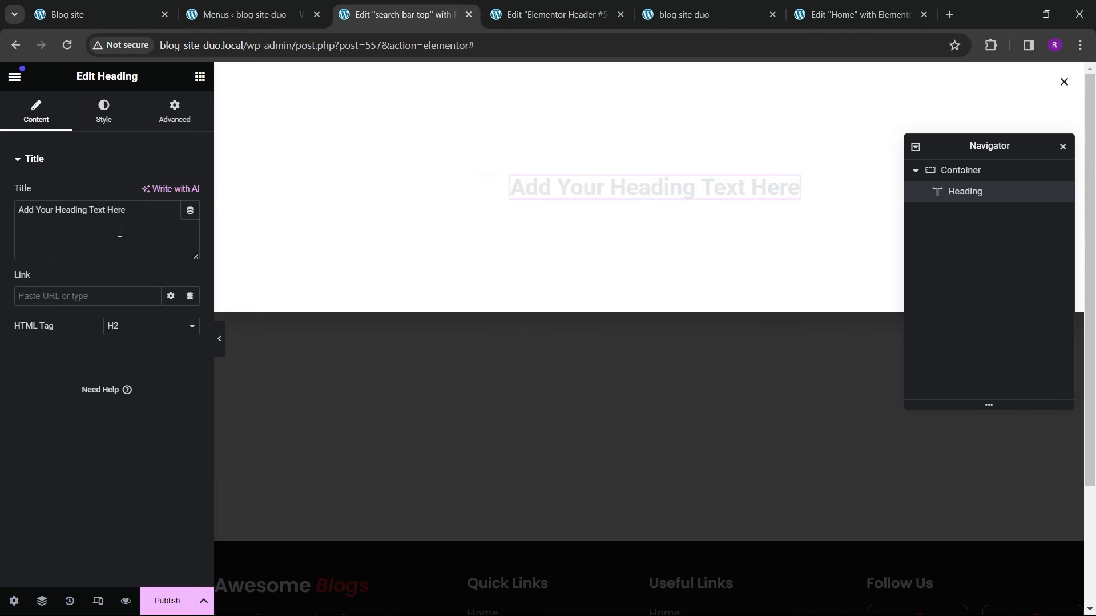
left_click_drag(123, 230, 15, 202)
type("Type")
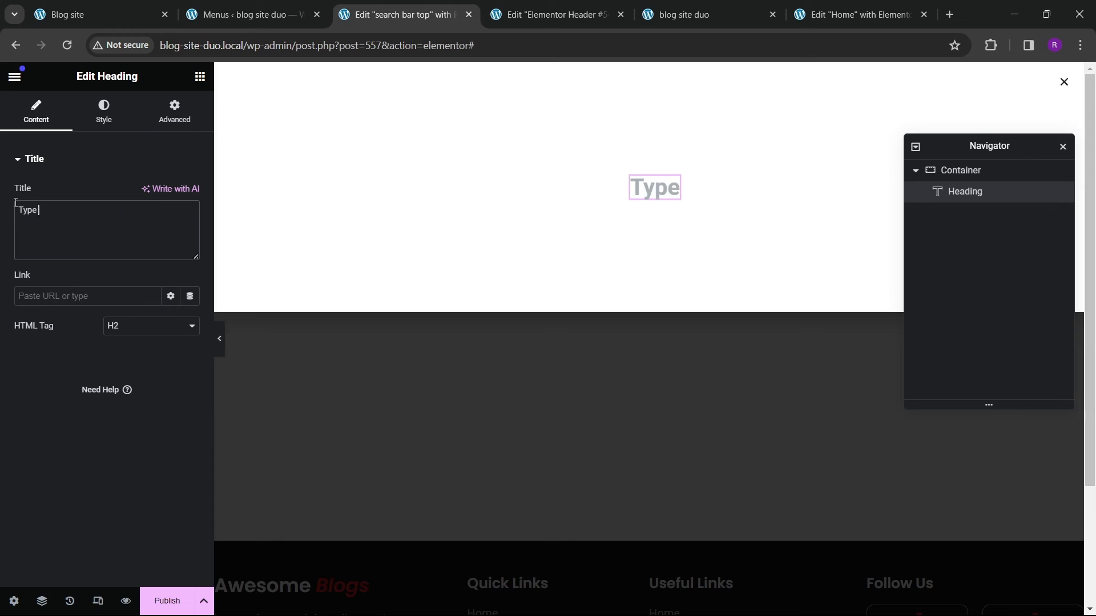
type(" and hit enter to search")
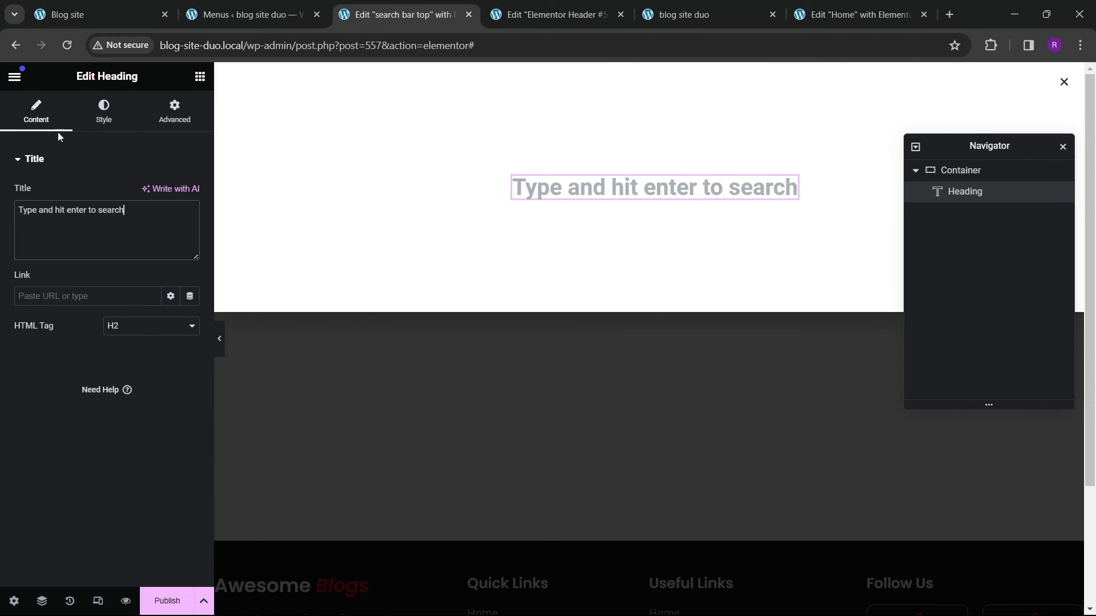
Step: Set the heading typography to Poppins, weight 500 (Medium), size 27 px
left_click(103, 111)
left_click(190, 223)
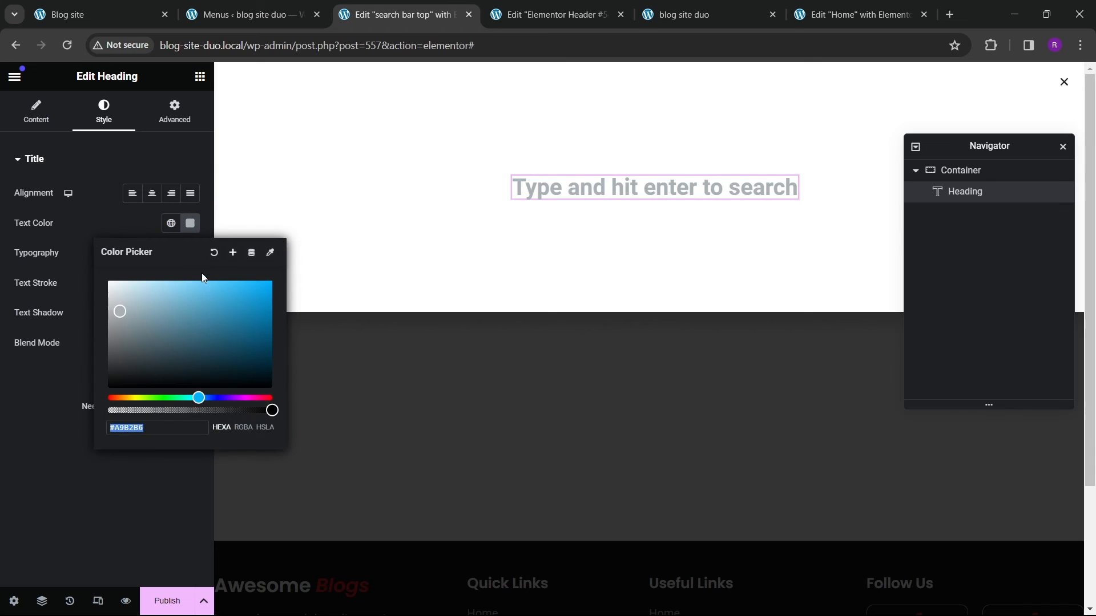
left_click(196, 262)
left_click(191, 255)
left_click(139, 320)
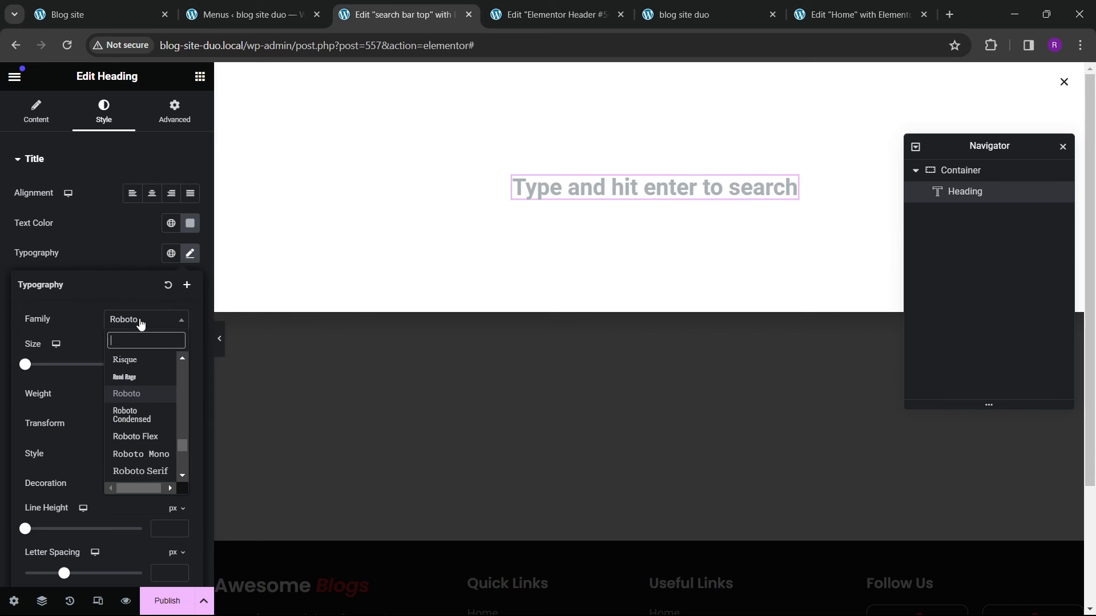
type("poppi")
key("Return")
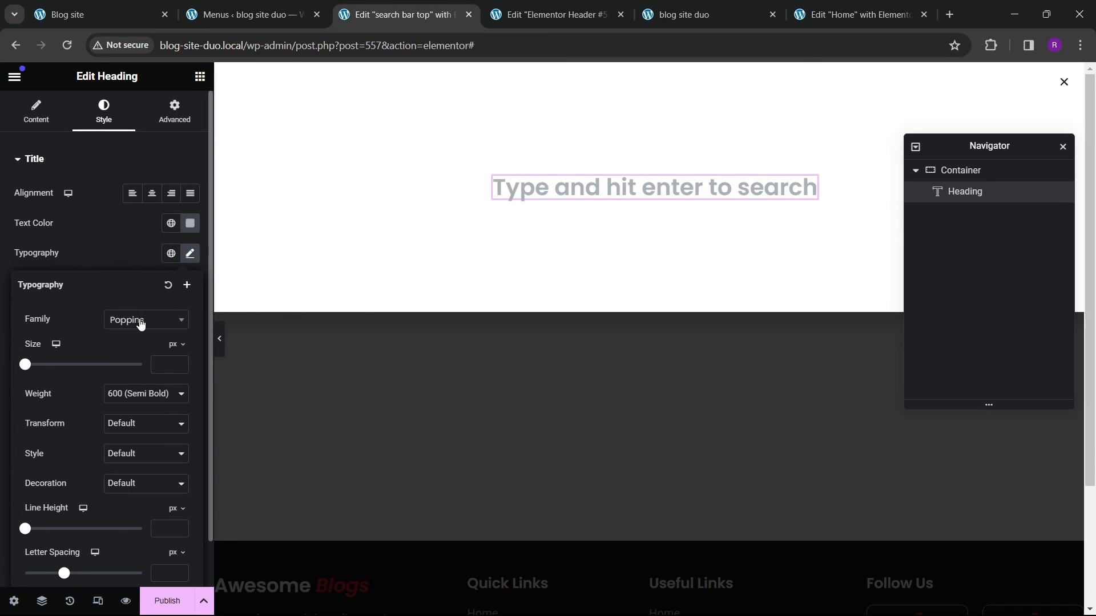
left_click(149, 394)
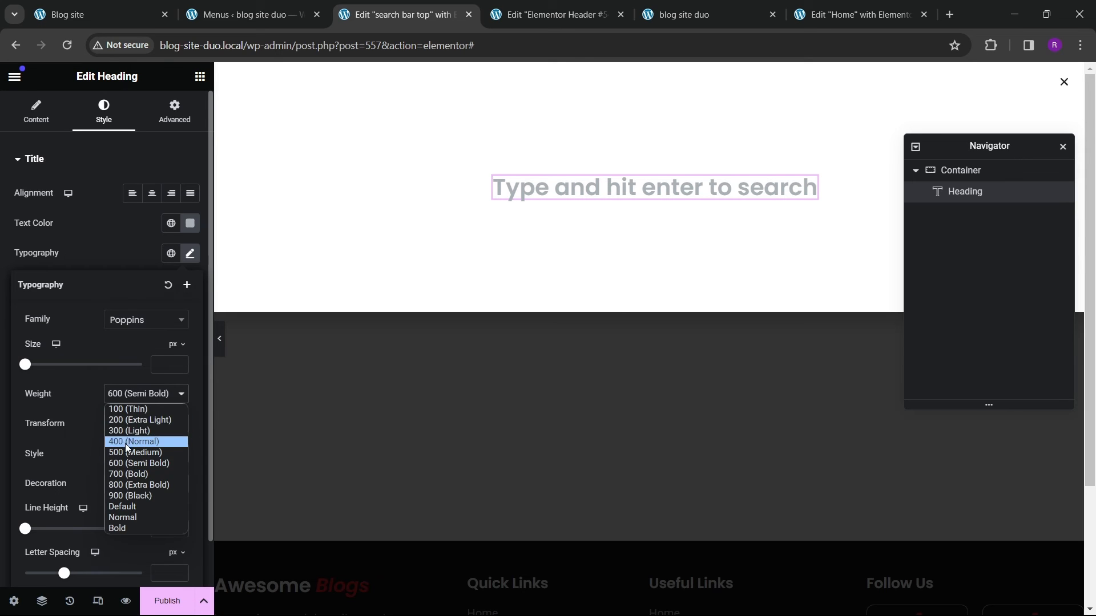
left_click(125, 444)
left_click(181, 364)
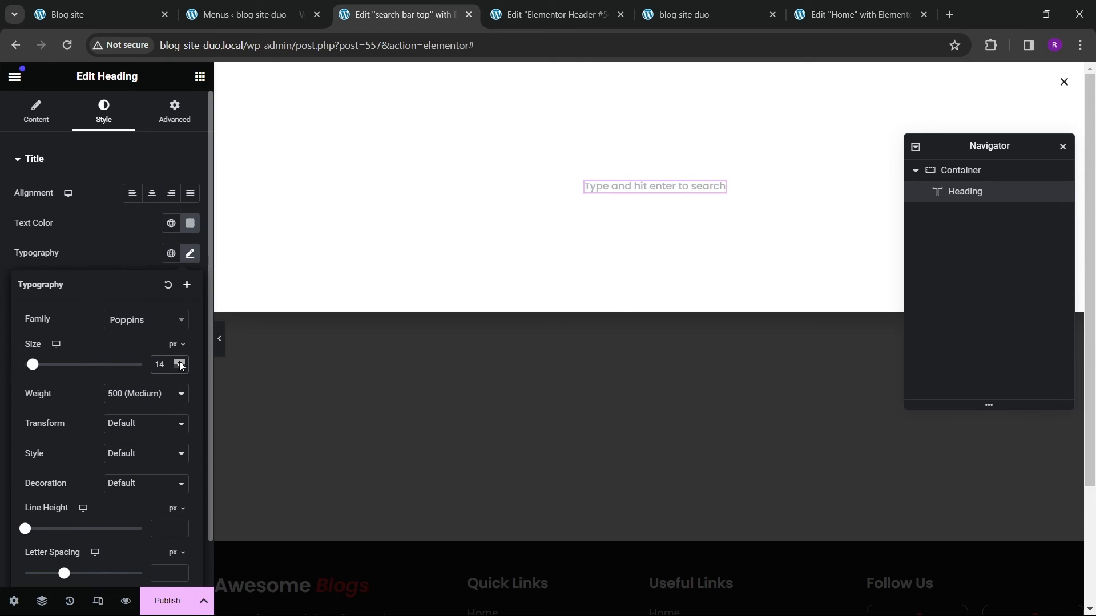
left_click(180, 363)
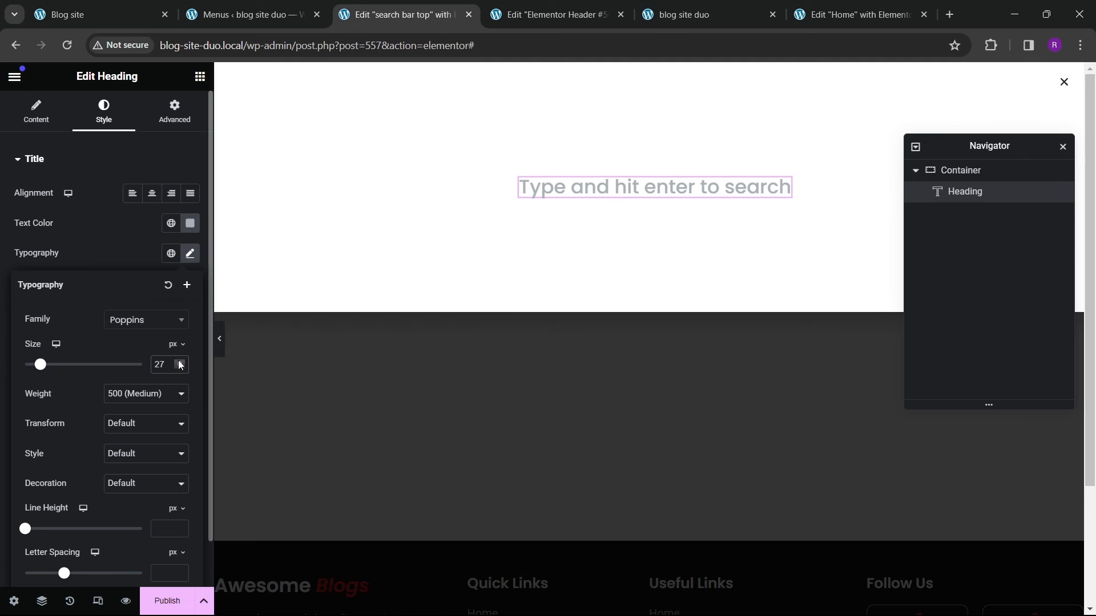
Step: Add a Search Form widget below the heading in the popup
left_click(200, 76)
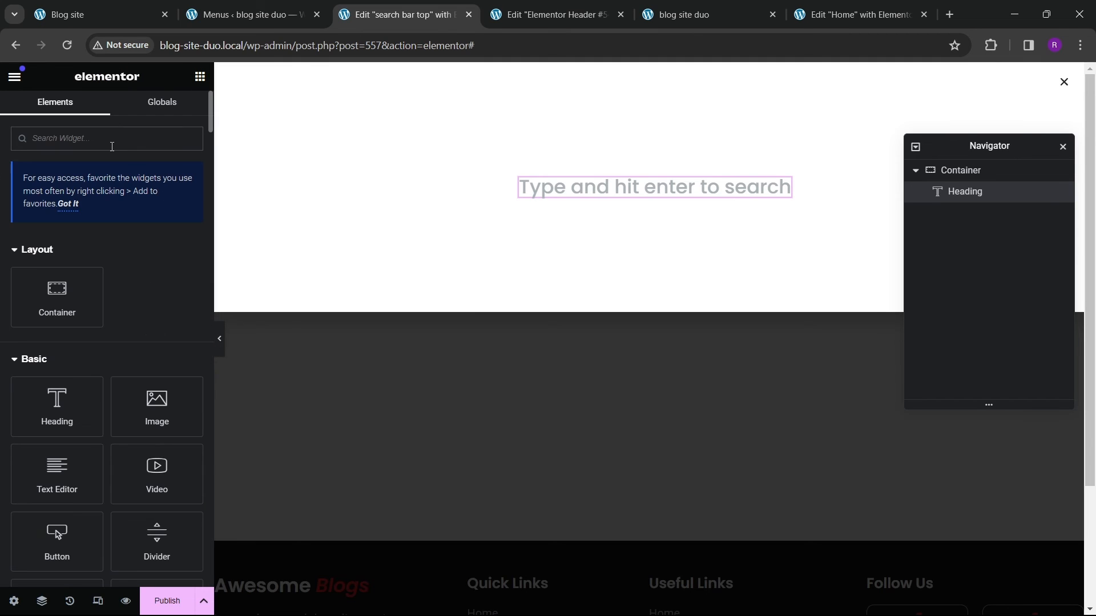
type("search")
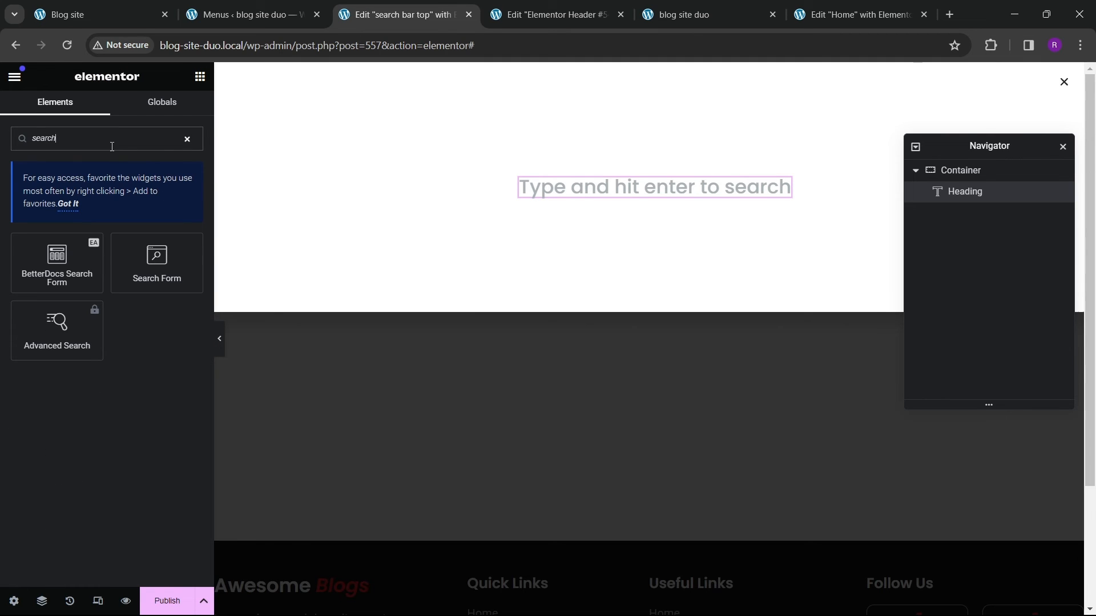
left_click_drag(153, 262, 636, 240)
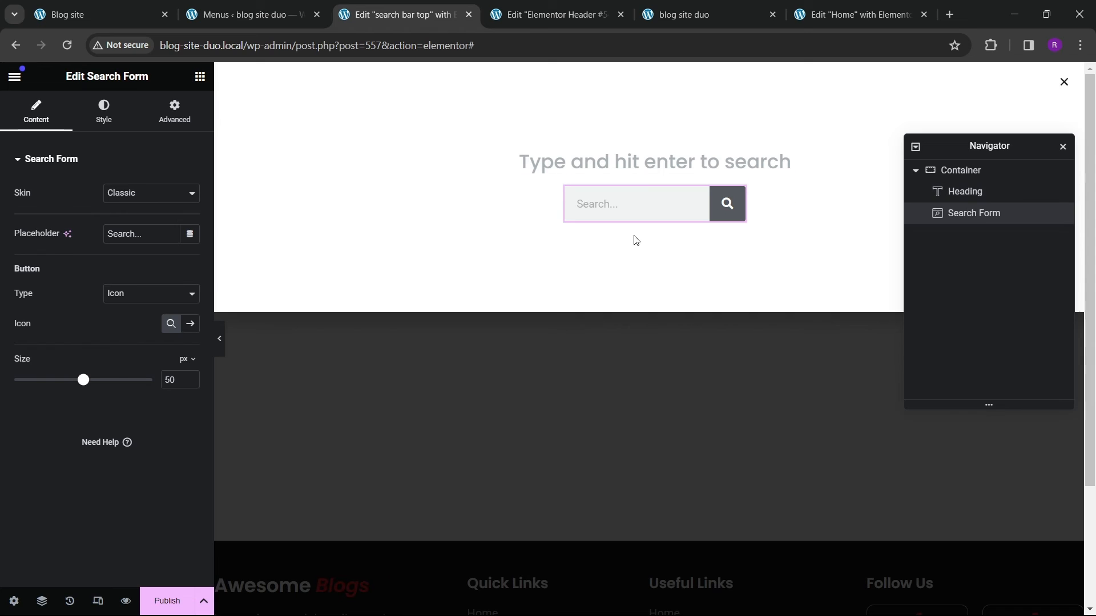
left_click(652, 208)
left_click(741, 198)
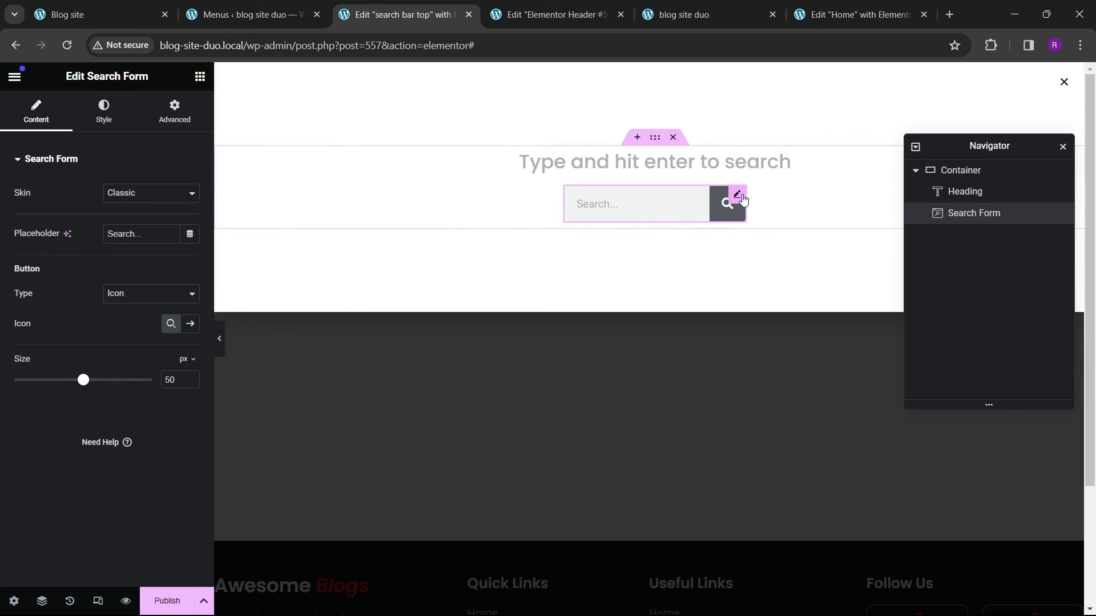
Step: Set the search form's width to Custom at 50%
left_click(174, 111)
left_click(171, 305)
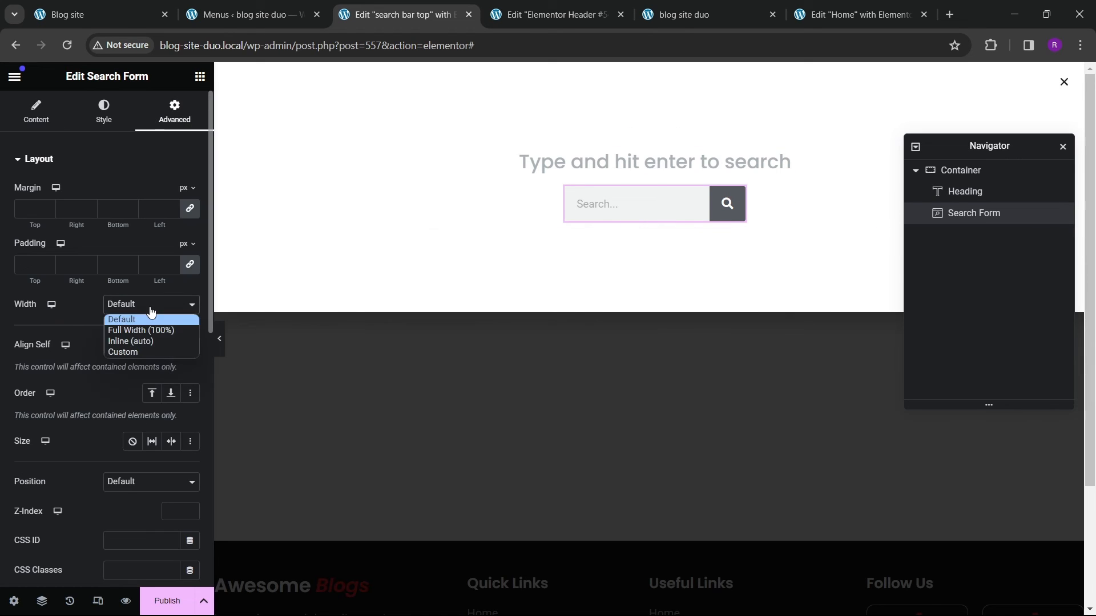
left_click(140, 327)
left_click(142, 306)
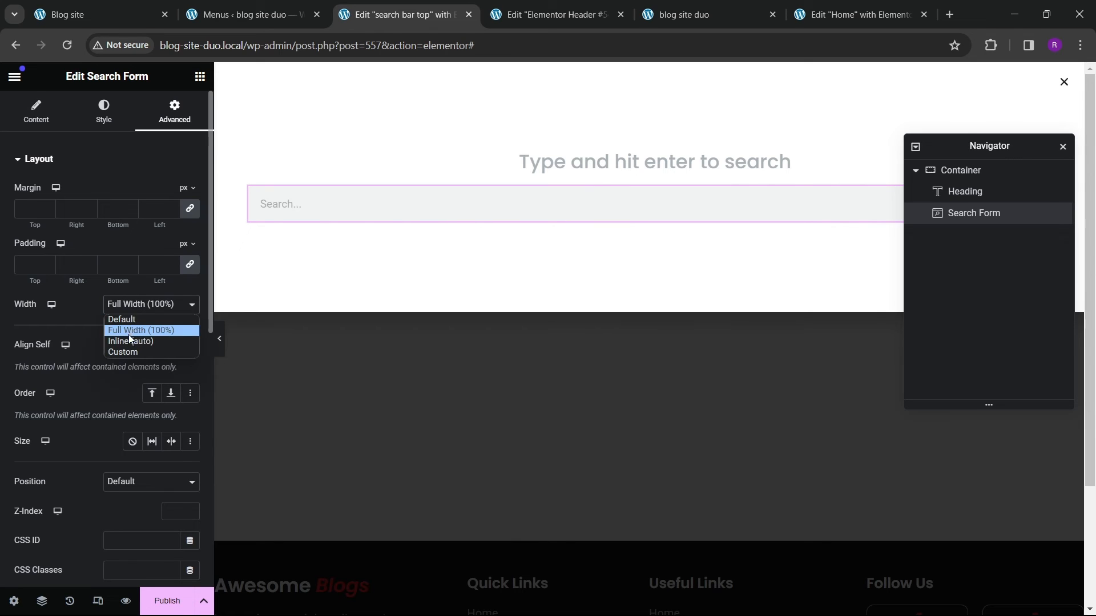
left_click(129, 340)
left_click(150, 305)
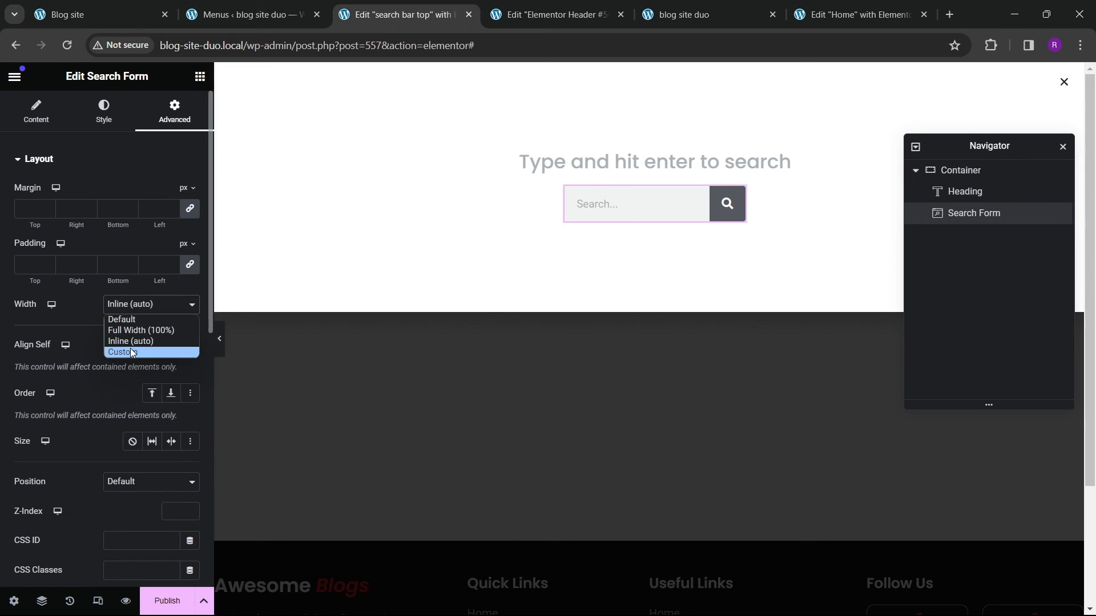
left_click(130, 352)
left_click_drag(21, 354, 44, 355)
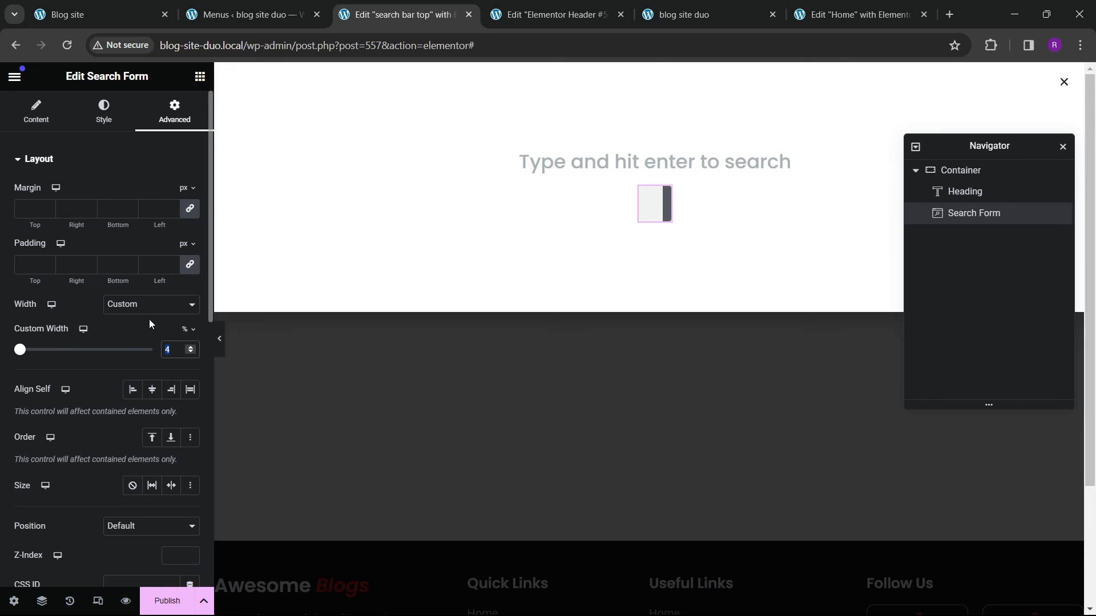
type("50")
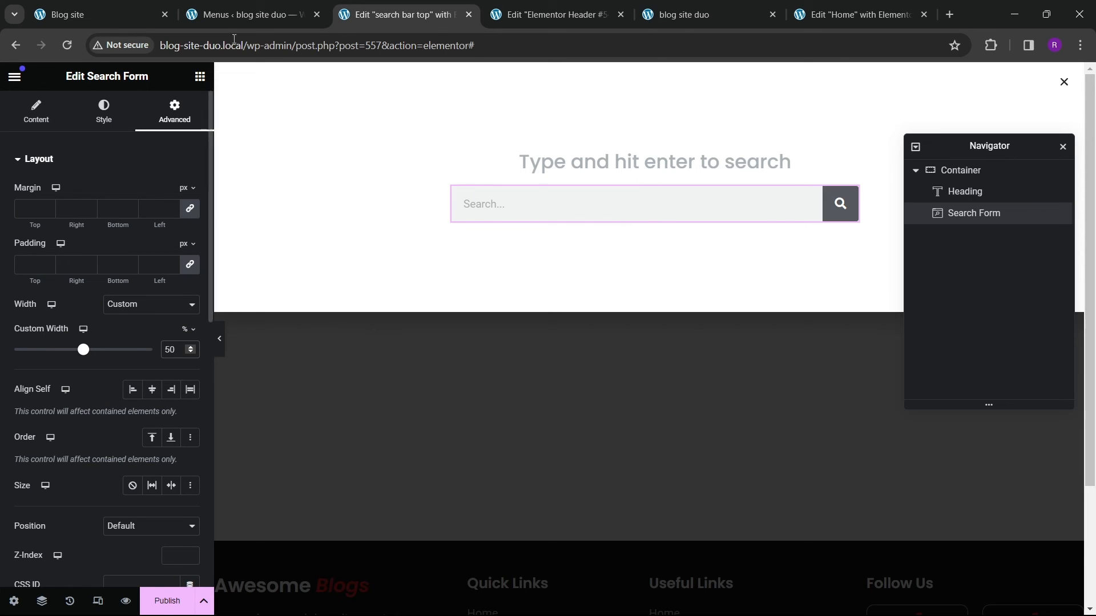
Step: Compare the search form's width with the live site's search bar
left_click(102, 10)
left_click(411, 15)
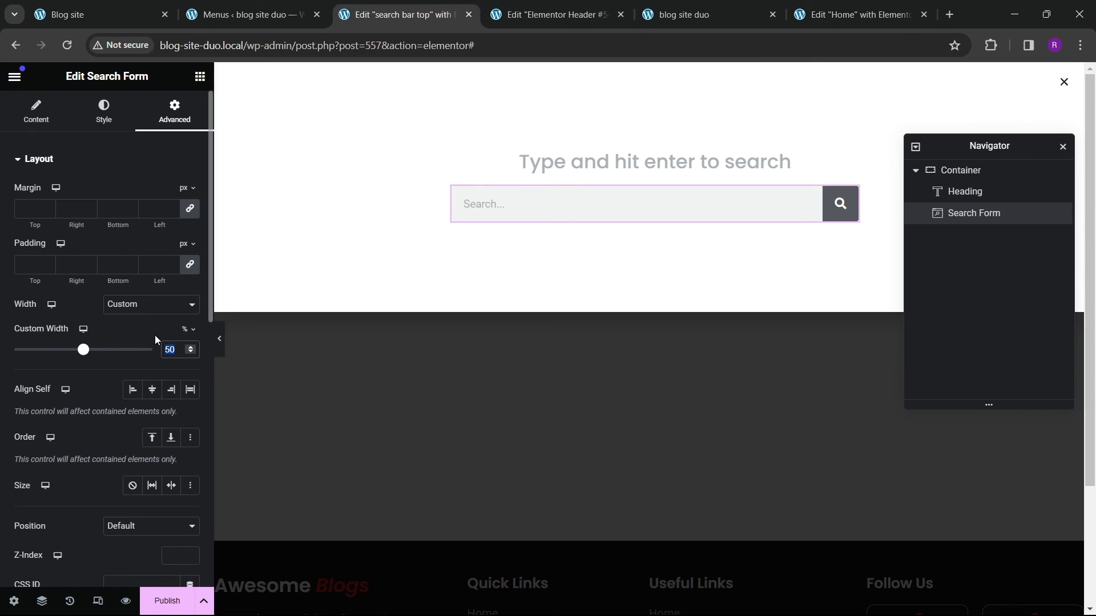
type("60")
key("BackSpace")
key("BackSpace")
type("50")
Step: Set the popup container's gaps to 40 px and compare it with the live site
left_click(996, 172)
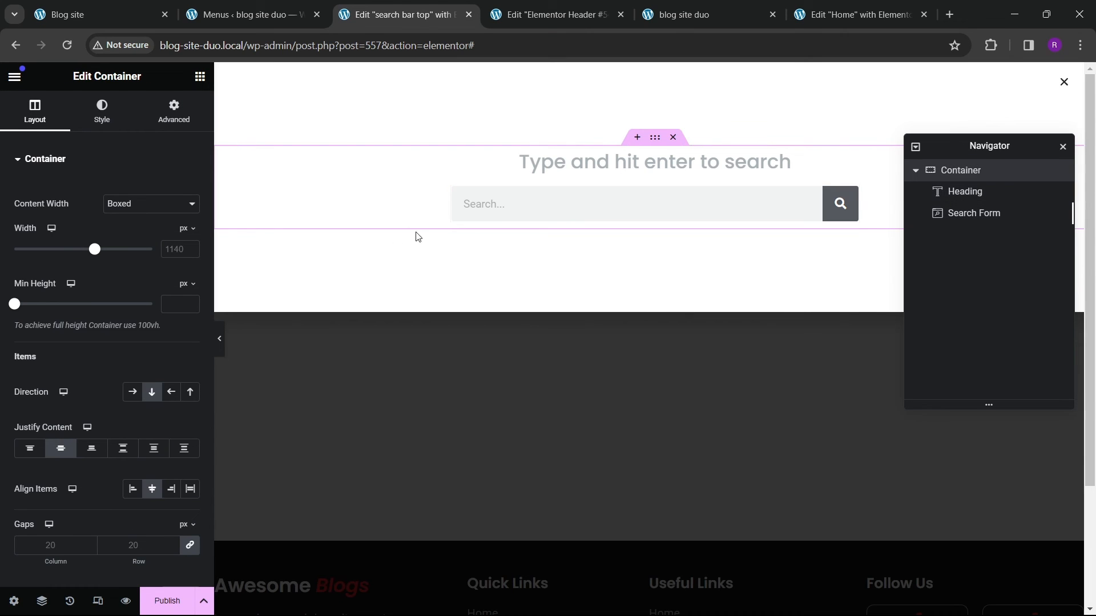
scroll(126, 352, "down", 1)
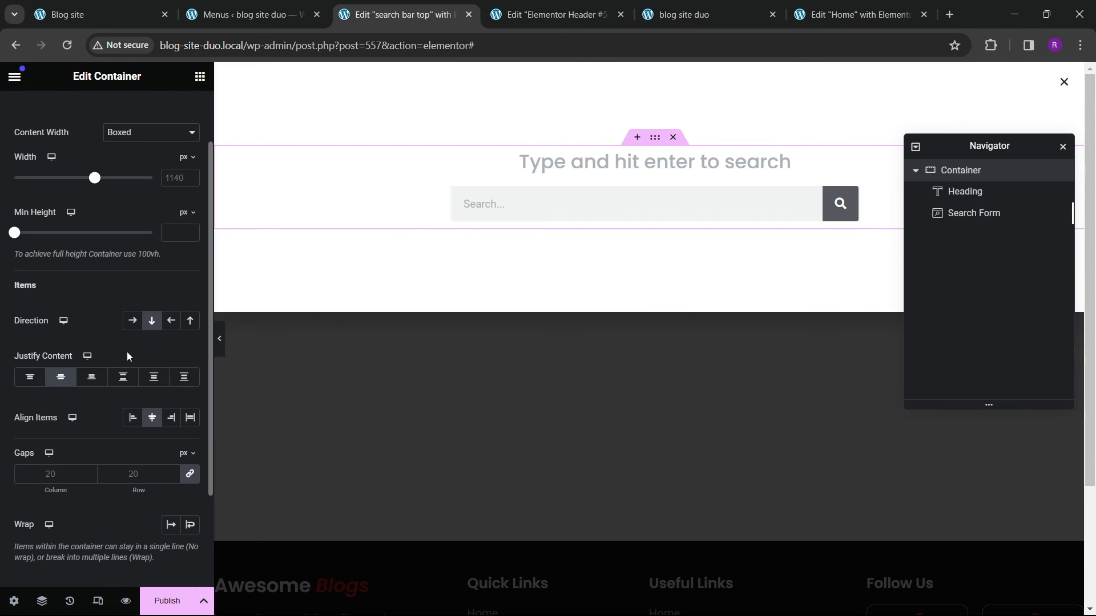
left_click(140, 473)
type("40")
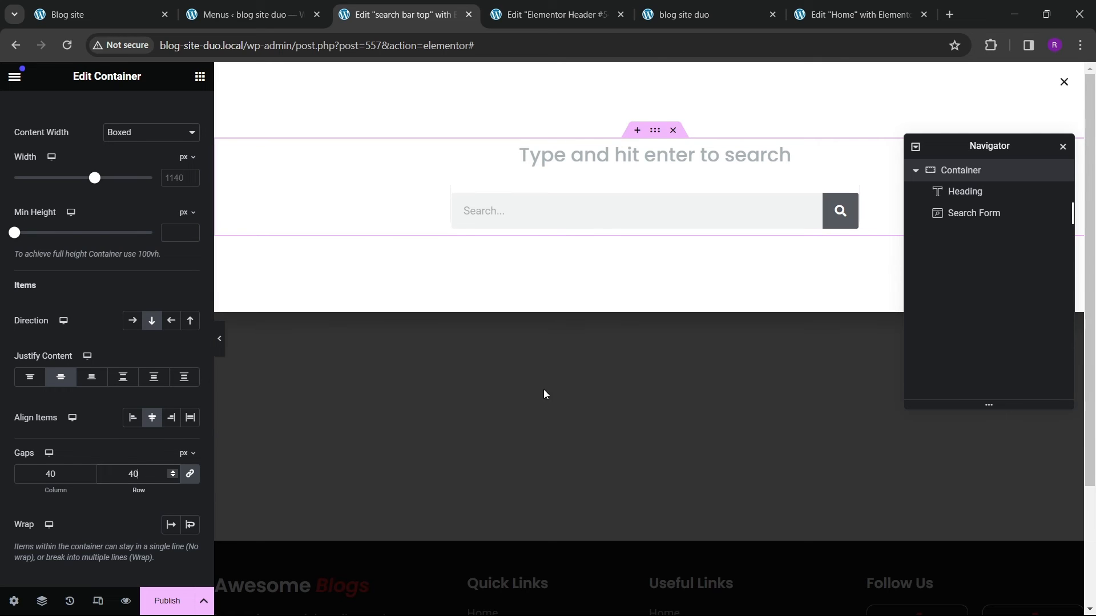
left_click(131, 16)
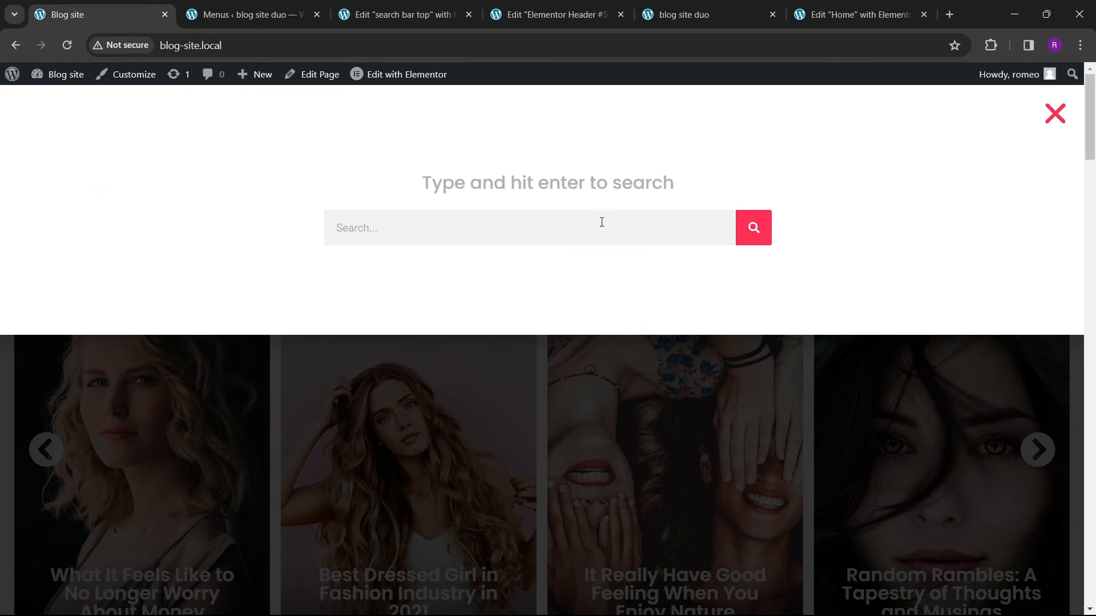
left_click(409, 17)
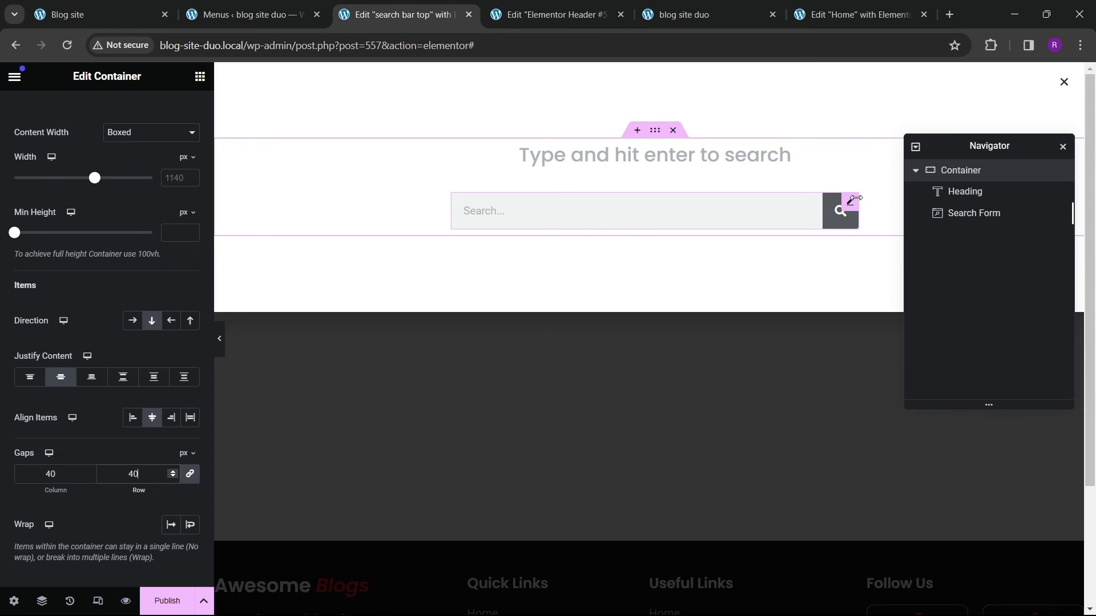
Step: Set the search button's normal background colour to the global theme red
left_click(852, 199)
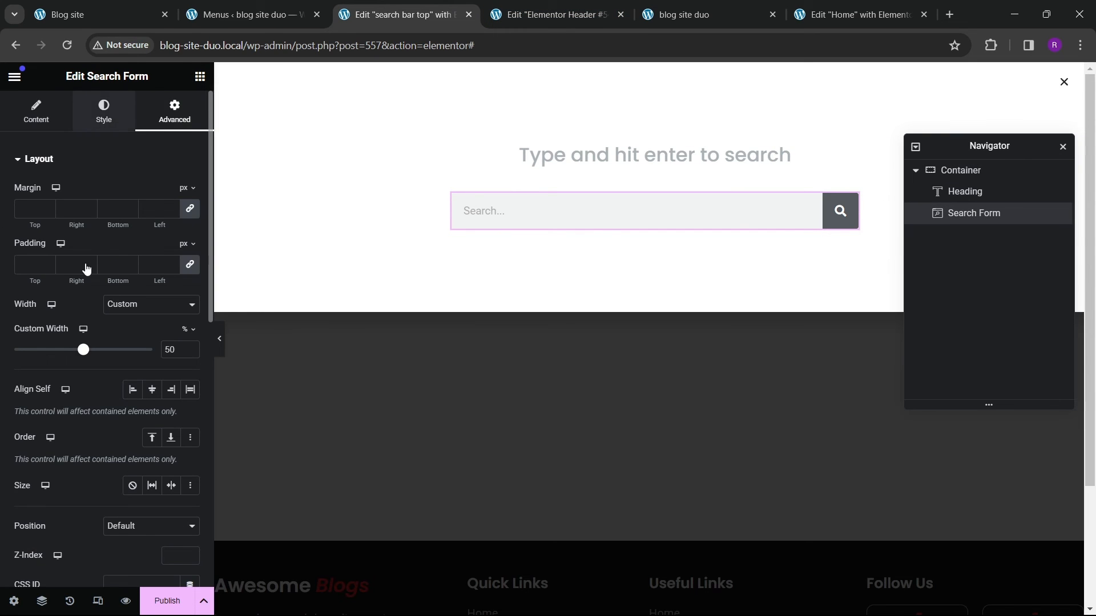
left_click(104, 112)
scroll(69, 306, "down", 1)
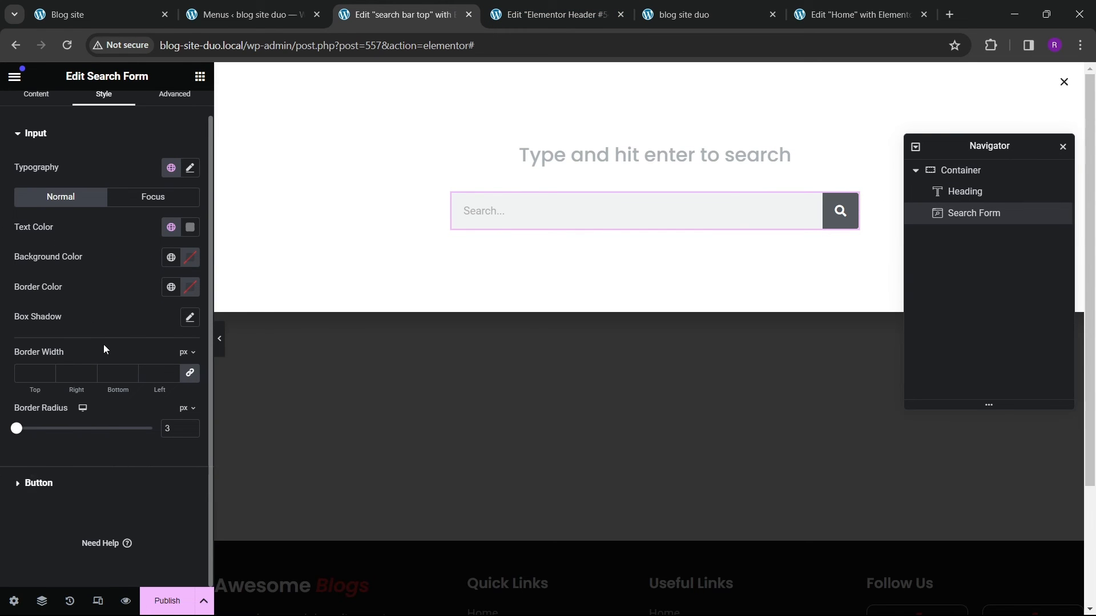
left_click(108, 483)
left_click(170, 287)
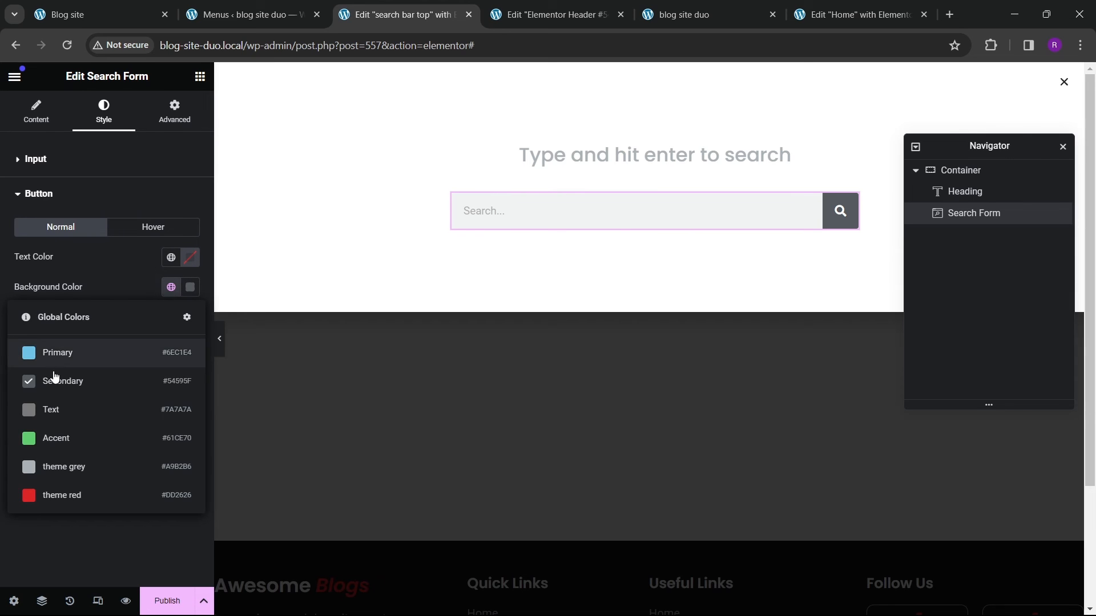
left_click(63, 500)
Step: Set the search button's hover background to #000000 and its hover text colour to #FFFFFF
left_click(167, 236)
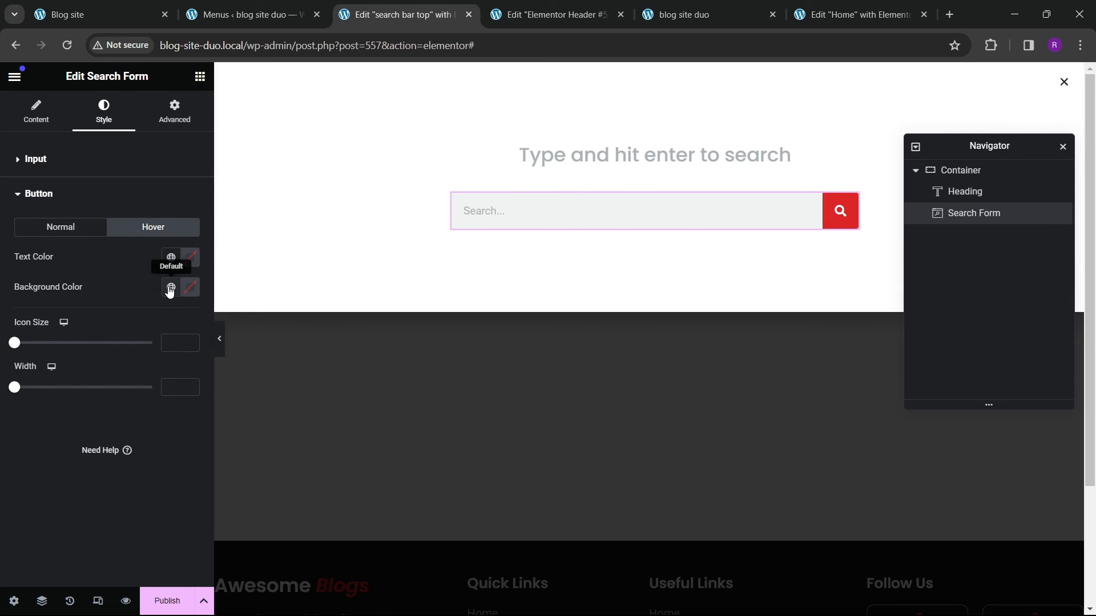
left_click(170, 288)
left_click(182, 289)
type("#000000")
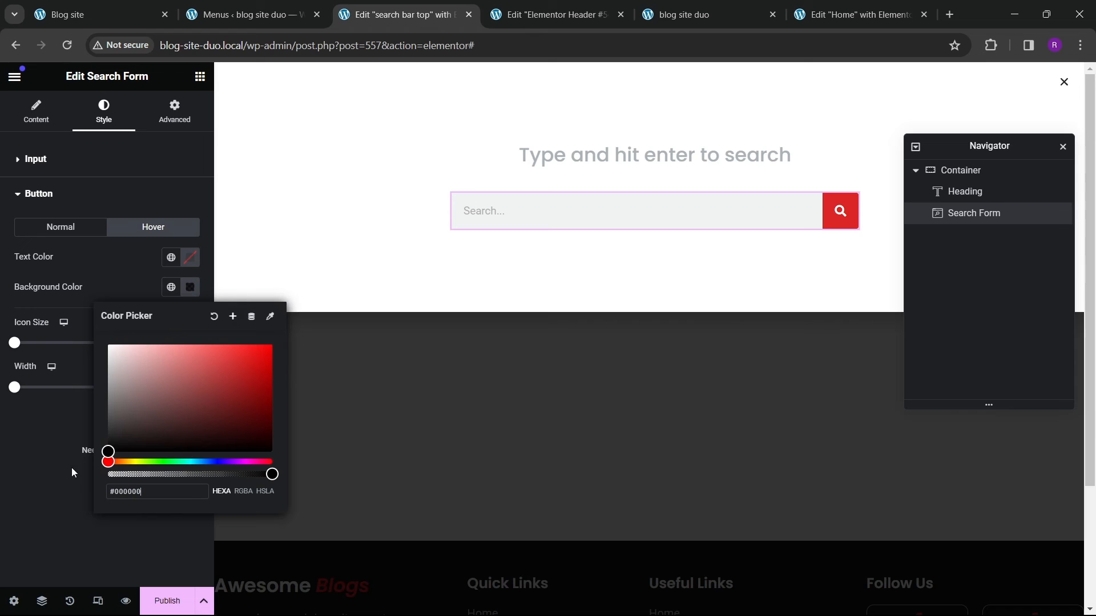
left_click(184, 261)
left_click_drag(178, 353, 84, 306)
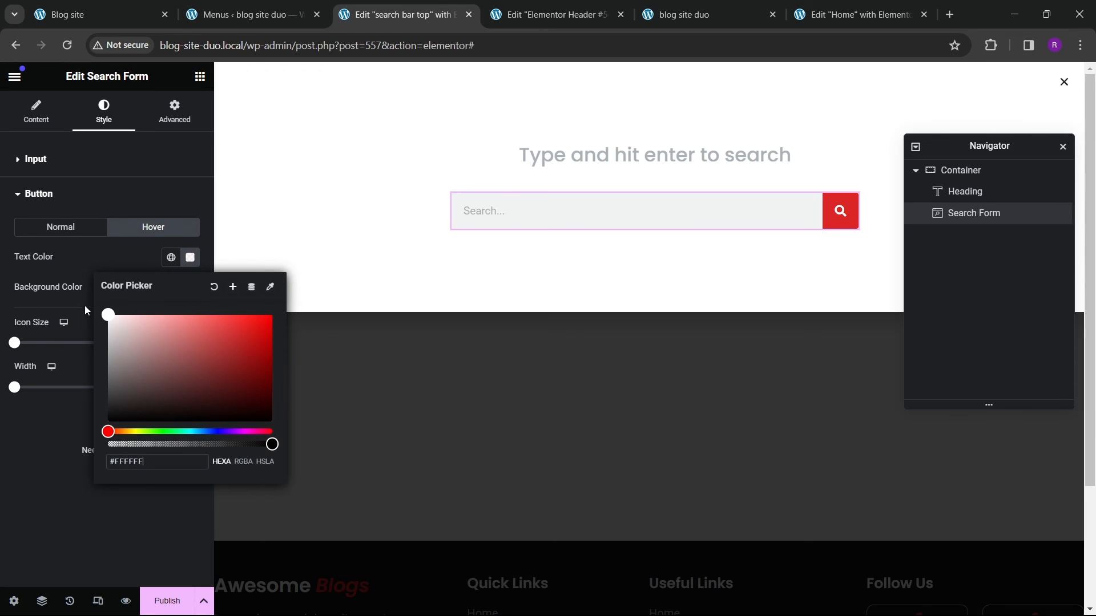
Step: Set the search button's normal text colour to #FFFFFF
left_click(67, 231)
left_click(188, 261)
left_click_drag(191, 362, 86, 304)
left_click(814, 225)
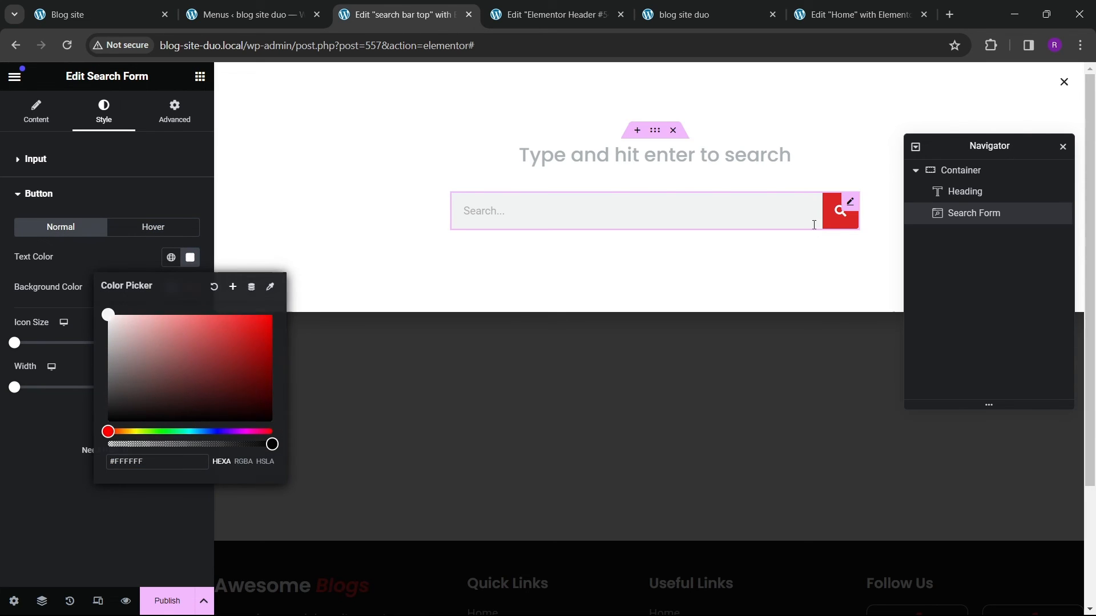
left_click(517, 207)
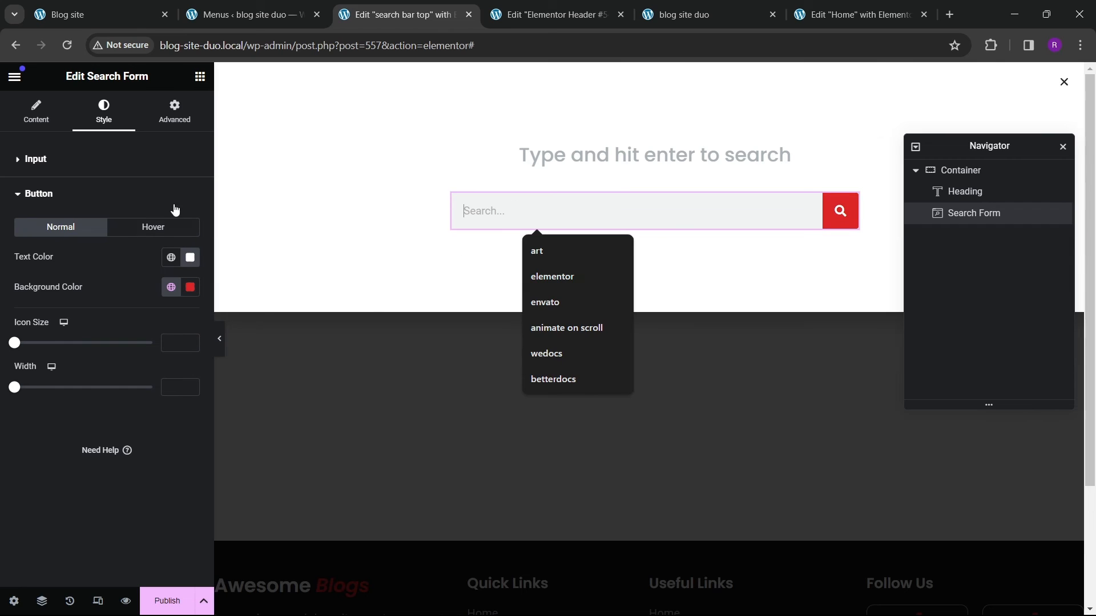
left_click(56, 175)
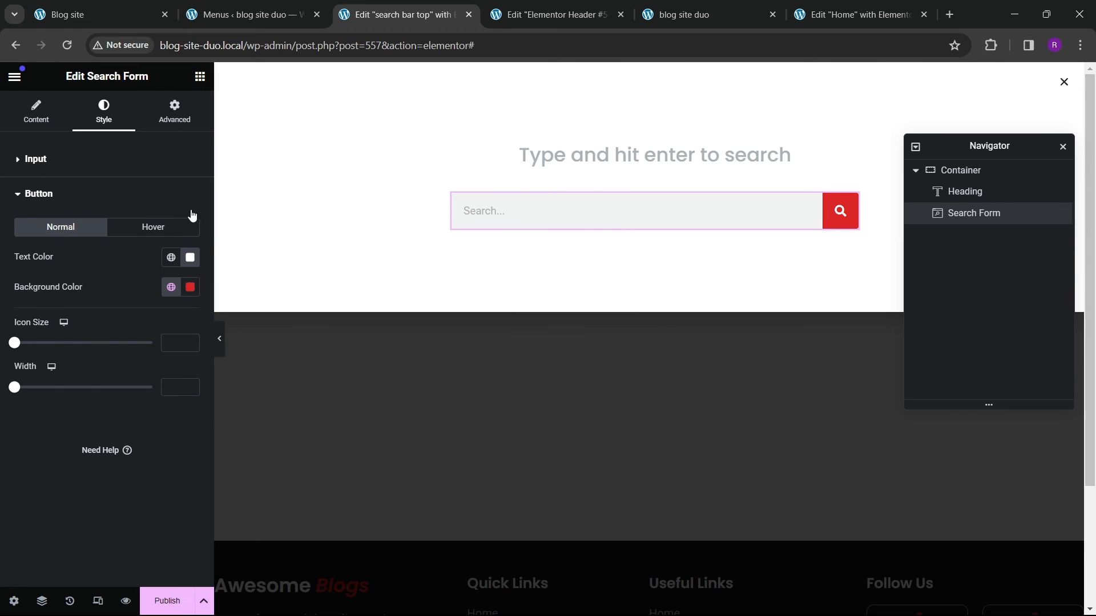
Step: Set the search input's typography font family to Poppins
left_click(190, 194)
left_click(139, 259)
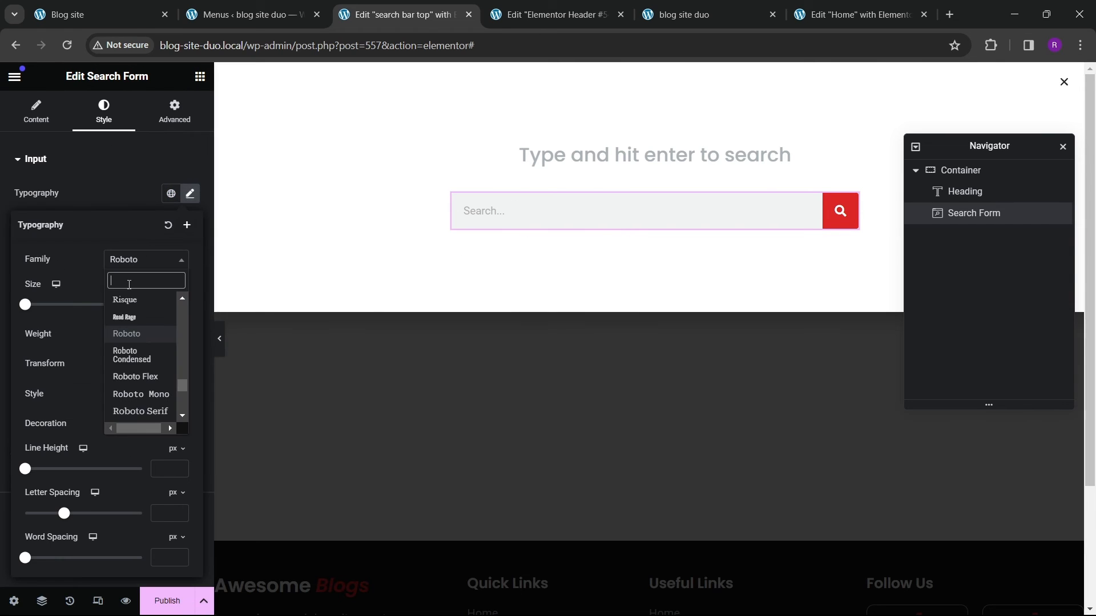
type("poppins")
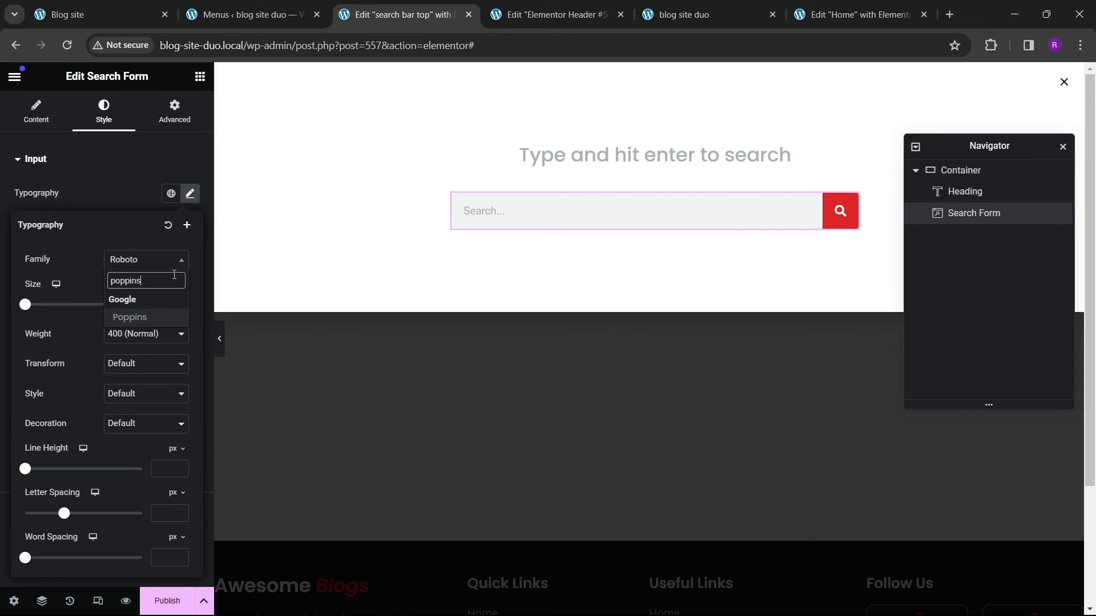
key("Return")
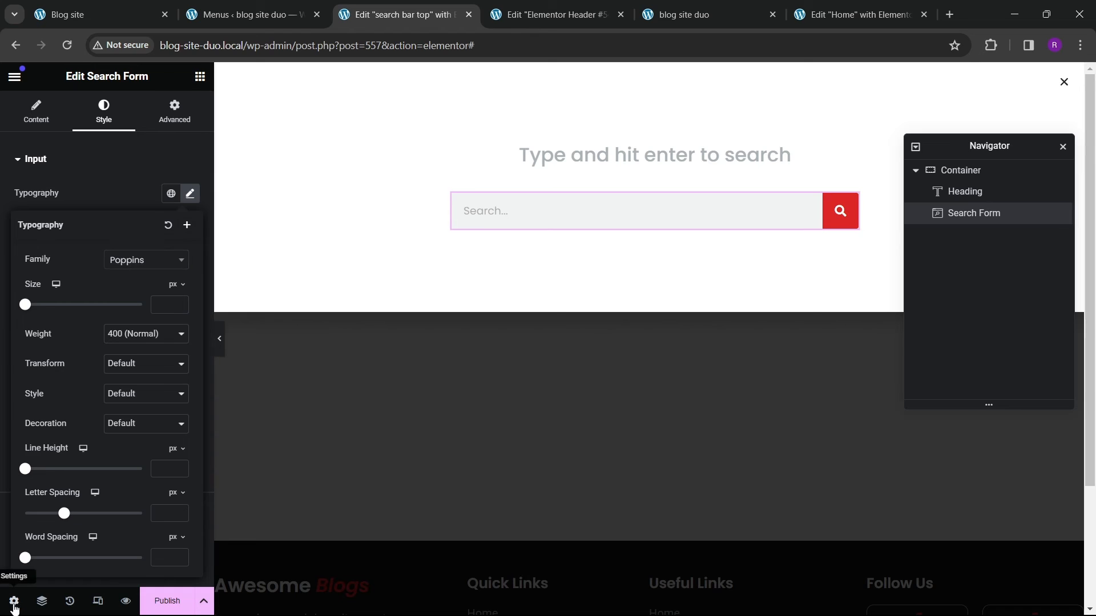
Step: Set the popup's entrance animation to Slide In Down
left_click(14, 601)
scroll(45, 439, "down", 3)
left_click(52, 367)
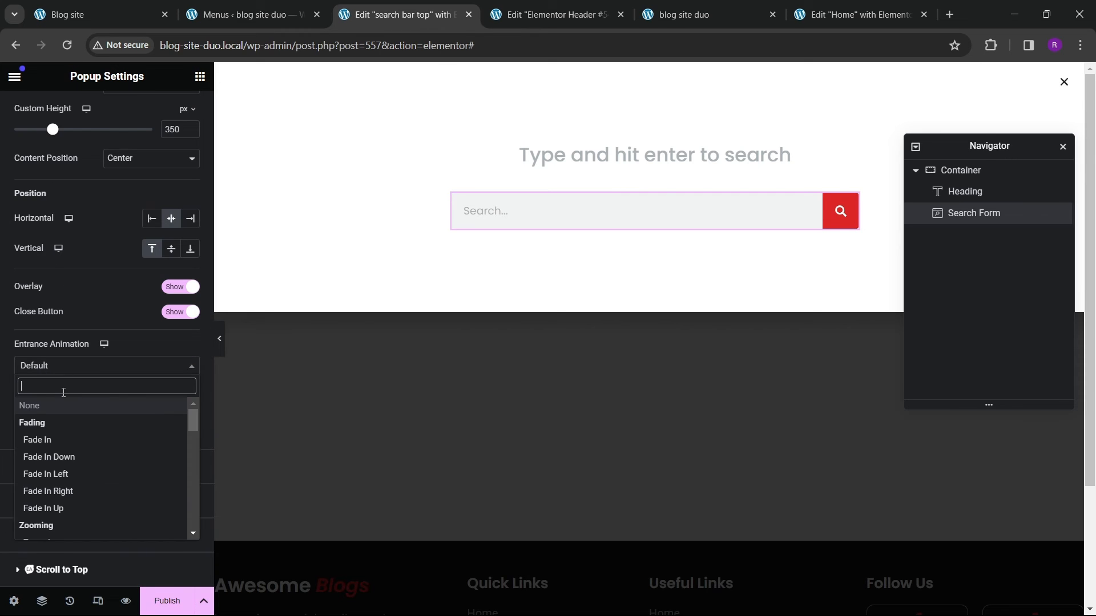
type("slide")
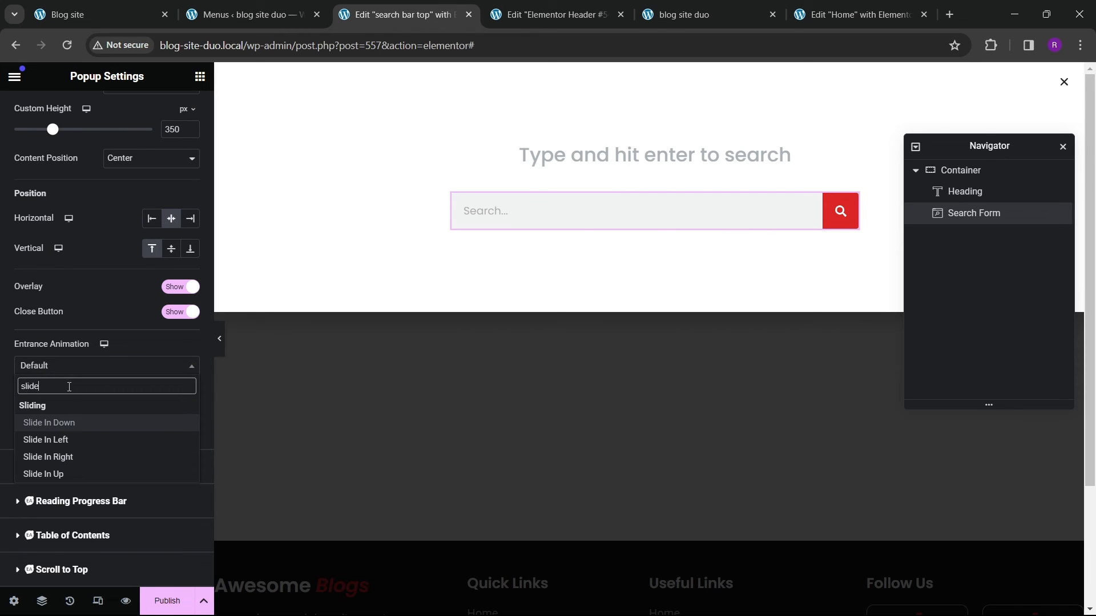
key("Down")
key("Down")
key("Up")
key("Up")
key("Return")
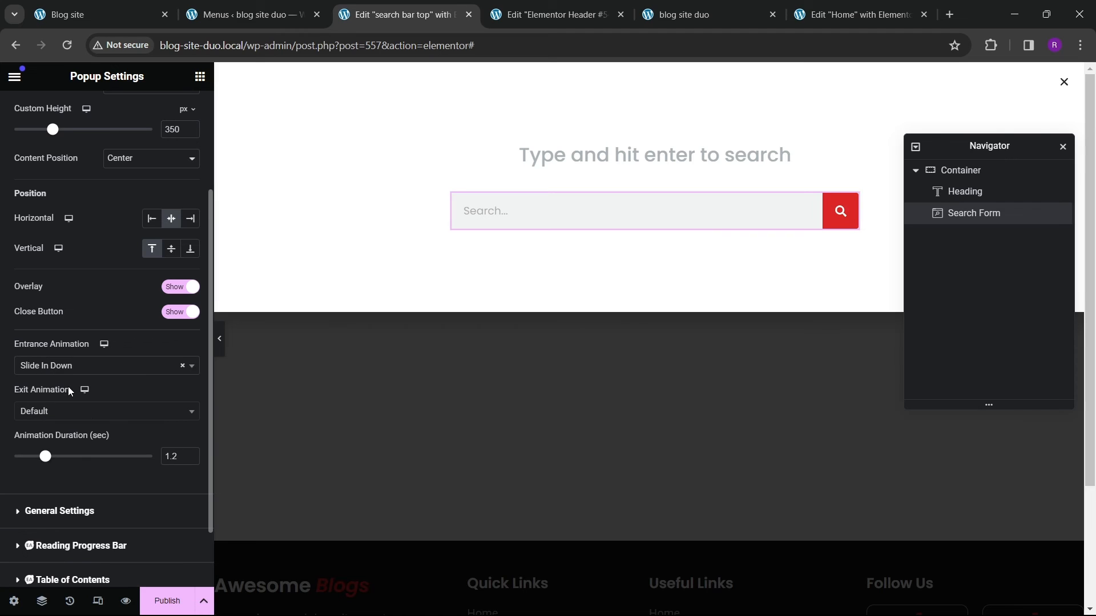
Step: Set the popup's exit animation to Slide Out Up and the animation duration to 1 second
left_click(68, 411)
type("slide")
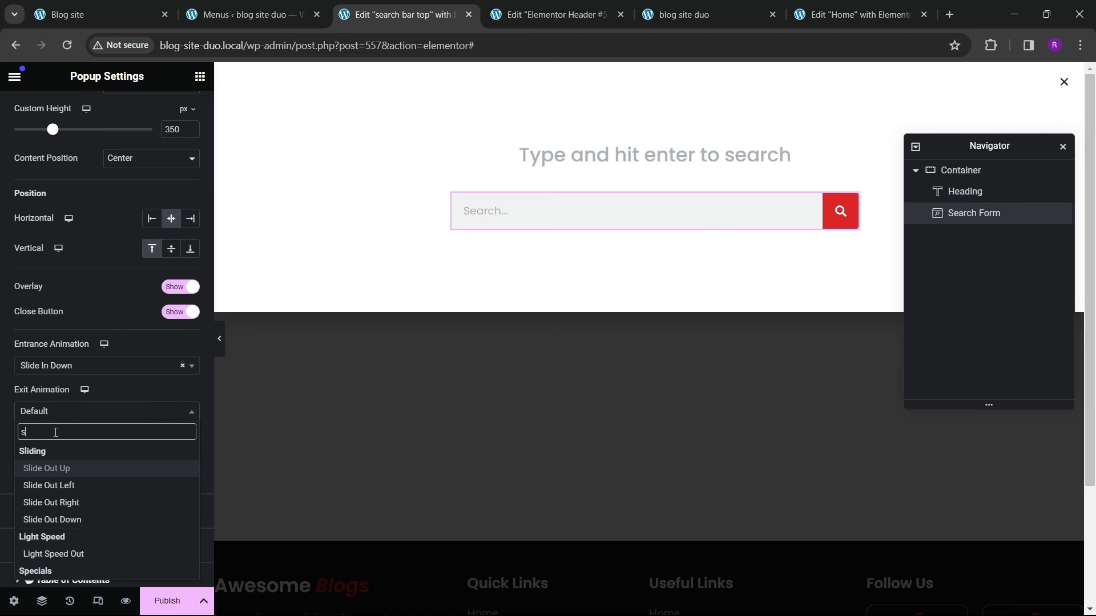
left_click(72, 469)
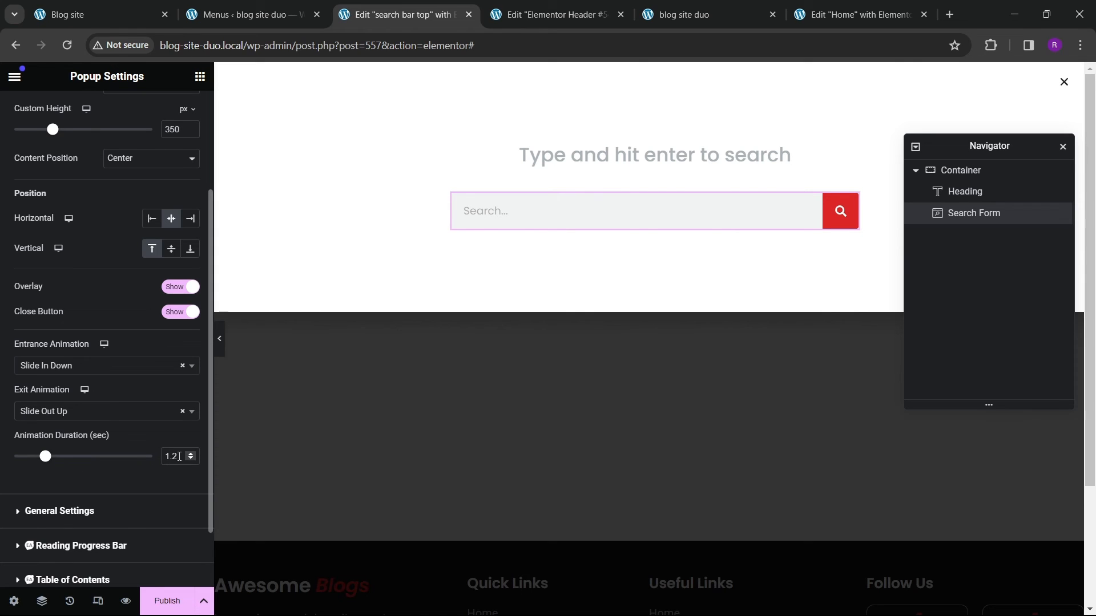
type("1")
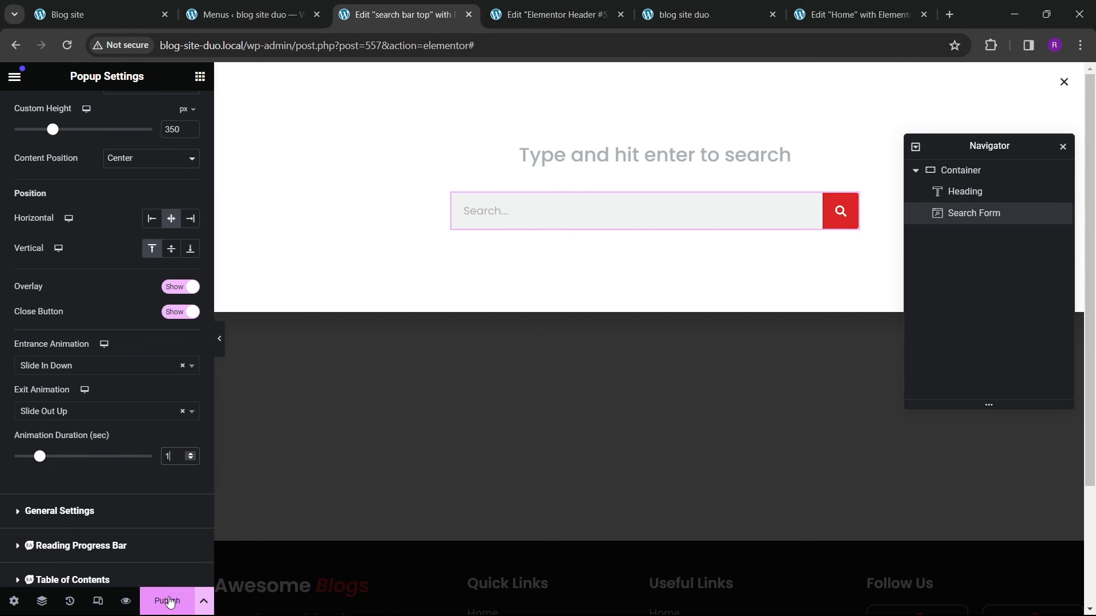
Step: Set the popup's close button colour to the global theme red and its size to 35
scroll(92, 139, "up", 5)
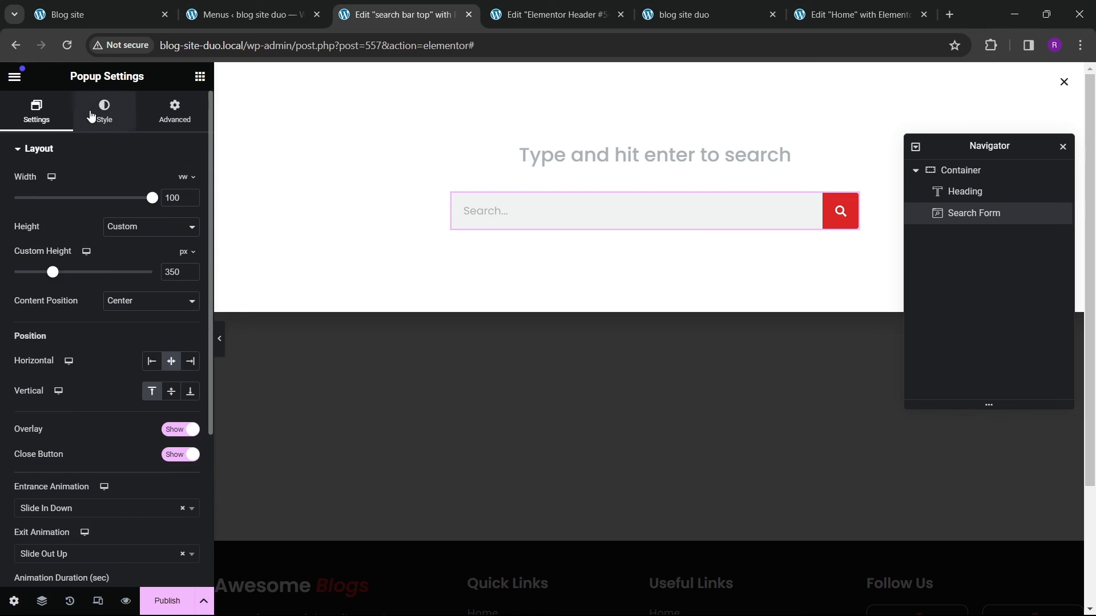
left_click(103, 111)
left_click(78, 220)
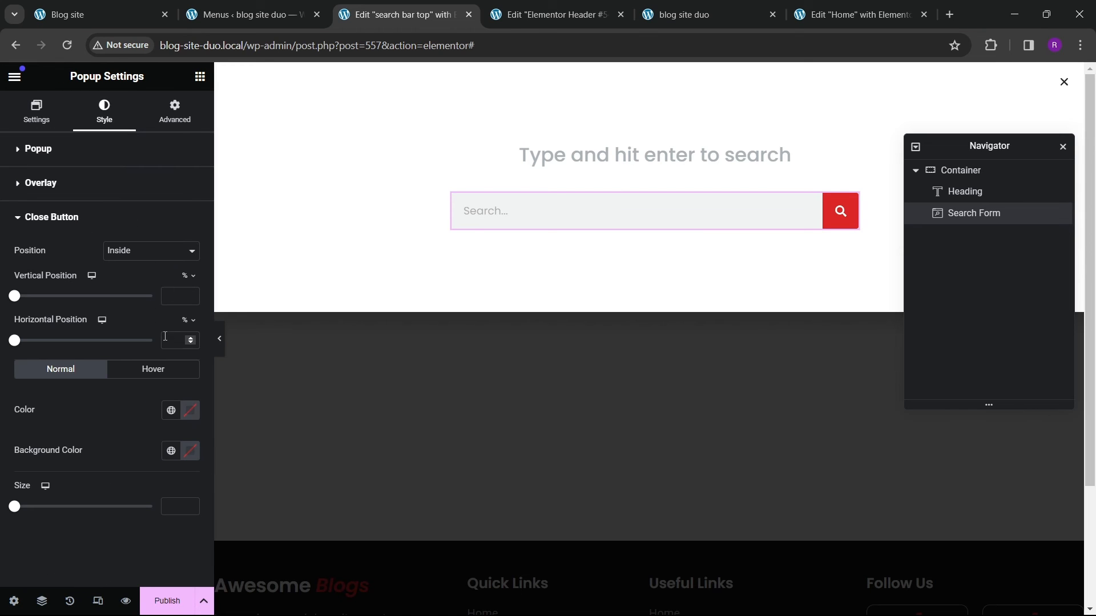
left_click(171, 412)
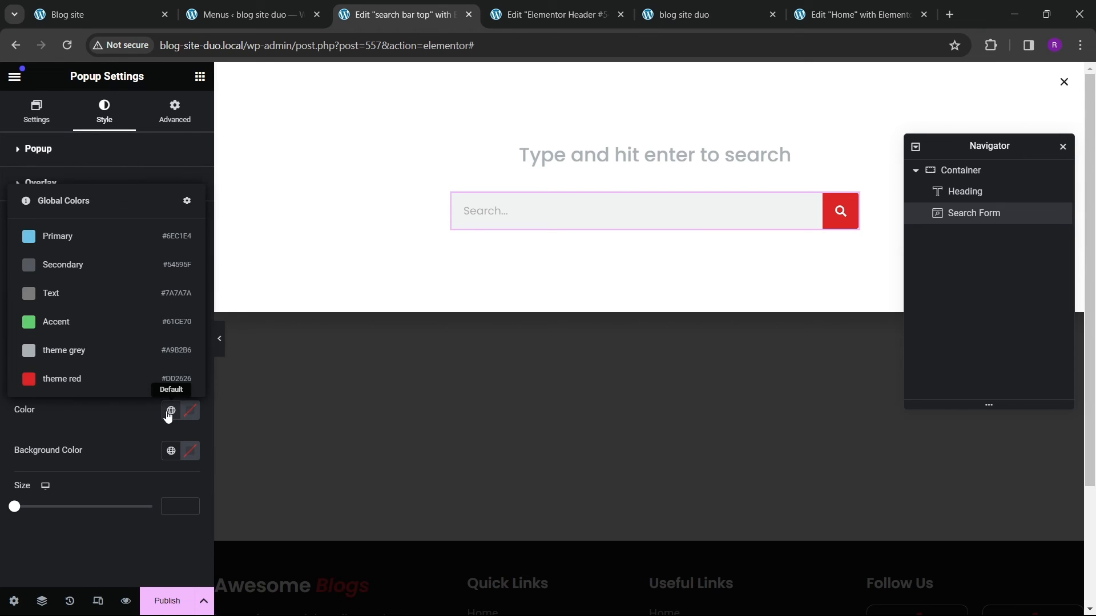
left_click(67, 383)
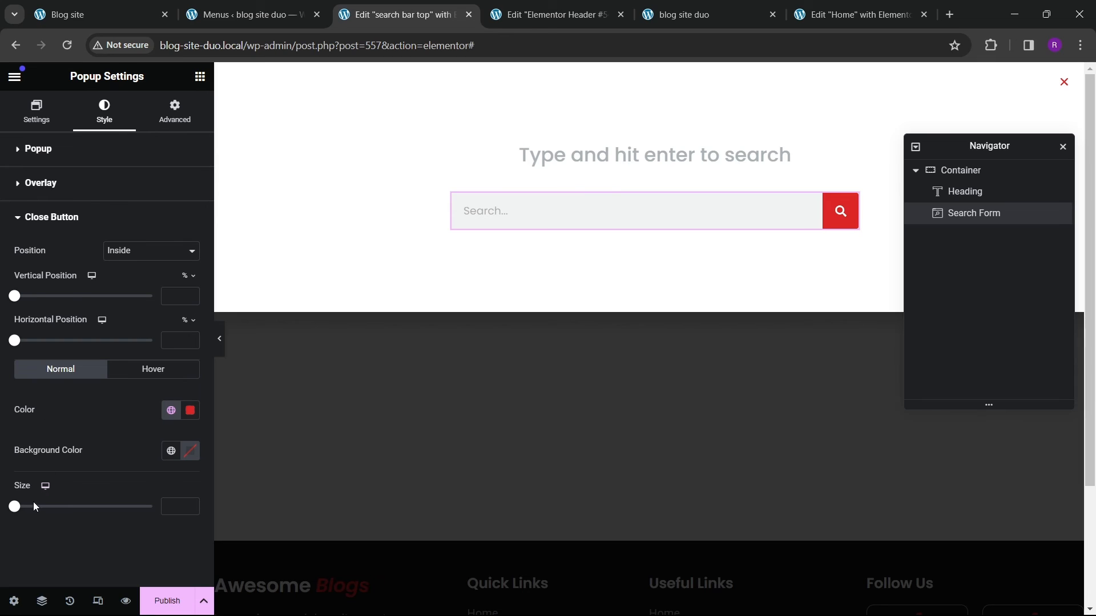
left_click_drag(20, 512, 71, 521)
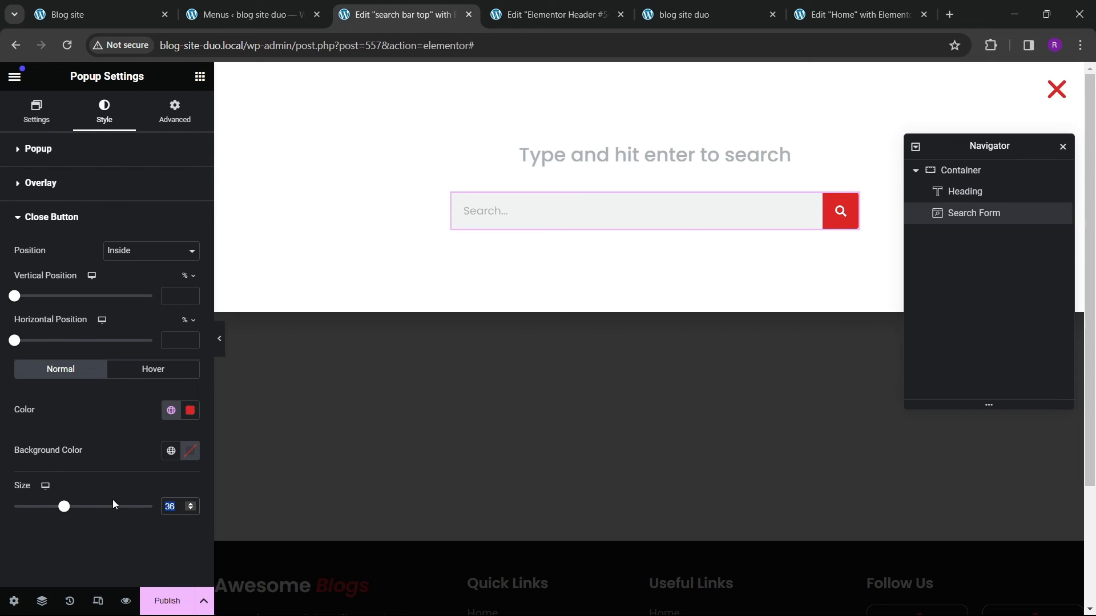
type("40")
type("35")
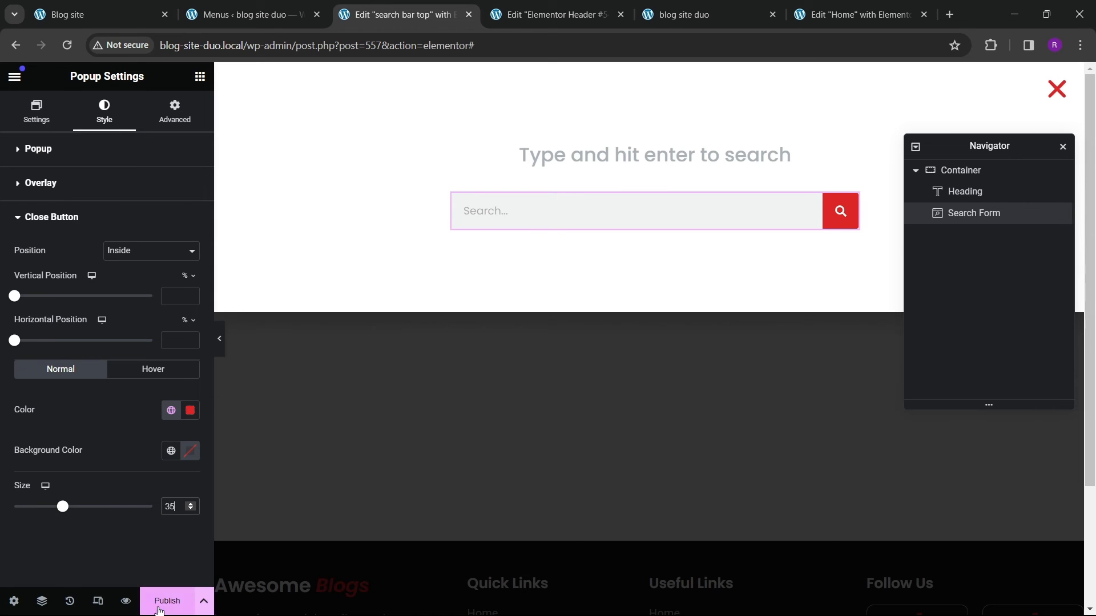
Step: Publish the search popup with the Entire Site display condition
left_click(167, 601)
left_click(622, 414)
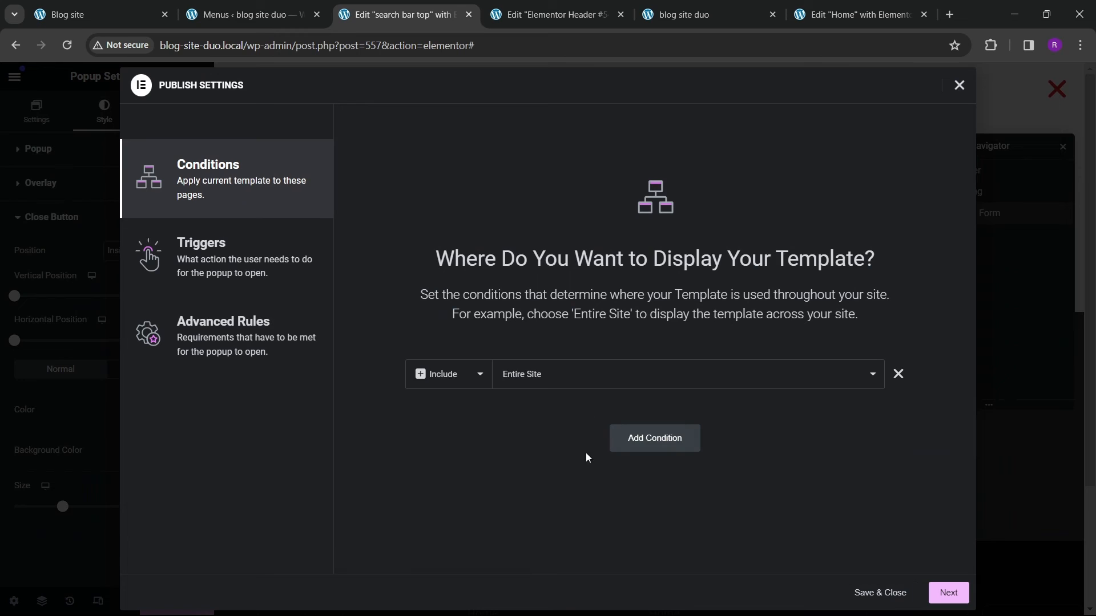
left_click(876, 592)
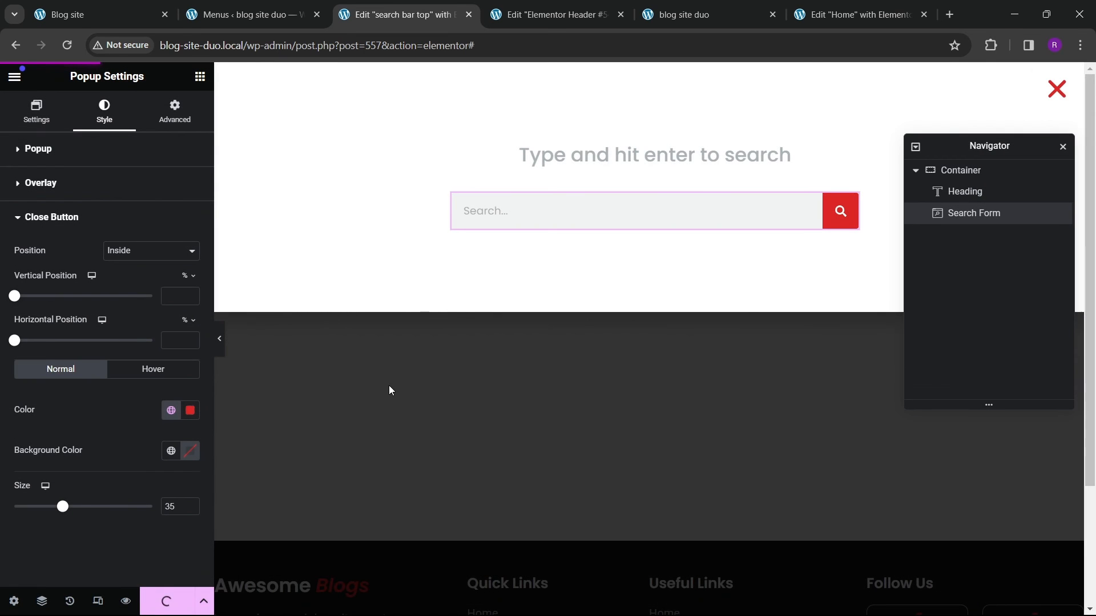
Step: Switch to the Home page editor and reload it
left_click(664, 20)
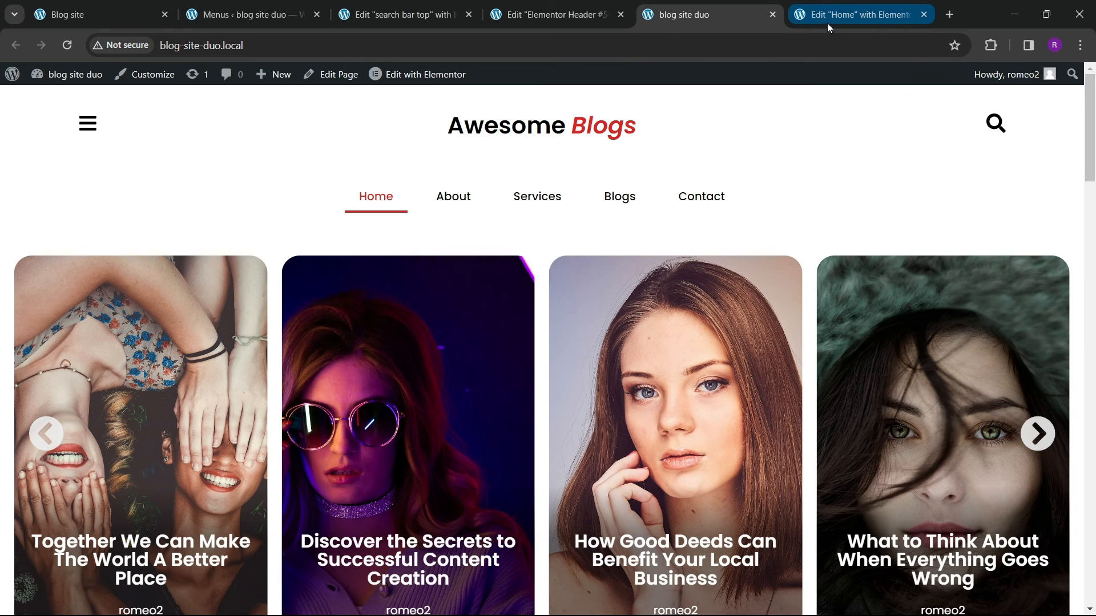
left_click(829, 27)
left_click(67, 45)
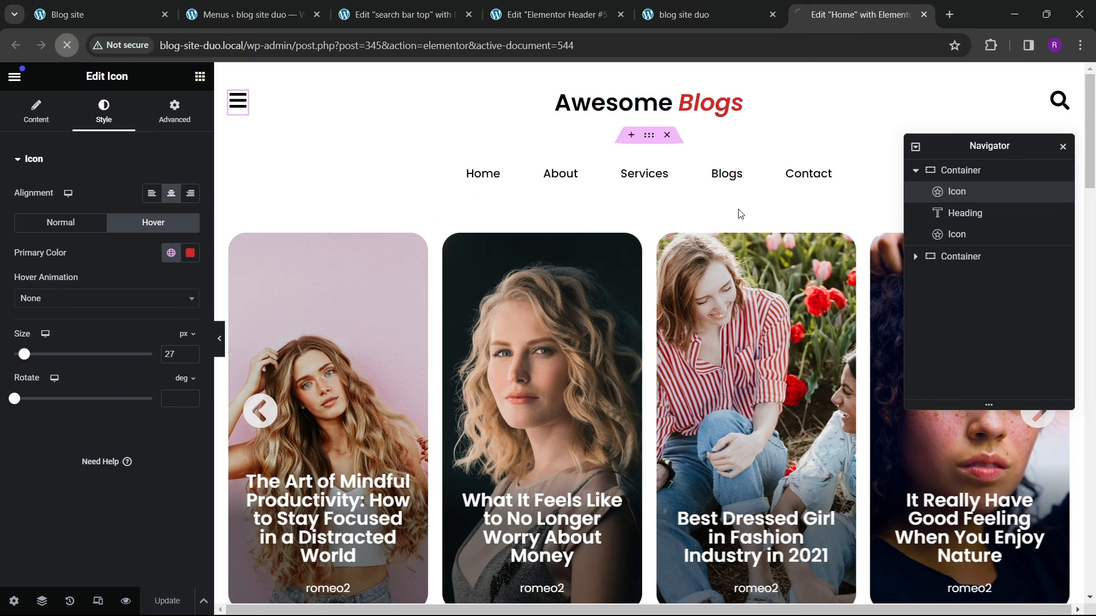
left_click_drag(991, 150, 570, 223)
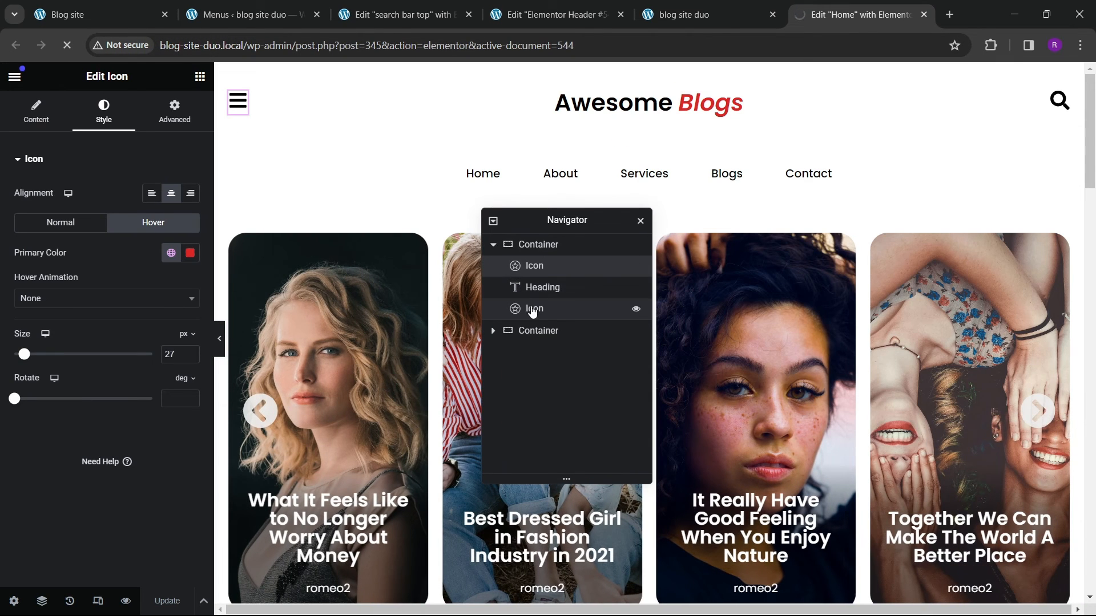
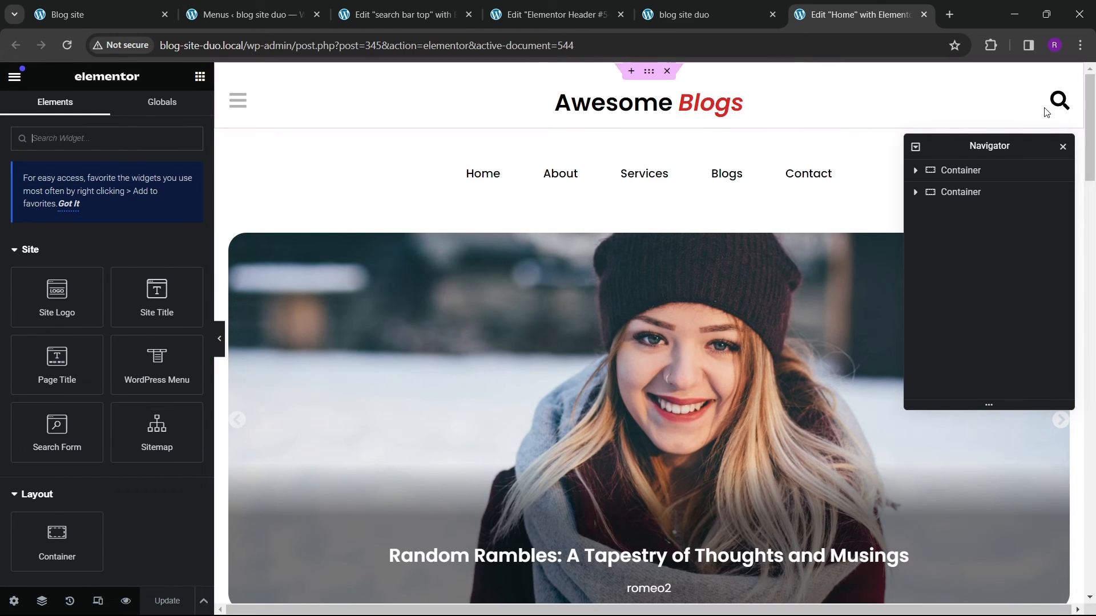
Step: Link the header's search icon to open the "search bar top" popup
left_click(1059, 103)
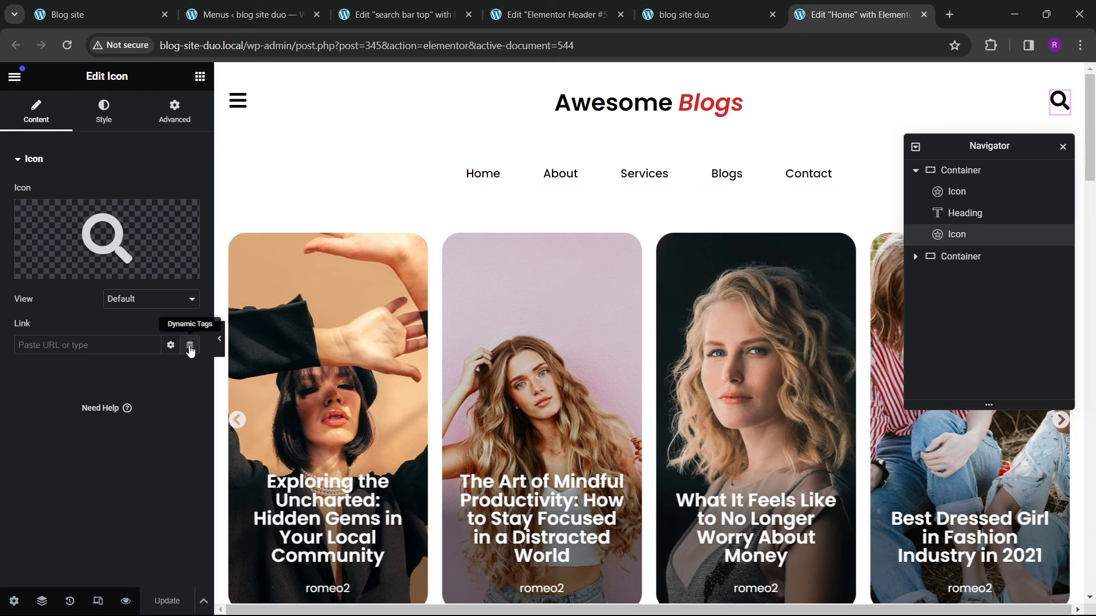
left_click(189, 345)
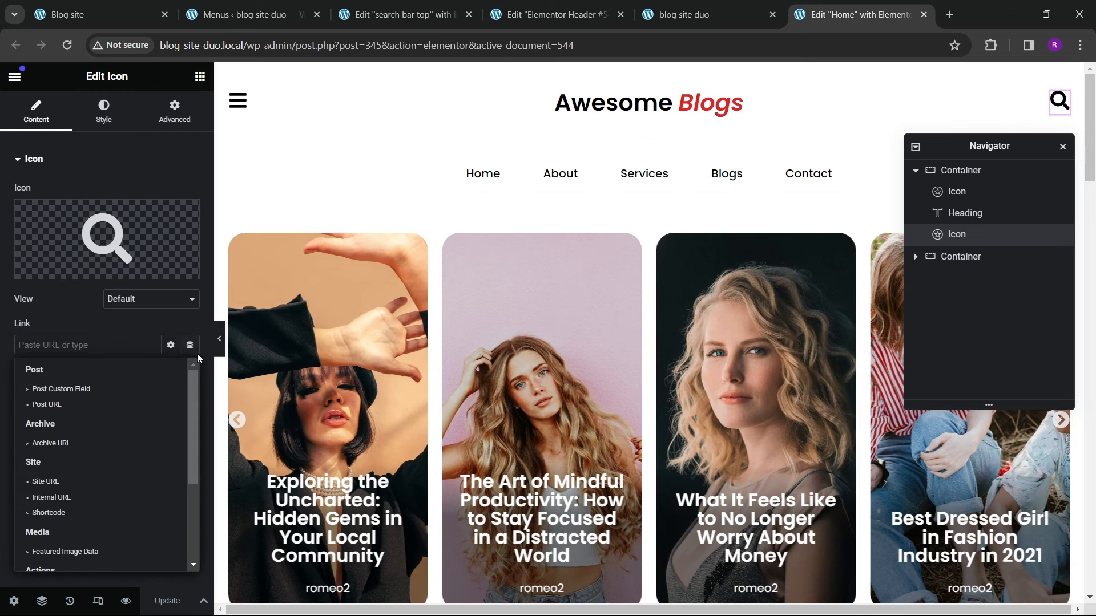
scroll(53, 511, "down", 3)
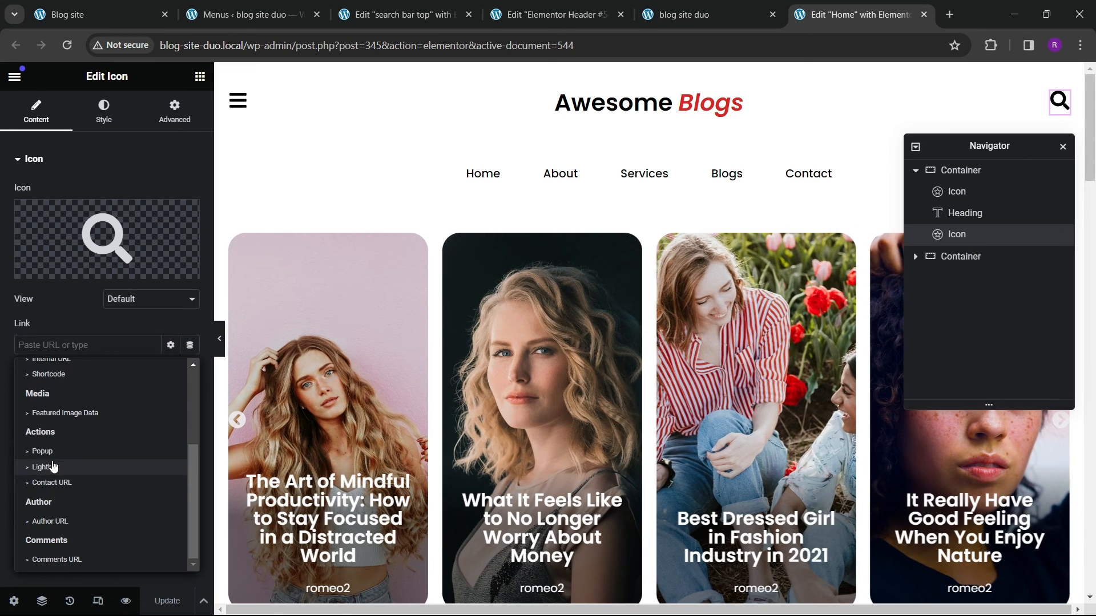
left_click(46, 449)
left_click(23, 345)
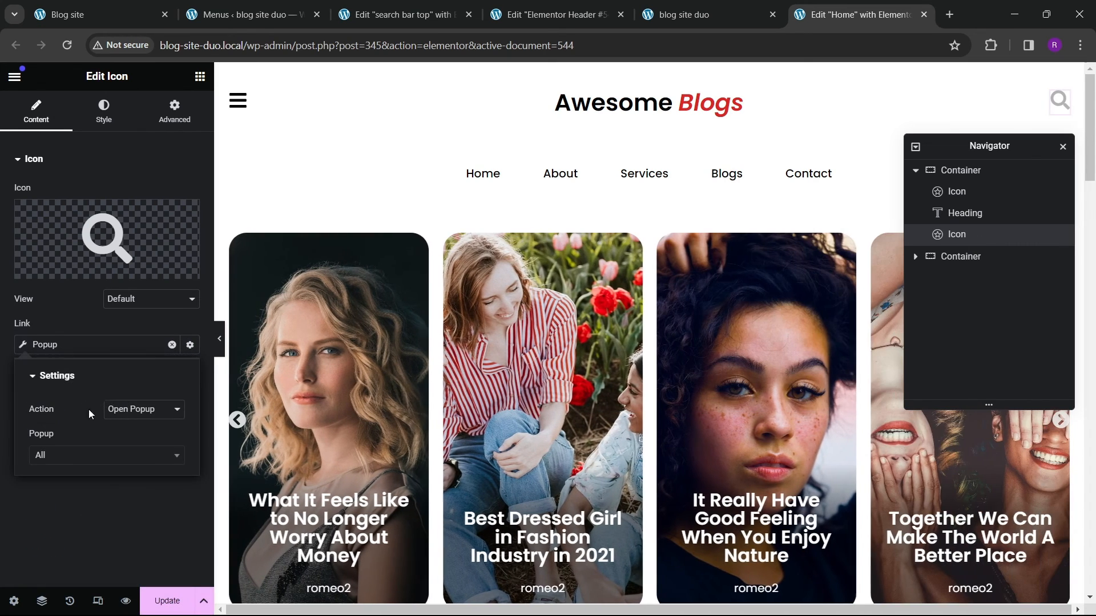
left_click(64, 466)
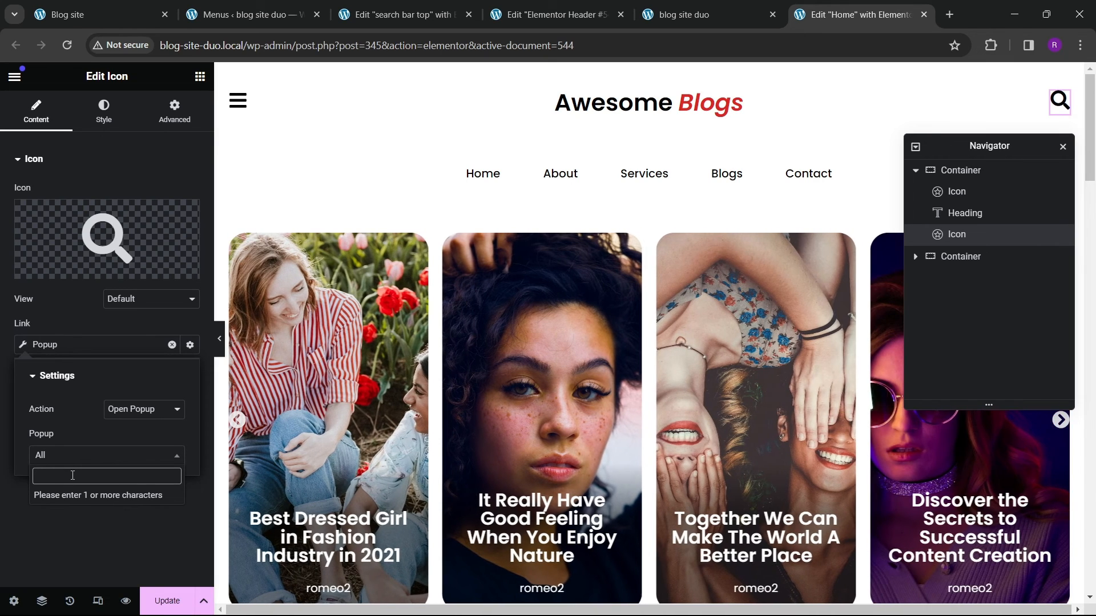
type("search")
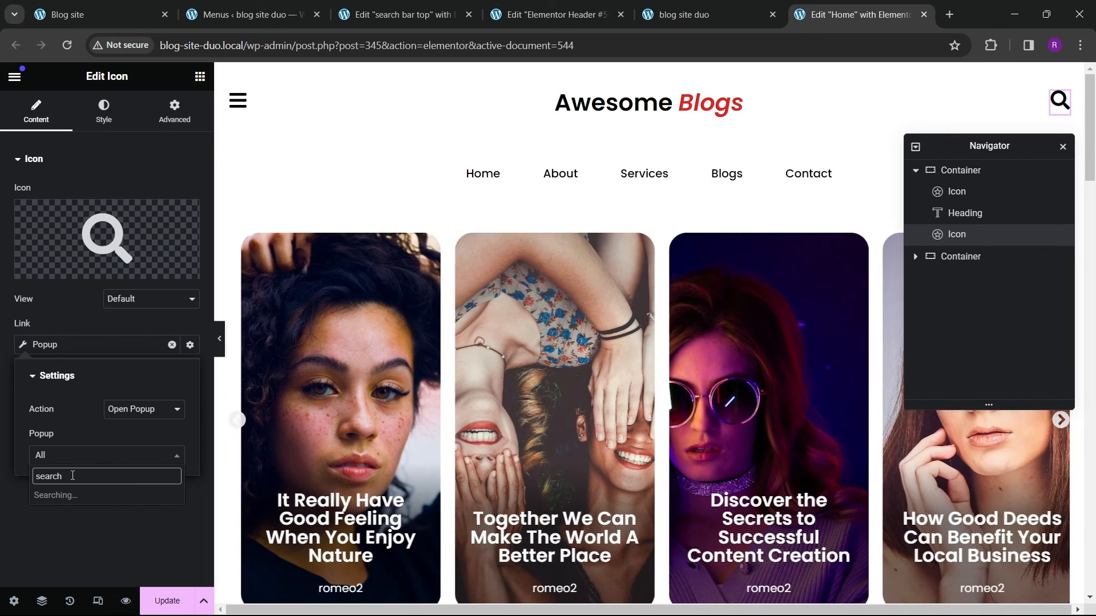
left_click(80, 495)
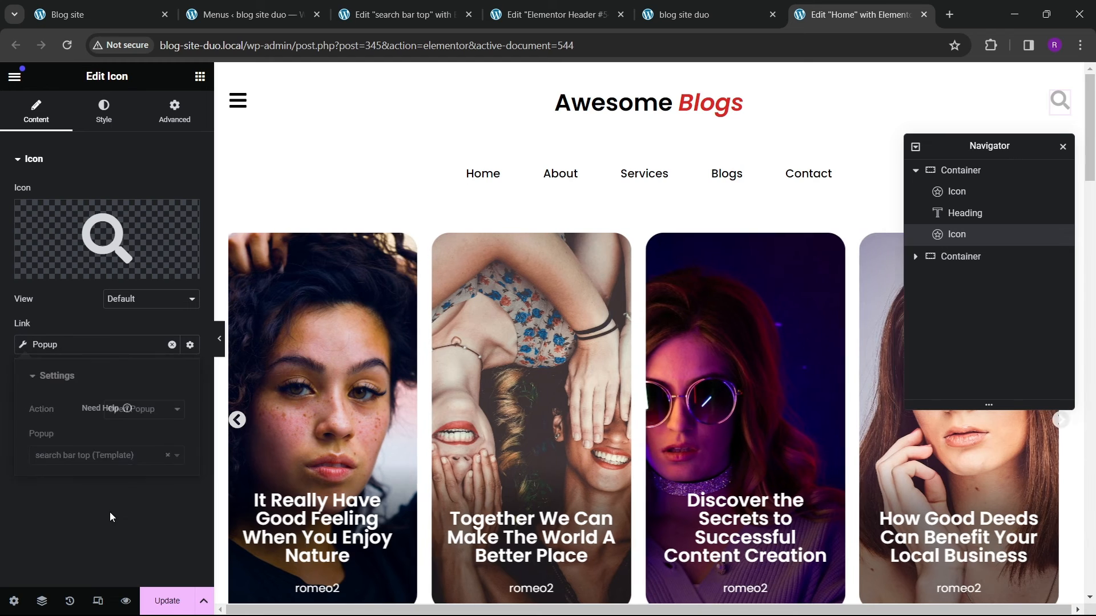
left_click(110, 512)
Step: Set the search icon's hover colour to the red global colour
left_click(101, 117)
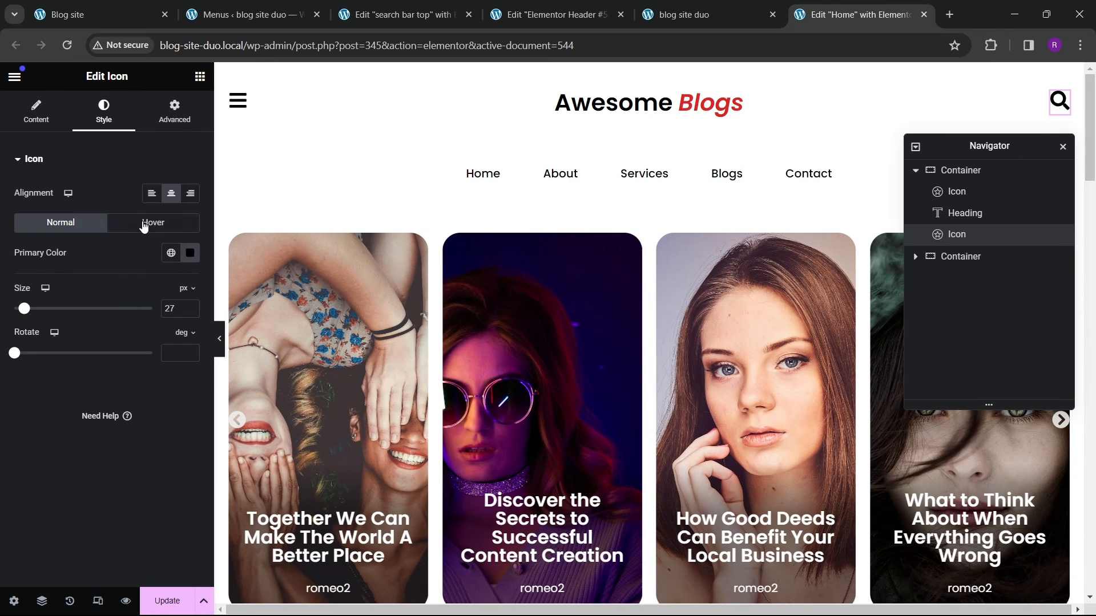
left_click(153, 223)
left_click(171, 252)
left_click(80, 466)
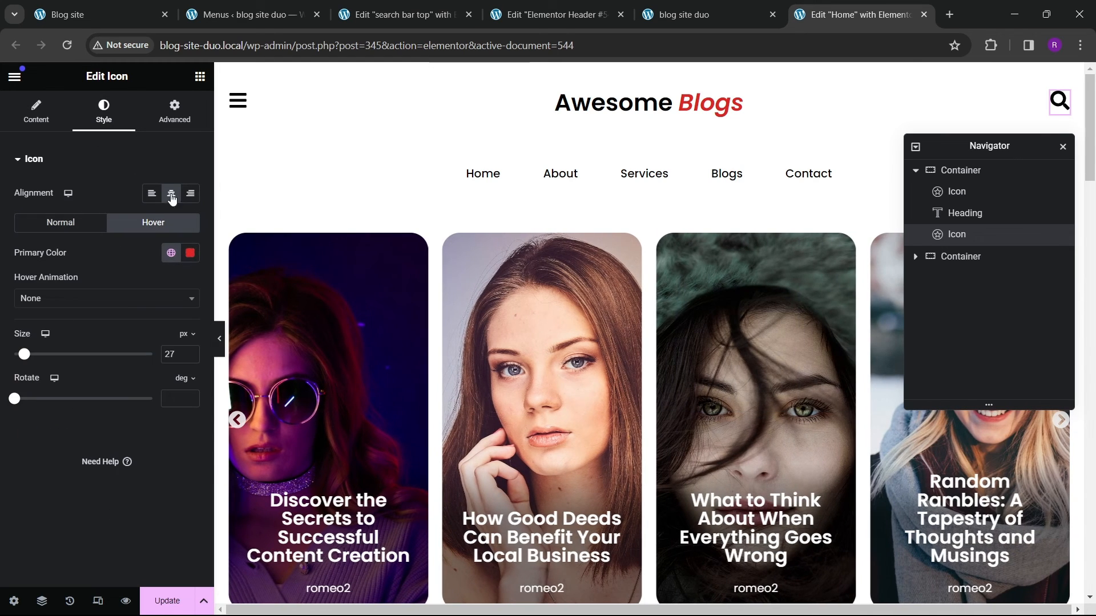
Step: Review the menu icon's hover colour and update the page
left_click(238, 101)
left_click(104, 111)
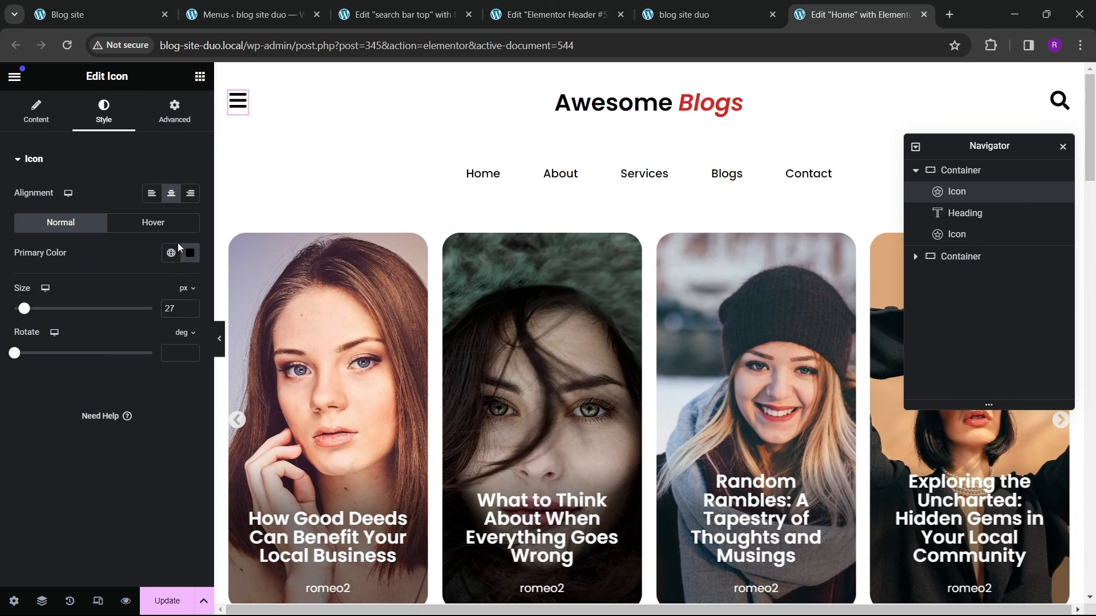
left_click(153, 223)
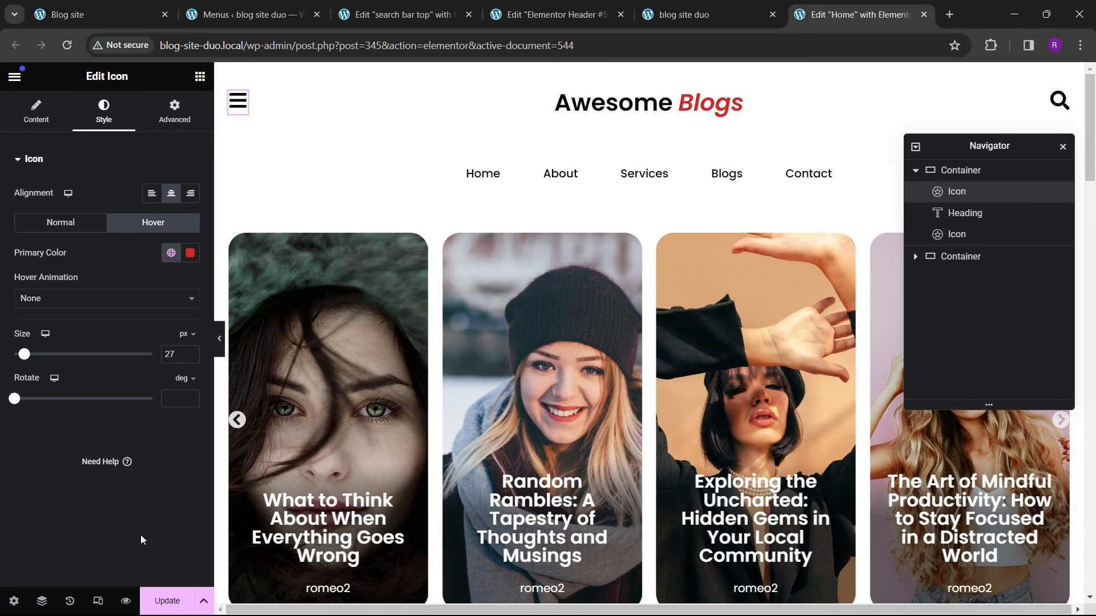
left_click(167, 601)
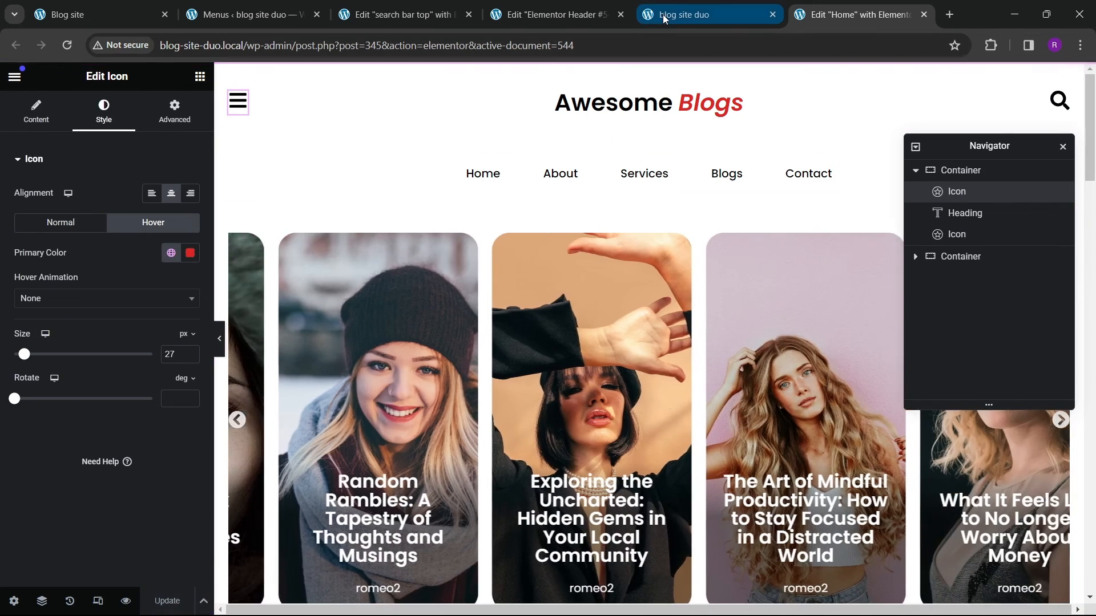
Step: Reload the live site and test the search icon's popup and its close button
left_click(662, 15)
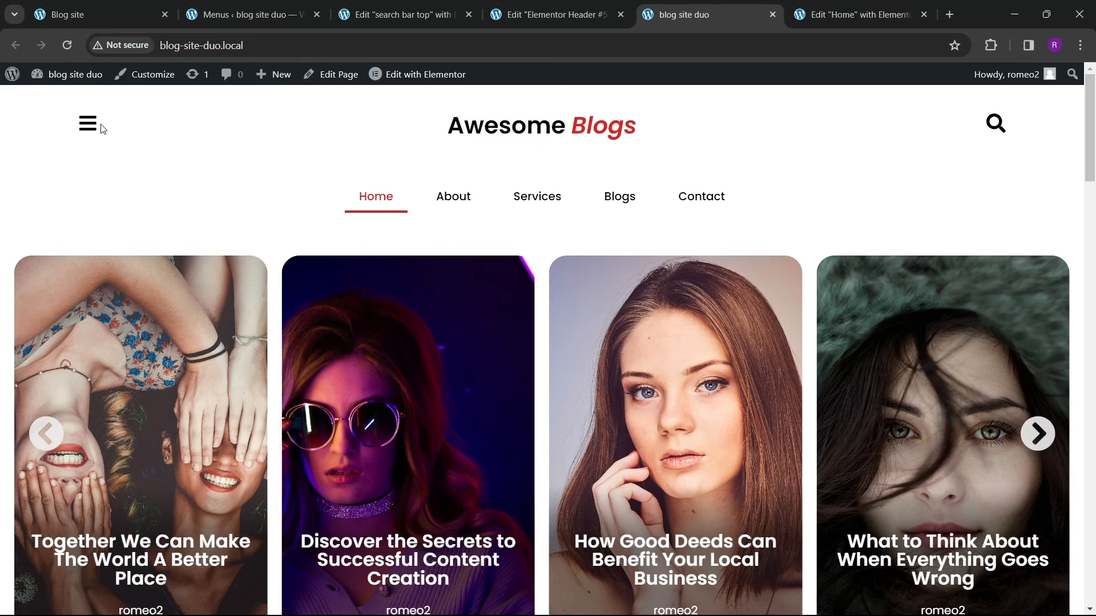
left_click(67, 45)
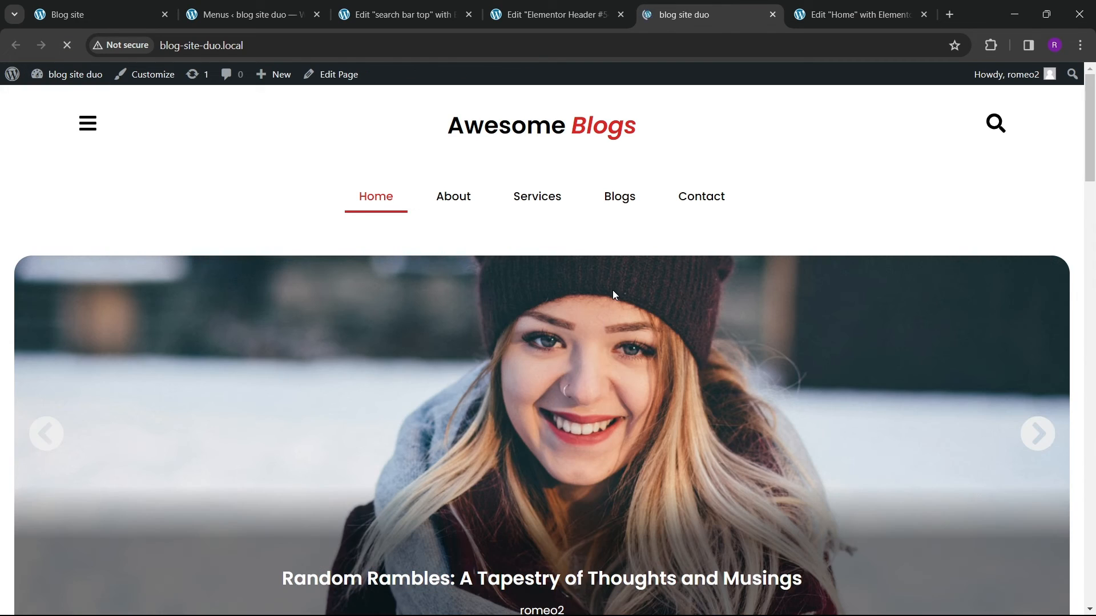
scroll(612, 285, "down", 7)
scroll(612, 294, "up", 7)
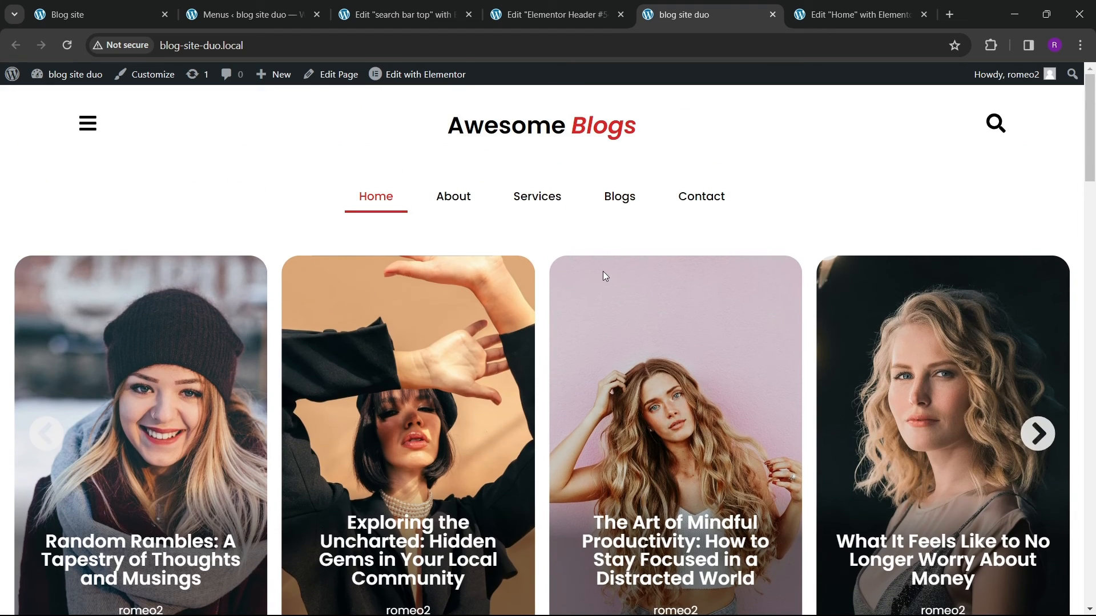
left_click(996, 123)
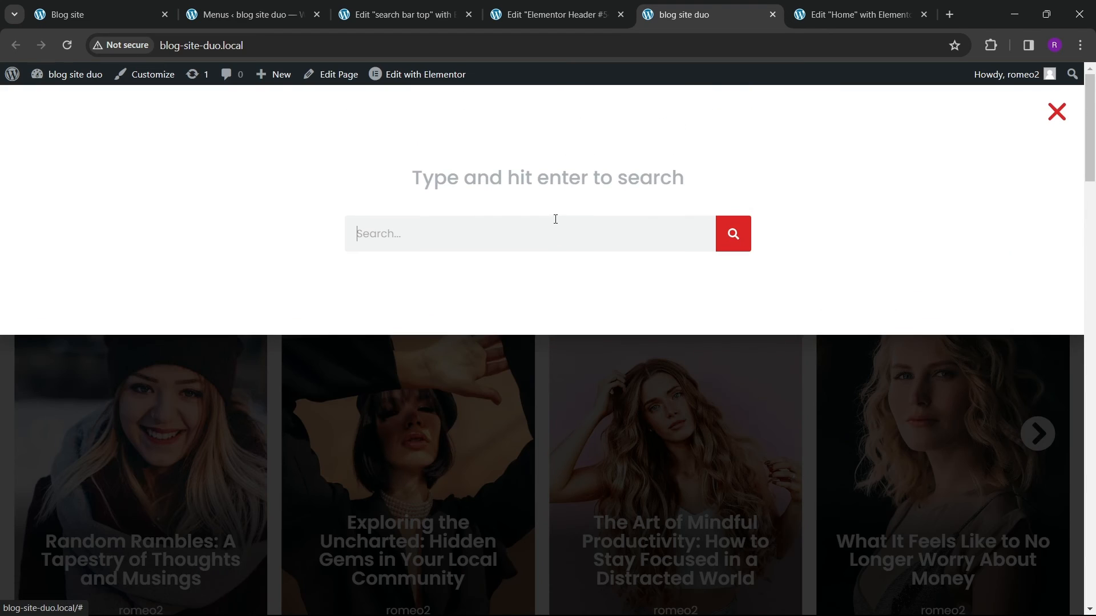
left_click(557, 226)
left_click(1057, 112)
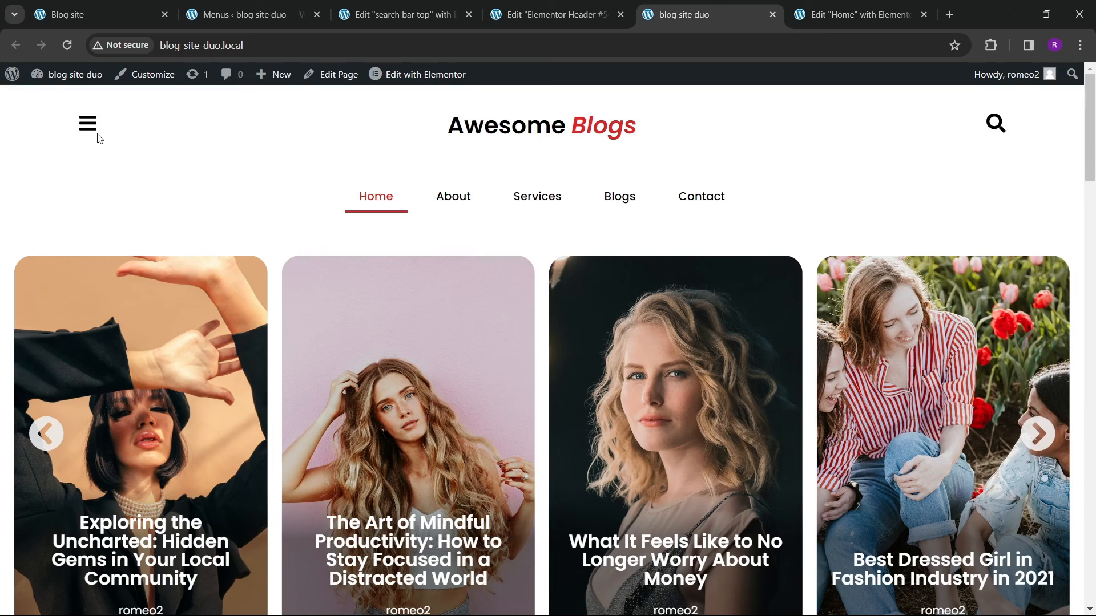
Step: Test the menu icon's sidebar panel on the live site
left_click(89, 125)
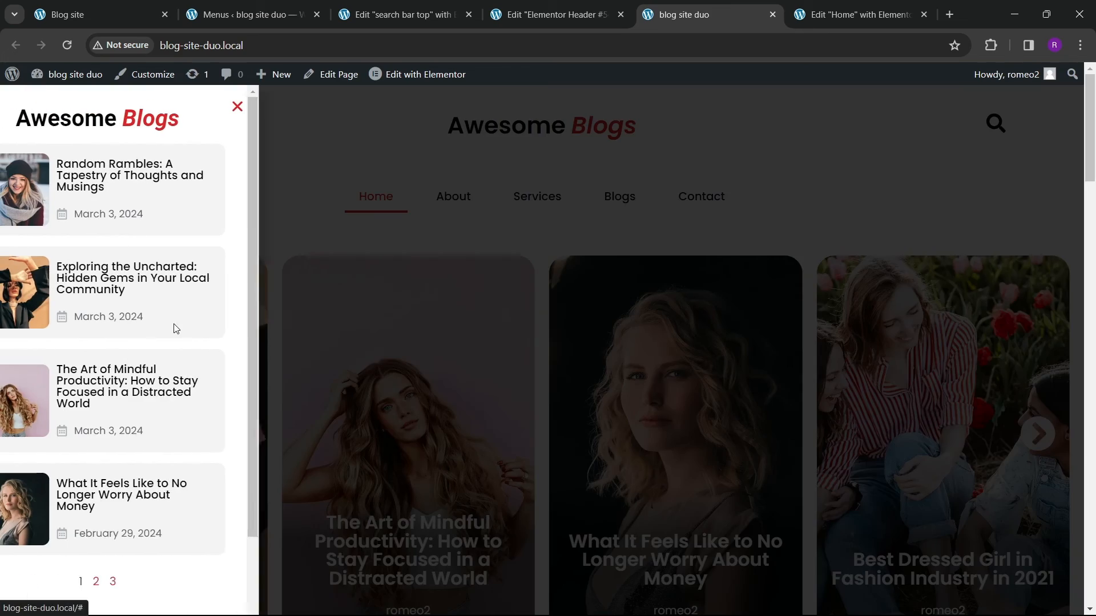
left_click(286, 115)
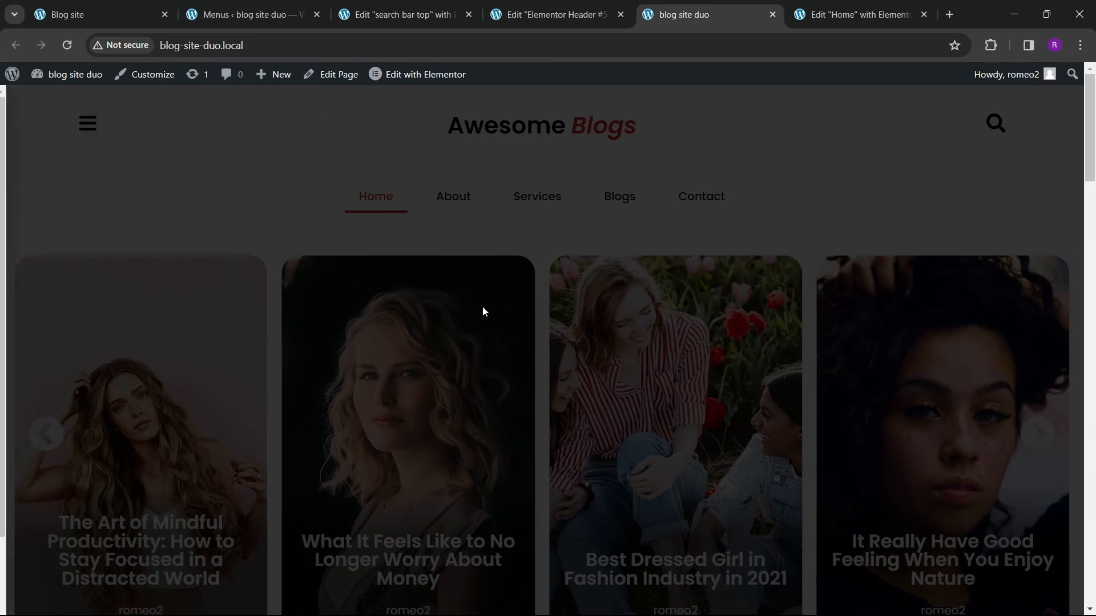
scroll(482, 306, "down", 1)
scroll(480, 296, "up", 1)
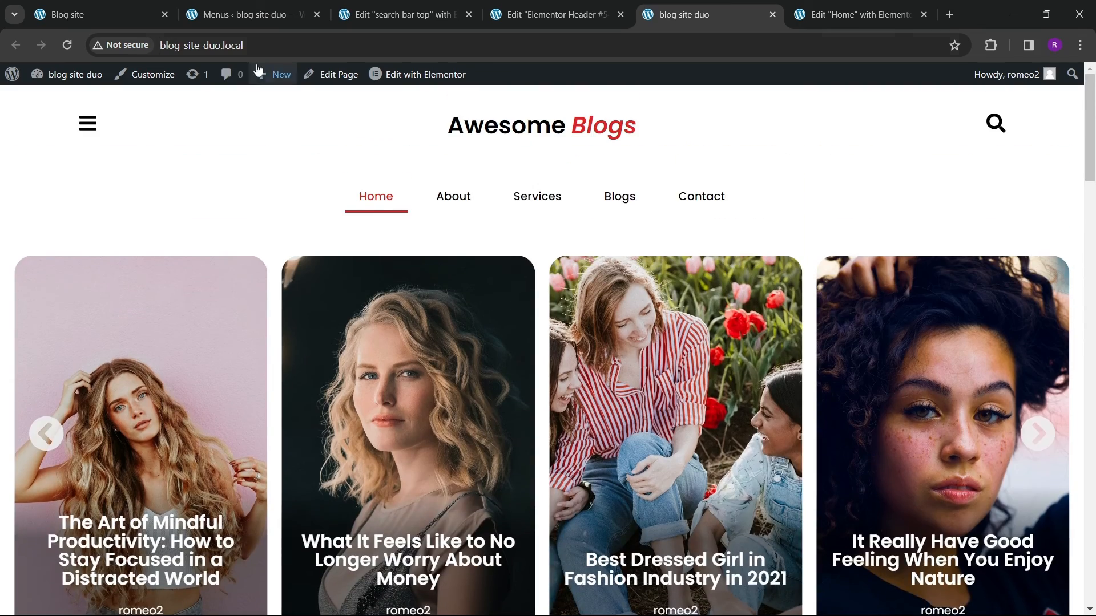
Step: Close the search bar popup and header editor tabs
left_click(228, 15)
left_click(405, 16)
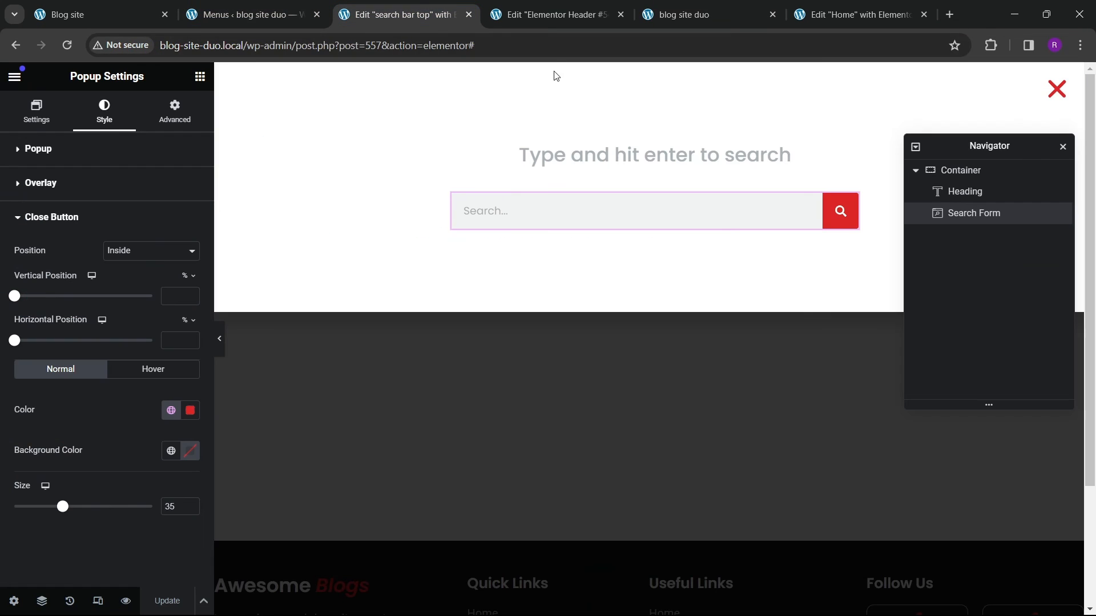
left_click(231, 15)
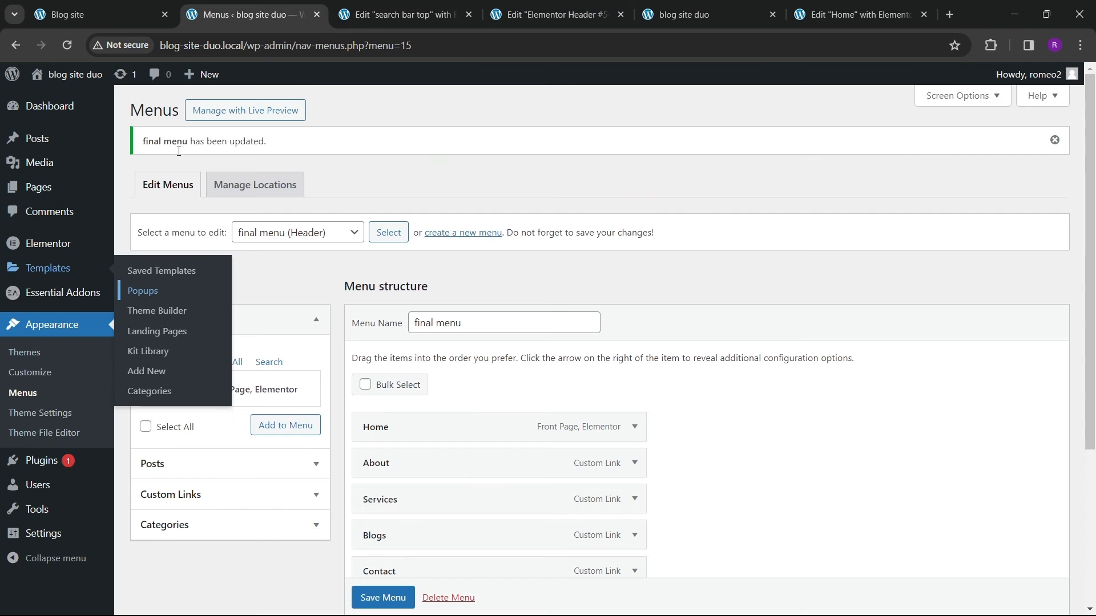
left_click(416, 14)
left_click(469, 15)
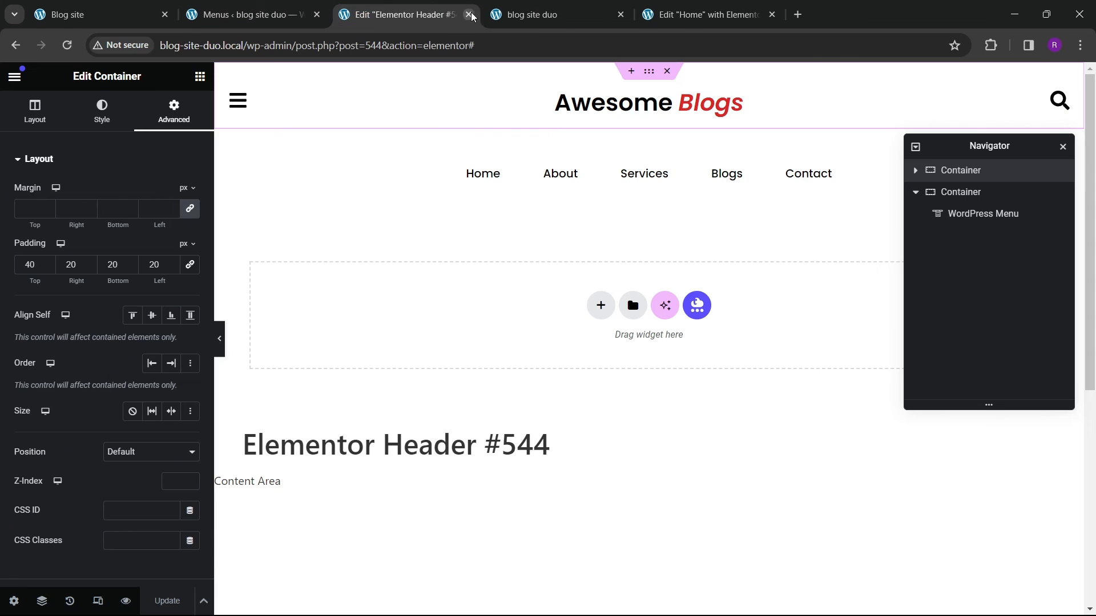
left_click(472, 14)
left_click(228, 14)
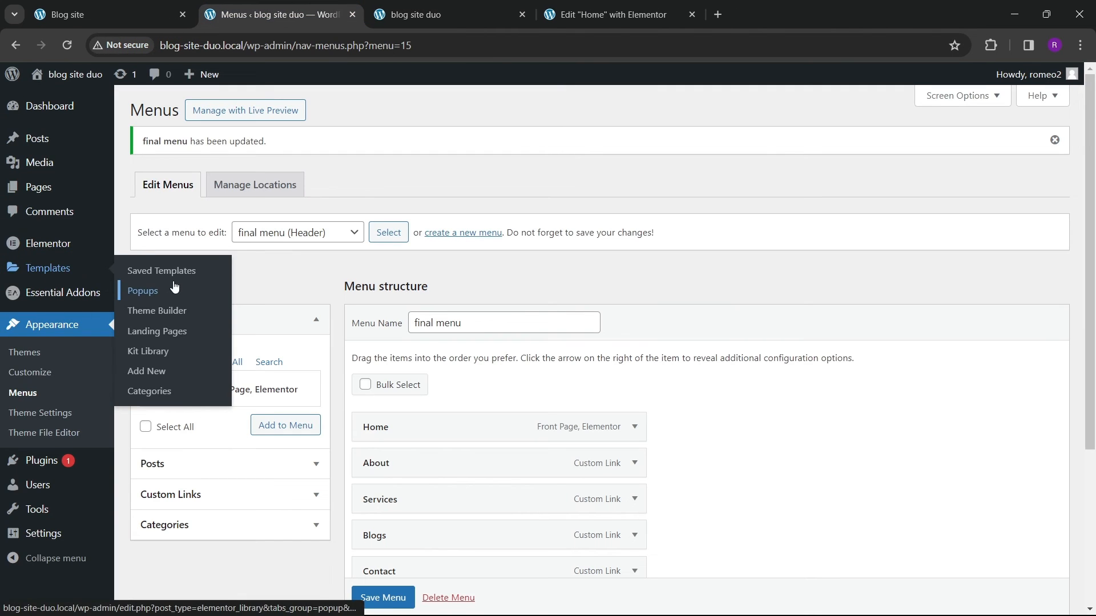
Step: Open Theme Builder in a new tab and create a Search Results template, dismissing the template library
right_click(170, 308)
left_click(242, 319)
left_click(457, 17)
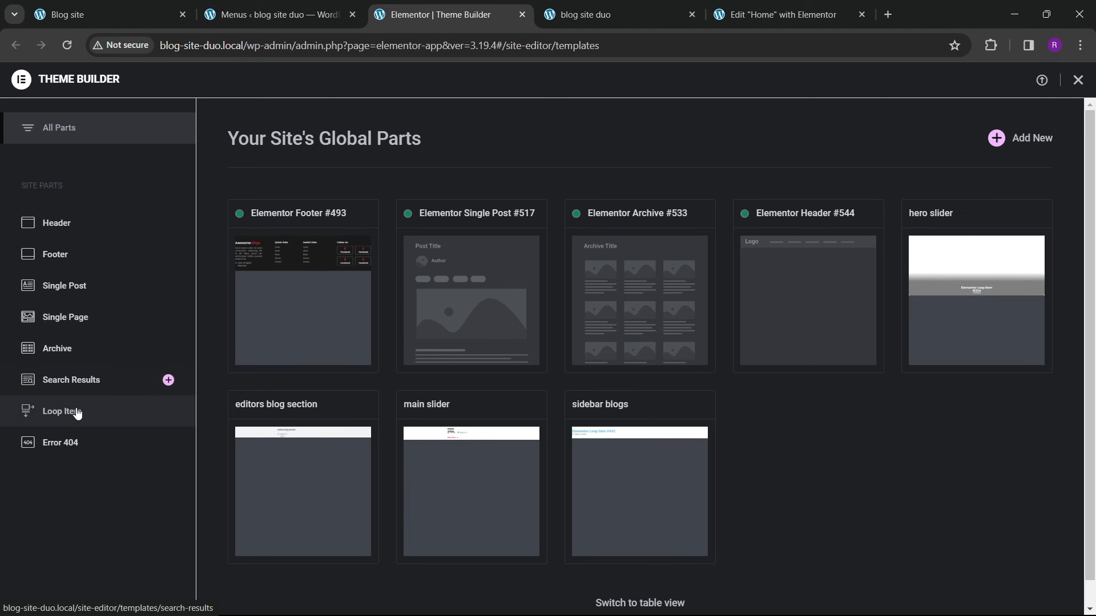
left_click(75, 384)
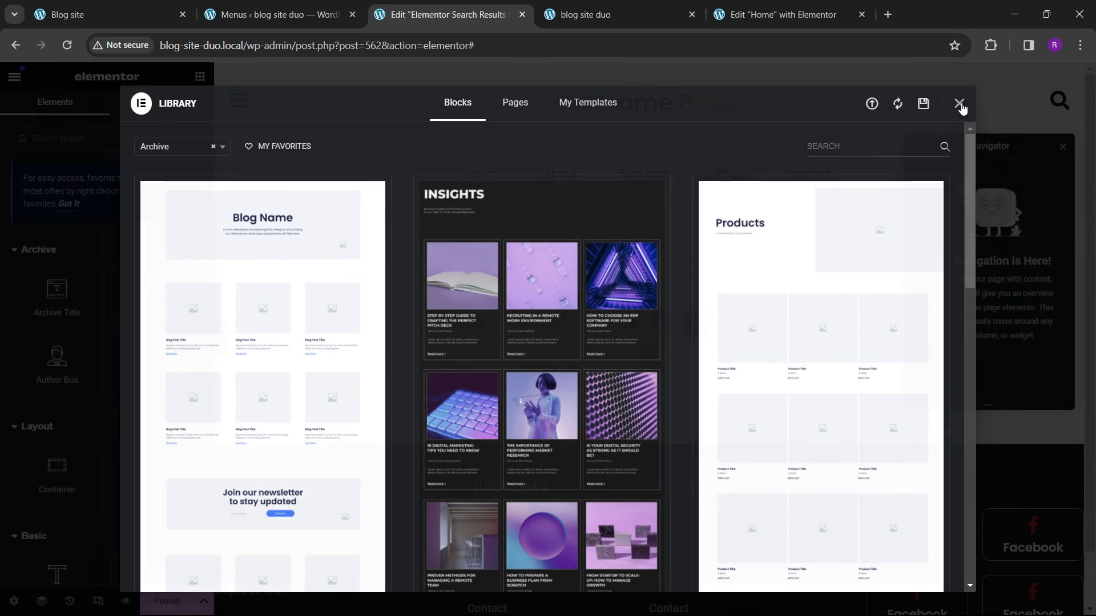
left_click(959, 105)
Step: Set the container's width to 1200 px and its top and bottom padding to 80 px
left_click(597, 320)
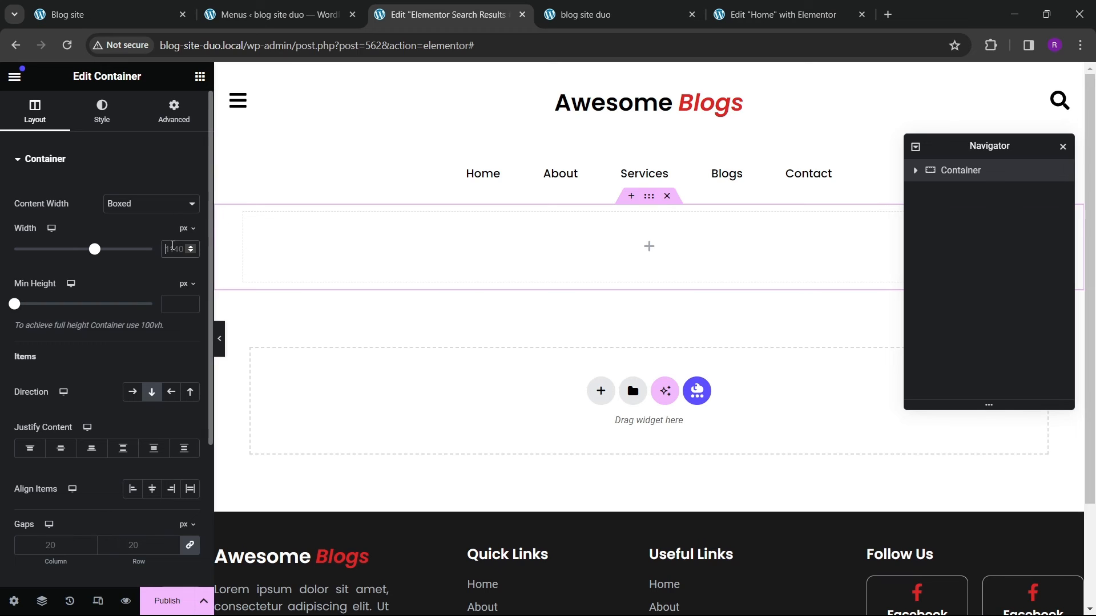
type("1200")
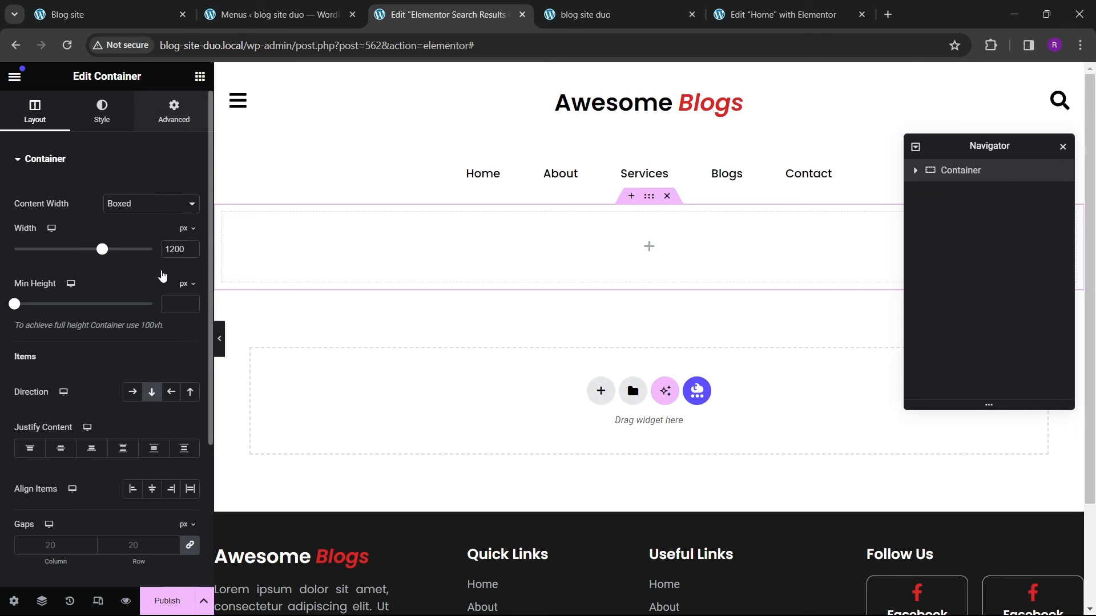
left_click(174, 111)
left_click(190, 264)
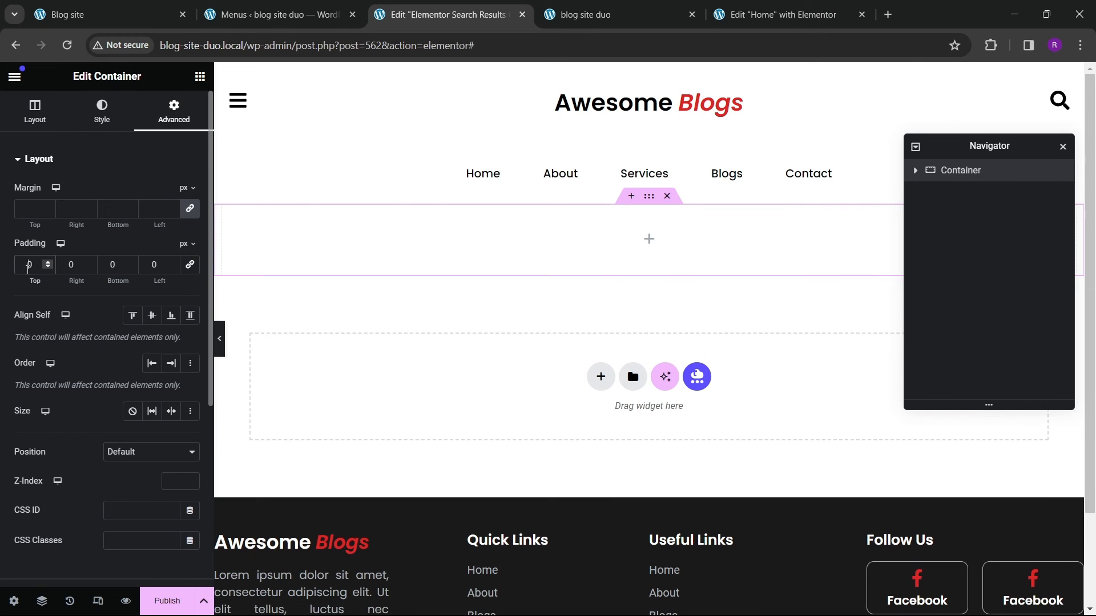
left_click(29, 272)
type("8")
type("8")
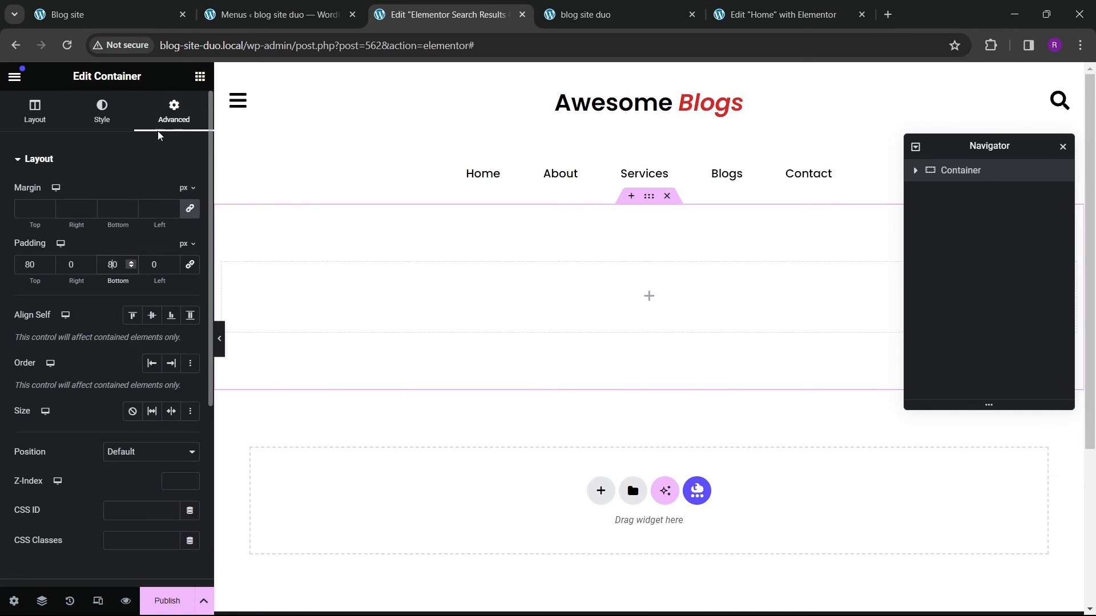
Step: Add a heading widget to the container with the title Search Results
left_click(200, 77)
scroll(117, 261, "down", 2)
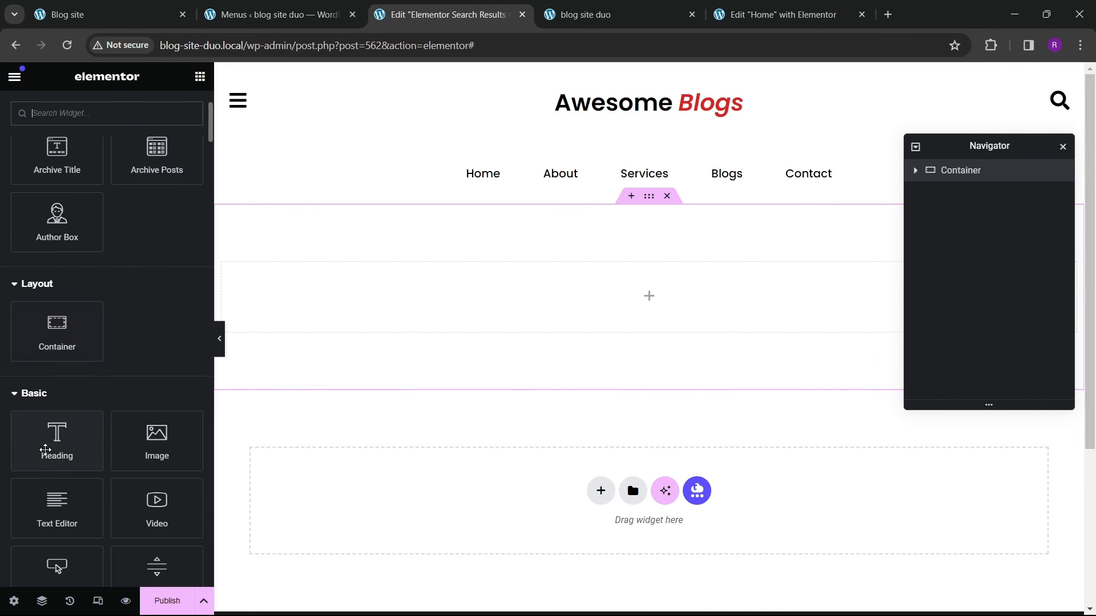
left_click_drag(54, 451, 425, 277)
left_click_drag(85, 220, 2, 221)
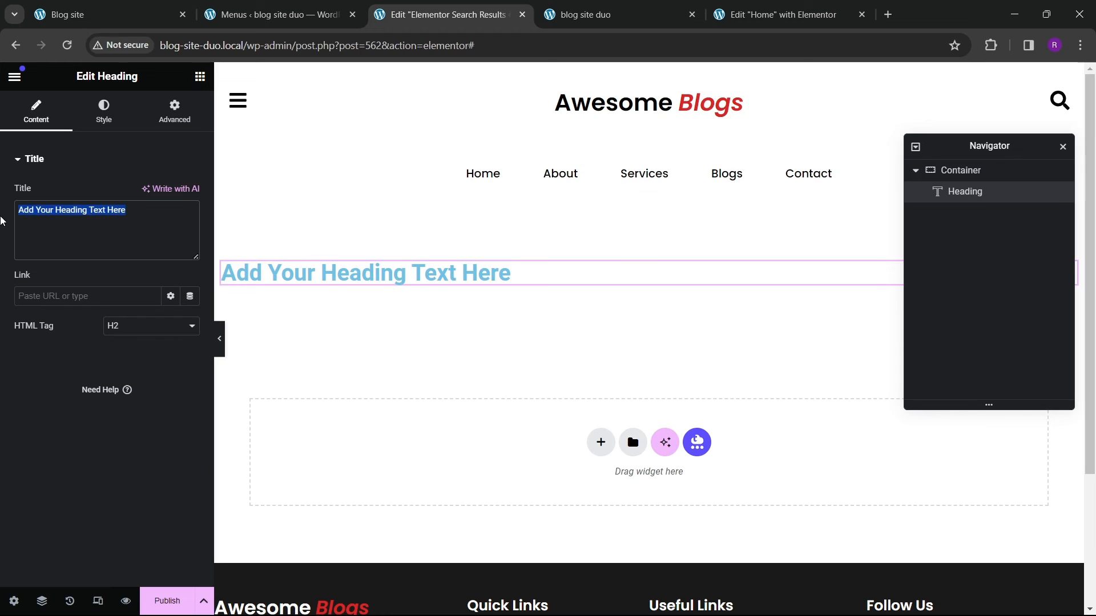
type("Search R")
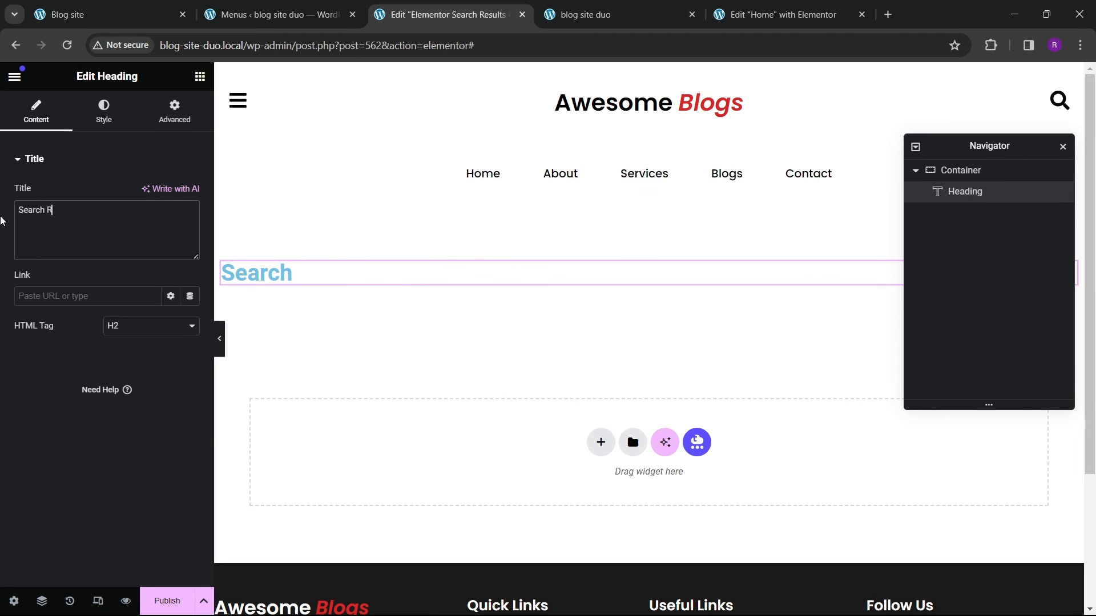
type("esults")
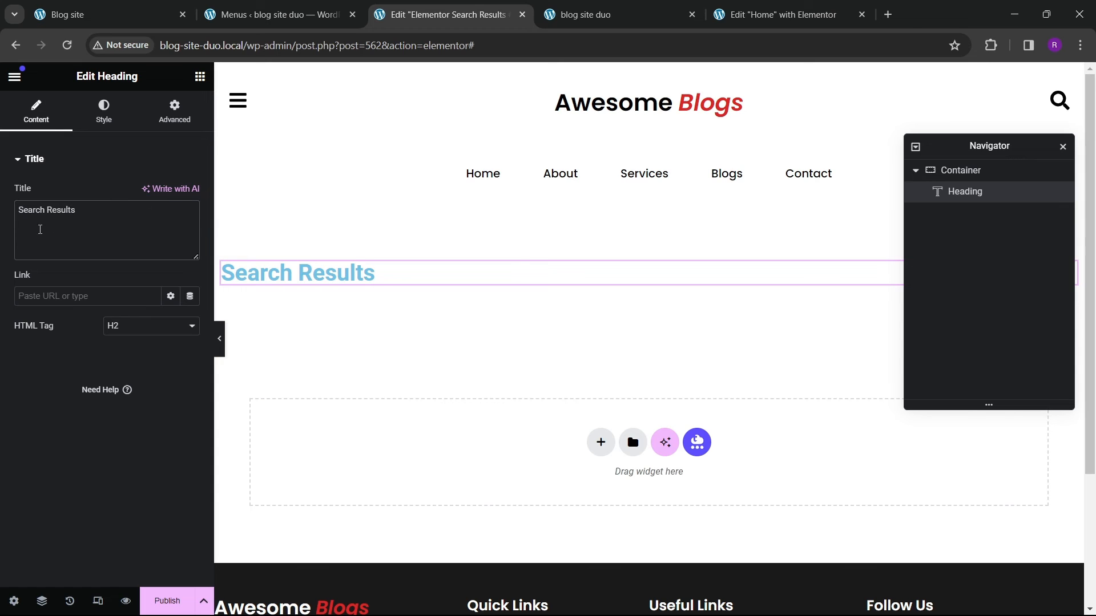
Step: Center the heading and set its text colour to black
left_click(97, 118)
left_click(152, 193)
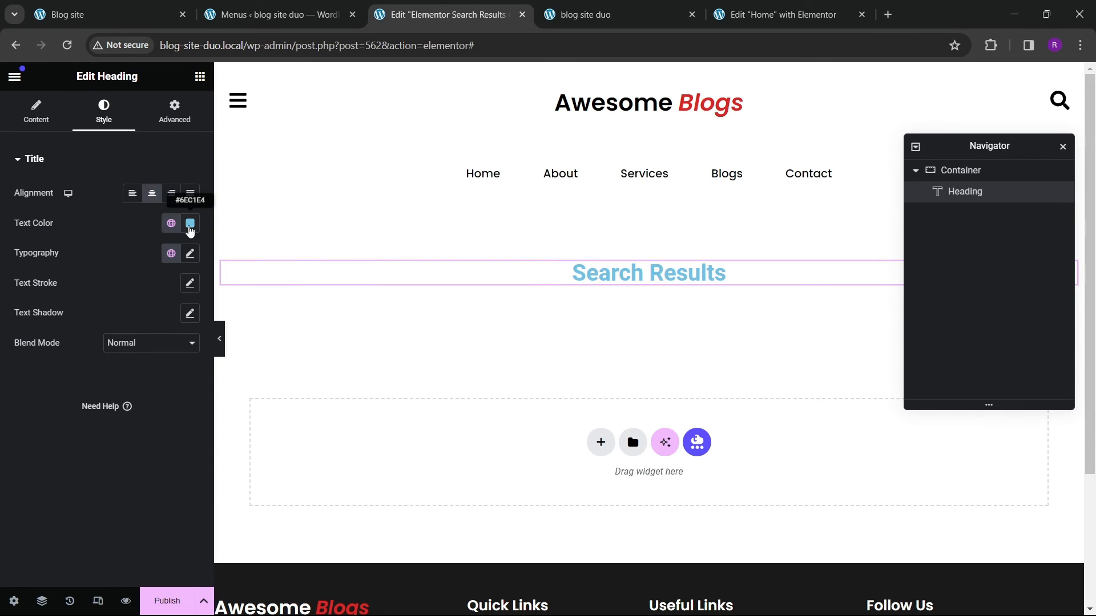
left_click(190, 223)
left_click_drag(78, 425, 57, 414)
left_click(56, 415)
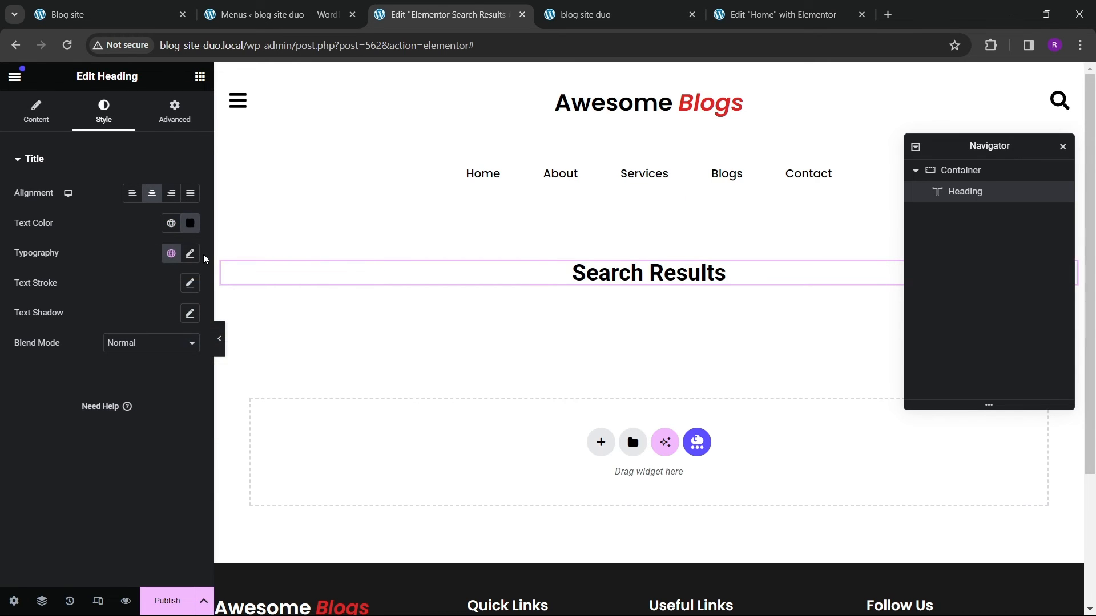
Step: Set the heading's text colour to the red global colour and its font family to Poppins
left_click(171, 223)
left_click(86, 430)
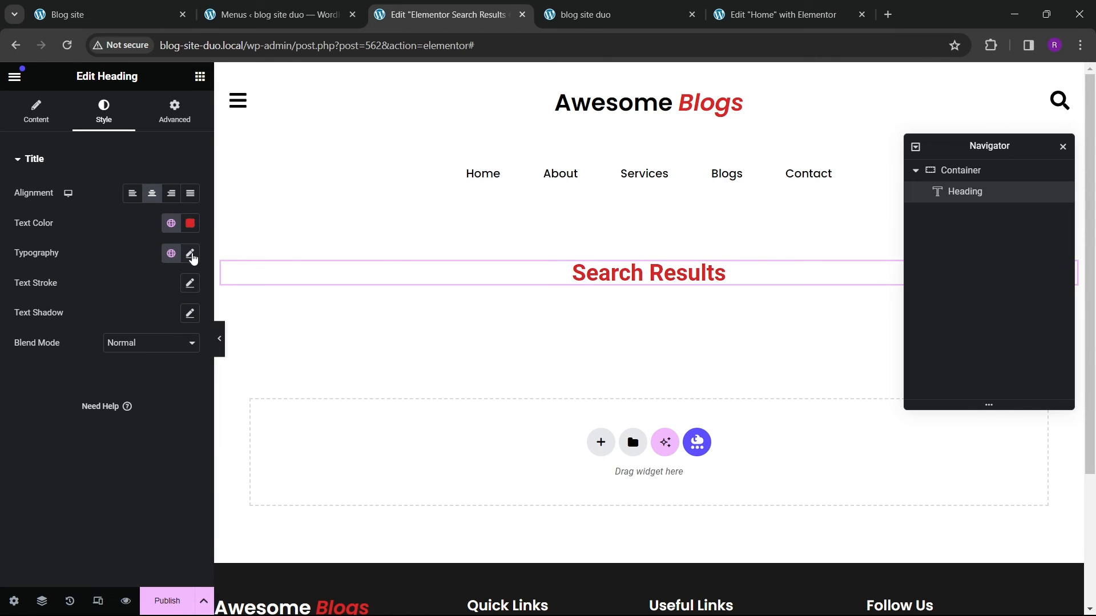
left_click(190, 253)
left_click(145, 323)
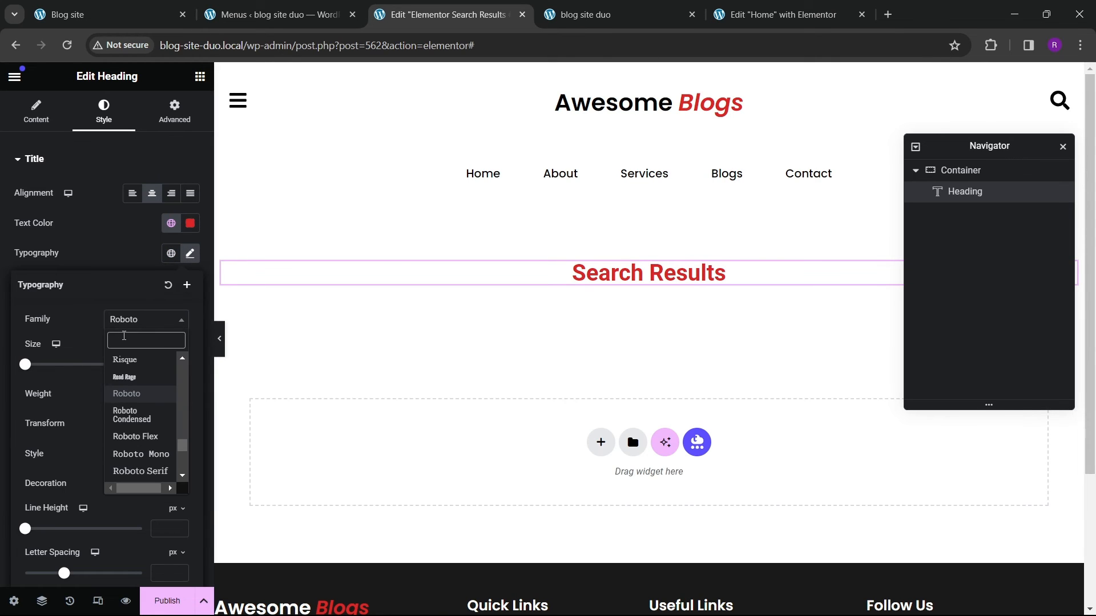
type("poppins")
key("Return")
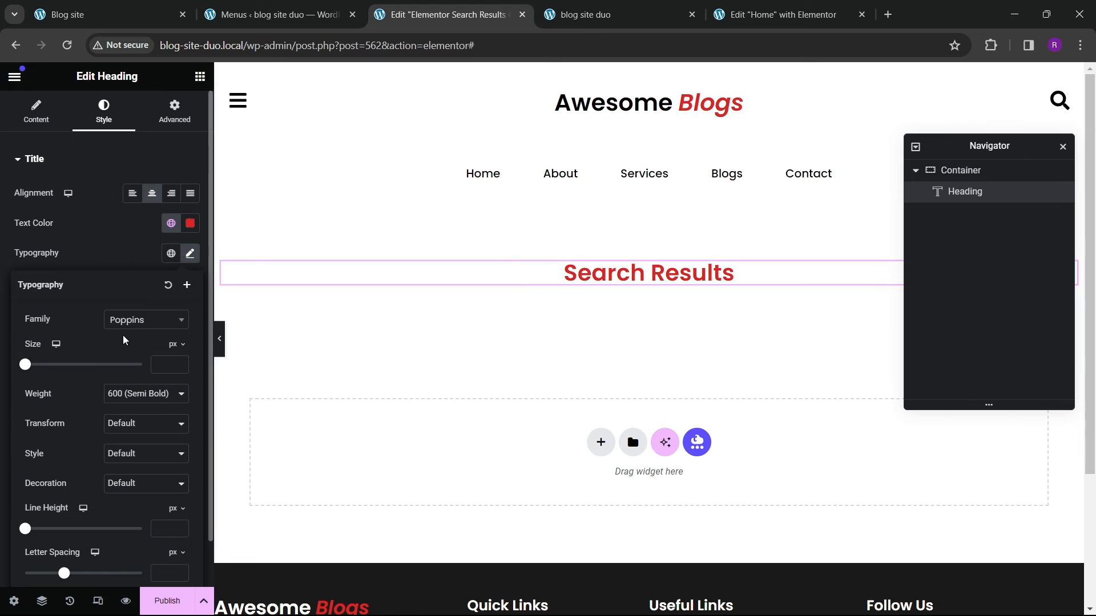
Step: Set the heading's font size to 40 px
left_click(178, 368)
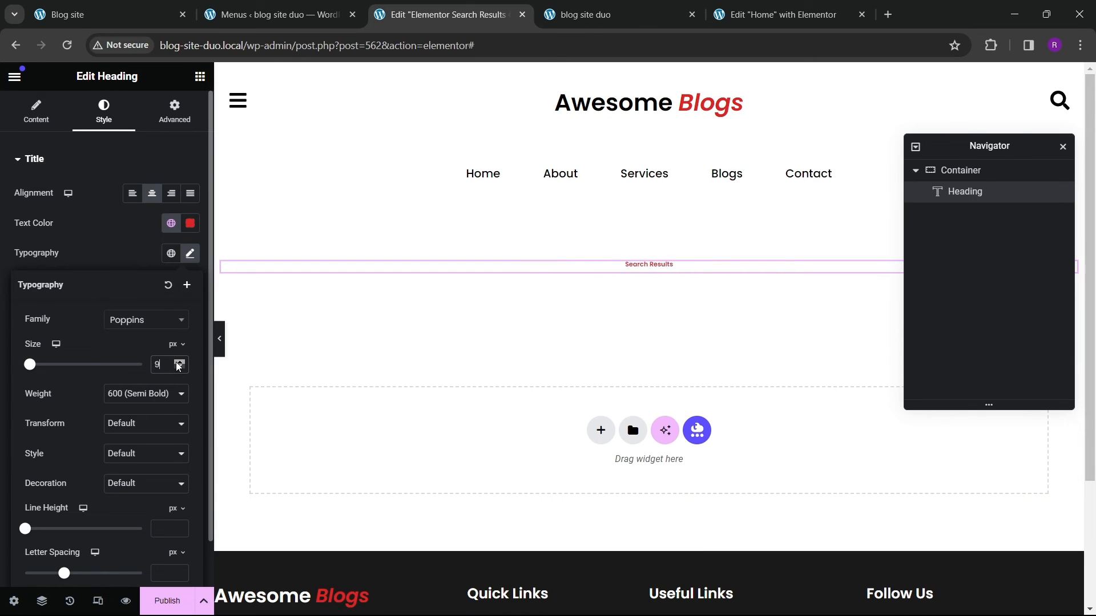
left_click_drag(177, 367, 177, 367)
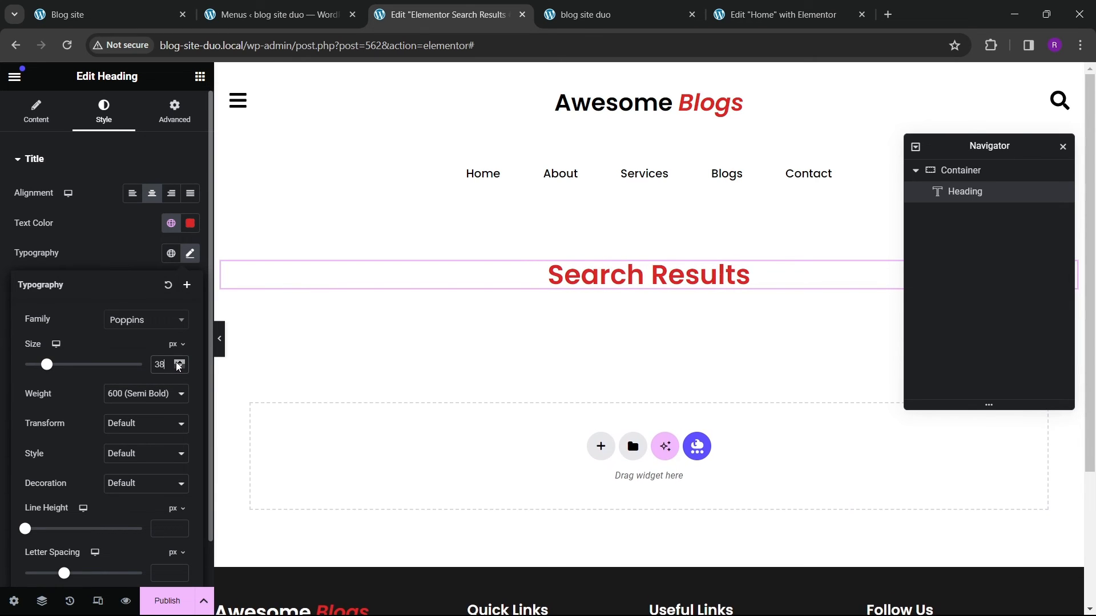
left_click(178, 366)
left_click(178, 367)
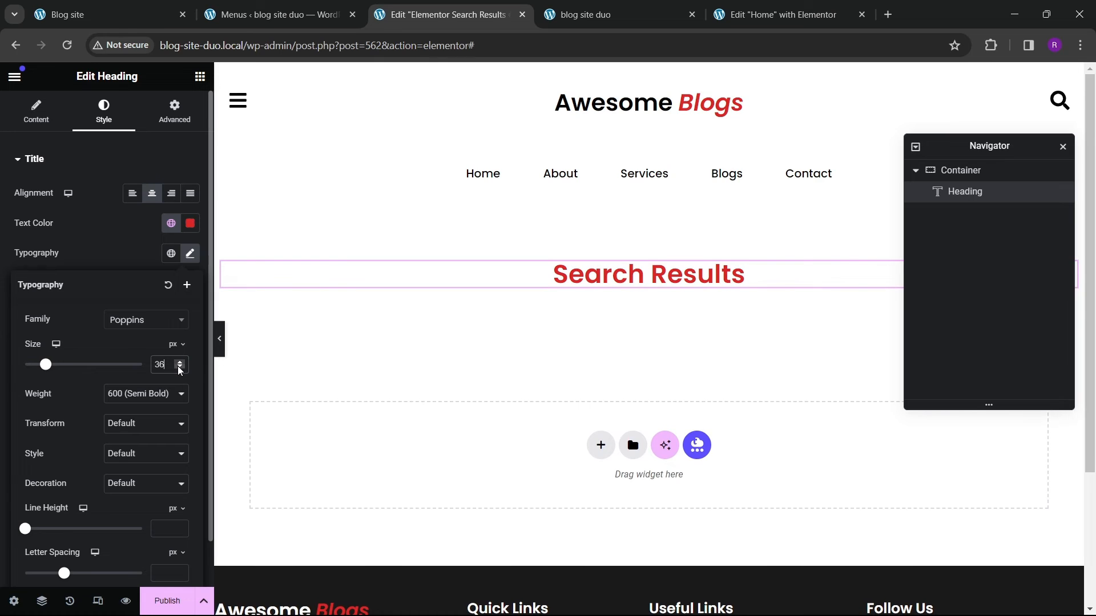
left_click(178, 367)
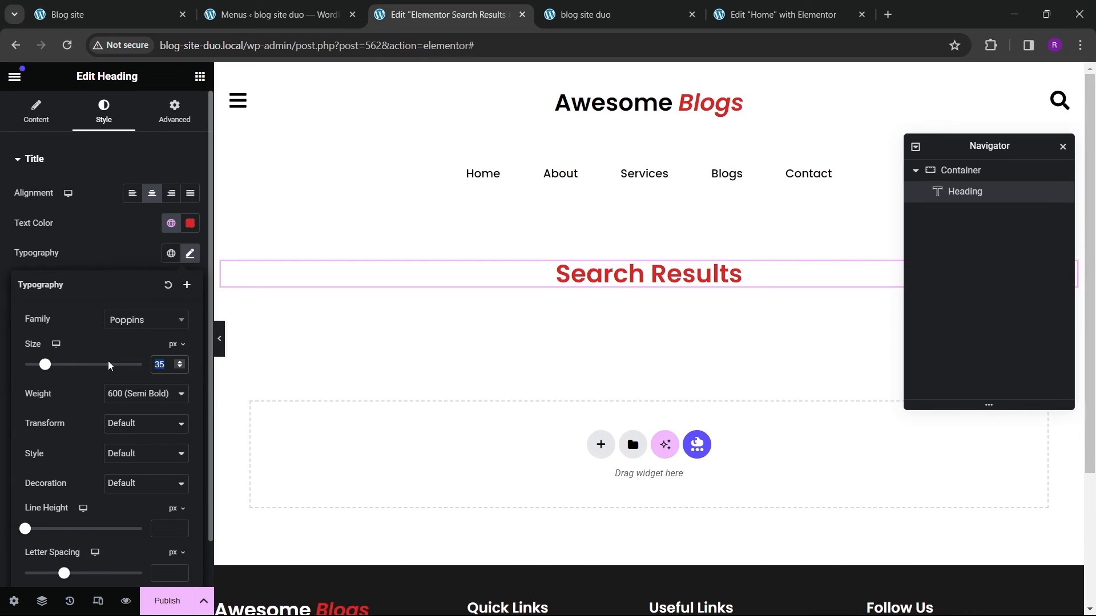
type("40")
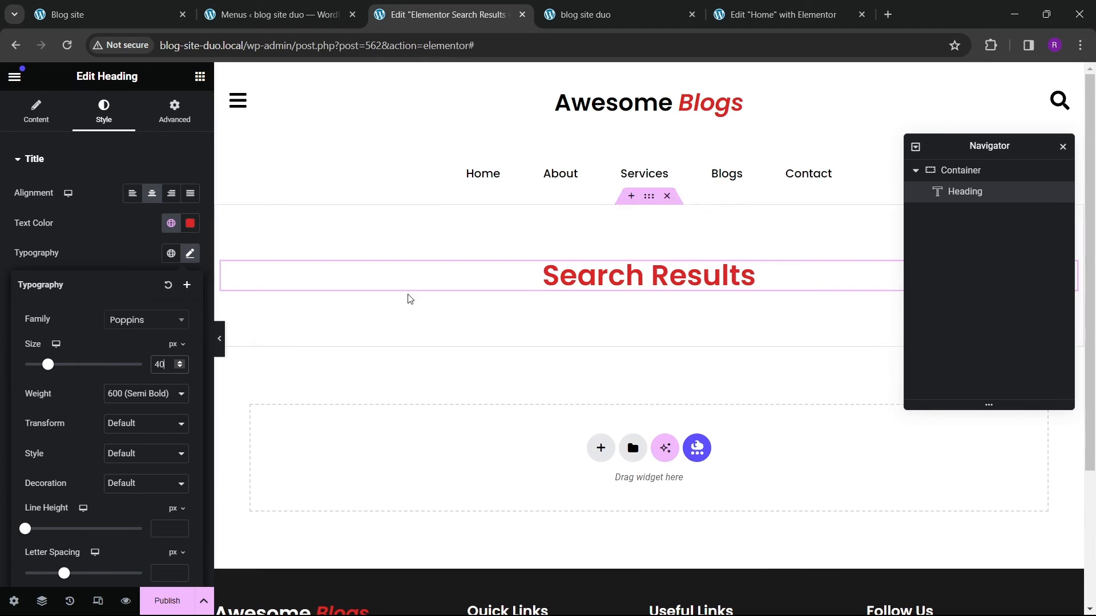
Step: Search the widgets for loop and add a Loop Grid widget below the heading
left_click(200, 78)
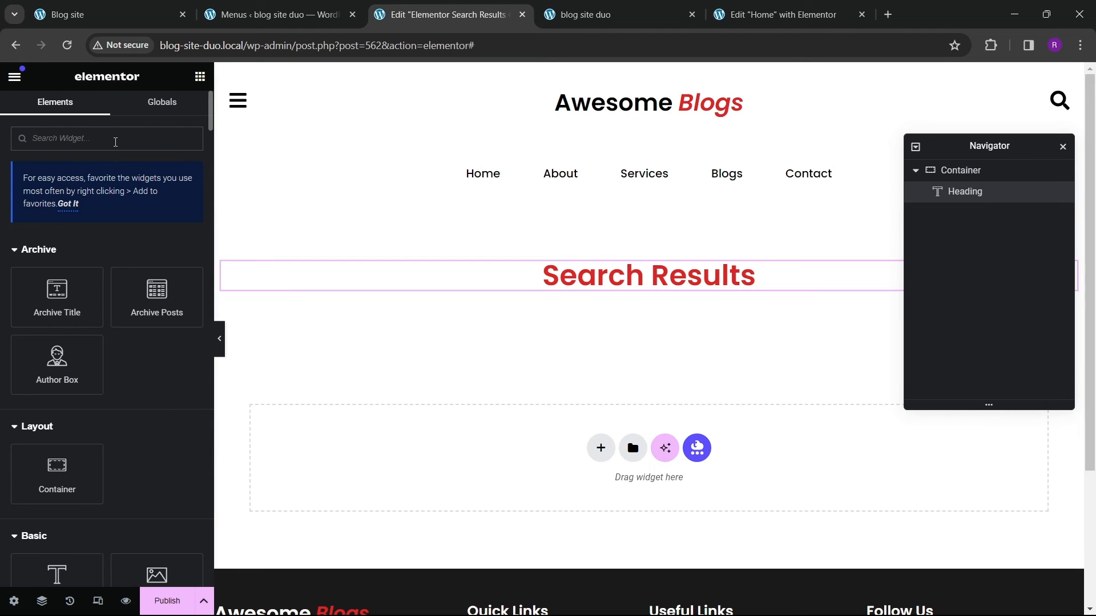
type("loop")
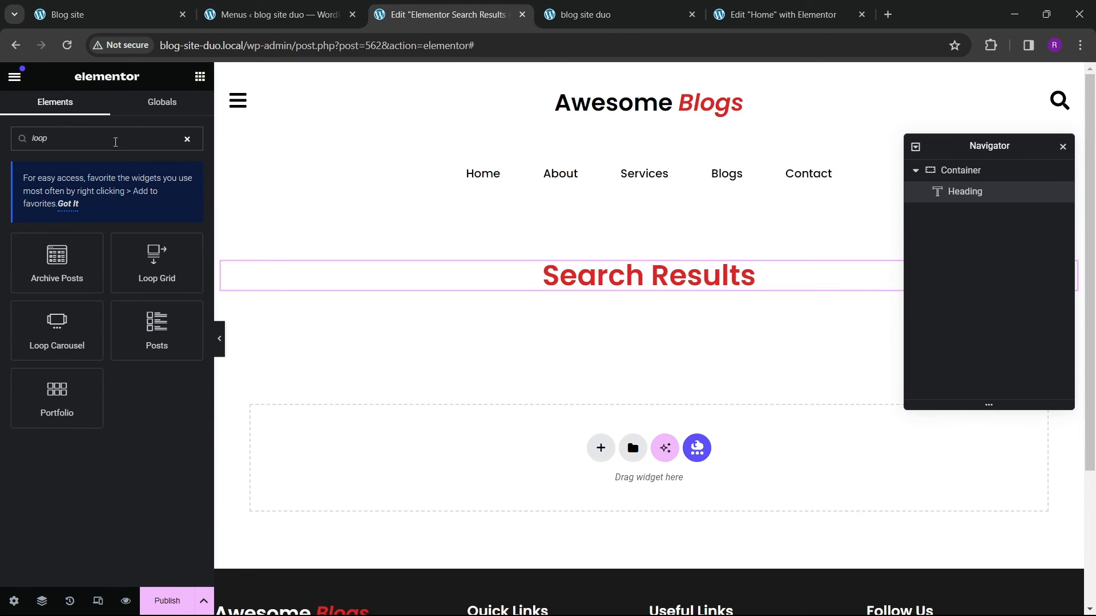
left_click_drag(156, 263, 679, 323)
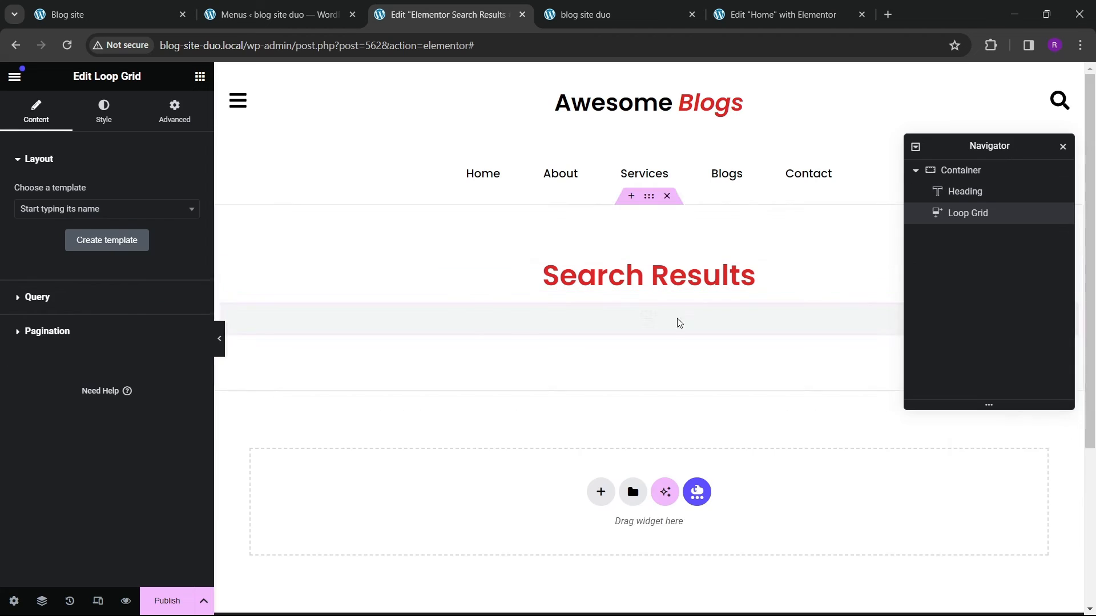
Step: Choose the editors blog section template for the Loop Grid
left_click(98, 210)
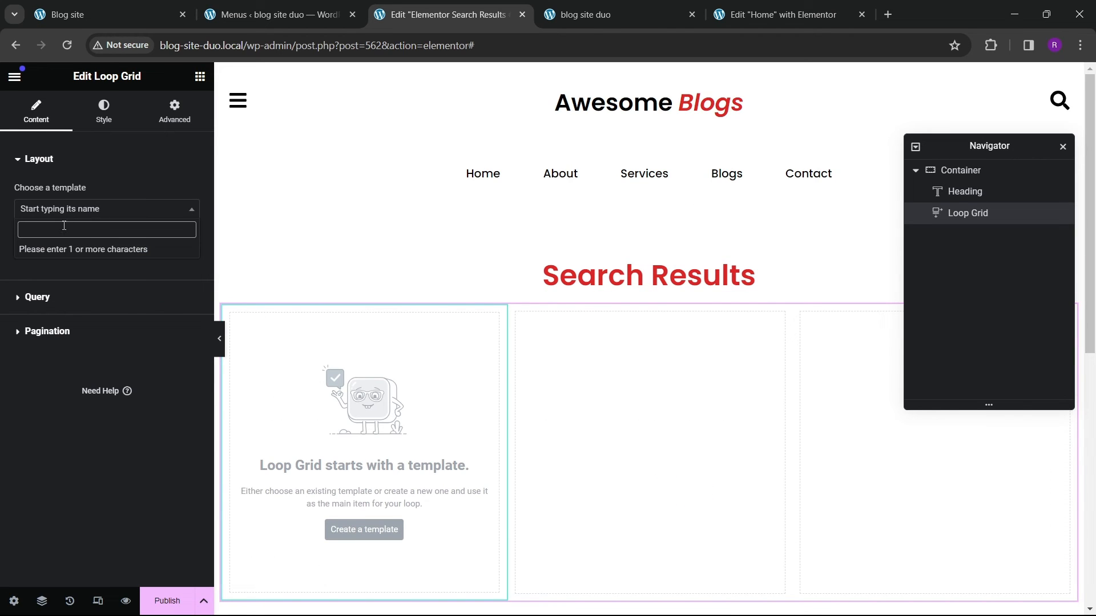
type("sl")
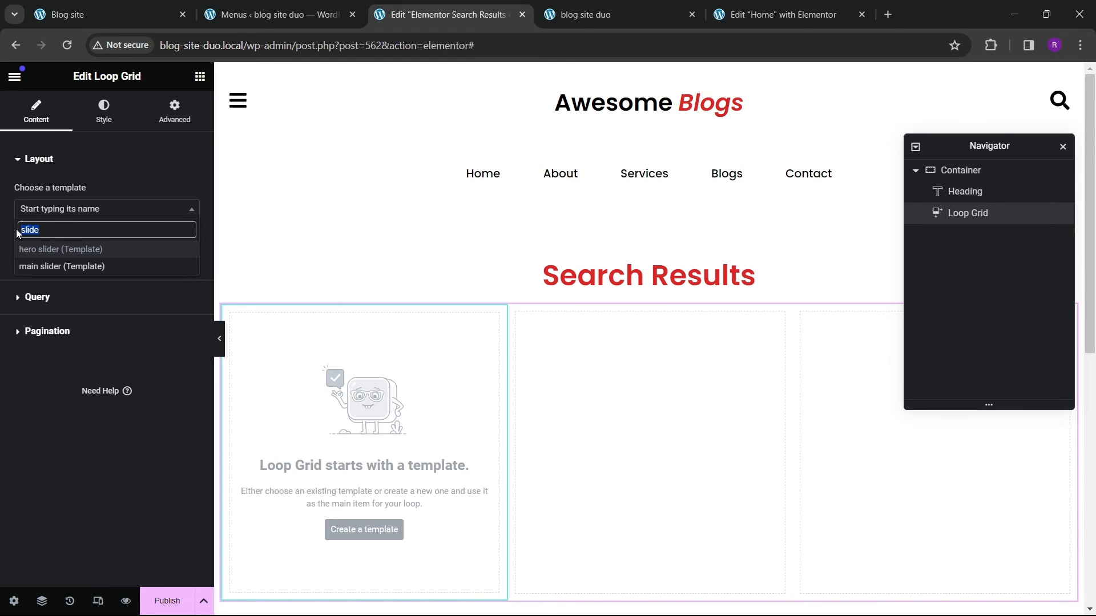
type("ide")
key("BackSpace")
key("BackSpace")
key("BackSpace")
key("BackSpace")
key("BackSpace")
type("blog")
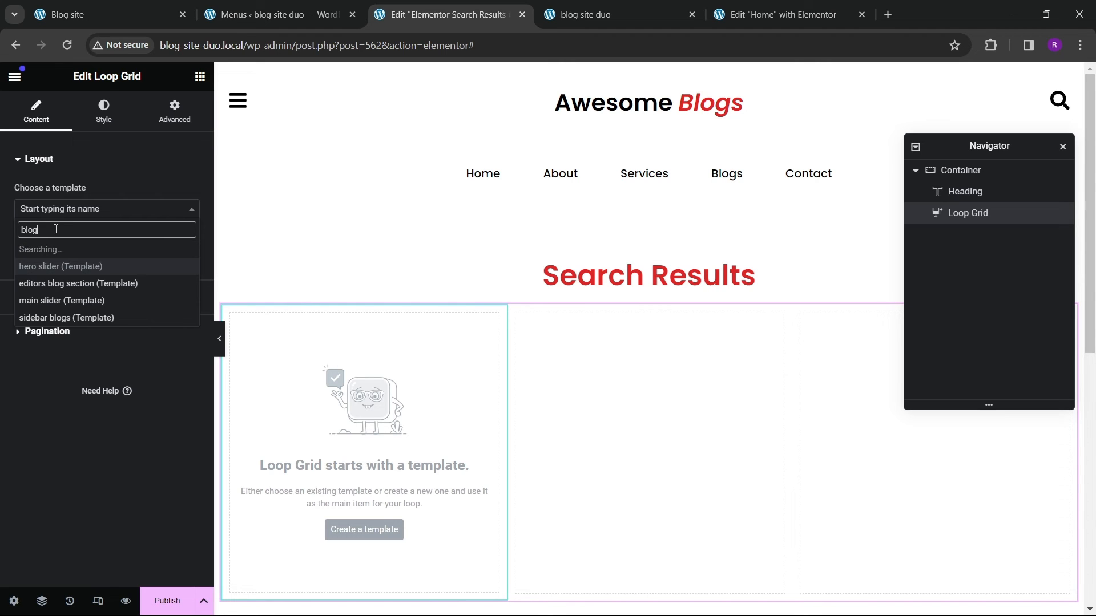
left_click(85, 251)
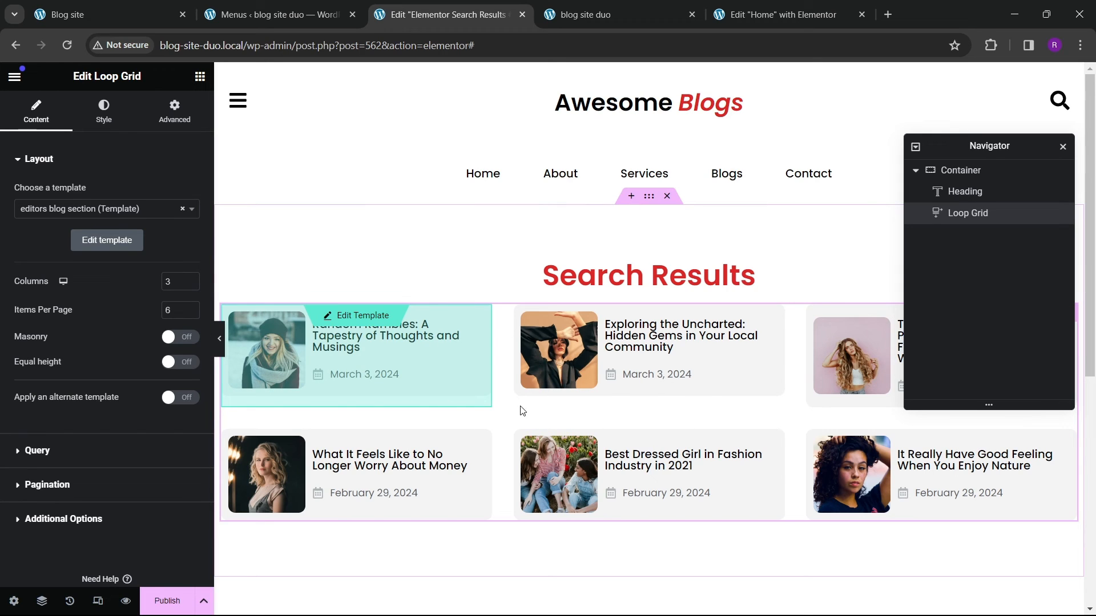
Step: Set the Loop Grid's query source to Current Query
left_click(36, 450)
left_click(151, 227)
left_click(132, 283)
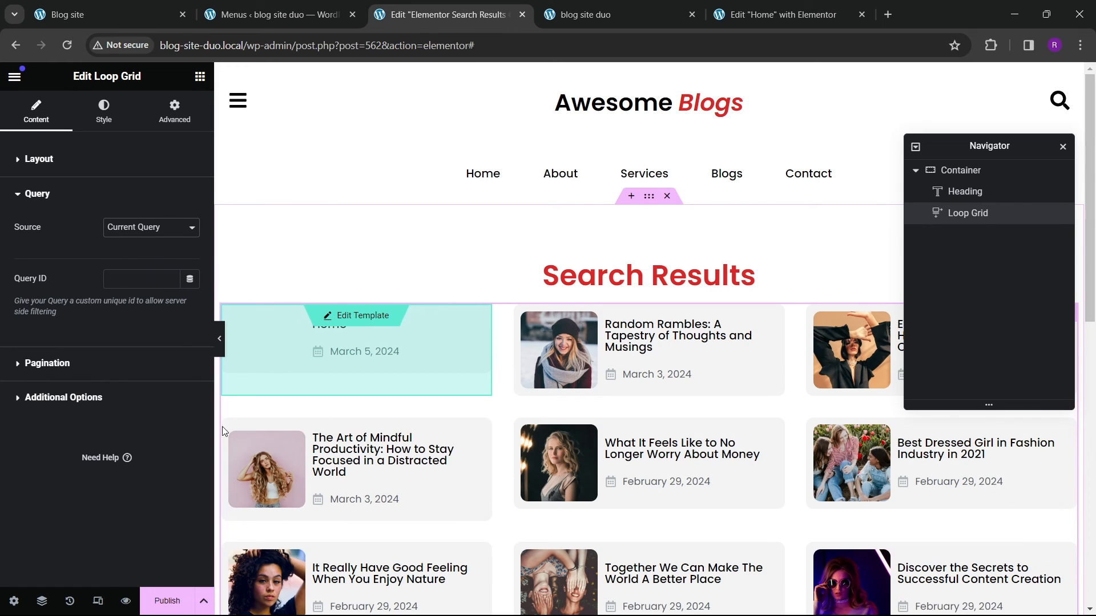
scroll(517, 375, "down", 4)
scroll(517, 375, "up", 4)
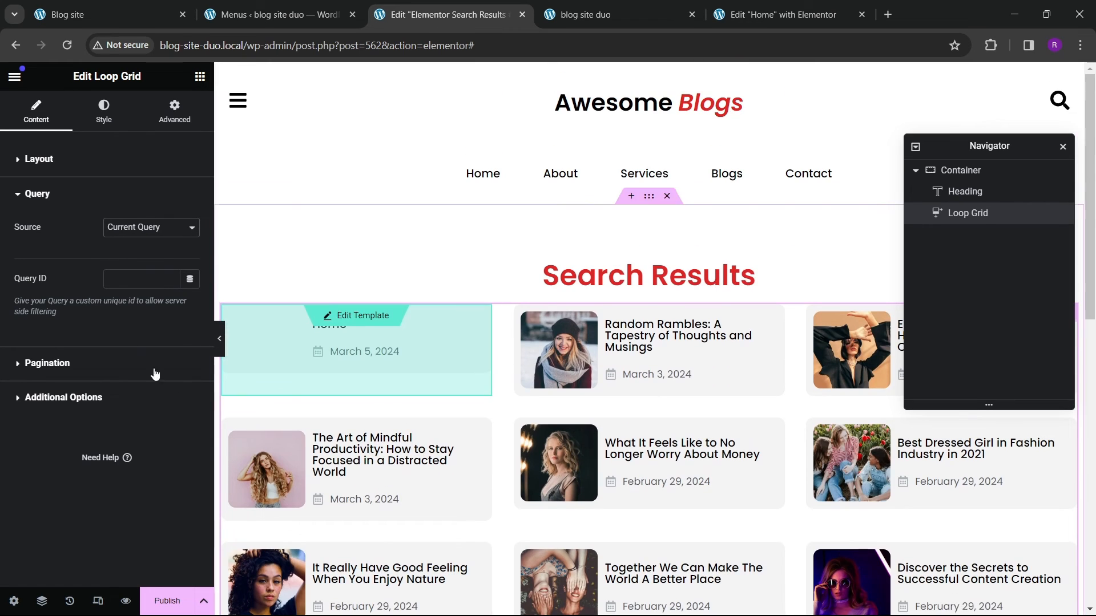
Step: Set the Loop Grid's top margin to 30 px
left_click(55, 171)
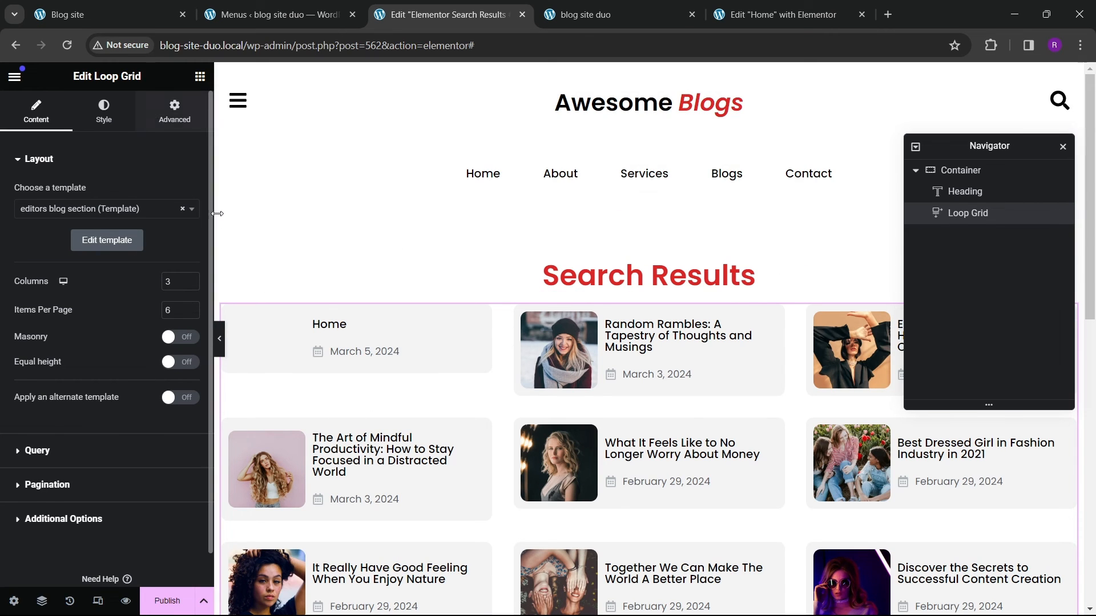
left_click(174, 111)
type("30")
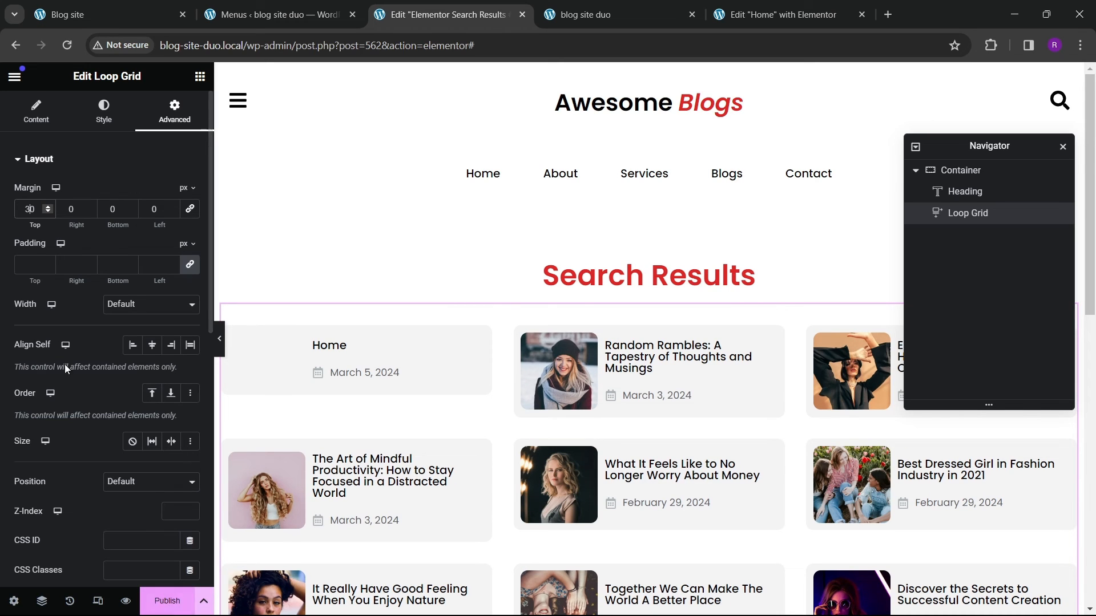
scroll(52, 353, "down", 5)
scroll(45, 350, "up", 5)
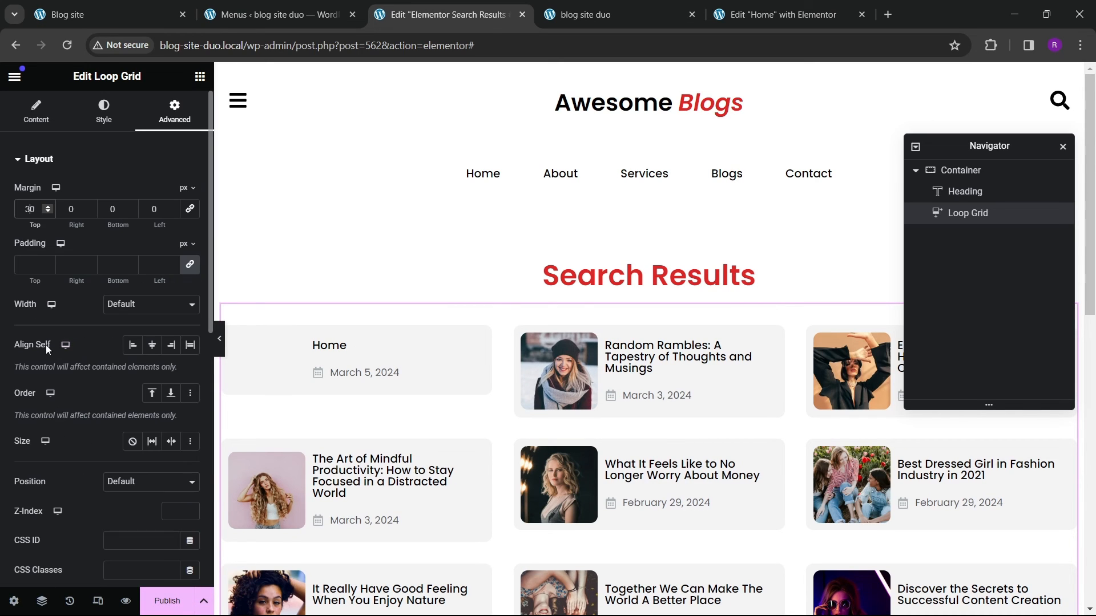
Step: Turn on the Loop Grid's Nothing Found Message and replace its default text with a new no-posts message
left_click(35, 122)
scroll(85, 359, "down", 1)
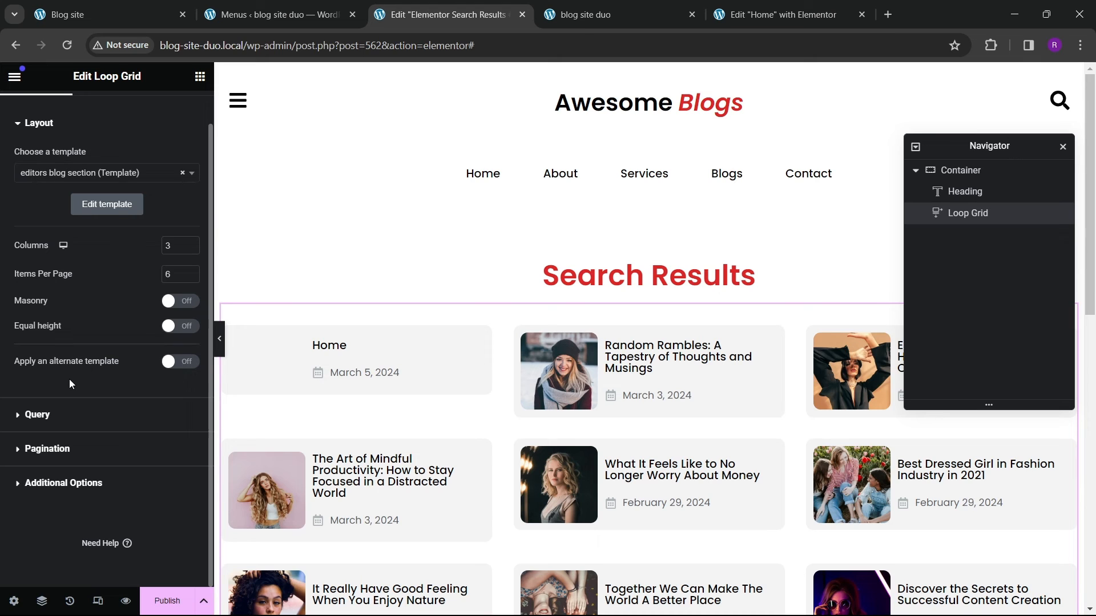
left_click(58, 482)
left_click(174, 295)
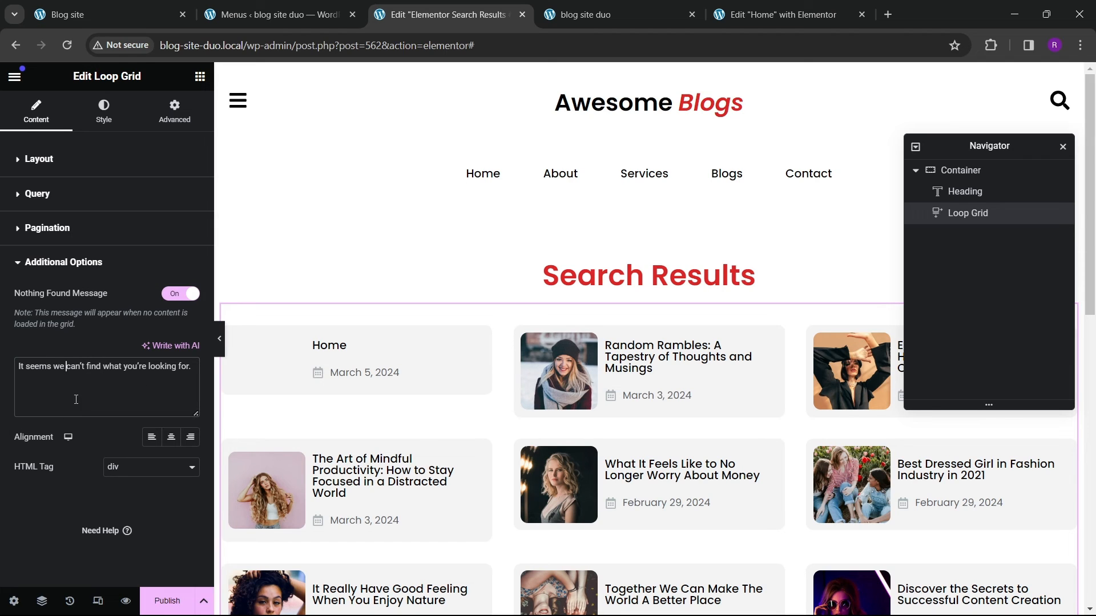
key("ctrl+a")
key("BackSpace")
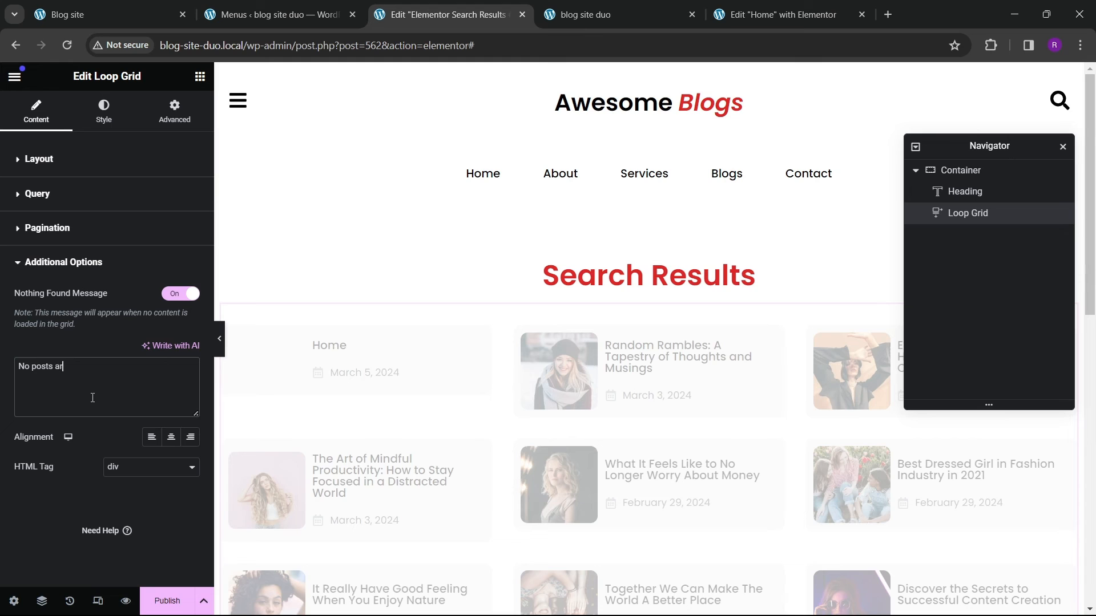
key("BackSpace")
Step: Set the Nothing Found Message's font family to Poppins
left_click(97, 112)
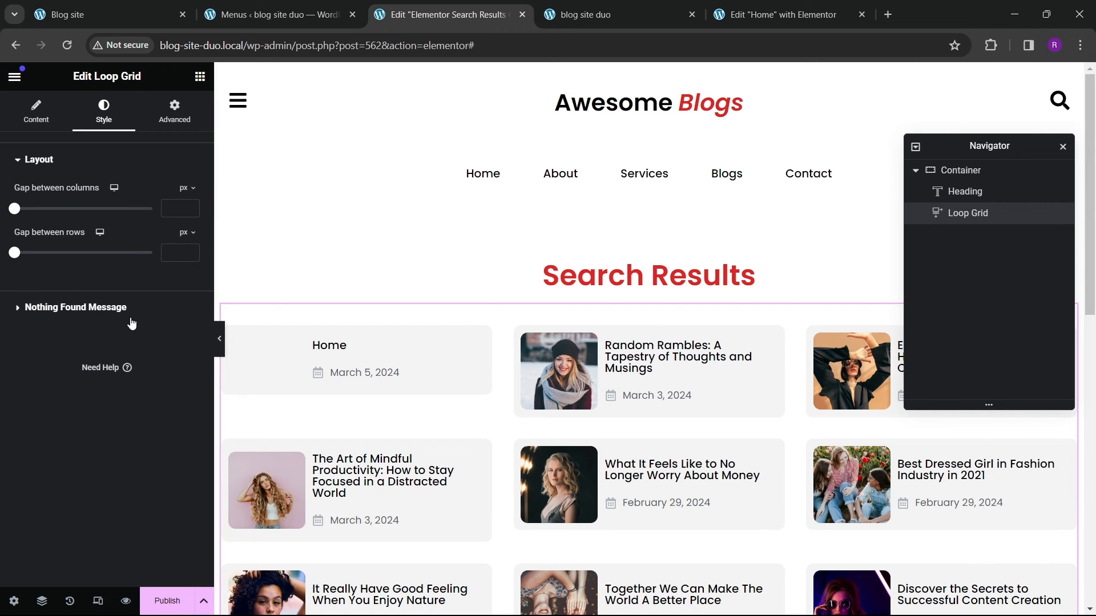
left_click(70, 307)
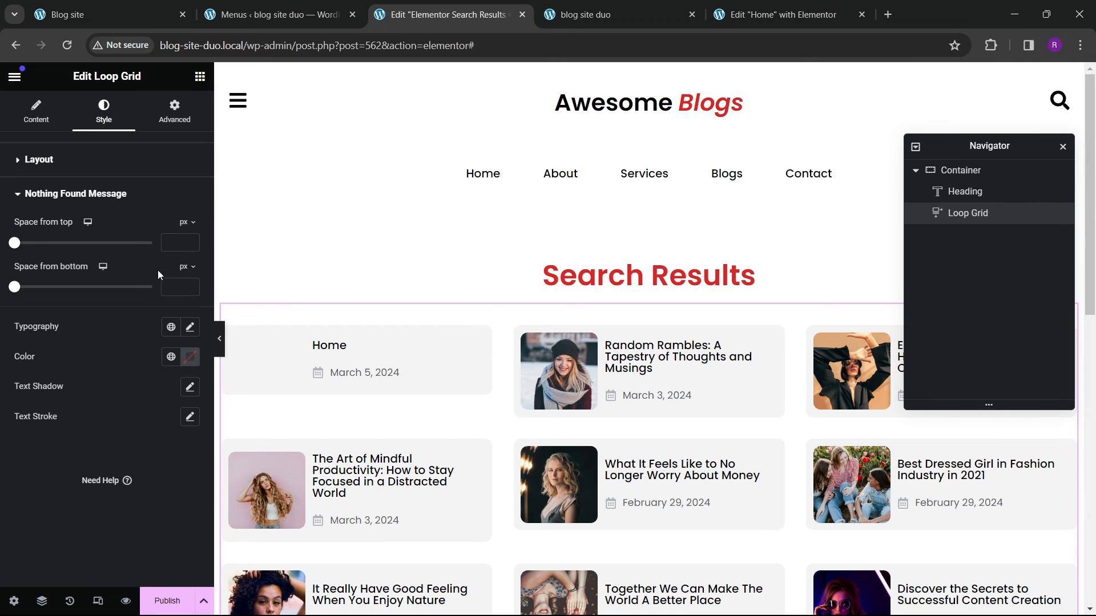
left_click(197, 332)
left_click(129, 394)
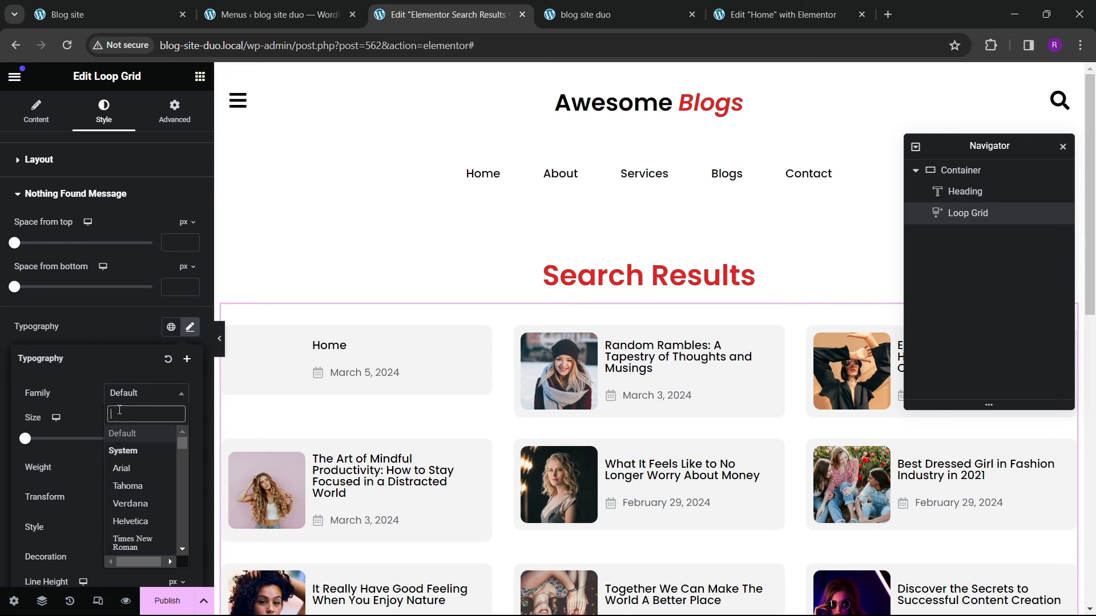
type("poppins")
key("Return")
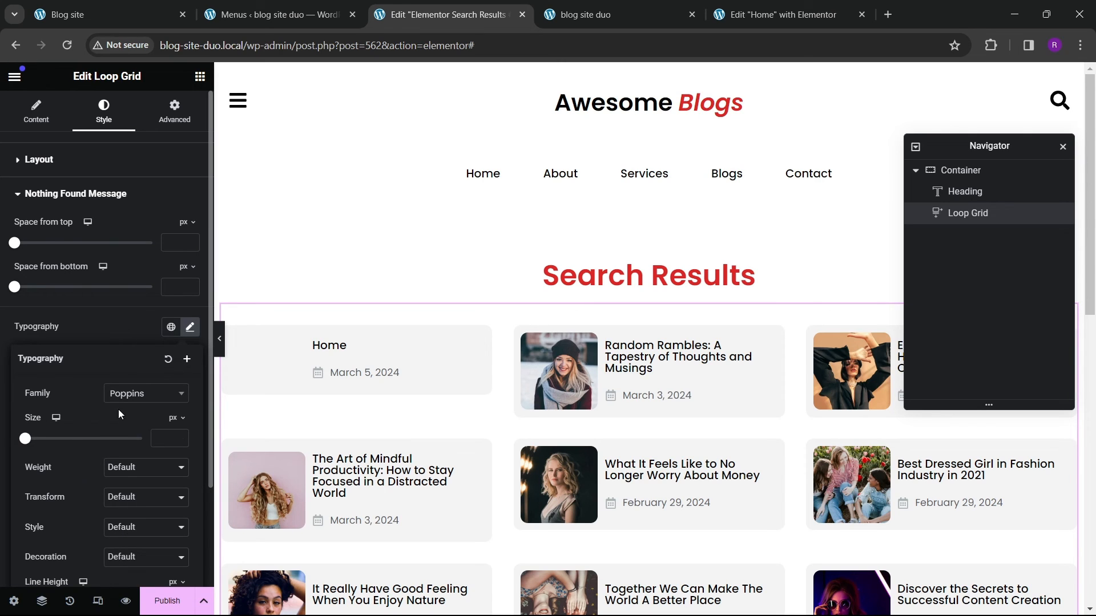
left_click(141, 328)
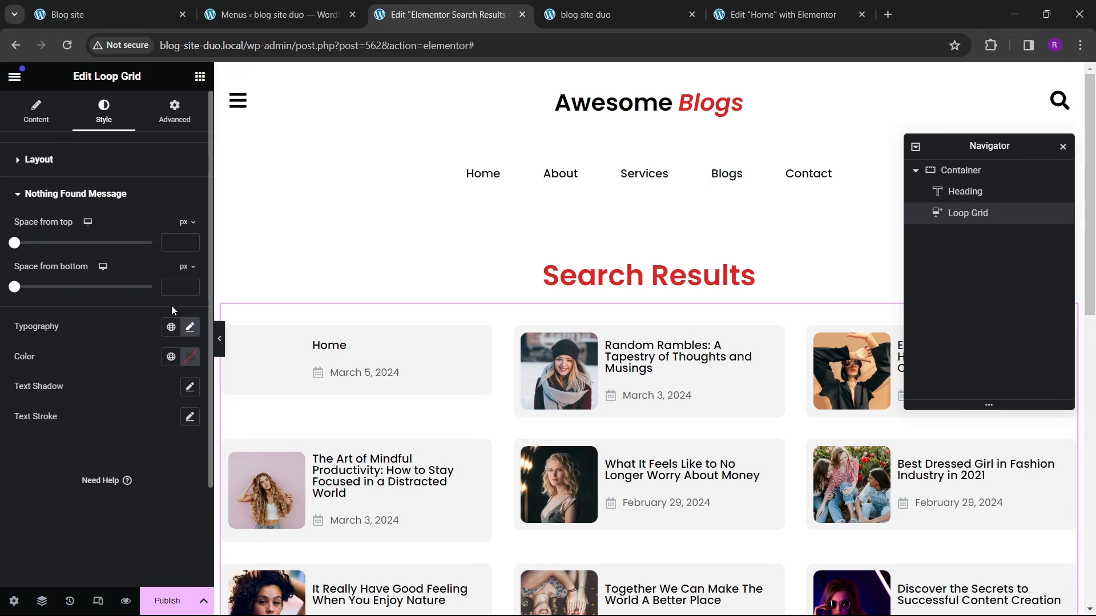
Step: Set the Nothing Found Message's colour to the red global colour and its font size to 25 px
left_click(171, 357)
left_click(57, 565)
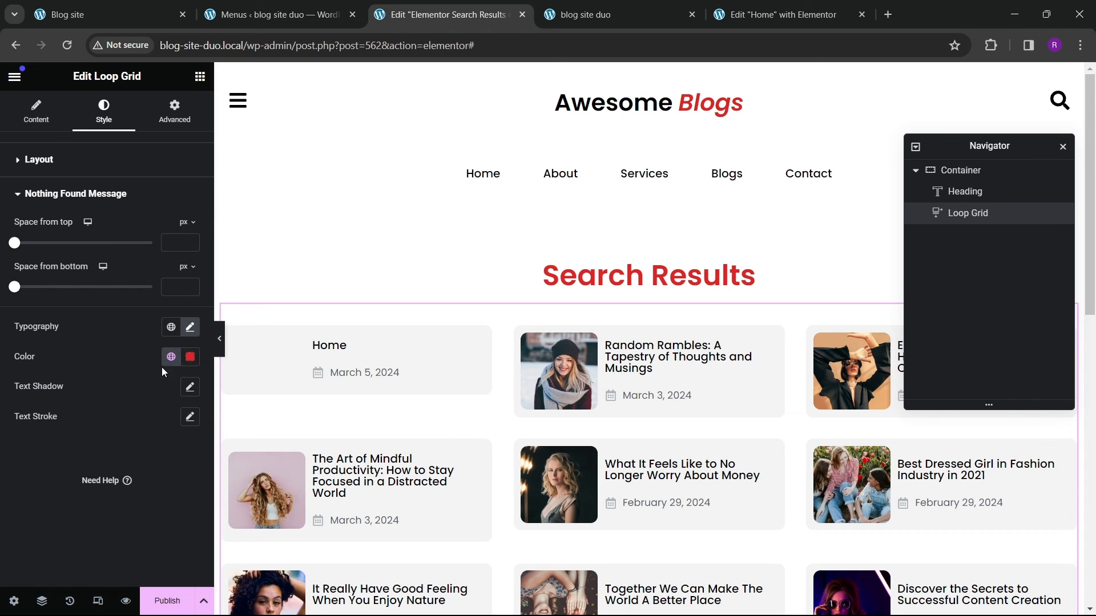
left_click(189, 331)
left_click(189, 331)
left_click(191, 328)
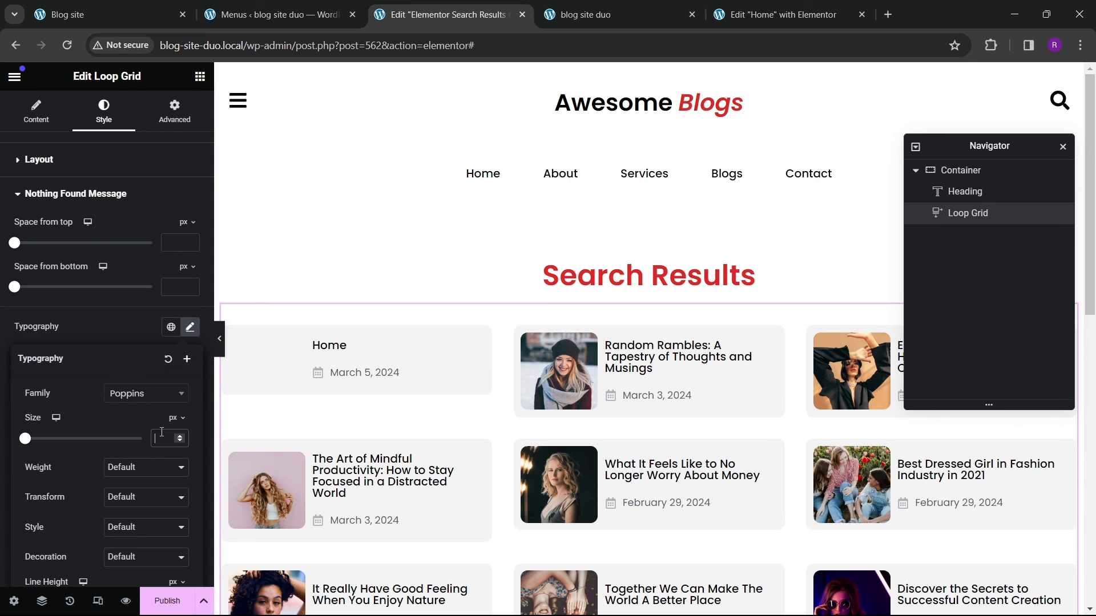
type("25")
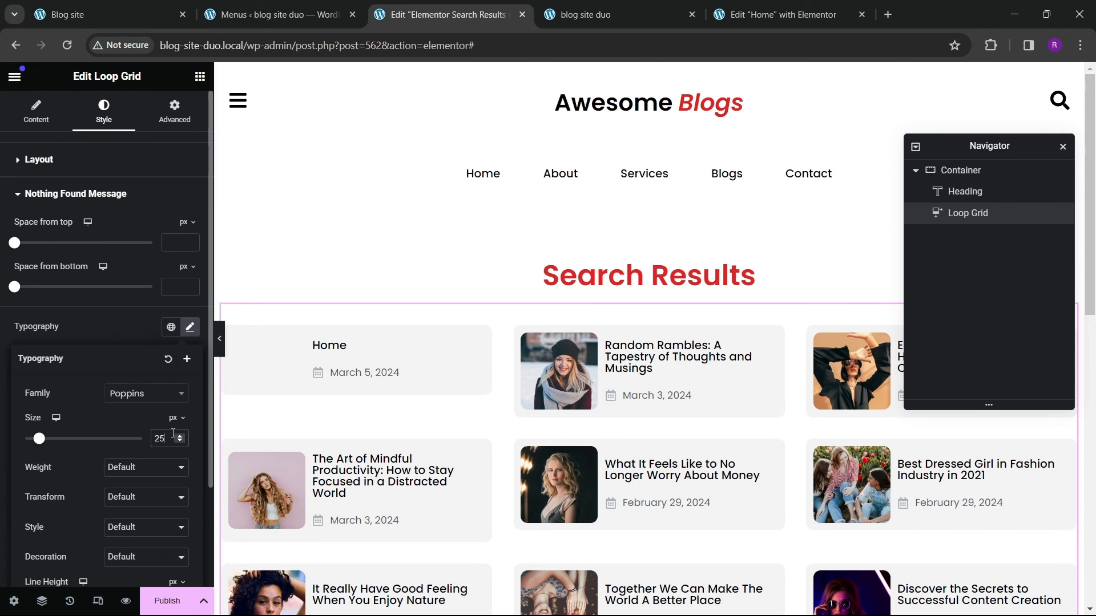
Step: Publish the template with the Search Results display condition and save
left_click(157, 600)
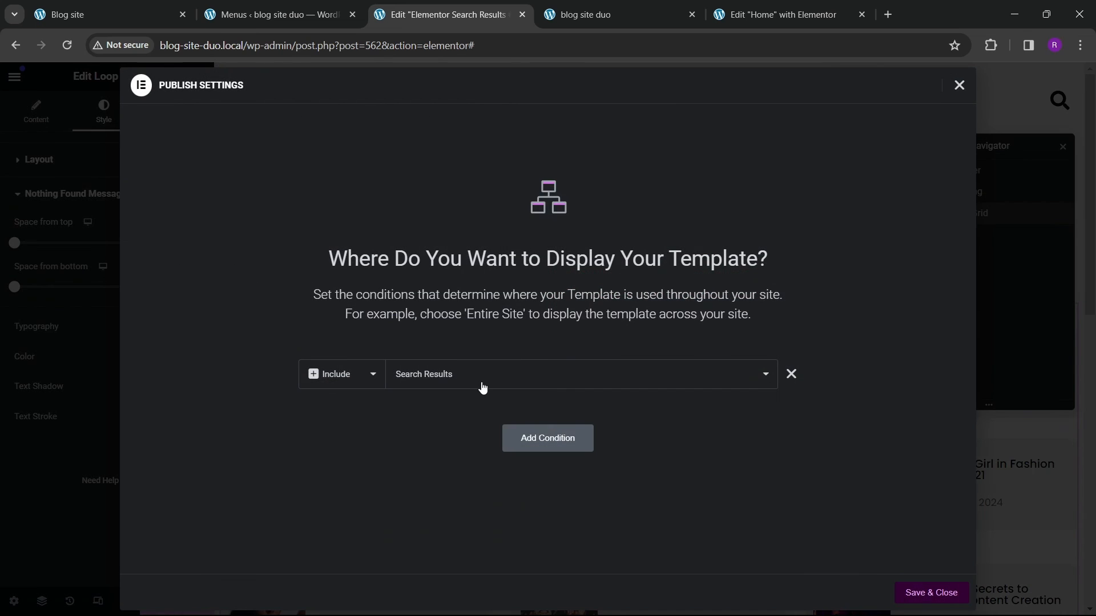
left_click(901, 593)
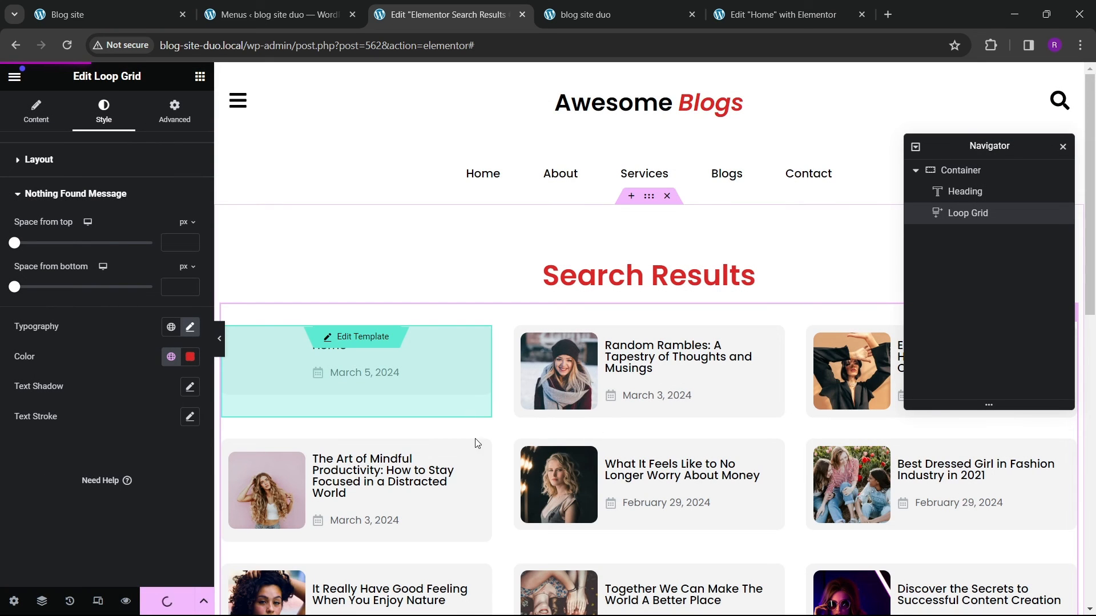
Step: Switch to the live site tab and open the search popup from the header icon
left_click(600, 23)
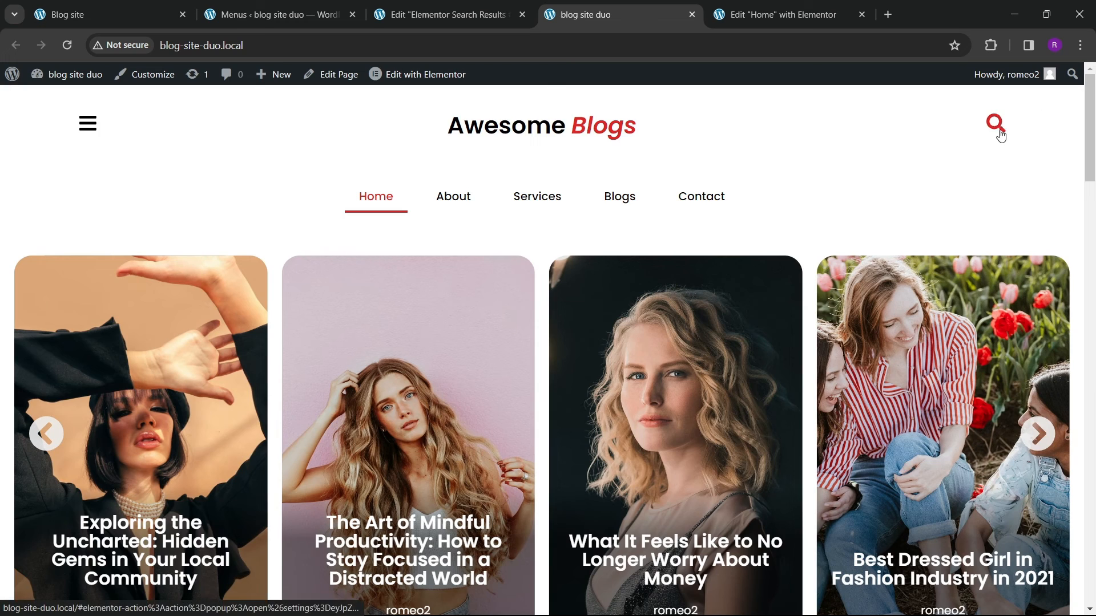
left_click(994, 123)
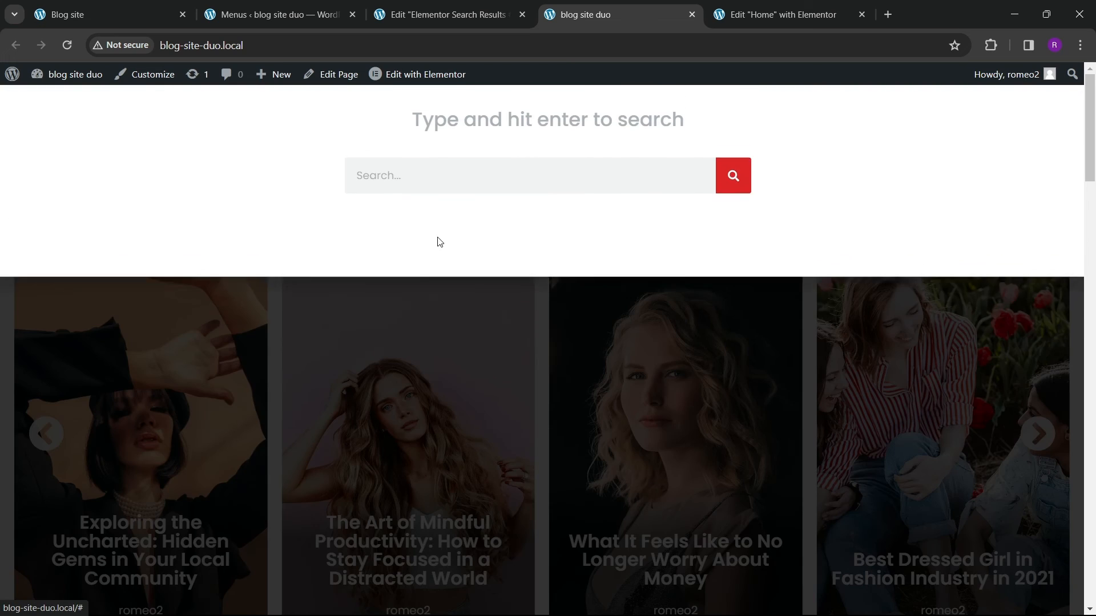
Step: Search the live site for "afefe" from the search popup to test the nothing-found message
left_click(417, 223)
type("afefe")
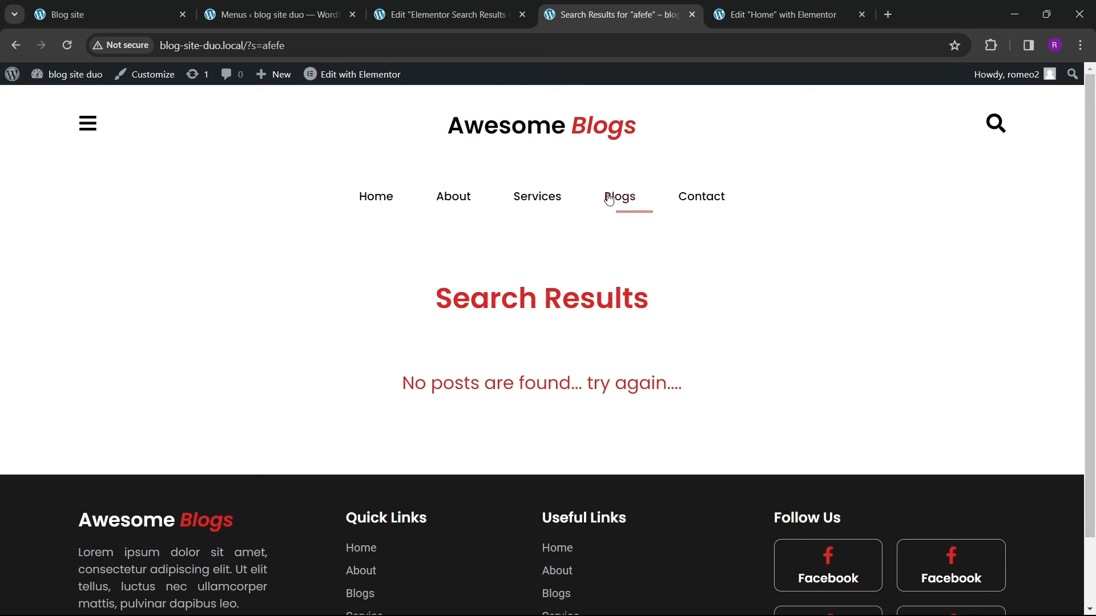
Step: Reopen the search popup, search for "art", and scroll through the search results page
left_click(989, 133)
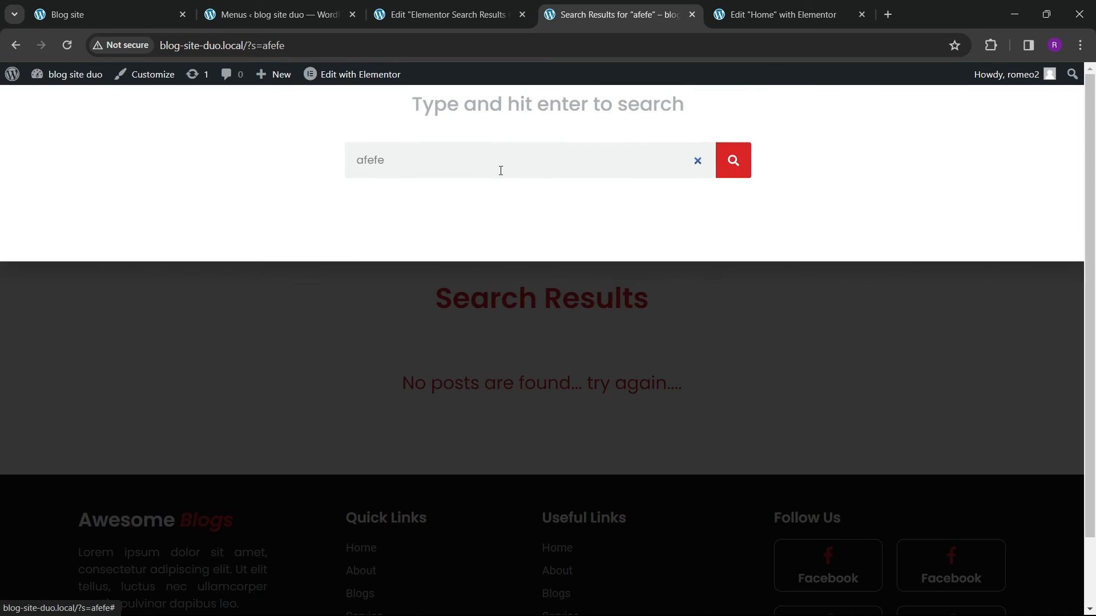
left_click_drag(421, 221, 318, 232)
type("art")
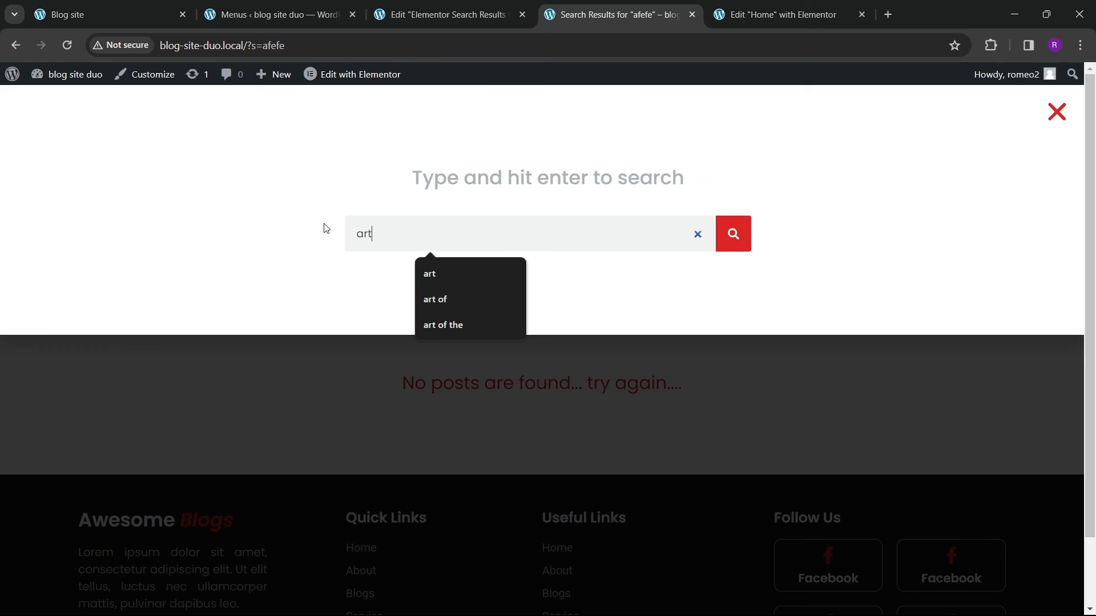
left_click(736, 235)
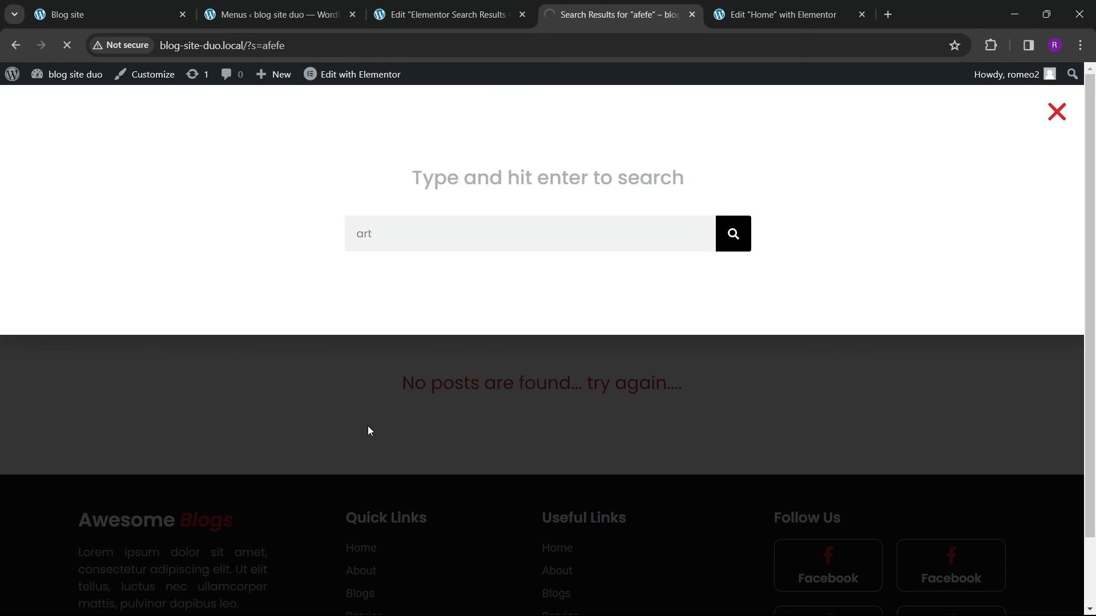
scroll(532, 401, "down", 5)
scroll(171, 331, "up", 4)
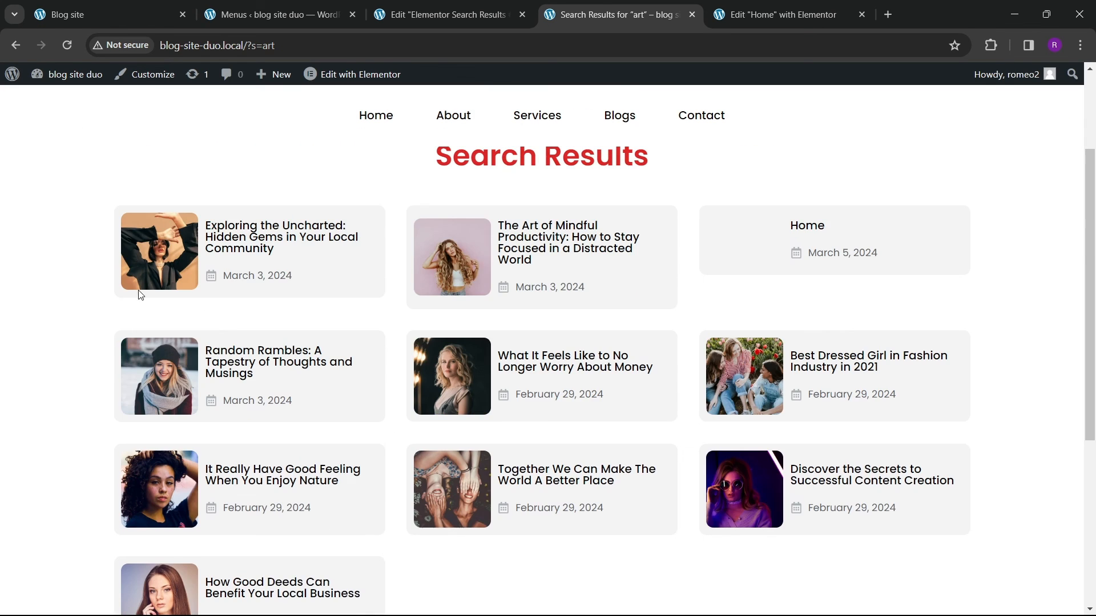
scroll(504, 324, "down", 5)
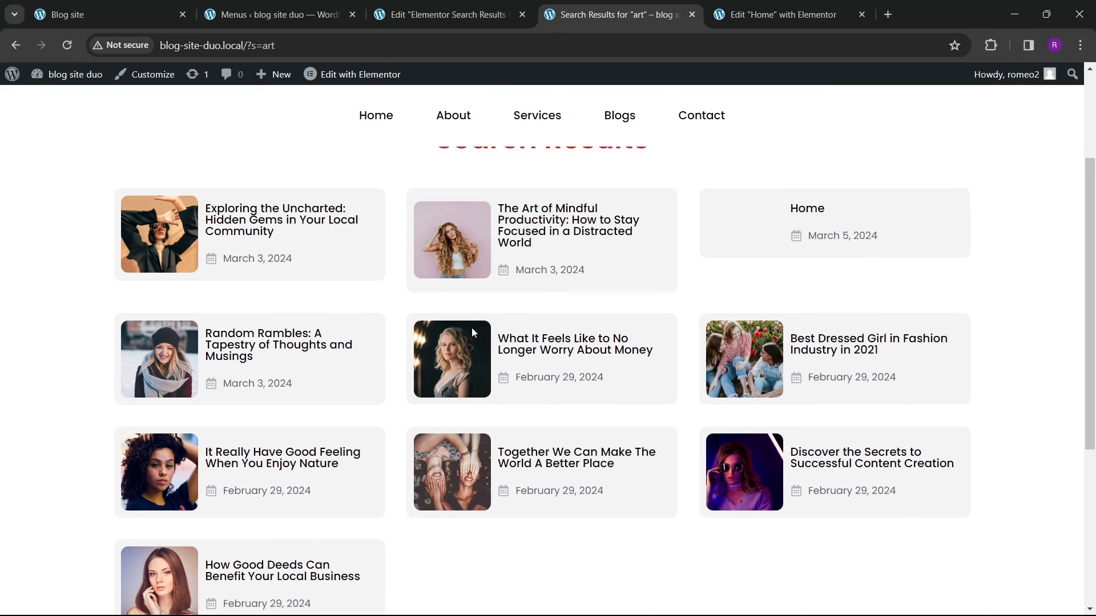
scroll(624, 345, "up", 8)
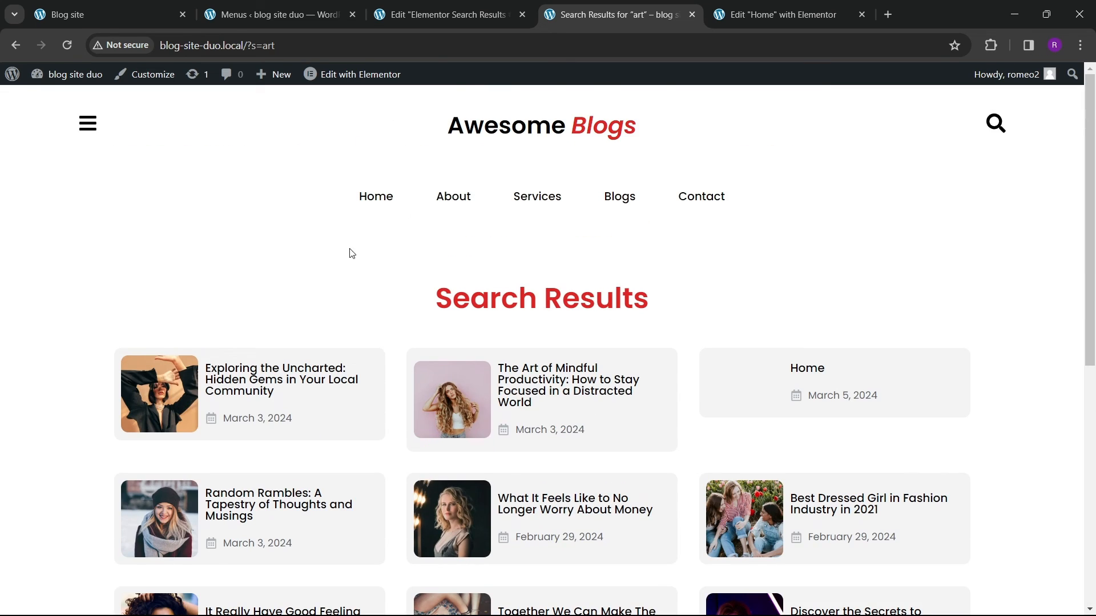
Step: Close the Search Results editor tab, open the Theme Builder in a new tab and add a new Error 404 template
left_click(451, 14)
left_click(522, 14)
left_click(257, 15)
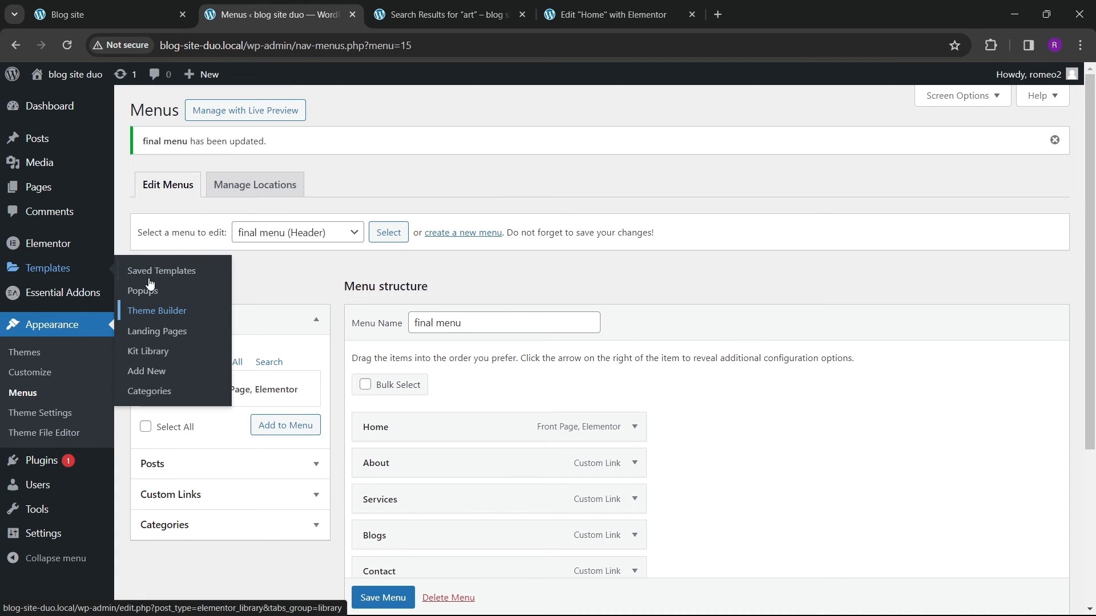
right_click(168, 311)
left_click(227, 321)
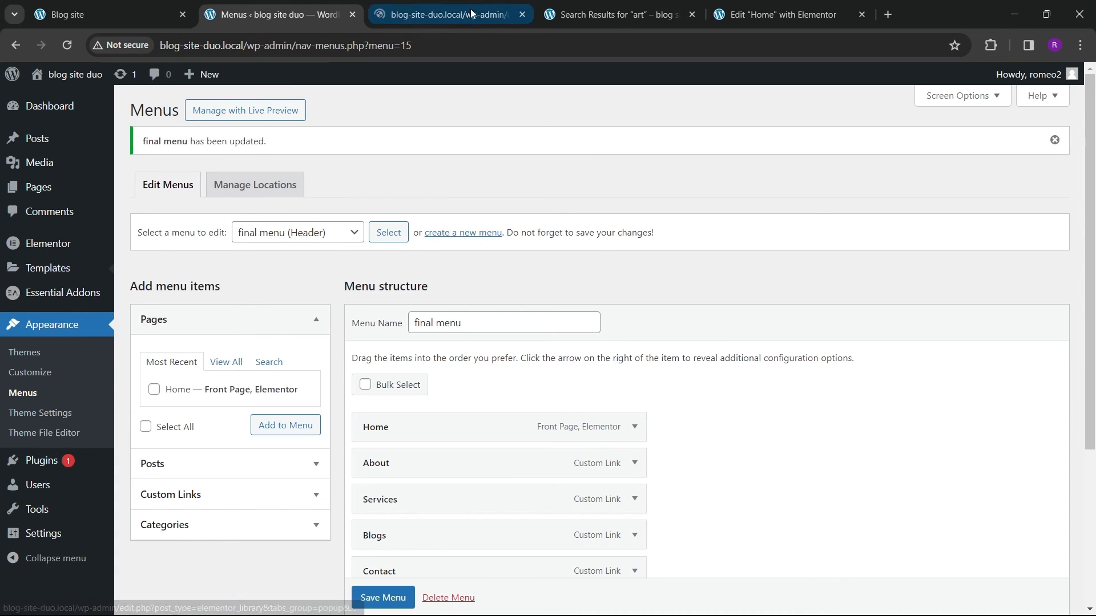
left_click(442, 14)
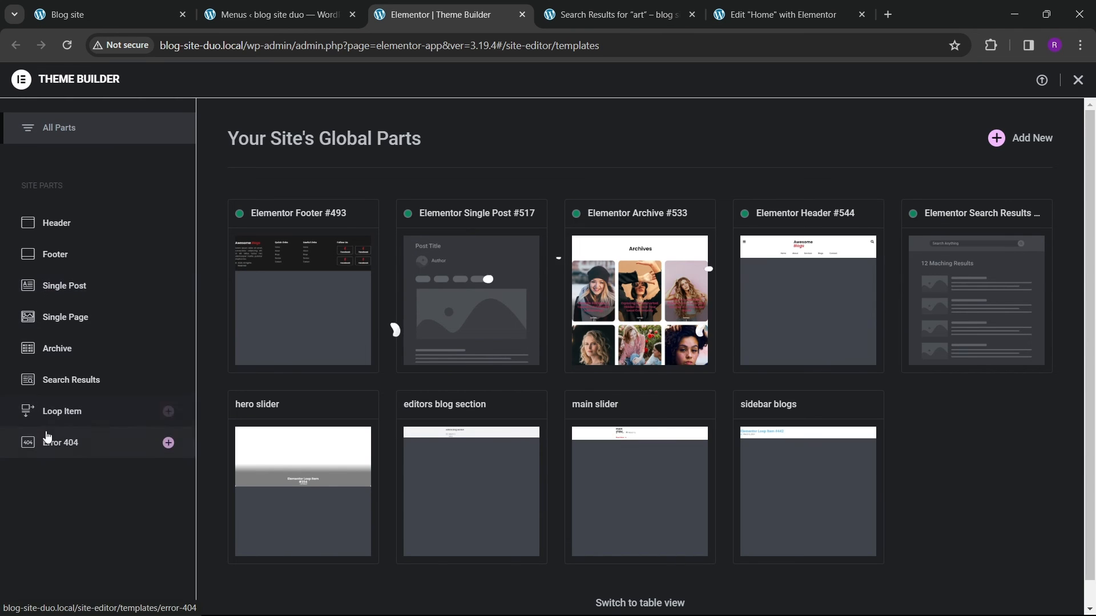
left_click(78, 447)
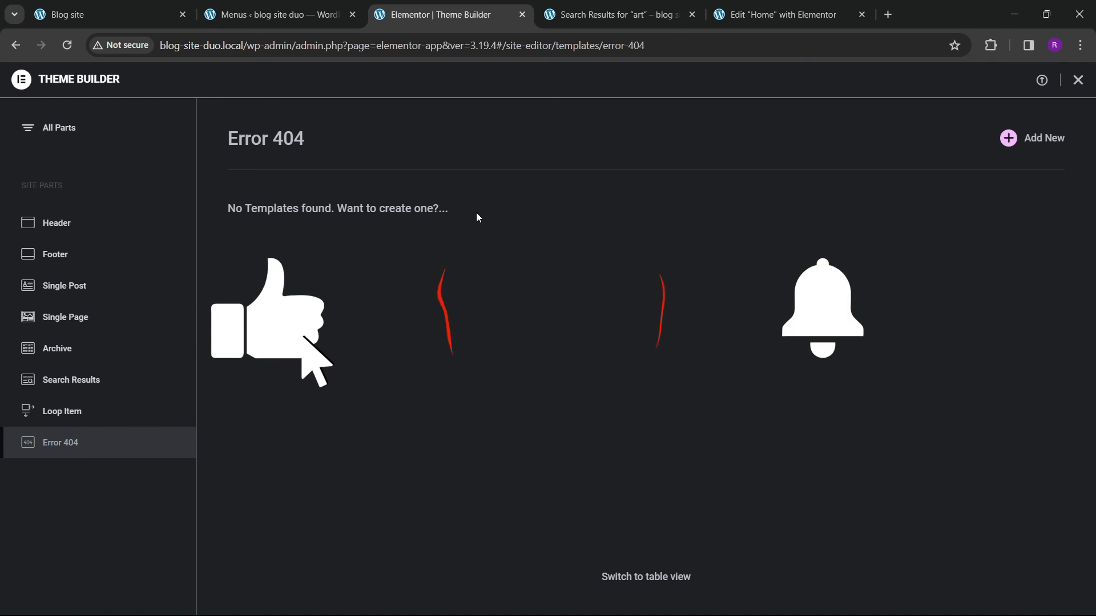
left_click(1006, 139)
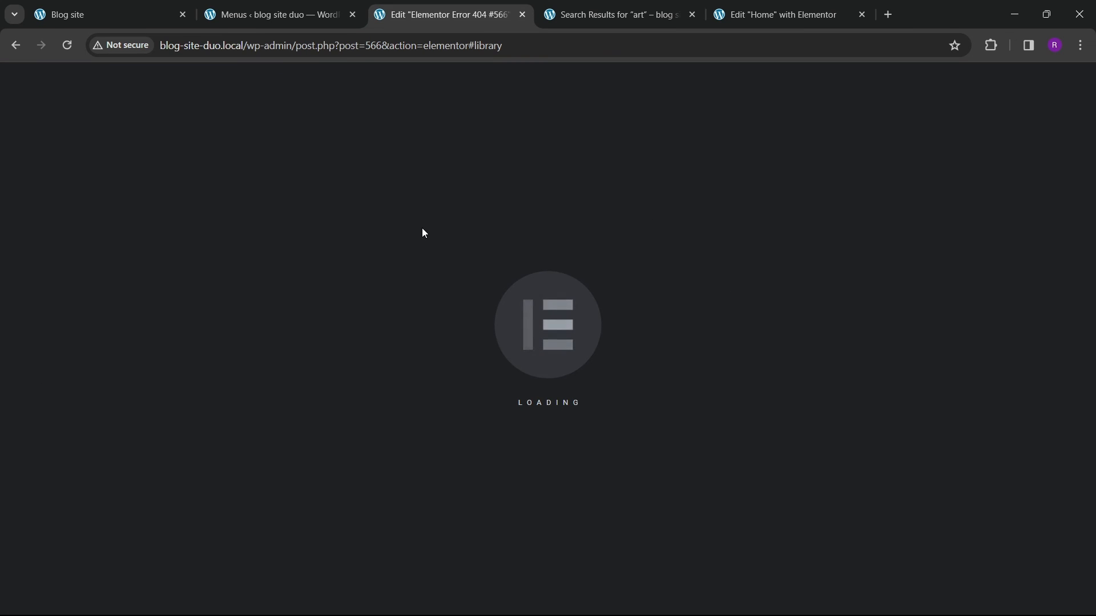
Step: Open lottiefiles.com in a new browser tab and search its animations for "404 error"
left_click(888, 15)
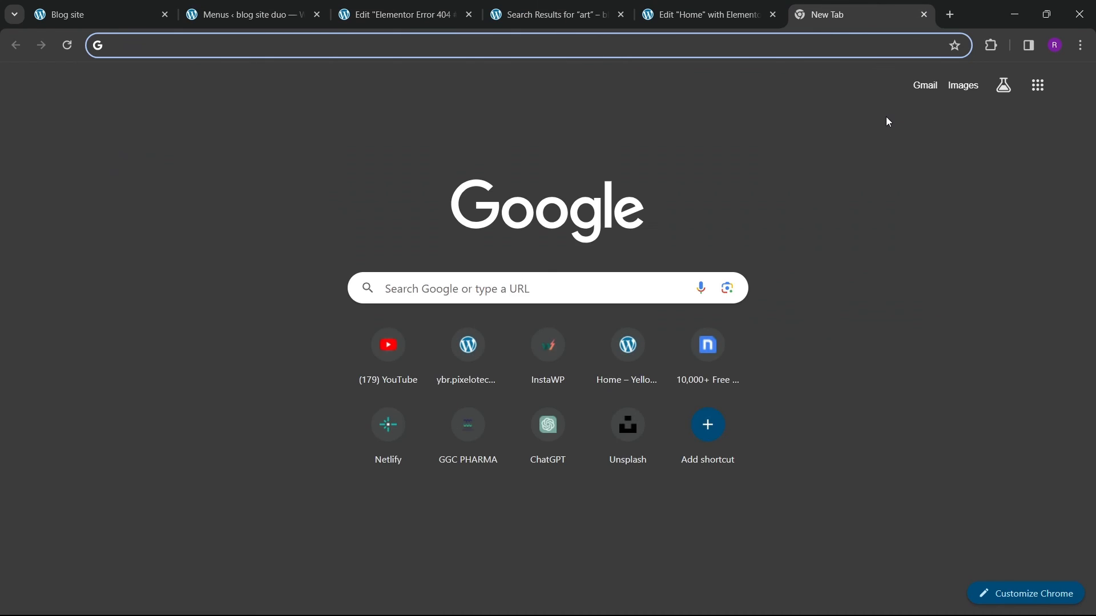
type("lottie")
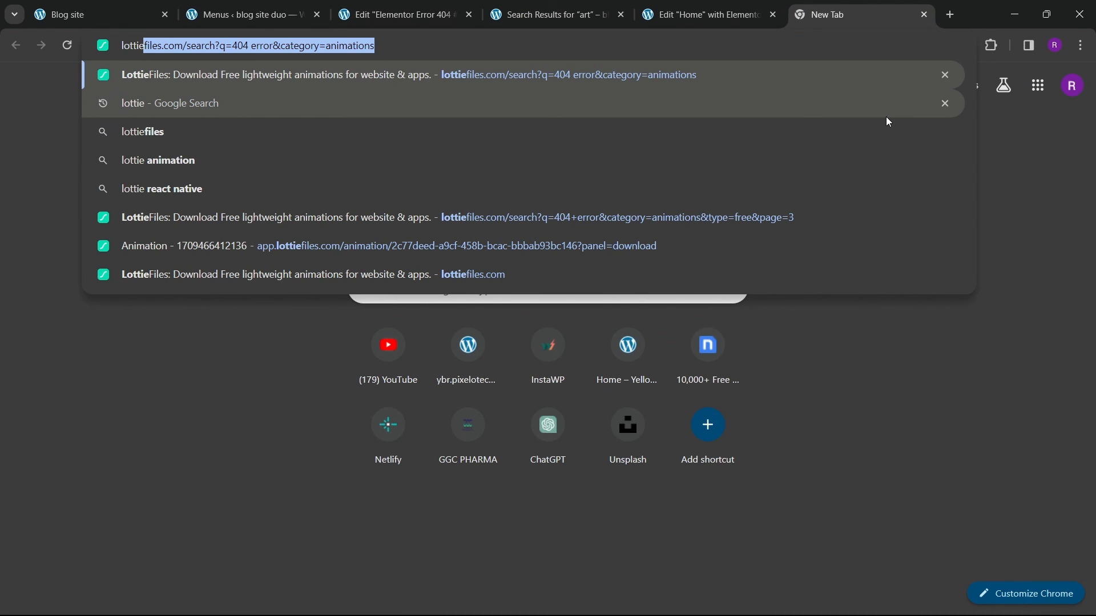
type("files.com")
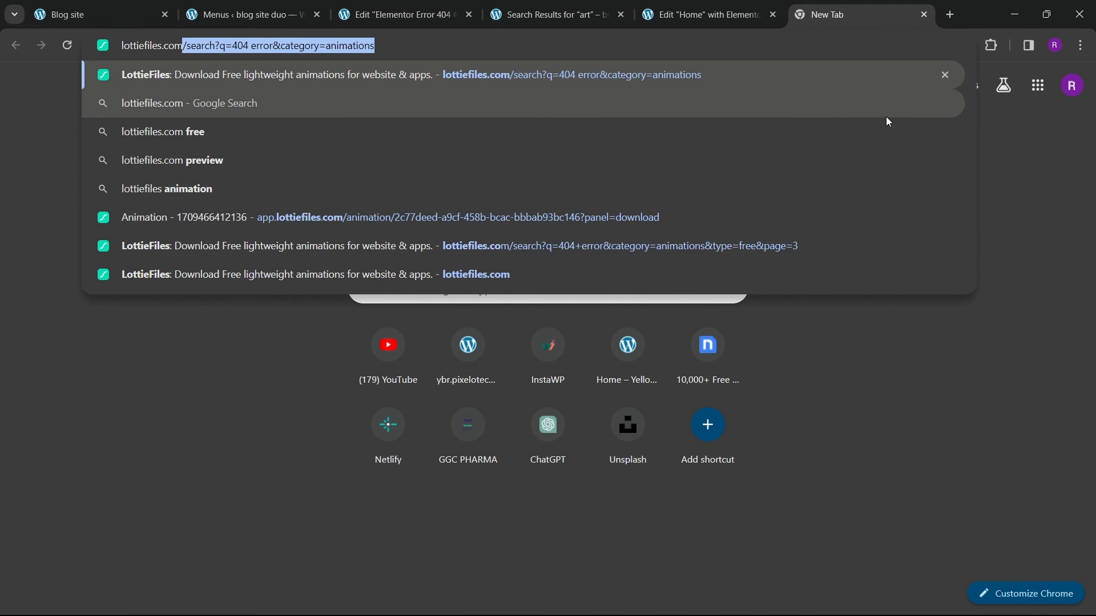
key("Return")
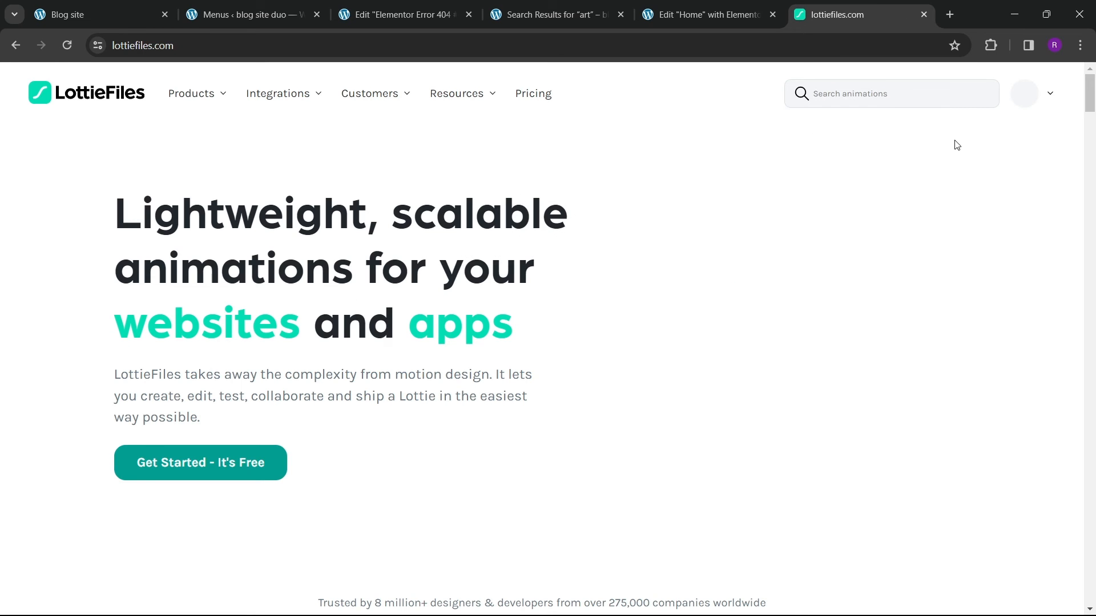
left_click(871, 100)
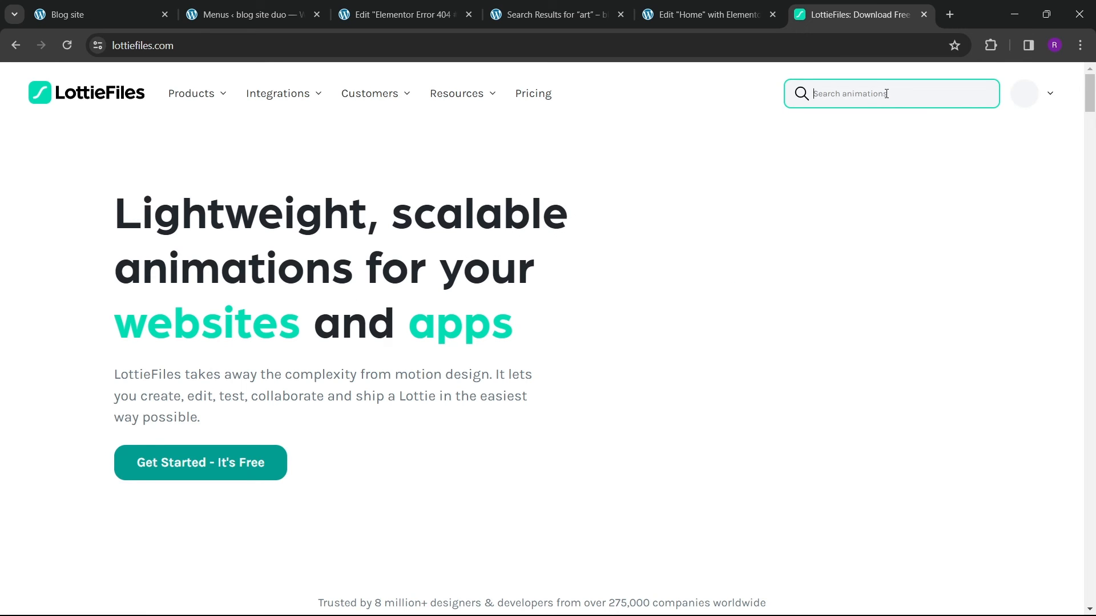
type("404")
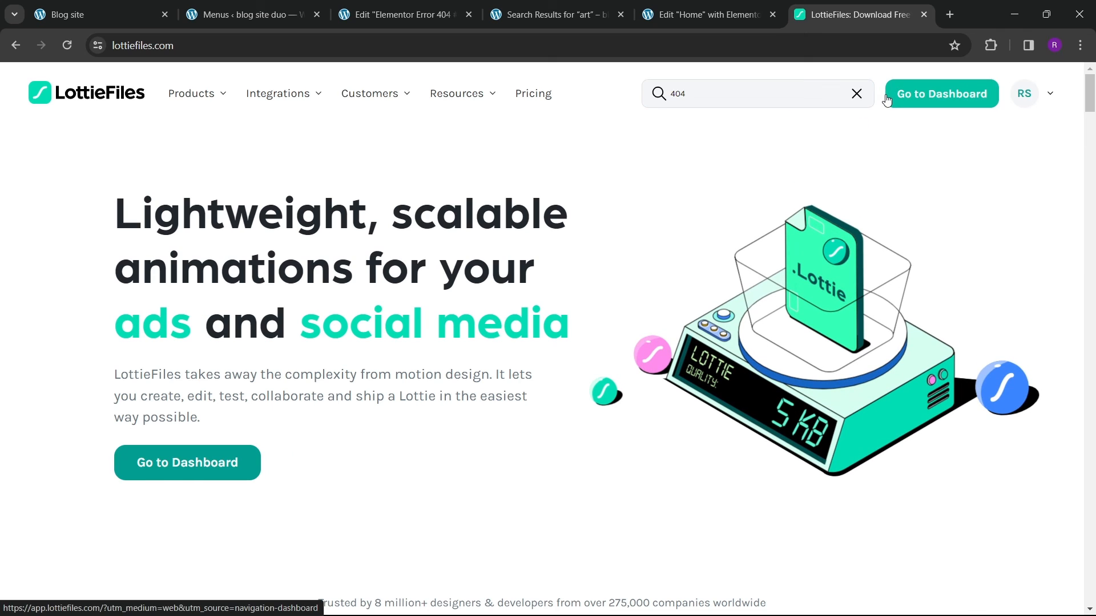
left_click(741, 98)
type("error")
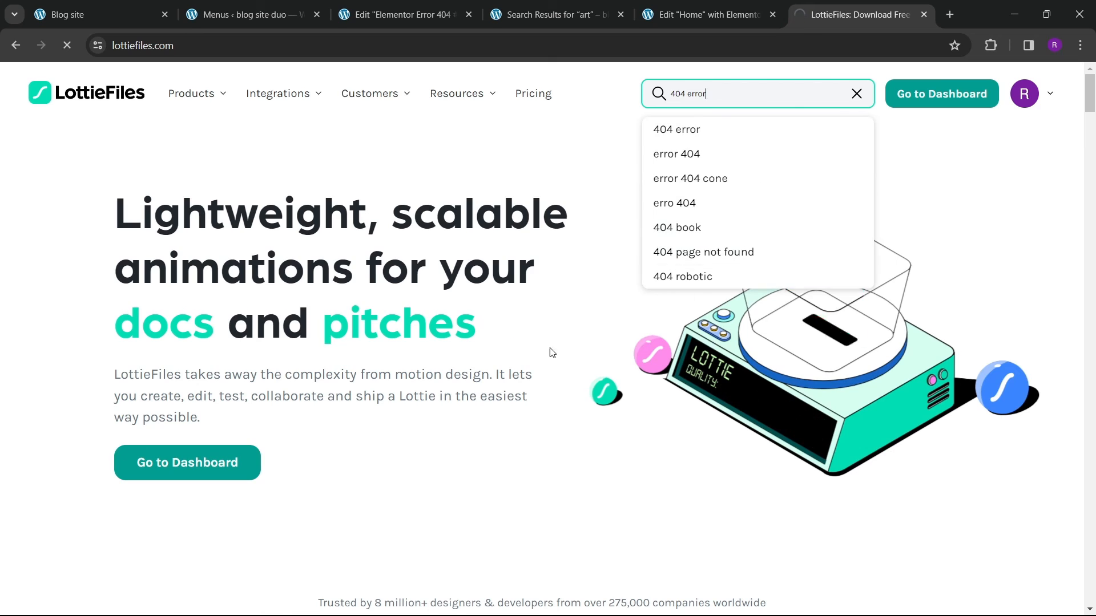
key("Return")
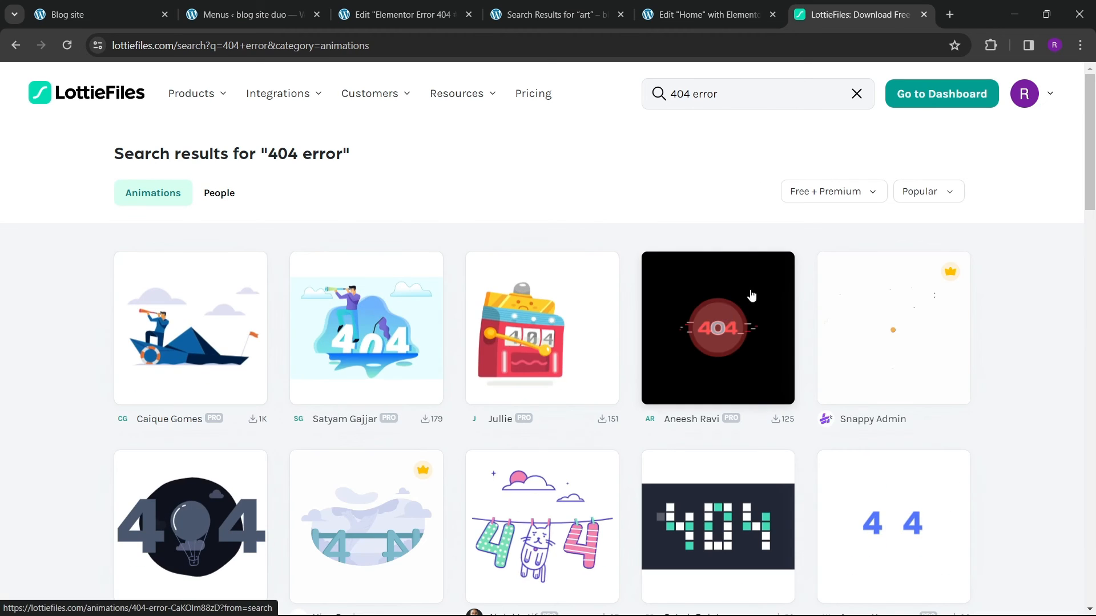
Step: Filter the results to free animations and open the "404 error page with cute cat" animation
left_click(843, 198)
left_click(812, 242)
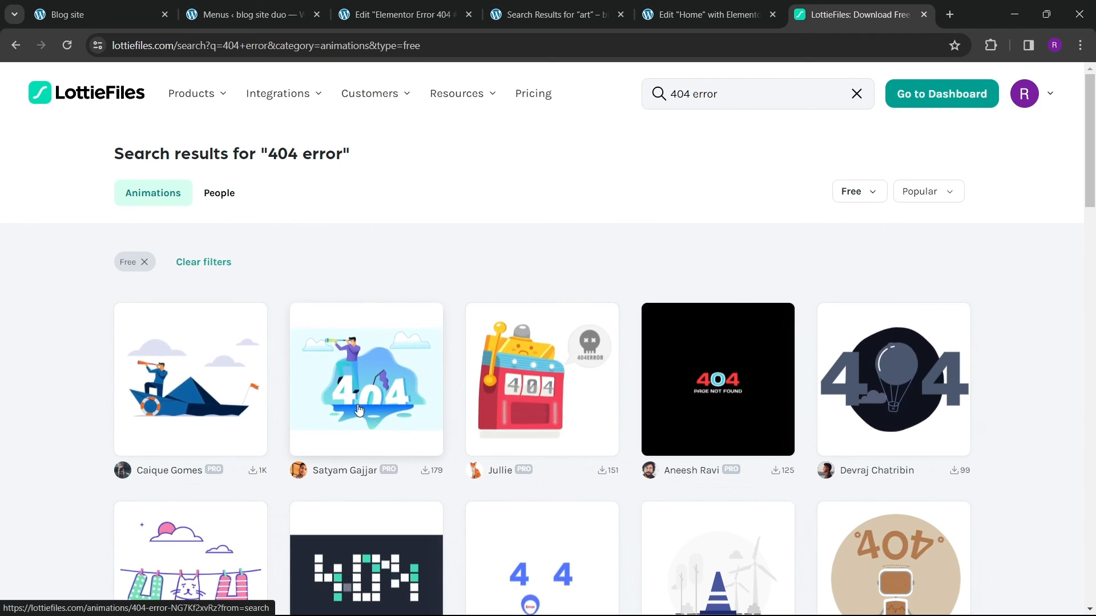
scroll(359, 410, "down", 2)
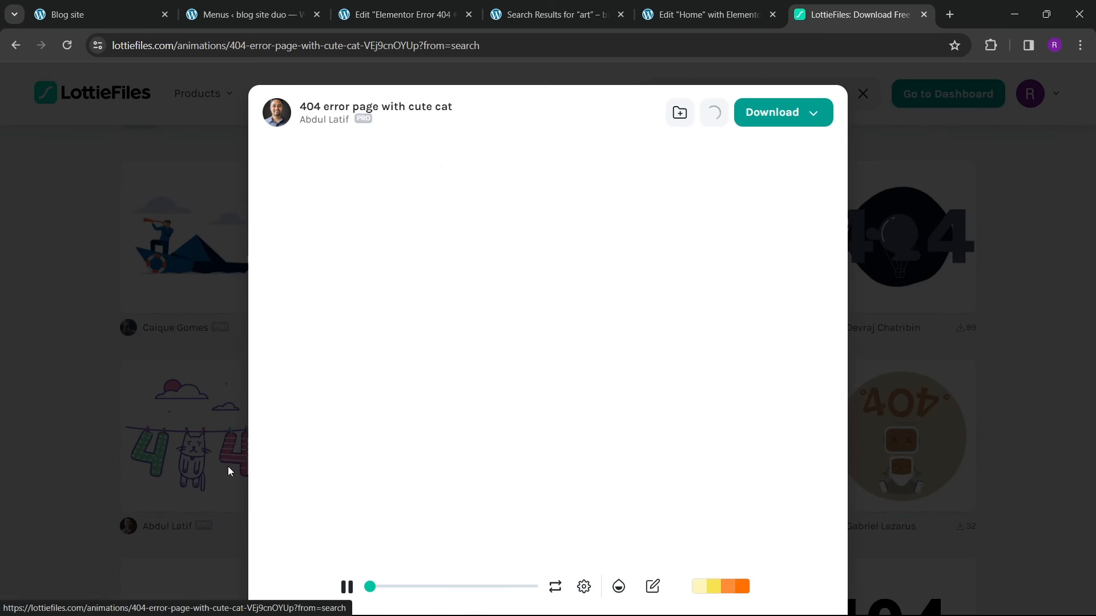
left_click(221, 462)
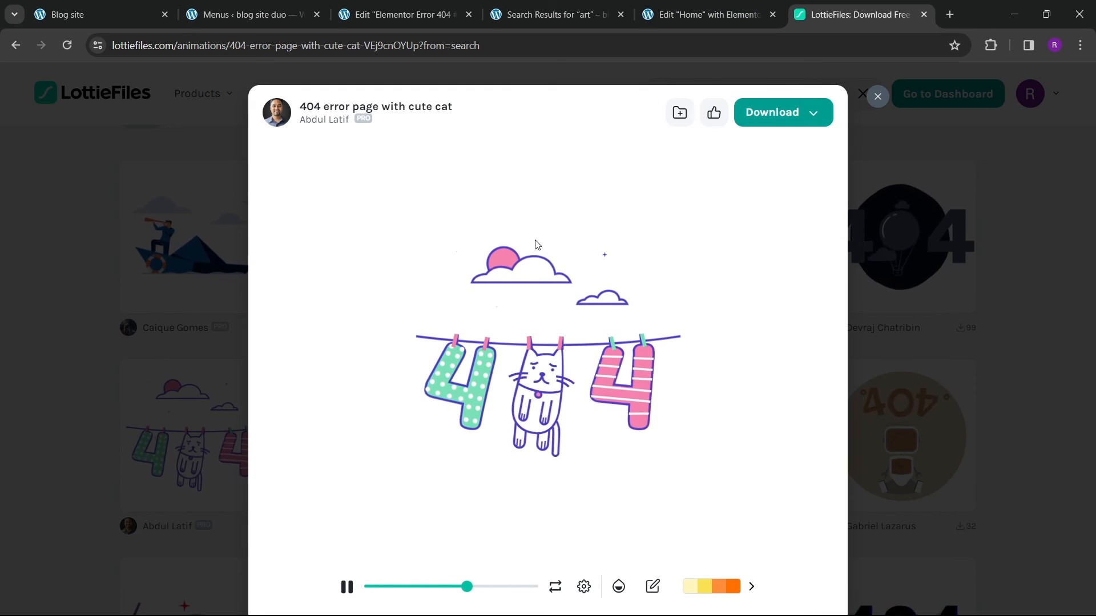
Step: Try to save the cute cat animation to the workspace's First Project for download
left_click(811, 116)
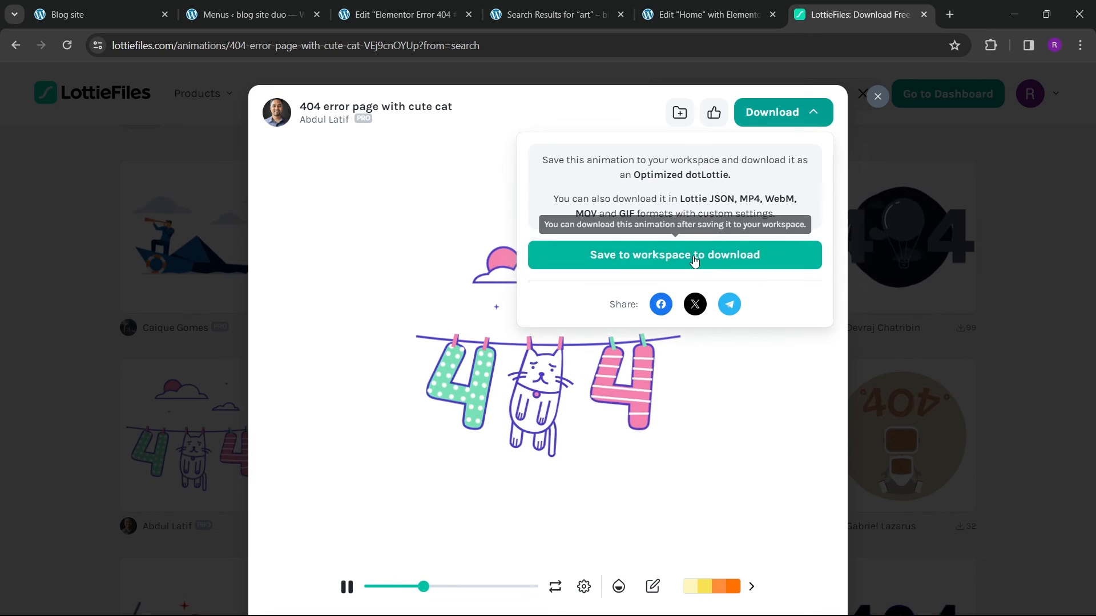
left_click(690, 254)
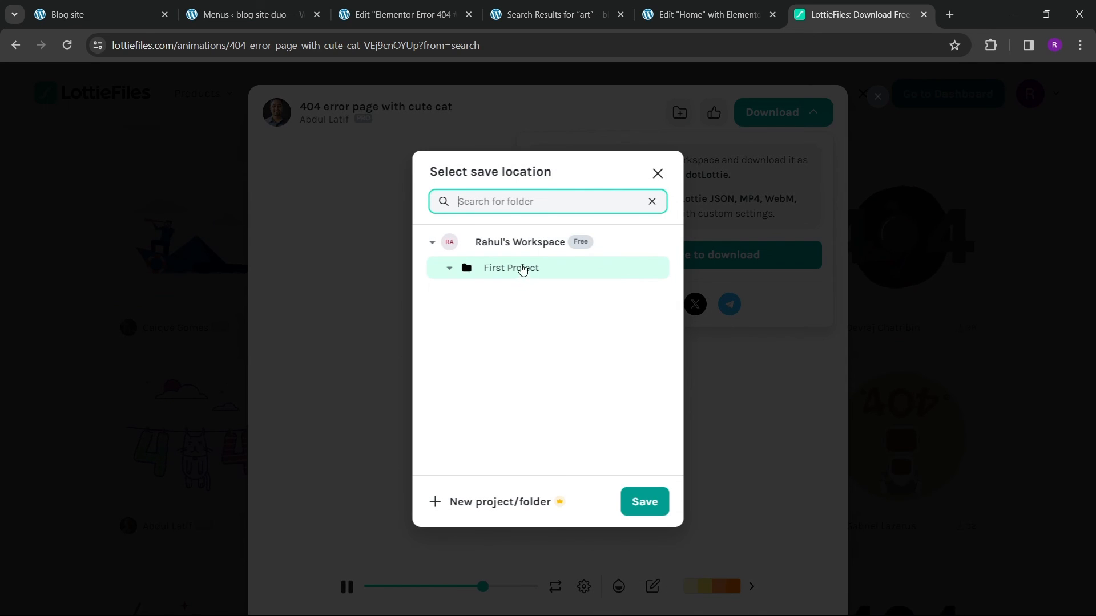
left_click(641, 498)
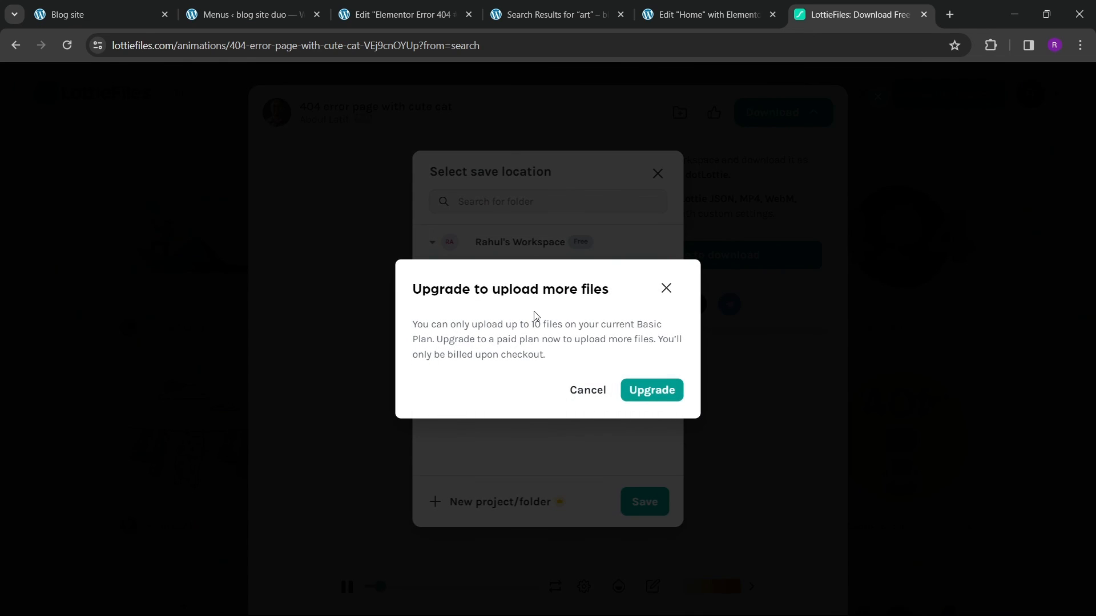
left_click(666, 289)
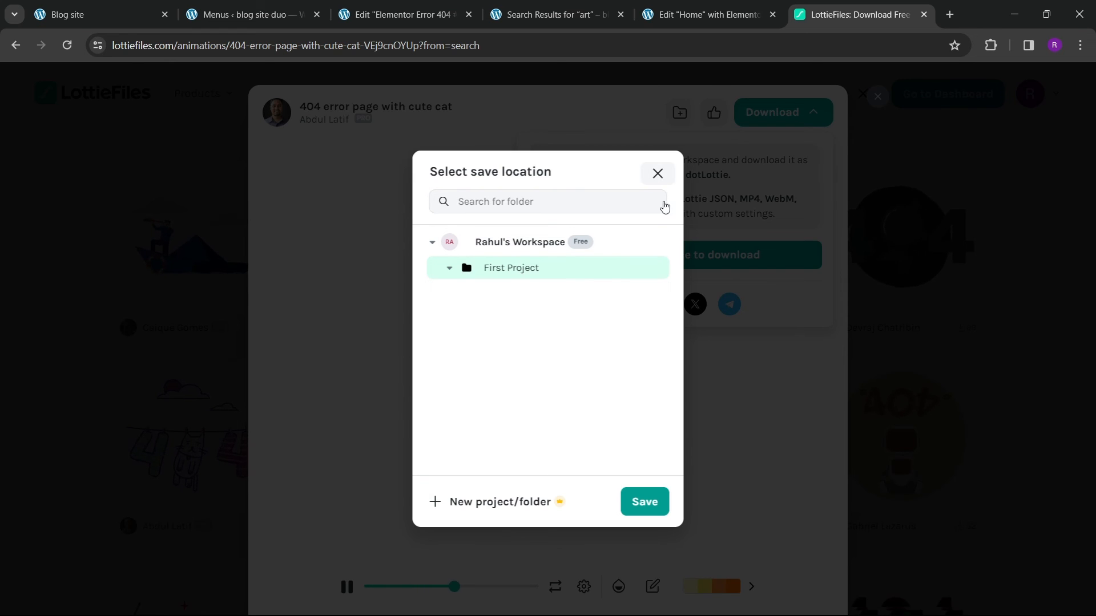
left_click(658, 174)
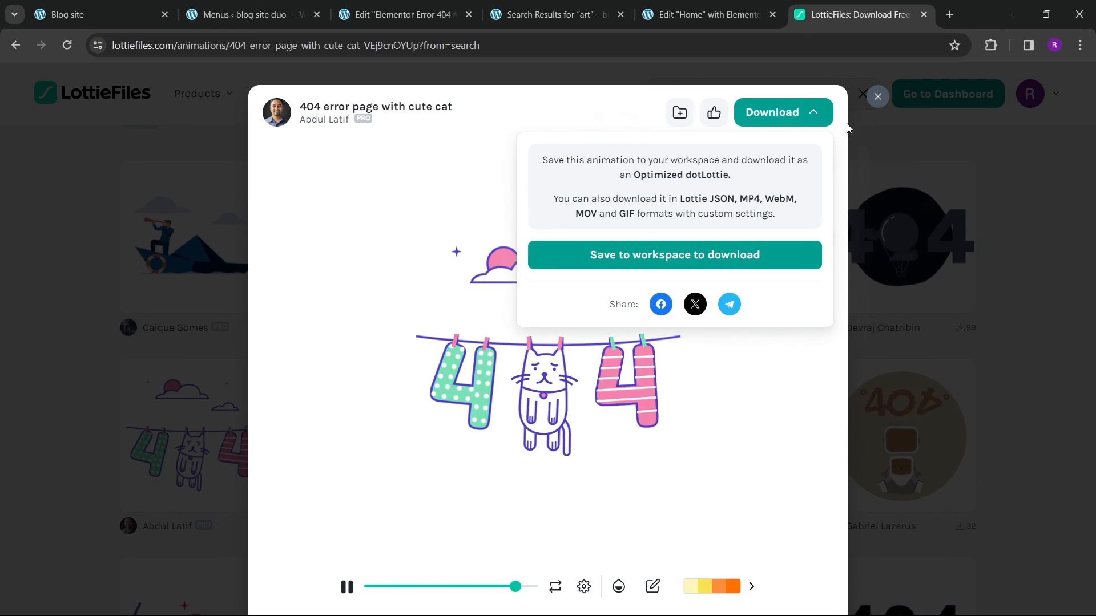
left_click(878, 97)
Step: Open the LottieFiles dashboard in a new tab and dismiss the upgrade dialog
left_click(947, 94)
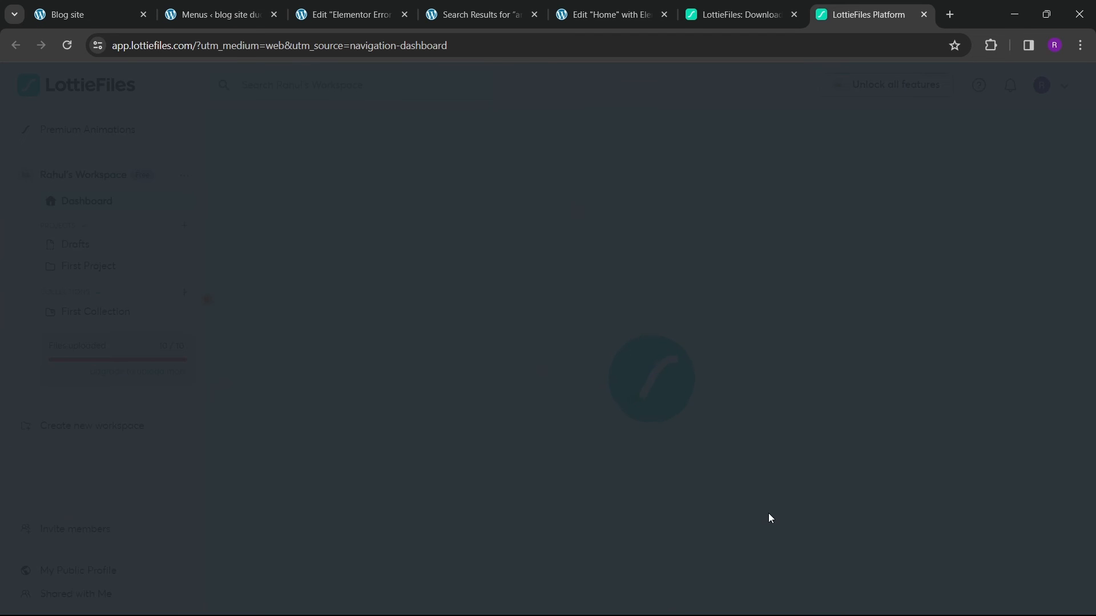
mouse_move(736, 611)
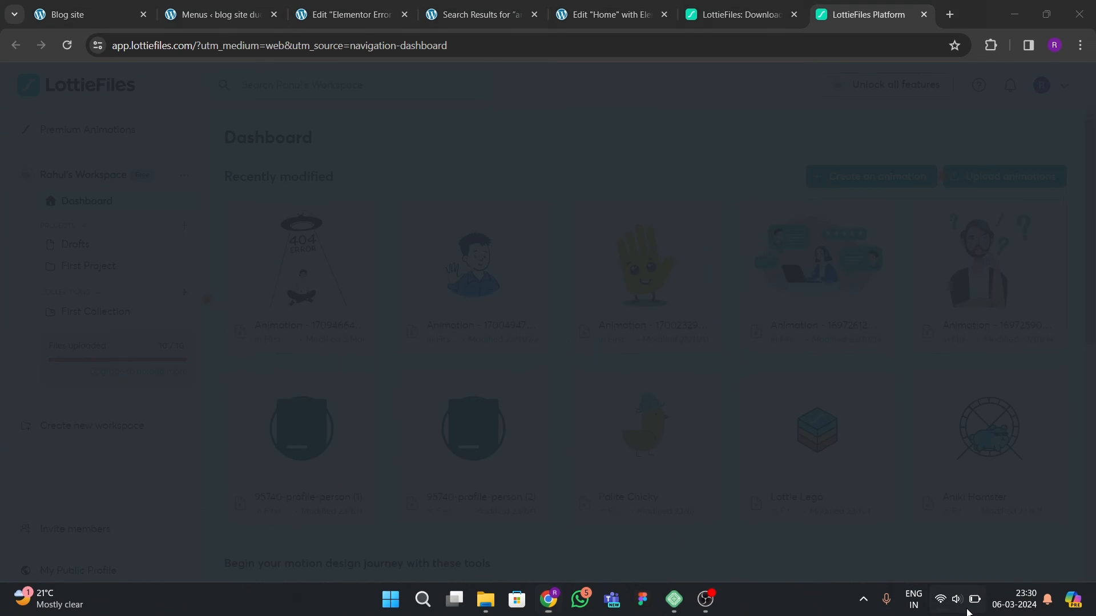
left_click(967, 609)
left_click(753, 493)
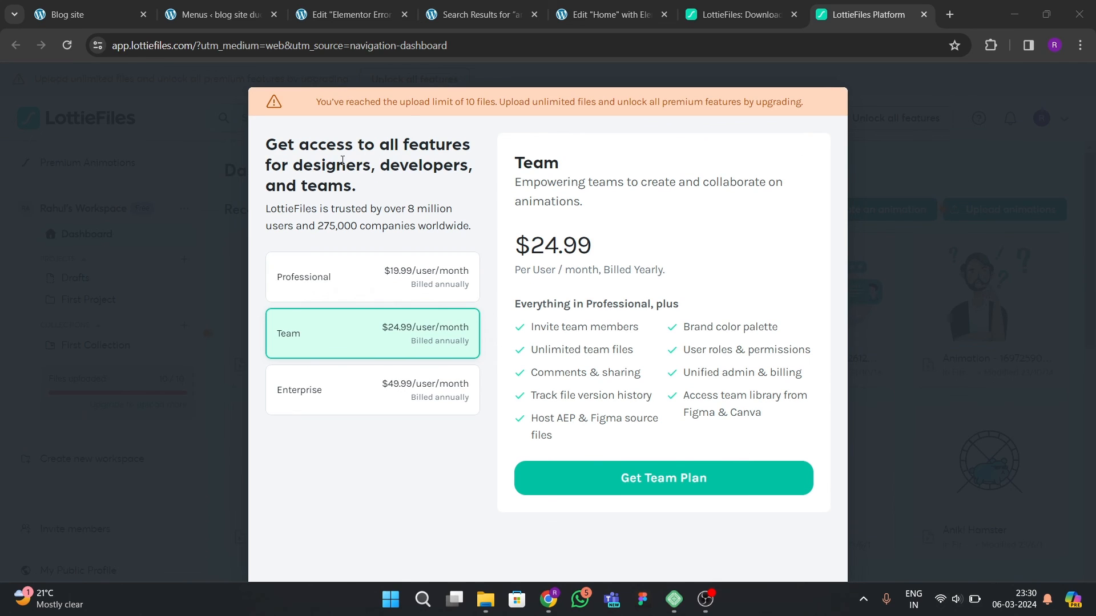
left_click(911, 272)
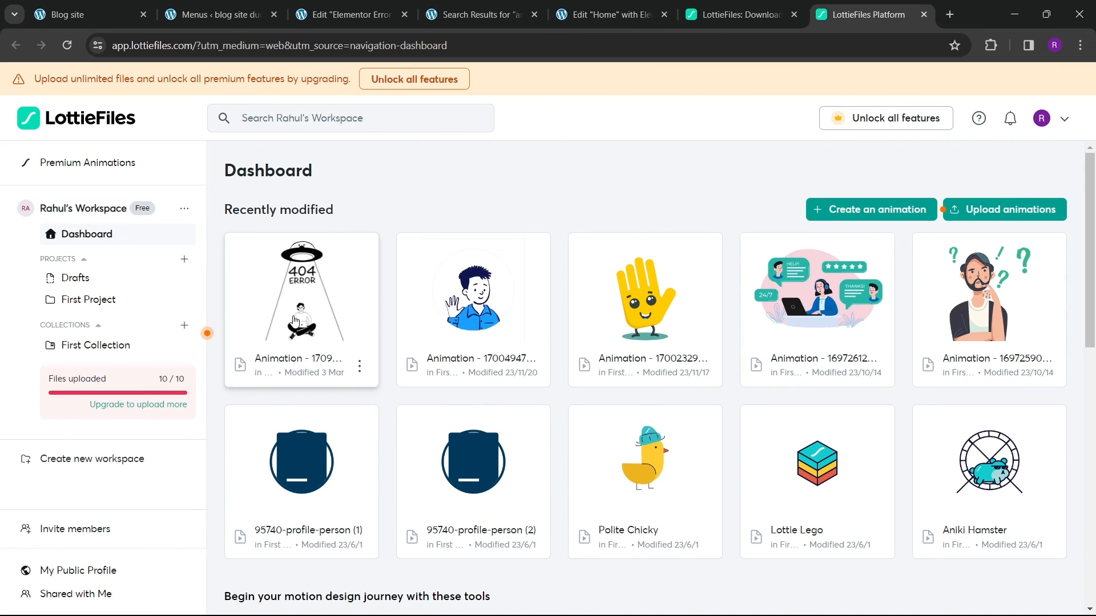
Step: Copy the saved 404 ERROR animation's Lottie JSON asset link and return to the Error 404 template editor
left_click(314, 298)
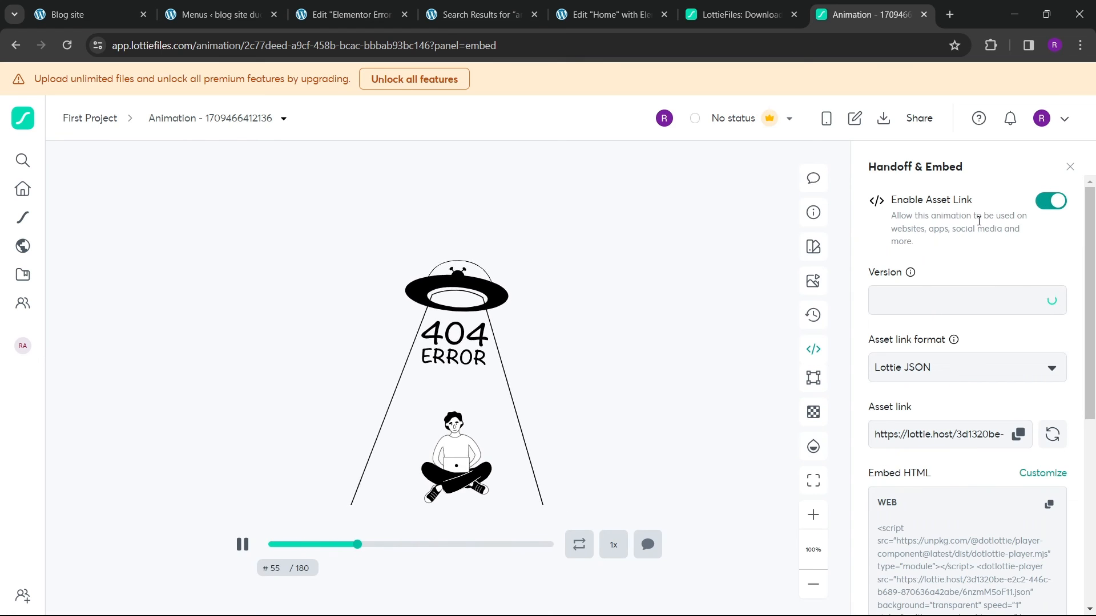
left_click(1018, 434)
left_click(369, 20)
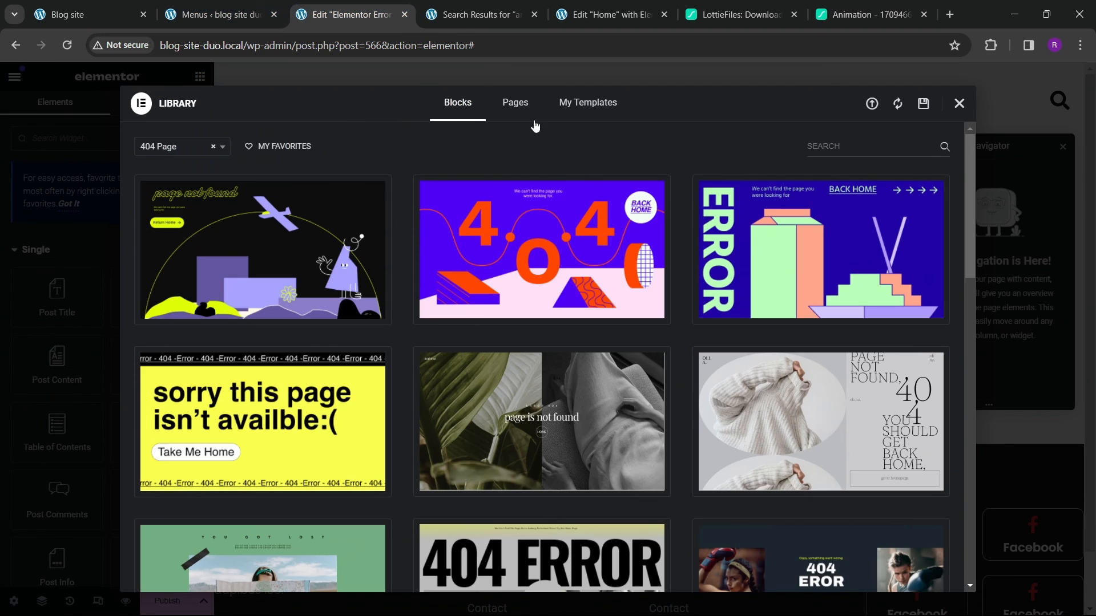
left_click(958, 105)
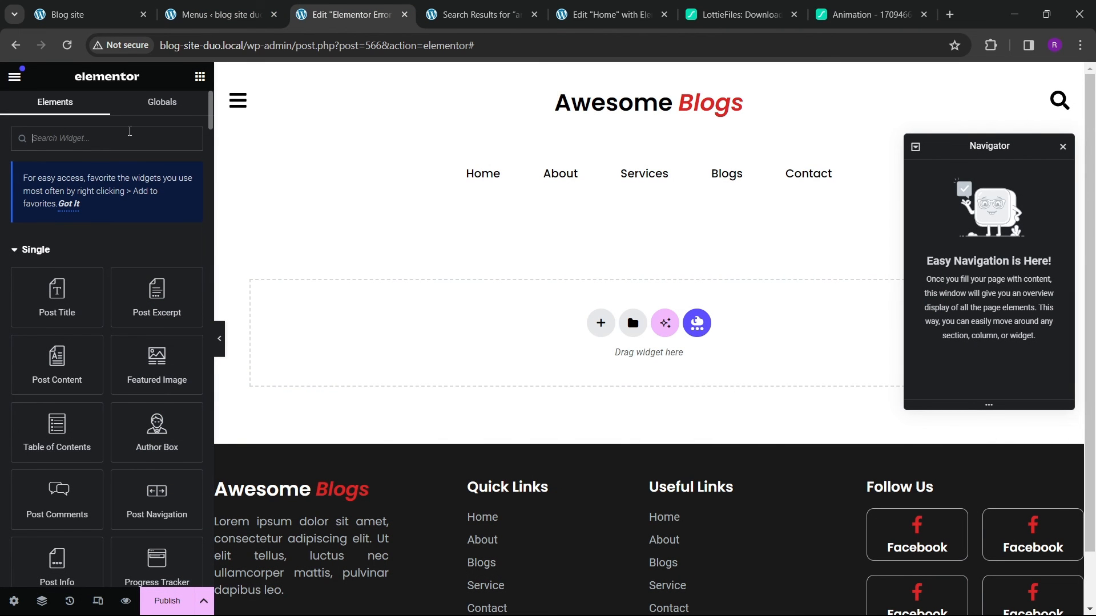
Step: Add a new single-column container to the empty page area
left_click(600, 323)
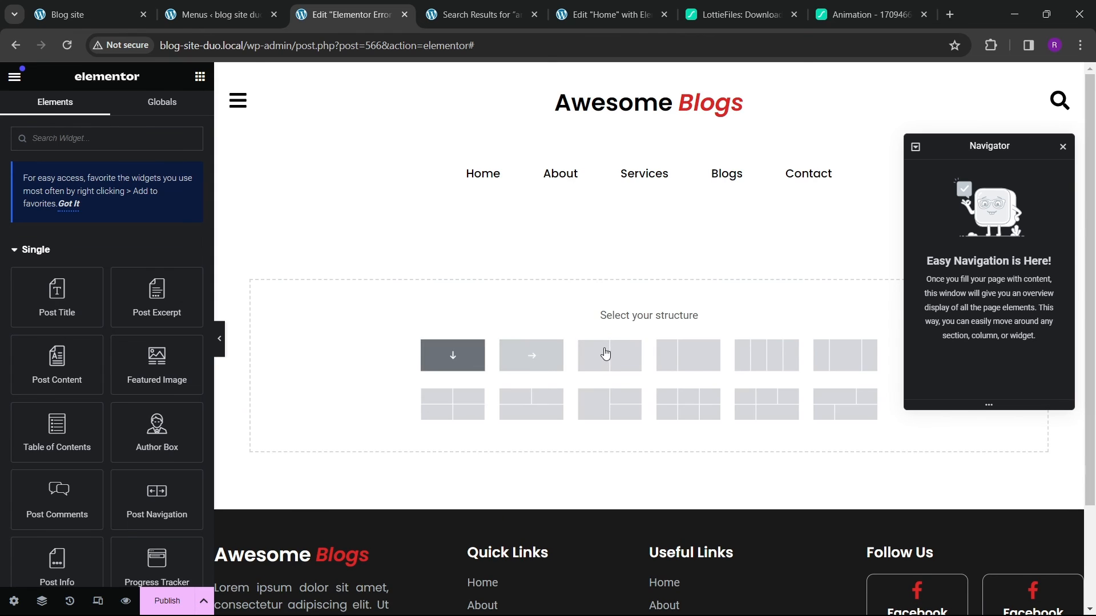
left_click(606, 354)
Step: Switch on battery saver in the Windows quick settings
left_click(957, 599)
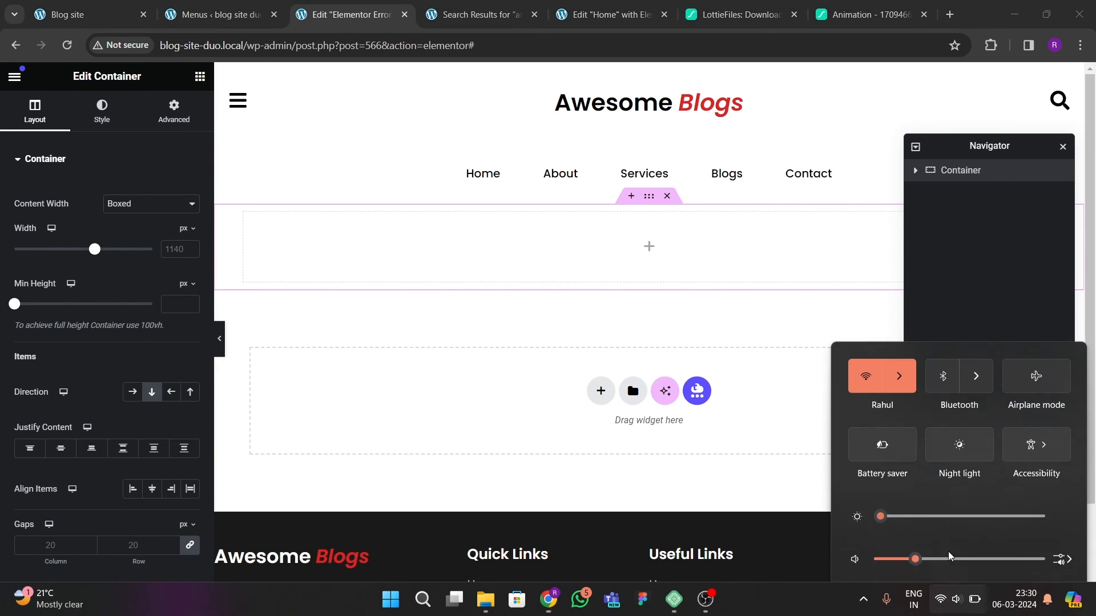
left_click(883, 393)
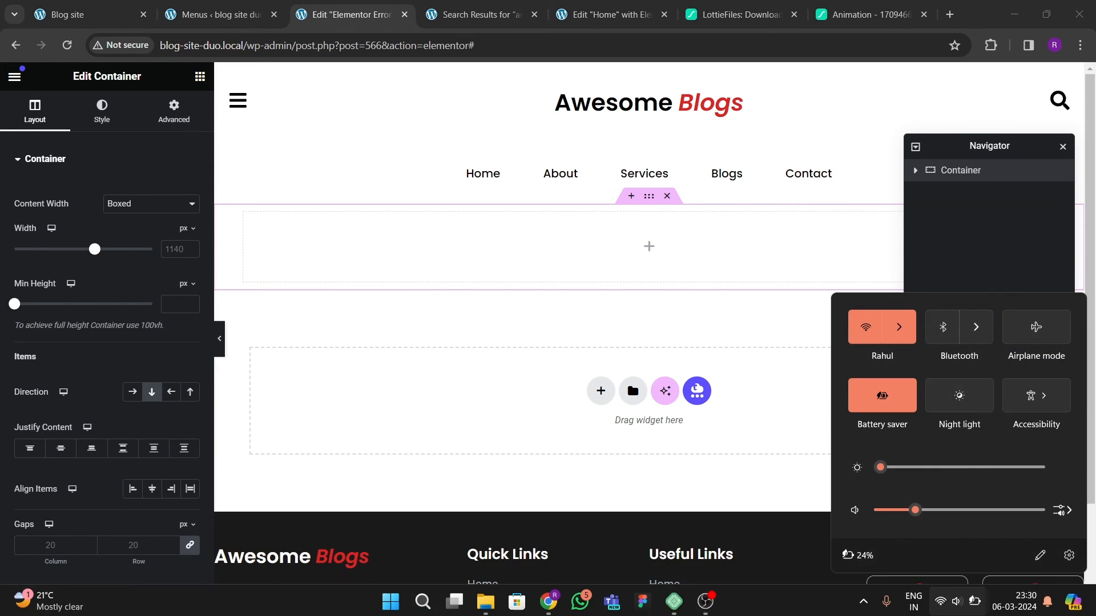
left_click(778, 588)
Step: Set the container's top and bottom padding to 80 px with the values unlinked
left_click(649, 198)
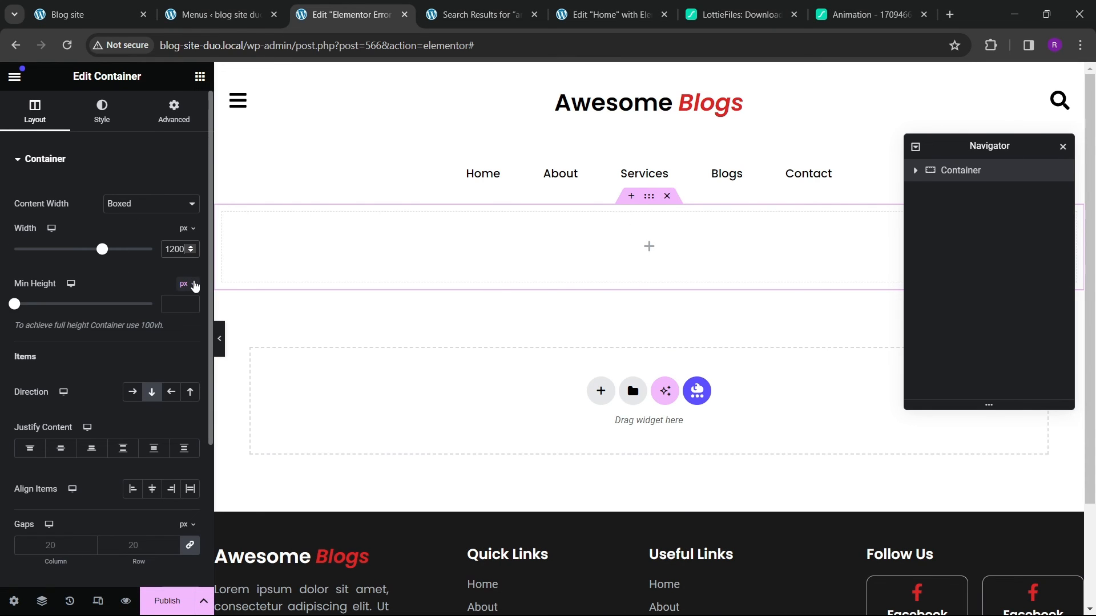
left_click(153, 121)
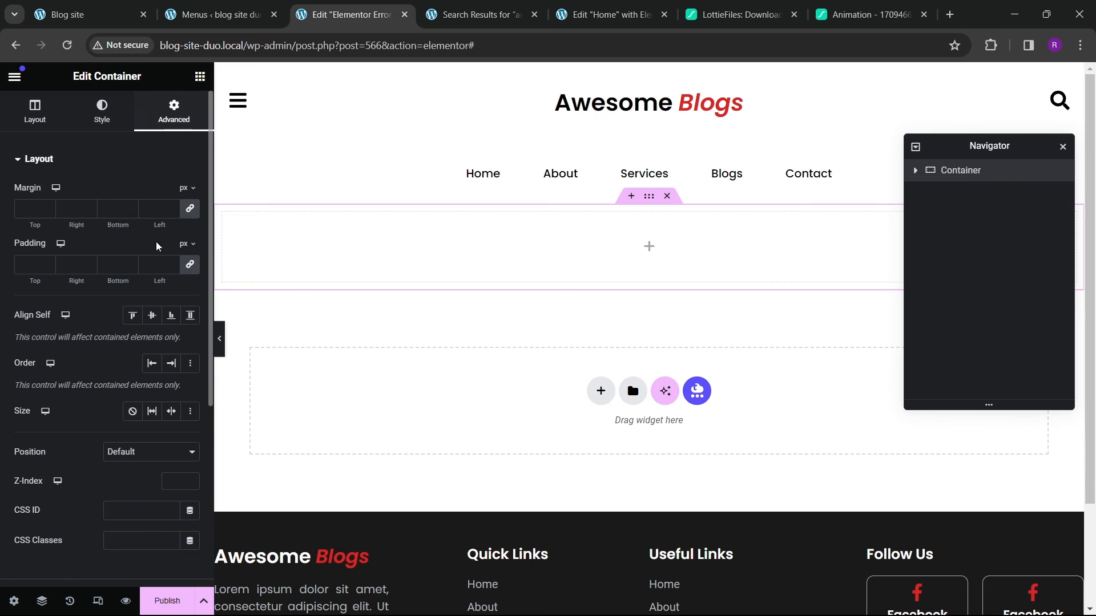
left_click(190, 265)
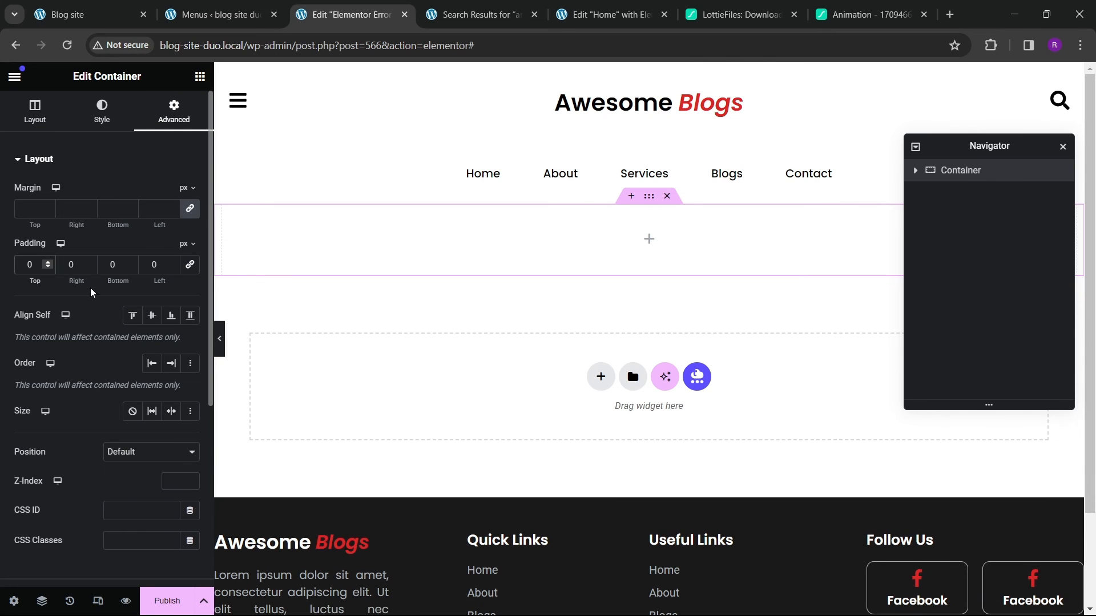
type("808")
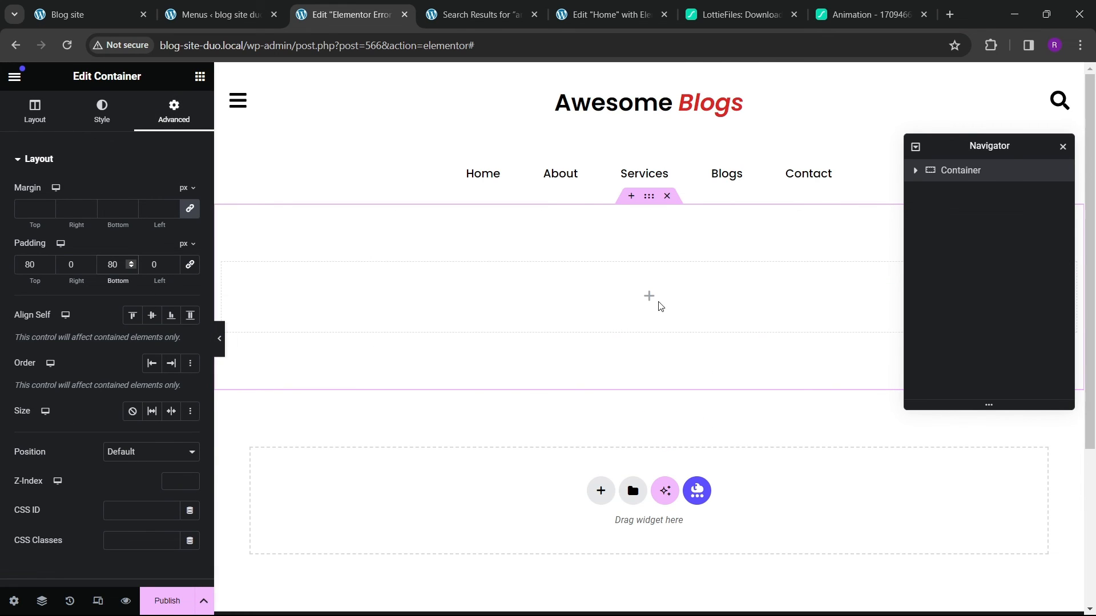
Step: Search for the Lottie widget and place it inside the new container
left_click(199, 77)
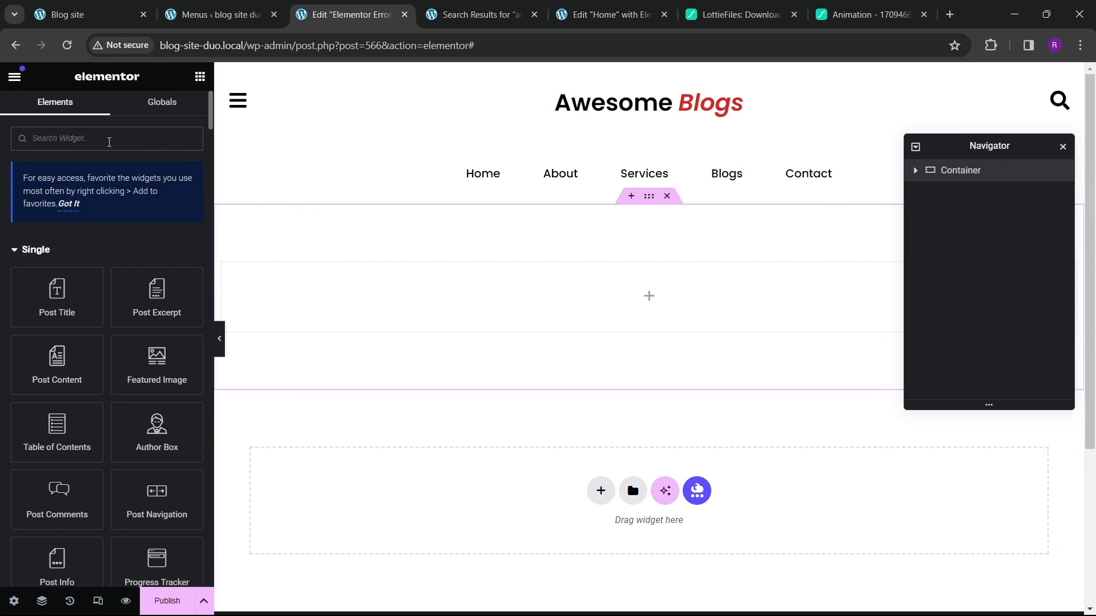
type("lott")
left_click_drag(97, 271, 508, 292)
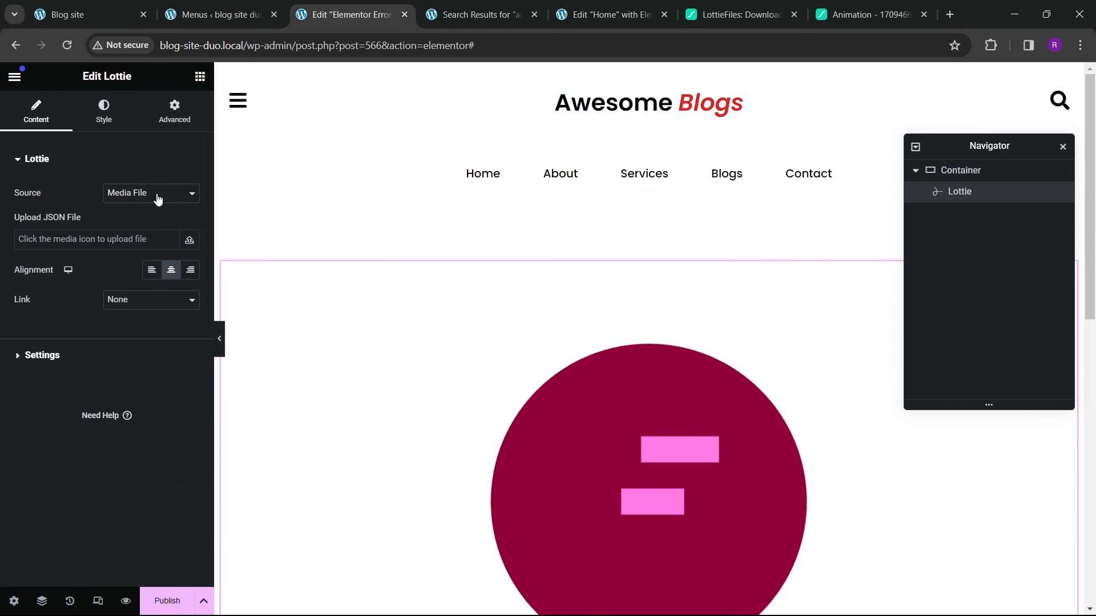
Step: Set the Lottie source to External URL and paste the copied Lottie JSON link
left_click(156, 196)
left_click(137, 219)
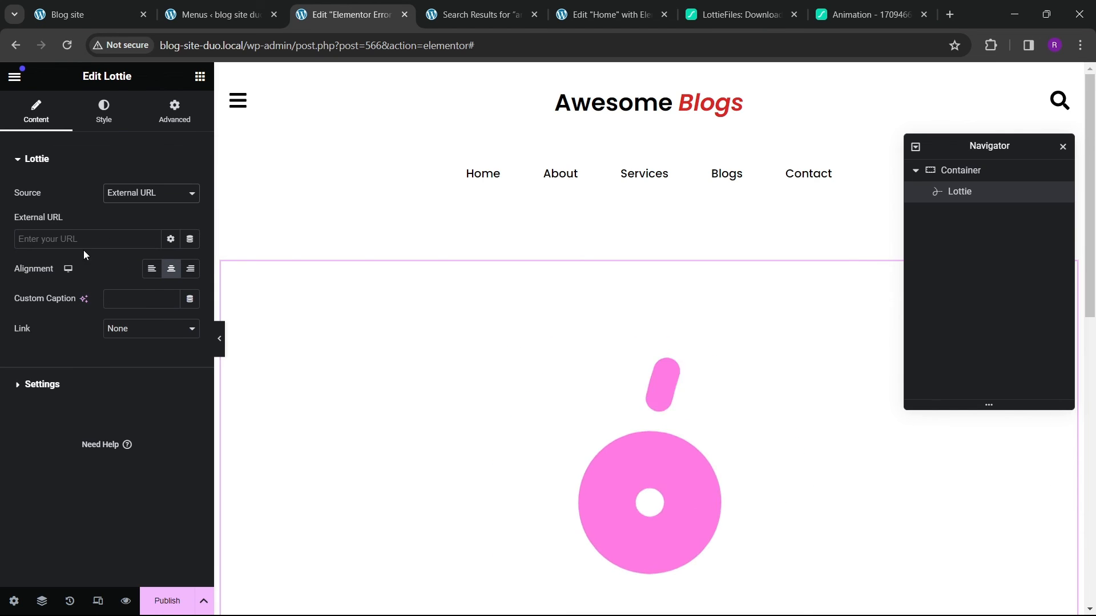
left_click(85, 241)
key("ctrl+v")
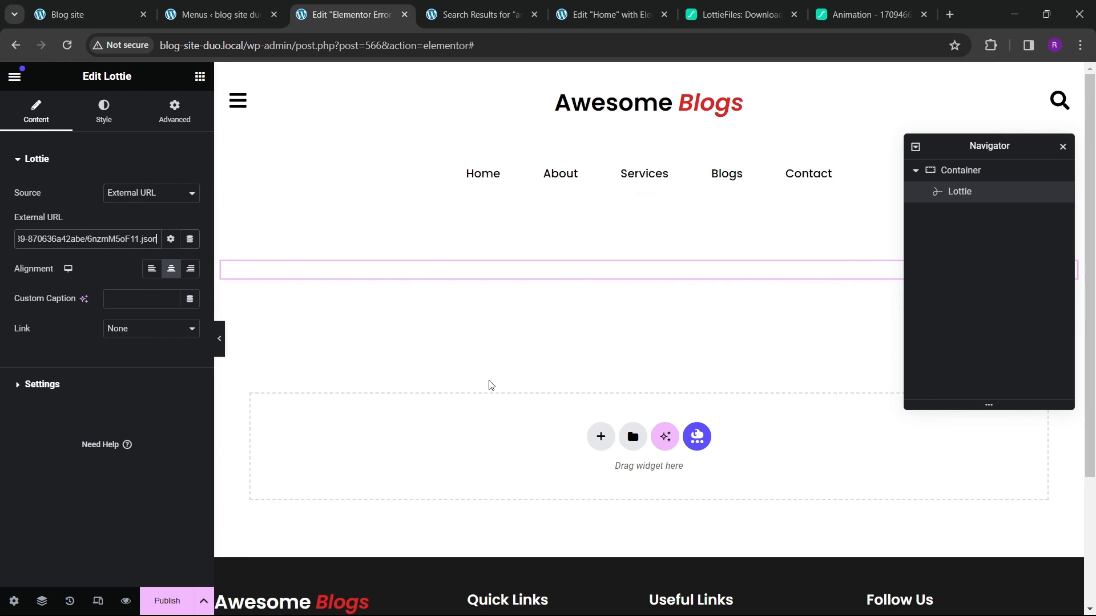
Step: Keep the Viewport trigger and turn on Loop in the Lottie settings
scroll(597, 349, "down", 1)
scroll(593, 312, "down", 1)
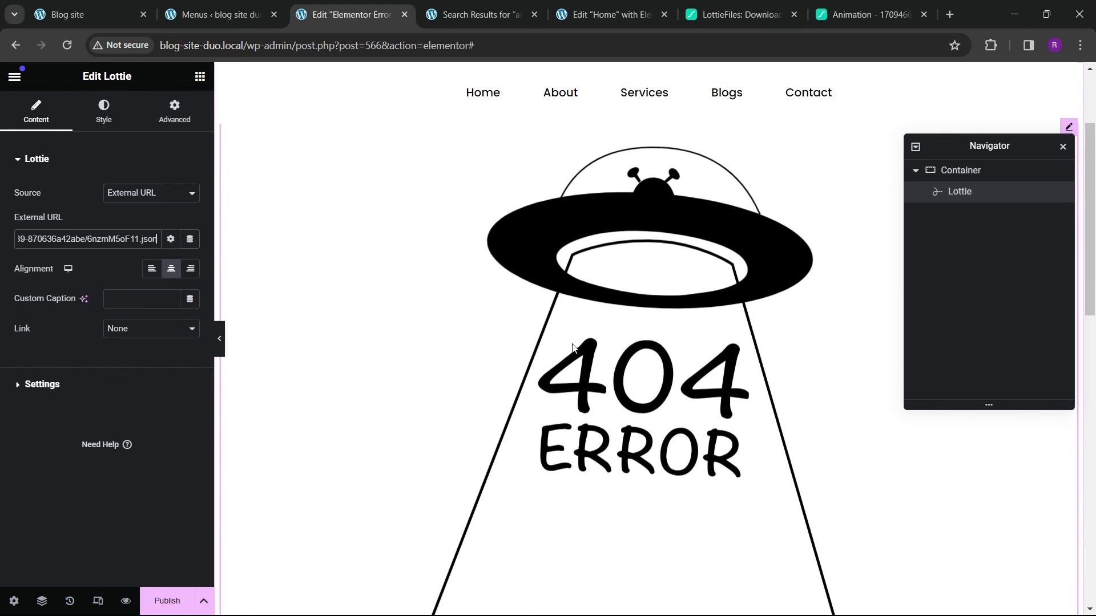
left_click(42, 384)
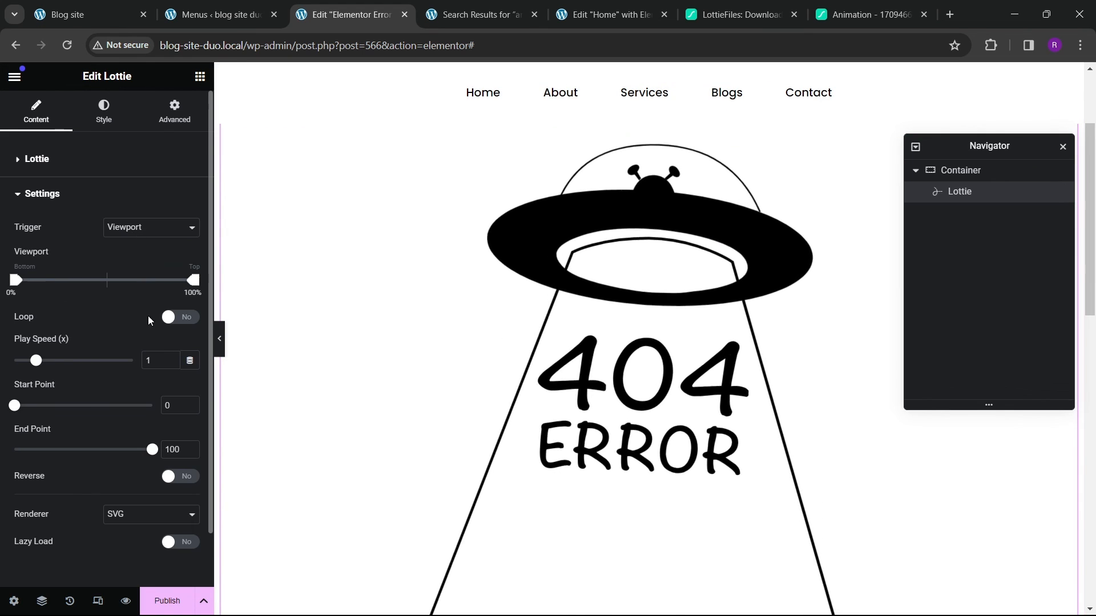
scroll(114, 394, "down", 1)
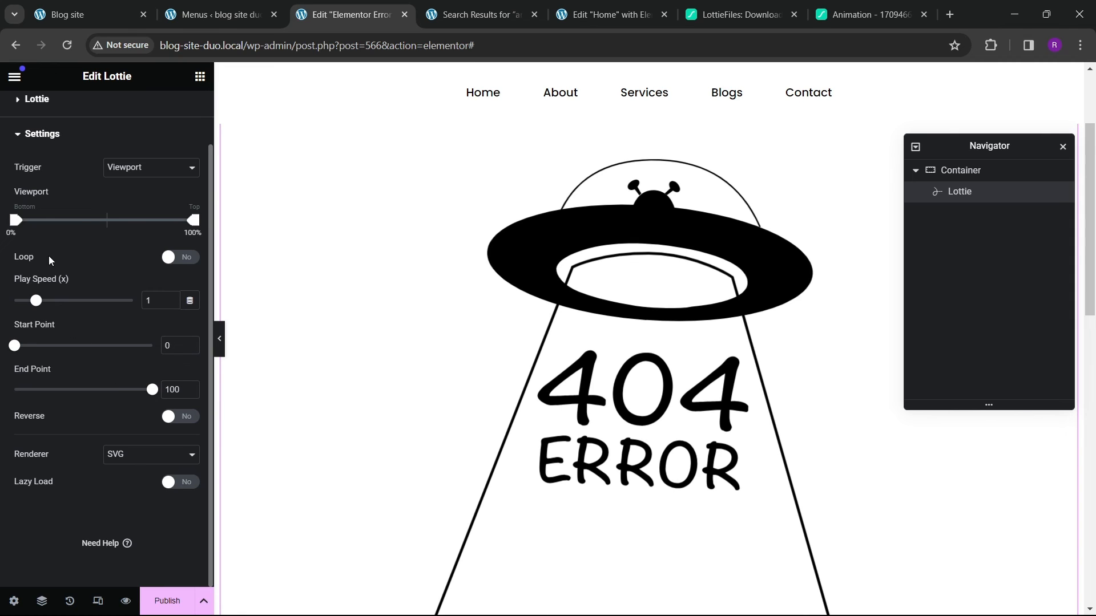
scroll(111, 263, "up", 1)
left_click(37, 160)
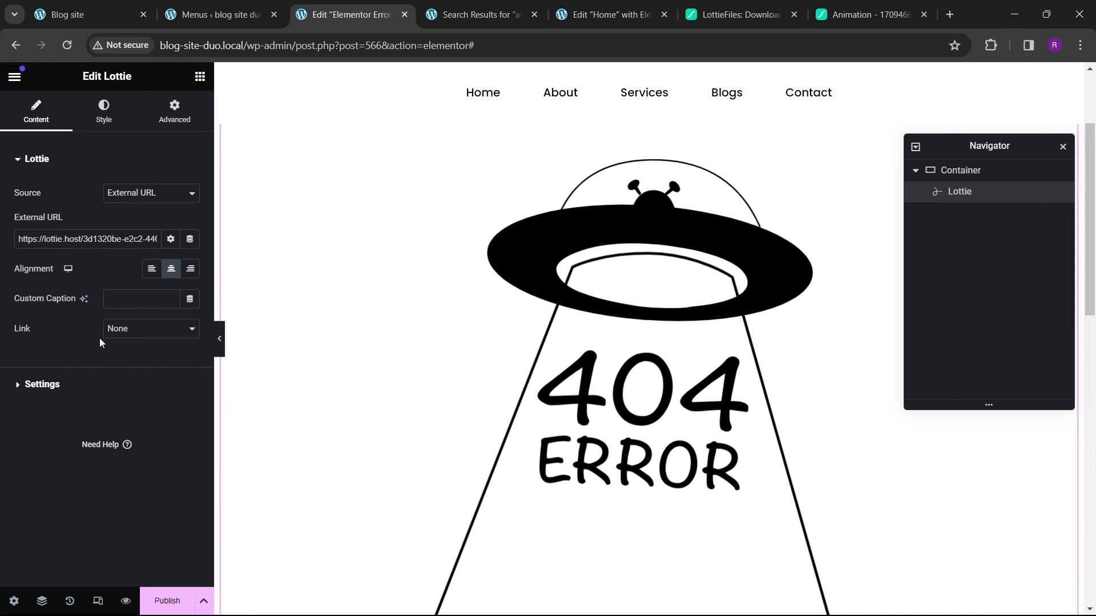
left_click(48, 388)
left_click(129, 231)
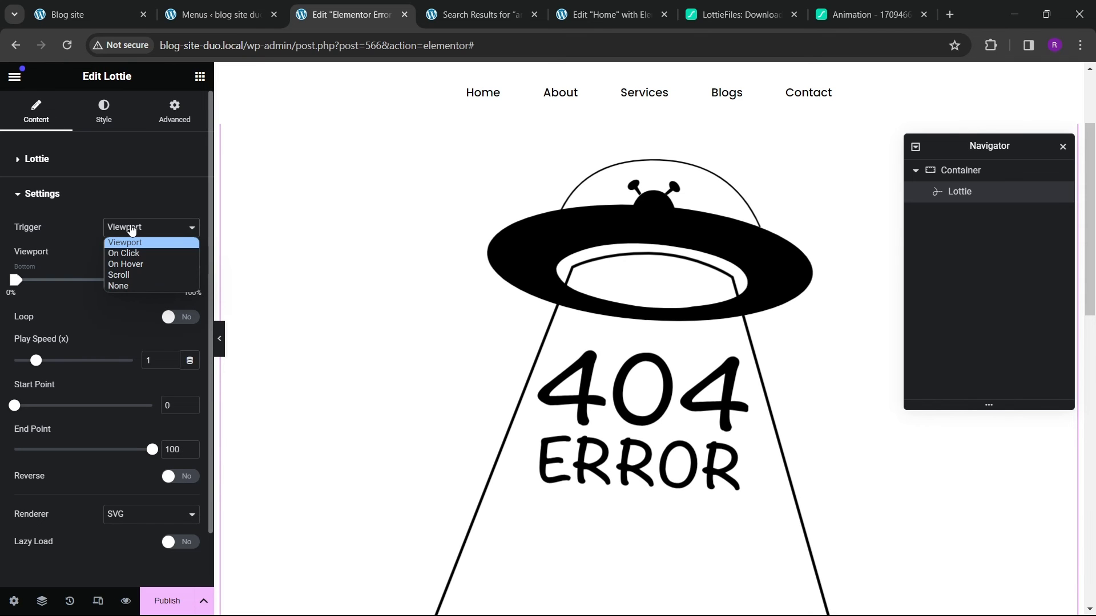
left_click(131, 242)
left_click(170, 323)
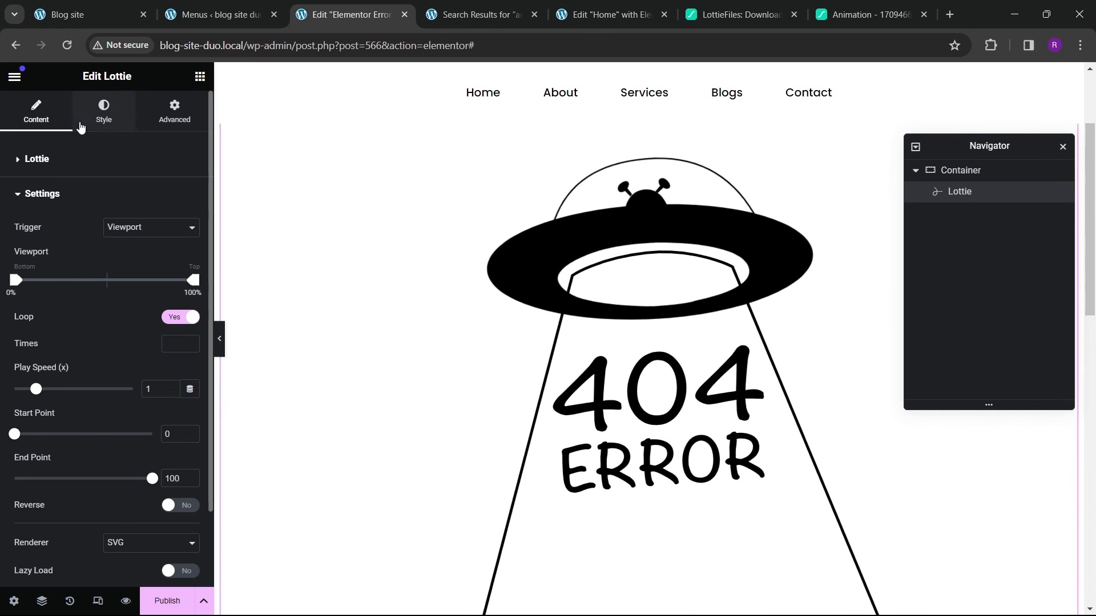
Step: Set the Lottie animation width to 54%
left_click(102, 111)
left_click_drag(14, 208, 87, 209)
scroll(581, 339, "up", 3)
scroll(581, 376, "down", 4)
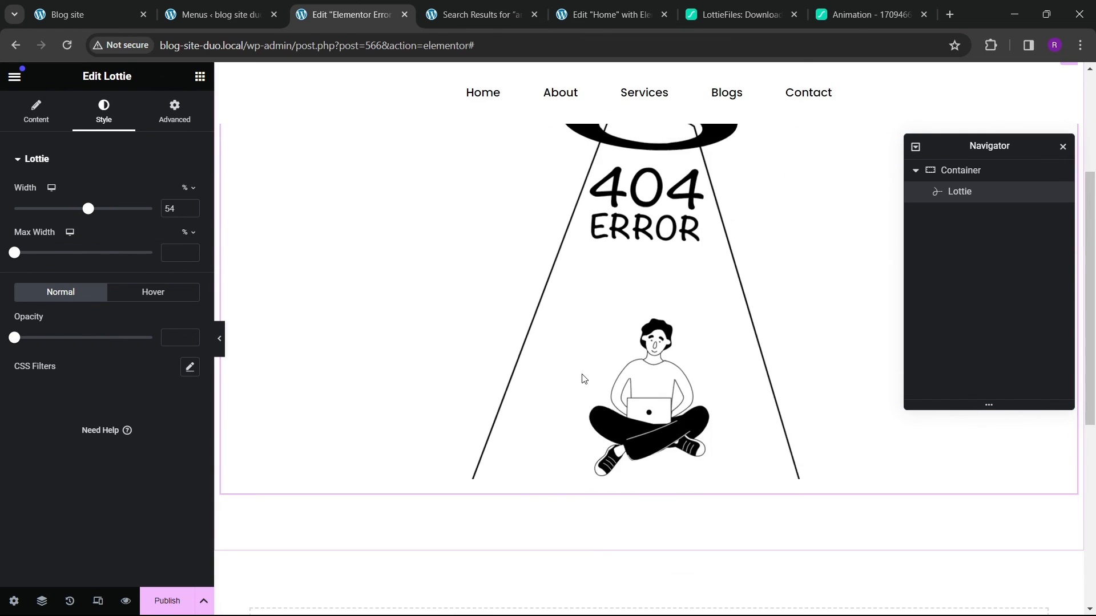
scroll(580, 371, "up", 4)
scroll(578, 374, "down", 1)
scroll(579, 378, "down", 2)
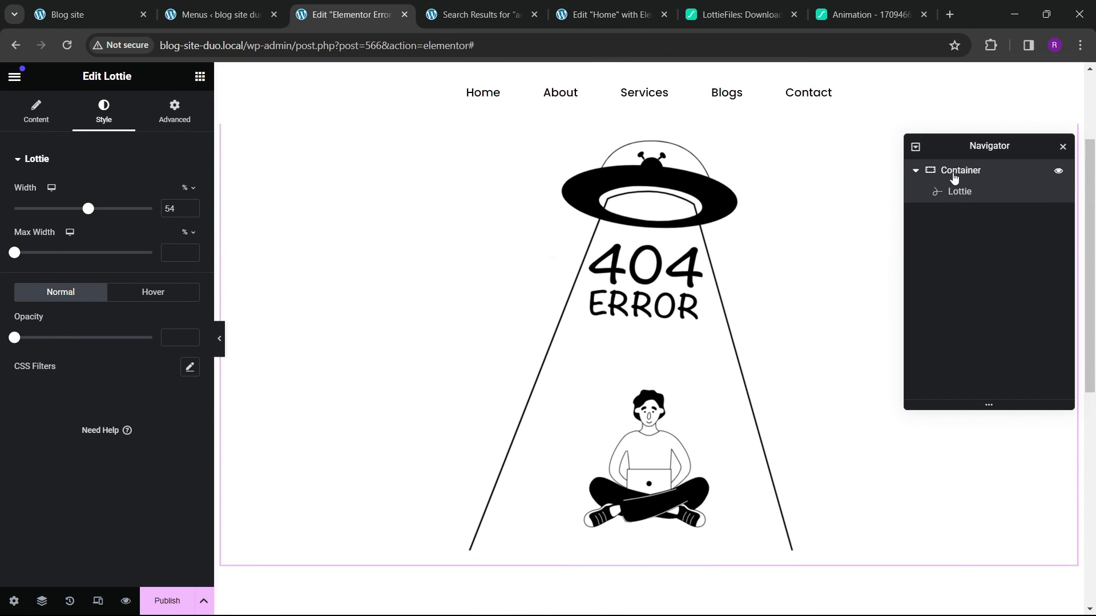
Step: Change the container's top padding to 40 px
left_click(956, 171)
left_click_drag(38, 264, 12, 275)
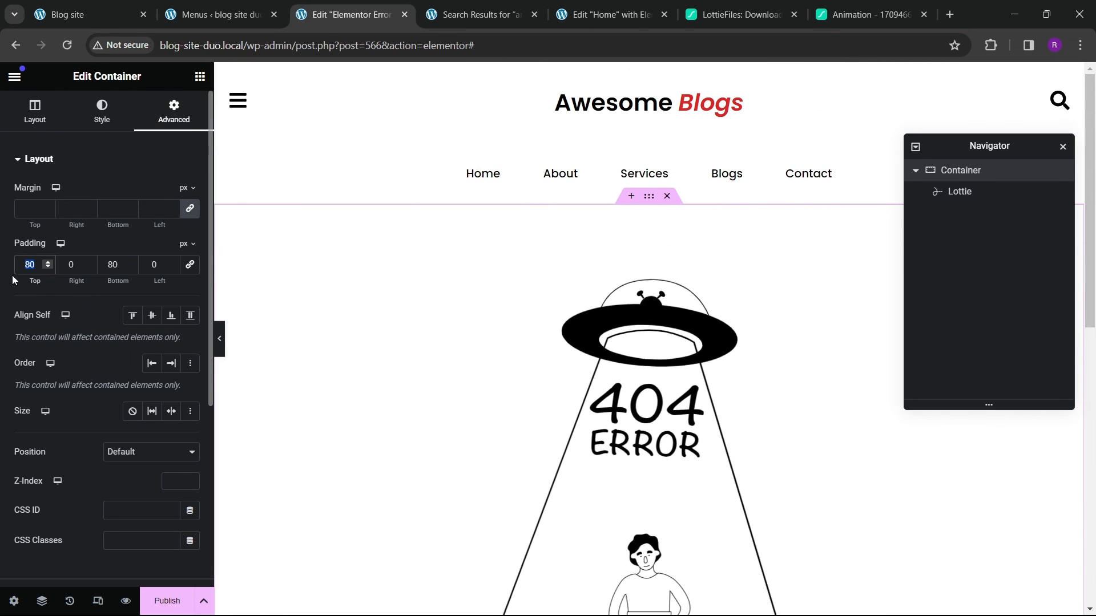
type("40")
scroll(573, 378, "down", 6)
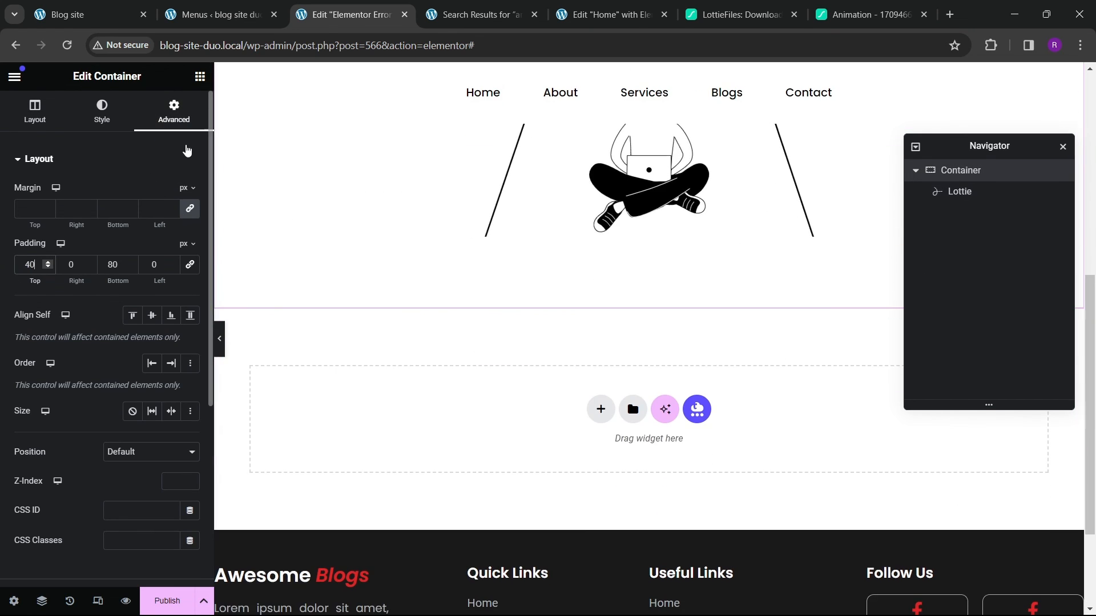
Step: Add a Button widget below the animation and center it
left_click(200, 77)
scroll(118, 357, "down", 2)
scroll(118, 356, "down", 5)
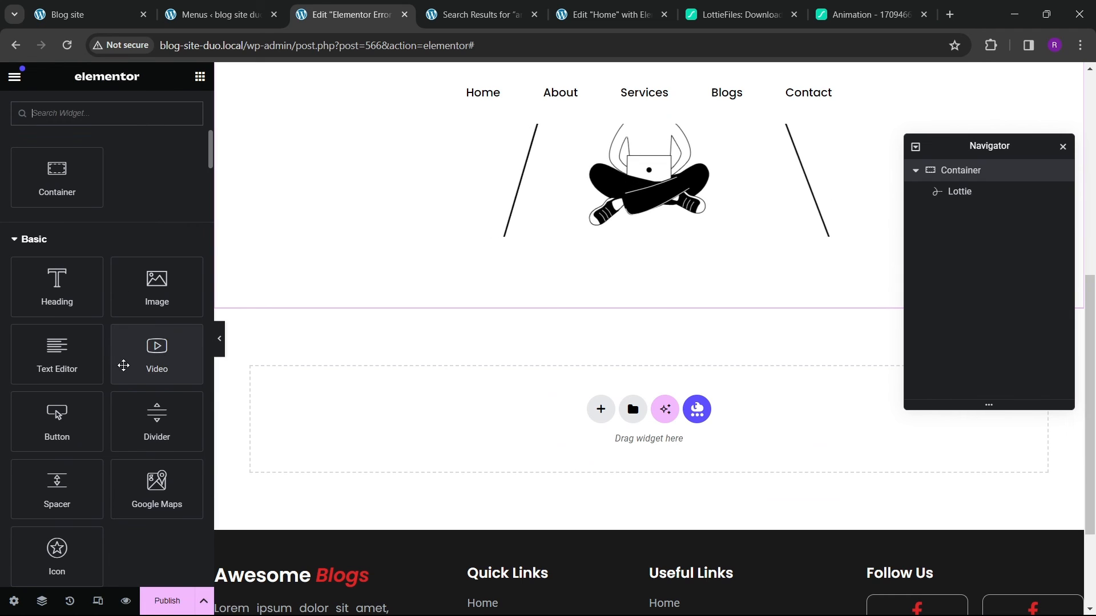
left_click_drag(58, 422, 608, 251)
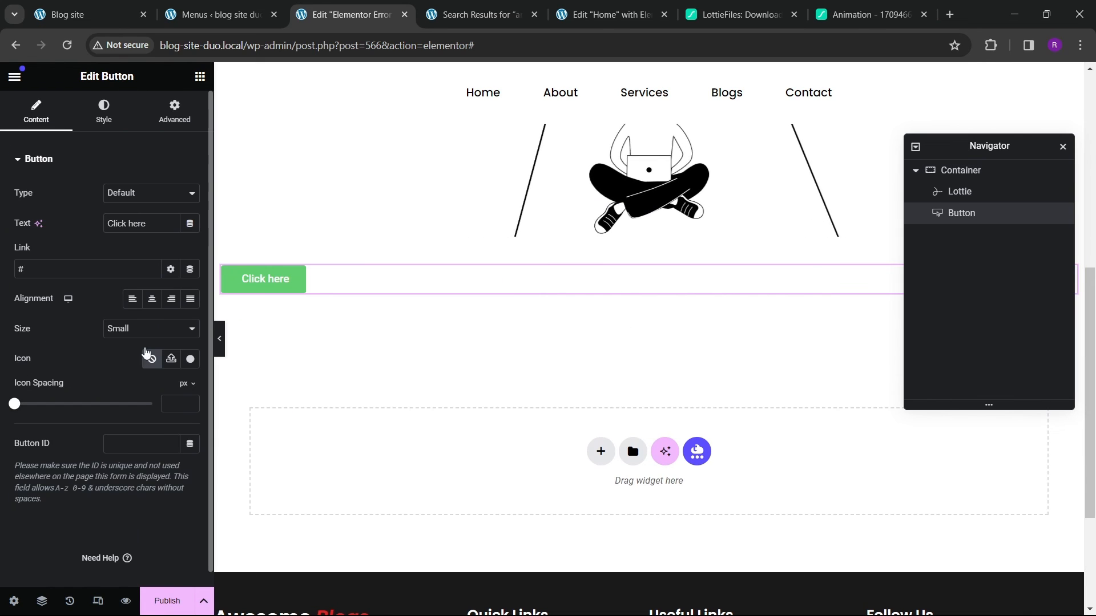
left_click(152, 299)
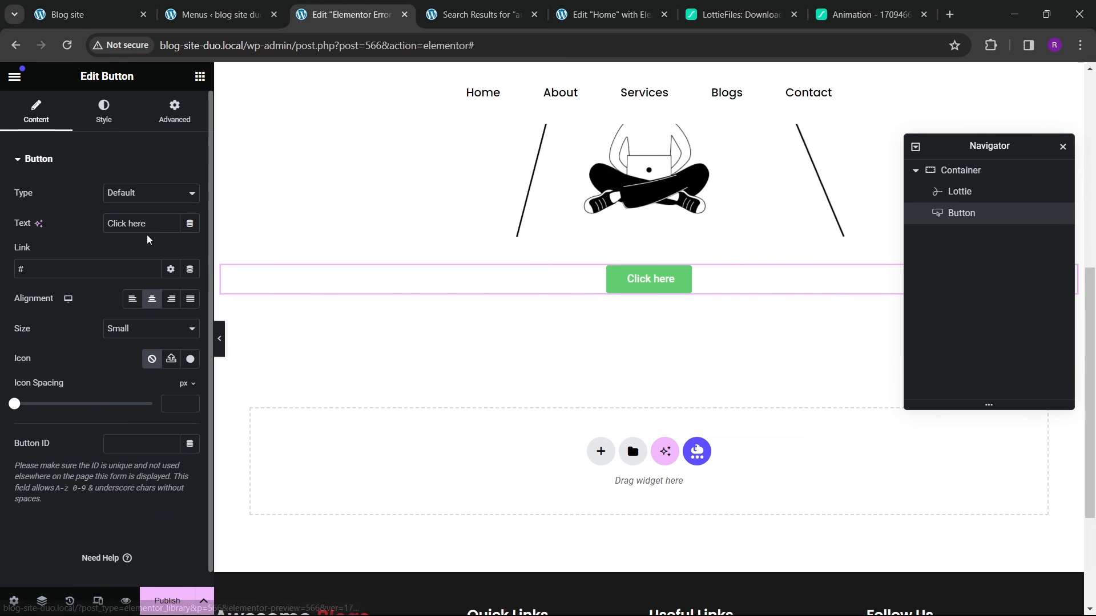
Step: Label the button Back to Home and set its size to Medium
left_click_drag(147, 224, 19, 218)
type("ba")
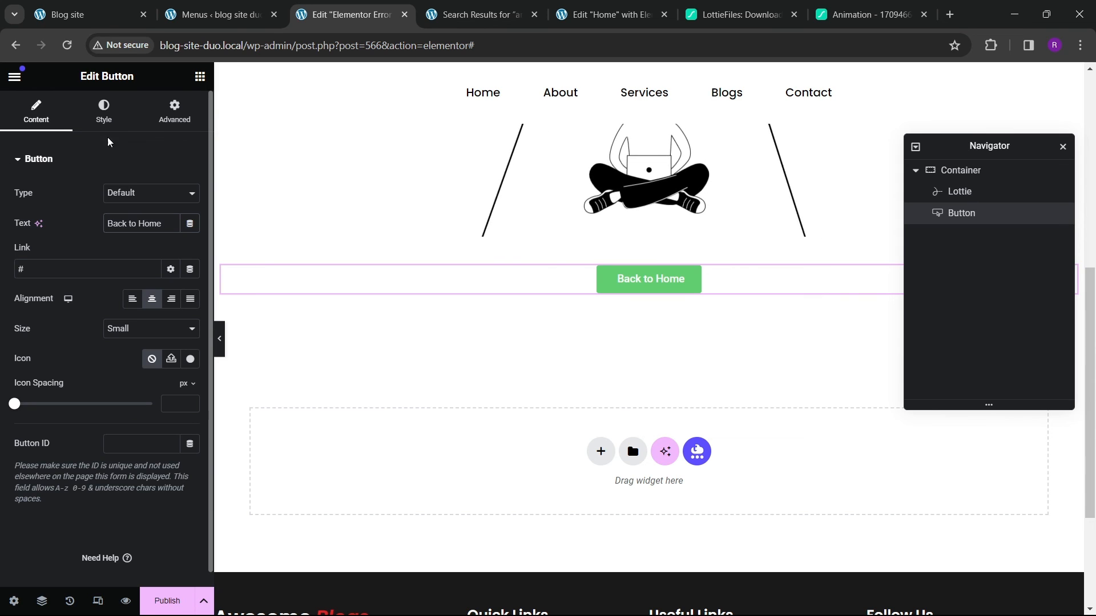
left_click(141, 330)
left_click(133, 371)
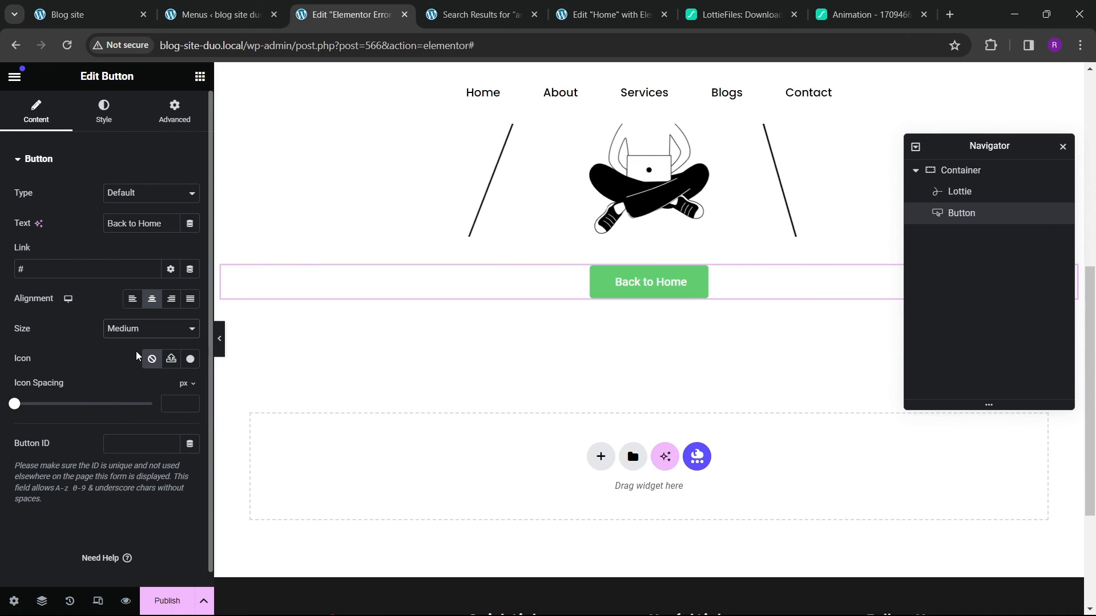
Step: Set the button typography font family to Poppins
left_click(101, 111)
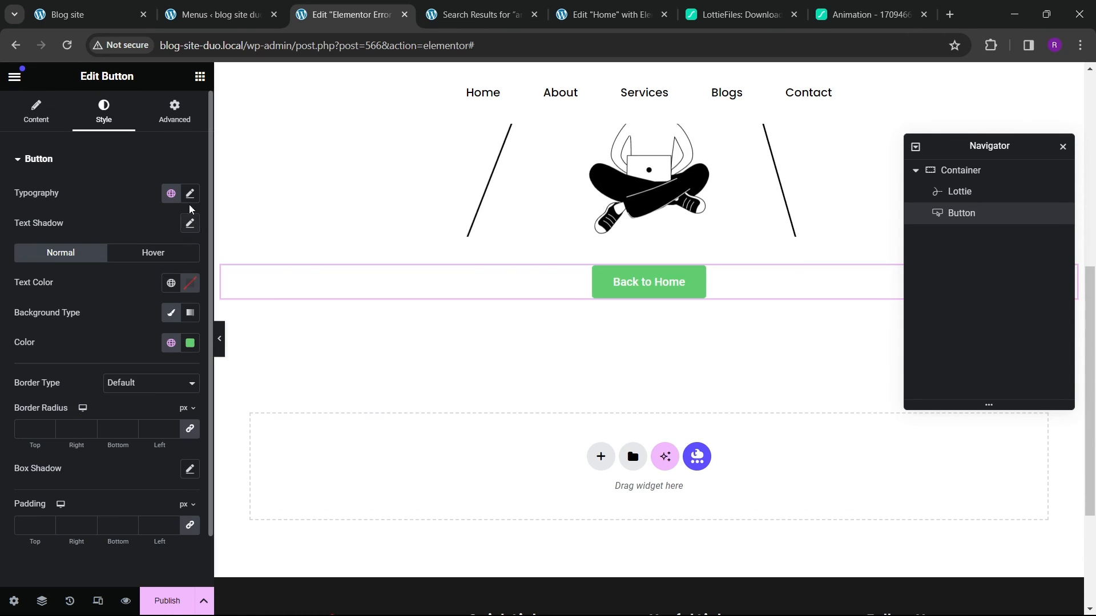
left_click(190, 194)
left_click(143, 261)
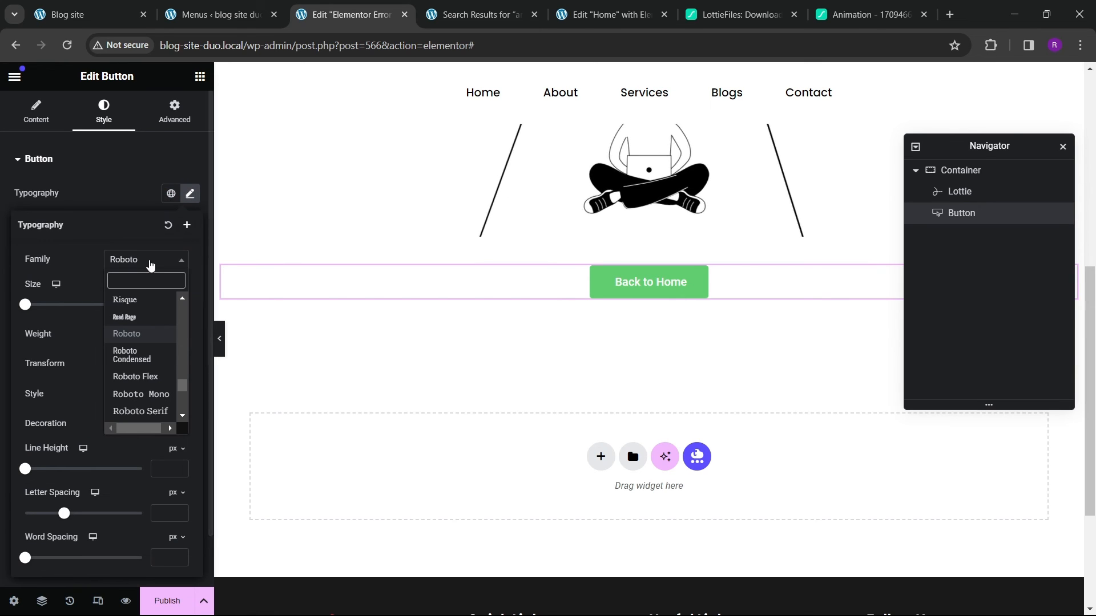
type("poppins")
key("Return")
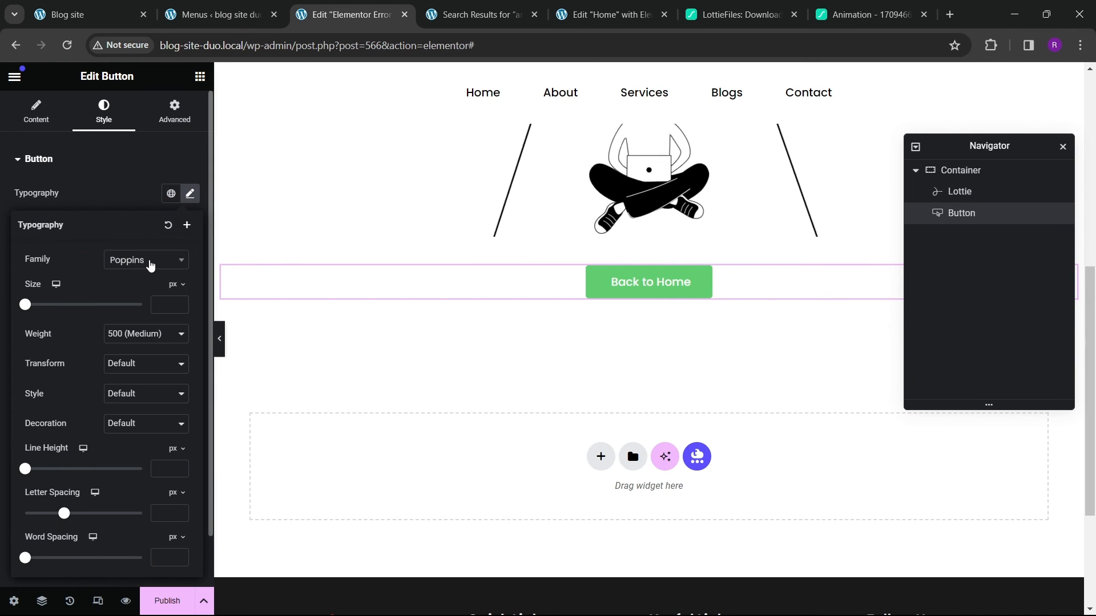
left_click(108, 163)
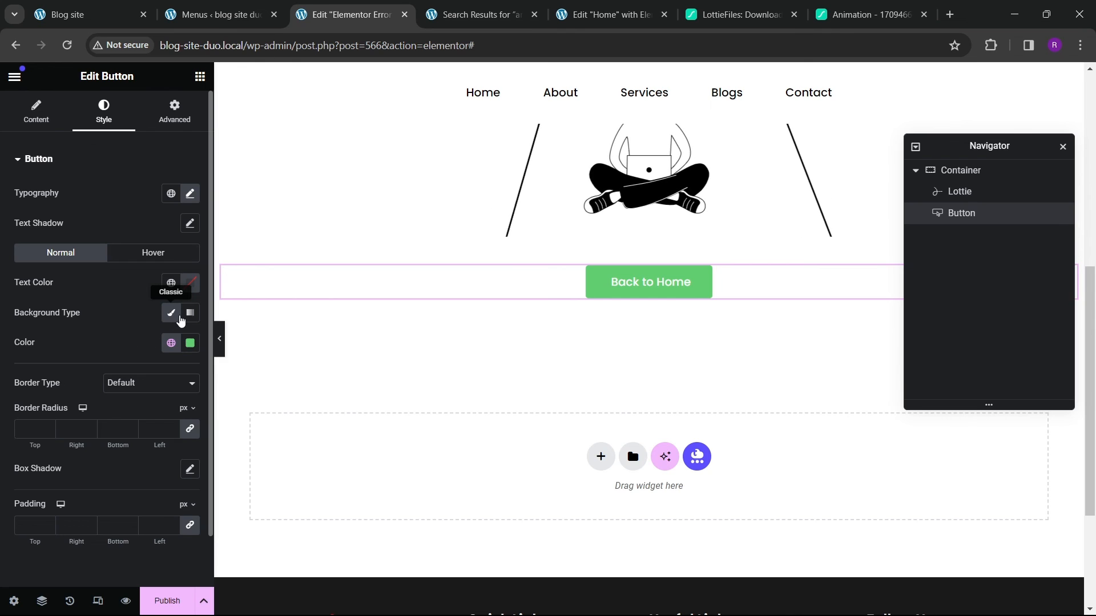
Step: Set the button background to the red global color
left_click(172, 319)
left_click(171, 319)
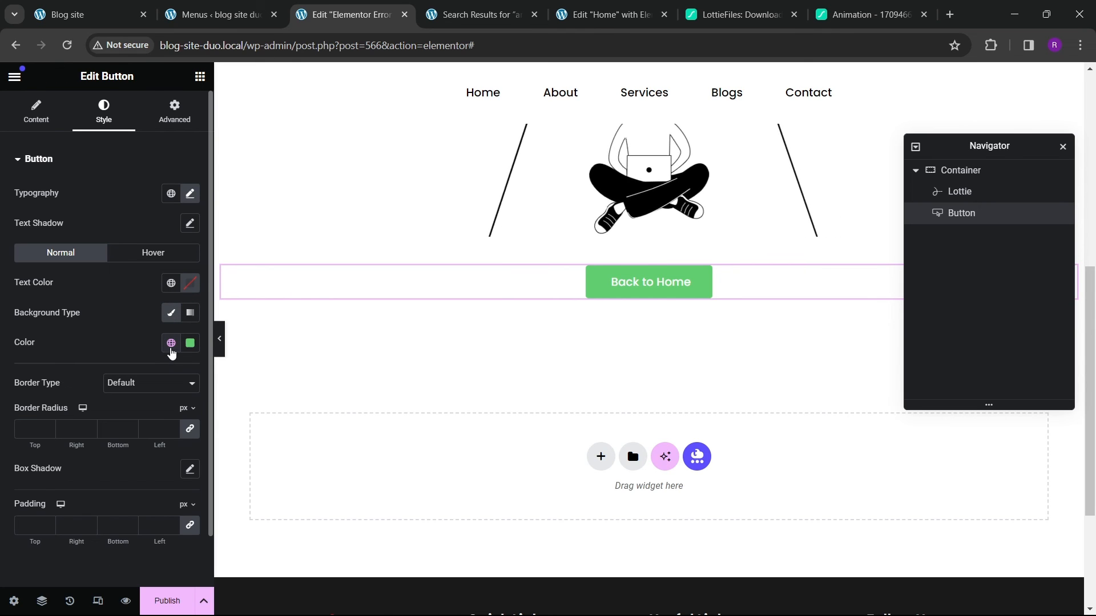
left_click(171, 343)
left_click(74, 553)
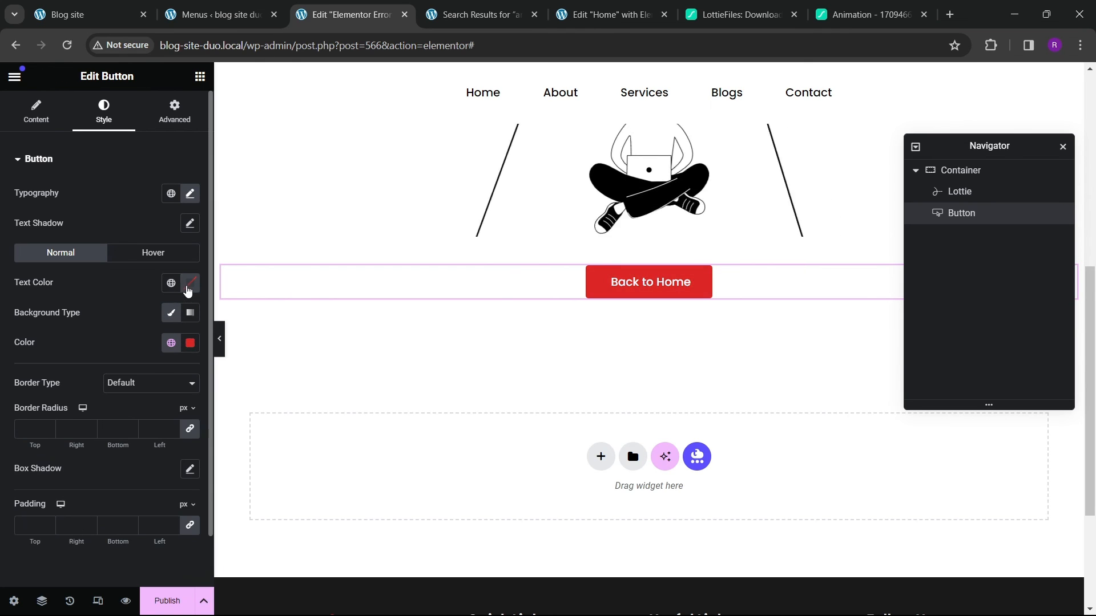
Step: Set the button text color to white and its border radius to 100 px
left_click(188, 290)
left_click(90, 344)
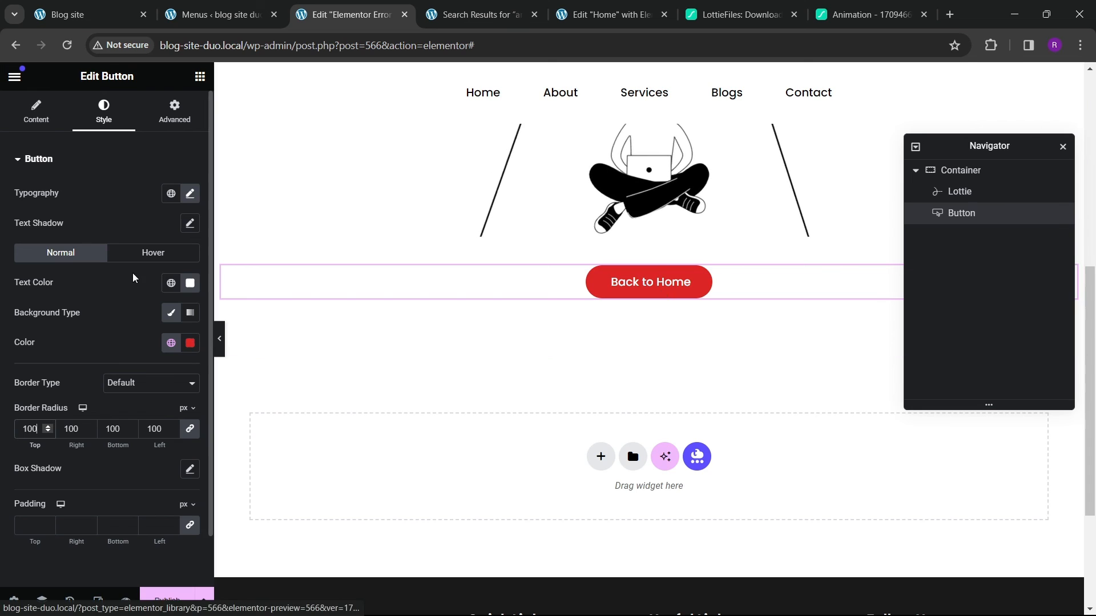
Step: Link the Back to Home button to the Site URL dynamic tag
left_click(36, 113)
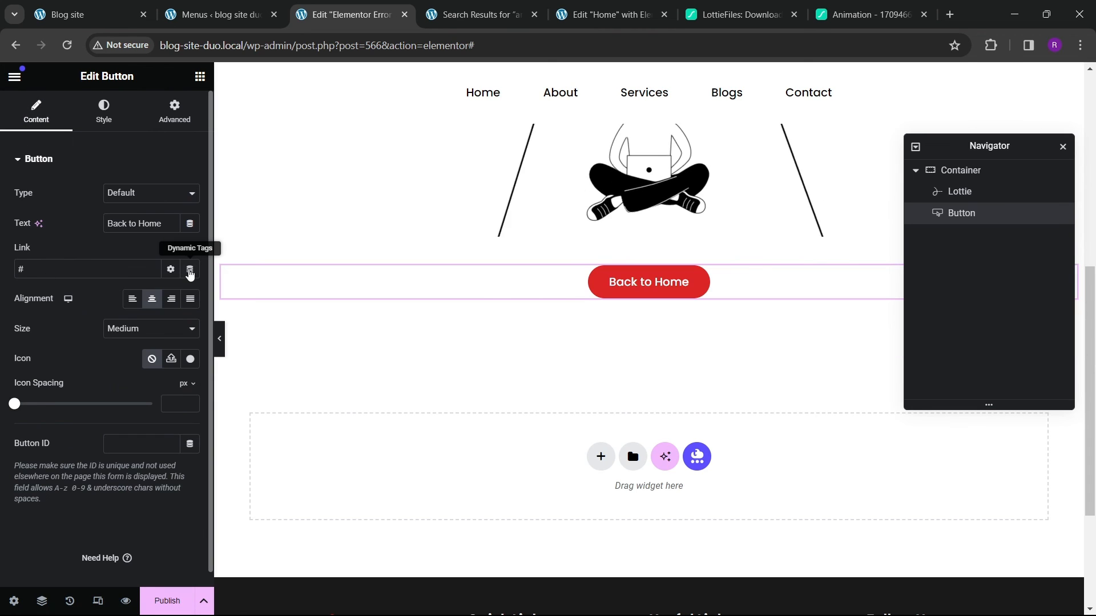
left_click(190, 273)
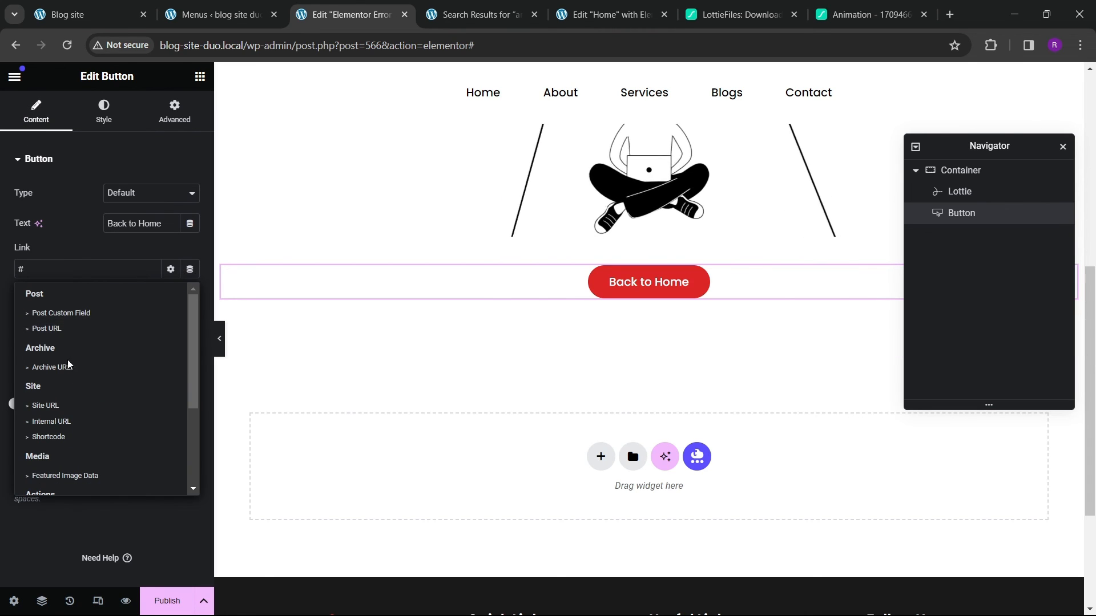
left_click(54, 406)
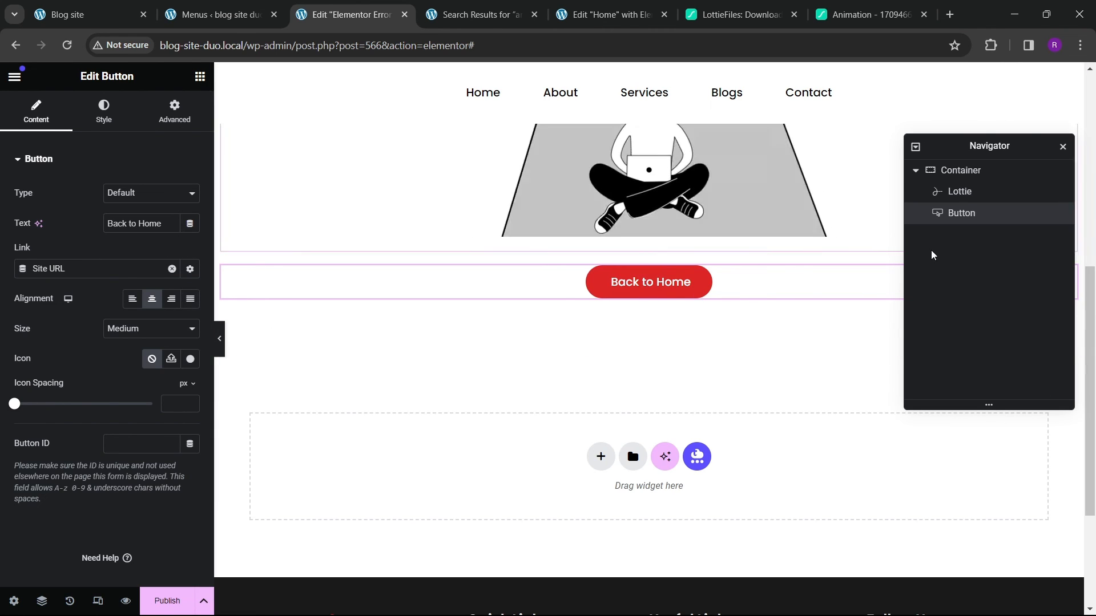
Step: Set the button's top margin to 30 px
left_click(174, 111)
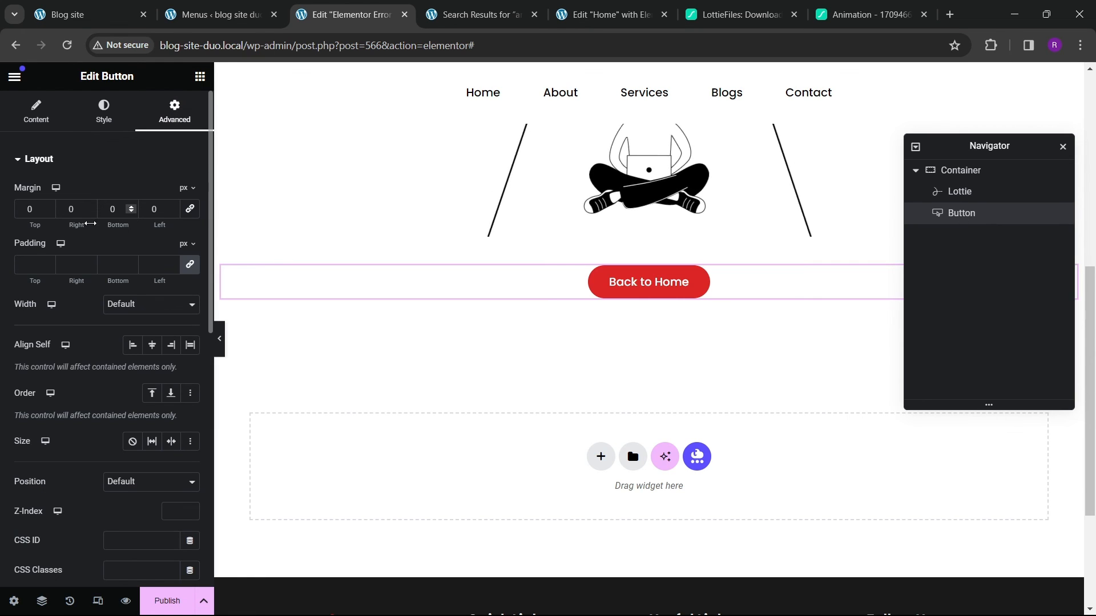
left_click(29, 211)
type("30")
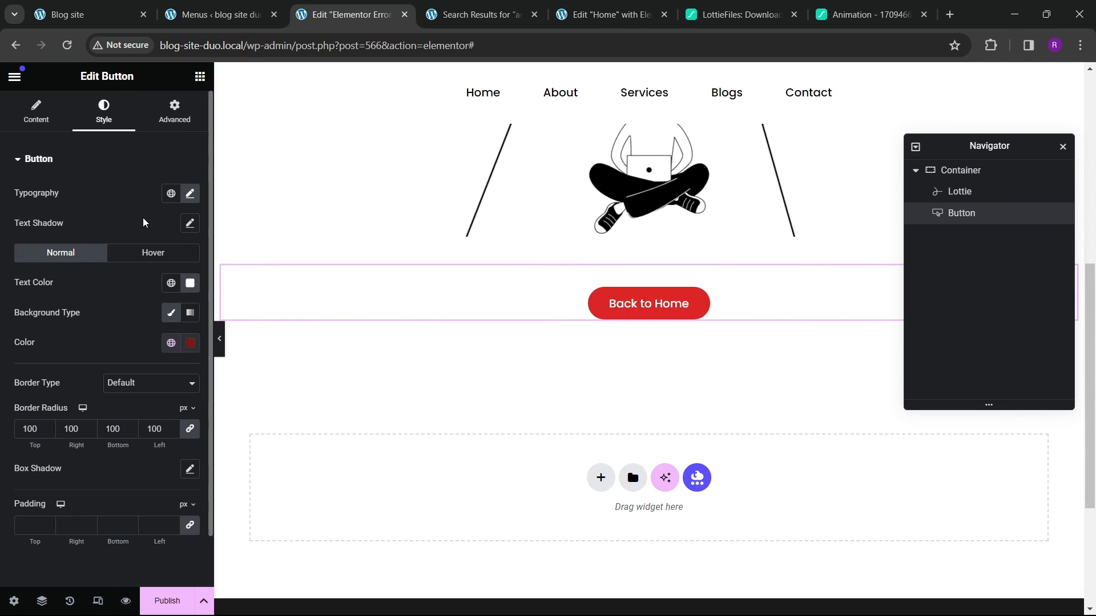
Step: Set the button's hover text color to white and its hover background color to black
left_click(142, 252)
left_click(188, 343)
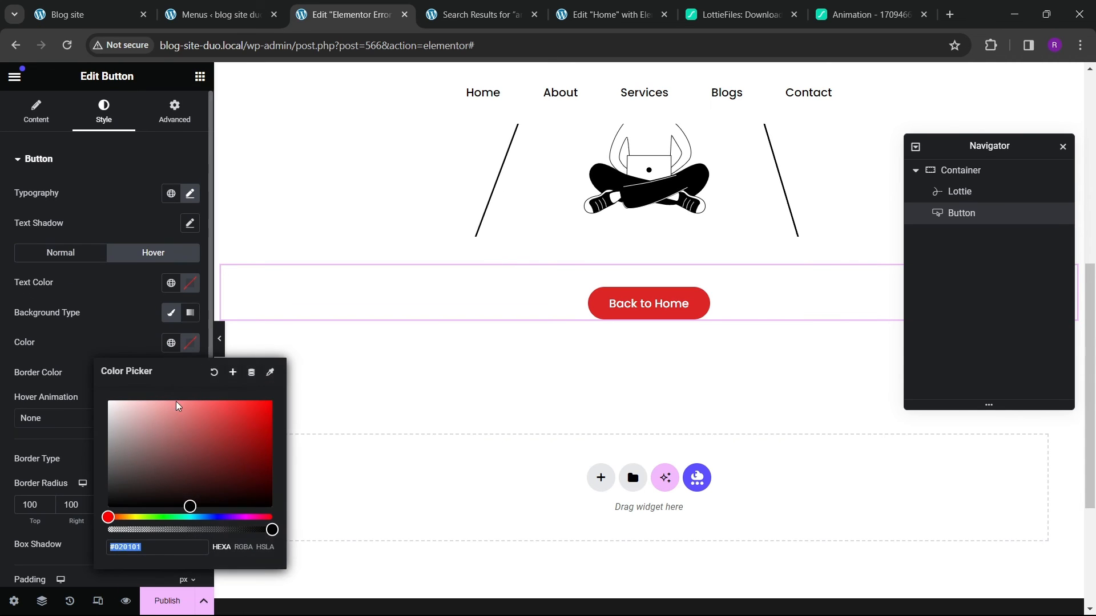
left_click(190, 283)
left_click(190, 283)
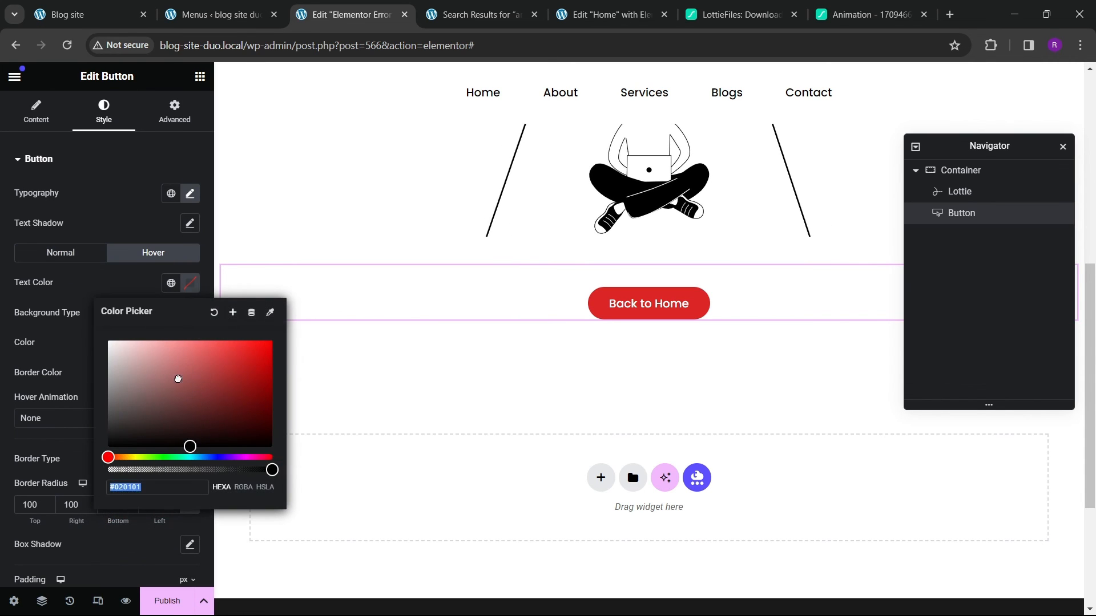
left_click(108, 340)
left_click(714, 321)
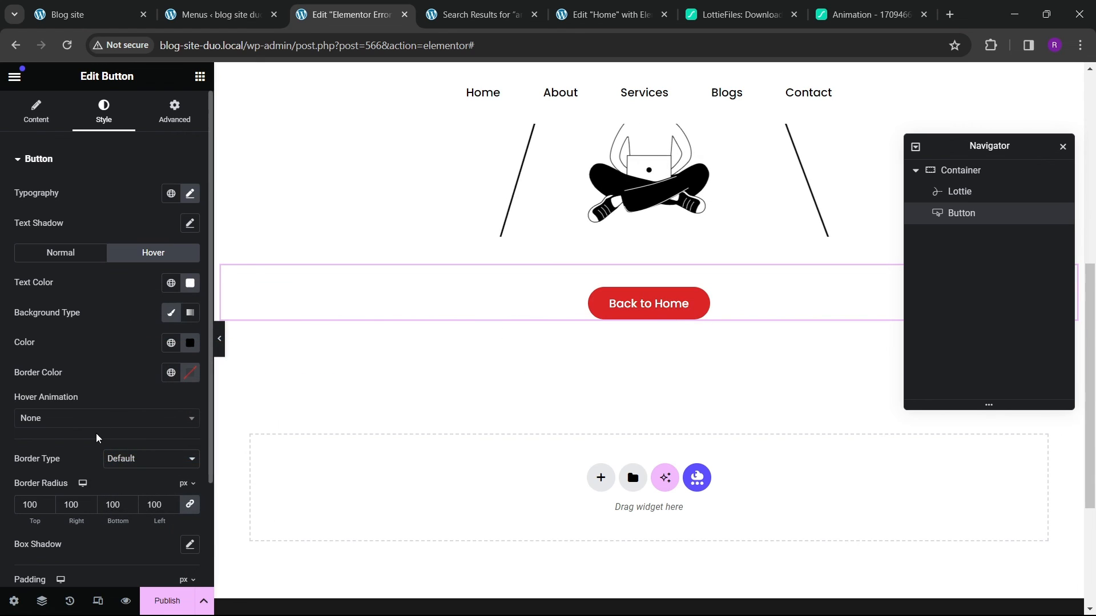
Step: Set the button's hover animation to Bob
left_click(69, 419)
type("bob")
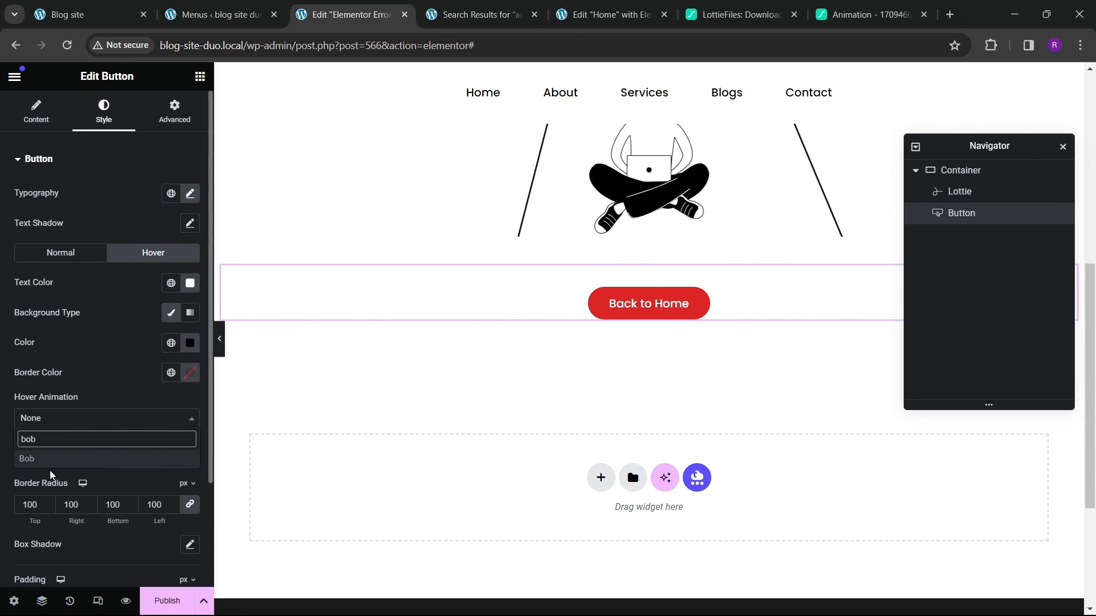
left_click(80, 459)
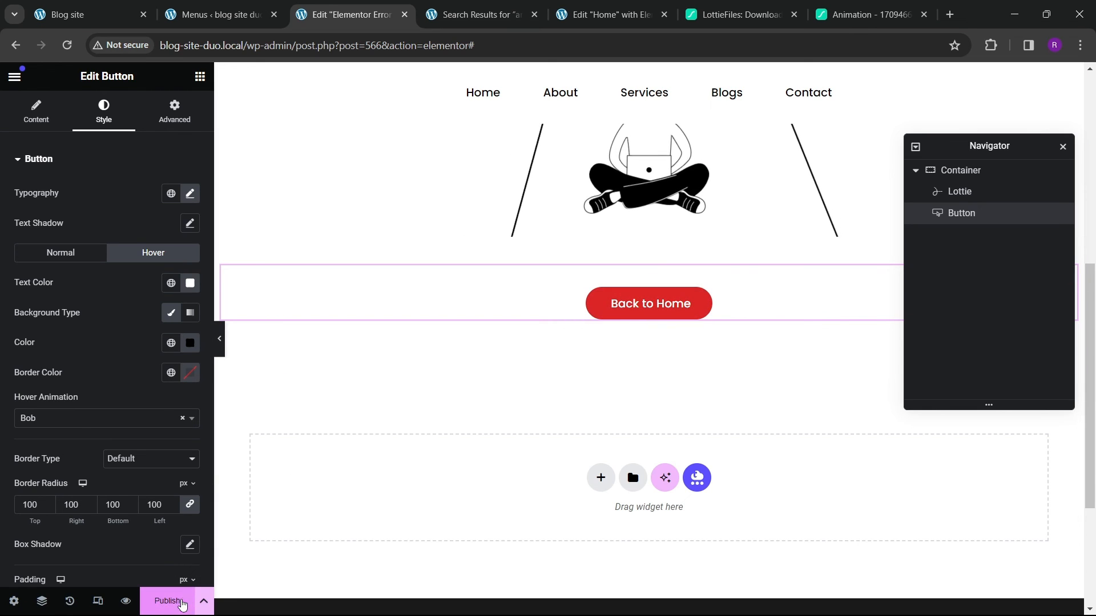
Step: Publish the Error 404 template
left_click(171, 602)
left_click(916, 588)
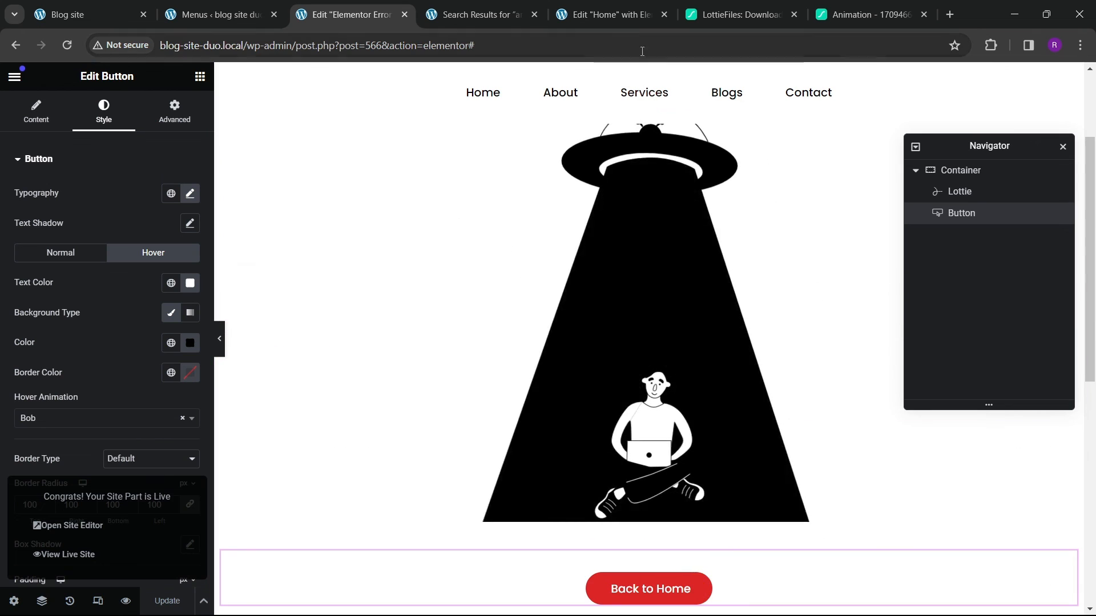
Step: Close the two LottieFiles tabs and open the site's Home page in the site tab
left_click(799, 17)
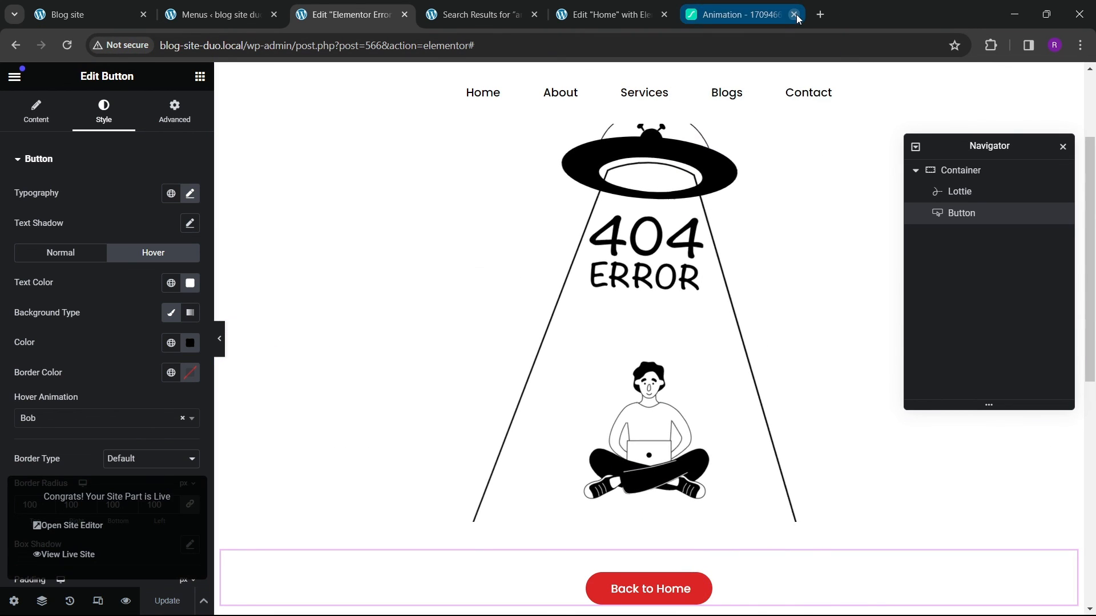
left_click(796, 15)
left_click(631, 16)
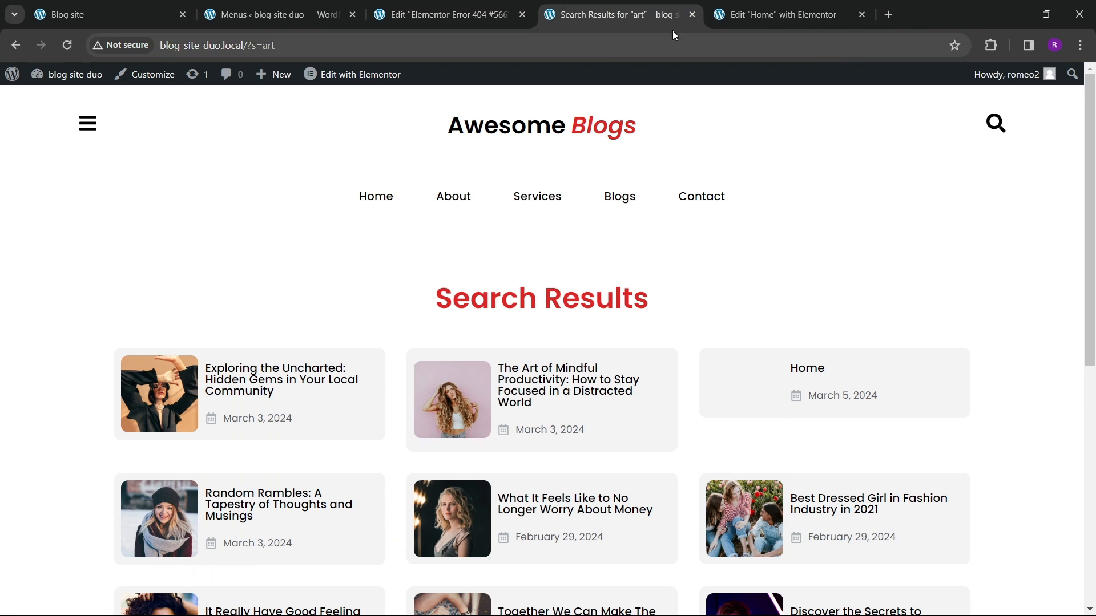
left_click(382, 200)
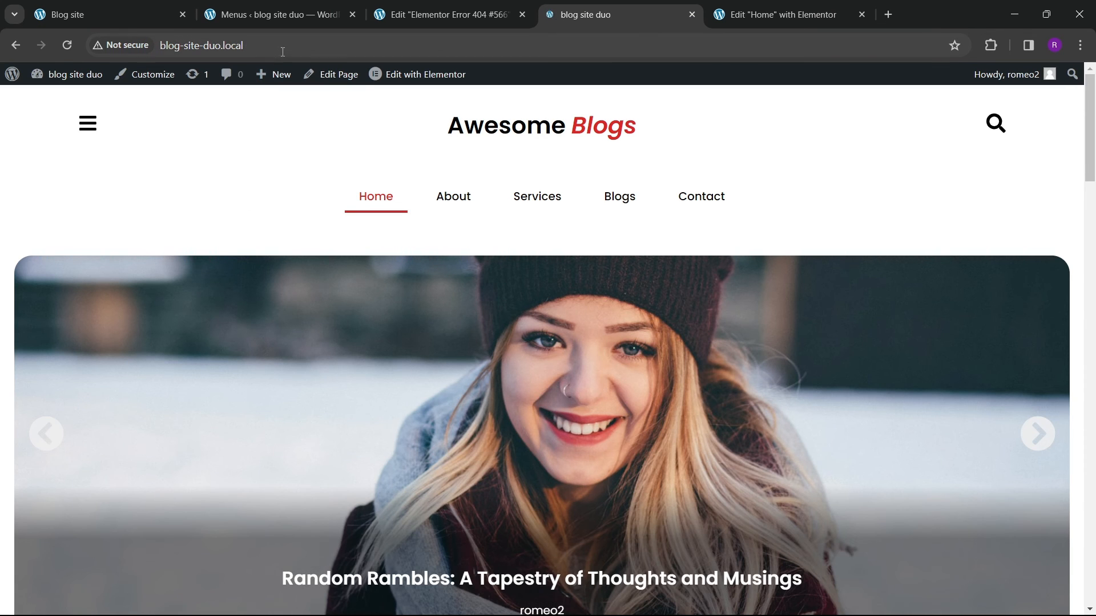
Step: Visit the nonexistent address blog-site-duo.local/fefefe to preview the 404 page
left_click(302, 45)
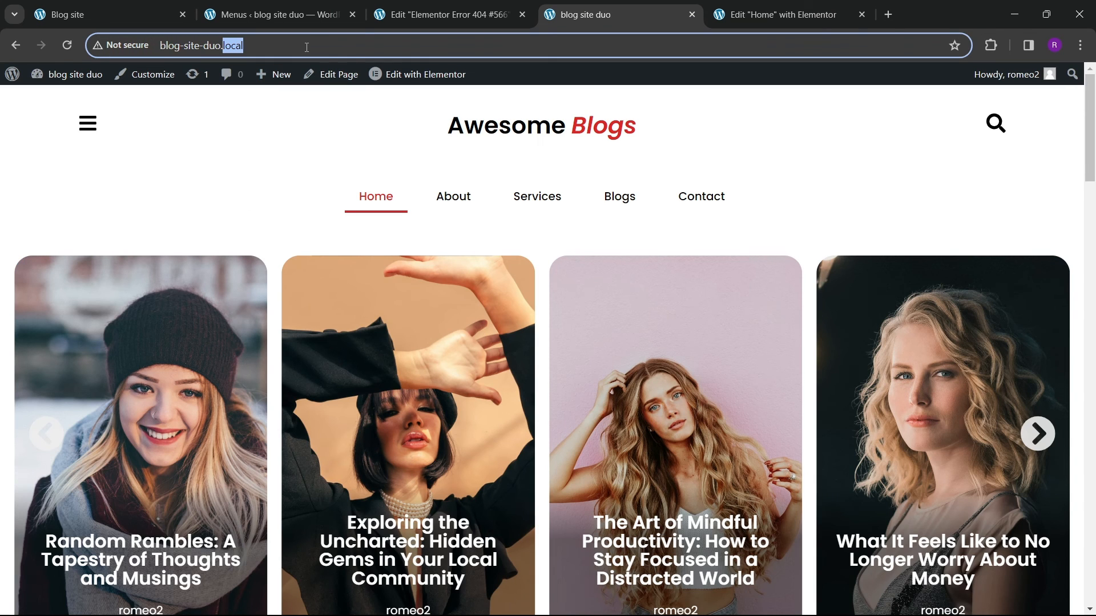
type("/fefefe")
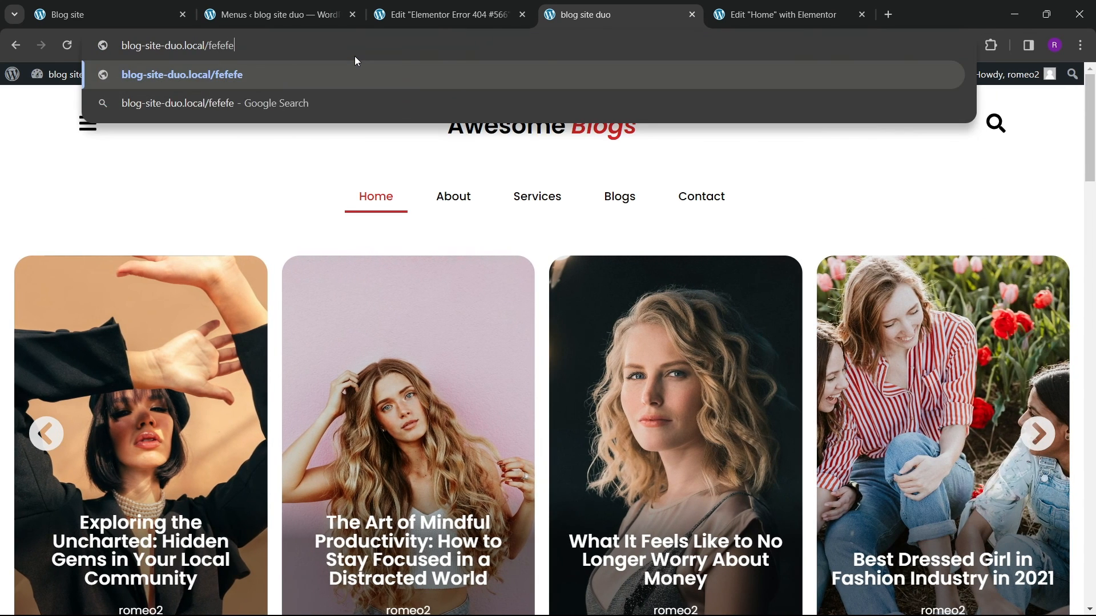
key("Return")
scroll(408, 323, "down", 5)
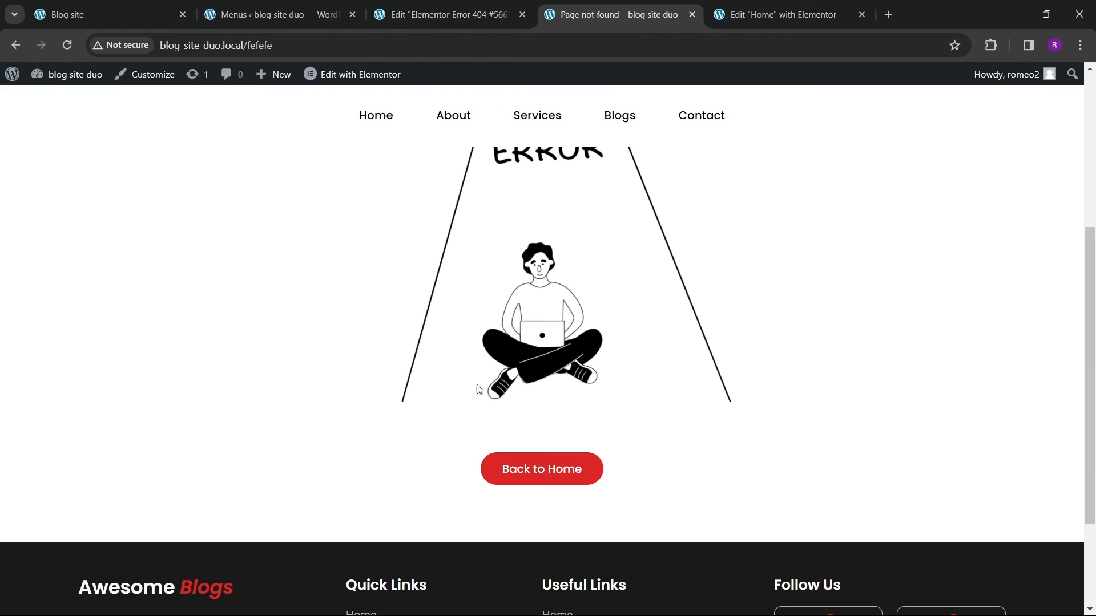
scroll(617, 229, "up", 5)
scroll(475, 376, "down", 4)
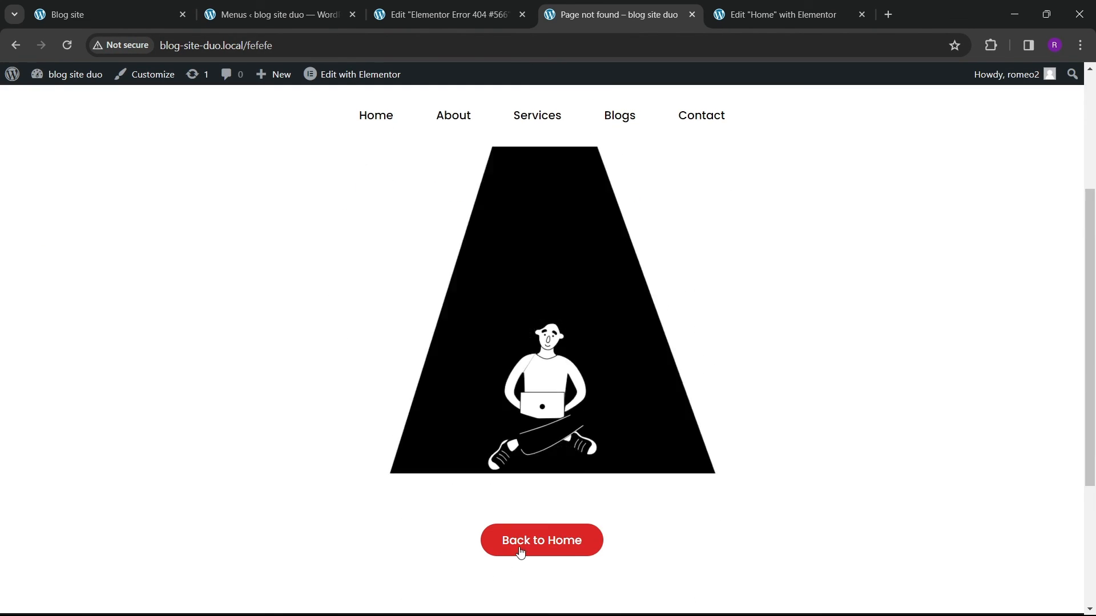
Step: Test the Back to Home button on the 404 page and look over the home page it opens
left_click(521, 545)
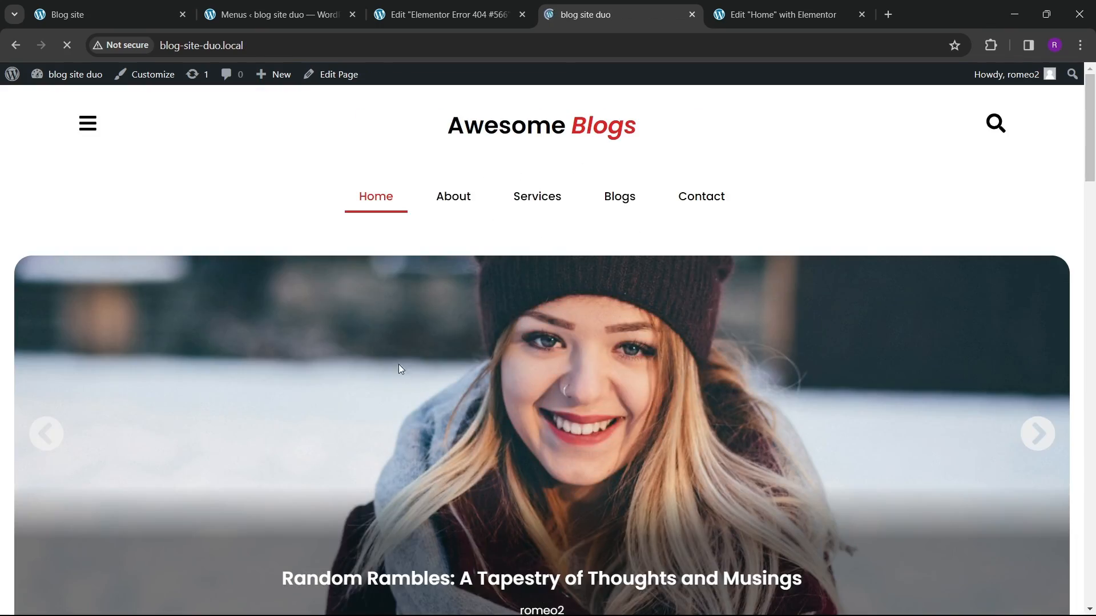
scroll(452, 349, "down", 5)
scroll(452, 349, "up", 5)
scroll(494, 330, "down", 5)
scroll(509, 374, "up", 5)
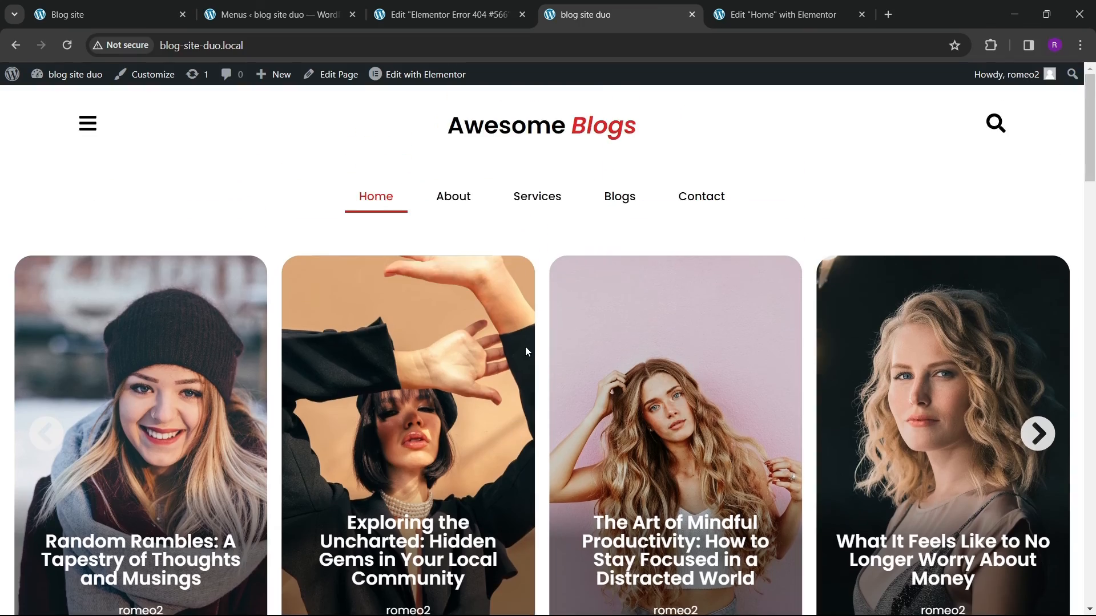
scroll(537, 343, "down", 5)
scroll(502, 367, "up", 4)
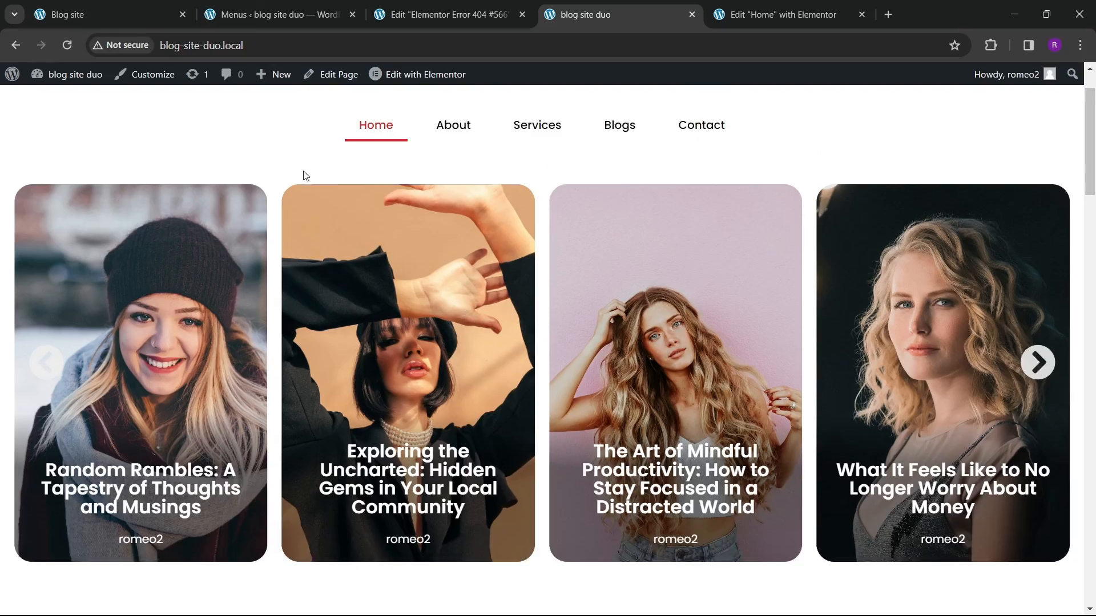
Step: Switch to the other blog site tab, close its search overlay, and browse its Join Us page
left_click(138, 19)
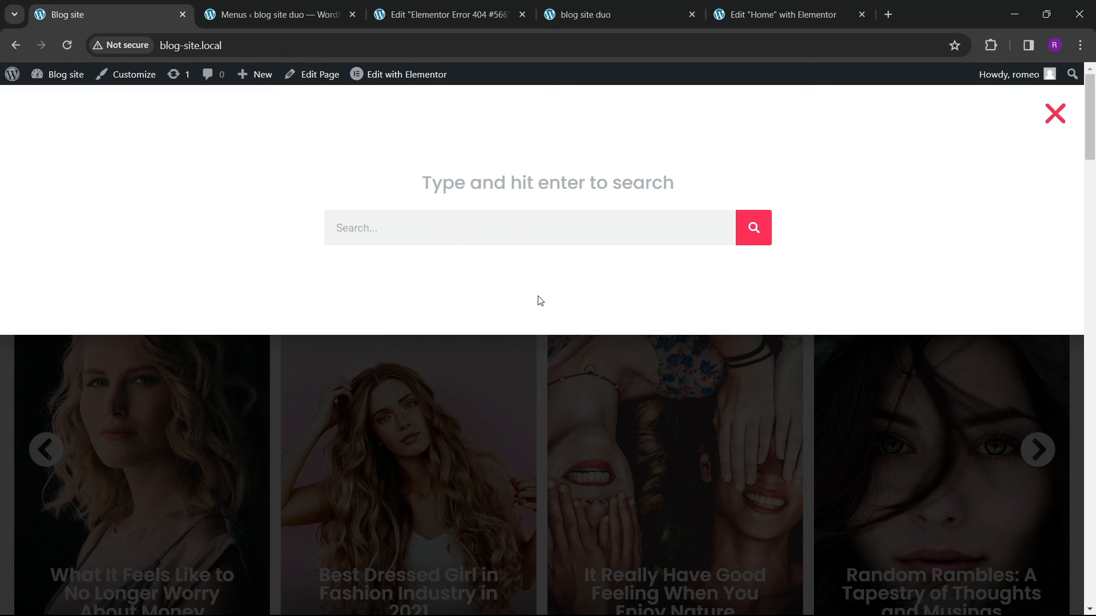
left_click(1043, 118)
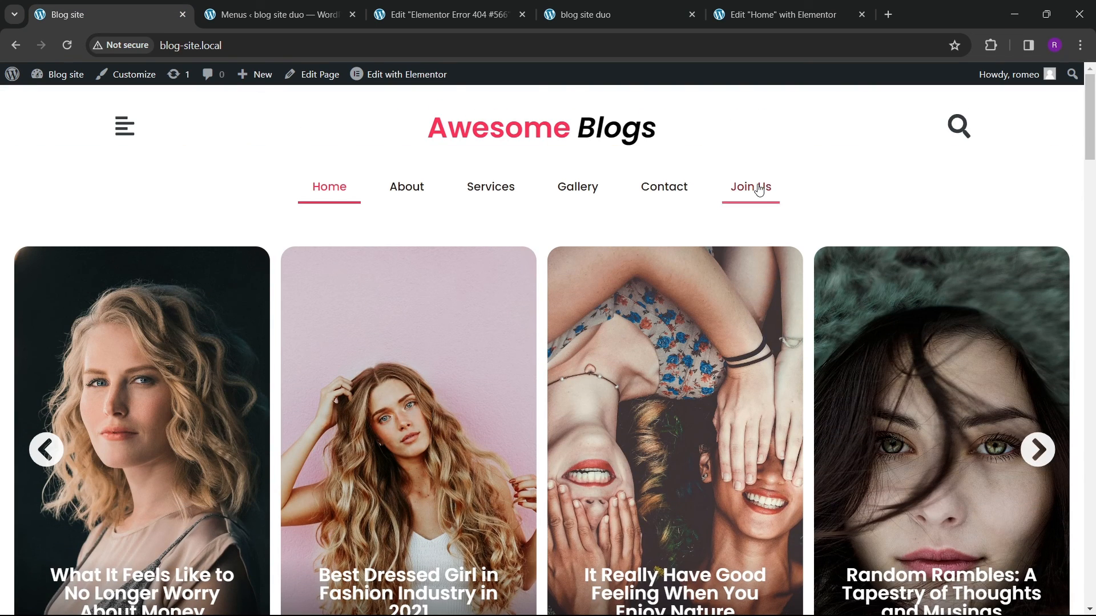
left_click(758, 190)
scroll(612, 436, "down", 2)
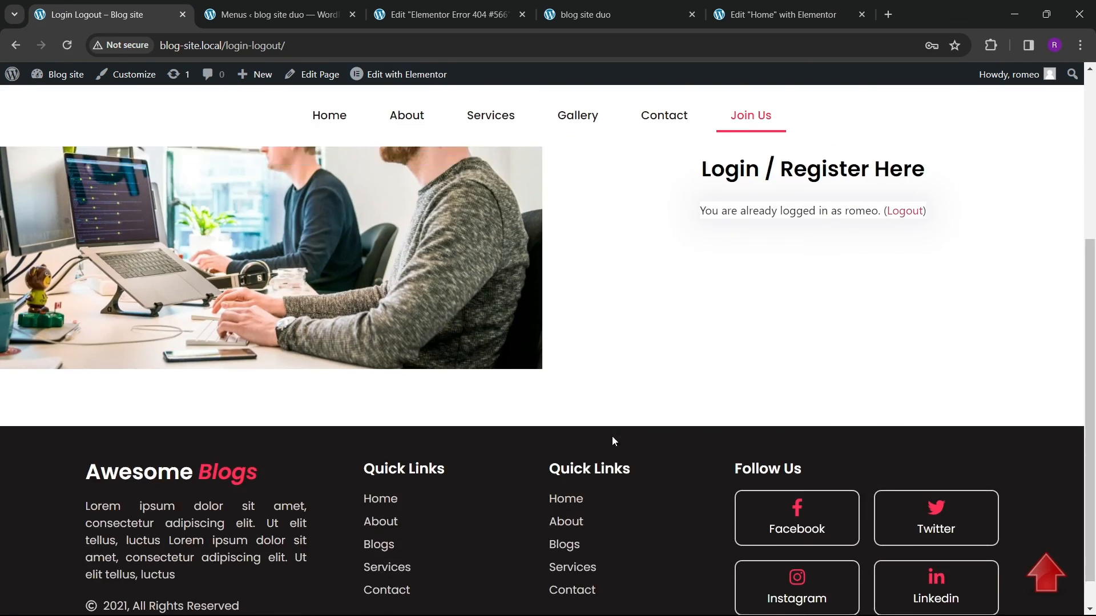
scroll(526, 409, "up", 5)
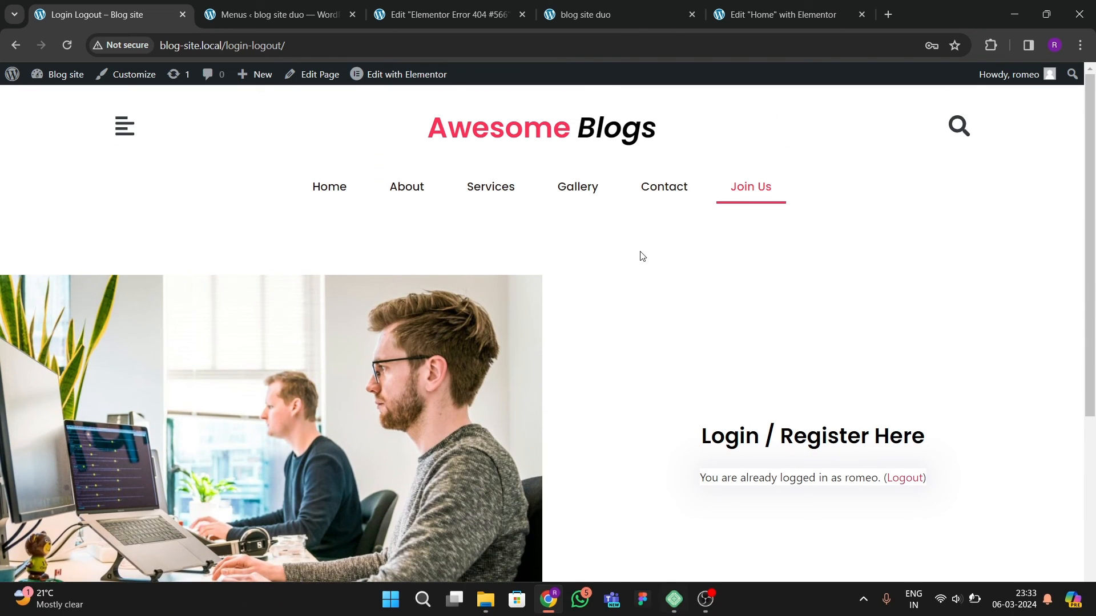
left_click(707, 601)
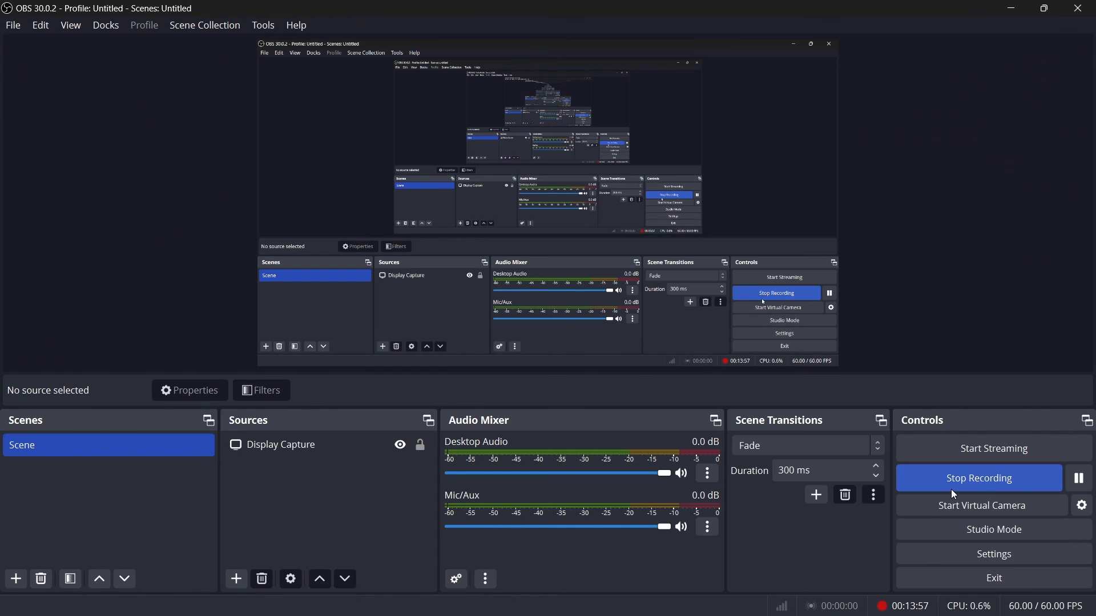
mouse_move(612, 580)
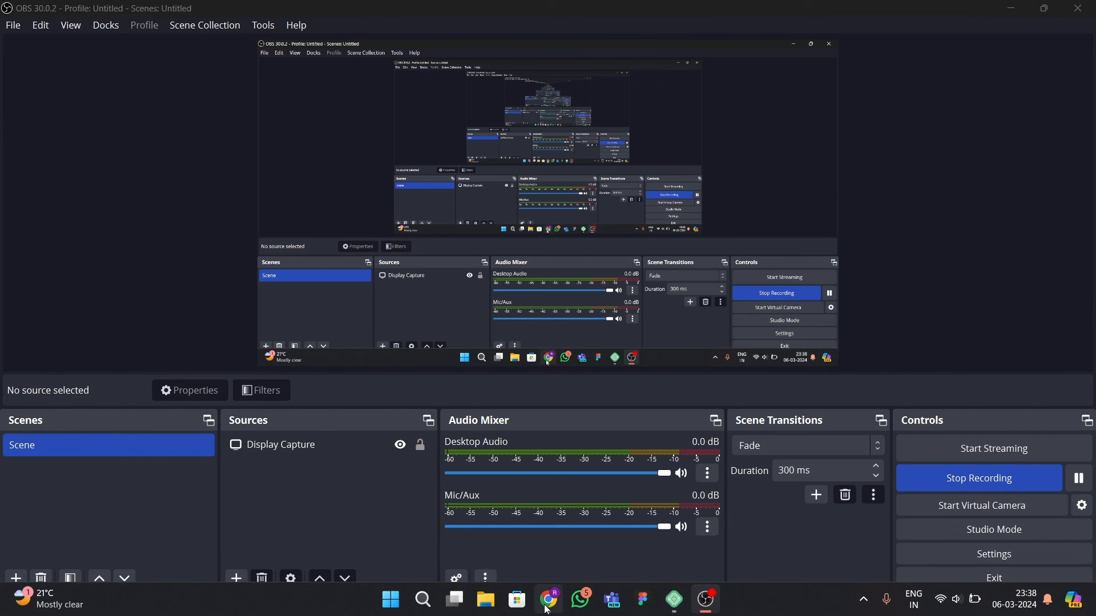
left_click(547, 609)
scroll(461, 320, "down", 1)
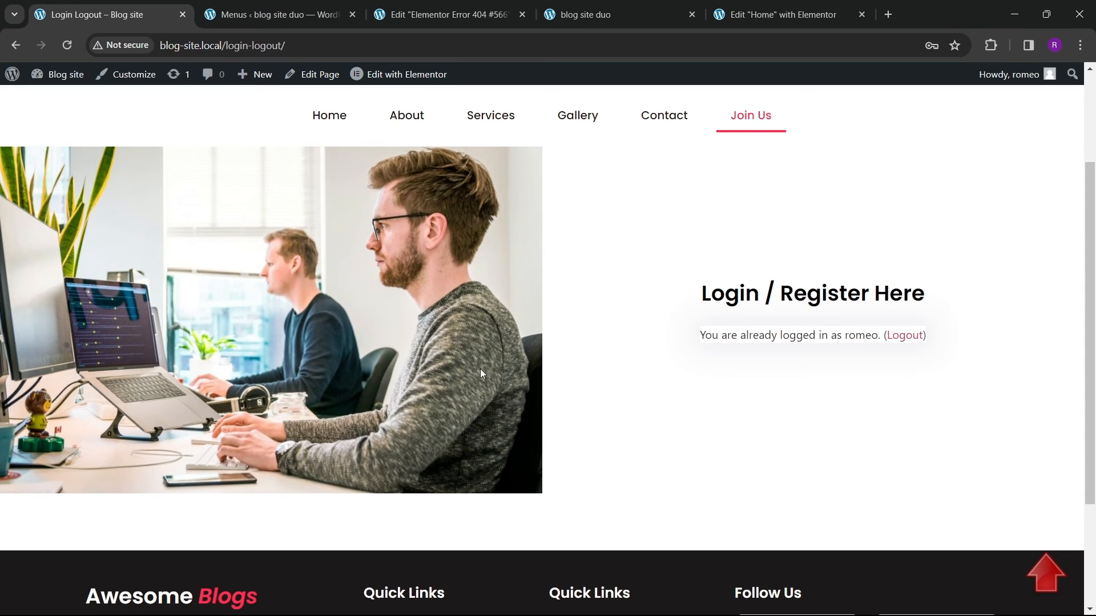
scroll(480, 364, "down", 3)
scroll(474, 367, "up", 4)
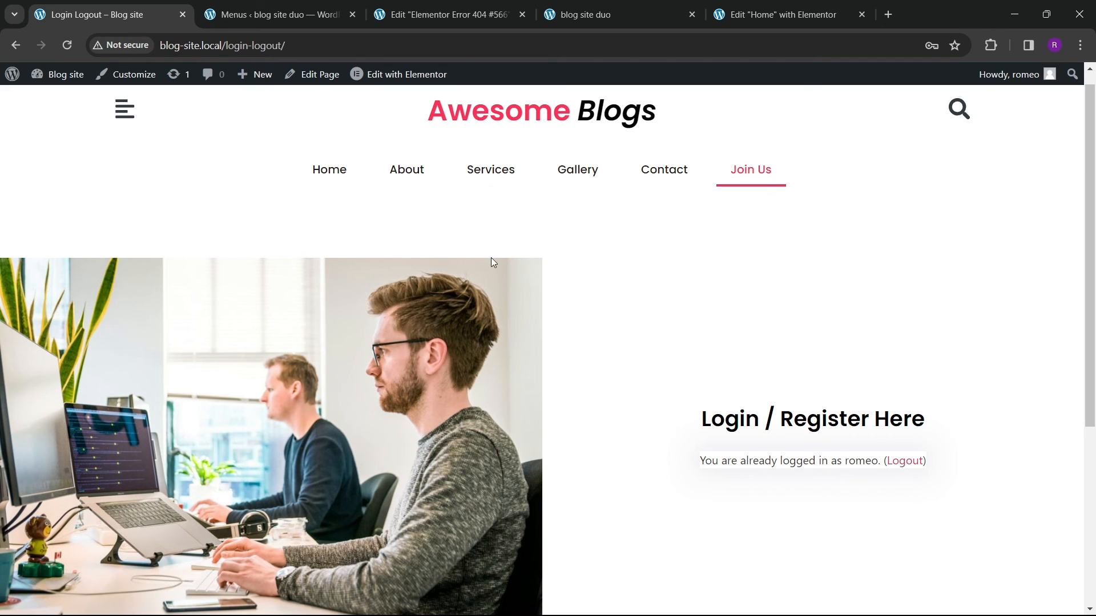
Step: Close the Error 404 template editor tab
left_click(472, 14)
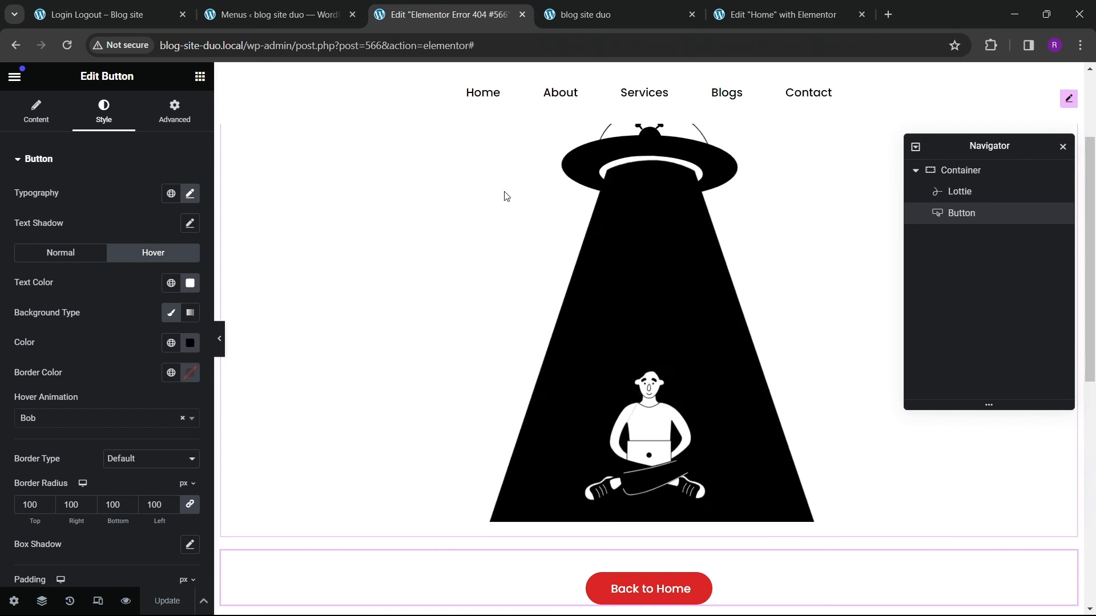
left_click(522, 15)
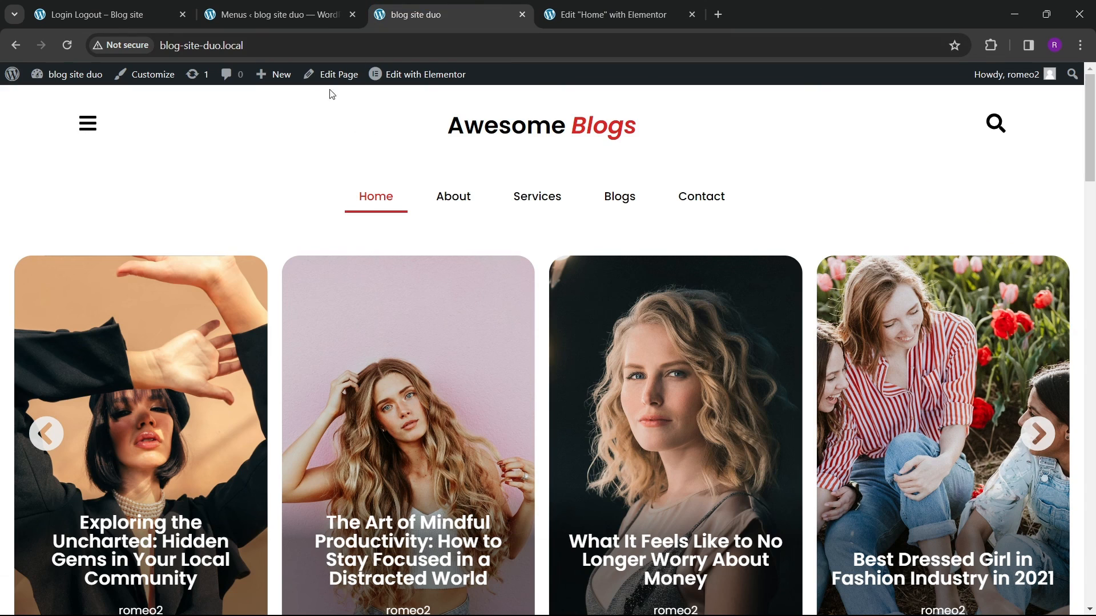
Step: Start adding a new page from the dashboard's Pages list
left_click(289, 18)
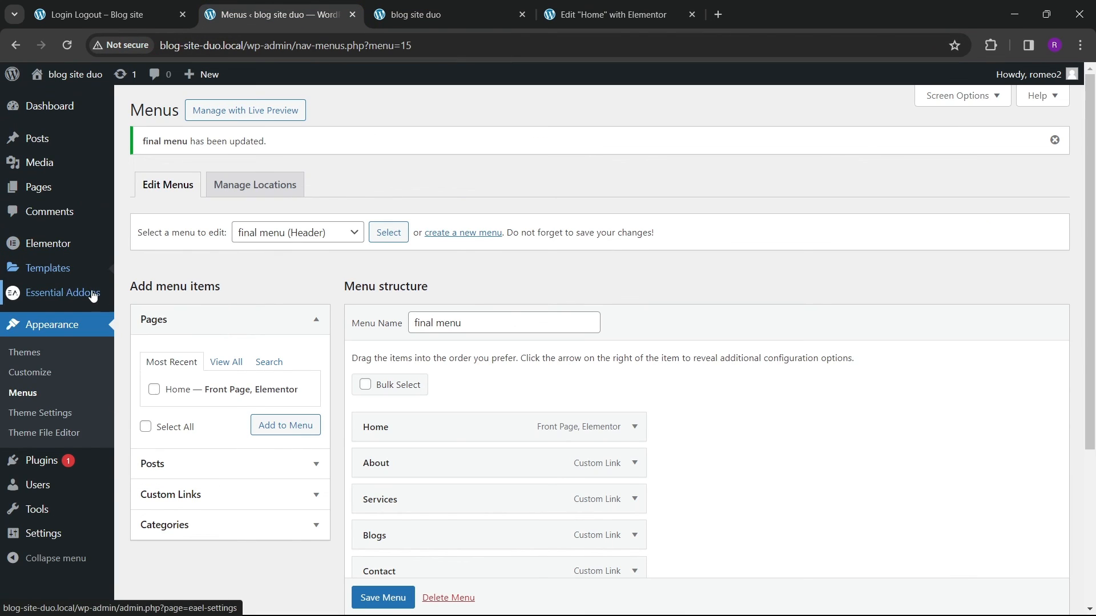
mouse_move(74, 200)
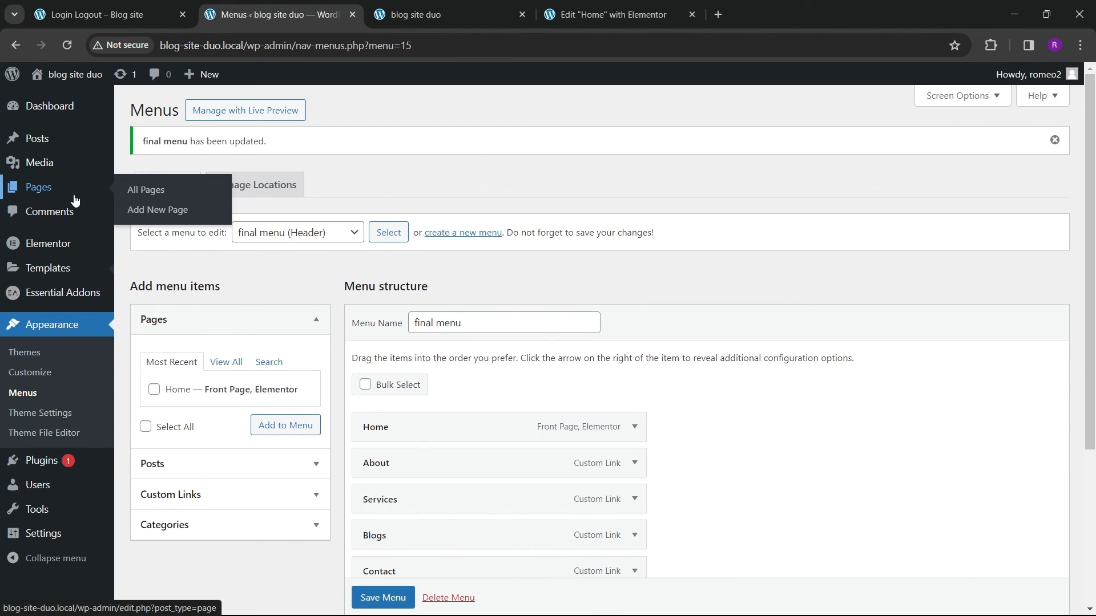
left_click(137, 196)
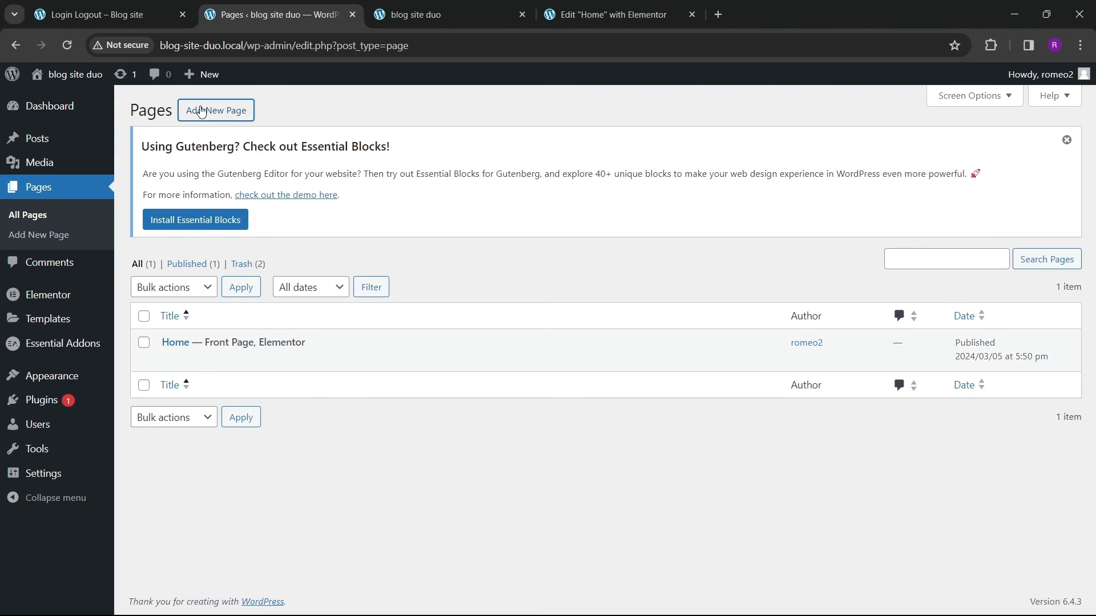
left_click(201, 111)
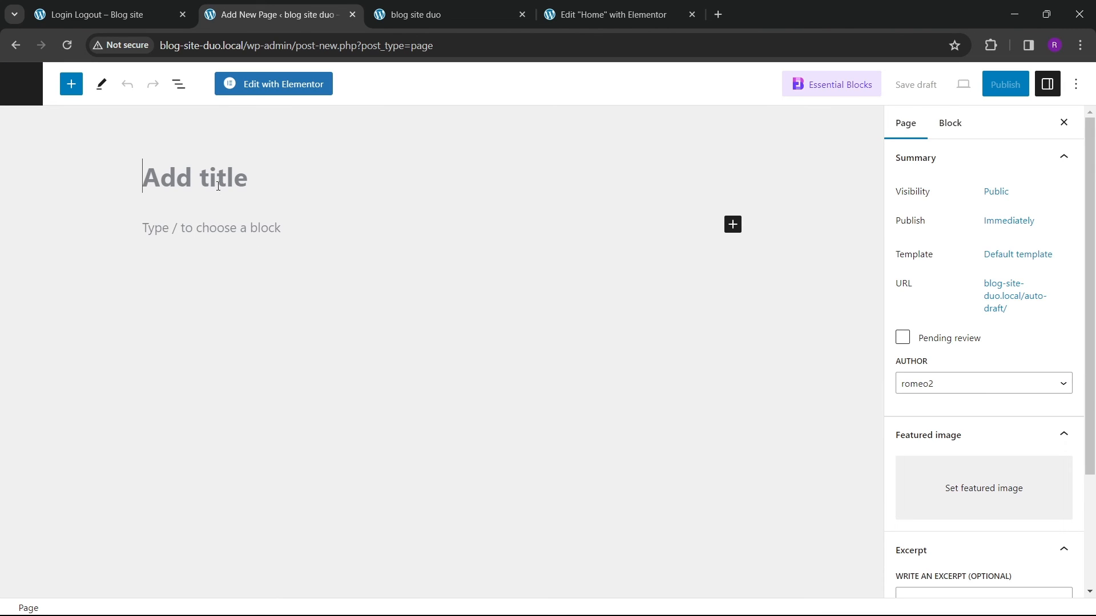
Step: Title the new page Login and set its template to Elementor Full Width
type("R")
key("BackSpace")
type("Login")
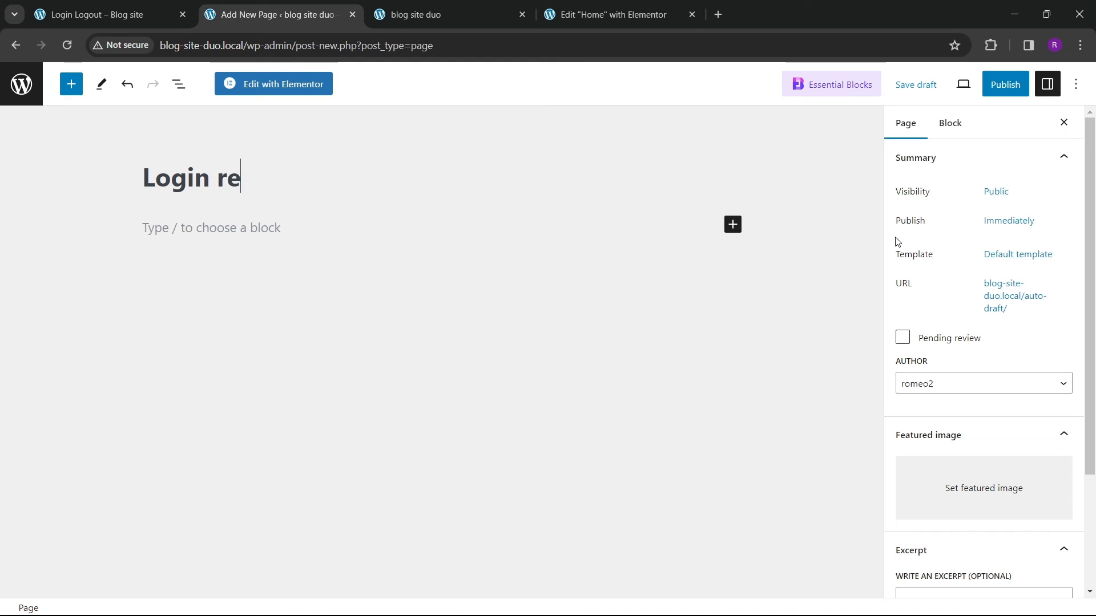
left_click(1008, 254)
left_click(916, 365)
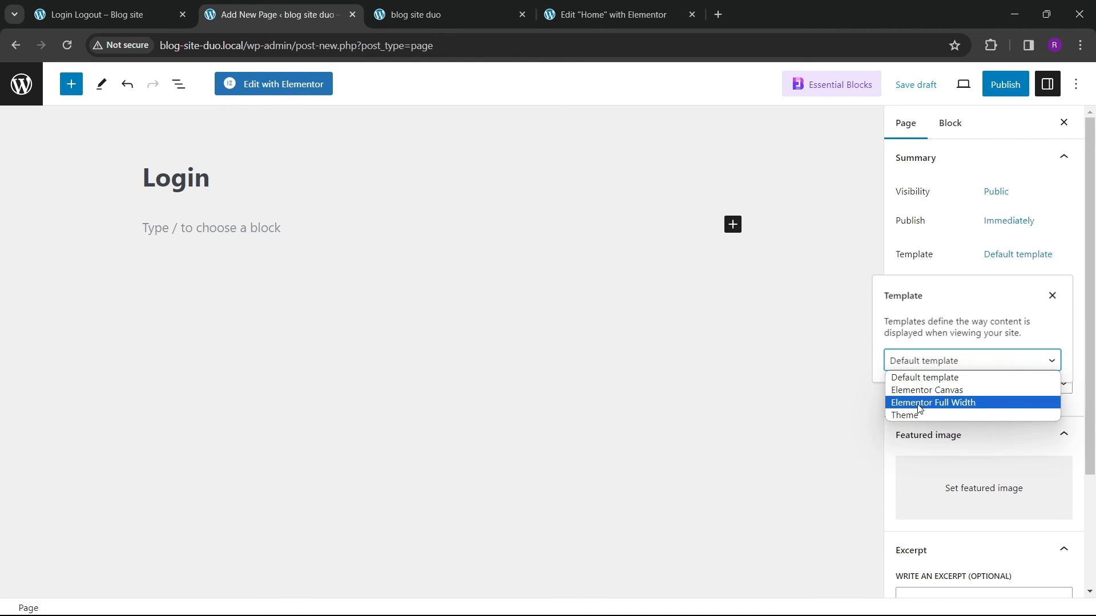
left_click(933, 402)
Step: Publish the Login page
left_click(731, 377)
left_click(1021, 93)
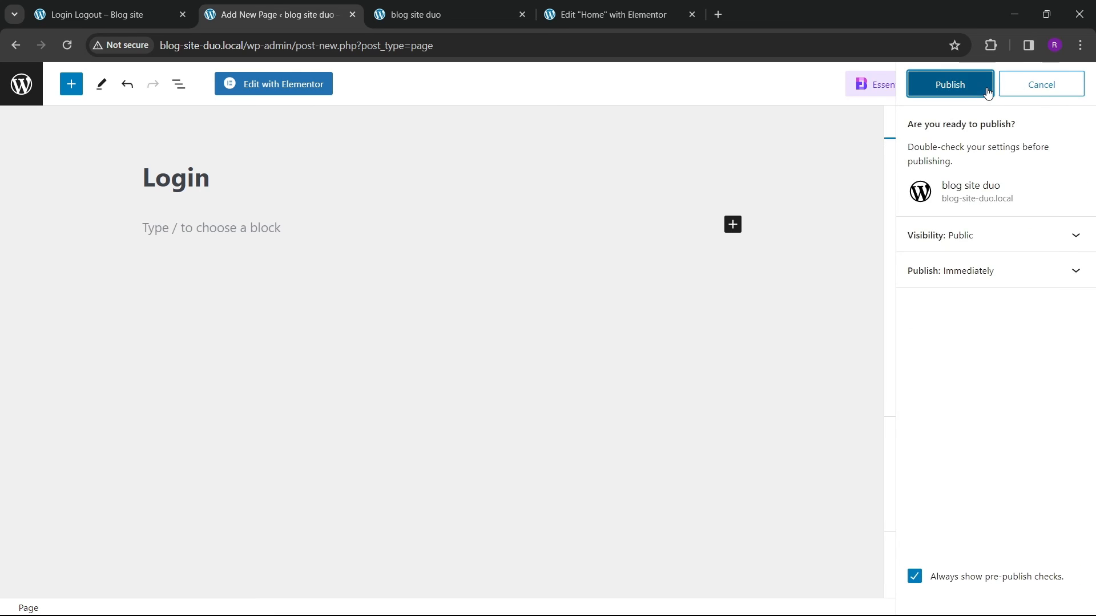
left_click(946, 83)
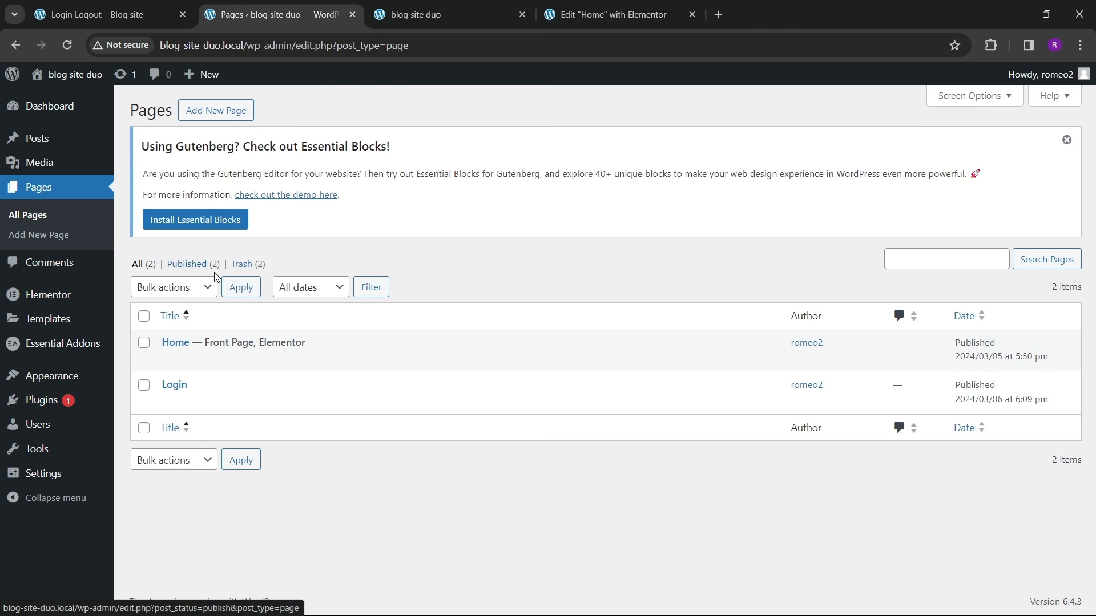
Step: Open the Login page's editor in a new tab and launch Edit with Elementor
right_click(169, 401)
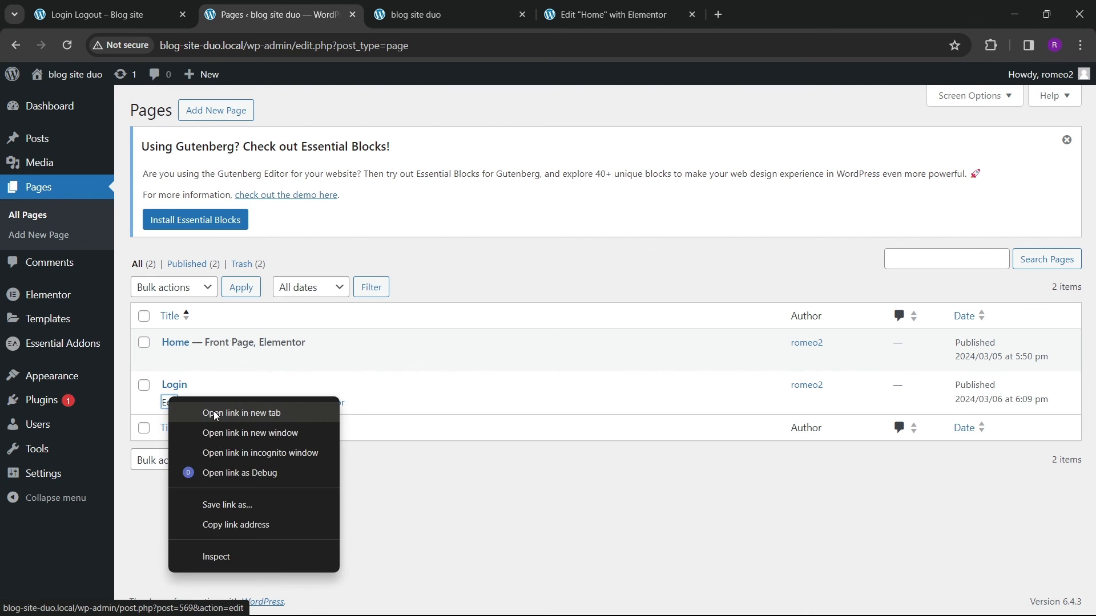
left_click(228, 412)
left_click(448, 16)
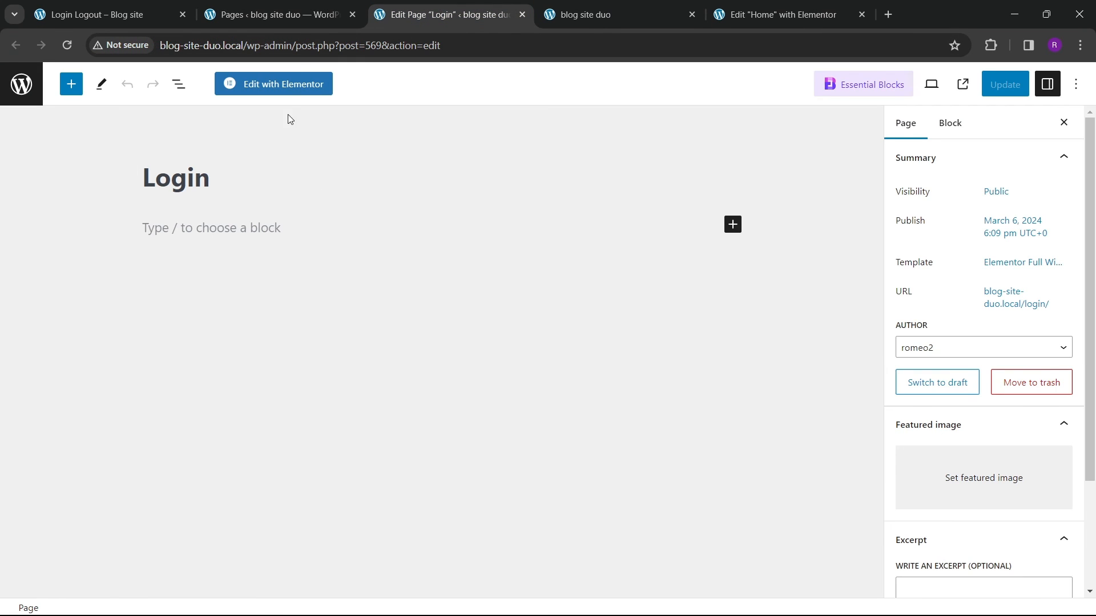
left_click(291, 84)
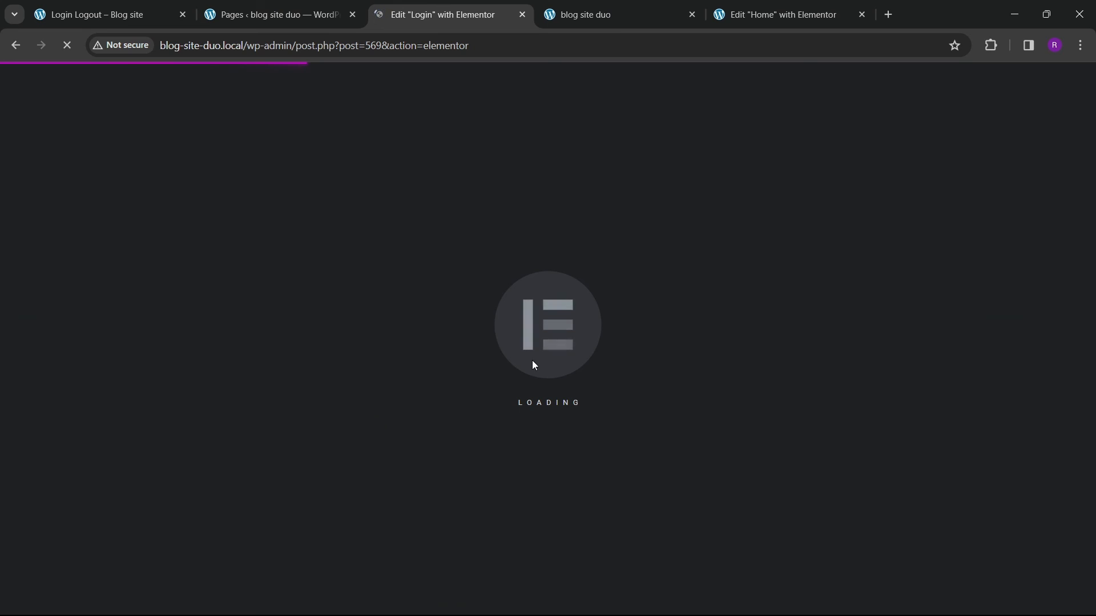
Step: Review the reference Login / Register page on the other blog site tab
left_click(107, 21)
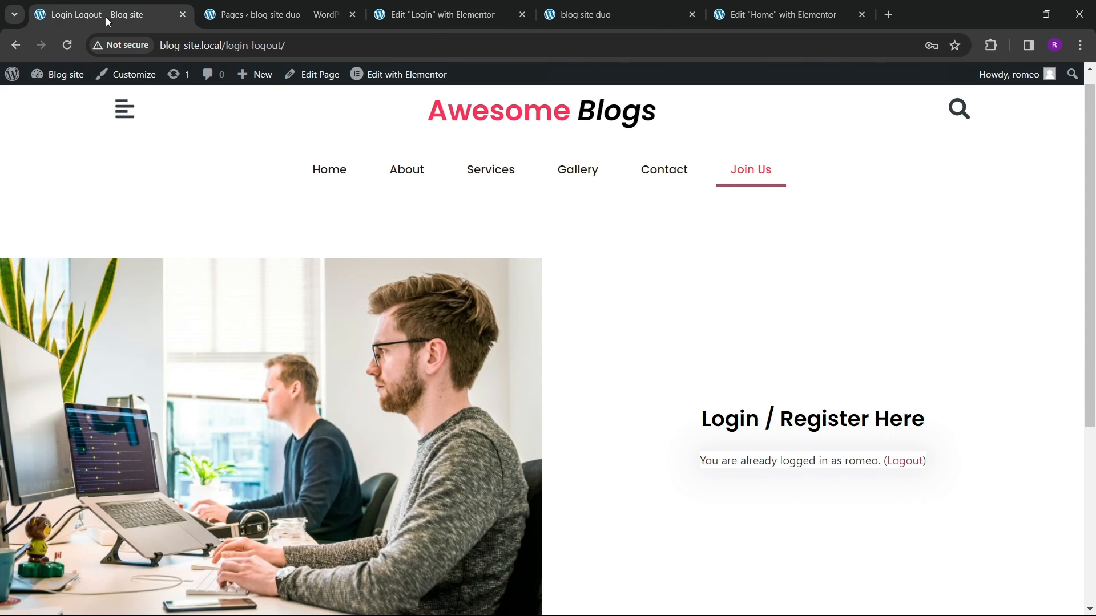
scroll(760, 351, "down", 3)
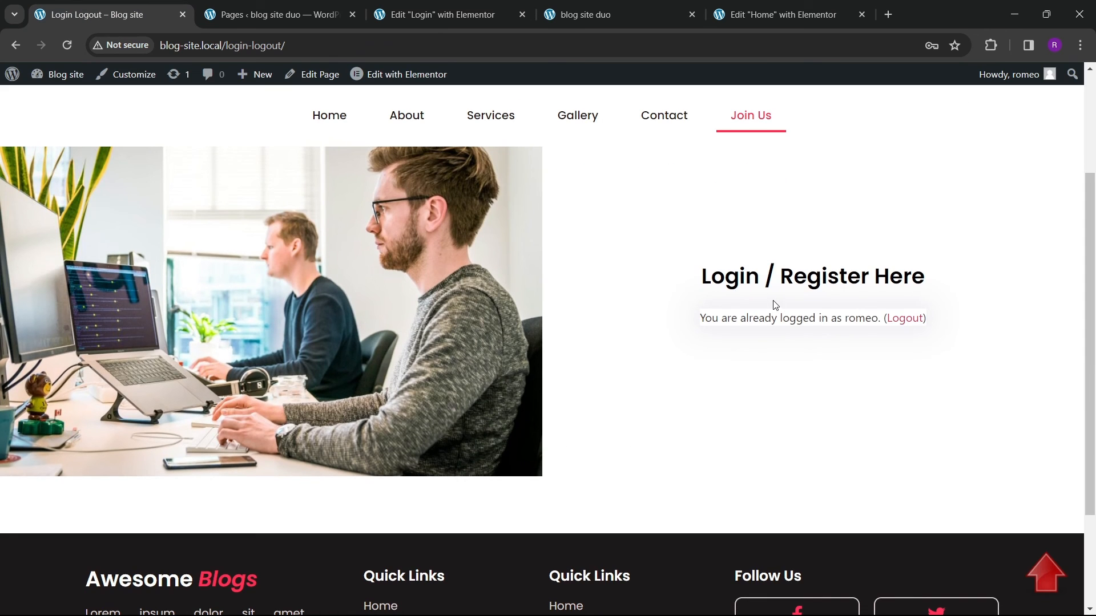
scroll(653, 336, "up", 3)
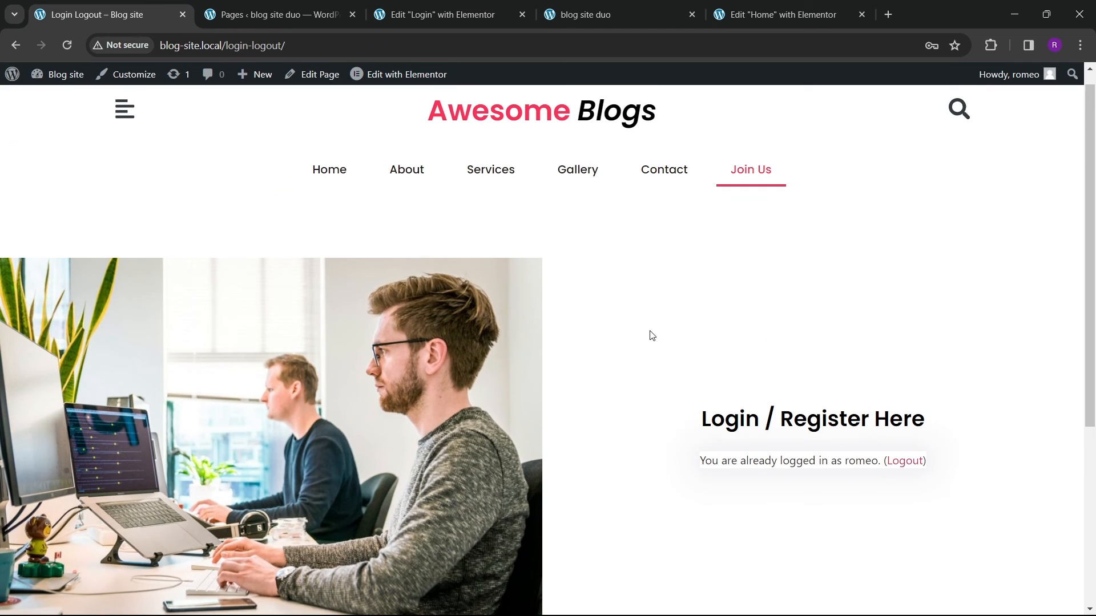
scroll(402, 420, "down", 3)
scroll(467, 320, "up", 2)
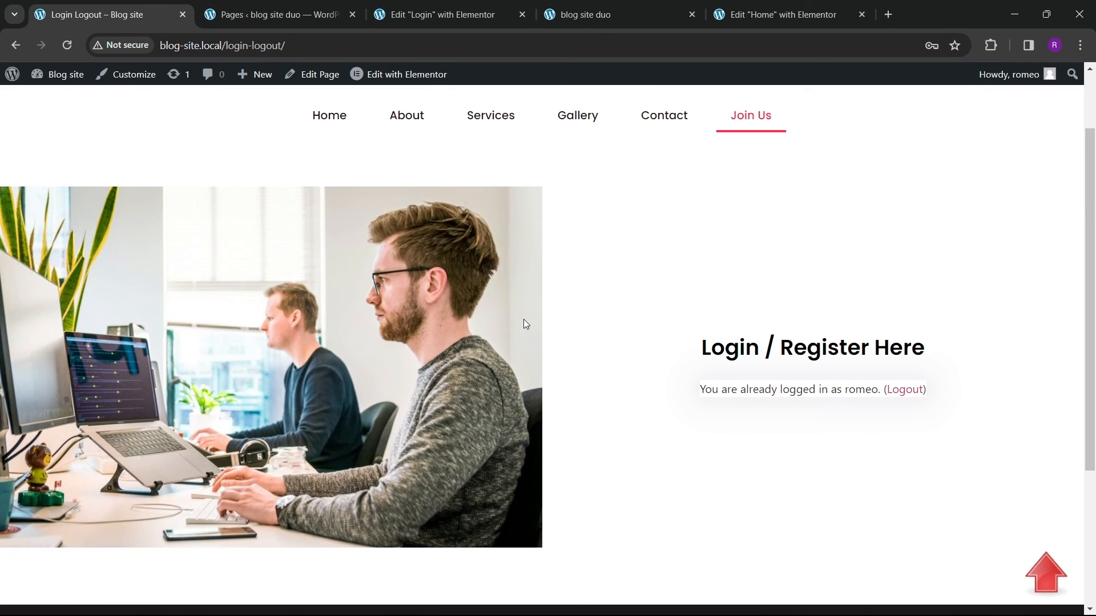
left_click(759, 16)
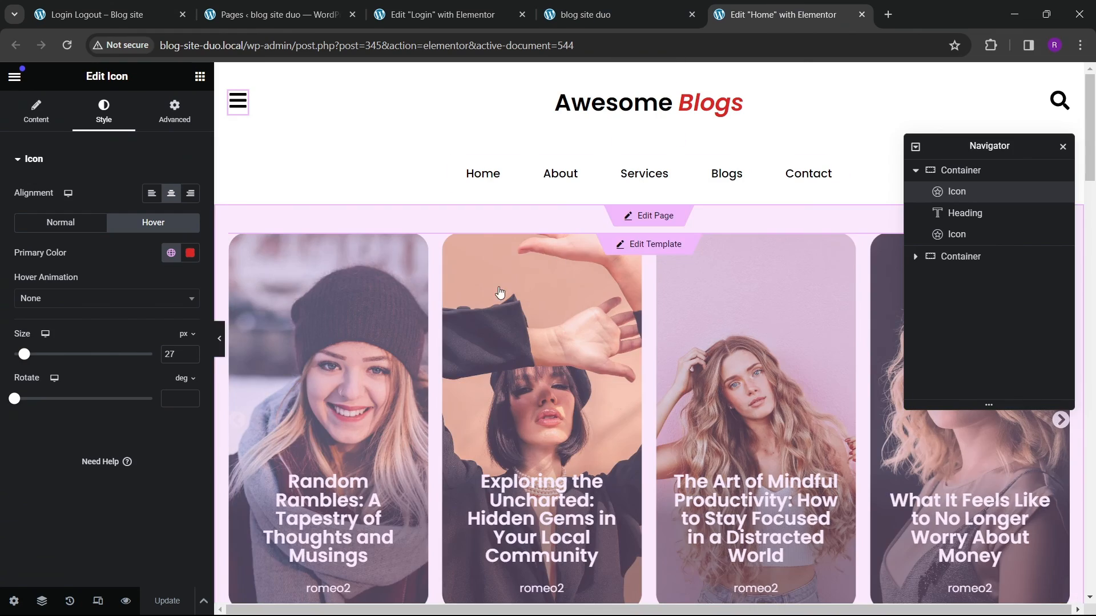
left_click(416, 6)
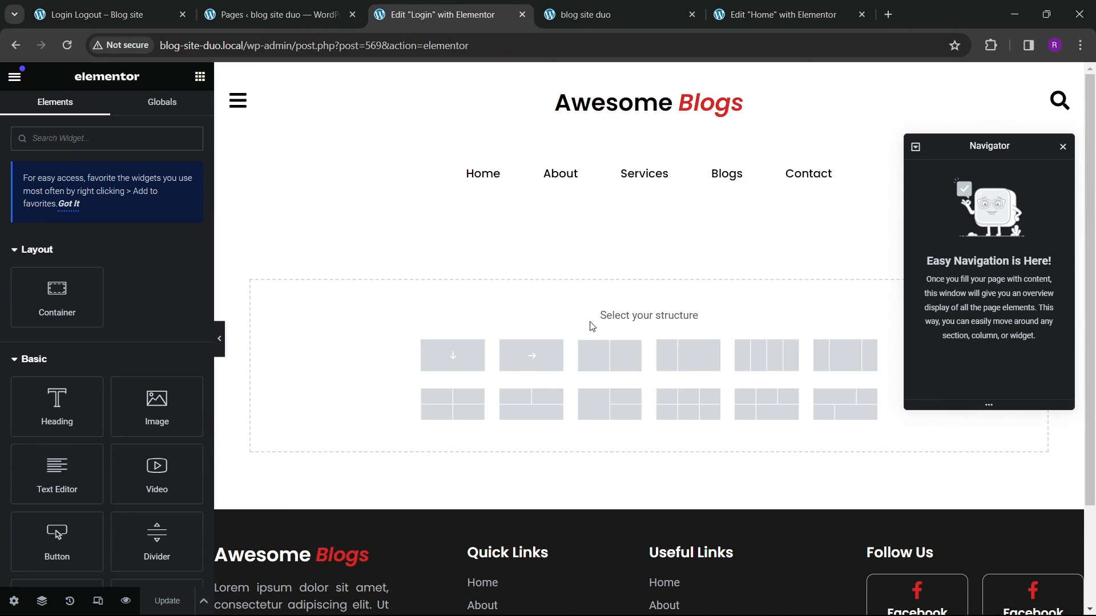
Step: Add a two-column container set to full width with zero padding
left_click(610, 366)
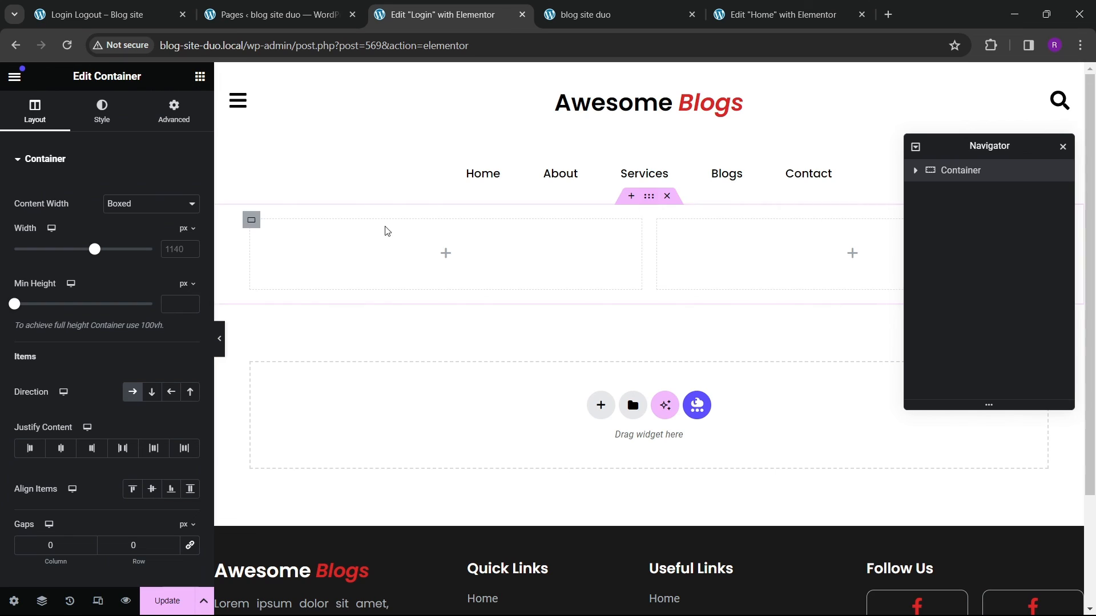
left_click(146, 204)
left_click(128, 230)
left_click(174, 111)
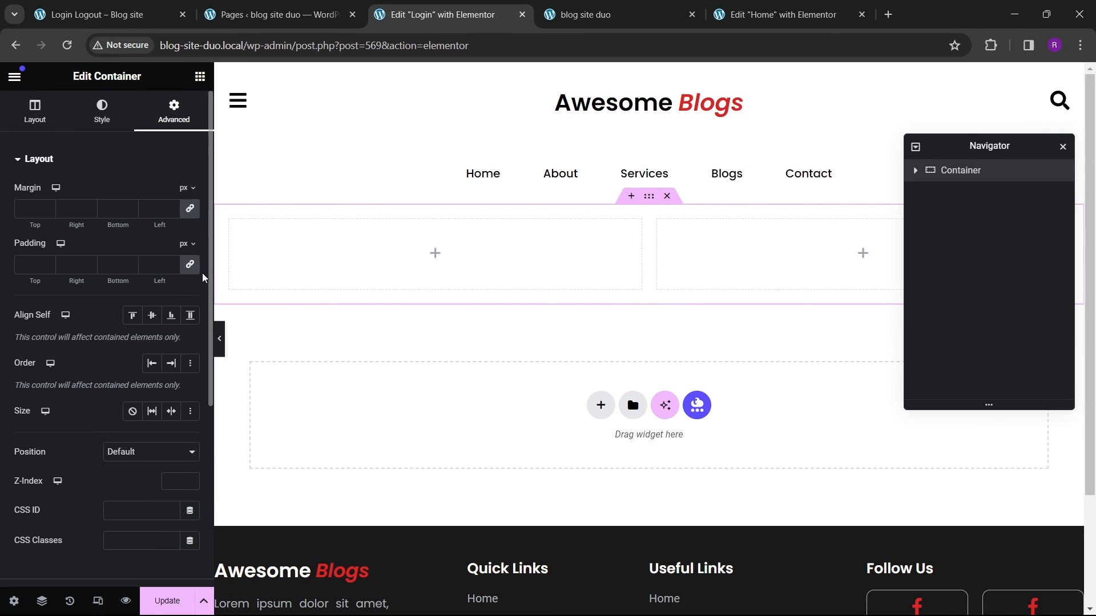
left_click(190, 264)
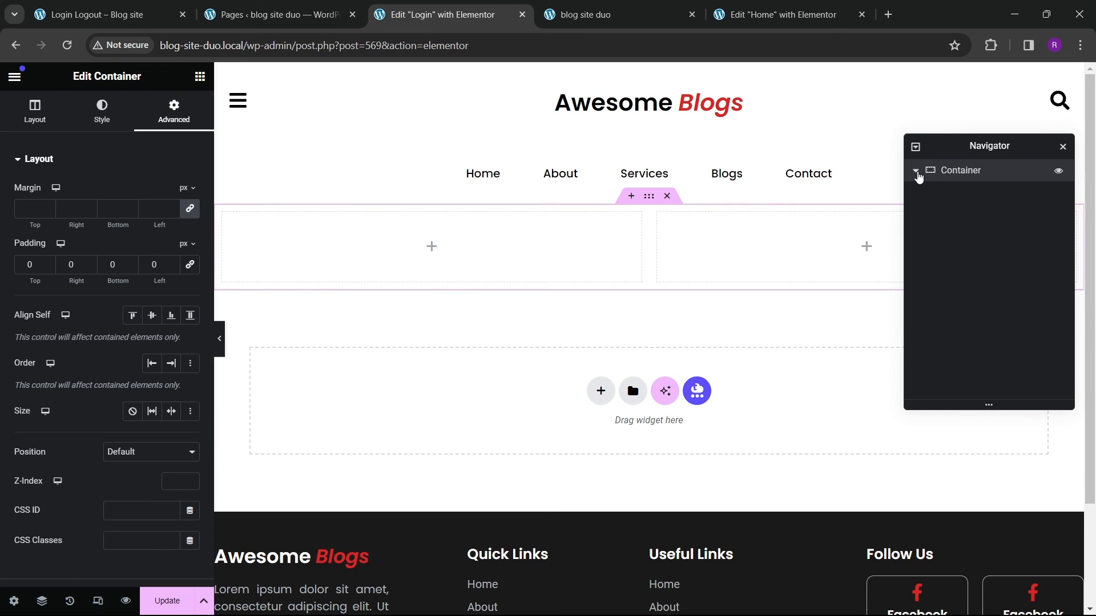
Step: Set zero padding on the right inner container
left_click(936, 194)
left_click(173, 112)
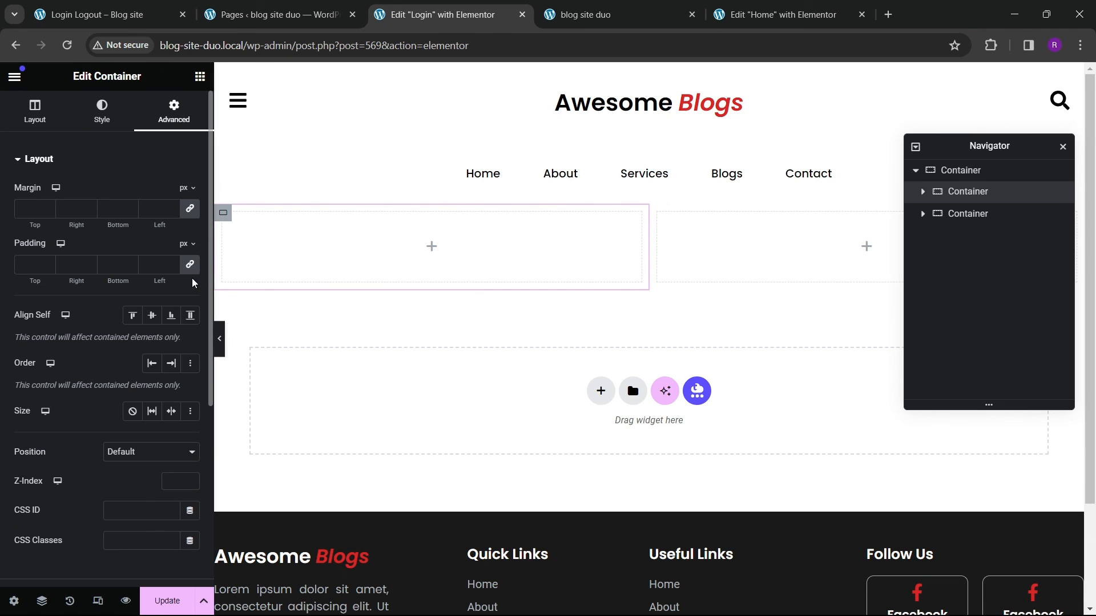
left_click(953, 214)
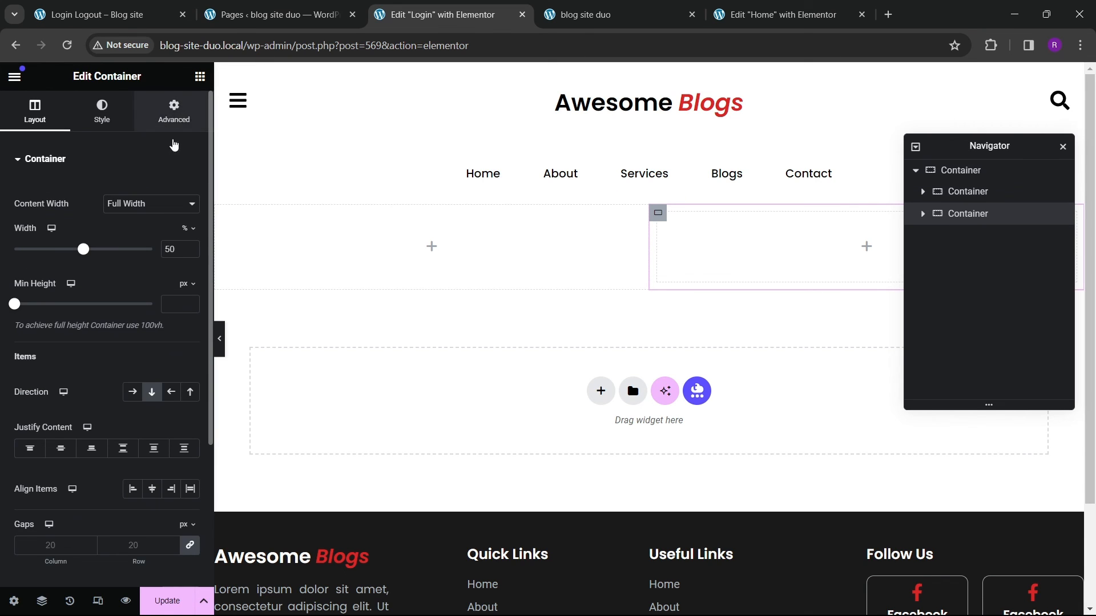
left_click(174, 112)
left_click(190, 264)
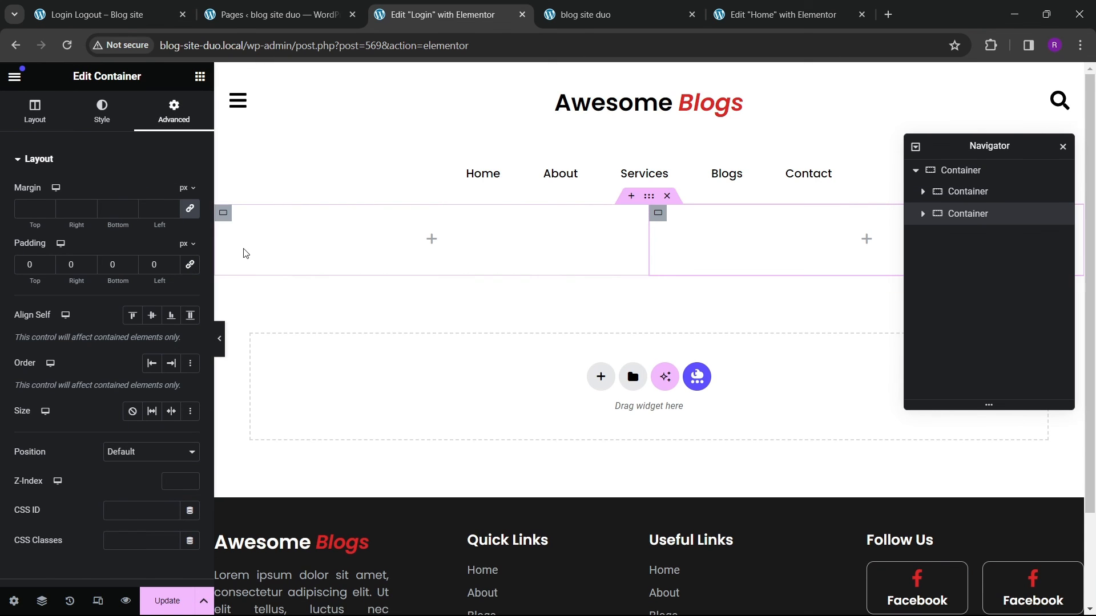
Step: Set the left inner container's background image to the office photo from the media library
left_click(223, 215)
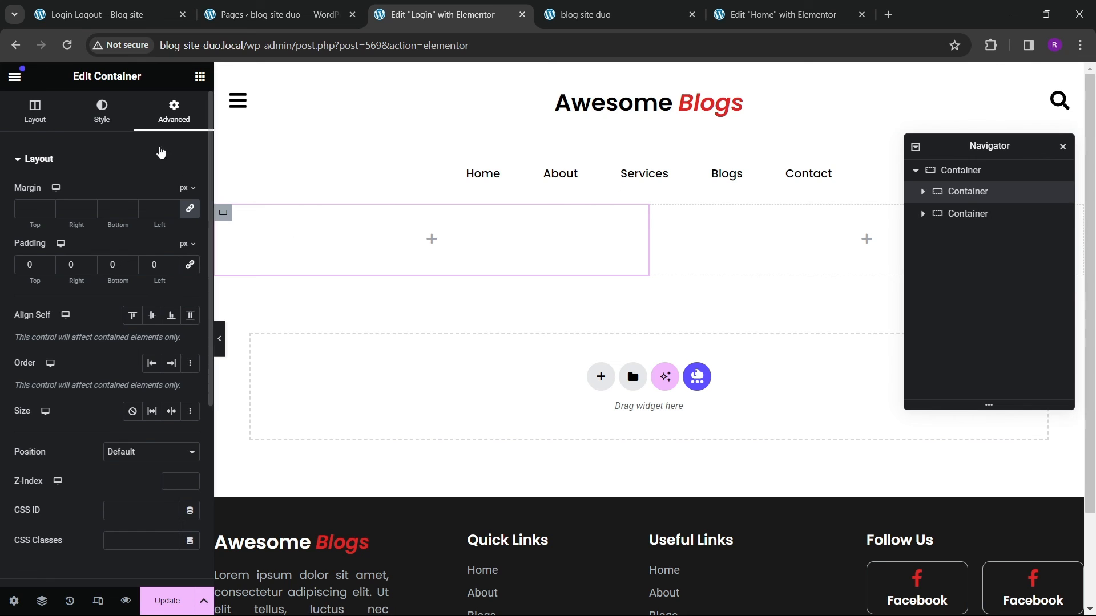
left_click(111, 117)
left_click(107, 330)
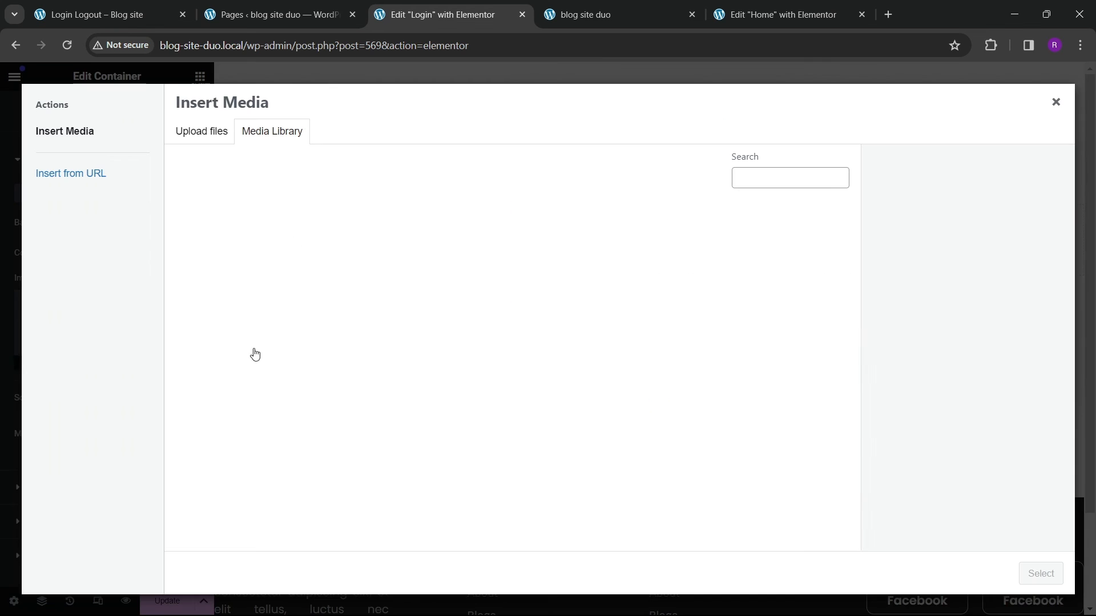
scroll(514, 371, "down", 1)
left_click(673, 445)
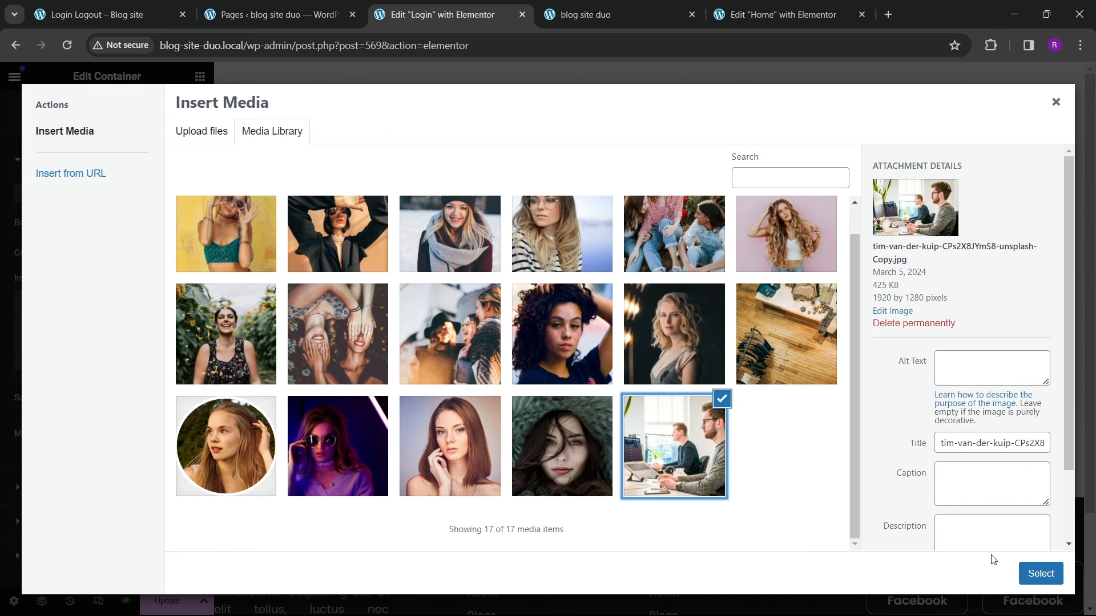
left_click(1036, 574)
Step: Set the background image position to Center Center and display size to Cover
scroll(143, 397, "down", 2)
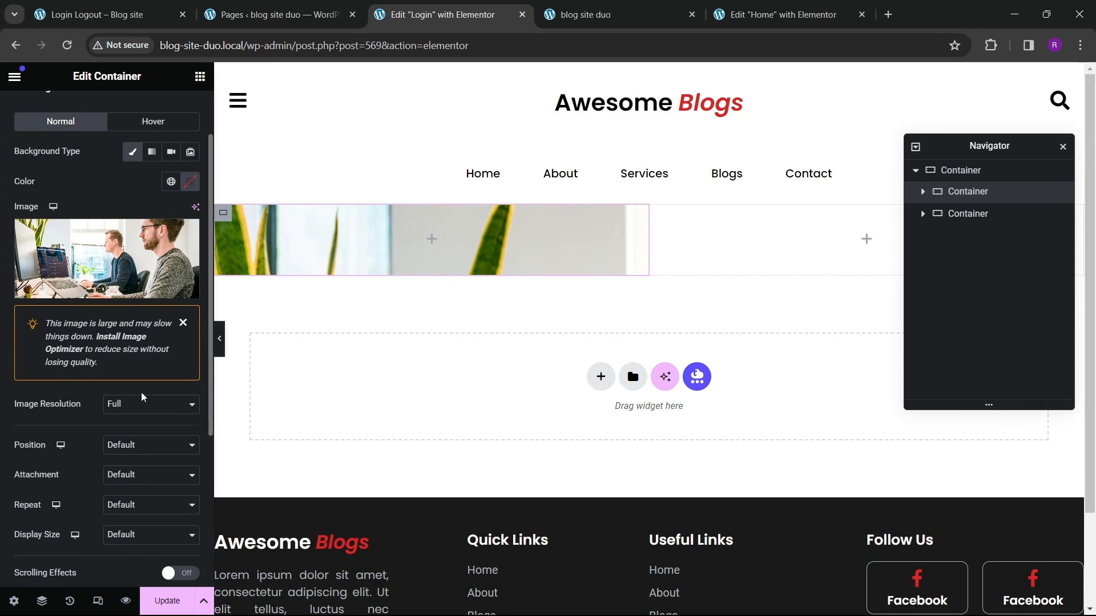
left_click(133, 448)
left_click(136, 465)
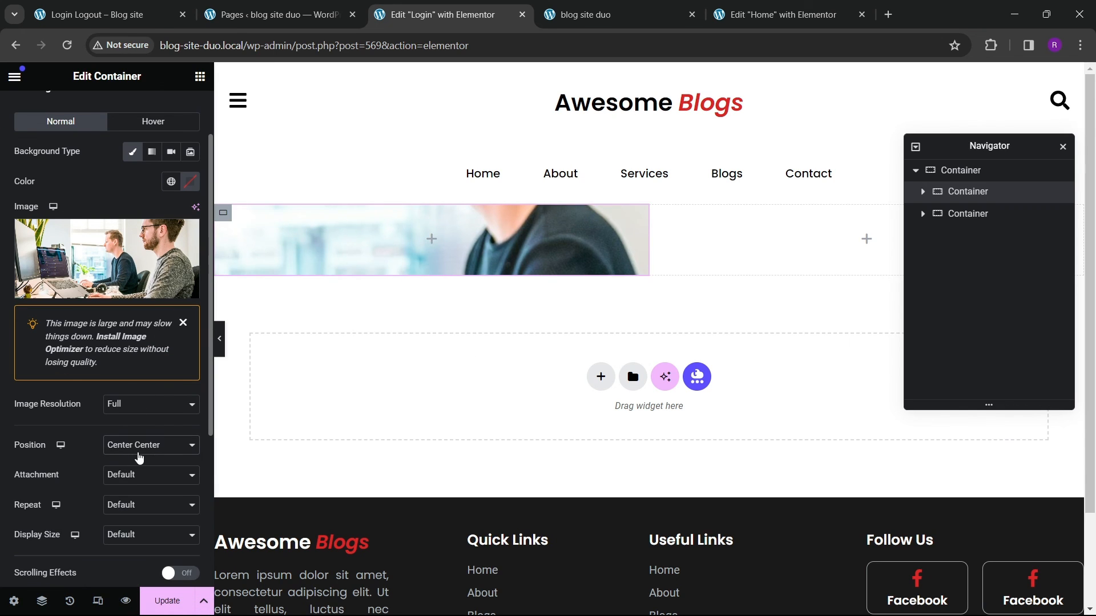
scroll(127, 456, "down", 3)
left_click(133, 400)
left_click(122, 421)
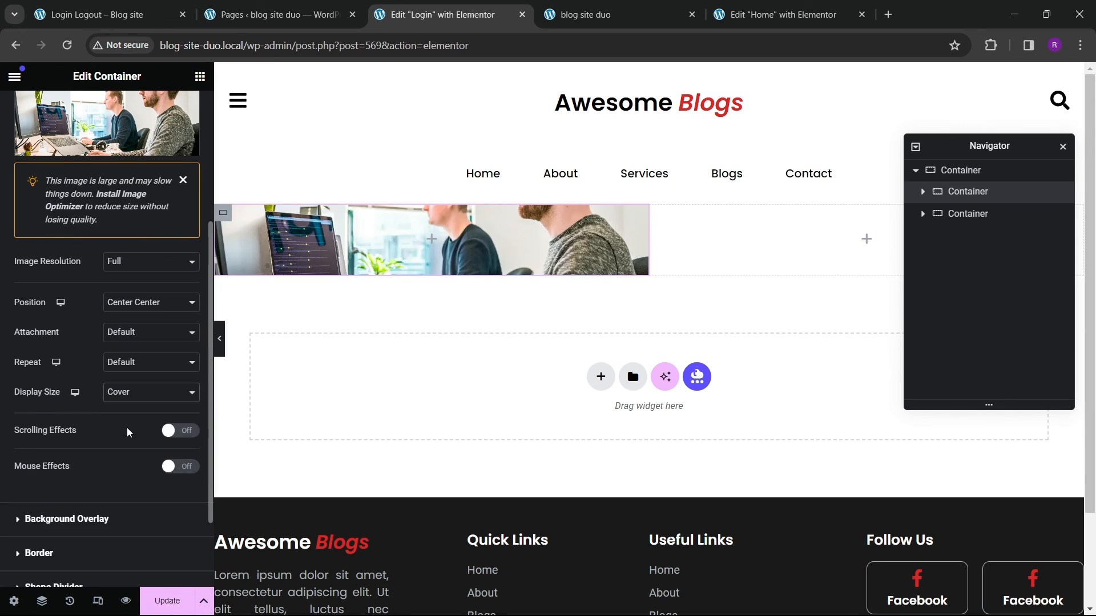
Step: Set the left inner container's minimum height to 500 px
scroll(65, 399, "up", 4)
left_click(31, 123)
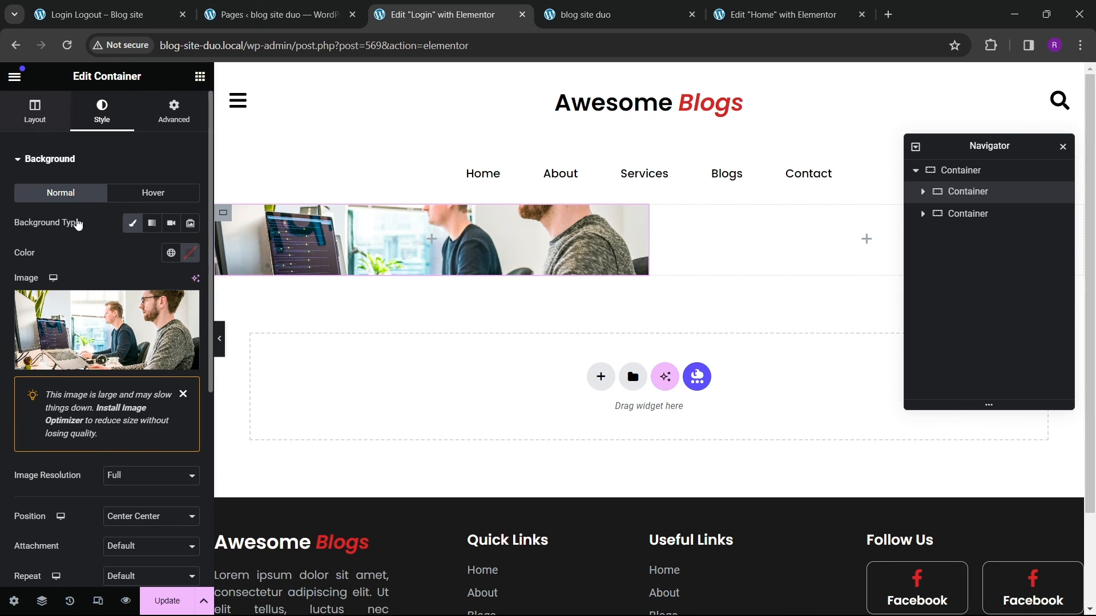
left_click_drag(20, 316, 59, 323)
left_click(190, 307)
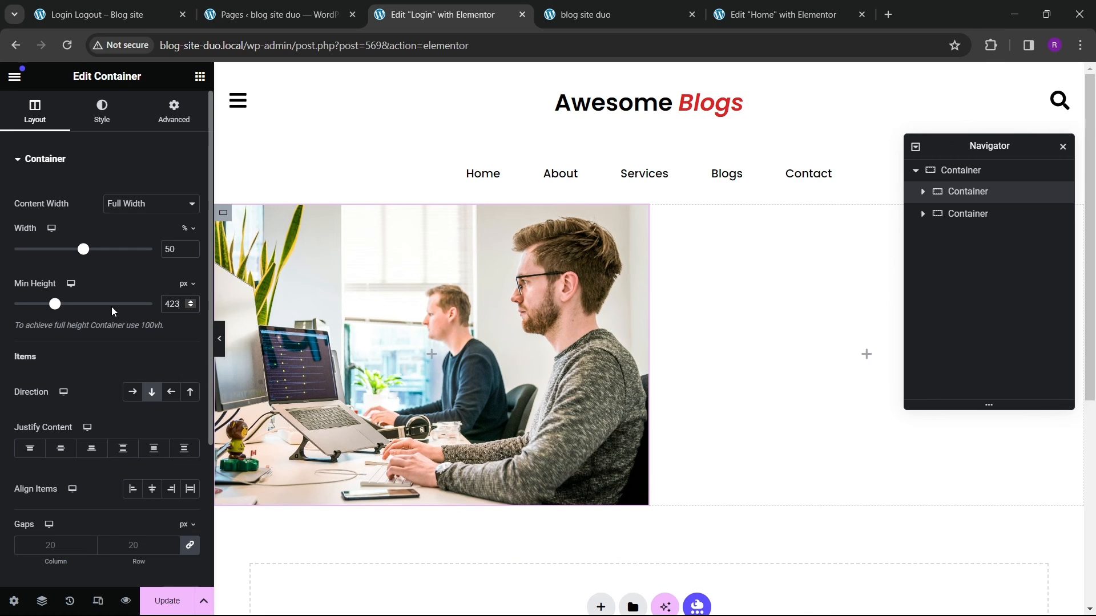
key("BackSpace")
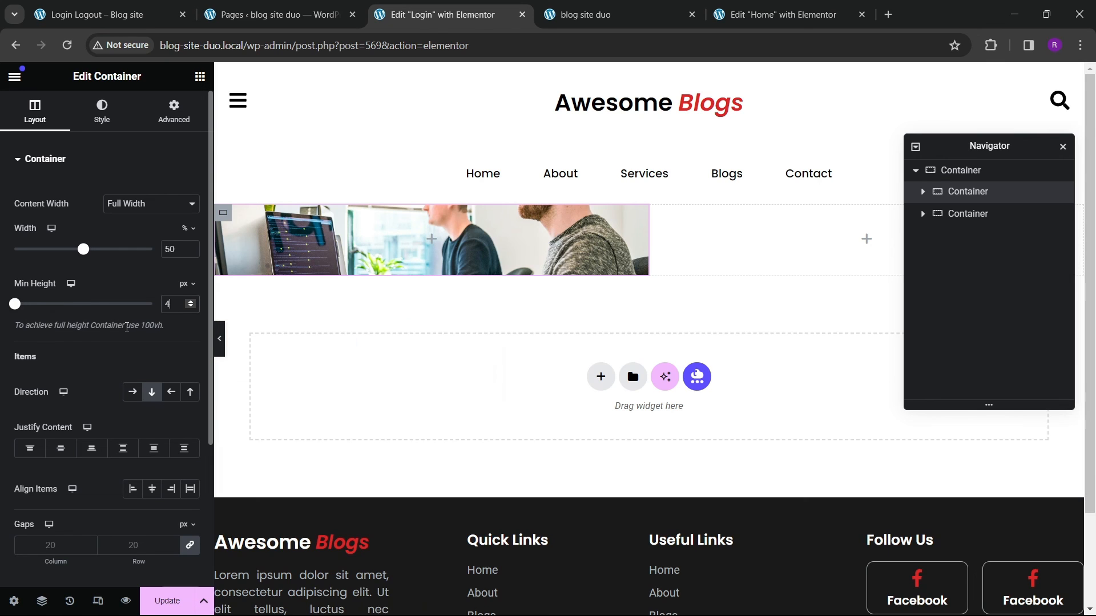
type("25")
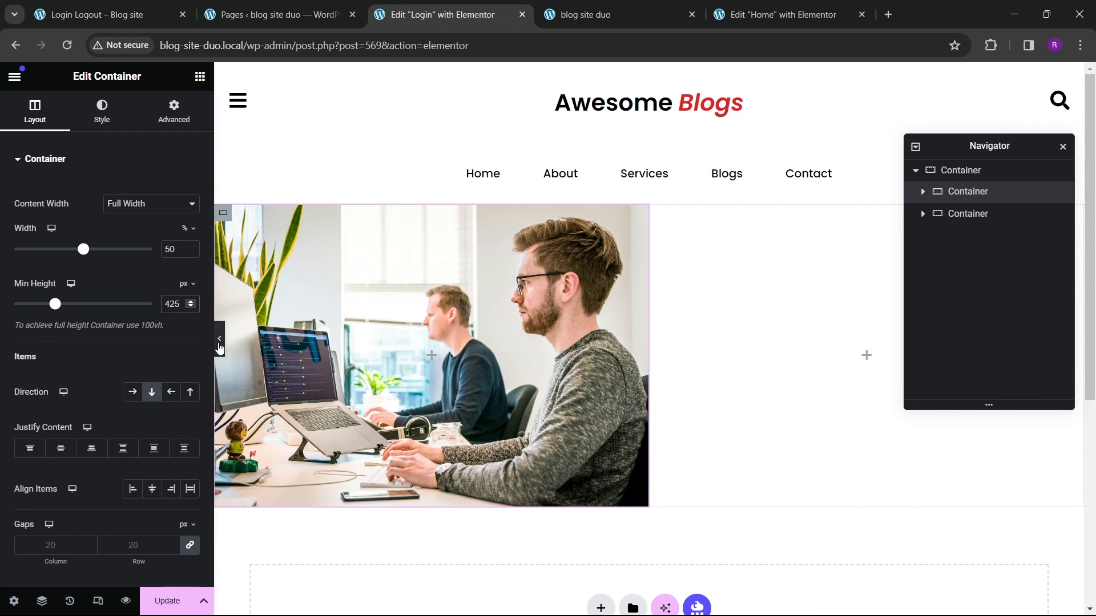
left_click(219, 338)
left_click(5, 338)
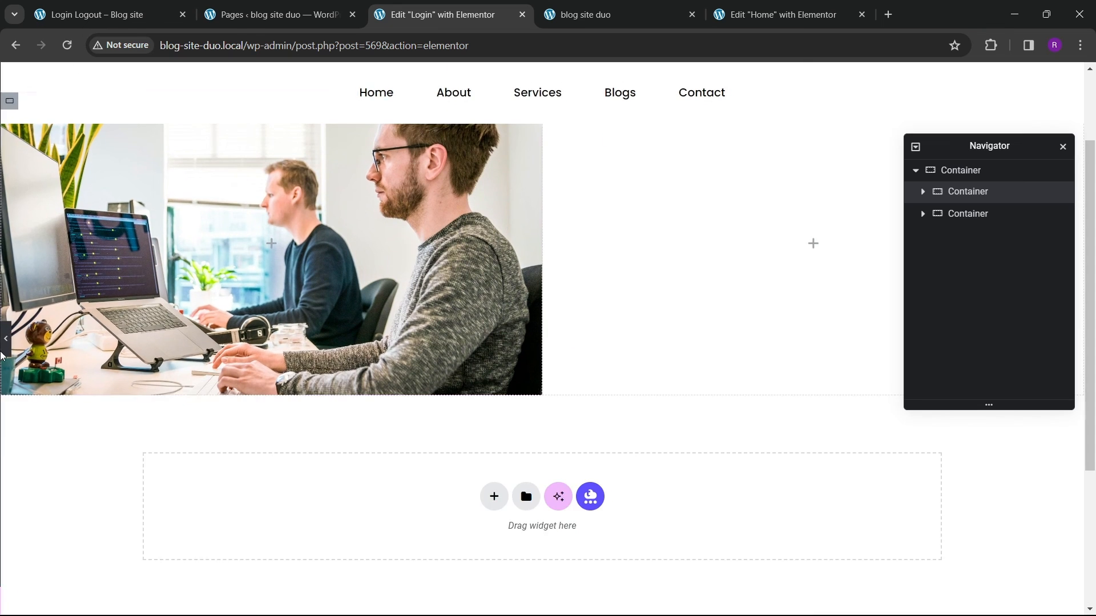
double_click(173, 304)
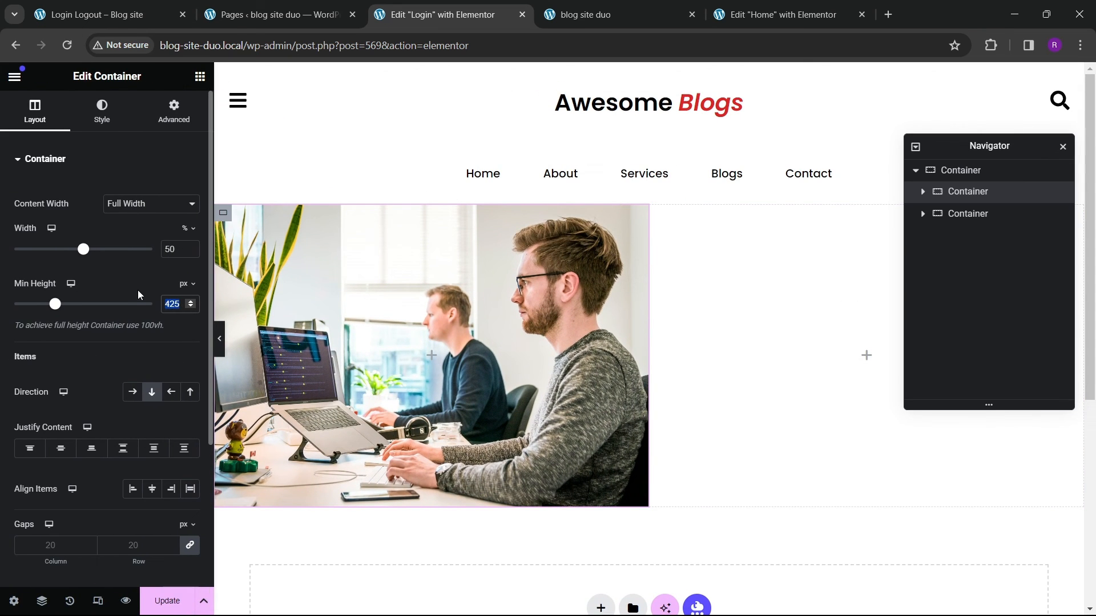
type("500")
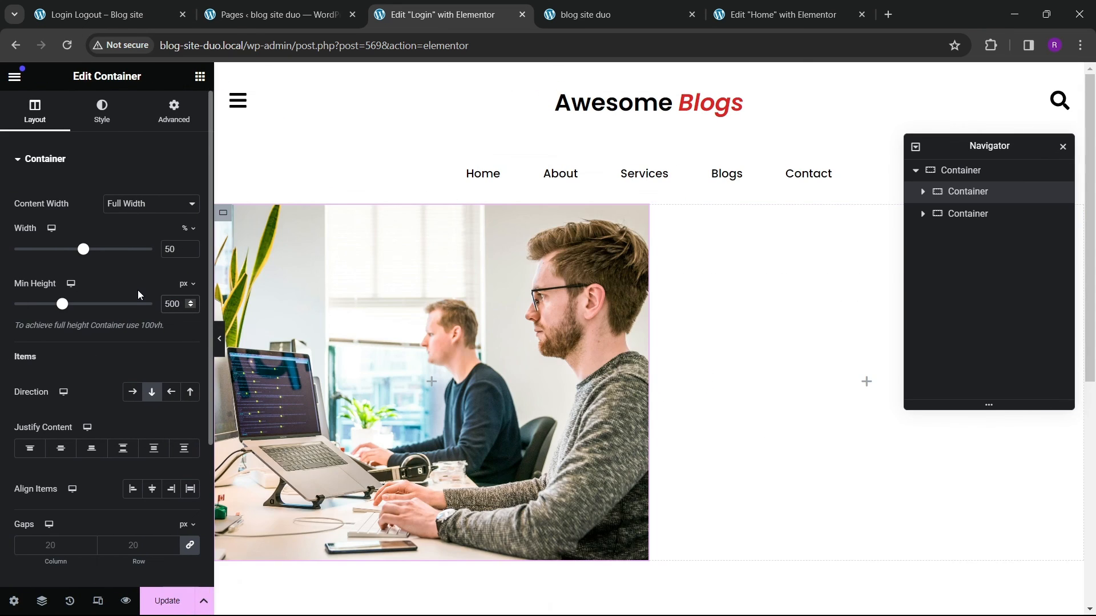
Step: Preview the section with the editor panel hidden and select the outer container
left_click(220, 339)
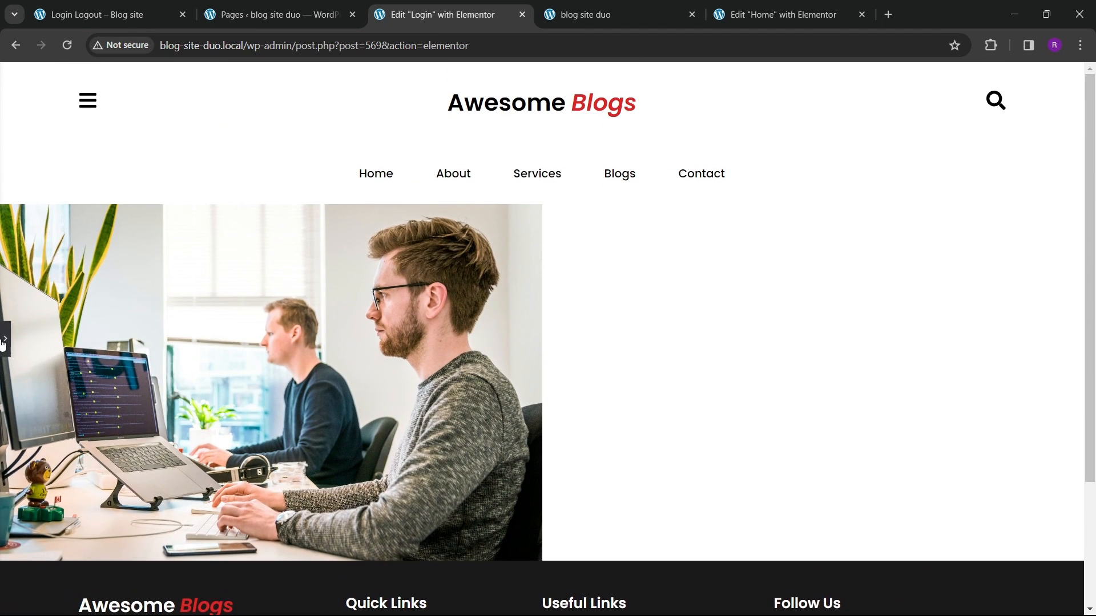
left_click(4, 340)
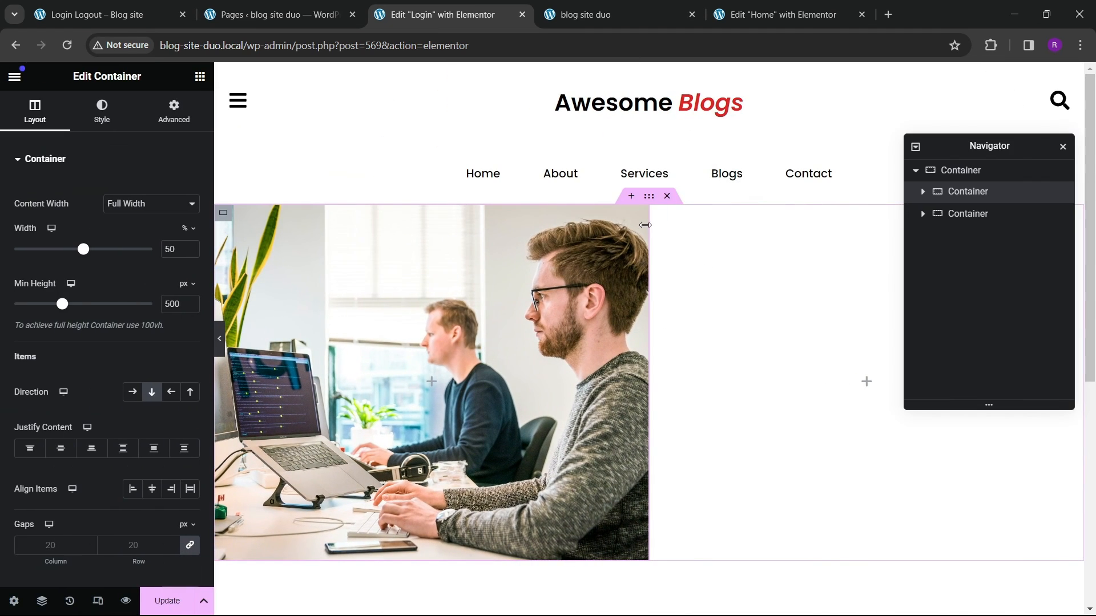
left_click(648, 199)
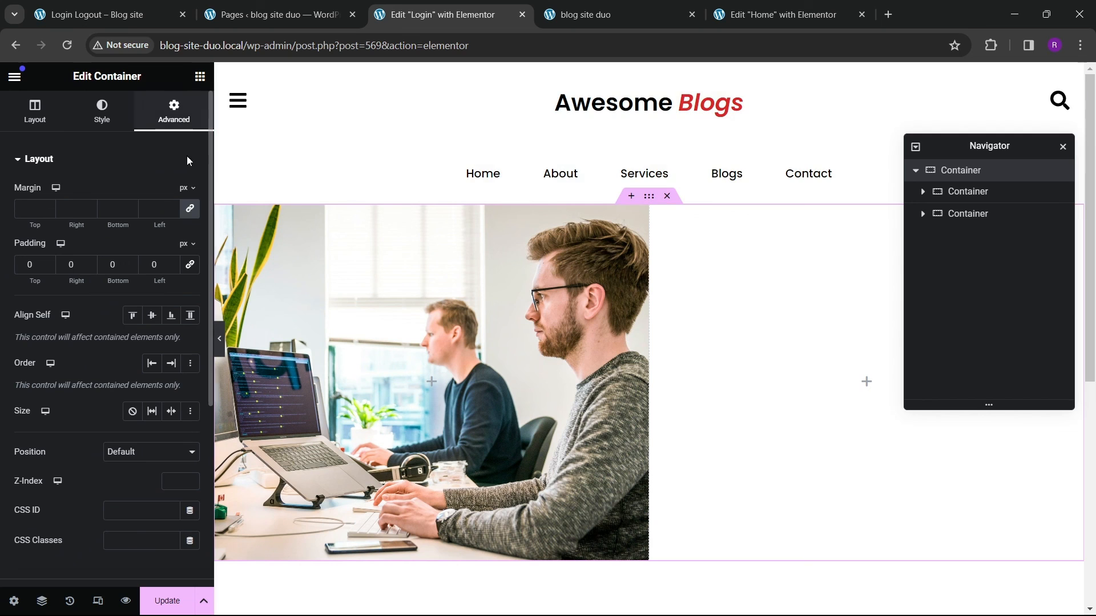
Step: Set the outer container's top and bottom padding to 80 px
type("8")
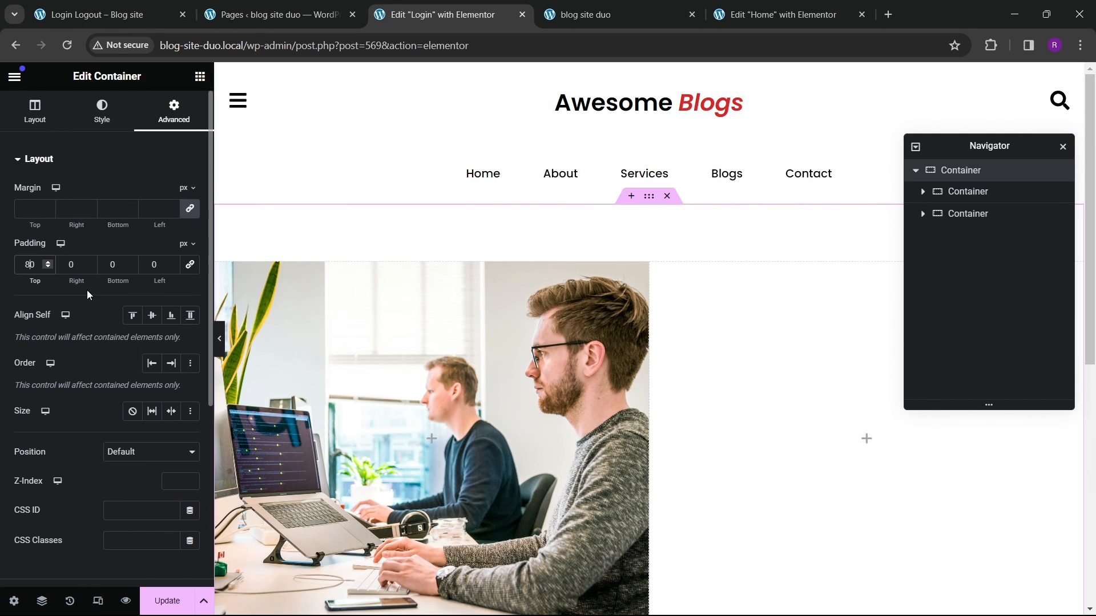
type("8")
scroll(532, 338, "down", 1)
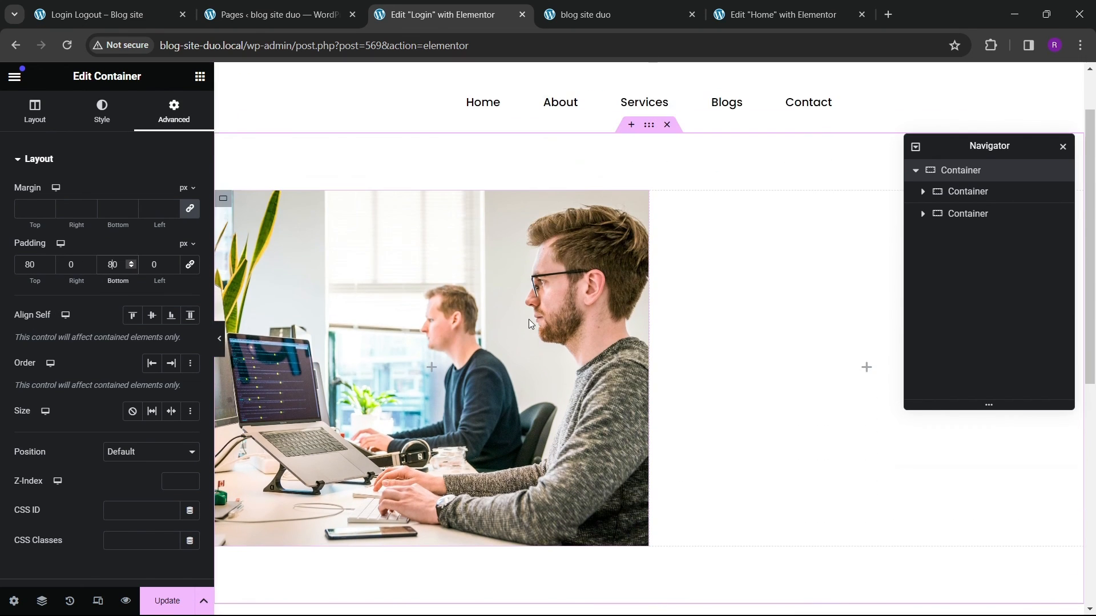
Step: Add a heading reading "Login / Register here" to the right inner container
left_click(142, 24)
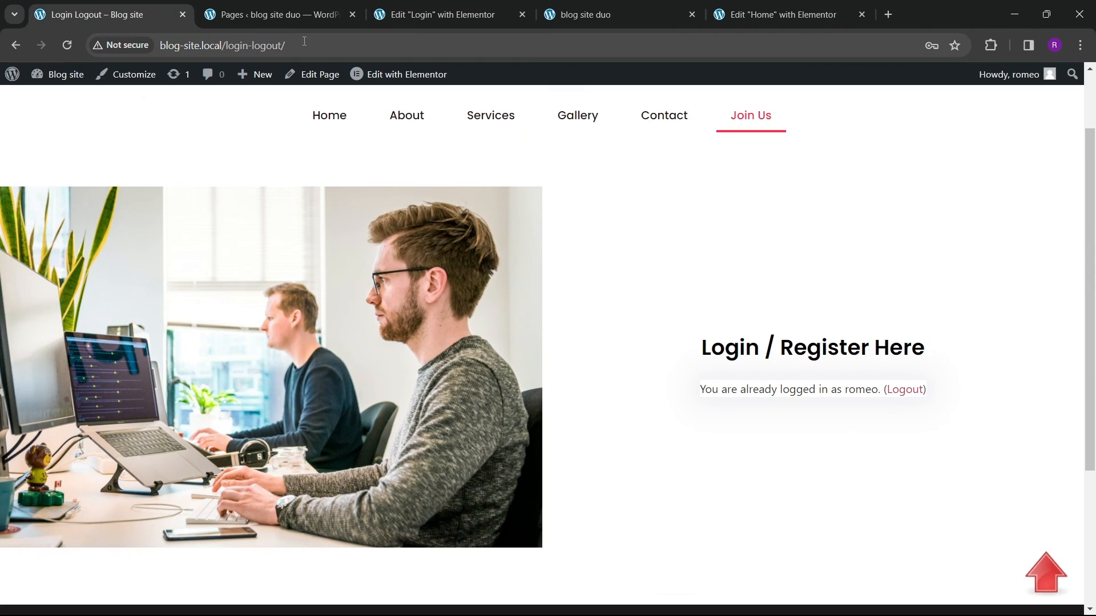
left_click(469, 23)
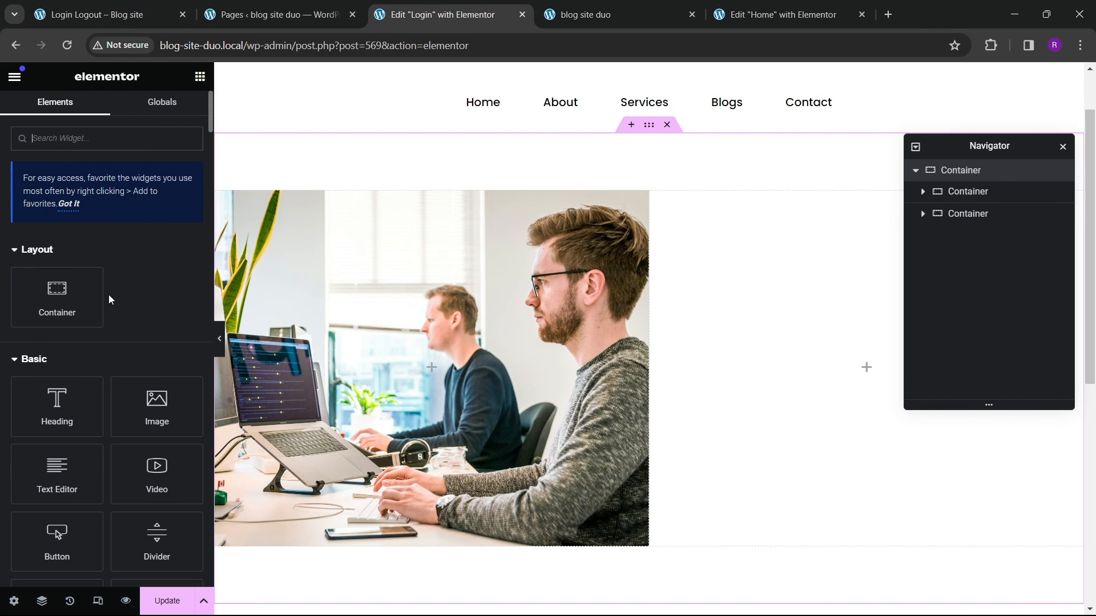
left_click_drag(57, 402, 739, 366)
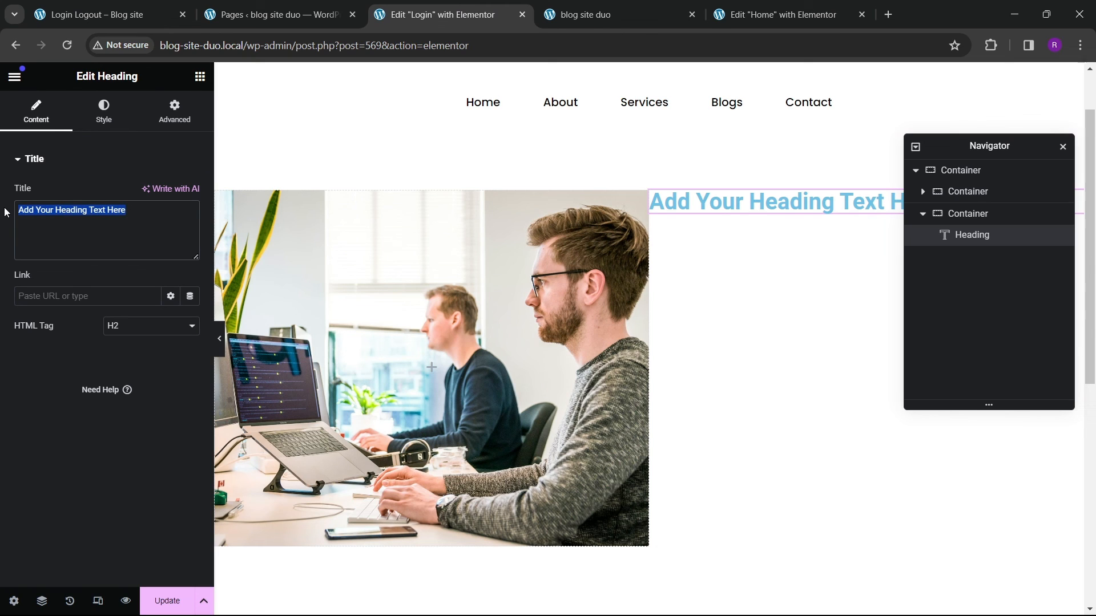
type("Login /")
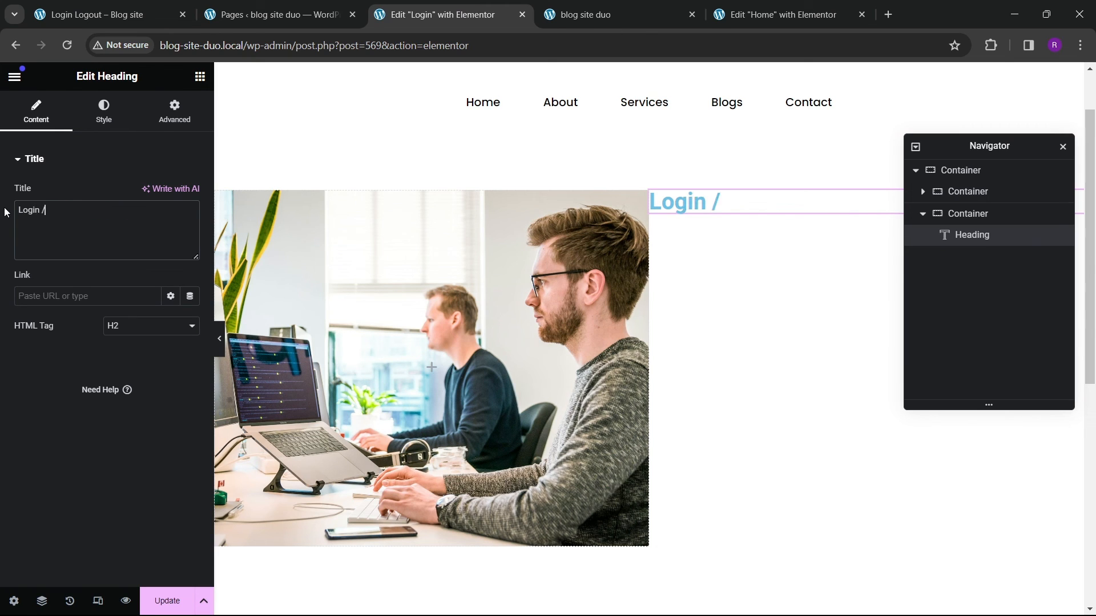
type(" Register here")
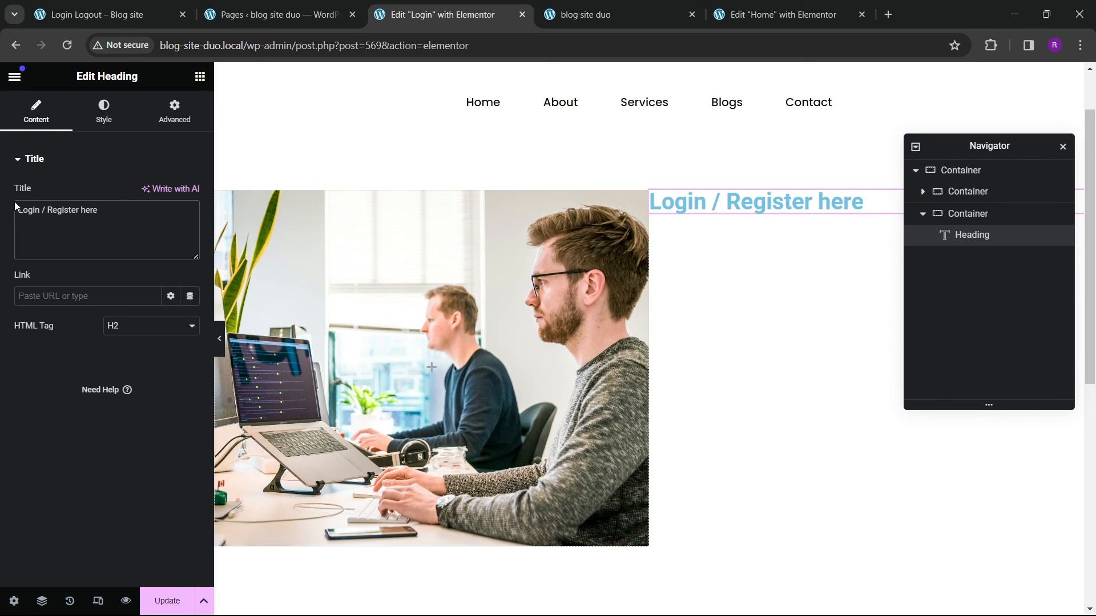
Step: Set the right inner container to center its content both vertically and horizontally
left_click(999, 215)
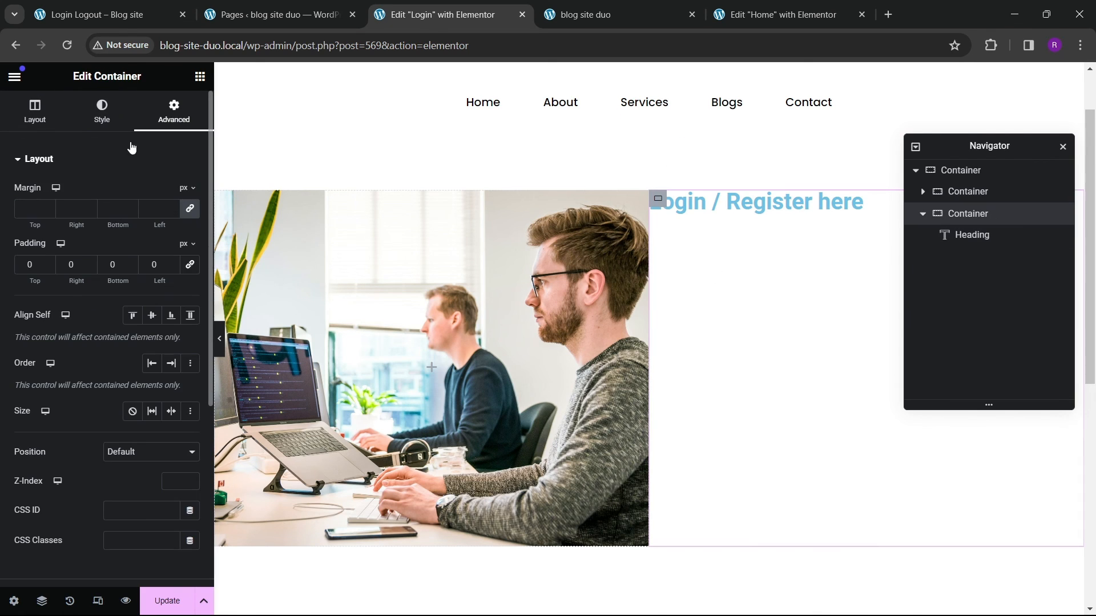
left_click(35, 111)
left_click(60, 448)
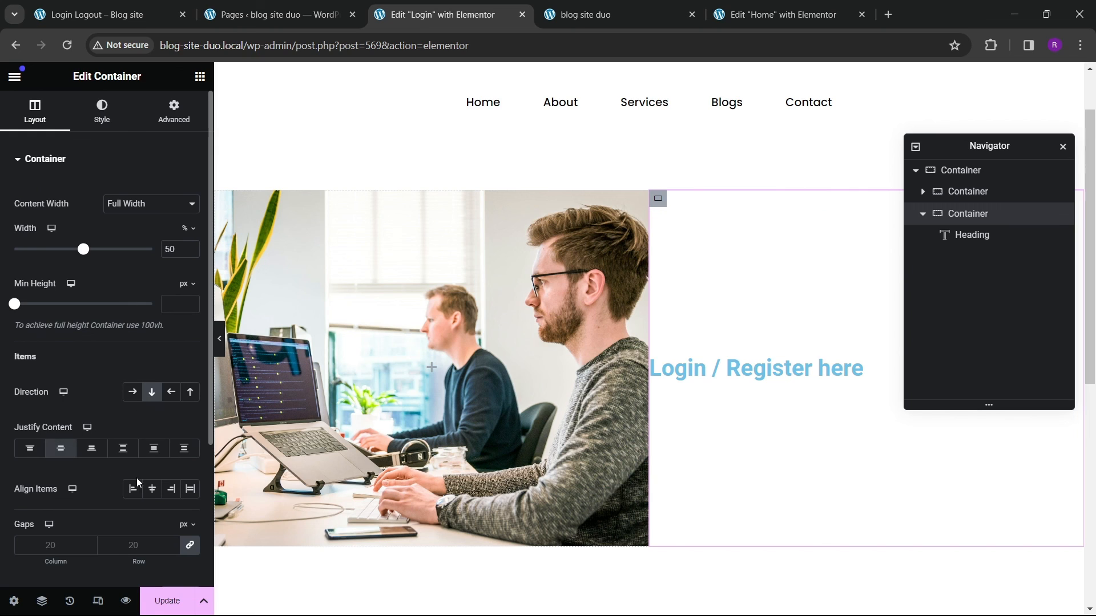
left_click(132, 489)
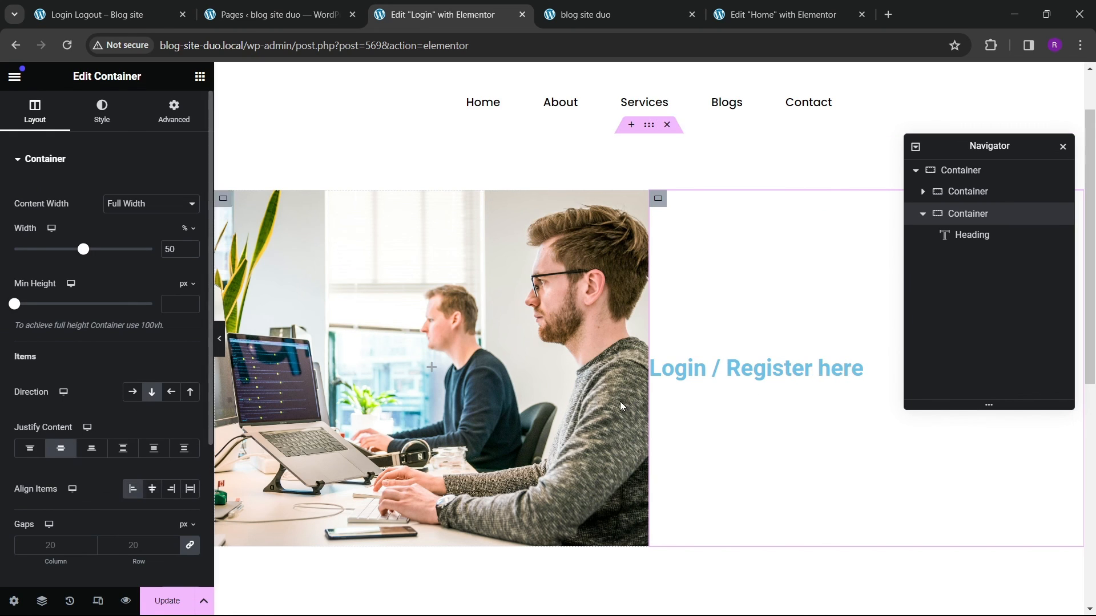
left_click(152, 489)
left_click(31, 452)
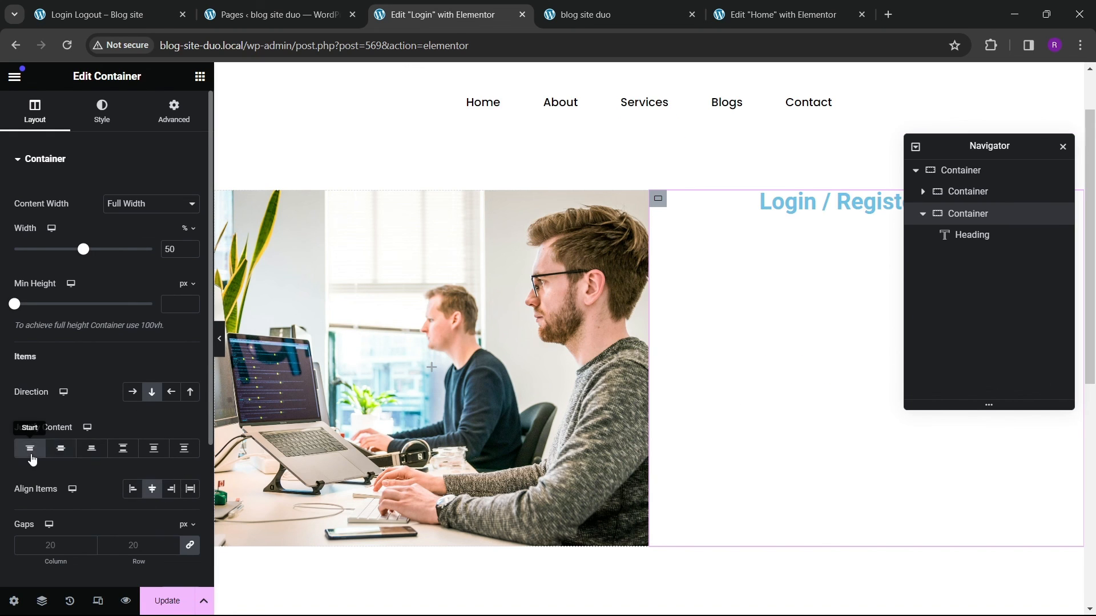
left_click(62, 451)
Step: Set the heading's typography font family to Poppins
left_click(833, 368)
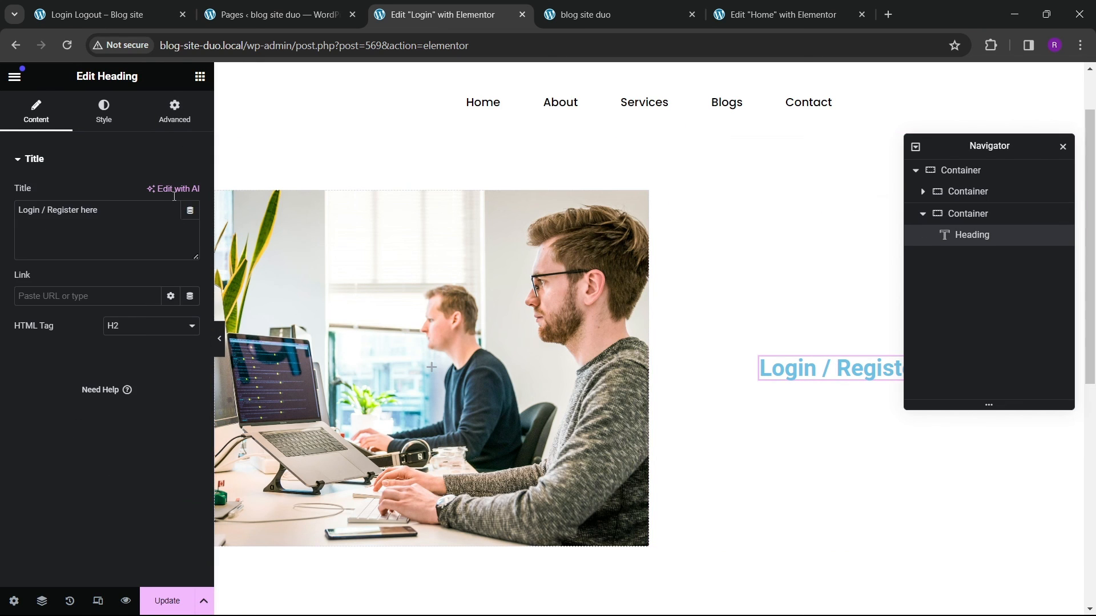
left_click(104, 111)
left_click(190, 223)
left_click(167, 342)
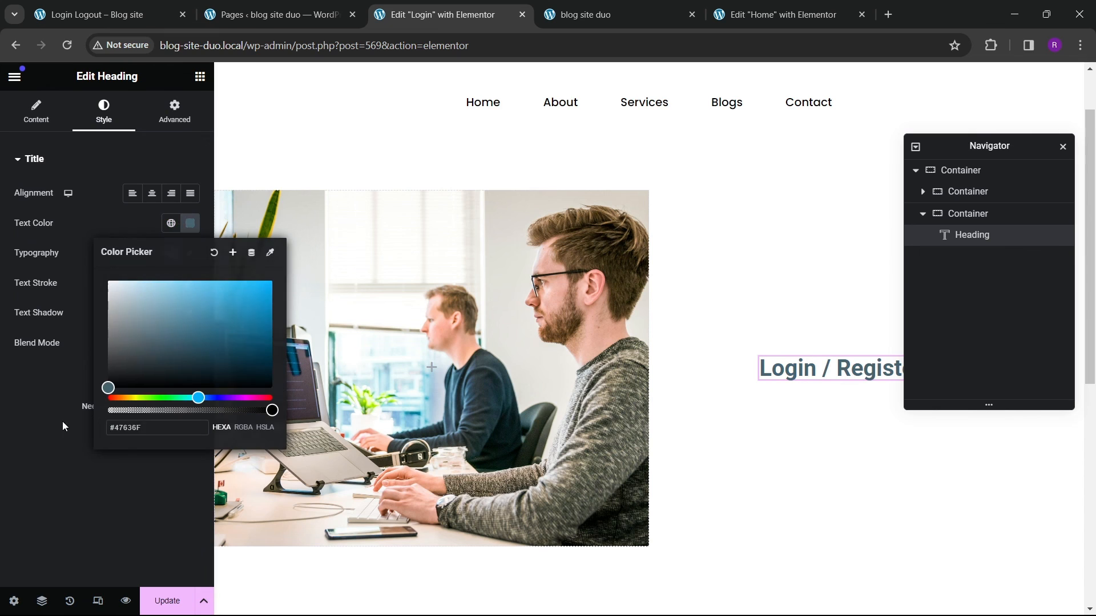
left_click(63, 421)
left_click(189, 253)
left_click(143, 320)
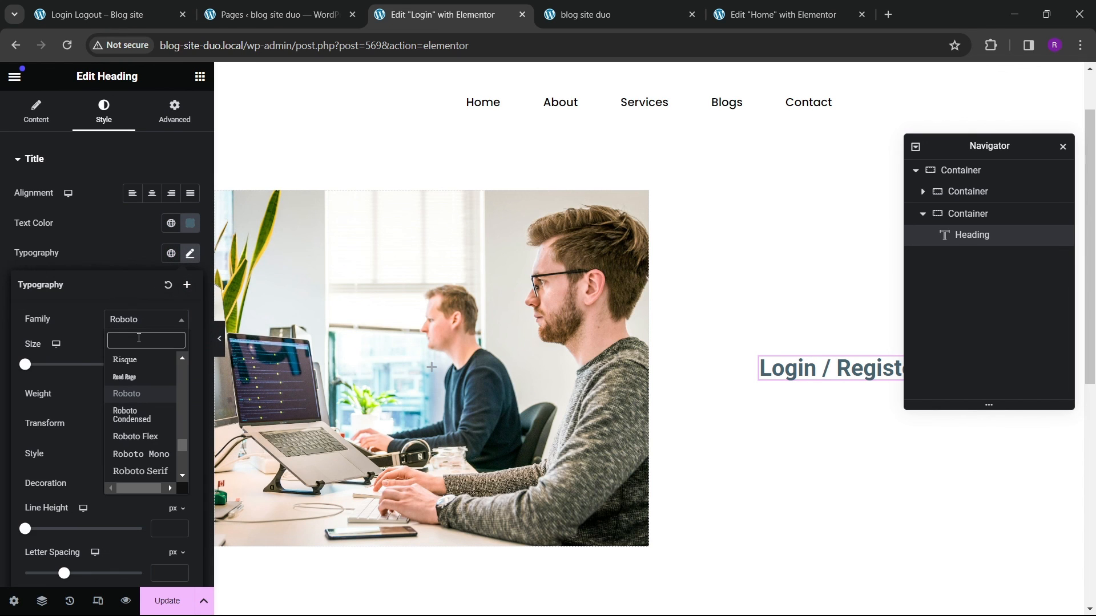
type("poppins")
key("Return")
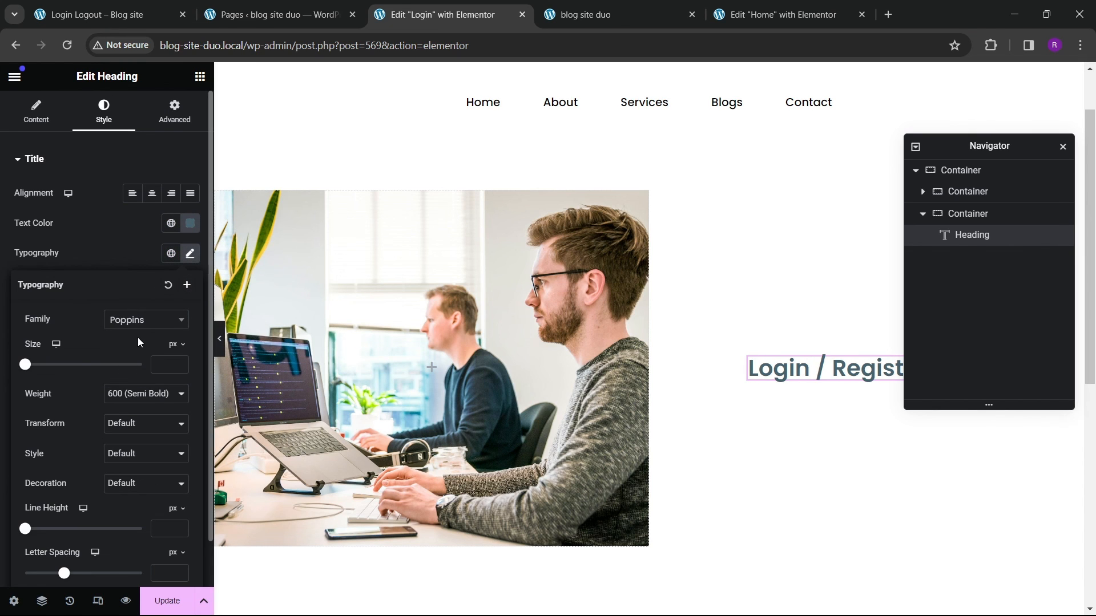
Step: Set the heading's text color to black and its font size to 30 px
left_click_drag(973, 153, 379, 259)
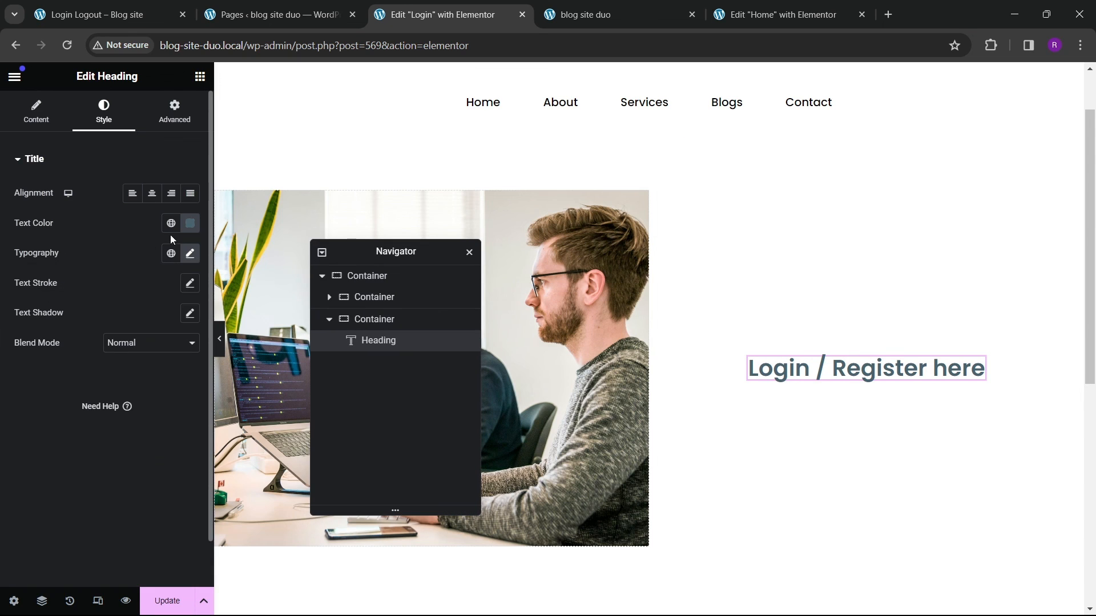
left_click(190, 223)
left_click_drag(127, 363, 101, 404)
left_click(54, 412)
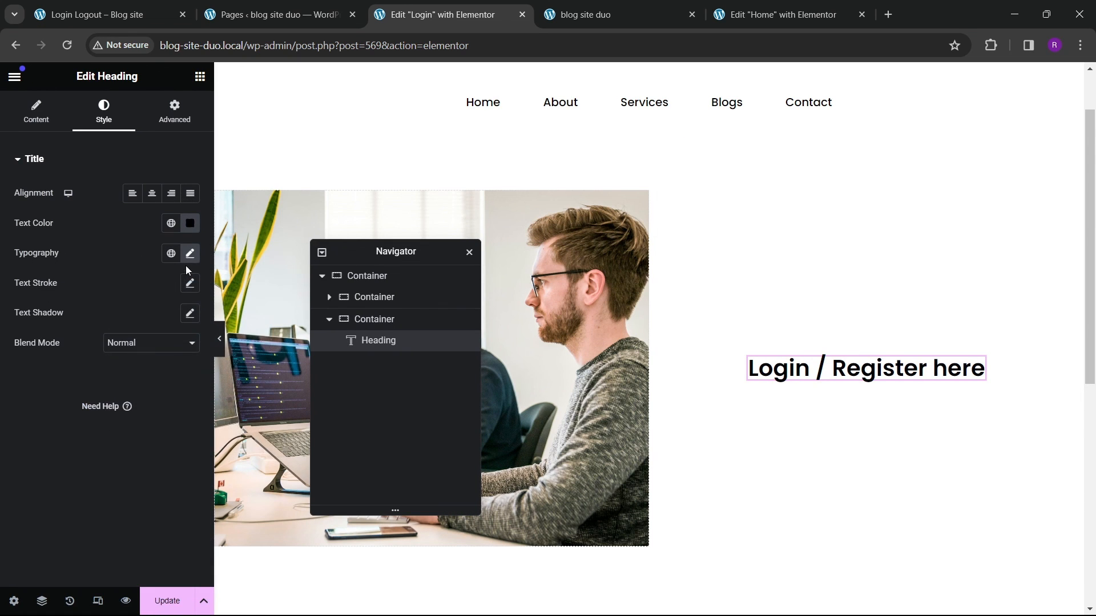
left_click(189, 256)
left_click_drag(181, 363, 183, 361)
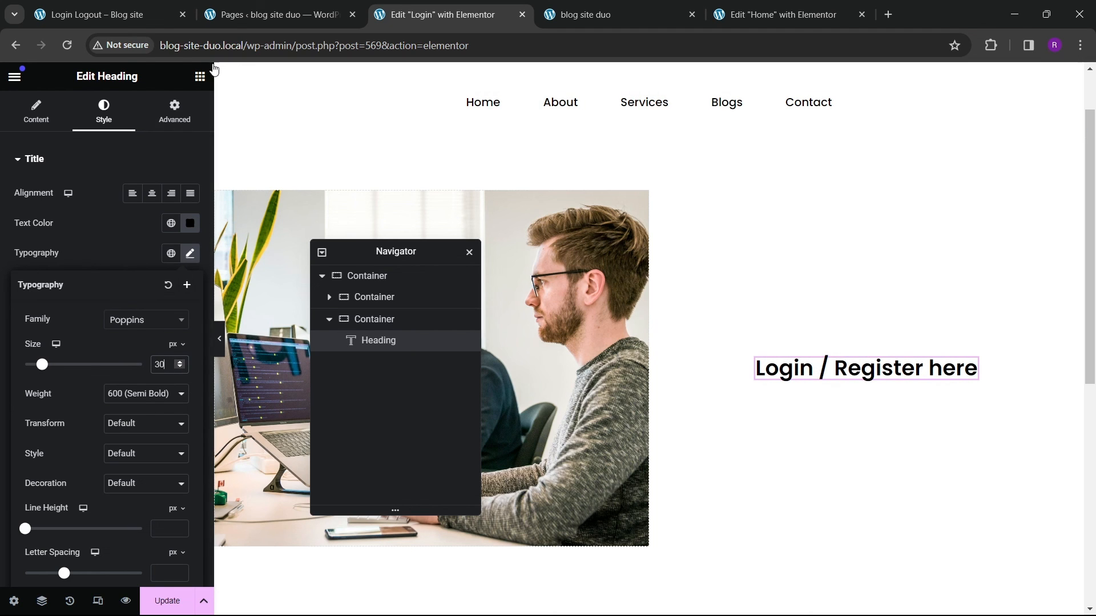
left_click(200, 76)
type("form")
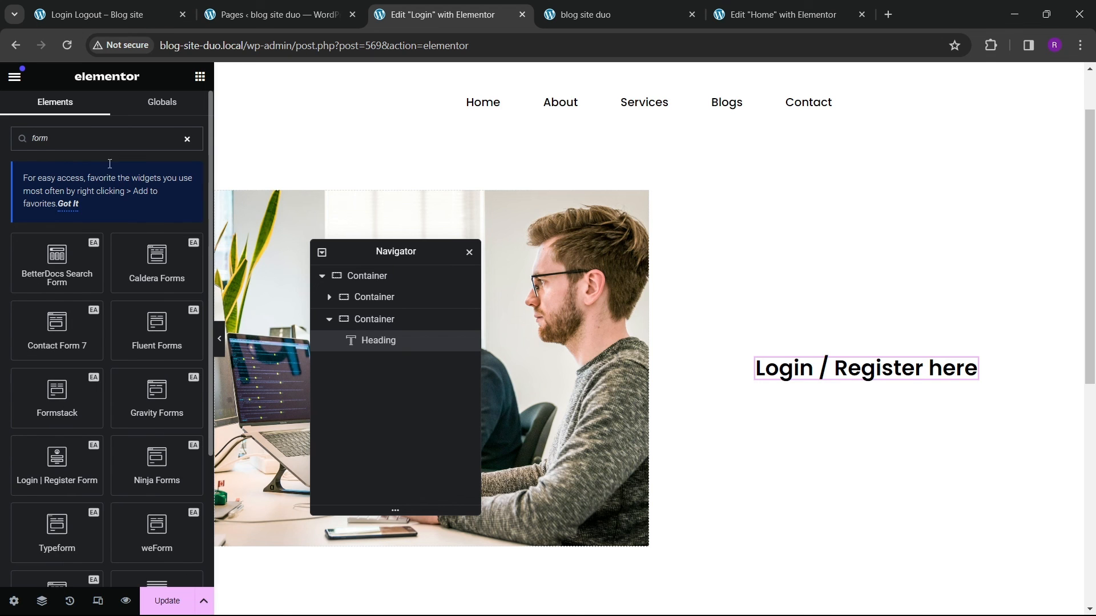
scroll(68, 395, "down", 3)
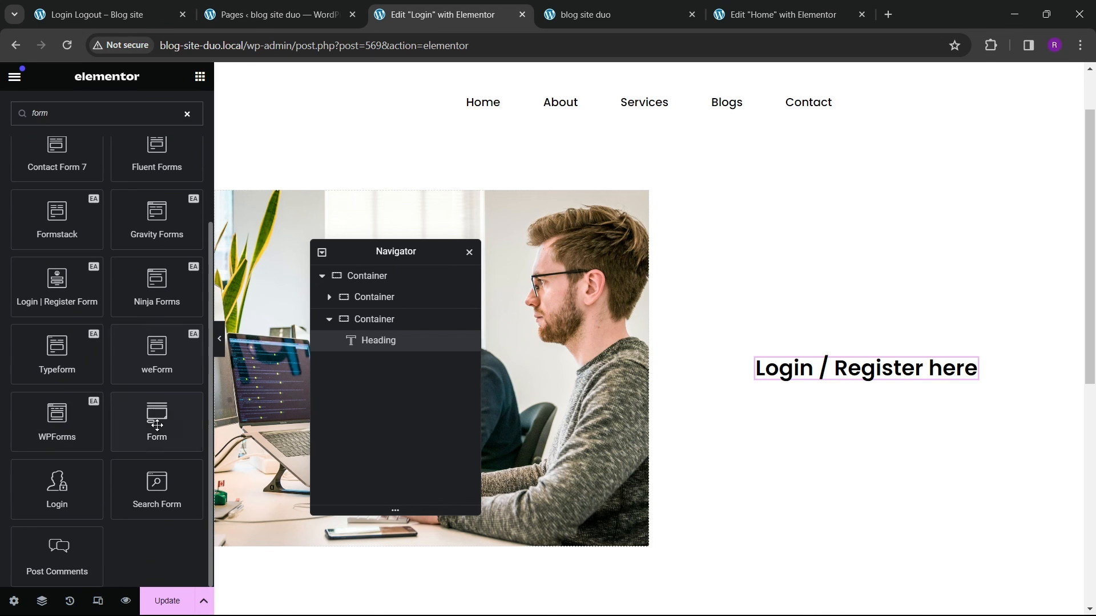
left_click_drag(157, 425, 834, 392)
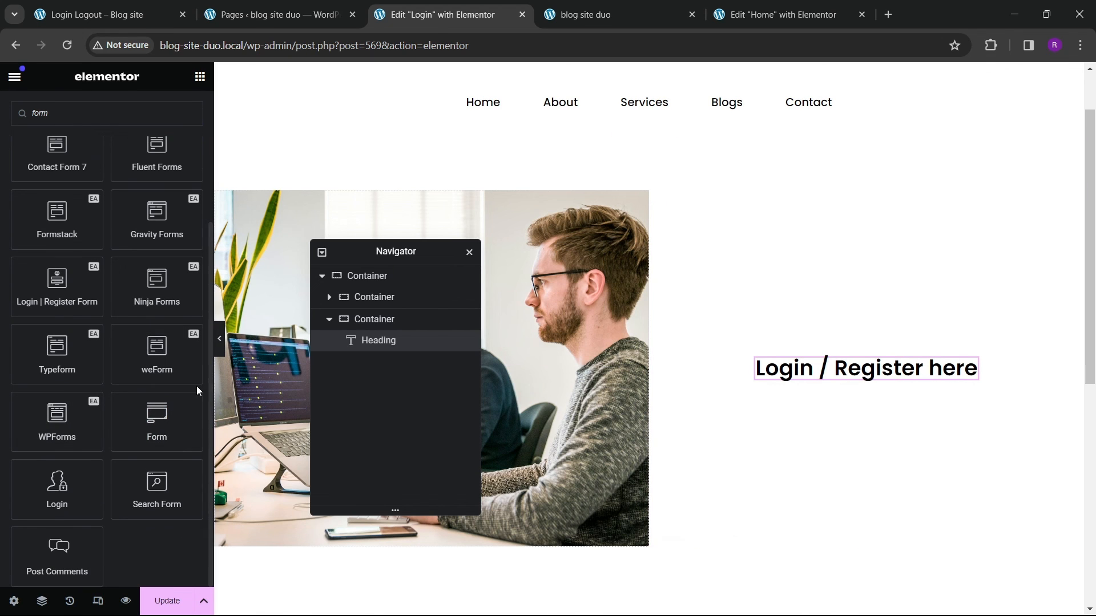
left_click_drag(157, 423, 815, 430)
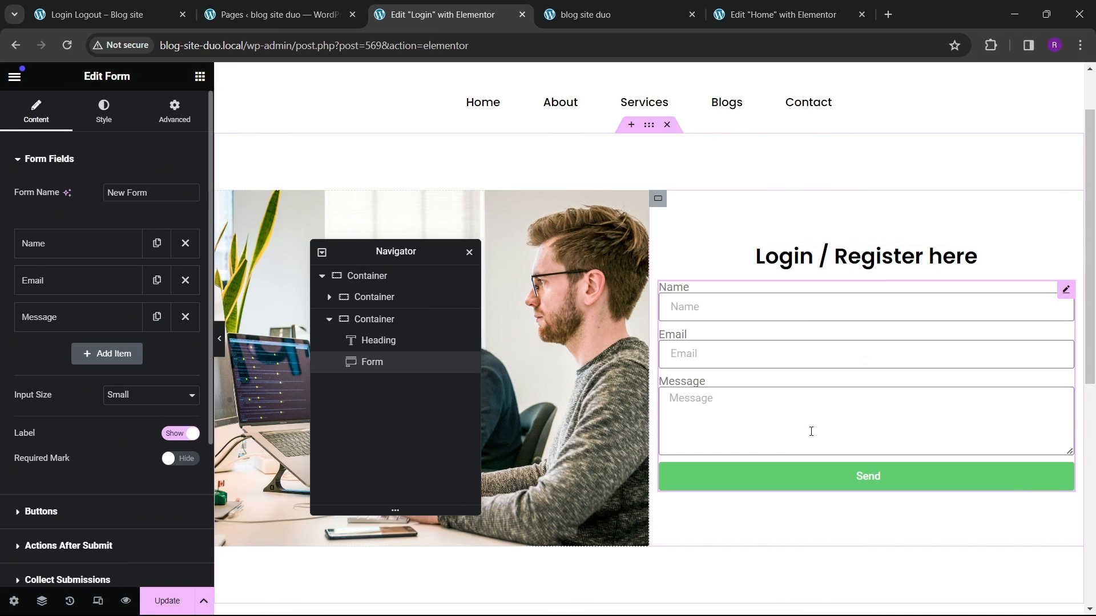
right_click(908, 336)
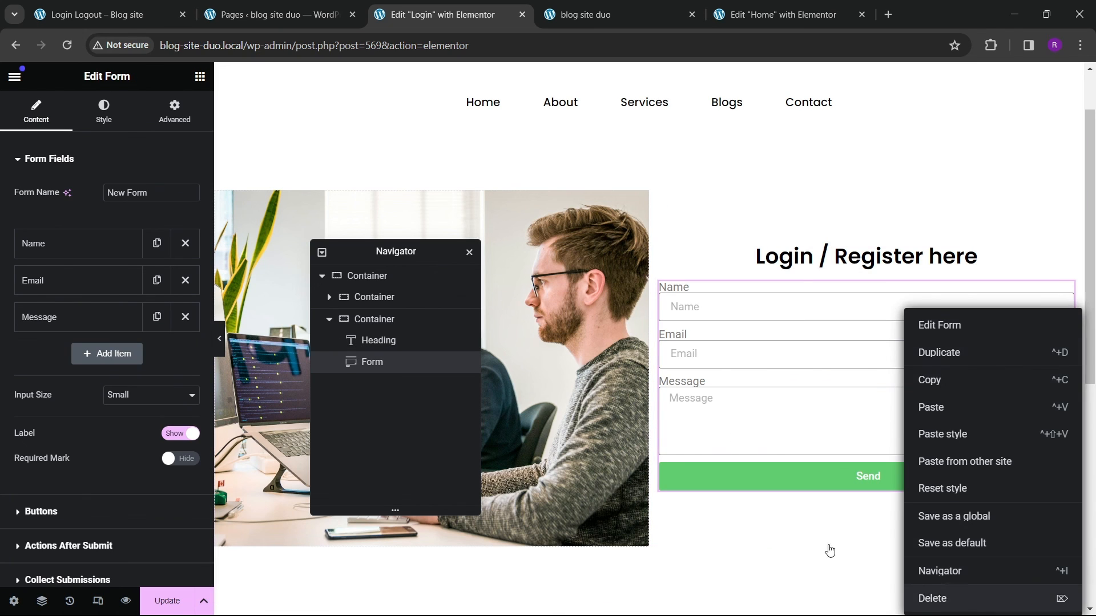
key("Delete")
Step: Add a Login | Register Form widget below the heading in the right inner container
left_click(124, 136)
type("lo")
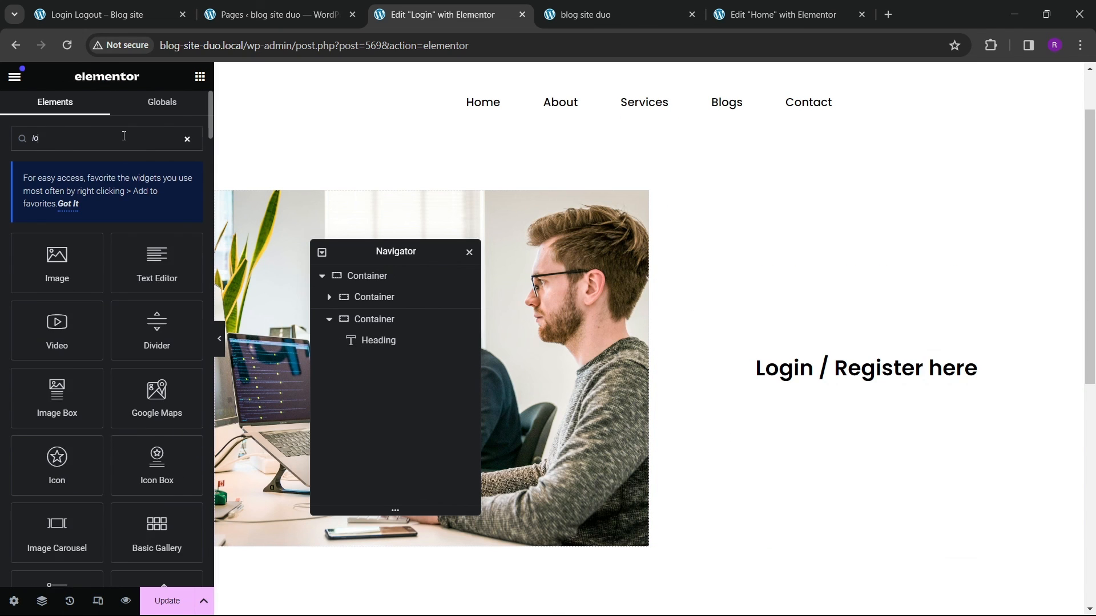
type("gin")
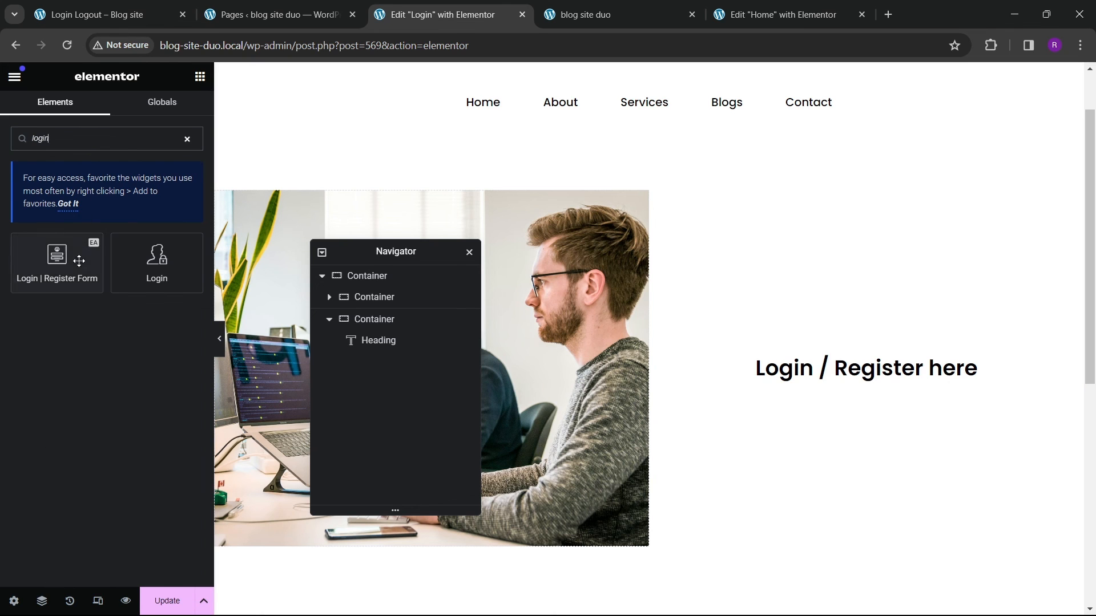
left_click_drag(79, 261, 787, 374)
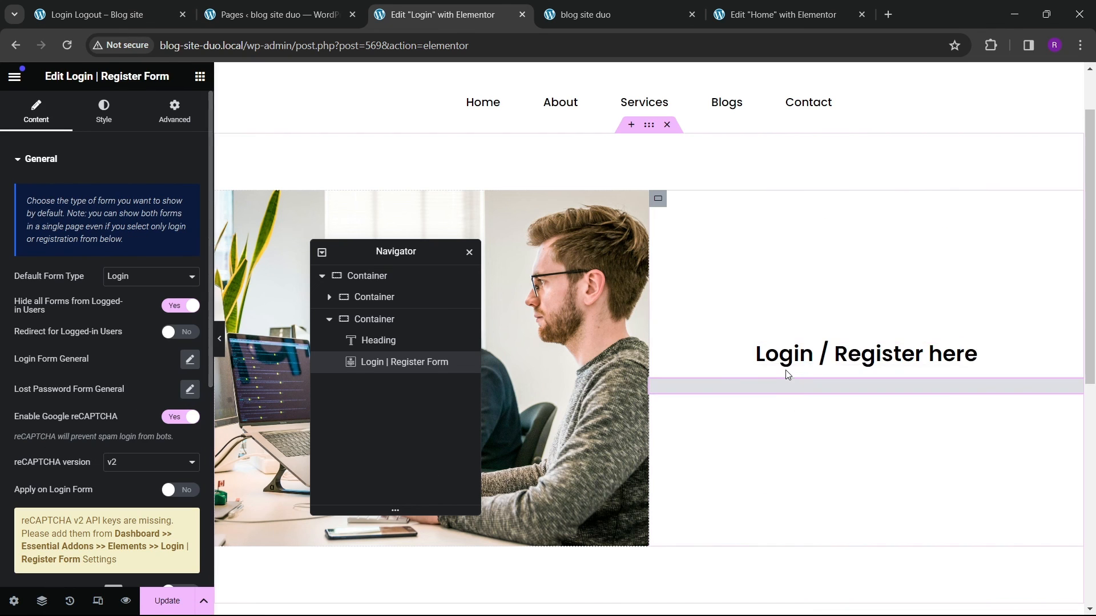
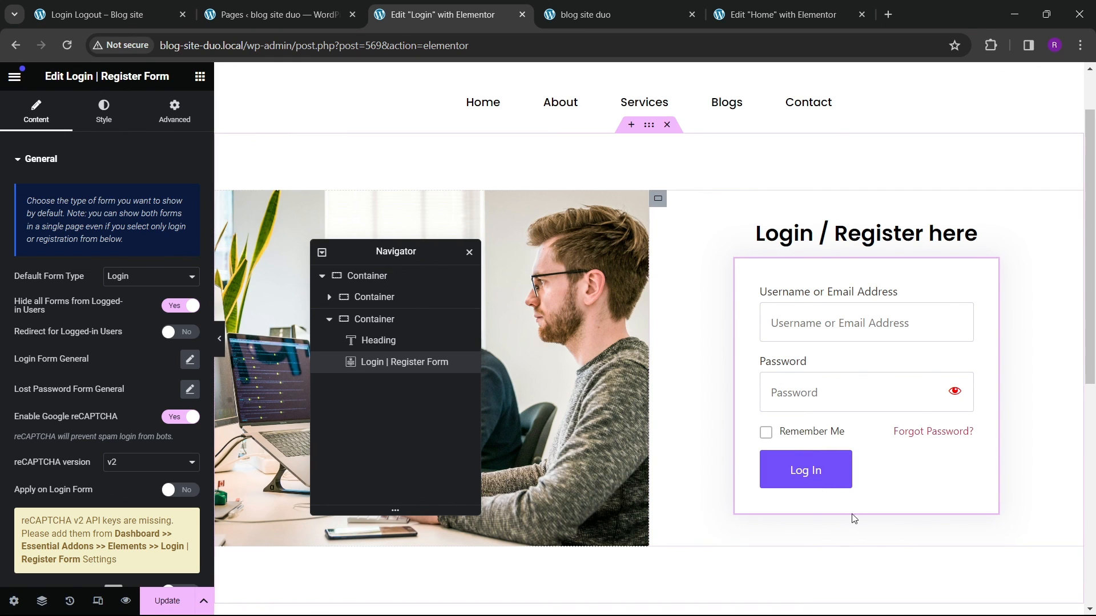
Step: Save the Login page and enable the Anyone can register membership option in the site's general settings, saving the change
left_click(168, 604)
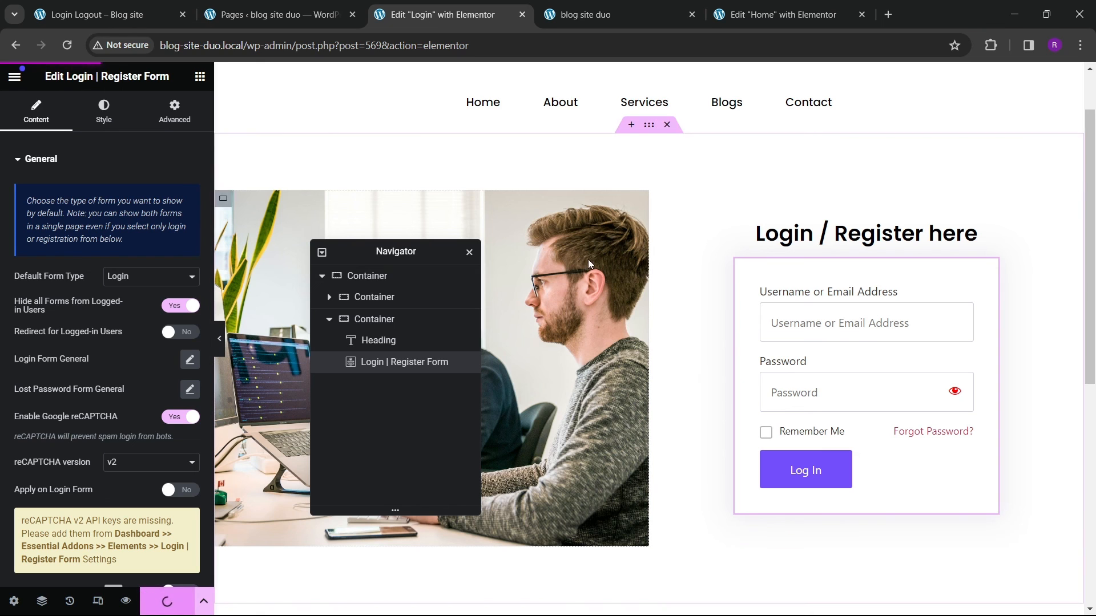
left_click(251, 14)
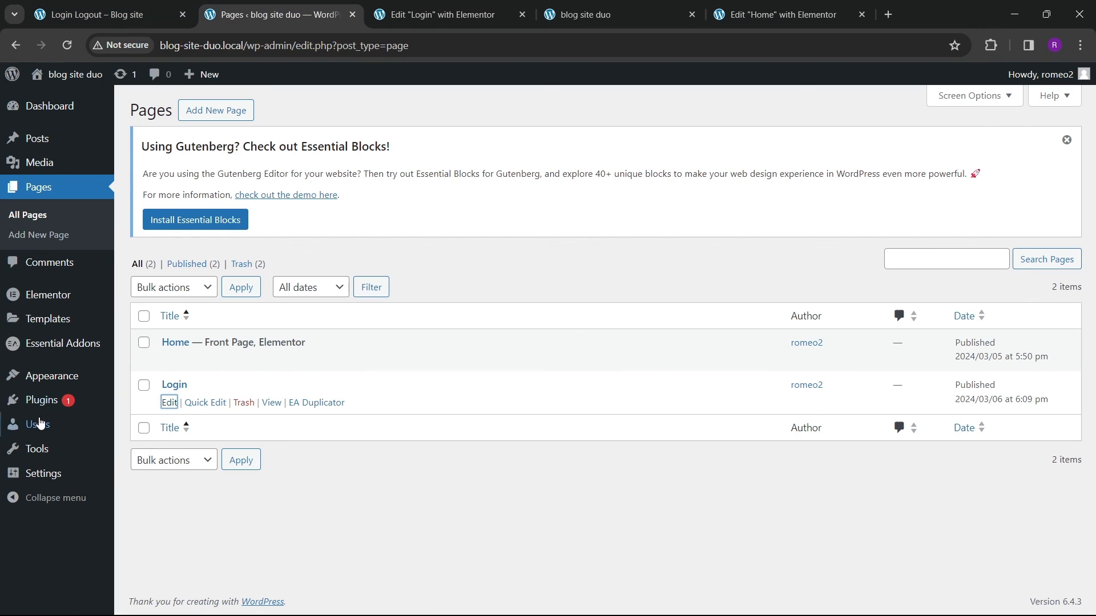
mouse_move(42, 473)
left_click(141, 403)
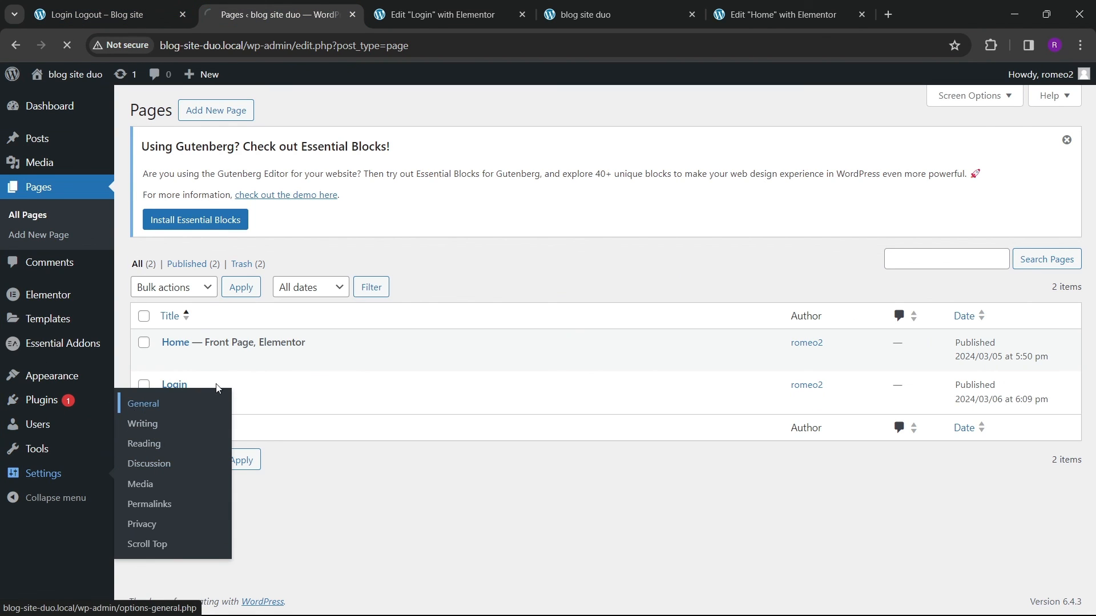
scroll(299, 347, "down", 5)
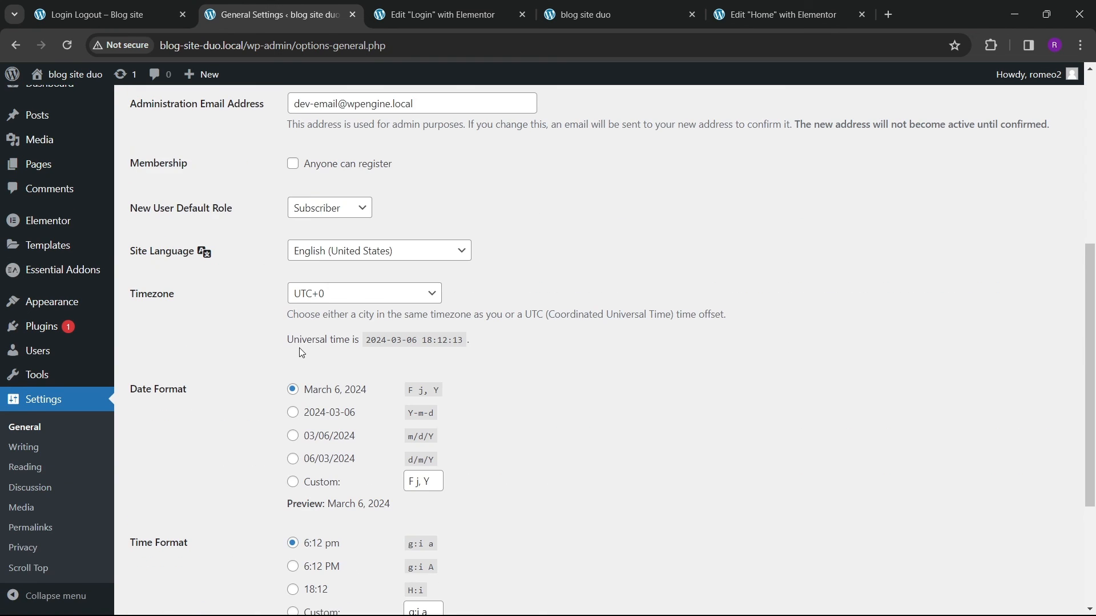
scroll(315, 335, "up", 2)
scroll(285, 371, "down", 4)
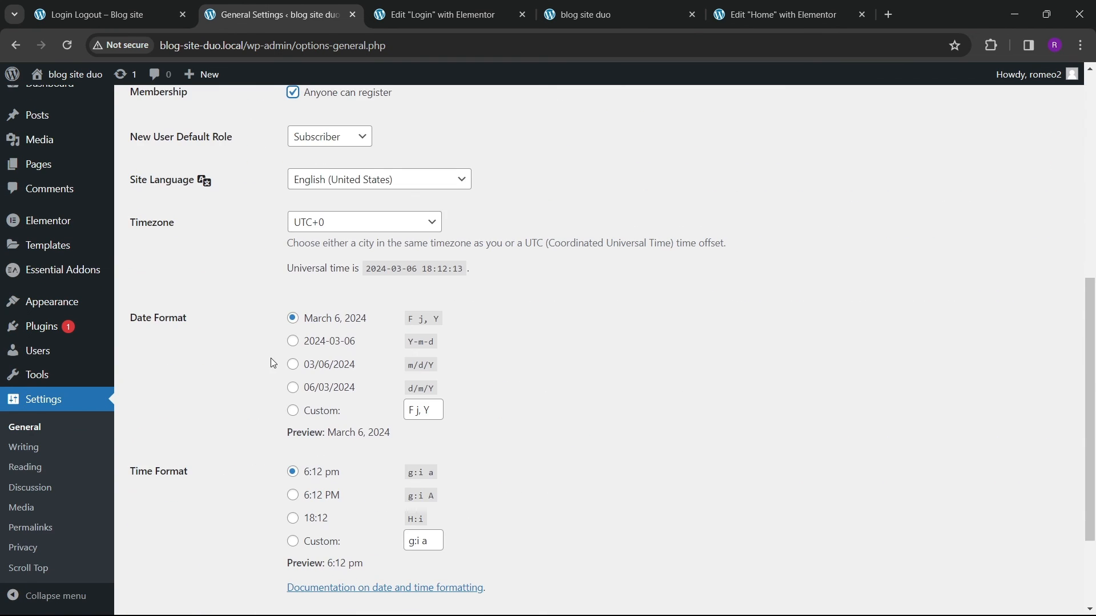
scroll(229, 485, "down", 2)
left_click(168, 534)
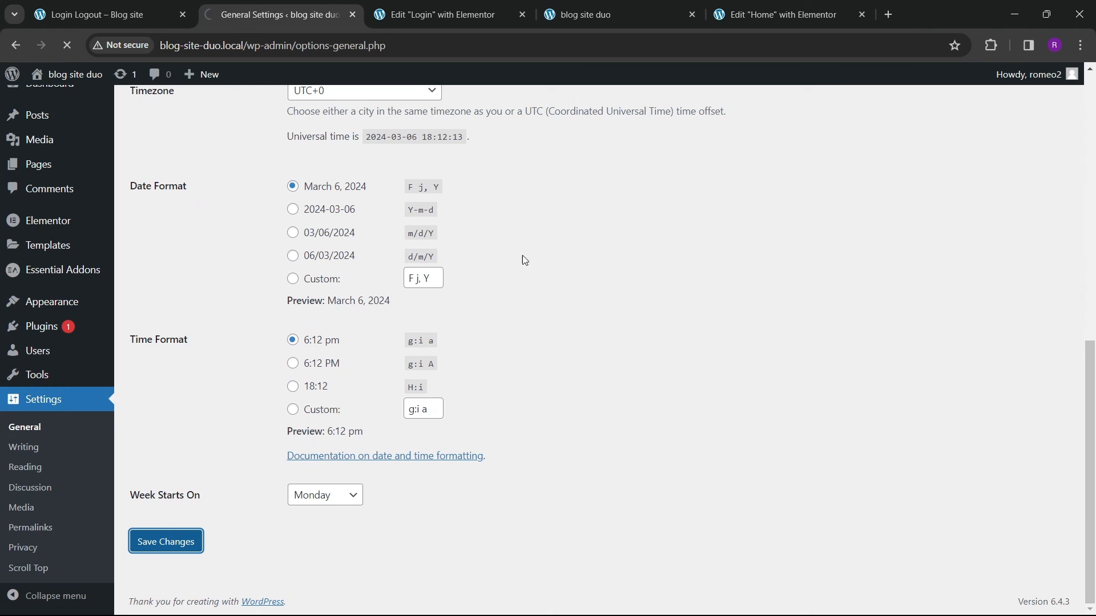
Step: Reload the Login page editor and preview the login form's Register Now link
left_click(451, 14)
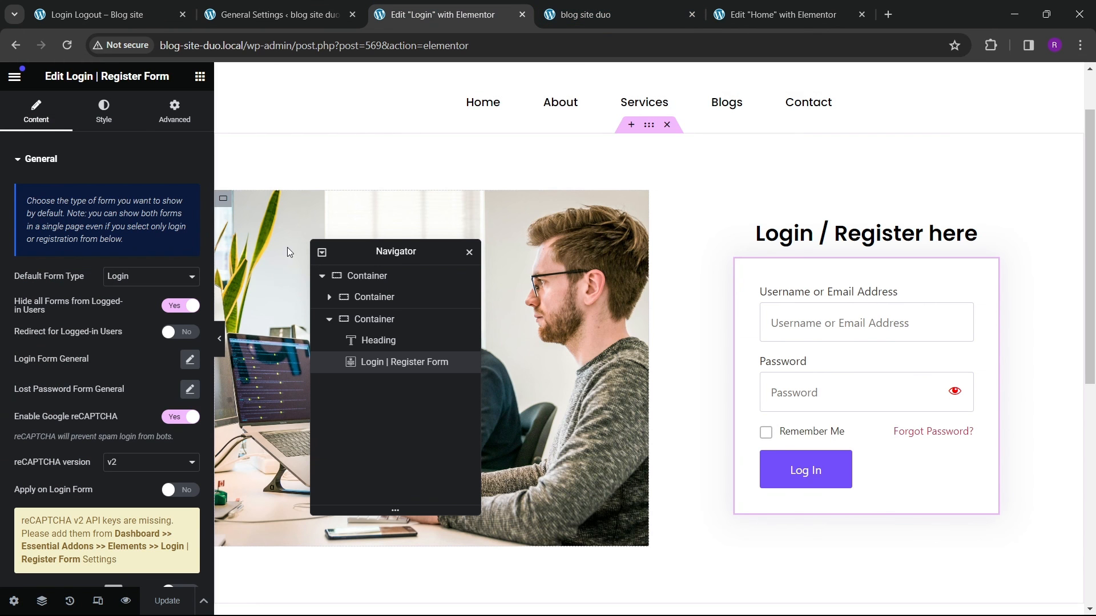
left_click(62, 47)
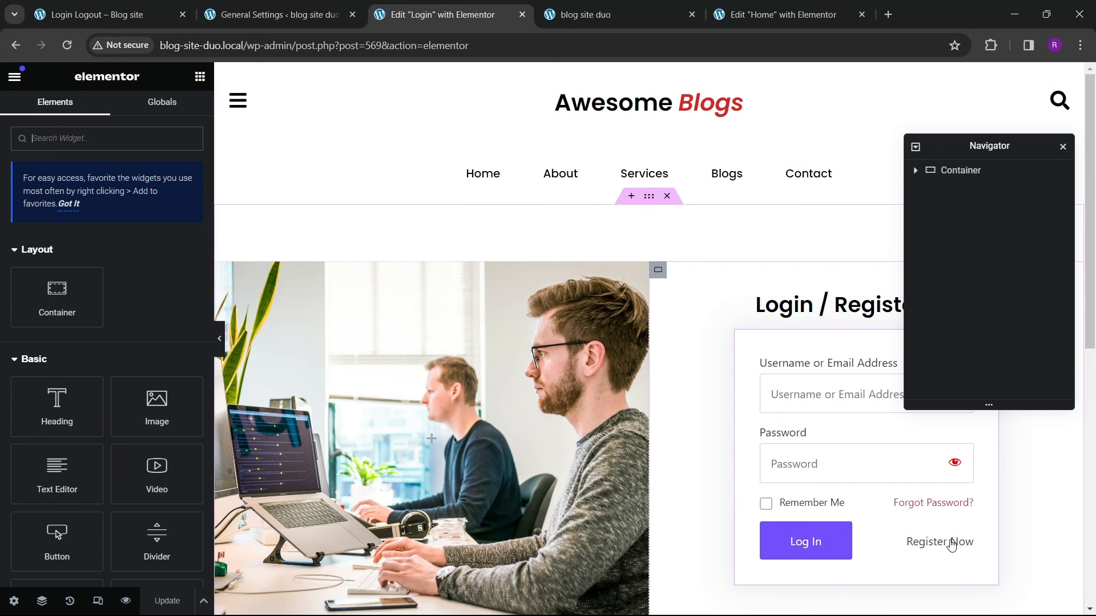
left_click(954, 542)
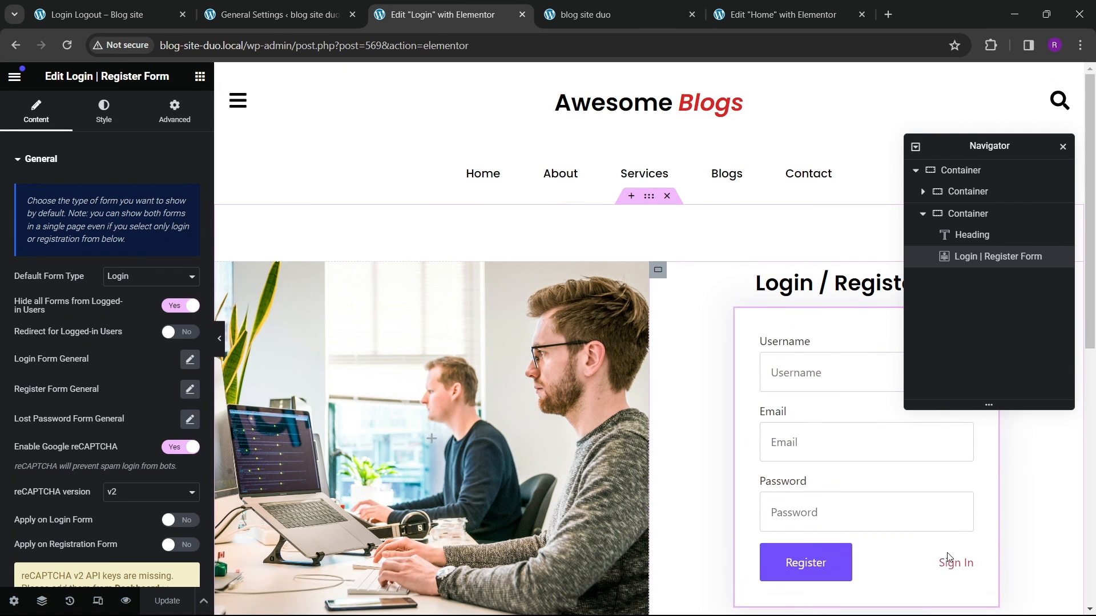
left_click_drag(982, 147, 494, 247)
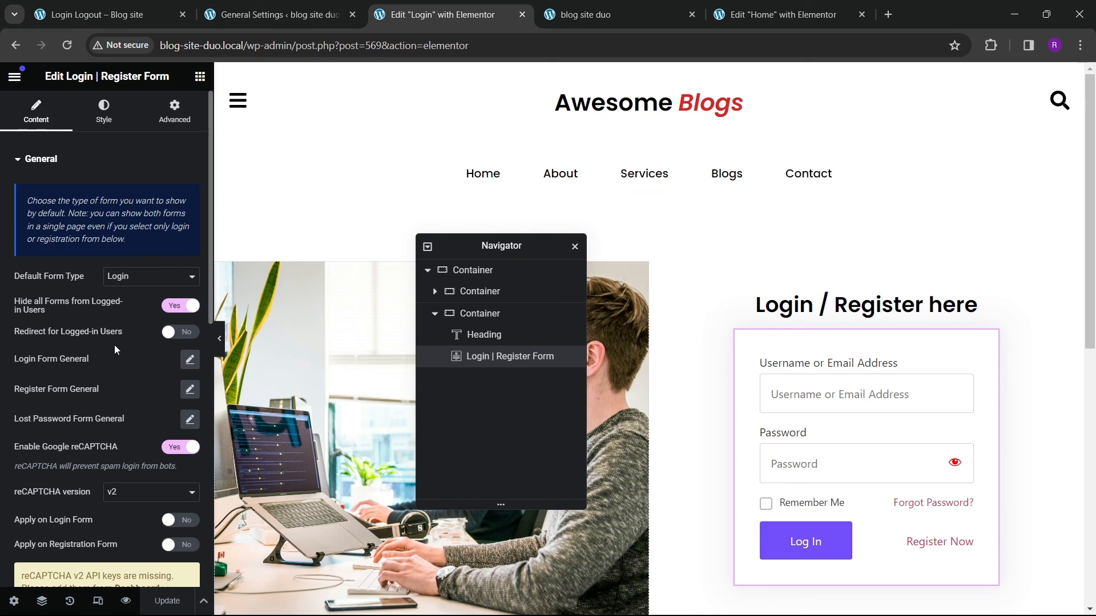
left_click(180, 332)
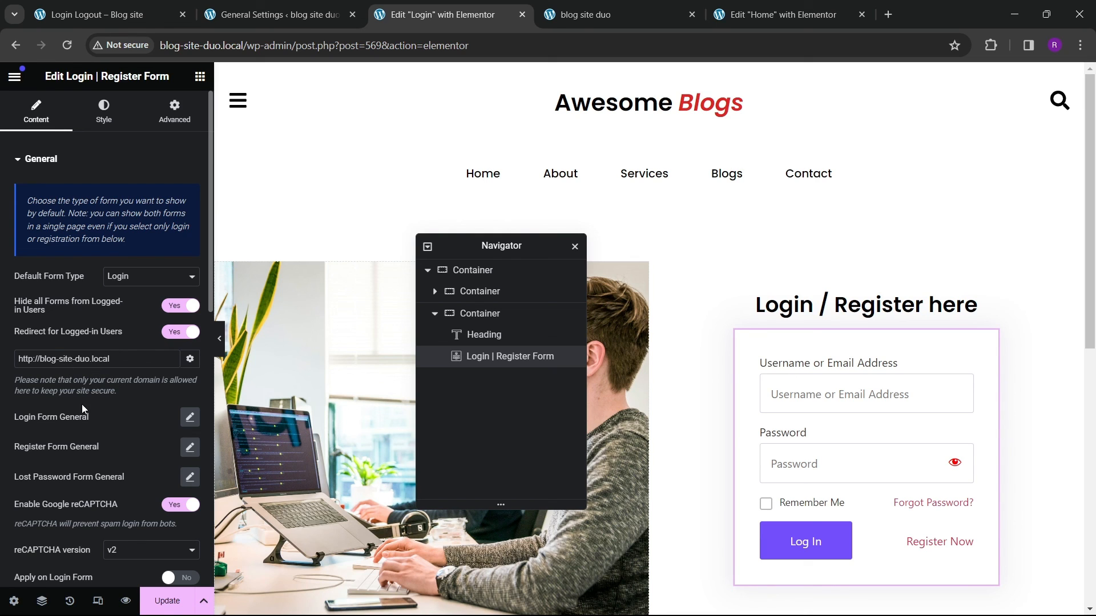
scroll(92, 425, "down", 3)
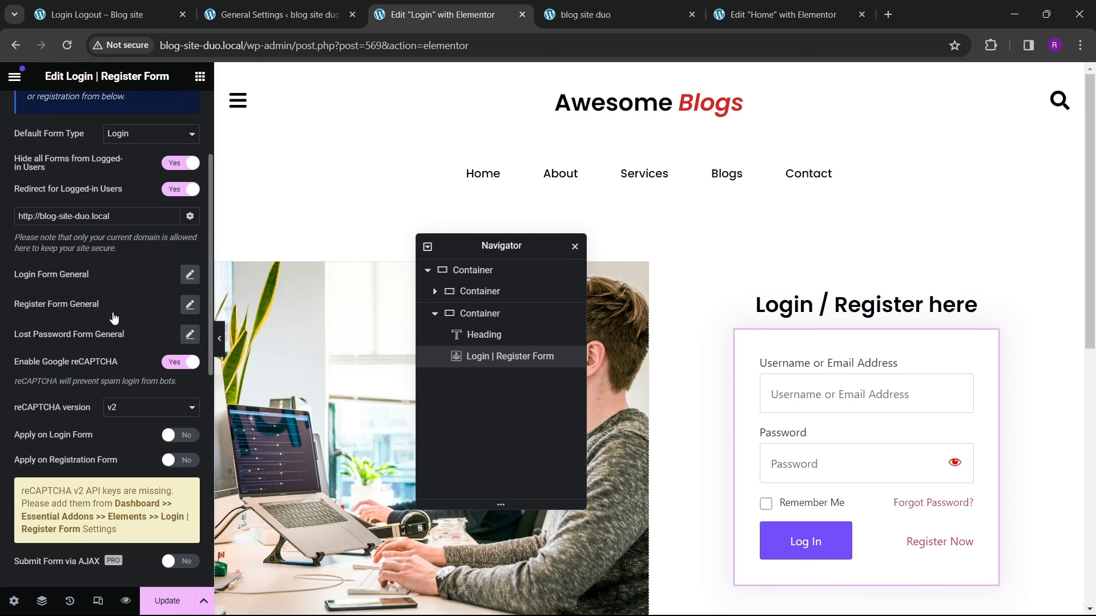
left_click(188, 276)
left_click(160, 270)
scroll(113, 402, "down", 5)
left_click(77, 333)
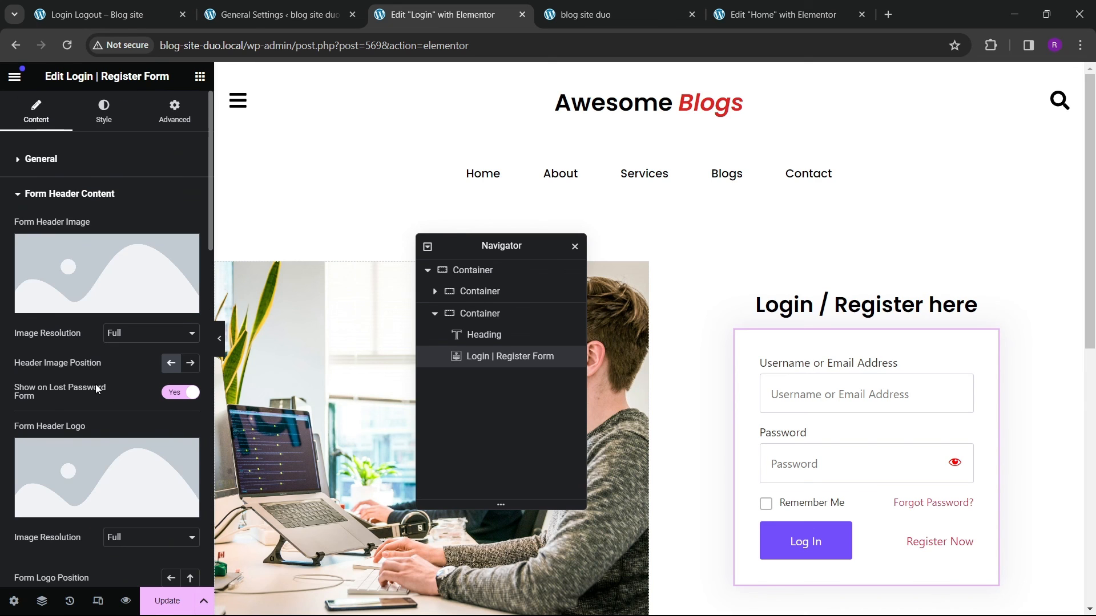
scroll(97, 390, "down", 19)
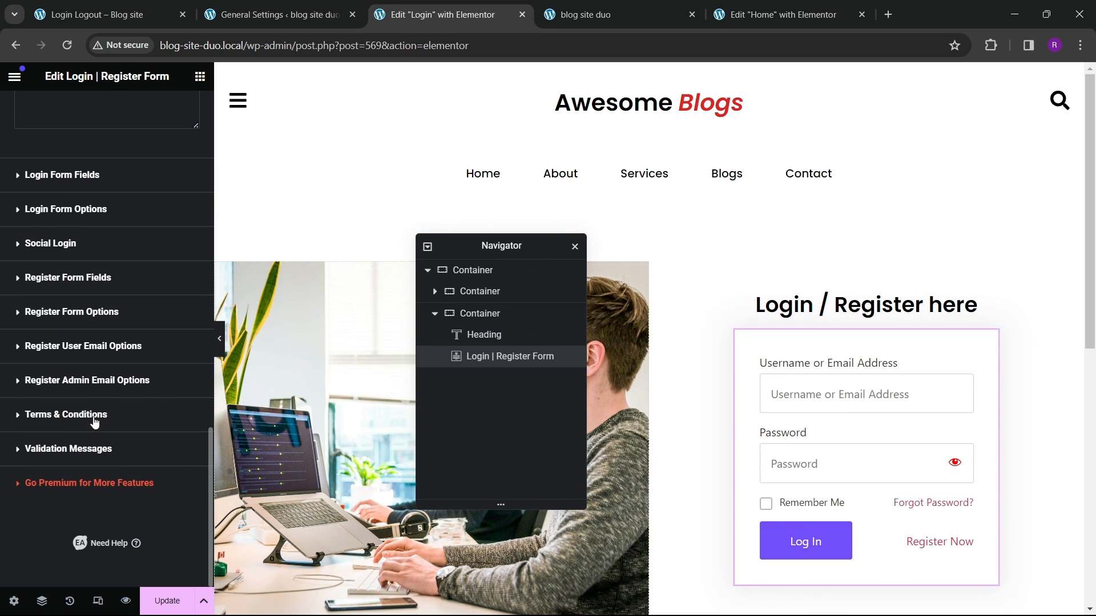
scroll(96, 423, "up", 20)
left_click(48, 194)
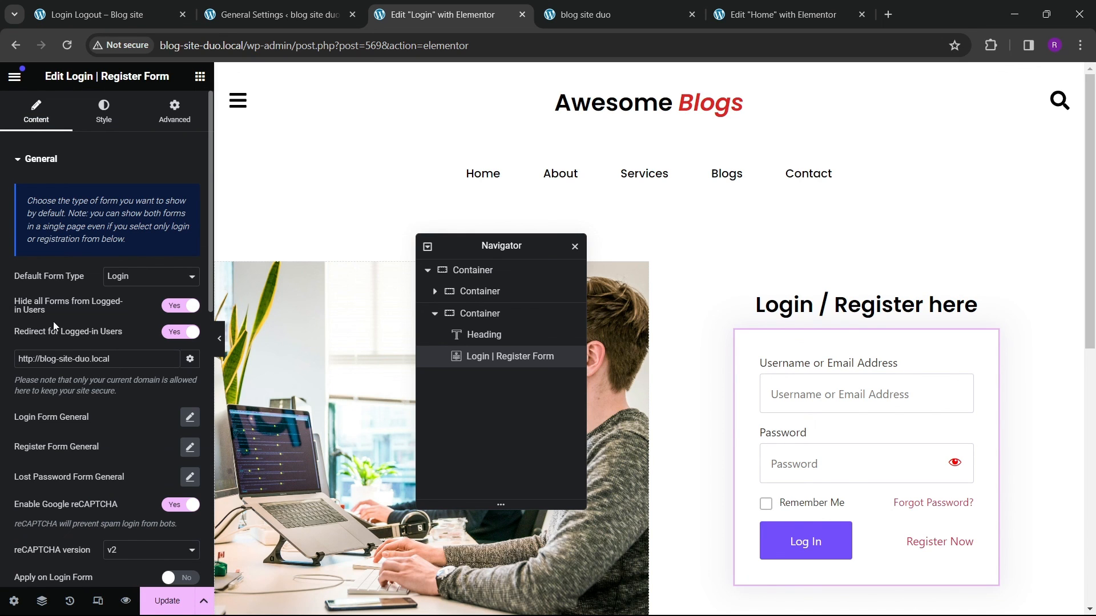
left_click(181, 306)
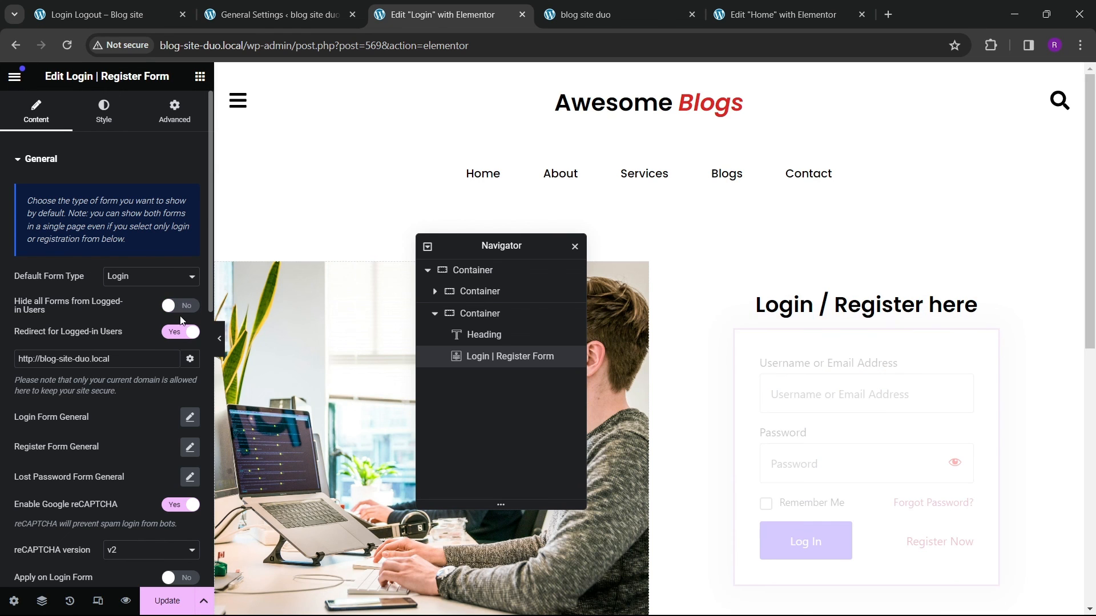
Step: Compare the reference site's login page with the editor before returning to the Login page editor
left_click(112, 17)
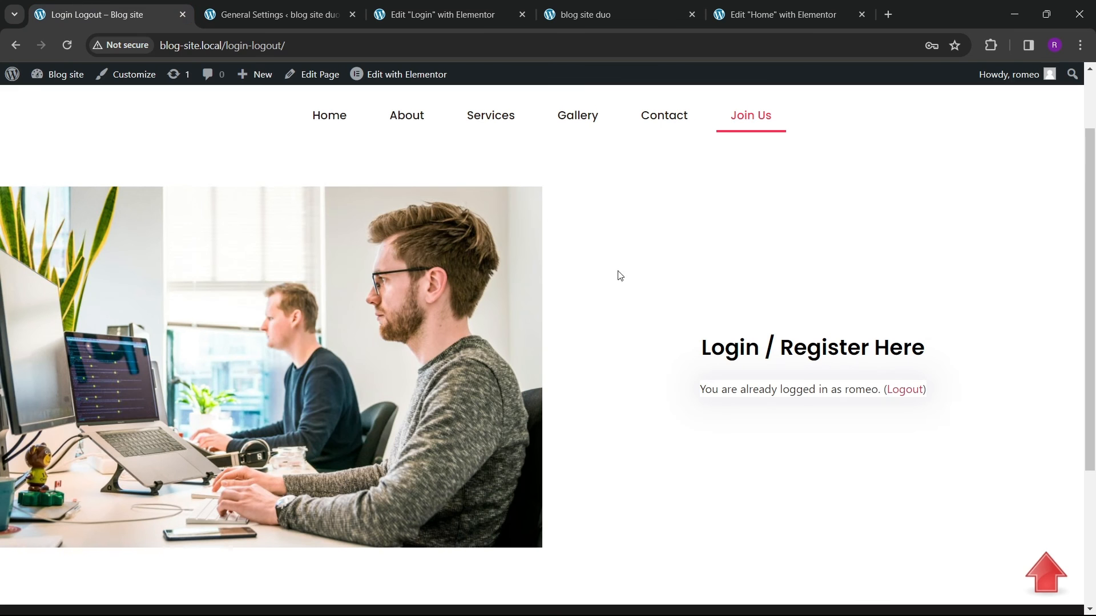
left_click(736, 15)
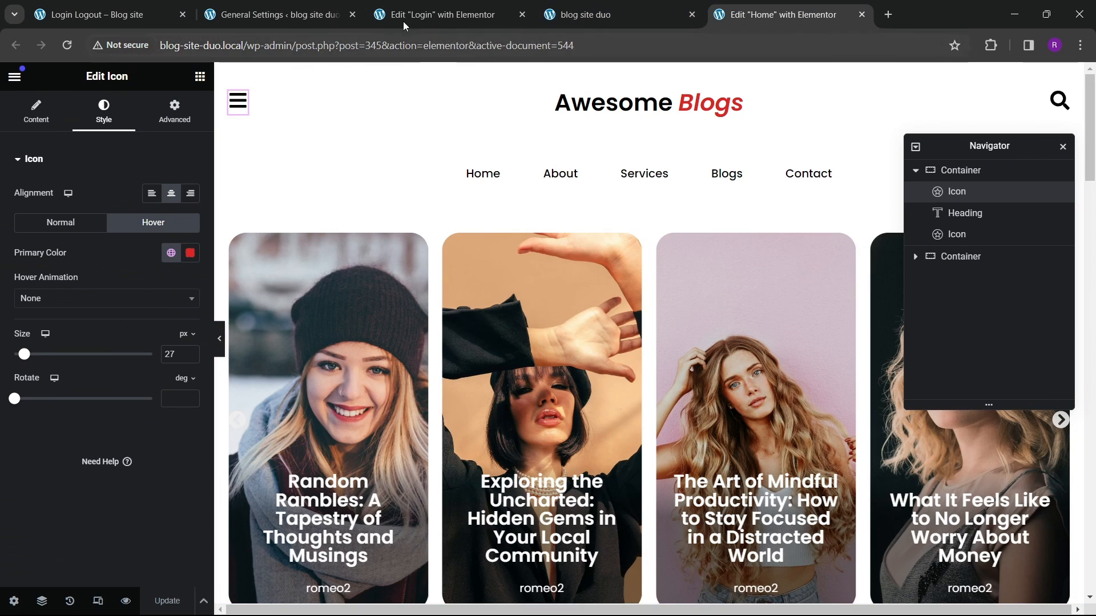
left_click(403, 22)
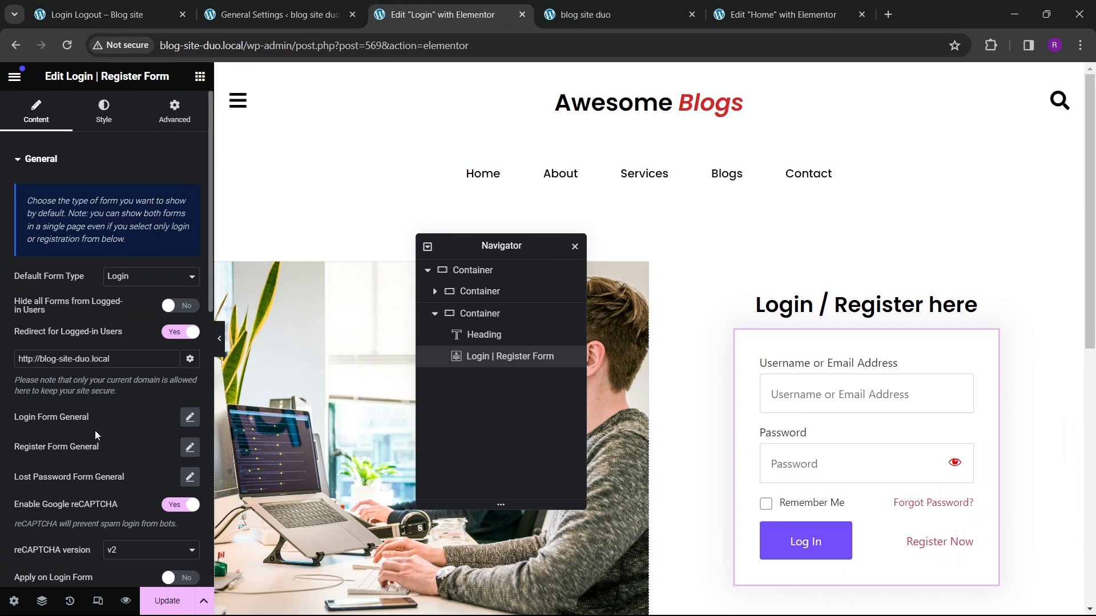
Step: Try adjusting the form wrapper width in the login form's style settings
scroll(94, 430, "down", 3)
scroll(101, 423, "down", 2)
scroll(108, 410, "up", 5)
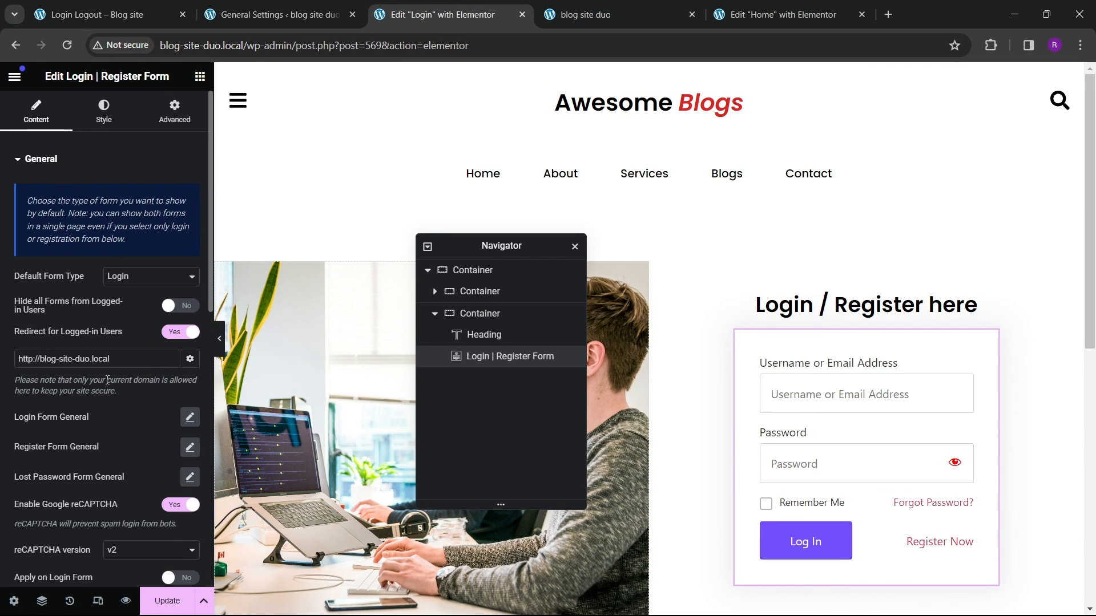
left_click(103, 112)
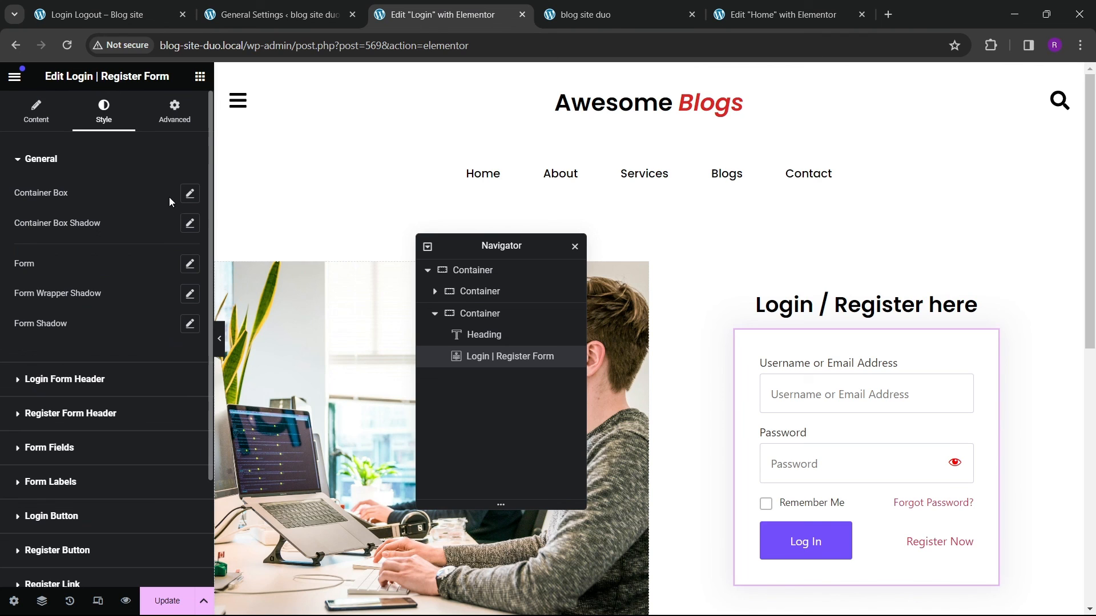
left_click(189, 194)
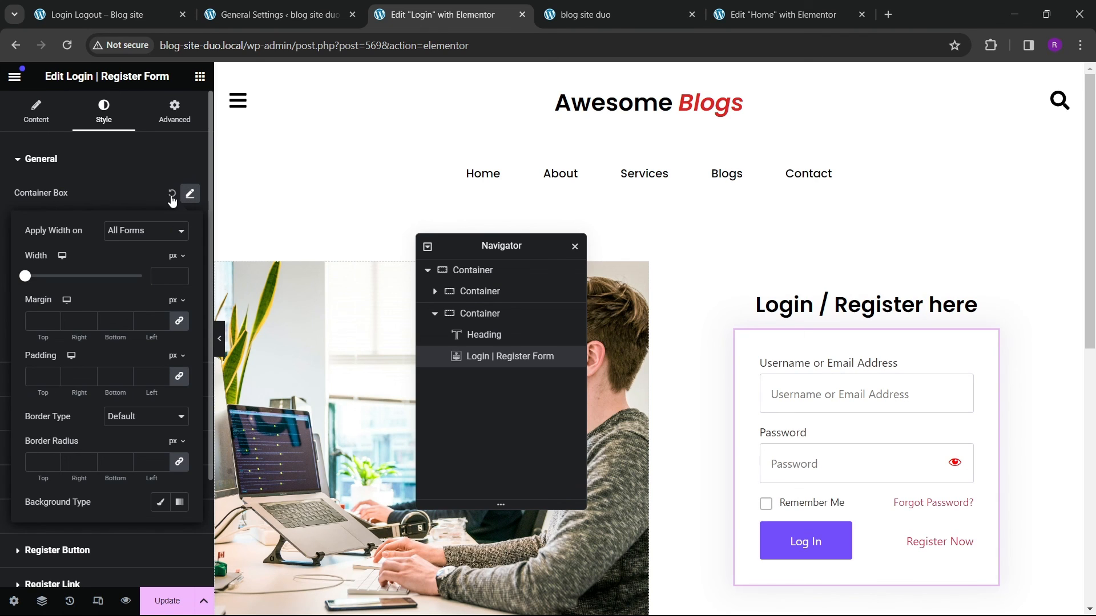
left_click(166, 198)
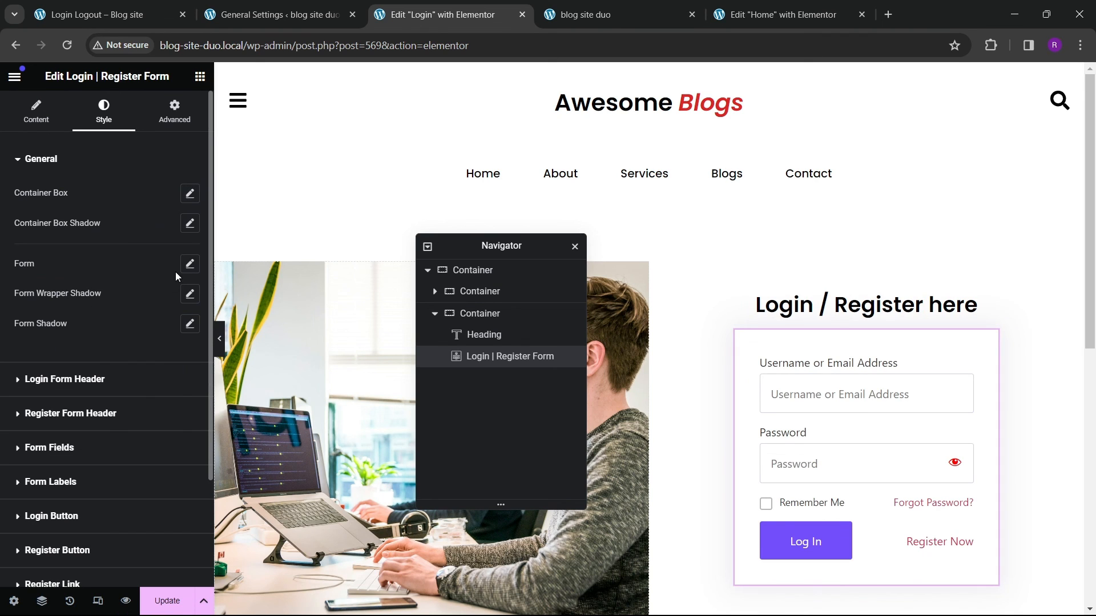
left_click(189, 265)
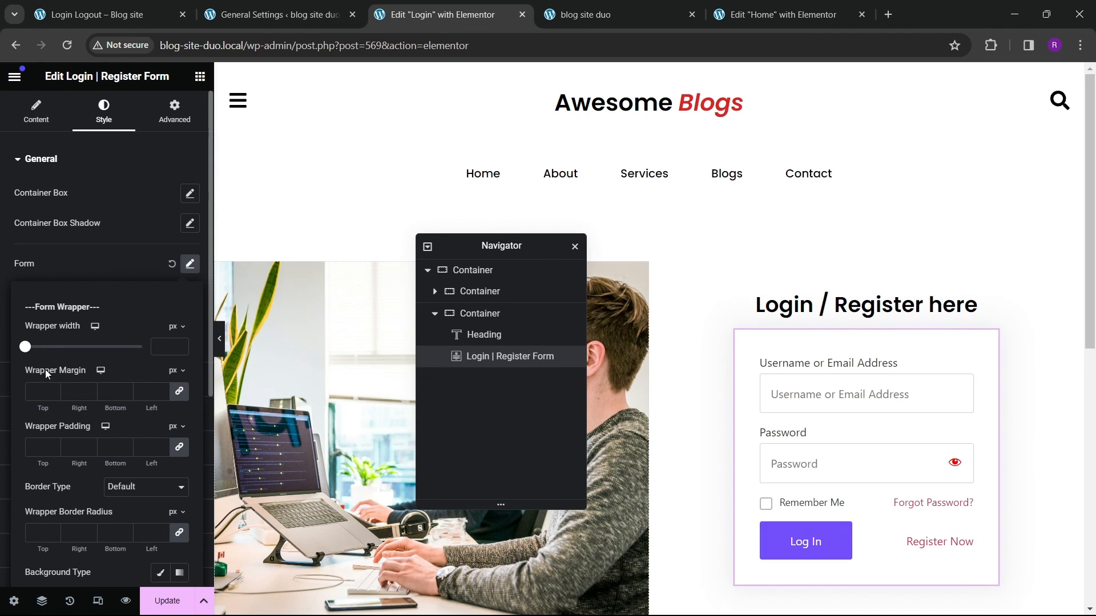
left_click_drag(30, 352, 105, 358)
key("BackSpace")
key("BackSpace")
key("BackSpace")
left_click(137, 271)
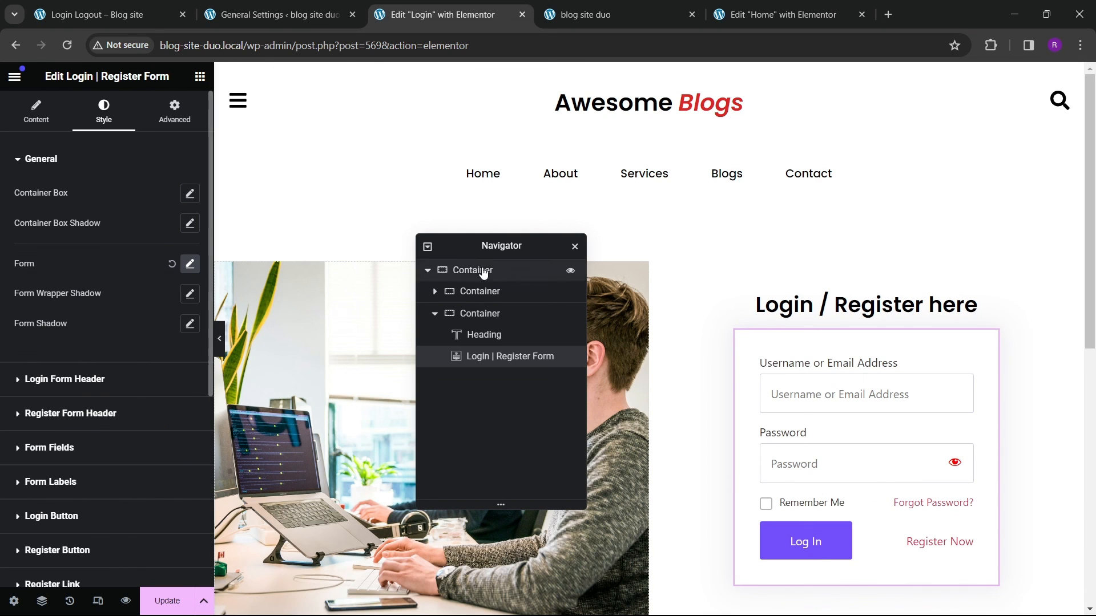
left_click(169, 265)
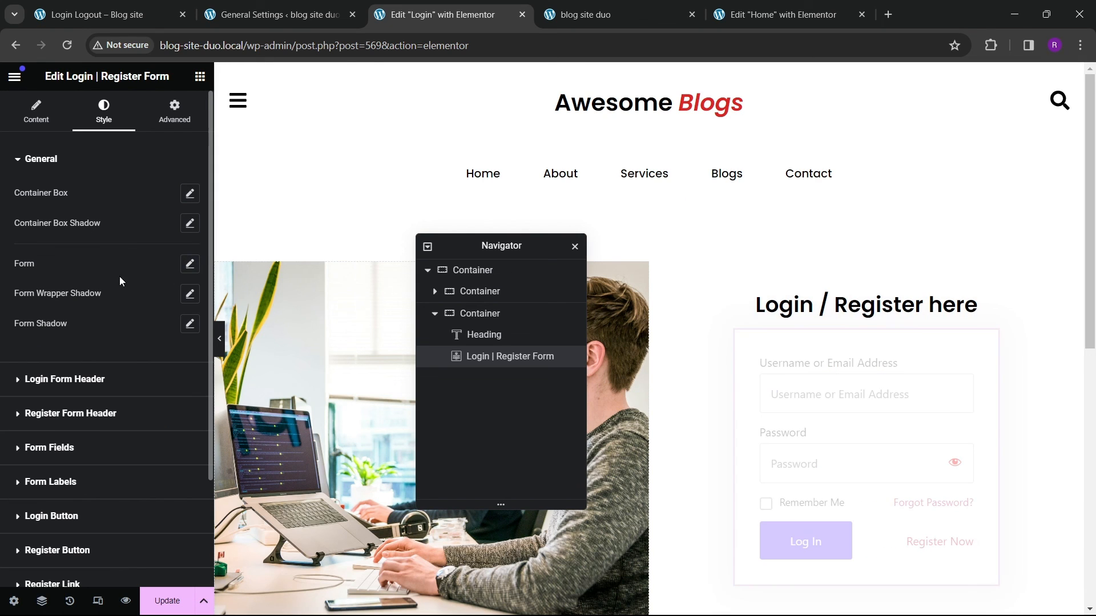
Step: Try setting the login form's container box width to about 390 px
left_click(190, 194)
left_click_drag(25, 279, 86, 278)
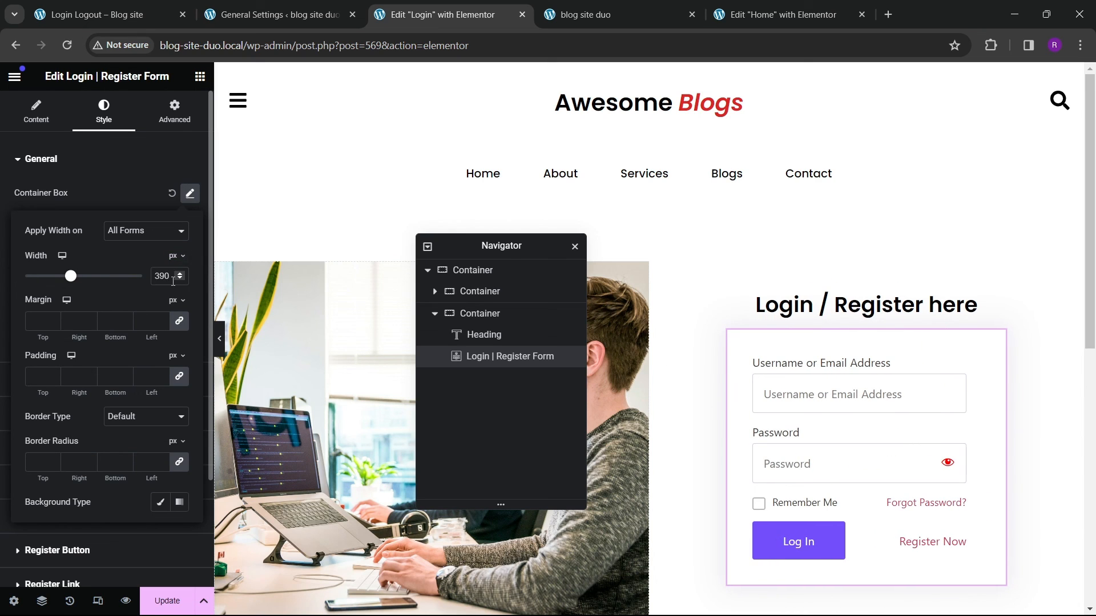
key("BackSpace")
key("BackSpace")
key("BackSpace")
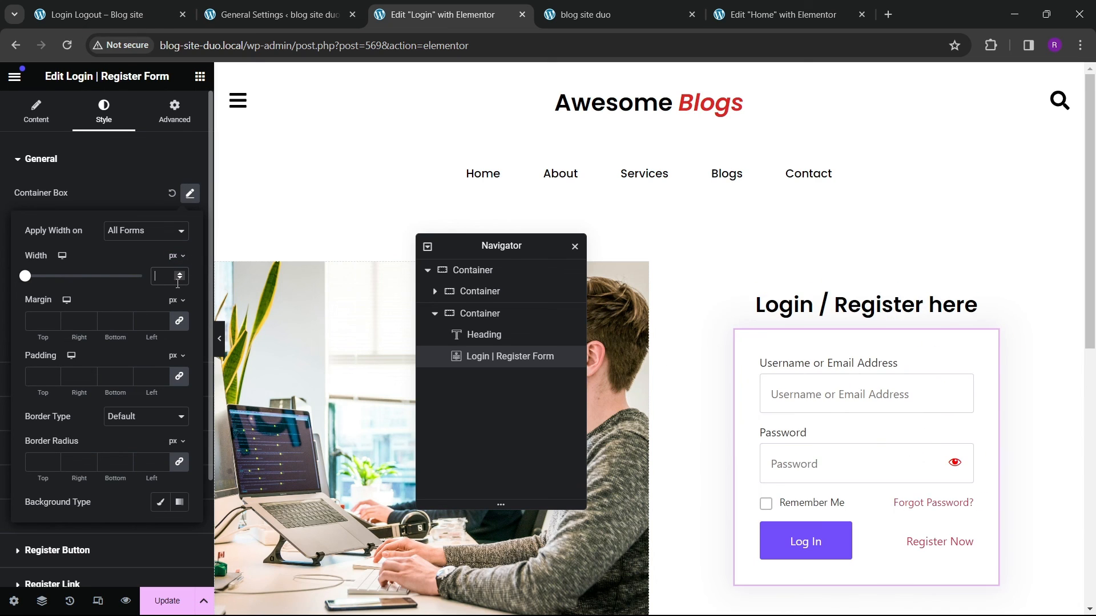
left_click(123, 201)
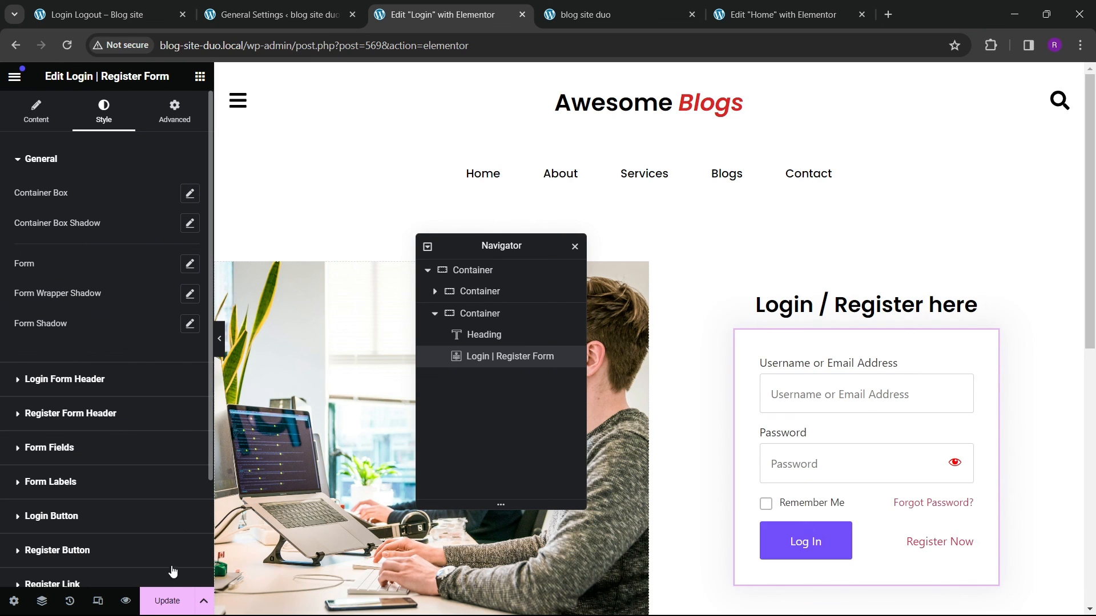
Step: Save the Login page updates
left_click(147, 599)
scroll(806, 378, "down", 3)
scroll(783, 386, "up", 3)
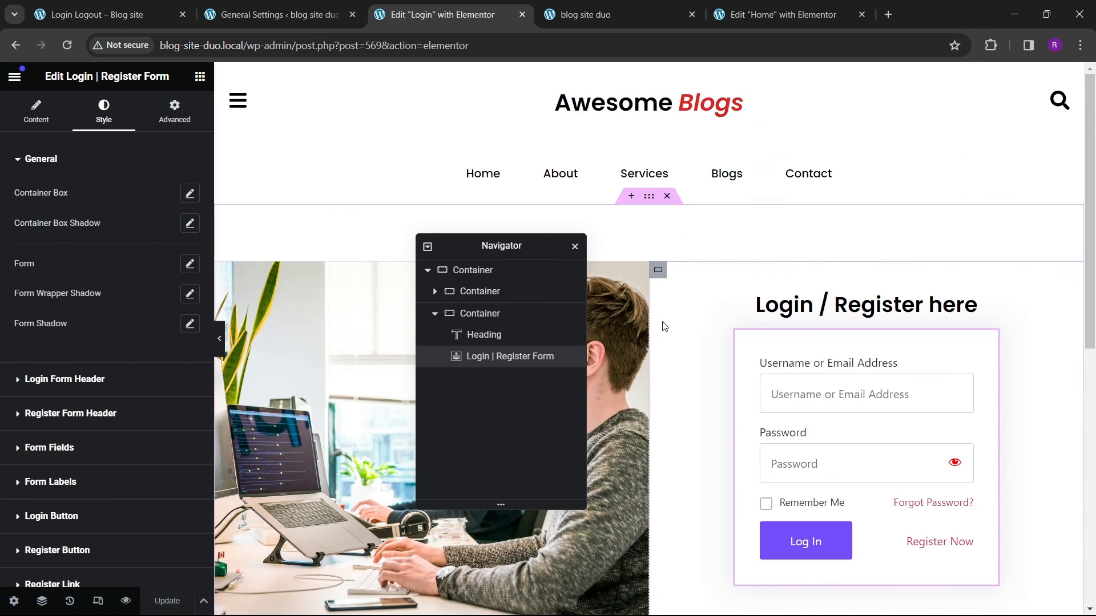
left_click(594, 15)
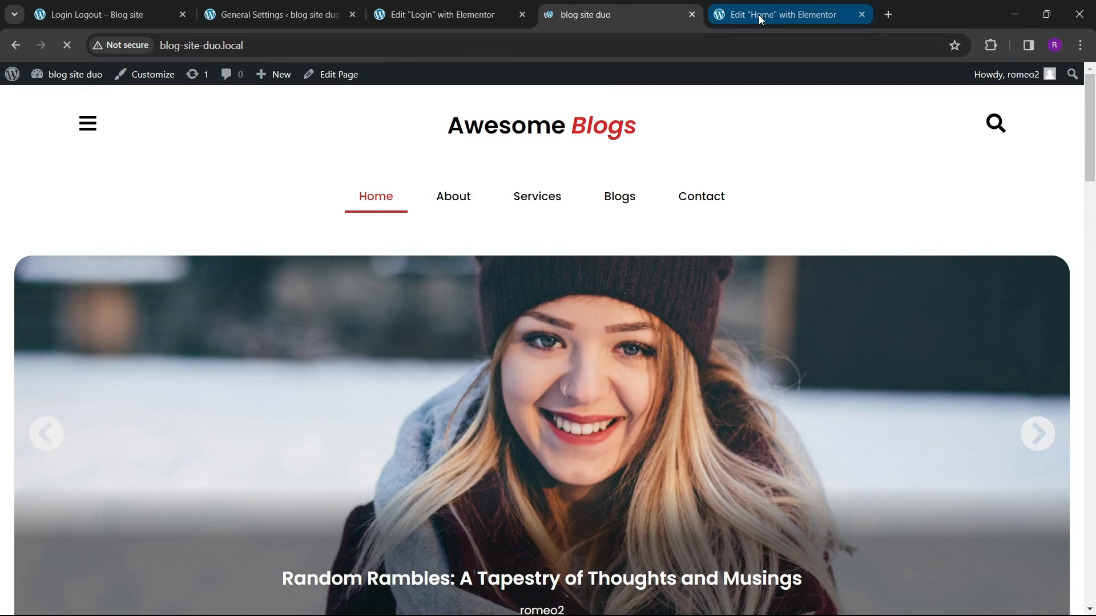
left_click(758, 15)
left_click(450, 23)
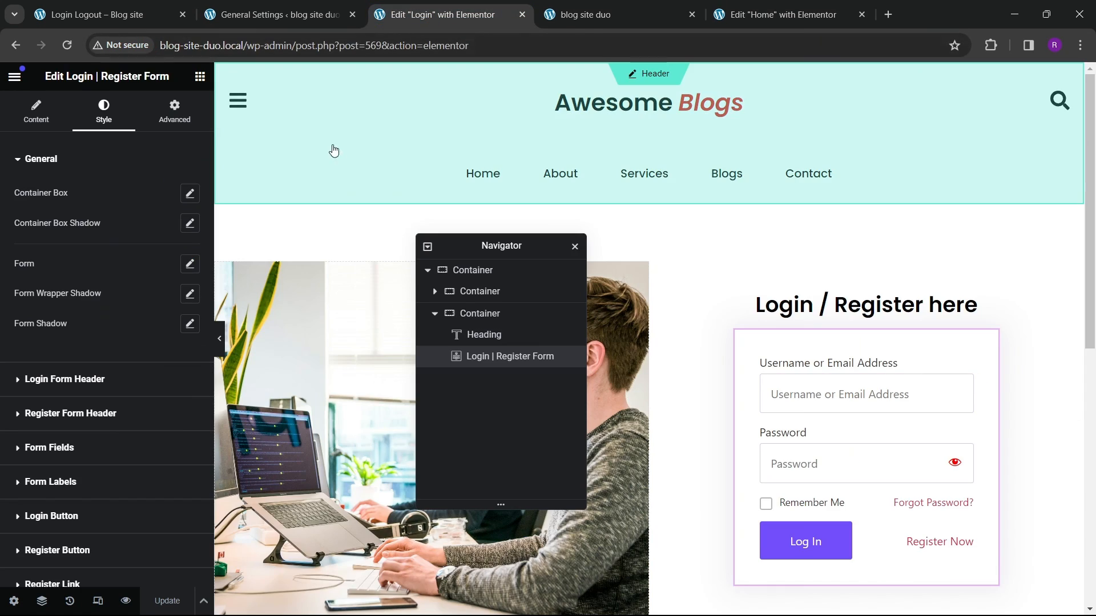
Step: Open the published Login page in a new tab and examine how it looks
left_click(14, 76)
left_click(14, 76)
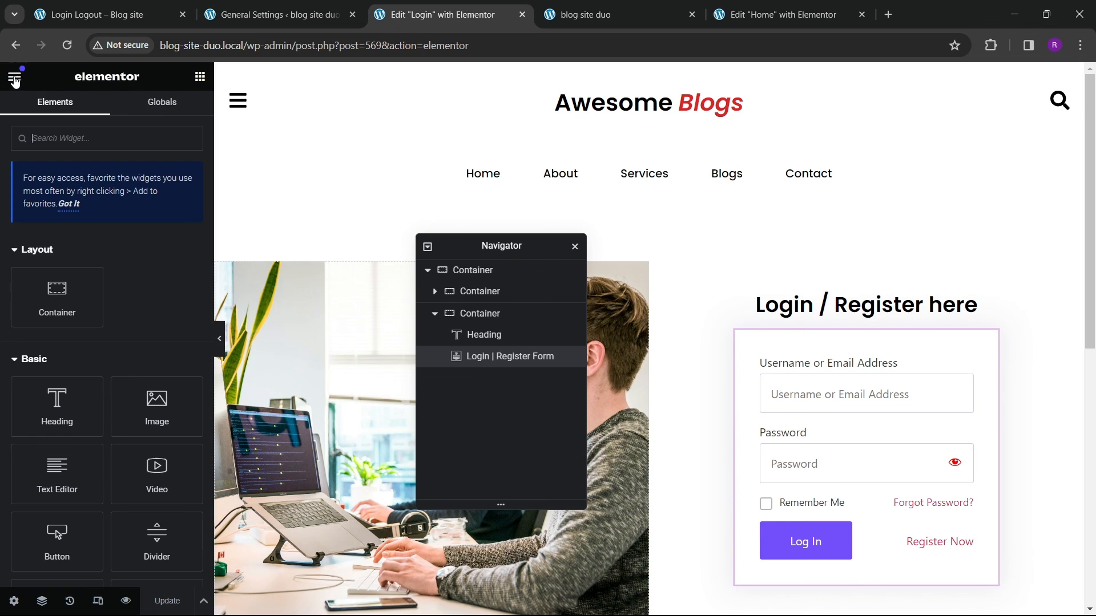
left_click(15, 76)
right_click(71, 357)
left_click(137, 367)
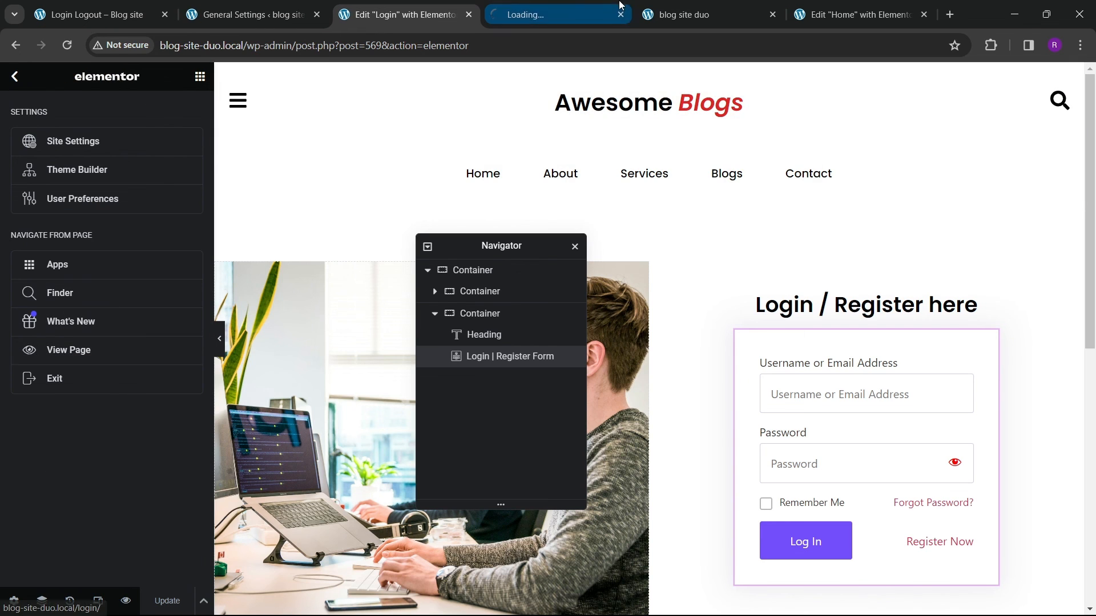
left_click(548, 15)
scroll(912, 360, "down", 5)
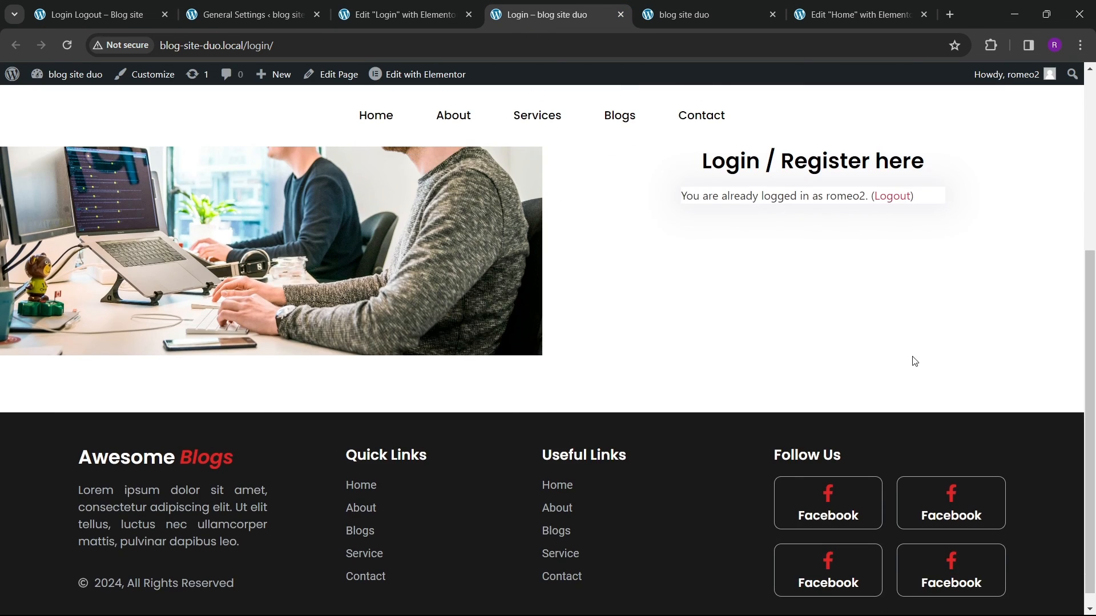
scroll(753, 284, "up", 4)
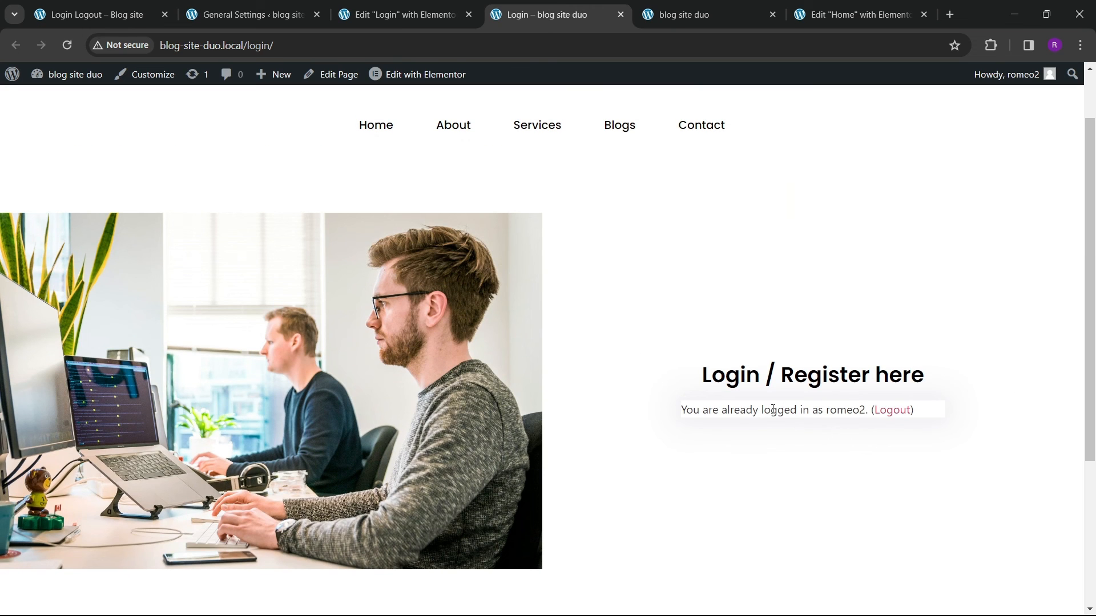
Step: Open the published Login page's address in a new incognito window to view it as a logged-out visitor
scroll(685, 365, "up", 2)
scroll(531, 379, "down", 5)
scroll(345, 330, "up", 5)
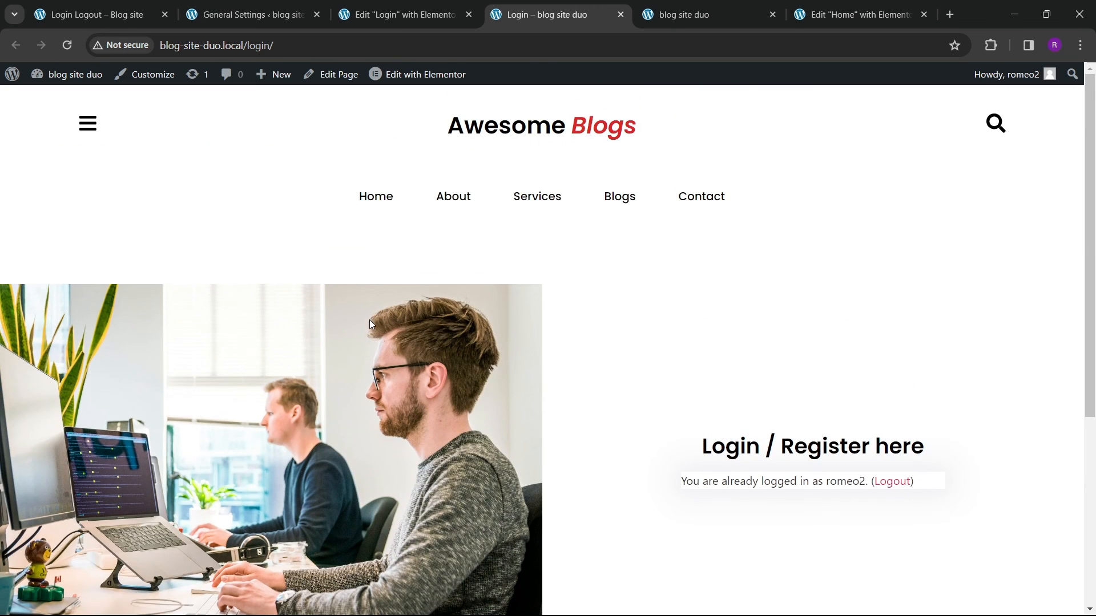
left_click(301, 49)
key("ctrl+c")
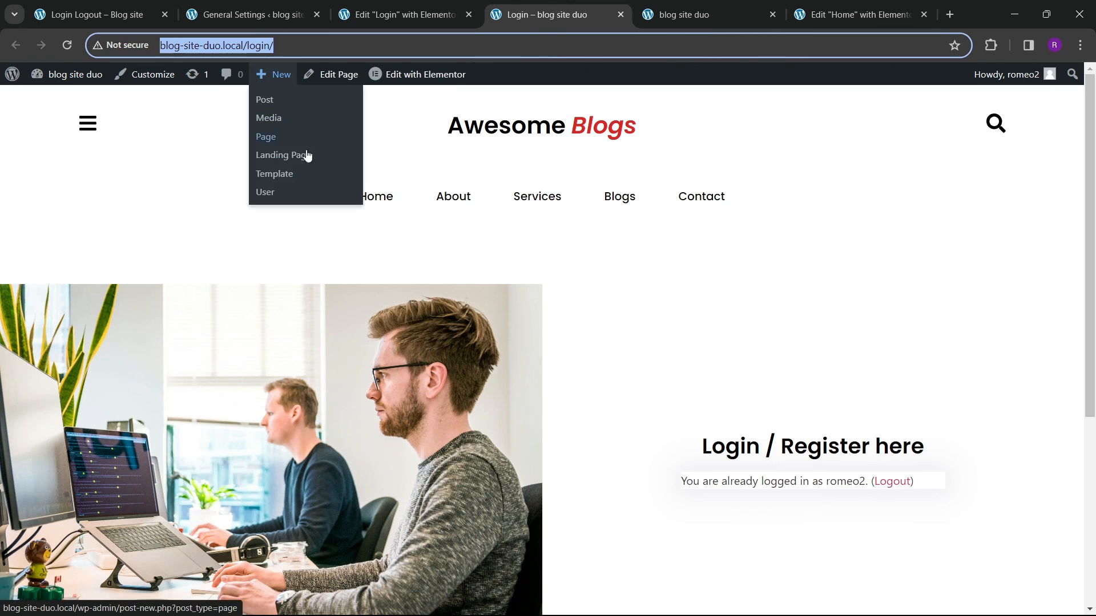
left_click(1080, 45)
left_click(927, 117)
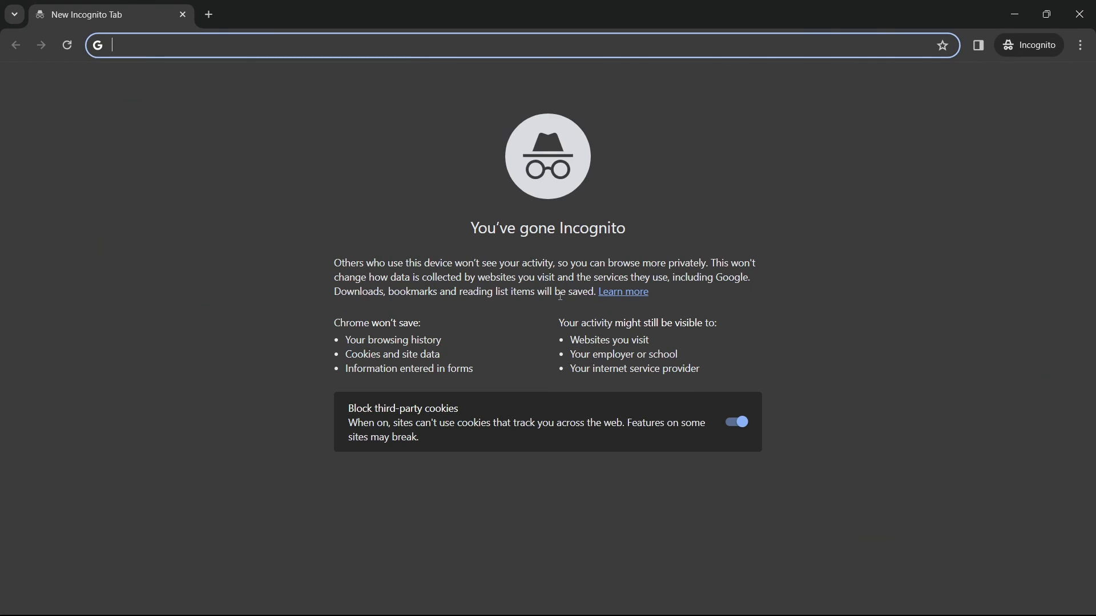
key("ctrl+v")
key("Return")
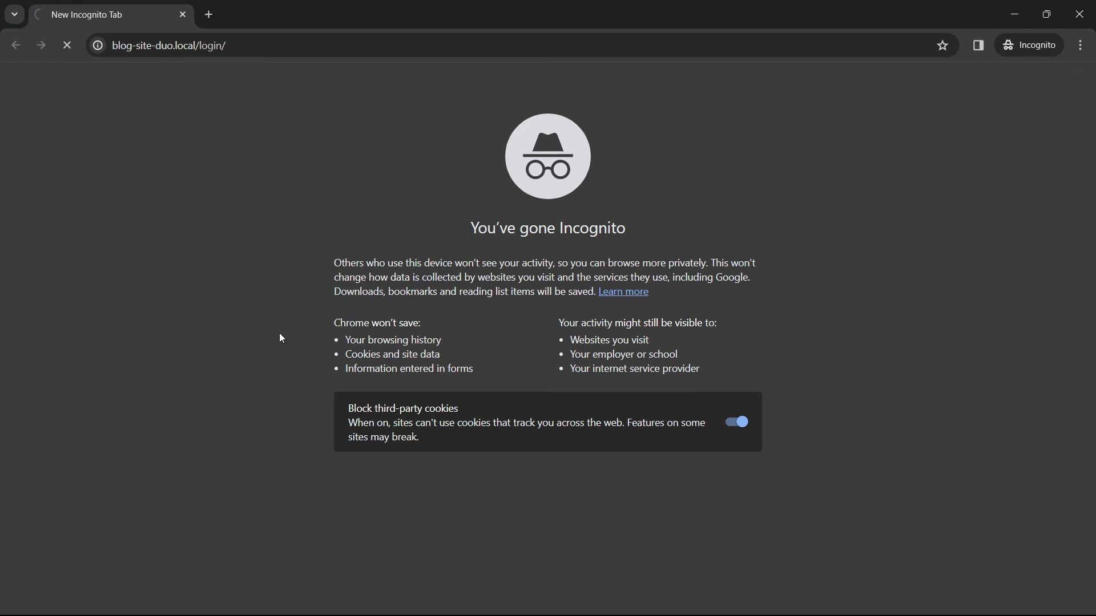
Step: Examine the login and register forms by switching between them, then close the incognito window
scroll(837, 221, "down", 5)
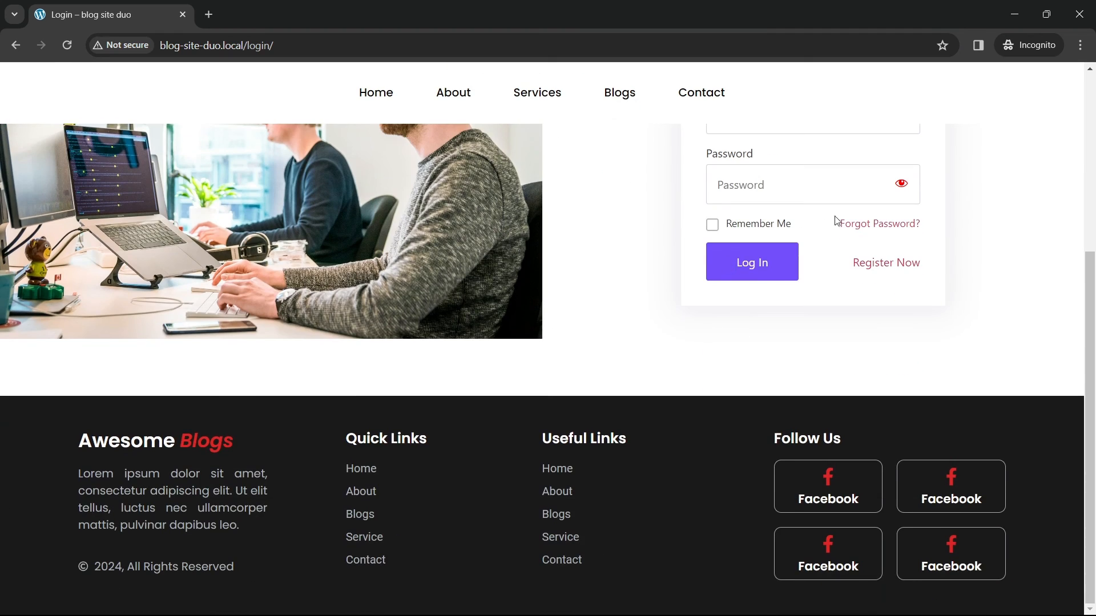
scroll(768, 283, "up", 3)
left_click(858, 403)
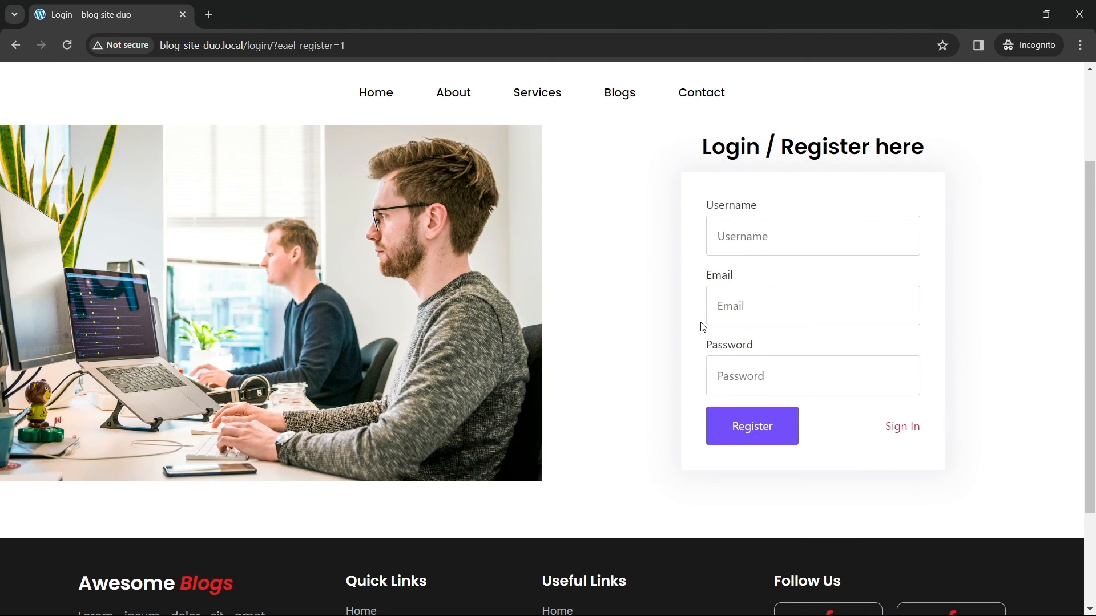
scroll(552, 336, "up", 3)
scroll(705, 471, "down", 3)
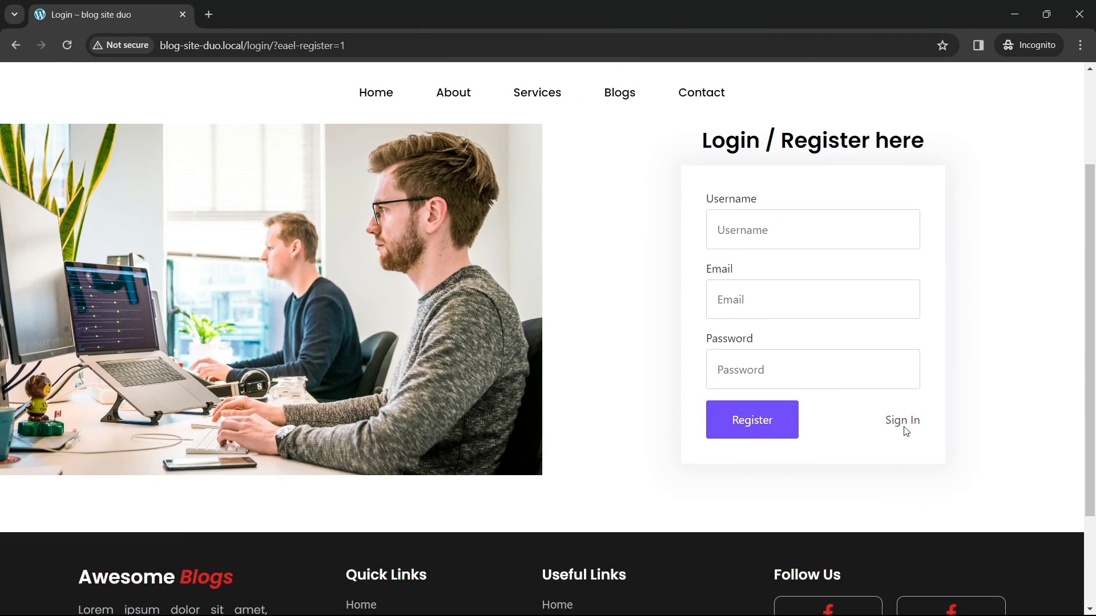
left_click(905, 426)
scroll(555, 318, "up", 2)
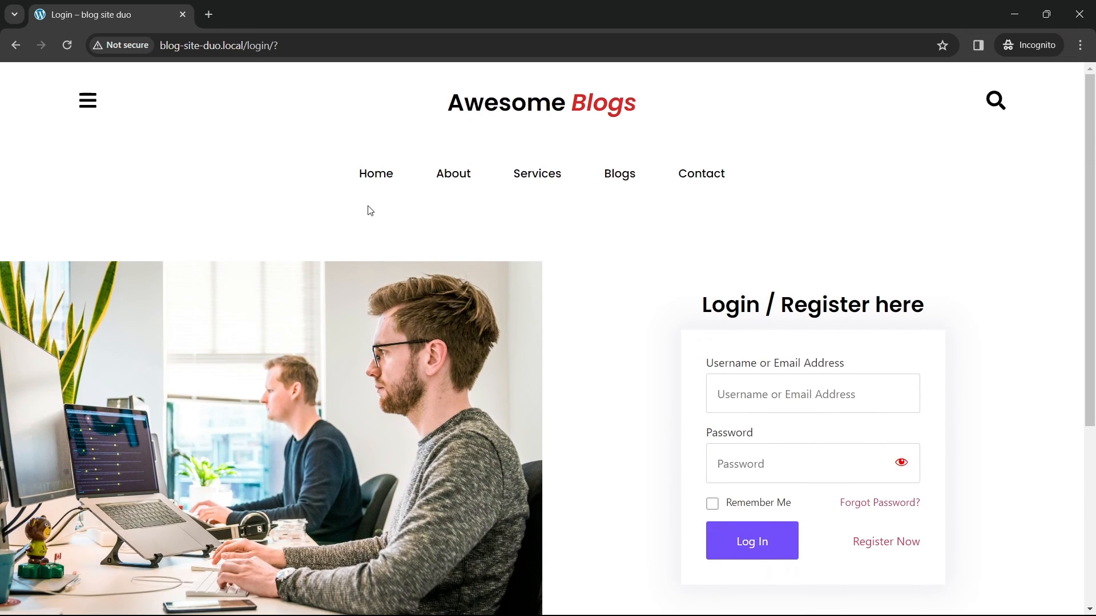
left_click(1084, 6)
Step: Add the Login page to the header menu named final menu
scroll(506, 289, "down", 5)
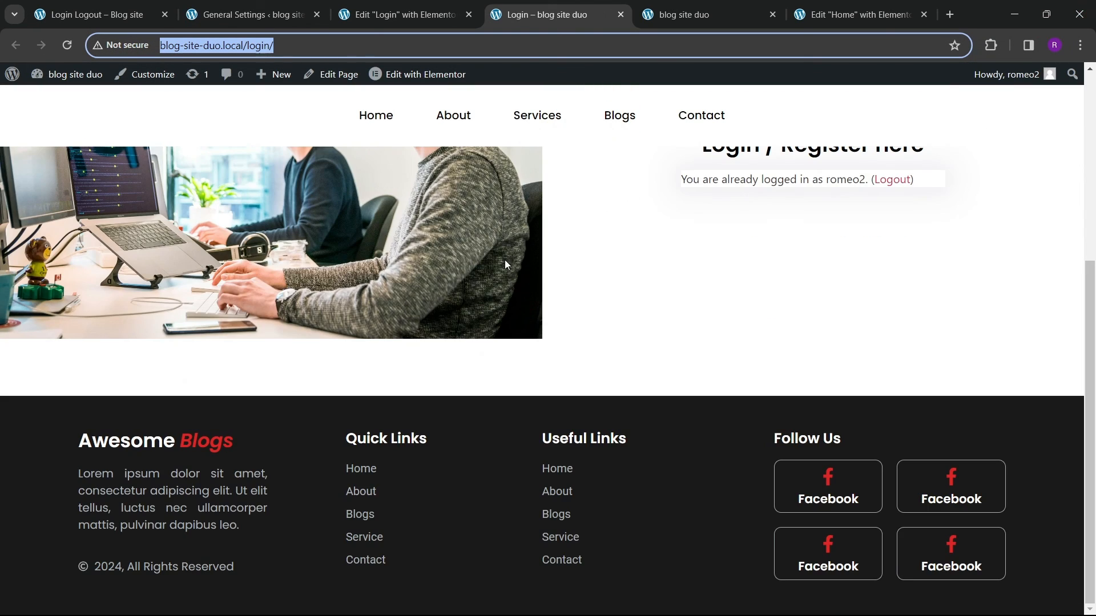
scroll(508, 257, "up", 5)
left_click(377, 194)
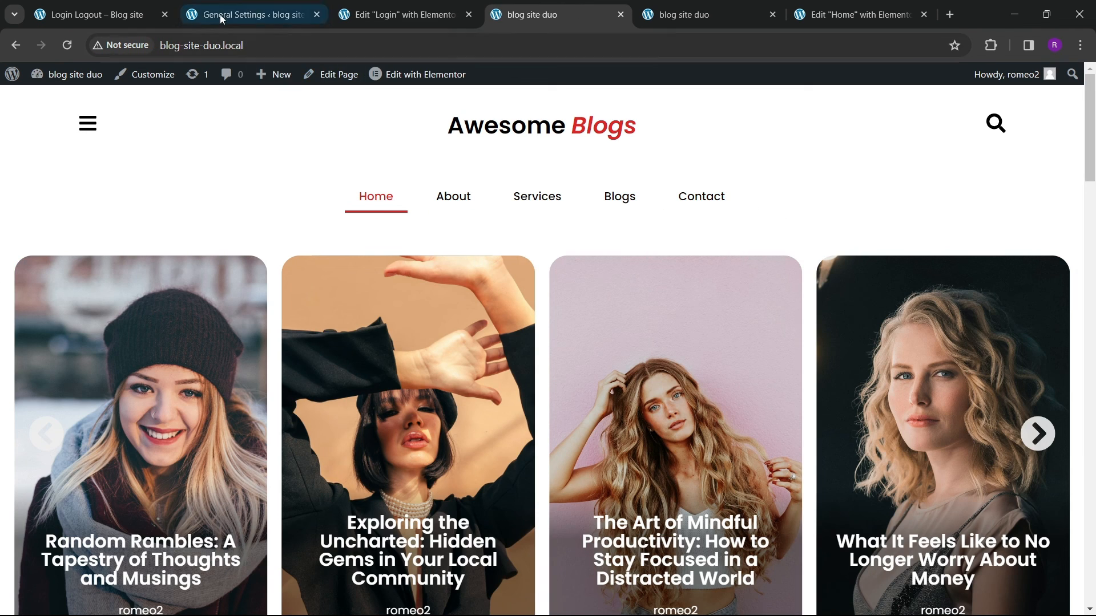
left_click(251, 15)
mouse_move(74, 325)
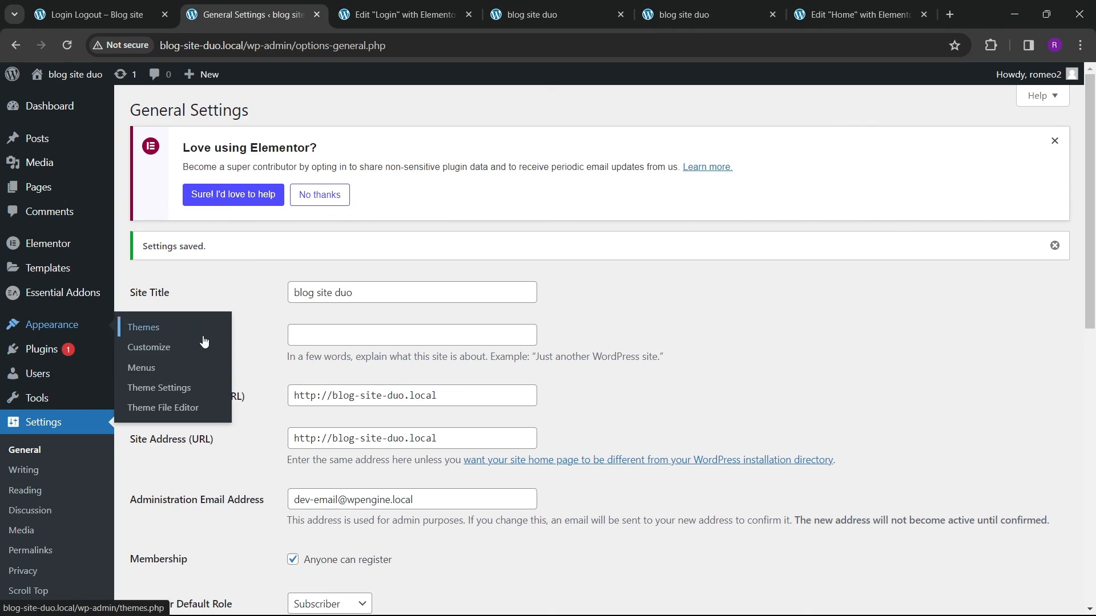
left_click(144, 369)
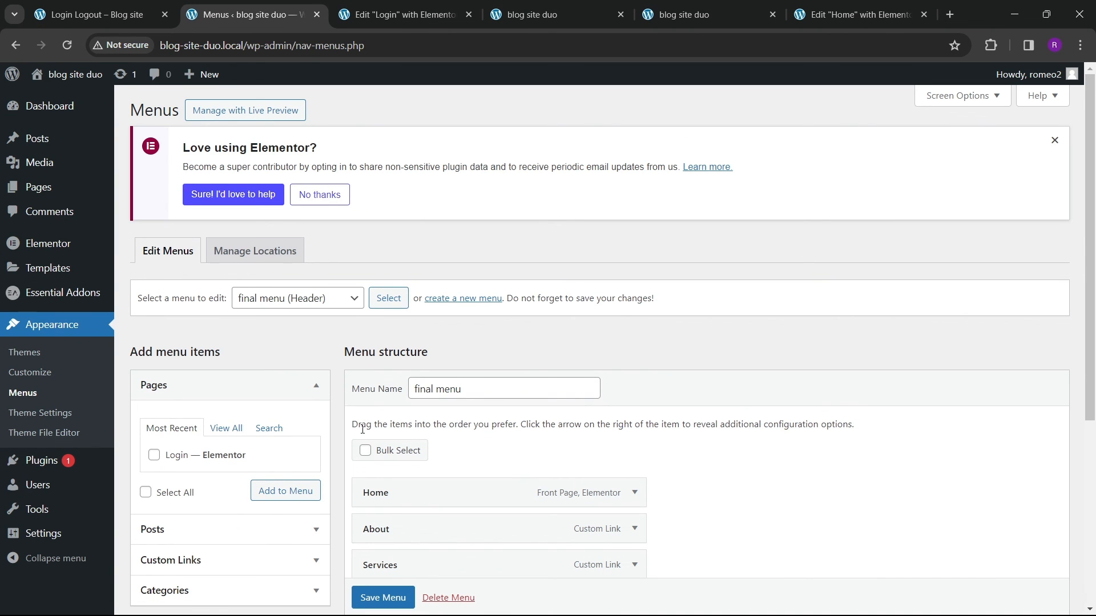
scroll(422, 412, "down", 1)
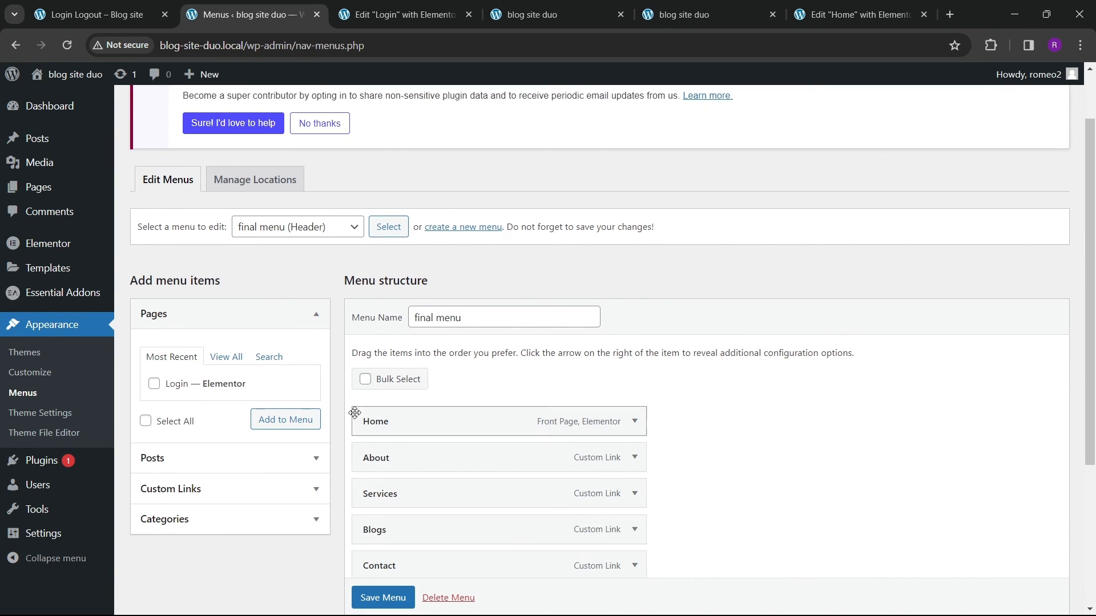
left_click(154, 384)
left_click(284, 419)
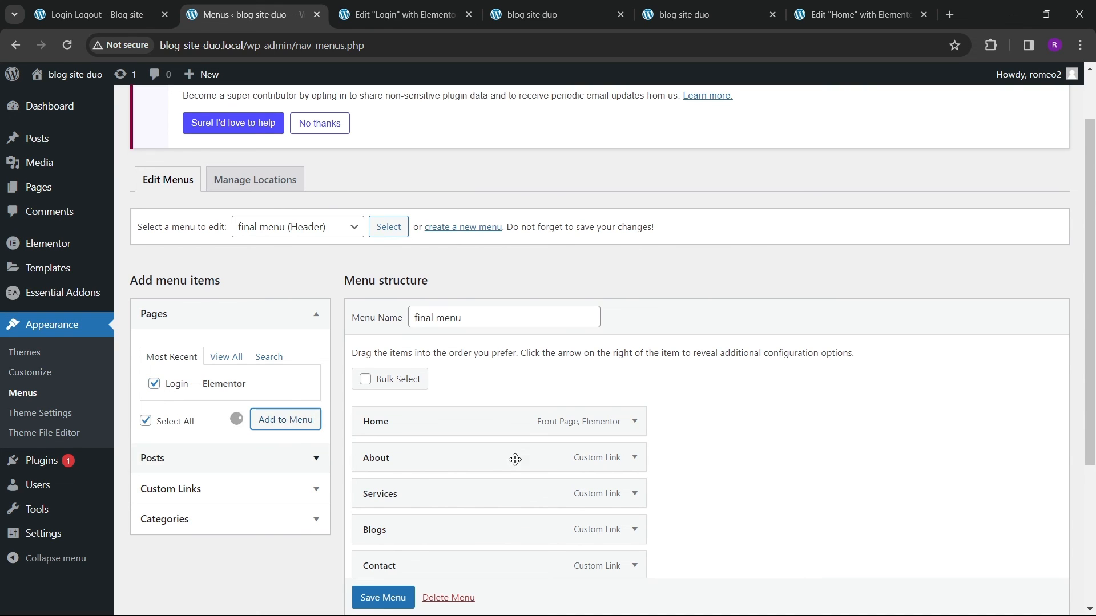
Step: Rename the Login menu item's navigation label to Join Us and save the menu
scroll(517, 459, "down", 3)
left_click(615, 391)
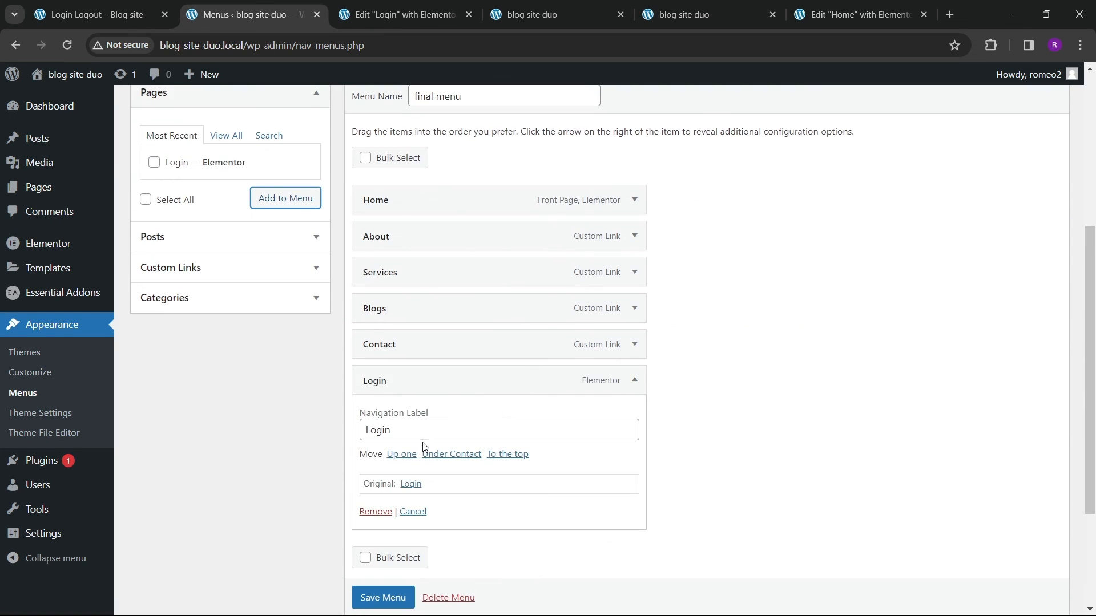
left_click_drag(420, 431, 353, 434)
type("Join")
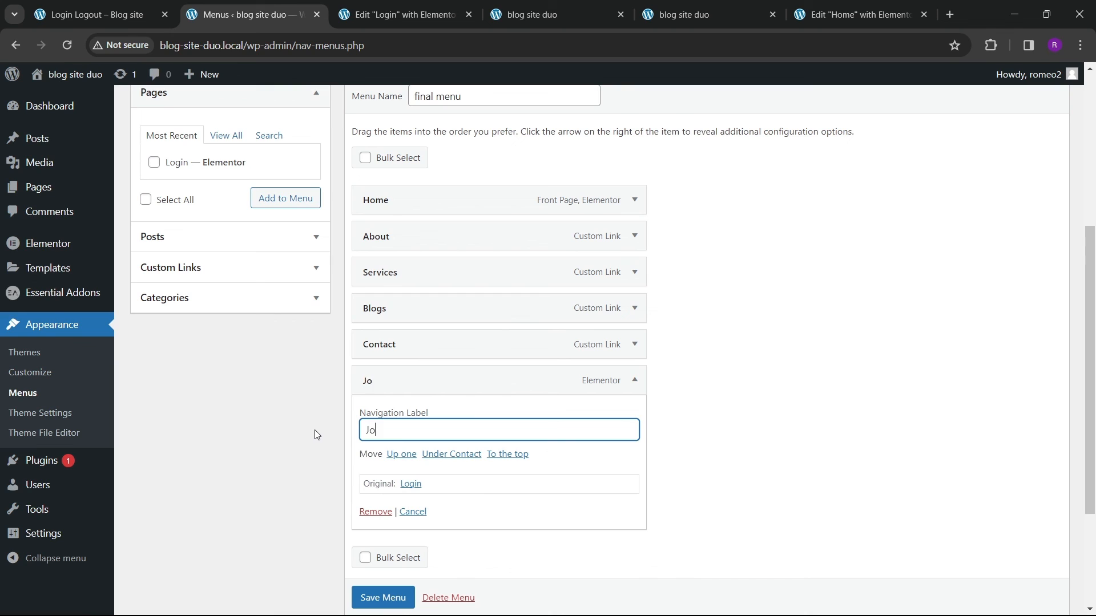
type(" Us")
scroll(470, 455, "down", 2)
left_click(386, 566)
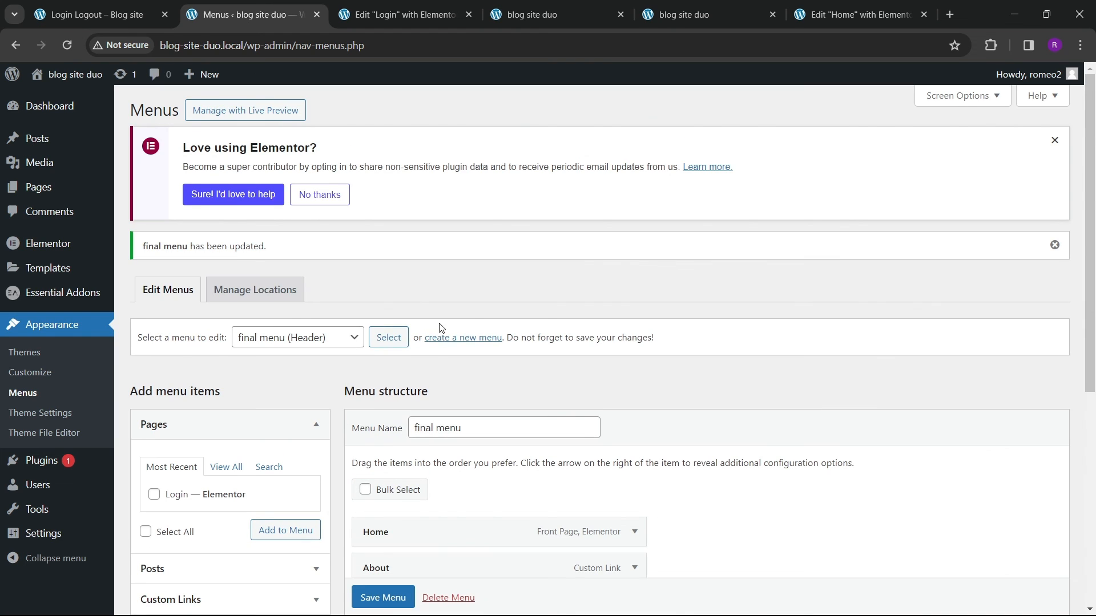
Step: Reload the site and check that the Join Us menu link opens the Login page
left_click(531, 15)
left_click(68, 46)
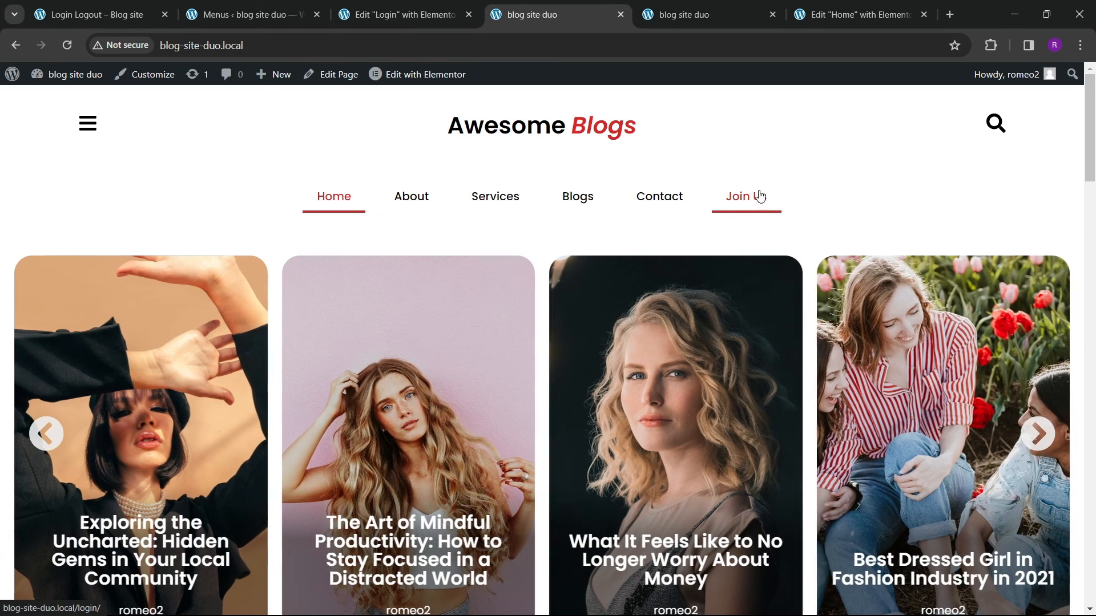
left_click(762, 199)
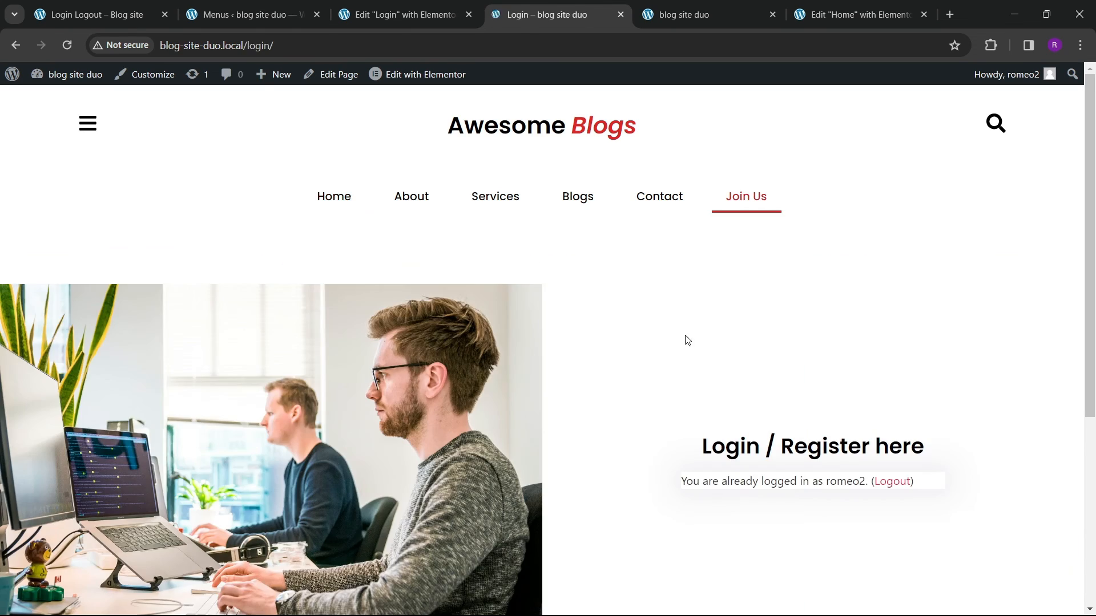
scroll(560, 379, "down", 5)
scroll(470, 360, "up", 5)
scroll(471, 357, "down", 5)
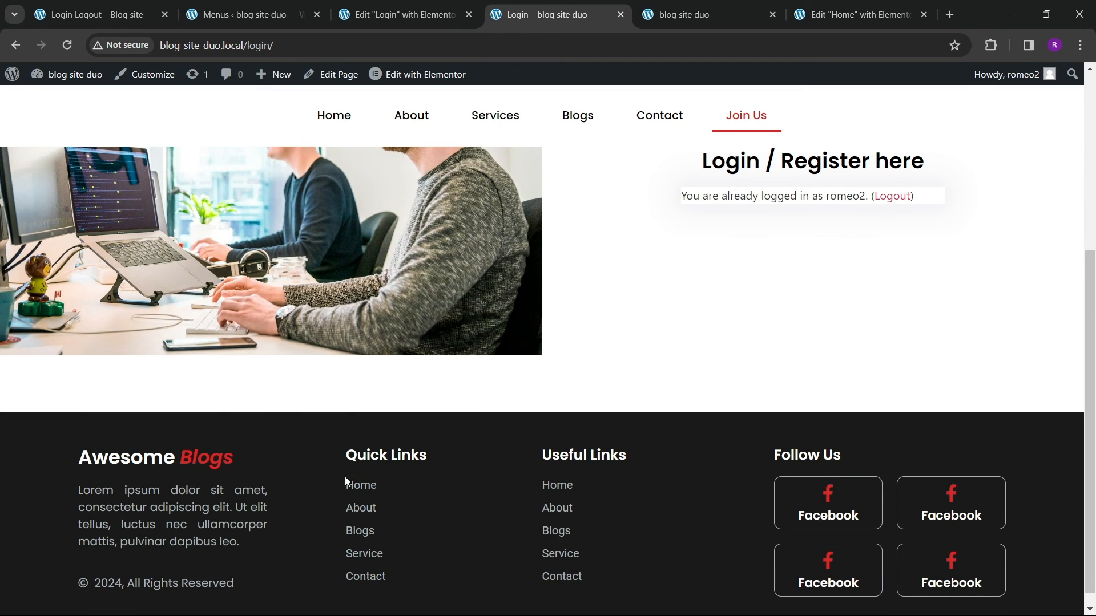
scroll(482, 469, "up", 5)
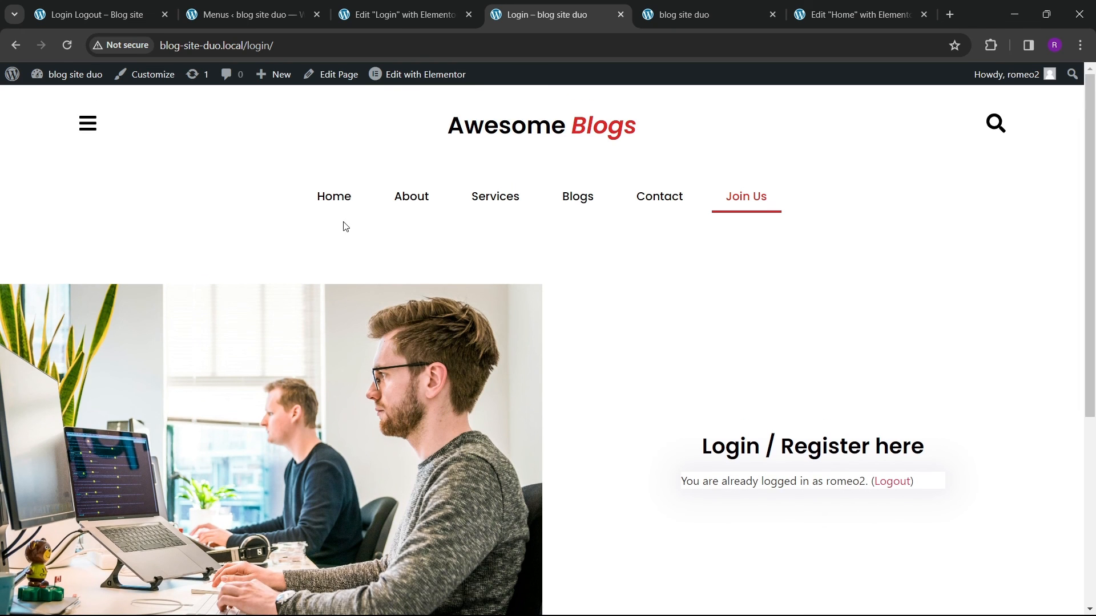
key("F5")
scroll(434, 380, "down", 10)
scroll(464, 375, "down", 10)
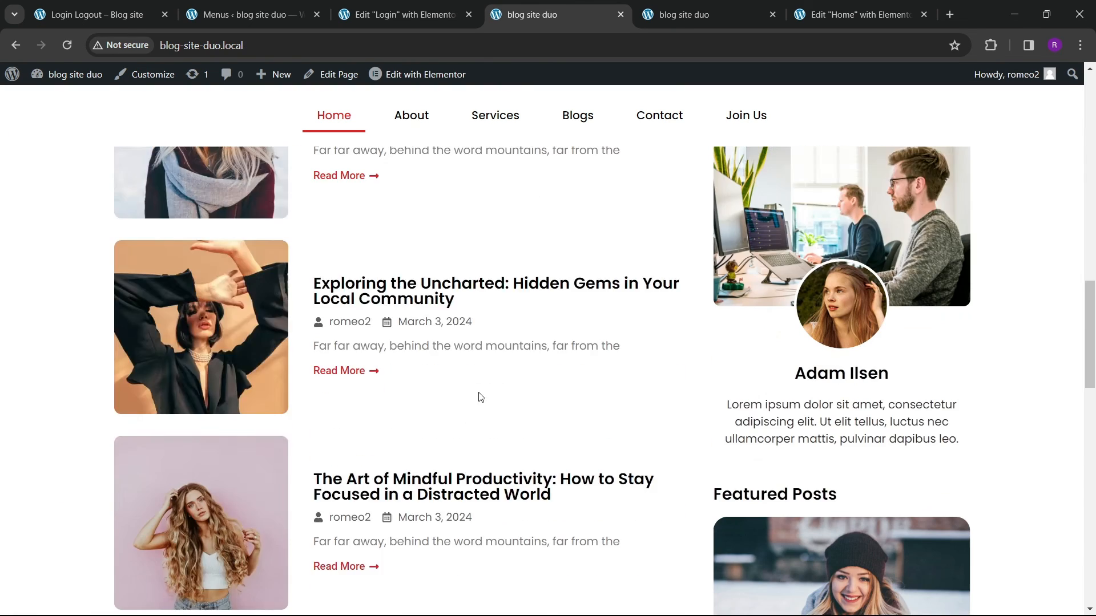
Step: Compare the result with the reference site's Login page, then return to the Elementor editor
left_click(97, 14)
scroll(1094, 500, "down", 5)
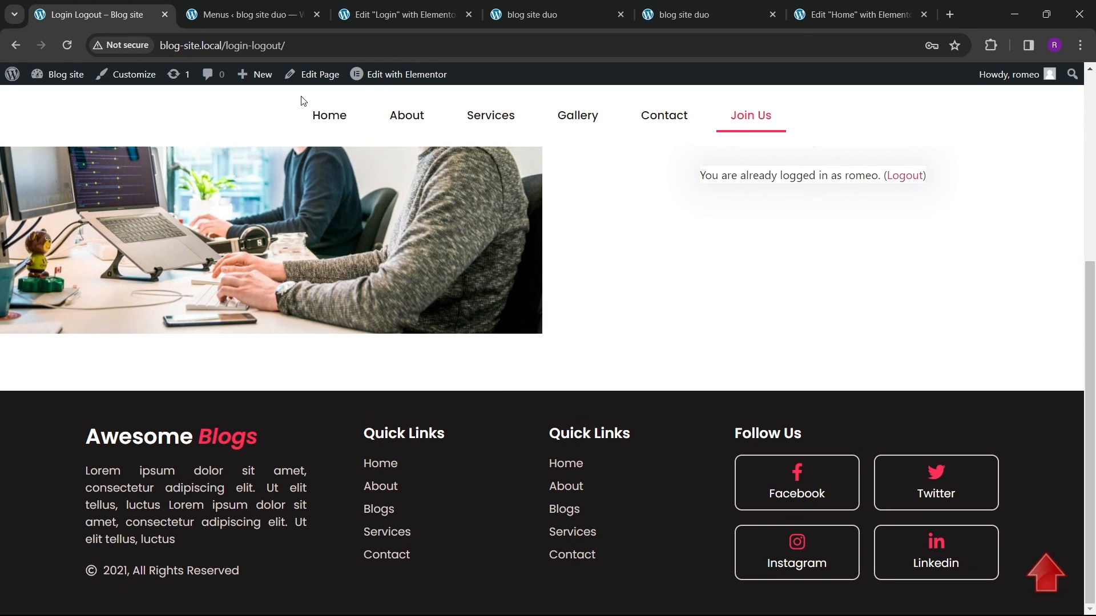
scroll(628, 342, "up", 5)
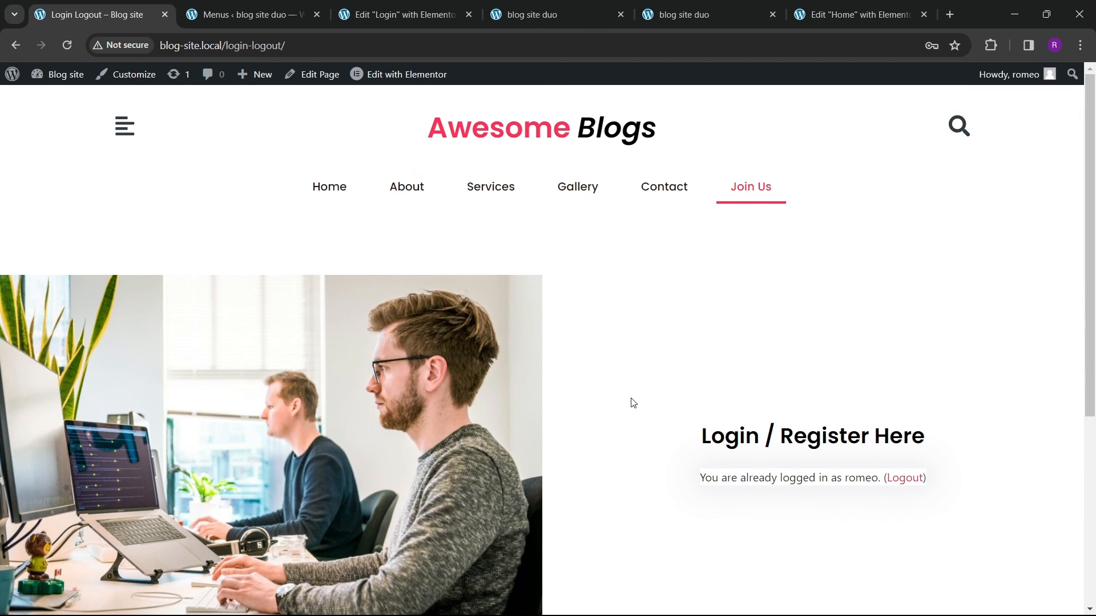
left_click(403, 14)
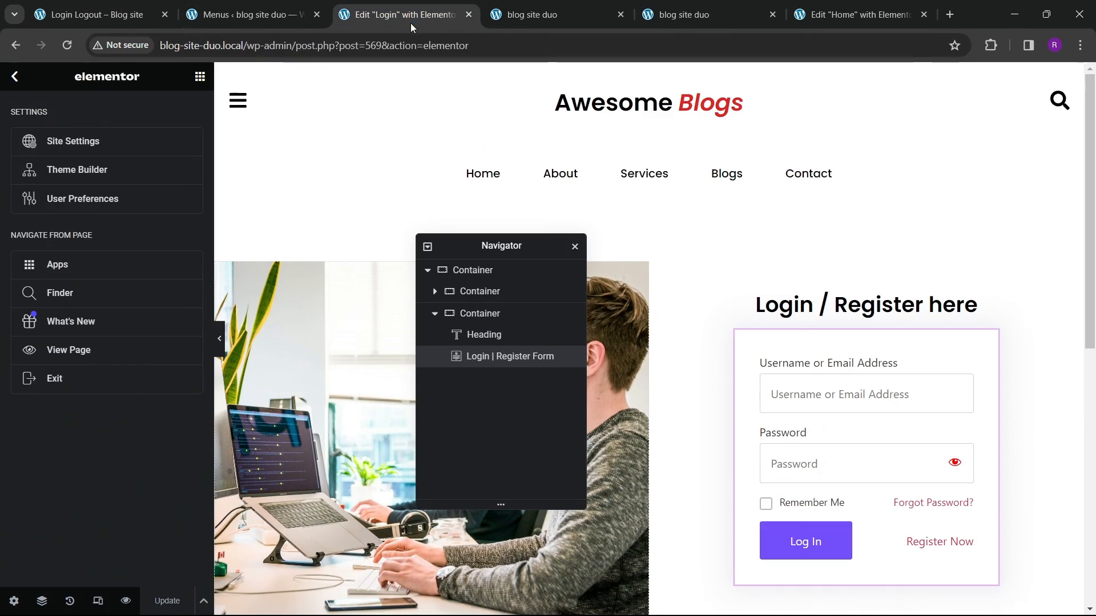
Step: Open the WPFront Scroll Top settings page in the site admin
left_click(251, 15)
scroll(31, 412, "down", 4)
mouse_move(40, 456)
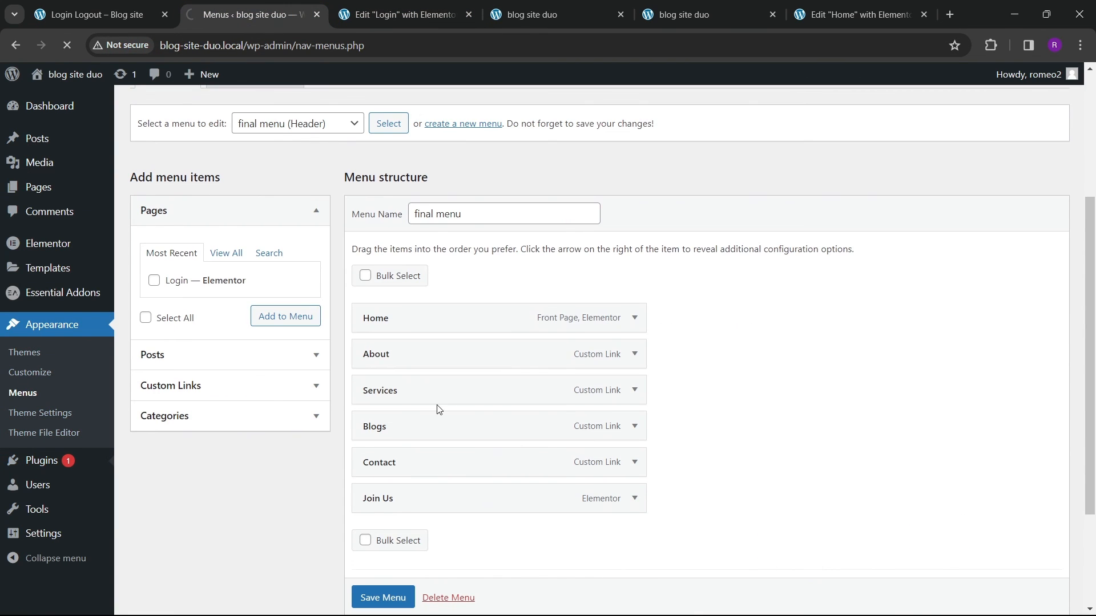
scroll(296, 437, "down", 3)
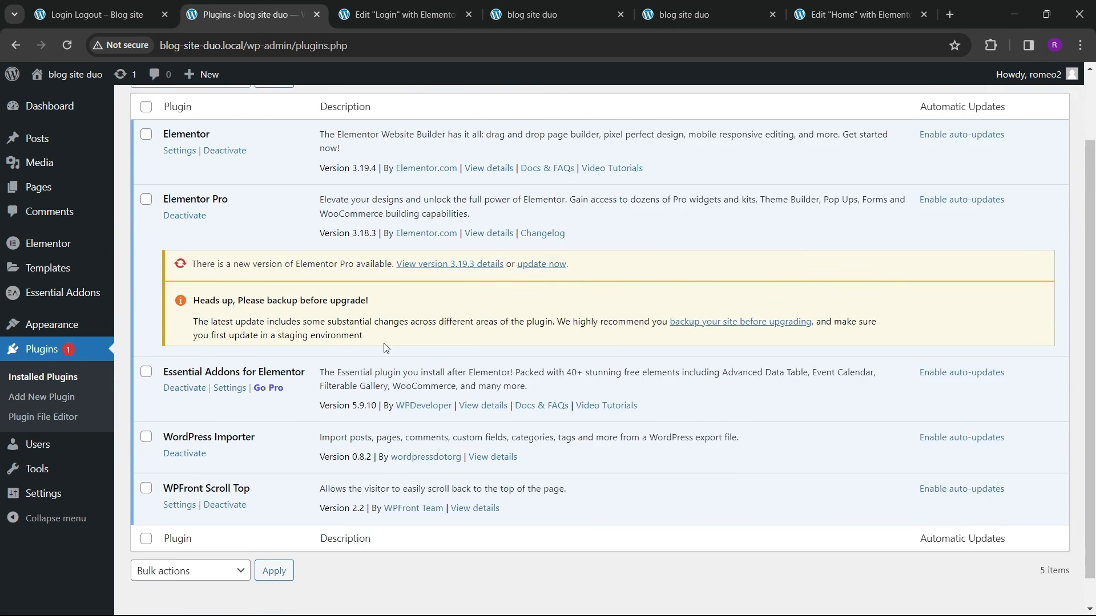
mouse_move(43, 478)
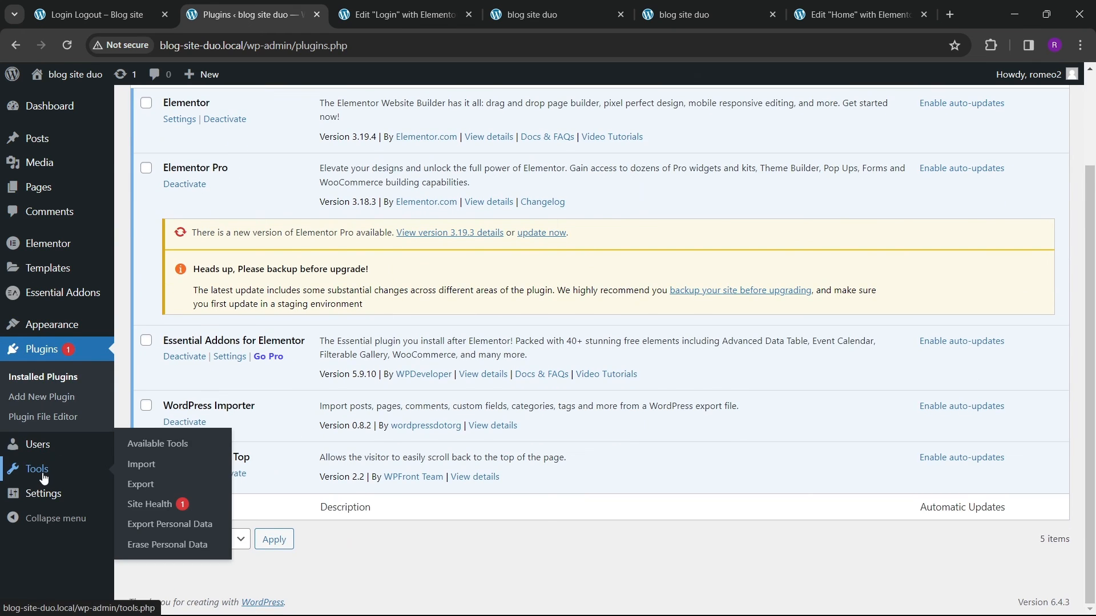
mouse_move(44, 334)
mouse_move(54, 497)
left_click(147, 544)
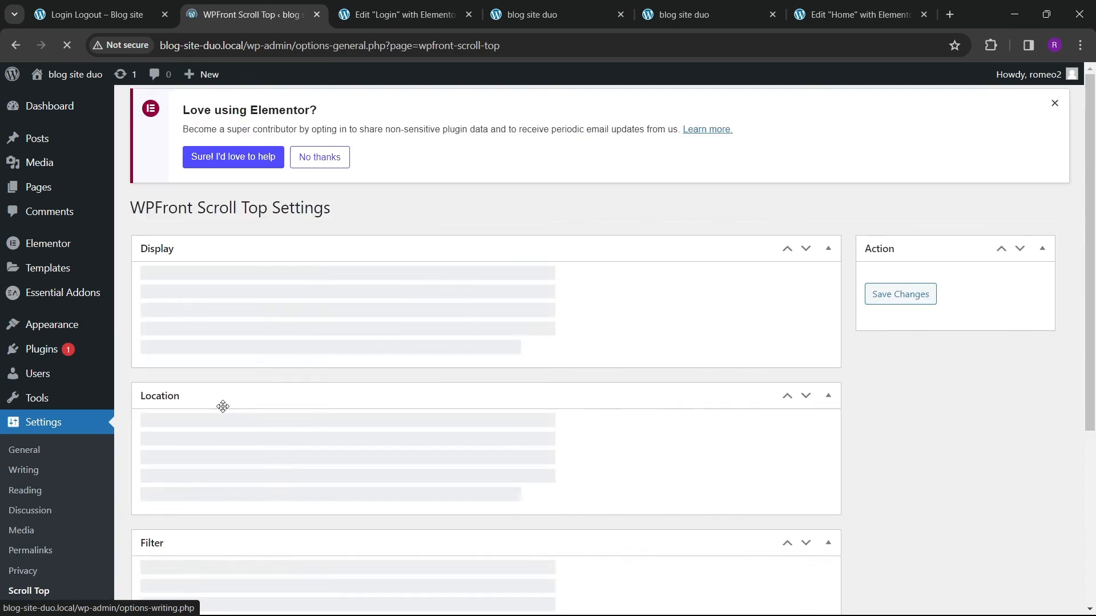
Step: Enable the Hide on WP-ADMIN option in the scroll-top display settings
scroll(303, 309, "down", 6)
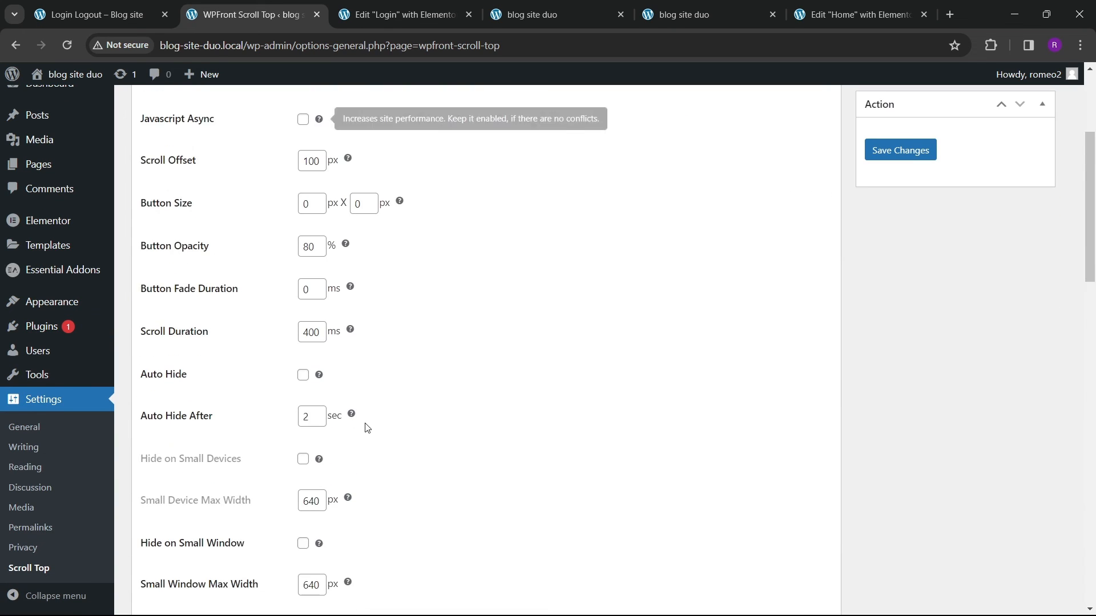
scroll(206, 365, "down", 2)
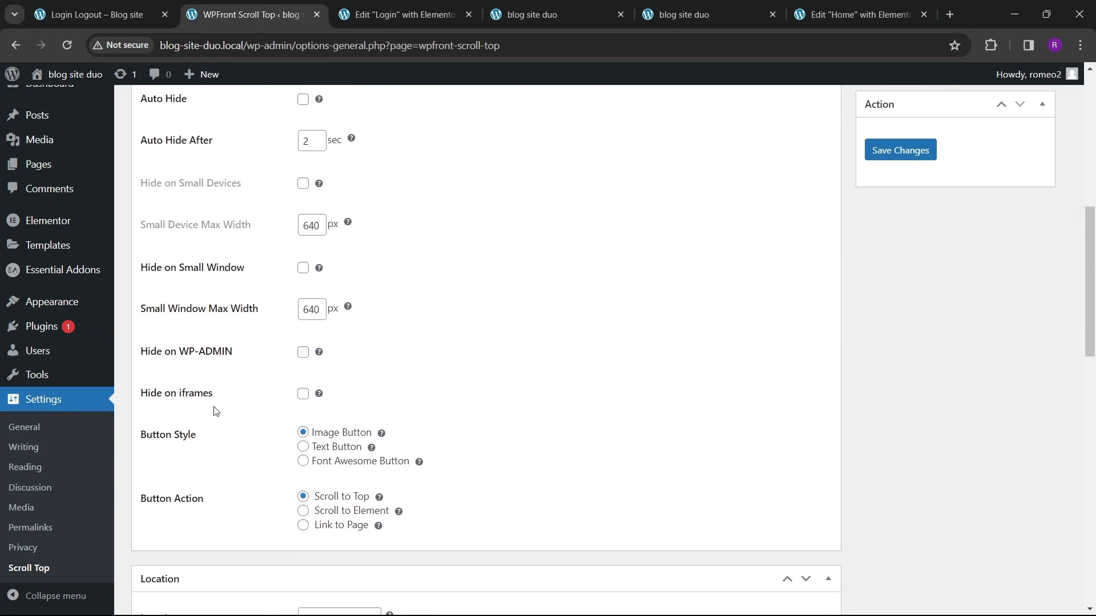
left_click(302, 344)
Step: Browse the image button choices and compare against the reference site's button before returning to the settings
scroll(302, 344, "down", 10)
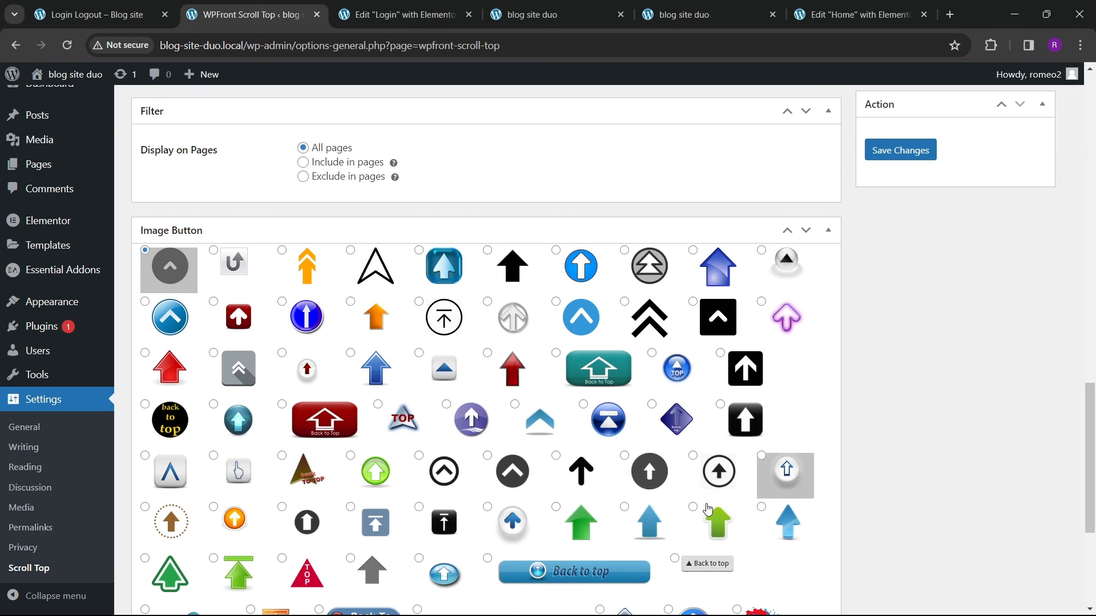
scroll(371, 487, "down", 4)
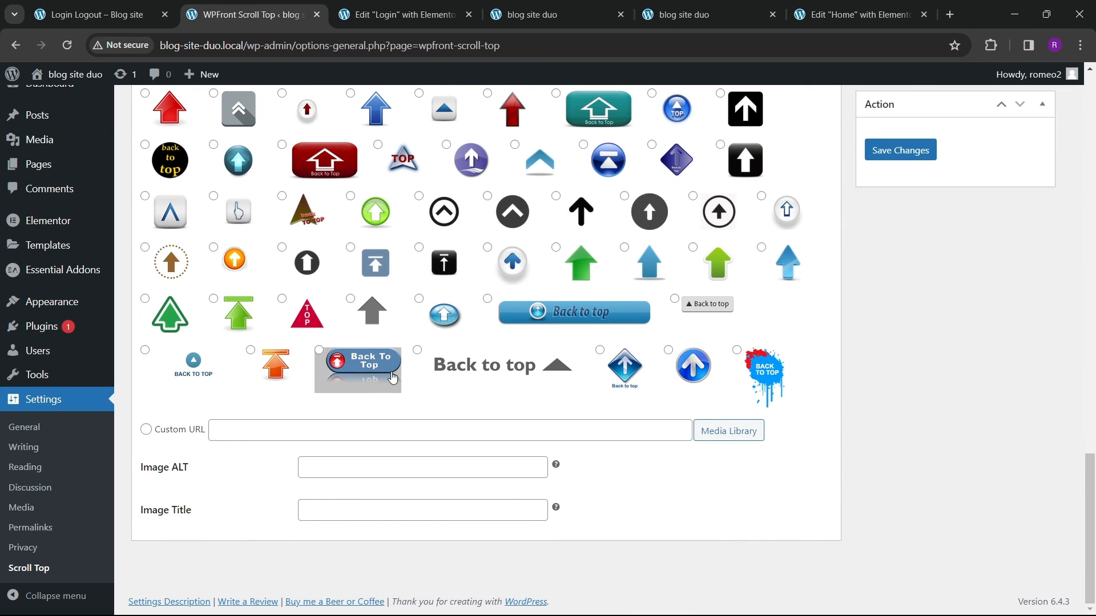
scroll(748, 449, "up", 2)
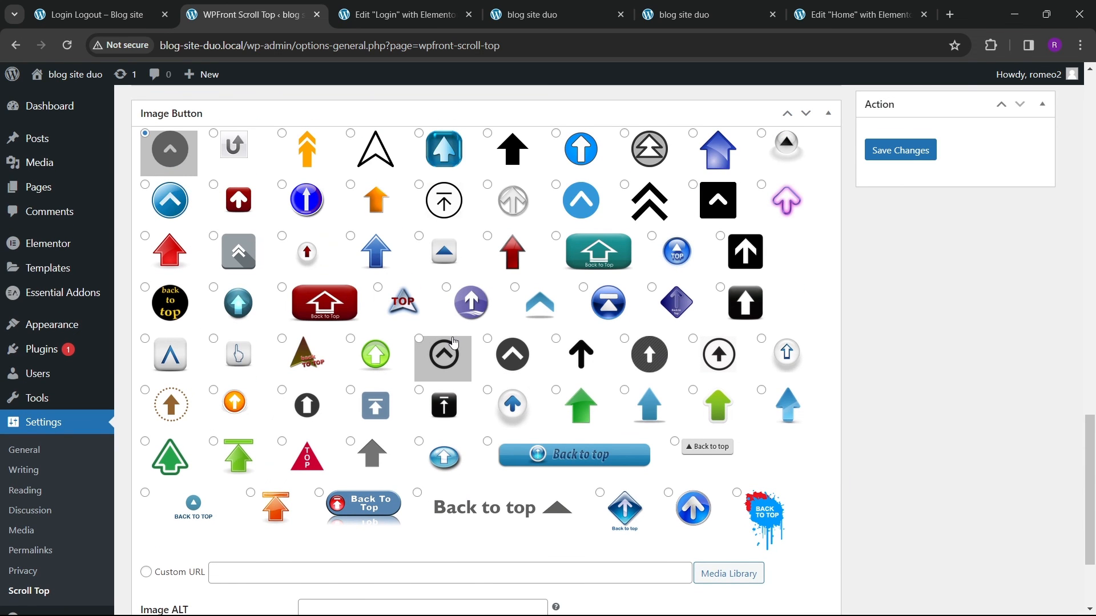
scroll(459, 341, "up", 2)
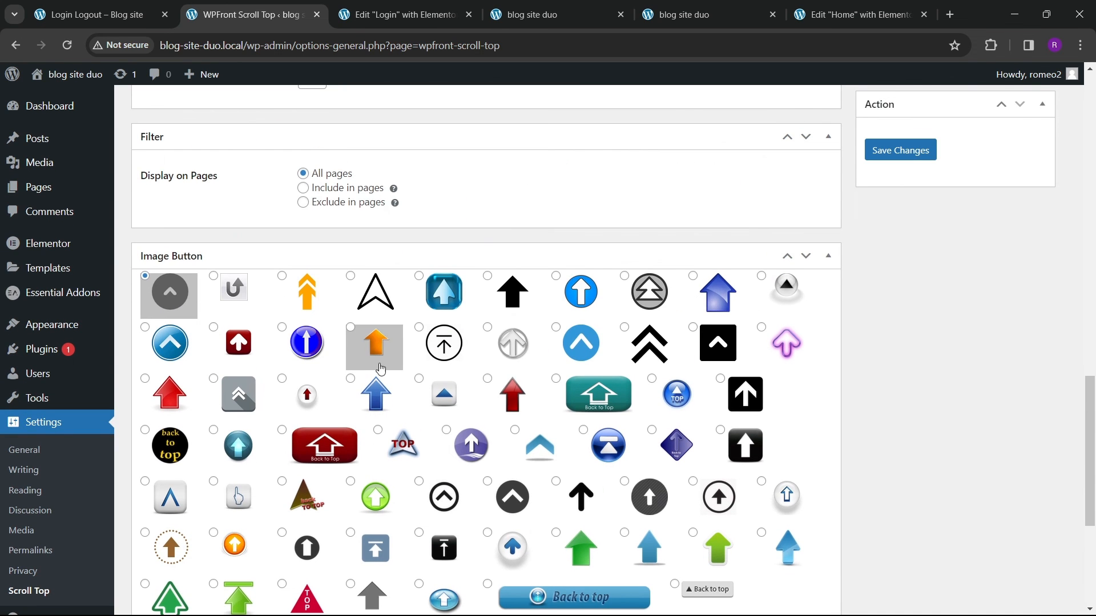
left_click(100, 15)
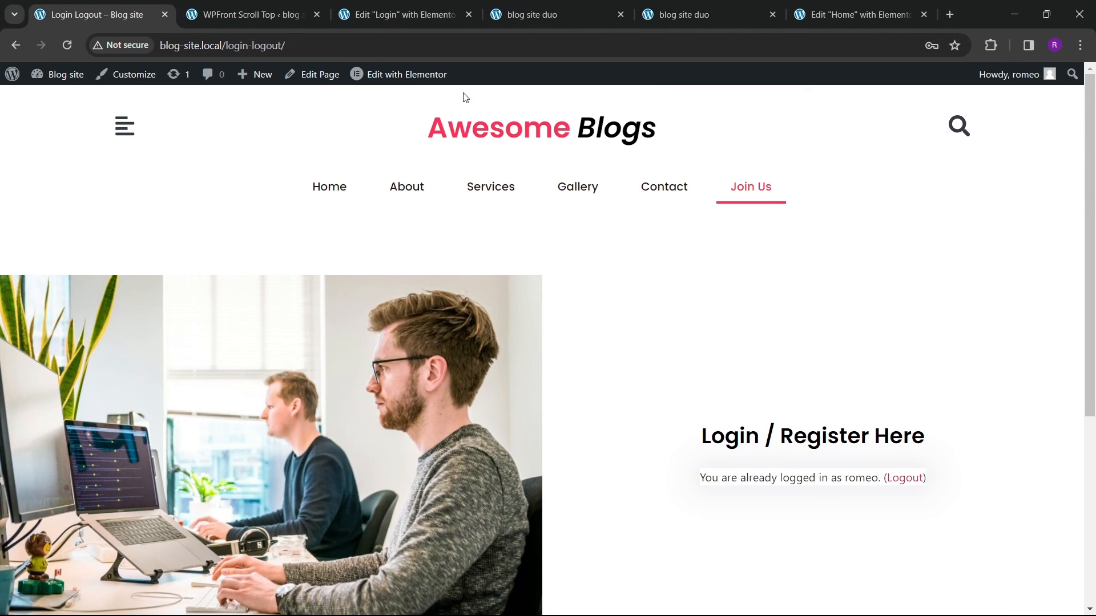
left_click(397, 16)
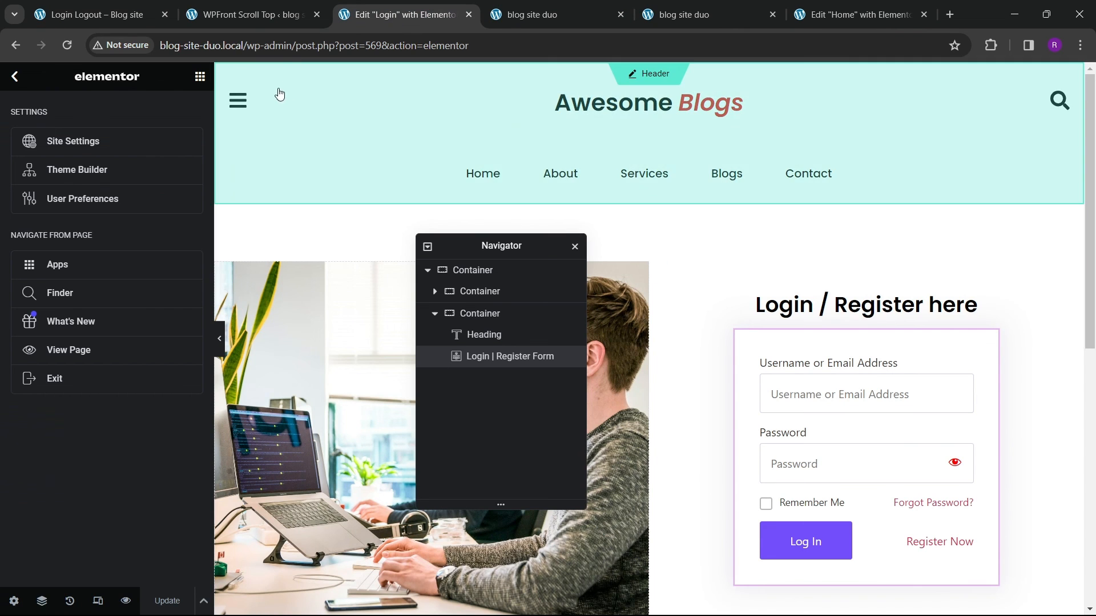
left_click(278, 16)
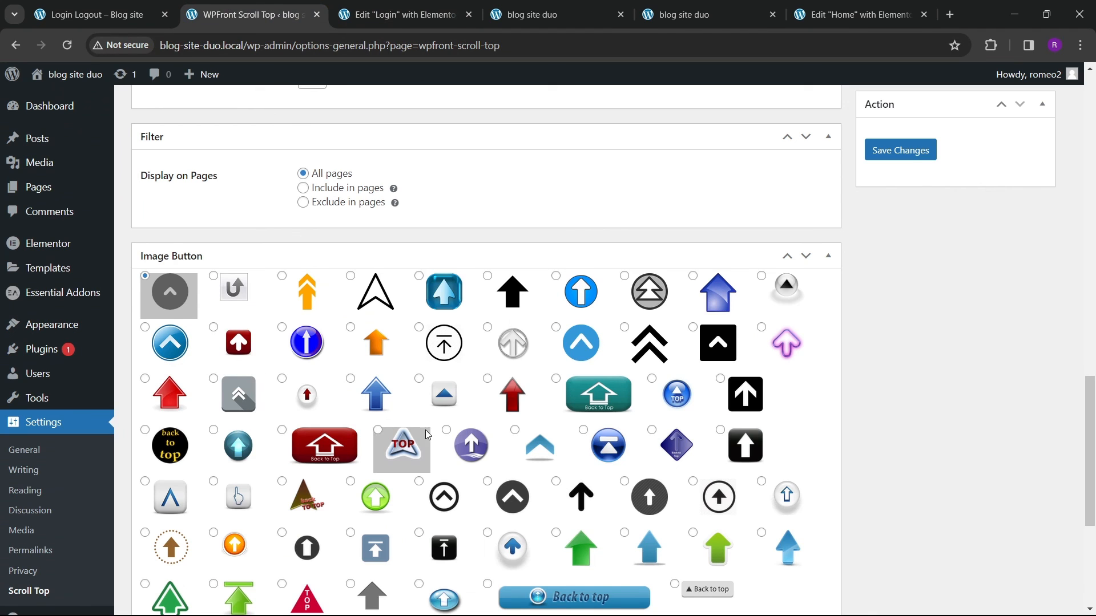
Step: Choose the red arrow image button and save the scroll-top settings
scroll(430, 437, "down", 2)
scroll(393, 438, "up", 1)
left_click(512, 321)
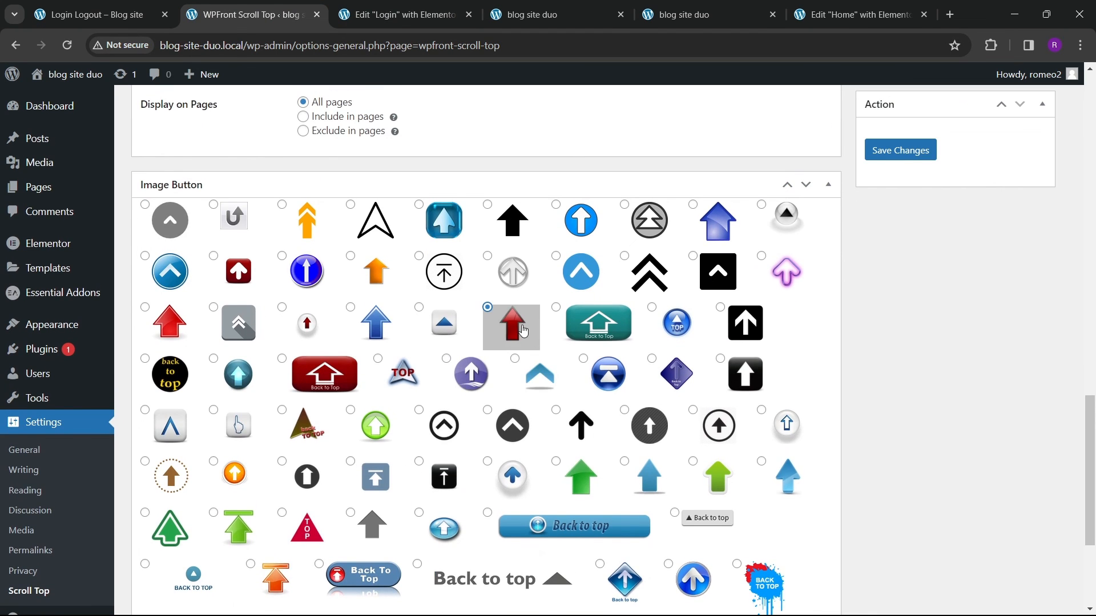
scroll(776, 514, "down", 3)
scroll(884, 325, "up", 5)
left_click(900, 149)
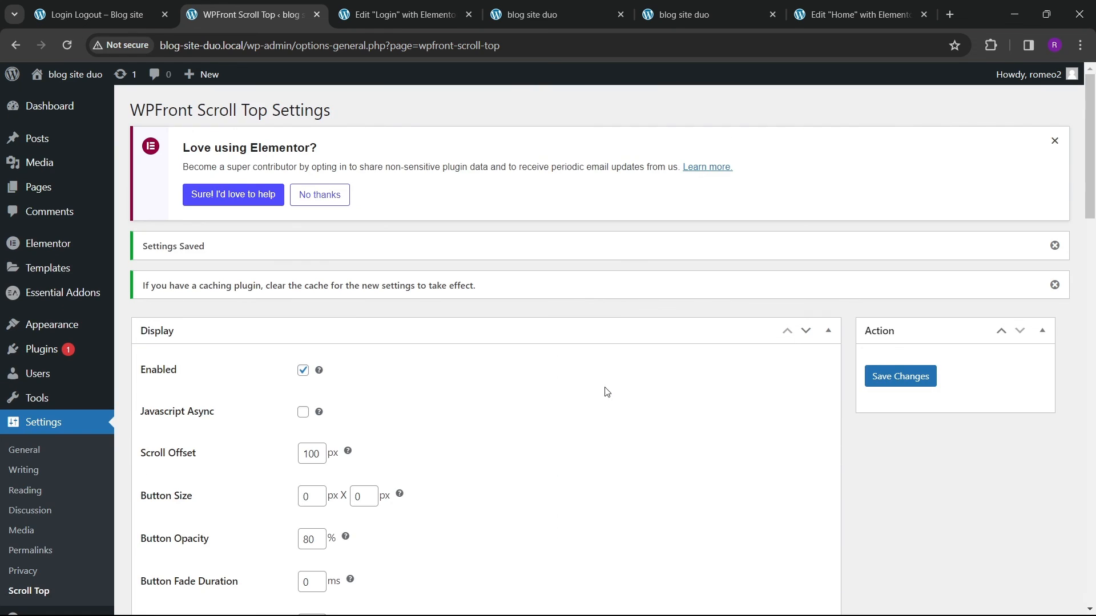
Step: Close the duplicate site tab and reload the home page
left_click(680, 16)
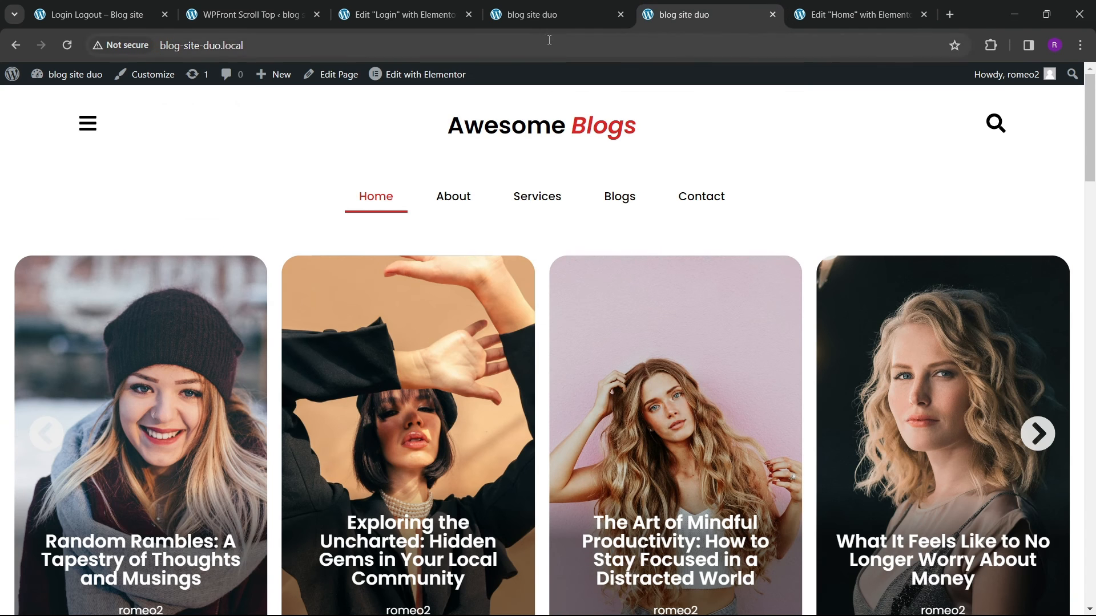
left_click(594, 19)
left_click(621, 15)
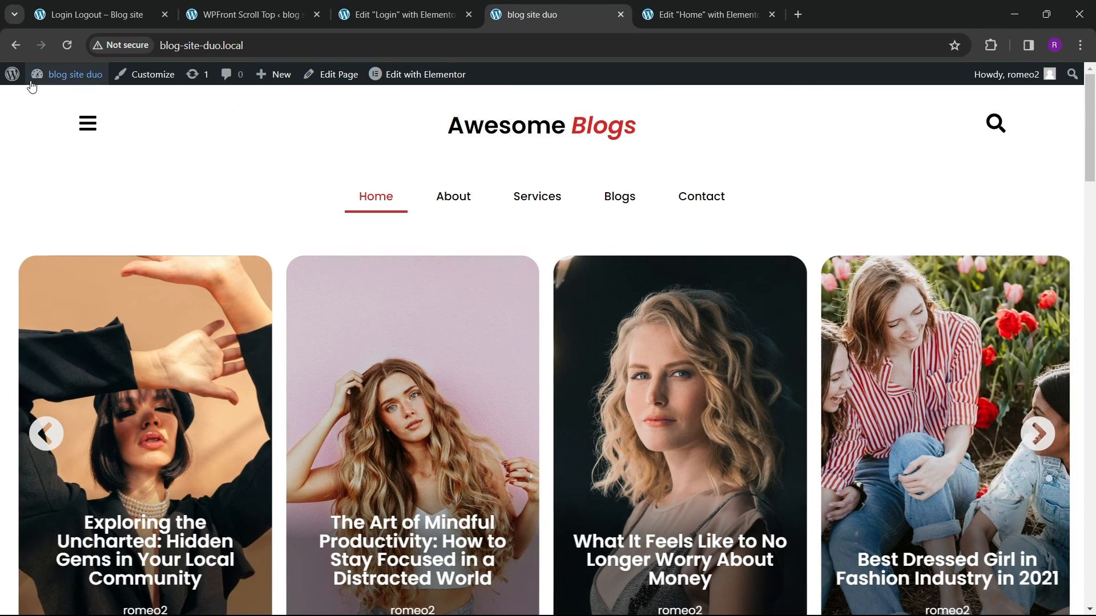
left_click(66, 45)
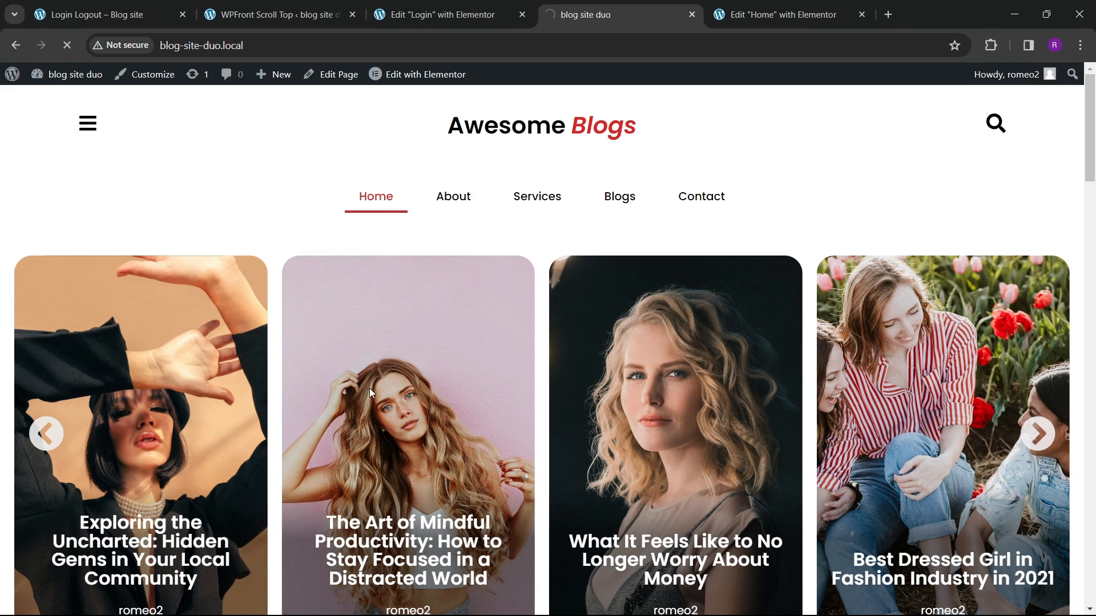
Step: Test the scroll-to-top button at the page bottom, then follow the Join Us menu link
scroll(671, 357, "down", 10)
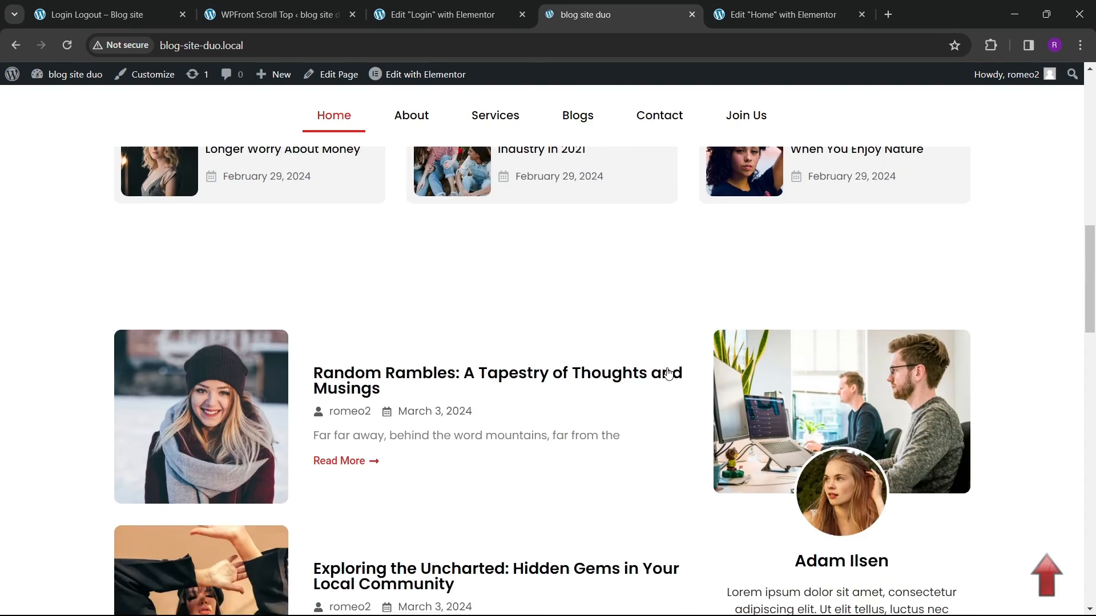
scroll(640, 389, "up", 4)
scroll(644, 422, "down", 15)
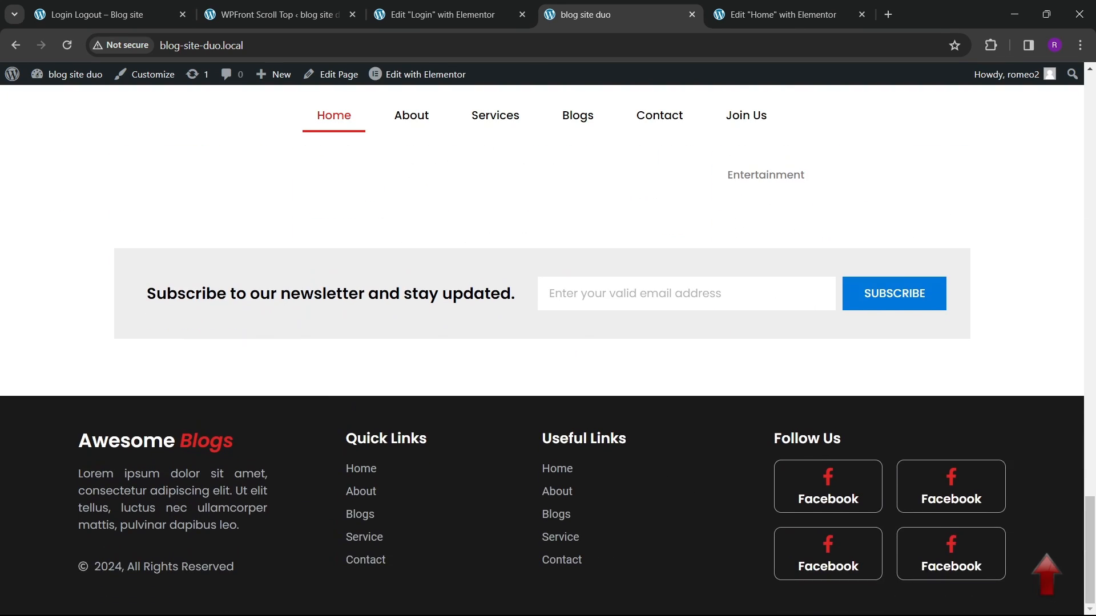
left_click(1047, 568)
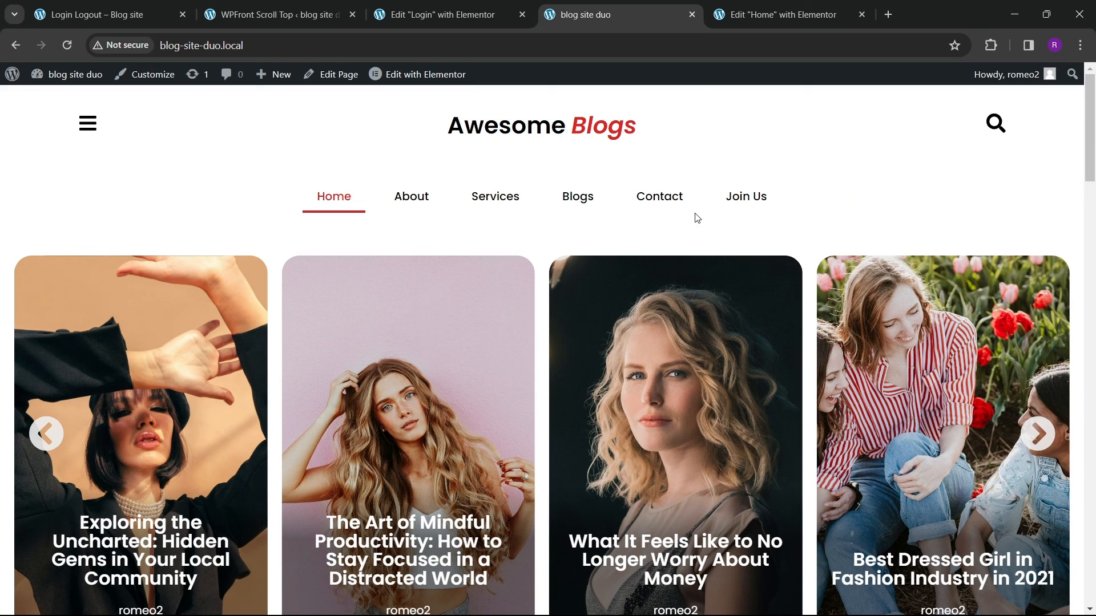
left_click(745, 198)
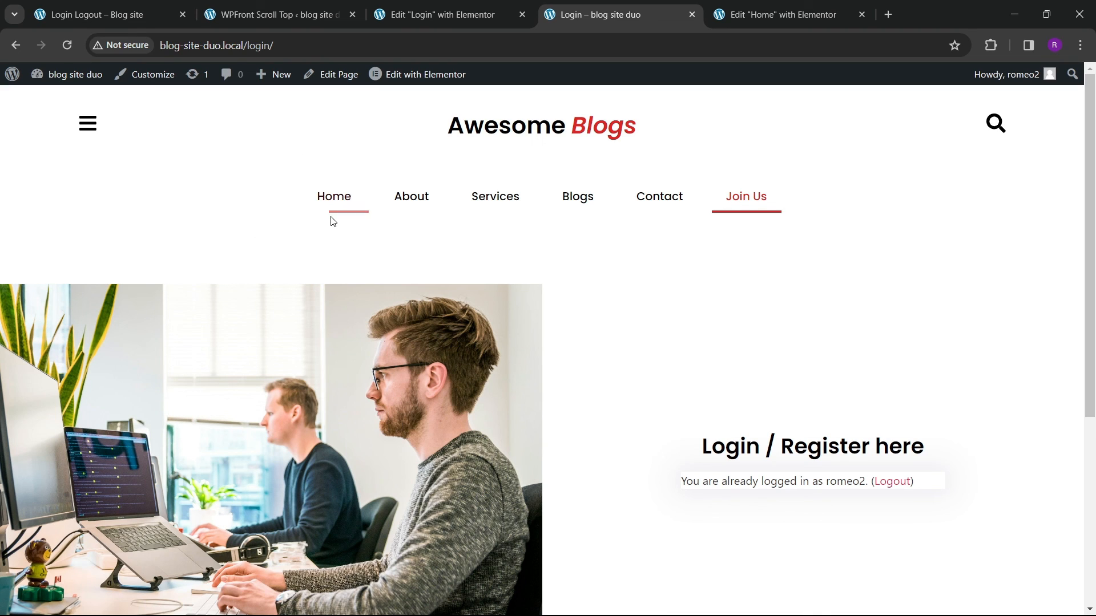
Step: Switch the Home header editor to mobile view and set the site heading's font size to 20 px
left_click(750, 17)
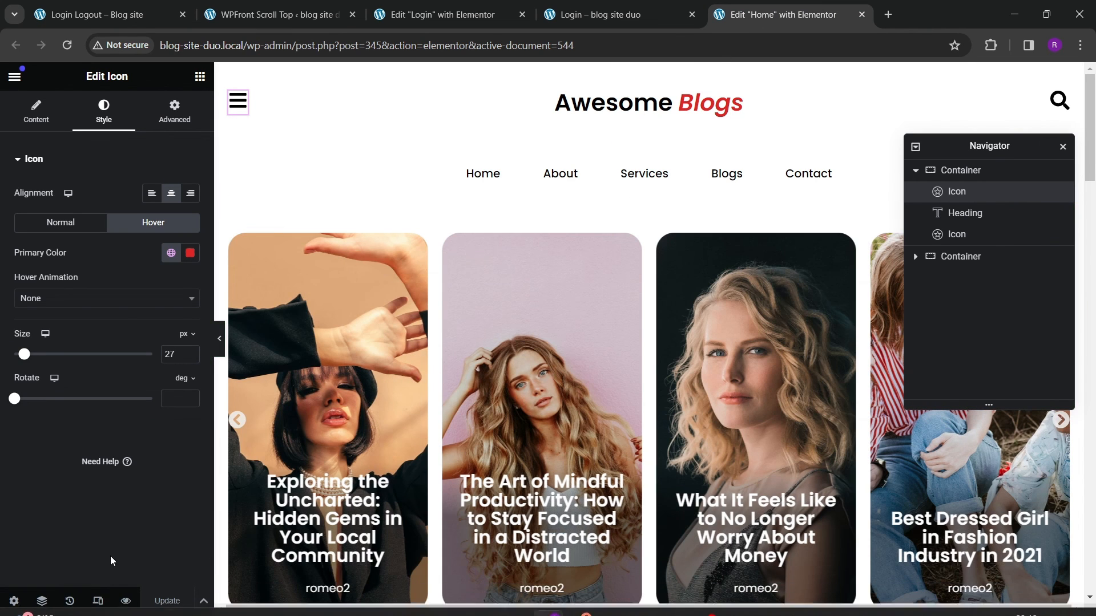
left_click(98, 601)
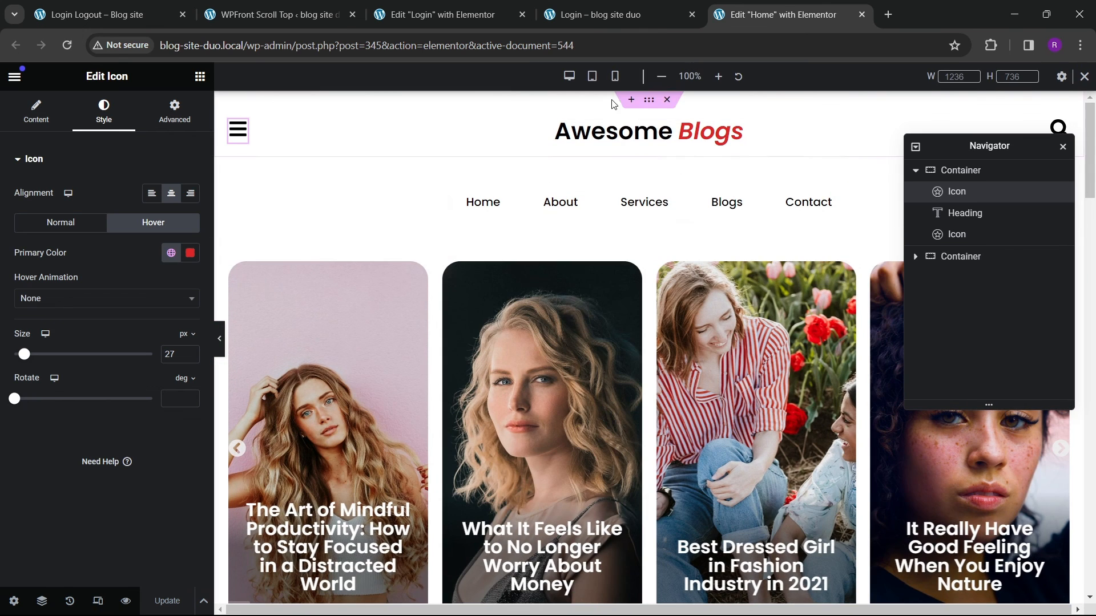
left_click(615, 76)
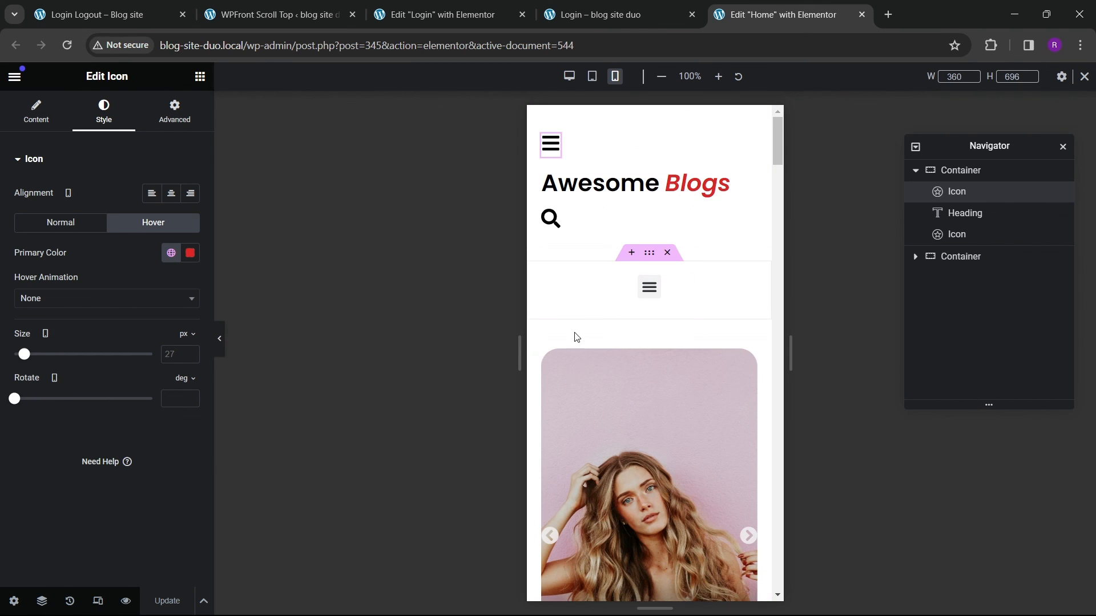
scroll(607, 420, "down", 5)
scroll(647, 436, "up", 5)
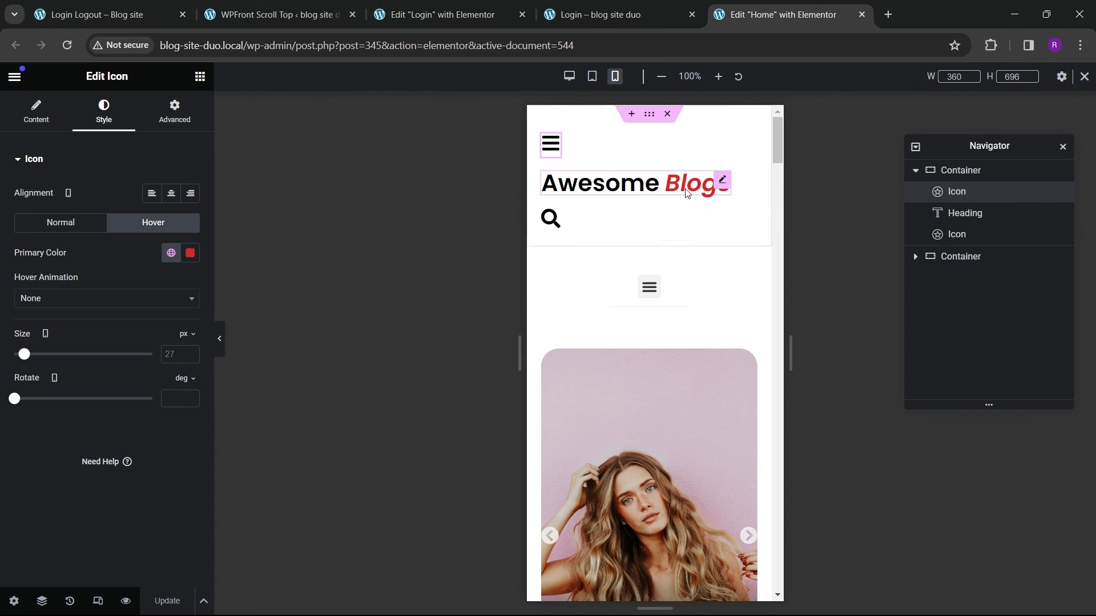
left_click(643, 179)
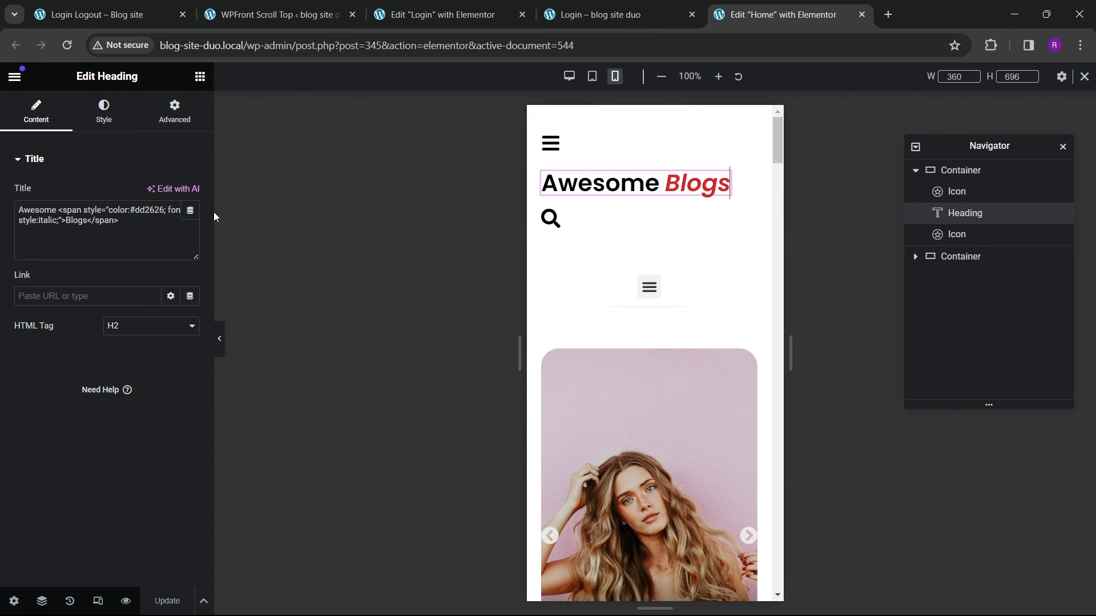
left_click(107, 121)
left_click(190, 254)
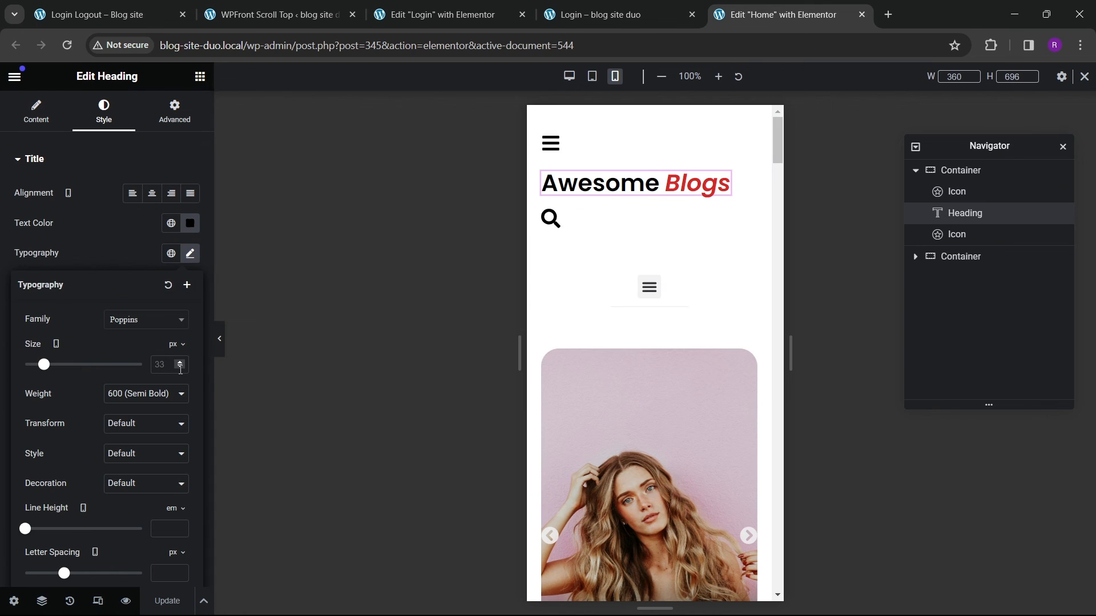
left_click(182, 363)
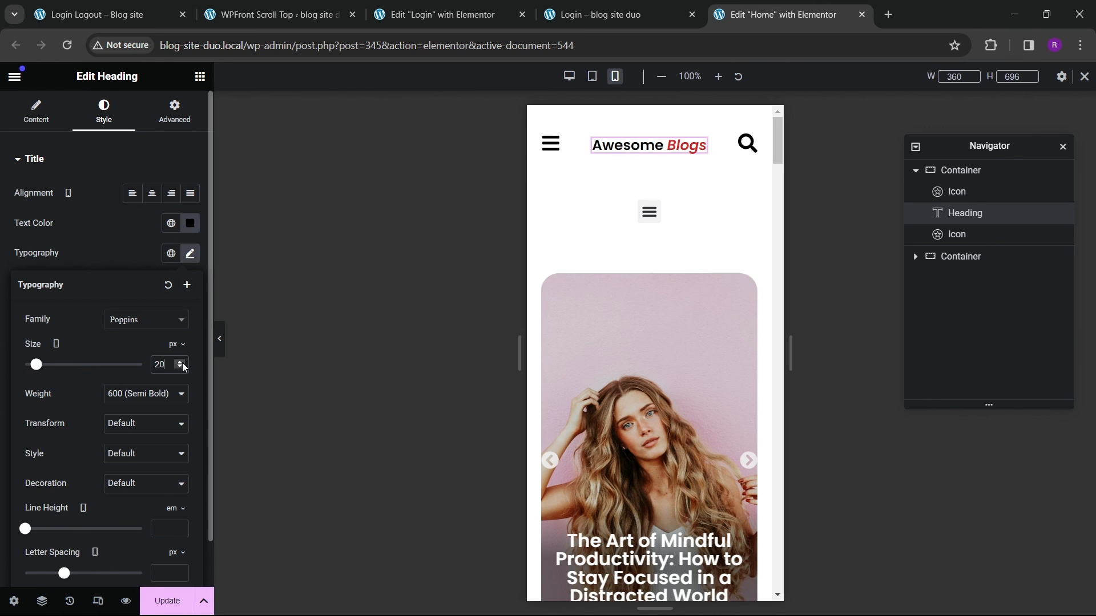
Step: Set the mobile size of both the hamburger icon and the search icon to 25 px
left_click(551, 143)
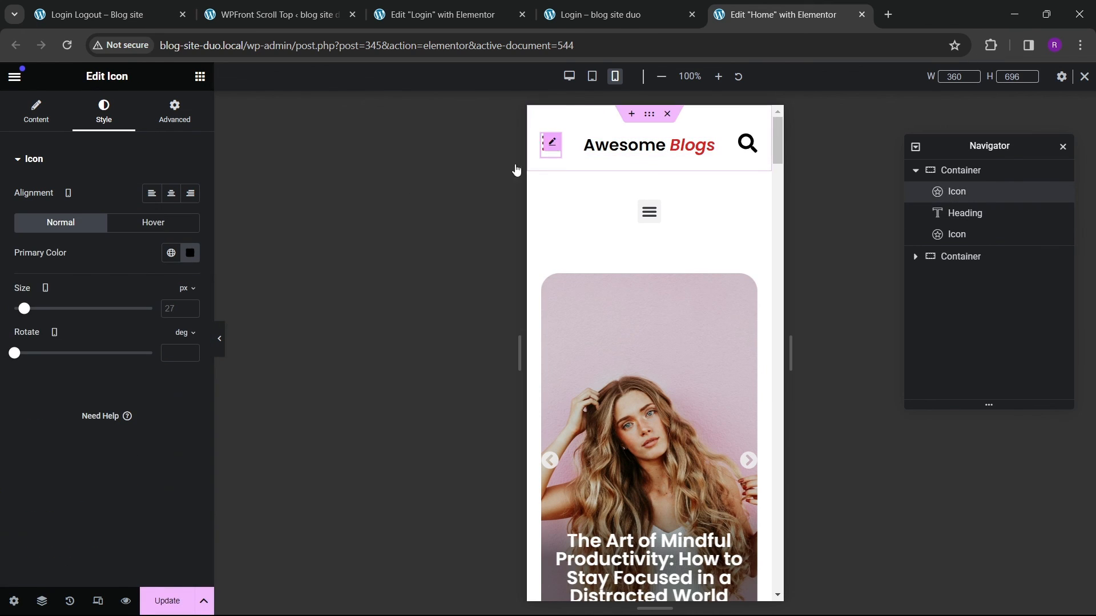
left_click(180, 312)
type("25")
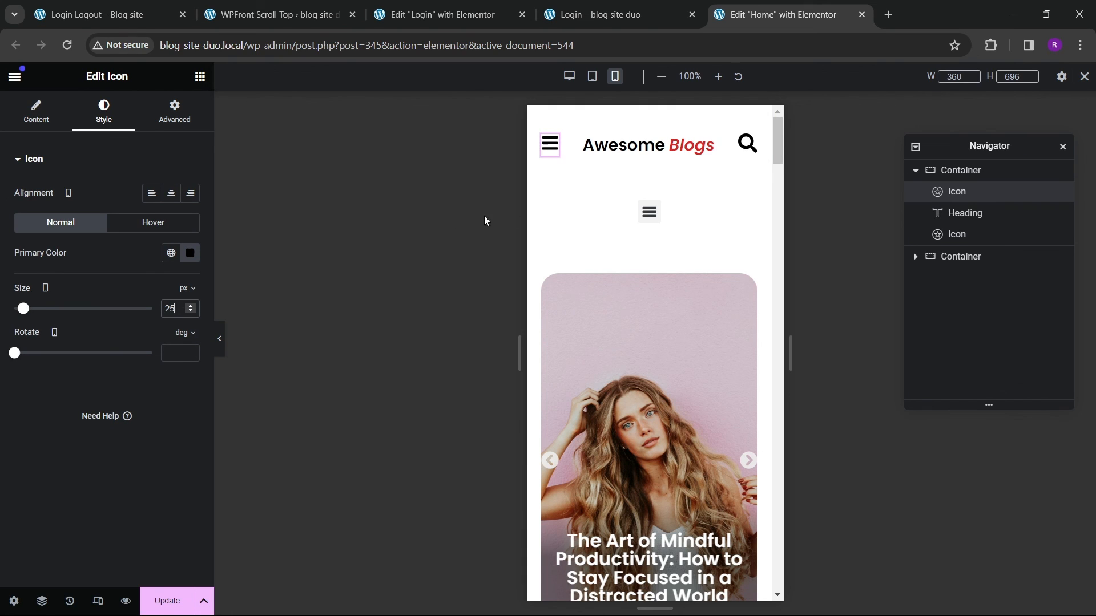
left_click(747, 143)
left_click(175, 311)
type("25")
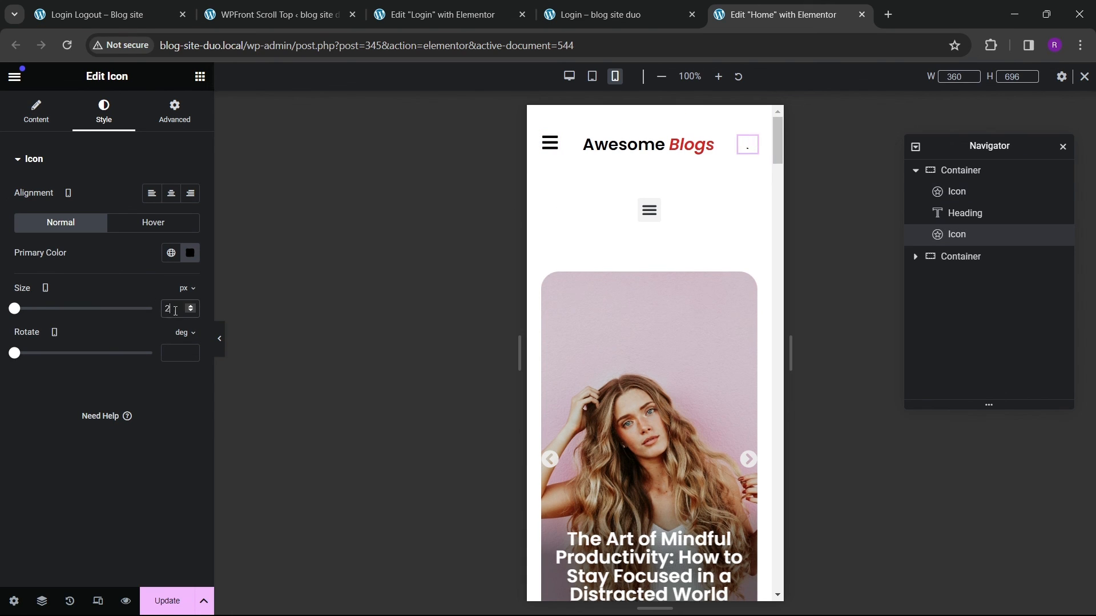
Step: Open the mobile menu dropdown, turn on Full Width and set its text alignment to Center
left_click(650, 211)
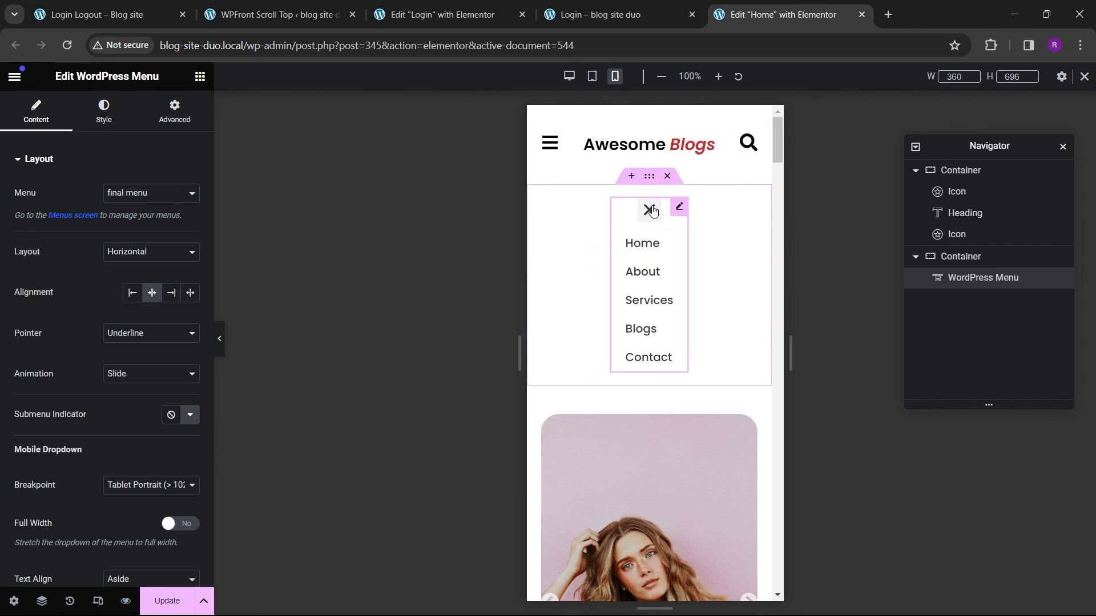
left_click(653, 212)
left_click(651, 211)
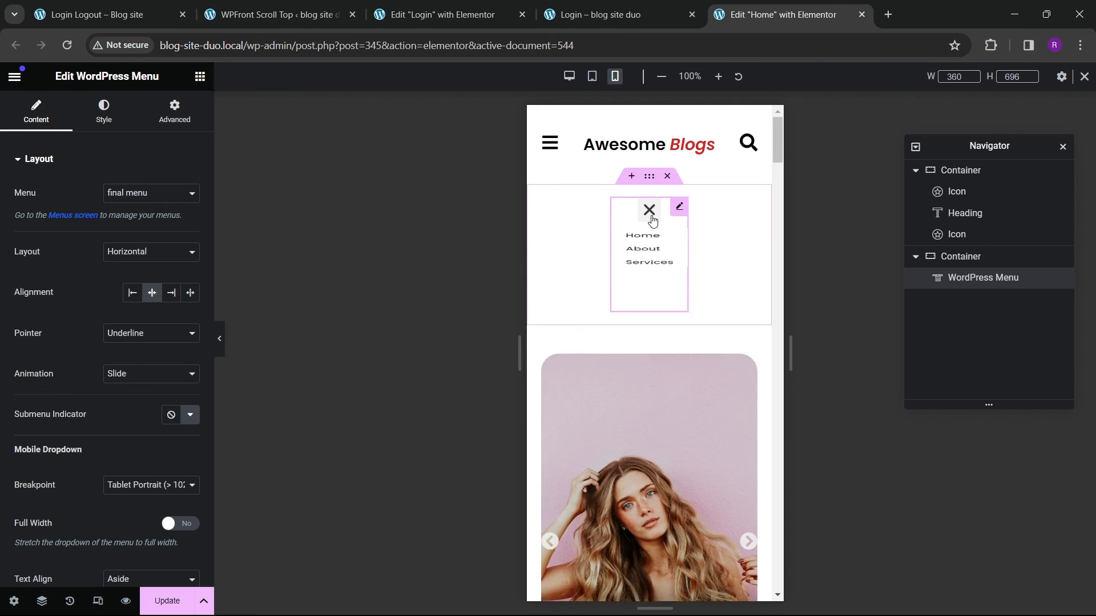
scroll(66, 399, "down", 4)
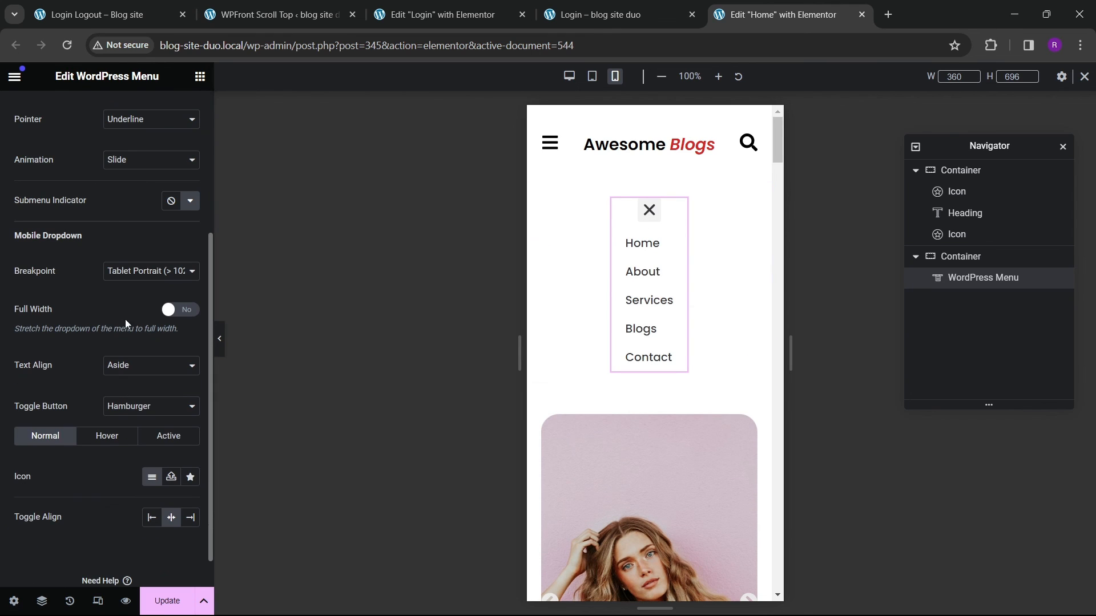
left_click(170, 312)
left_click(143, 366)
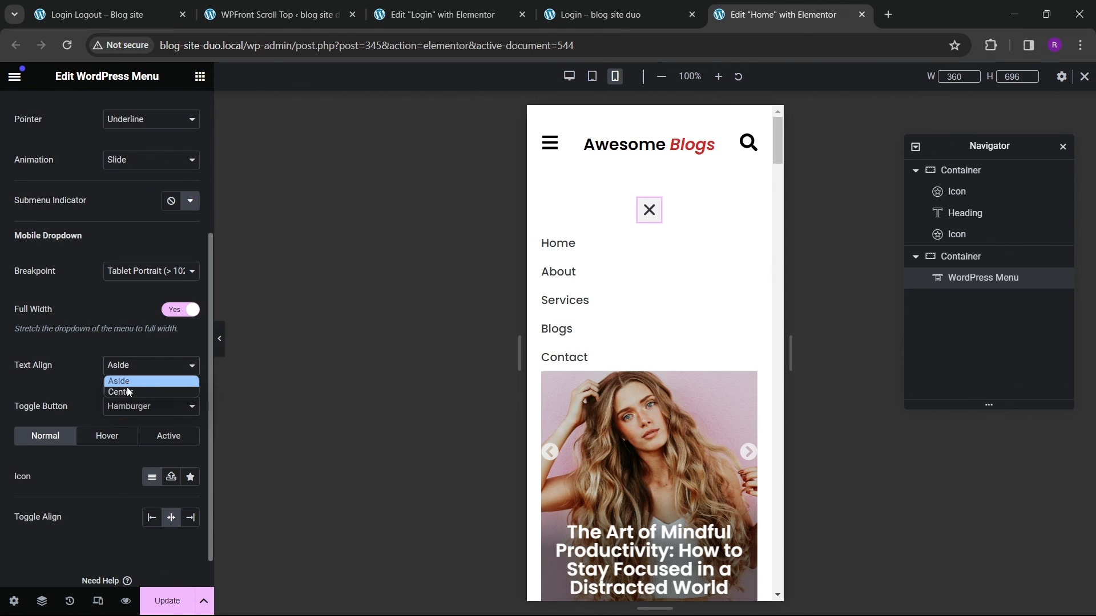
left_click(127, 386)
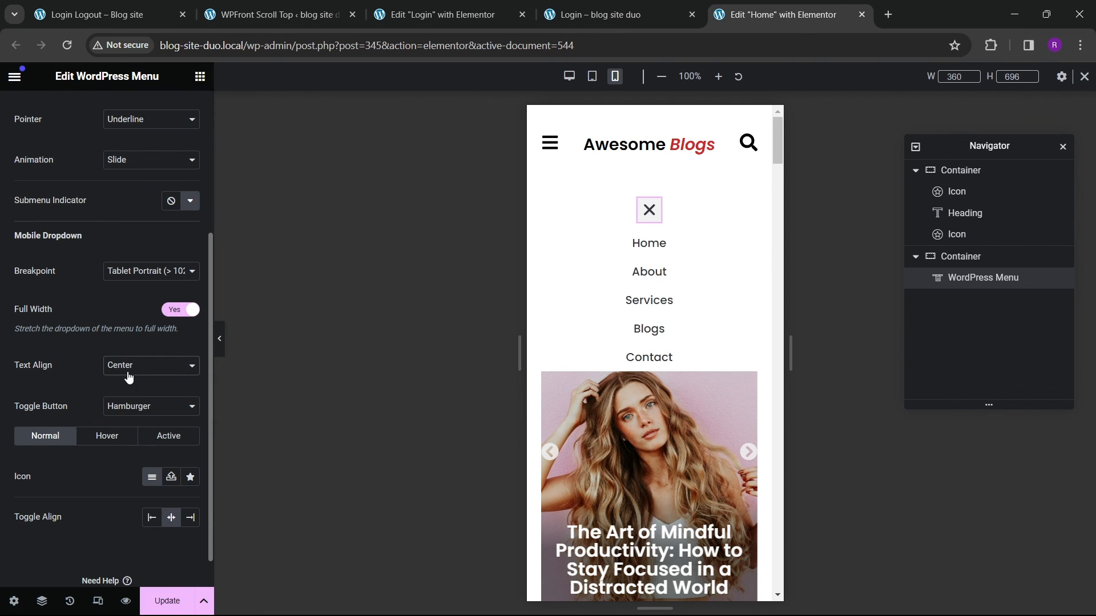
Step: Toggle the mobile menu open and closed to preview the dropdown
left_click(644, 221)
left_click(645, 221)
left_click(645, 222)
left_click(644, 221)
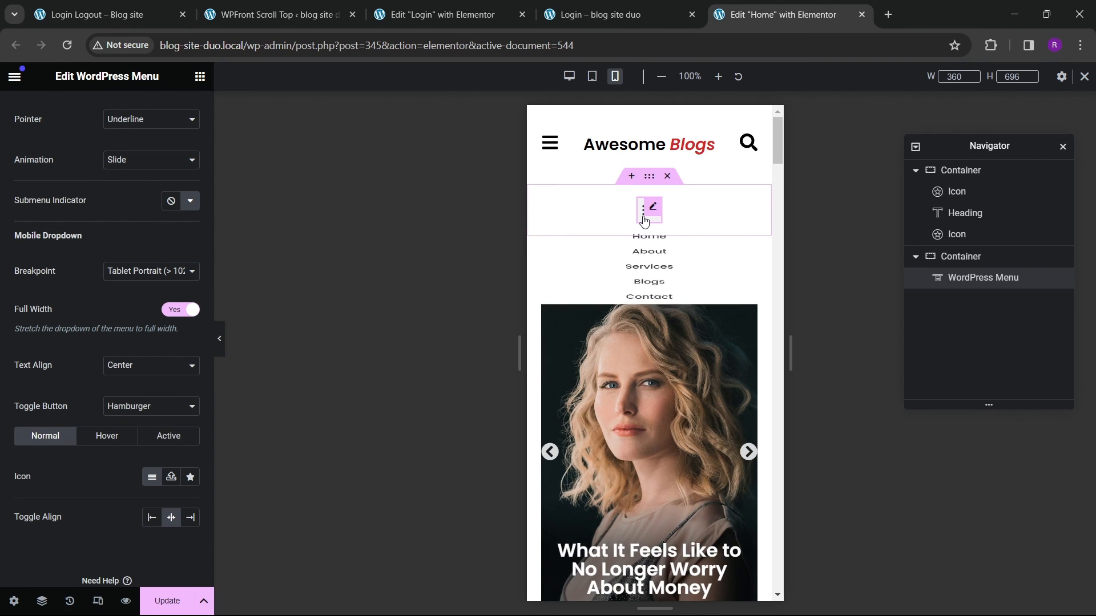
scroll(85, 137, "up", 3)
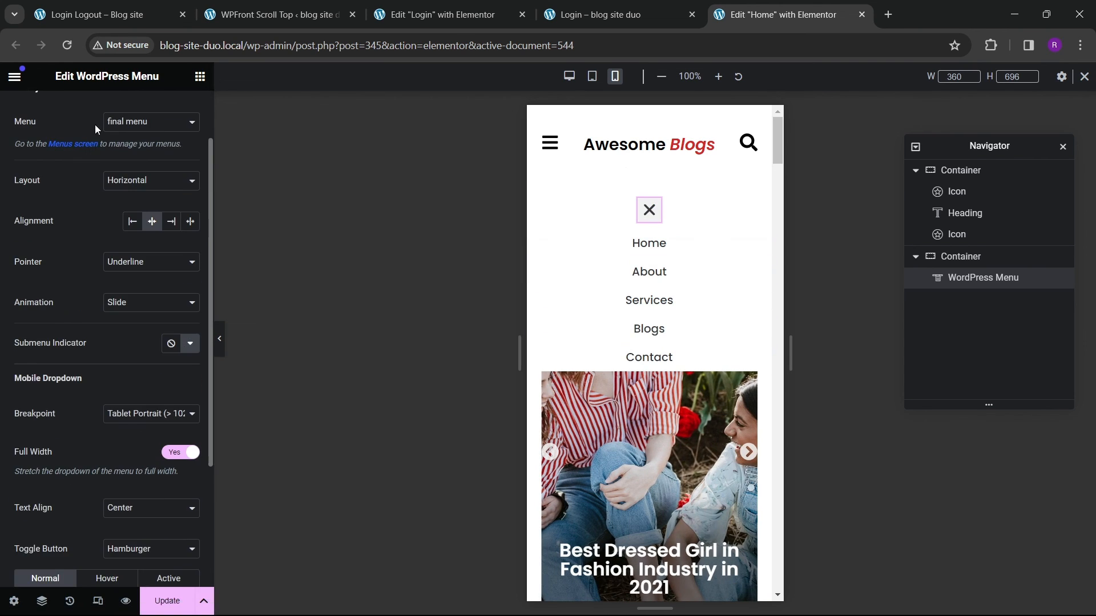
Step: Set the mobile dropdown menu's normal text color to black
scroll(97, 129, "up", 2)
left_click(104, 111)
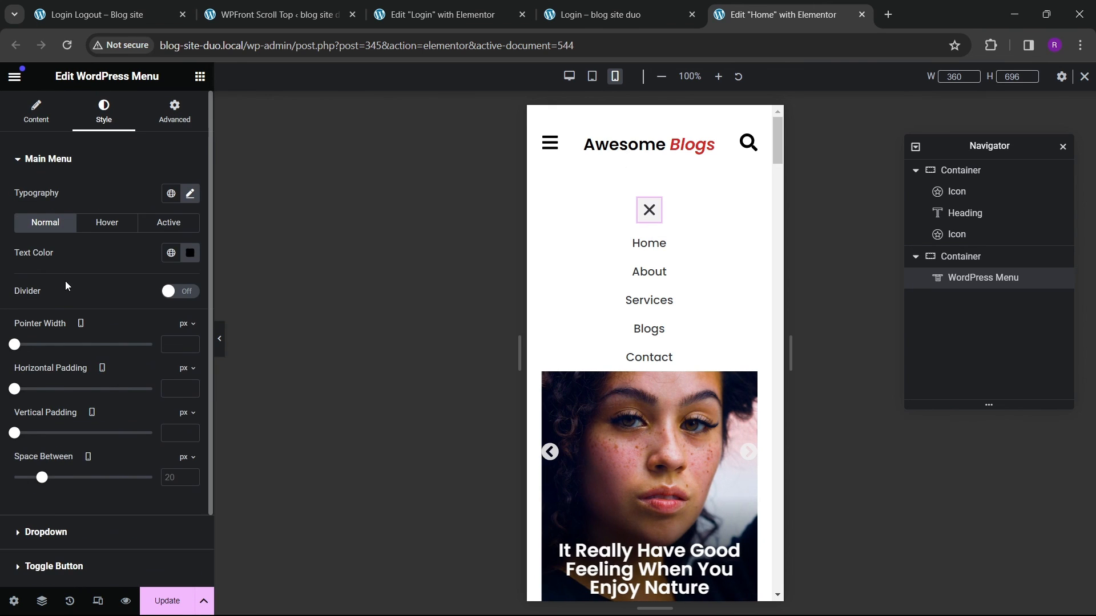
scroll(66, 297, "down", 2)
left_click(61, 448)
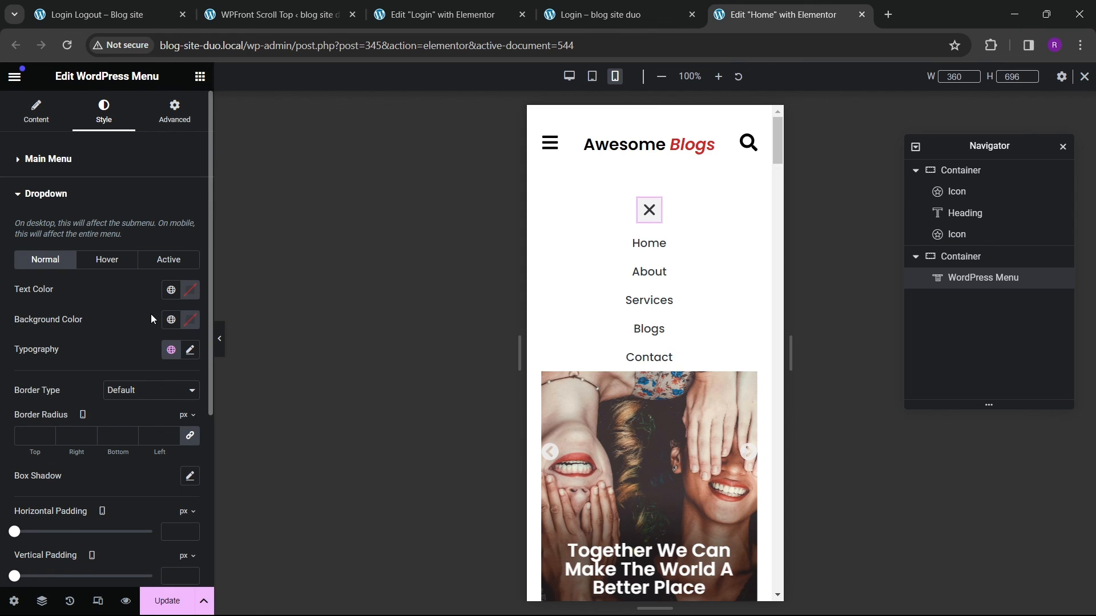
left_click(190, 290)
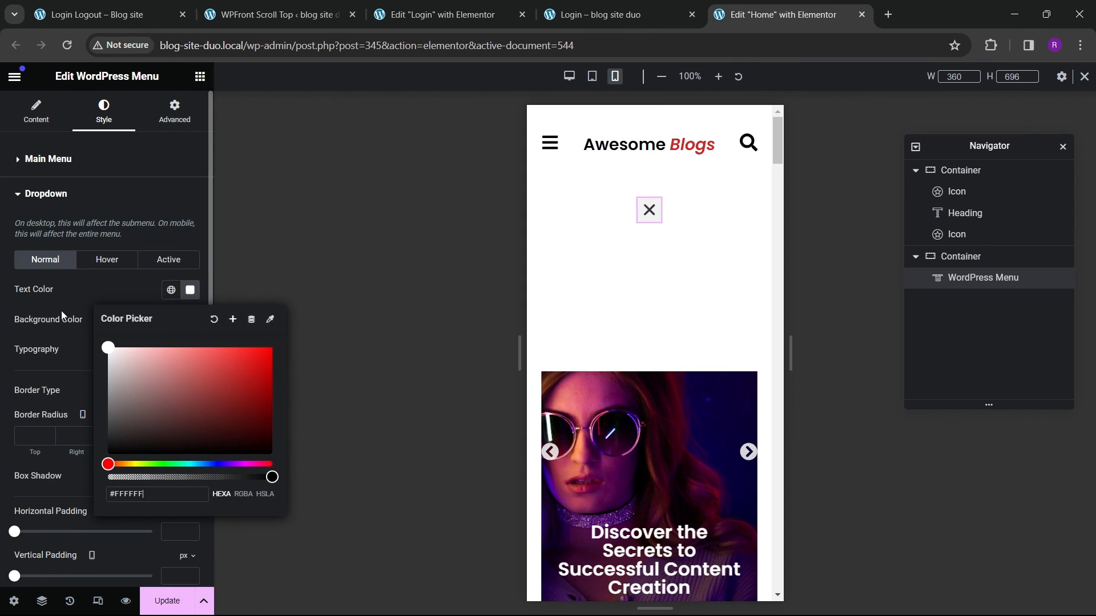
left_click_drag(148, 401, 107, 455)
left_click(89, 333)
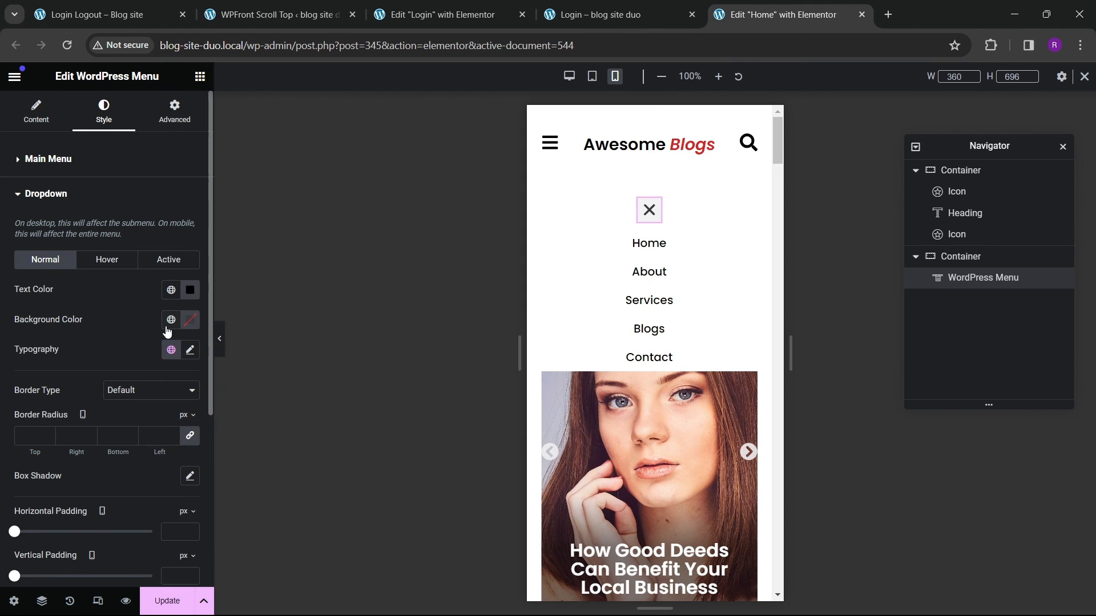
Step: Set the dropdown's hover text color to white and its hover background to the red global color
left_click(106, 260)
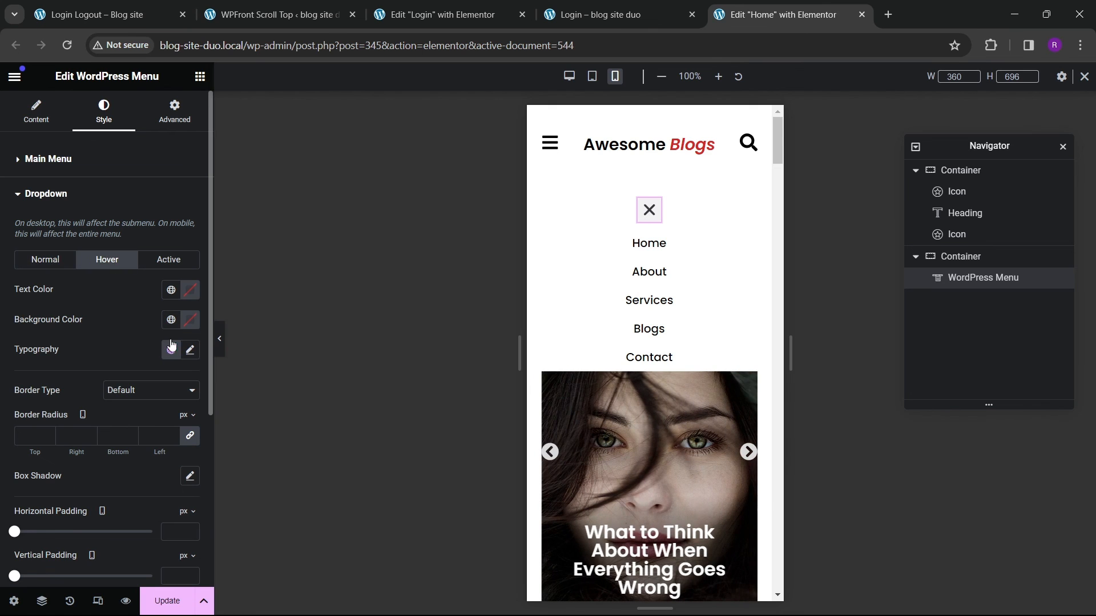
left_click(190, 291)
left_click_drag(192, 375, 87, 296)
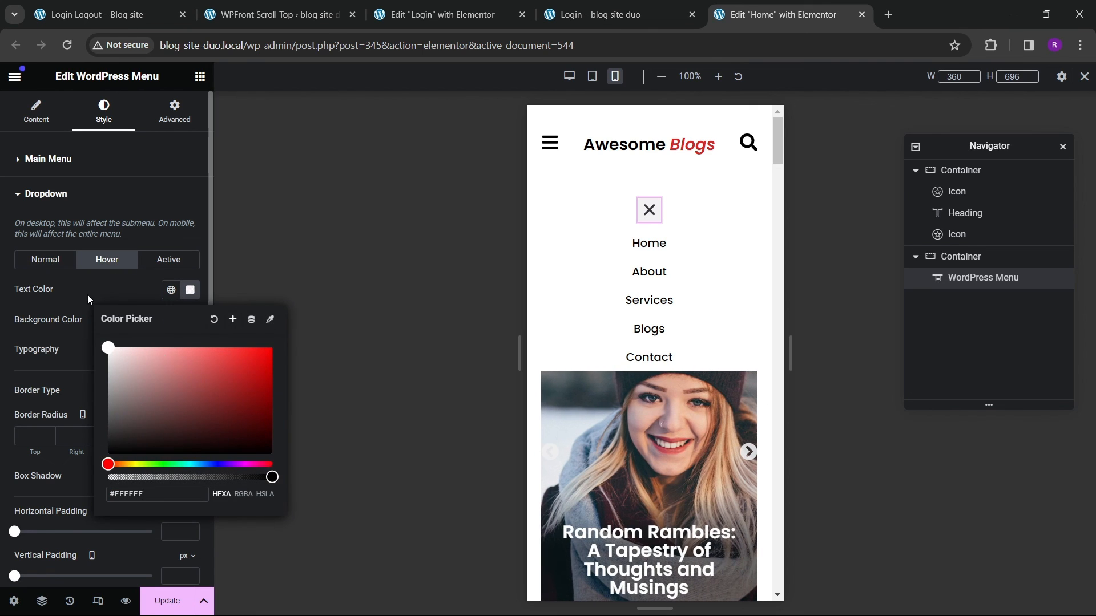
left_click(88, 296)
left_click(170, 320)
left_click(108, 527)
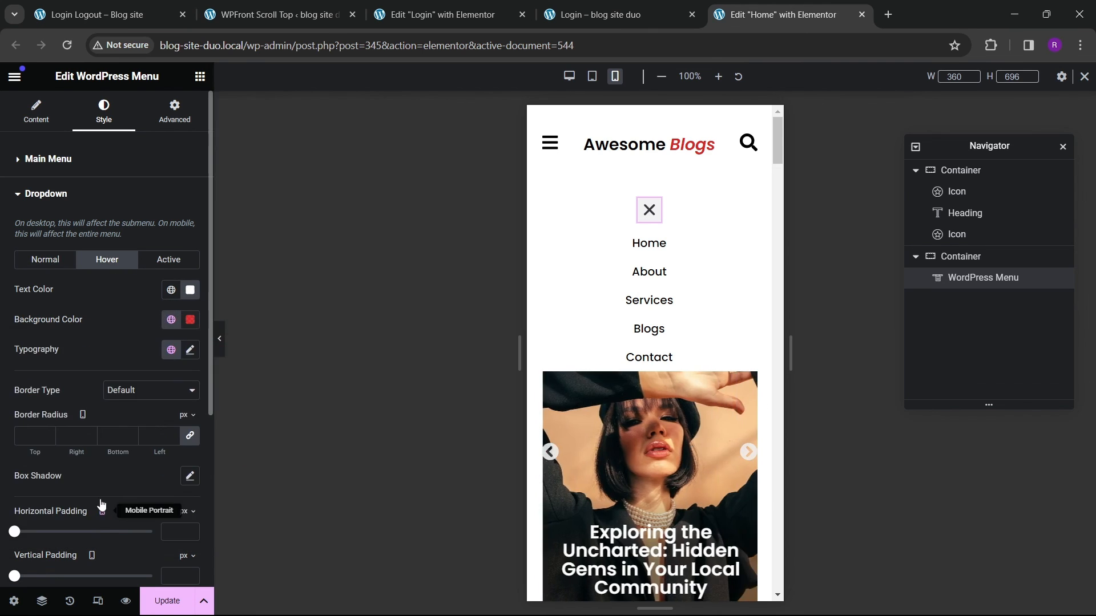
Step: Set the dropdown's active text color to white and its active background to the red global color
left_click(168, 260)
left_click(190, 290)
left_click_drag(187, 399, 80, 304)
left_click(80, 303)
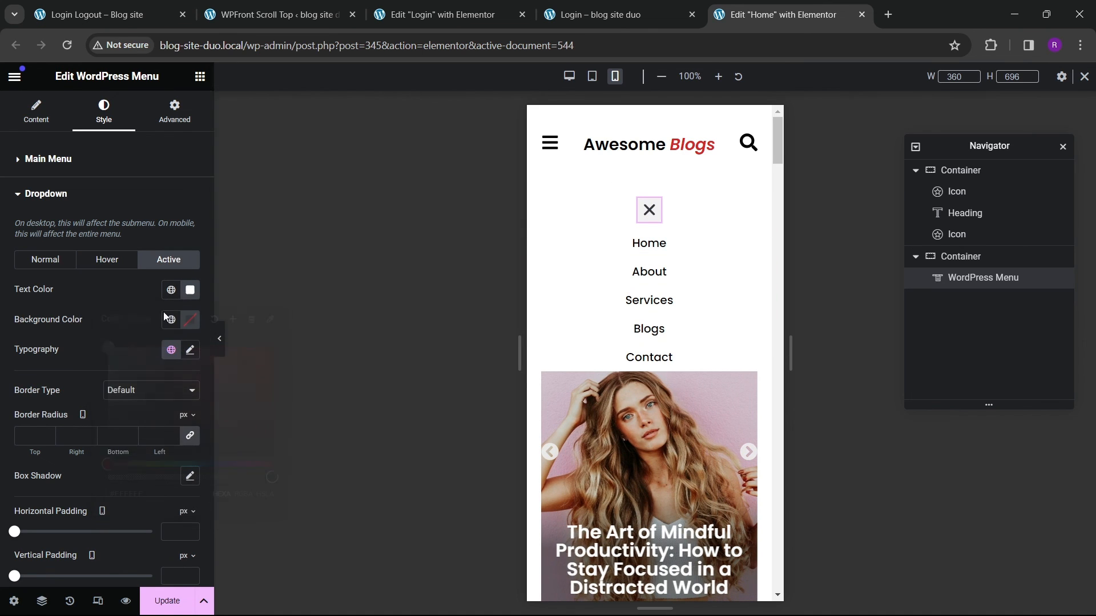
left_click(169, 320)
left_click(103, 527)
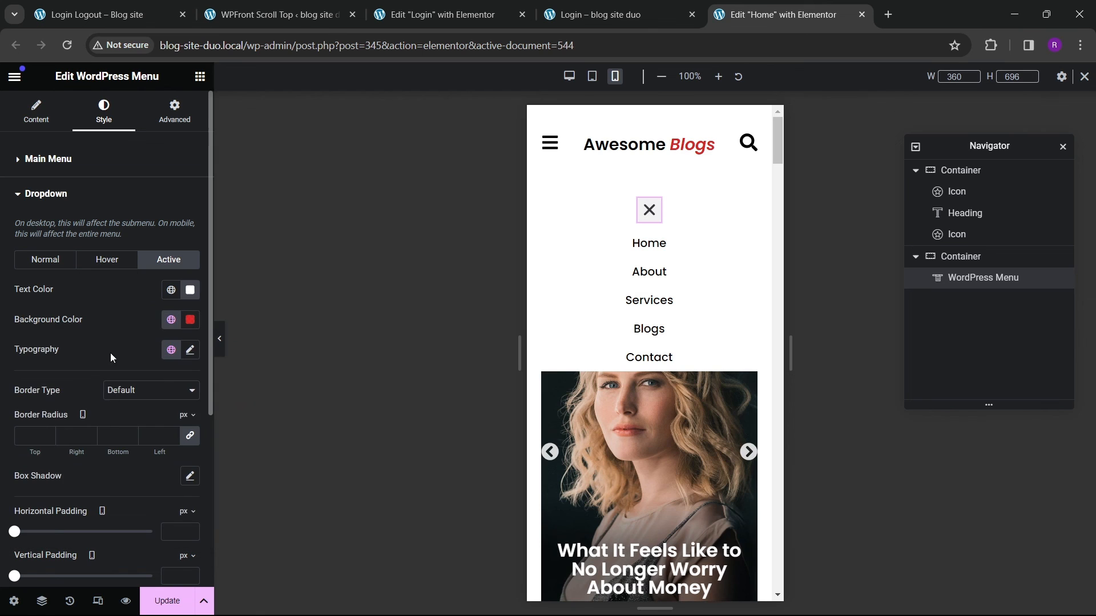
Step: Set the dropdown's normal typography font family to Poppins
left_click(57, 263)
left_click(190, 355)
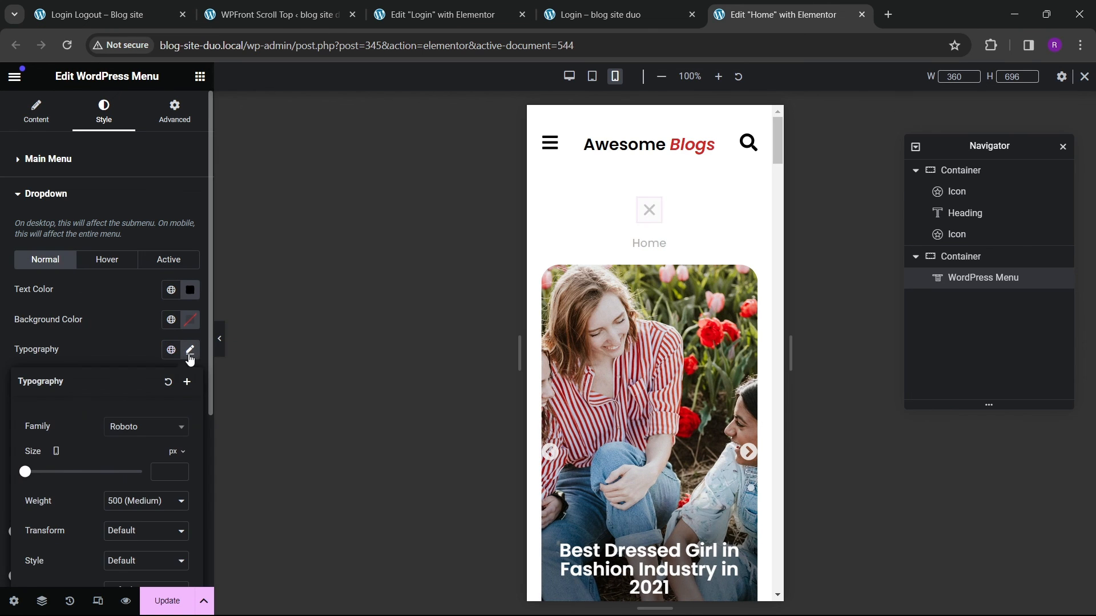
left_click(139, 432)
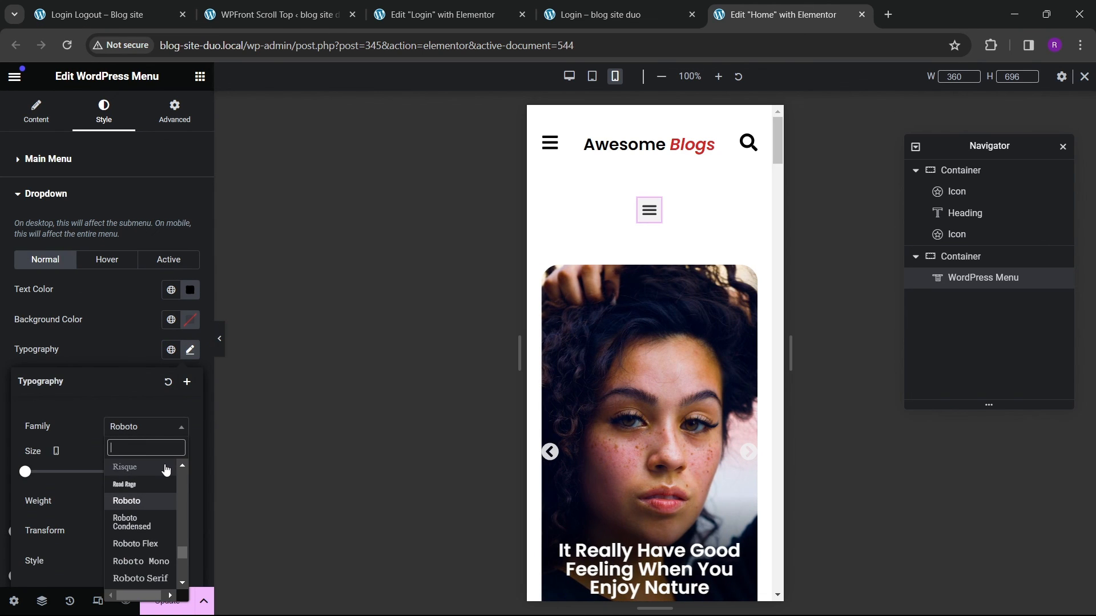
type("poppin")
key("Return")
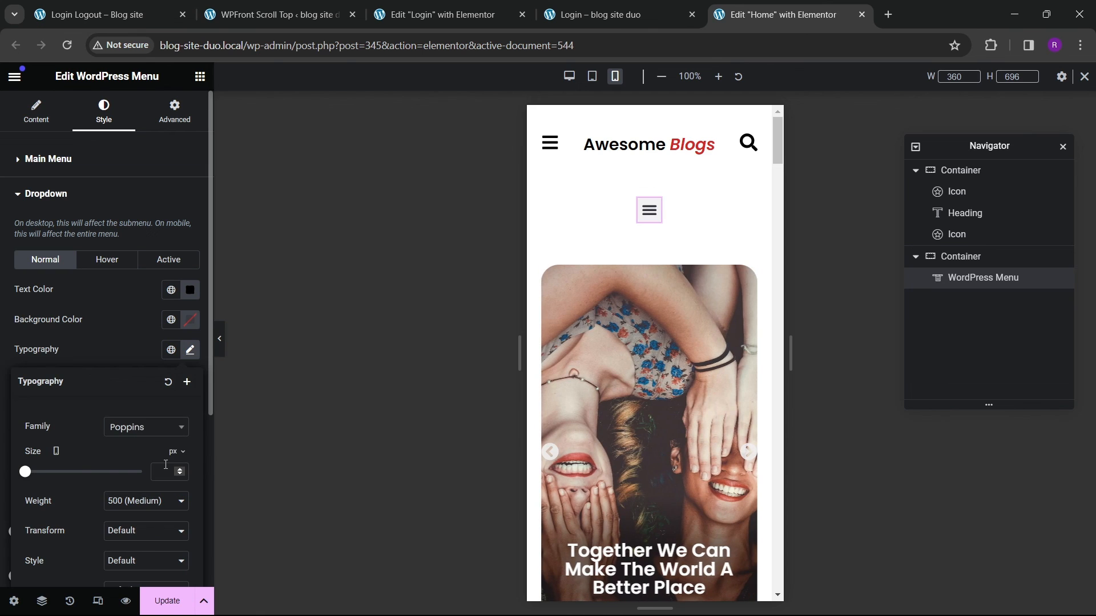
left_click(181, 469)
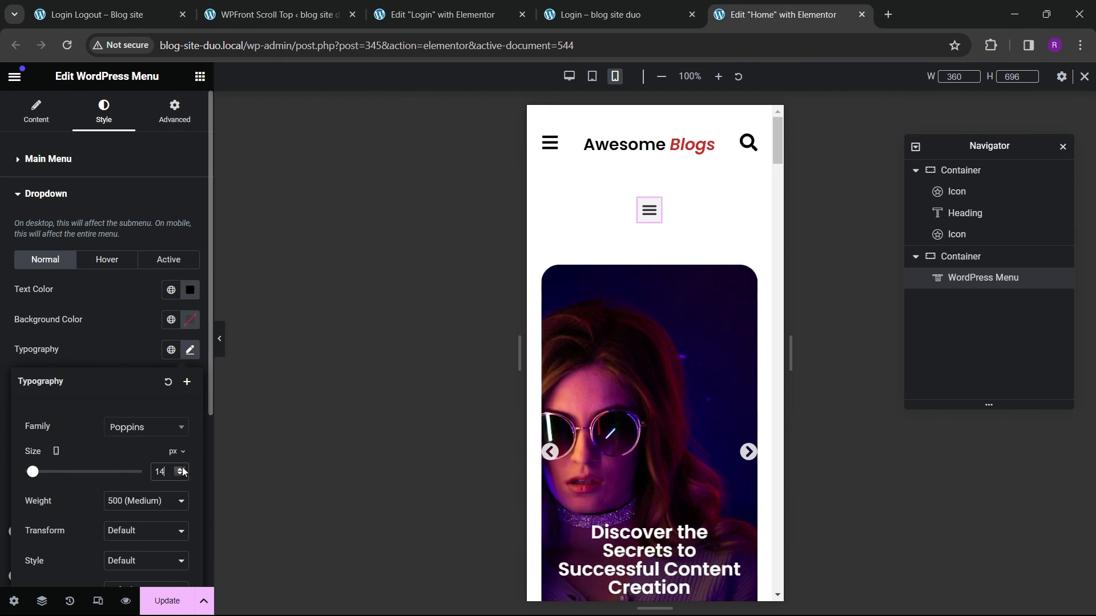
Step: Open the mobile menu preview and set the dropdown typography size to 15 px
left_click(649, 210)
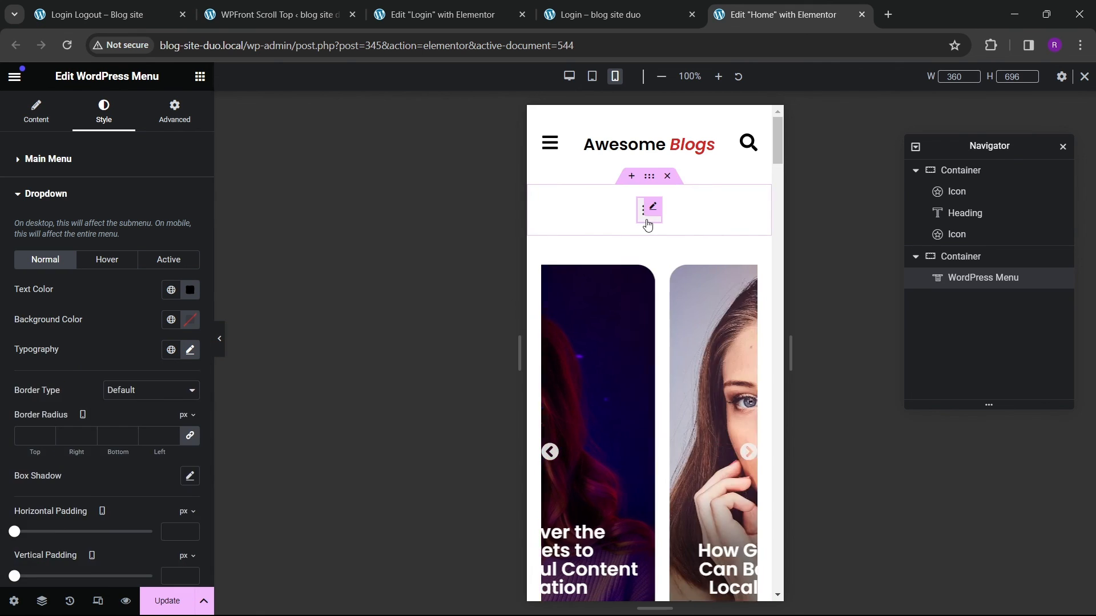
left_click(188, 357)
left_click_drag(165, 469, 123, 469)
type("15")
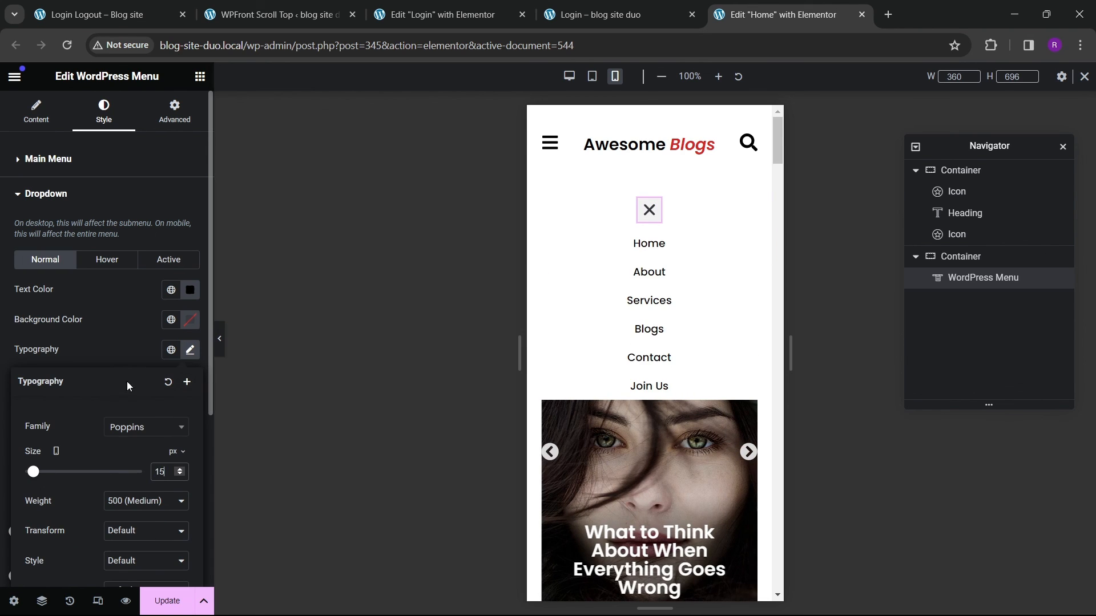
left_click(127, 352)
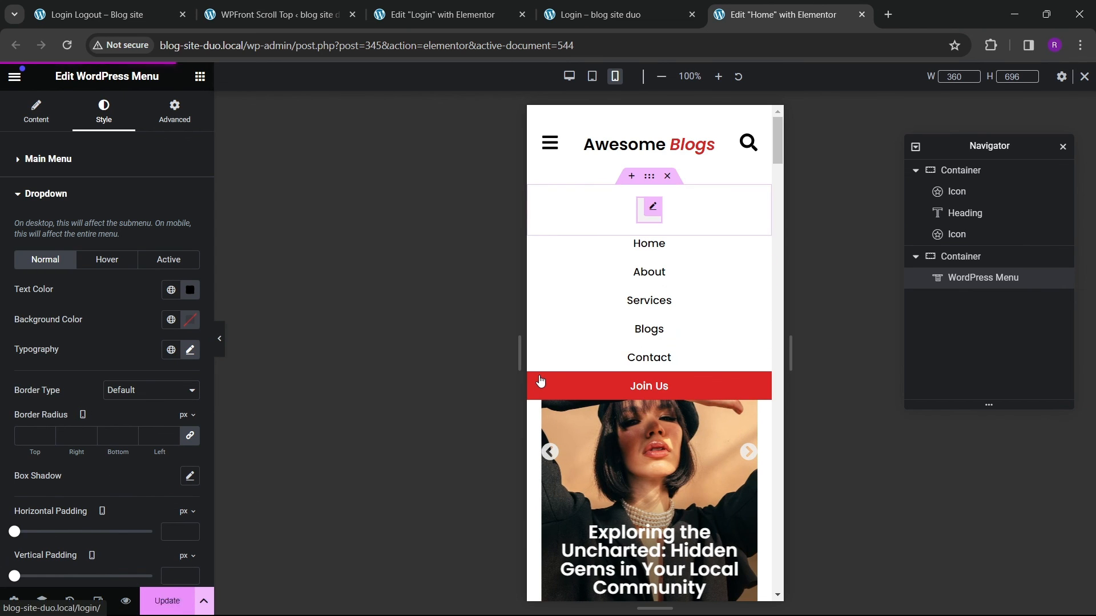
Step: Leave the header template, return to editing the Home page and preview it in mobile view
left_click(549, 144)
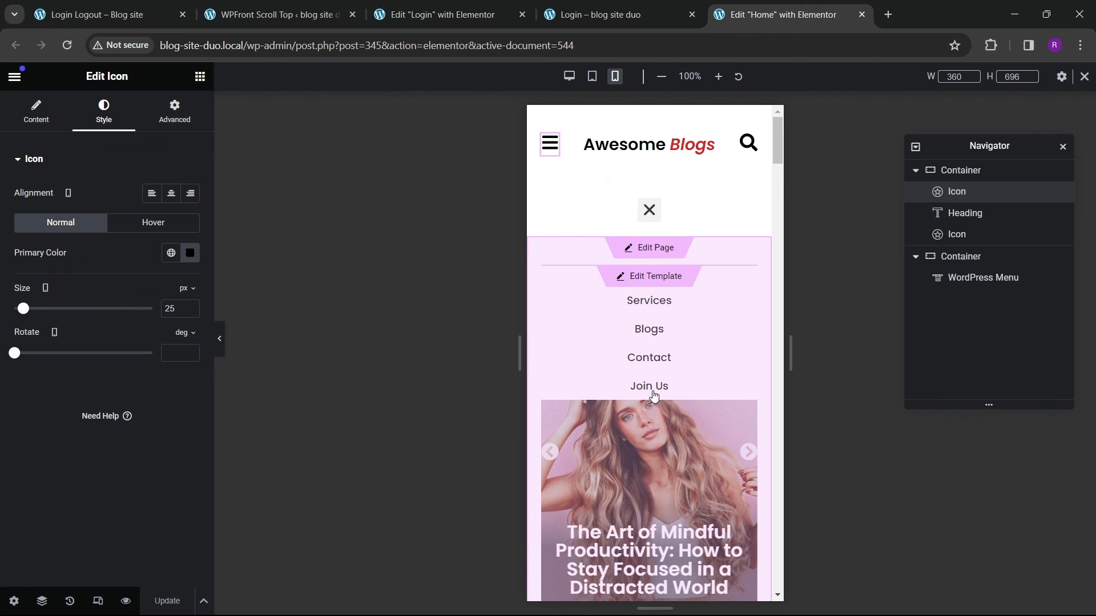
left_click(654, 250)
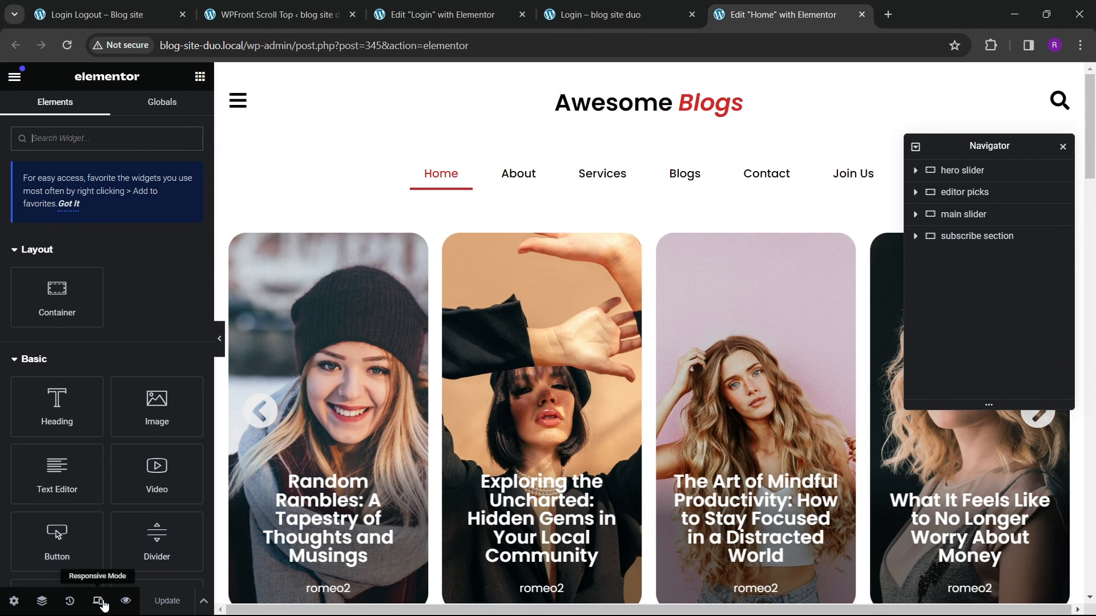
left_click(102, 603)
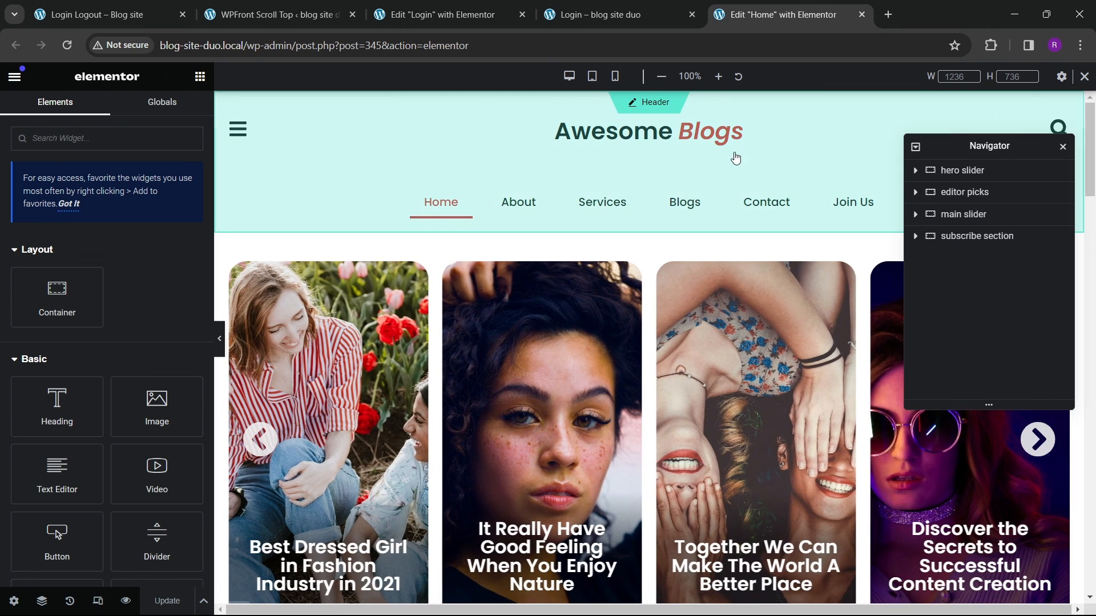
left_click(100, 604)
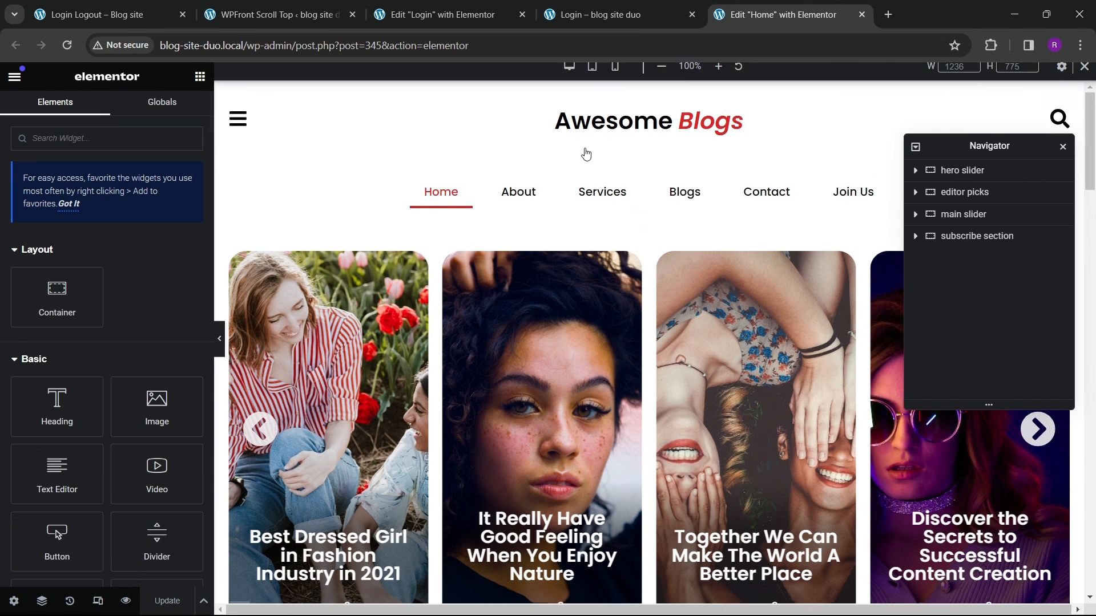
left_click(614, 76)
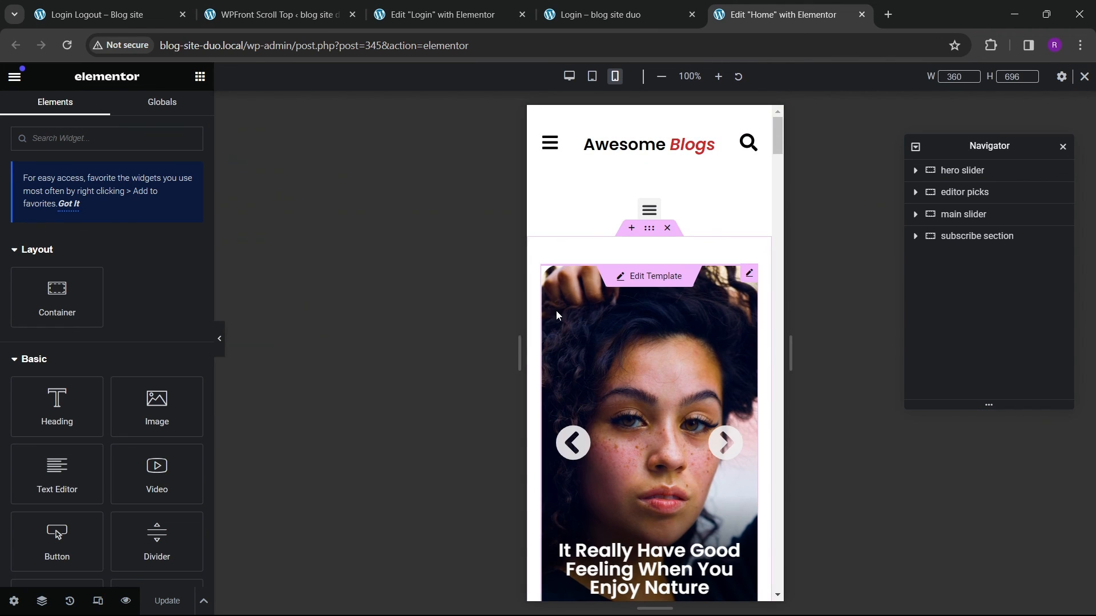
Step: Set the Editor's Picks container's mobile padding to 80 px top and bottom and 10 px left and right
scroll(586, 382, "down", 4)
scroll(627, 402, "down", 5)
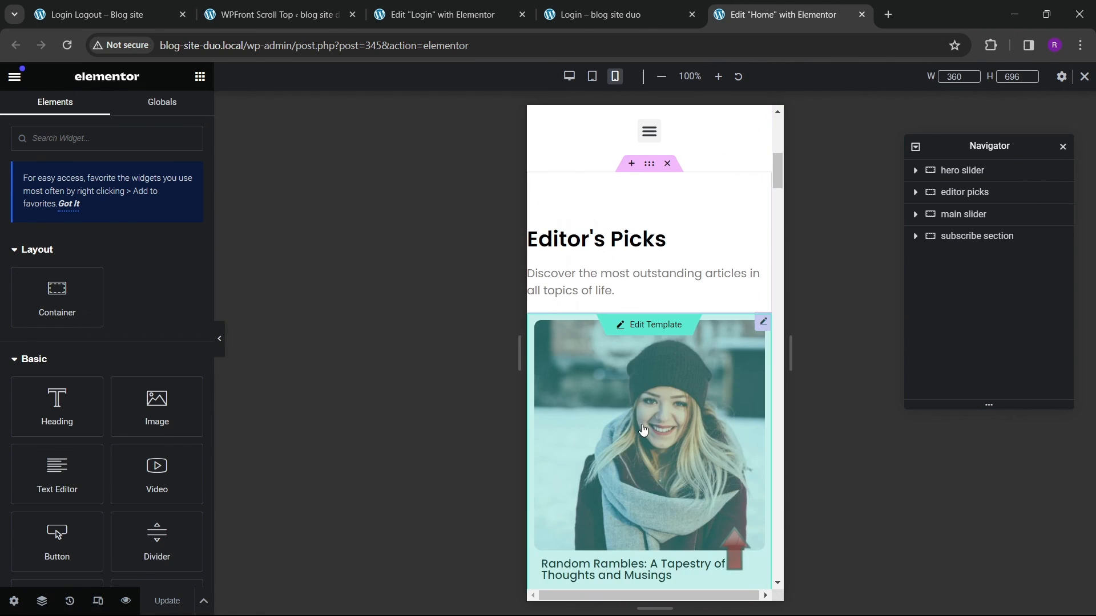
left_click(652, 167)
left_click(172, 112)
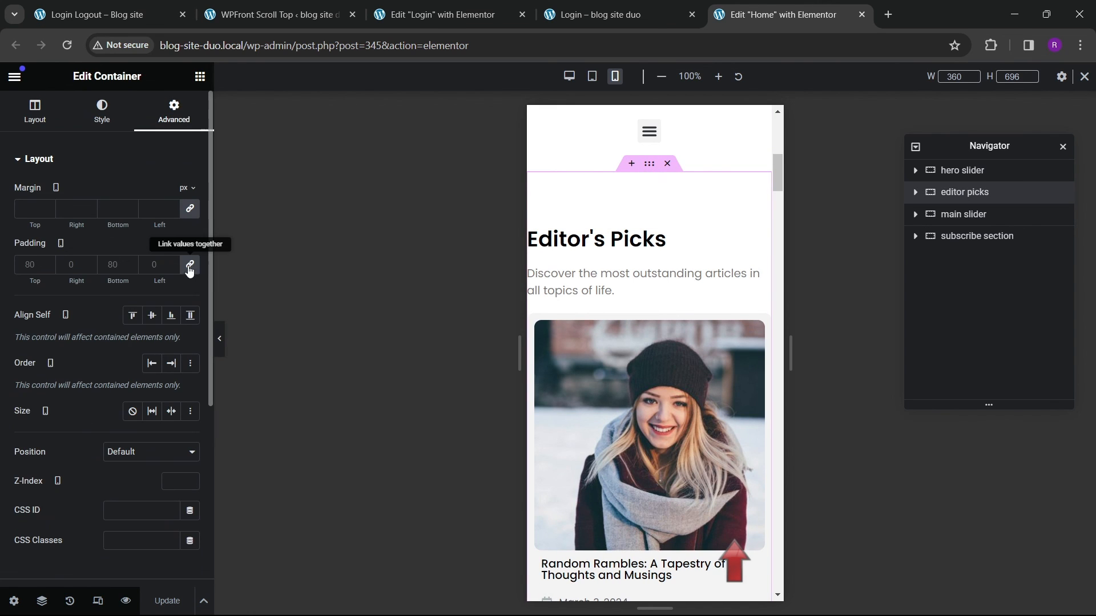
left_click(190, 268)
left_click(26, 265)
type("80")
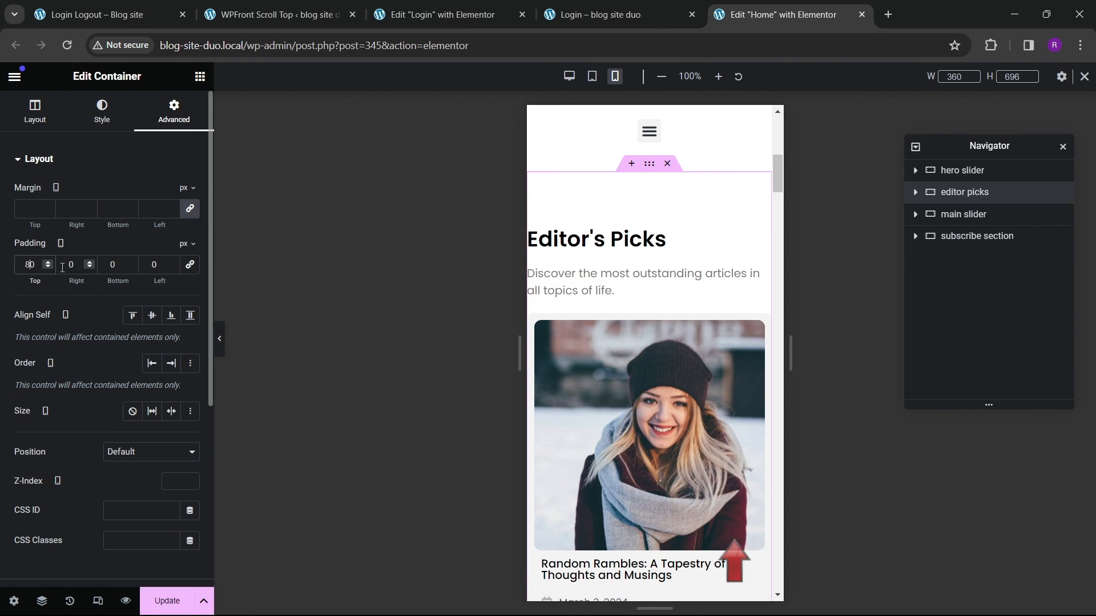
left_click(95, 273)
type("10")
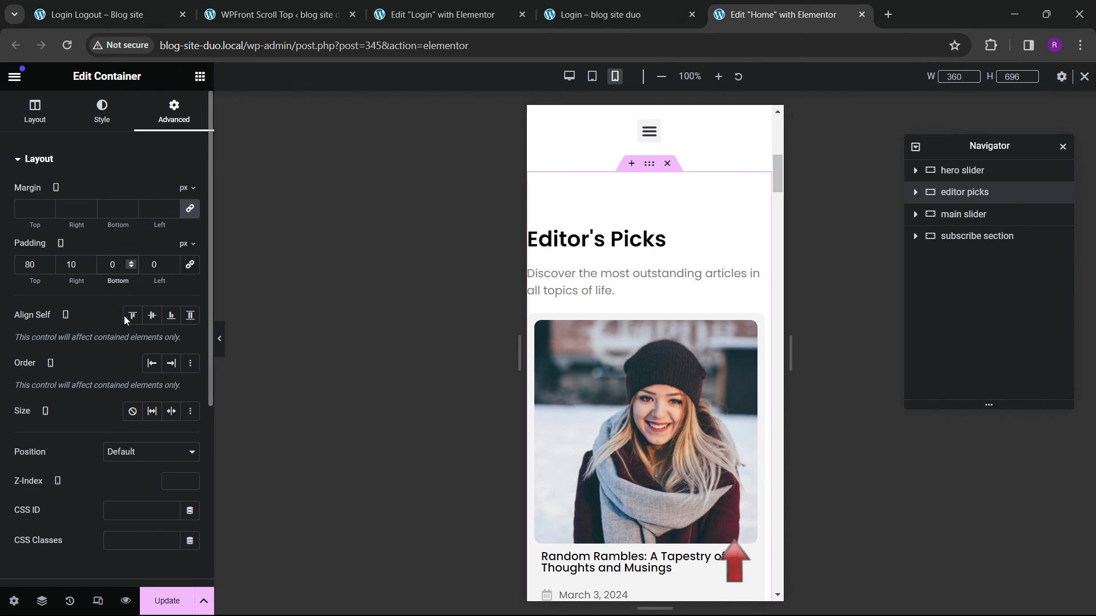
left_click(145, 273)
type("1")
Step: Set the main slider container's mobile padding to 80 px top and bottom and 10 px left and right
scroll(608, 382, "down", 14)
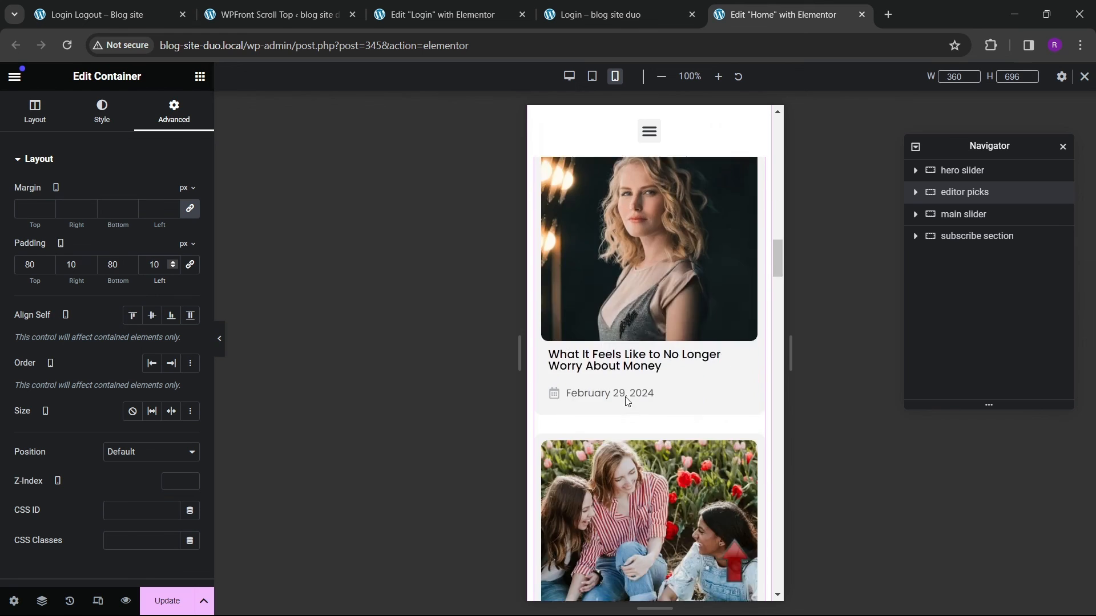
scroll(627, 401, "down", 15)
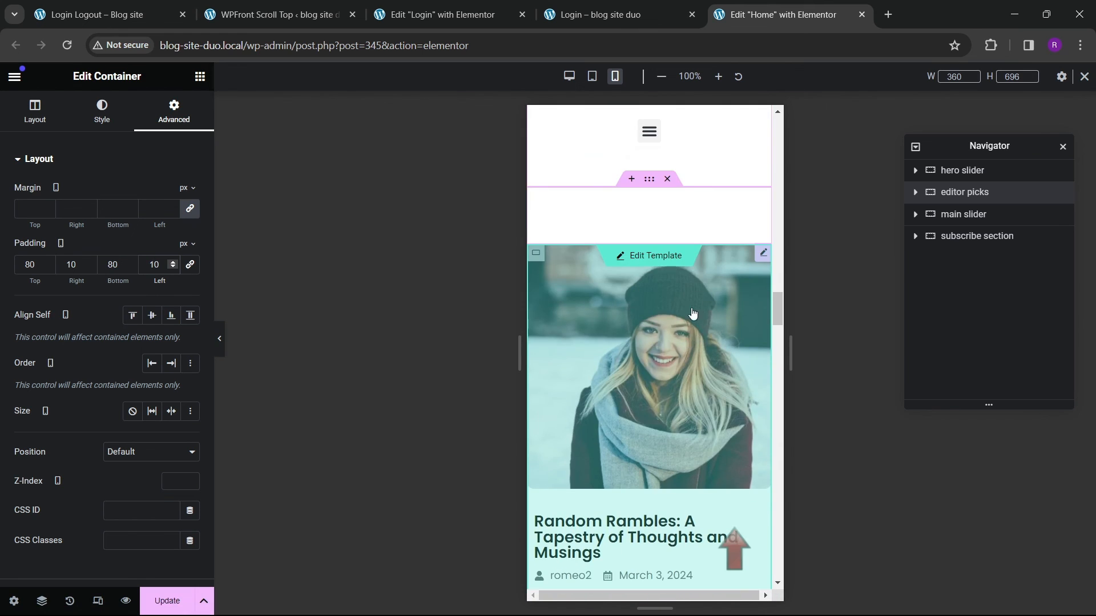
left_click(651, 183)
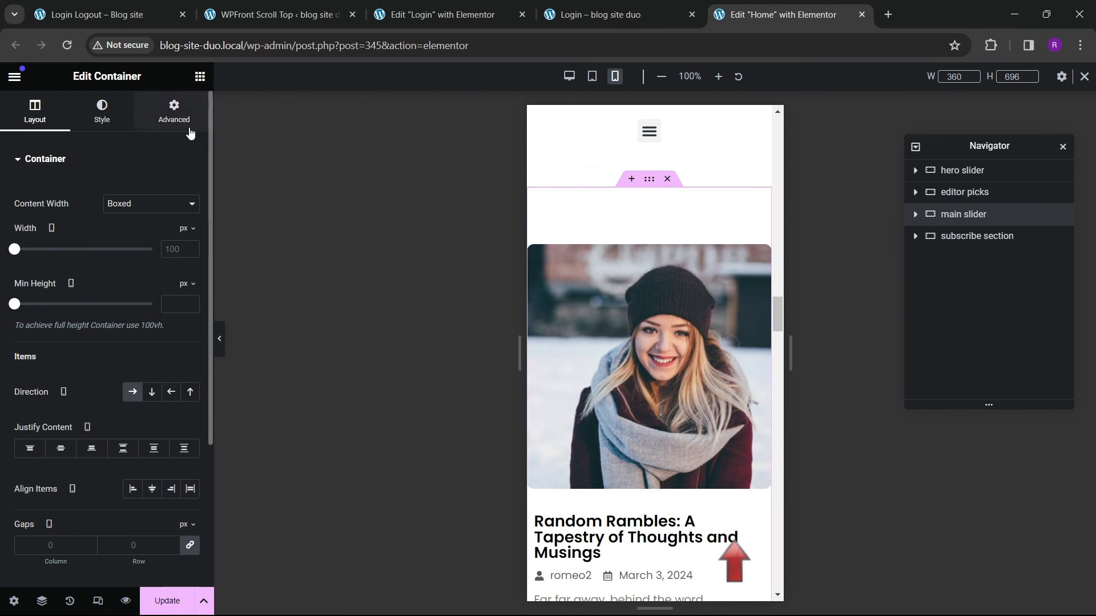
left_click(163, 117)
left_click(20, 272)
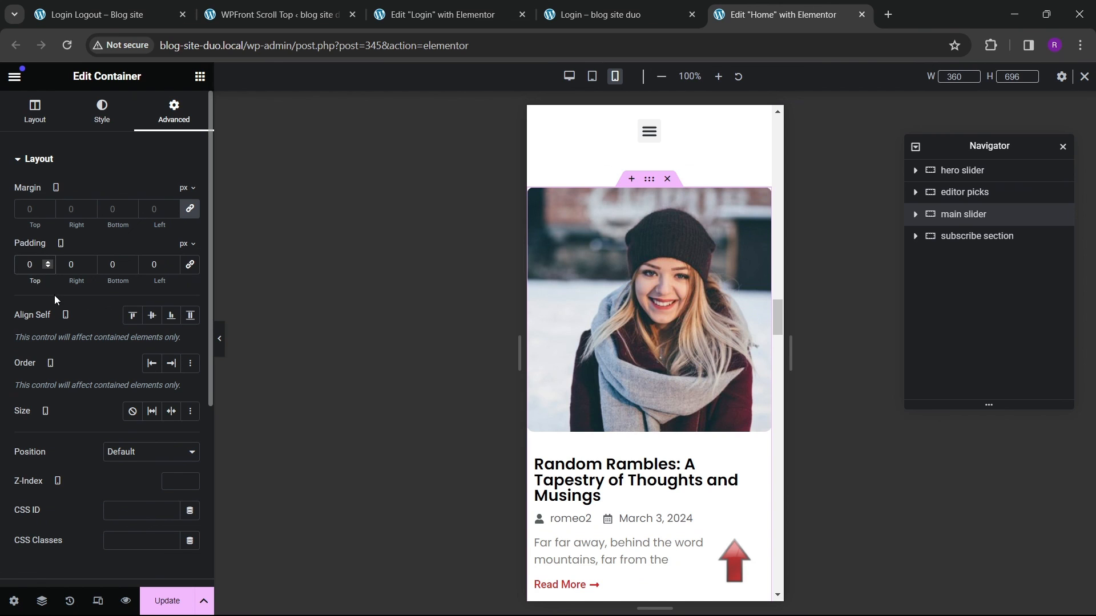
type("8")
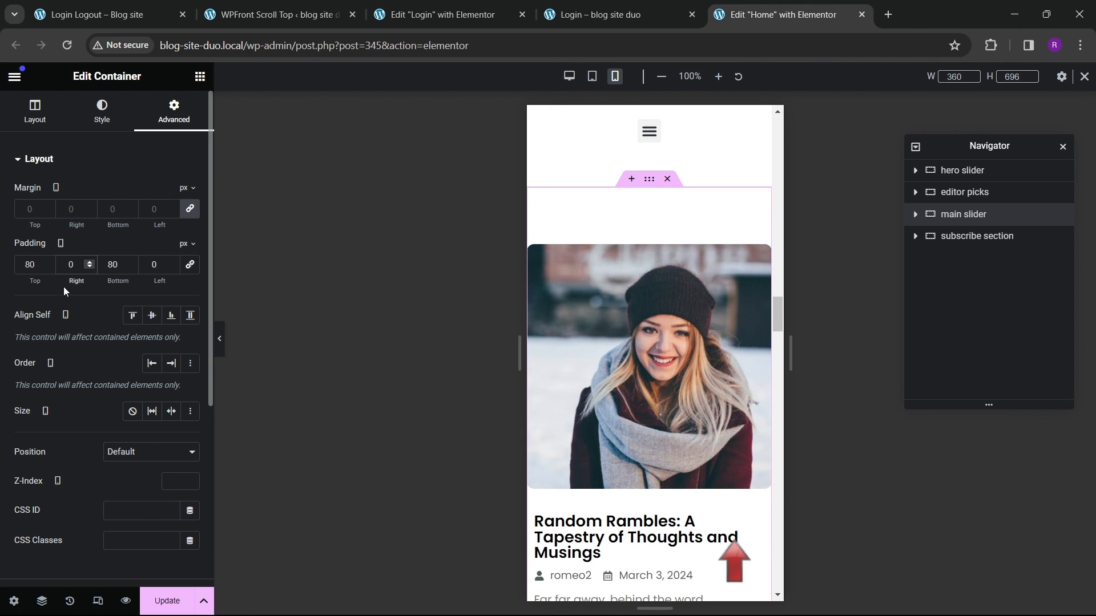
type("11")
Step: Open the footer template and set the Quick Links container's mobile padding to 0 on all sides
scroll(620, 476, "down", 10)
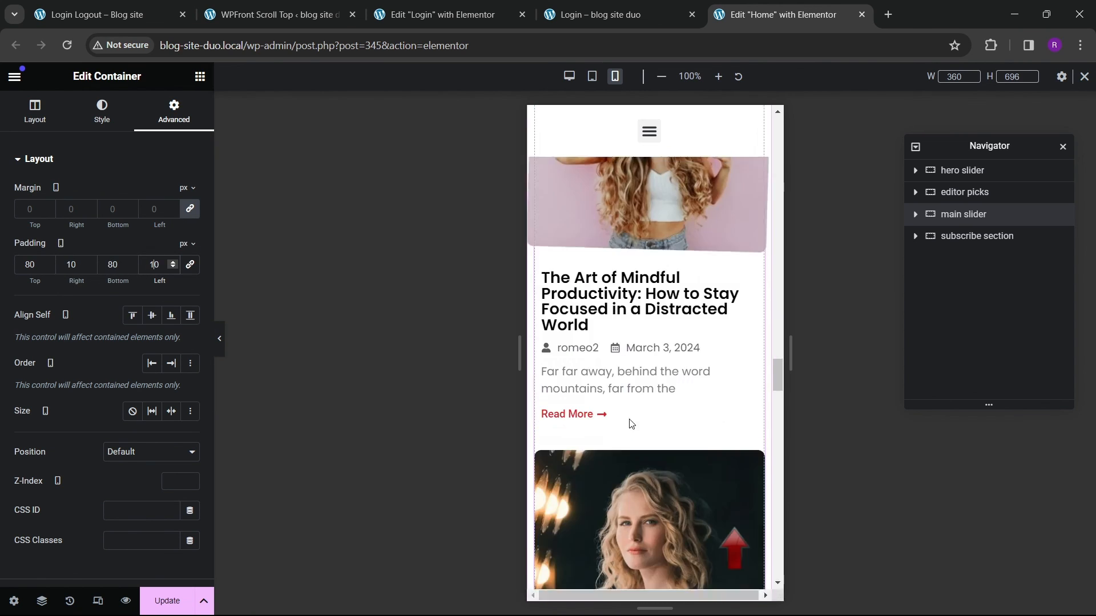
scroll(620, 476, "down", 10)
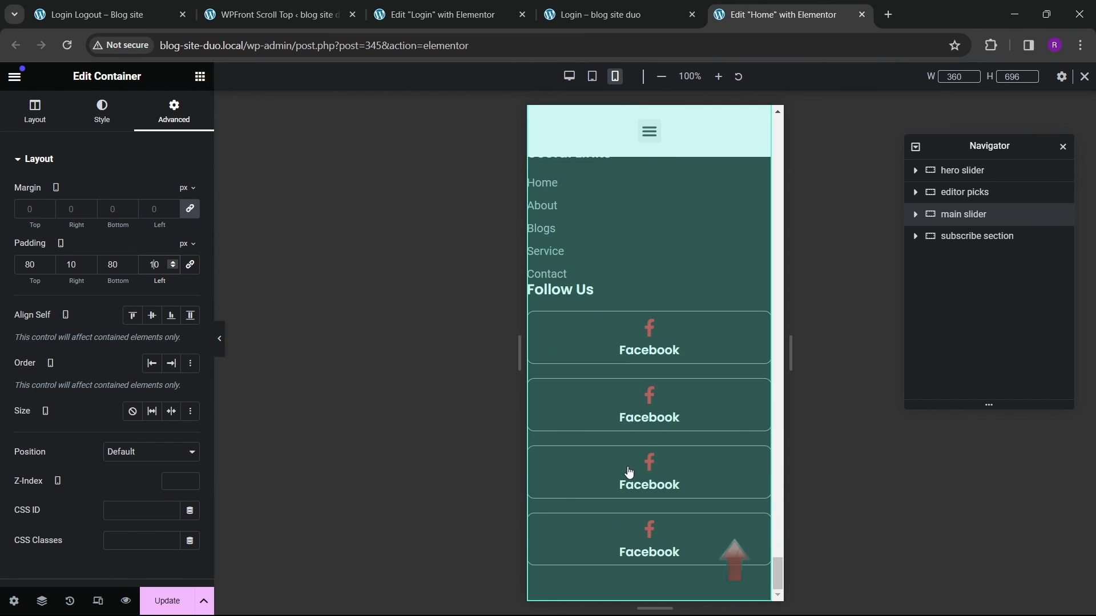
scroll(625, 466, "up", 5)
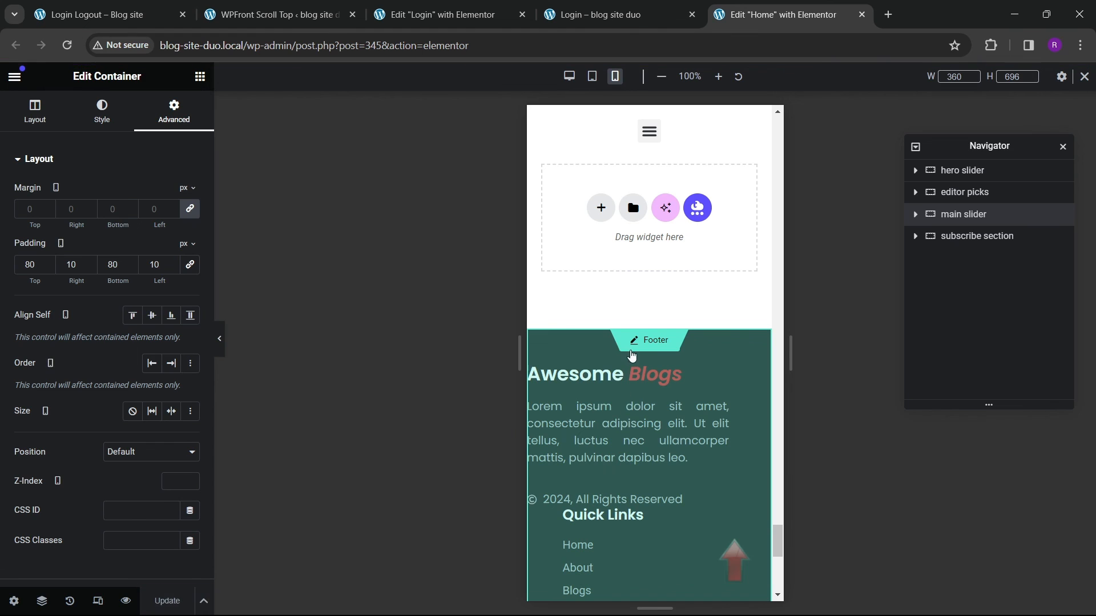
scroll(644, 428, "down", 4)
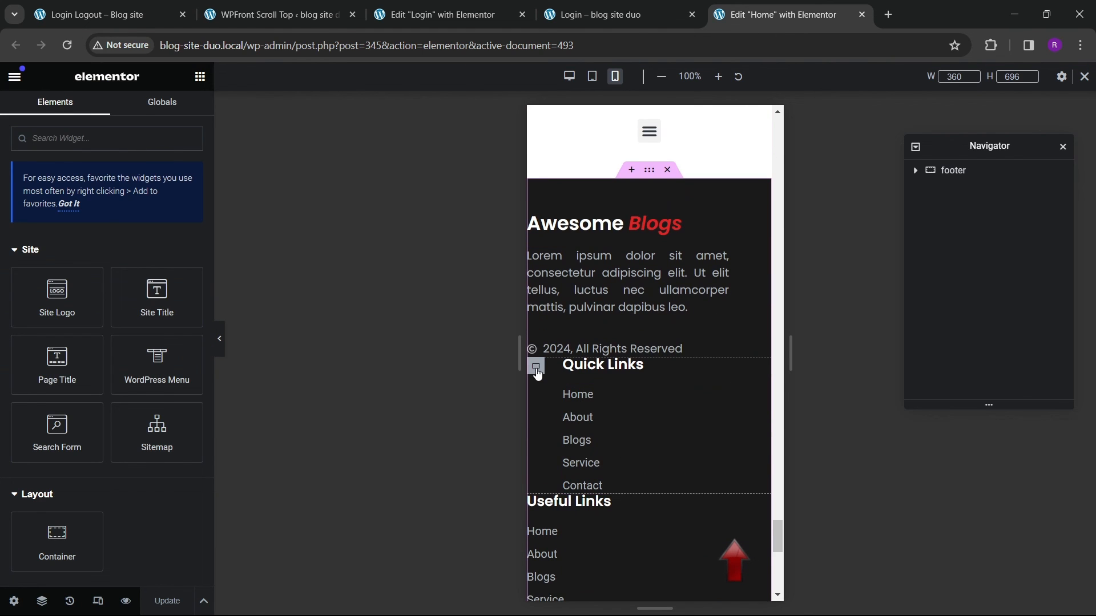
left_click(536, 366)
left_click(174, 114)
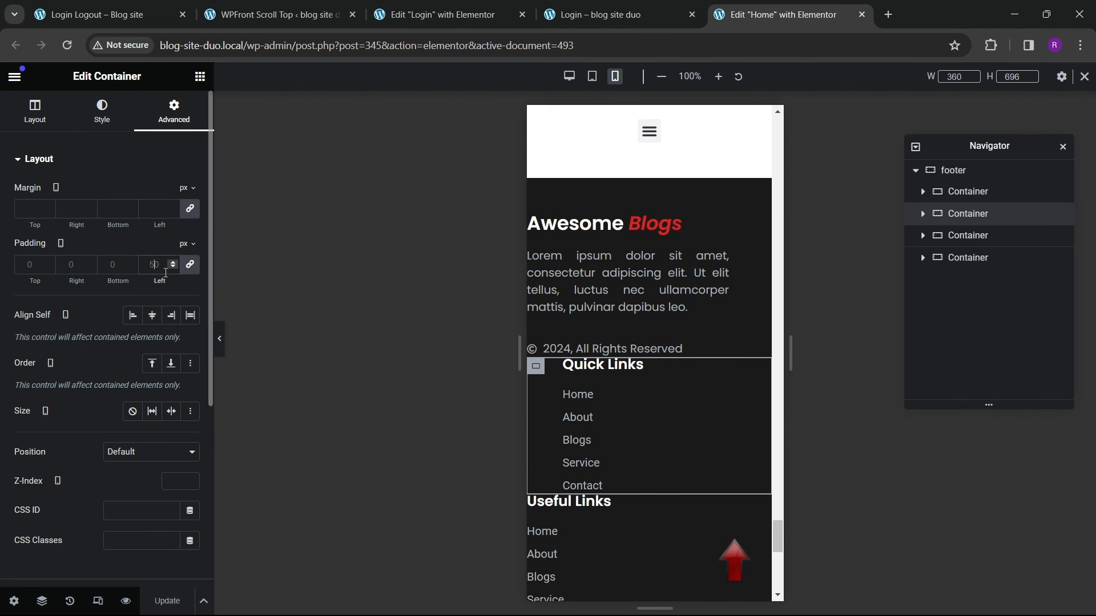
left_click(166, 268)
type("0")
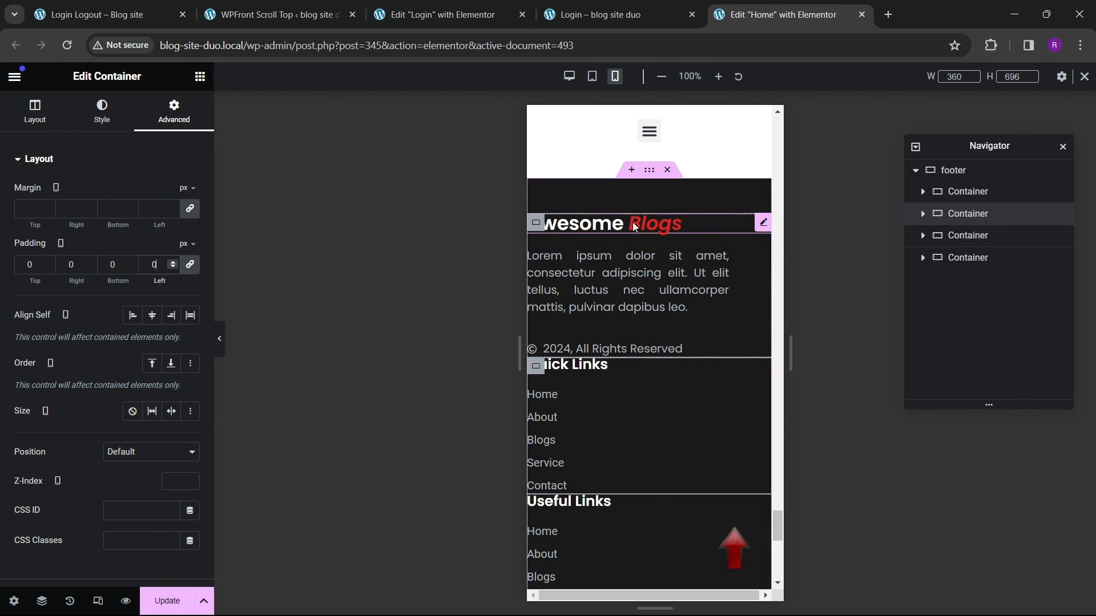
Step: Set the footer container's mobile padding to 80 px top and bottom and 20 px left and right
left_click(649, 171)
left_click(172, 111)
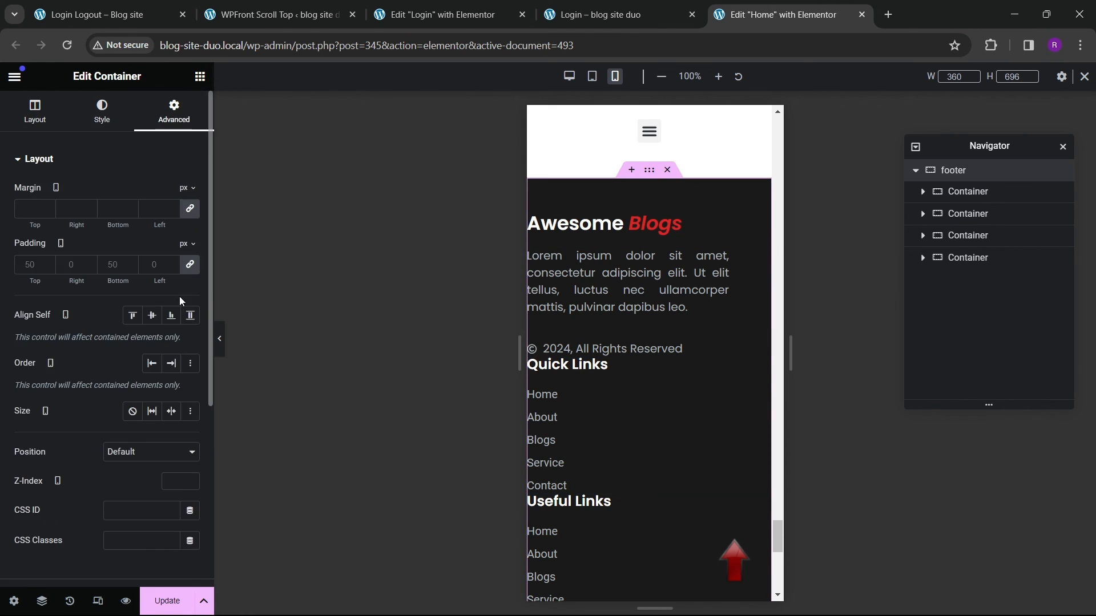
left_click(187, 270)
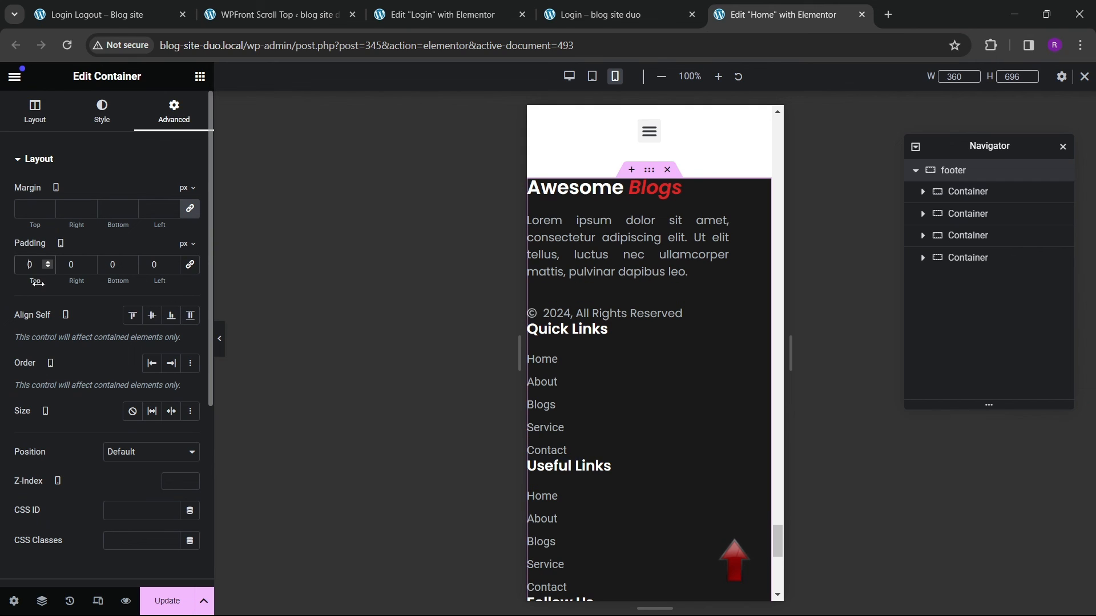
type("80")
key("Tab")
type("20")
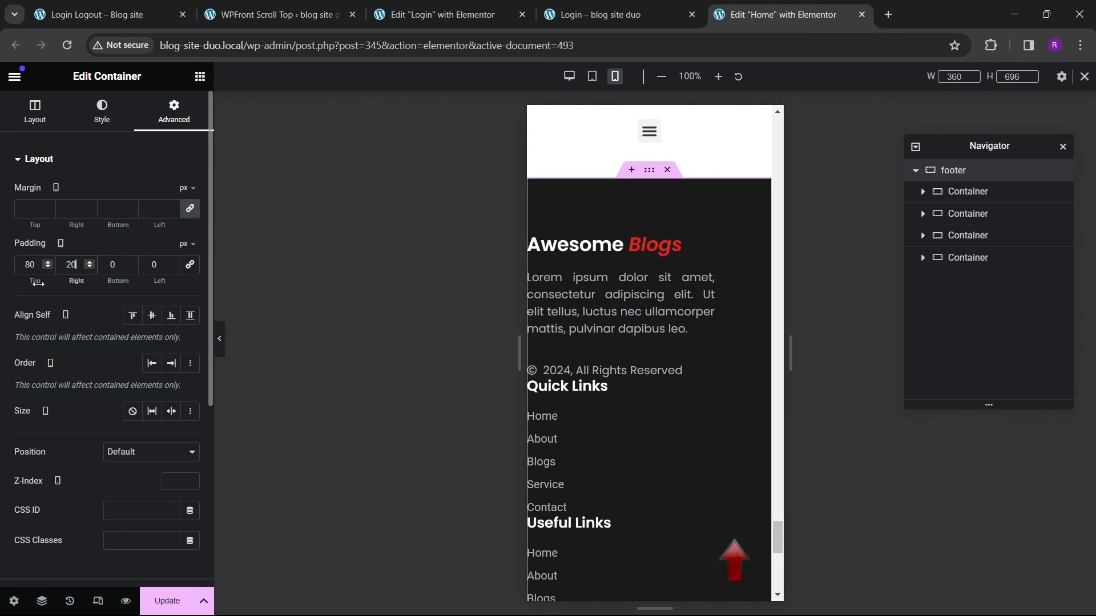
type("20")
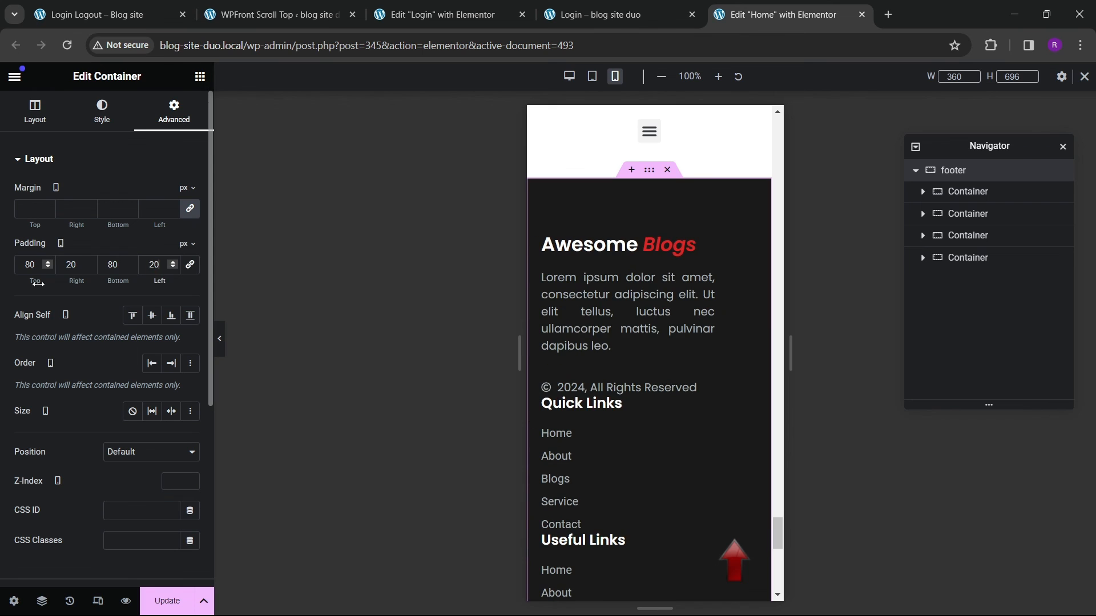
Step: Set the footer container's mobile gaps to 30 px for columns and rows
scroll(631, 391, "down", 10)
scroll(631, 392, "up", 5)
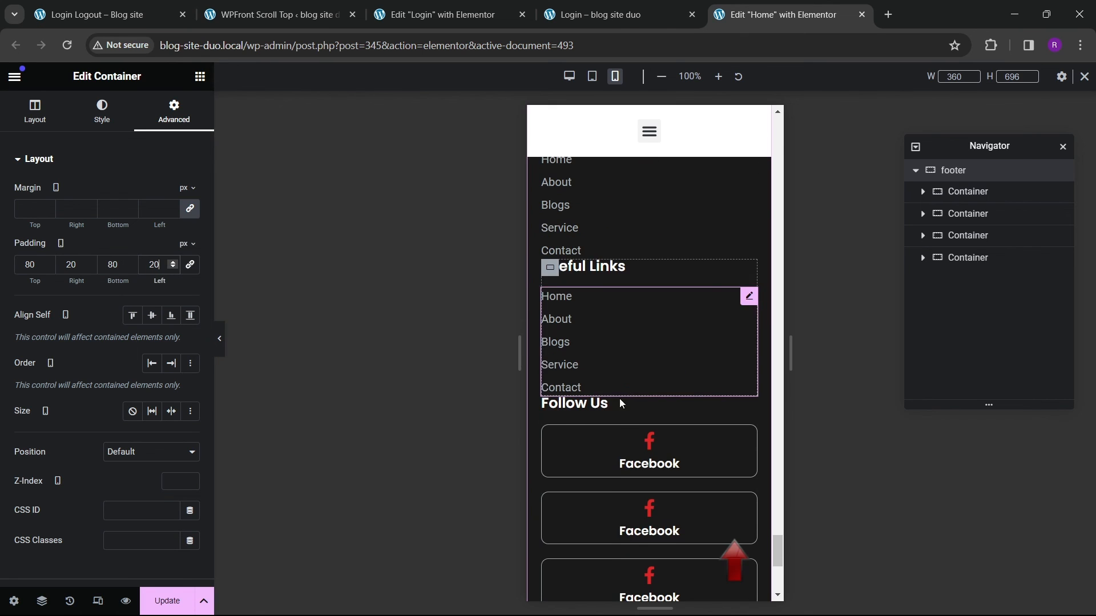
scroll(613, 368, "up", 2)
scroll(618, 369, "up", 2)
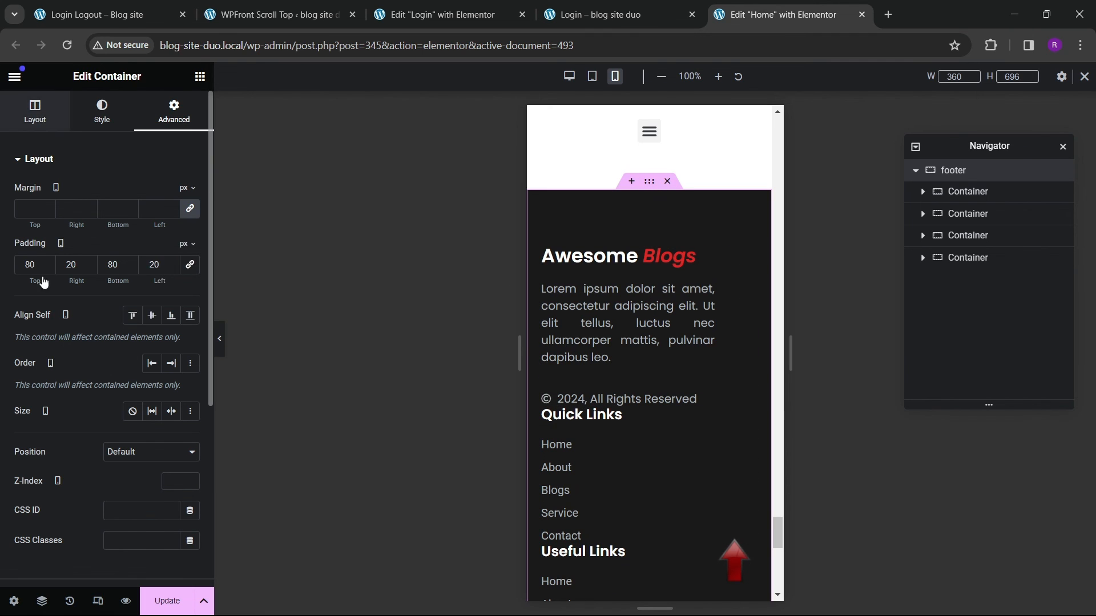
left_click(35, 111)
scroll(123, 428, "down", 5)
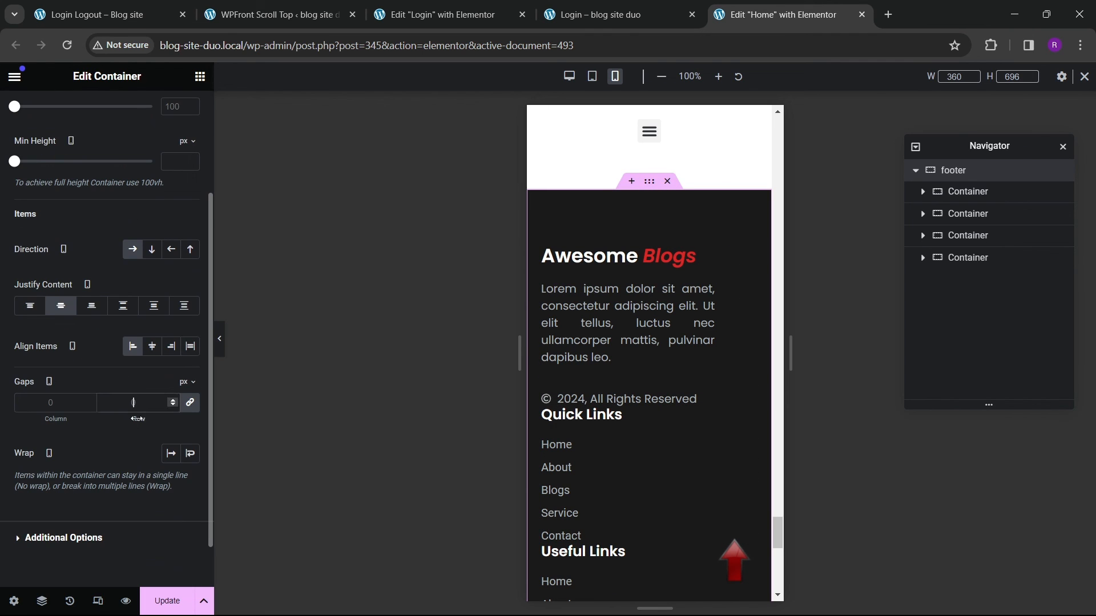
type("30")
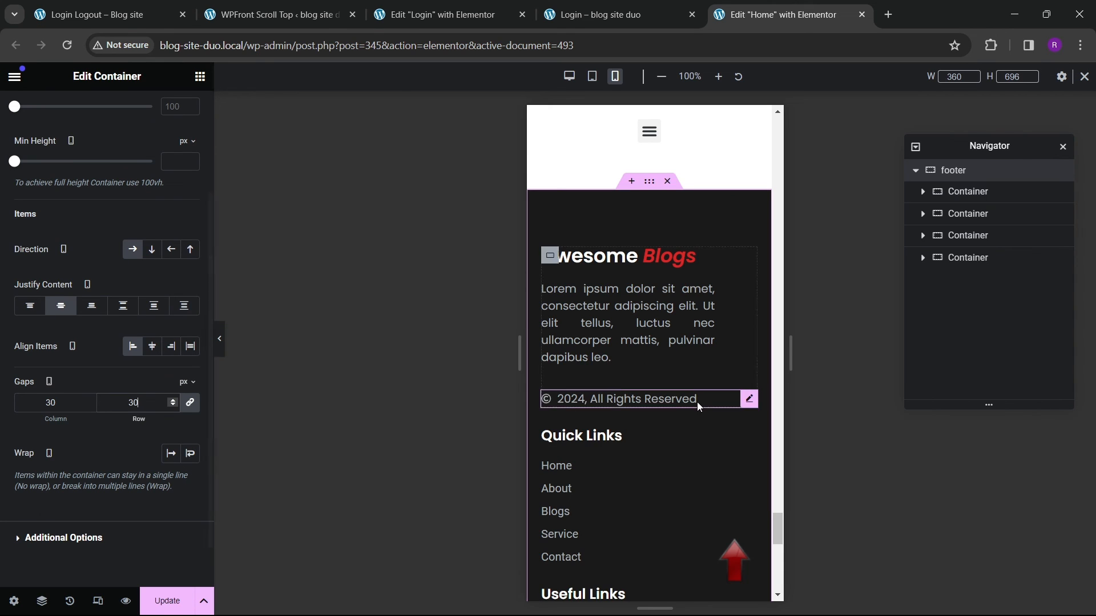
Step: Switch to the live site and scroll through the Home page in a mobile device preview using Inspect
scroll(658, 413, "down", 10)
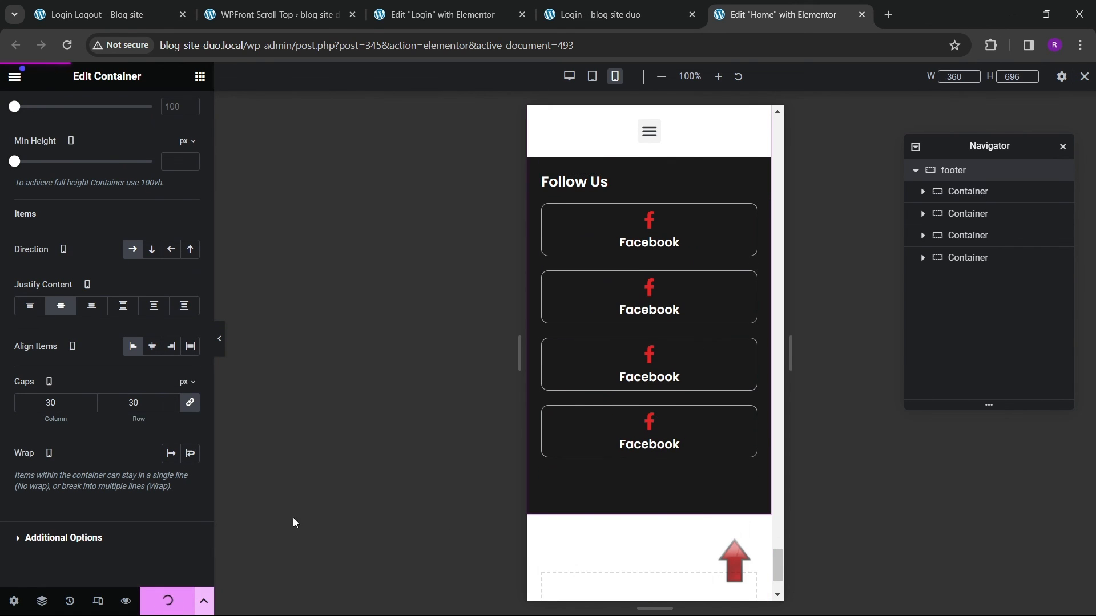
left_click(632, 16)
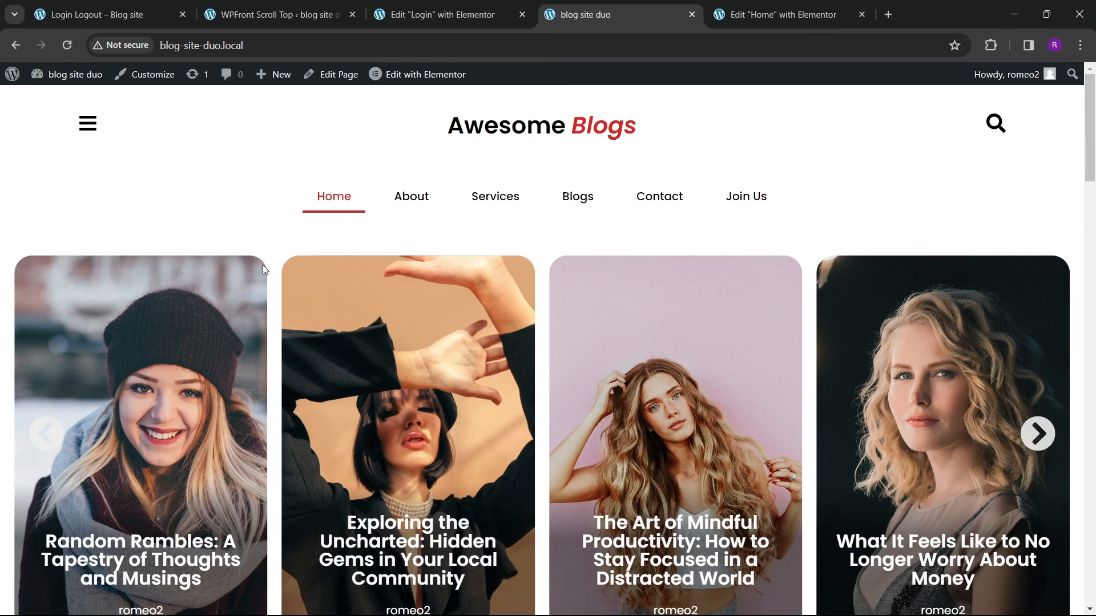
right_click(262, 265)
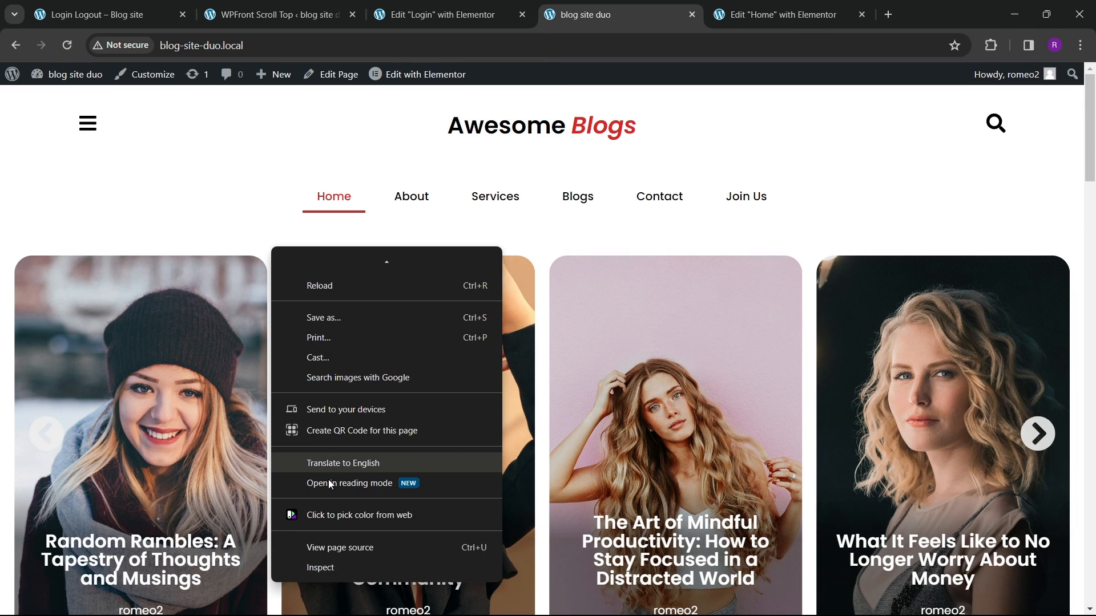
left_click(328, 567)
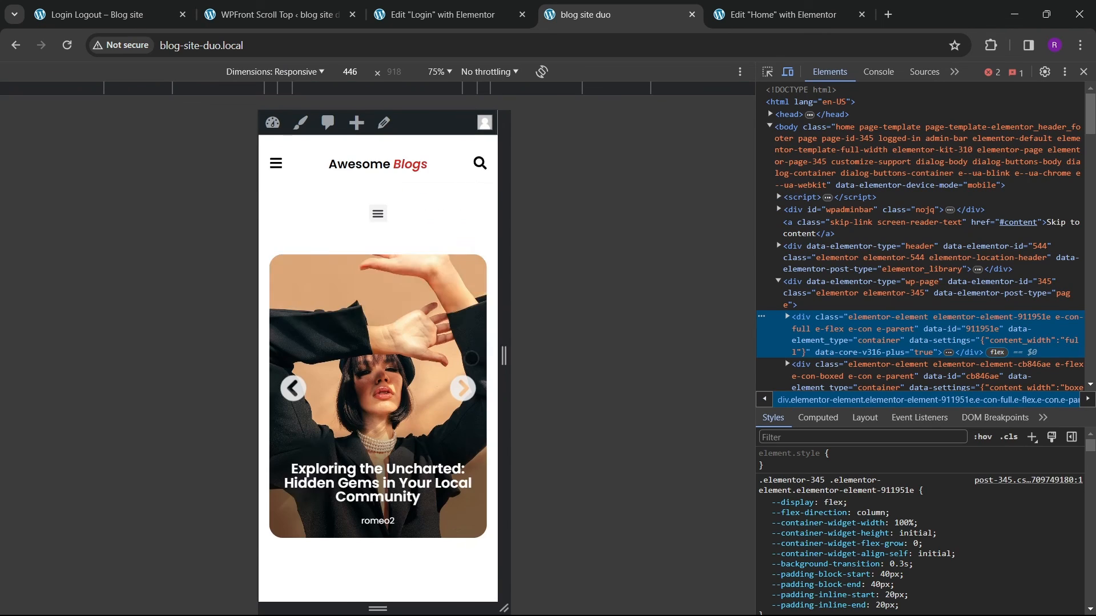
scroll(443, 389, "down", 6)
scroll(405, 449, "down", 20)
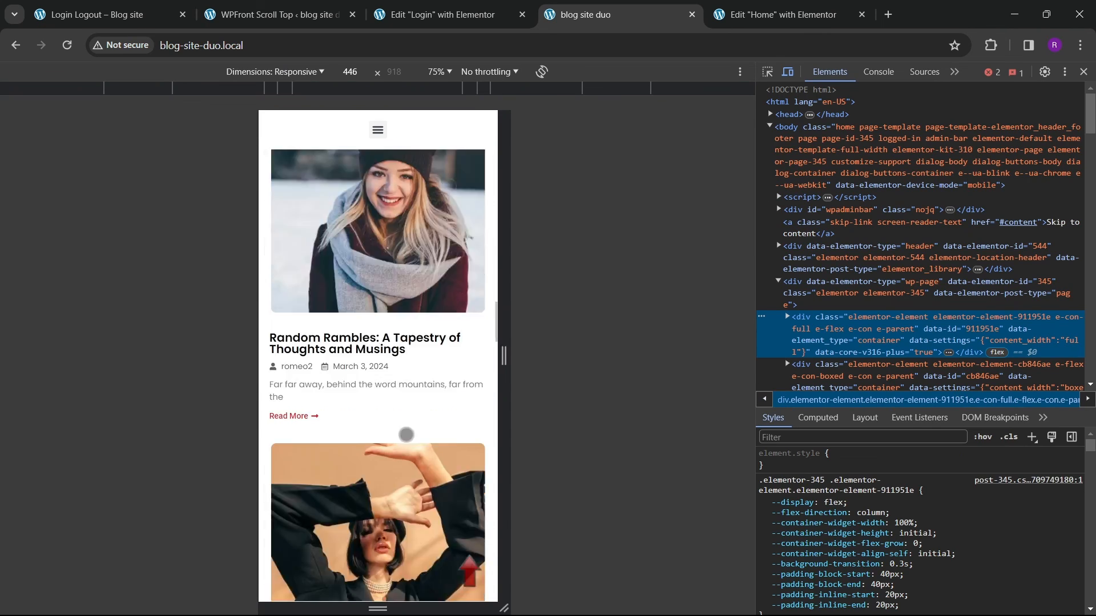
scroll(405, 449, "down", 20)
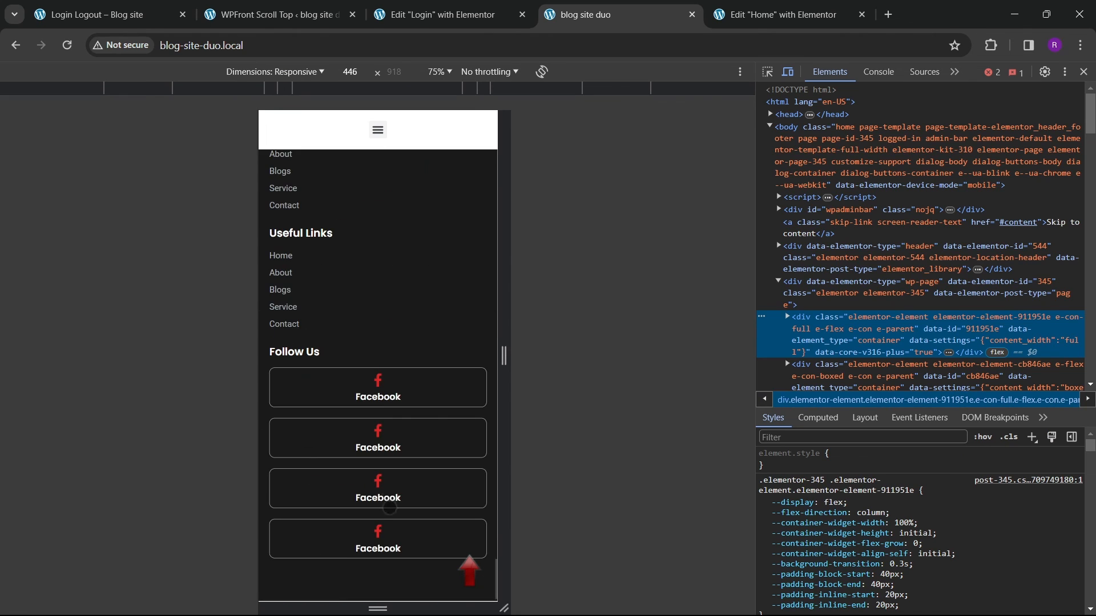
scroll(354, 388, "up", 15)
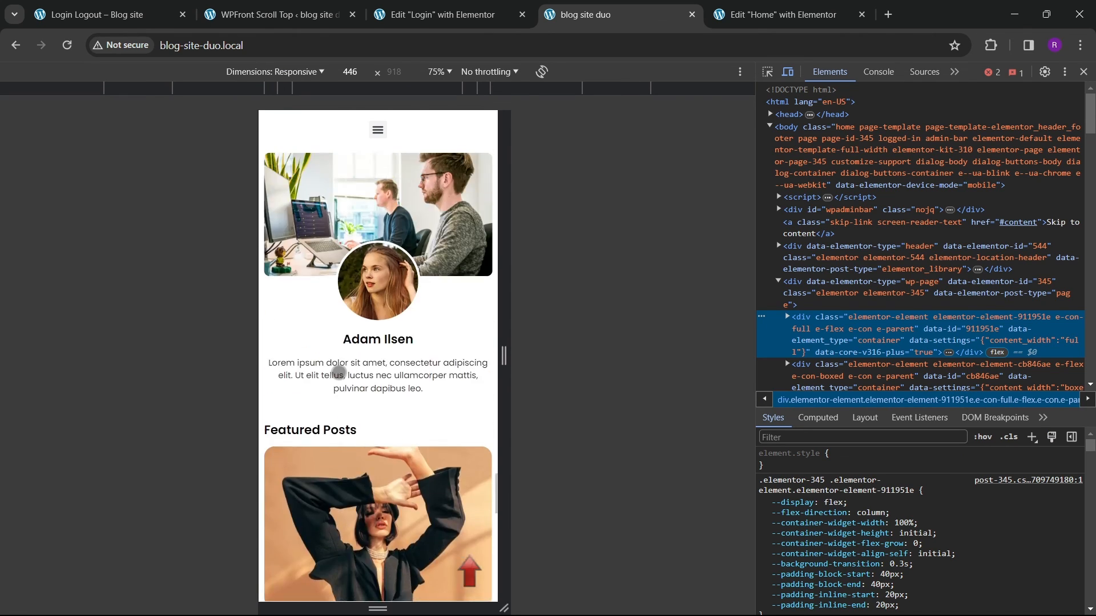
scroll(342, 335, "up", 15)
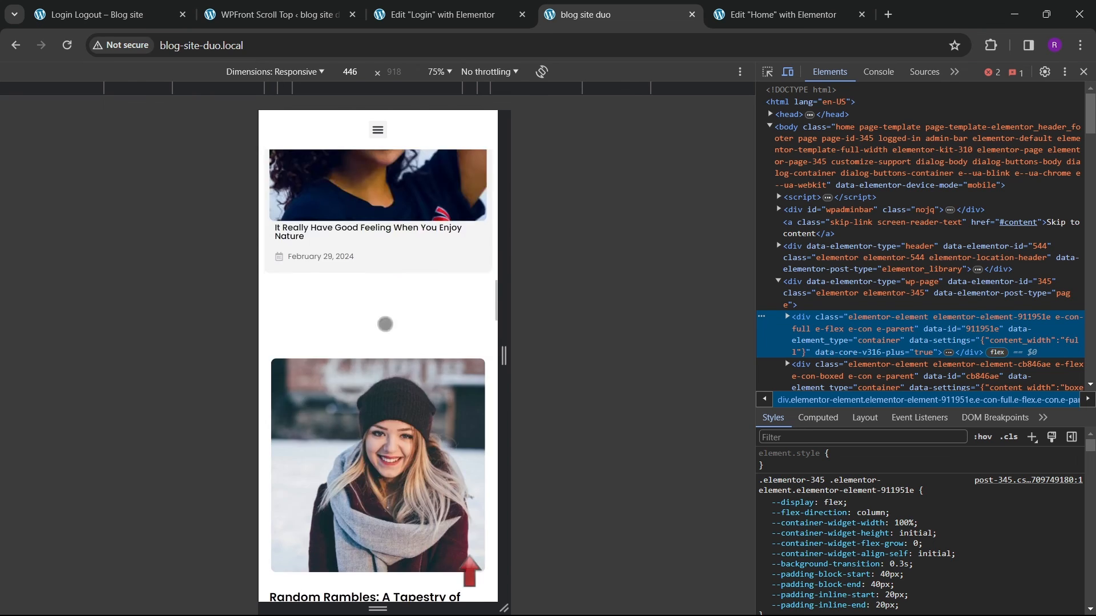
scroll(388, 309, "up", 10)
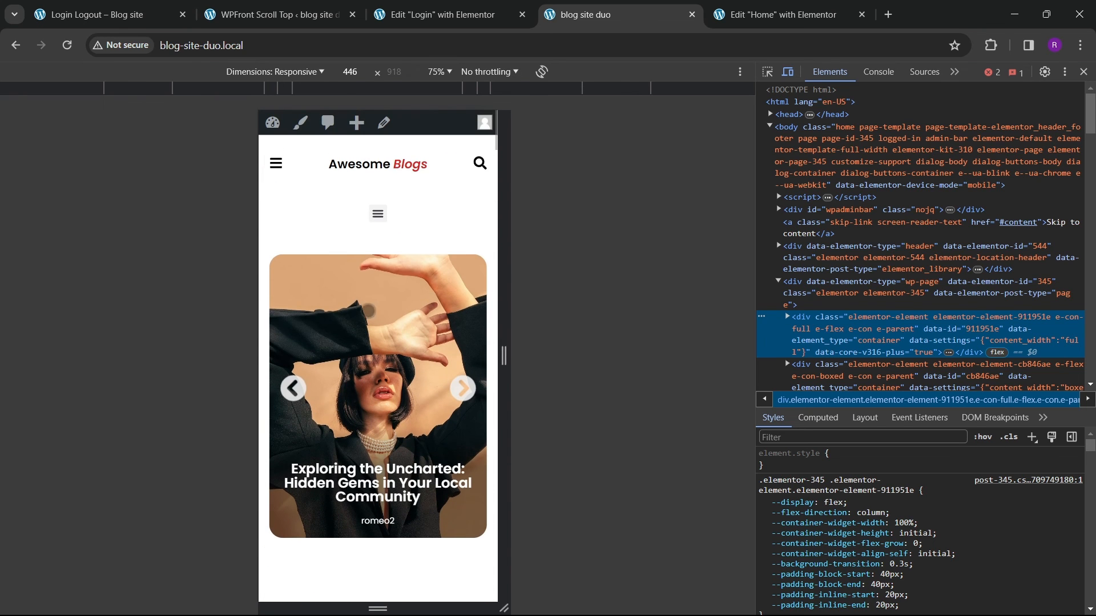
Step: Test the mobile menu panel and the search overlay in the mobile preview, closing each
left_click(277, 170)
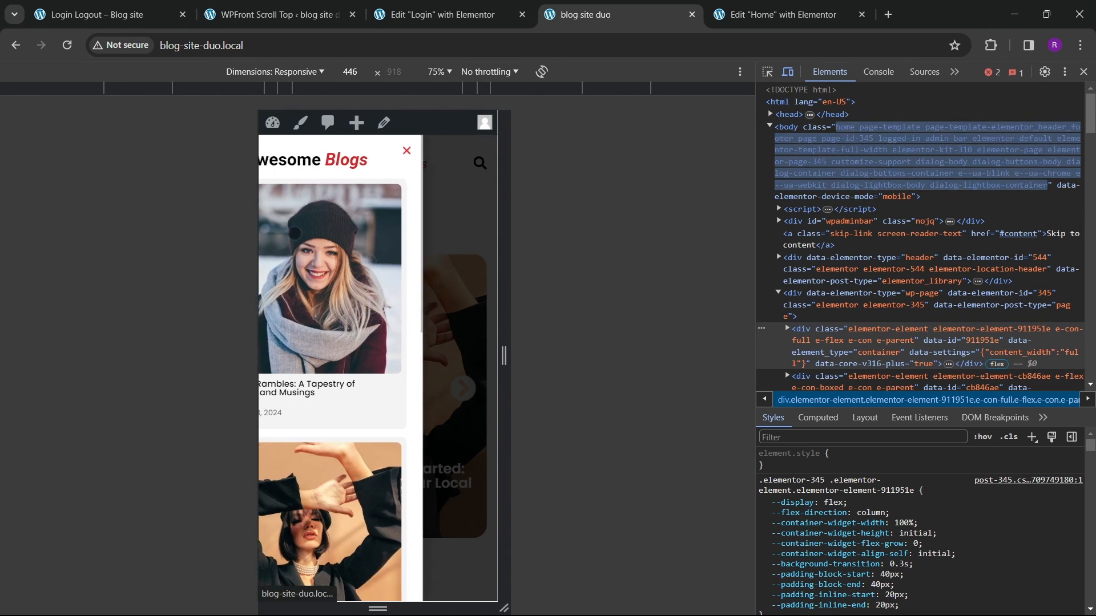
scroll(413, 362, "down", 7)
scroll(413, 362, "up", 7)
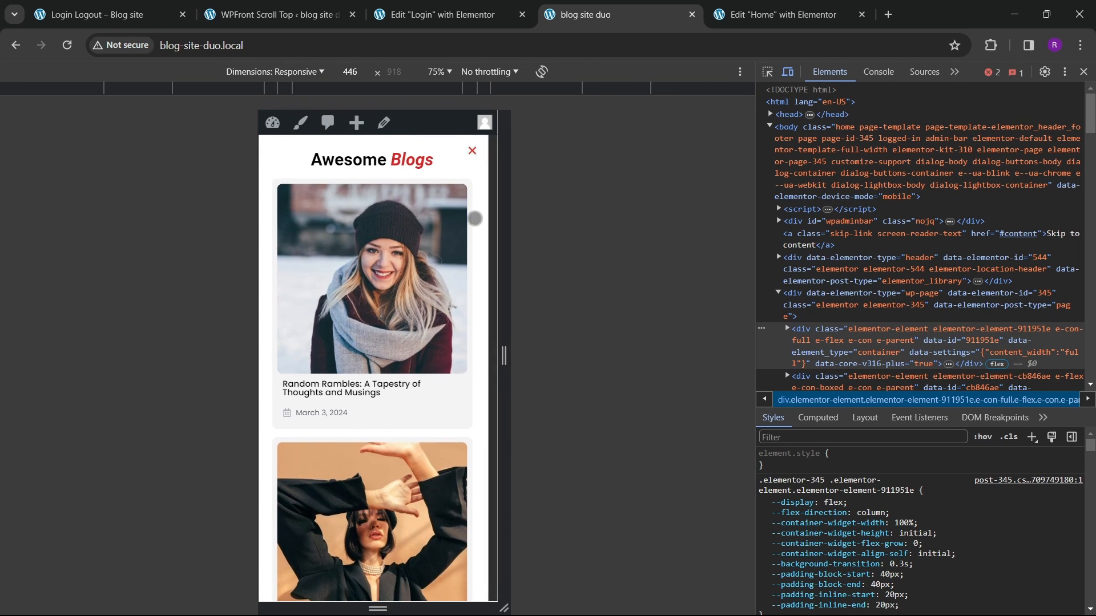
left_click(475, 152)
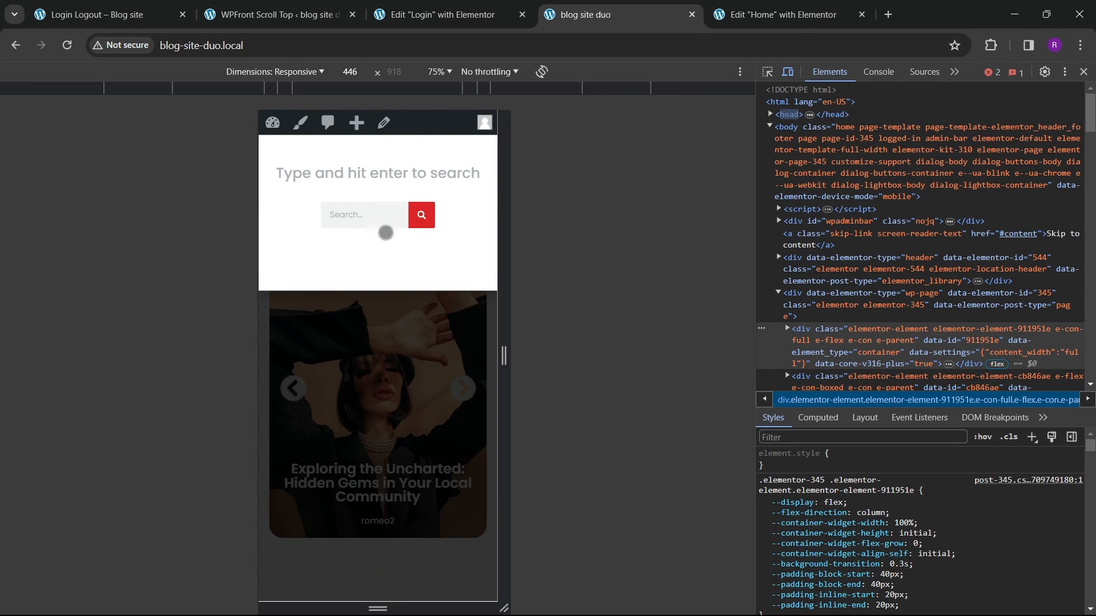
left_click(370, 235)
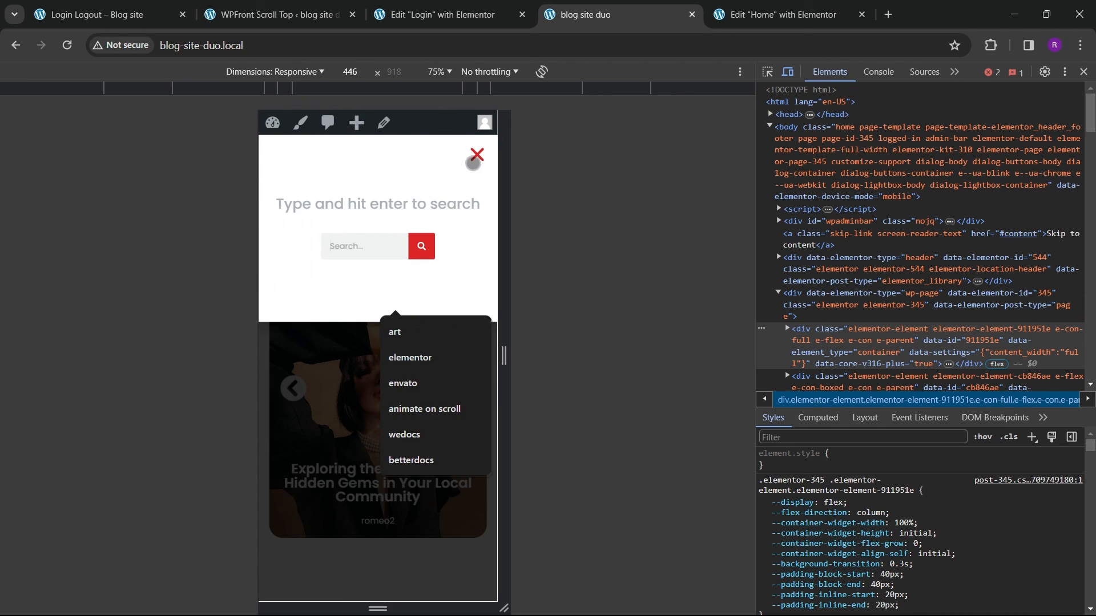
left_click(477, 154)
Step: Close the developer tools and review the Home page at desktop width
left_click(1084, 72)
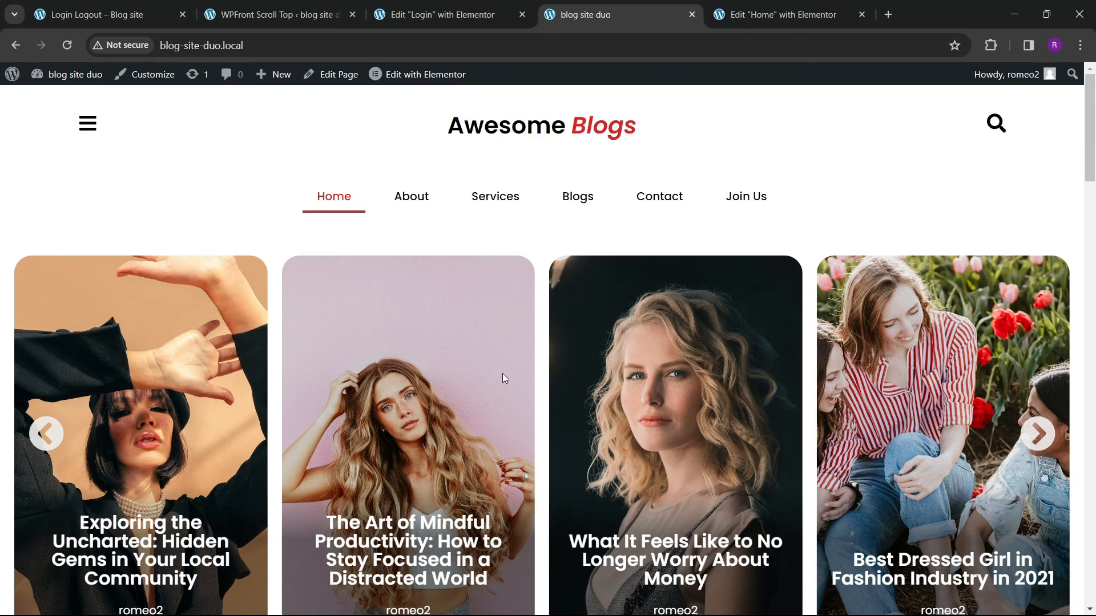
scroll(504, 379, "down", 20)
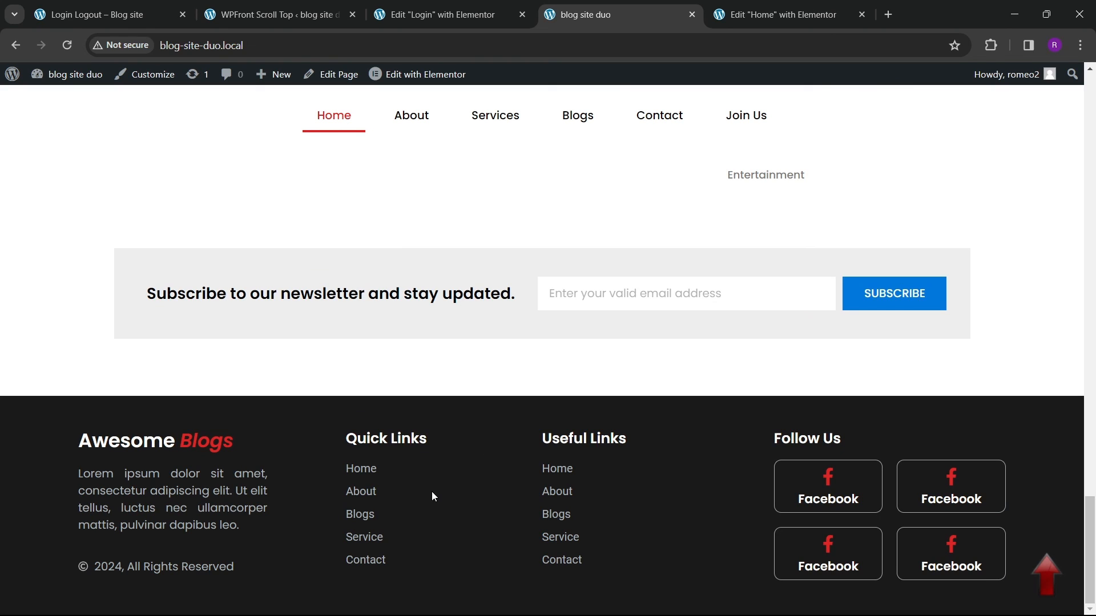
scroll(431, 505, "up", 20)
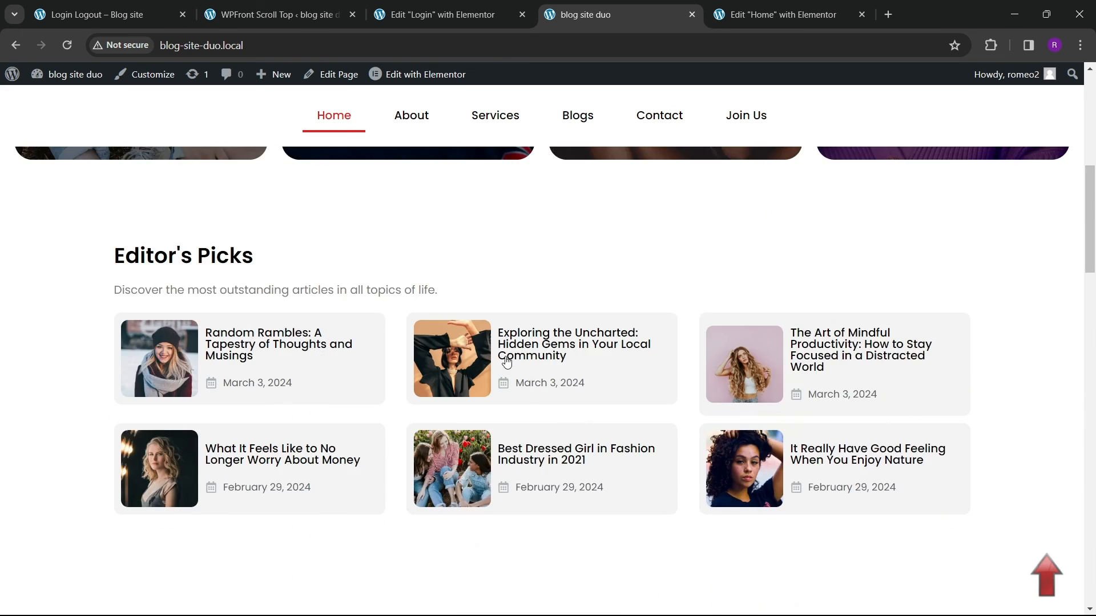